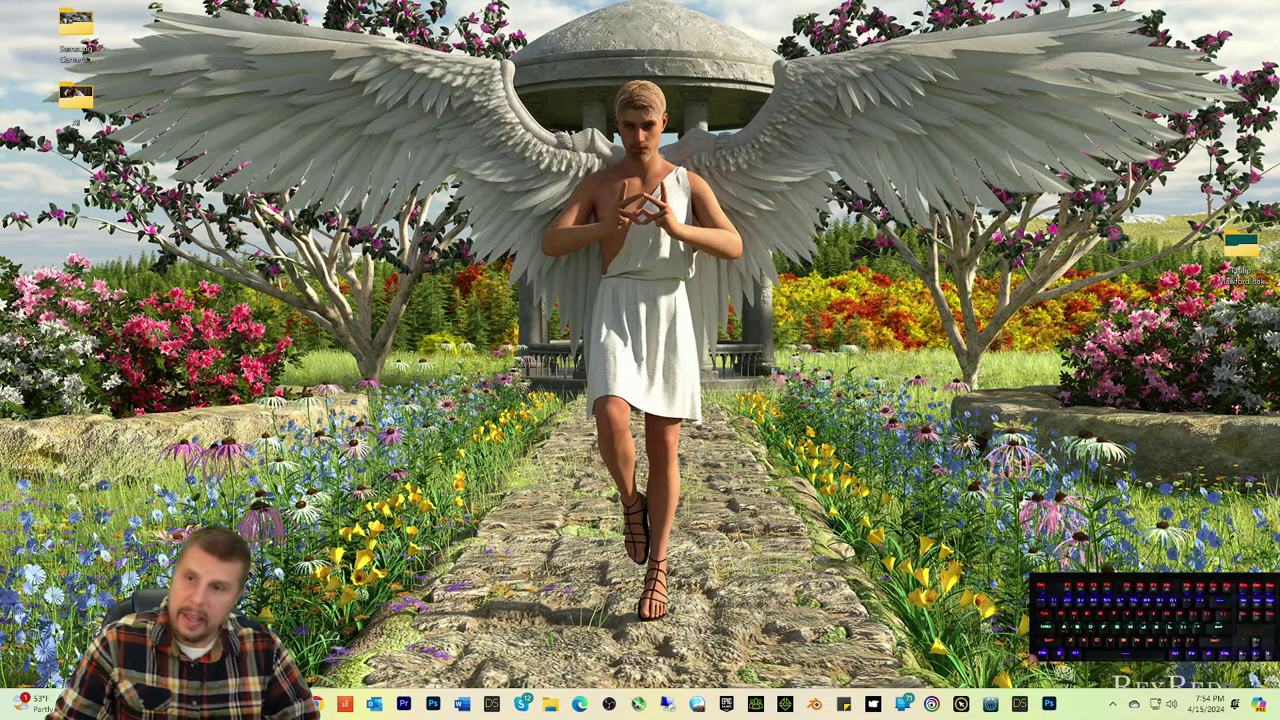
Step: Open the Samsung Camera 4-15-23 folder, view the bunny photo 20240402_175432.jpg, then close it
double_click(85, 45)
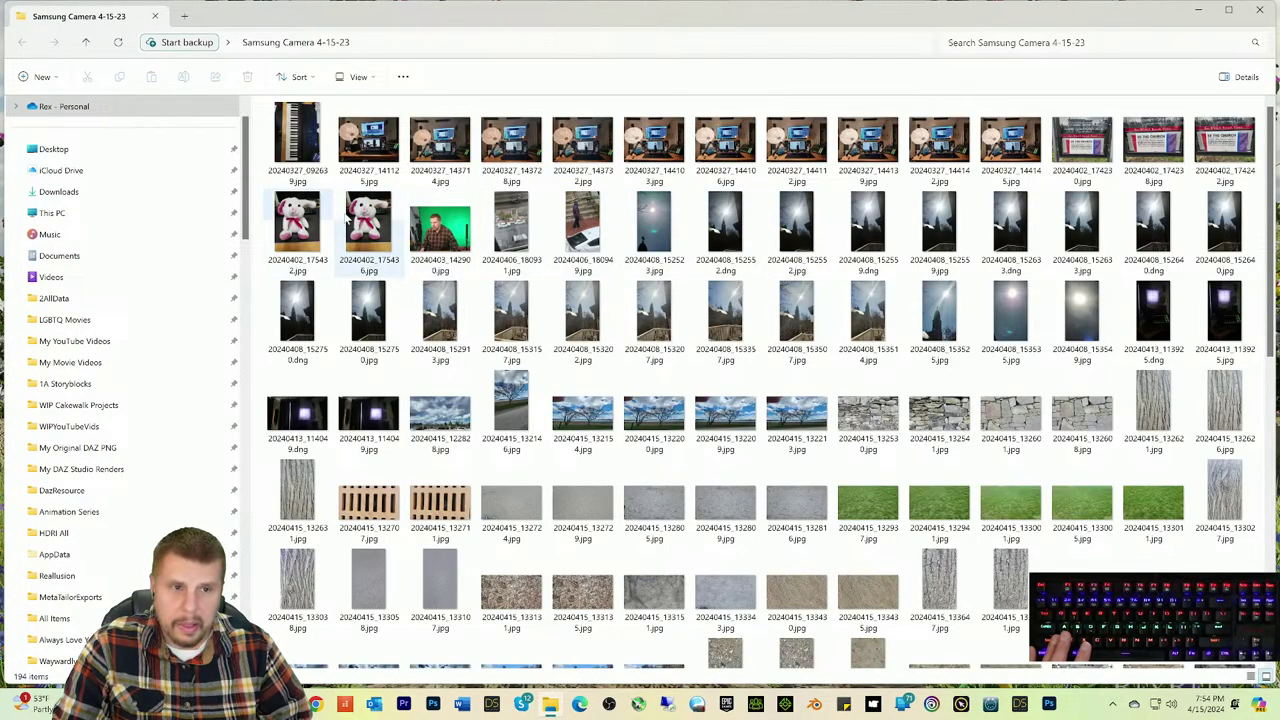
double_click(318, 221)
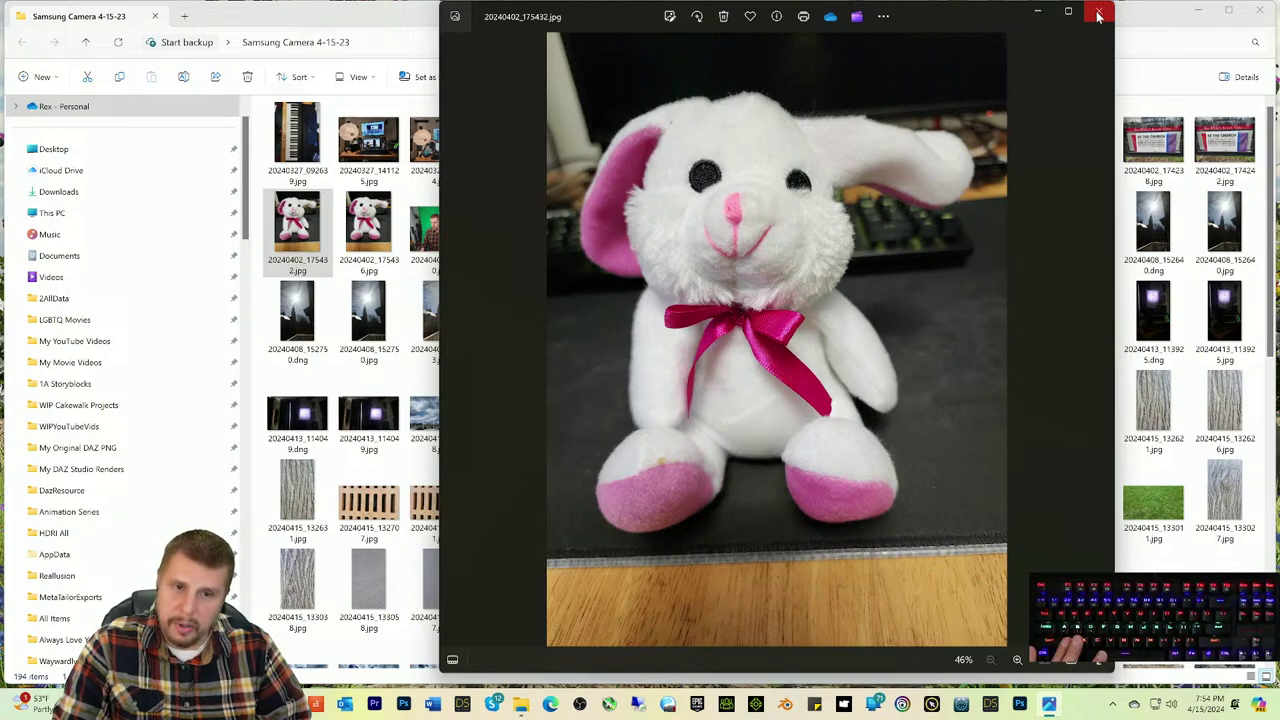
click(1098, 15)
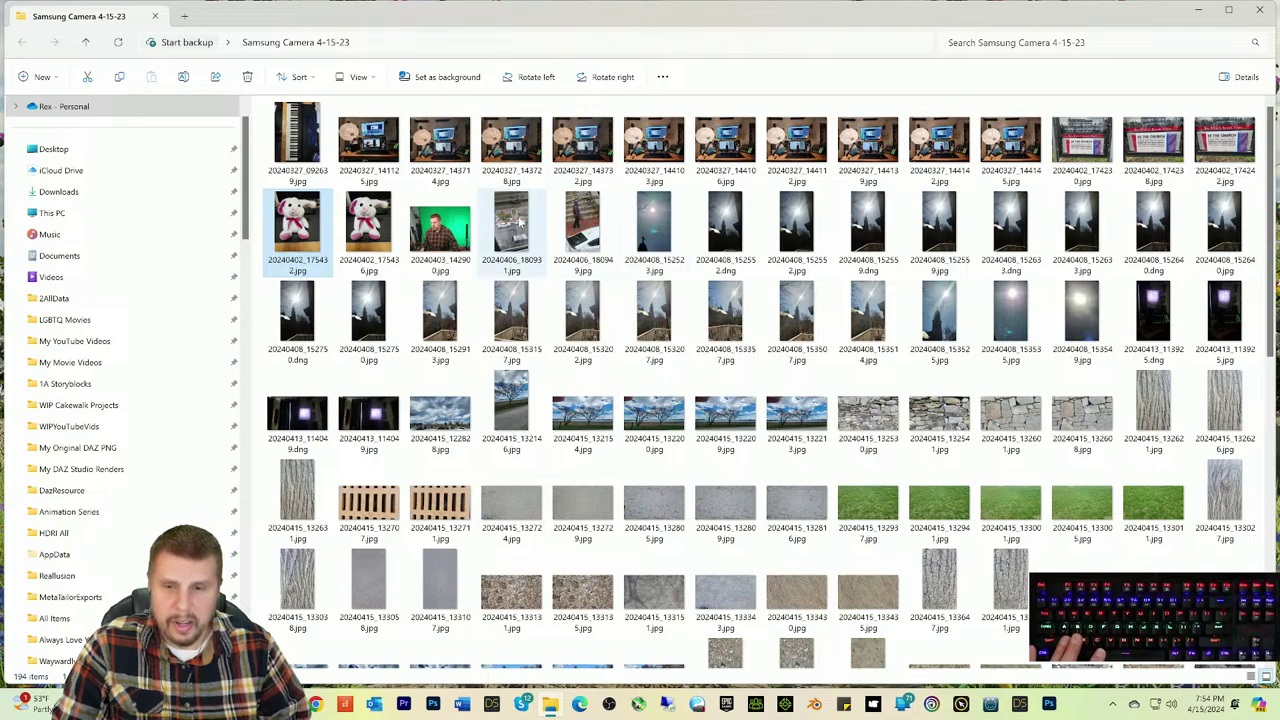
double_click(288, 227)
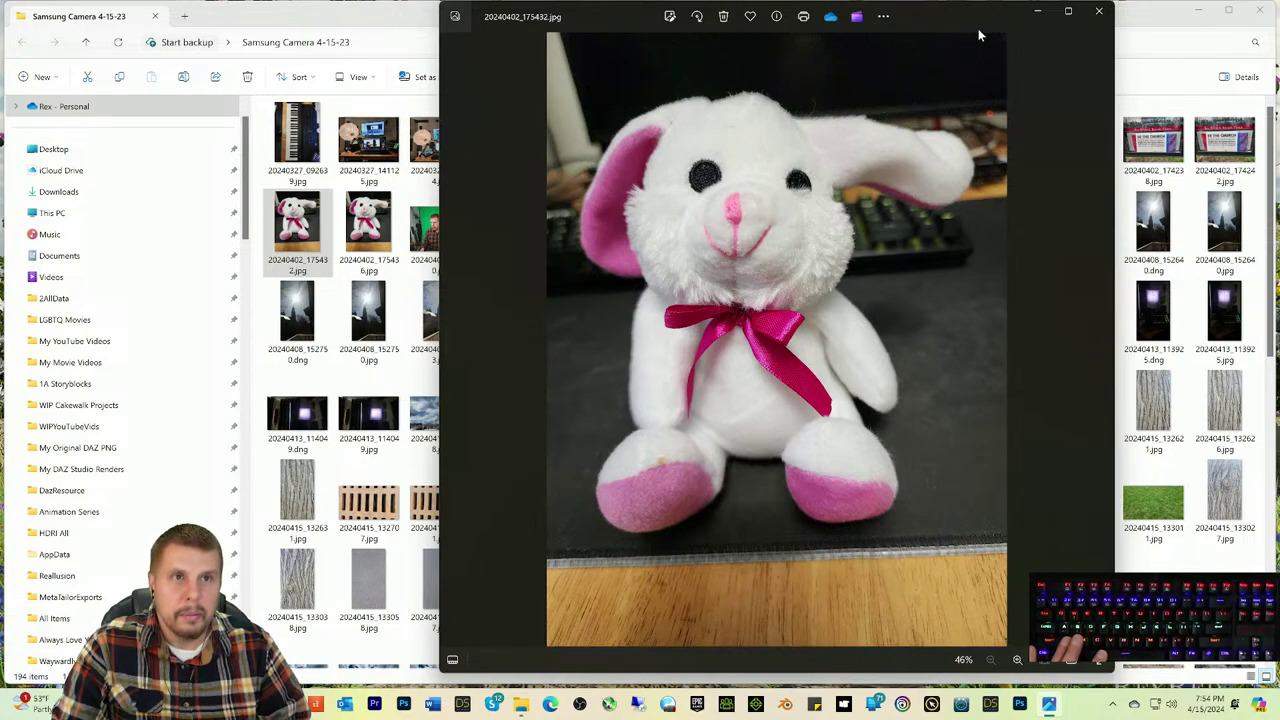
scroll(931, 160, up, 3)
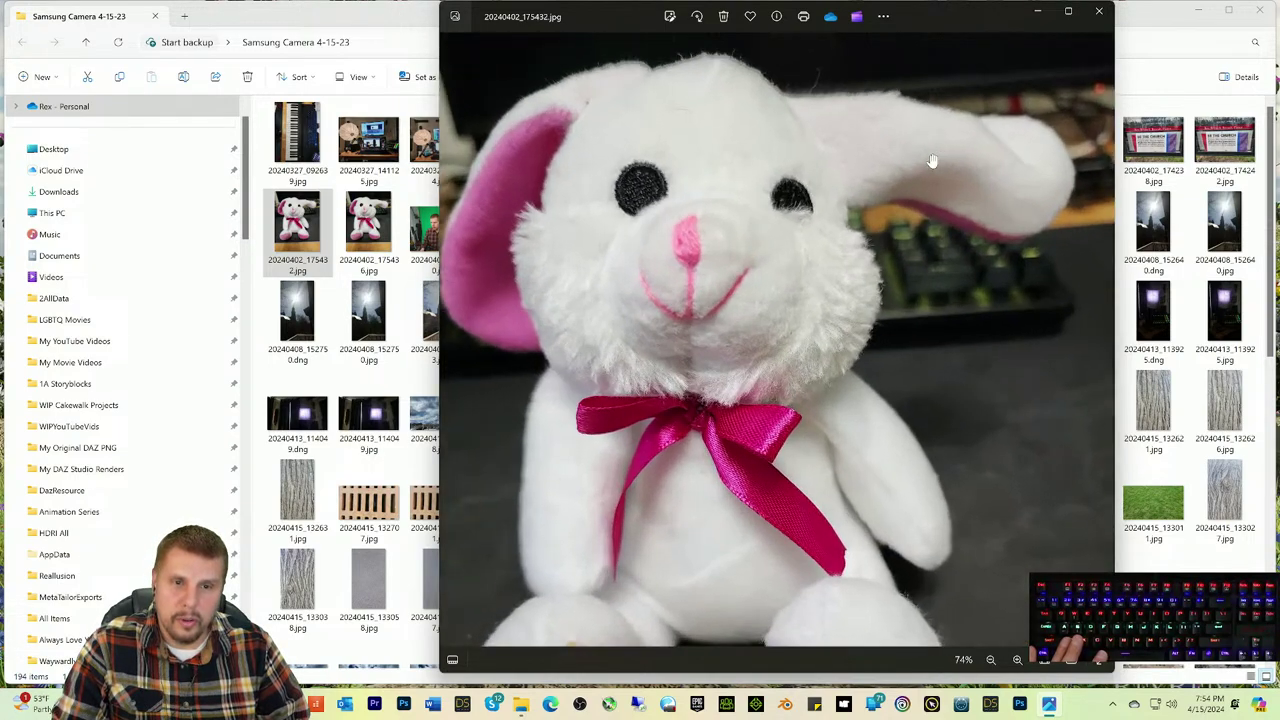
scroll(931, 160, down, 2)
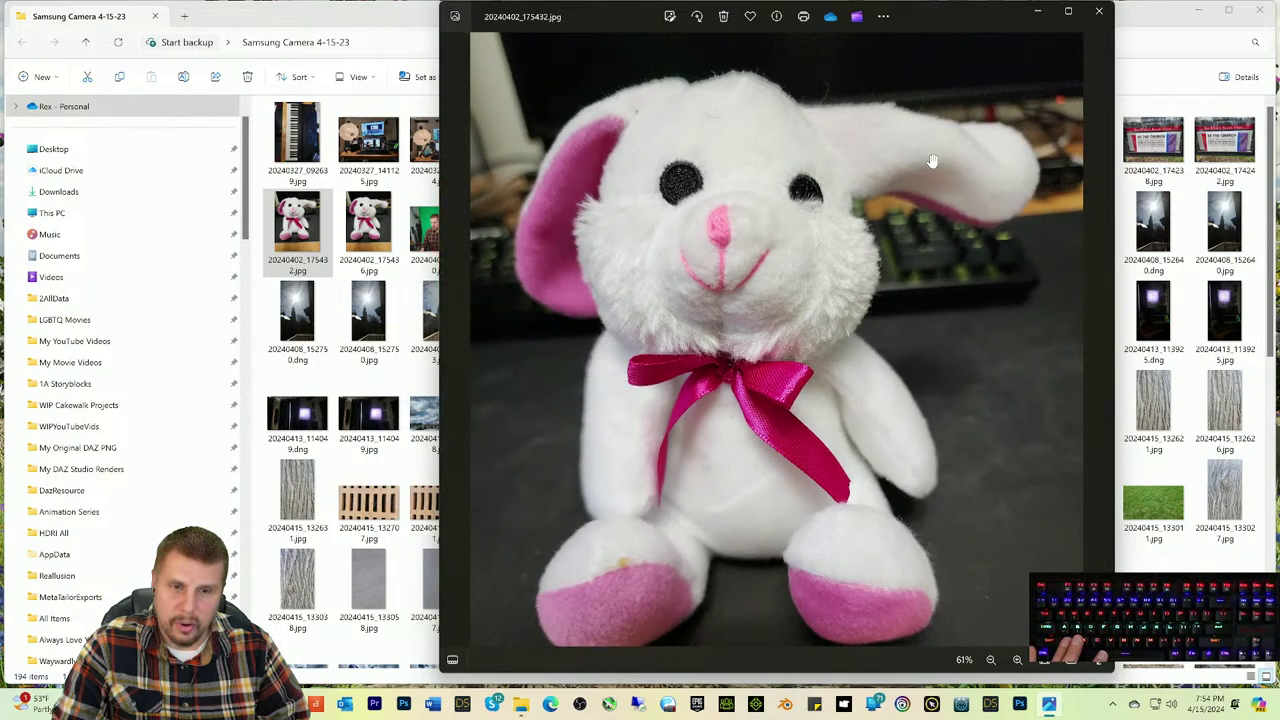
click(1098, 14)
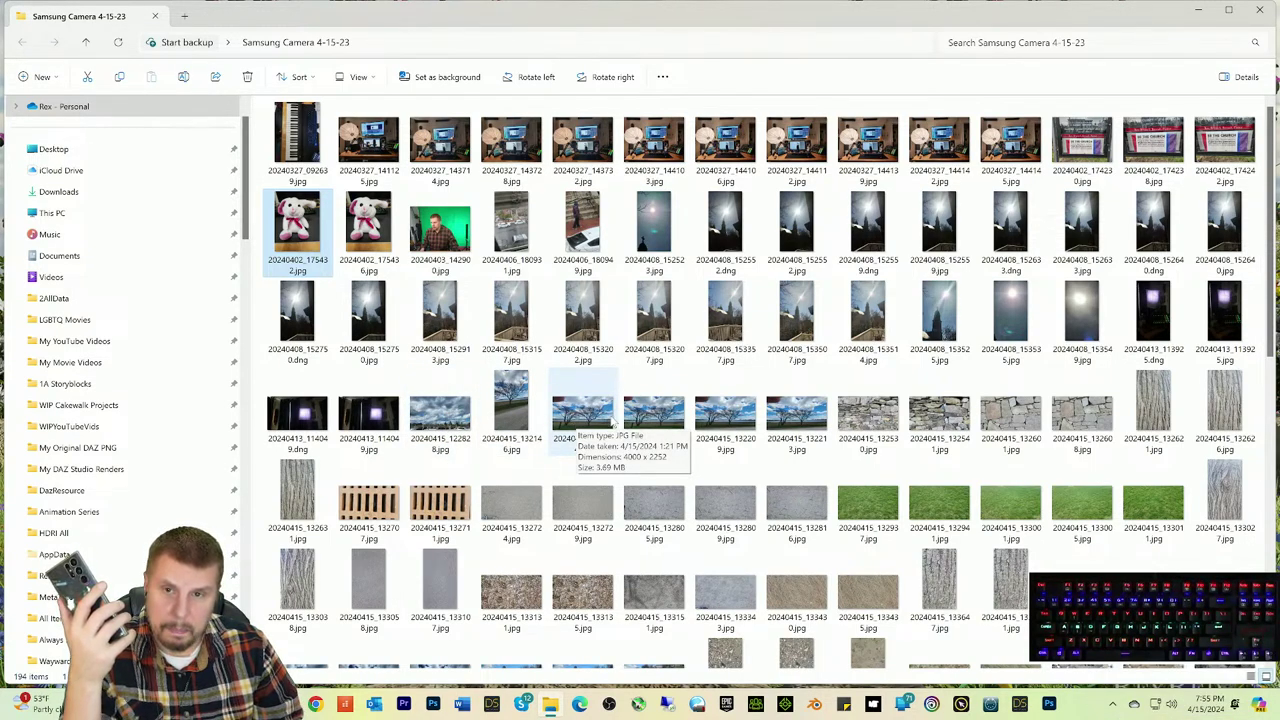
Step: Scroll the folder down to the April 15 texture photo rows
scroll(627, 398, down, 2)
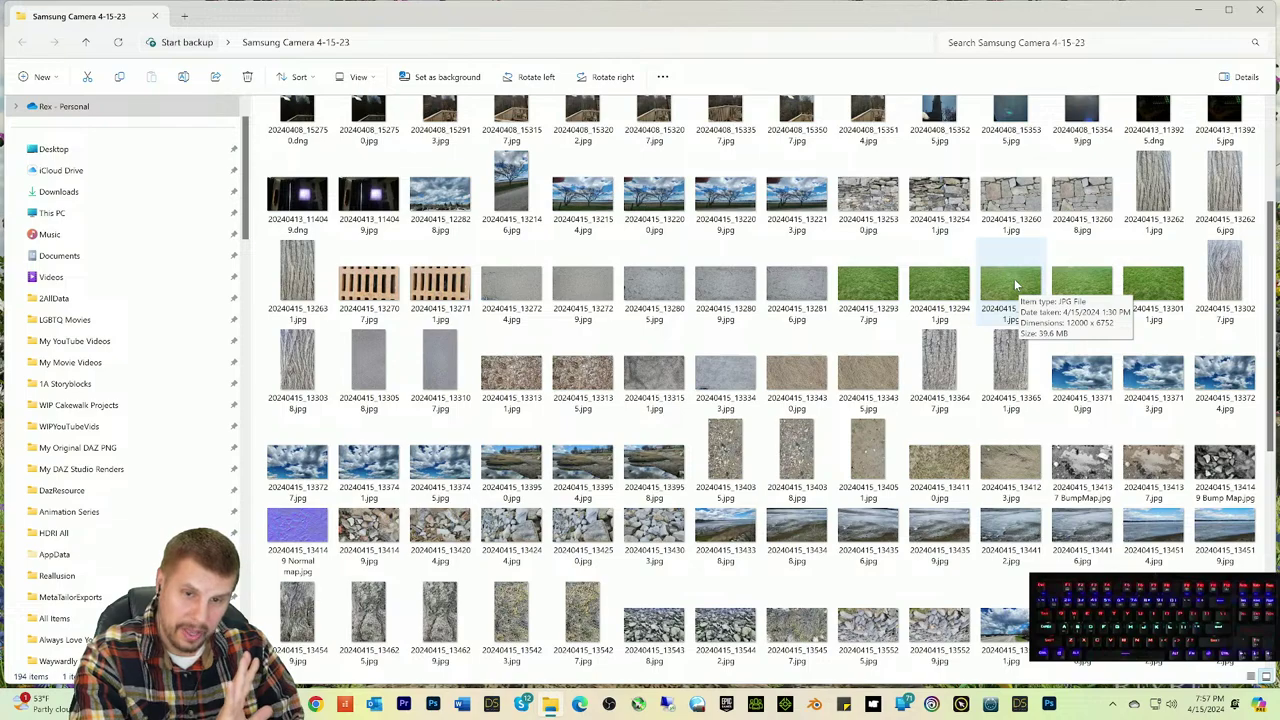
Step: Open 20240415_132729.jpg and zoom in and out on the asphalt surface, ending at 50%
click(565, 295)
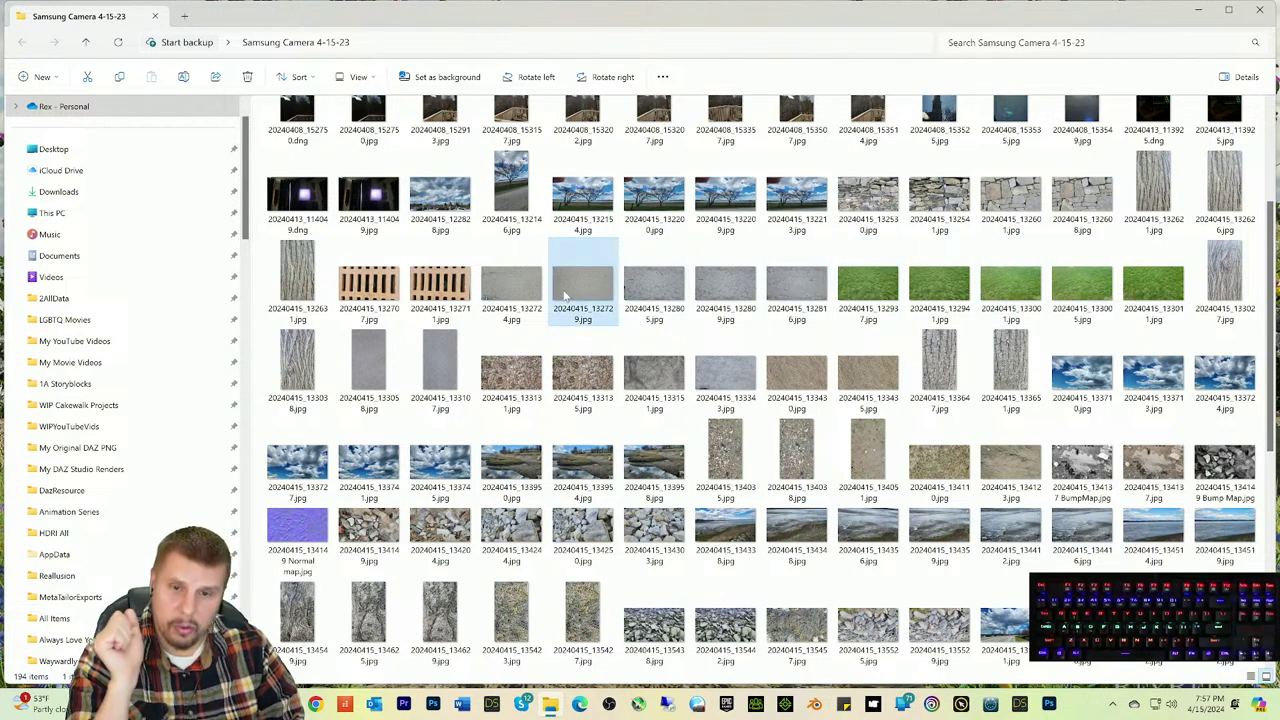
double_click(565, 295)
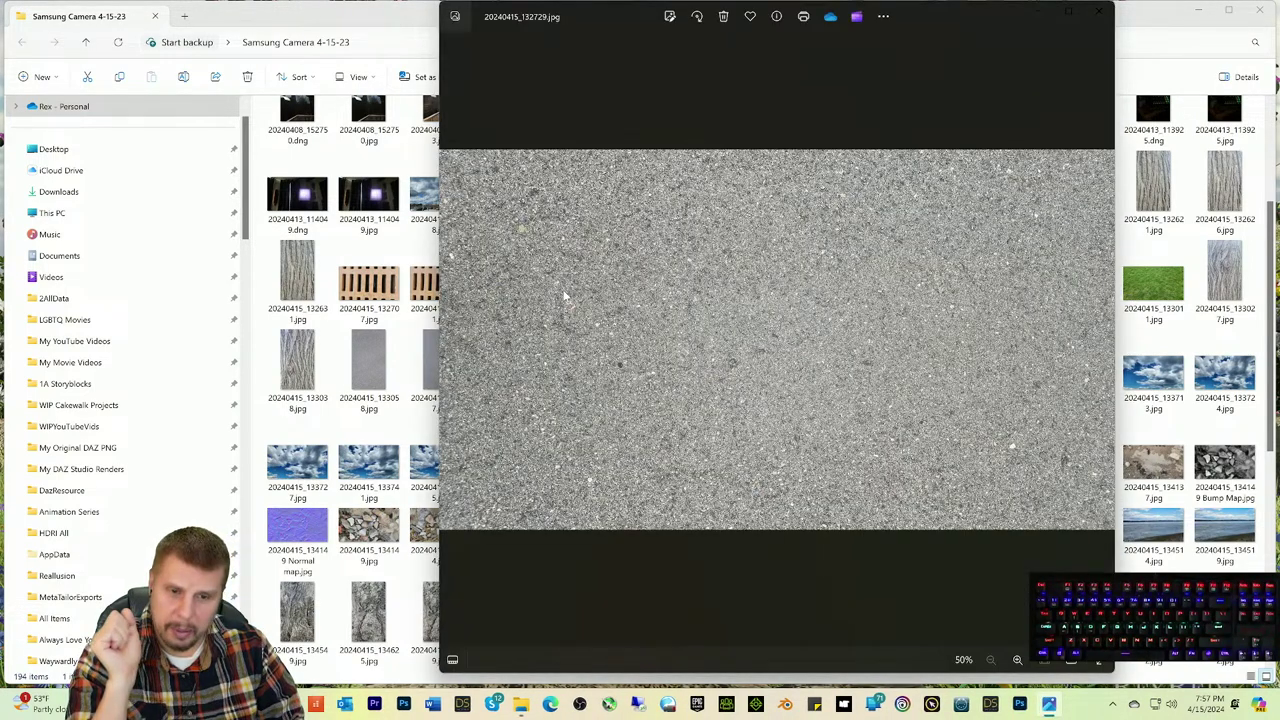
scroll(702, 367, up, 3)
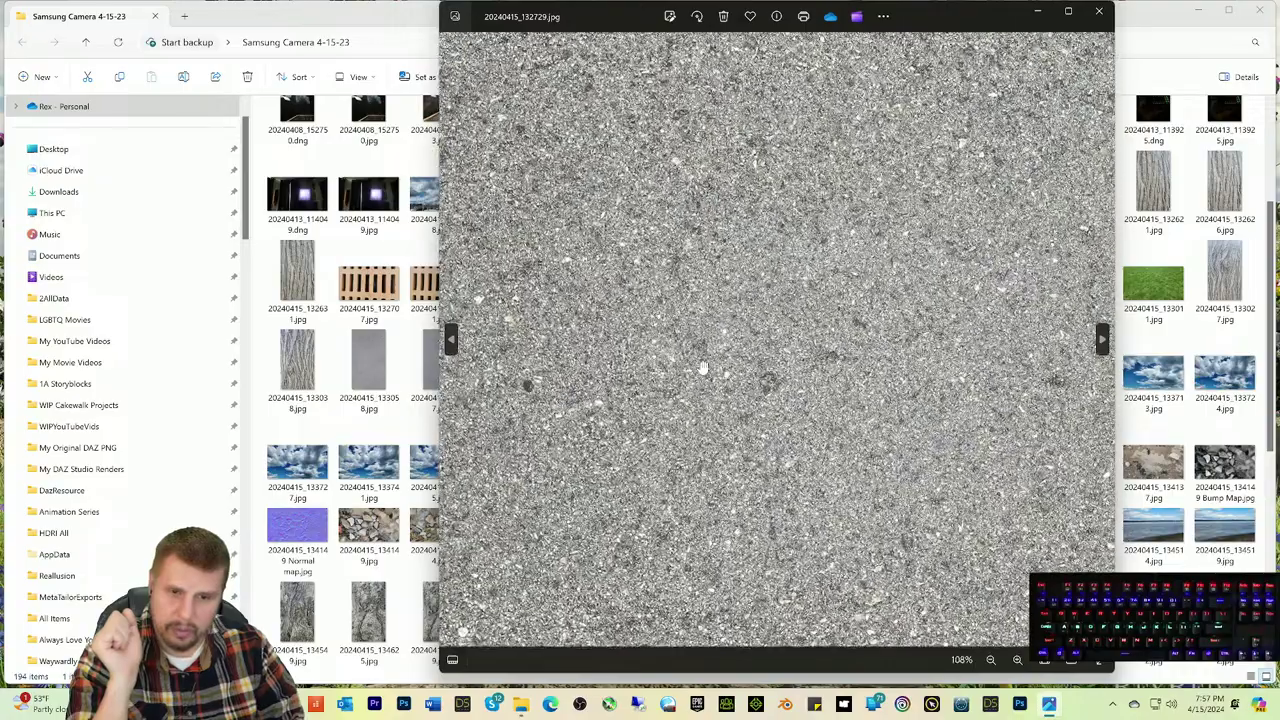
scroll(702, 367, up, 6)
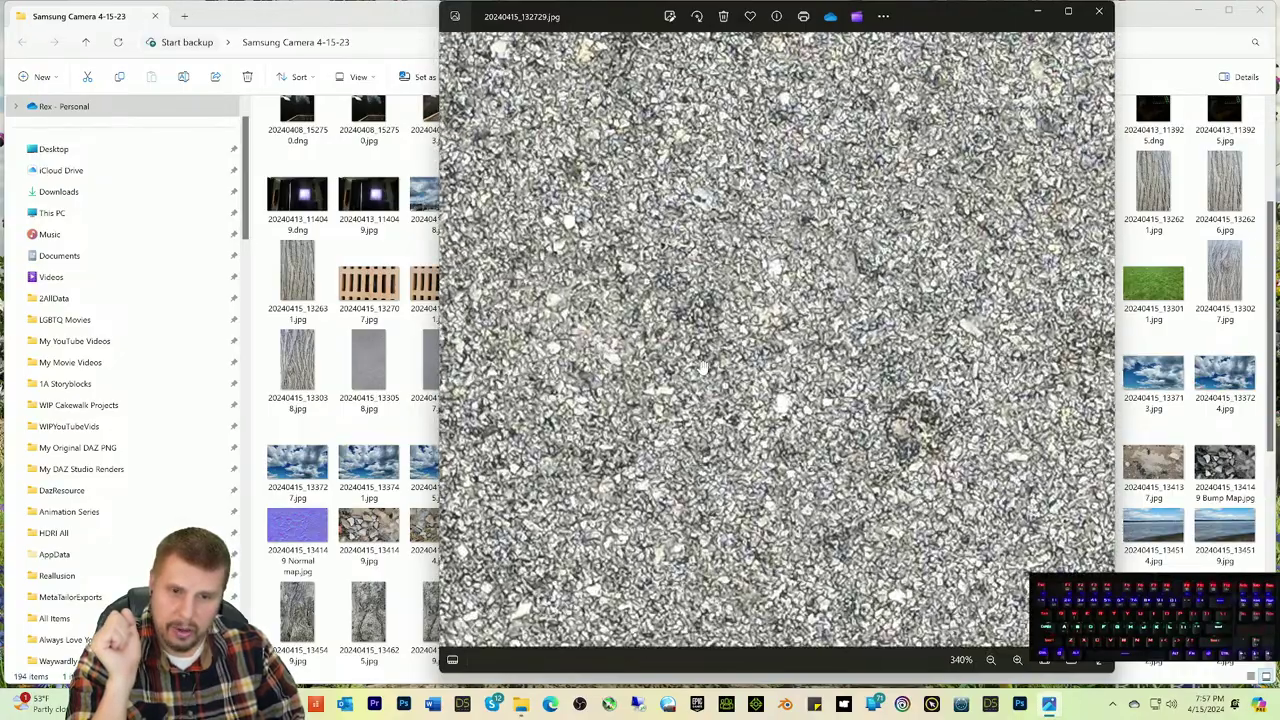
scroll(703, 368, down, 6)
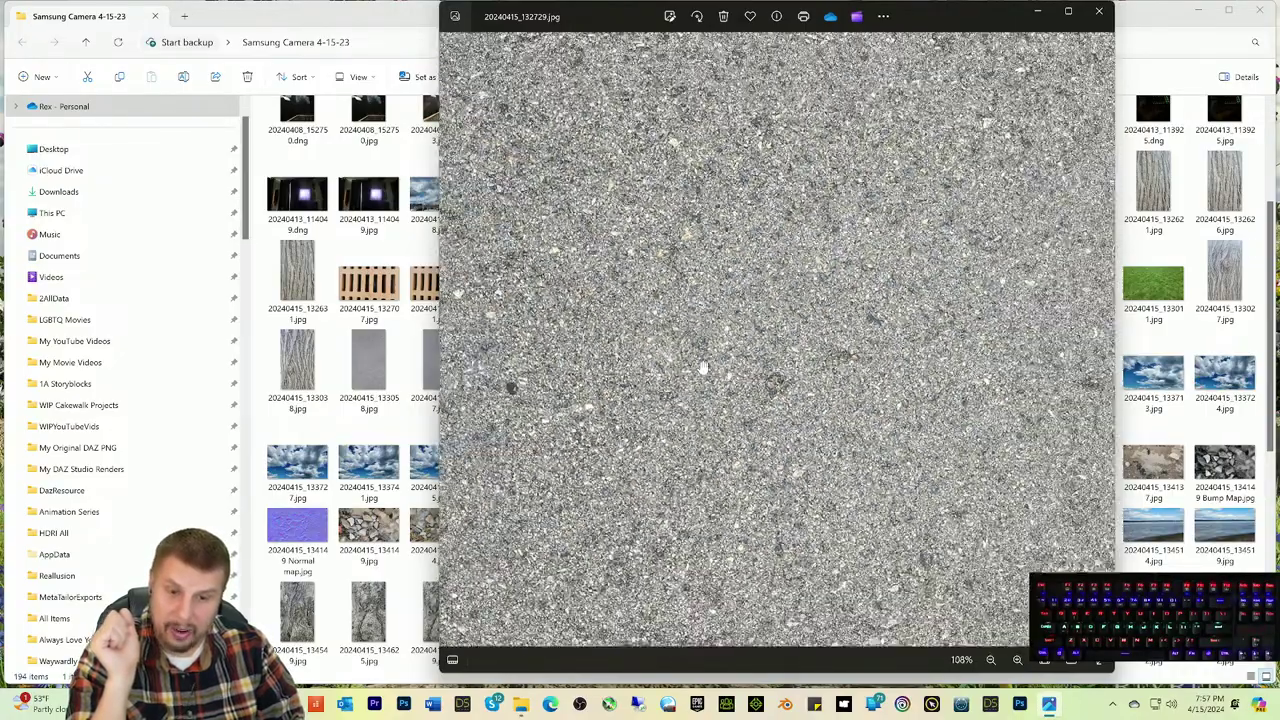
scroll(703, 368, down, 2)
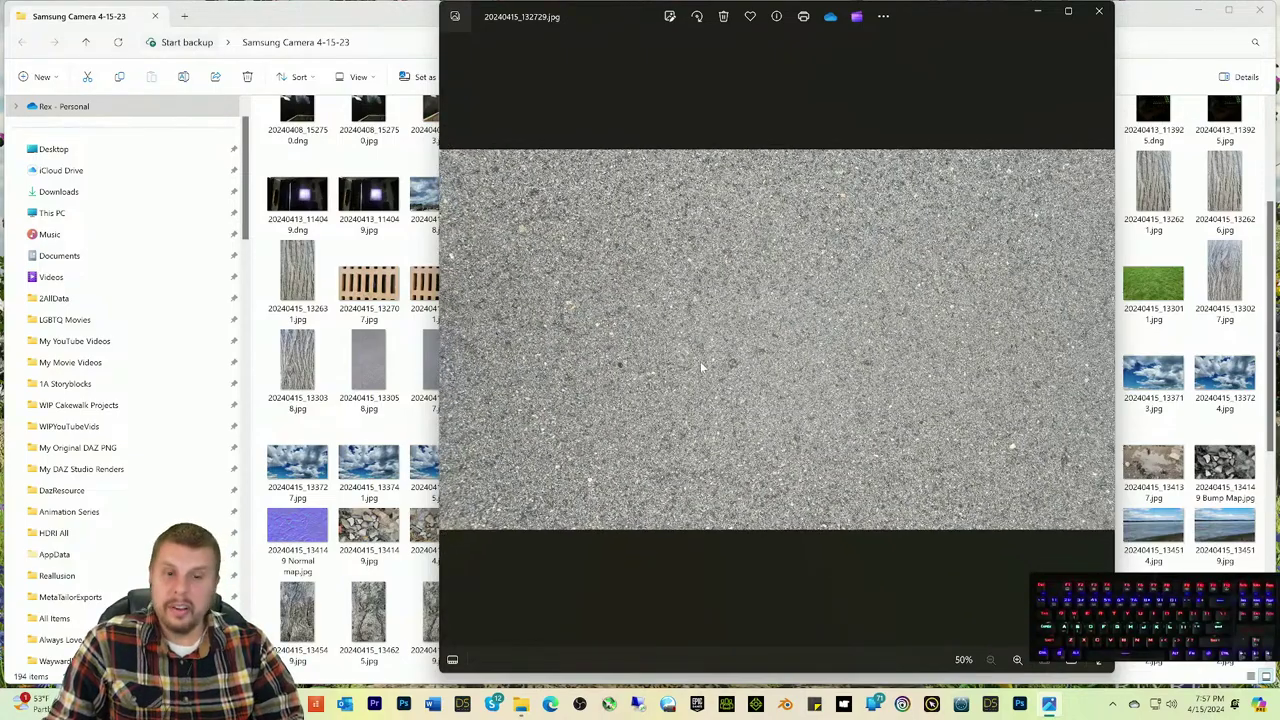
scroll(702, 367, up, 4)
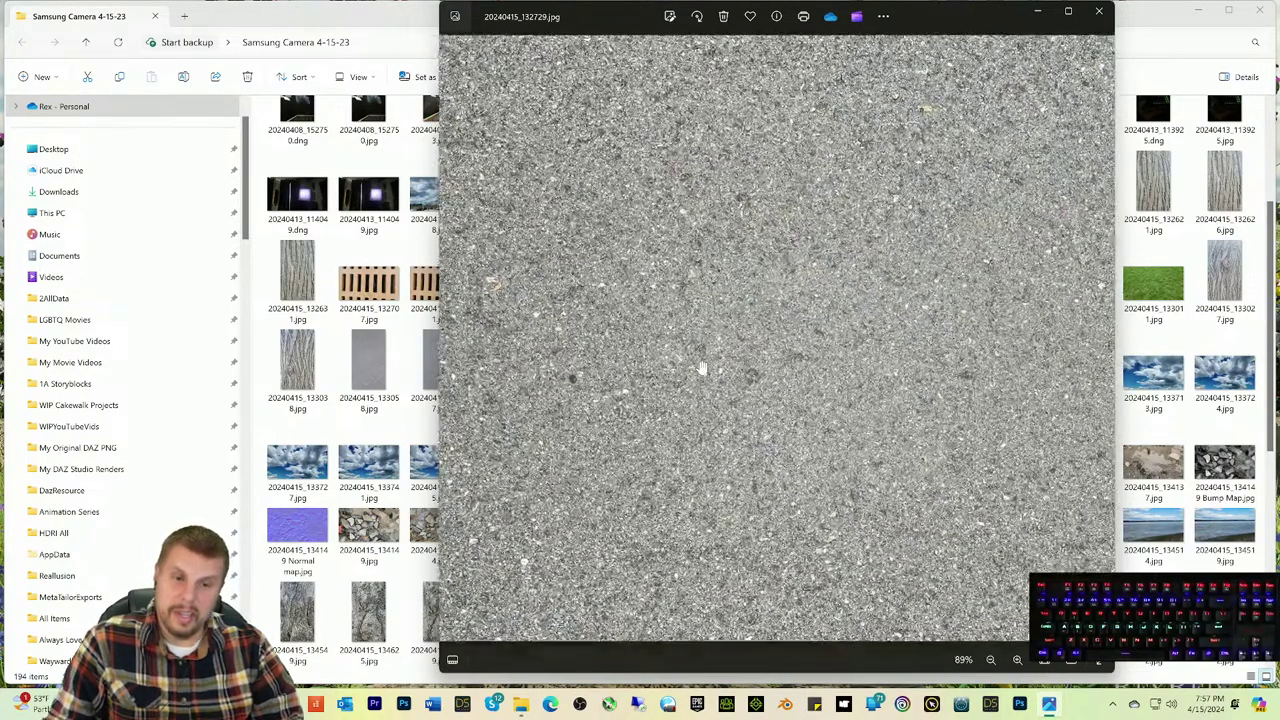
scroll(702, 367, up, 6)
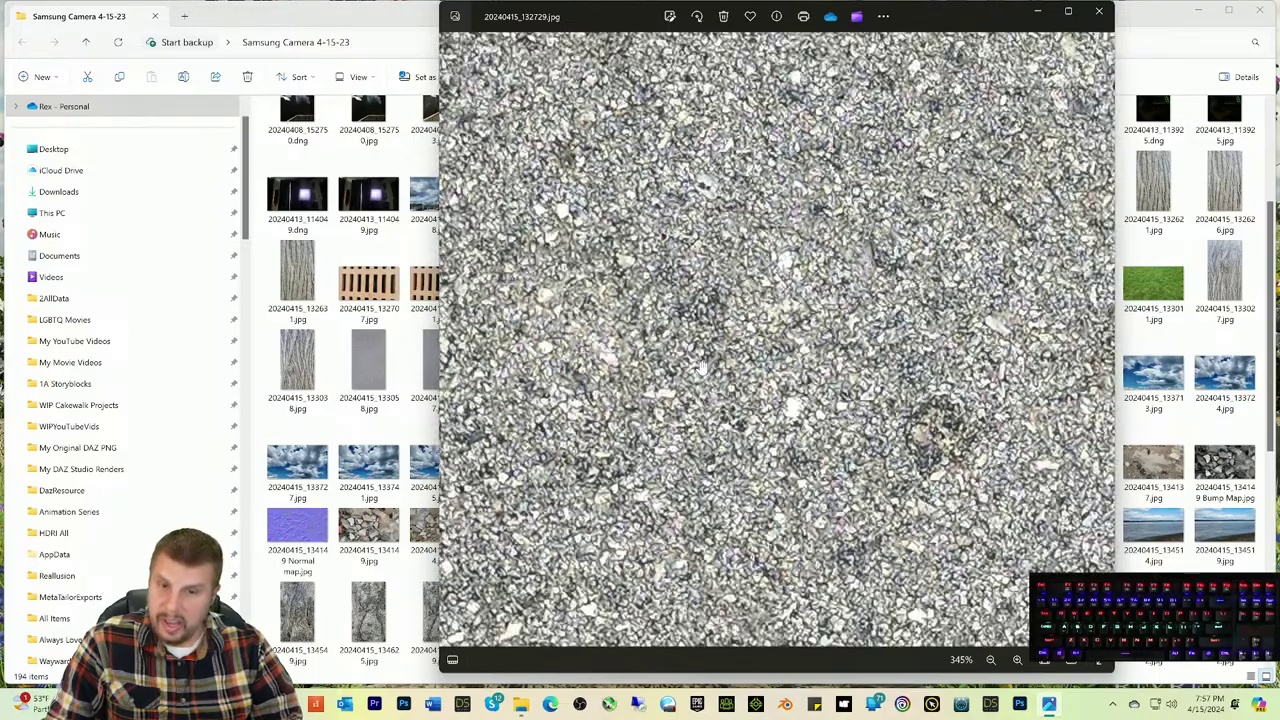
scroll(702, 367, down, 5)
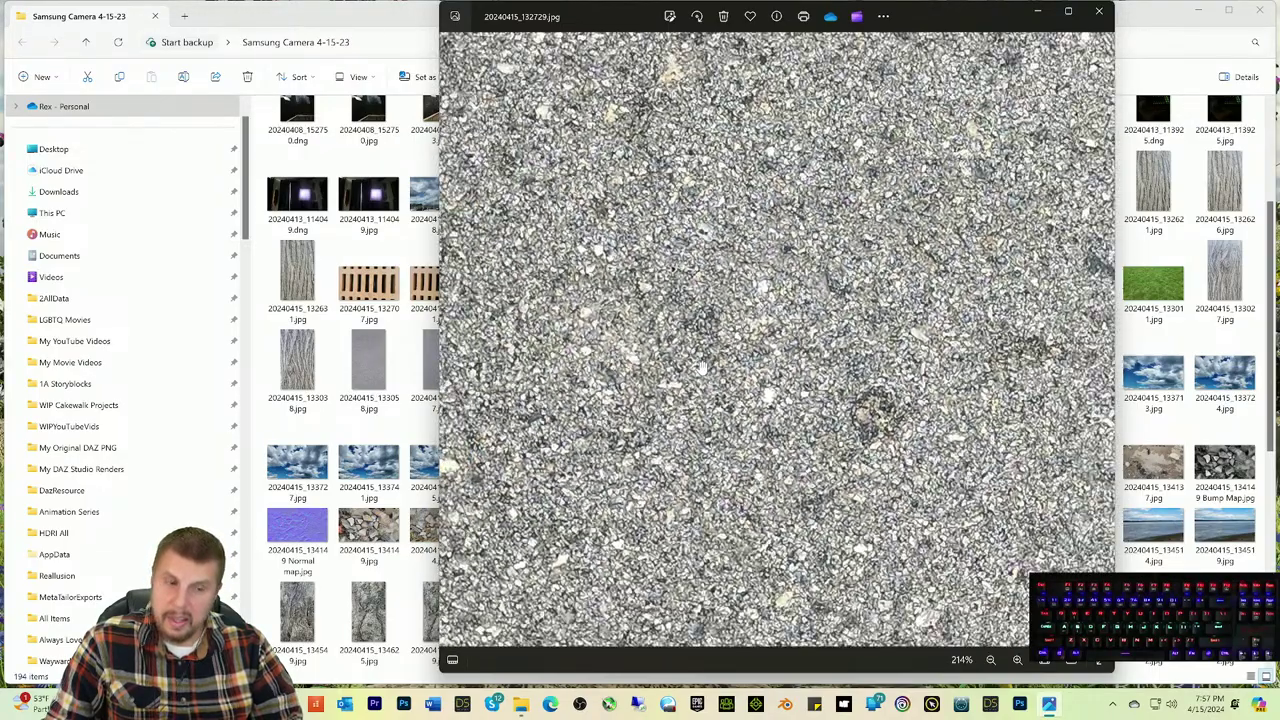
scroll(702, 367, down, 4)
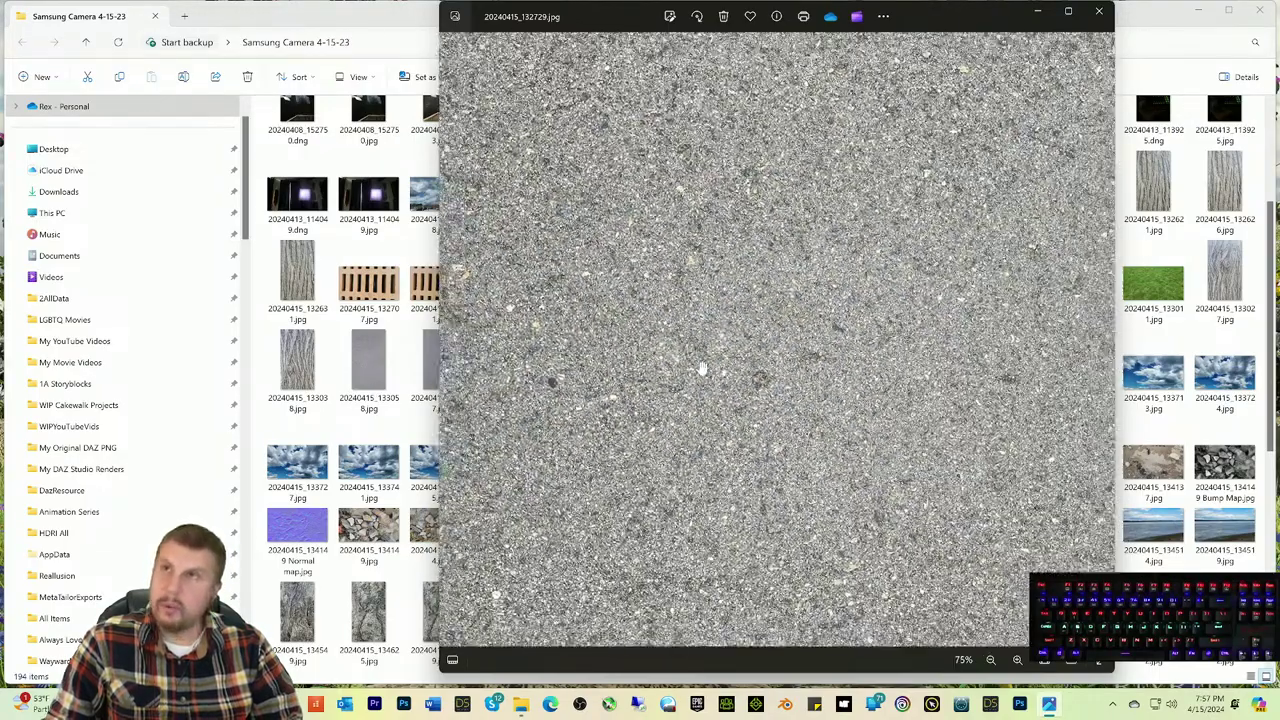
scroll(702, 367, down, 1)
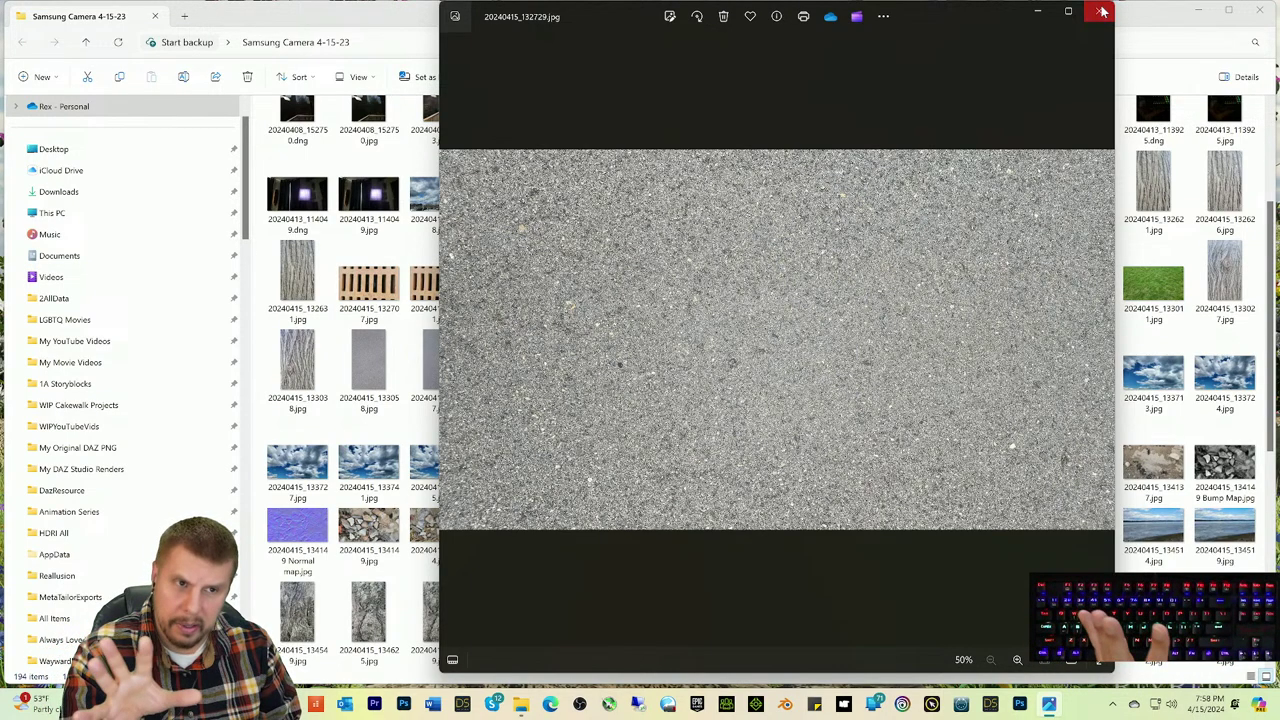
Step: Replace the asphalt photo with grass photo 20240415_133001.jpg in a maximized viewer
click(1103, 11)
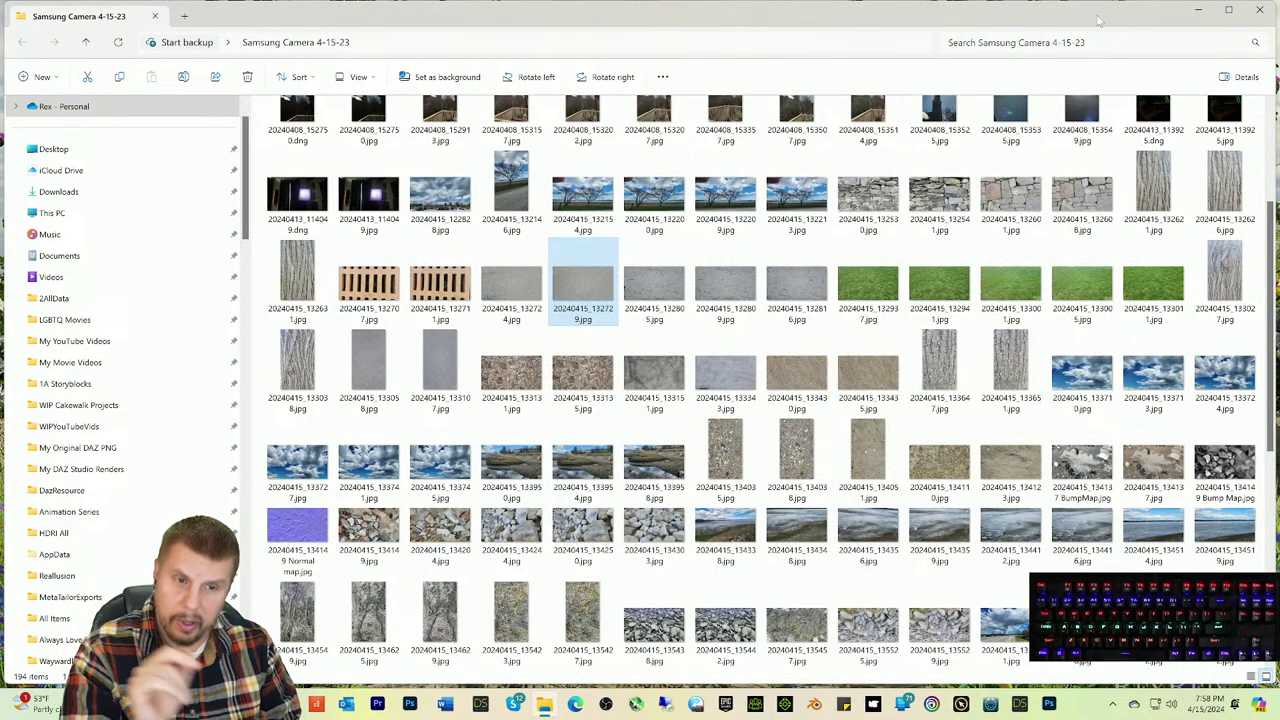
double_click(1010, 283)
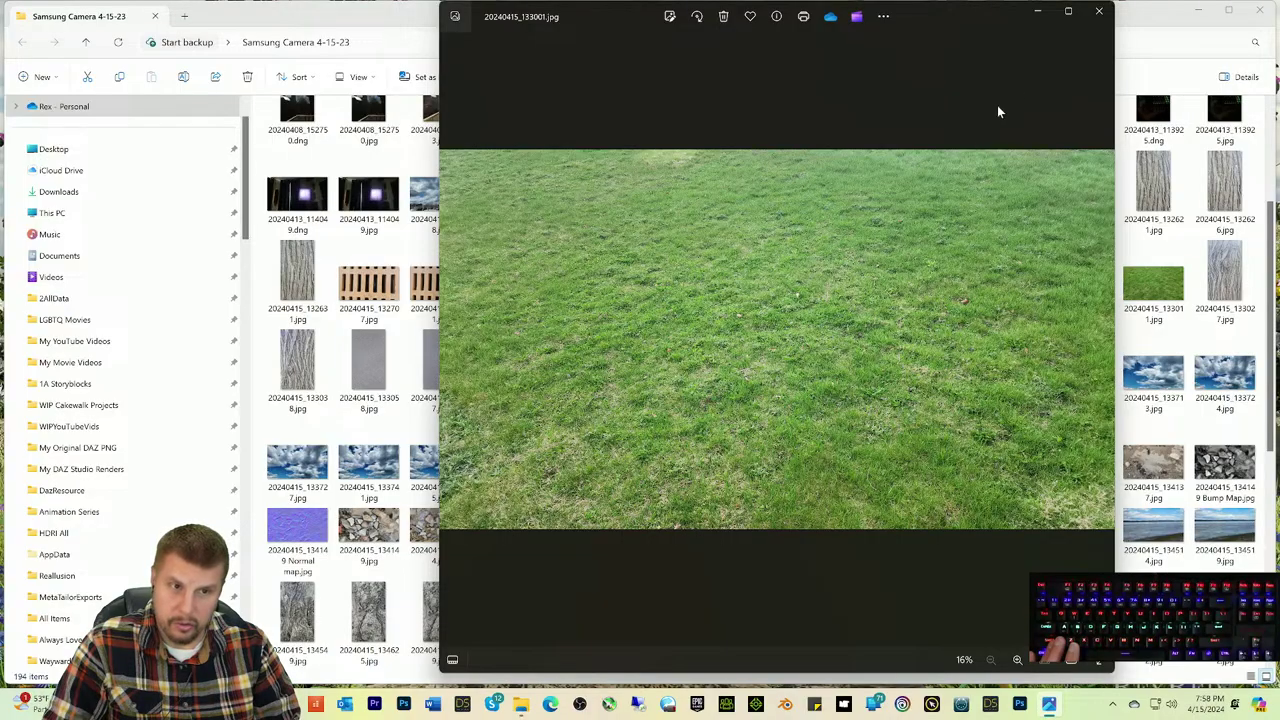
click(1068, 11)
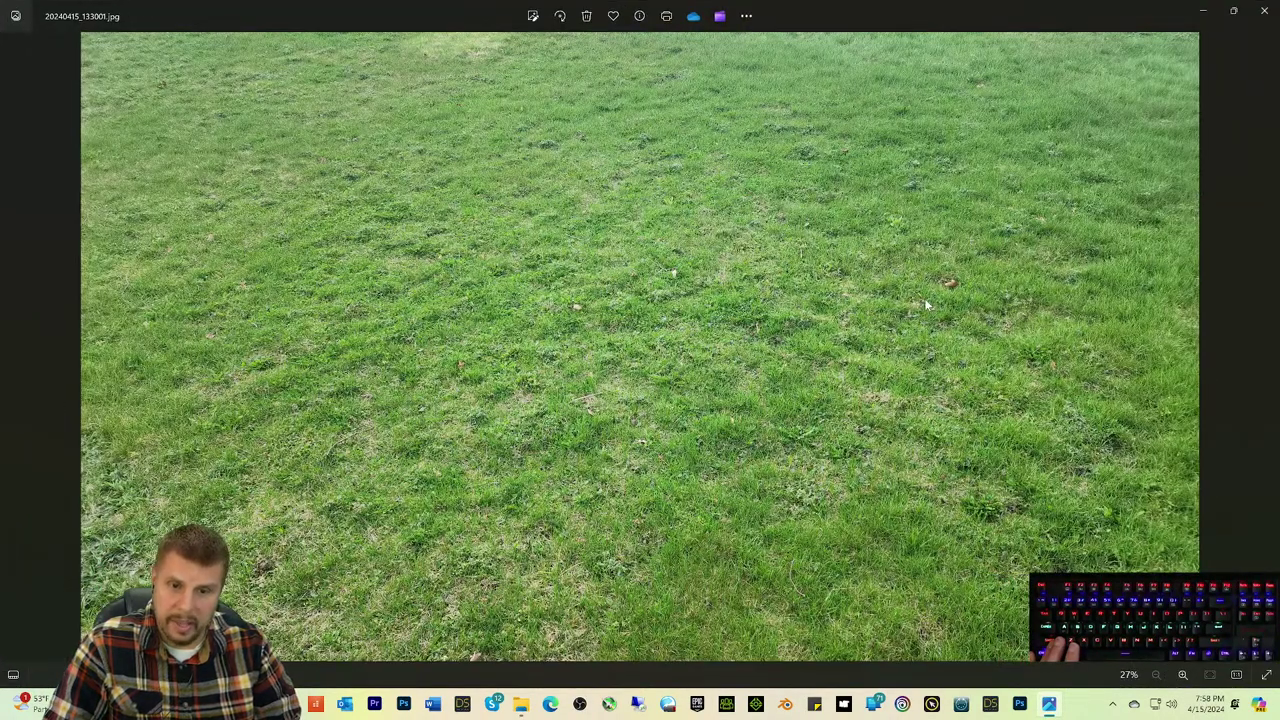
Step: Zoom into the grass blades to about 800%, then back out to fit at 27%
scroll(926, 305, up, 4)
scroll(924, 305, up, 4)
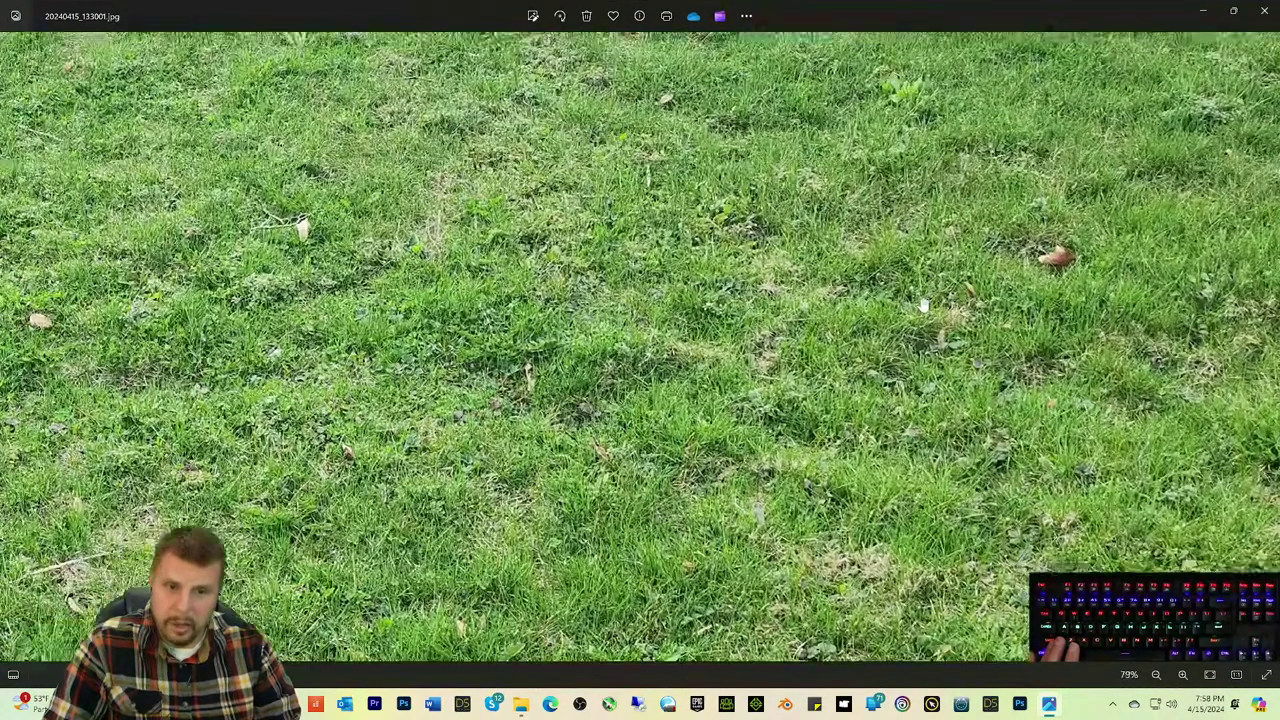
scroll(924, 305, up, 6)
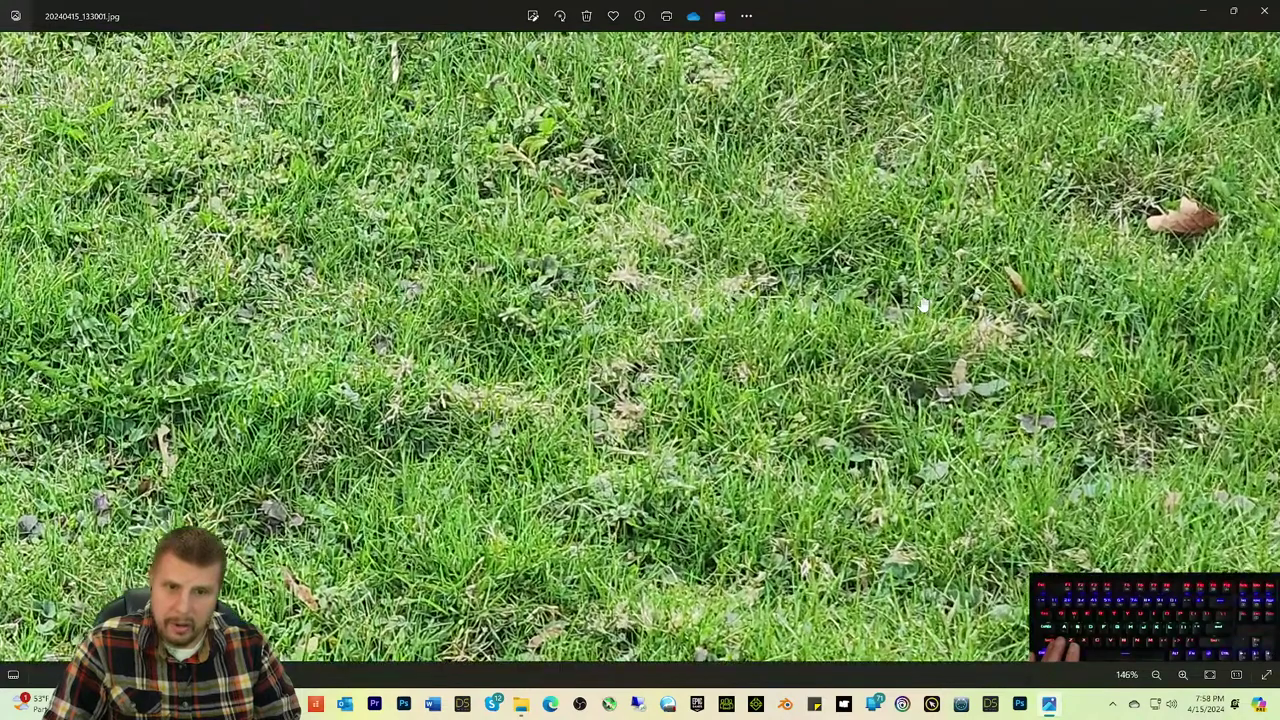
scroll(924, 305, up, 6)
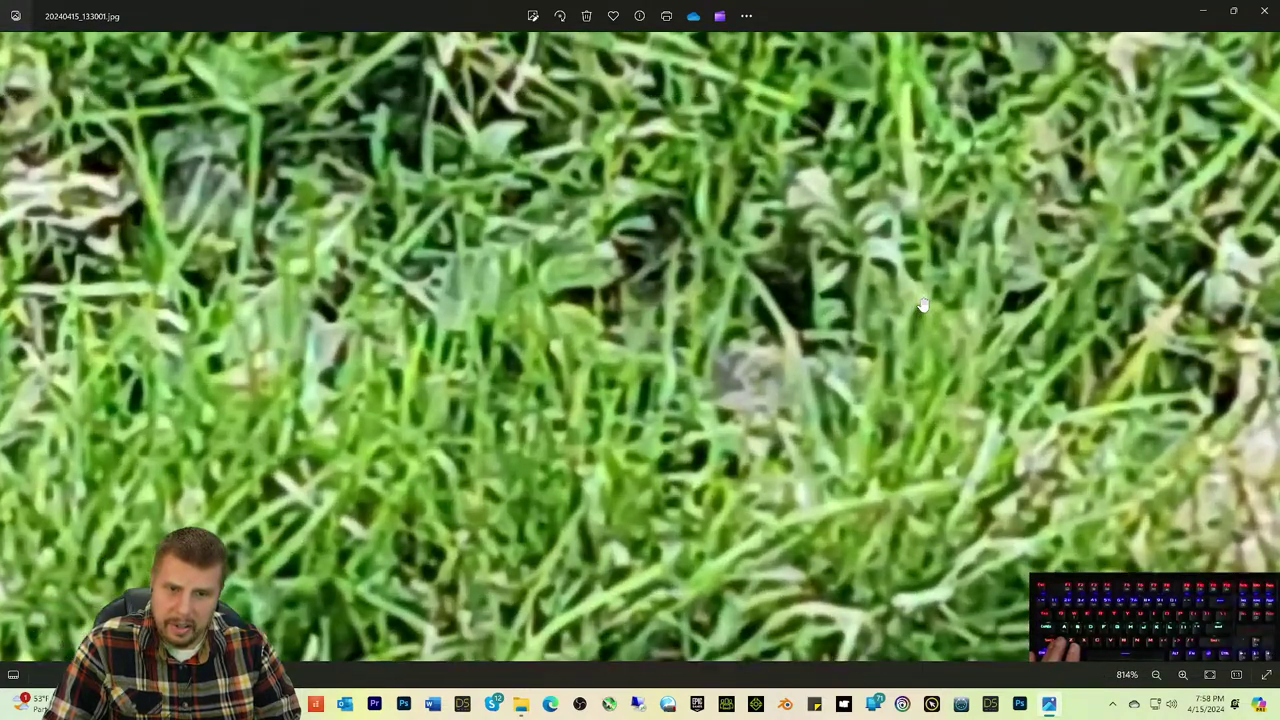
scroll(924, 305, down, 8)
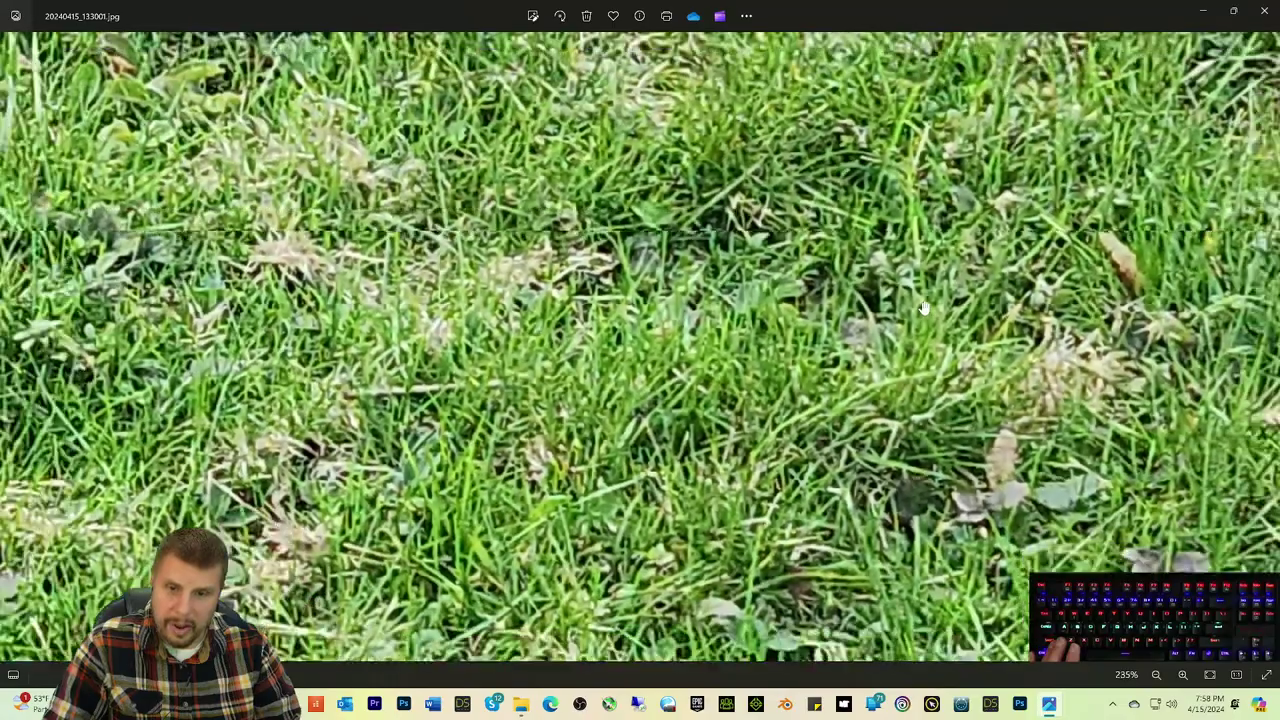
scroll(924, 305, down, 2)
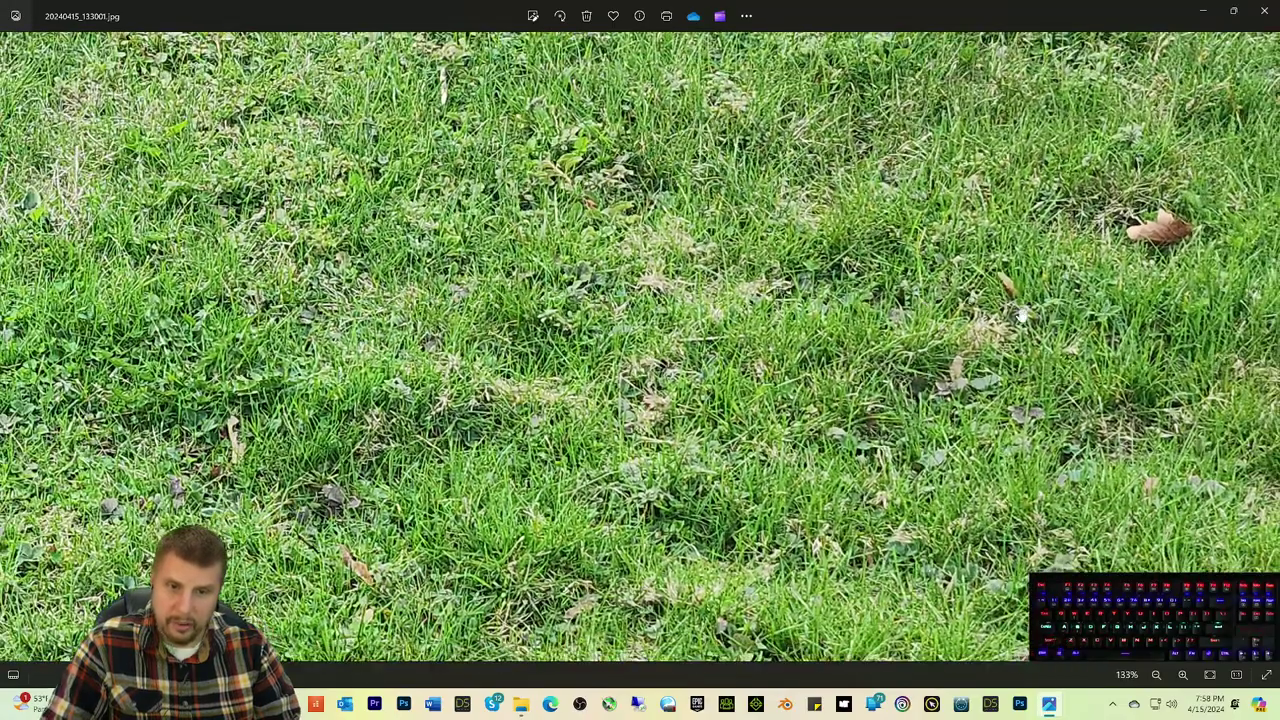
scroll(1020, 315, down, 8)
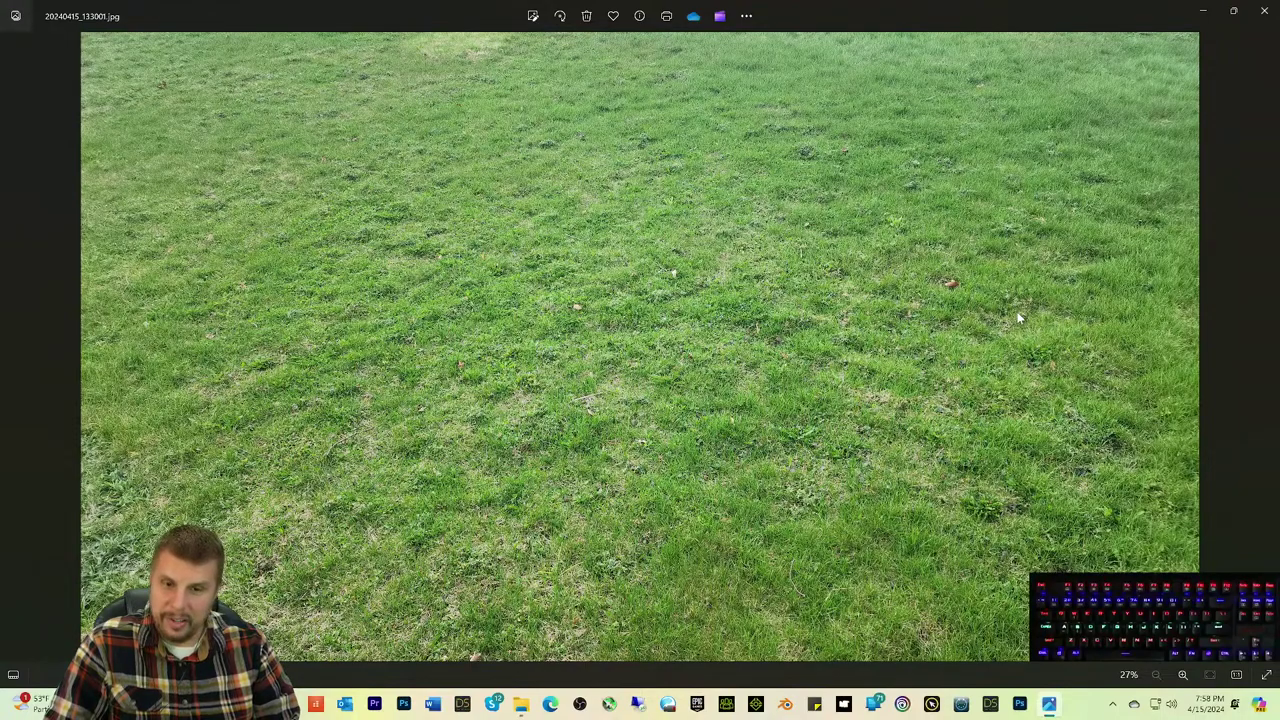
scroll(1020, 318, up, 1)
scroll(1021, 300, down, 1)
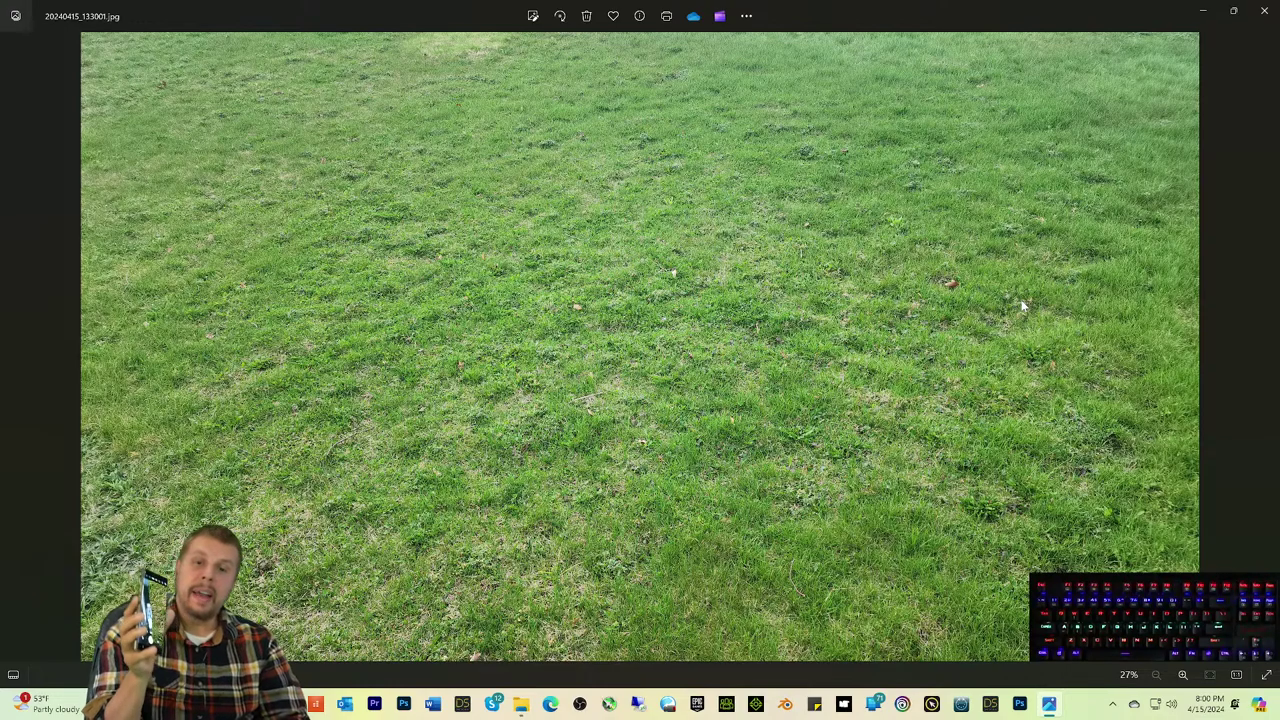
scroll(1077, 307, up, 5)
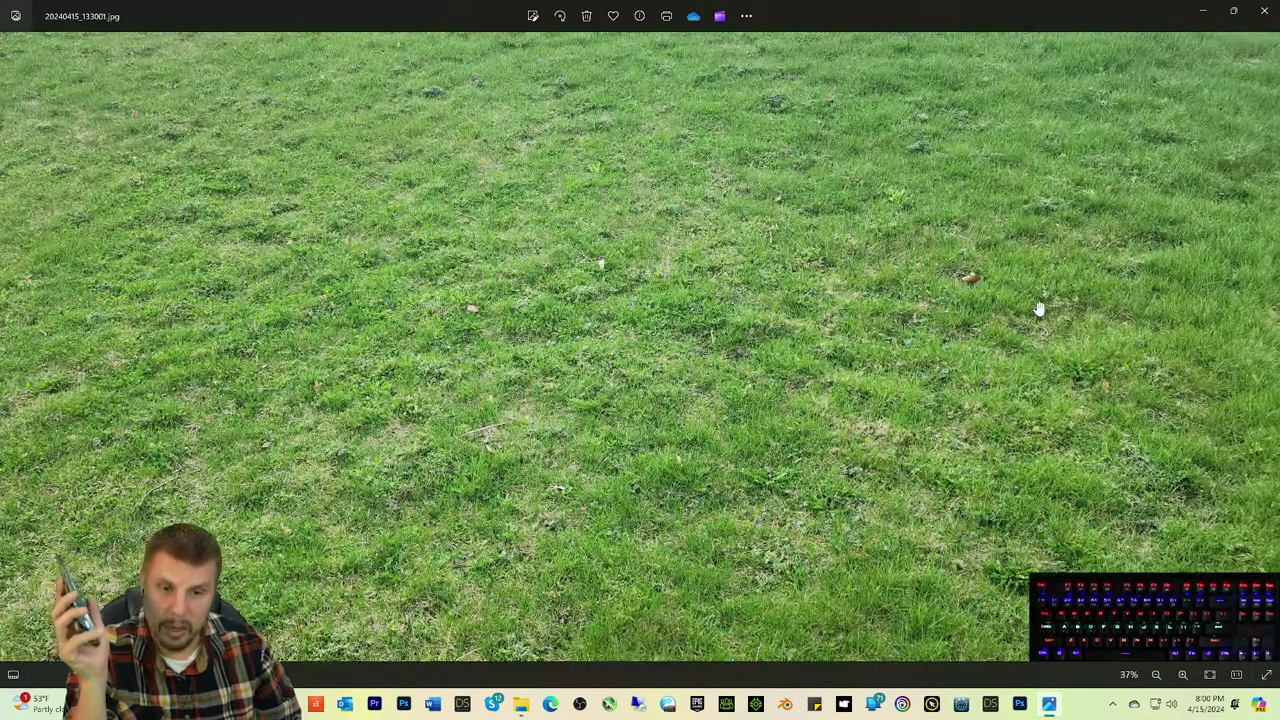
scroll(1039, 308, down, 3)
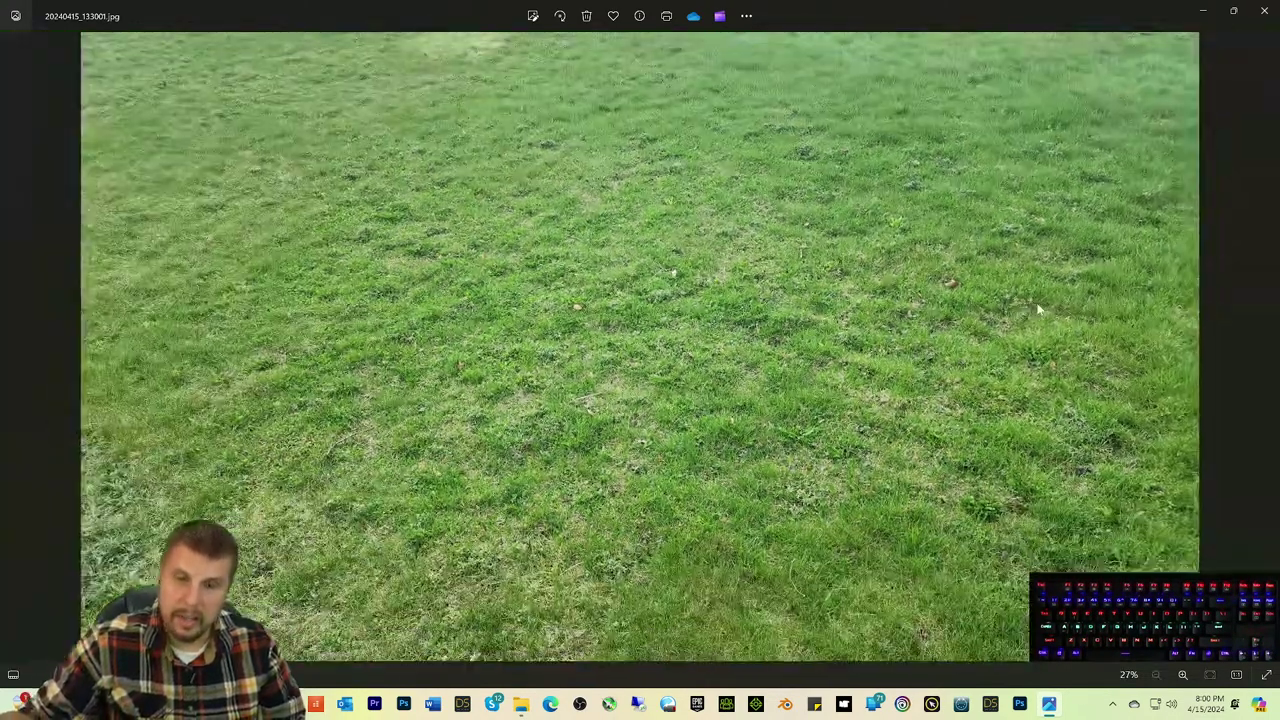
scroll(1039, 310, up, 2)
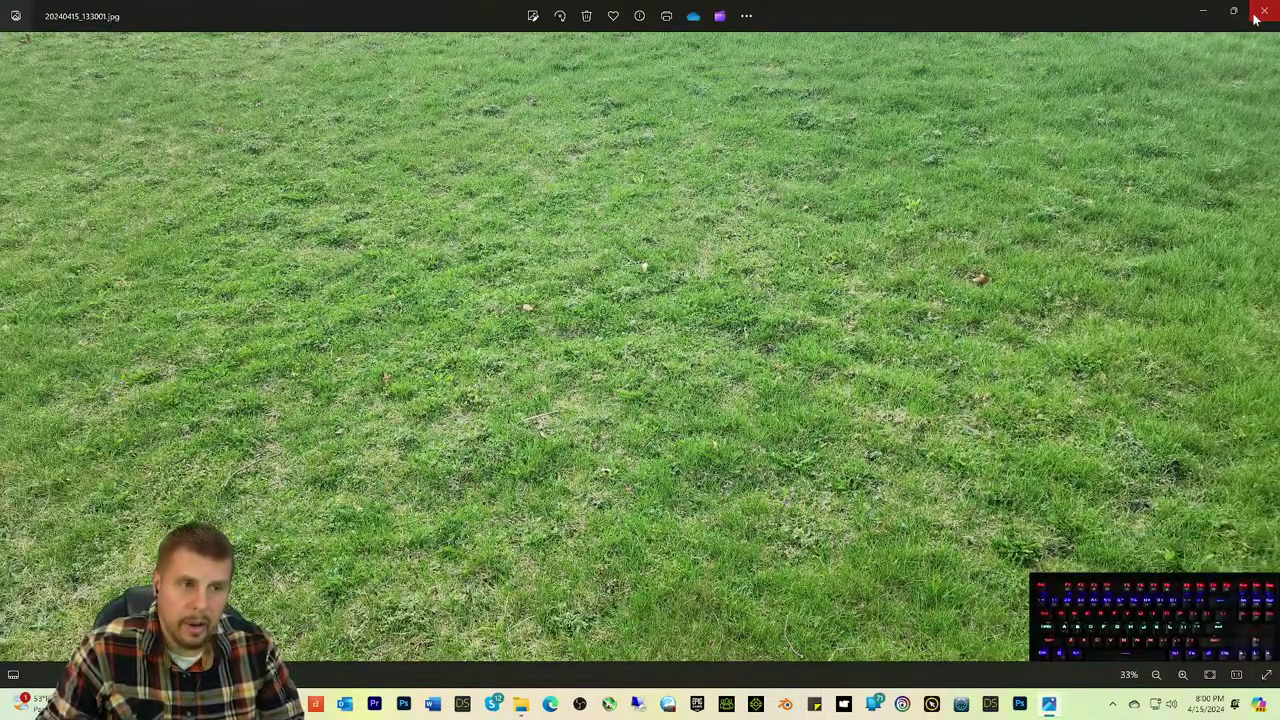
Step: Close the grass photo and compare the bark thumbnails' dimensions and file sizes
click(1264, 12)
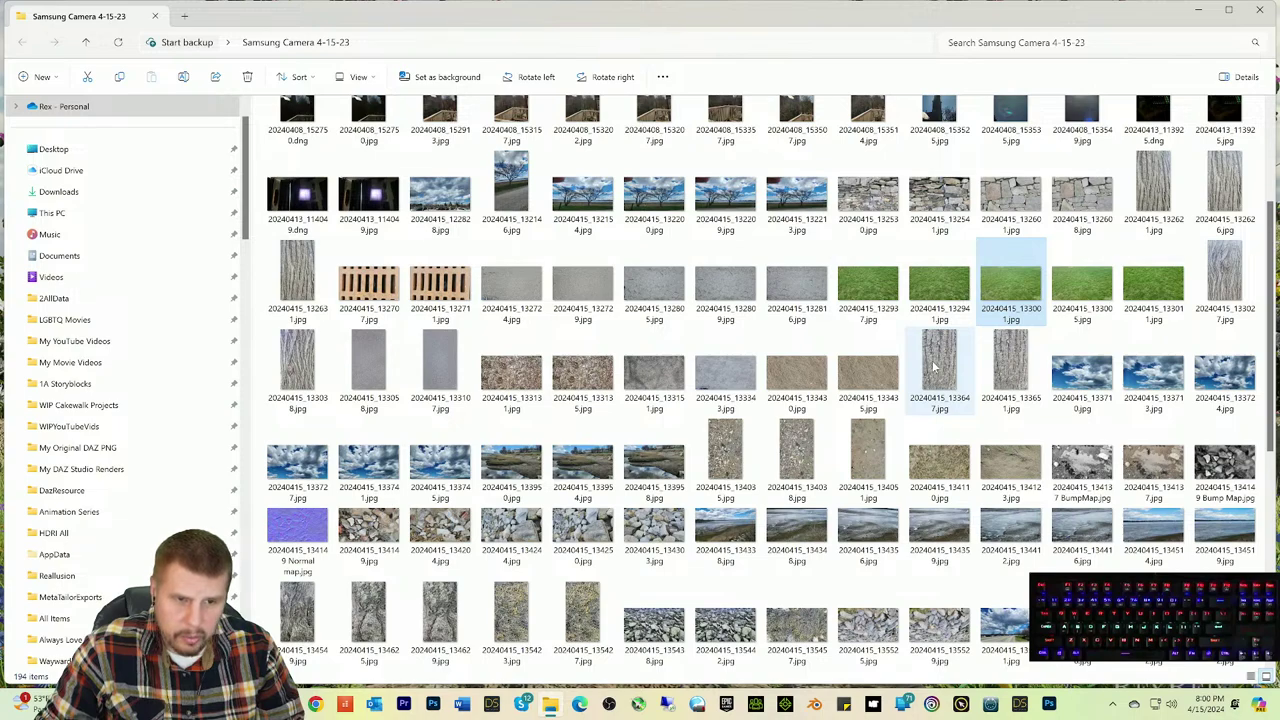
mouse_move(934, 368)
mouse_move(1015, 367)
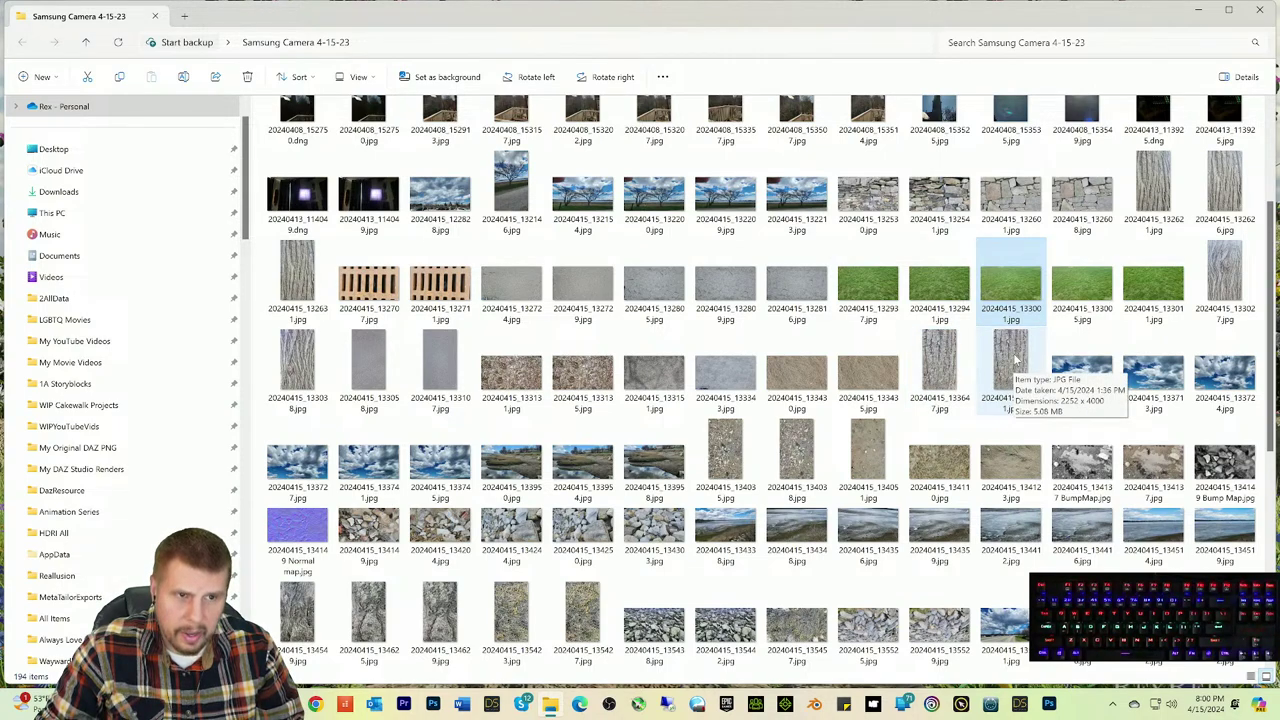
mouse_move(1133, 203)
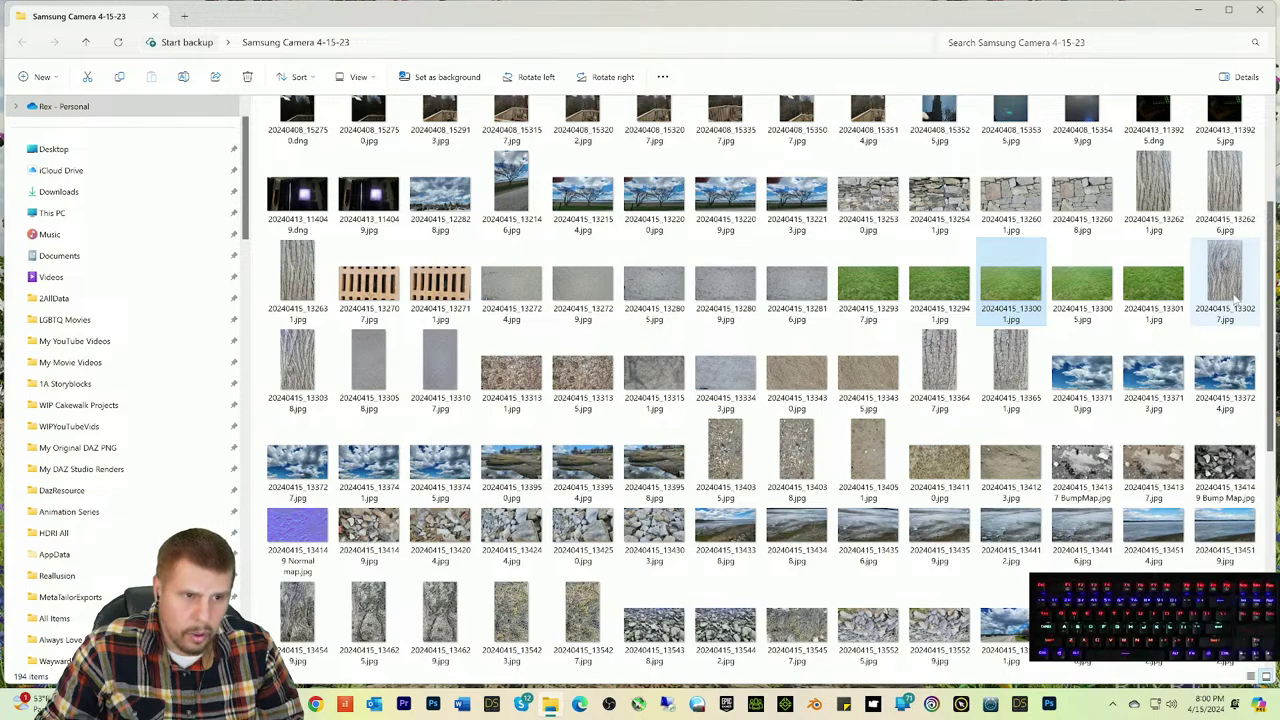
mouse_move(1236, 298)
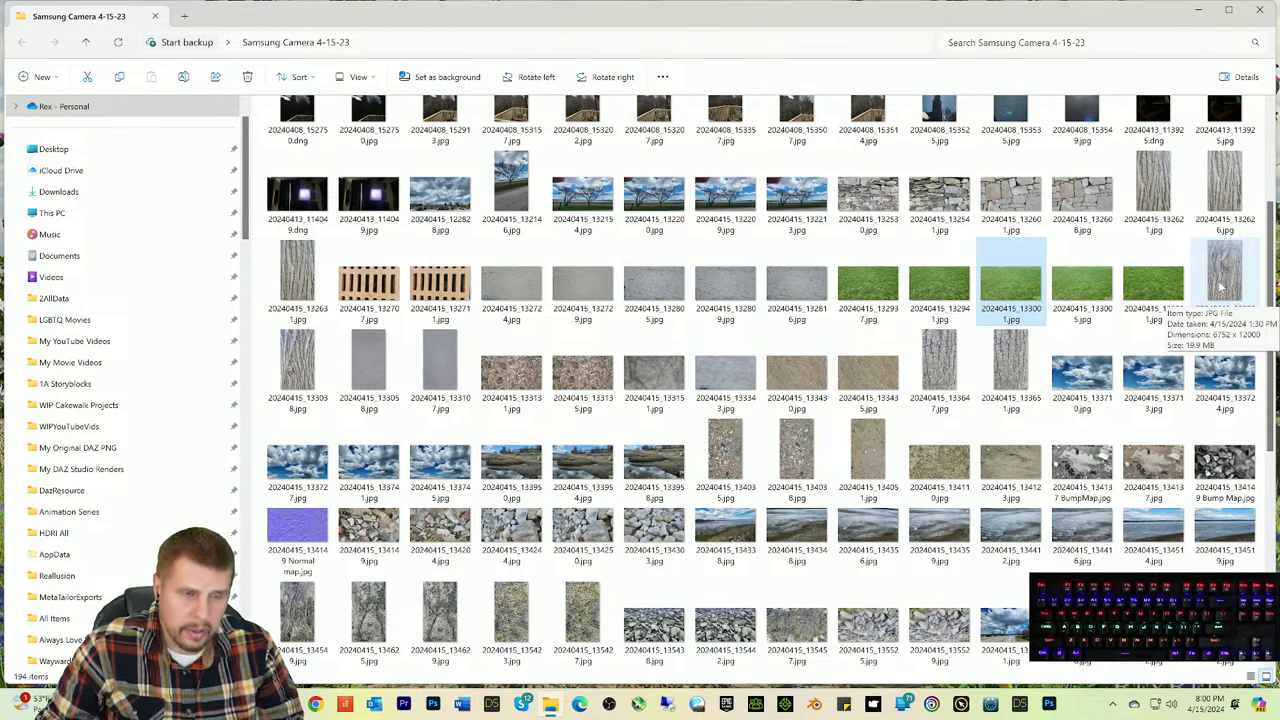
Step: Open bark knot photo 20240415_133027.jpg and zoom in on its detail
double_click(1220, 287)
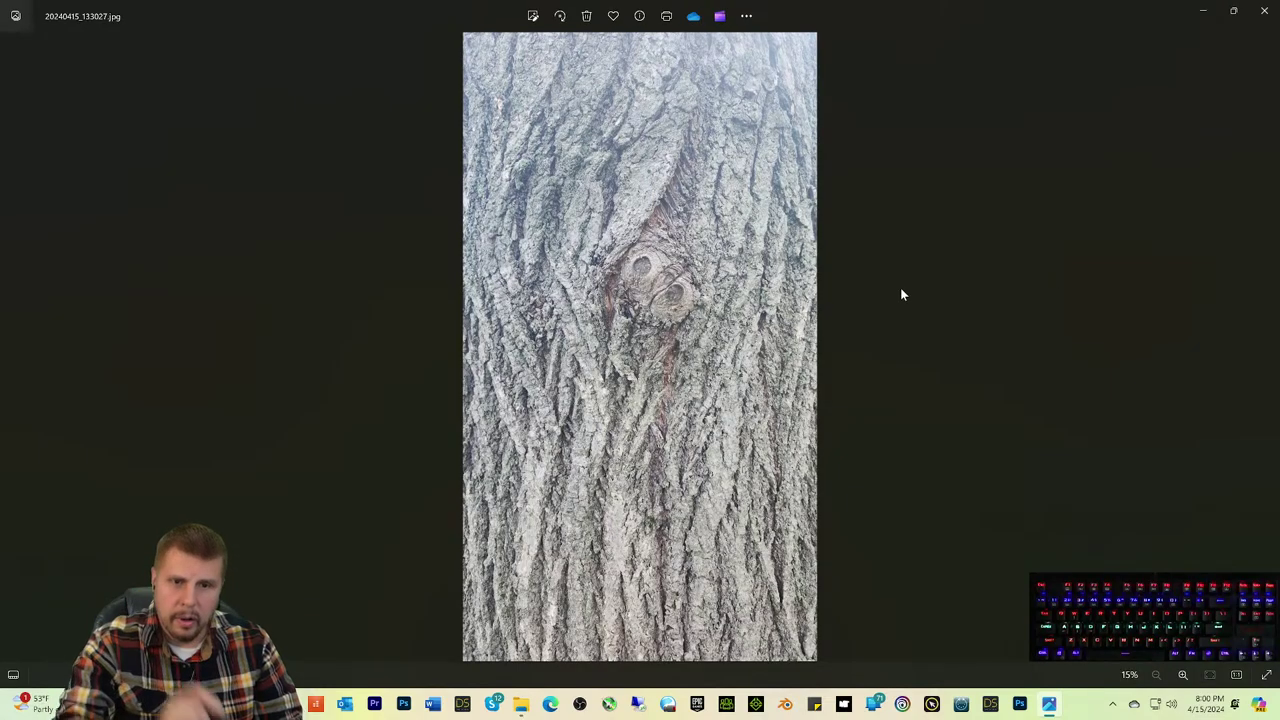
scroll(866, 271, up, 2)
scroll(826, 285, up, 4)
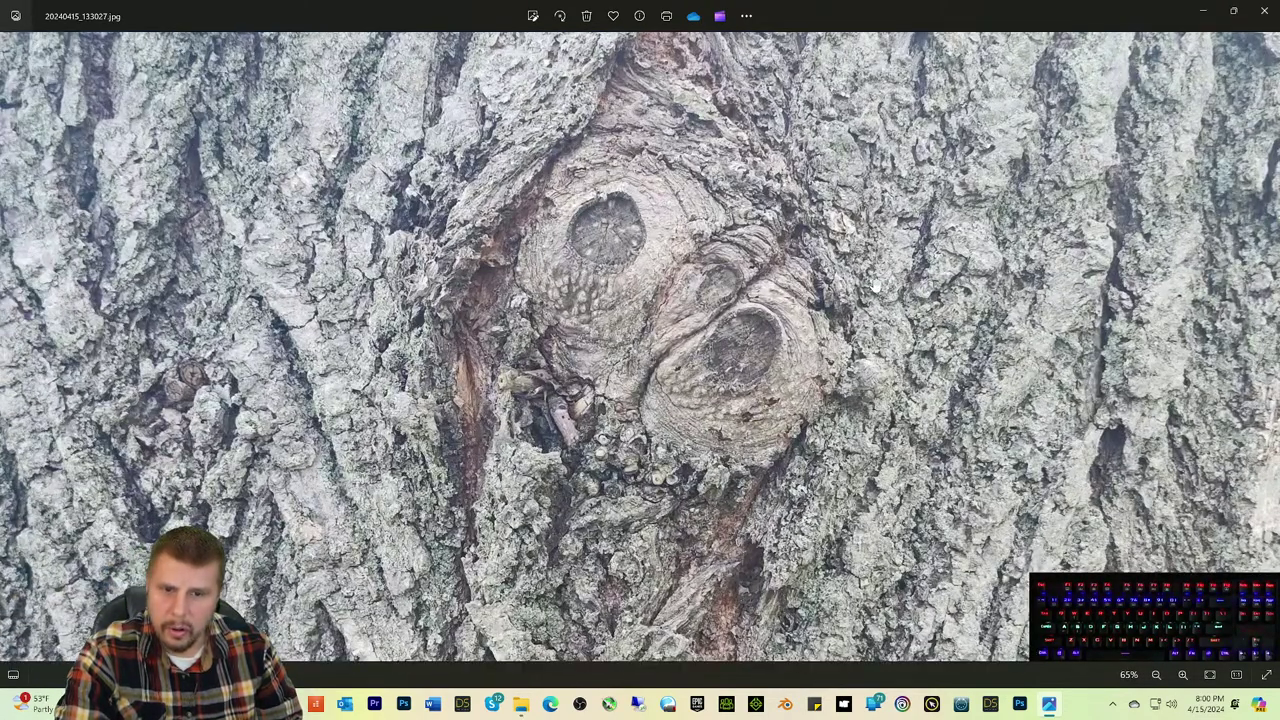
scroll(876, 287, up, 2)
scroll(876, 287, up, 3)
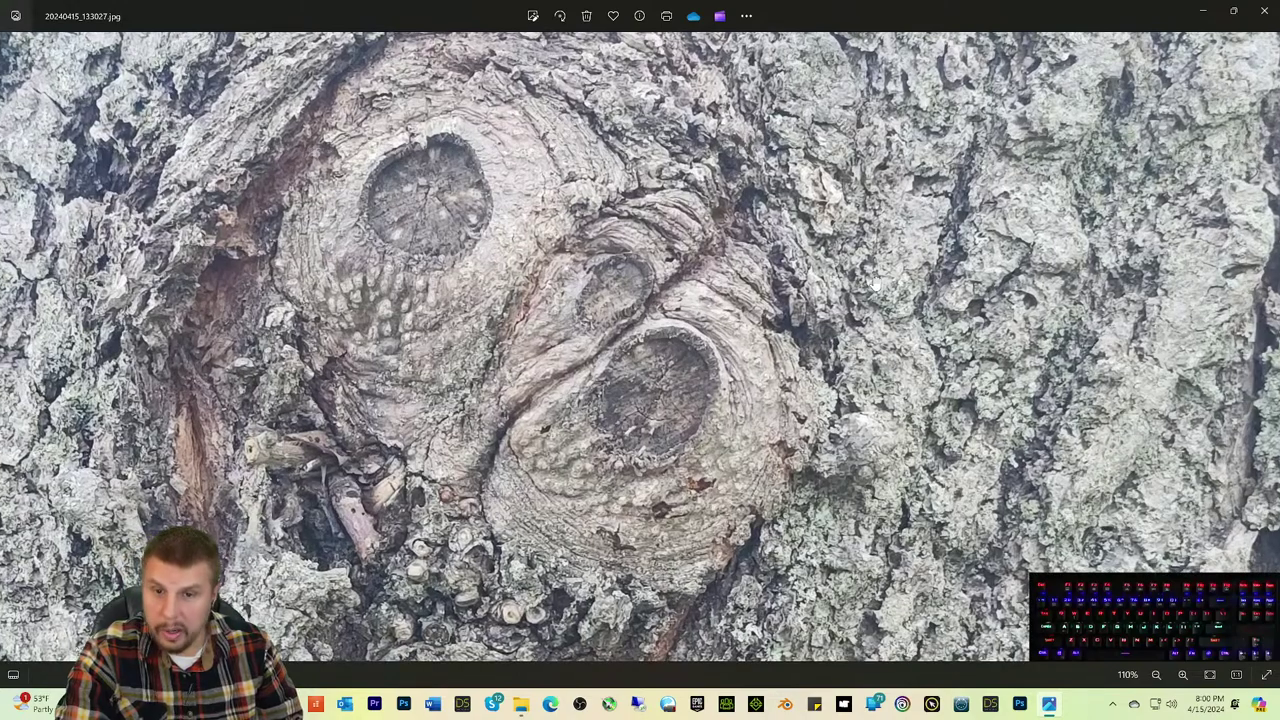
scroll(876, 287, down, 5)
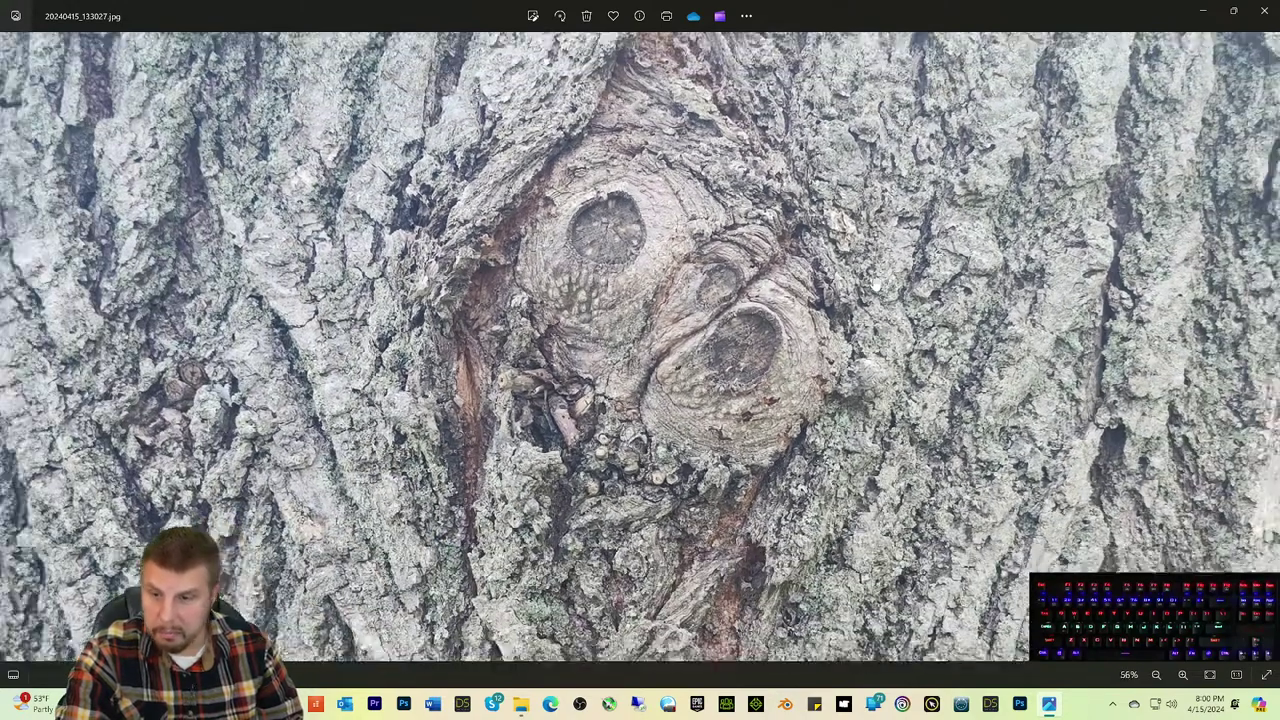
scroll(876, 287, down, 2)
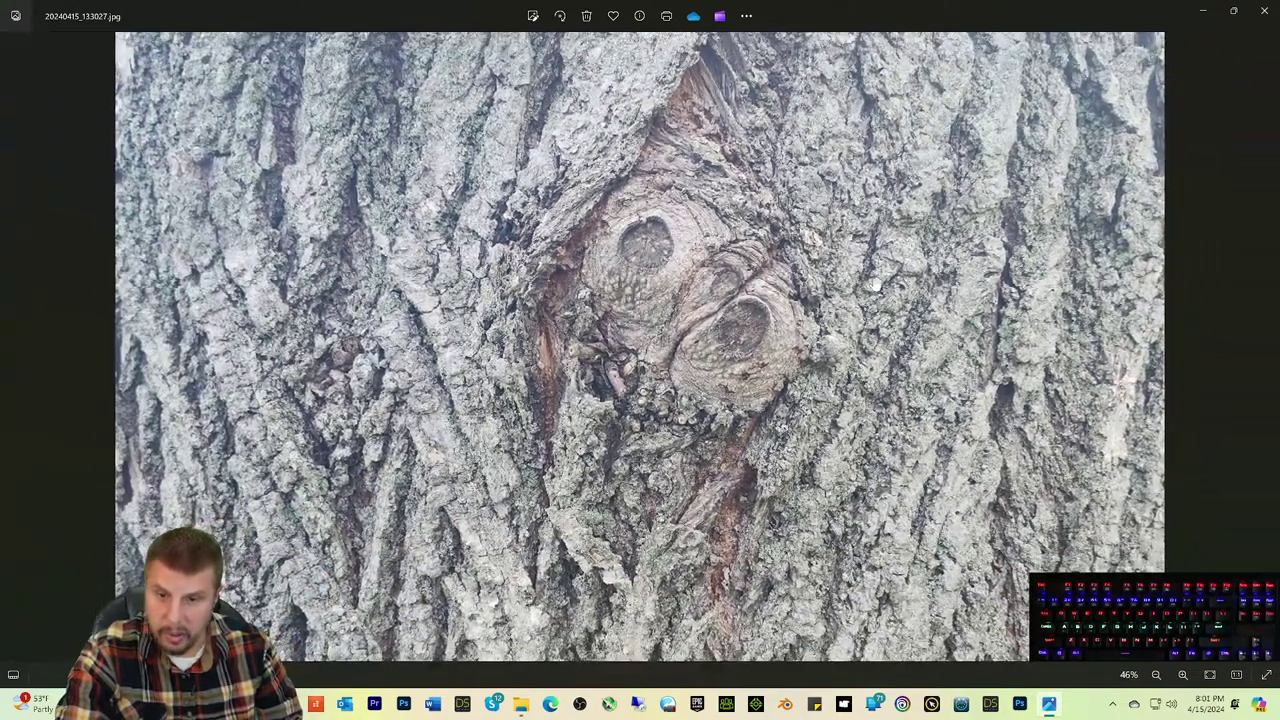
scroll(876, 287, up, 5)
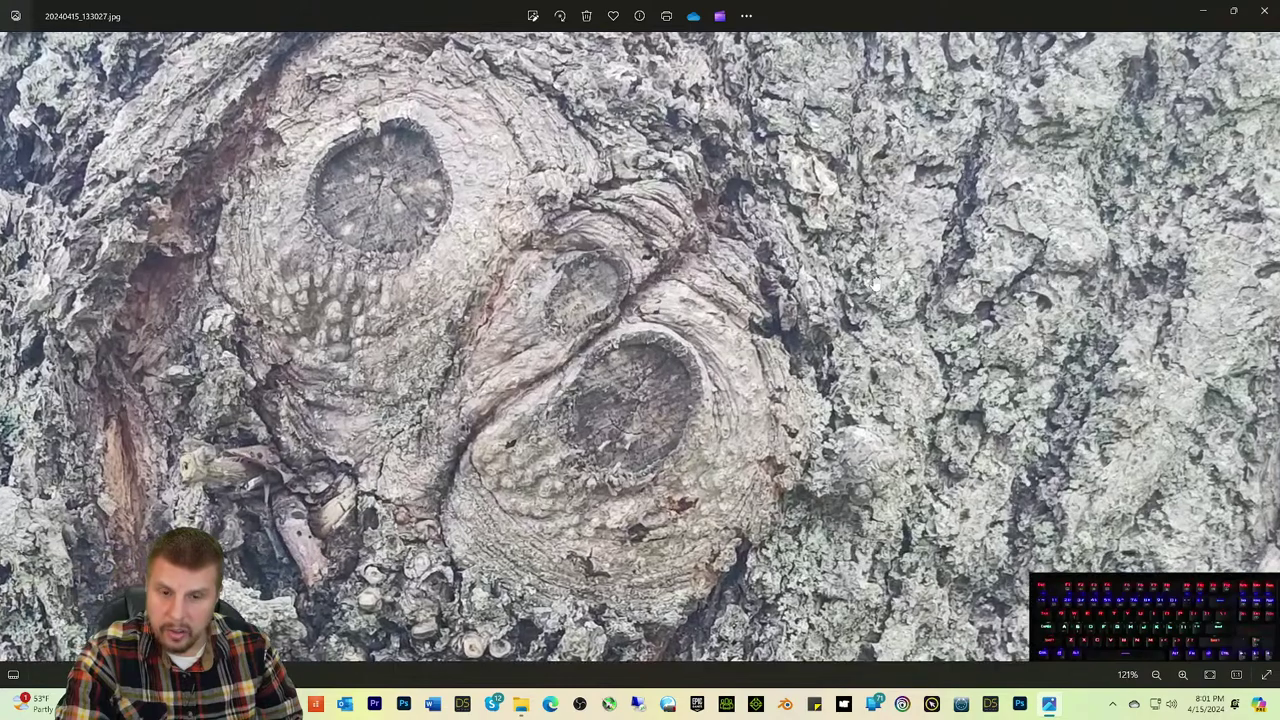
scroll(876, 287, up, 4)
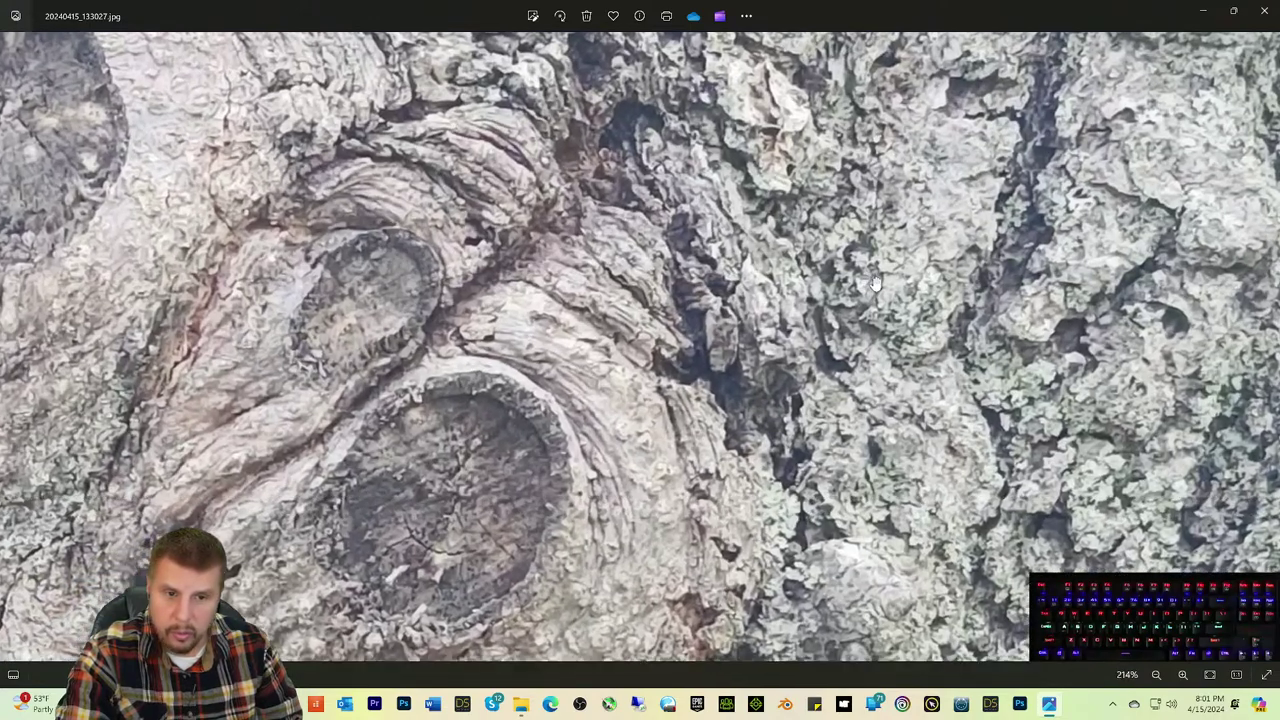
scroll(876, 285, up, 1)
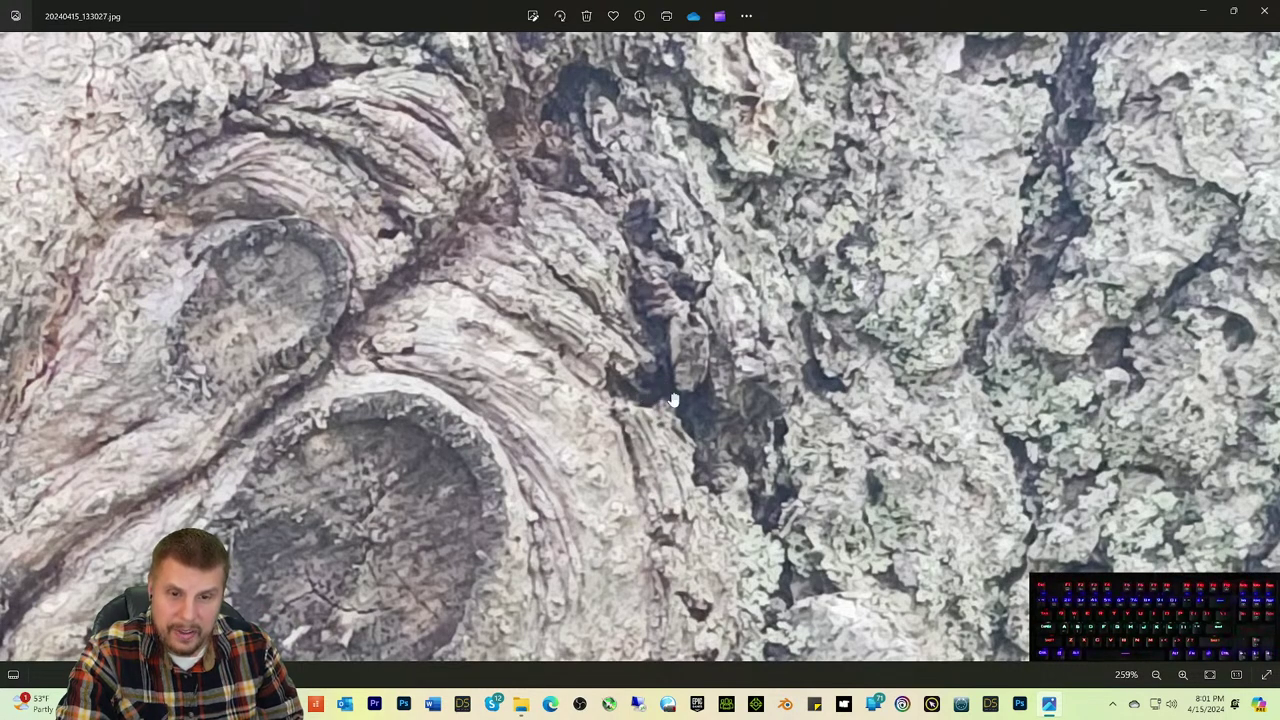
Step: Zoom back out on the bark photo and close it to return to the thumbnails
scroll(679, 395, down, 5)
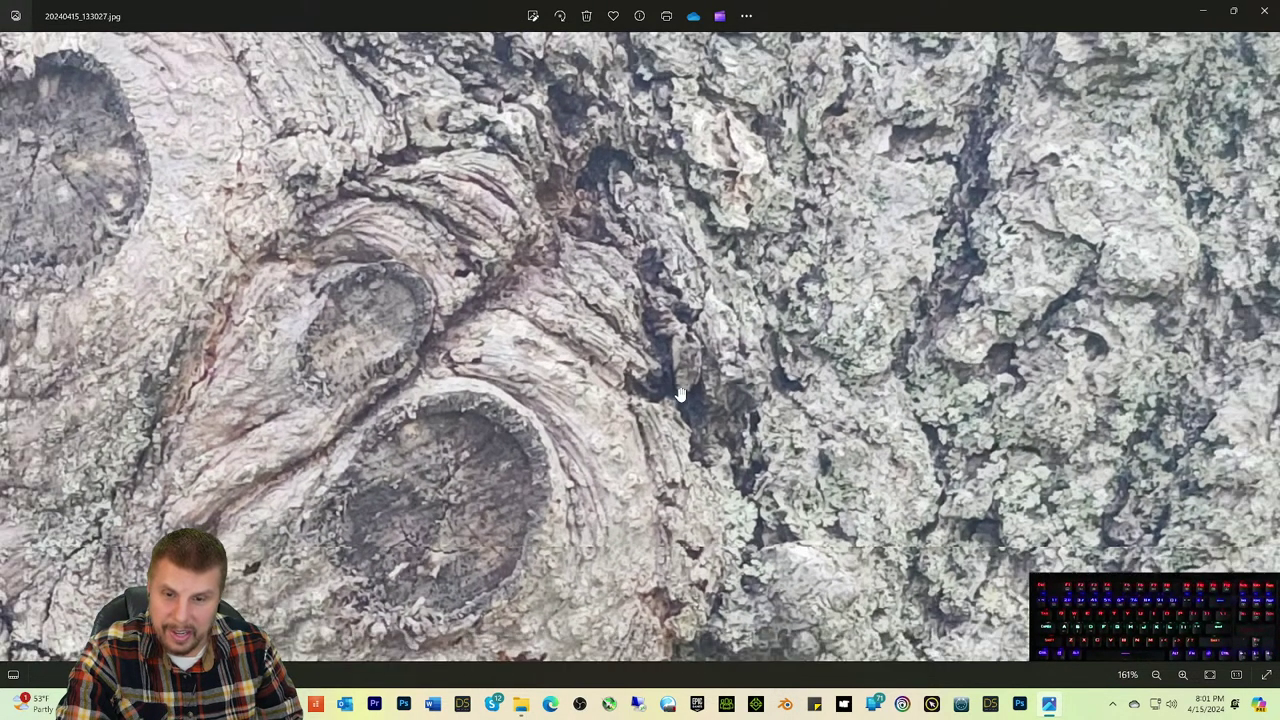
scroll(679, 395, down, 3)
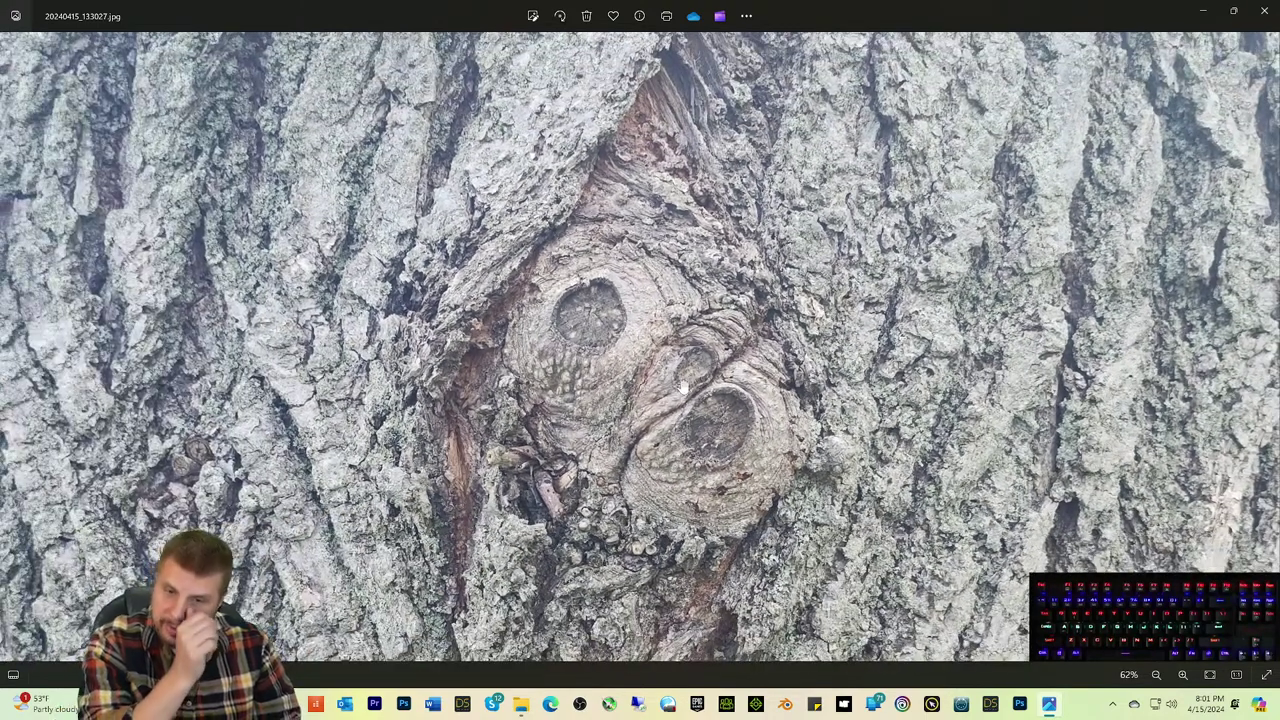
scroll(668, 397, down, 1)
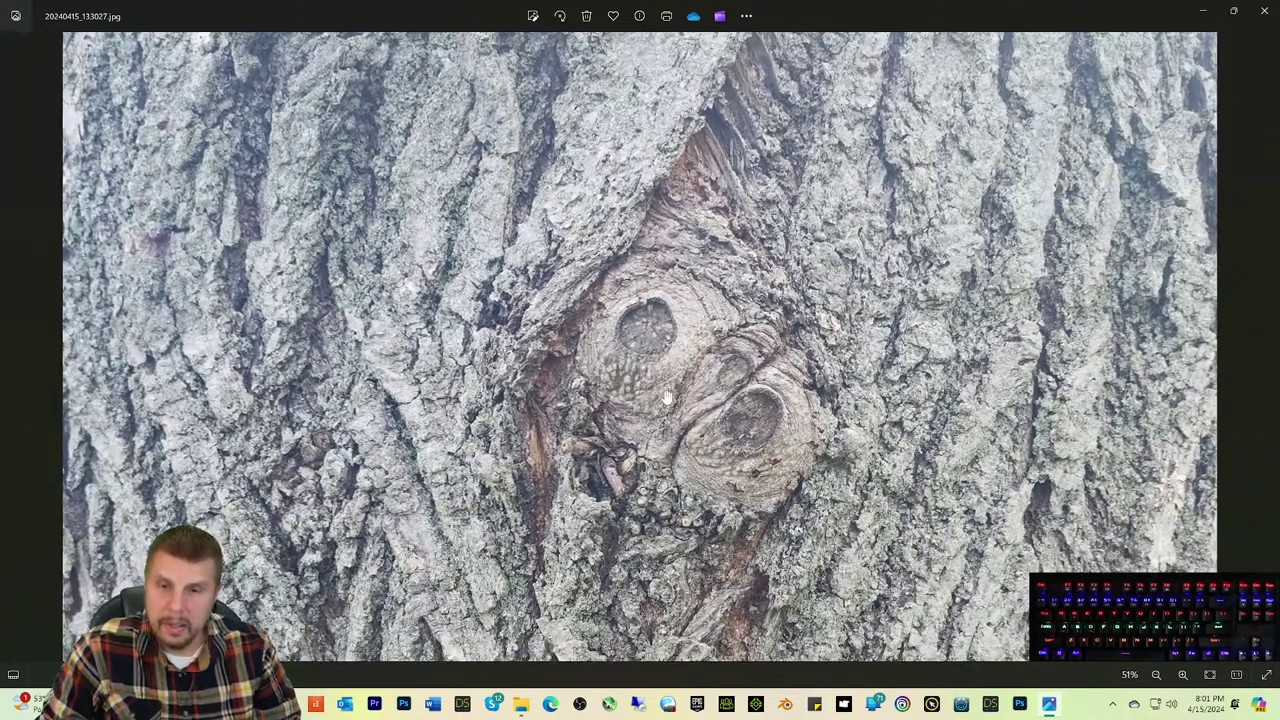
scroll(541, 348, down, 2)
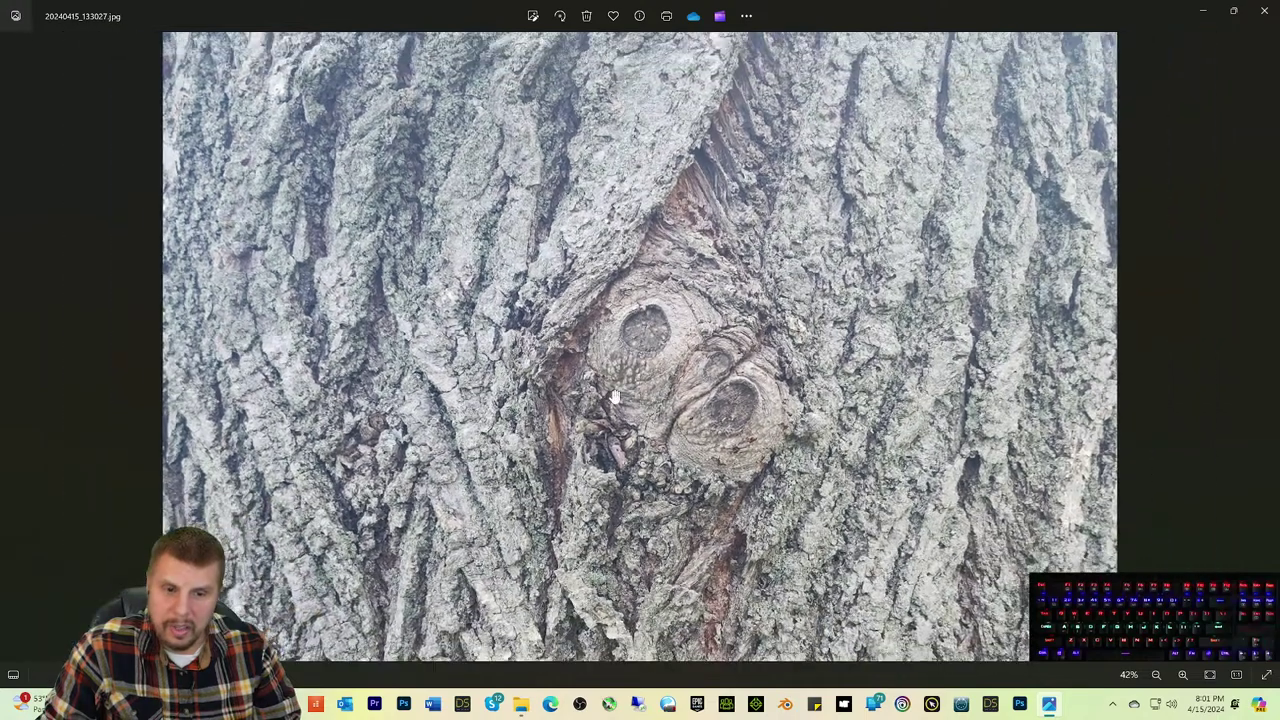
scroll(778, 452, down, 1)
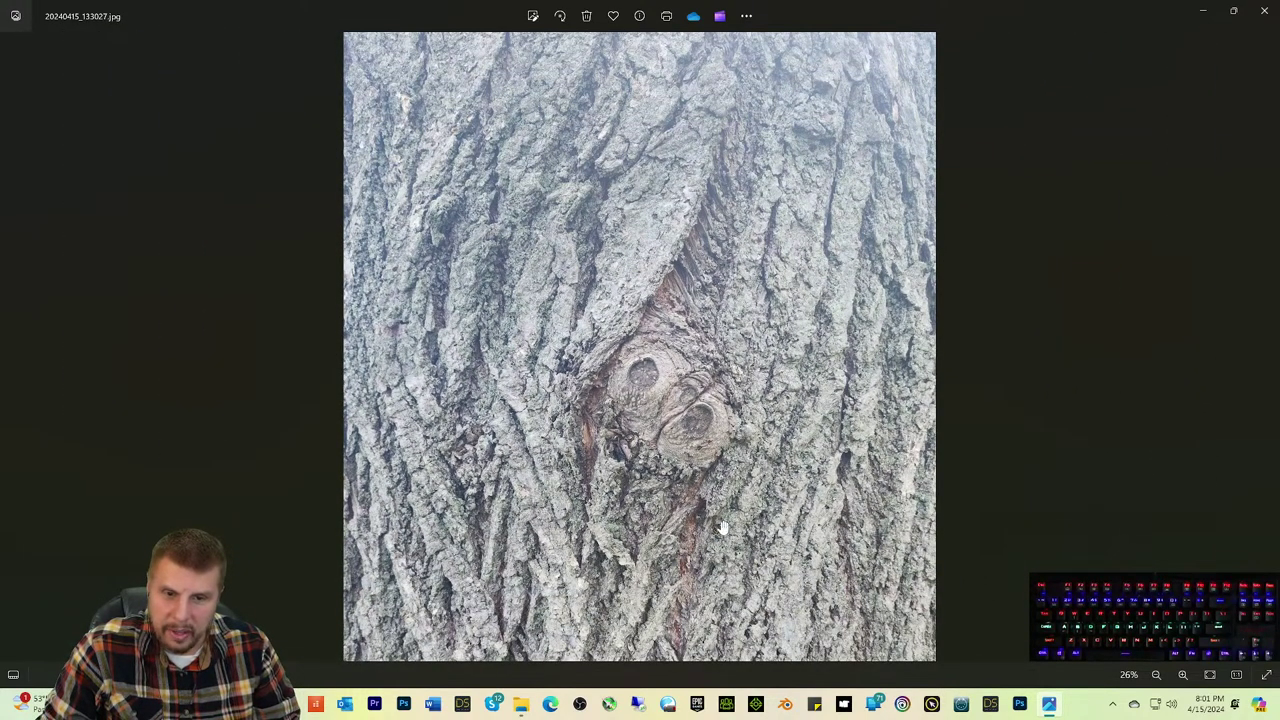
scroll(718, 515, up, 2)
scroll(716, 502, up, 4)
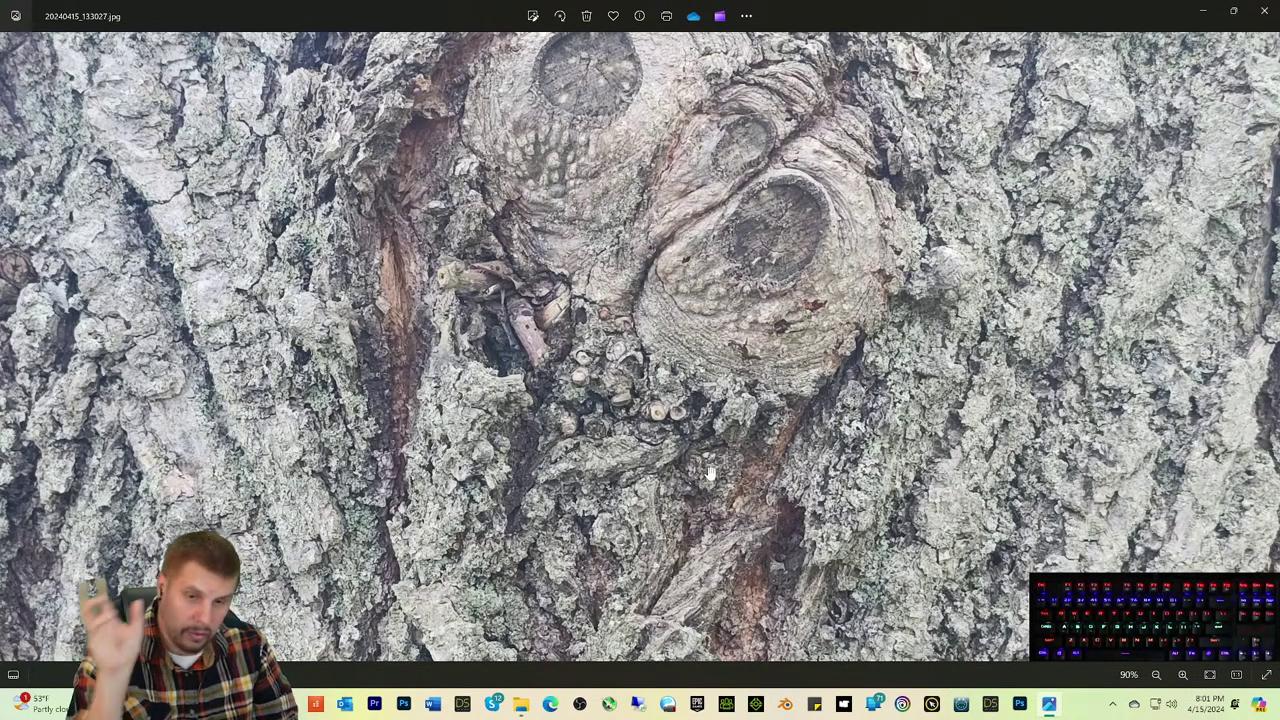
click(1268, 12)
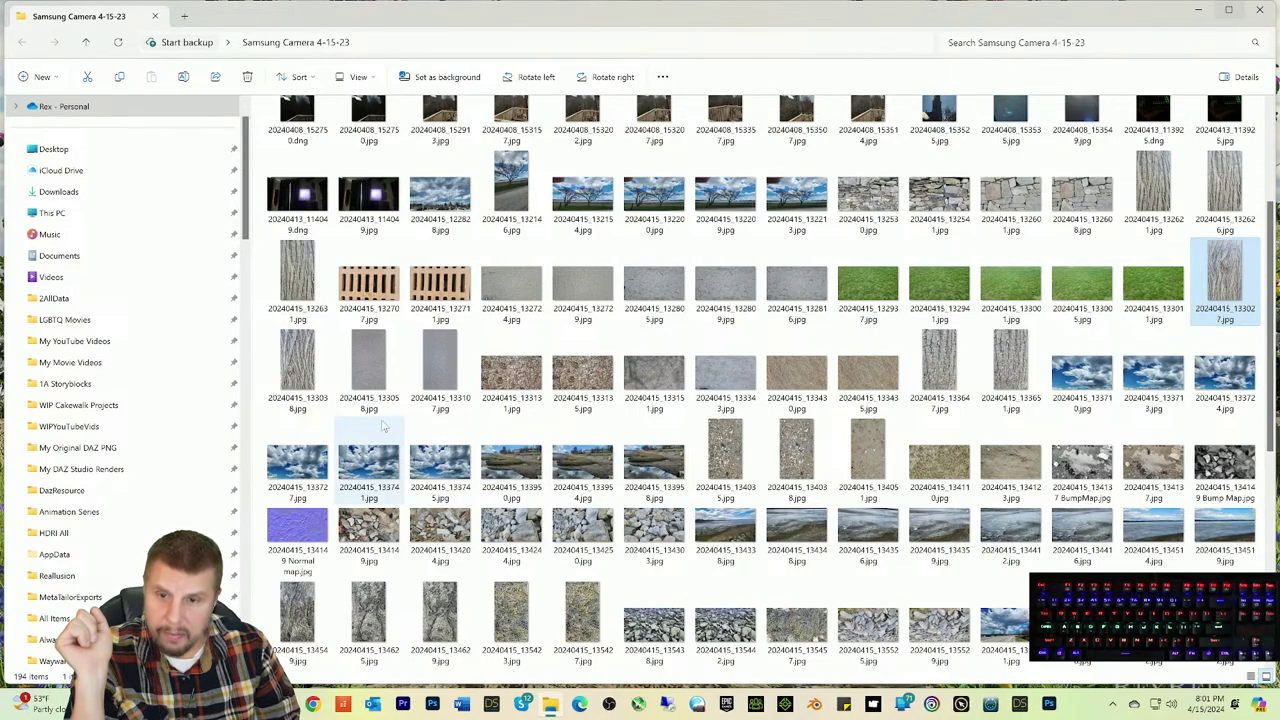
double_click(299, 368)
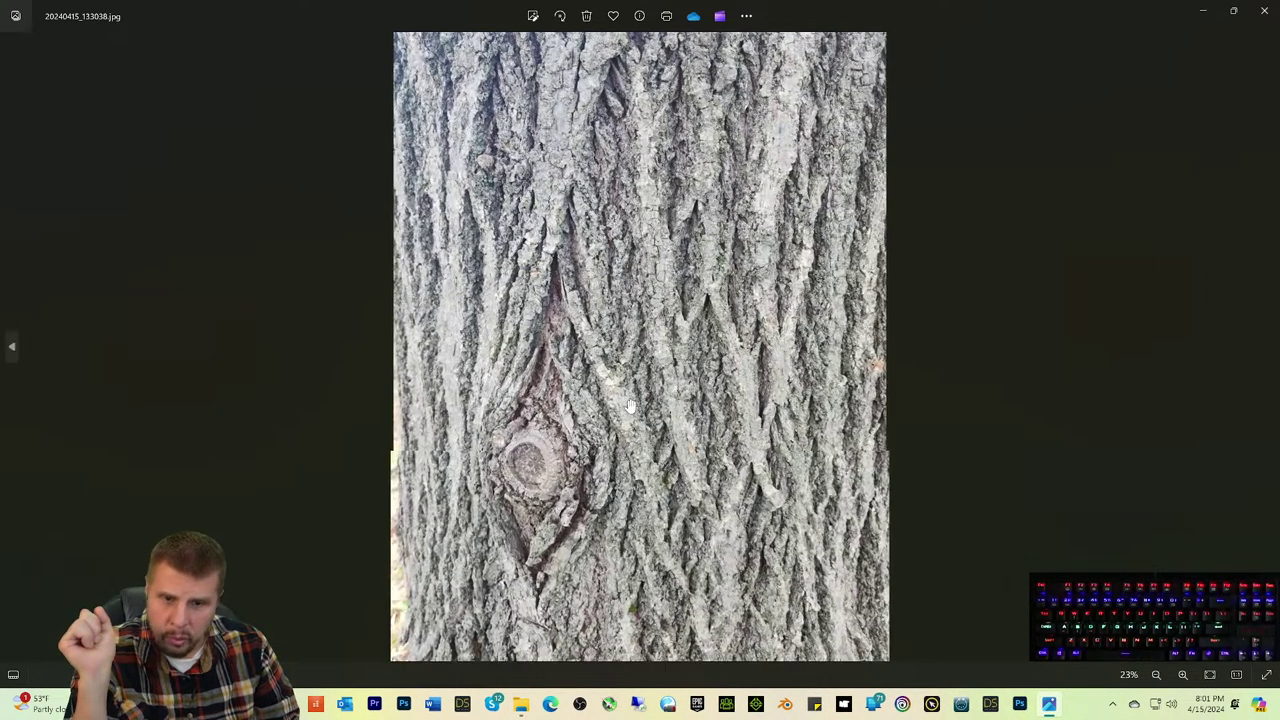
scroll(630, 405, up, 2)
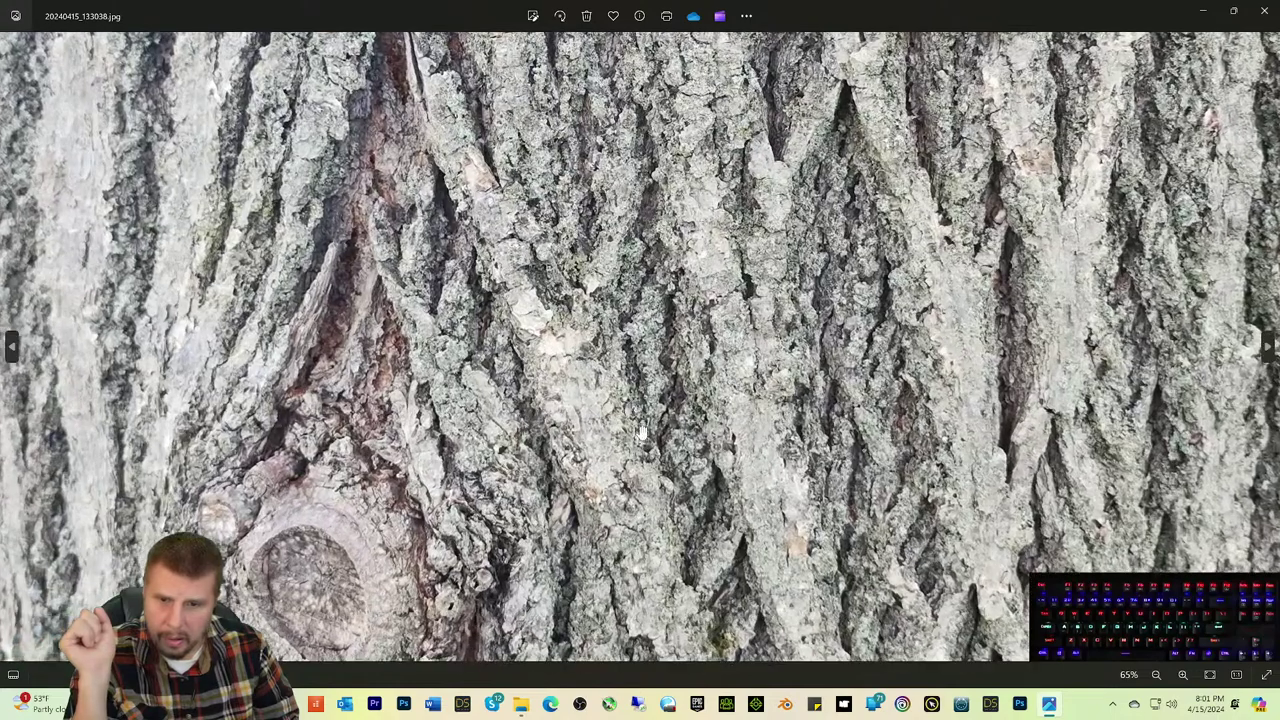
drag(632, 420, 636, 183)
scroll(640, 238, up, 1)
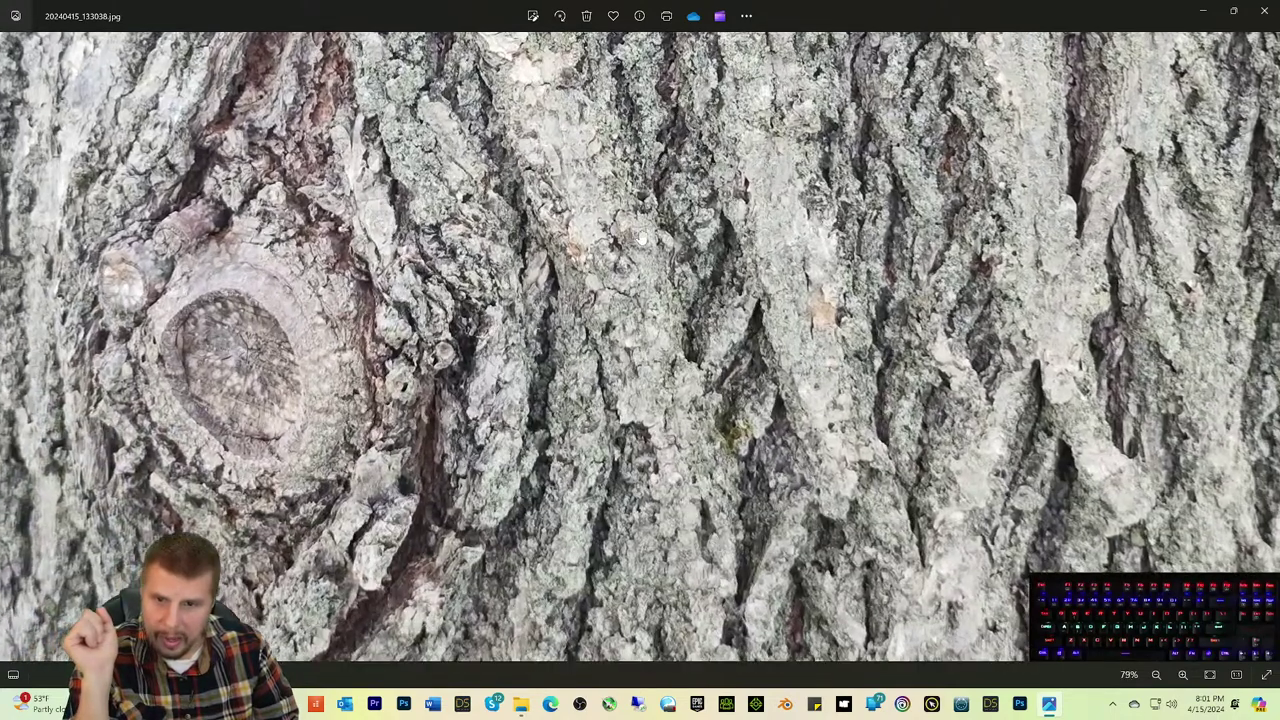
scroll(641, 260, up, 1)
scroll(598, 279, up, 2)
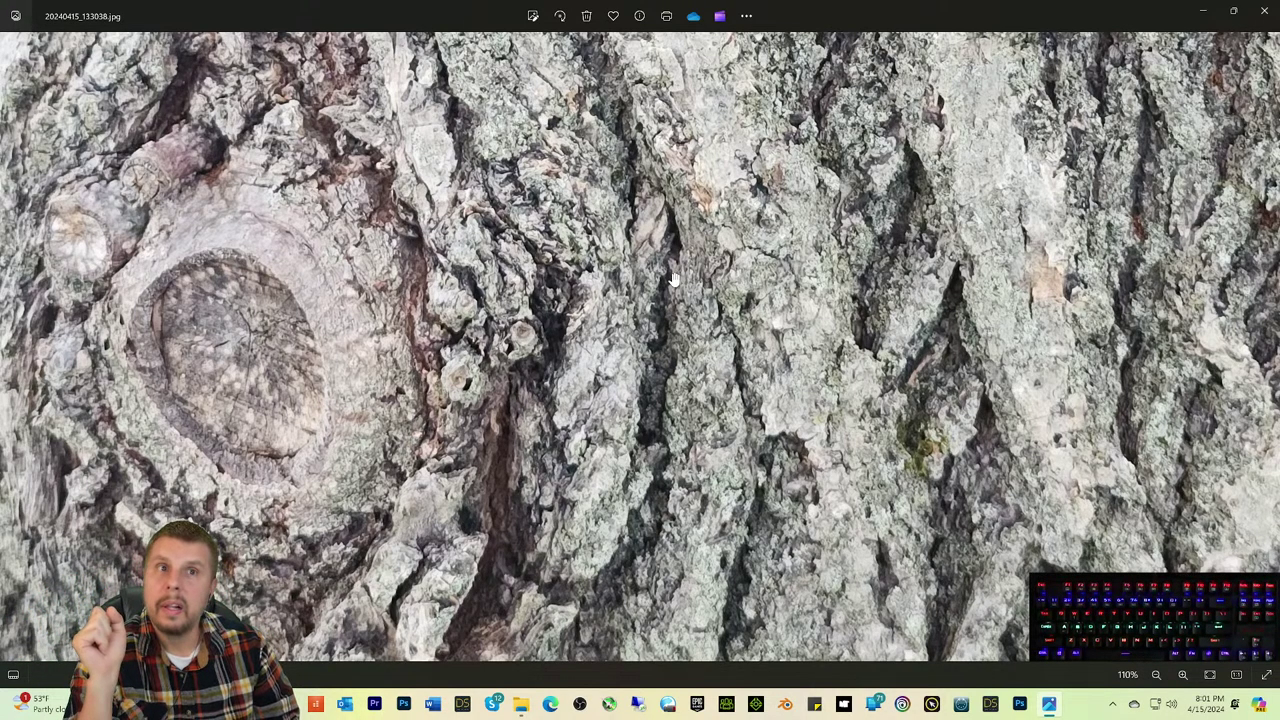
scroll(673, 276, up, 5)
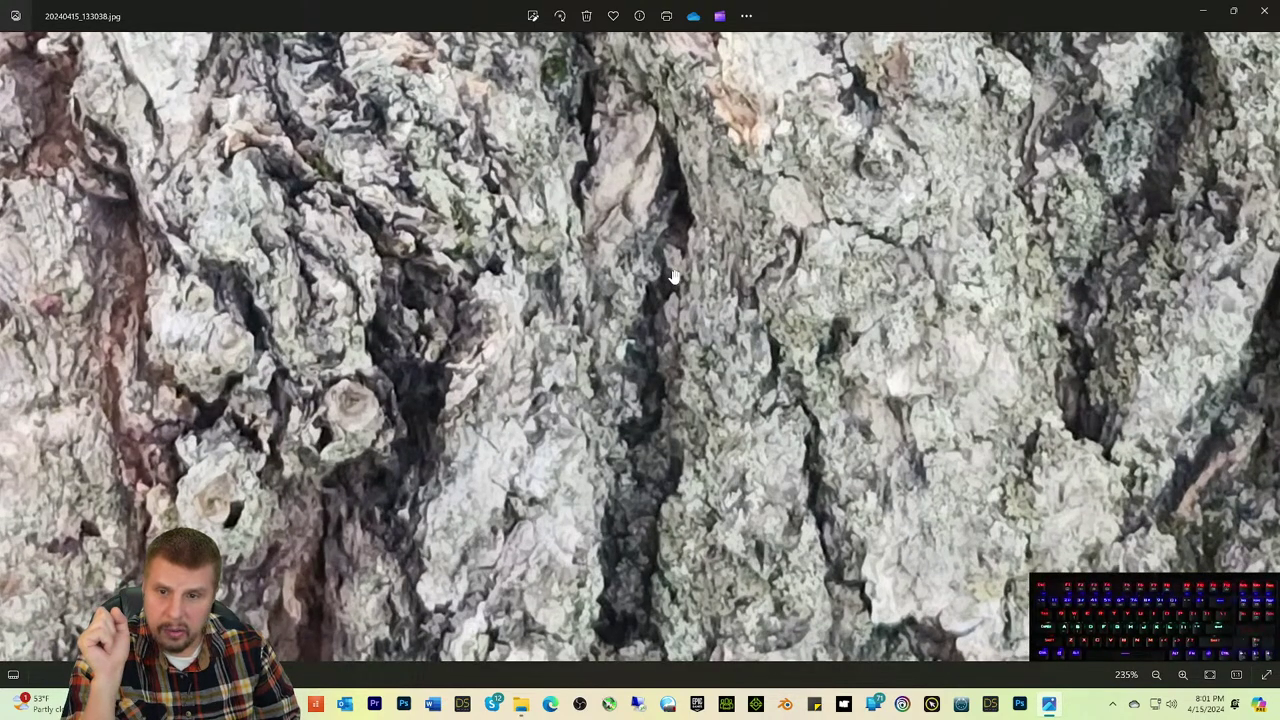
scroll(673, 276, down, 3)
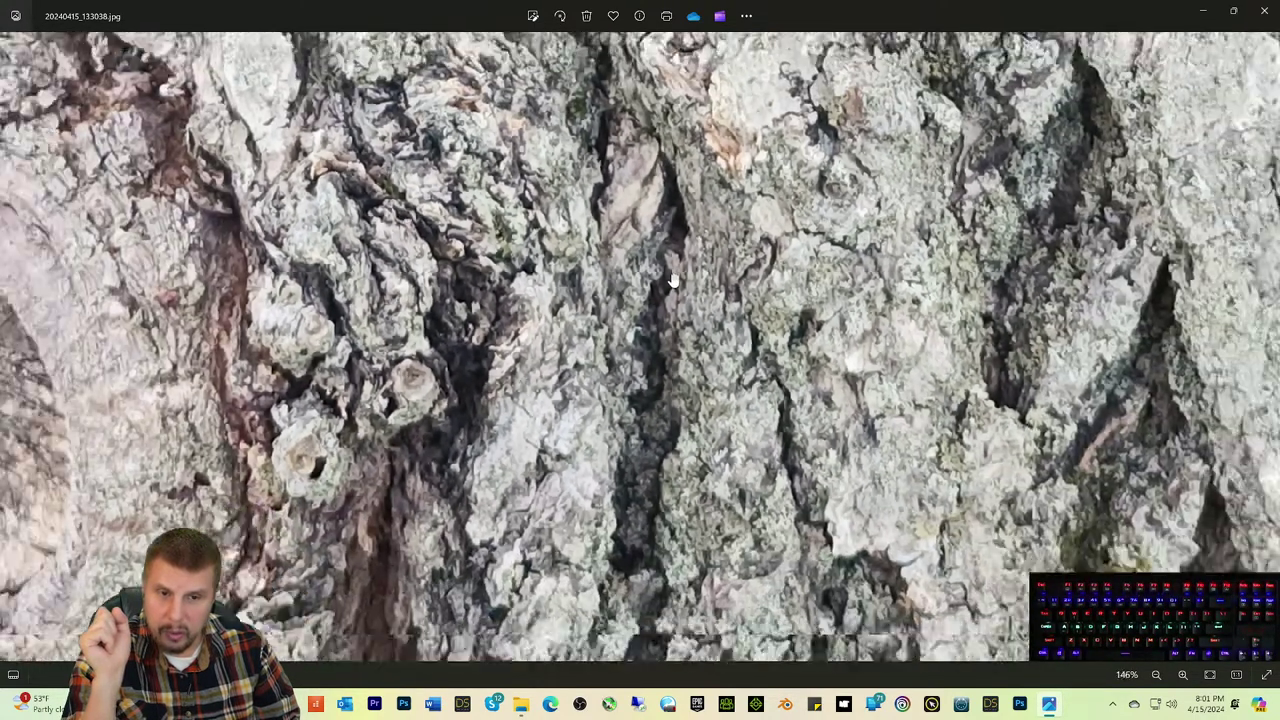
scroll(673, 281, down, 6)
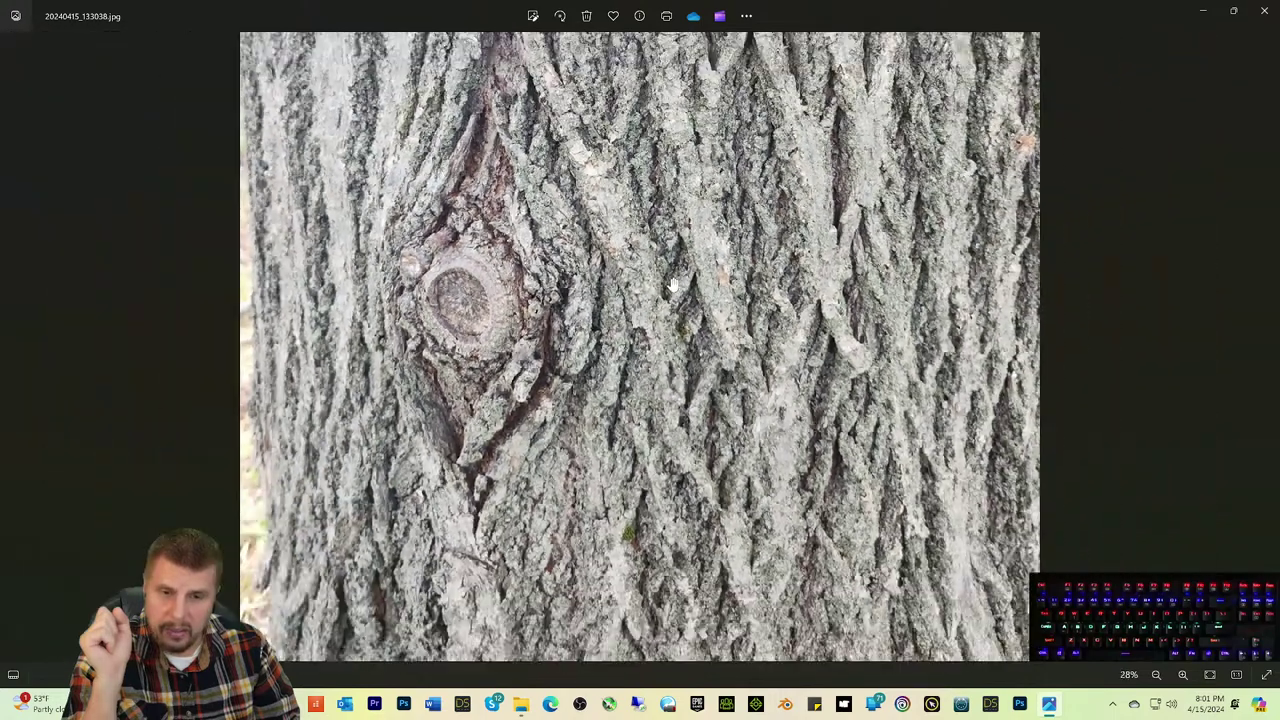
scroll(673, 284, down, 3)
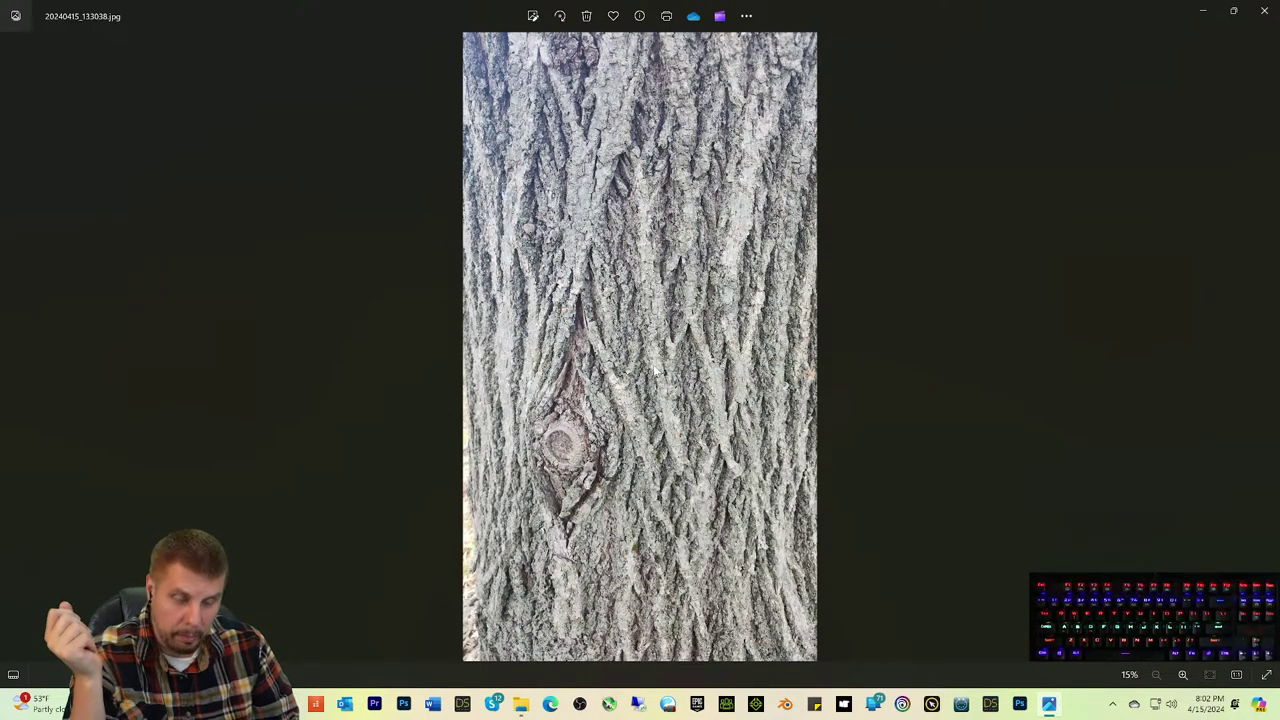
scroll(732, 385, up, 2)
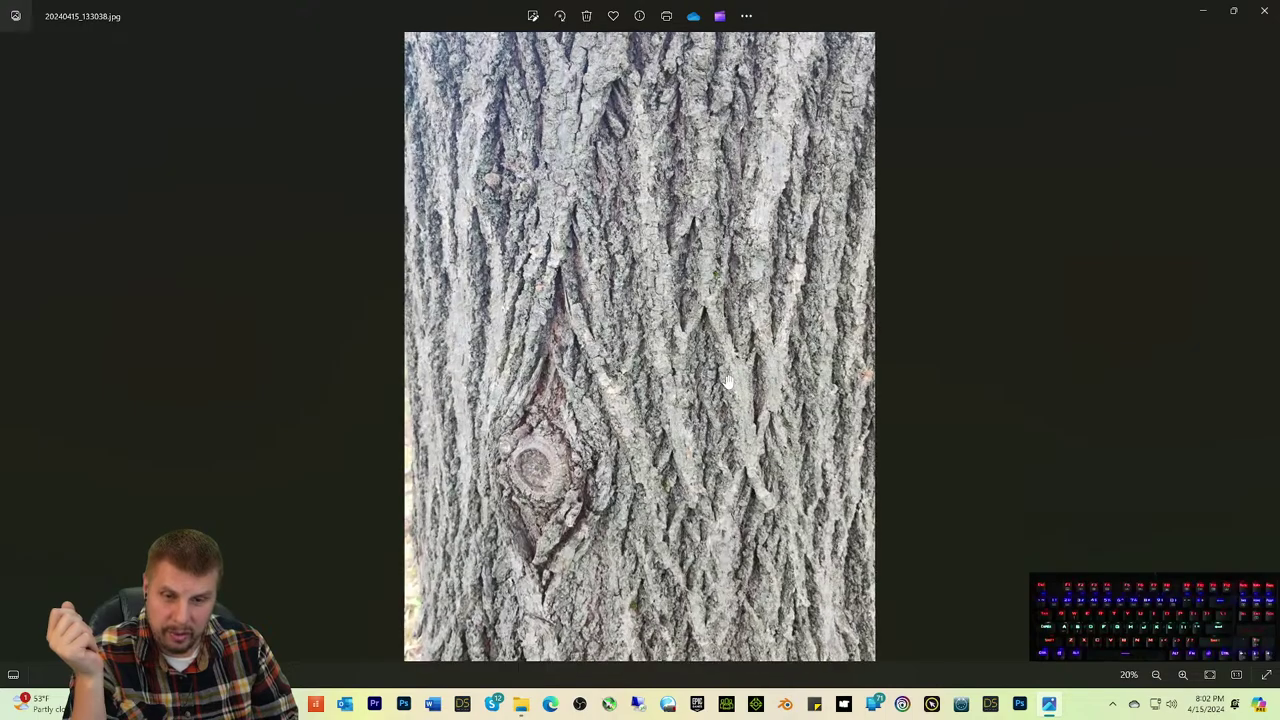
scroll(728, 383, up, 3)
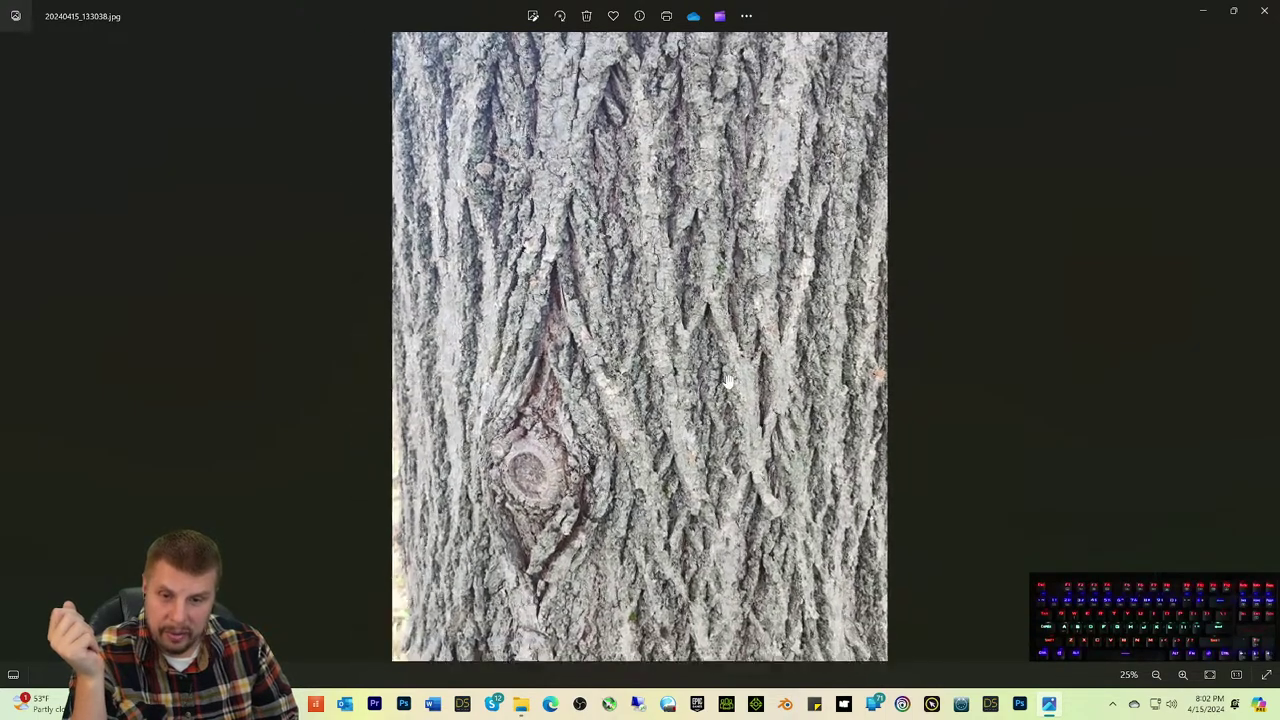
scroll(729, 382, down, 4)
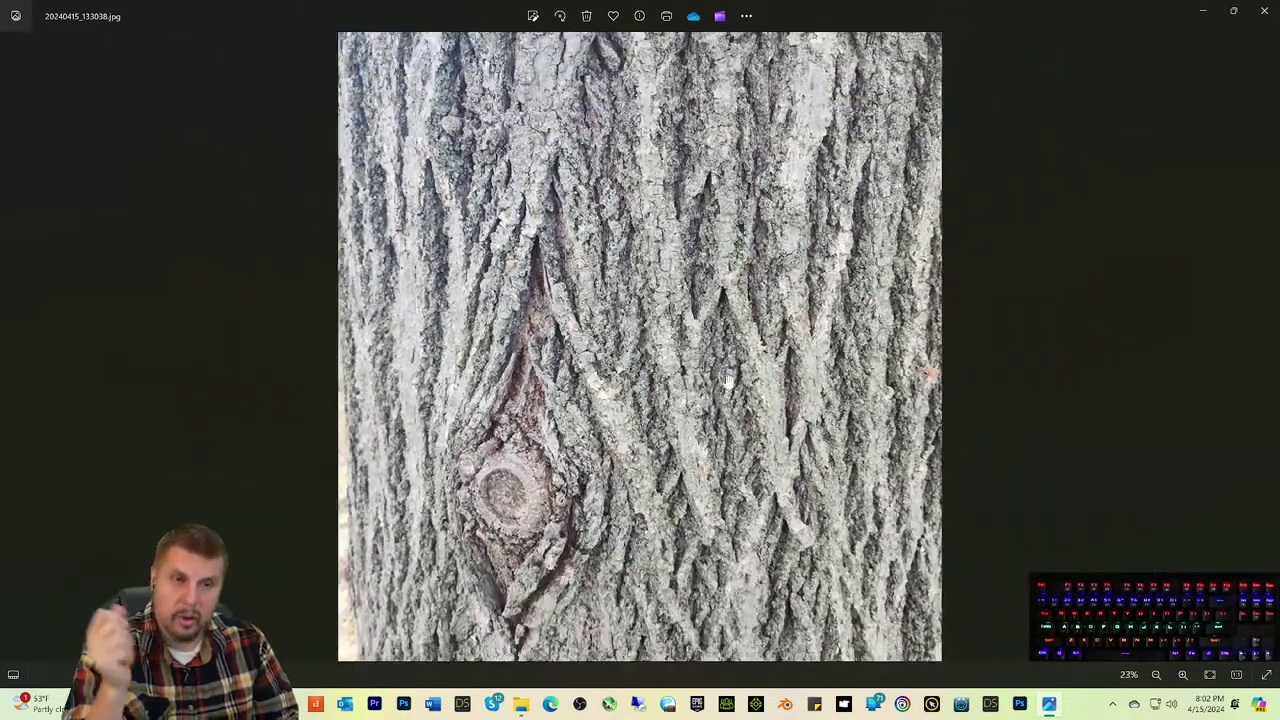
click(1264, 10)
Step: Briefly open and zoom dry grass photo 20240415_134123.jpg, then close it with Alt+F4
scroll(737, 357, down, 5)
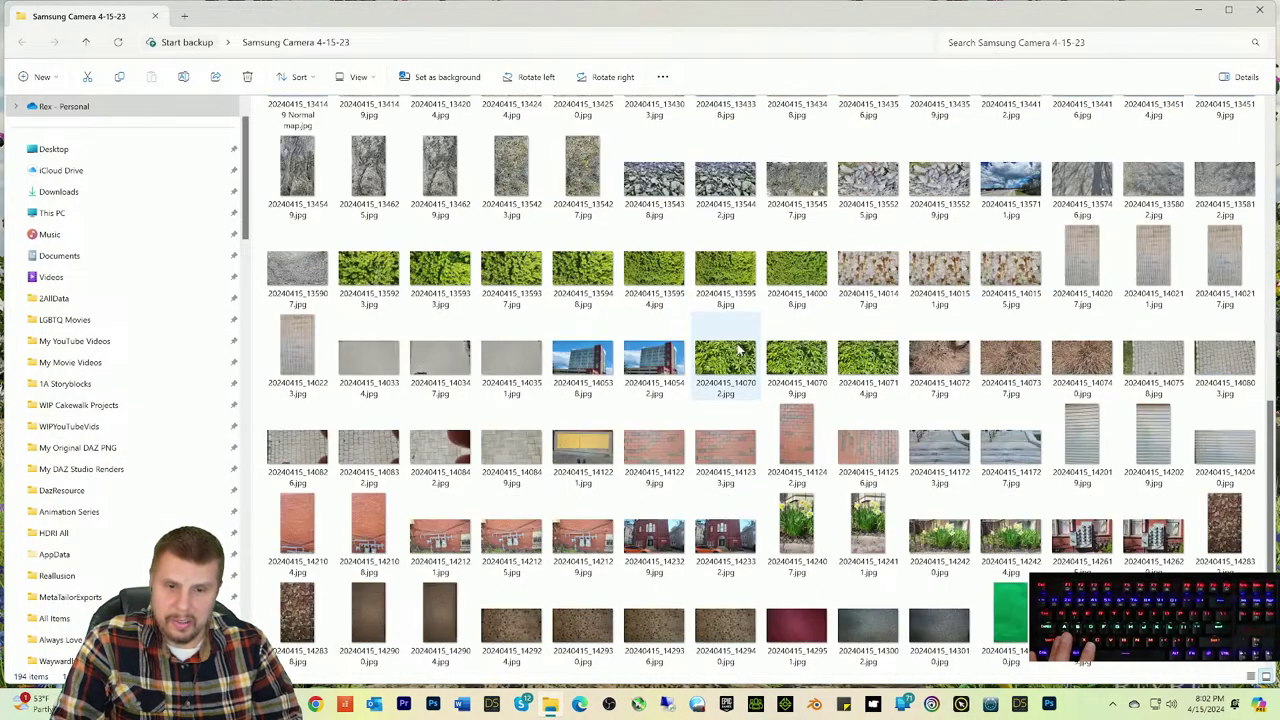
scroll(737, 350, up, 2)
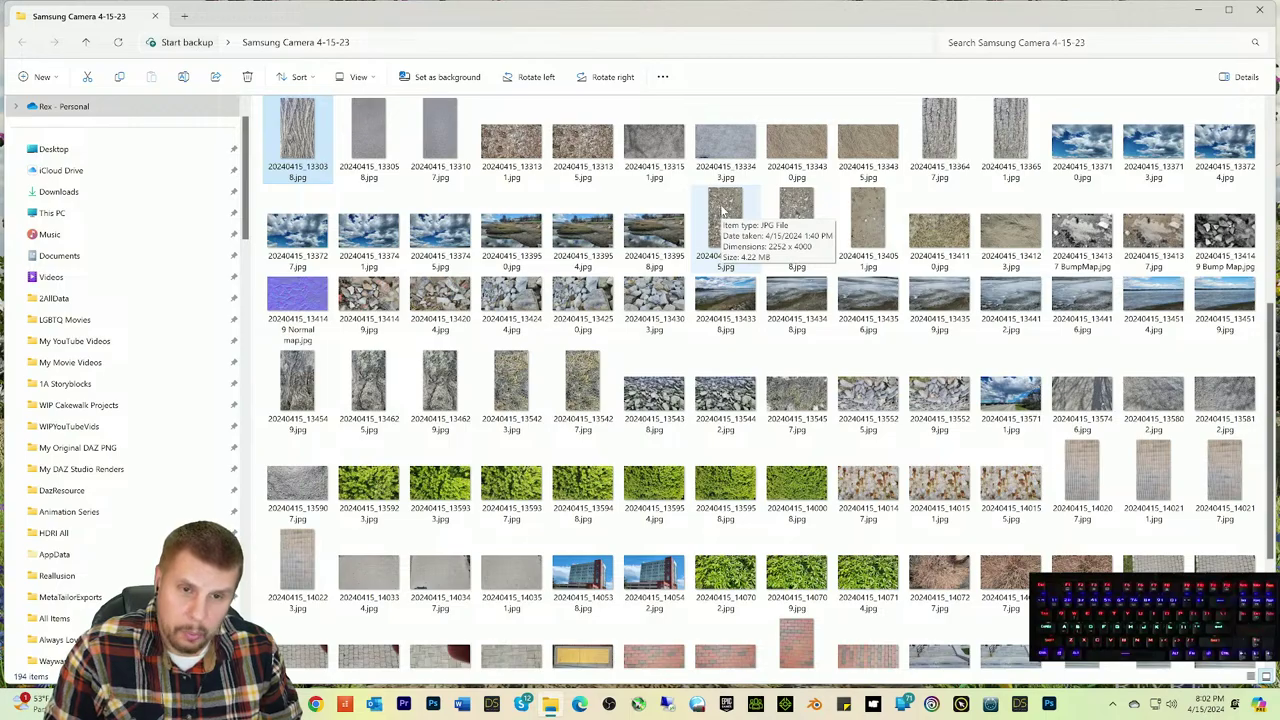
double_click(1013, 237)
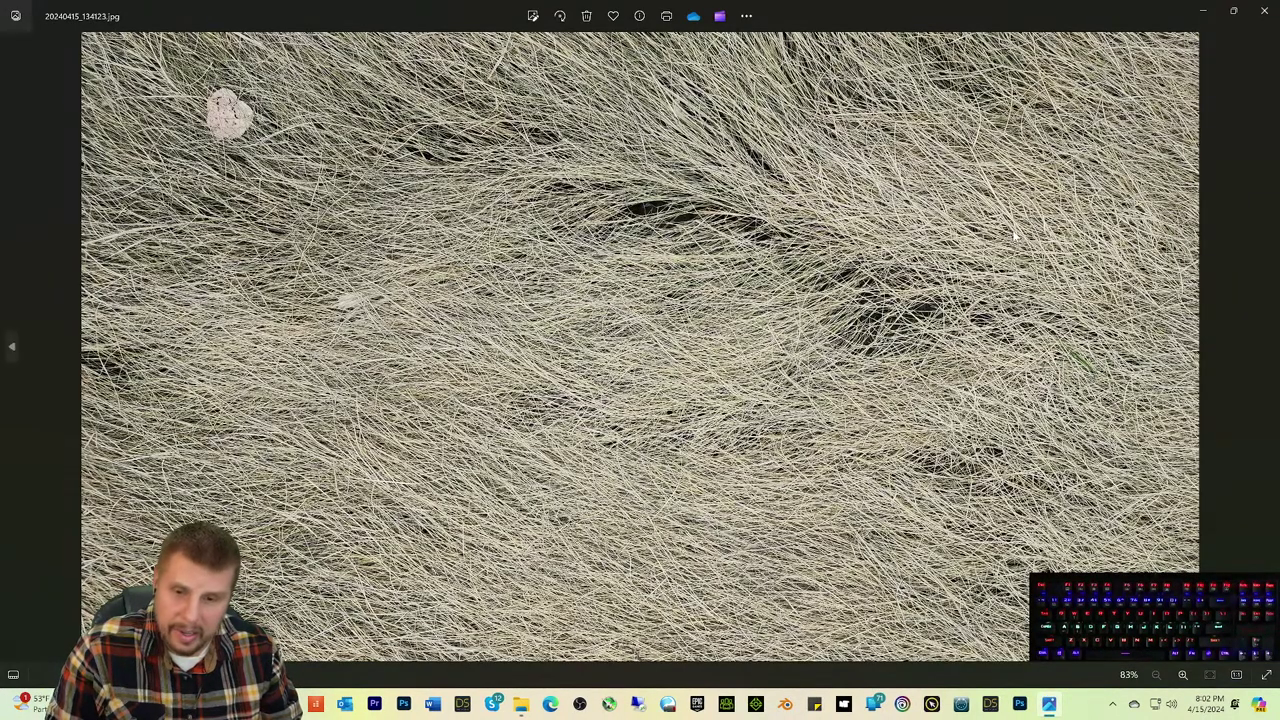
scroll(876, 306, up, 2)
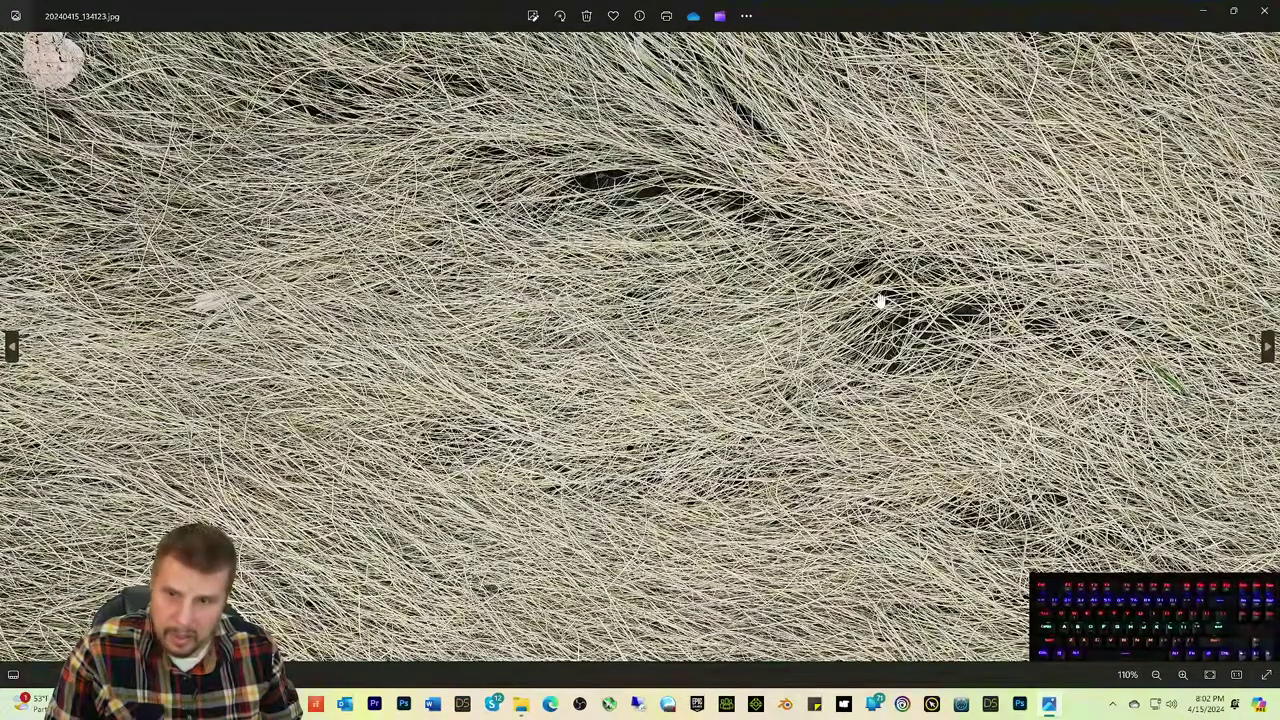
scroll(880, 300, down, 2)
key(alt+F4)
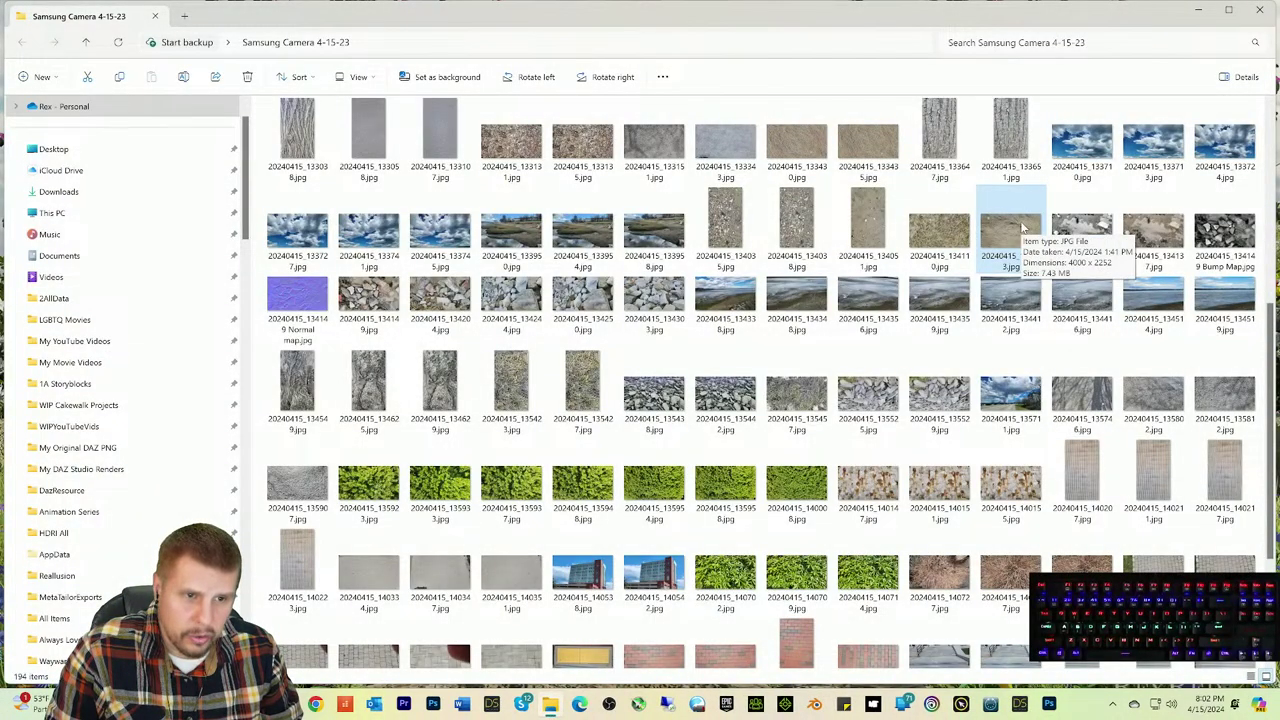
Step: Reopen 20240415_134123.jpg and zoom in on the grass strands, ending at 83%
double_click(1020, 228)
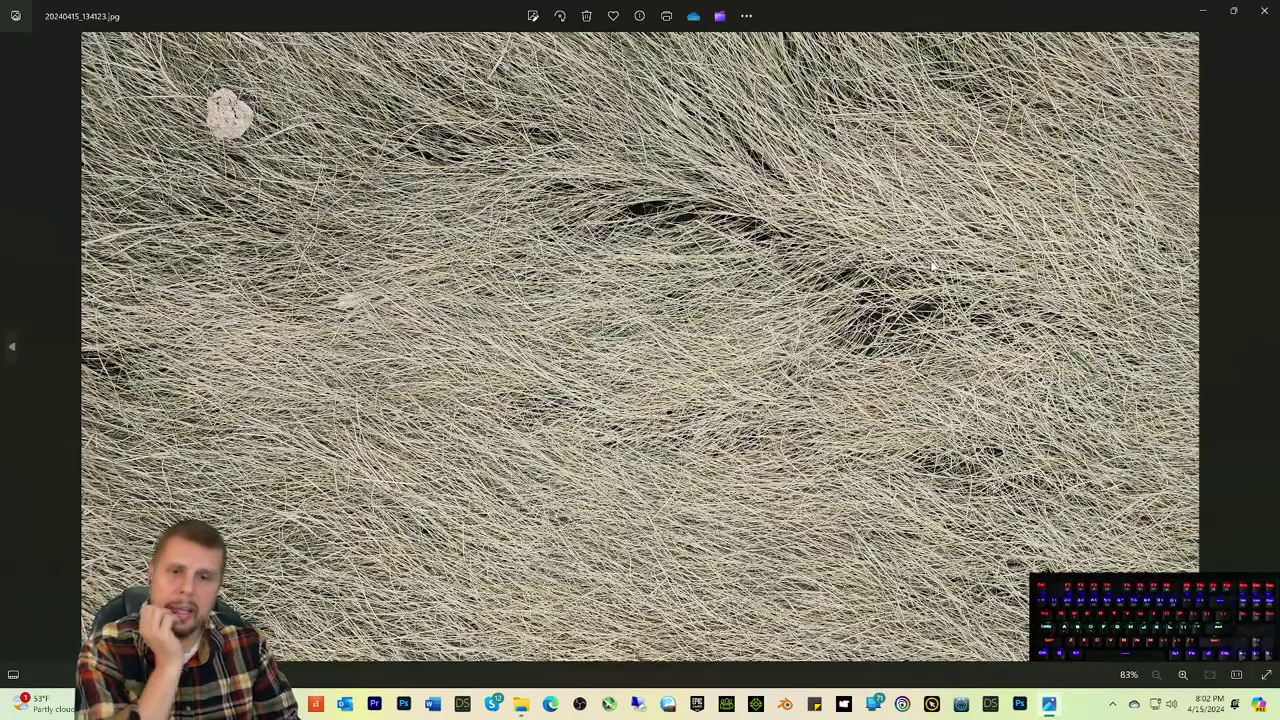
scroll(912, 262, up, 5)
scroll(912, 262, up, 4)
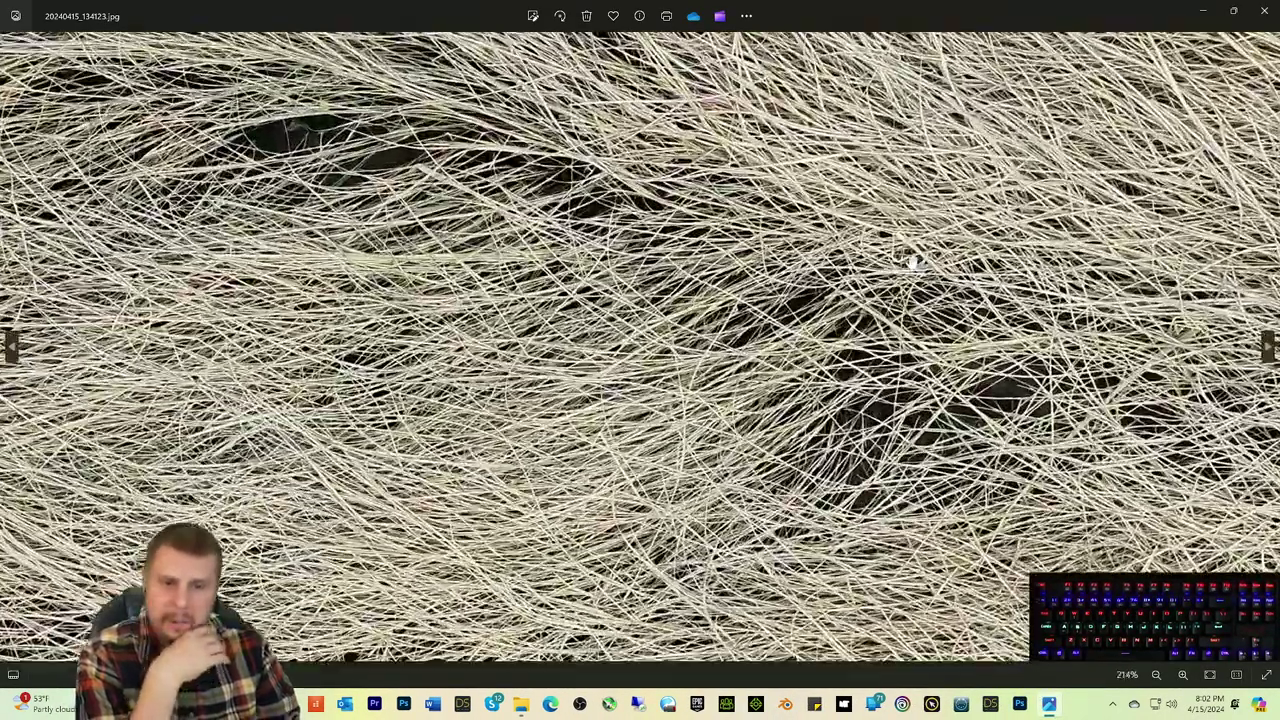
scroll(912, 262, down, 5)
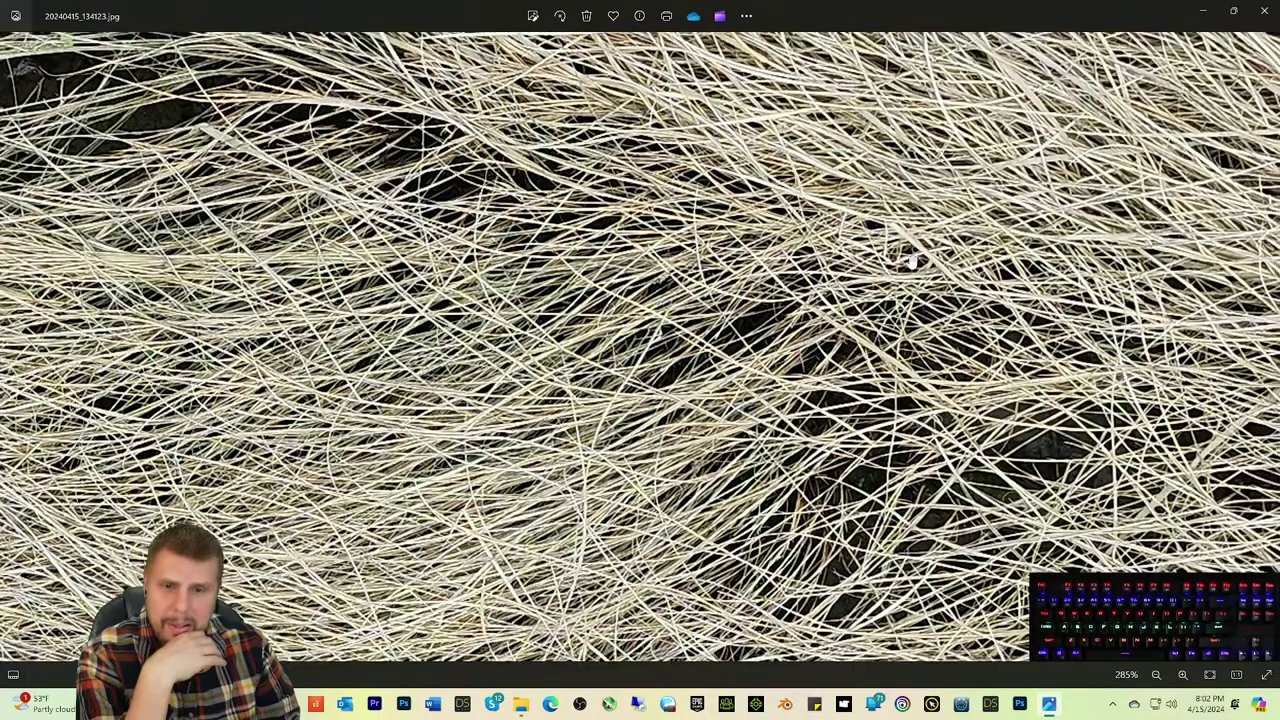
scroll(912, 262, down, 3)
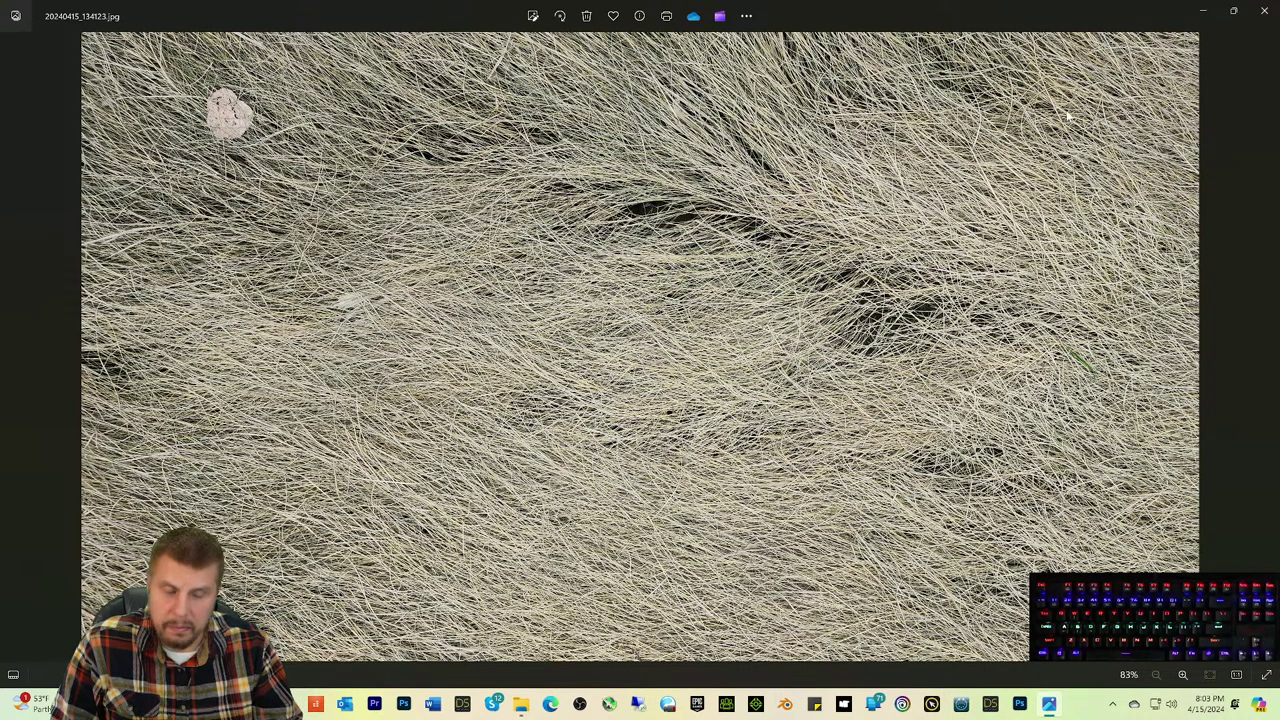
Step: Close the grass photo, open 20240415_140702.jpg, and zoom in and out on the rhododendron leaves
click(1262, 12)
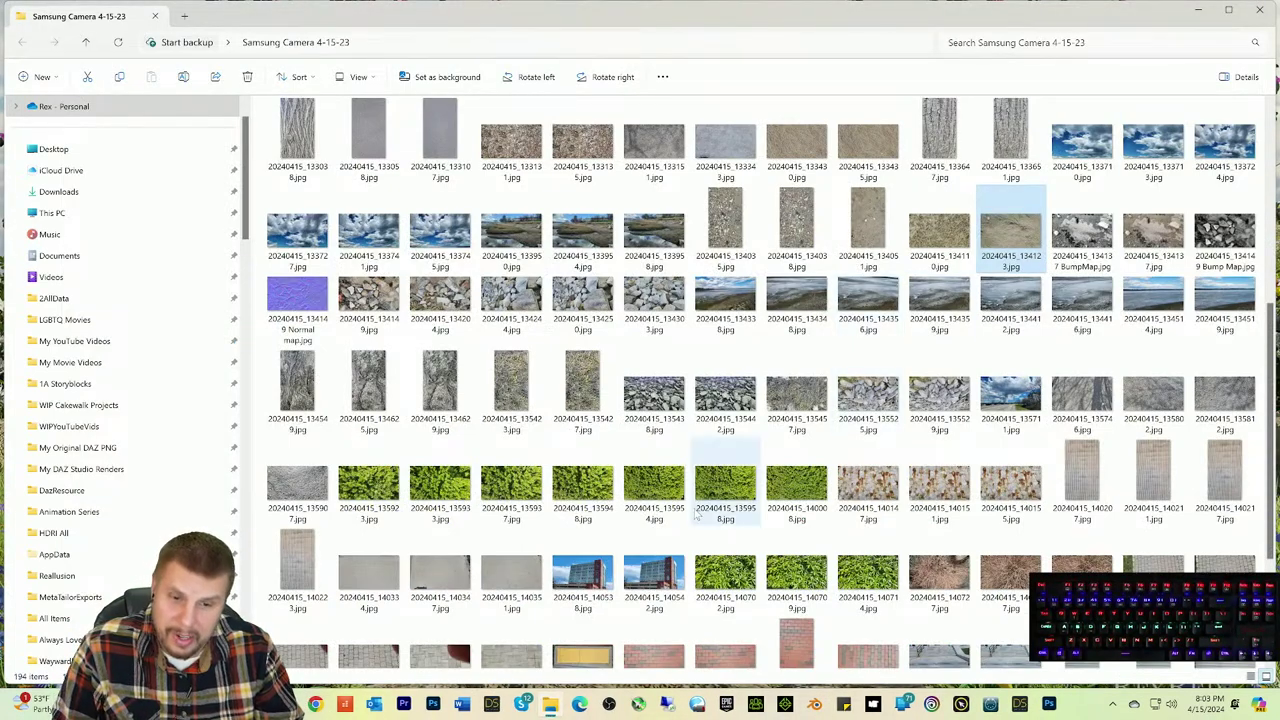
double_click(734, 575)
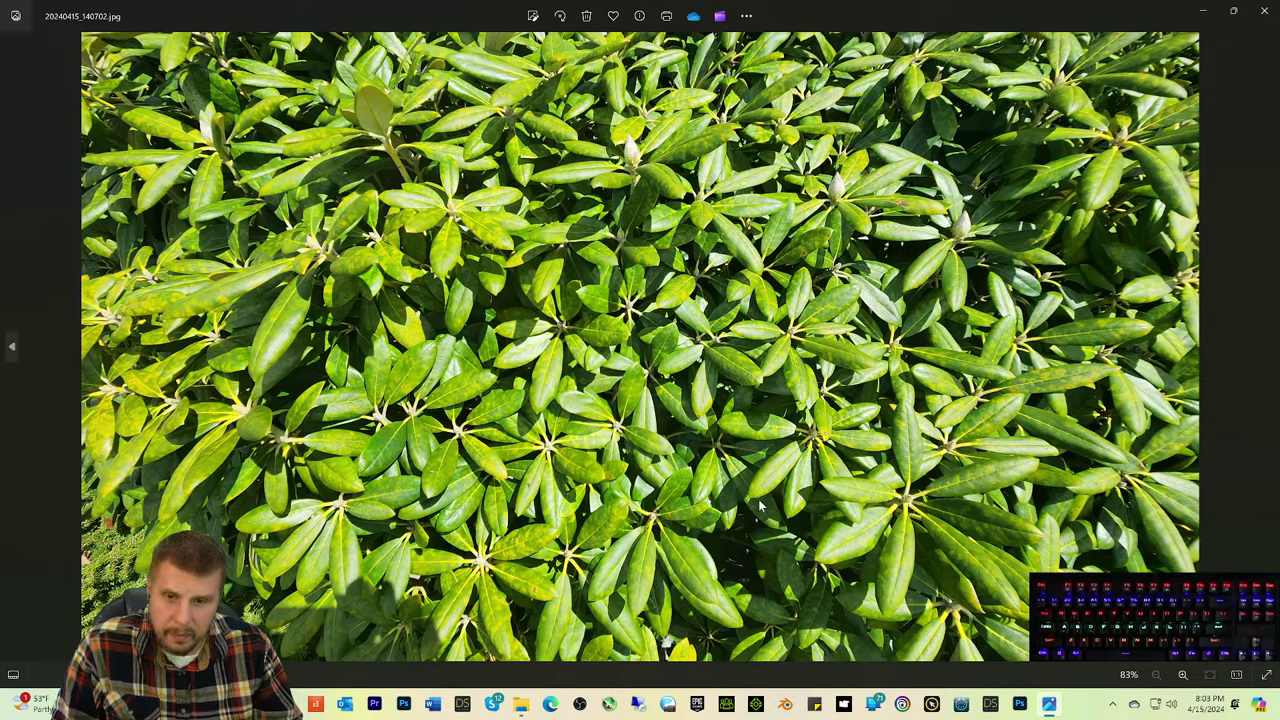
scroll(770, 487, up, 1)
scroll(770, 487, up, 1)
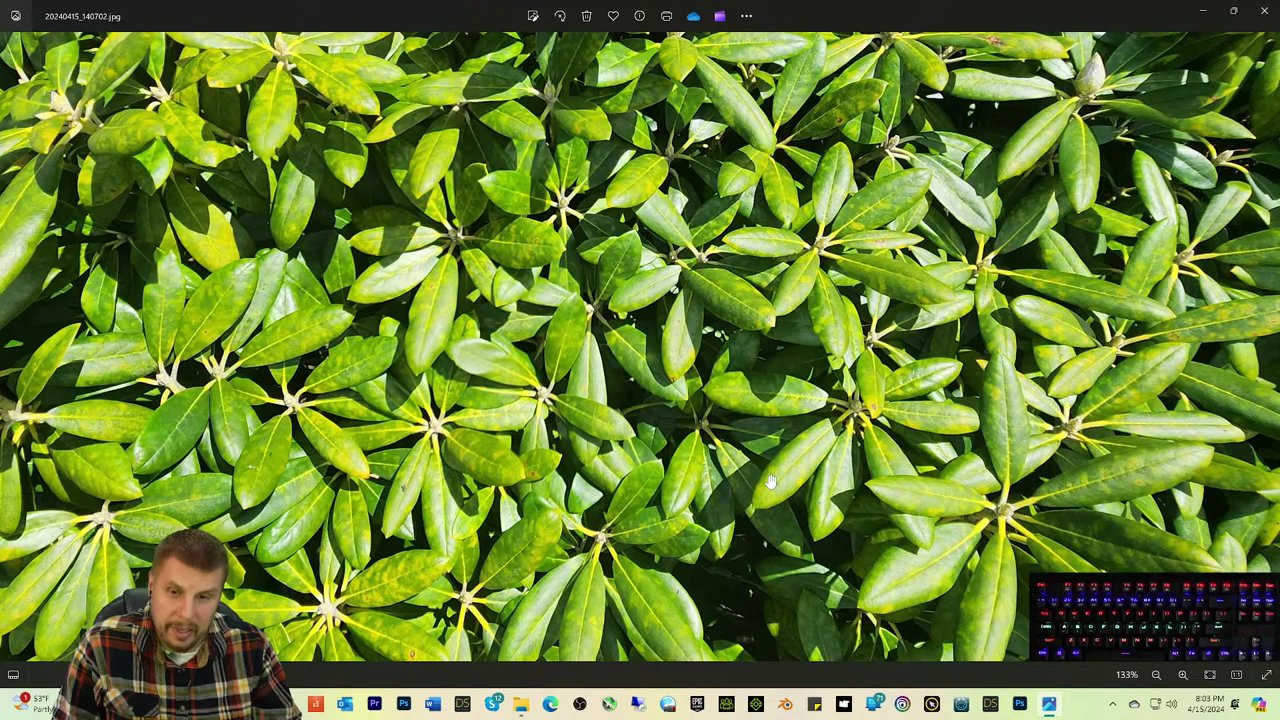
scroll(770, 482, down, 3)
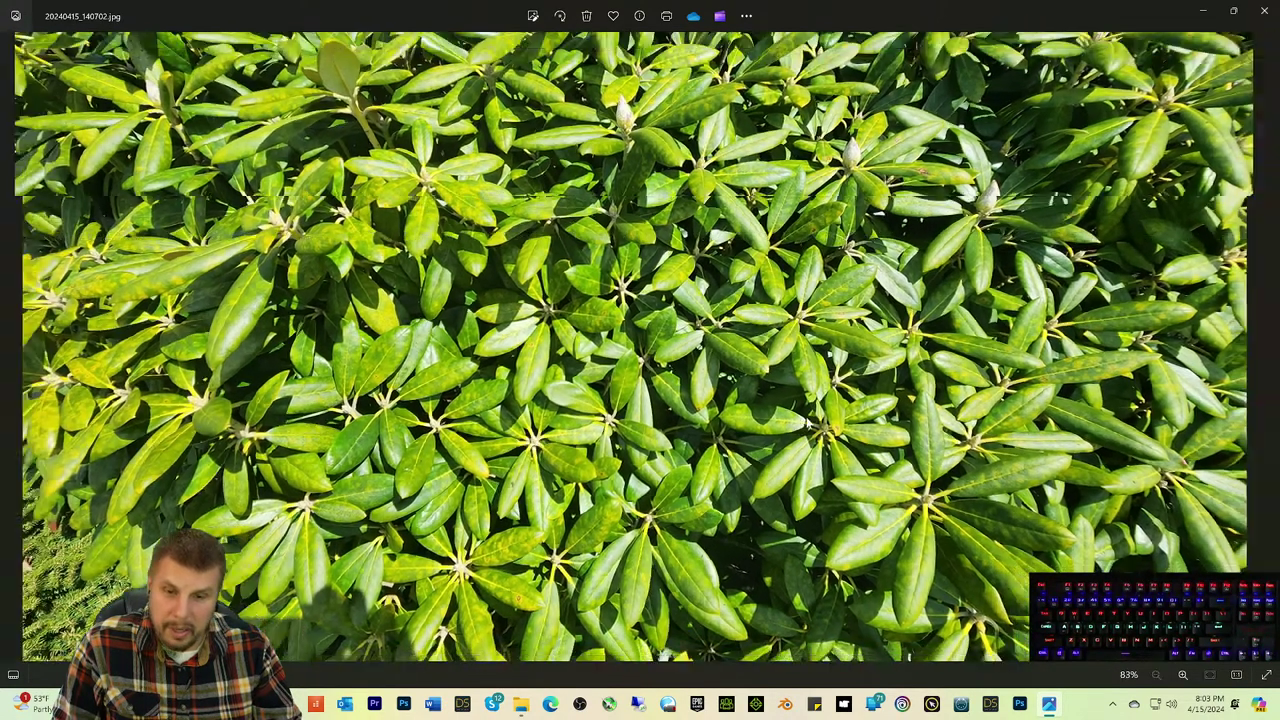
scroll(812, 410, up, 1)
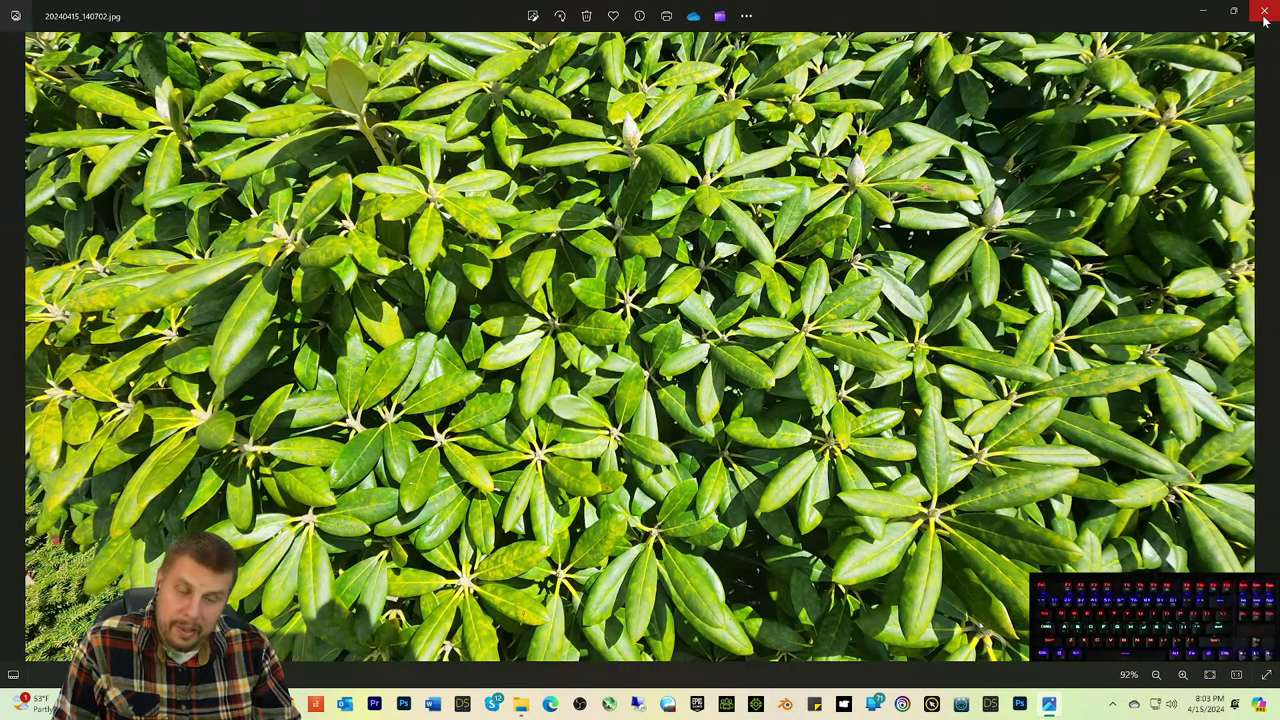
Step: Close the leaf photo and open 20240415_140147.jpg, the rust-streaked stone wall
click(1265, 17)
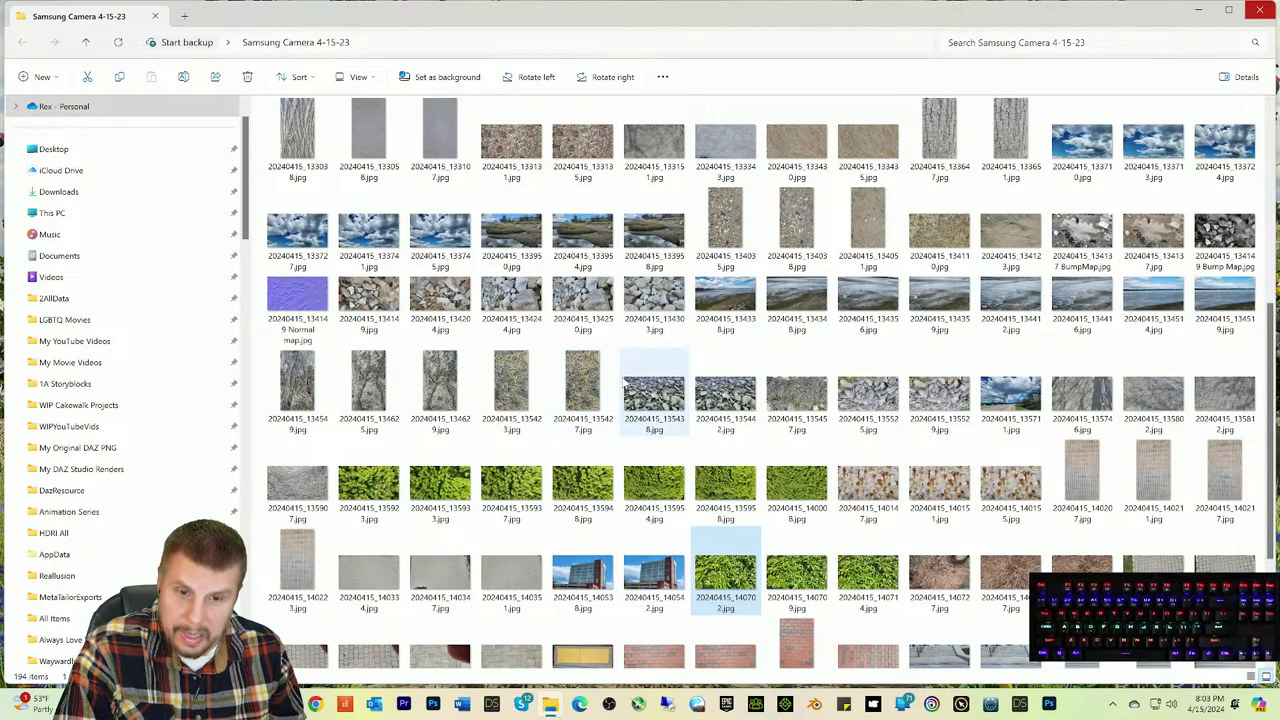
double_click(862, 487)
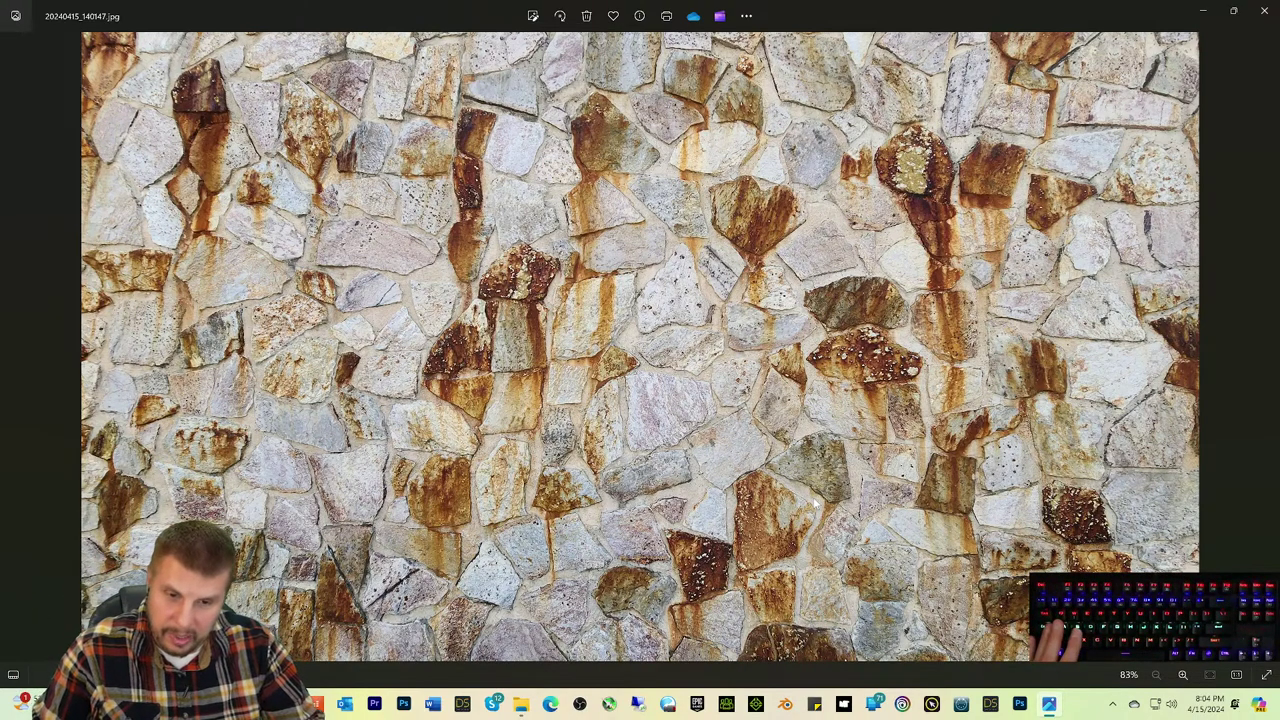
ctrl+scroll(804, 490, up, 5)
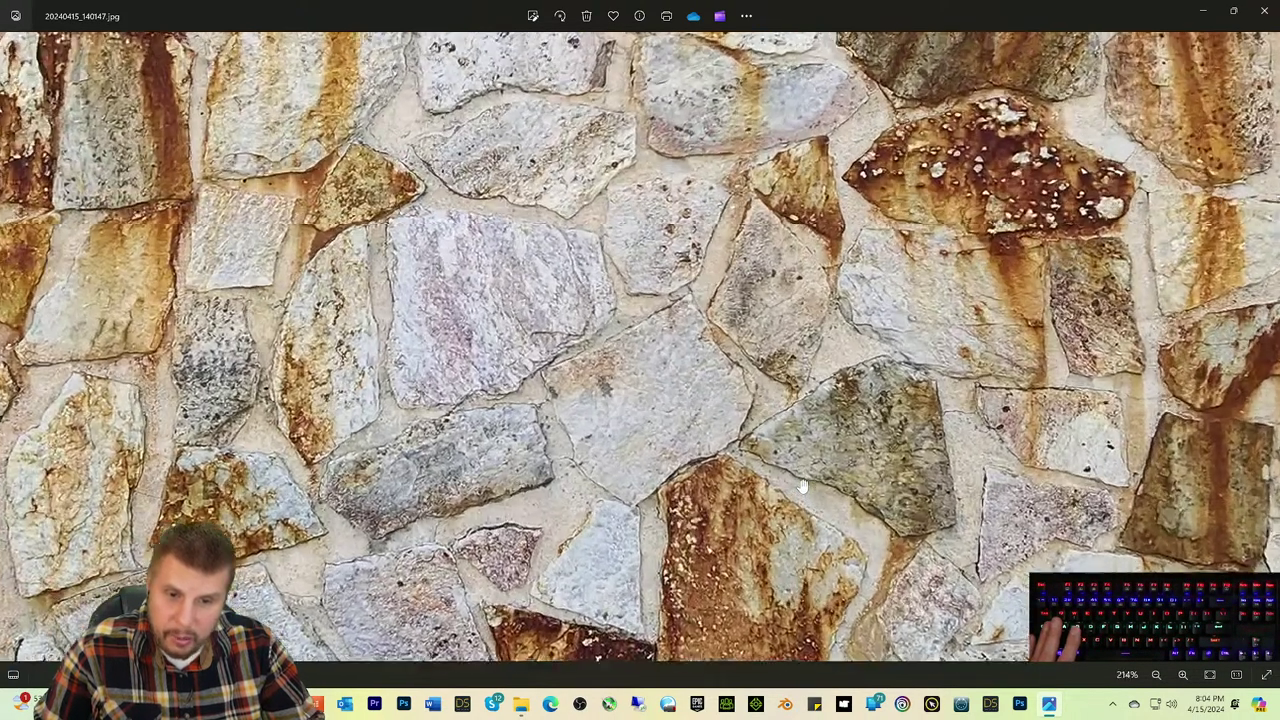
ctrl+scroll(804, 487, down, 1)
ctrl+scroll(804, 485, down, 1)
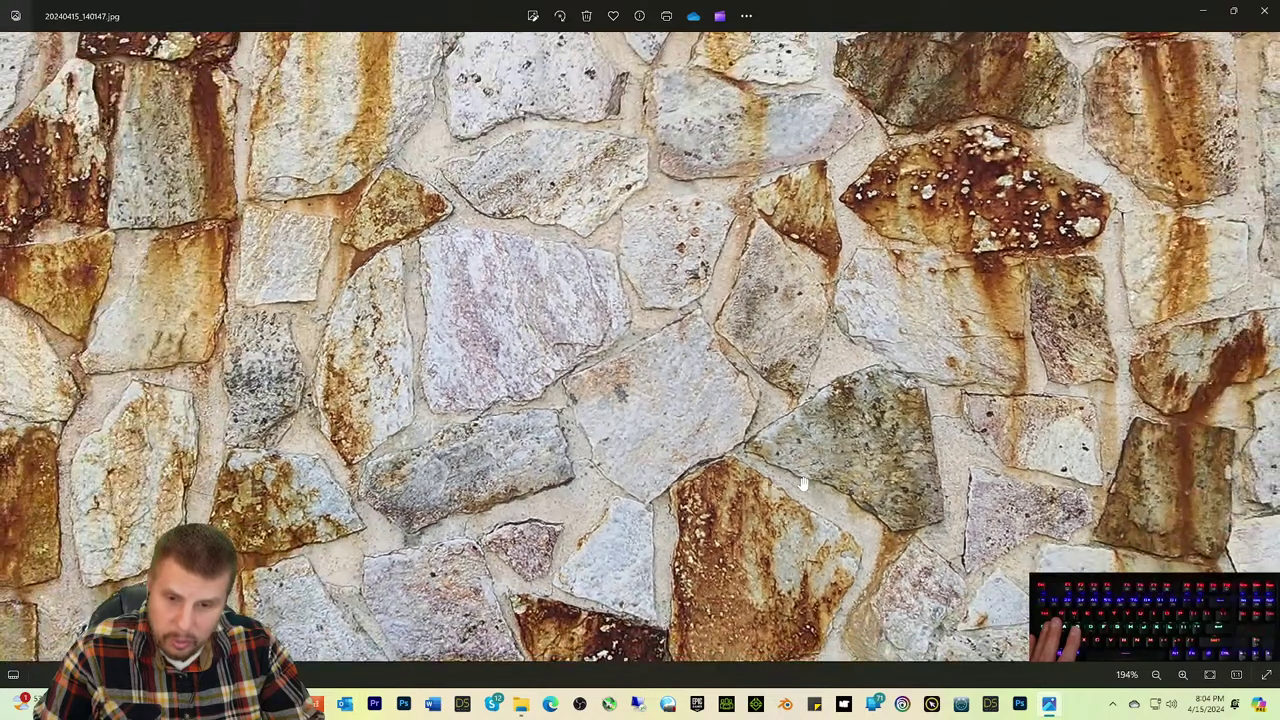
ctrl+scroll(804, 485, down, 8)
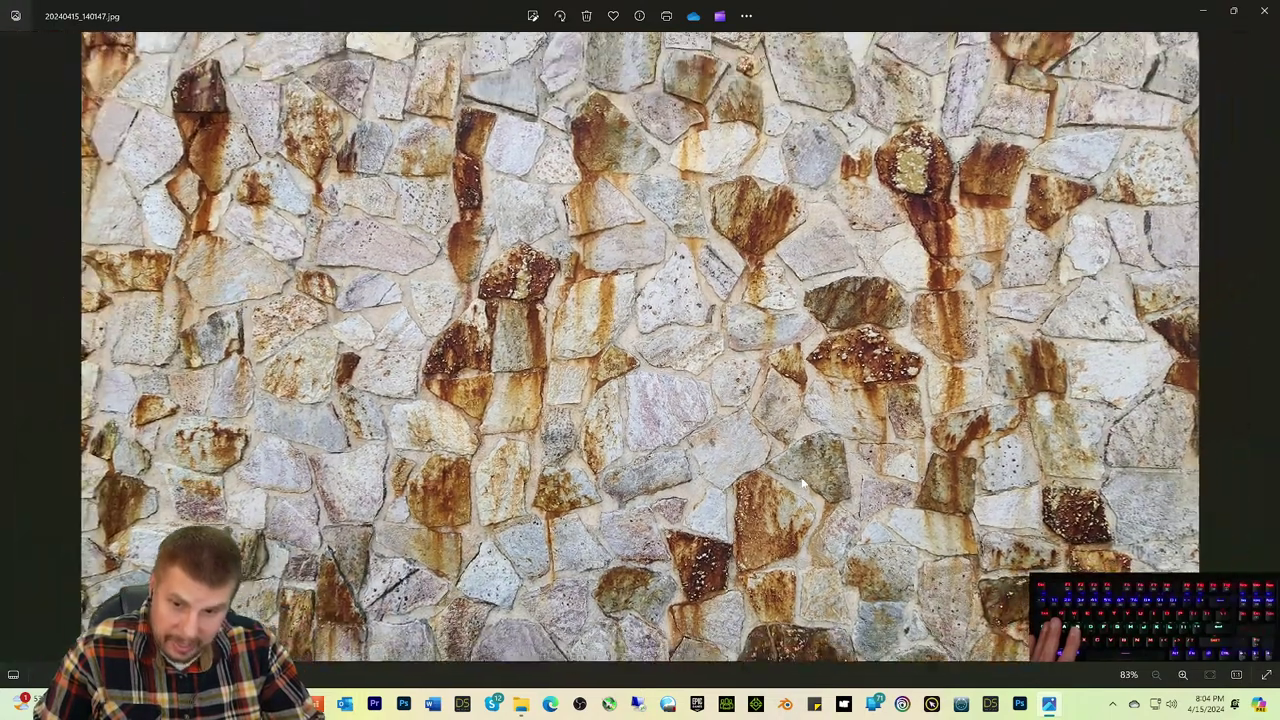
ctrl+scroll(803, 484, up, 1)
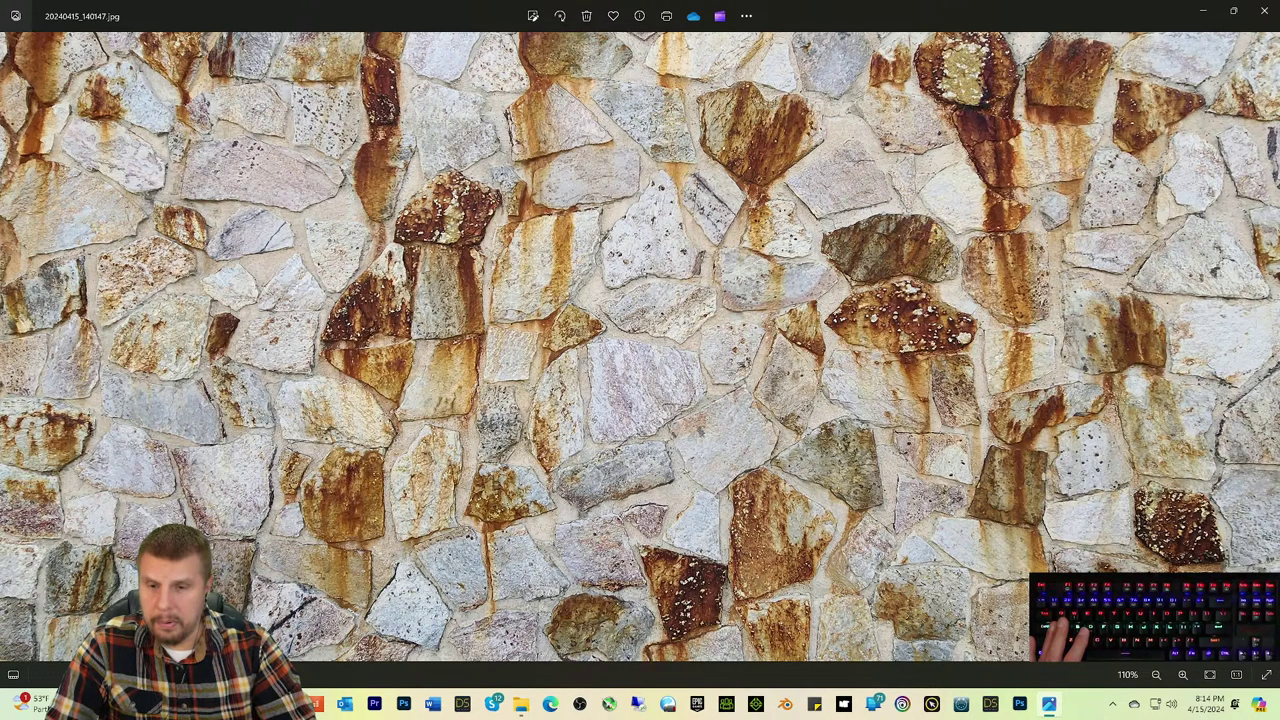
Step: Launch Creative Cloud Desktop from the Start menu's pinned apps
key(super)
scroll(645, 402, down, 1)
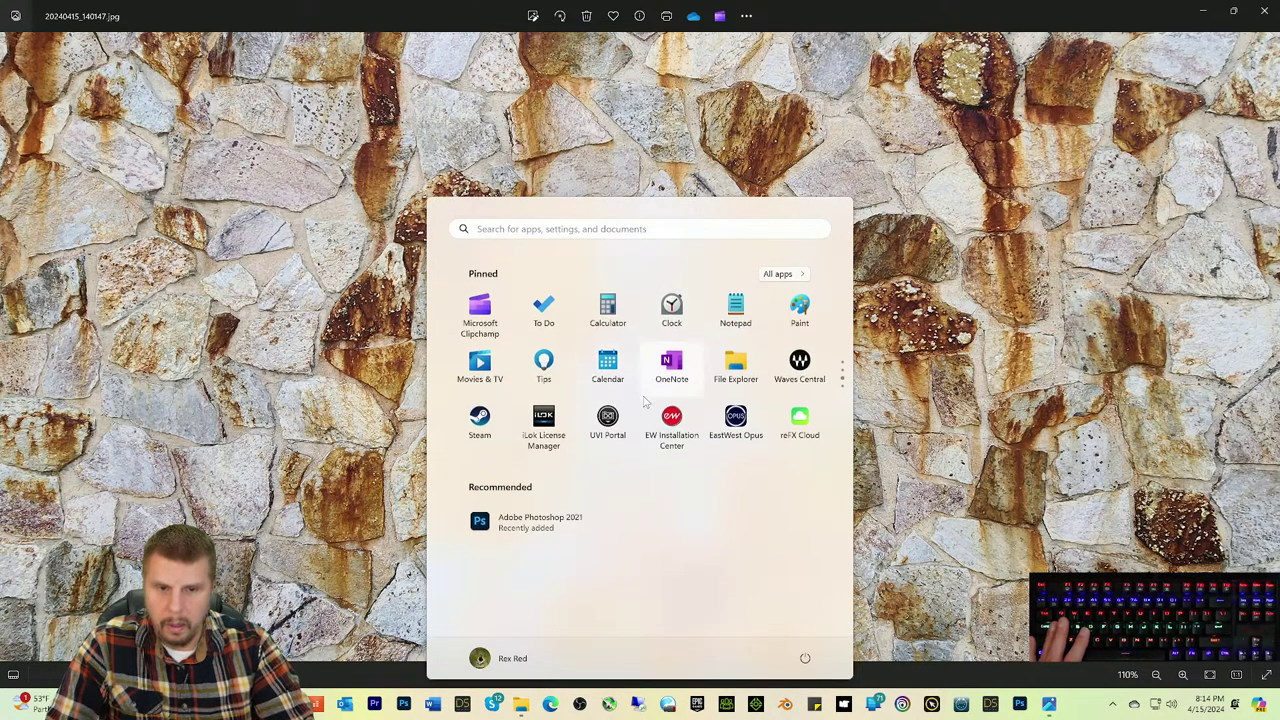
scroll(650, 400, down, 1)
click(683, 366)
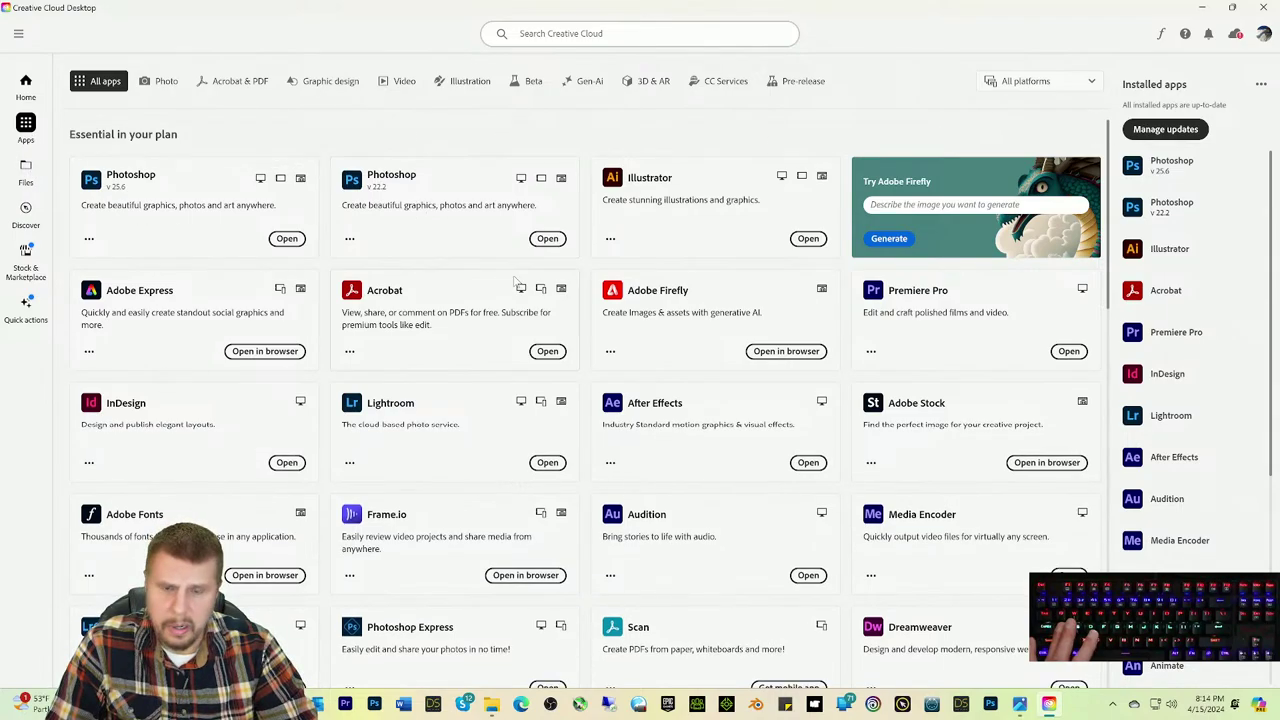
scroll(600, 160, down, 1)
scroll(600, 160, up, 1)
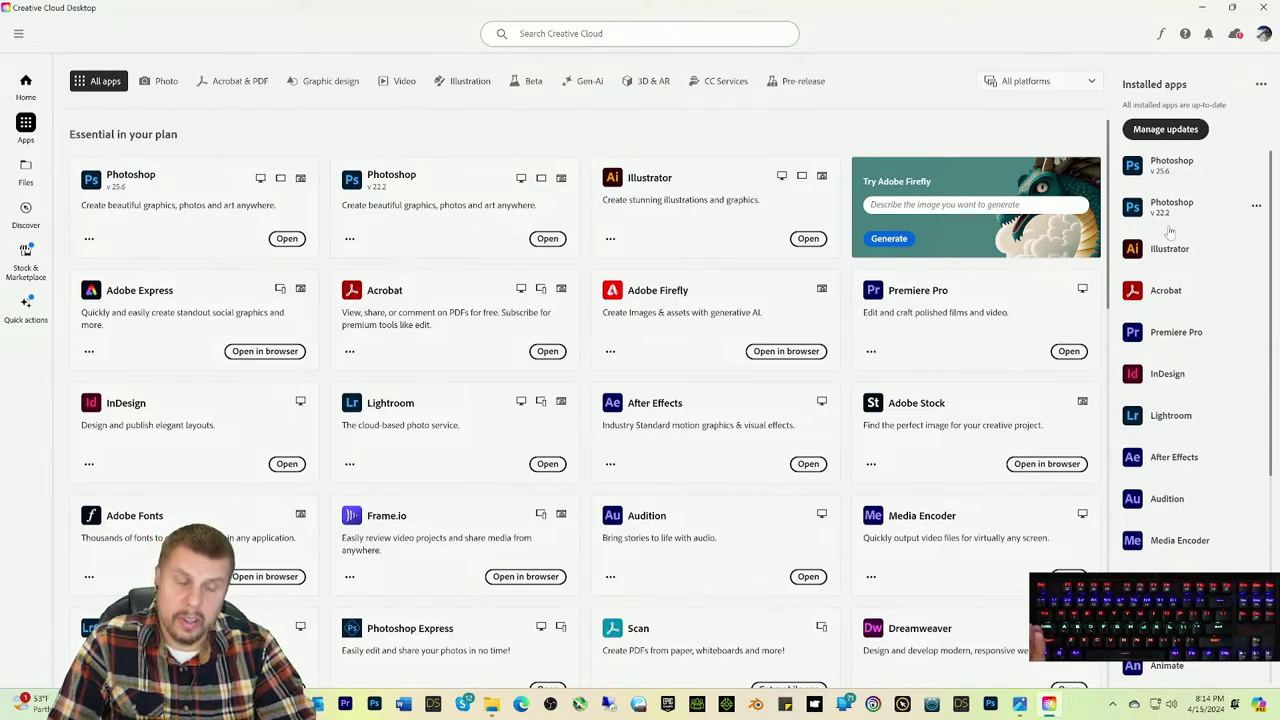
scroll(1176, 485, down, 3)
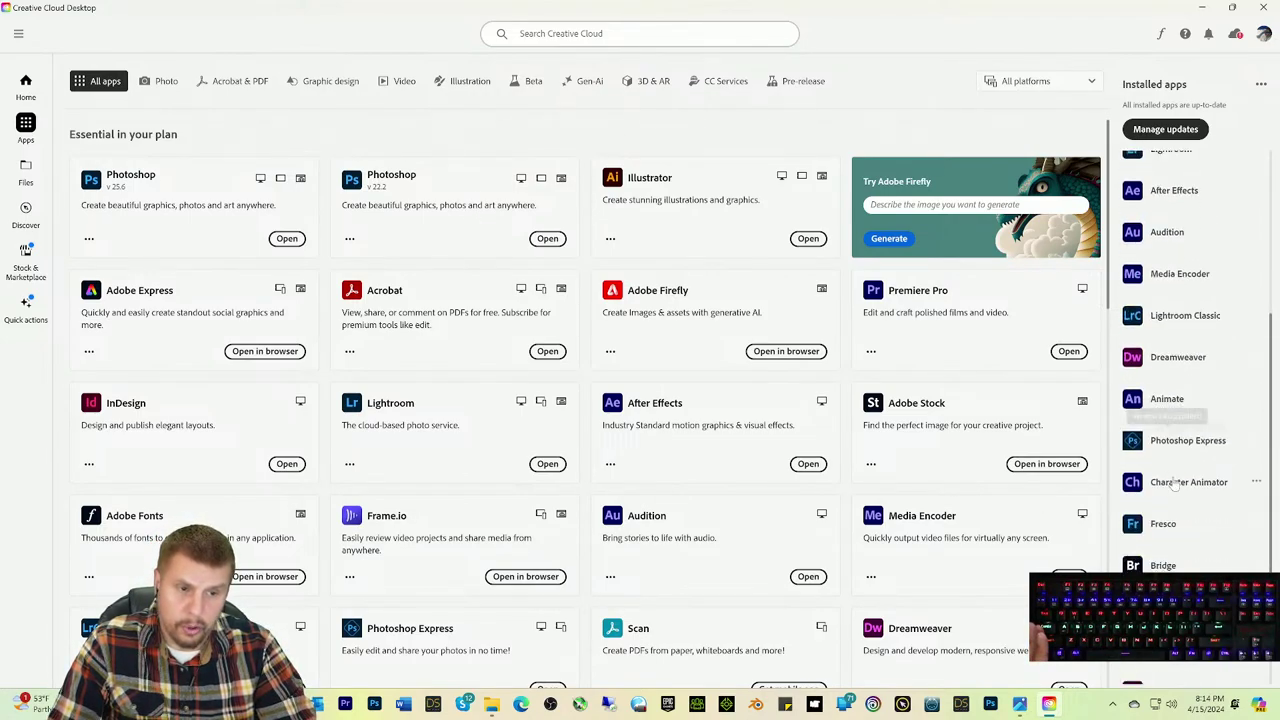
scroll(1176, 400, up, 4)
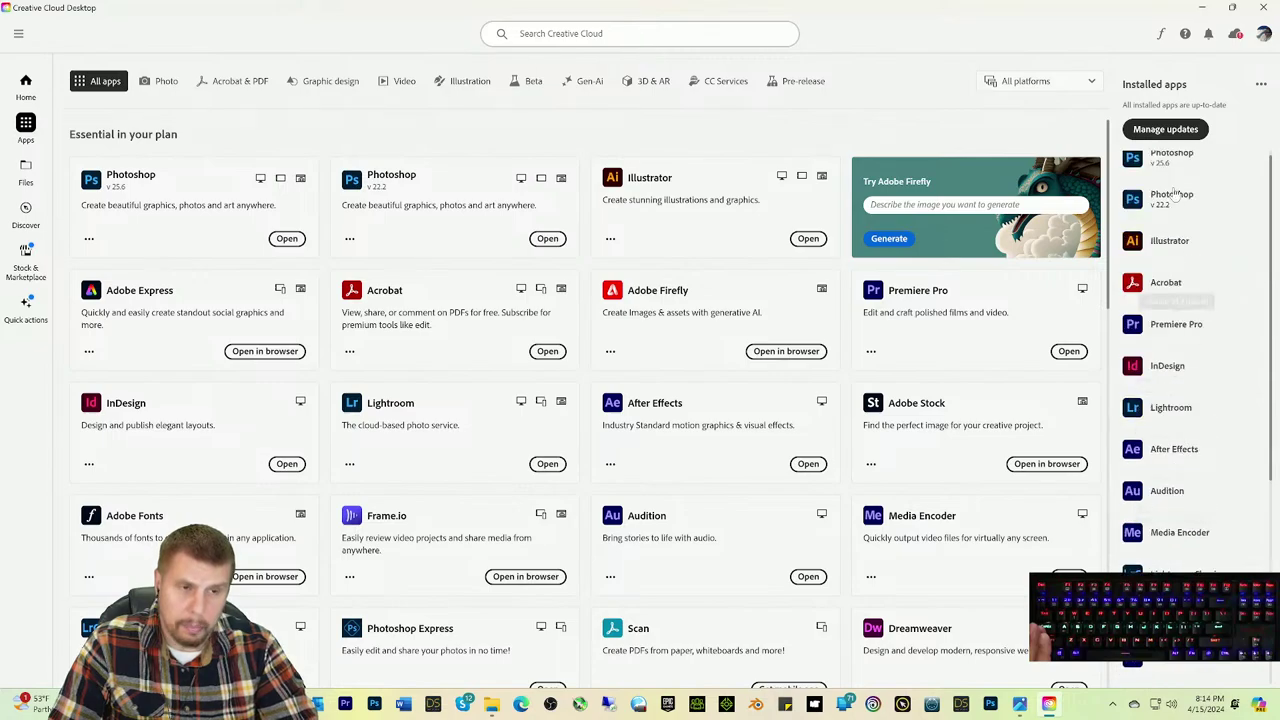
scroll(1178, 197, down, 3)
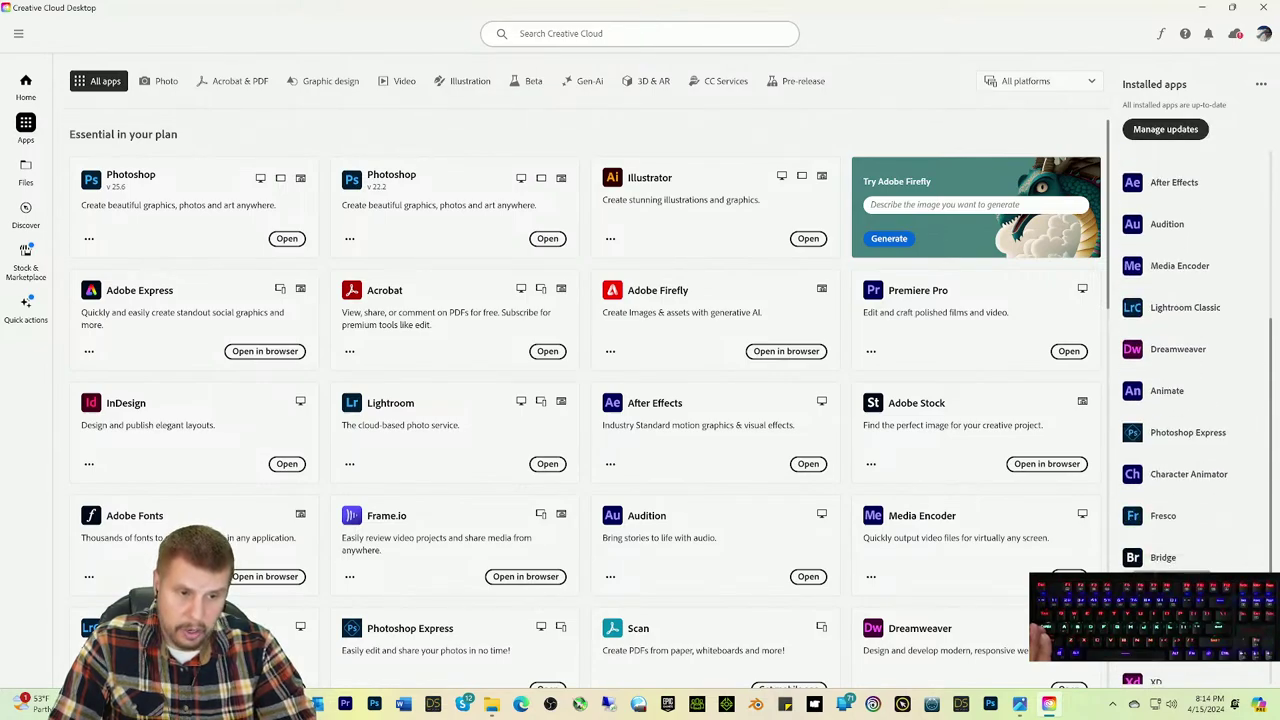
scroll(1190, 400, down, 1)
scroll(1189, 280, up, 5)
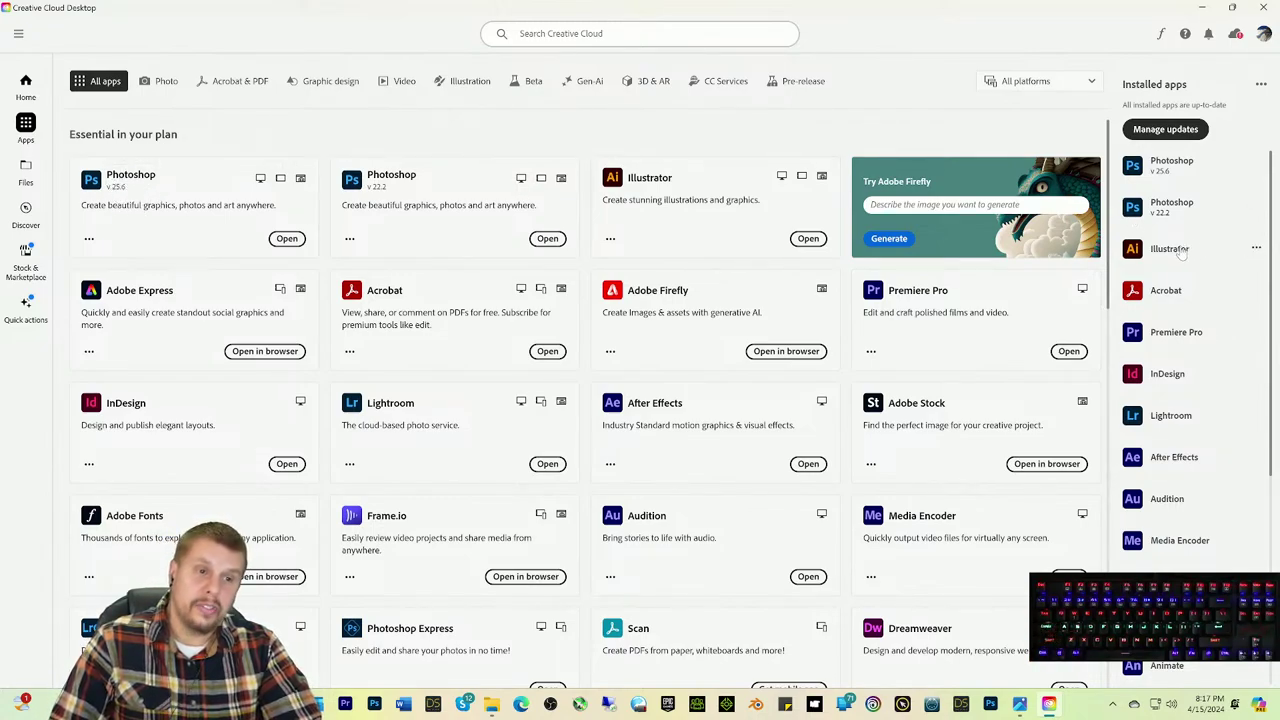
scroll(1180, 250, down, 4)
scroll(1185, 432, up, 3)
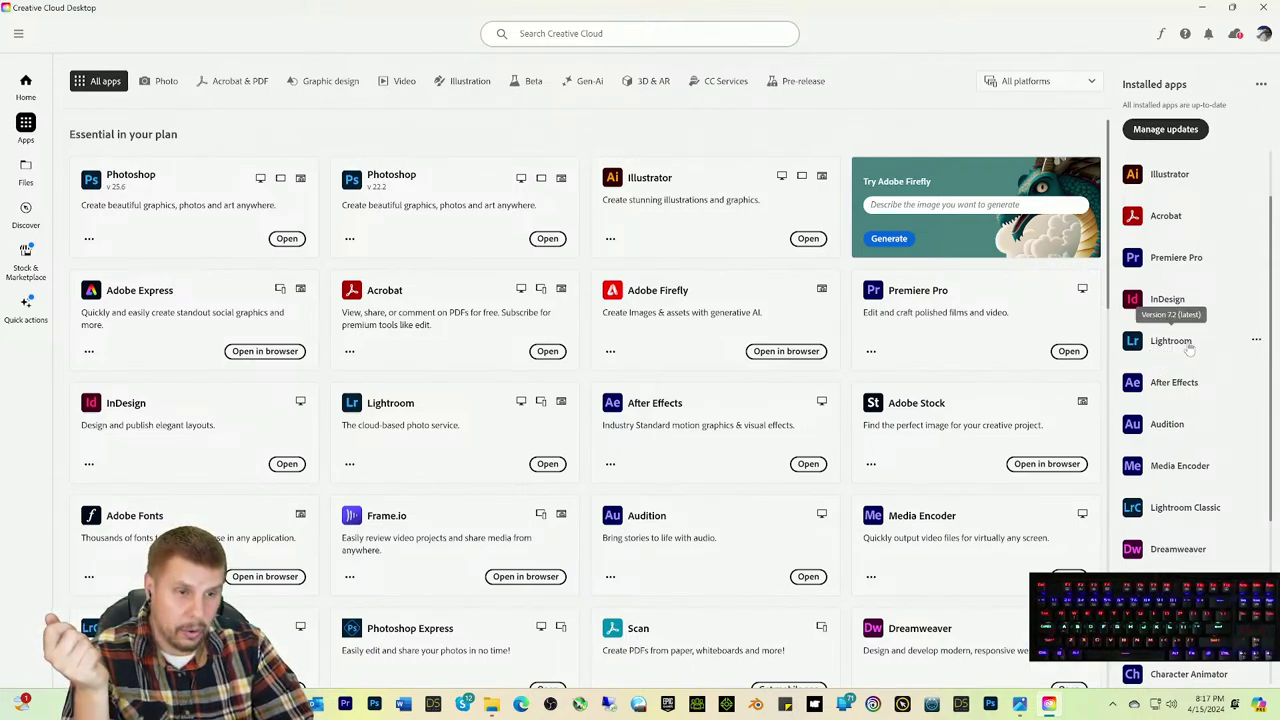
click(1256, 341)
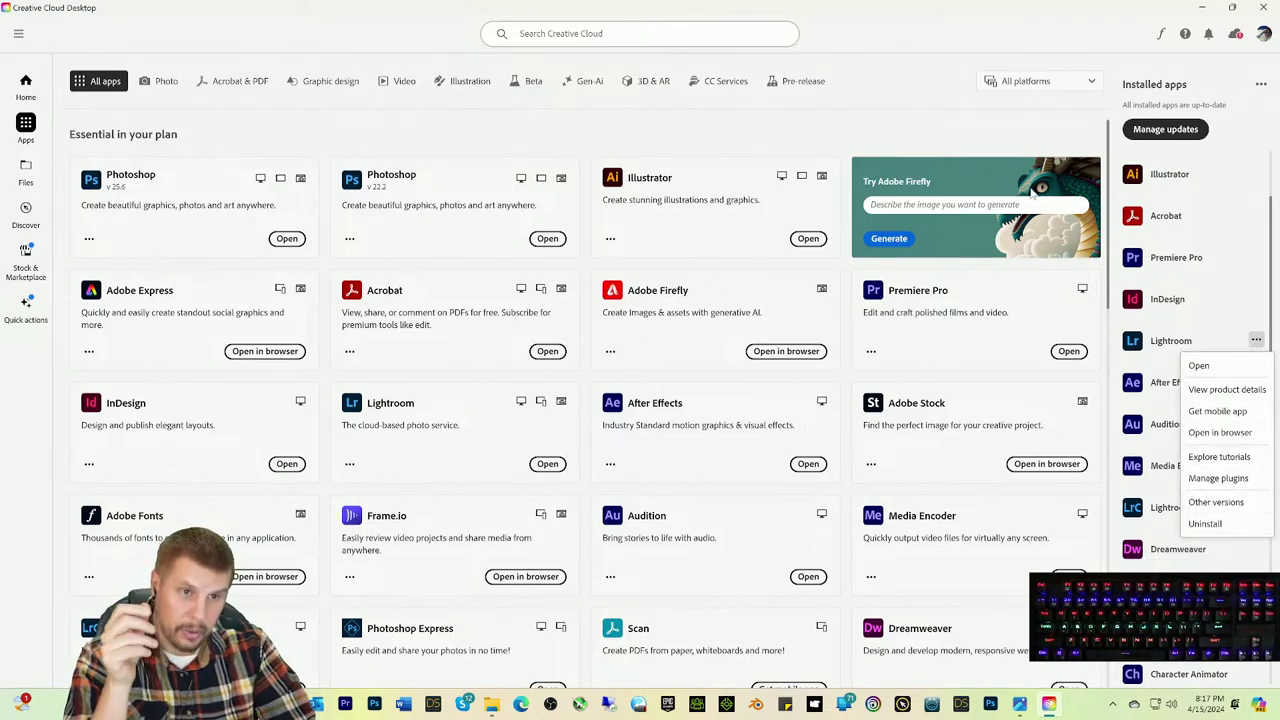
click(992, 136)
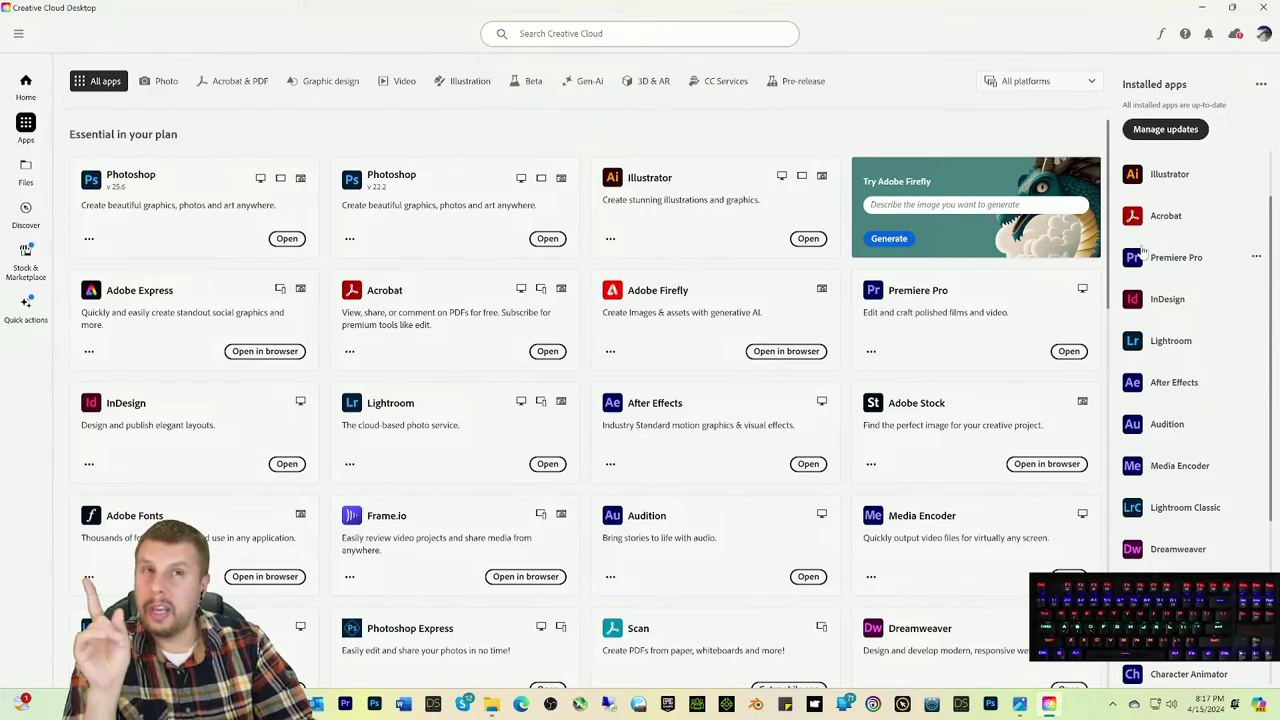
scroll(1140, 235, up, 1)
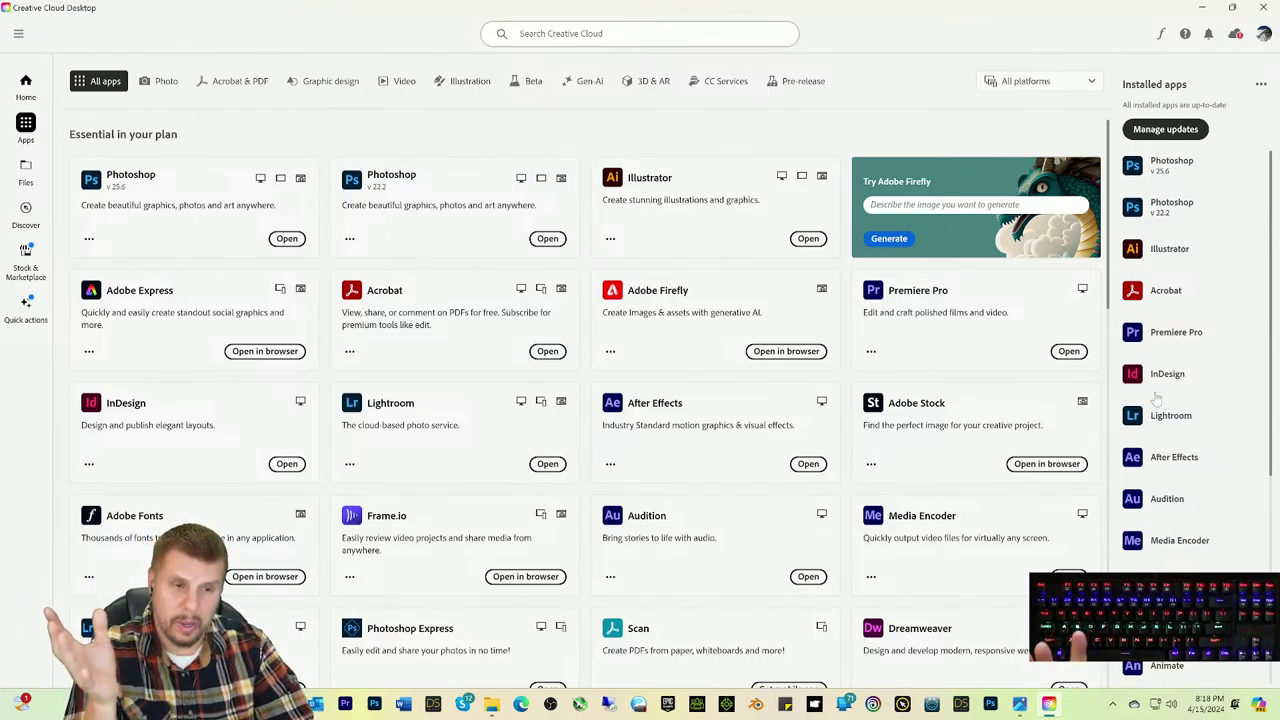
scroll(1160, 458, down, 2)
scroll(1160, 458, down, 2)
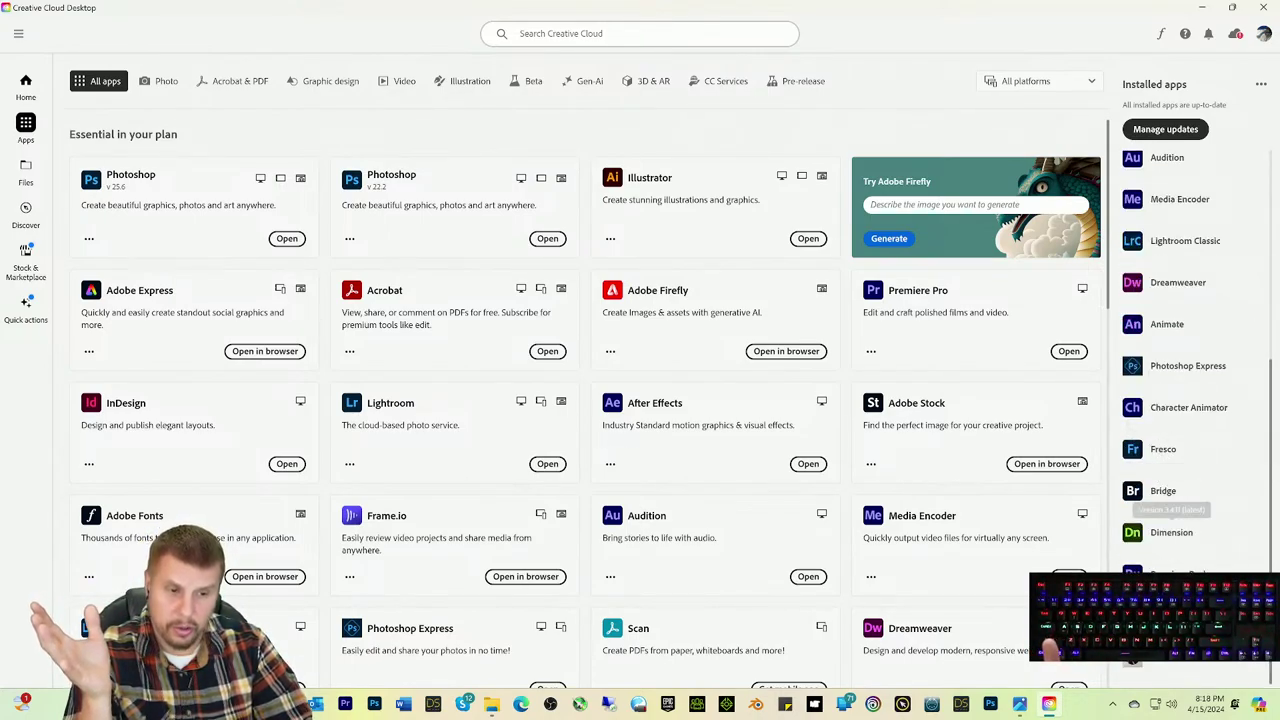
scroll(1176, 377, up, 4)
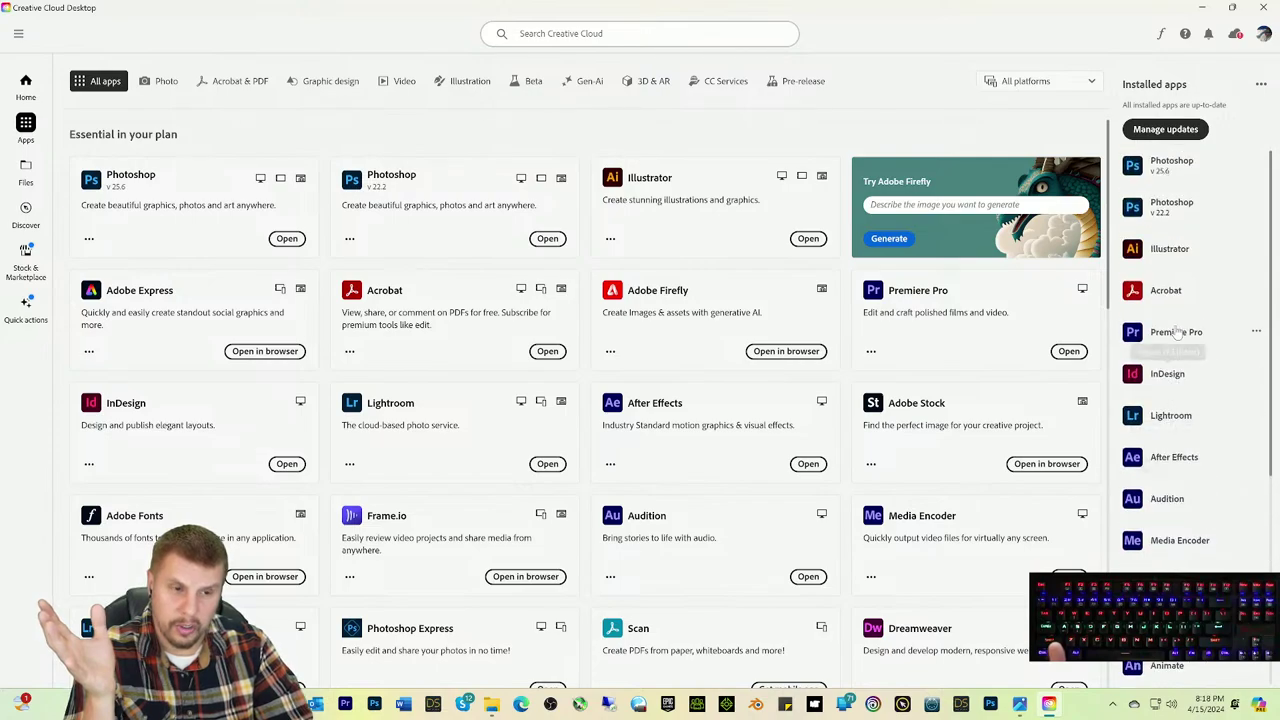
scroll(1176, 377, down, 3)
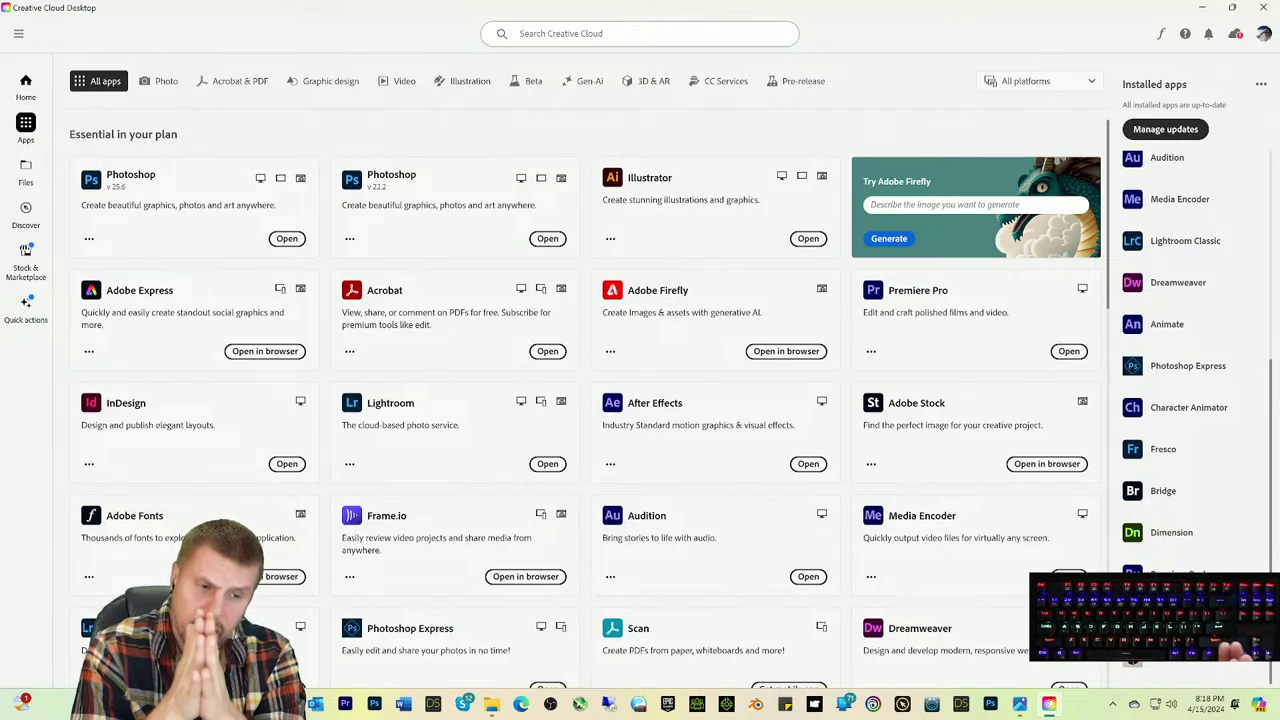
scroll(1168, 400, up, 5)
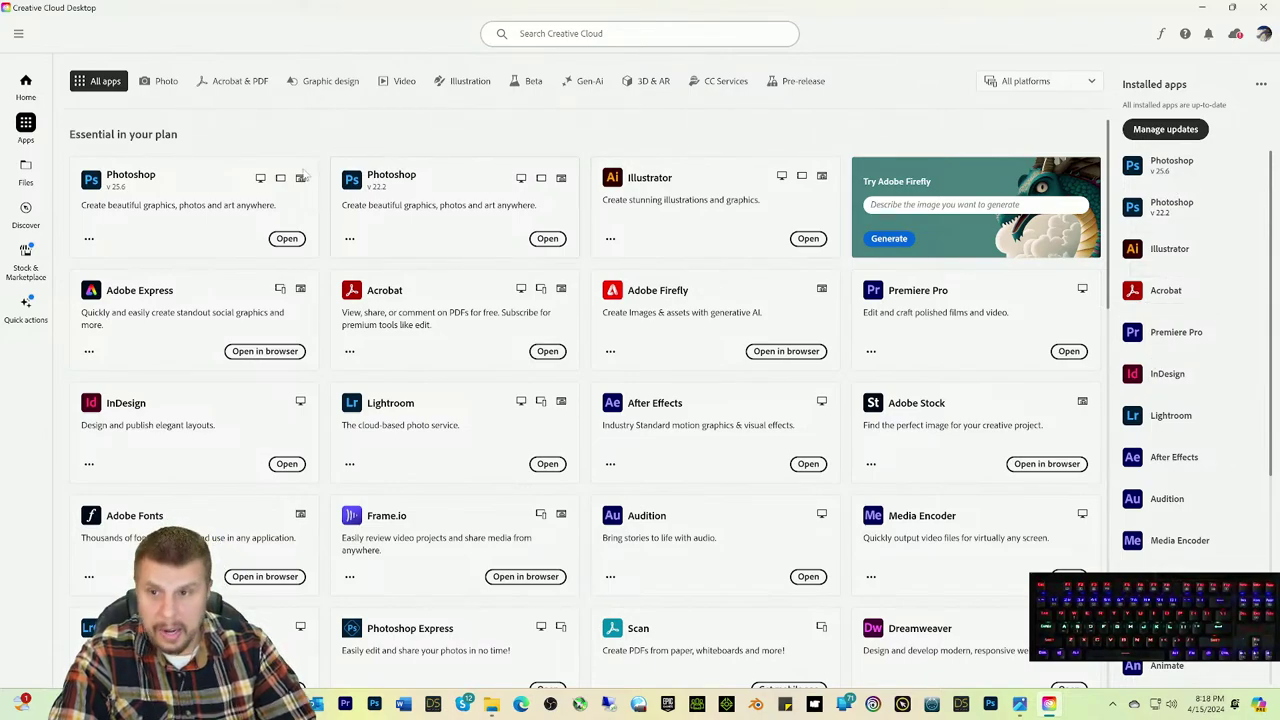
Step: List Photoshop's other versions, scrolling to see installed version 22.2 at the bottom
click(89, 238)
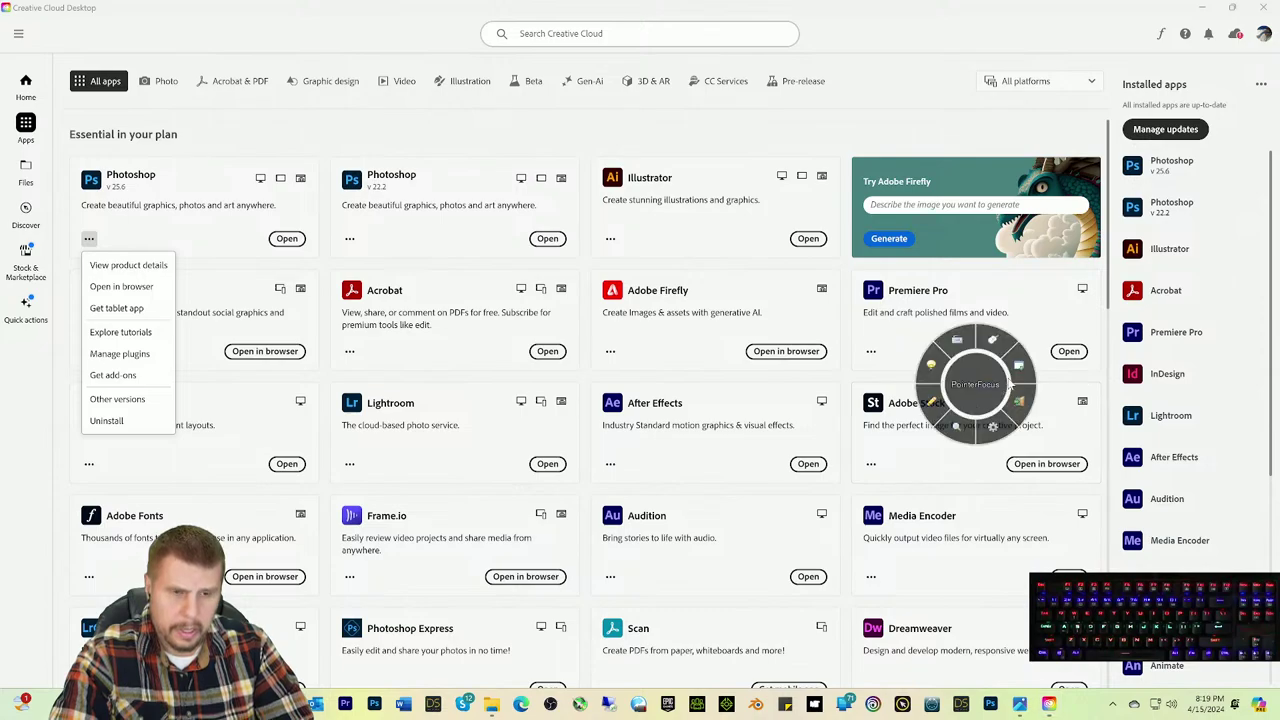
click(1012, 375)
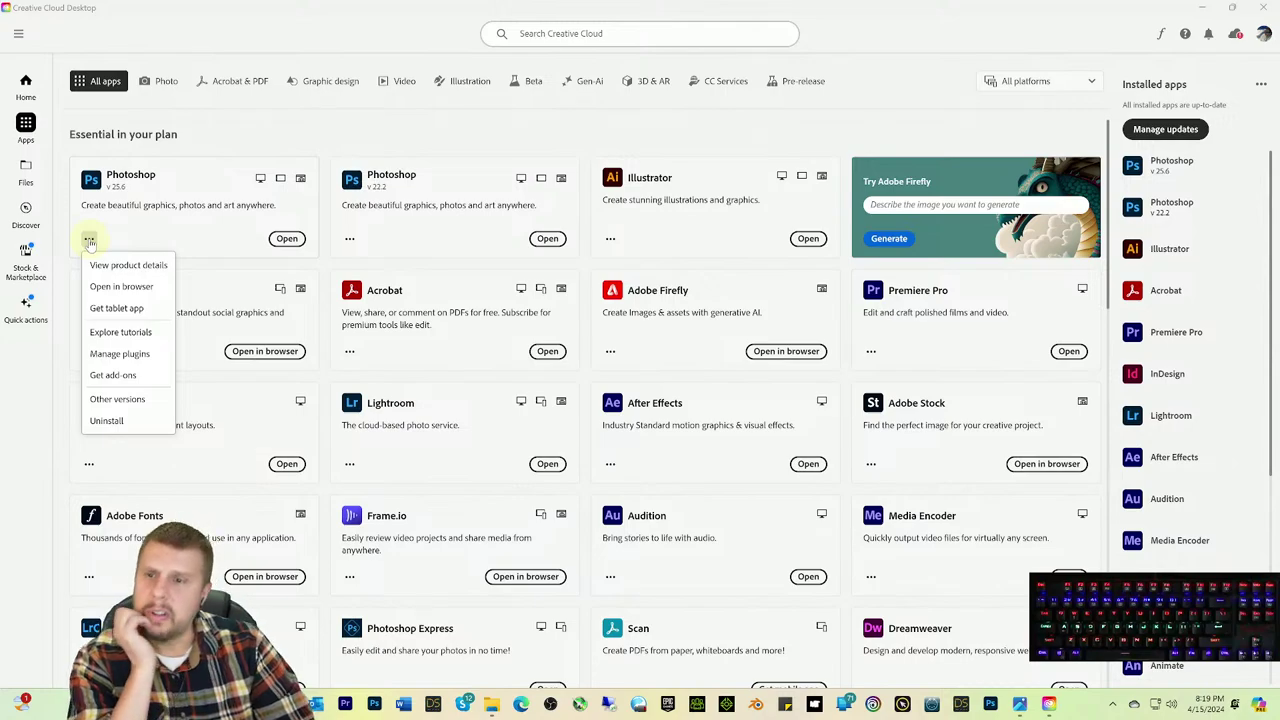
click(115, 399)
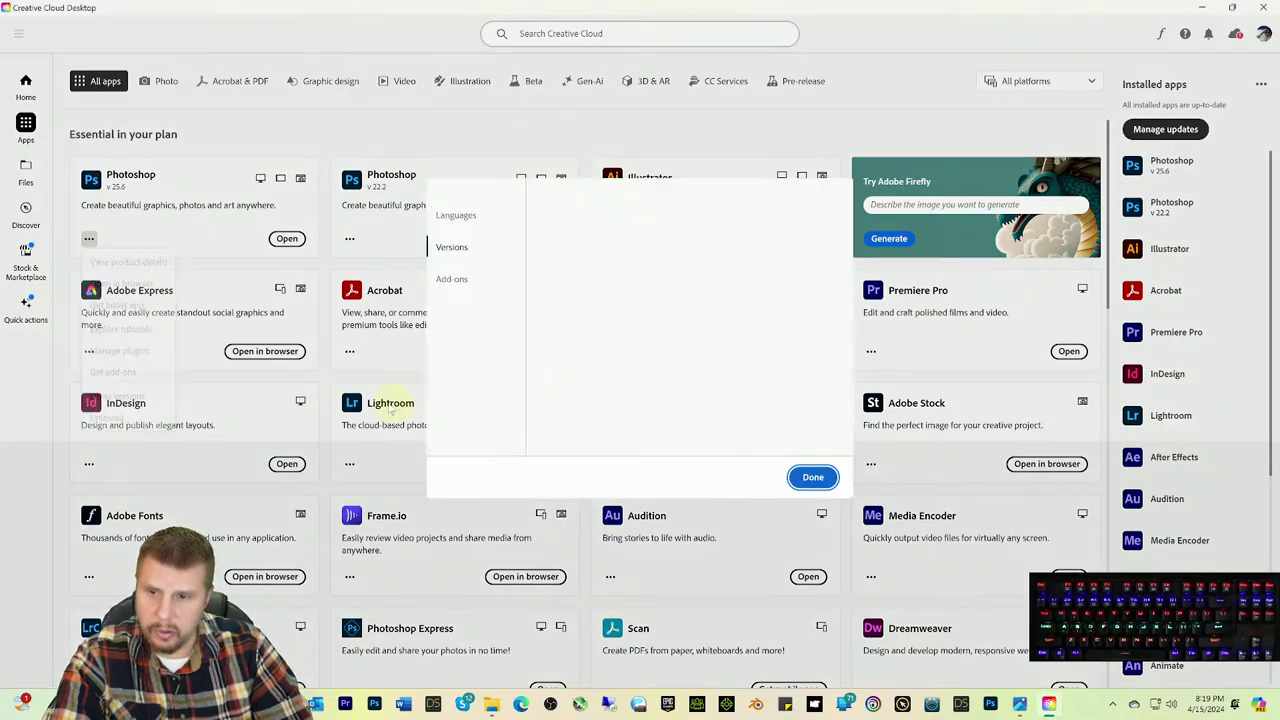
scroll(600, 290, down, 5)
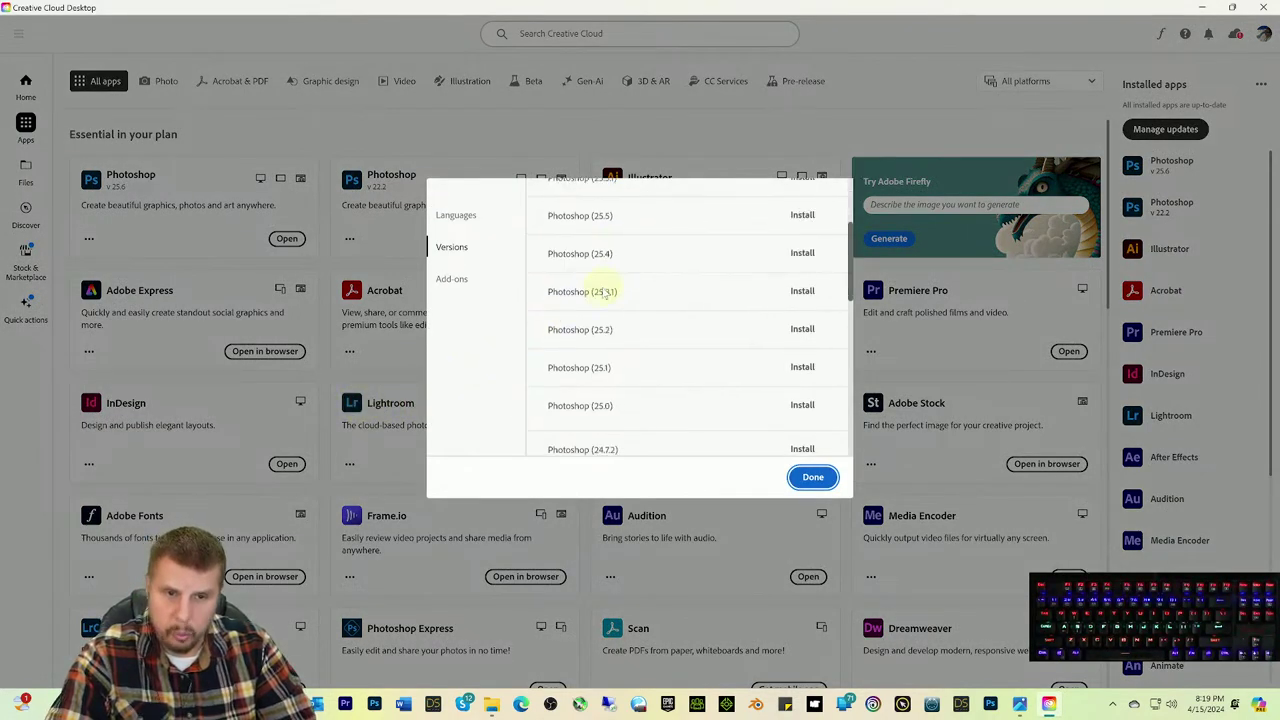
scroll(608, 316, down, 4)
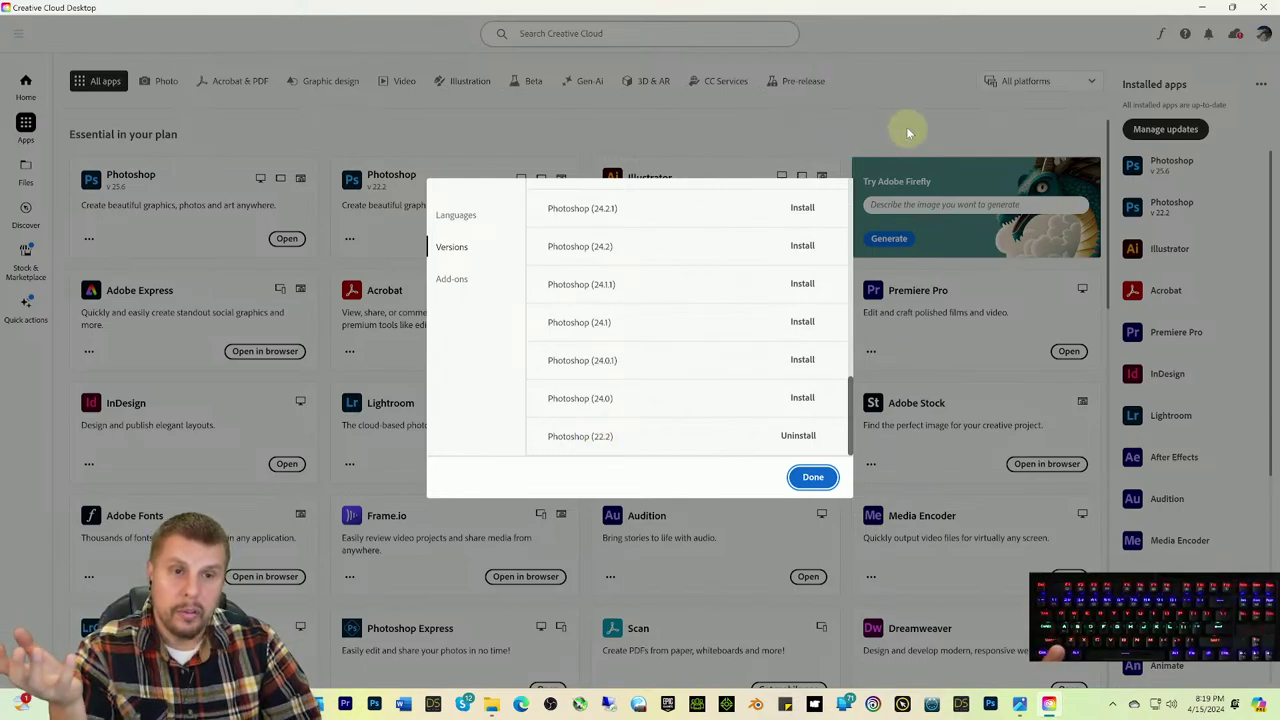
Step: Dismiss the versions list and launch the installed Photoshop v22.2 from the sidebar
click(812, 478)
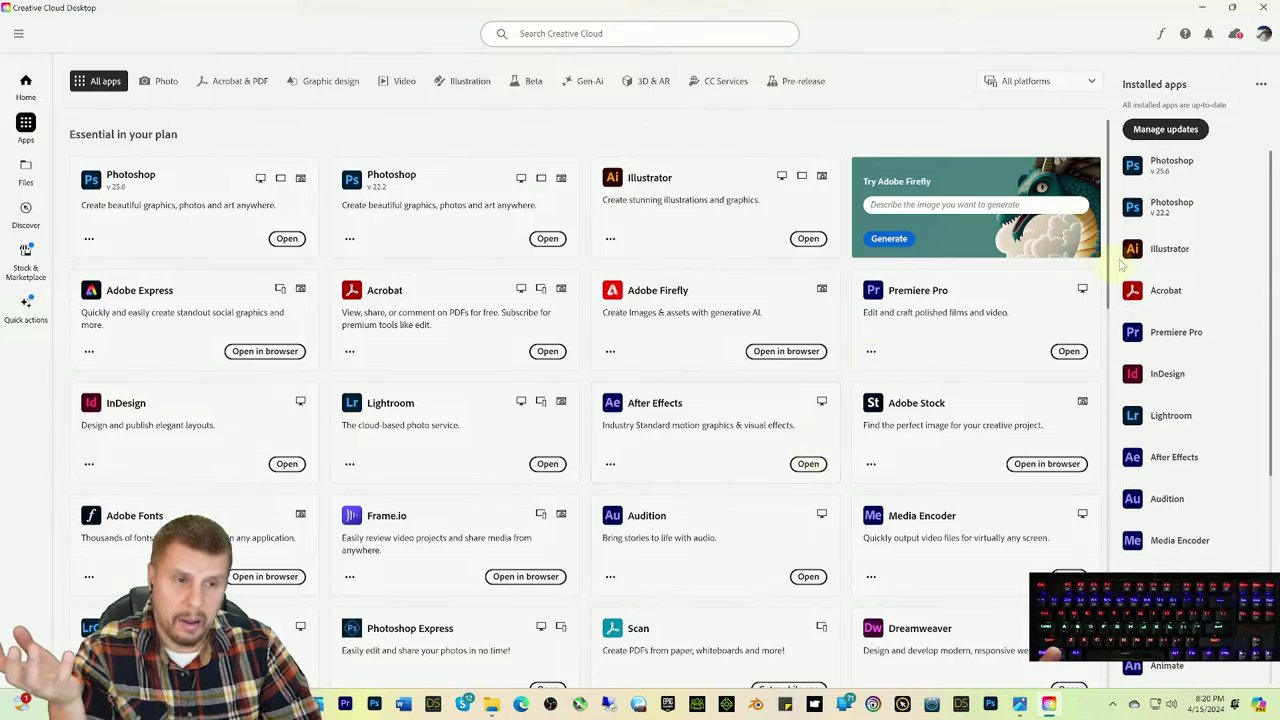
scroll(1163, 537, down, 3)
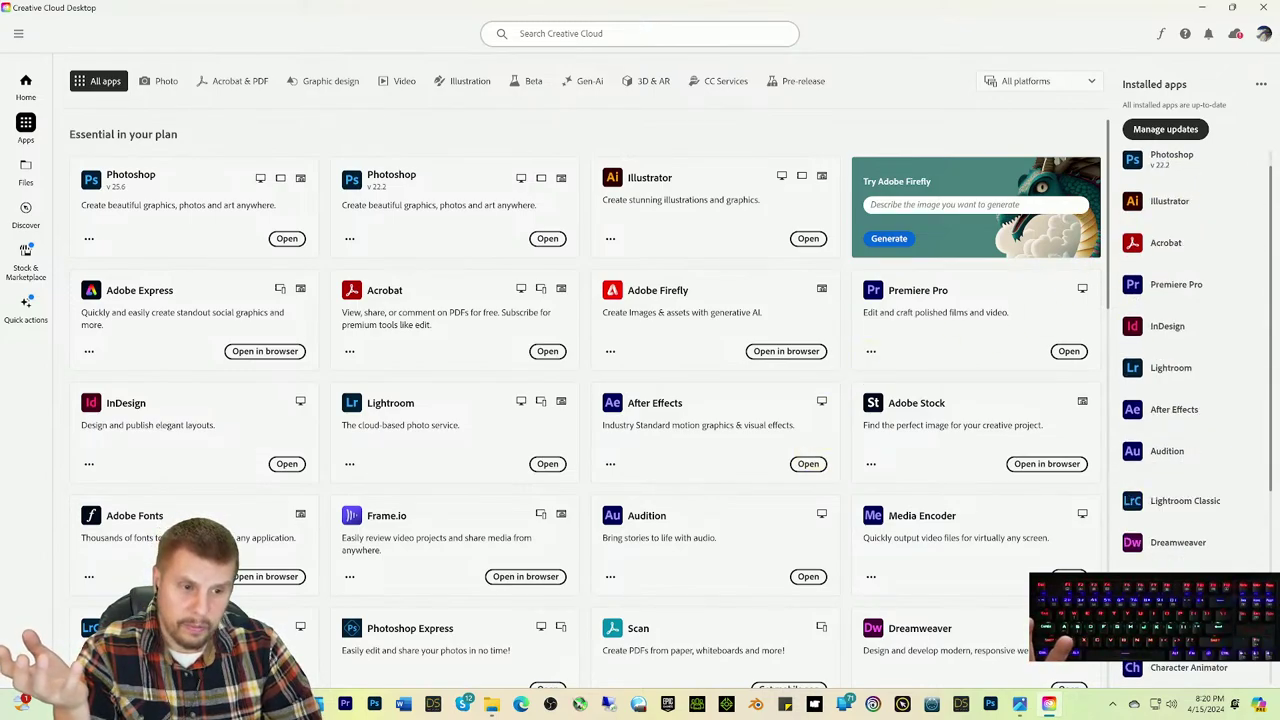
scroll(1158, 240, up, 4)
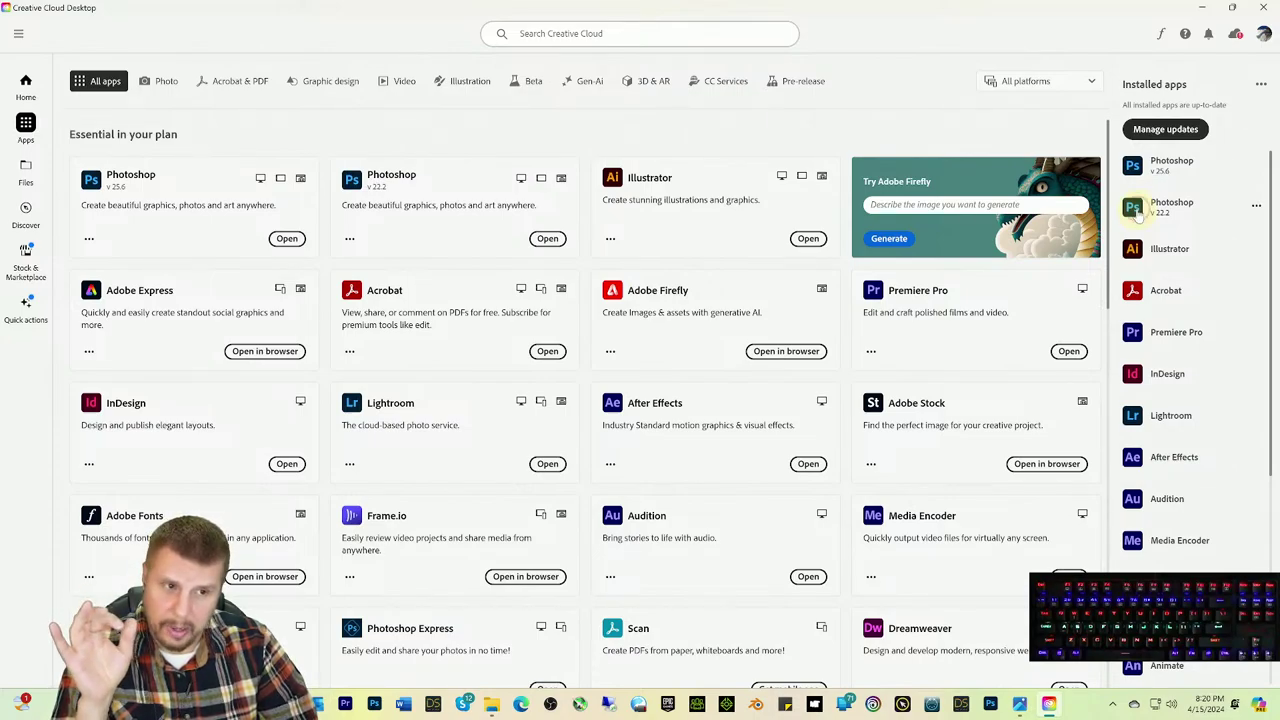
click(1135, 208)
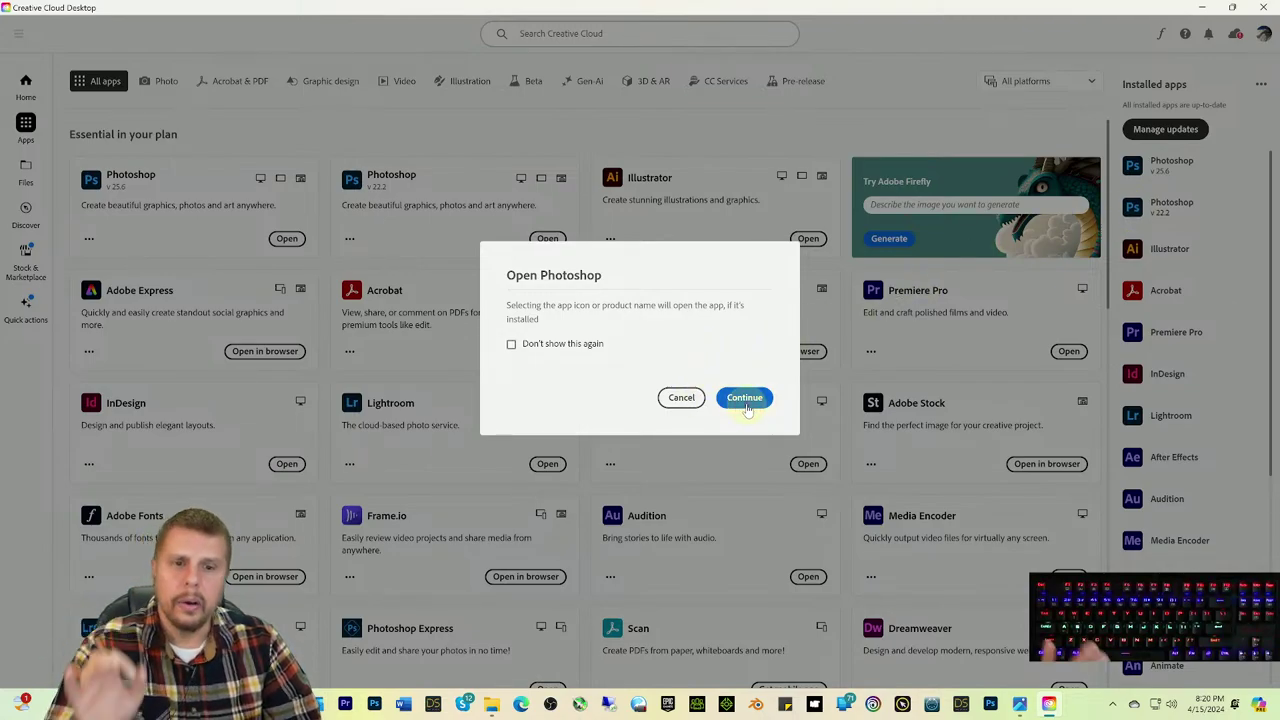
Step: Confirm opening Photoshop and browse the Open dialog to Desktop's Samsung Camera 4-15-23 folder
click(745, 398)
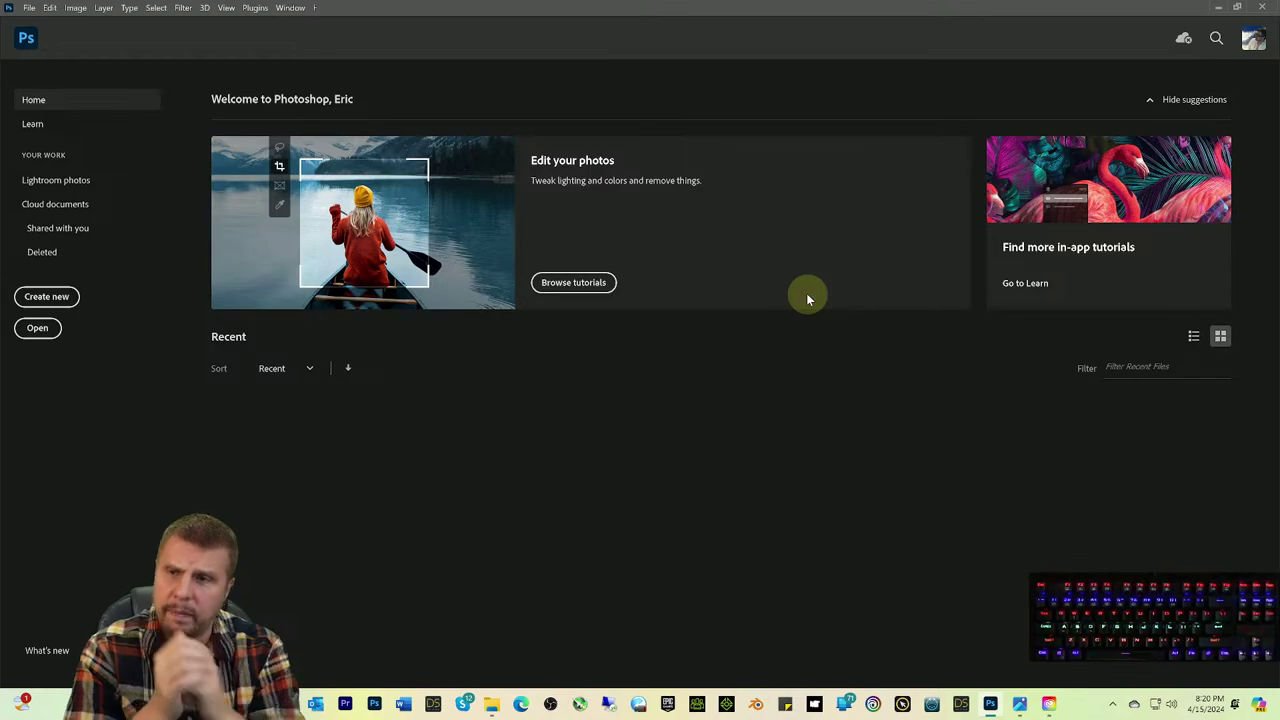
click(36, 331)
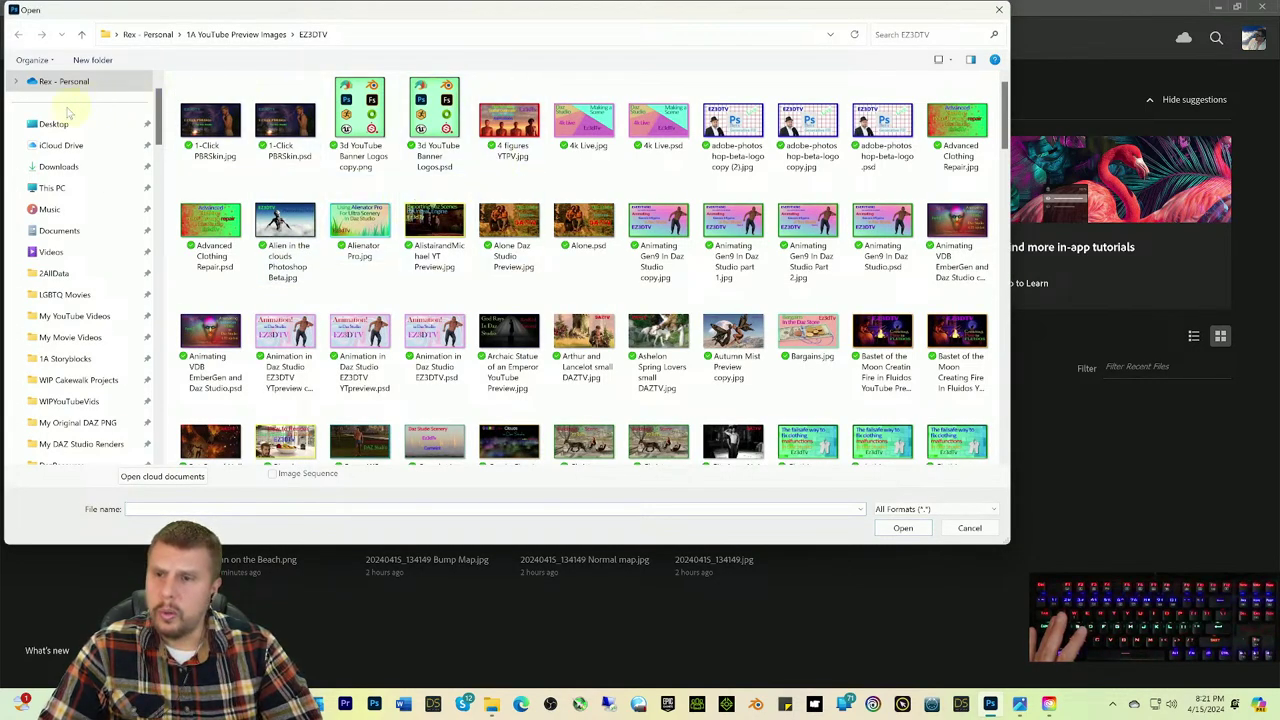
click(50, 125)
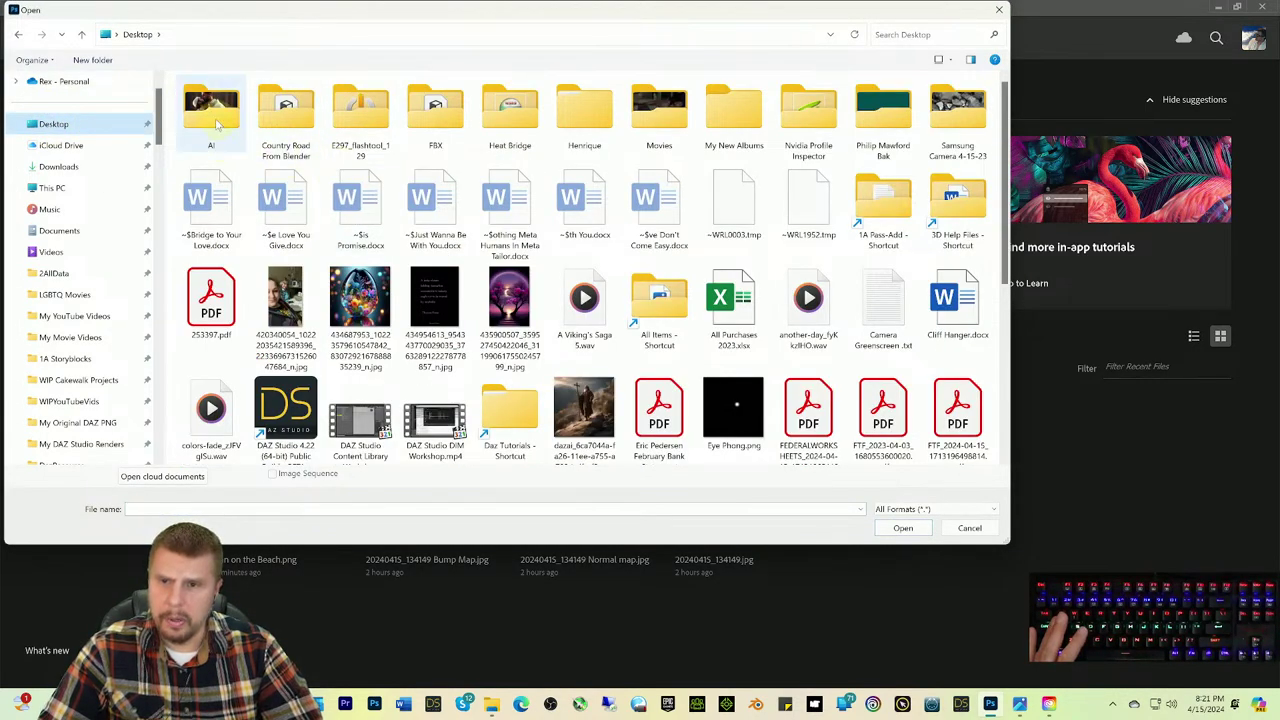
double_click(957, 110)
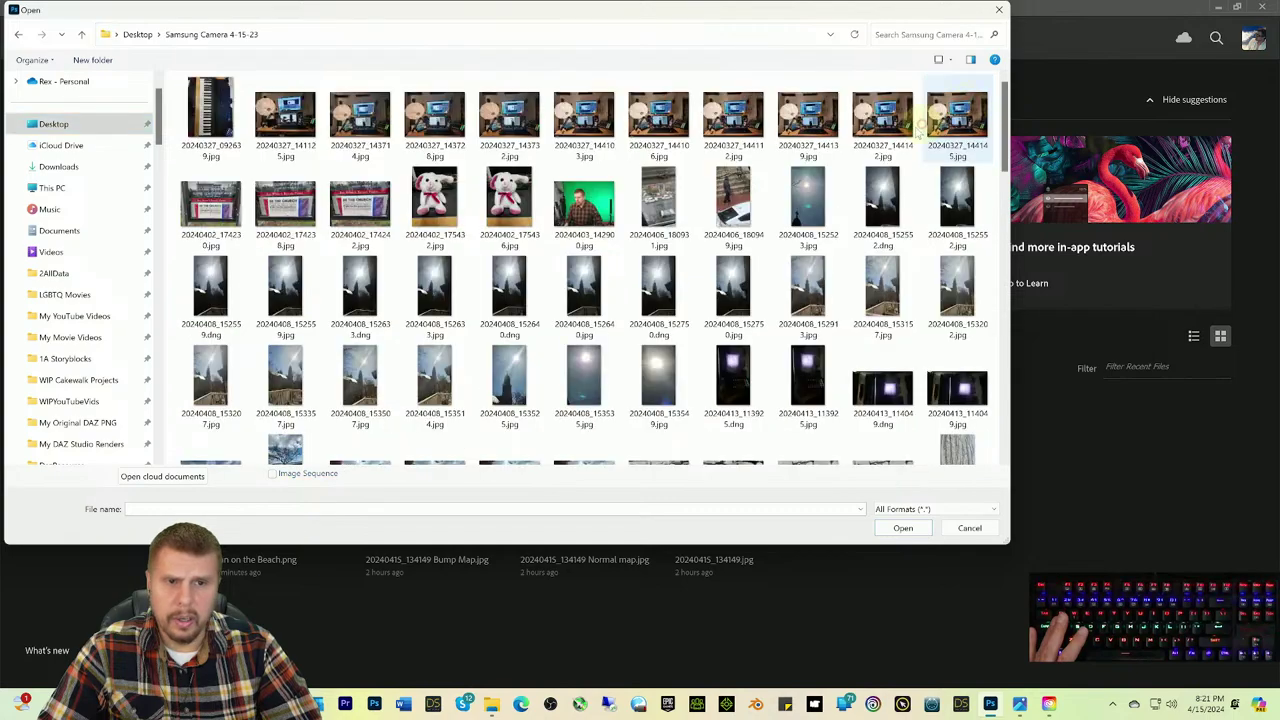
scroll(613, 334, down, 10)
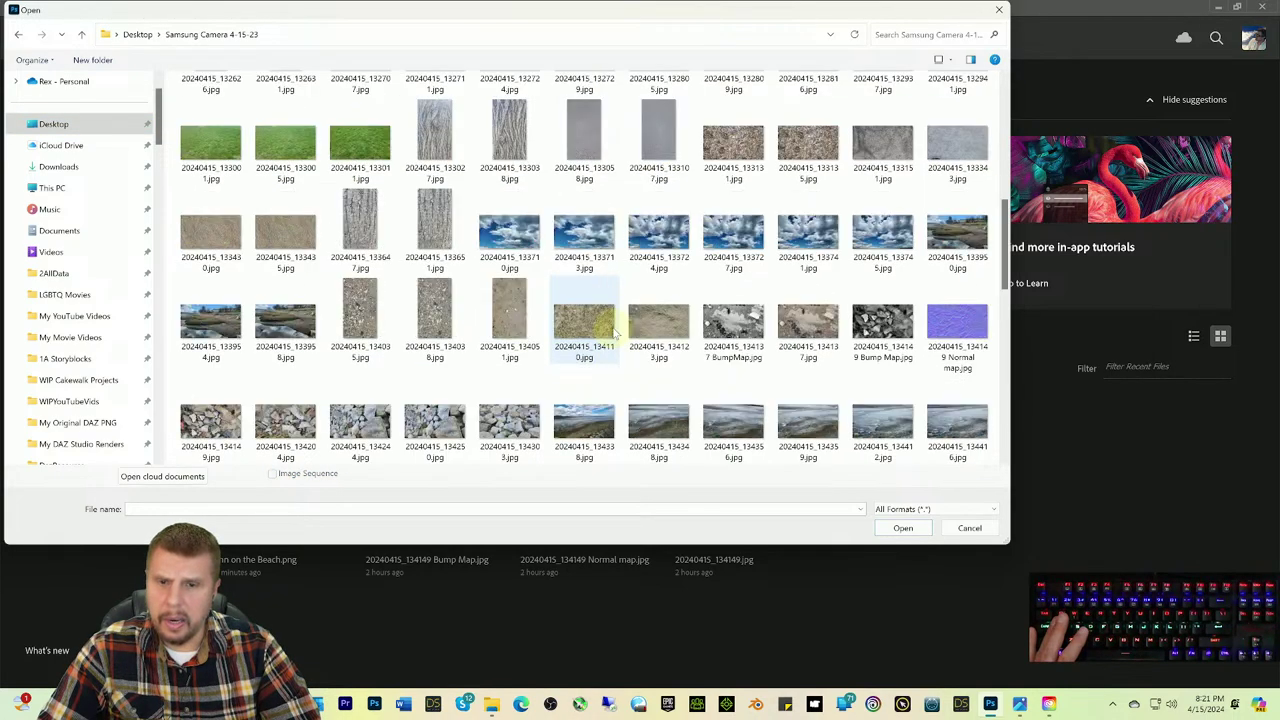
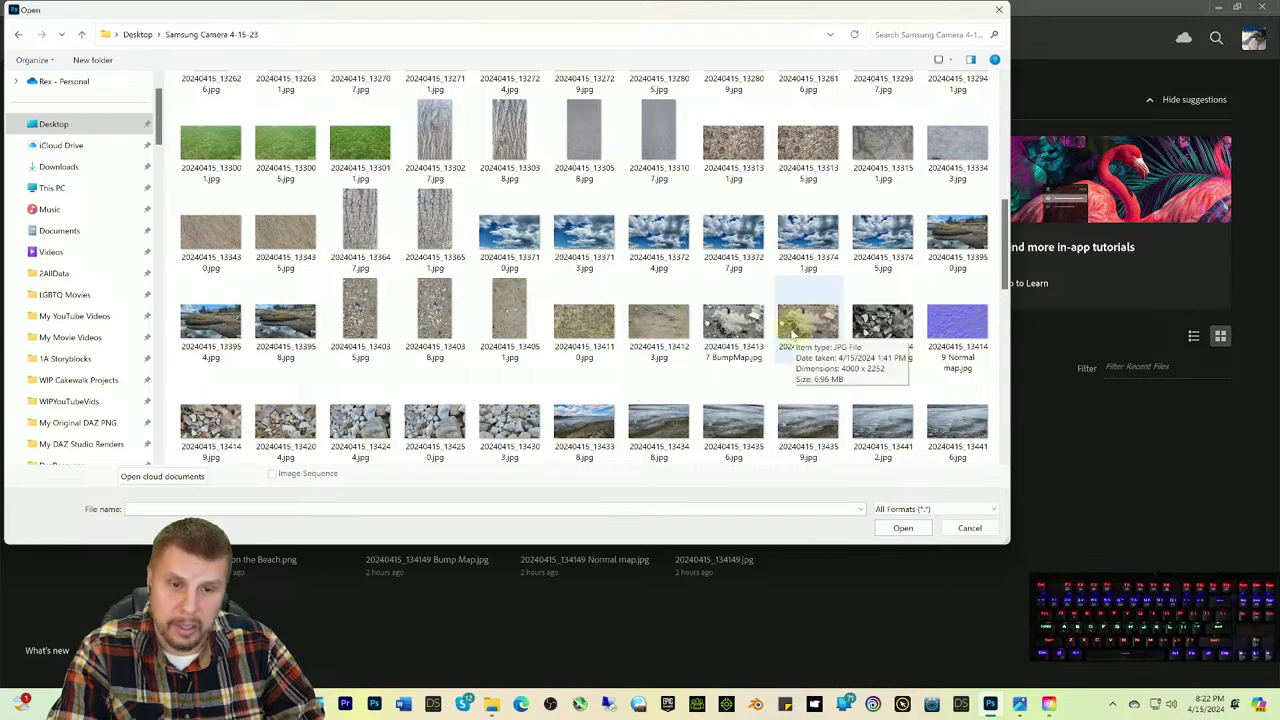
Step: Open the brick paving photo 20240415_141233.jpg from the Samsung Camera folder
scroll(868, 330, up, 6)
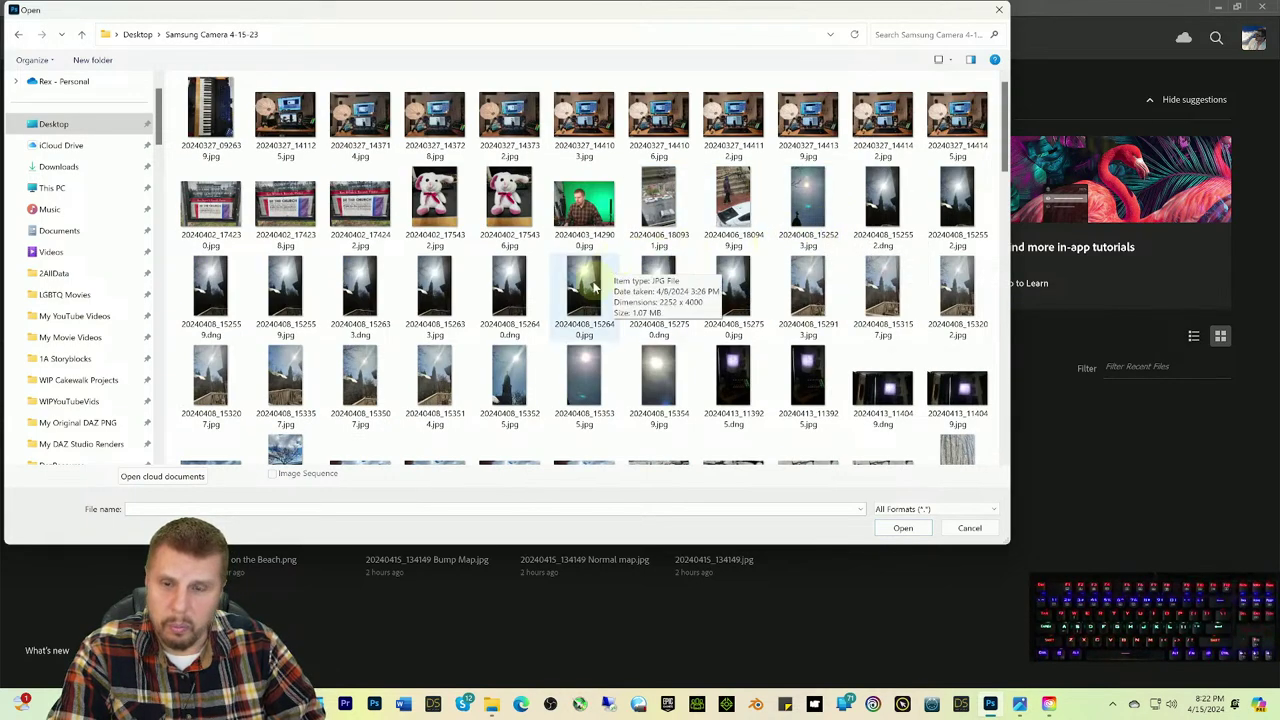
scroll(586, 271, down, 6)
scroll(440, 342, down, 10)
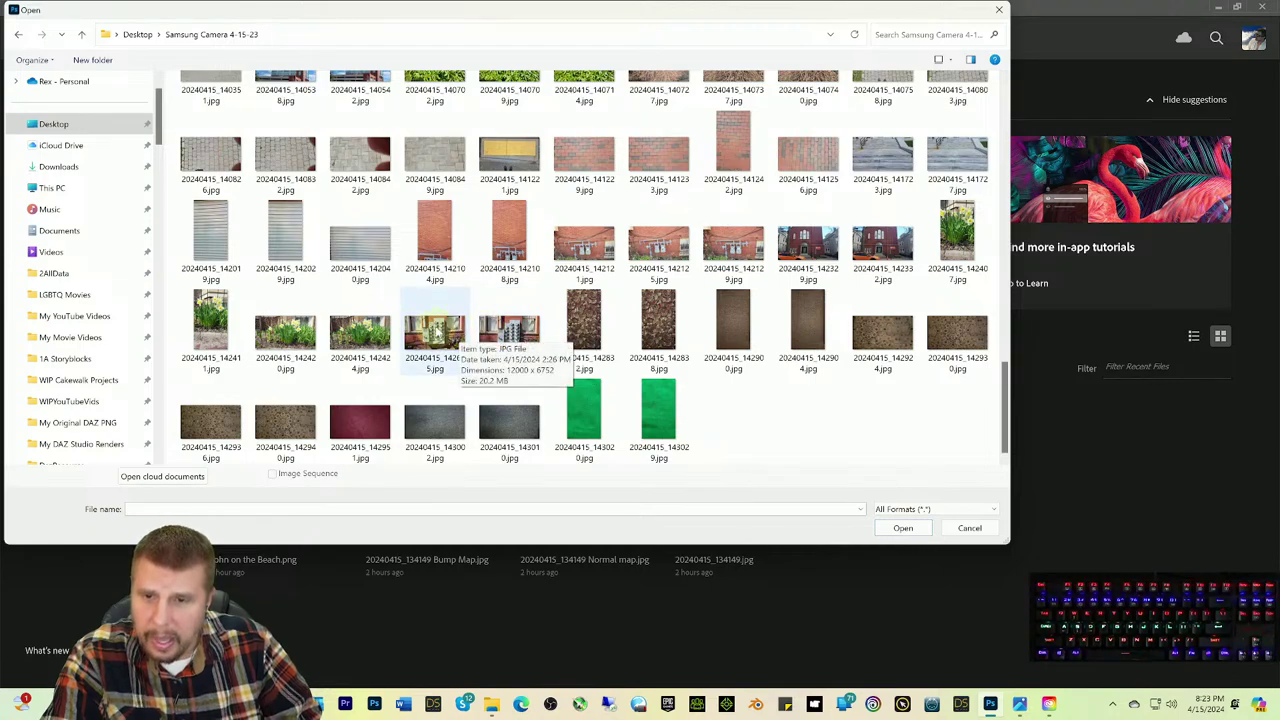
scroll(740, 337, up, 5)
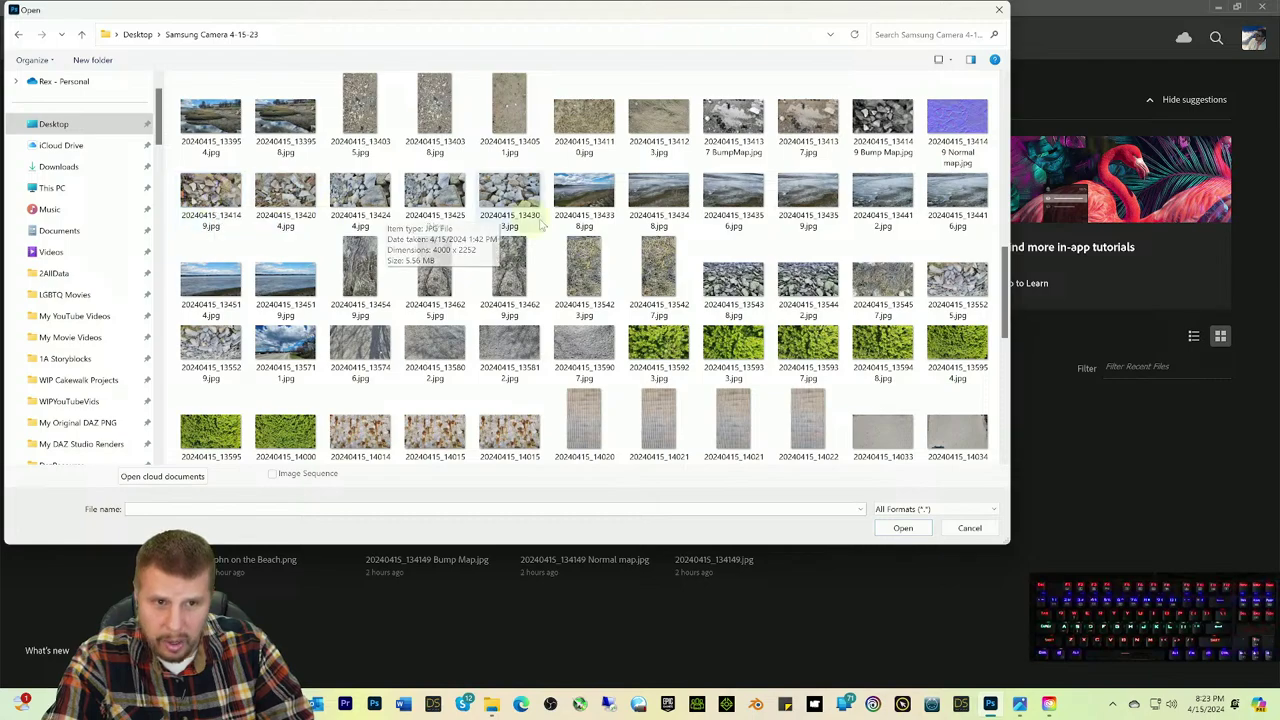
scroll(600, 262, up, 5)
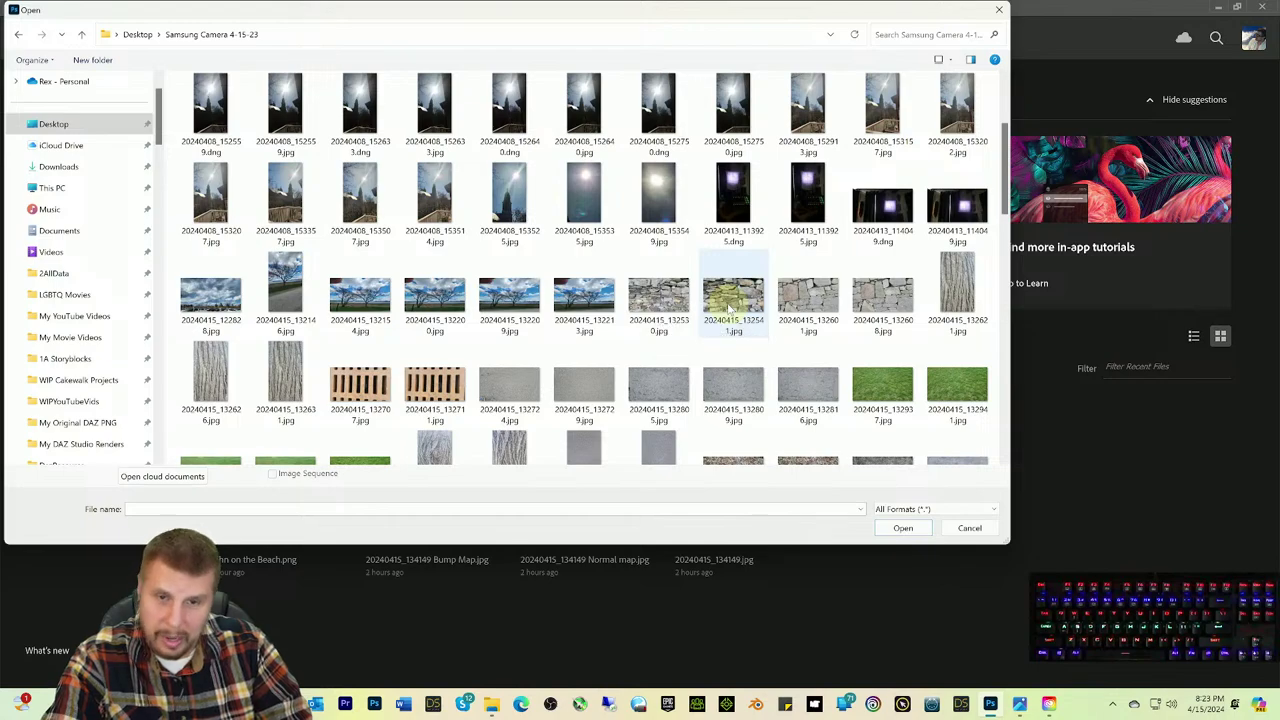
scroll(735, 313, down, 5)
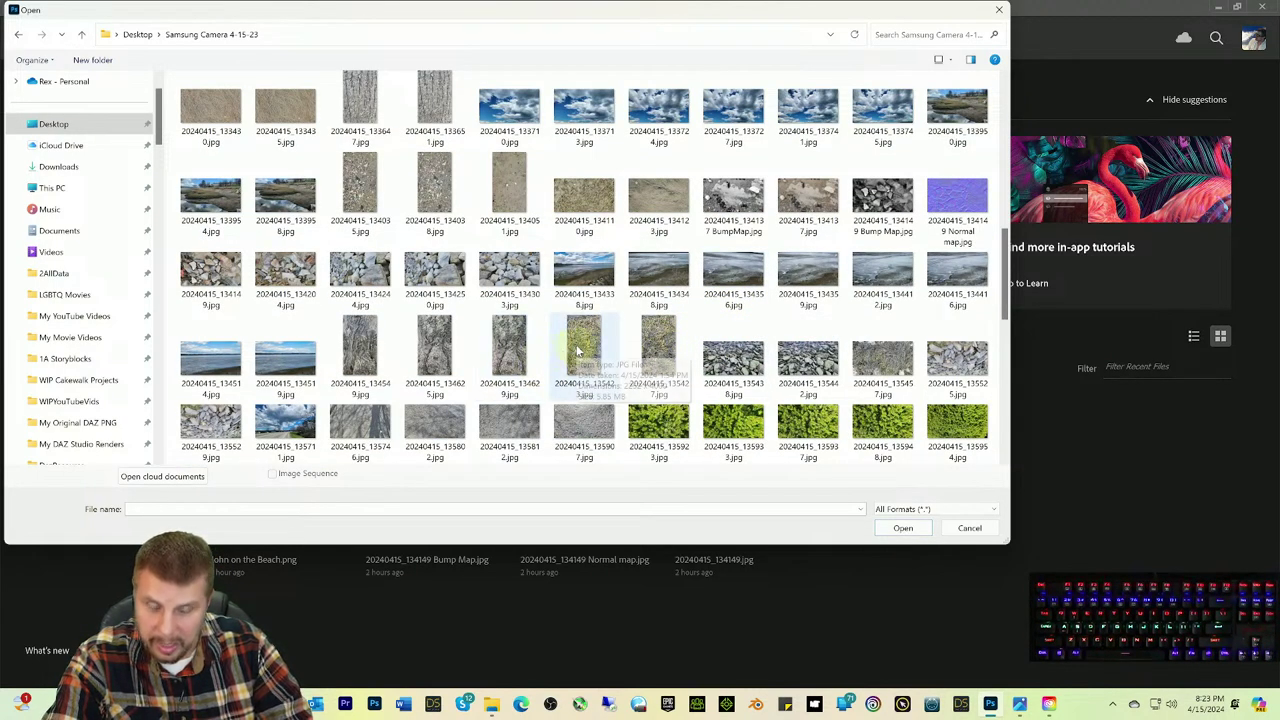
scroll(617, 350, down, 10)
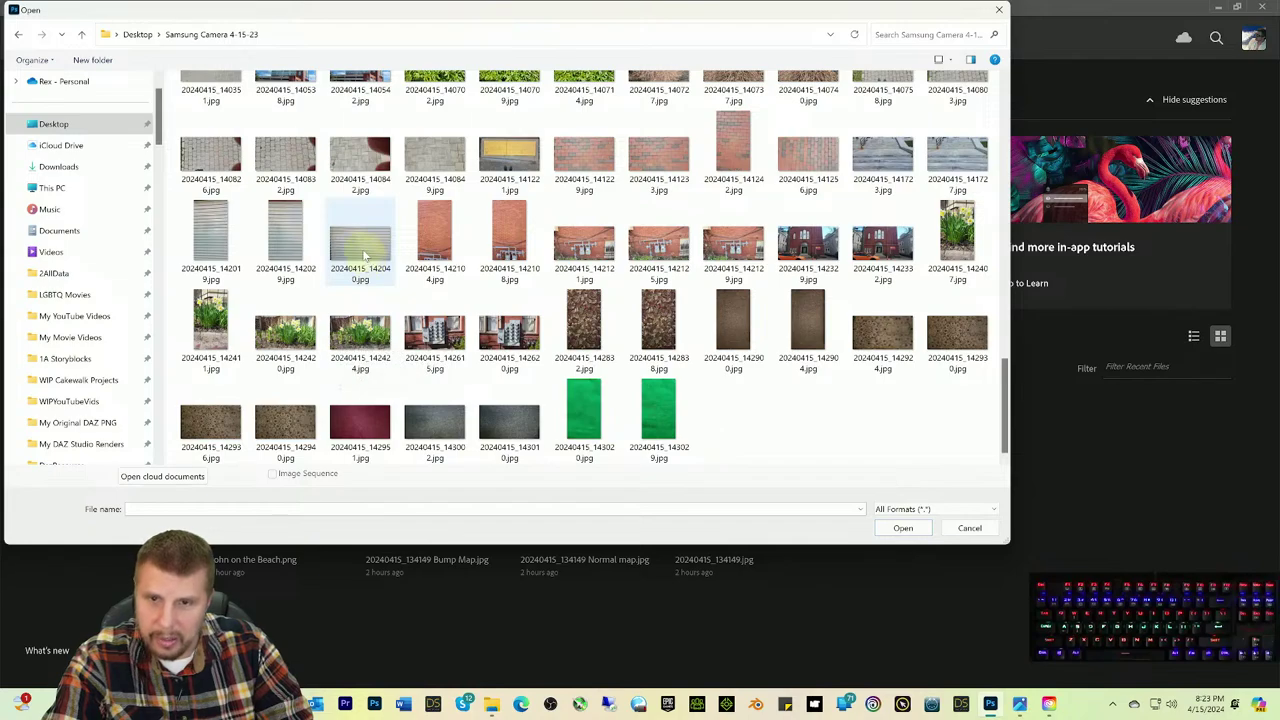
scroll(617, 289, up, 2)
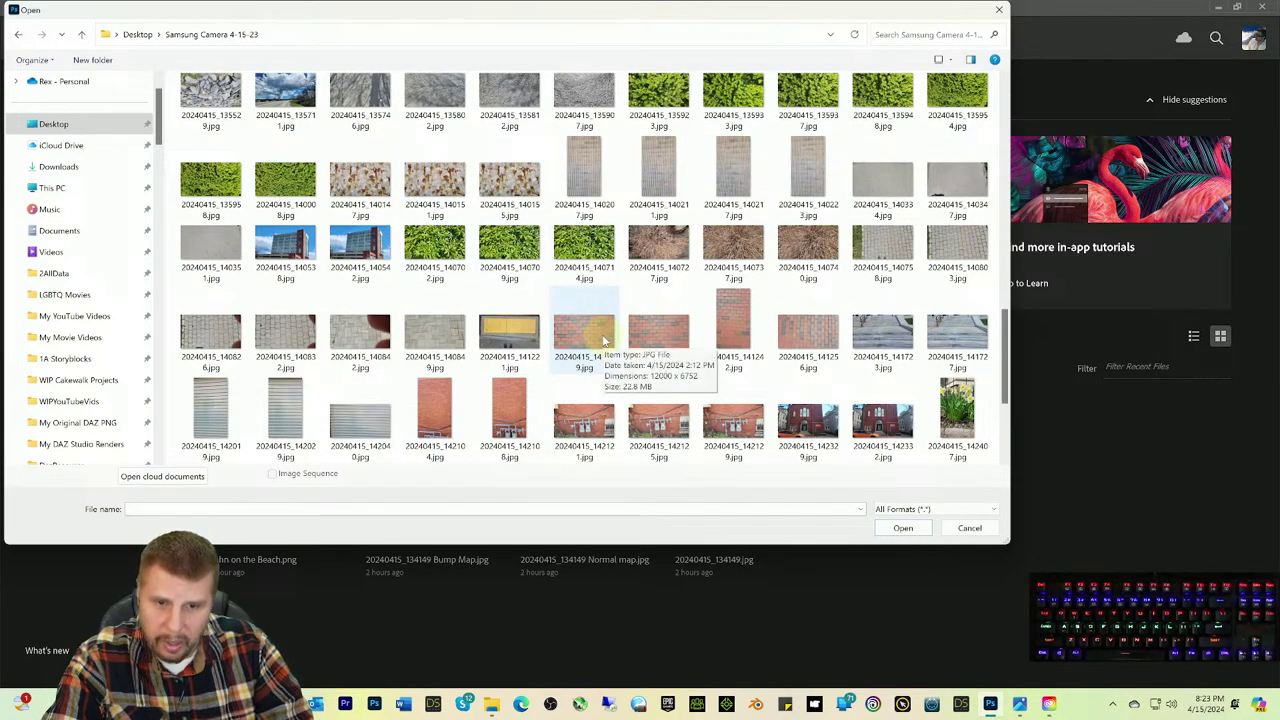
click(662, 338)
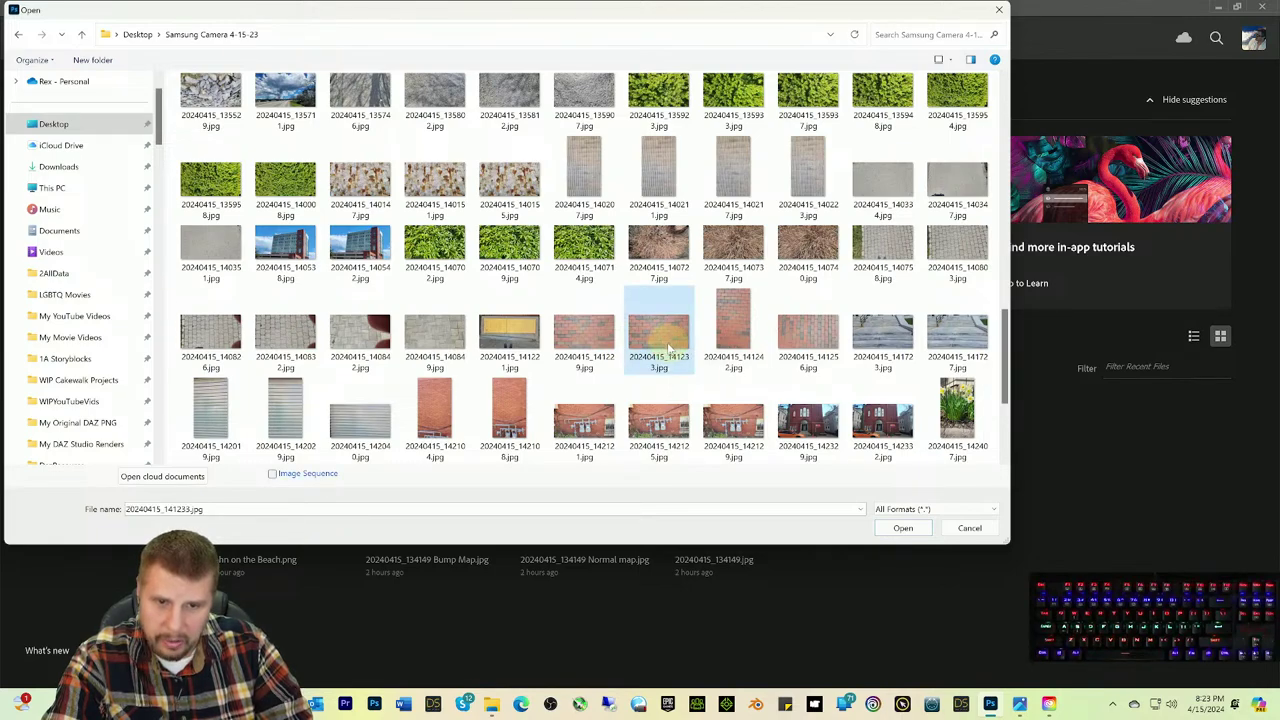
click(903, 529)
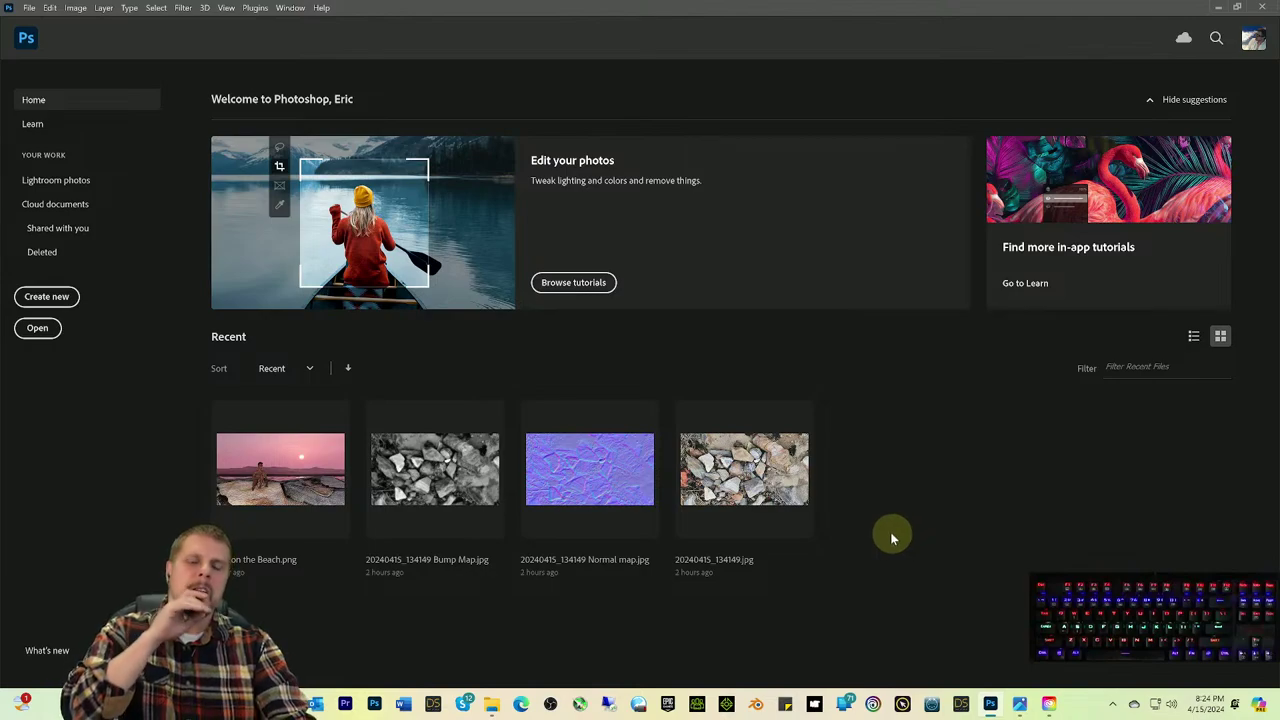
Step: Swap the 3D panel for the Navigator panel and zoom out to 16.53% so the whole photo fits
click(755, 492)
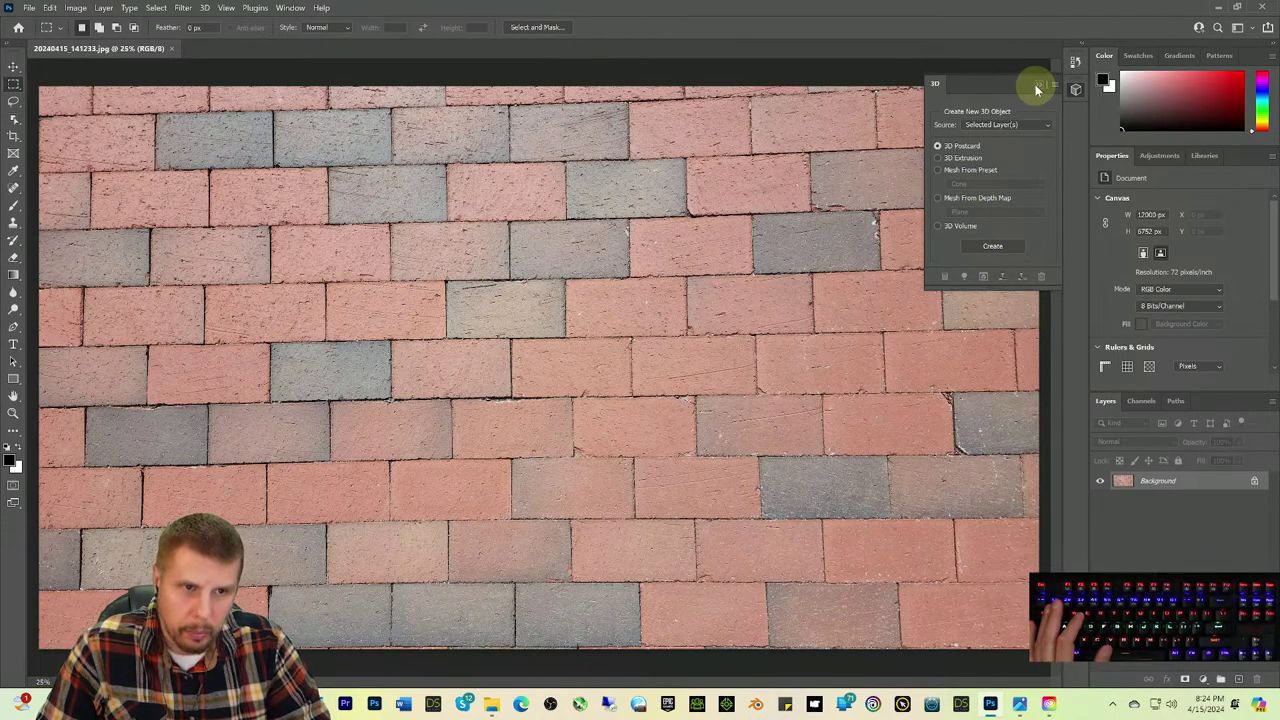
click(1038, 88)
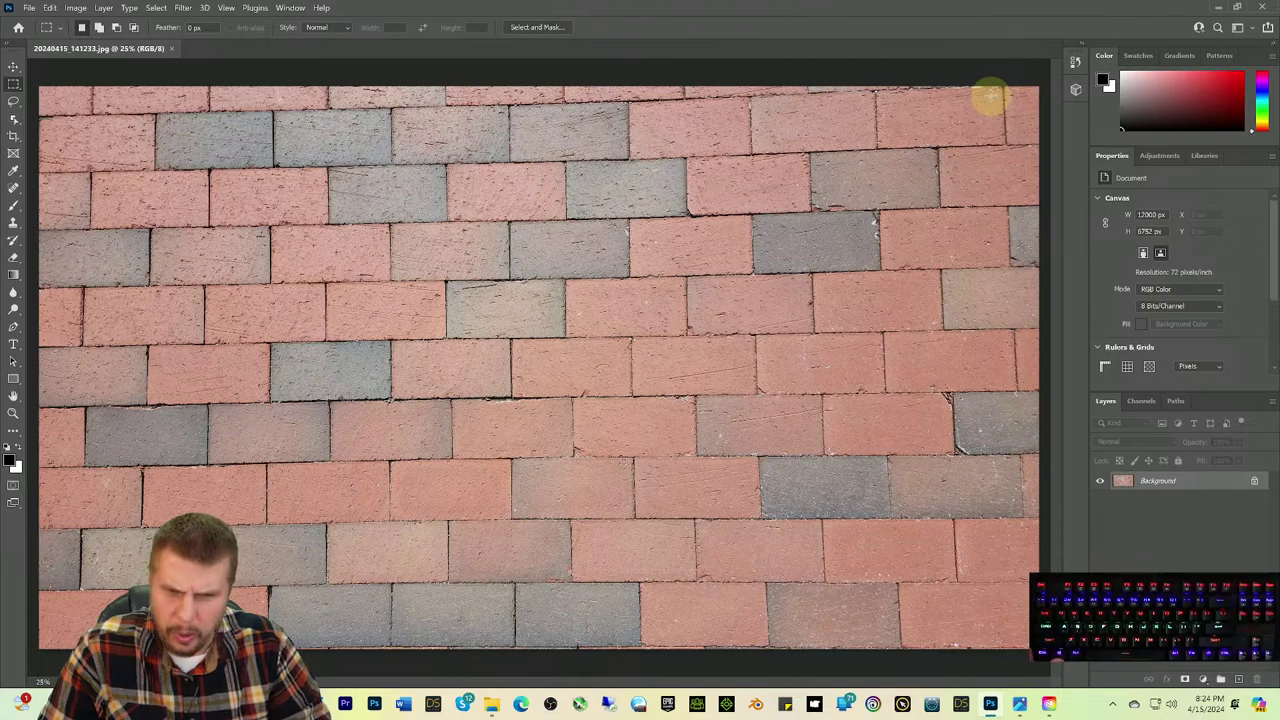
click(290, 9)
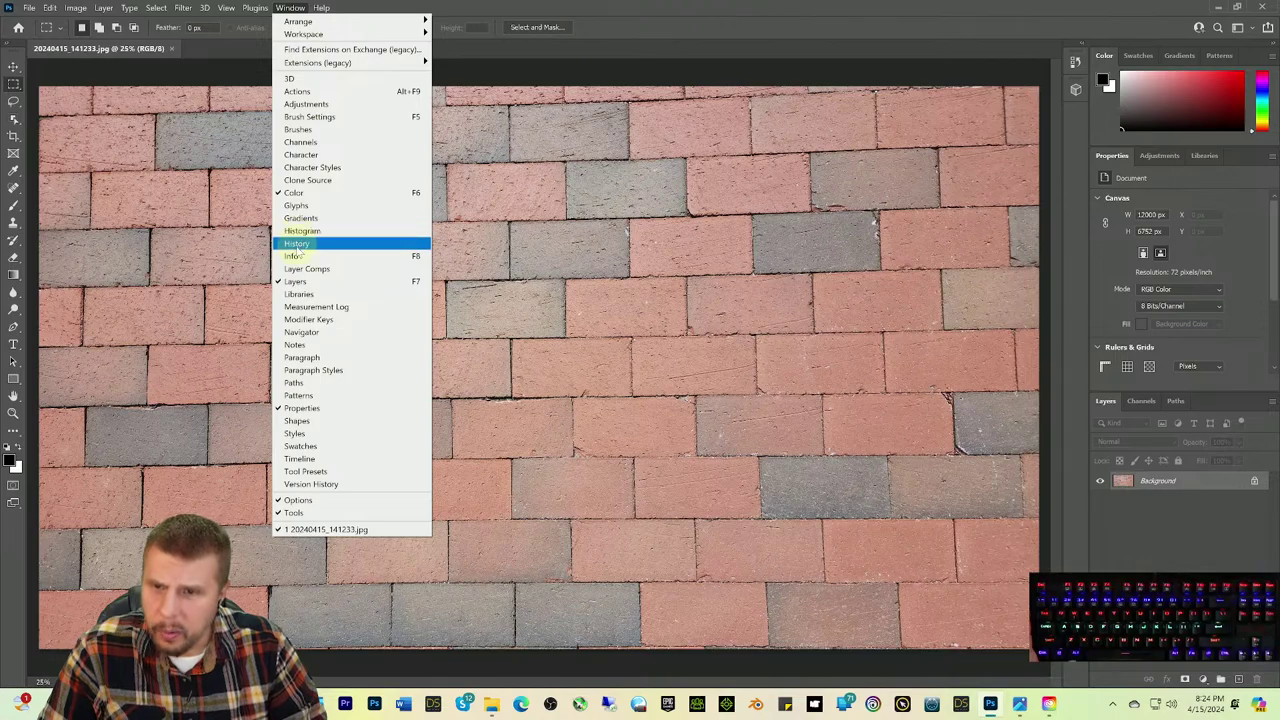
click(309, 335)
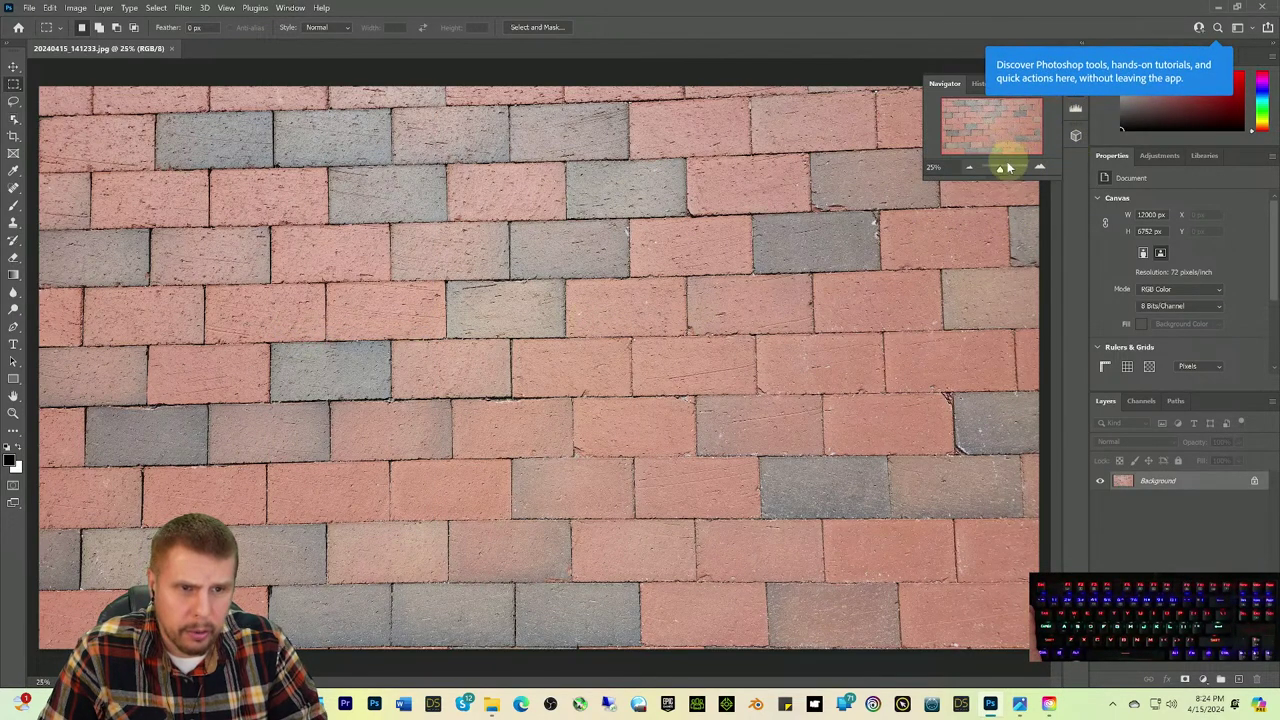
drag(1000, 166, 1000, 172)
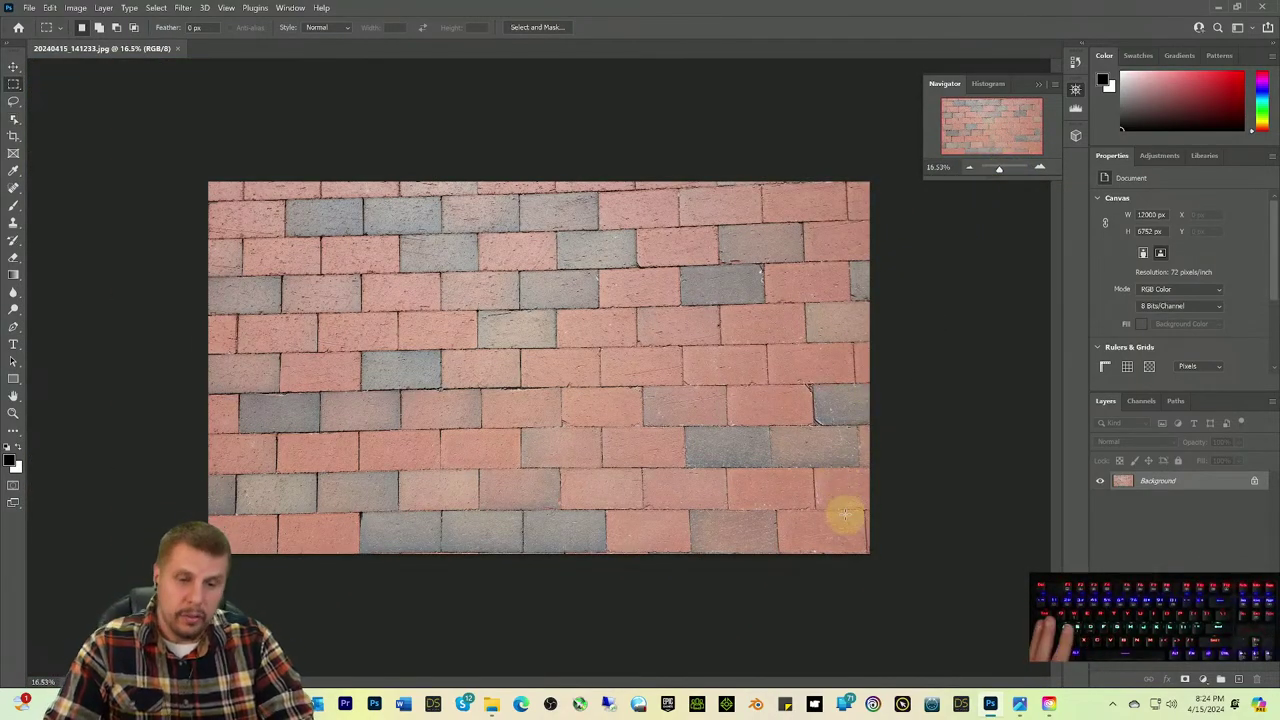
click(14, 68)
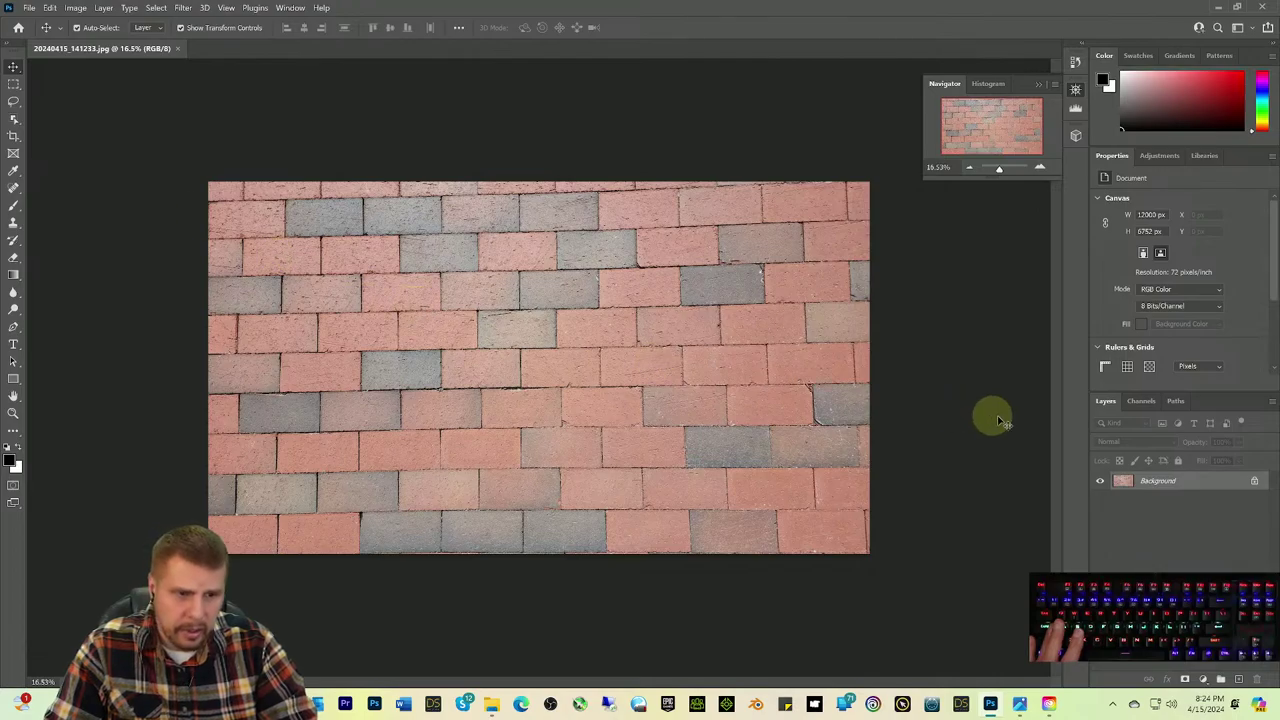
Step: Unlock the Background layer and rotate it about 1° to straighten the bricks
click(1255, 484)
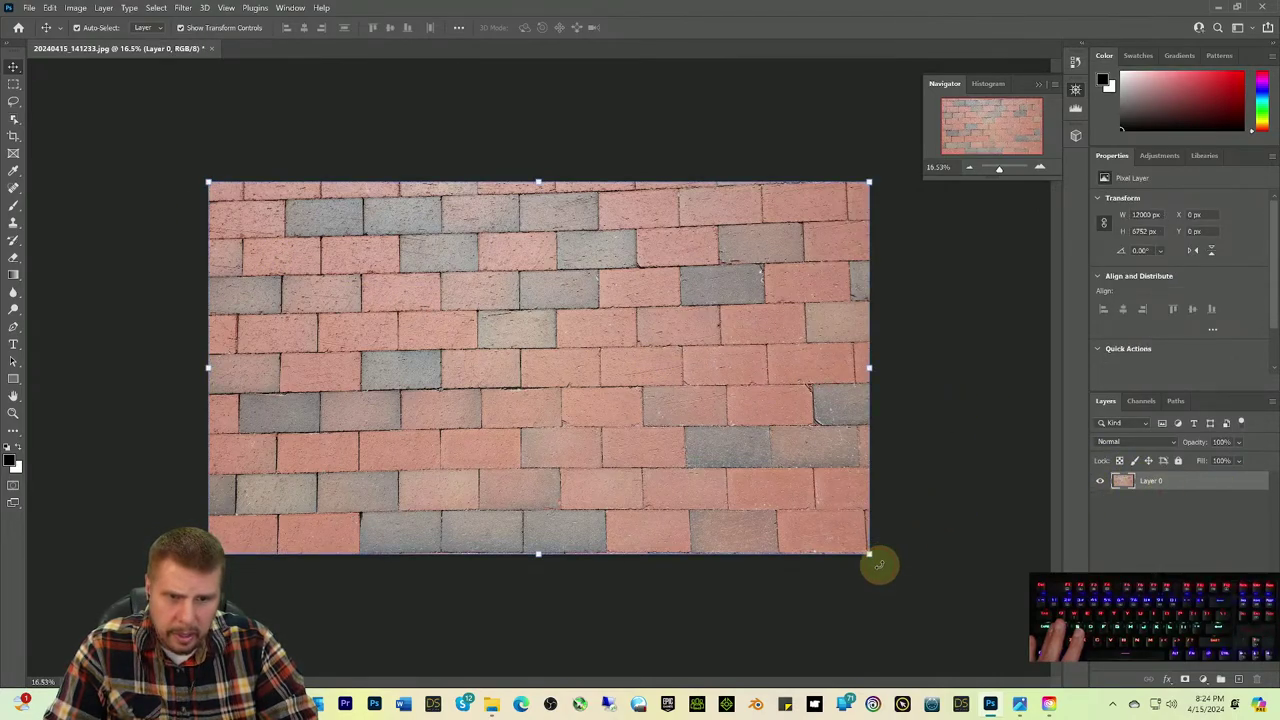
key(ctrl+t)
drag(879, 565, 869, 567)
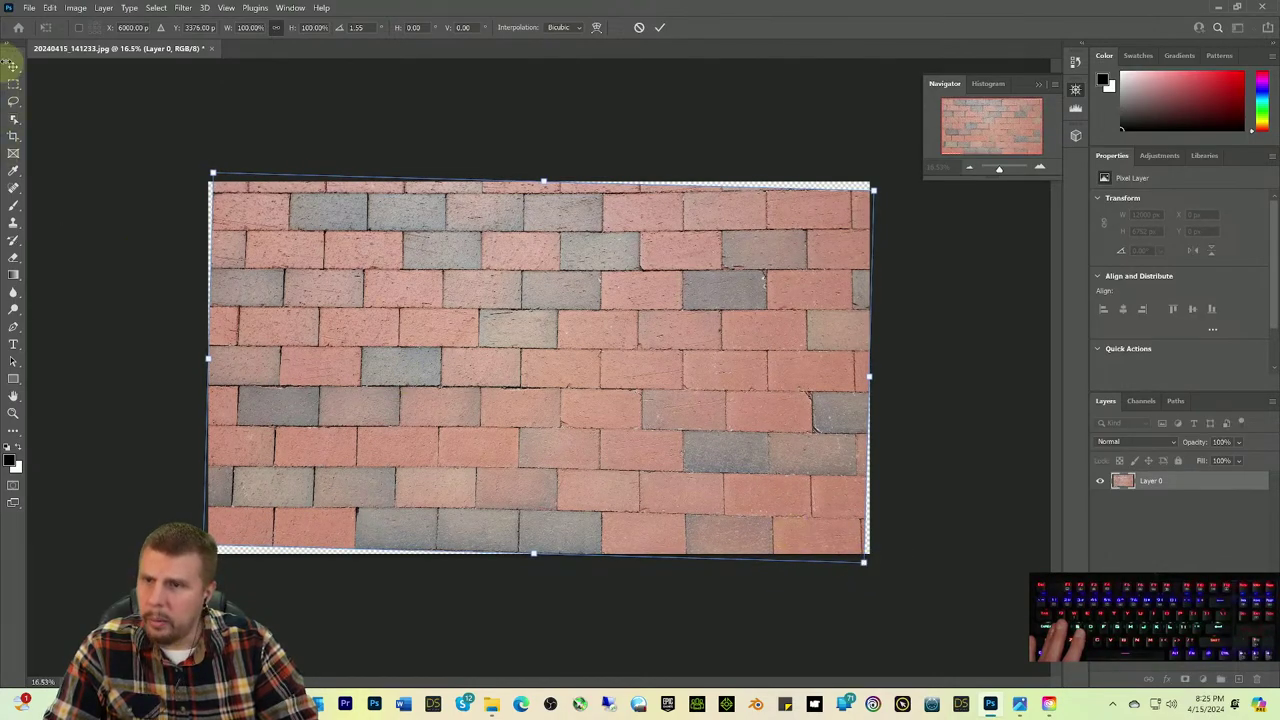
Step: Crop away the empty edges left by the rotation, leaving an 11746 × 6413 px image
click(13, 136)
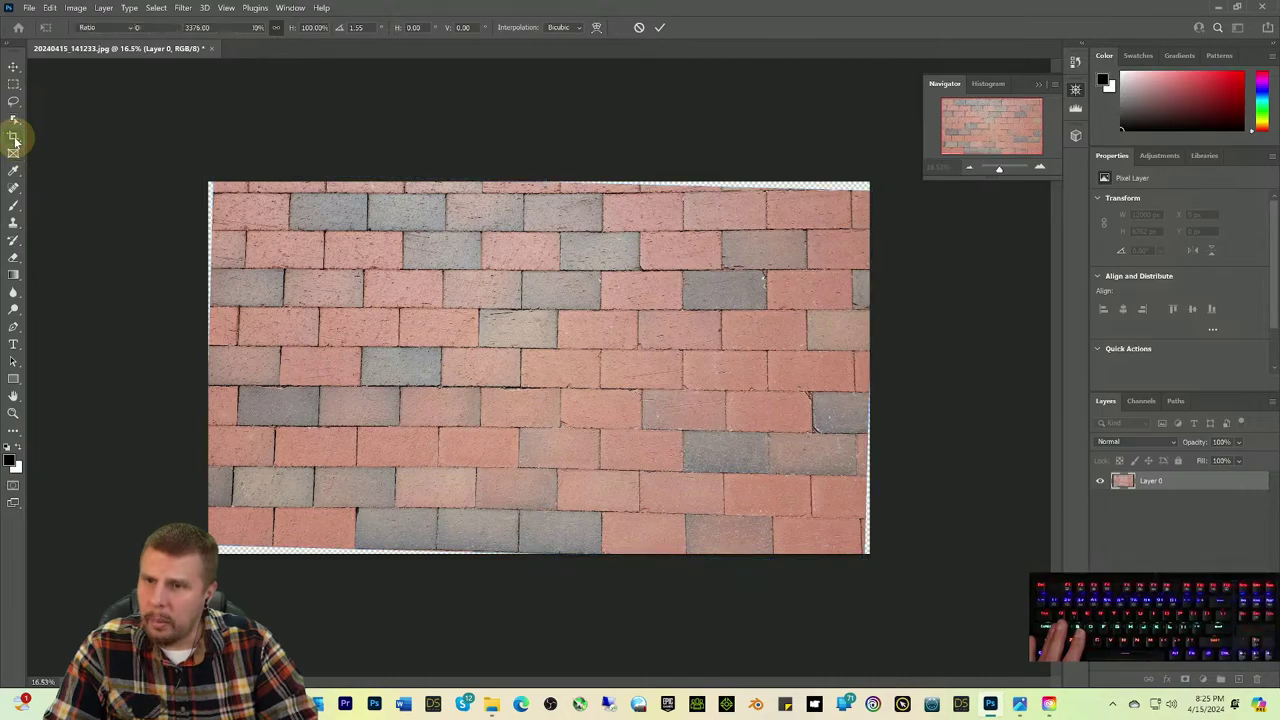
click(13, 136)
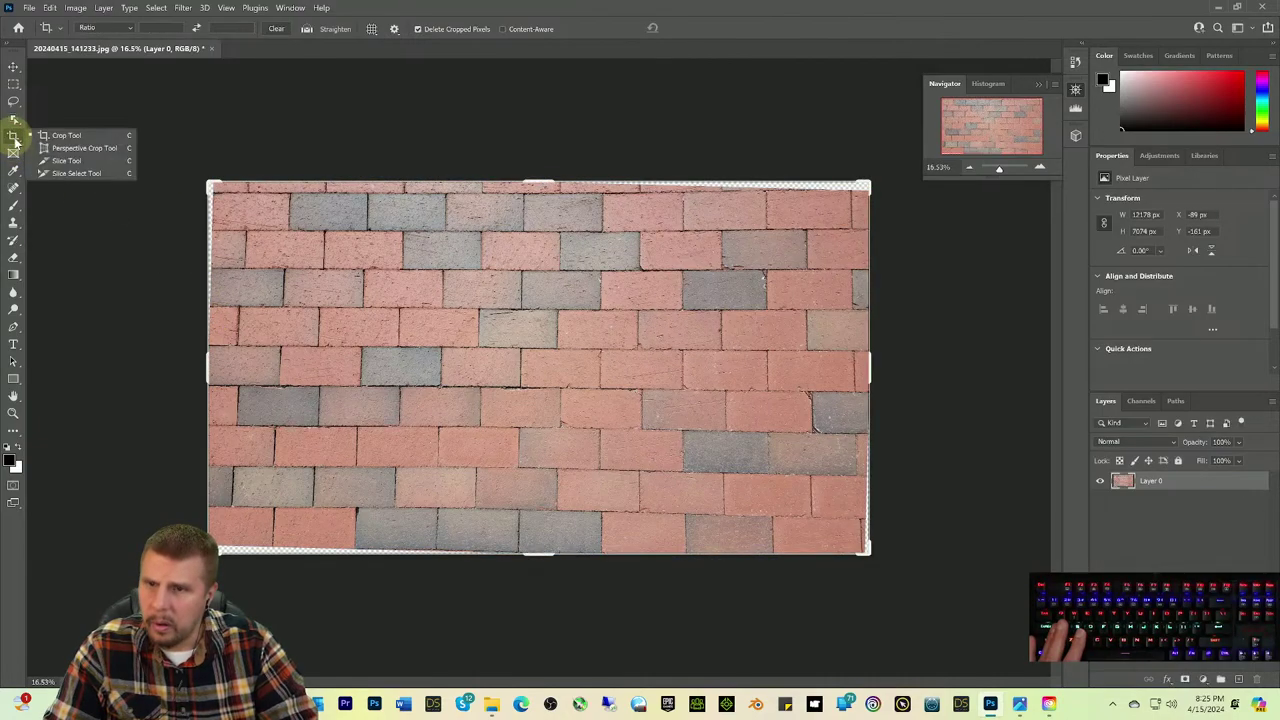
drag(209, 369, 209, 369)
drag(866, 438, 858, 370)
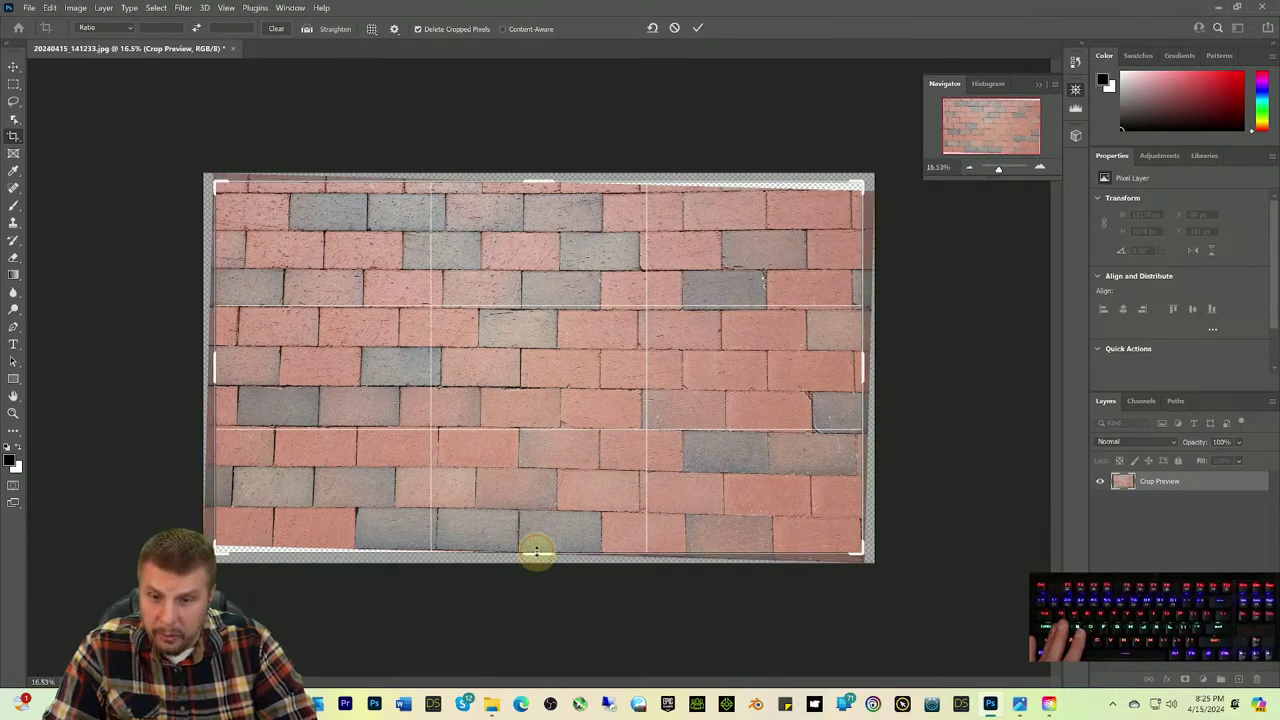
drag(537, 550, 534, 546)
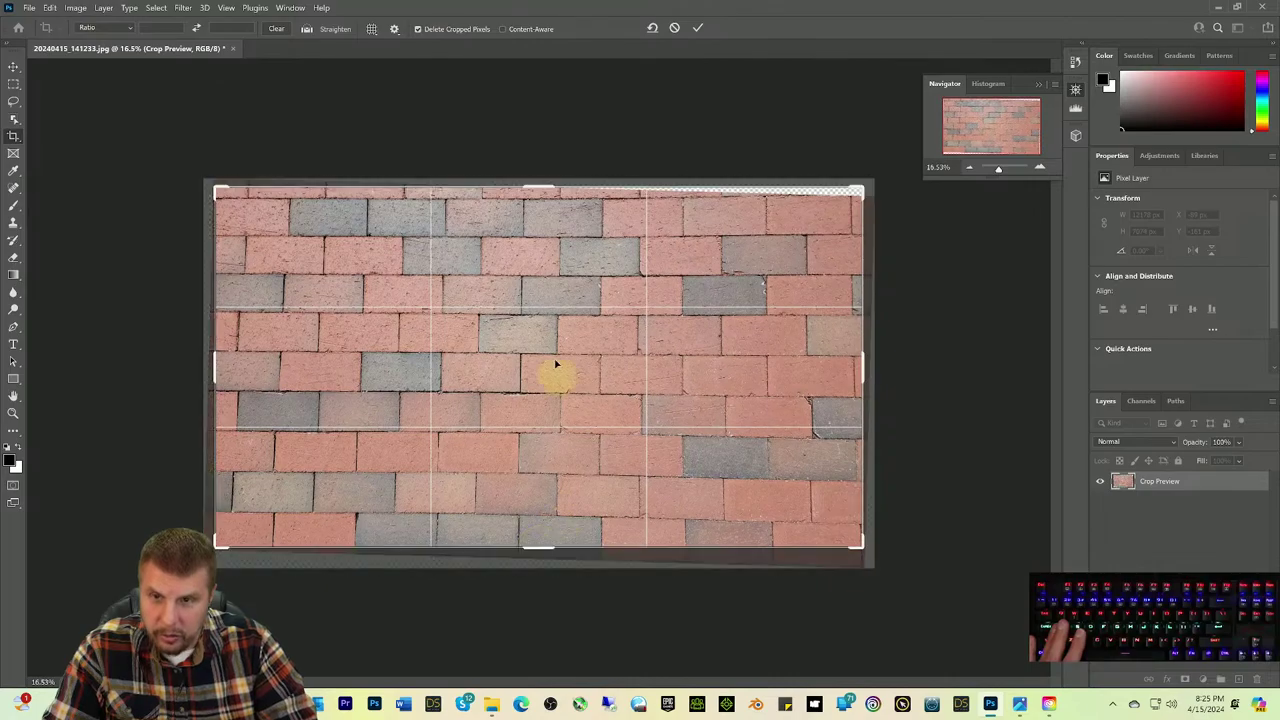
drag(538, 190, 538, 190)
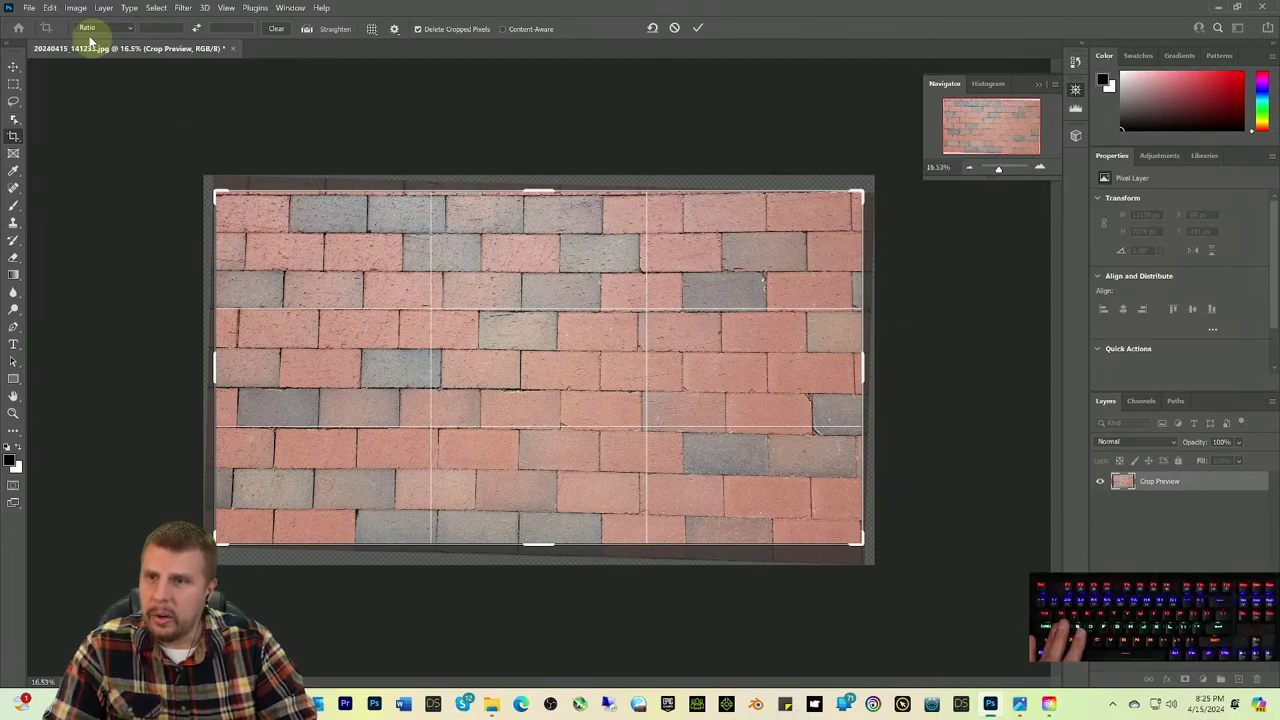
click(76, 9)
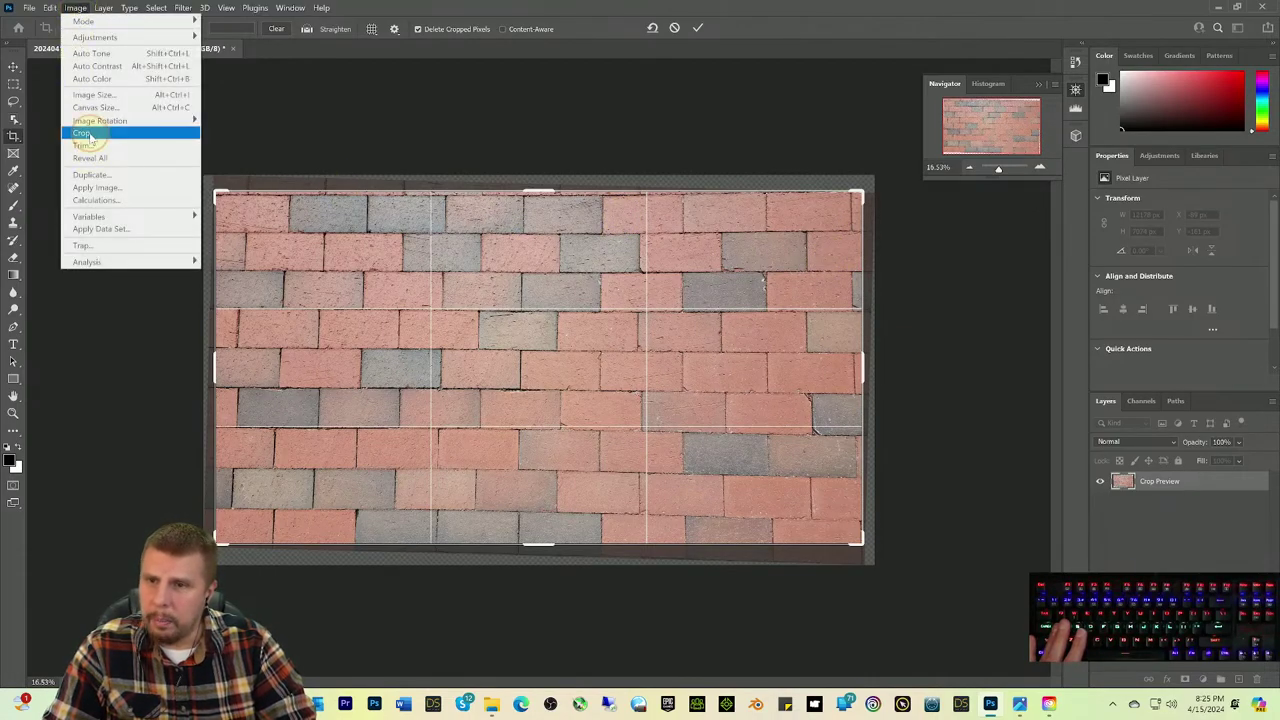
click(84, 133)
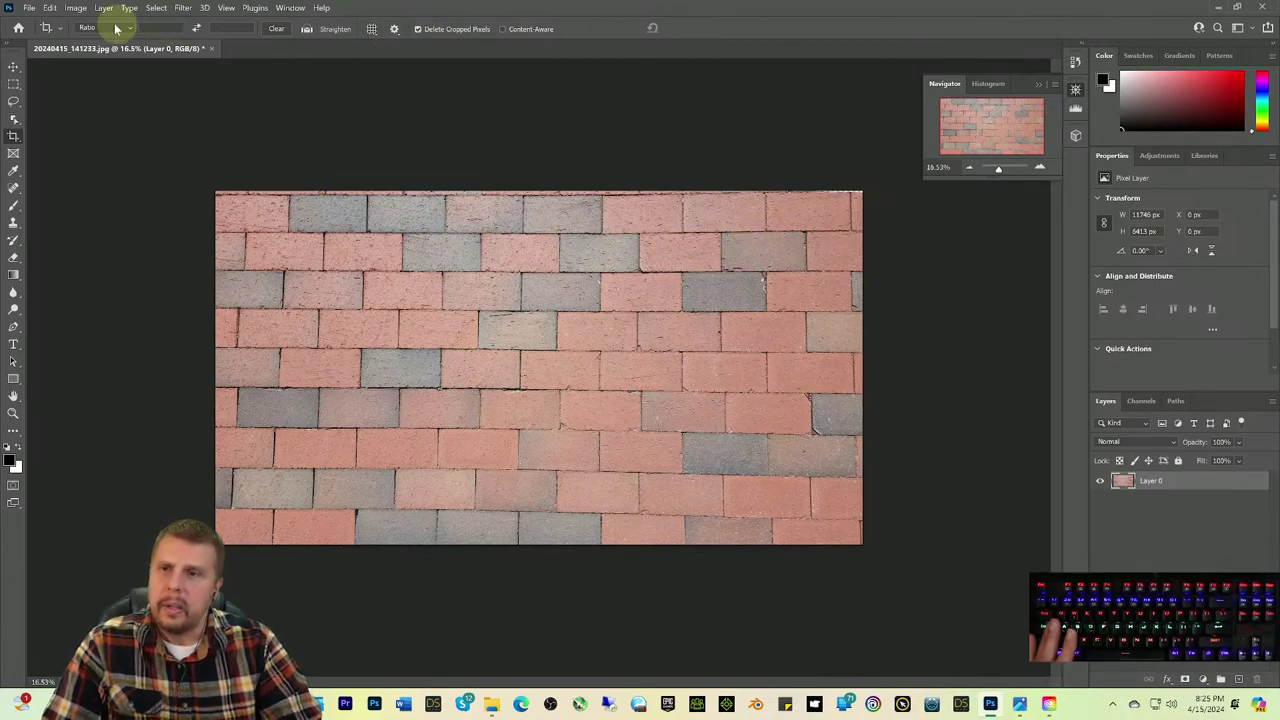
click(205, 9)
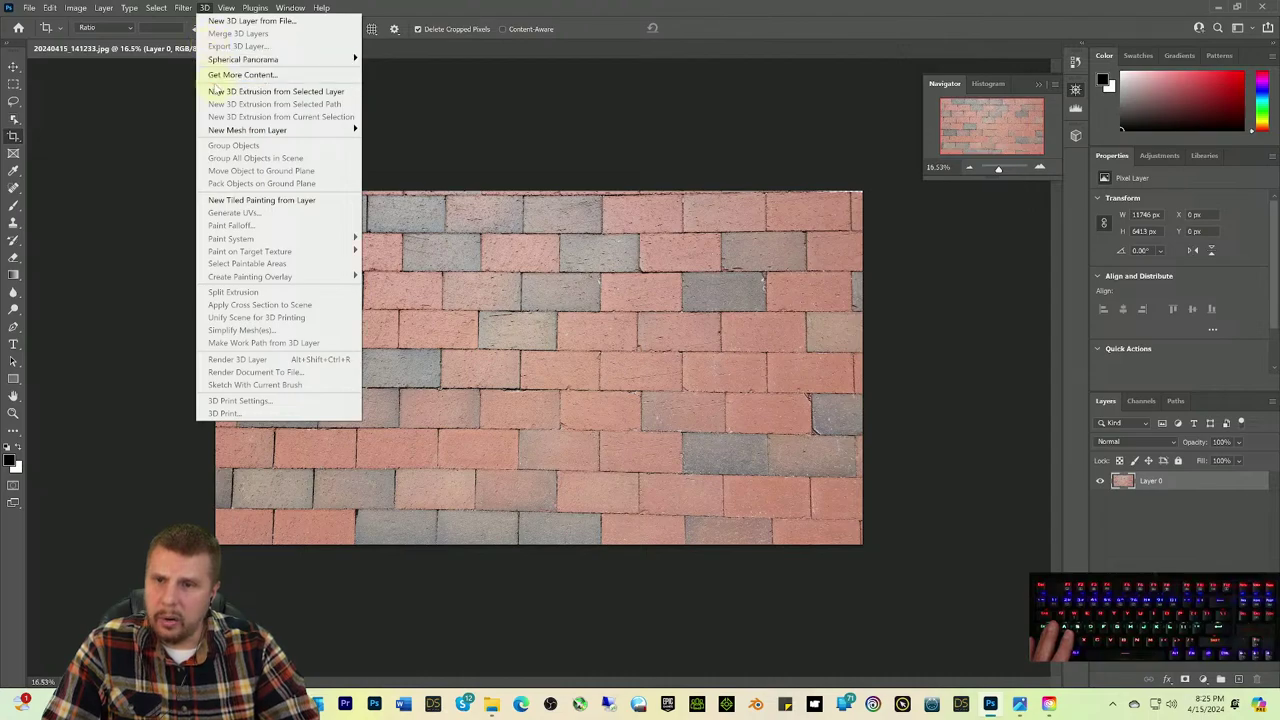
click(117, 114)
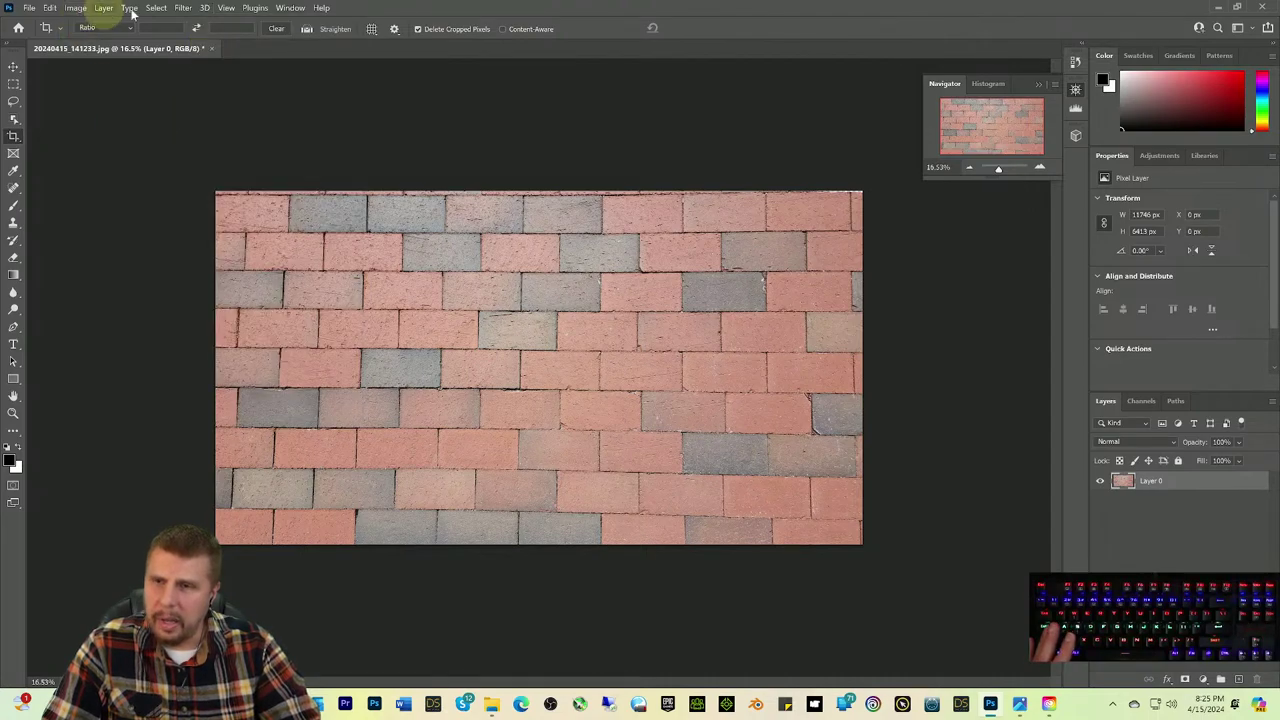
click(184, 9)
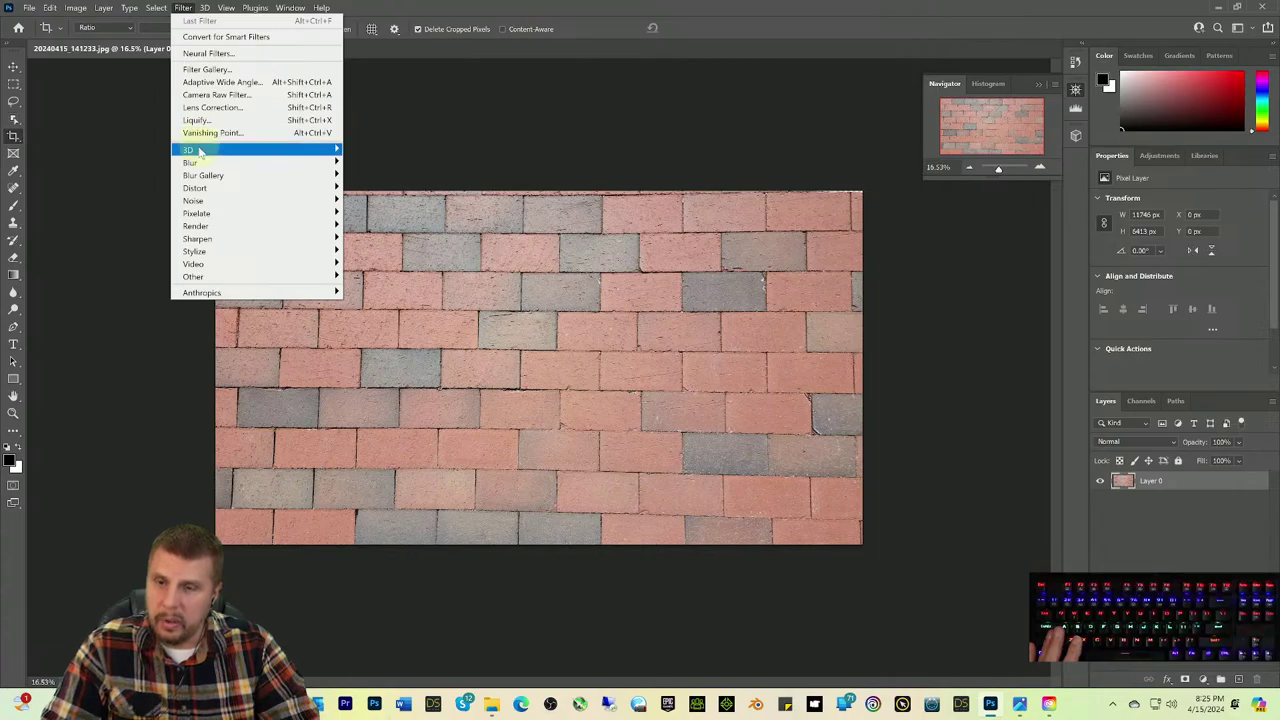
mouse_move(200, 152)
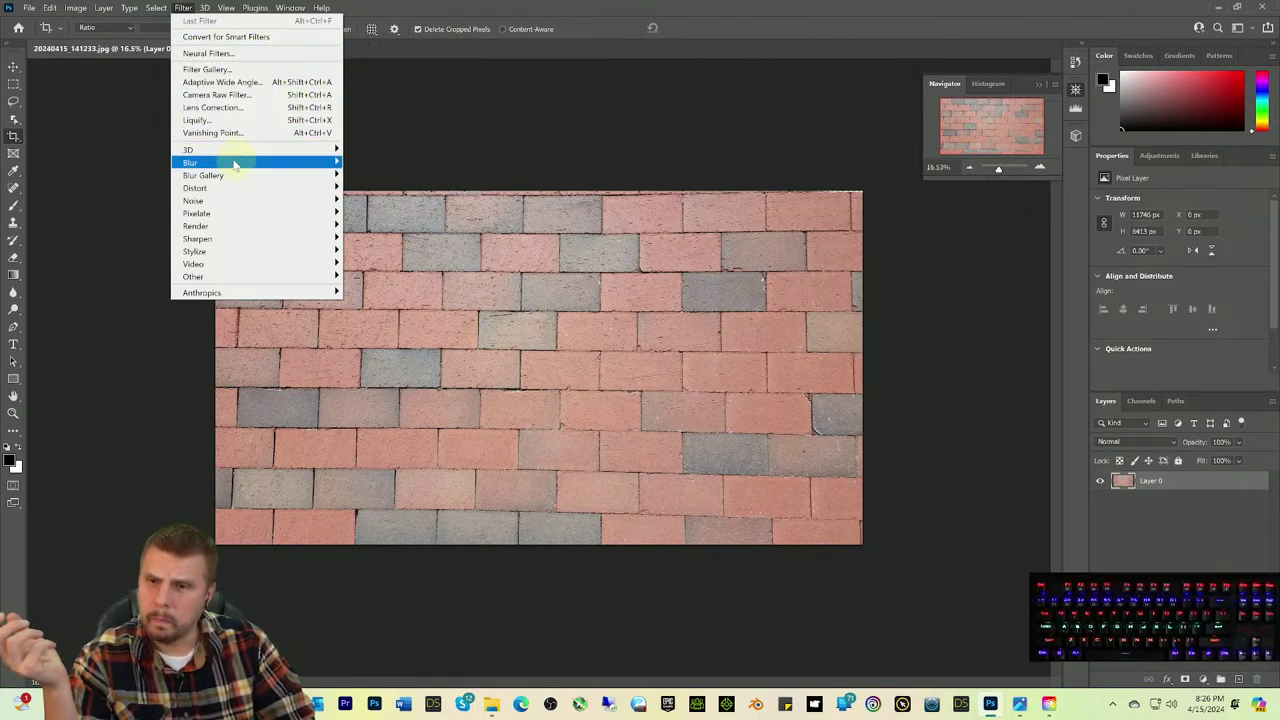
mouse_move(232, 150)
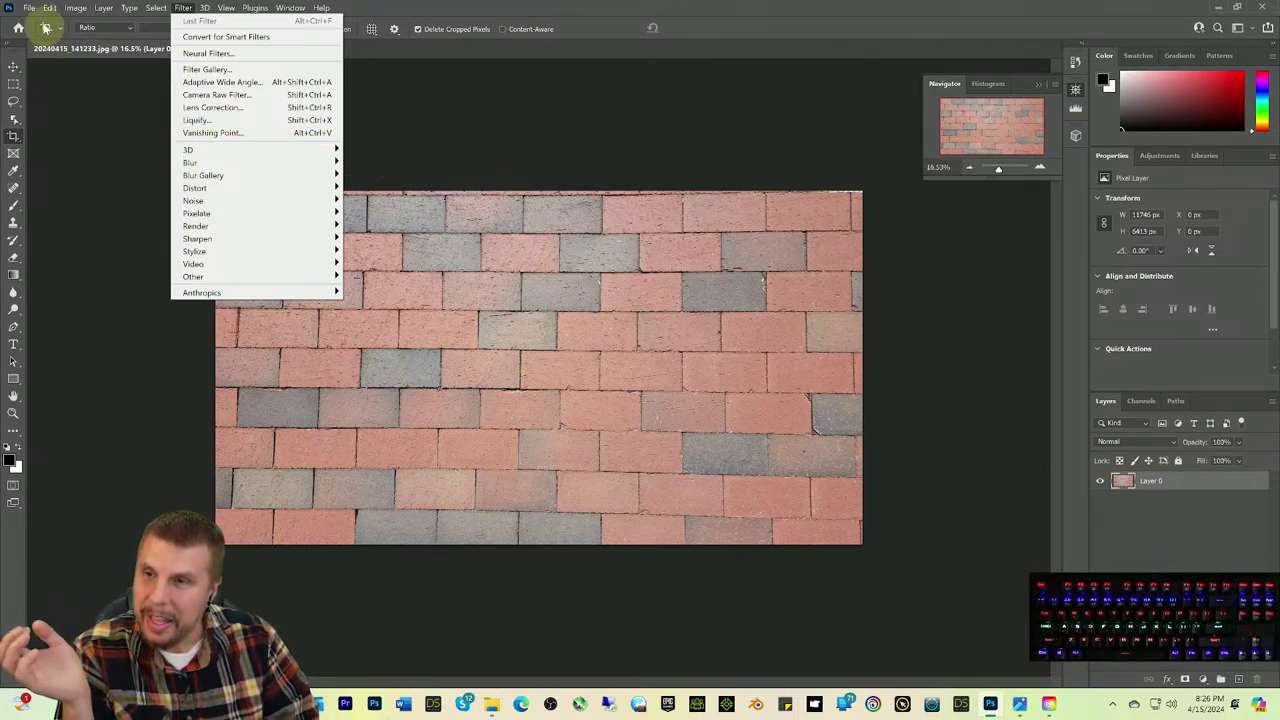
click(600, 24)
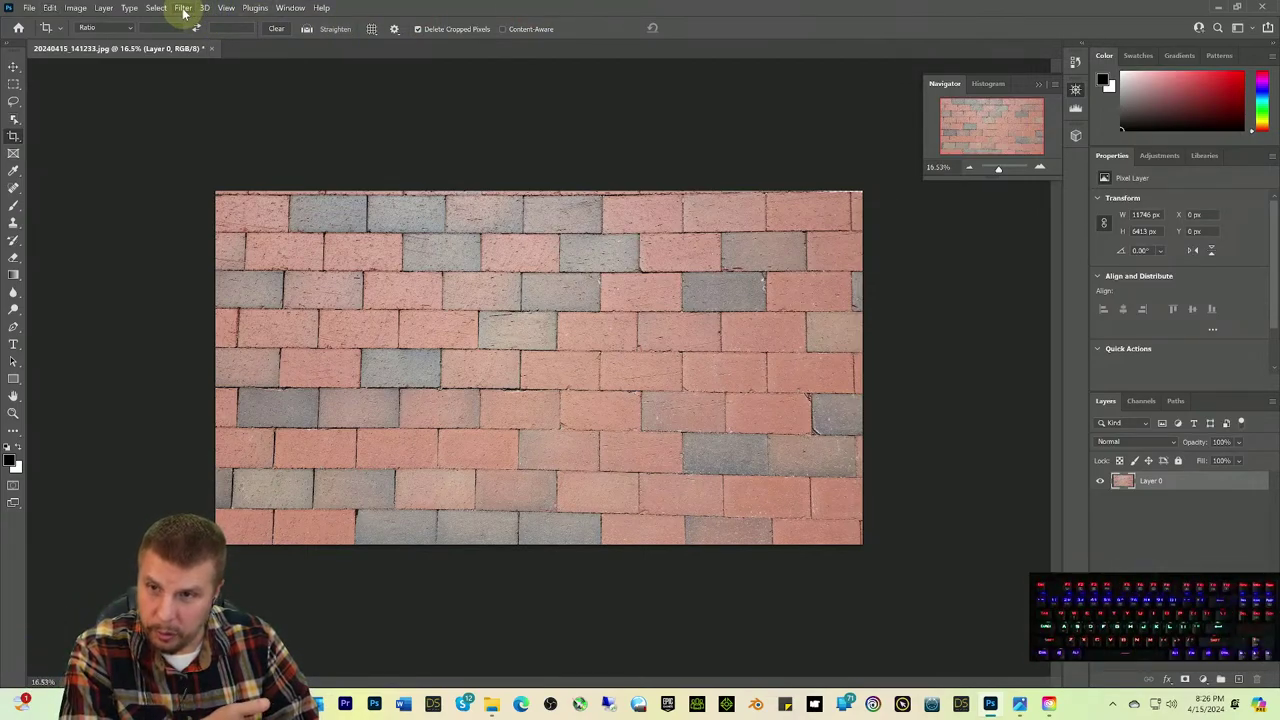
click(184, 9)
mouse_move(300, 149)
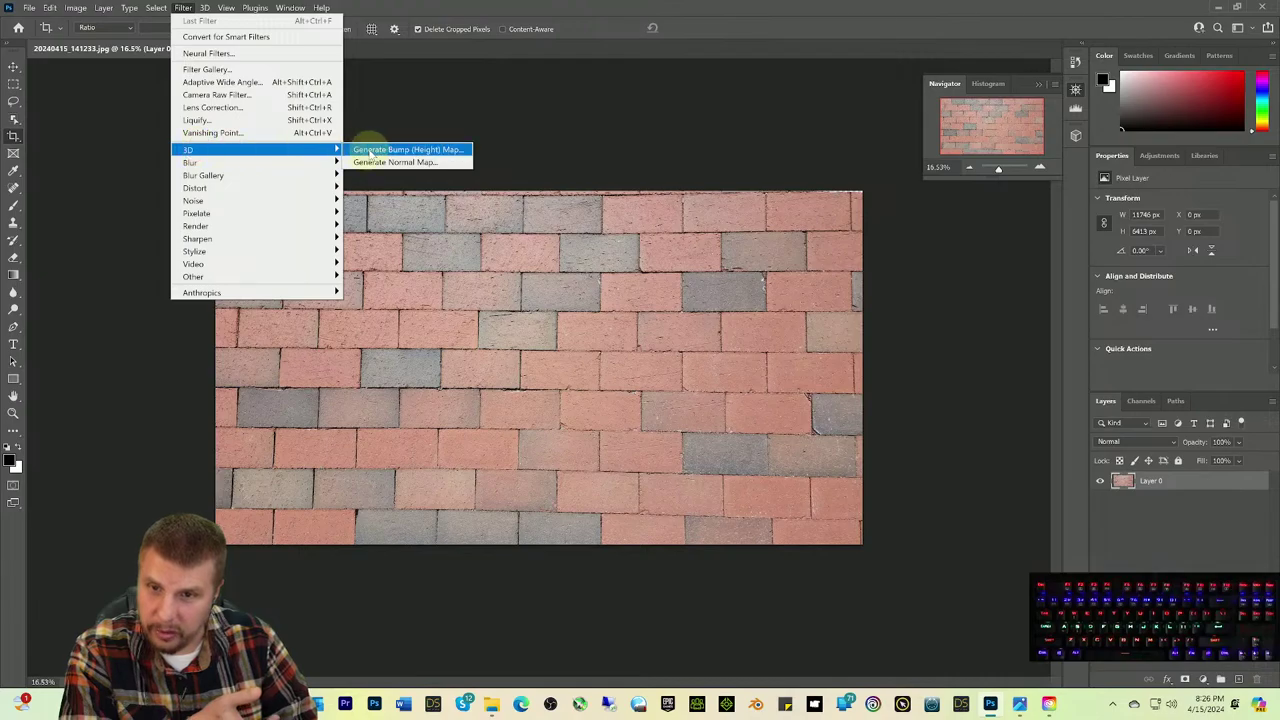
click(747, 40)
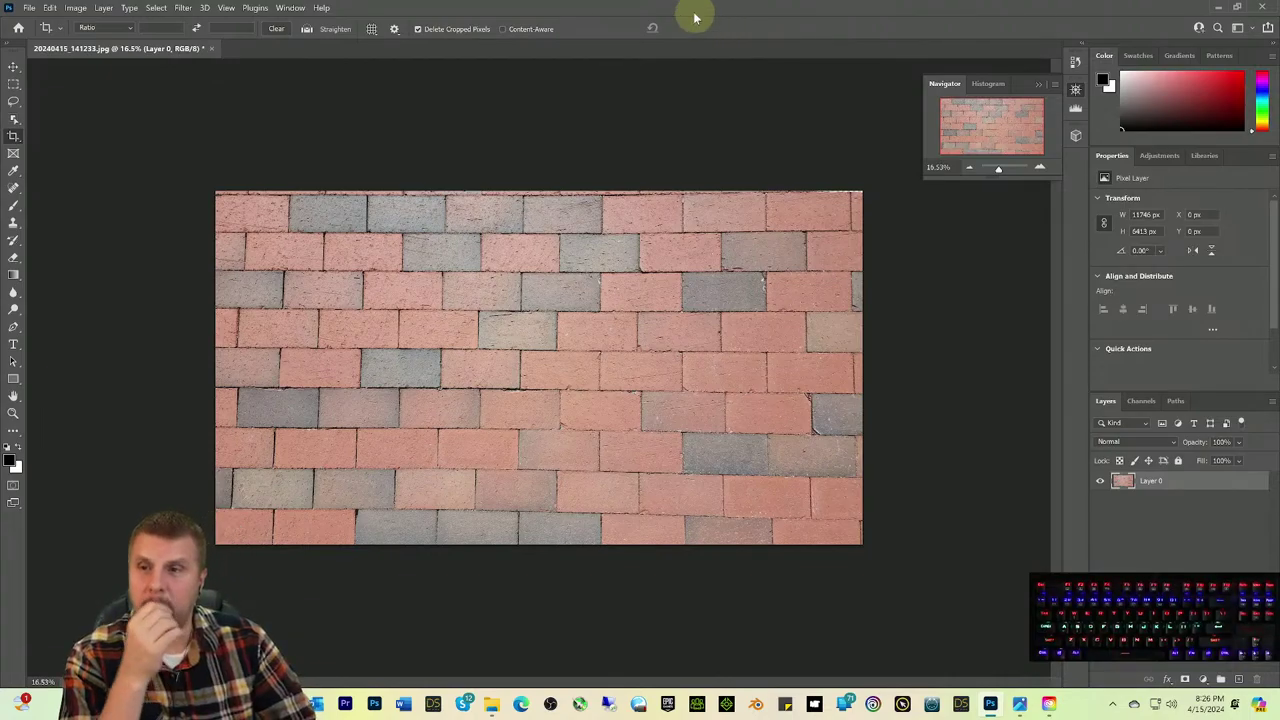
Step: Open Preferences on the Technology Previews page
click(49, 7)
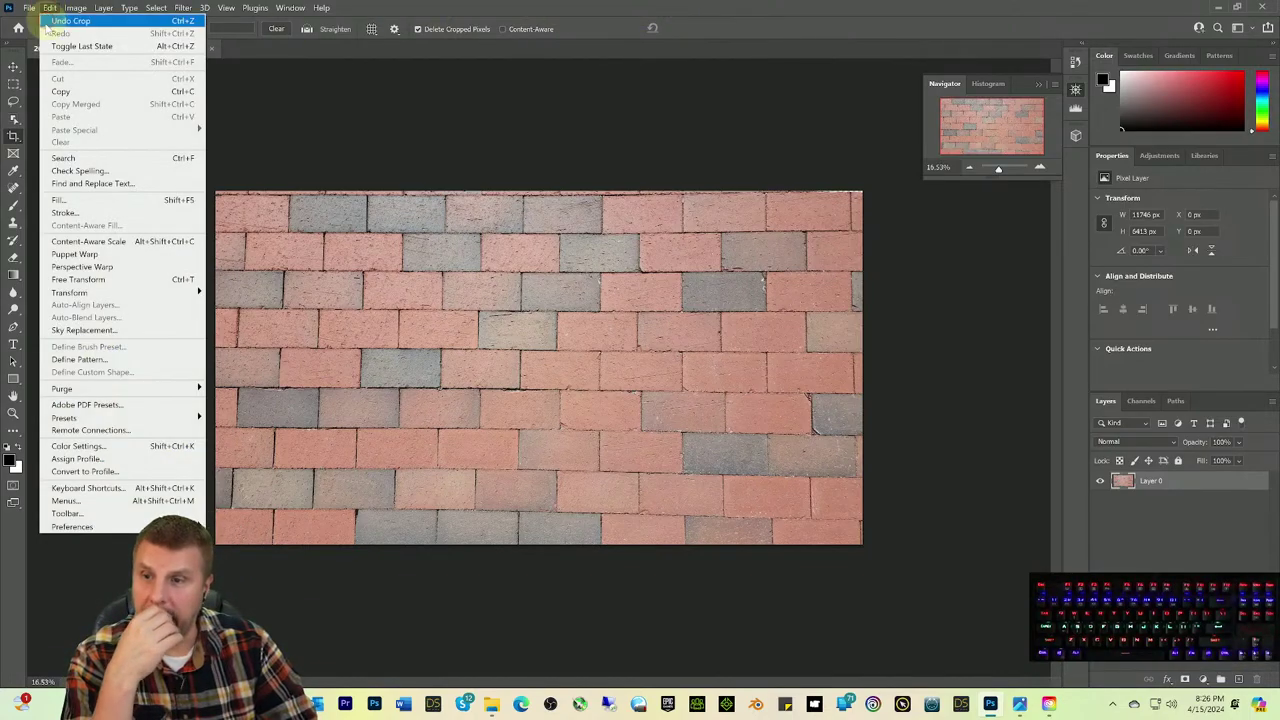
mouse_move(104, 529)
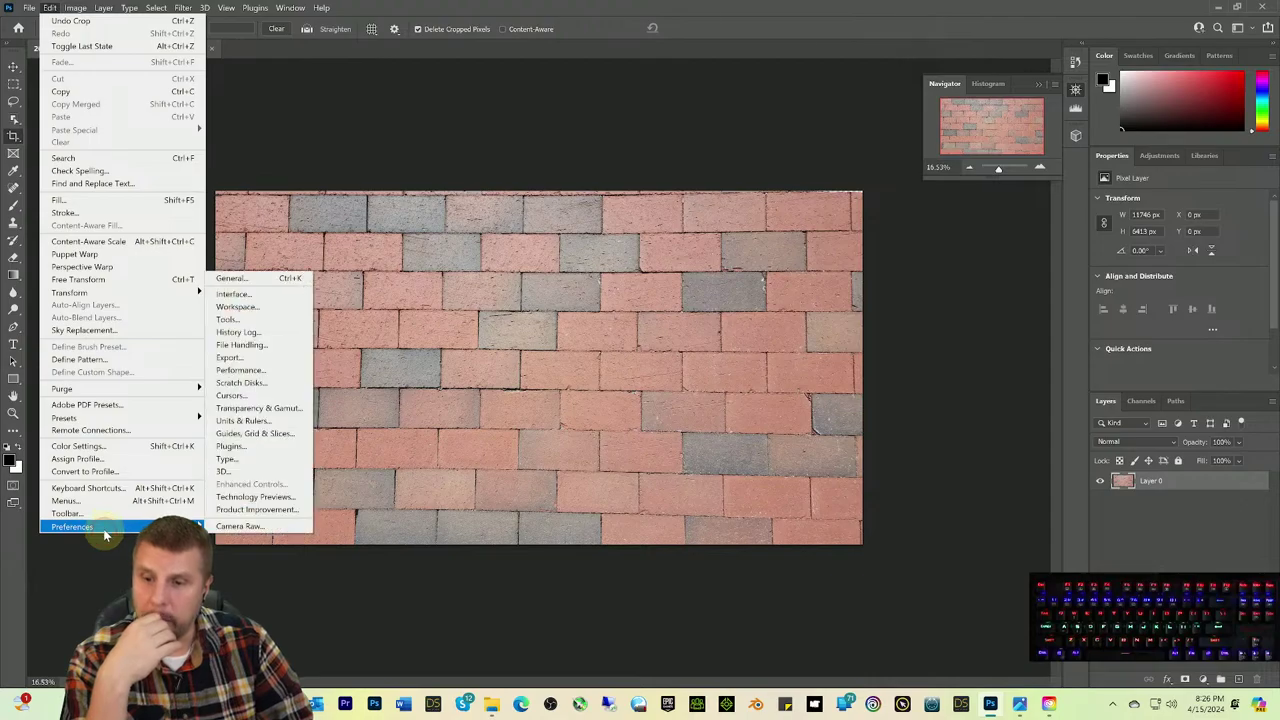
click(258, 497)
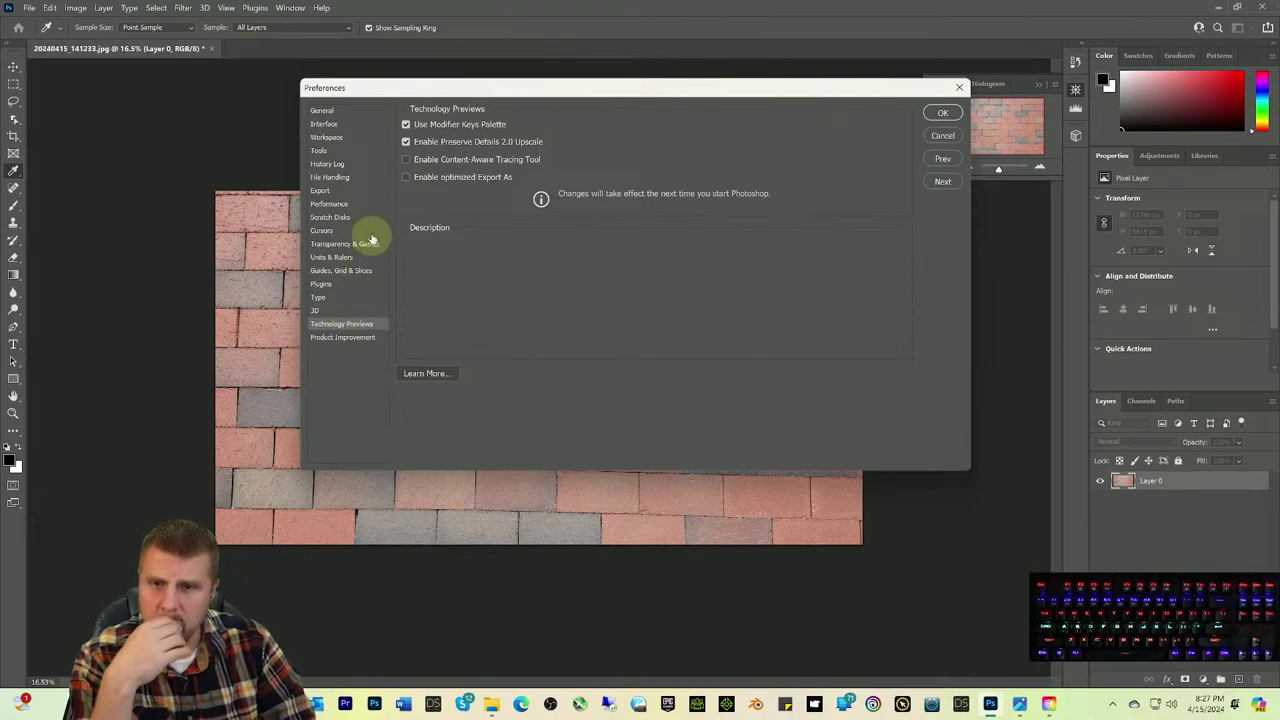
Step: Review the Performance page's advanced graphics processor settings and cancel them unchanged
mouse_move(532, 178)
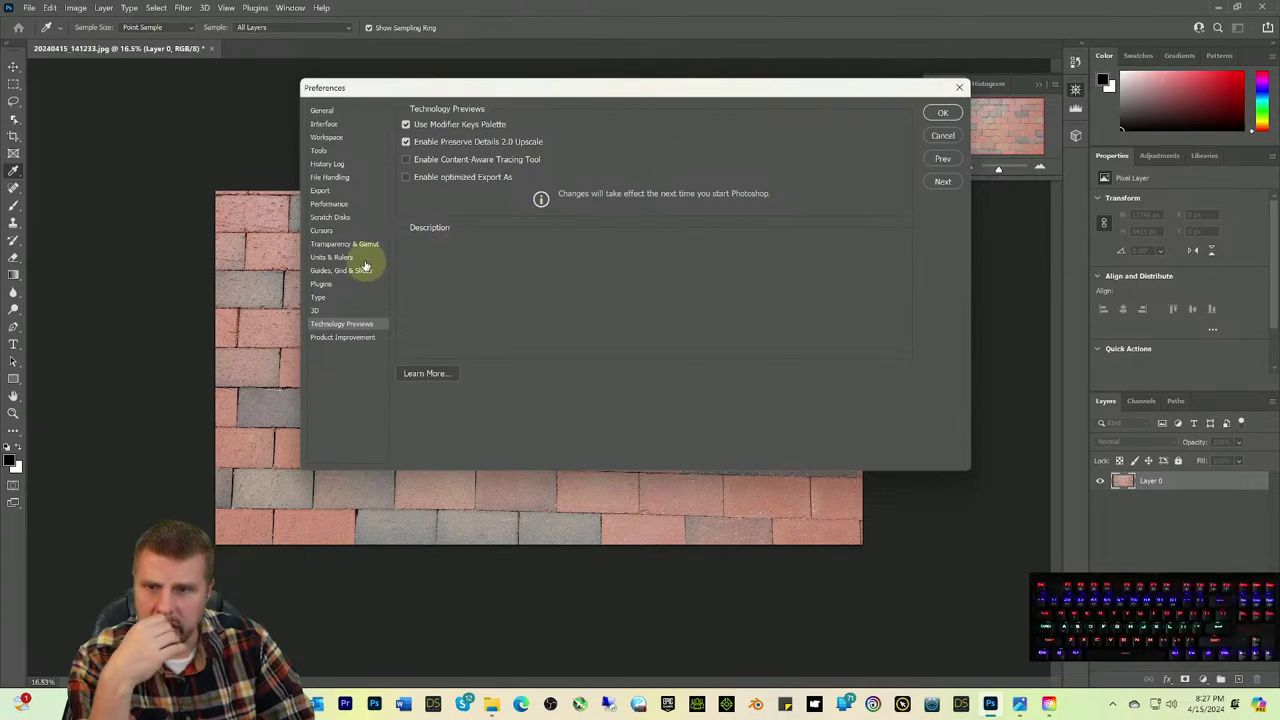
click(328, 204)
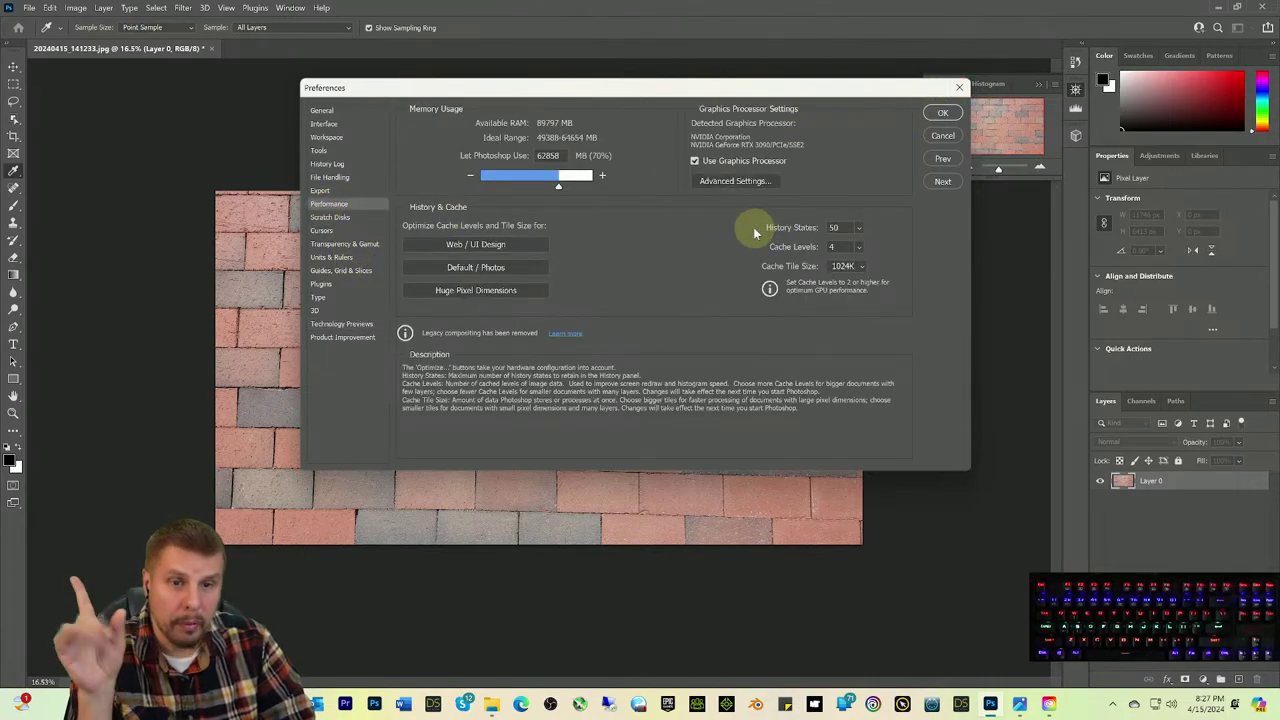
mouse_move(753, 192)
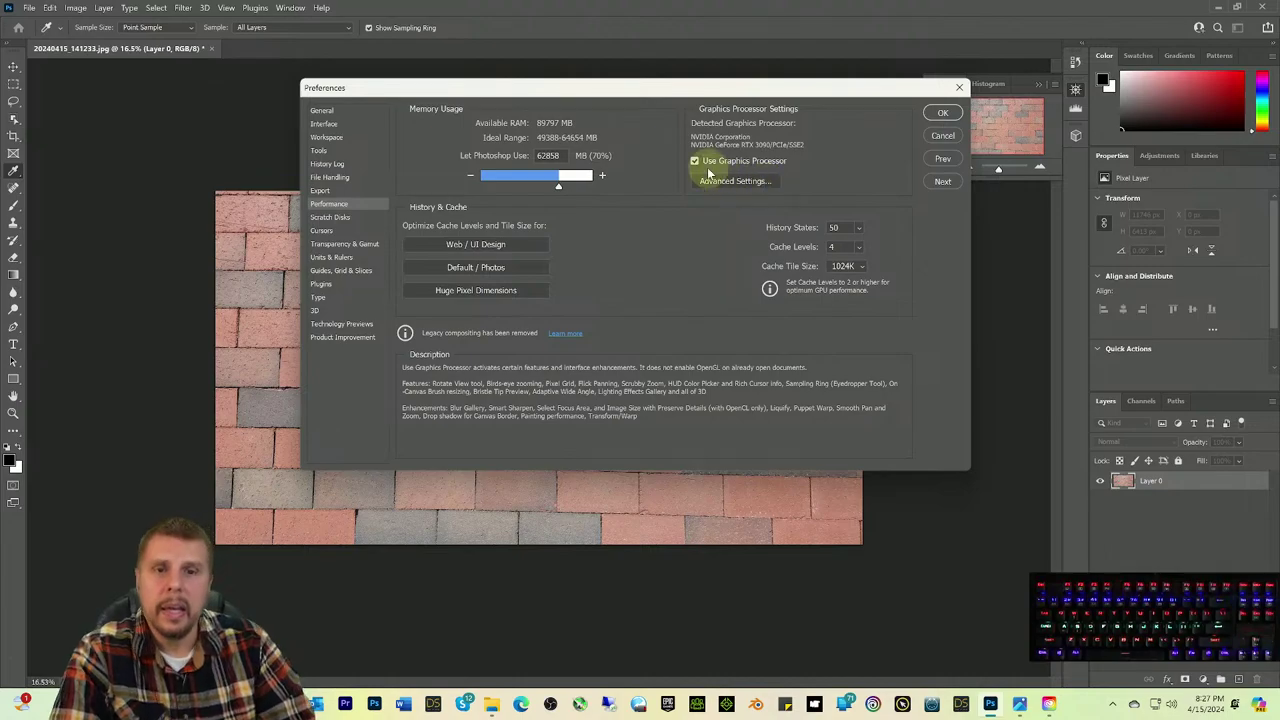
click(715, 180)
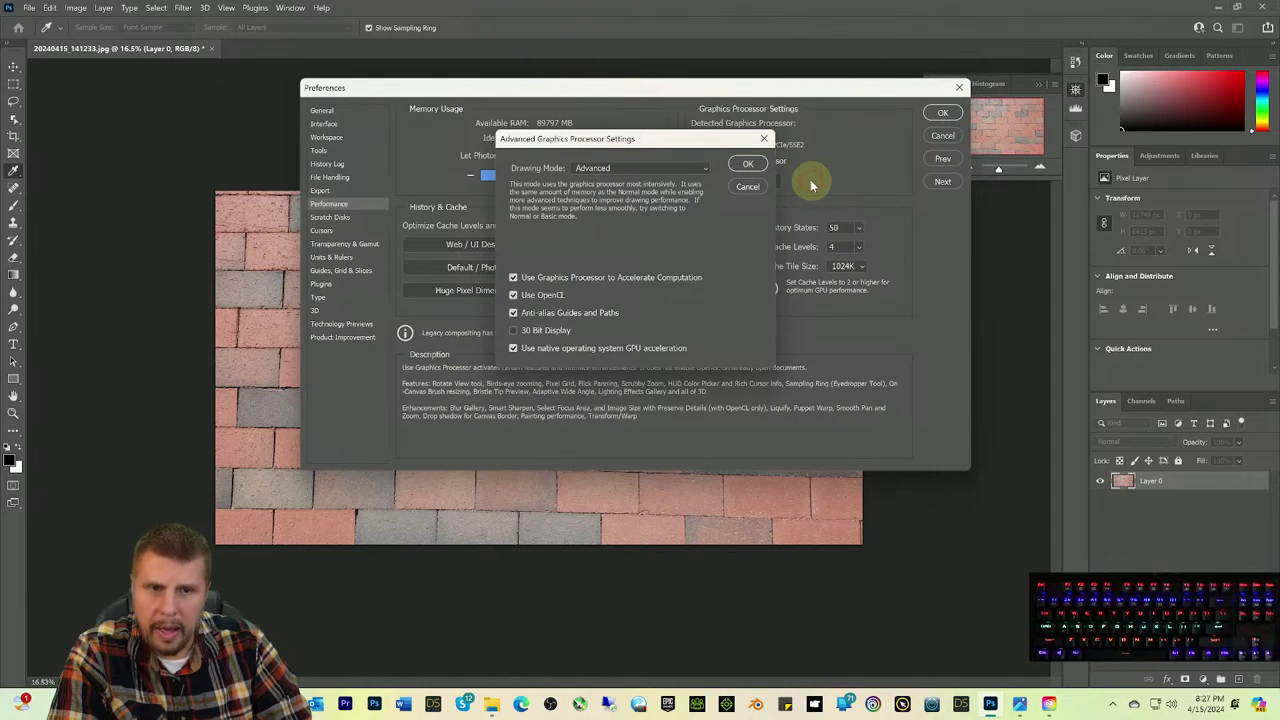
click(747, 186)
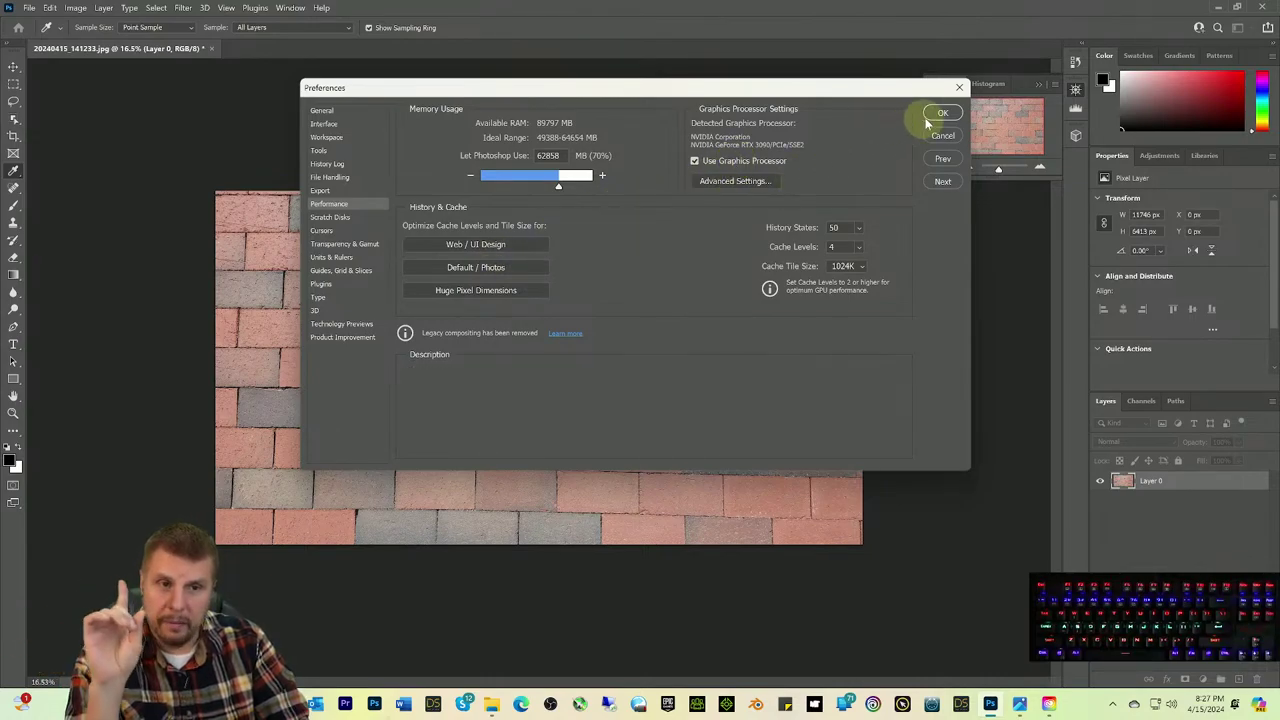
Step: Look over Product Improvement, then return to the Technology Previews page
click(340, 325)
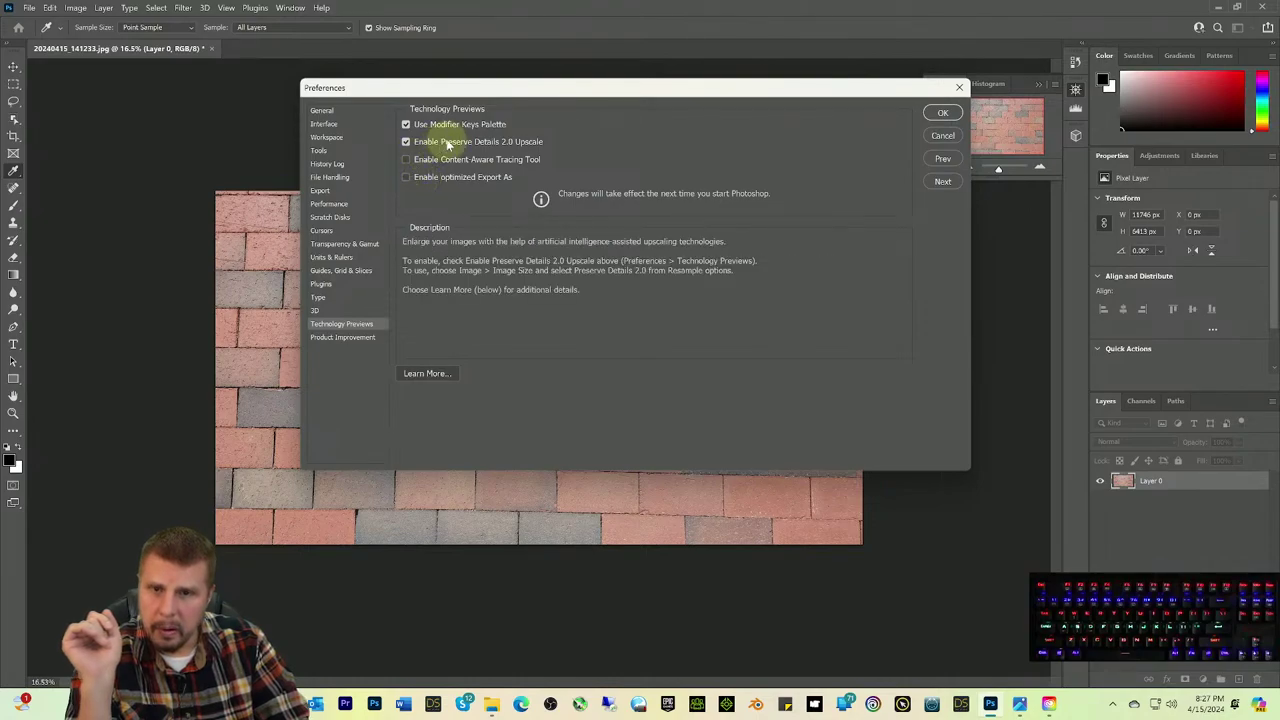
click(337, 339)
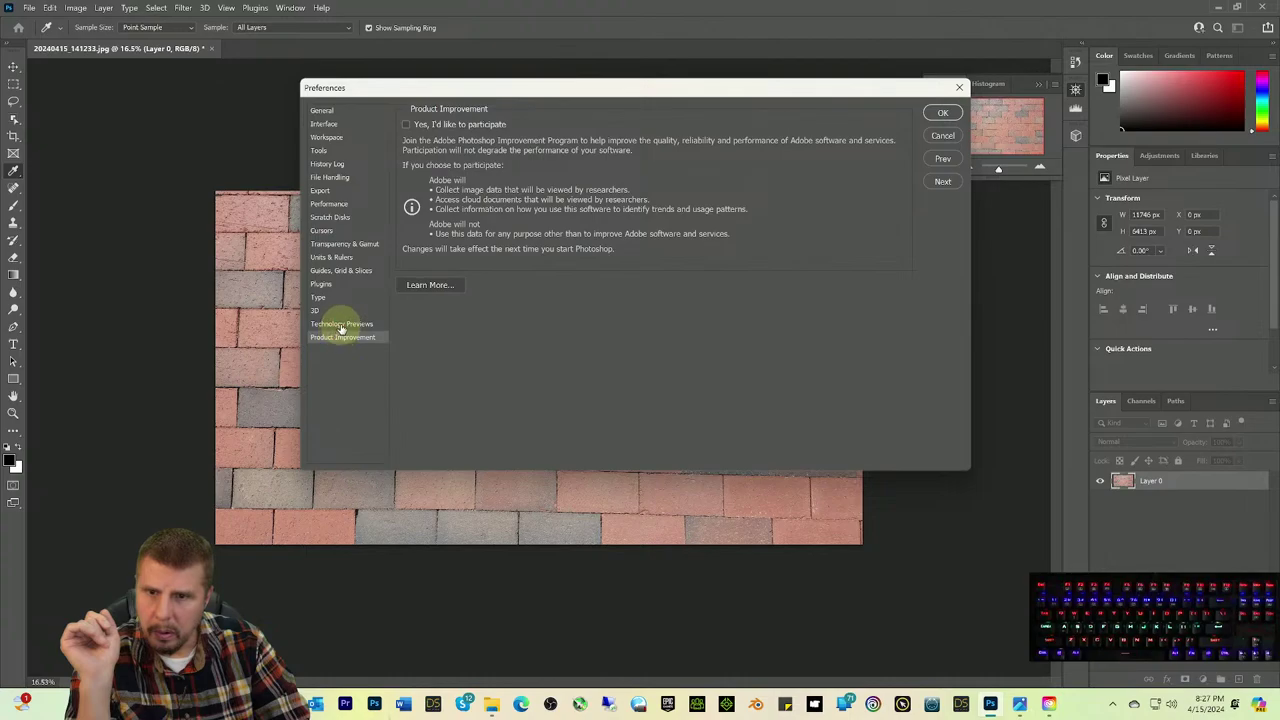
click(341, 326)
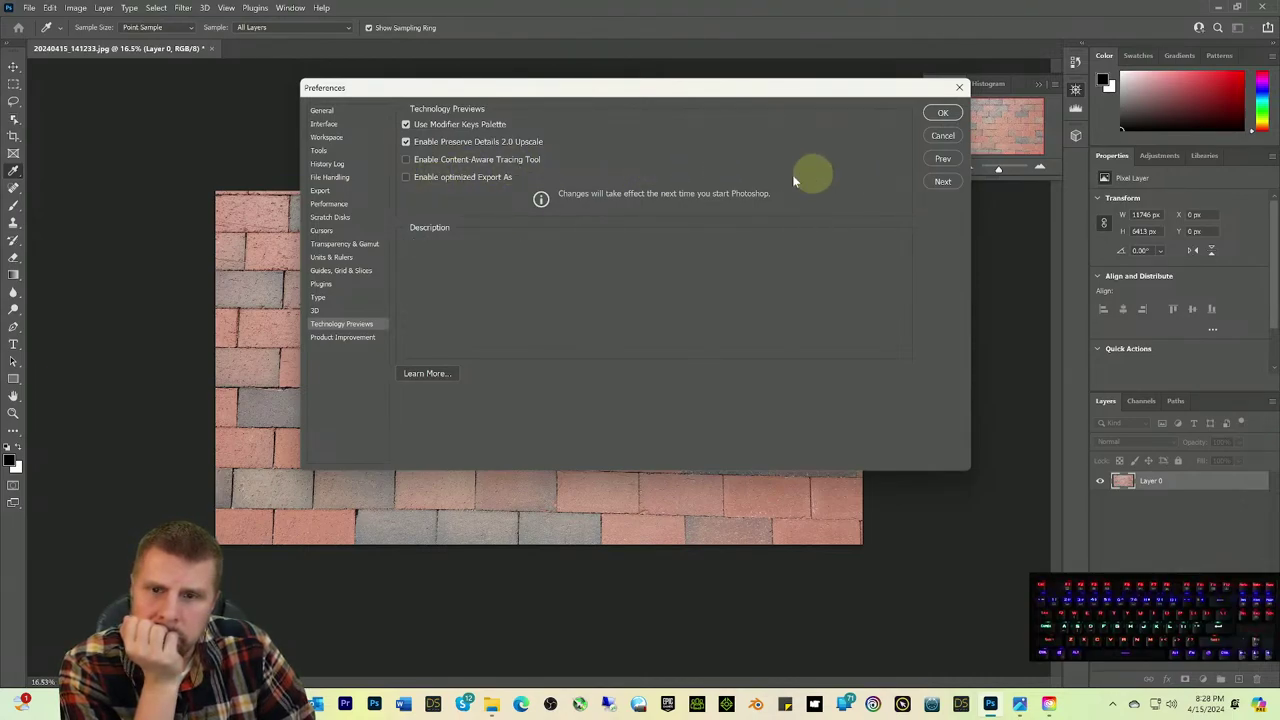
Step: Review the 3D and Technology Previews pages, then cancel Preferences unchanged
click(322, 312)
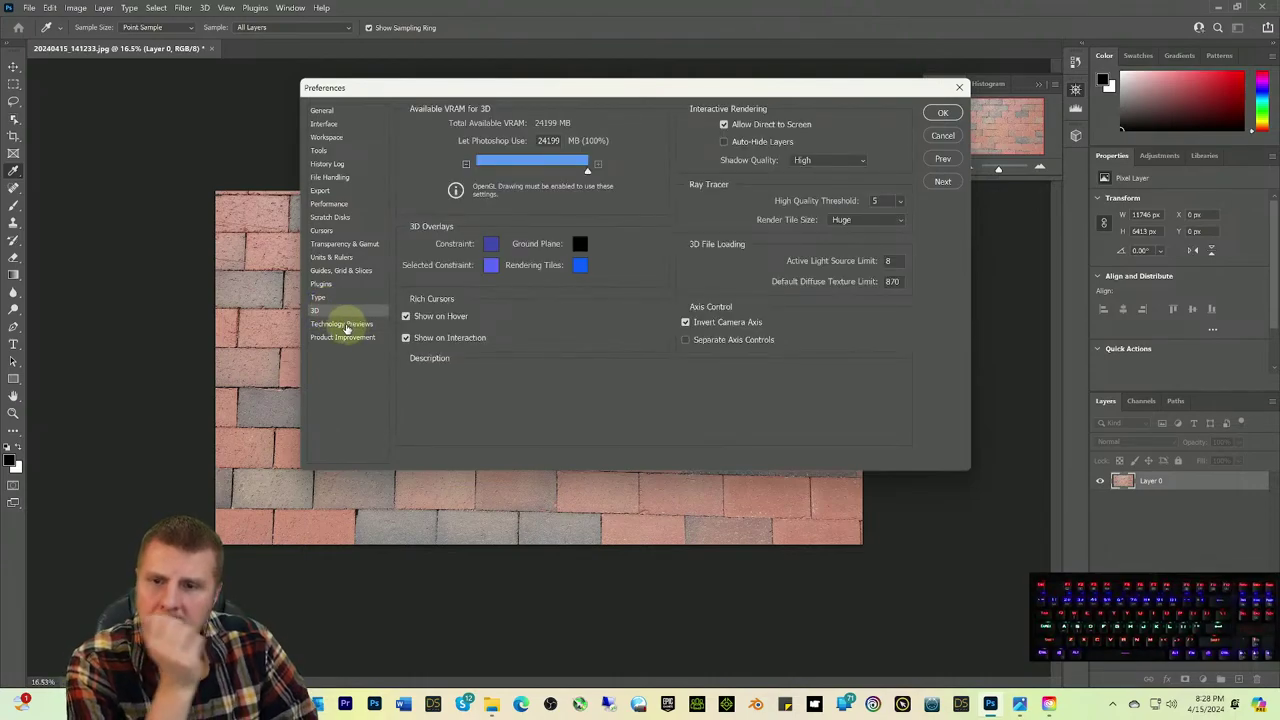
click(344, 326)
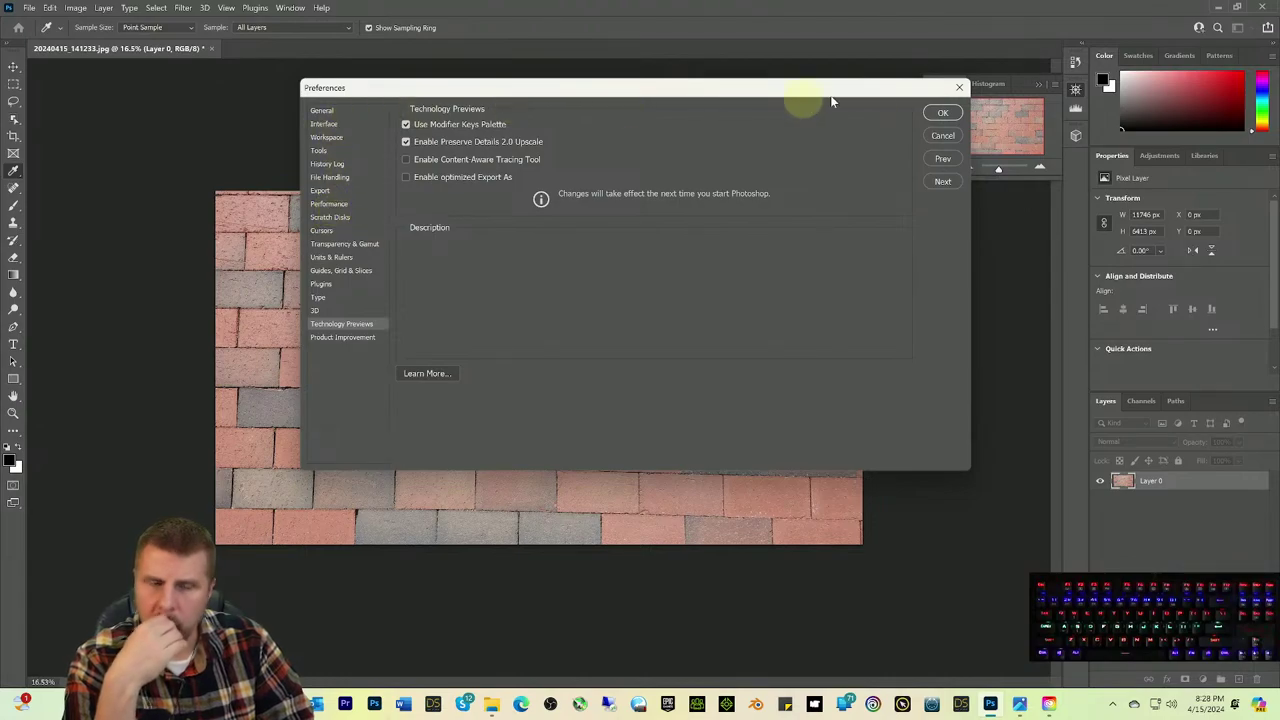
click(943, 137)
Step: Reopen Preferences on the Technology Previews page
key(c)
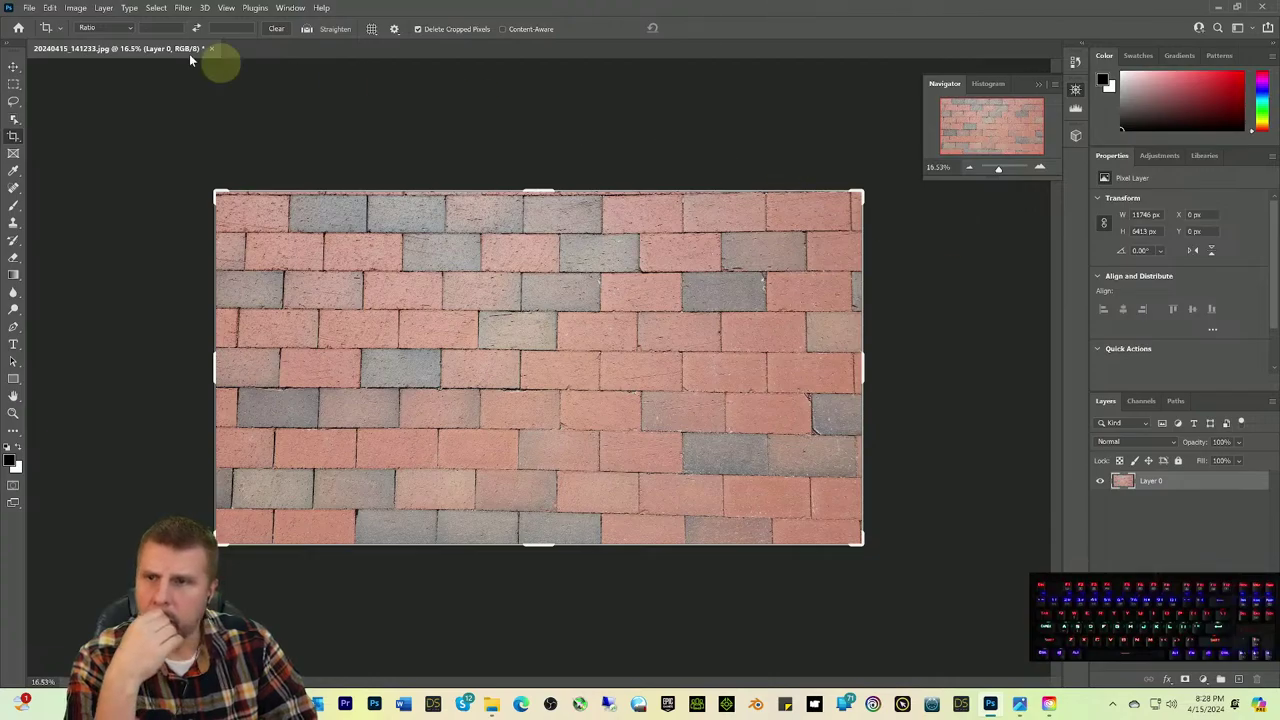
click(49, 8)
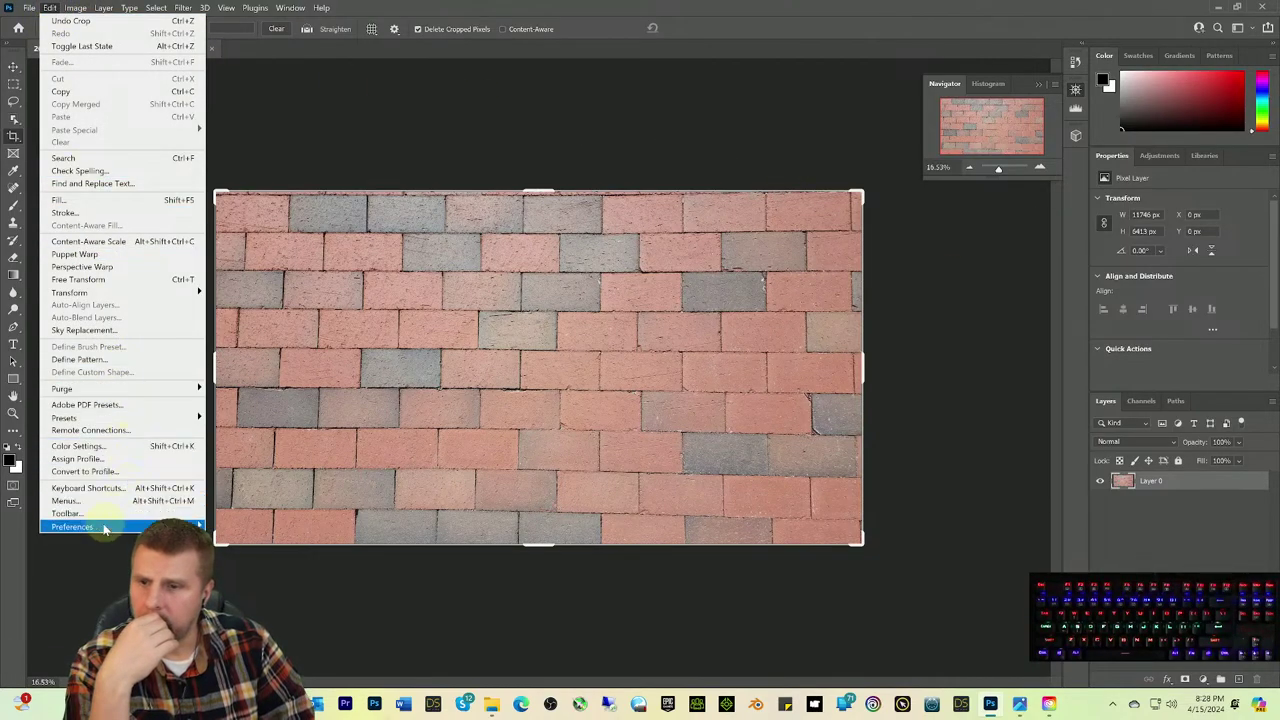
mouse_move(98, 526)
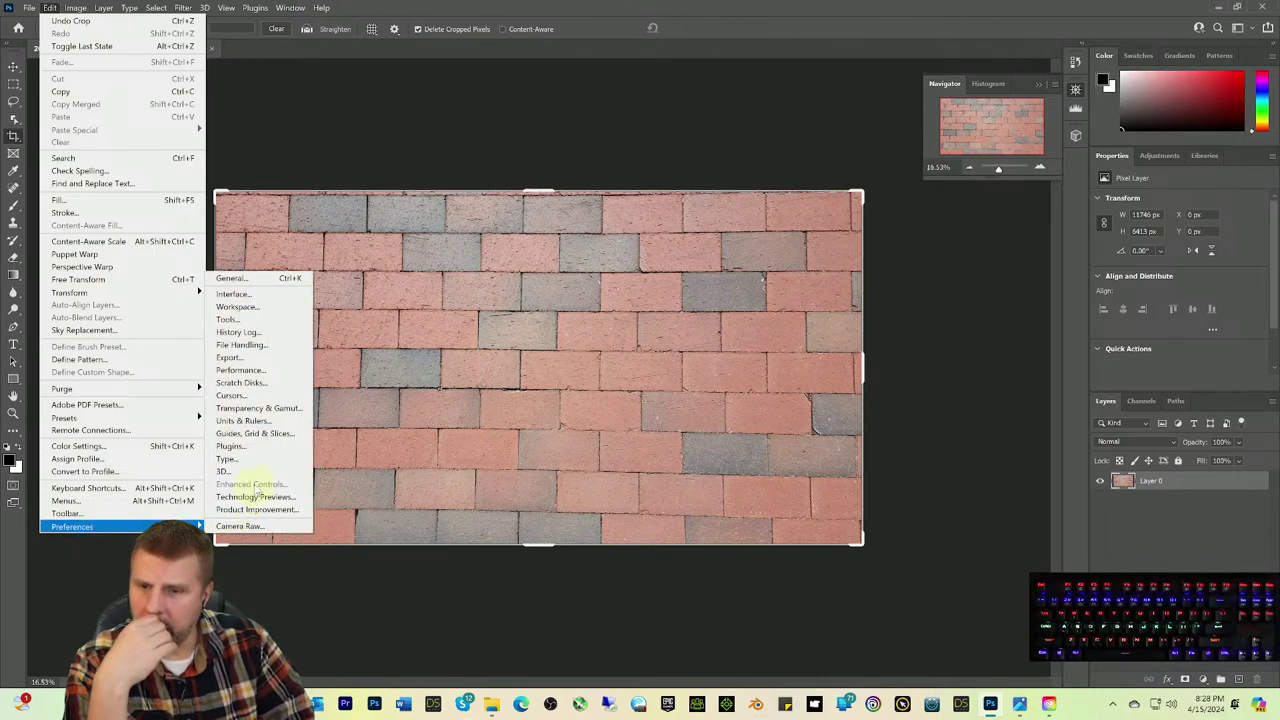
click(252, 497)
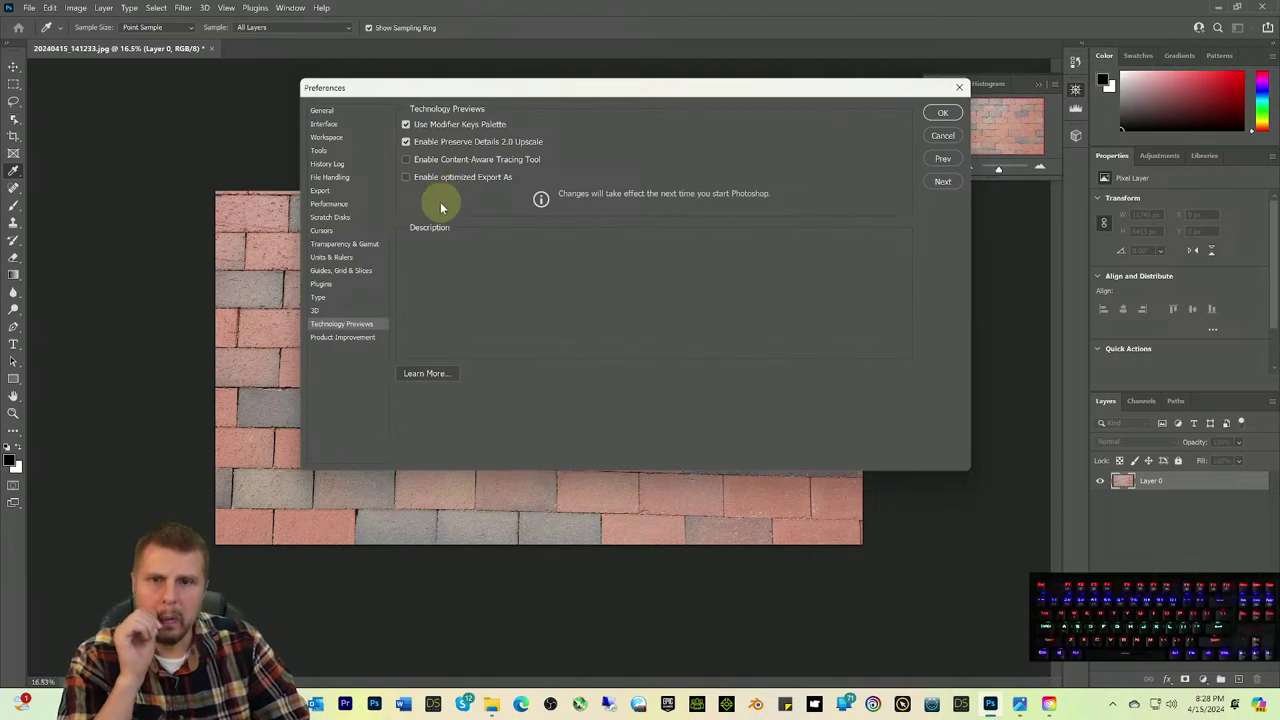
mouse_move(431, 177)
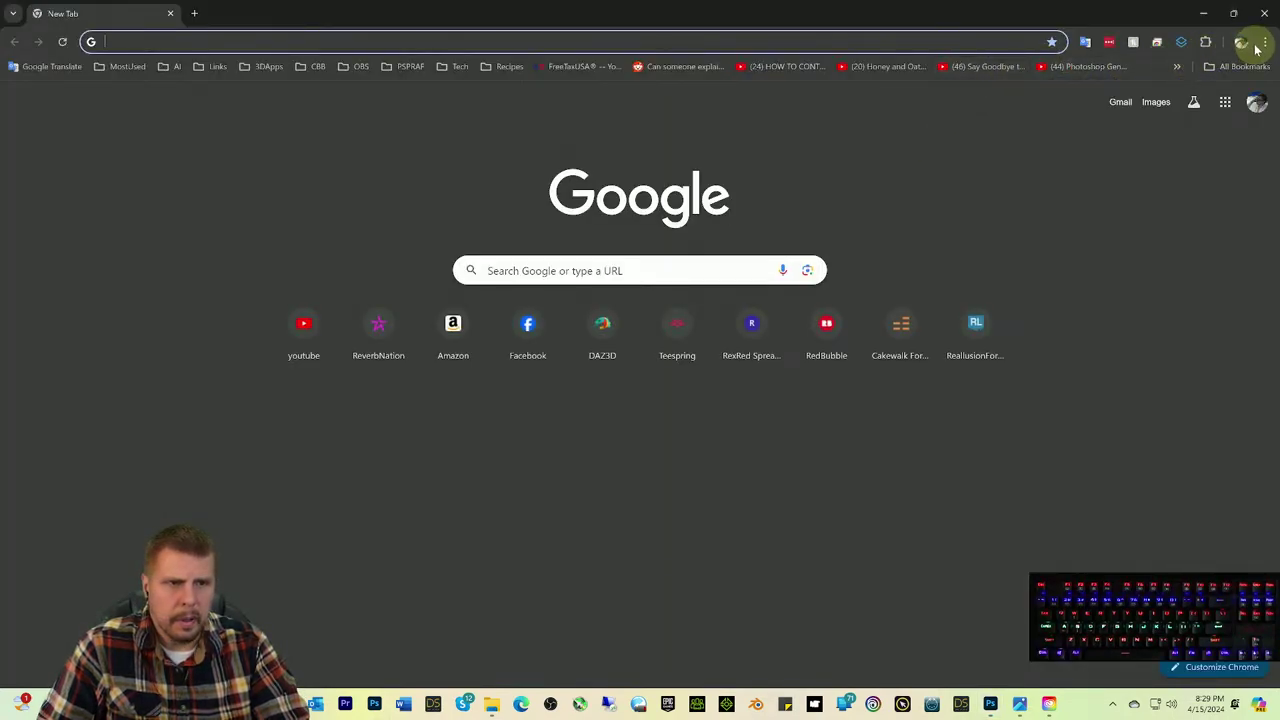
Step: Open both 'Adobe Retiring PHOTOSHOP Features' history entries in new tabs and switch to the video
click(1264, 44)
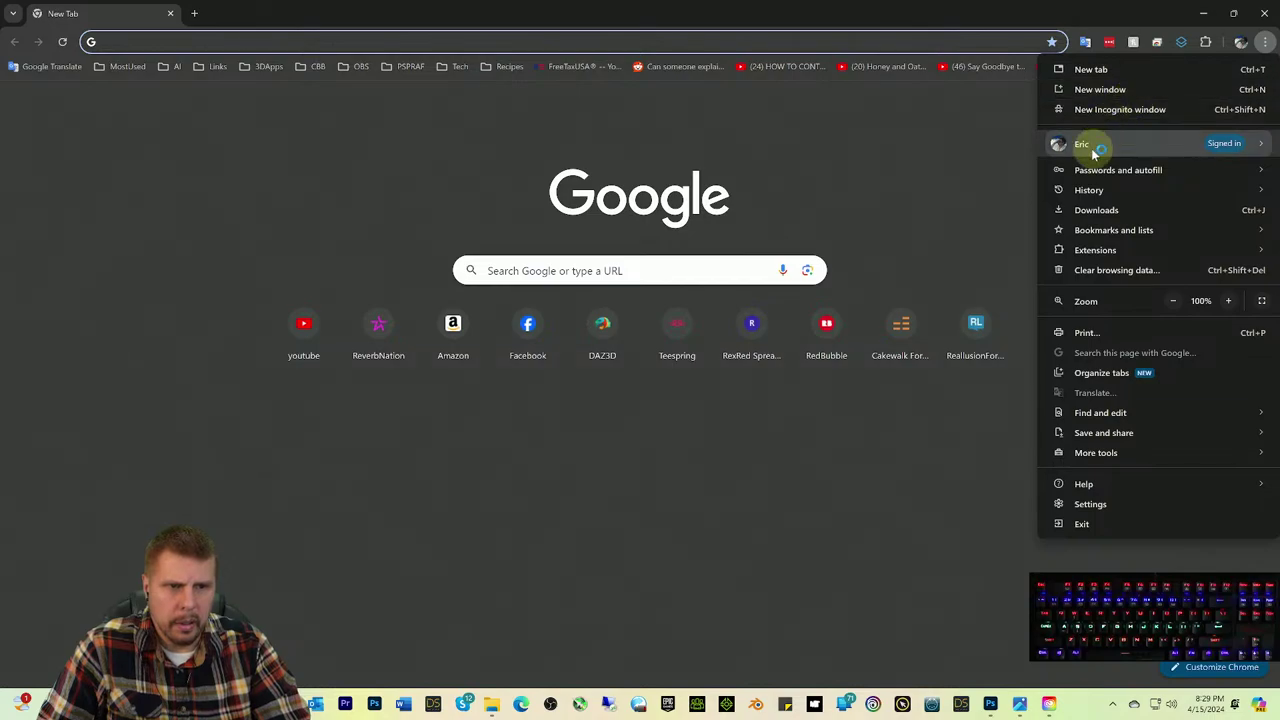
mouse_move(1077, 192)
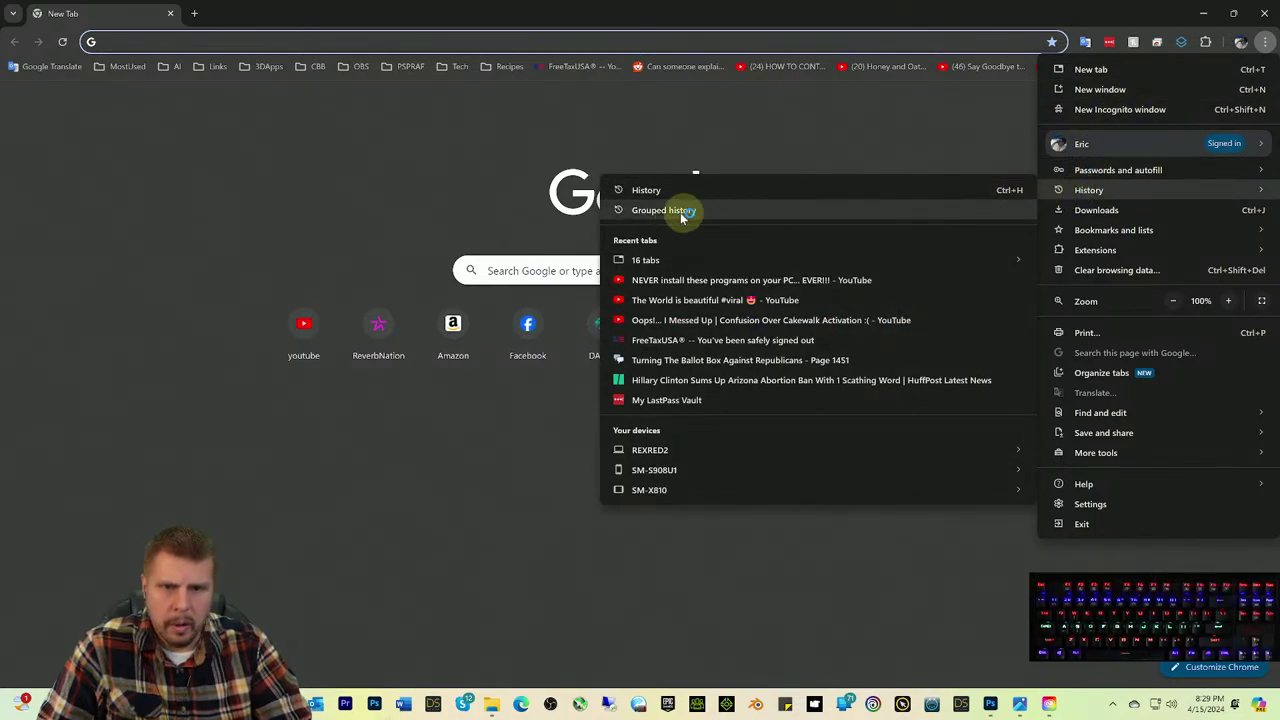
click(641, 190)
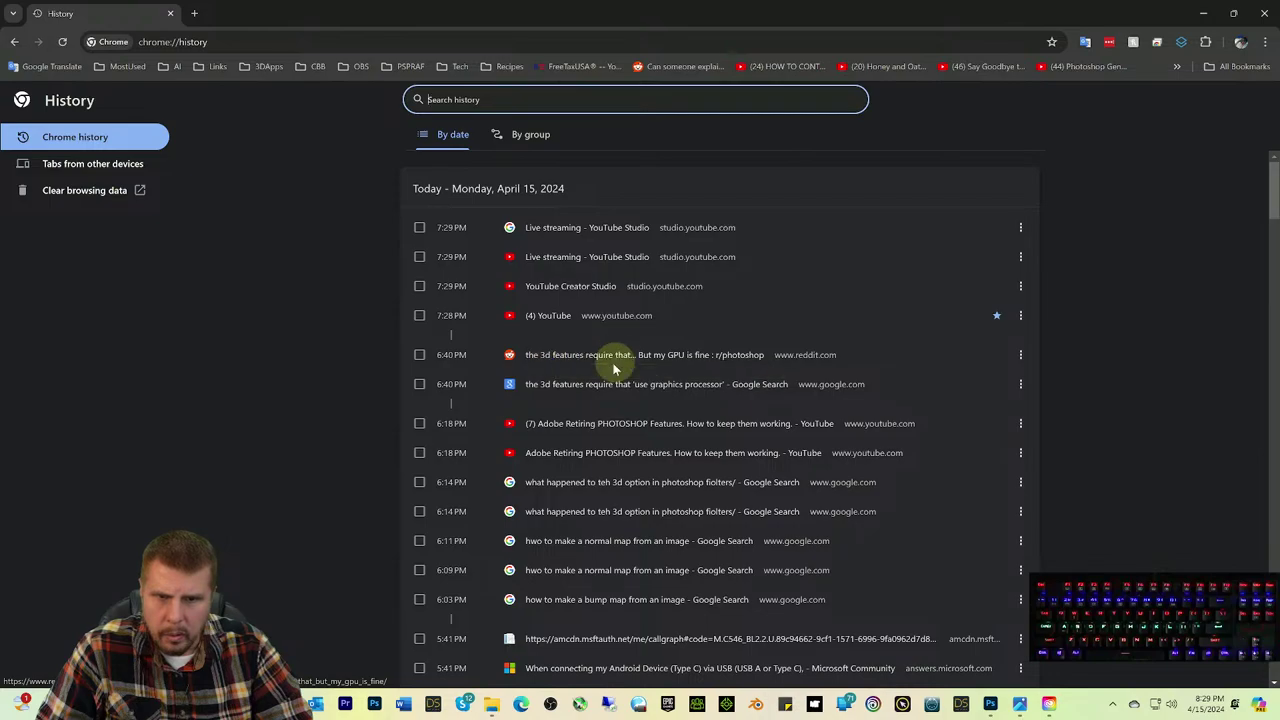
right_click(563, 428)
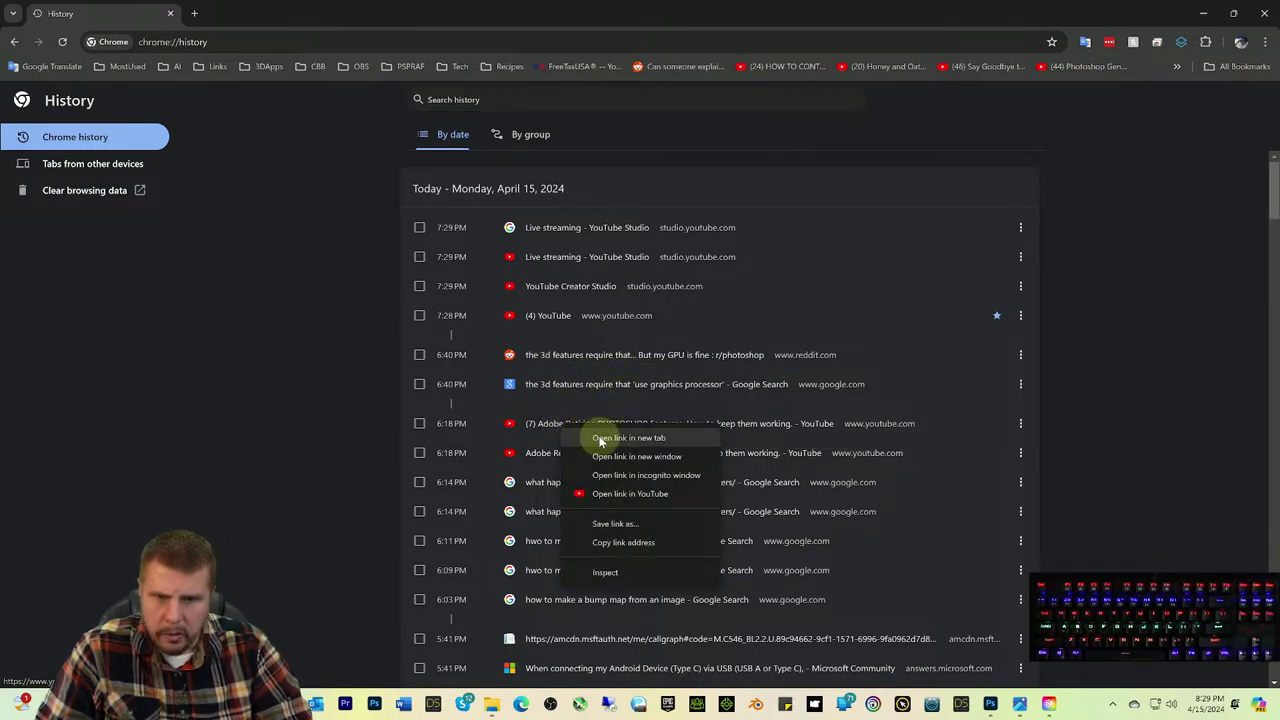
click(596, 434)
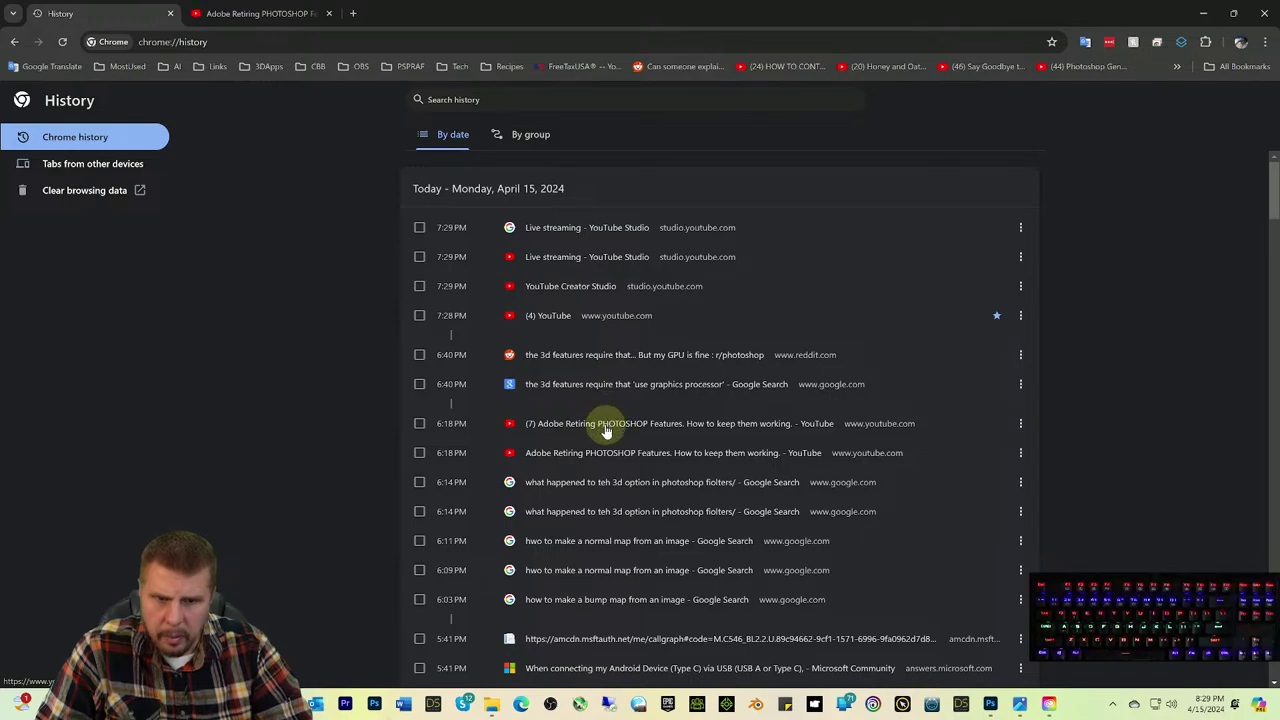
right_click(591, 455)
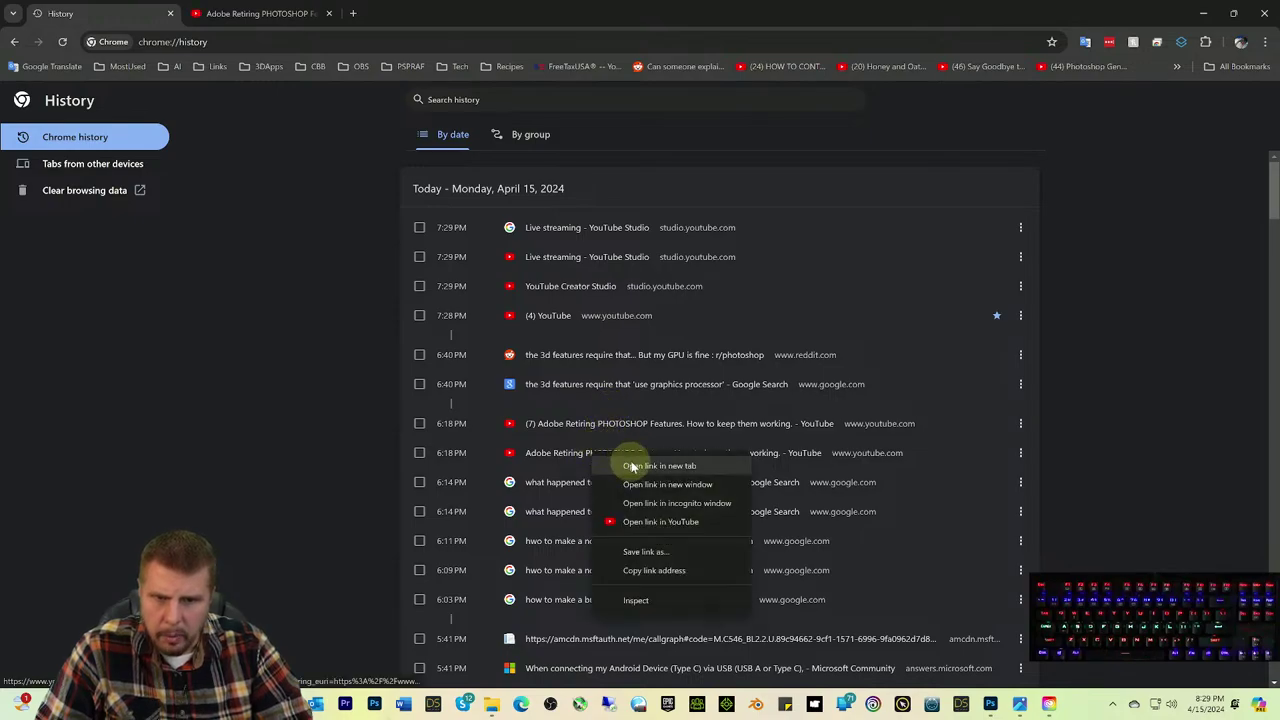
click(626, 463)
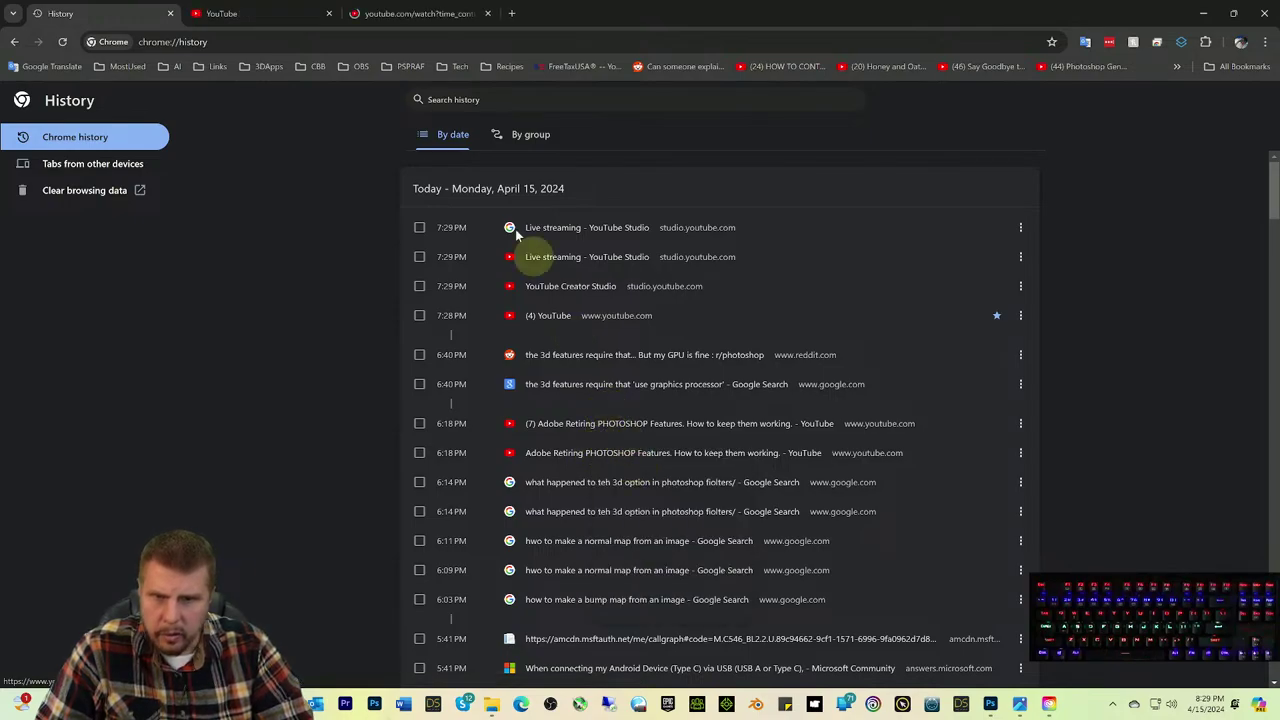
click(243, 19)
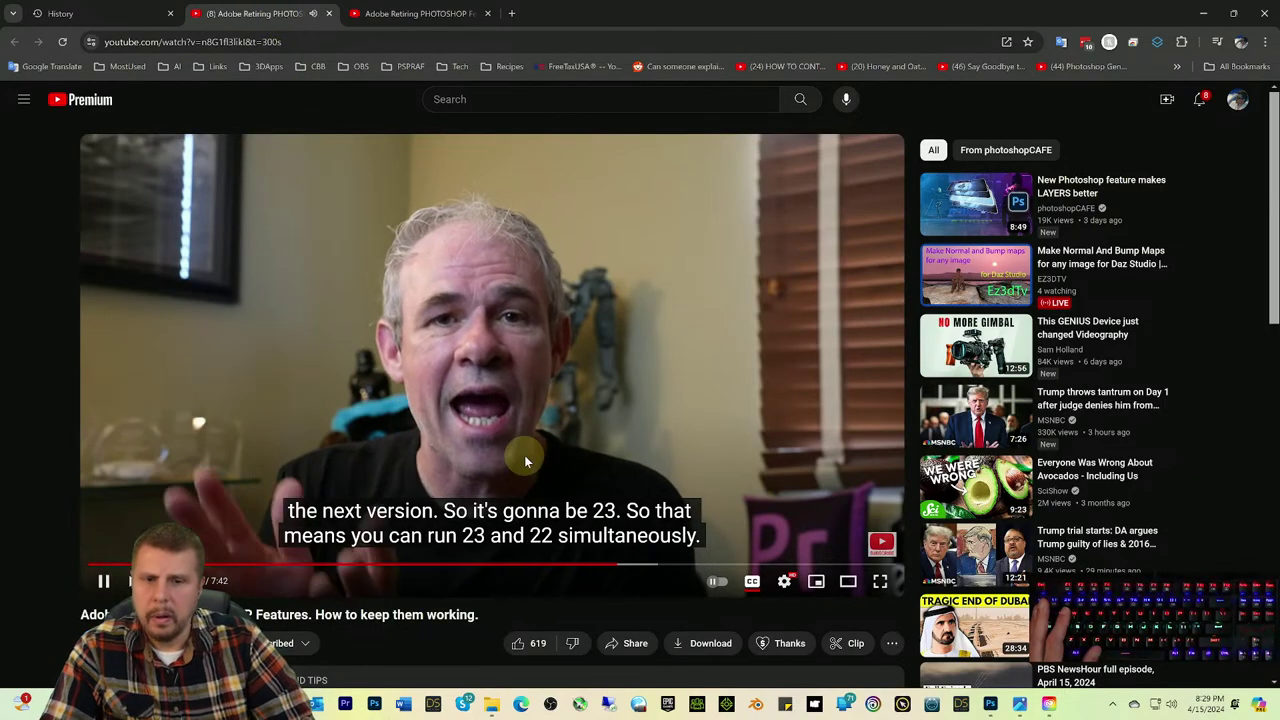
Step: Seek the tutorial back to its Preferences walkthrough, pause, and bring Photoshop's Preferences forward
click(585, 568)
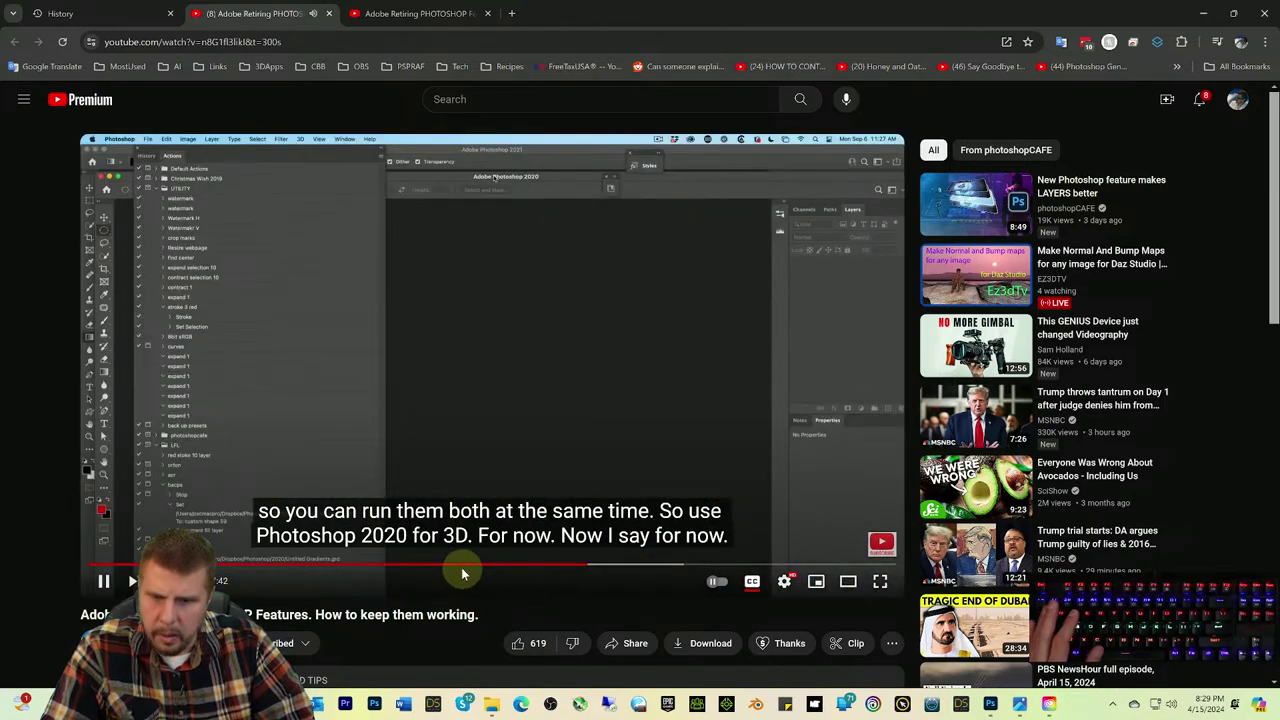
click(464, 568)
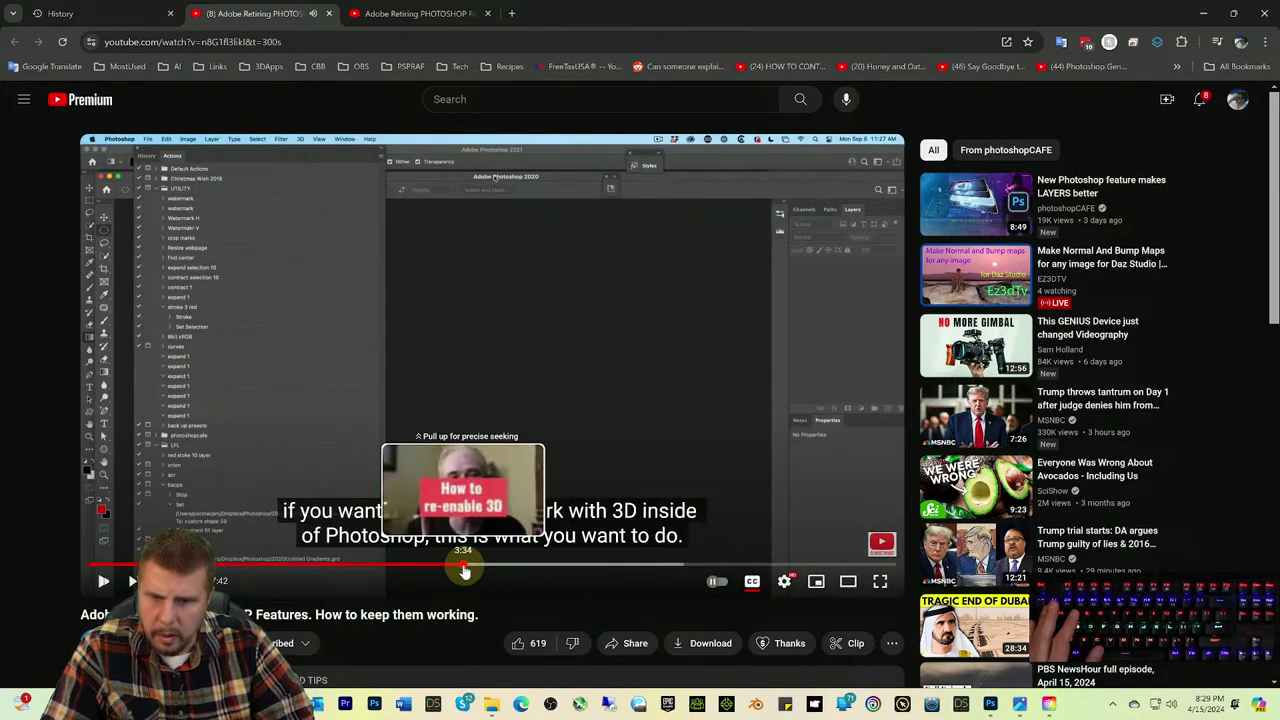
click(497, 568)
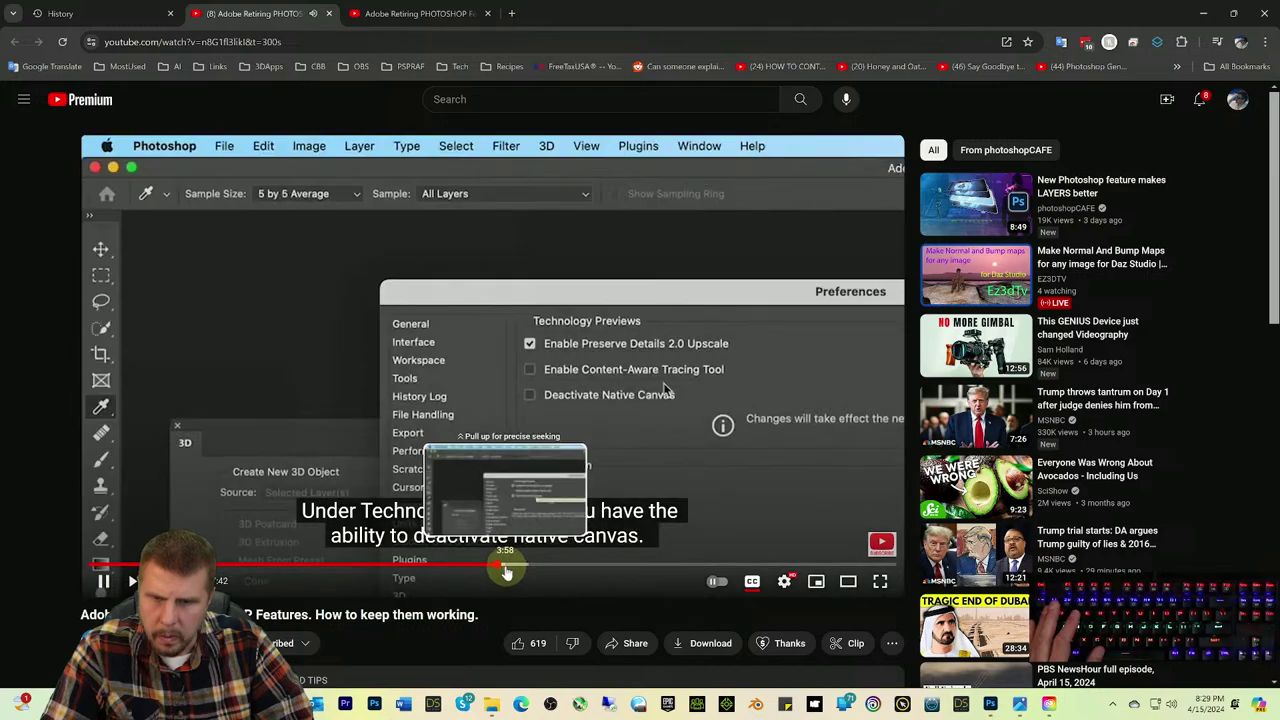
click(646, 398)
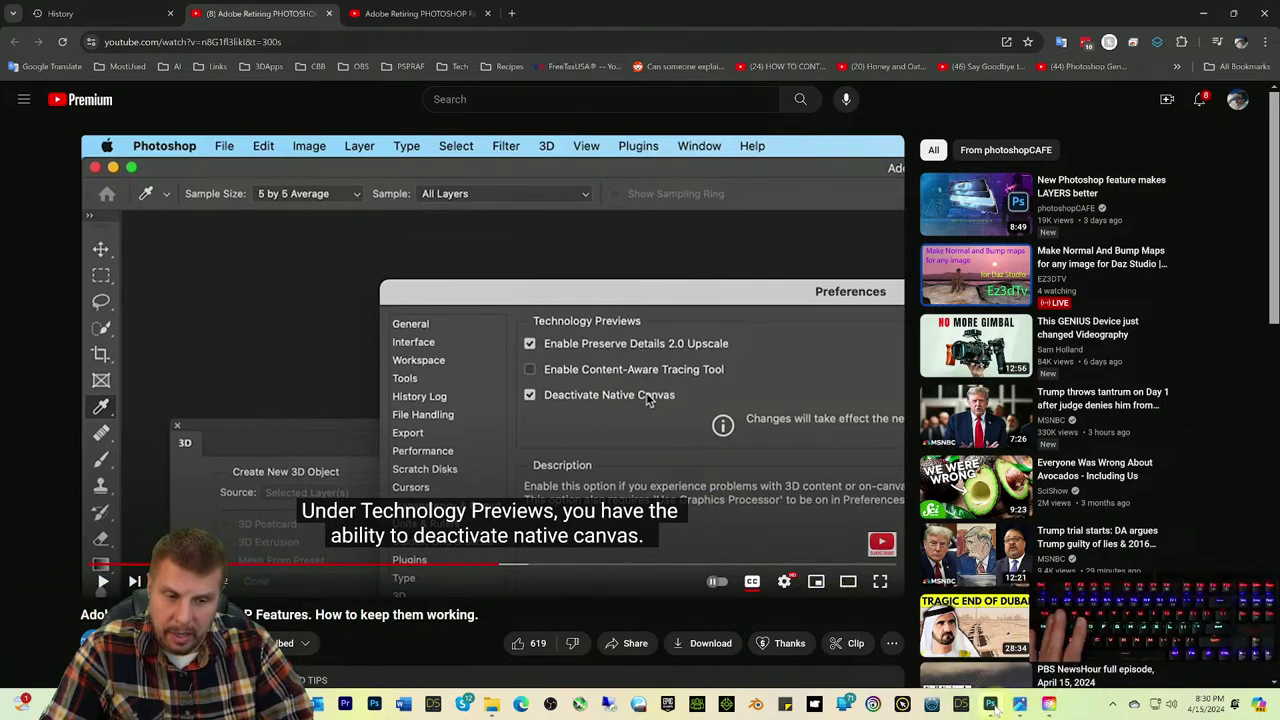
mouse_move(990, 704)
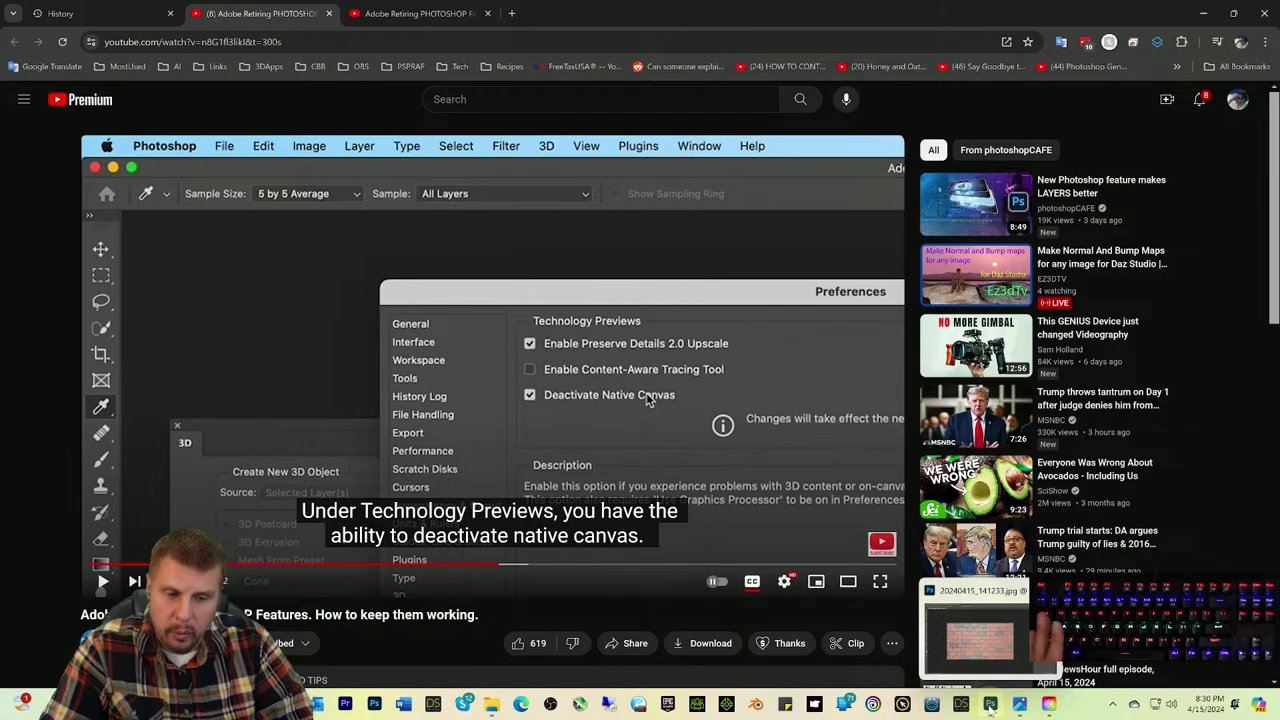
click(990, 704)
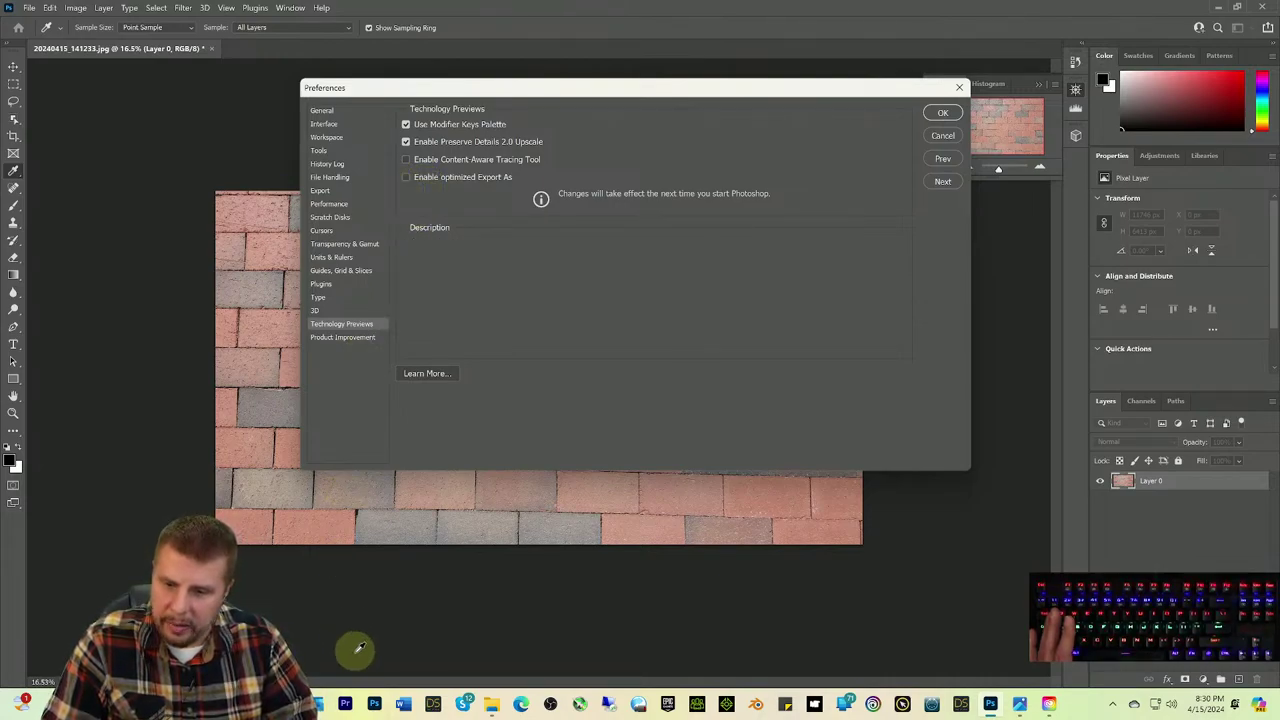
Step: Replay the tutorial's Deactivate Native Canvas explanation, pause on it, and return to Photoshop
key(alt+Tab)
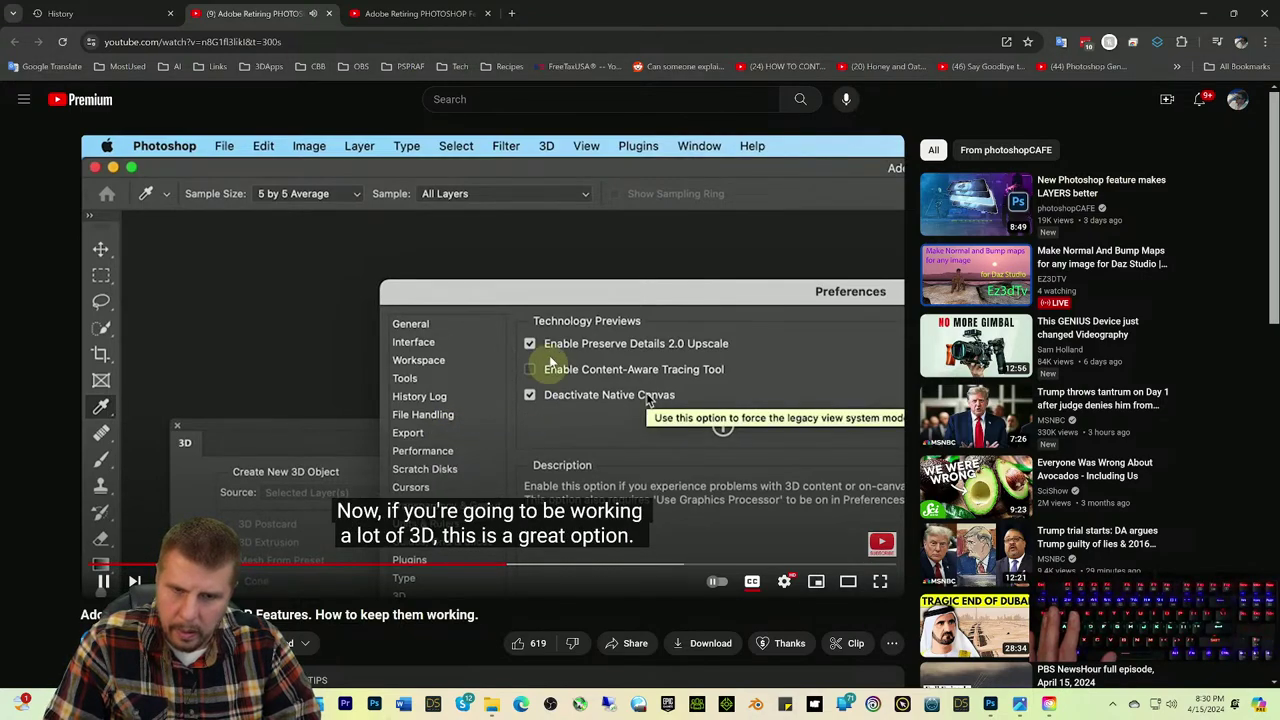
click(543, 310)
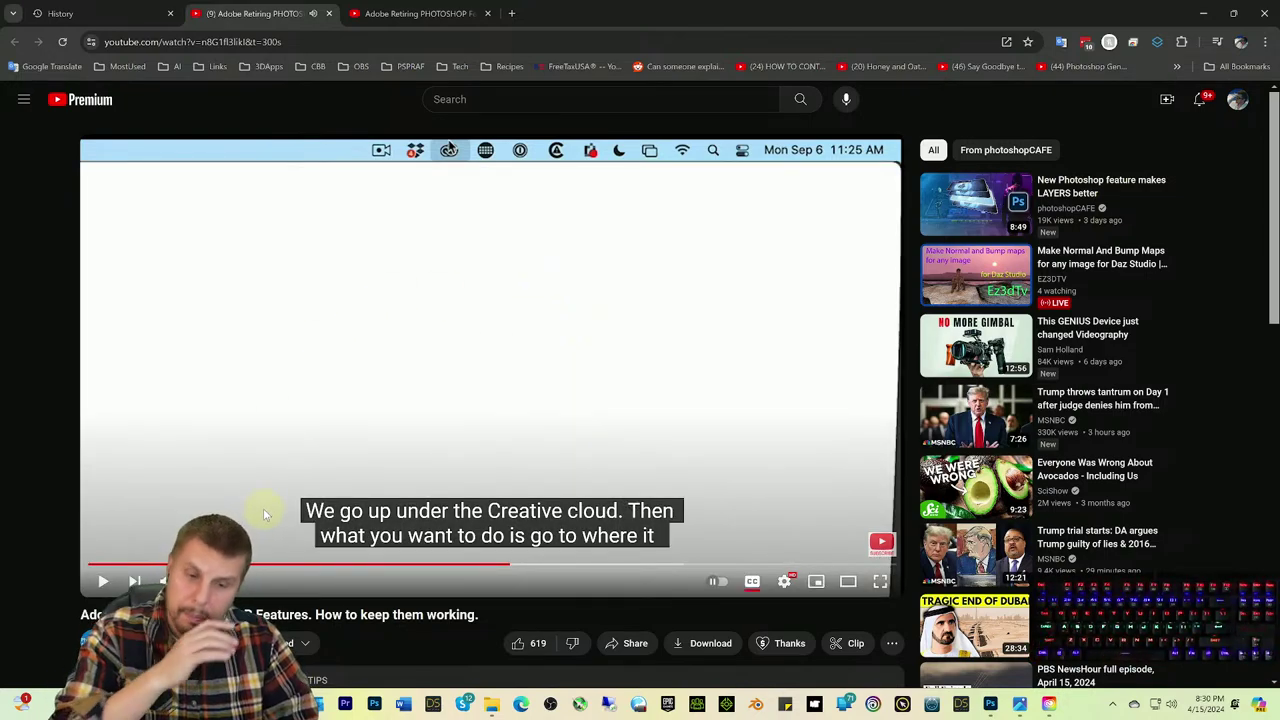
drag(462, 578, 488, 572)
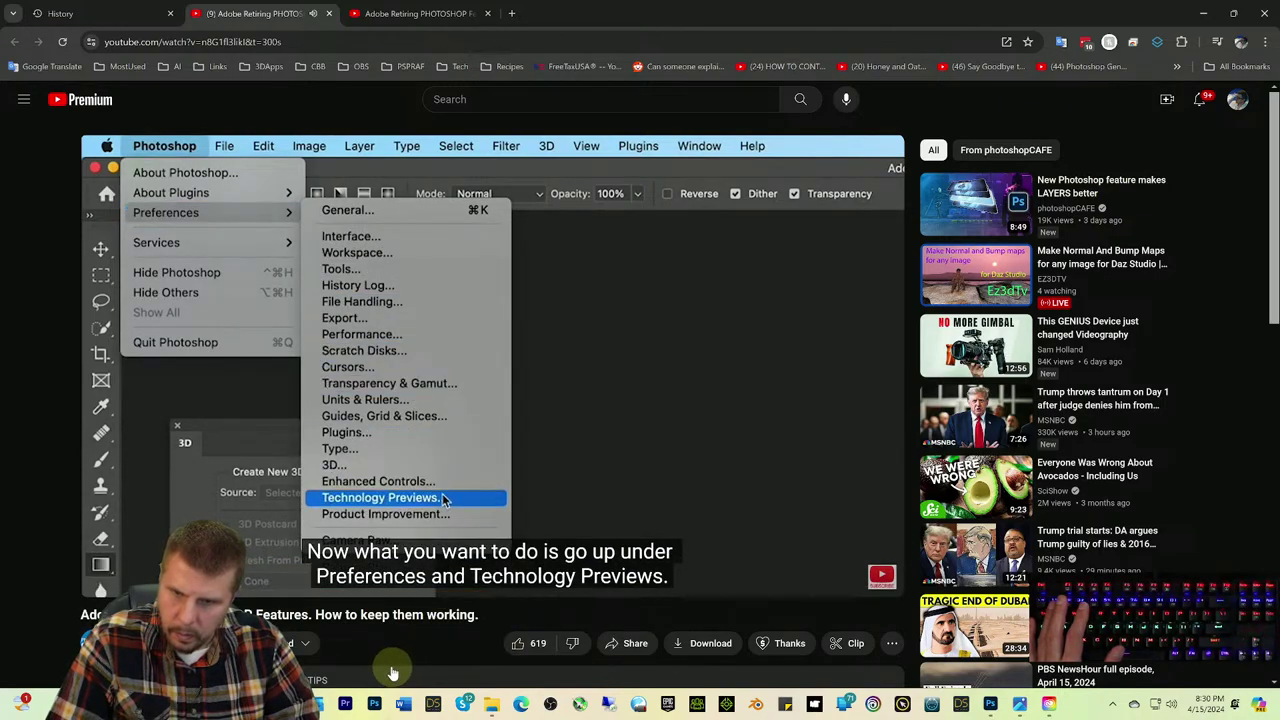
click(552, 494)
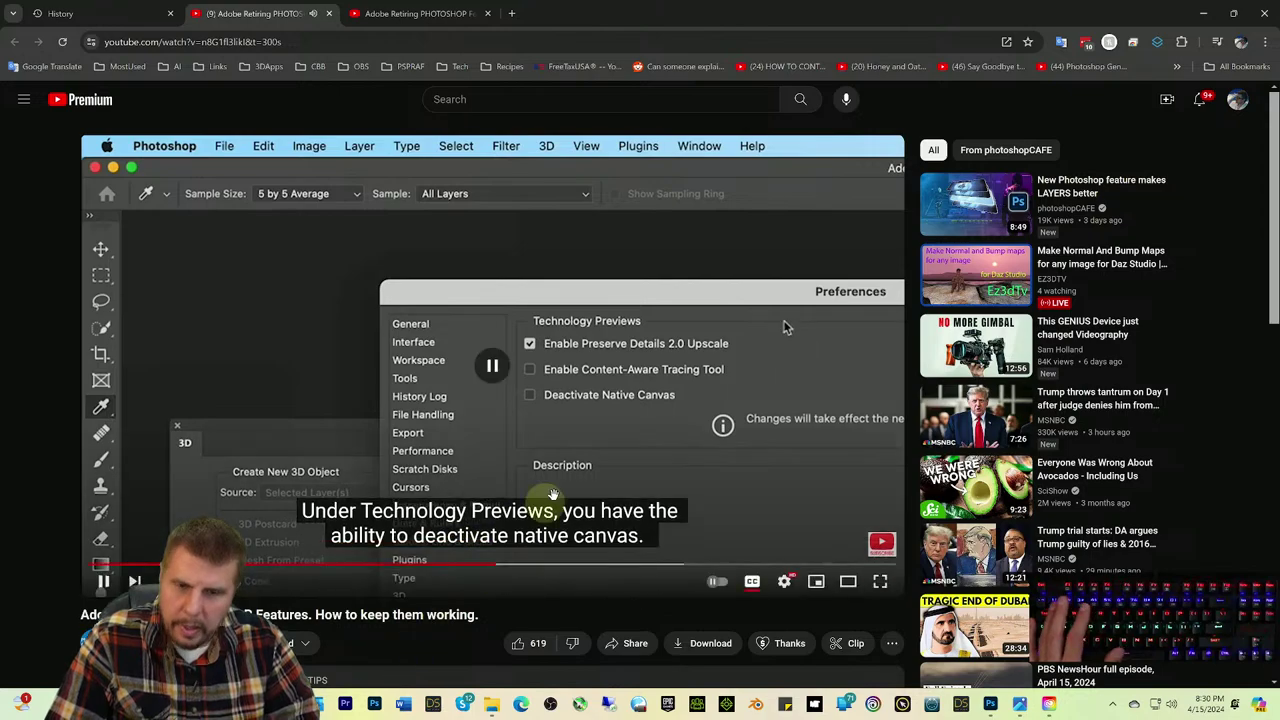
click(784, 327)
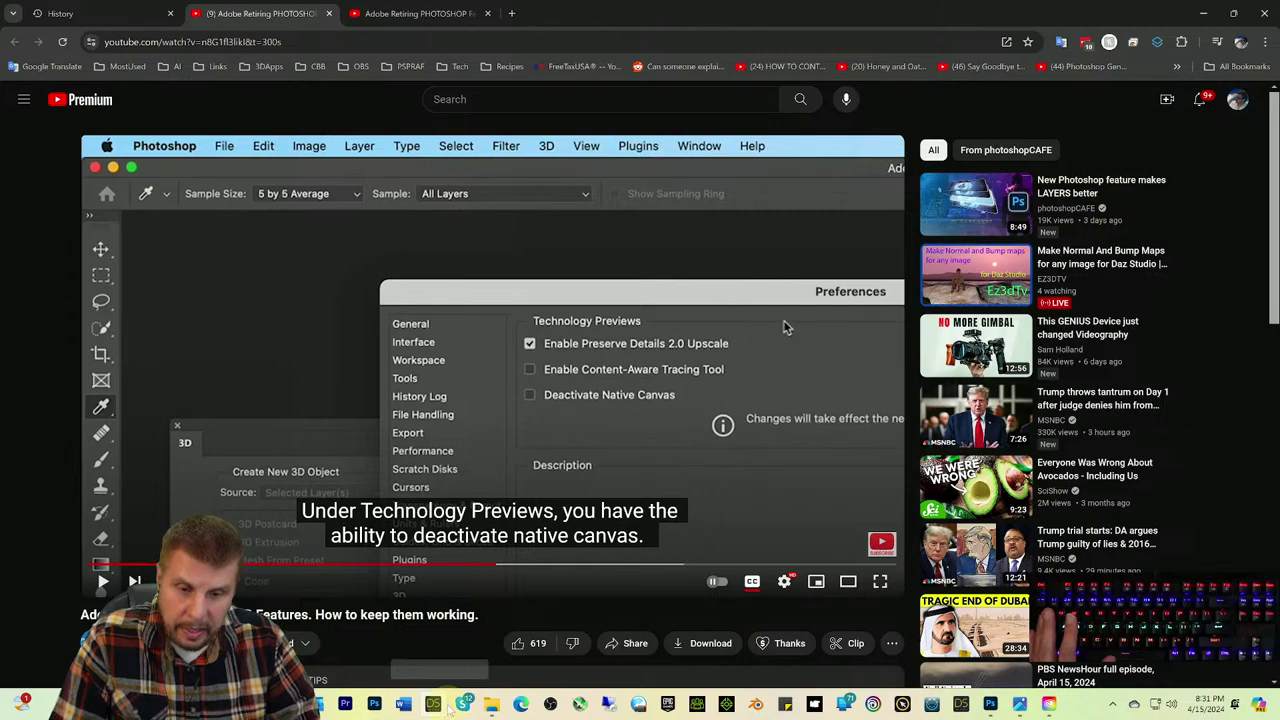
click(990, 705)
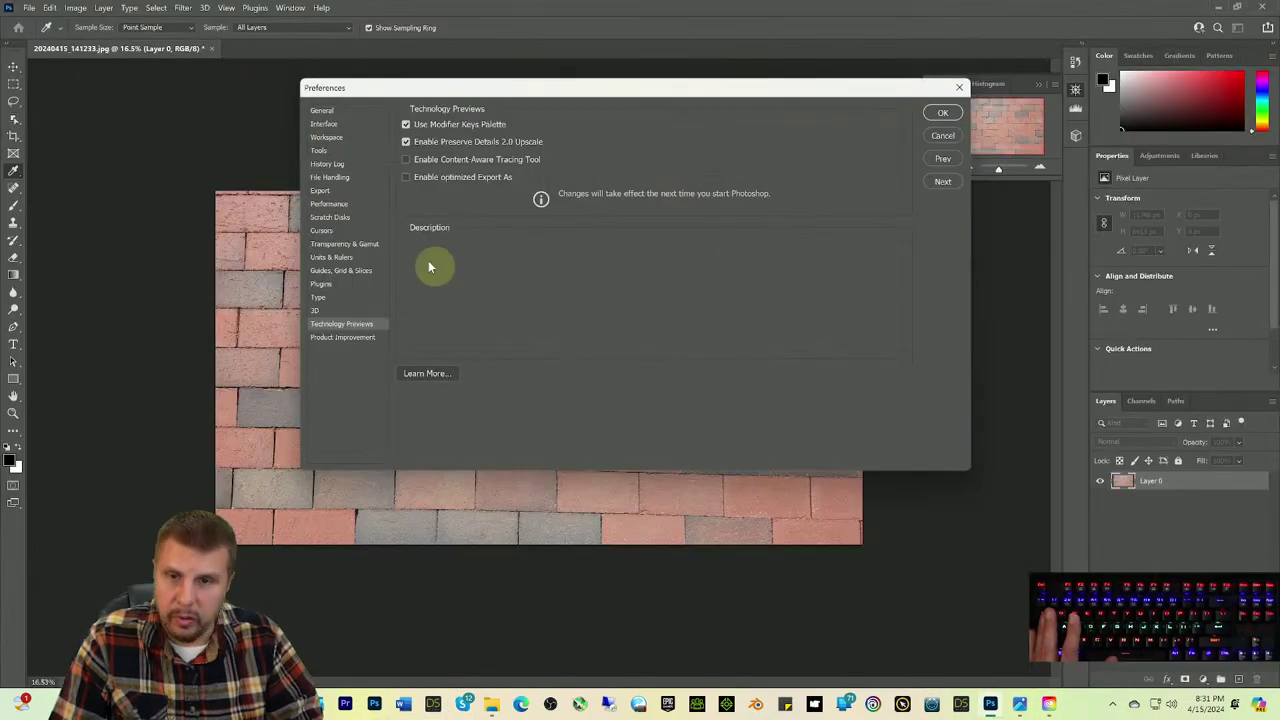
Step: Check the Performance page, leaving Use Graphics Processor enabled, and cancel out of Preferences
mouse_move(409, 180)
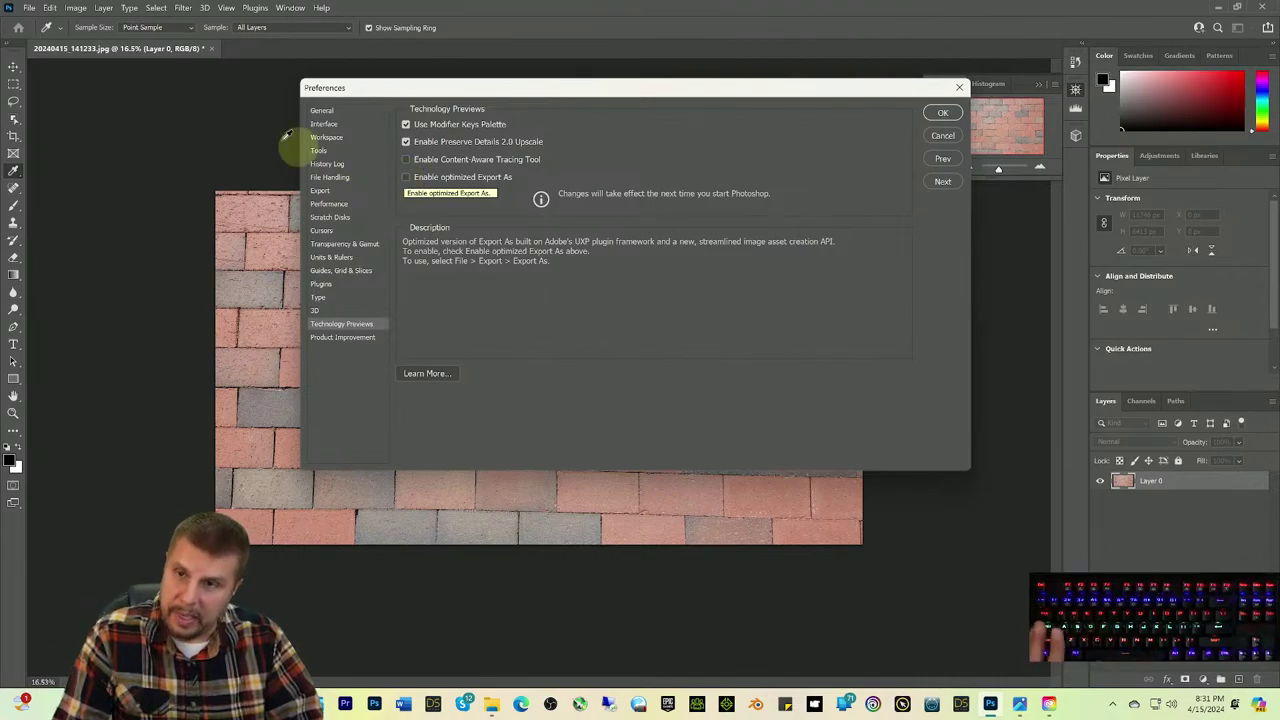
key(alt+Tab)
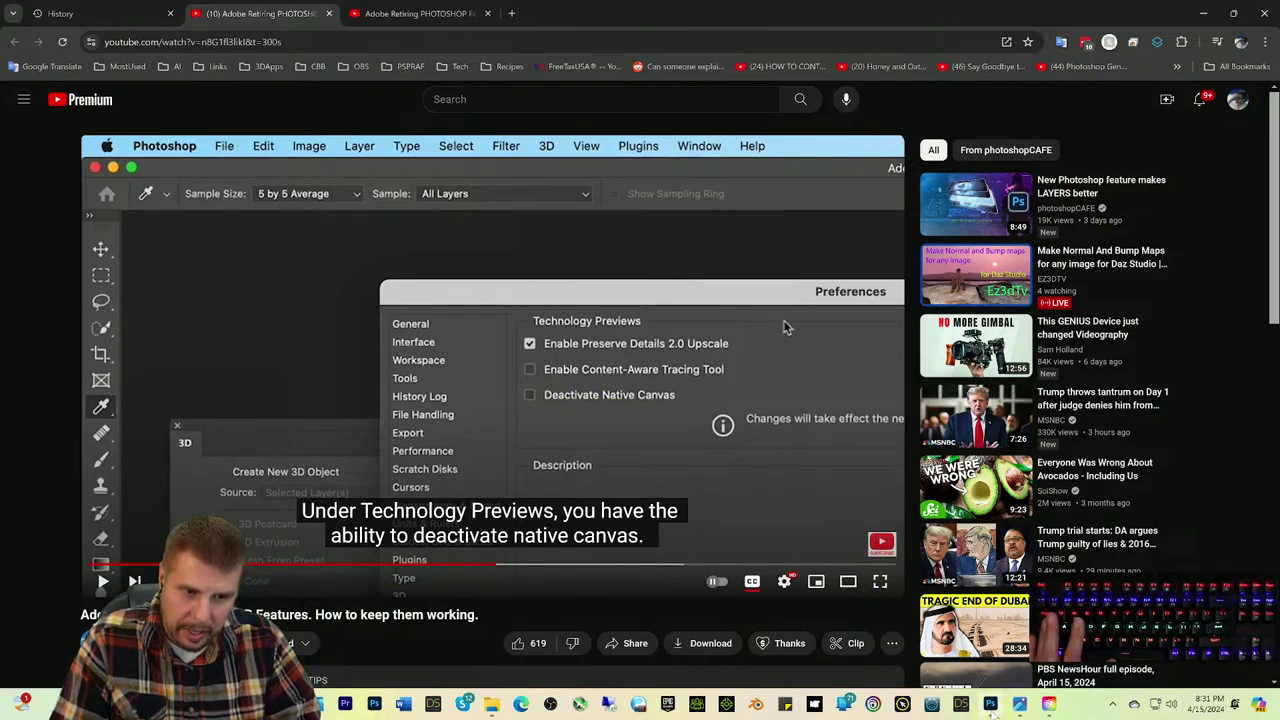
key(alt+Tab)
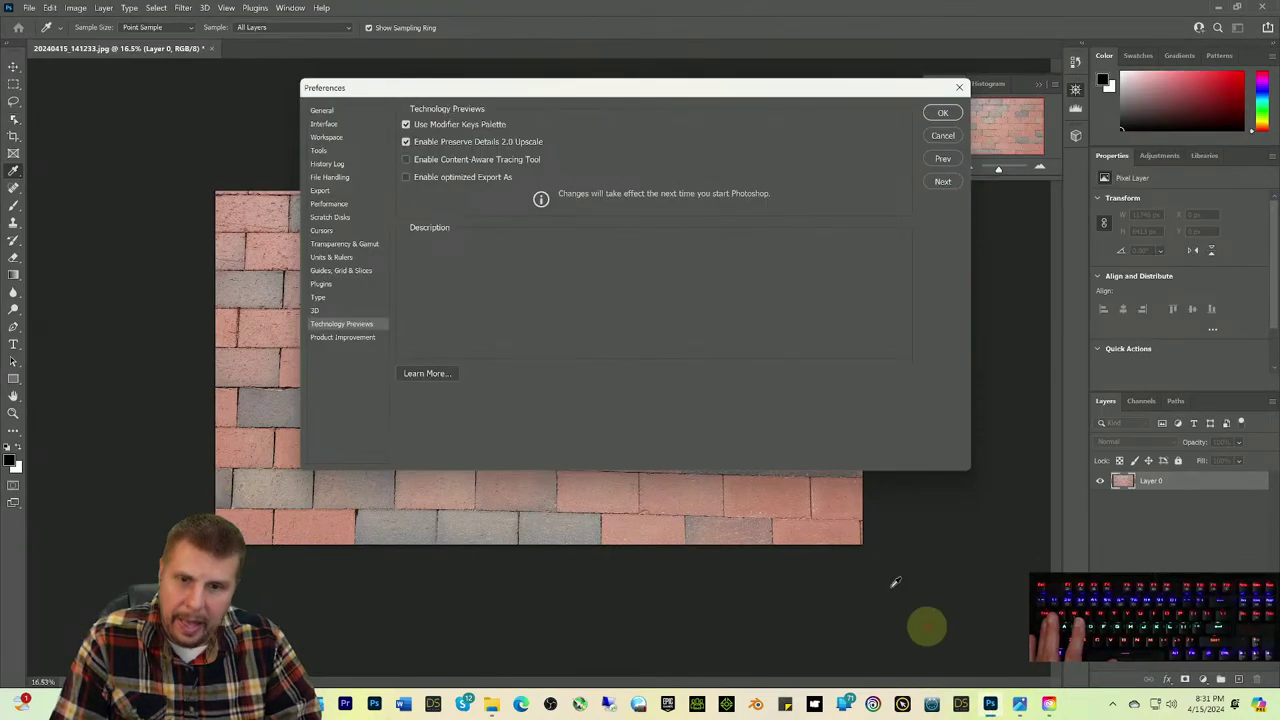
click(327, 205)
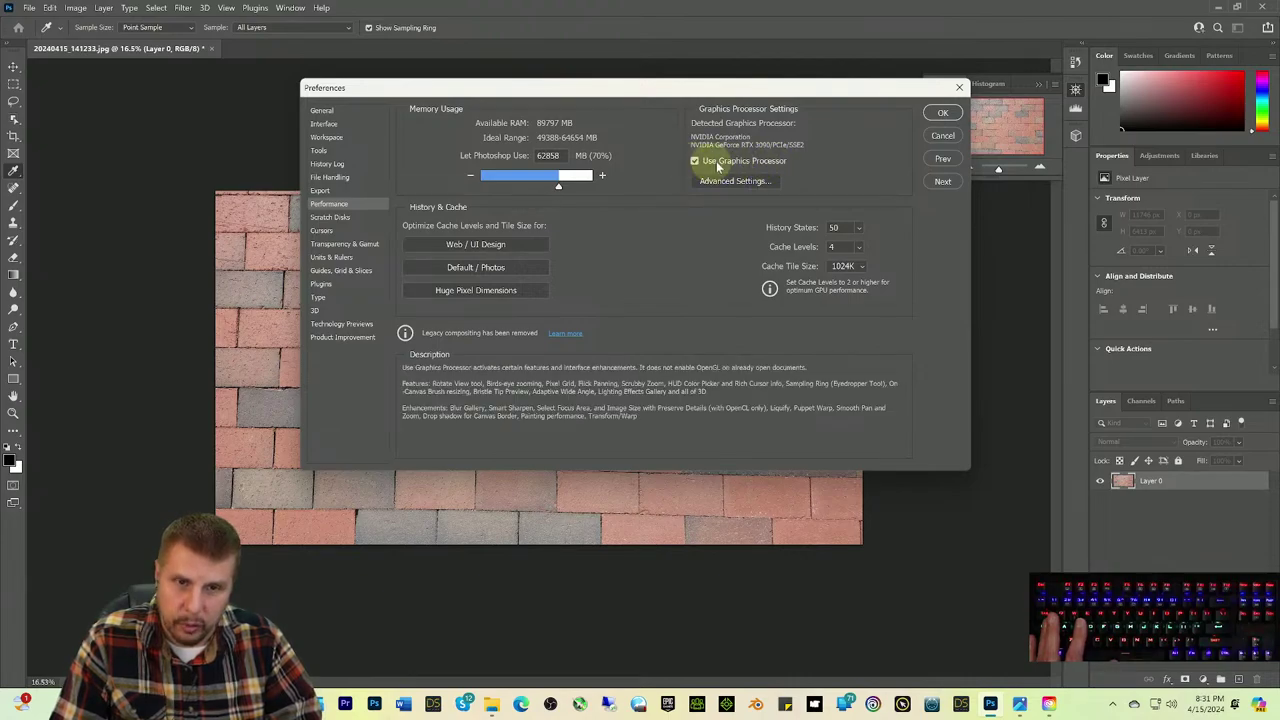
click(940, 137)
key(c)
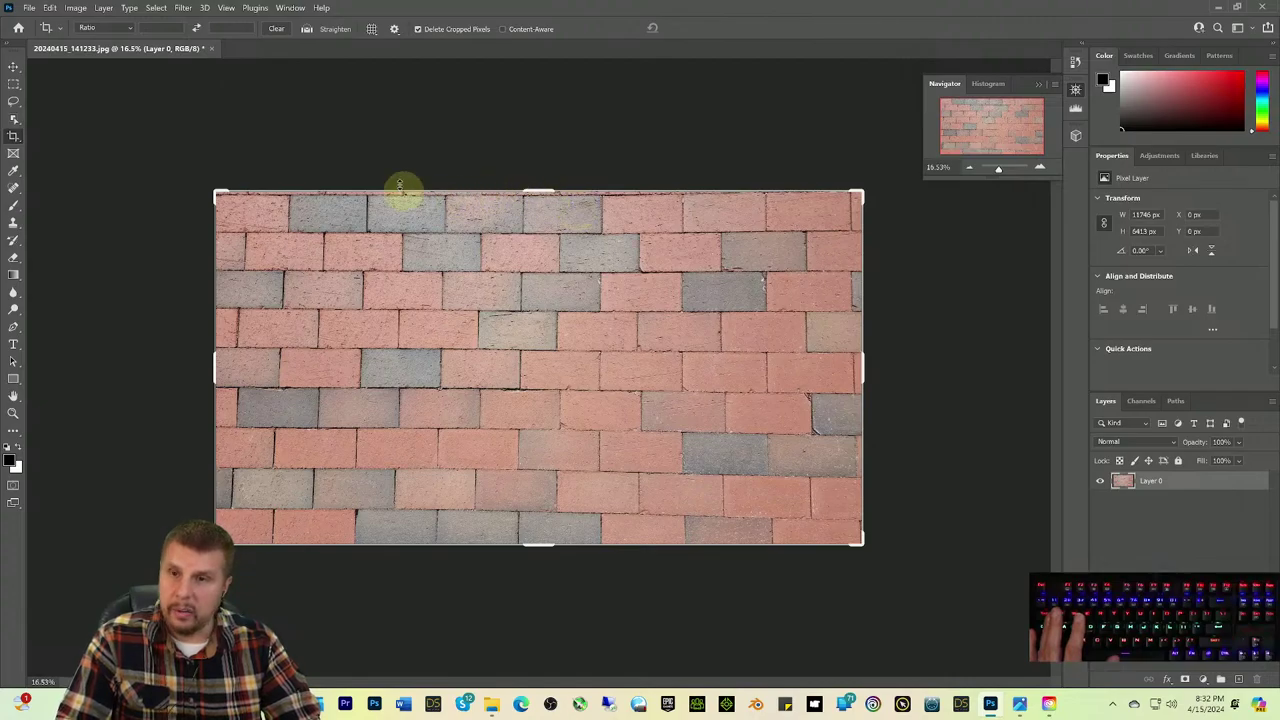
Step: Generate a bump map from the brick photo with Invert Height off and Detail Scale 120%
click(184, 9)
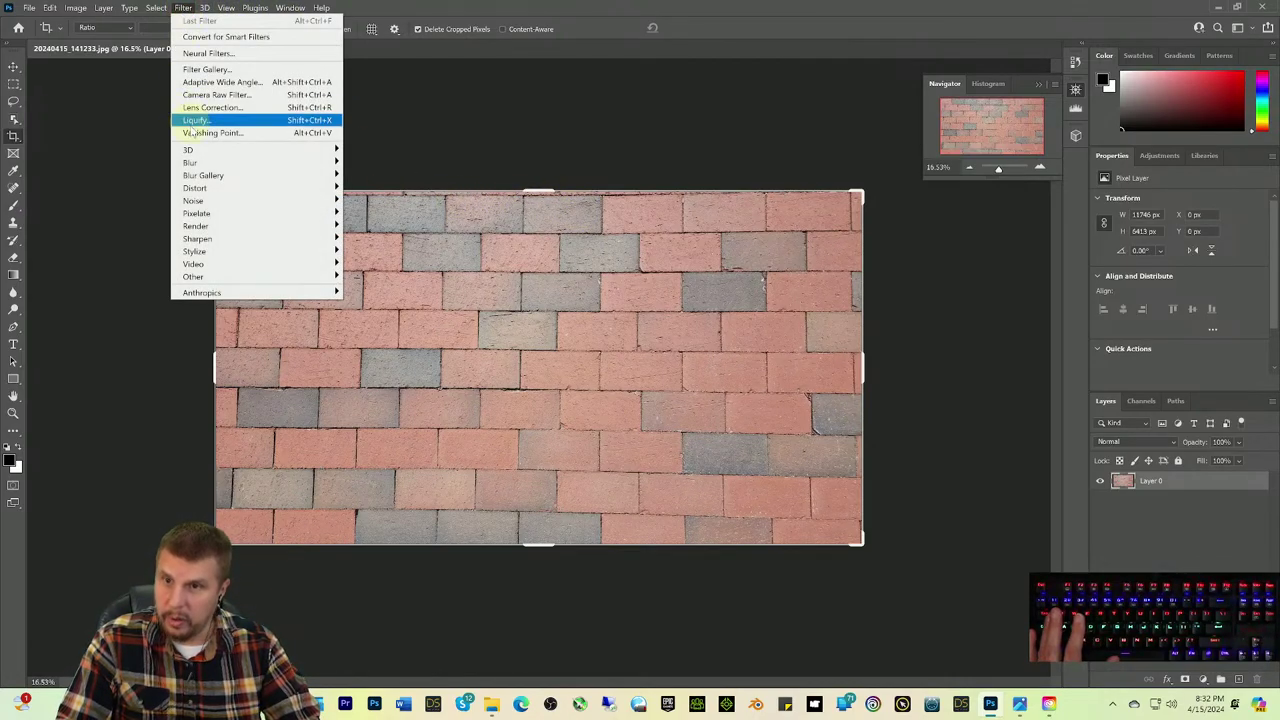
mouse_move(193, 150)
click(368, 151)
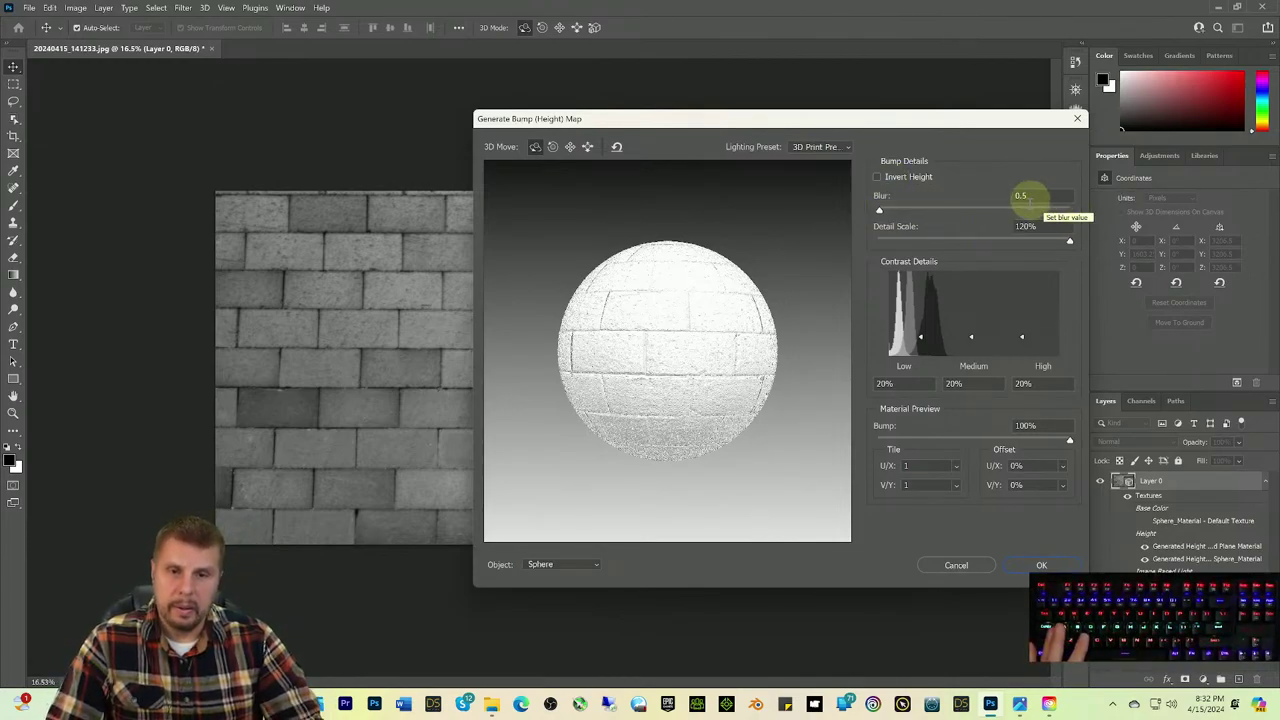
click(878, 177)
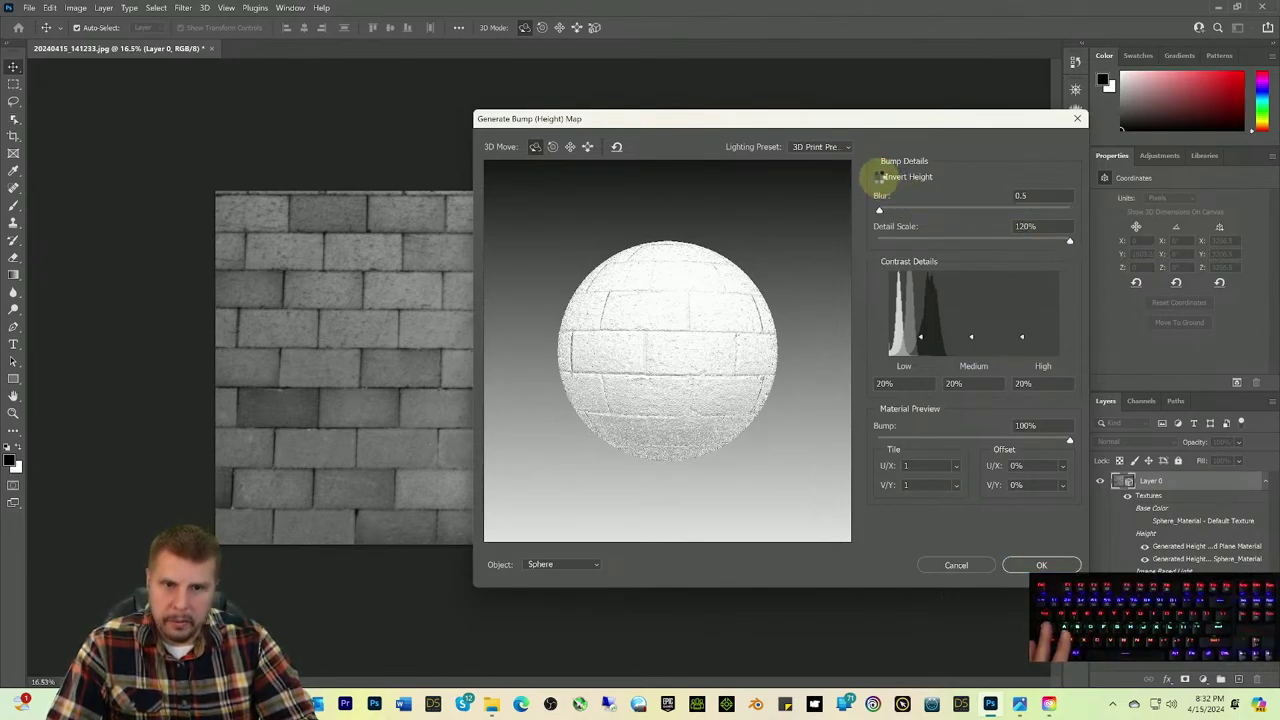
click(877, 177)
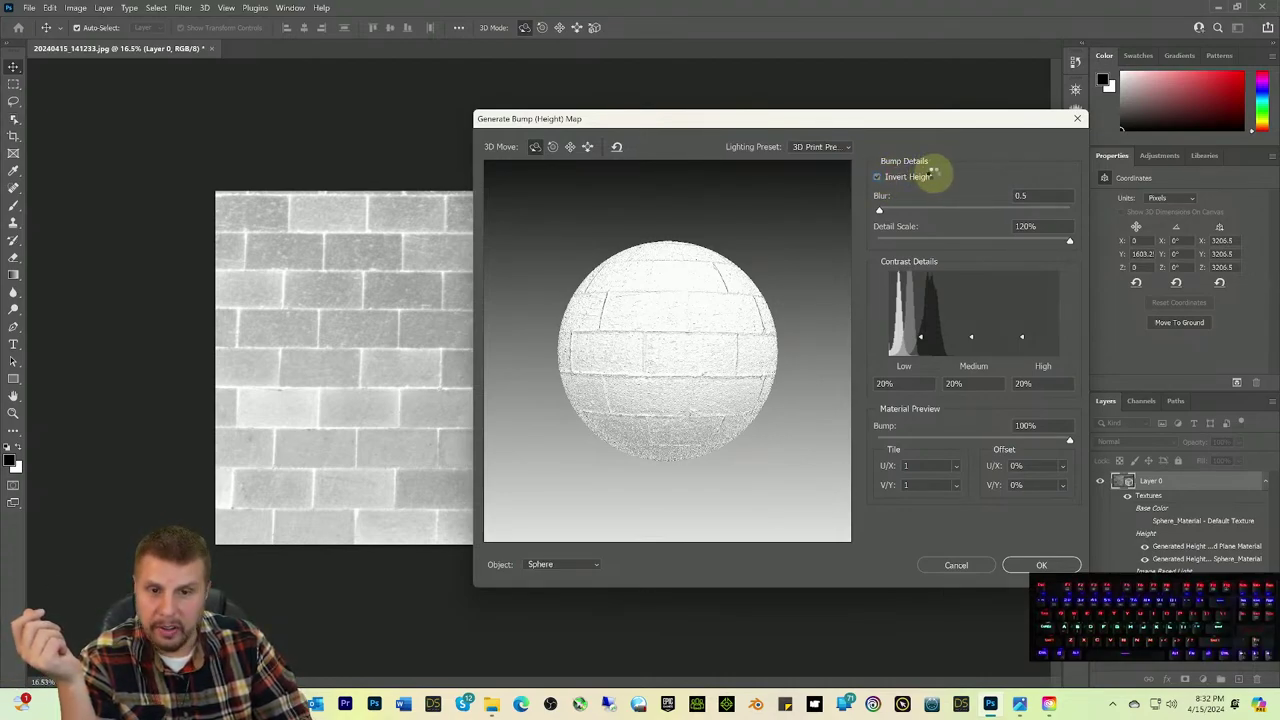
click(936, 176)
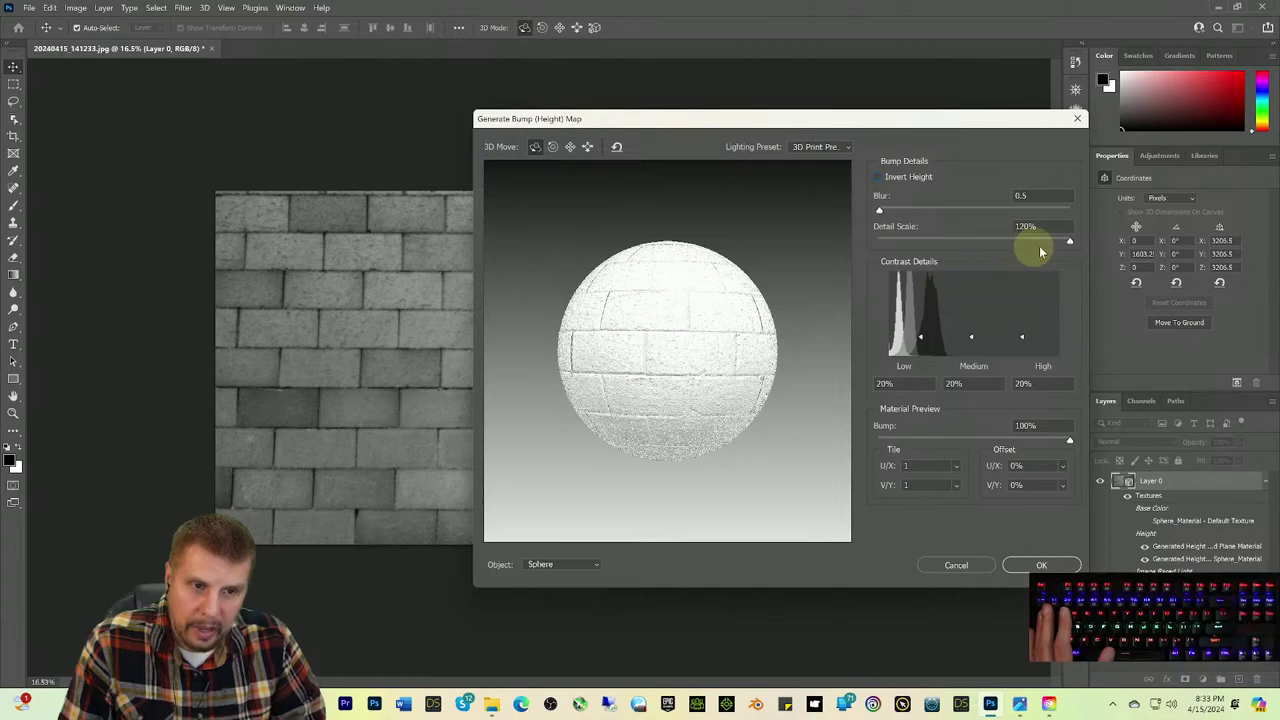
drag(1067, 241, 1010, 244)
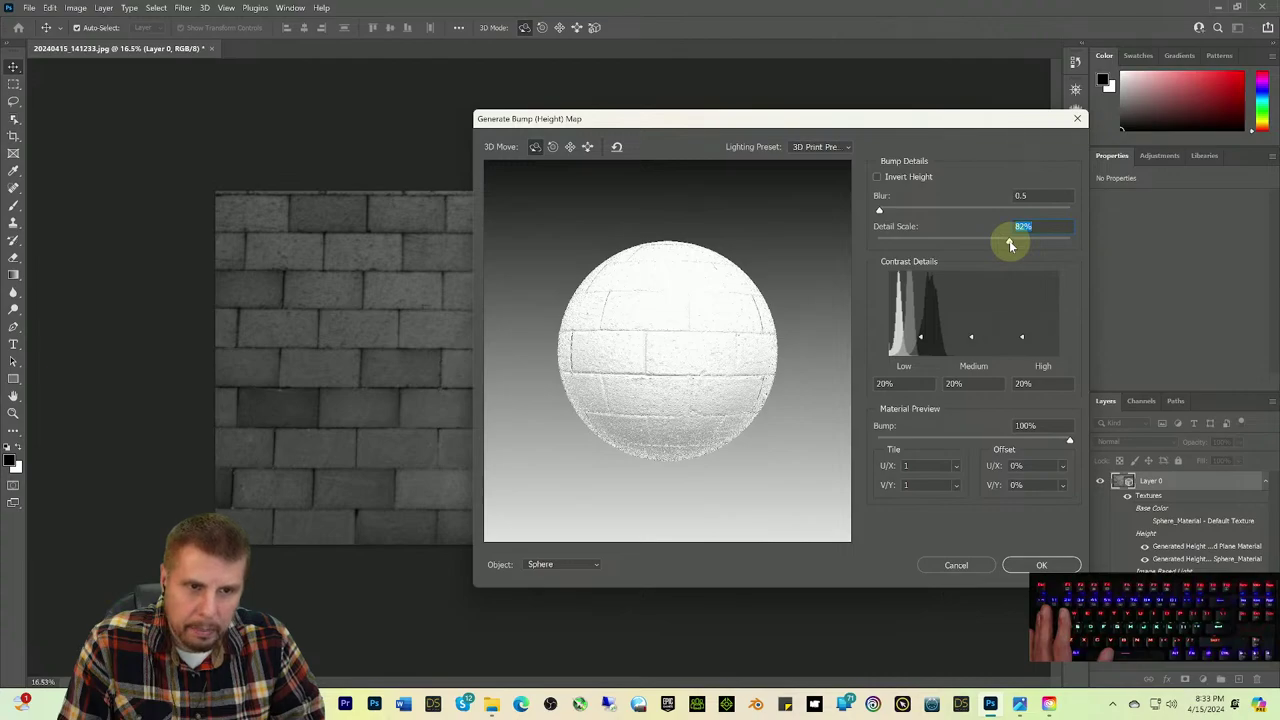
drag(1013, 243, 1080, 250)
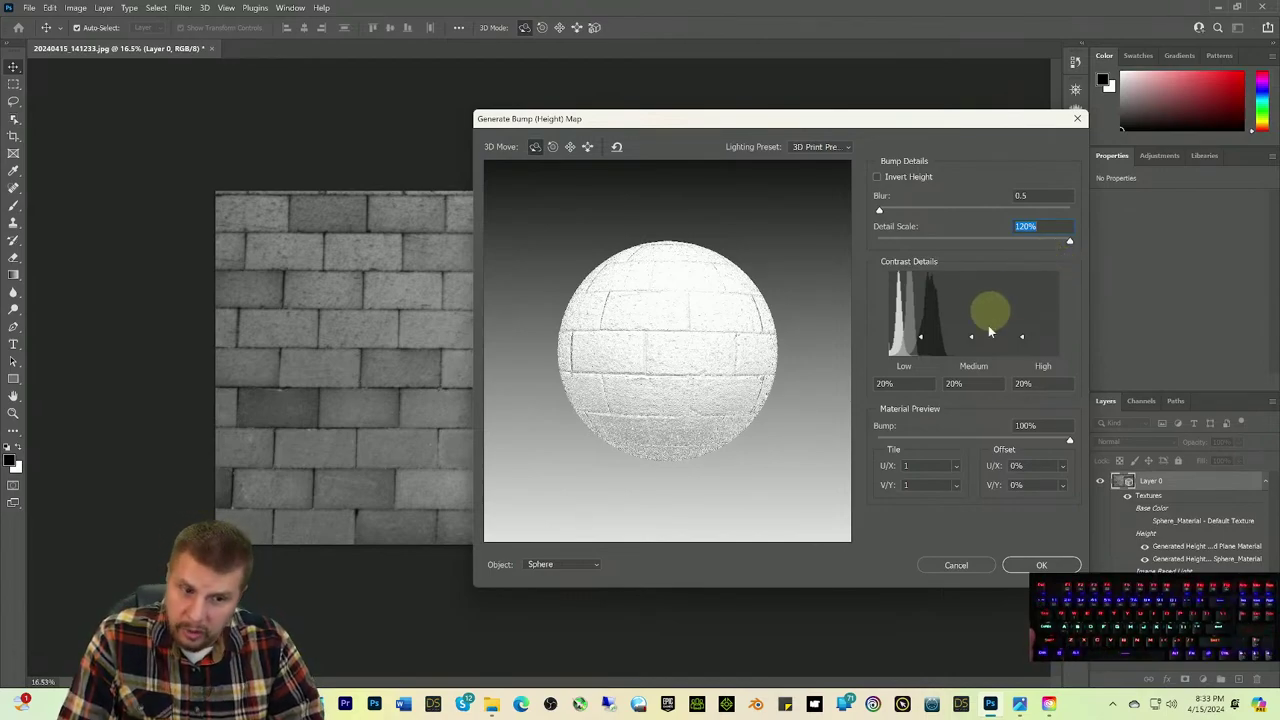
click(1042, 566)
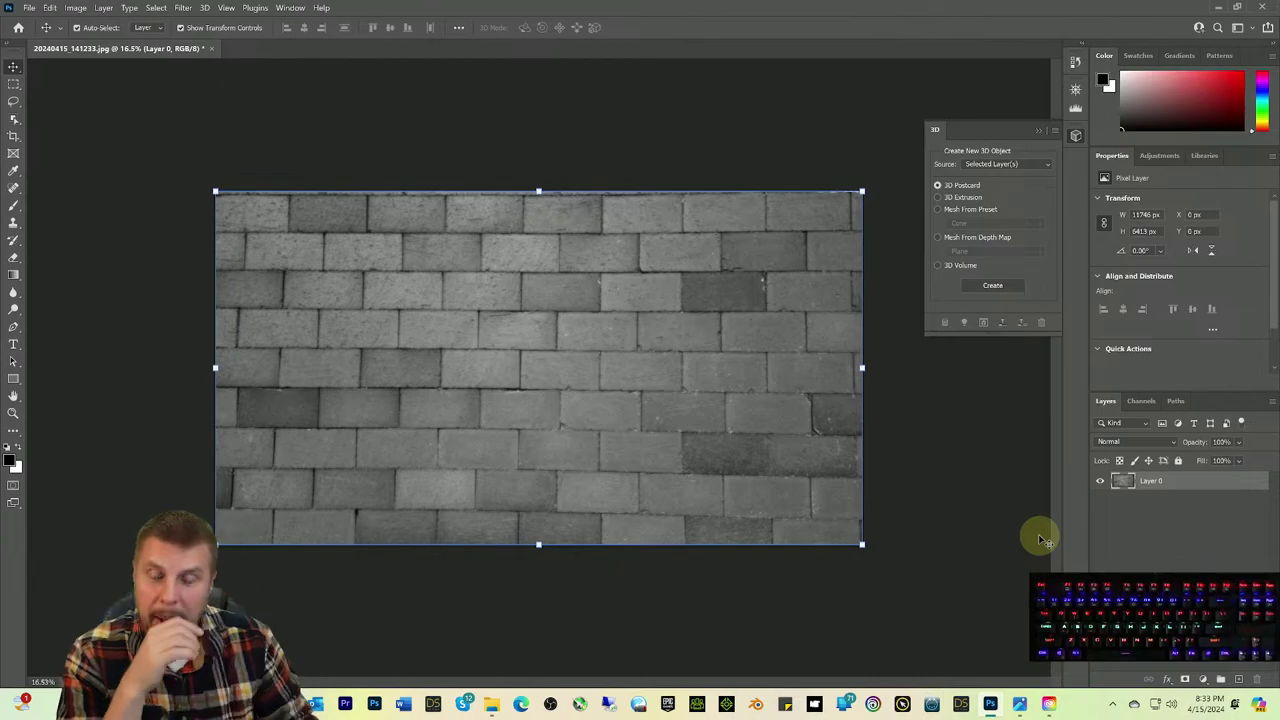
Step: Save the grayscale brick image as a PNG copy named '20240415_141233 Bump.png', accepting the PNG options
click(31, 8)
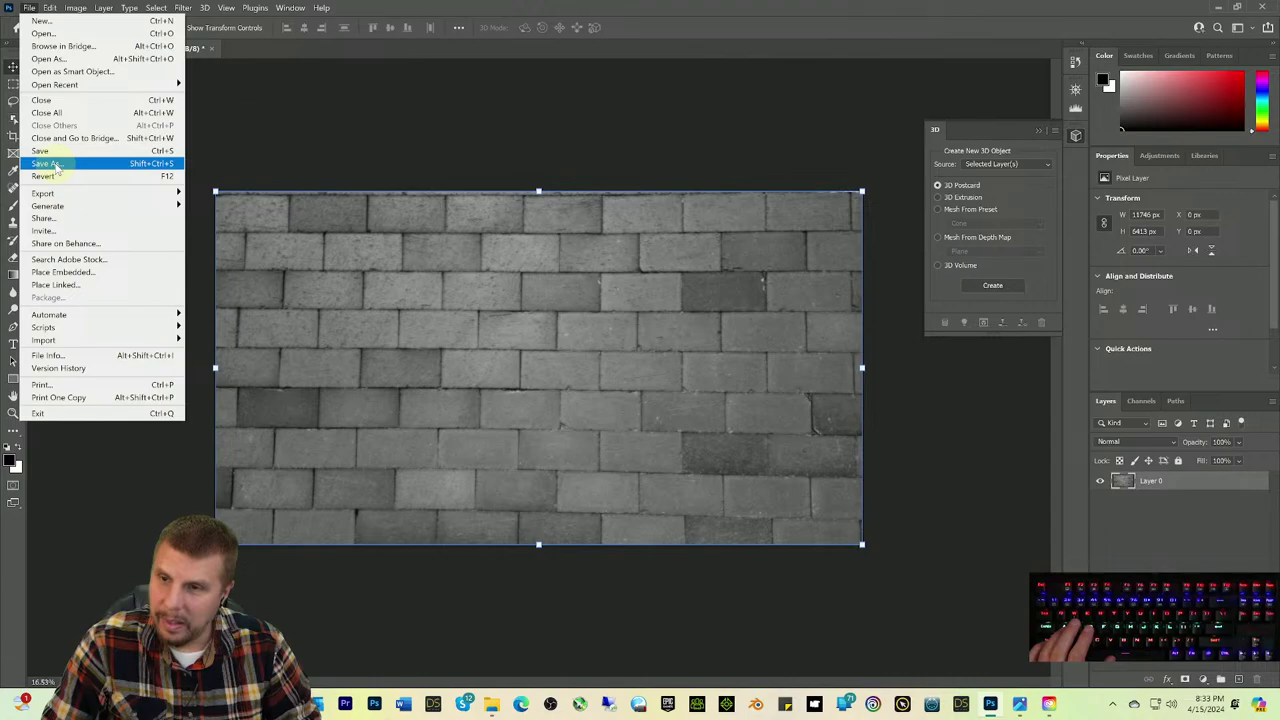
click(52, 164)
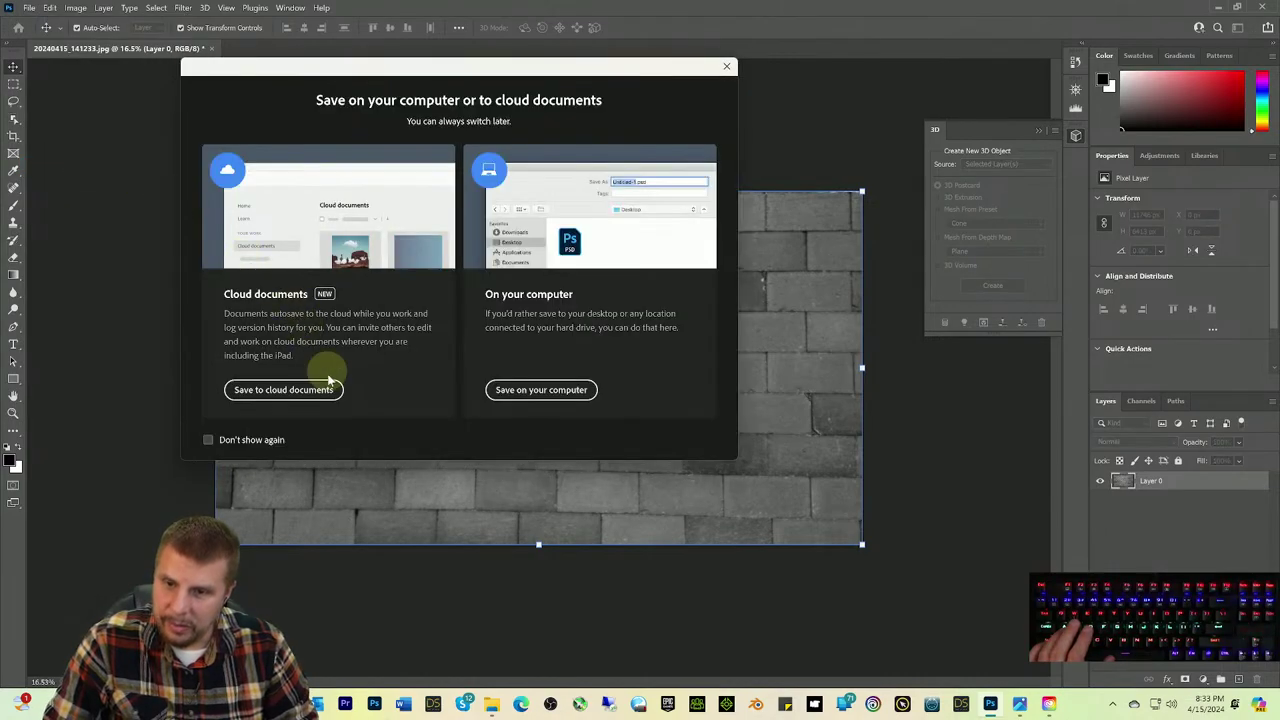
click(498, 394)
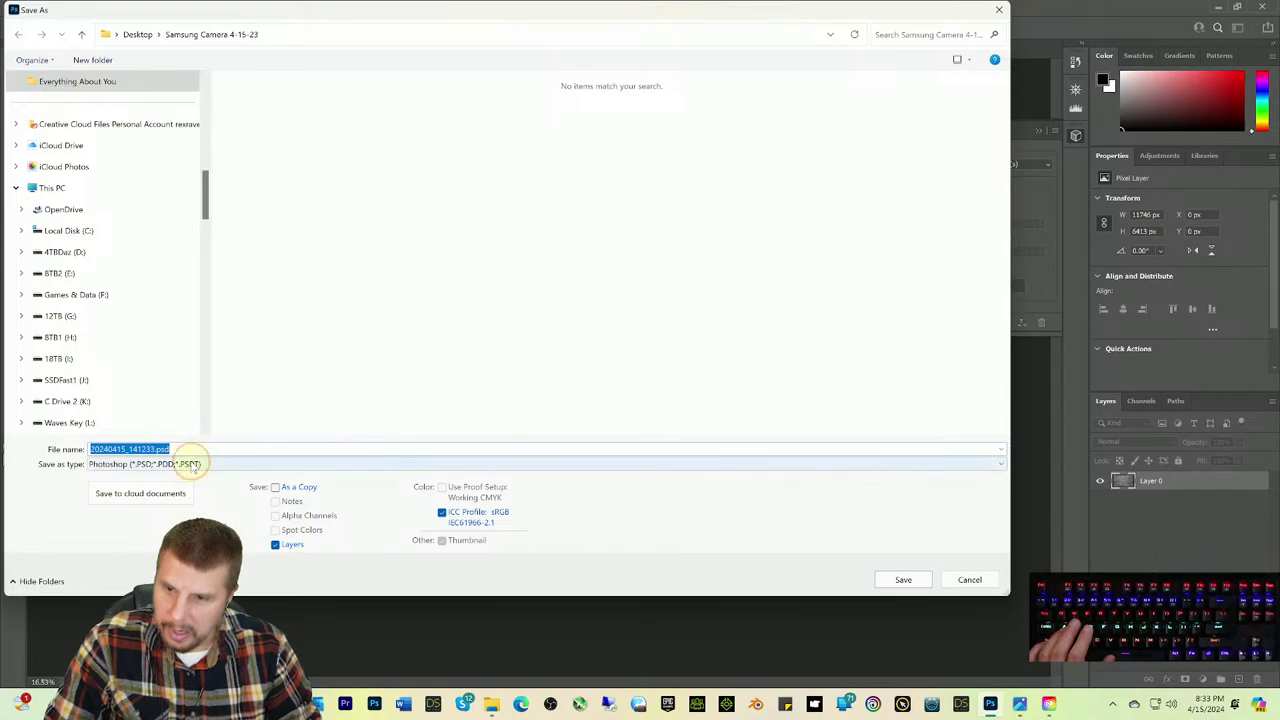
click(188, 464)
key(Down)
key(Down)
key(Down)
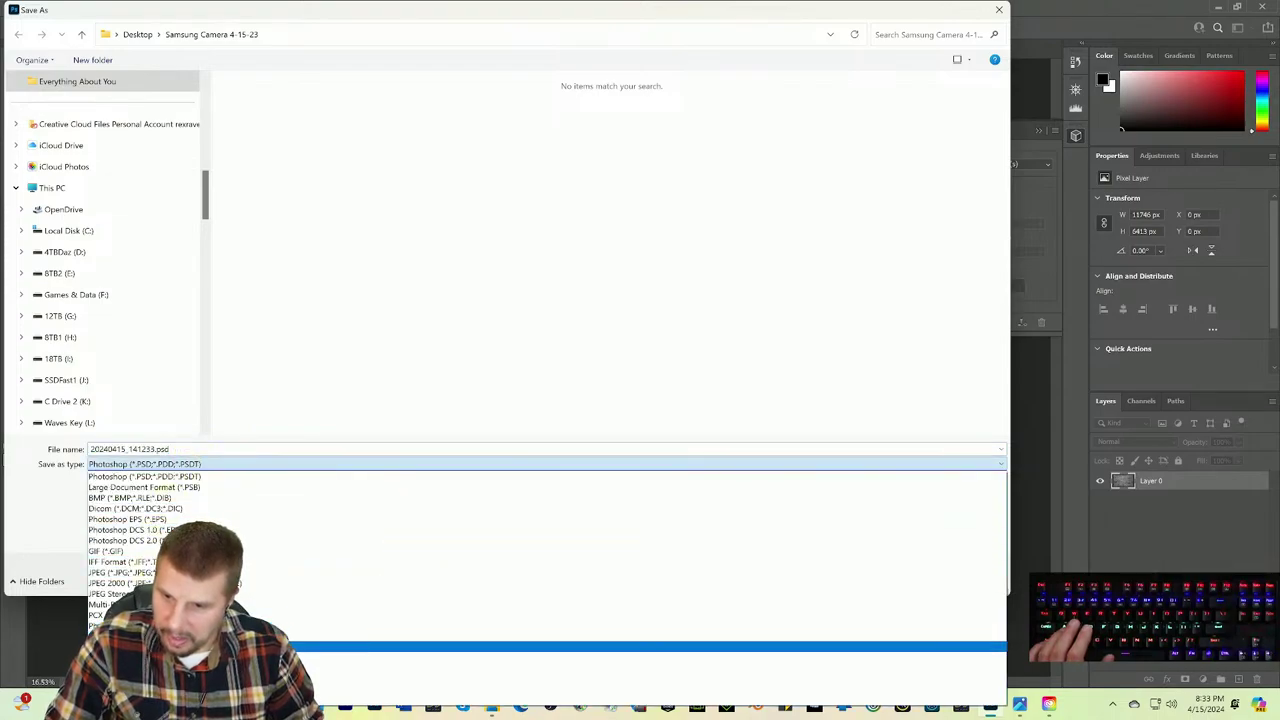
key(Return)
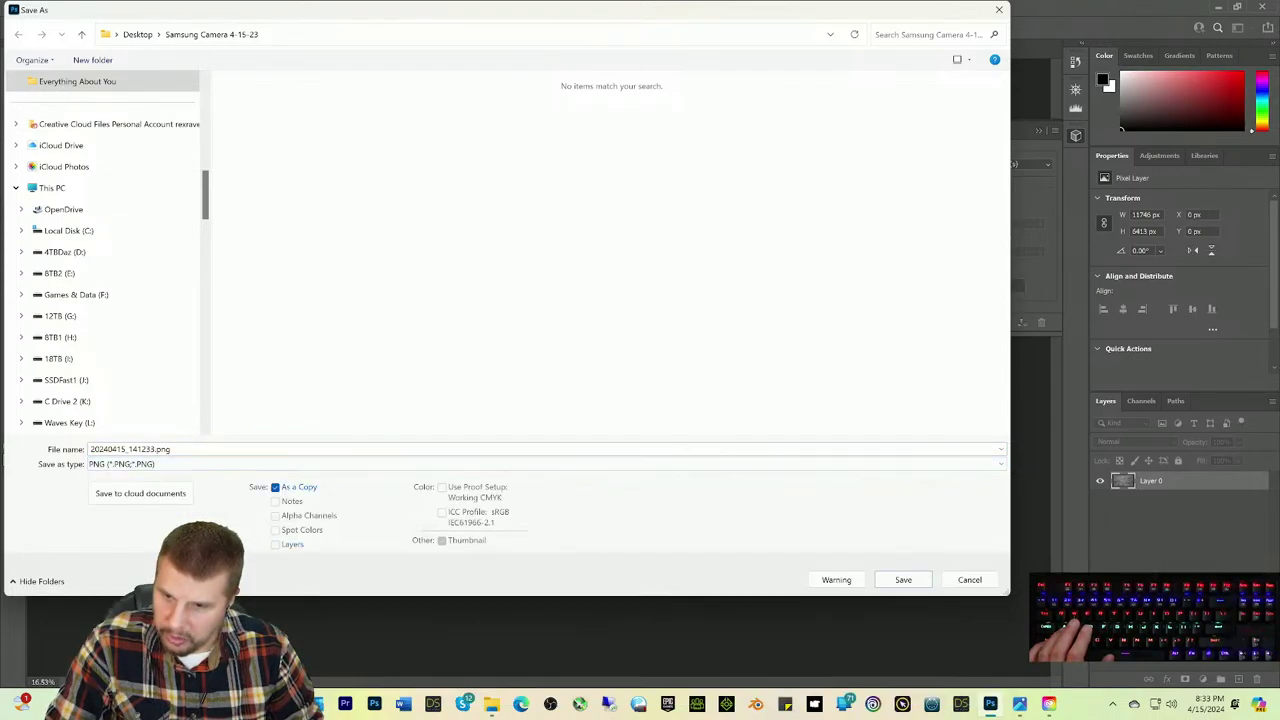
double_click(153, 452)
click(153, 452)
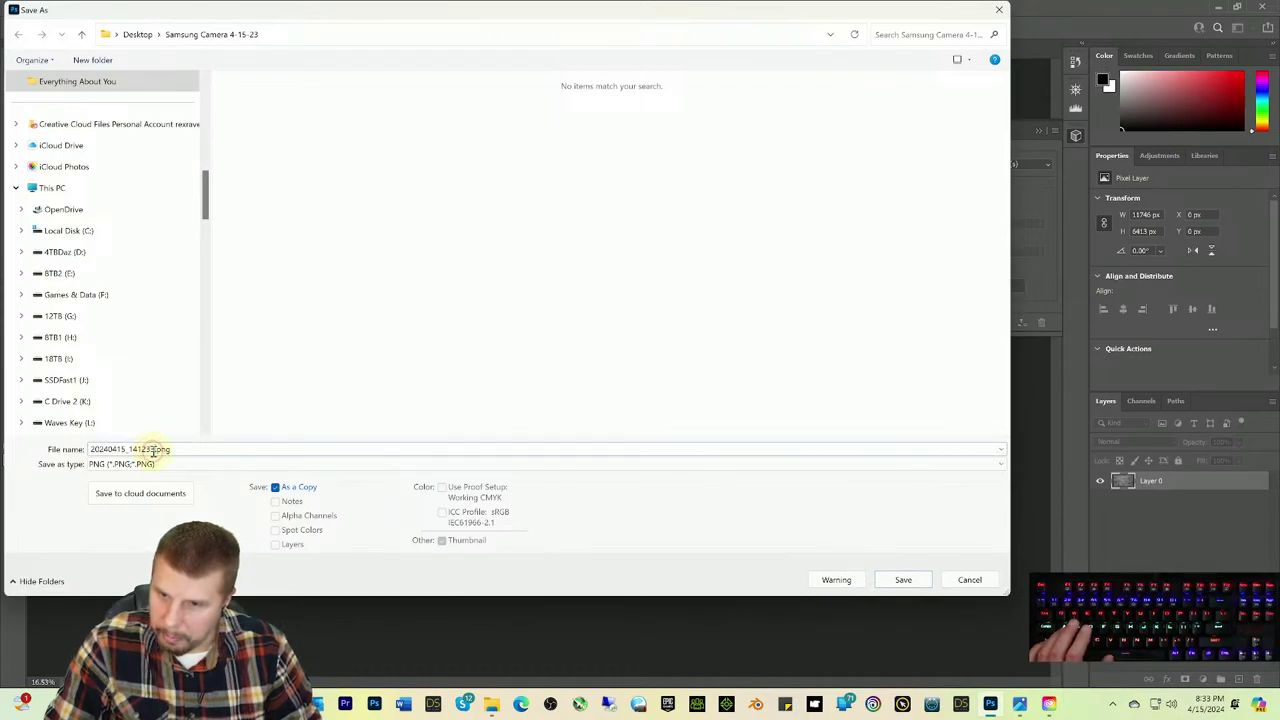
text(Bump)
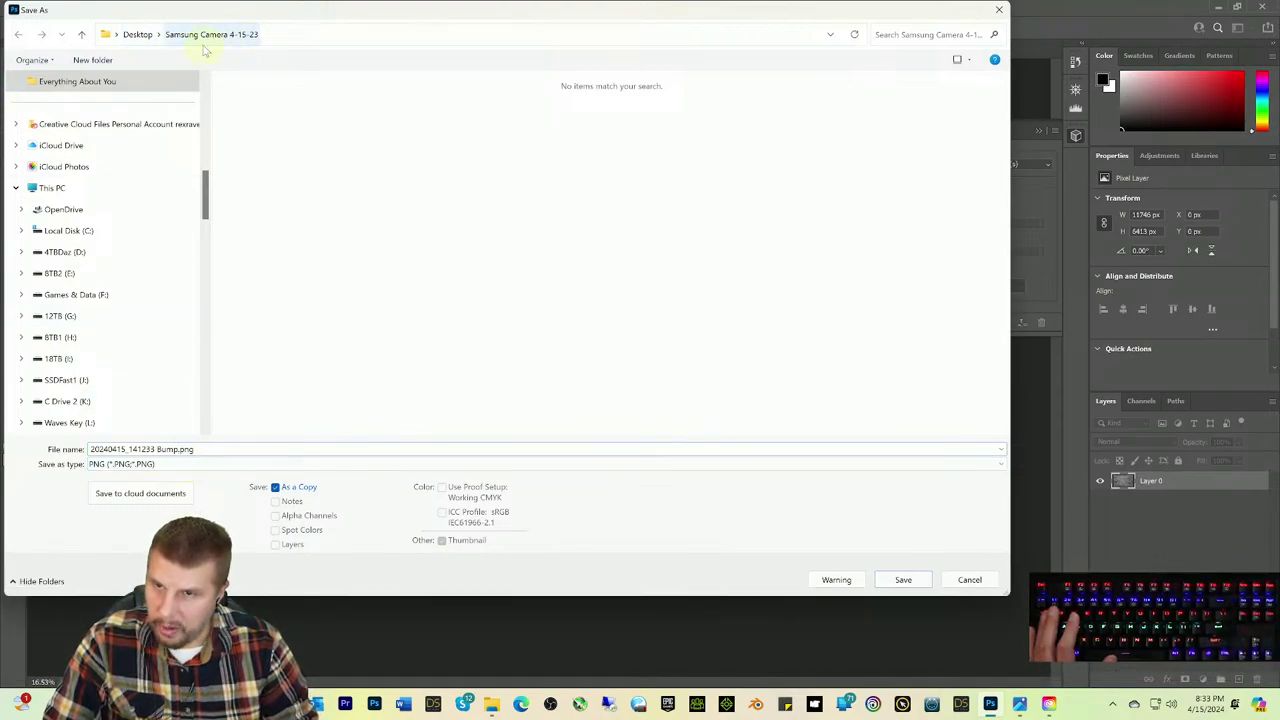
click(900, 582)
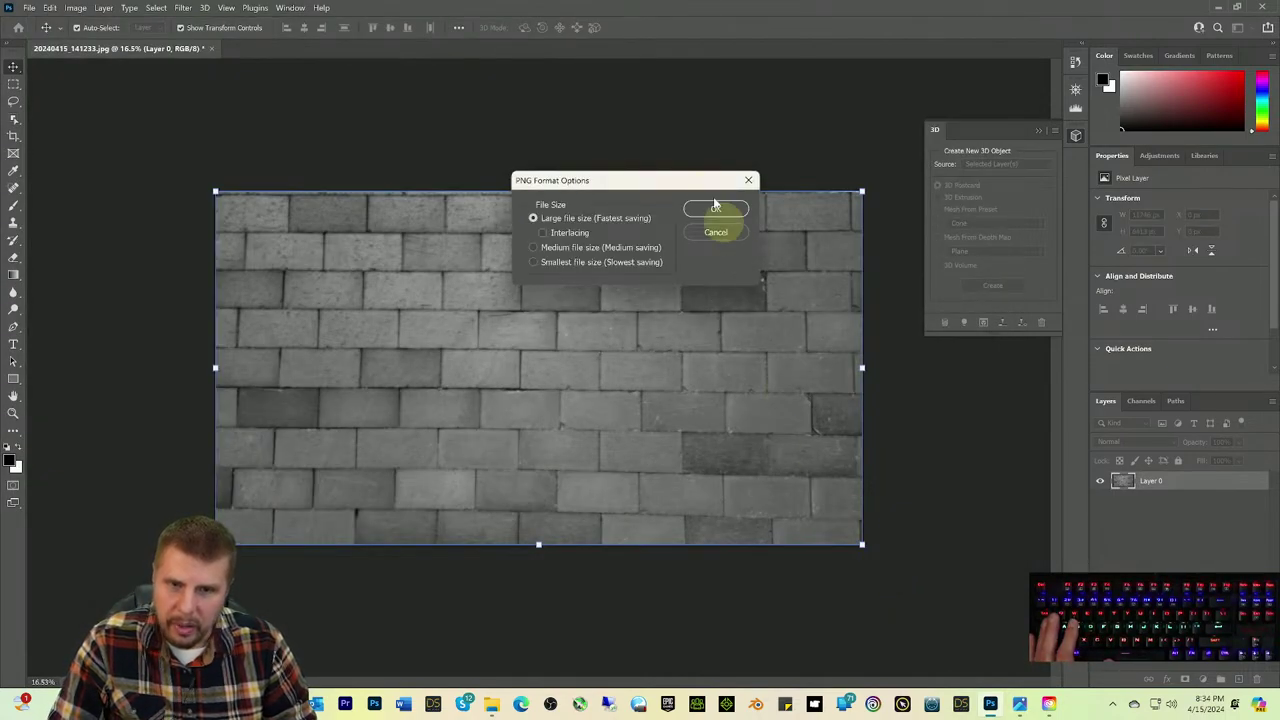
click(716, 208)
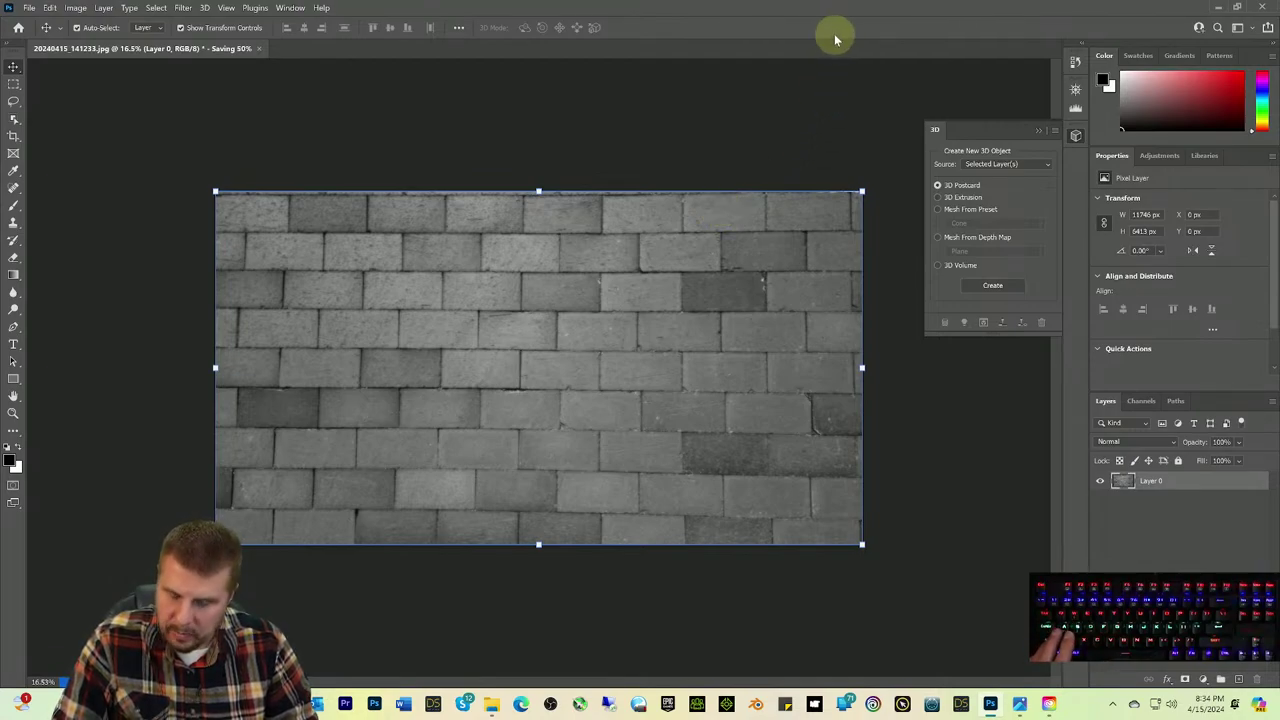
Step: Undo the grayscale with Ctrl+Z to restore the red bricks, and dismiss the save-in-progress error
key(ctrl+z)
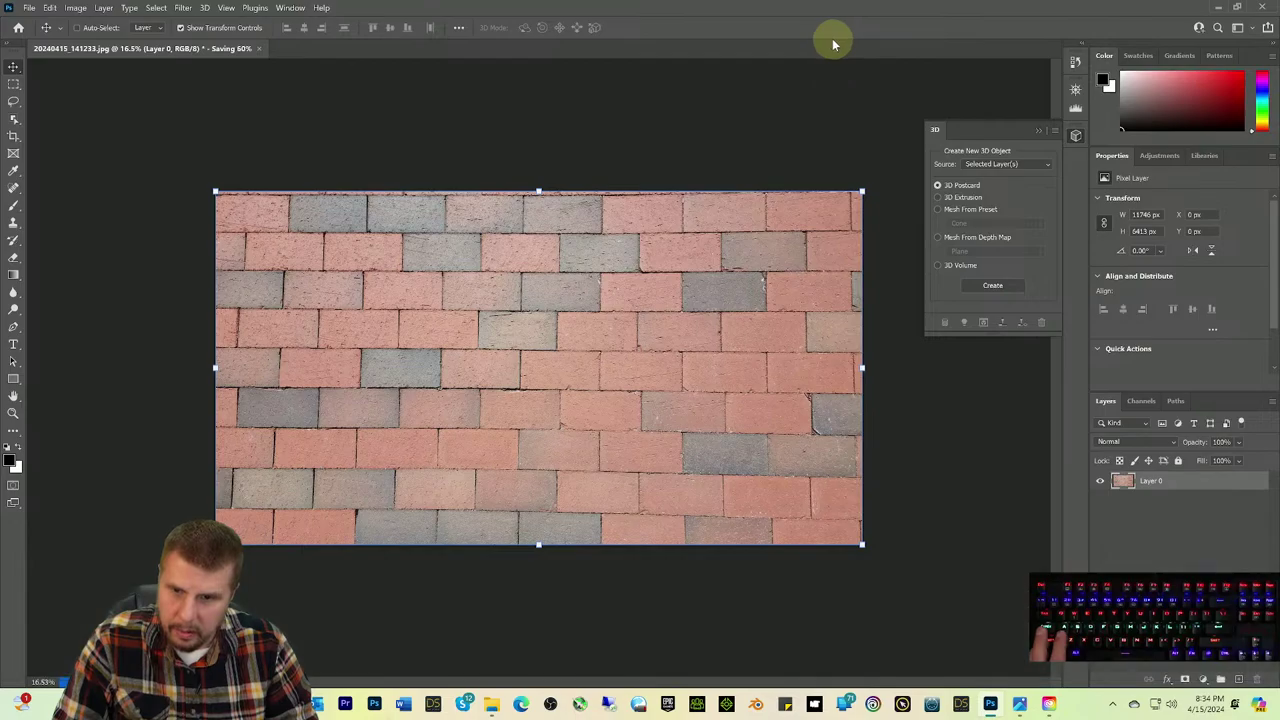
click(25, 8)
click(66, 163)
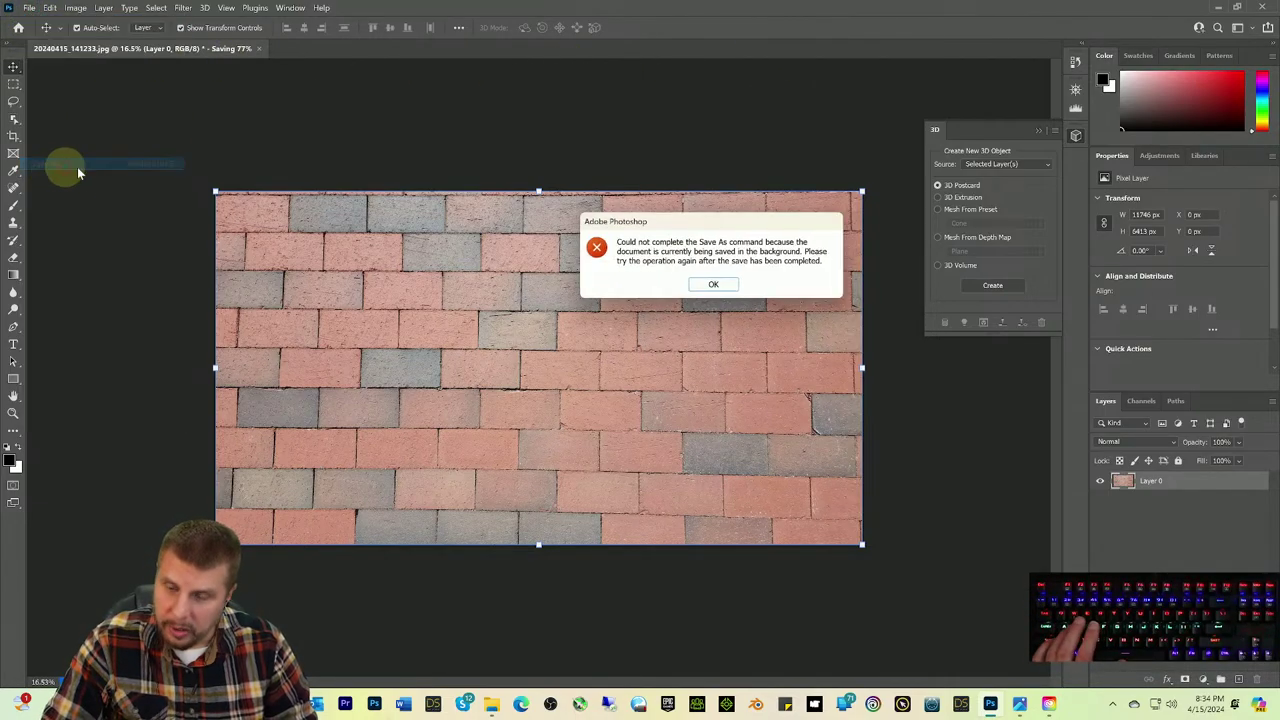
click(714, 286)
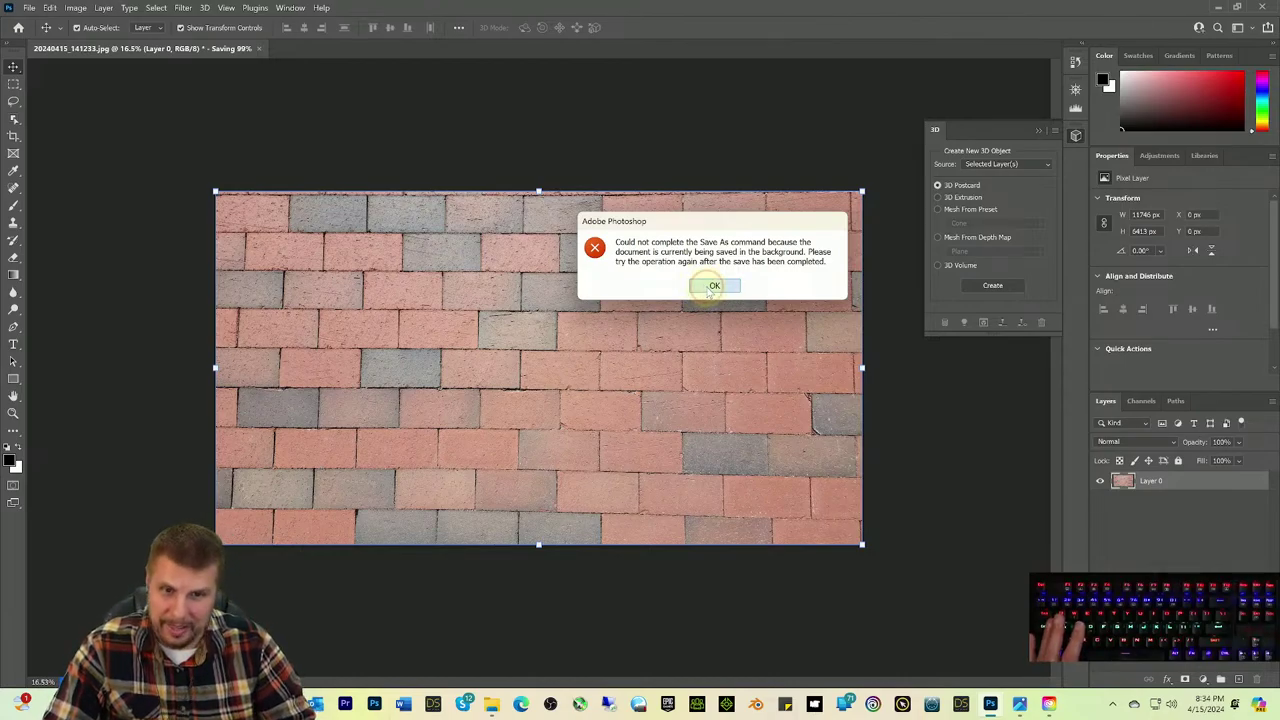
click(710, 287)
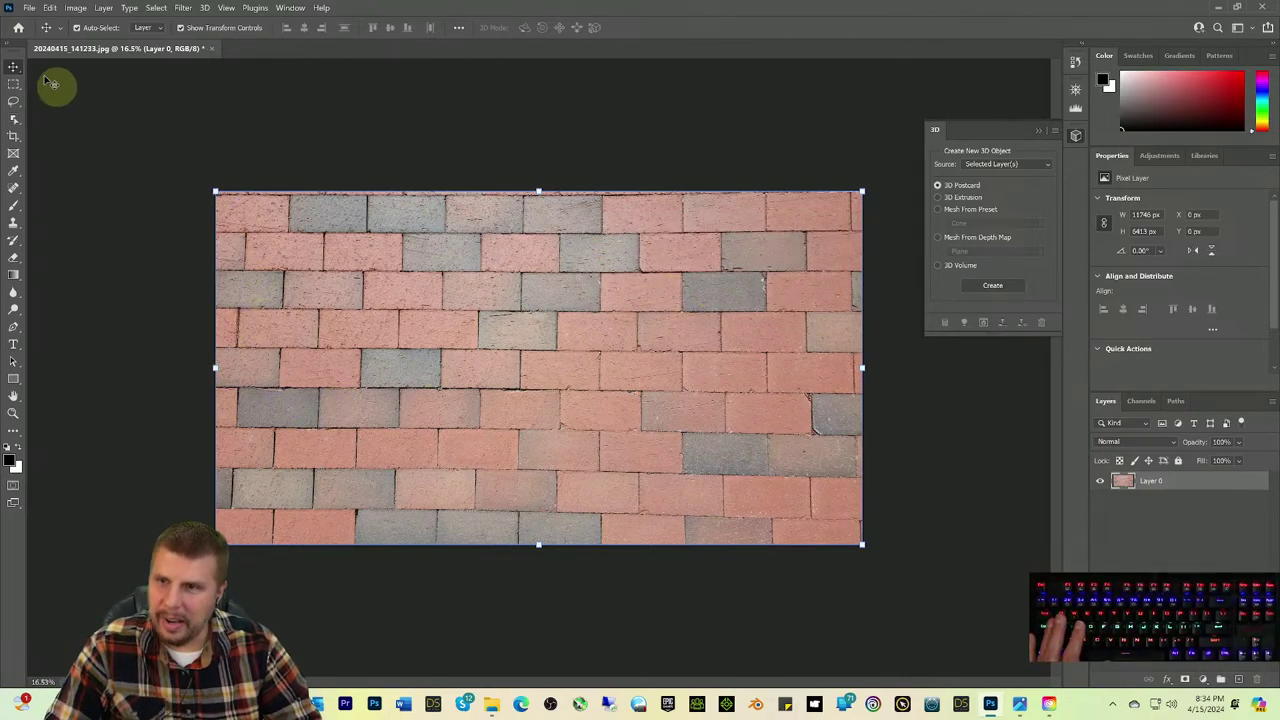
Step: Save the red brick image as a PNG copy named '20240415_141233 Crop.png', accepting the PNG options
click(29, 9)
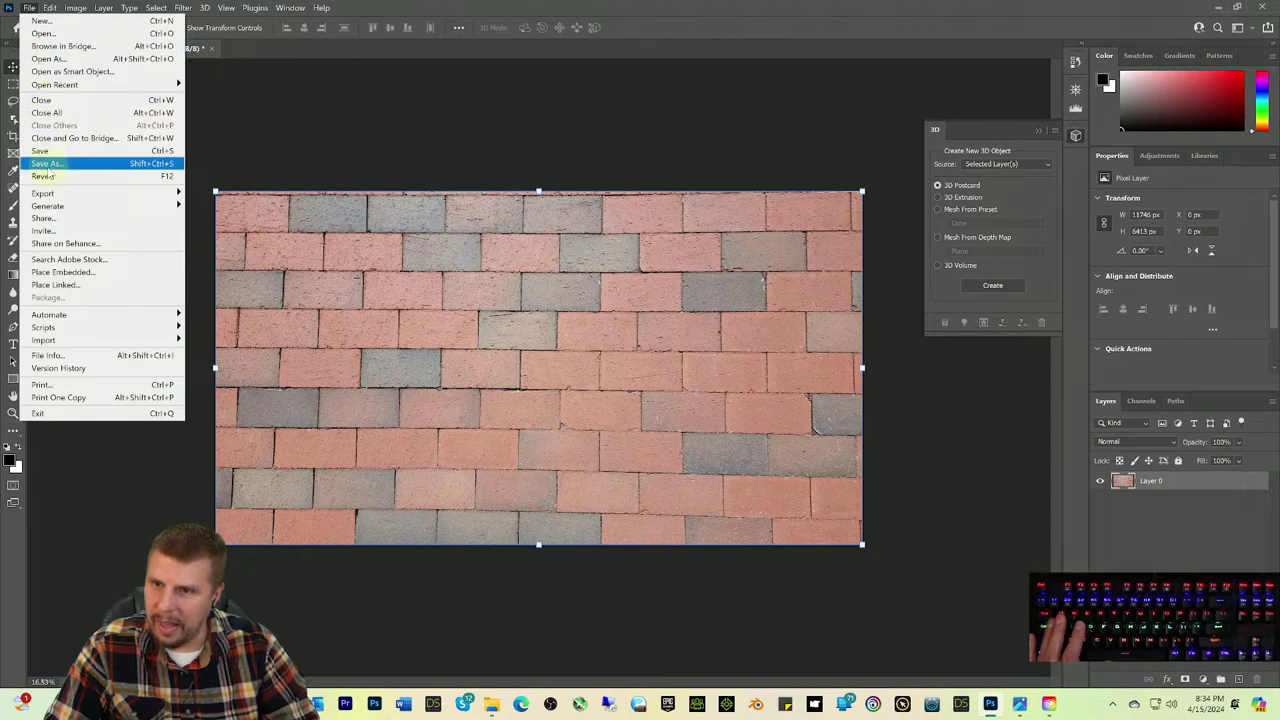
click(55, 165)
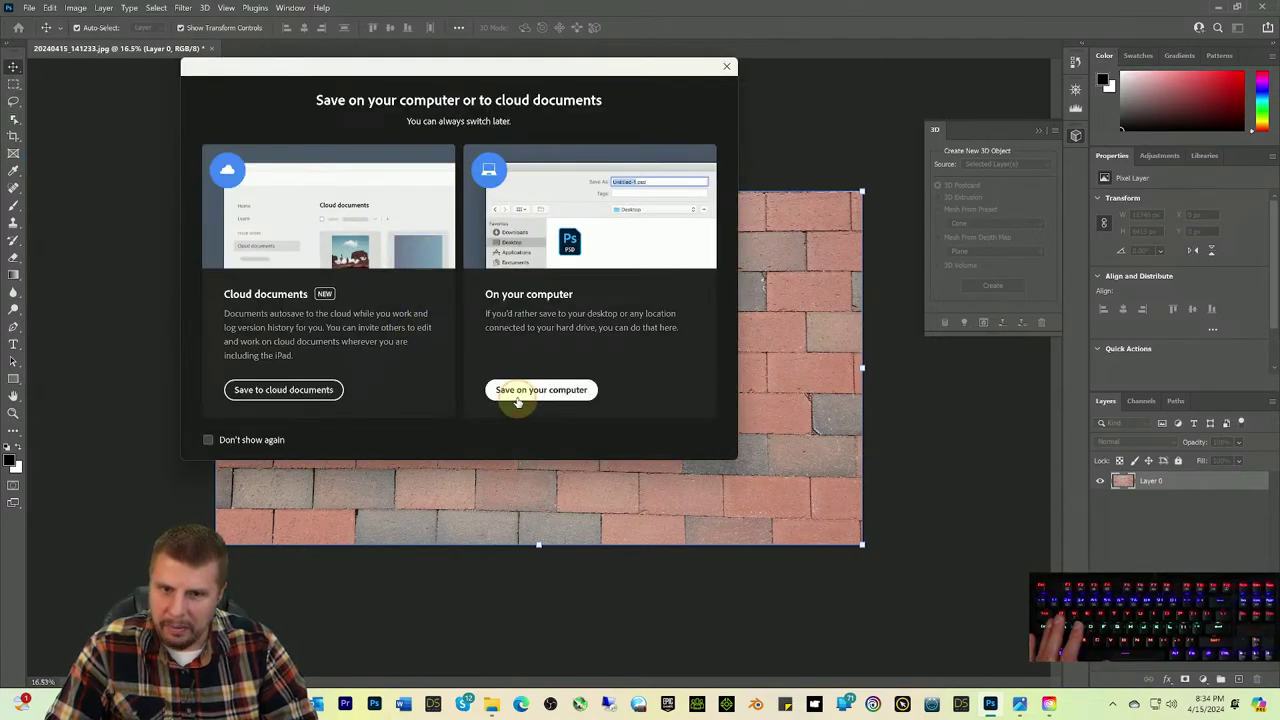
click(514, 394)
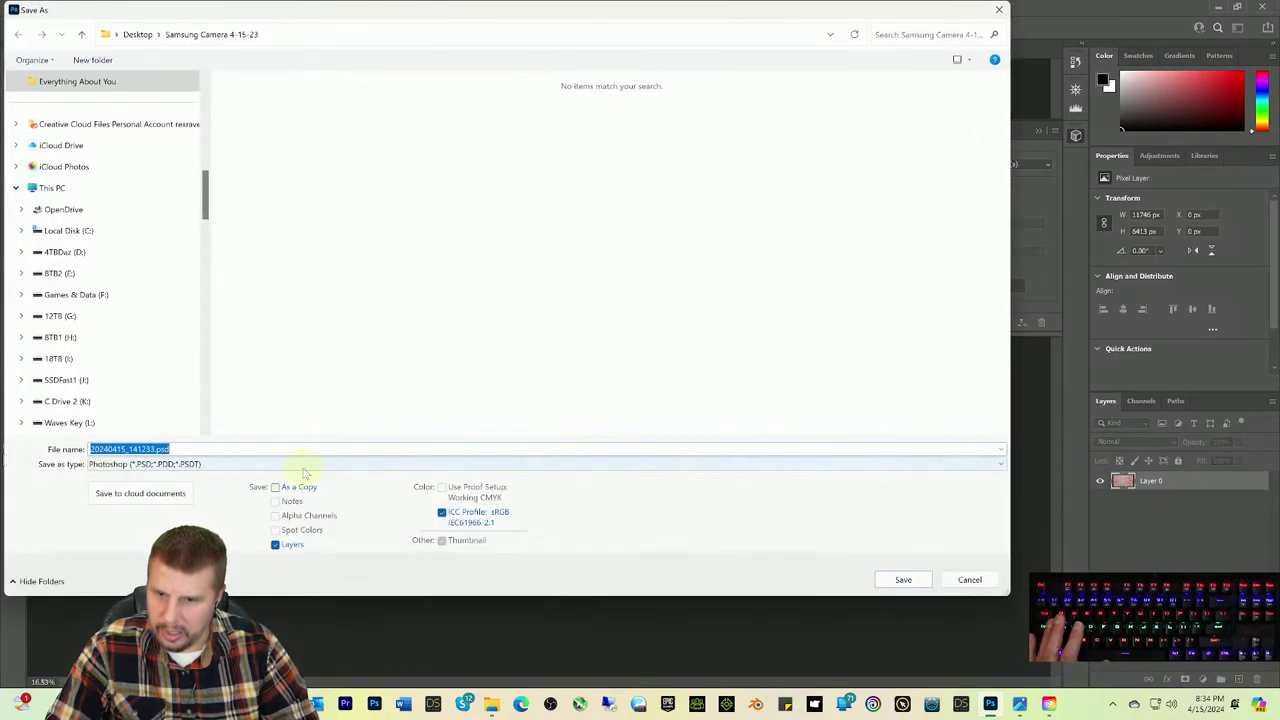
click(190, 465)
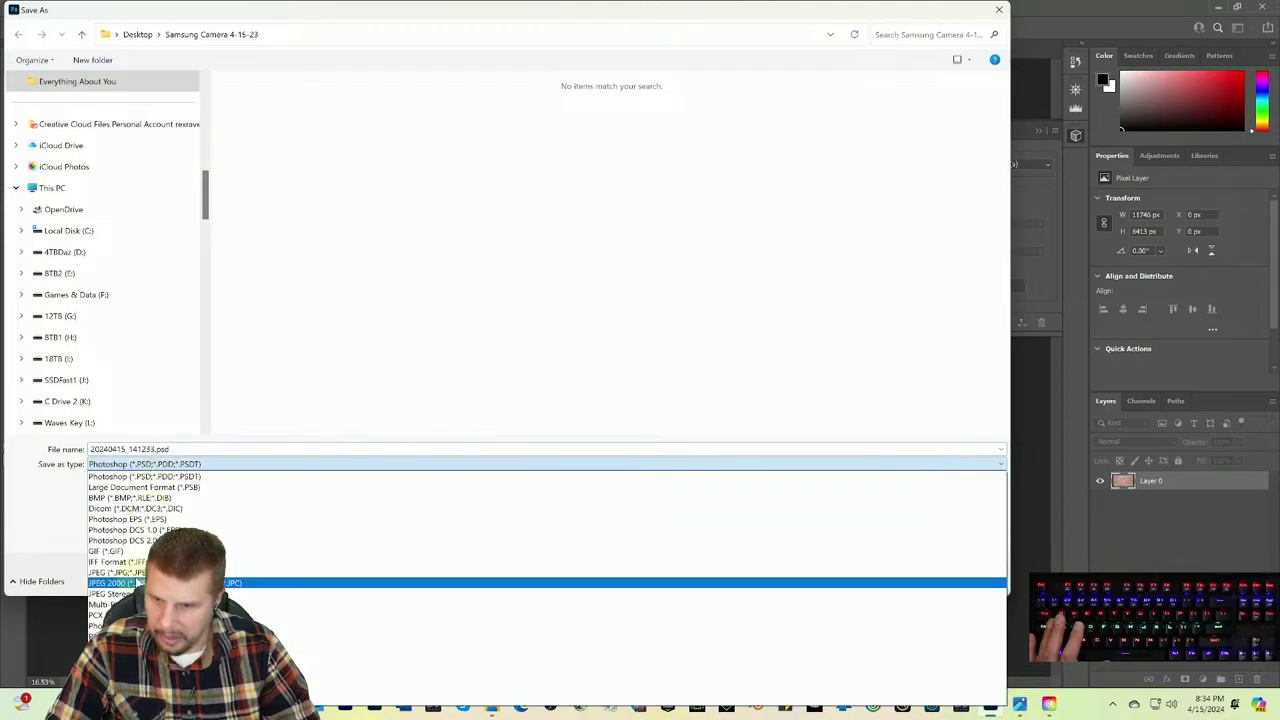
click(150, 657)
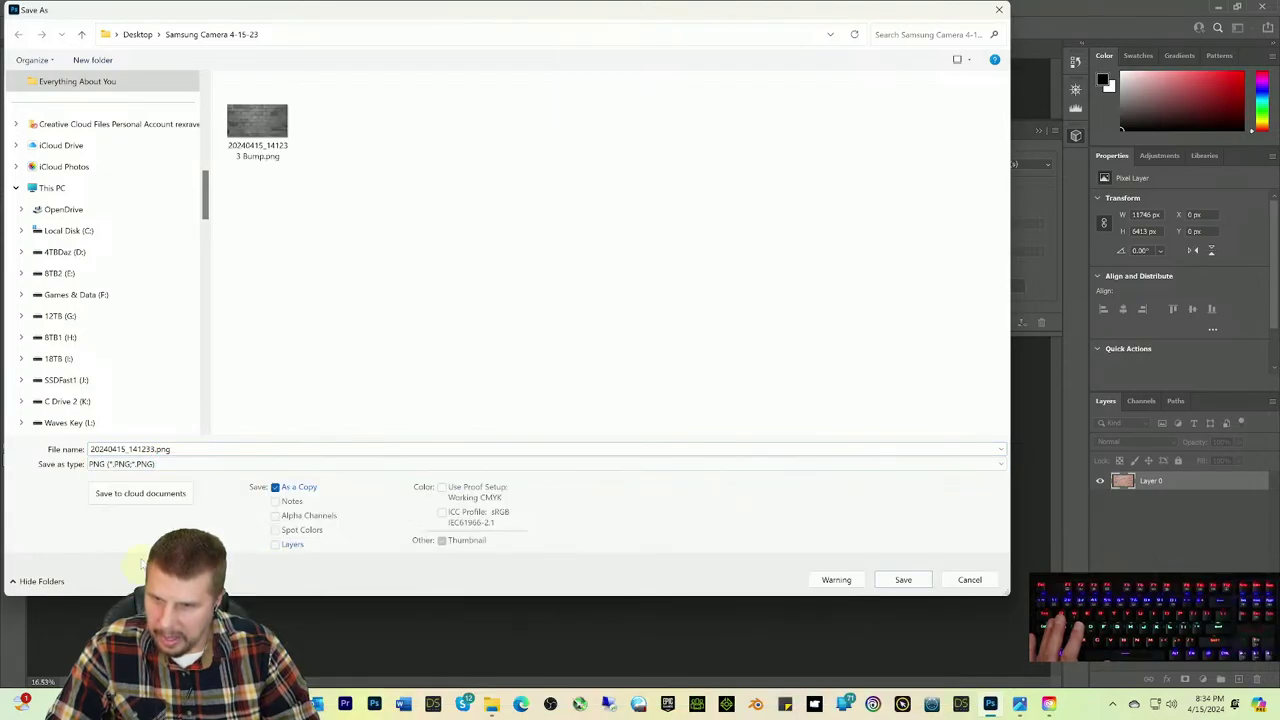
double_click(131, 449)
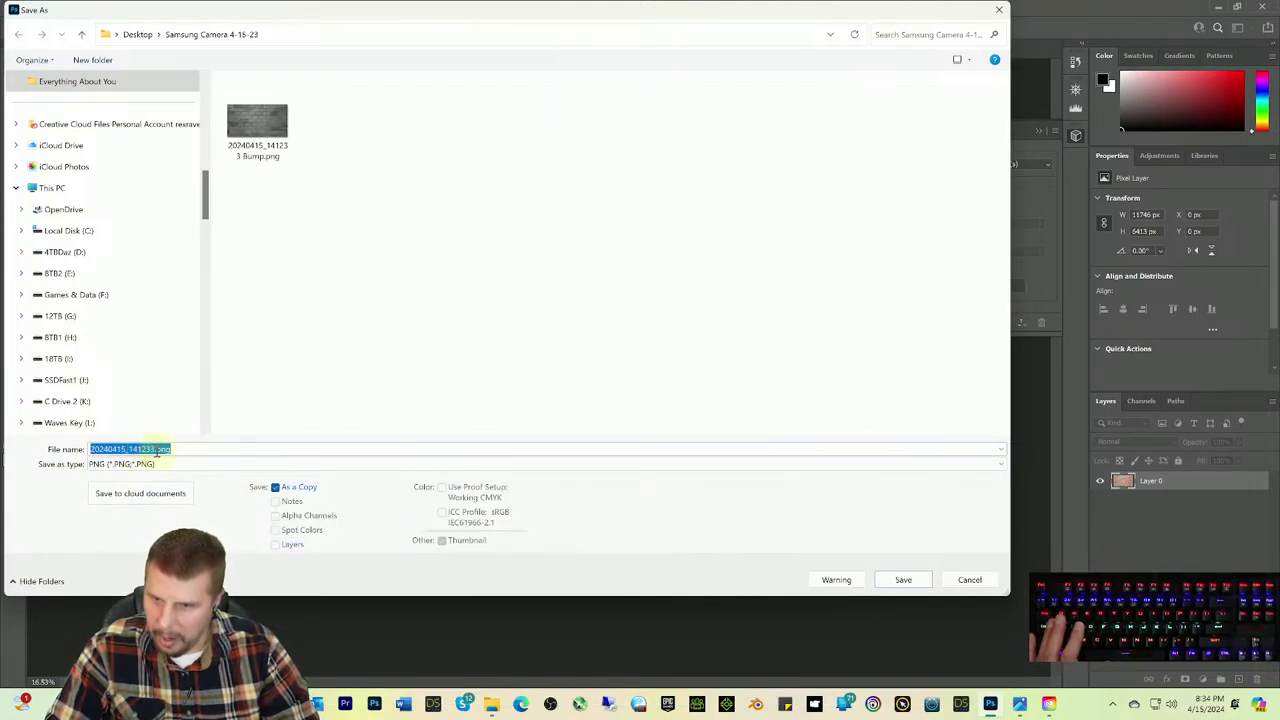
click(156, 449)
text(C)
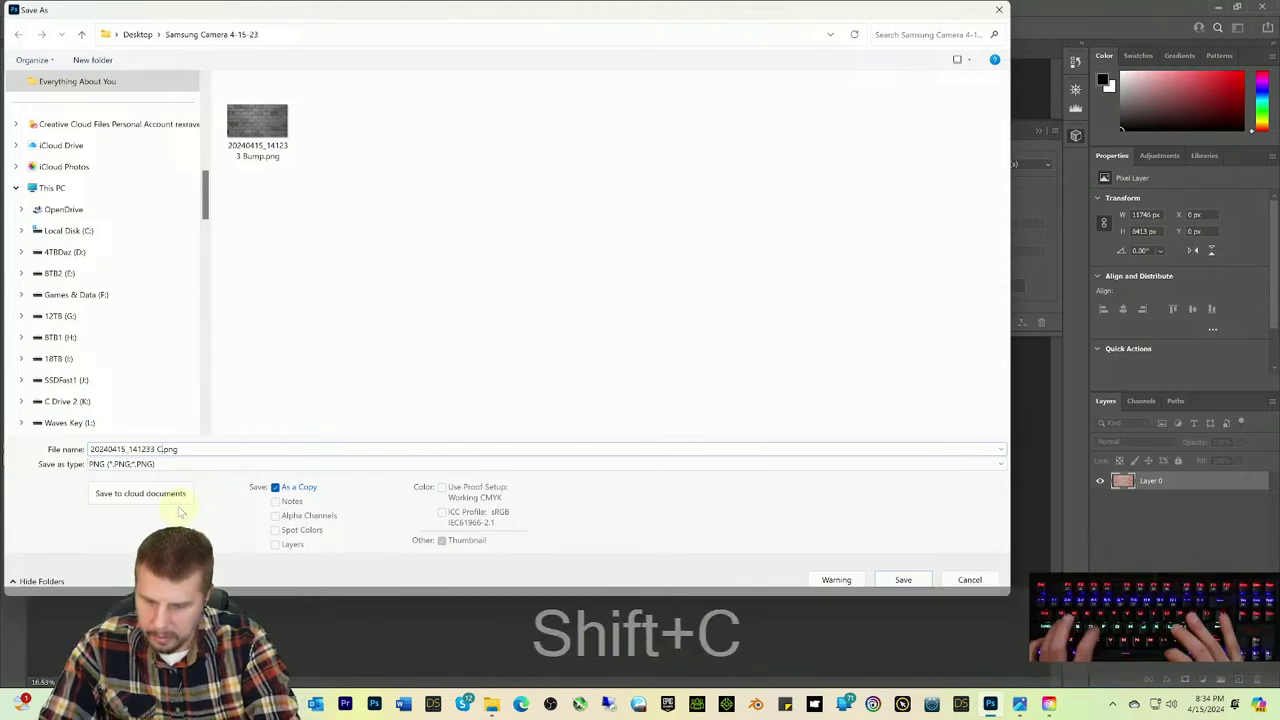
text(rop)
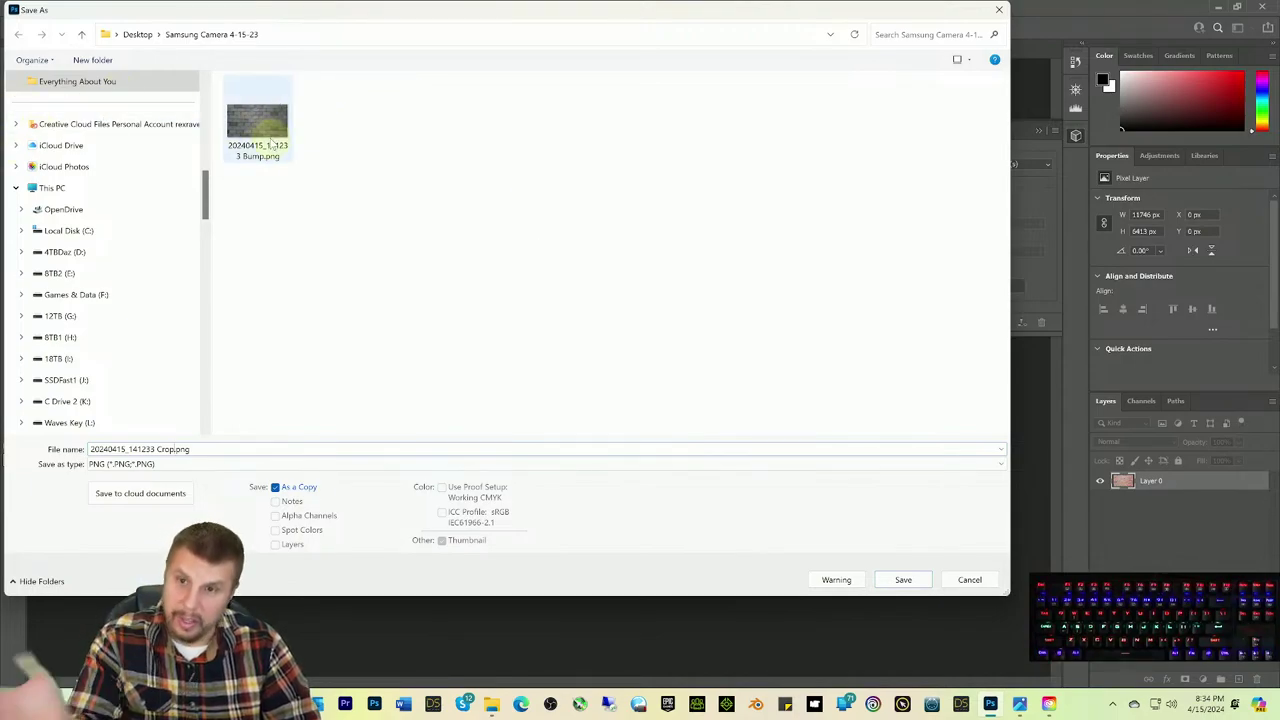
click(902, 578)
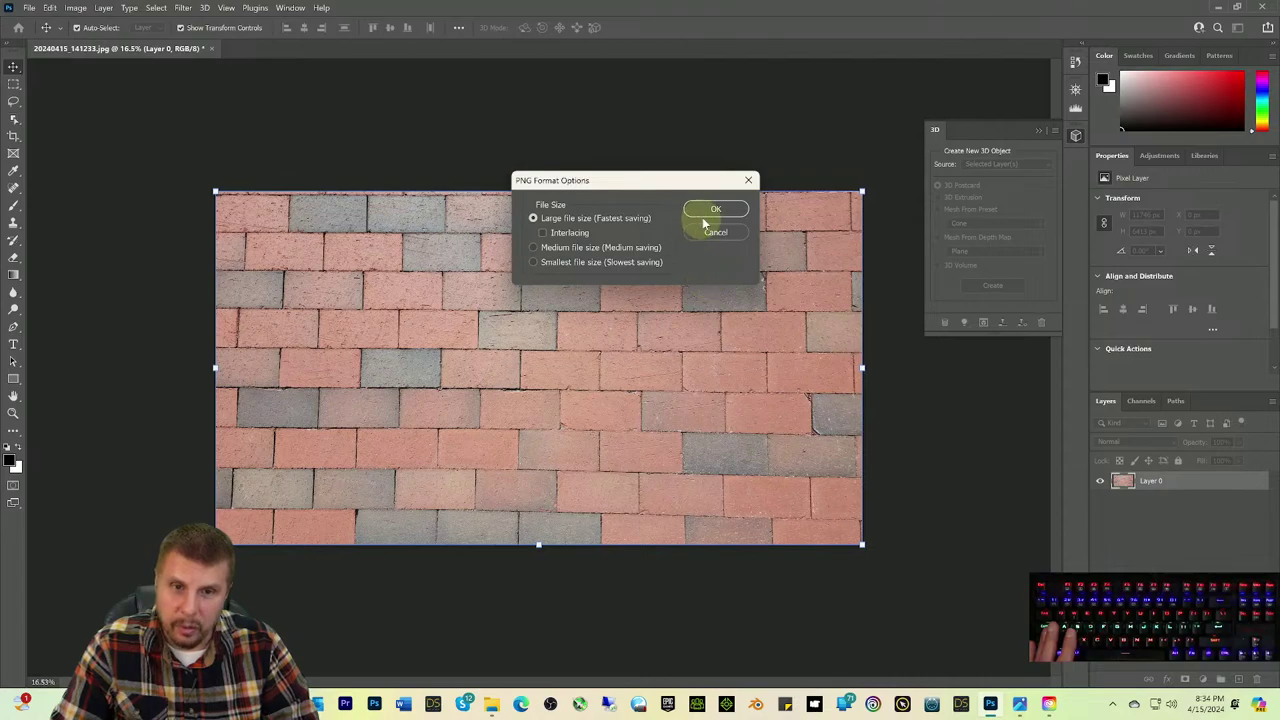
click(714, 210)
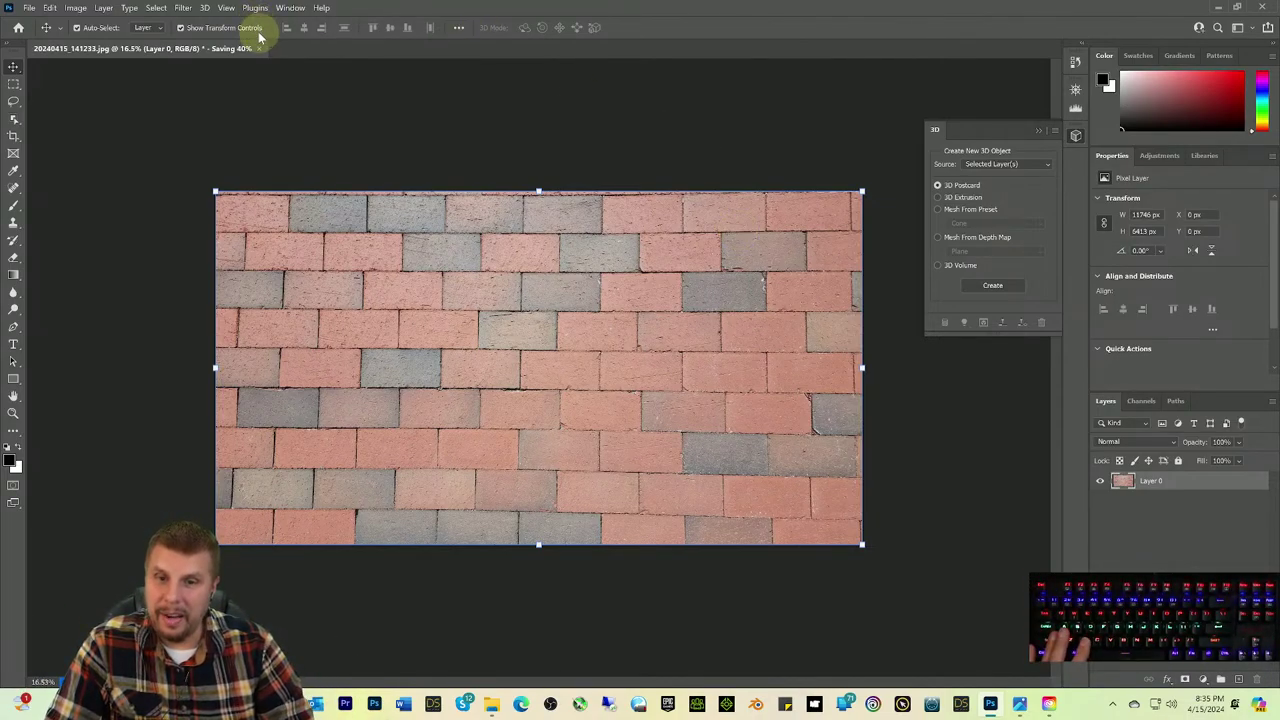
click(184, 9)
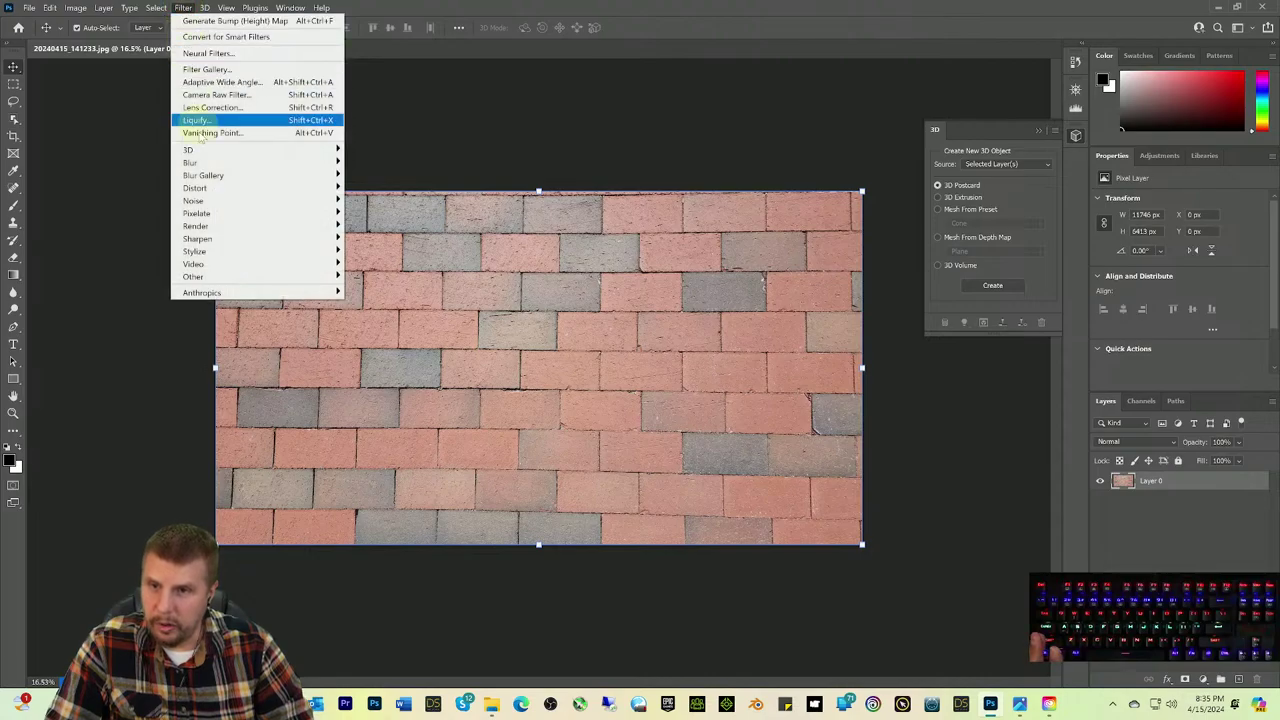
Step: Generate a normal map from the brick photo with Invert Height enabled
mouse_move(268, 150)
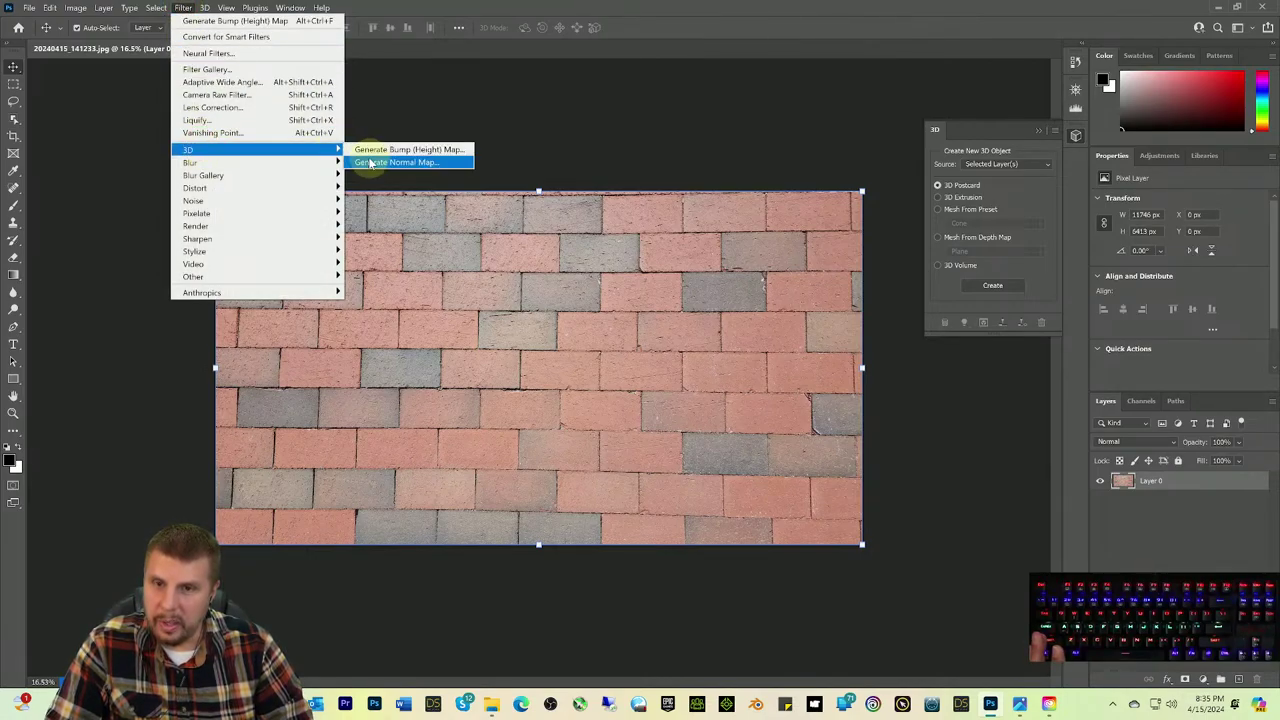
click(370, 163)
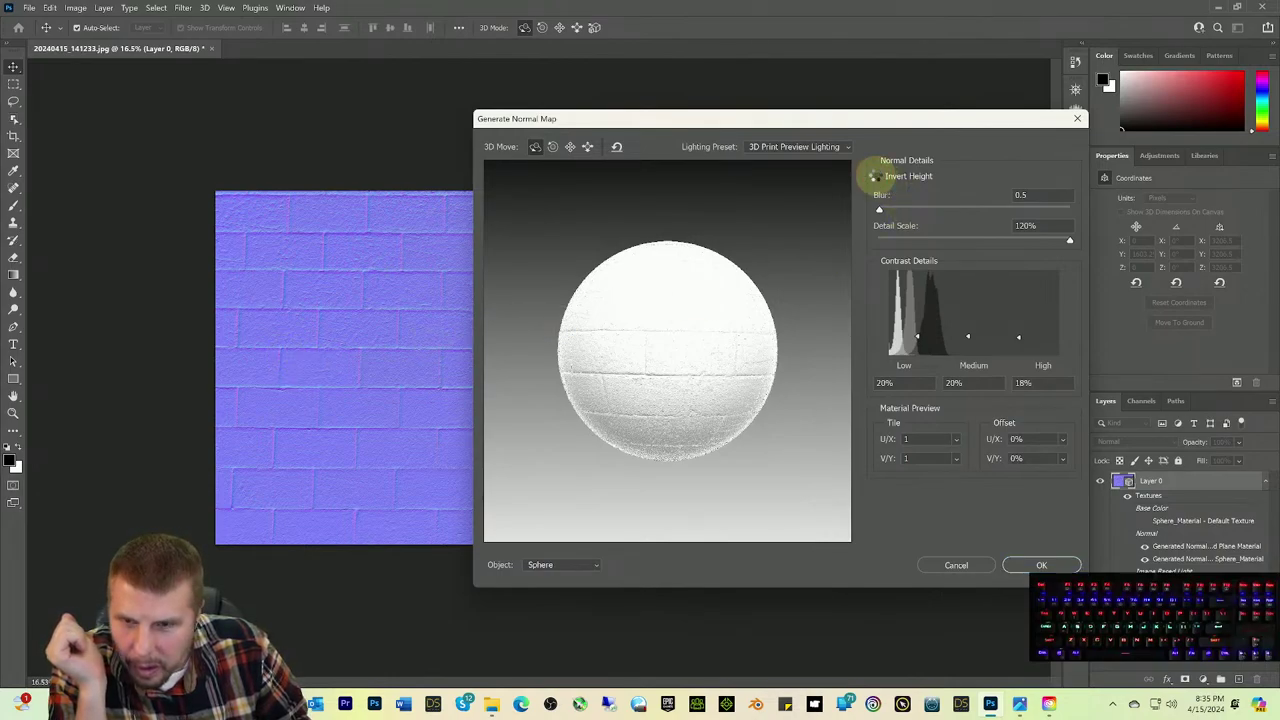
click(877, 176)
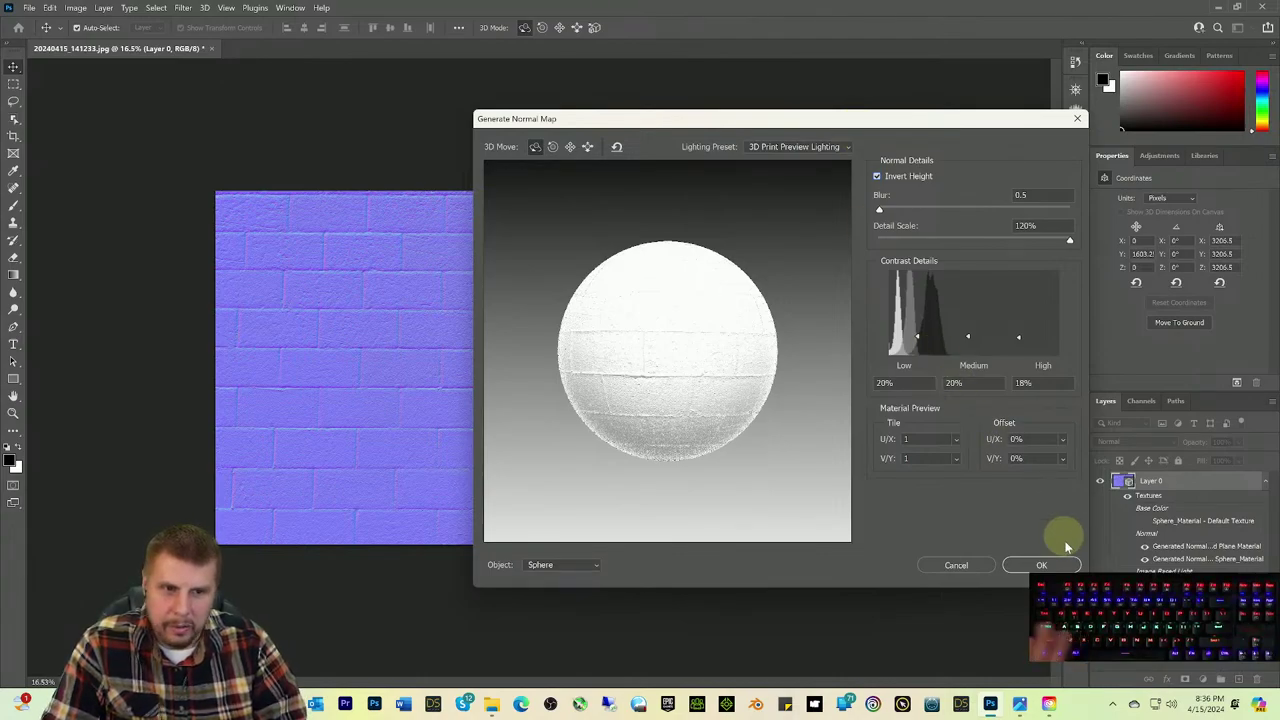
click(1058, 567)
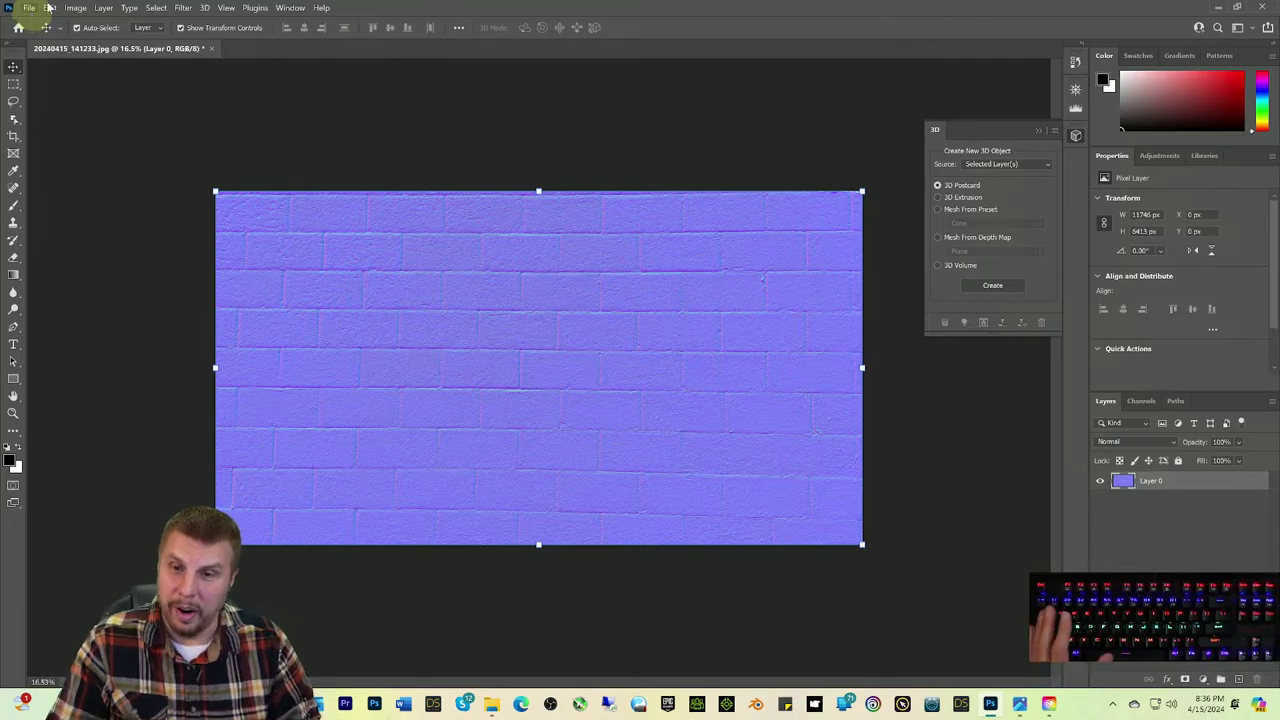
Step: Save the brick normal map as a PNG copy named '20240415_141233 Normal.png', accepting the PNG options
click(29, 7)
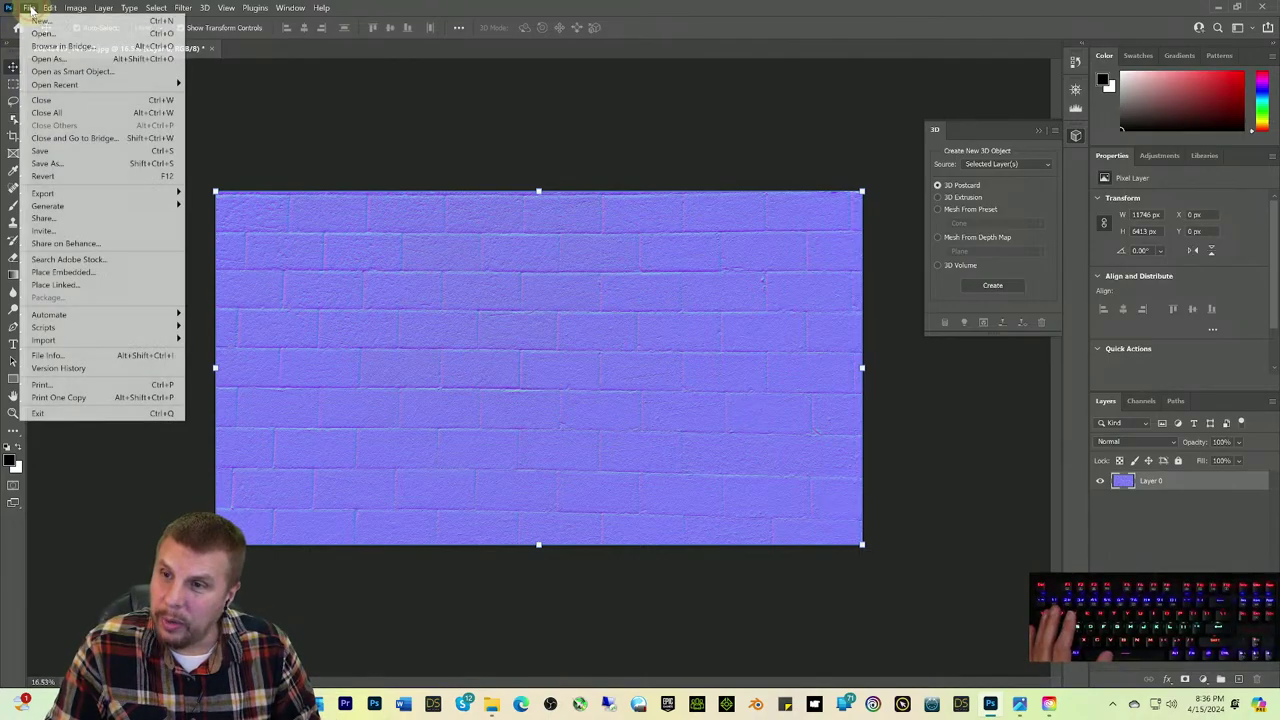
click(50, 163)
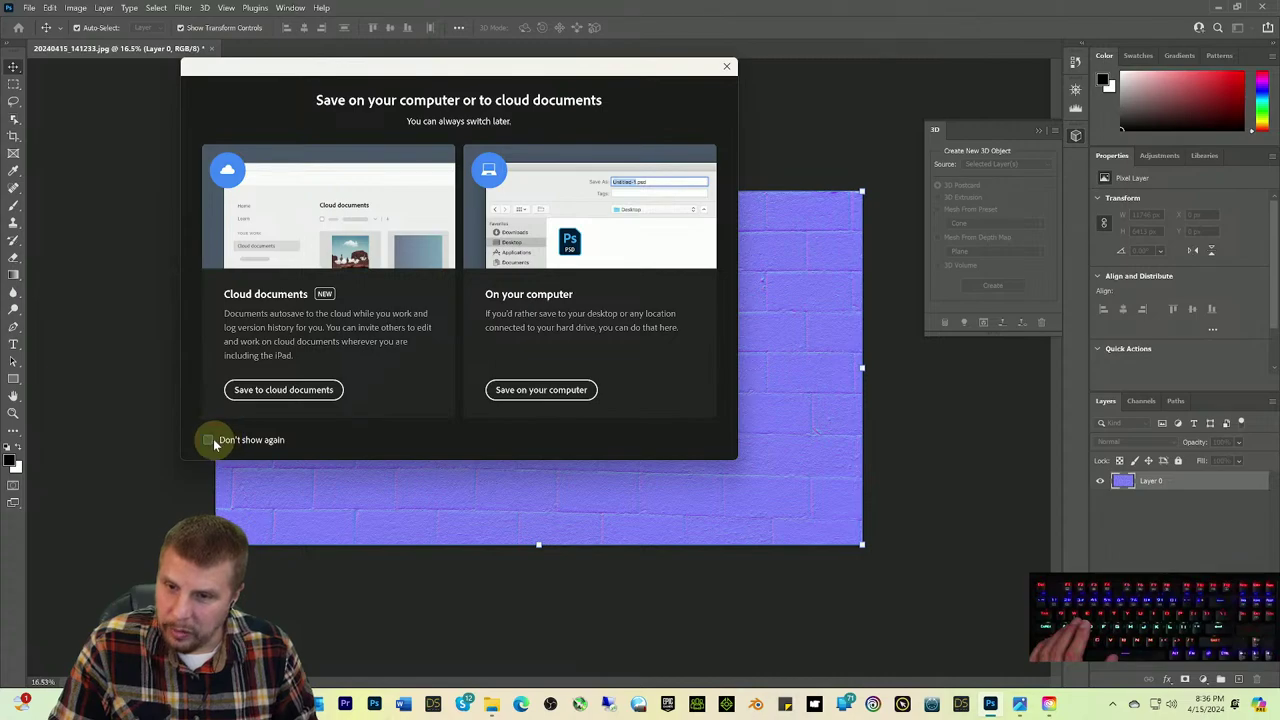
click(517, 389)
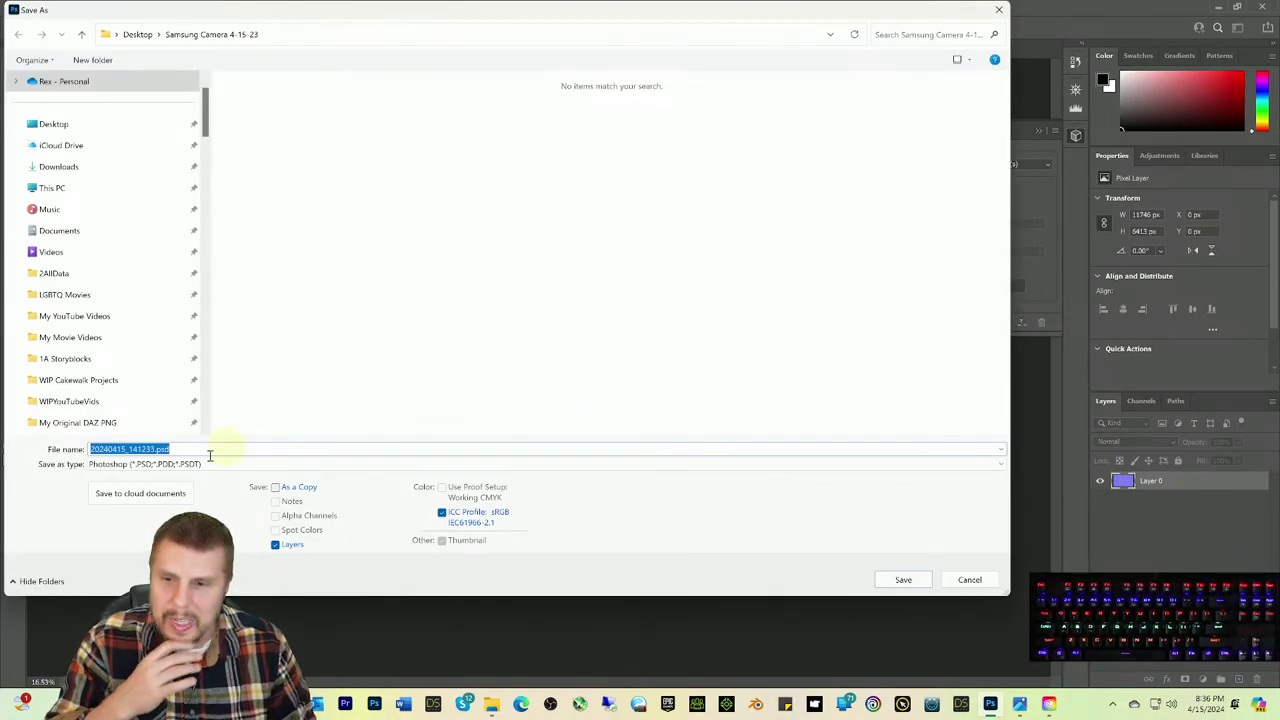
click(200, 464)
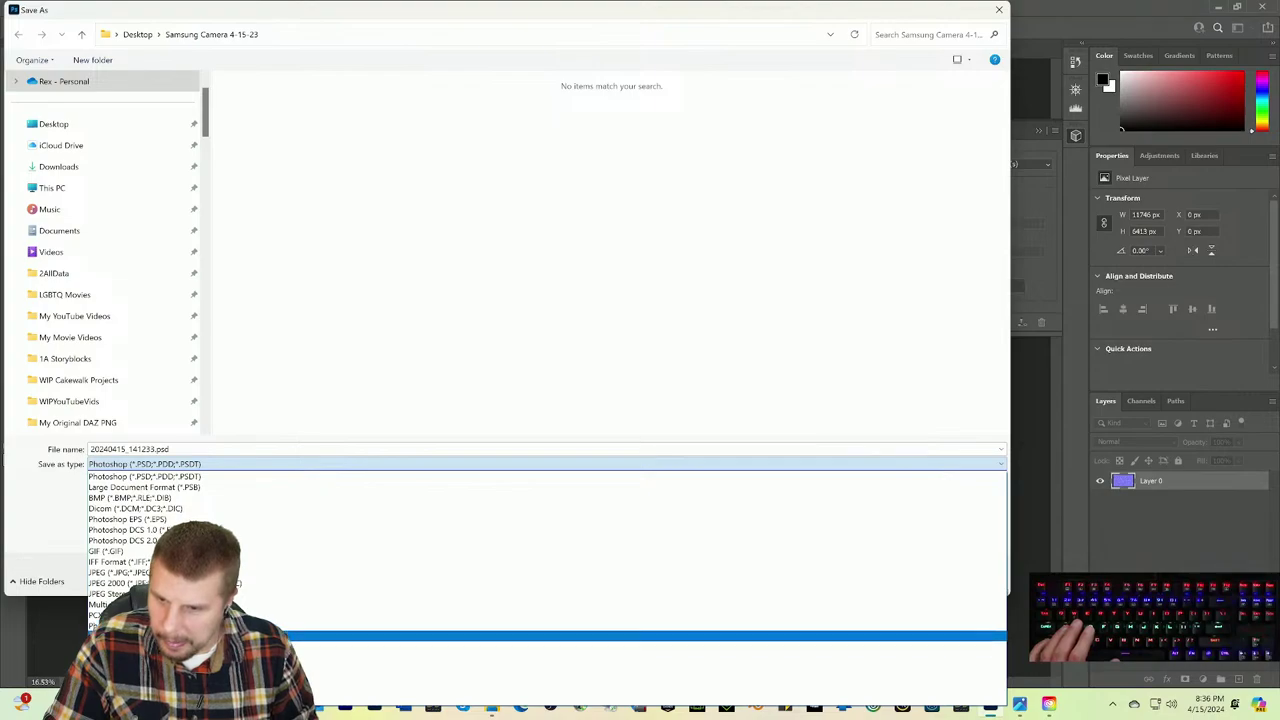
key(Return)
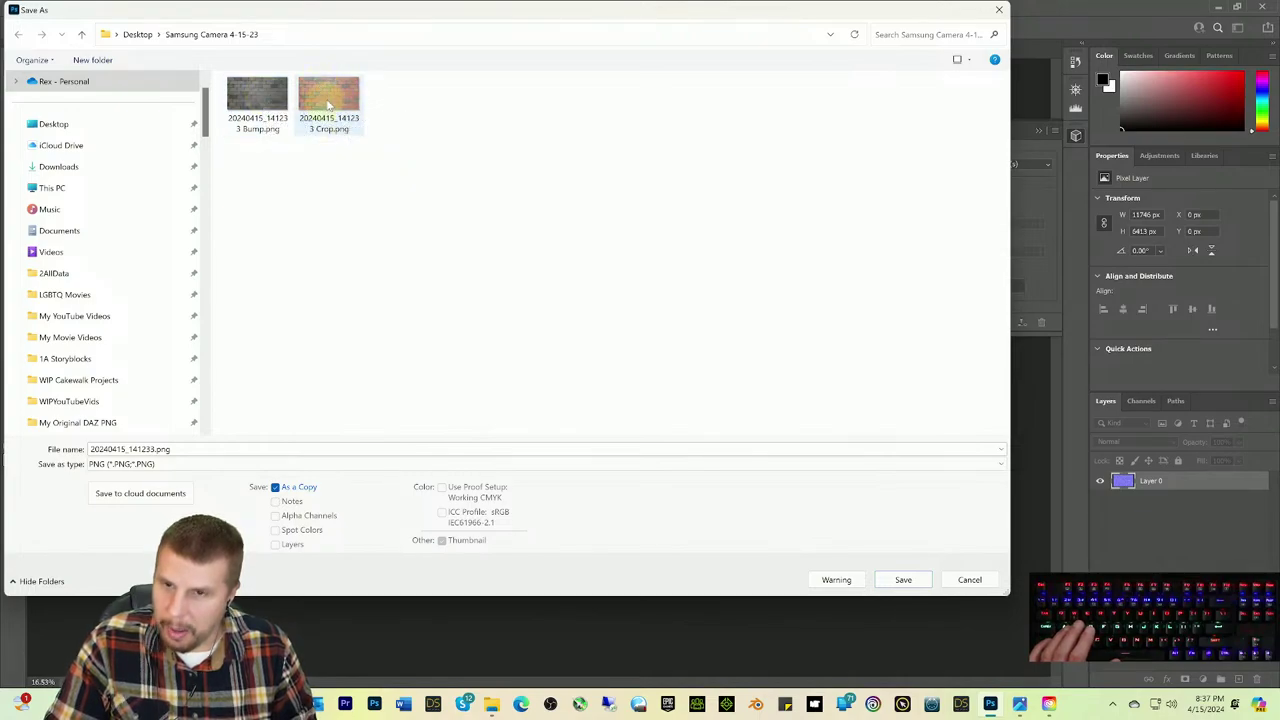
double_click(155, 449)
click(160, 449)
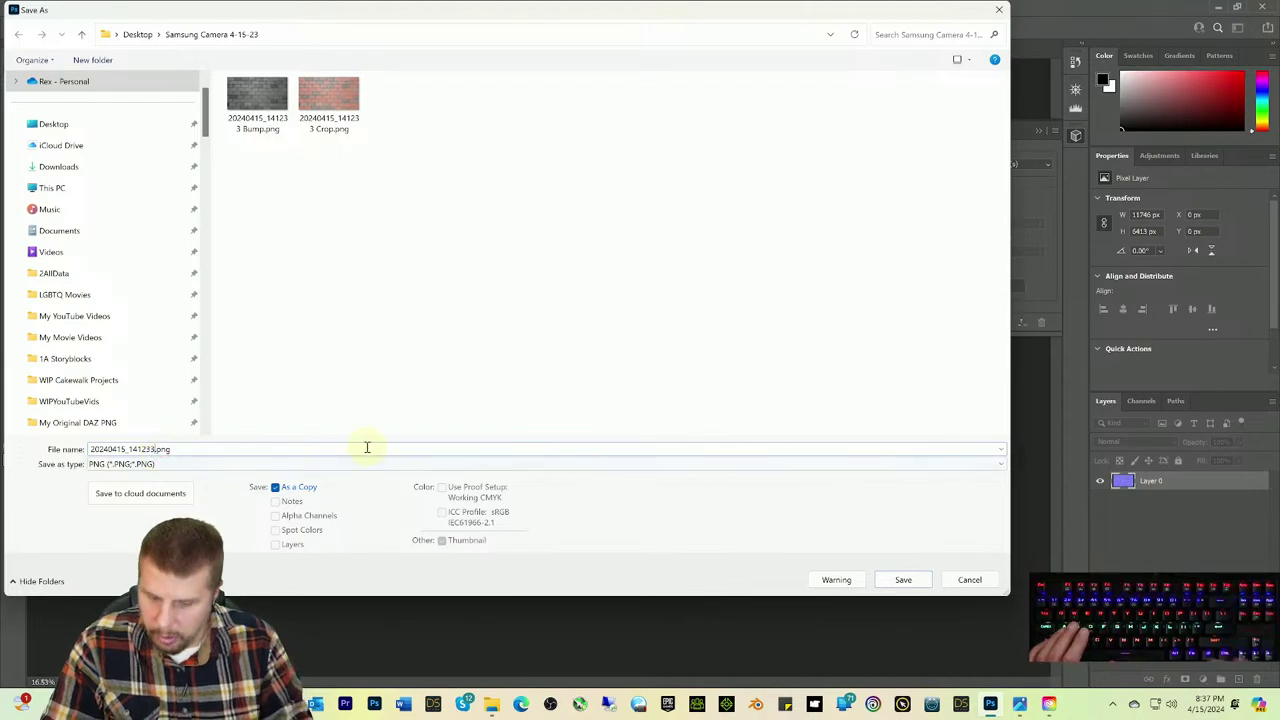
text(Normal)
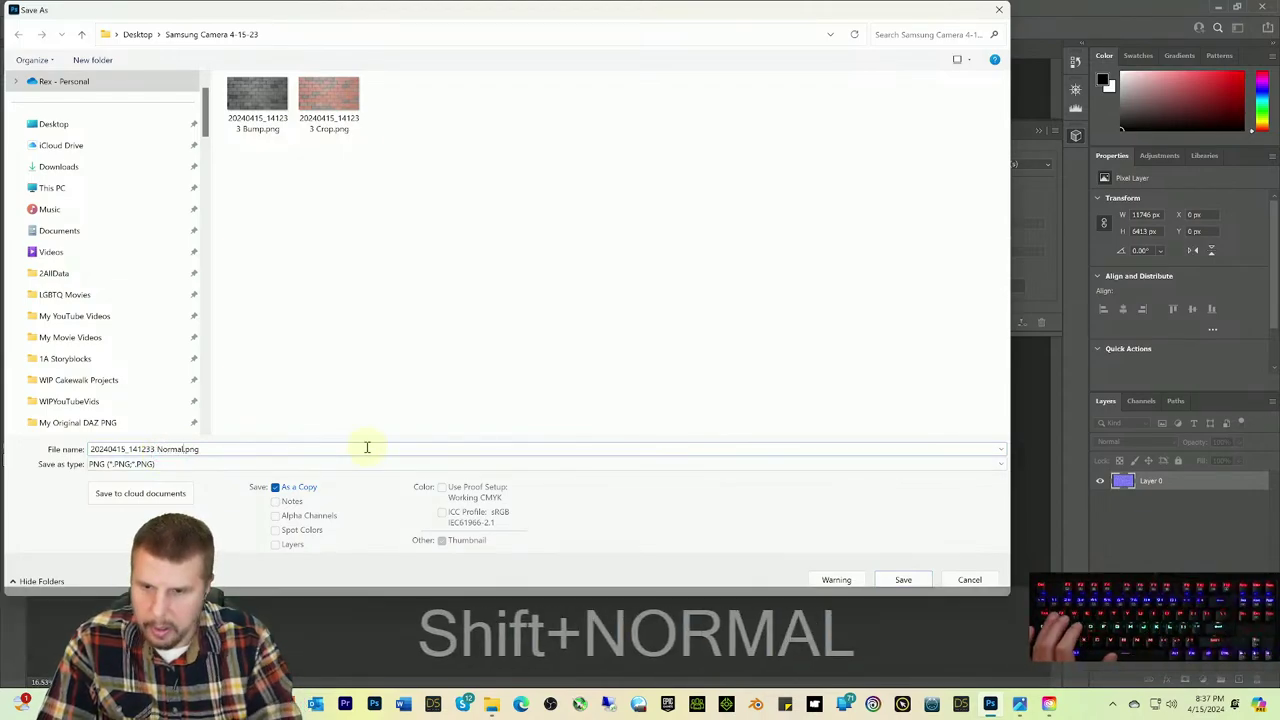
click(900, 579)
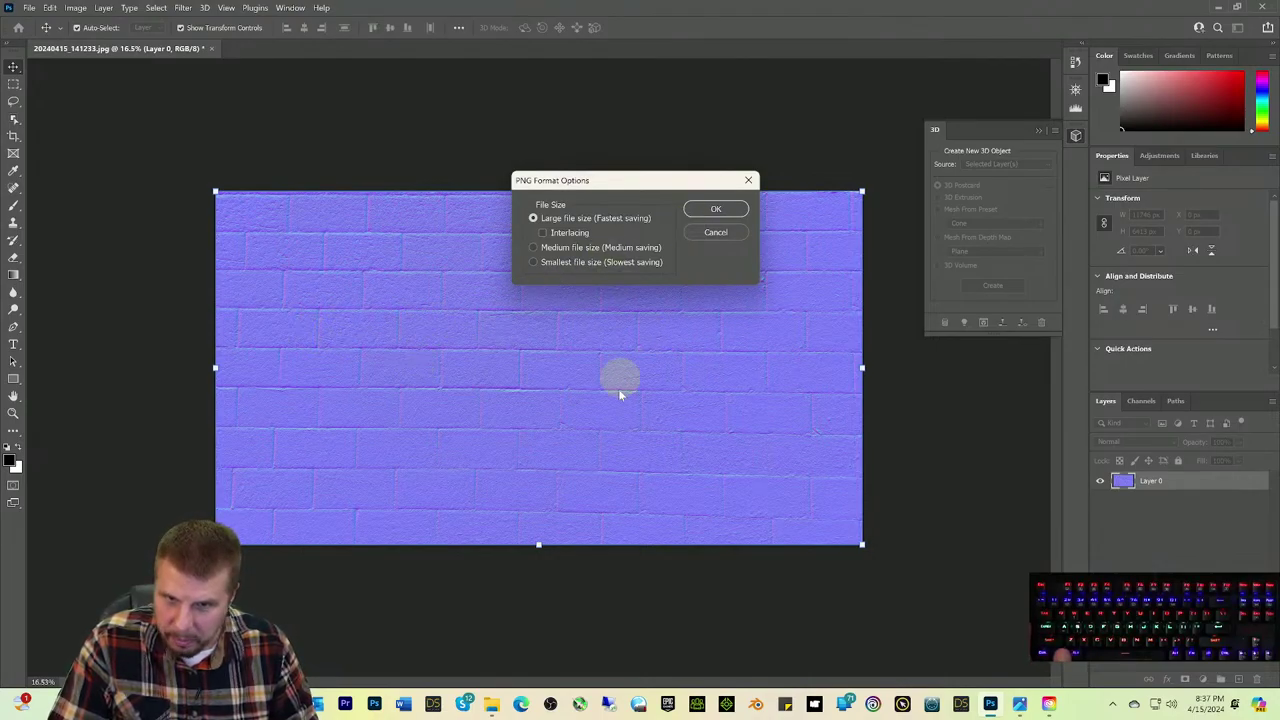
click(718, 209)
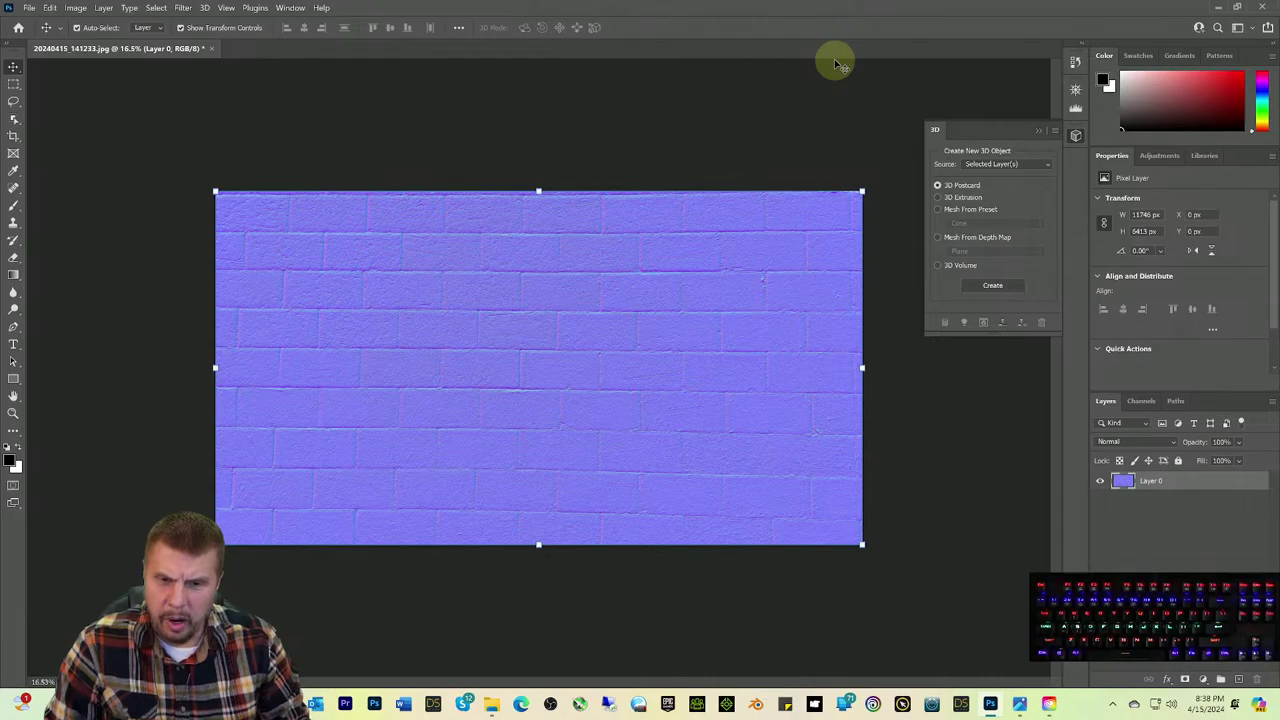
Step: Minimize Photoshop and like the YouTube video about keeping Photoshop's 3D features working
click(1219, 9)
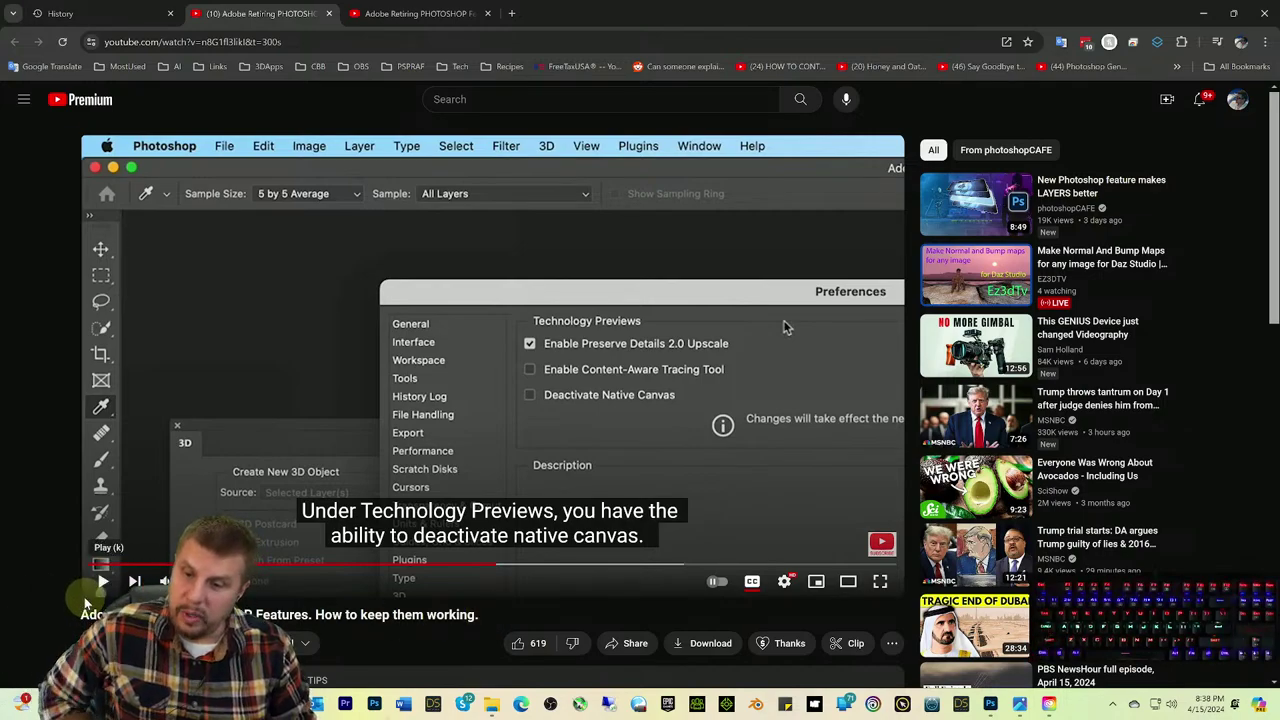
click(514, 645)
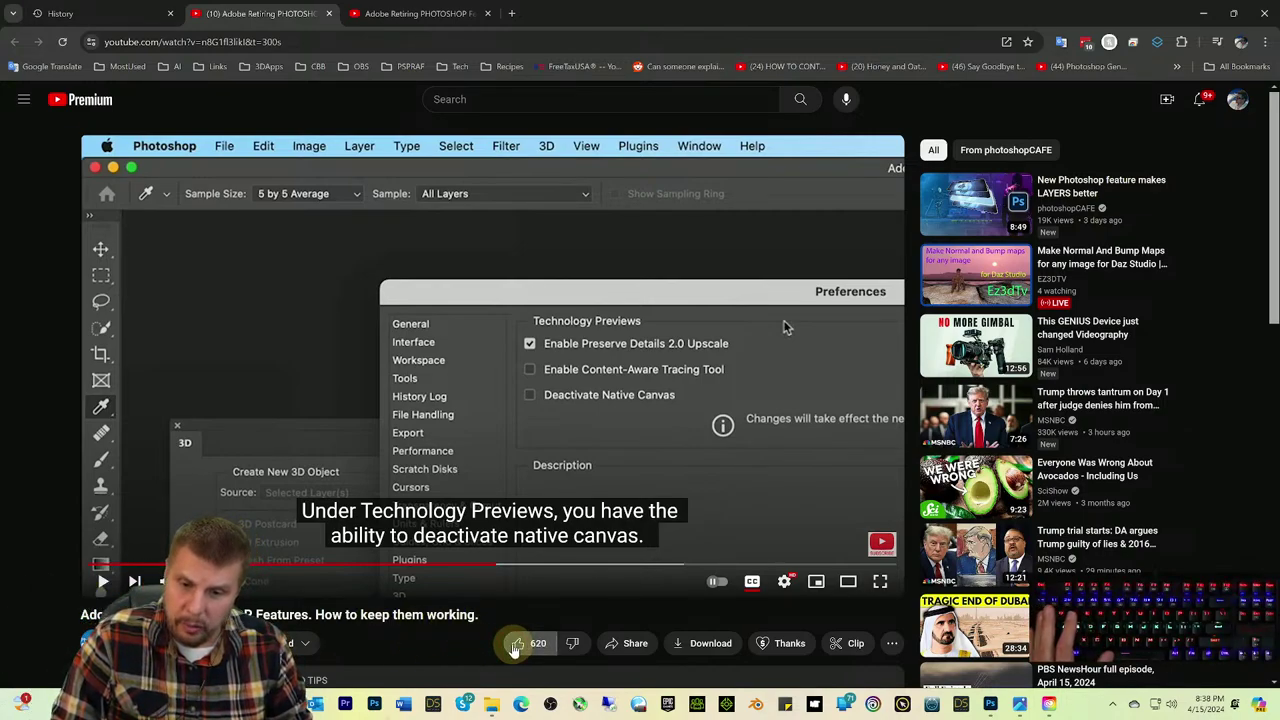
Step: Minimize the browser and Creative Cloud Desktop to reveal the stone-wall photo 20240415_140147.jpg
click(1203, 17)
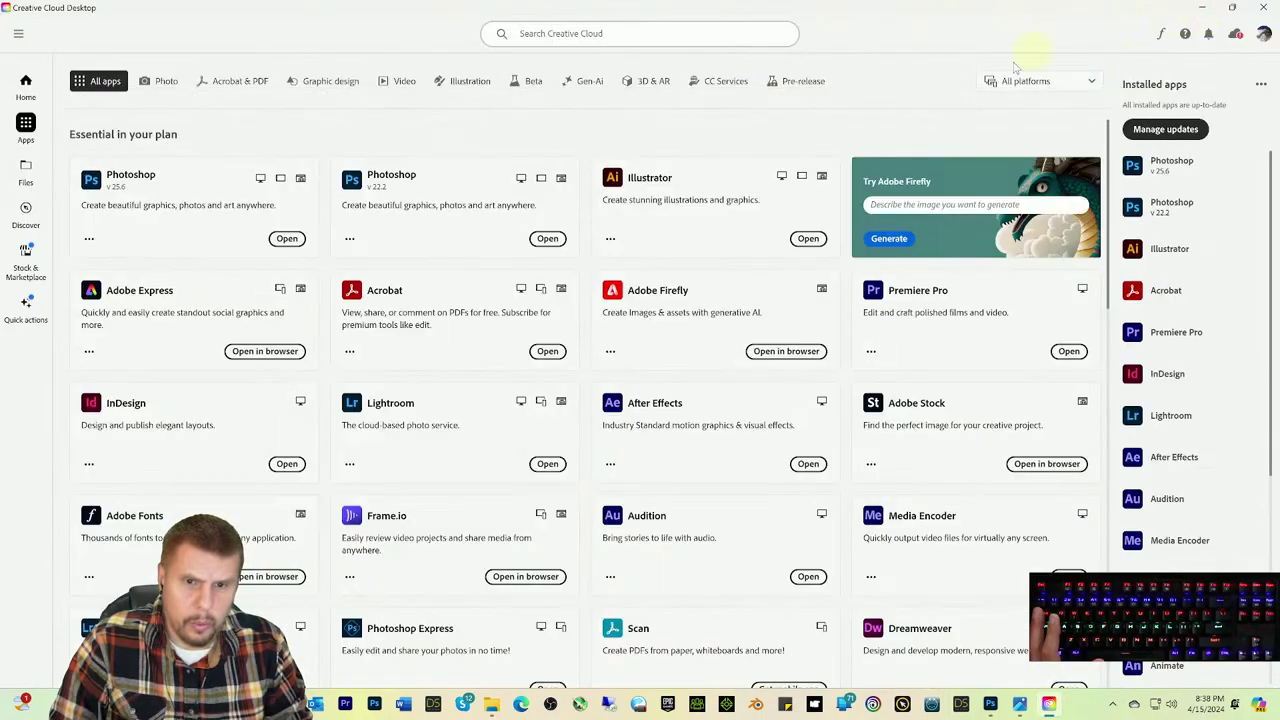
click(1200, 8)
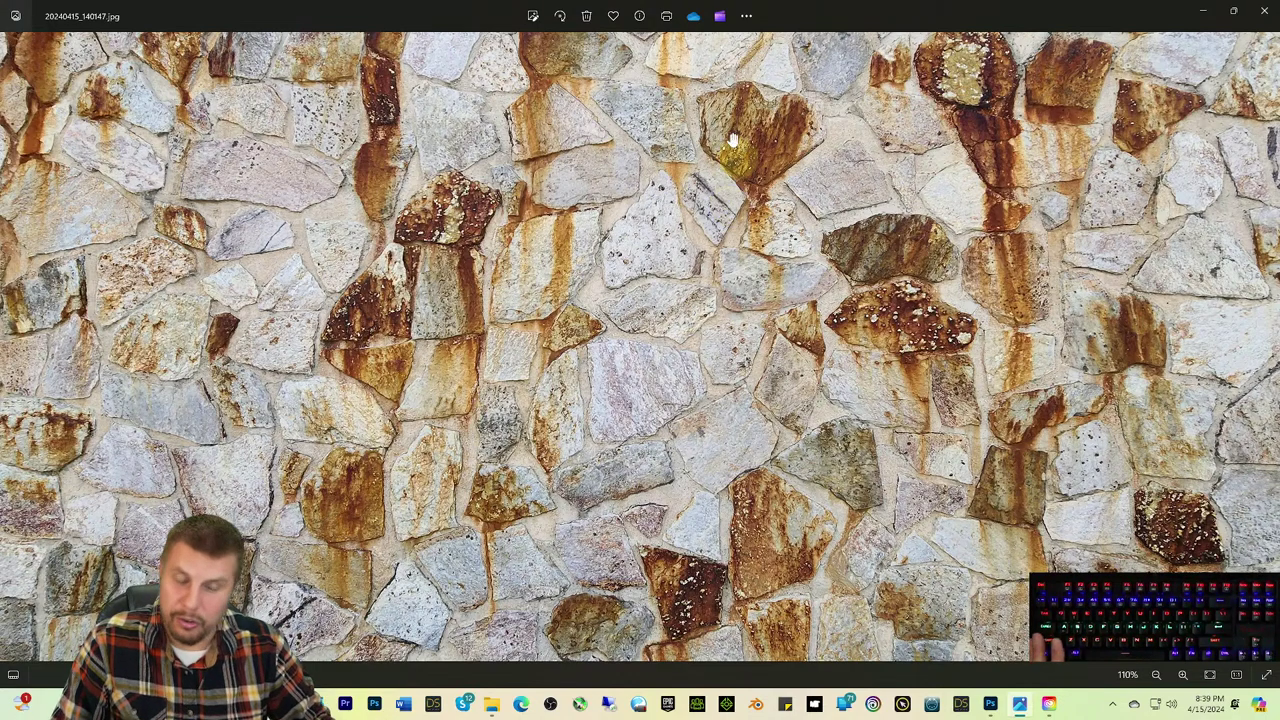
Step: Open the wood-chip photo 20240415_133131.jpg in a maximized Photos window, closing the stone-wall photo
click(1201, 13)
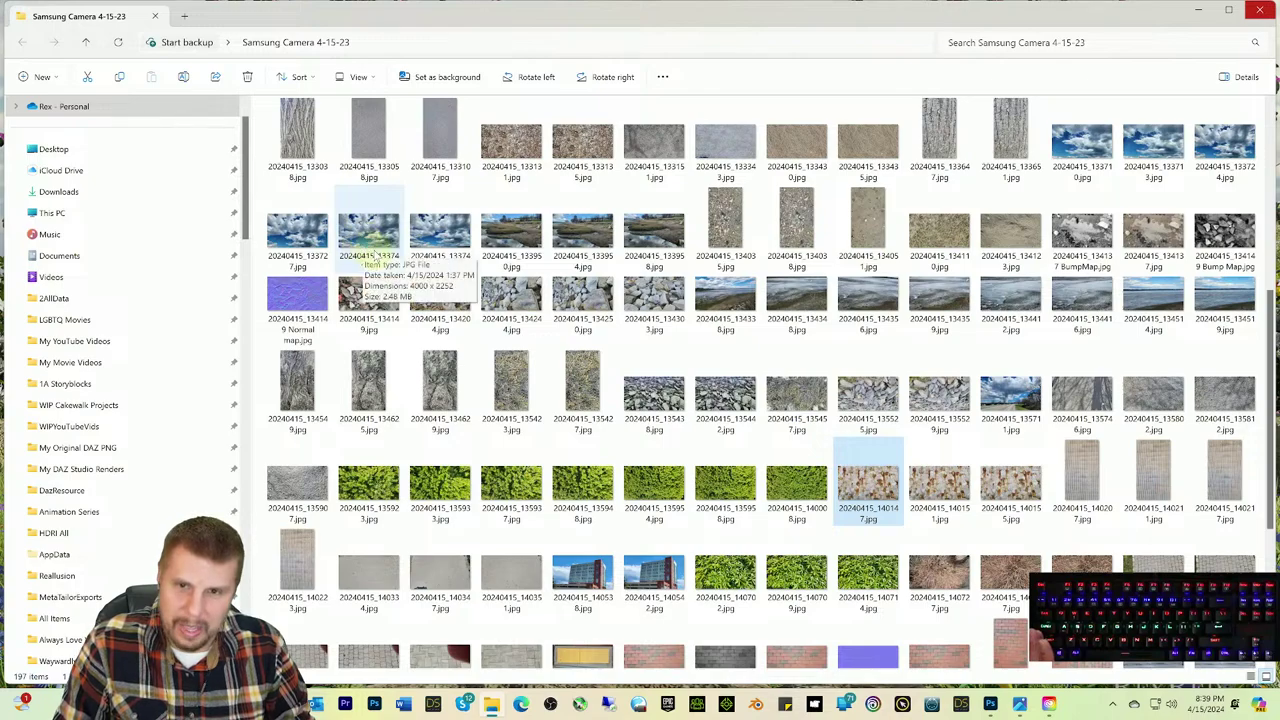
click(513, 148)
double_click(513, 148)
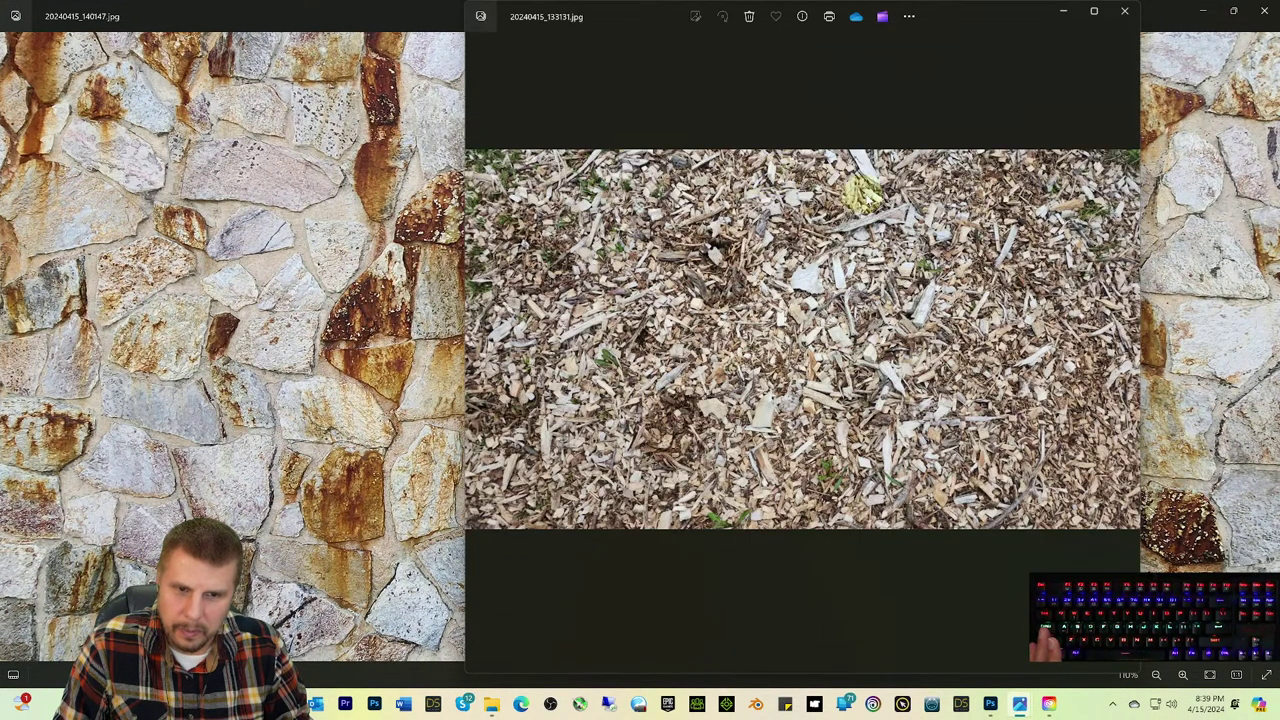
click(1268, 14)
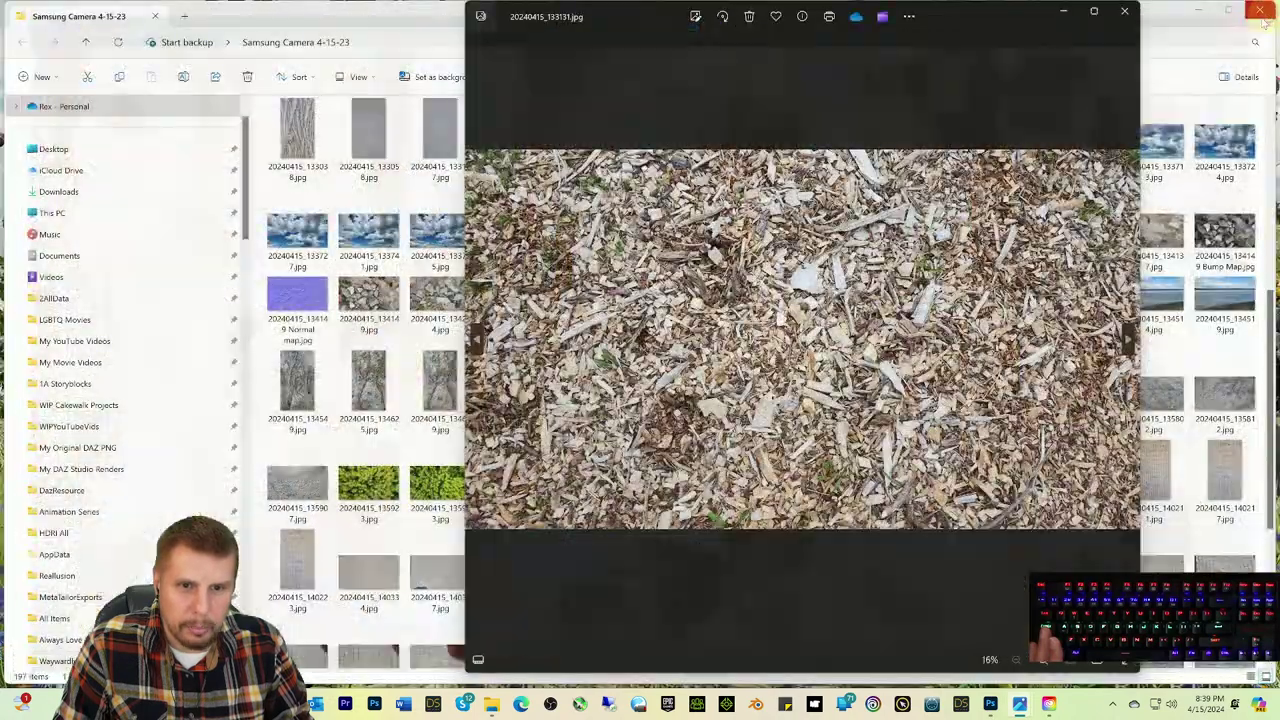
scroll(971, 120, up, 2)
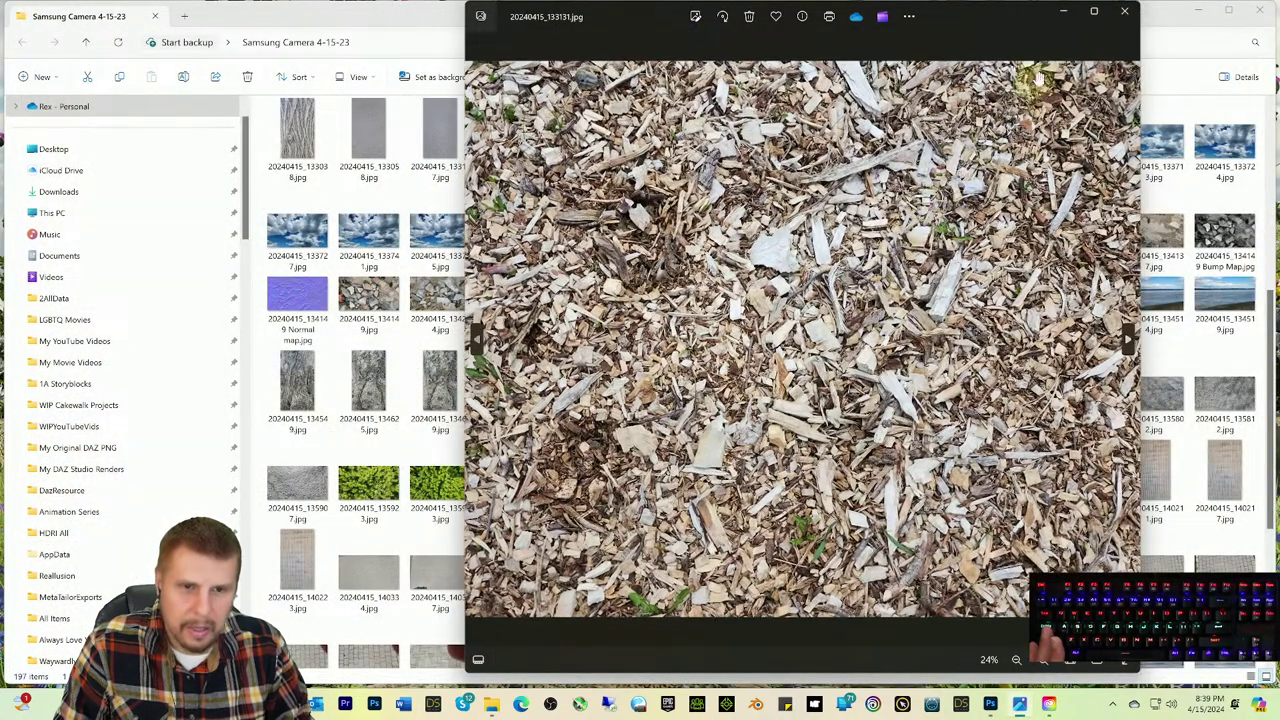
click(1094, 11)
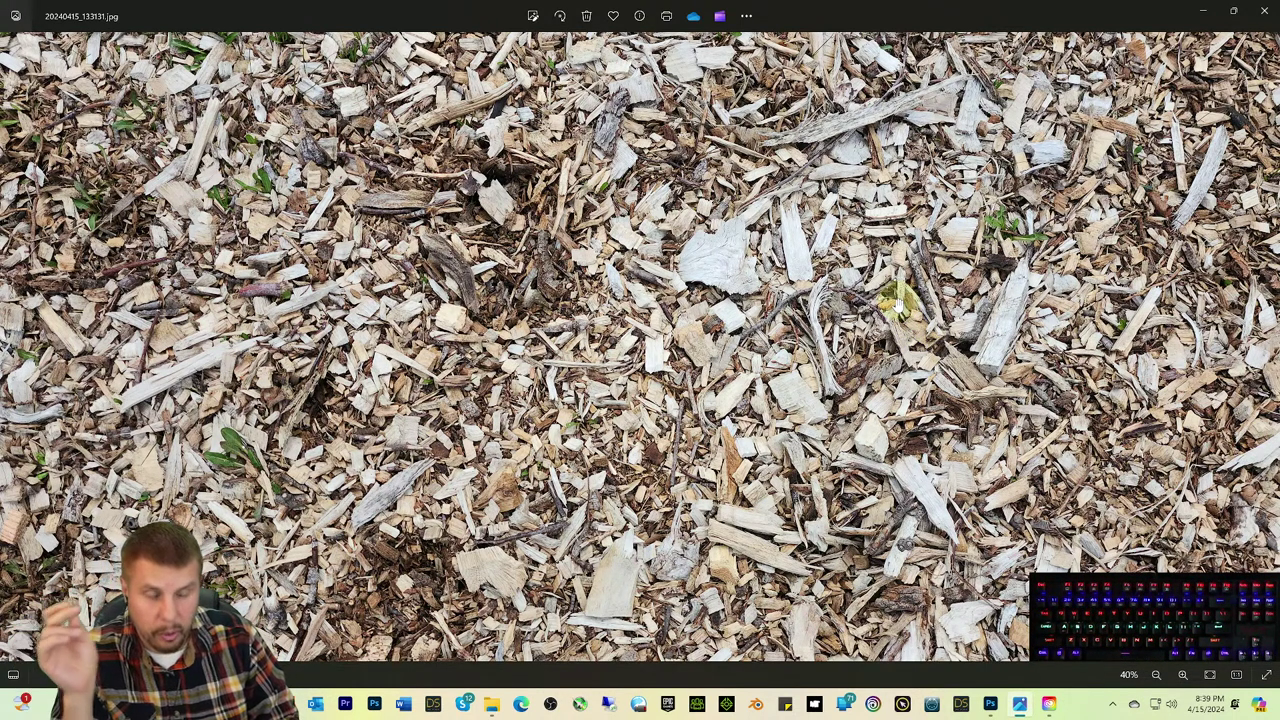
Step: Zoom in and out on the wood-chip mulch photo, reopening it to inspect the detail again
ctrl+scroll(502, 362, down, 3)
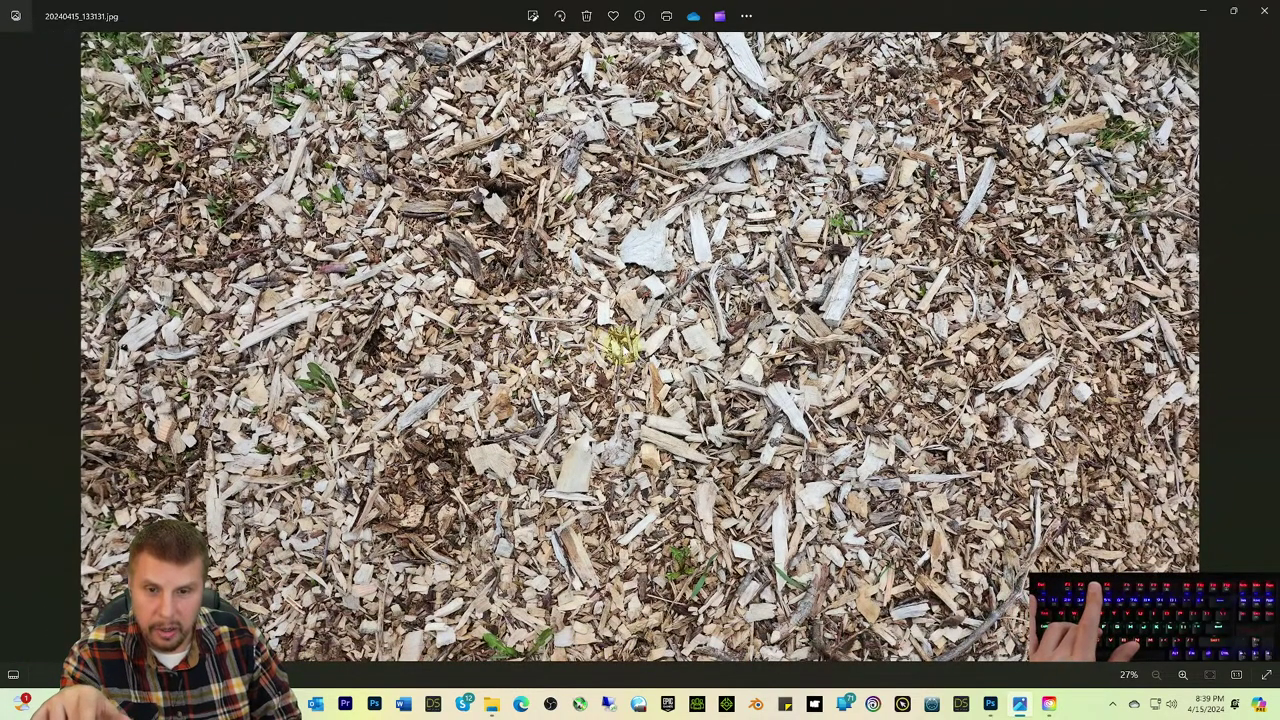
ctrl+scroll(620, 345, up, 8)
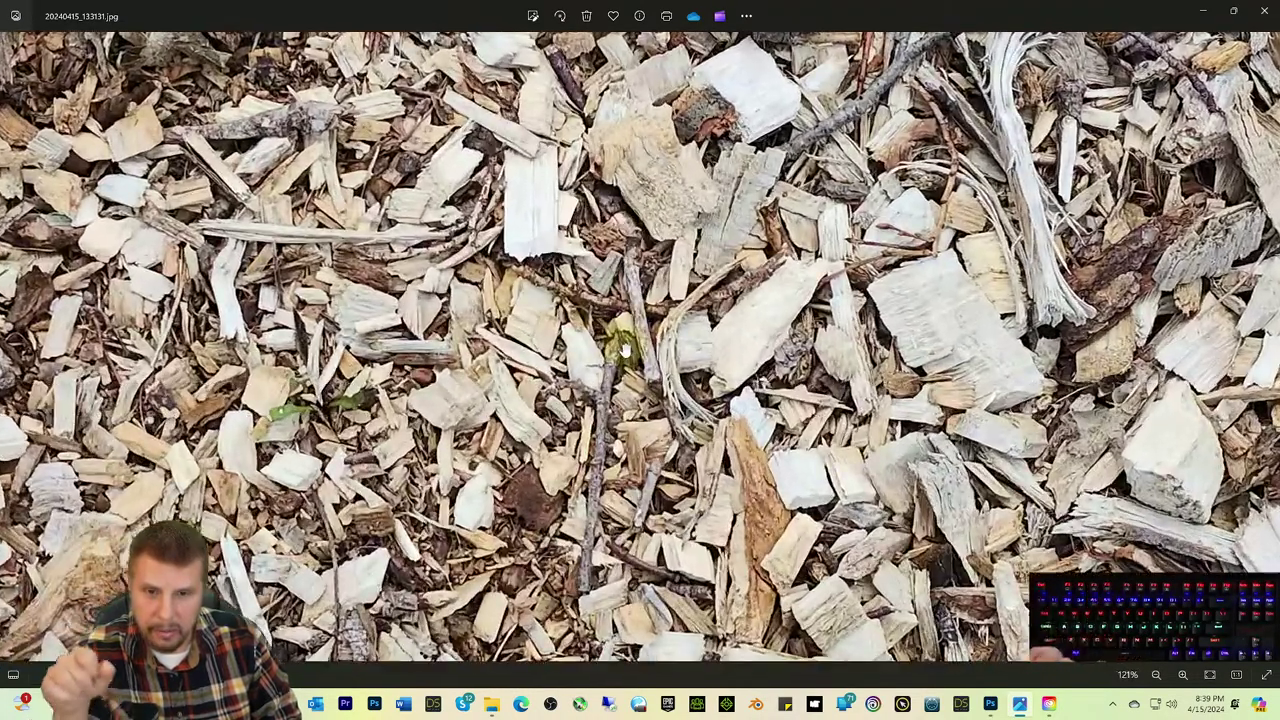
ctrl+scroll(622, 348, up, 2)
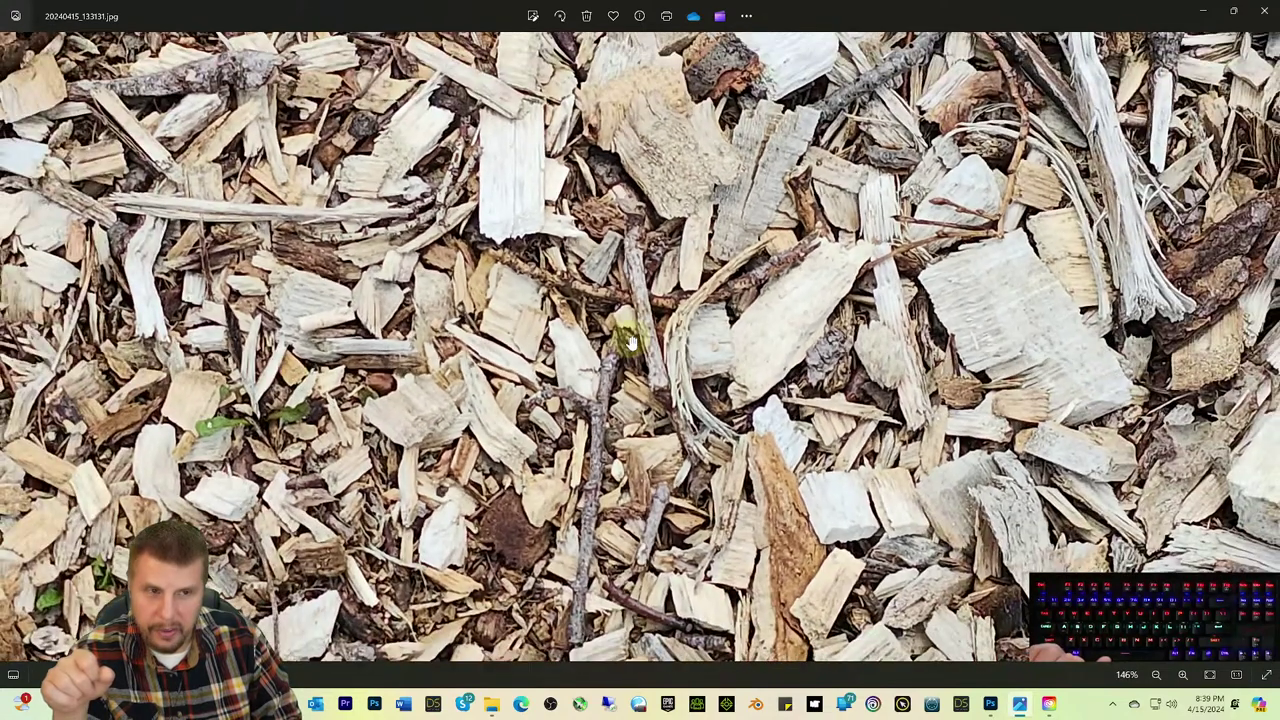
ctrl+scroll(630, 342, down, 5)
click(1258, 10)
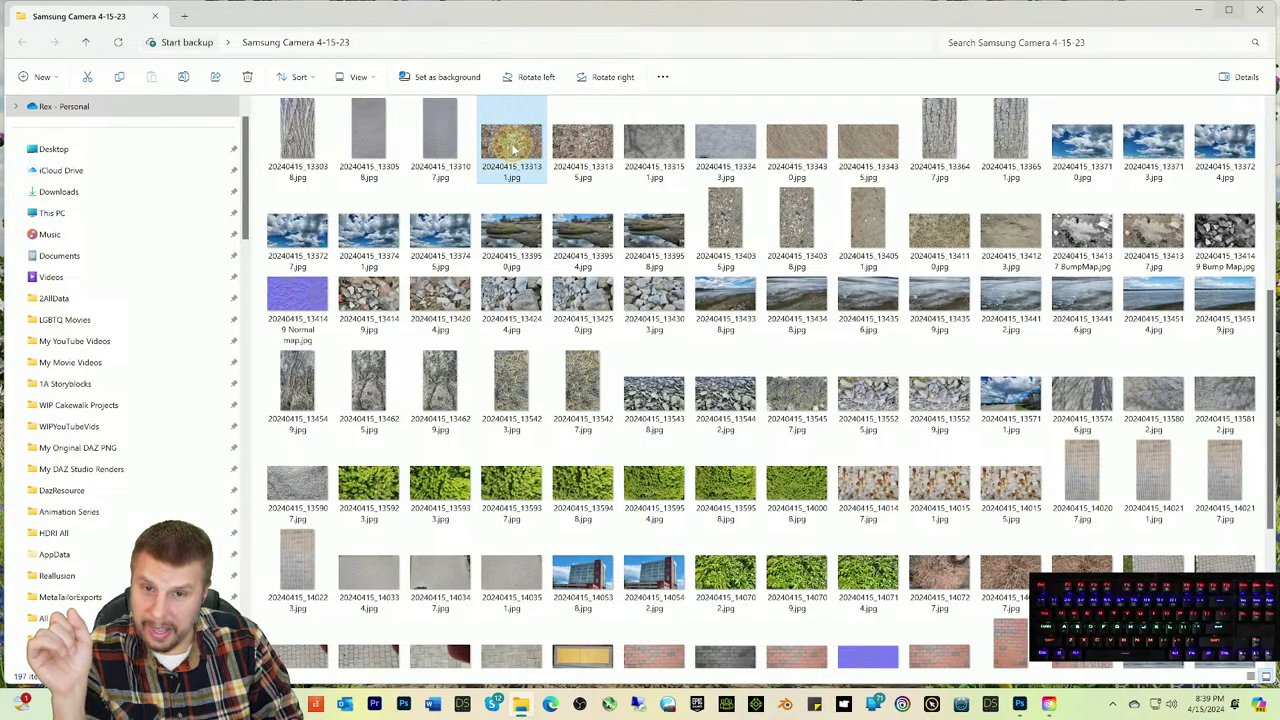
double_click(513, 150)
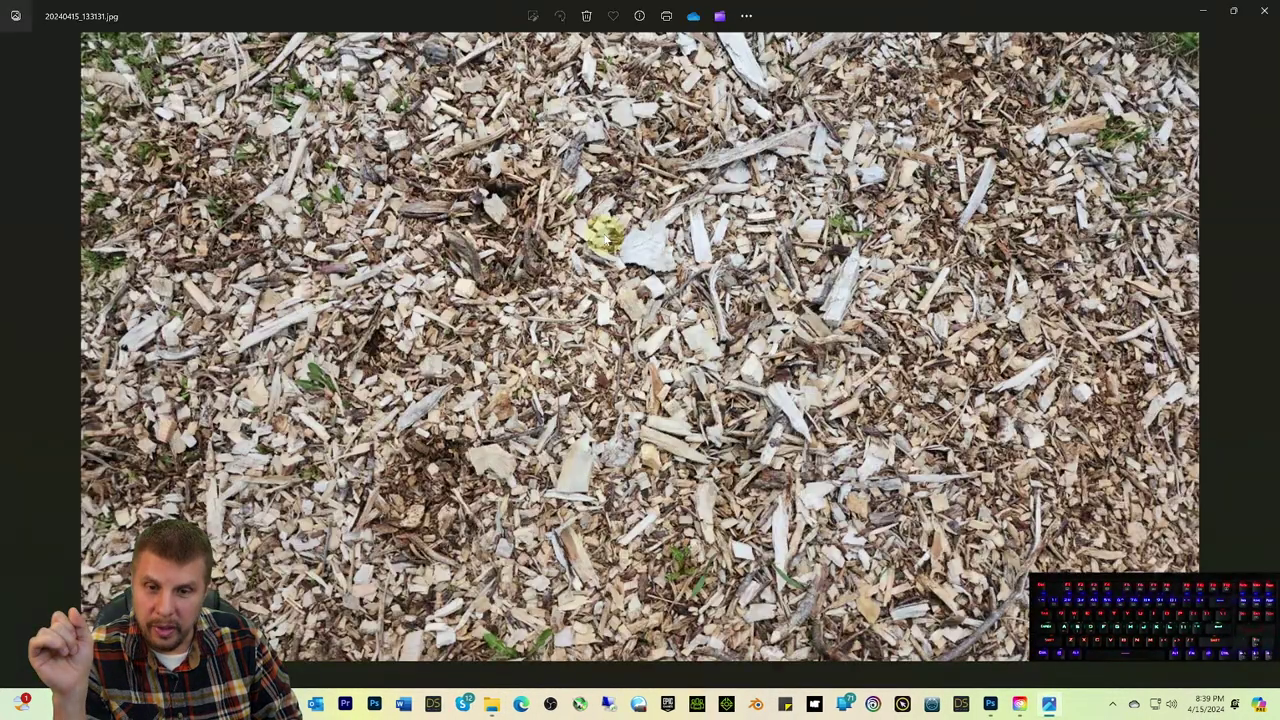
scroll(605, 237, up, 5)
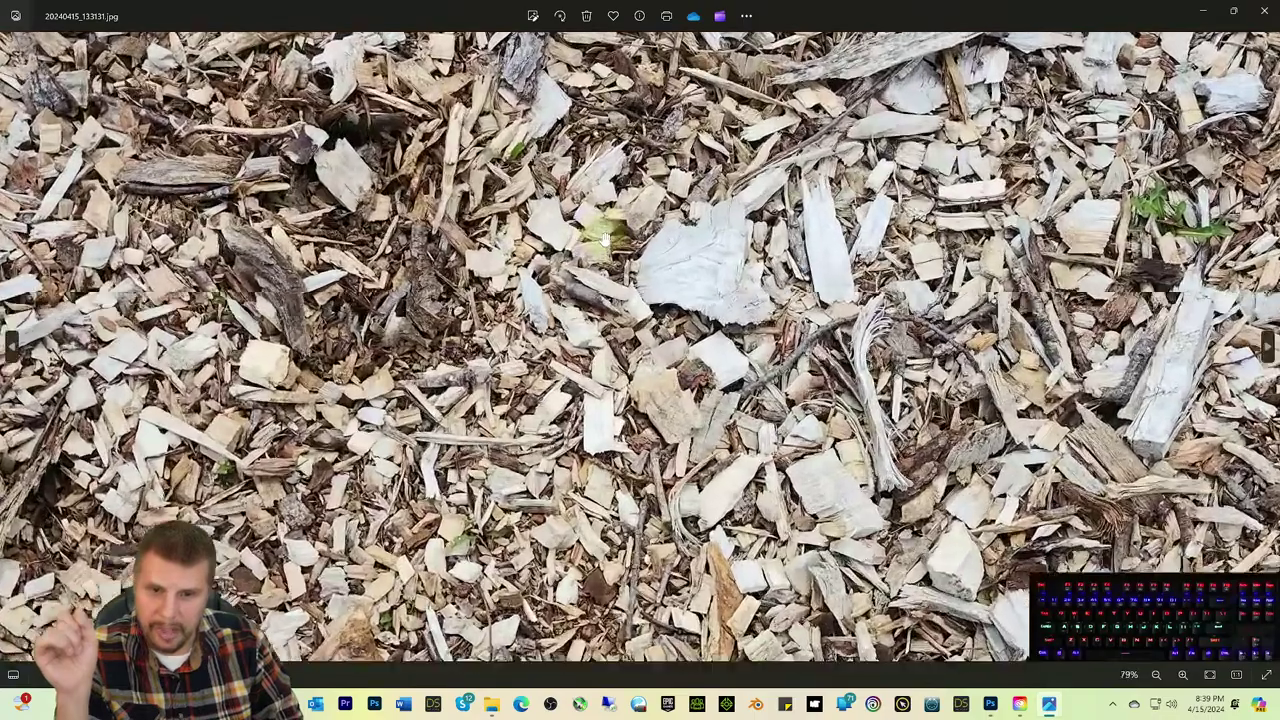
scroll(605, 237, up, 5)
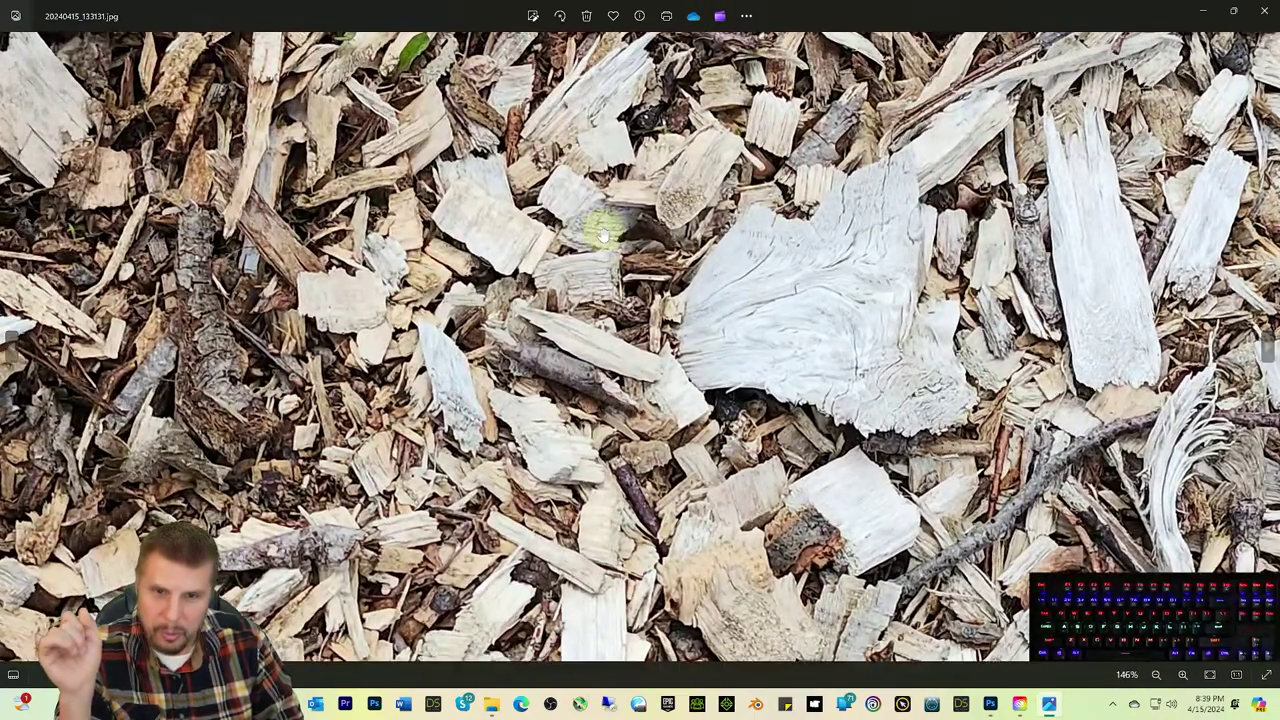
scroll(603, 234, down, 3)
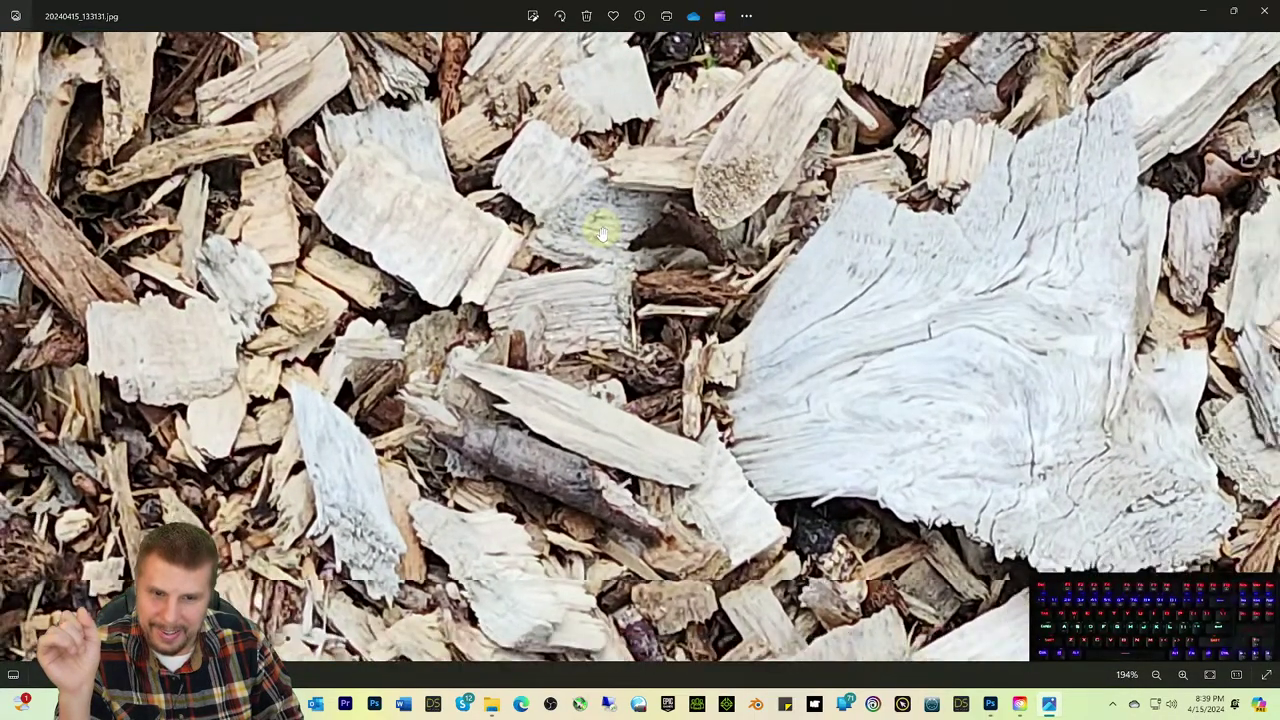
scroll(603, 233, down, 8)
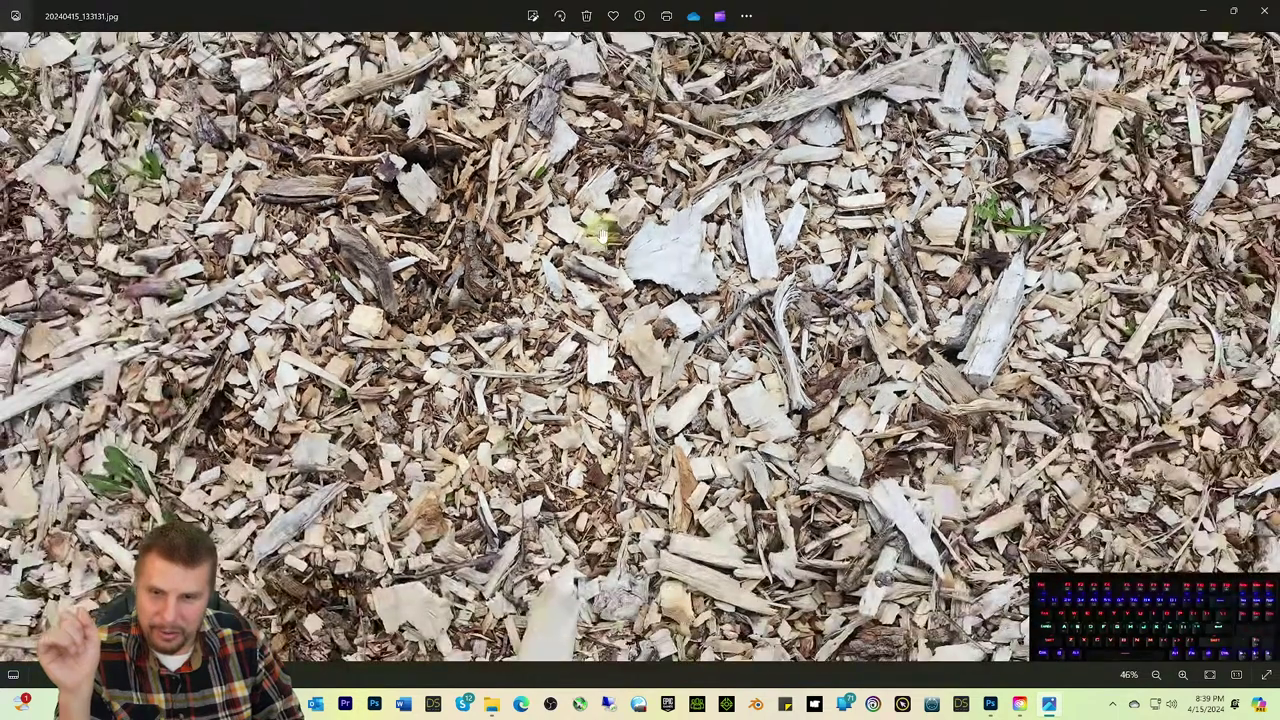
scroll(602, 236, down, 1)
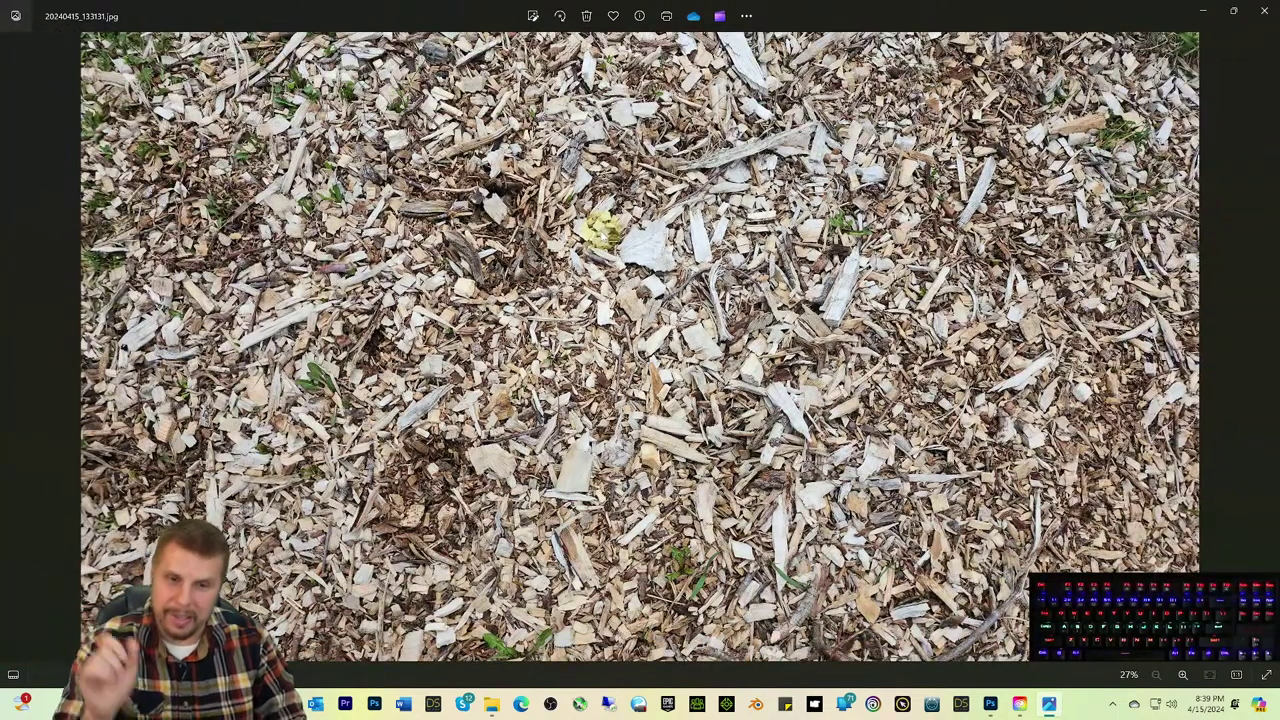
click(1263, 12)
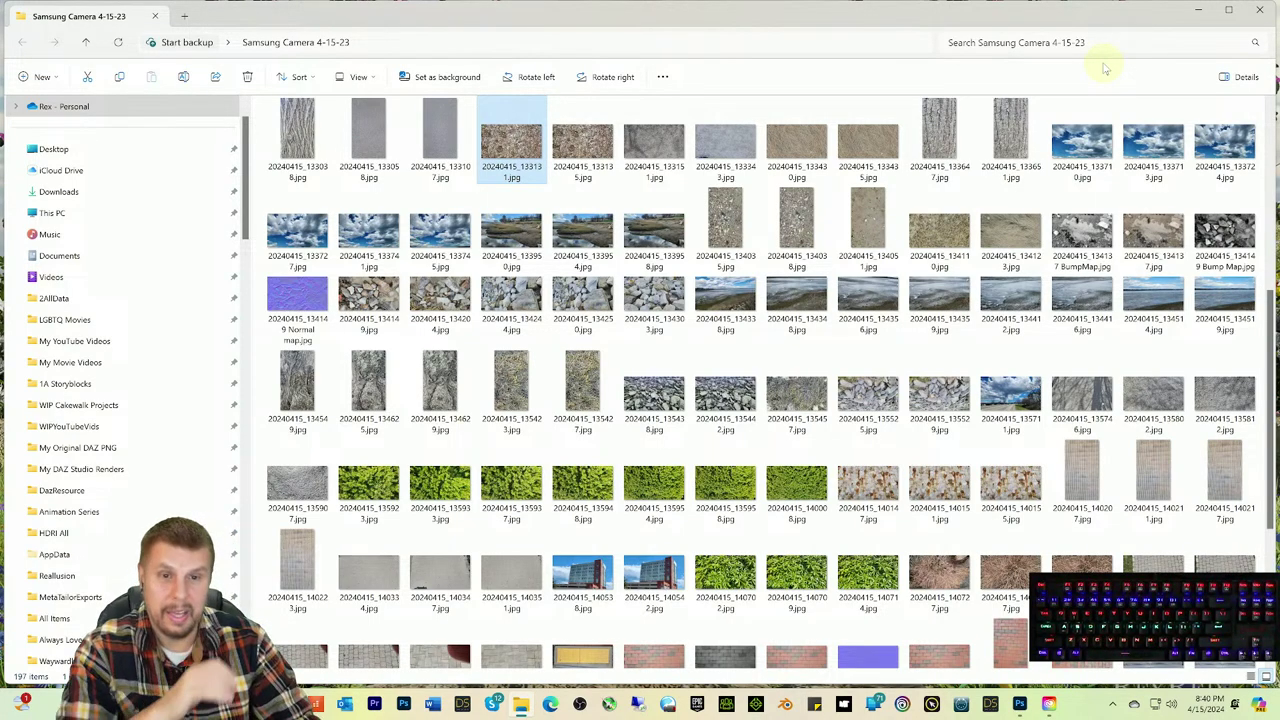
double_click(725, 225)
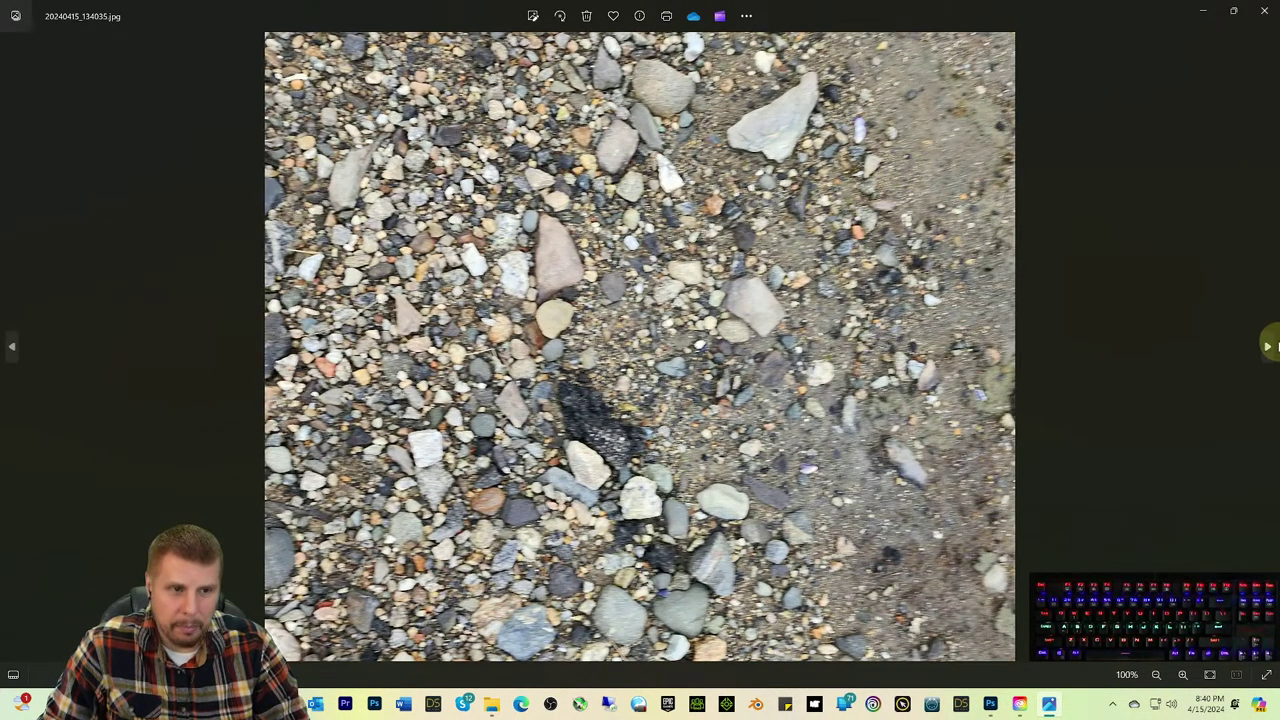
click(1268, 348)
scroll(837, 294, up, 1)
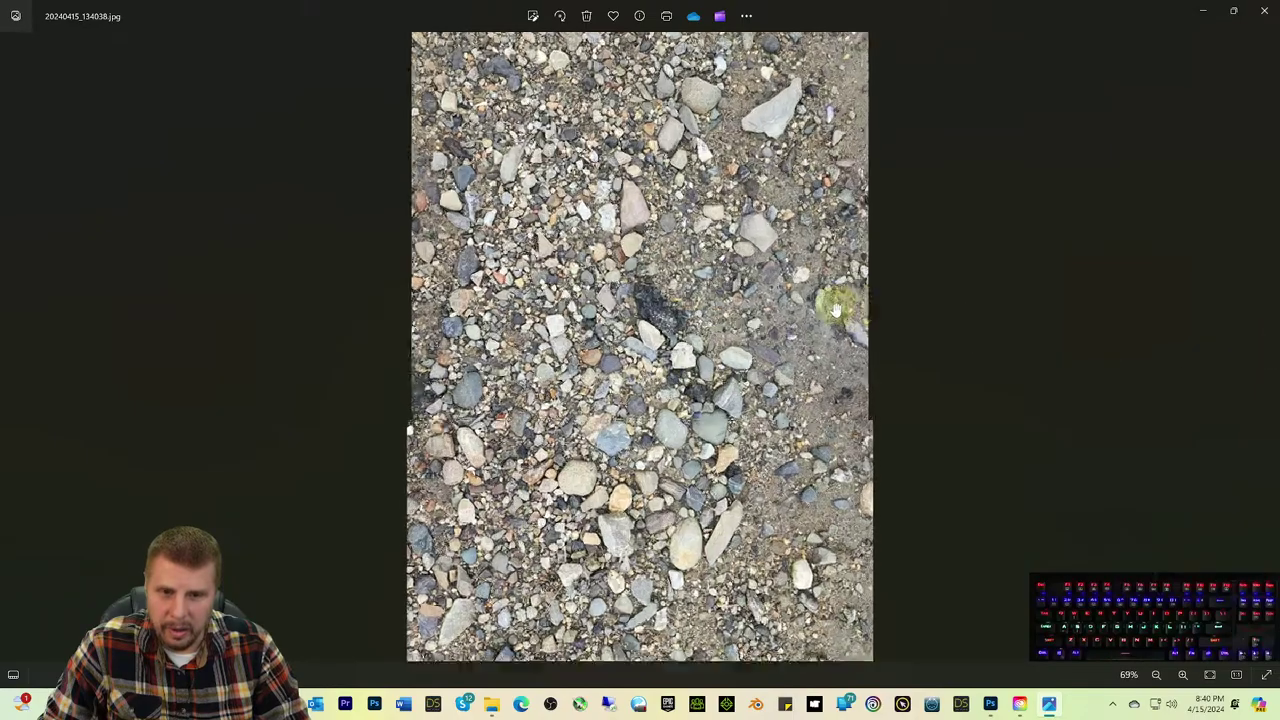
scroll(818, 298, up, 10)
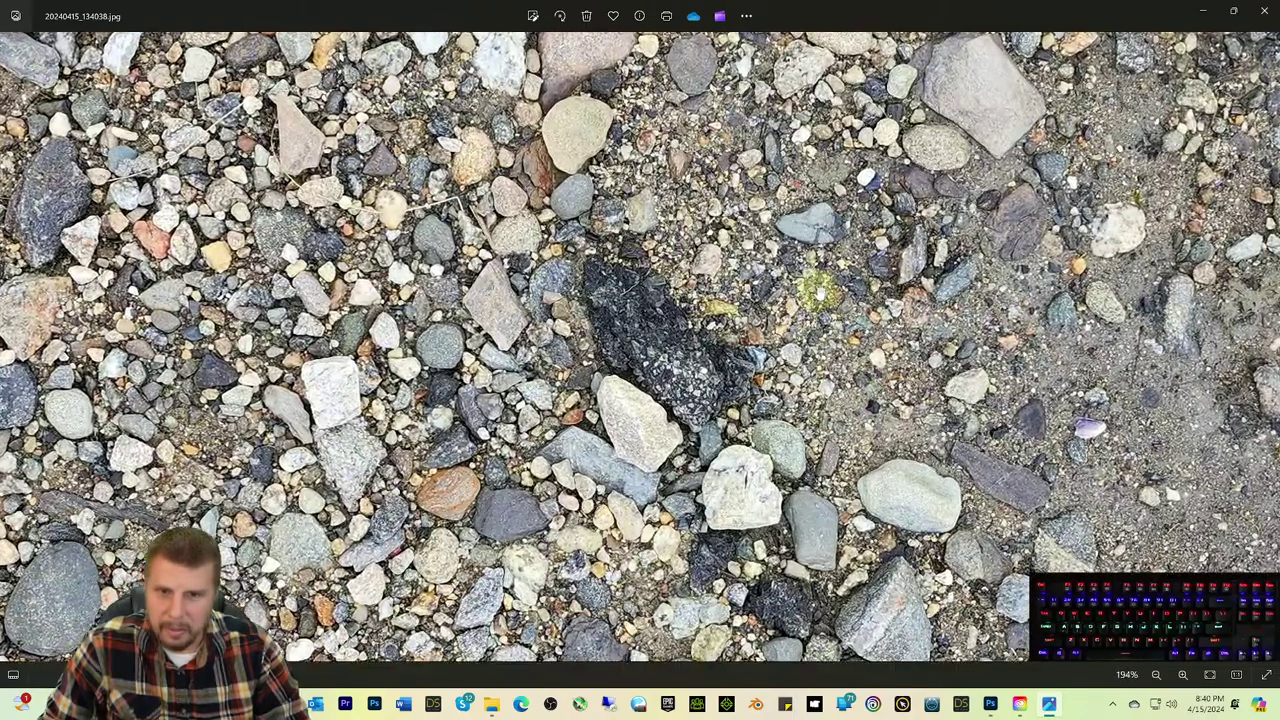
scroll(818, 292, down, 10)
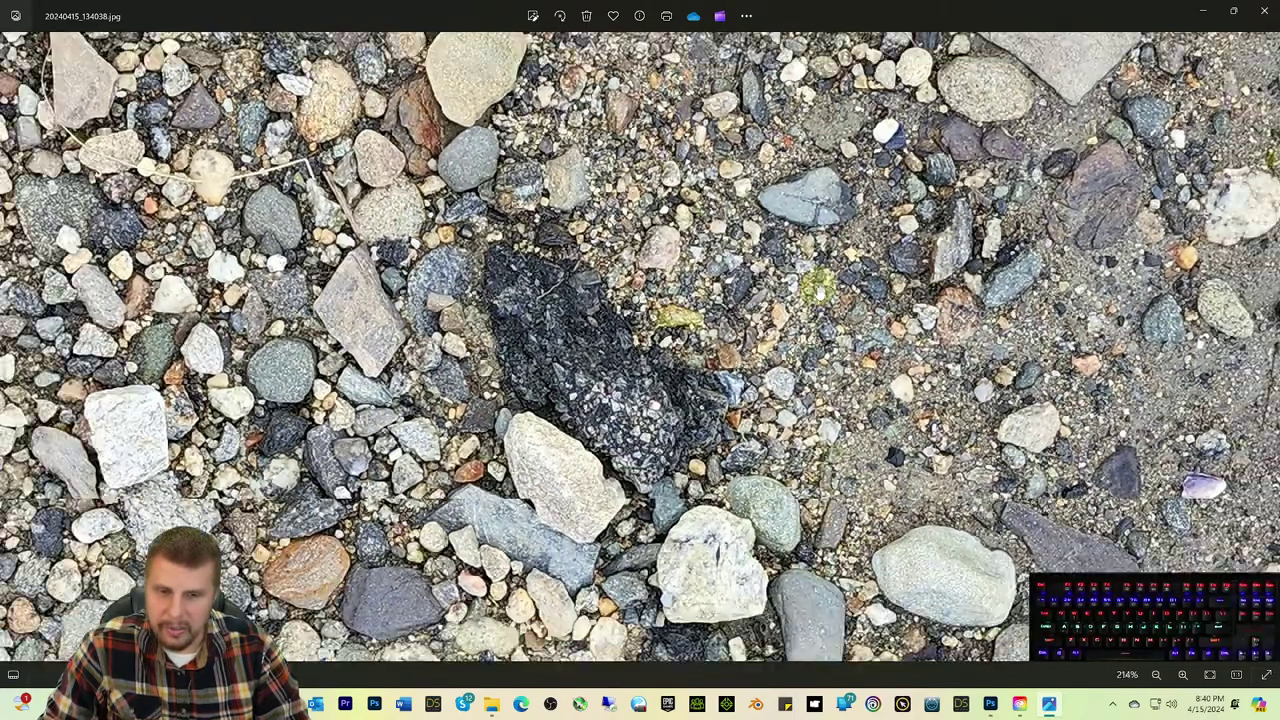
scroll(818, 292, down, 5)
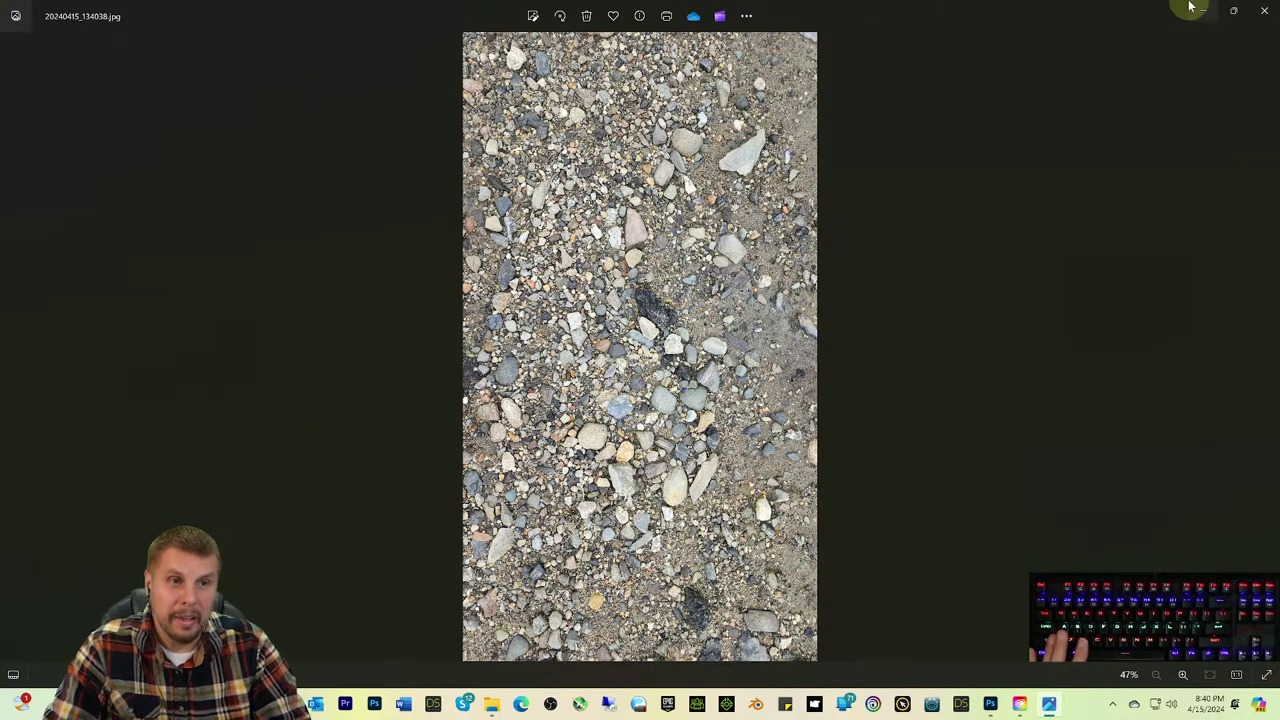
scroll(745, 210, up, 8)
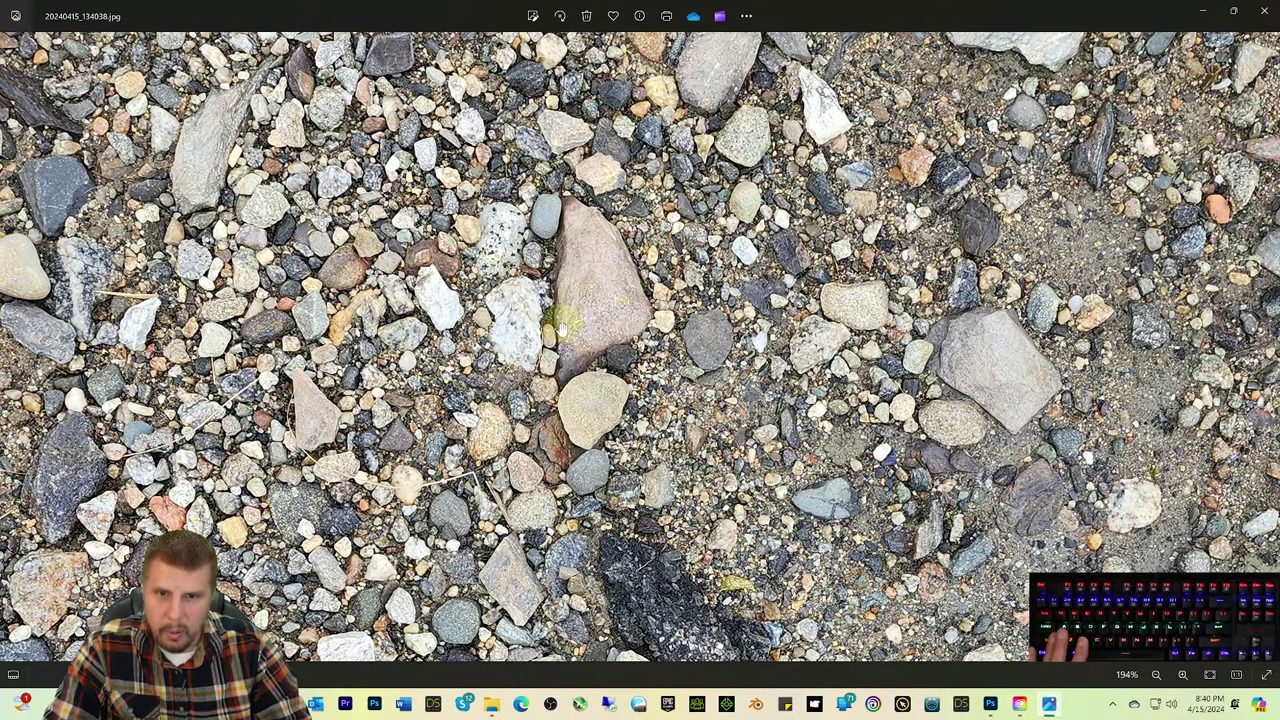
scroll(546, 331, up, 8)
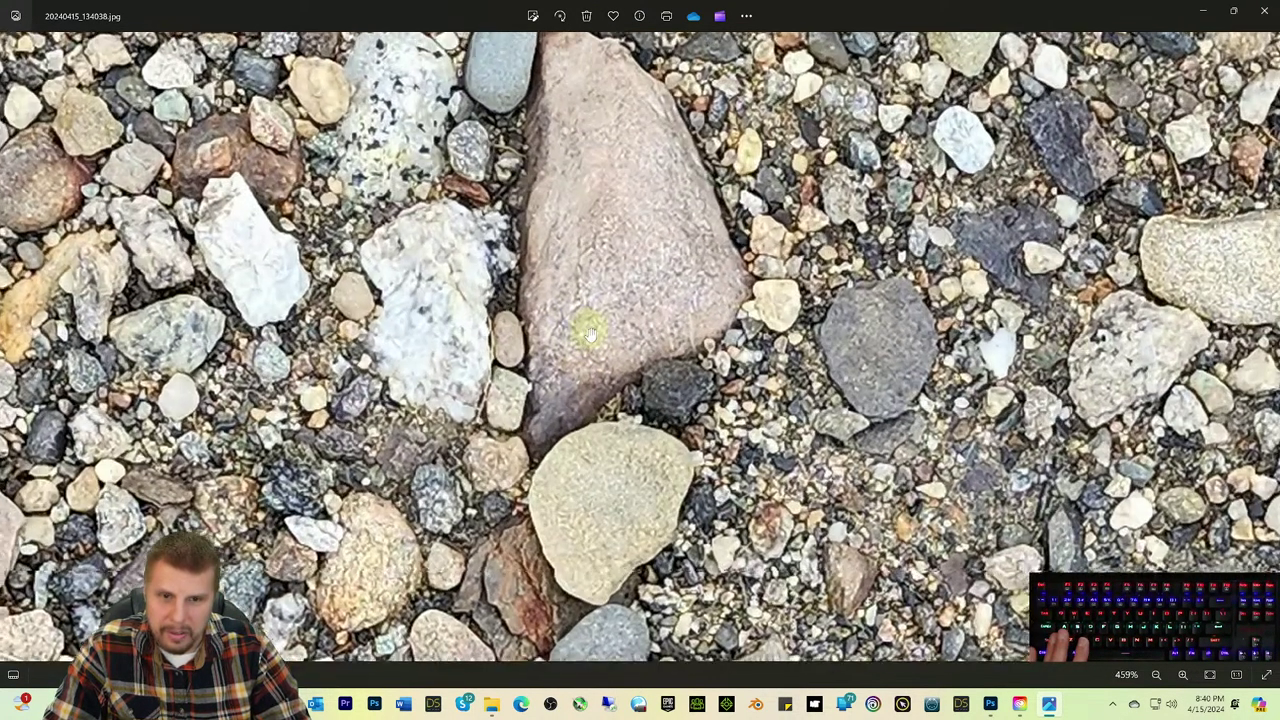
scroll(632, 325, up, 2)
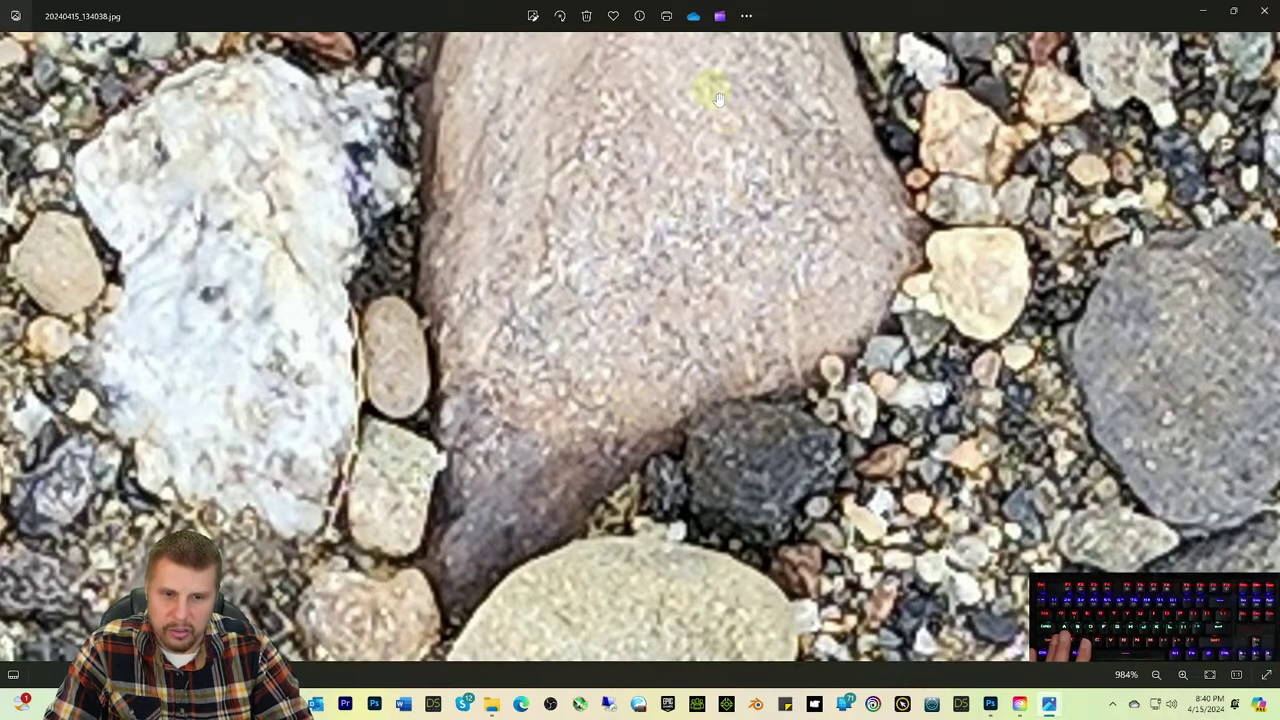
scroll(780, 440, down, 5)
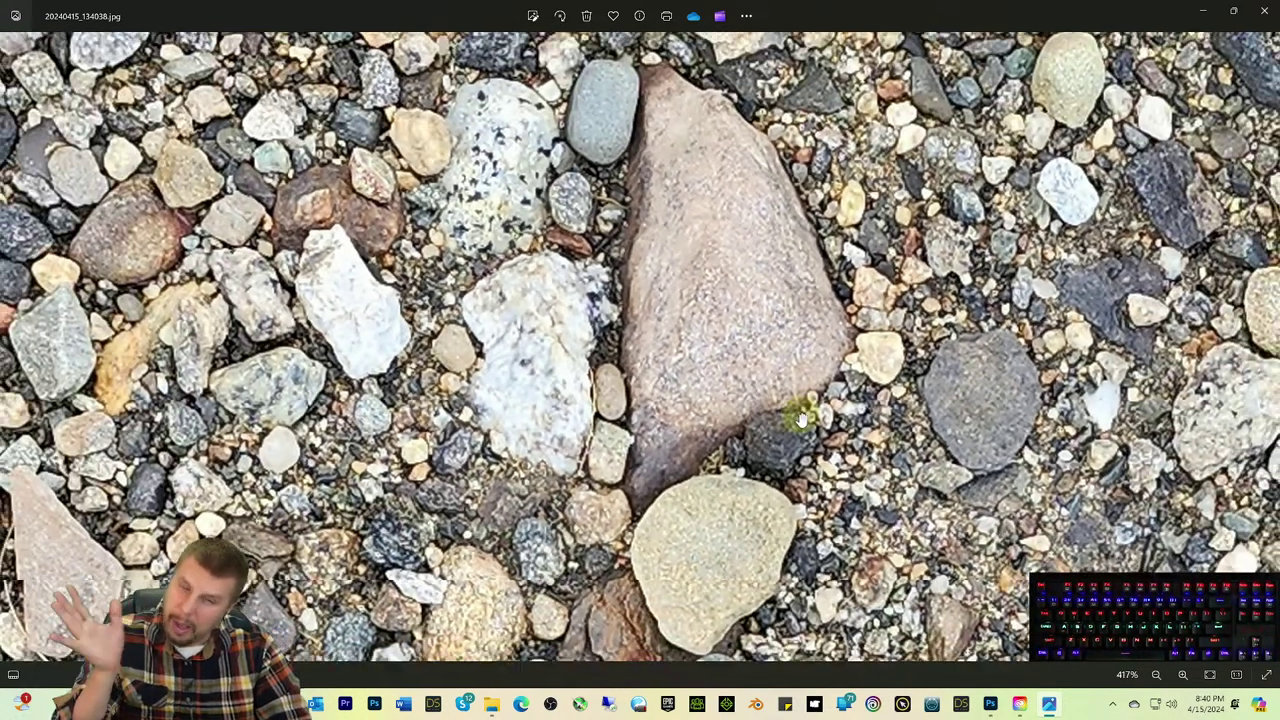
scroll(800, 418, down, 4)
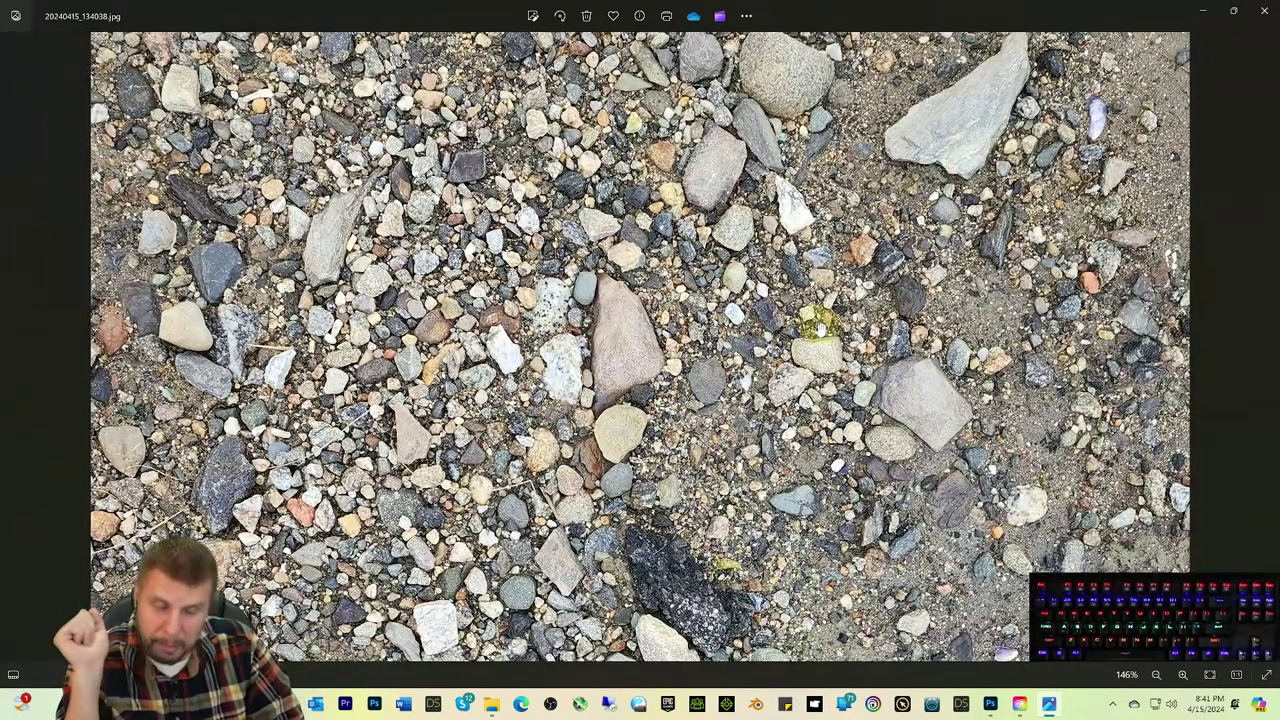
scroll(818, 328, down, 2)
Step: Zoom in and out on the gravel photo, then close Photos to return to the camera folder
scroll(1097, 103, down, 2)
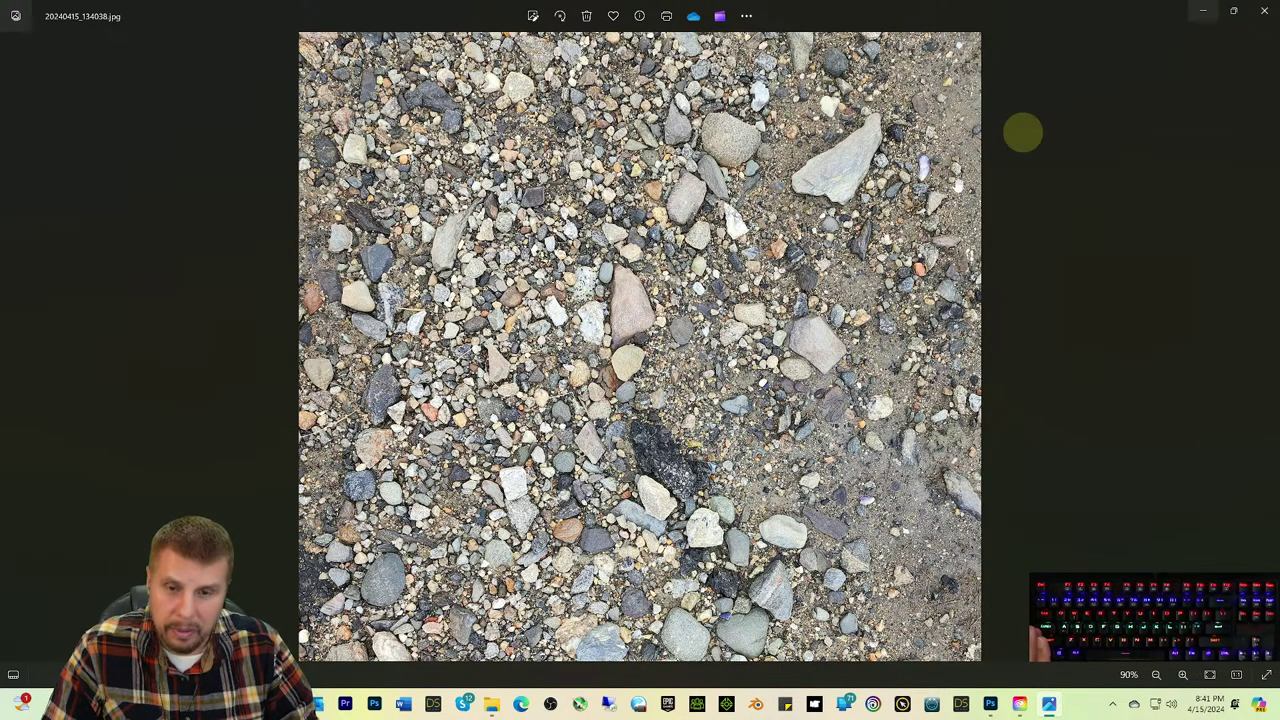
scroll(702, 390, up, 5)
scroll(726, 362, up, 6)
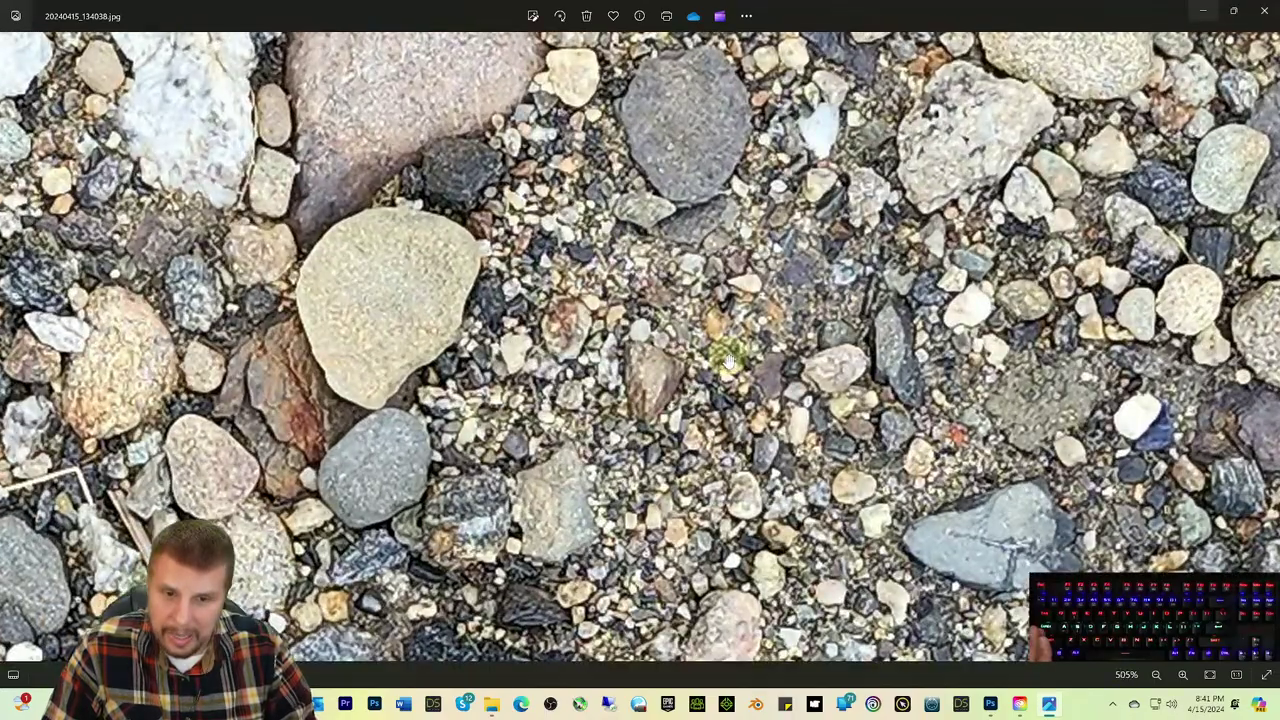
scroll(726, 362, down, 7)
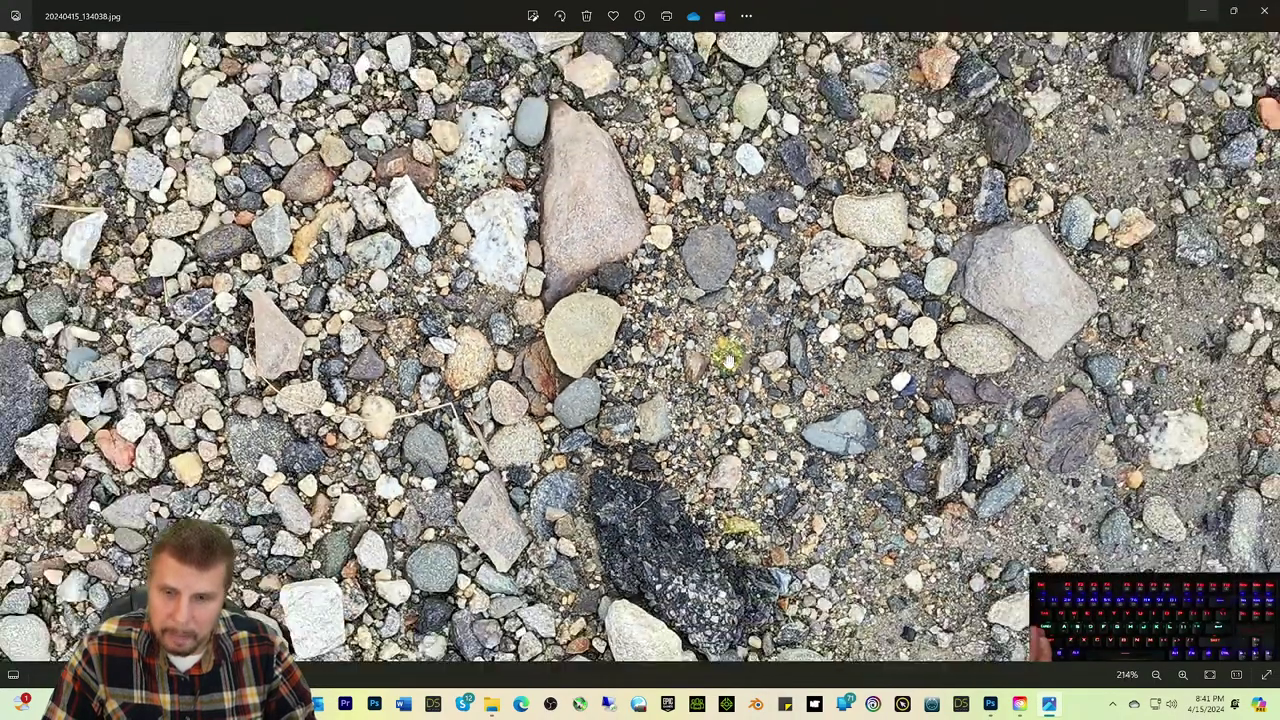
scroll(728, 360, down, 4)
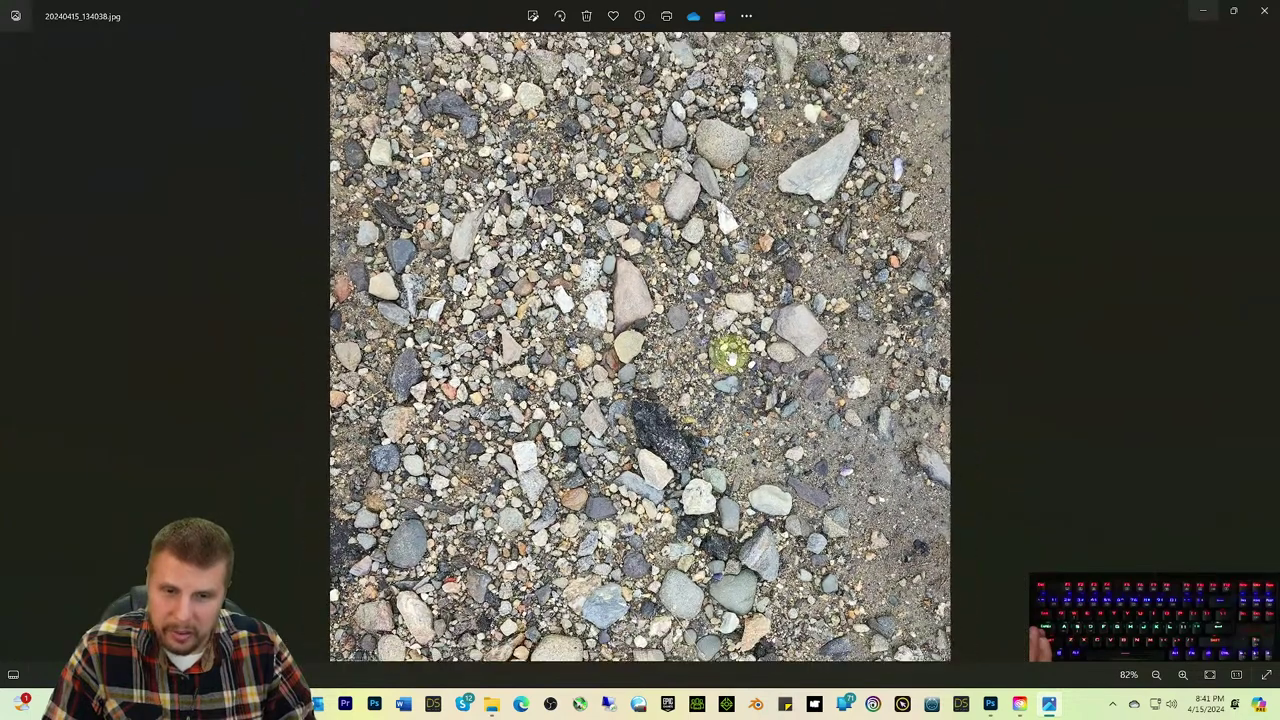
scroll(731, 357, down, 1)
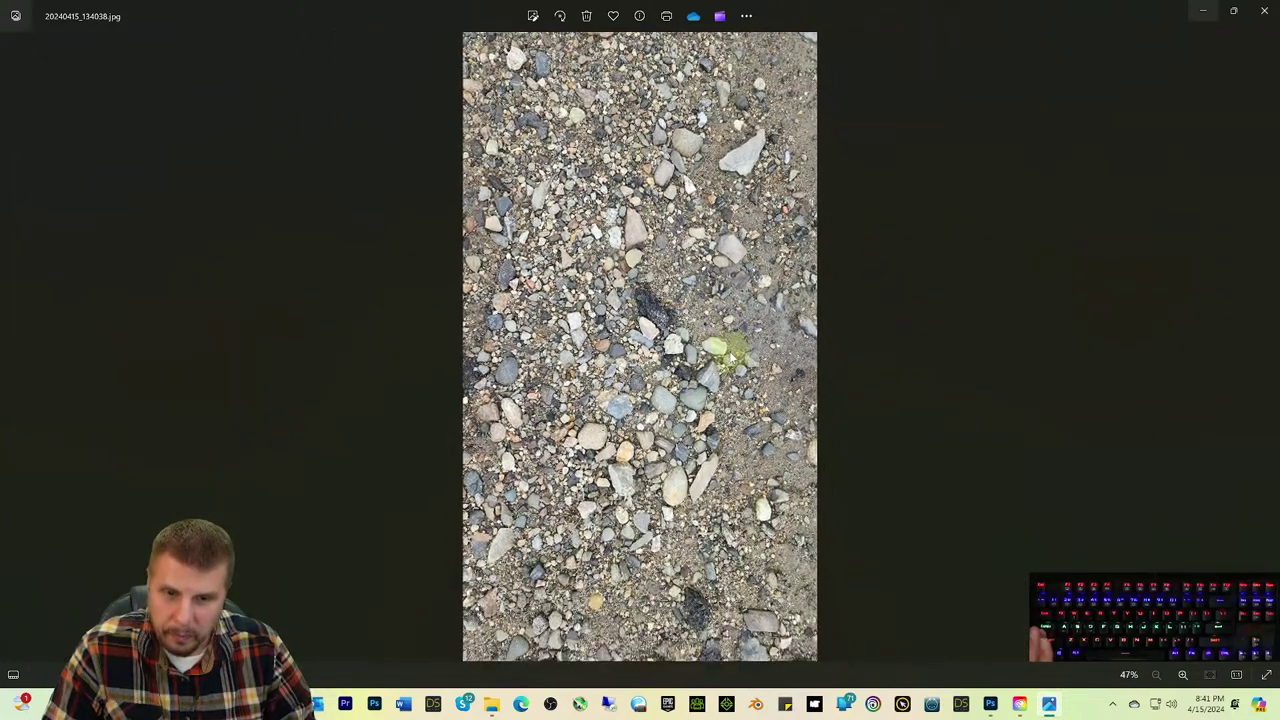
click(1262, 12)
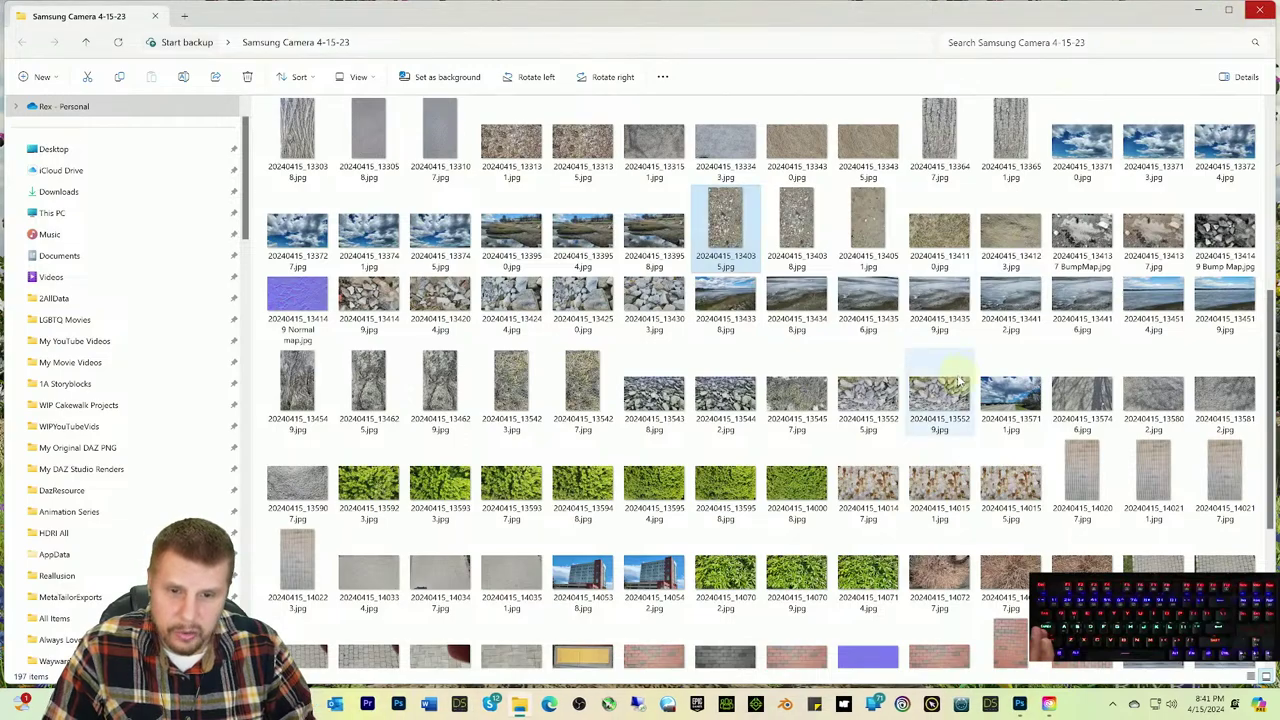
scroll(950, 358, down, 3)
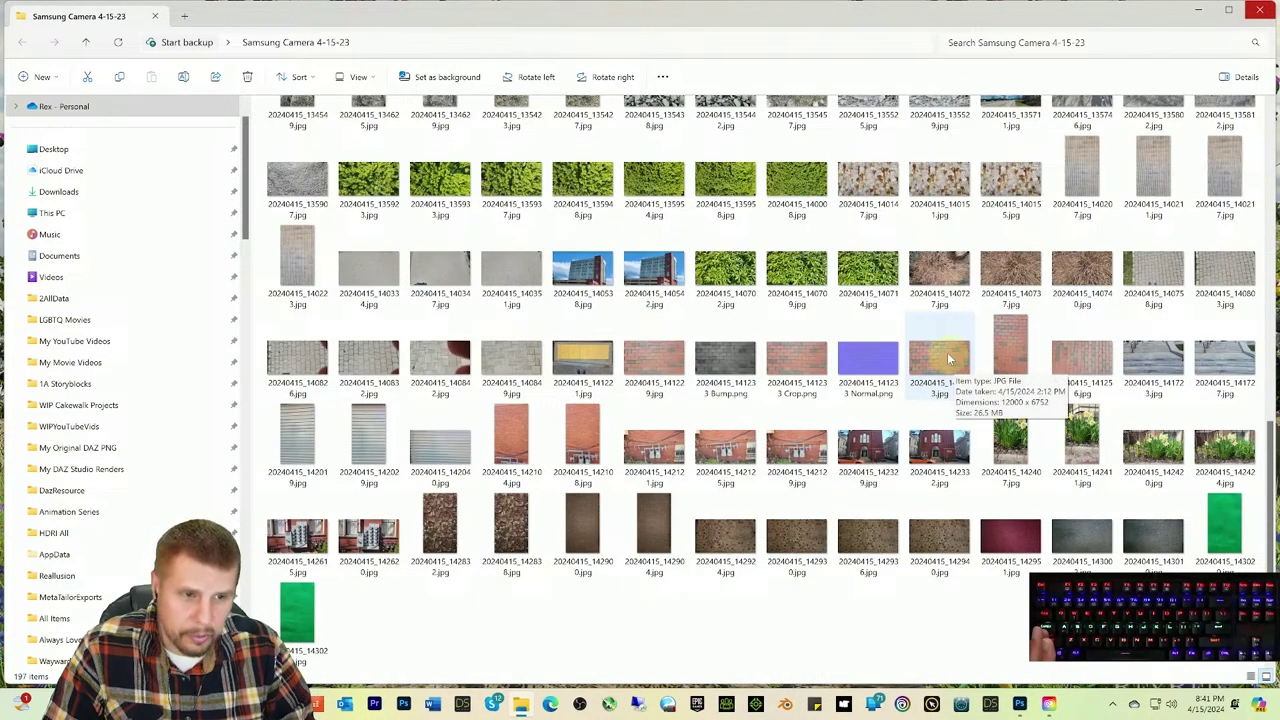
scroll(1060, 350, up, 2)
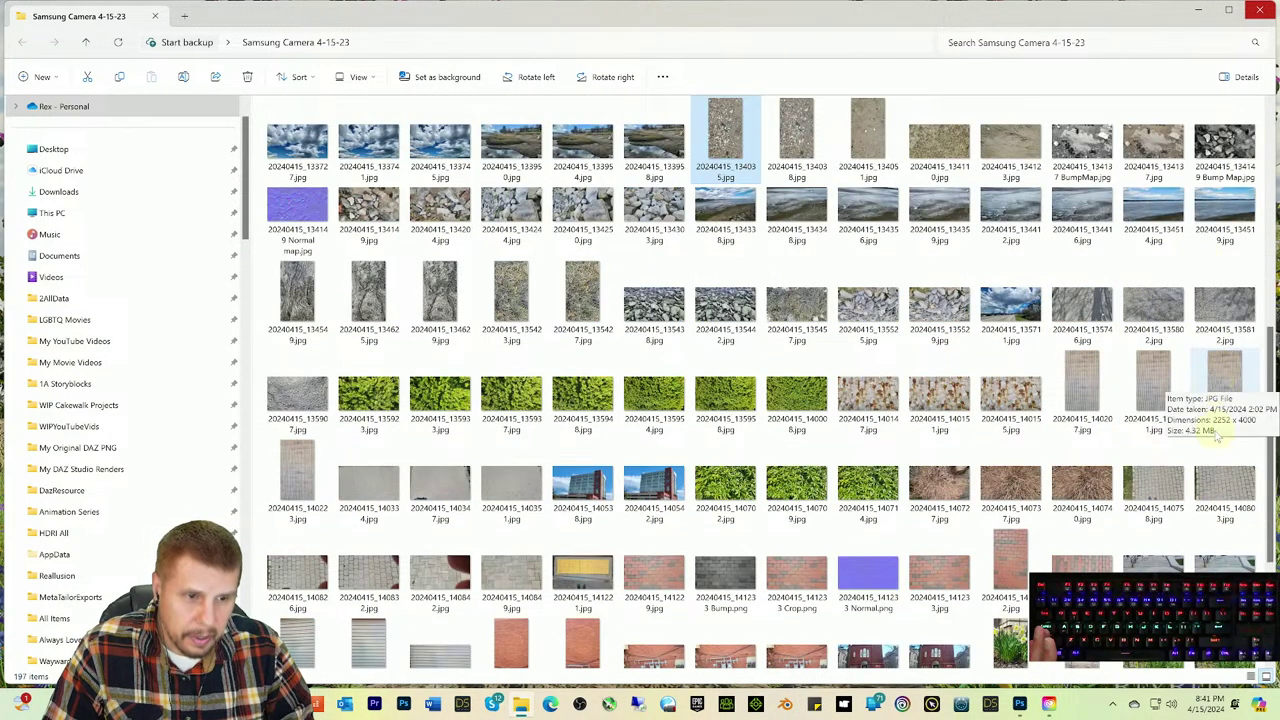
double_click(1160, 386)
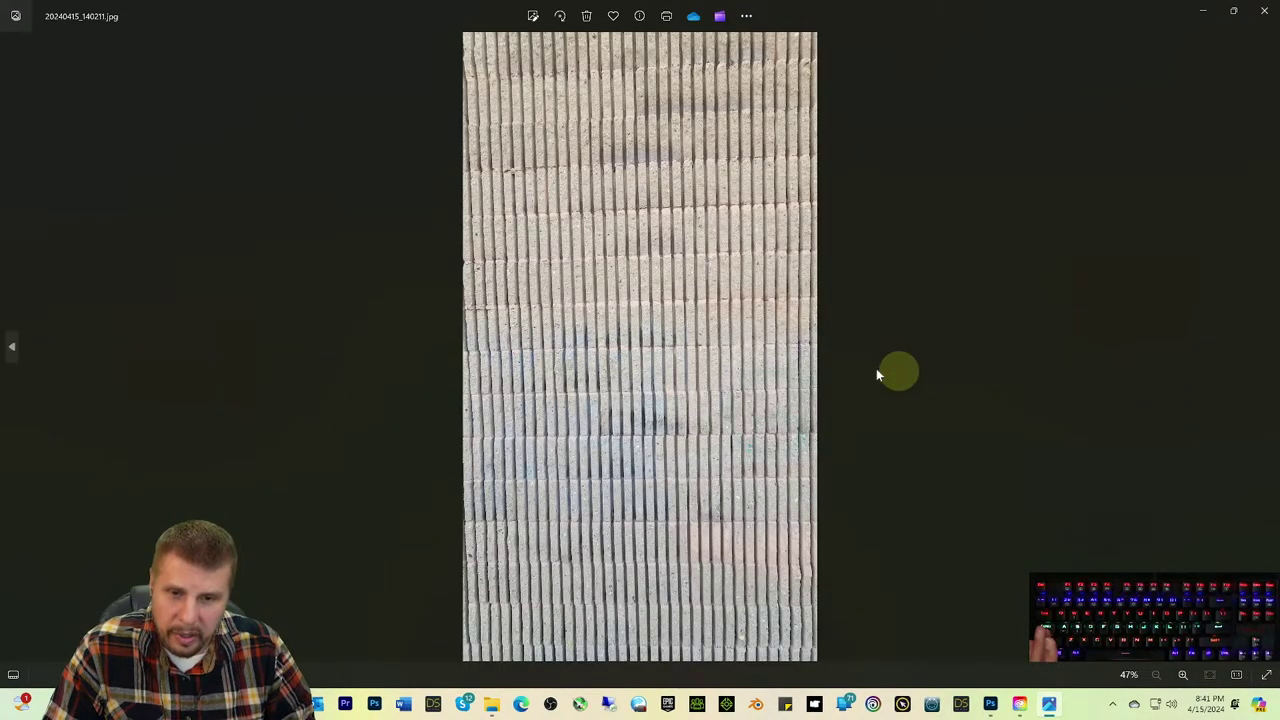
scroll(736, 368, up, 5)
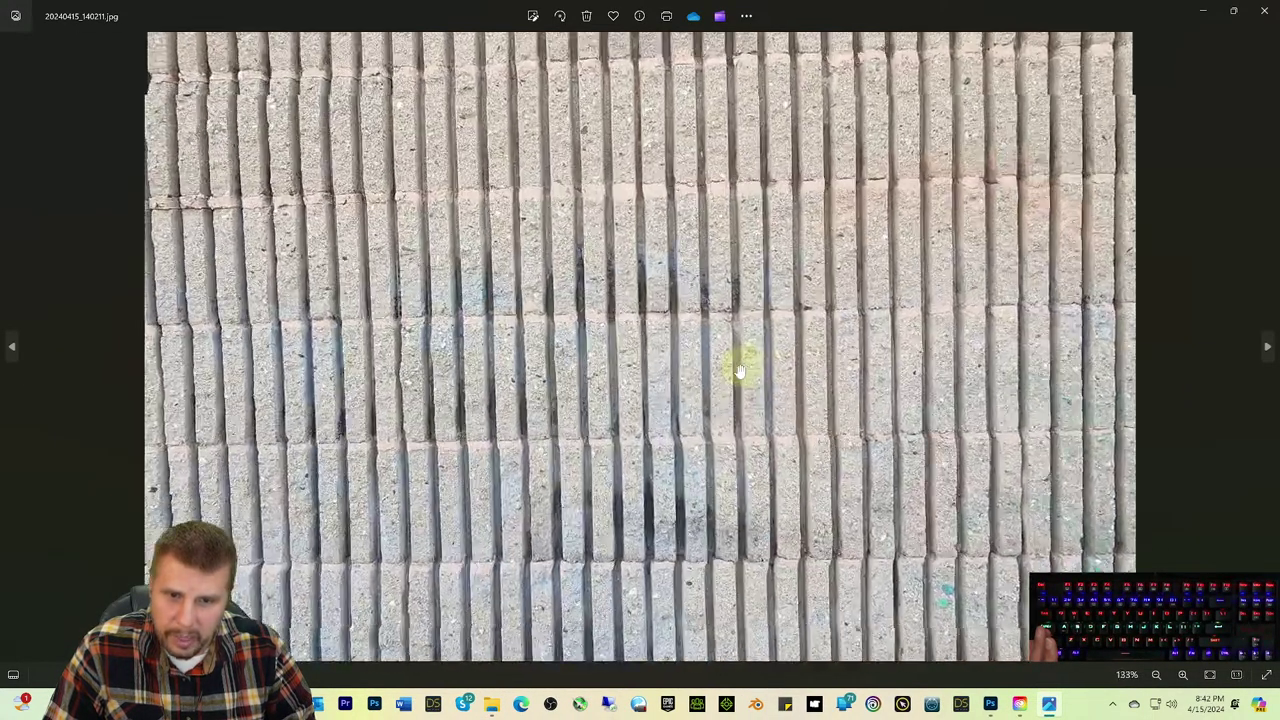
scroll(738, 371, up, 4)
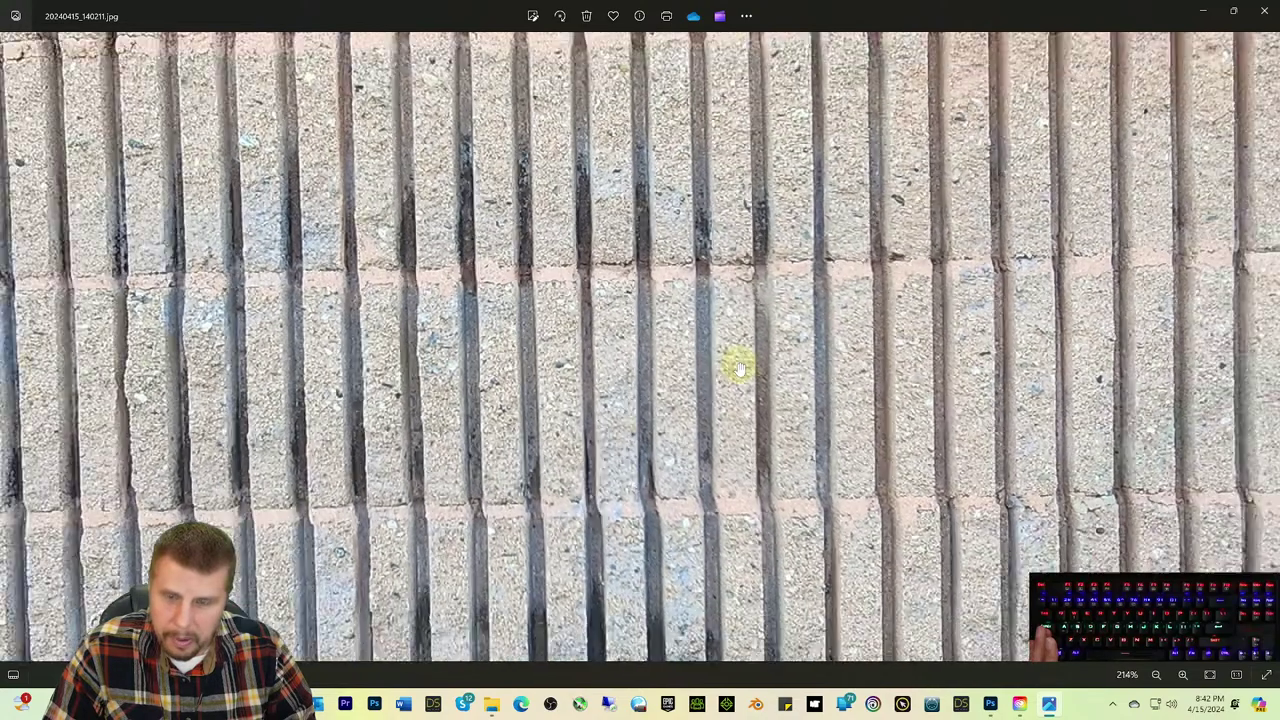
scroll(740, 369, down, 3)
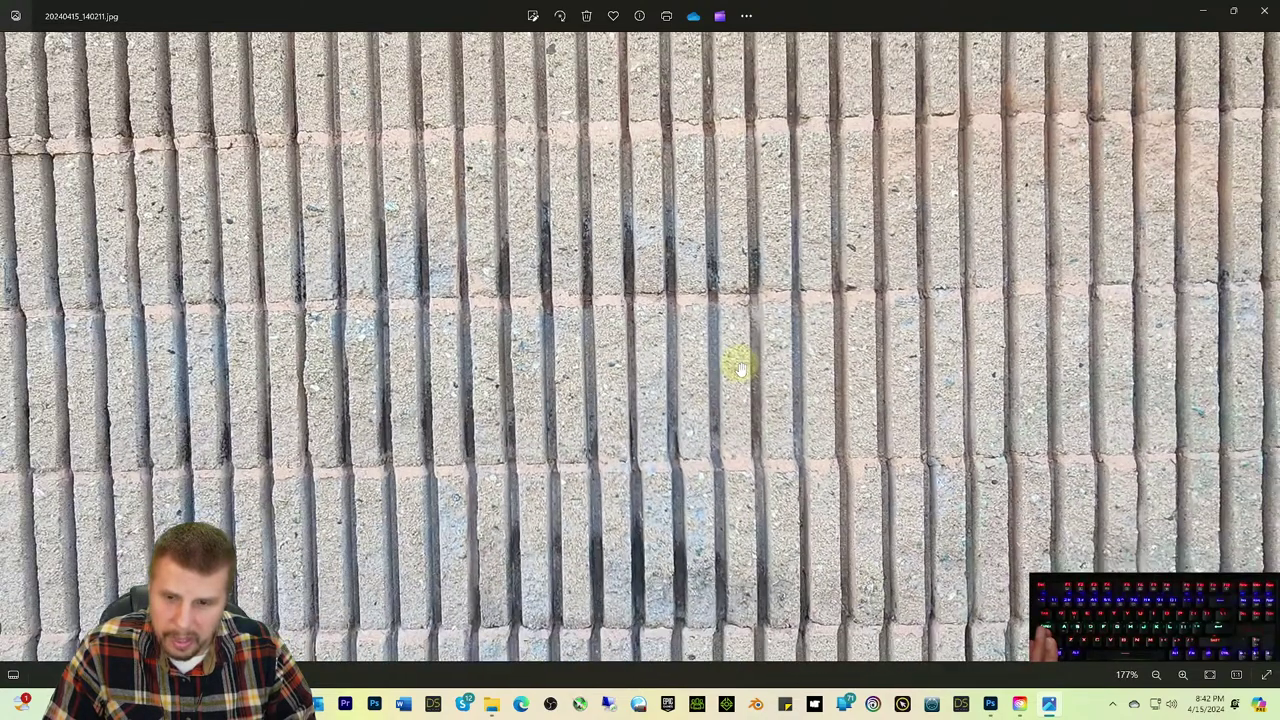
scroll(738, 366, down, 5)
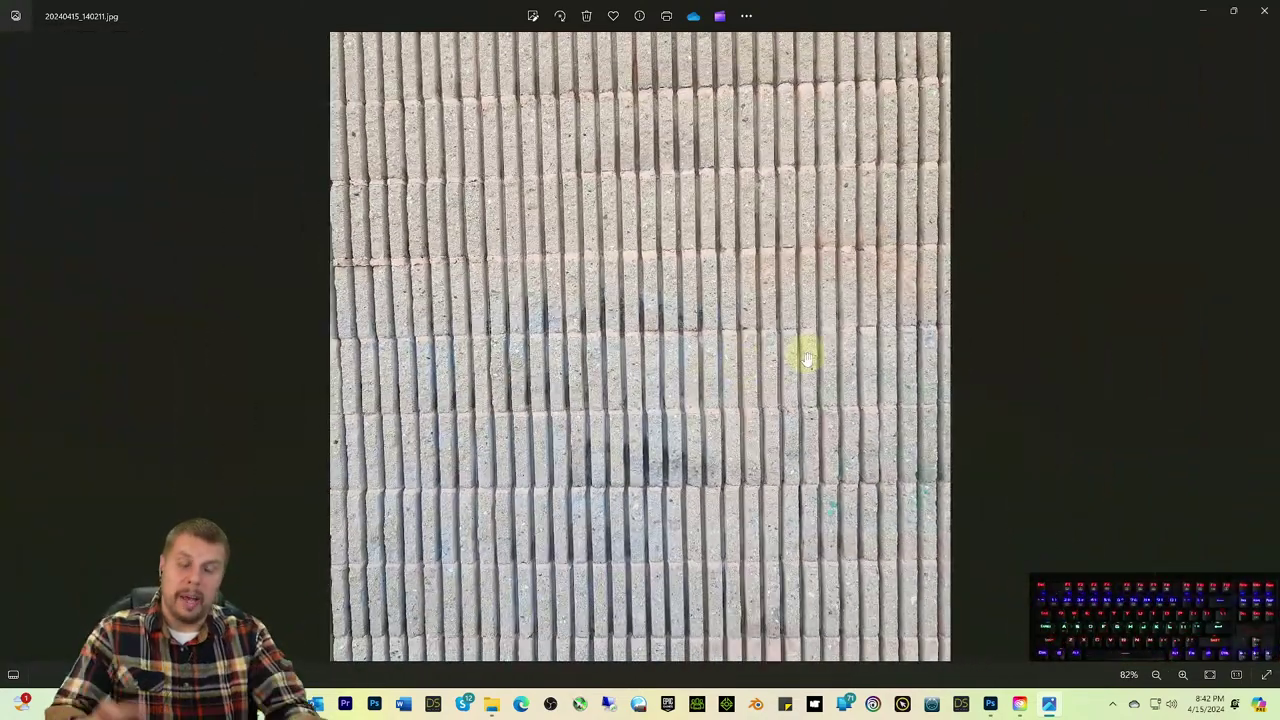
scroll(807, 358, down, 3)
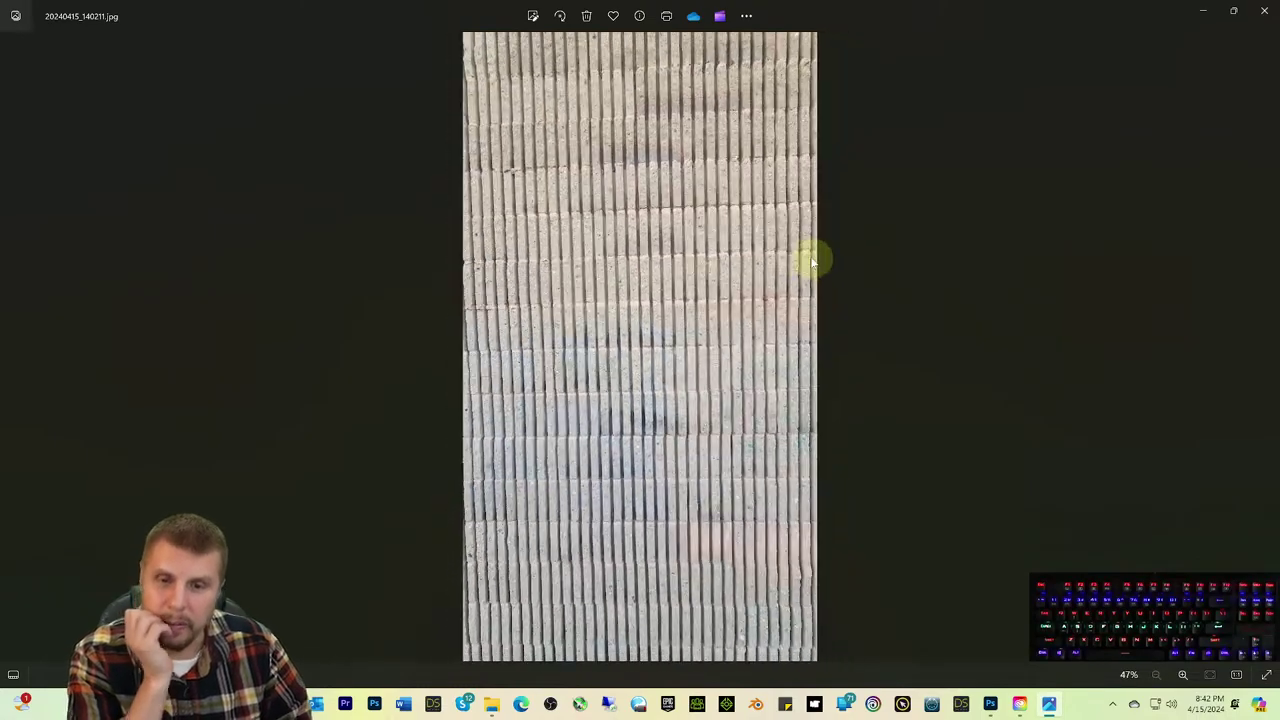
scroll(740, 273, up, 6)
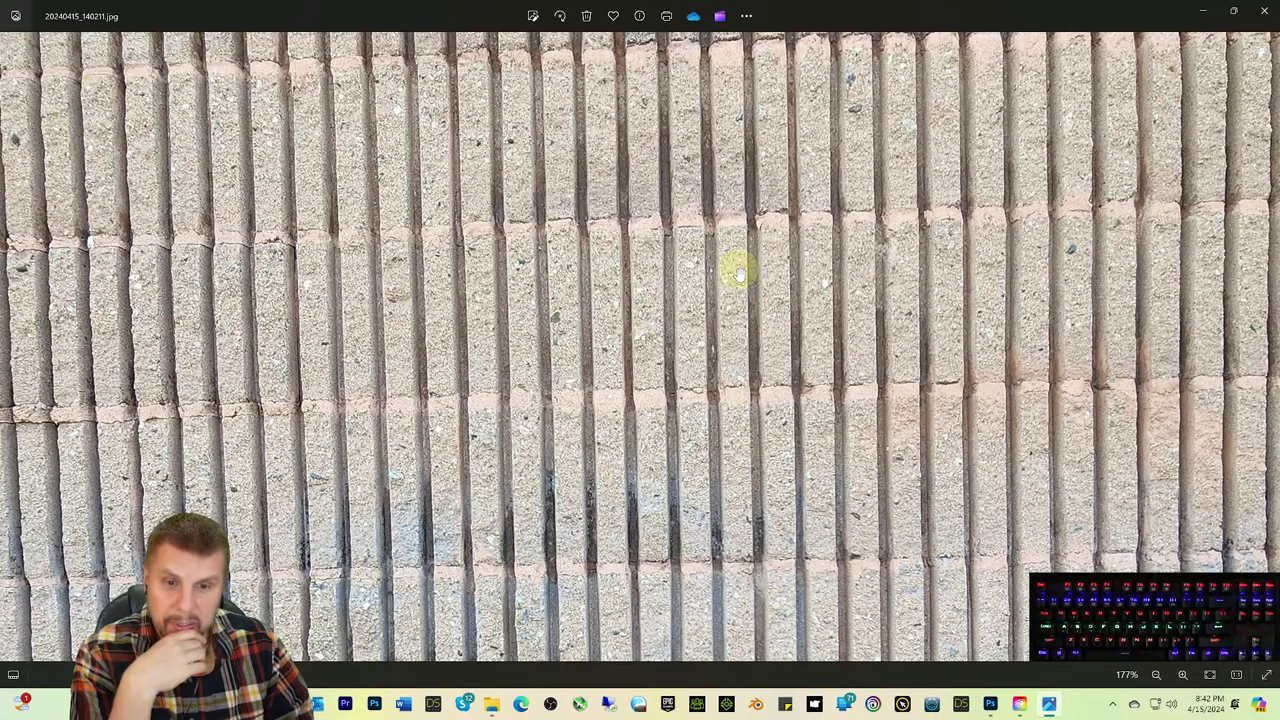
scroll(738, 272, down, 6)
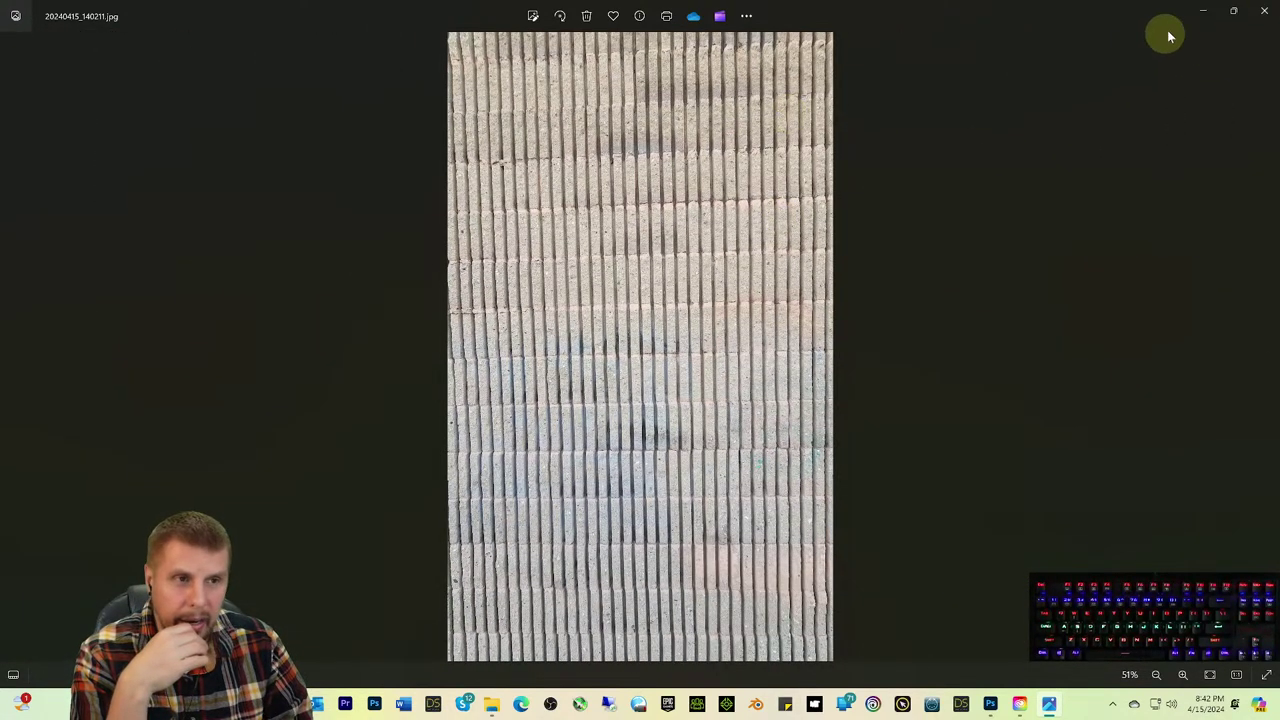
click(1262, 10)
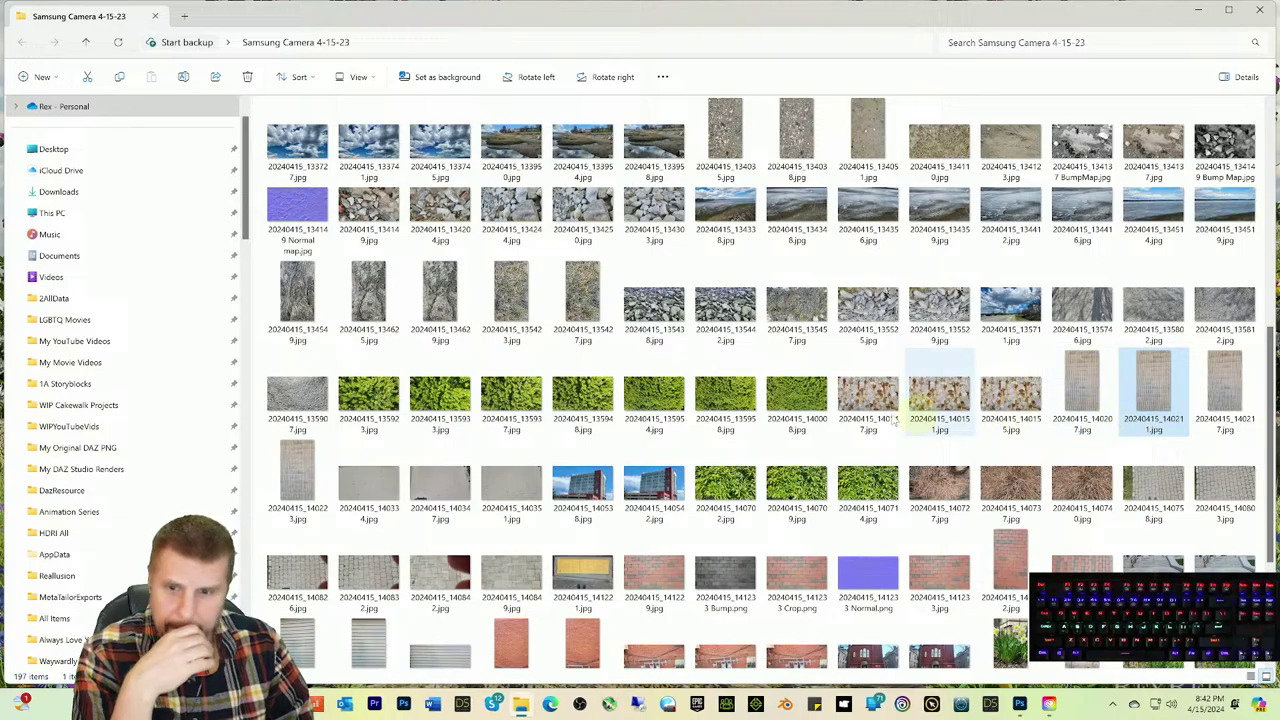
double_click(369, 490)
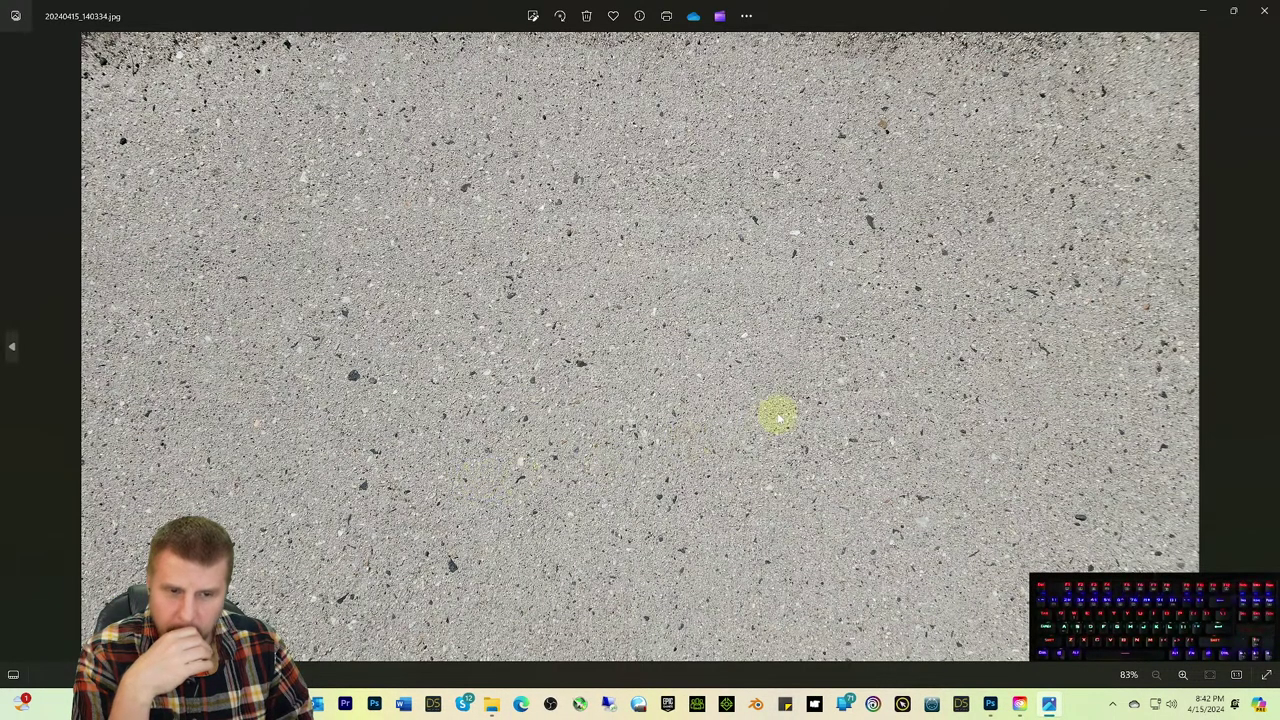
scroll(779, 418, up, 3)
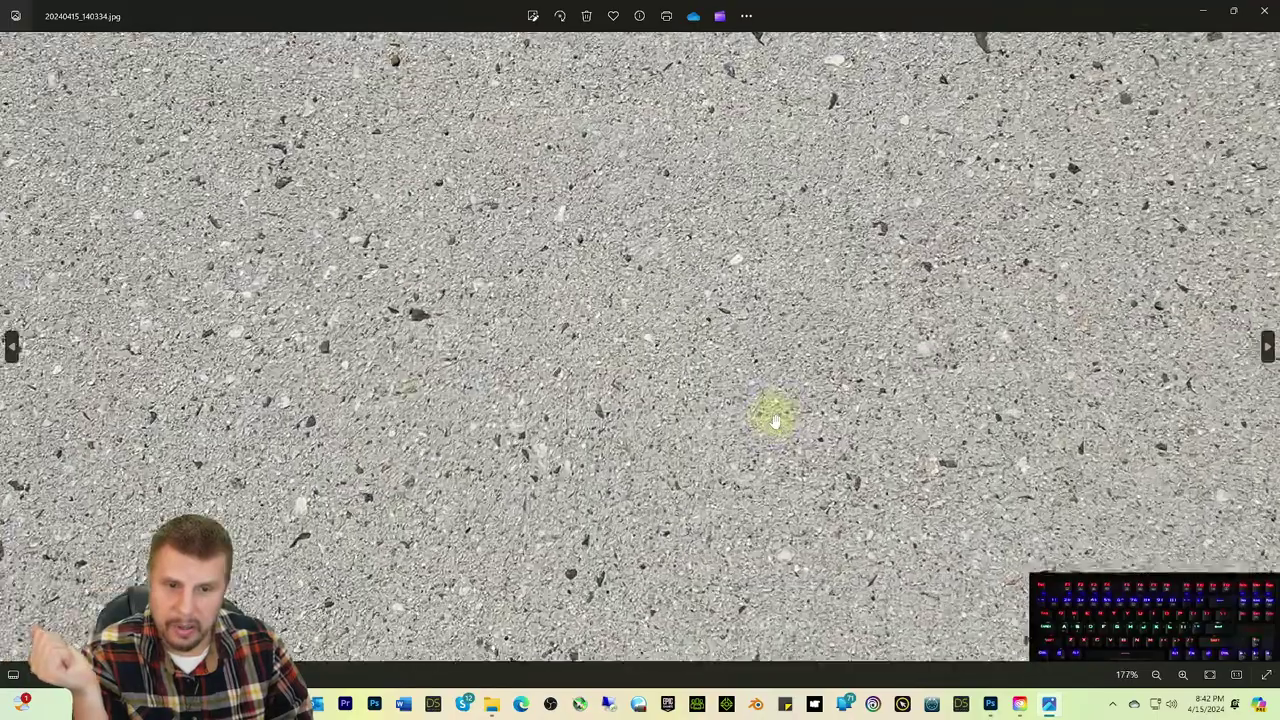
scroll(775, 420, up, 2)
scroll(775, 418, down, 10)
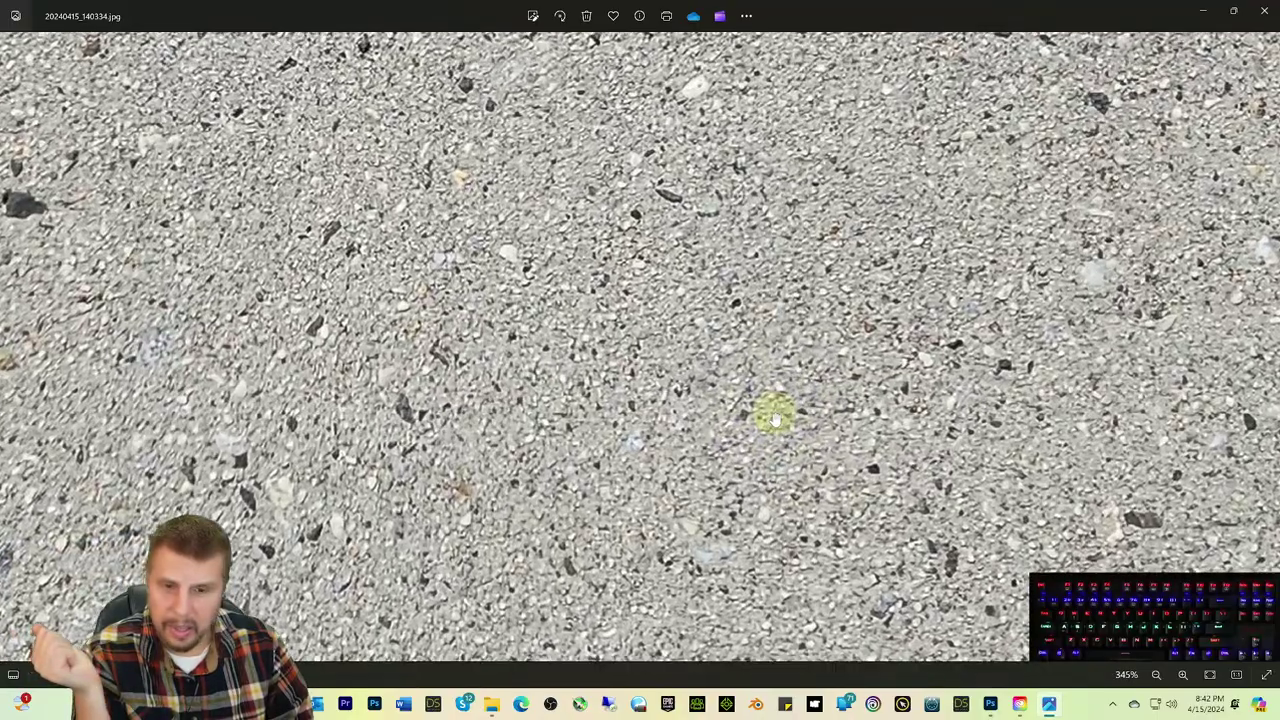
scroll(767, 419, down, 1)
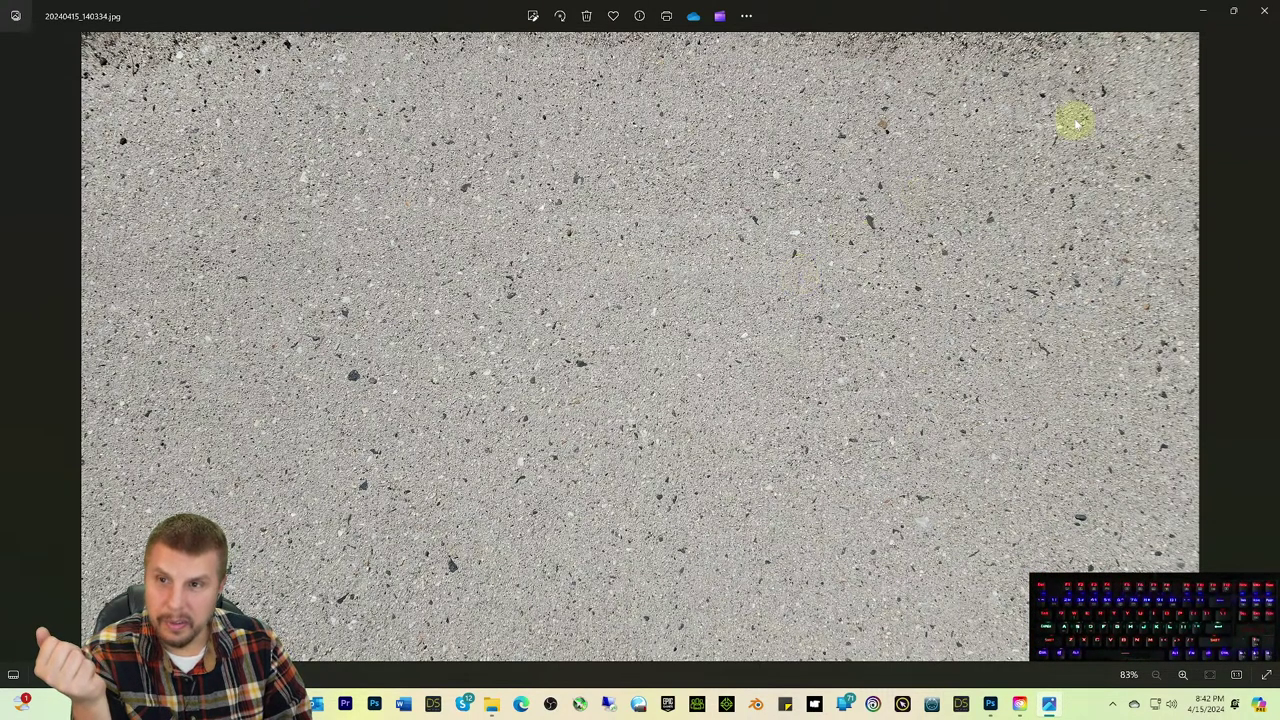
click(1259, 25)
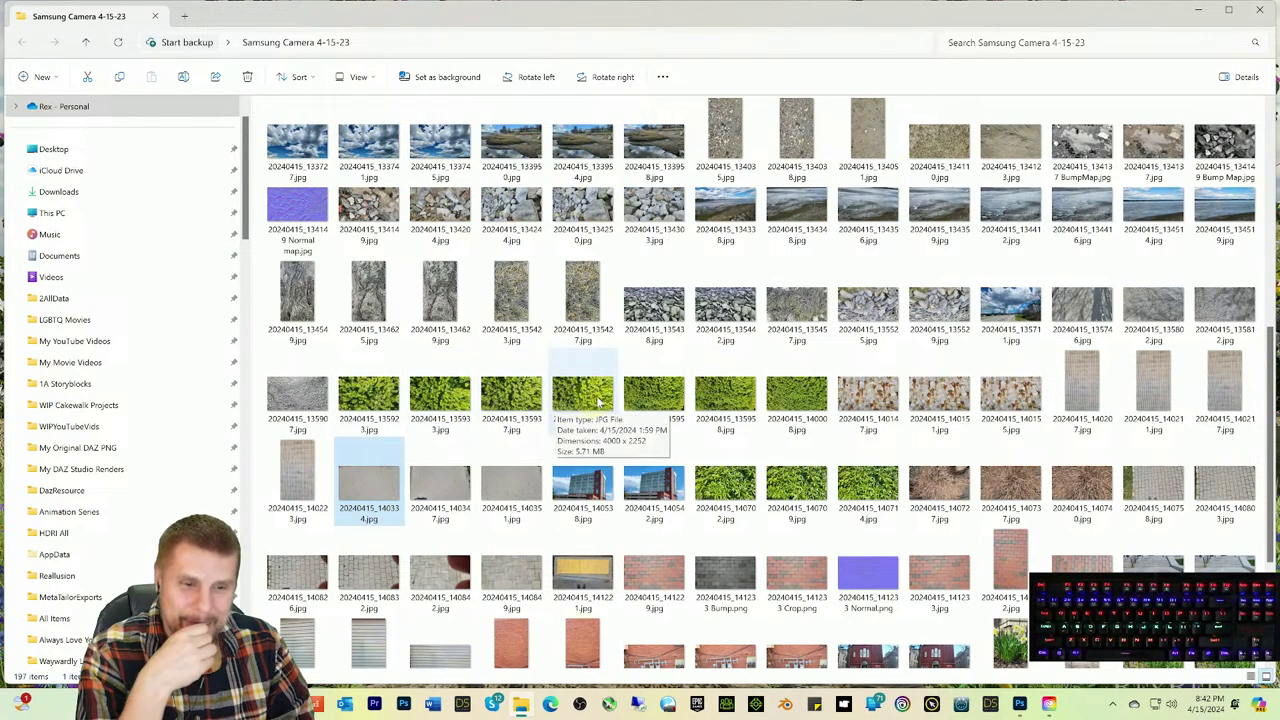
Step: Preview 20240415_140737.jpg, the corrugated siding and gas-meter photos, then open the red-brick church photo
scroll(765, 410, down, 3)
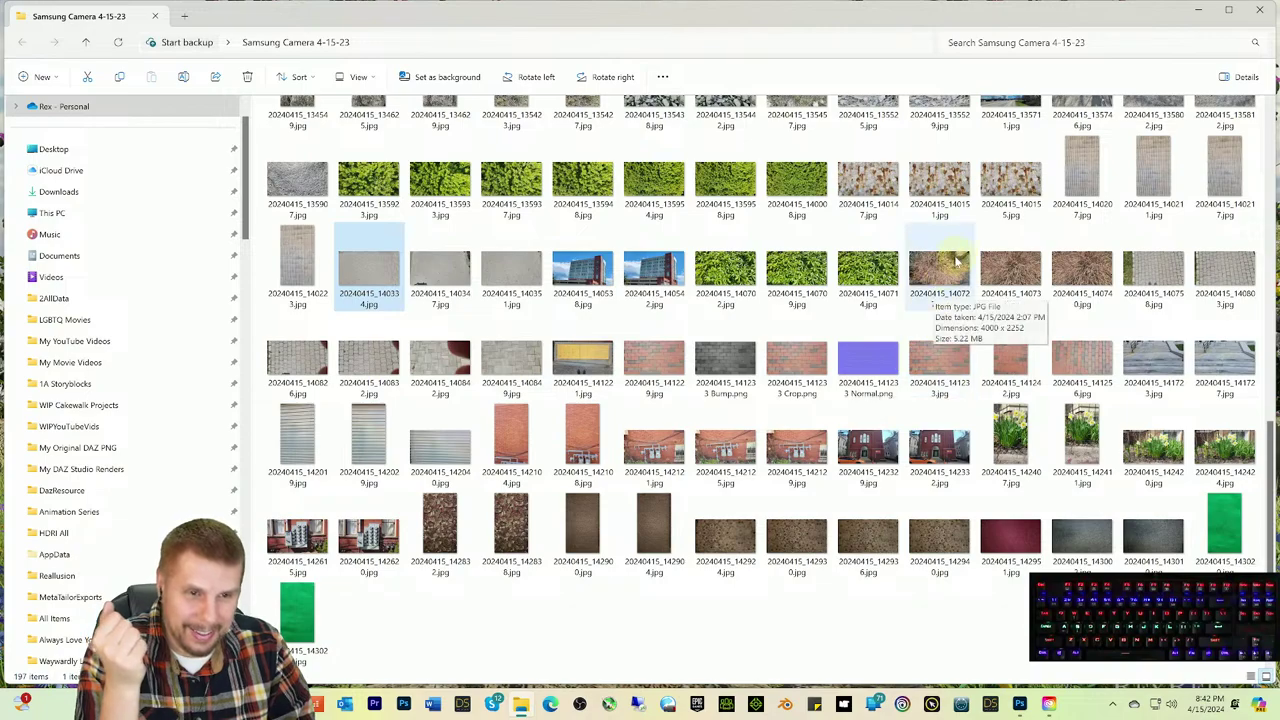
double_click(1007, 275)
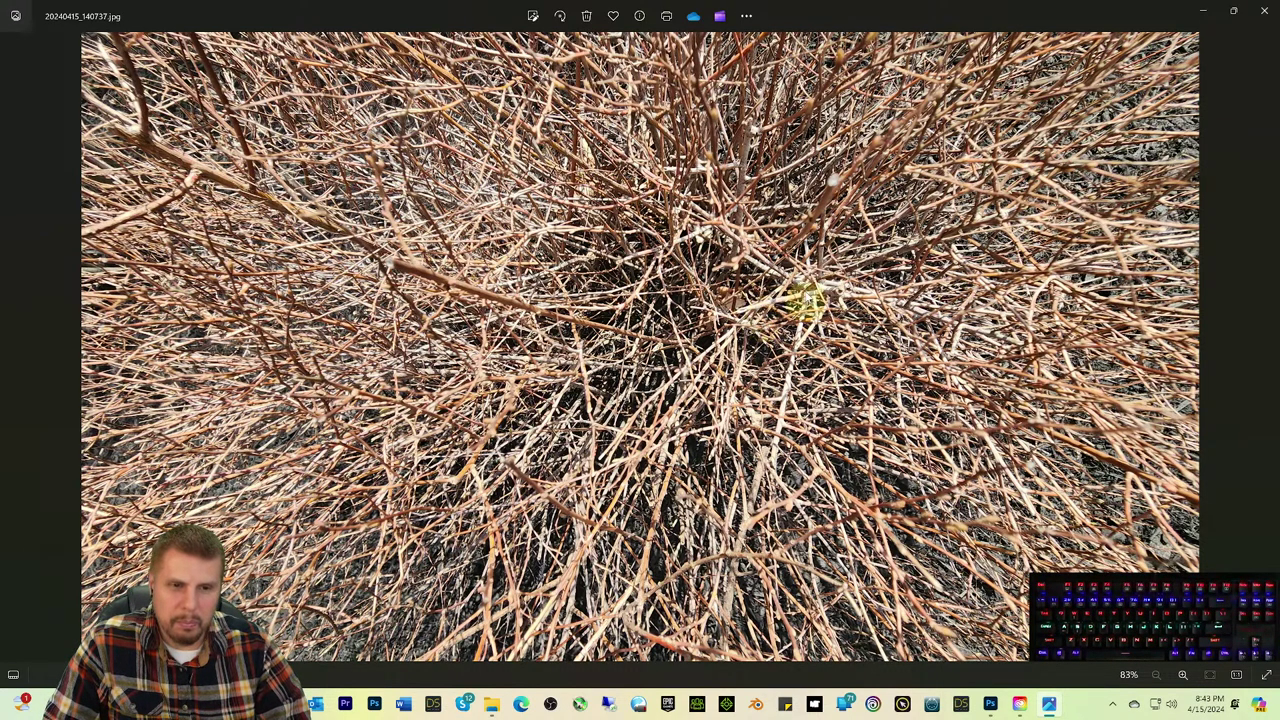
click(1260, 18)
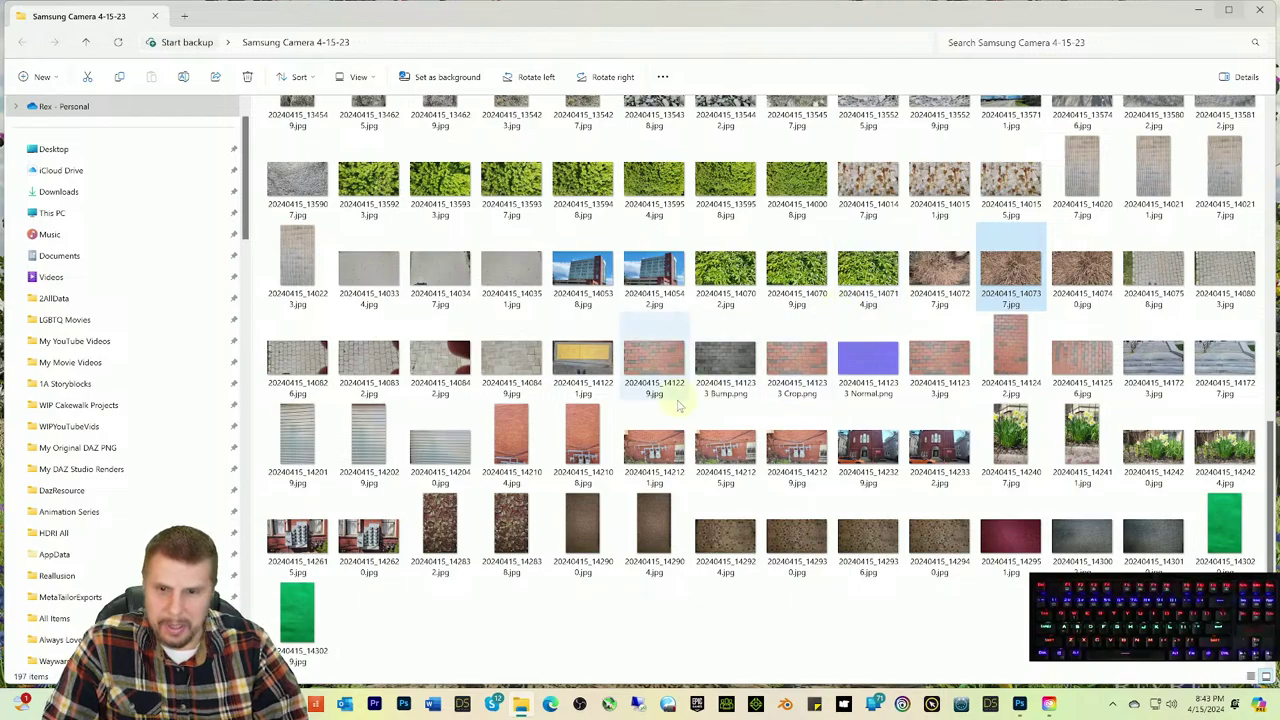
double_click(425, 455)
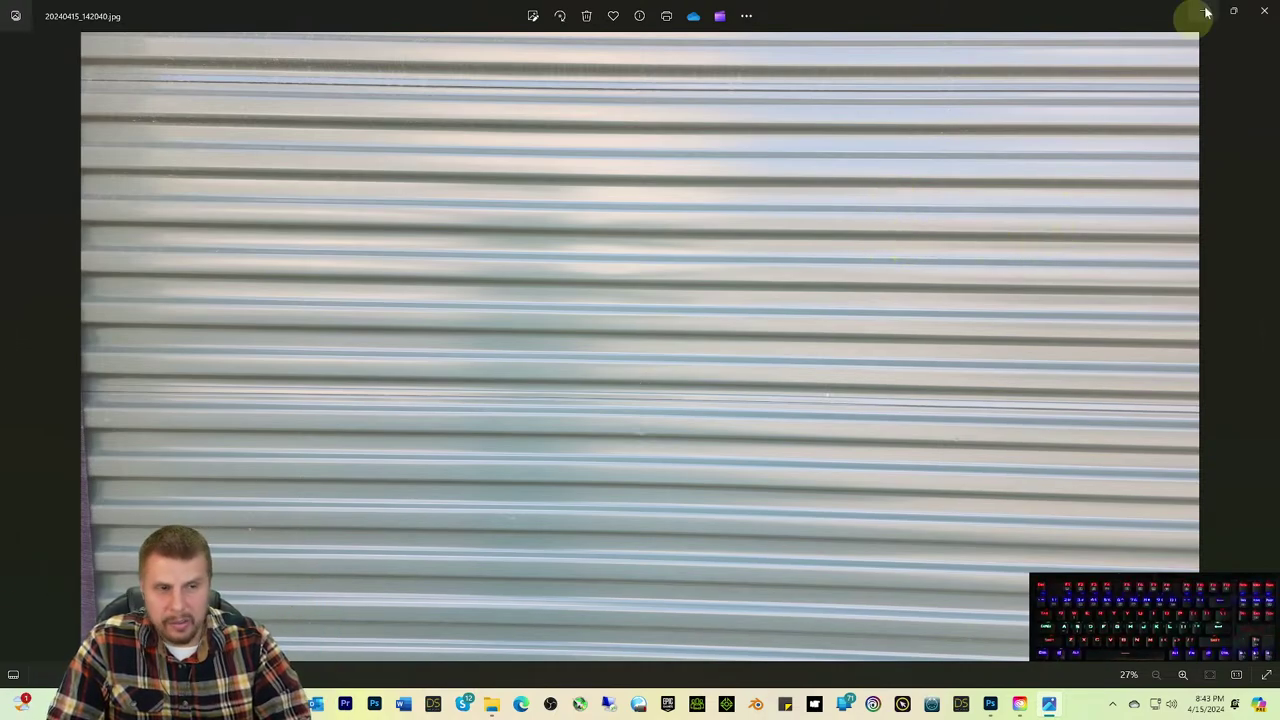
click(1259, 14)
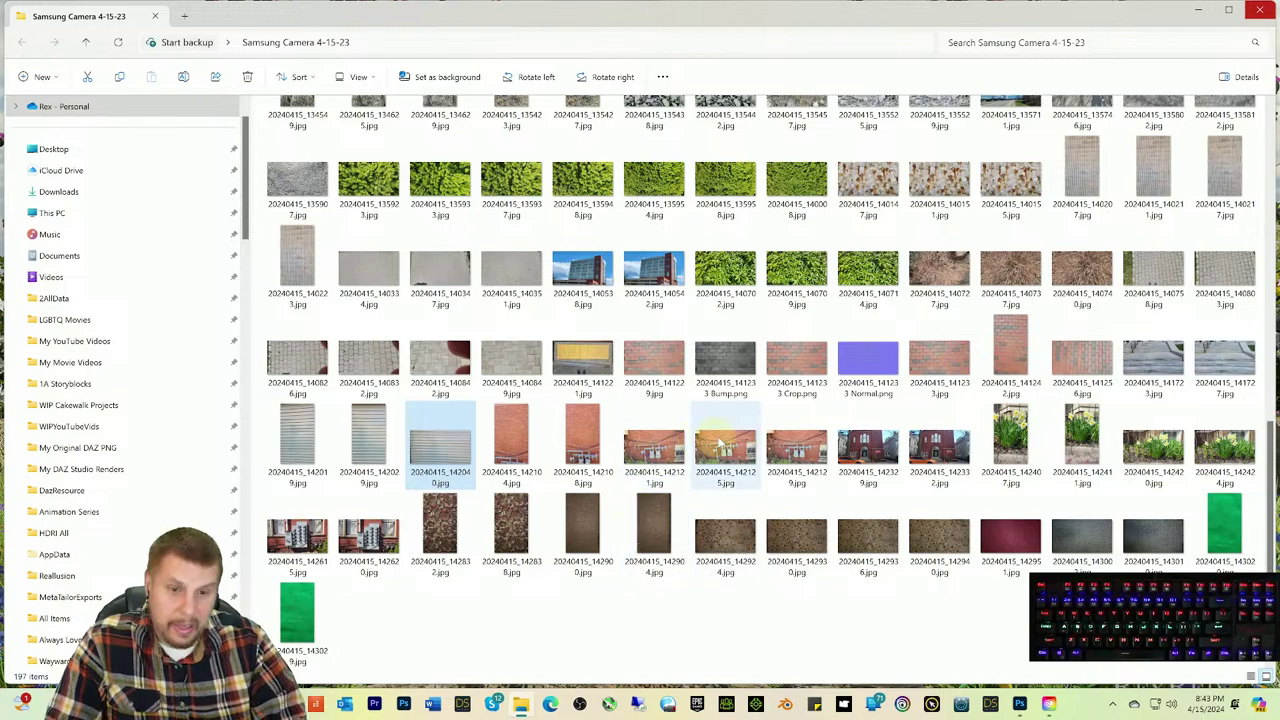
double_click(783, 453)
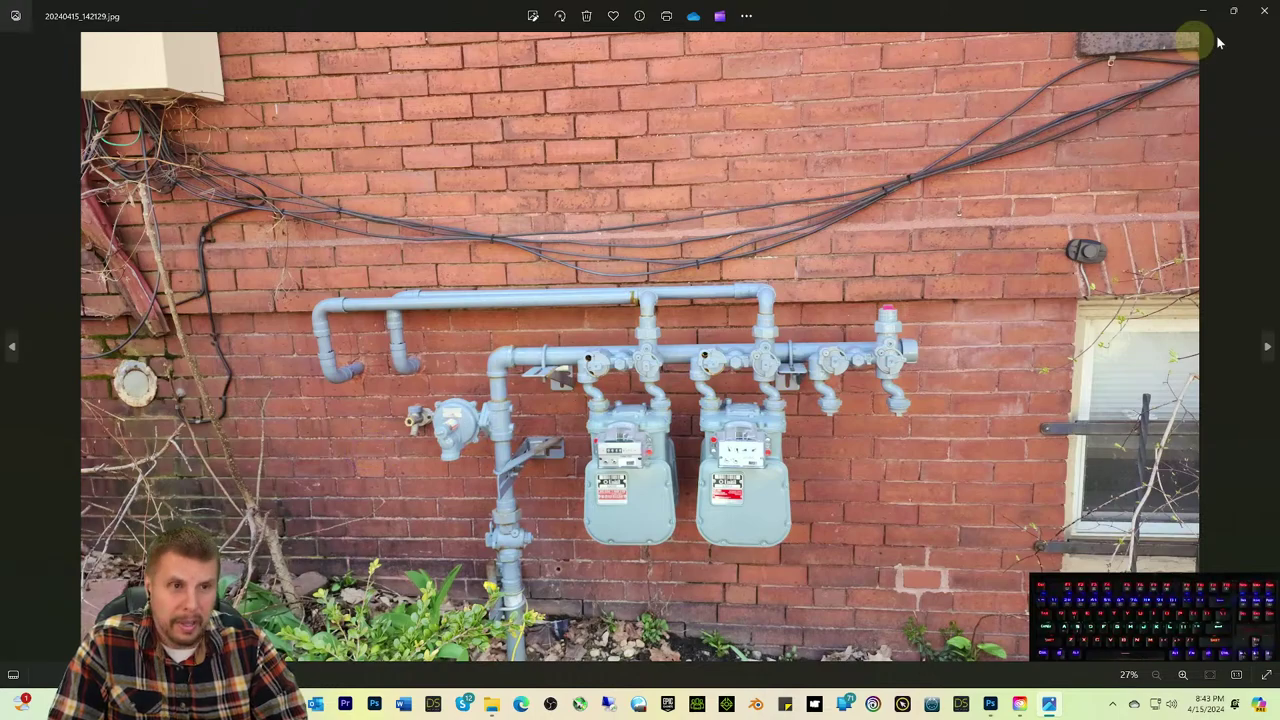
click(1266, 16)
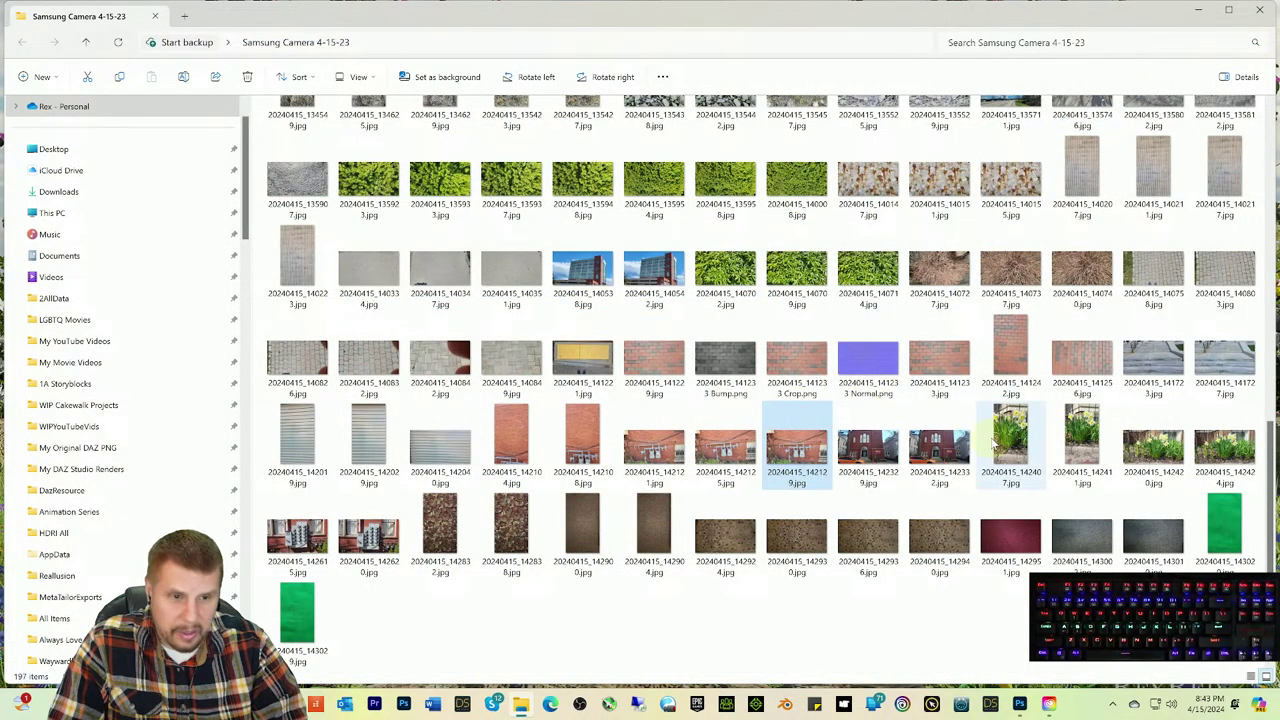
double_click(943, 452)
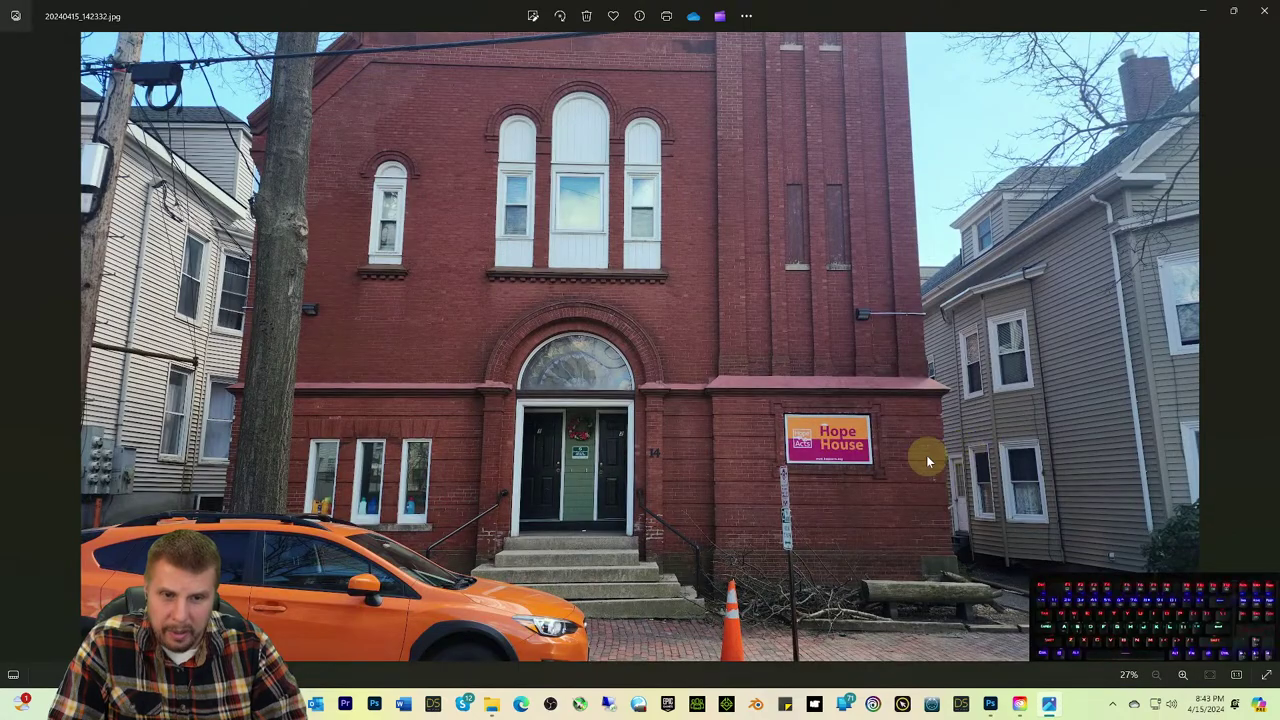
Step: Zoom into the church photo and pan across the brick facade
scroll(900, 455, up, 3)
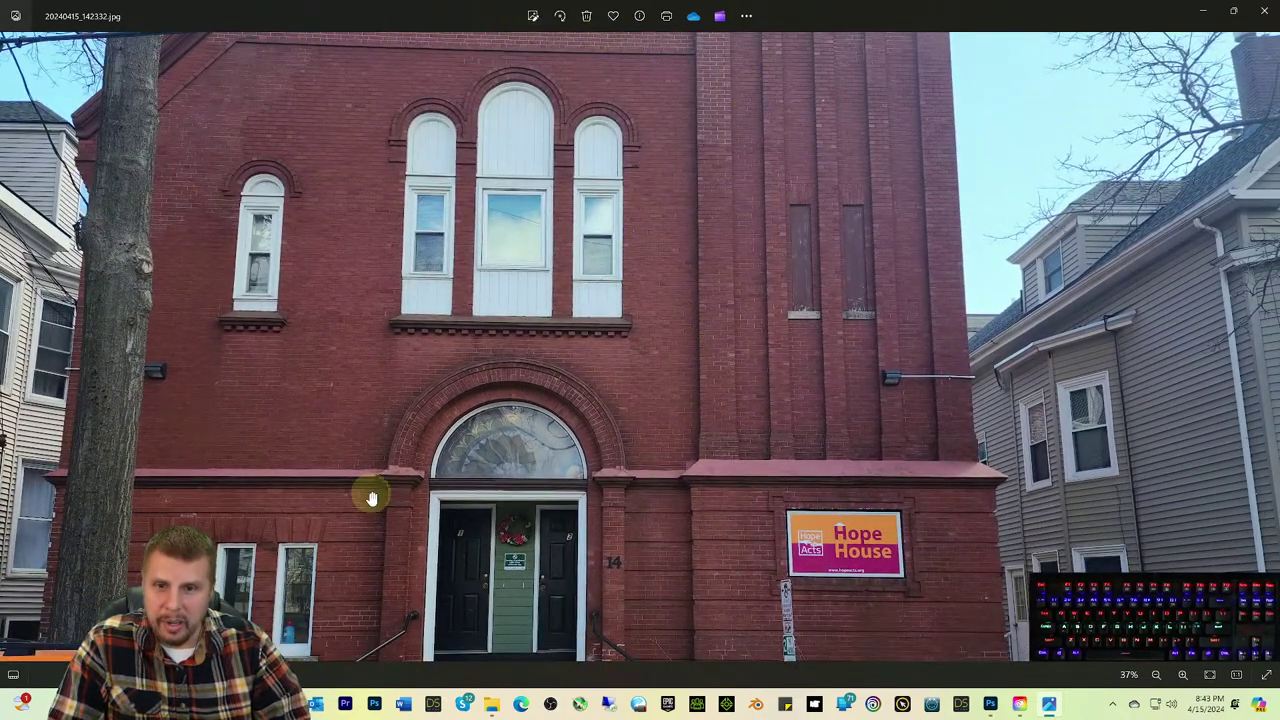
scroll(600, 476, up, 5)
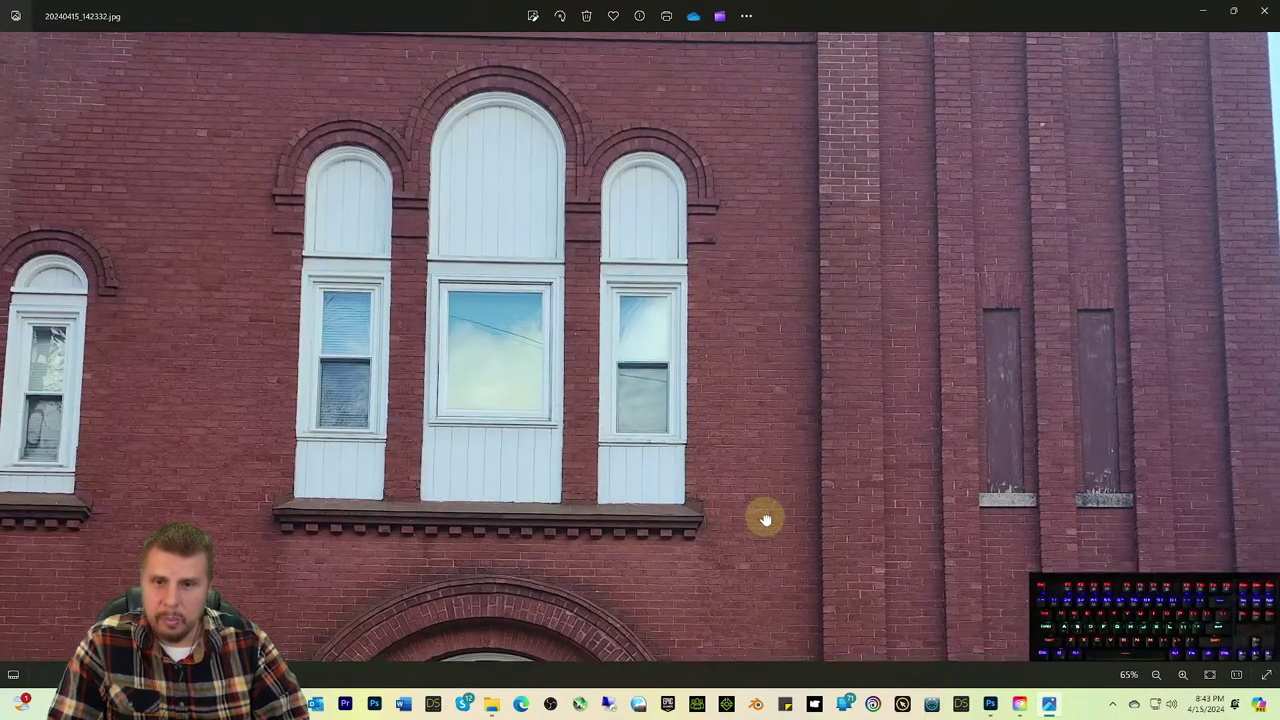
drag(765, 519, 763, 449)
scroll(764, 447, down, 2)
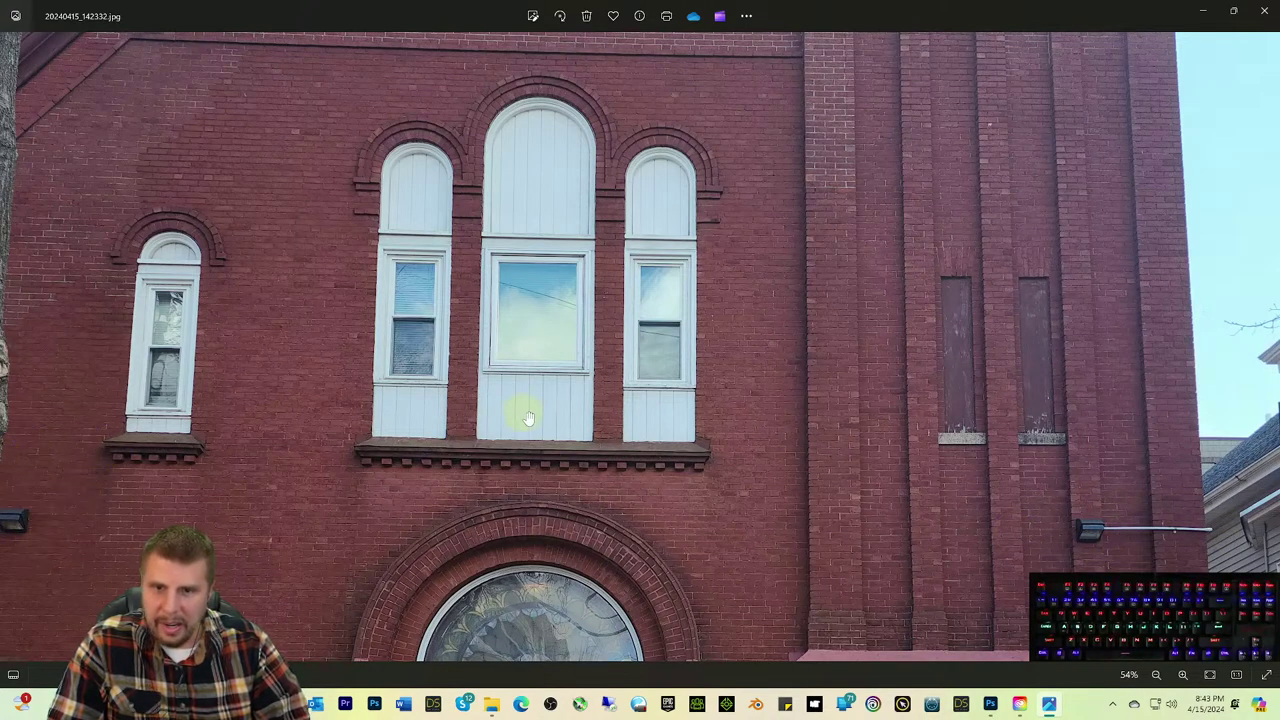
drag(523, 414, 533, 378)
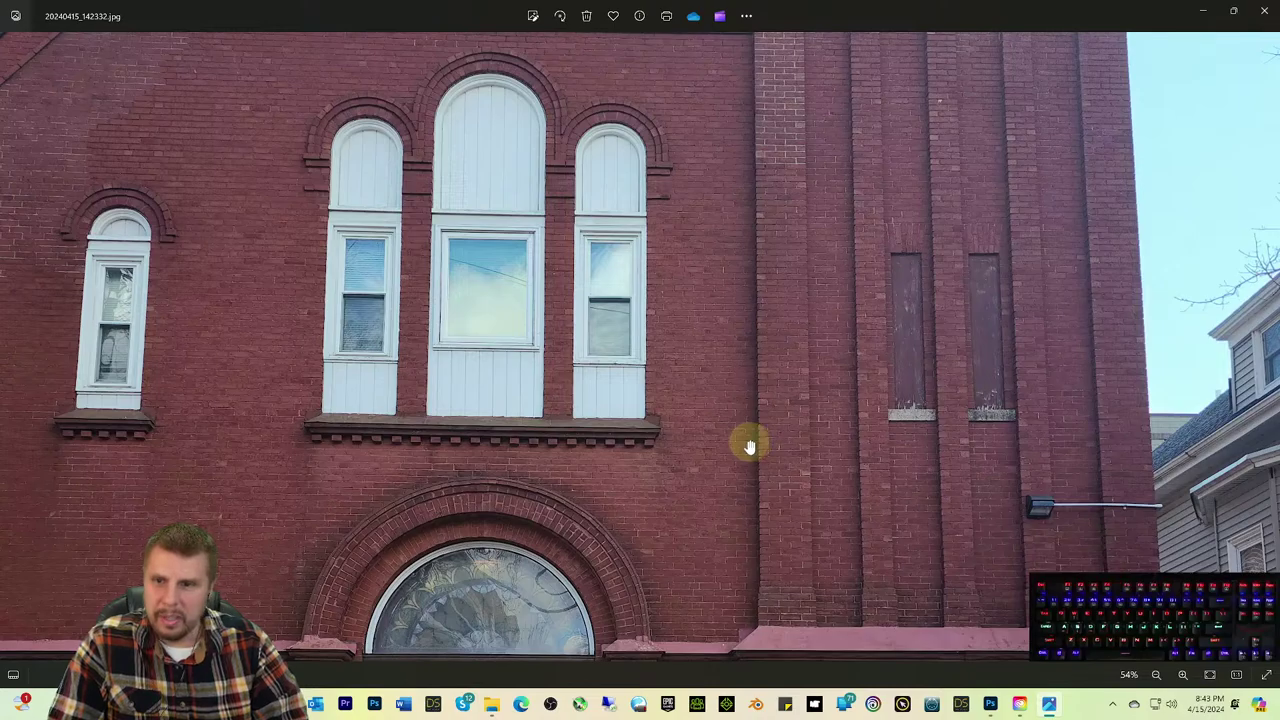
scroll(746, 421, down, 5)
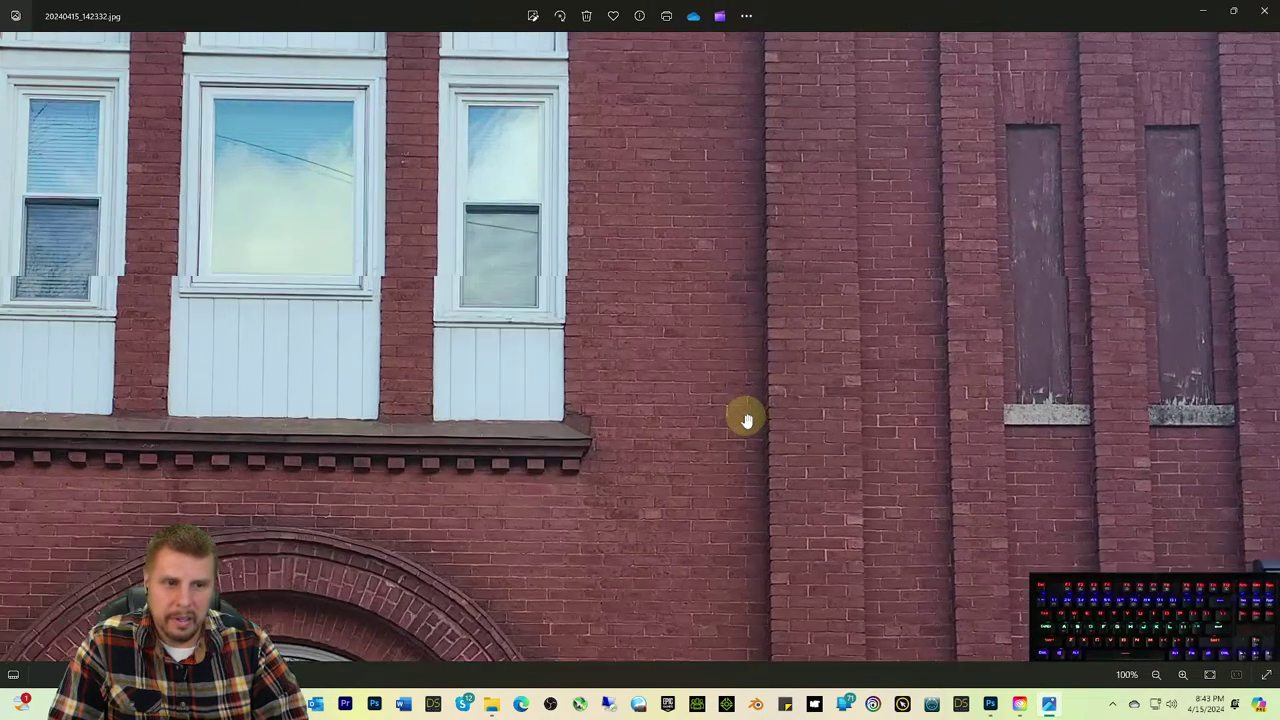
scroll(746, 421, down, 1)
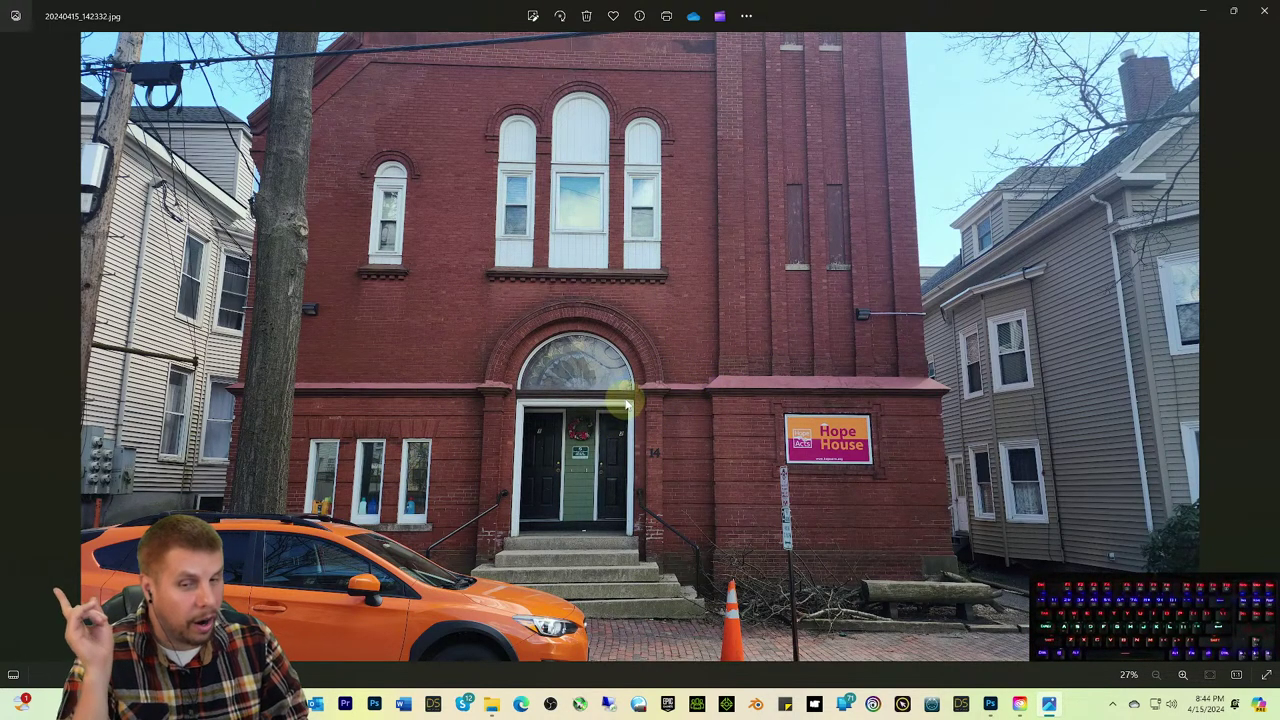
Step: Inspect the arched entrance and its two doors up close, then zoom out and close the photo
scroll(680, 395, up, 5)
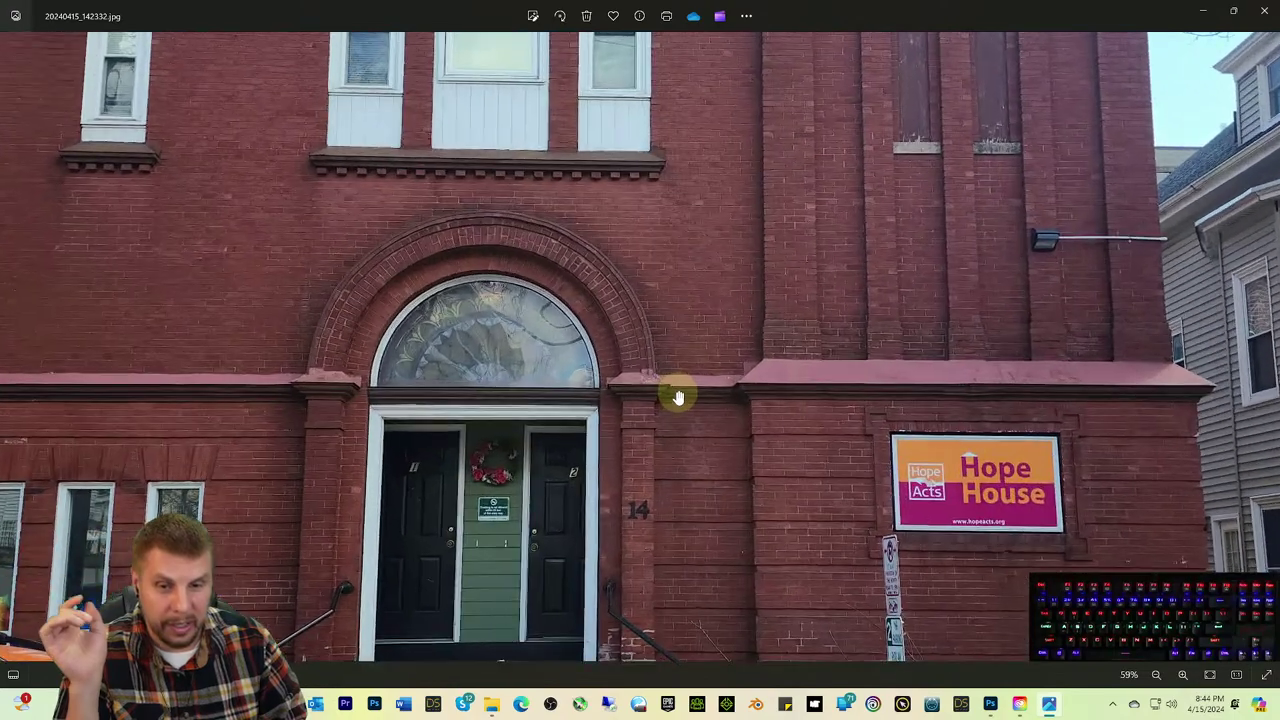
scroll(678, 397, up, 6)
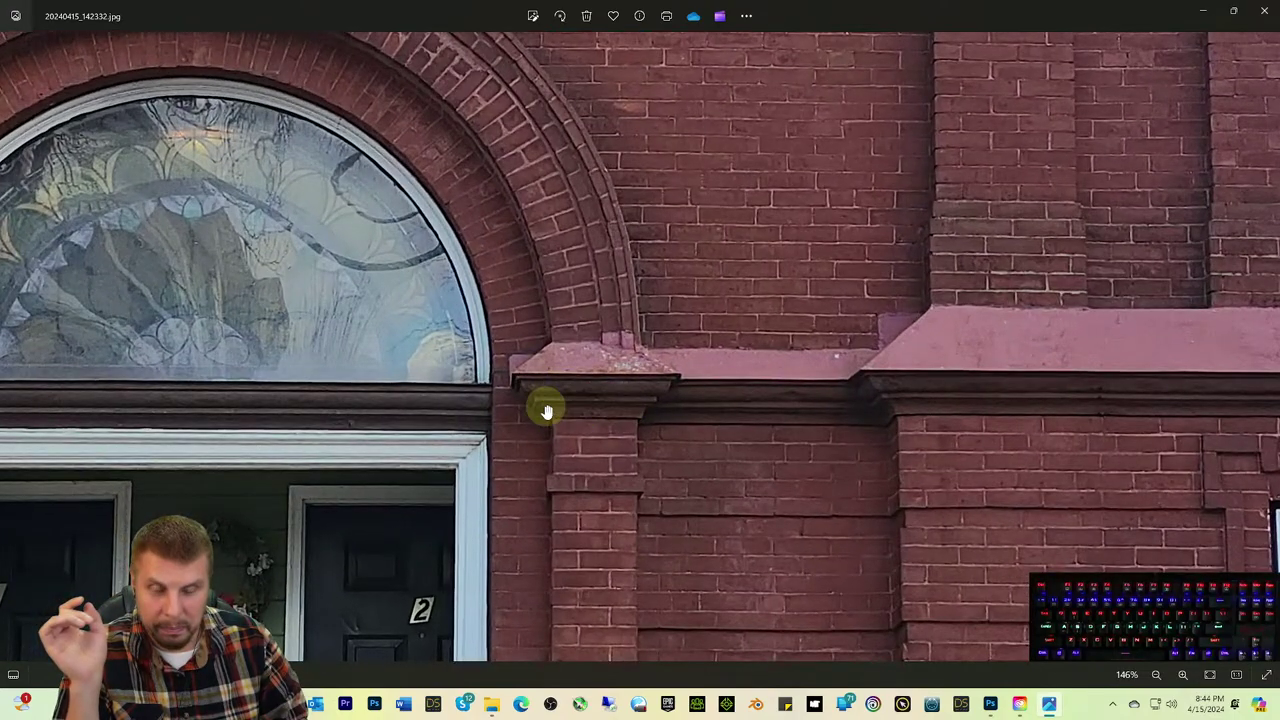
drag(509, 263, 771, 277)
drag(94, 409, 194, 200)
drag(209, 457, 218, 400)
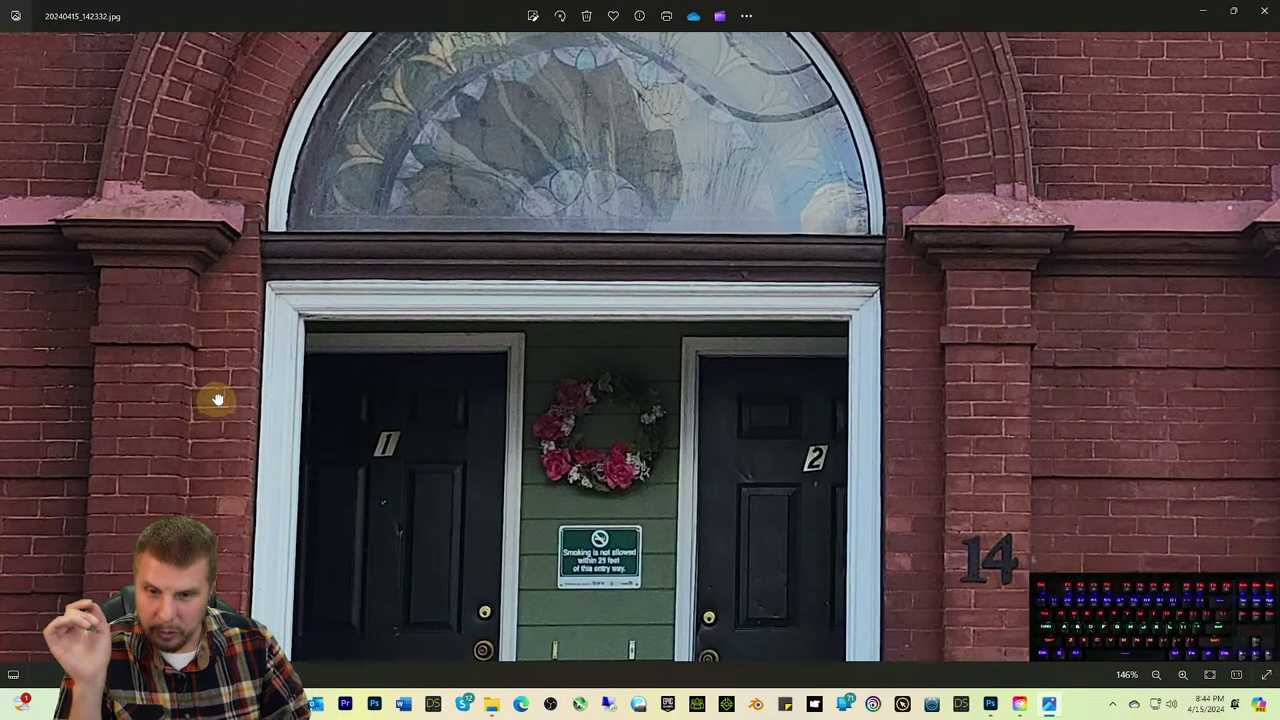
scroll(218, 400, down, 10)
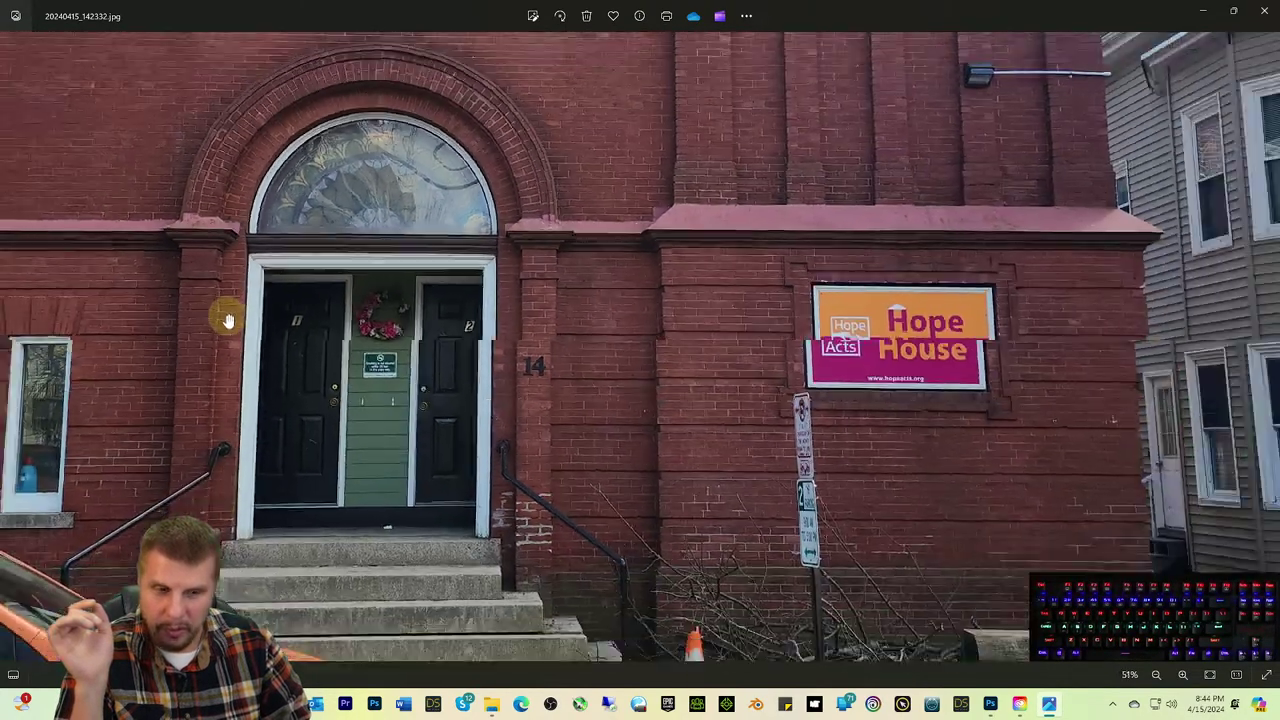
scroll(228, 320, down, 3)
scroll(519, 344, down, 2)
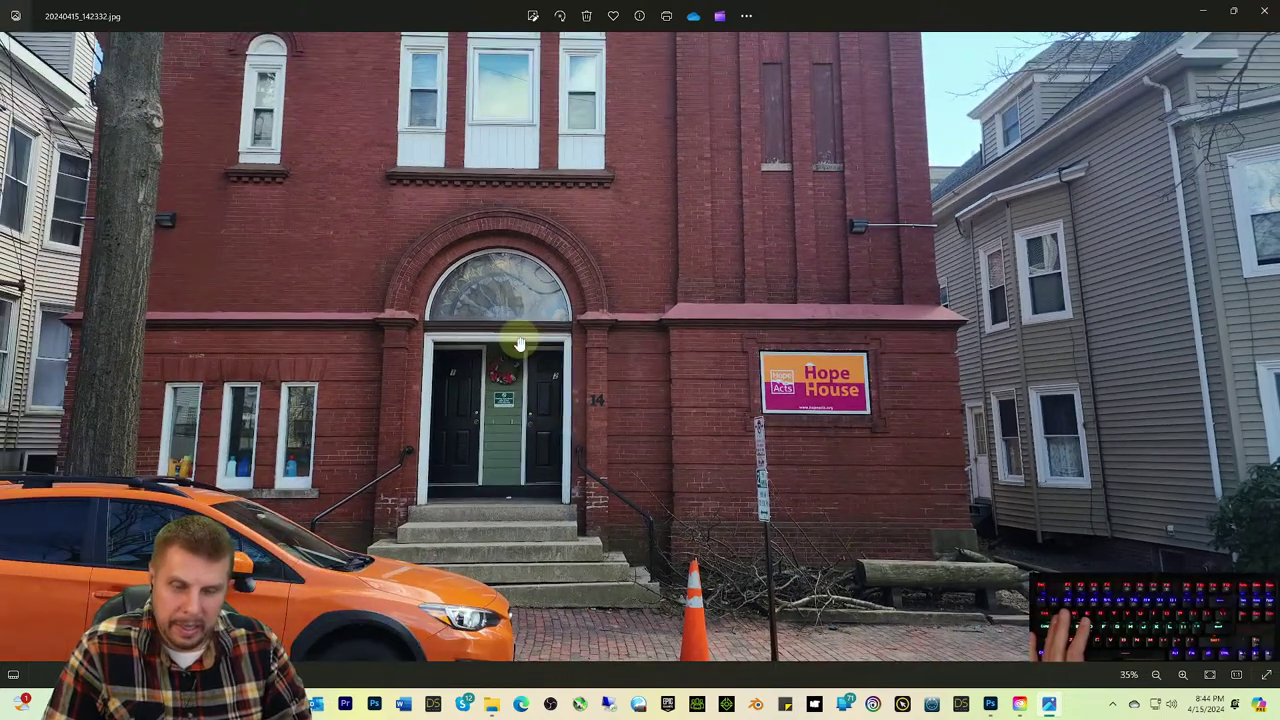
click(1270, 12)
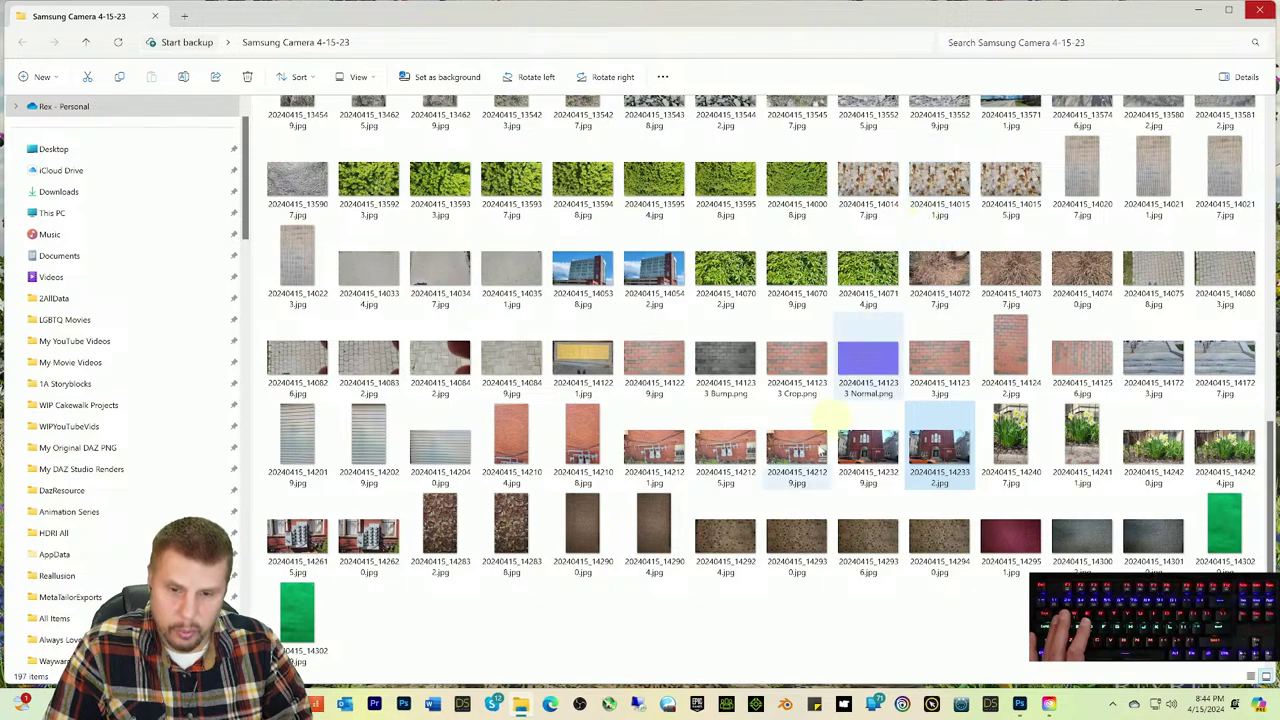
Step: Launch DAZ Studio, bring up the Create New Primitive settings, and return to File Explorer
click(462, 704)
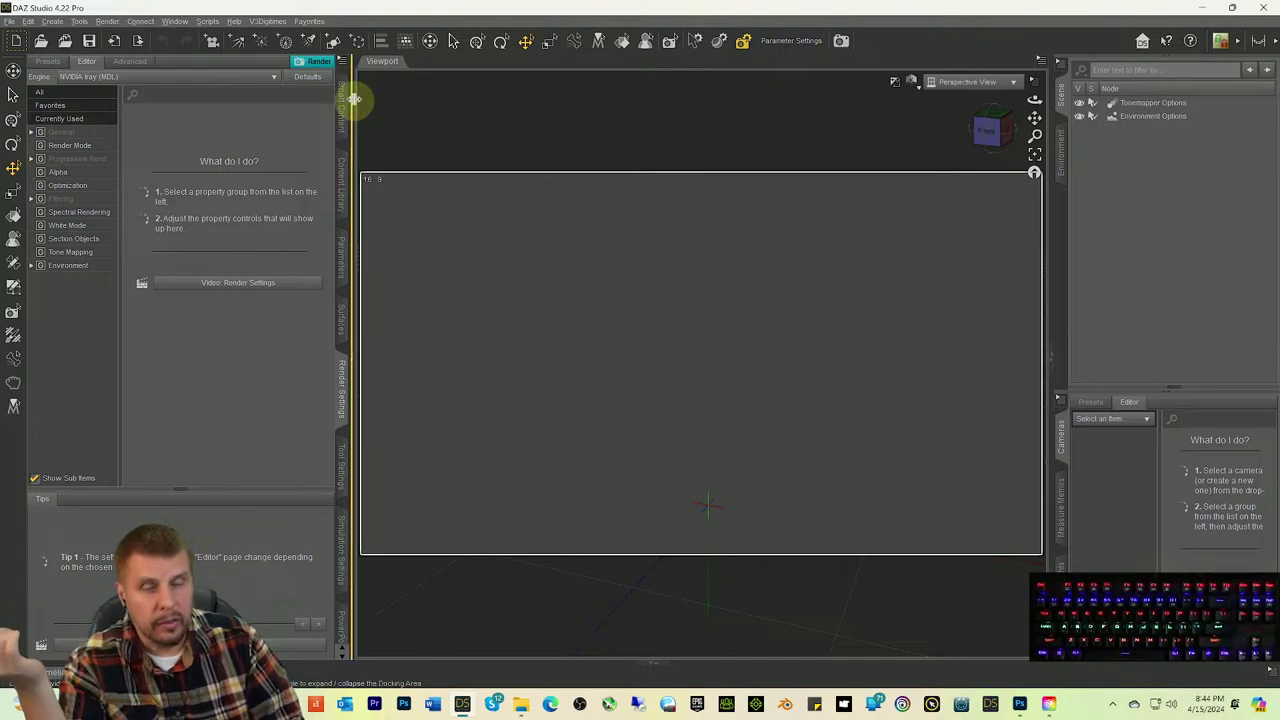
click(333, 40)
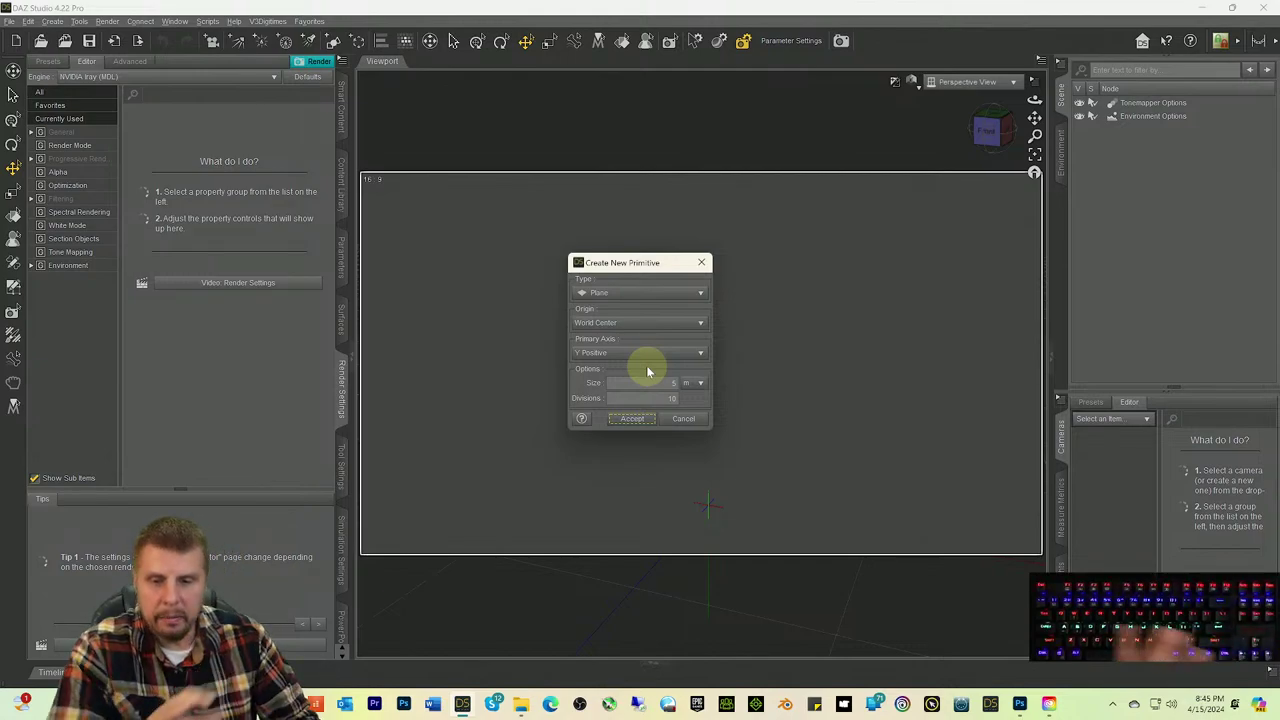
click(522, 706)
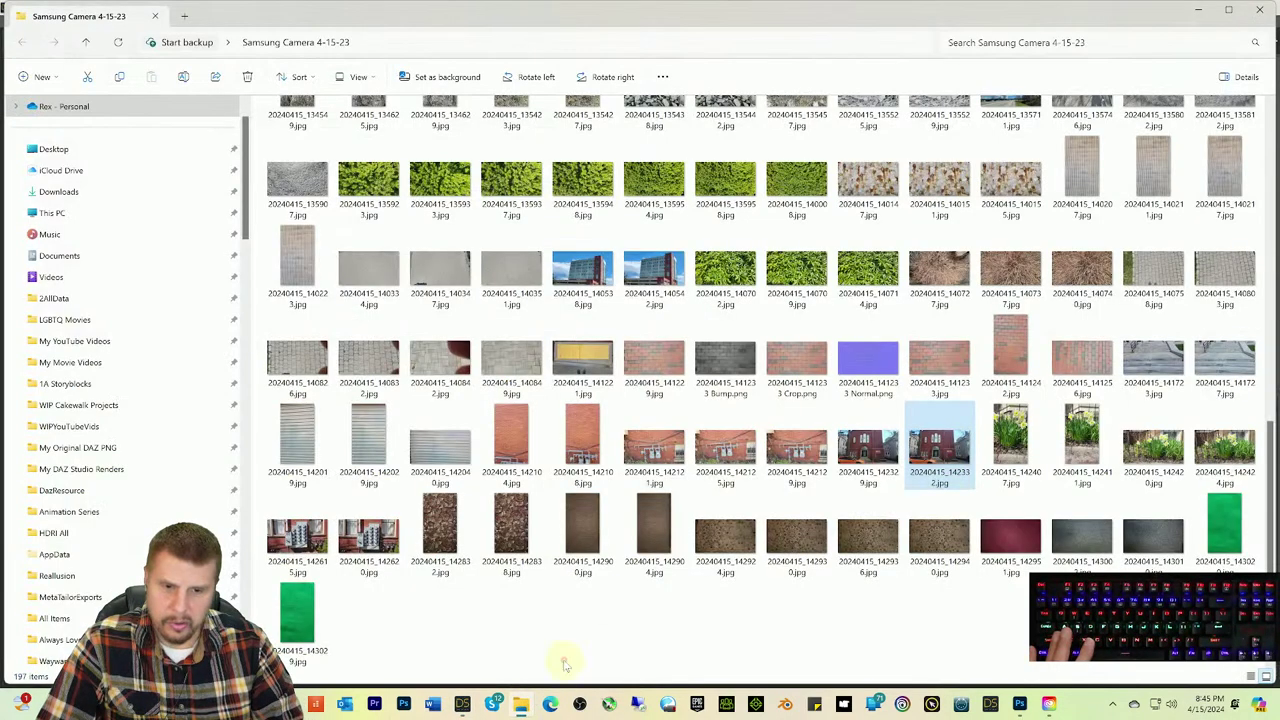
Step: Find the 20240415_134303 rock pile photo in the camera folder and open it
scroll(985, 340, up, 5)
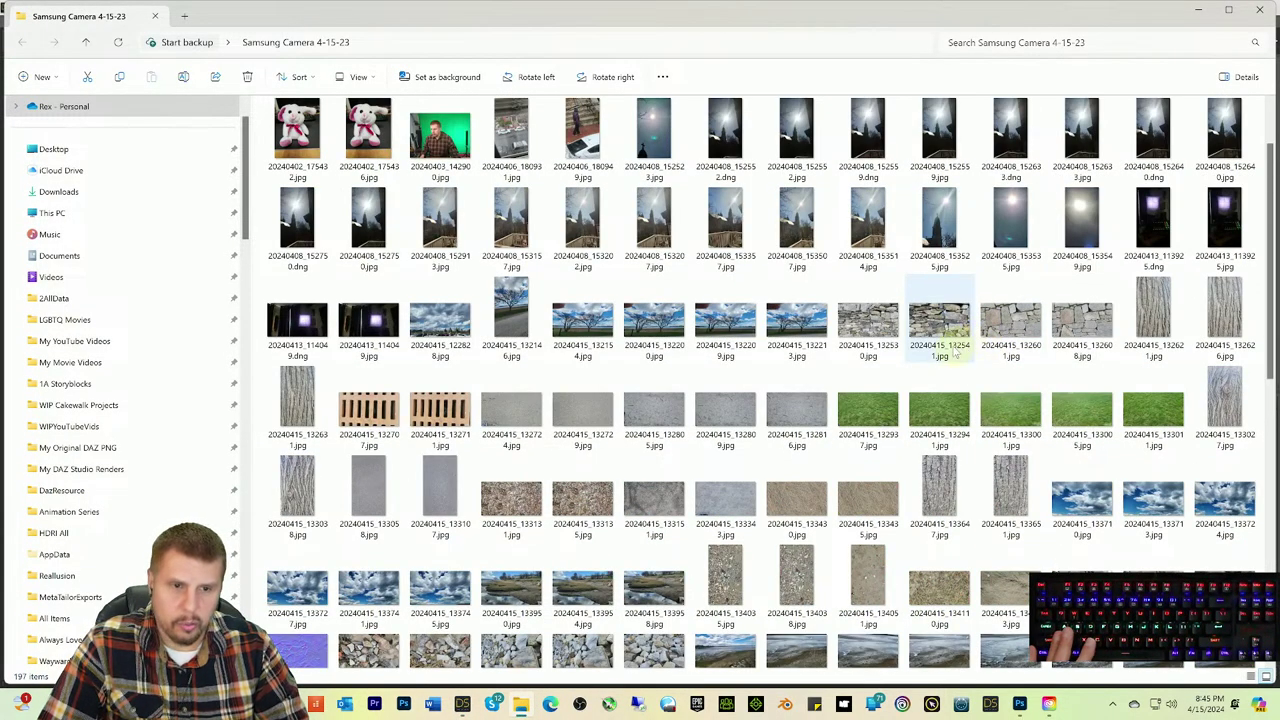
scroll(945, 326, up, 1)
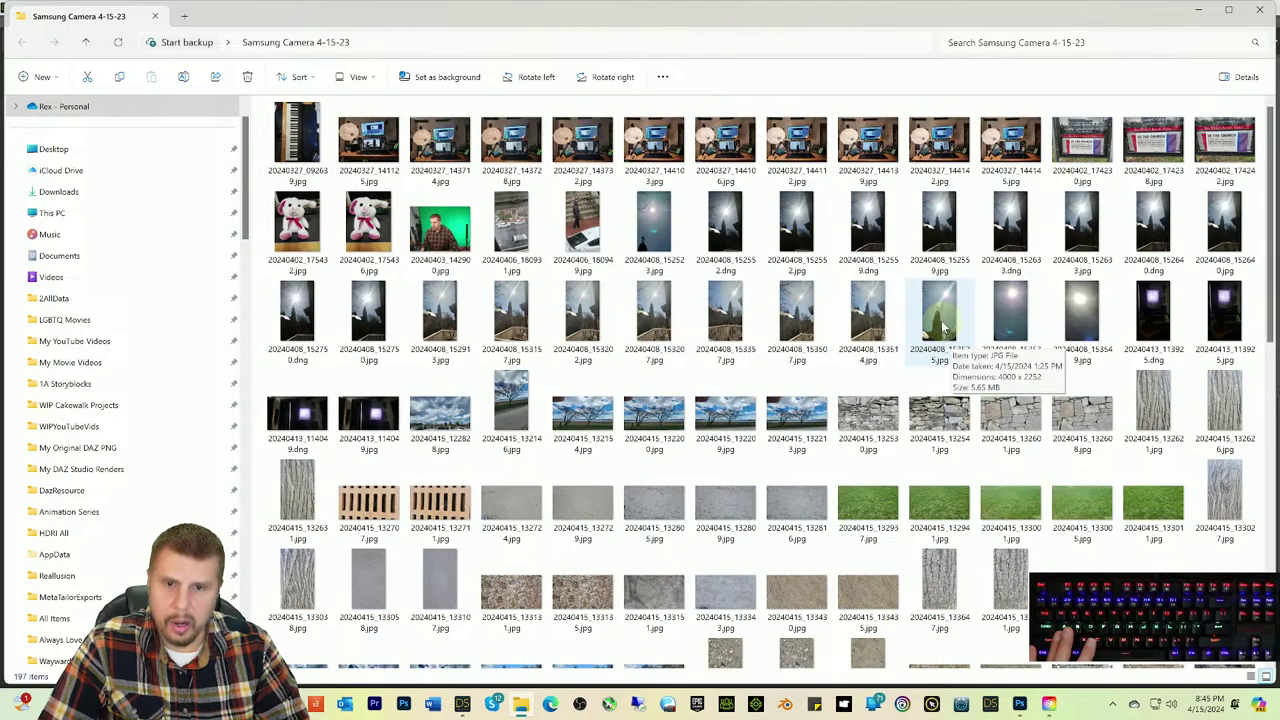
scroll(943, 328, down, 8)
scroll(918, 335, down, 1)
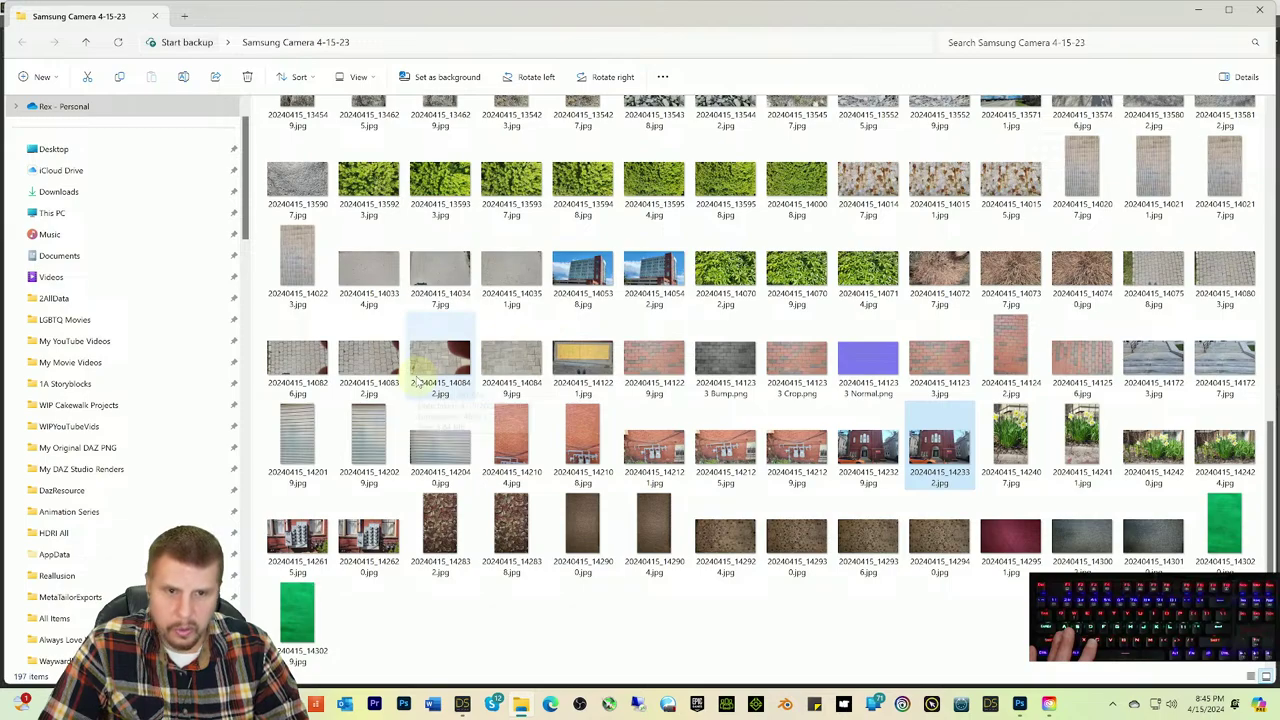
scroll(415, 381, up, 5)
scroll(418, 380, up, 3)
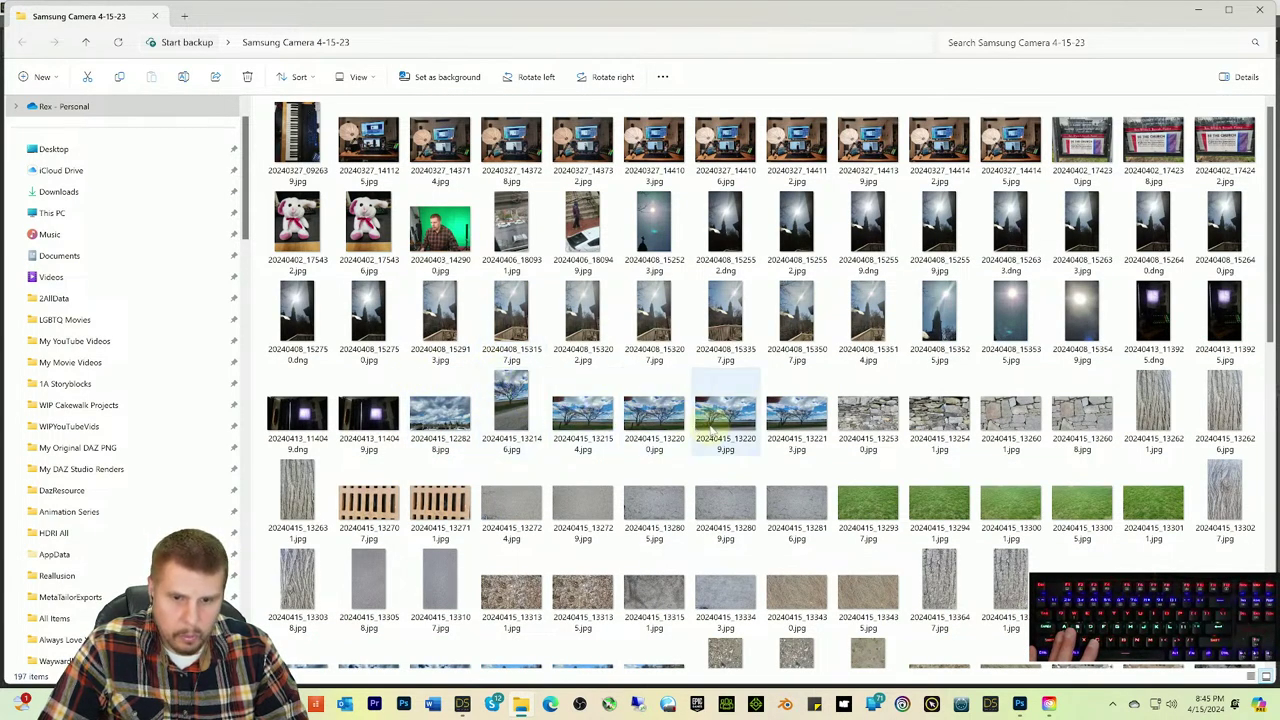
mouse_move(708, 428)
scroll(710, 429, down, 2)
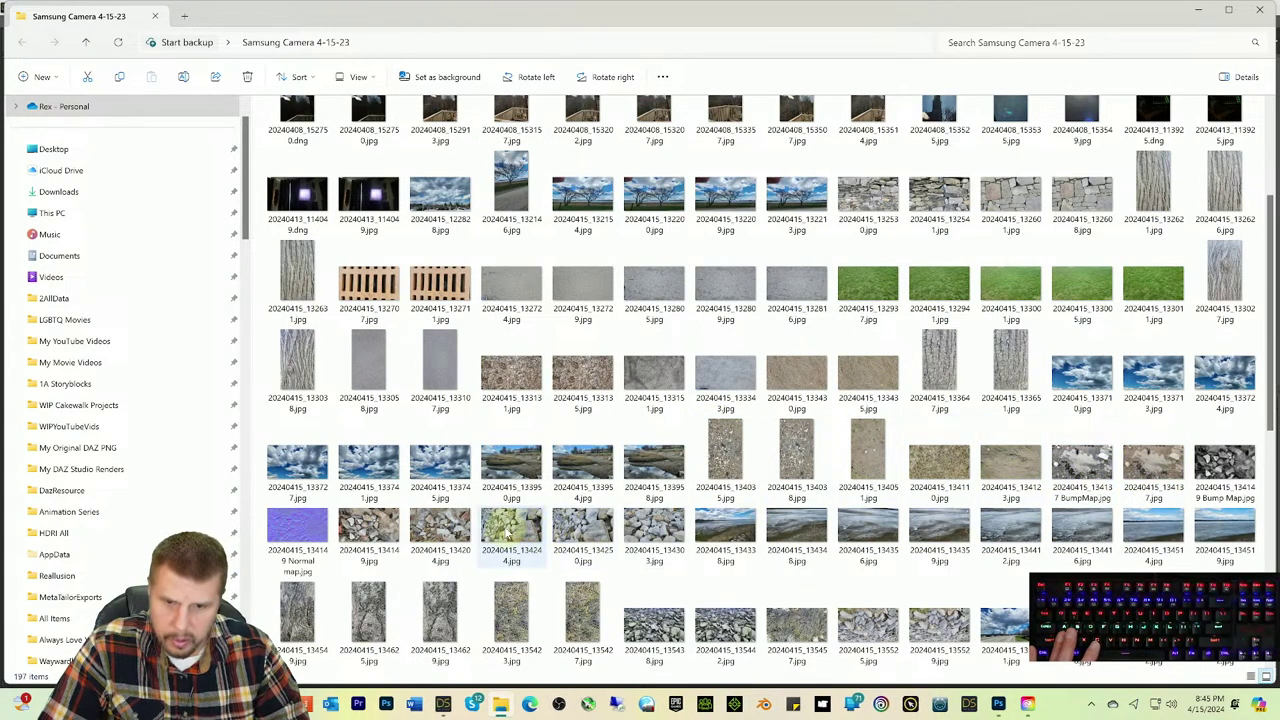
click(655, 523)
Step: Look over the piled-rocks photo in Photos, then minimize the viewer
double_click(656, 526)
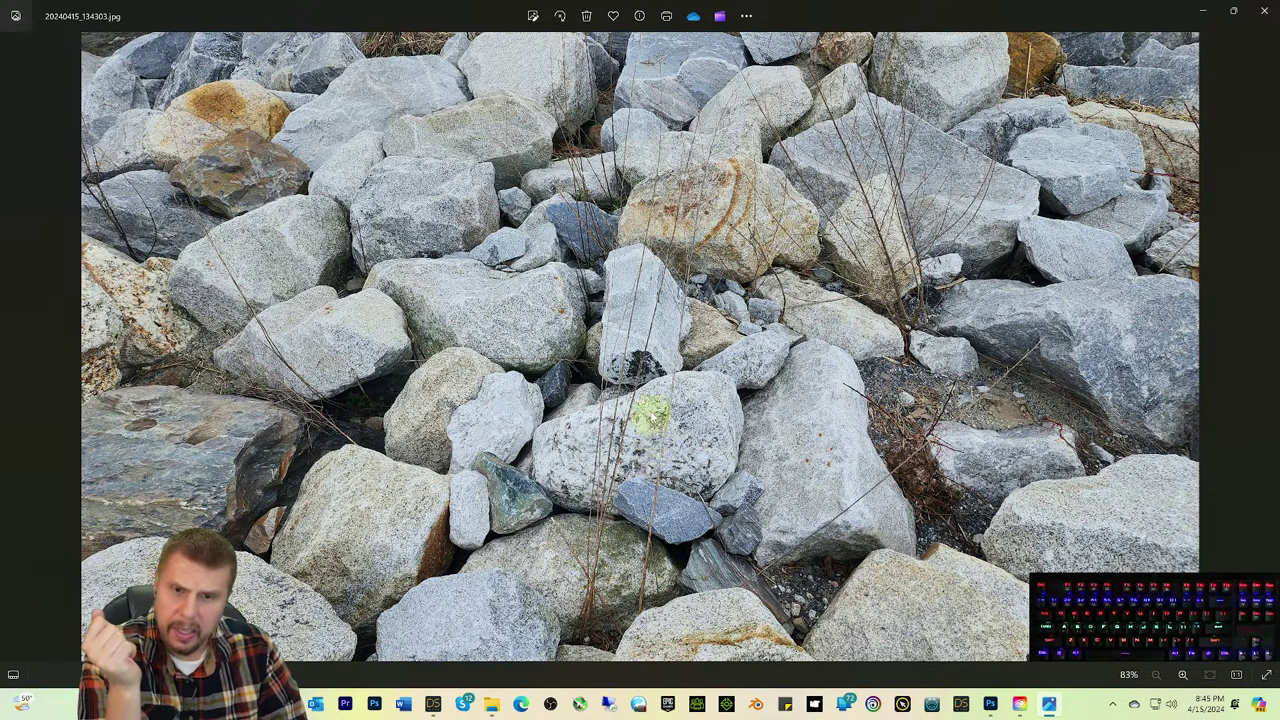
scroll(652, 416, up, 2)
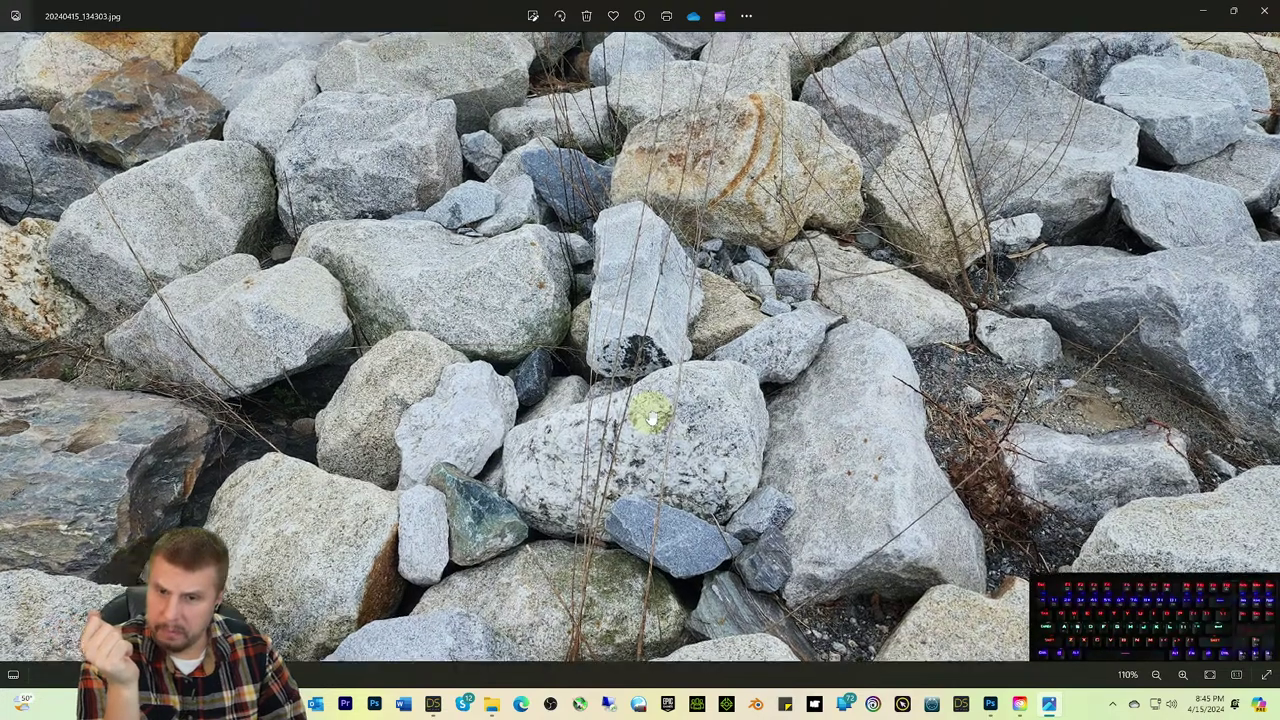
scroll(652, 418, down, 1)
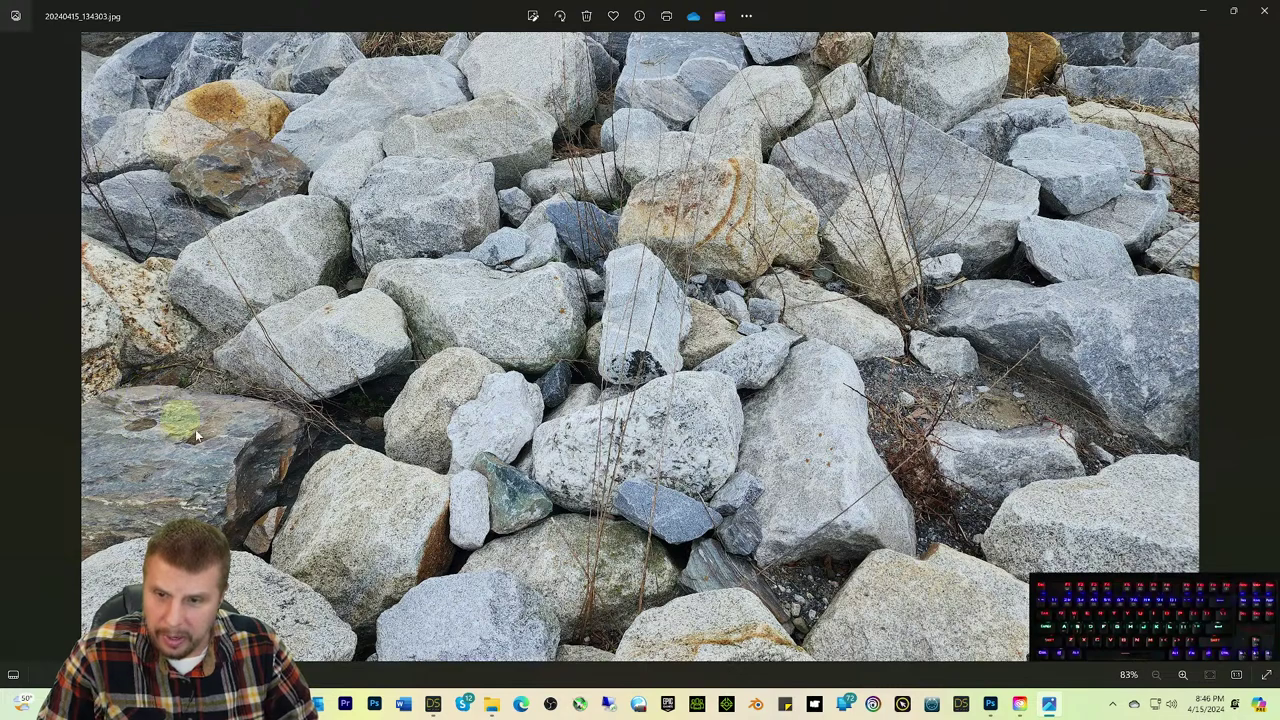
click(1205, 12)
Step: Create a 5 m plane primitive with 30 divisions
click(432, 704)
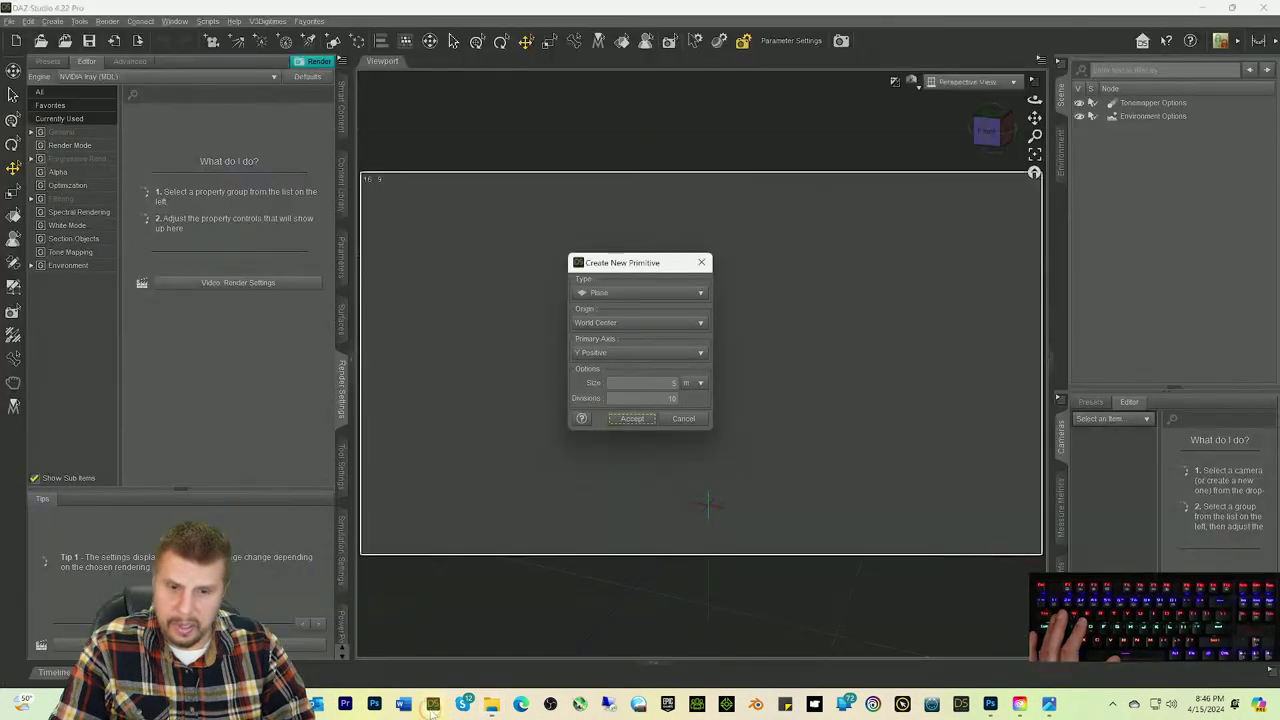
click(671, 398)
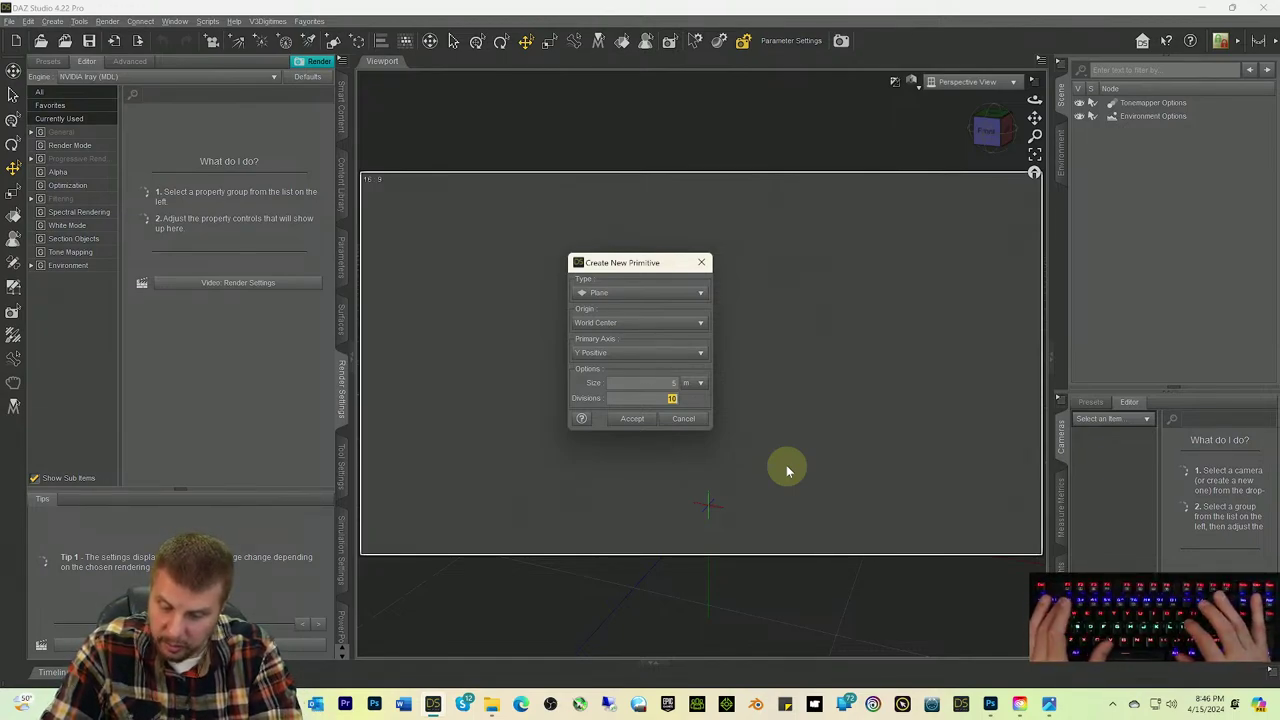
text(20)
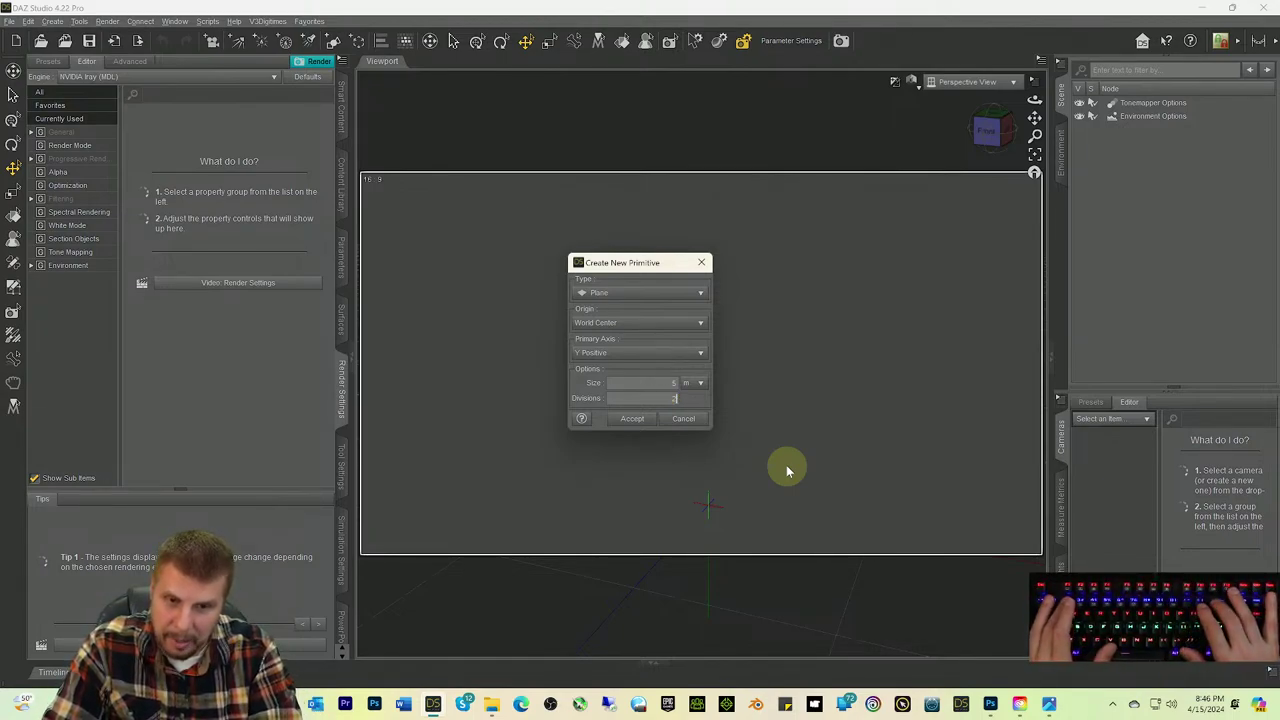
key(BackSpace)
key(BackSpace)
text(30)
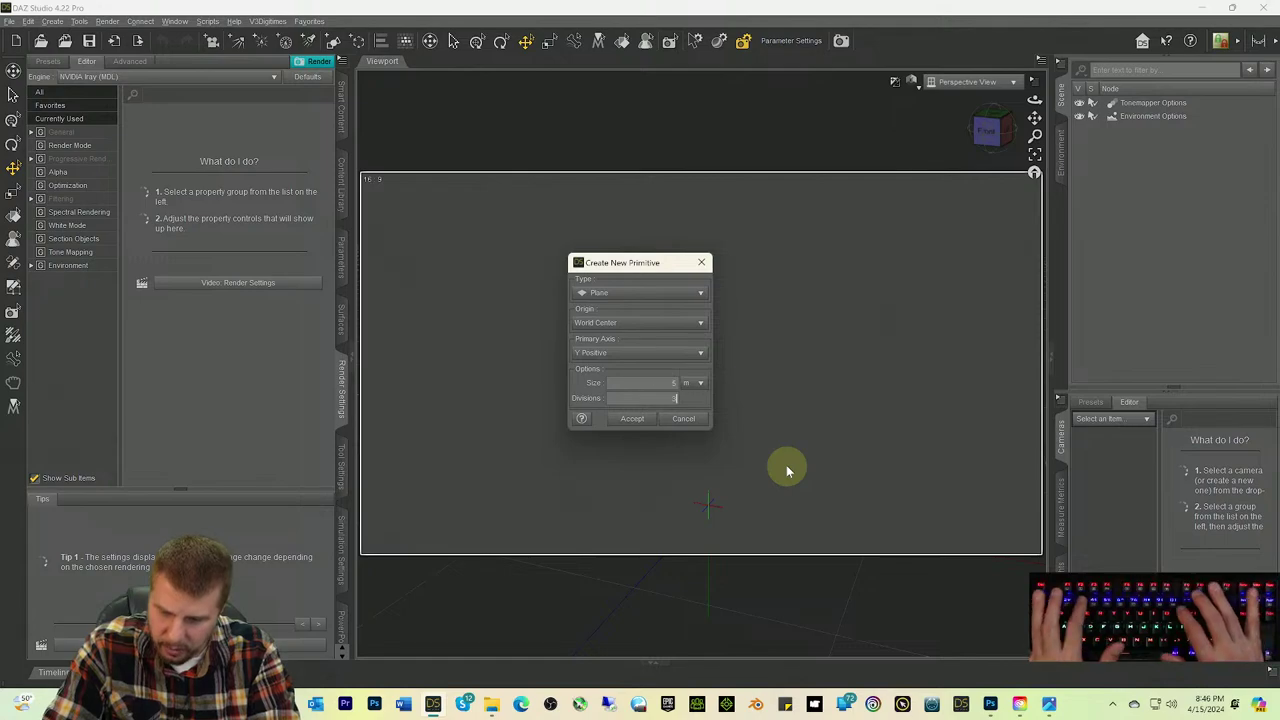
click(632, 420)
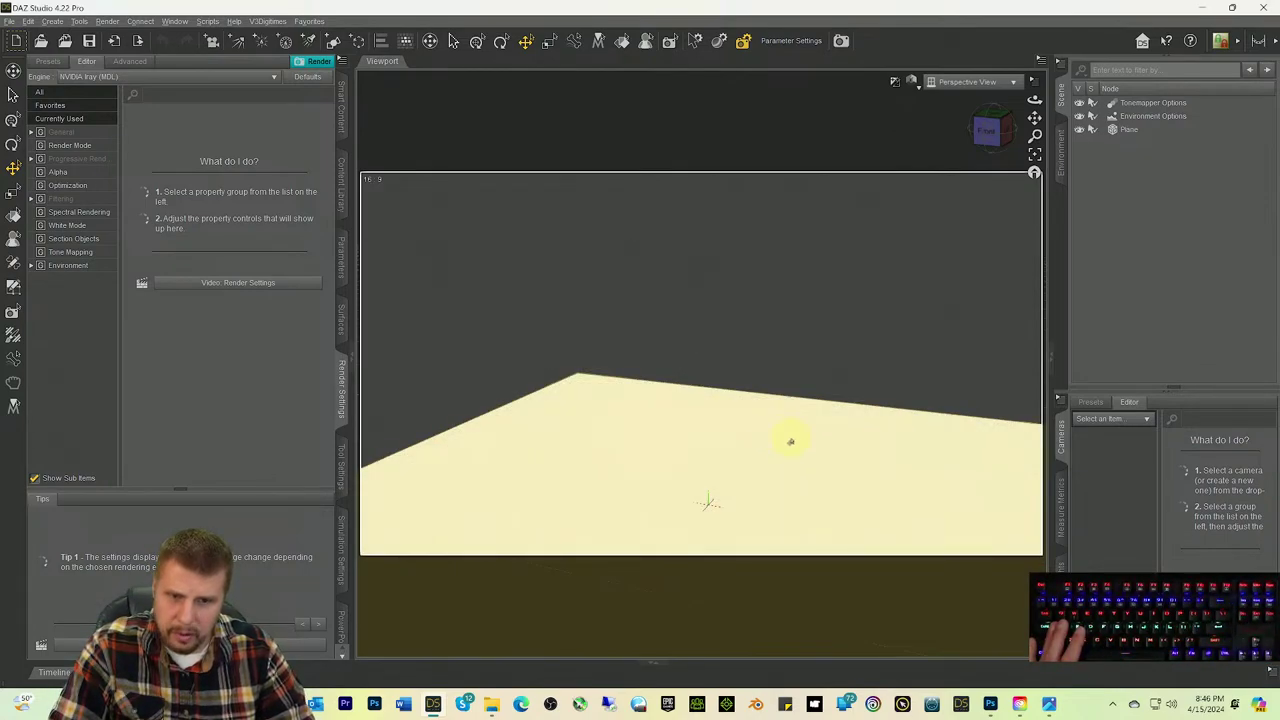
Step: Switch the viewport to Wireframe display, then delete the plane from the scene
click(986, 131)
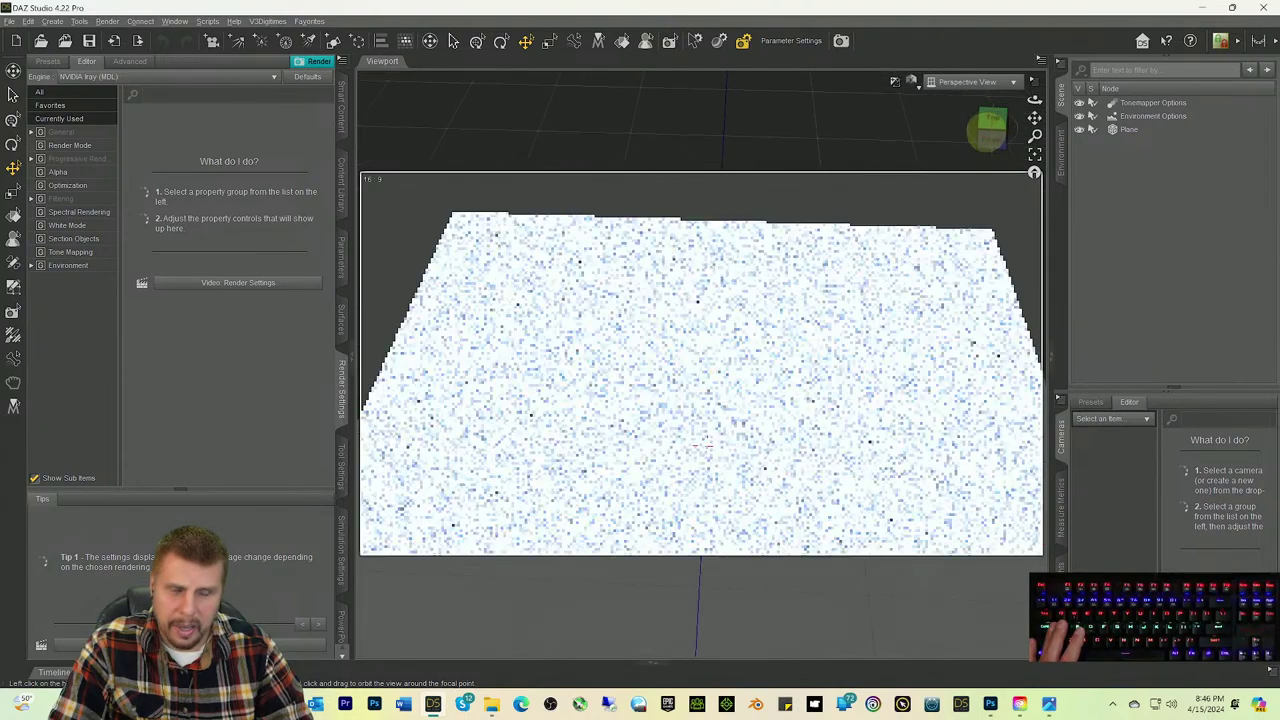
click(912, 81)
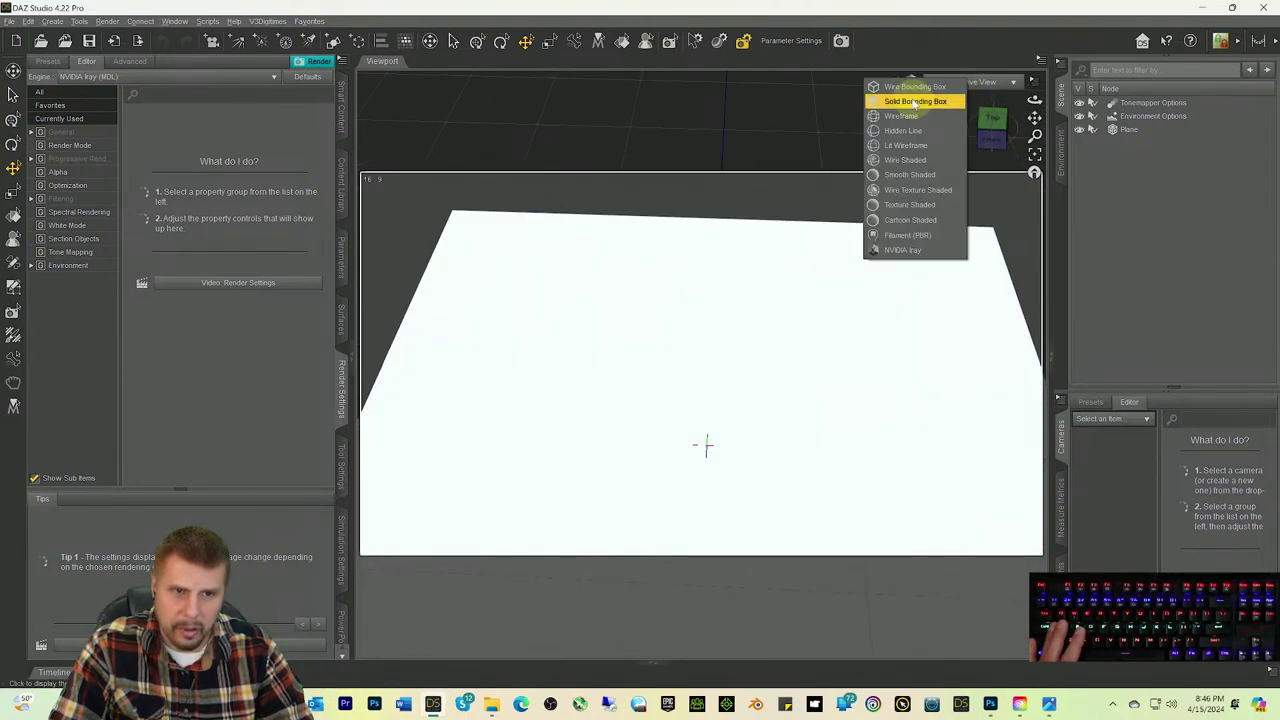
click(905, 115)
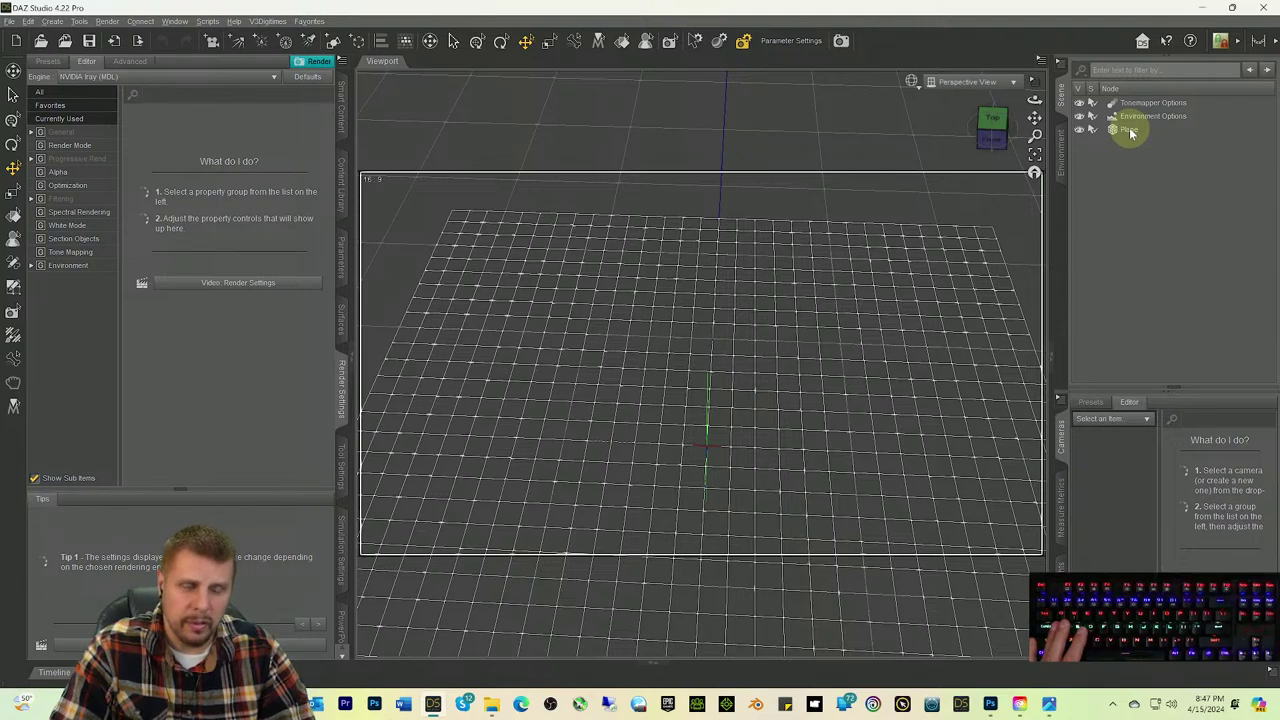
click(1129, 129)
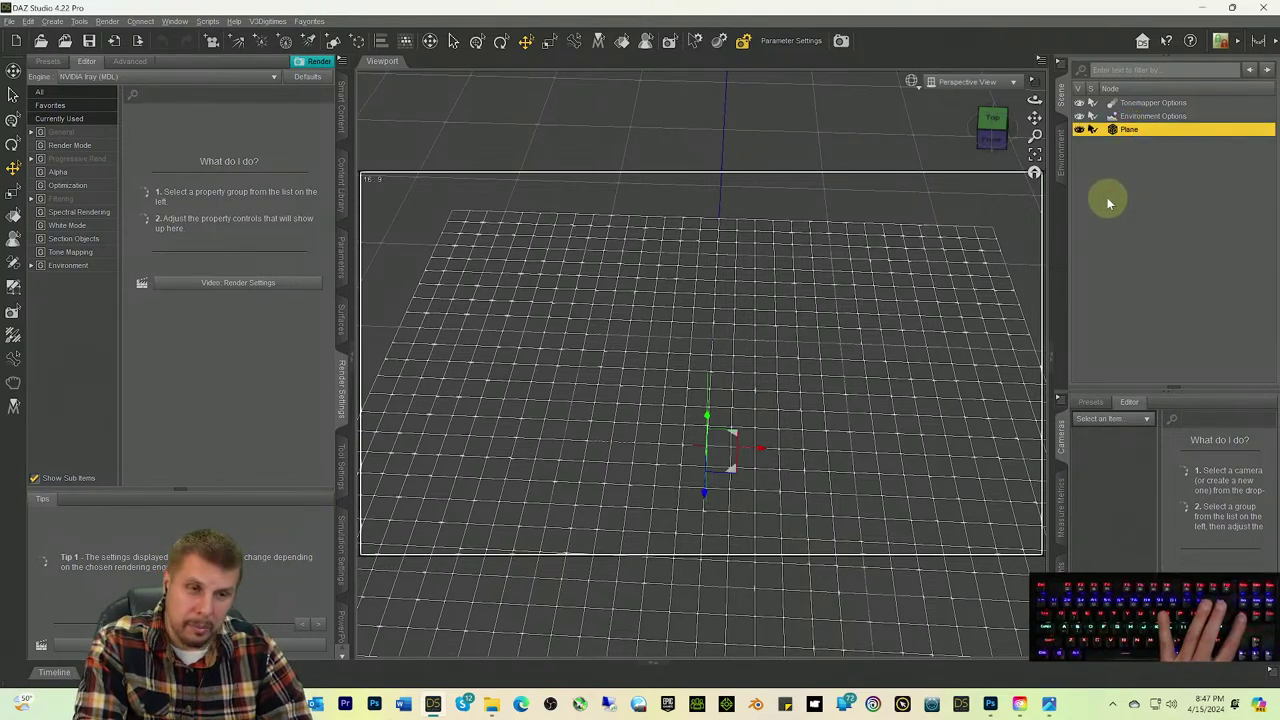
key(Delete)
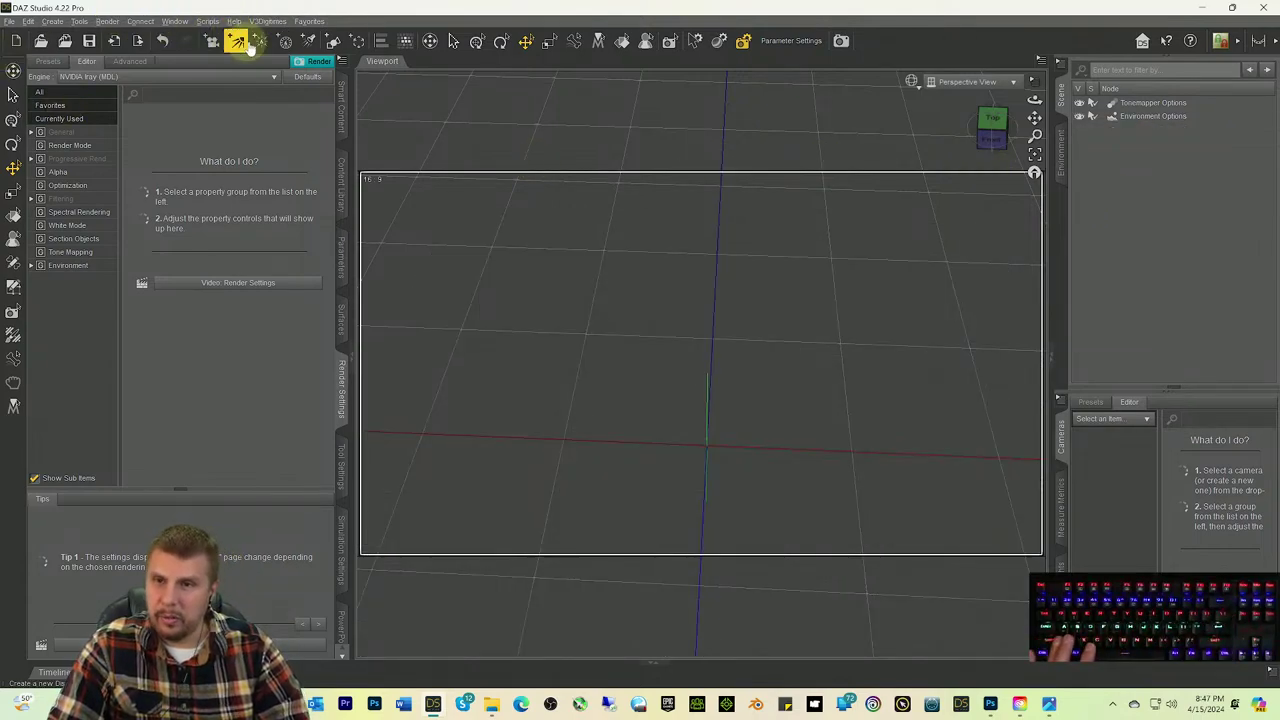
Step: Create a test plane with 50 divisions, then delete it
click(332, 40)
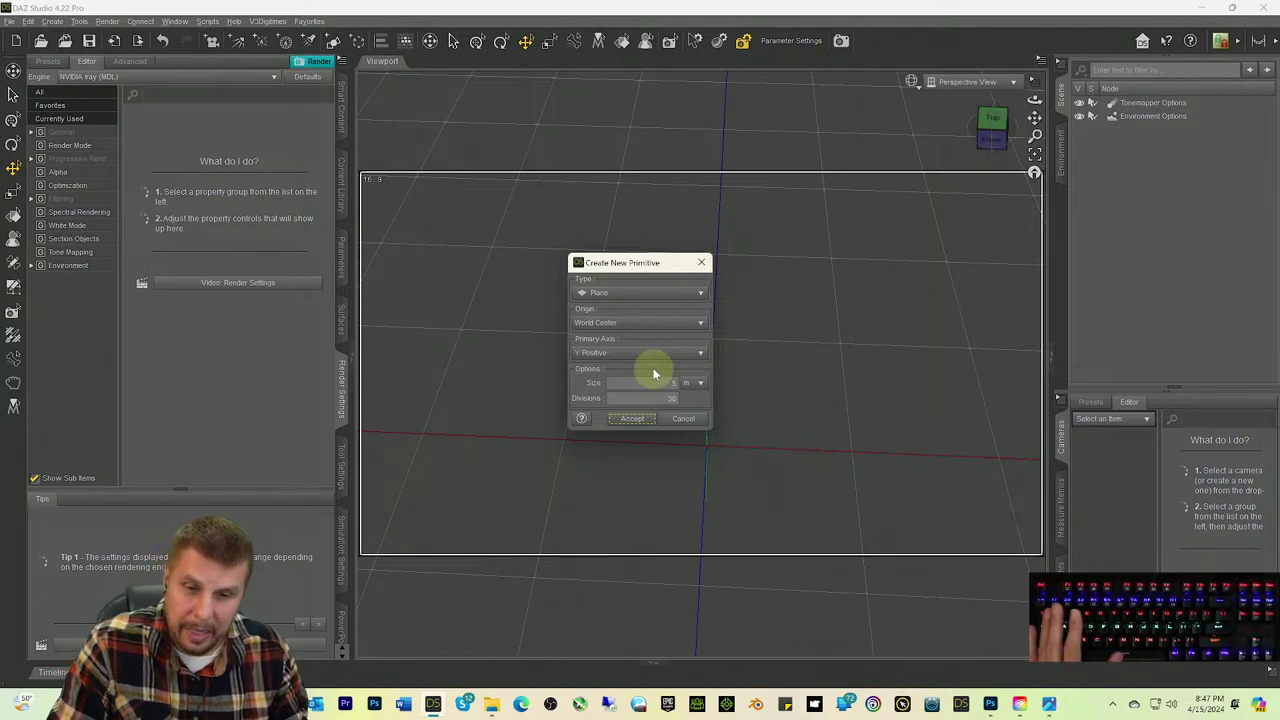
click(672, 398)
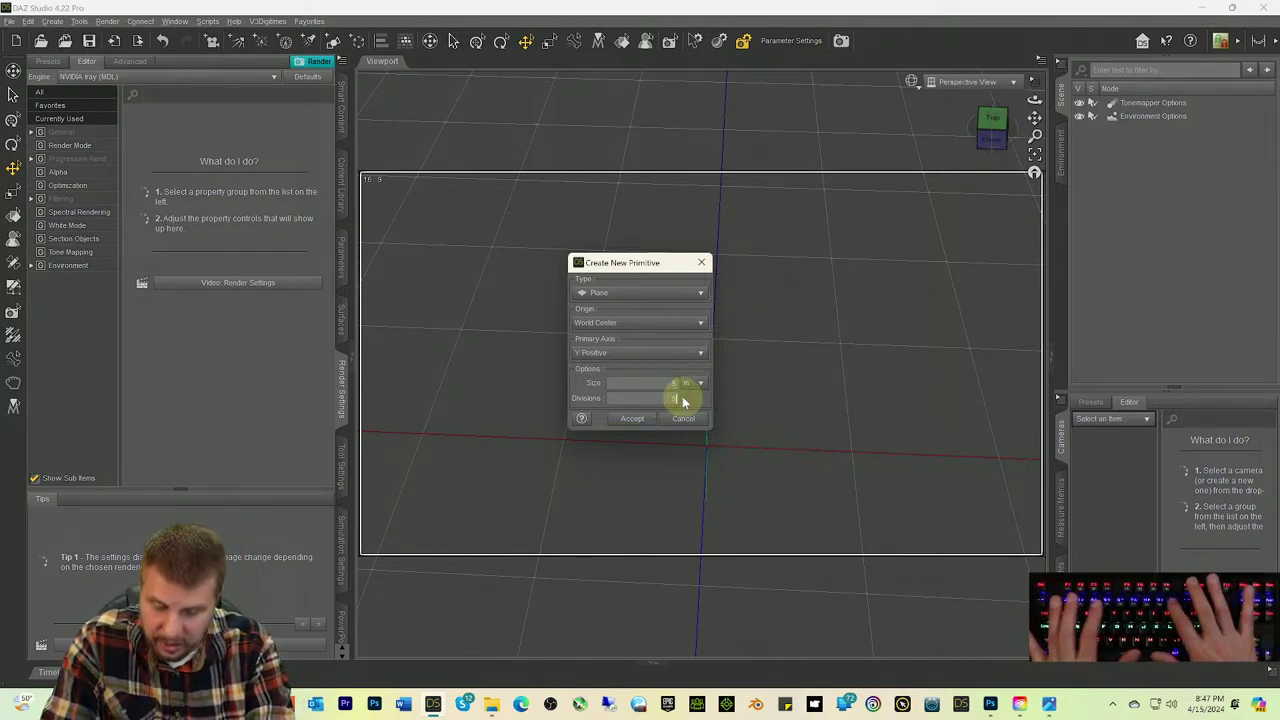
key(Return)
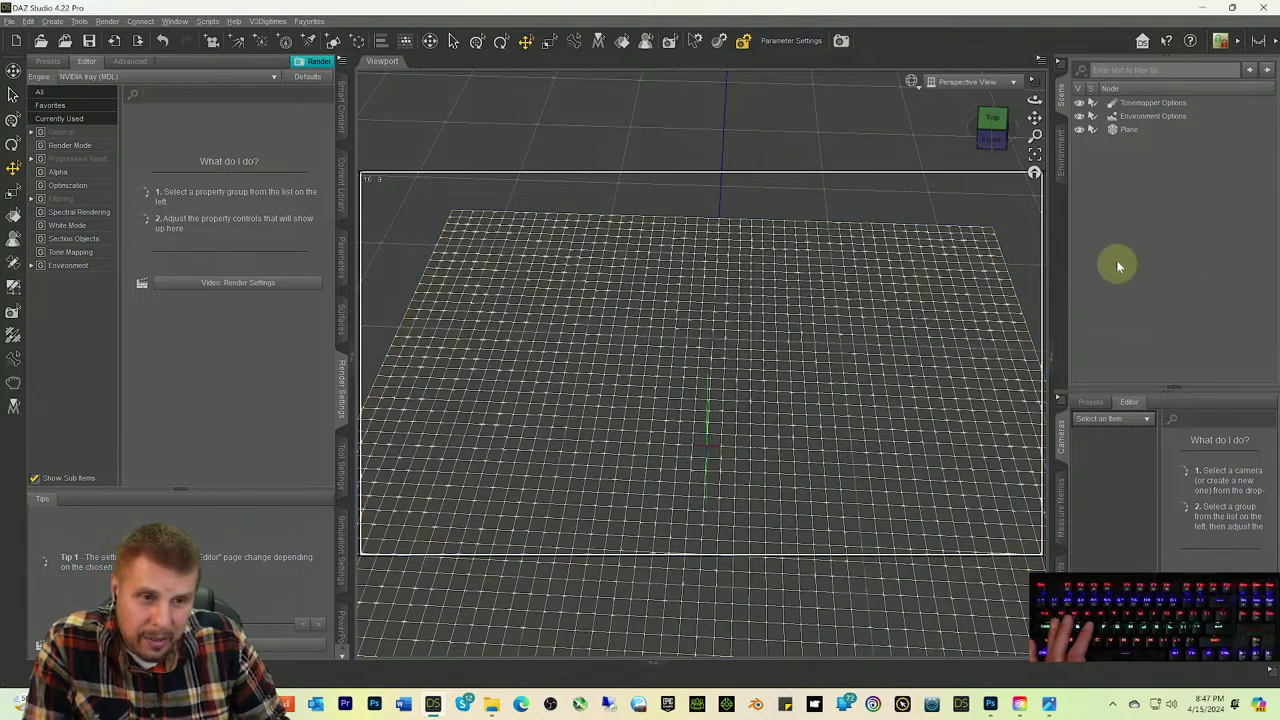
click(1127, 130)
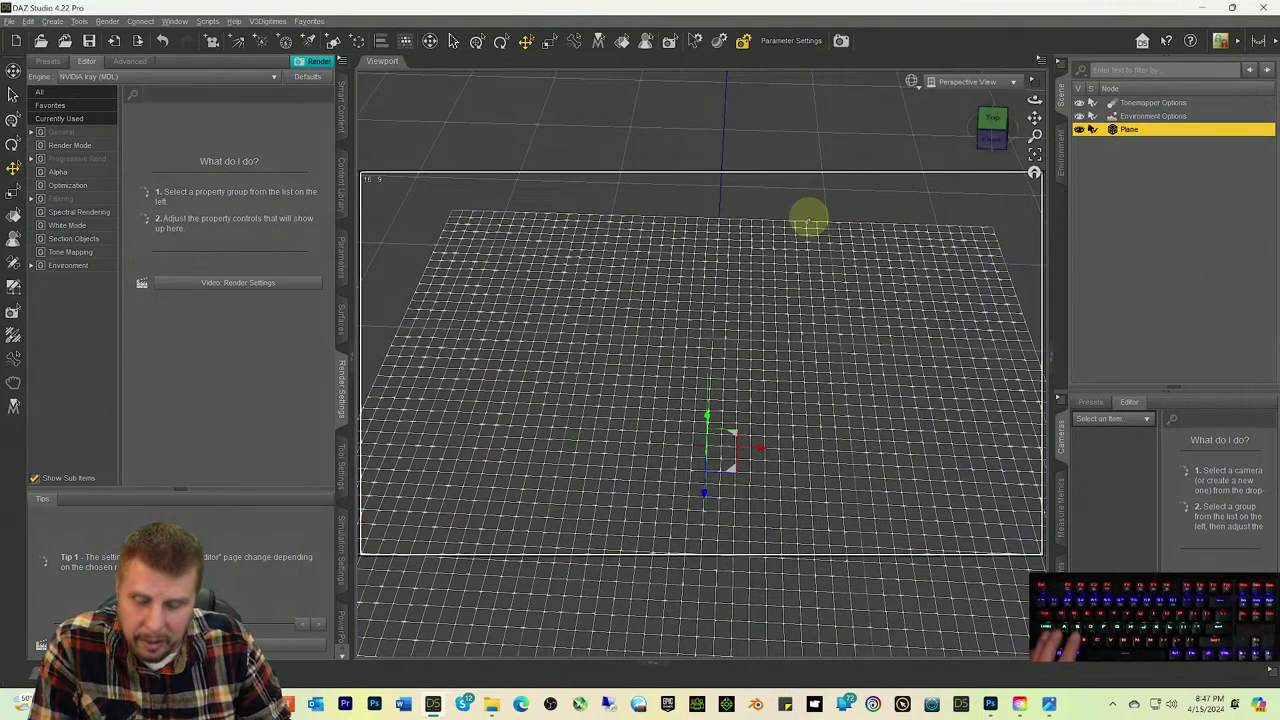
key(ctrl+Delete)
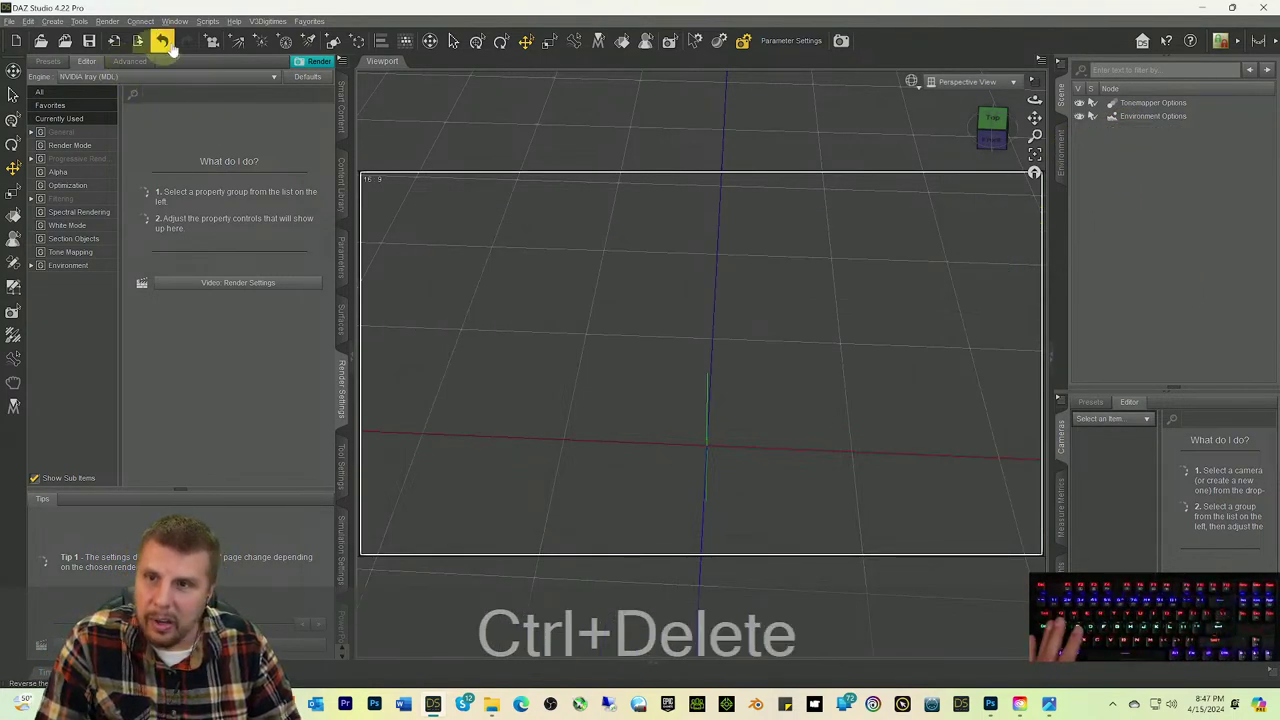
Step: Create a plane with 150 divisions, view it from a lower angle, and select it in Scene
click(333, 40)
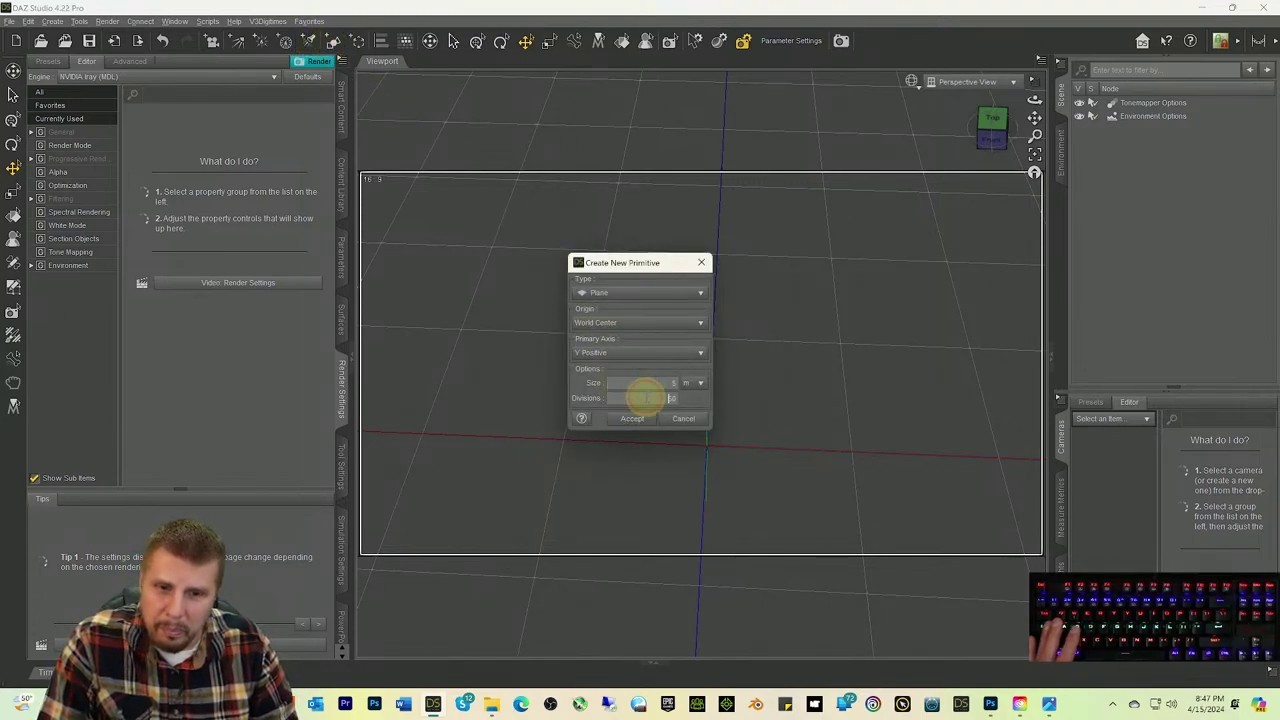
drag(668, 398, 707, 400)
text(150)
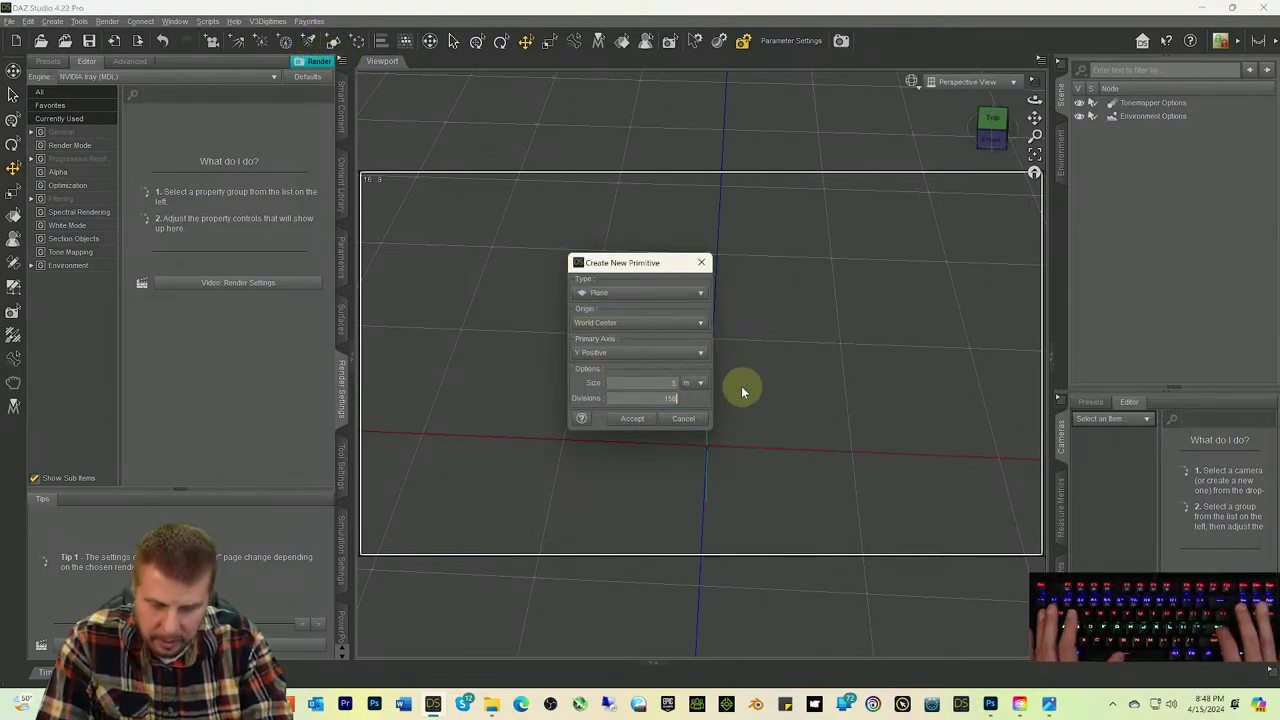
key(Return)
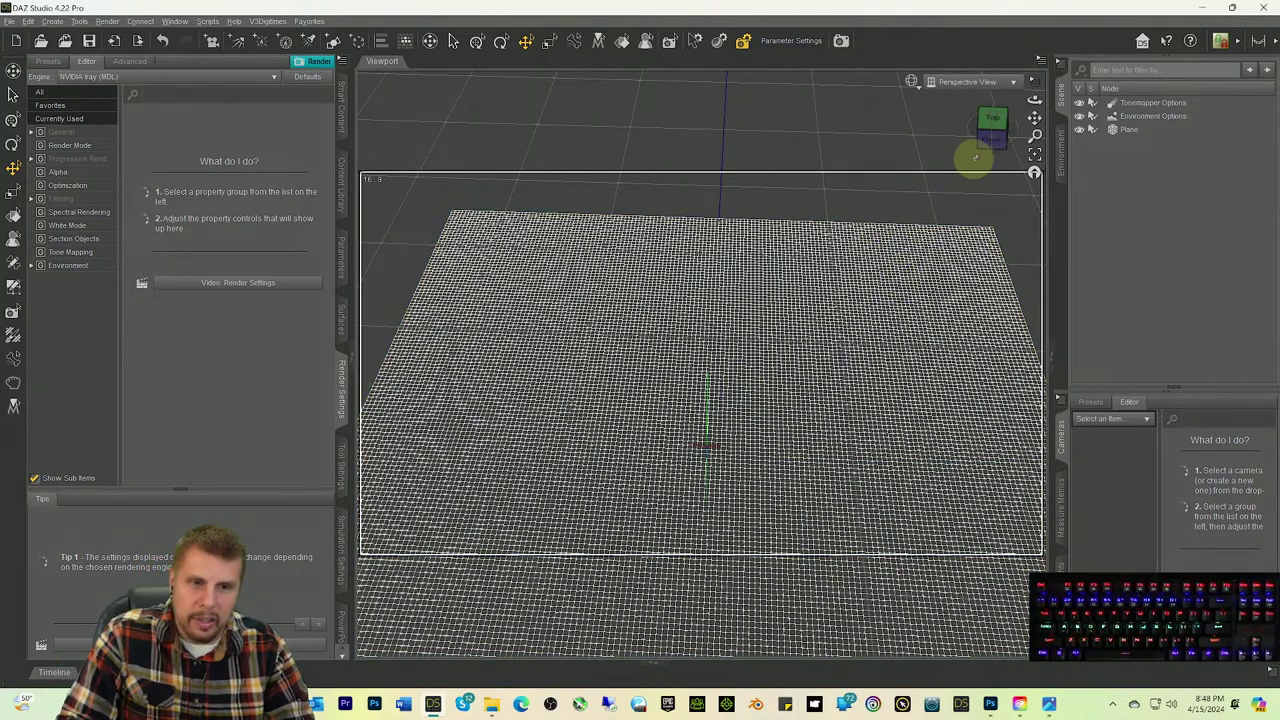
drag(975, 157, 986, 122)
click(800, 452)
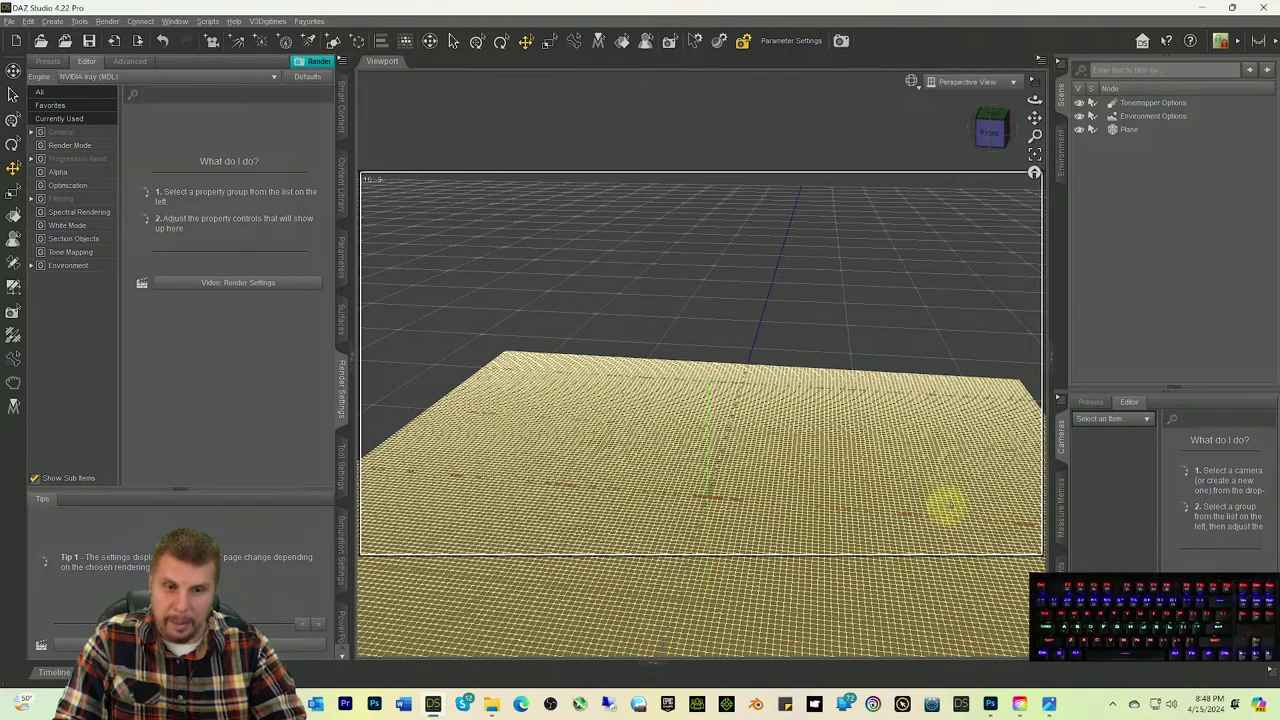
key(ctrl+shift+a)
drag(993, 132, 1034, 120)
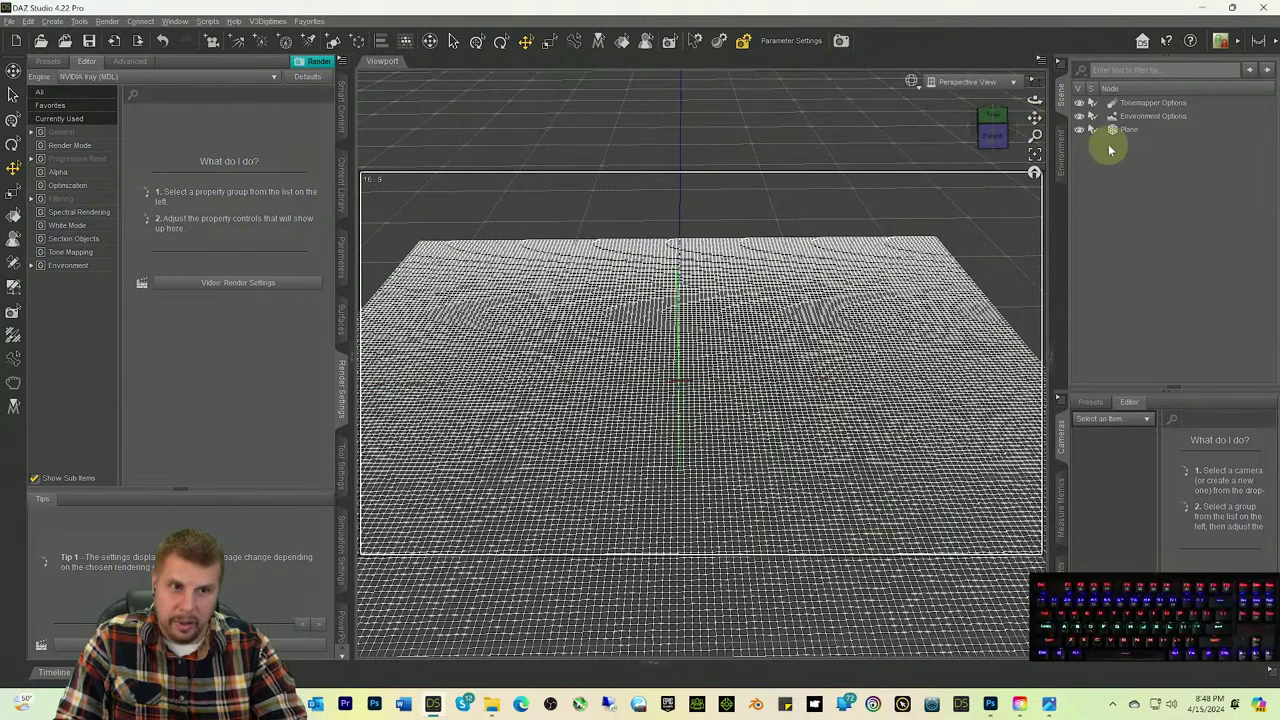
click(1125, 130)
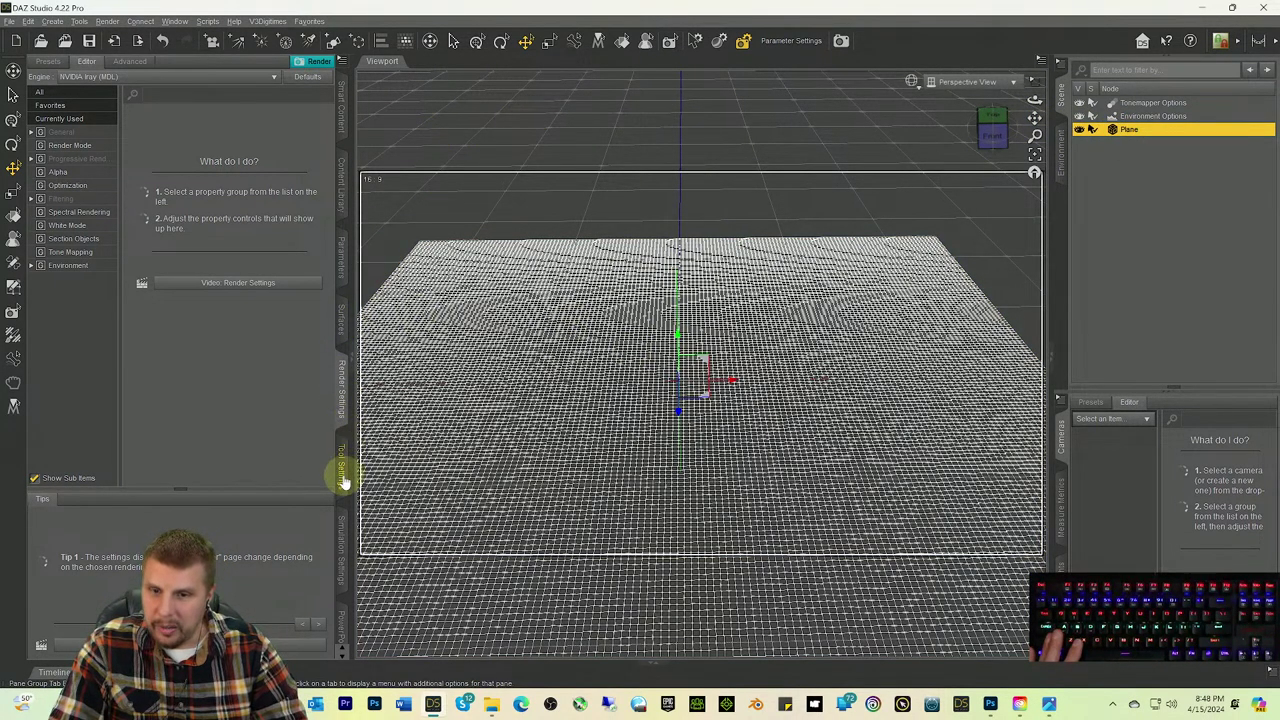
Step: Switch to the Mesh Grabber tool and widen its falloff radius to 93.48
click(343, 478)
click(130, 62)
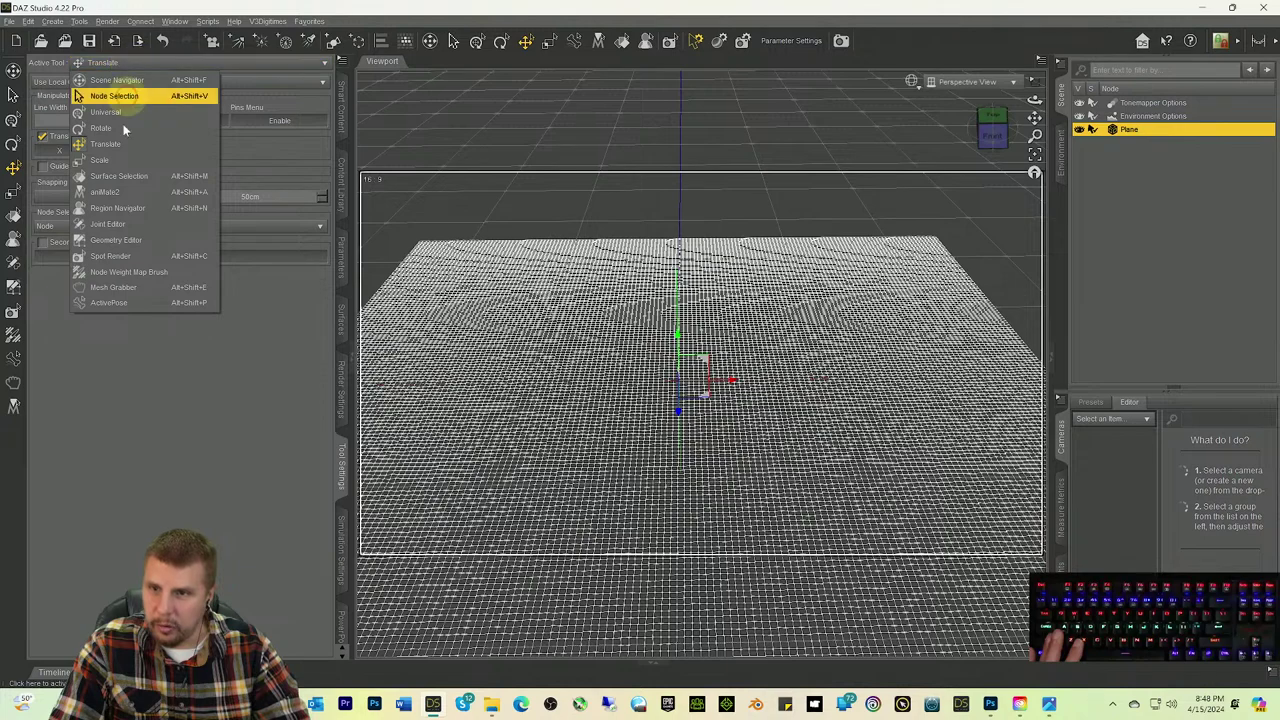
click(130, 287)
drag(86, 283, 108, 283)
Step: Pull up smooth domes on the plane's front, right side and back centre
click(576, 378)
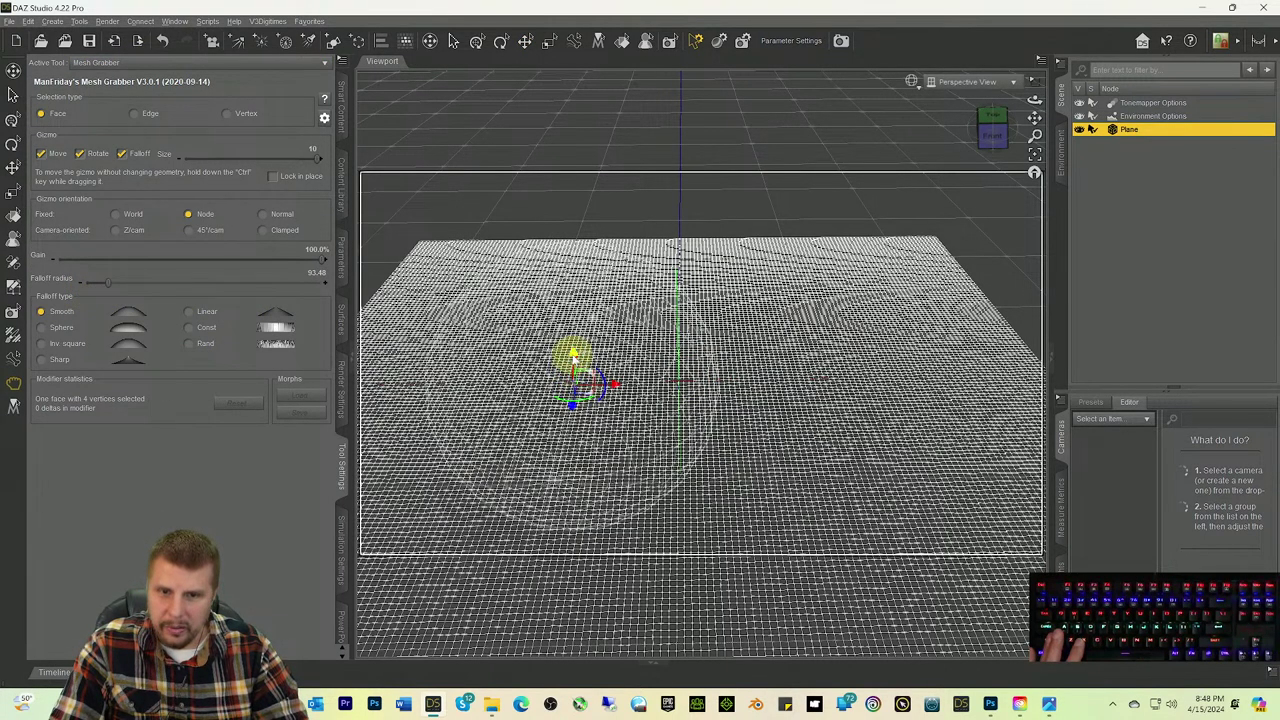
drag(576, 340, 614, 338)
click(840, 368)
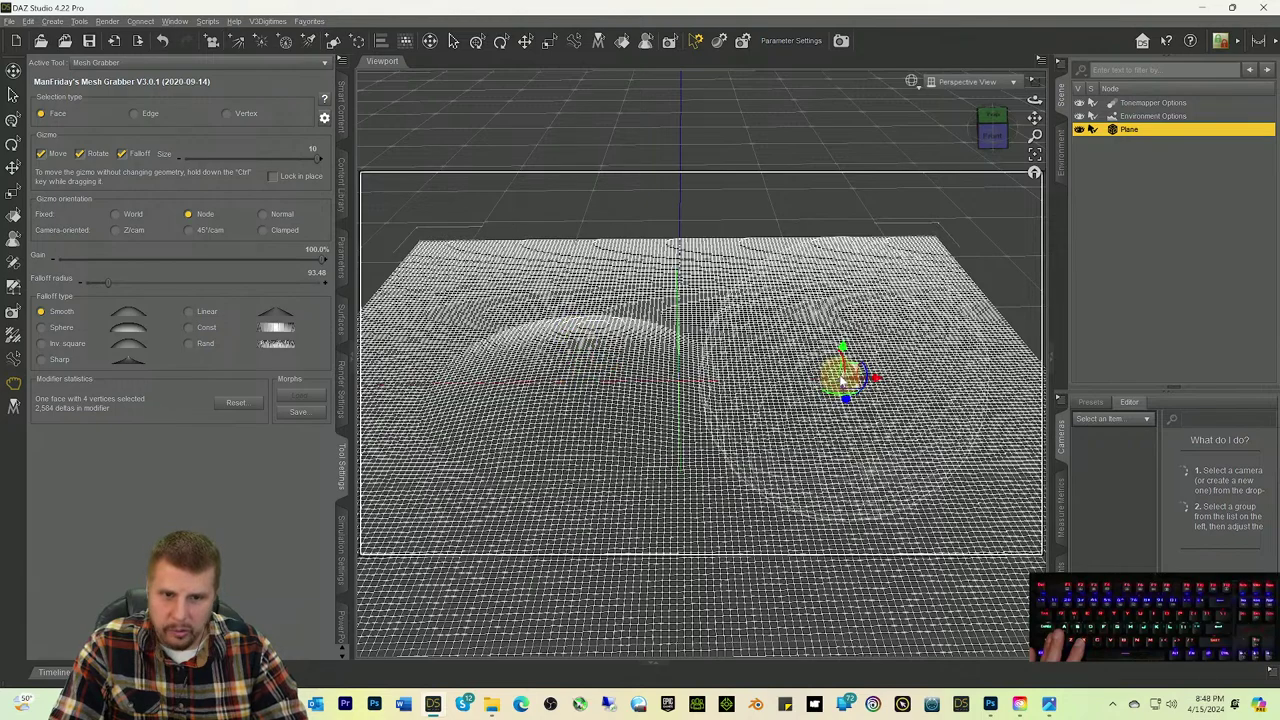
drag(845, 352, 849, 314)
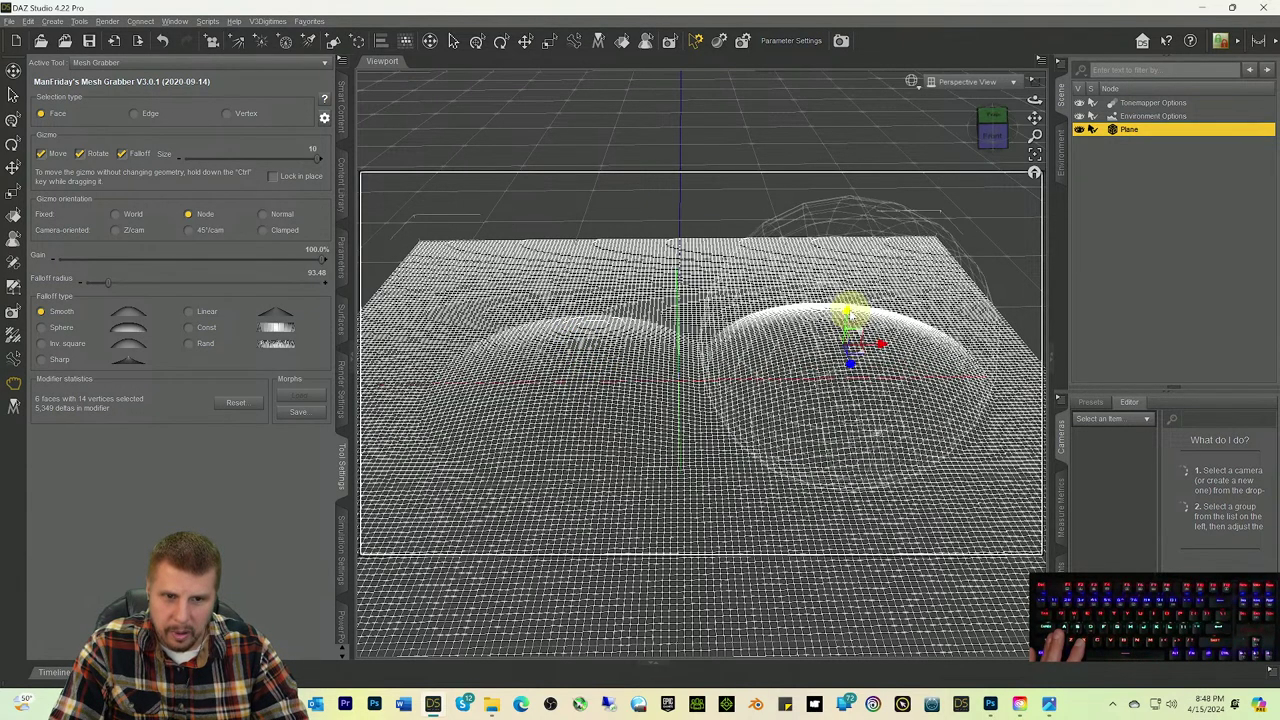
click(712, 487)
drag(710, 482, 708, 437)
click(703, 318)
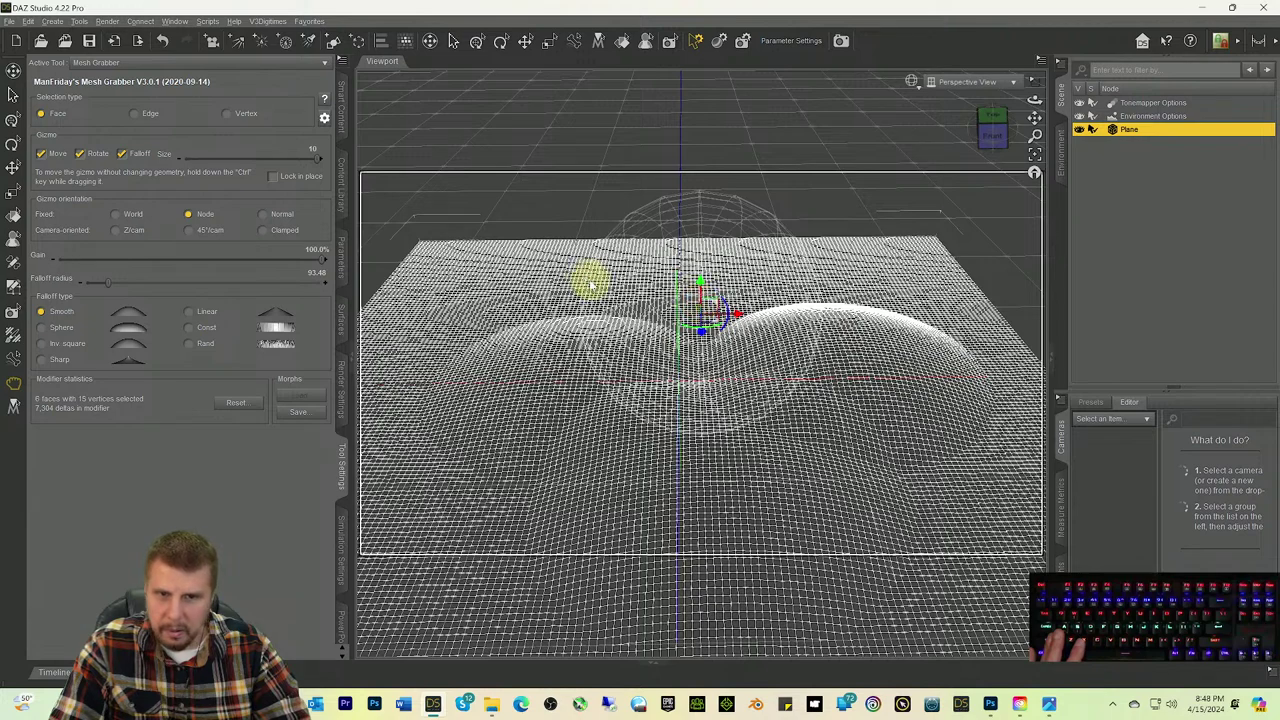
drag(695, 288, 705, 243)
drag(818, 424, 830, 385)
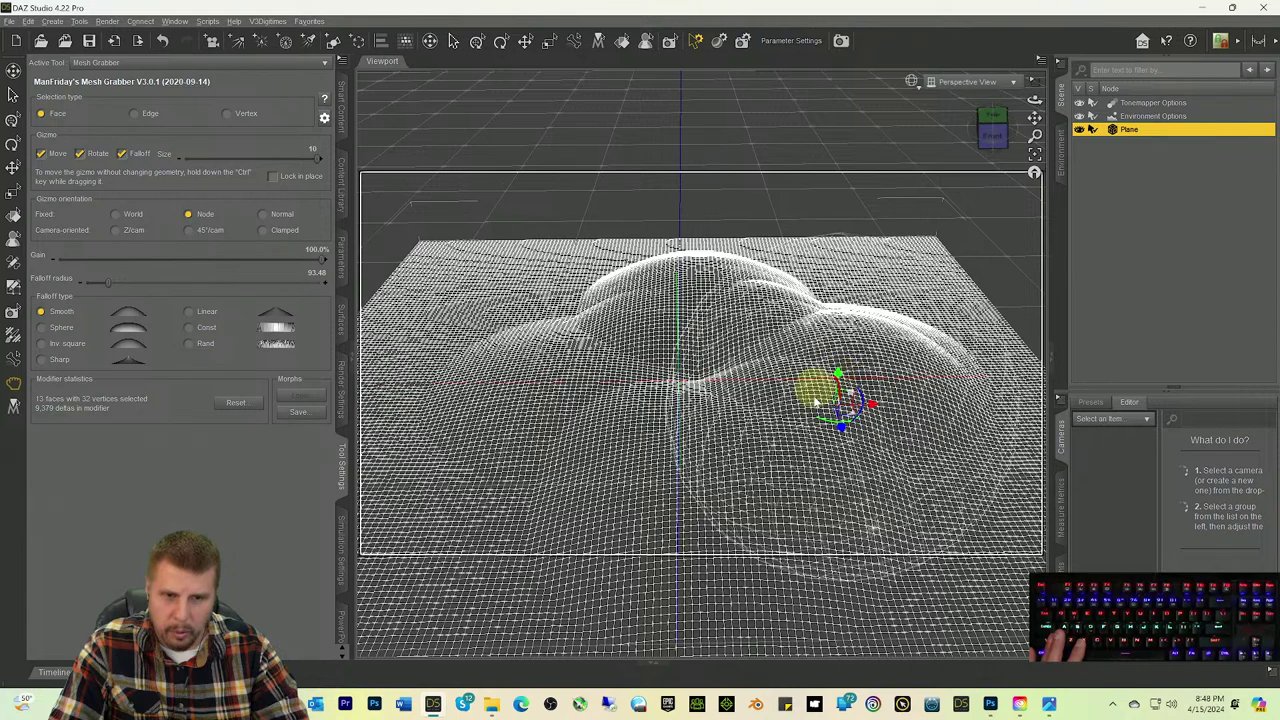
Step: Raise a broad bump on the left side into a taller two-face mound
click(582, 400)
drag(590, 400, 578, 344)
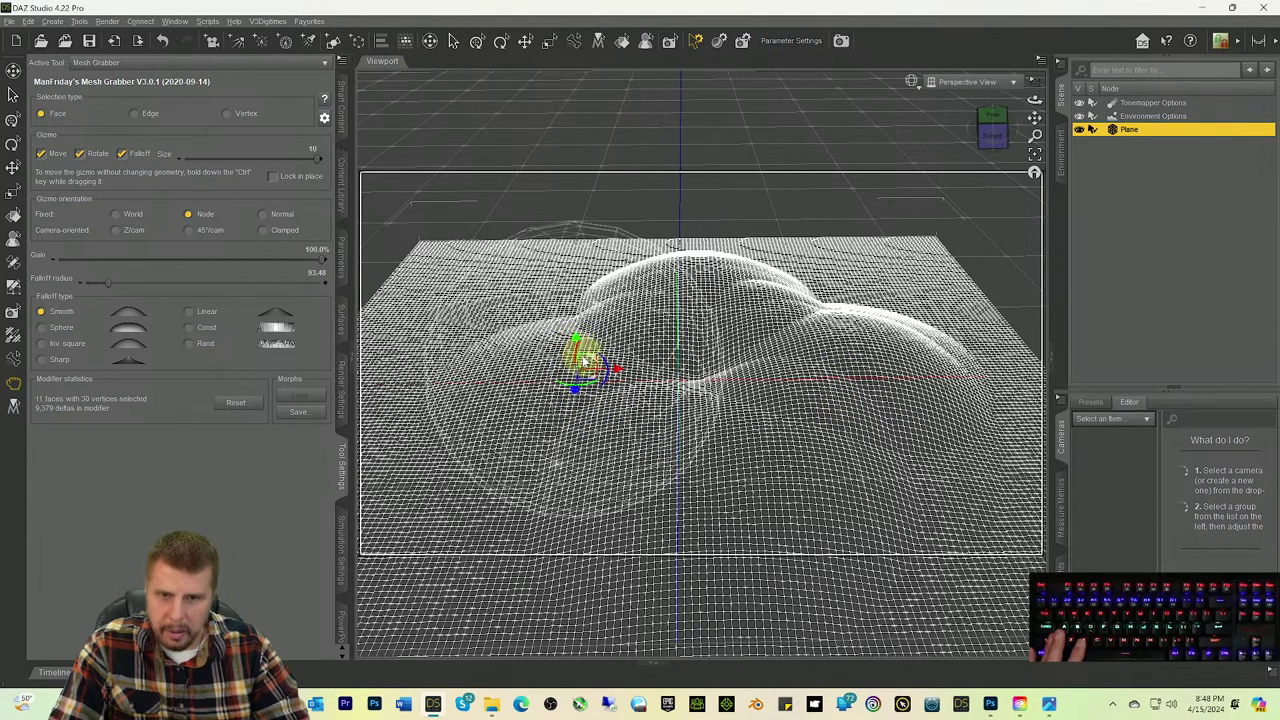
click(608, 380)
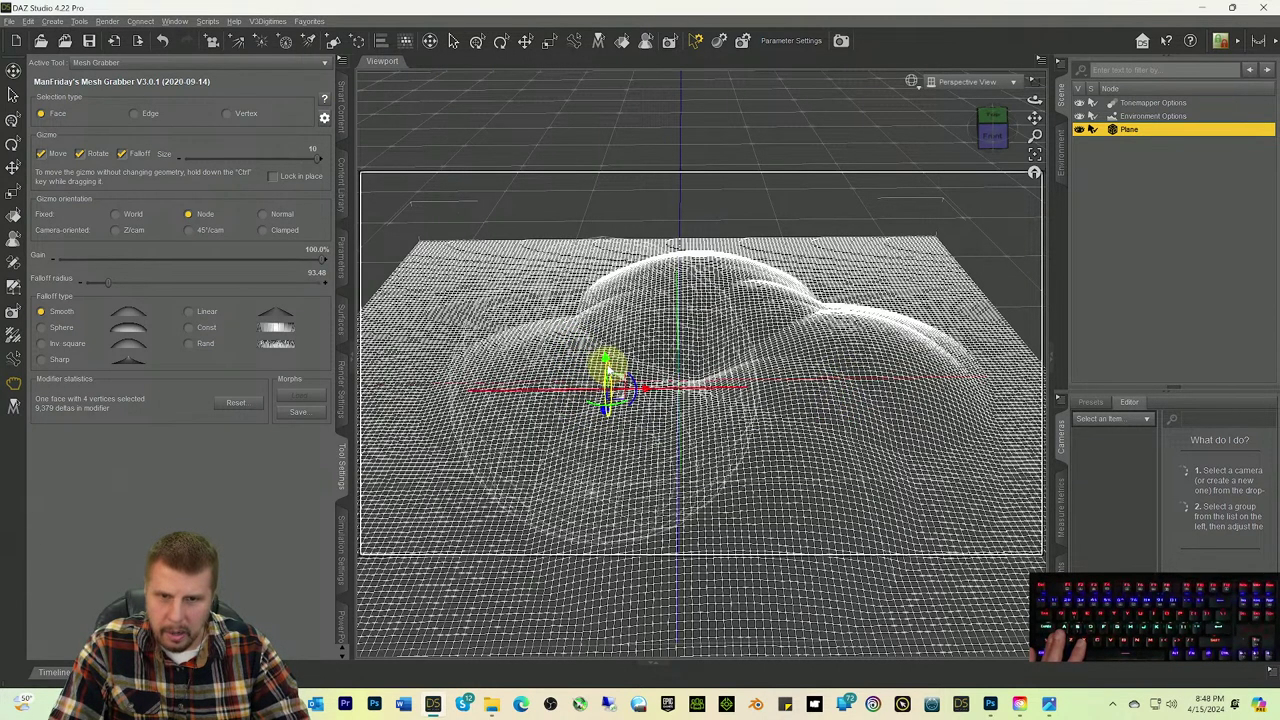
drag(610, 372, 606, 349)
shift+click(556, 312)
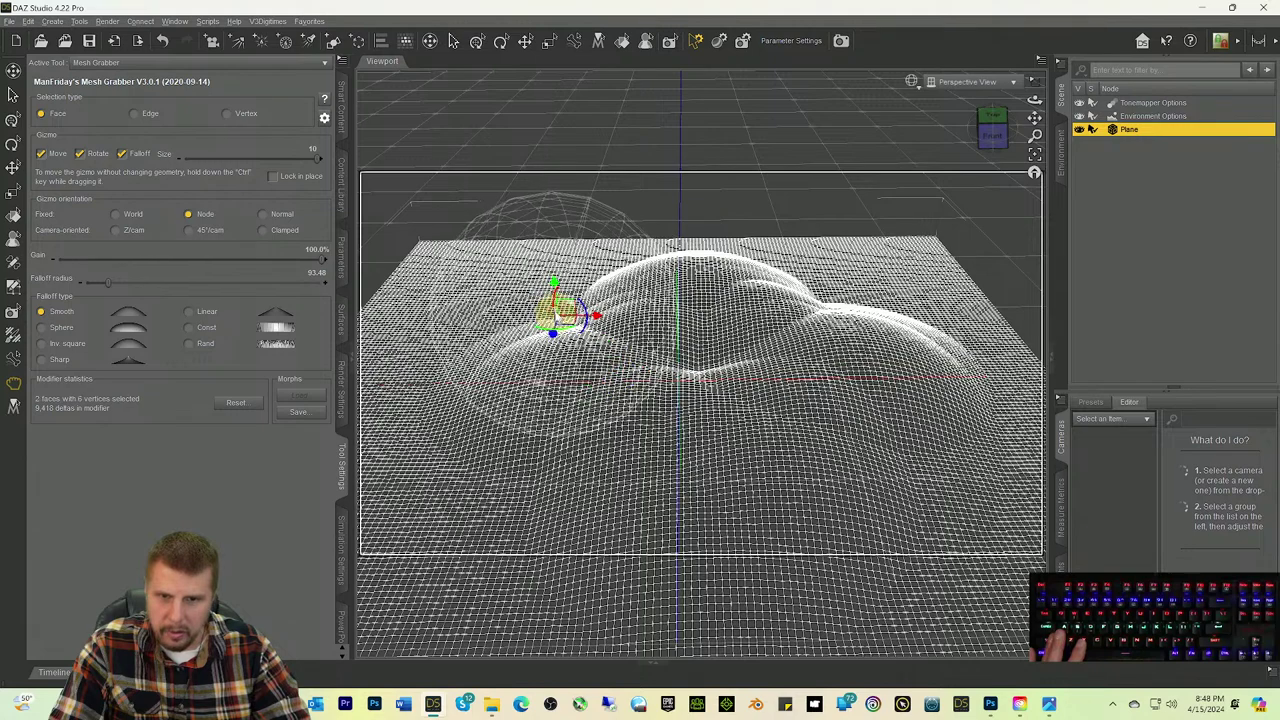
drag(551, 286, 550, 258)
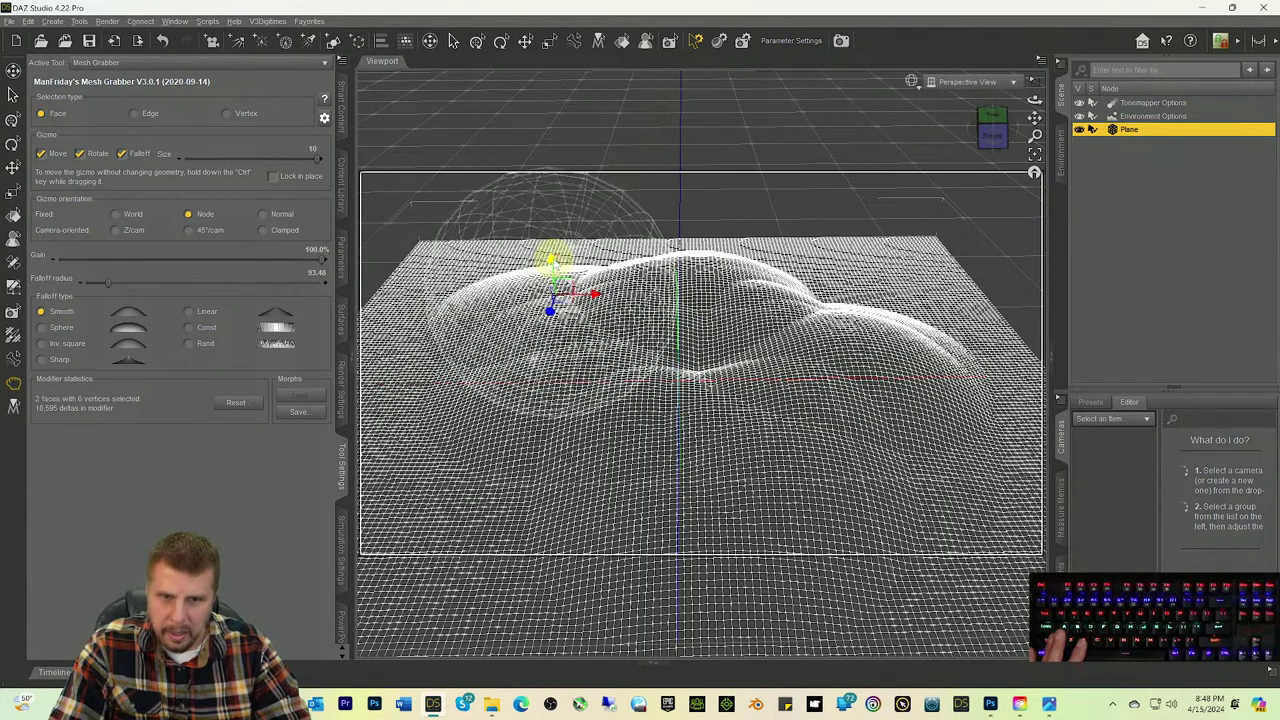
click(928, 300)
Step: Deselect the plane and view the terrain as a lit, smooth shaded surface
click(1182, 298)
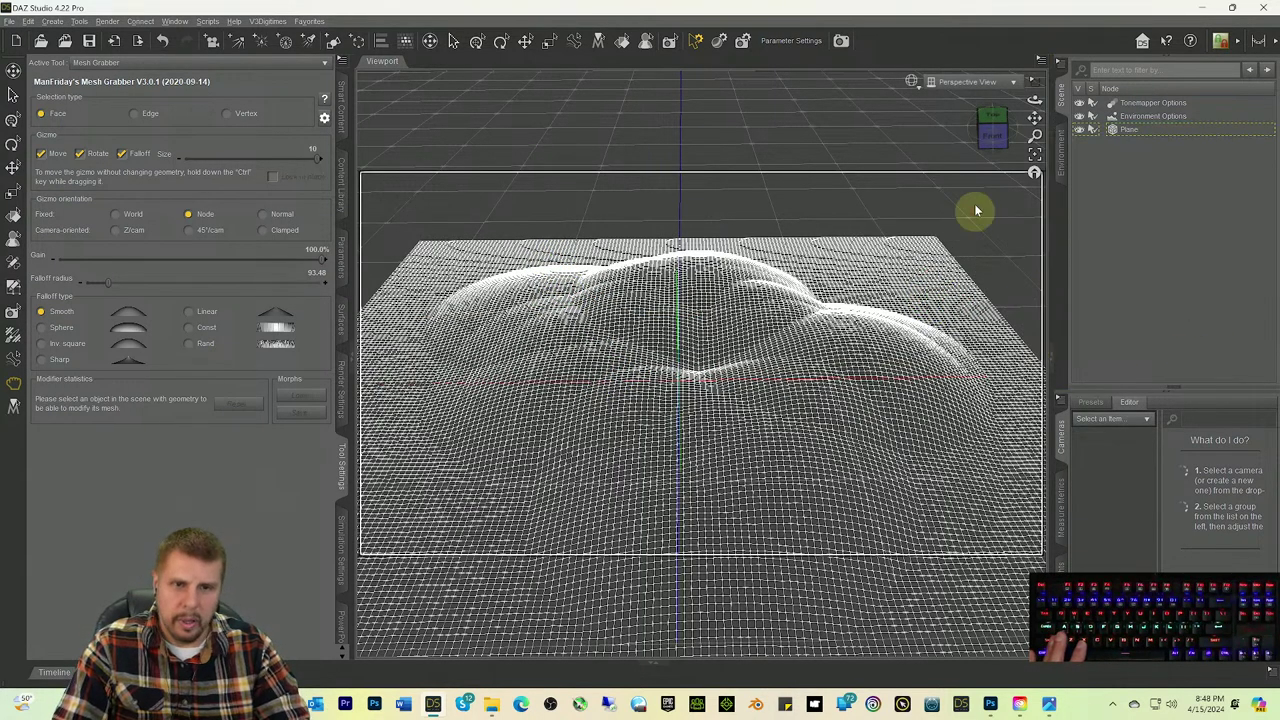
key(ctrl+0)
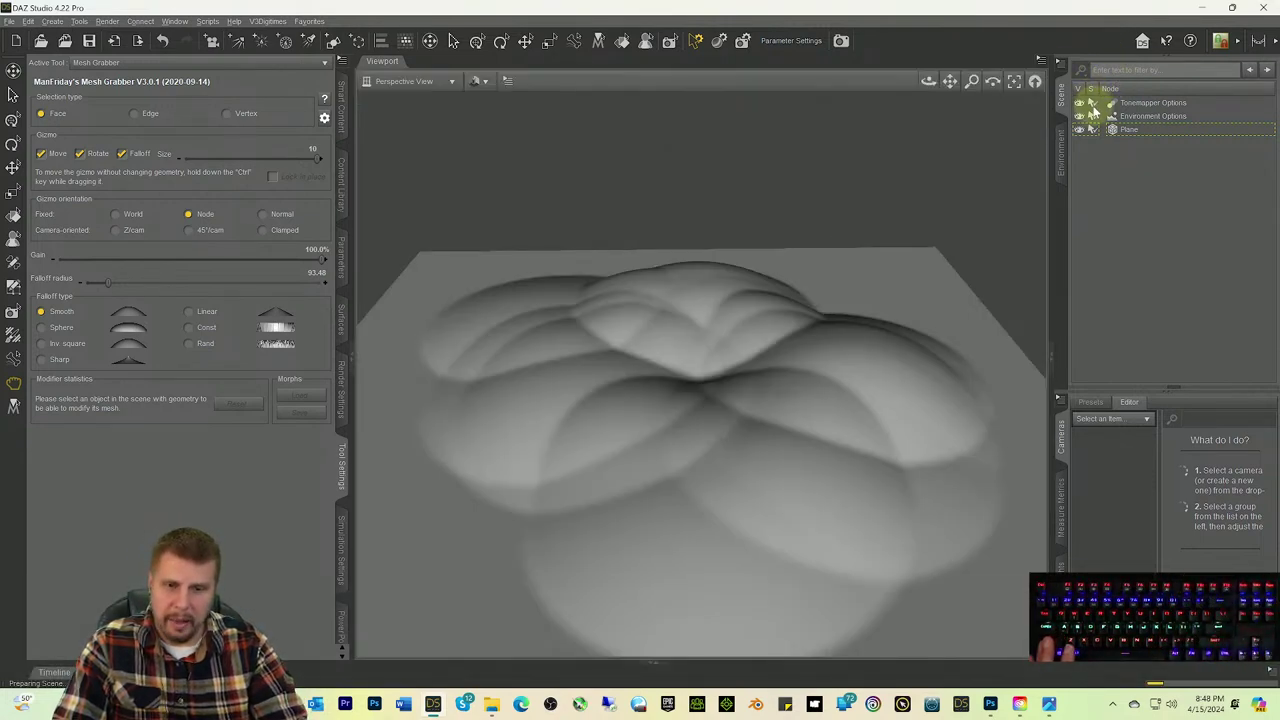
click(736, 378)
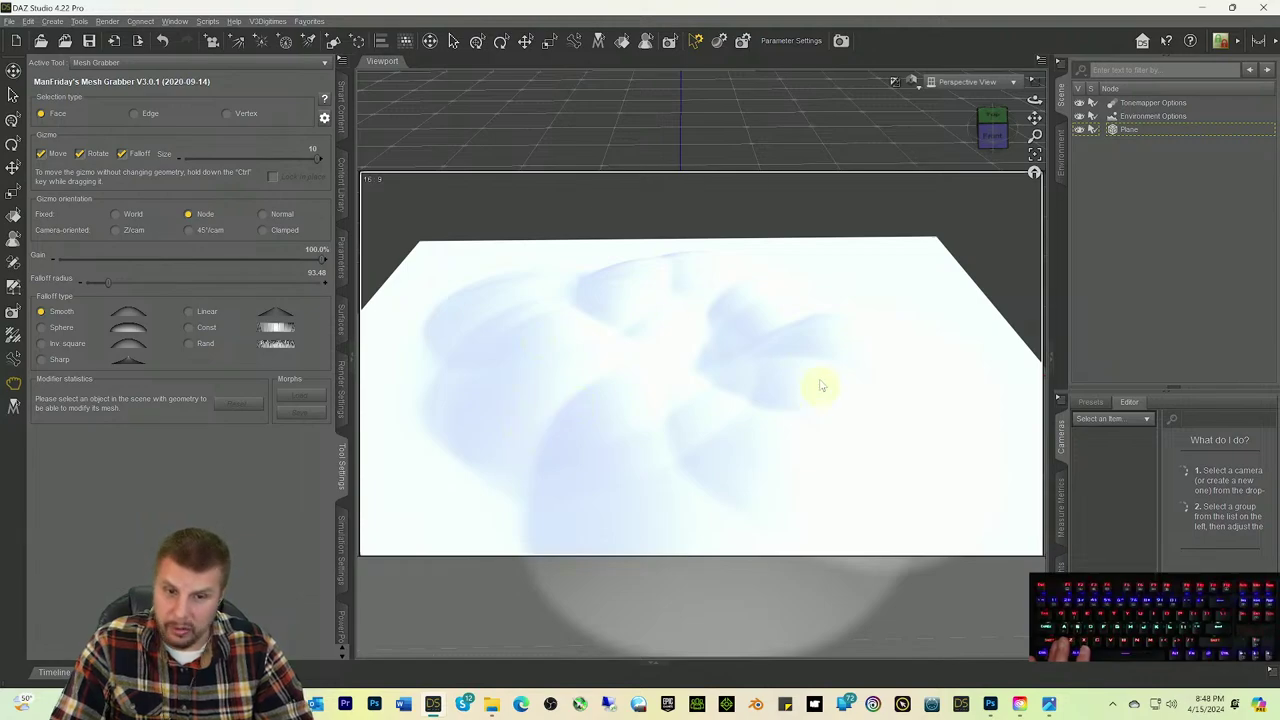
Step: Undo the sculpting back to a flat plane, then delete the plane
key(ctrl+z)
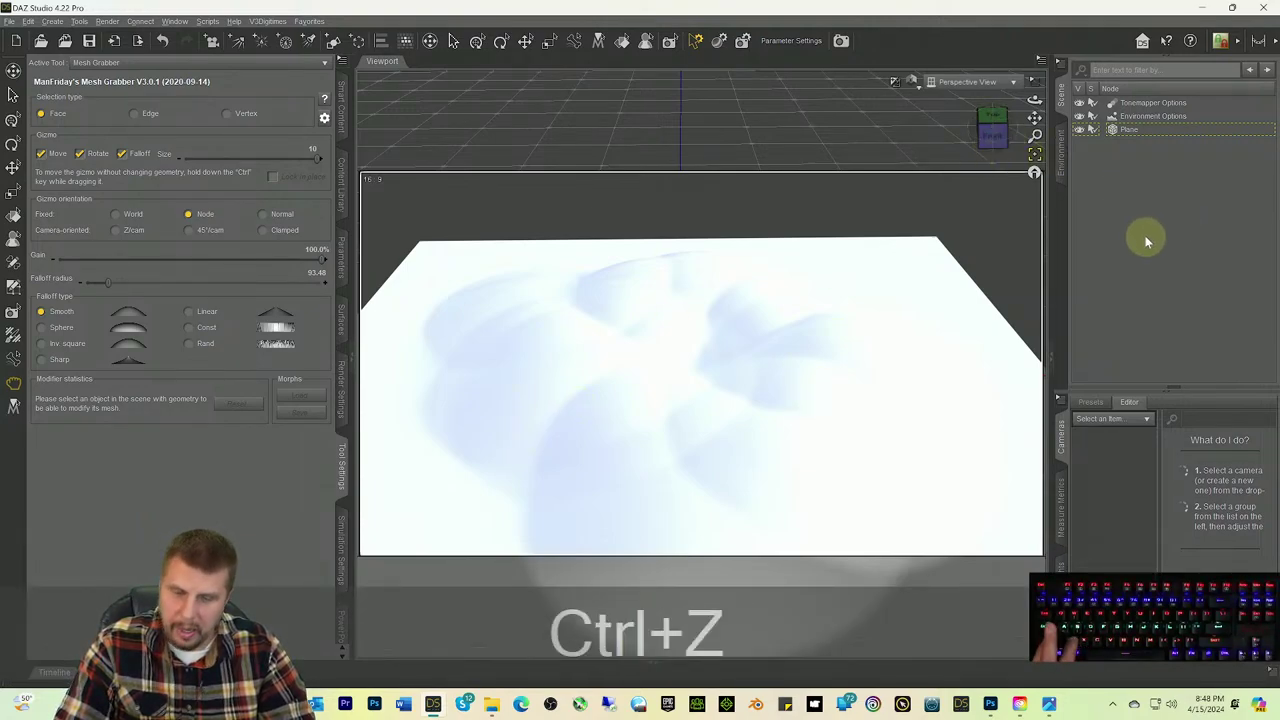
key(ctrl+z)
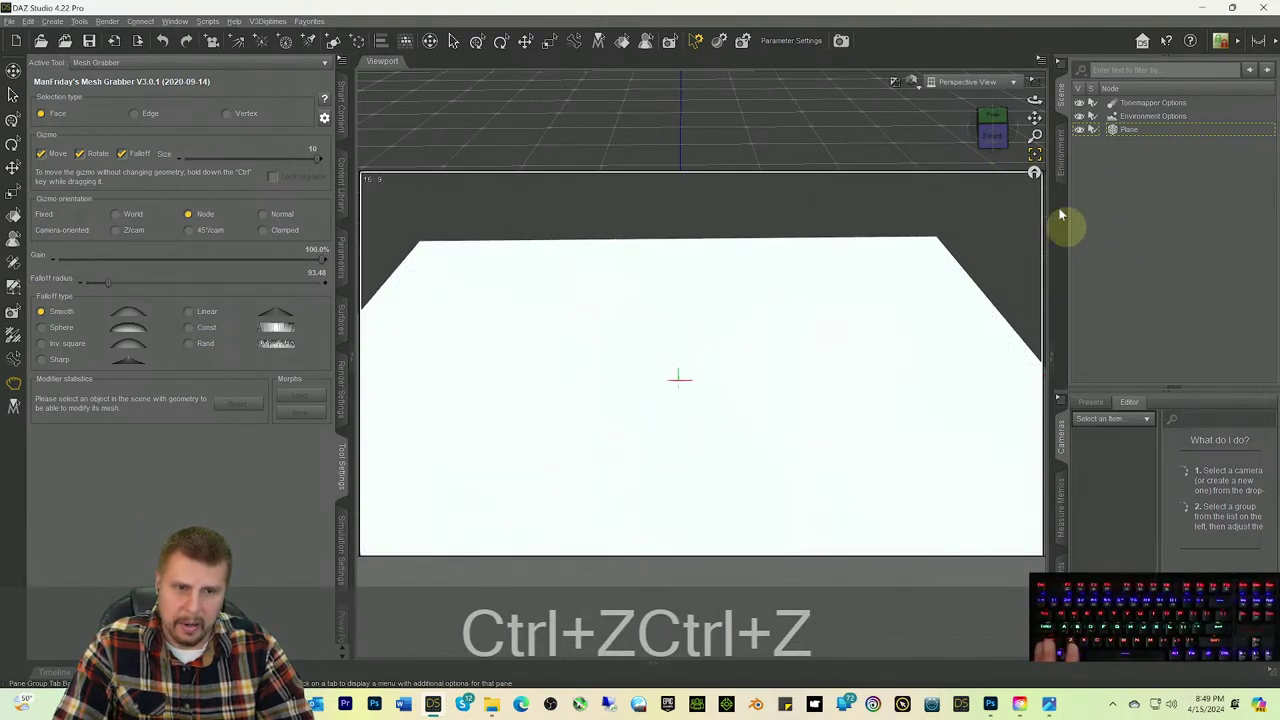
click(1128, 131)
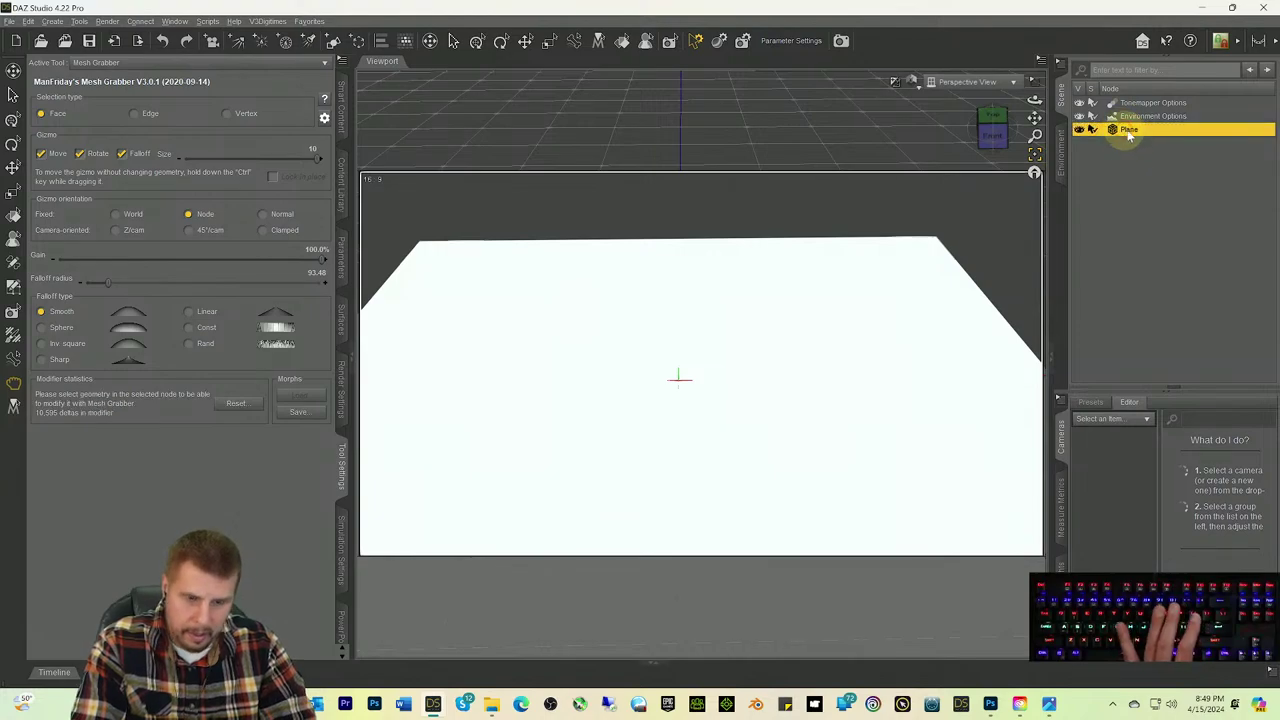
key(Delete)
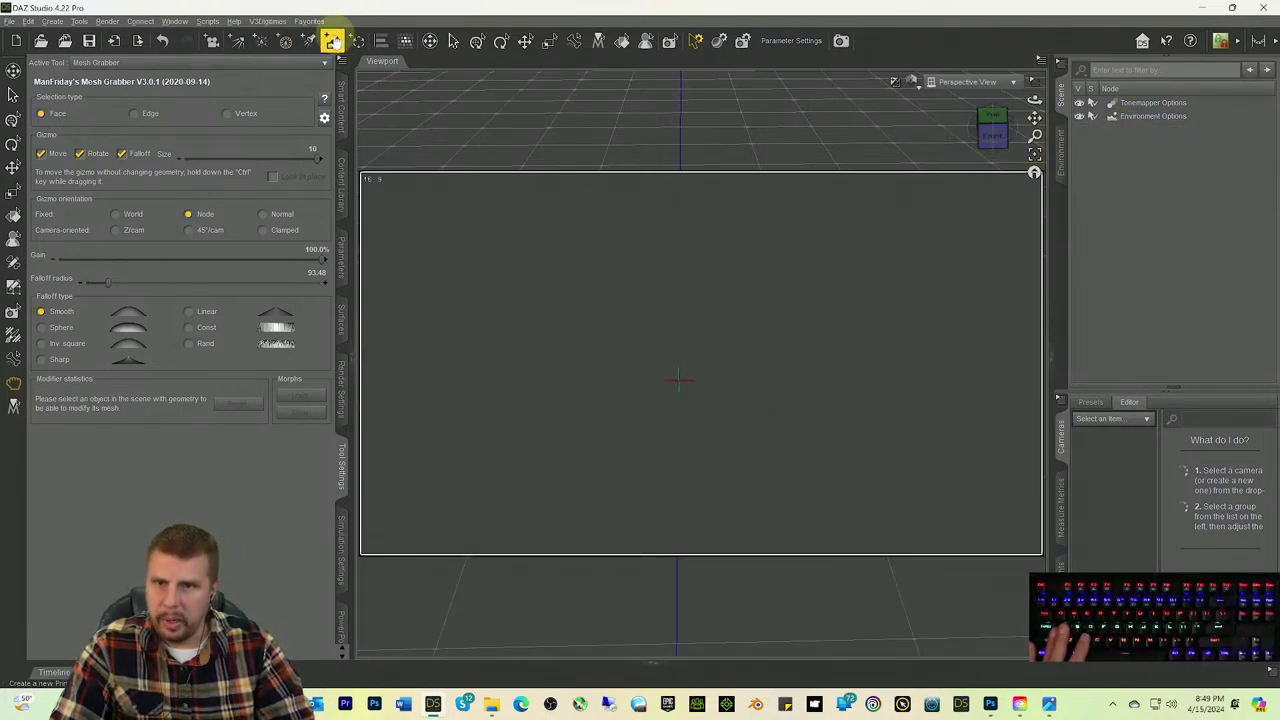
Step: Create a new plane primitive with 150 divisions
click(334, 41)
drag(651, 402, 707, 399)
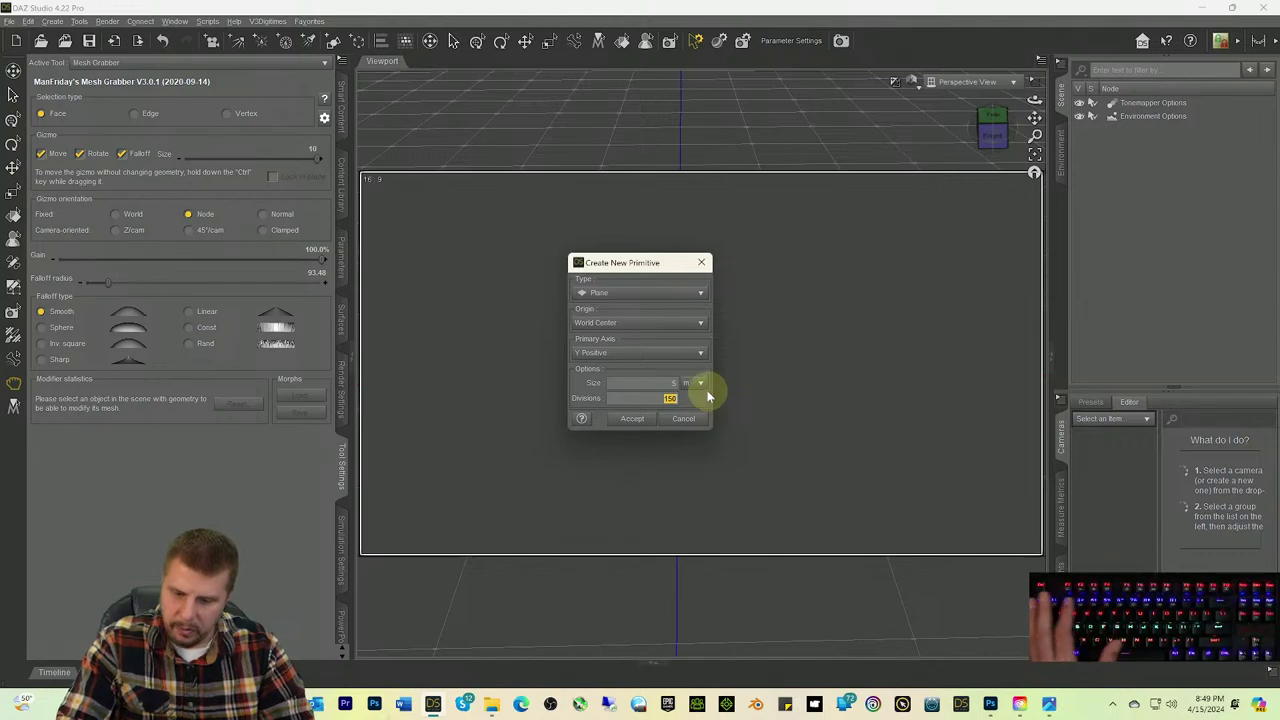
key(Return)
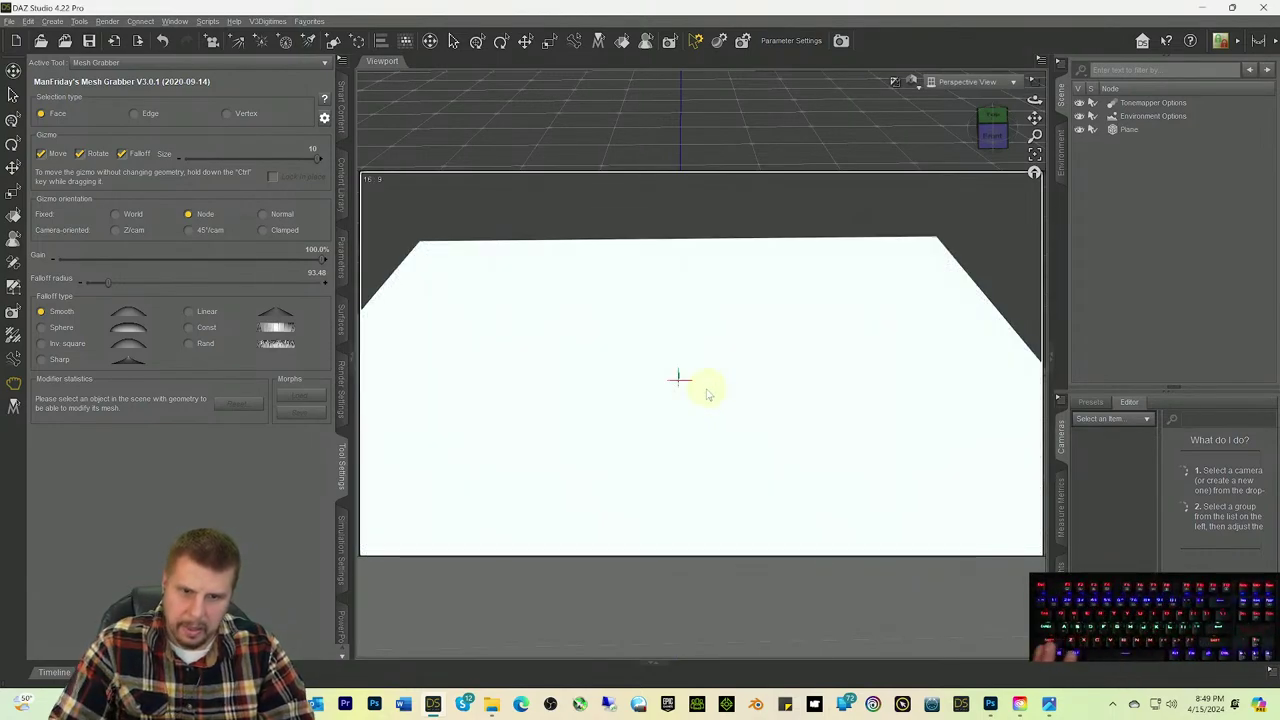
Step: Grab a face near the plane's centre and pull it up into a gentle bulge, viewed side-on
click(660, 385)
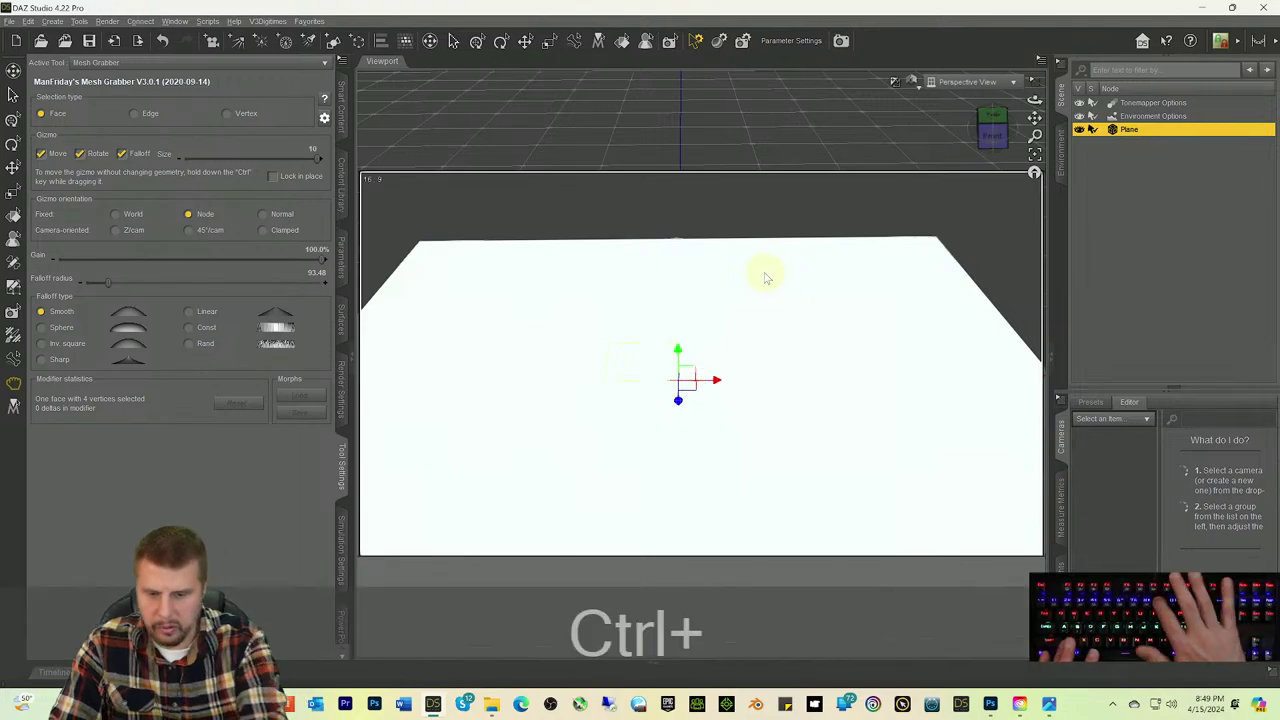
key(ctrl+9)
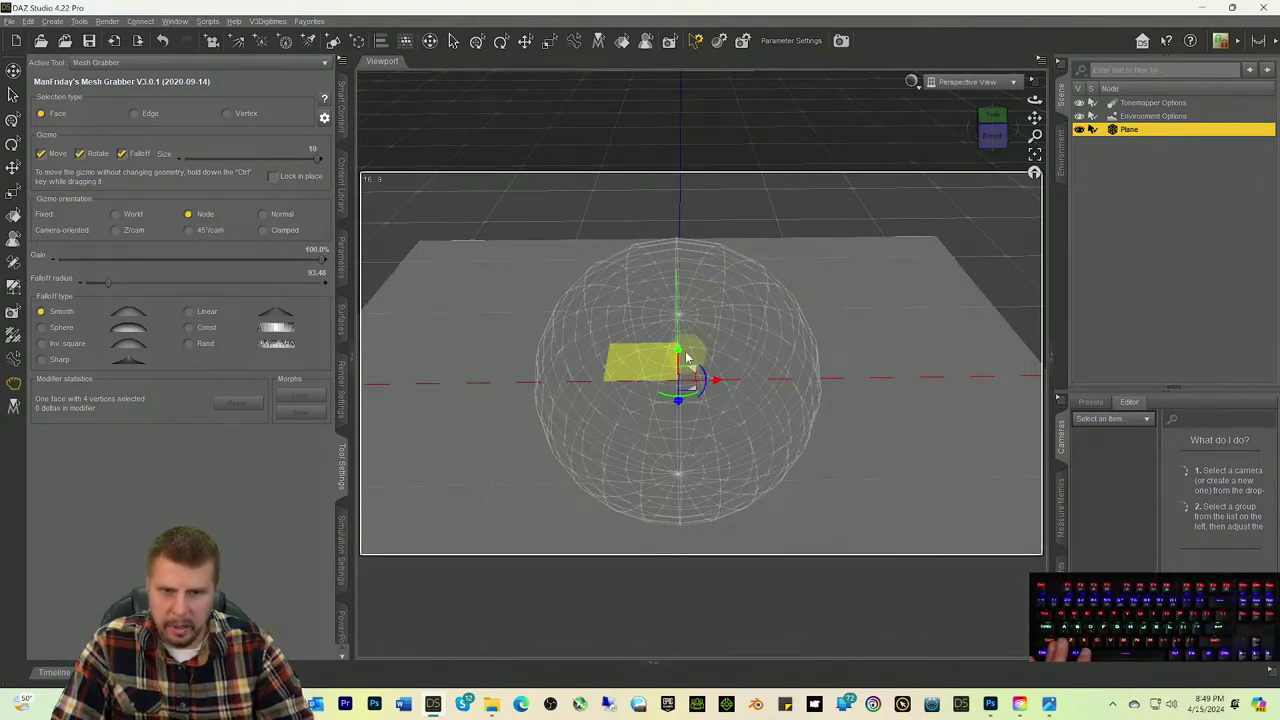
drag(680, 354, 698, 310)
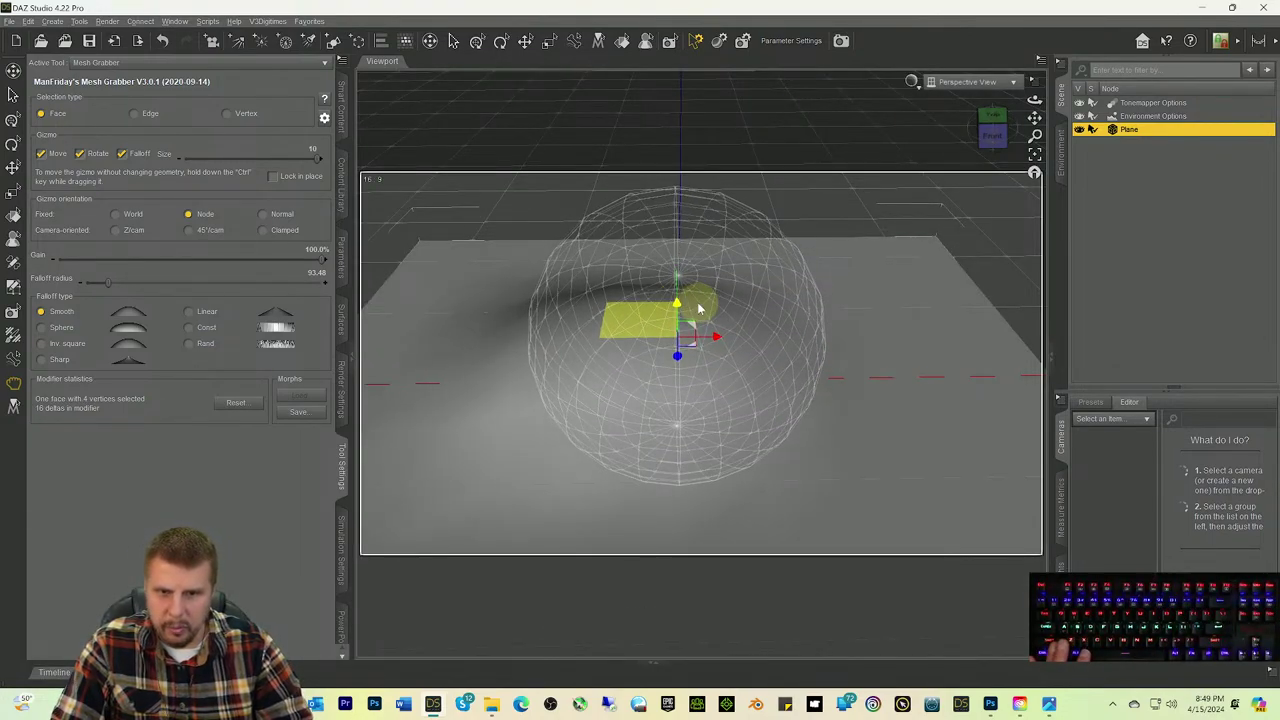
click(992, 129)
drag(992, 129, 990, 131)
mouse_move(743, 351)
middle_down()
mouse_move(779, 352)
mouse_move(729, 347)
middle_up()
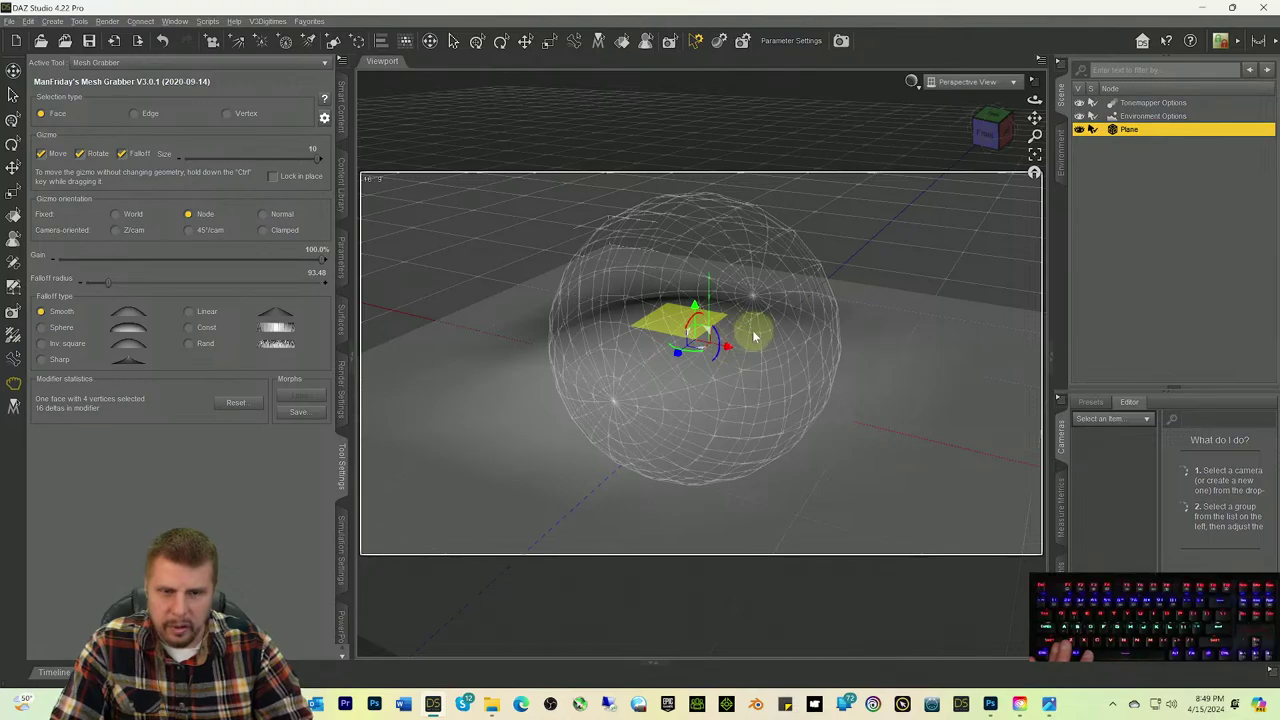
scroll(752, 342, up, 5)
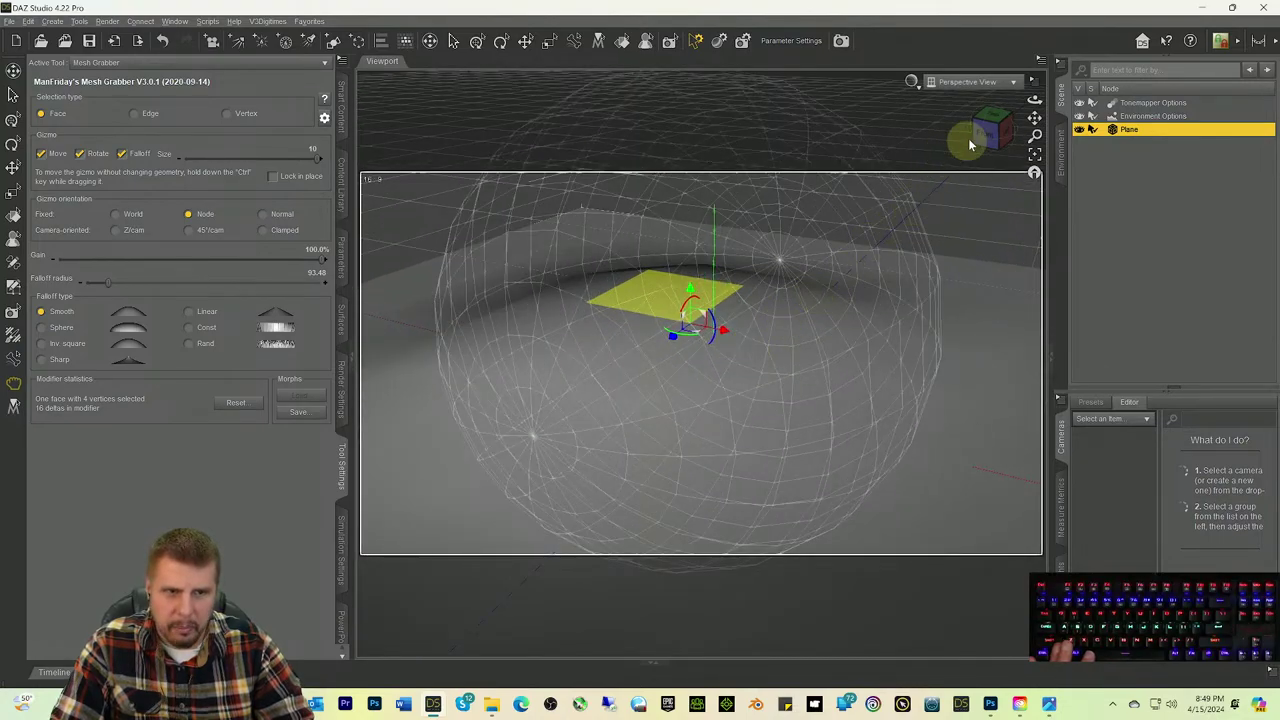
drag(969, 145, 1000, 140)
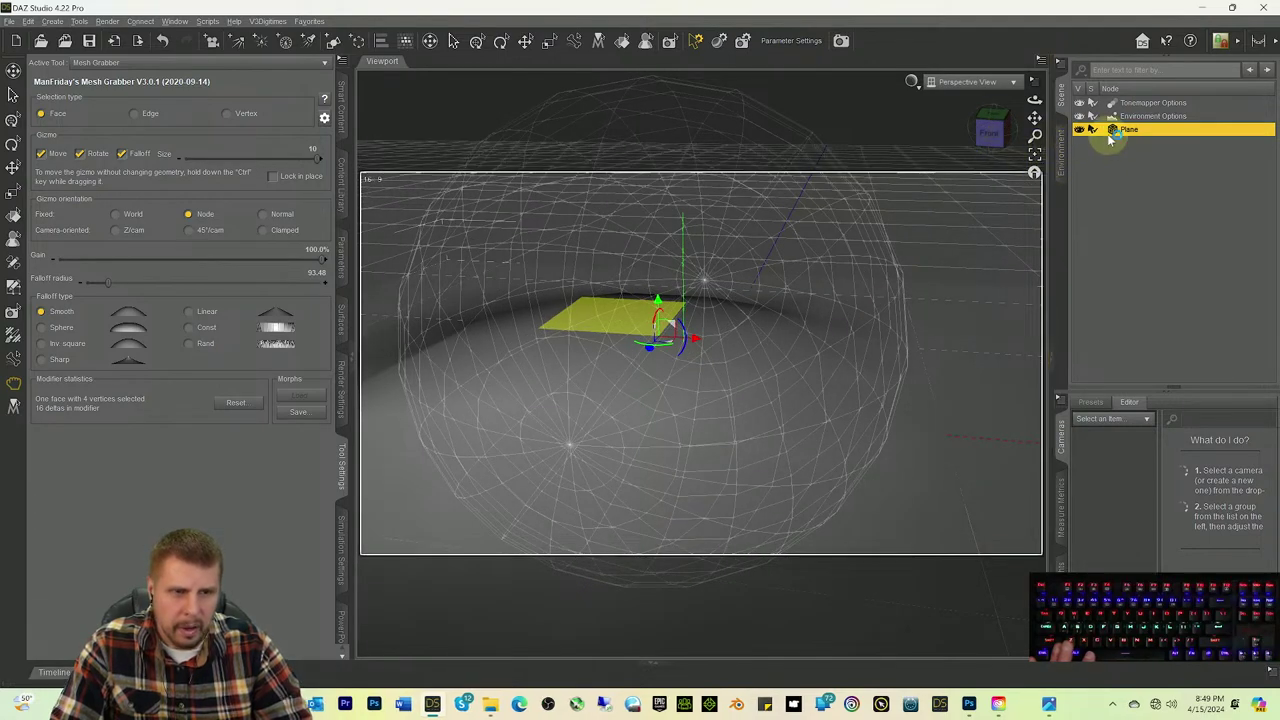
Step: Briefly switch to the Rotate tool, then make Mesh Grabber the active tool again
click(341, 252)
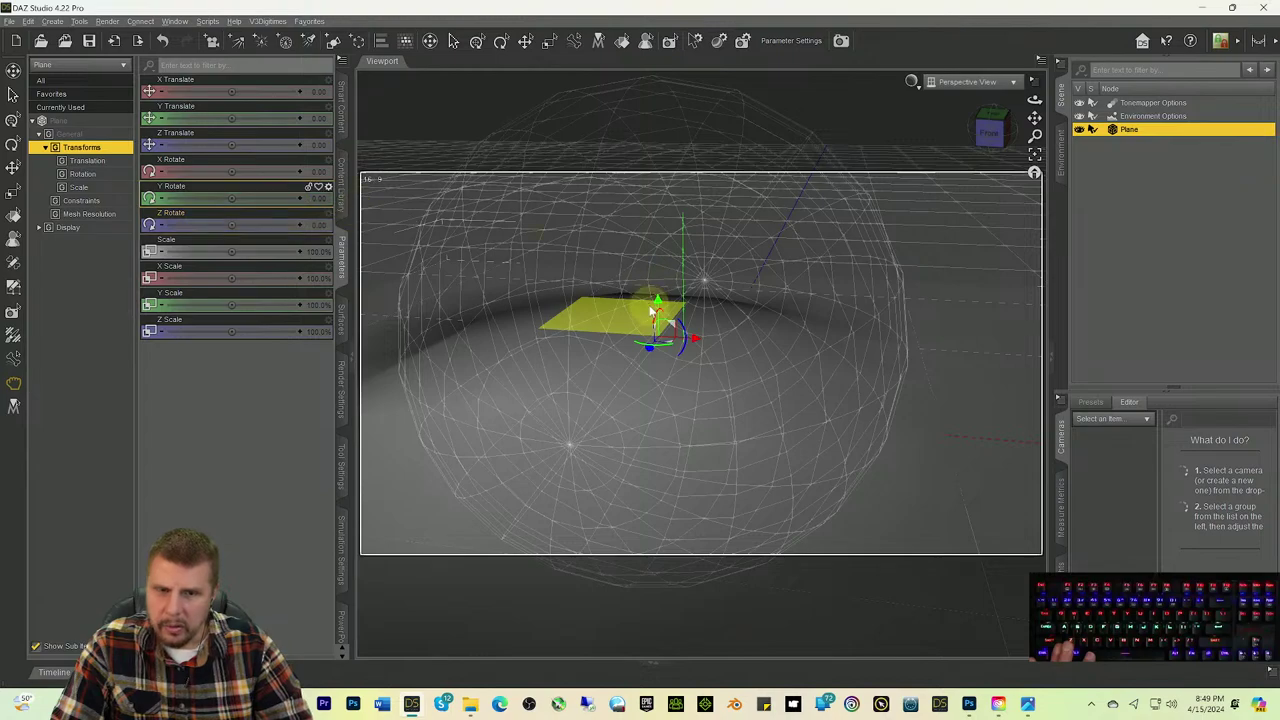
click(501, 40)
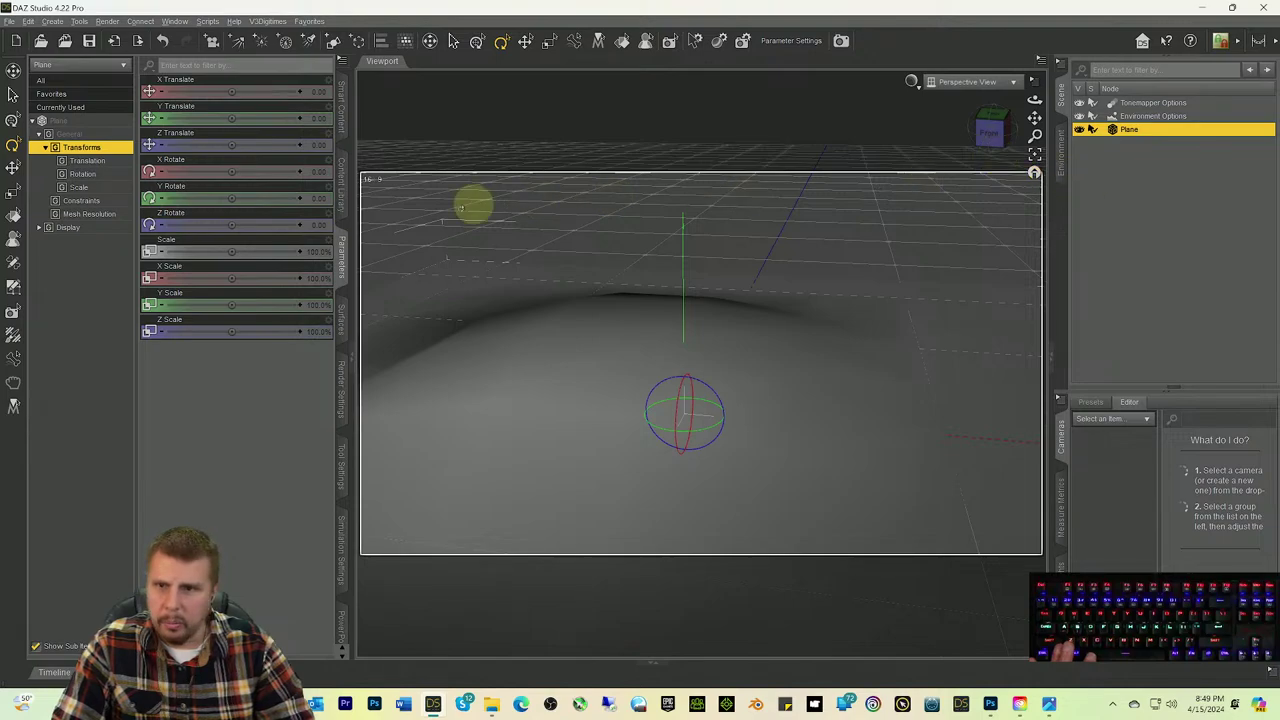
click(341, 466)
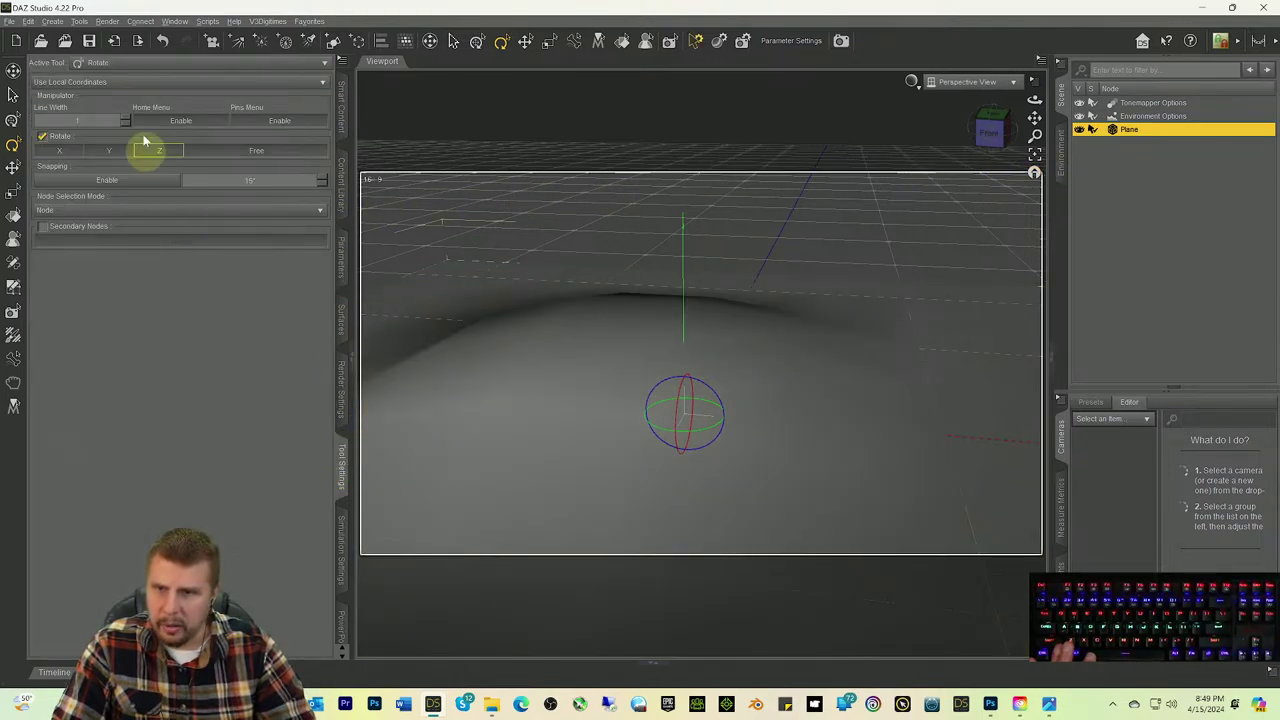
click(163, 63)
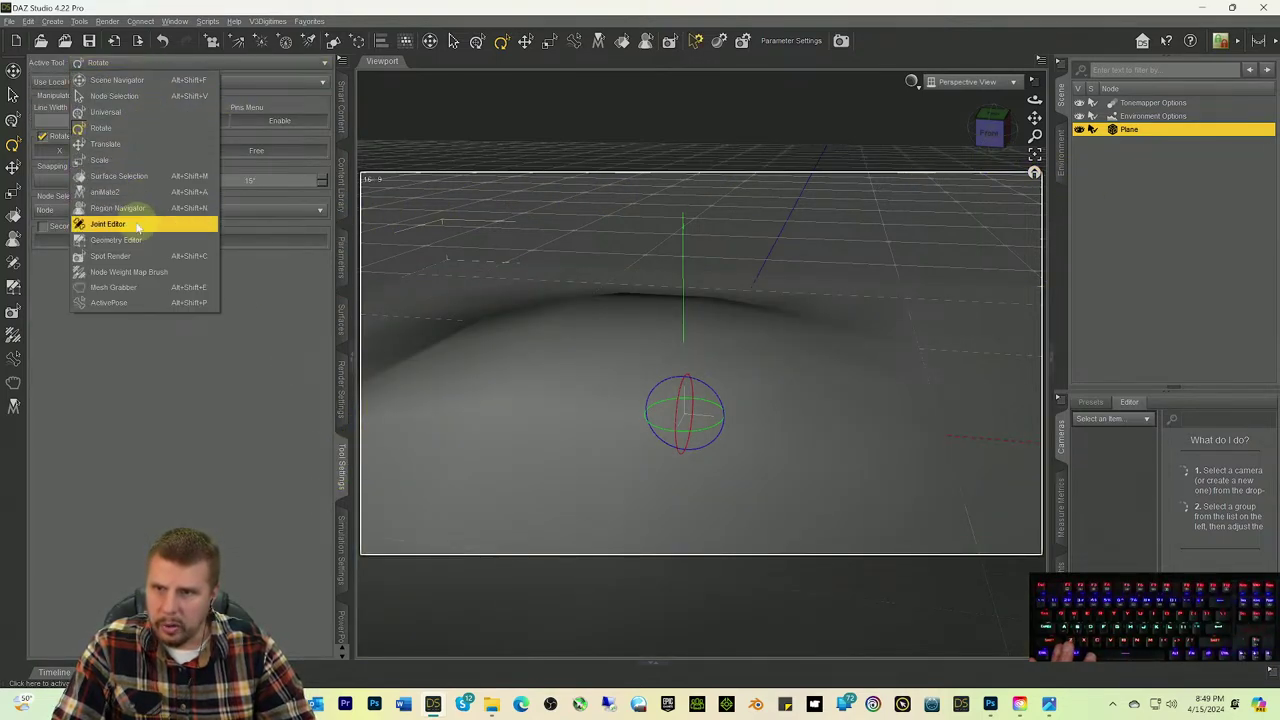
click(125, 287)
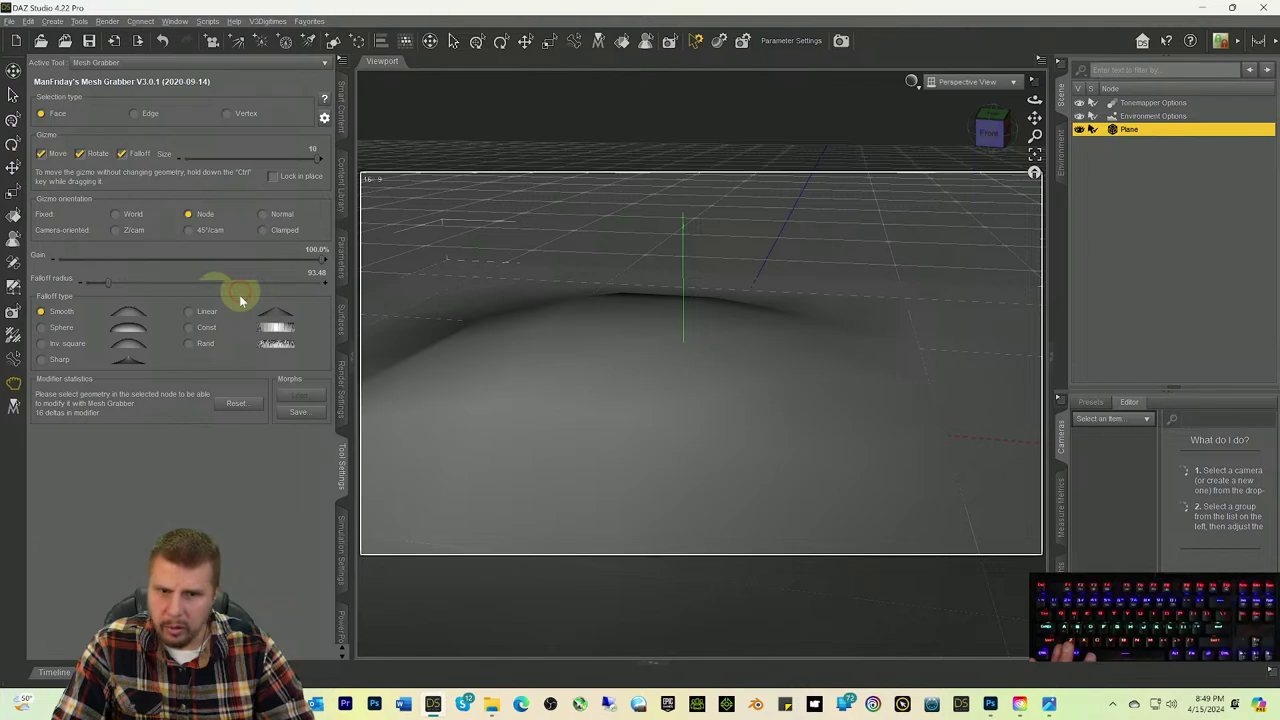
Step: Lift a face in the middle of the plane higher and orbit to inspect the raised ridge
click(617, 333)
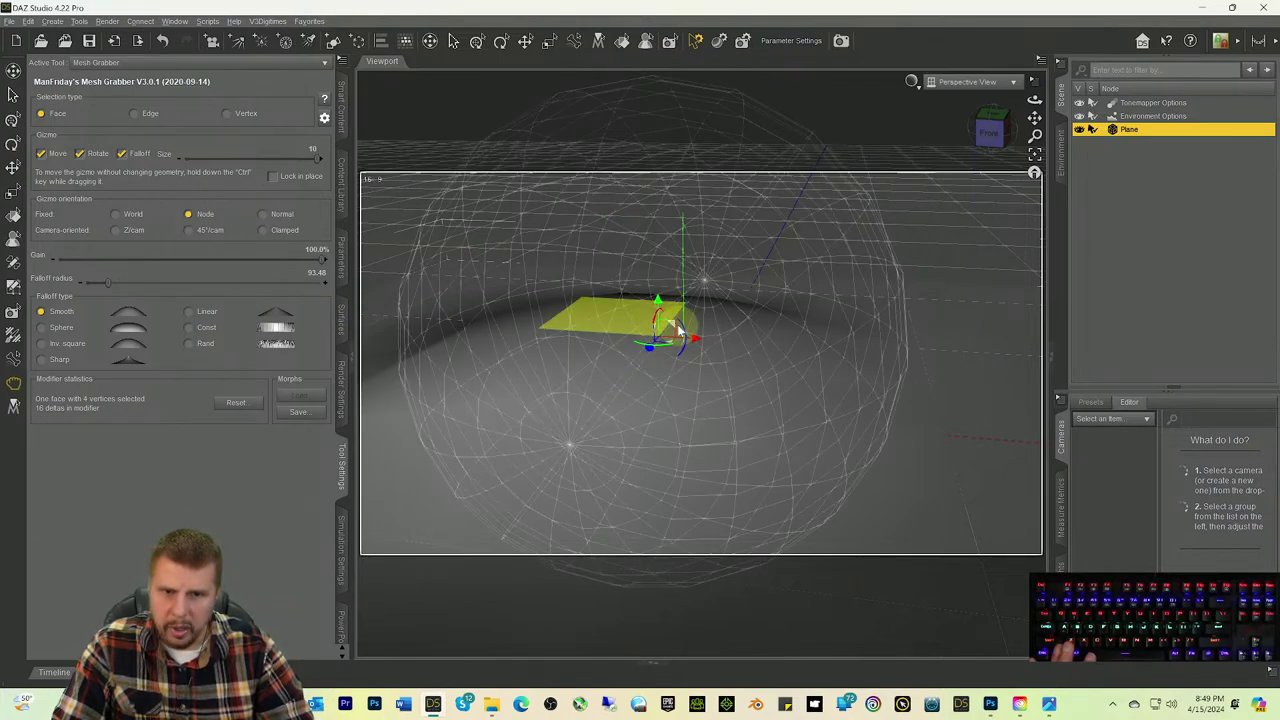
drag(684, 333, 731, 291)
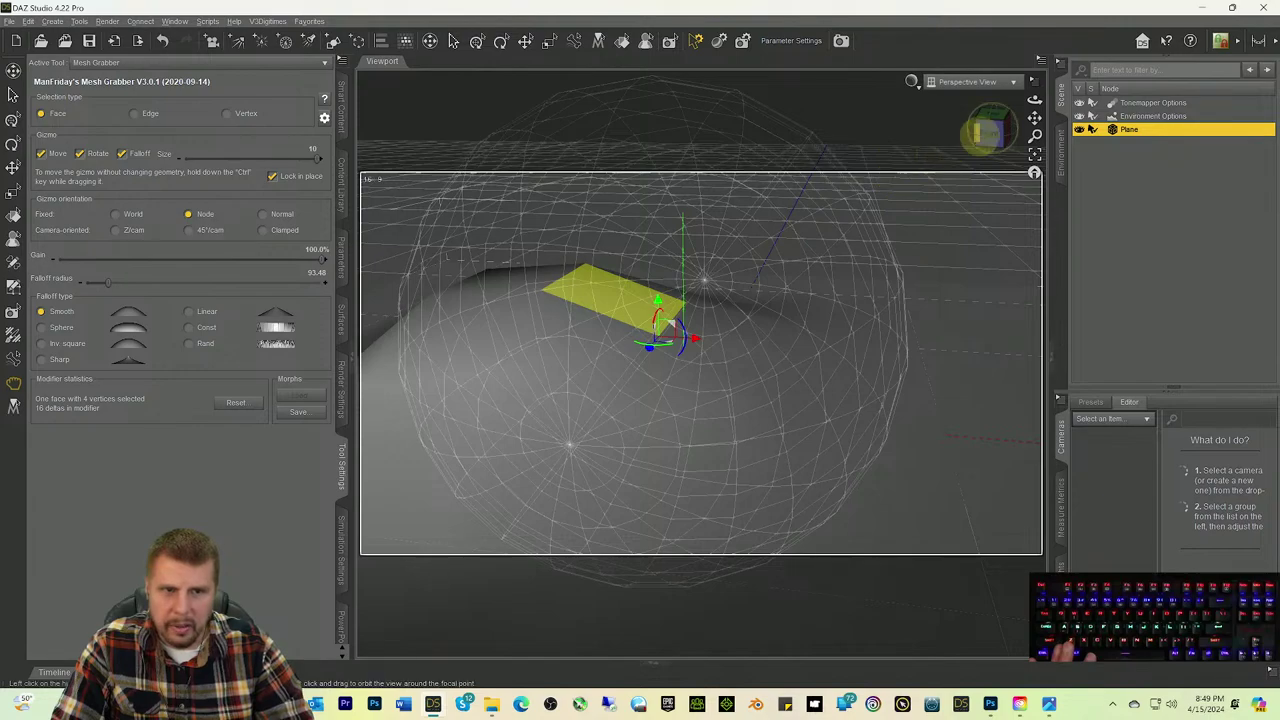
drag(986, 131, 651, 225)
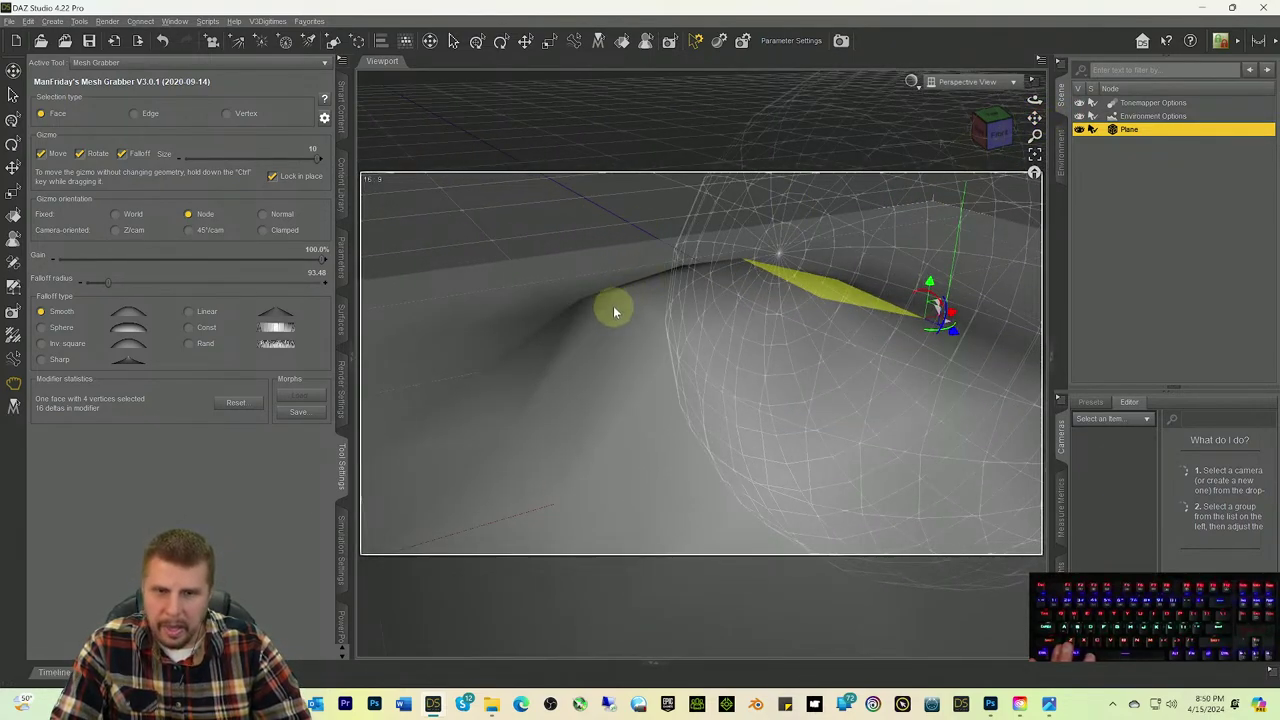
click(995, 131)
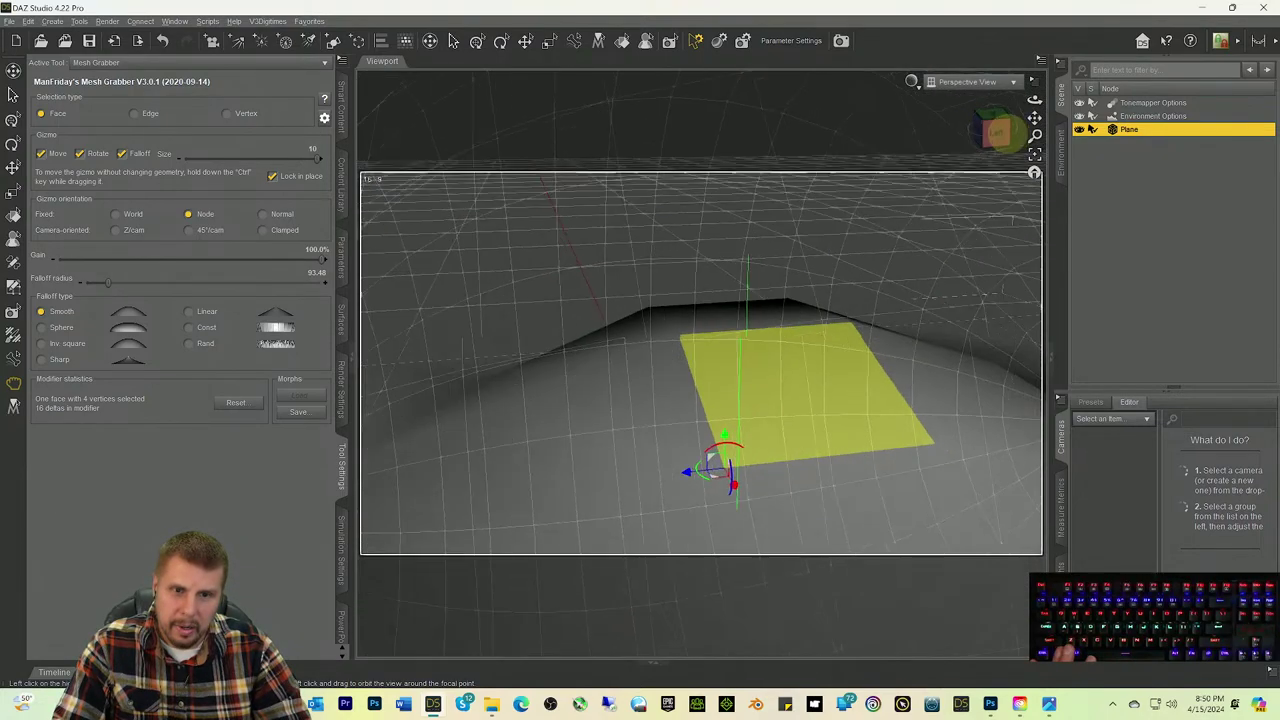
drag(995, 131, 1000, 130)
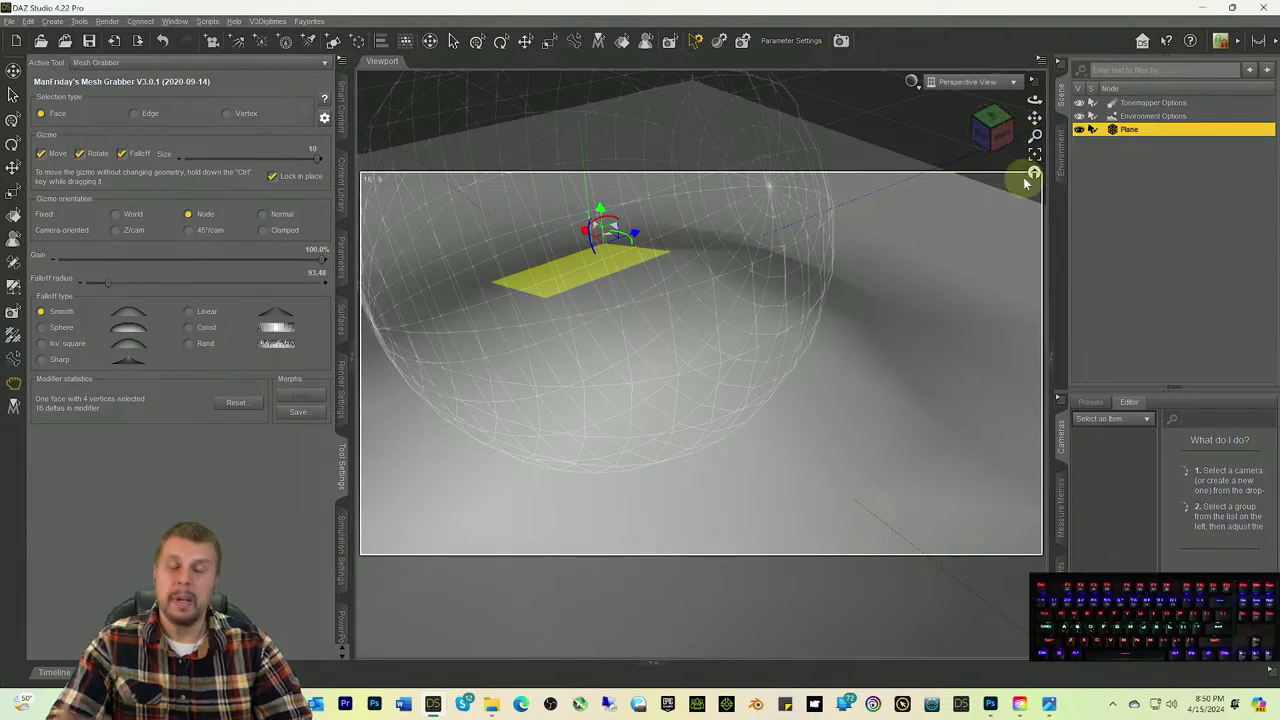
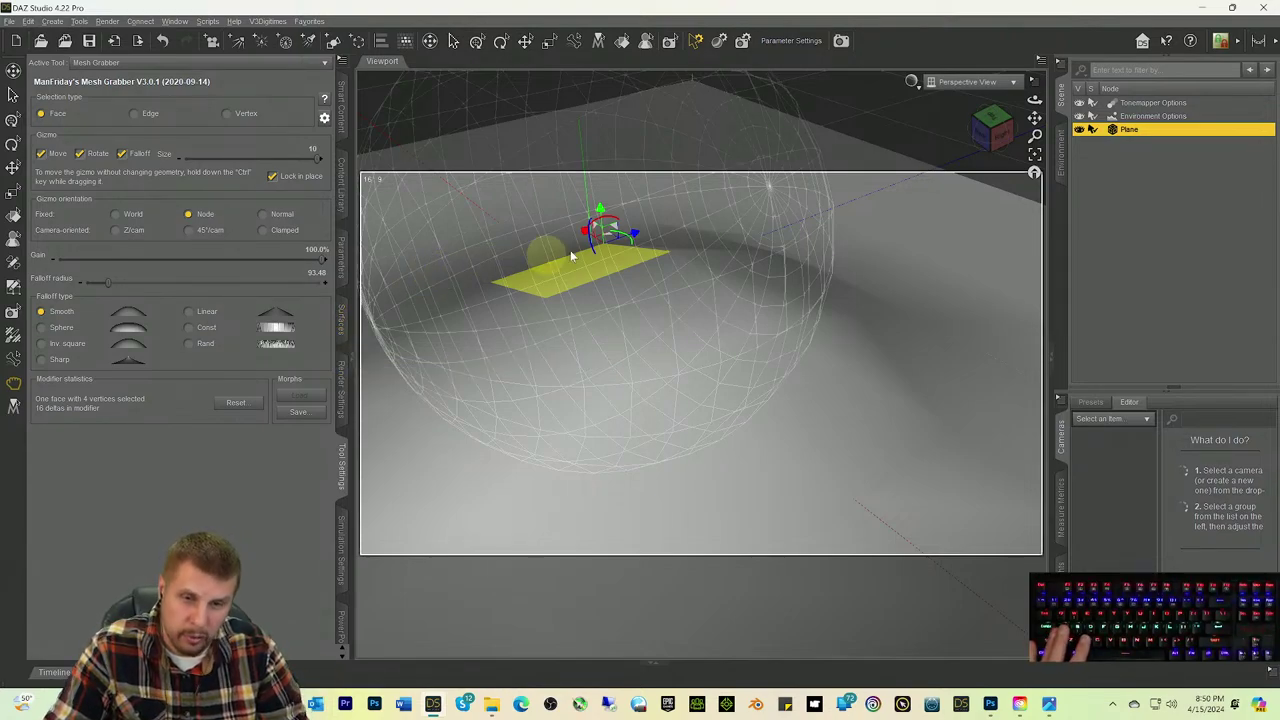
Step: Orbit around the bumped plane and check its Mesh Resolution setting in Parameters
drag(988, 129, 892, 272)
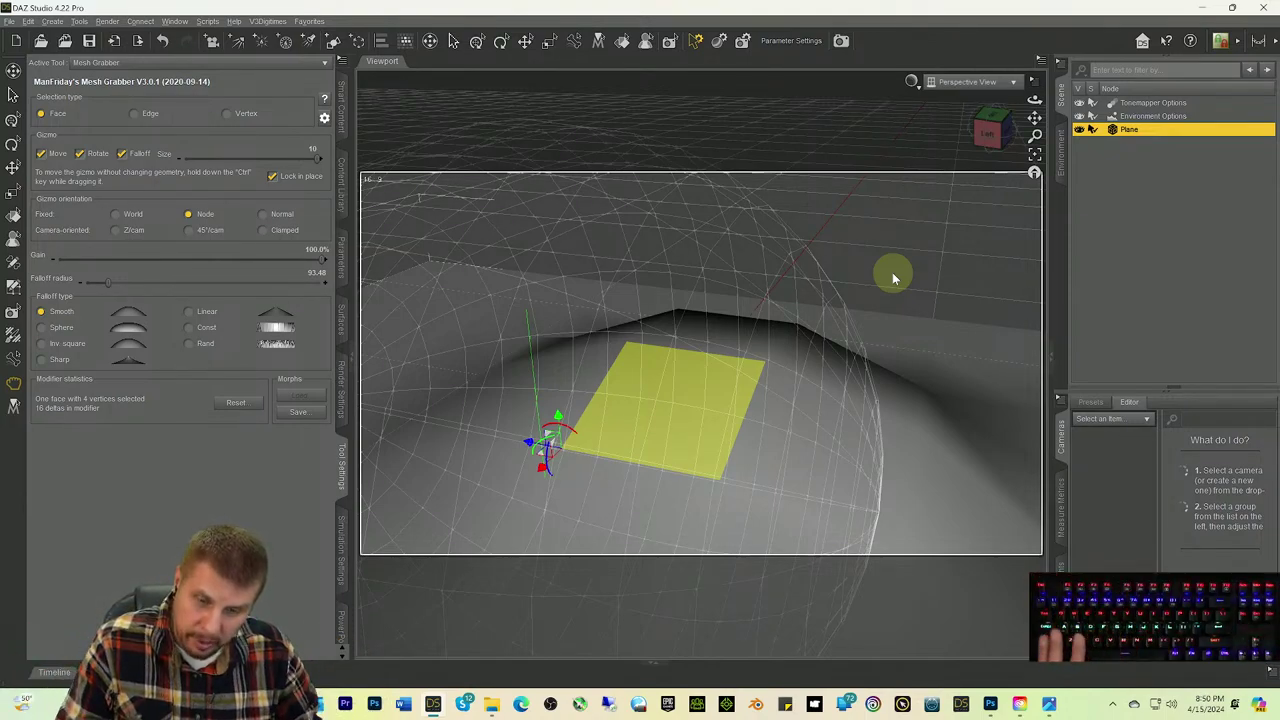
drag(978, 153, 245, 468)
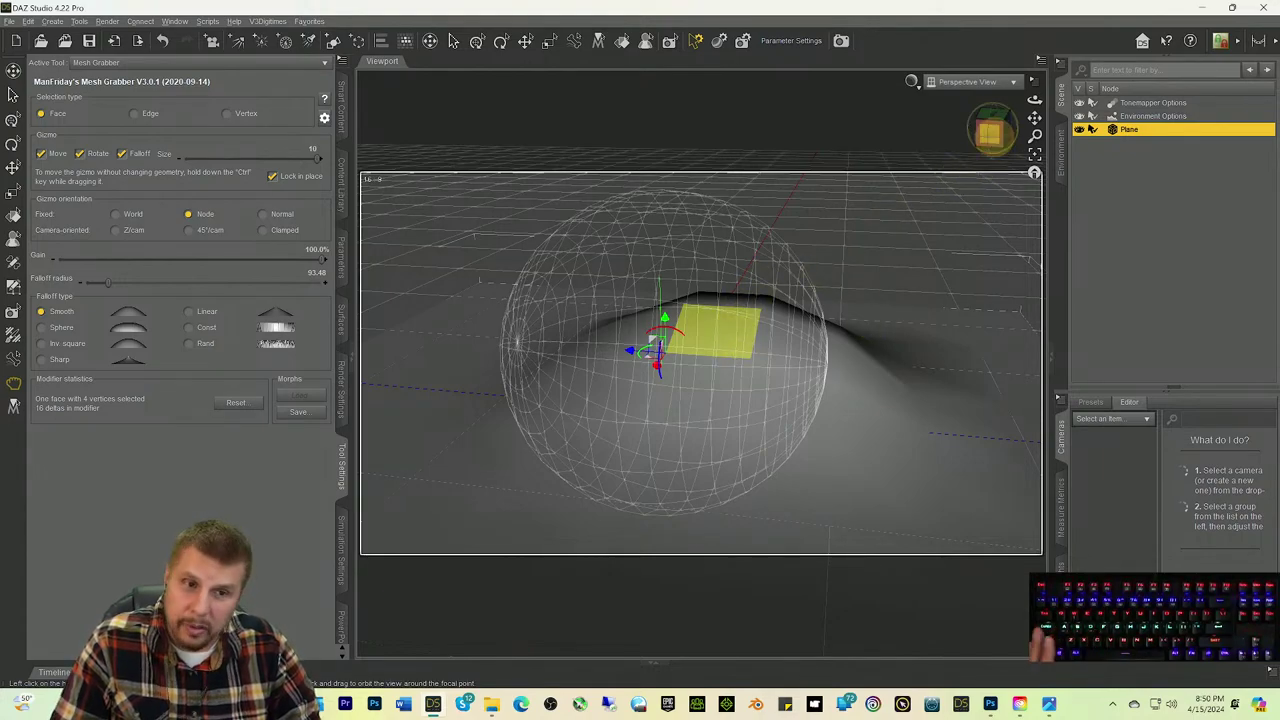
drag(988, 135, 942, 155)
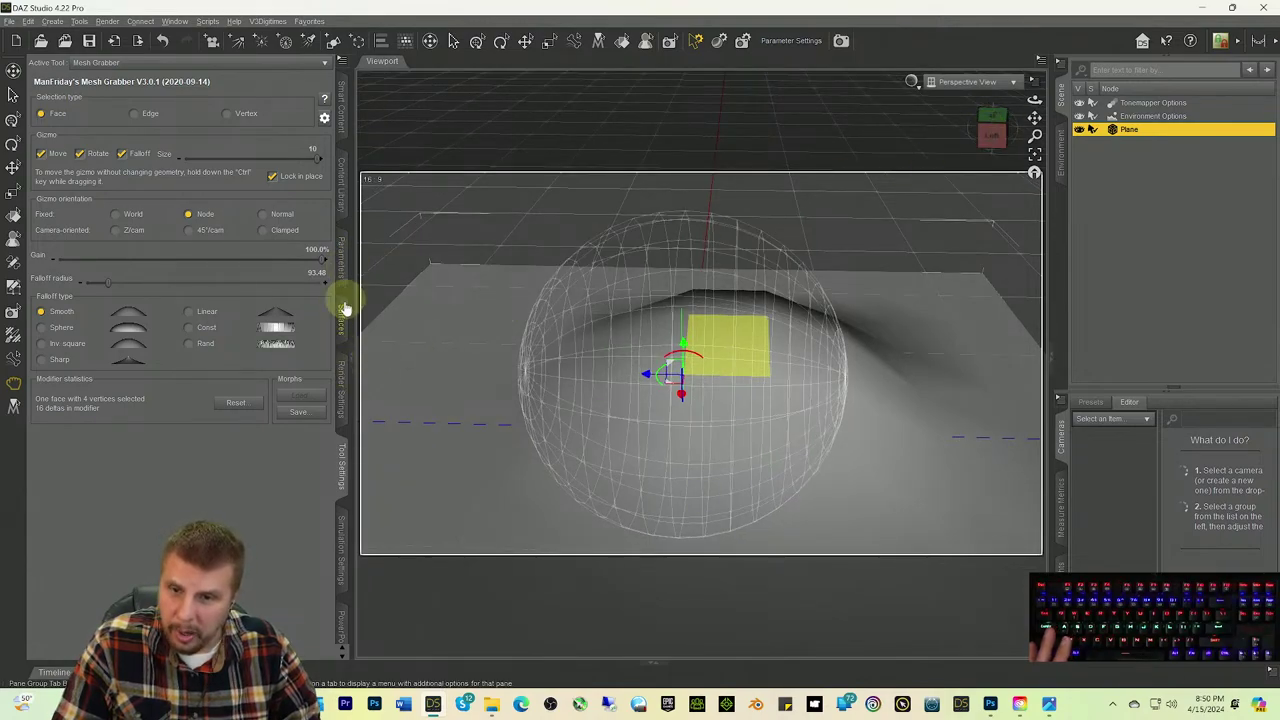
click(346, 262)
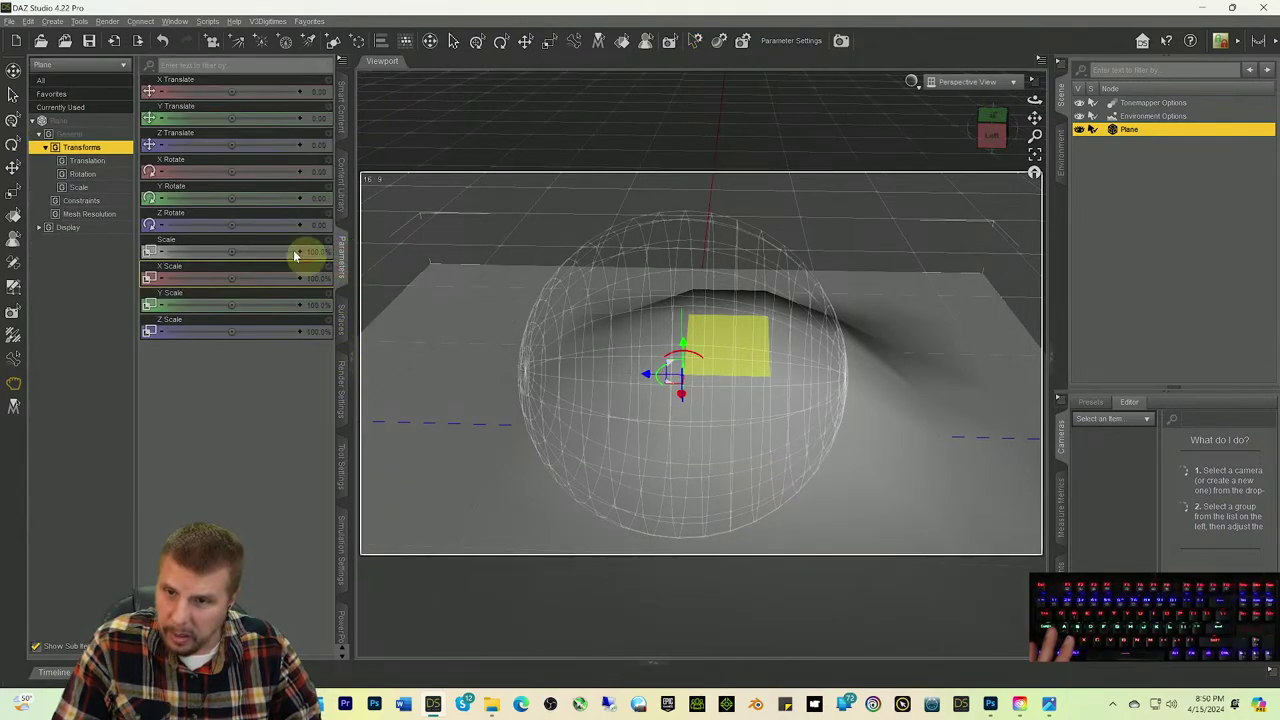
click(57, 122)
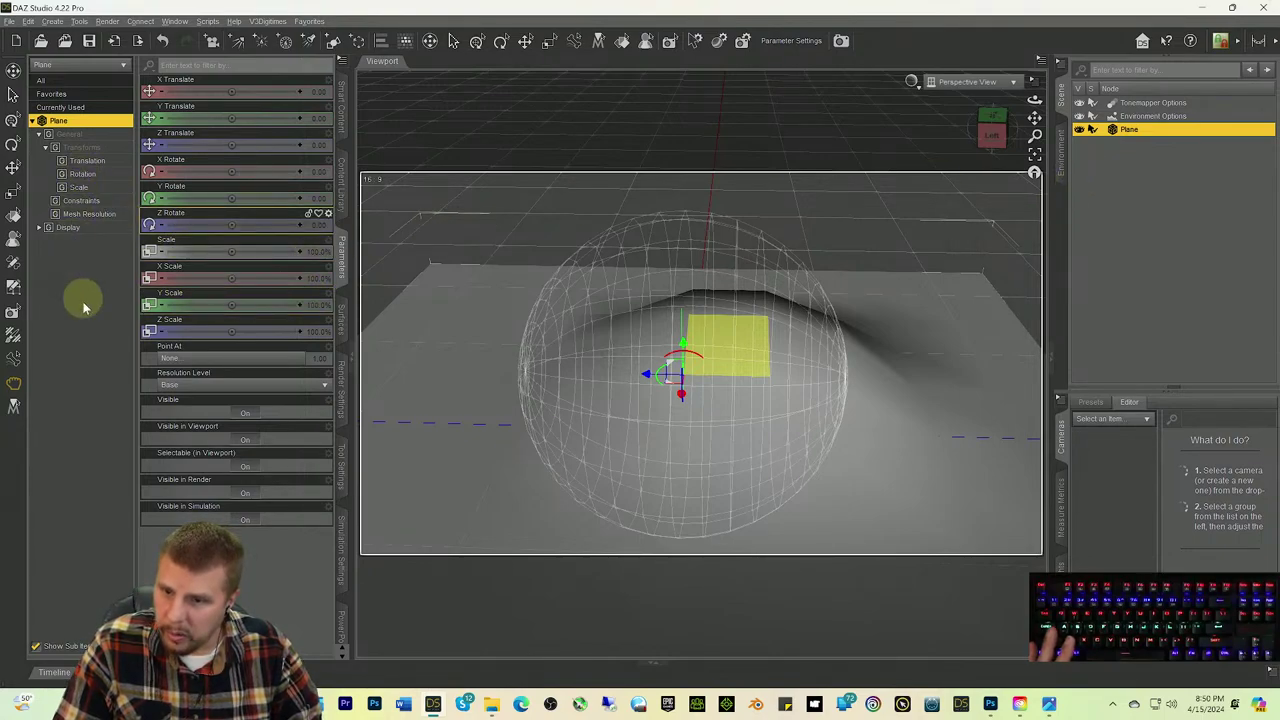
click(76, 215)
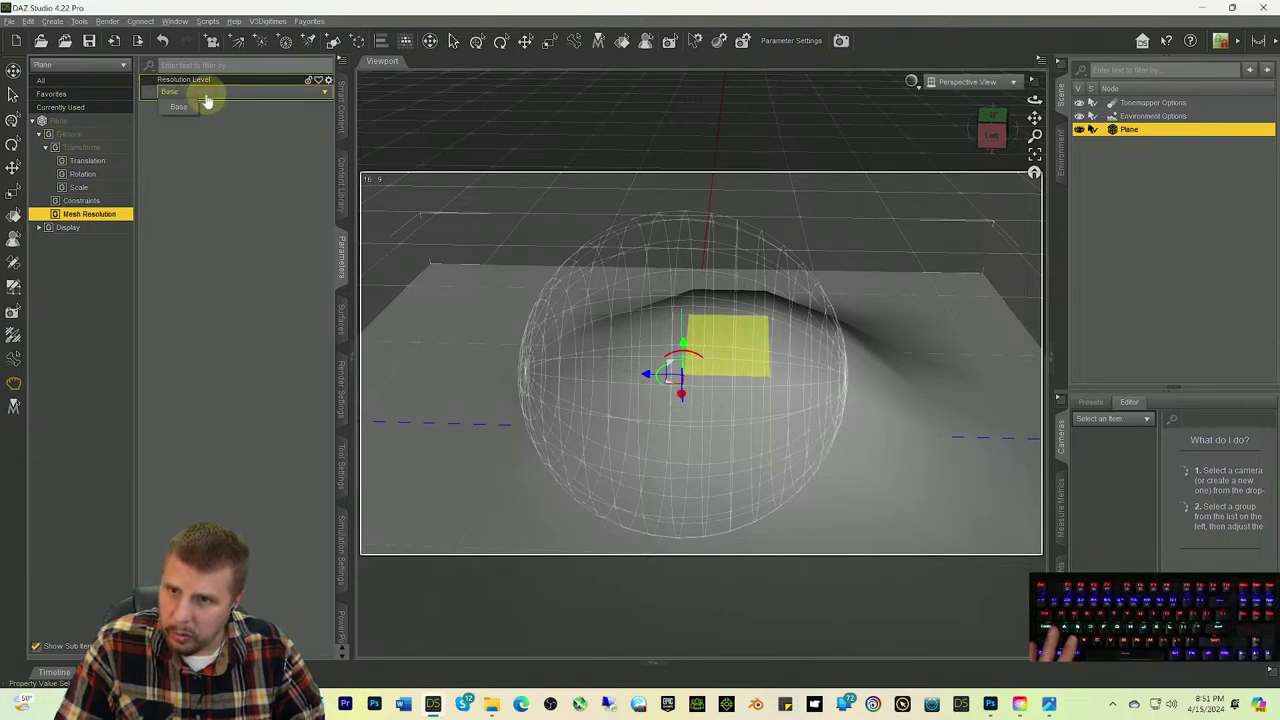
click(58, 121)
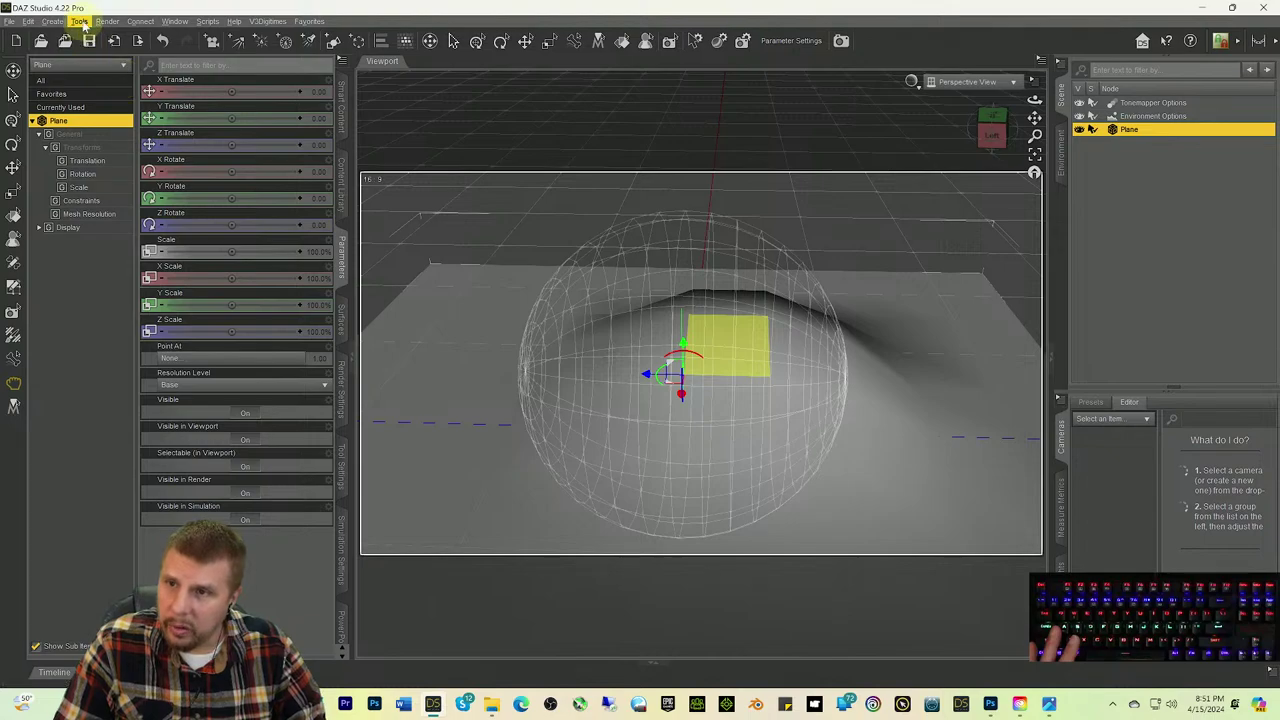
Step: Convert the plane to a SubD surface with Edit > Object > Geometry > Convert to SubD
click(25, 22)
mouse_move(43, 128)
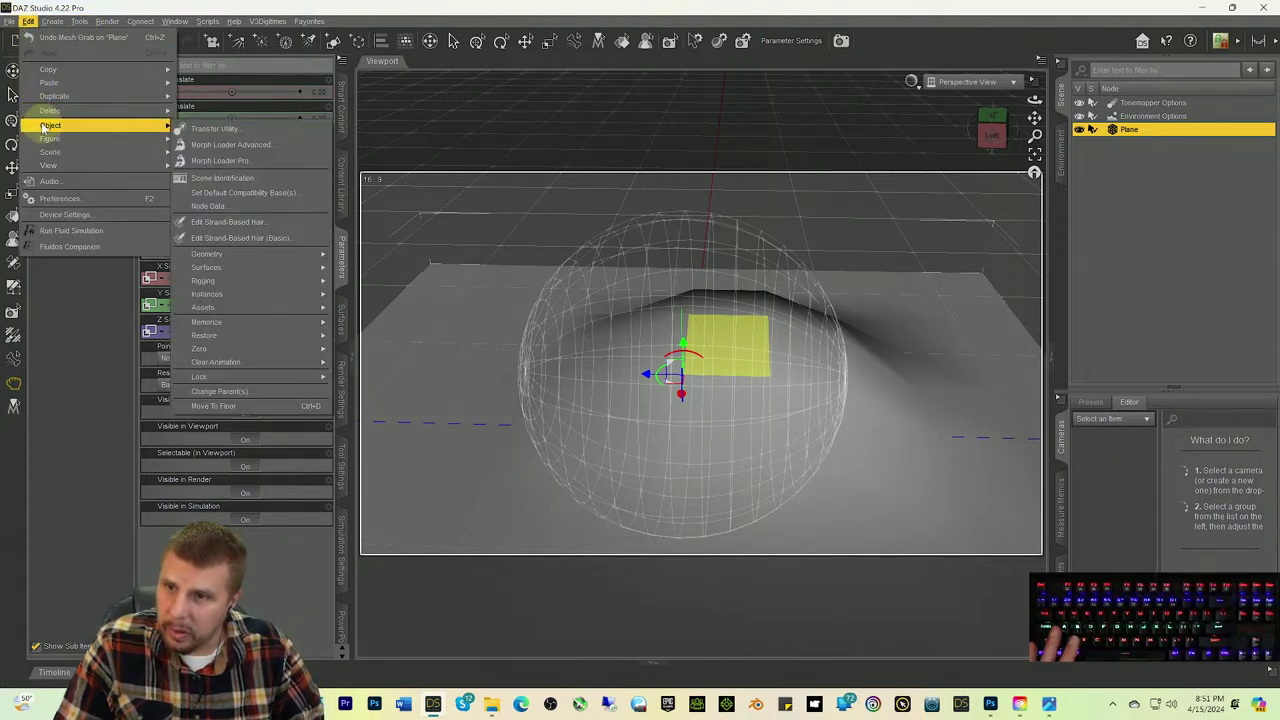
mouse_move(252, 254)
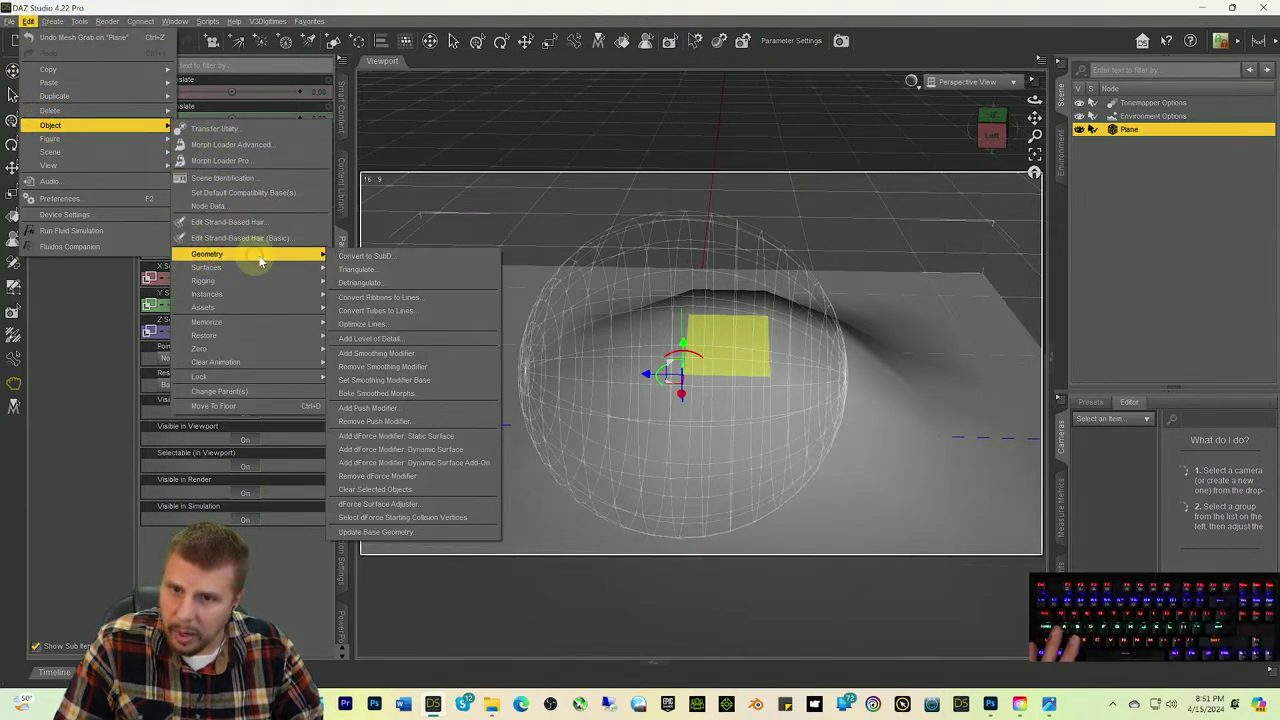
click(368, 256)
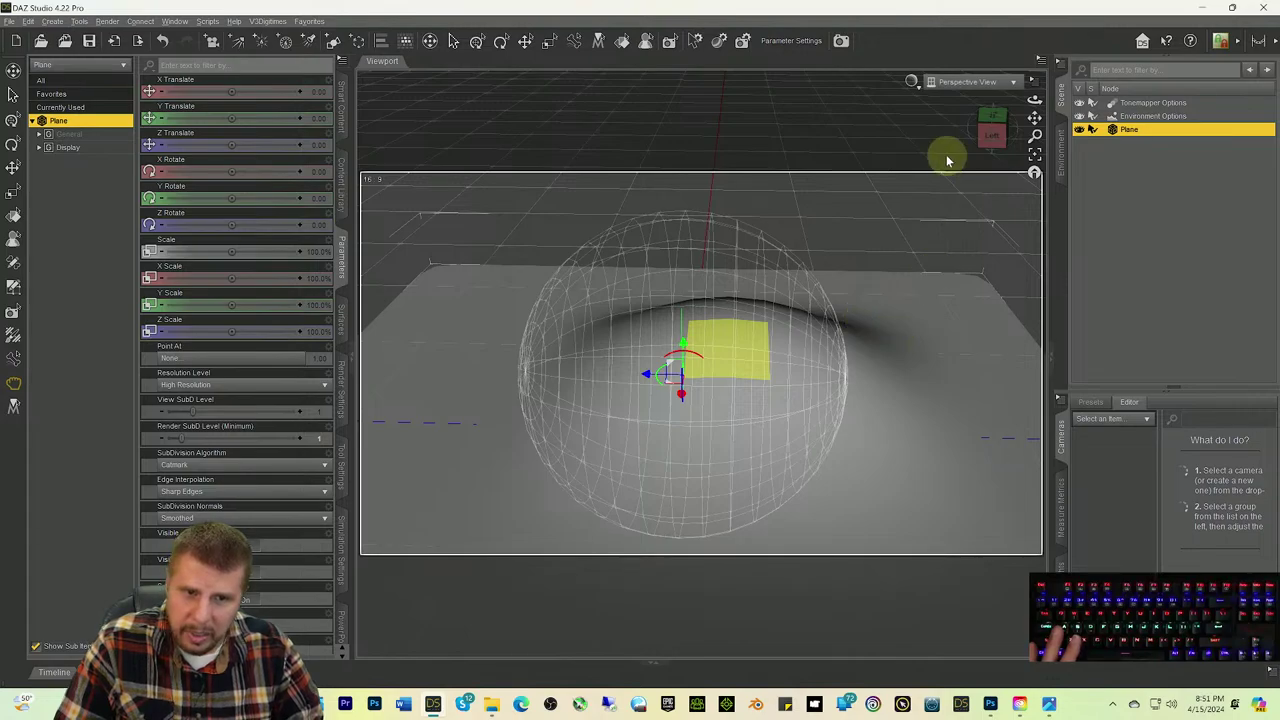
Step: Move the grabbed face to the right and tilt it about its X axis
drag(985, 143, 814, 286)
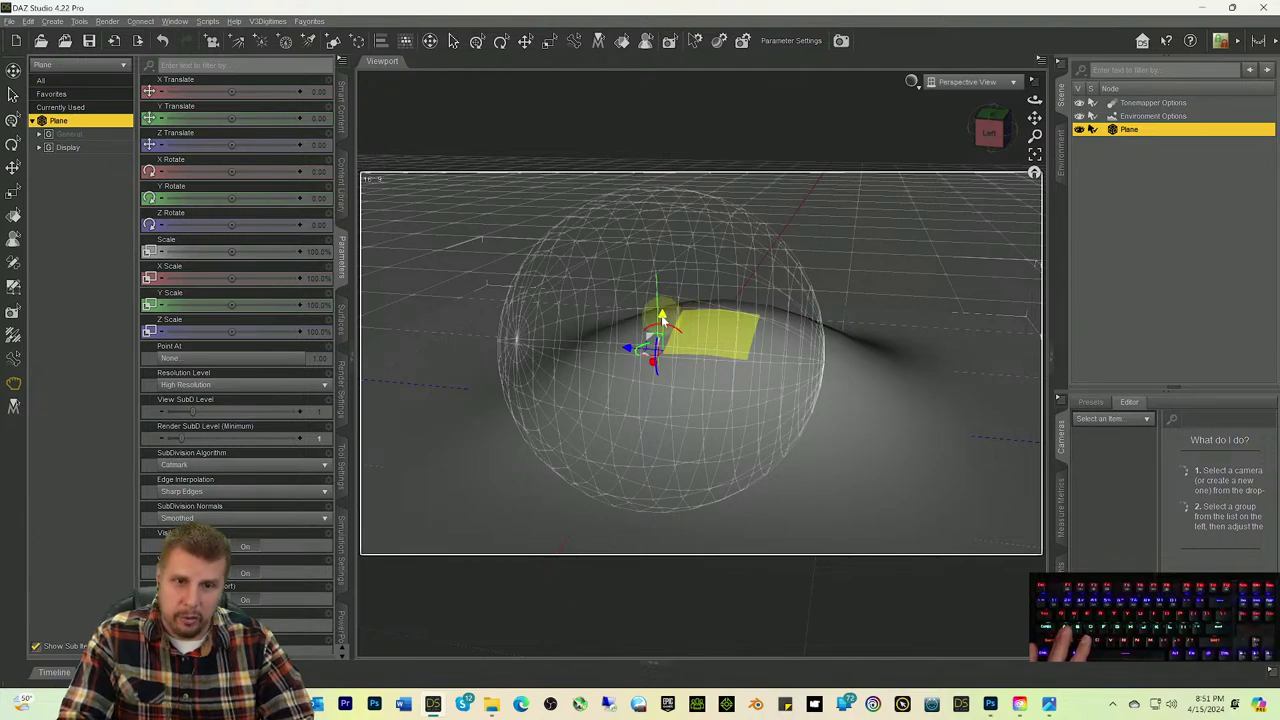
mouse_move(663, 315)
mouse_down()
mouse_move(761, 364)
mouse_move(880, 390)
mouse_move(835, 435)
mouse_move(769, 451)
mouse_move(705, 420)
mouse_move(636, 458)
mouse_move(550, 463)
mouse_up()
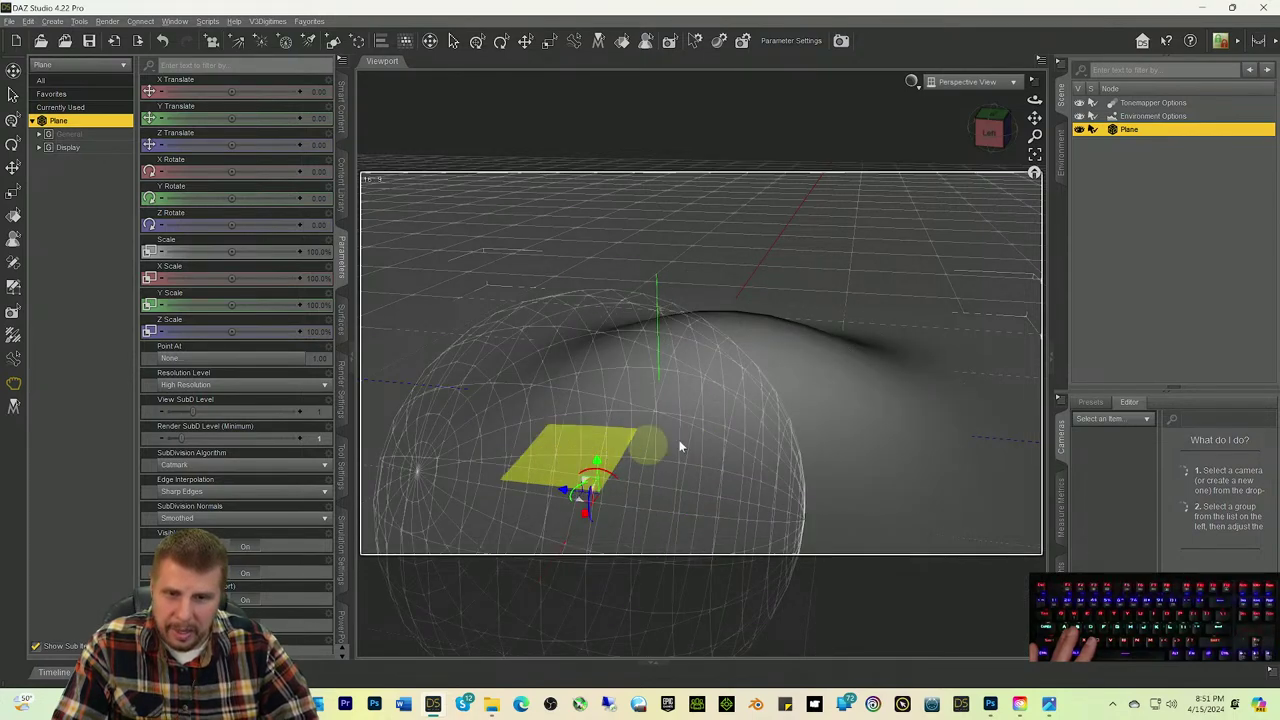
drag(679, 440, 698, 416)
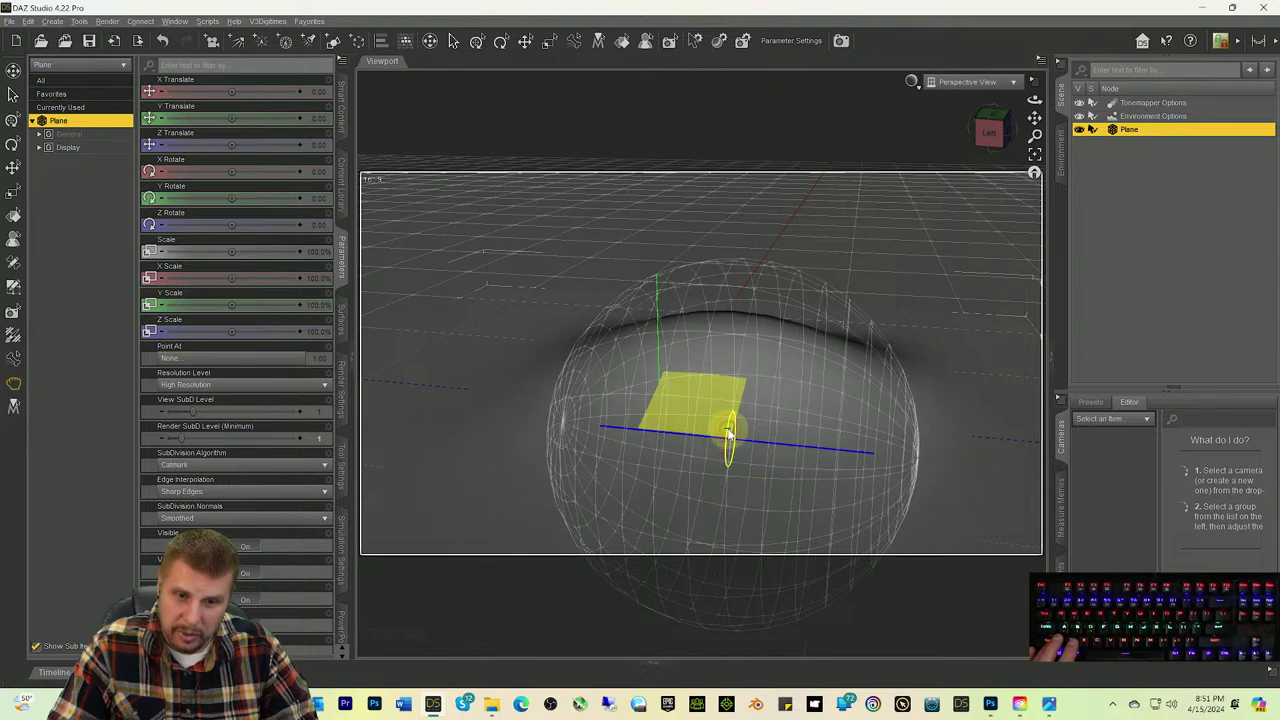
mouse_move(730, 432)
mouse_down()
mouse_move(728, 455)
mouse_move(730, 421)
mouse_move(727, 438)
mouse_up()
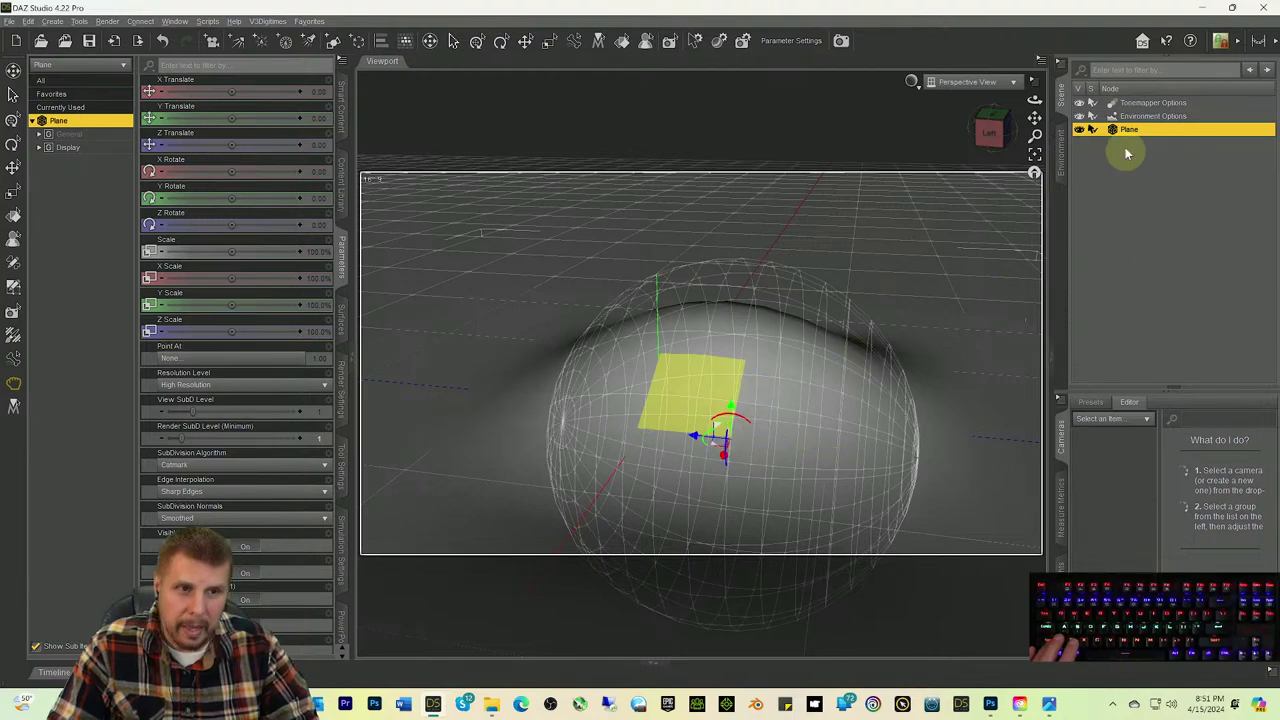
Step: Delete the bumped plane and create a new 5 m primitive plane with 15 divisions
key(Delete)
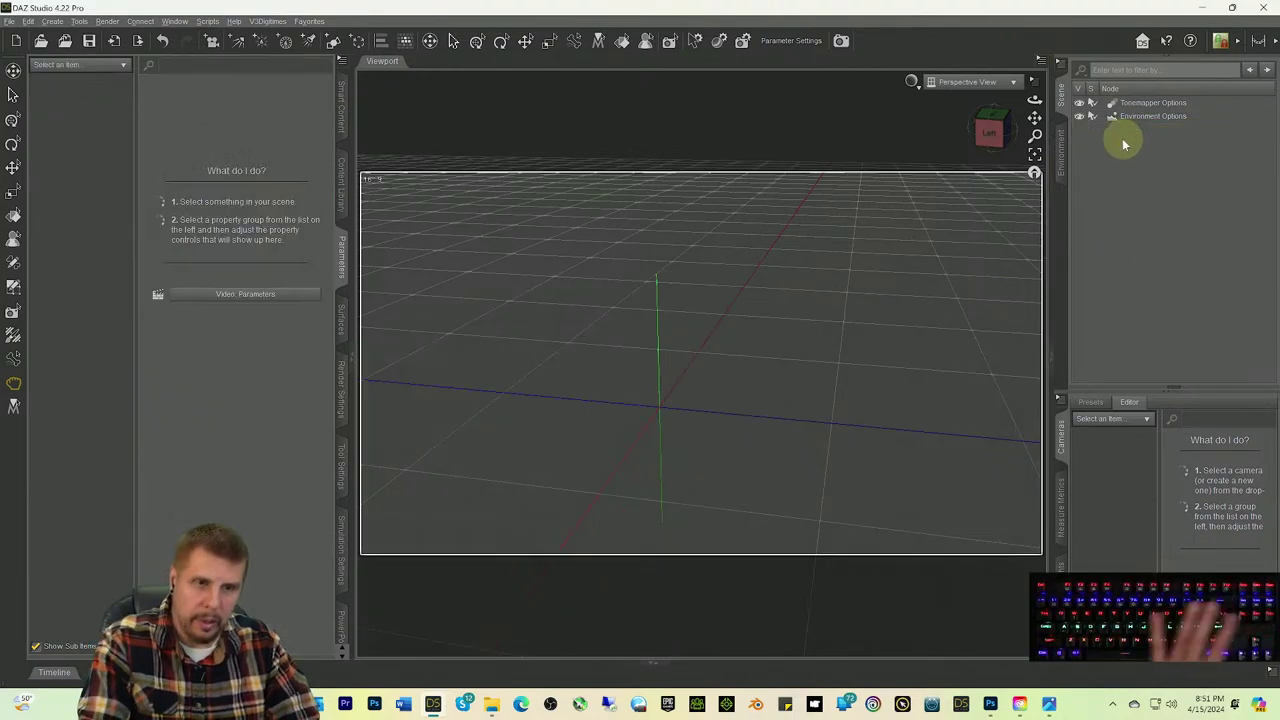
click(334, 42)
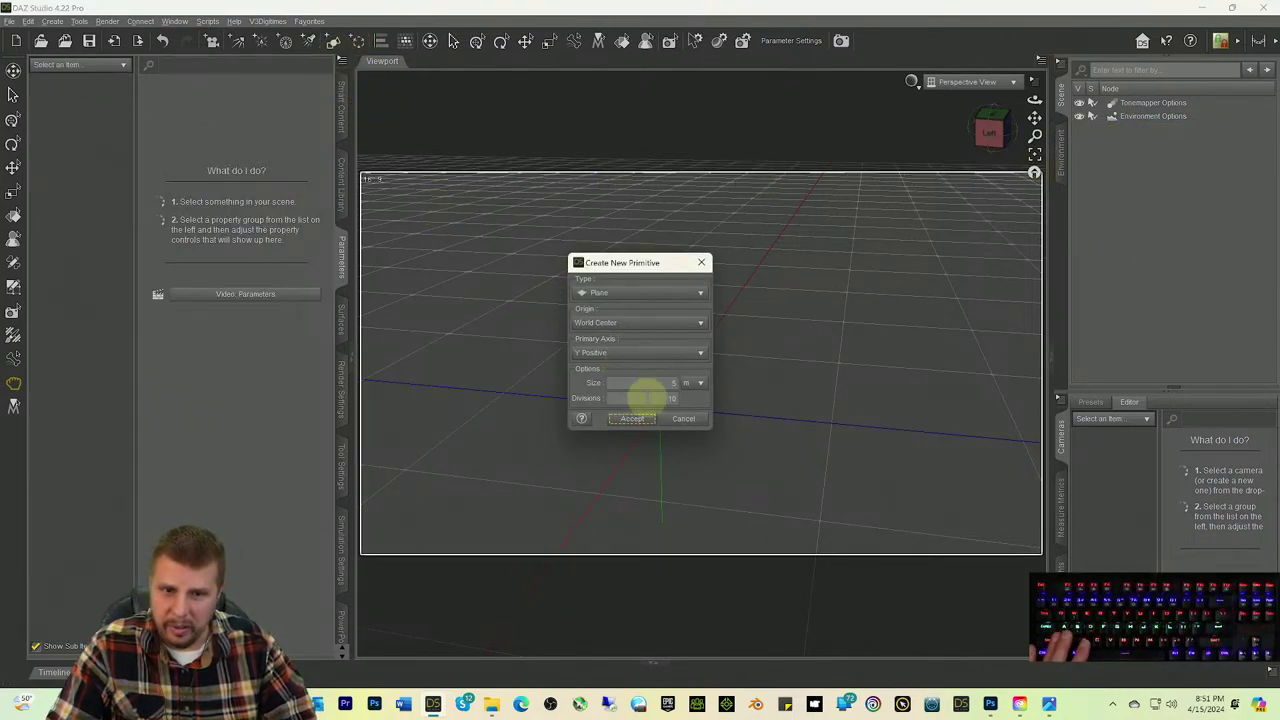
text(15)
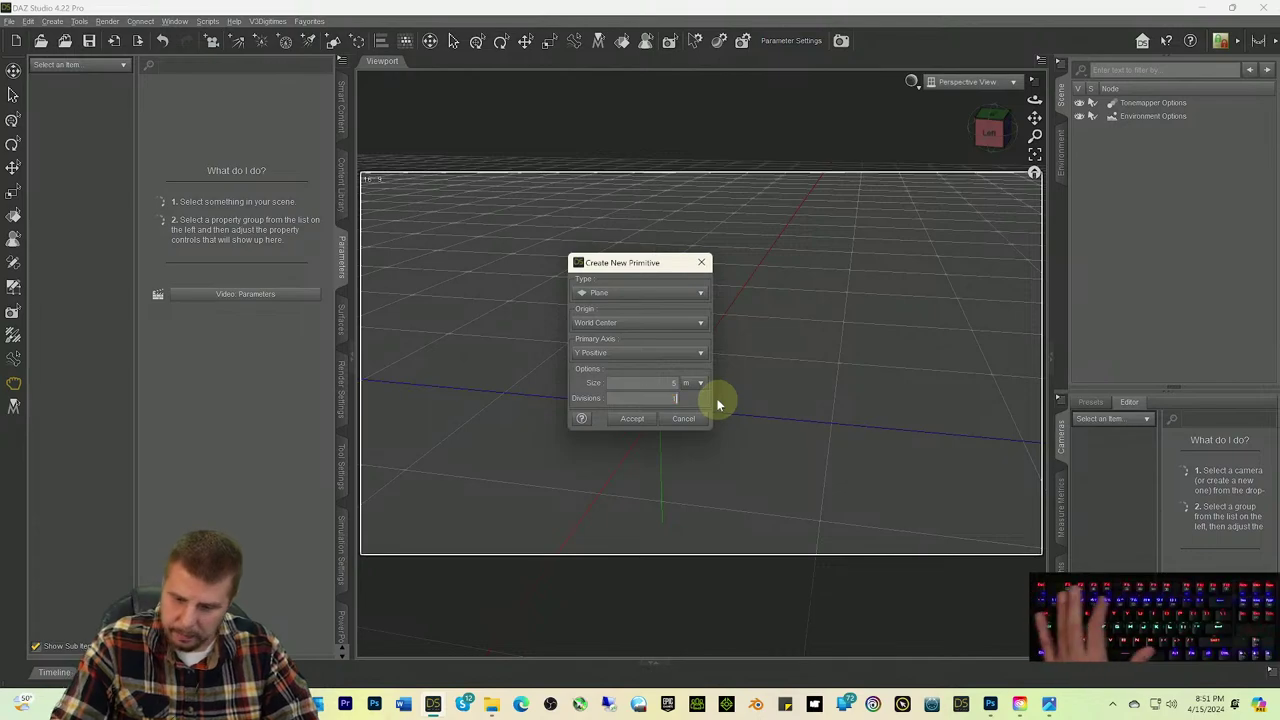
key(Return)
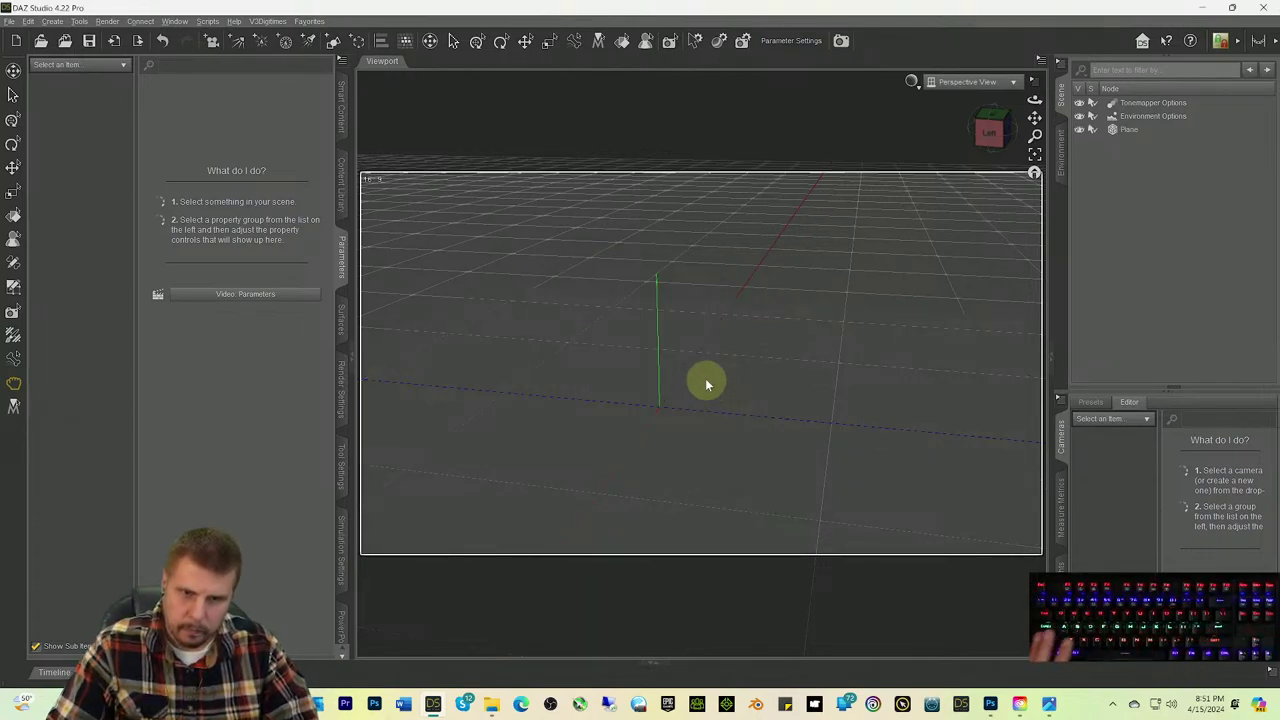
click(1127, 131)
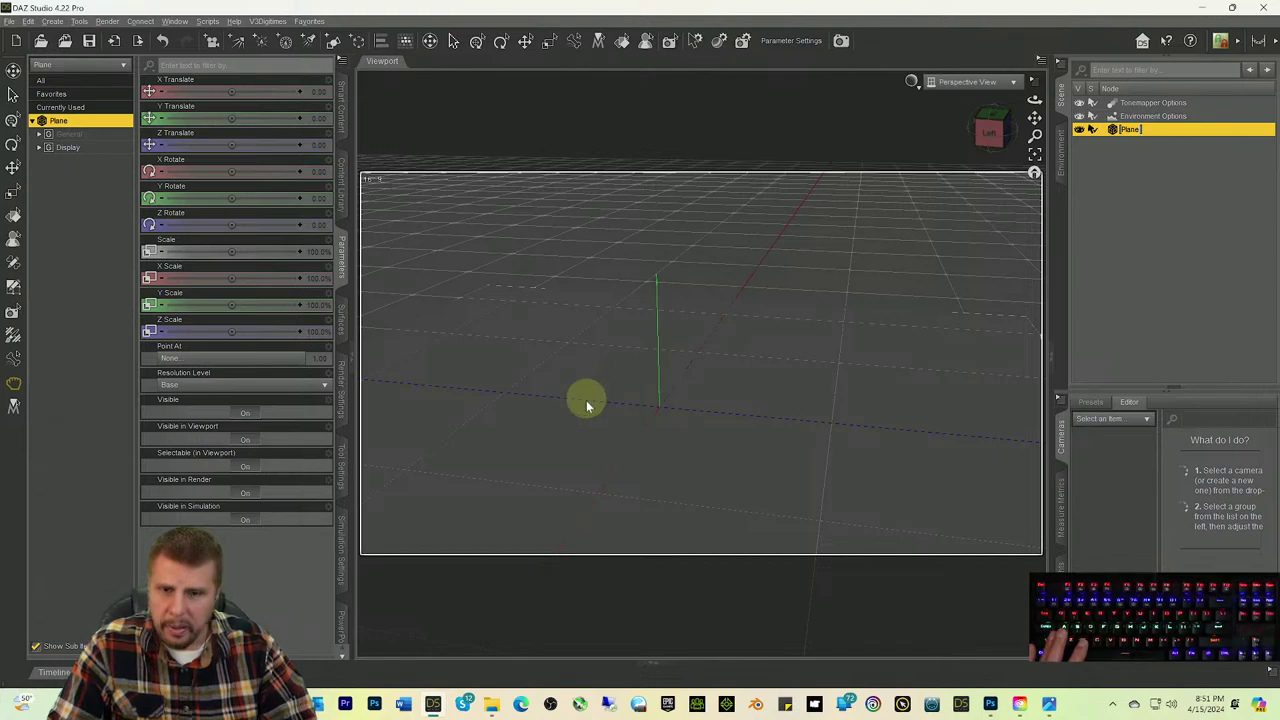
click(342, 462)
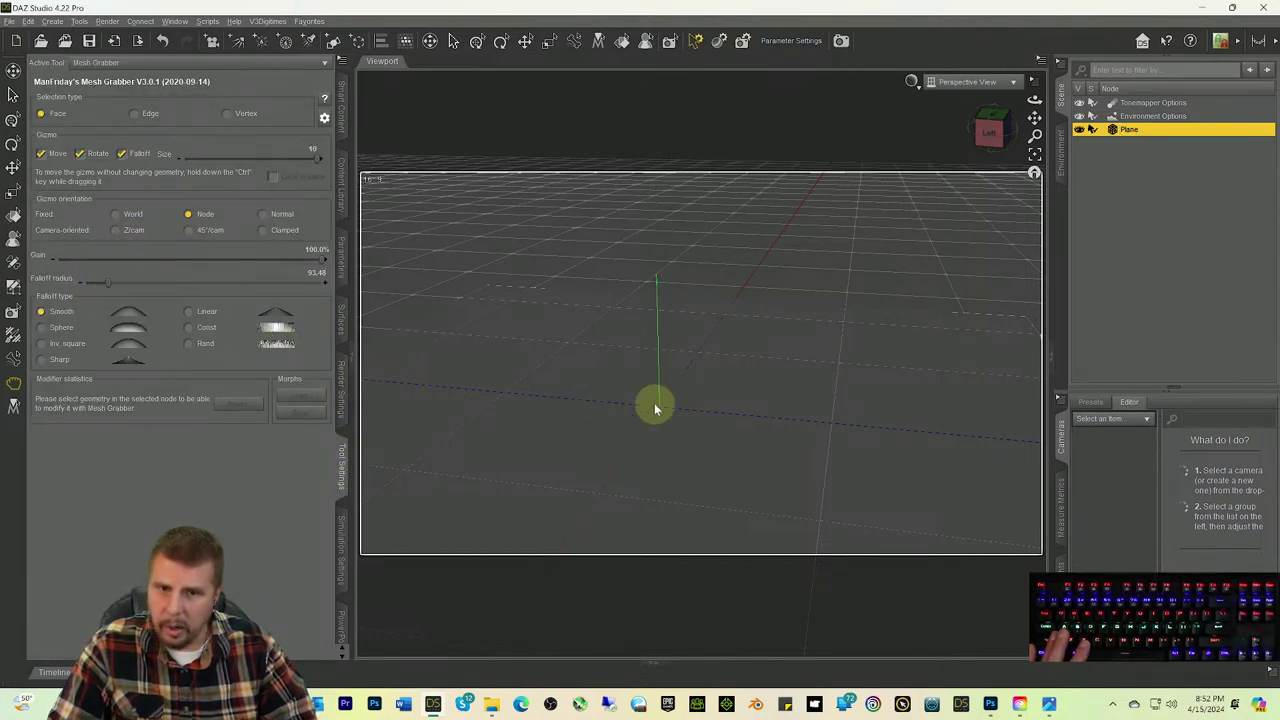
Step: Grab a single face of the new plane and set the falloff radius to 3
click(664, 436)
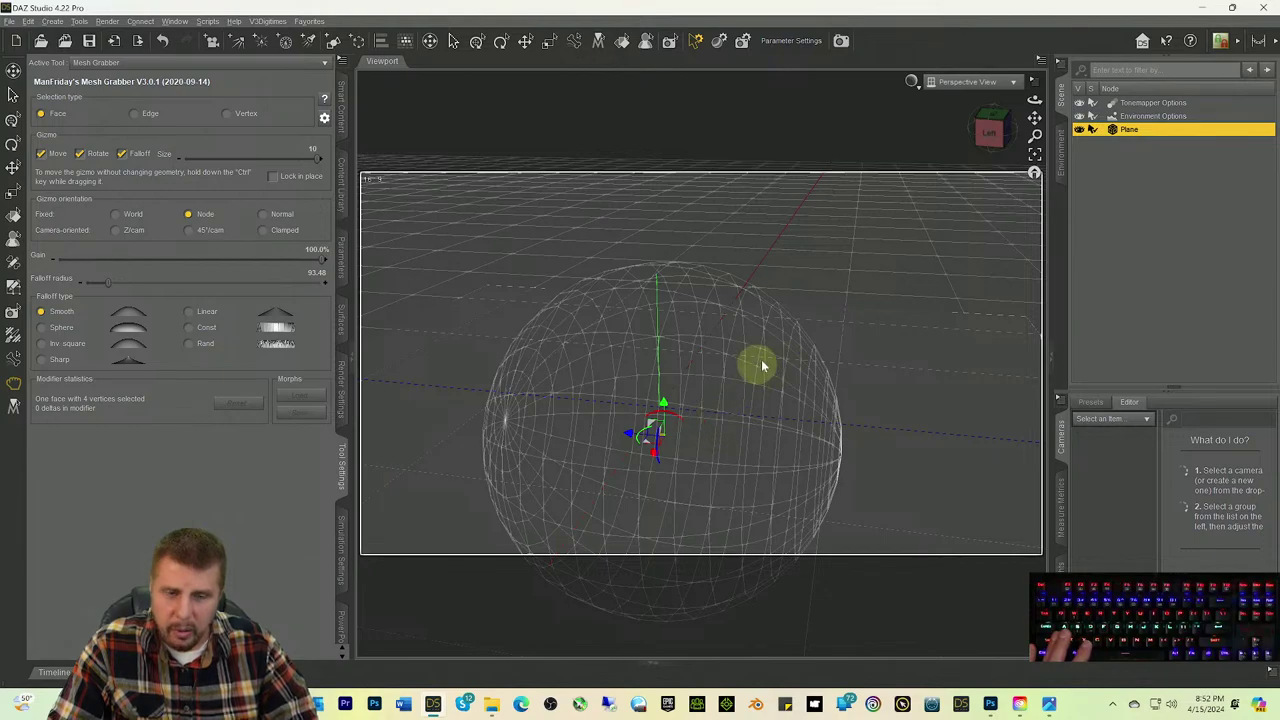
click(985, 142)
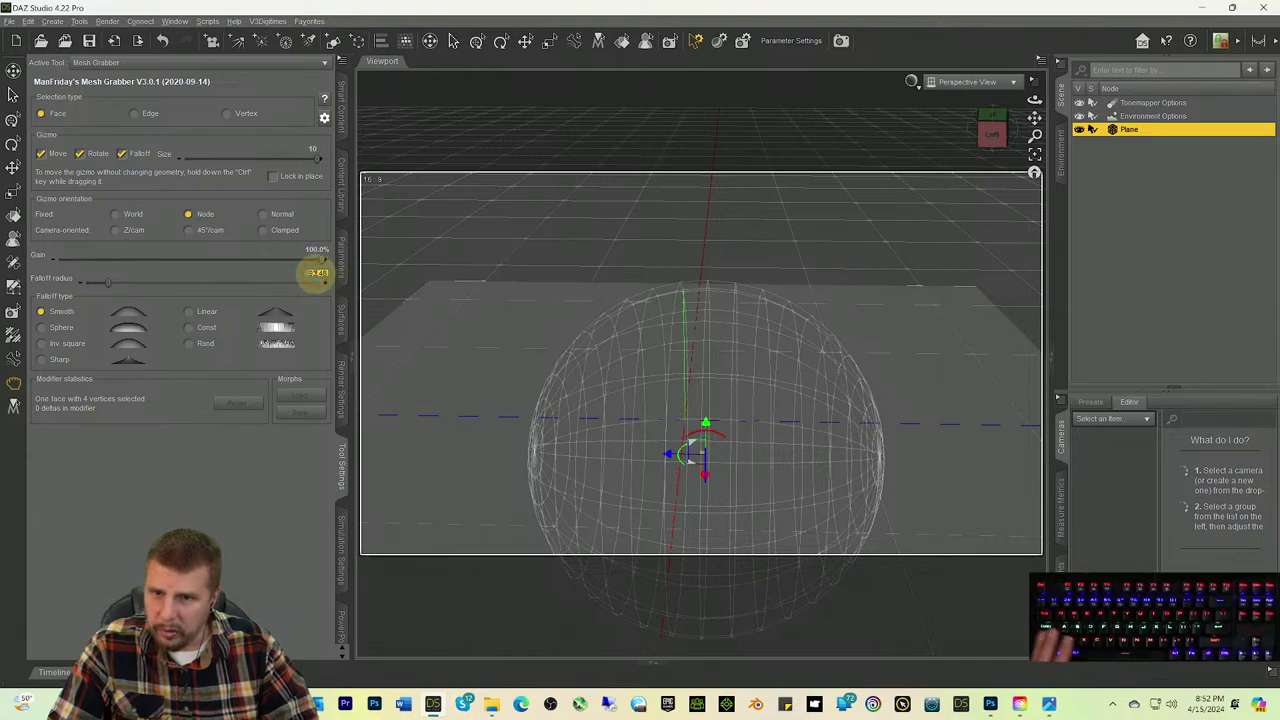
click(332, 282)
text(3)
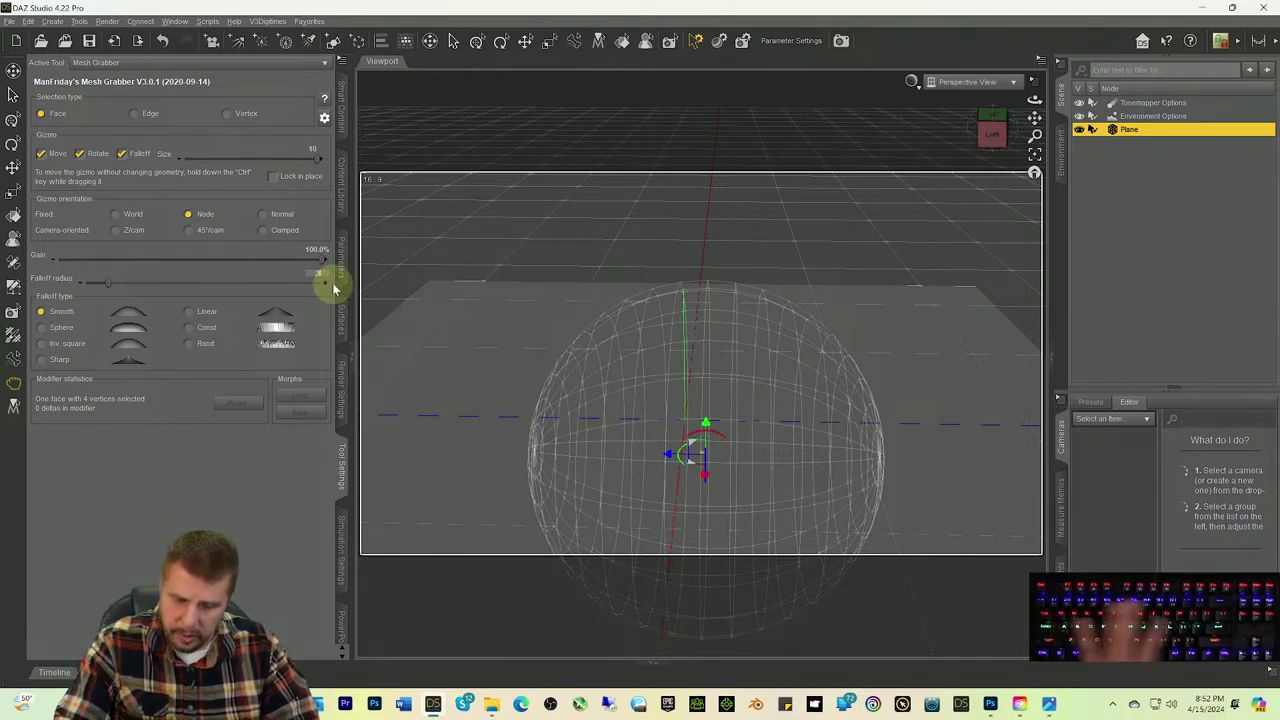
key(Return)
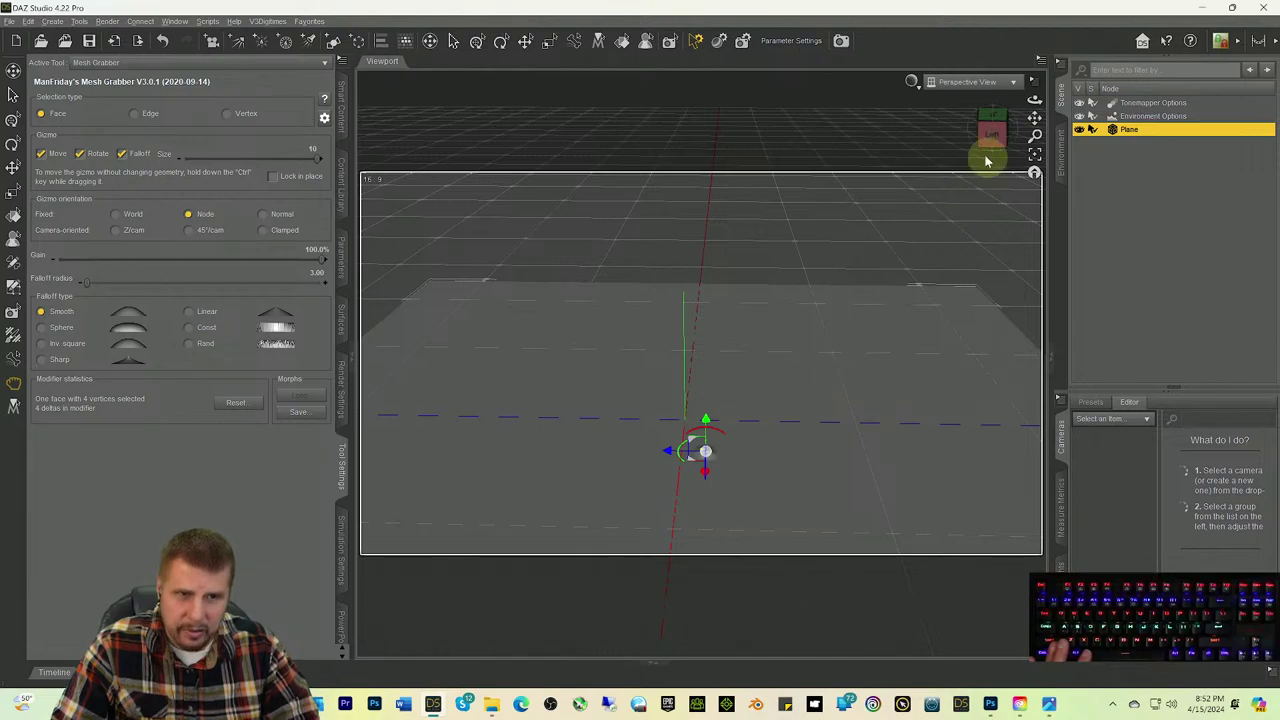
Step: Pull the grabbed face upward into a tall spike, then raise its tip a bit more
drag(986, 160, 958, 212)
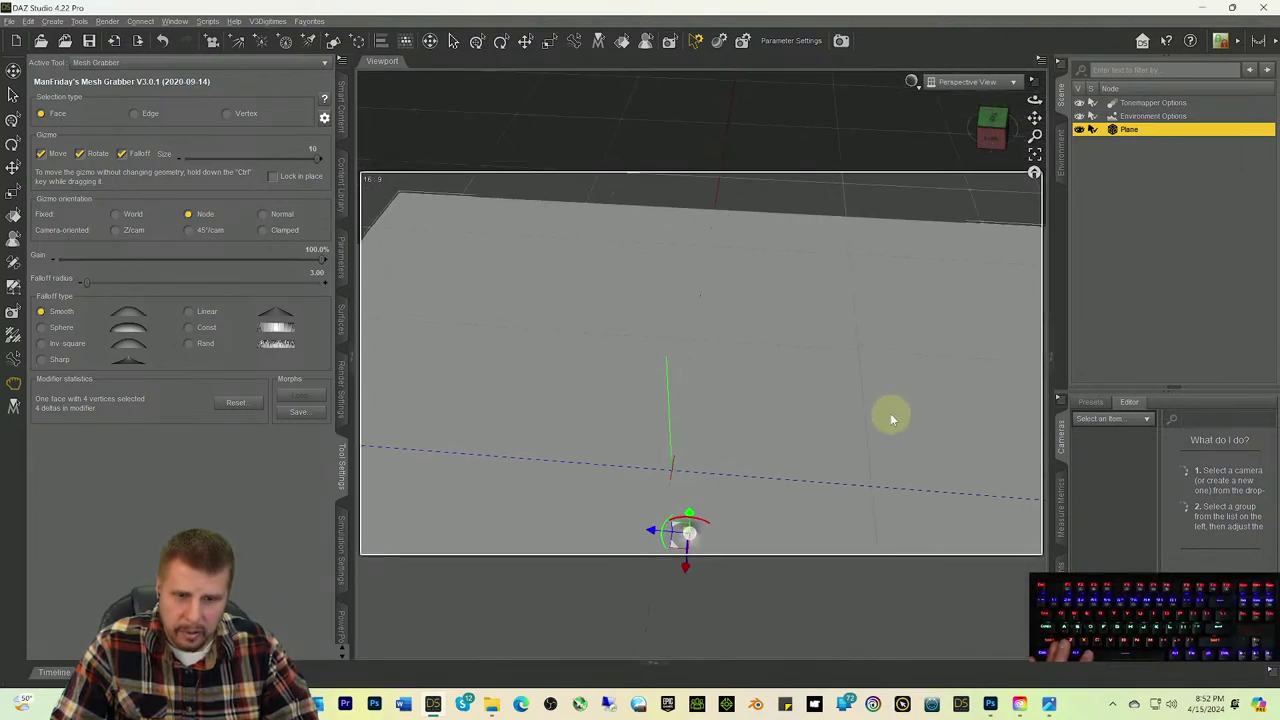
drag(1034, 118, 969, 189)
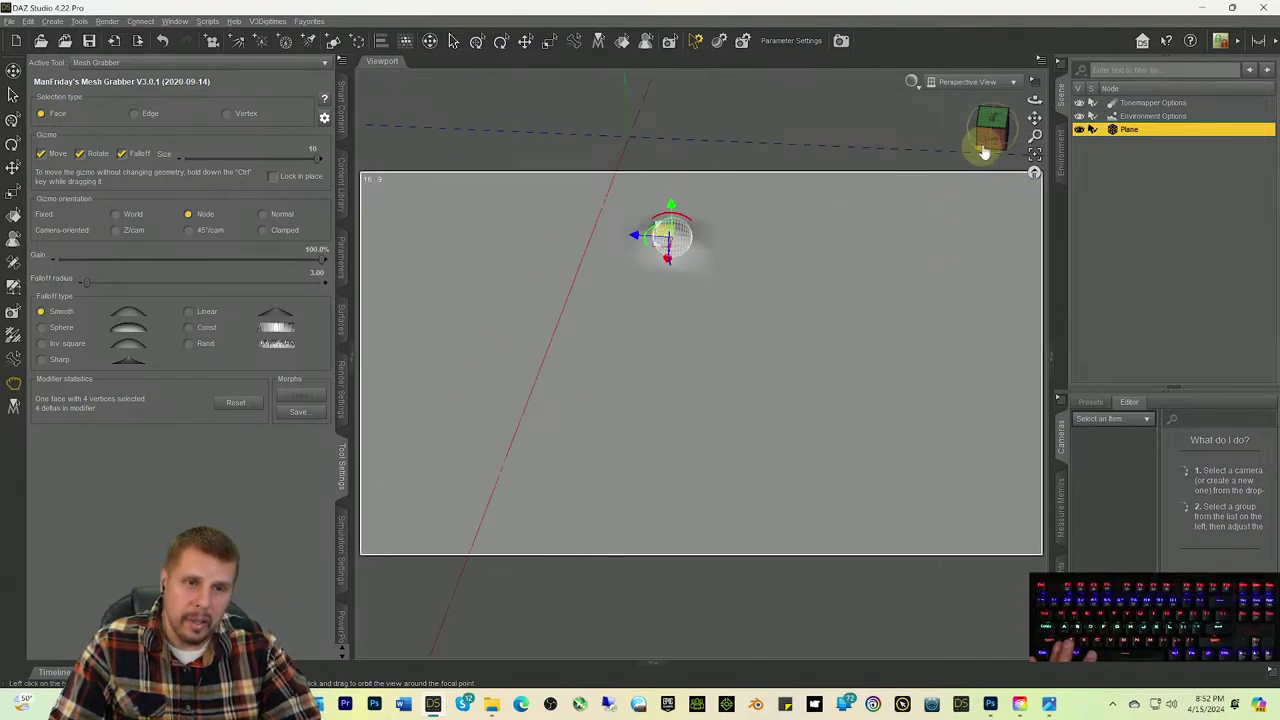
drag(995, 130, 1032, 124)
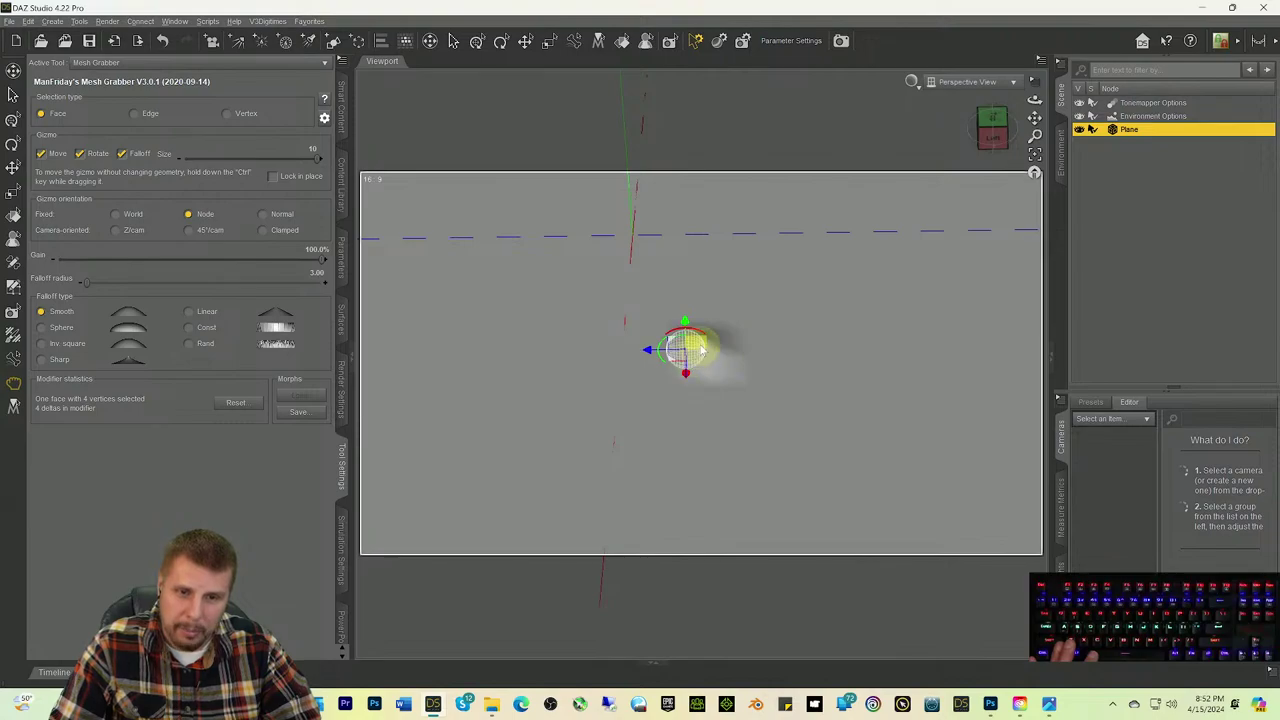
drag(685, 300, 694, 267)
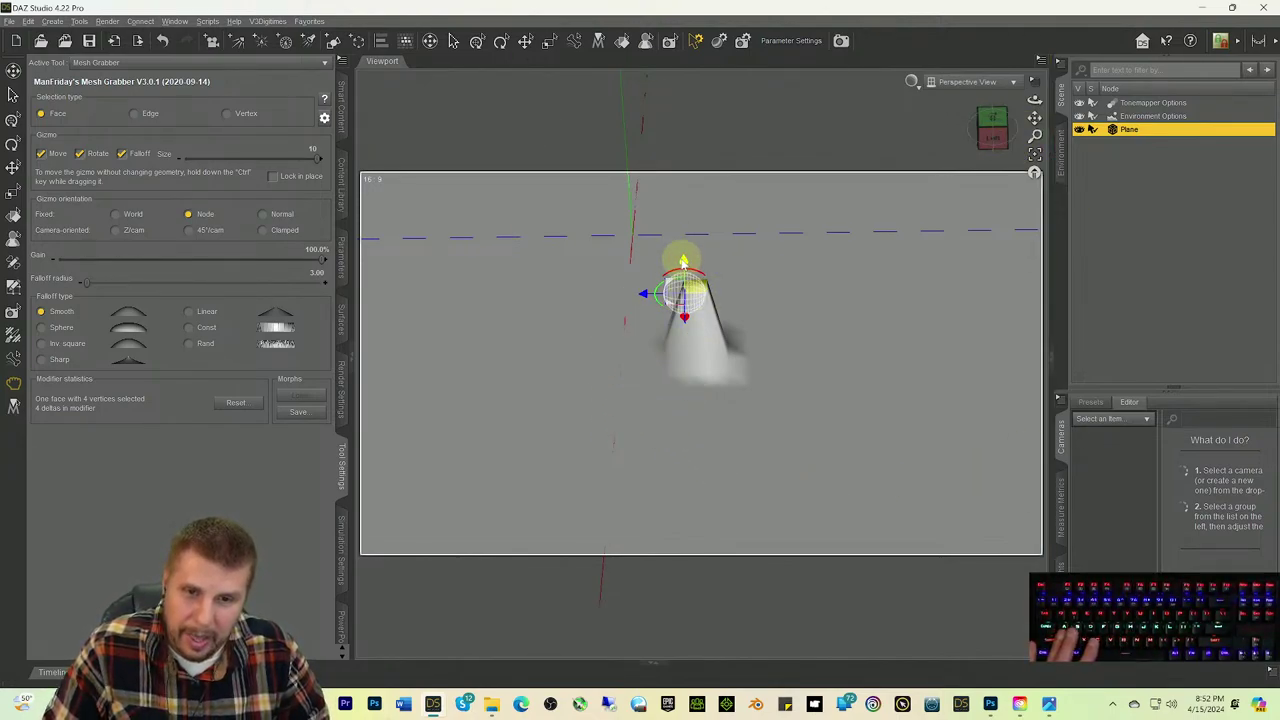
drag(684, 262, 684, 228)
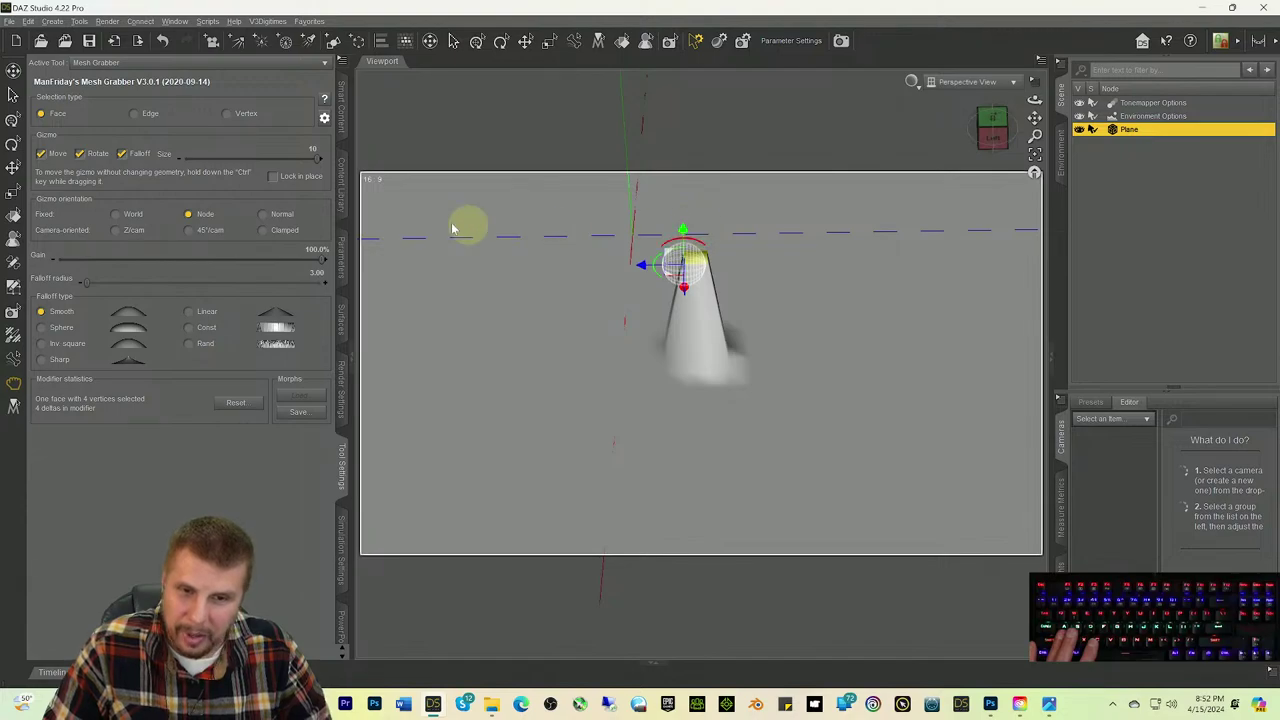
Step: Convert the spiked plane to a SubD surface via Edit > Object > Geometry
click(28, 21)
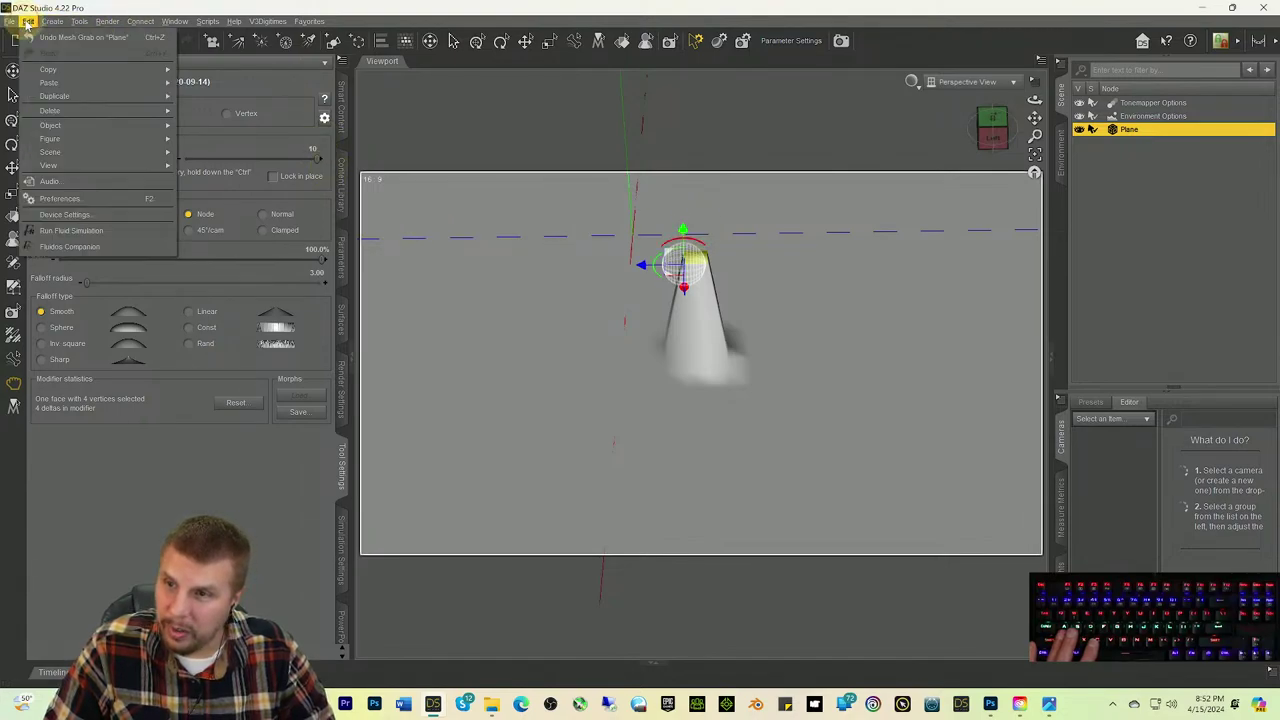
mouse_move(66, 166)
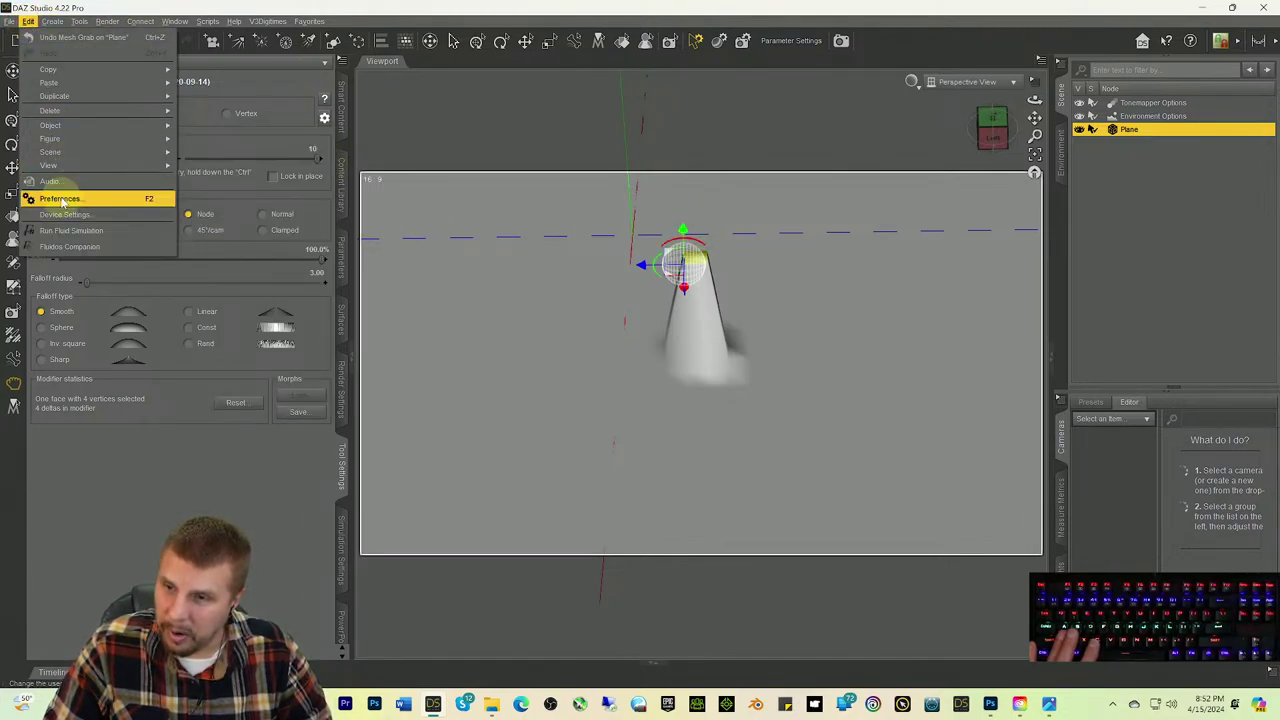
mouse_move(60, 125)
mouse_move(237, 259)
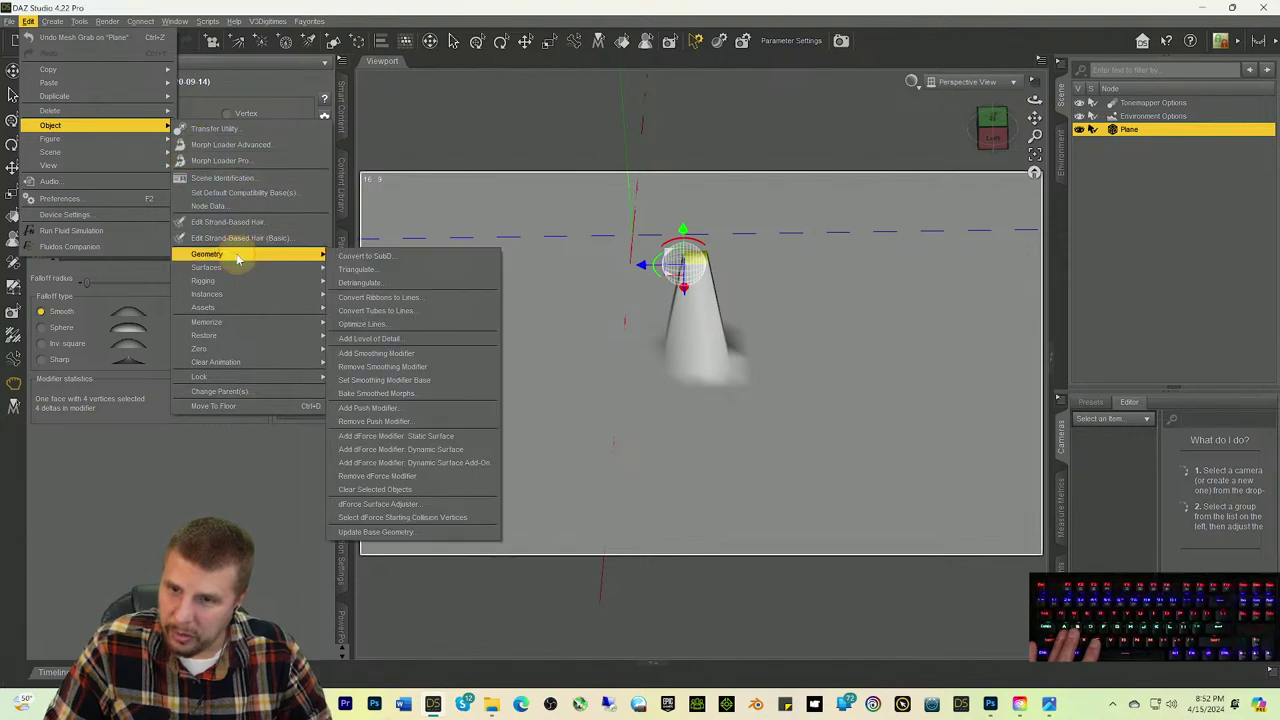
click(375, 256)
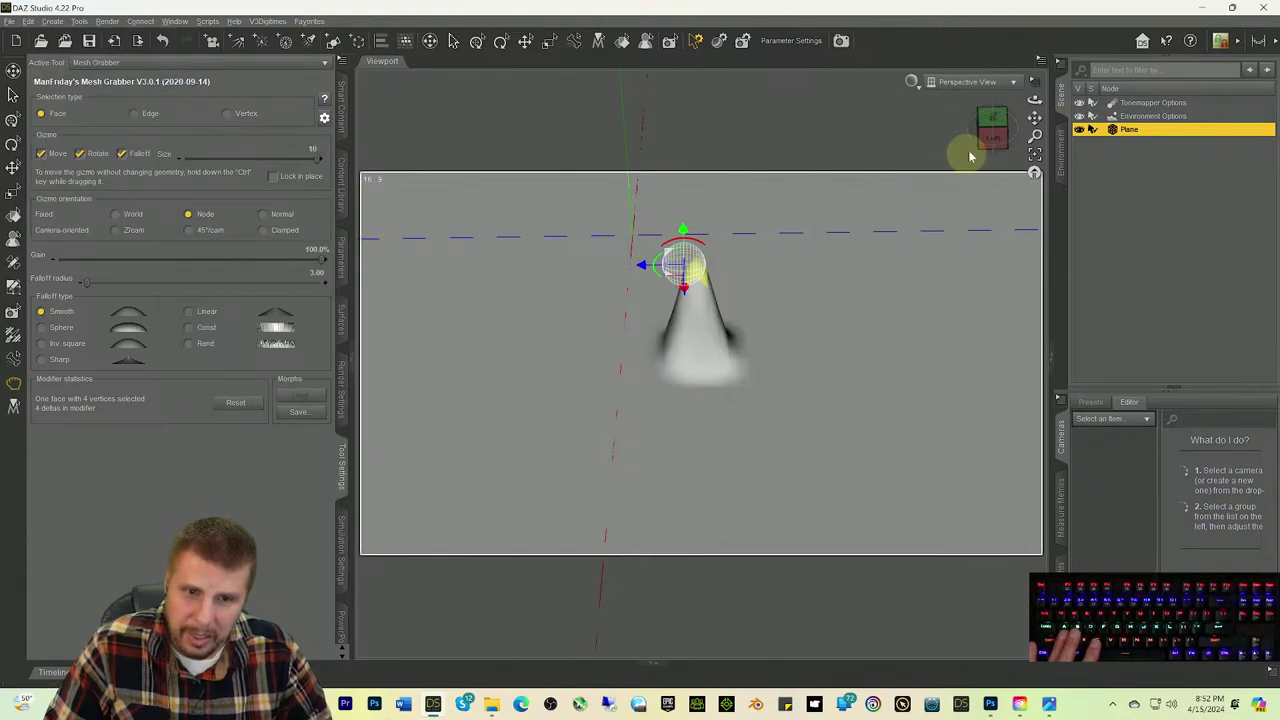
drag(968, 155, 928, 305)
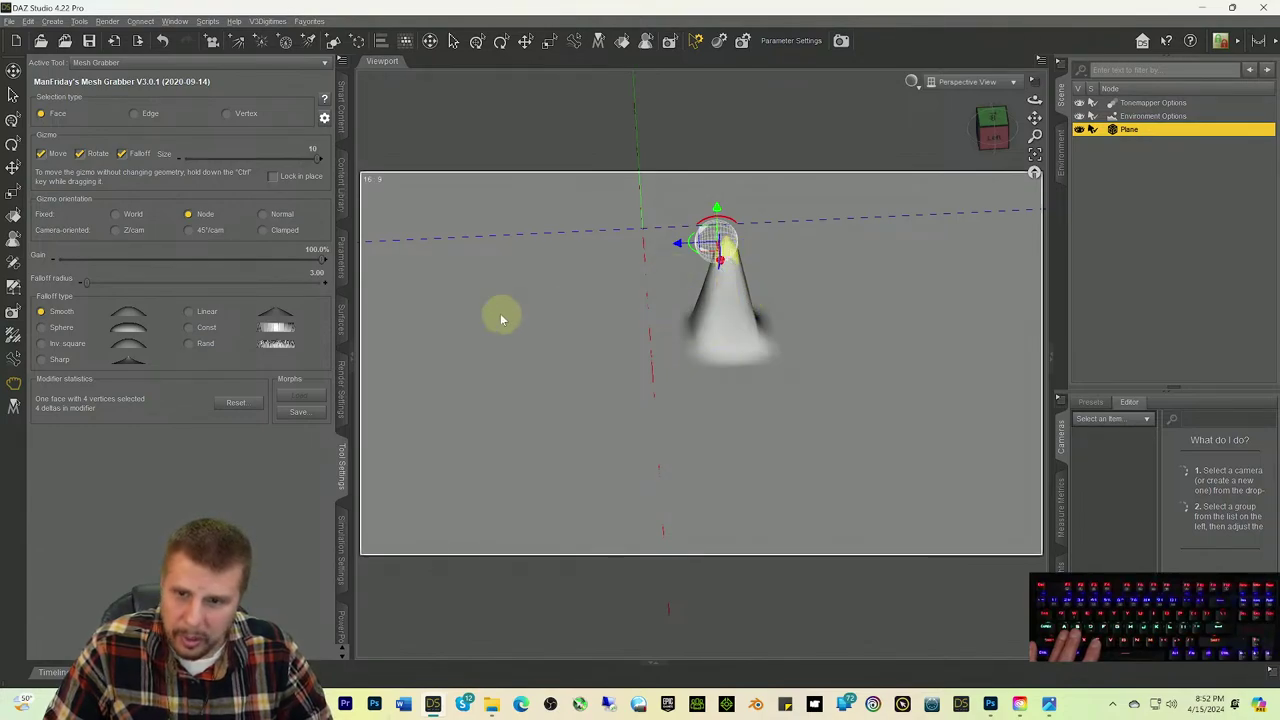
Step: Raise Render SubD Level (Minimum) to 3 and View SubD Level to 2 to smooth the cone
click(341, 268)
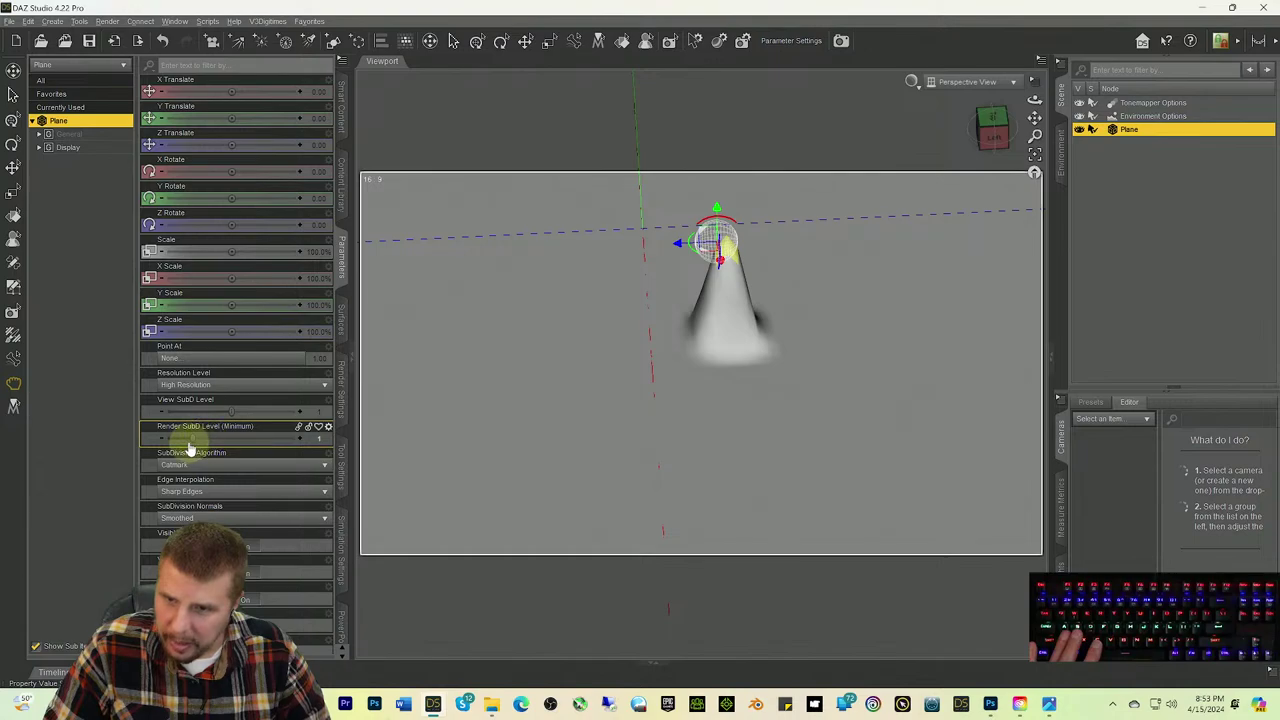
drag(189, 440, 216, 440)
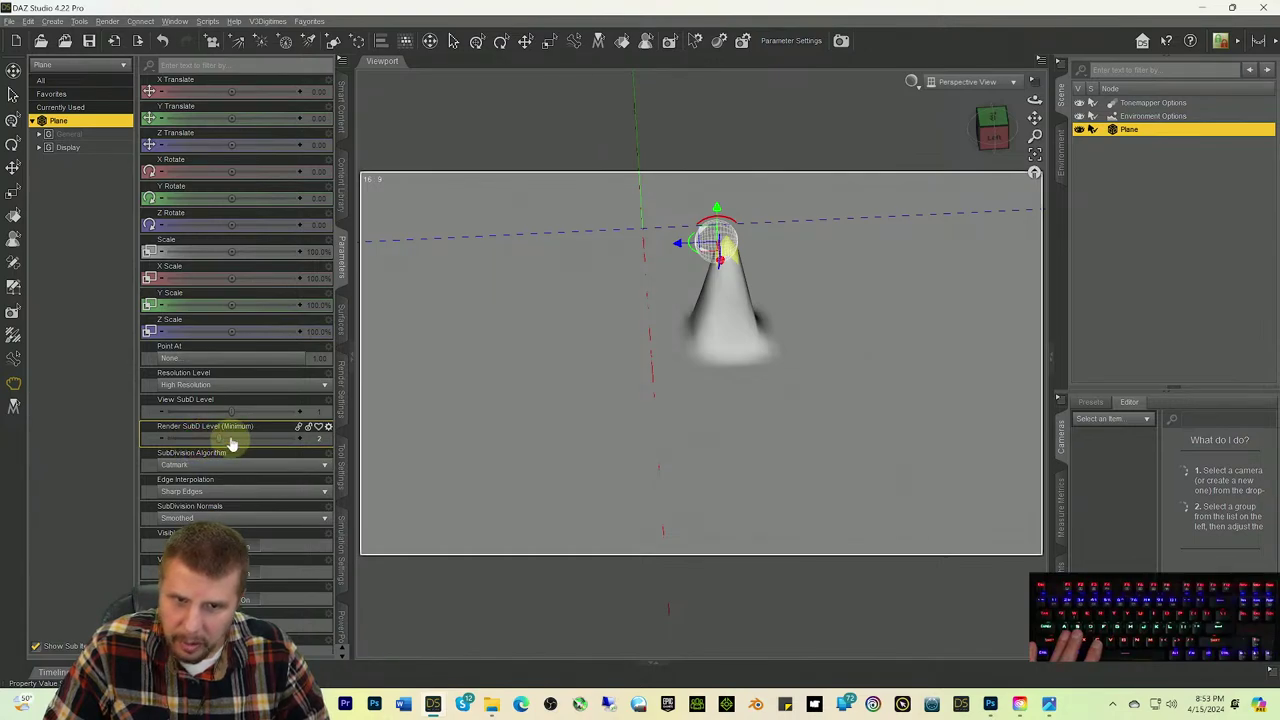
drag(229, 412, 296, 417)
drag(717, 240, 862, 280)
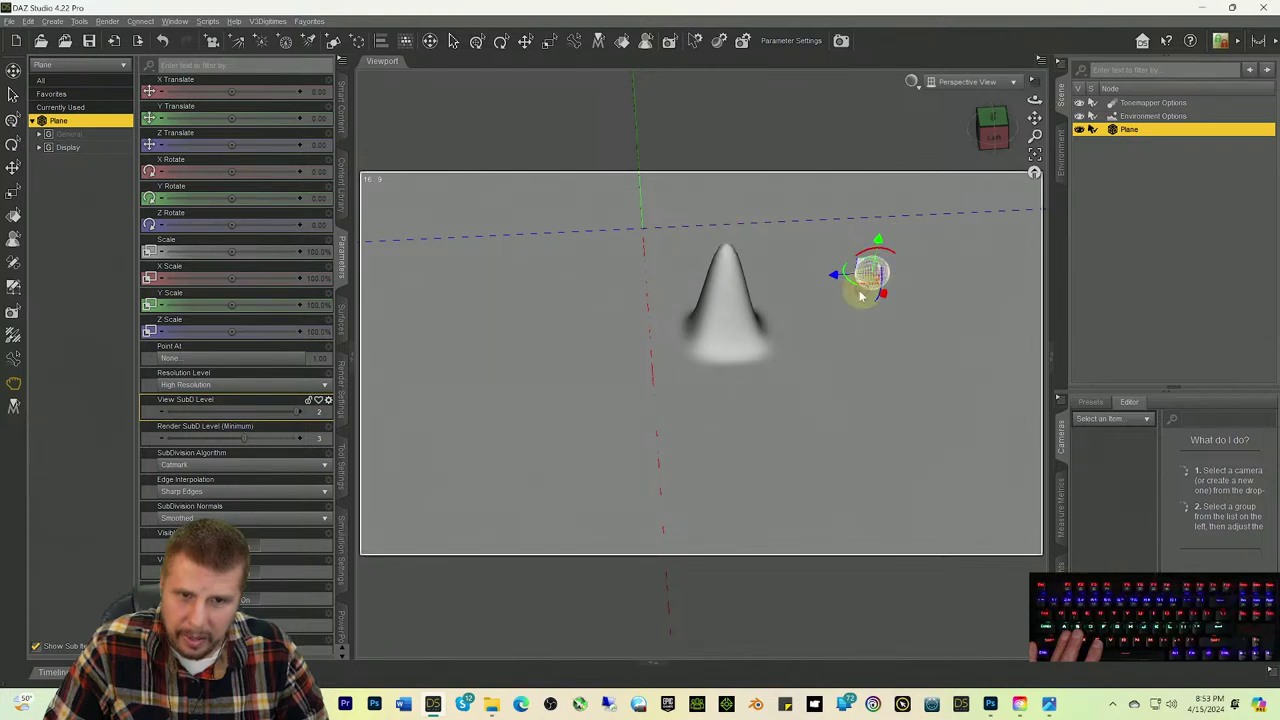
drag(986, 130, 991, 135)
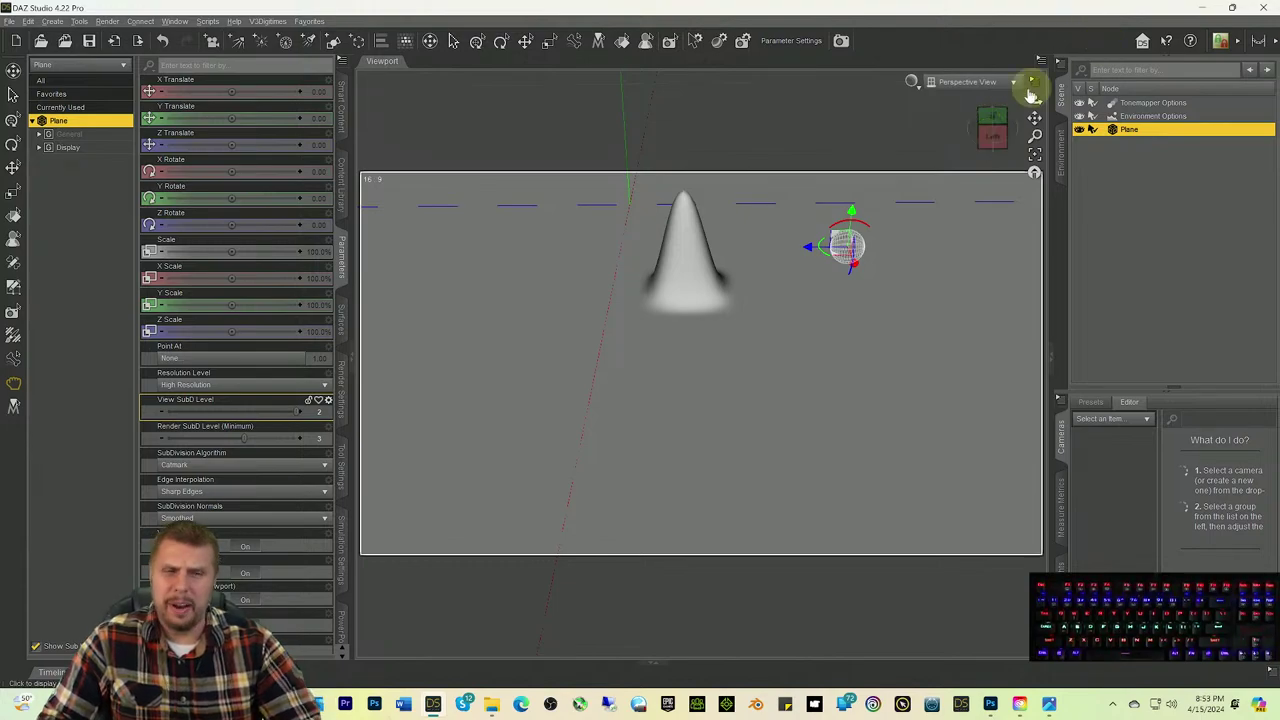
mouse_move(990, 125)
mouse_down()
mouse_move(990, 138)
mouse_move(1035, 118)
mouse_move(993, 134)
mouse_up()
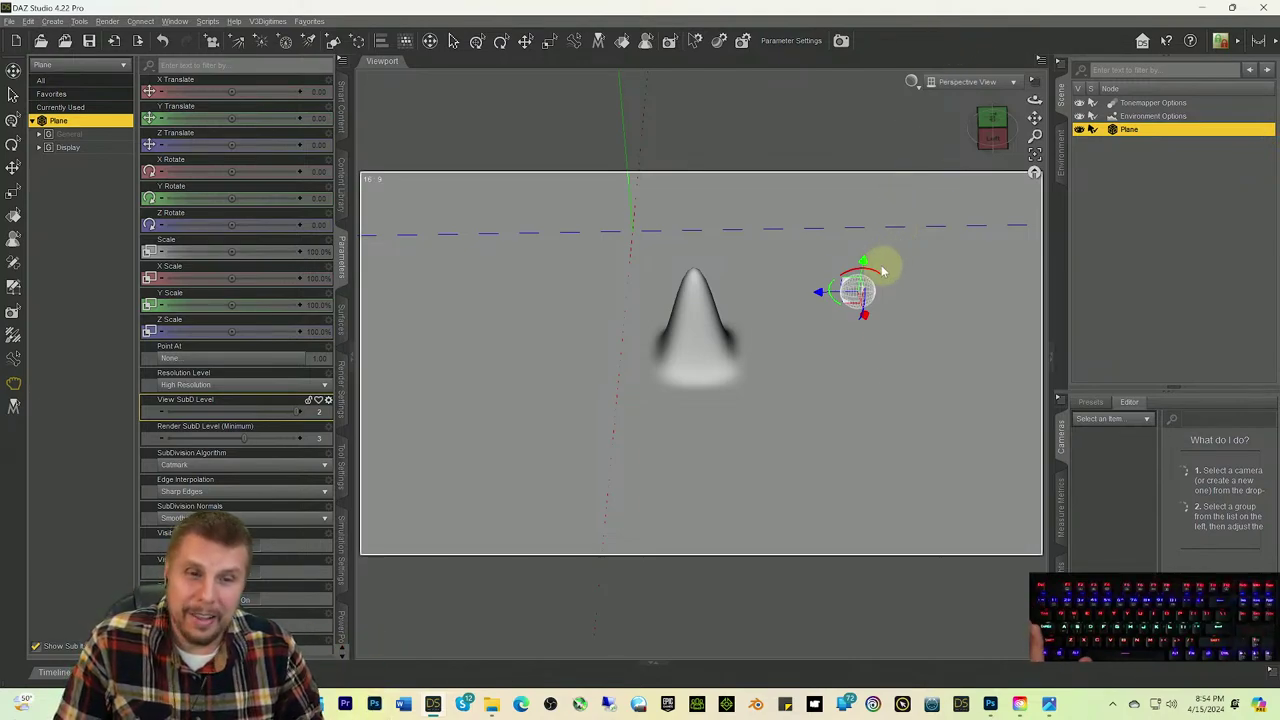
drag(988, 143, 991, 151)
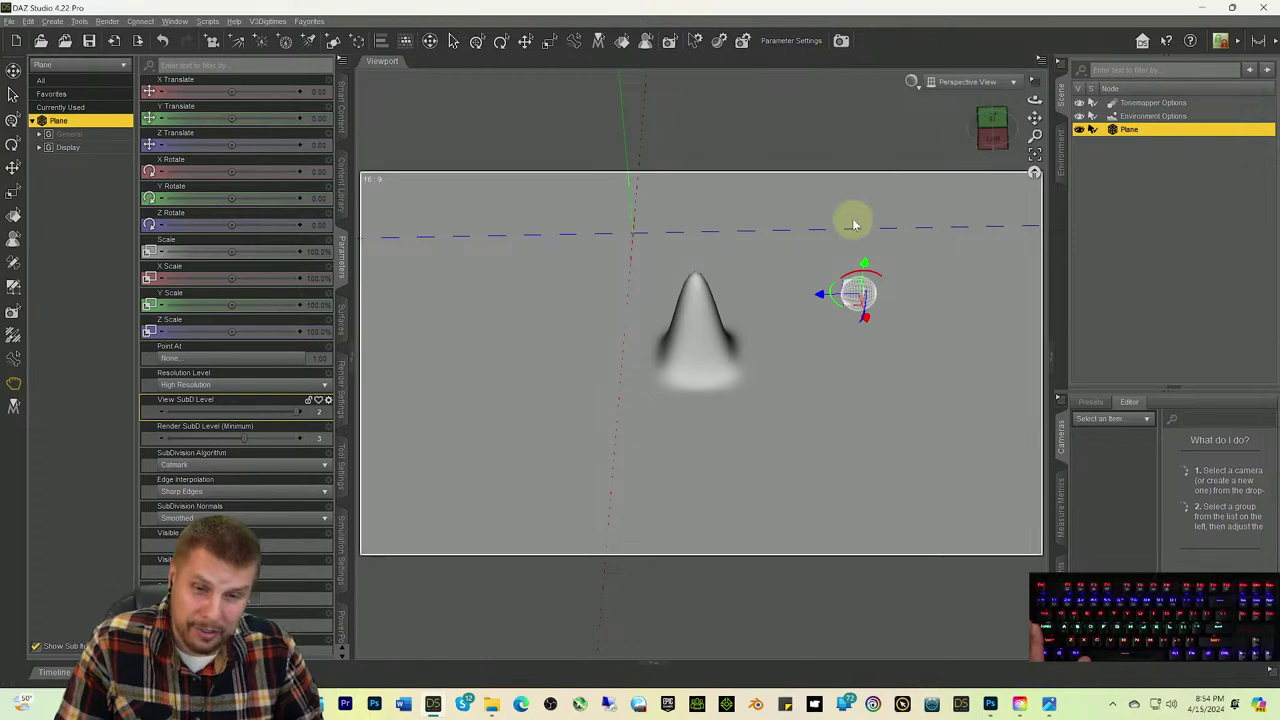
scroll(849, 212, down, 5)
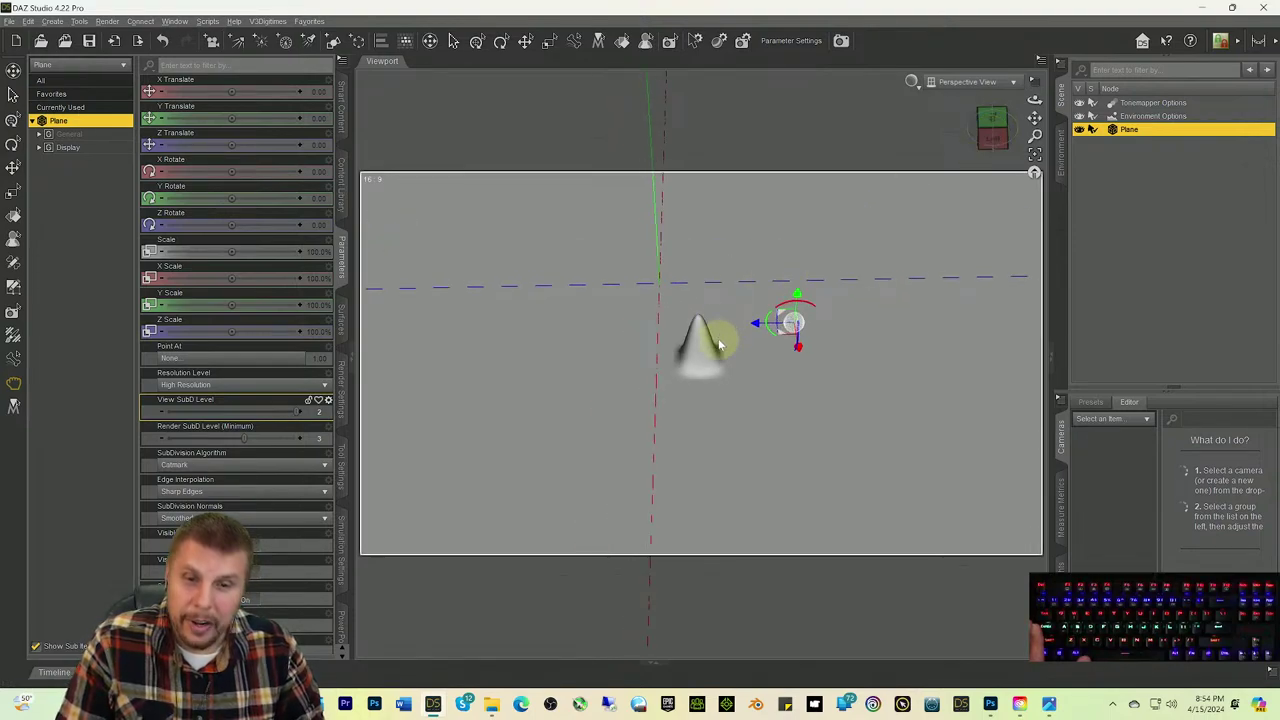
drag(980, 149, 987, 136)
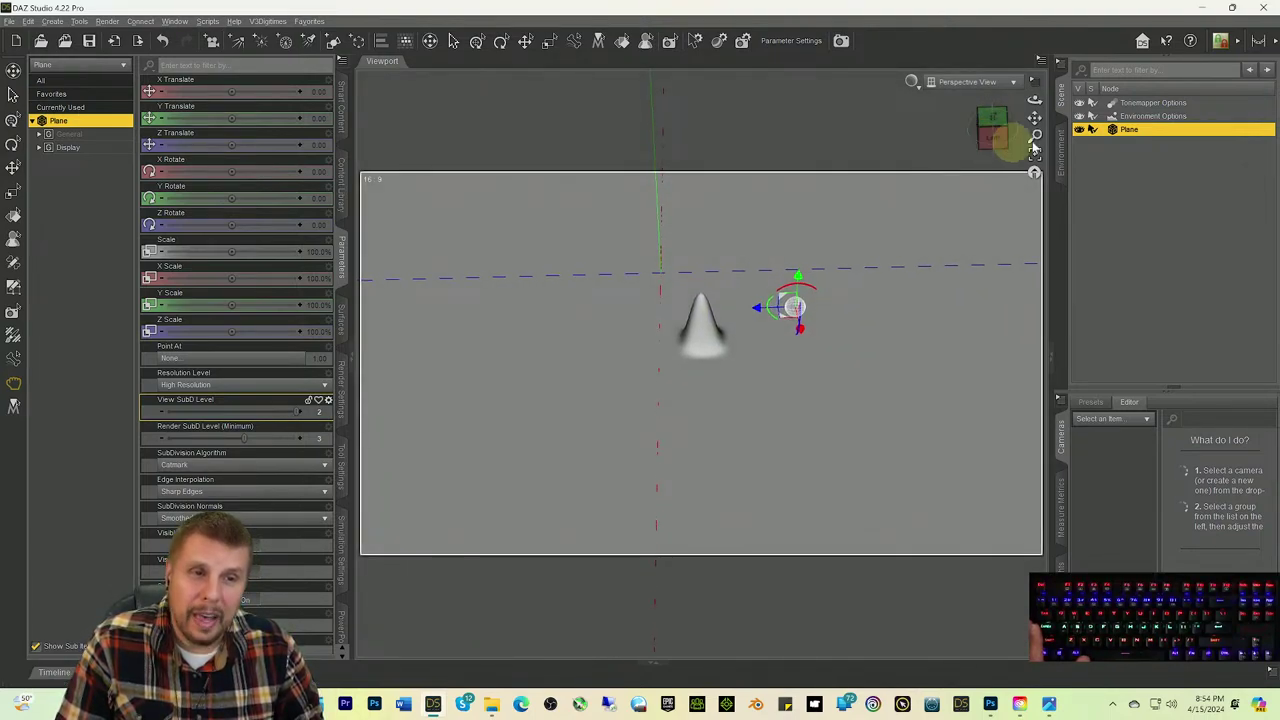
Step: Reselect the Plane, push the grabbed face sideways along X, and lower the View SubD Level
double_click(1118, 131)
click(1098, 160)
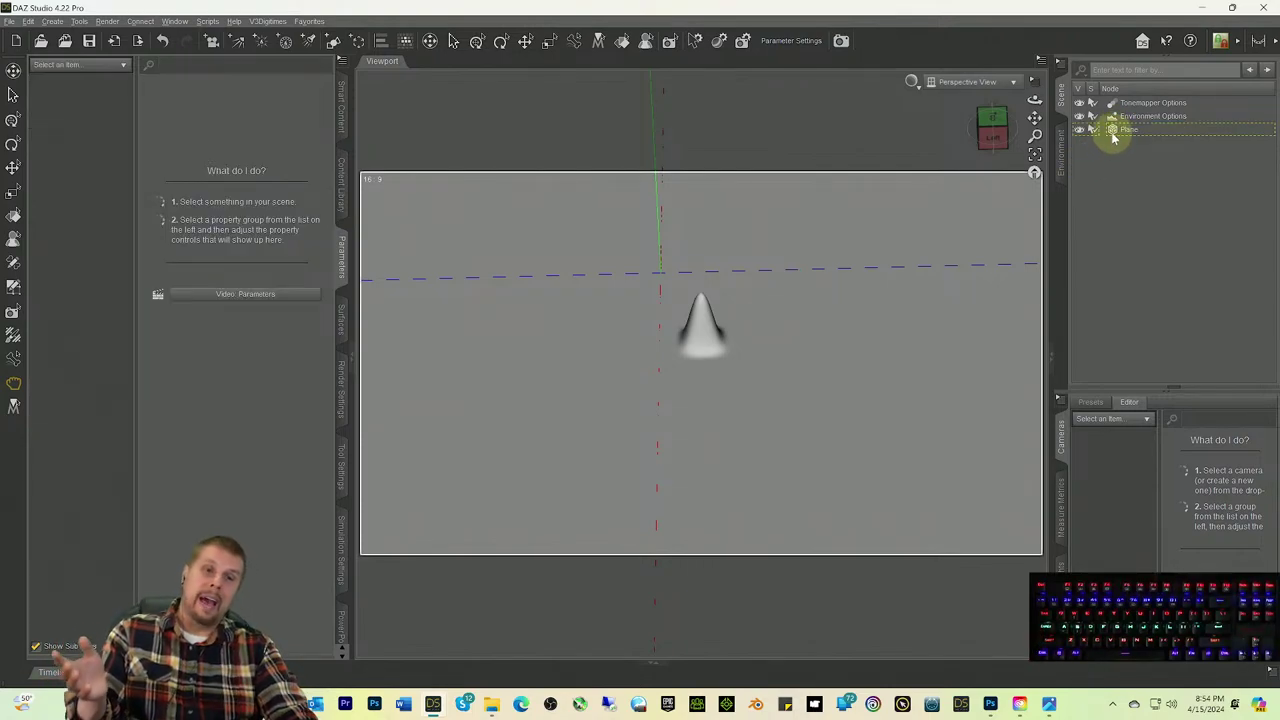
click(1114, 132)
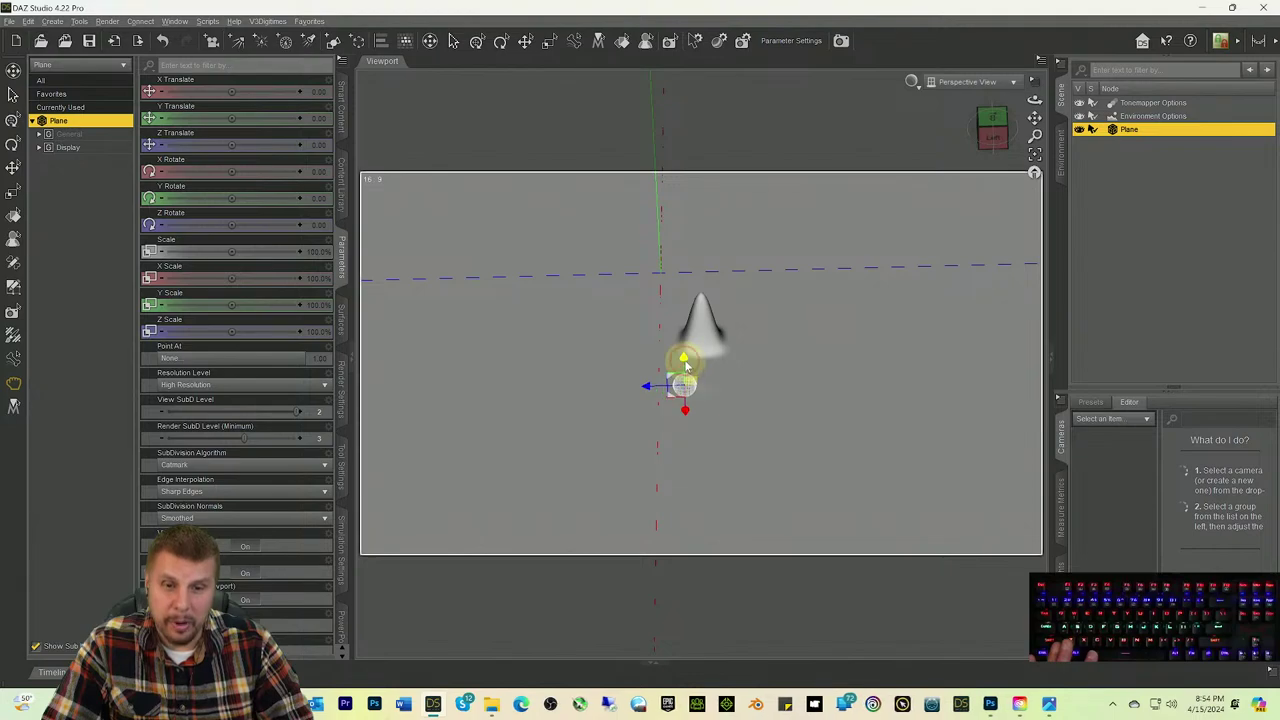
drag(685, 367, 714, 386)
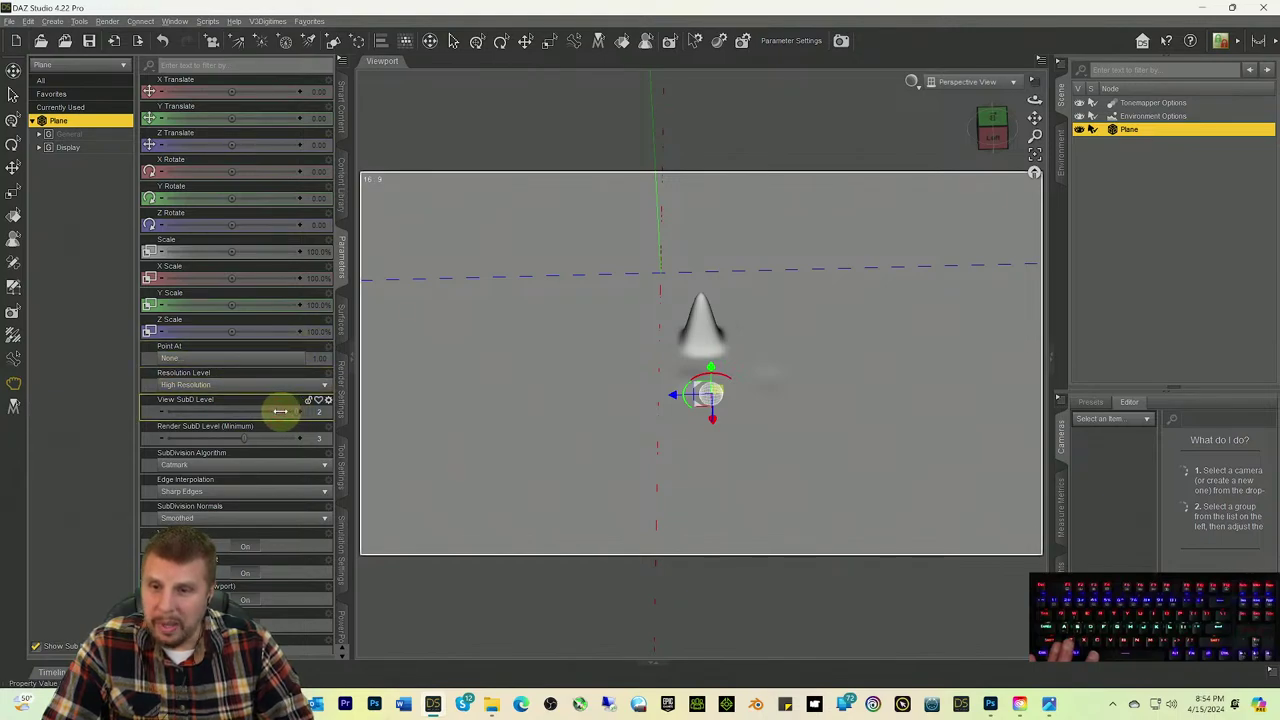
mouse_move(280, 411)
mouse_down()
mouse_move(246, 411)
mouse_move(288, 410)
mouse_up()
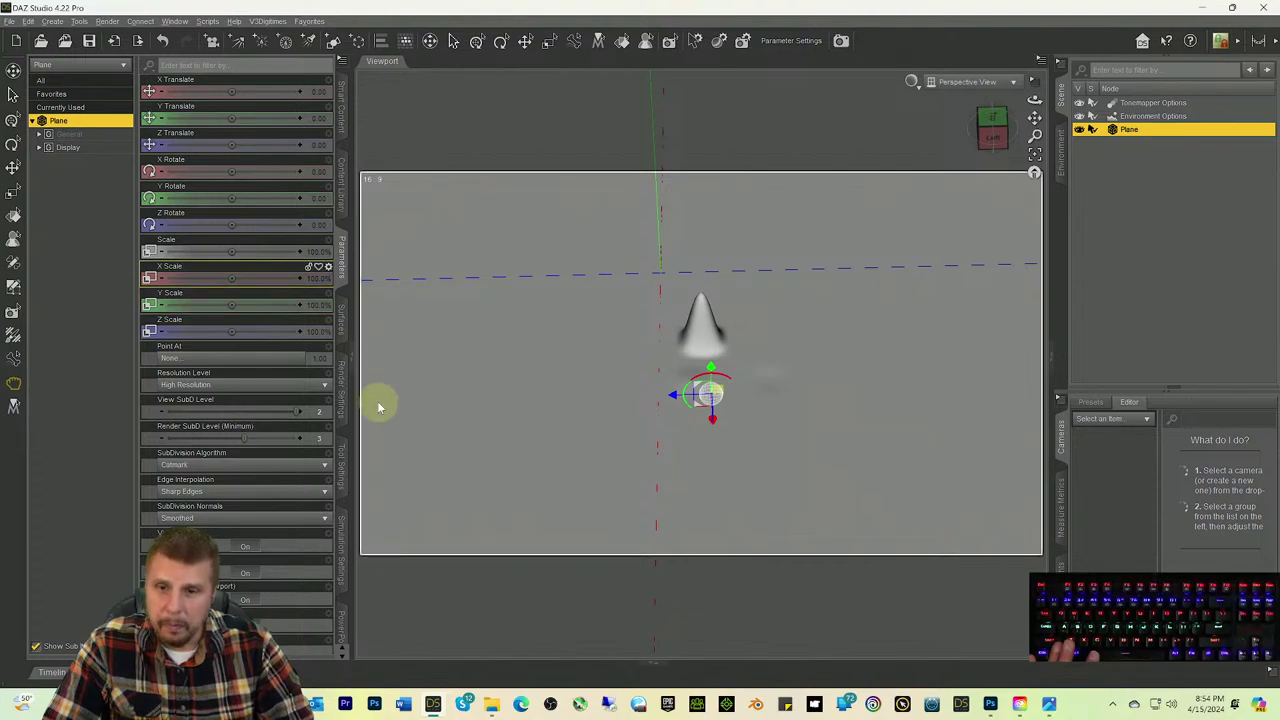
click(344, 468)
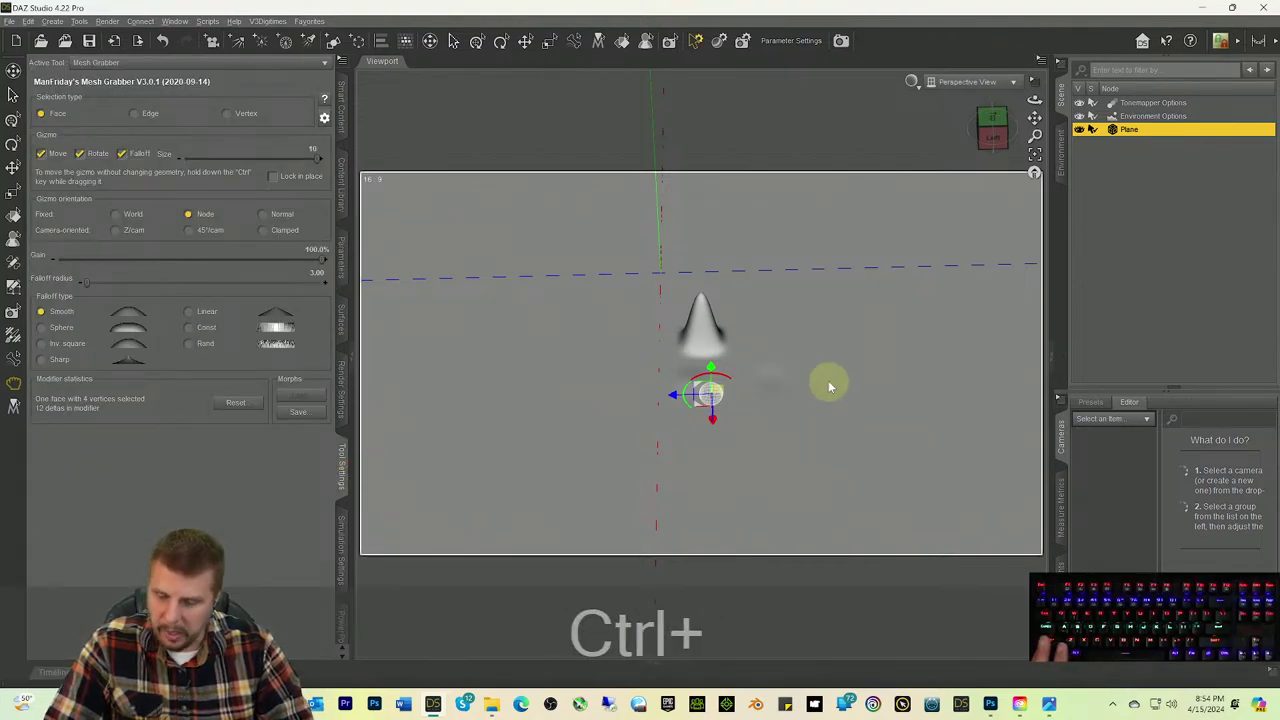
Step: Undo the last mesh grab so the plane is flat again
key(ctrl+z)
key(ctrl+z)
key(ctrl+z)
key(ctrl+z)
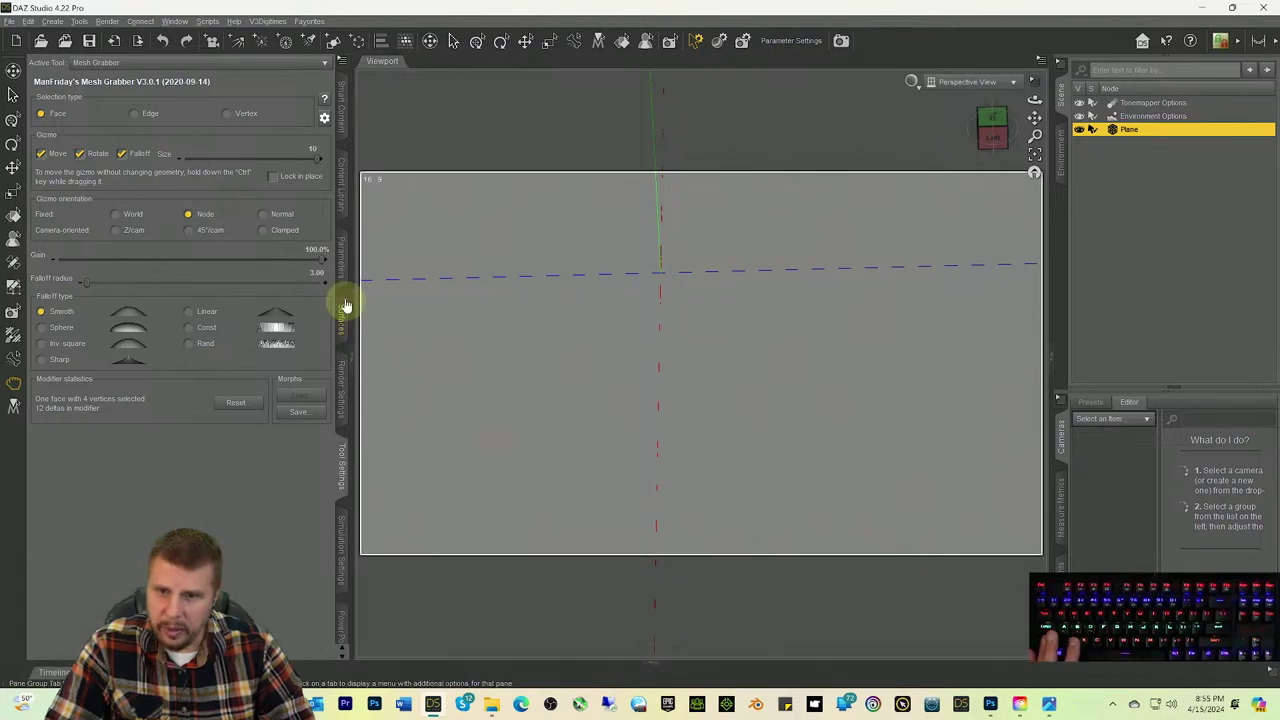
click(341, 262)
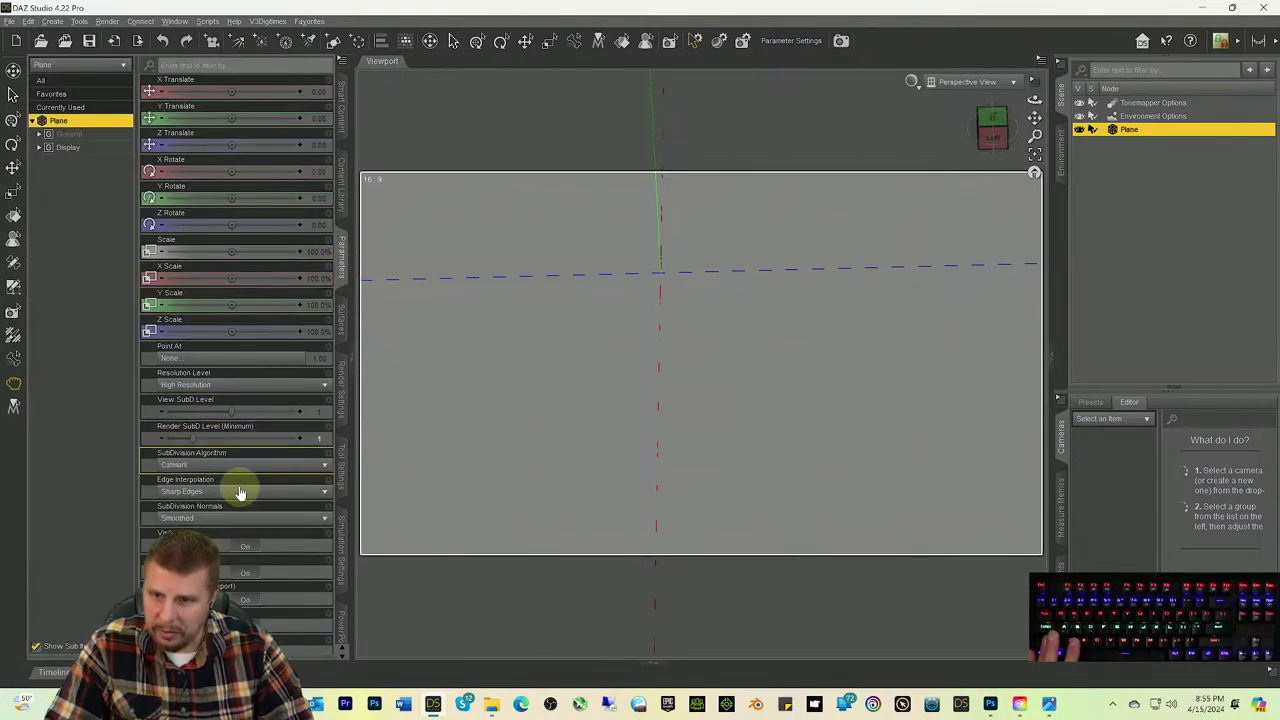
click(184, 432)
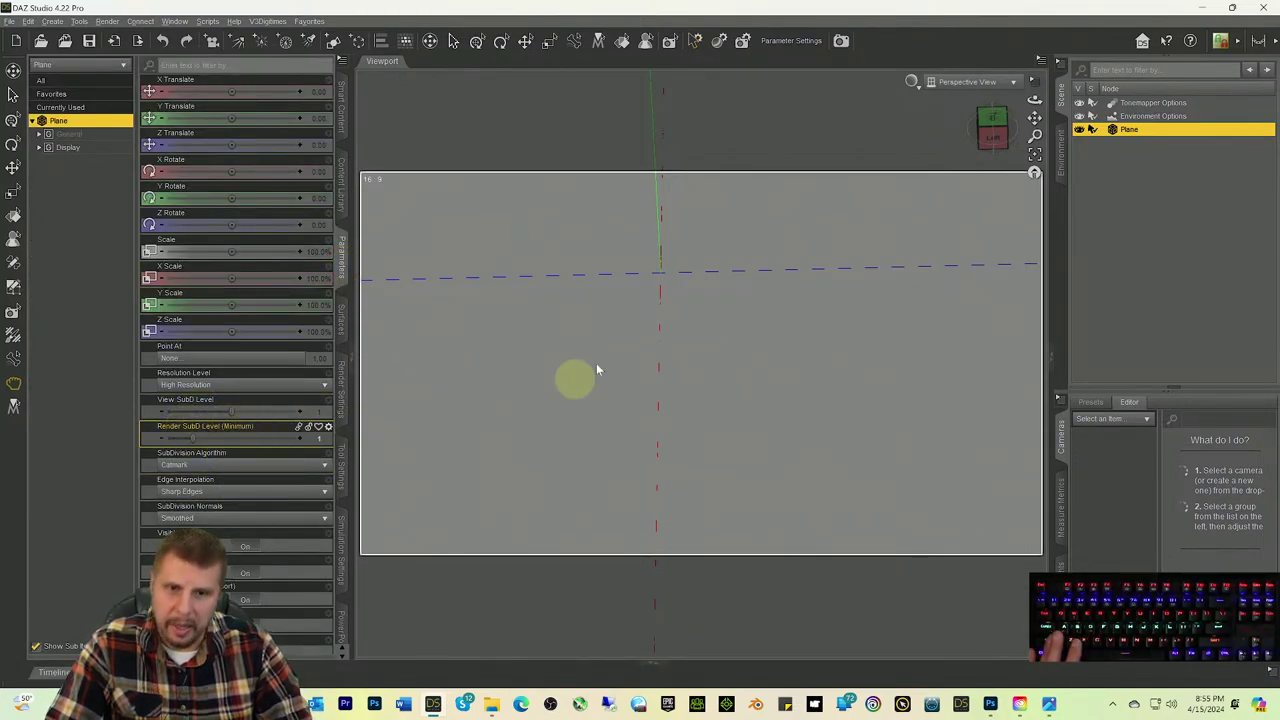
drag(990, 127, 936, 242)
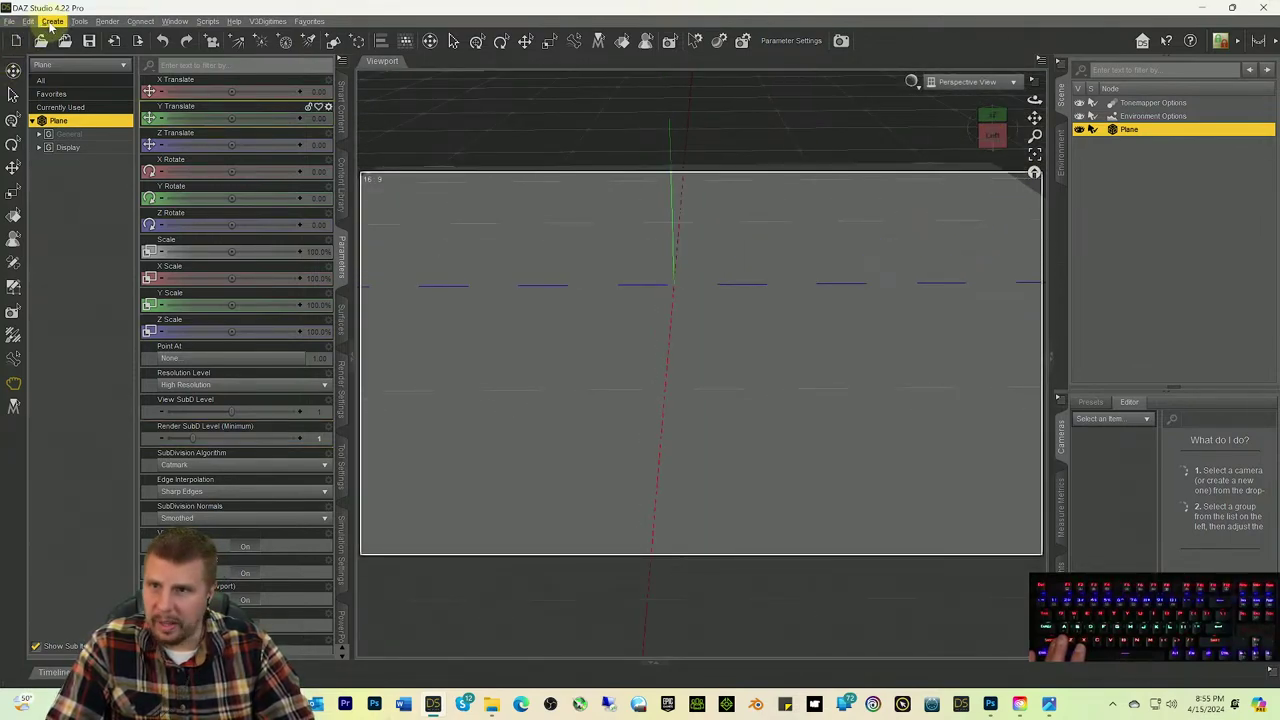
Step: Add a smoothing modifier to the plane via Edit > Object > Geometry > Add Smoothing Modifier
click(33, 21)
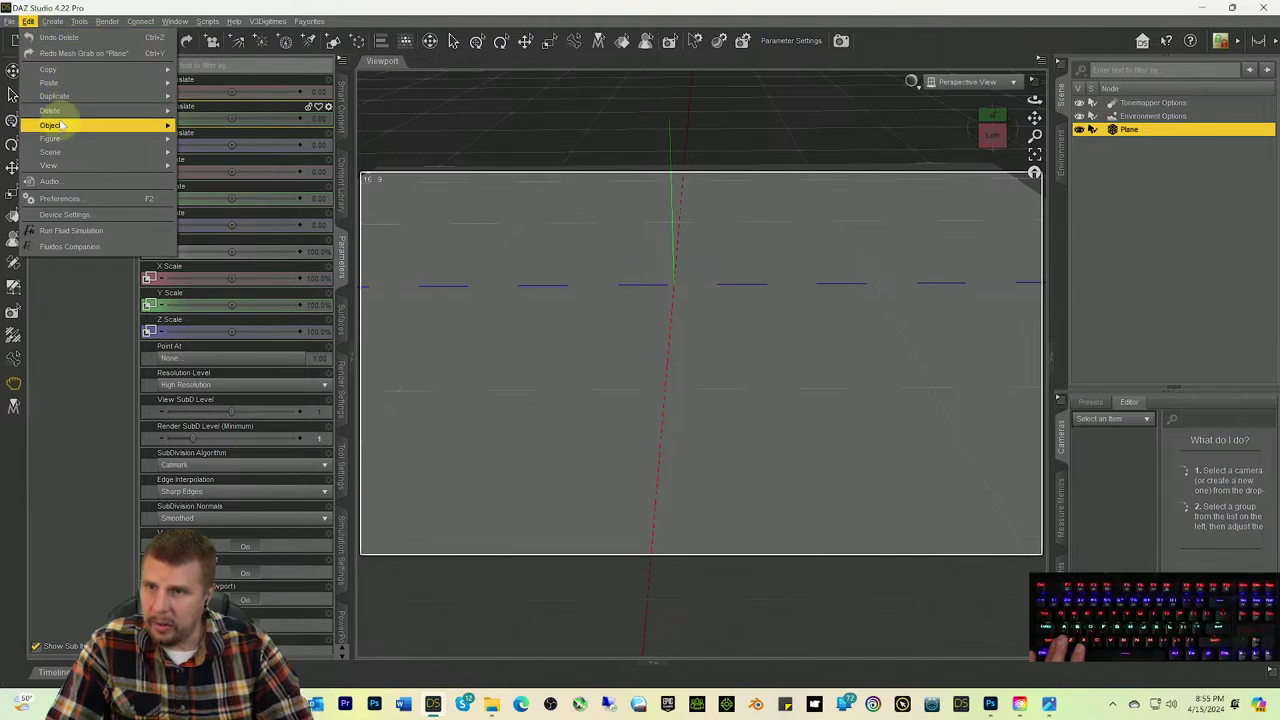
mouse_move(59, 122)
mouse_move(244, 257)
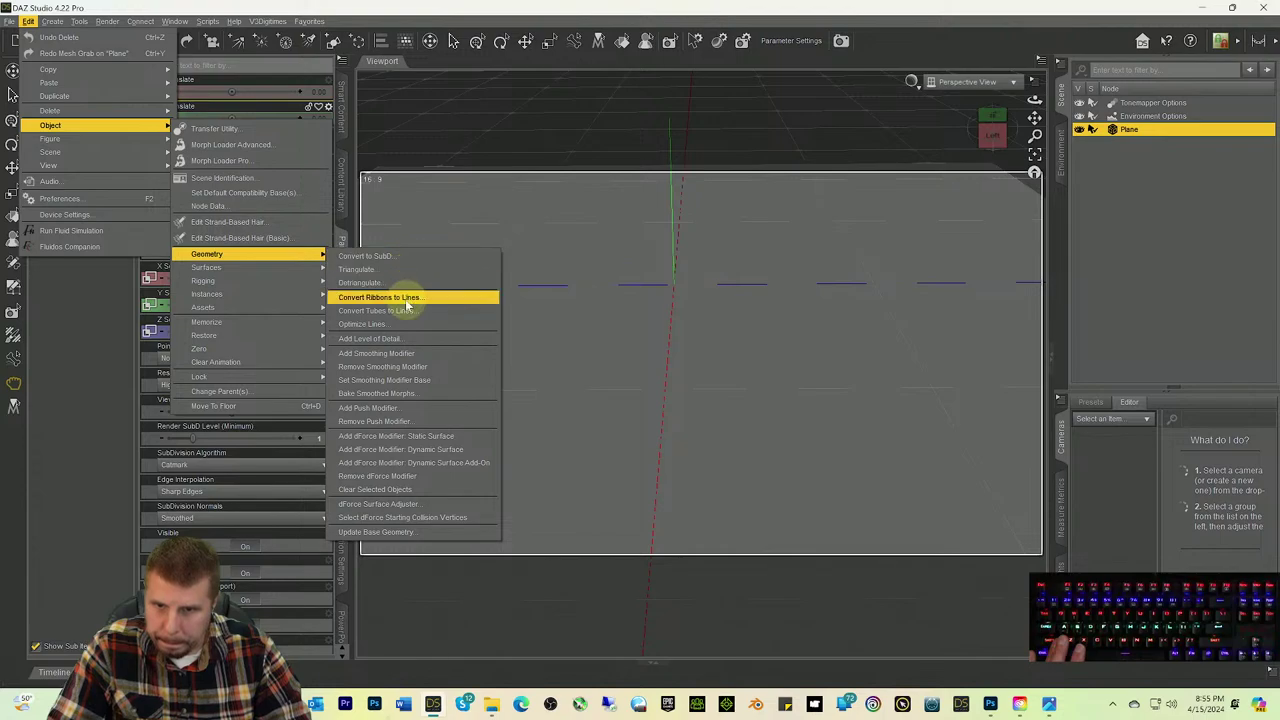
click(420, 354)
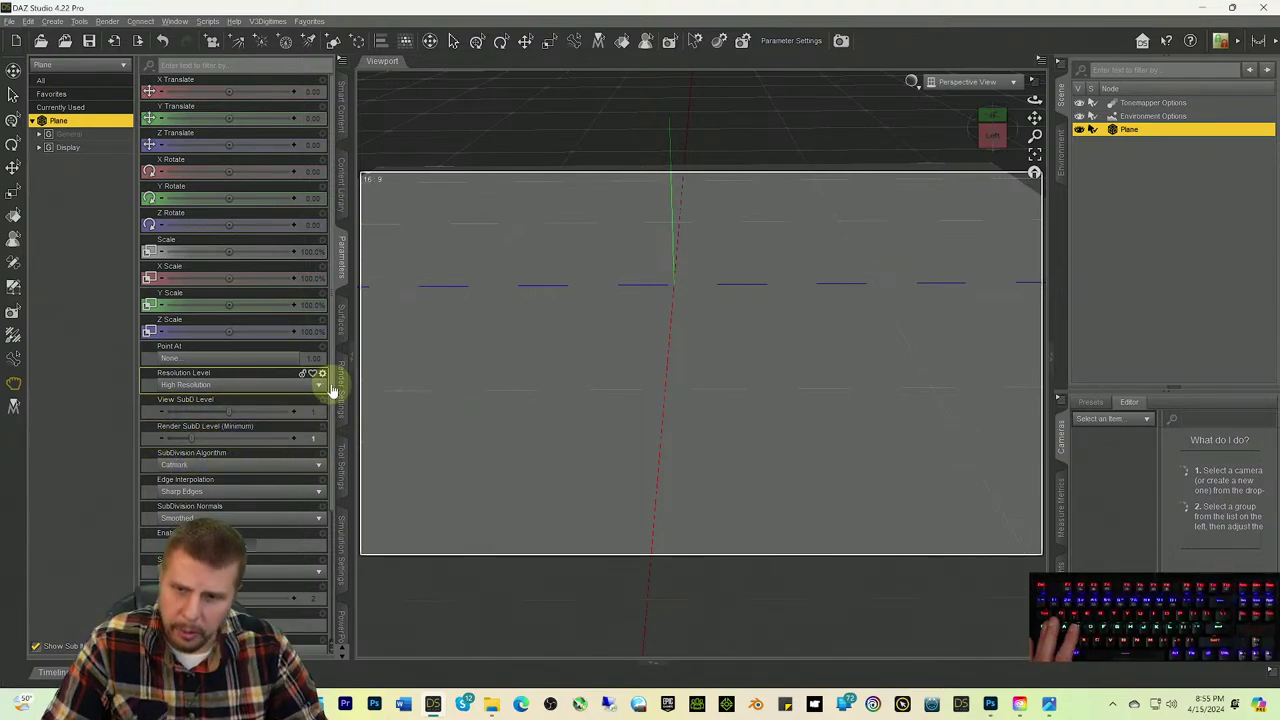
Step: Browse the View SubD options and the Edit > Object > Geometry tools unused, then deselect the Plane
right_click(270, 401)
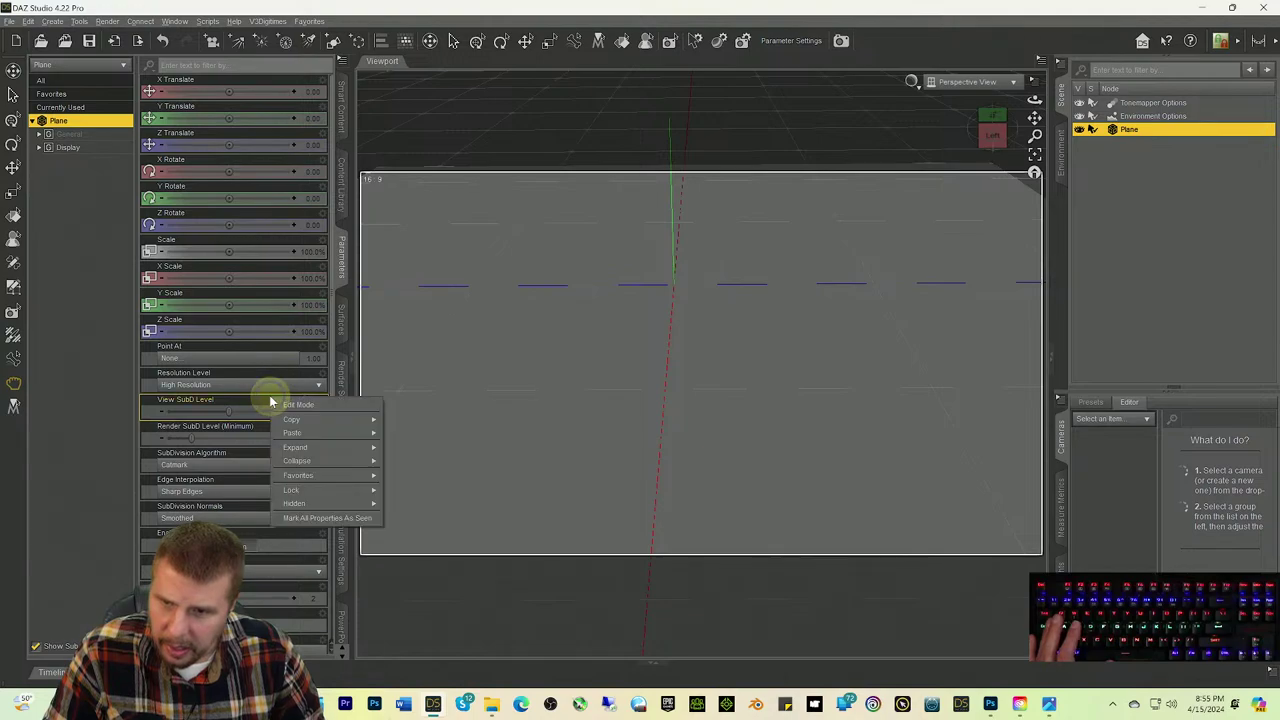
key(Escape)
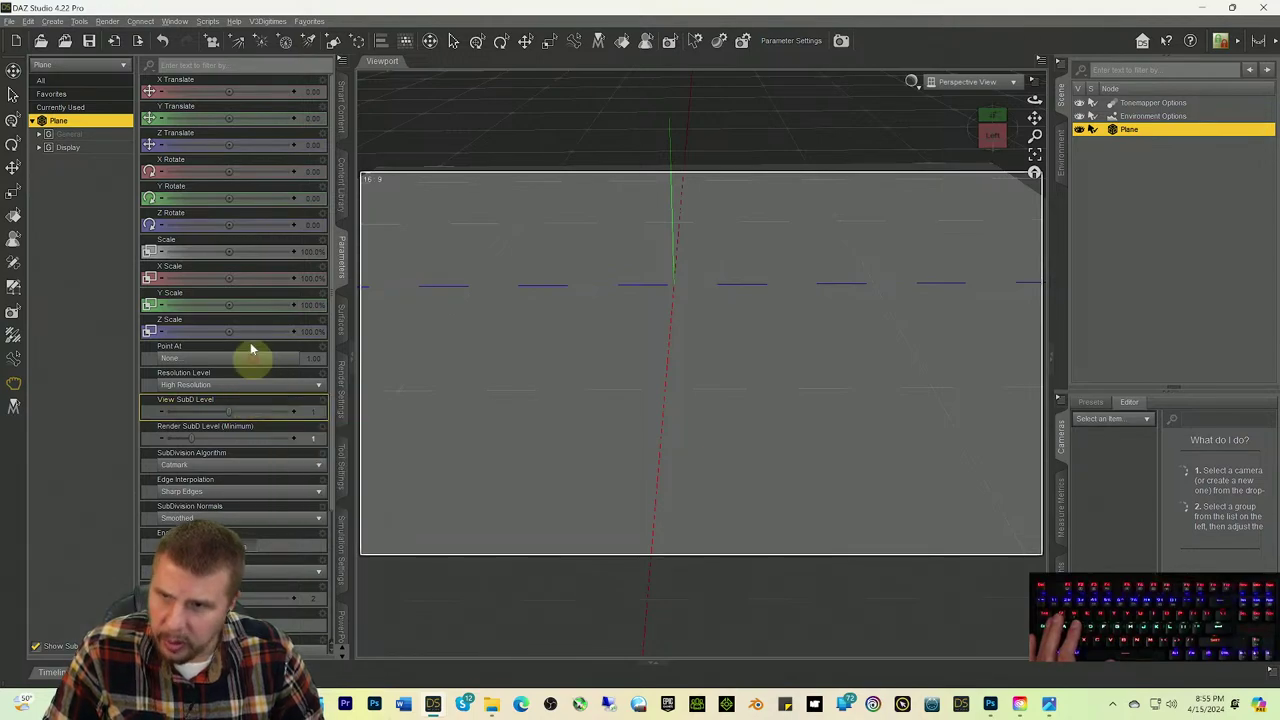
click(32, 22)
mouse_move(72, 112)
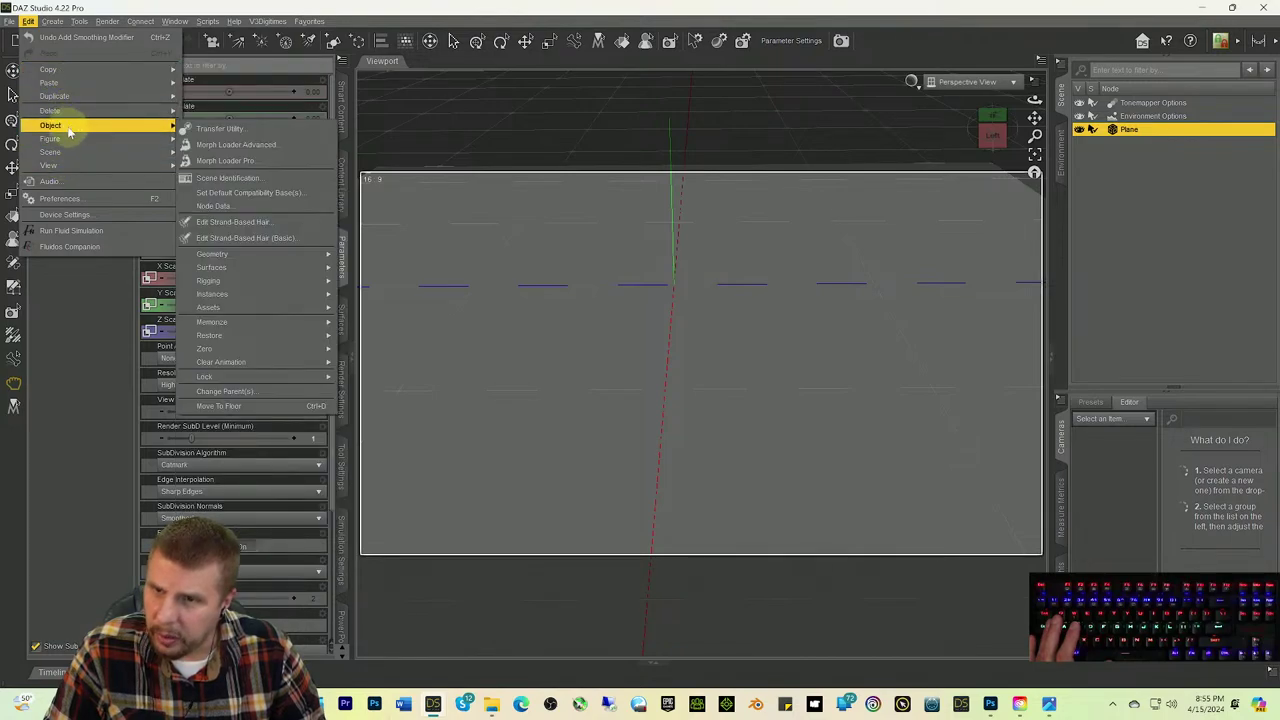
mouse_move(262, 254)
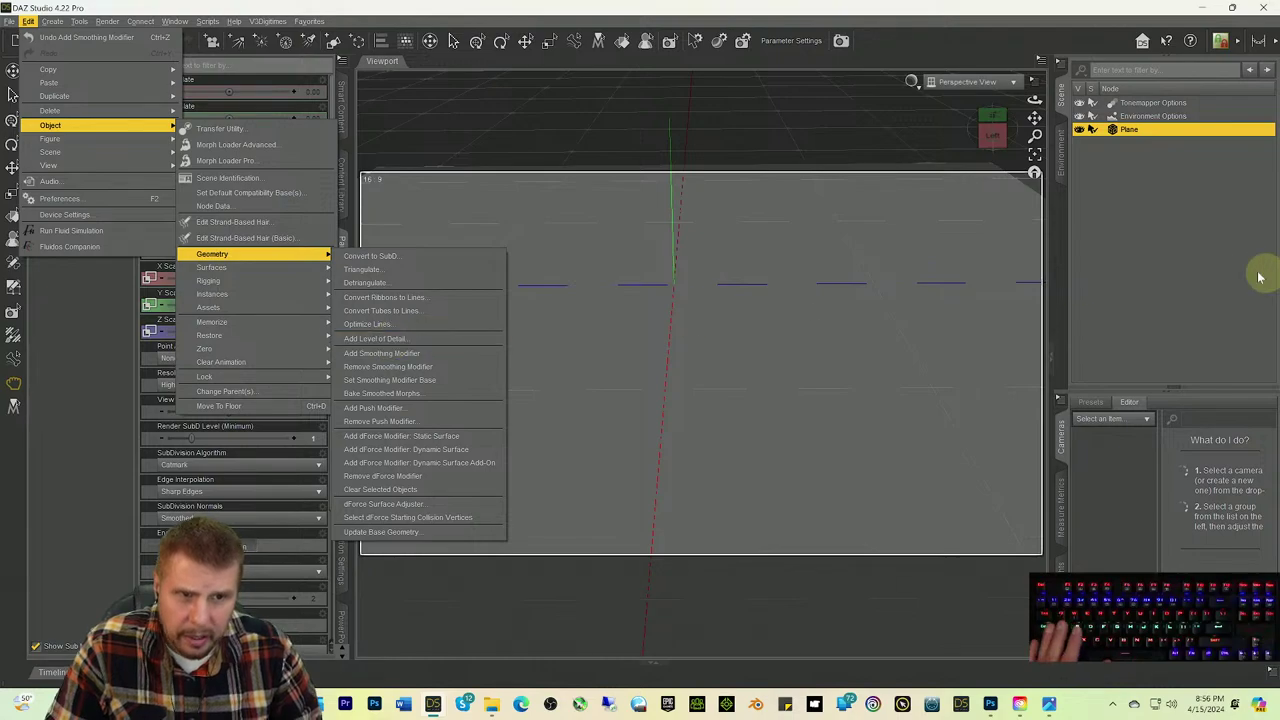
click(1174, 279)
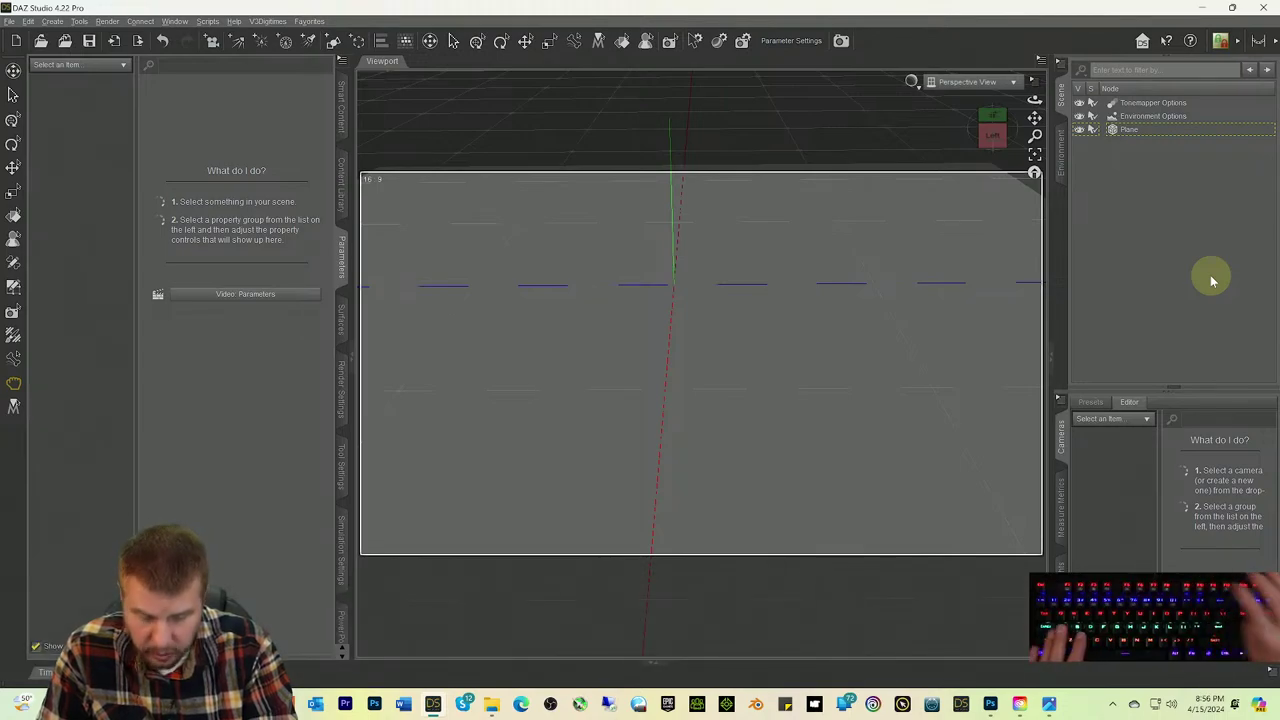
Step: Switch the viewport DrawStyle to Wireframe and reselect the Plane
click(910, 82)
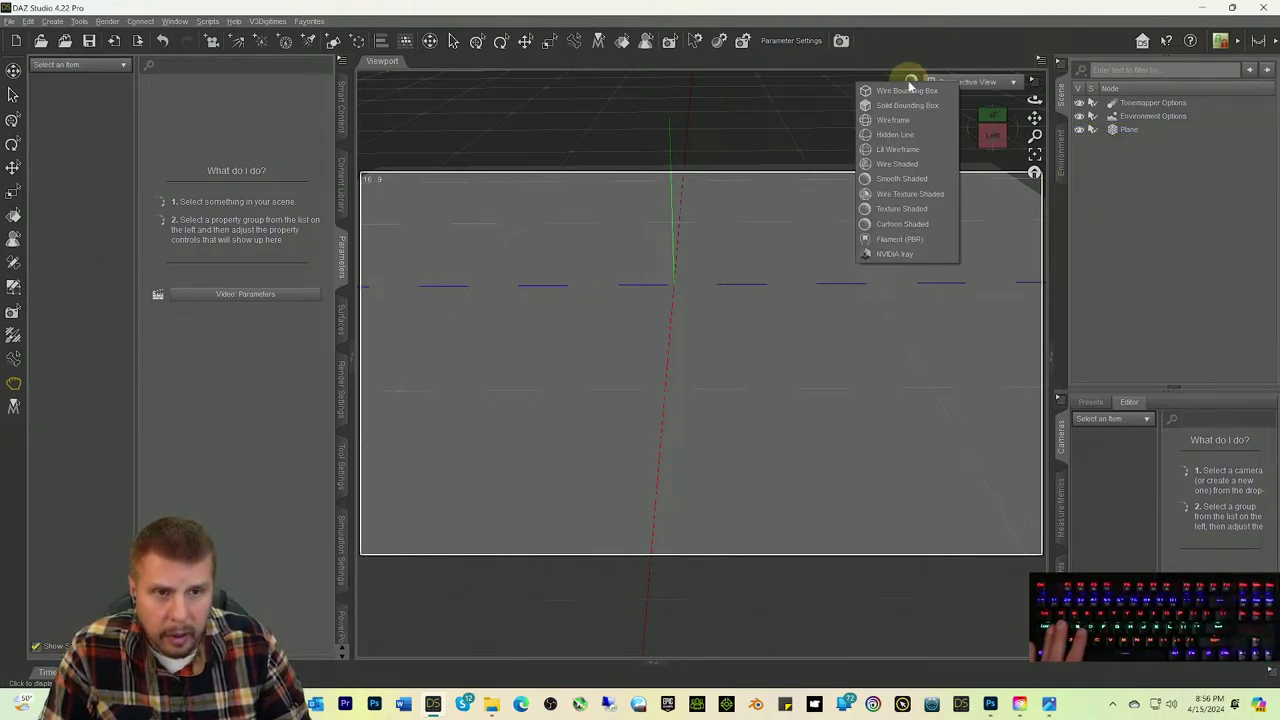
click(895, 120)
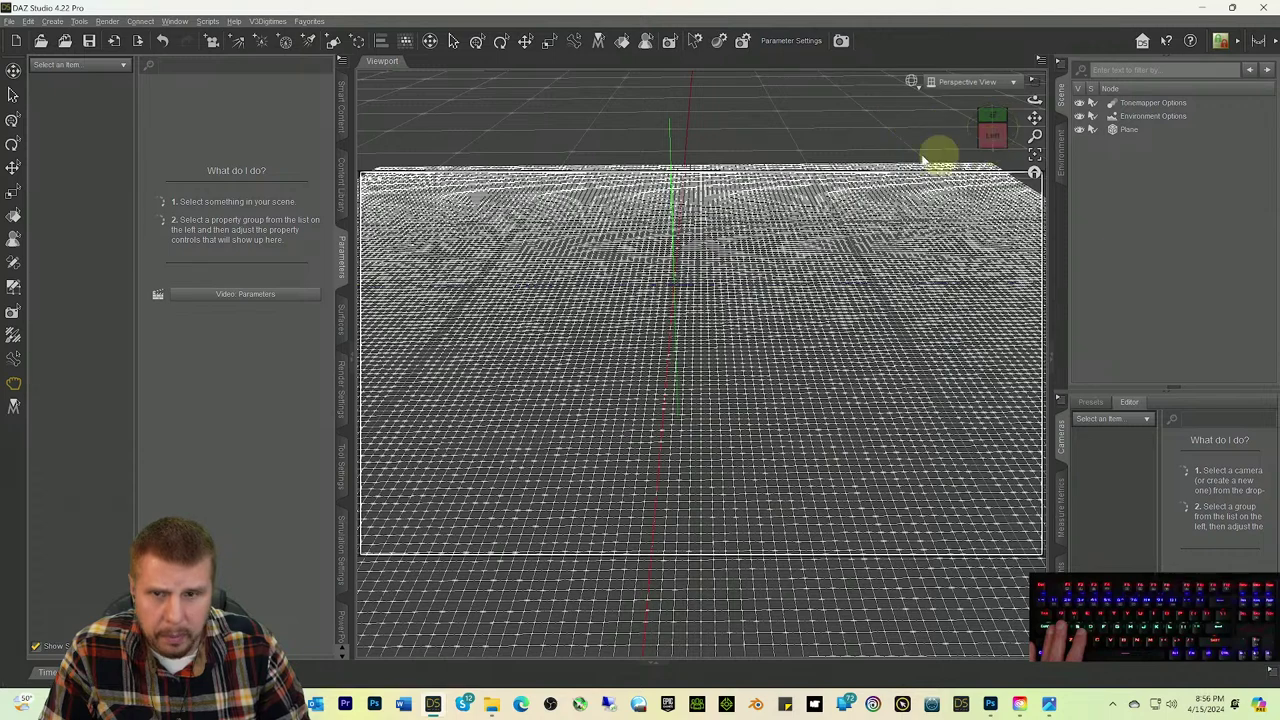
click(32, 23)
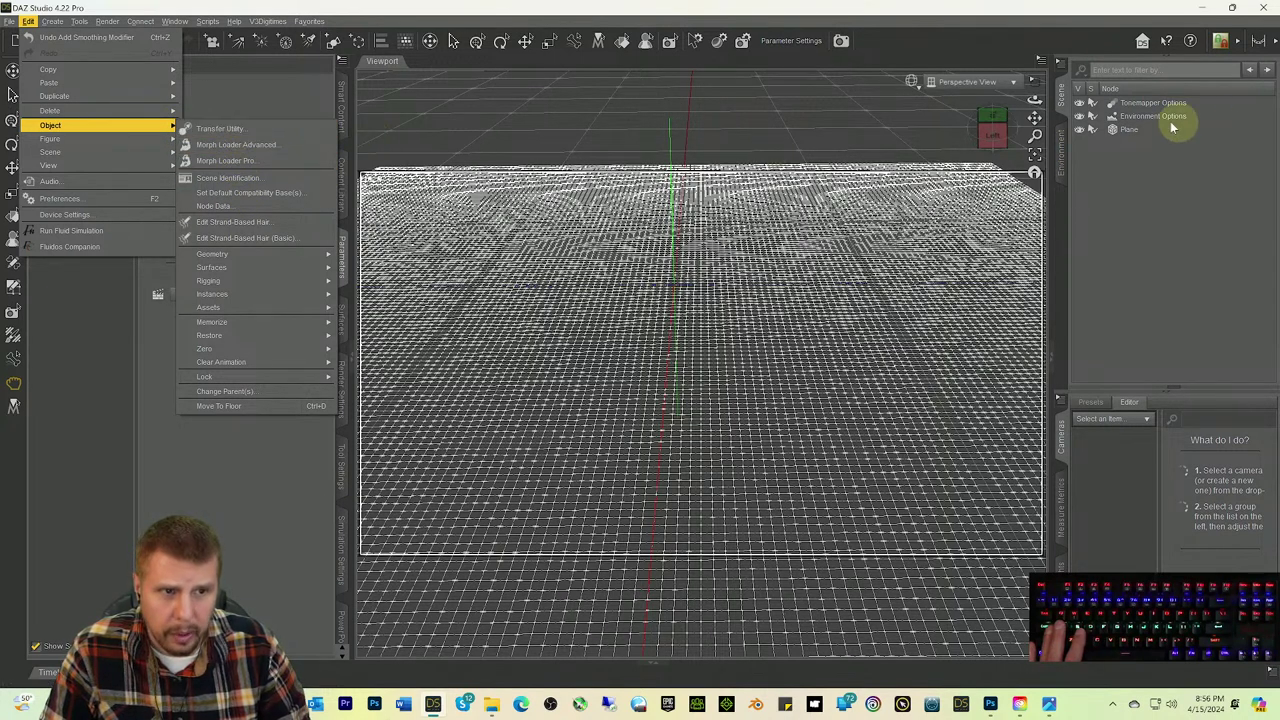
click(1120, 131)
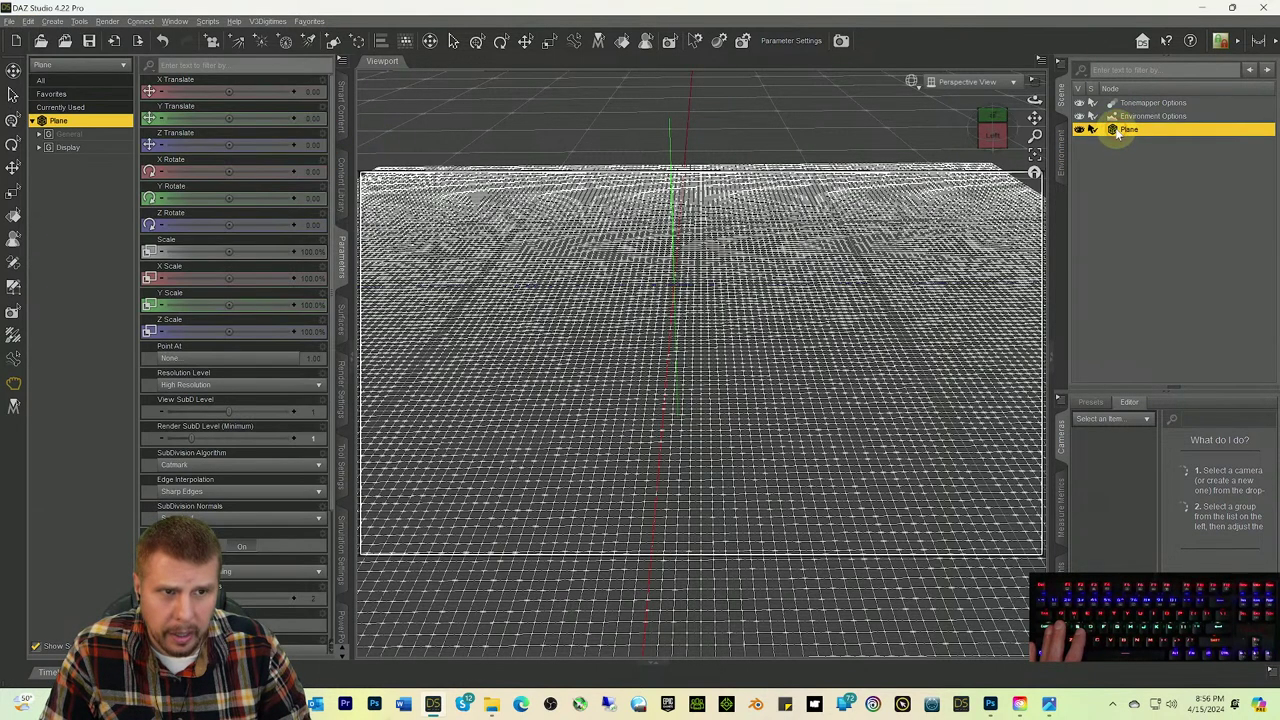
Step: Dismiss the Import Geometry dialog raised from the object geometry menu without importing
click(28, 21)
mouse_move(70, 125)
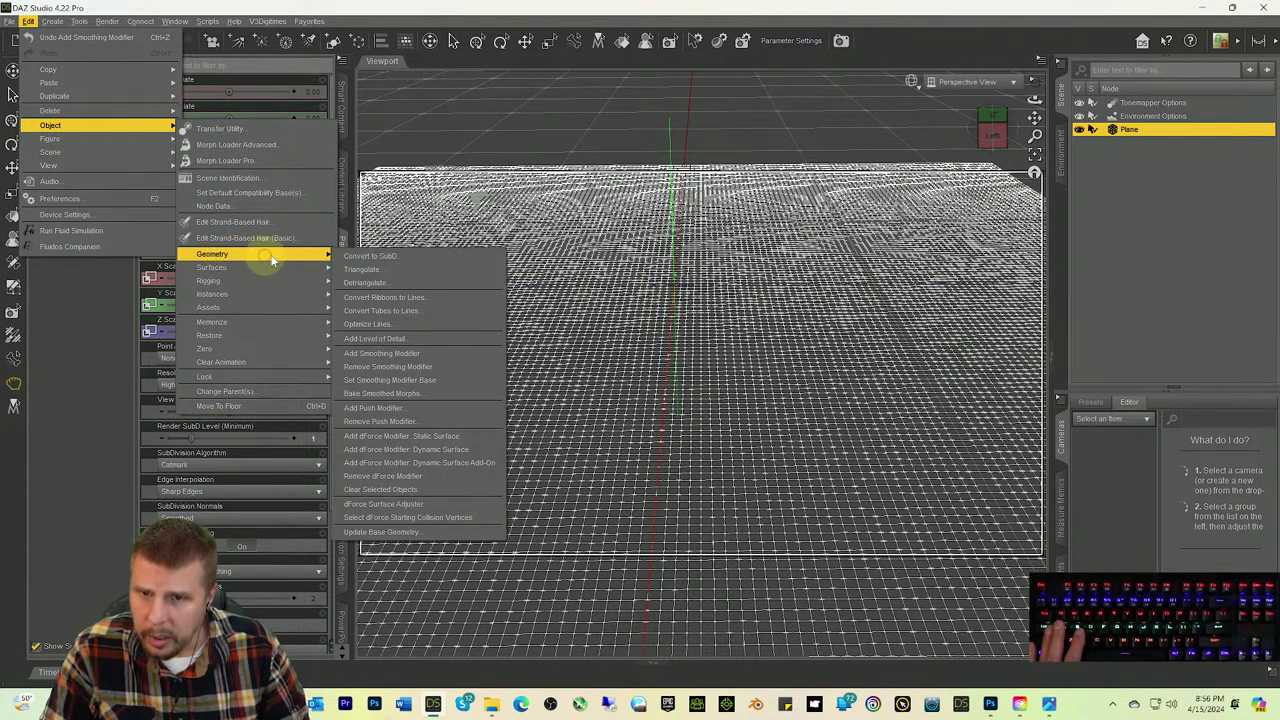
click(390, 339)
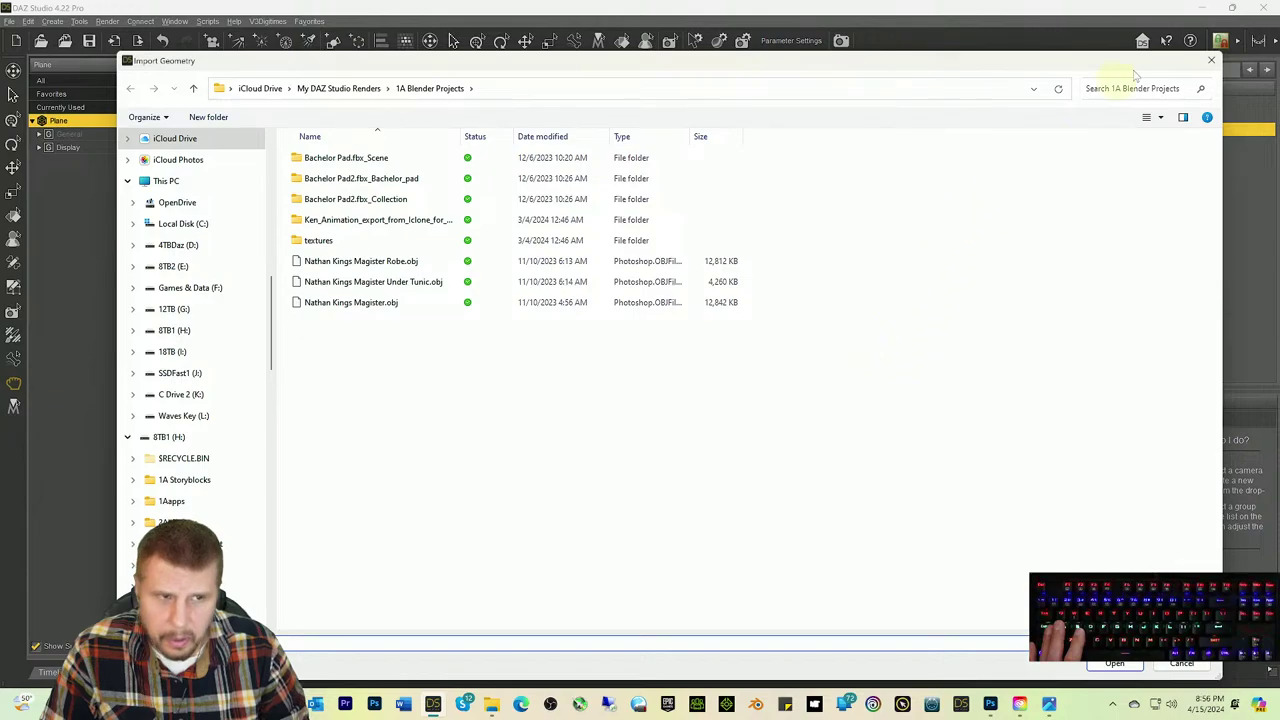
click(1209, 62)
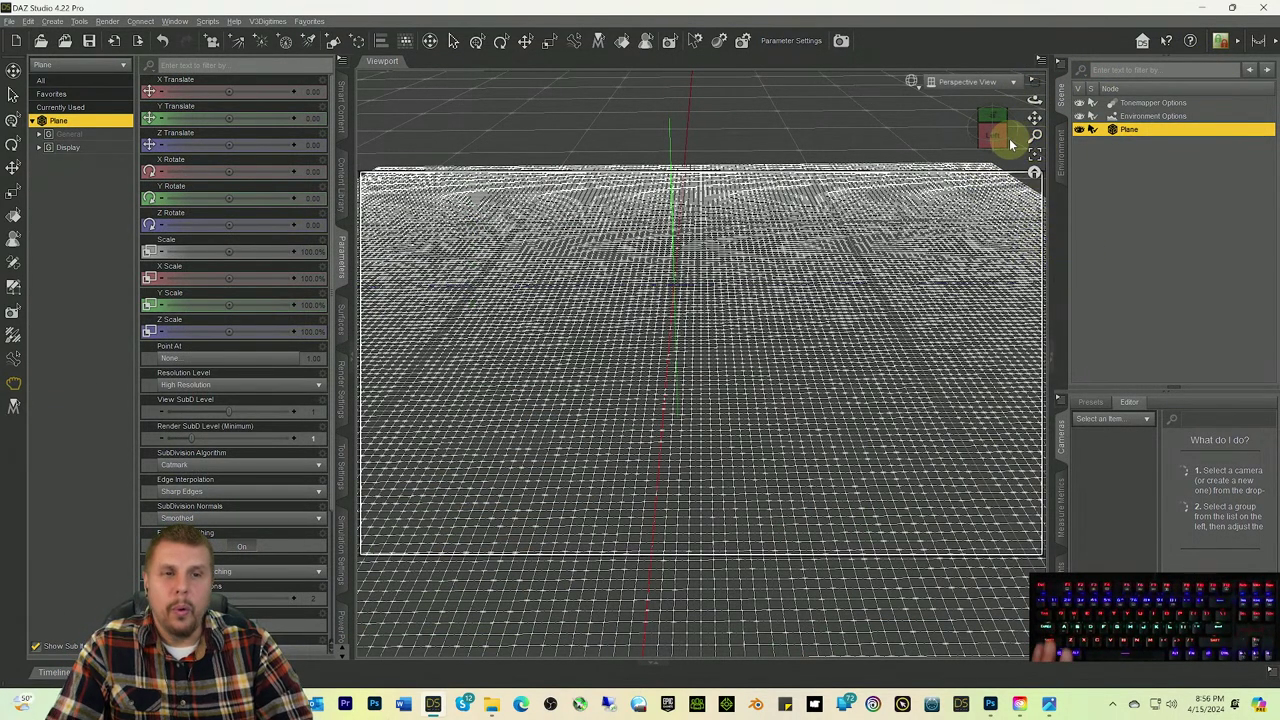
Step: Orbit to a top-down view of the wireframe plane and dolly out and back in
mouse_move(993, 140)
mouse_down()
mouse_move(993, 165)
mouse_move(993, 116)
mouse_up()
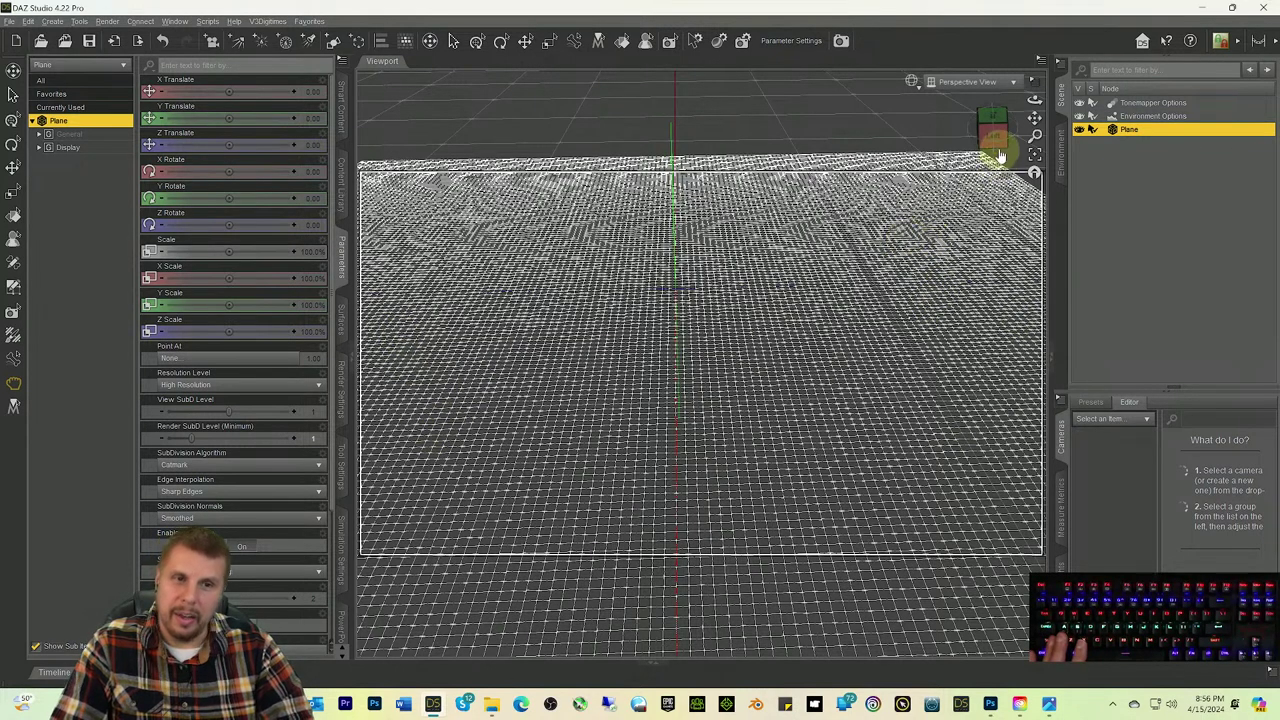
drag(993, 130, 1005, 145)
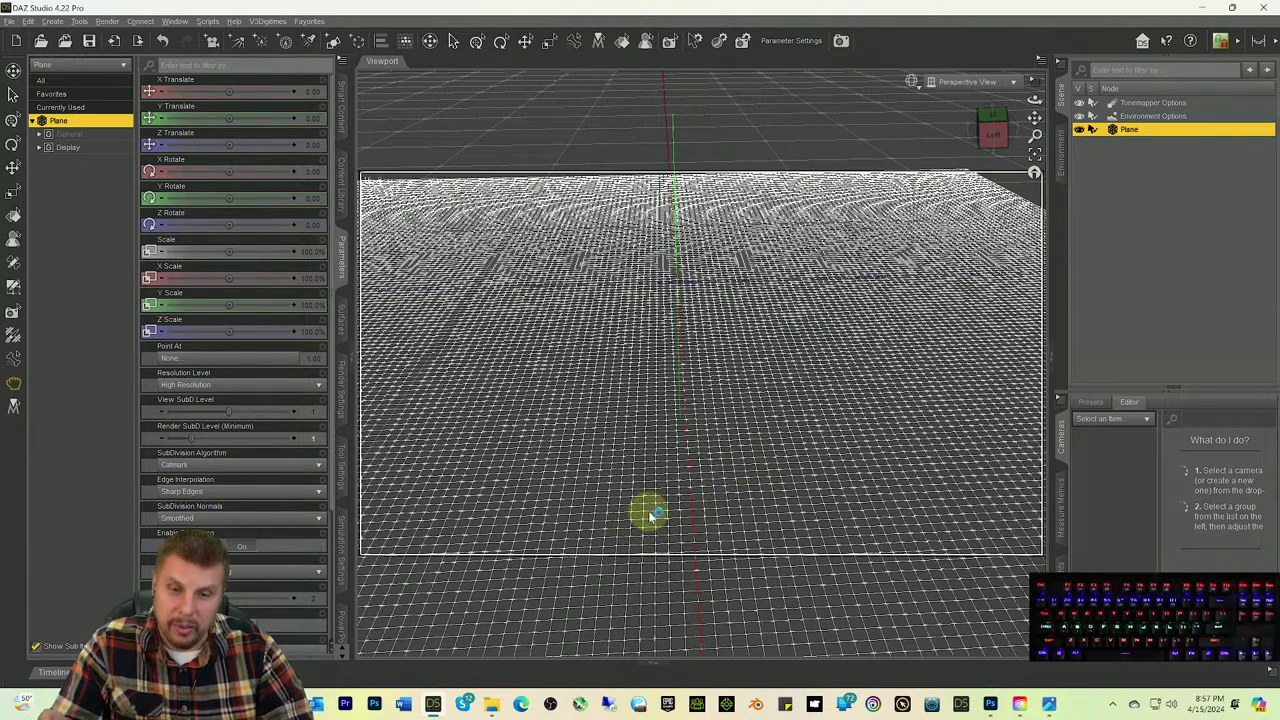
click(983, 146)
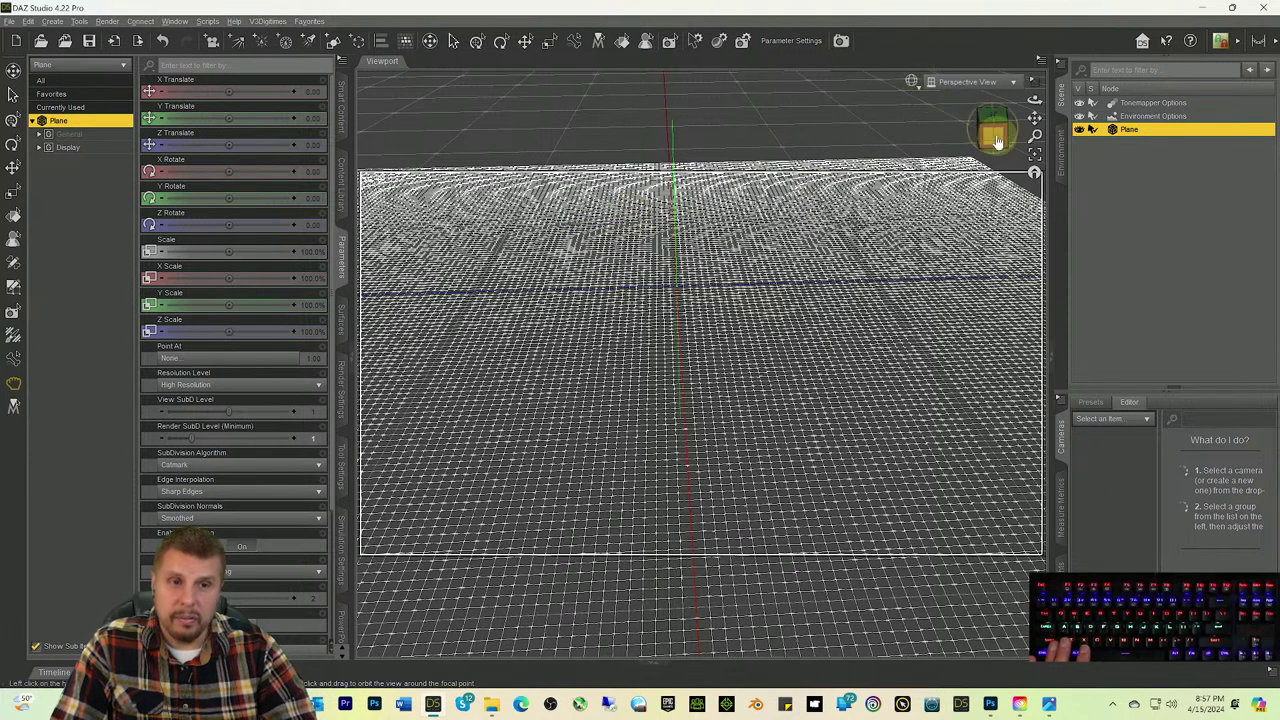
drag(997, 143, 994, 178)
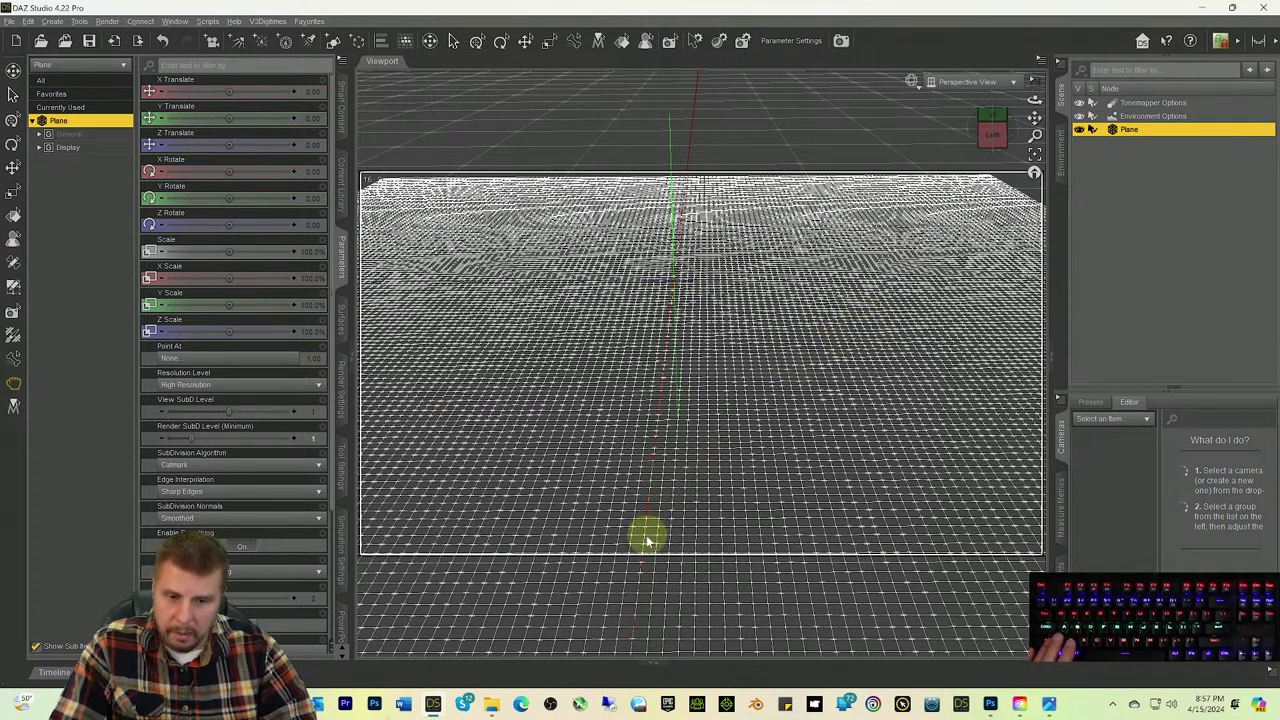
scroll(842, 406, down, 4)
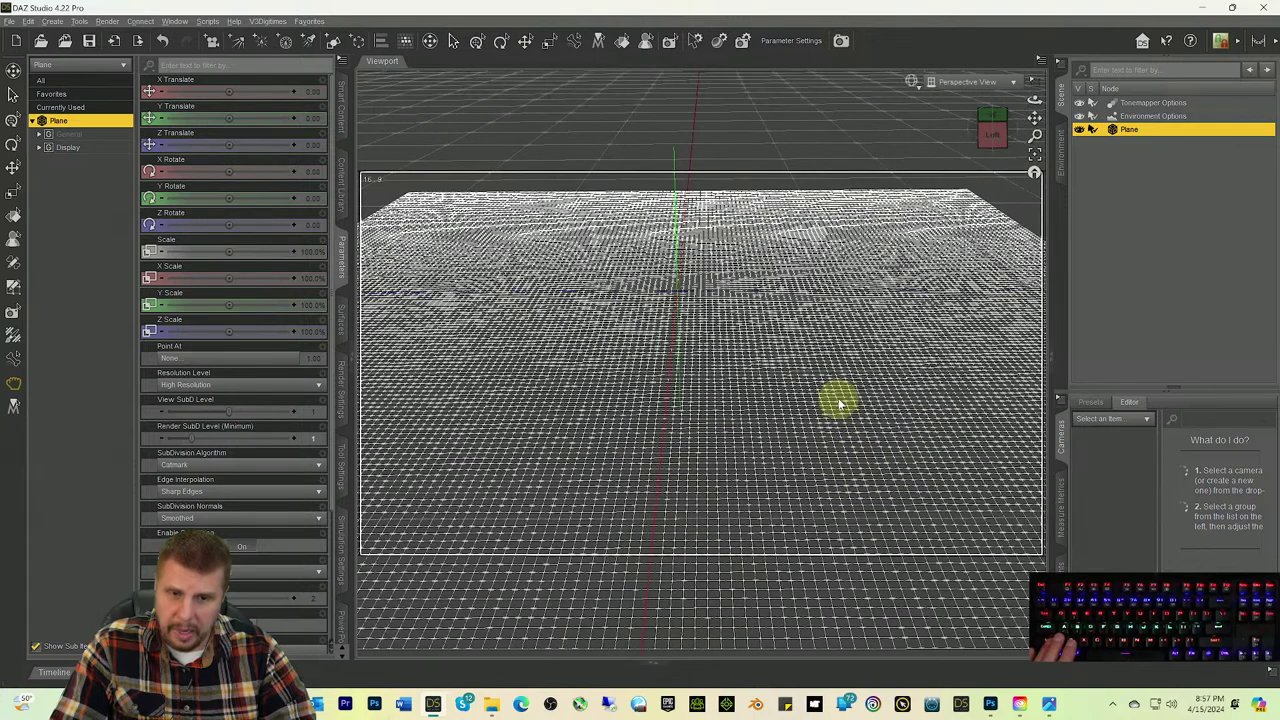
scroll(840, 405, up, 3)
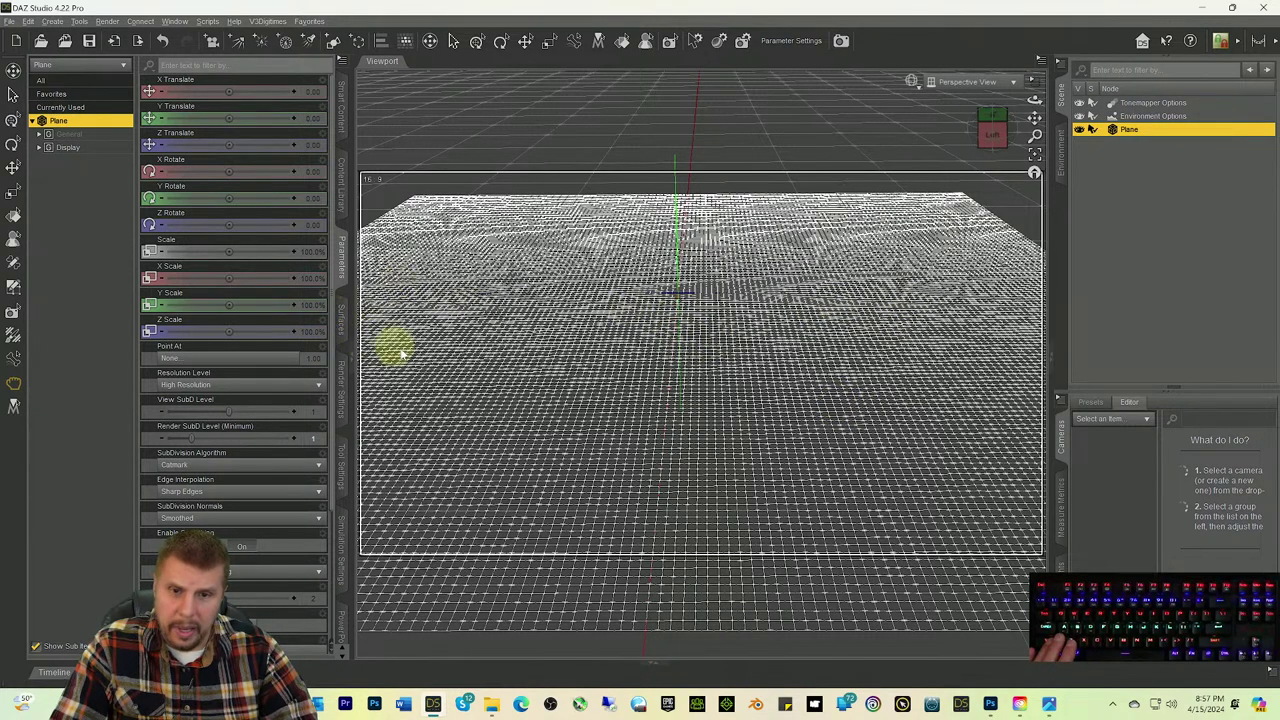
Step: Set the Mesh Grabber falloff radius to 116.15 and pull up a bump on the plane's left
click(340, 484)
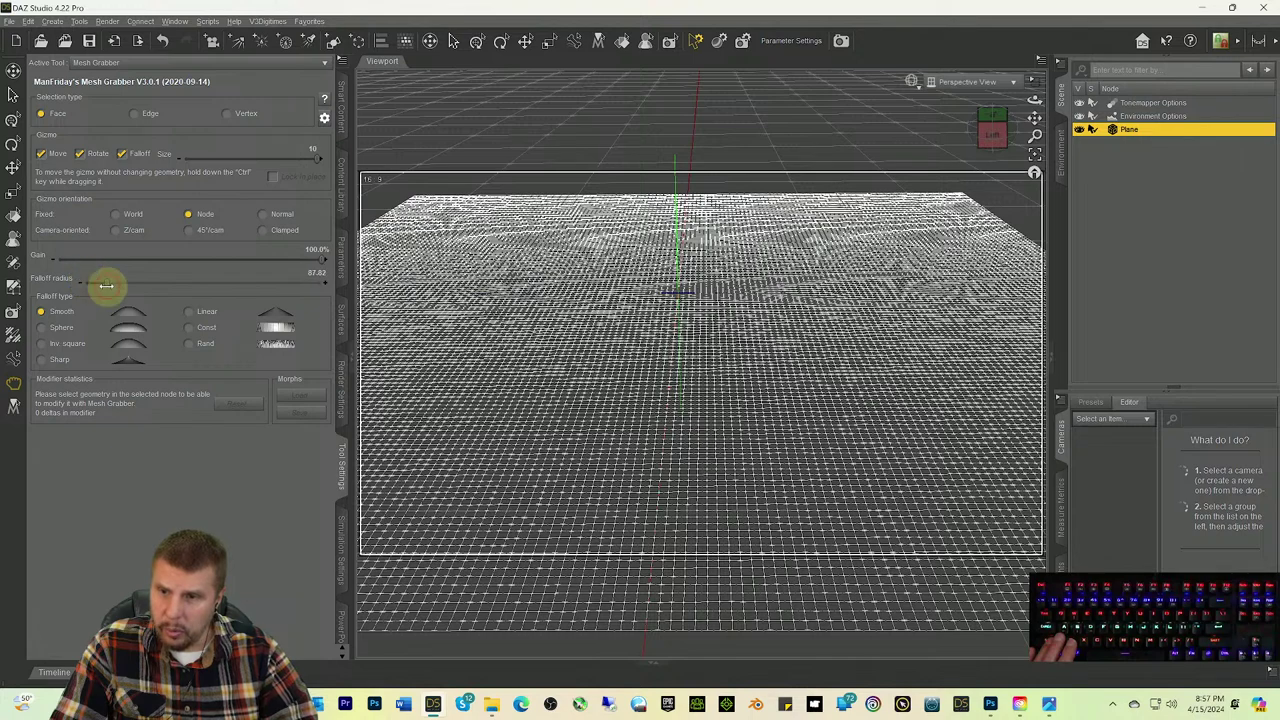
drag(106, 286, 157, 288)
click(400, 318)
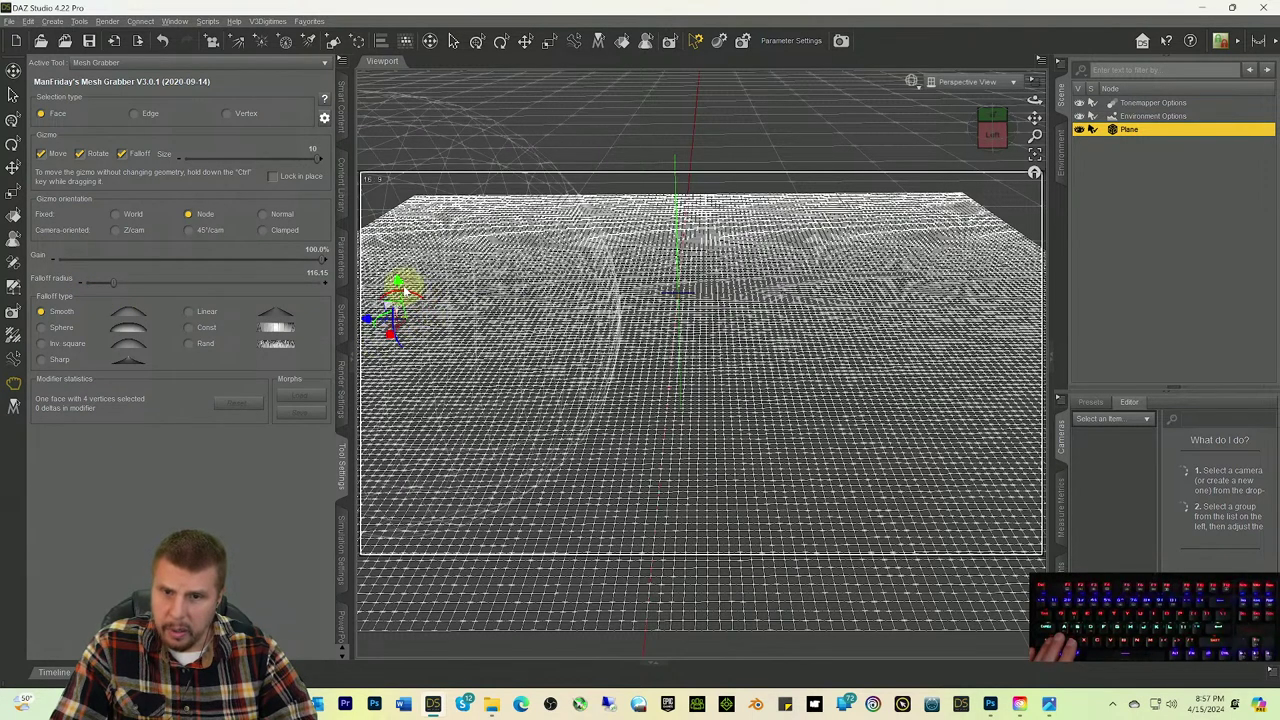
drag(397, 283, 777, 290)
click(975, 340)
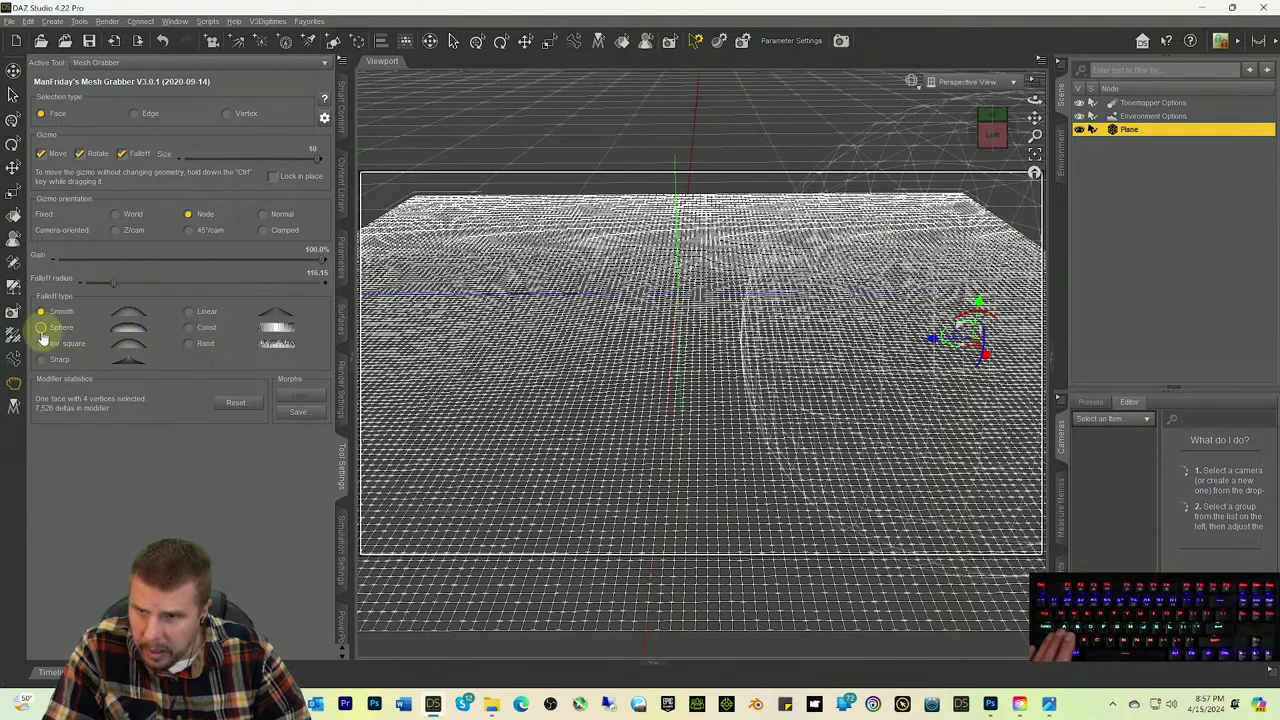
Step: Switch the falloff to Linear and pull faces on the left, centre and right into gentle bumps
click(189, 313)
click(468, 355)
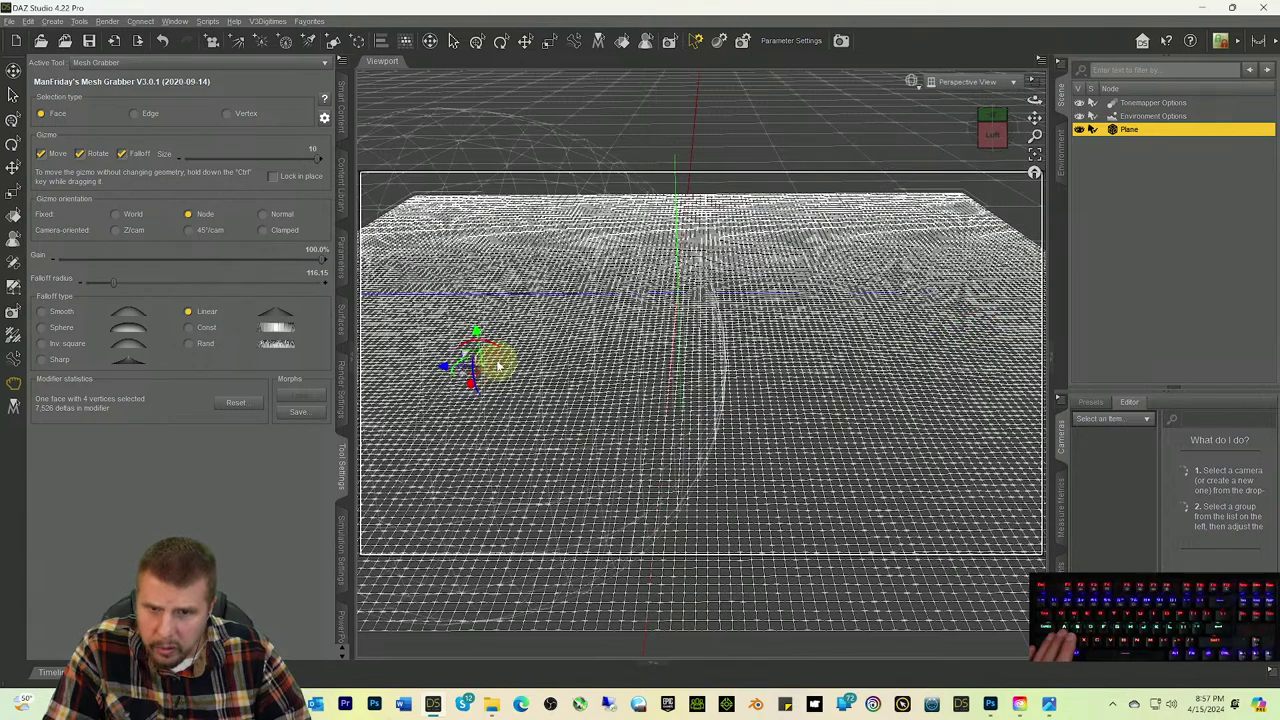
drag(477, 337, 478, 333)
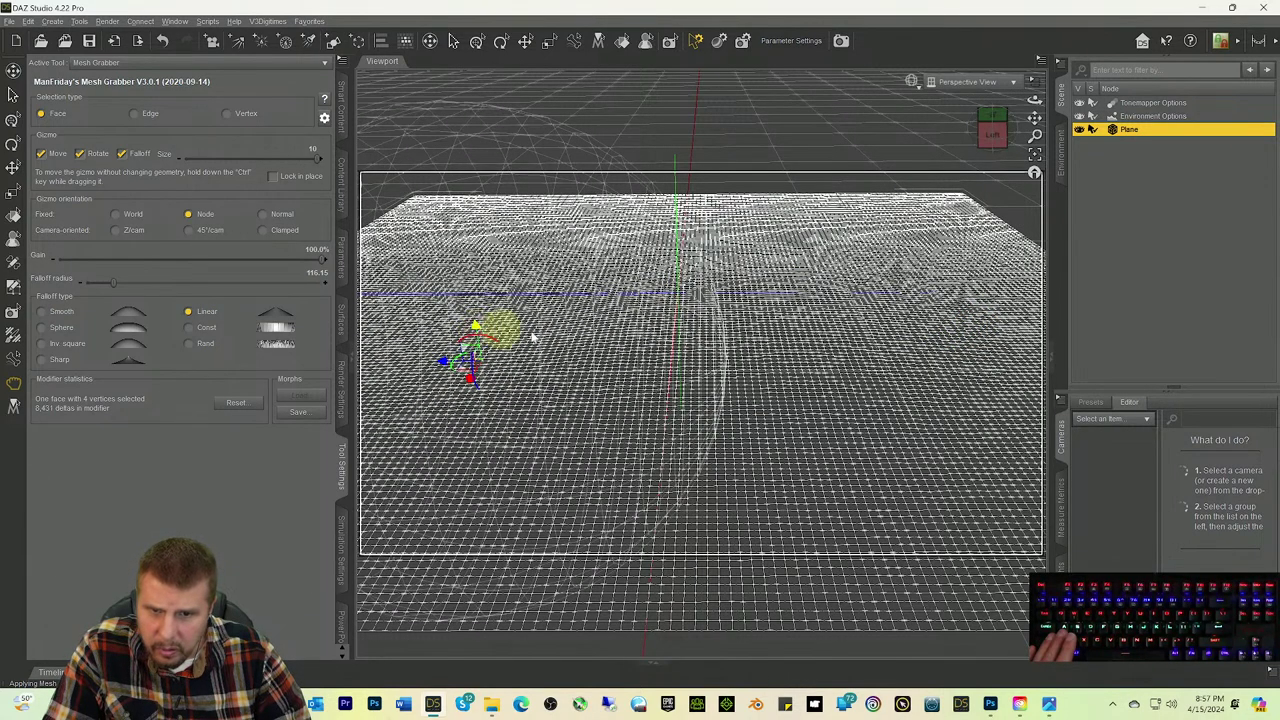
click(660, 342)
drag(657, 313, 657, 295)
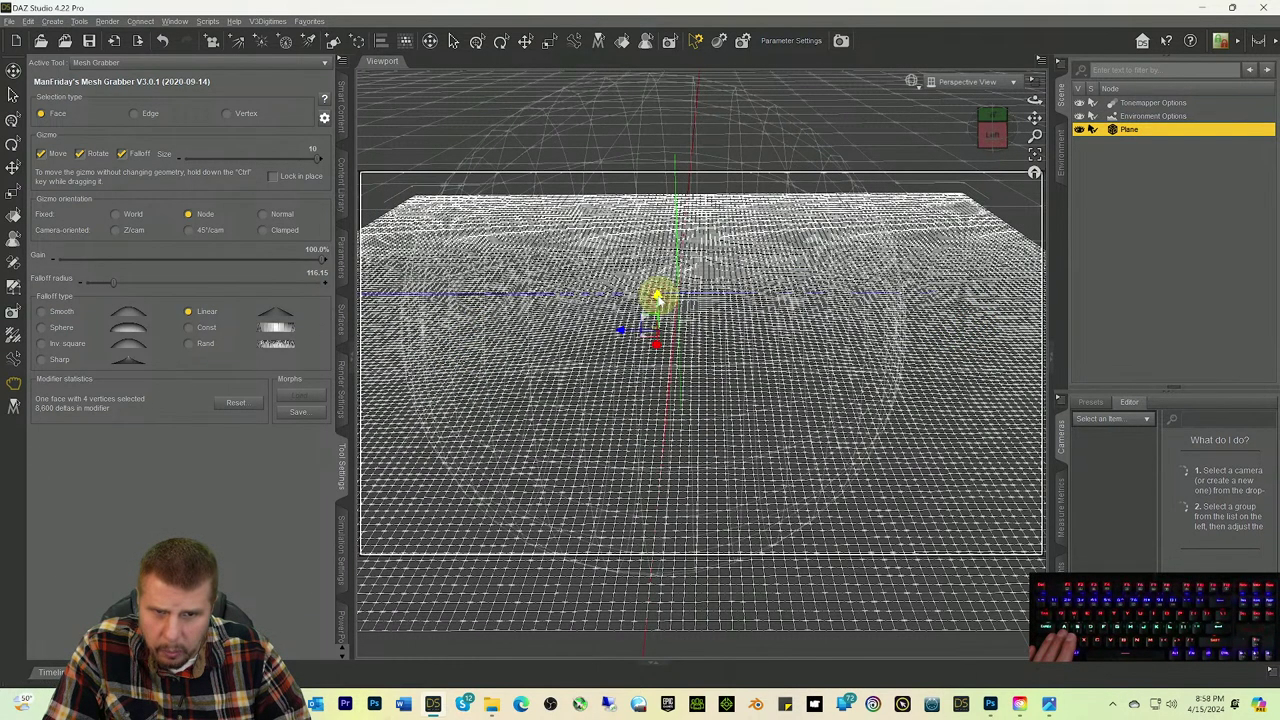
click(912, 286)
drag(916, 288, 915, 250)
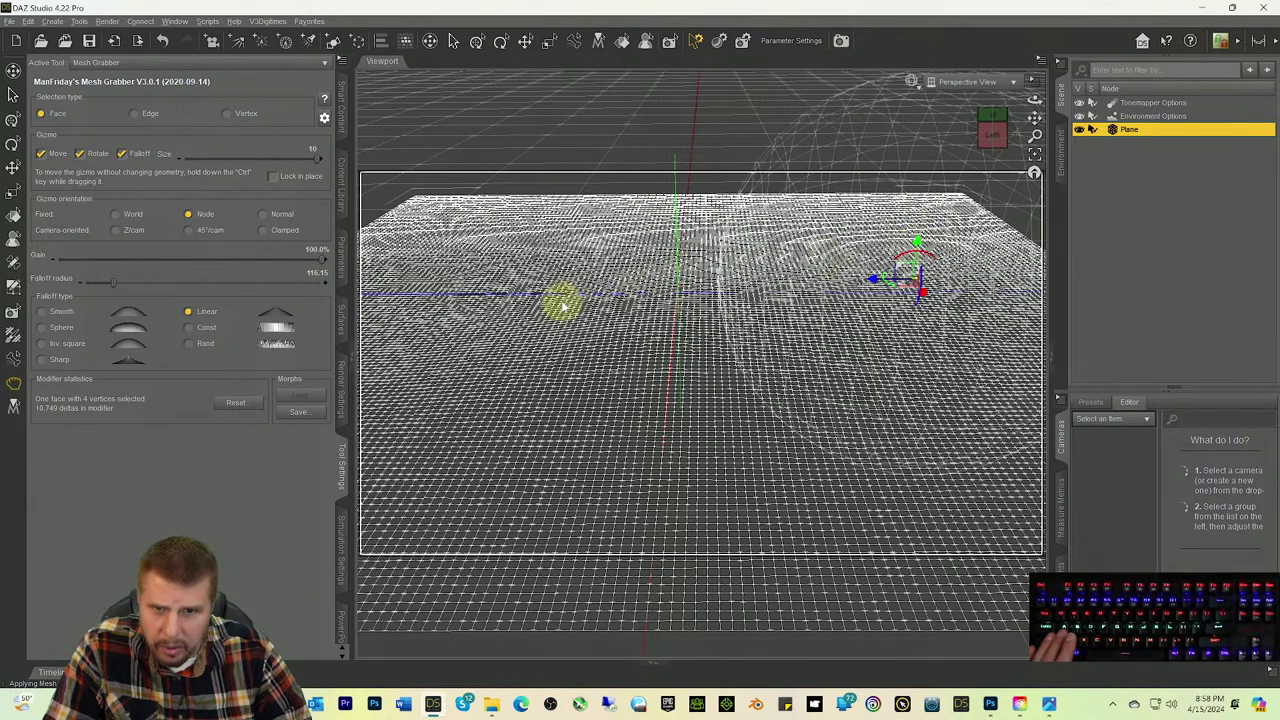
click(533, 291)
drag(563, 268, 560, 271)
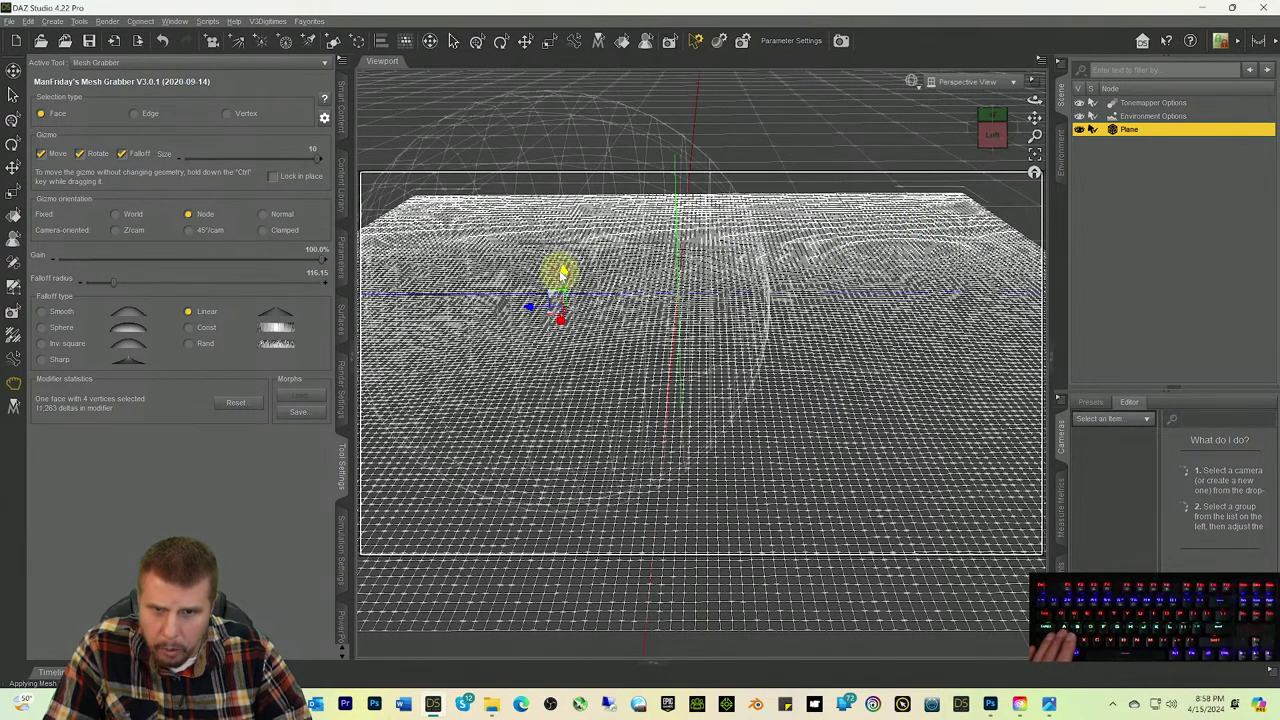
click(791, 380)
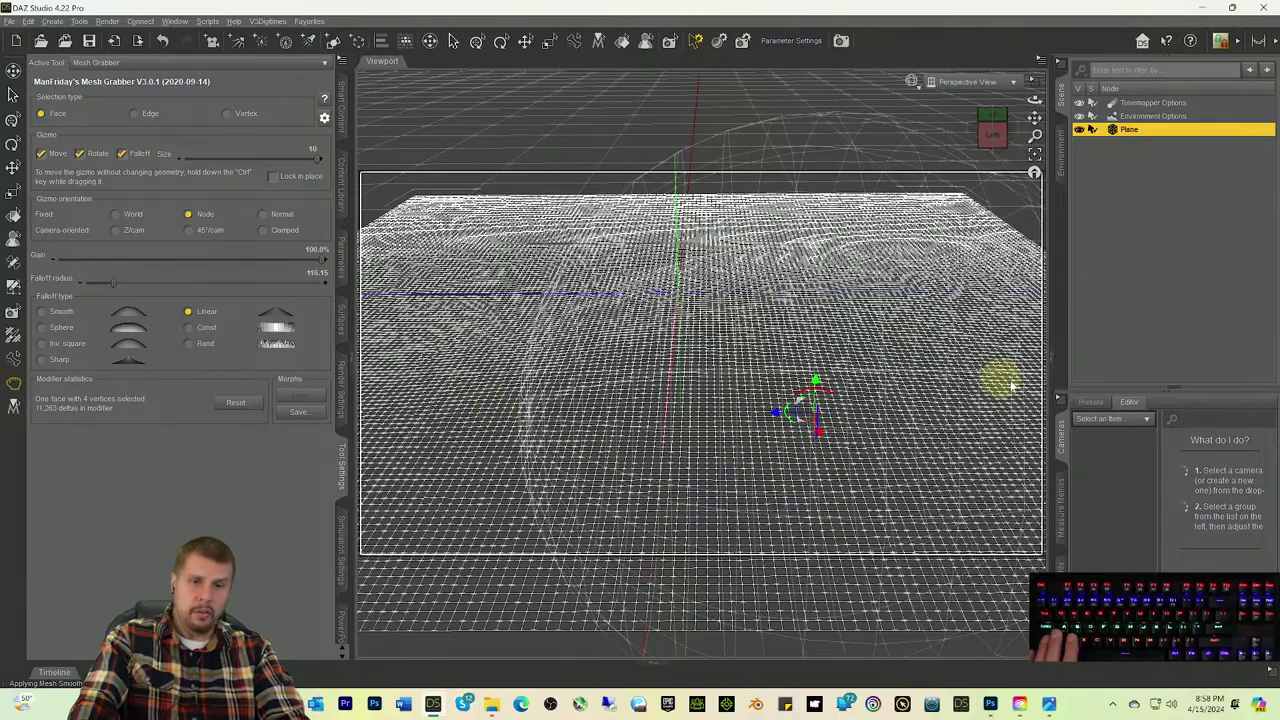
drag(996, 141, 994, 132)
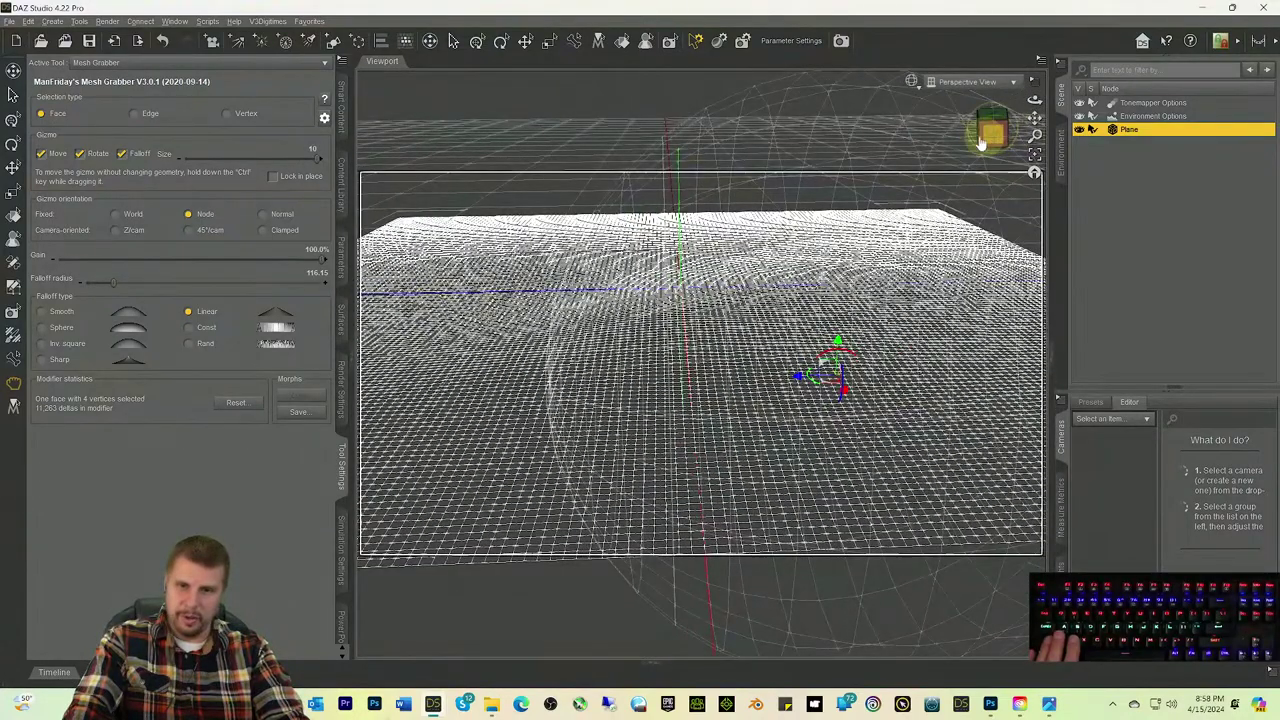
Step: Grab faces across the upper, lower and centre areas, then raise the plane's left surface
click(448, 237)
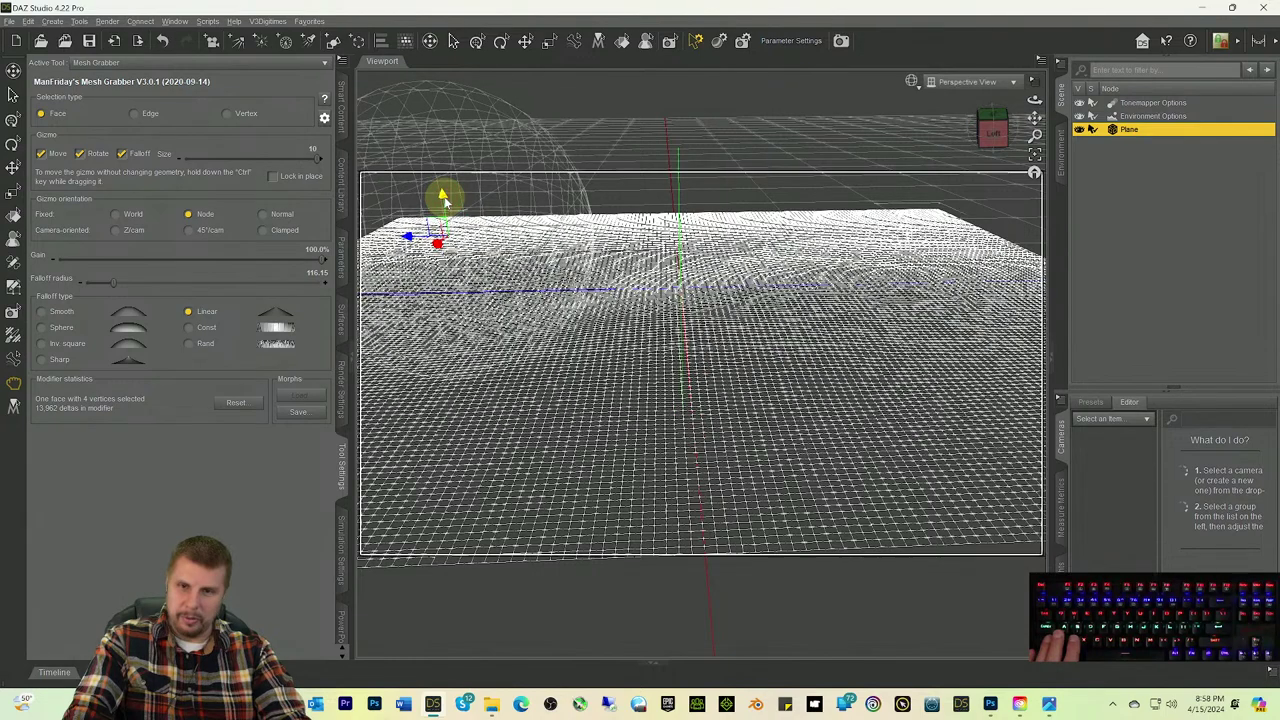
click(667, 220)
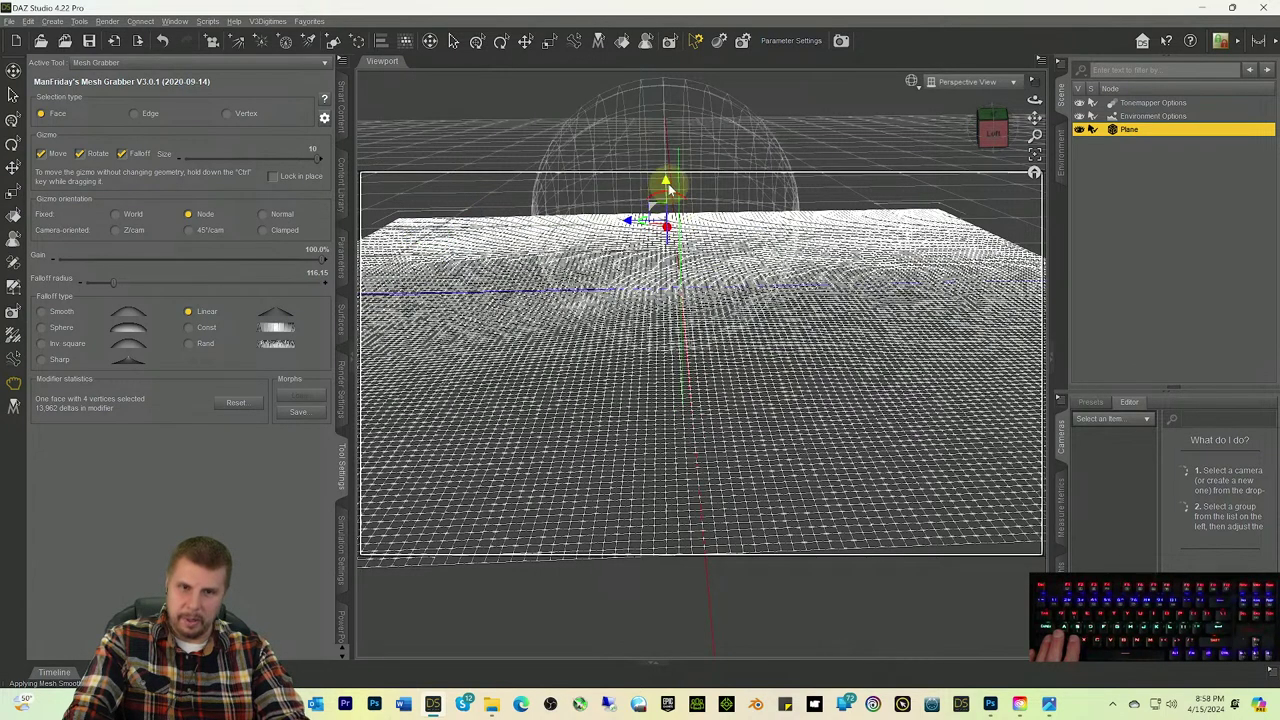
click(906, 222)
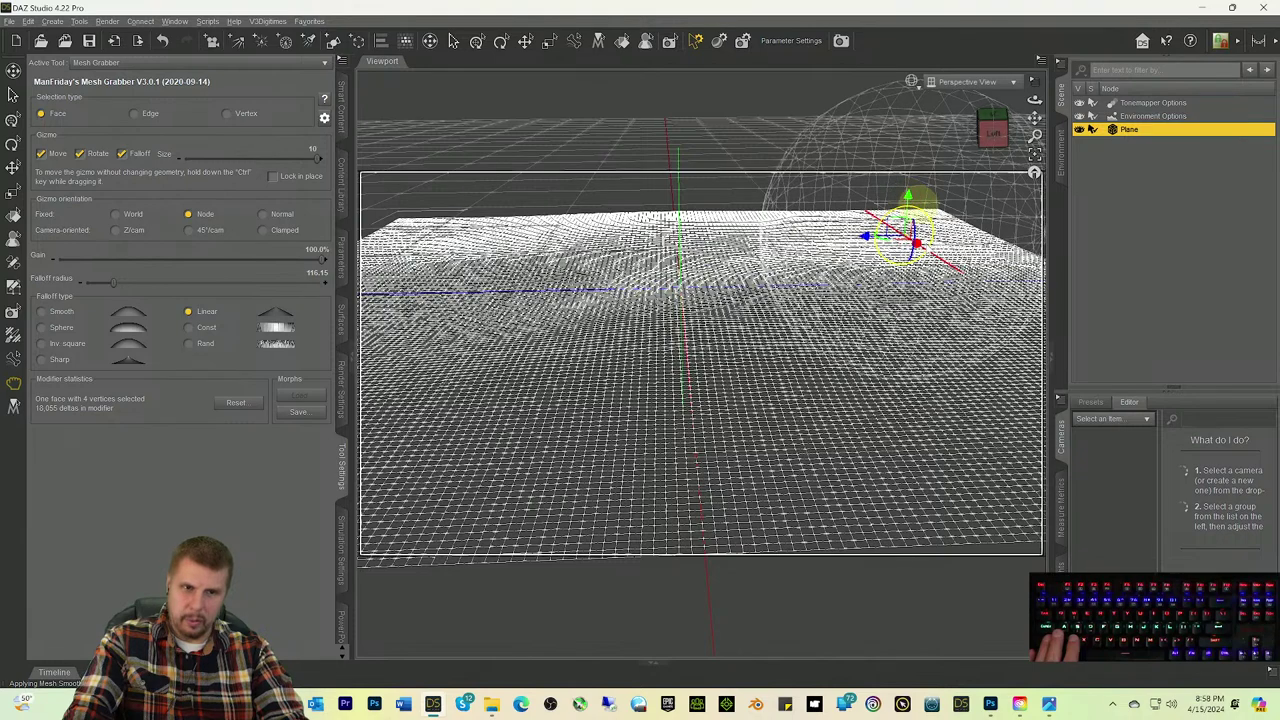
click(1016, 428)
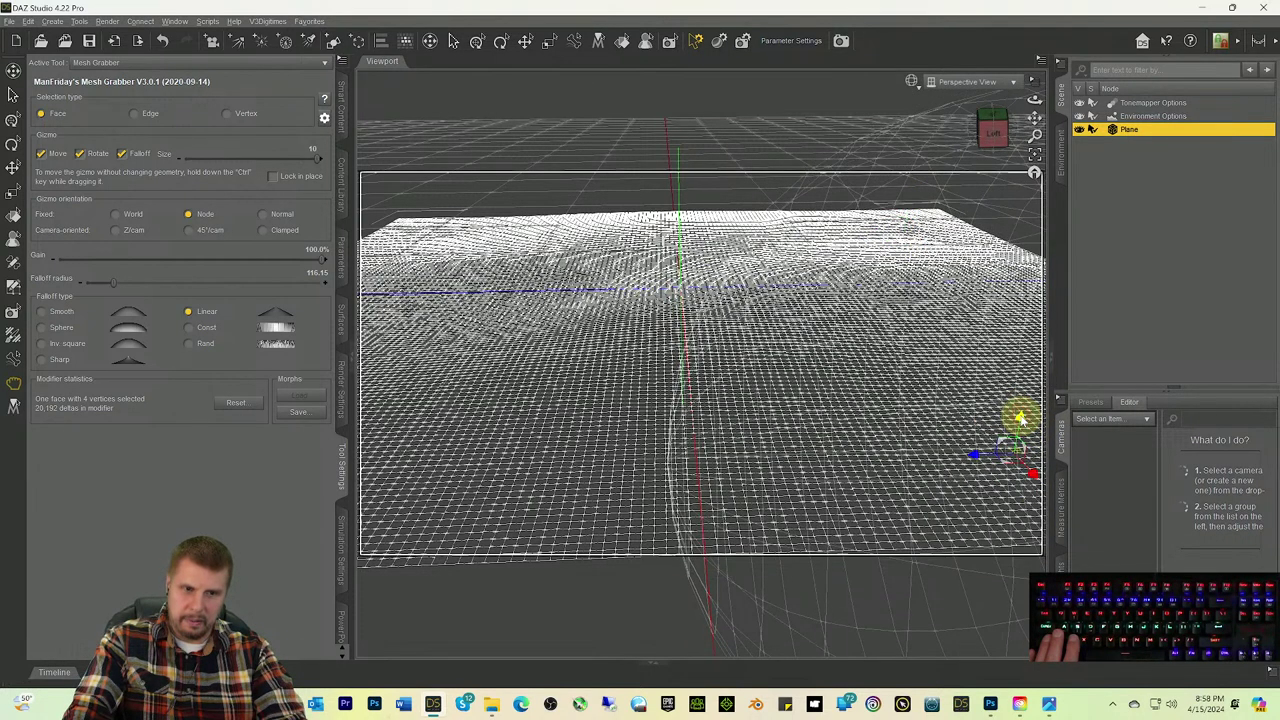
click(629, 470)
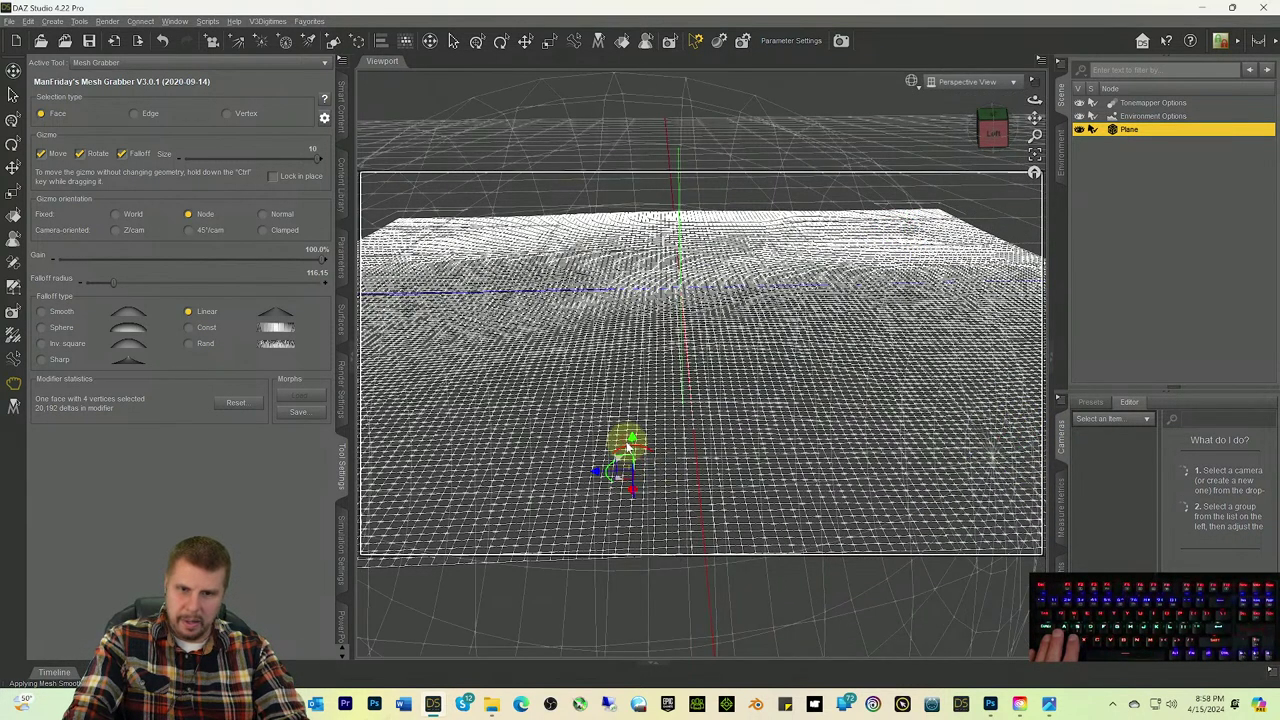
click(652, 352)
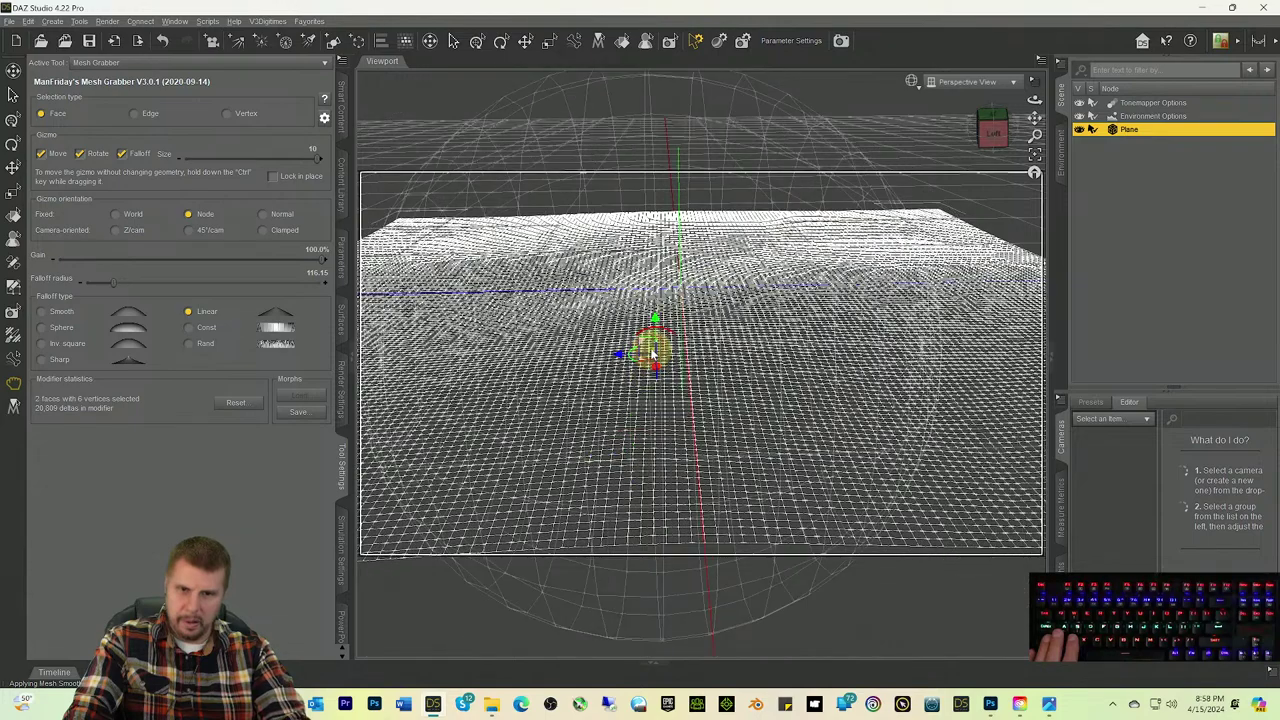
click(397, 418)
mouse_move(392, 384)
mouse_down()
mouse_move(386, 371)
mouse_move(388, 402)
mouse_up()
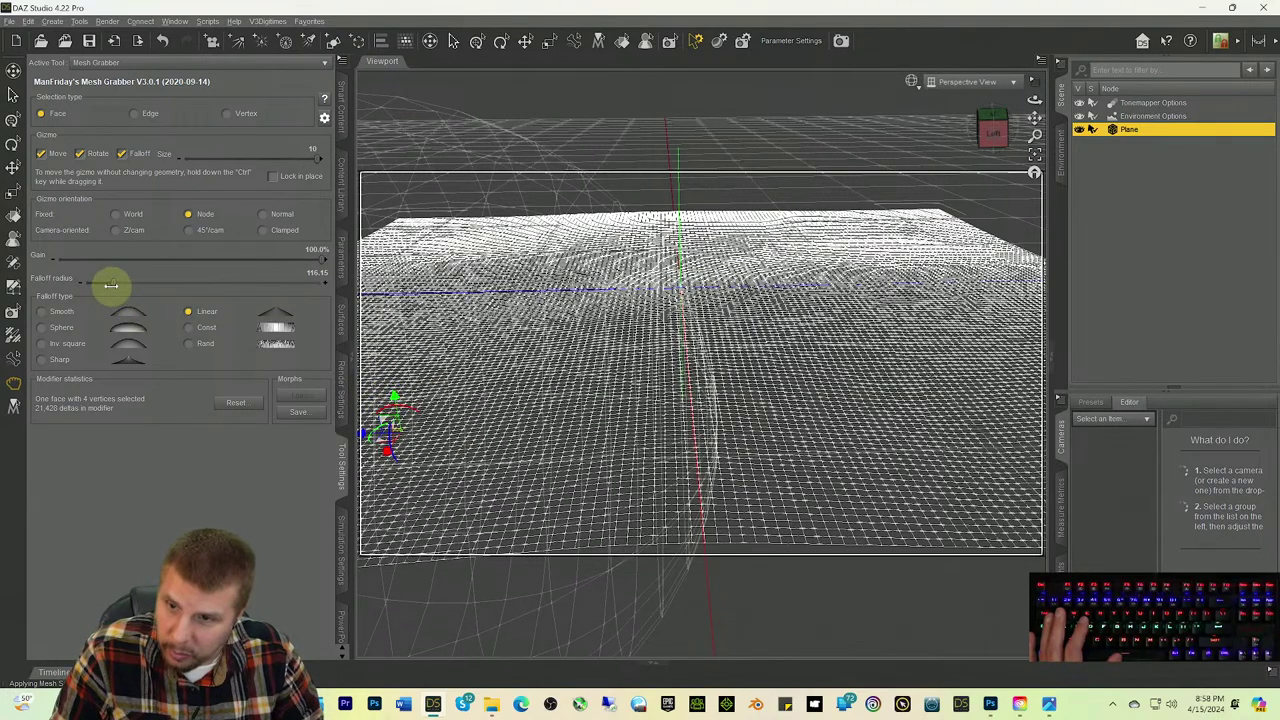
Step: Reduce the falloff radius to 84.99 and reshape faces left and right of the centre
drag(111, 285, 106, 286)
click(500, 333)
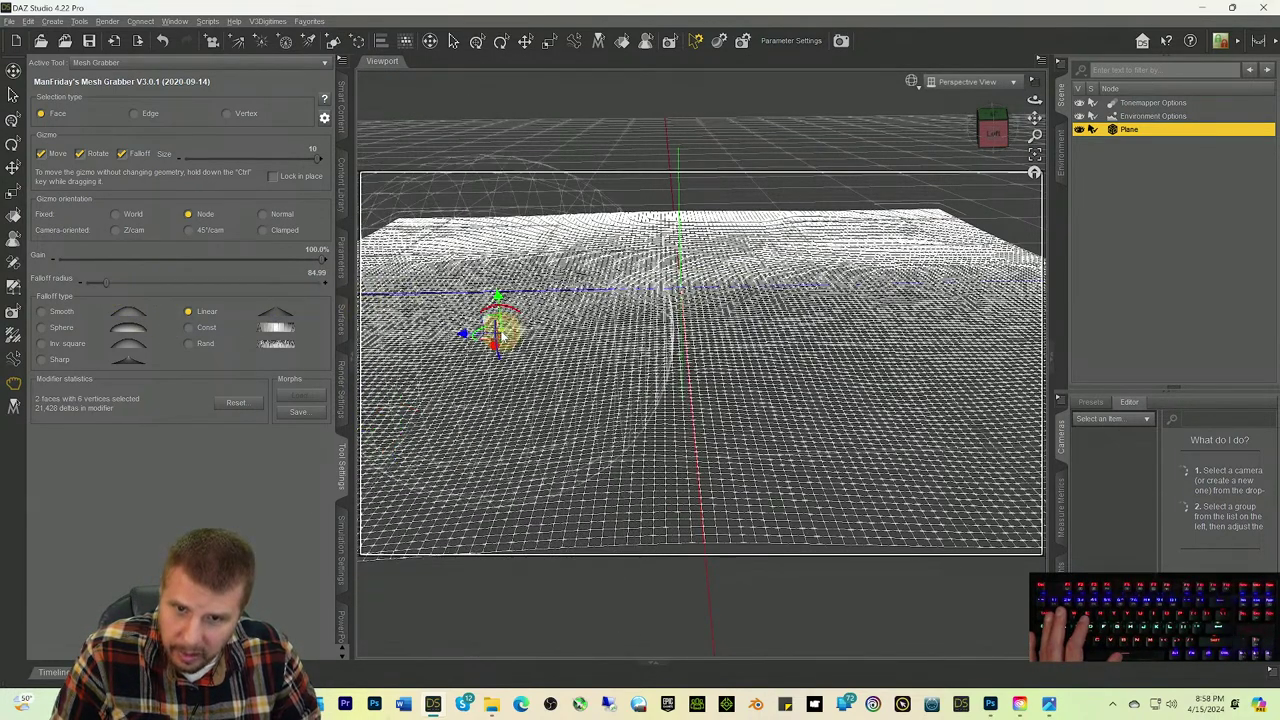
drag(497, 298, 498, 296)
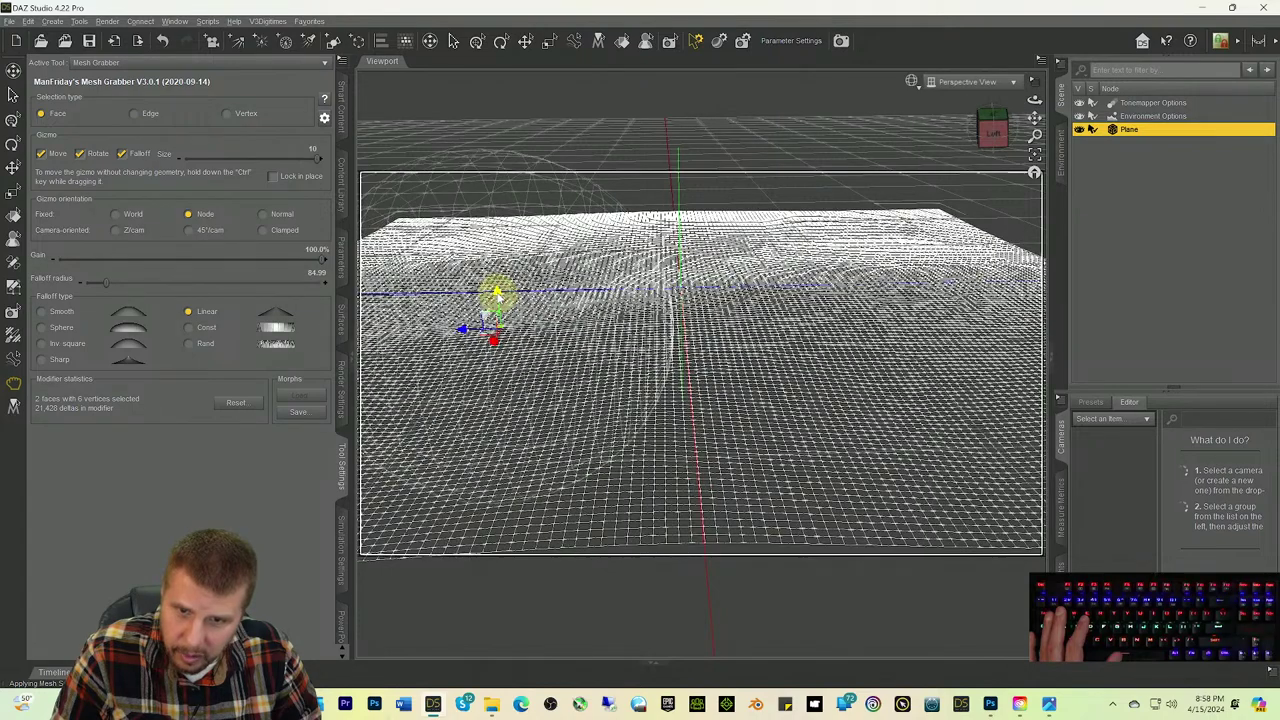
click(772, 358)
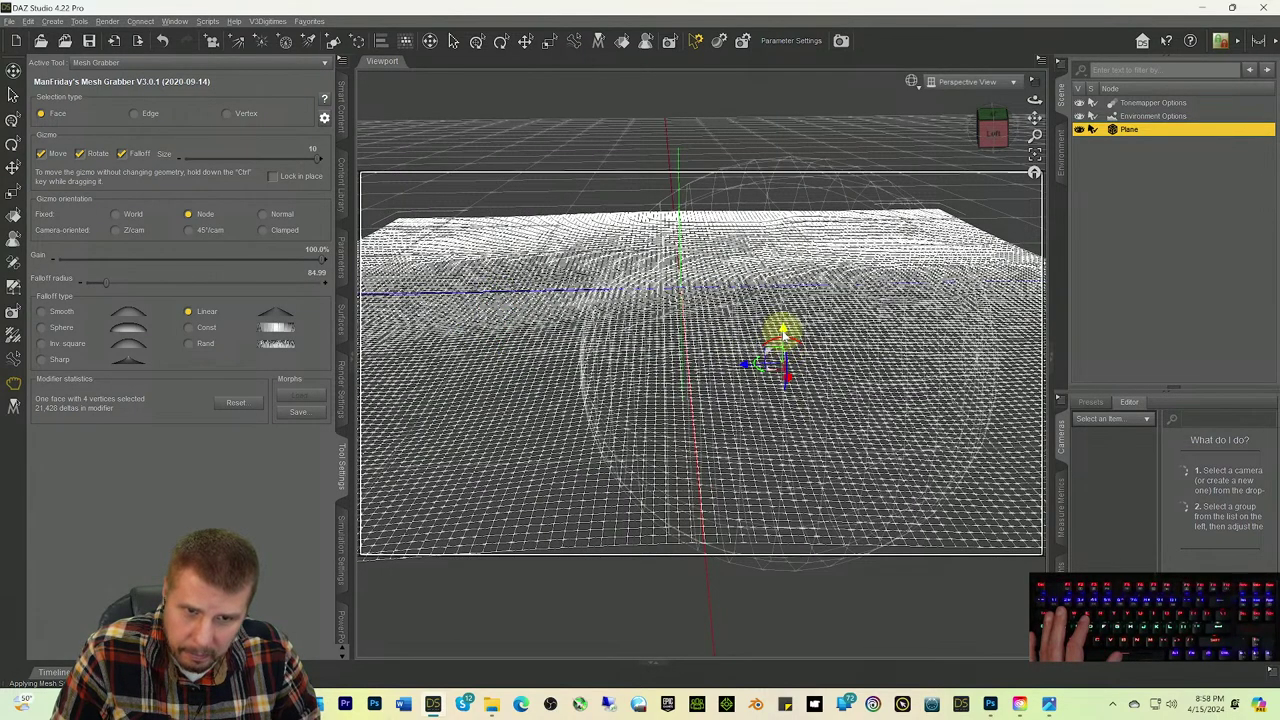
drag(783, 330, 783, 337)
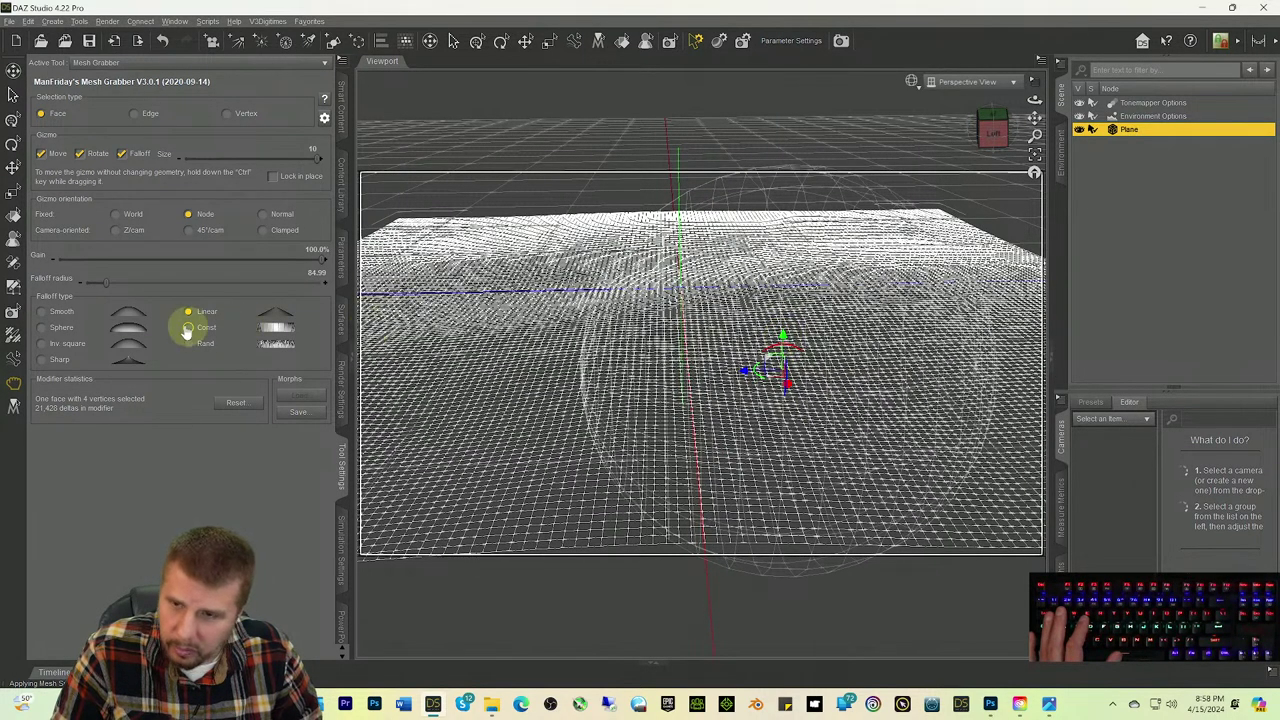
Step: Reduce the falloff radius to 67.99 and pick faces around the plane for finer bumps
drag(101, 283, 103, 281)
click(415, 433)
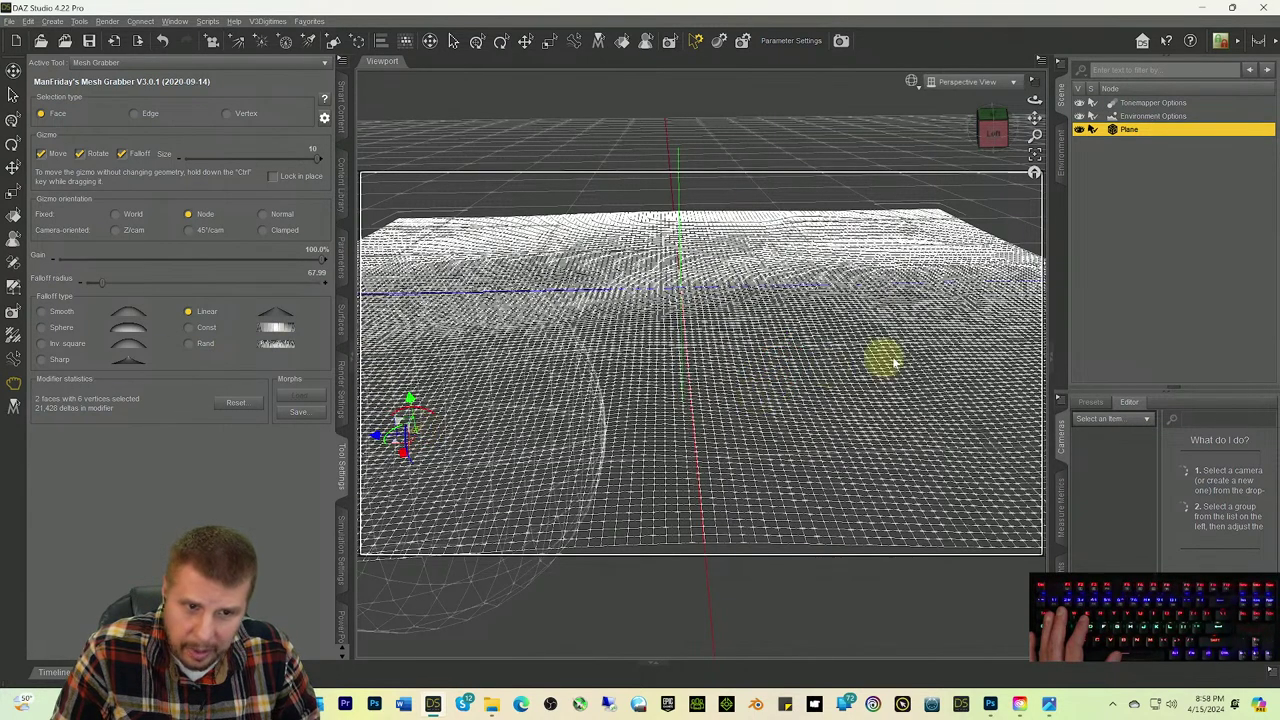
click(926, 224)
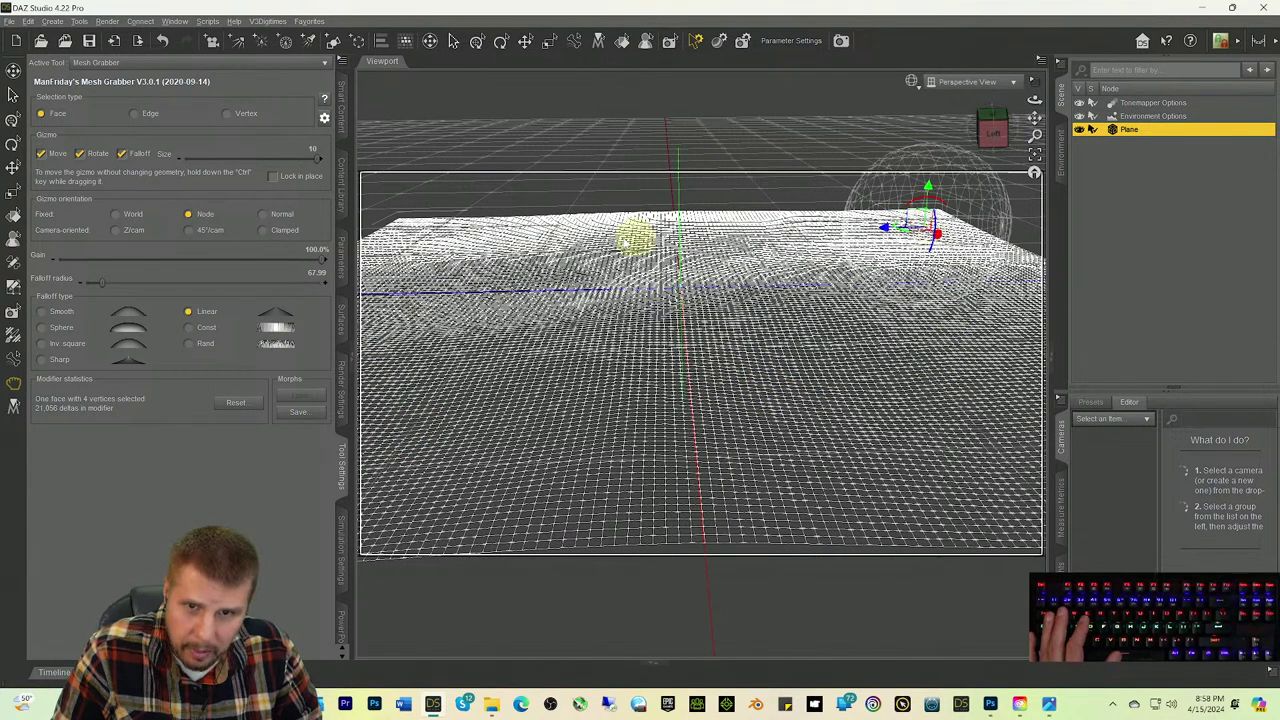
click(480, 238)
click(440, 313)
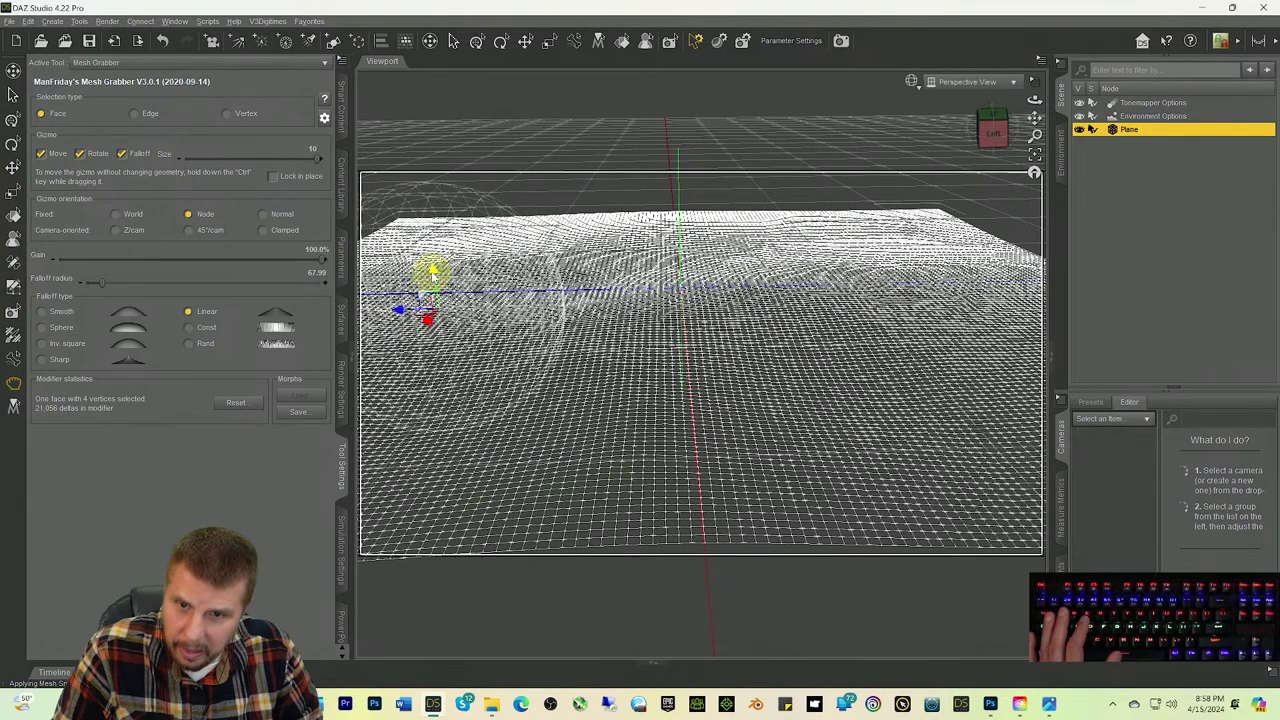
click(762, 412)
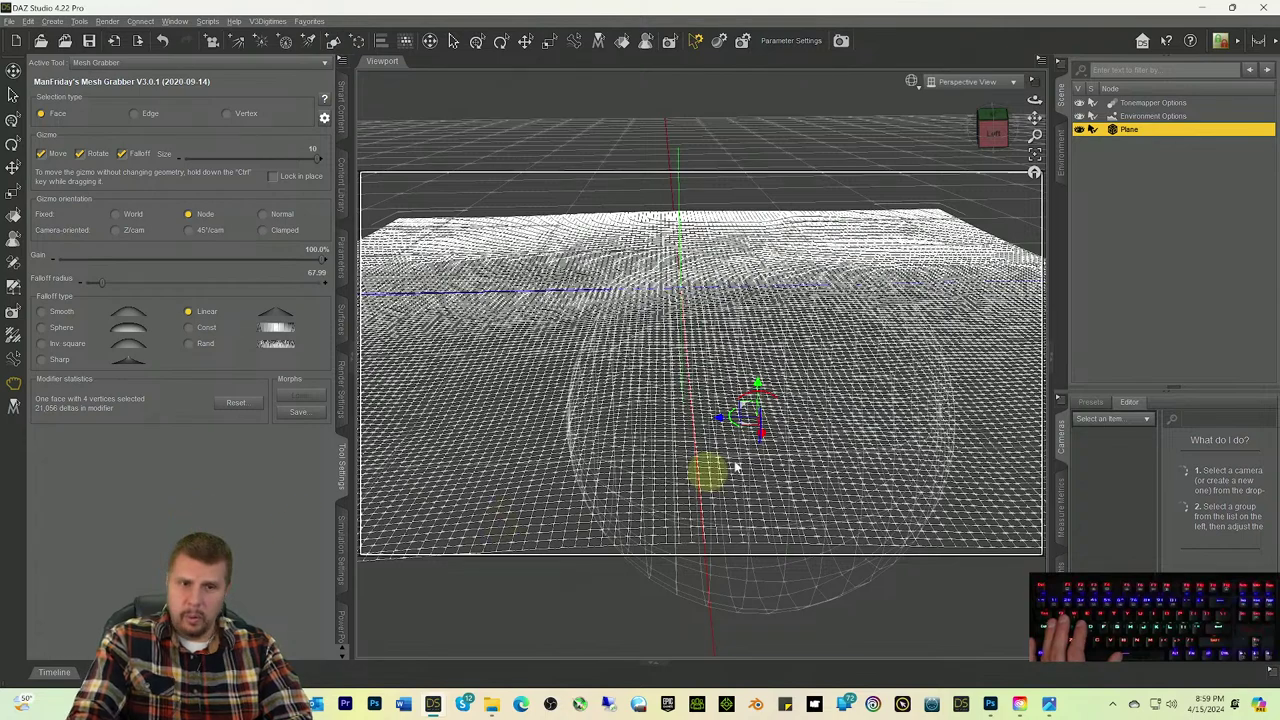
Step: Load Crop.png as the Plane's Base Color map and view it in shaded Perspective
click(524, 44)
click(340, 318)
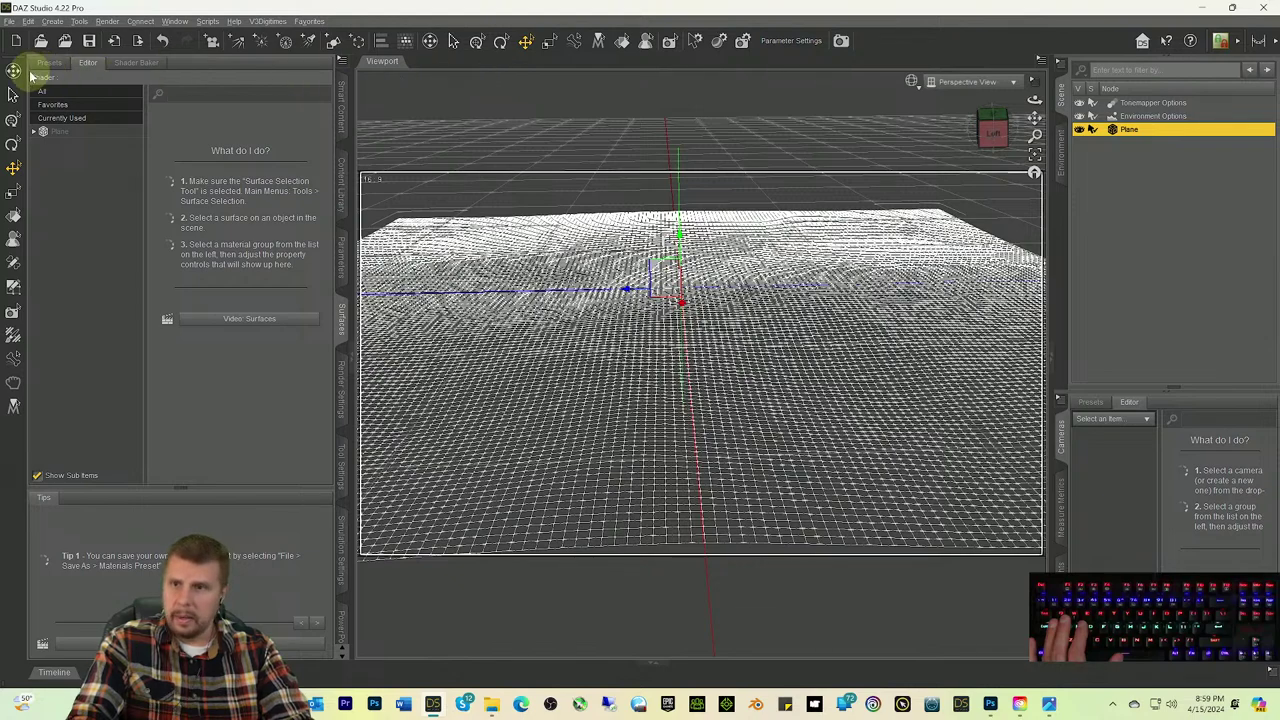
click(60, 131)
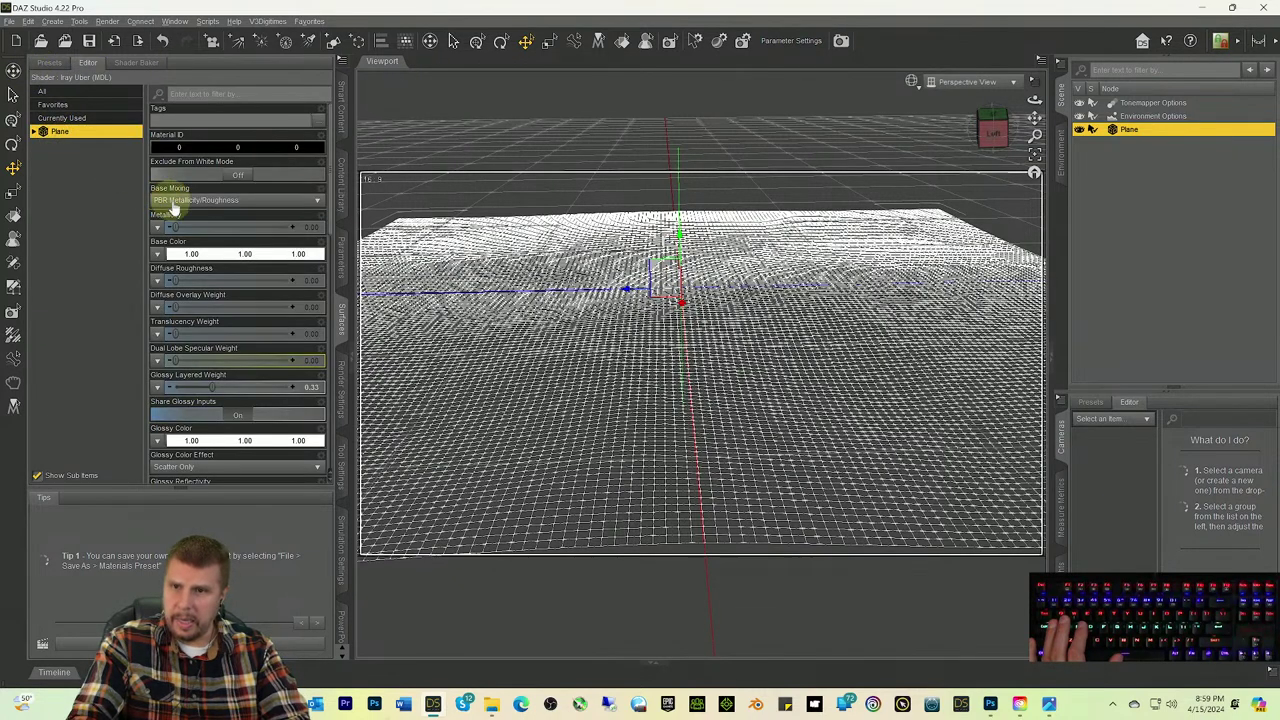
click(156, 253)
click(226, 271)
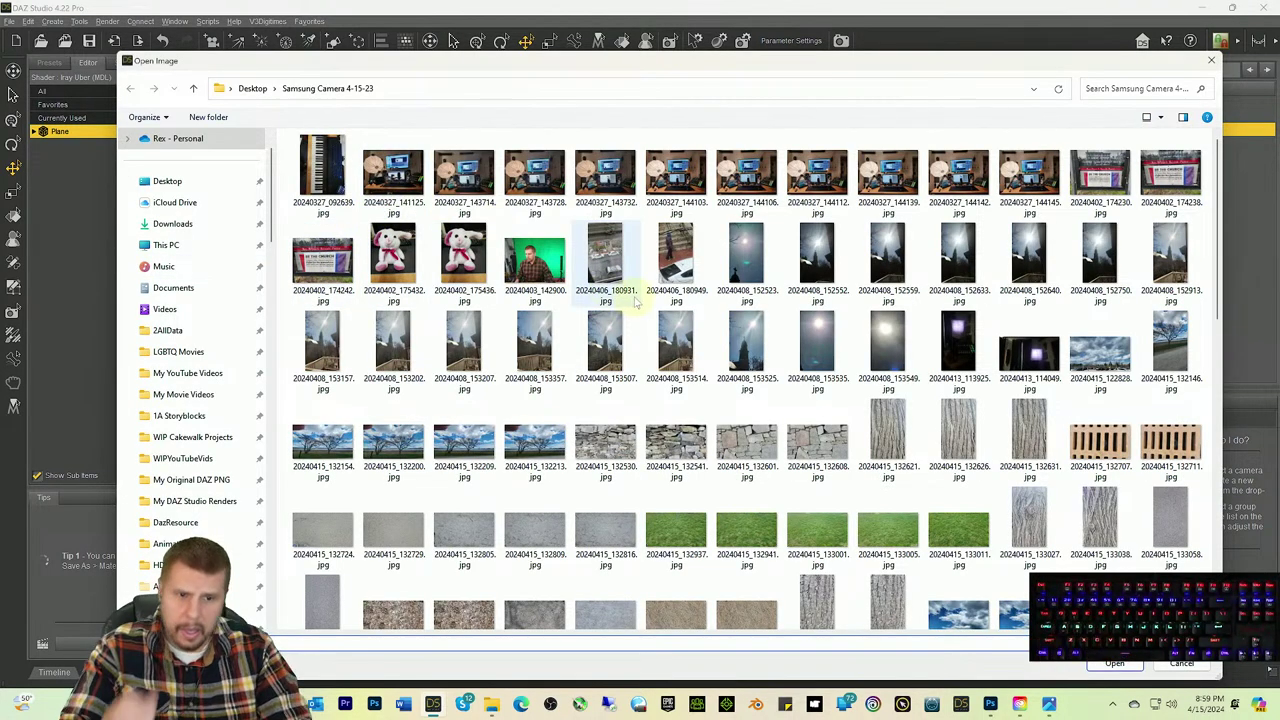
scroll(600, 290, down, 15)
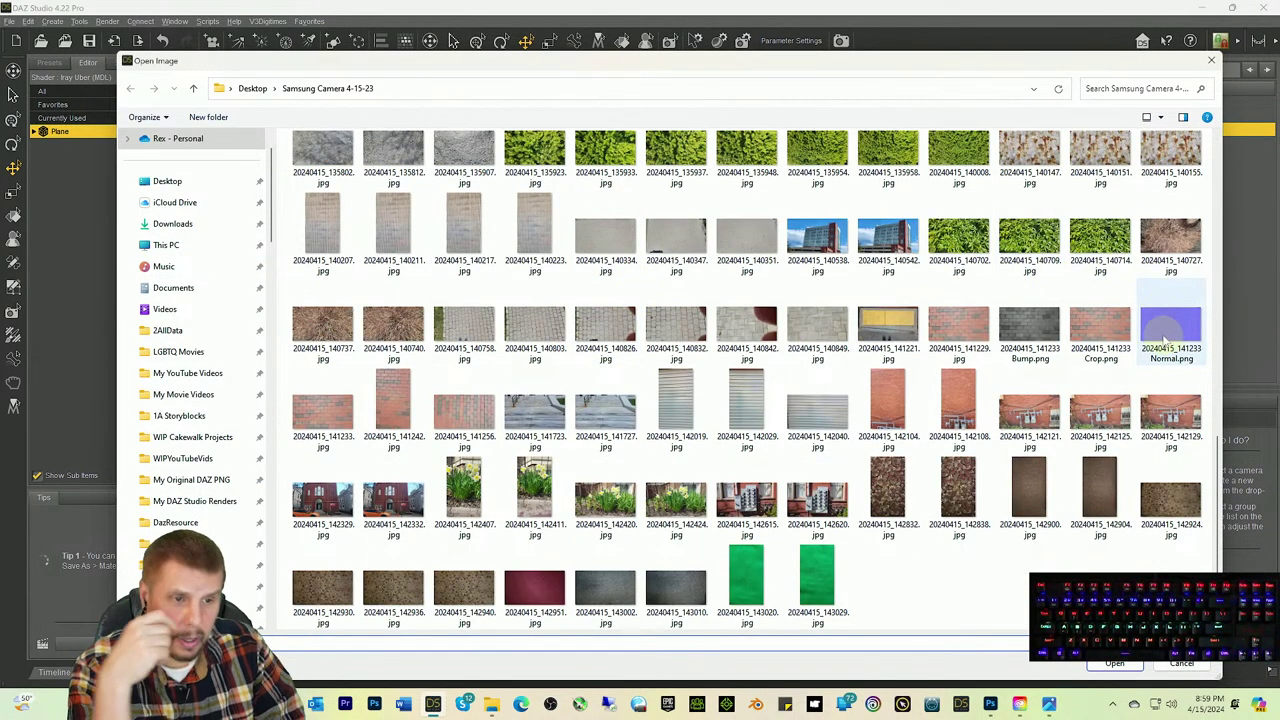
double_click(1105, 325)
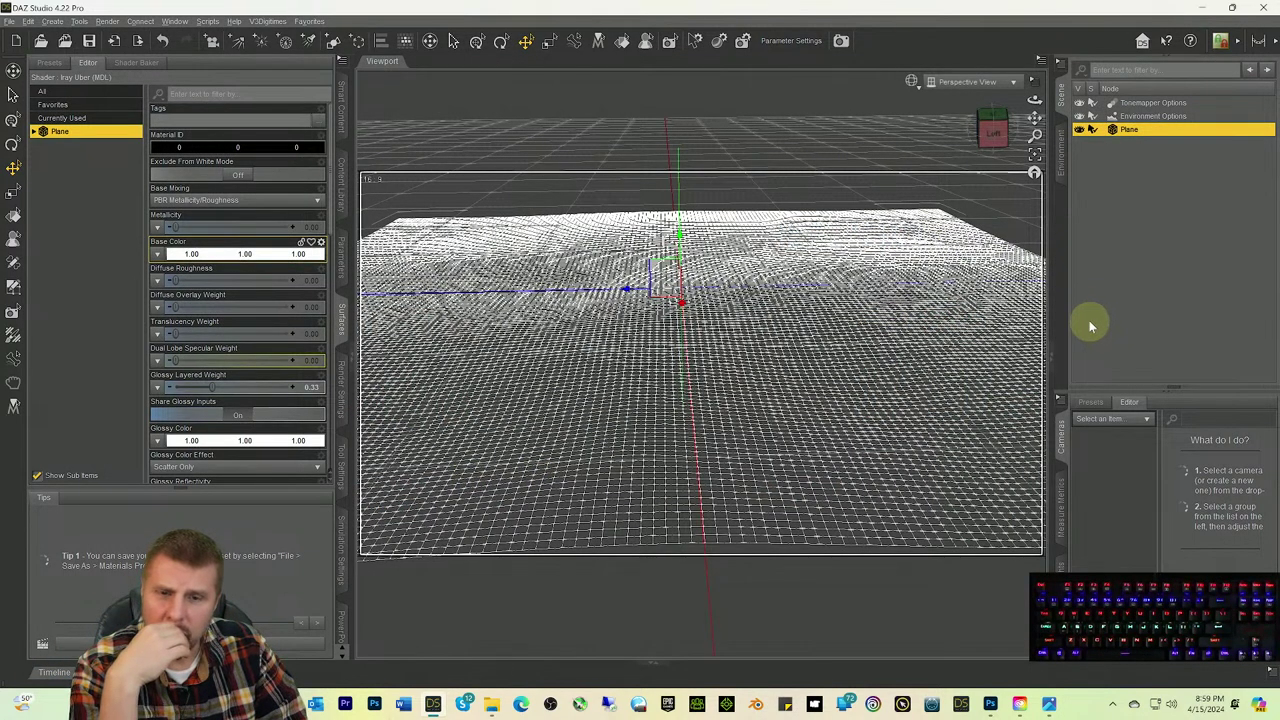
key(ctrl+0)
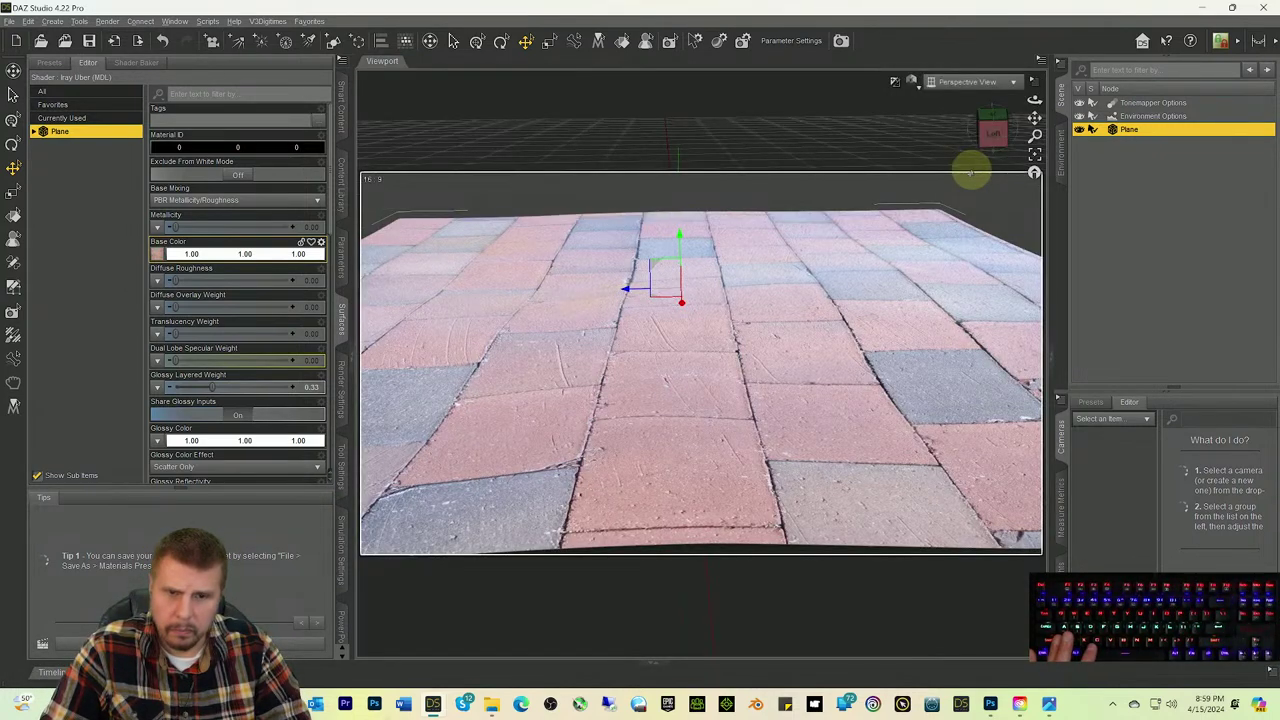
Step: Orbit and zoom around the brick-textured plane, ending on a top-down view of the pavers
drag(970, 145, 991, 129)
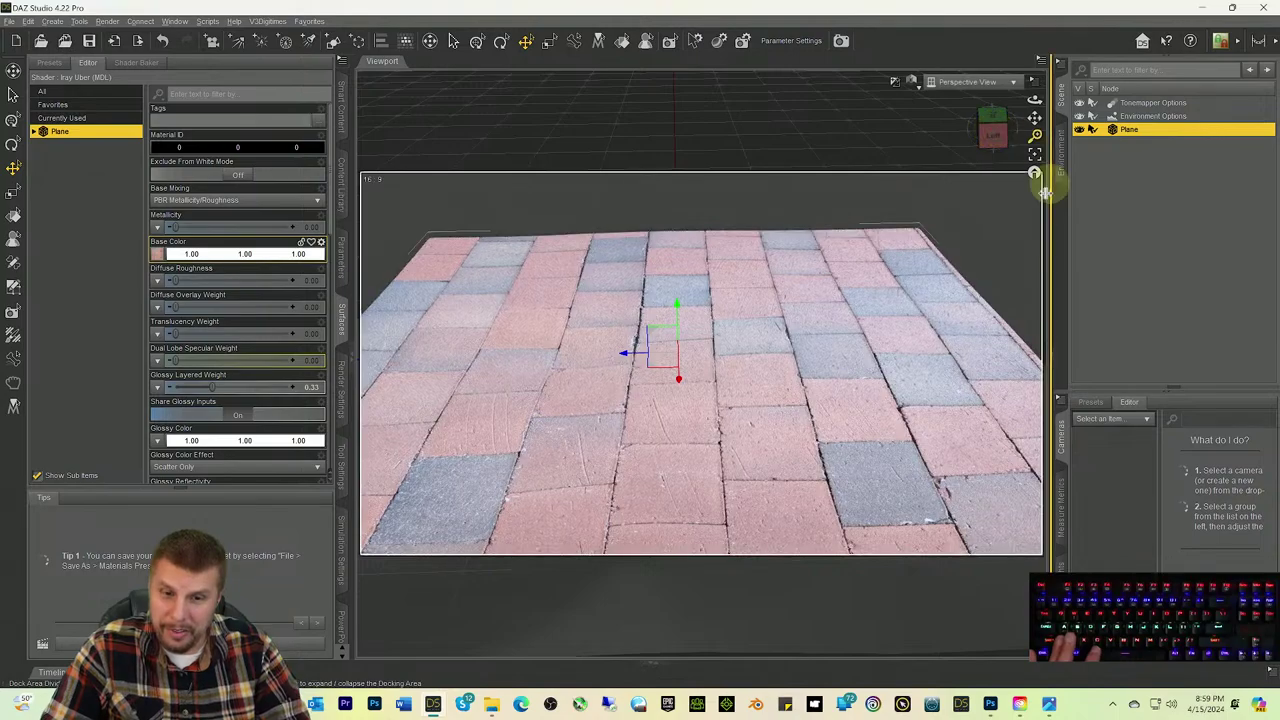
scroll(955, 260, down, 3)
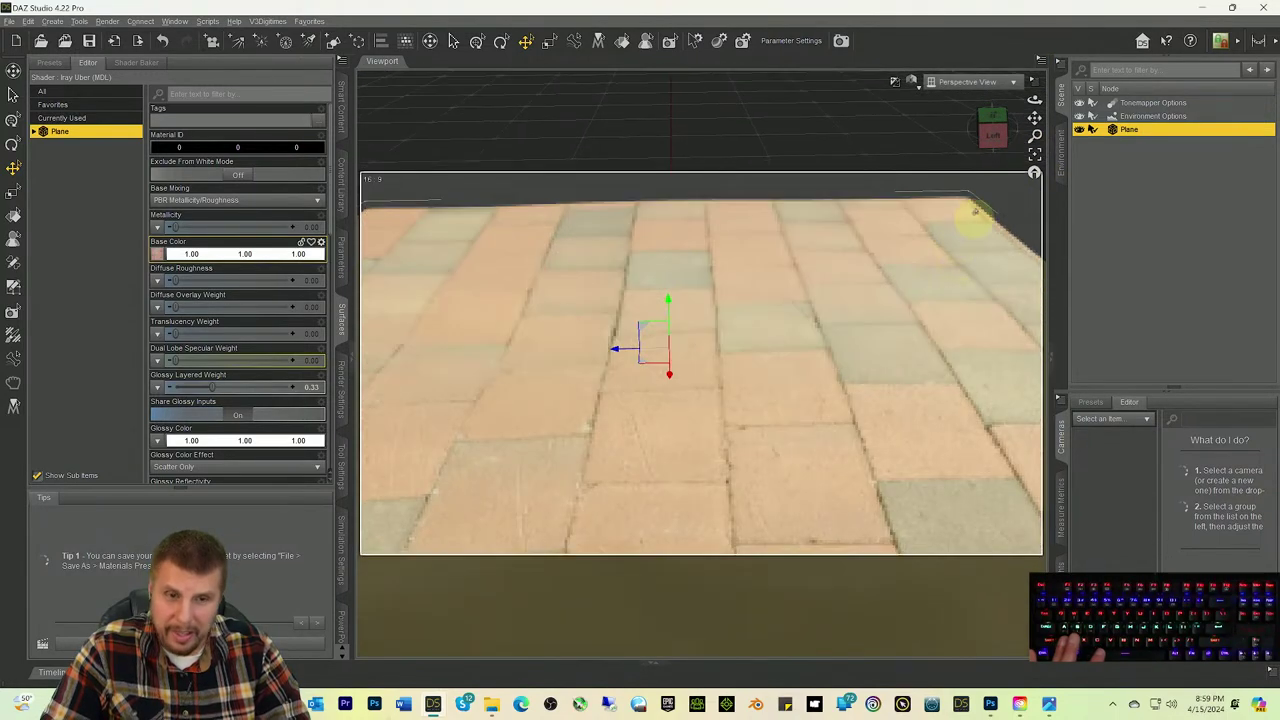
drag(985, 140, 986, 130)
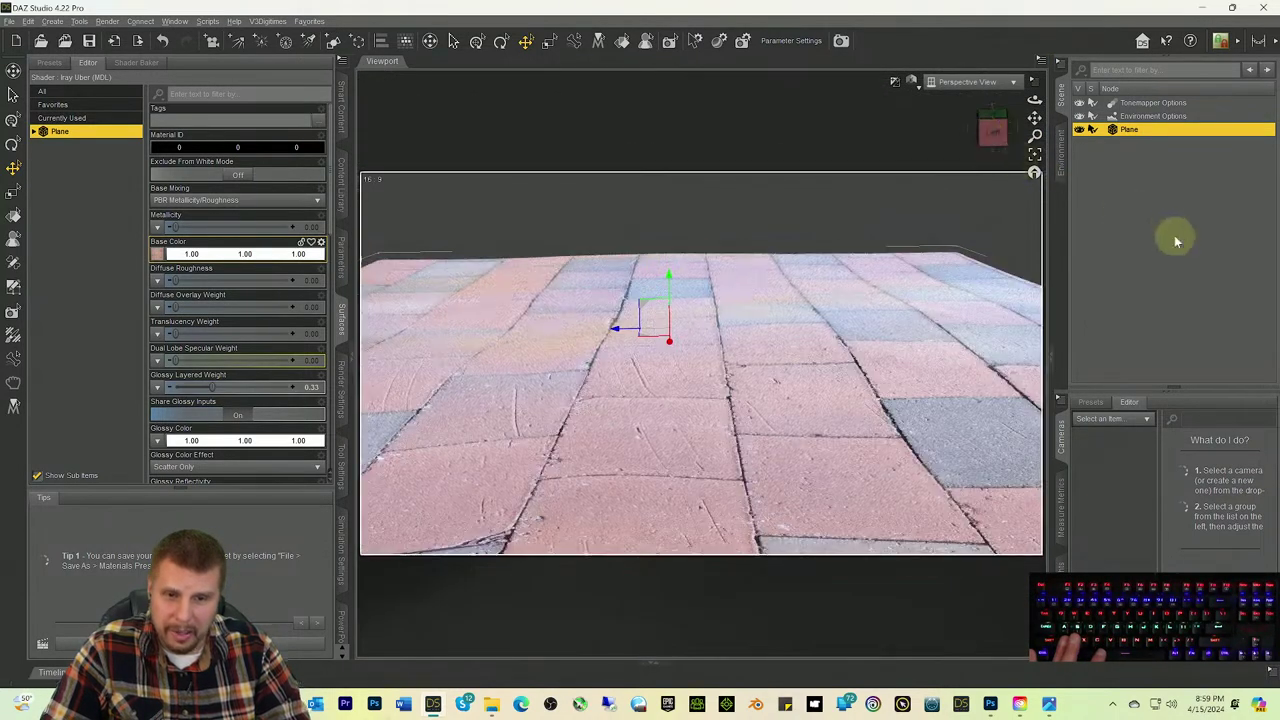
scroll(943, 222, up, 4)
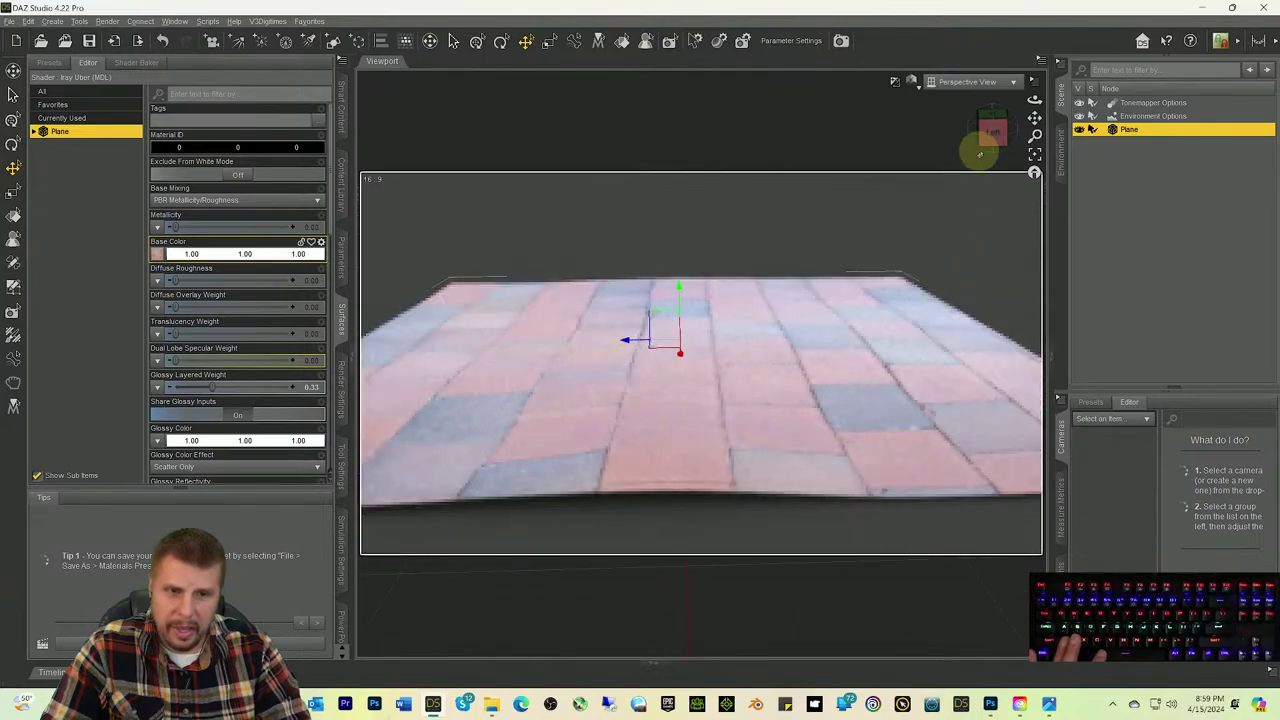
mouse_move(990, 135)
mouse_down()
mouse_move(988, 150)
mouse_move(987, 137)
mouse_move(1014, 145)
mouse_move(993, 137)
mouse_up()
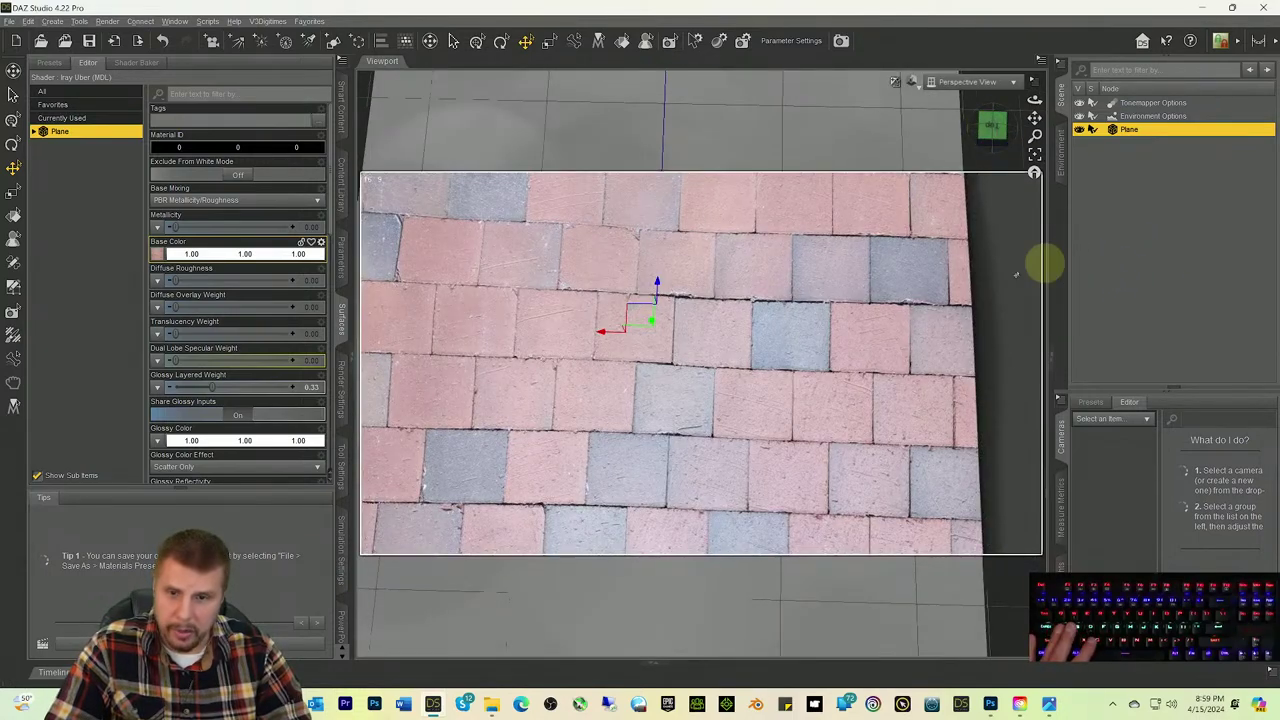
click(656, 319)
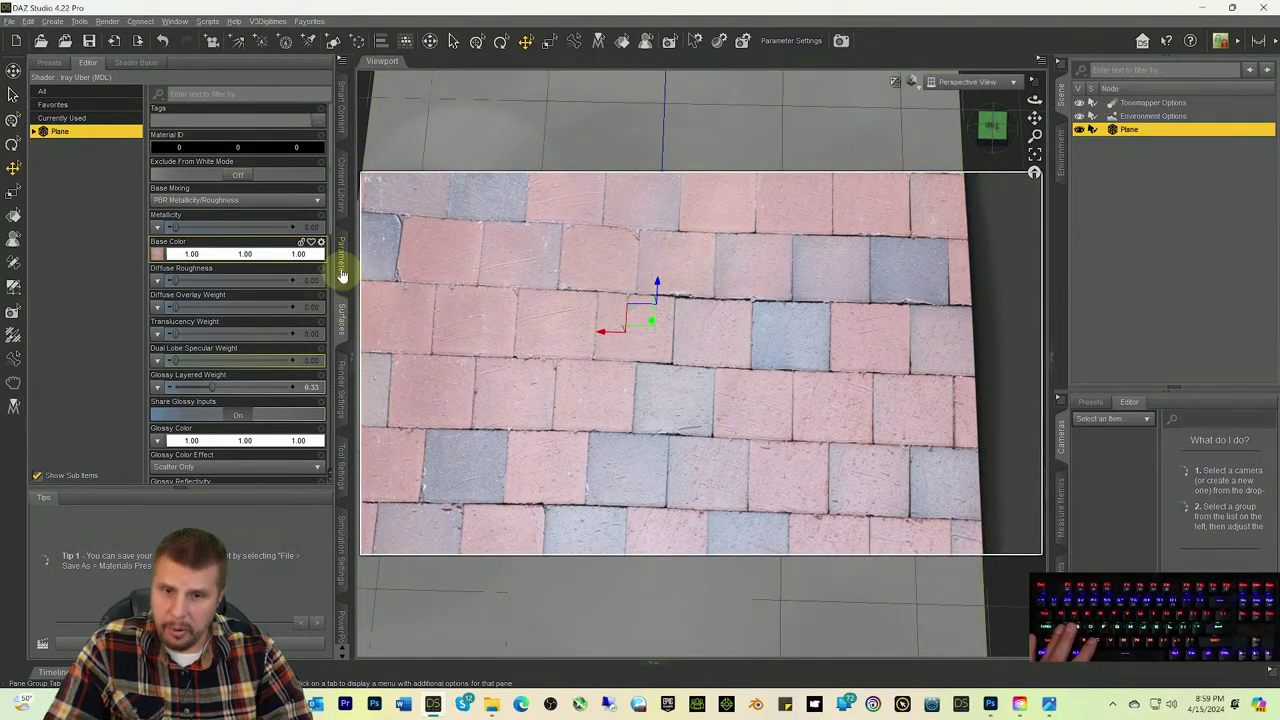
click(648, 318)
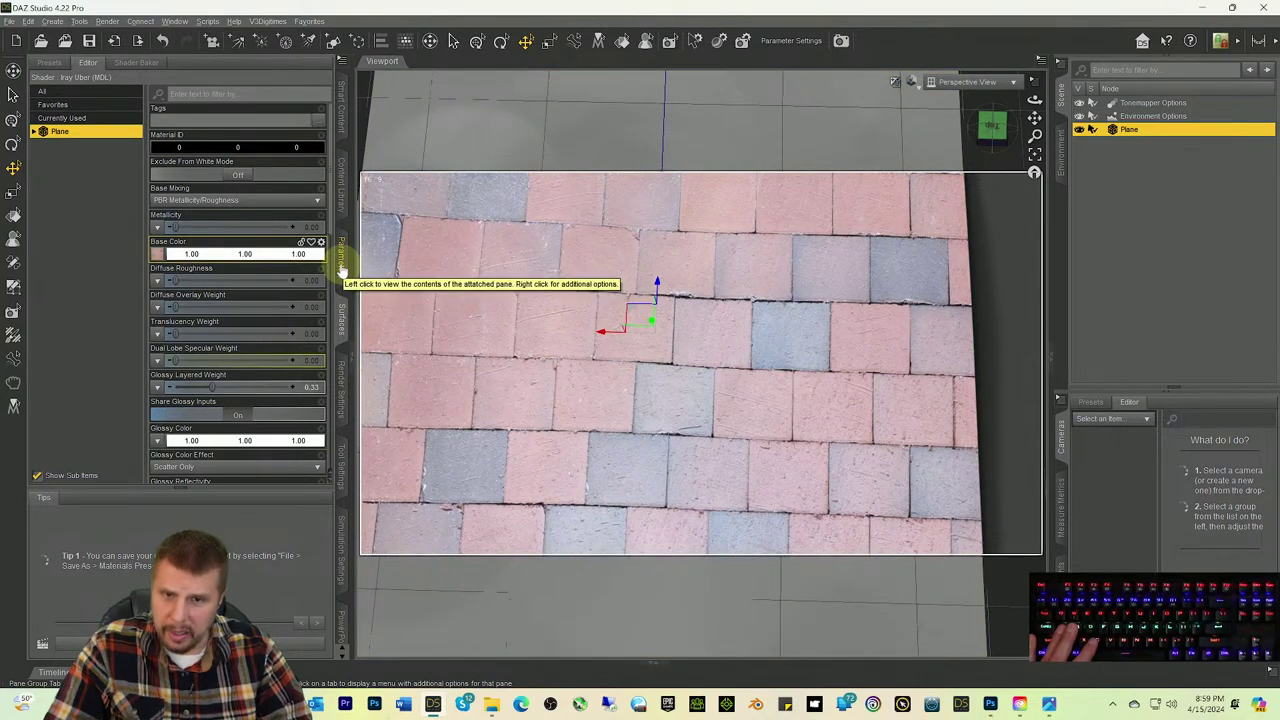
Step: Move the Plane to X -13.37 and stretch its X Scale to 276.2%
click(340, 268)
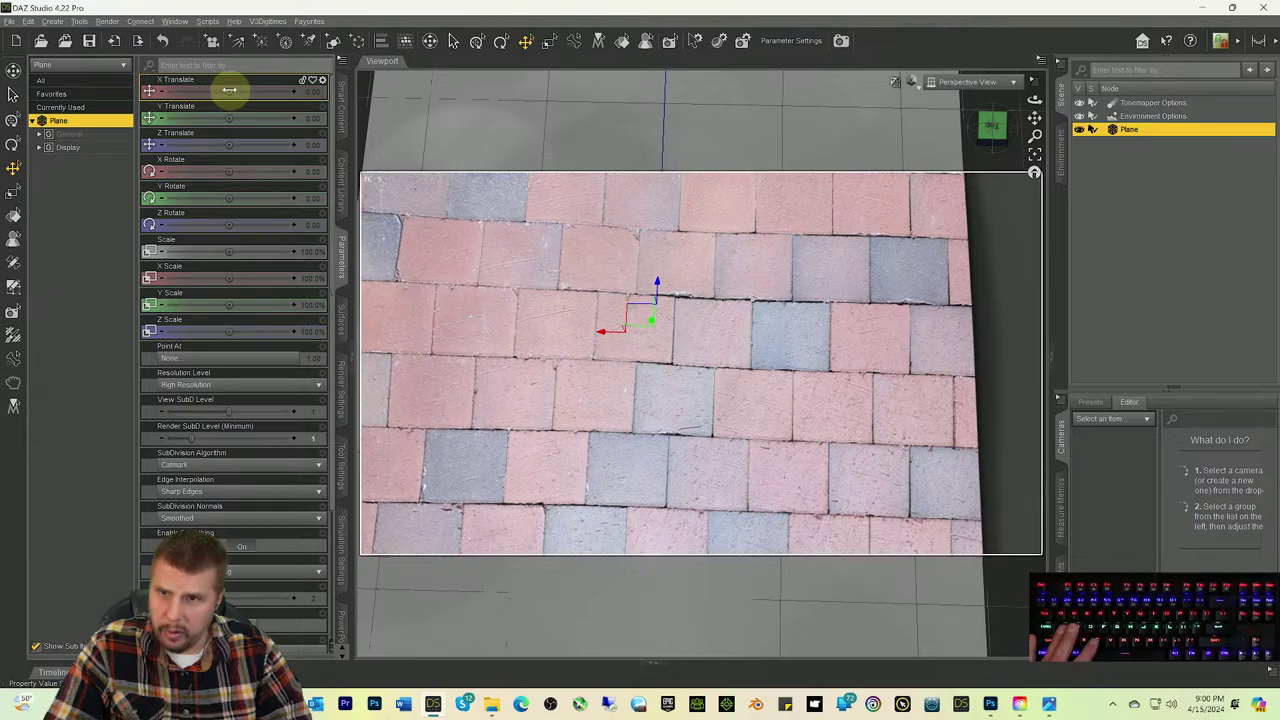
drag(229, 90, 236, 120)
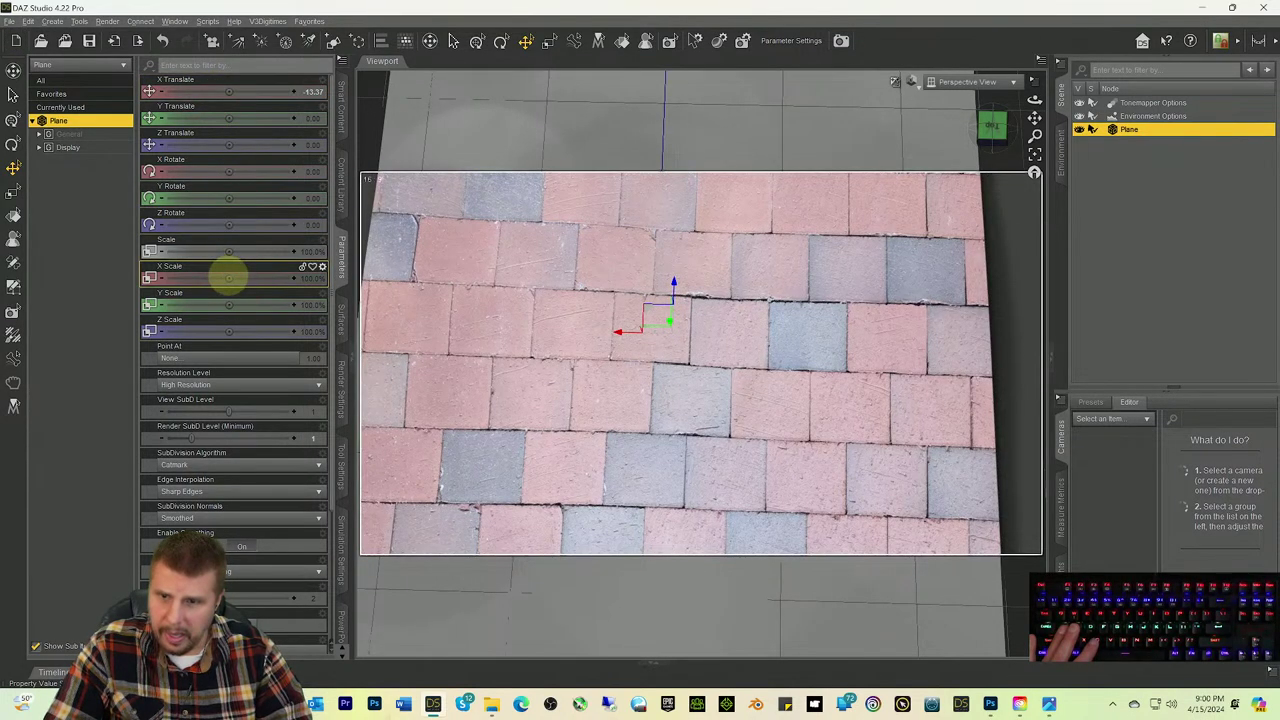
drag(228, 277, 366, 271)
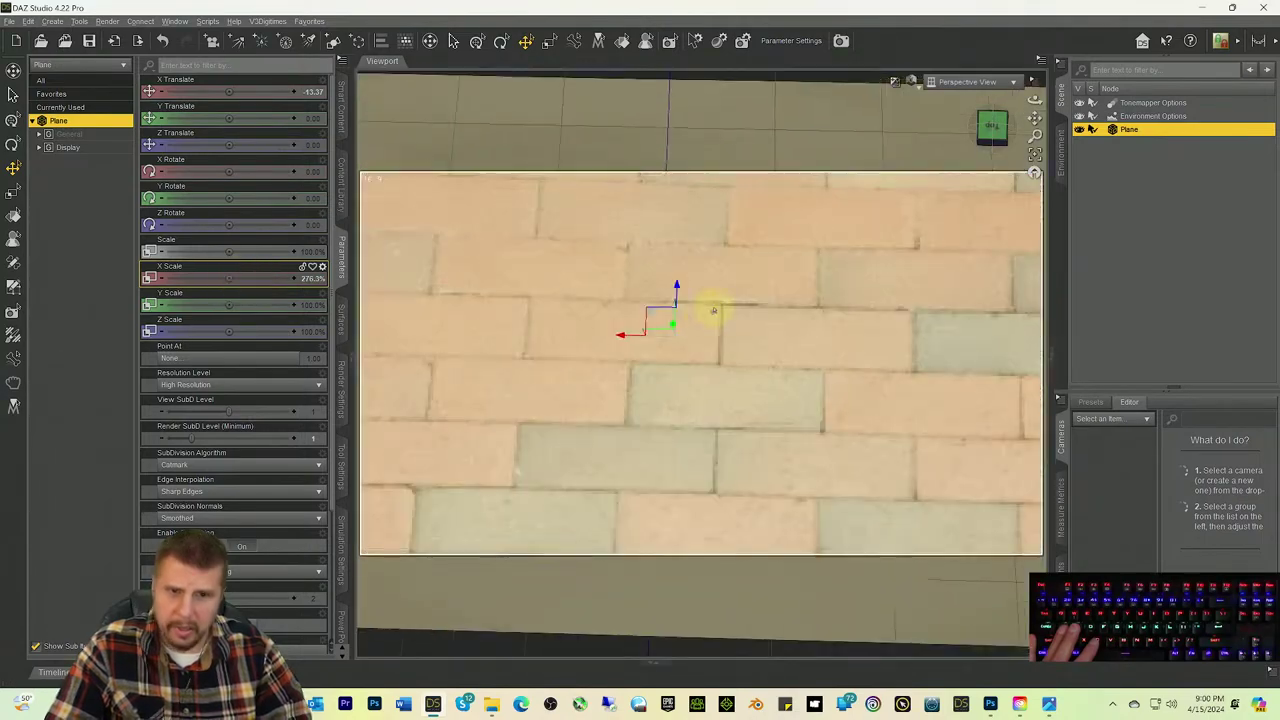
Step: Orbit and zoom the viewport to inspect the stretched brick walkway from several angles
alt+drag(713, 311, 763, 294)
drag(992, 152, 820, 314)
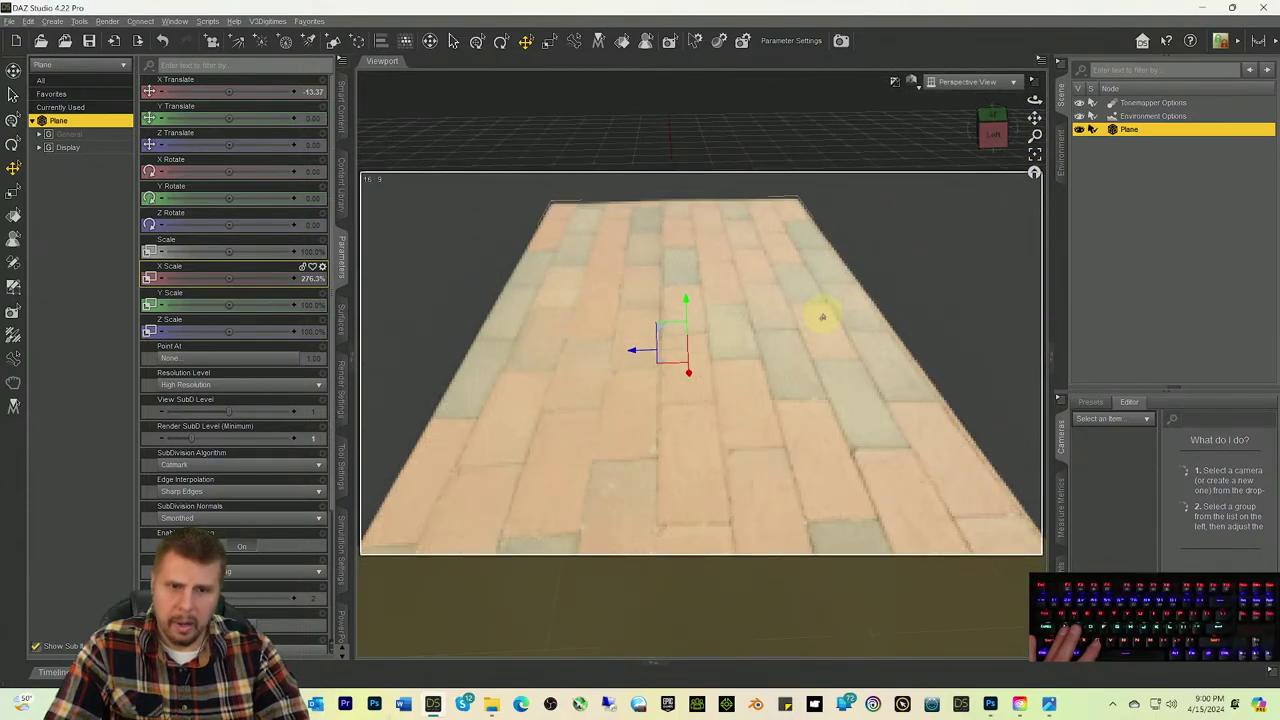
drag(993, 150, 892, 247)
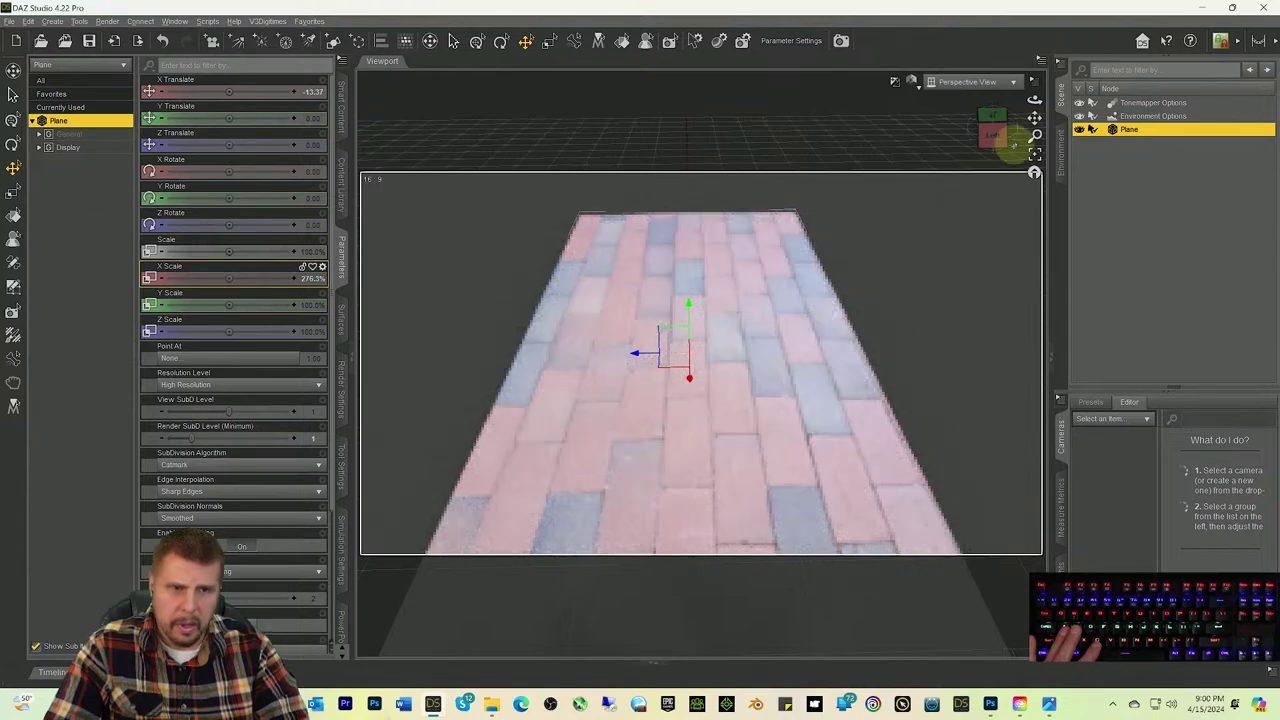
drag(1032, 117, 906, 246)
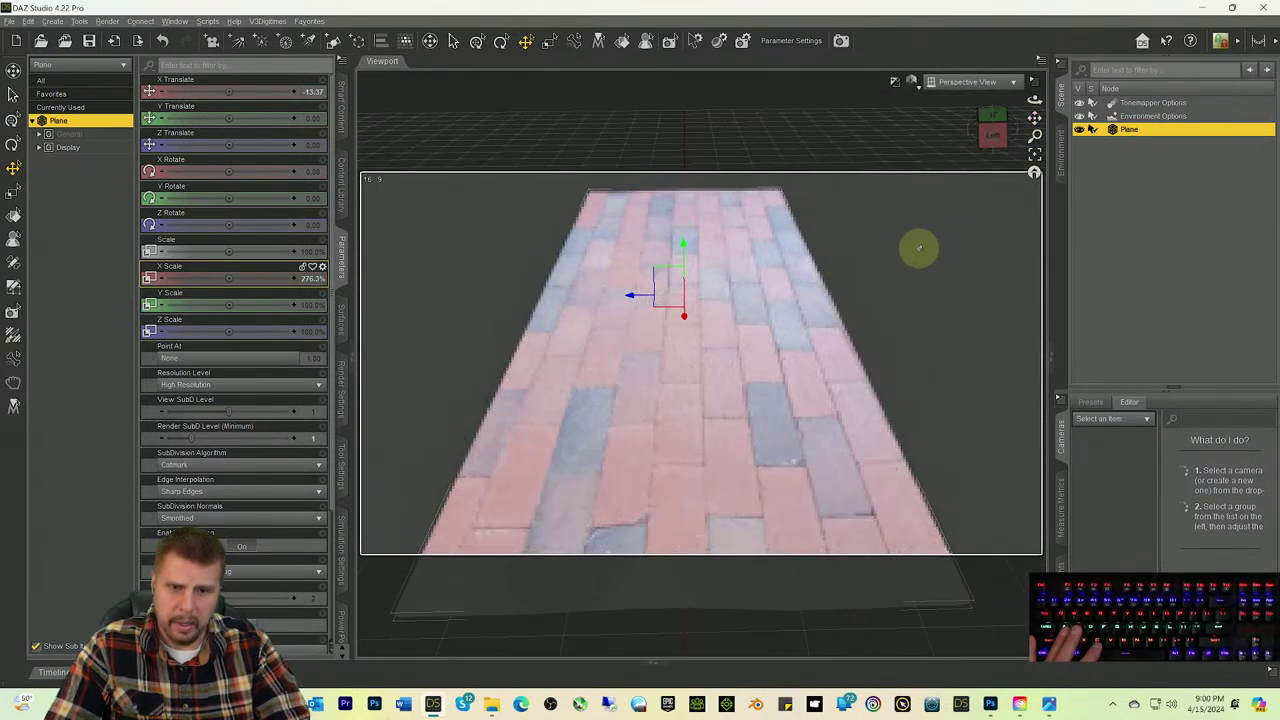
drag(995, 140, 1034, 126)
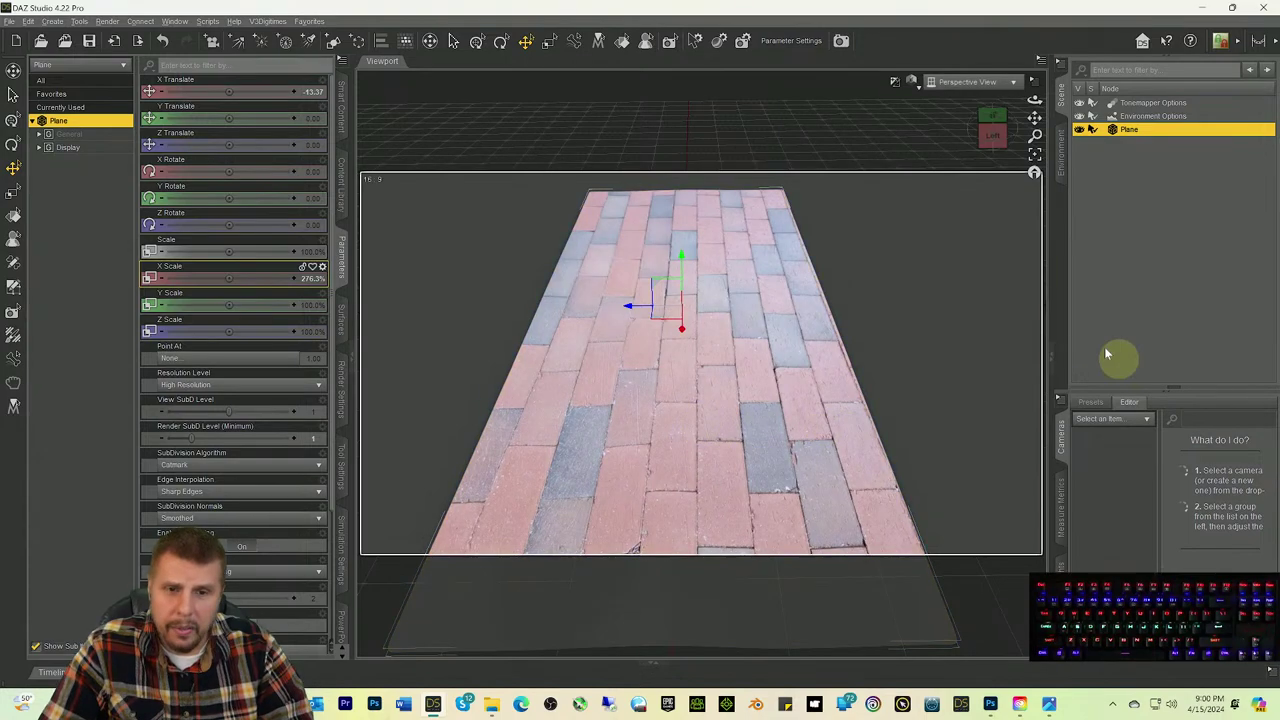
drag(982, 150, 988, 140)
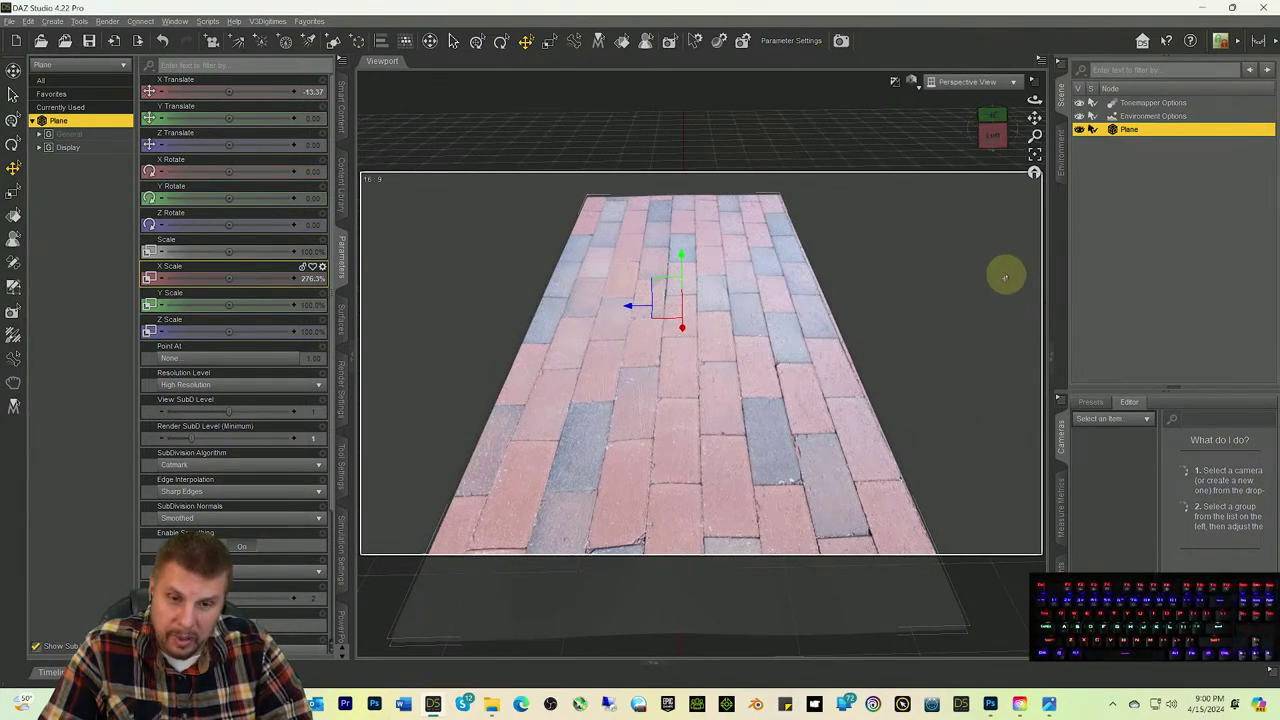
scroll(880, 332, down, 1)
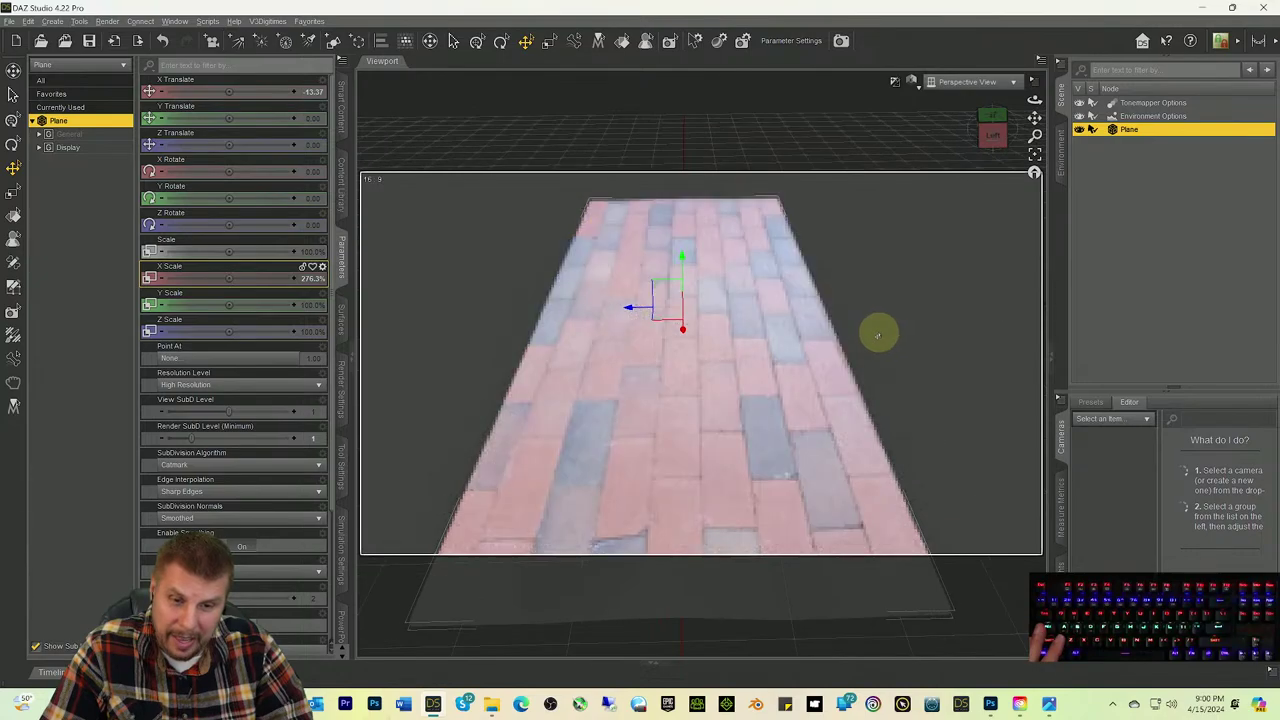
drag(989, 137, 993, 135)
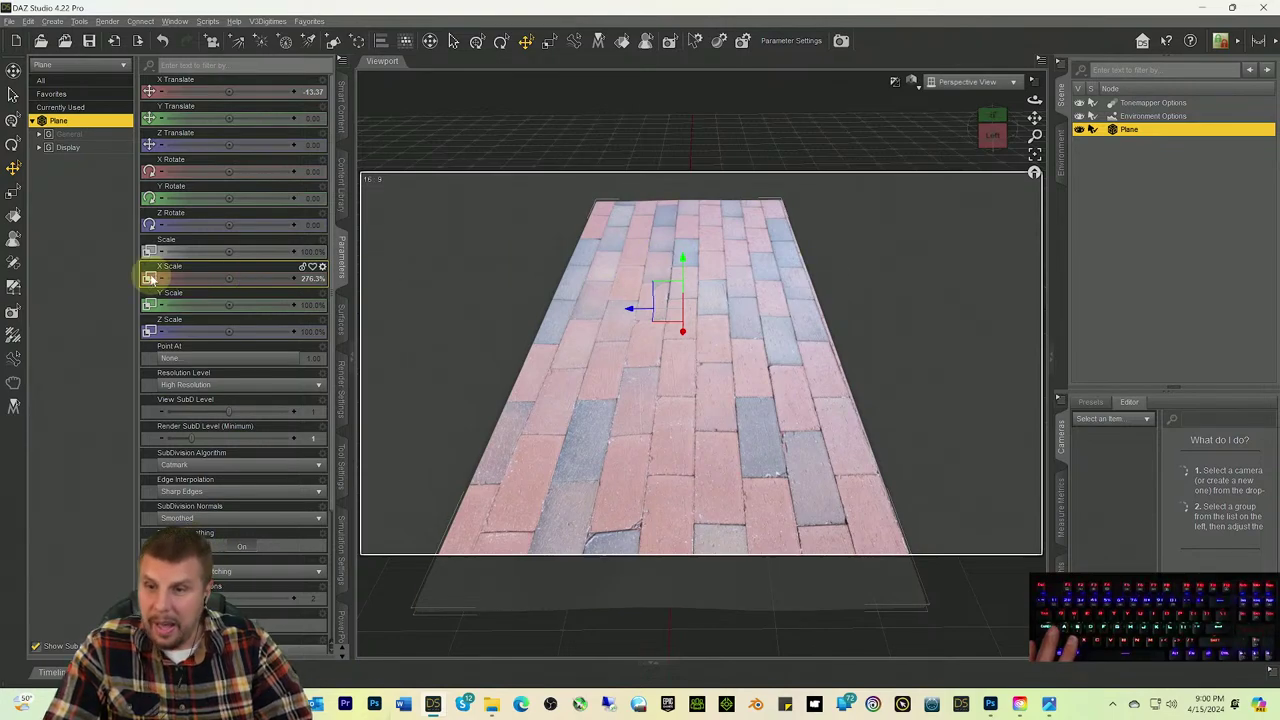
Step: Show the Plane's Iray Uber surface settings, scrolled to the Base Bump entry
click(341, 322)
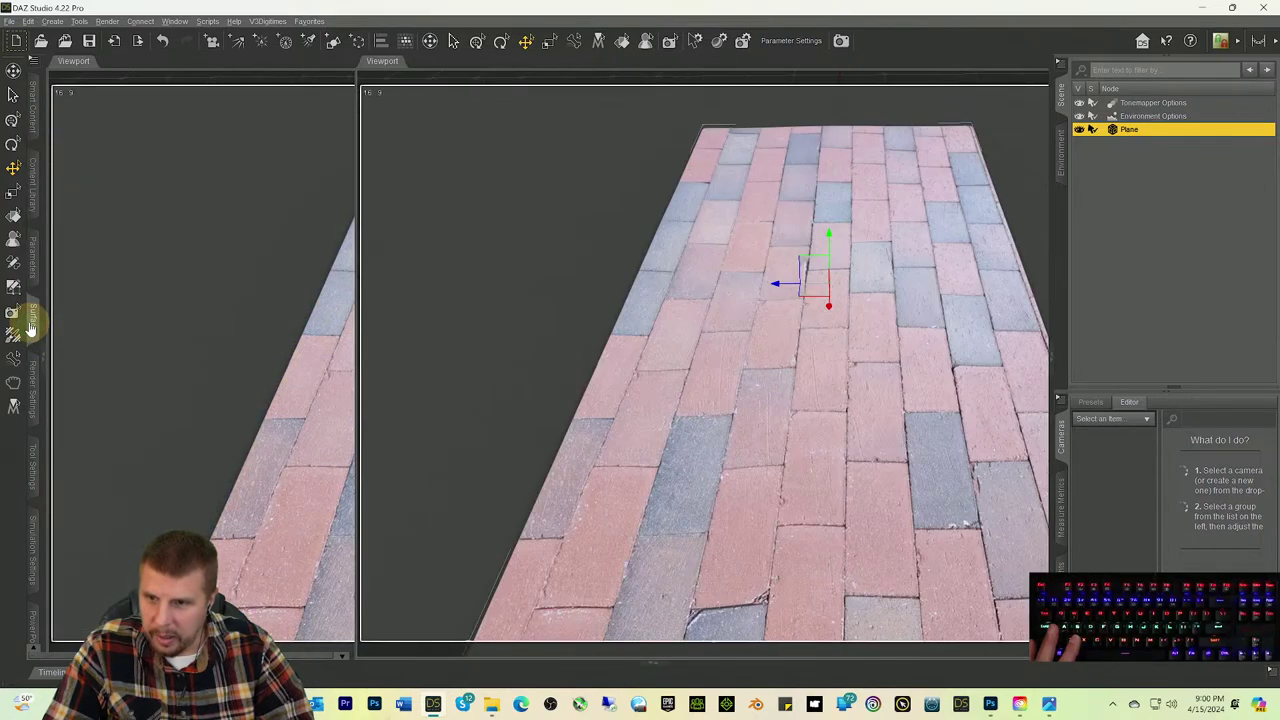
click(31, 322)
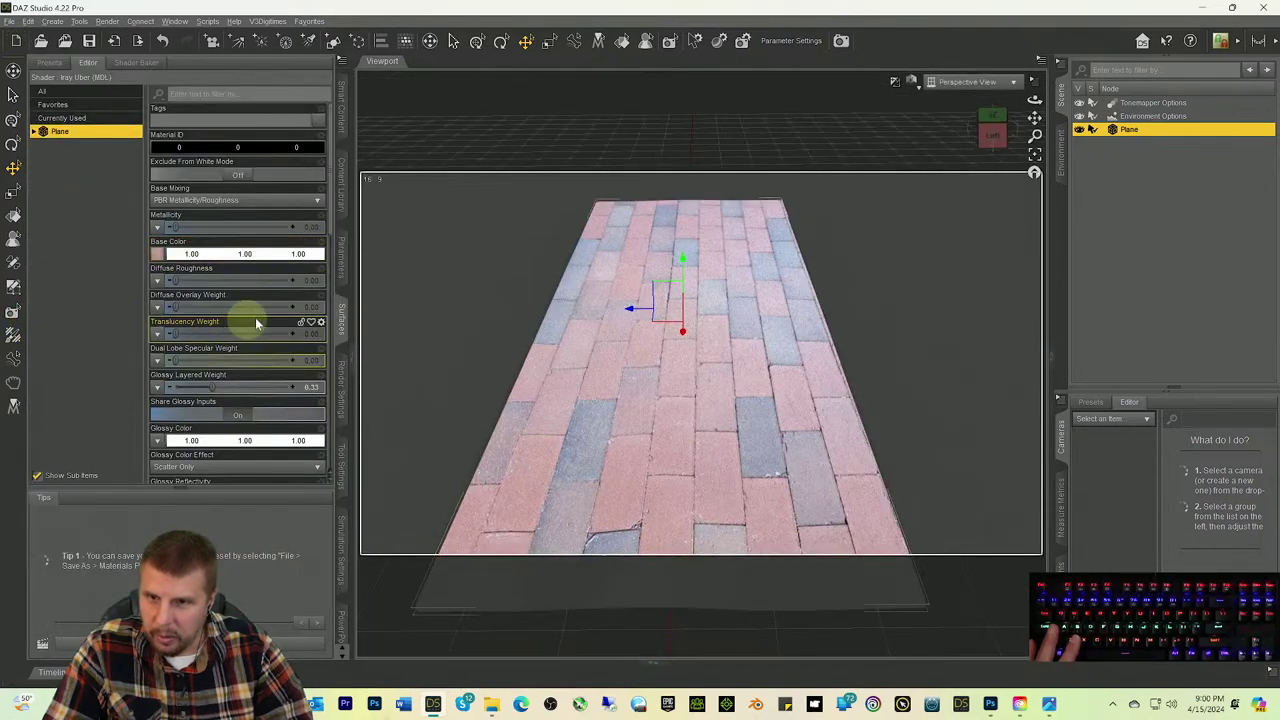
scroll(225, 326, down, 6)
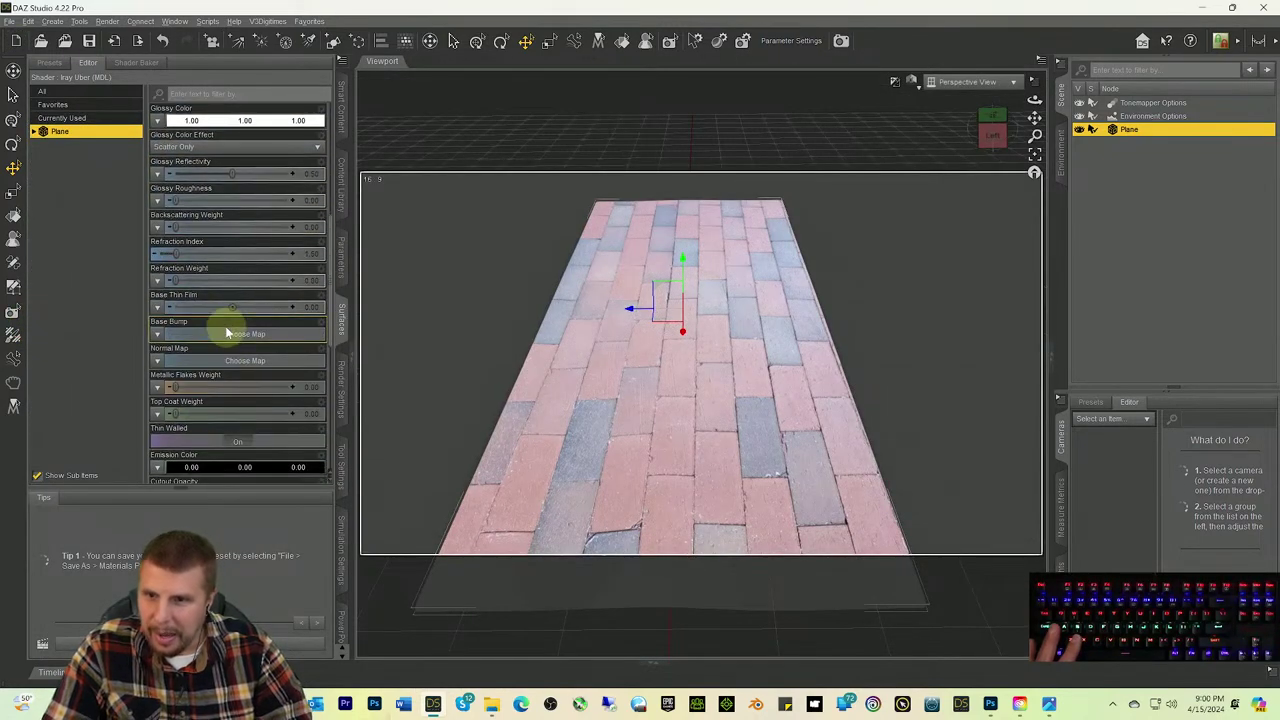
scroll(225, 326, down, 3)
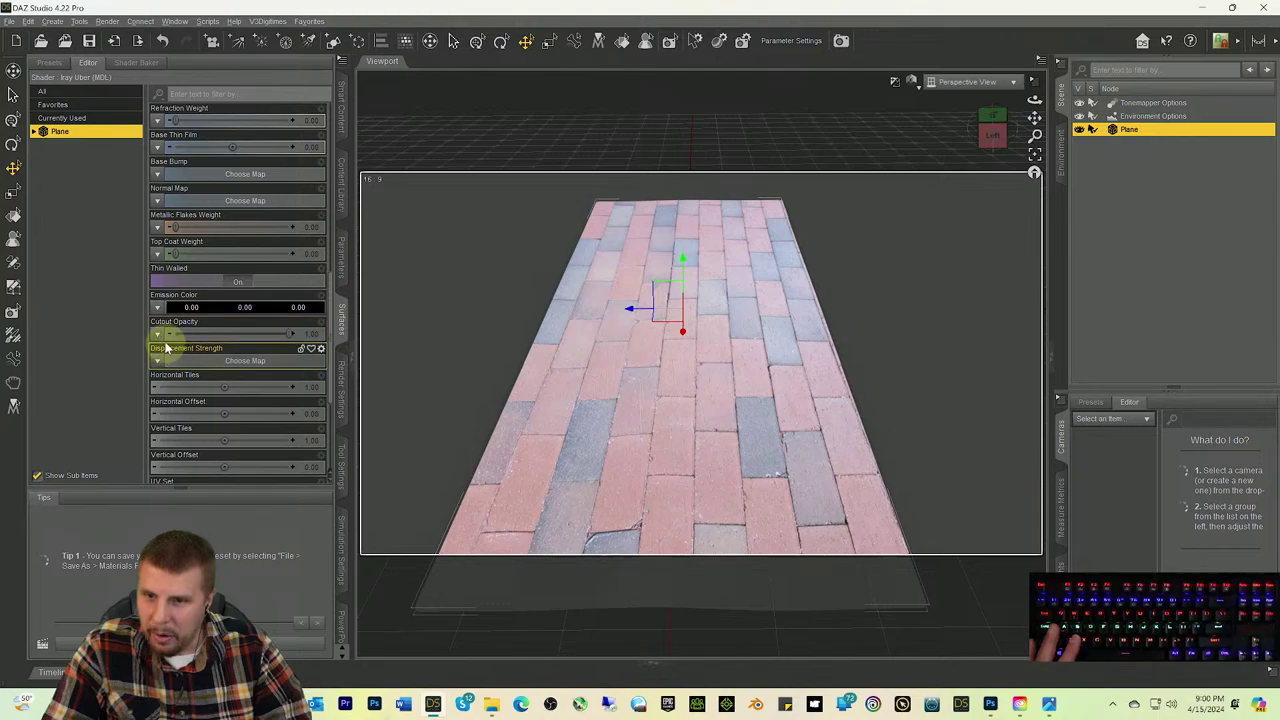
scroll(165, 320, up, 3)
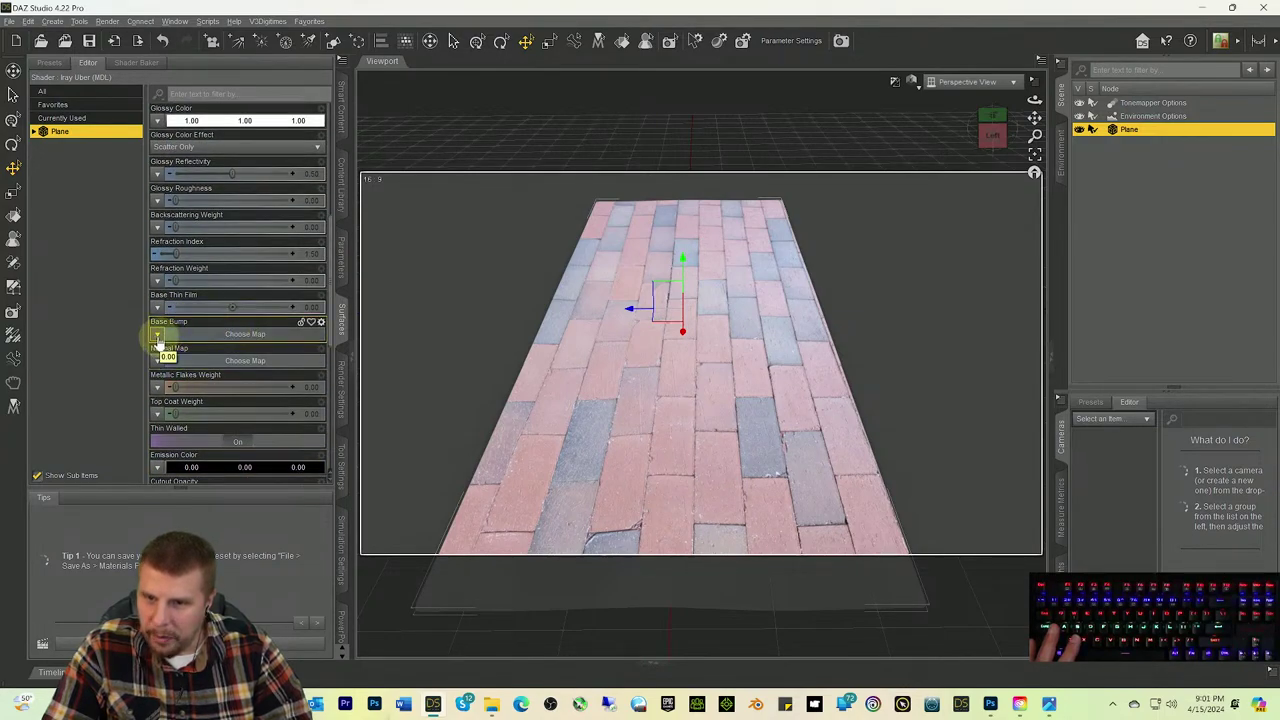
Step: Load 20240415_141233 Bump.png into the Plane's Base Bump channel
click(157, 337)
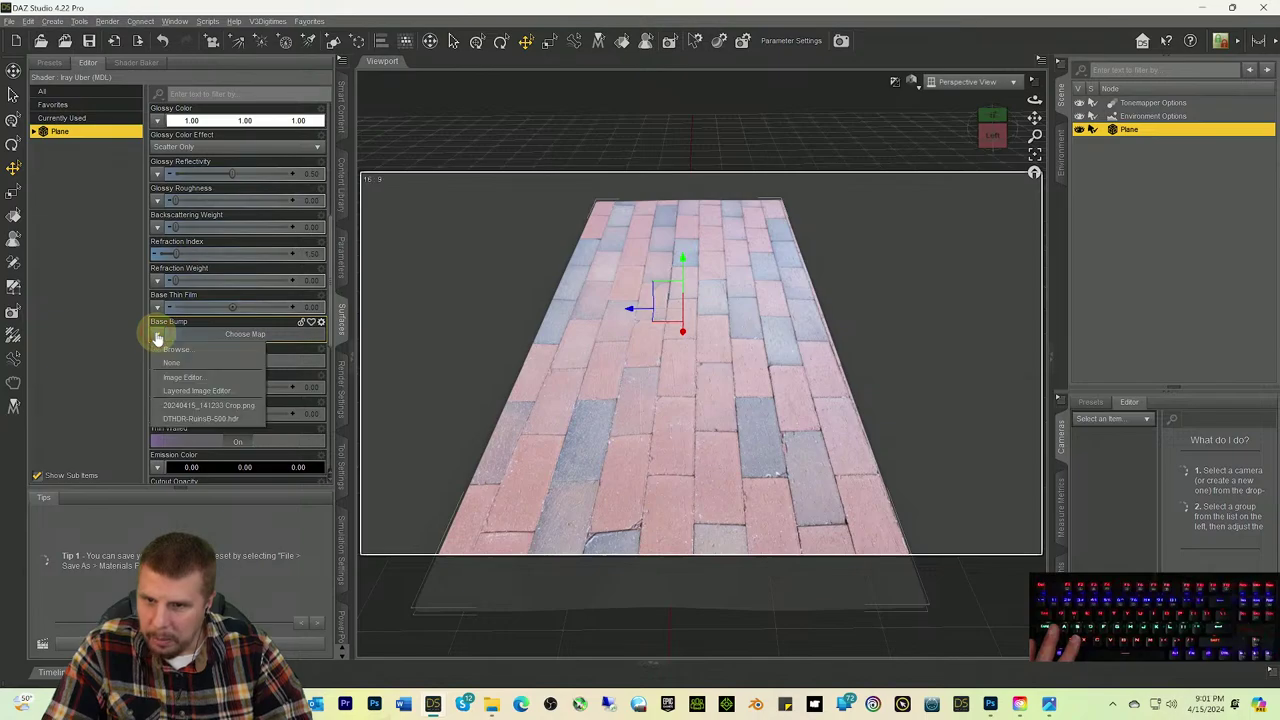
click(170, 348)
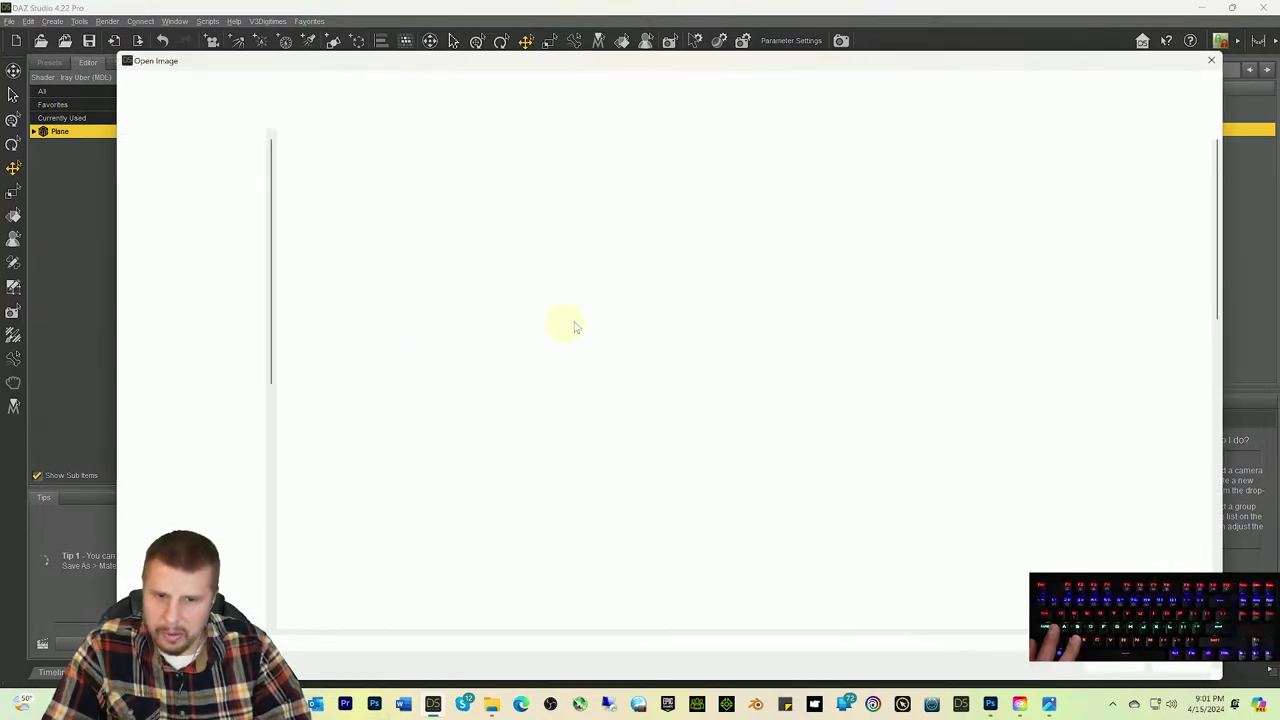
scroll(1065, 330, down, 10)
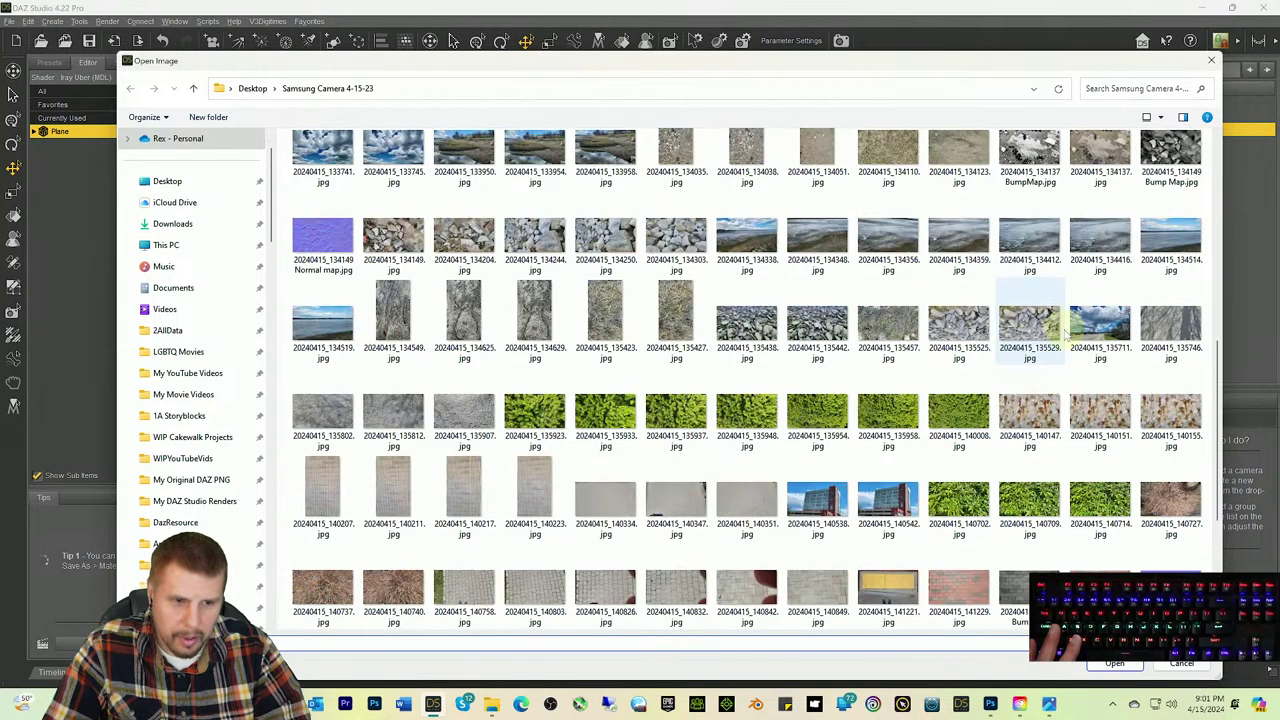
click(1030, 595)
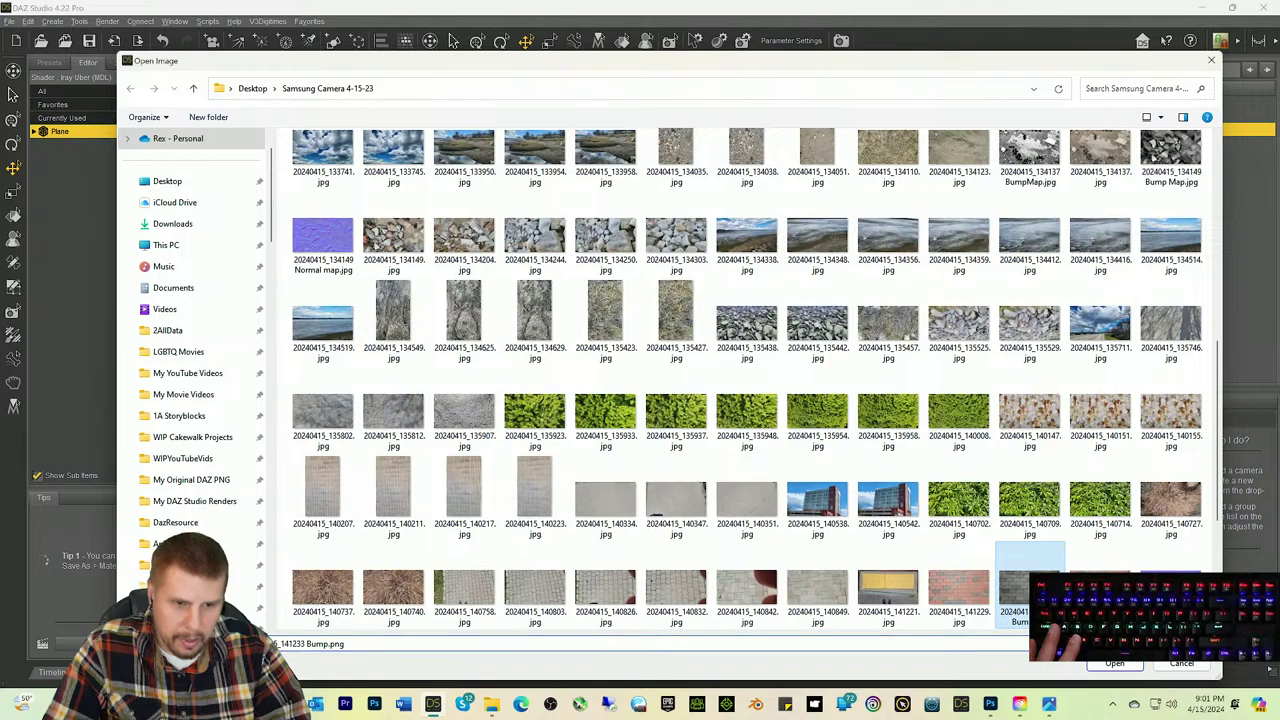
click(1114, 664)
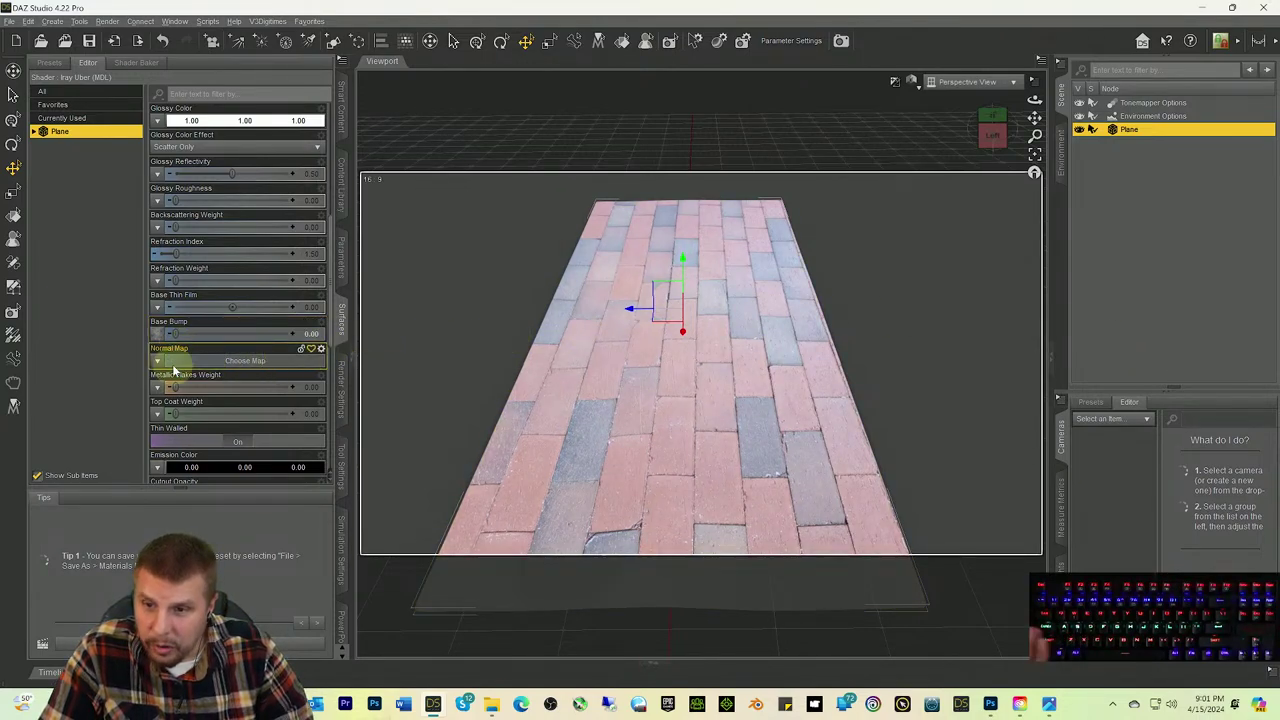
Step: Raise the Base Bump strength to 50, checking the paver relief from a low orbit
drag(175, 333, 224, 333)
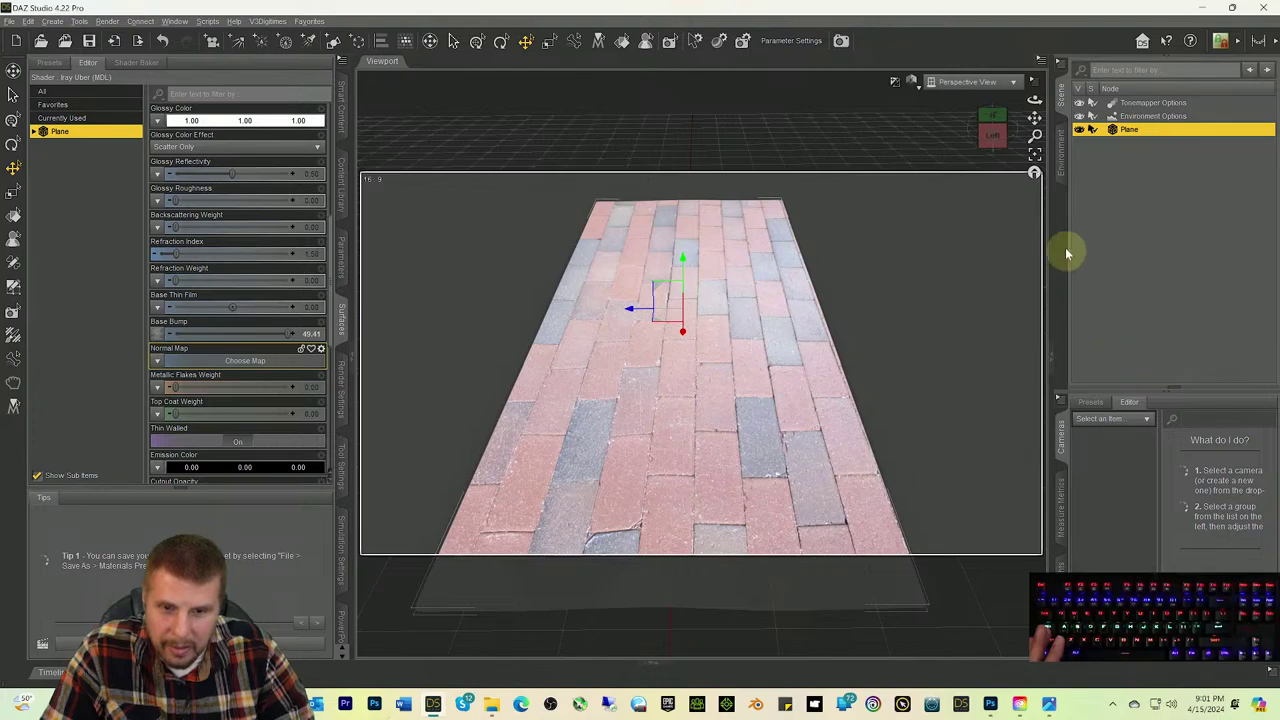
drag(998, 142, 974, 294)
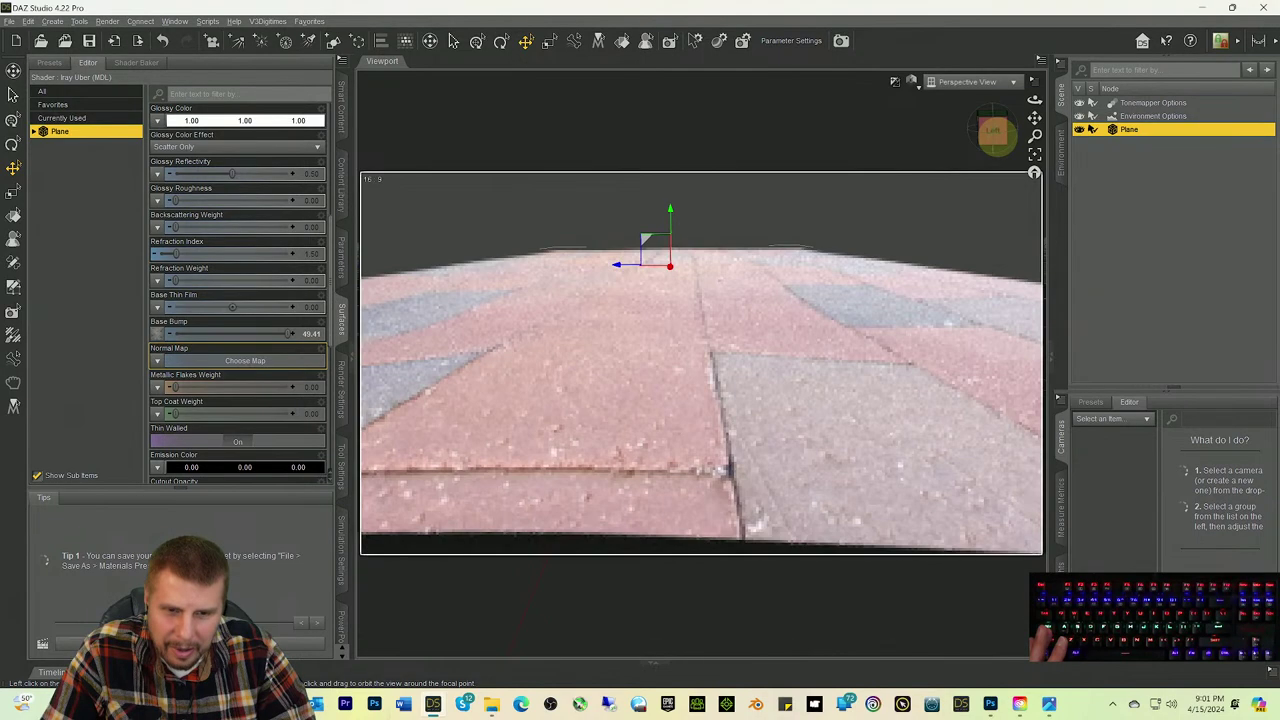
mouse_move(997, 143)
mouse_down()
mouse_move(984, 168)
mouse_move(990, 146)
mouse_up()
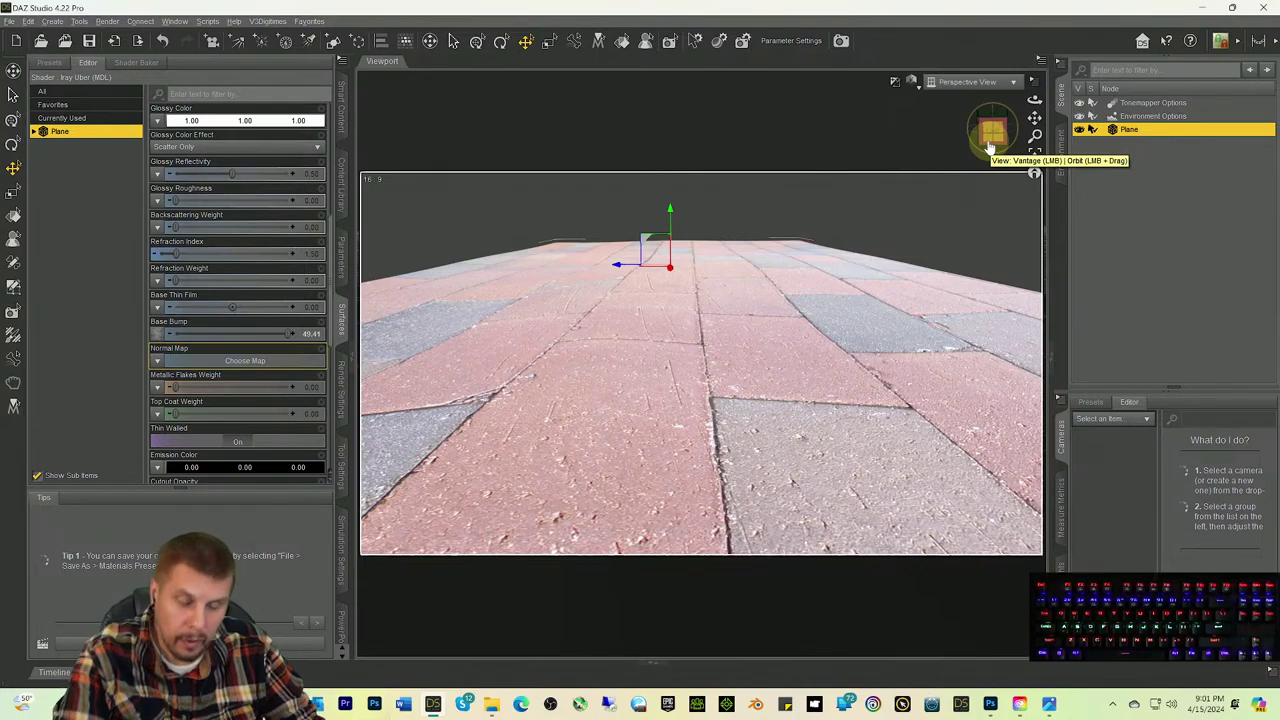
drag(1000, 128, 993, 133)
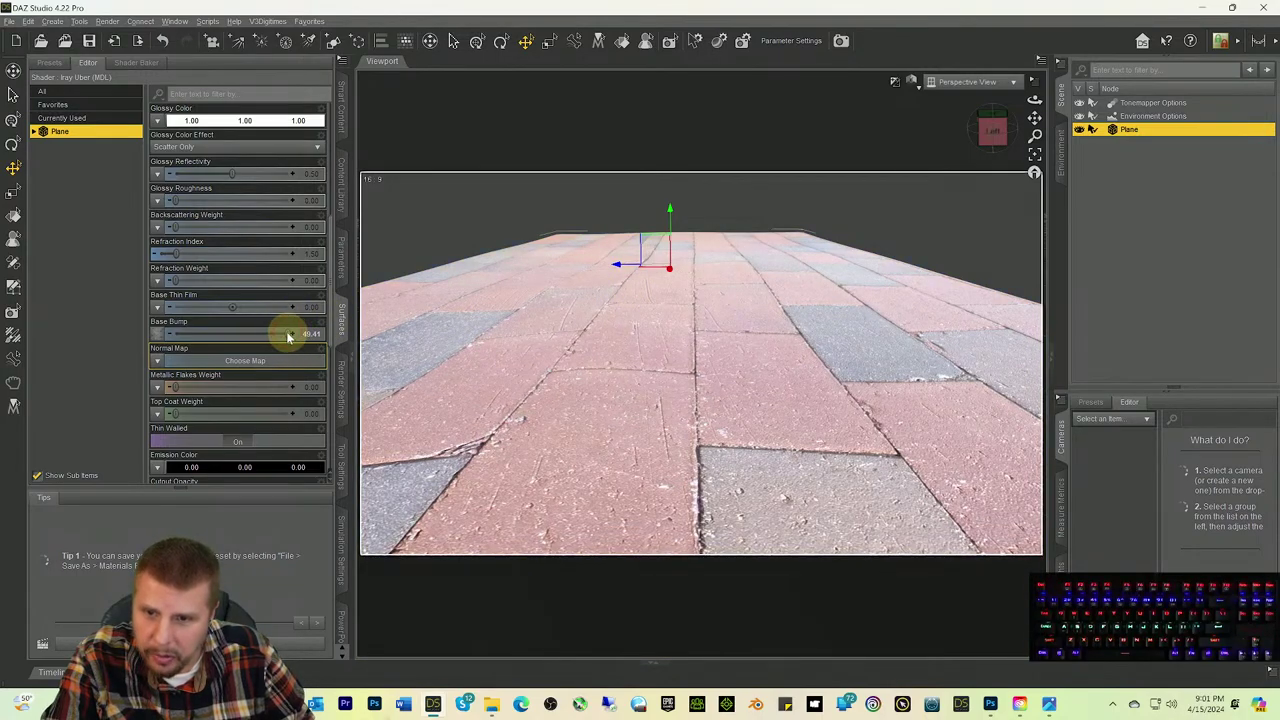
drag(286, 333, 120, 329)
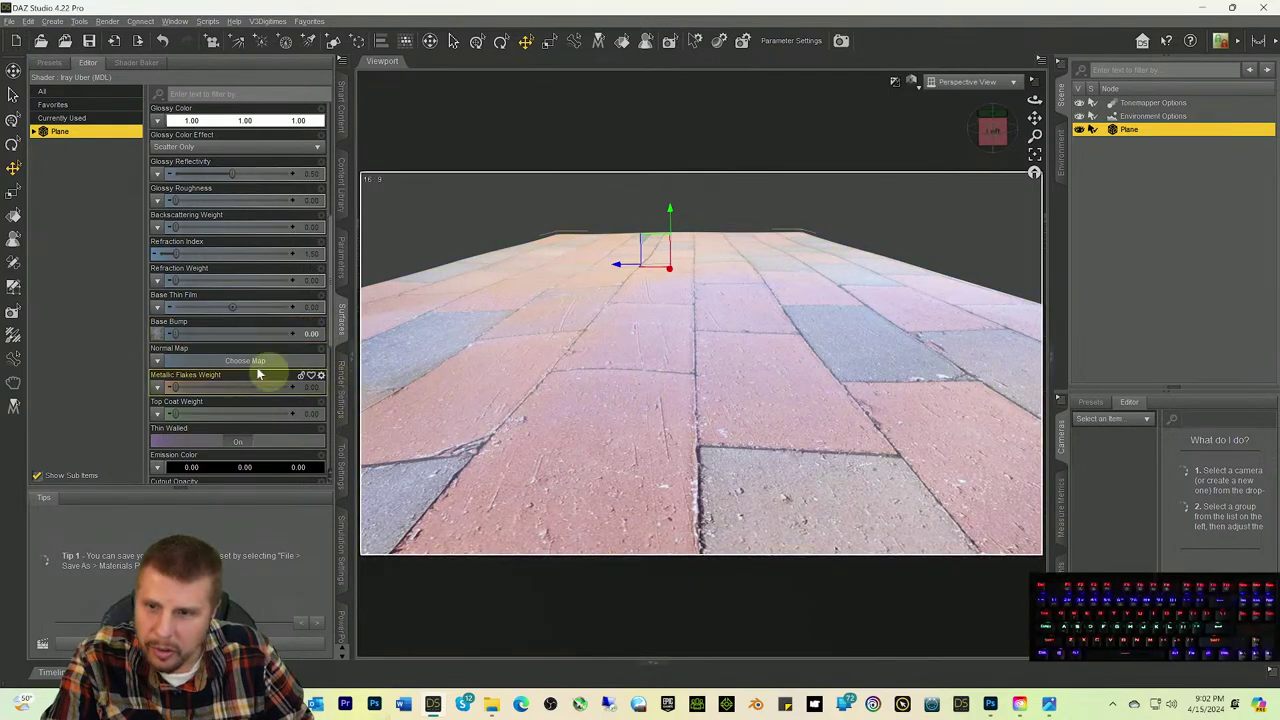
drag(172, 333, 334, 349)
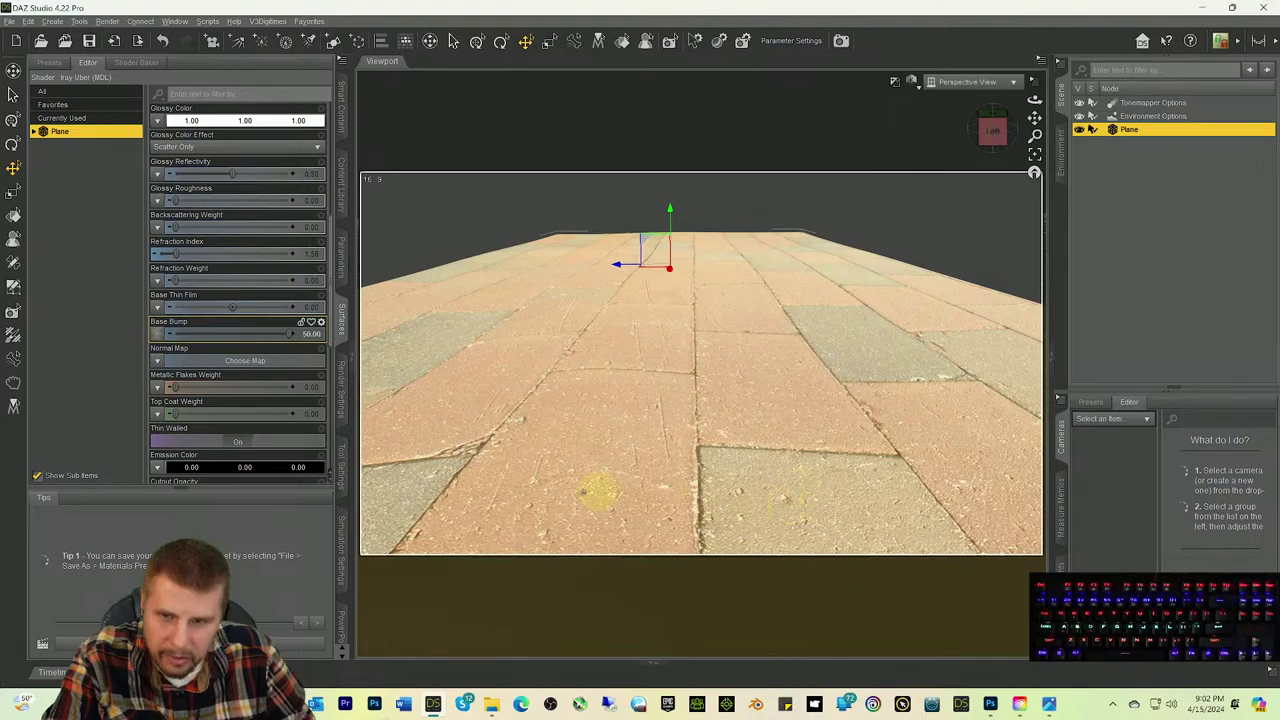
click(158, 361)
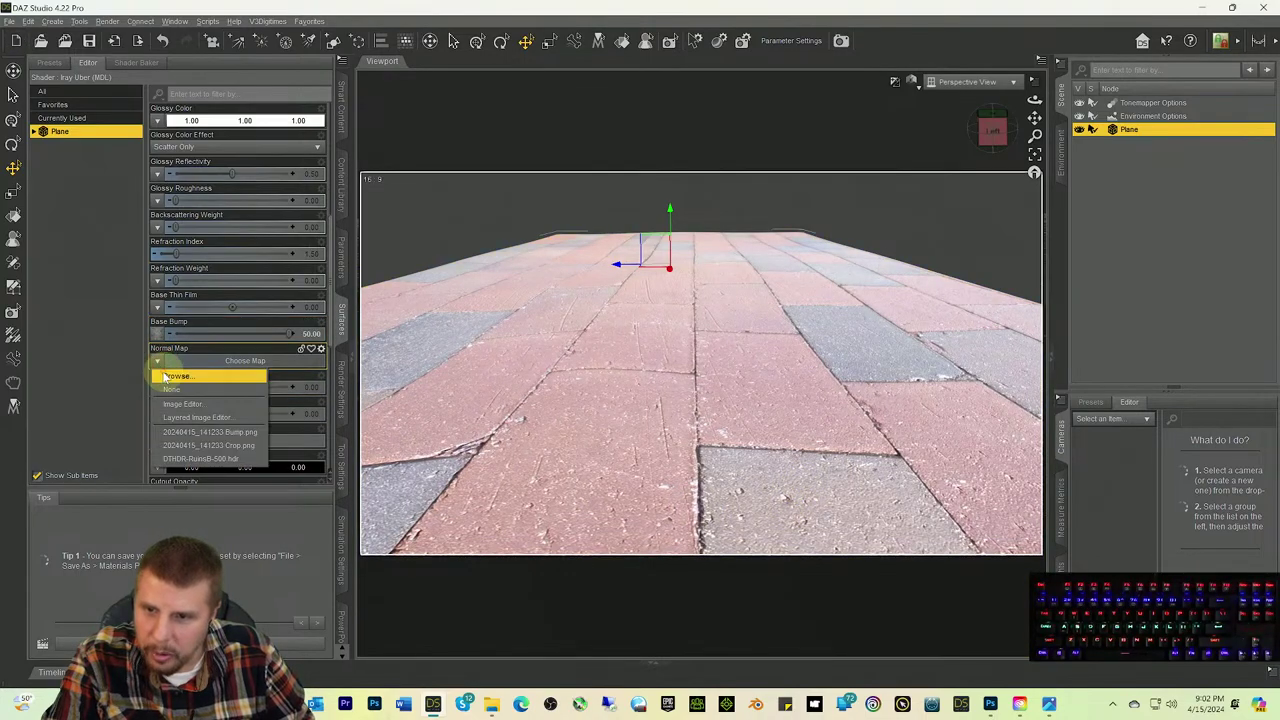
Step: Load 20240415_141233 Normal.png into the Plane's Normal Map channel
click(174, 377)
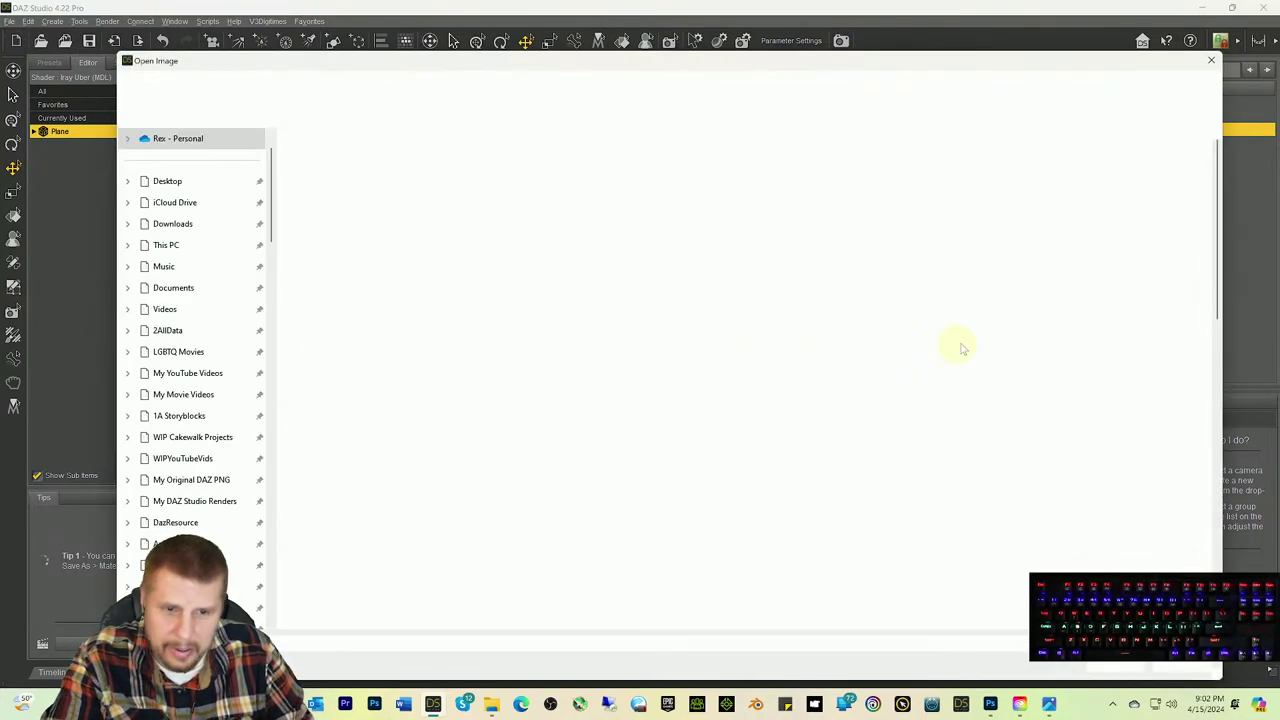
scroll(1040, 343, down, 10)
click(1165, 330)
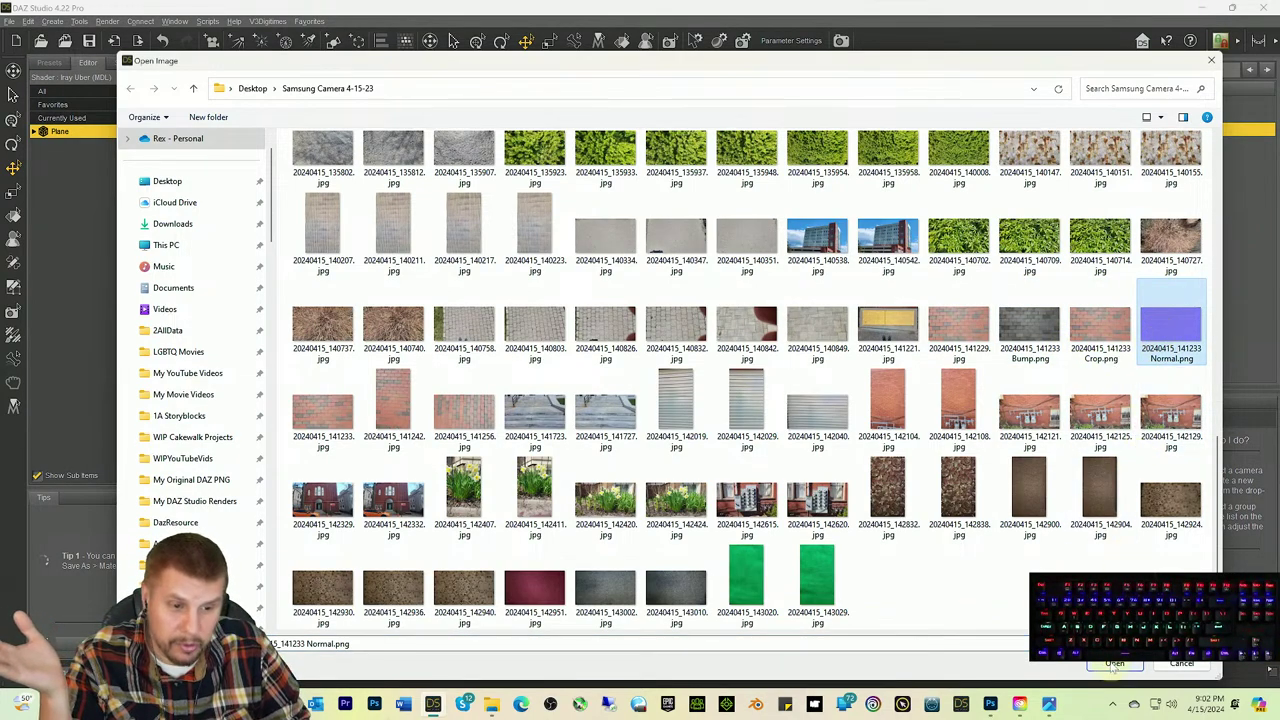
click(1113, 665)
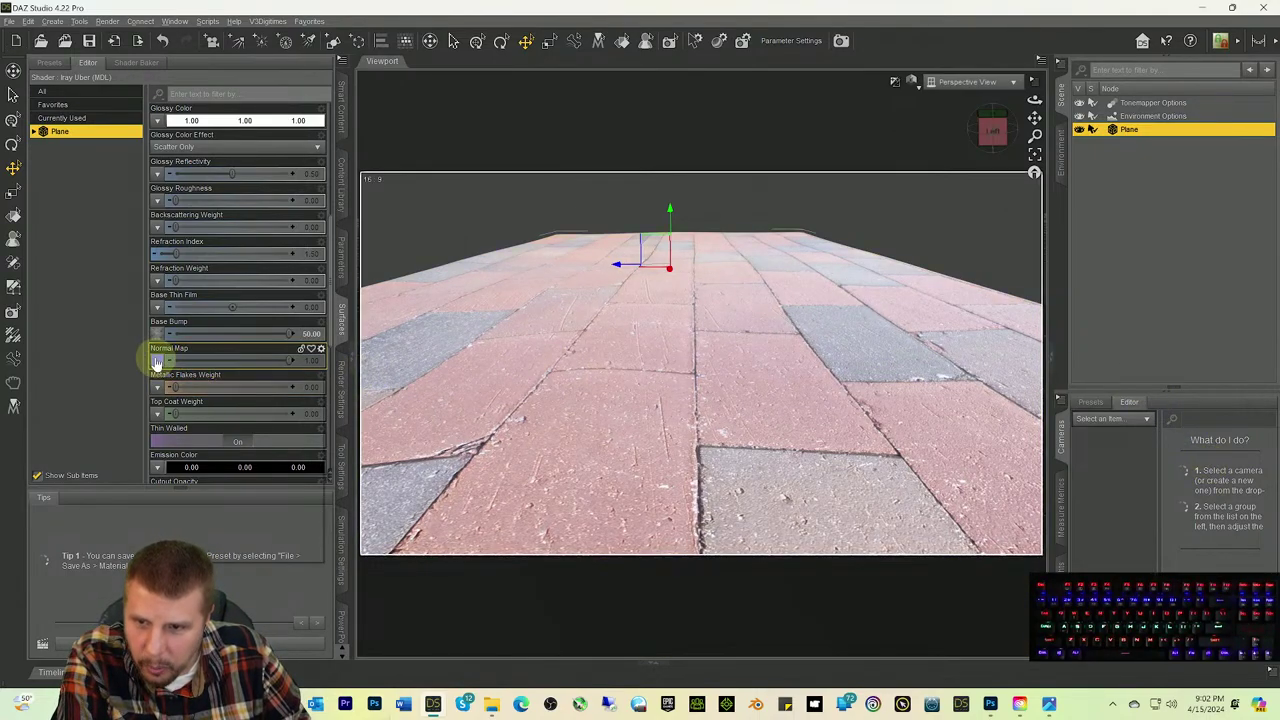
Step: Keep Base Bump at 50, set Normal Map strength to 1.00, and pull back over the walkway
click(300, 335)
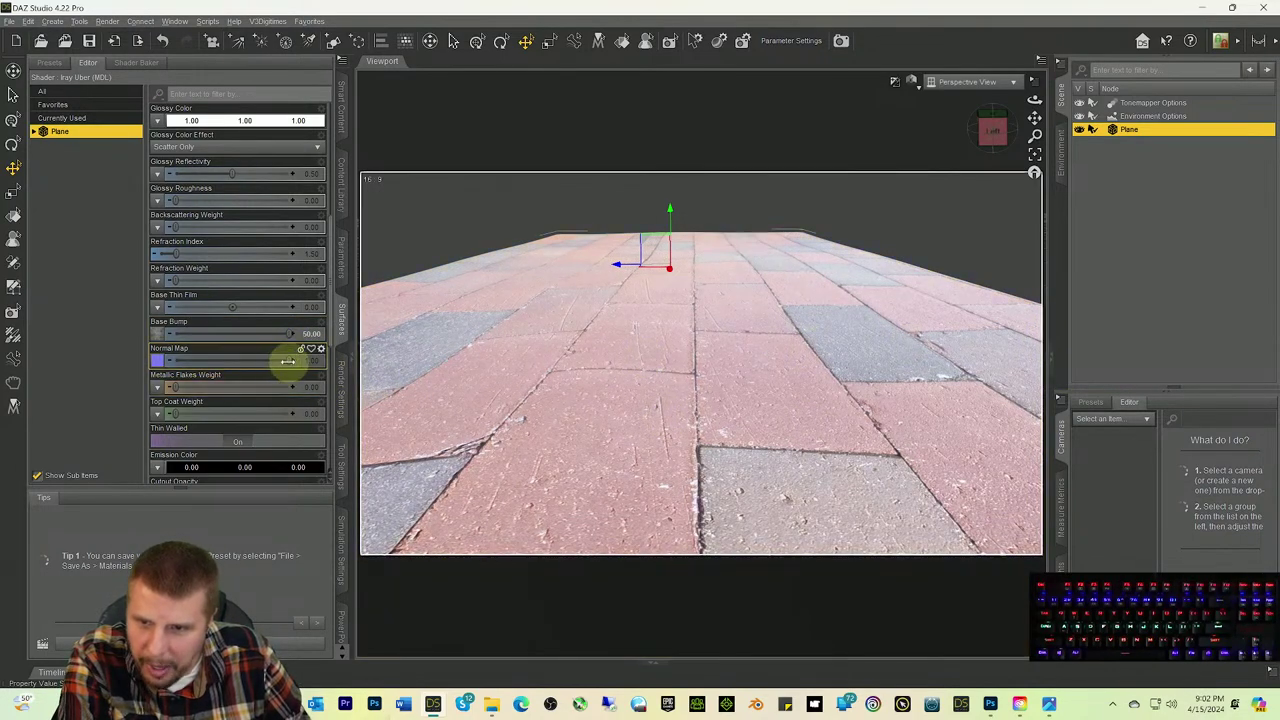
mouse_move(157, 363)
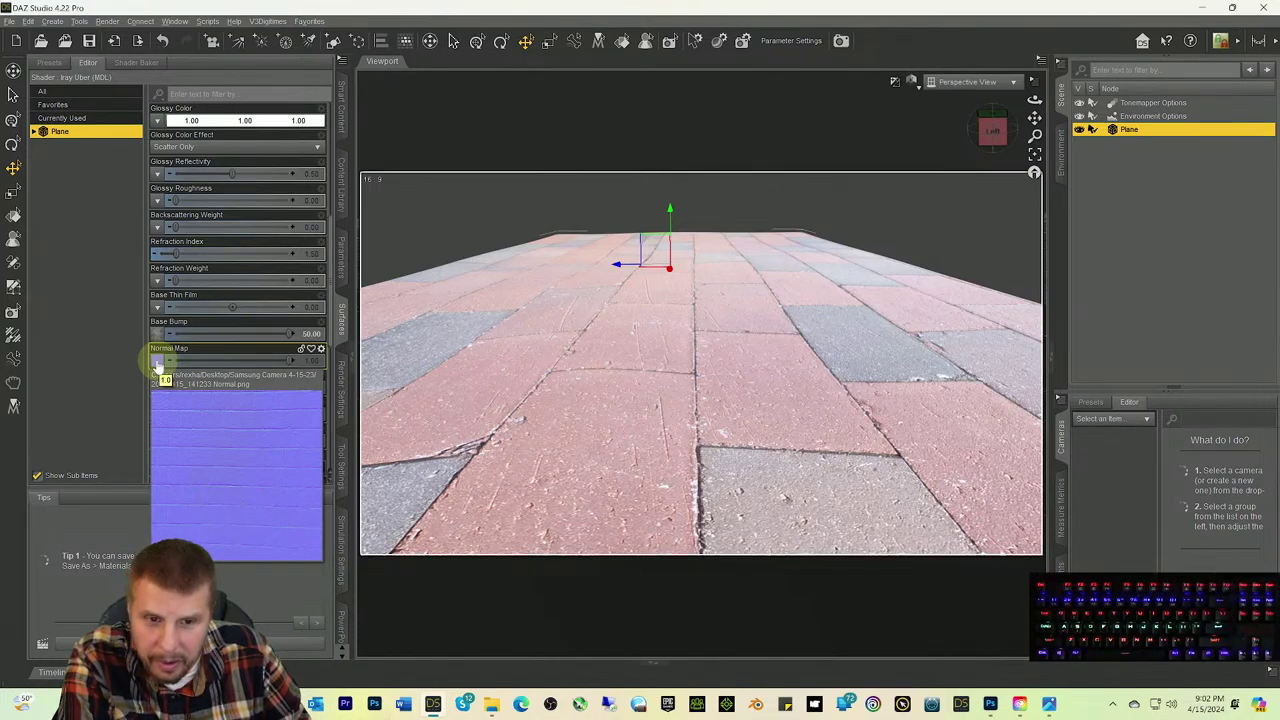
drag(677, 380, 940, 191)
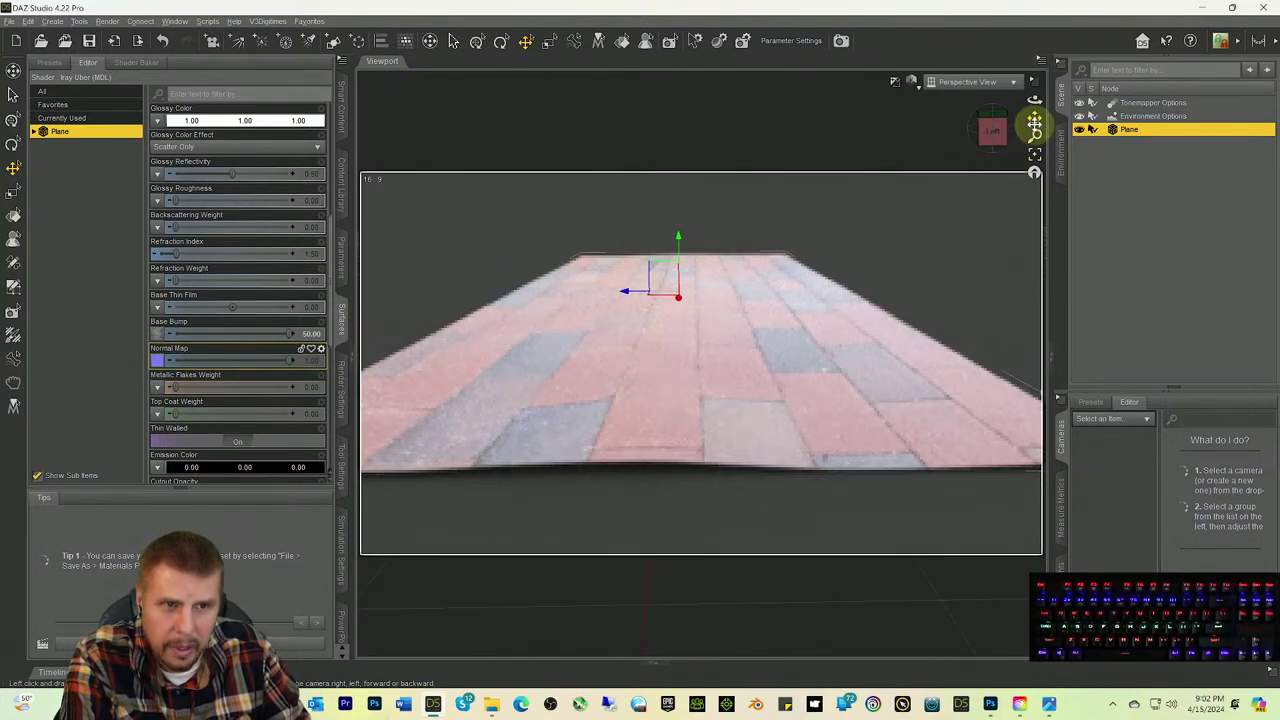
drag(1034, 118, 990, 128)
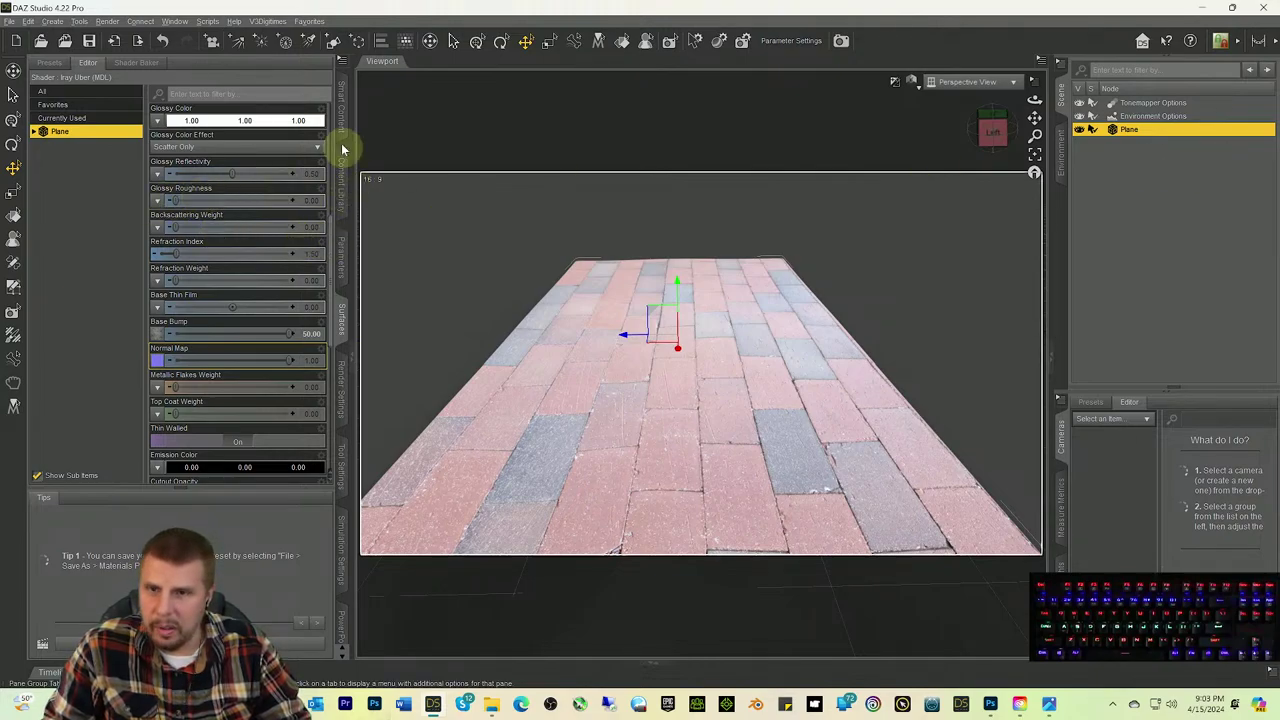
scroll(186, 200, up, 5)
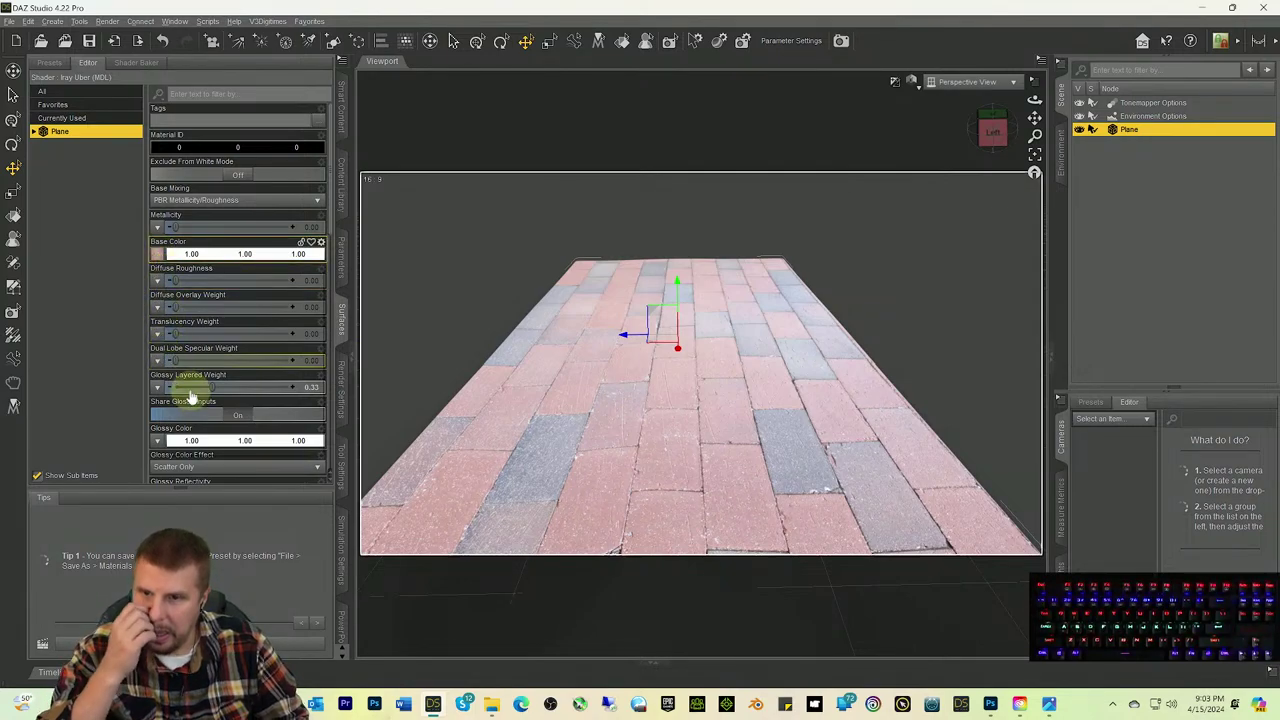
Step: Map the 20240415_141233 Normal.png image to Translucency Weight and raise the weight toward full
click(157, 333)
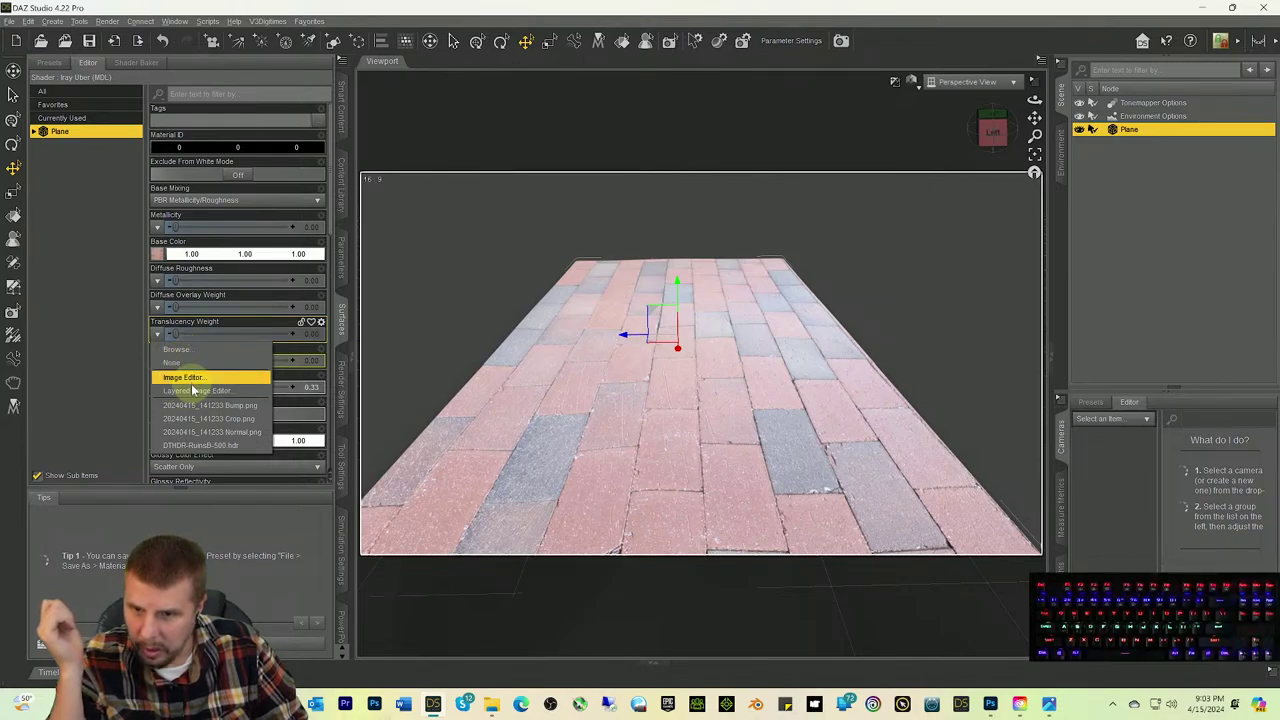
click(190, 432)
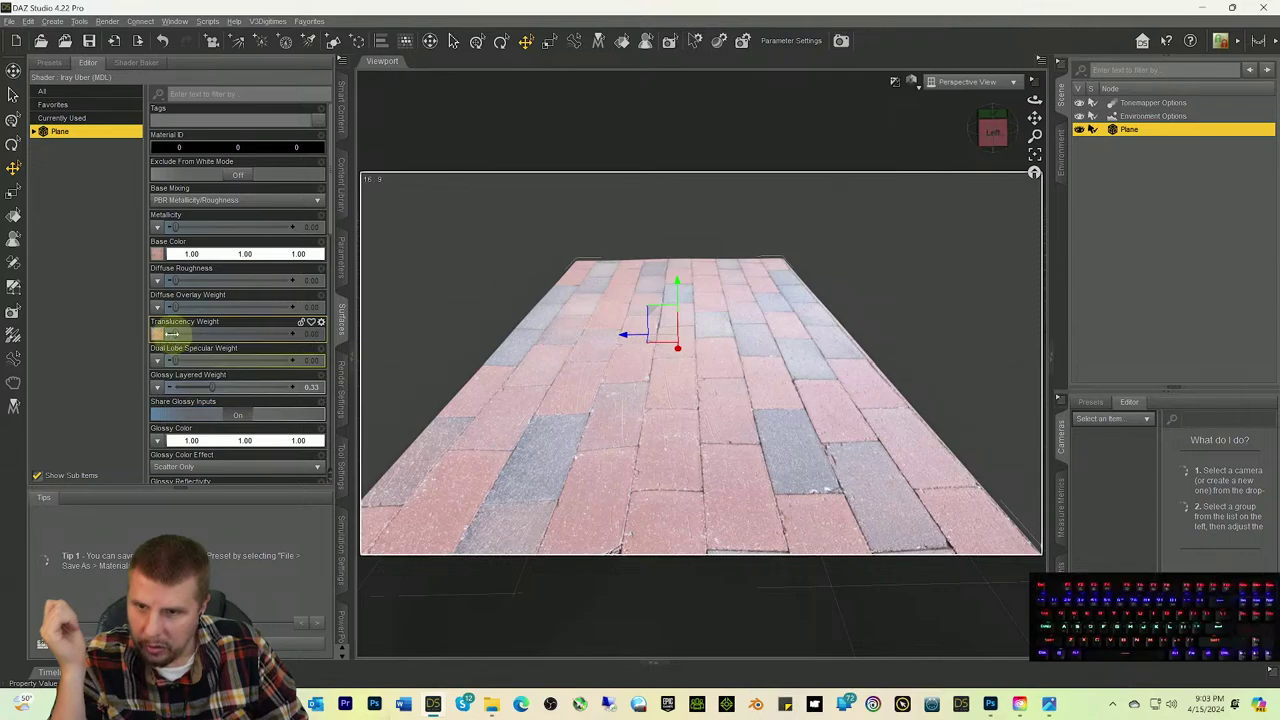
drag(172, 334, 240, 335)
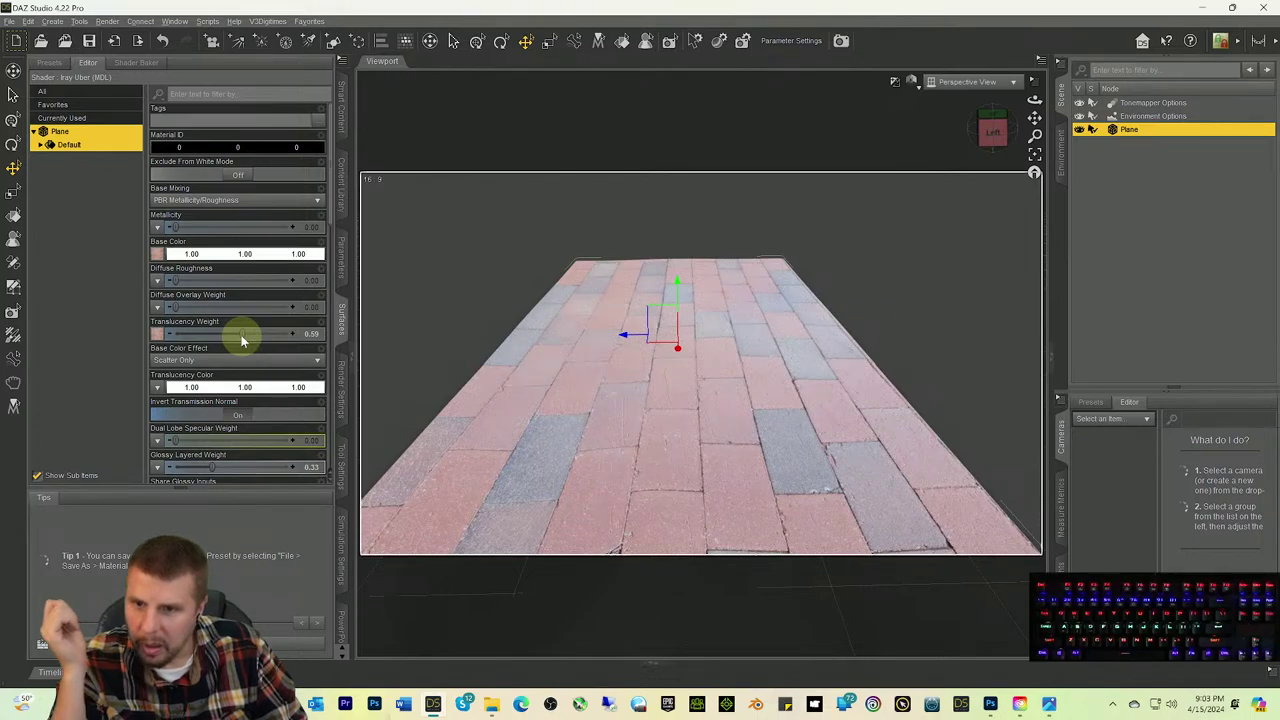
mouse_move(241, 338)
mouse_down()
mouse_move(286, 334)
mouse_move(220, 334)
mouse_up()
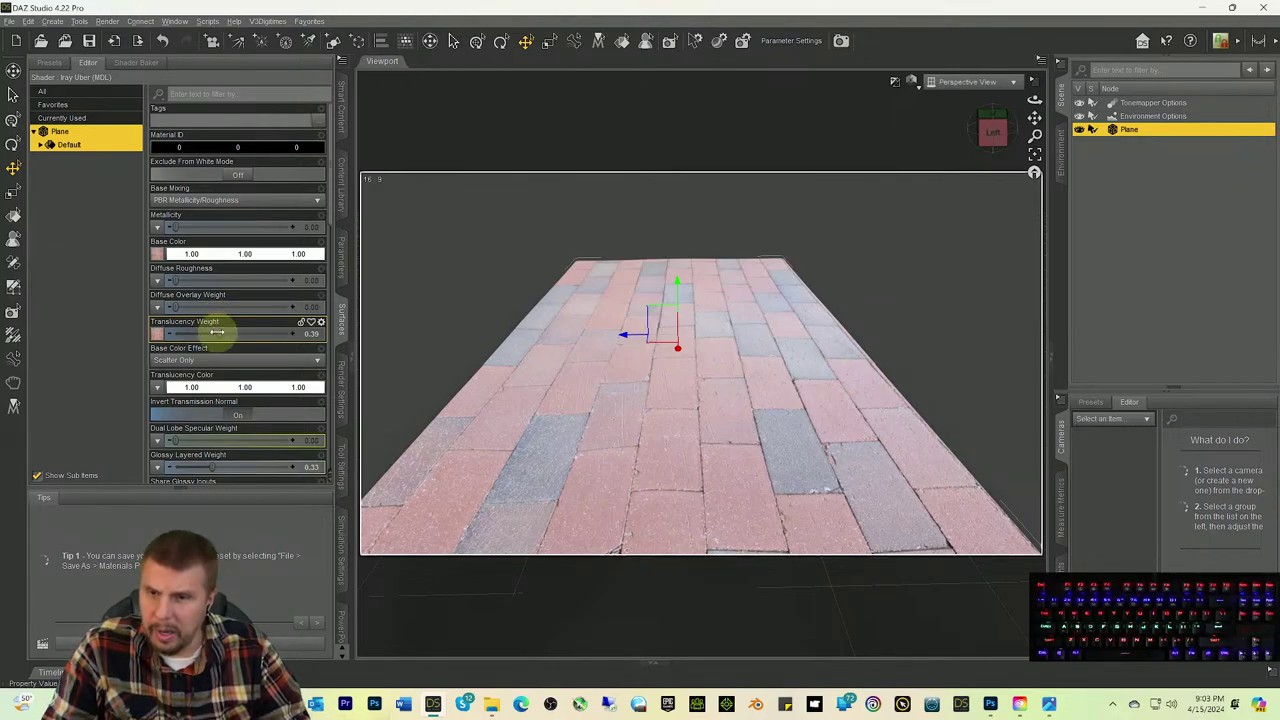
Step: Reset Translucency Weight to 0, set its map to None, and nudge the plane vertically
drag(216, 332, 126, 337)
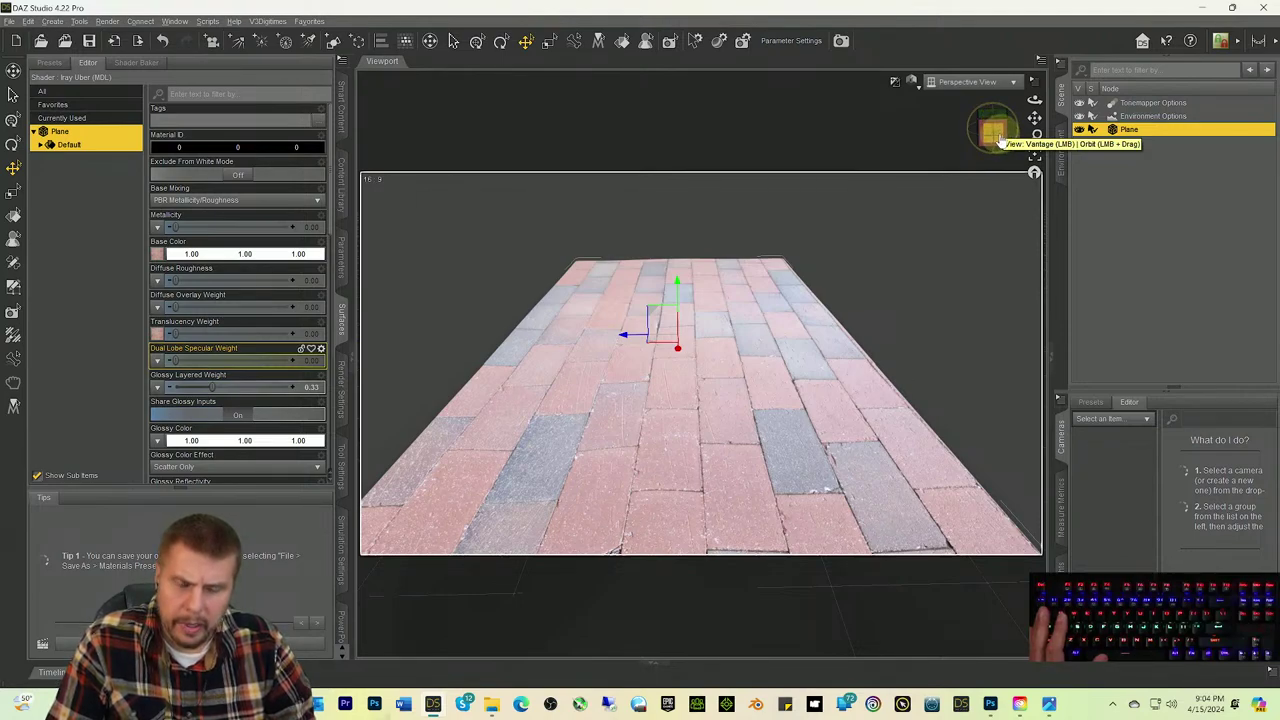
click(158, 334)
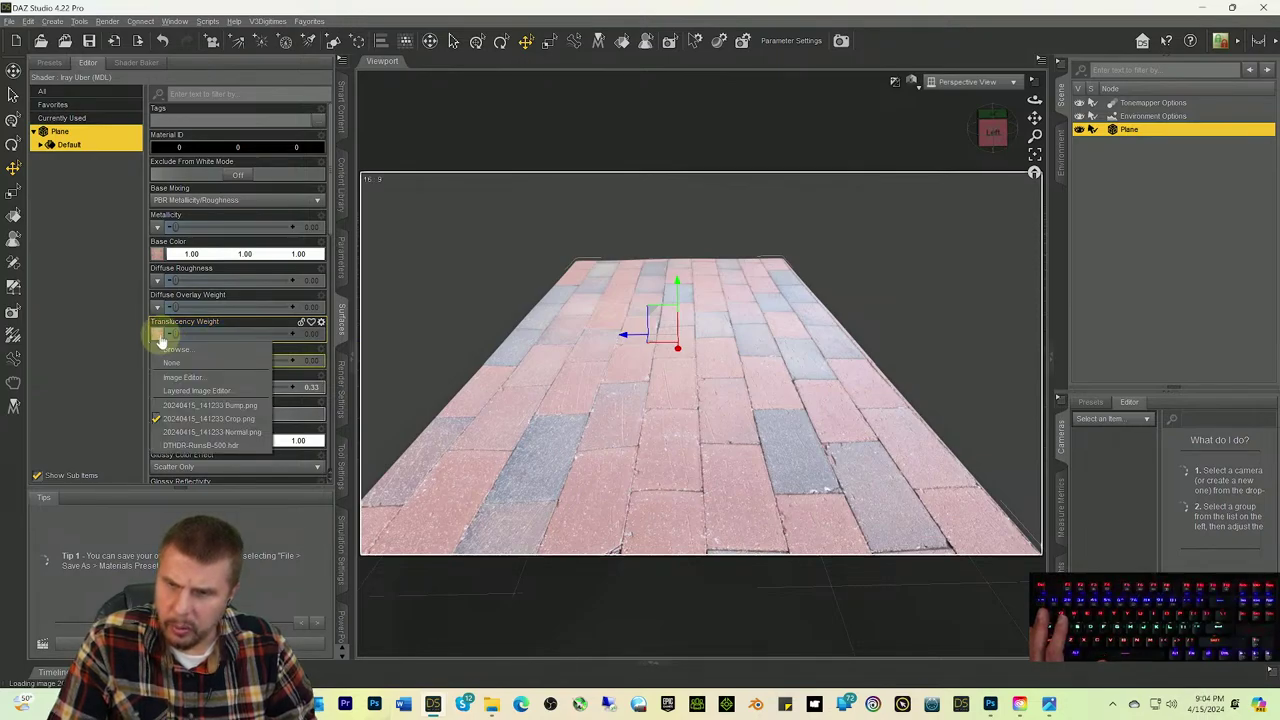
click(172, 363)
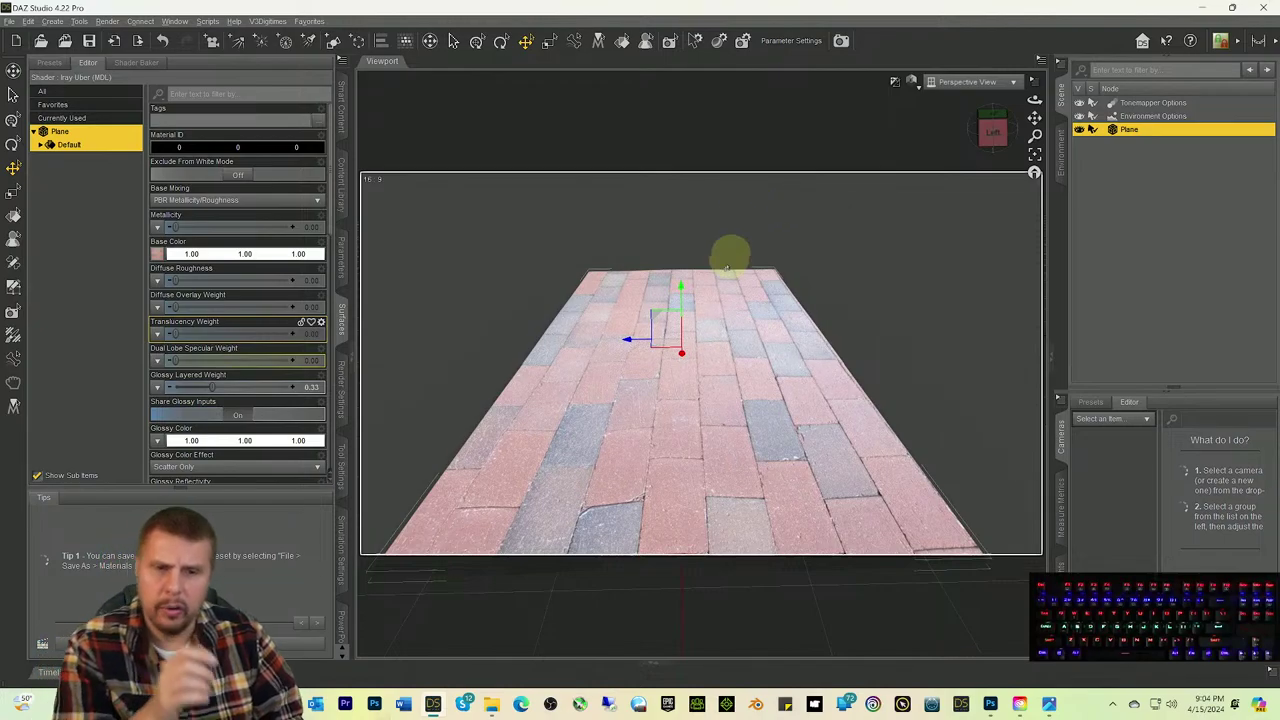
drag(677, 300, 677, 312)
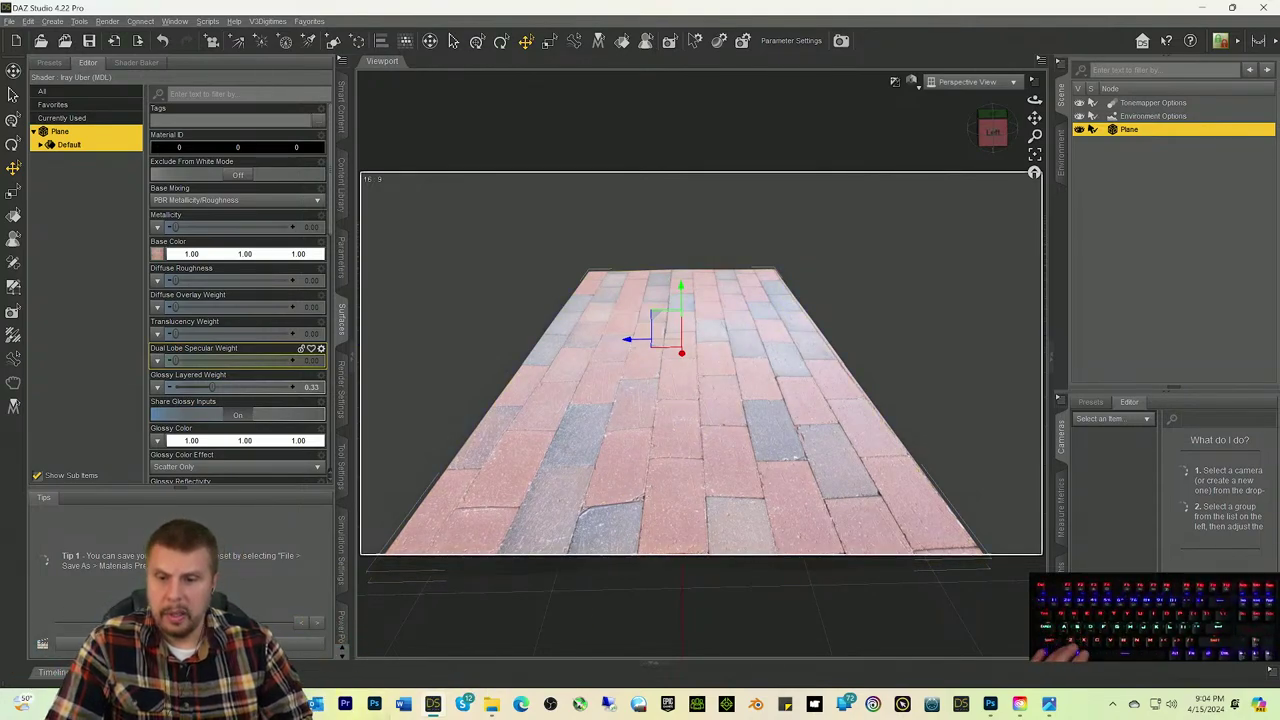
Step: Search Chrome for 'hot make a seamless texture in photoshop', skim the results, then minimize the browser
key(alt+Tab)
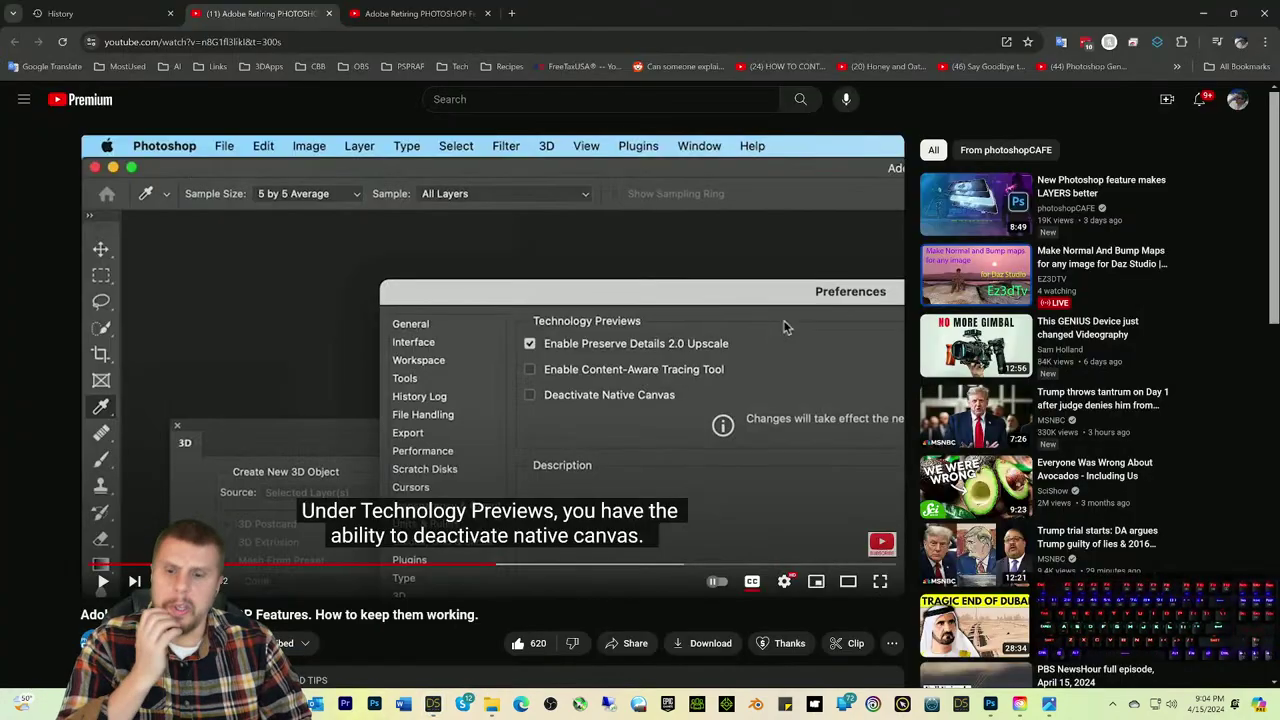
click(512, 14)
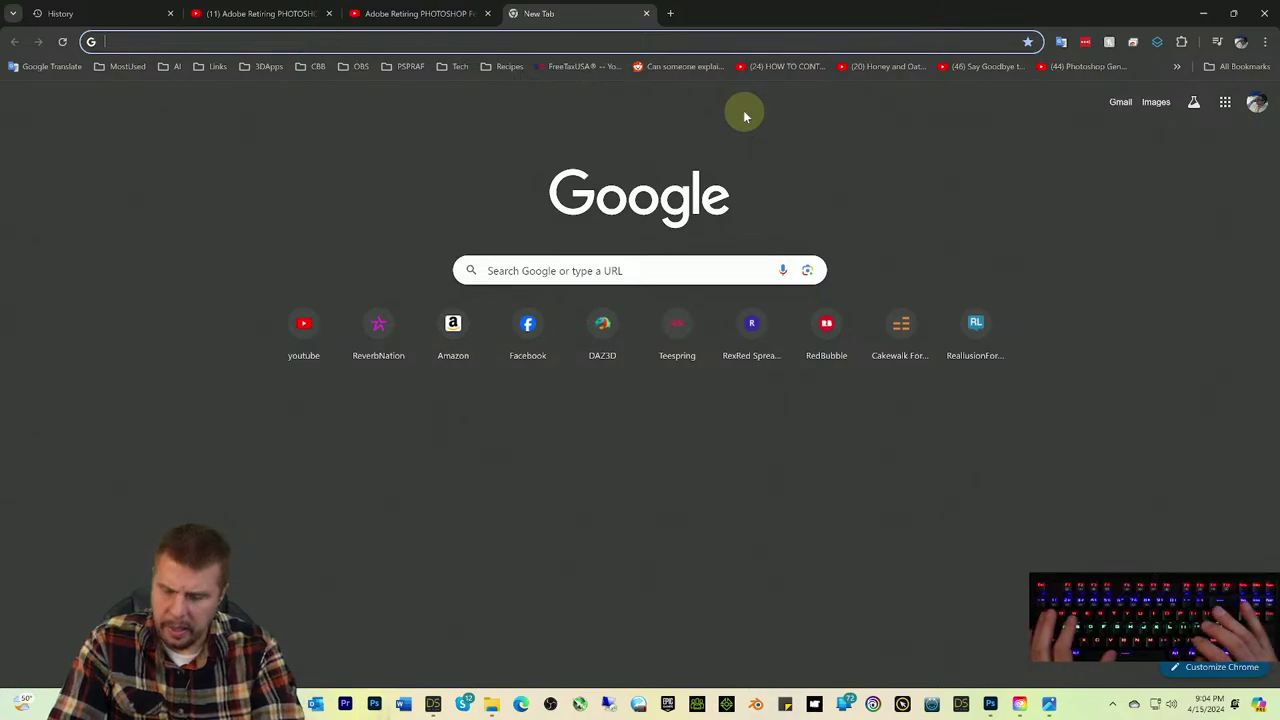
text(hot m)
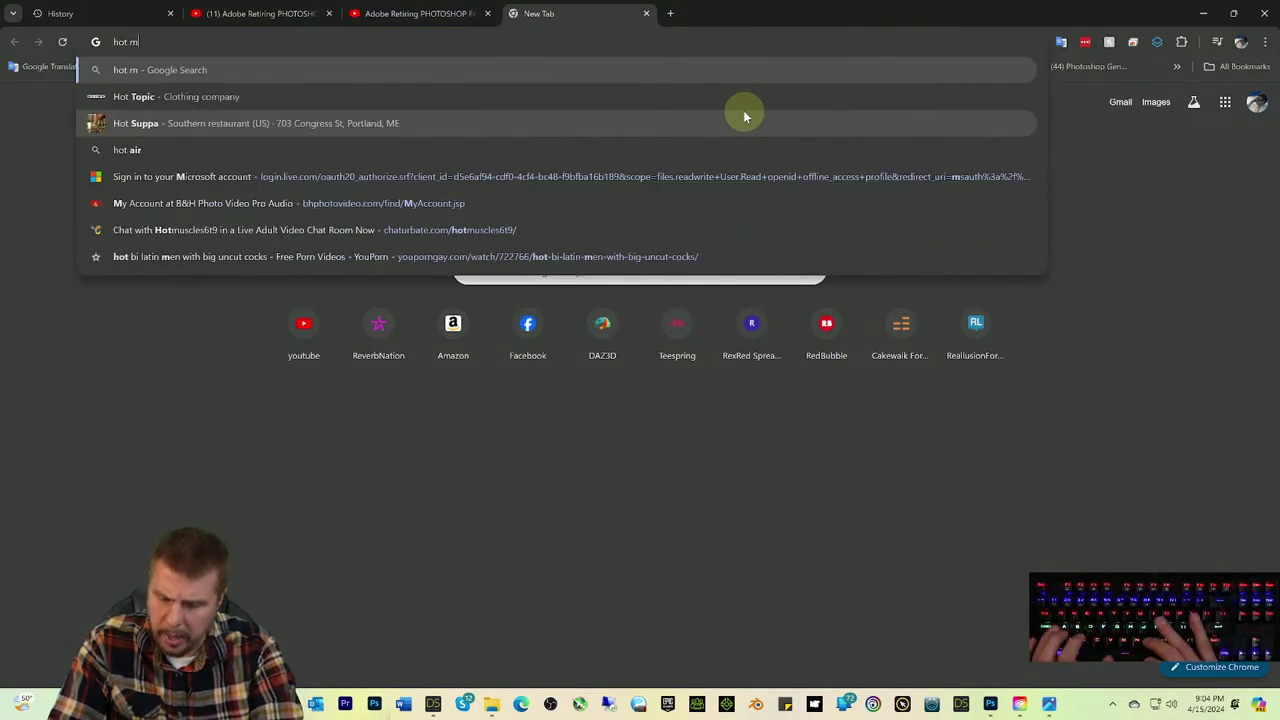
text(ake a se)
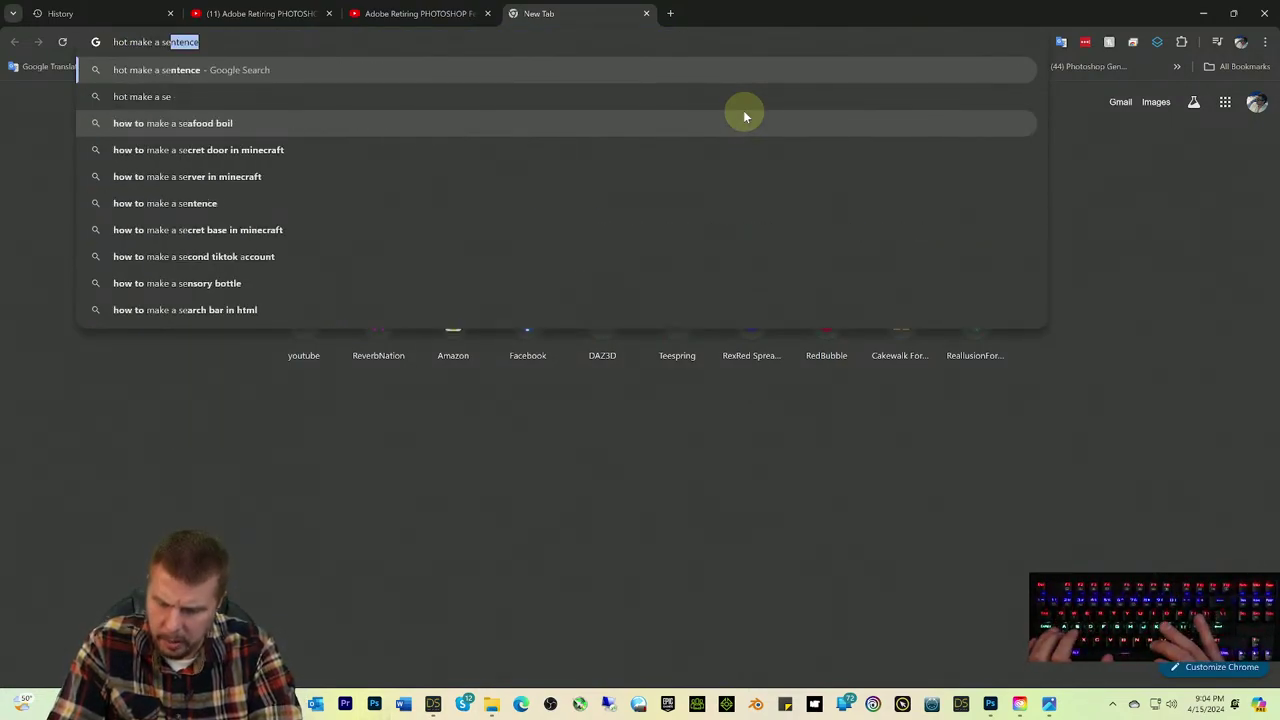
text(amless)
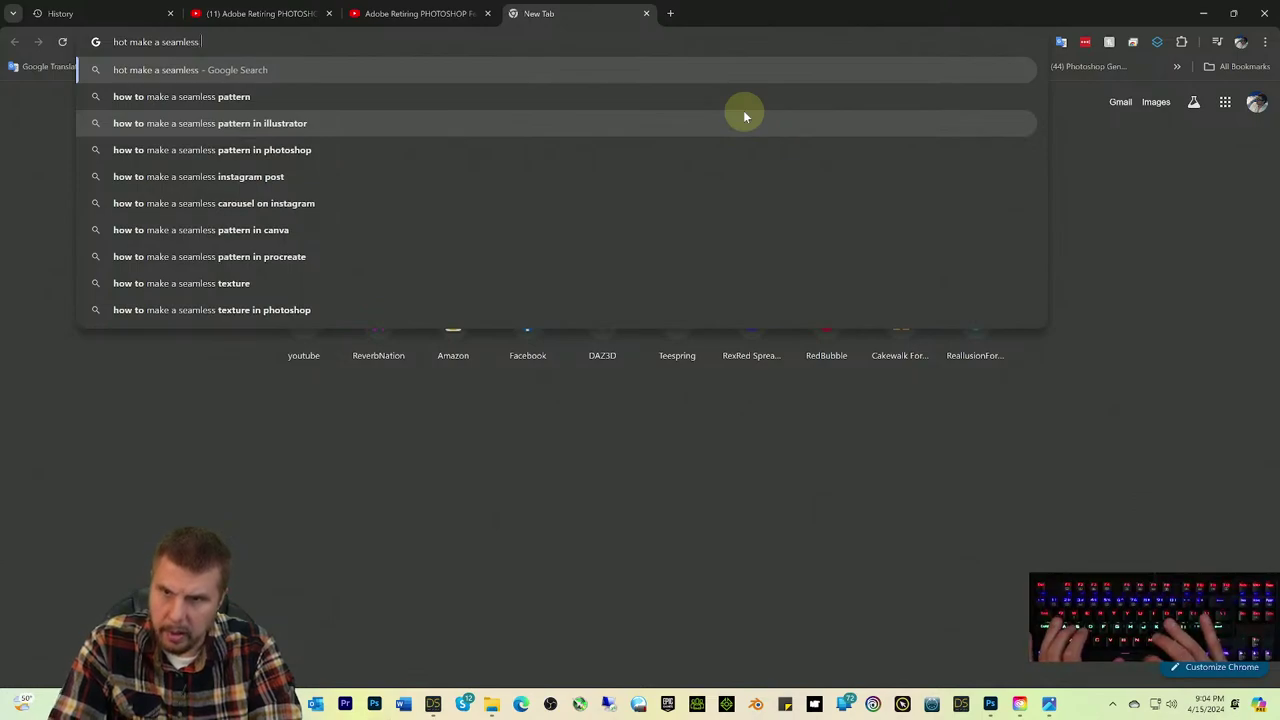
text( te)
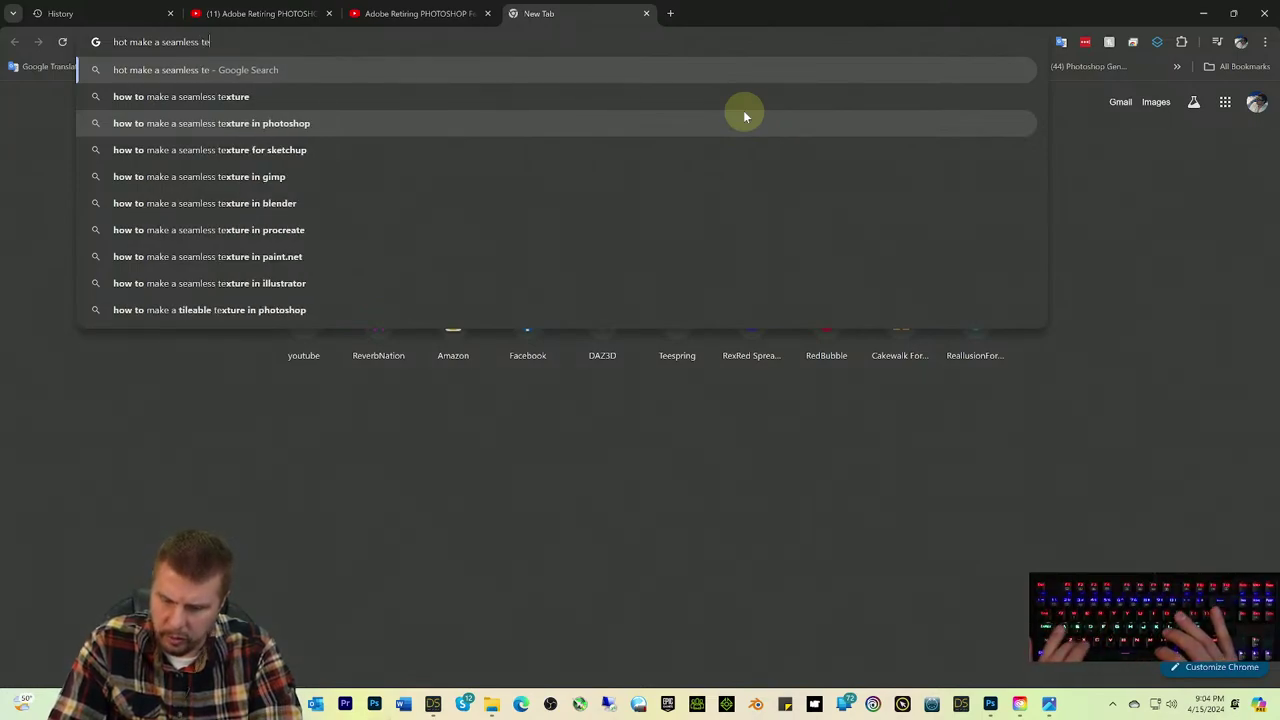
text(xture in ph)
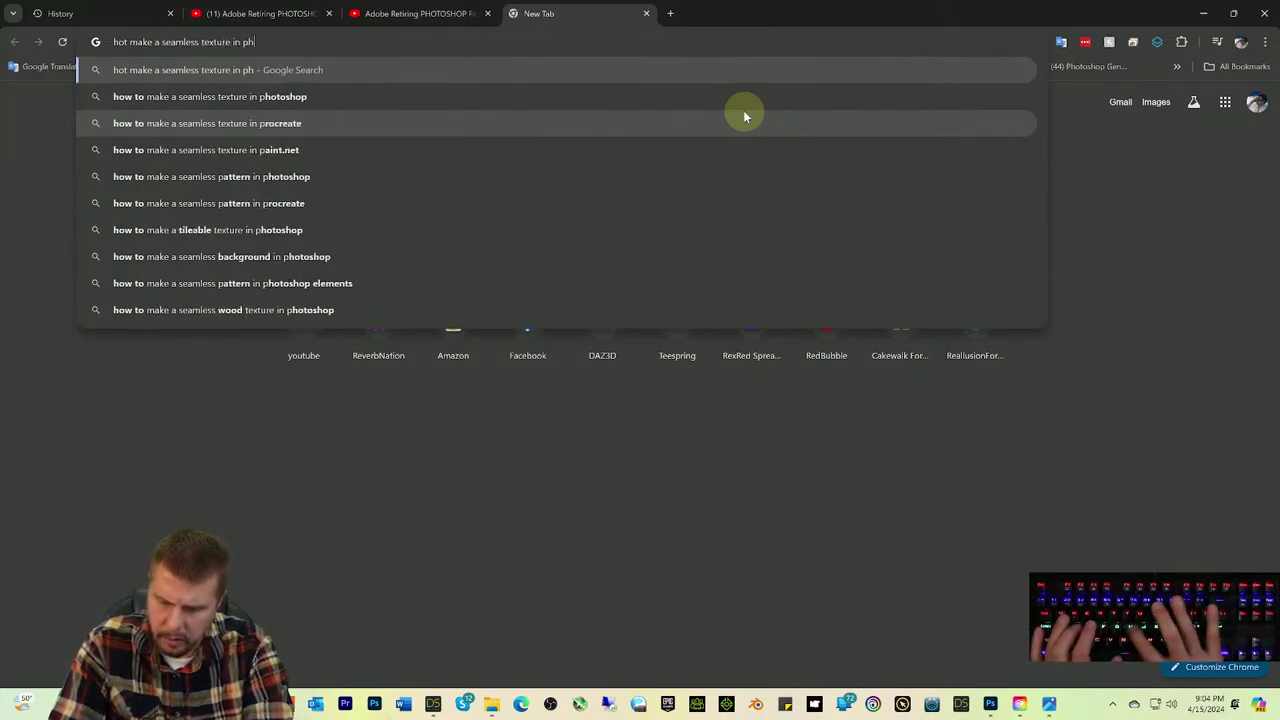
text(otoshop)
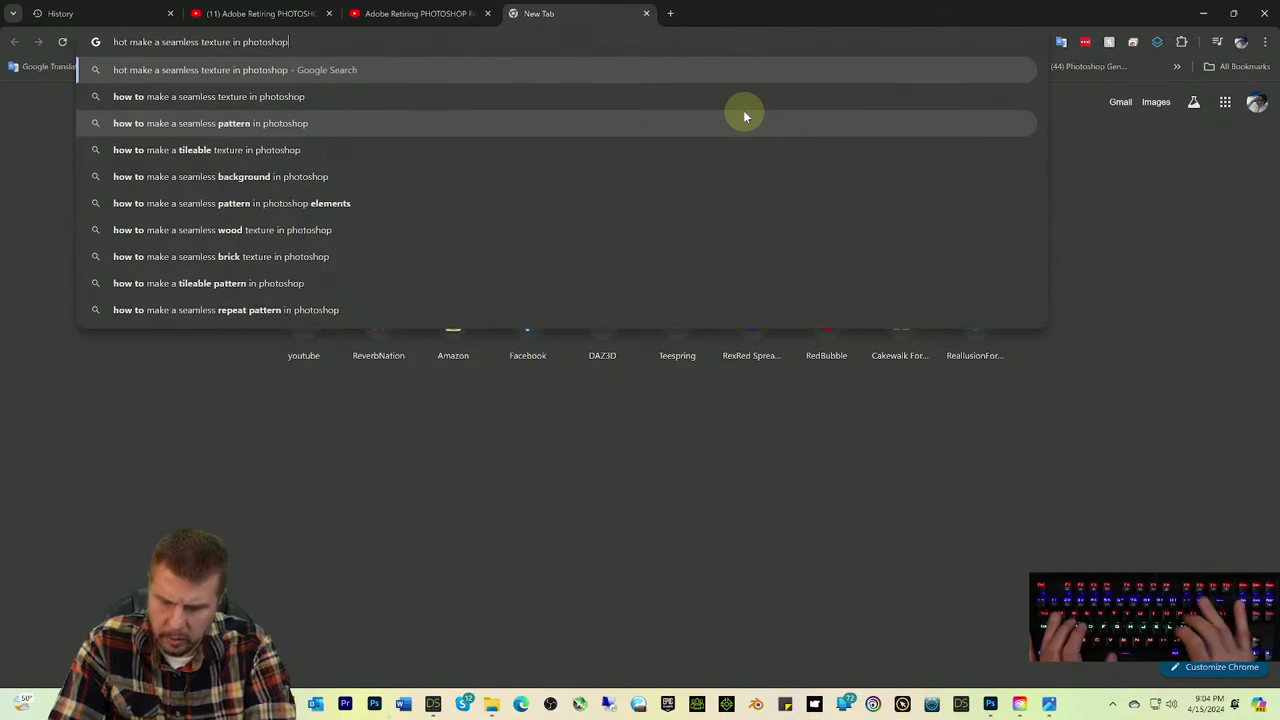
key(Return)
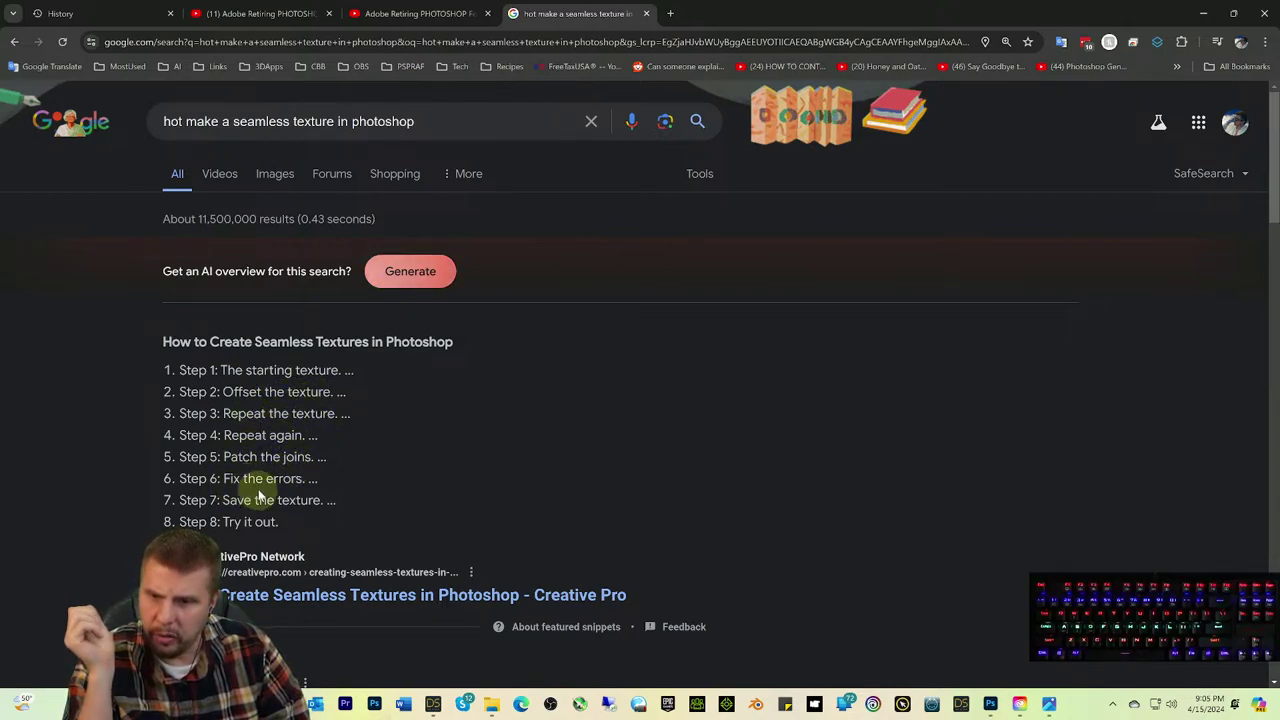
scroll(380, 490, down, 2)
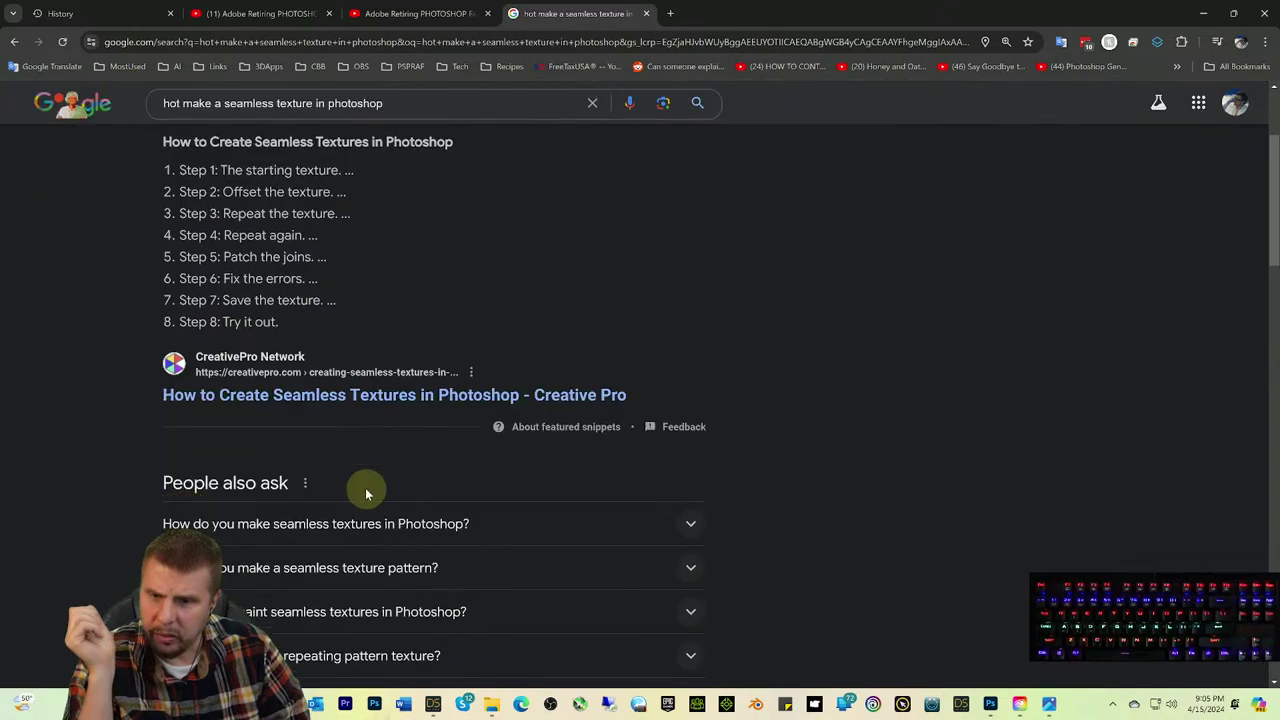
scroll(358, 444, down, 1)
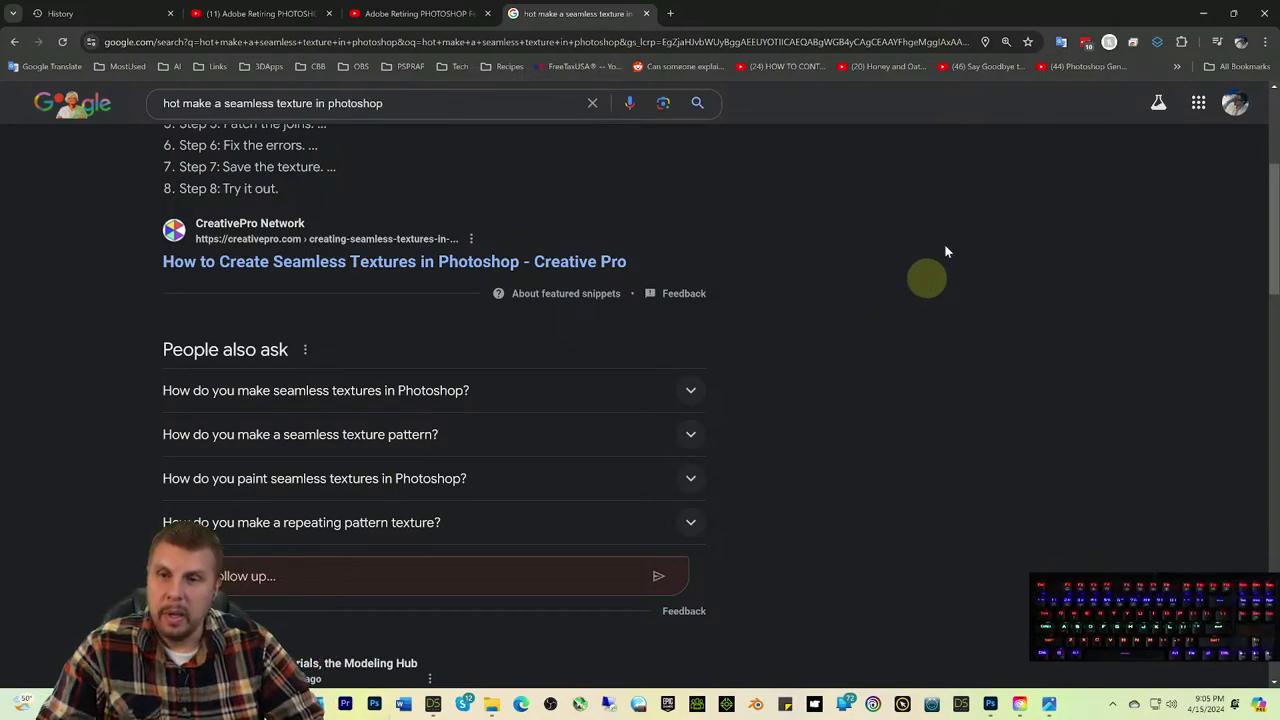
scroll(590, 232, up, 2)
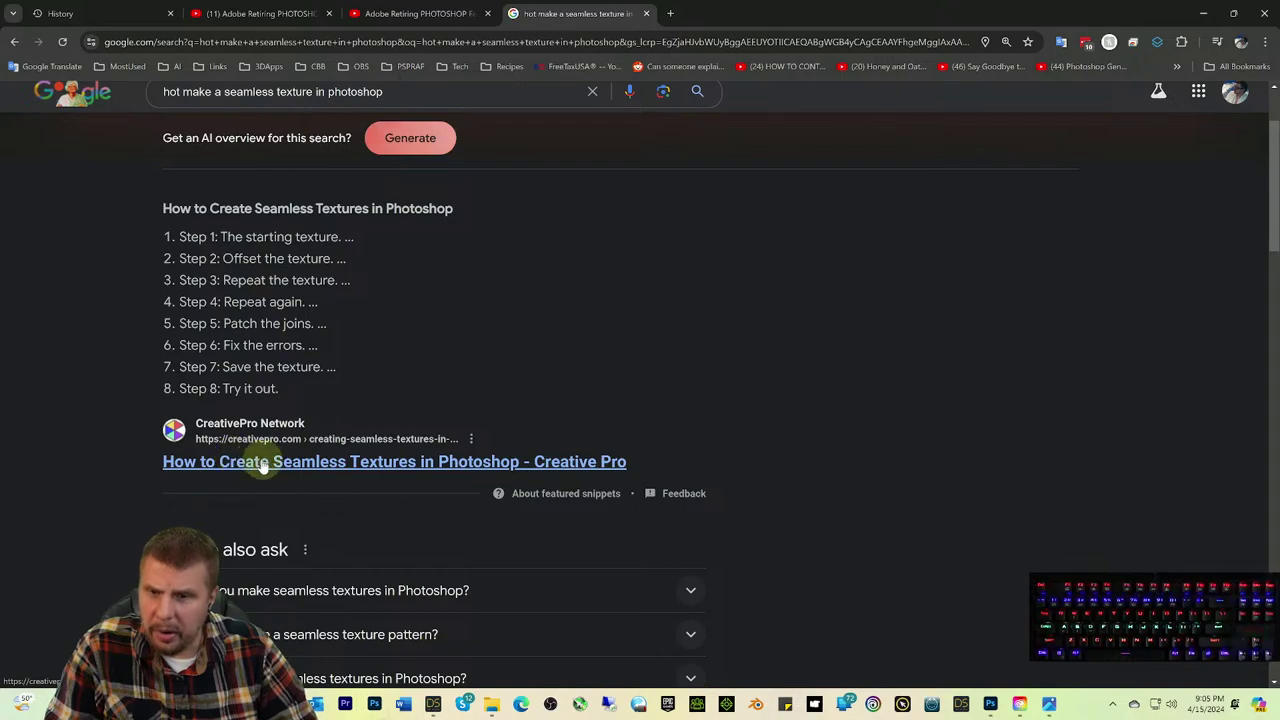
click(1203, 16)
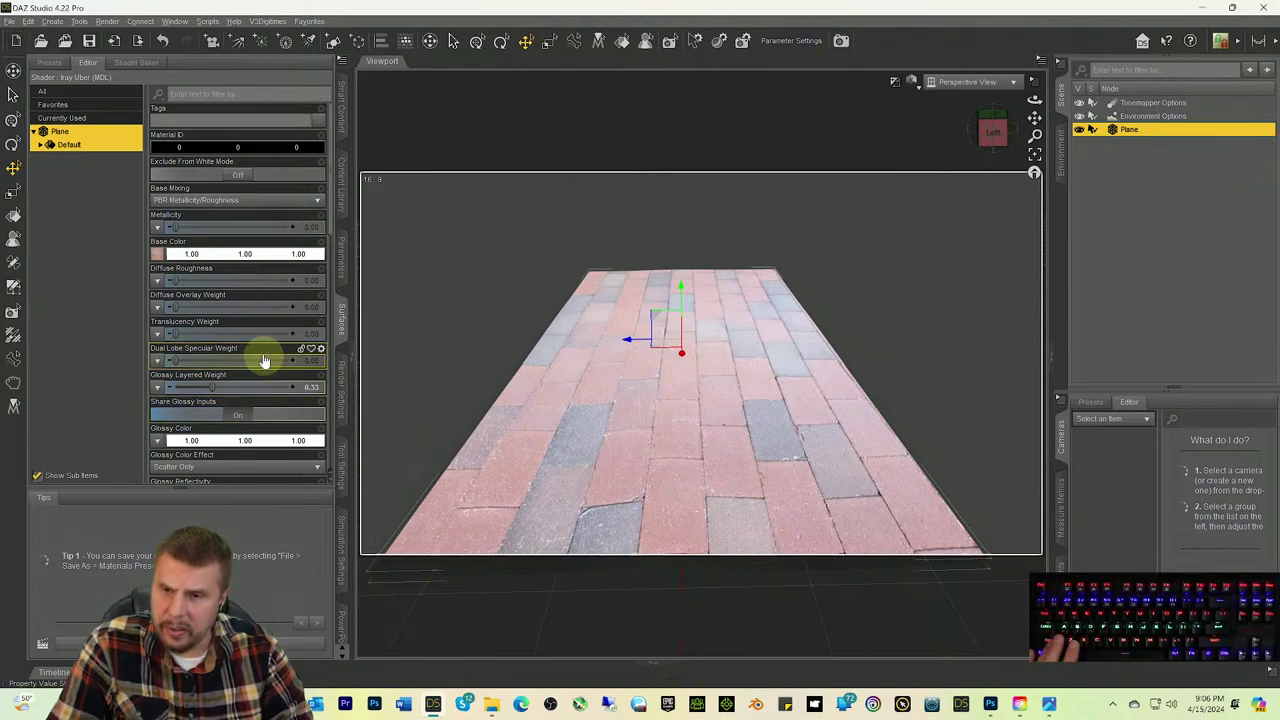
Step: Scroll Surfaces down to the tiling options and switch the viewport draw style to Texture Shaded
scroll(263, 321, down, 3)
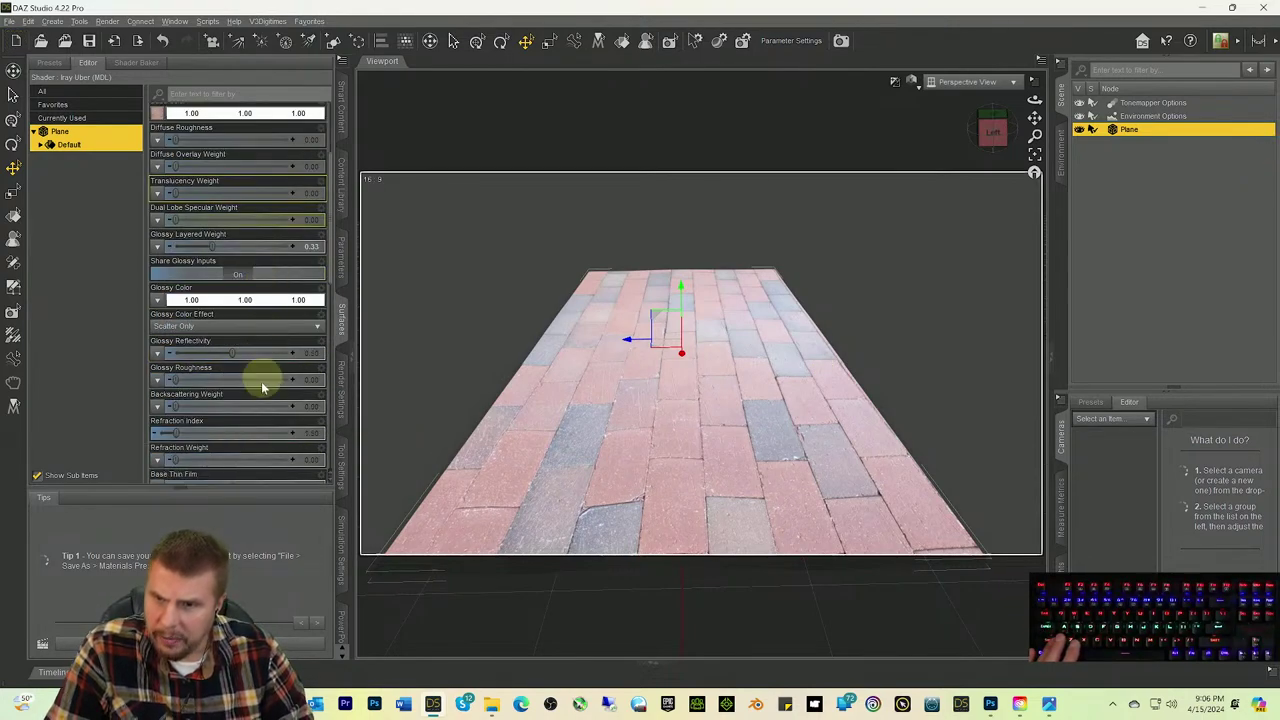
scroll(268, 438, down, 1)
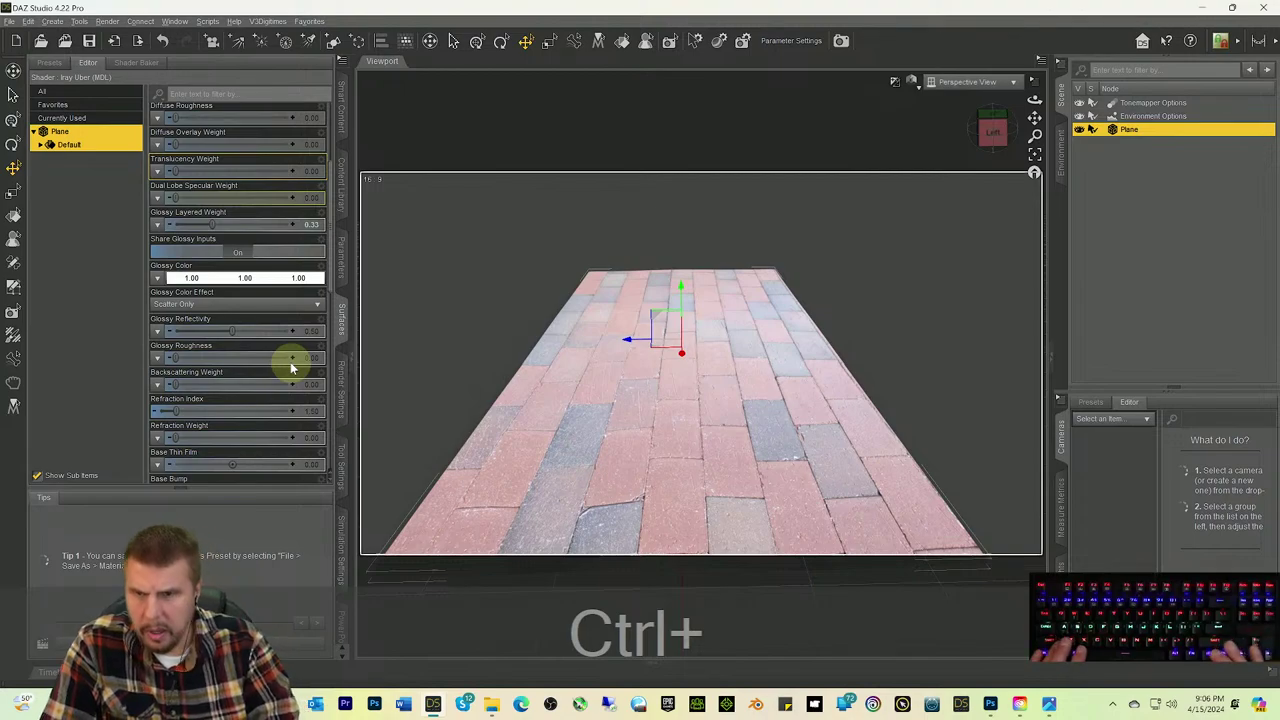
ctrl+scroll(291, 368, down, 15)
key(ctrl+9)
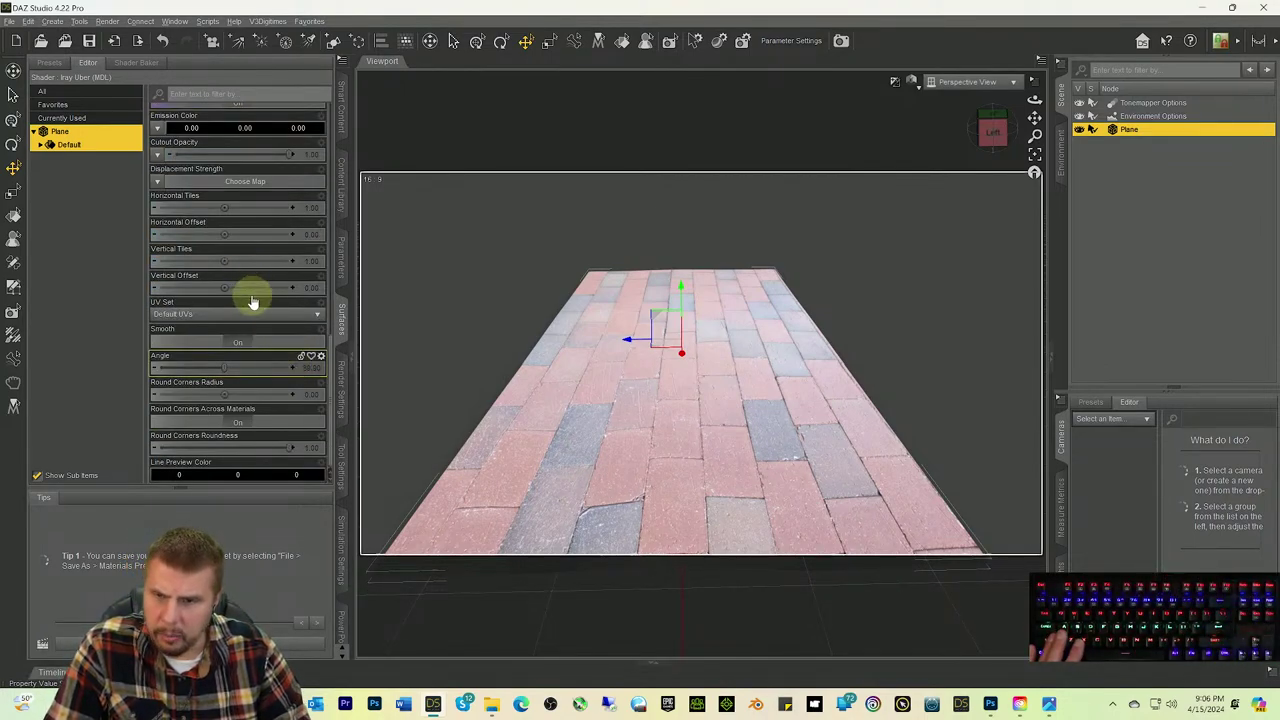
key(ctrl+8)
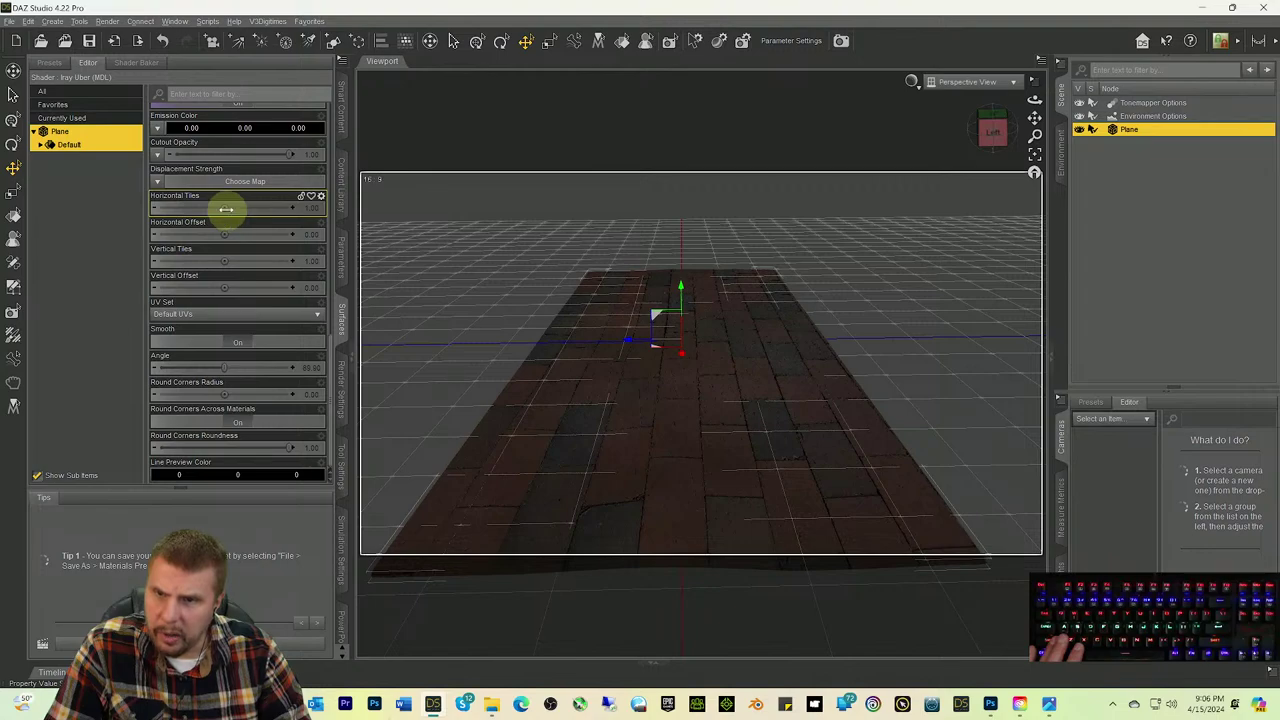
Step: Set the brick texture's Horizontal Tiles to 1.02 and Vertical Tiles to 2.32
drag(222, 207, 234, 206)
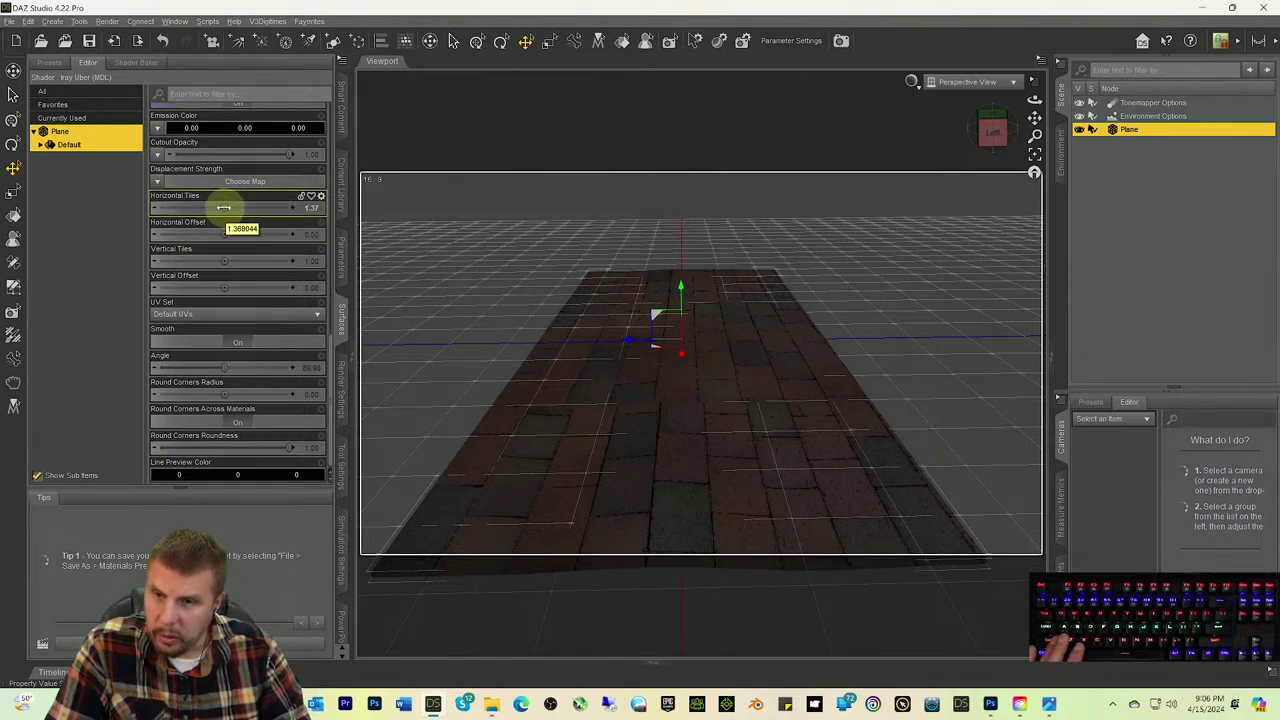
mouse_move(224, 207)
mouse_down()
mouse_move(240, 206)
mouse_move(225, 207)
mouse_up()
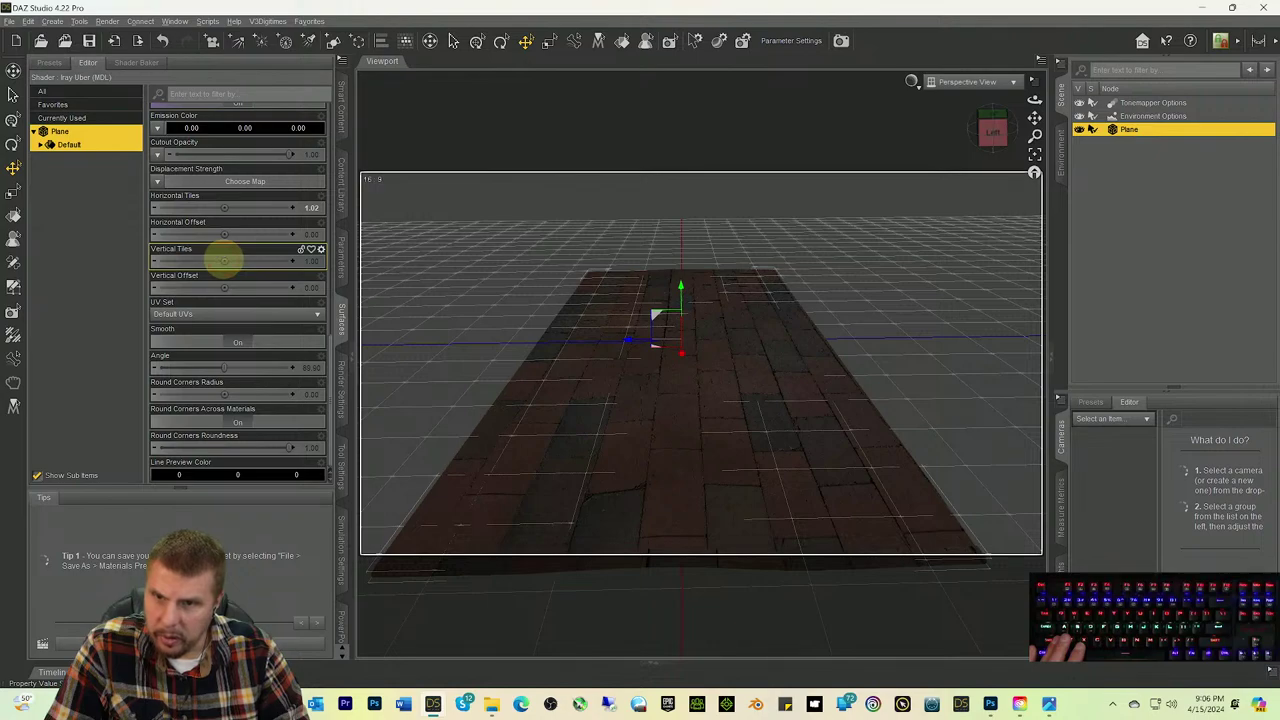
drag(223, 260, 223, 257)
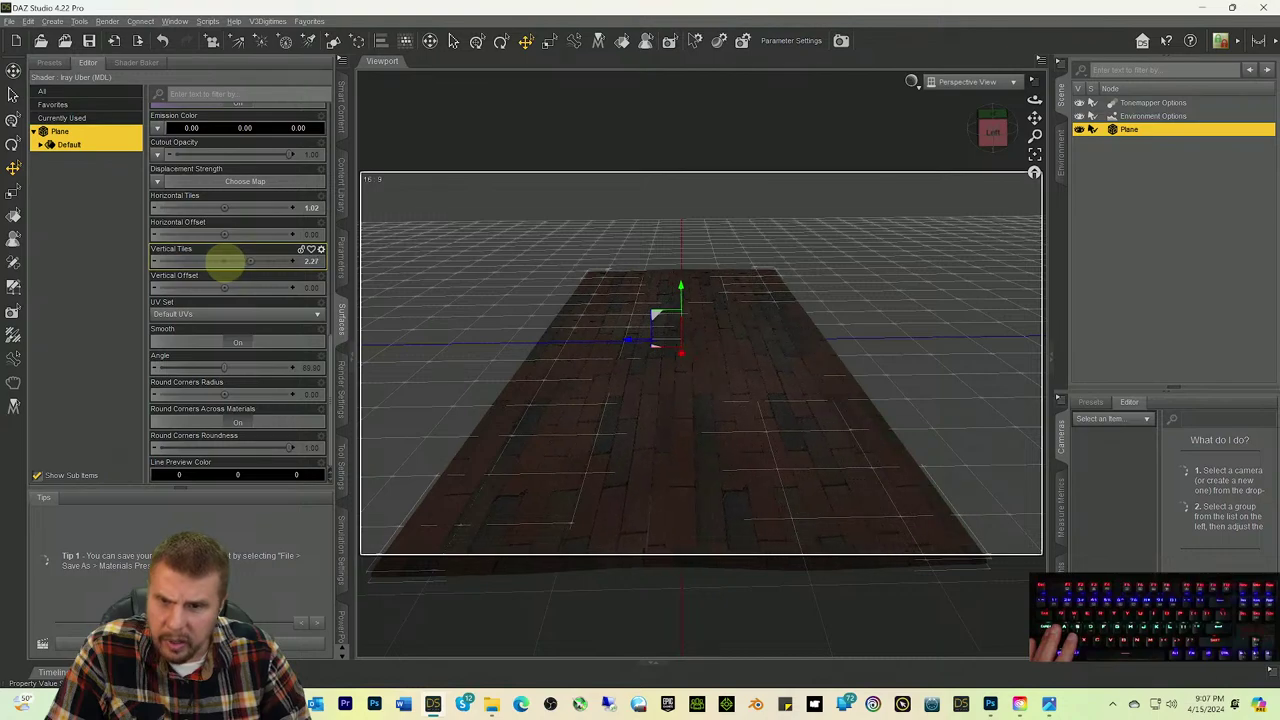
drag(225, 260, 289, 274)
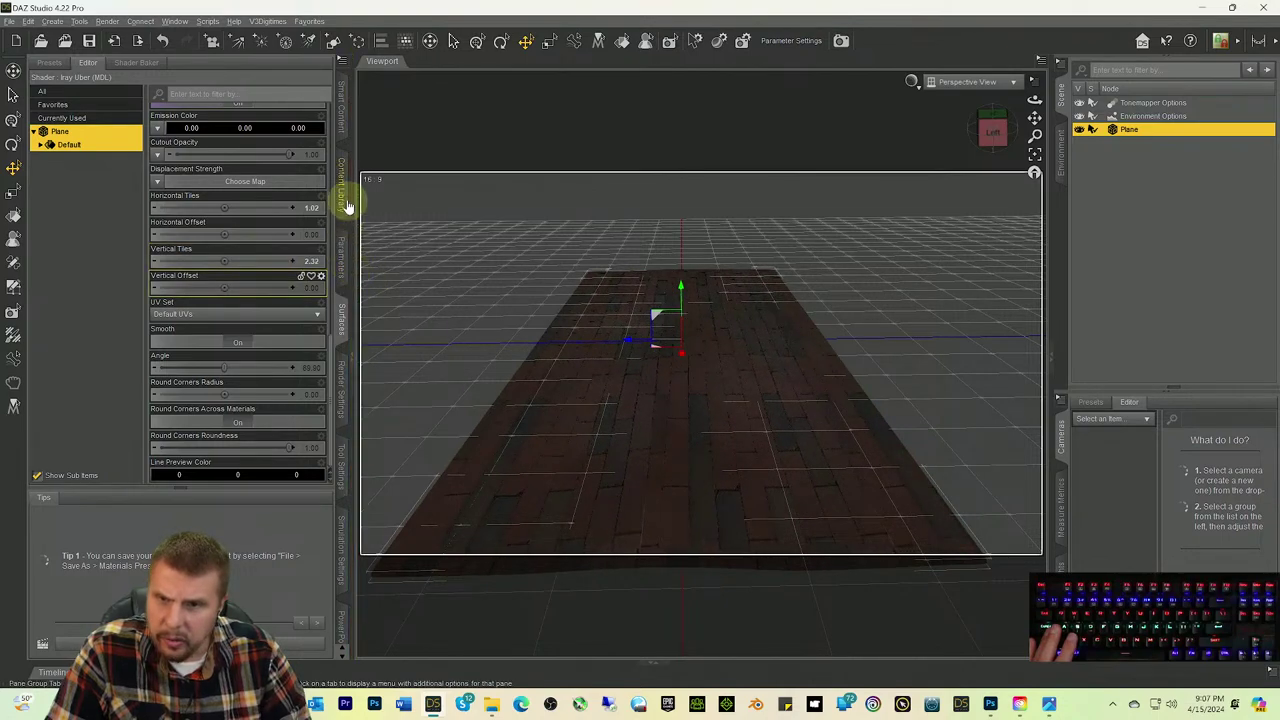
Step: Scale the plane to 279.5% X and about 216% Z in Parameters, then pan the view
click(342, 258)
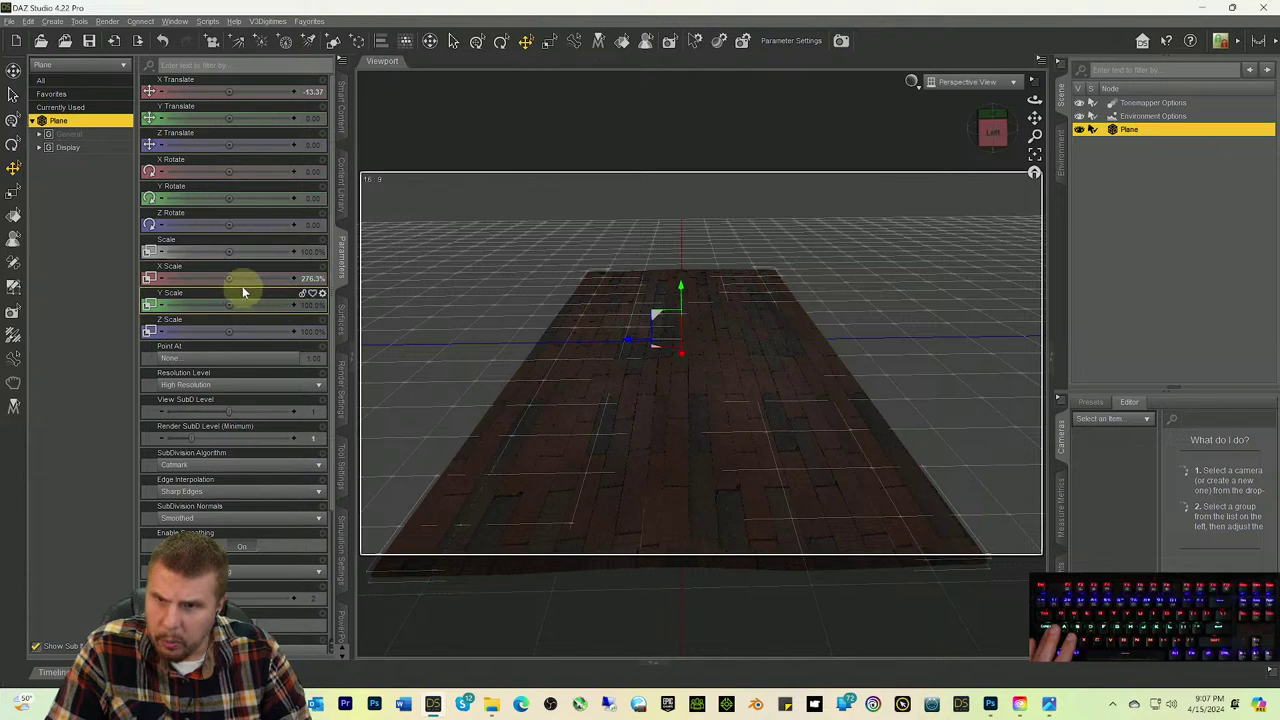
drag(228, 278, 229, 277)
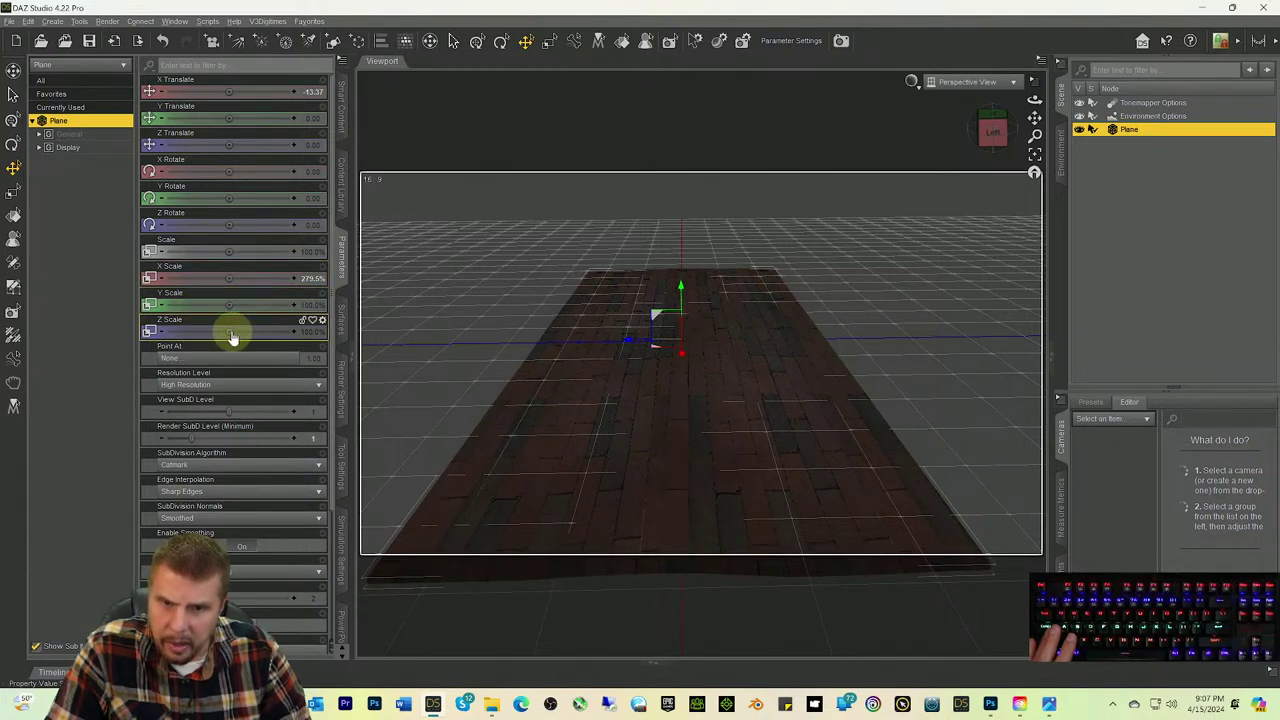
mouse_move(231, 336)
mouse_down()
mouse_move(246, 334)
mouse_move(229, 333)
mouse_up()
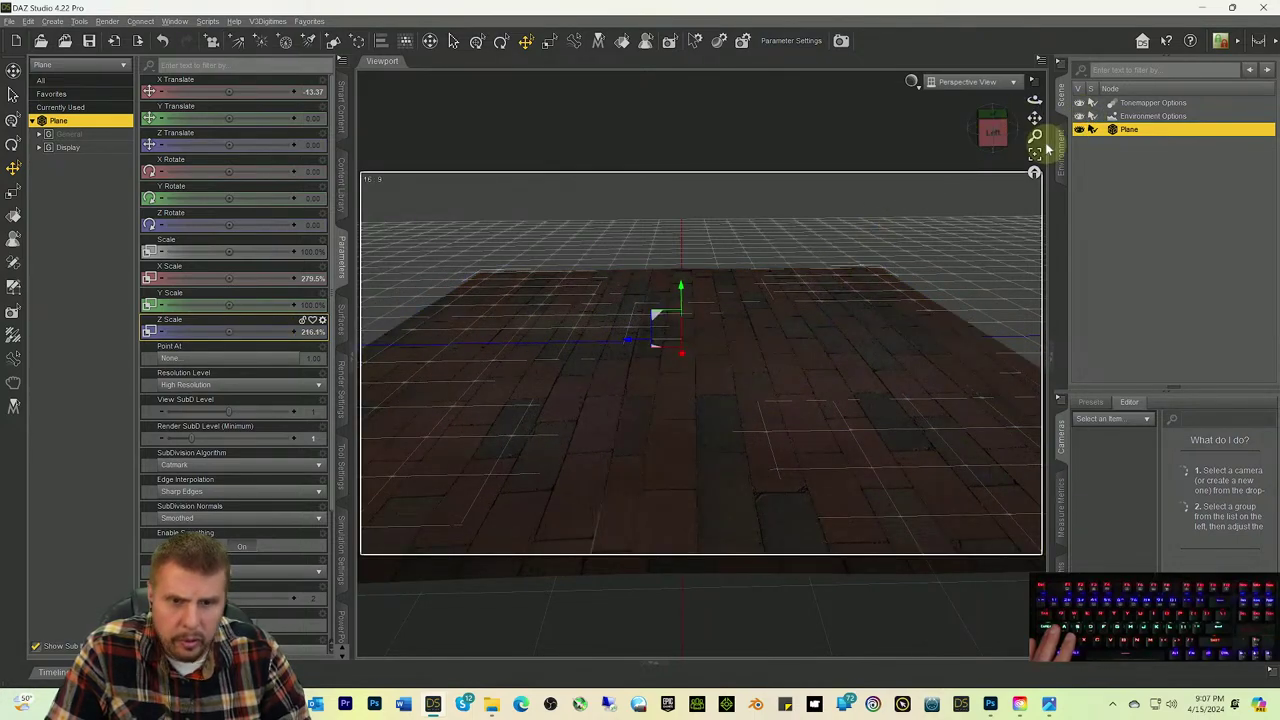
drag(1038, 124, 1035, 120)
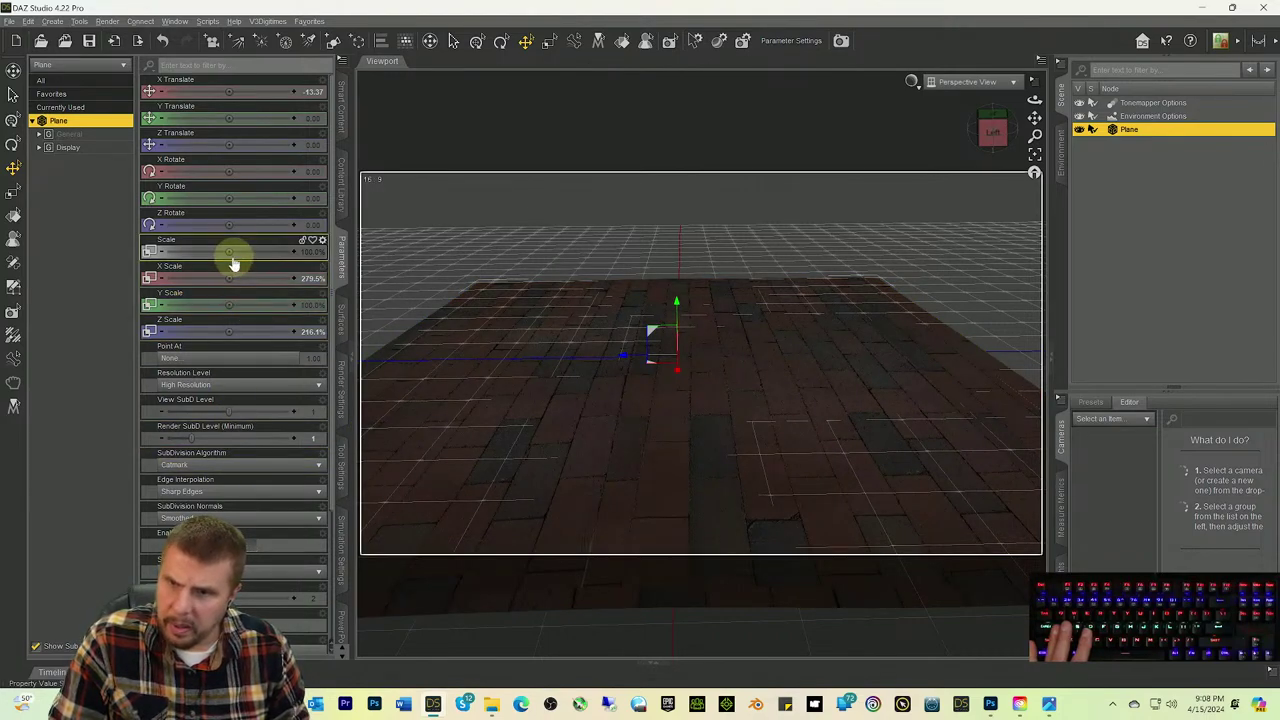
Step: Set plane Scale 126.7%, X Scale 601%, Z Scale 549.6%, and move it to X -230.48
drag(229, 251, 255, 251)
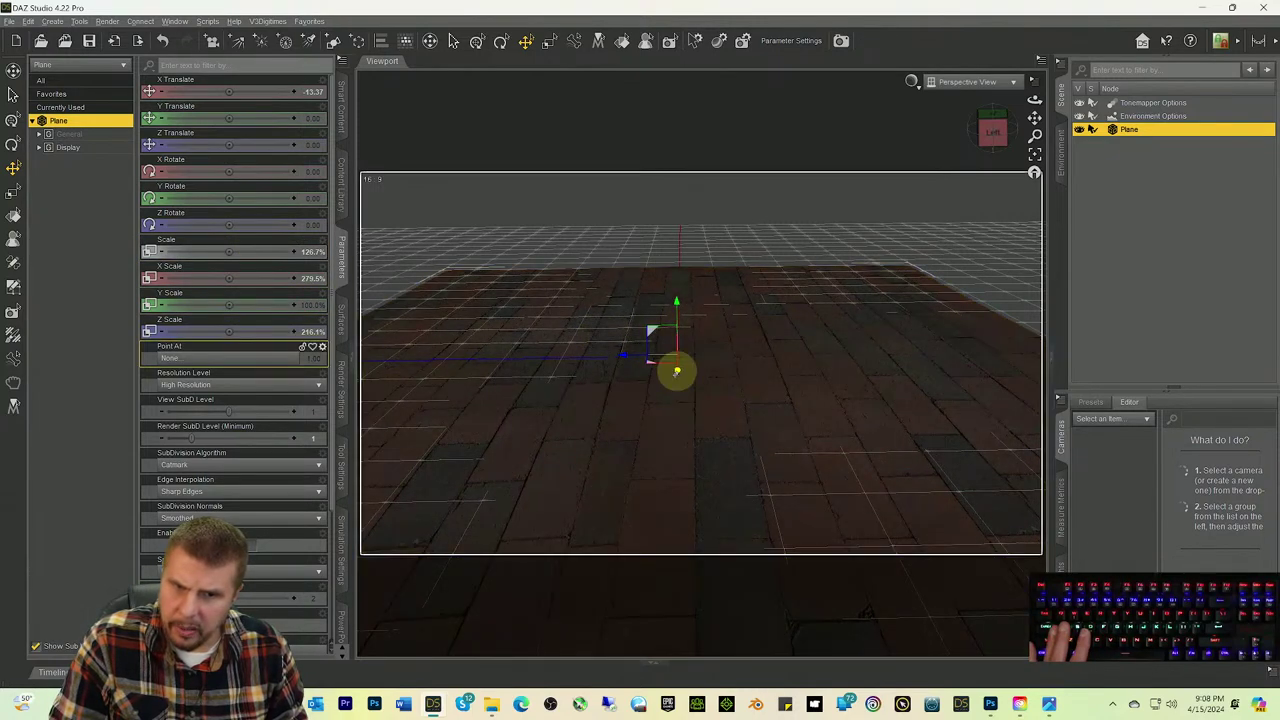
drag(677, 371, 671, 337)
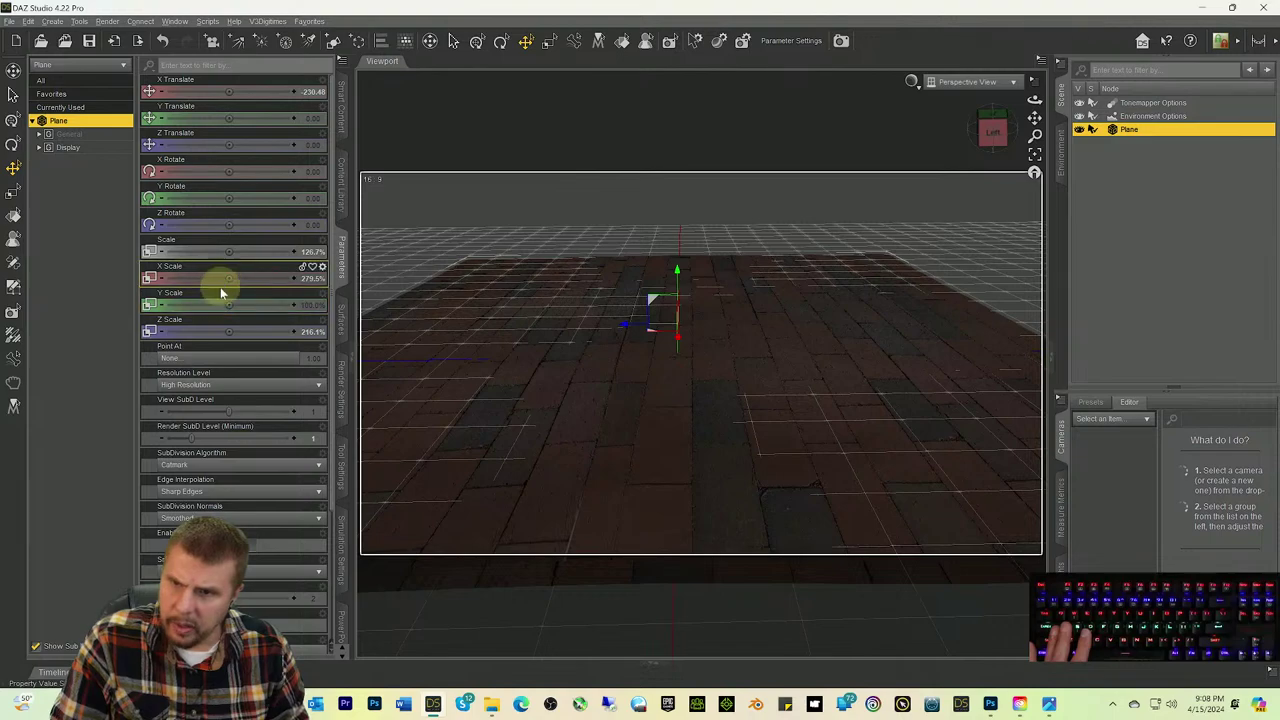
drag(229, 331, 229, 331)
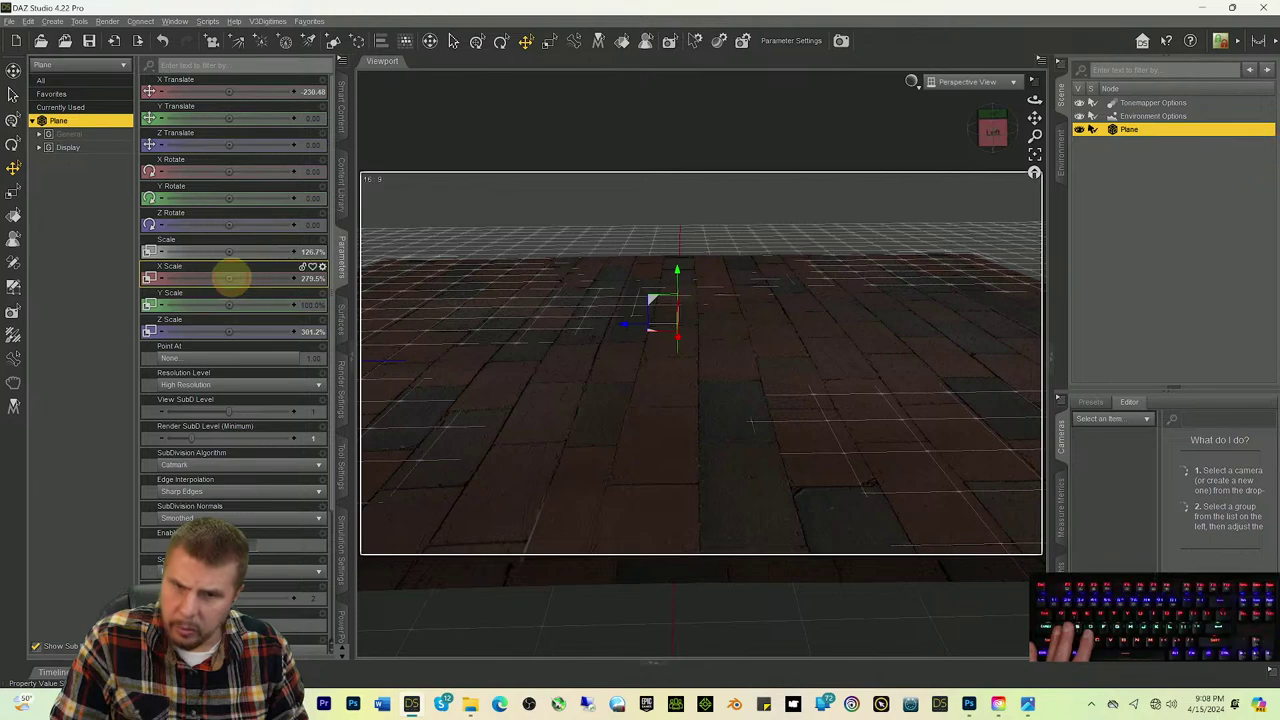
drag(229, 278, 231, 345)
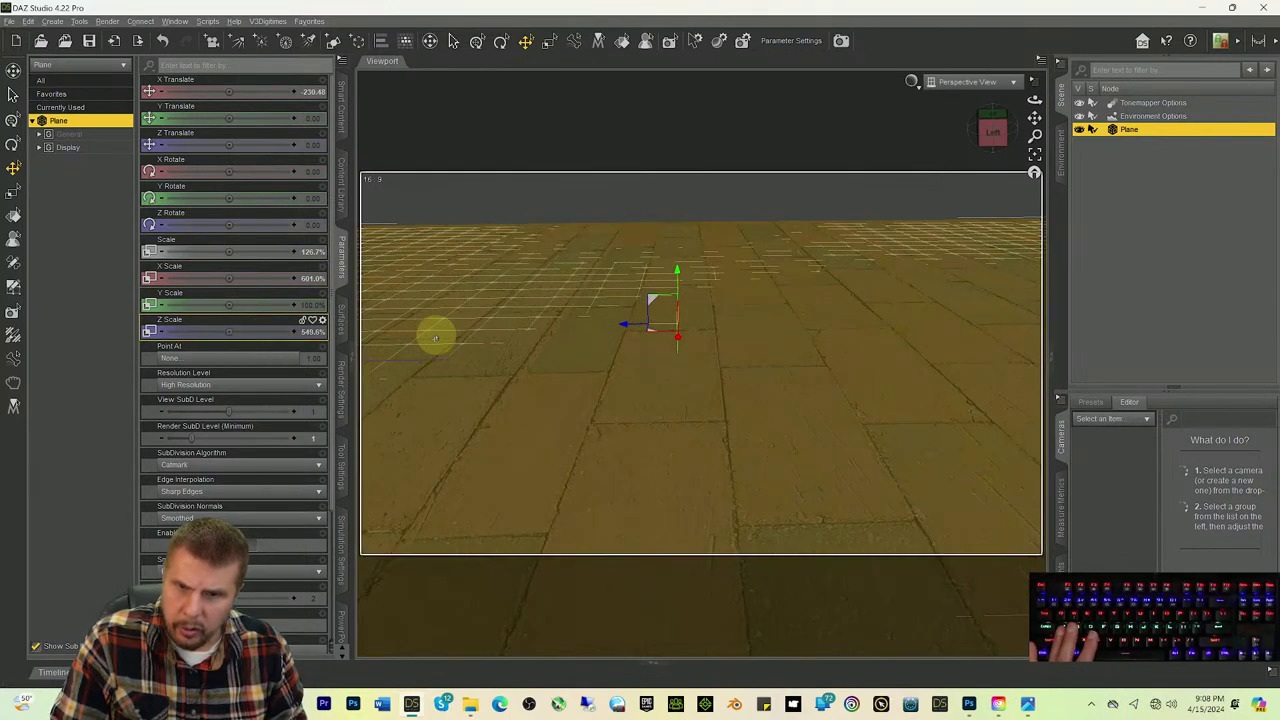
Step: Check Environment Options, reselect the plane, review its full parameter list, and return to its Surfaces
scroll(232, 490, down, 4)
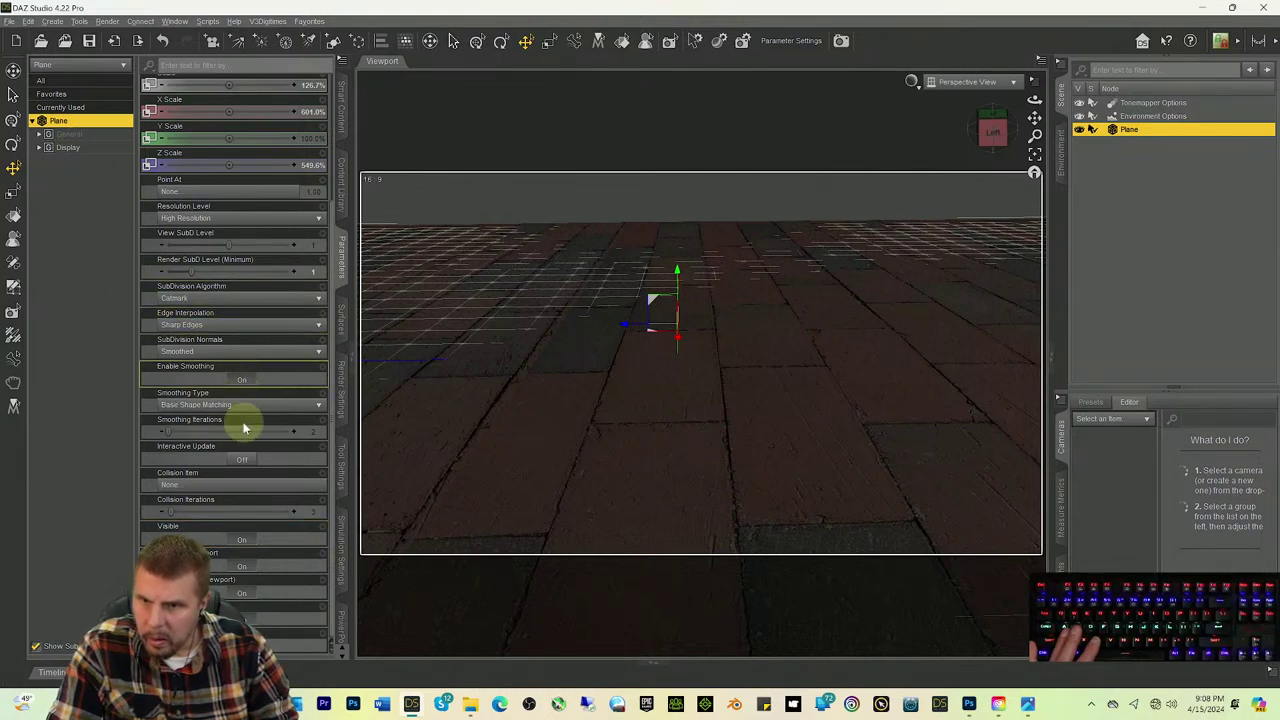
scroll(256, 590, up, 3)
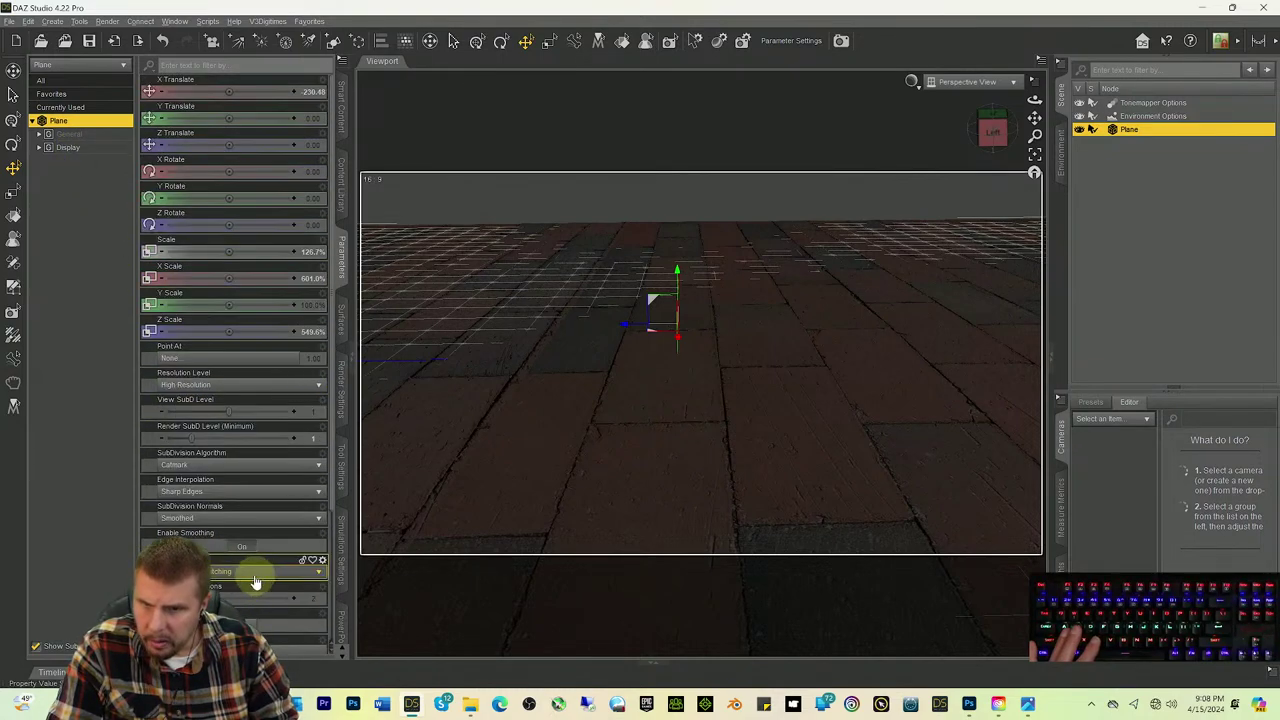
scroll(256, 577, down, 3)
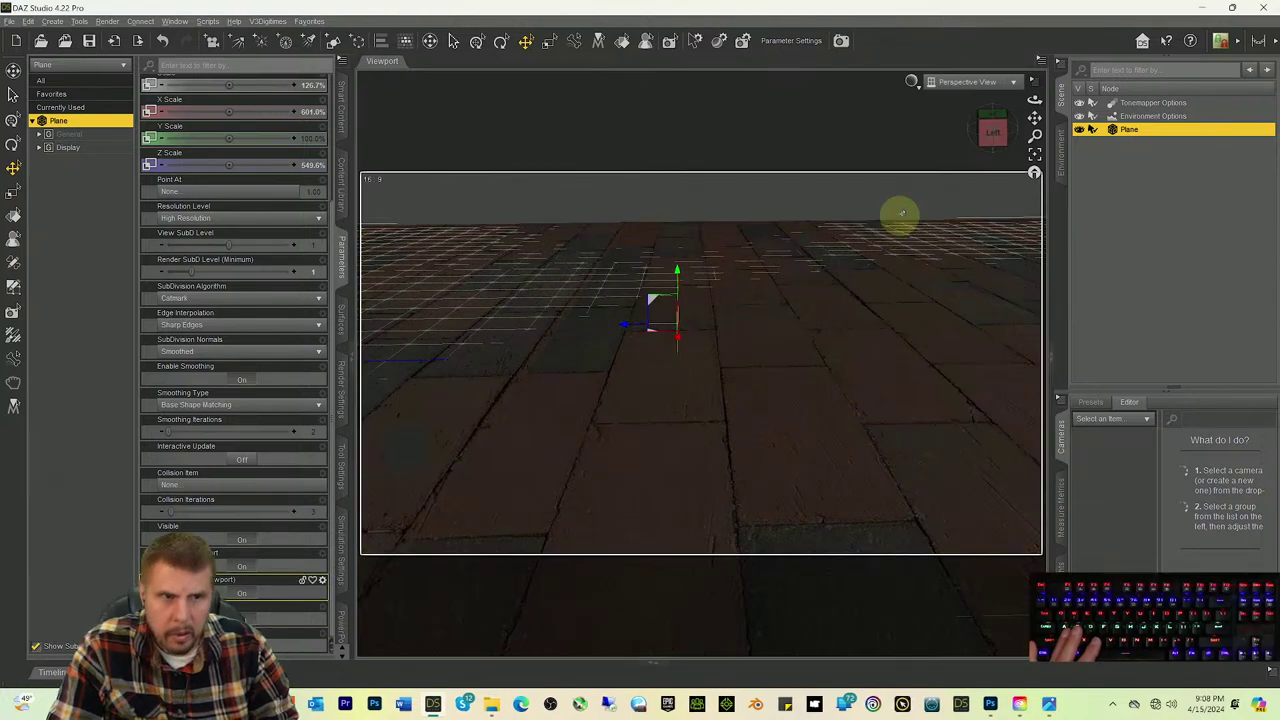
click(1130, 116)
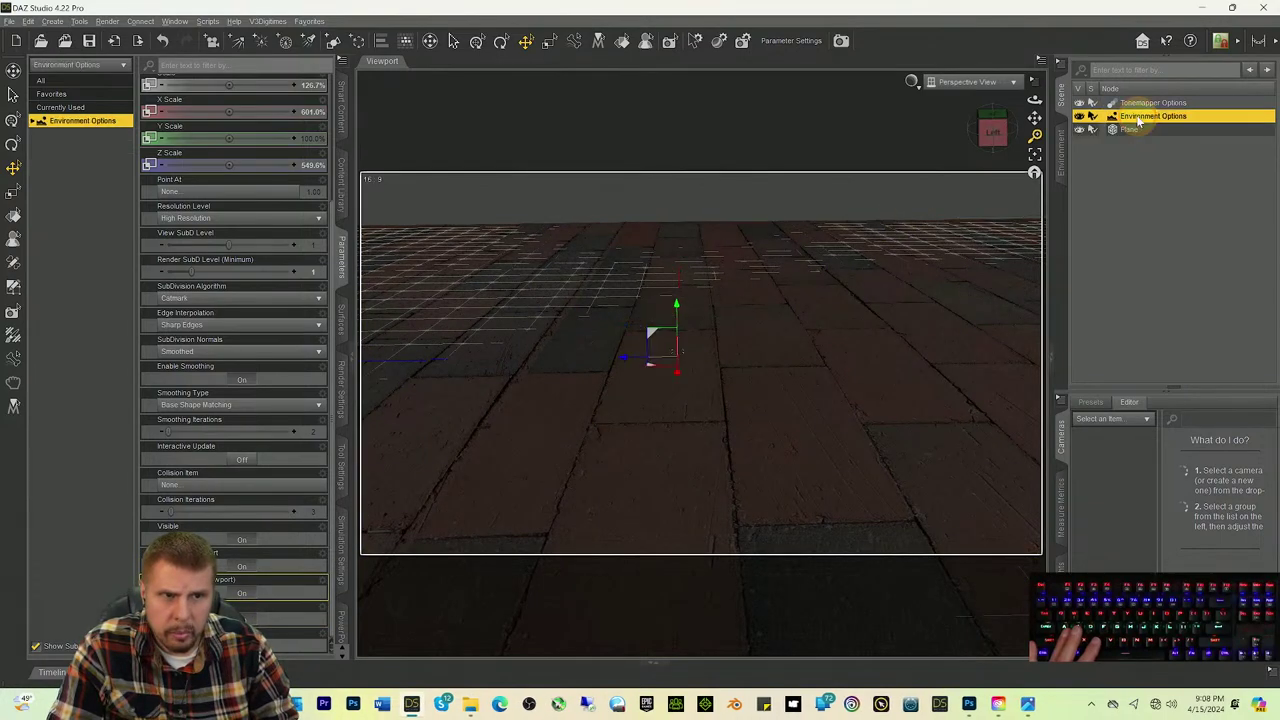
click(1122, 130)
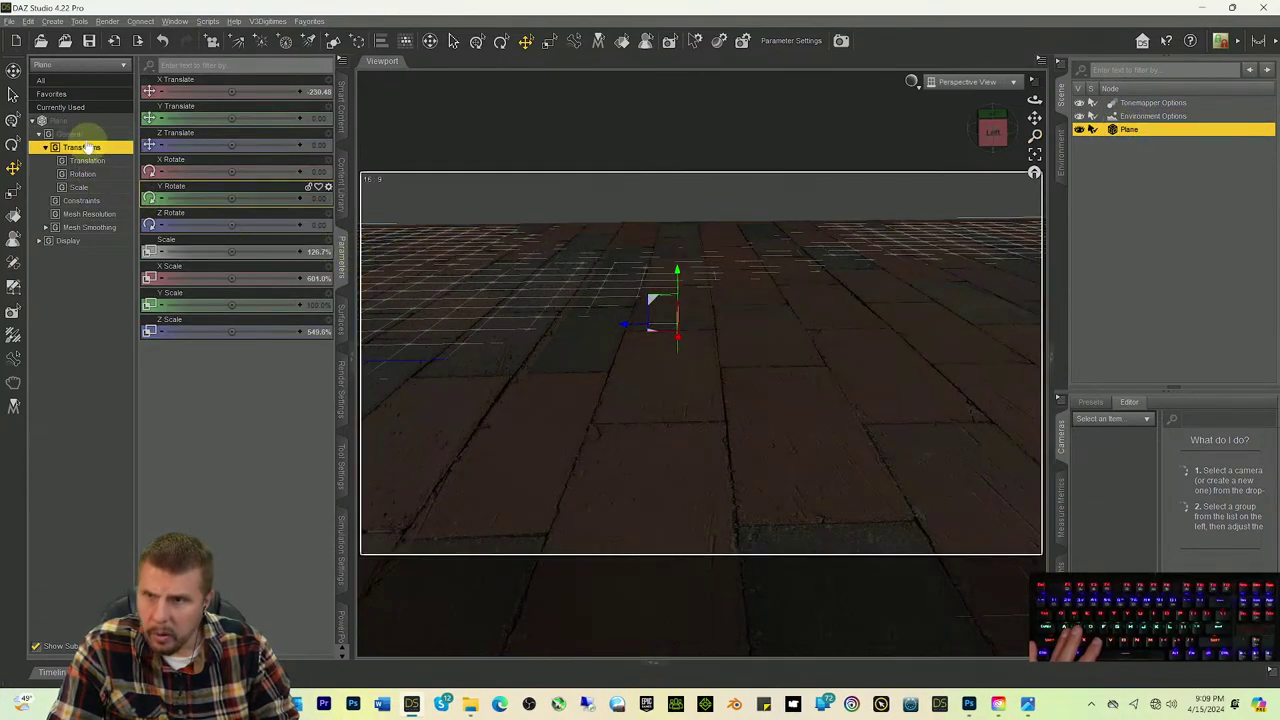
click(77, 125)
scroll(266, 450, down, 3)
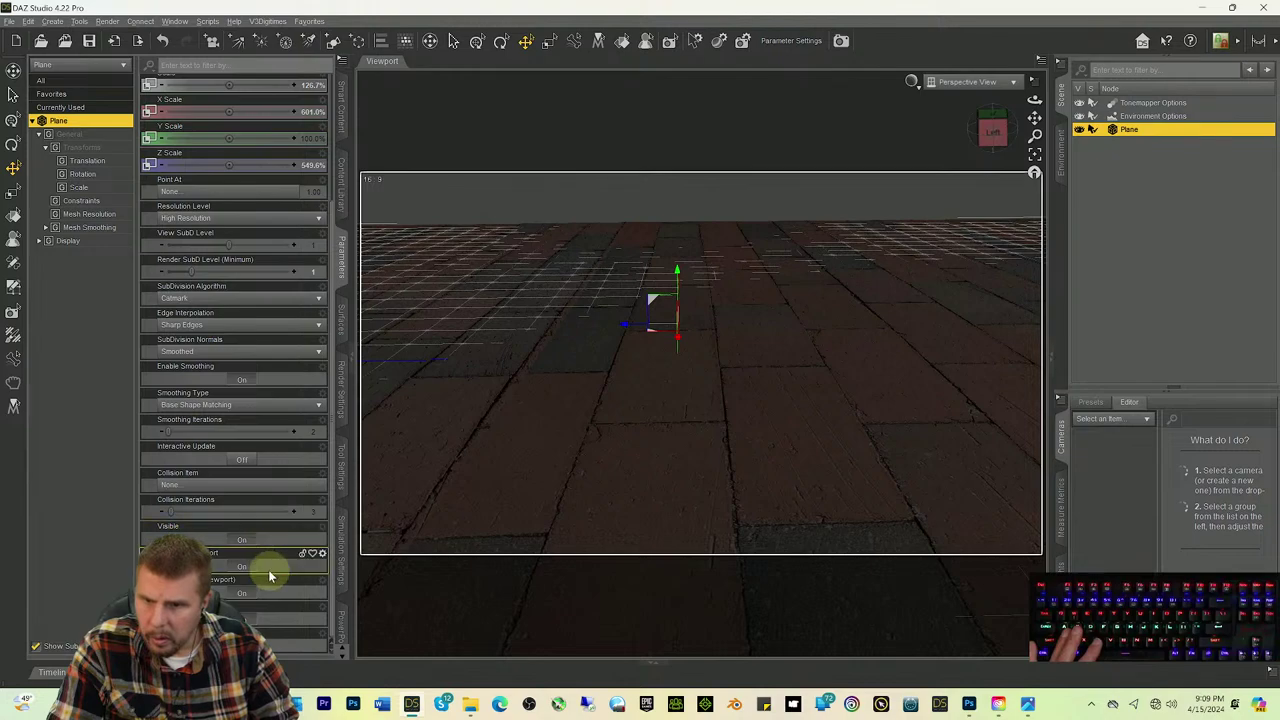
scroll(249, 490, up, 3)
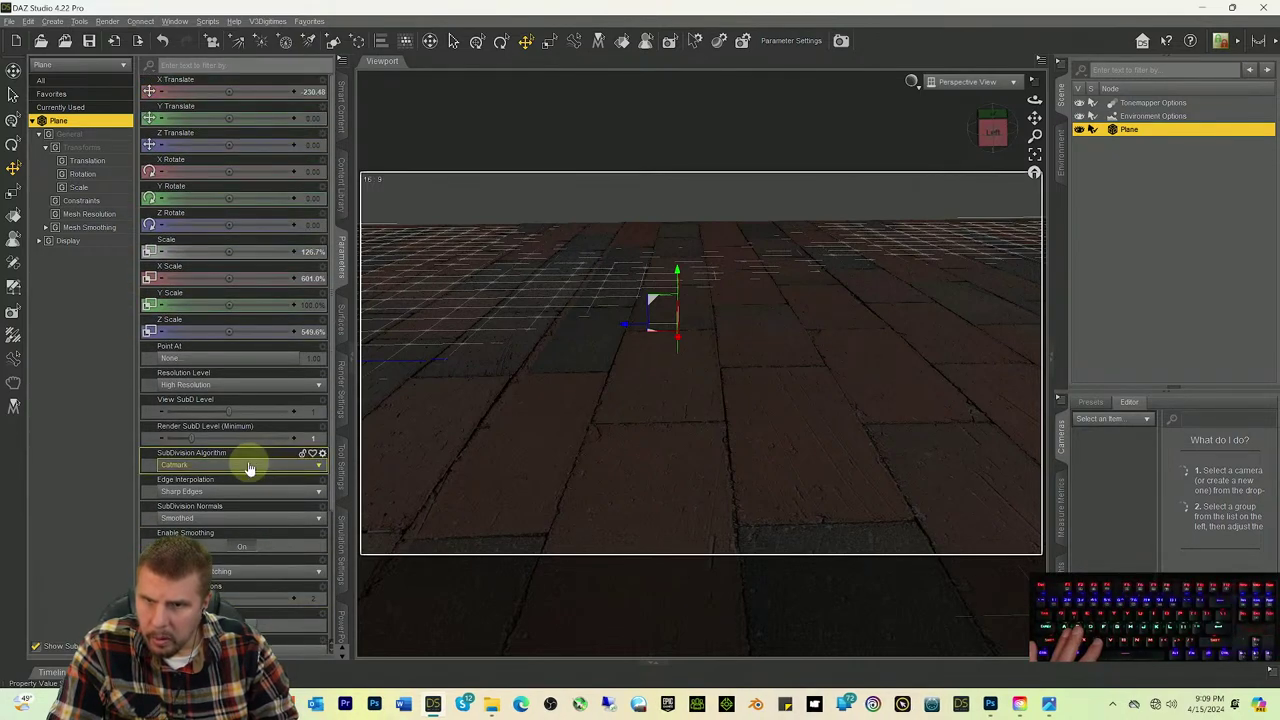
click(343, 335)
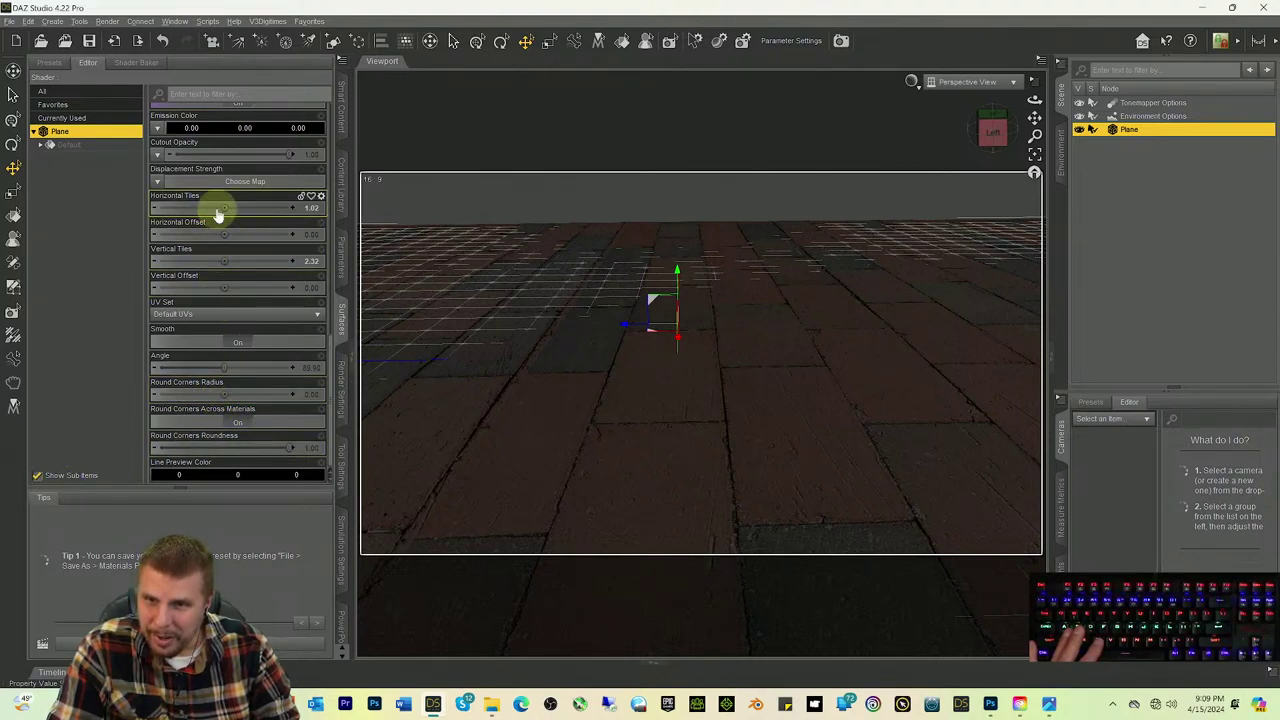
Step: Retile the bricks to 2.34 horizontally and 5.04 vertically and preview the floor in Iray
mouse_move(228, 214)
mouse_down()
mouse_move(252, 214)
mouse_move(227, 207)
mouse_up()
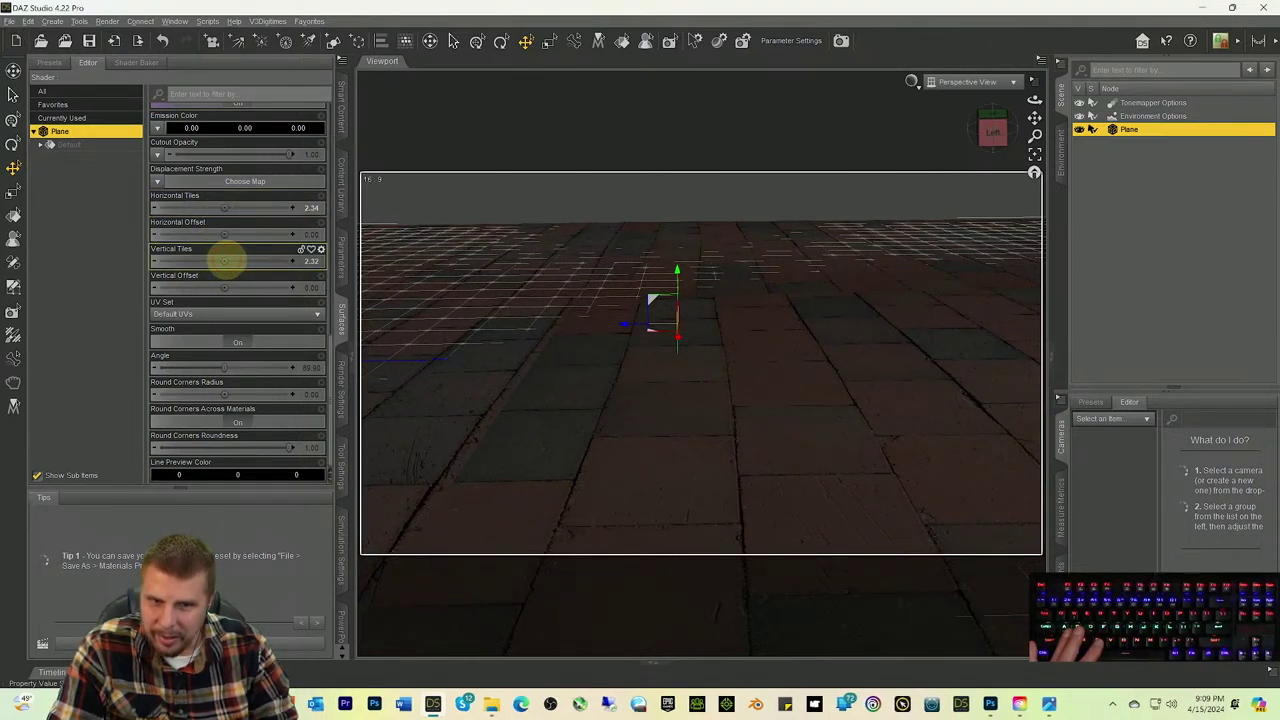
drag(225, 260, 226, 260)
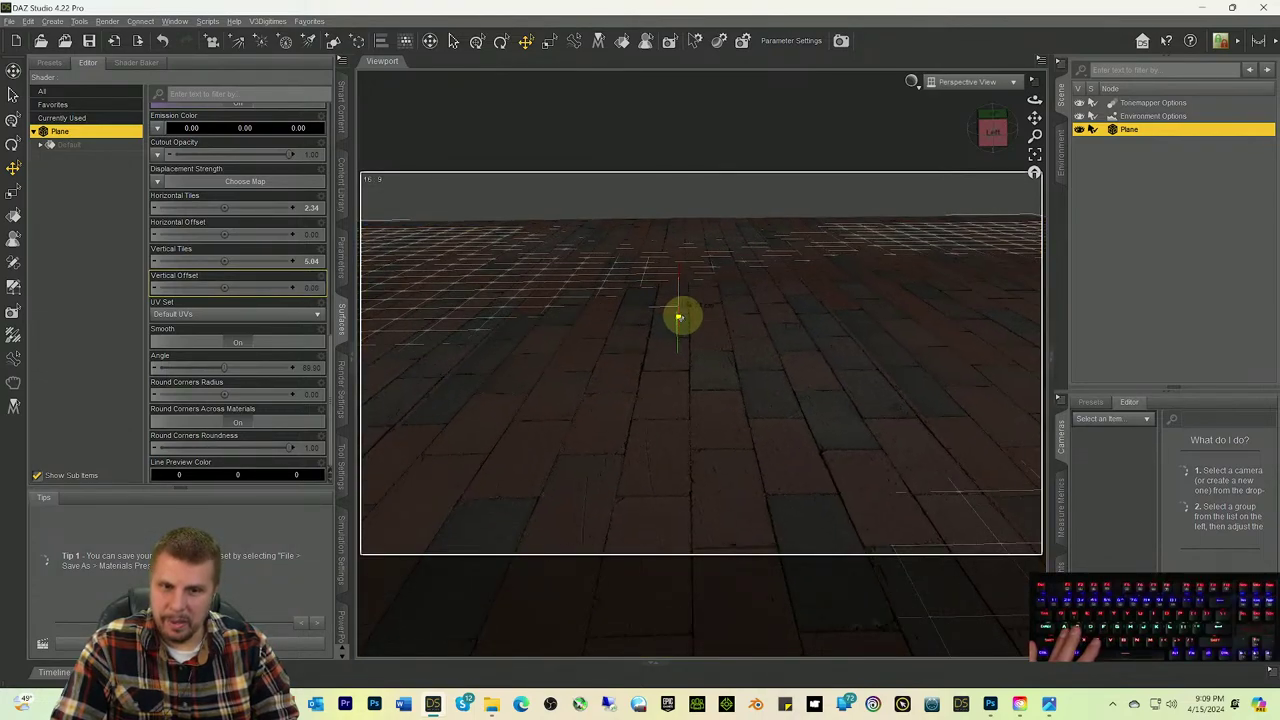
key(ctrl+9)
key(ctrl+0)
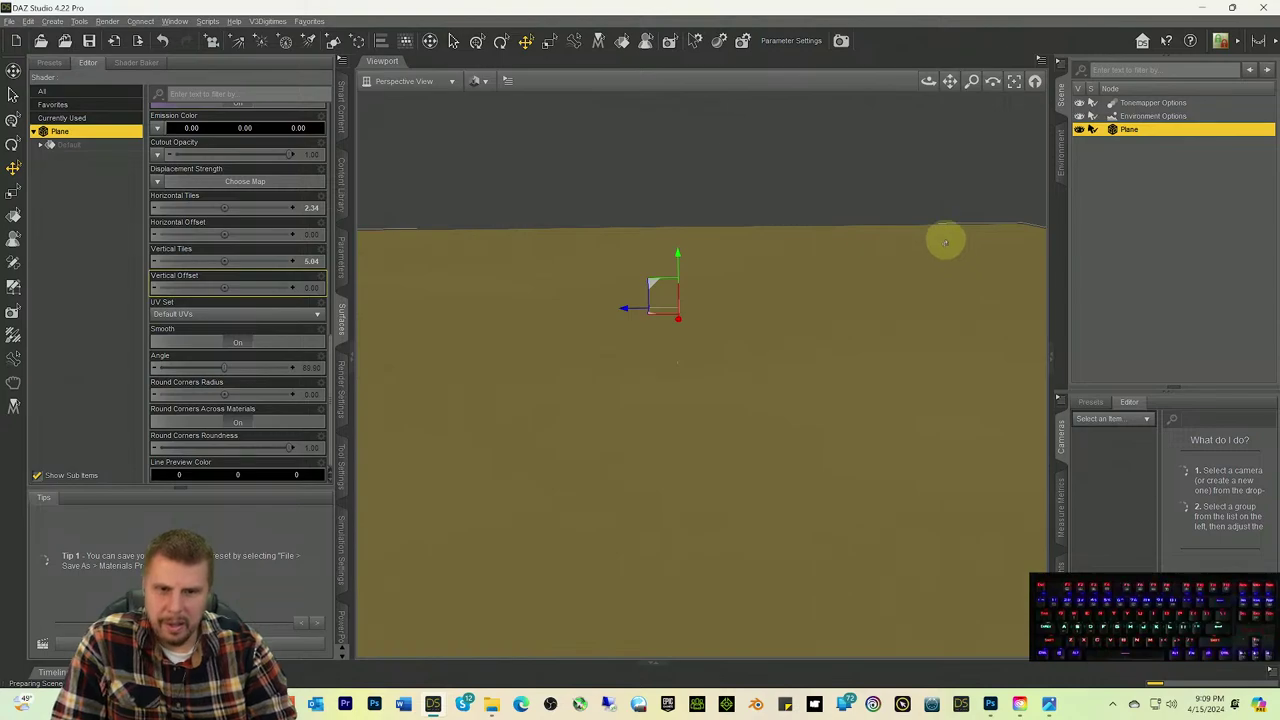
key(ctrl+7)
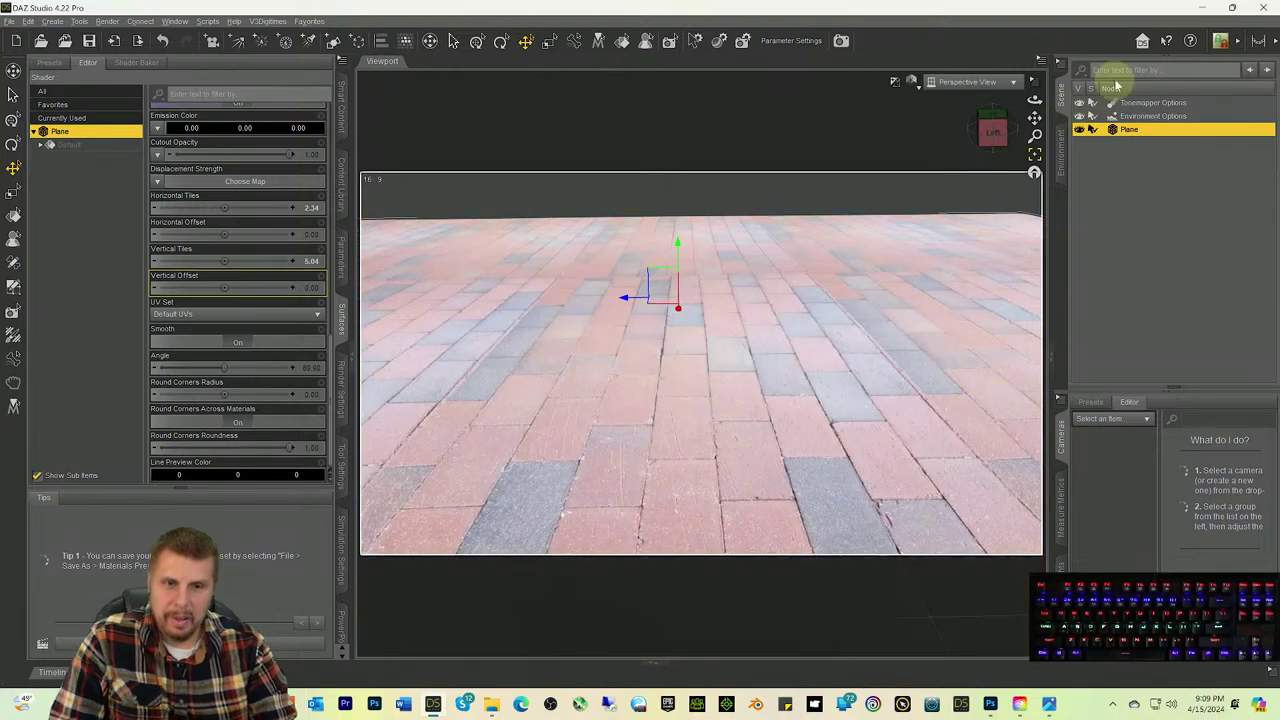
scroll(300, 108, up, 1)
click(340, 105)
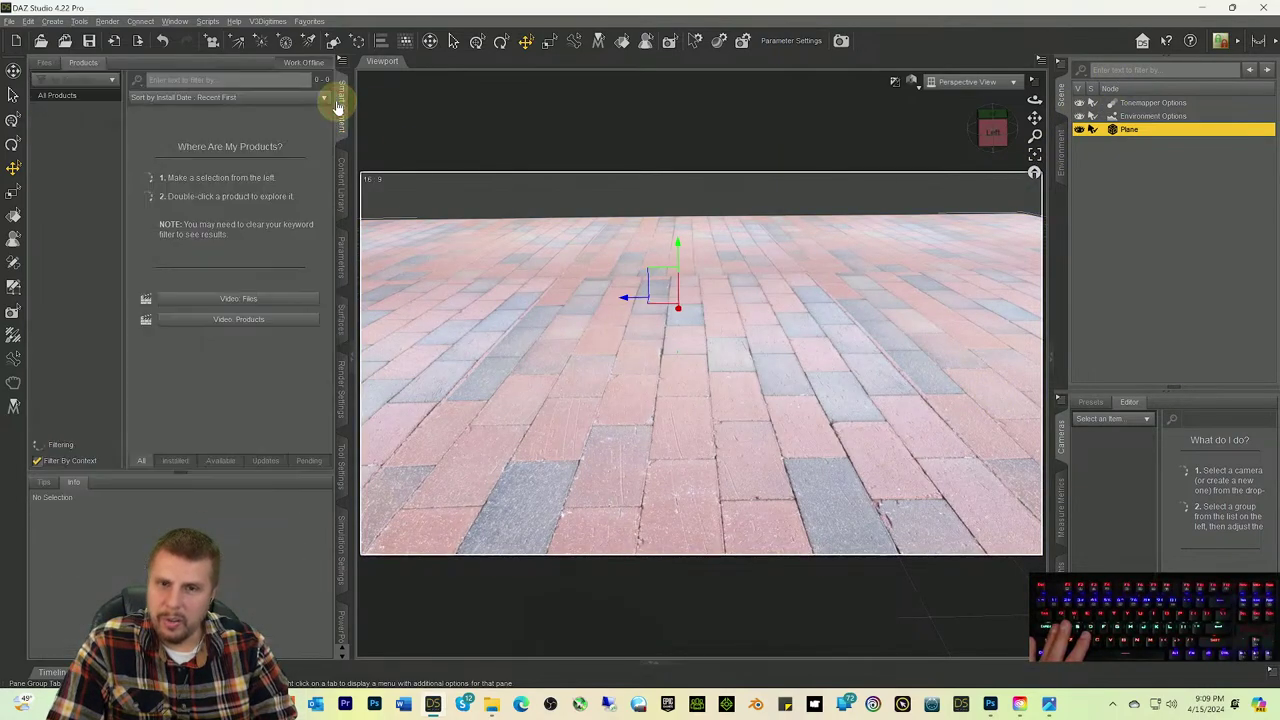
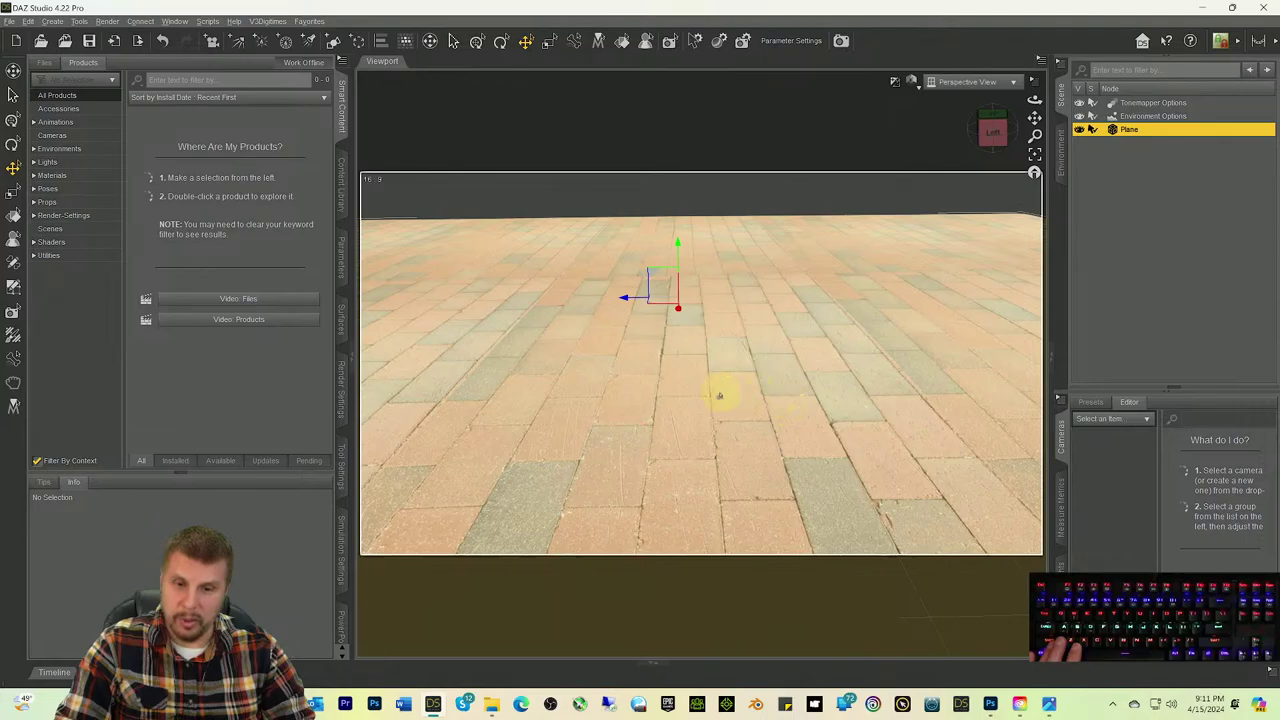
Step: Turn off Filter By Context and browse to Default > Figures > People > Male
alt+drag(714, 343, 737, 347)
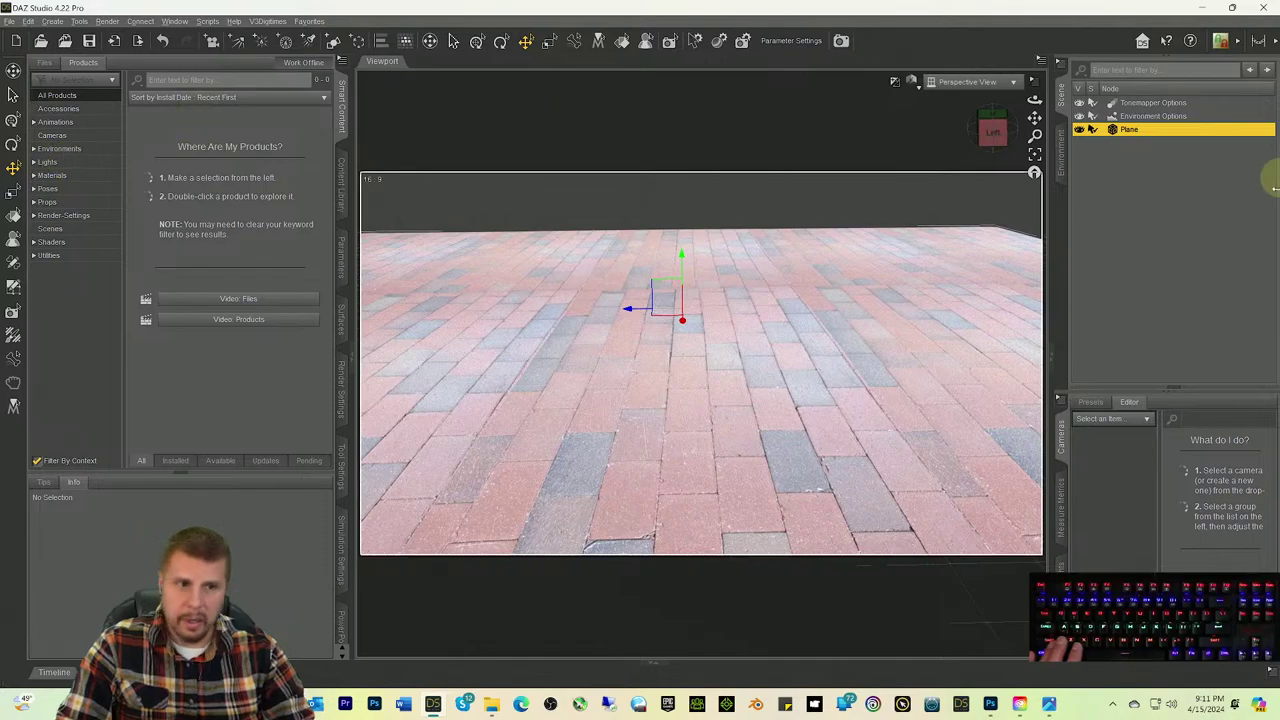
click(1125, 207)
click(37, 460)
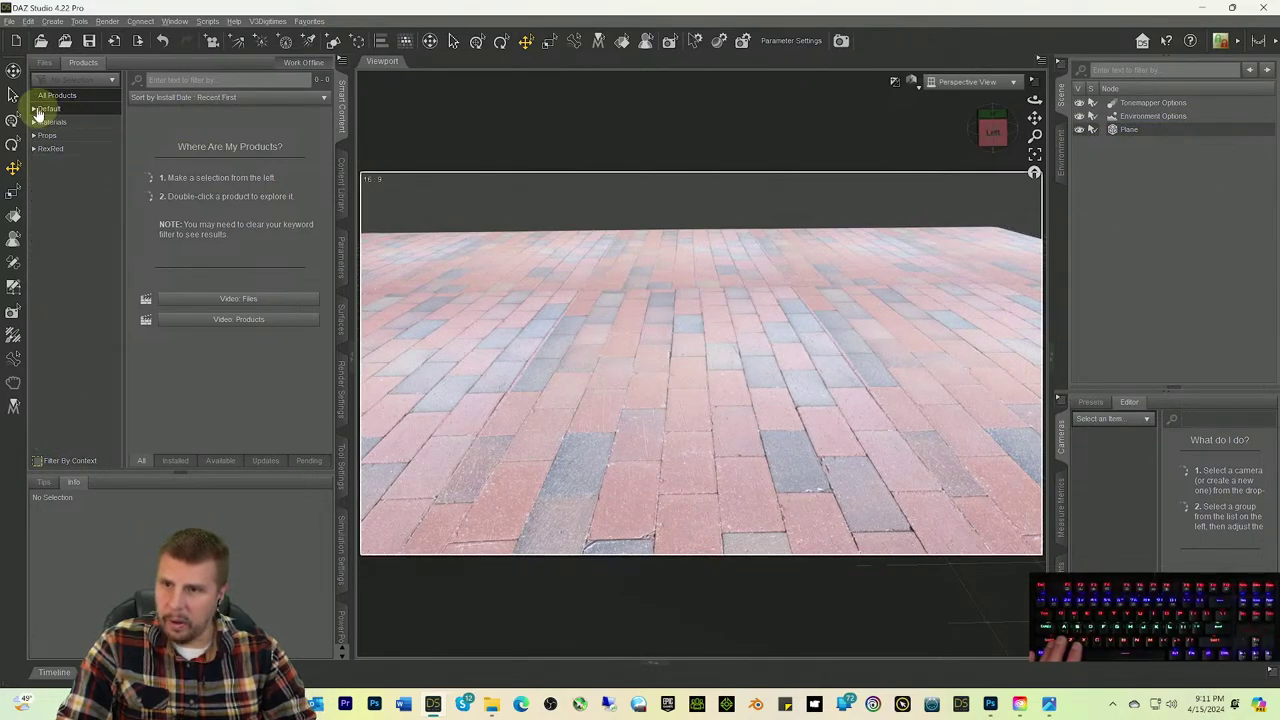
click(37, 109)
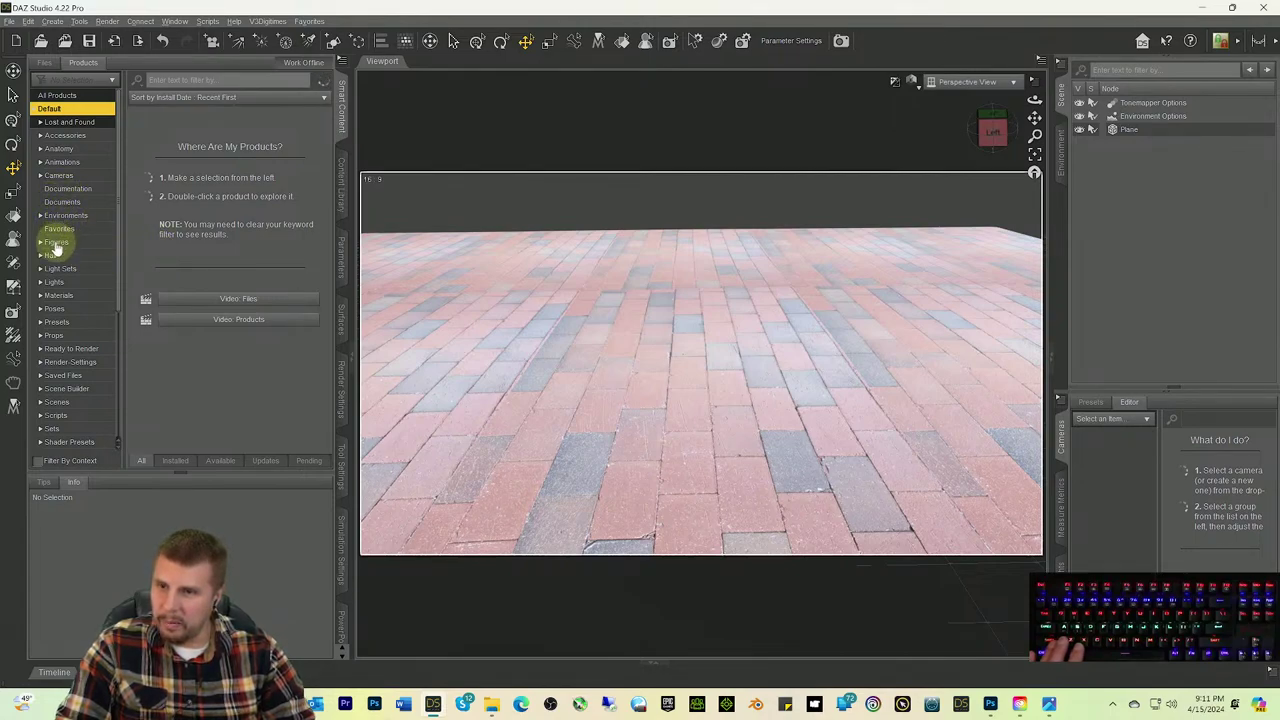
click(55, 242)
click(40, 242)
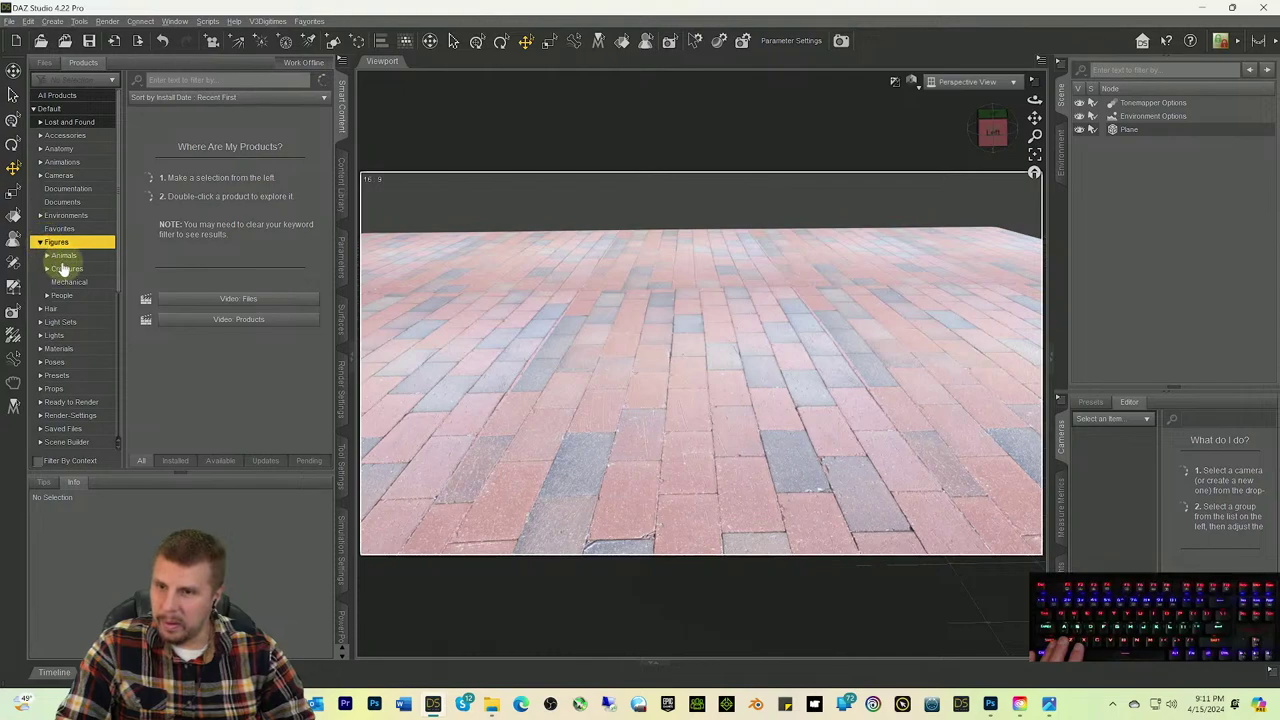
click(58, 296)
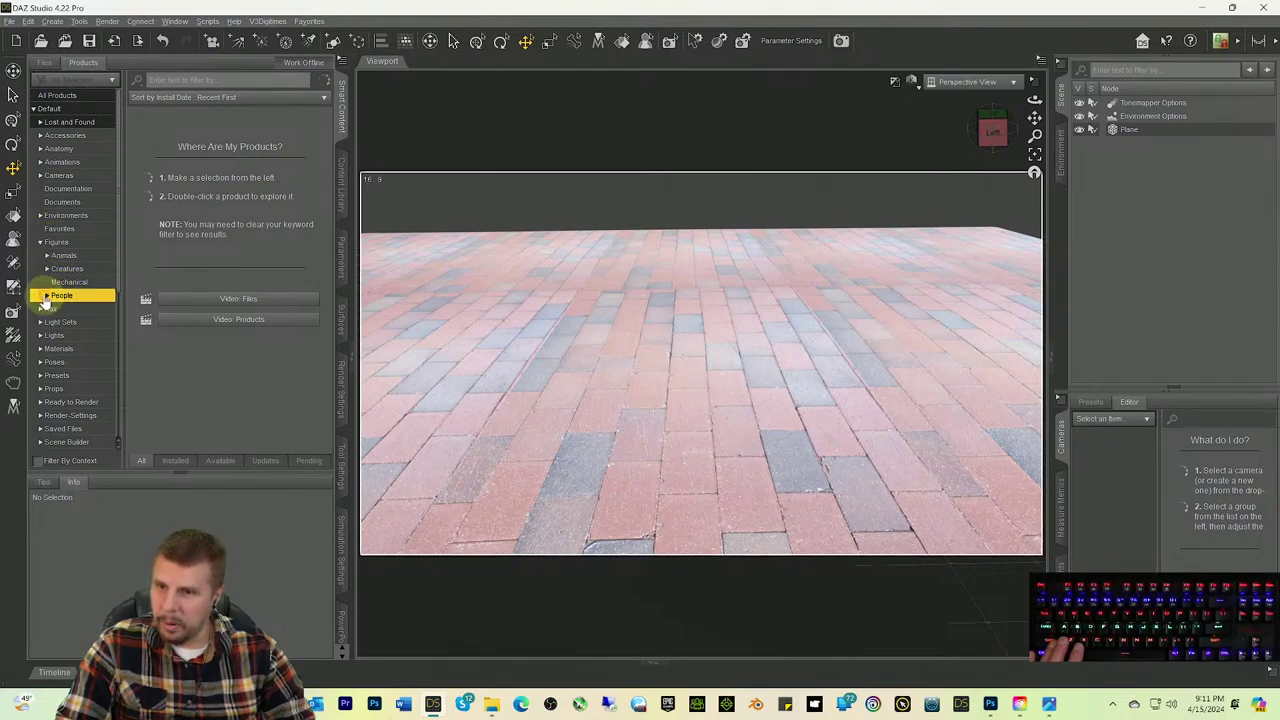
click(47, 296)
click(66, 338)
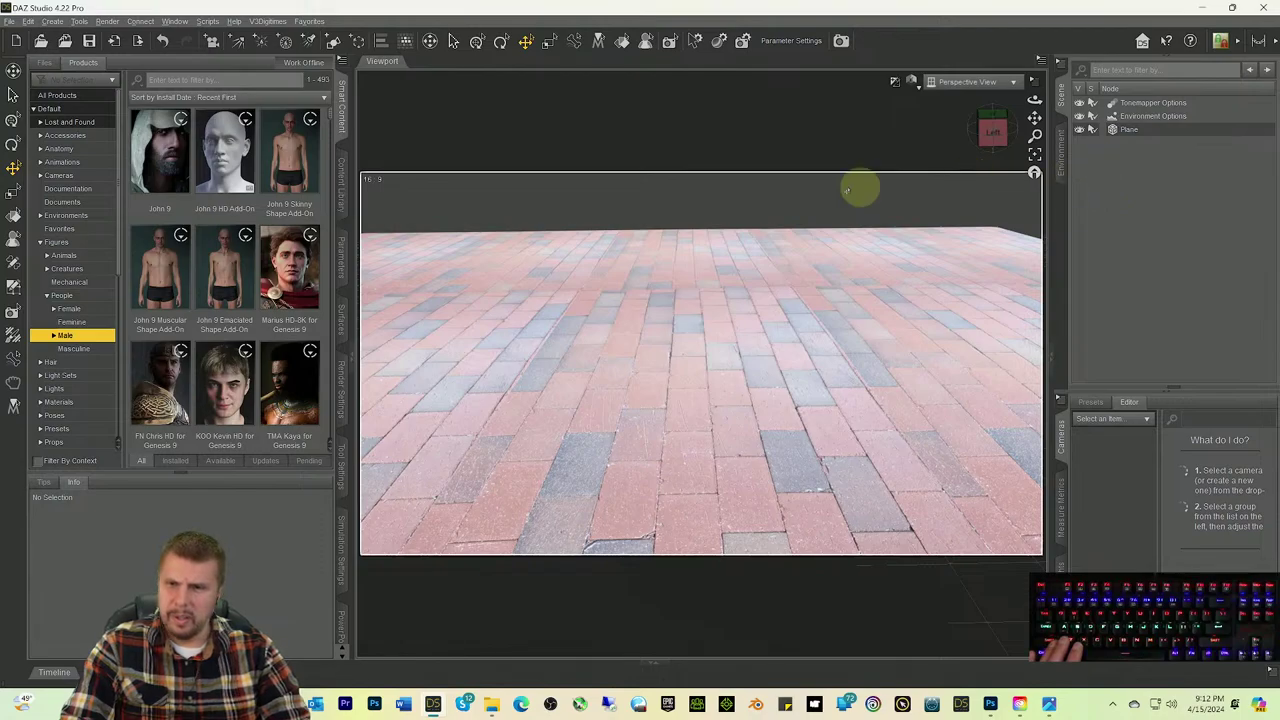
Step: Sort the male figures by Release Date: Recent First and open TMA Kade Genesis 9
scroll(220, 212, down, 10)
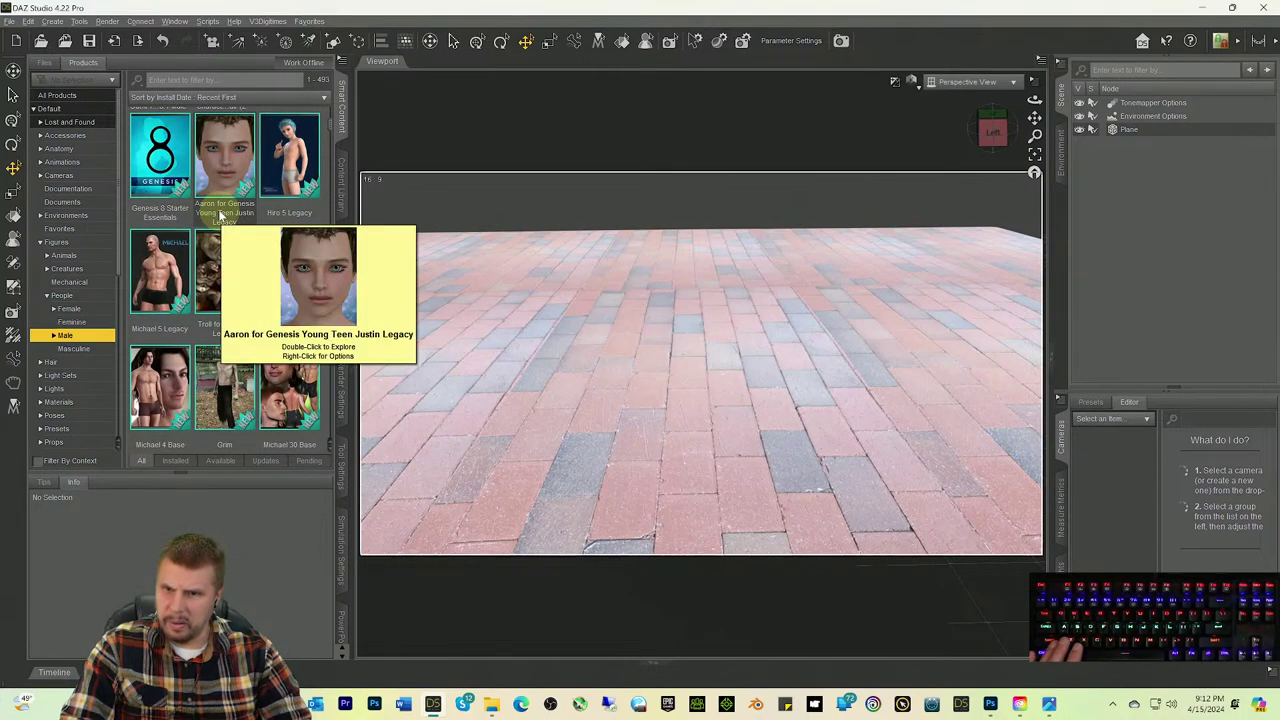
scroll(220, 212, down, 5)
click(222, 97)
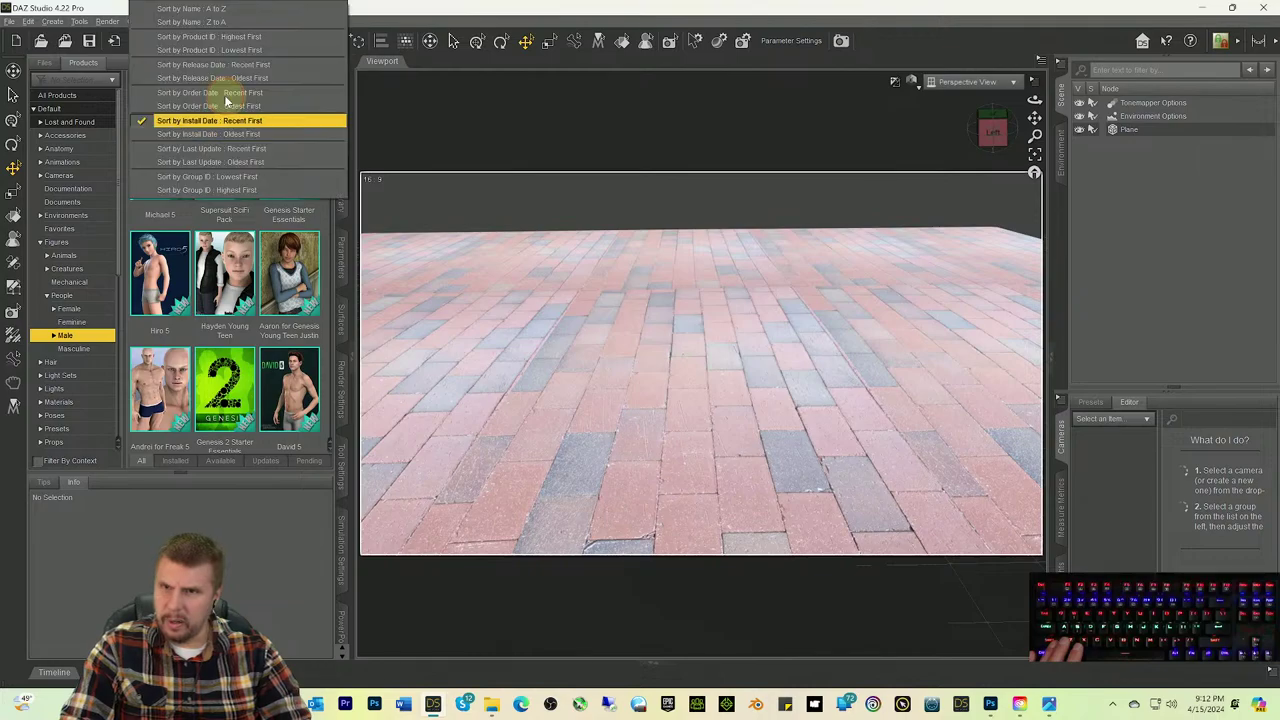
click(255, 66)
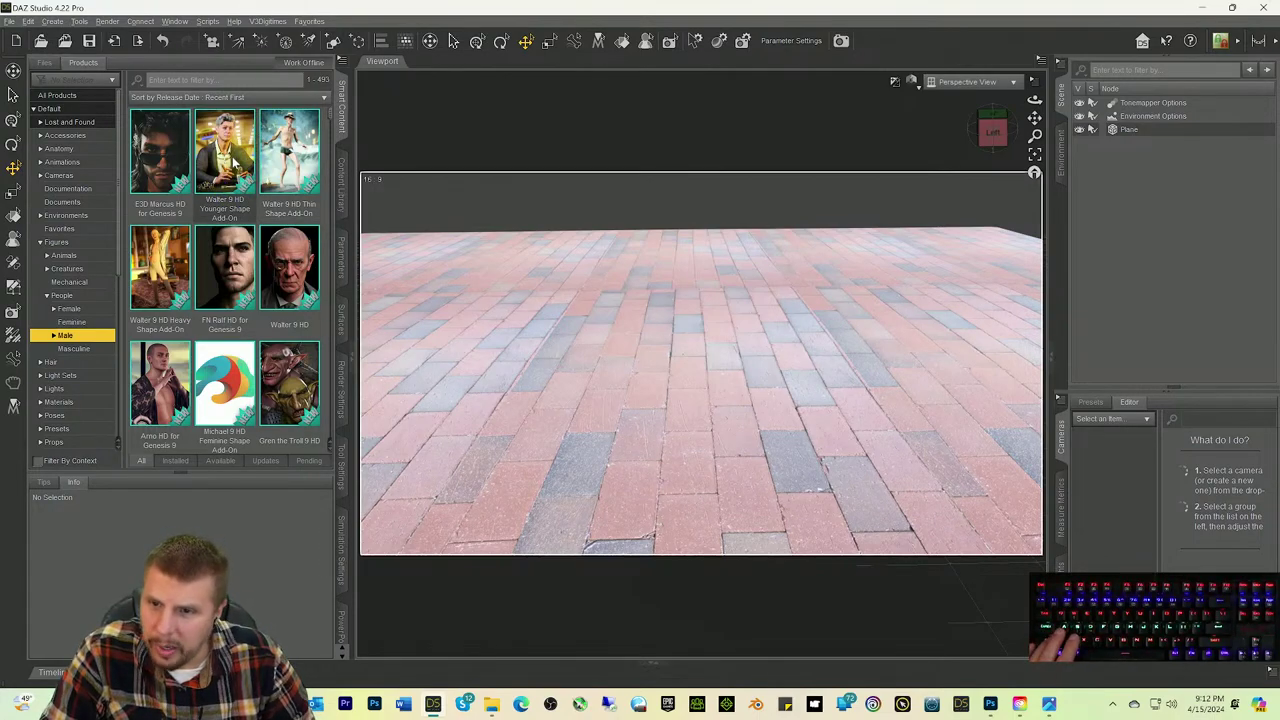
scroll(240, 165, down, 5)
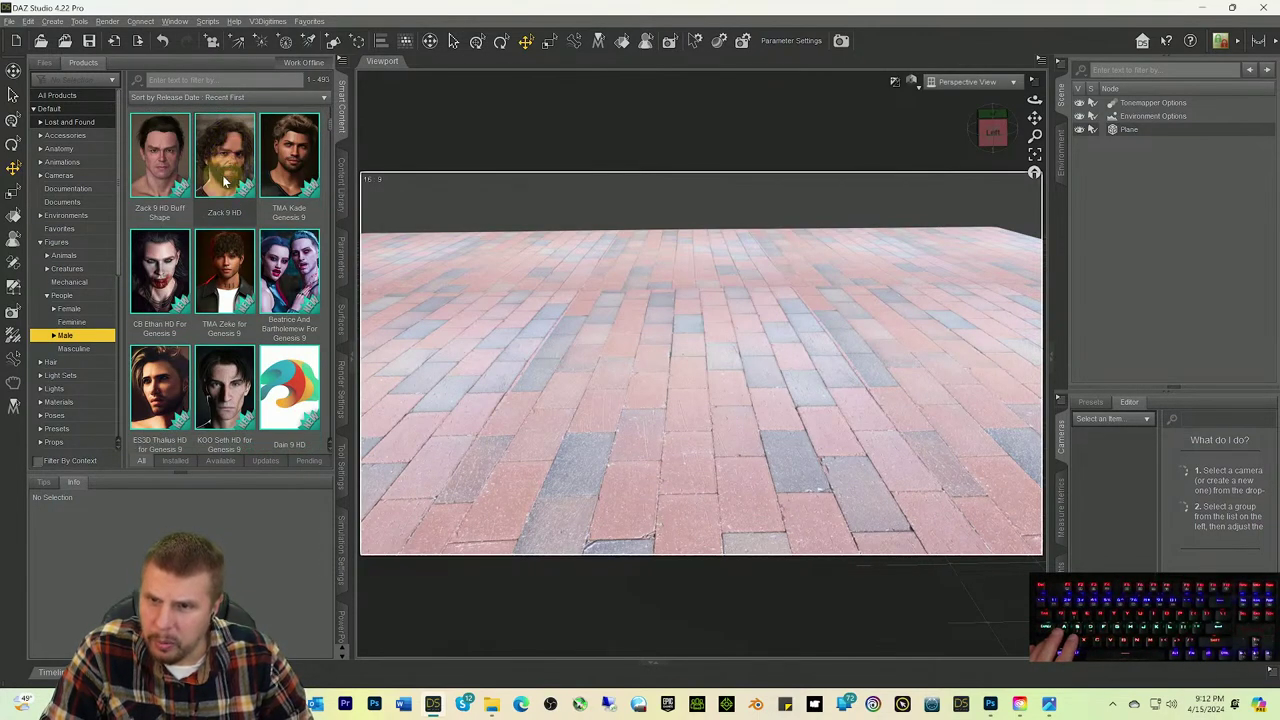
mouse_move(211, 287)
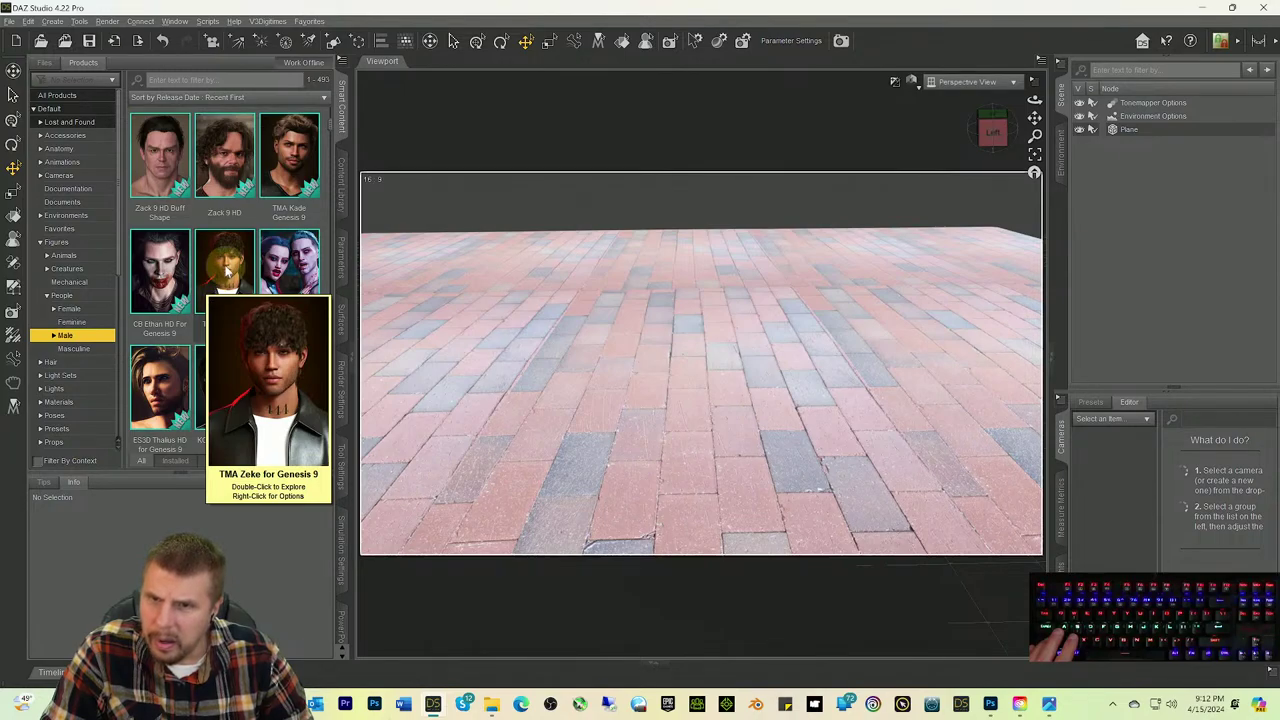
click(295, 170)
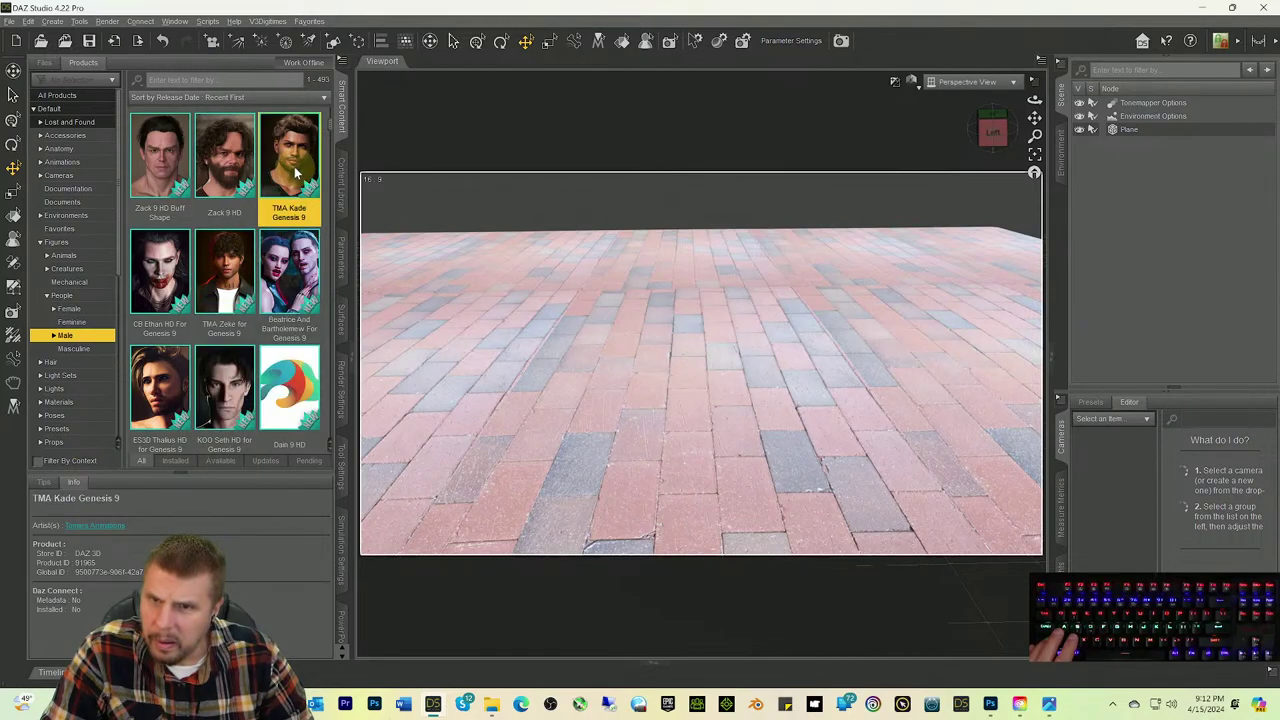
double_click(294, 167)
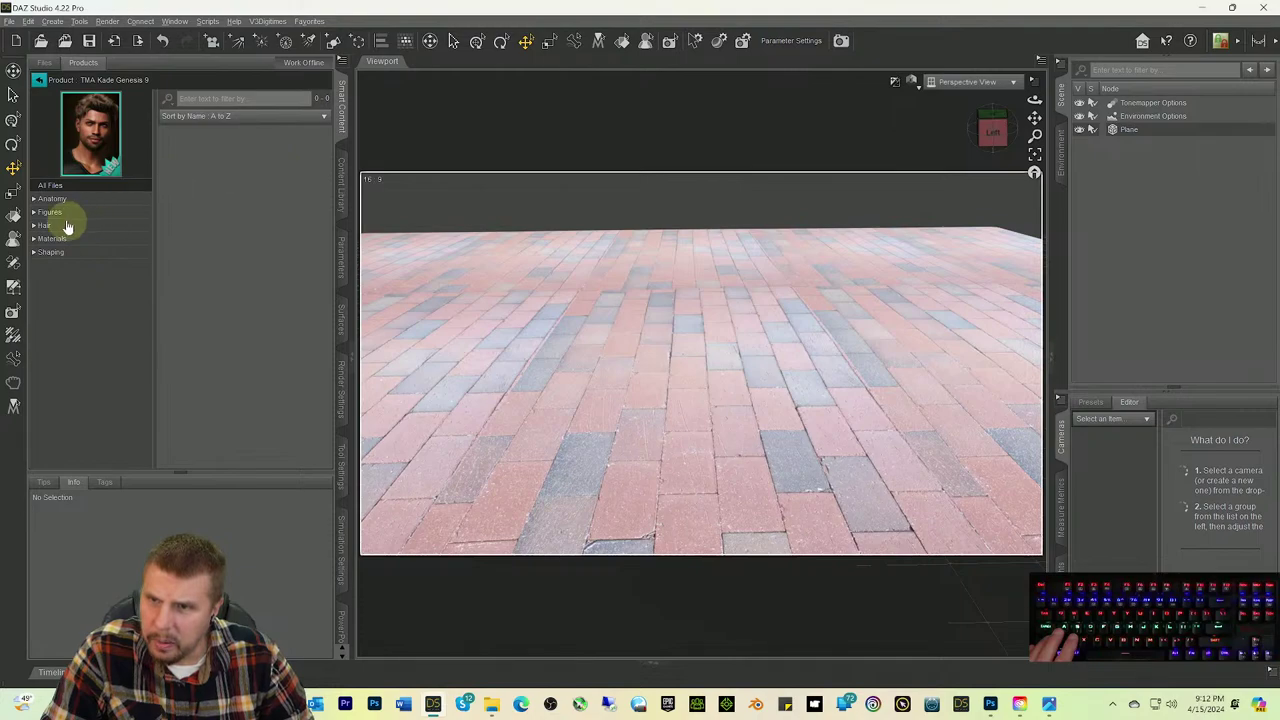
Step: Load the TMA Kade G9 actor from the product's Figures folder onto the brick floor
click(50, 212)
double_click(210, 180)
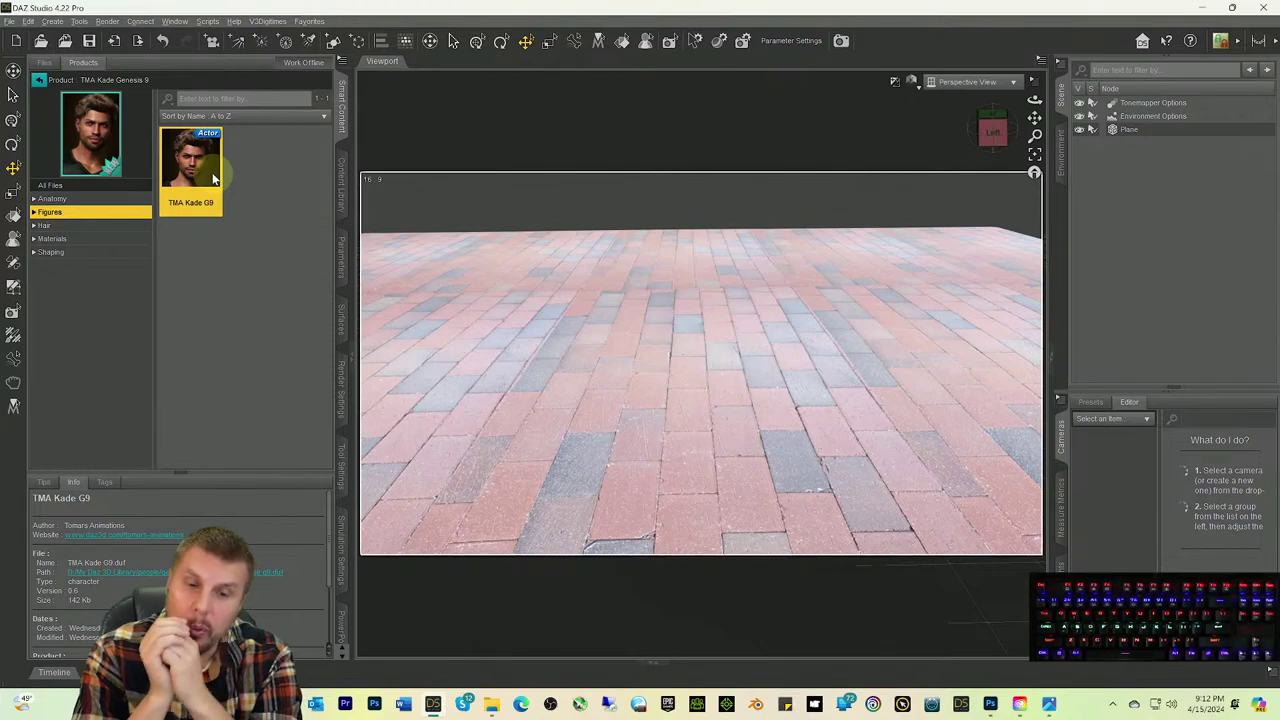
double_click(213, 178)
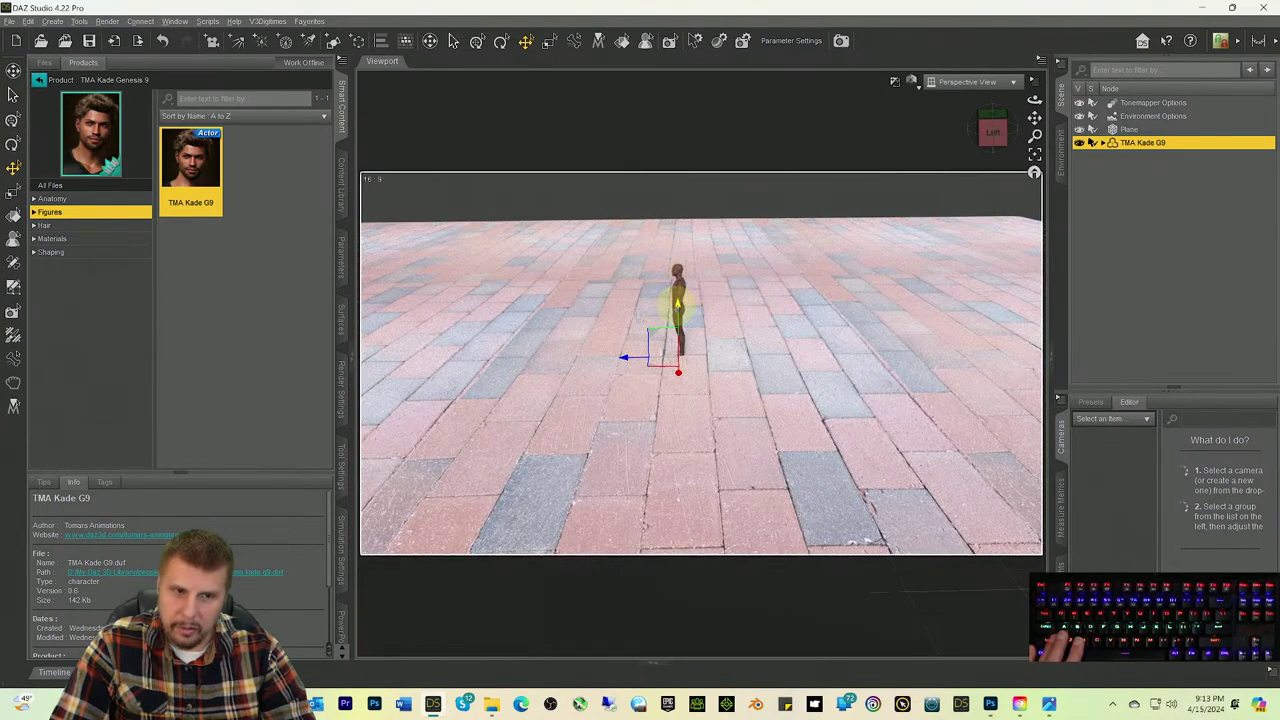
Step: Give the floor plane's surface 4.18 Horizontal Tiles and 16.80 Vertical Tiles
click(1110, 129)
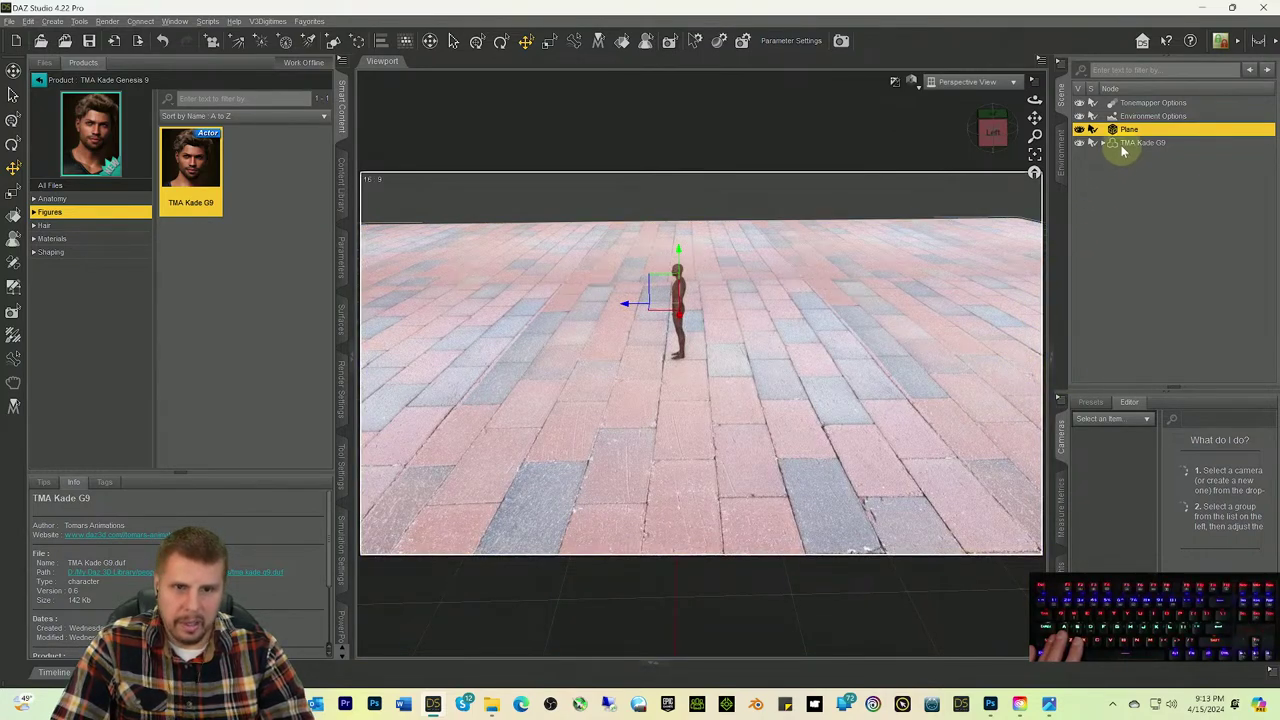
click(342, 320)
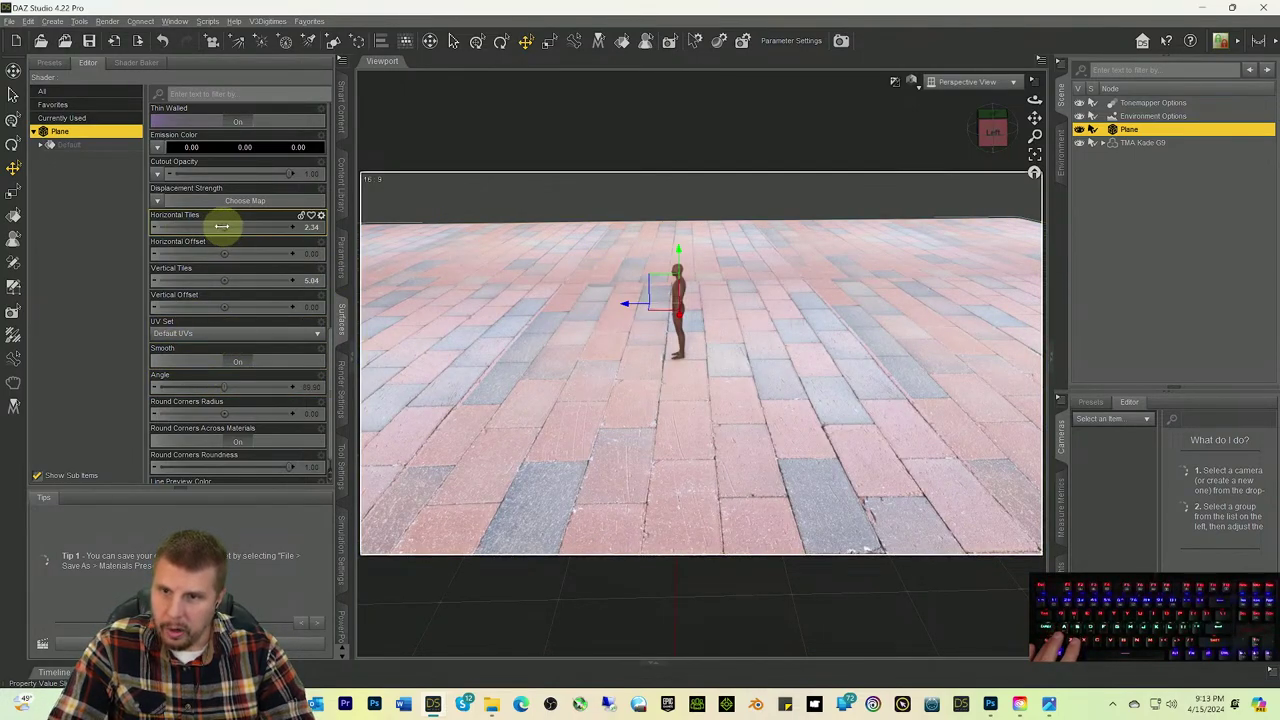
mouse_move(222, 226)
mouse_down()
mouse_move(257, 232)
mouse_move(223, 226)
mouse_up()
key(ctrl+9)
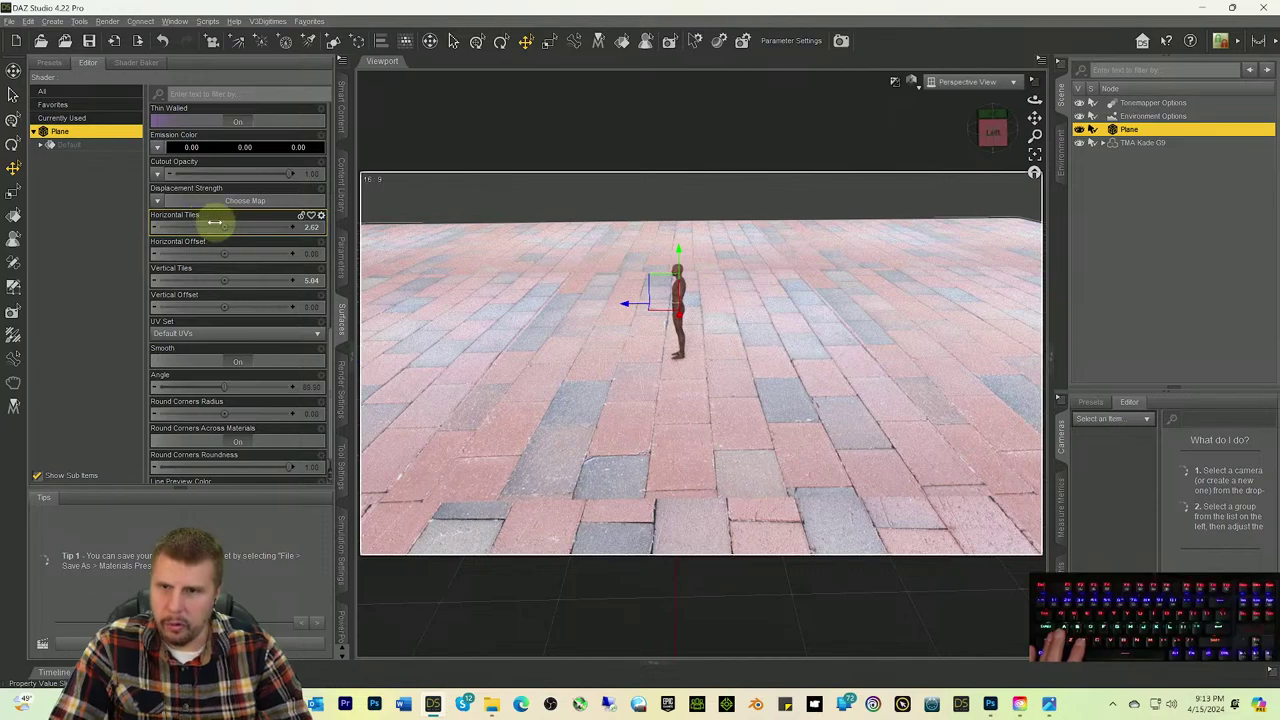
drag(217, 223, 223, 229)
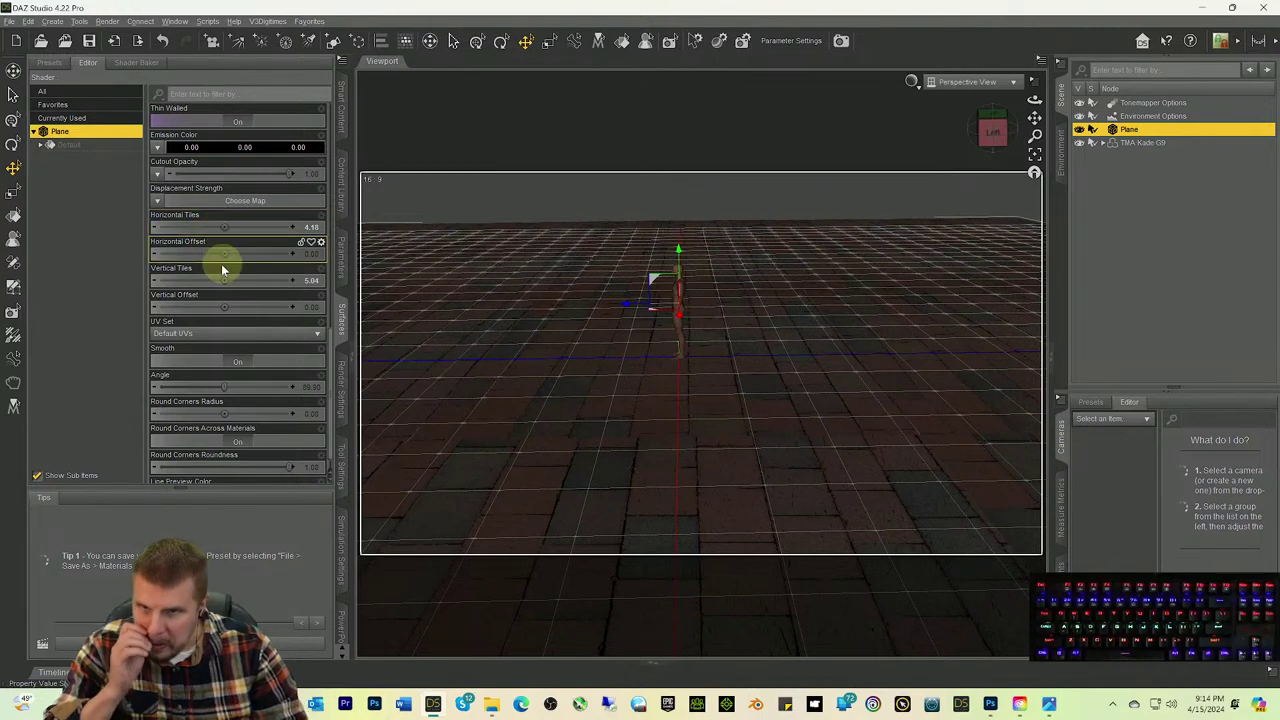
mouse_move(220, 281)
mouse_down()
mouse_move(237, 306)
mouse_move(209, 306)
mouse_move(222, 310)
mouse_move(223, 280)
mouse_move(243, 283)
mouse_move(226, 279)
mouse_up()
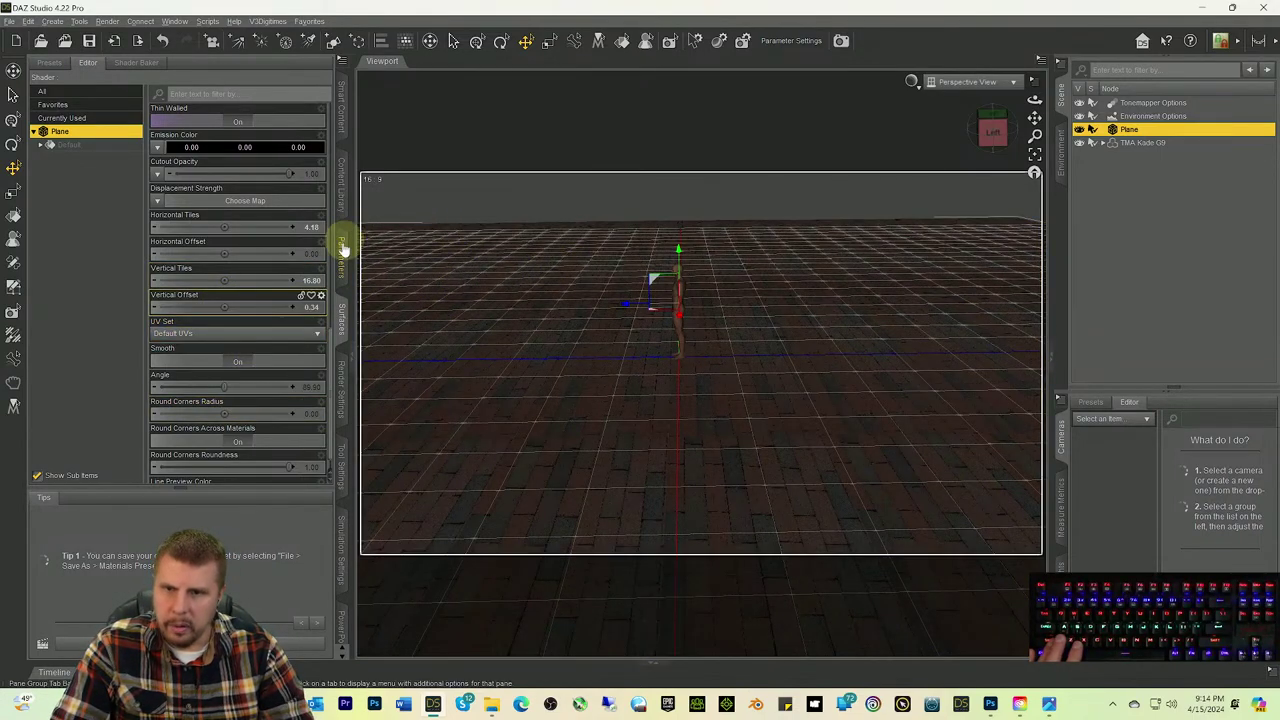
click(341, 255)
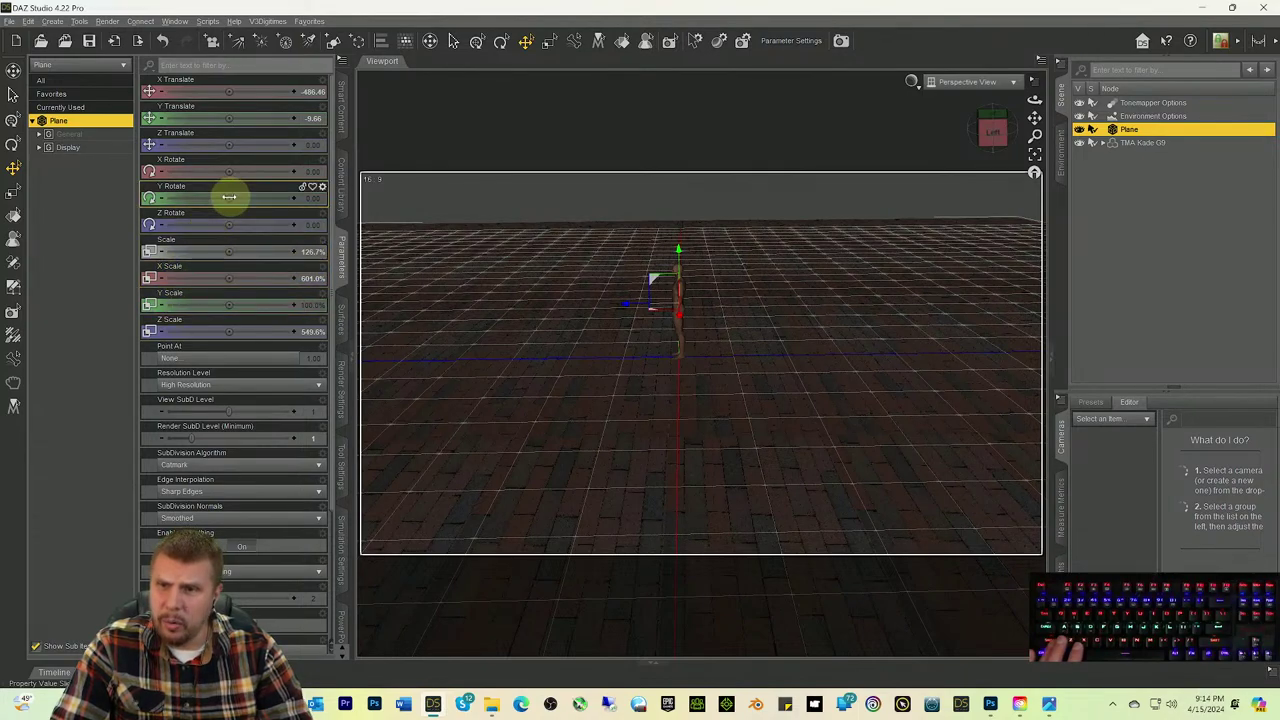
Step: Set the floor plane's Y Rotate to 90 and reframe the view on the figure
drag(229, 199, 228, 199)
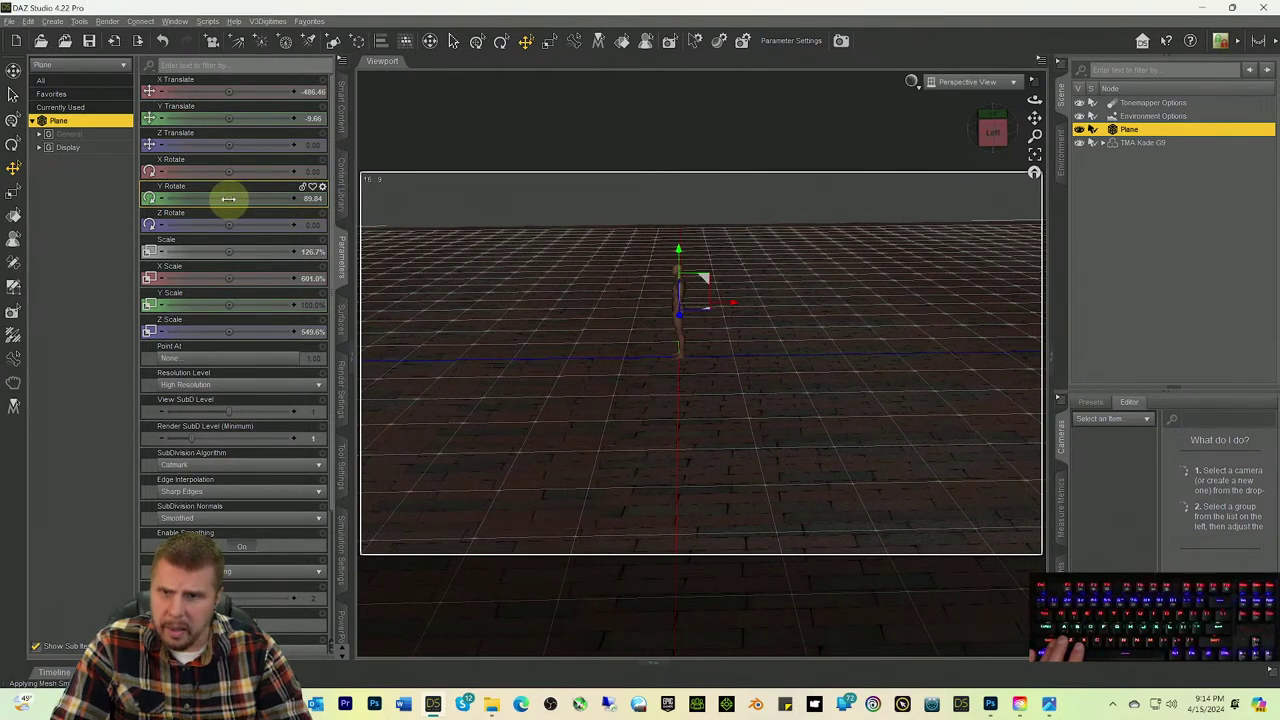
click(312, 198)
text(9)
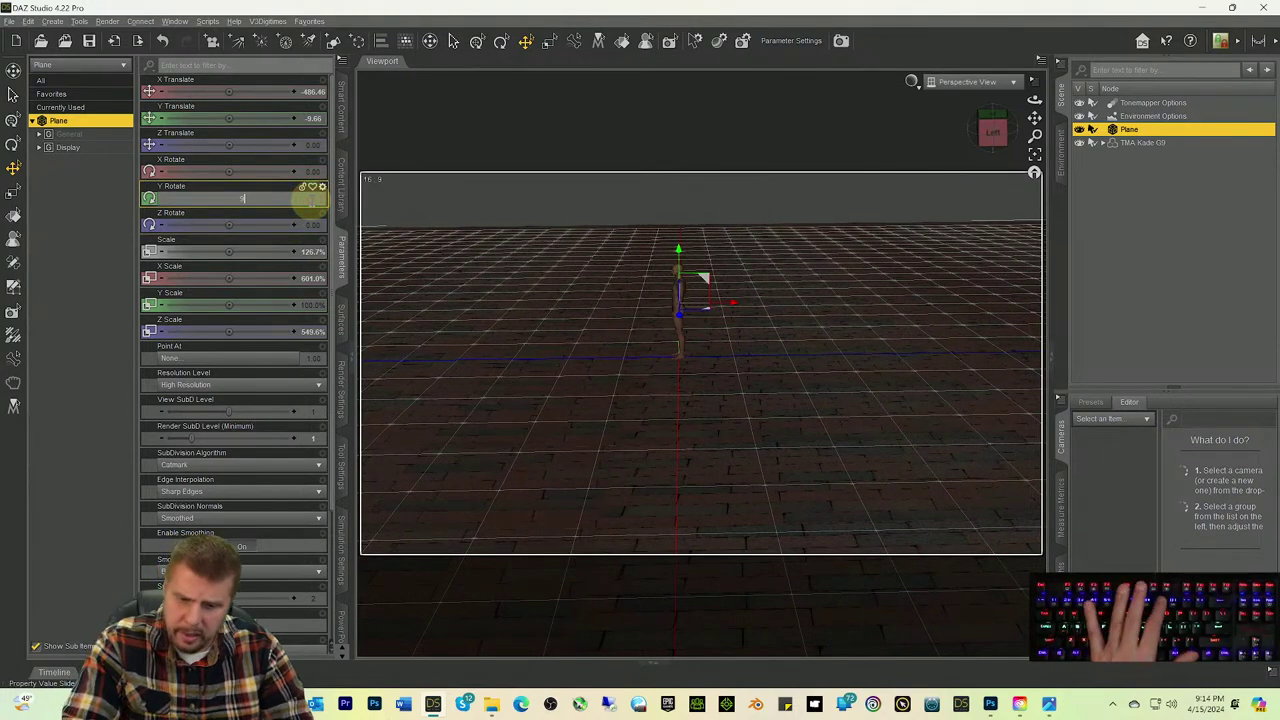
text(0)
key(Return)
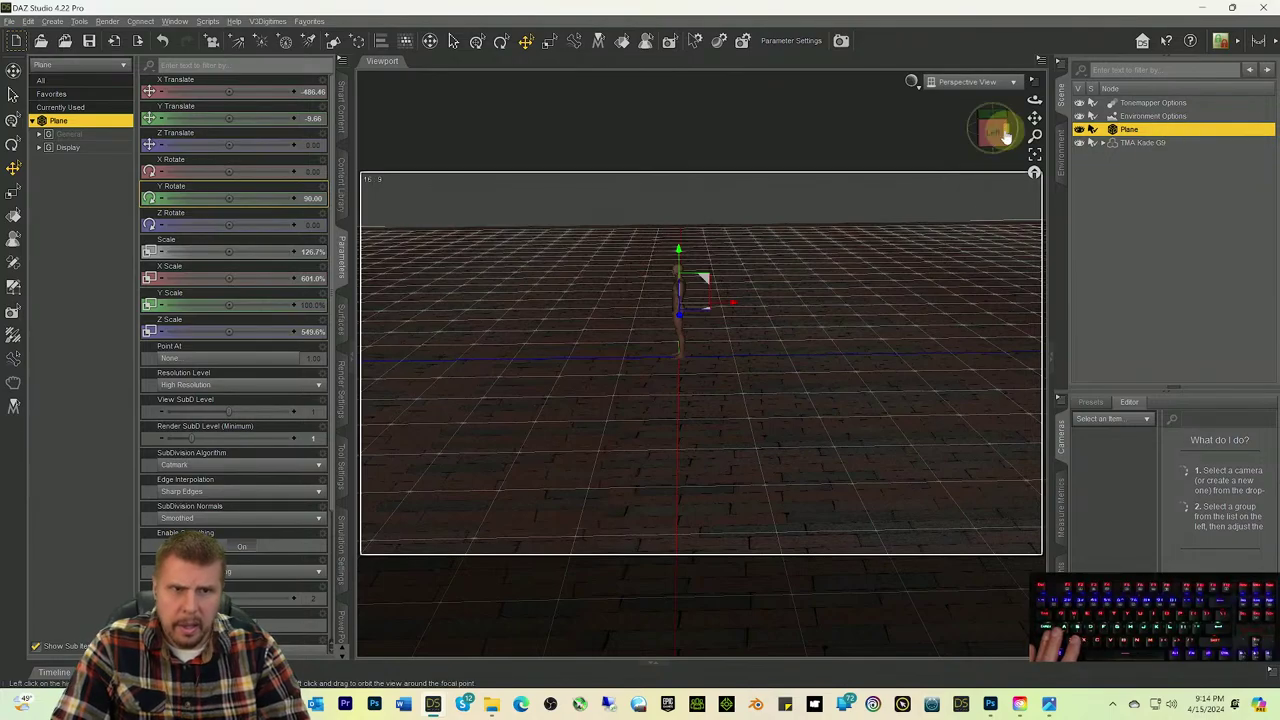
drag(995, 143, 835, 146)
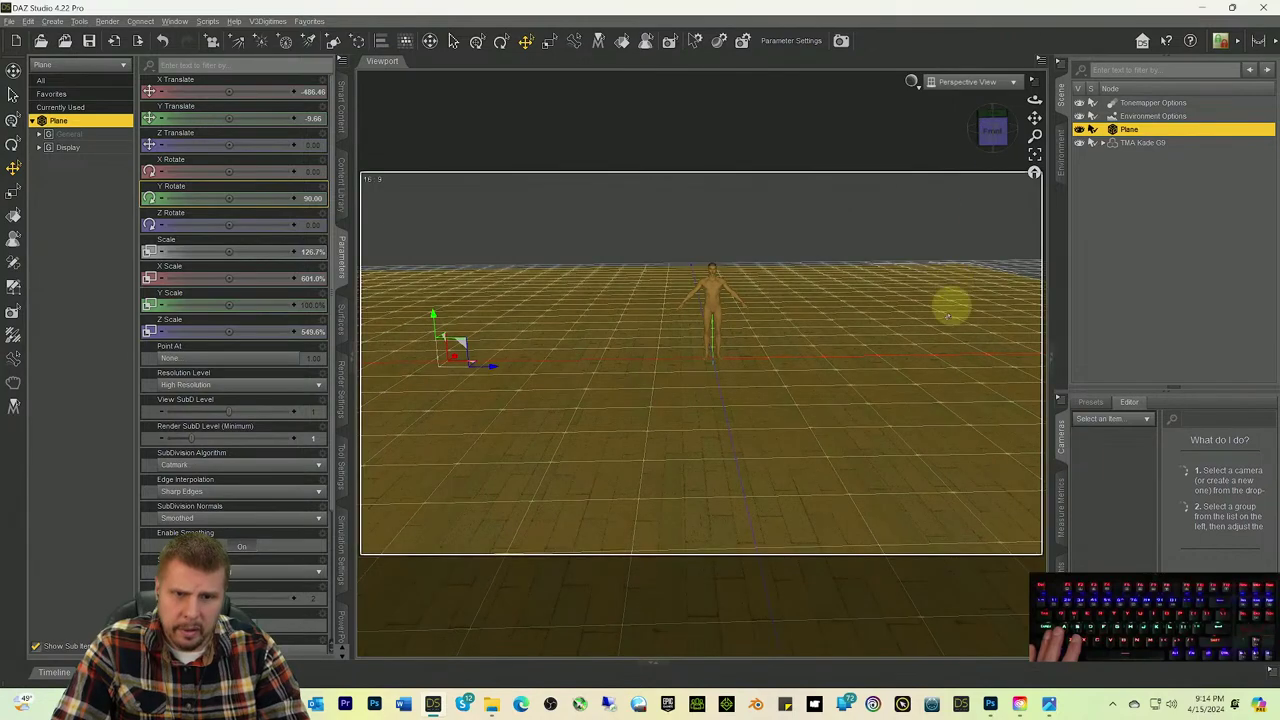
scroll(951, 306, up, 3)
scroll(950, 335, up, 3)
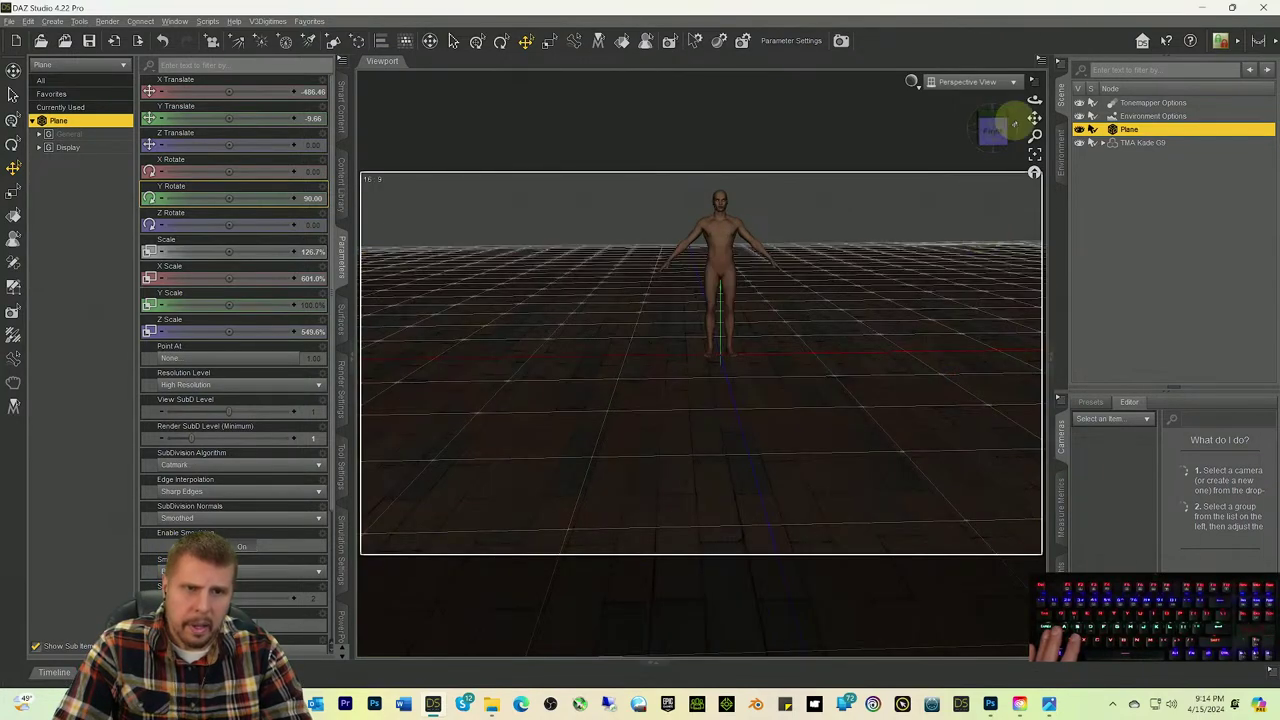
drag(1034, 122, 1034, 129)
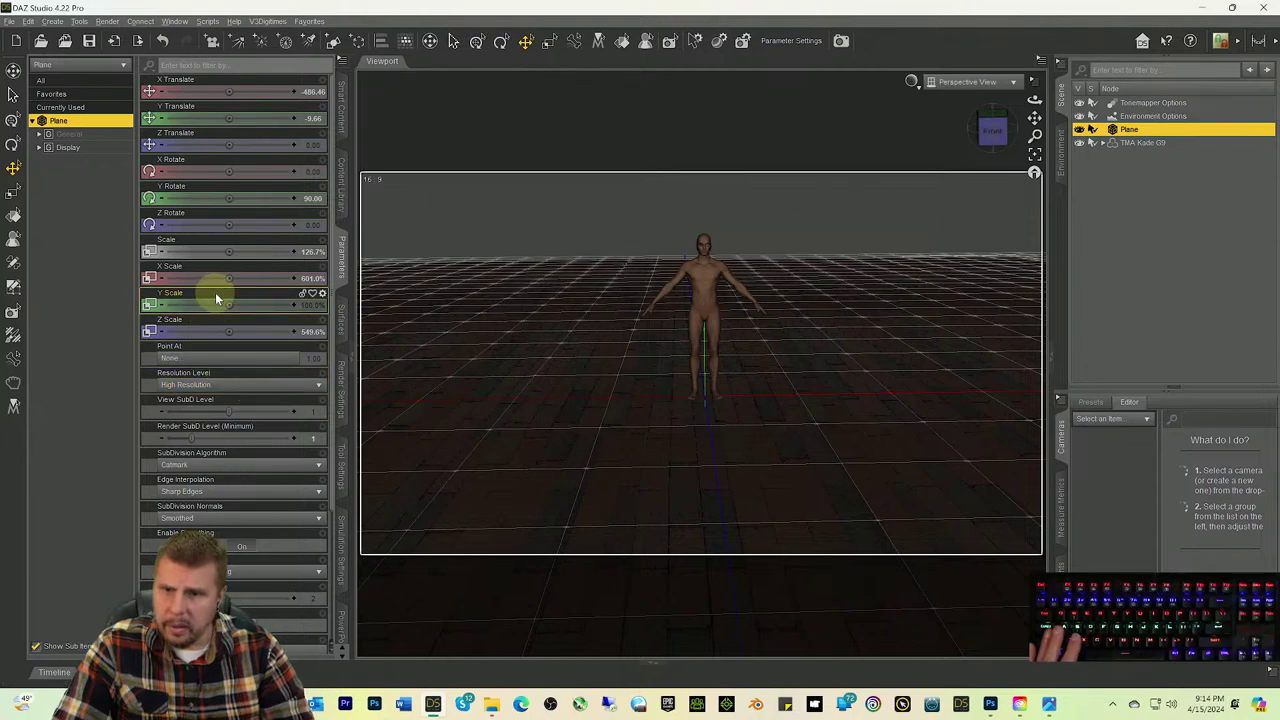
click(340, 320)
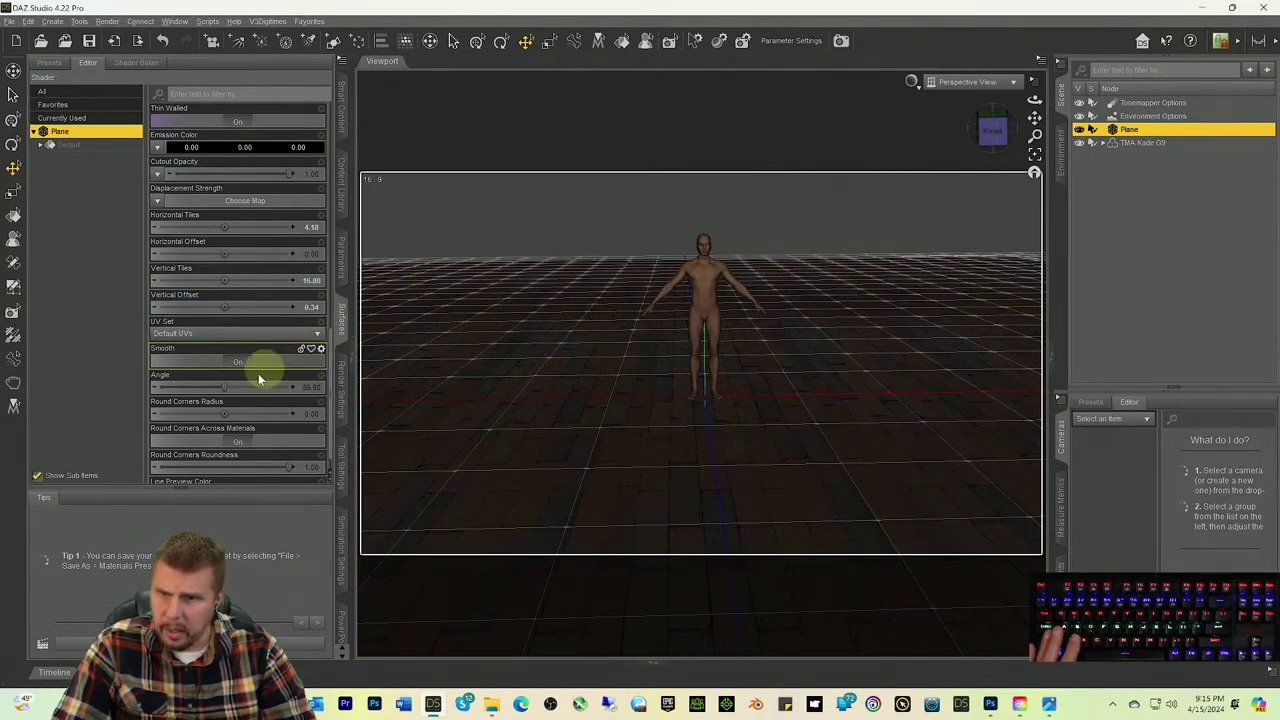
Step: Retile the brick floor to 11.12 horizontal by 20.83 vertical, shown texture shaded
scroll(256, 395, down, 1)
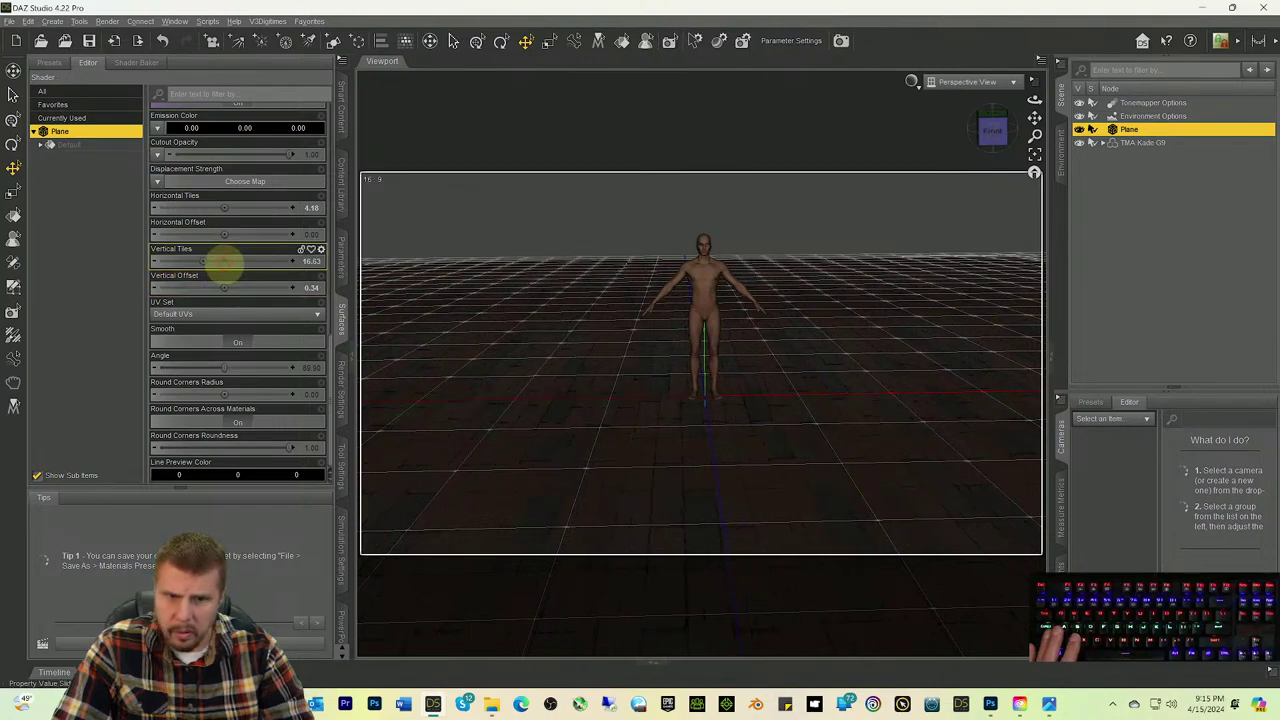
mouse_move(225, 262)
mouse_down()
mouse_move(205, 262)
mouse_move(250, 262)
mouse_move(223, 263)
mouse_up()
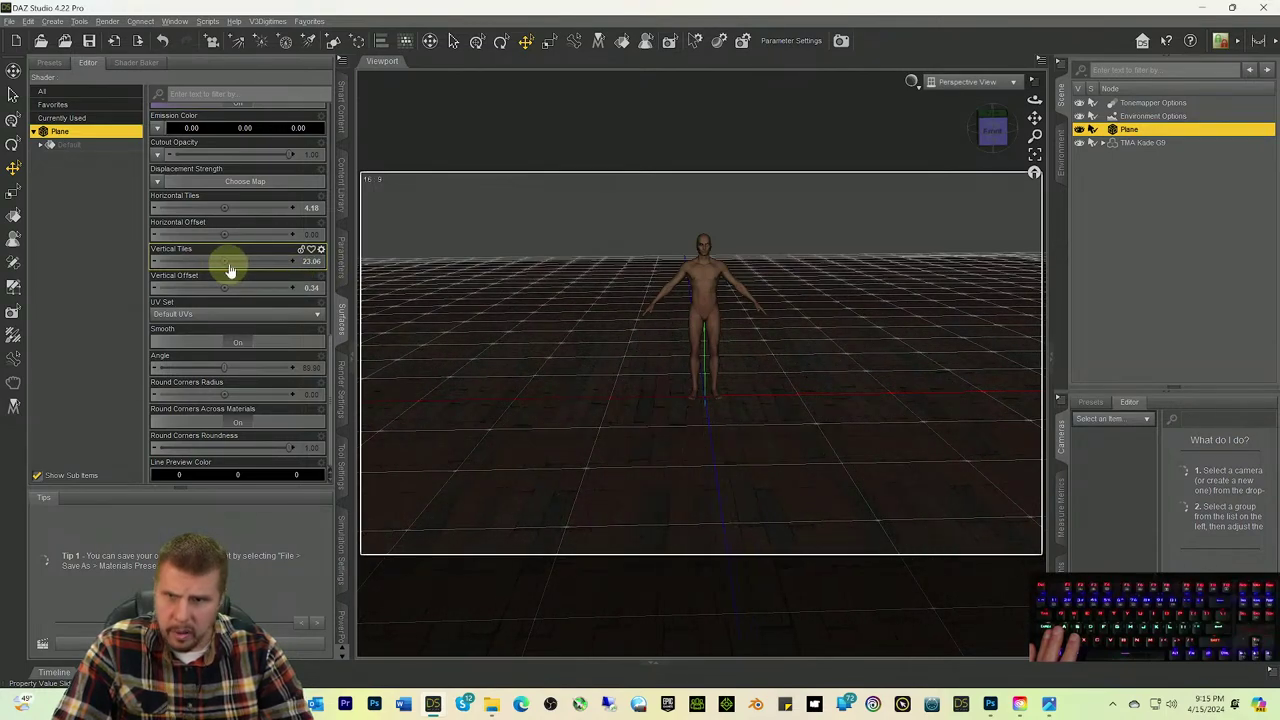
drag(223, 207, 224, 207)
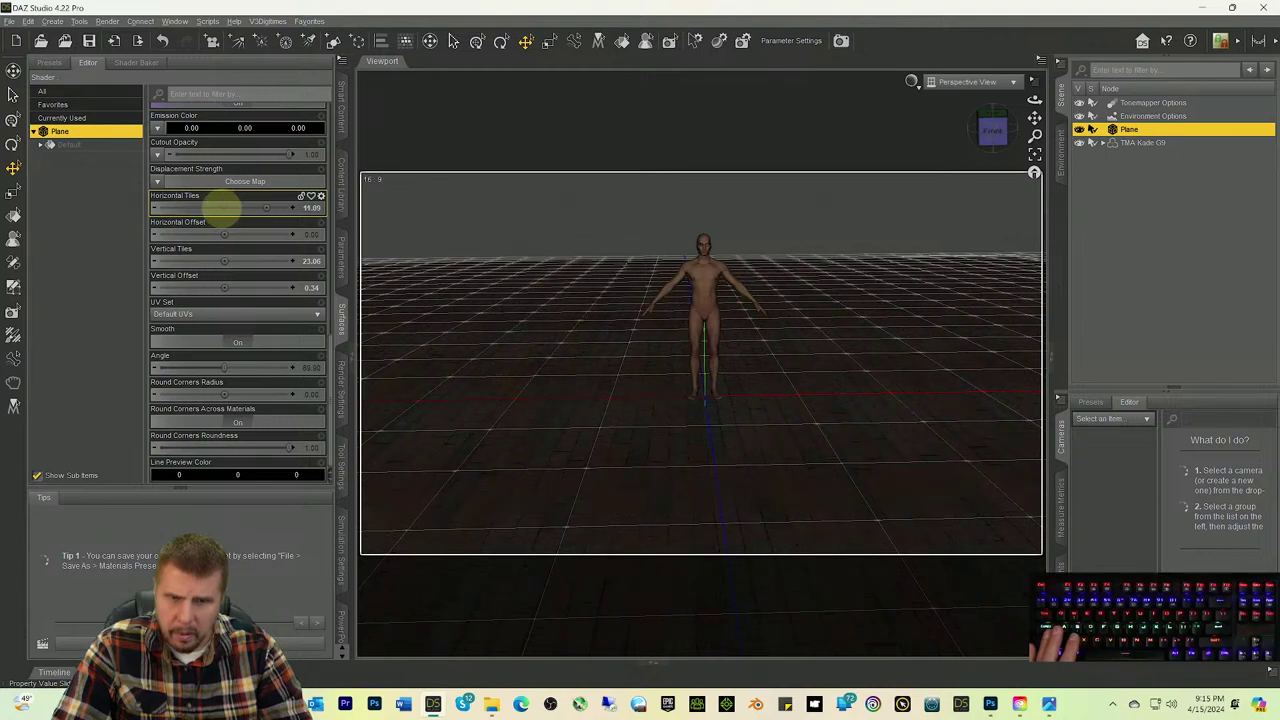
drag(222, 207, 224, 207)
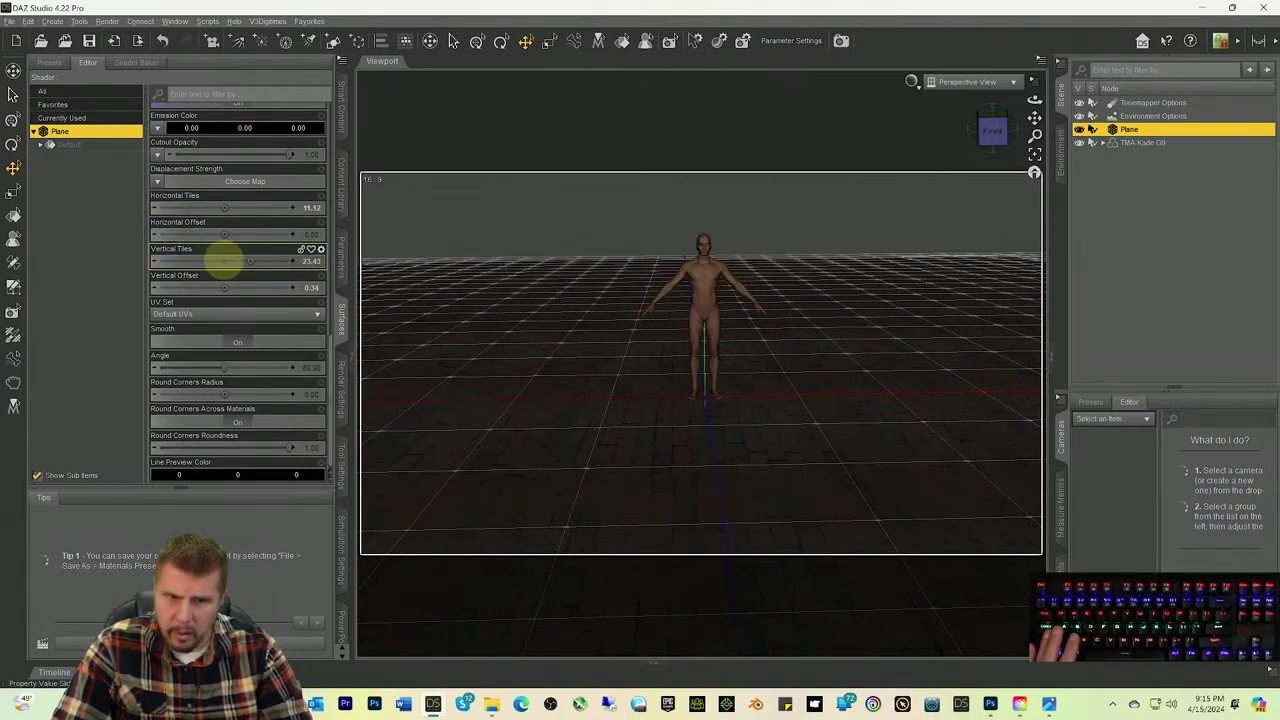
mouse_move(222, 258)
mouse_down()
mouse_move(286, 257)
mouse_move(227, 271)
mouse_up()
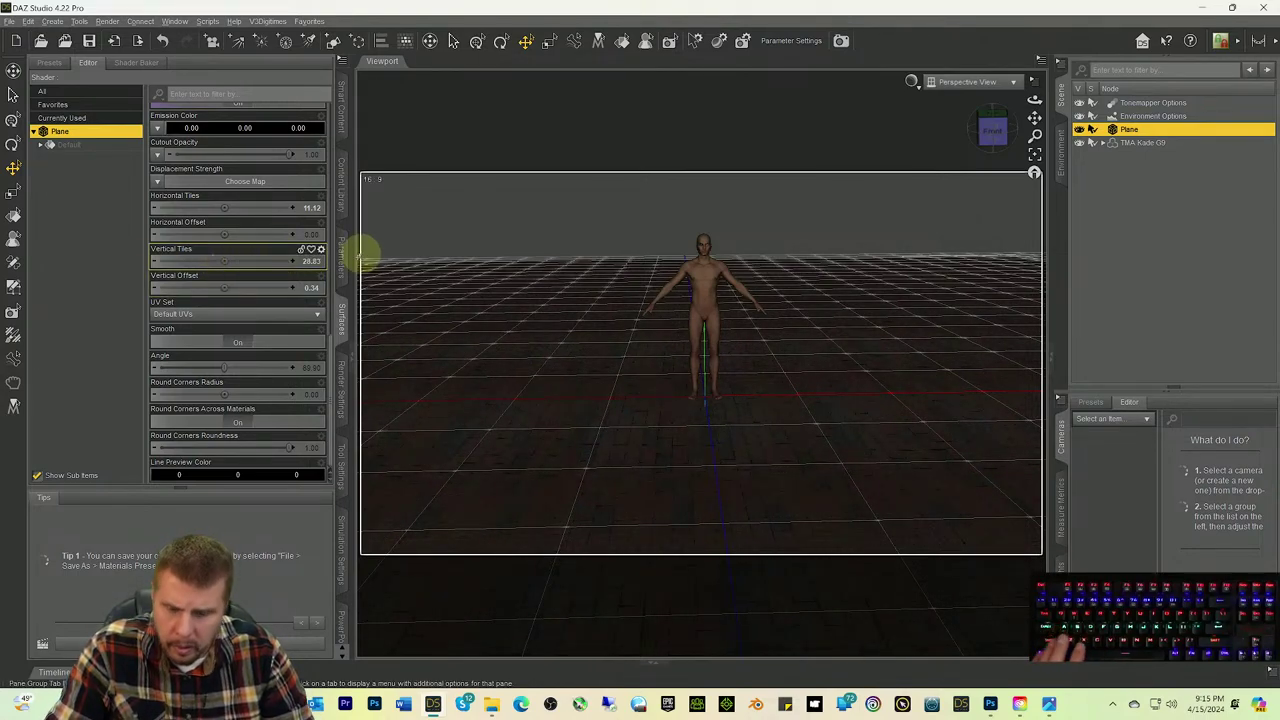
key(ctrl+0)
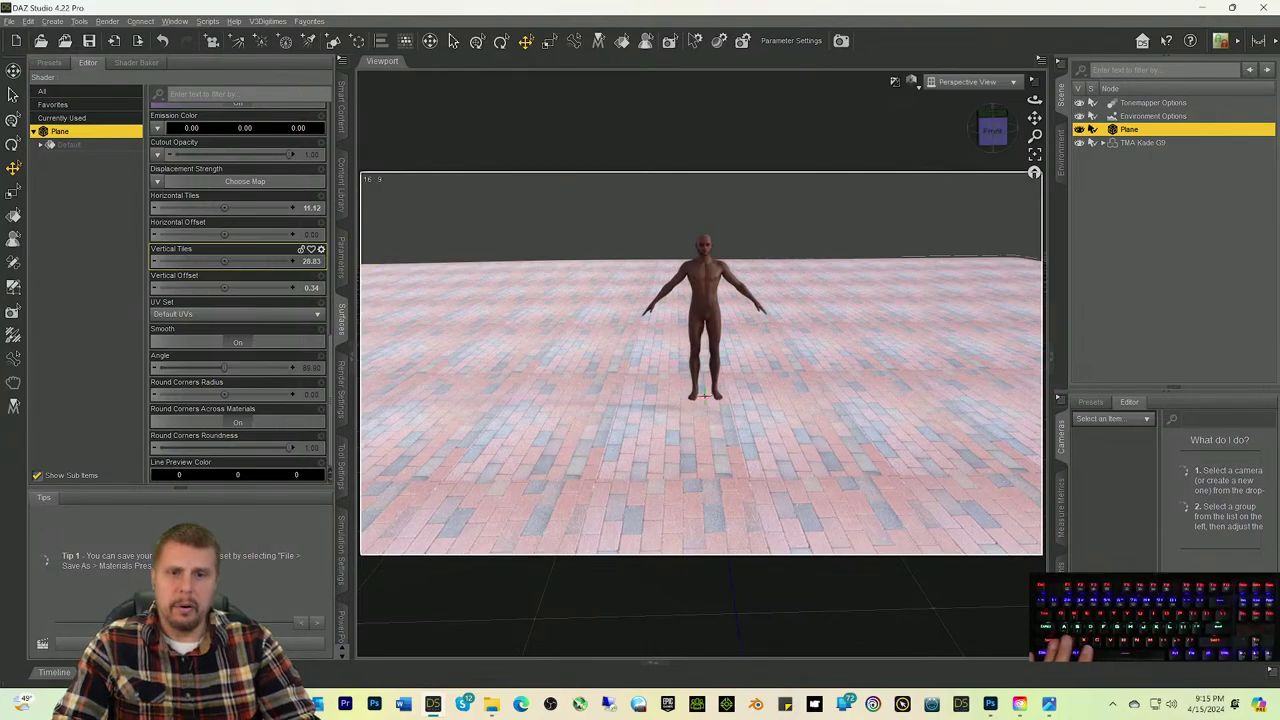
Step: Switch the viewport to a live NVIDIA Iray preview and move the camera closer to the figure
key(ctrl+6)
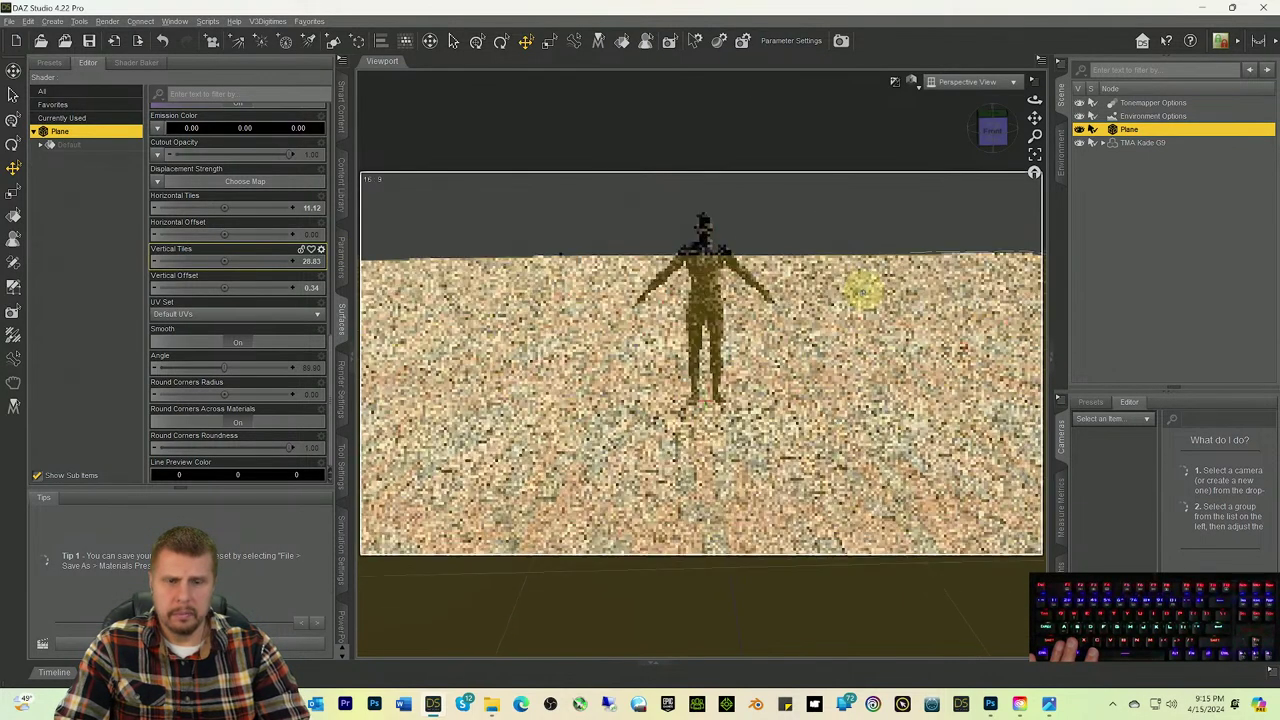
drag(1034, 115, 1034, 122)
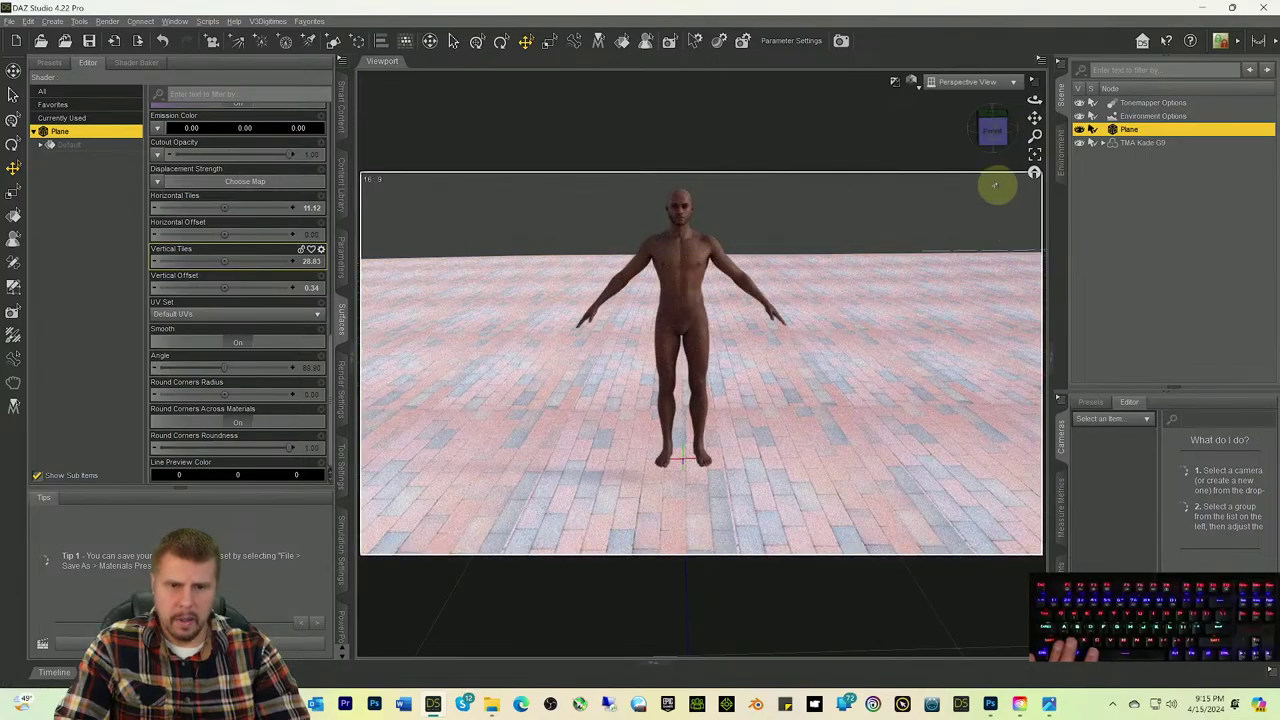
drag(975, 131, 1003, 135)
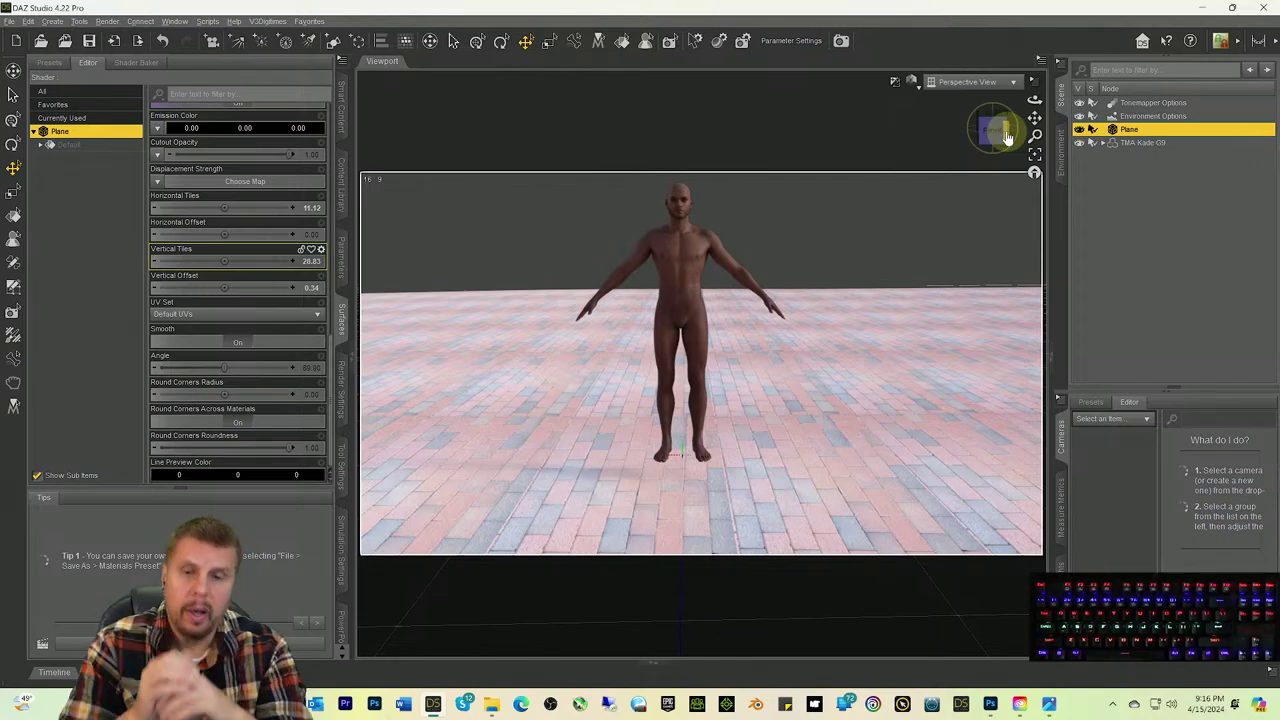
Step: Open the Samsung Camera 4-15-23 folder in File Explorer and scroll to the brick photos
click(491, 704)
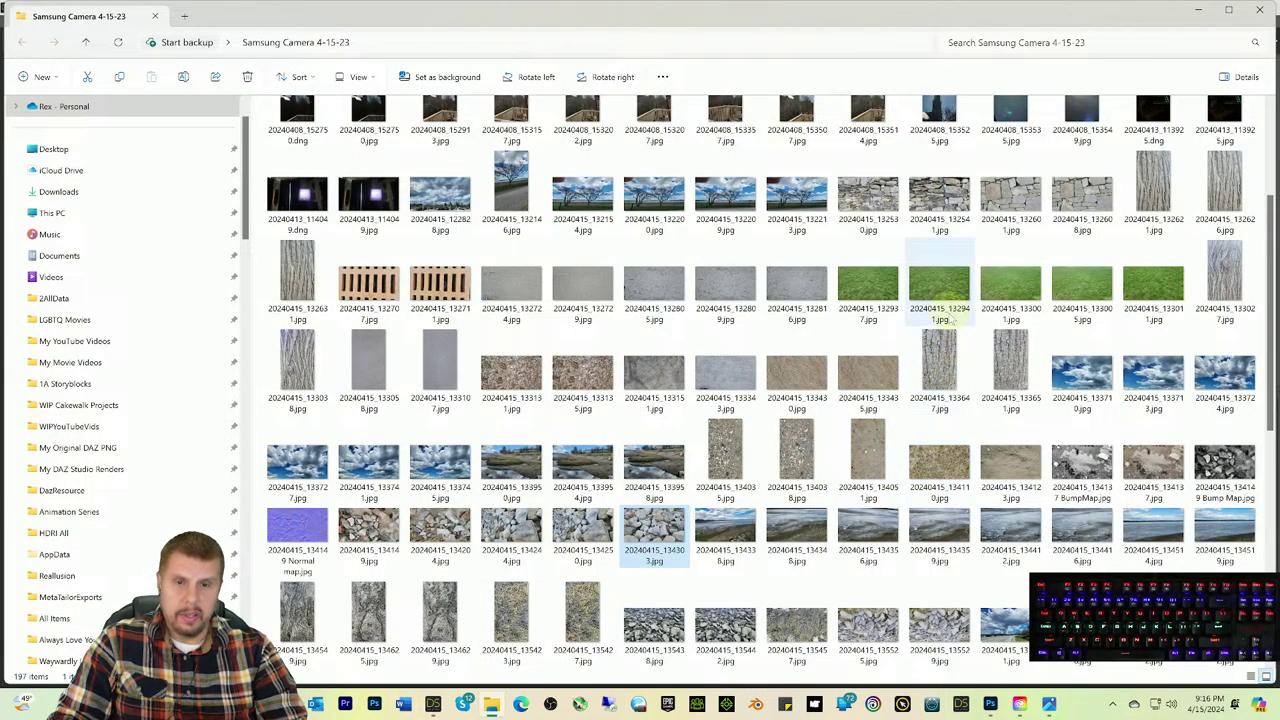
scroll(926, 400, down, 5)
scroll(926, 395, up, 5)
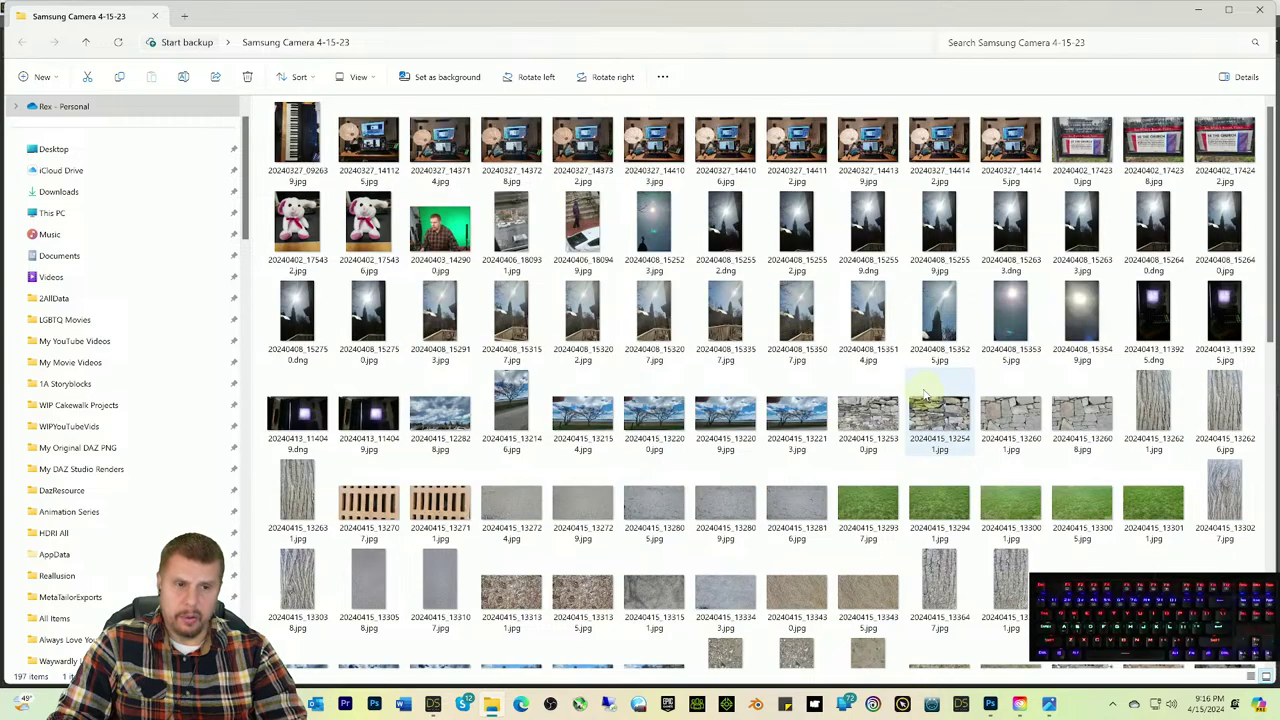
scroll(1042, 393, down, 5)
scroll(1042, 393, up, 5)
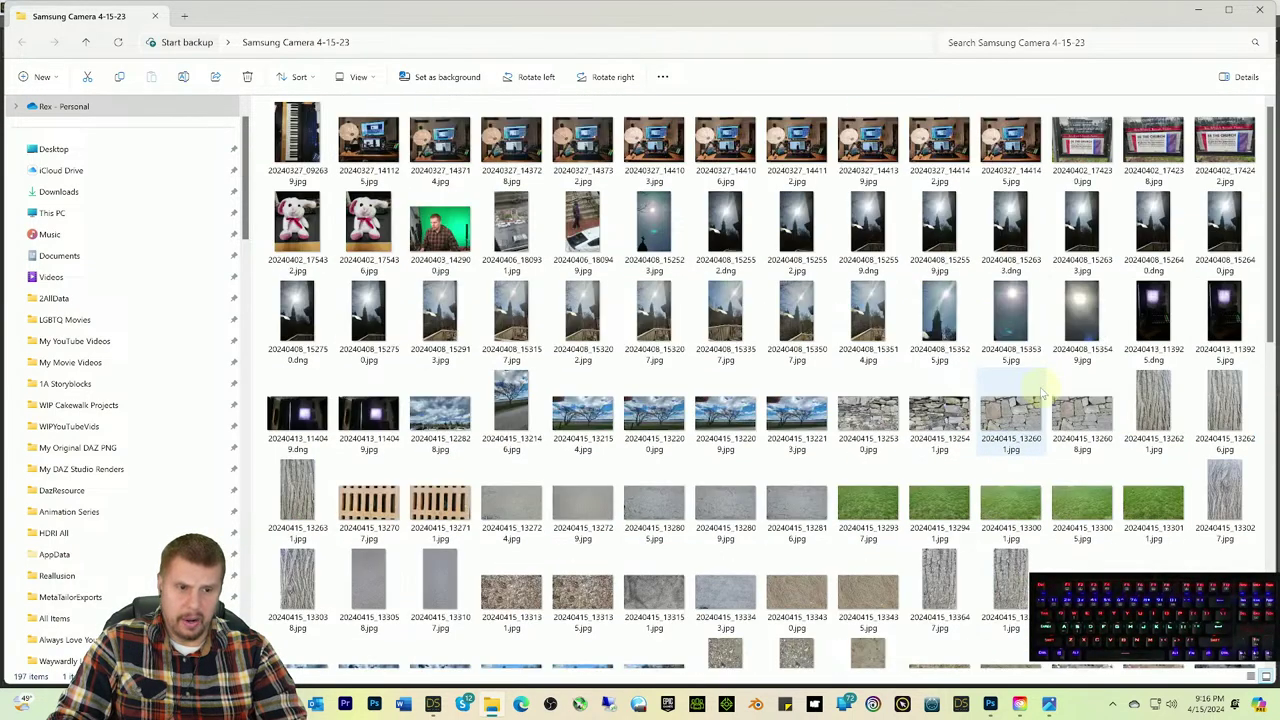
scroll(1042, 393, down, 5)
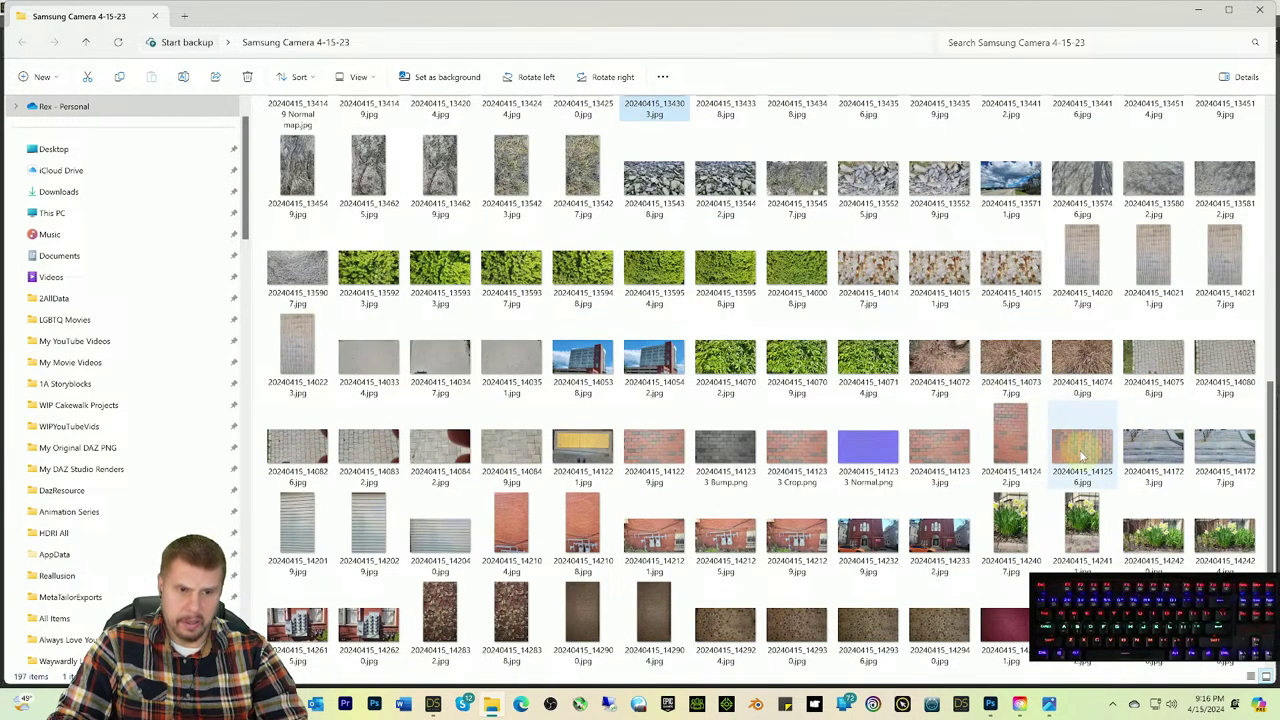
Step: Open rock photo 20240415_134303.jpg in Photos alongside brick photo 20240415_141256.jpg
mouse_move(1081, 457)
key(Return)
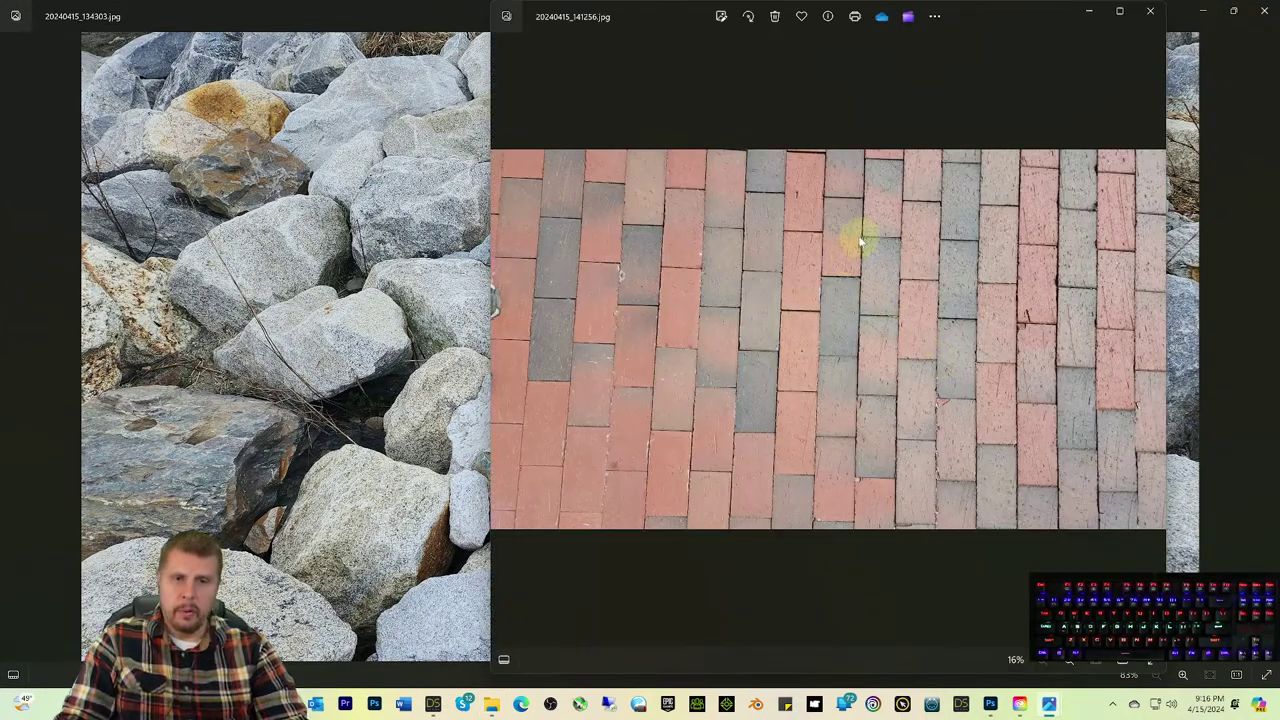
scroll(857, 243, up, 2)
scroll(805, 272, down, 2)
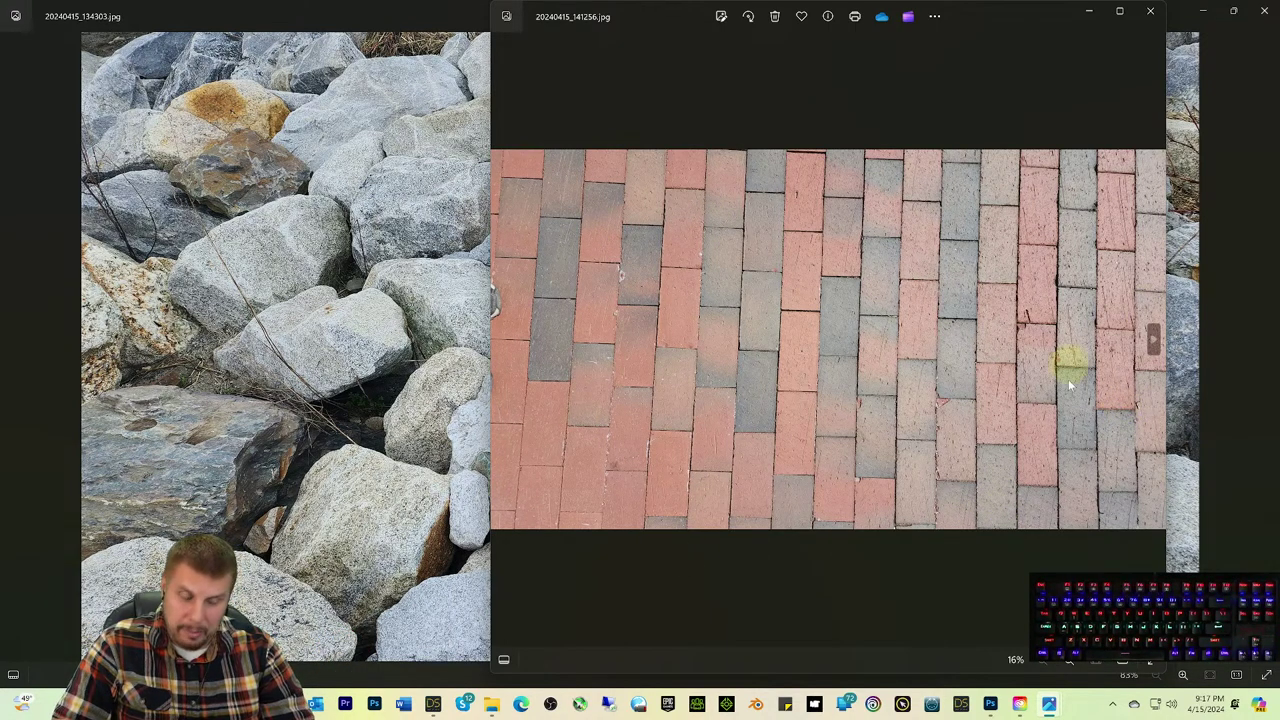
mouse_move(433, 708)
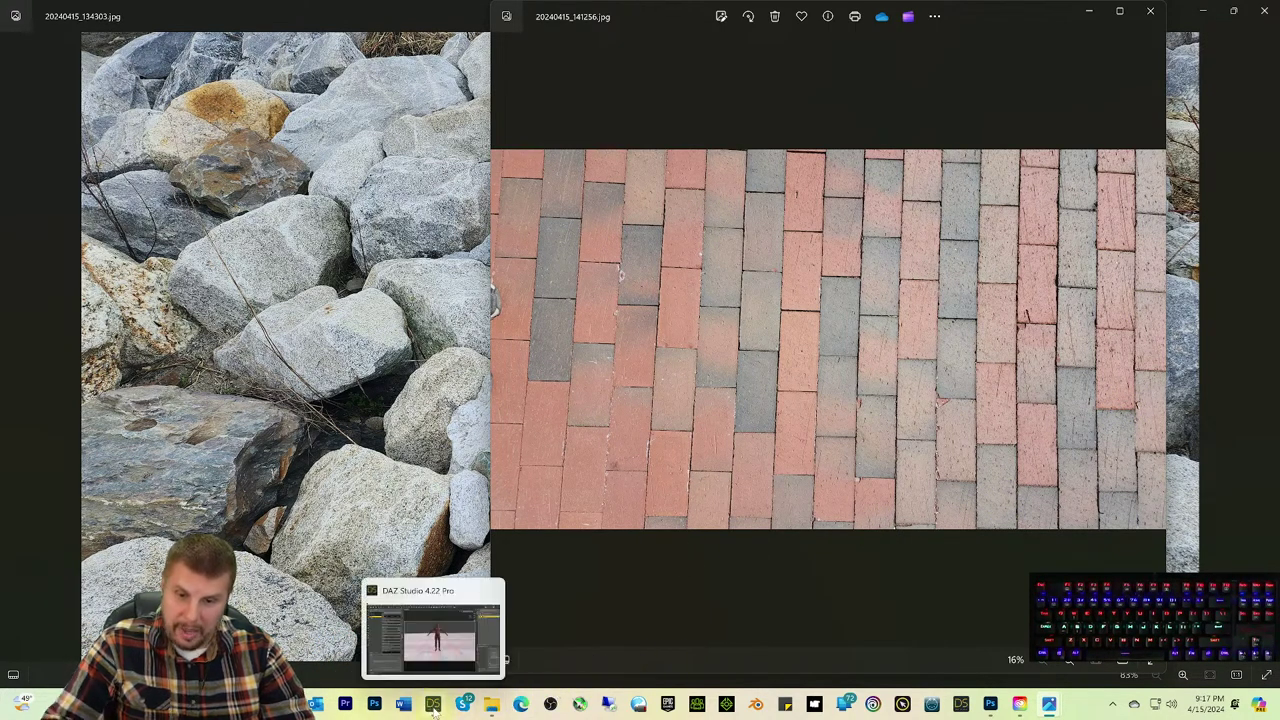
mouse_move(491, 706)
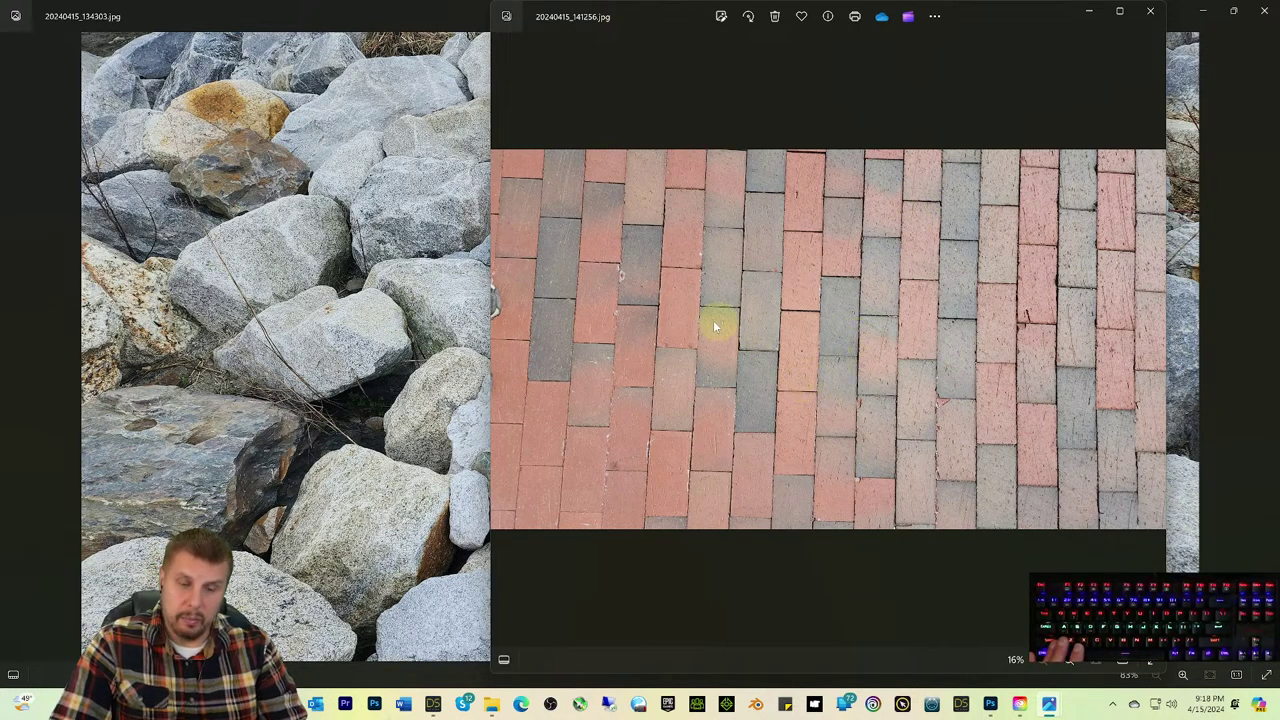
scroll(810, 360, up, 1)
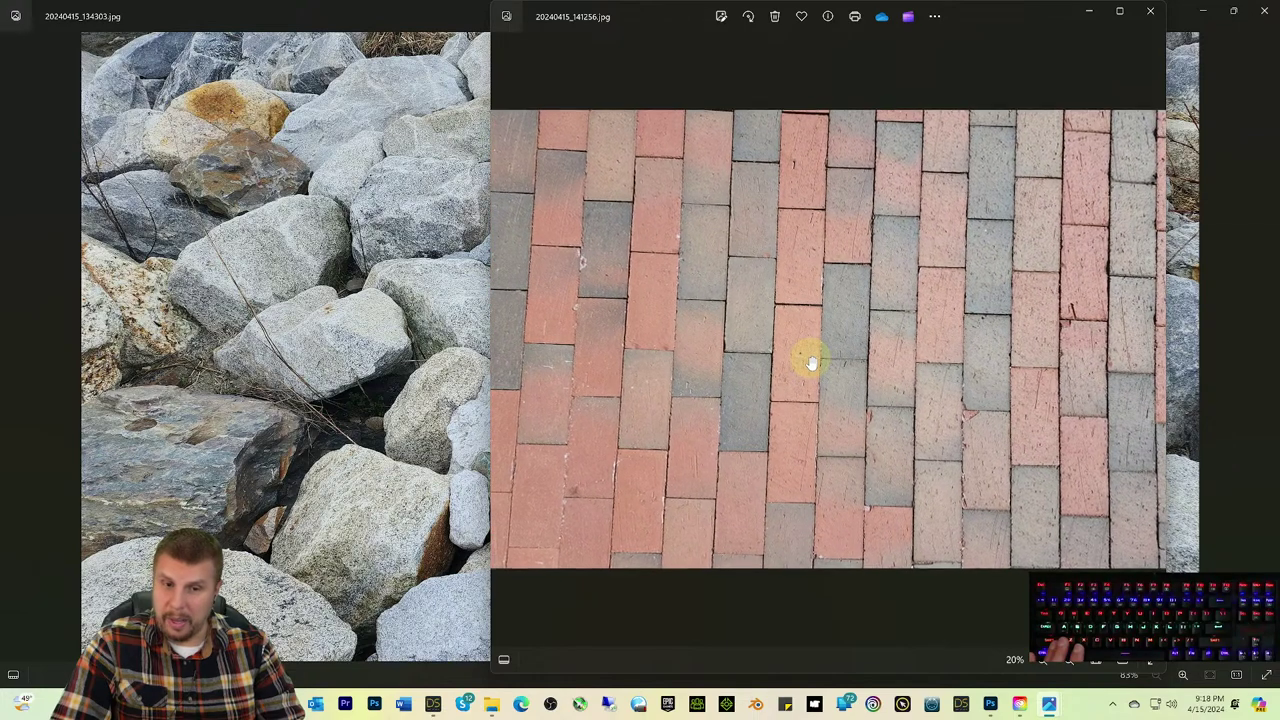
scroll(812, 360, down, 1)
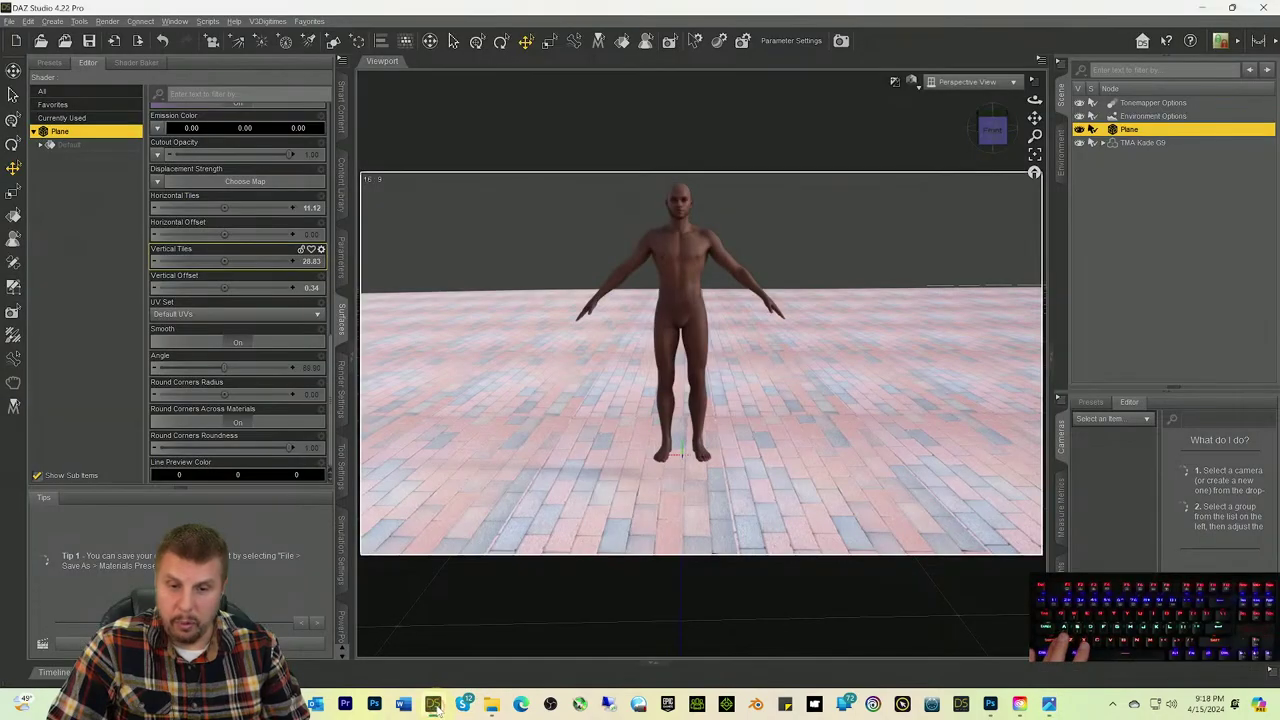
Step: Return to the DAZ Studio scene and orbit the camera down toward the brick floor
click(433, 704)
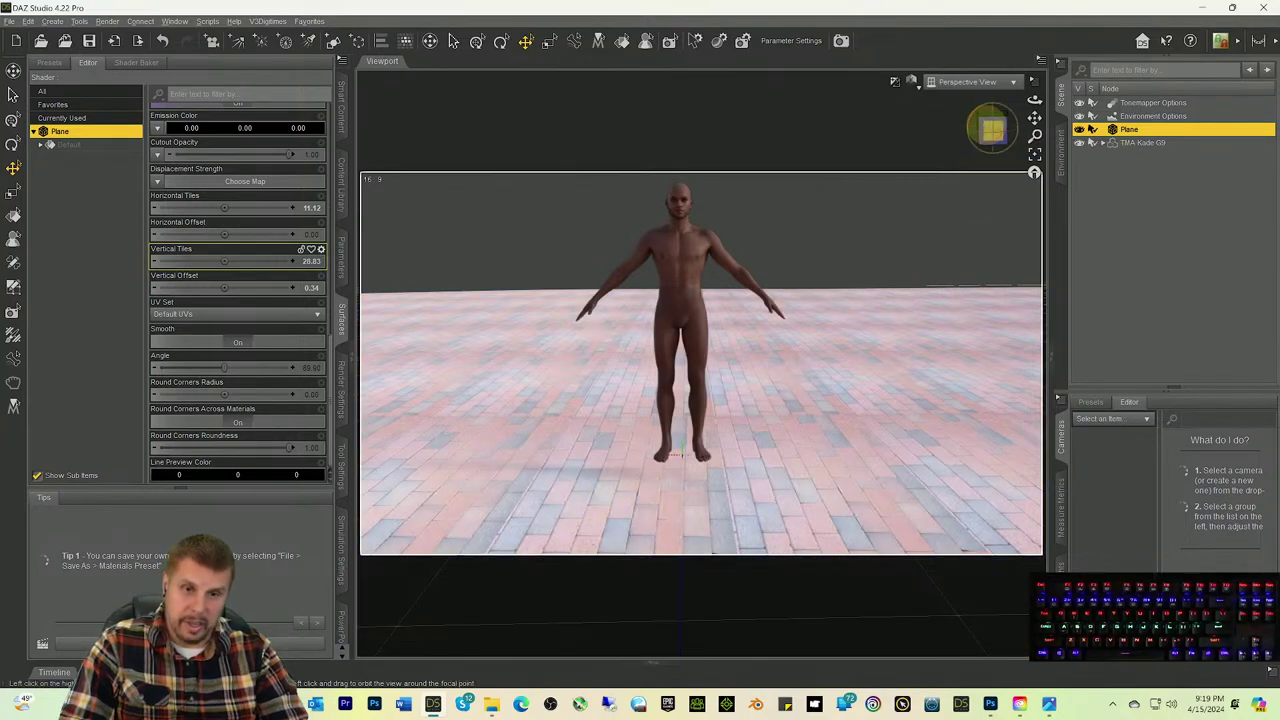
drag(988, 131, 990, 128)
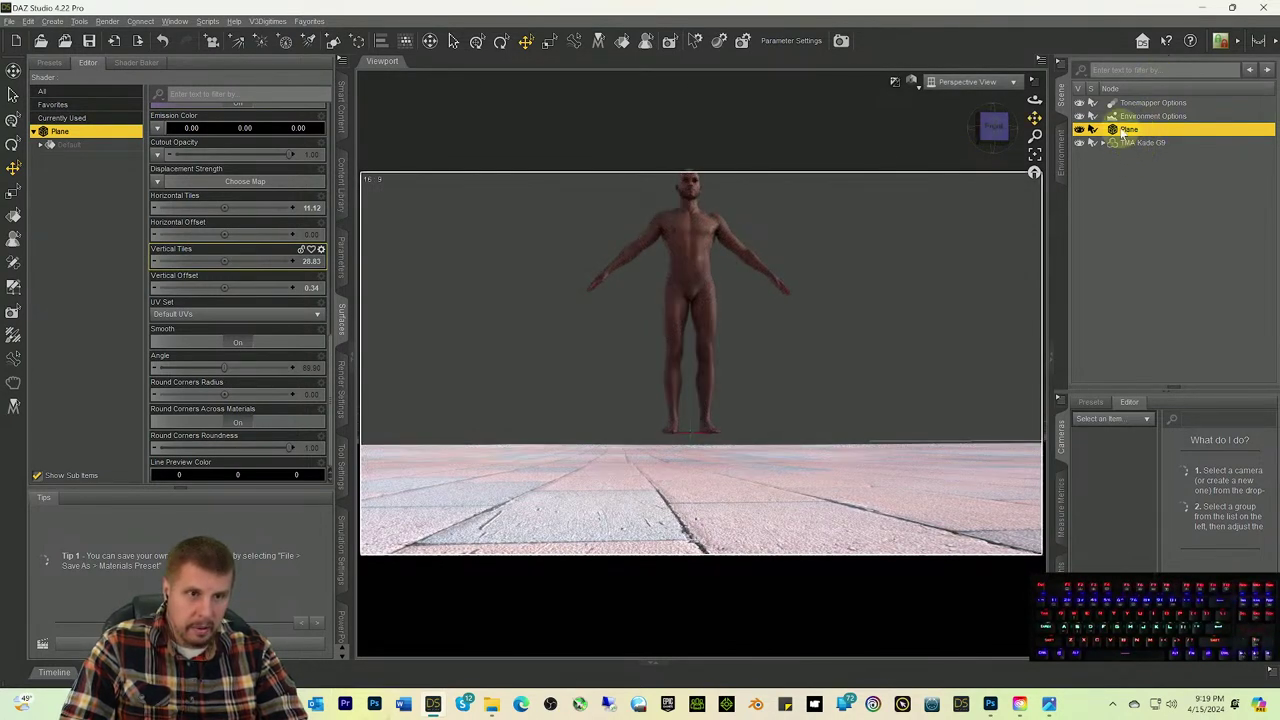
Step: Raise the floor plane's Y Translate to 3.47 with Y Rotate locked, shown texture shaded
click(342, 262)
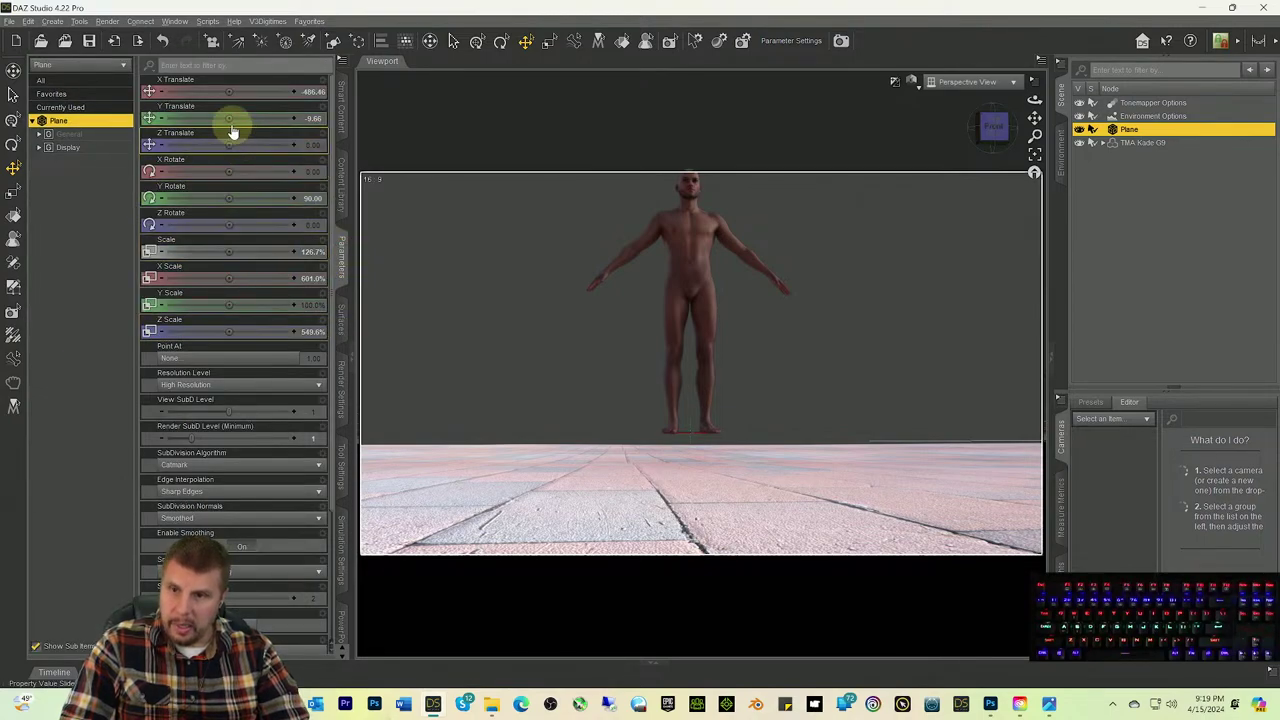
drag(228, 118, 259, 127)
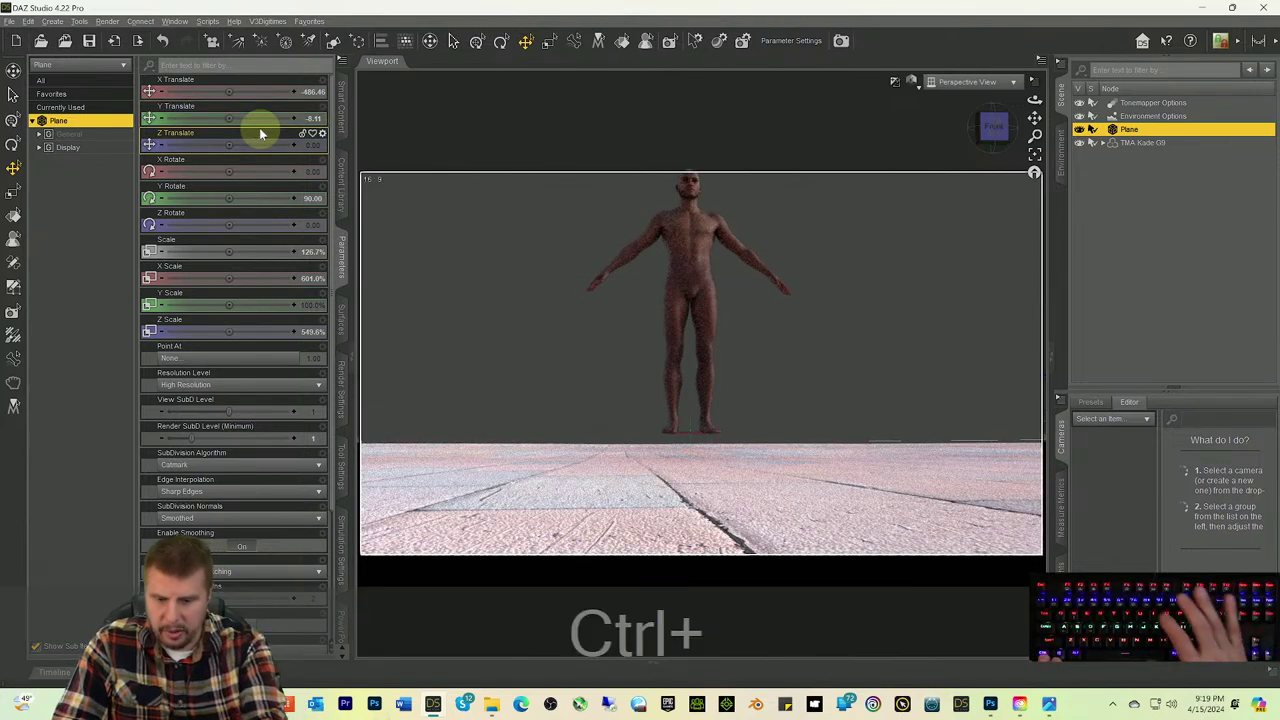
key(ctrl+9)
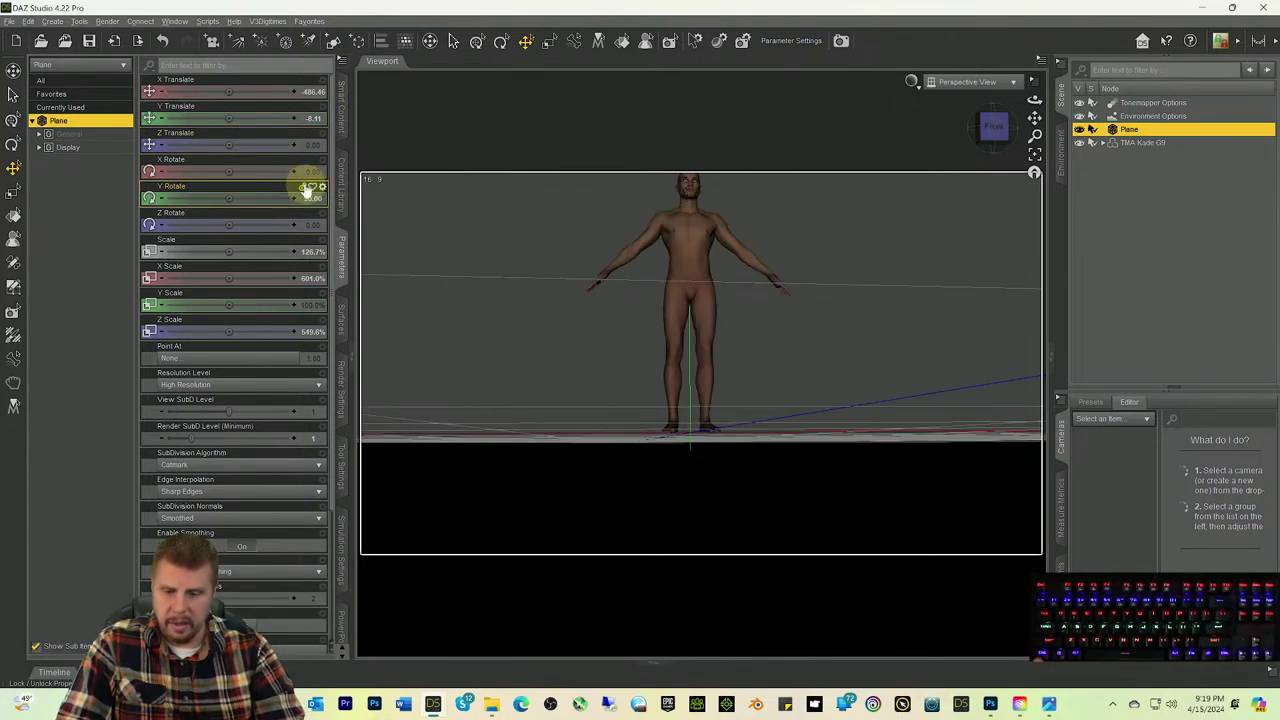
key(ctrl+l)
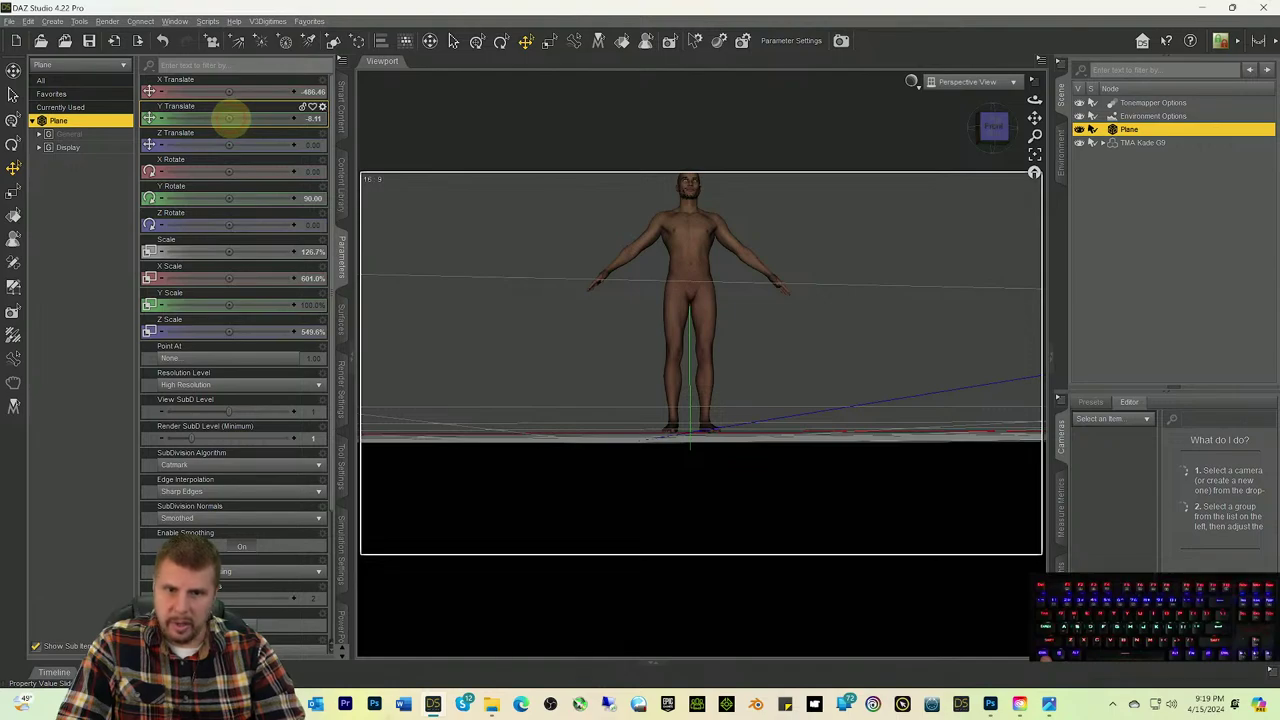
drag(229, 118, 239, 118)
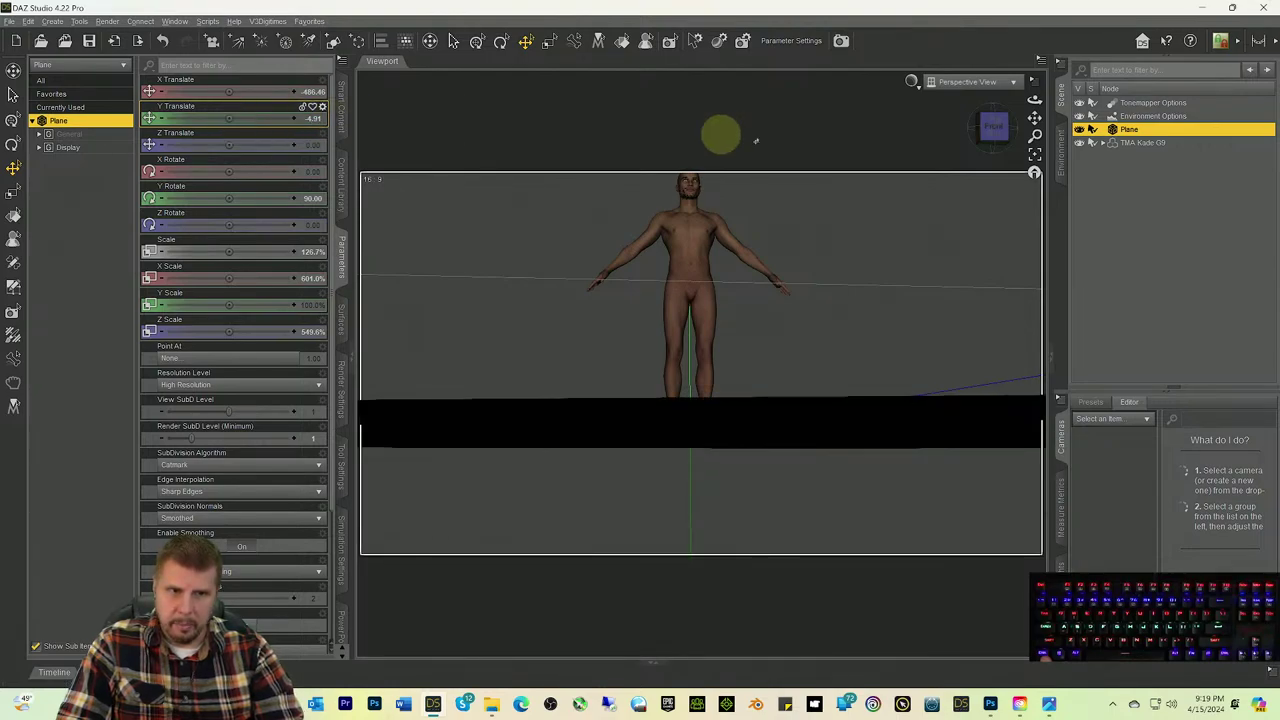
drag(978, 132, 987, 129)
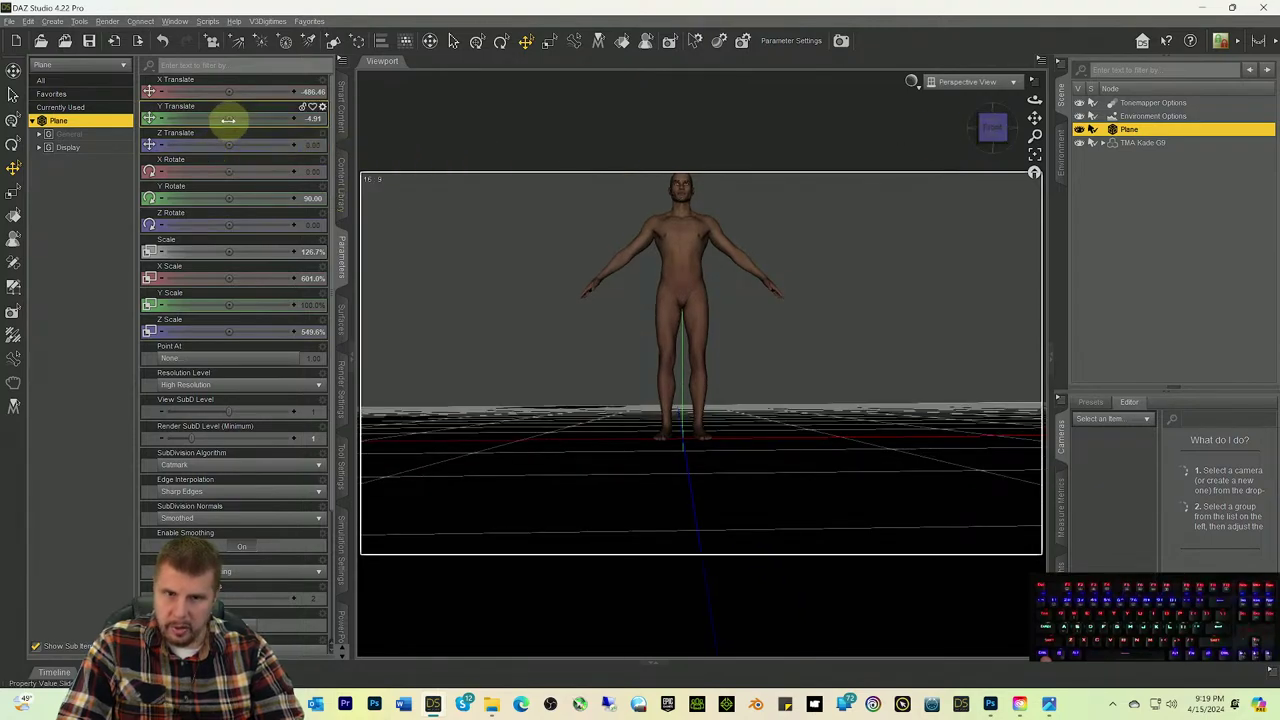
drag(230, 118, 244, 118)
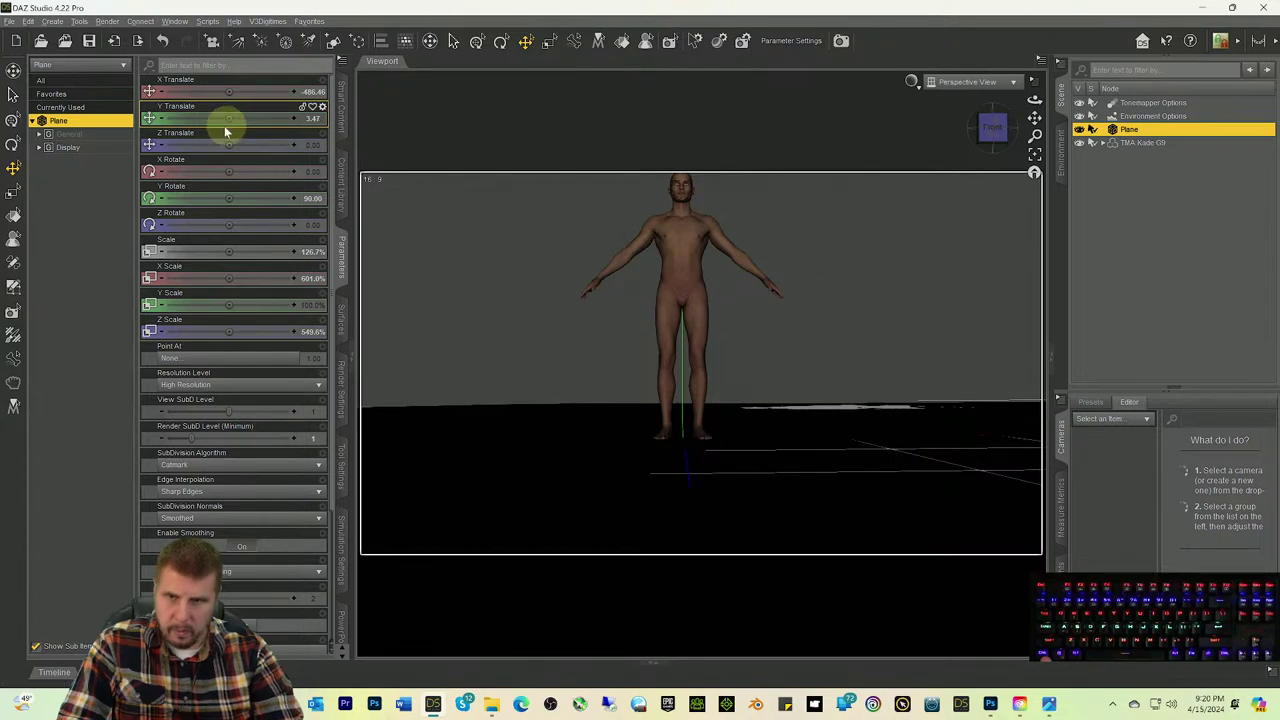
click(162, 119)
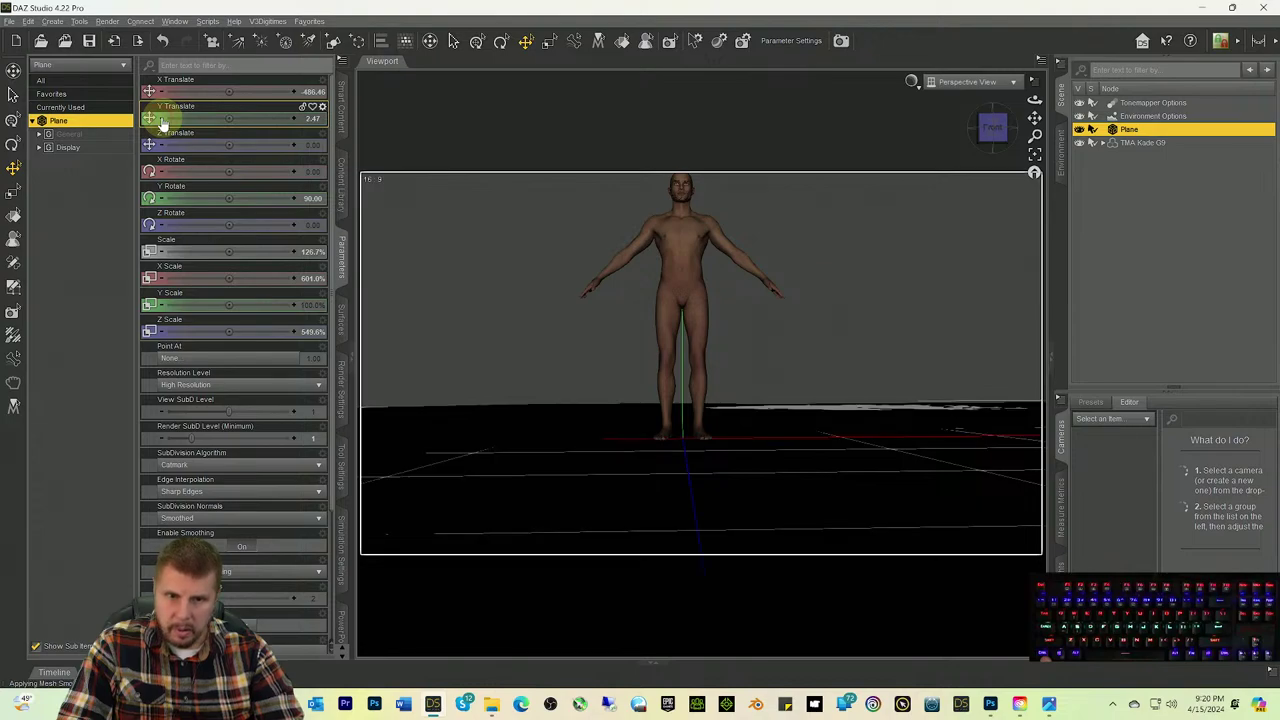
click(294, 119)
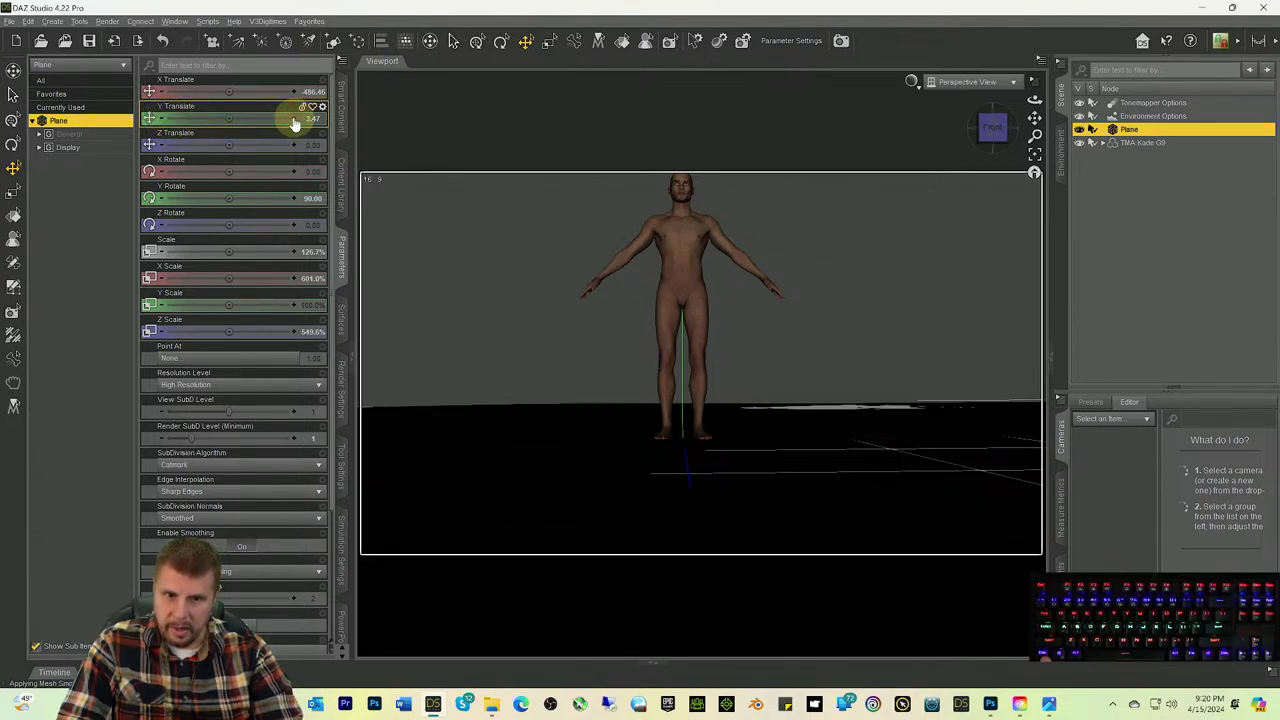
Step: Orbit and zoom the camera from the figure's feet back out until the floor grid is visible
click(993, 142)
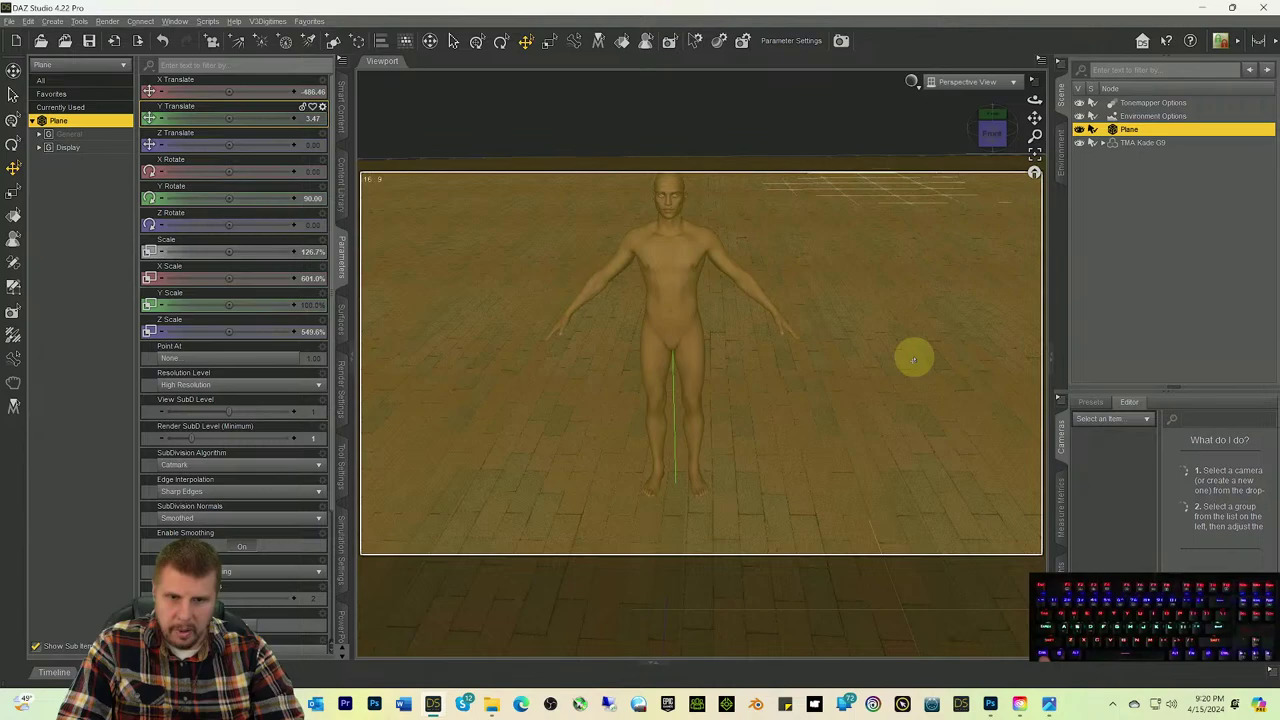
drag(913, 360, 990, 131)
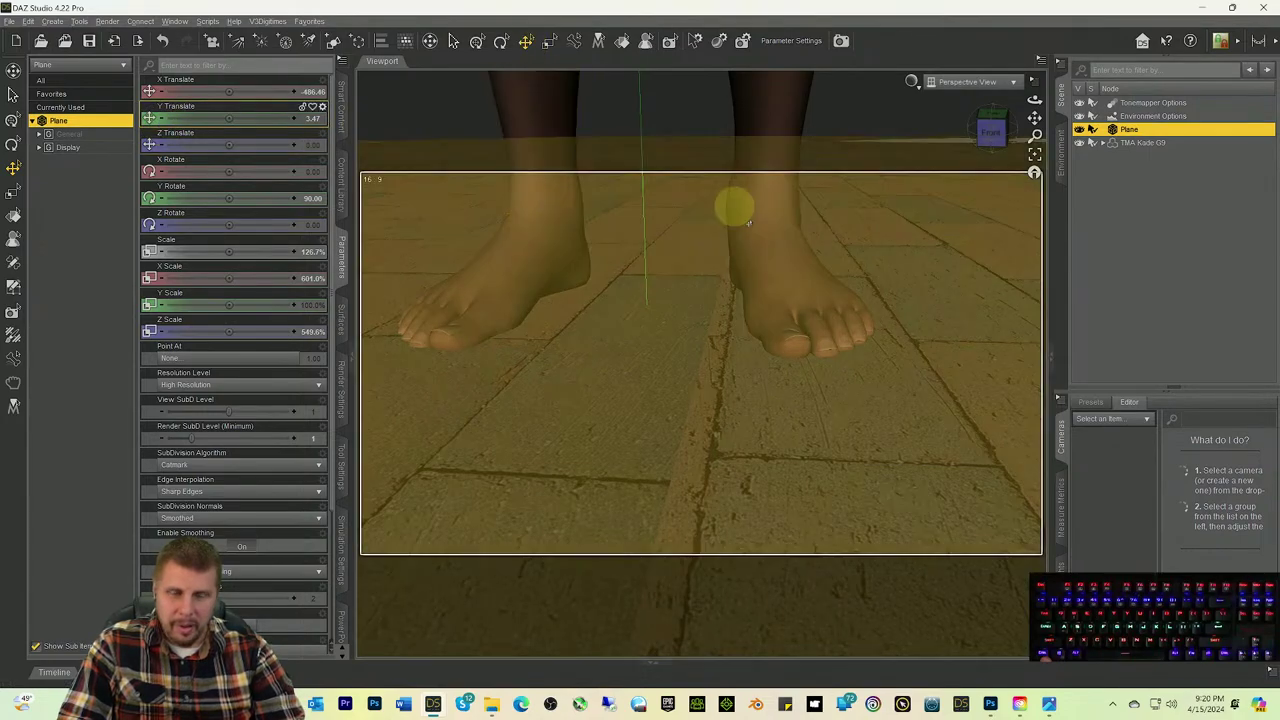
drag(734, 206, 889, 311)
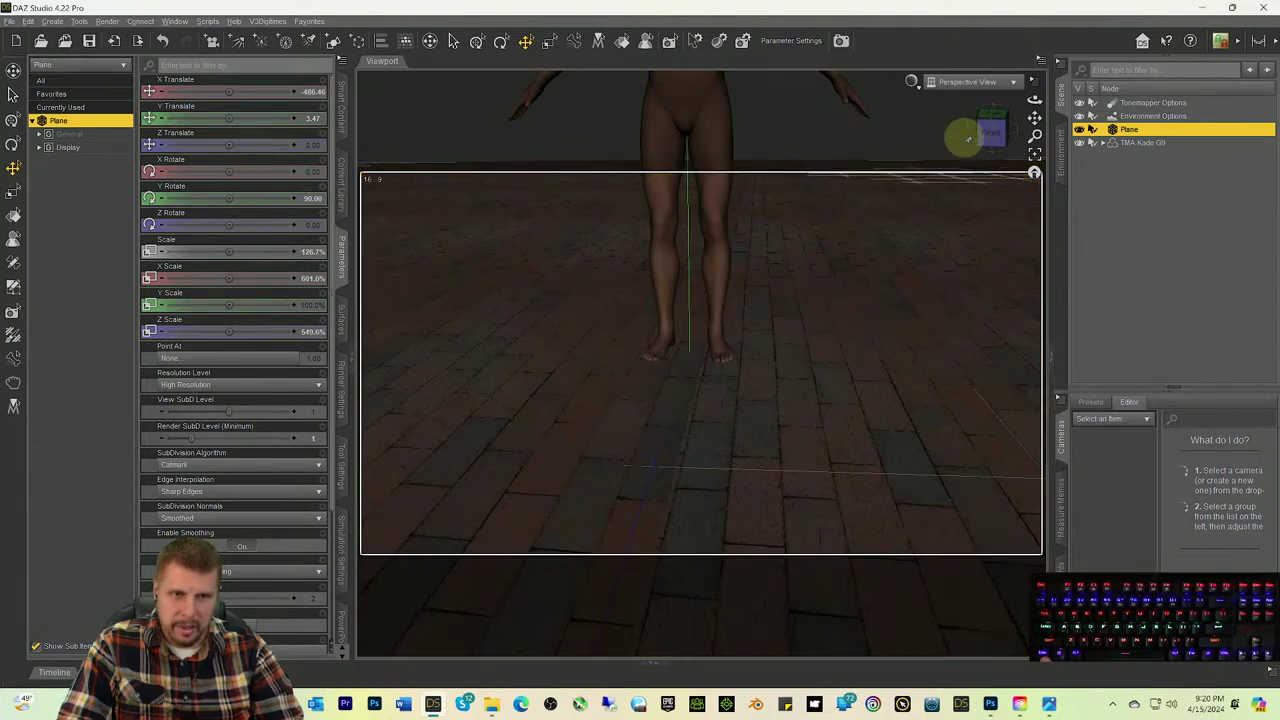
drag(963, 134, 920, 257)
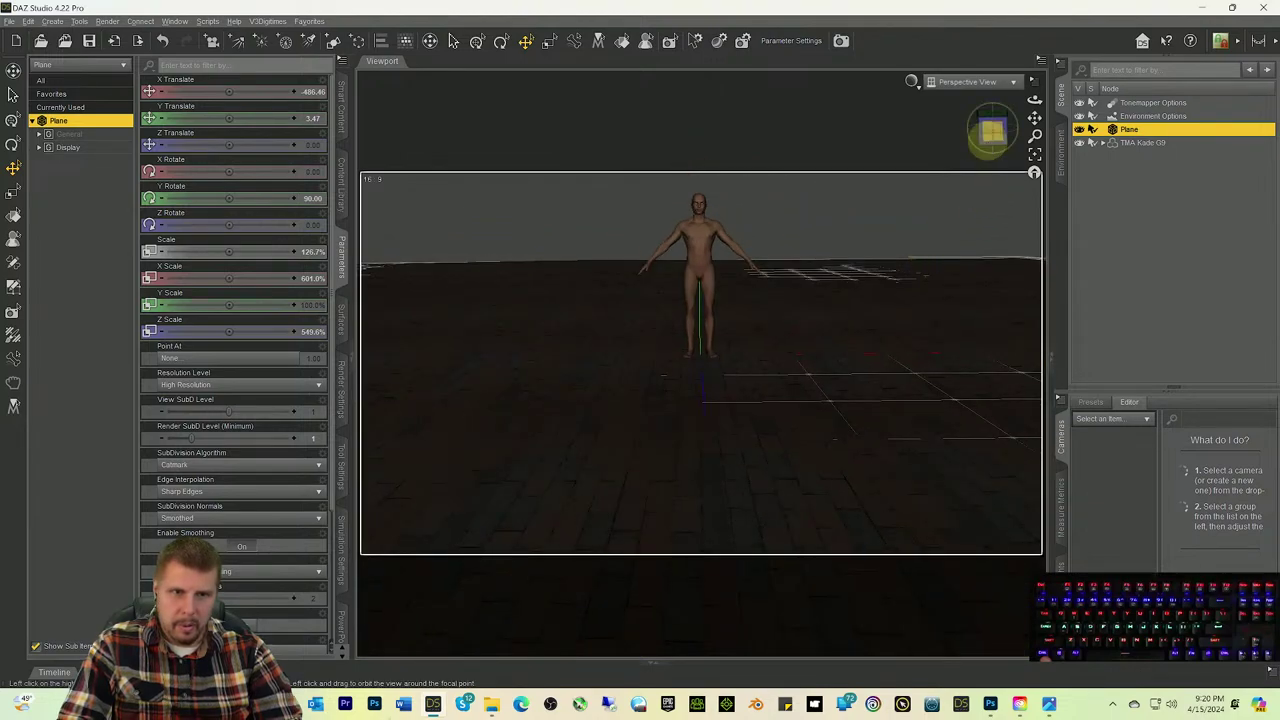
mouse_move(992, 130)
mouse_down()
mouse_move(990, 152)
mouse_move(987, 135)
mouse_up()
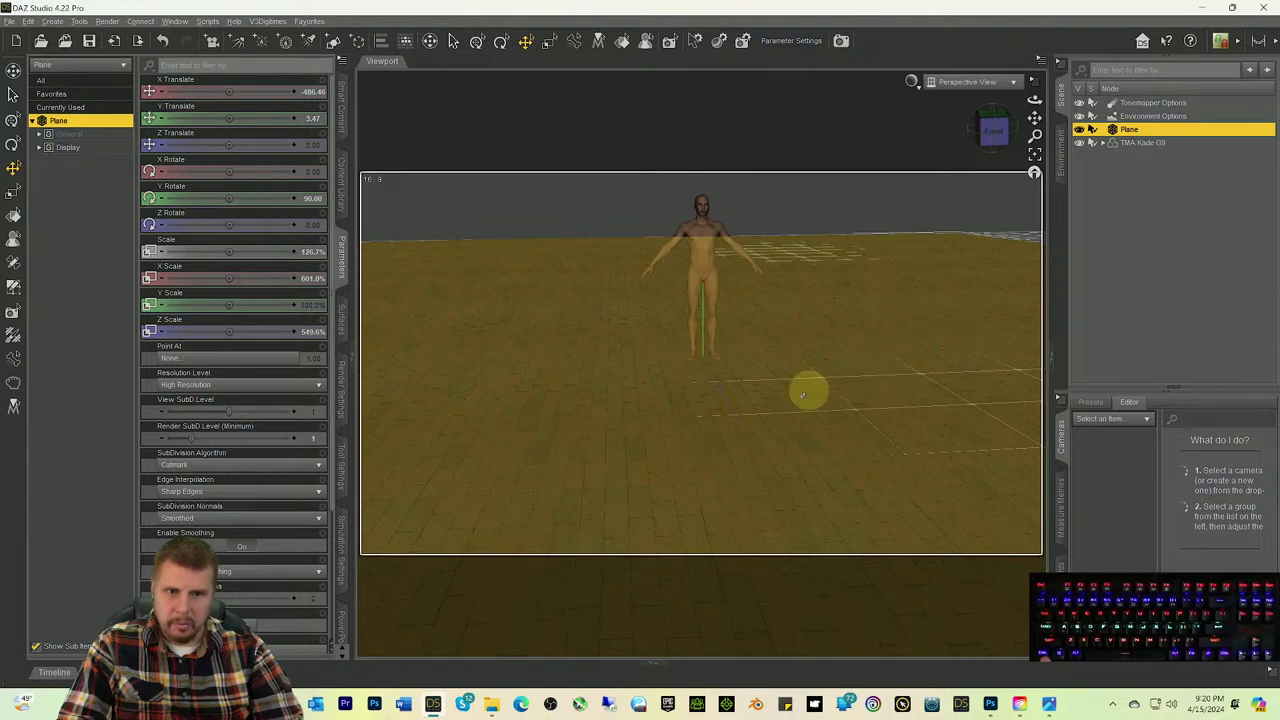
drag(802, 395, 795, 387)
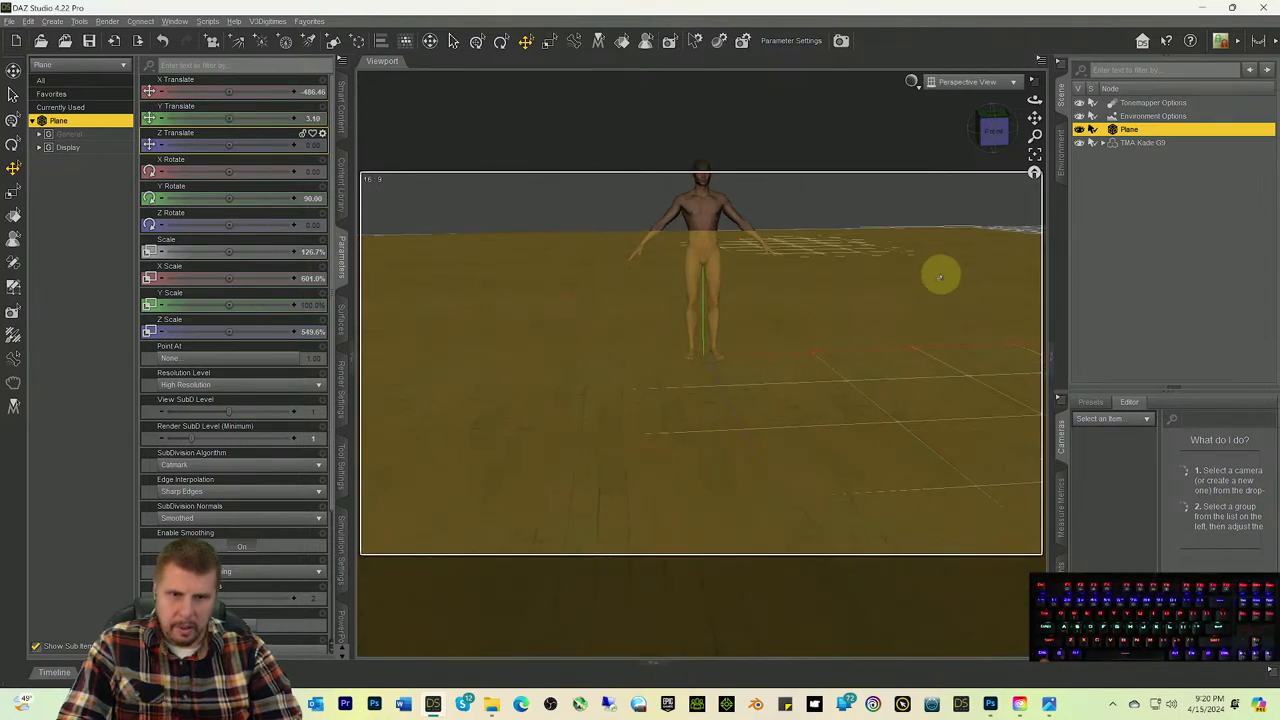
scroll(943, 270, up, 2)
mouse_move(1036, 150)
mouse_down()
mouse_move(1030, 230)
mouse_move(1035, 136)
mouse_move(998, 132)
mouse_move(1034, 132)
mouse_up()
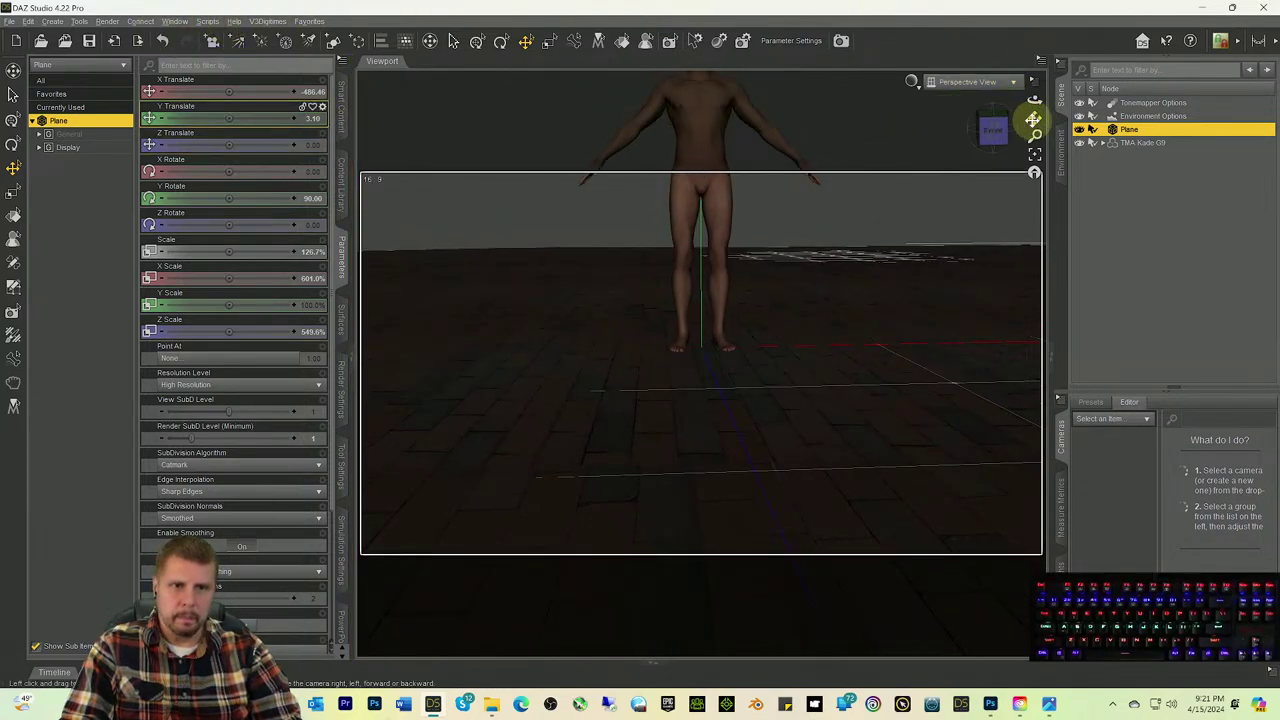
drag(1033, 119, 1034, 121)
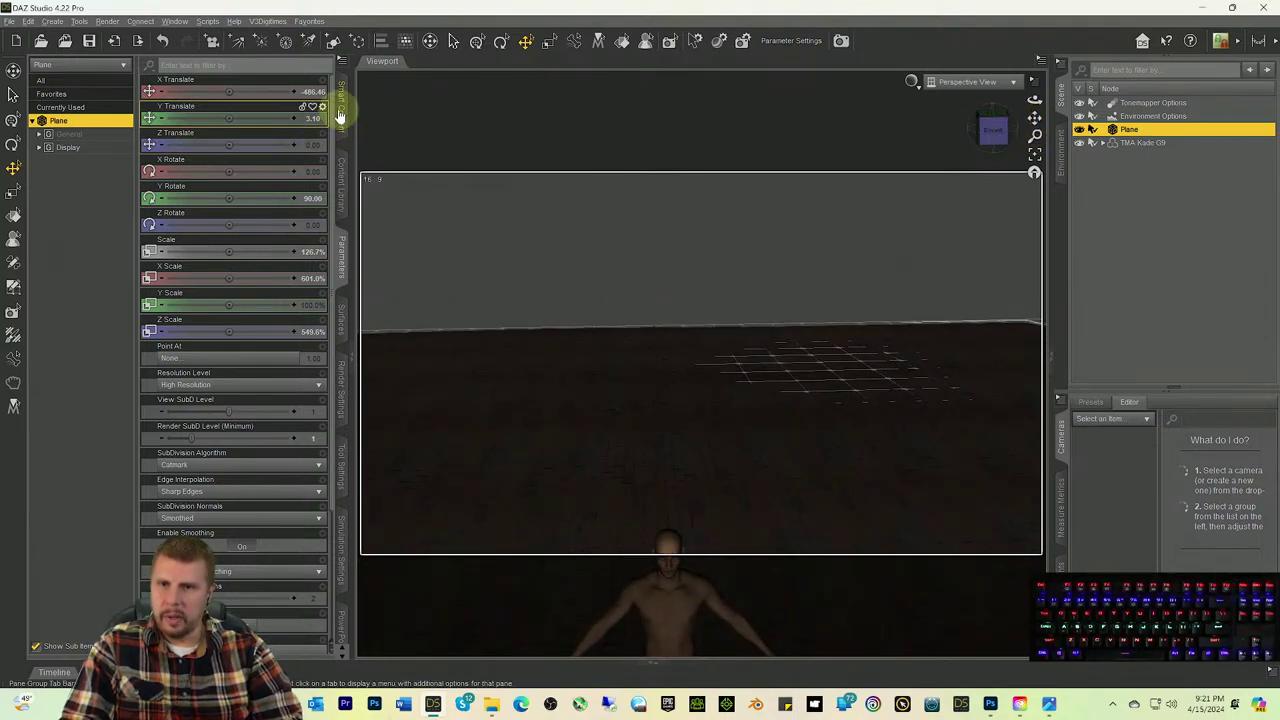
Step: Show the Wardrobe products in the Smart Content product list
click(340, 114)
click(38, 80)
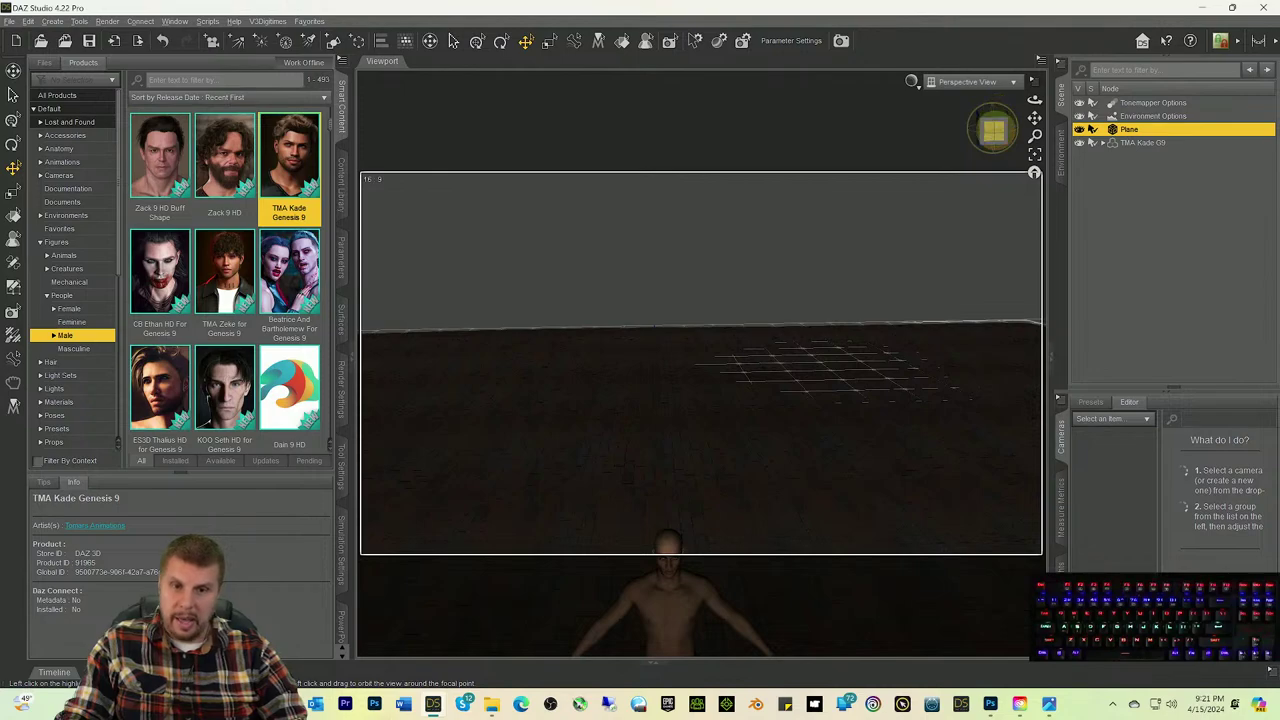
drag(993, 130, 1034, 132)
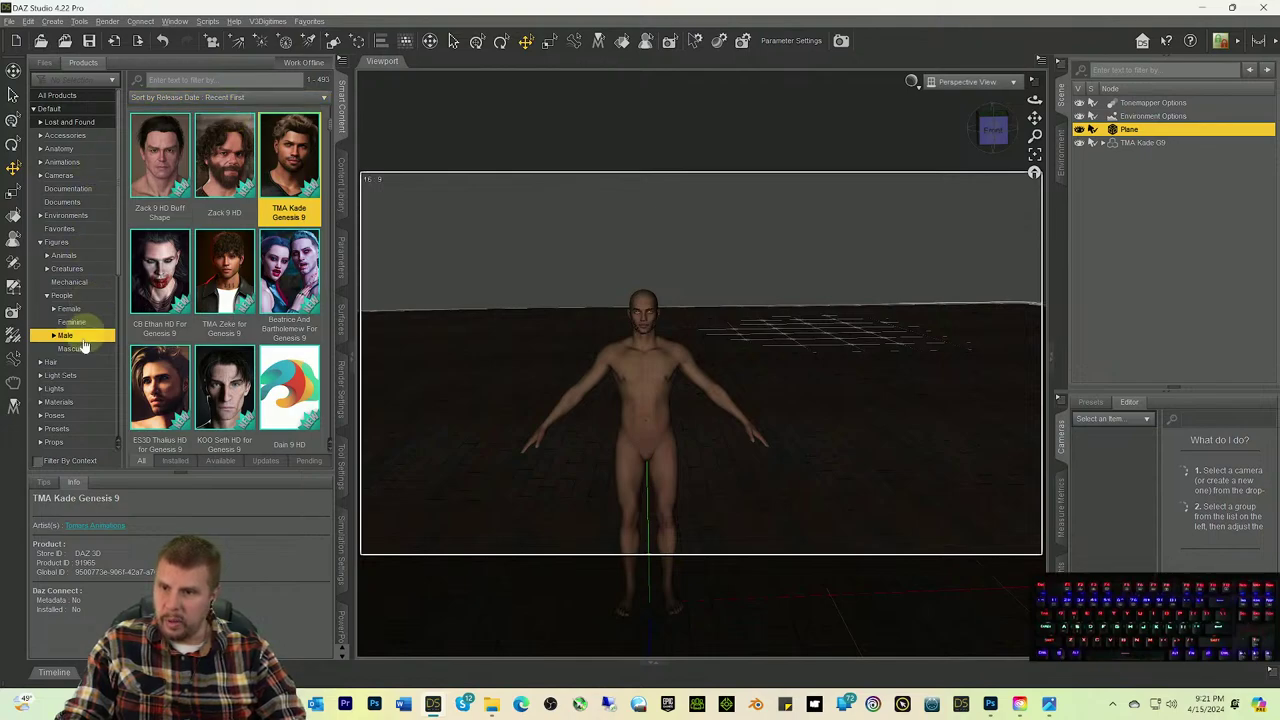
scroll(85, 345, down, 8)
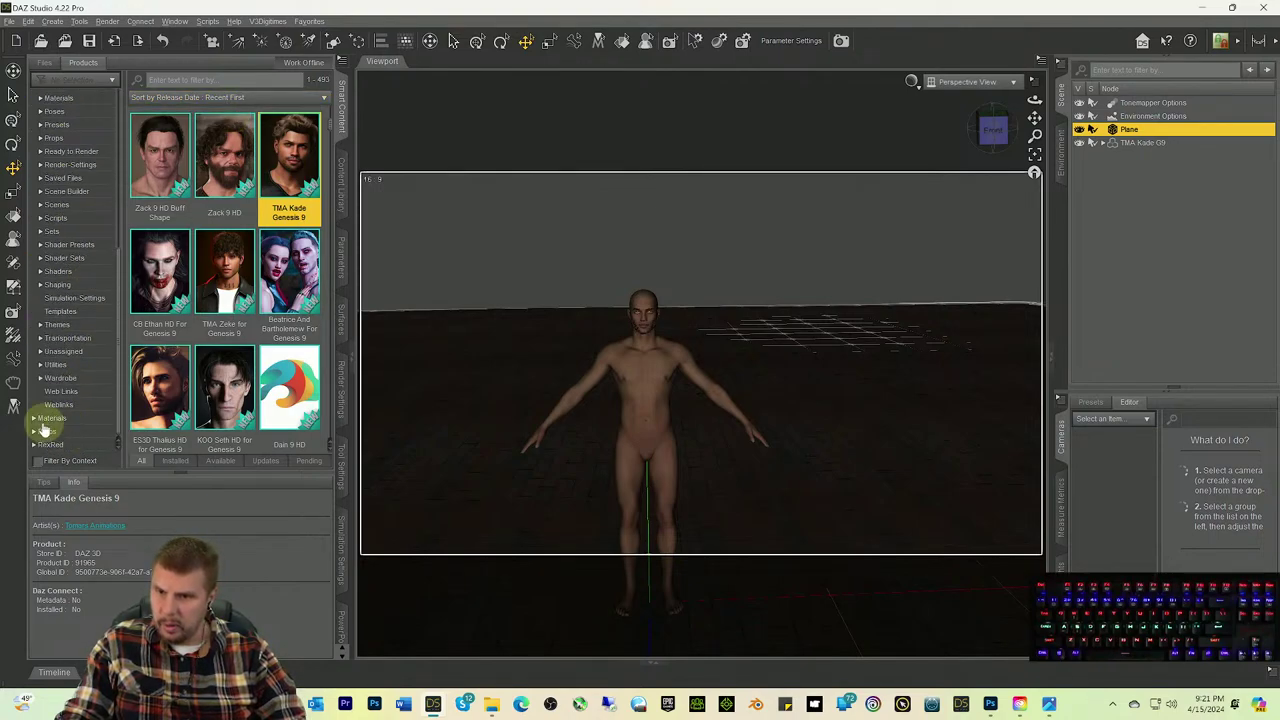
click(60, 378)
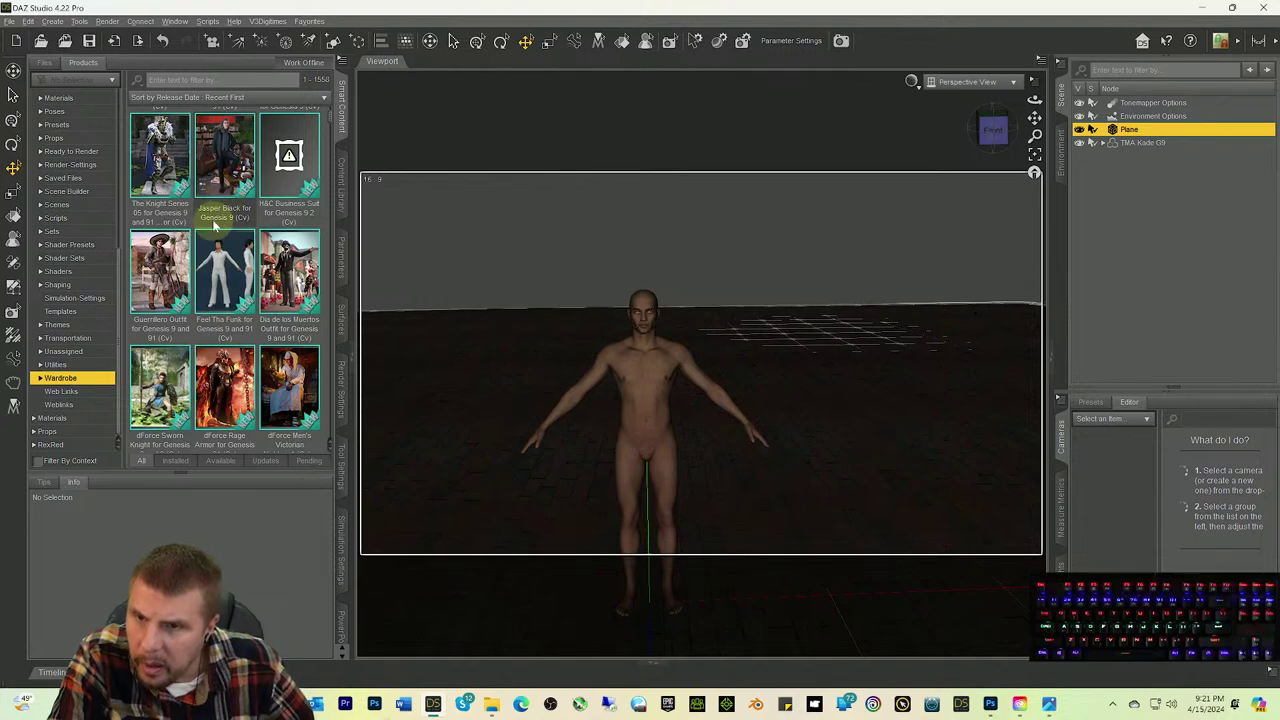
scroll(213, 176, down, 5)
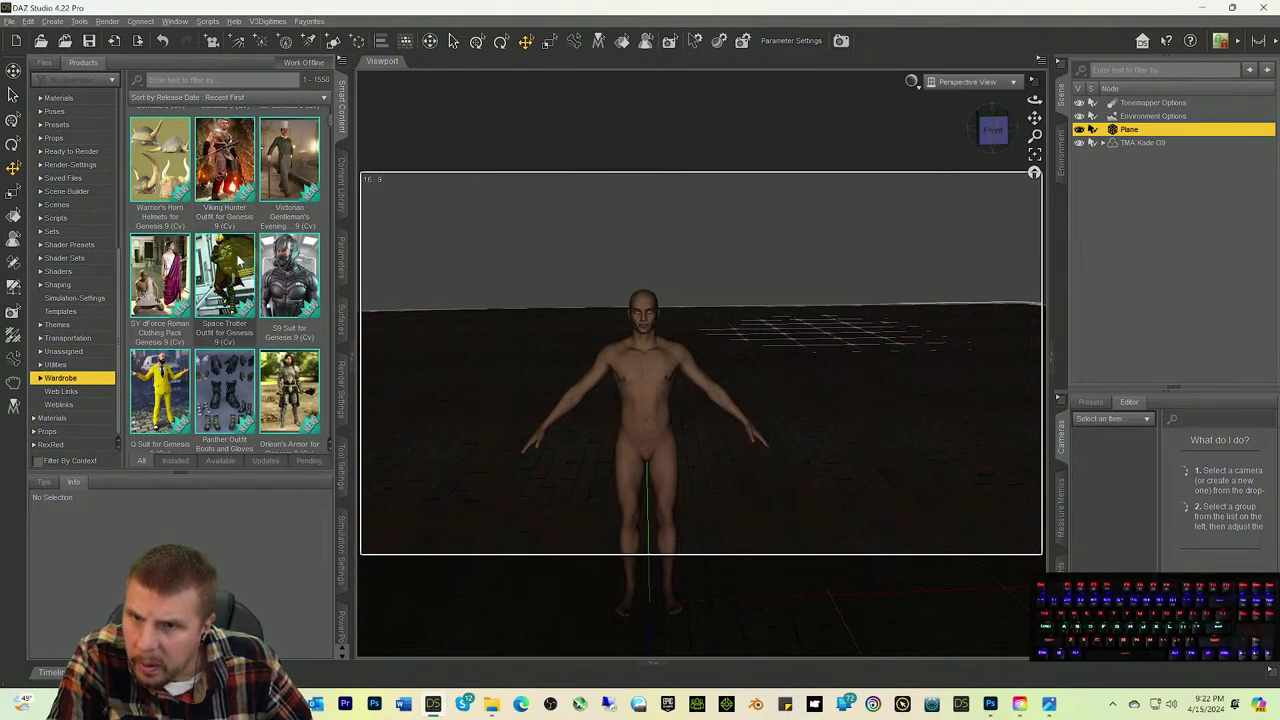
Step: Browse the Victorian Gentleman's evening dress product's accessories, saved files and wardrobe items
click(283, 178)
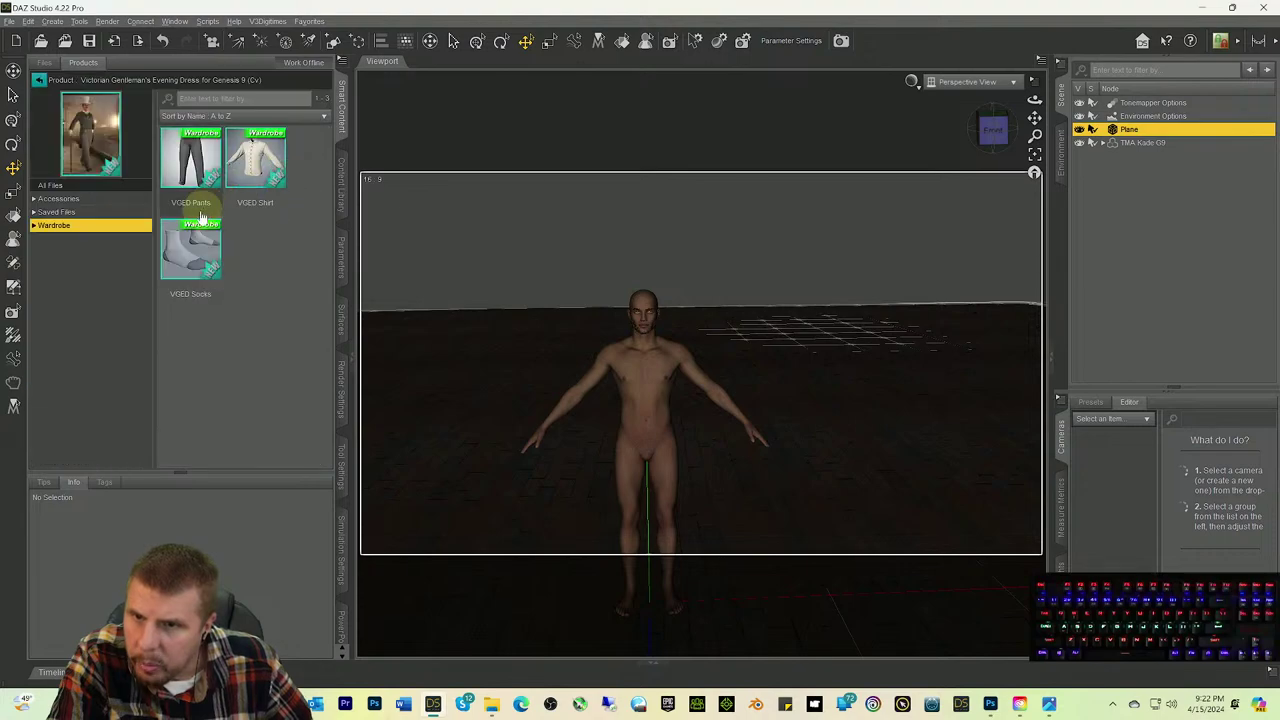
click(56, 198)
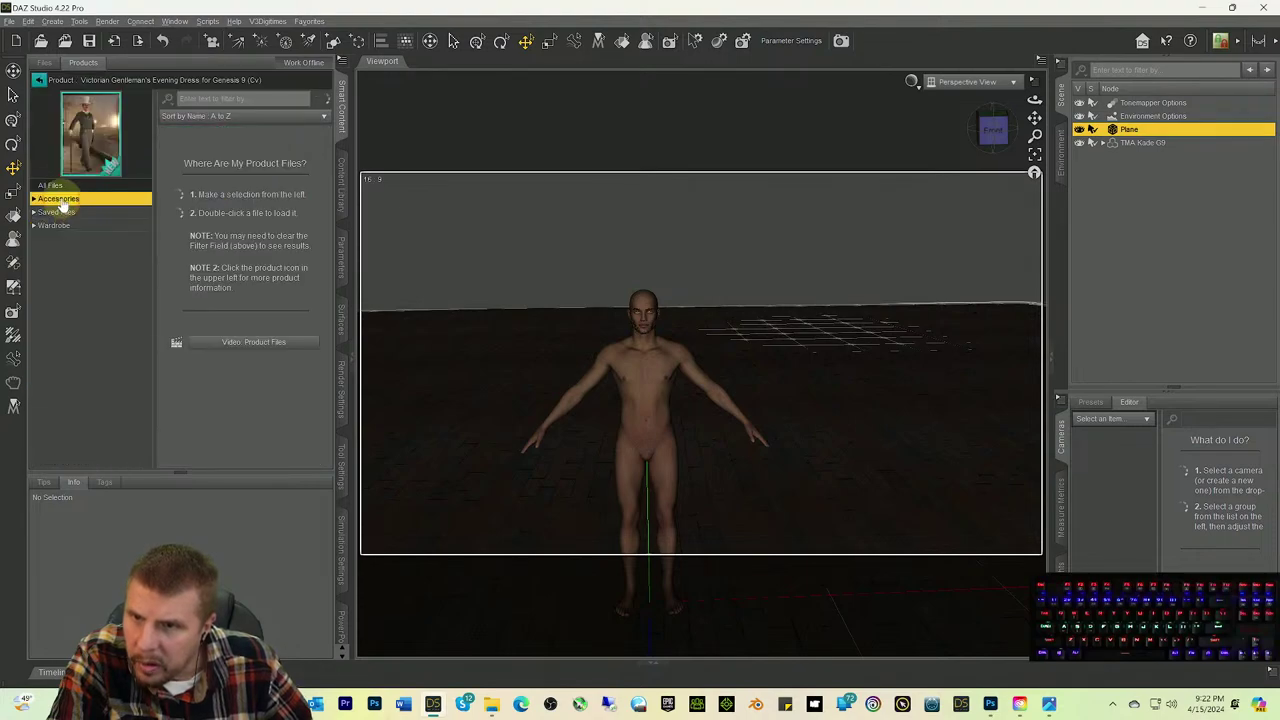
click(58, 212)
click(55, 225)
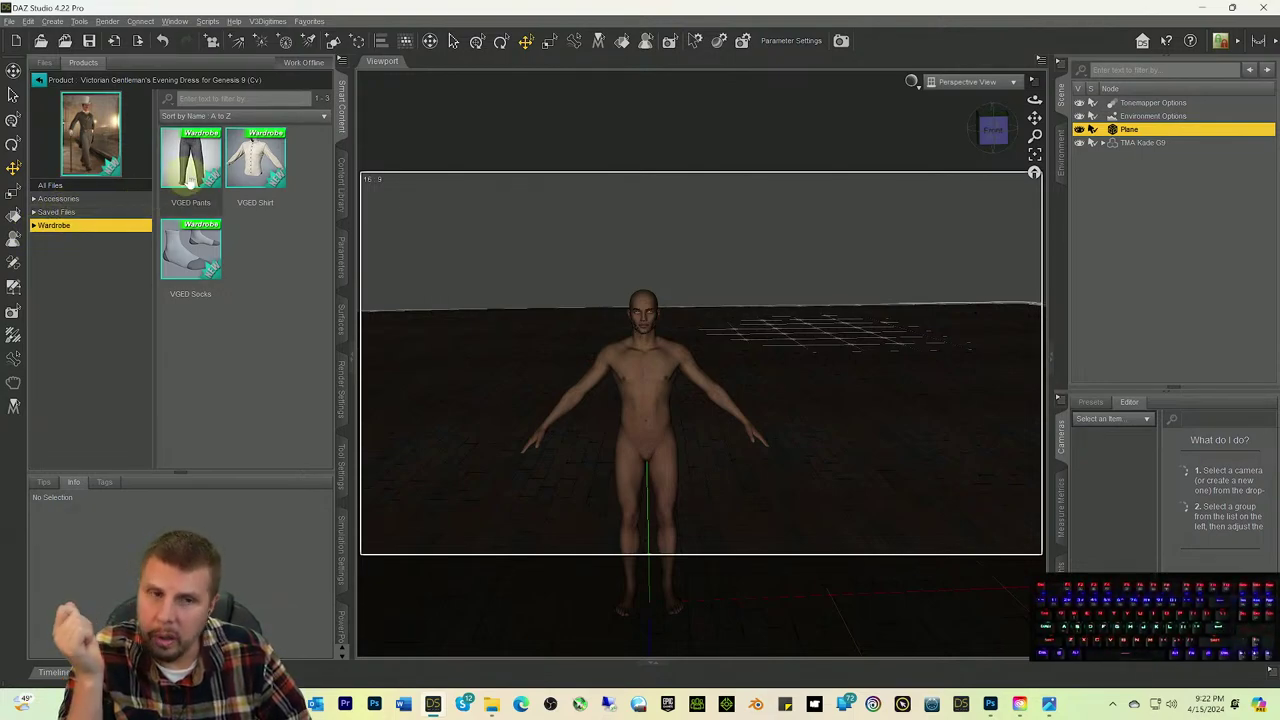
mouse_move(197, 177)
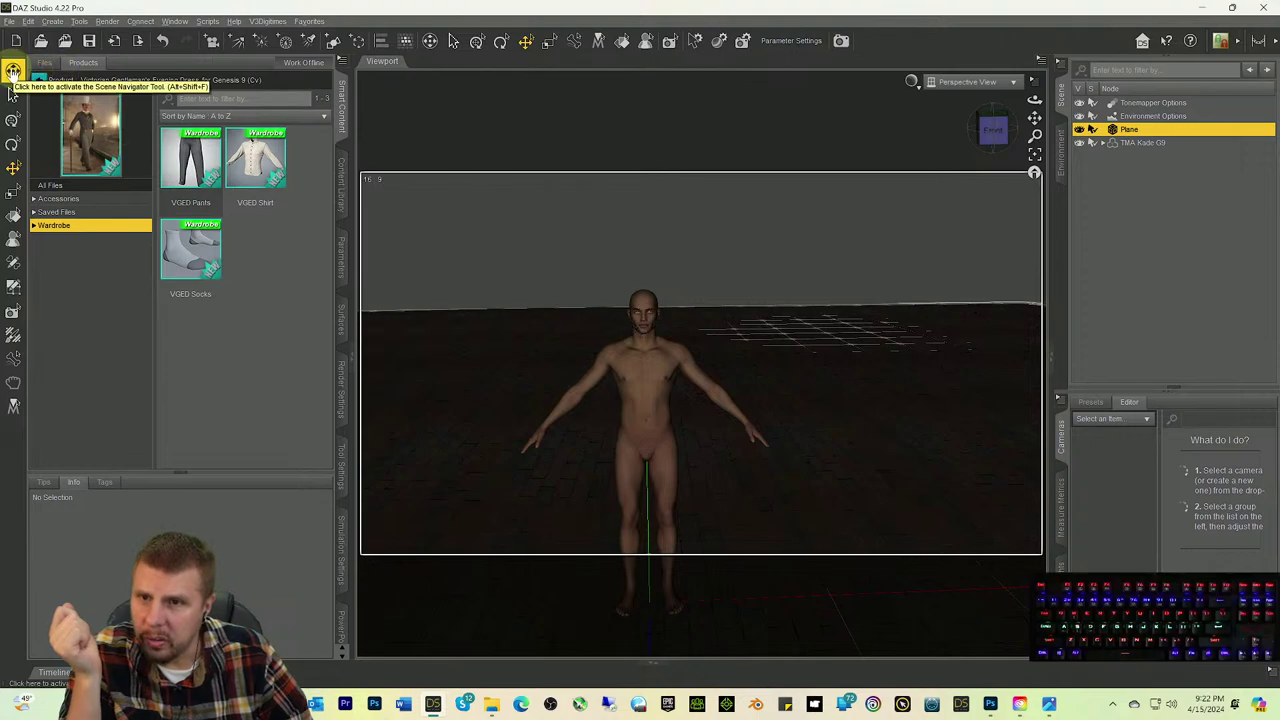
Step: Sort Wardrobe products by Product ID, highest first, and open dForce Monday Outfit for Genesis 9
click(38, 80)
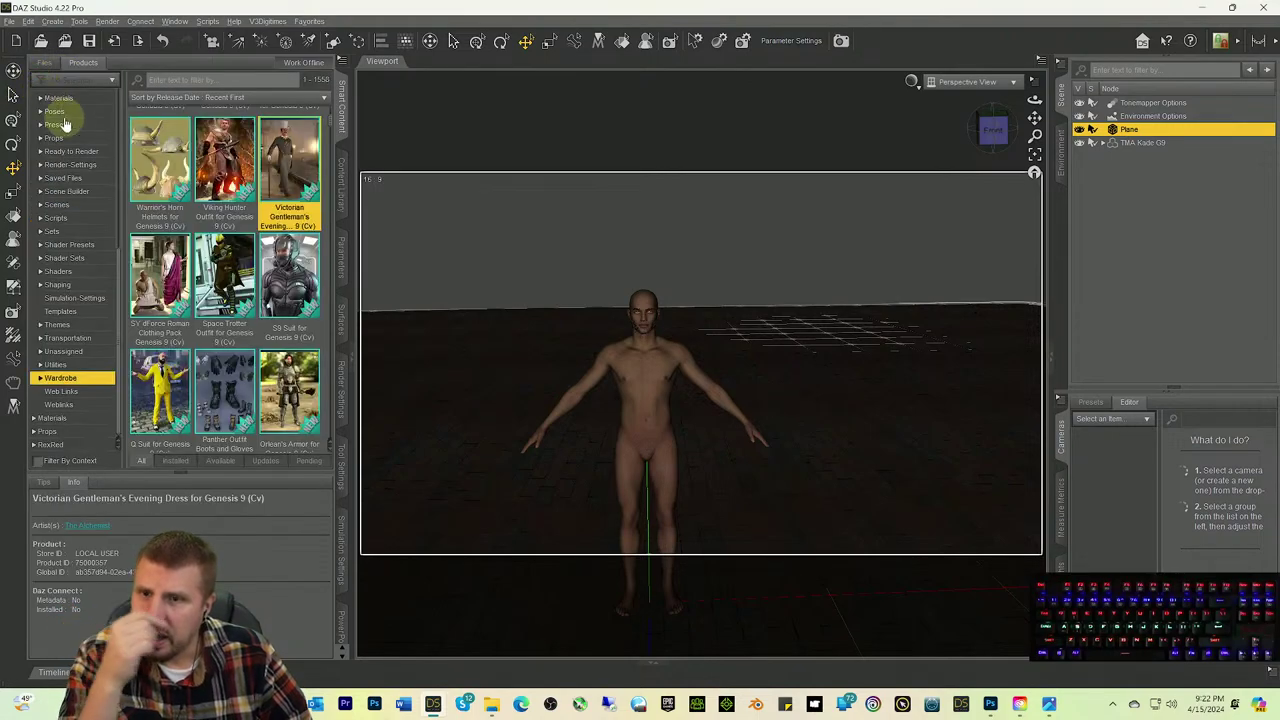
click(209, 97)
click(216, 71)
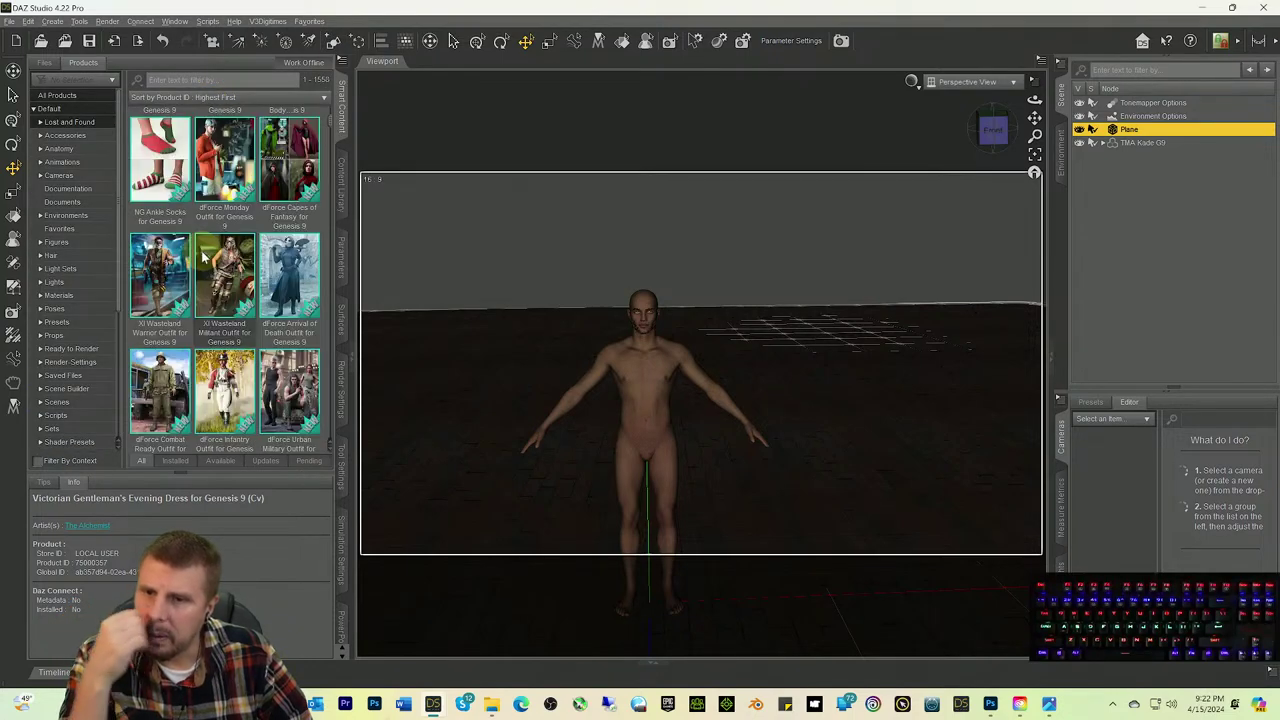
mouse_move(152, 292)
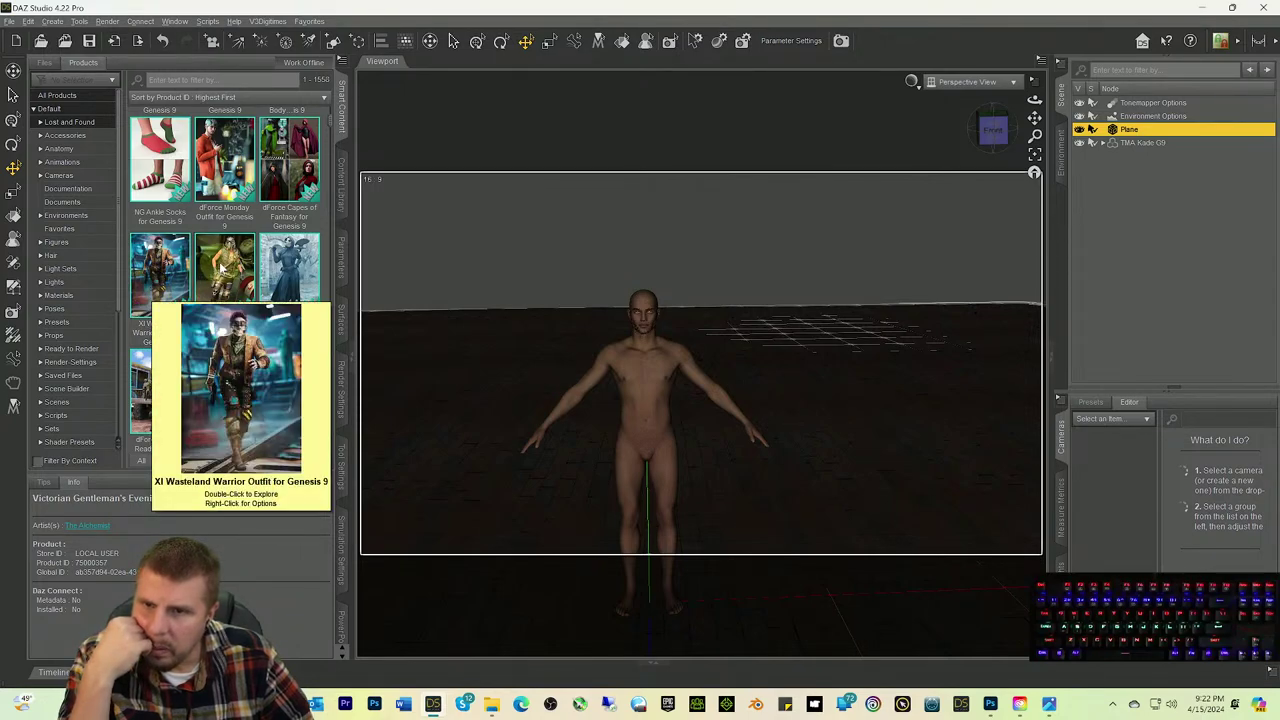
click(220, 160)
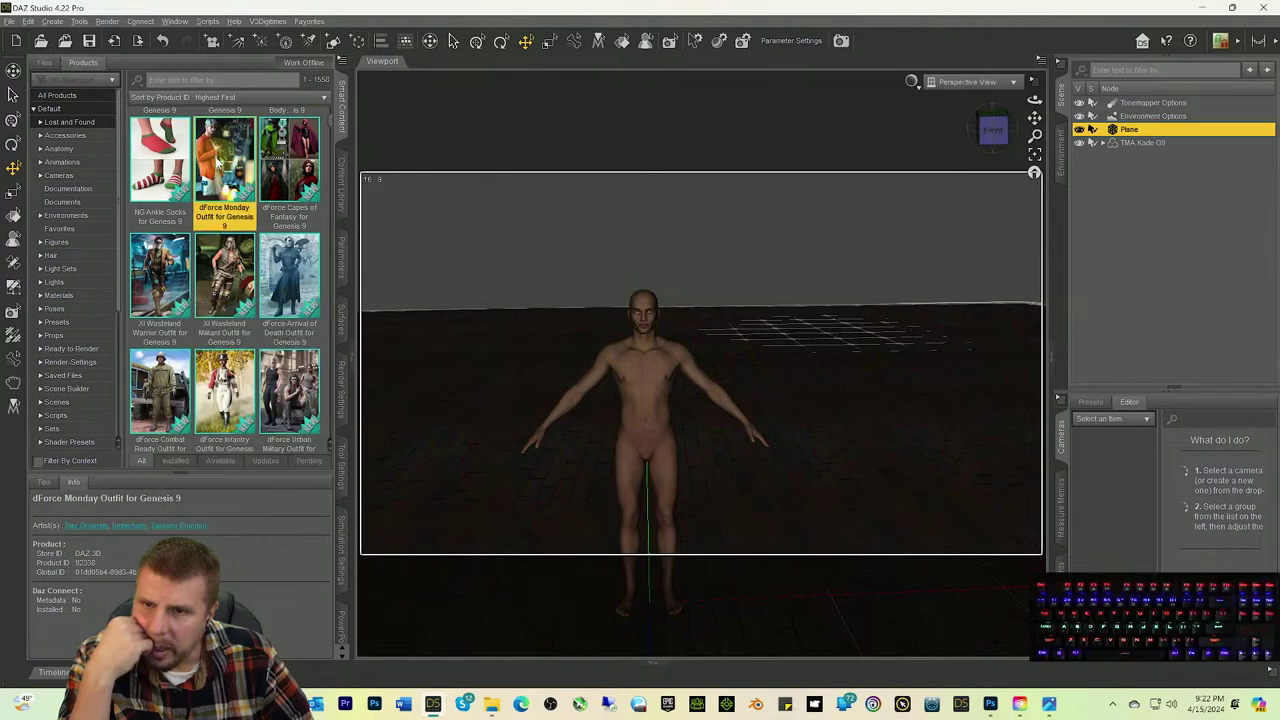
double_click(220, 165)
Step: Load the Monday Outfit, undo it, and frame the figure's legs and feet
double_click(184, 172)
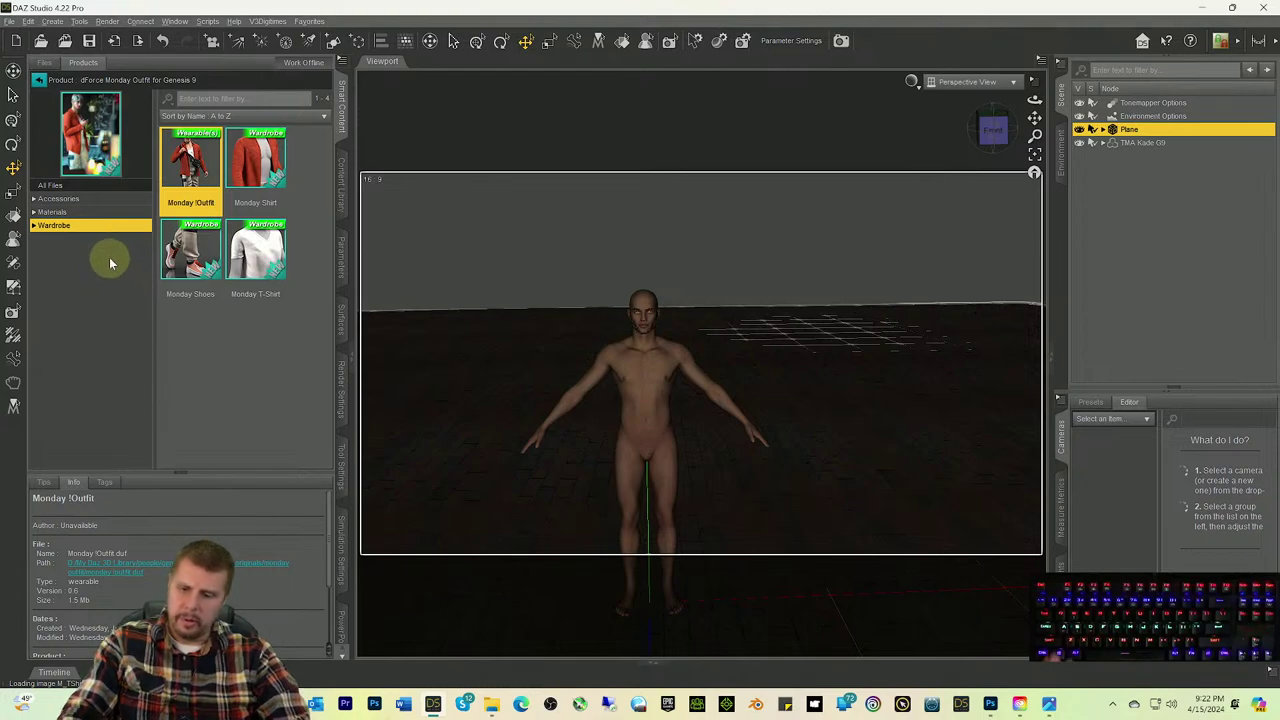
key(ctrl+z)
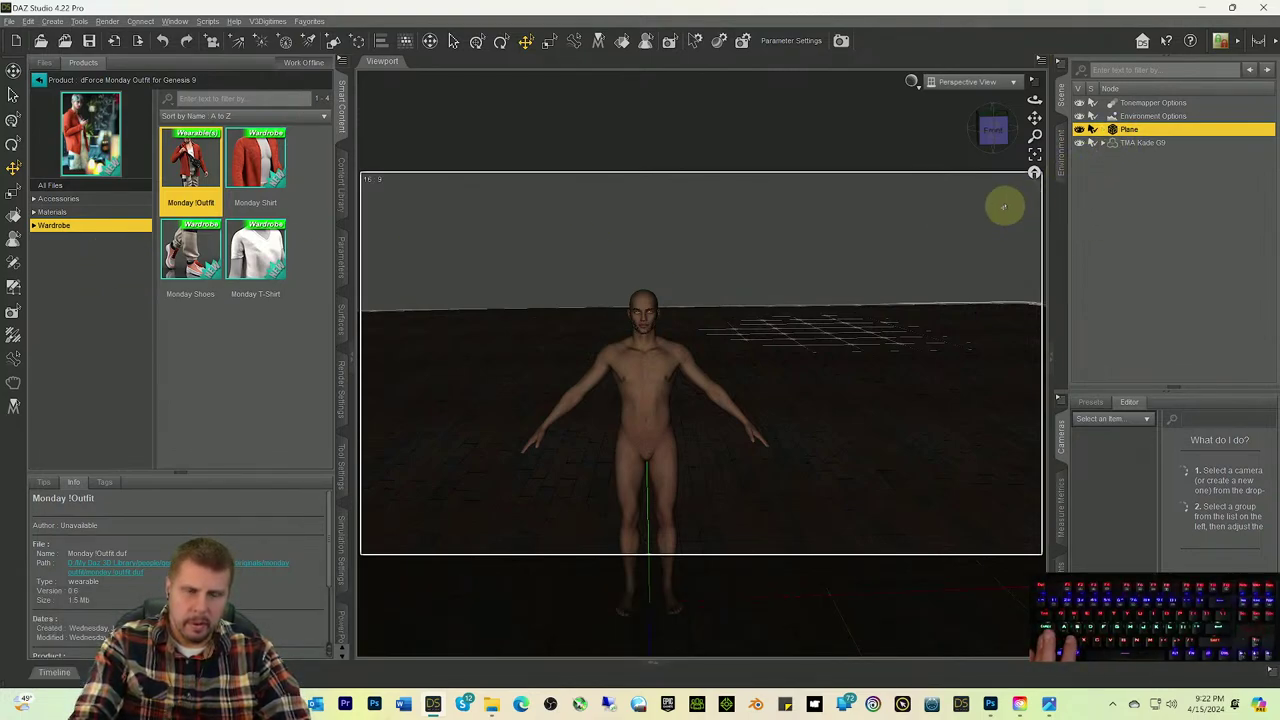
drag(1034, 115, 1012, 208)
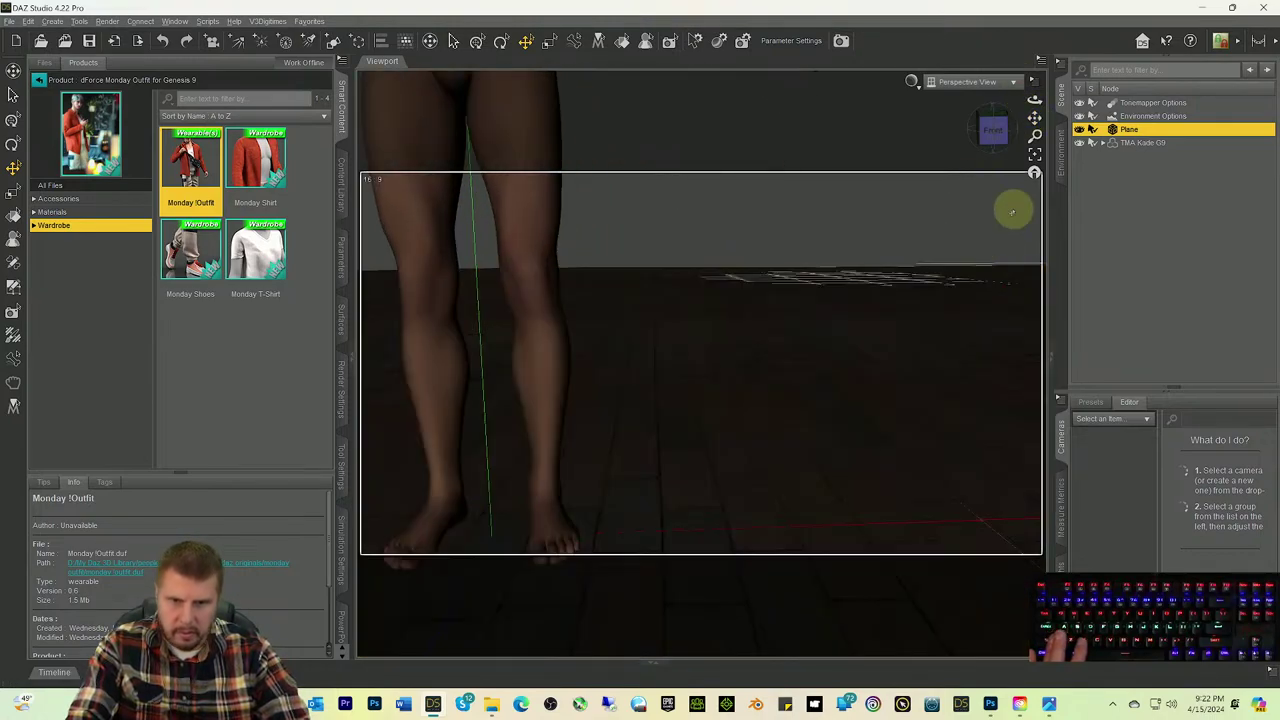
drag(1034, 120, 1034, 118)
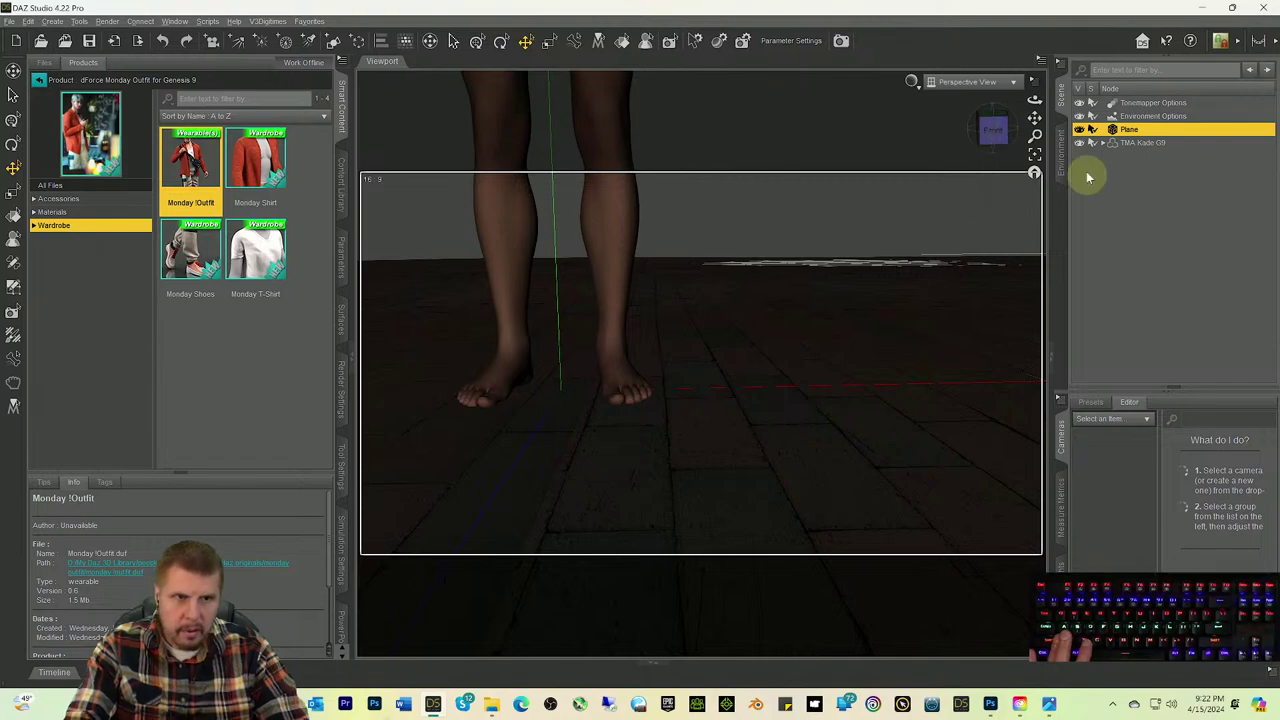
Step: Load the Monday Outfit onto the selected TMA Kade G9 and frame the whole clothed figure
click(1124, 145)
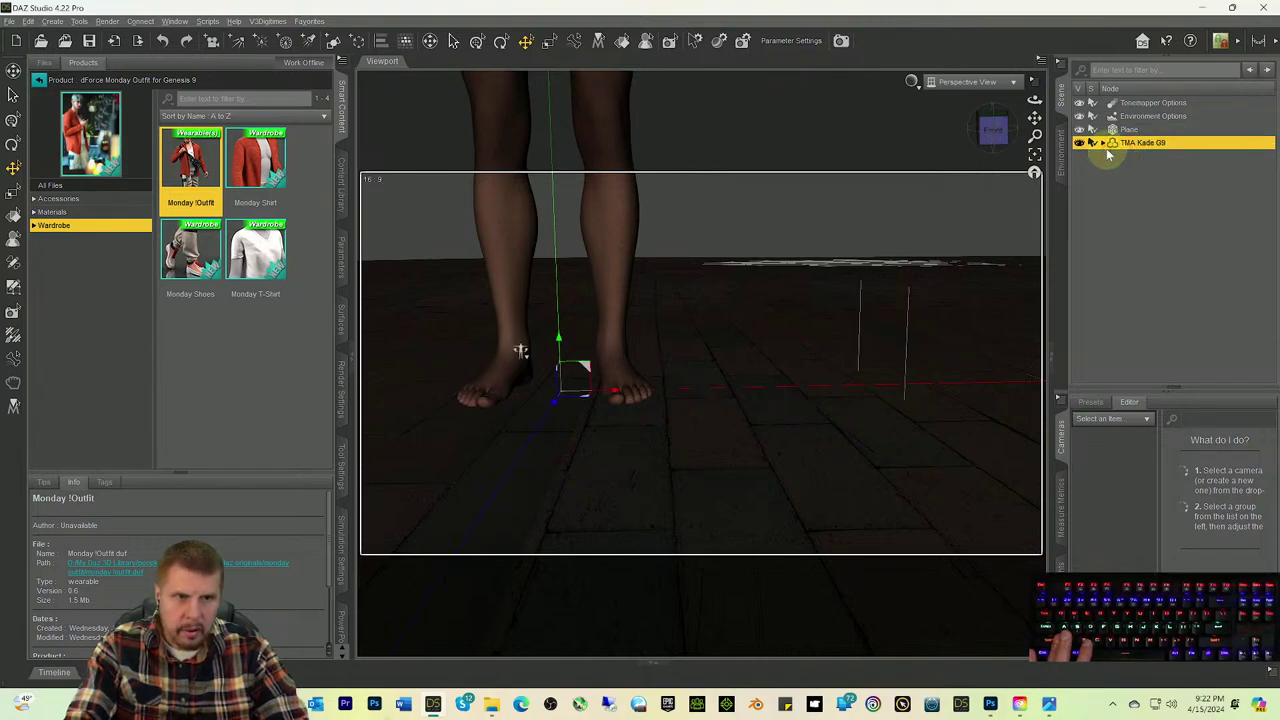
double_click(197, 182)
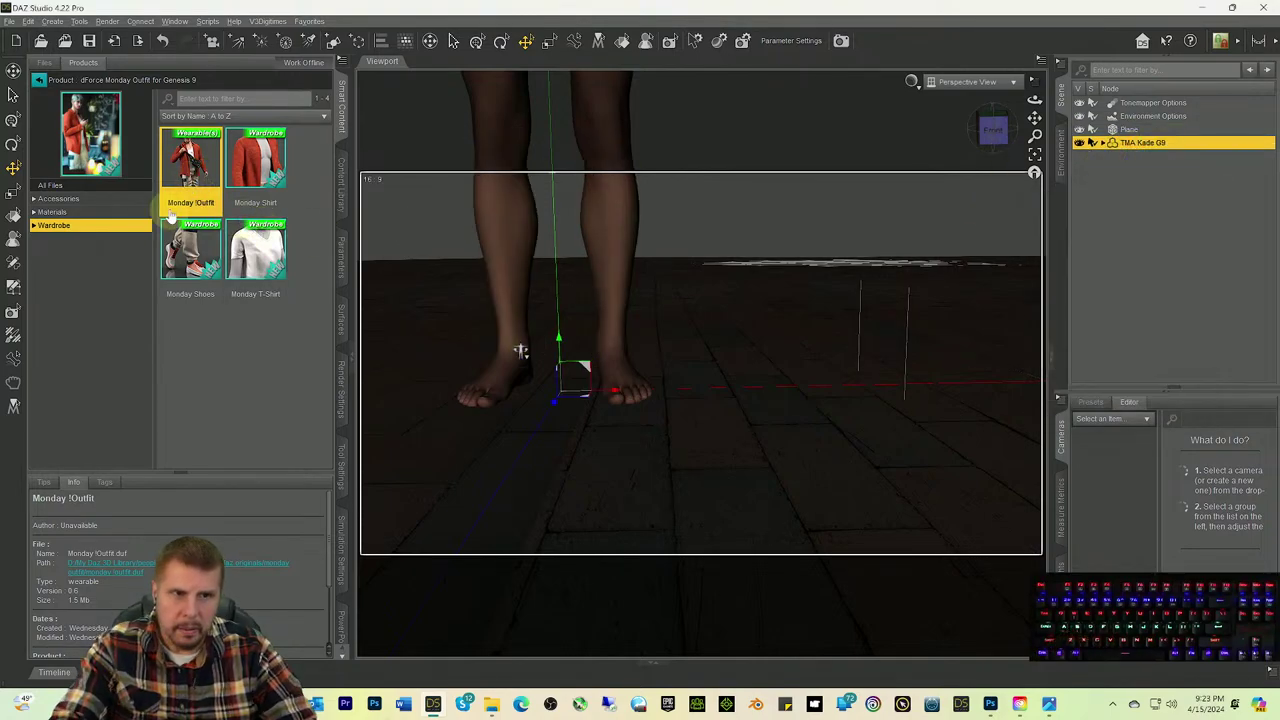
scroll(743, 437, down, 5)
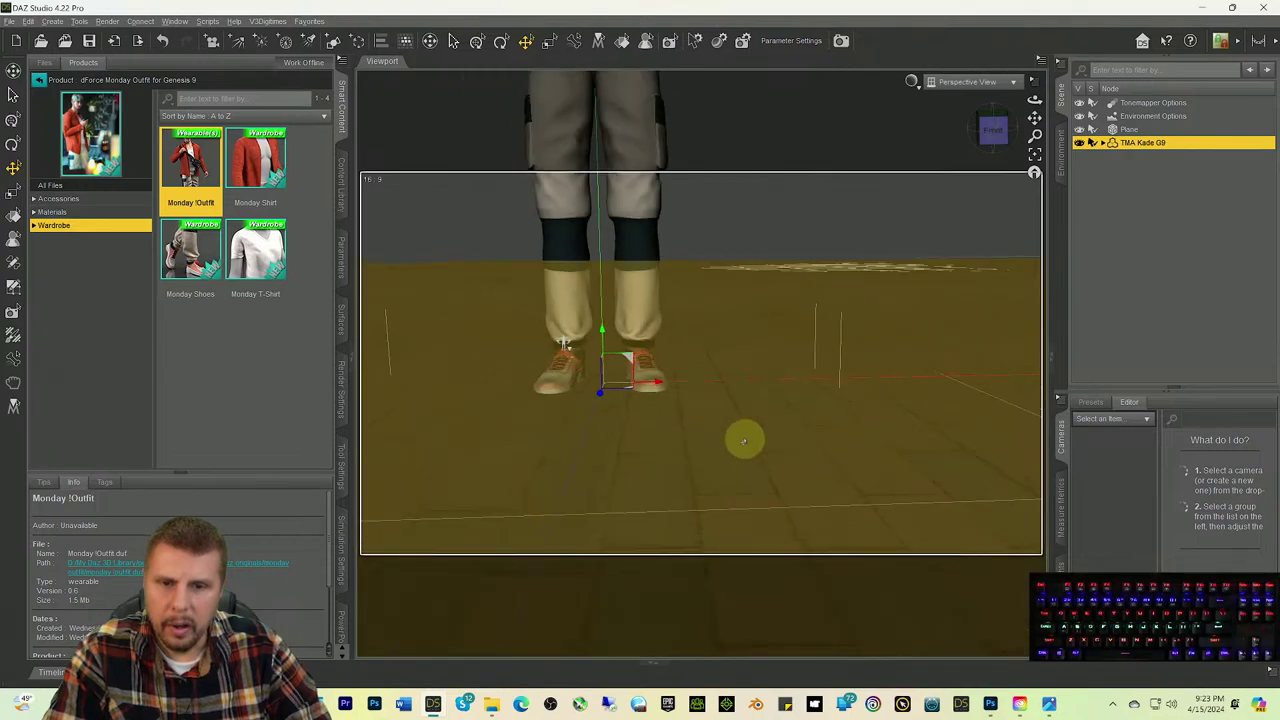
drag(1034, 118, 910, 240)
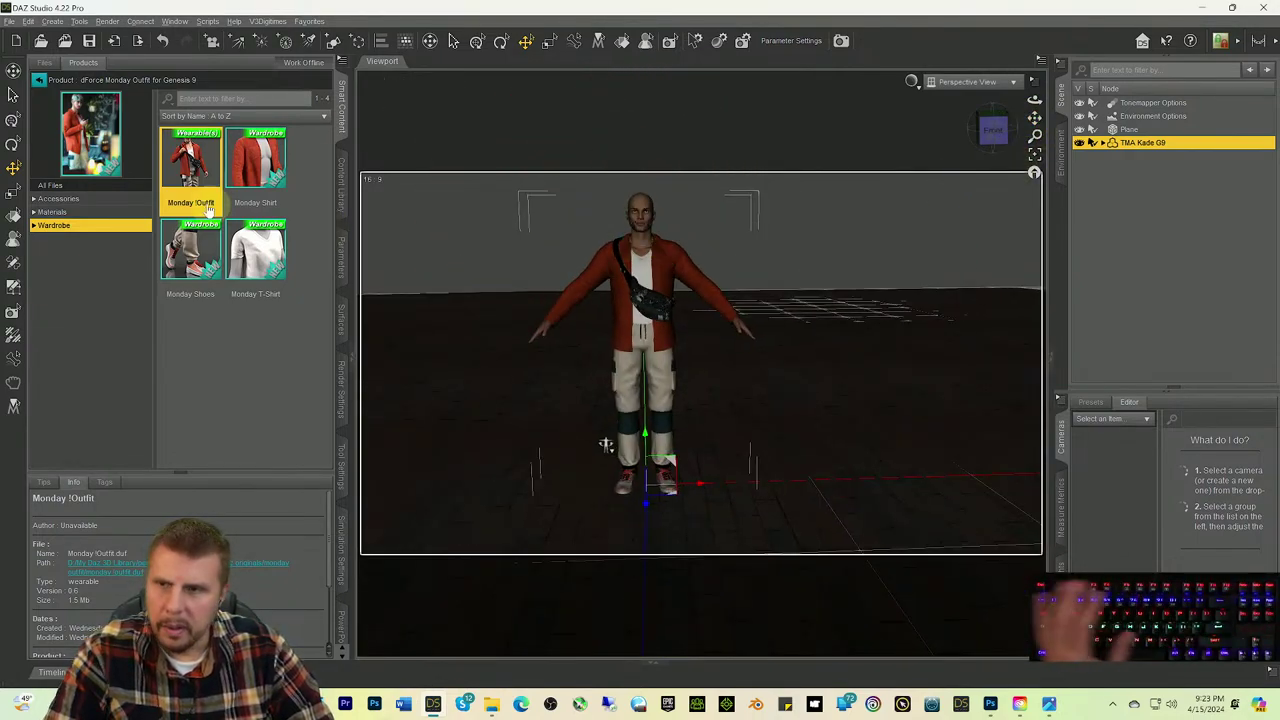
click(40, 80)
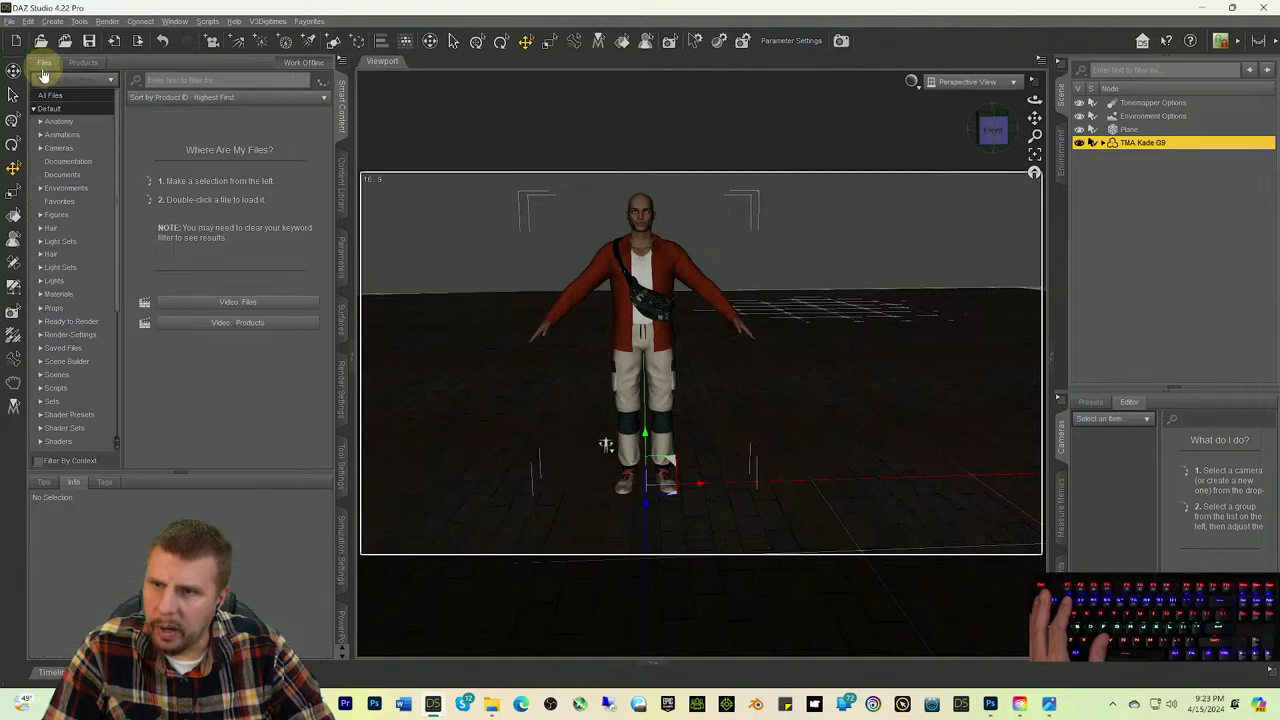
scroll(60, 320, down, 5)
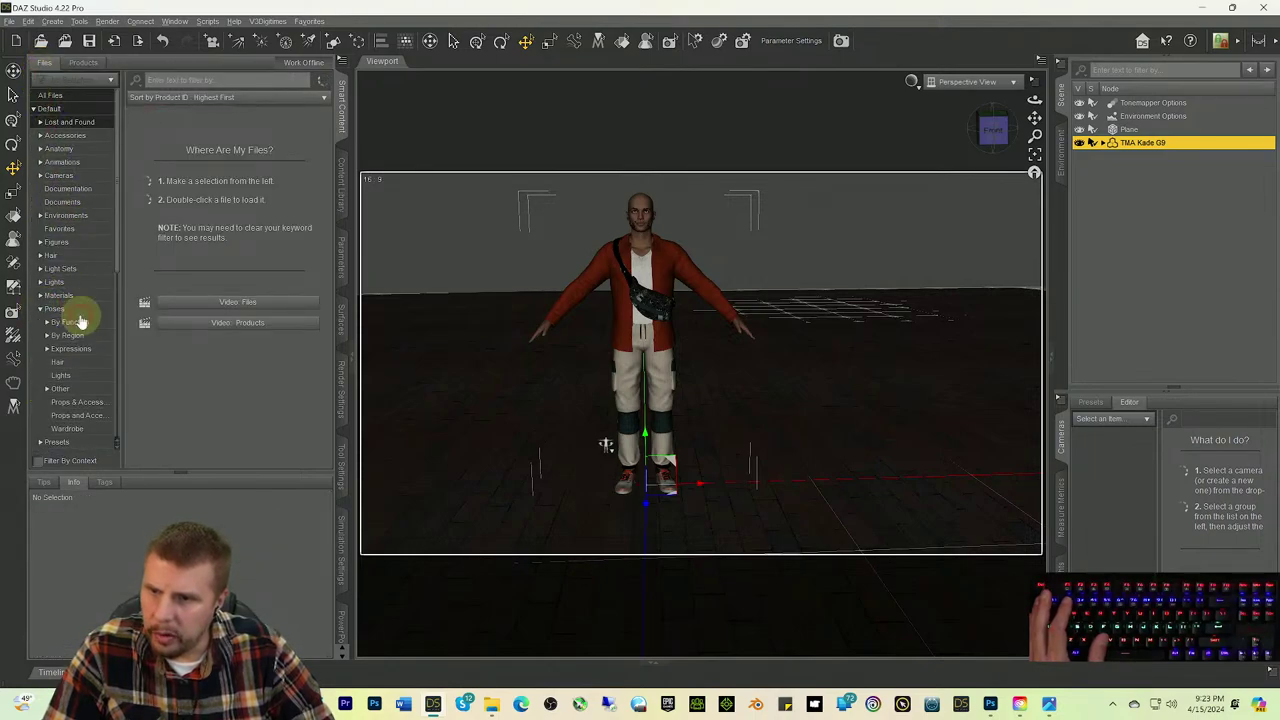
click(71, 346)
scroll(67, 355, up, 1)
scroll(67, 355, down, 1)
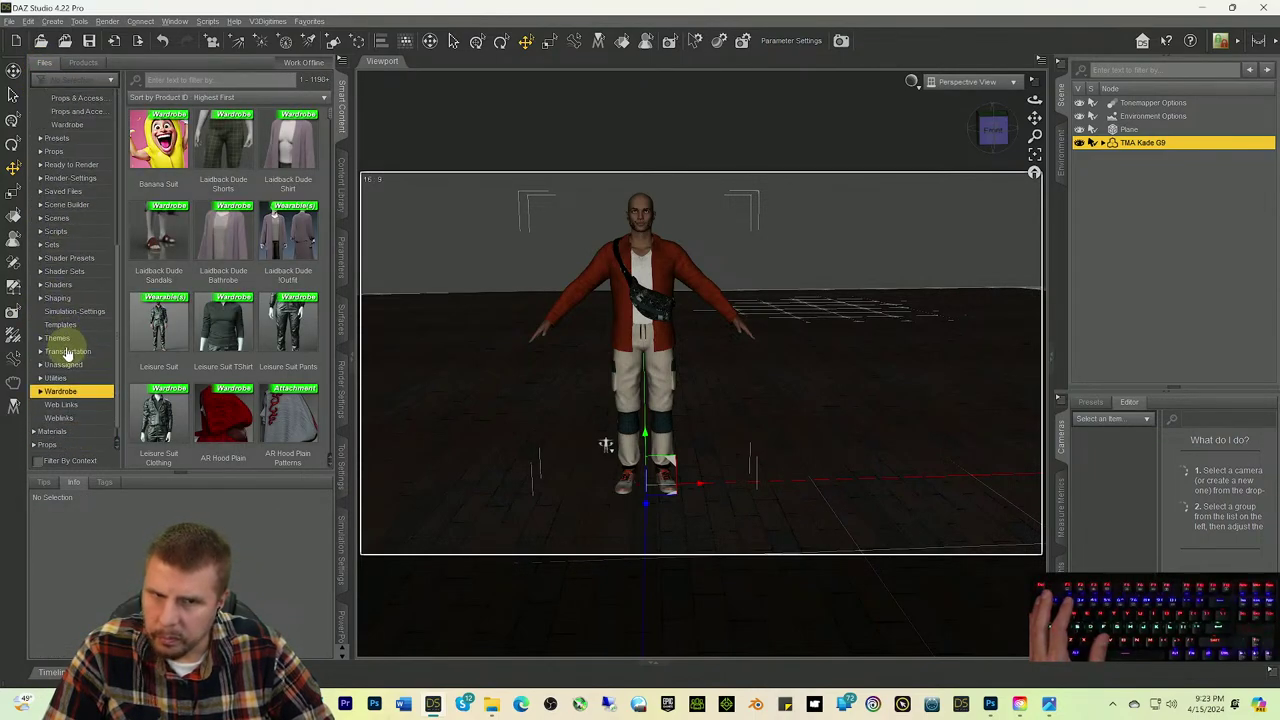
scroll(66, 345, up, 5)
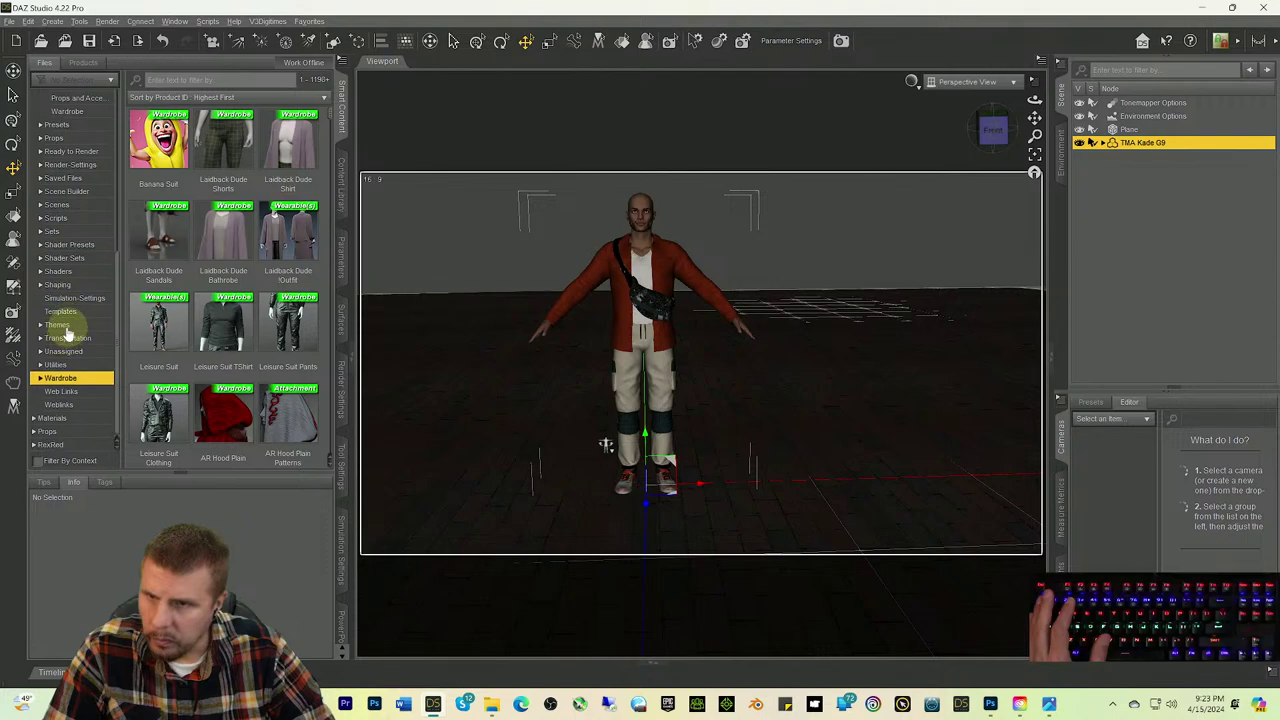
scroll(56, 222, up, 2)
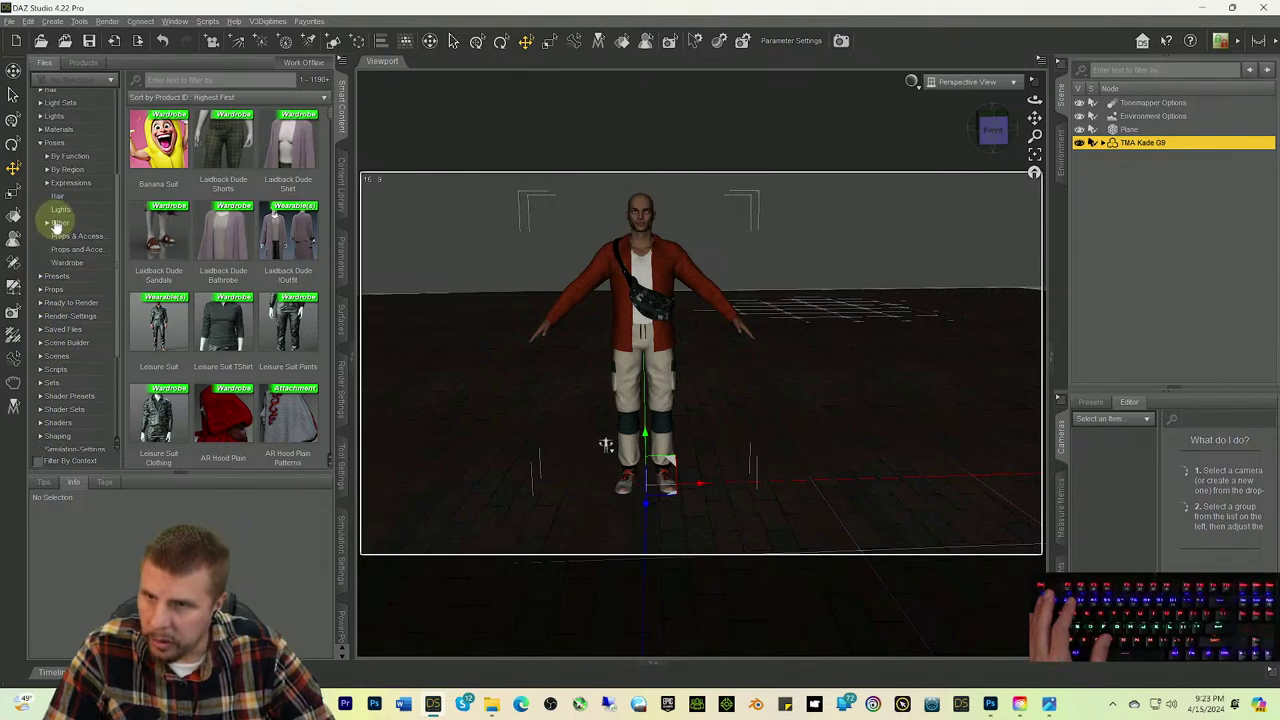
click(47, 158)
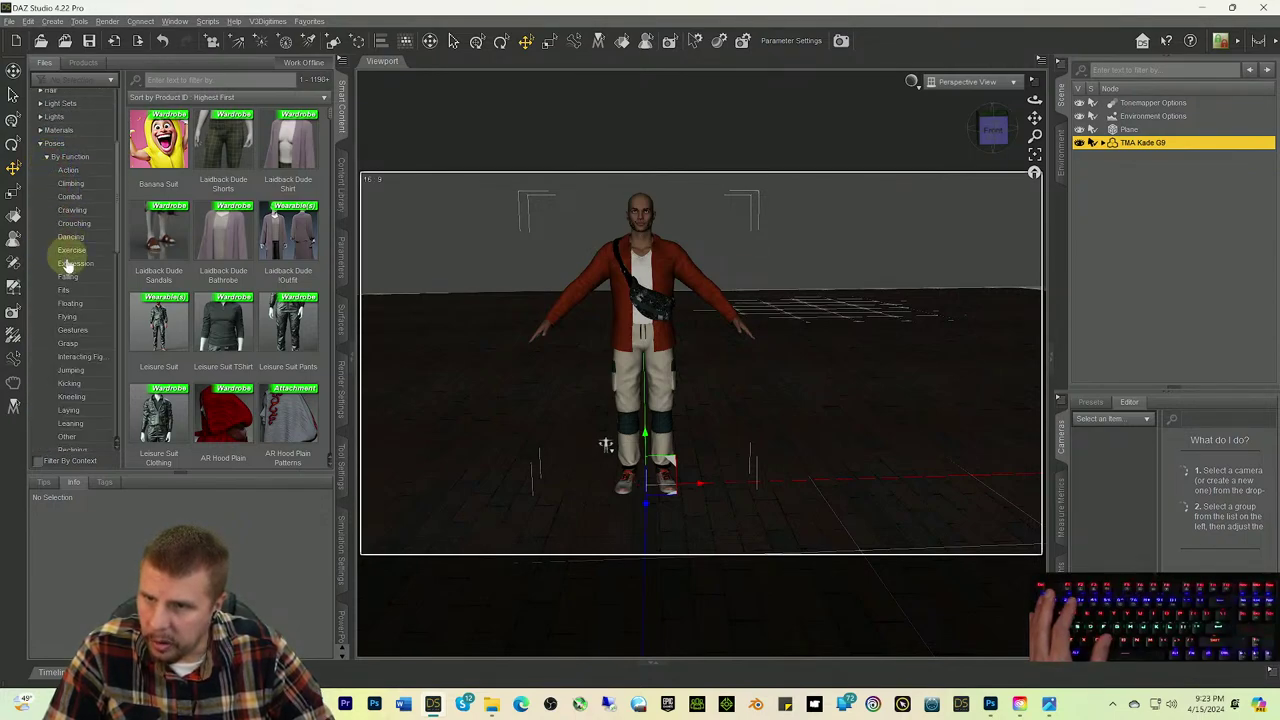
scroll(74, 340, down, 5)
click(67, 280)
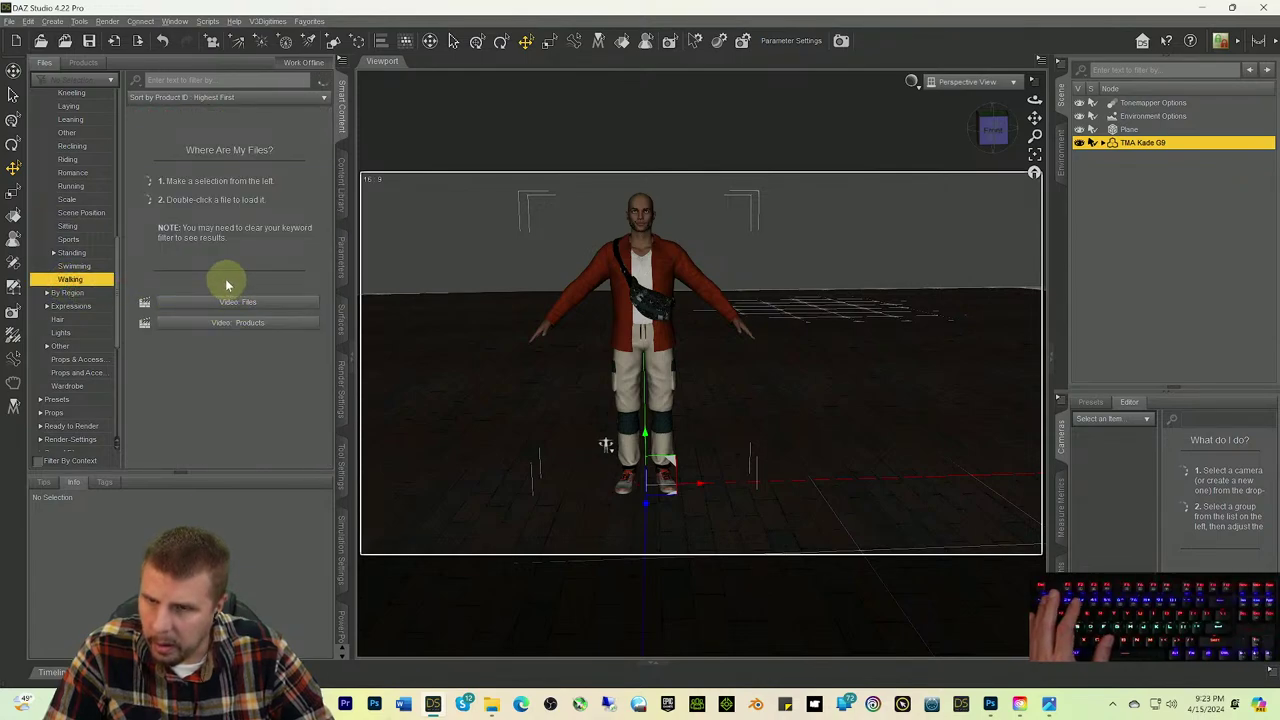
scroll(222, 290, down, 10)
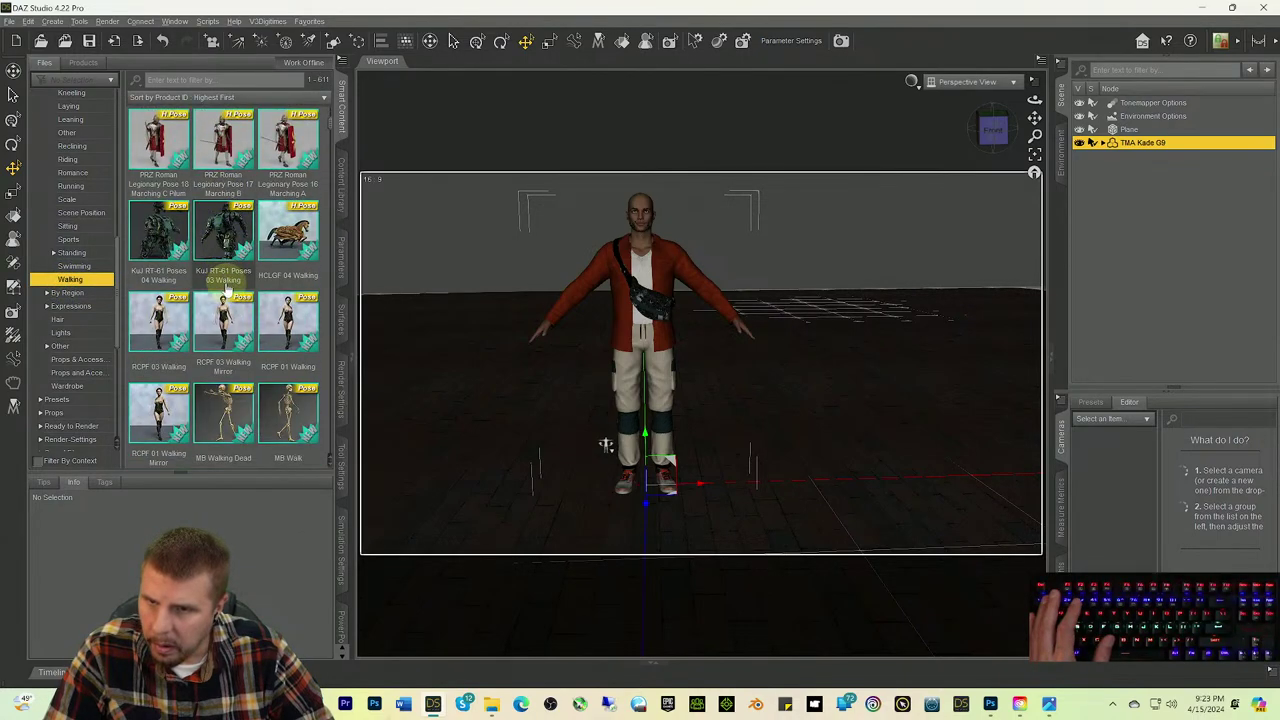
scroll(222, 340, down, 5)
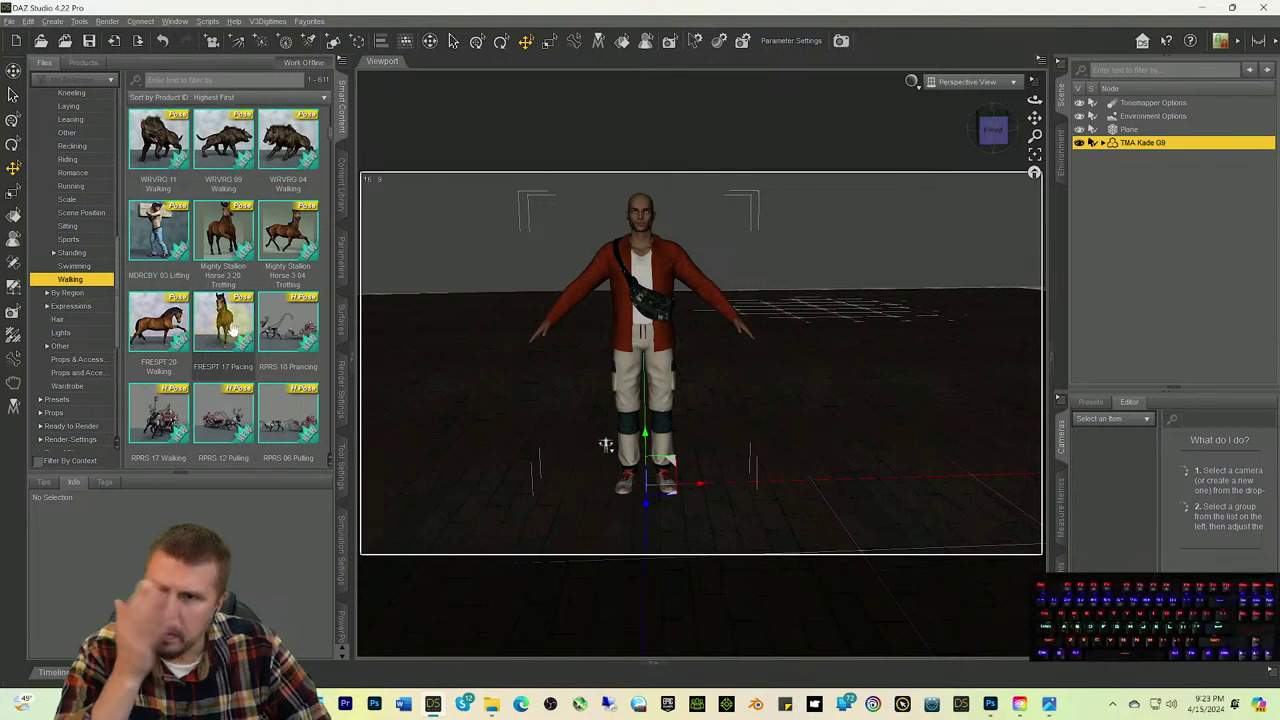
scroll(228, 307, down, 5)
scroll(228, 307, down, 5)
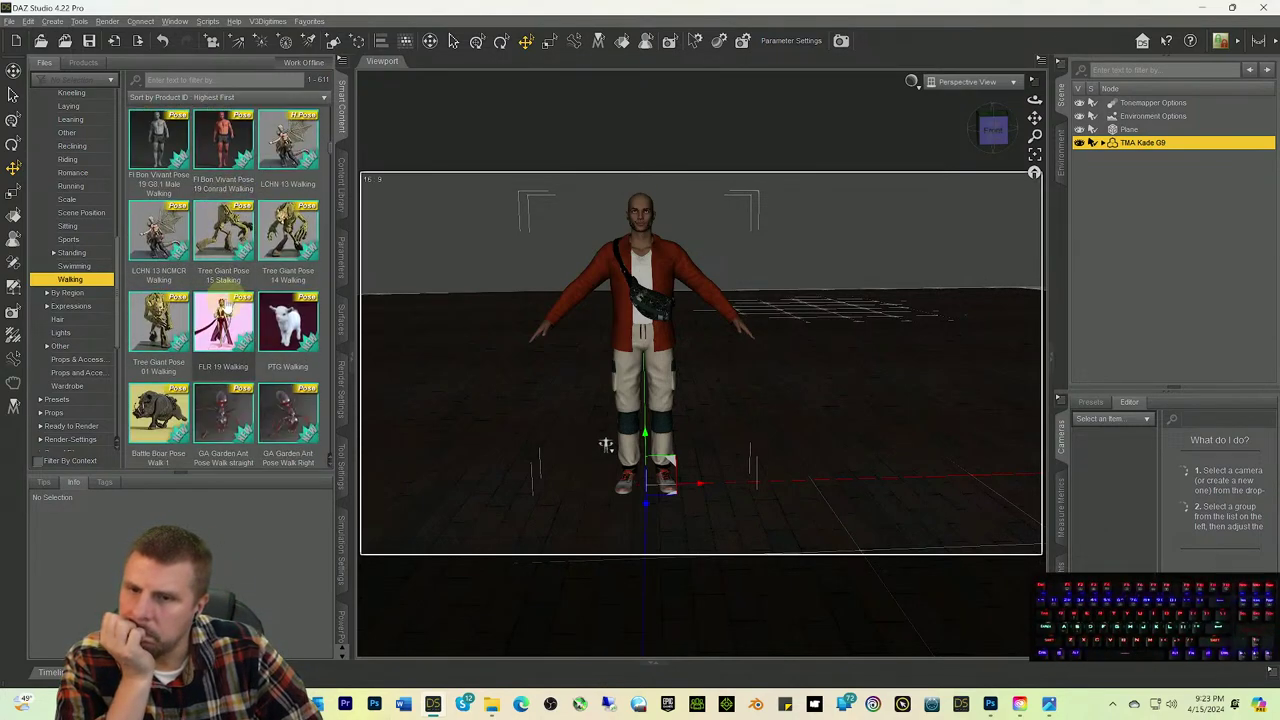
scroll(228, 307, down, 5)
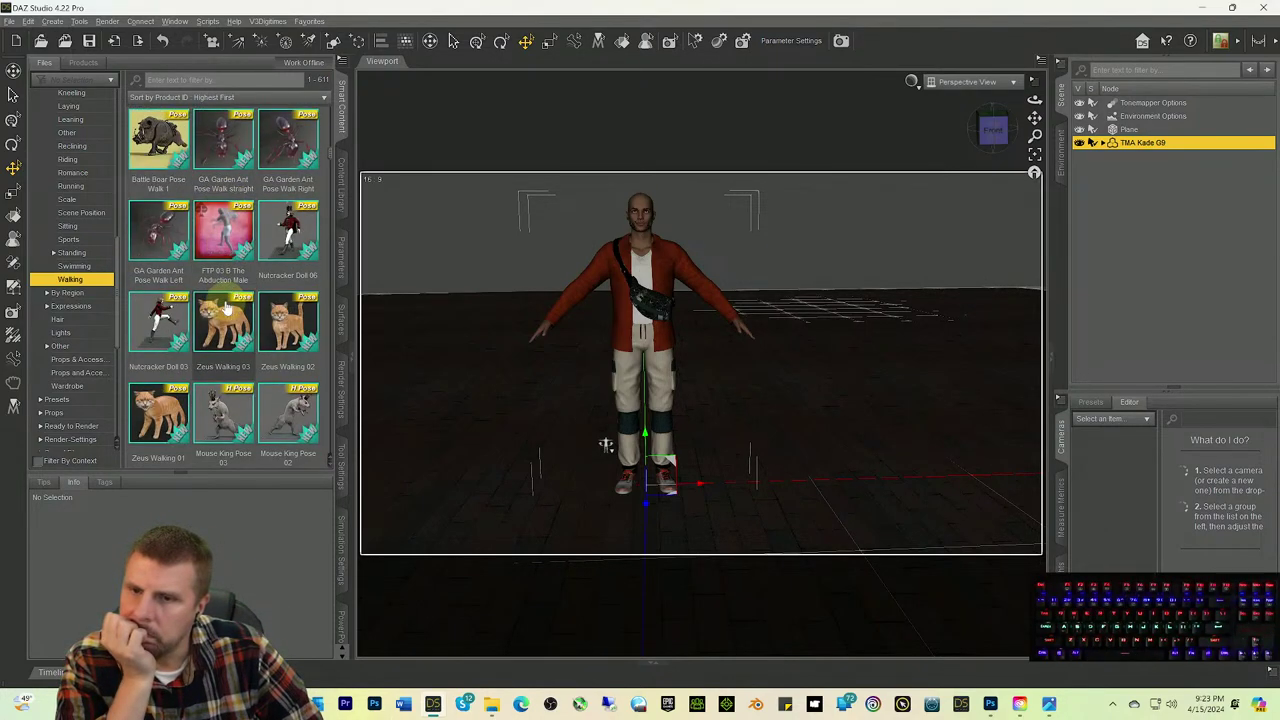
scroll(228, 307, down, 5)
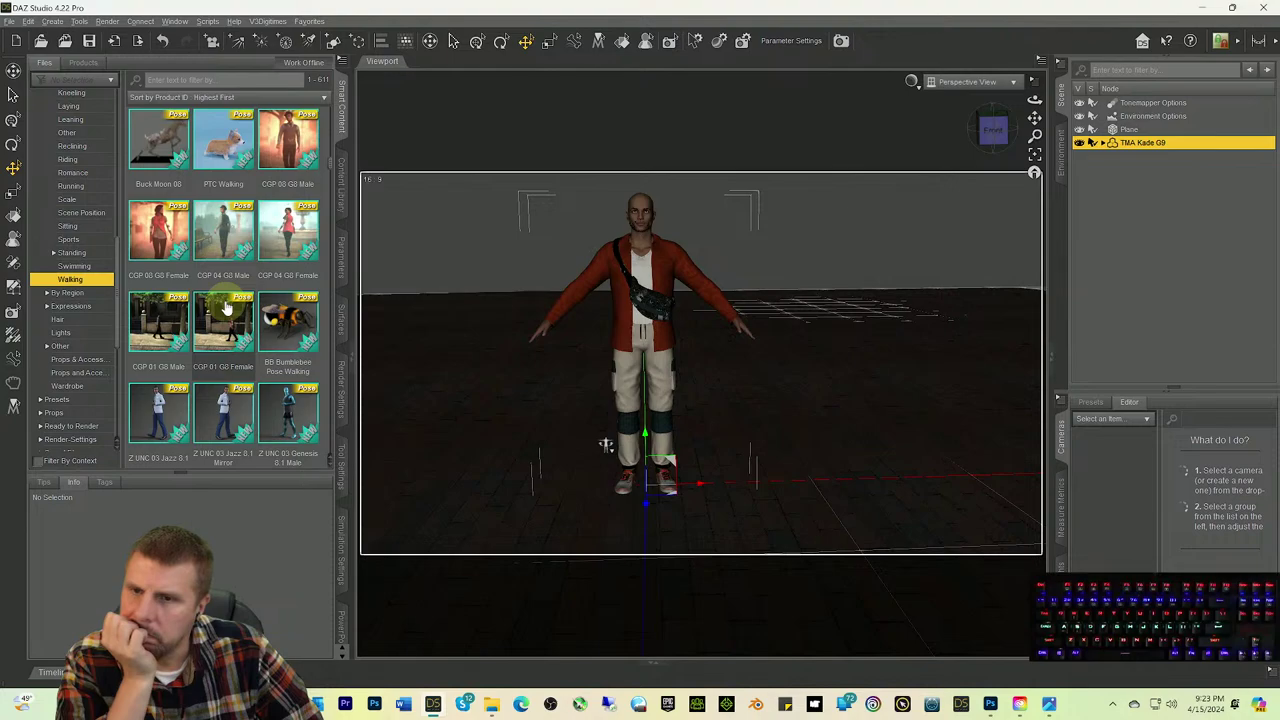
double_click(222, 247)
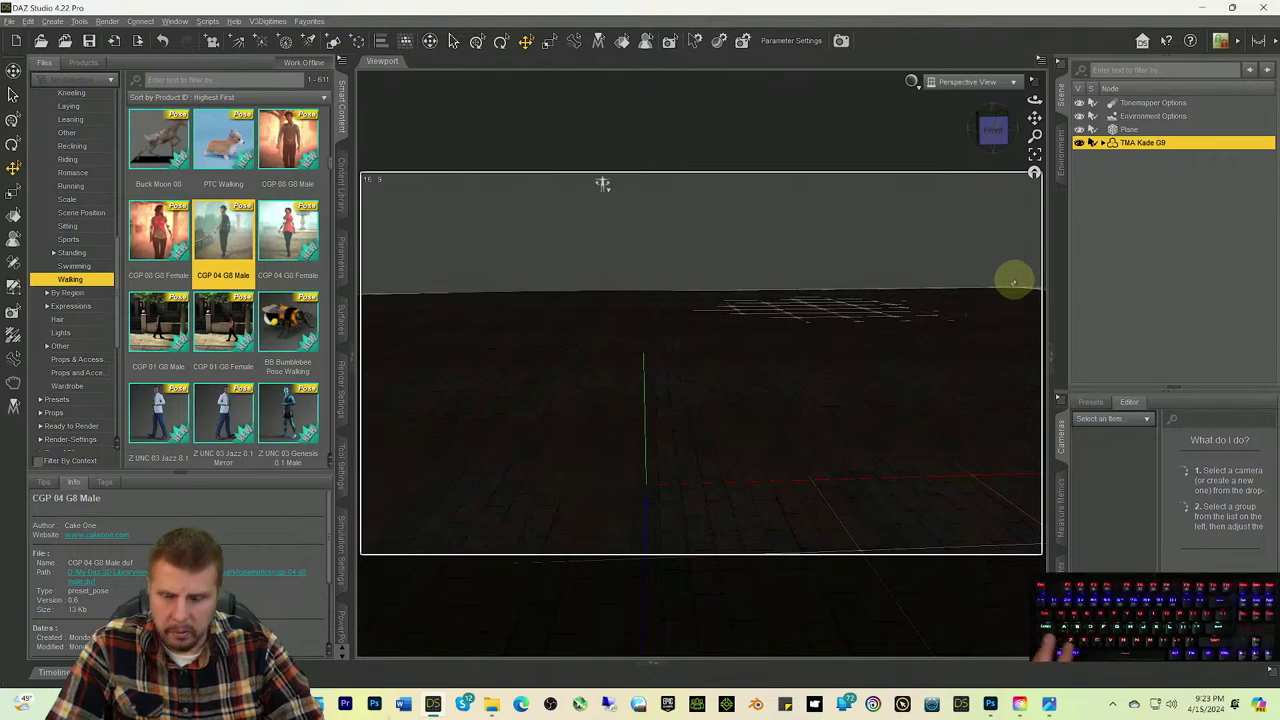
key(ctrl+z)
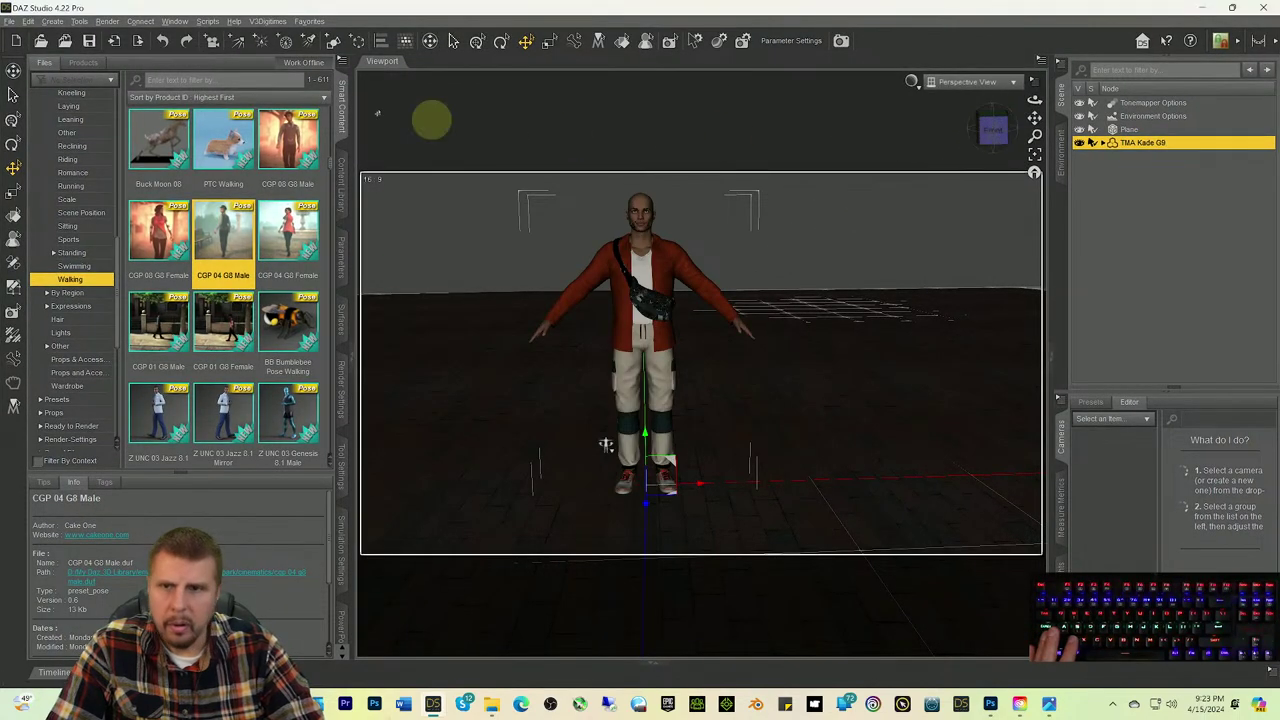
Step: Run the G3 and G8 to G9 Pose Converter script with Auto-Apply Pose unchecked, then close it
click(207, 22)
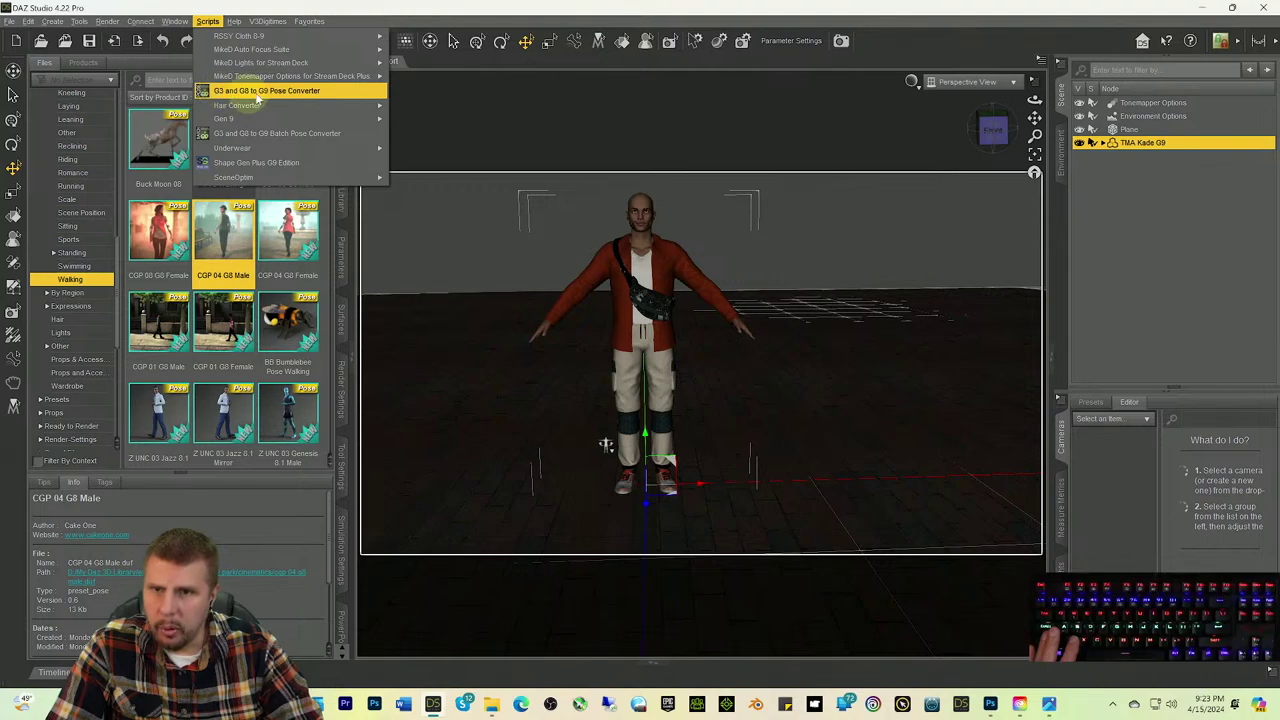
click(275, 95)
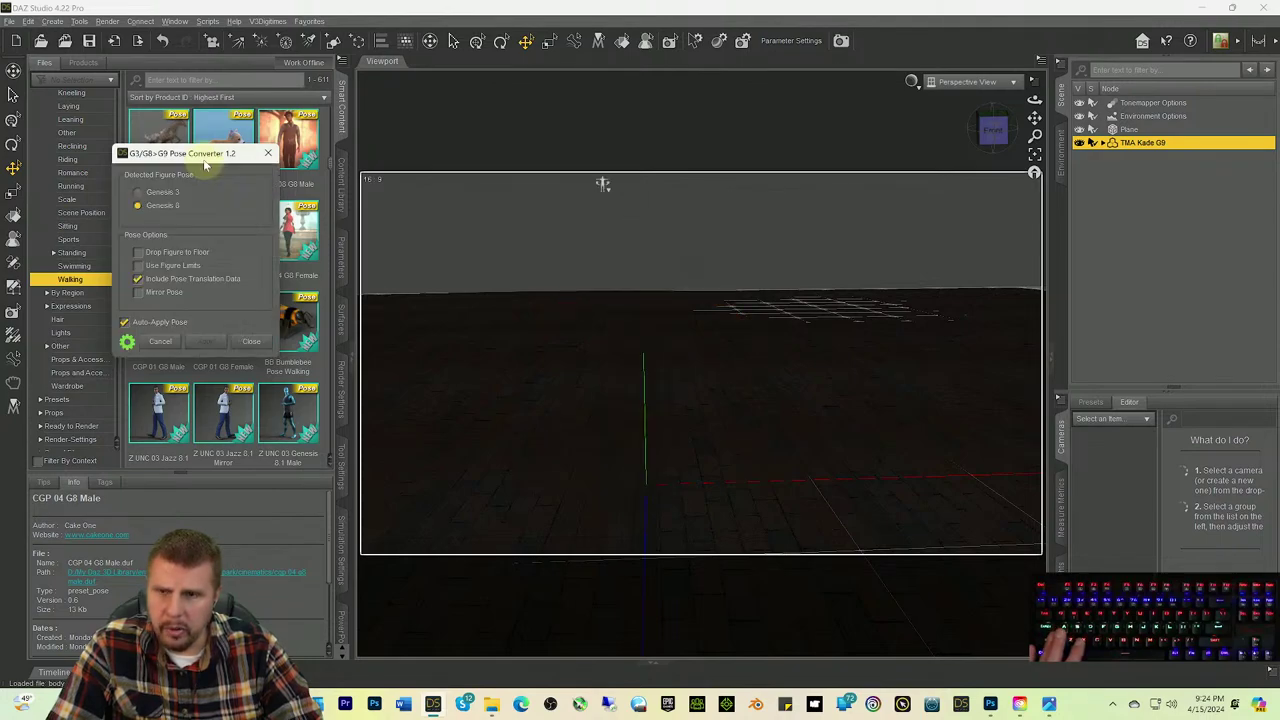
click(204, 326)
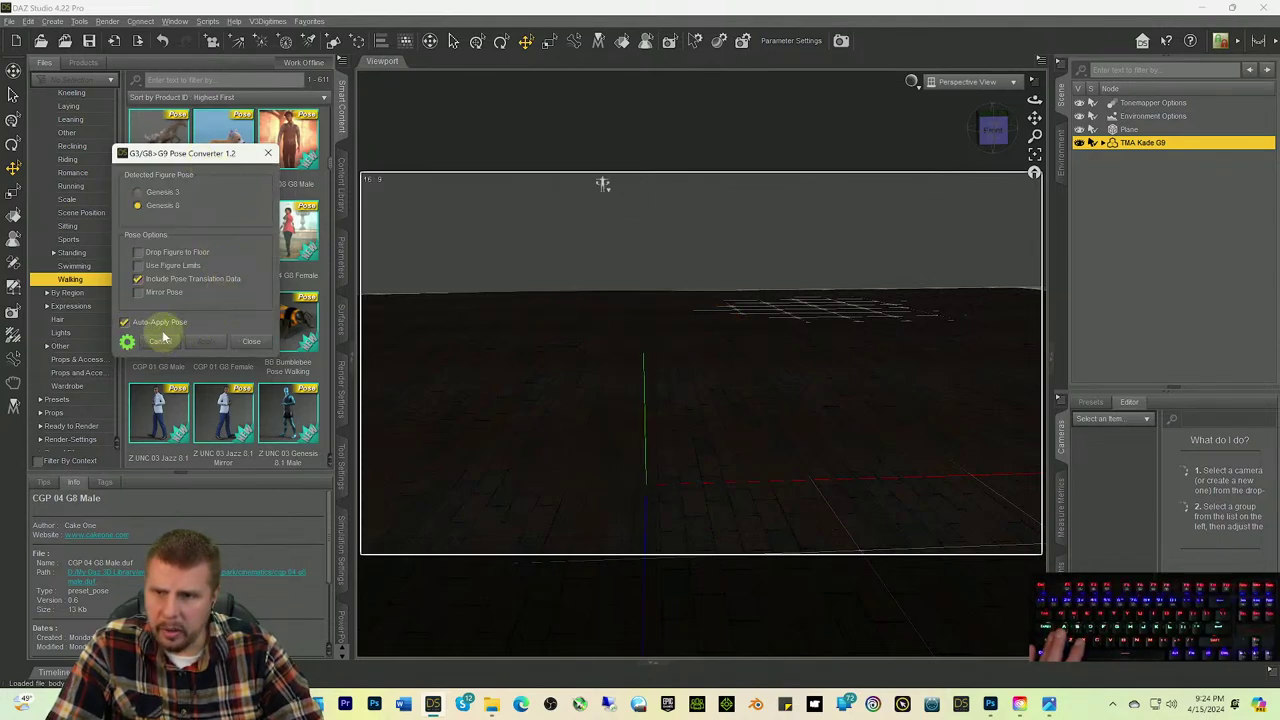
click(253, 341)
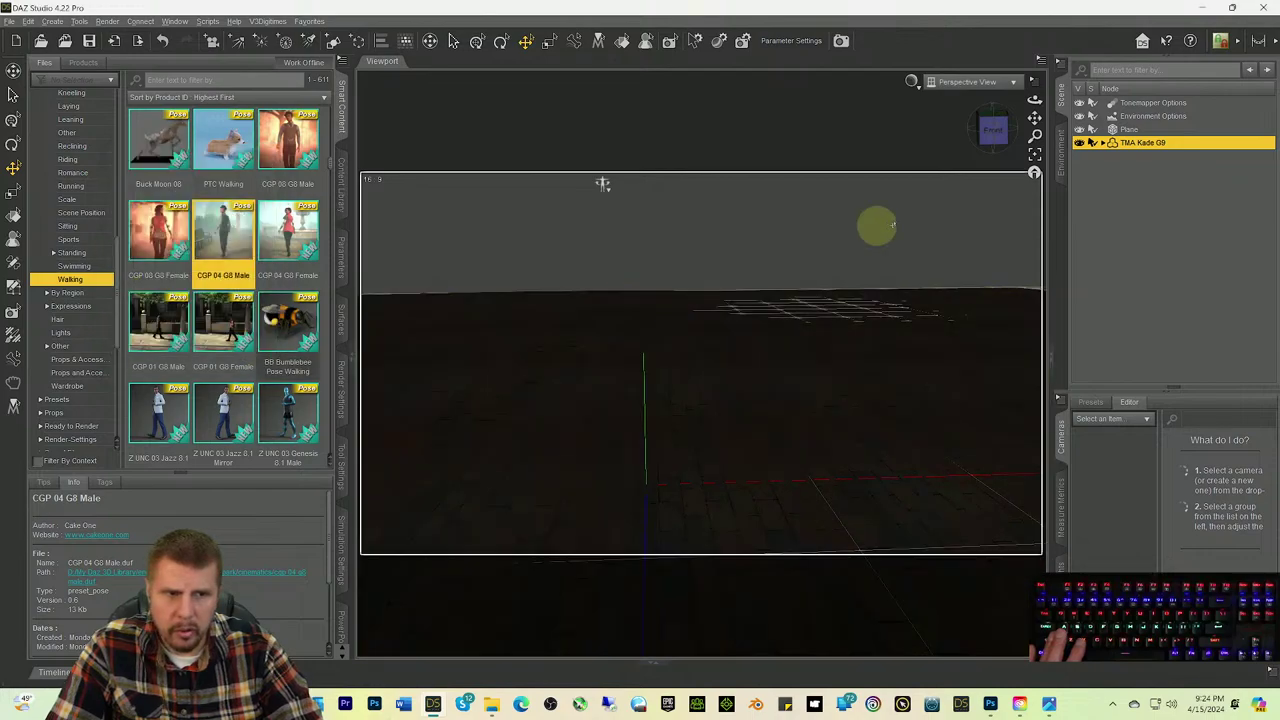
Step: Move the walking figure back and to the left on the floor, then reframe and orbit around him
click(1035, 155)
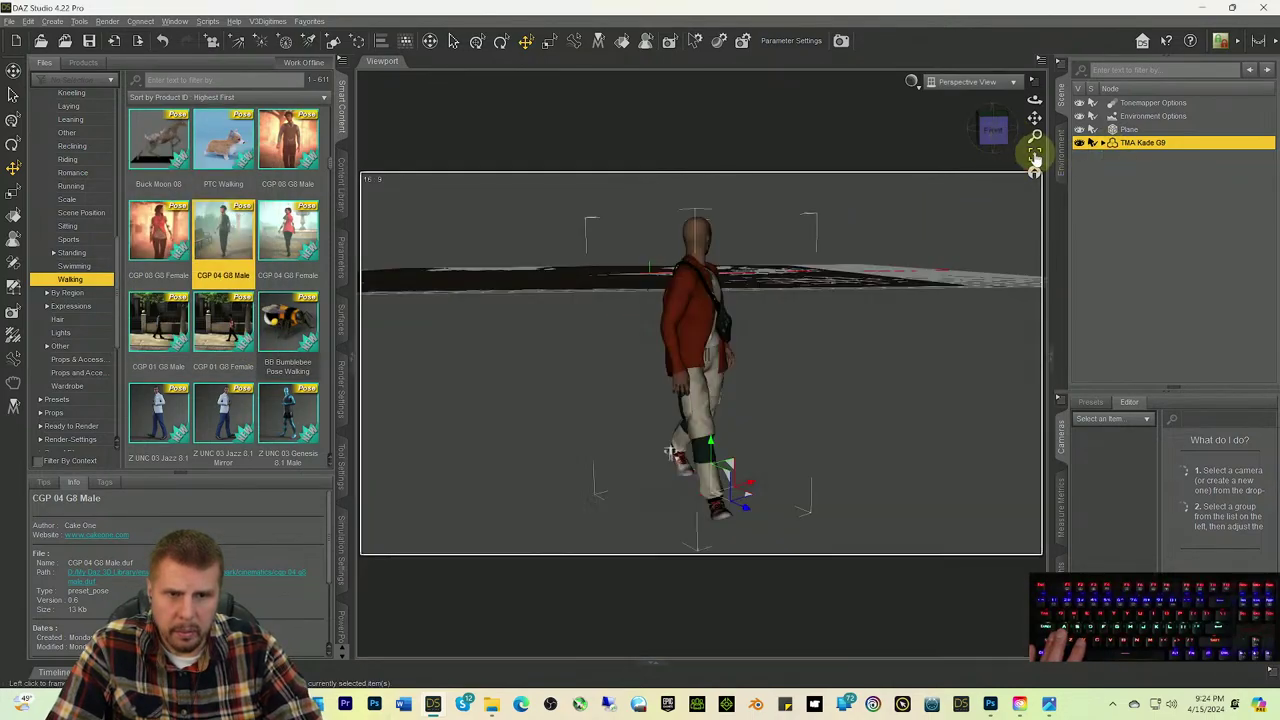
drag(1000, 135, 985, 138)
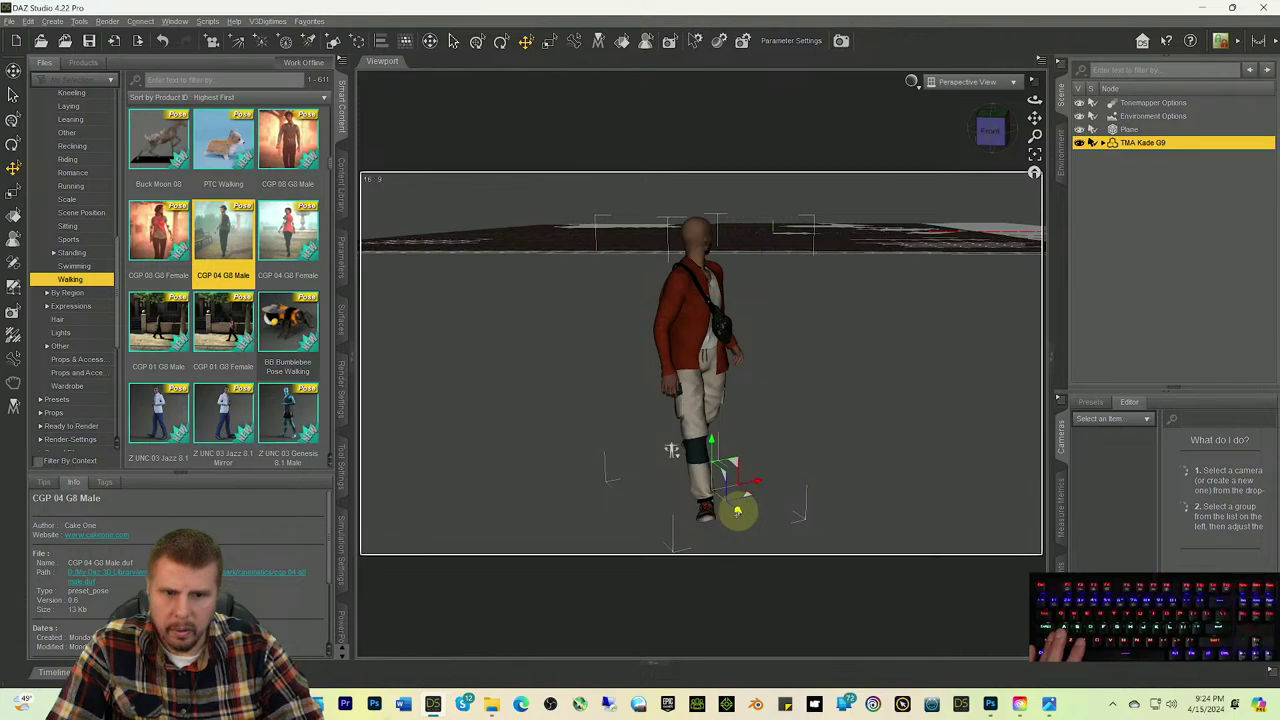
drag(737, 511, 770, 214)
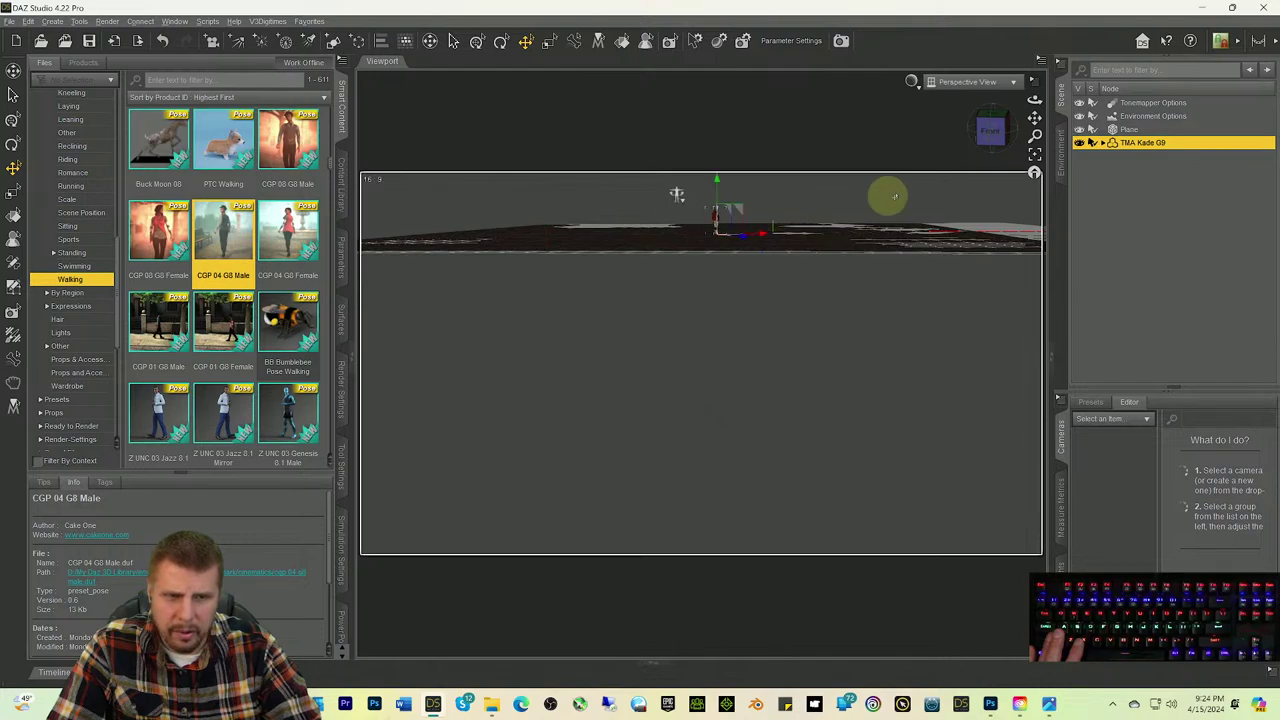
click(1034, 158)
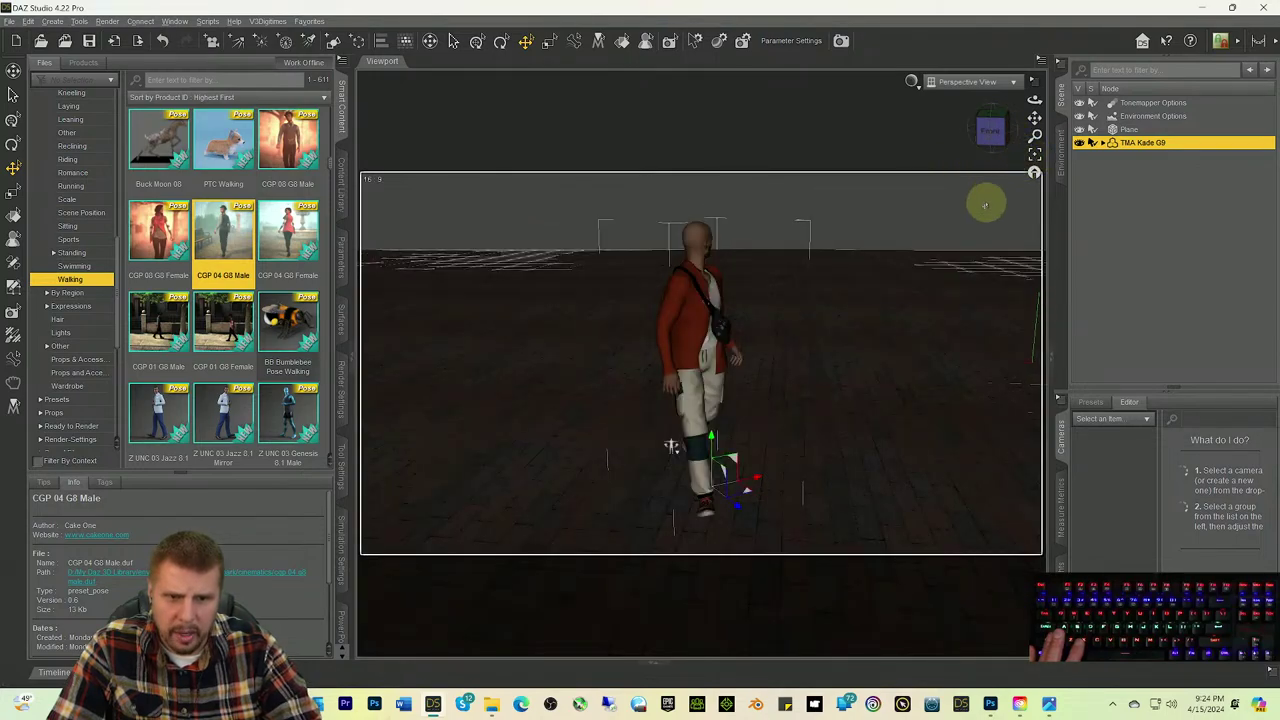
drag(991, 137, 926, 194)
drag(992, 134, 940, 343)
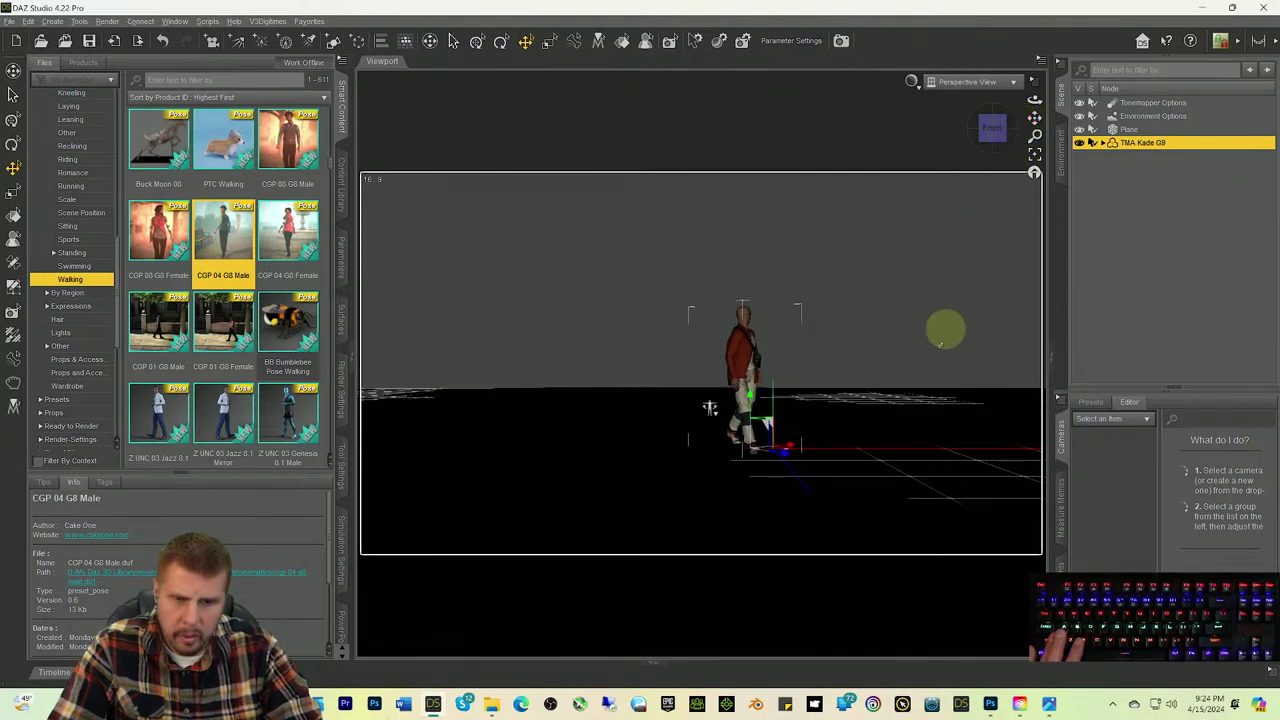
scroll(907, 440, up, 5)
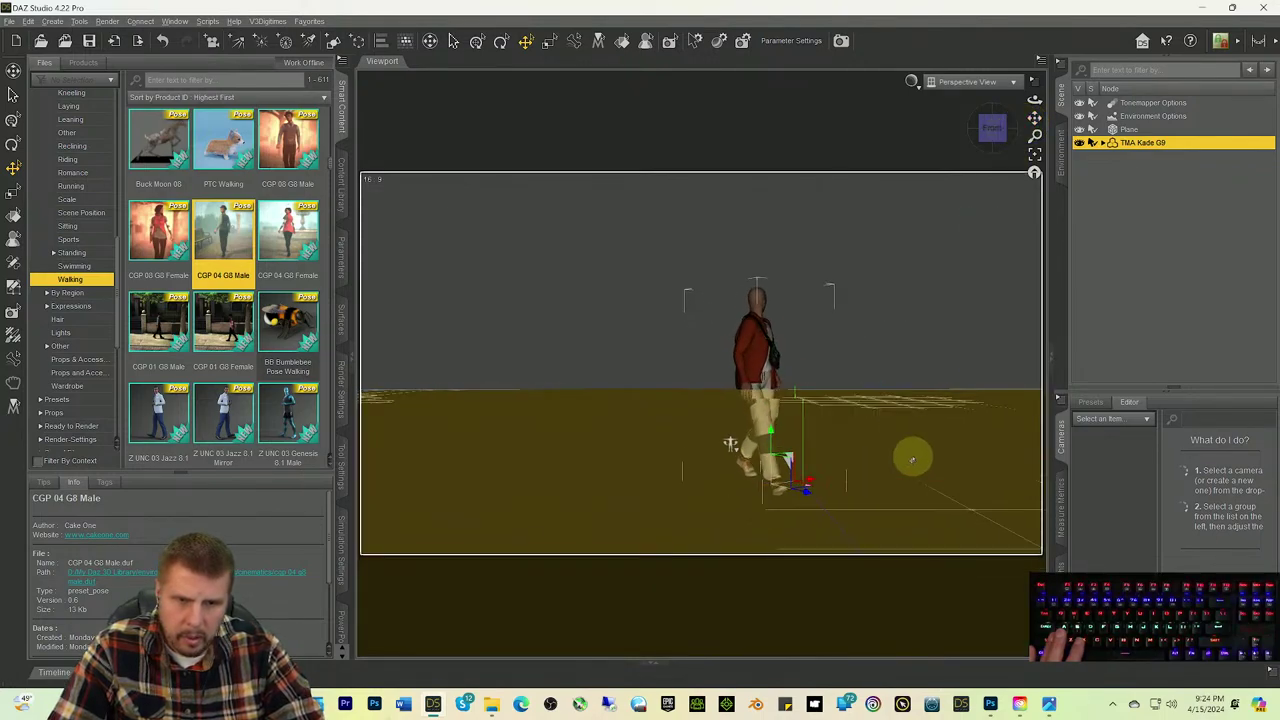
drag(991, 129, 1036, 118)
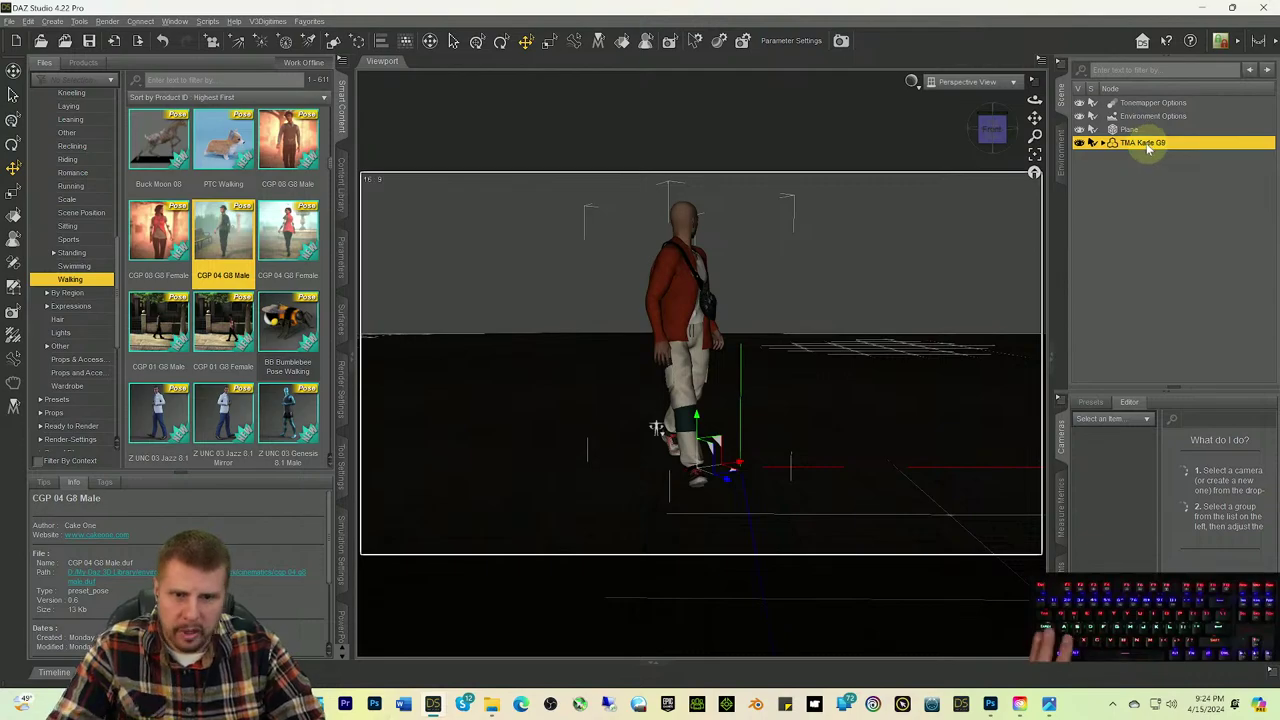
Step: Change the figure's Y Rotate from 113.74 to 25.83 under Transforms, checking it in the viewport
click(343, 263)
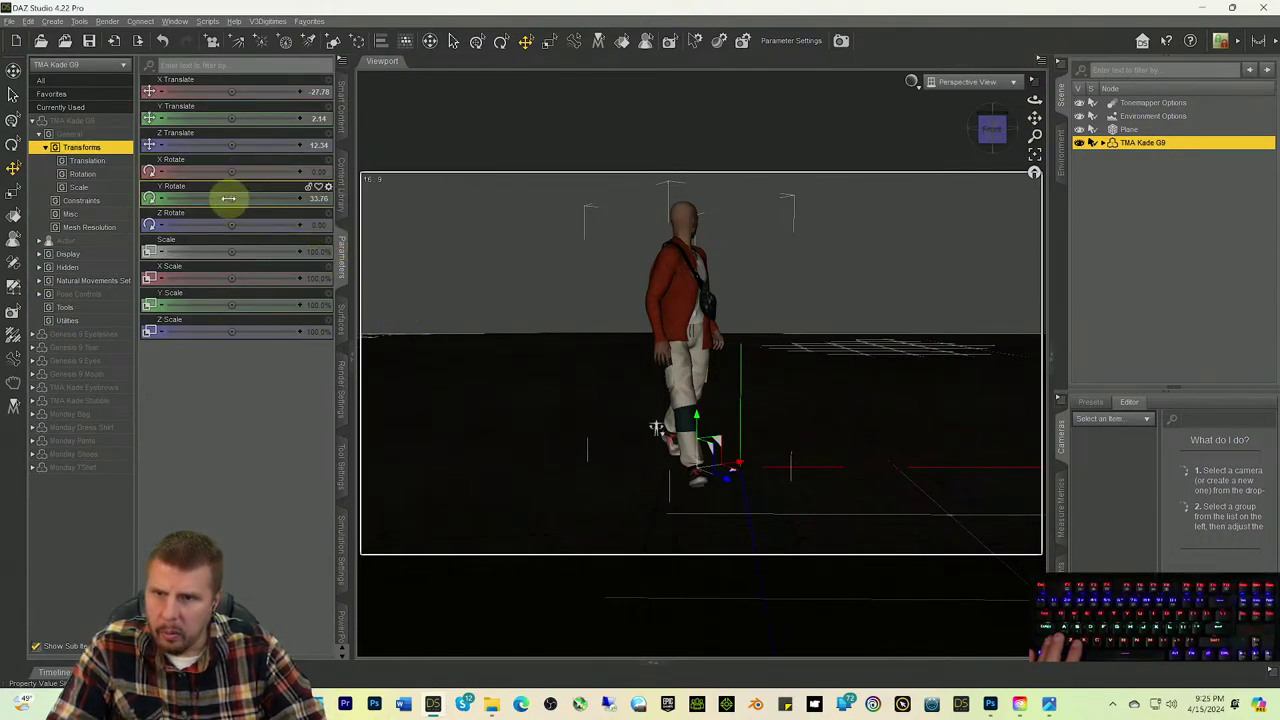
mouse_move(230, 198)
mouse_down()
mouse_move(206, 200)
mouse_move(230, 198)
mouse_up()
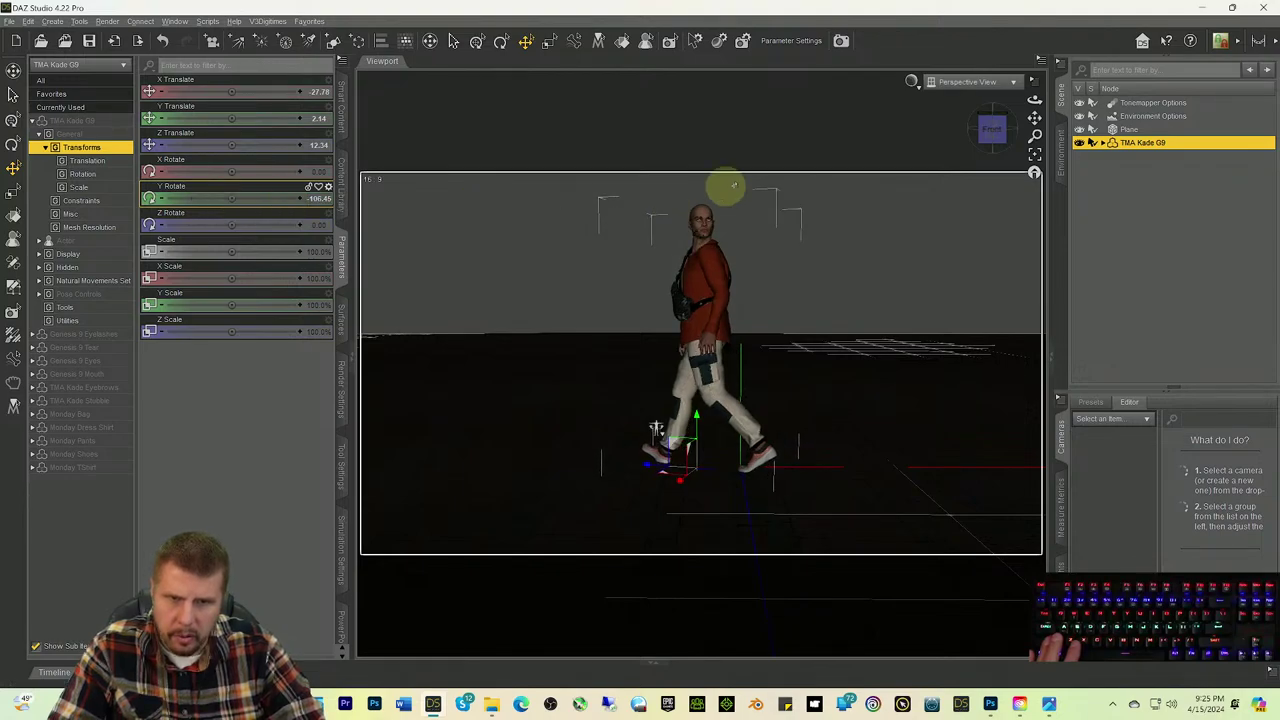
drag(989, 129, 1034, 118)
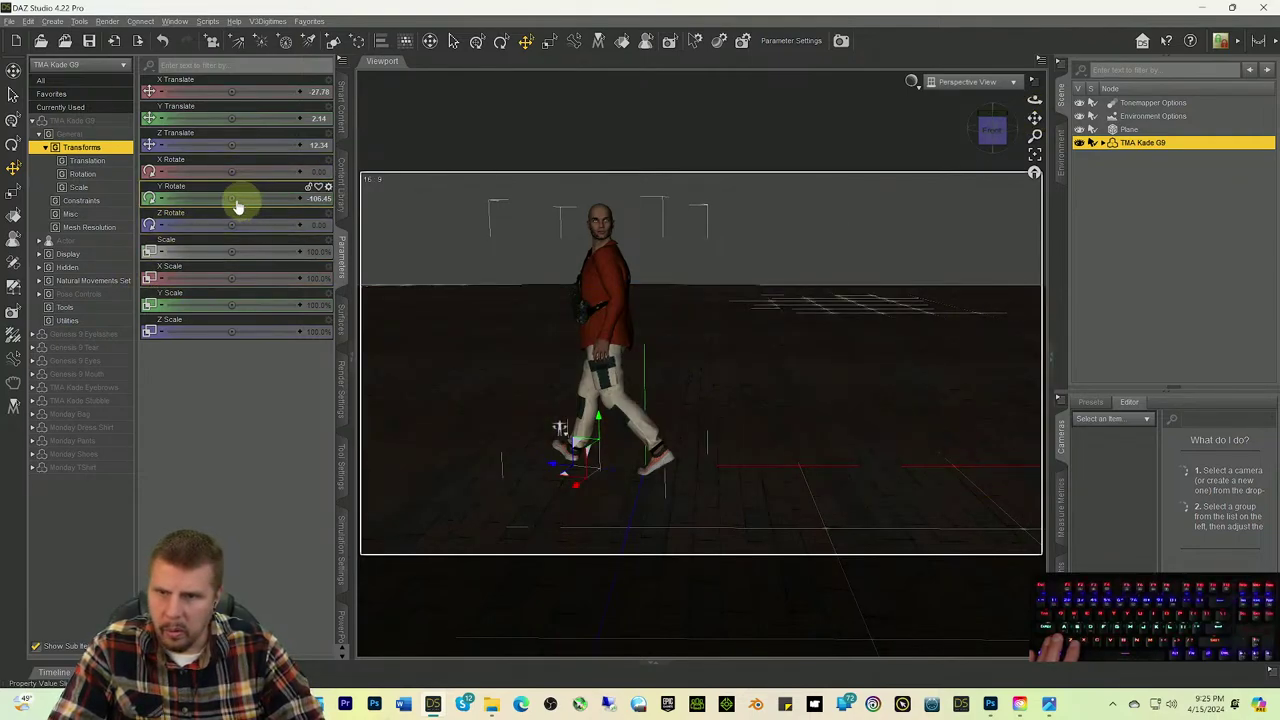
drag(231, 198, 233, 199)
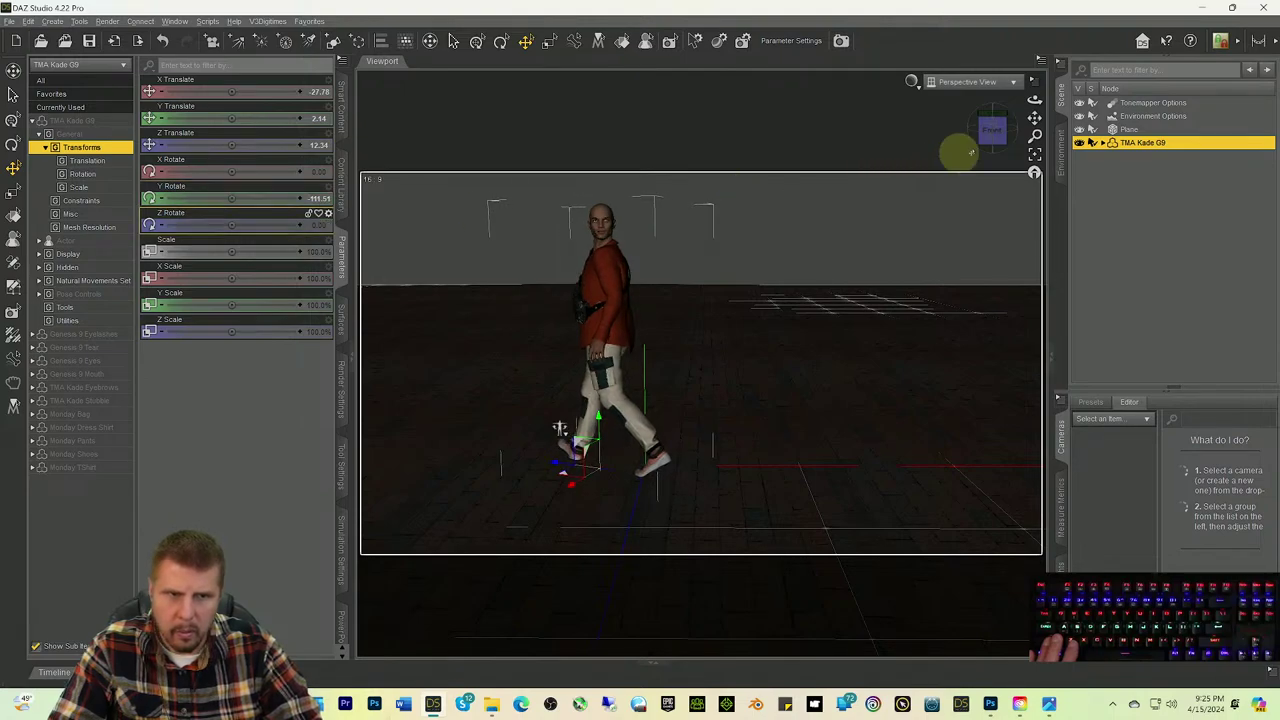
drag(1034, 117, 1033, 118)
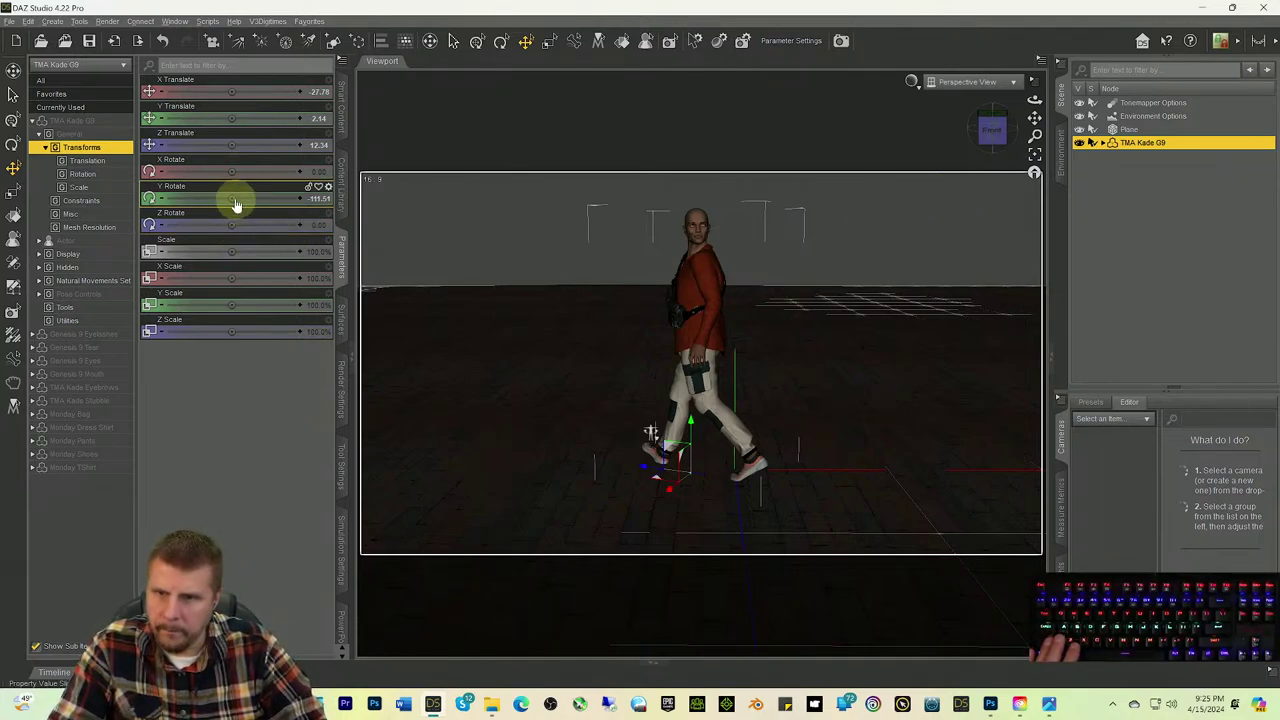
drag(225, 198, 232, 200)
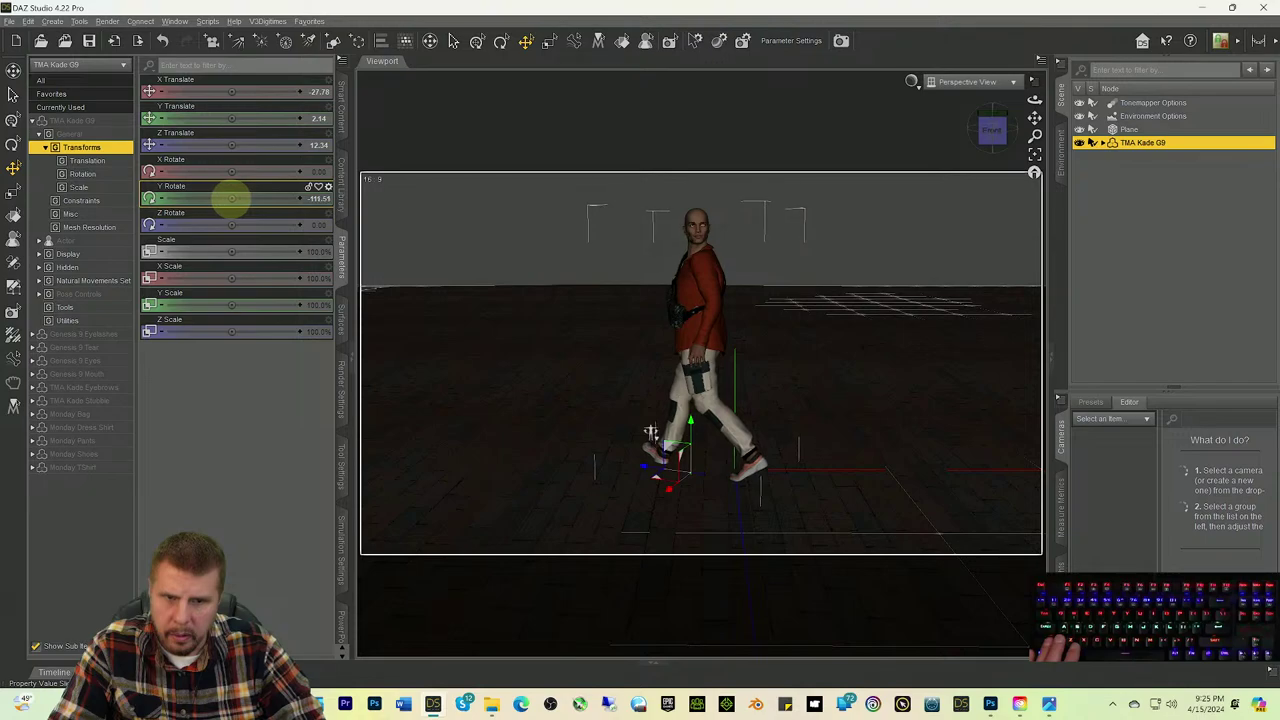
mouse_move(229, 198)
mouse_down()
mouse_move(189, 199)
mouse_move(230, 199)
mouse_up()
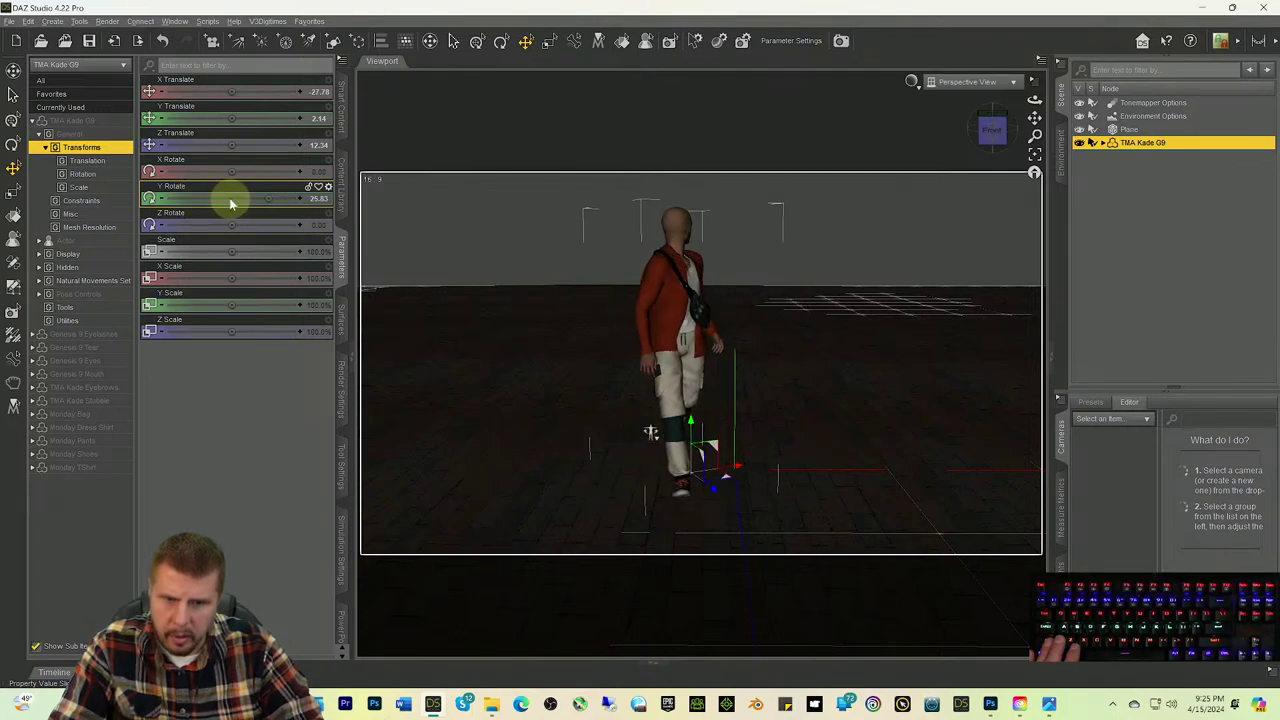
drag(991, 135, 937, 131)
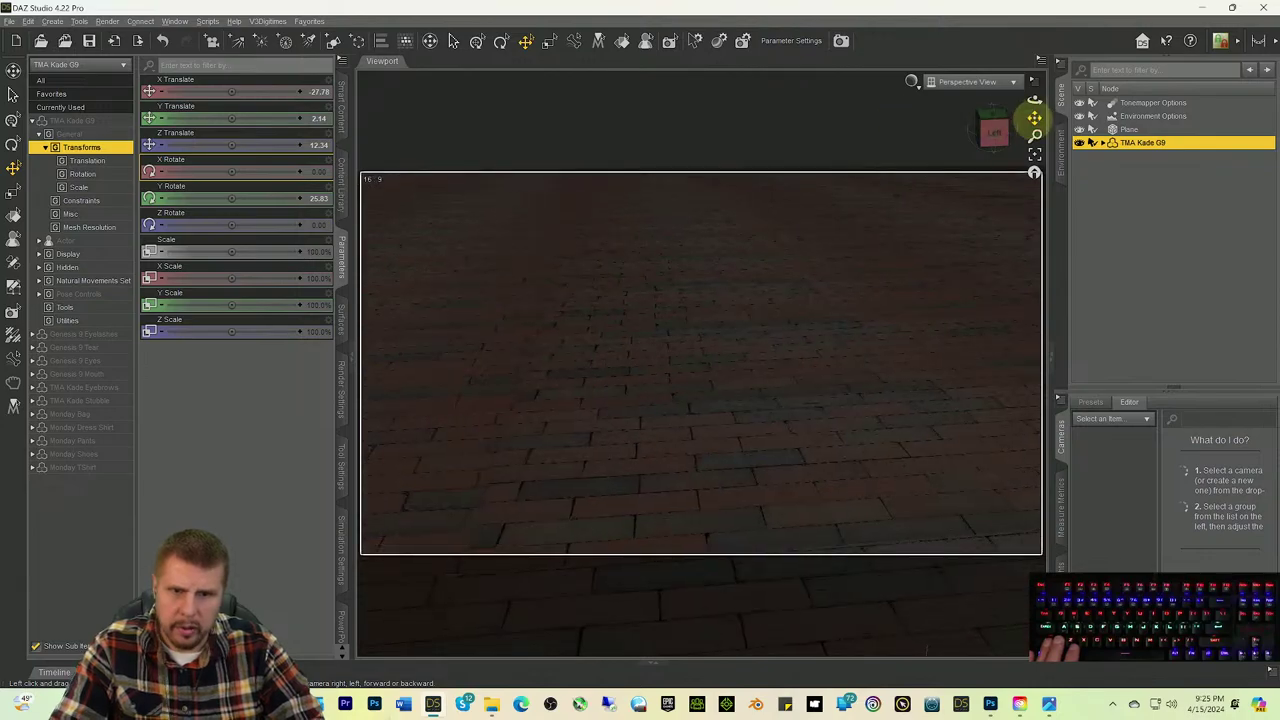
Step: Drag the splitter right to enlarge the Parameters pane, then orbit to view the figure from behind and above
drag(1034, 119, 1034, 120)
scroll(1022, 245, down, 5)
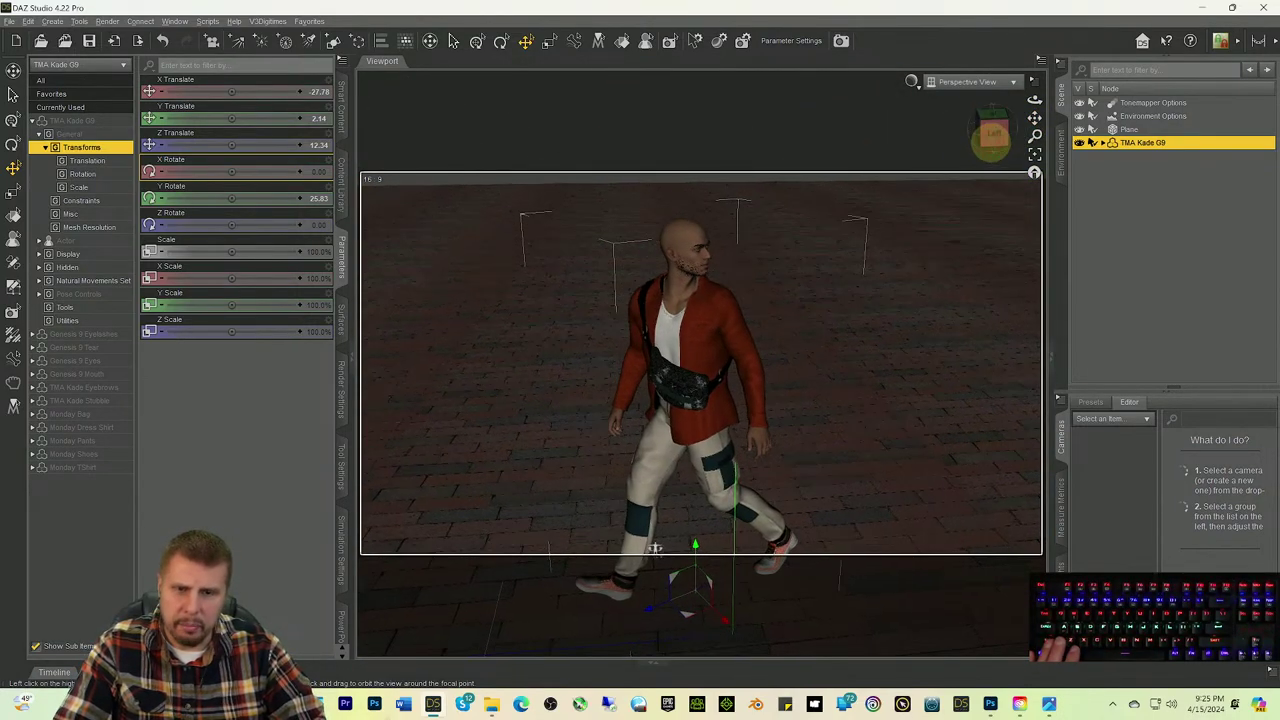
click(613, 410)
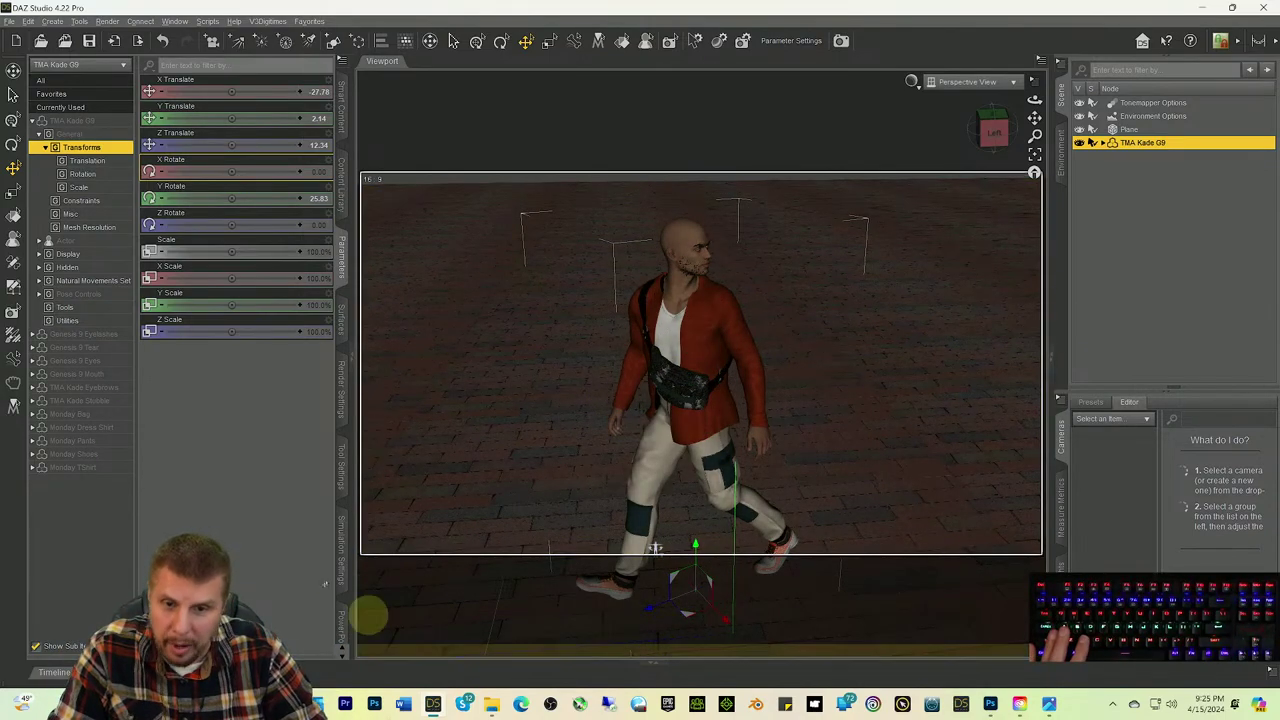
drag(350, 145, 446, 266)
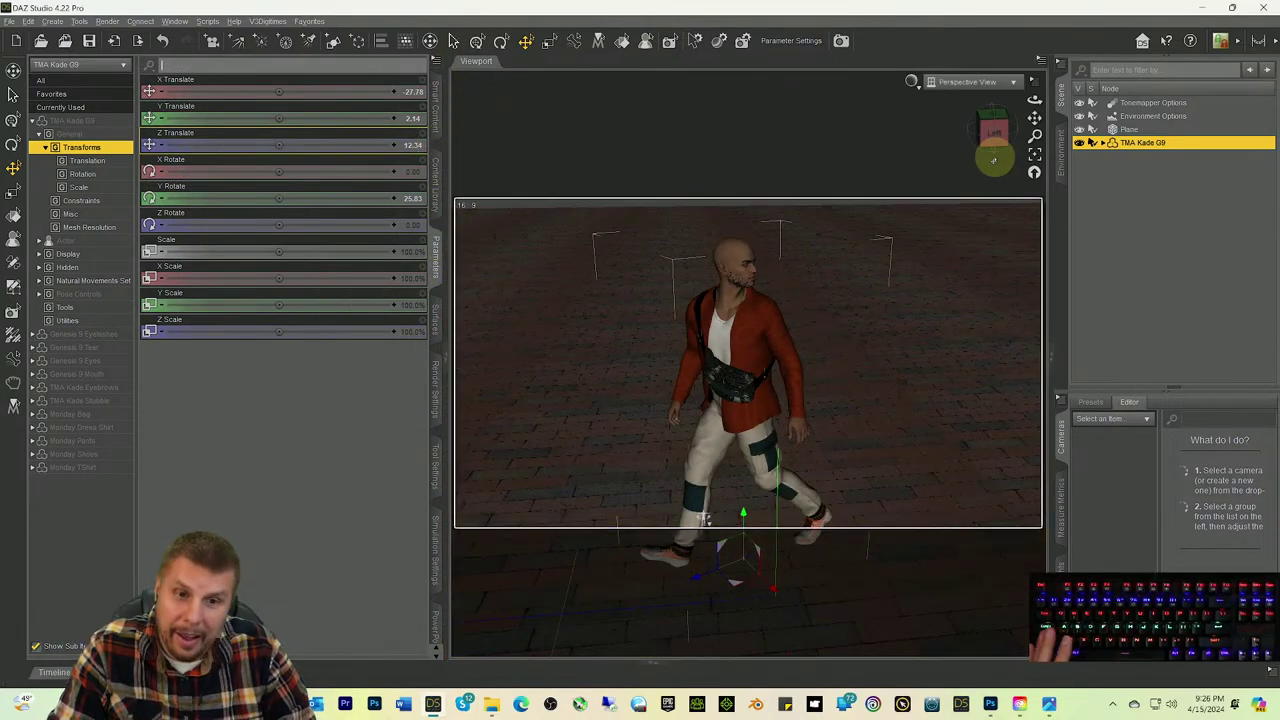
drag(991, 129, 994, 134)
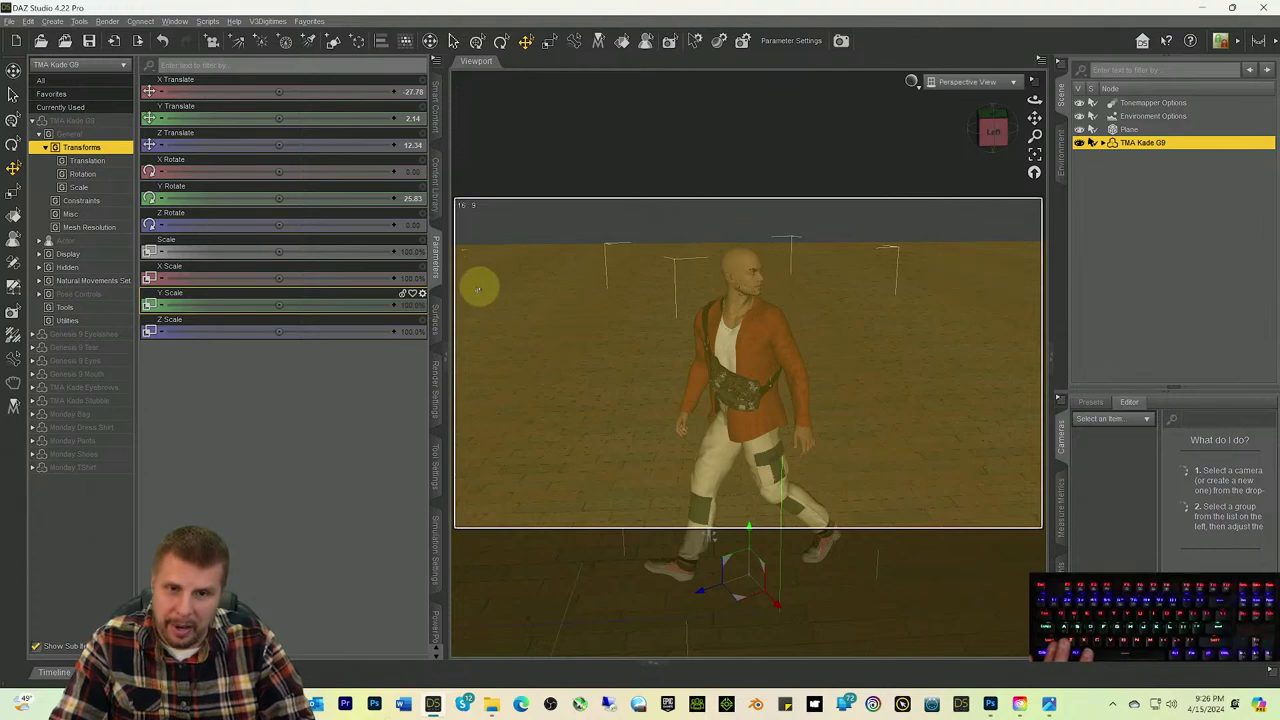
mouse_move(1015, 142)
mouse_down()
mouse_move(1005, 138)
mouse_move(1025, 136)
mouse_up()
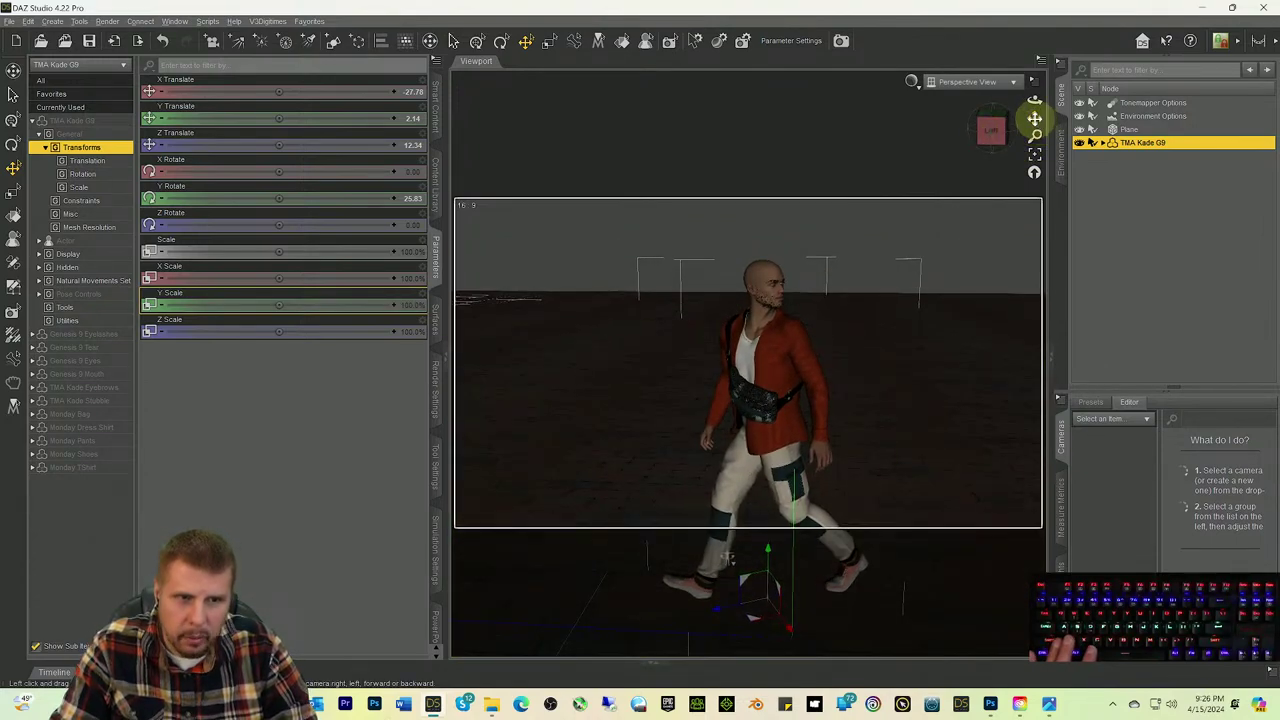
drag(995, 128, 849, 263)
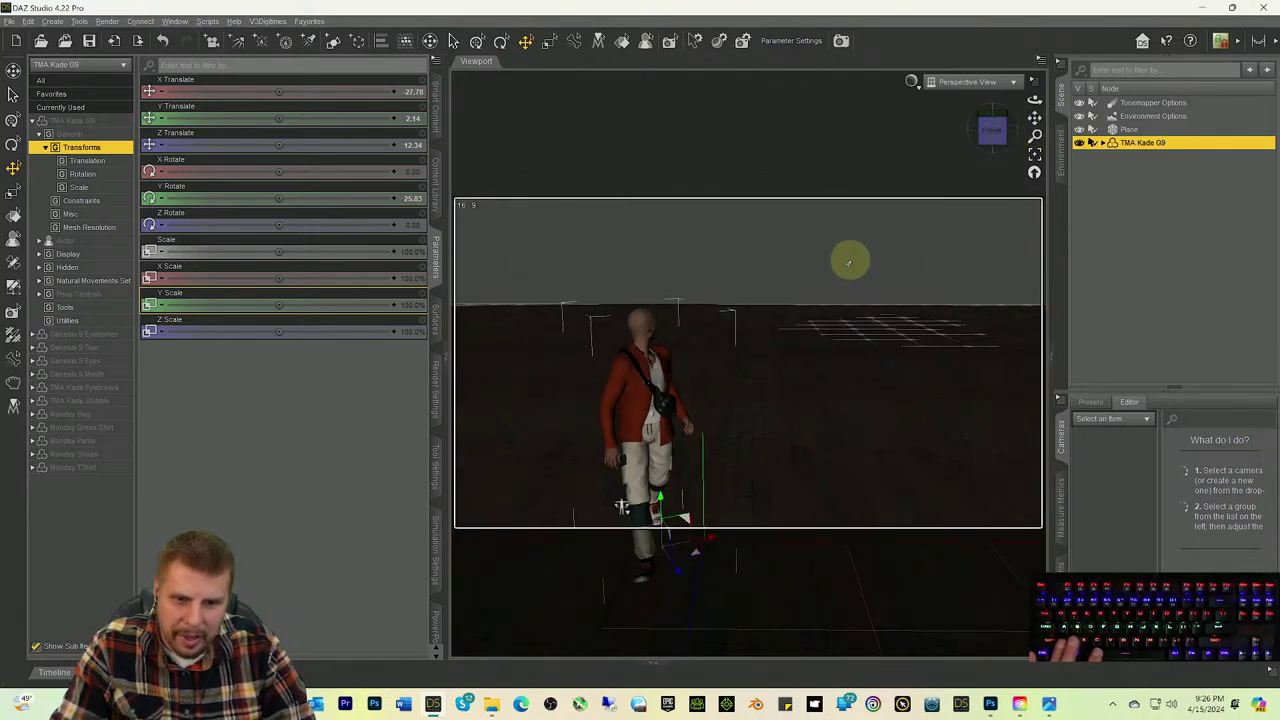
Step: Select the Plane and TMA Kade G9 and put them in a new group named 'Kade and Plane'
click(1124, 132)
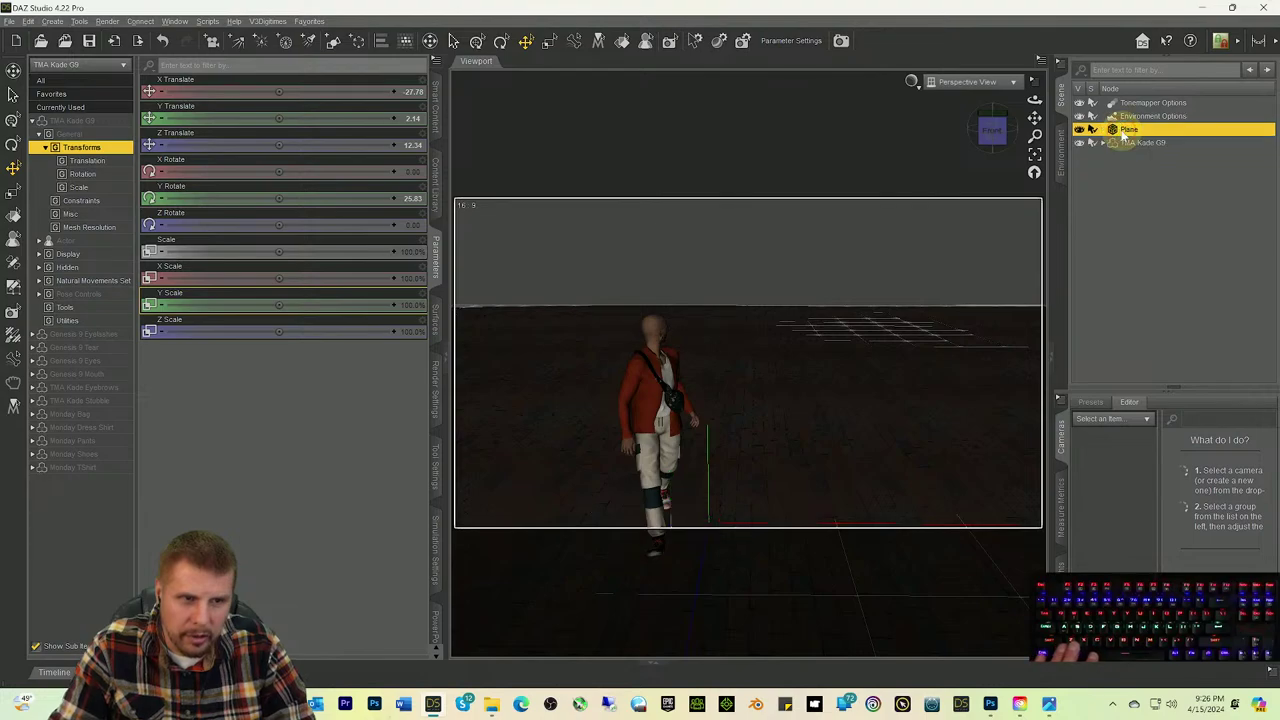
ctrl+click(1125, 143)
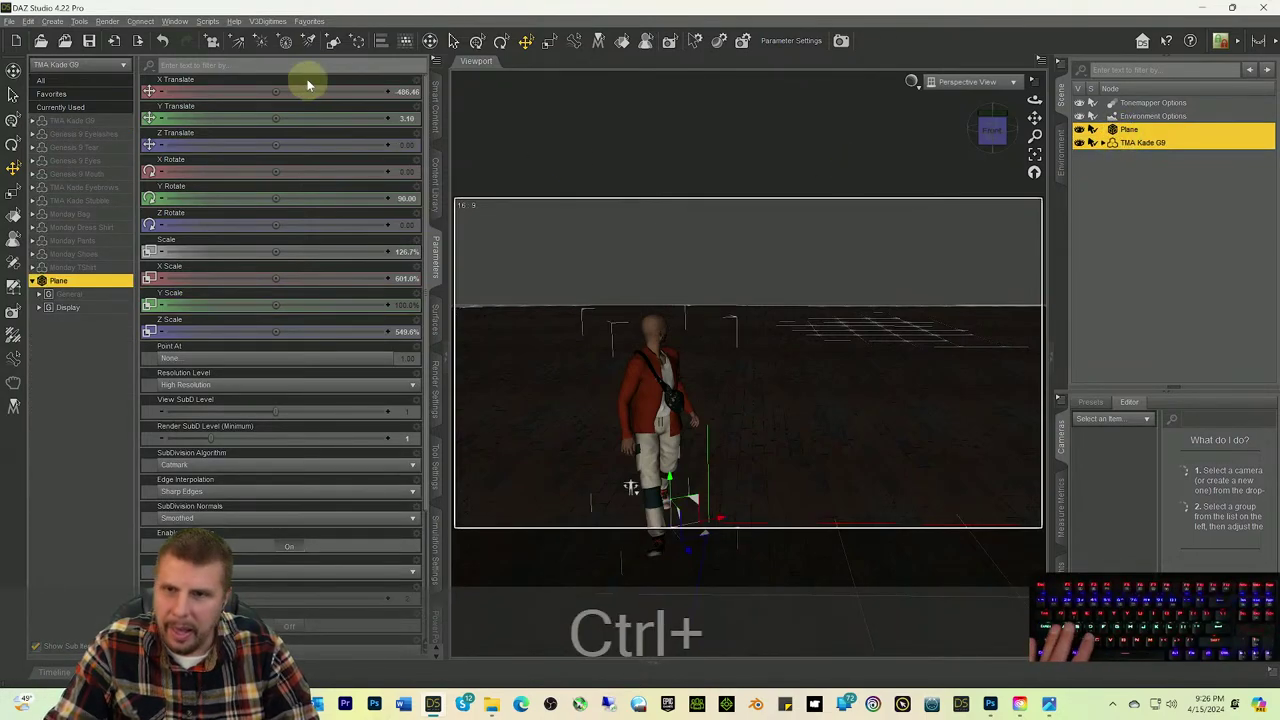
click(357, 40)
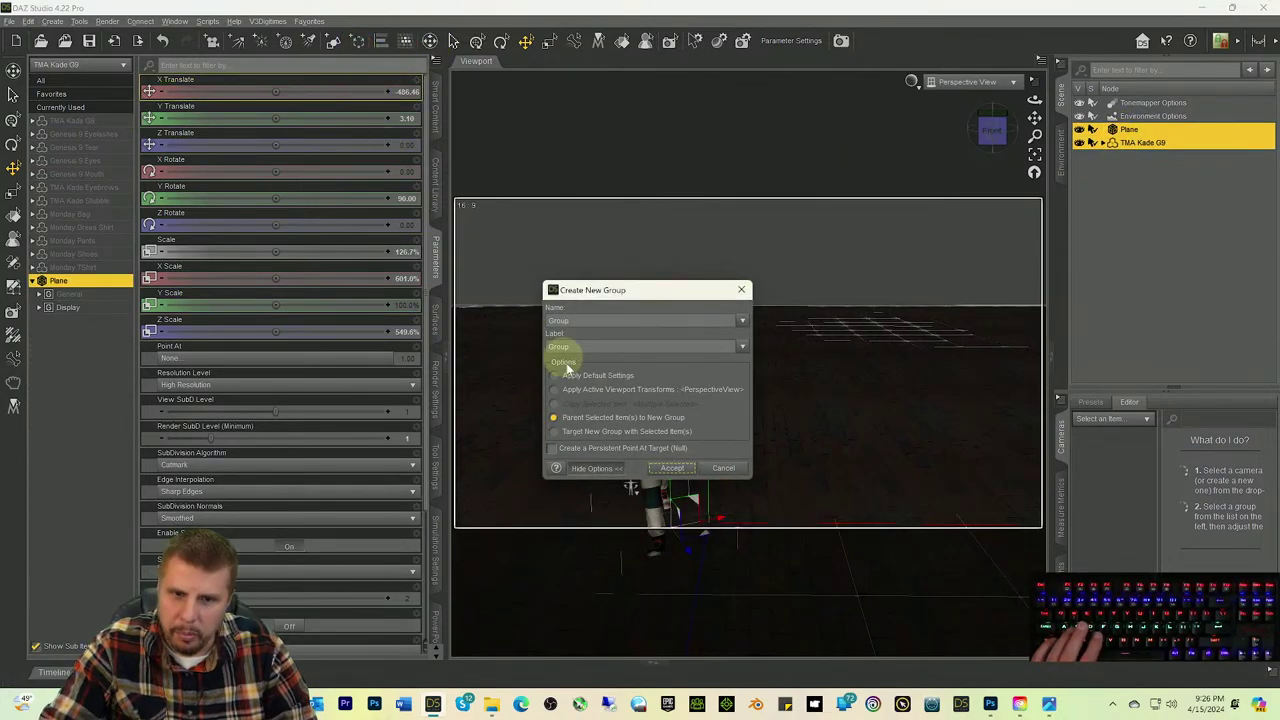
drag(588, 346, 477, 344)
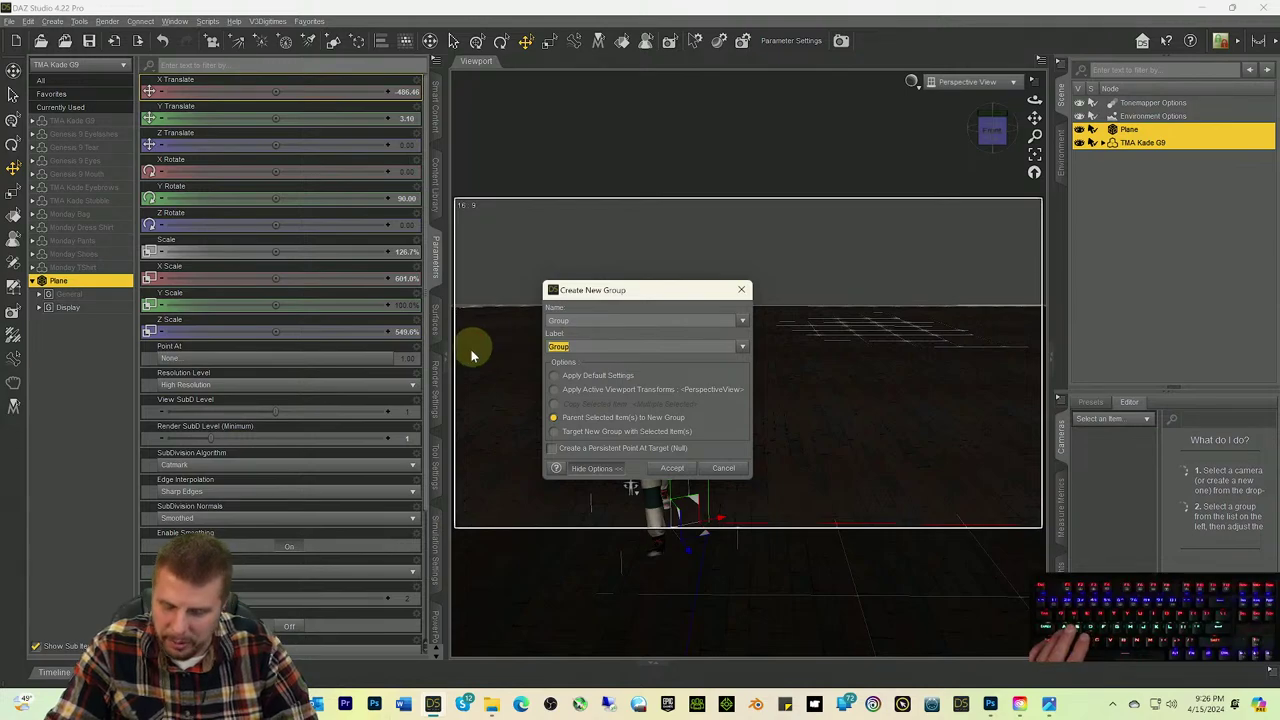
text(Kad )
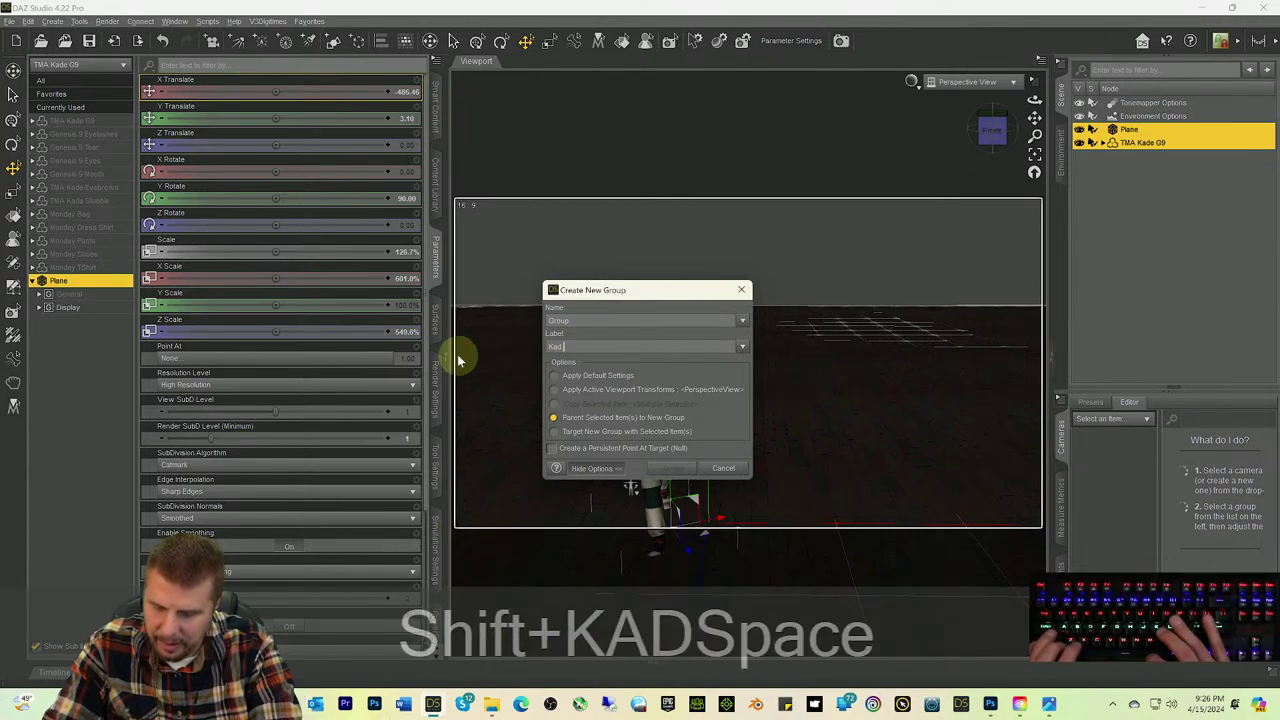
text(and Plane)
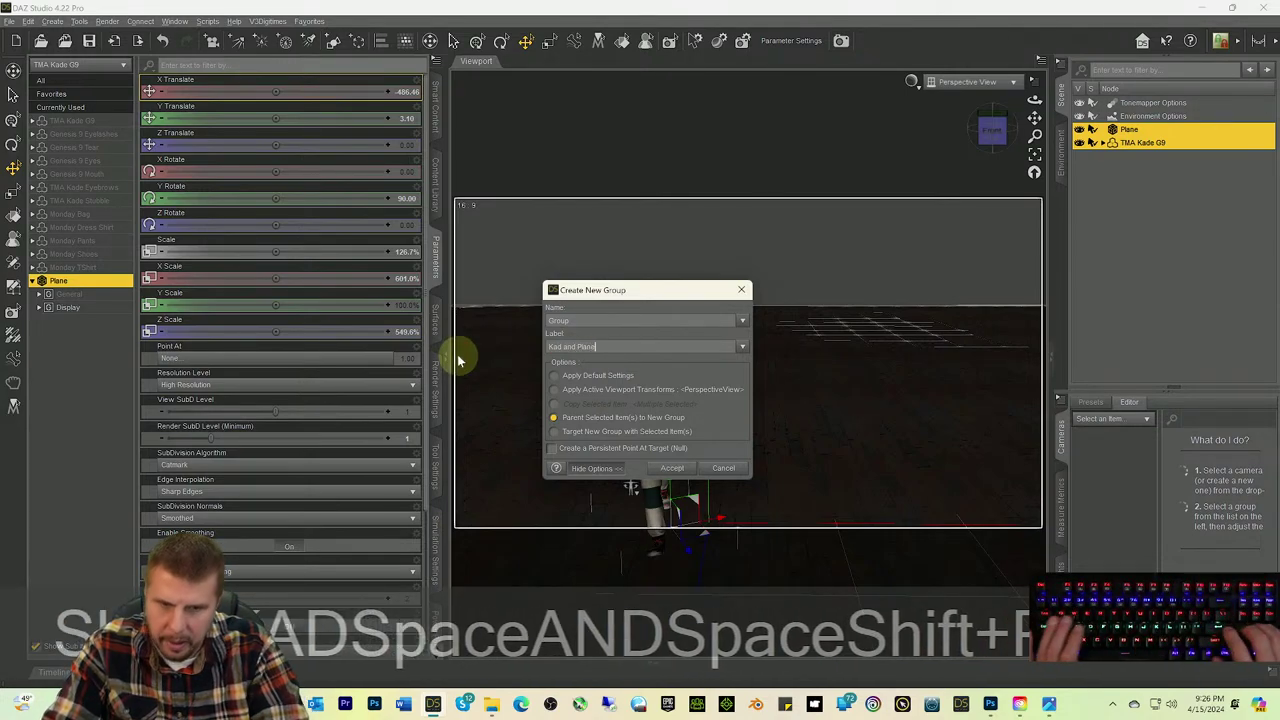
key(Return)
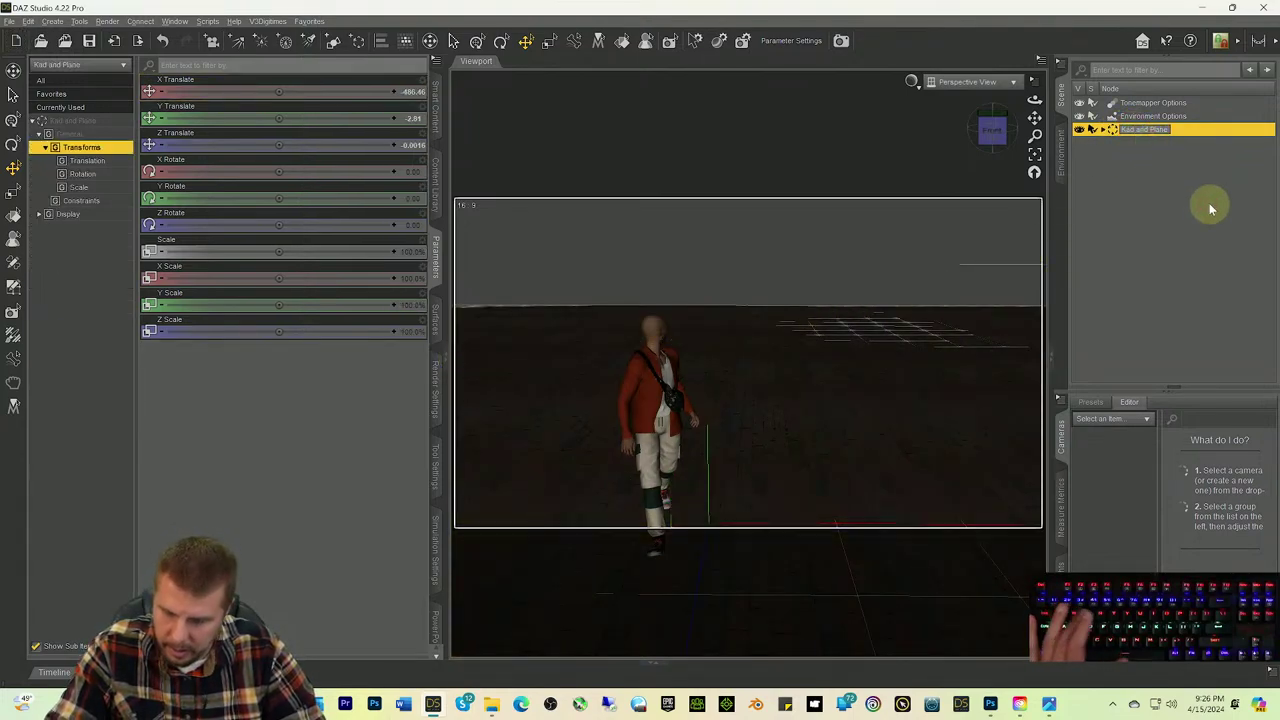
text(e)
key(Return)
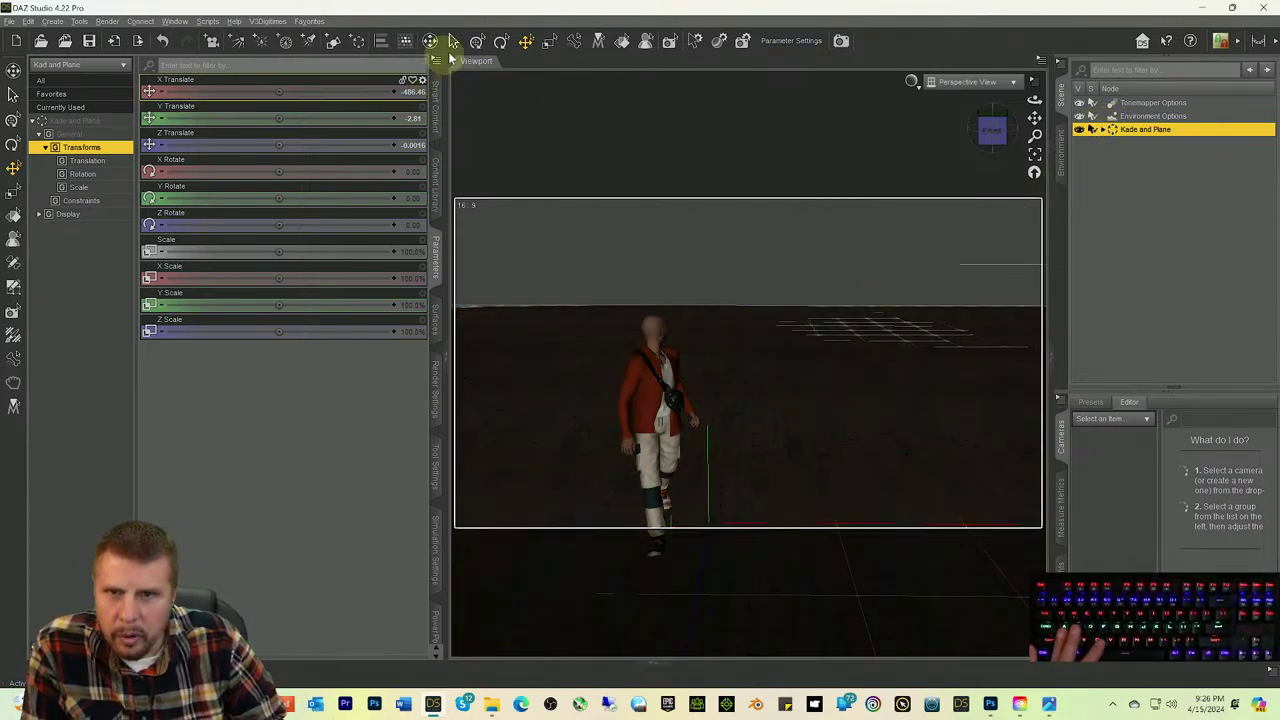
Step: From the front view, rotate the Kade and Plane group to -45.81 in Y
click(986, 129)
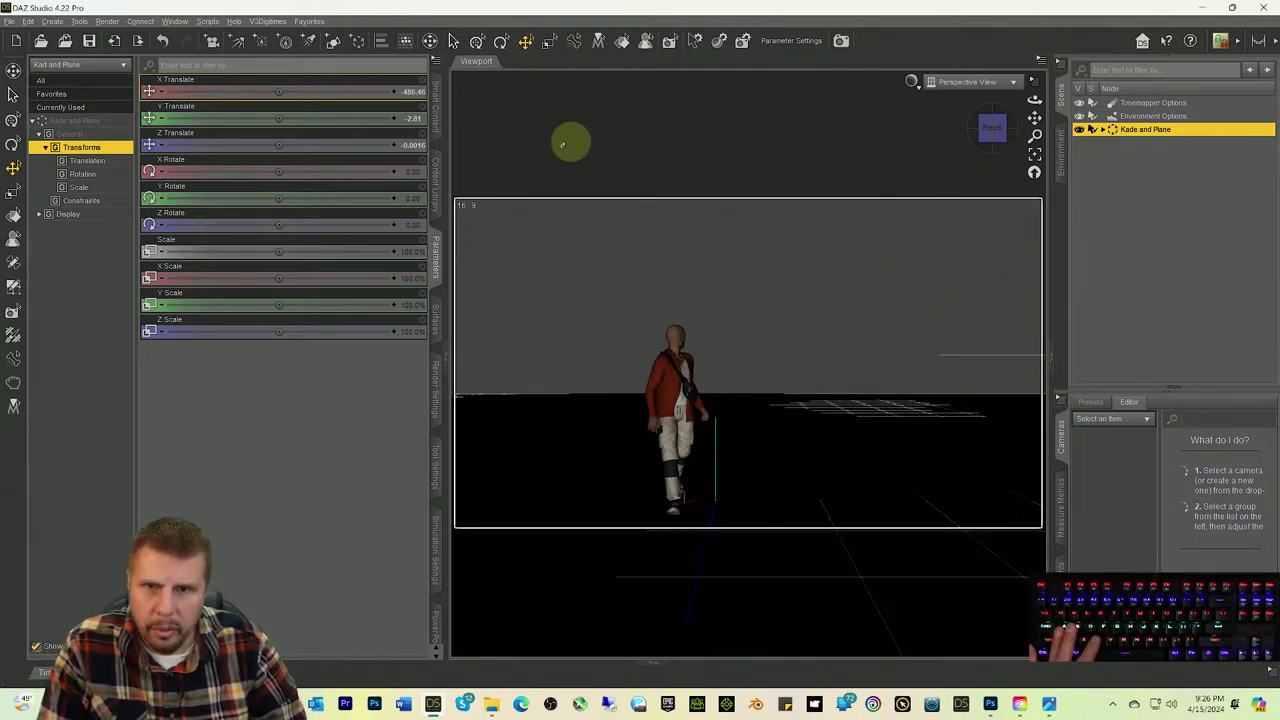
click(500, 42)
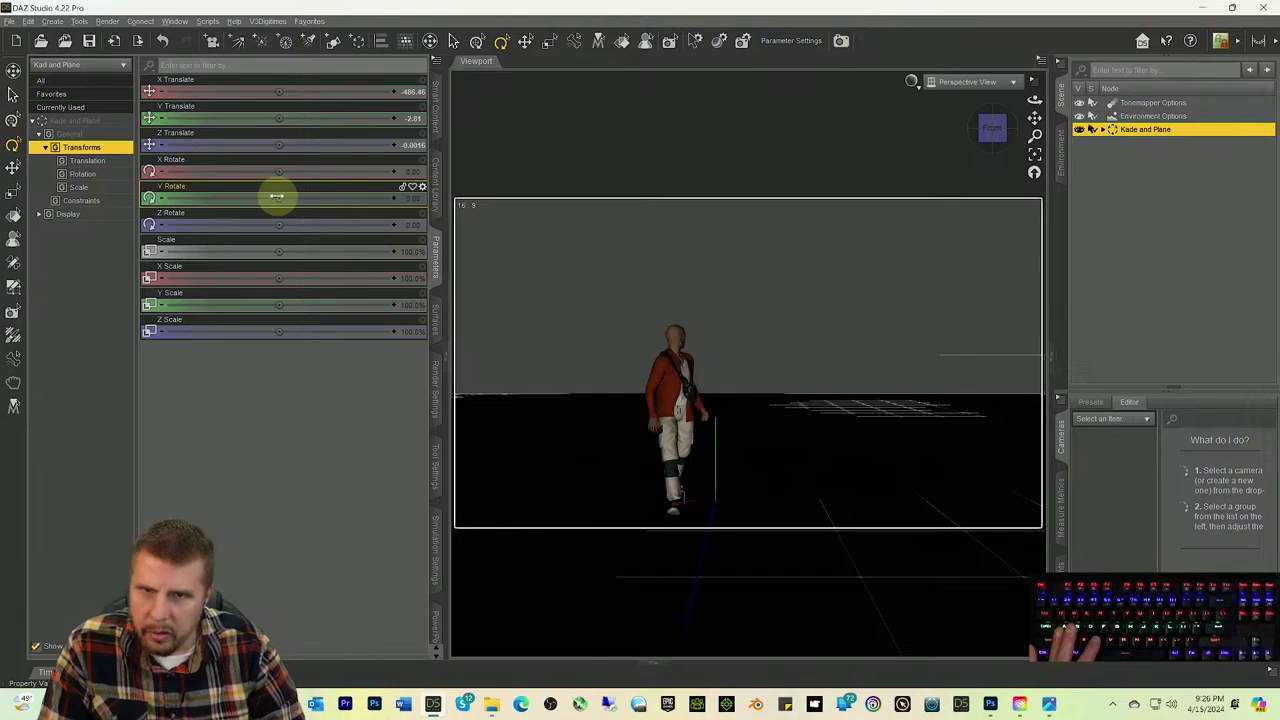
mouse_move(284, 205)
mouse_down()
mouse_move(266, 197)
mouse_move(280, 198)
mouse_up()
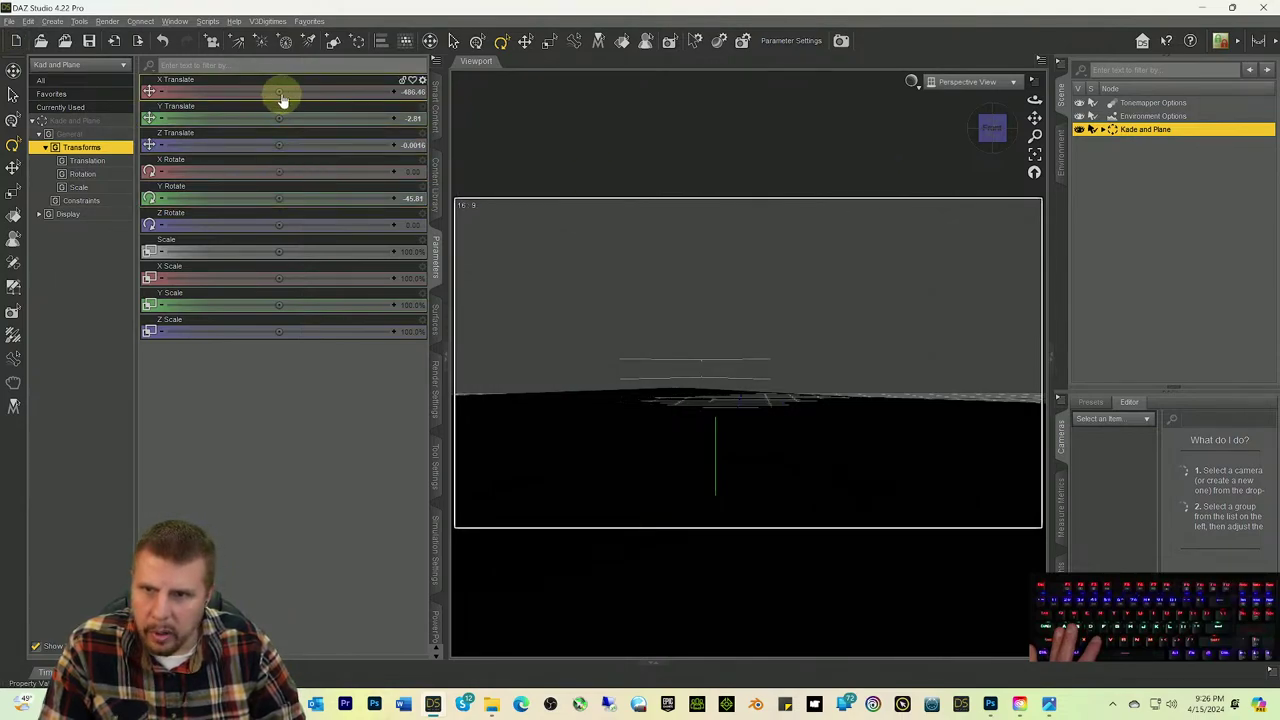
mouse_move(277, 93)
mouse_down()
mouse_move(300, 94)
mouse_move(277, 94)
mouse_up()
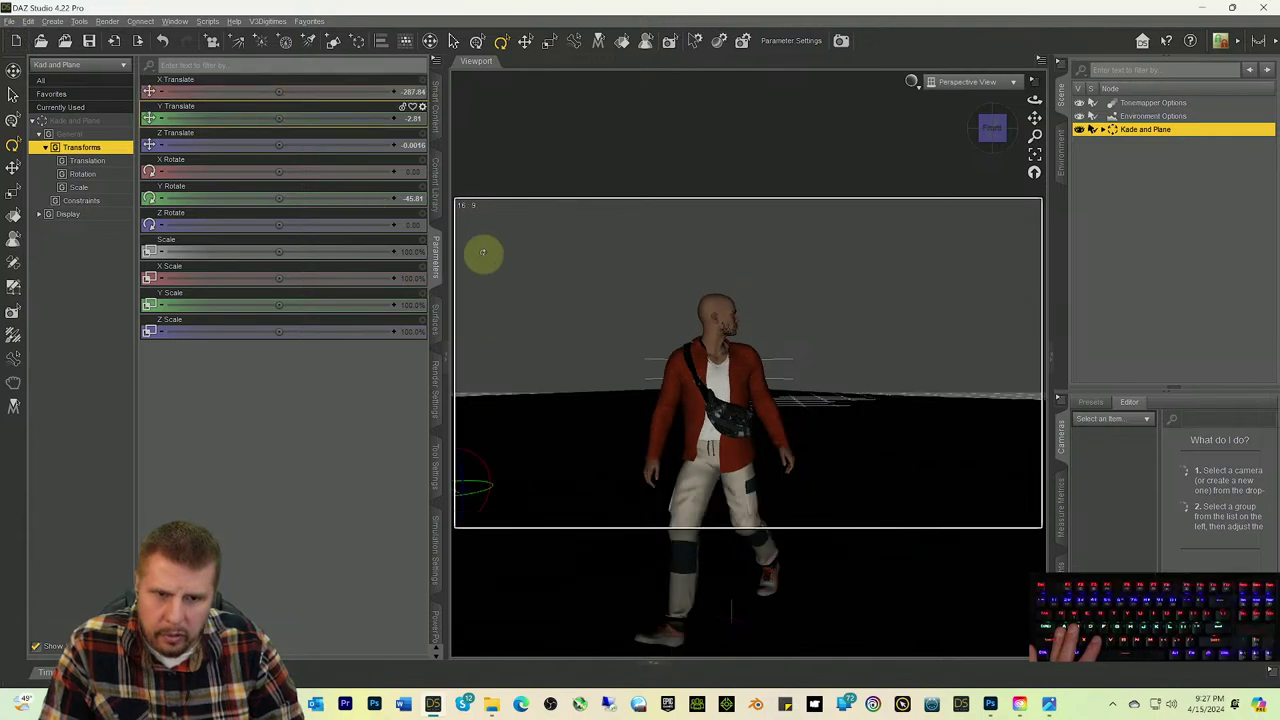
drag(984, 131, 991, 126)
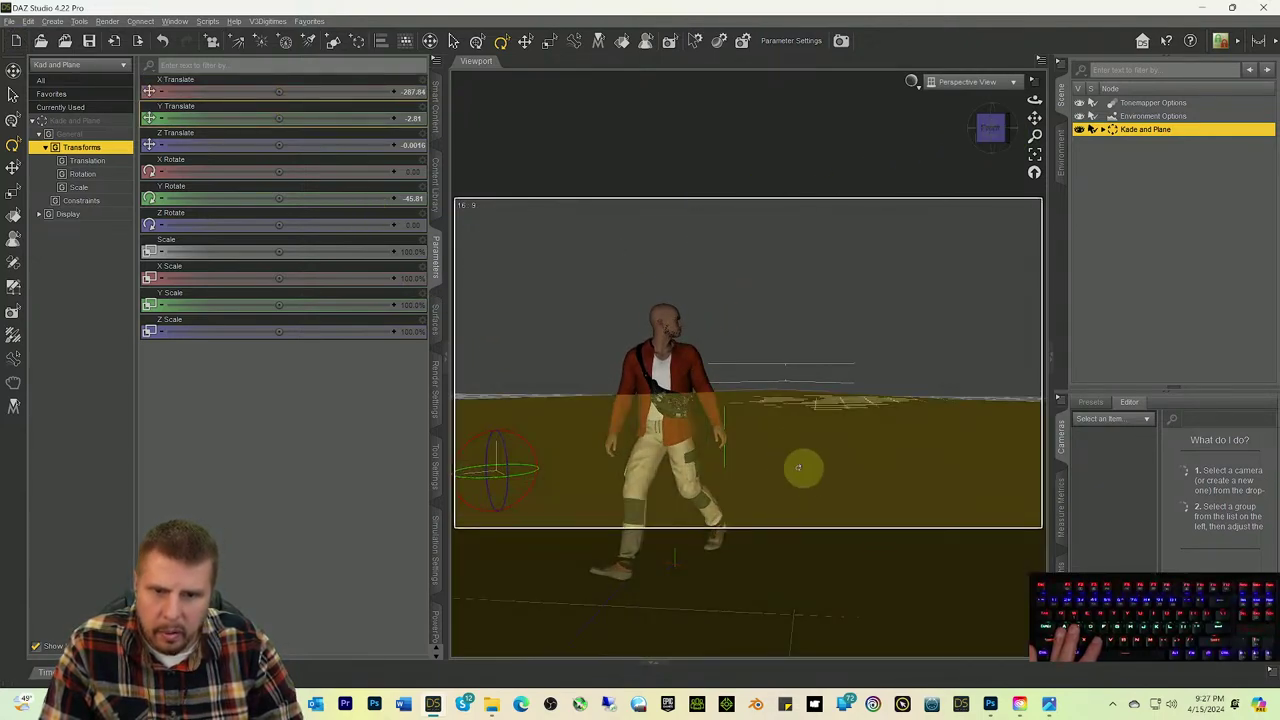
scroll(790, 358, down, 2)
scroll(810, 350, down, 1)
drag(983, 140, 988, 130)
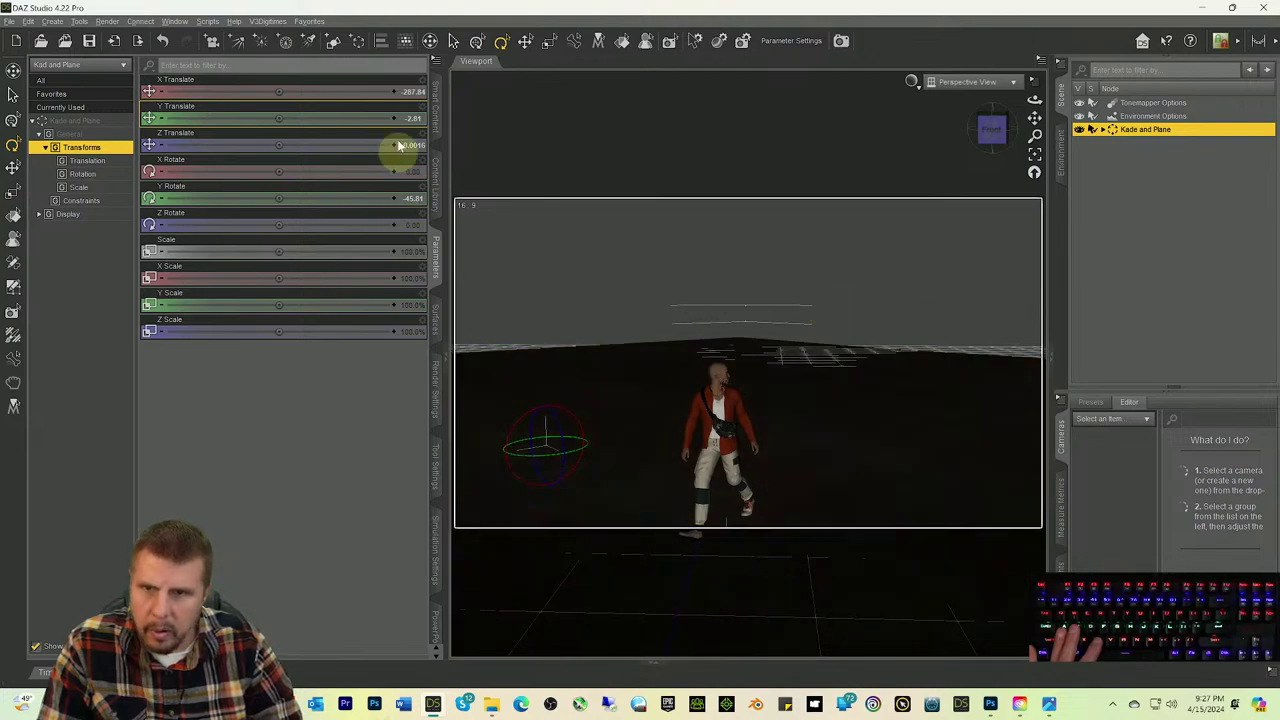
Step: Move the group to X -306.18, Y -2.01, Z -278.85 and switch on the Iray preview
click(525, 40)
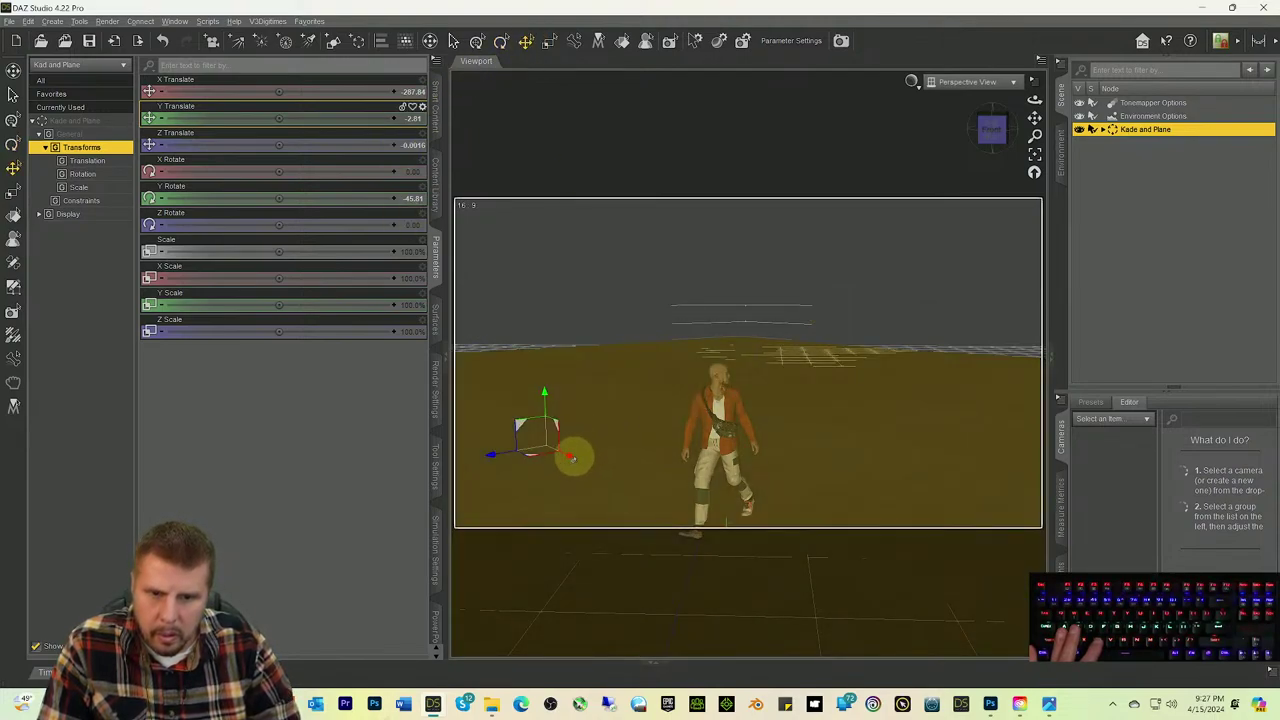
drag(571, 456, 614, 414)
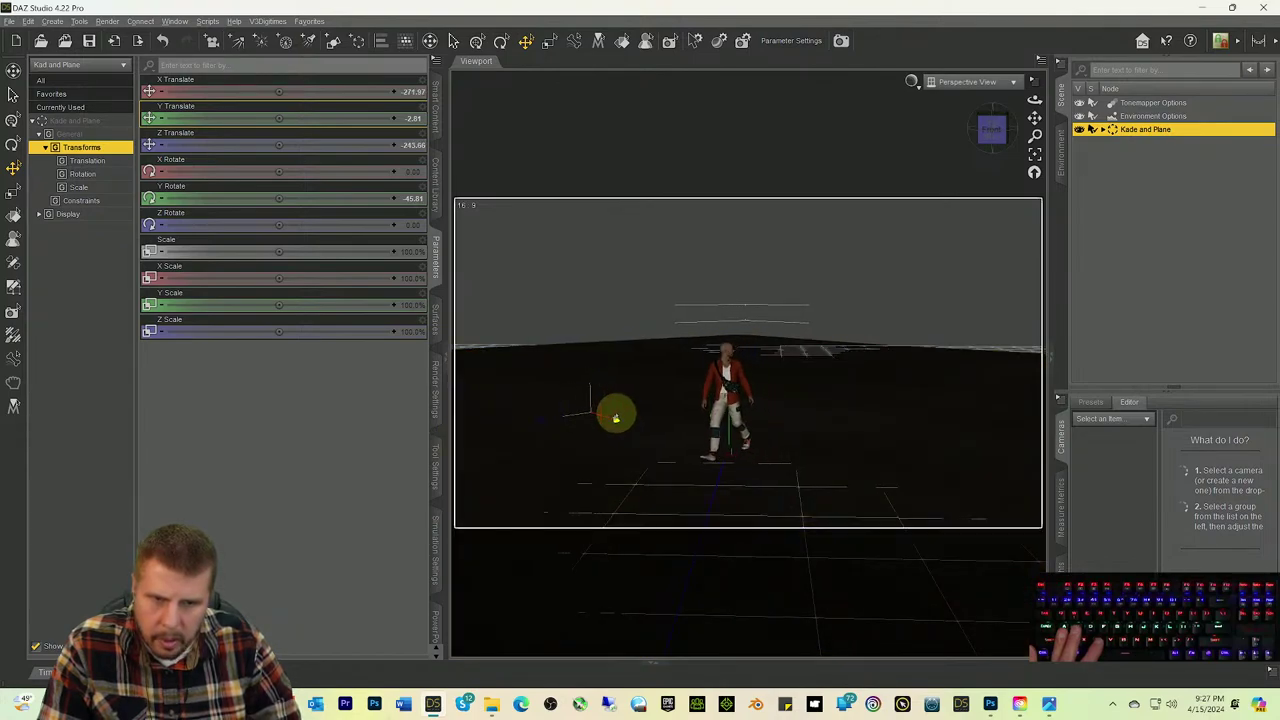
drag(988, 146, 931, 277)
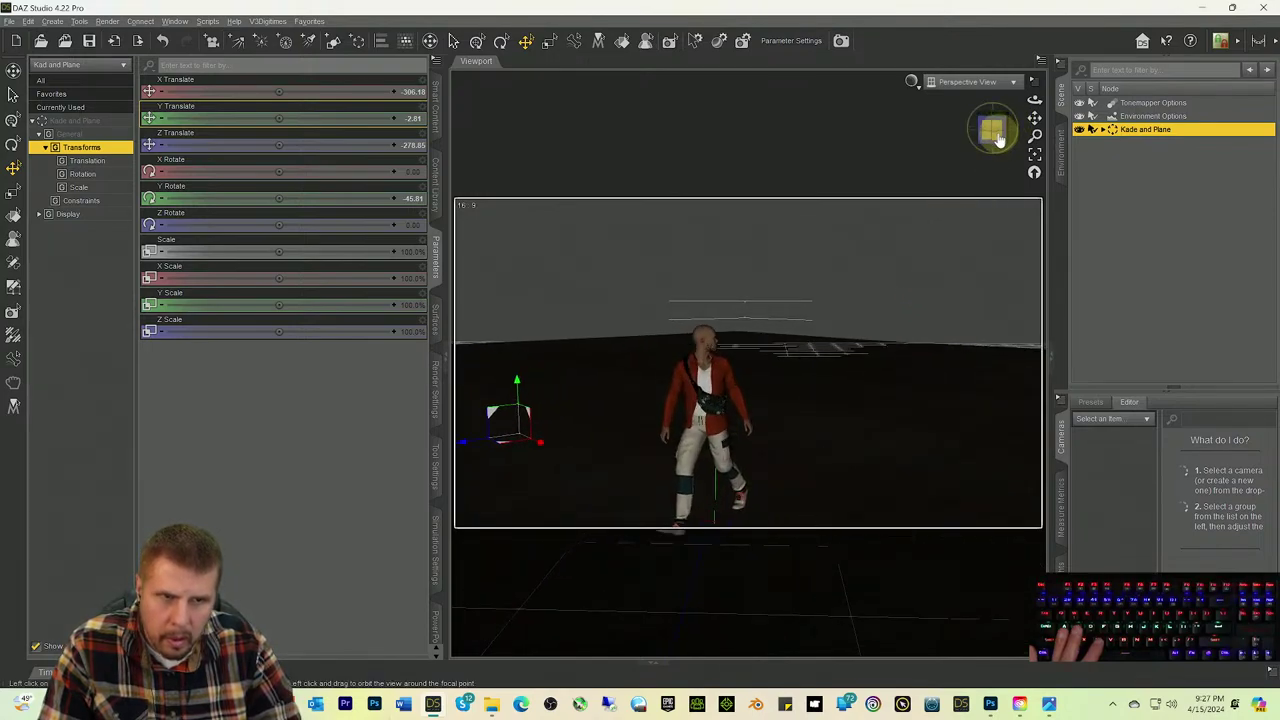
mouse_move(1034, 115)
mouse_down()
mouse_move(995, 143)
mouse_move(1031, 120)
mouse_up()
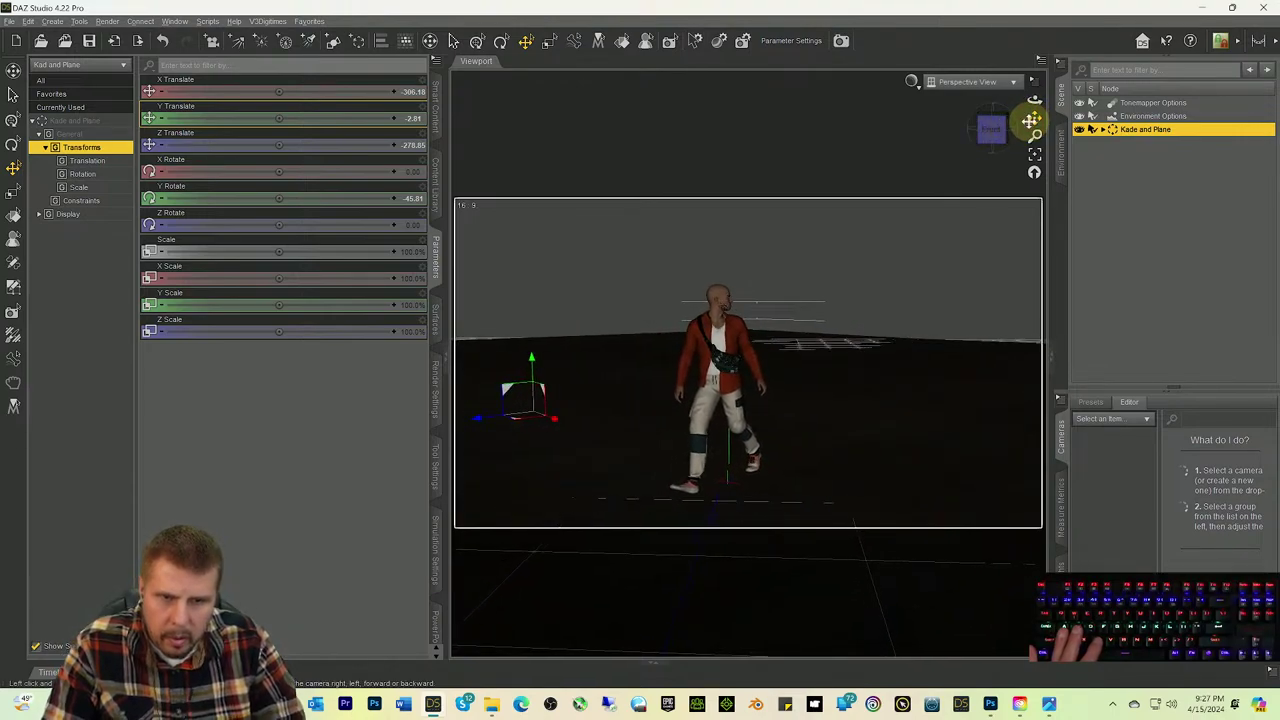
mouse_move(959, 277)
mouse_down()
mouse_move(920, 320)
mouse_move(871, 337)
mouse_move(898, 308)
mouse_up()
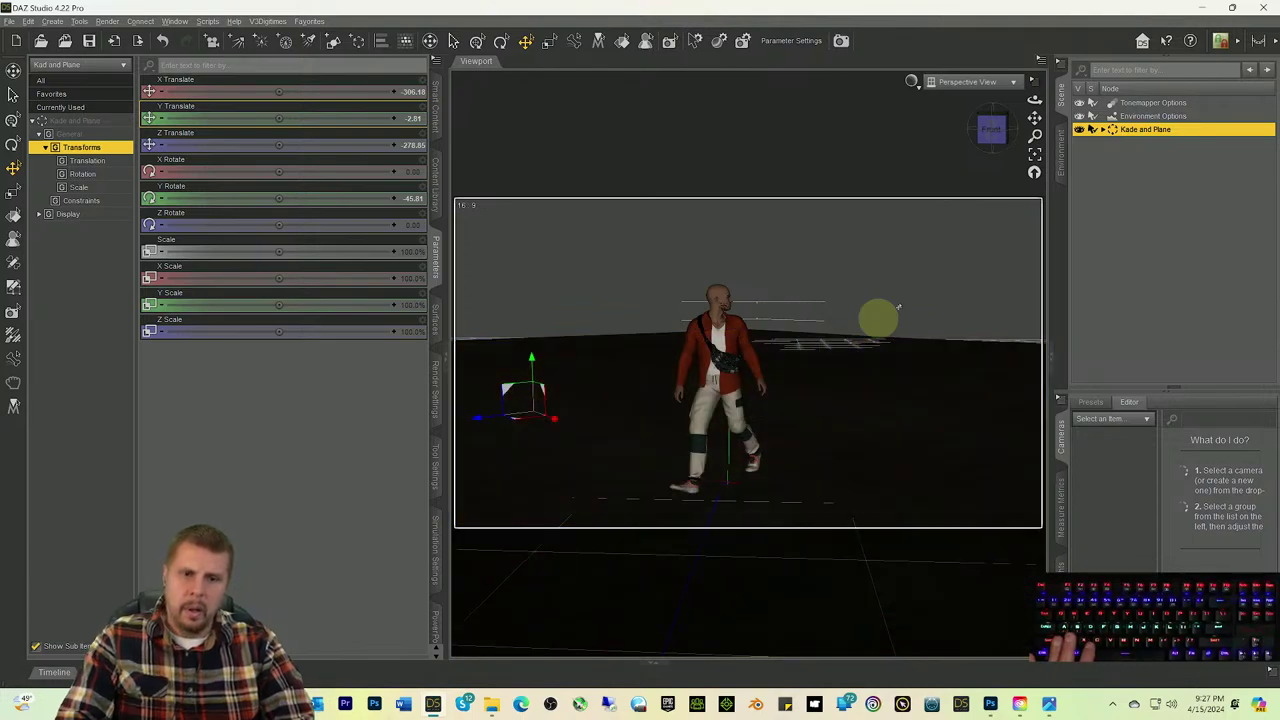
key(ctrl+0)
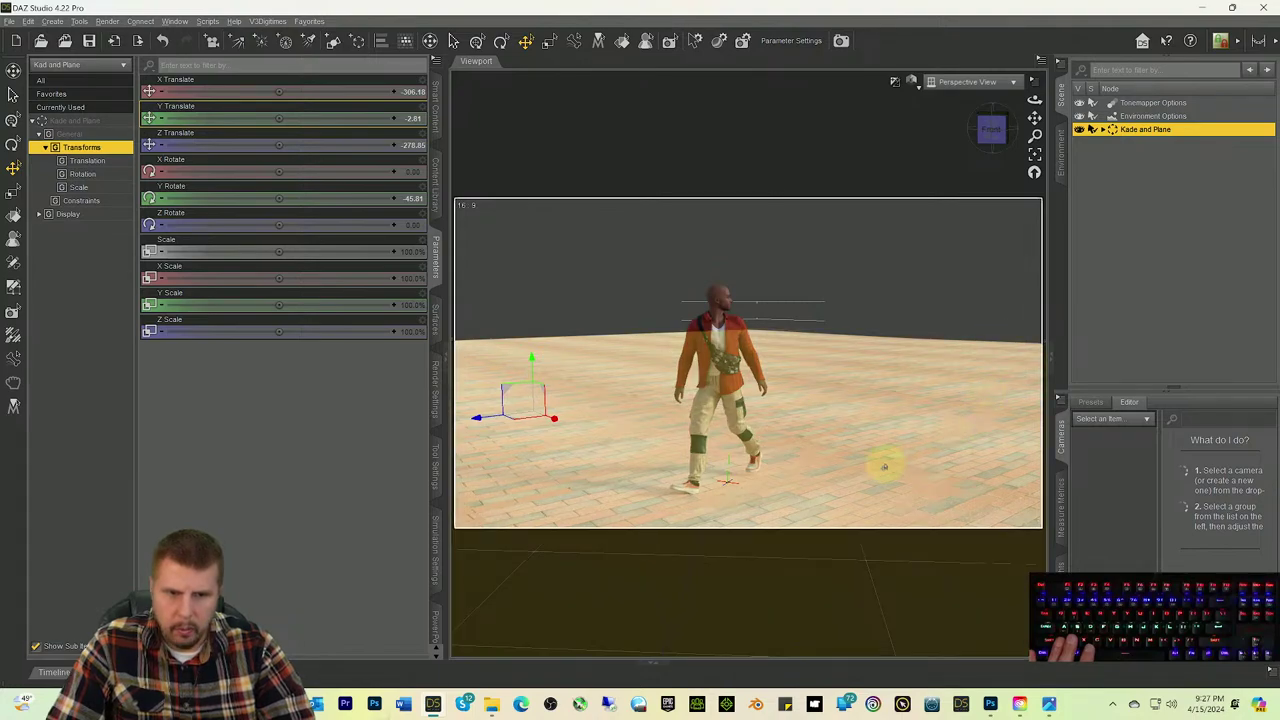
Step: Select the floor plane and slide it along Z to -66.64 under the walking figure
click(884, 466)
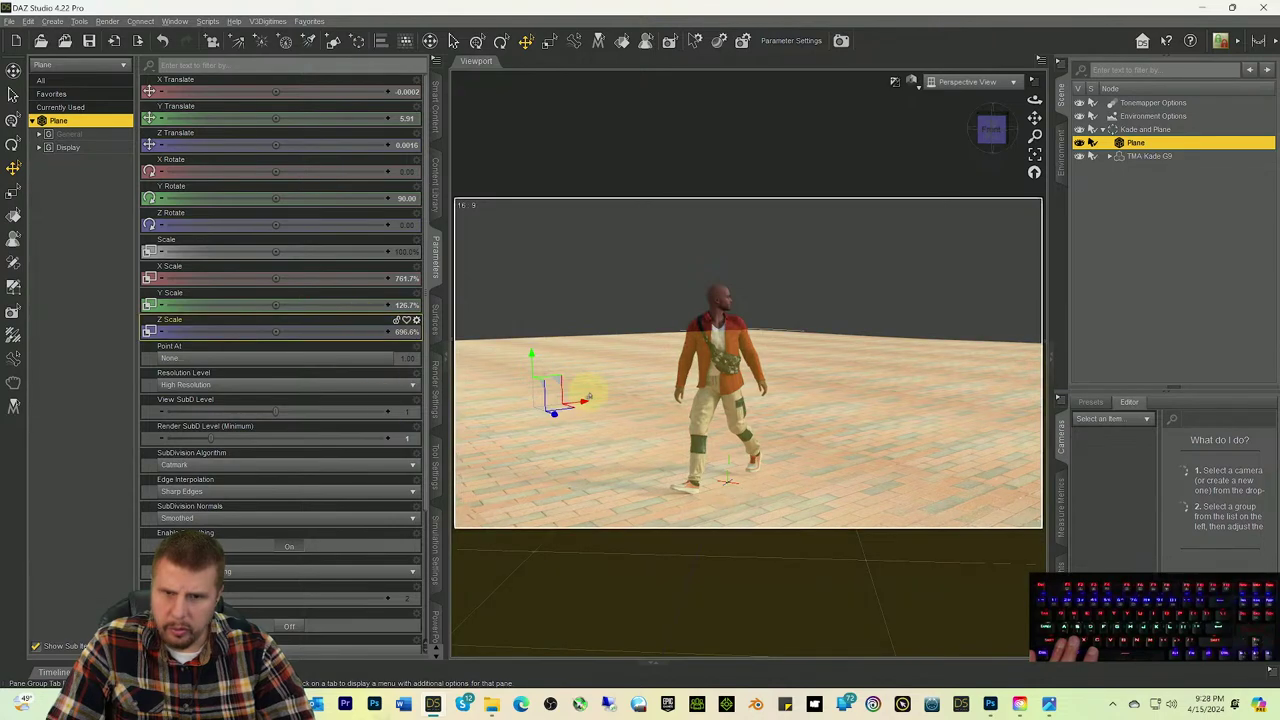
drag(583, 403, 700, 384)
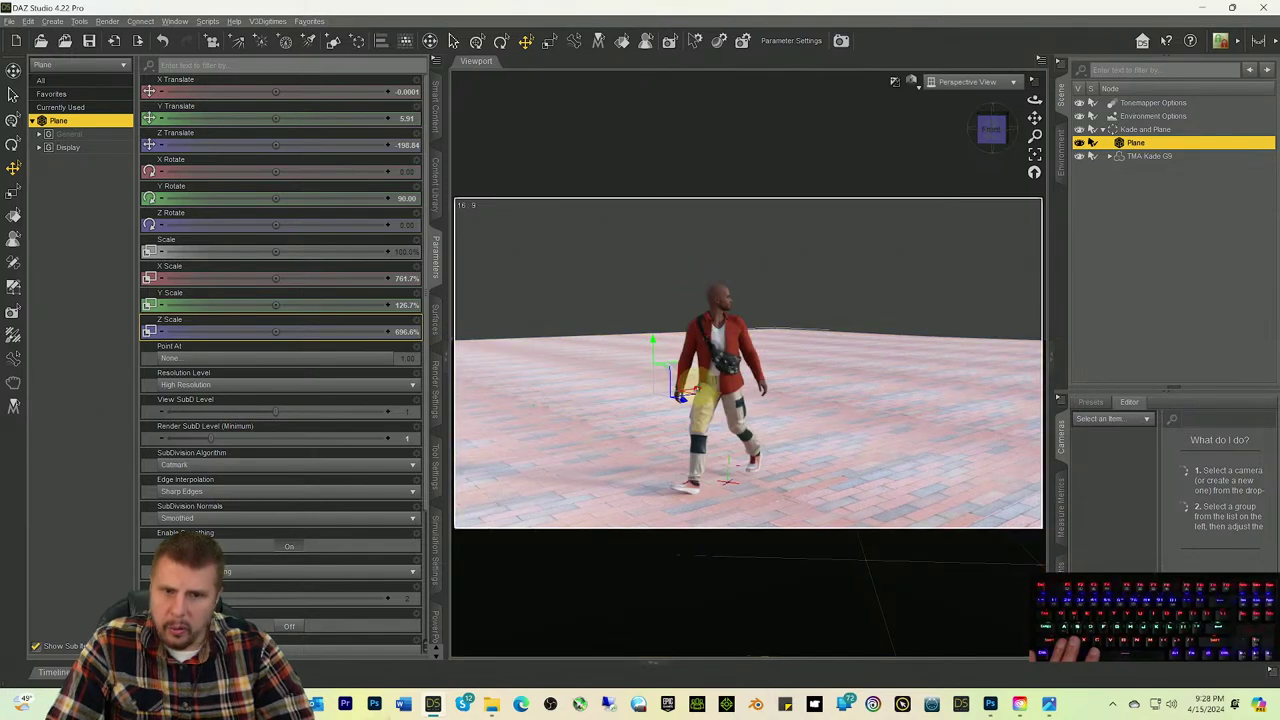
drag(690, 390, 661, 417)
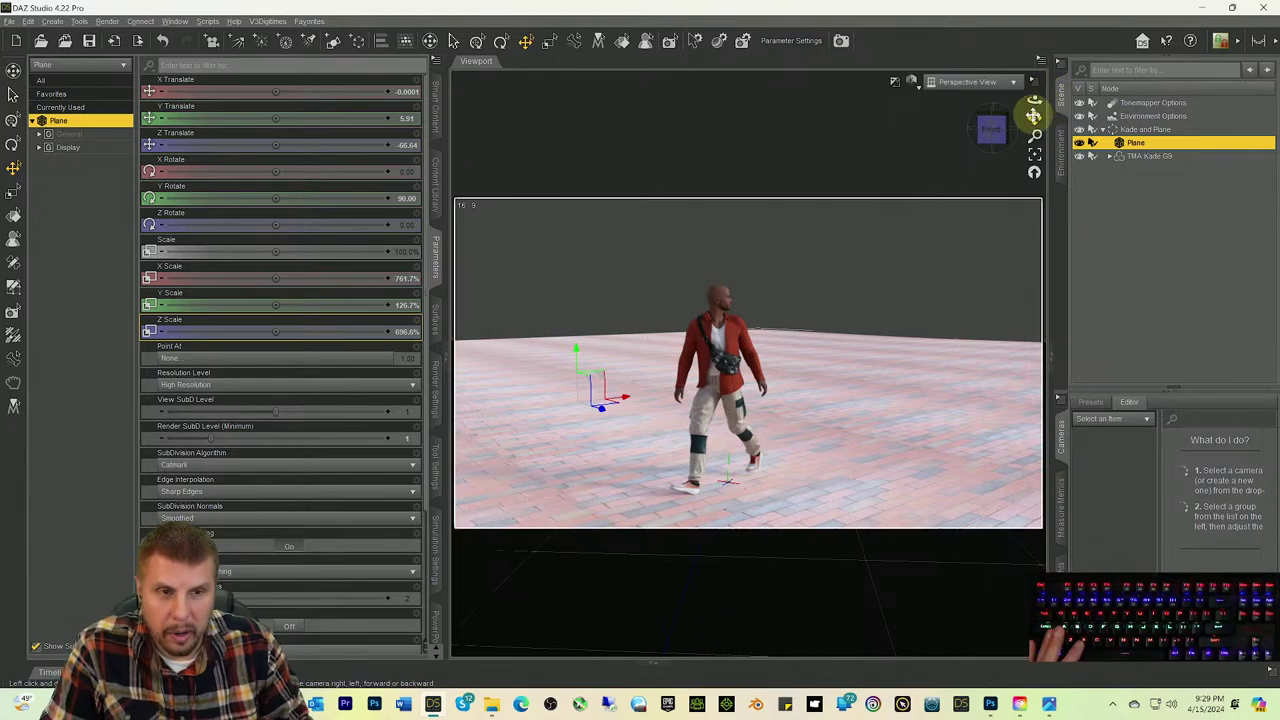
drag(990, 128, 1014, 243)
drag(1034, 117, 1034, 117)
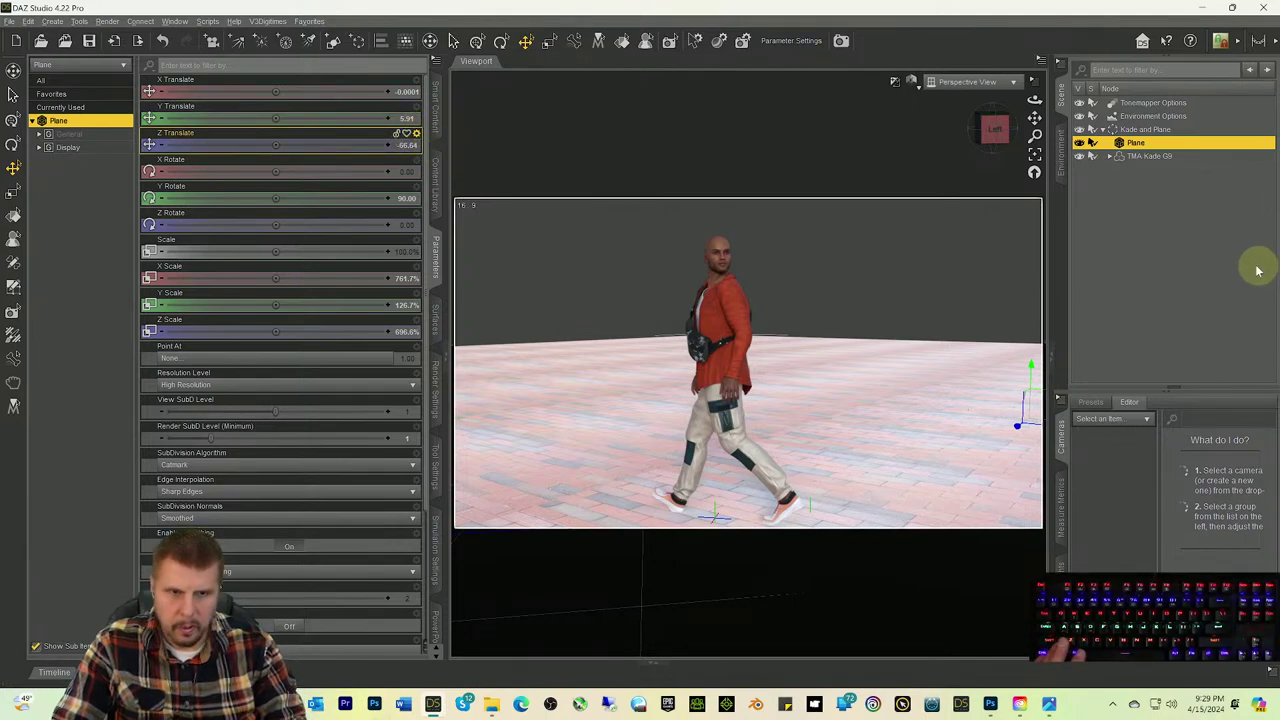
click(432, 128)
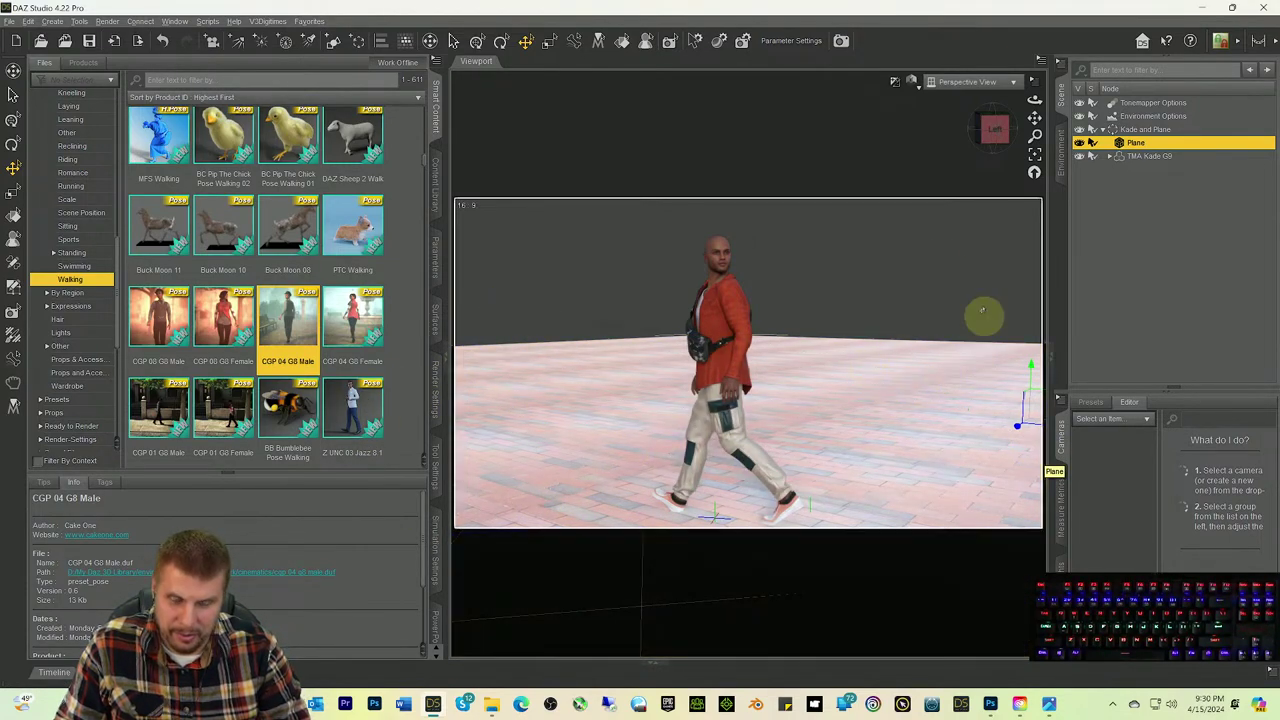
drag(986, 129, 991, 131)
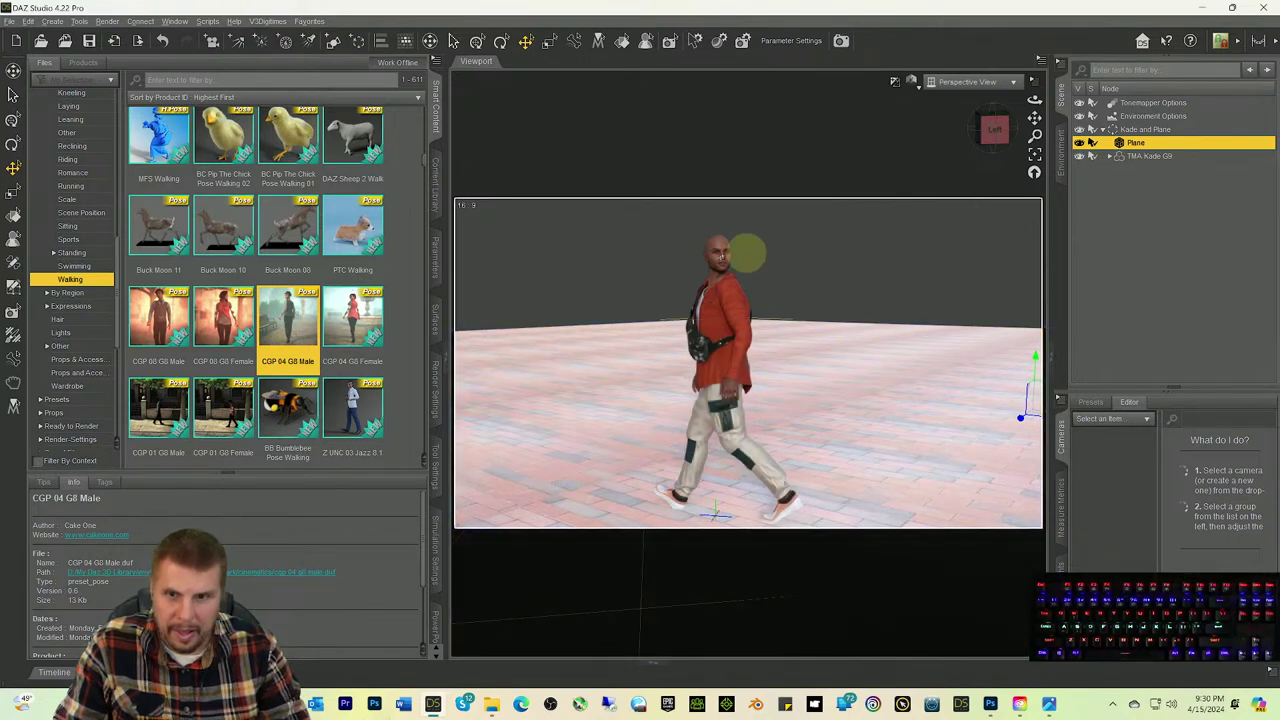
click(436, 252)
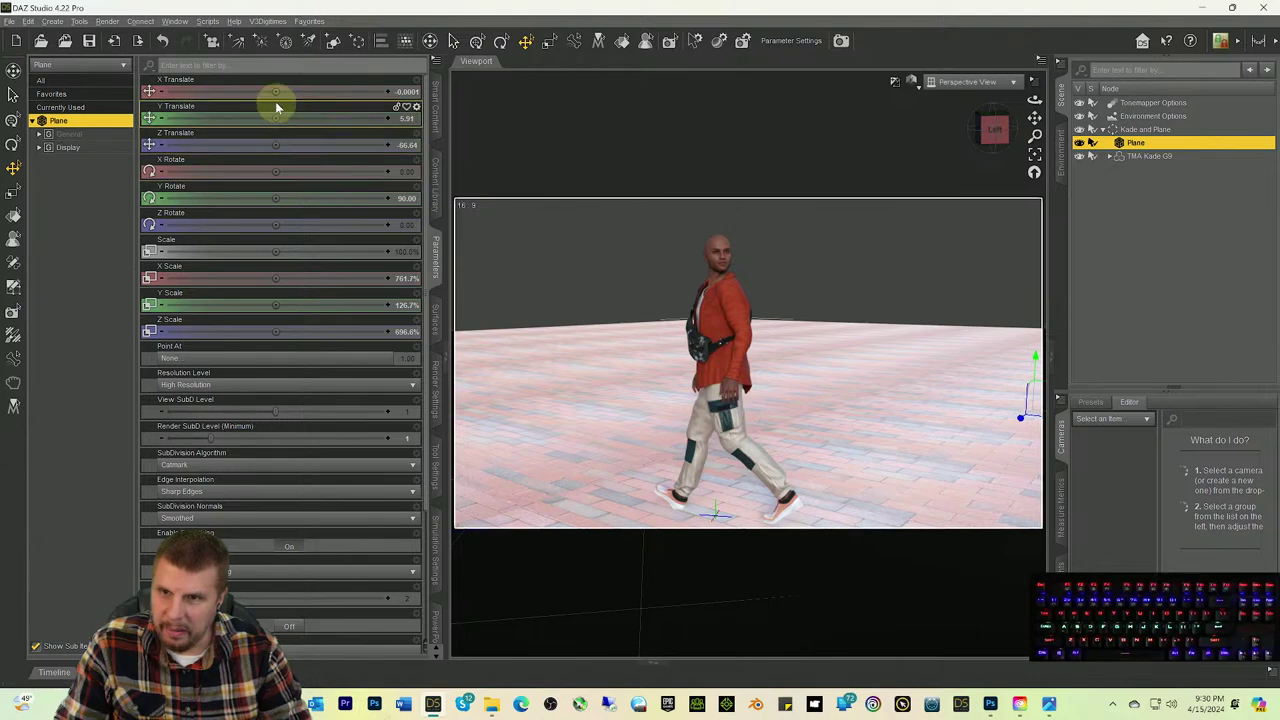
Step: Move the brick floor plane to X -25.67, Z 109.87 and Y 4.15 under the figure
drag(269, 94, 282, 102)
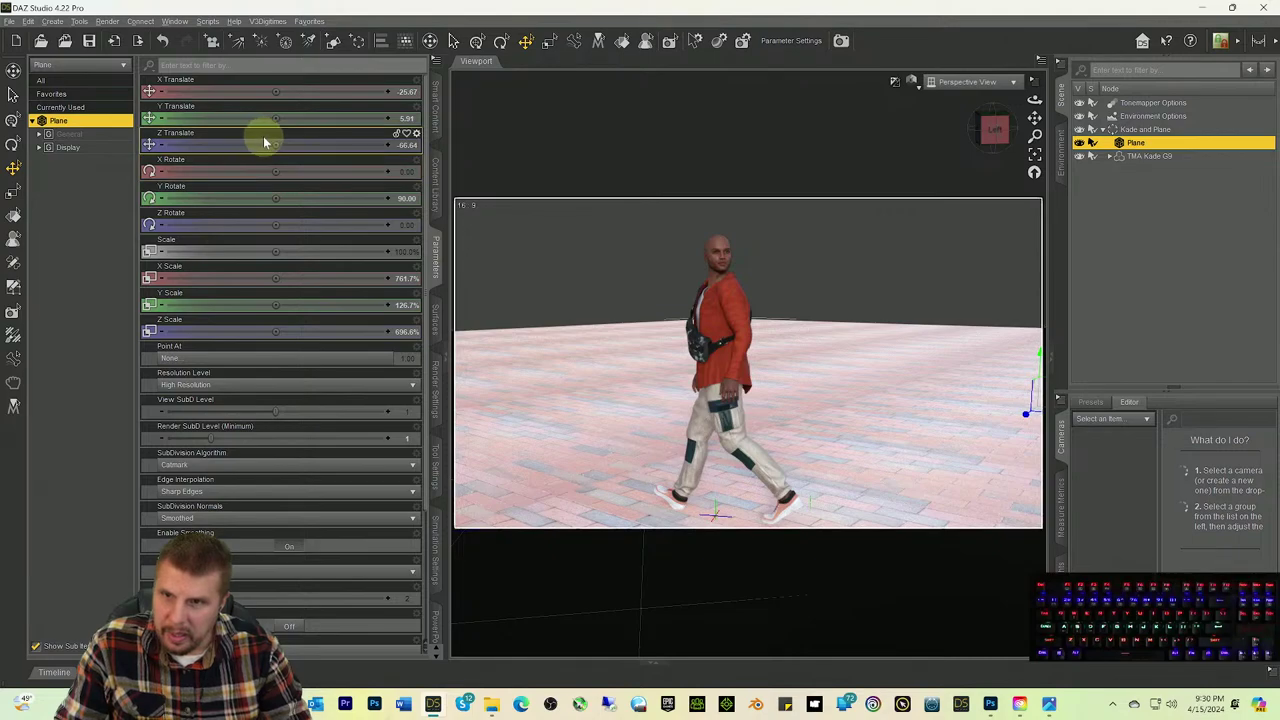
mouse_move(271, 143)
mouse_down()
mouse_move(257, 143)
mouse_move(300, 149)
mouse_move(280, 143)
mouse_up()
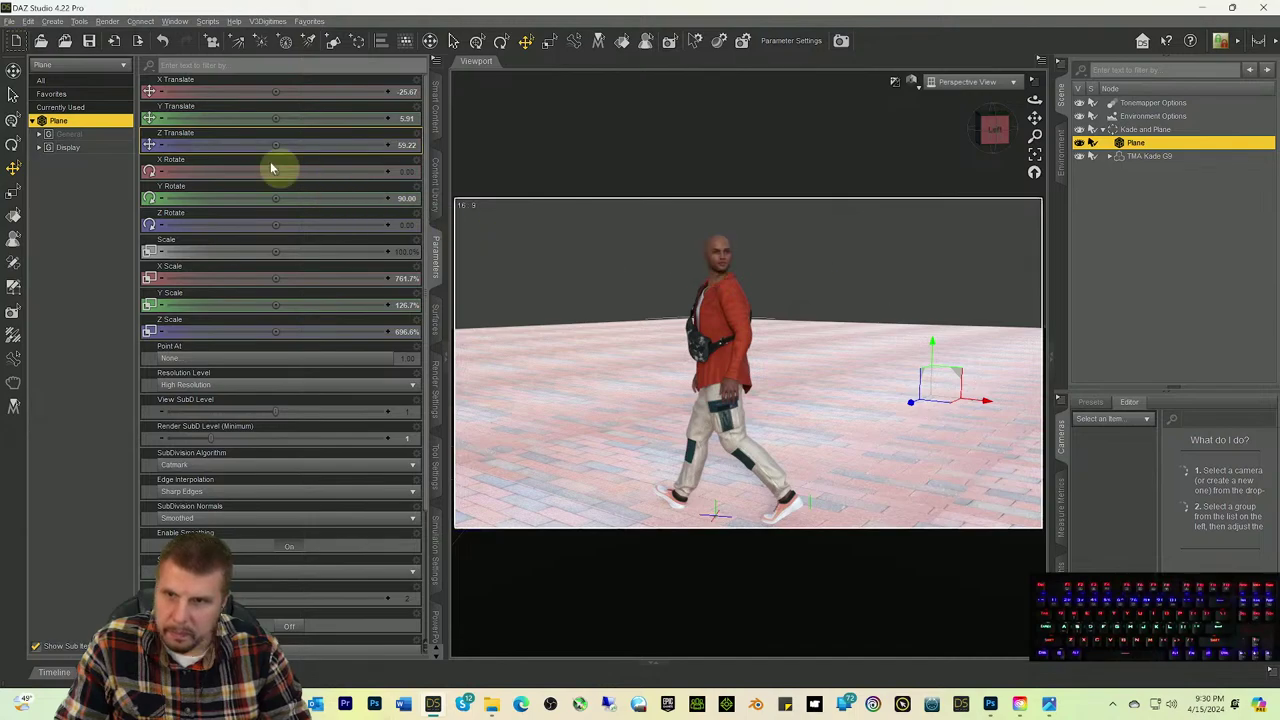
drag(277, 142, 296, 150)
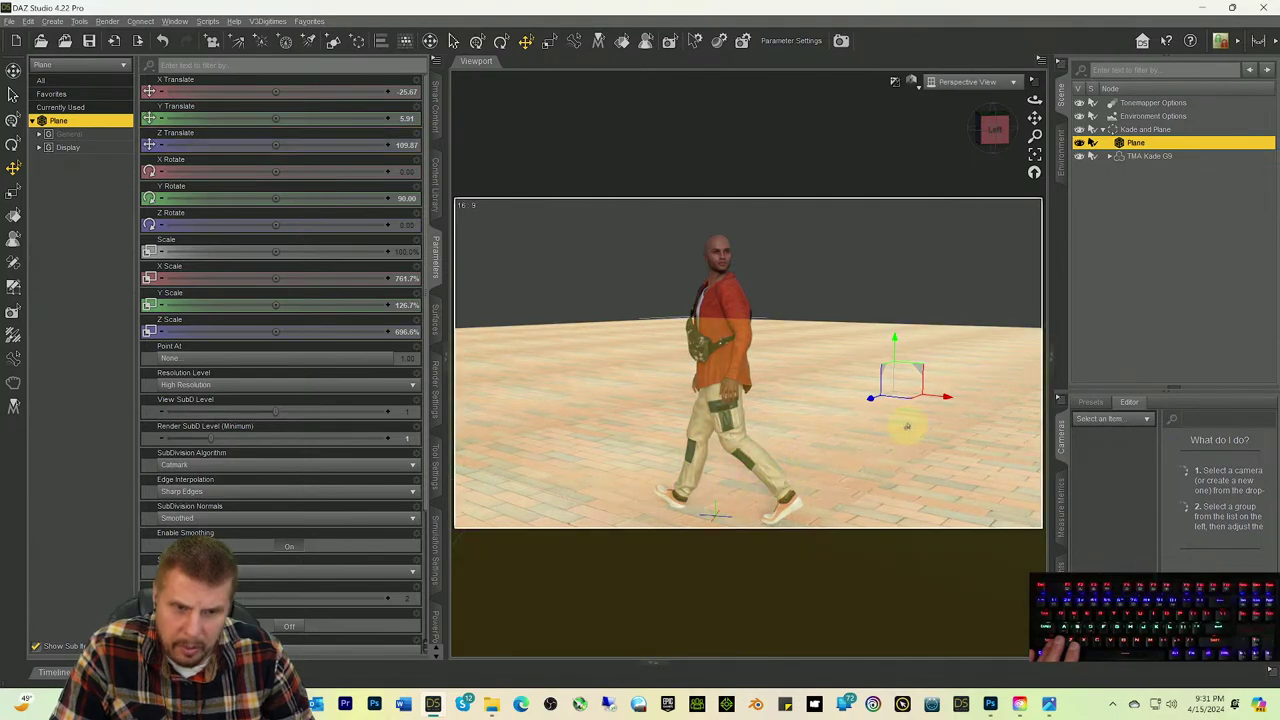
drag(893, 345, 894, 343)
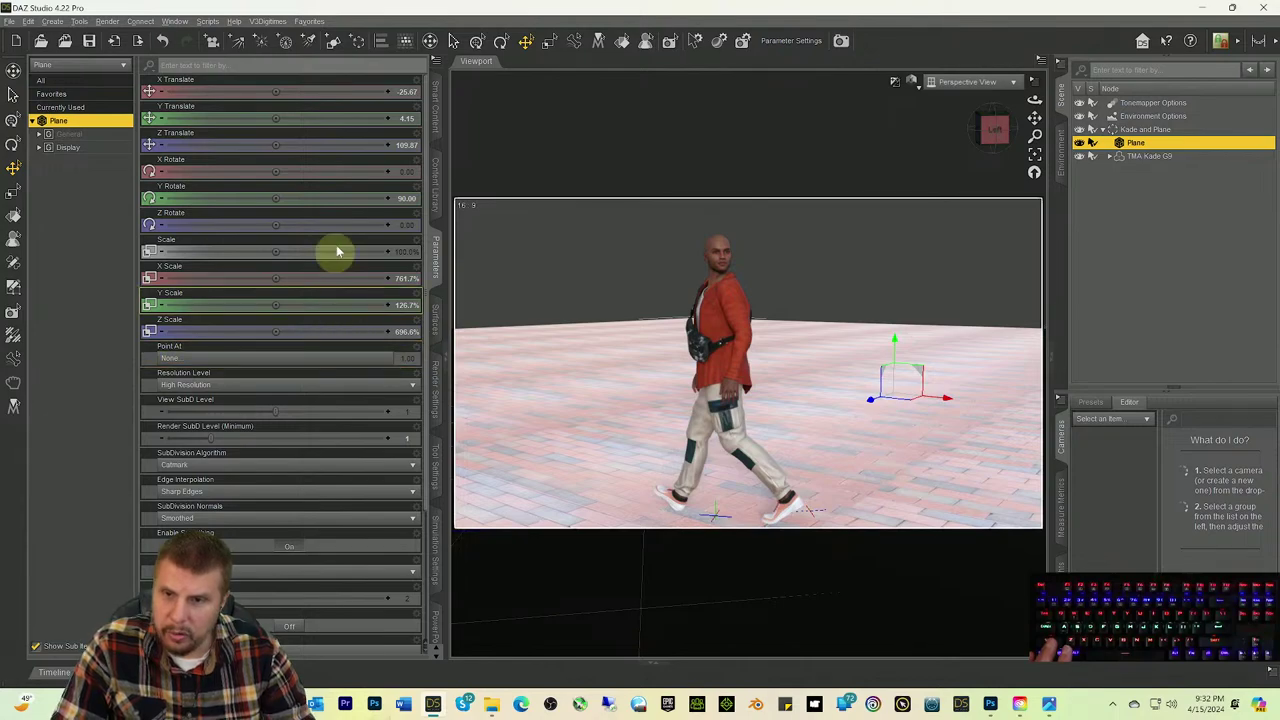
Step: Select the Kade figure and browse the Hair category in the content library
click(1130, 157)
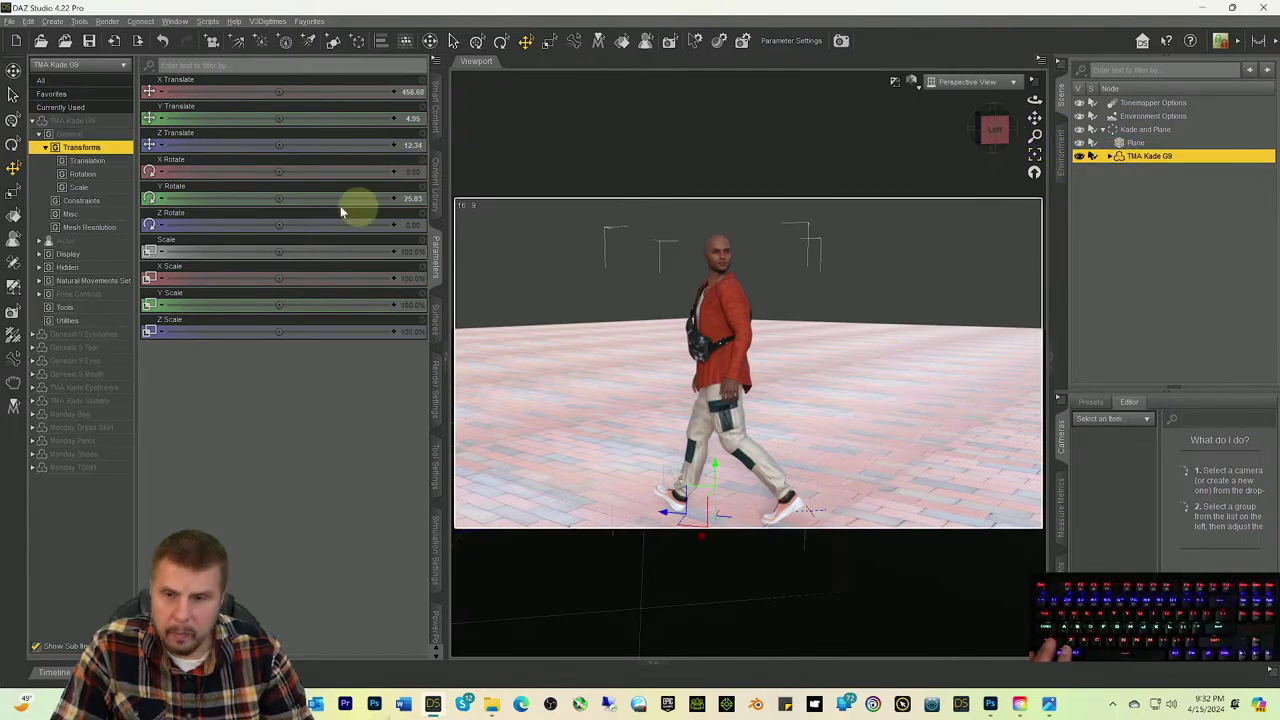
click(436, 100)
scroll(78, 205, up, 8)
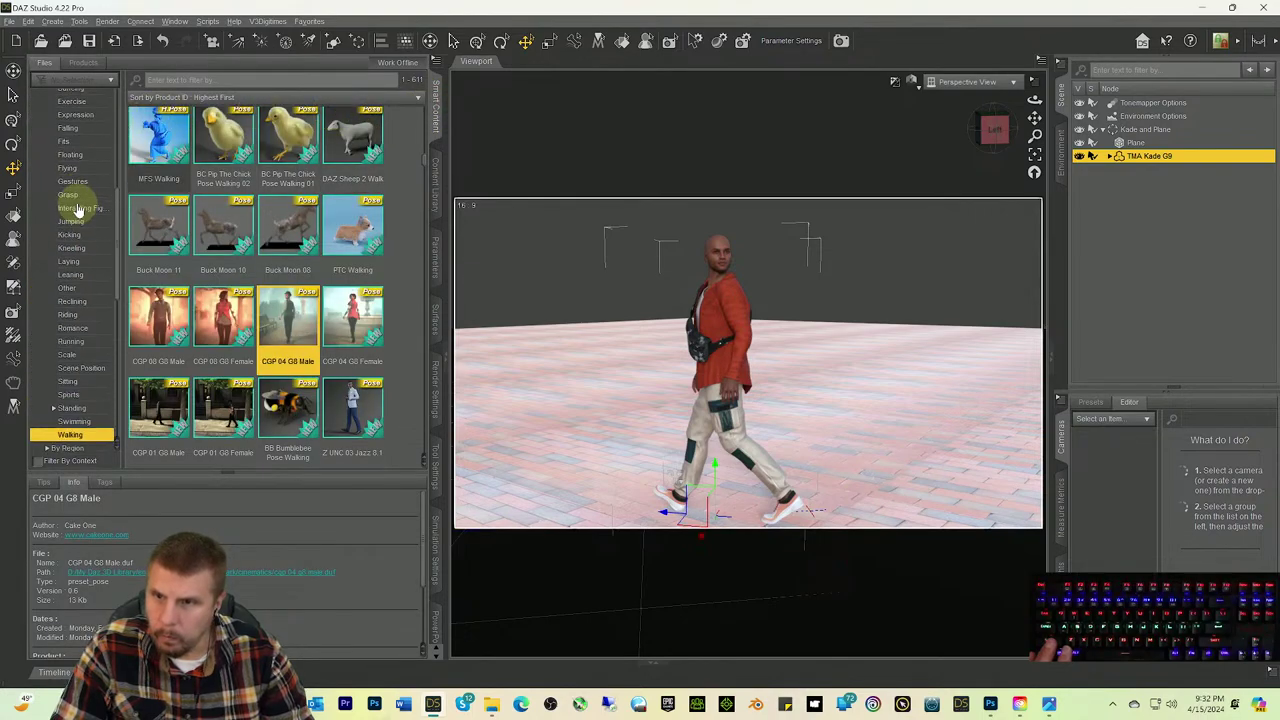
scroll(78, 208, up, 3)
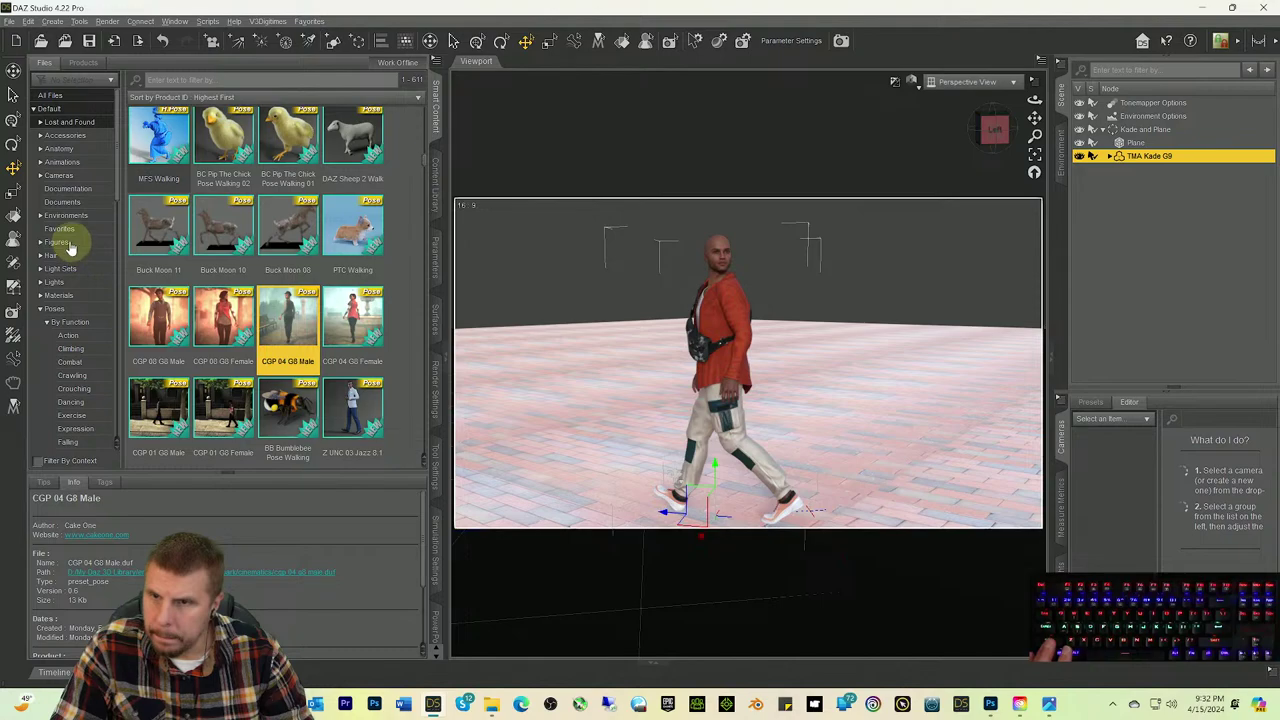
click(62, 254)
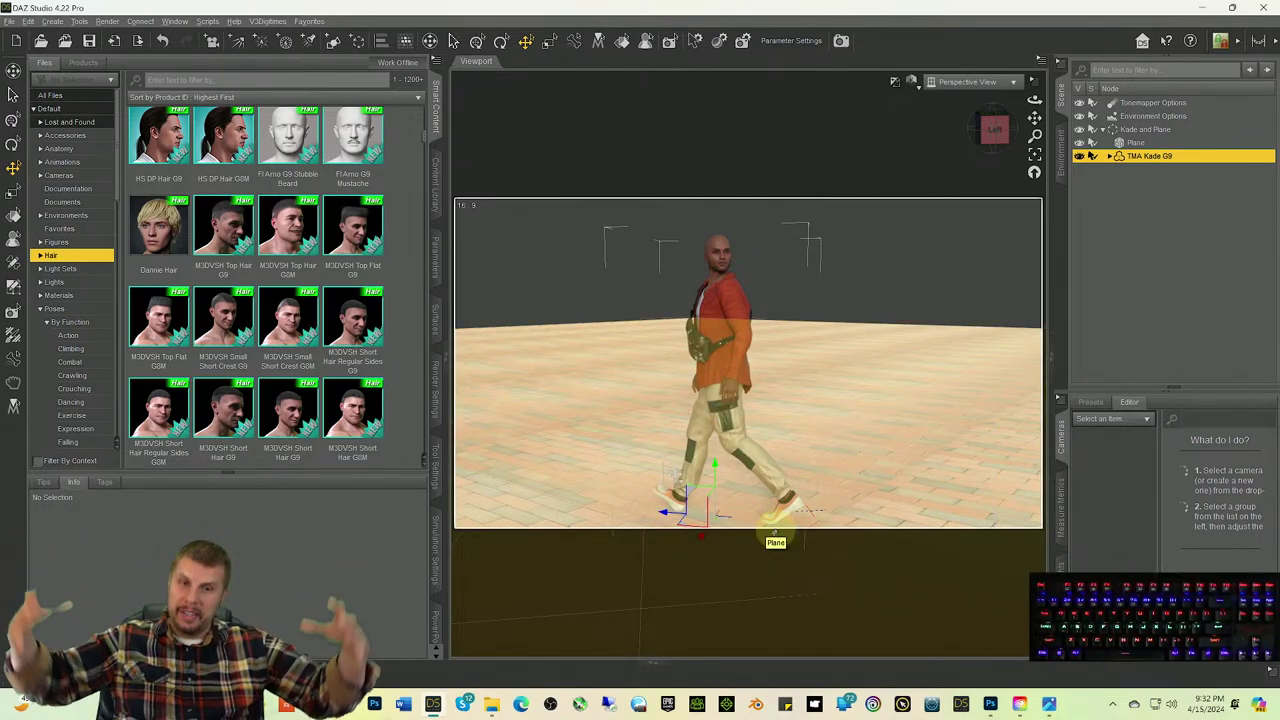
Step: Preview the viewport as Wireframe, then return it to Texture Shaded
click(909, 81)
click(896, 121)
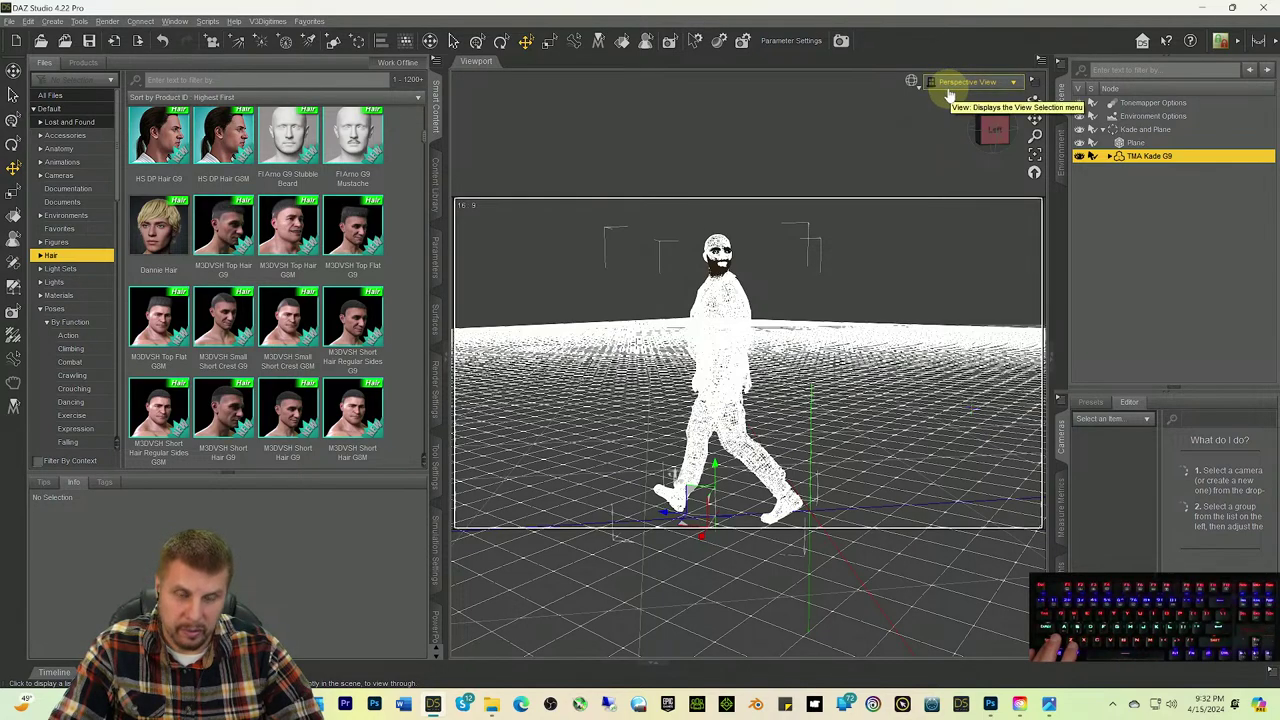
click(950, 84)
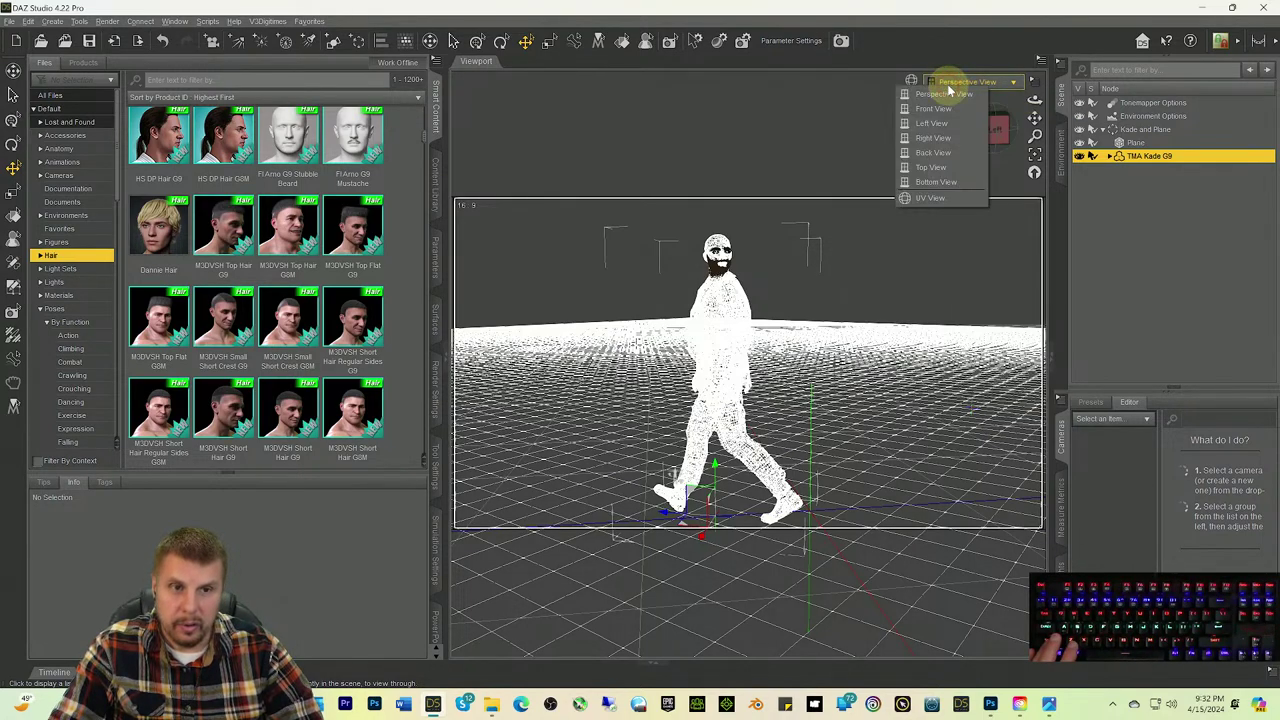
click(911, 80)
click(895, 213)
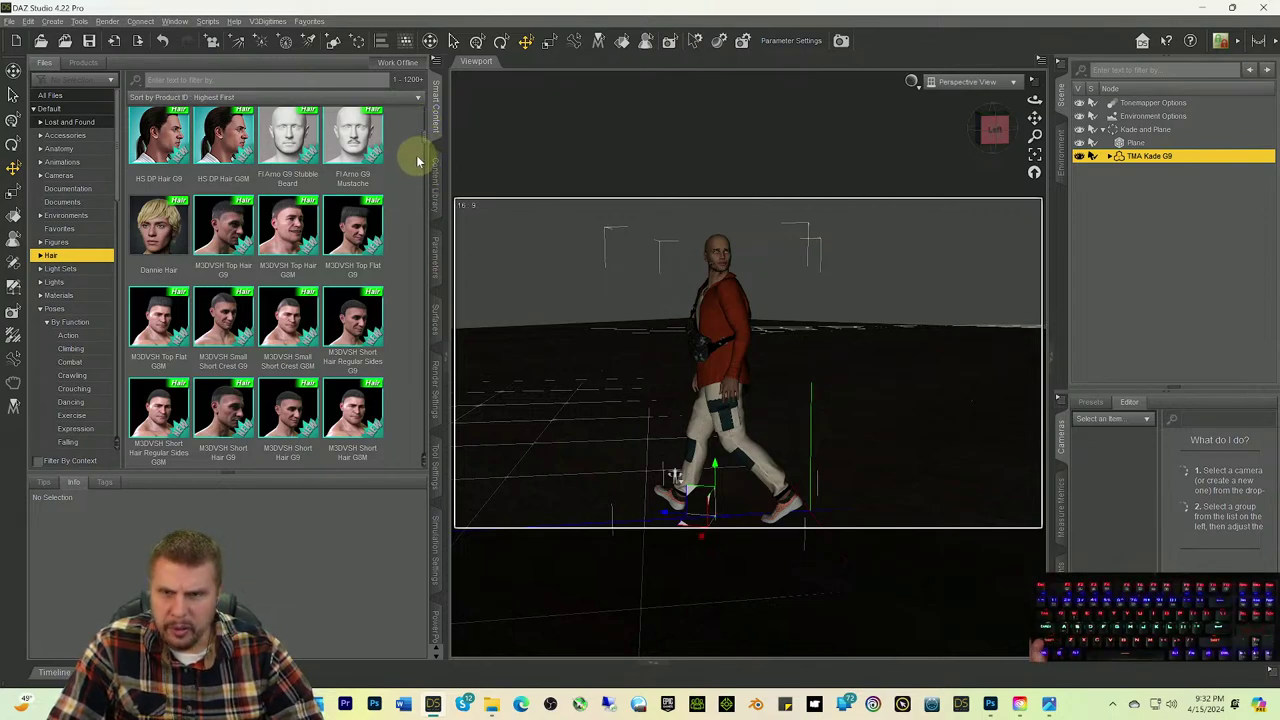
Step: Load Dannie Hair onto the walking man and return the viewport to the Iray preview
double_click(152, 237)
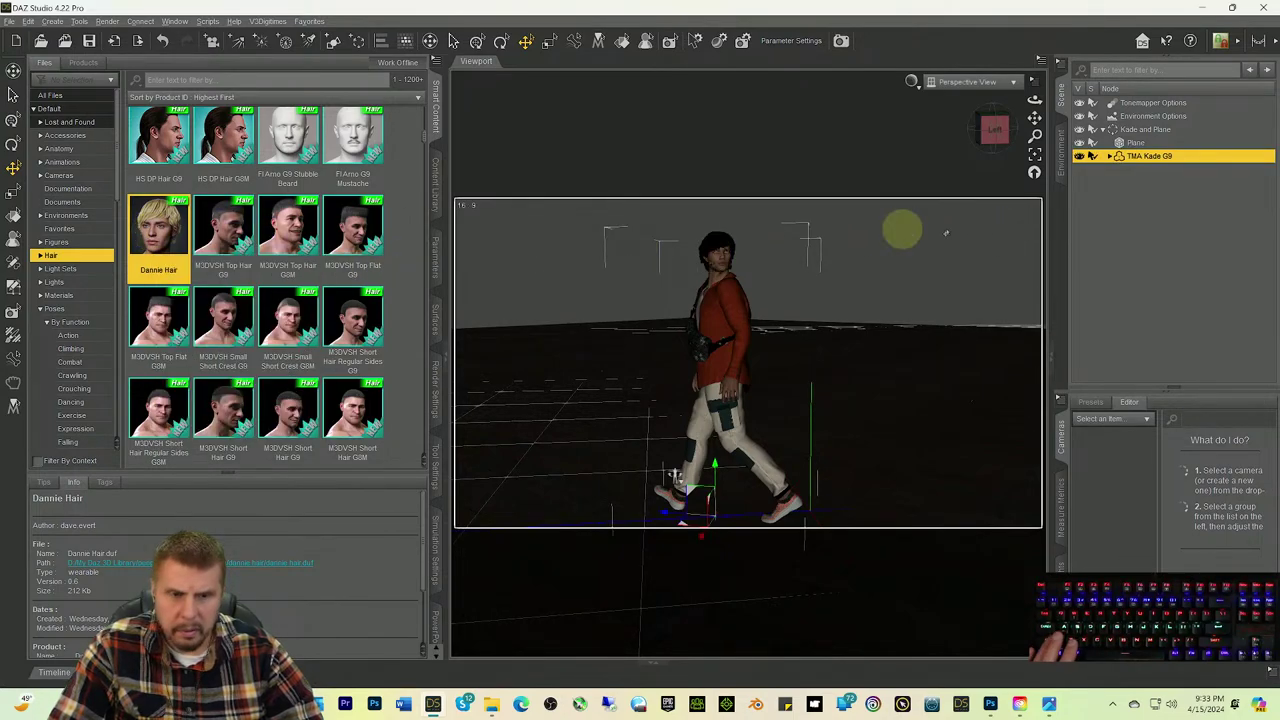
key(ctrl+0)
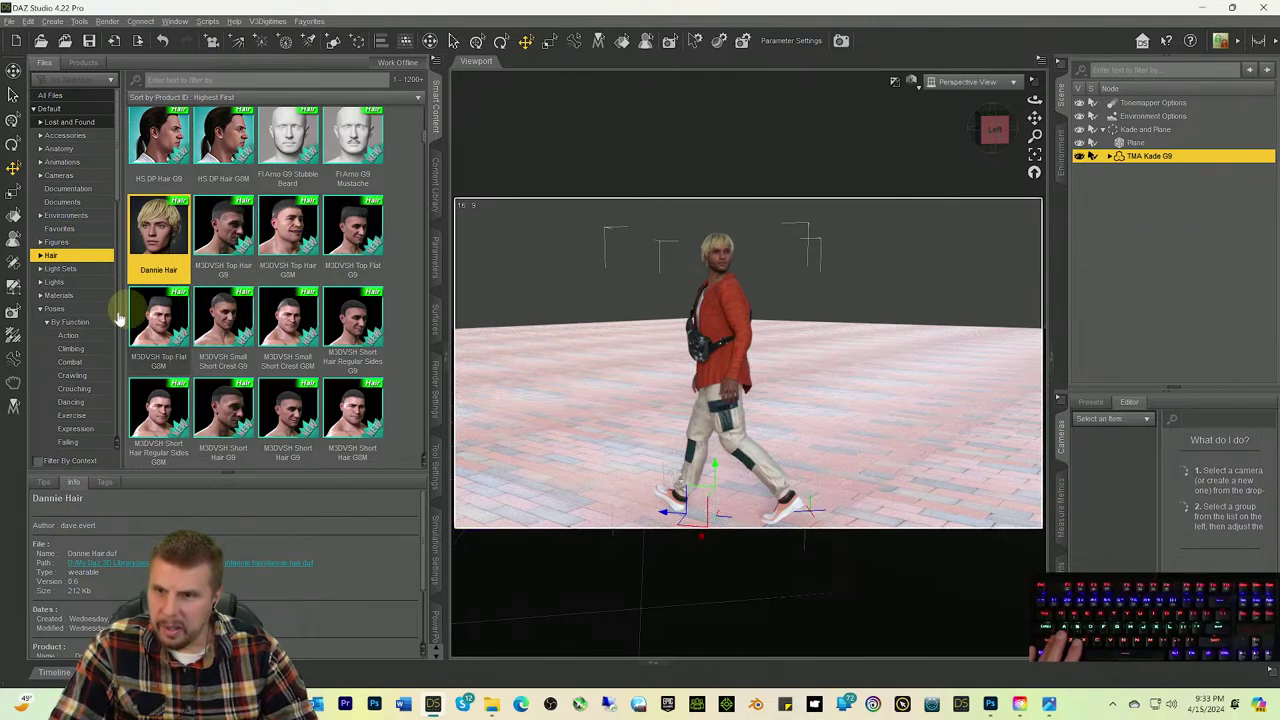
Step: Apply the Dannie Hair Black 01 material from the product's Materials presets
right_click(162, 246)
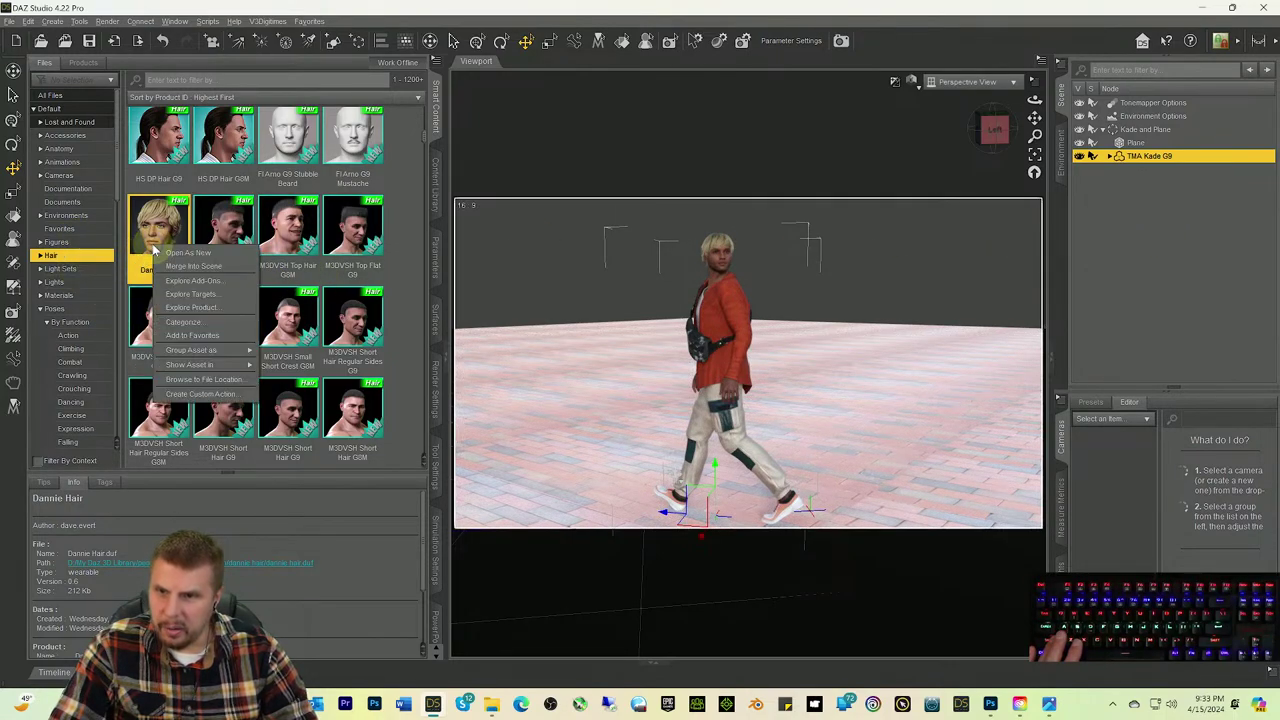
click(190, 309)
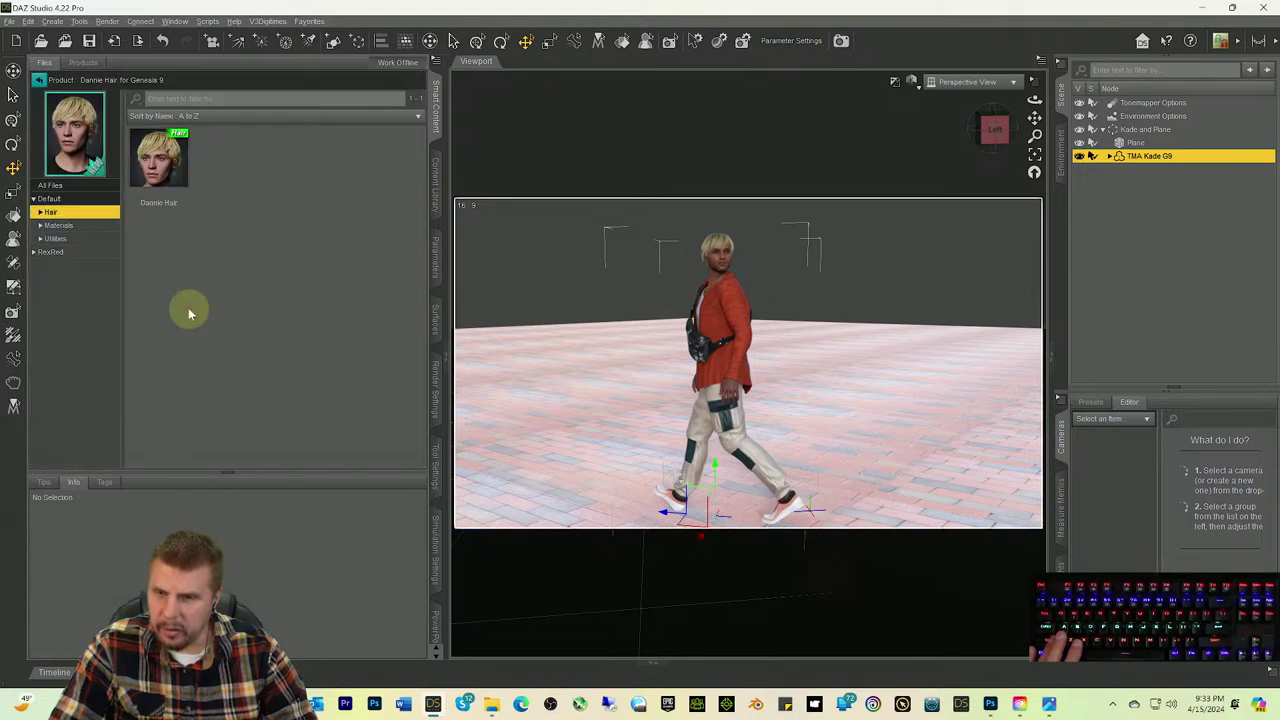
click(68, 227)
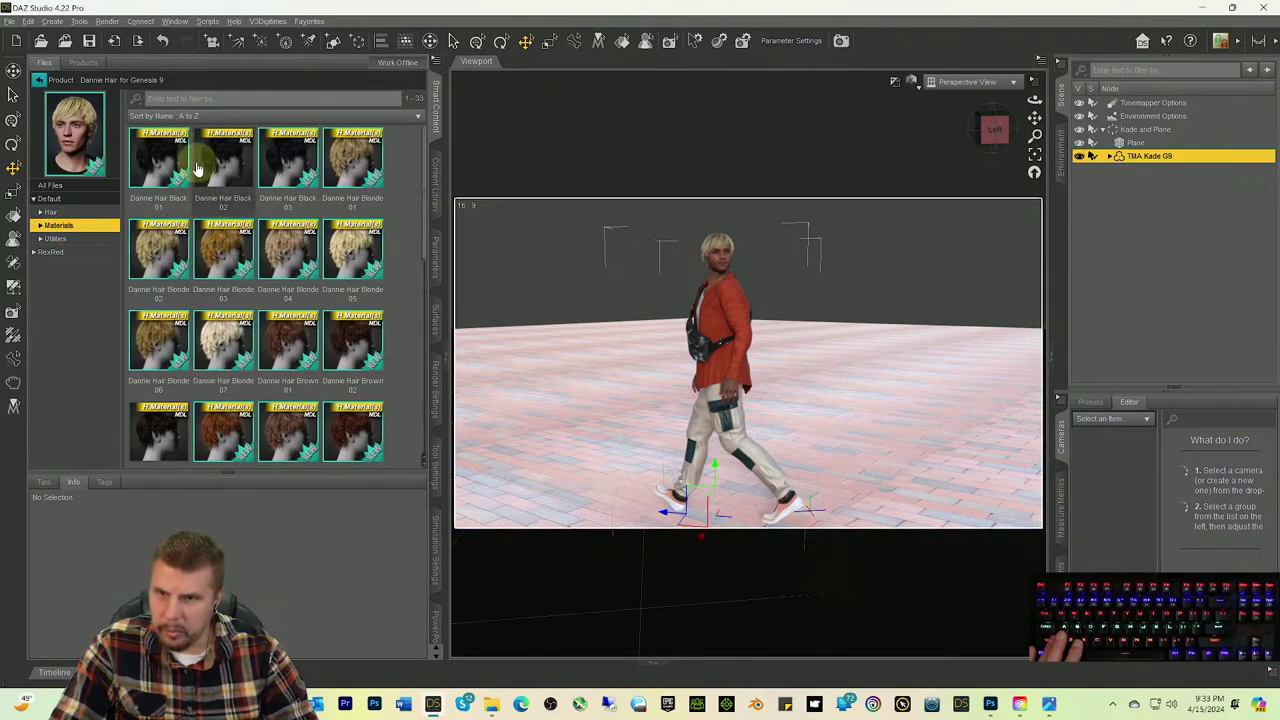
click(163, 168)
double_click(163, 168)
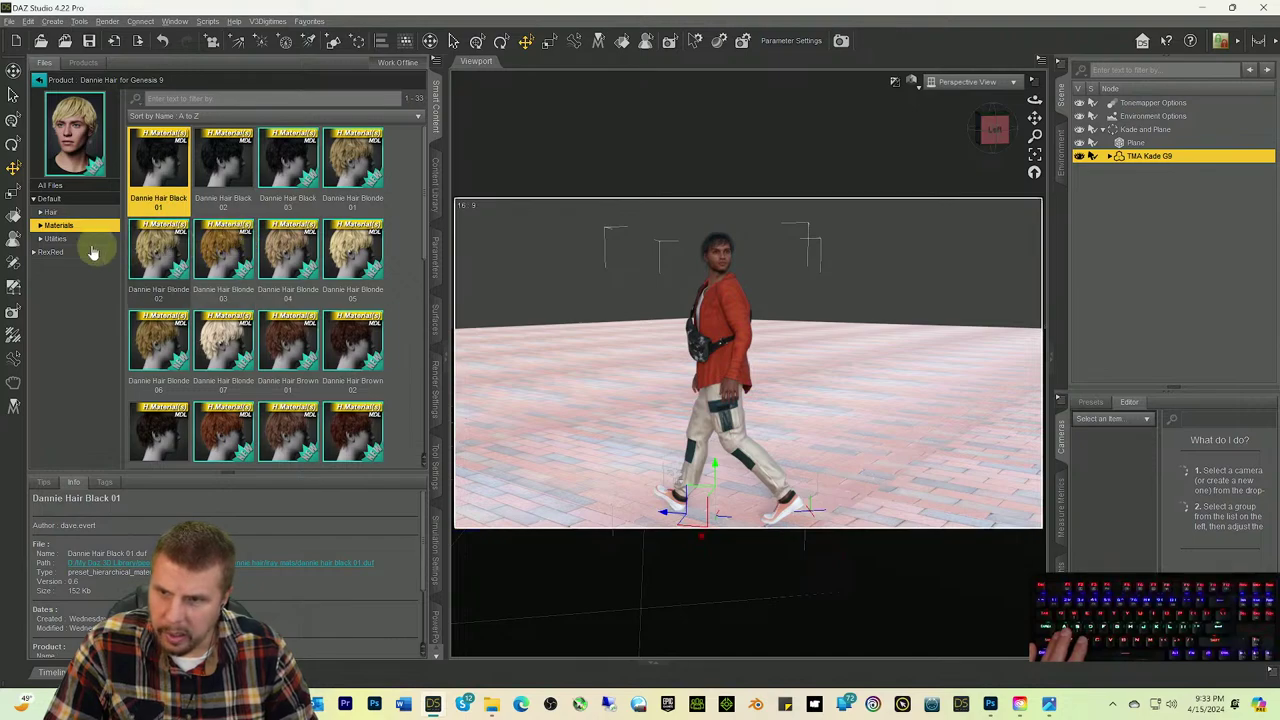
Step: Apply Preview Hair ON to the Dannie Hair Base and render the scene
scroll(323, 255, down, 5)
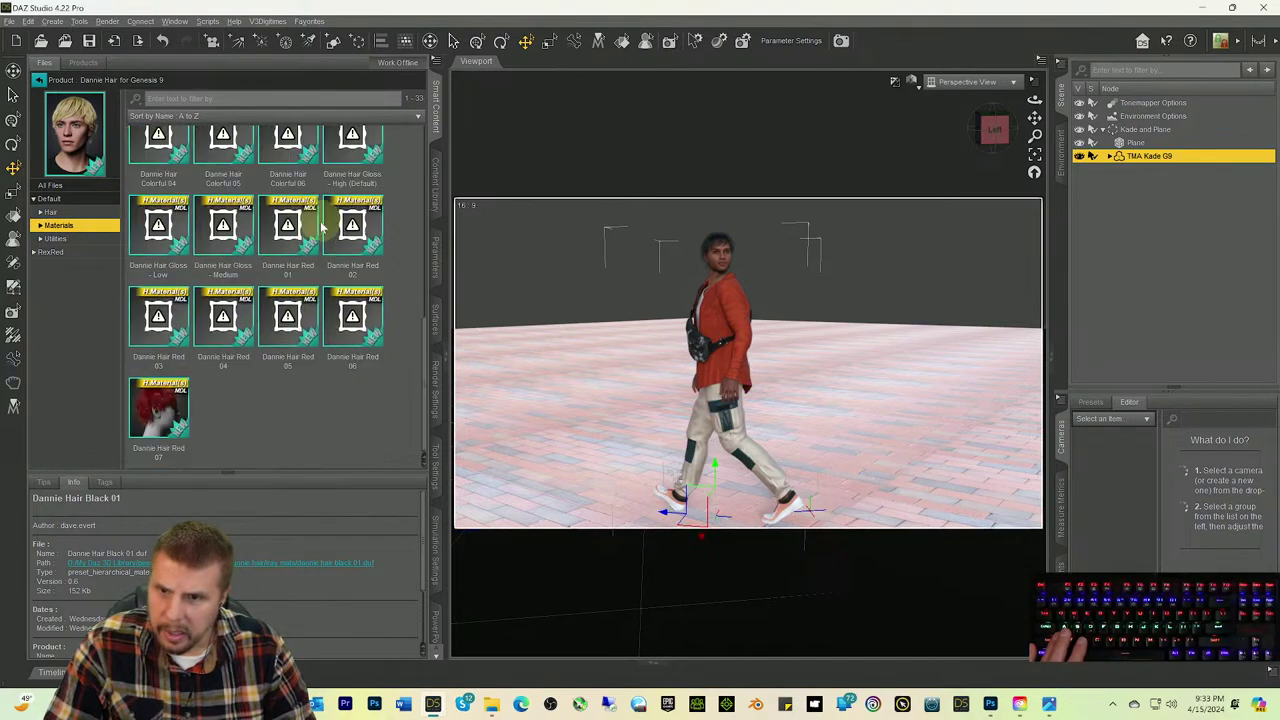
click(90, 239)
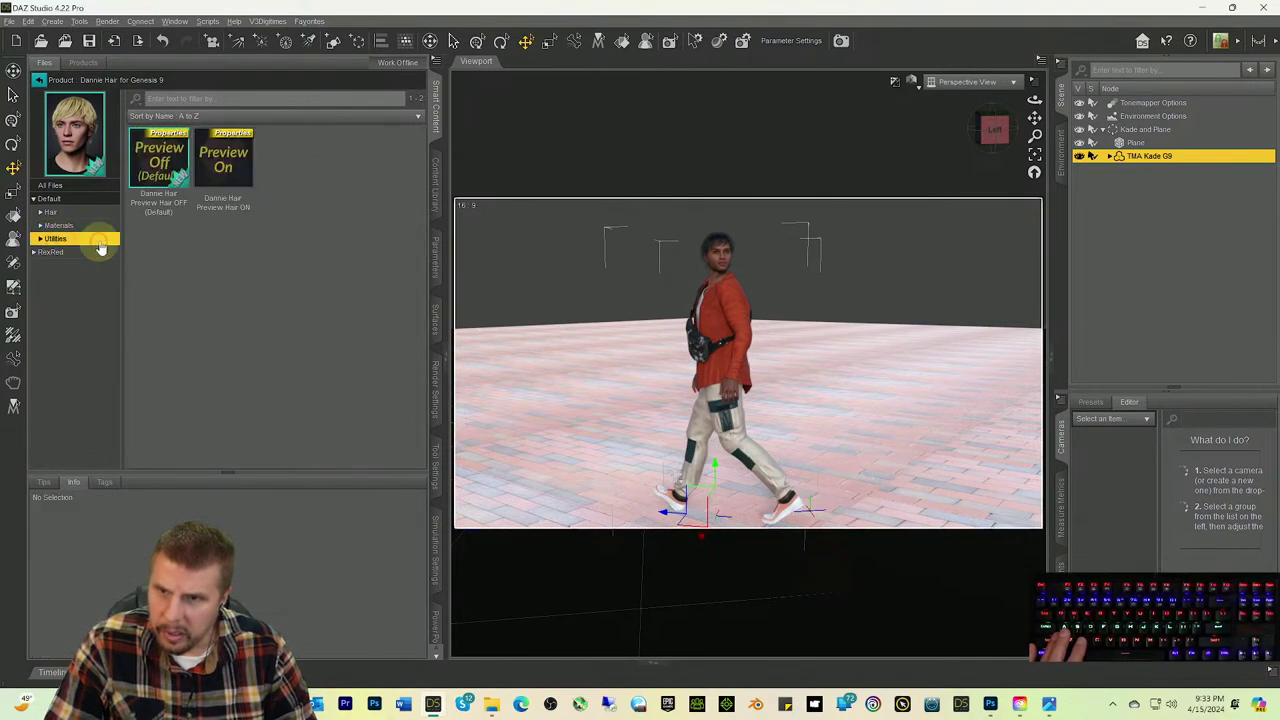
double_click(223, 172)
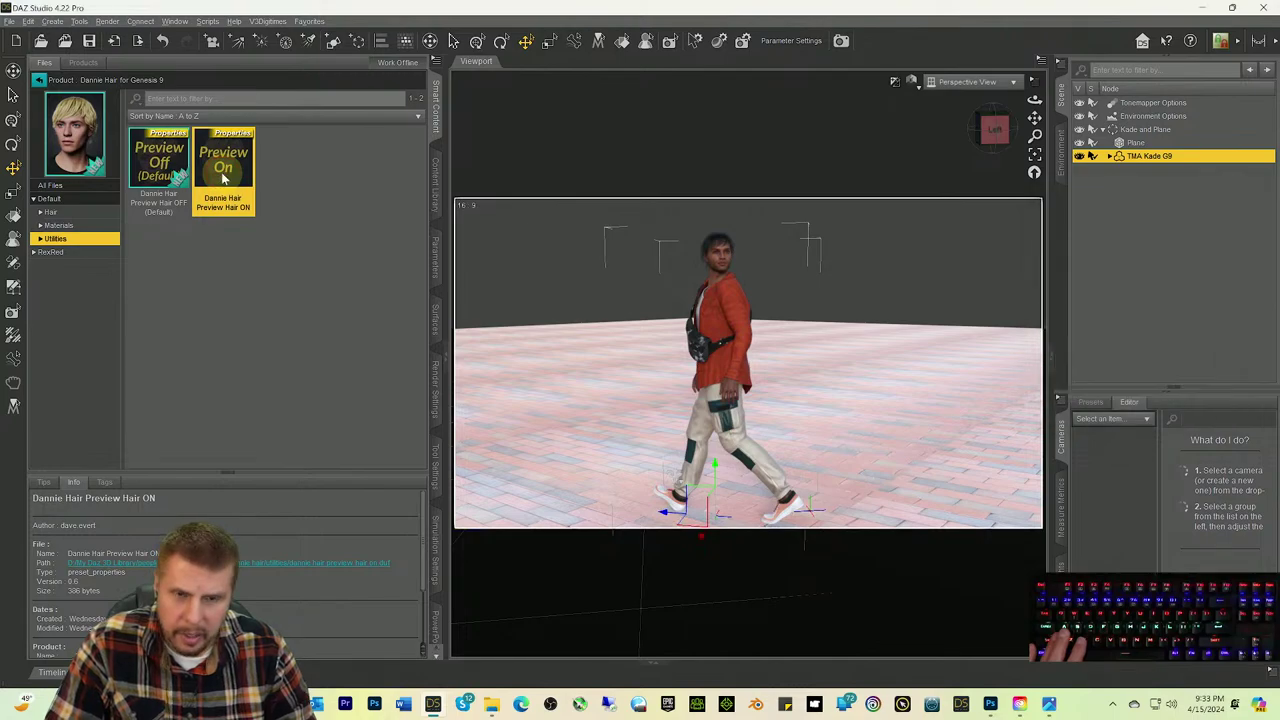
click(1108, 157)
click(1140, 329)
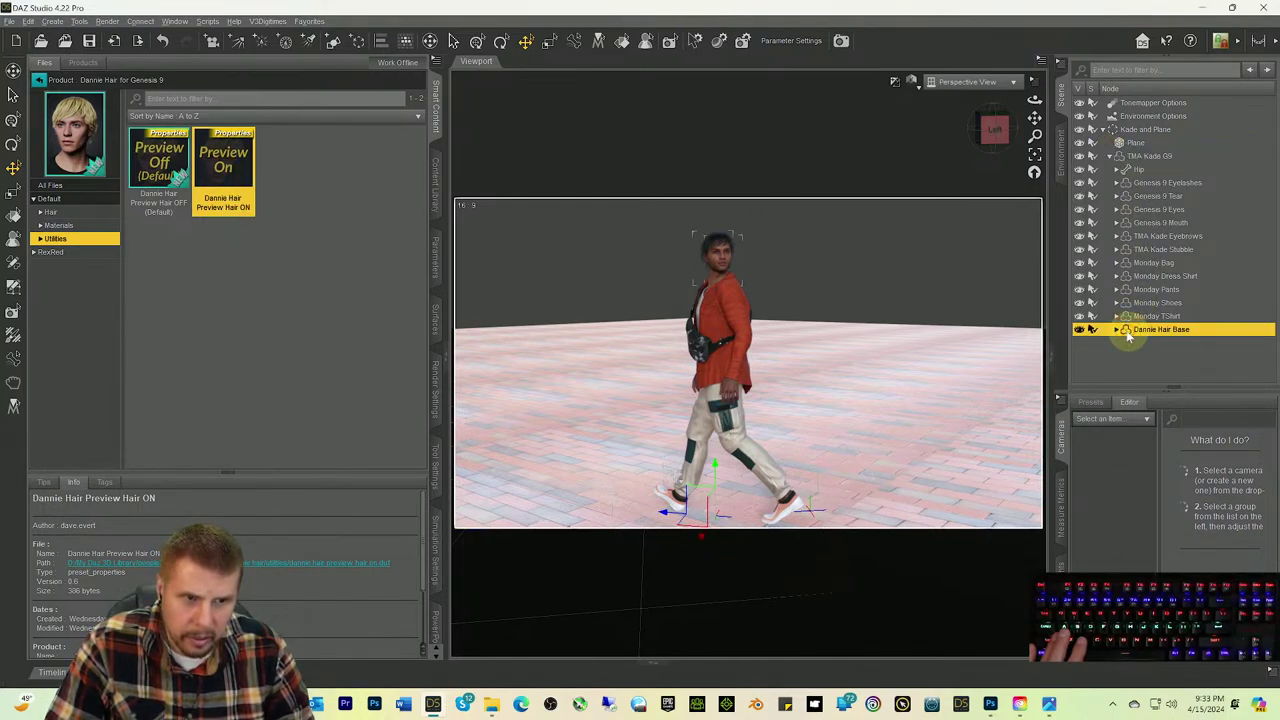
double_click(230, 170)
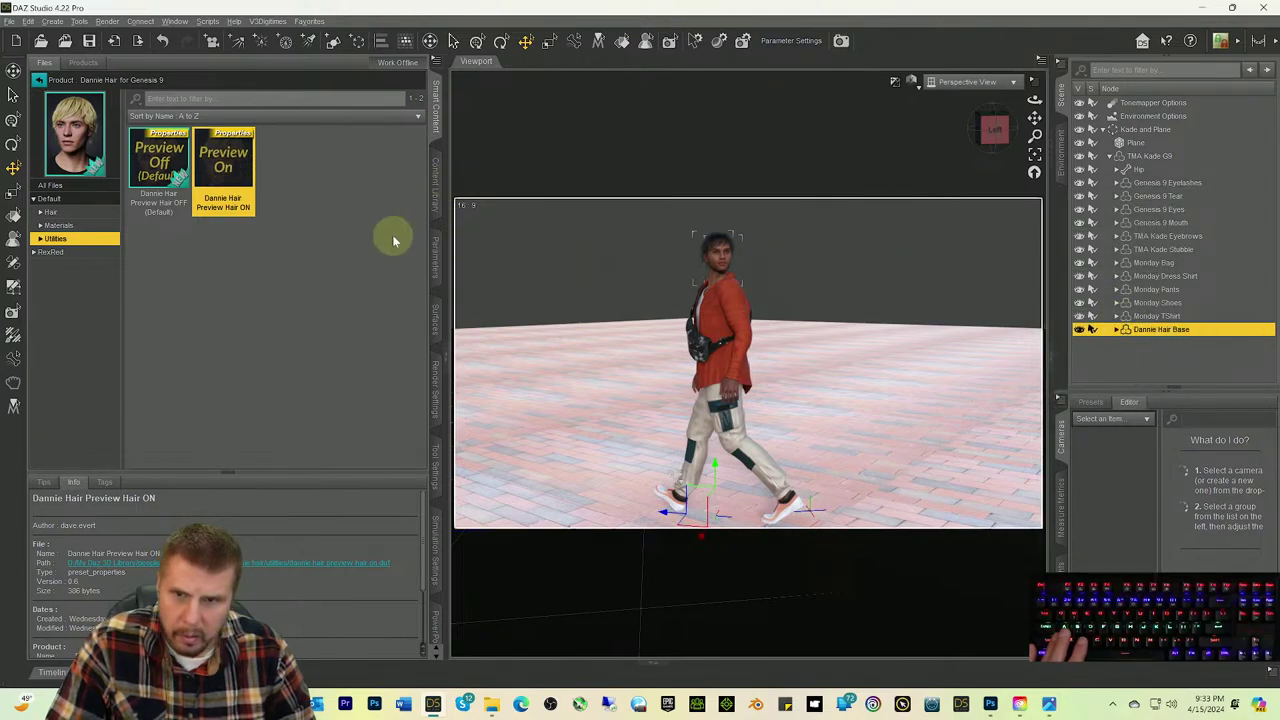
click(434, 262)
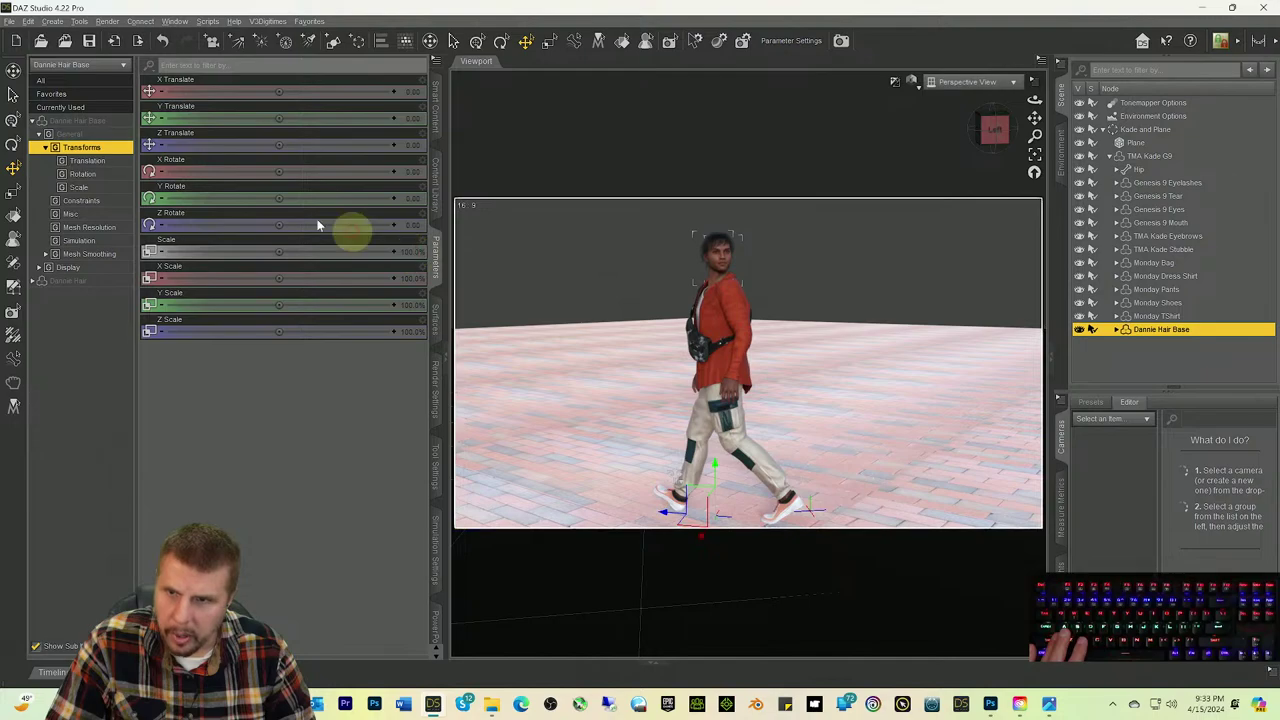
click(90, 128)
click(434, 128)
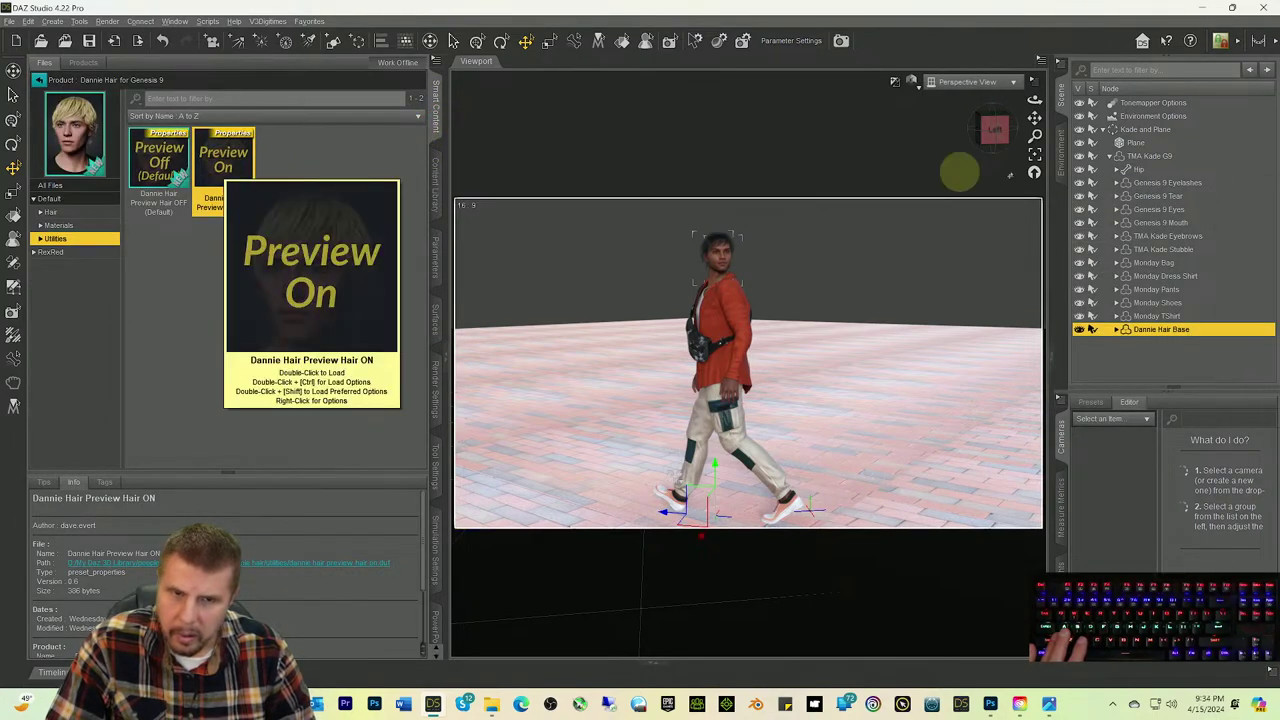
click(841, 42)
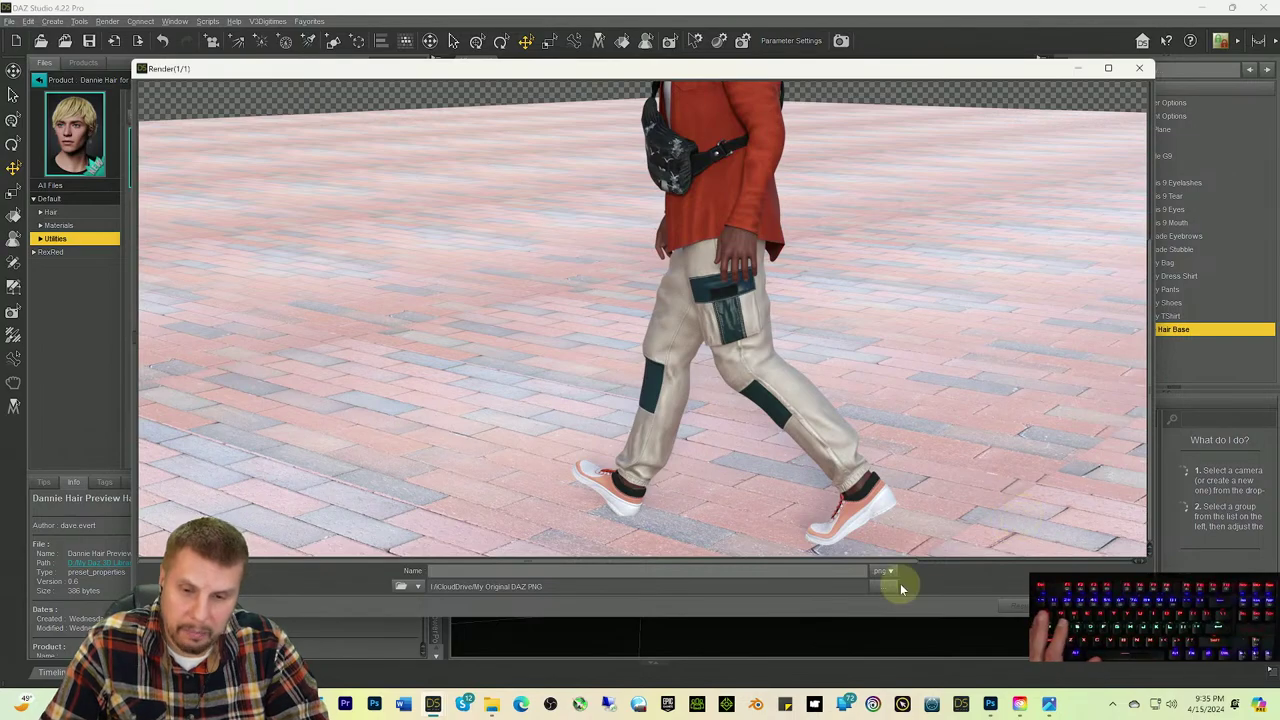
Step: Scroll through the finished render to inspect the black-haired man from head to sneakers
scroll(911, 393, up, 5)
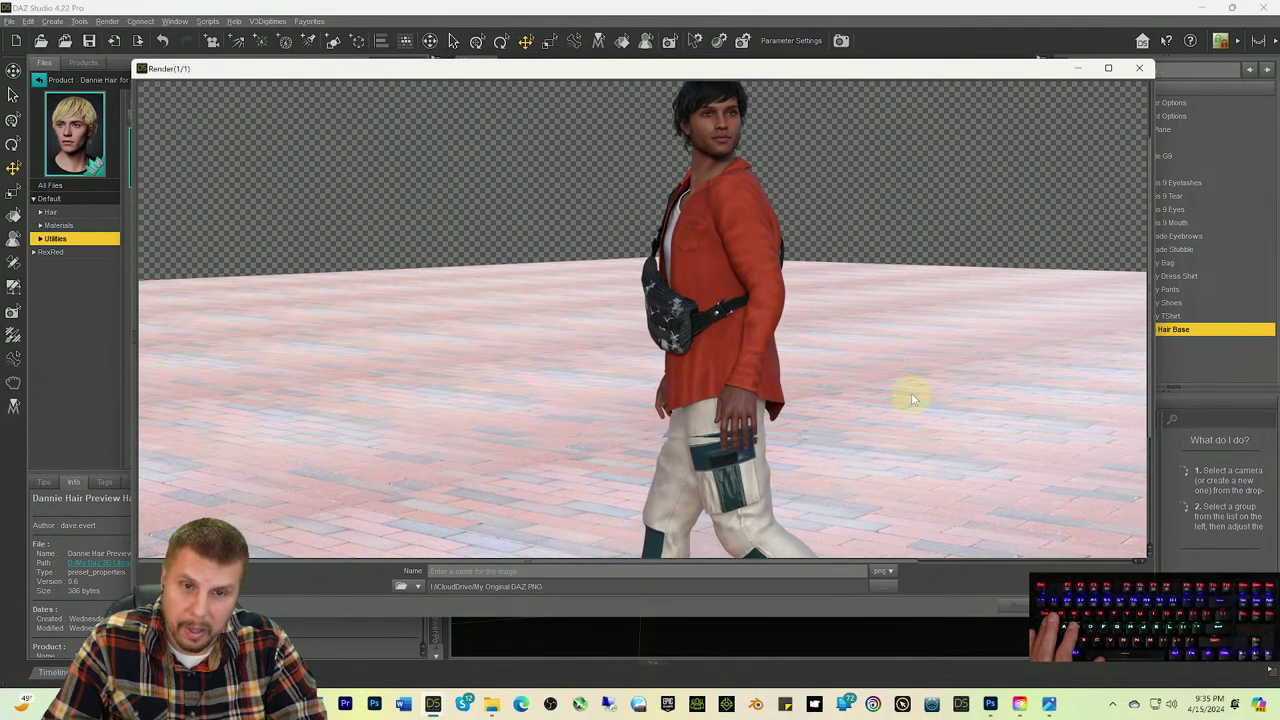
scroll(911, 399, up, 3)
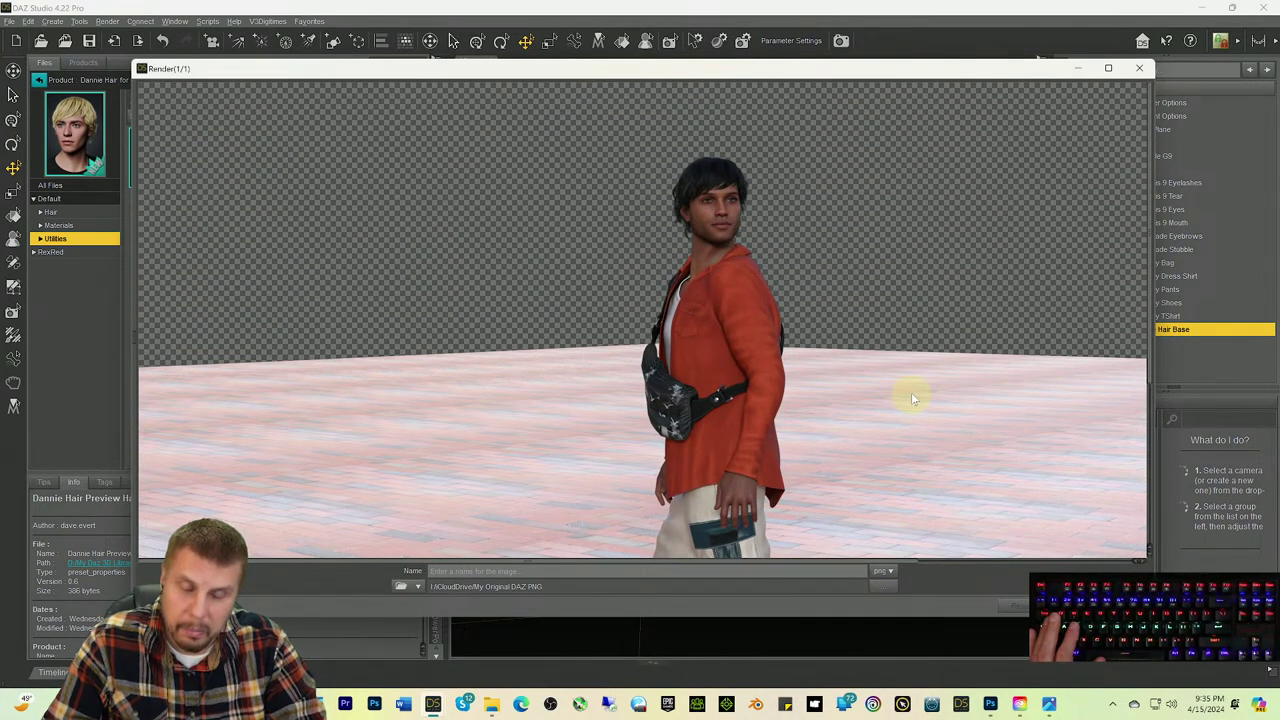
scroll(911, 399, down, 8)
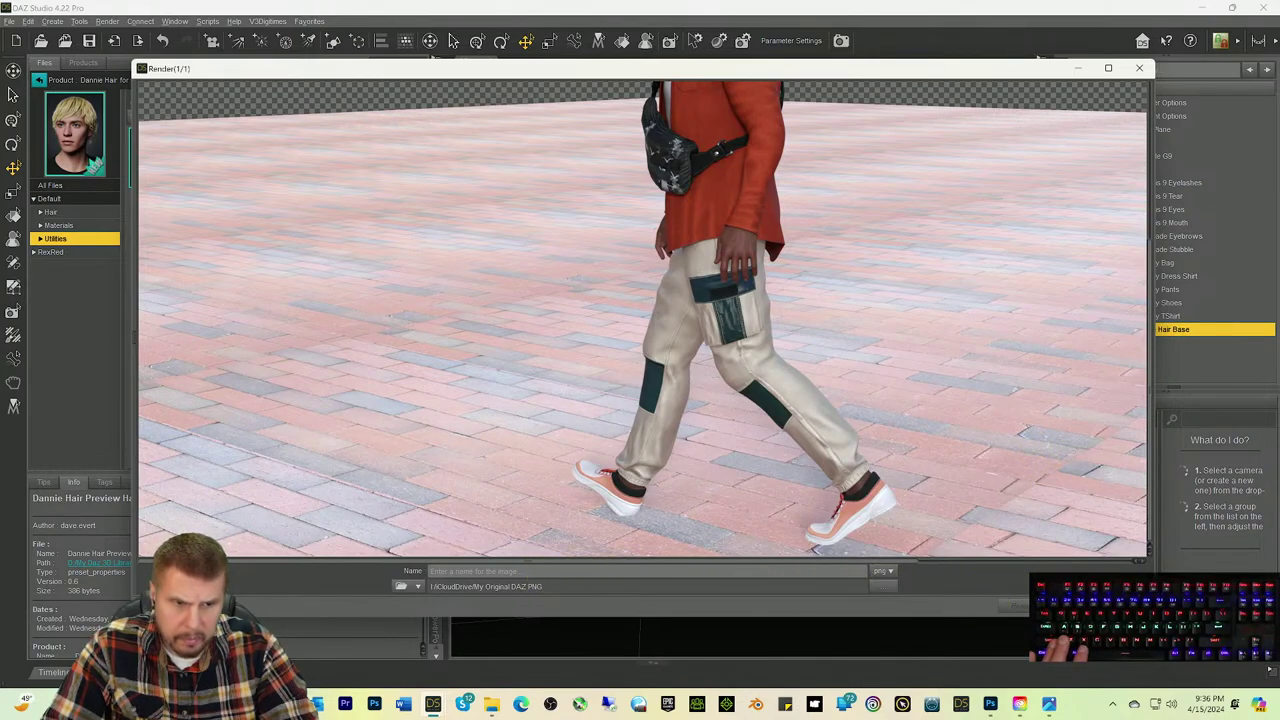
Step: Close the render, open the dForce Monday Outfit product contents, and deselect the hair
key(Escape)
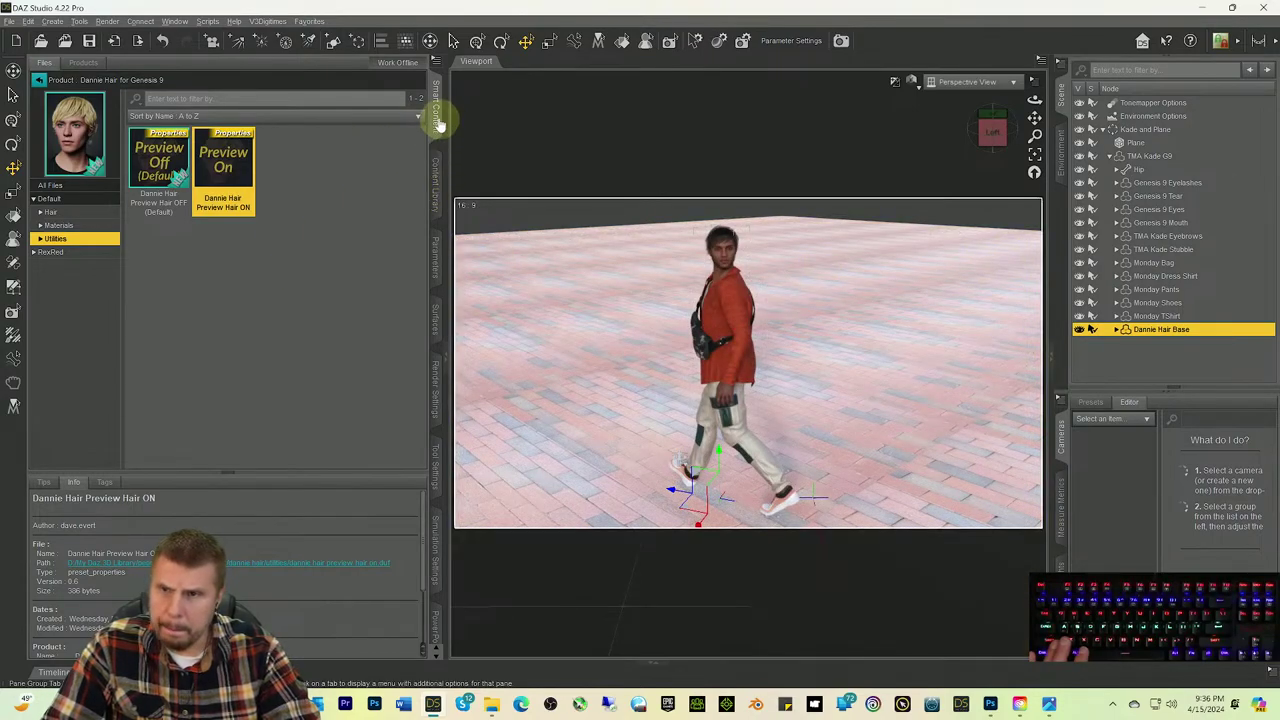
click(38, 79)
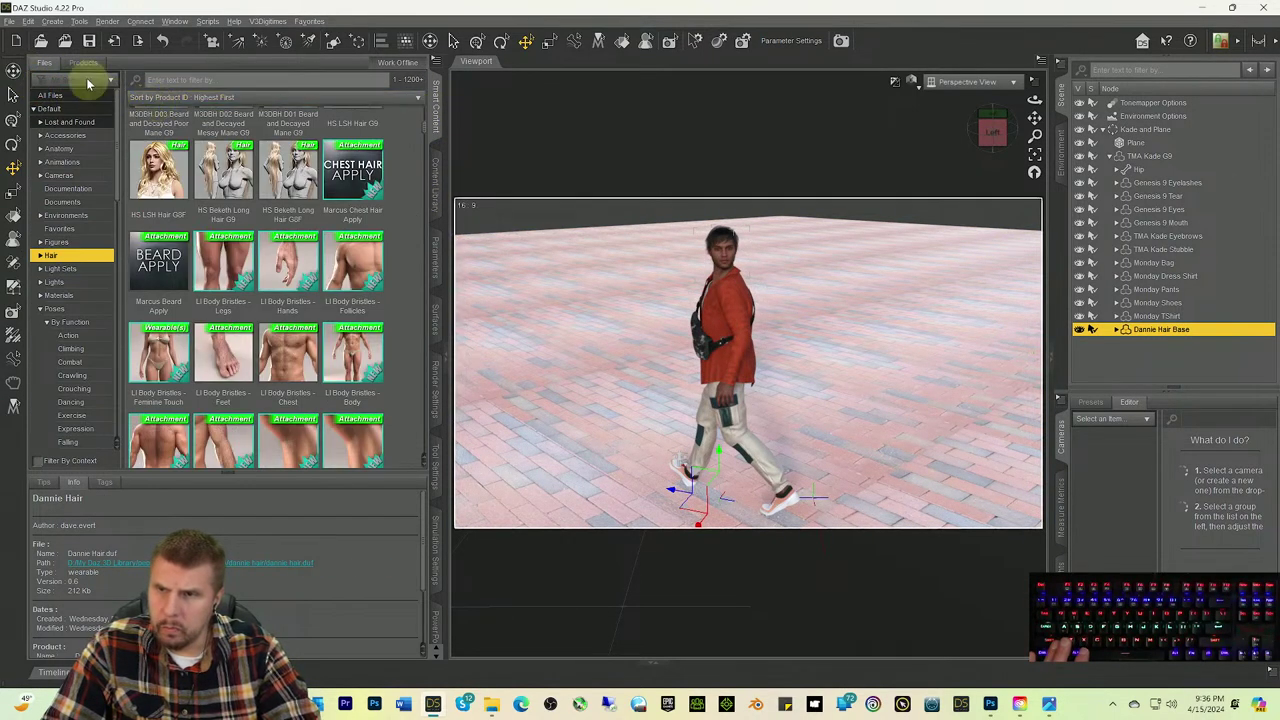
click(58, 77)
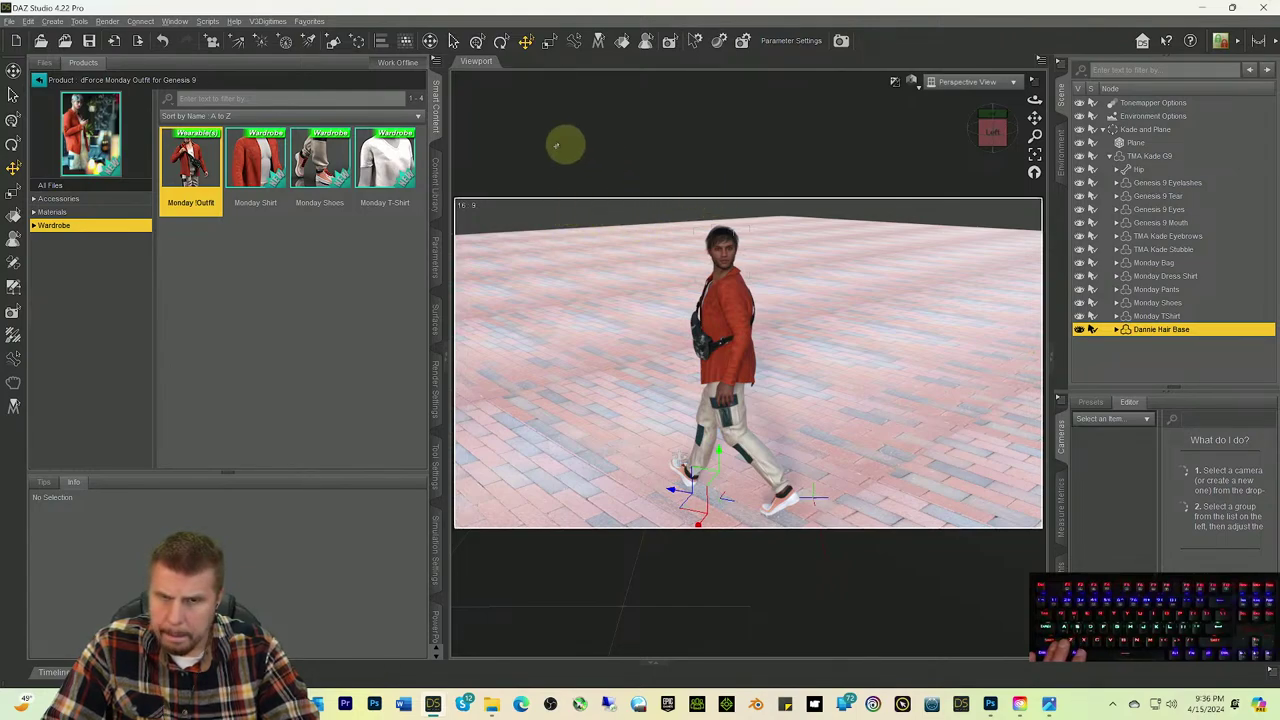
click(405, 40)
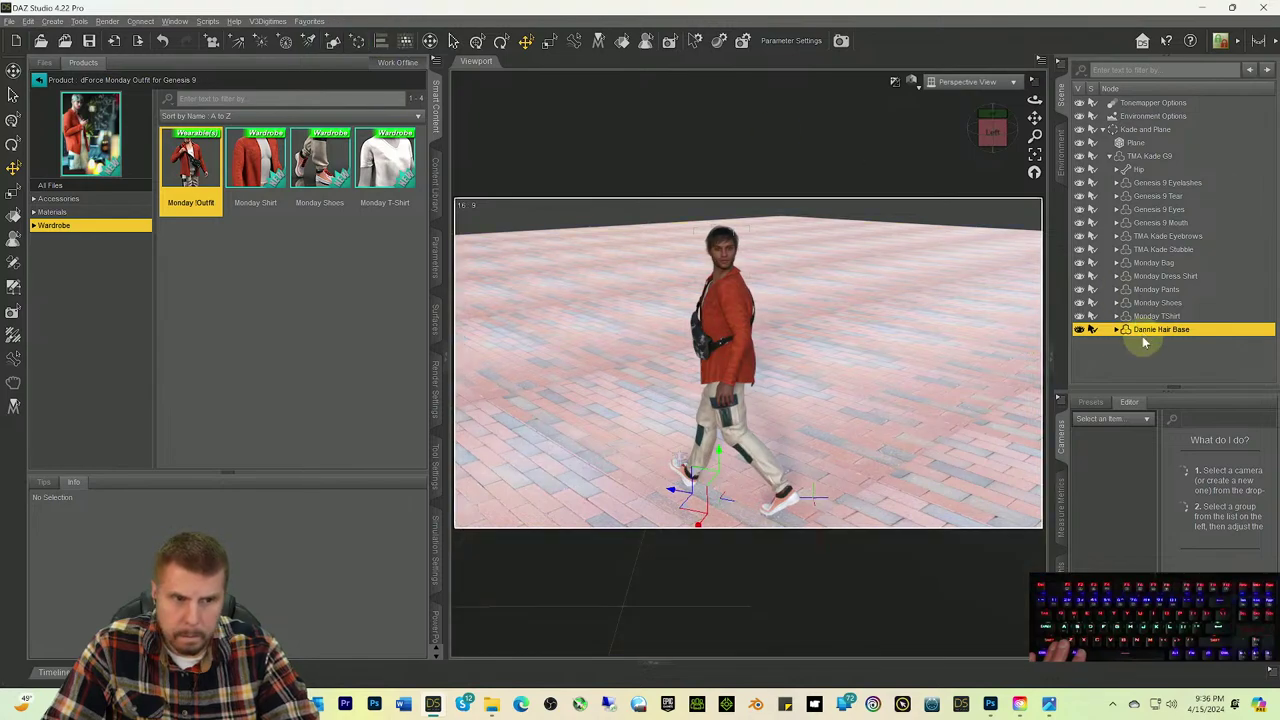
click(1136, 341)
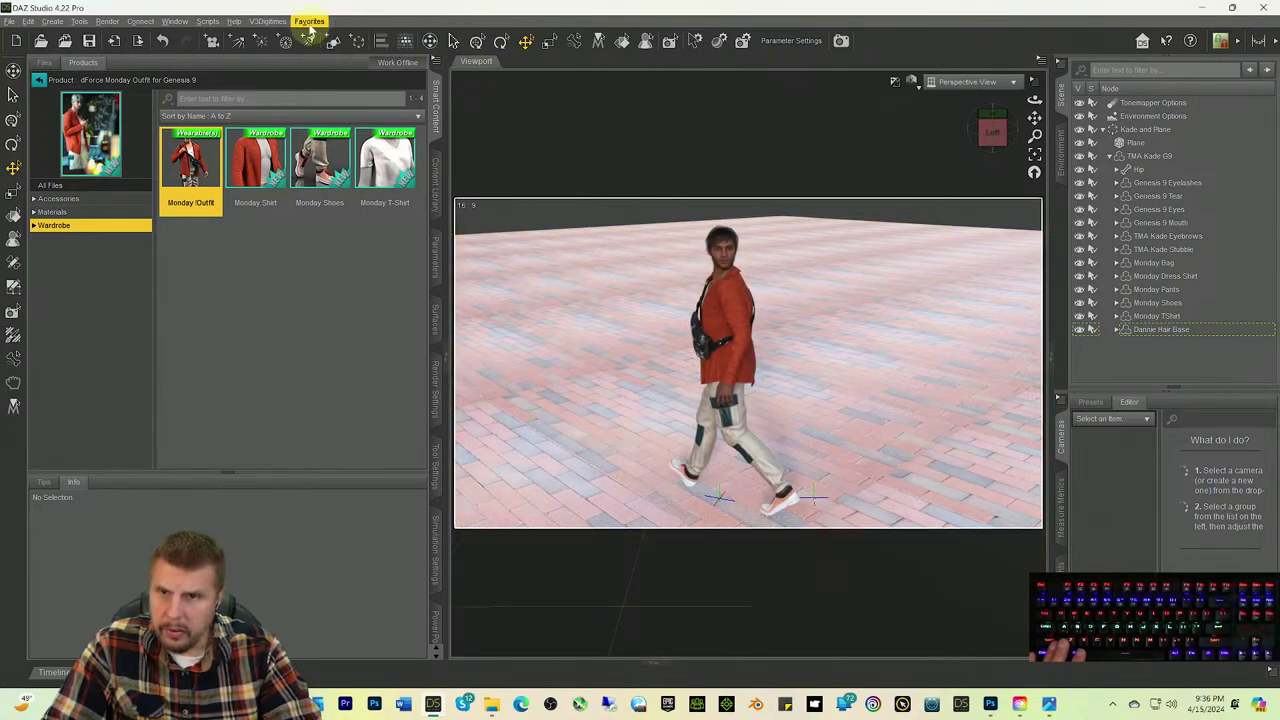
Step: Dismiss the Favorites menu, then orbit the camera so the man turns toward the viewer
click(309, 21)
mouse_move(323, 50)
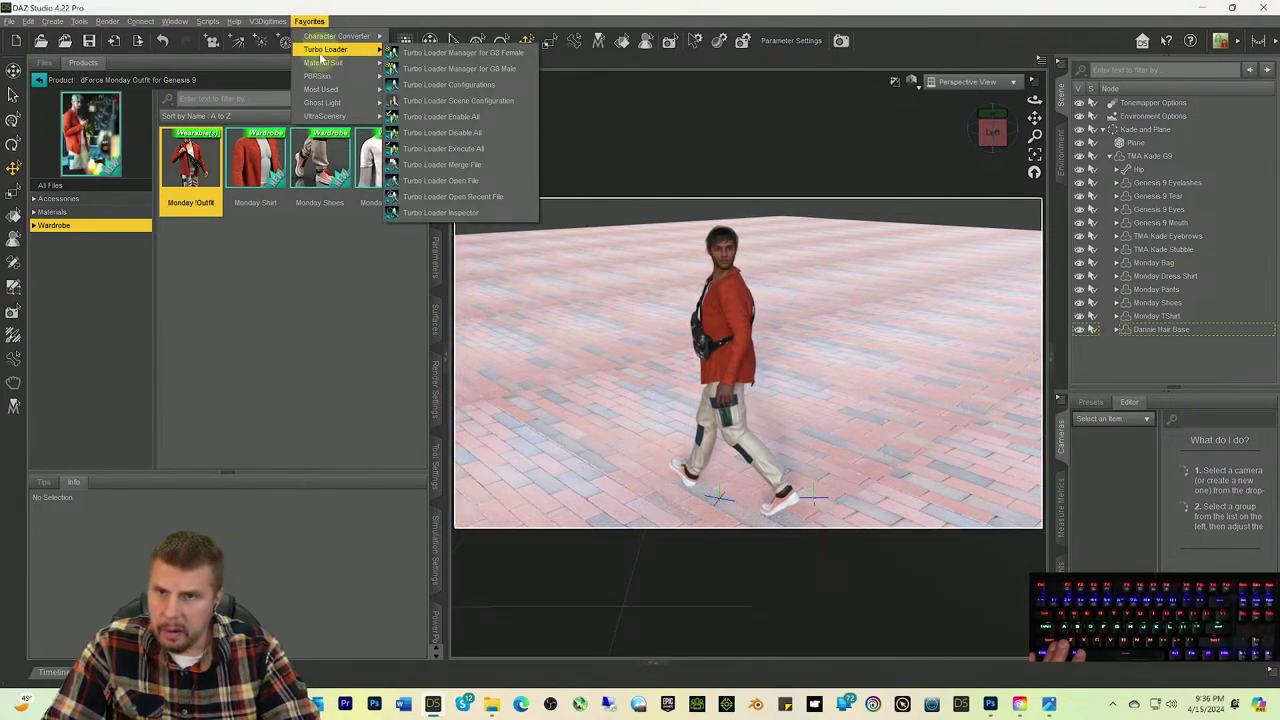
mouse_move(320, 78)
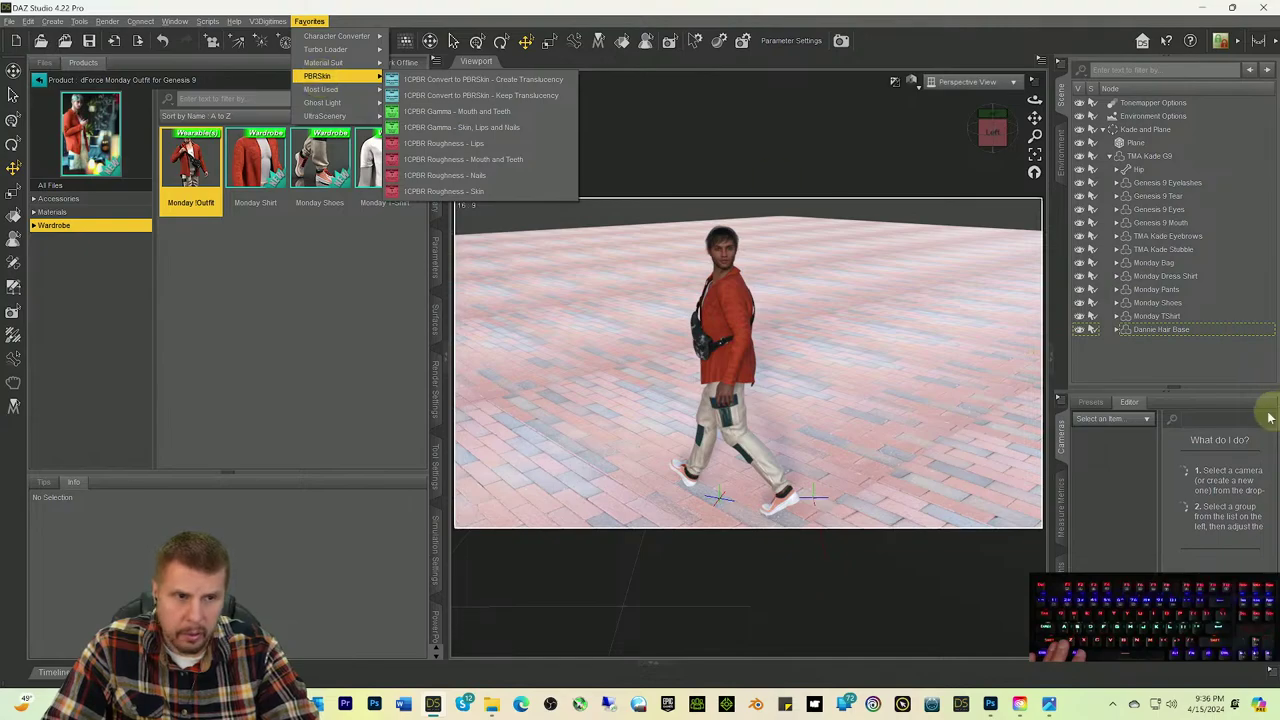
click(1133, 366)
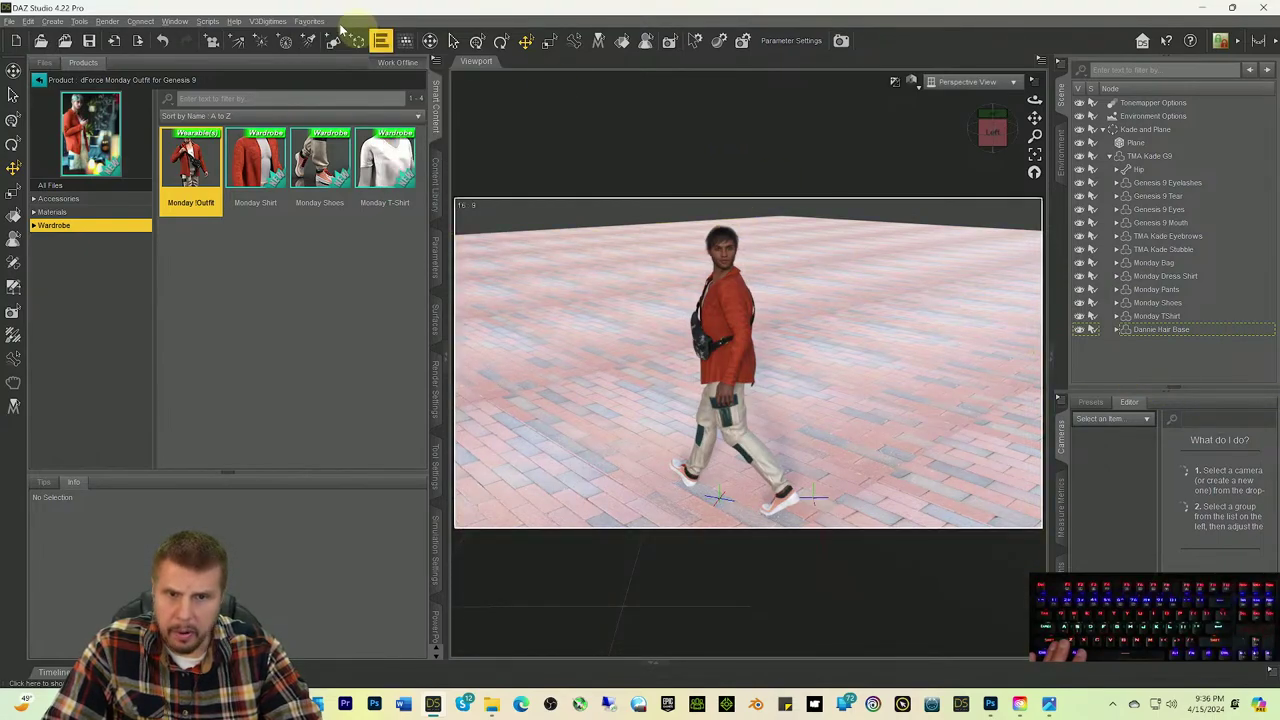
drag(993, 137, 1040, 118)
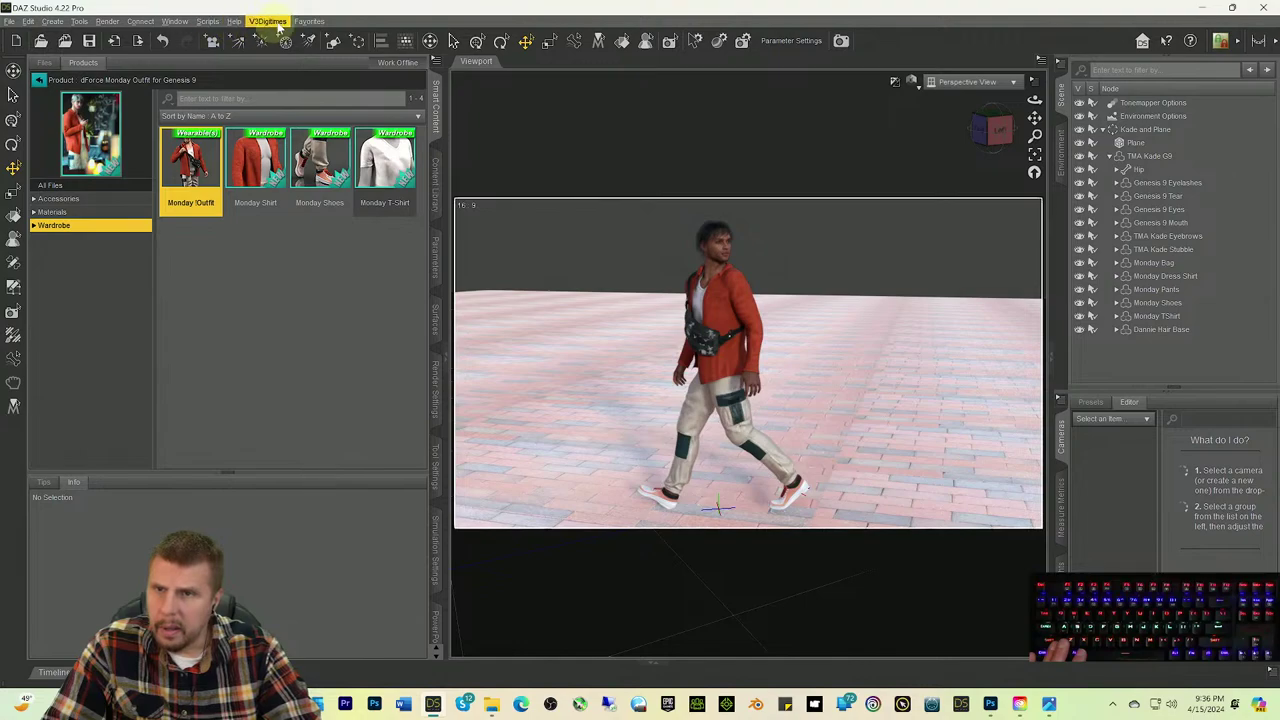
Step: Create a new camera that copies the current view
click(52, 21)
click(60, 37)
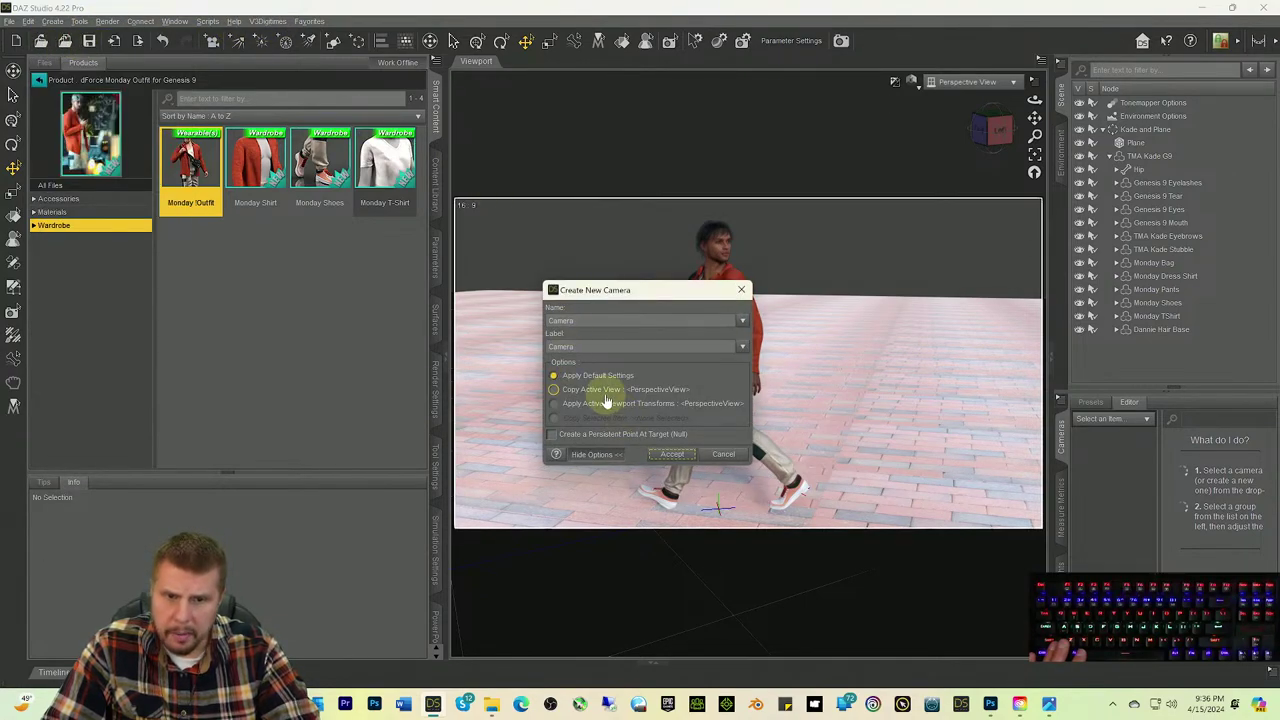
click(604, 392)
click(668, 453)
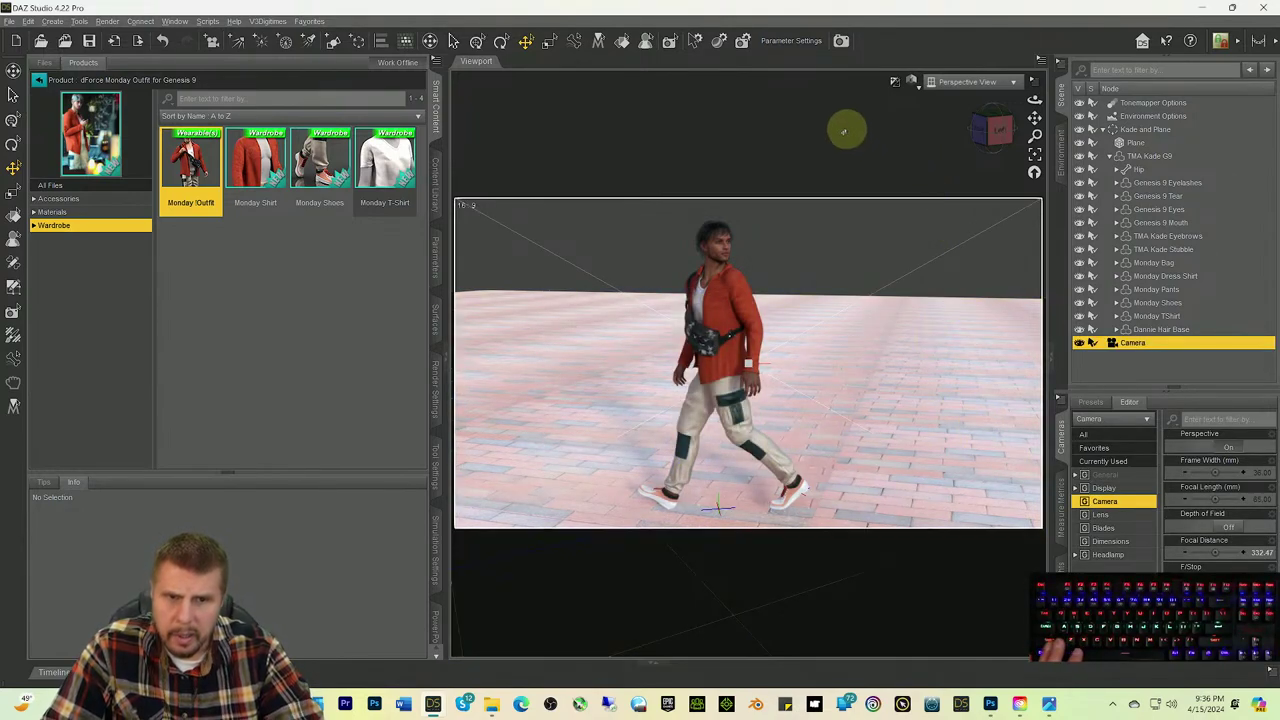
Step: Save the scene as 'Kade on a Walk', accepting all scene save options
key(ctrl+s)
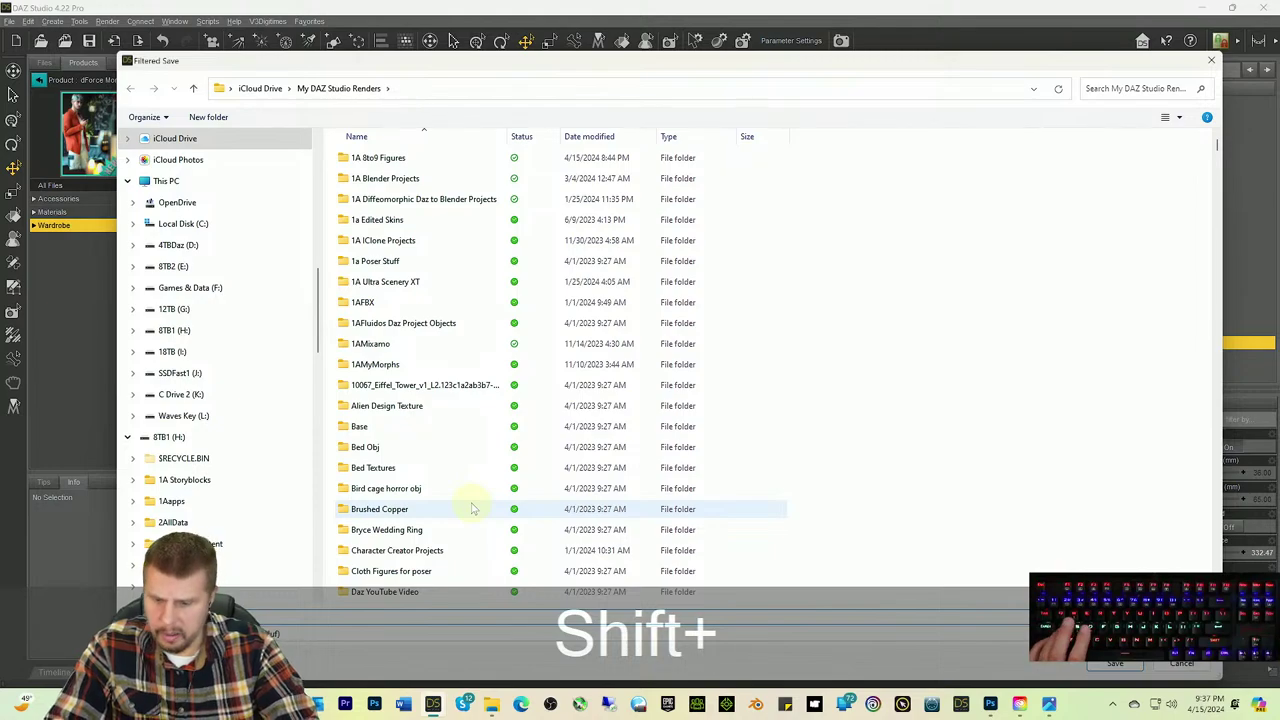
text(Kade)
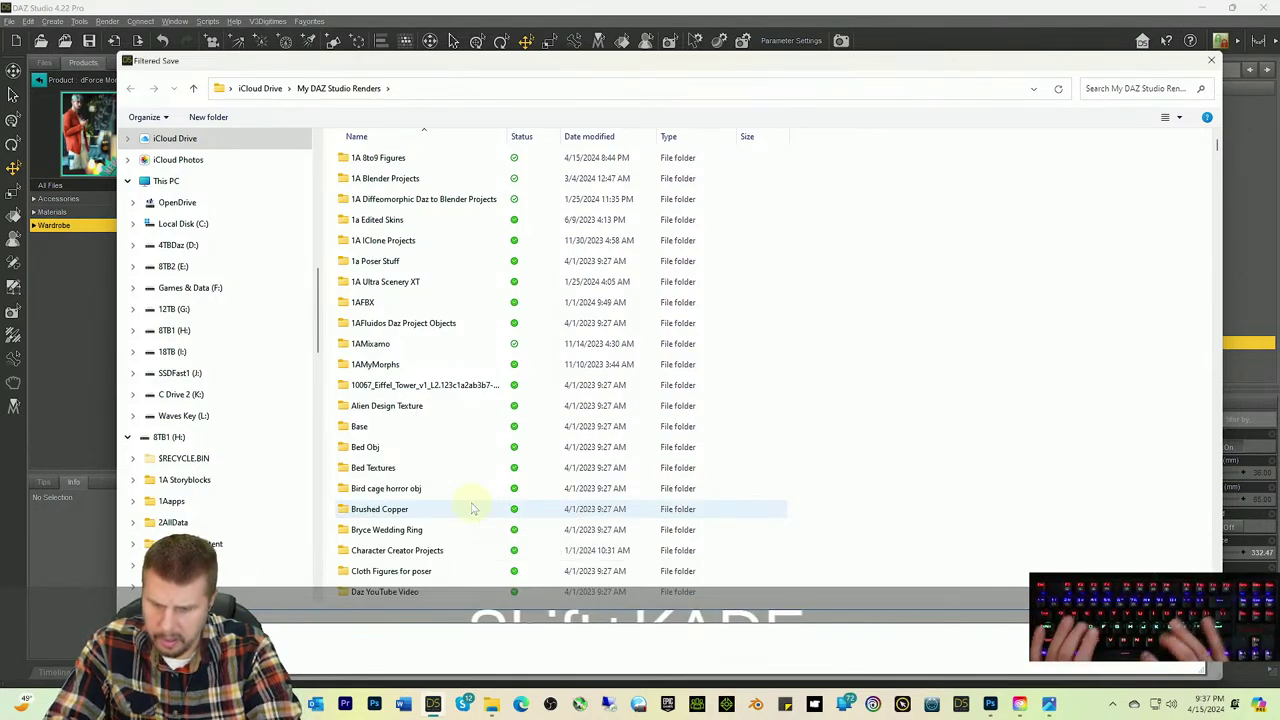
text( On A )
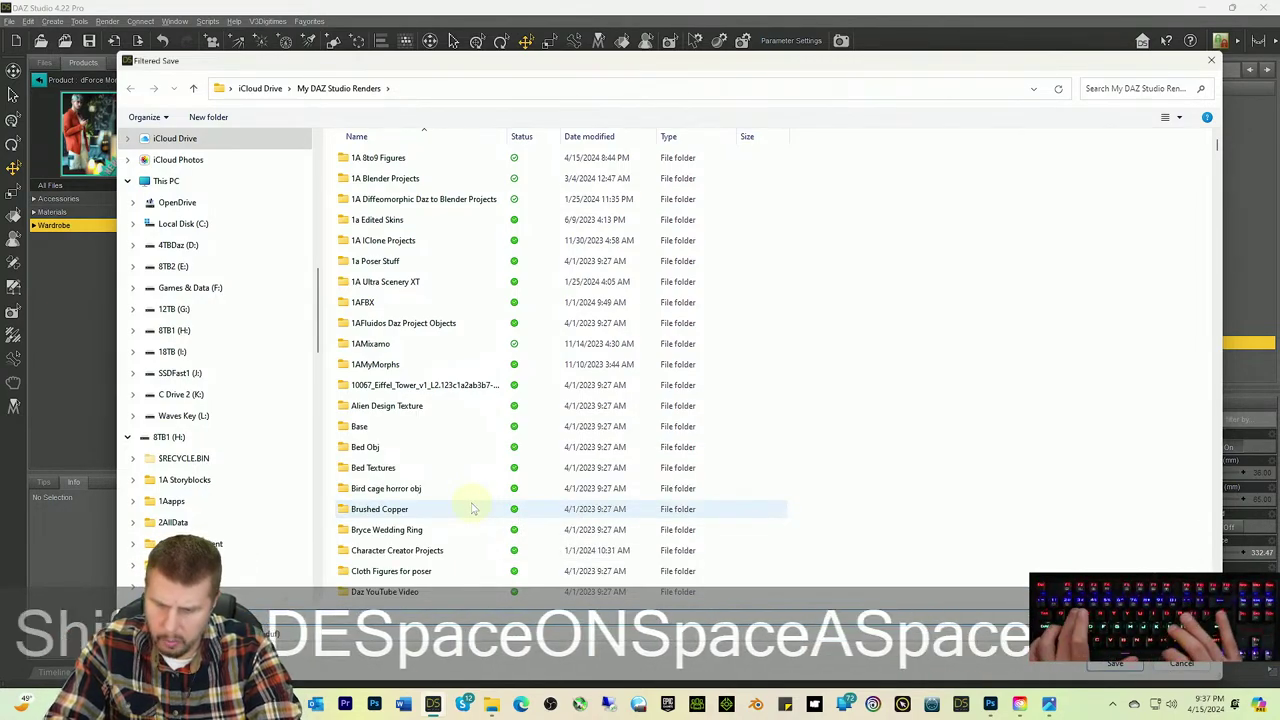
text(Si)
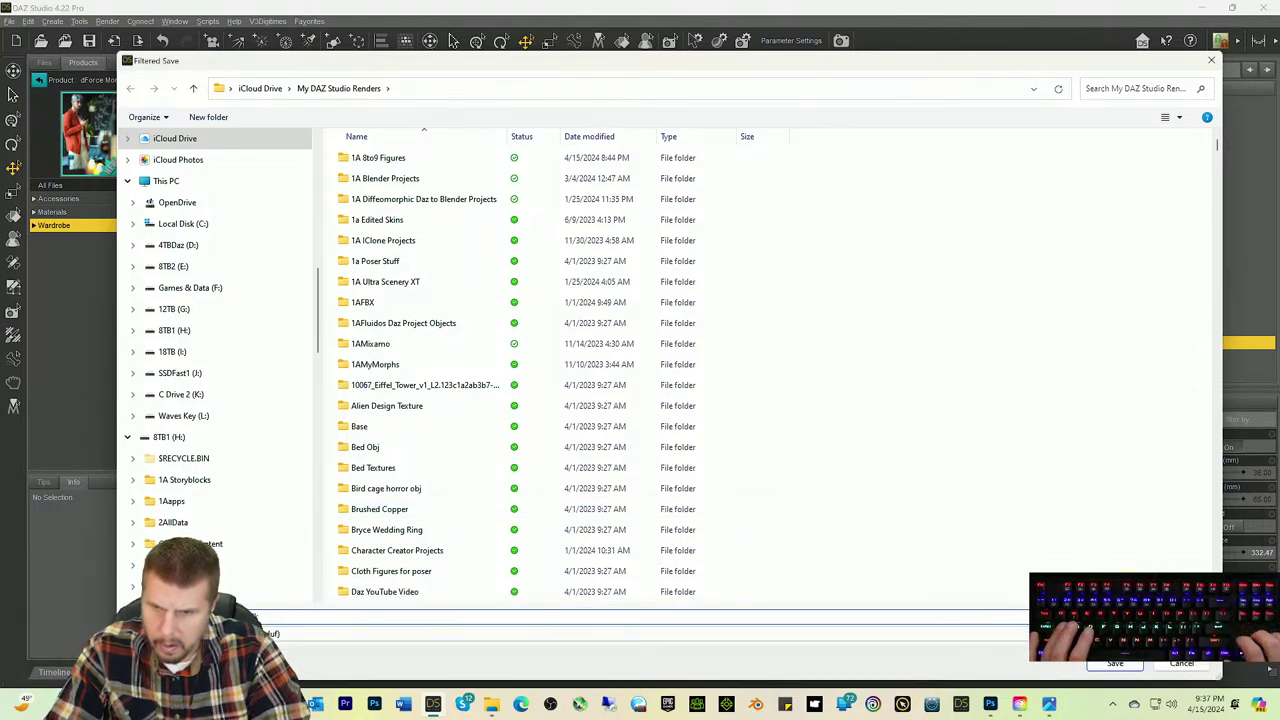
key(Return)
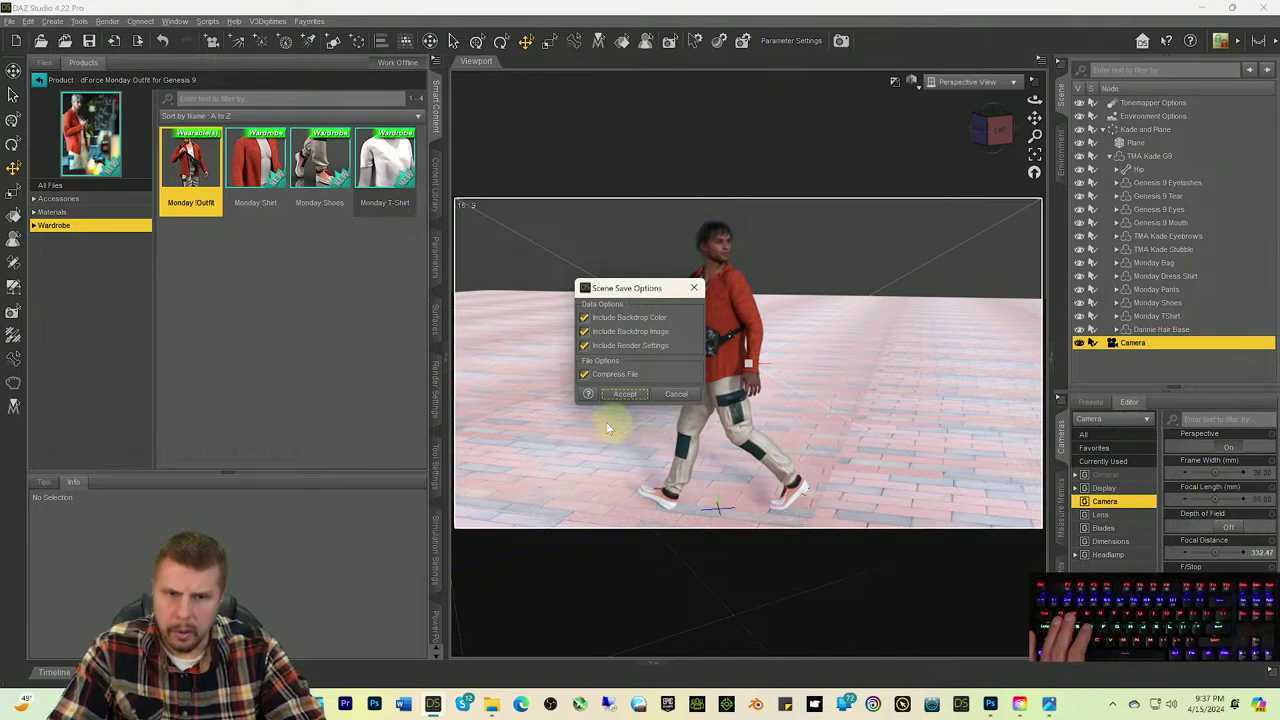
click(624, 393)
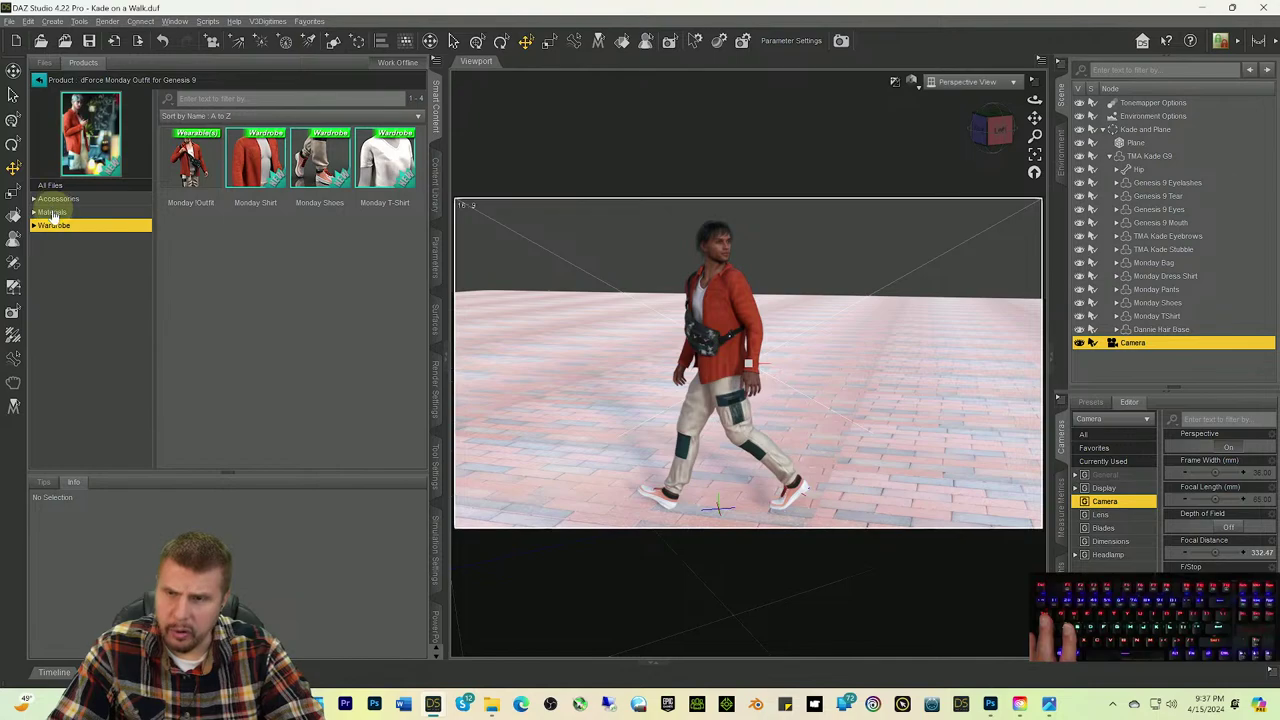
Step: Show the outfit's Materials and switch the content library to the Files categories
click(53, 213)
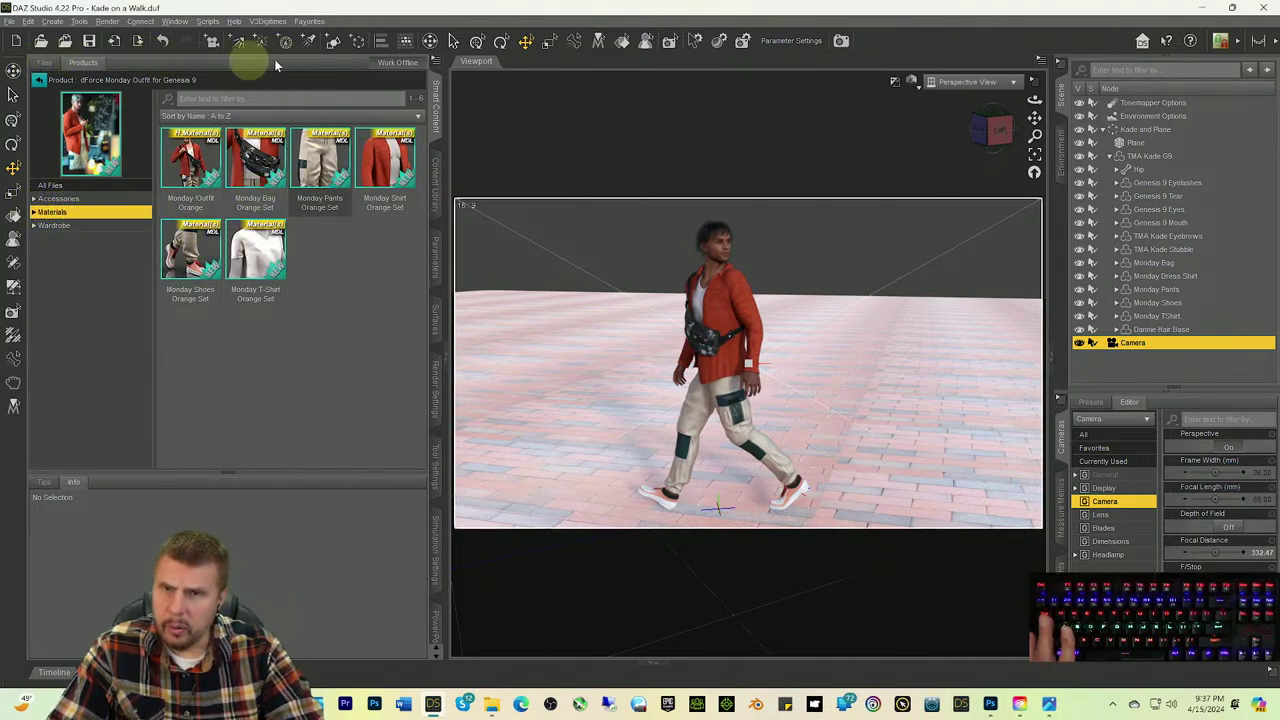
click(44, 64)
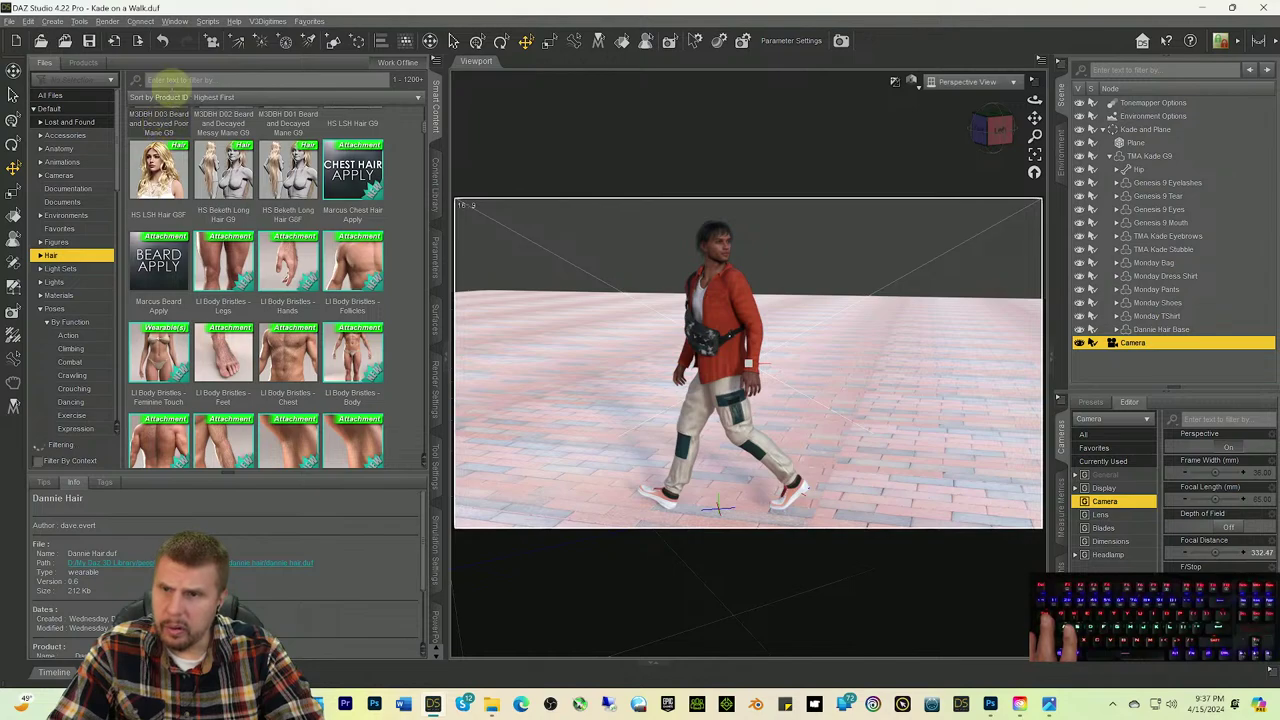
text(l)
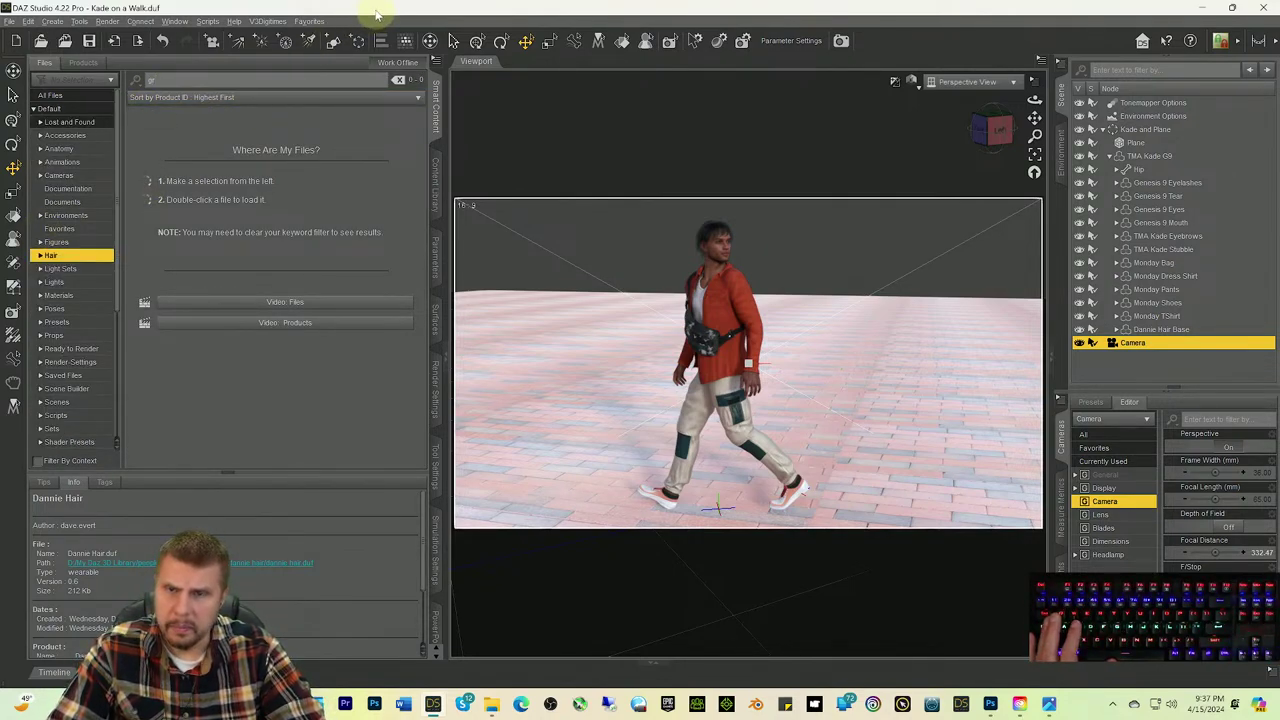
Step: Run the UltraScene Creator script from the Favorites scripts menu
click(309, 21)
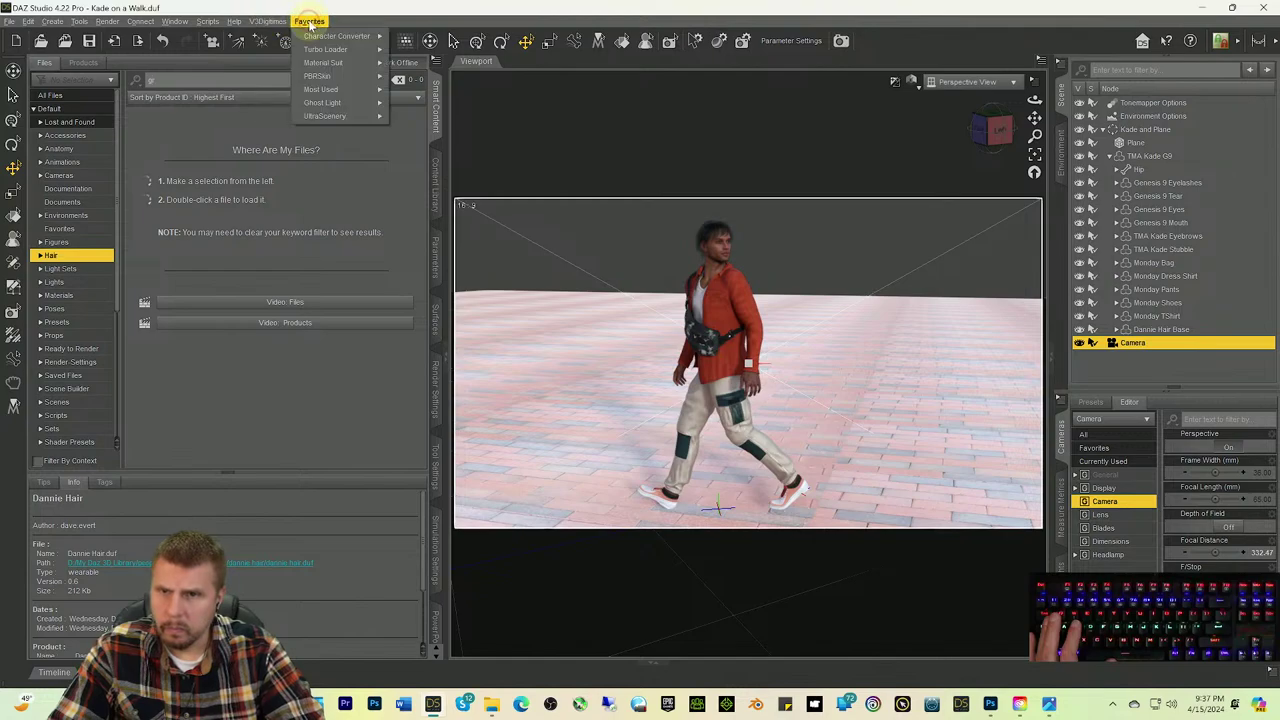
mouse_move(309, 40)
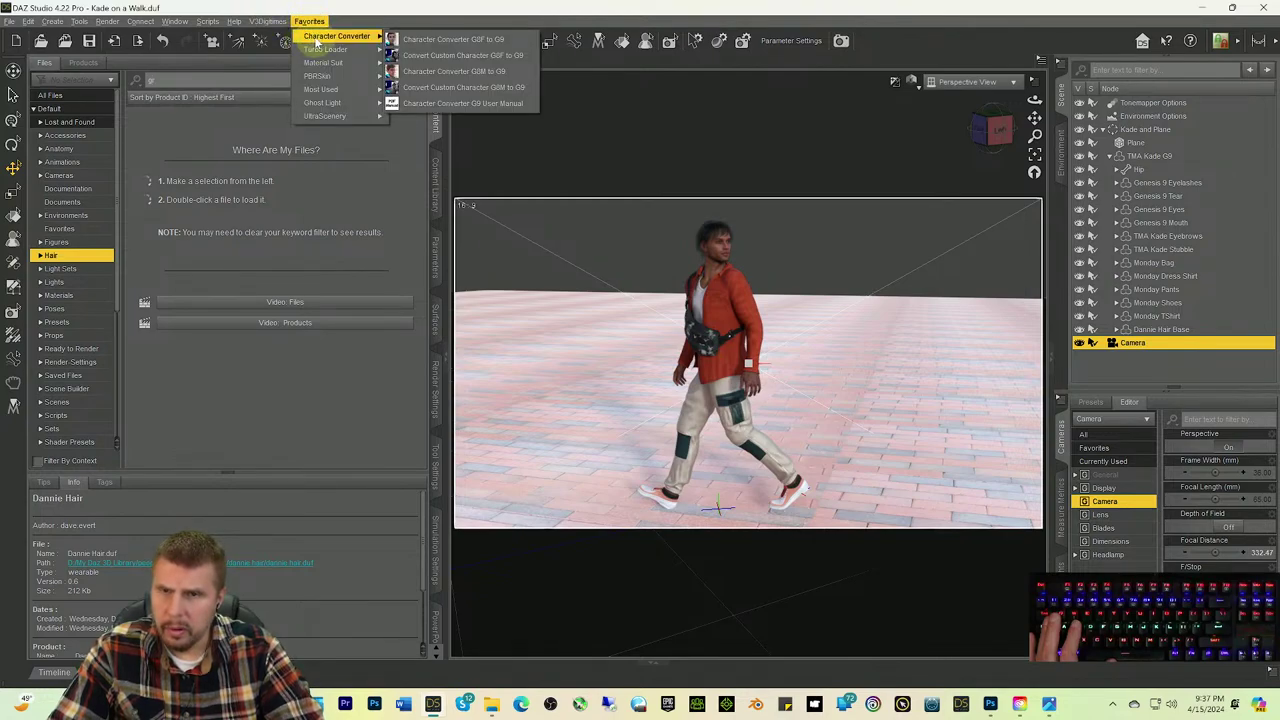
click(283, 22)
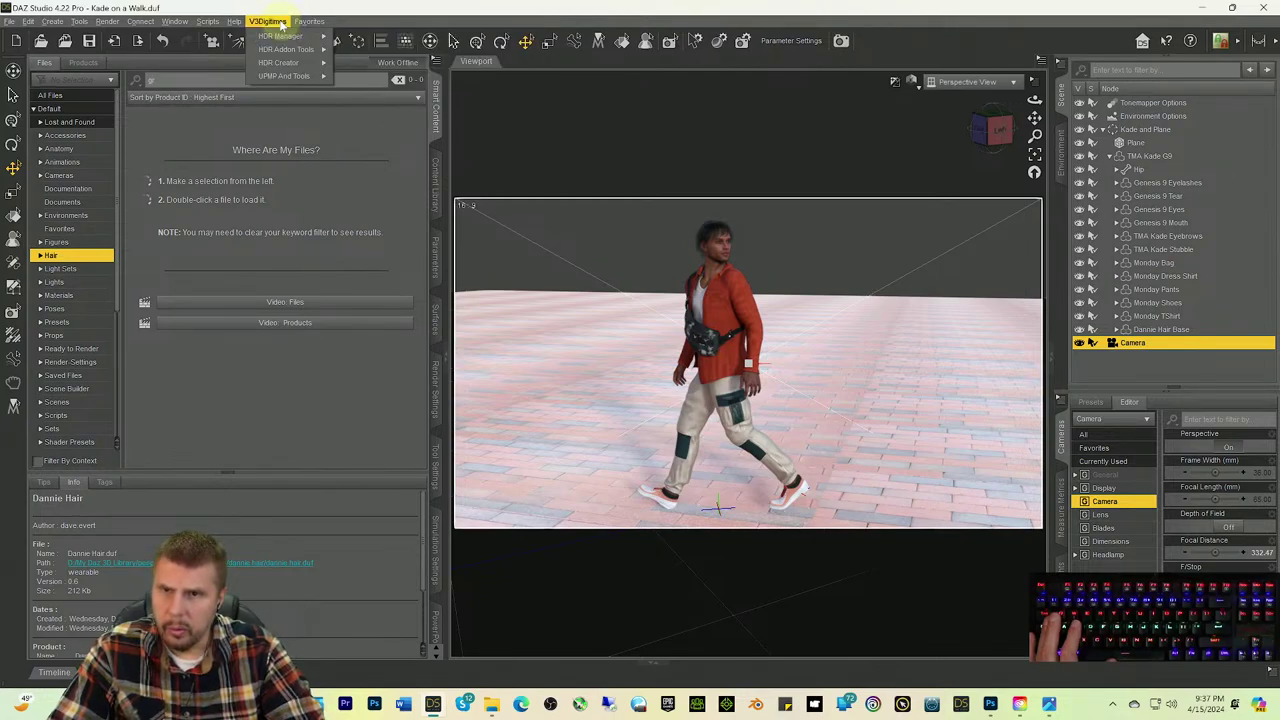
mouse_move(318, 23)
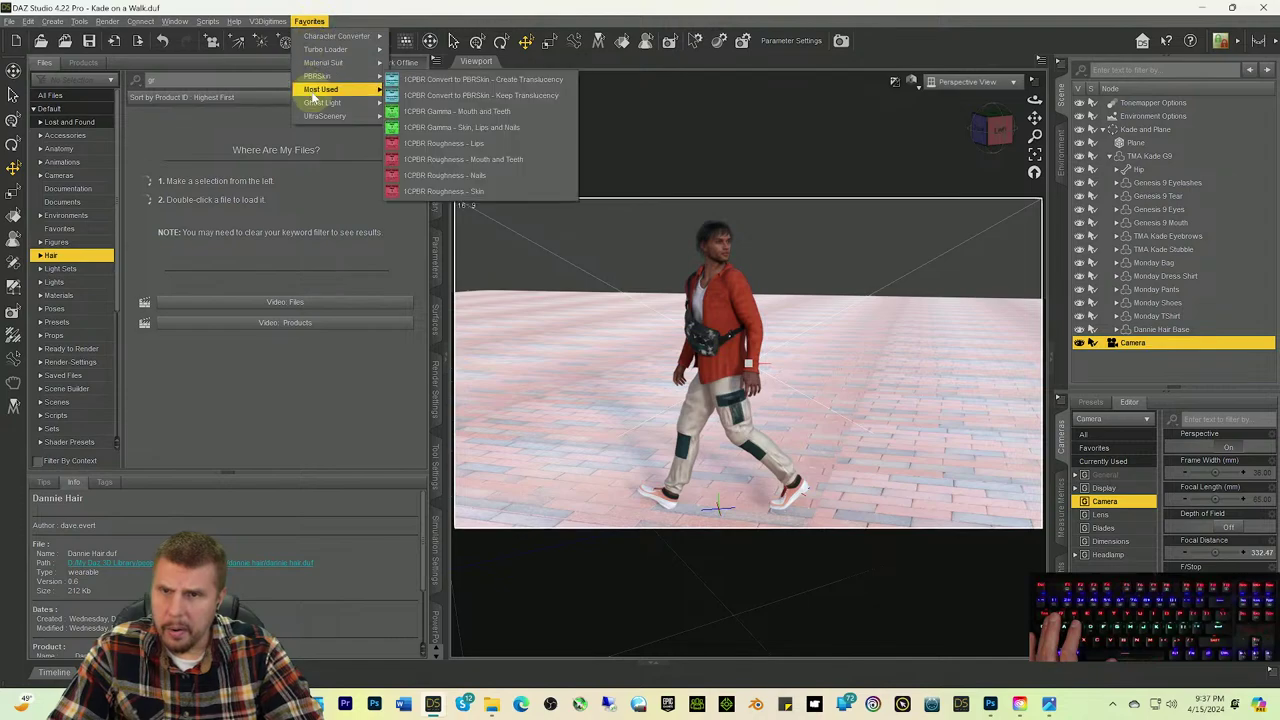
click(575, 164)
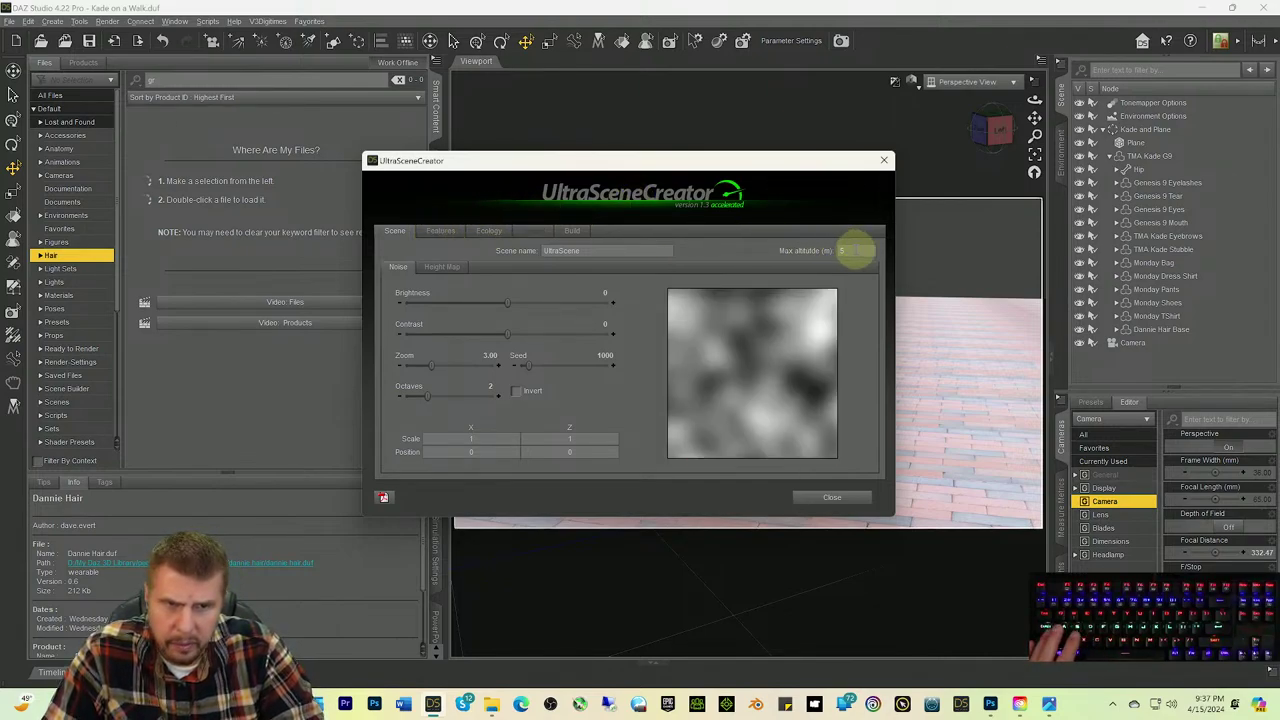
Step: Set max altitude to 60 and choose the Dirt Track 2 terrain feature
text(6)
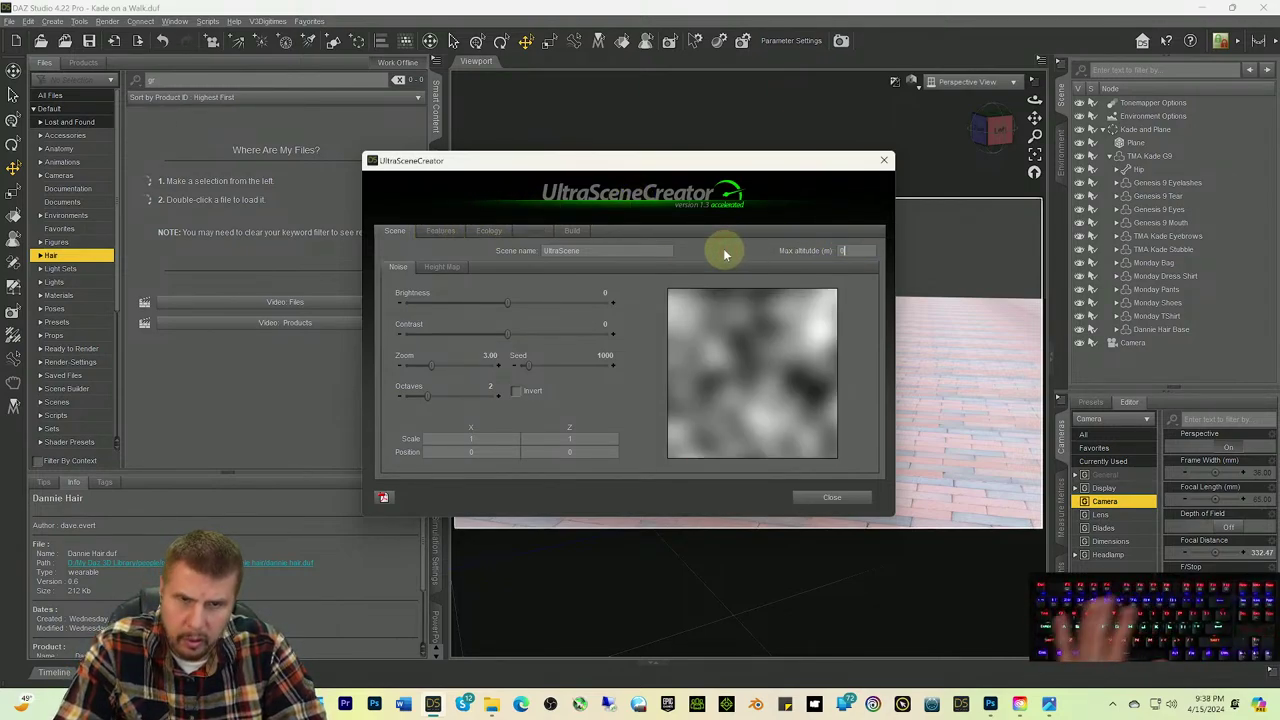
text(0)
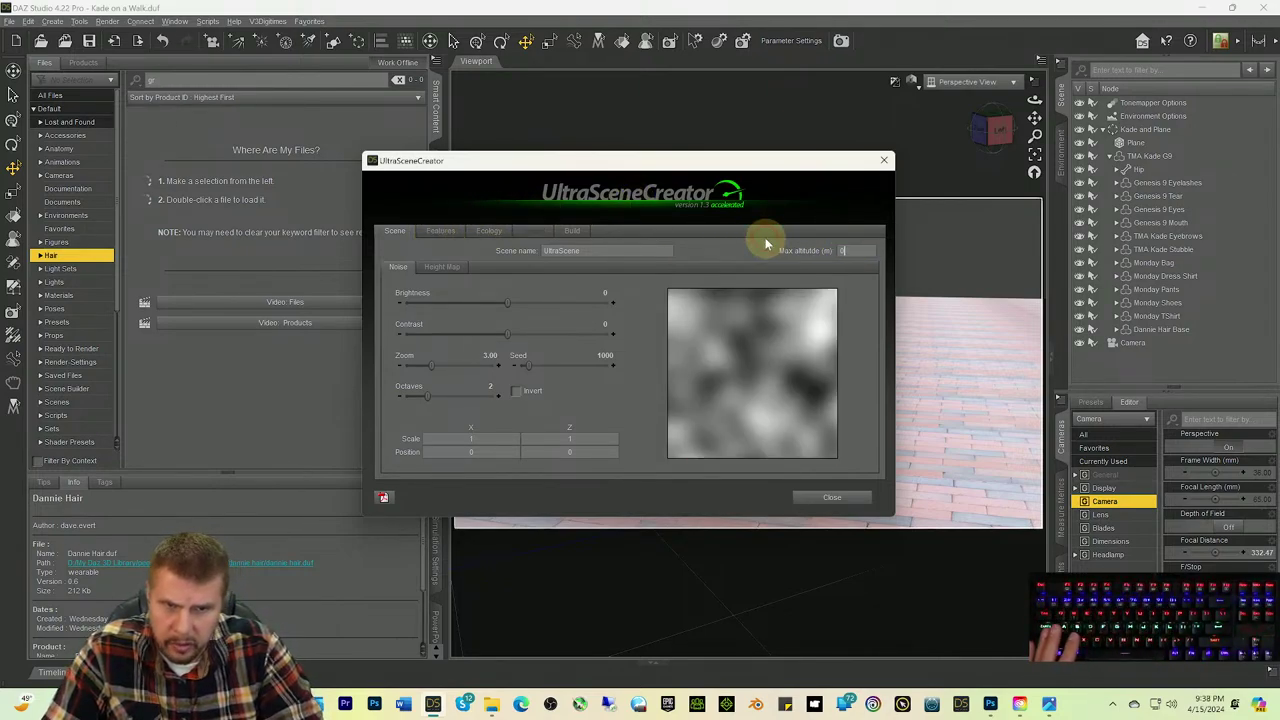
click(438, 231)
scroll(428, 366, down, 5)
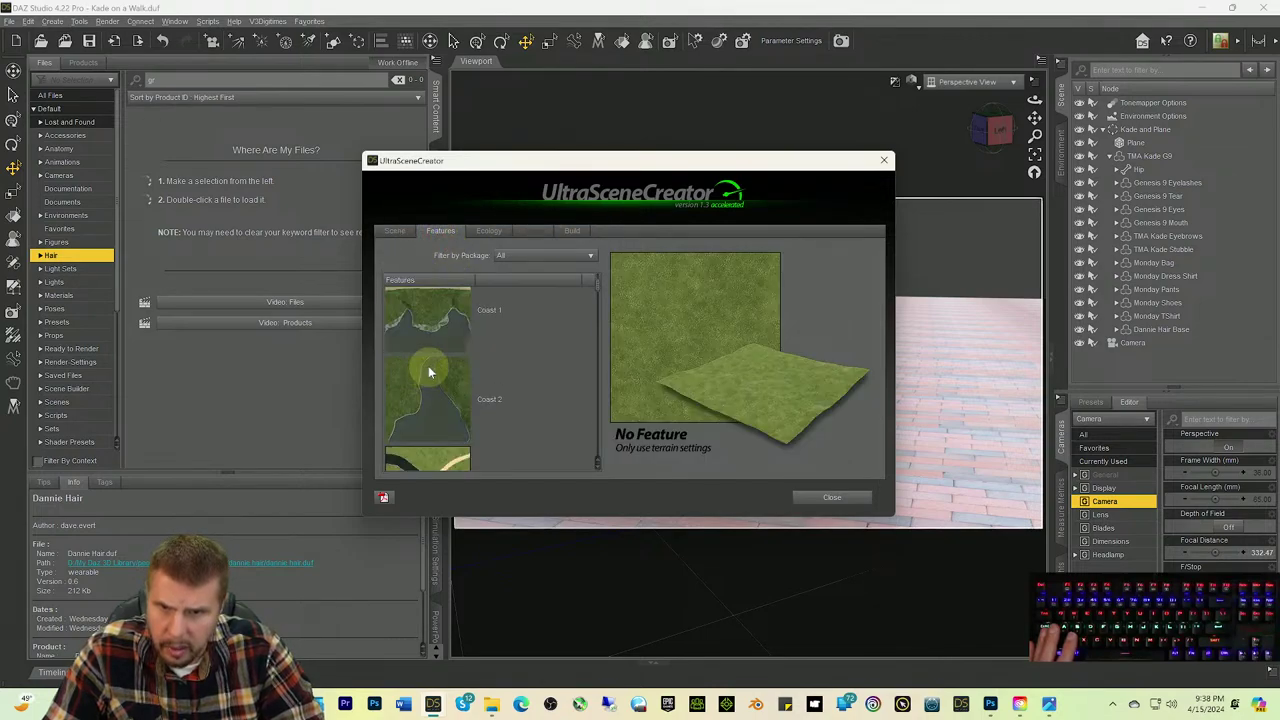
scroll(431, 371, down, 4)
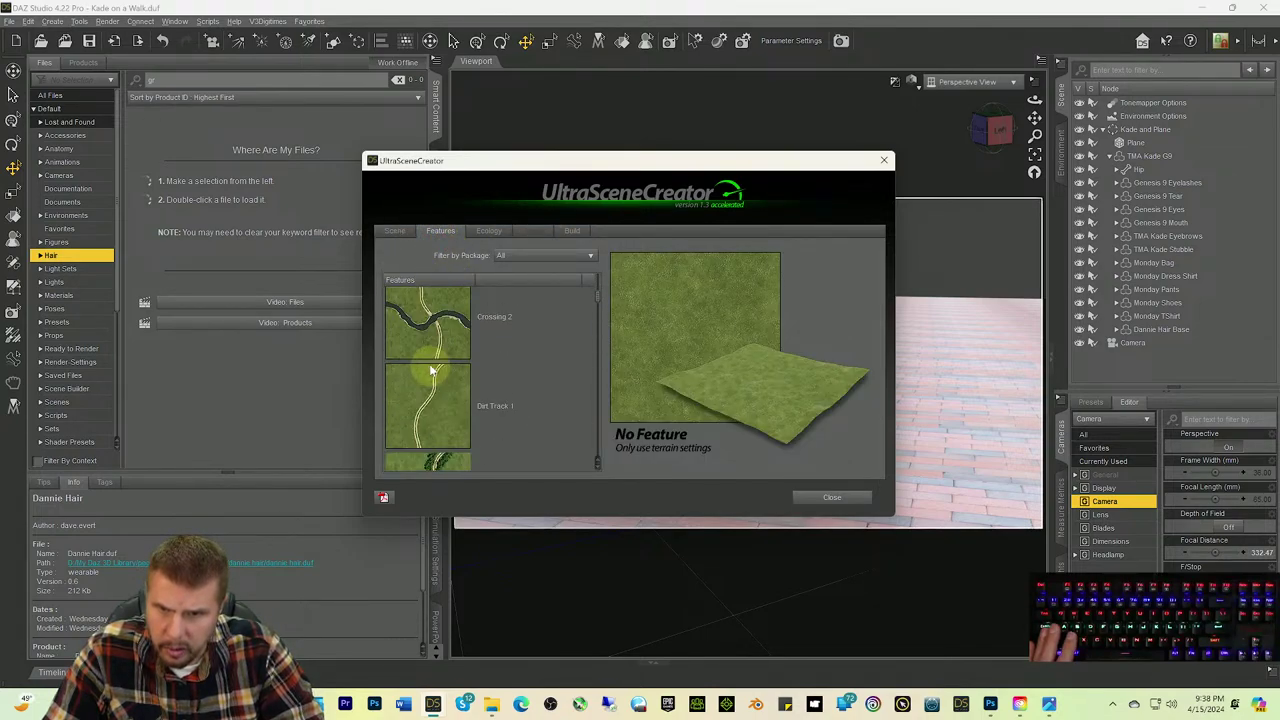
click(431, 370)
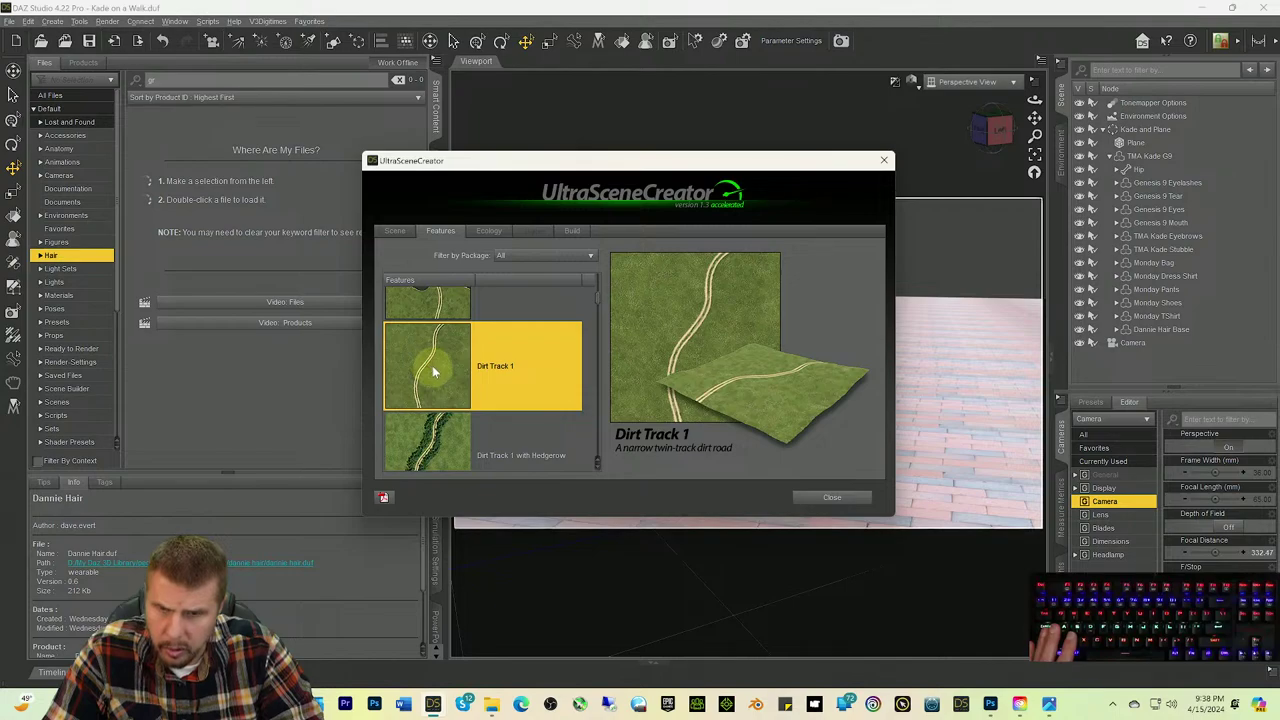
scroll(432, 365, down, 3)
click(434, 354)
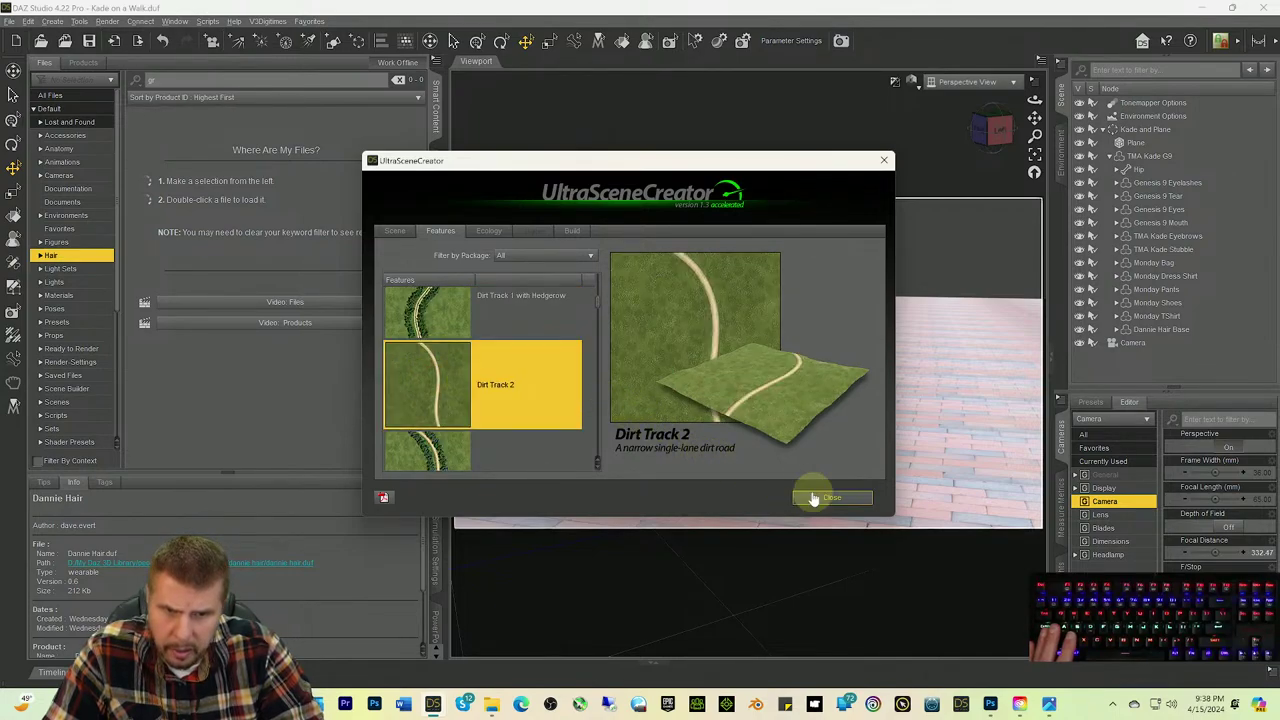
Step: Choose the Grassland 3 ecology
click(488, 231)
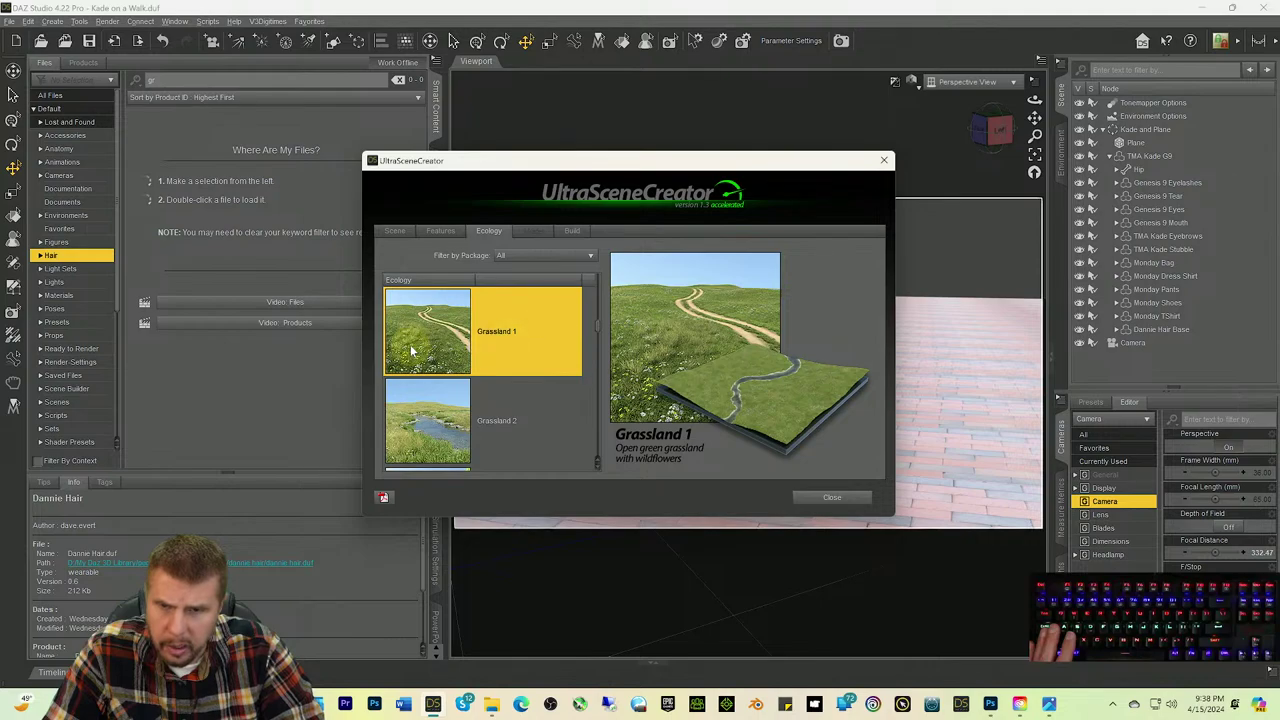
scroll(418, 345, up, 1)
scroll(420, 345, down, 3)
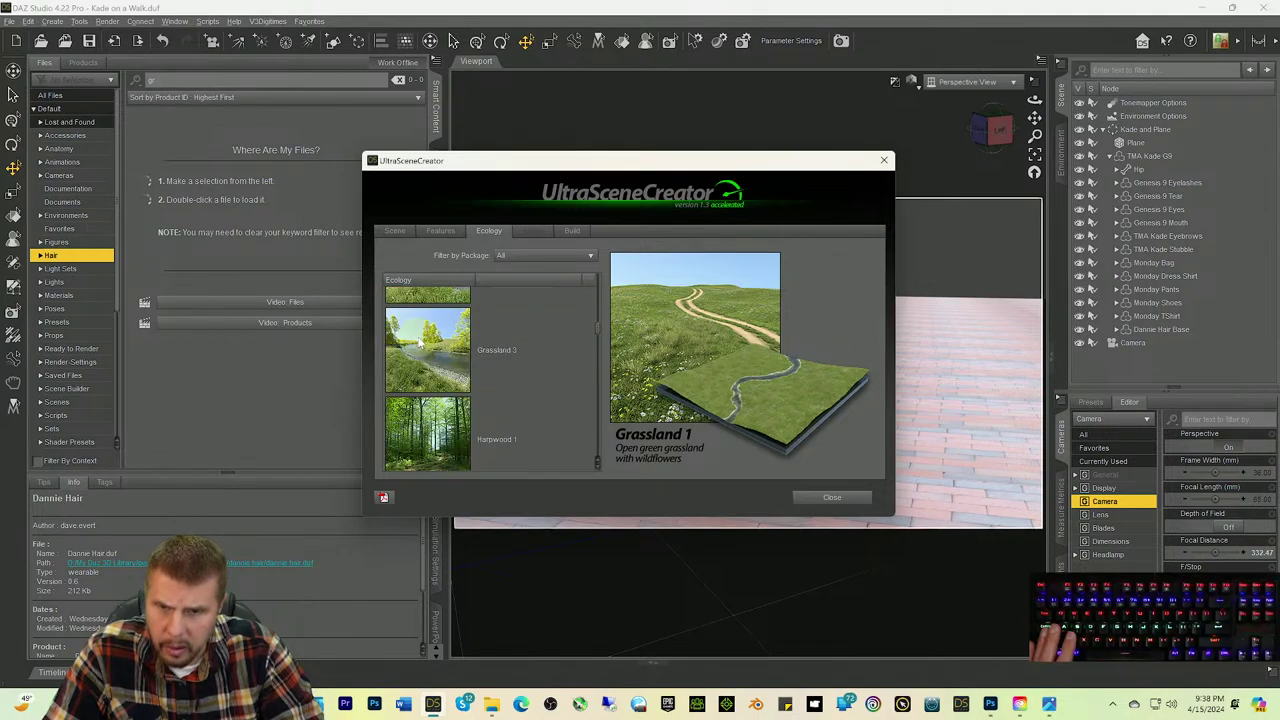
click(422, 340)
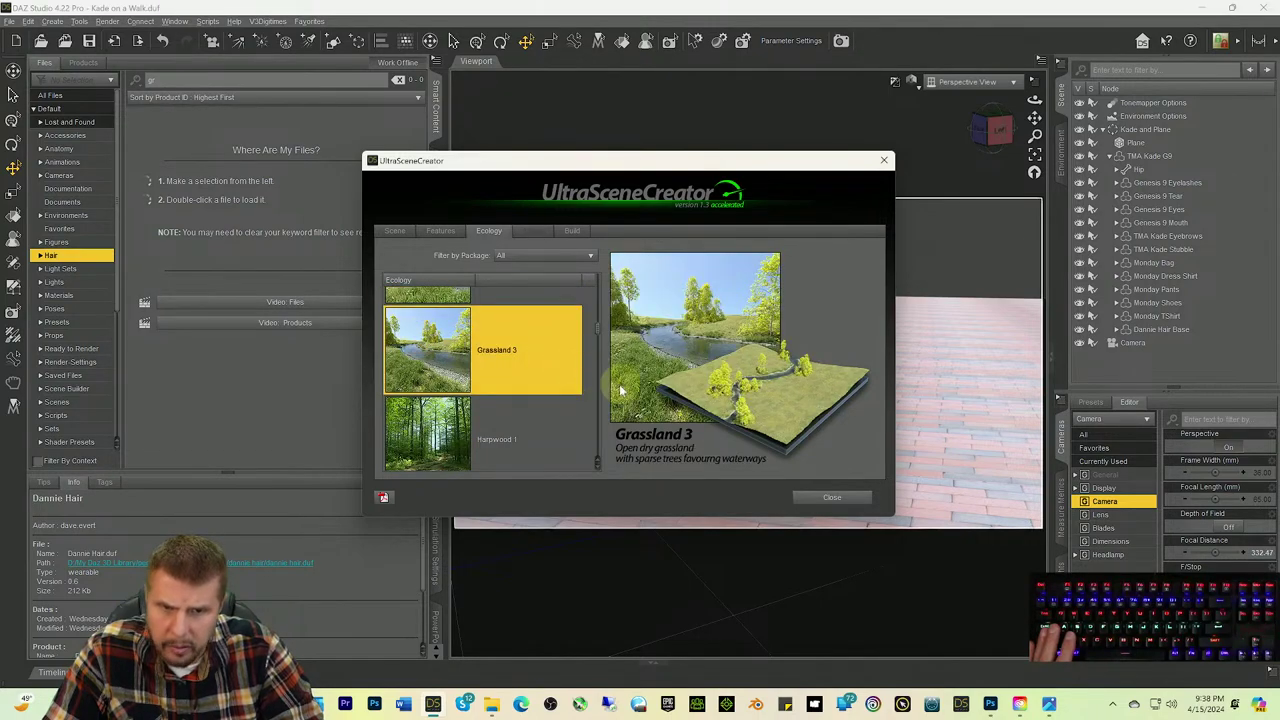
Step: Hide the three Aspens layers, restrict instances to Camera, and build the scene
click(573, 232)
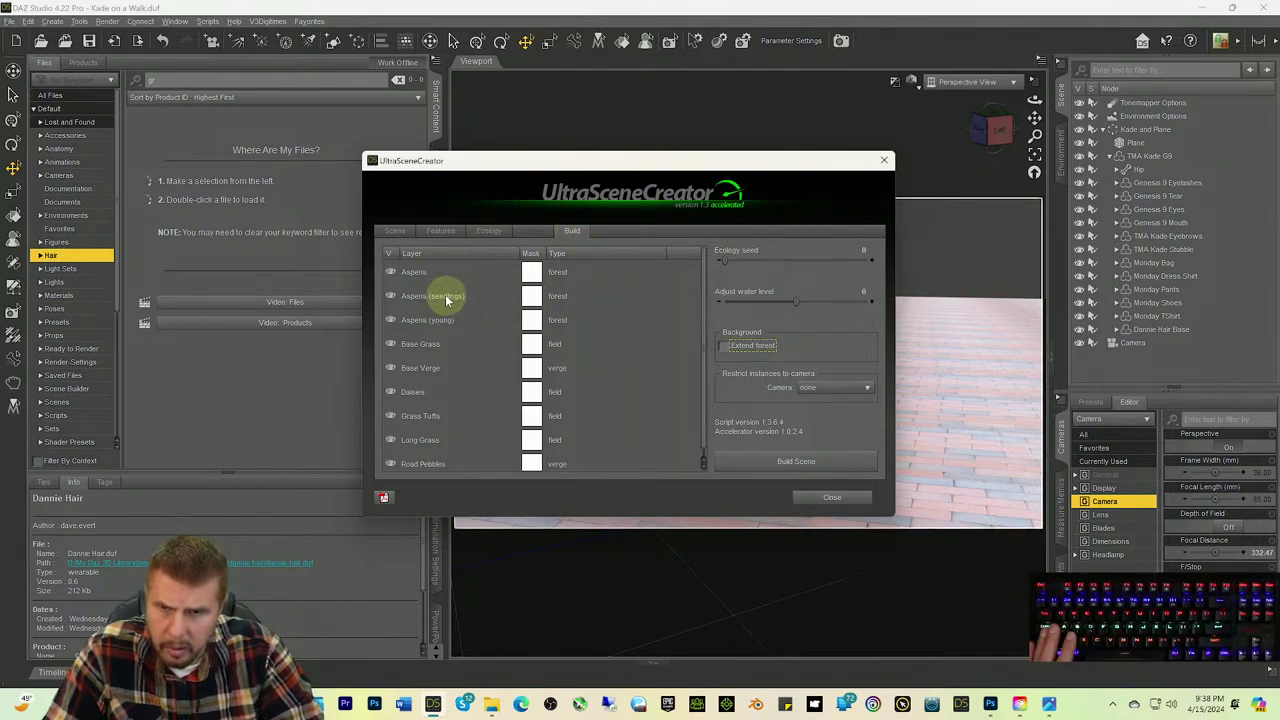
click(416, 276)
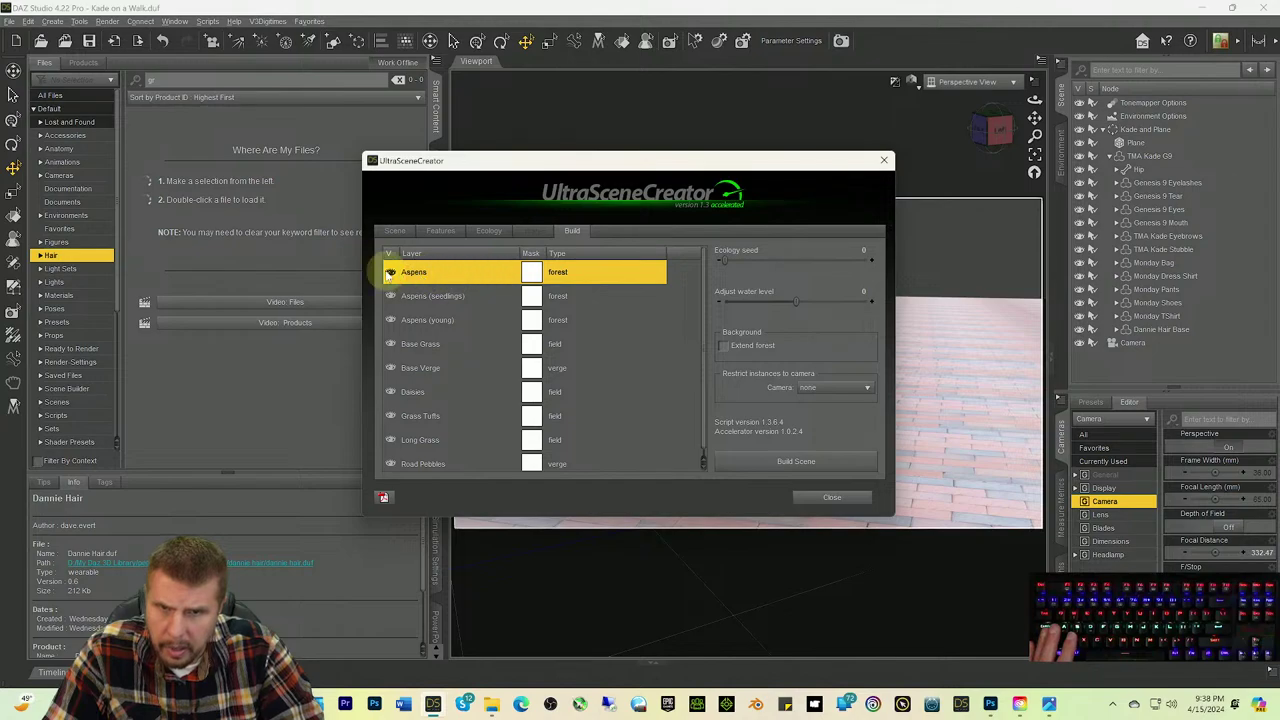
click(390, 272)
click(390, 296)
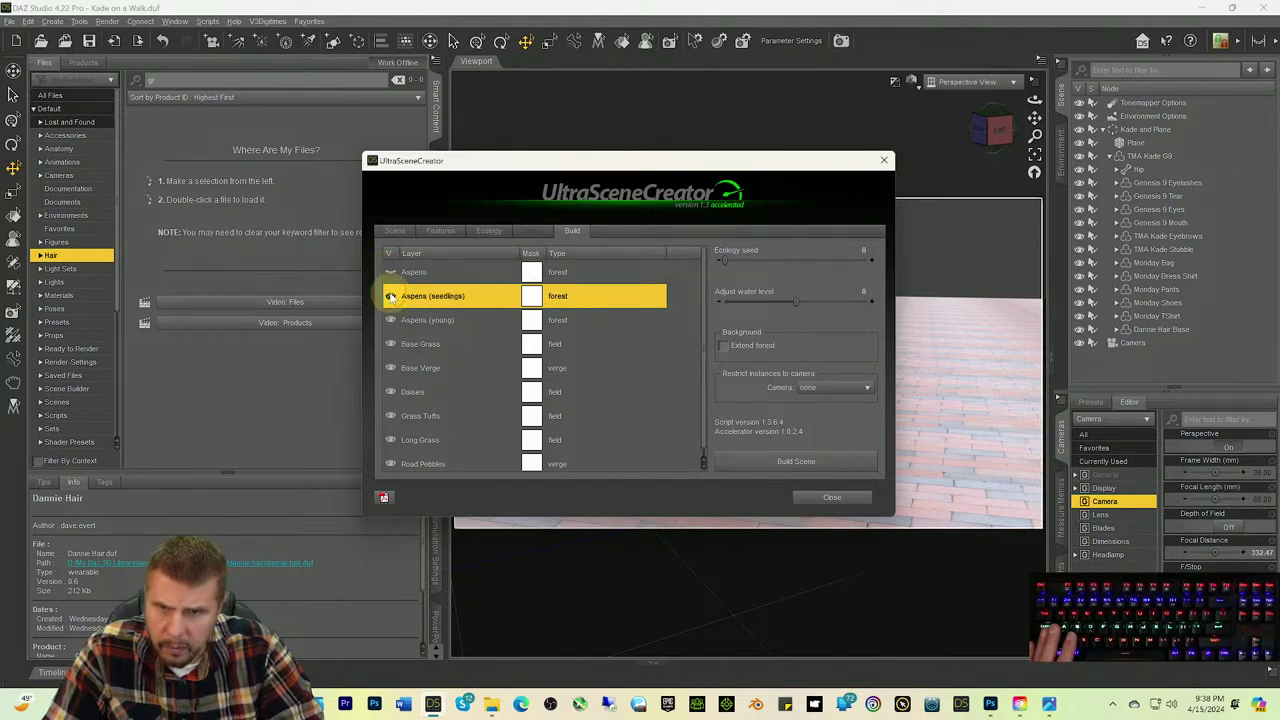
click(390, 320)
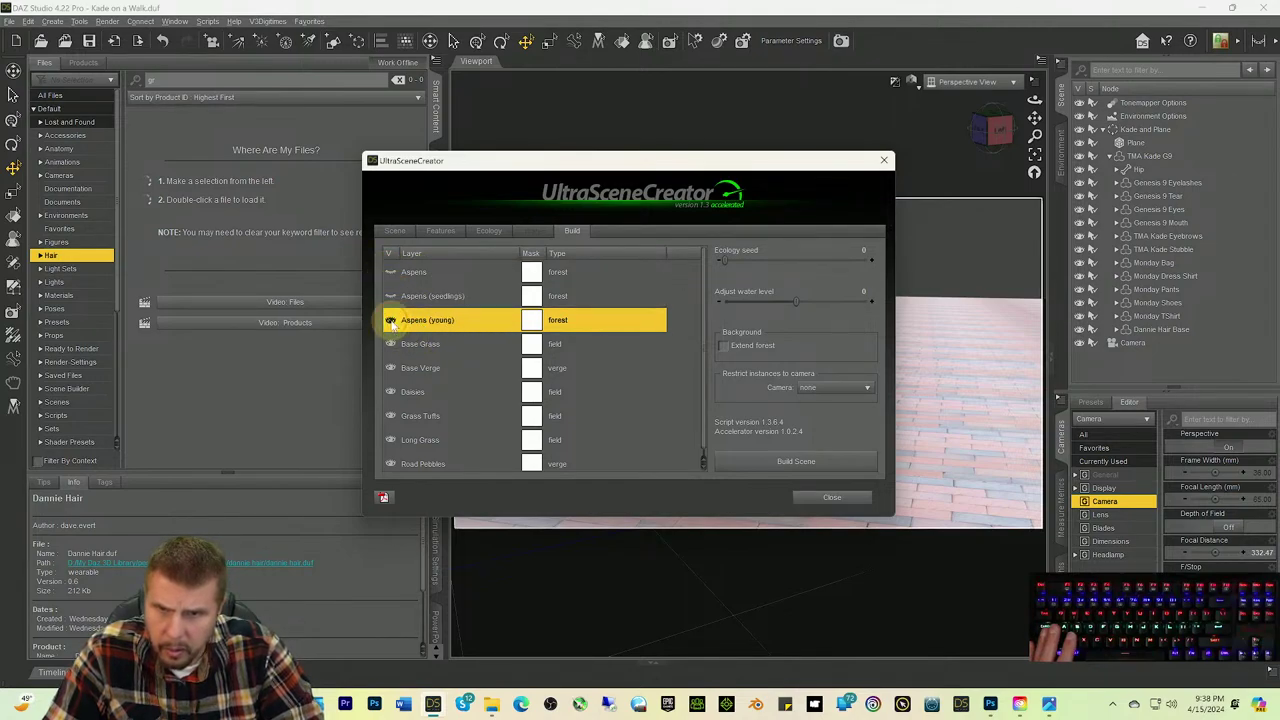
click(808, 389)
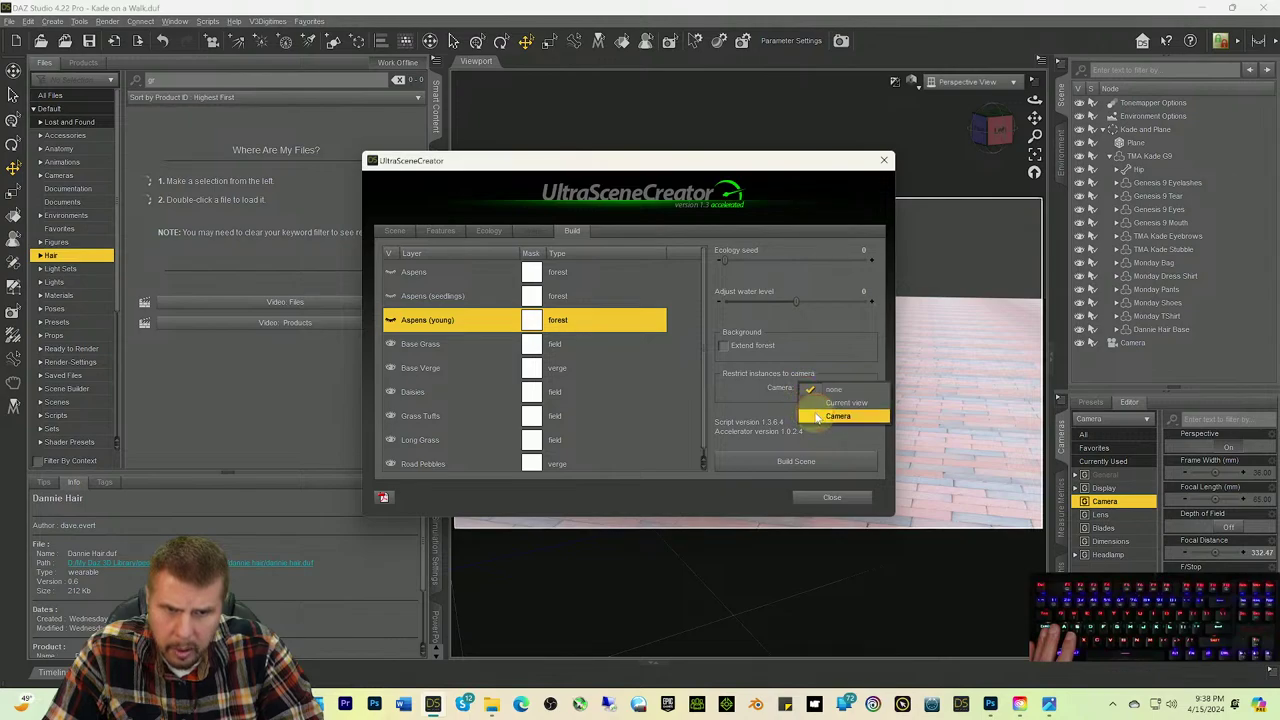
click(836, 415)
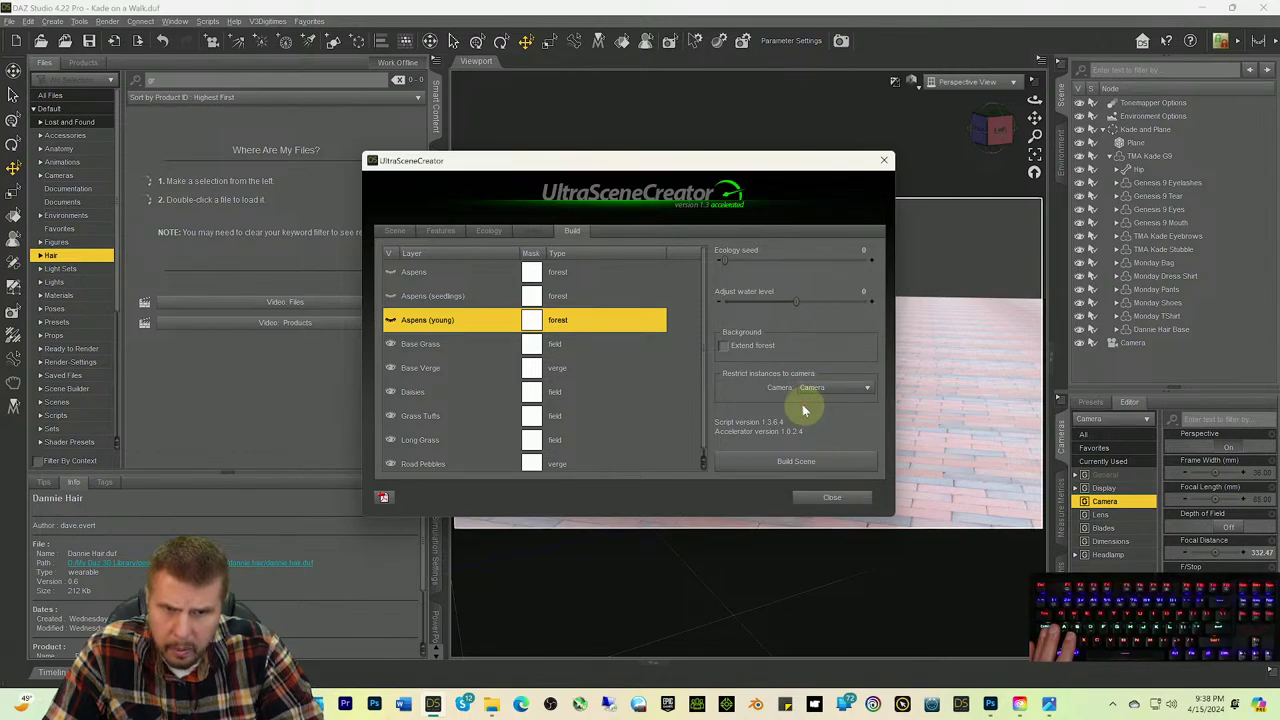
click(791, 463)
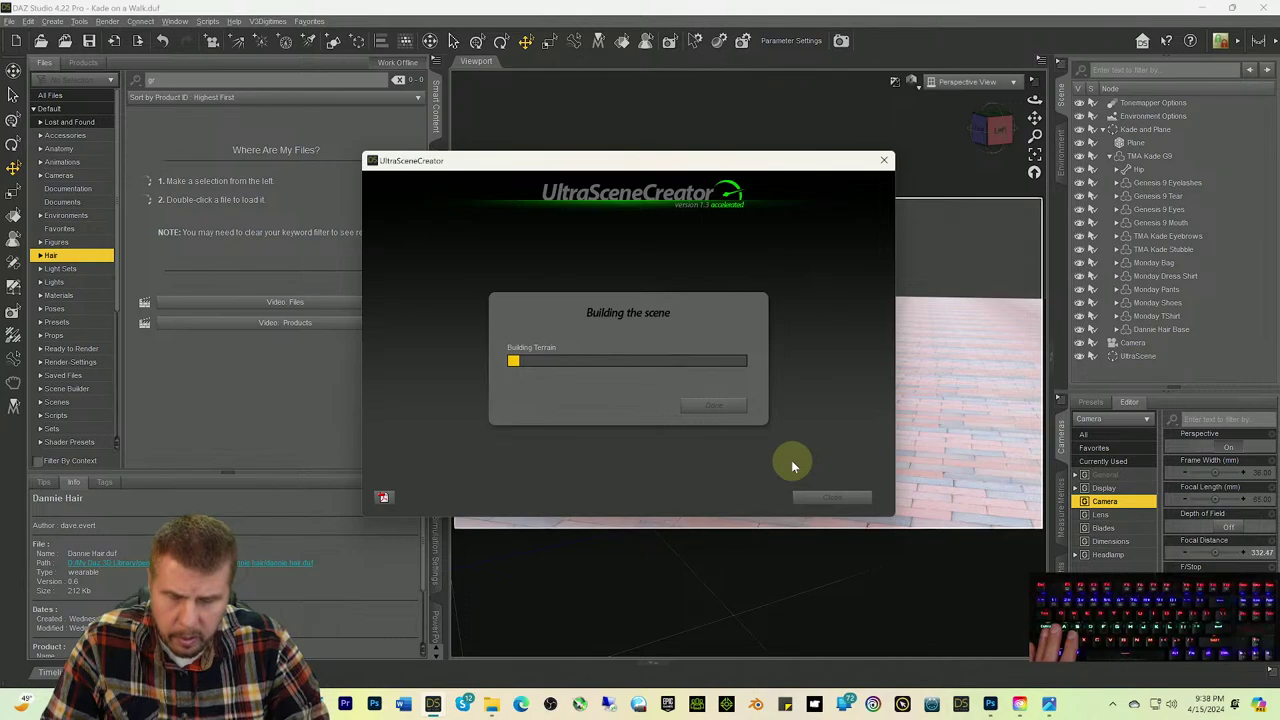
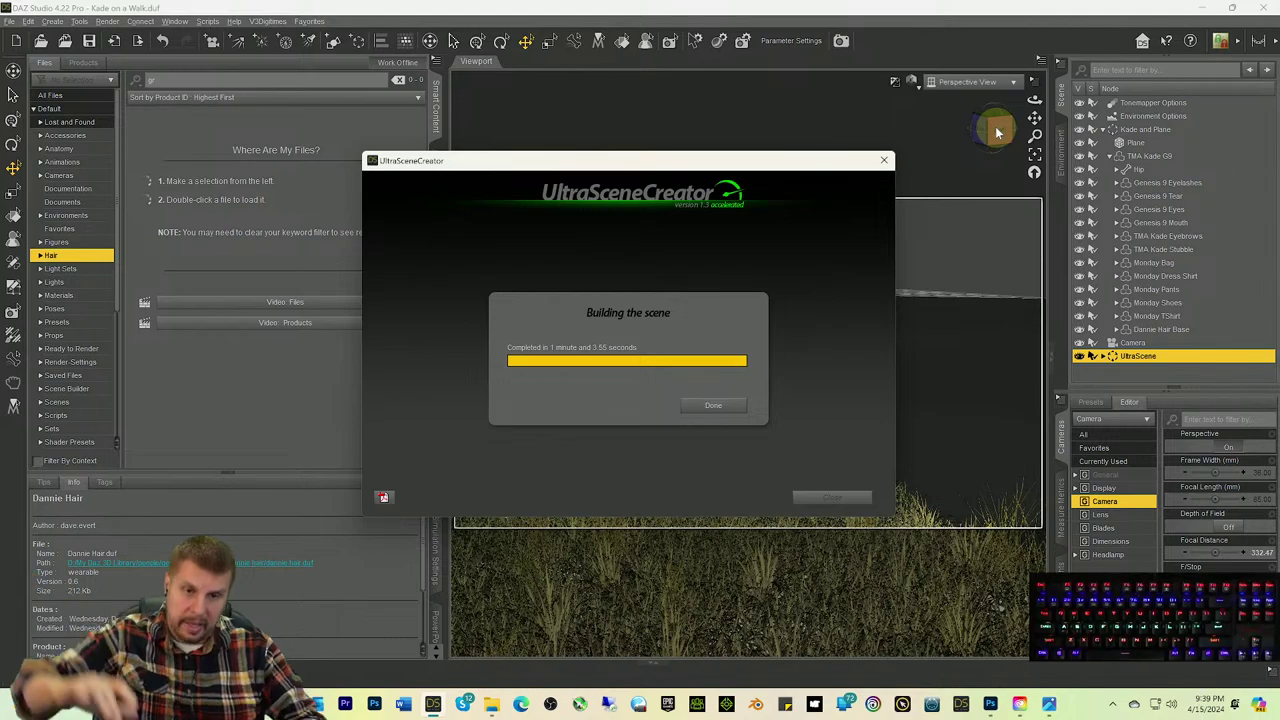
Step: Switch the camera angle, dismiss the finished build report, and close UltraSceneCreator
click(997, 131)
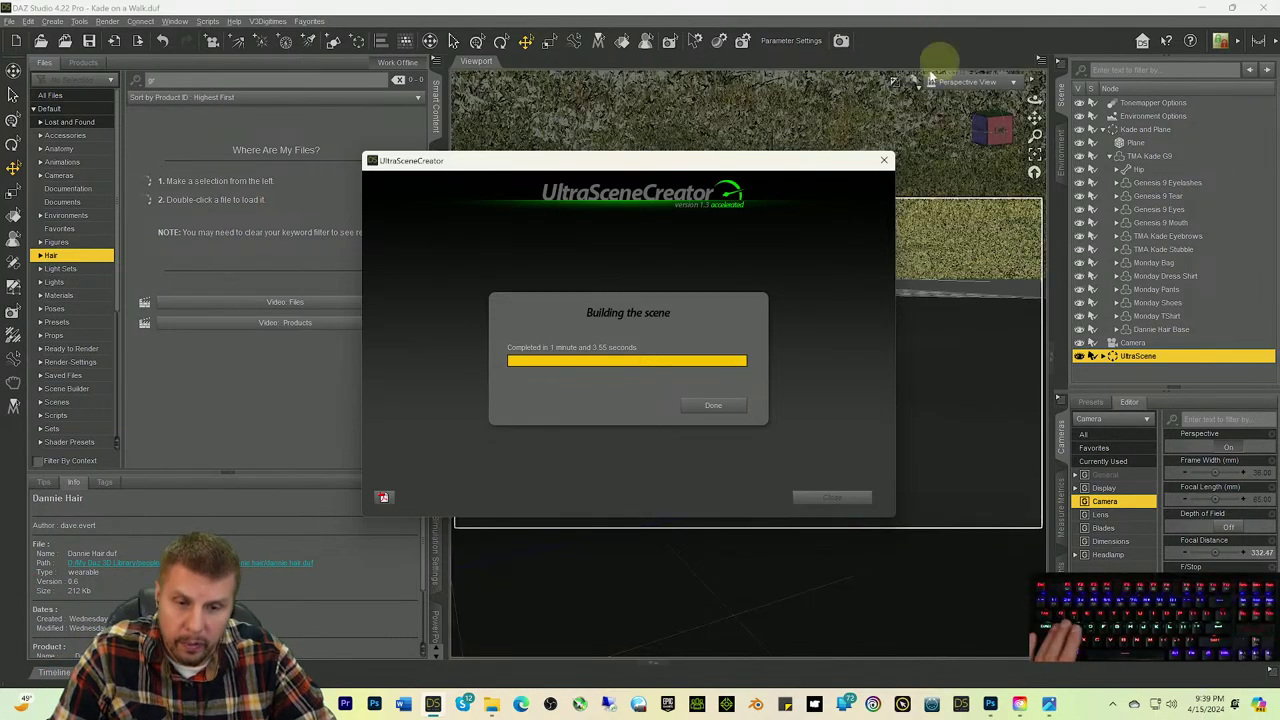
click(720, 404)
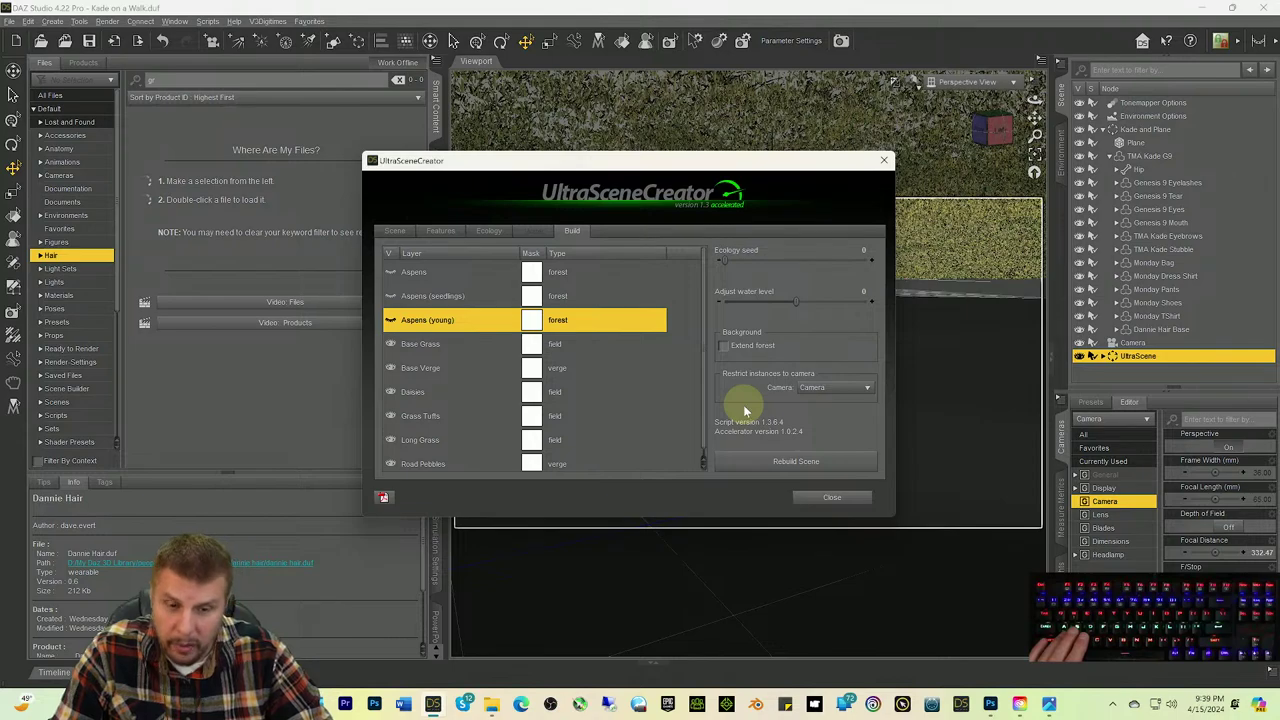
click(828, 498)
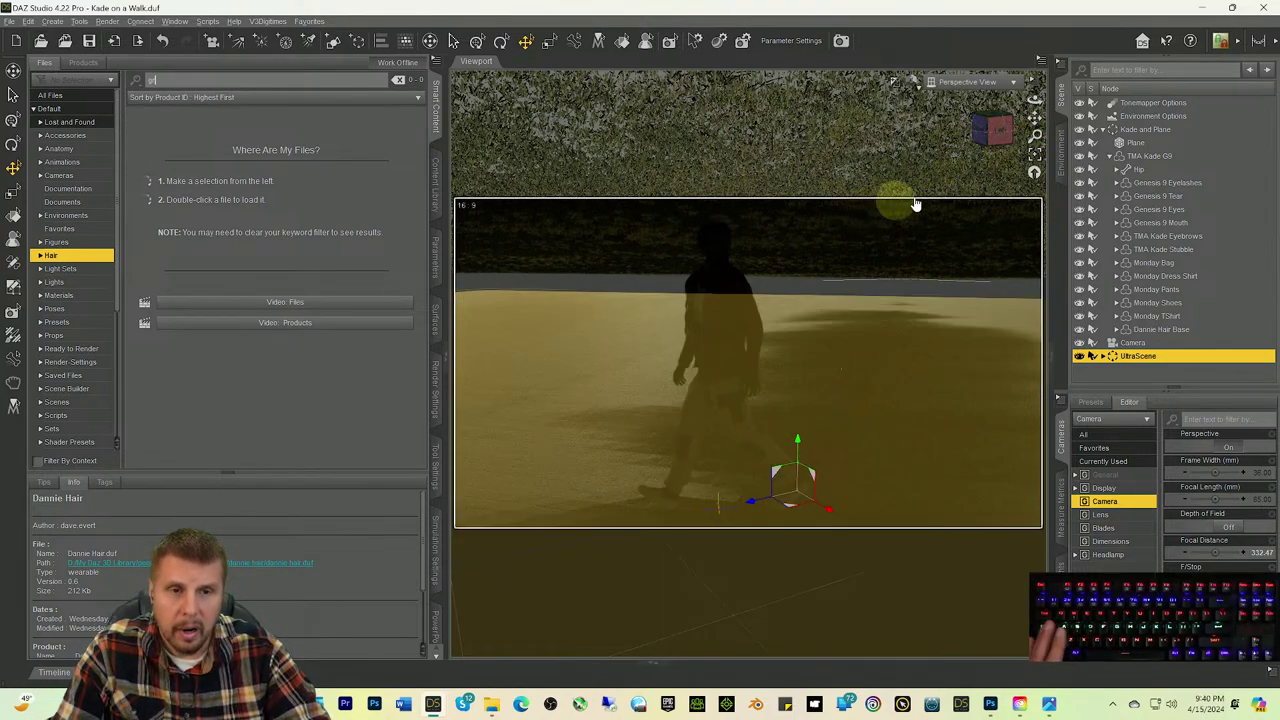
Step: Select the Kade and Plane group and drag it upward along the Y arrow
key(ctrl+9)
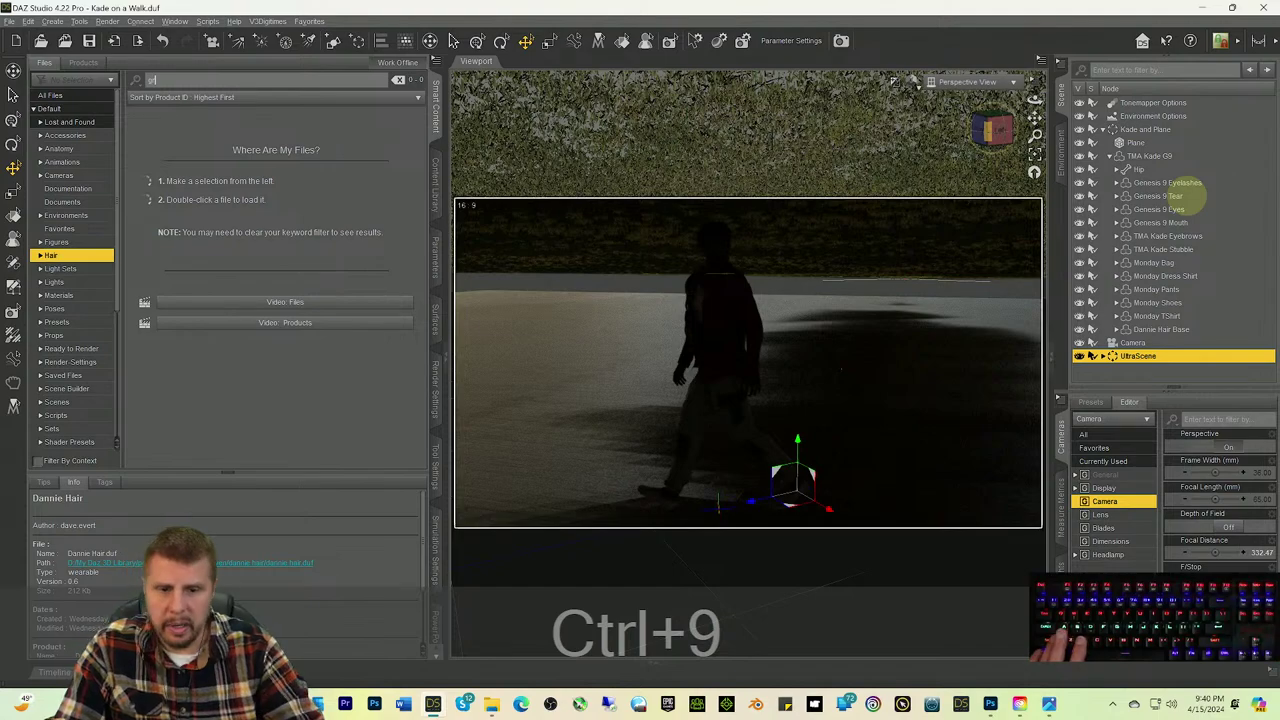
drag(1035, 136, 1037, 152)
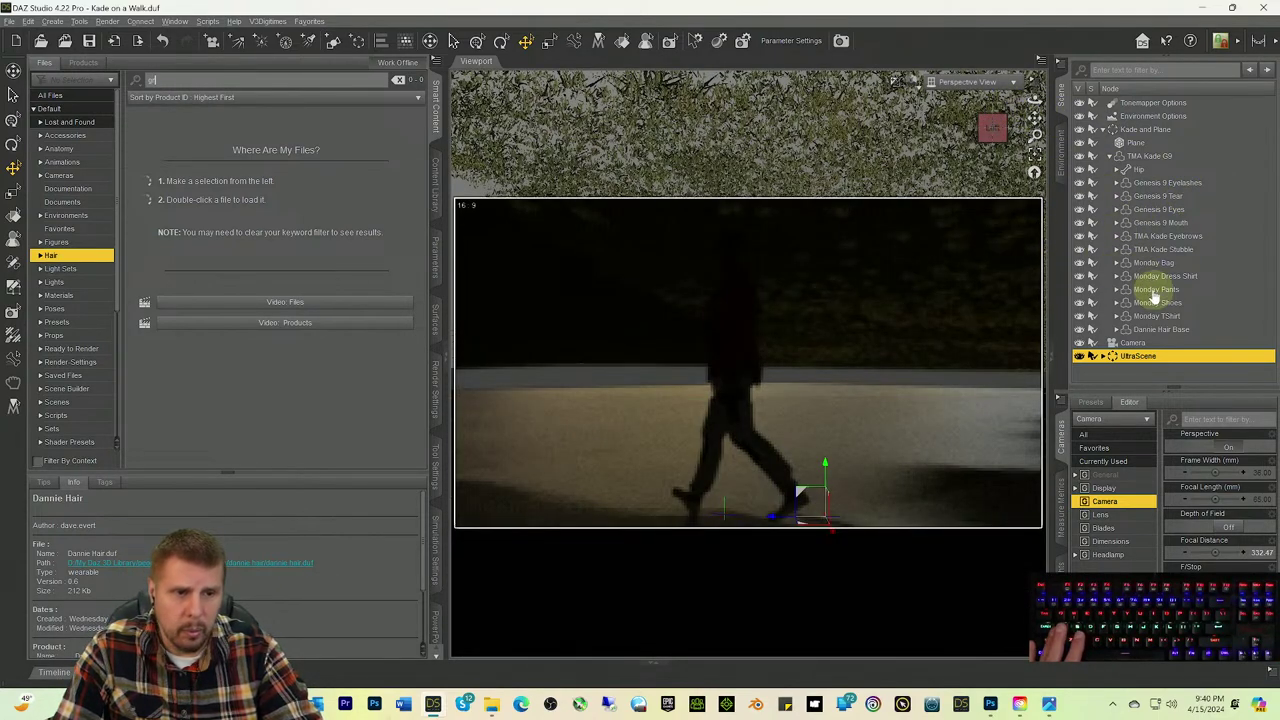
click(1145, 129)
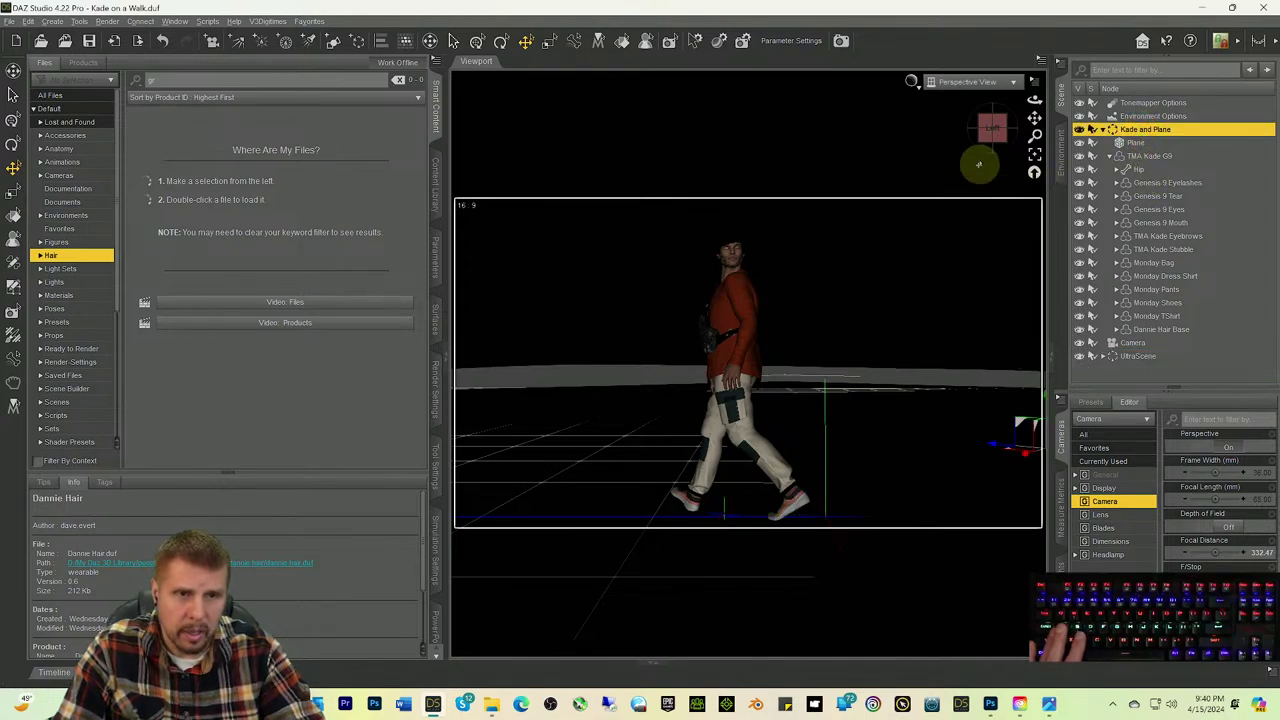
alt+drag(1024, 204, 1032, 120)
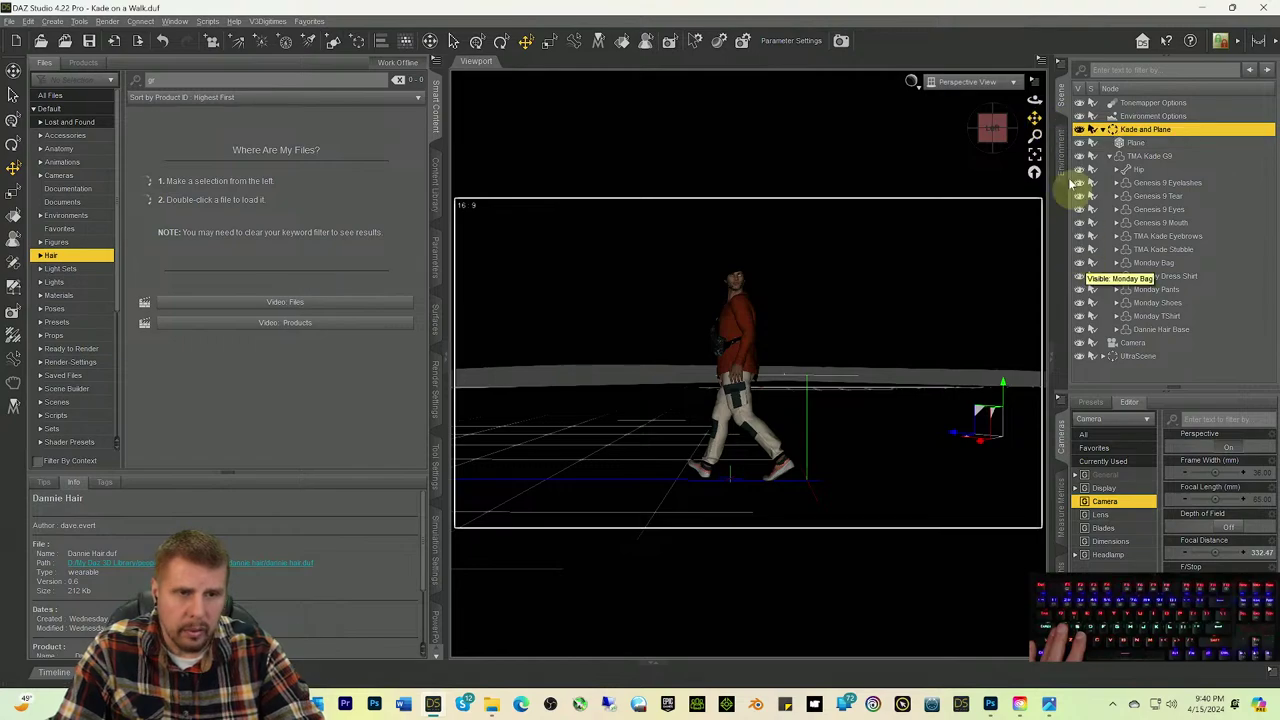
drag(1034, 118, 1040, 290)
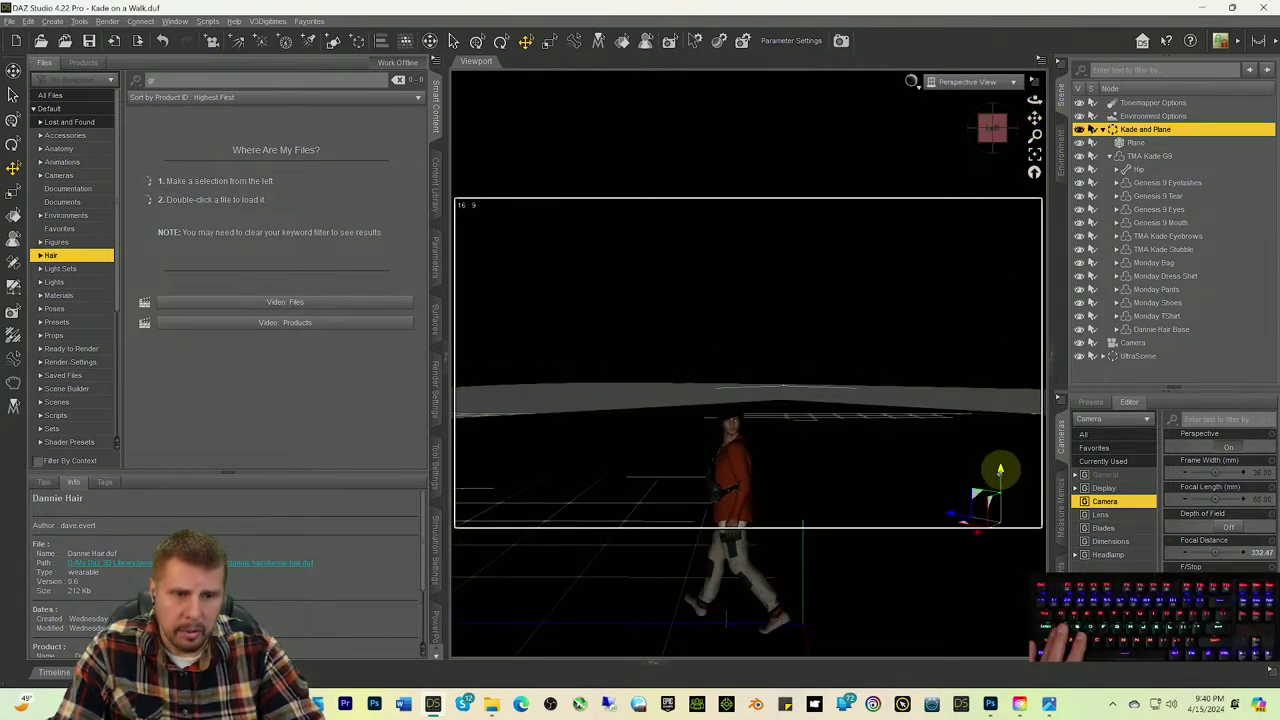
drag(998, 458, 998, 306)
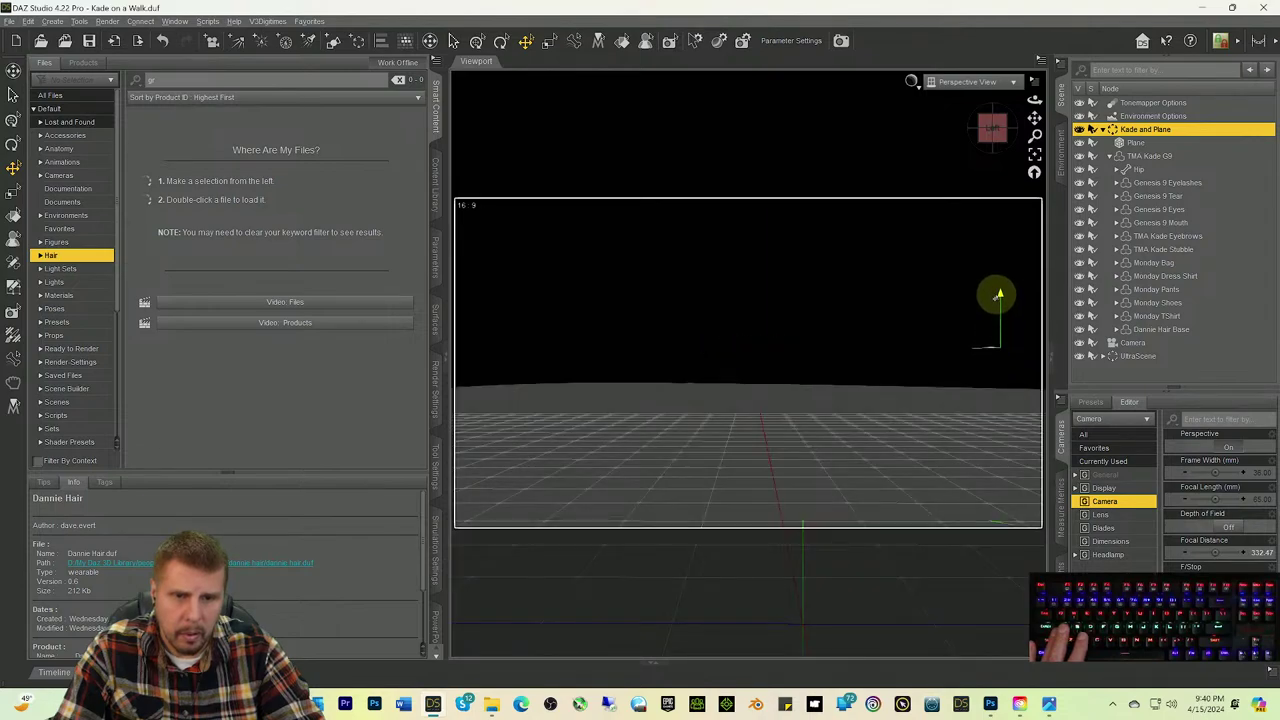
click(993, 128)
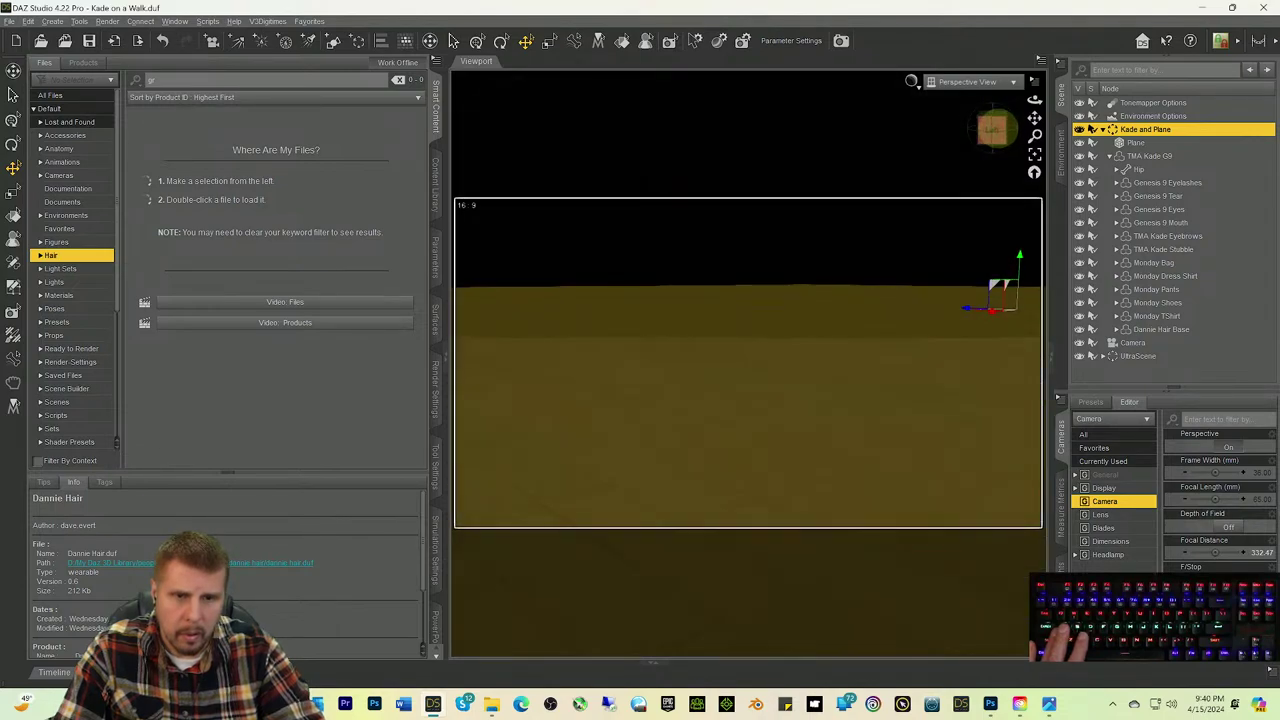
drag(993, 128, 940, 280)
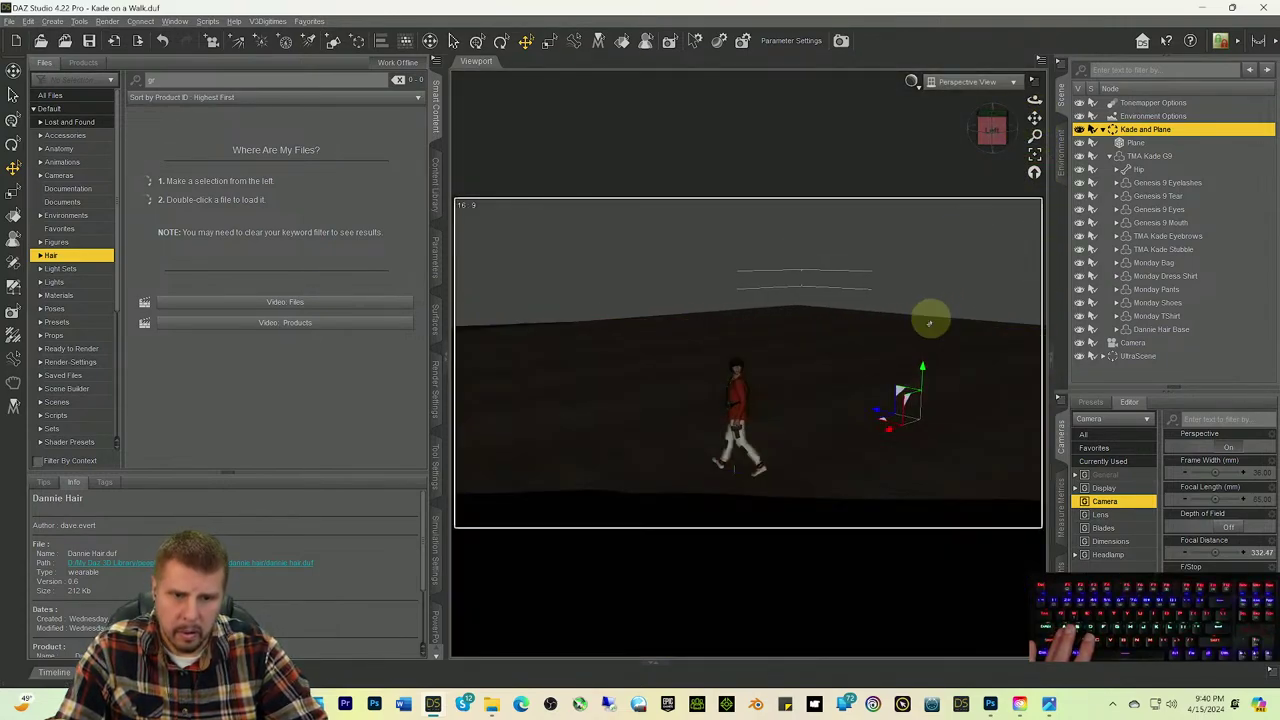
Step: Shift the Kade and Plane group over to the terrain's dirt path
mouse_move(921, 372)
mouse_down()
mouse_move(921, 383)
mouse_move(920, 371)
mouse_up()
mouse_move(989, 129)
mouse_down()
mouse_move(1020, 152)
mouse_move(992, 136)
mouse_up()
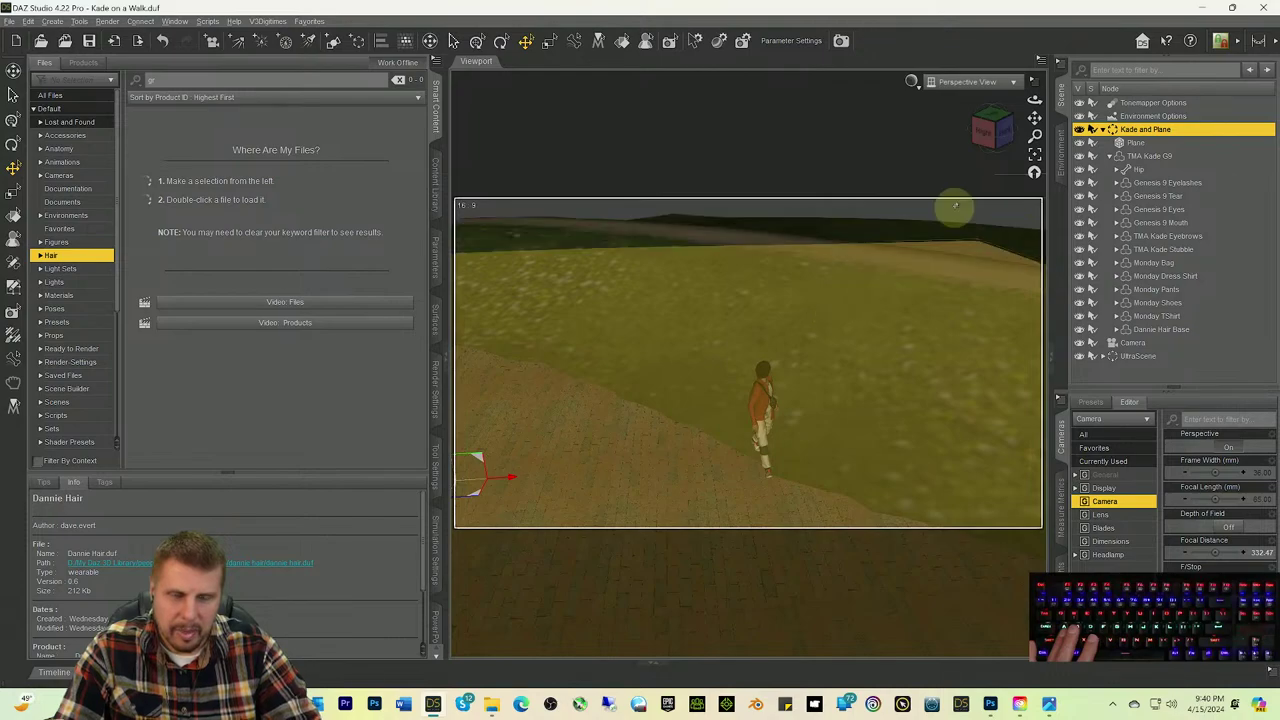
drag(985, 131, 986, 128)
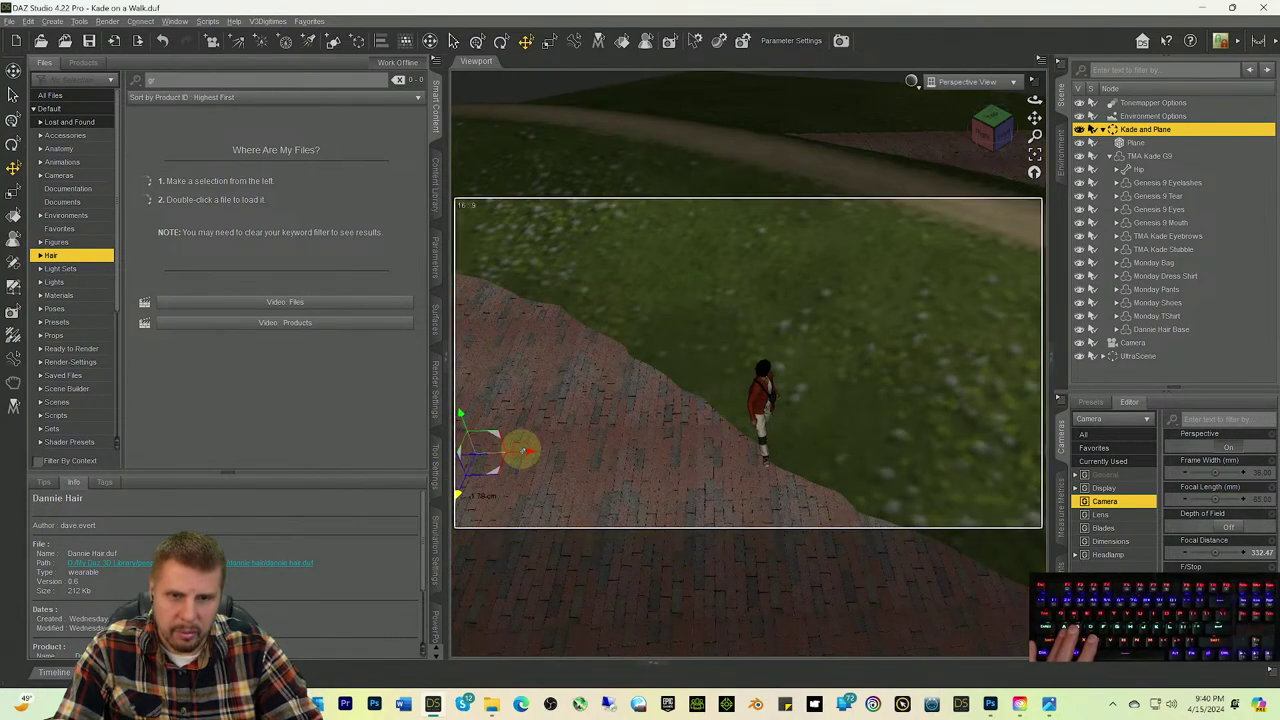
drag(522, 452, 735, 165)
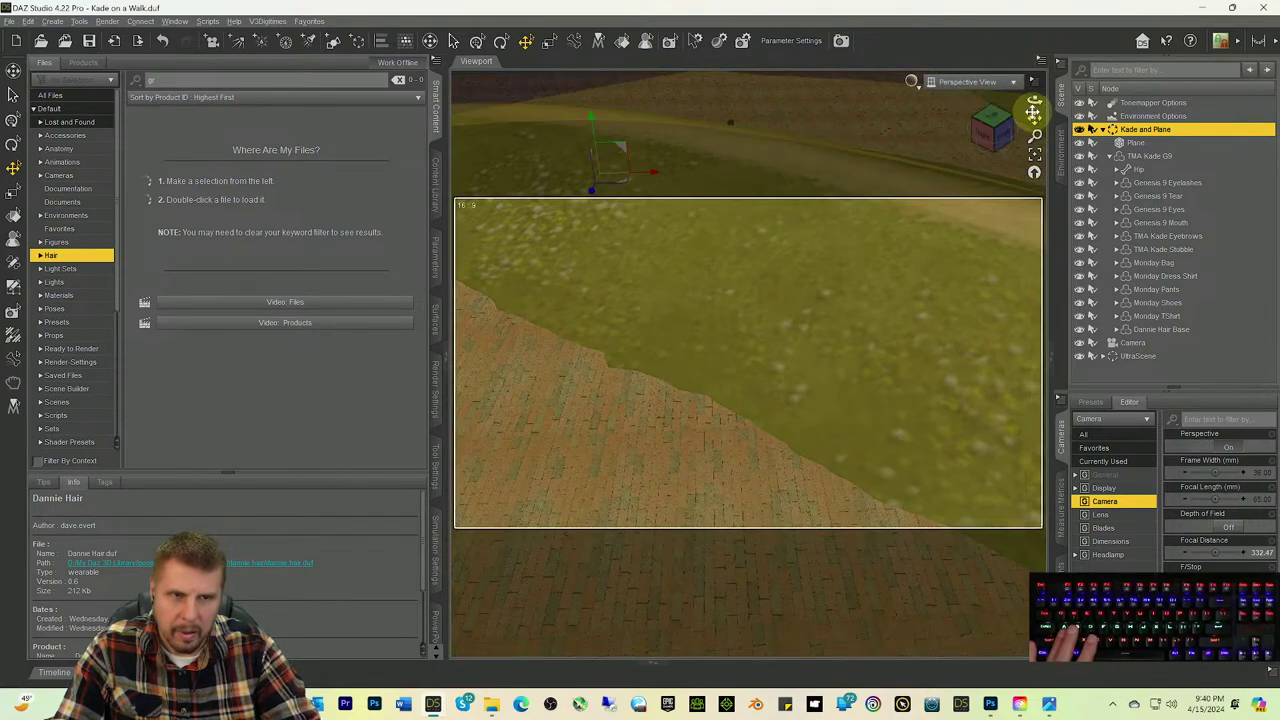
Step: Raise the group, undo that move with Ctrl+Z, and select the Plane alone
drag(1034, 118, 1034, 162)
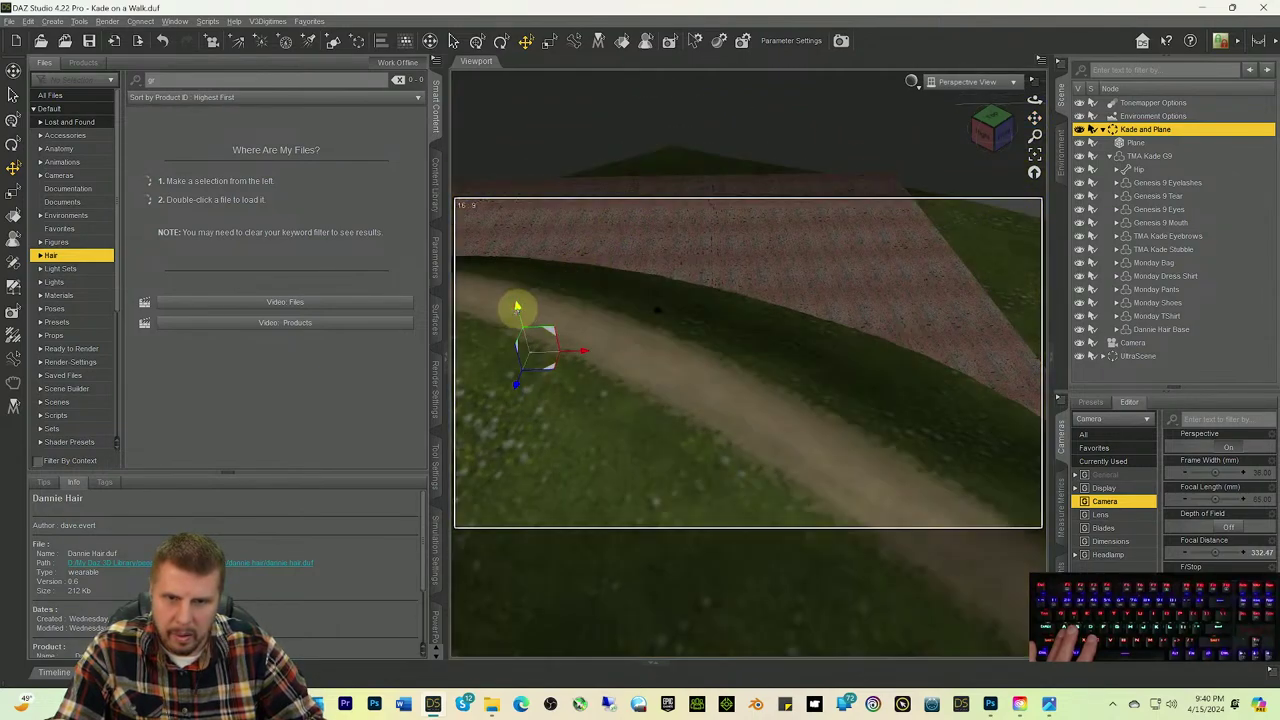
drag(518, 304, 574, 249)
key(ctrl+z)
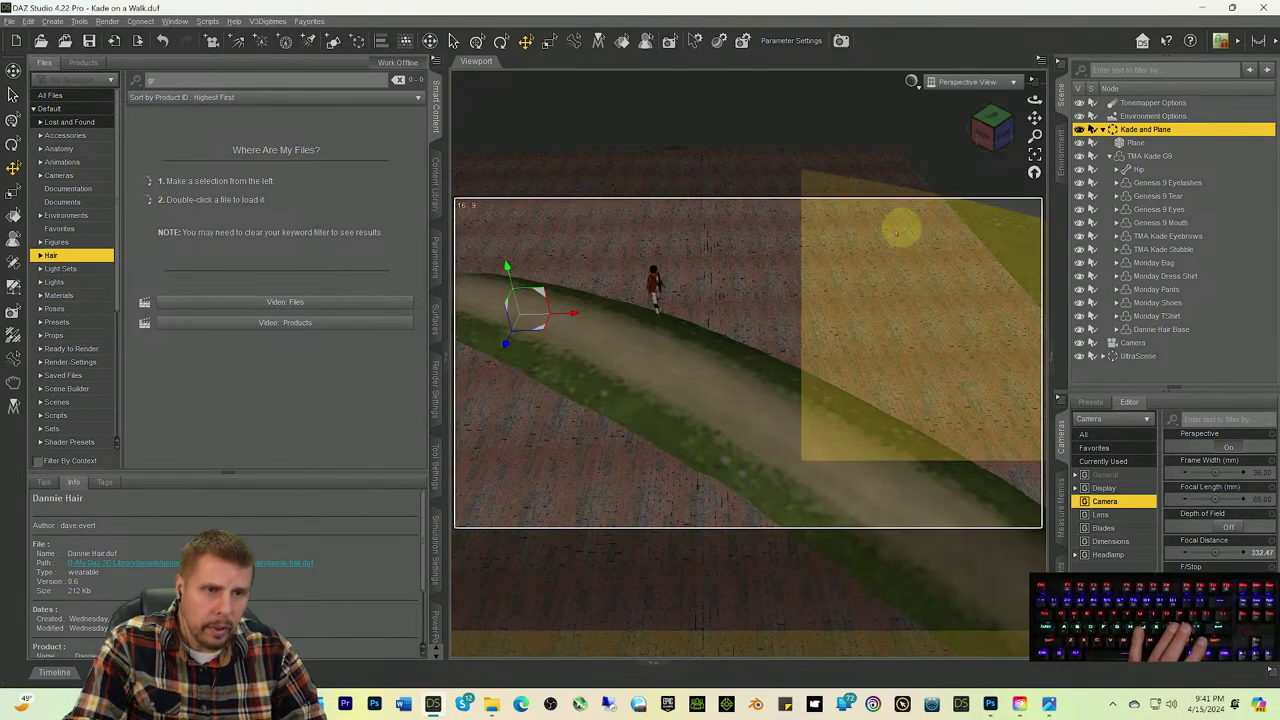
click(886, 243)
Step: Delete the Plane, orbit over the path, and open the Active Tool list
key(Delete)
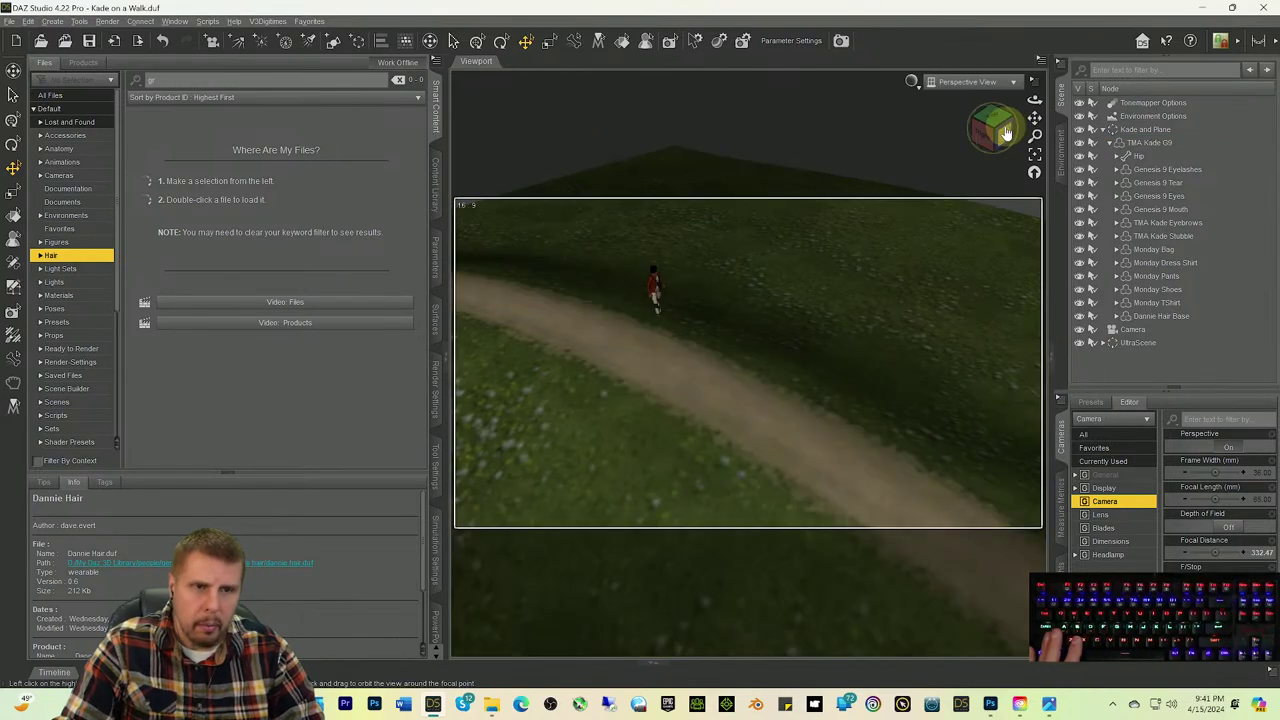
mouse_move(1005, 133)
mouse_down()
mouse_move(951, 251)
mouse_move(863, 383)
mouse_move(937, 191)
mouse_move(1040, 136)
mouse_move(1001, 130)
mouse_up()
click(938, 237)
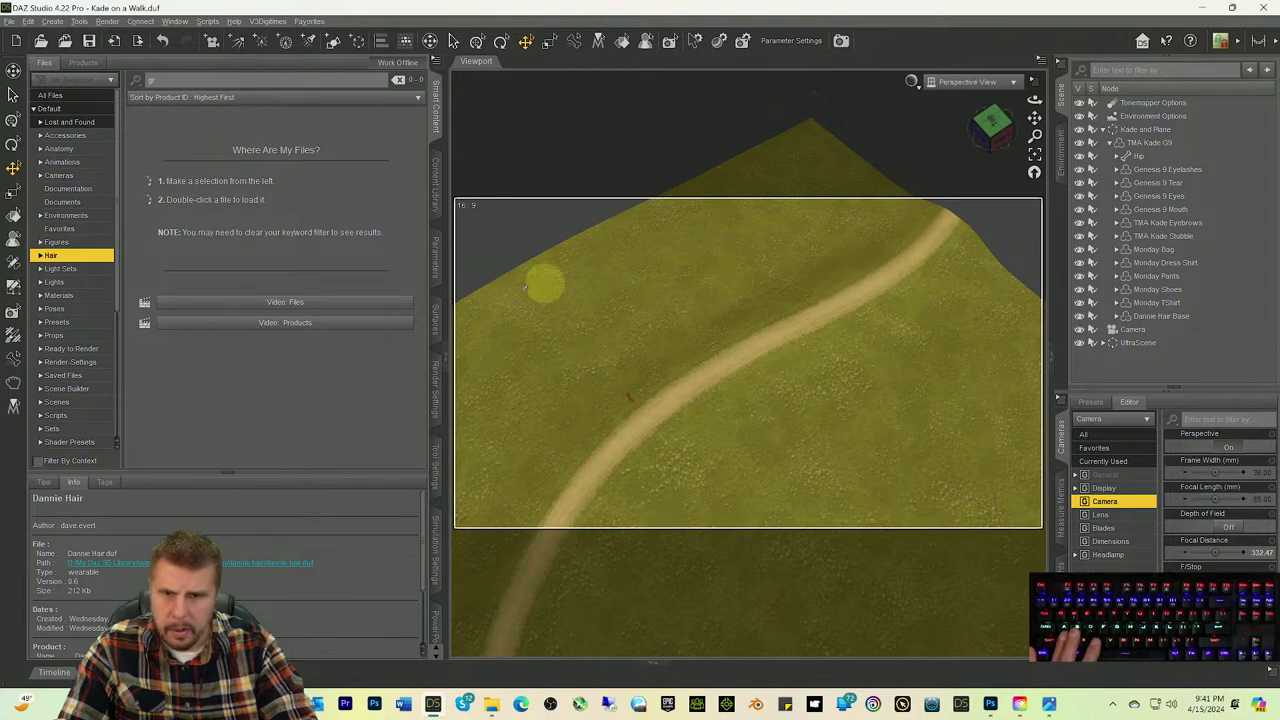
click(435, 465)
click(150, 62)
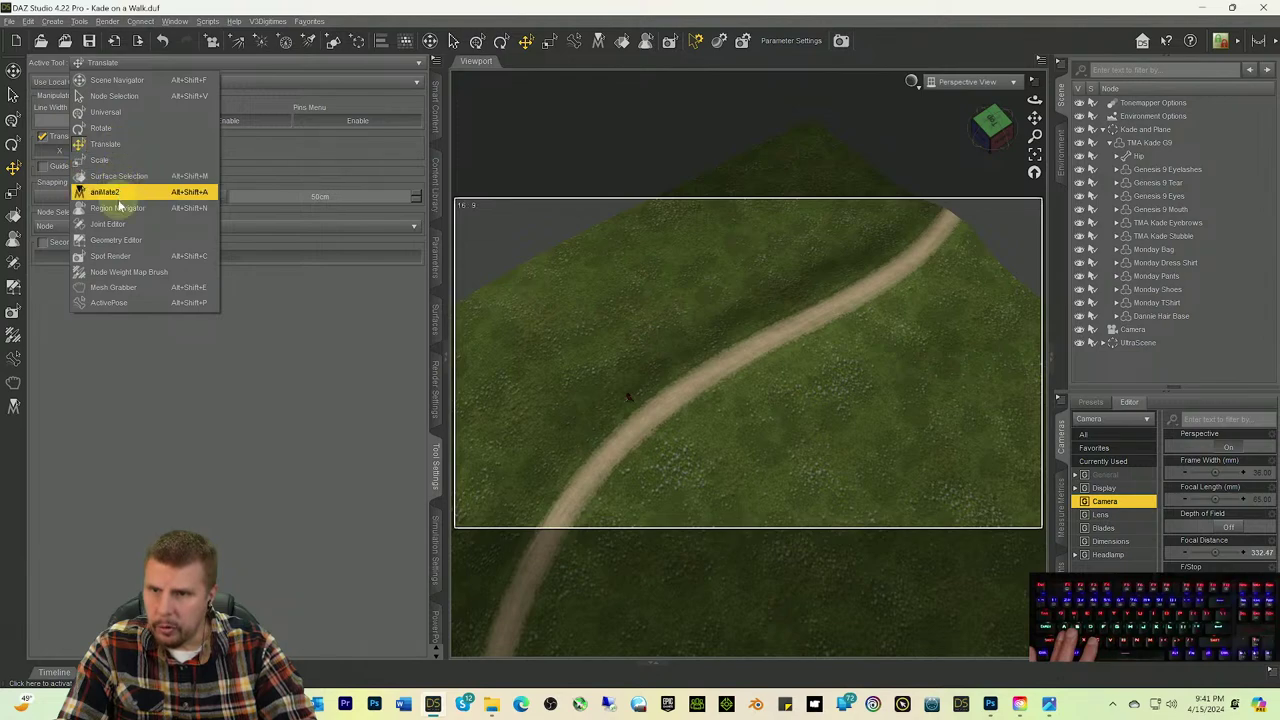
Step: Activate the Geometry Editor and reframe the dirt path with focal-length and pan controls
click(116, 240)
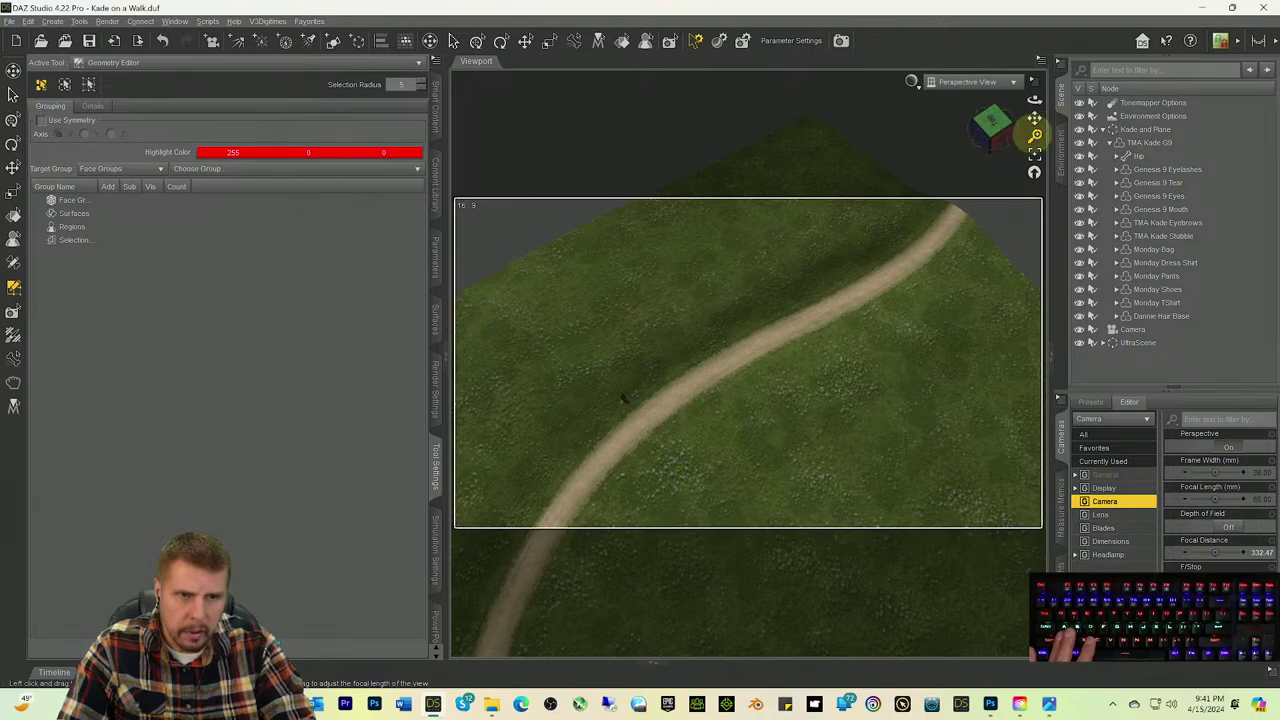
drag(1034, 160, 885, 590)
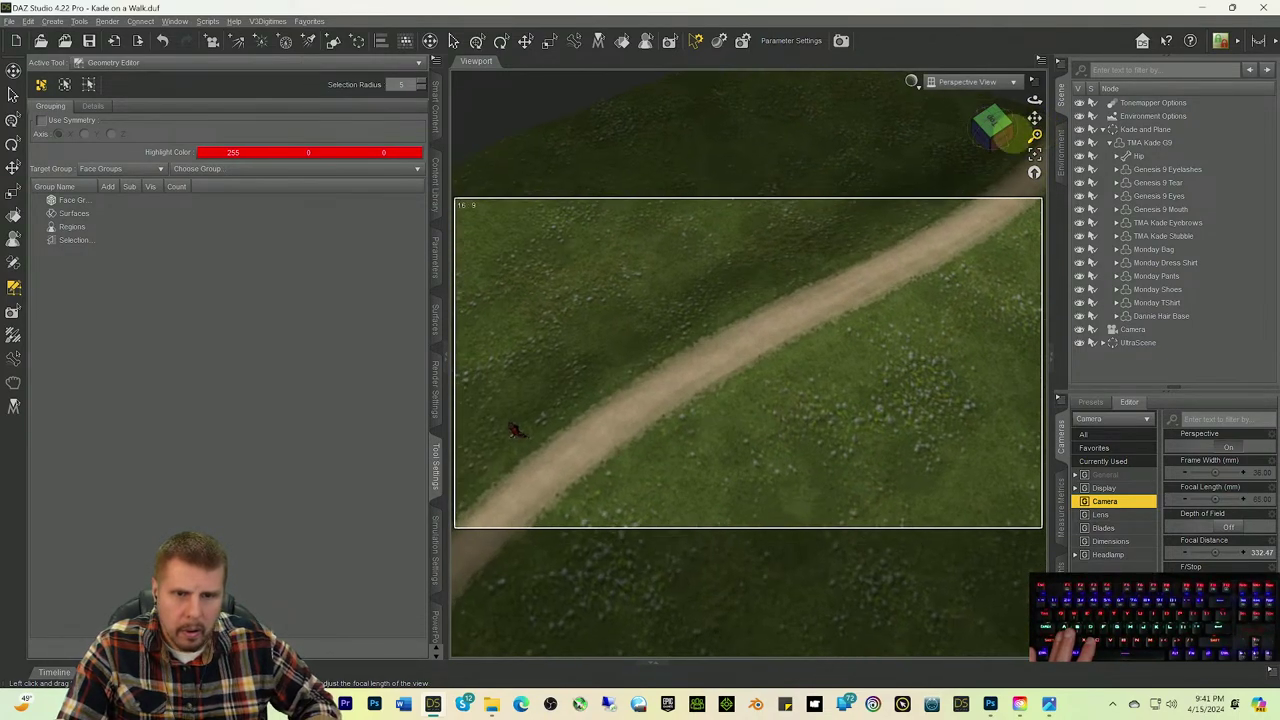
drag(1036, 120, 860, 300)
key(ctrl+9)
key(ctrl+9)
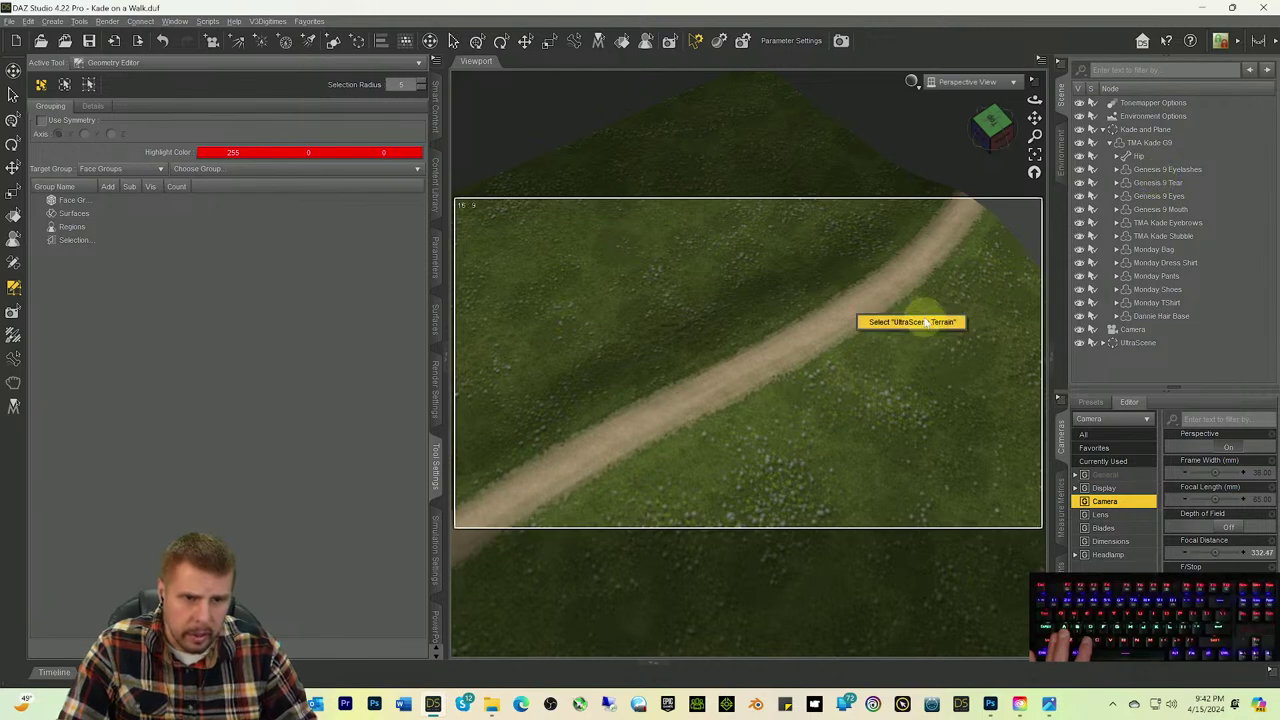
Step: Select the UltraScene Terrain and a face on its dirt path
click(918, 323)
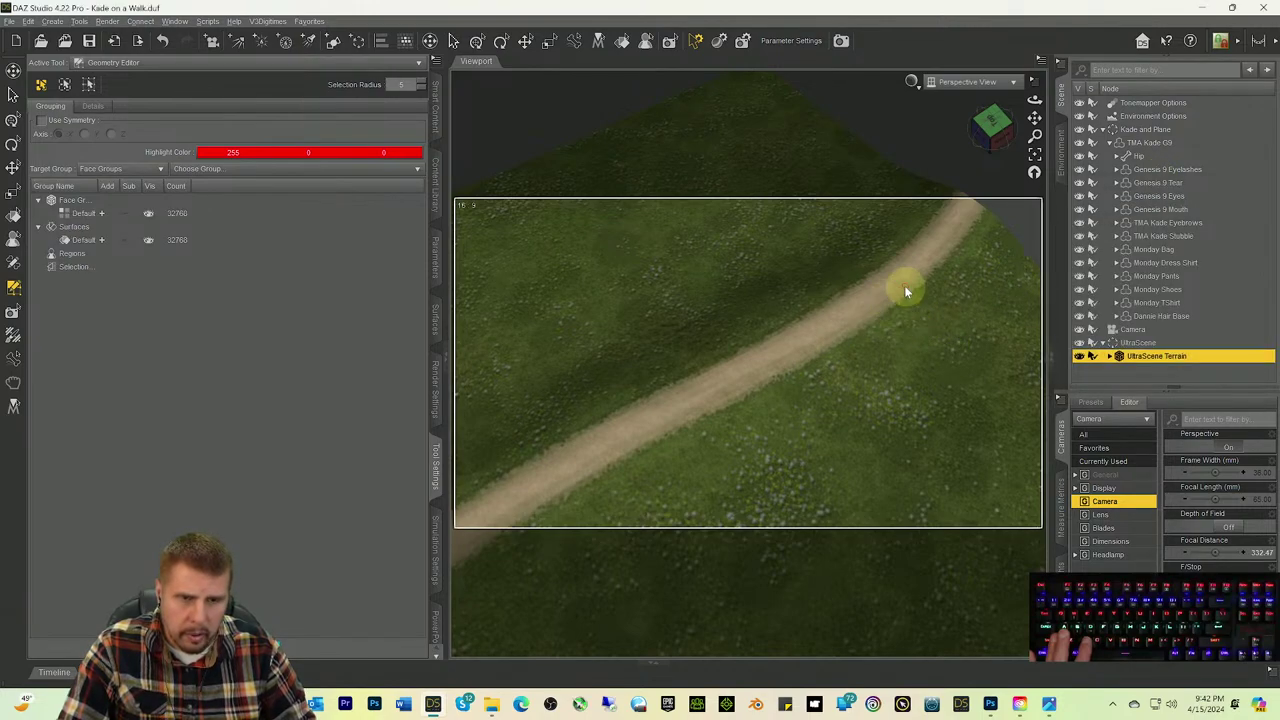
click(919, 264)
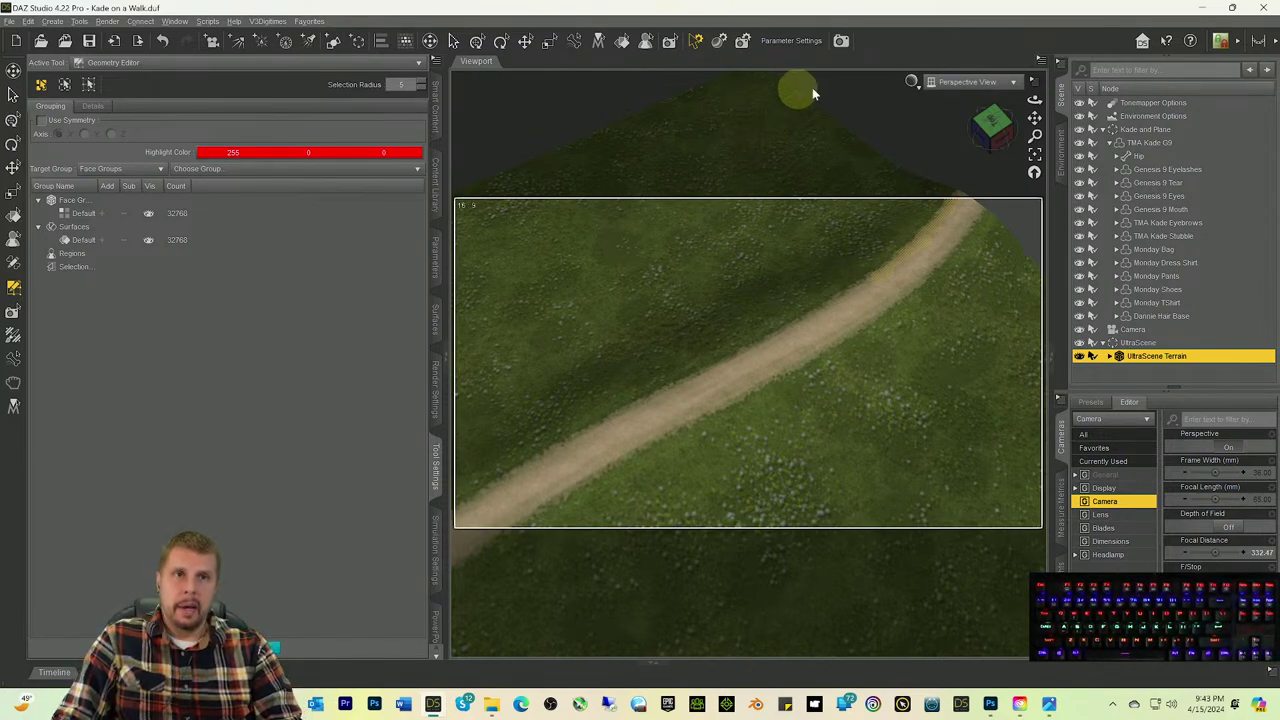
Step: Select the UltraScene Terrain, showing its single Default face group of 32768 faces
click(884, 288)
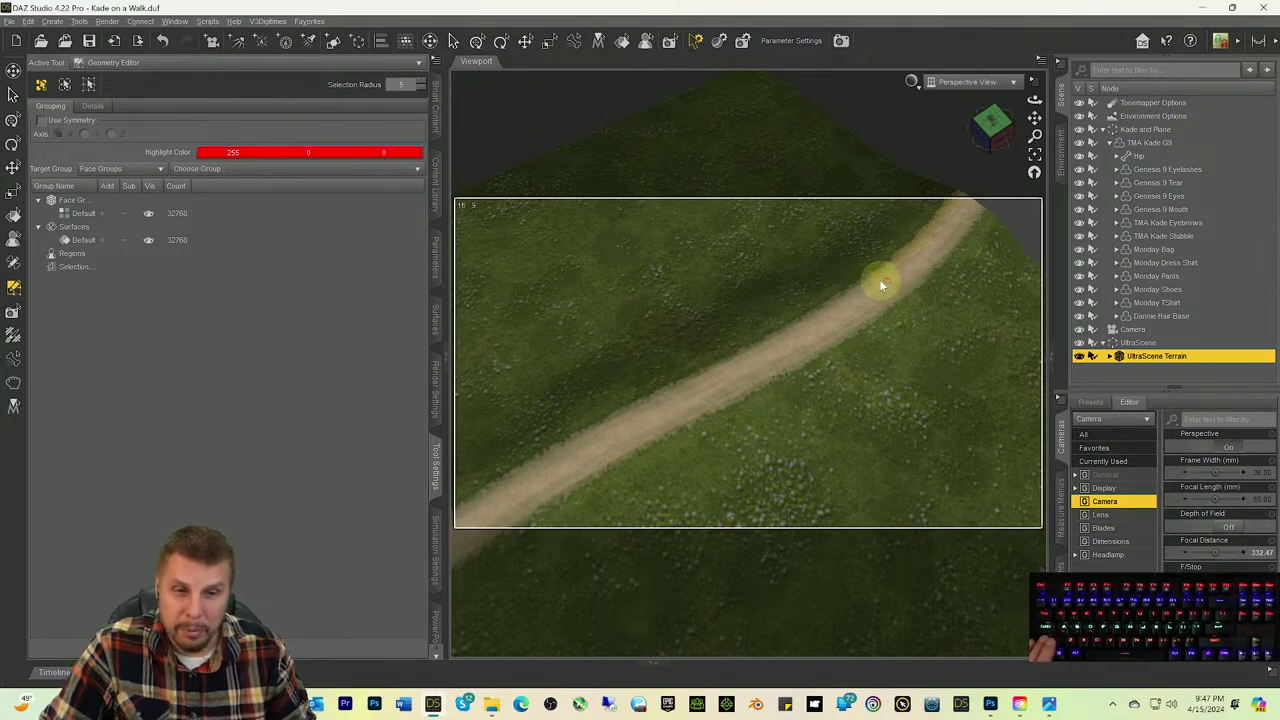
Step: Use Shift and Ctrl modifiers in the Geometry Editor over the top-down path view
key(shift)
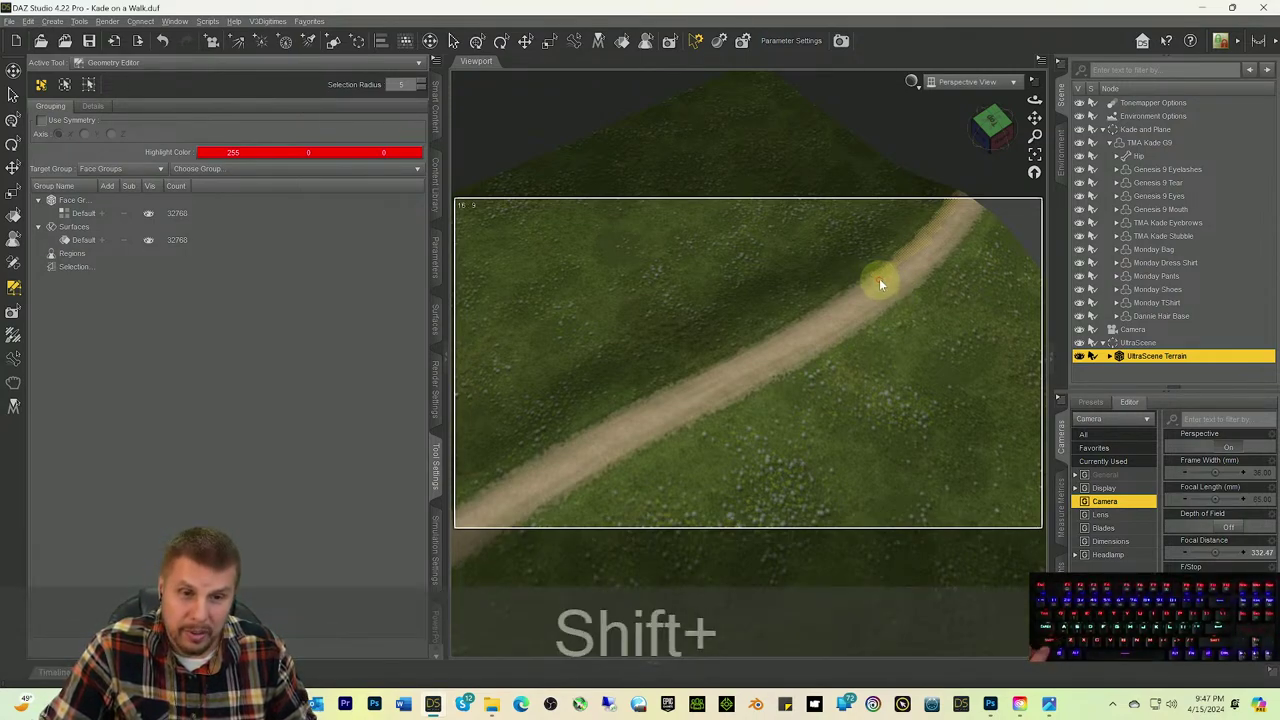
key(ctrl)
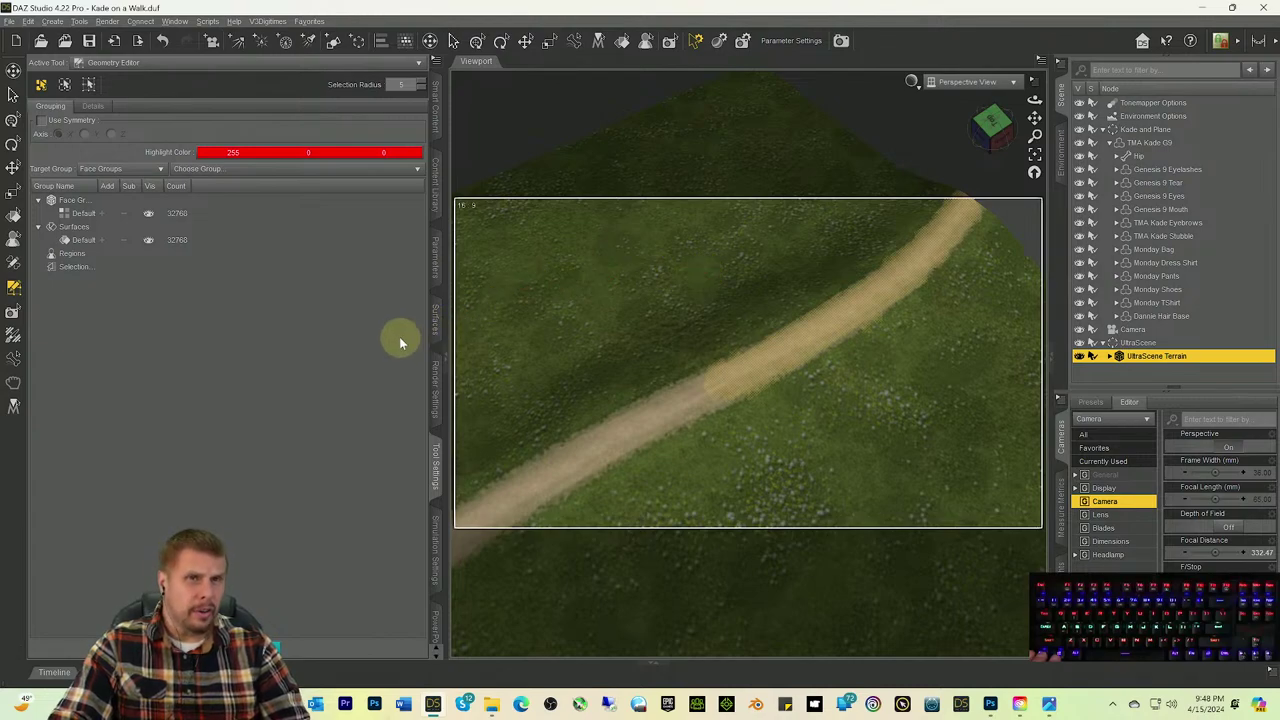
key(ctrl)
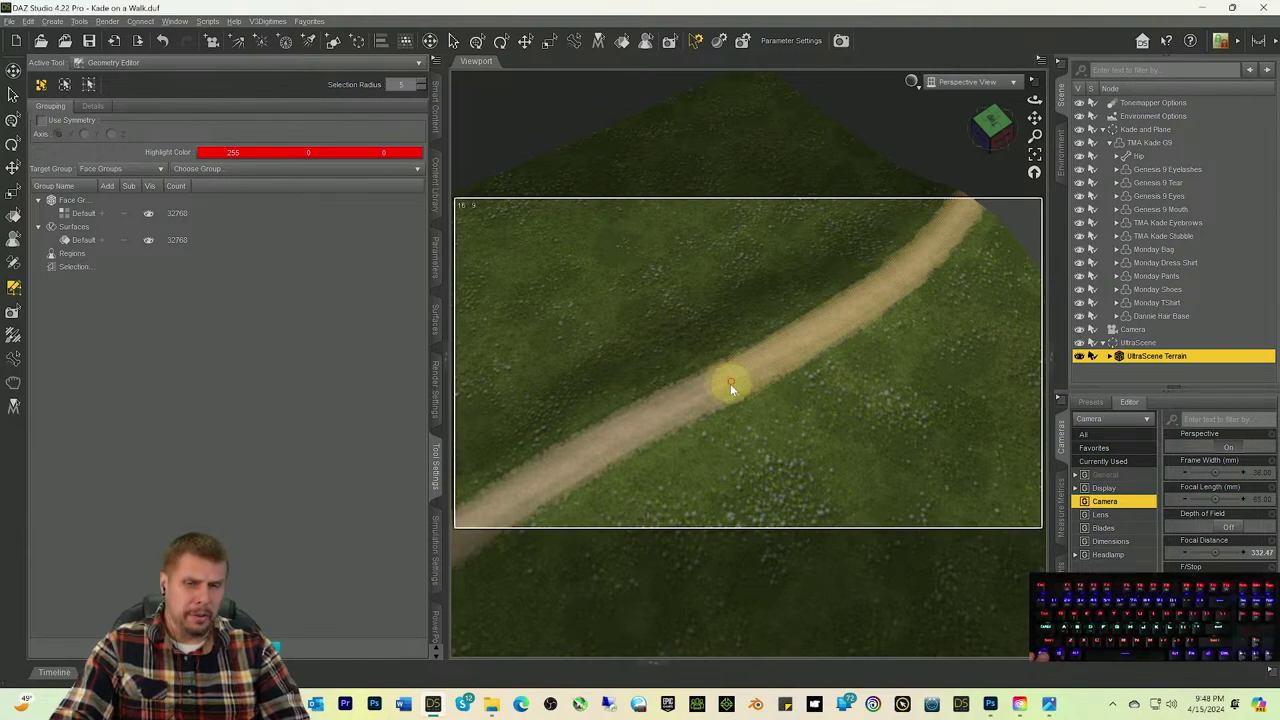
key(ctrl)
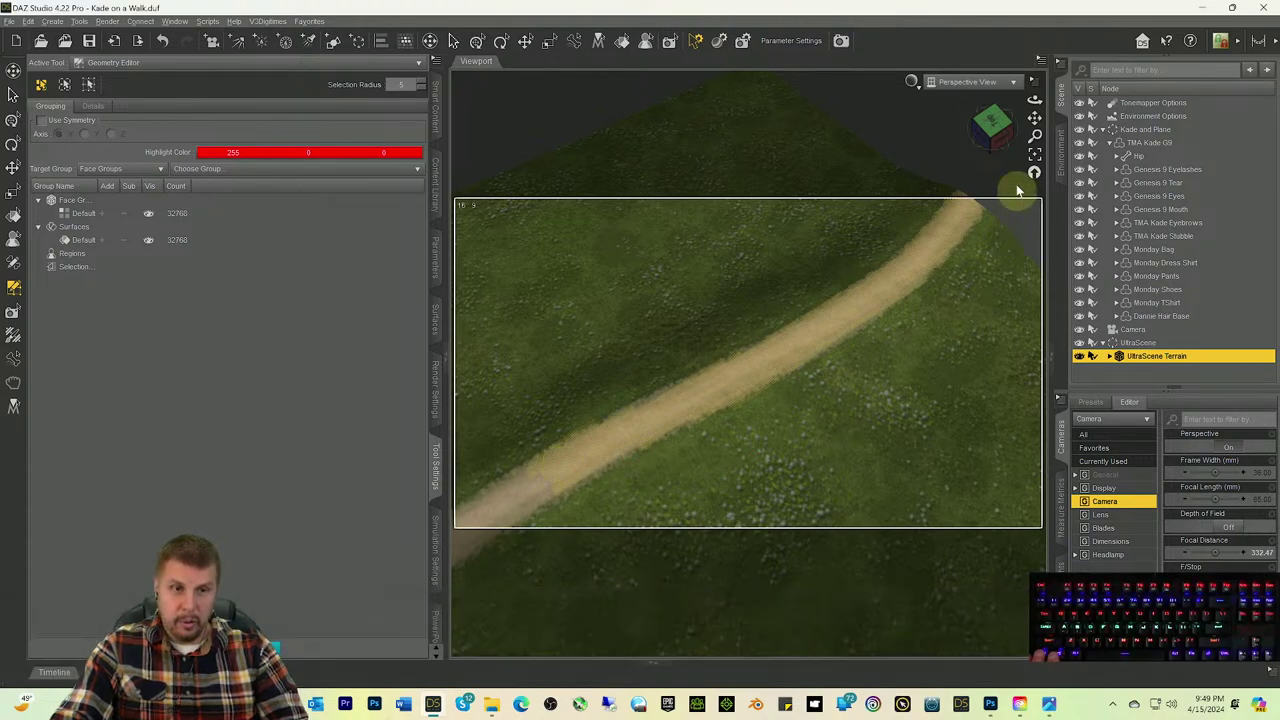
Step: Pan the view along the diagonal dirt path to a different stretch
mouse_move(1034, 117)
mouse_down()
mouse_move(1177, 43)
mouse_move(1037, 114)
mouse_move(1207, 75)
mouse_move(1047, 107)
mouse_move(1058, 104)
mouse_move(1021, 127)
mouse_up()
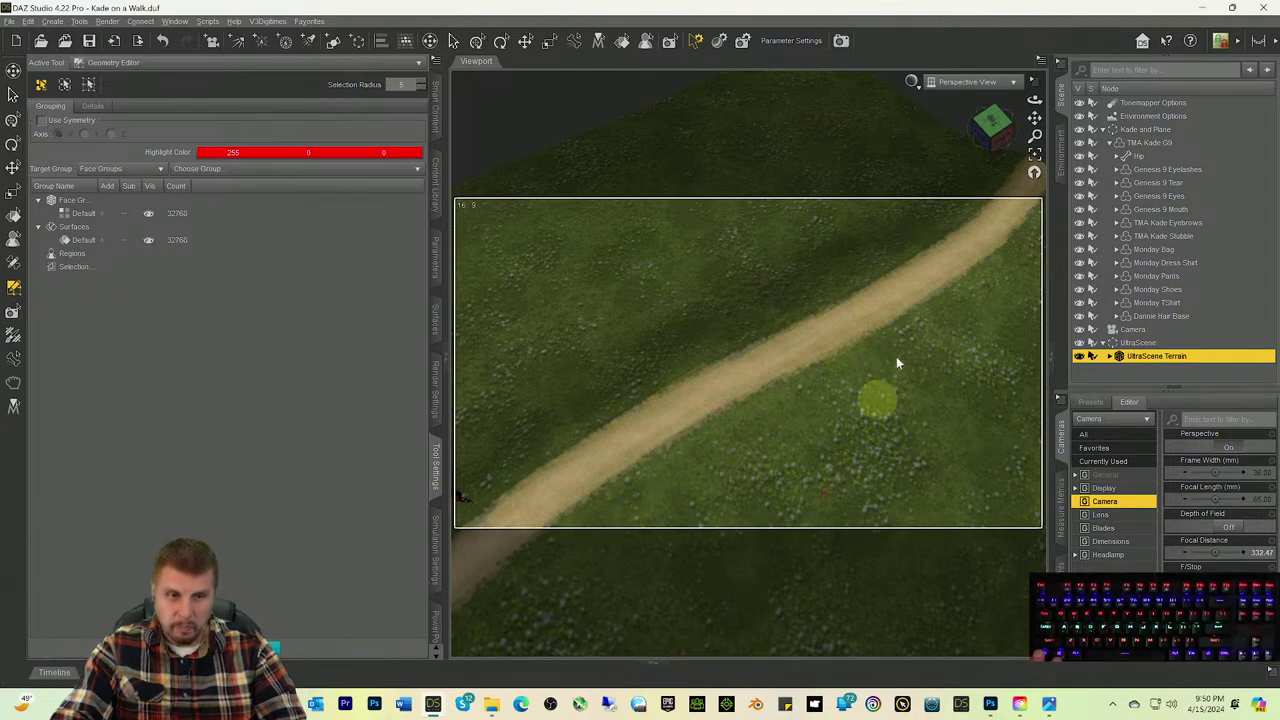
mouse_move(1033, 118)
mouse_down()
mouse_move(1100, 63)
mouse_move(1037, 110)
mouse_move(1030, 150)
mouse_move(1036, 114)
mouse_up()
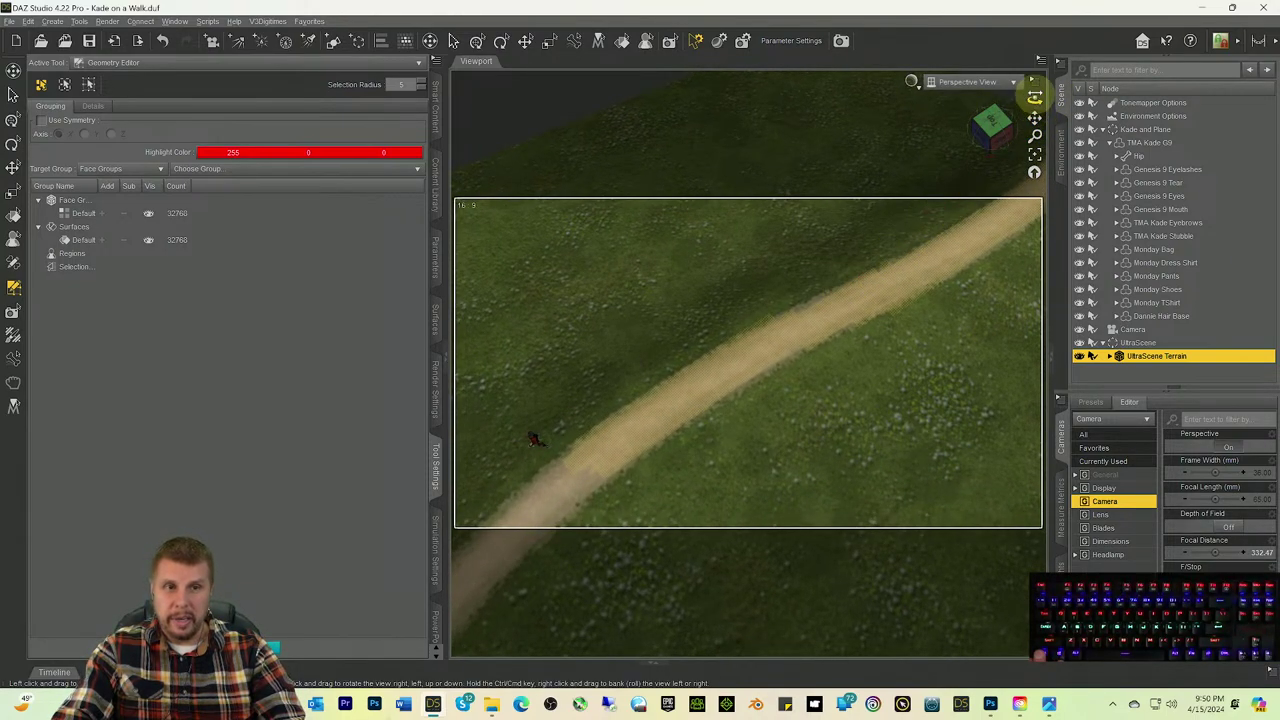
drag(1030, 119, 1110, 49)
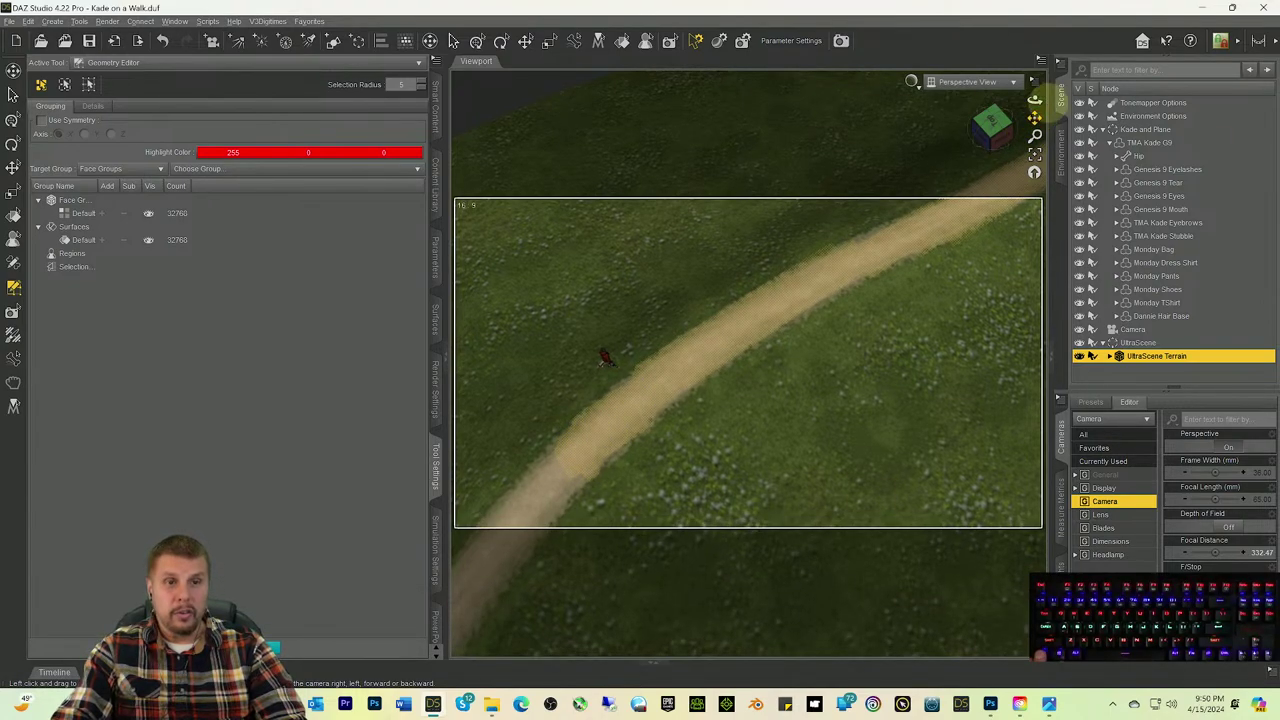
Step: Pan toward the walking figure and Ctrl-click to select polygons on the dirt path
mouse_move(1035, 115)
mouse_down()
mouse_move(1100, 23)
mouse_move(1035, 118)
mouse_move(1035, 102)
mouse_up()
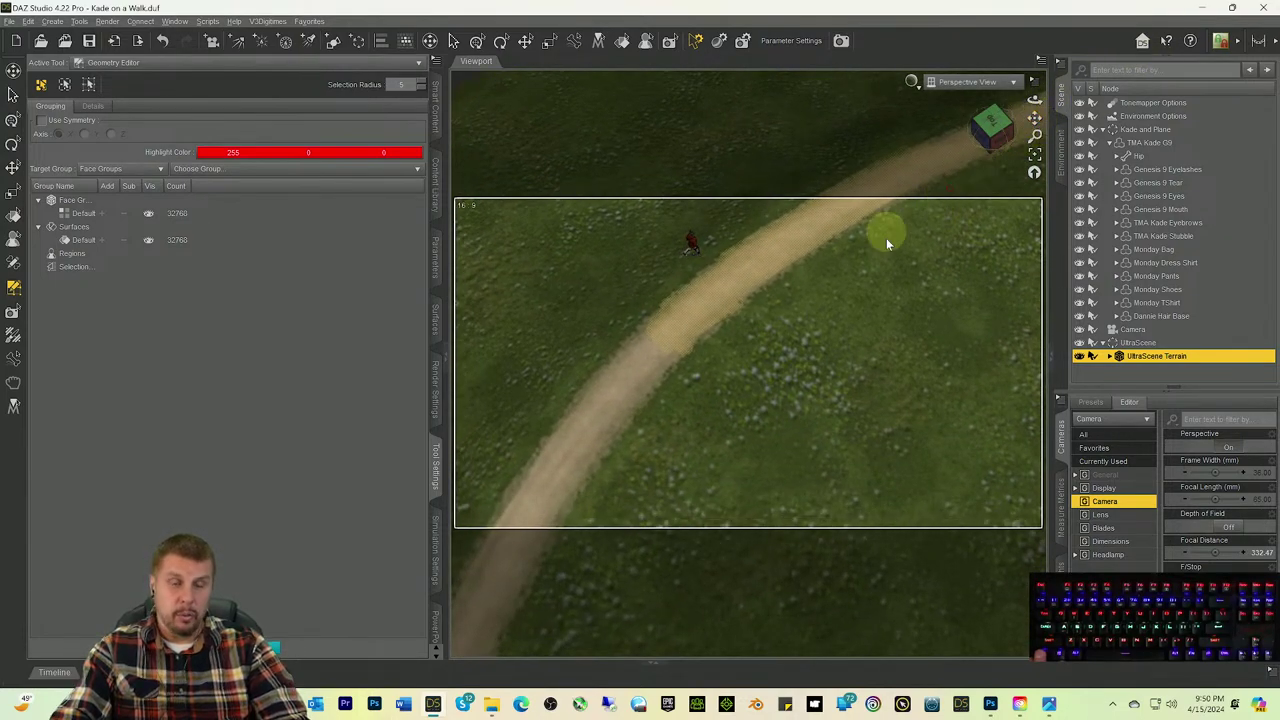
key(ctrl)
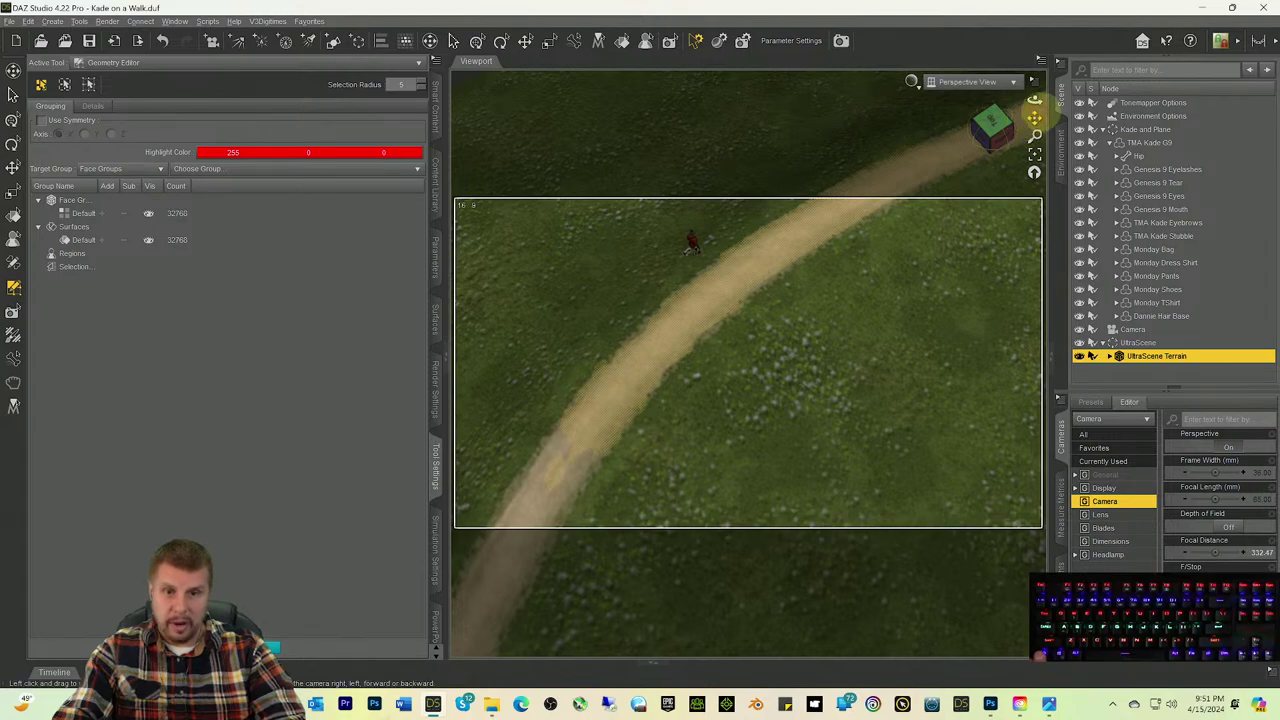
mouse_move(1029, 118)
mouse_down()
mouse_move(1034, 98)
mouse_move(1034, 110)
mouse_up()
ctrl+click(766, 343)
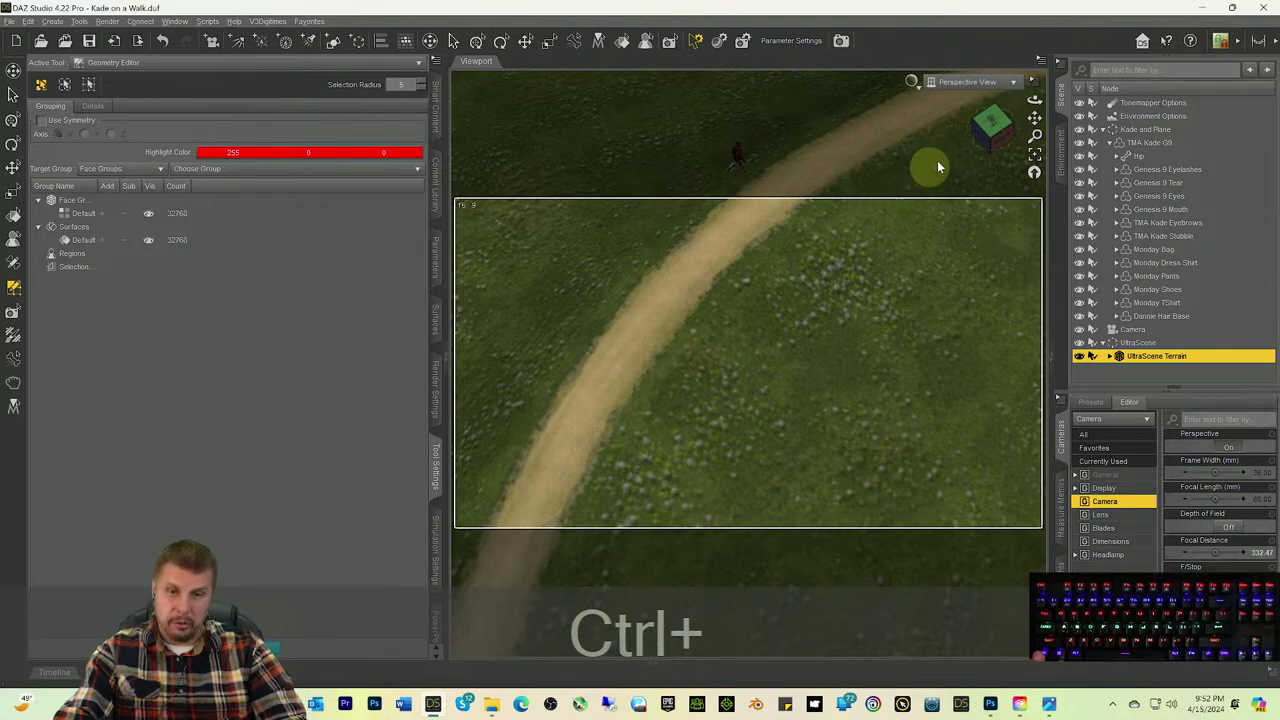
Step: Pan the view up the dirt path toward Kade, adding more path polygons to the selection
mouse_move(1034, 118)
mouse_down()
mouse_move(1057, 51)
mouse_move(1034, 118)
mouse_up()
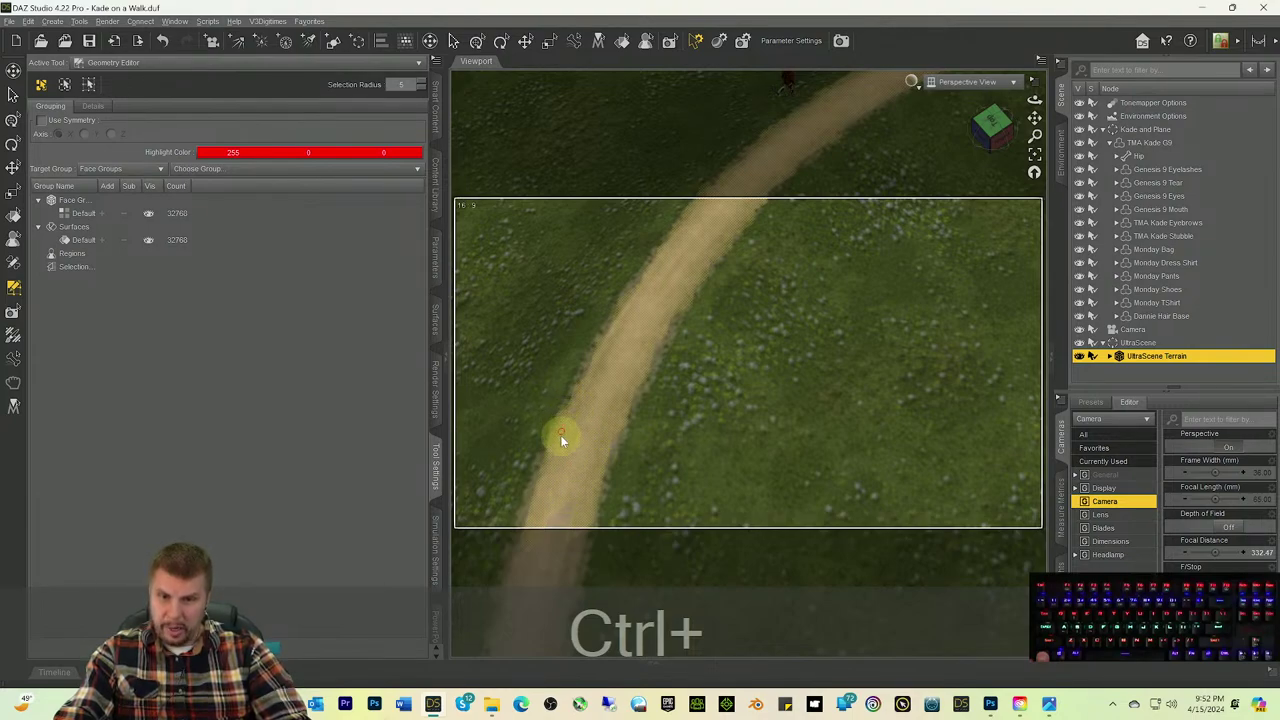
ctrl+click(551, 490)
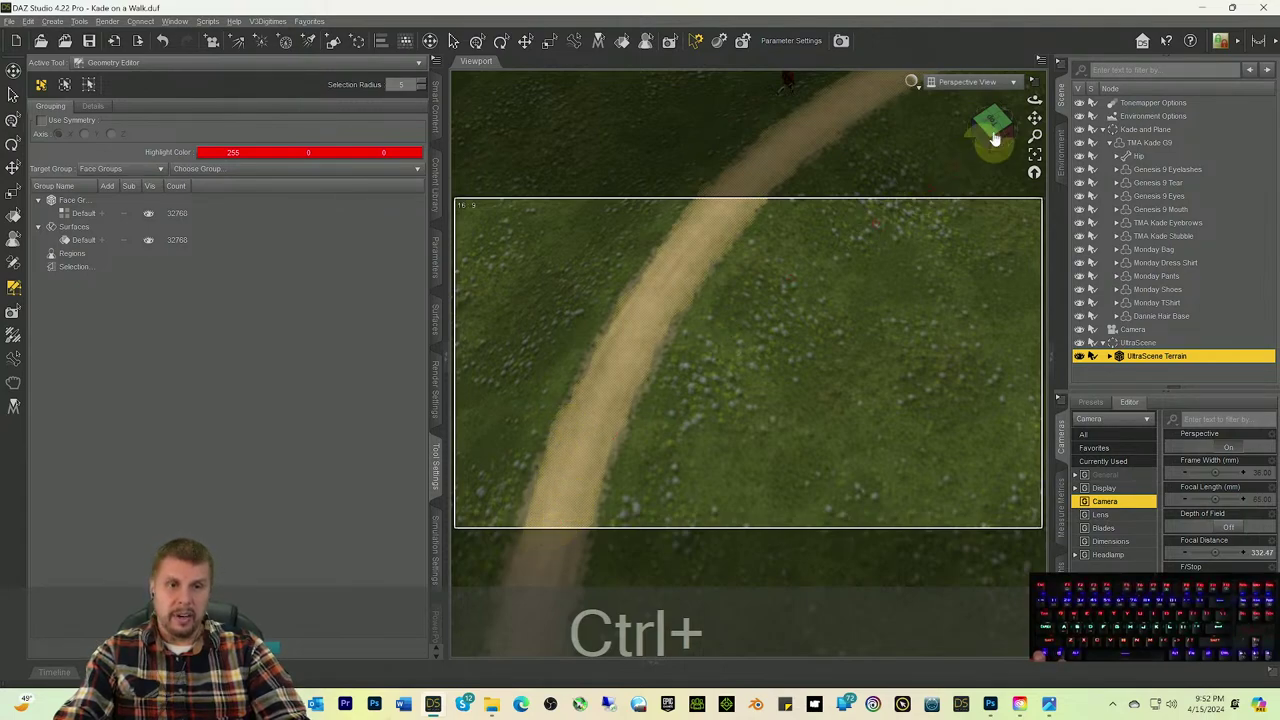
mouse_move(1034, 118)
mouse_down()
mouse_move(1060, 34)
mouse_move(1034, 114)
mouse_up()
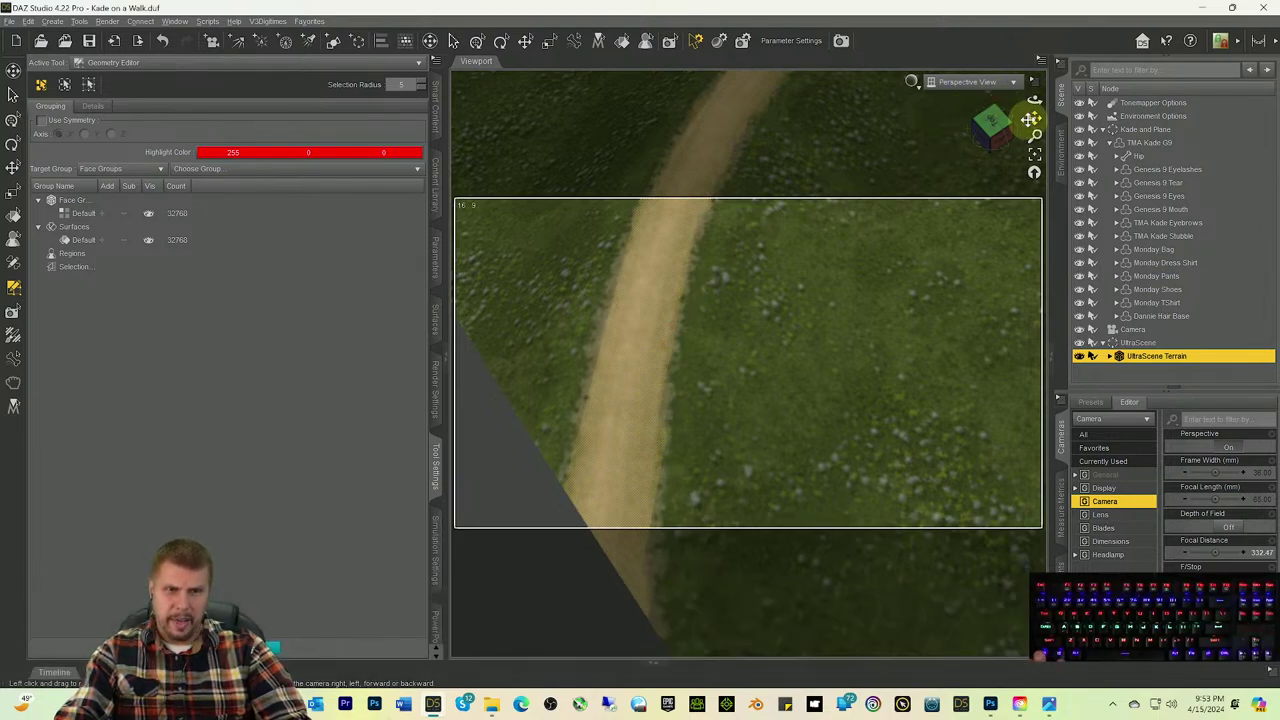
drag(1030, 119, 1010, 190)
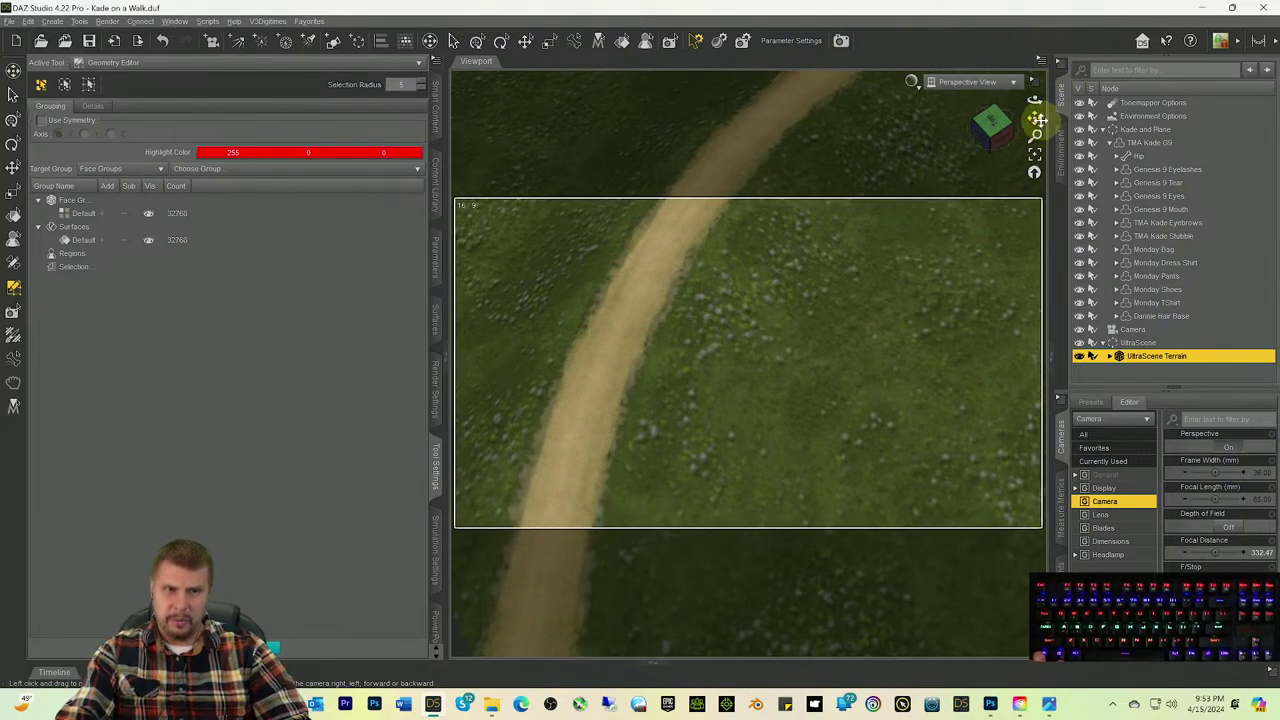
drag(1034, 118, 792, 236)
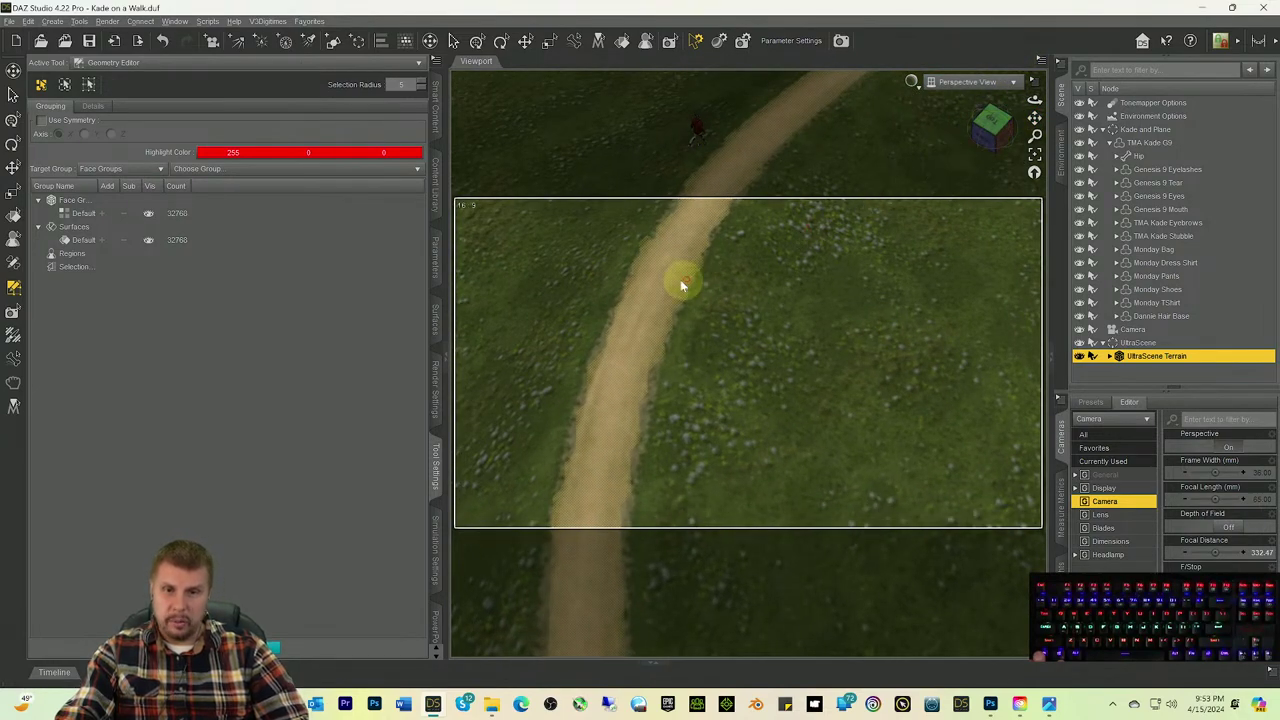
Step: Make the 1323 selected path faces into a new surface named Brick
right_click(681, 284)
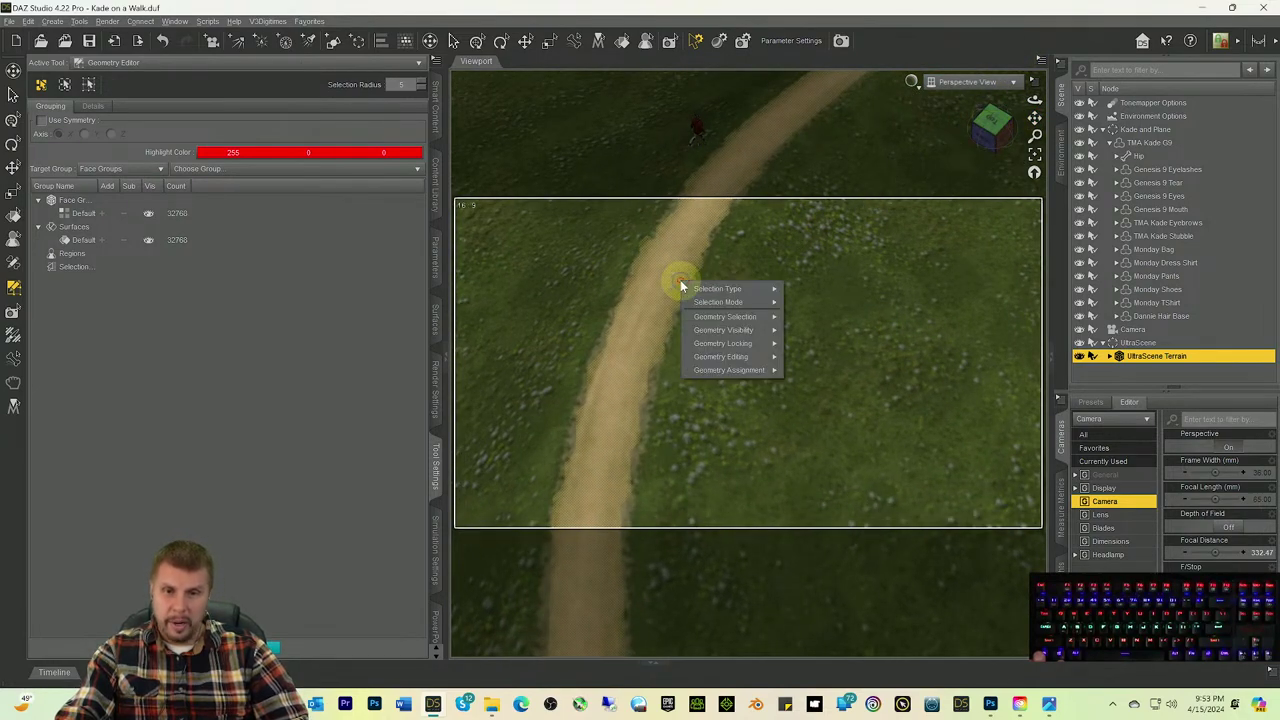
mouse_move(762, 365)
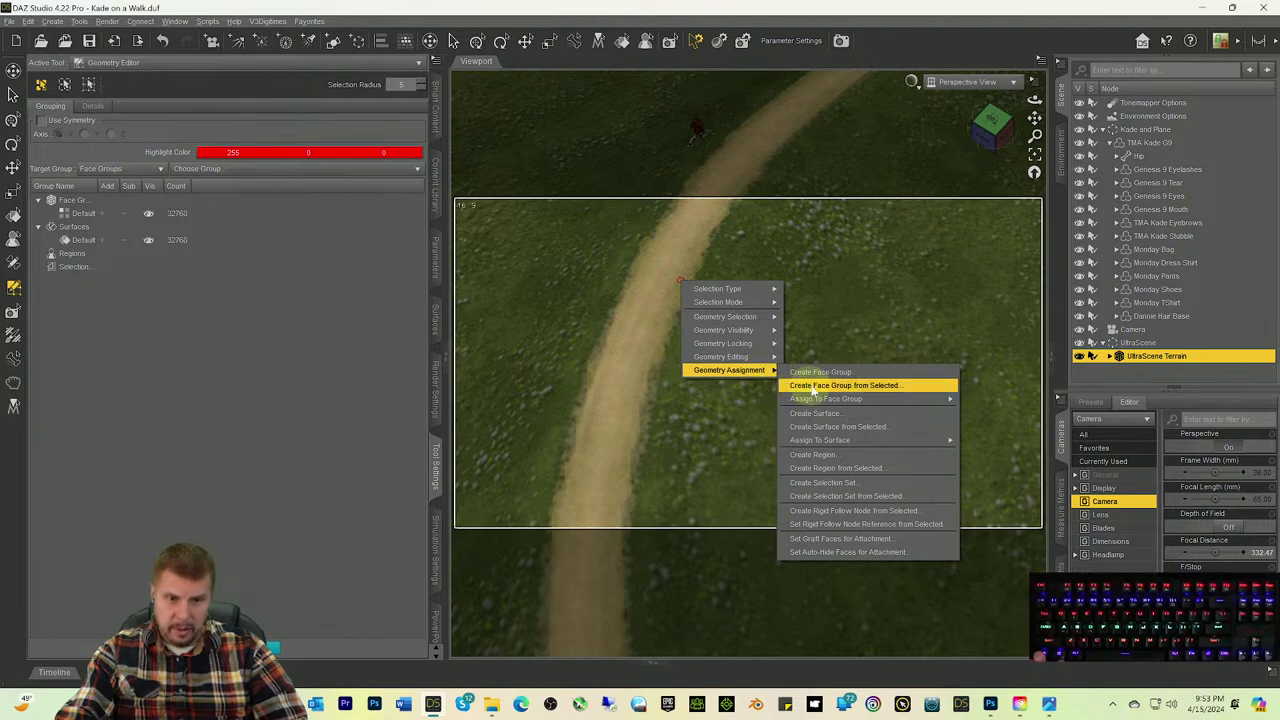
click(828, 427)
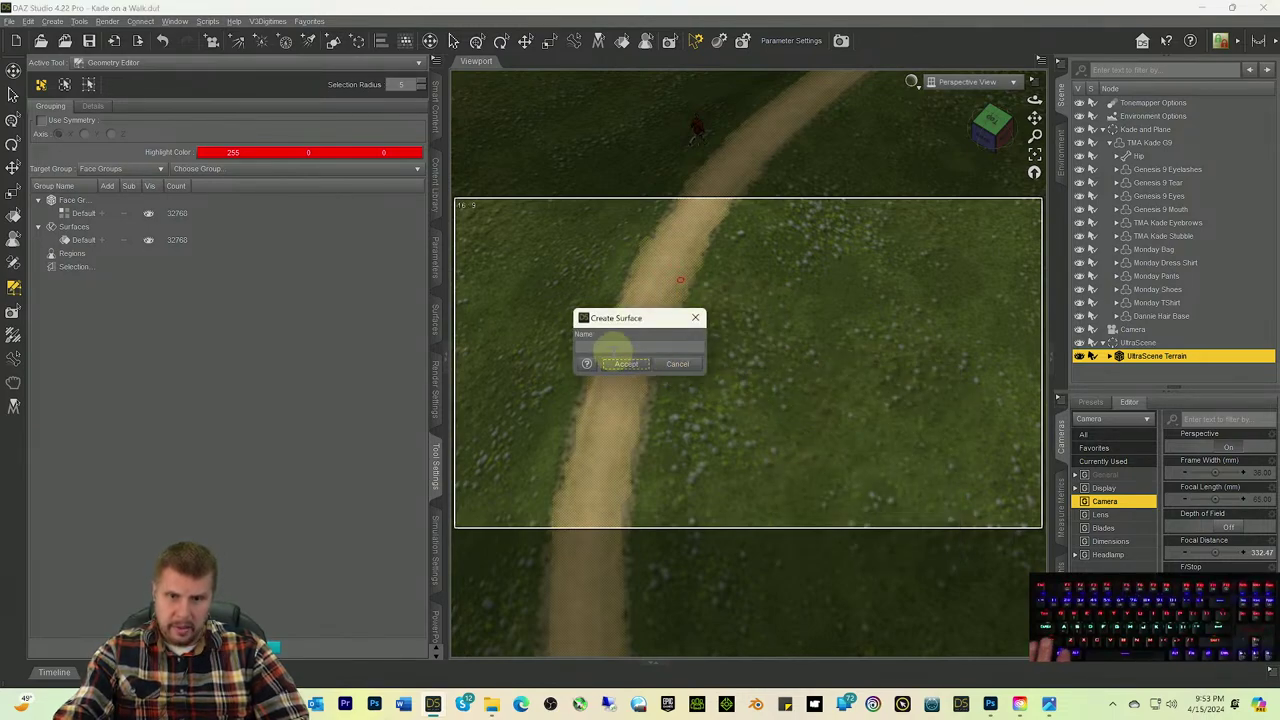
click(640, 343)
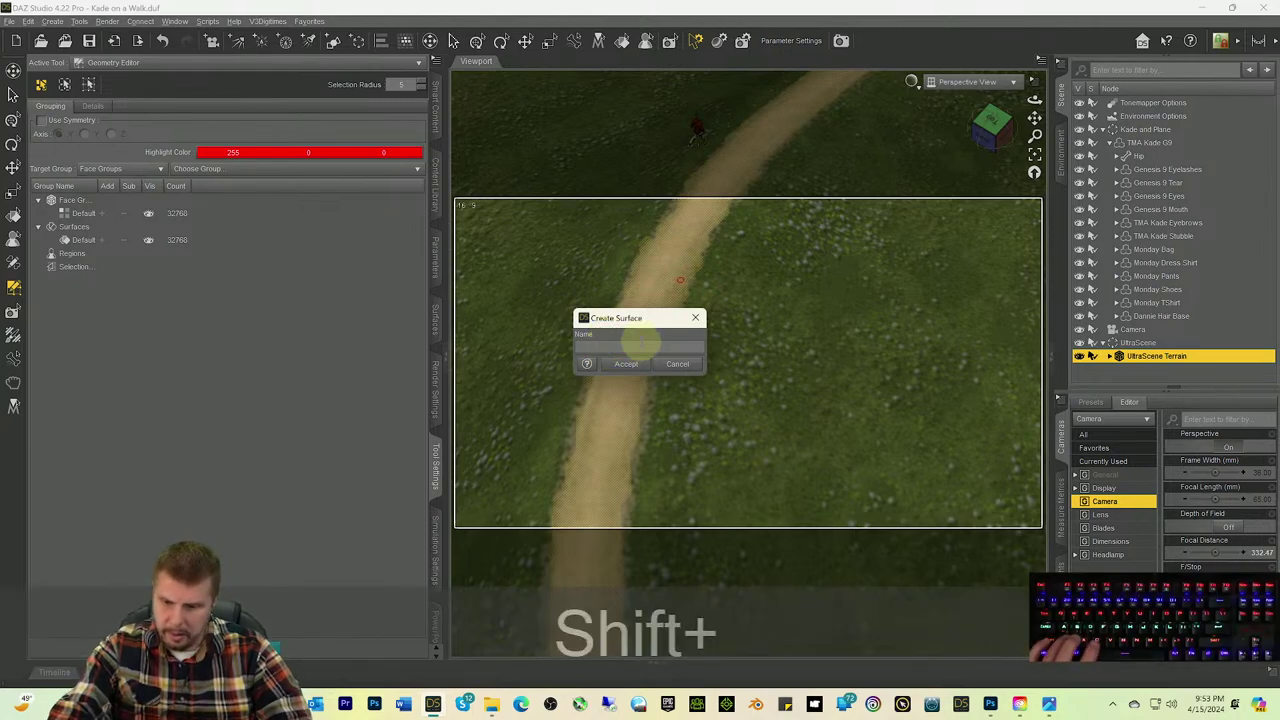
text(Beric)
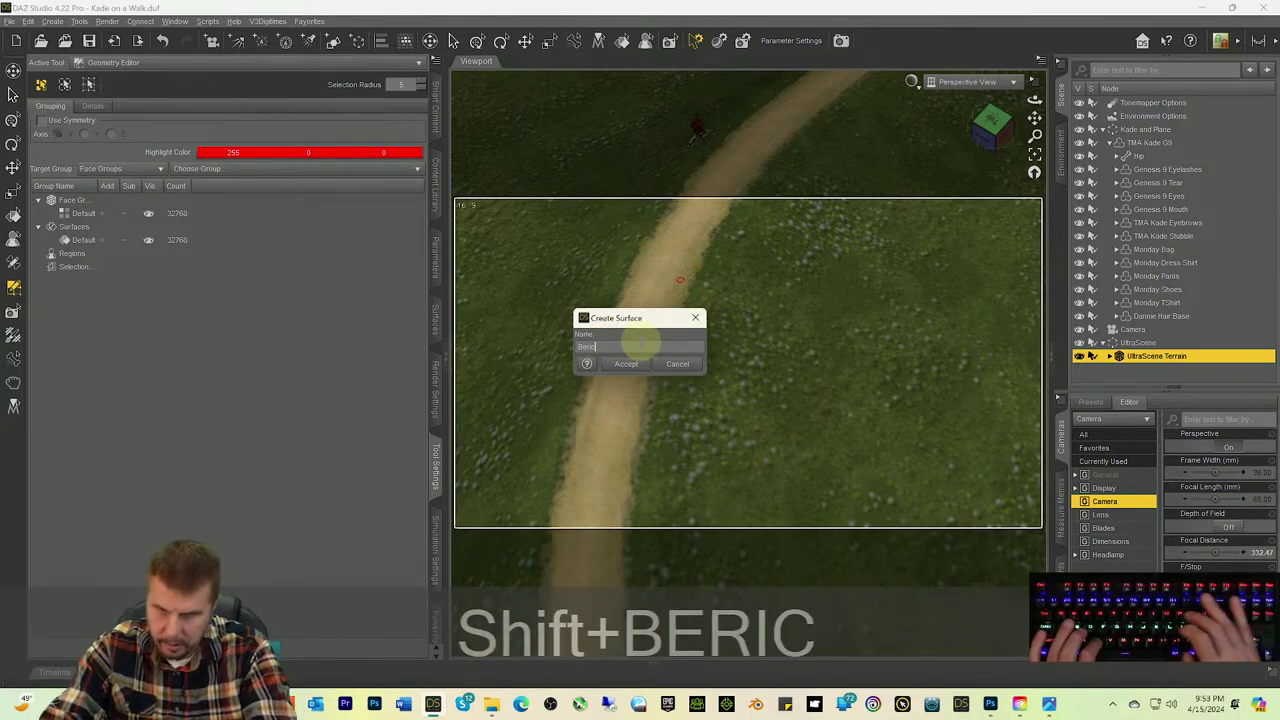
key(BackSpace)
key(BackSpace)
key(BackSpace)
key(BackSpace)
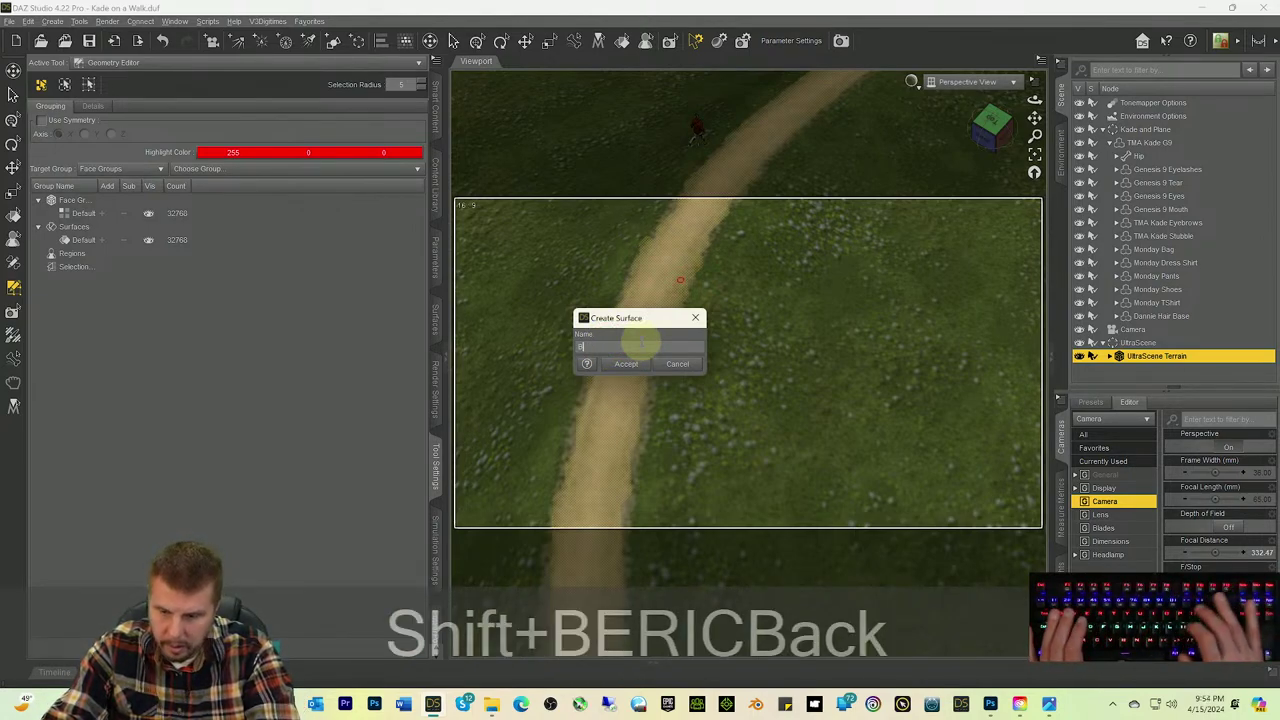
text(rick)
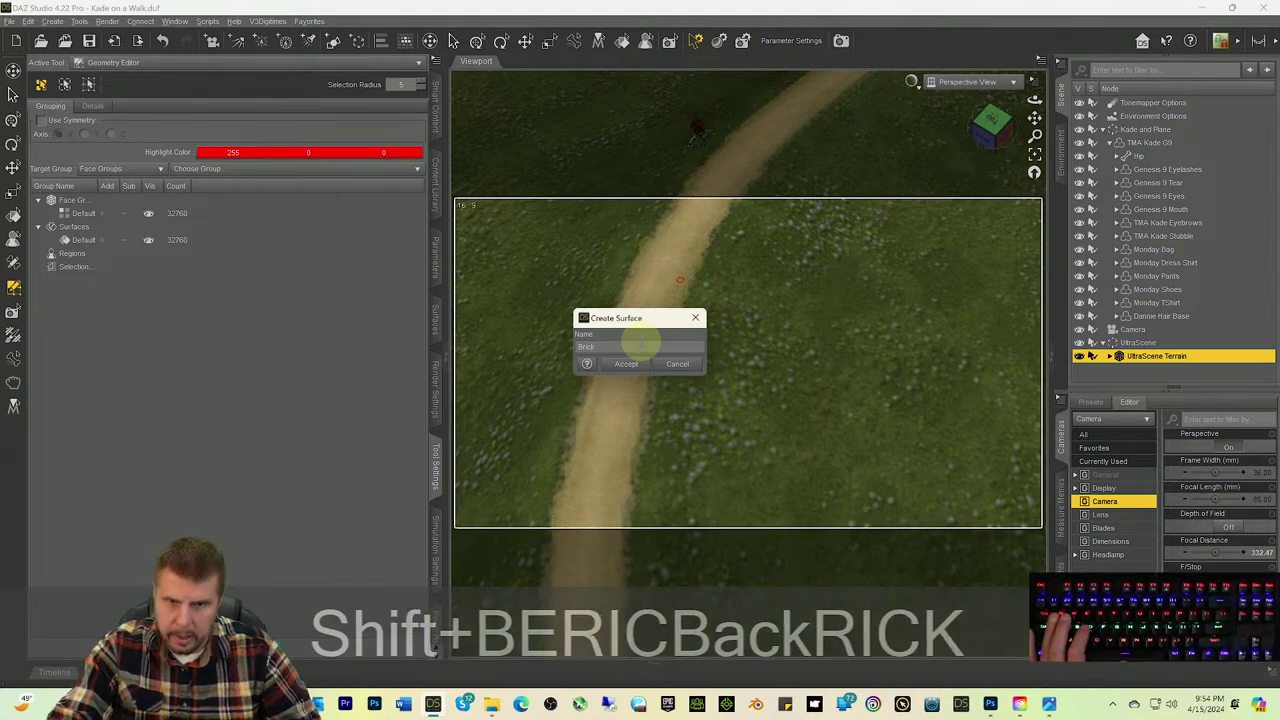
click(626, 364)
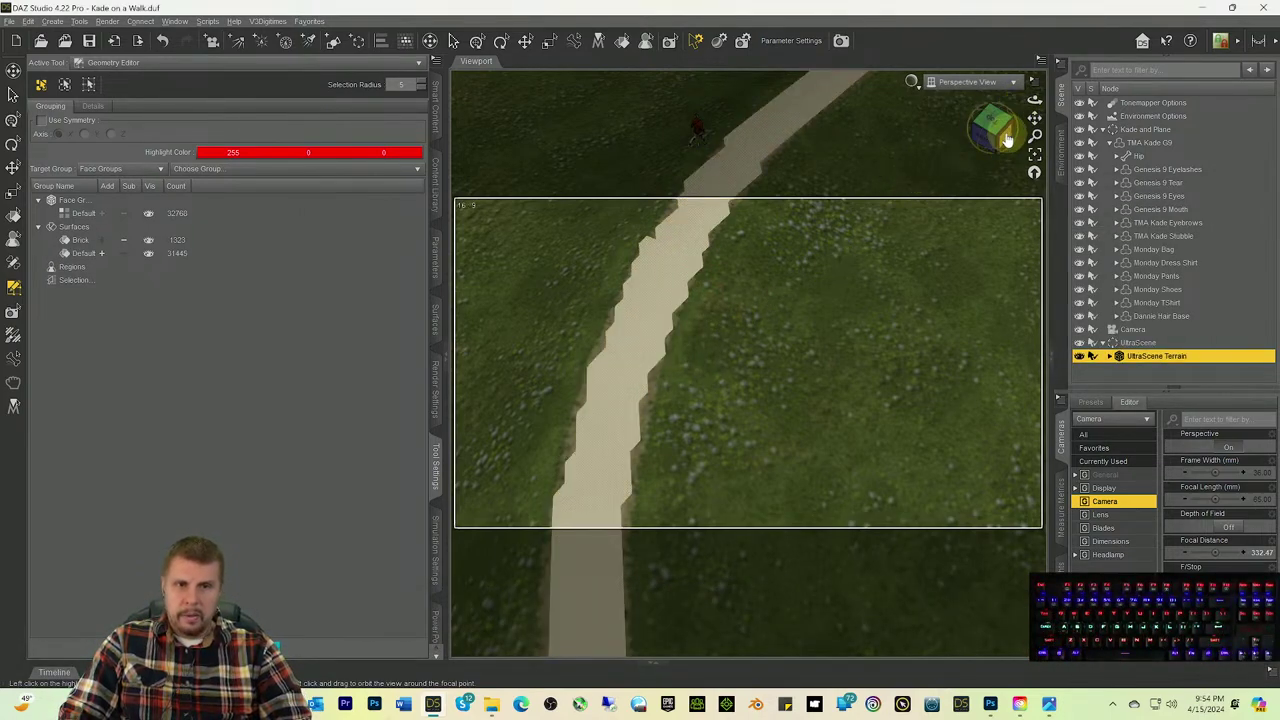
Step: Orbit to a low side view, select the terrain's Brick surface, and bring up its Base Color image choices
drag(1007, 140, 1034, 114)
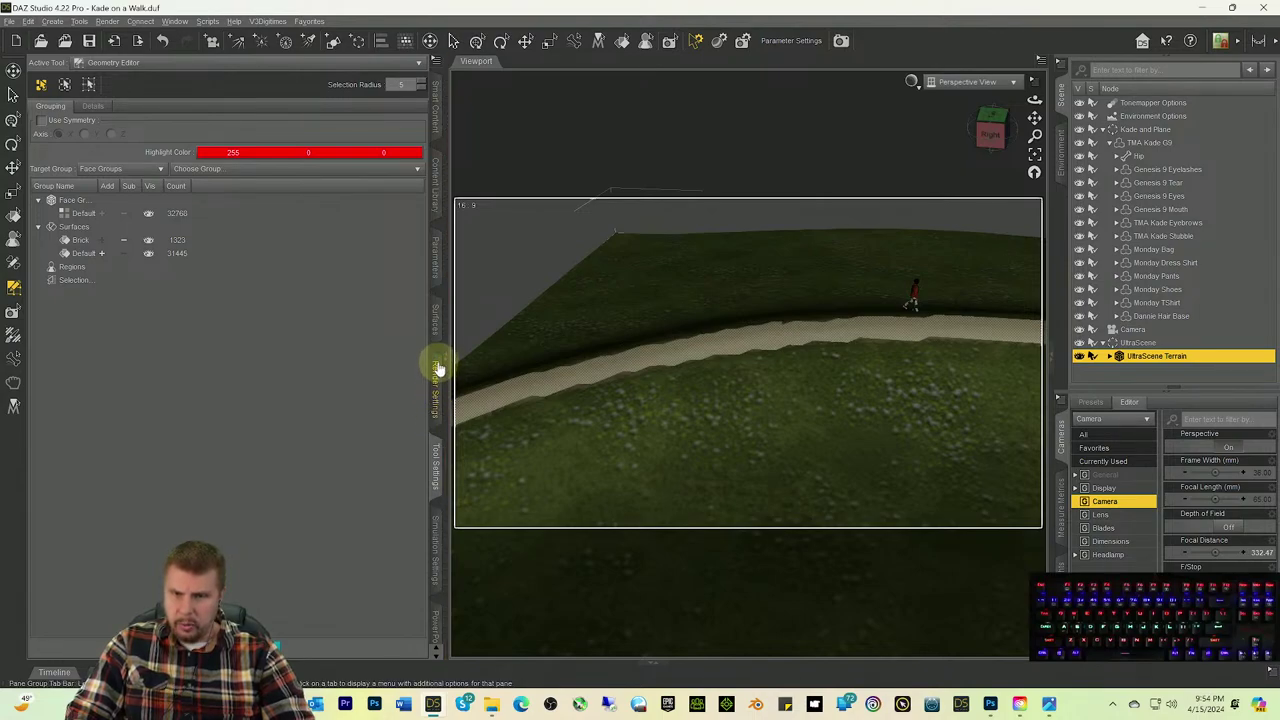
click(436, 316)
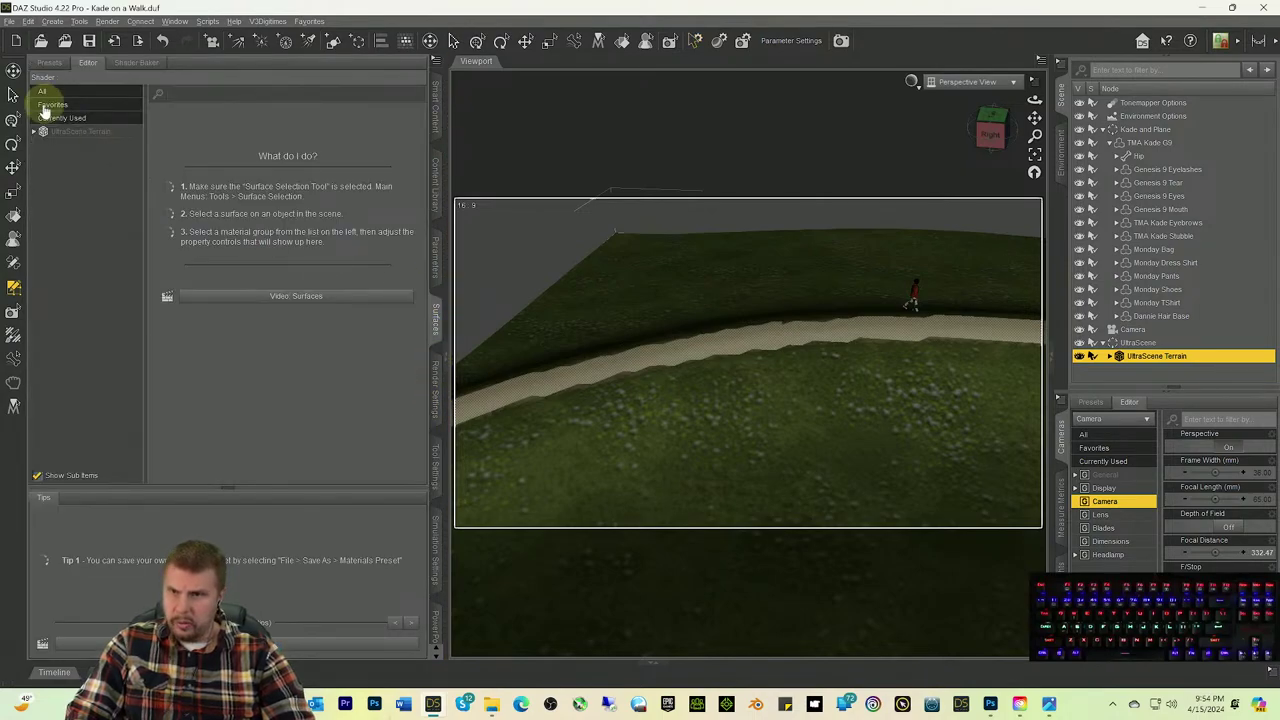
click(34, 131)
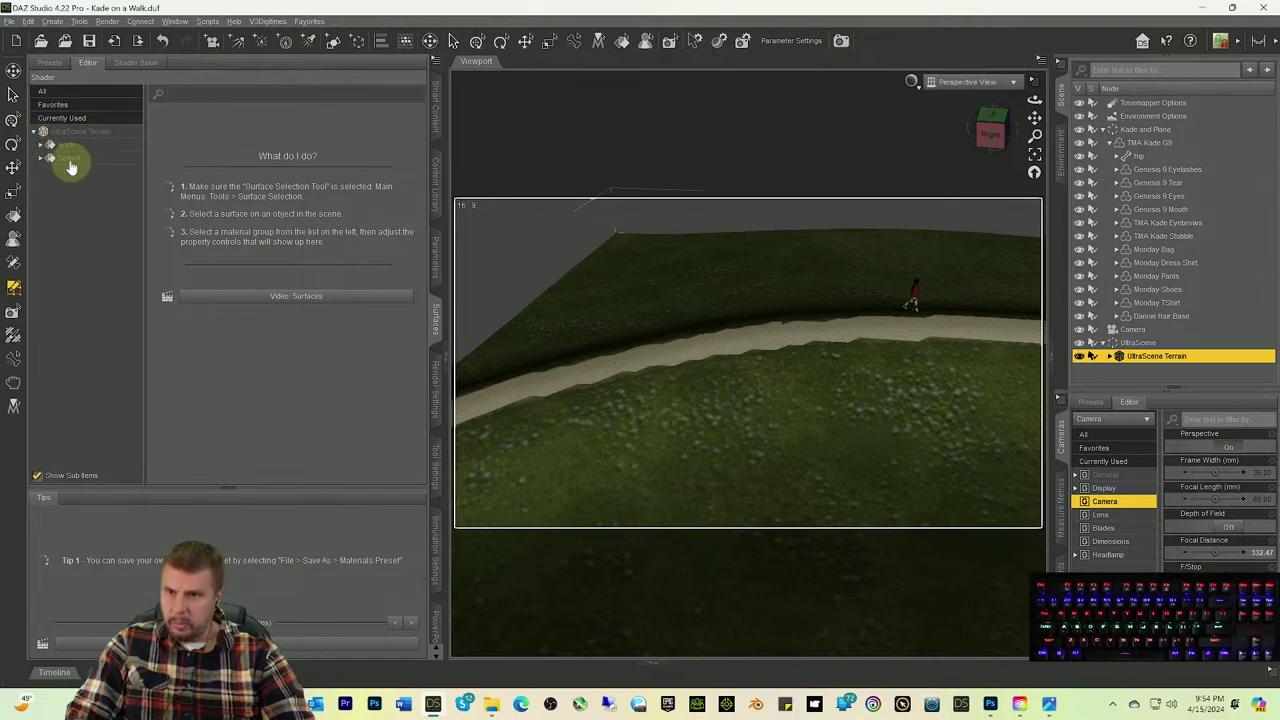
click(58, 144)
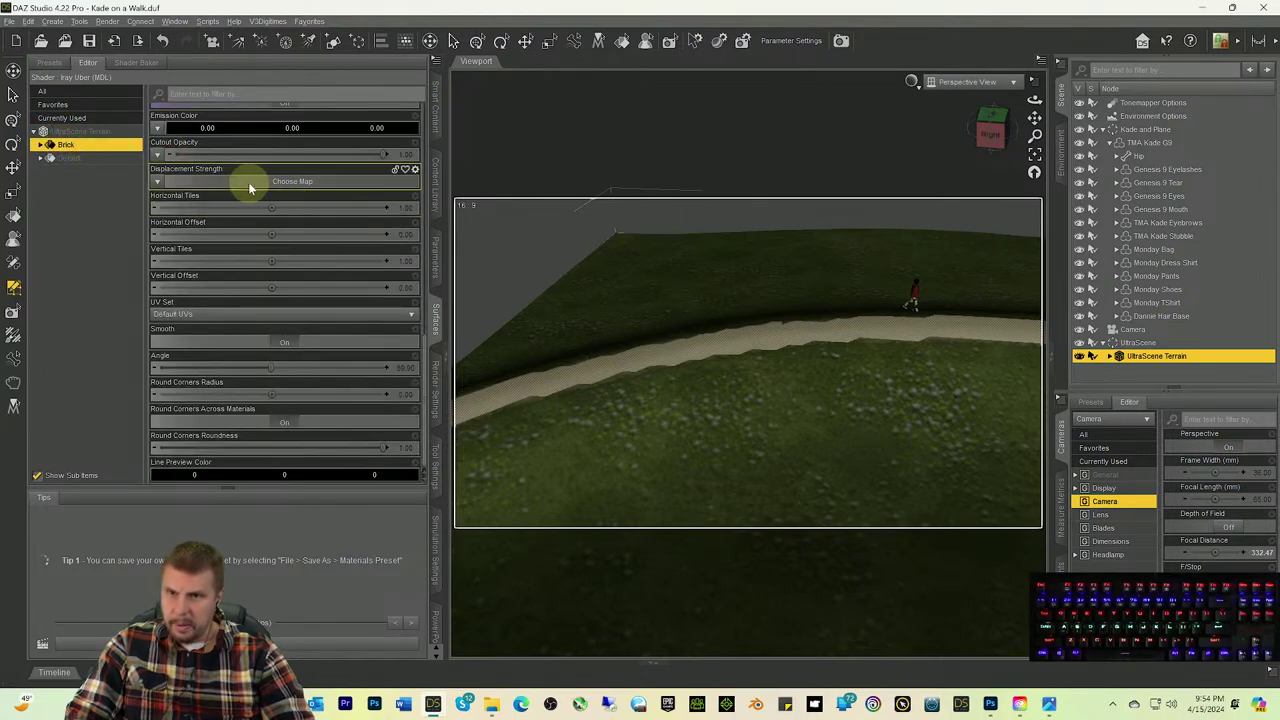
scroll(250, 185, up, 15)
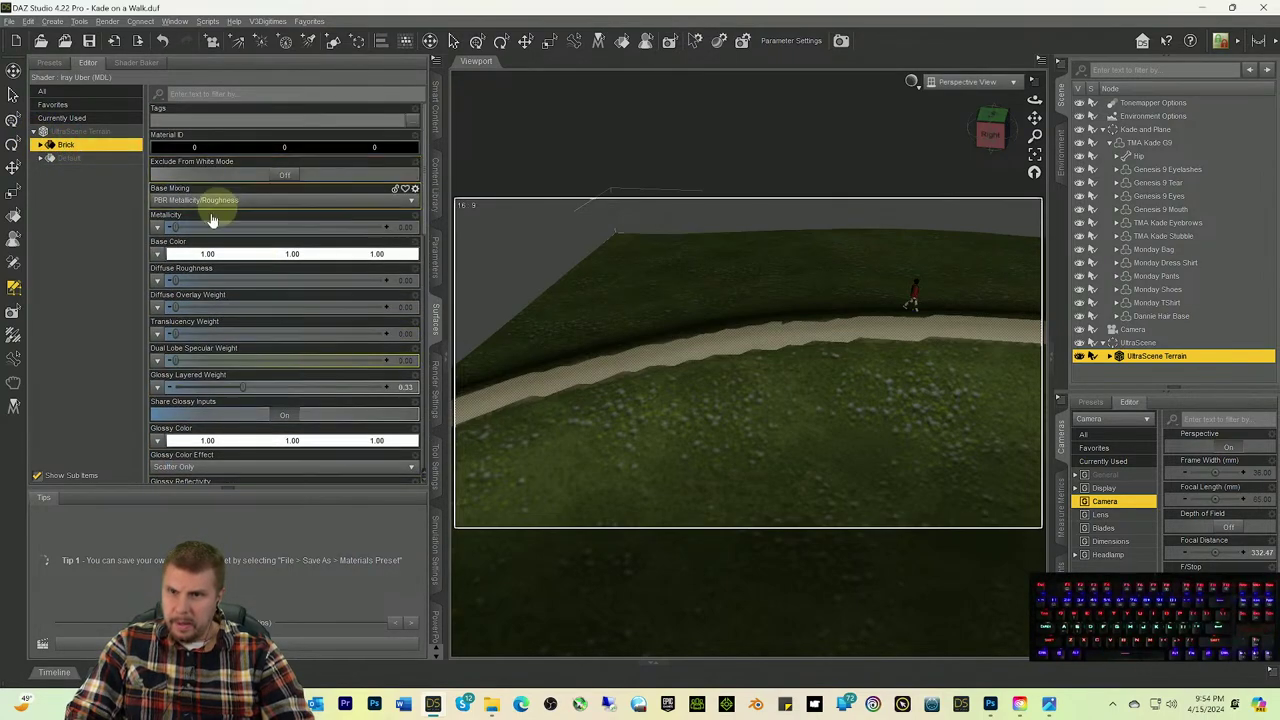
click(160, 253)
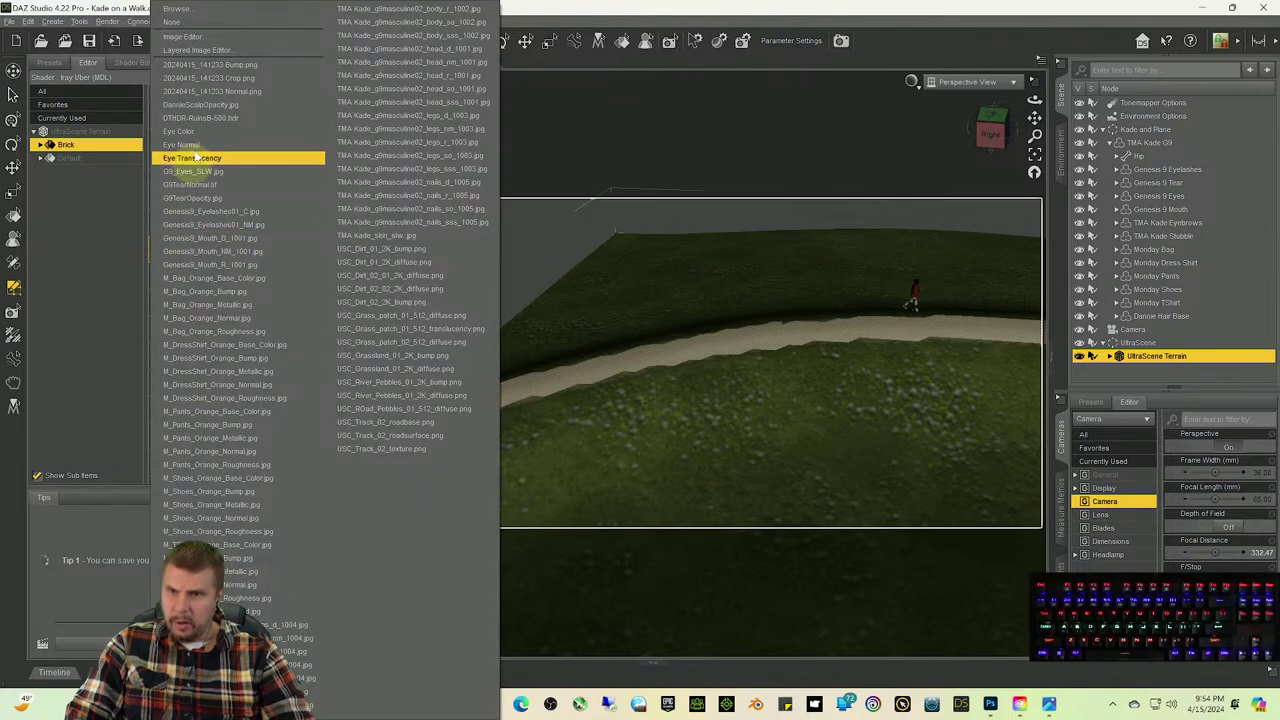
Step: Load 20240415_141233 Crop.png as the Brick surface's Base Color map
click(185, 9)
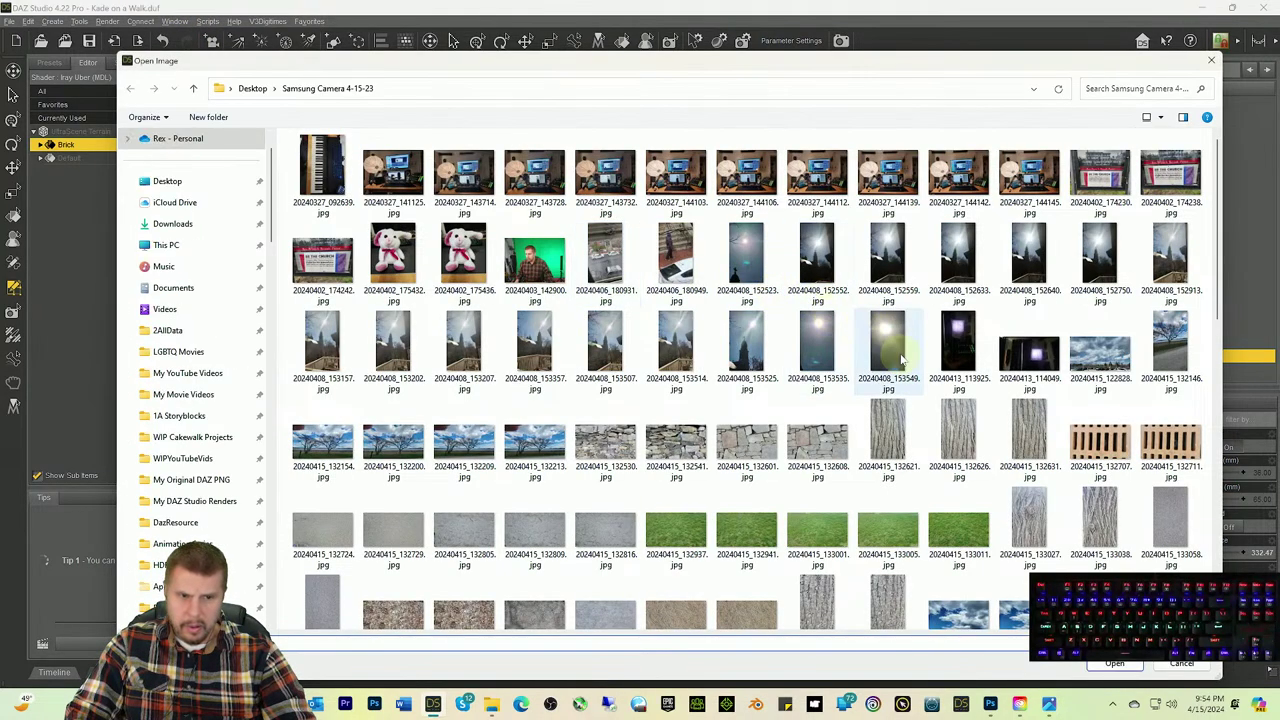
scroll(901, 360, down, 10)
scroll(1100, 437, up, 3)
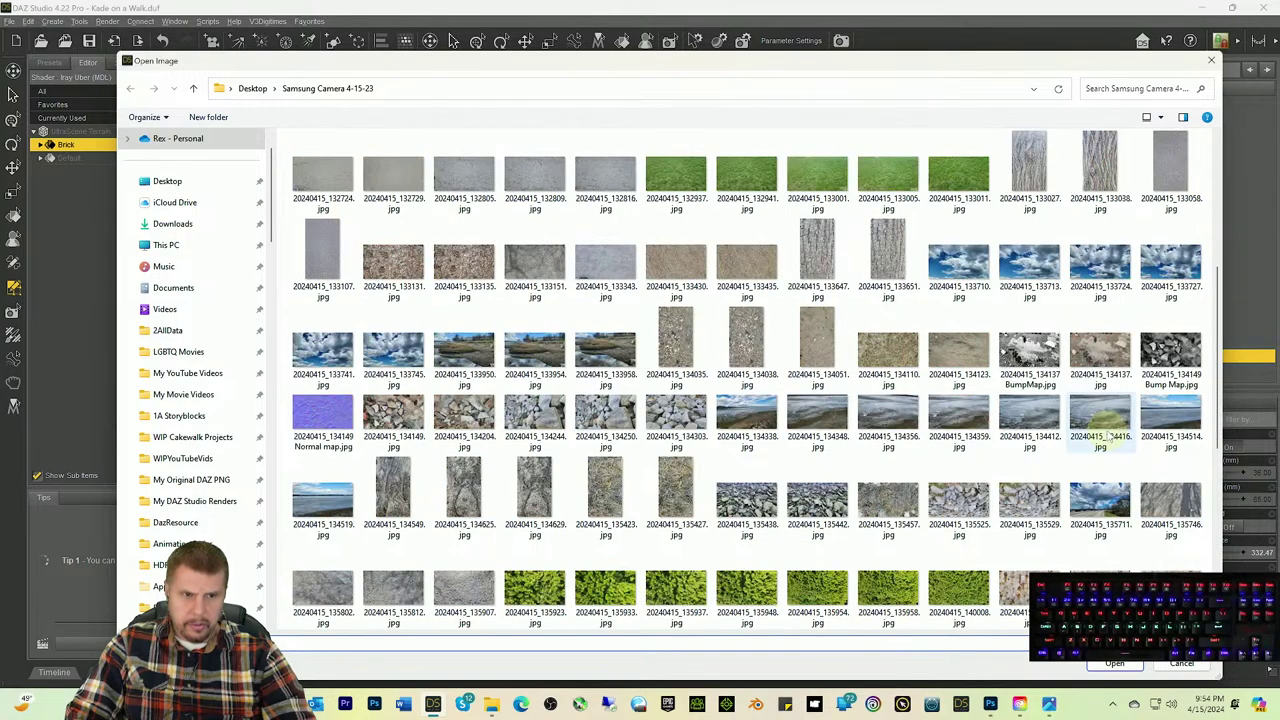
scroll(1100, 400, down, 3)
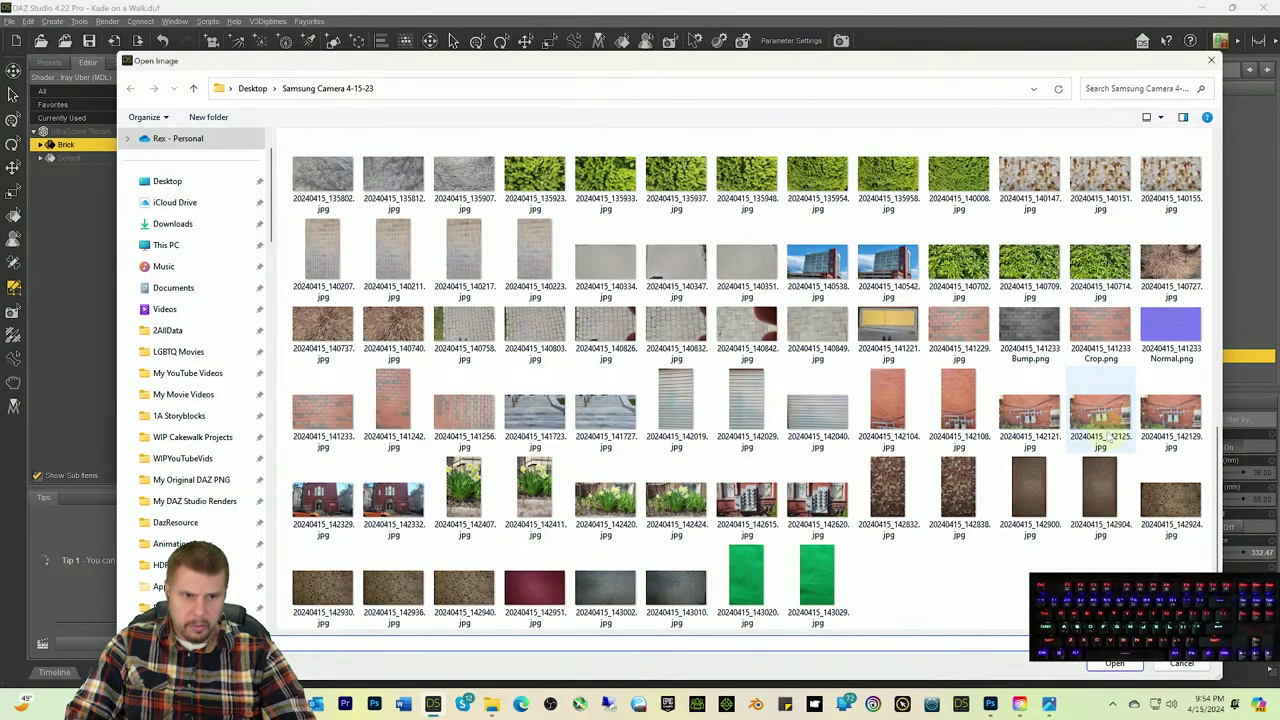
double_click(1100, 335)
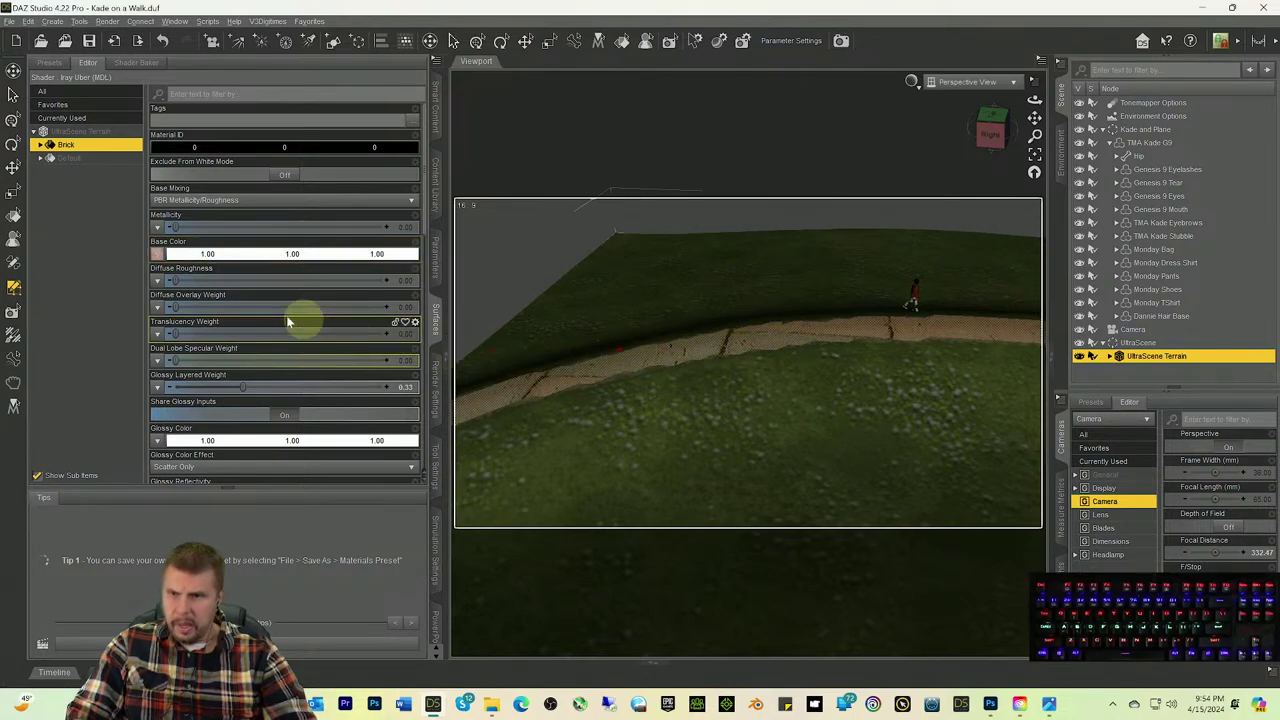
scroll(172, 388, down, 3)
scroll(172, 388, down, 7)
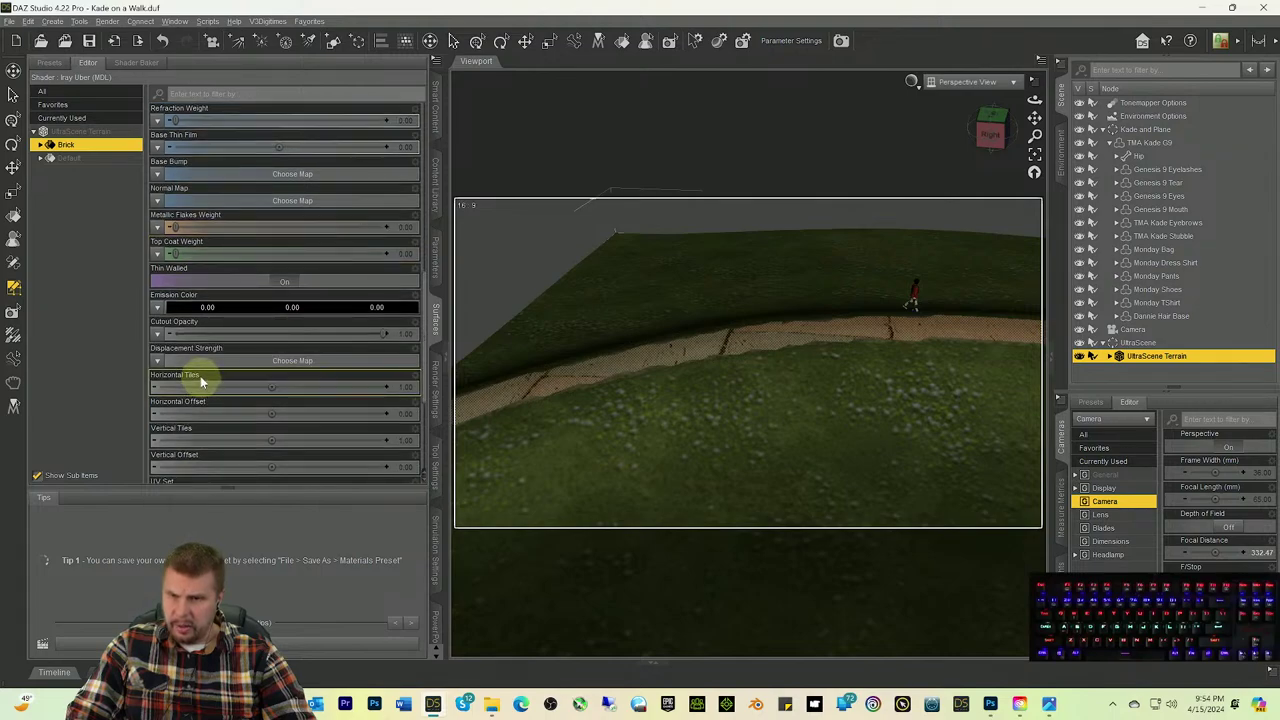
scroll(200, 376, down, 3)
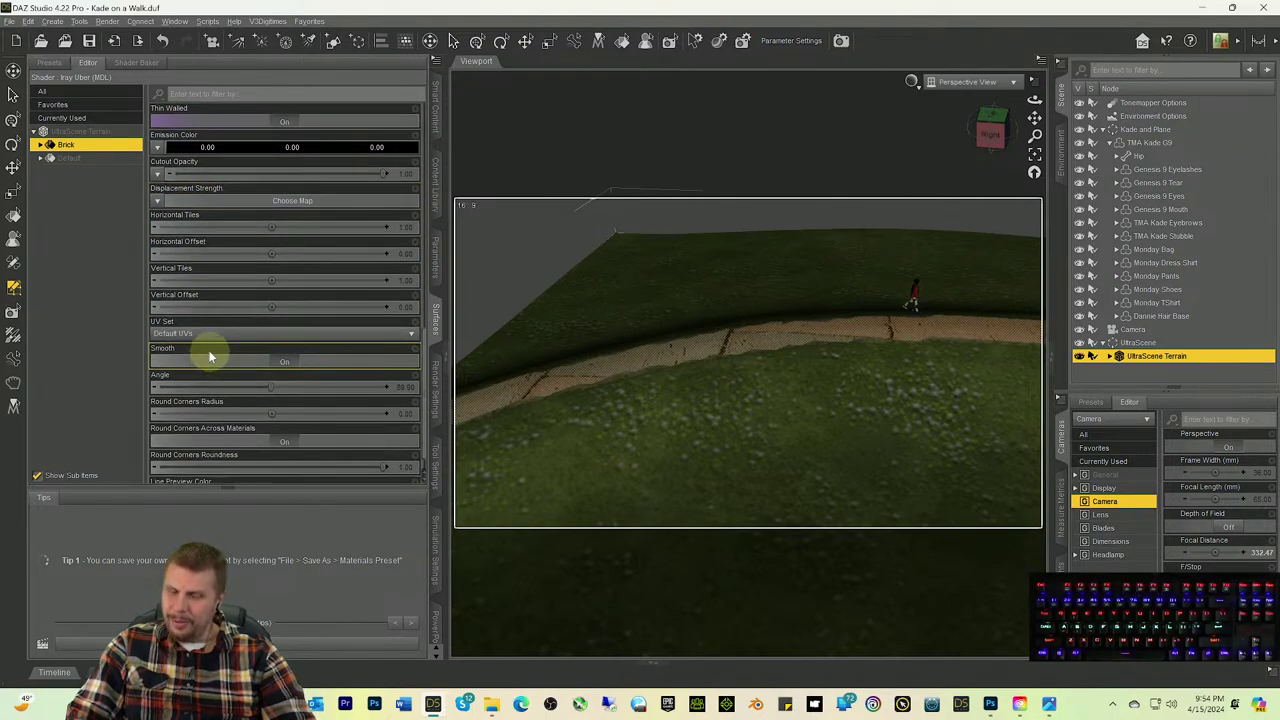
scroll(210, 357, down, 1)
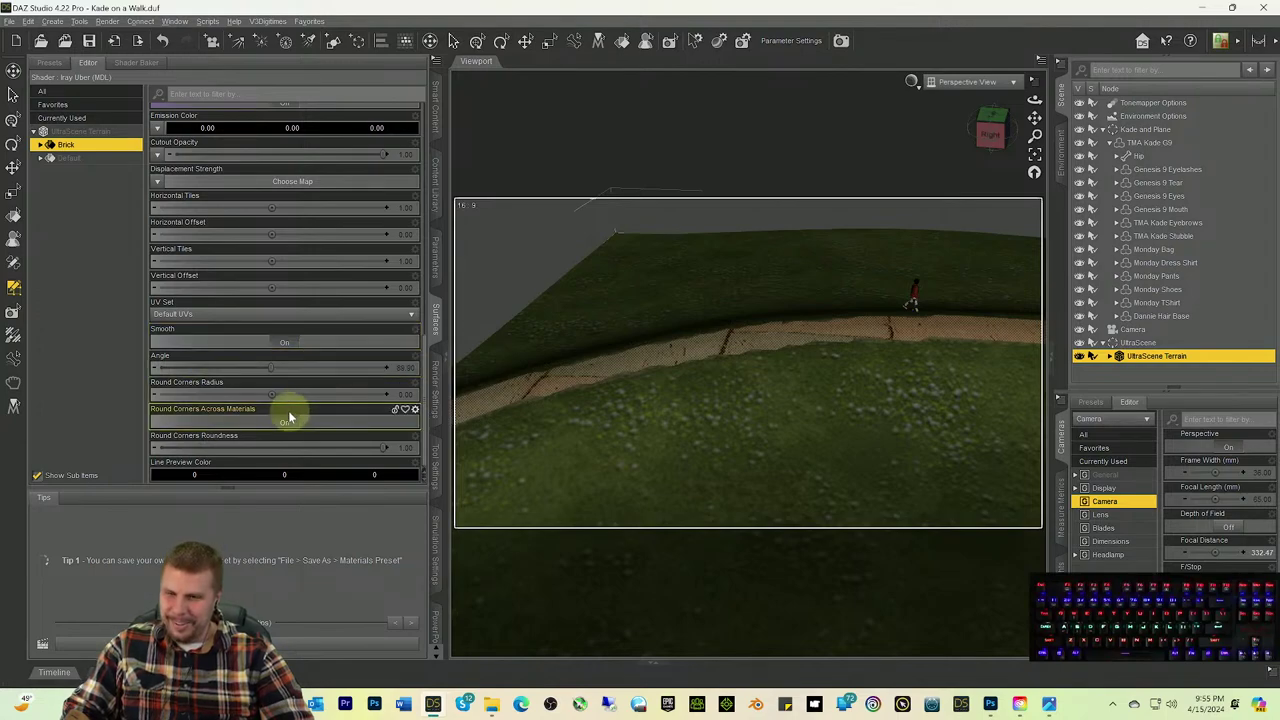
scroll(293, 393, up, 4)
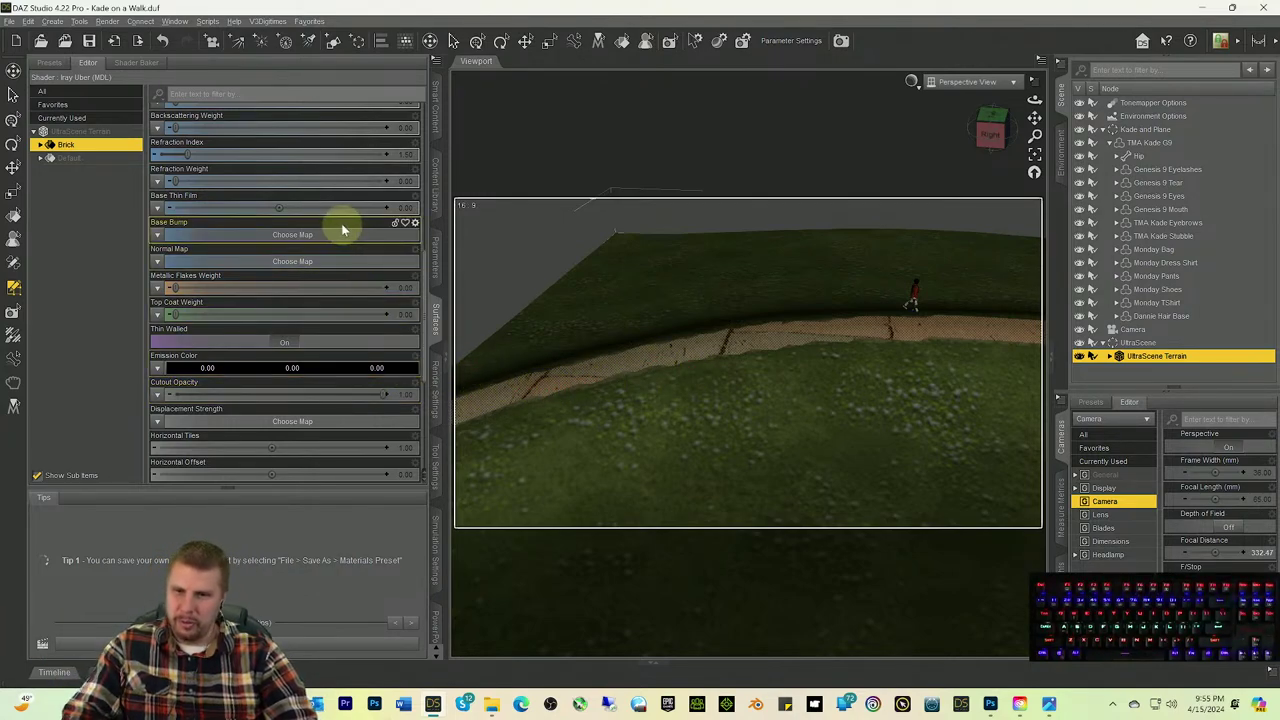
scroll(341, 228, up, 10)
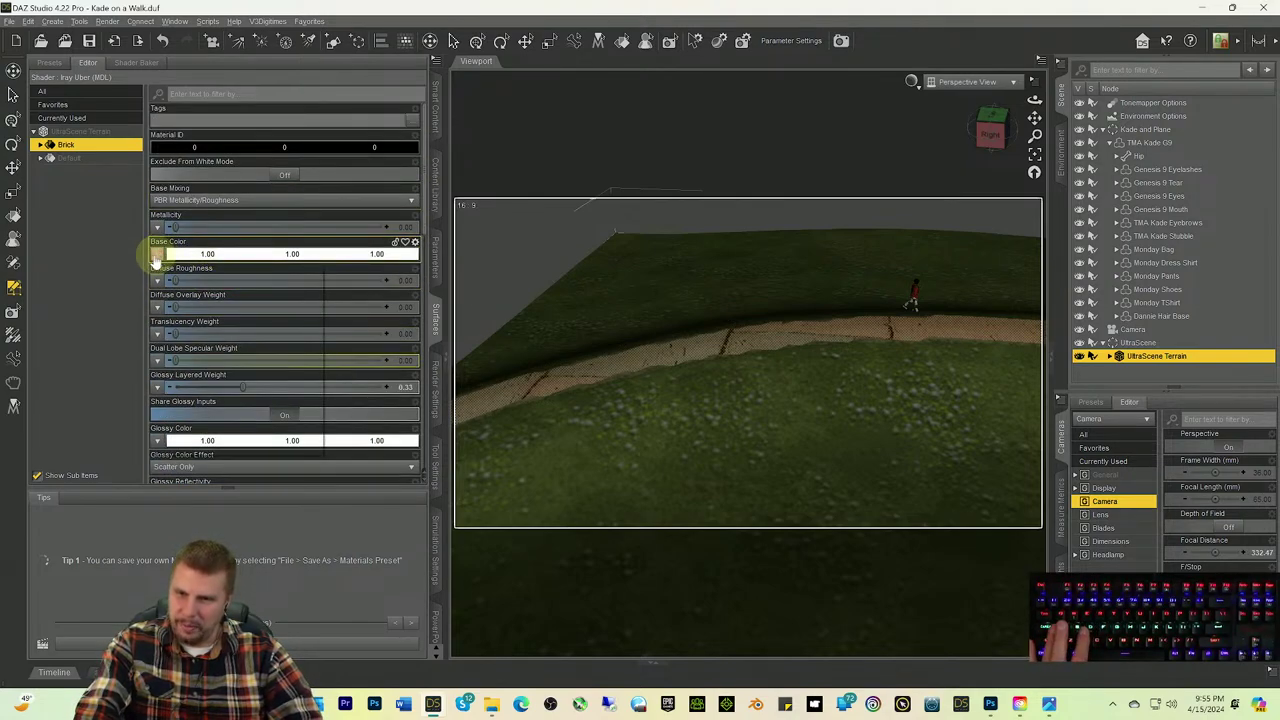
Step: Browse for a new Base Color image and preview photo 20240415_140334 full size
click(155, 256)
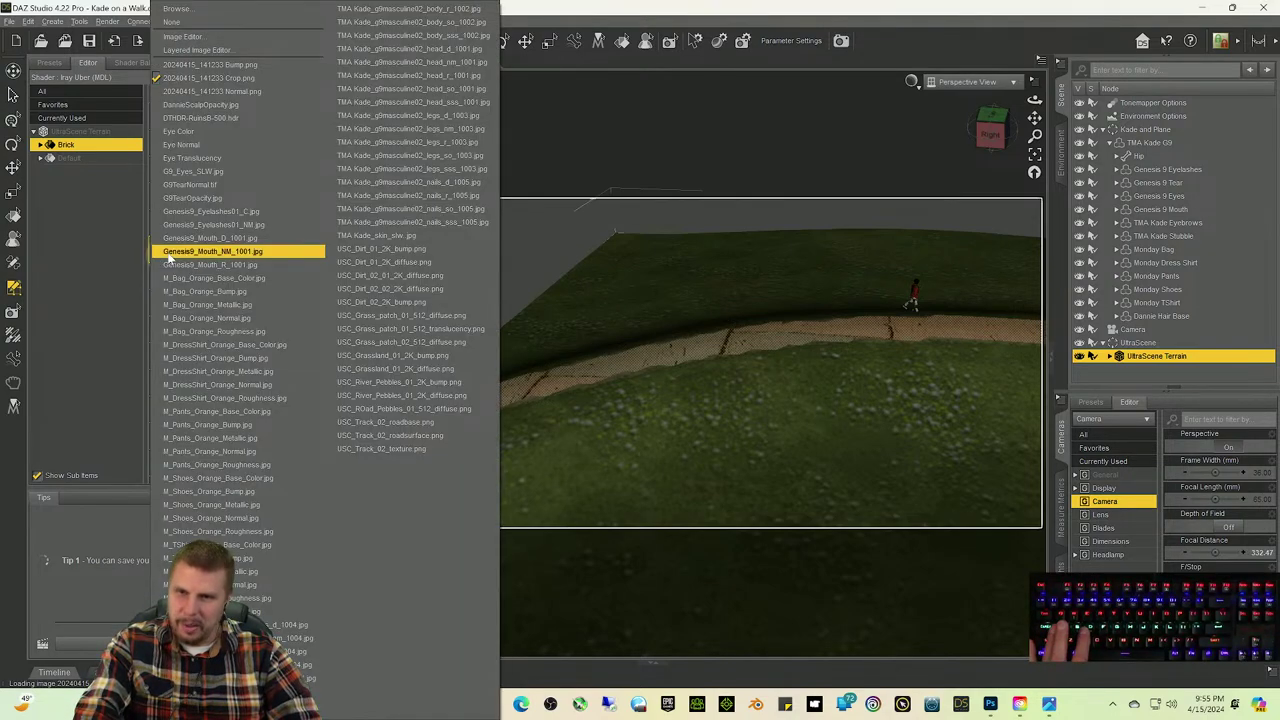
click(205, 18)
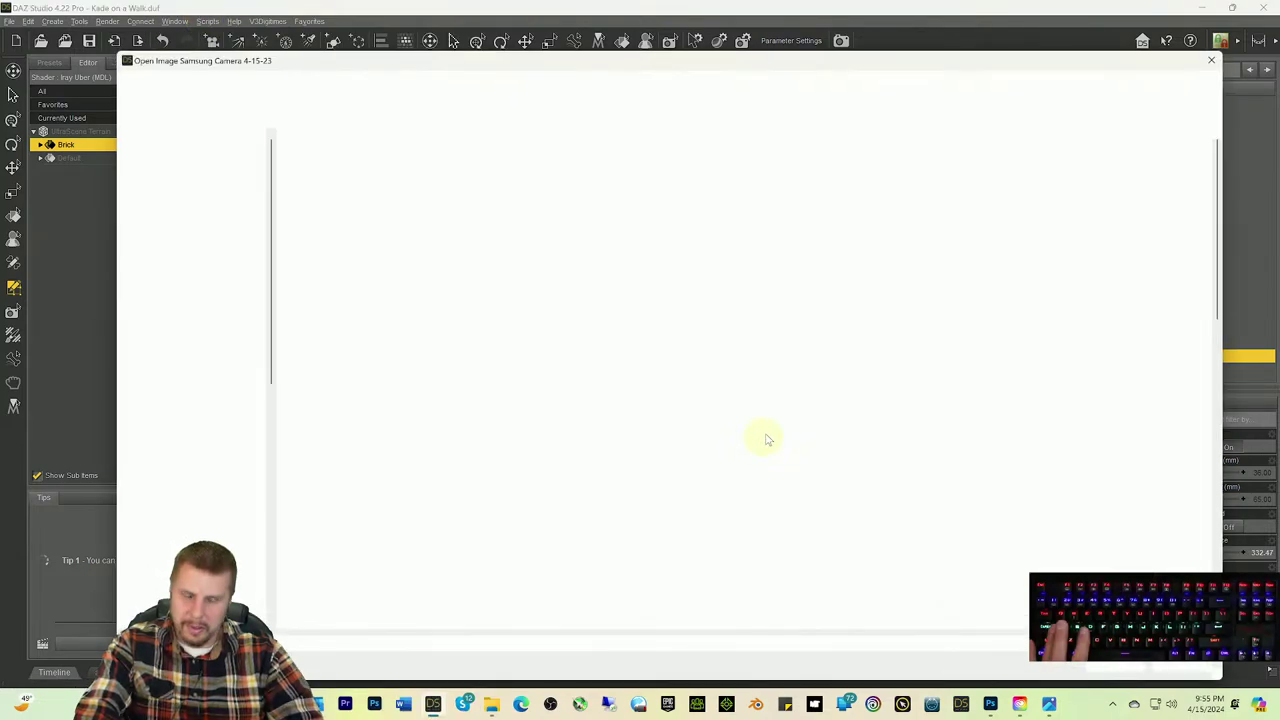
scroll(604, 447, down, 15)
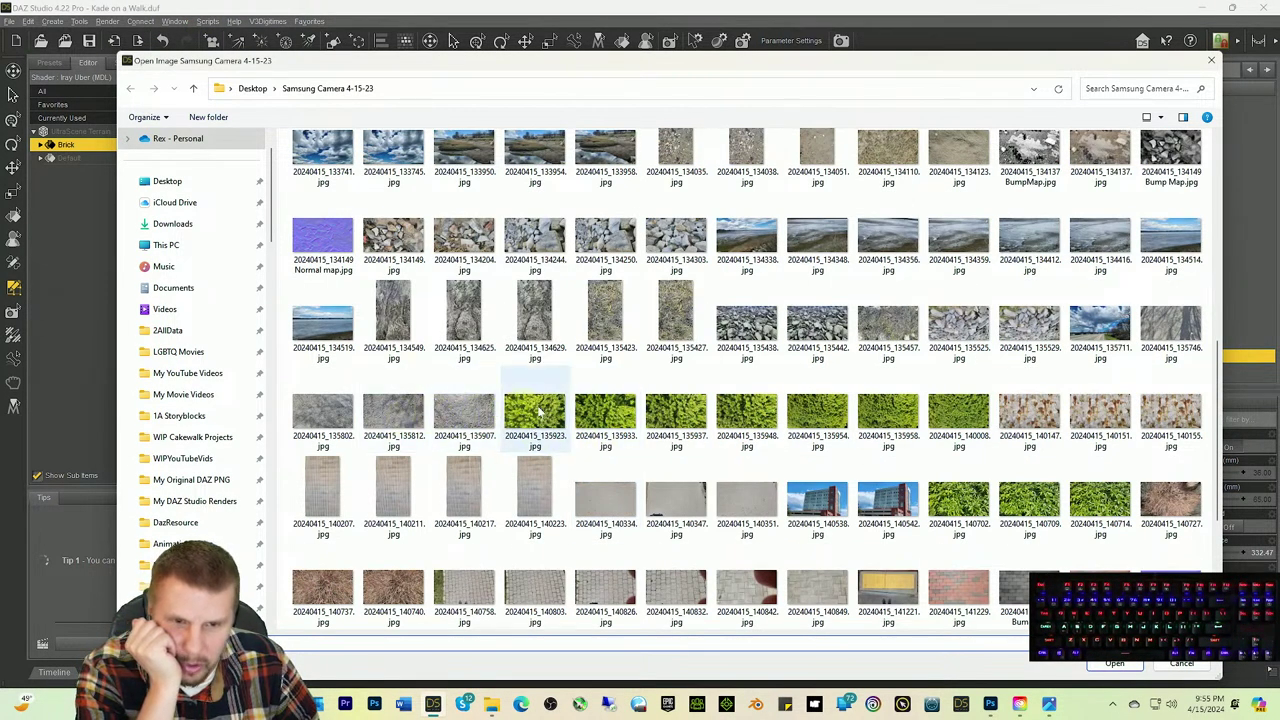
scroll(900, 387, down, 3)
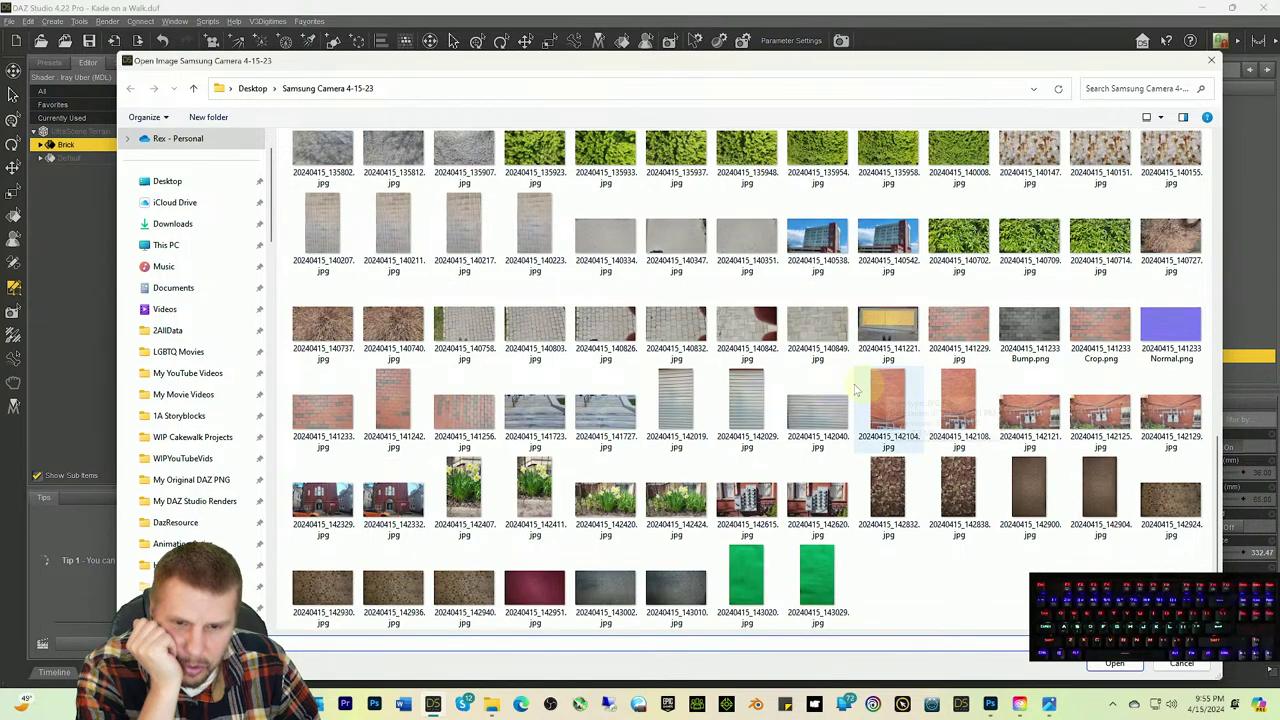
click(620, 248)
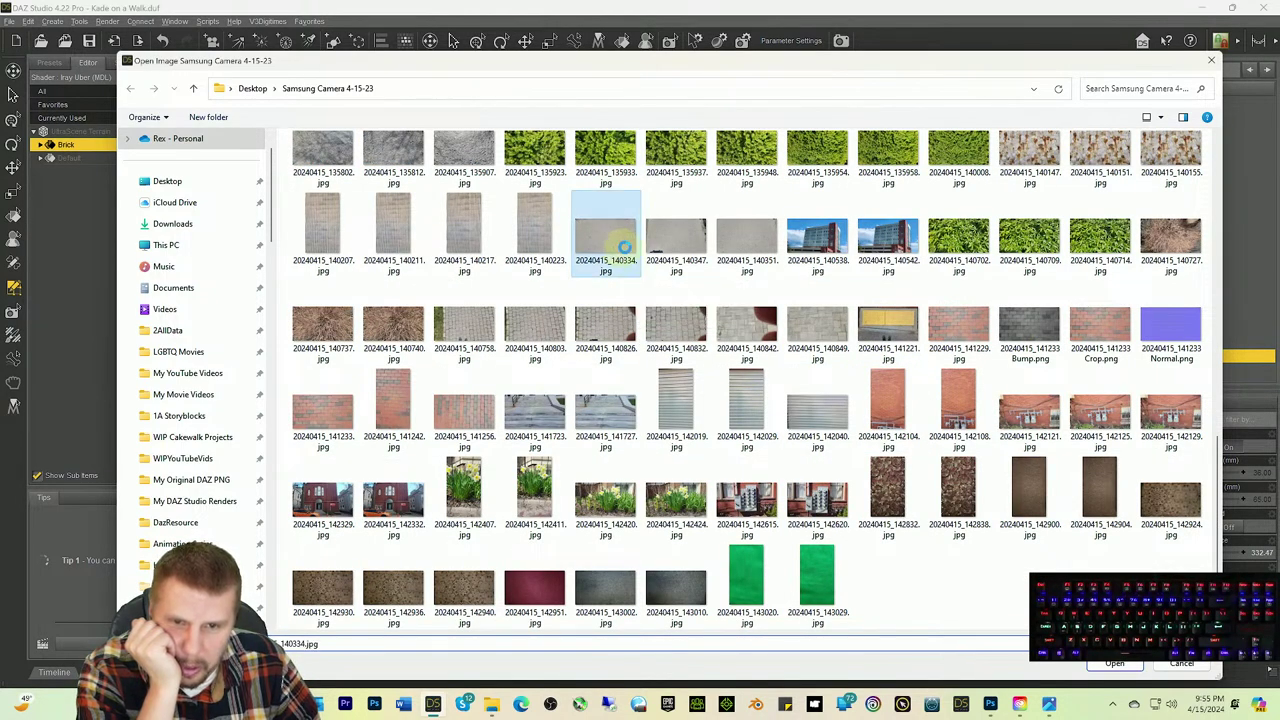
right_click(610, 238)
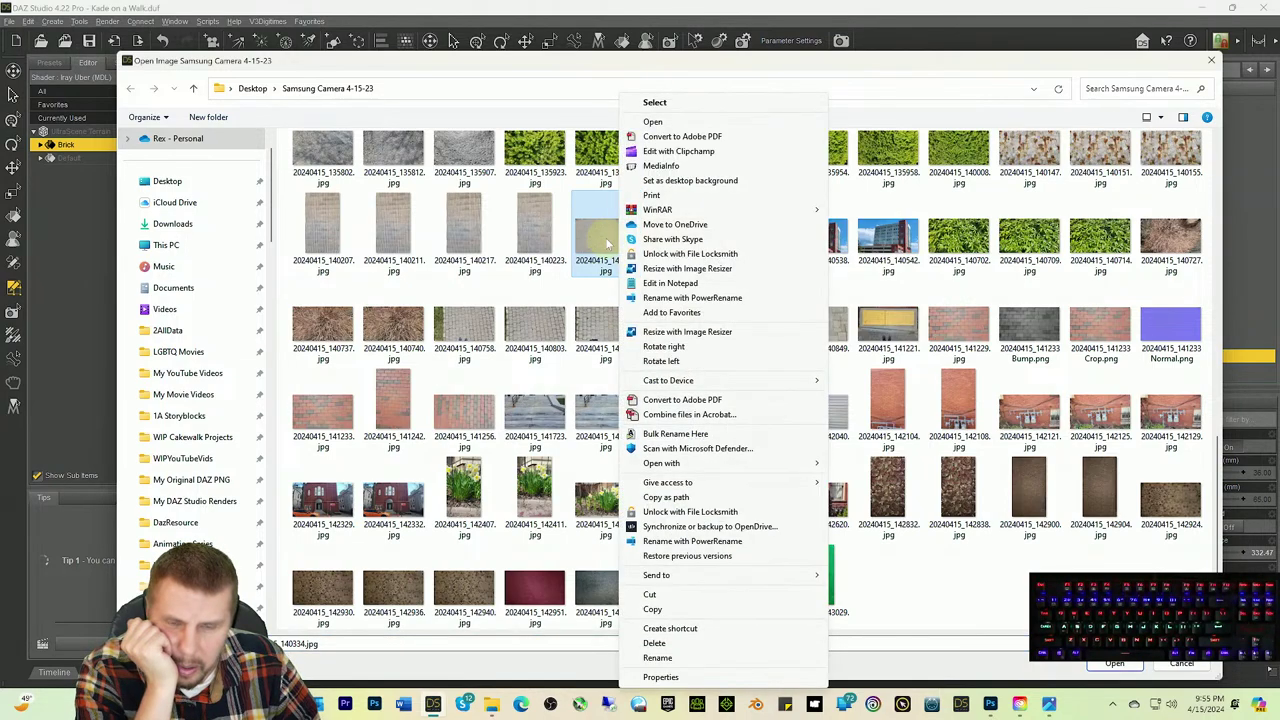
click(652, 121)
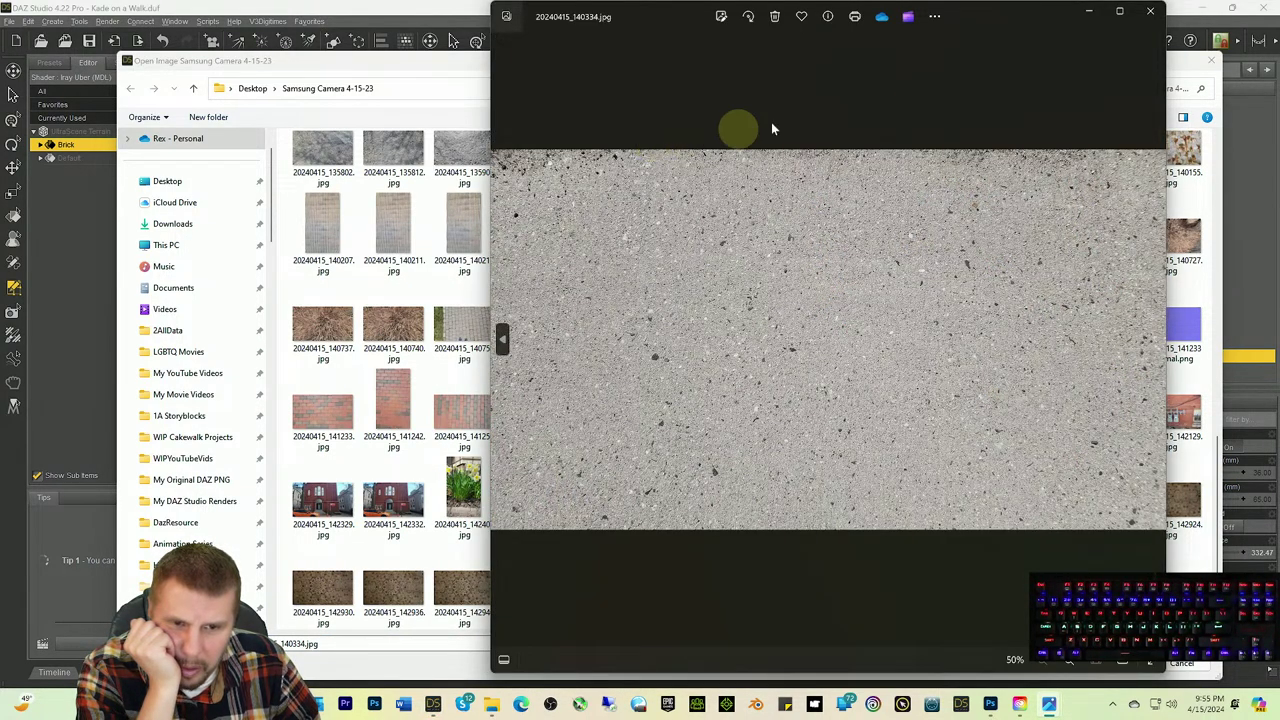
click(1151, 11)
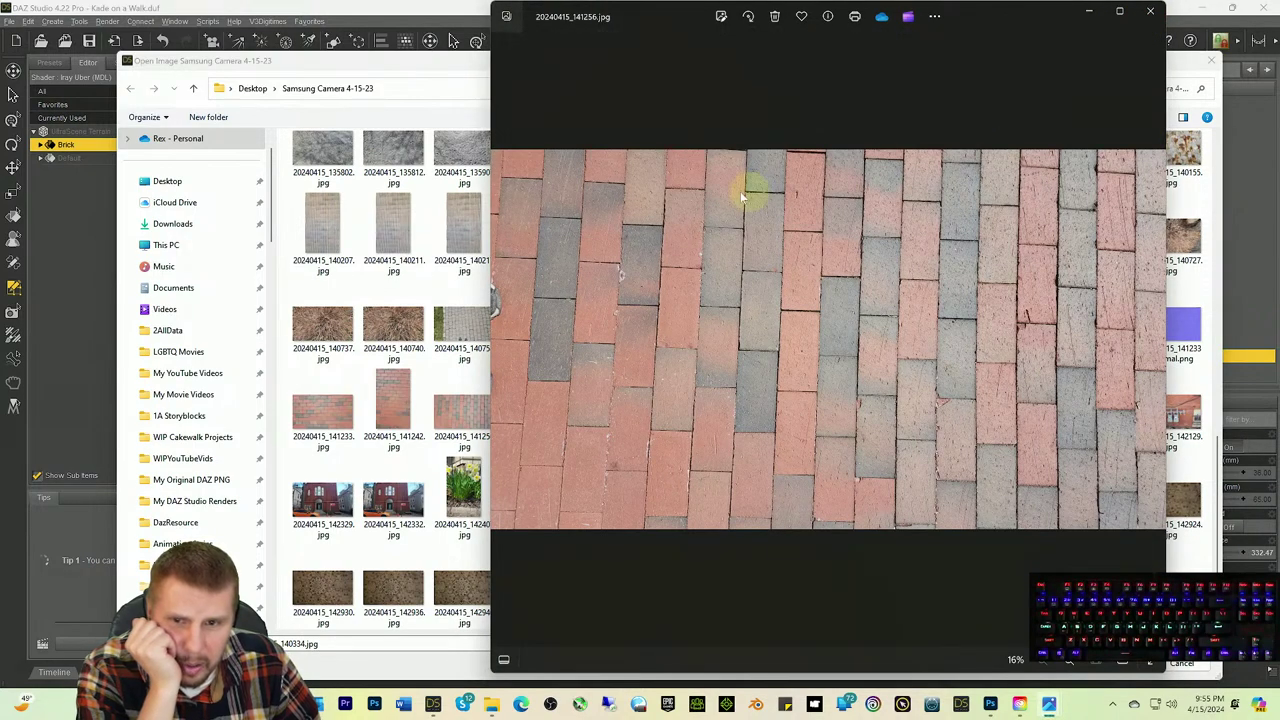
click(1151, 11)
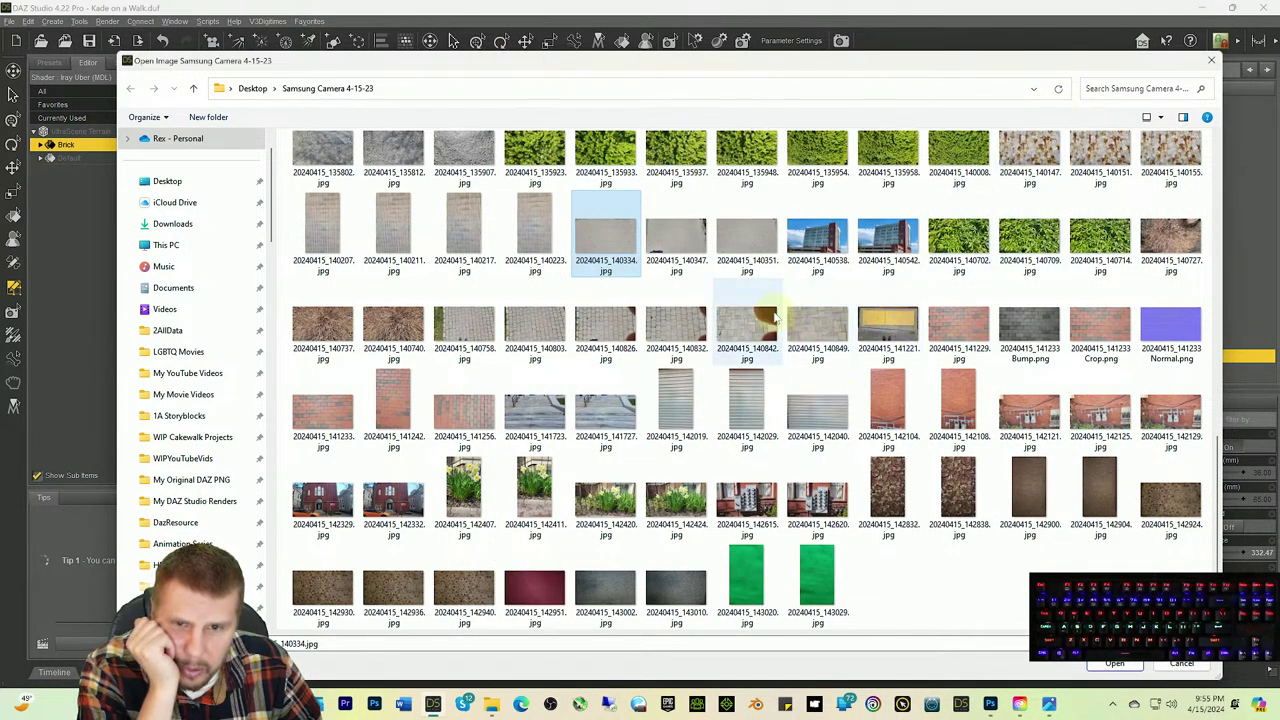
Step: Preview photo 20240415_134051 full size, then return to the file list
scroll(766, 313, up, 5)
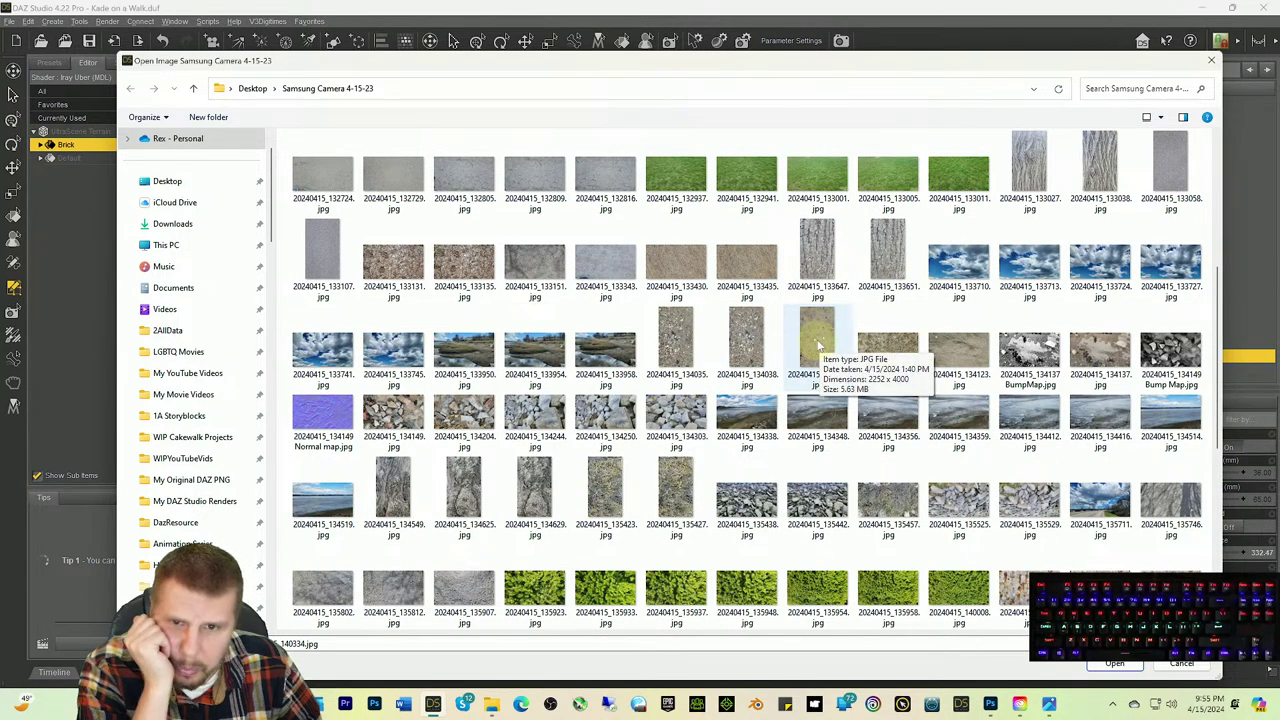
click(817, 341)
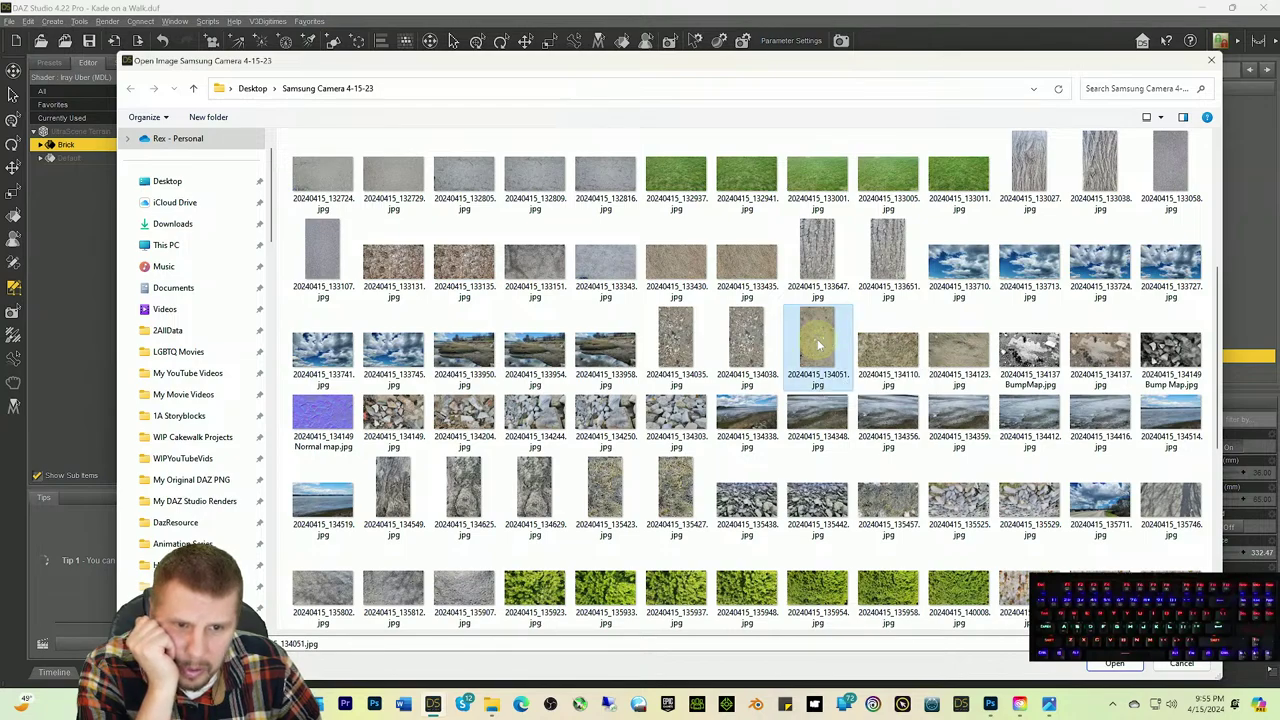
right_click(817, 344)
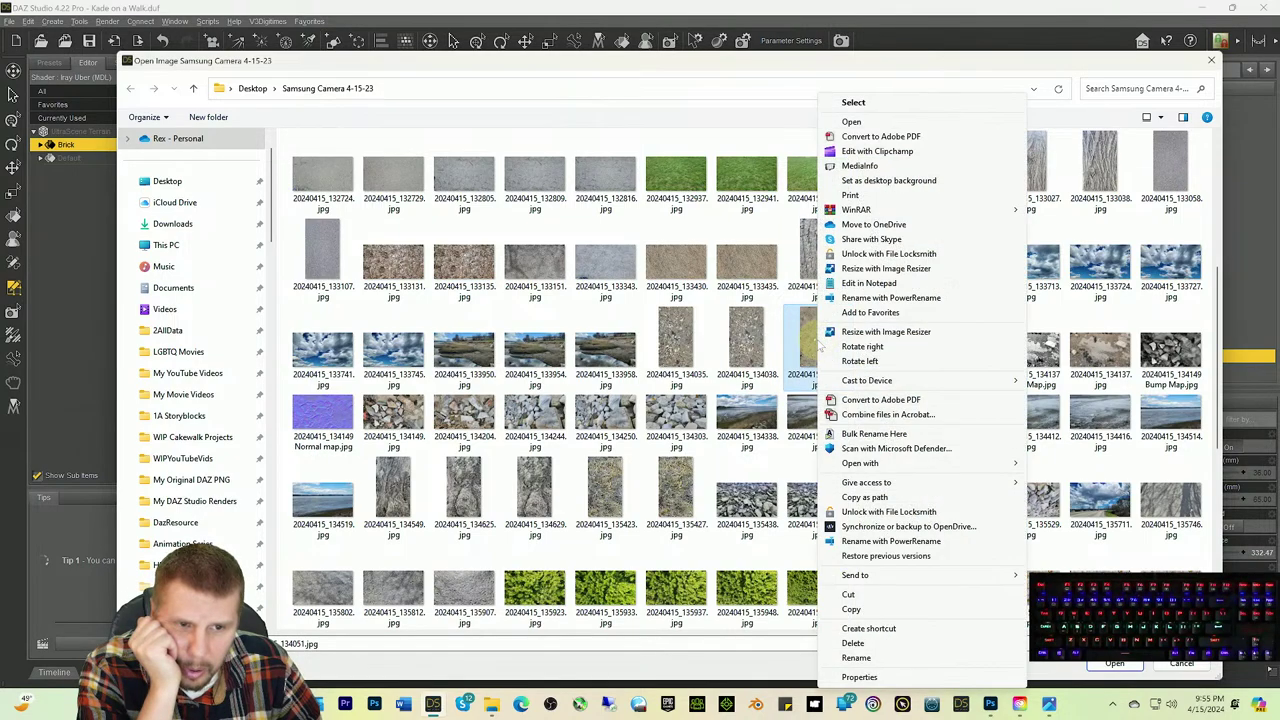
click(852, 121)
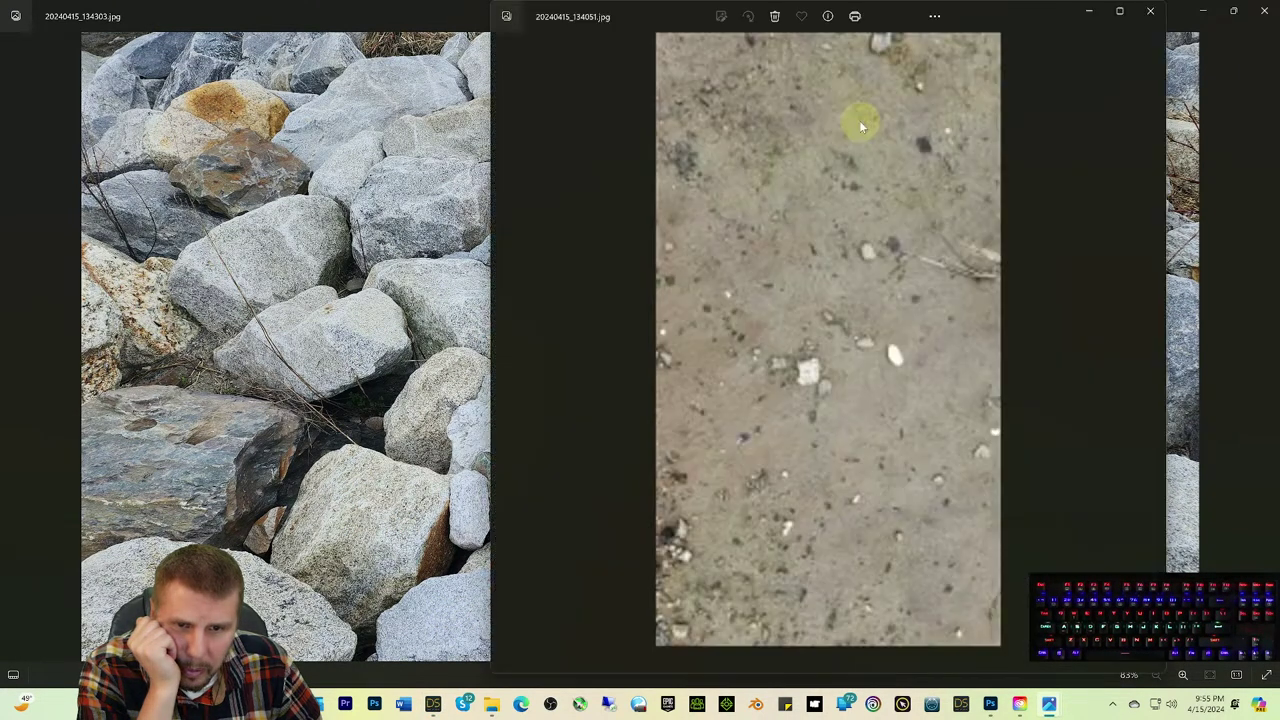
click(1150, 11)
click(1262, 14)
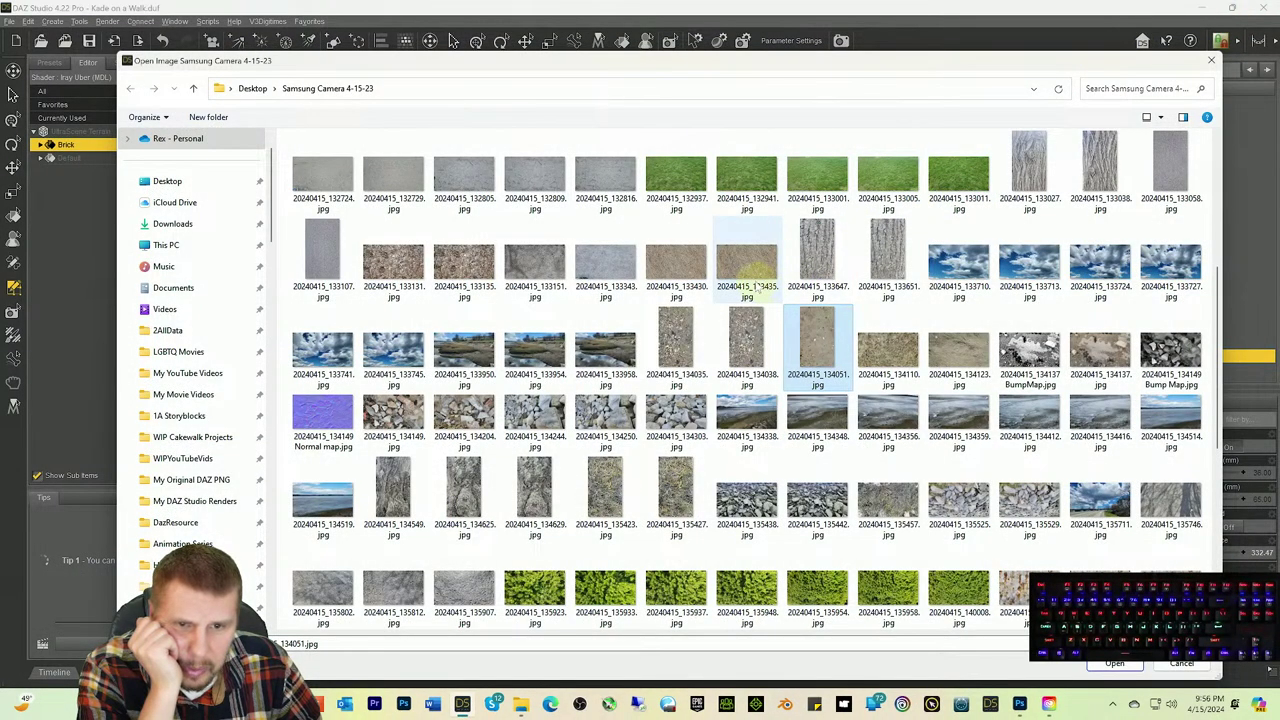
Step: Preview the 20240415_133058 gravel photo, magnified and panned, then close it
click(676, 268)
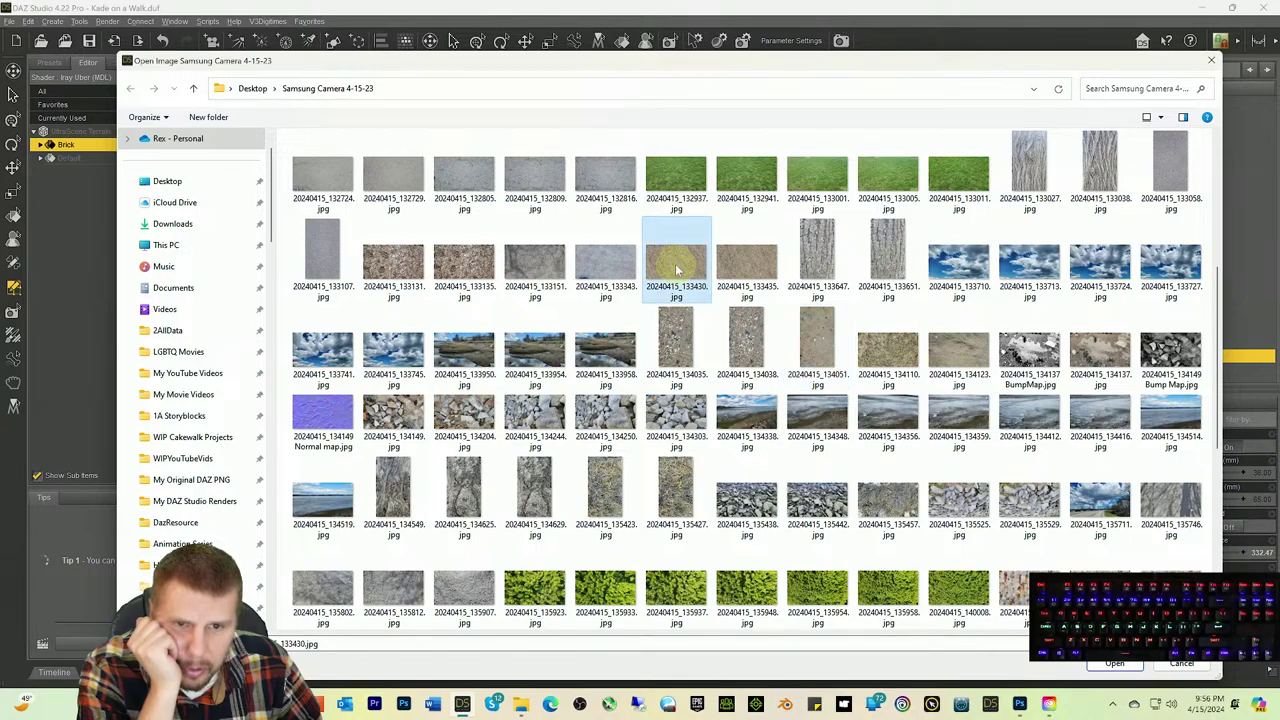
right_click(676, 268)
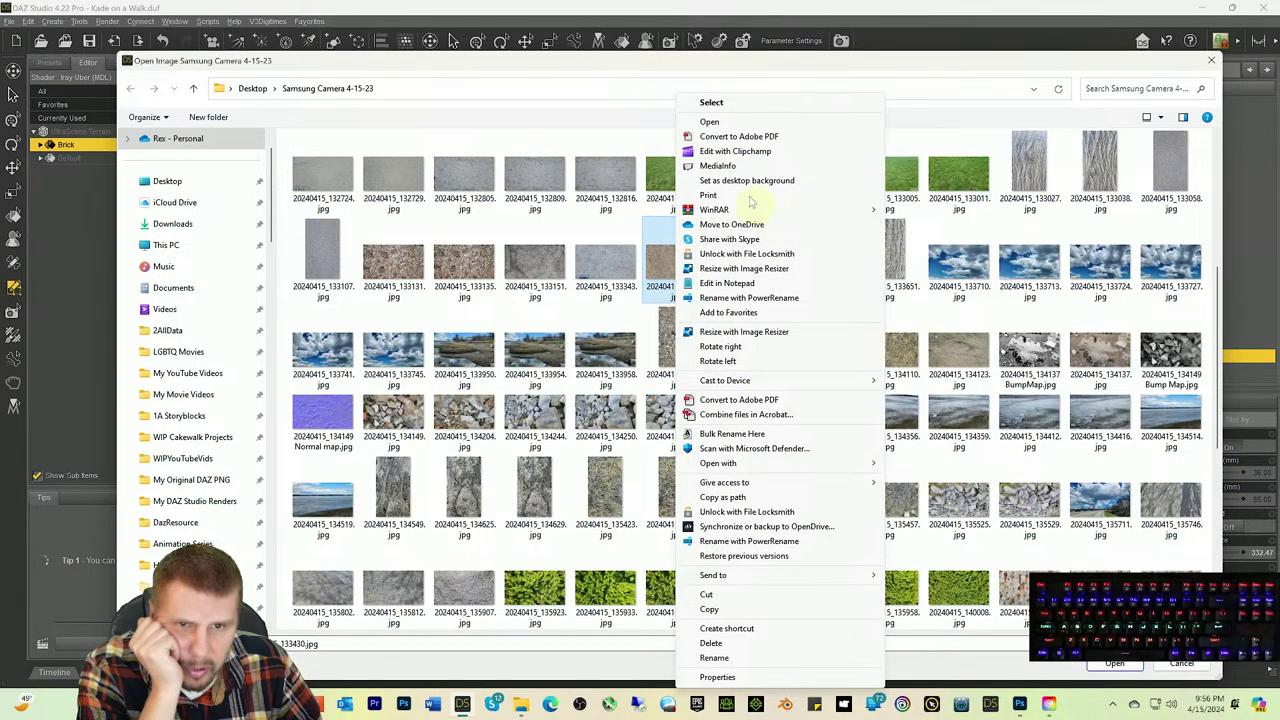
click(958, 107)
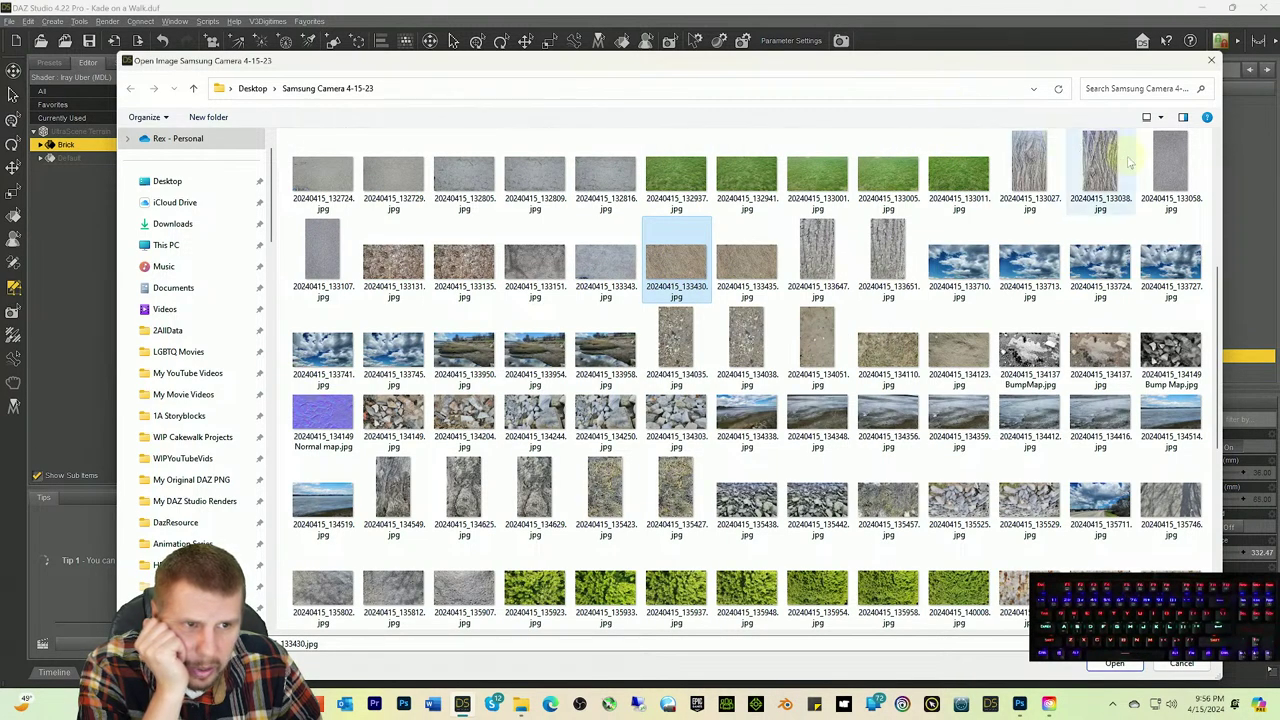
click(1166, 176)
right_click(1166, 176)
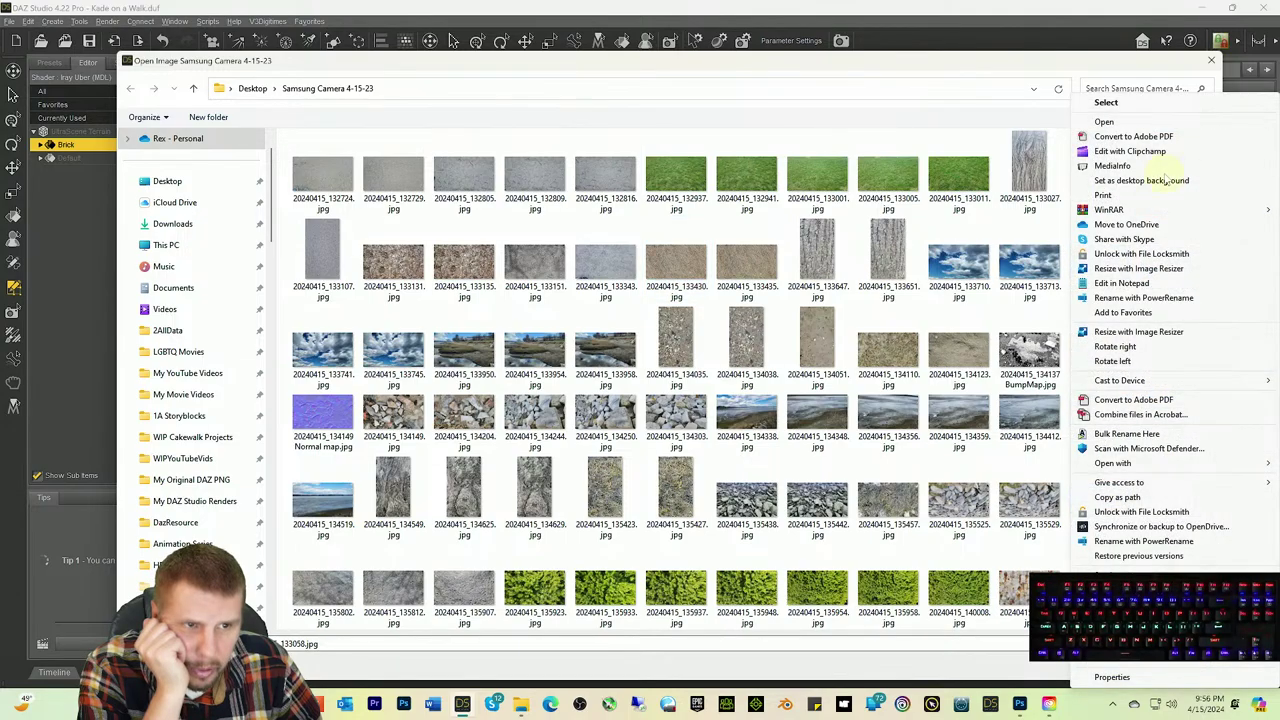
click(1104, 121)
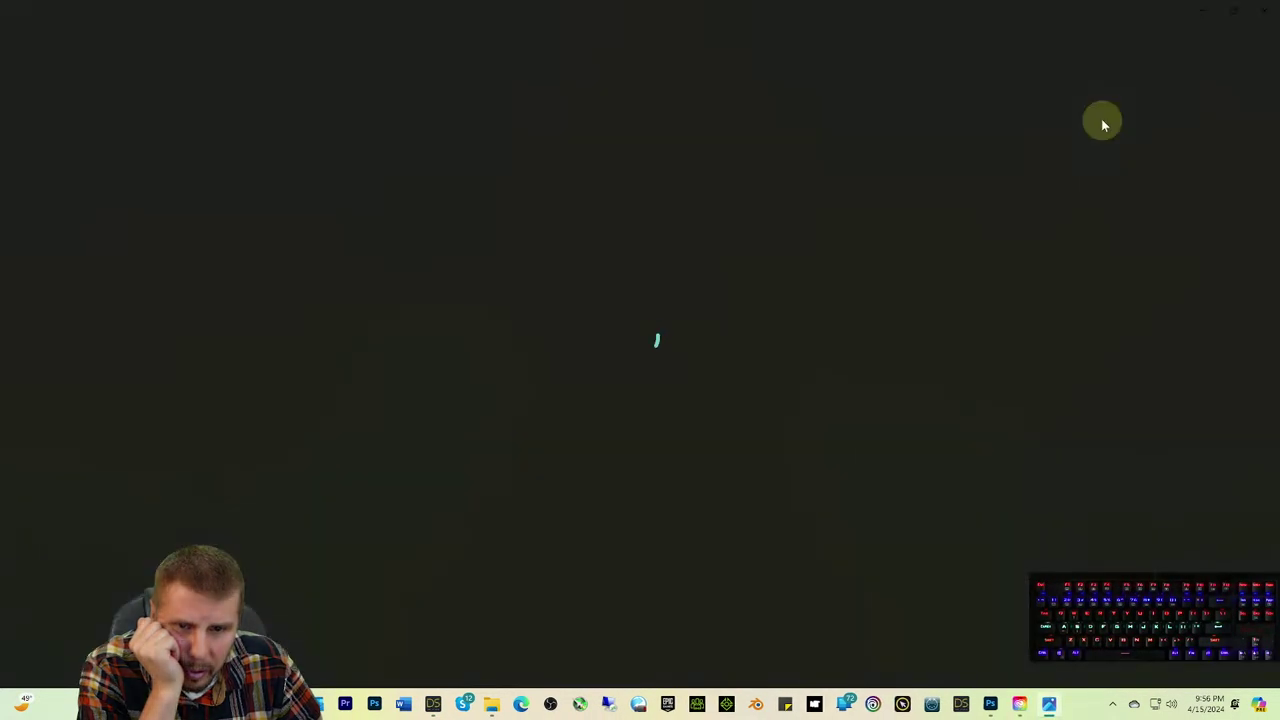
scroll(748, 266, up, 3)
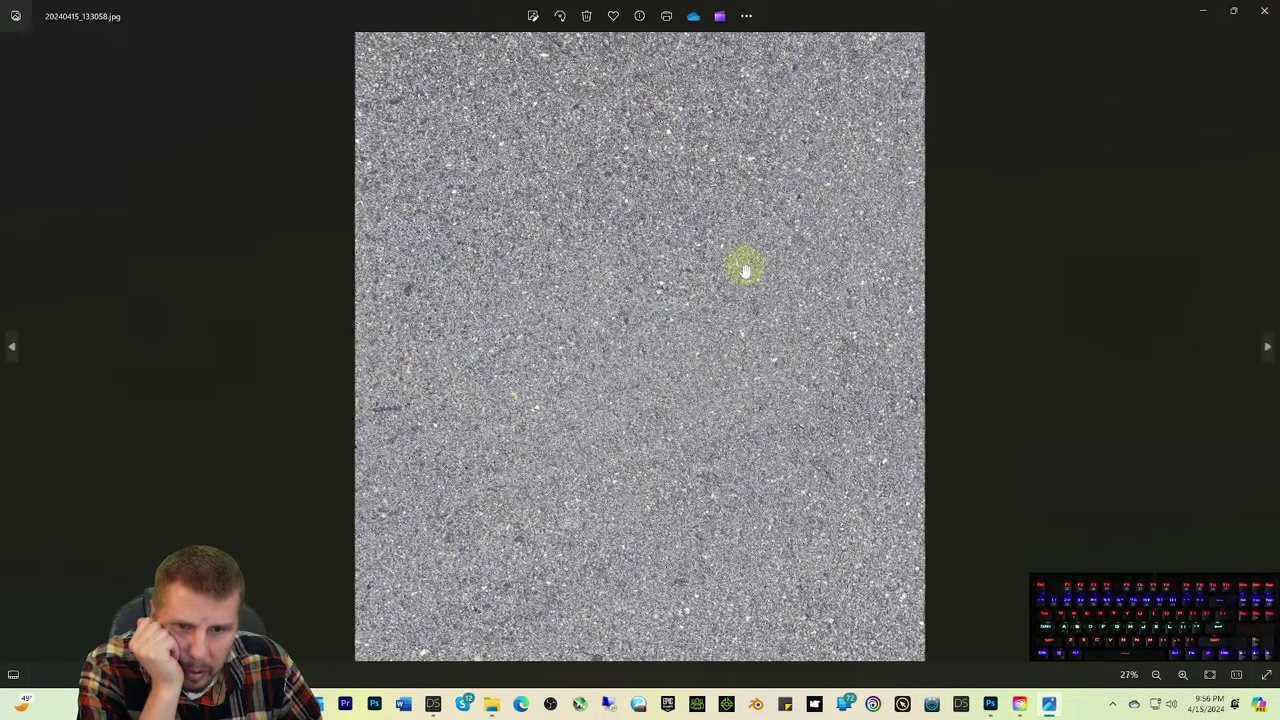
scroll(746, 270, up, 4)
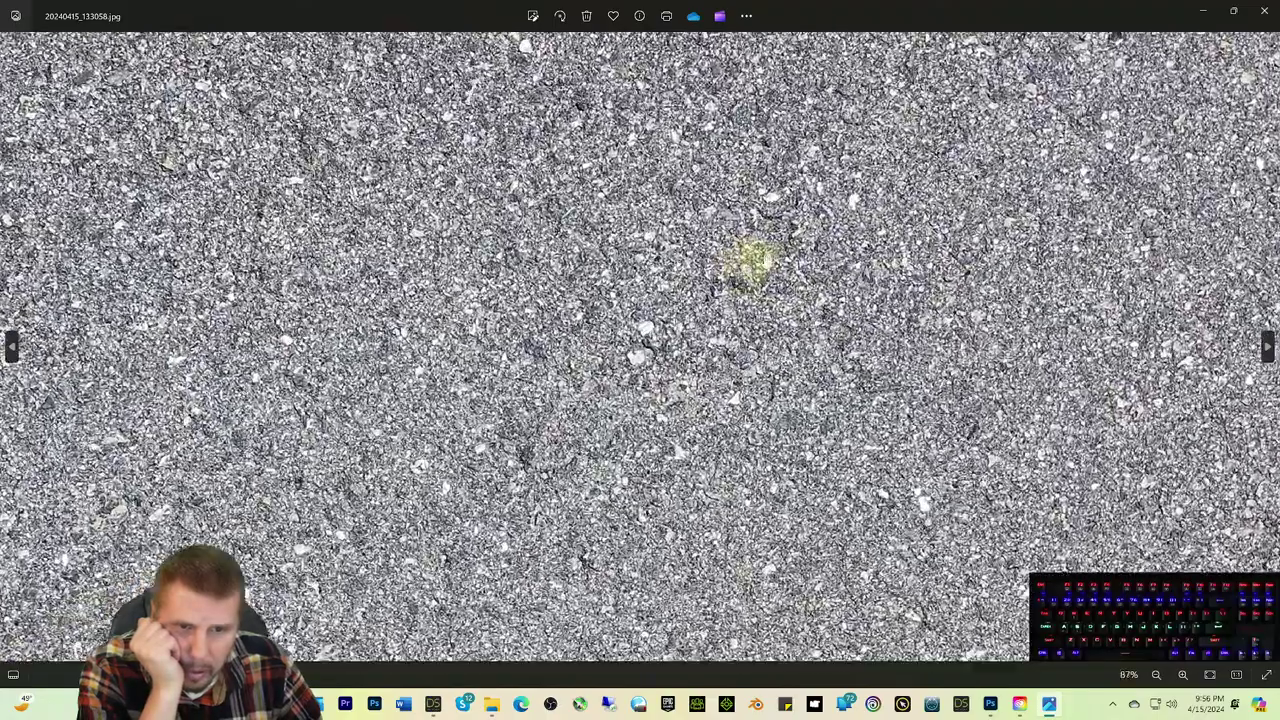
drag(751, 265, 1107, 130)
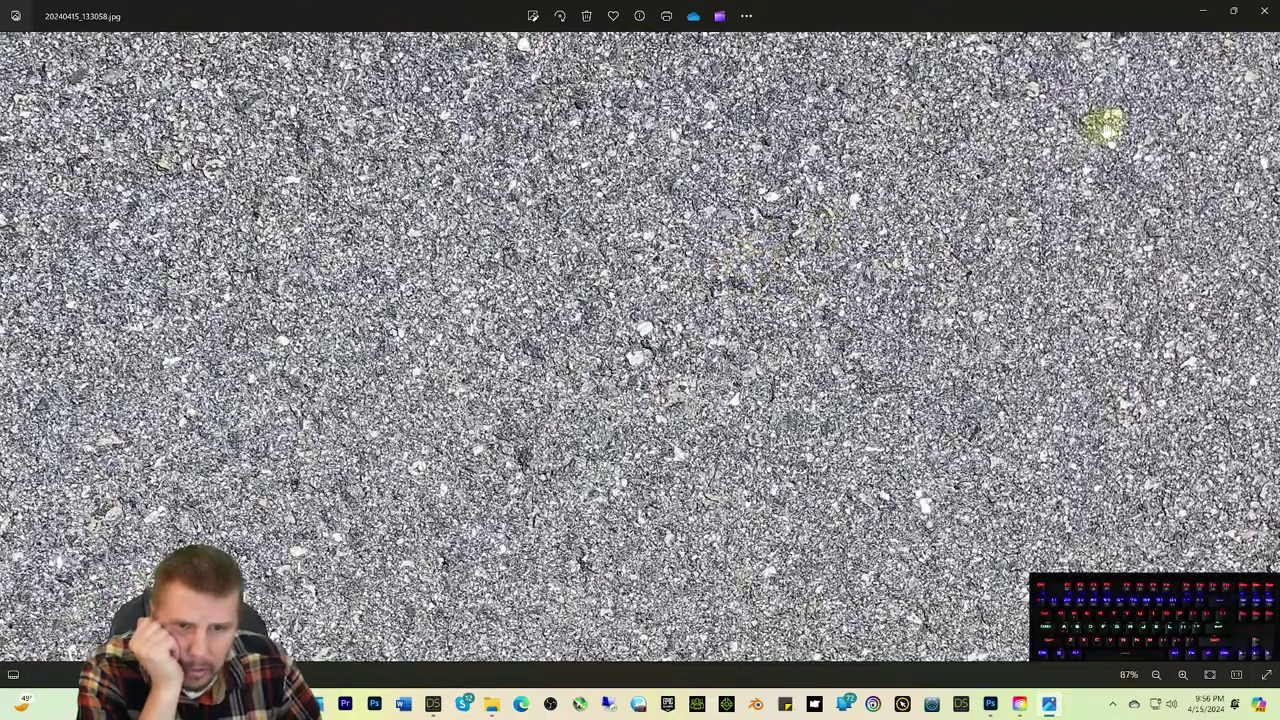
click(1267, 24)
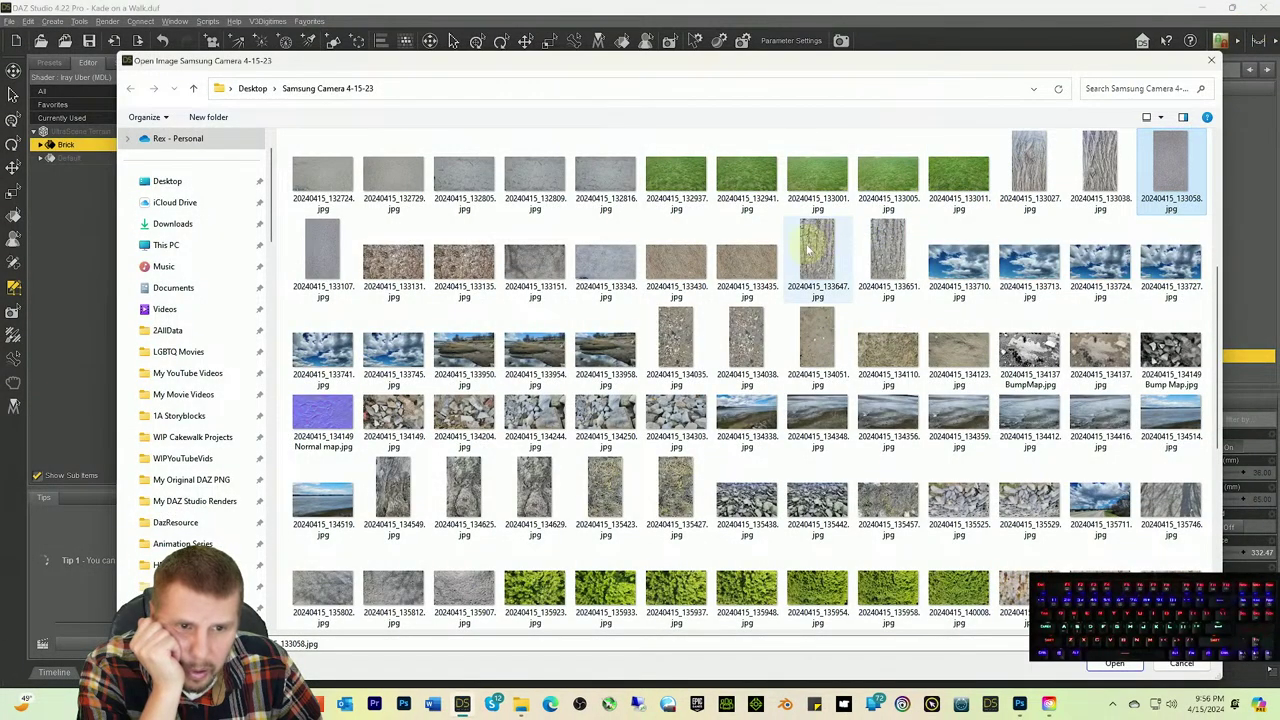
Step: Open the brown textured photo 20240415_142900.jpg in an image viewer and zoom in
scroll(813, 254, up, 4)
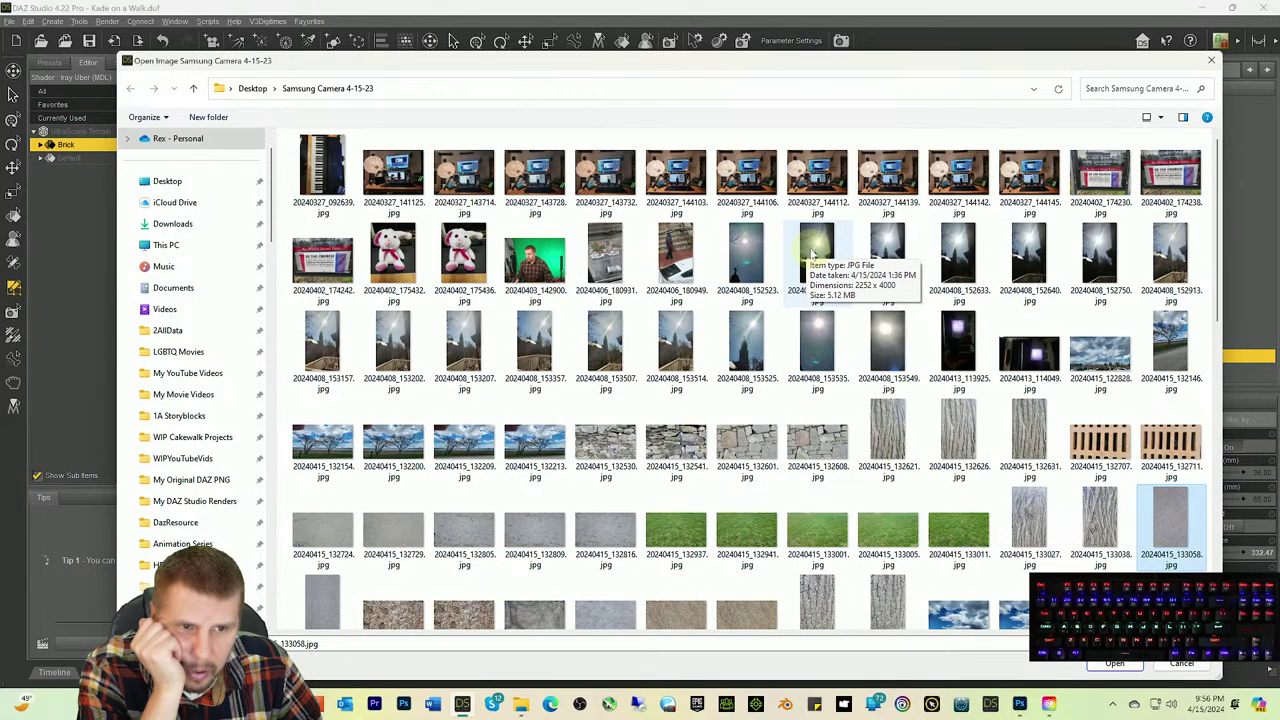
scroll(813, 254, down, 2)
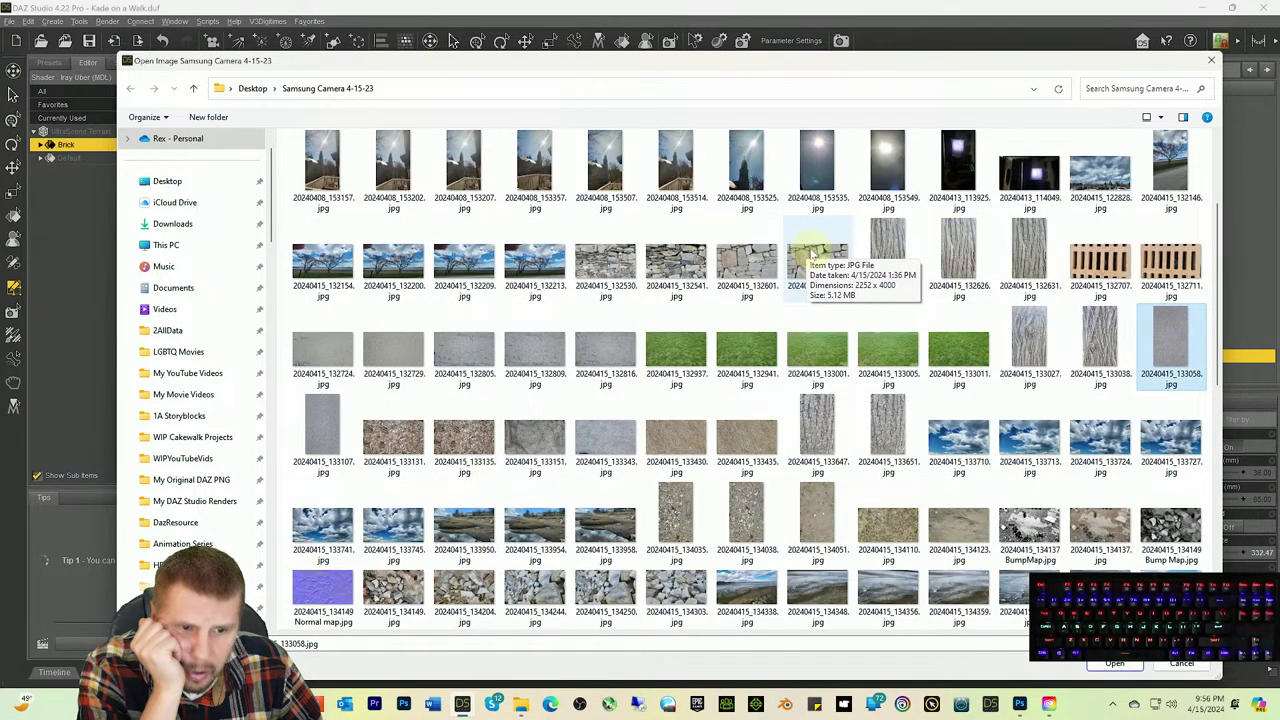
scroll(813, 254, down, 6)
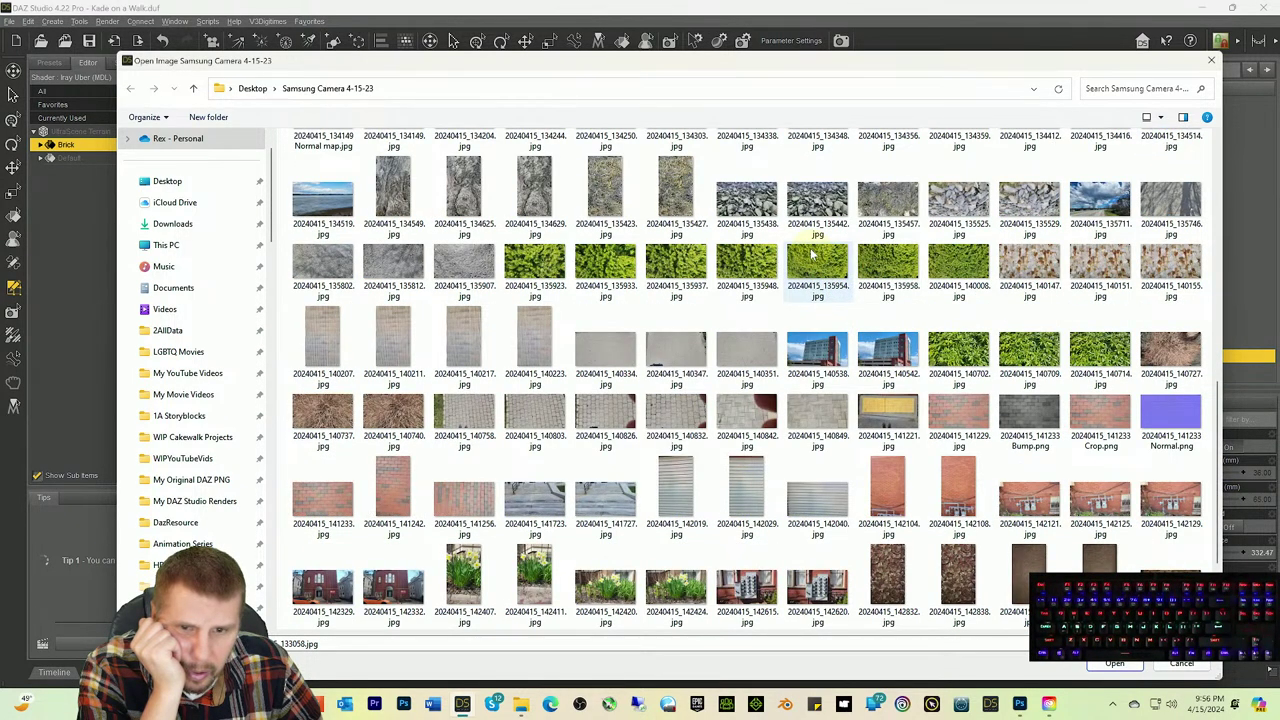
scroll(813, 254, down, 1)
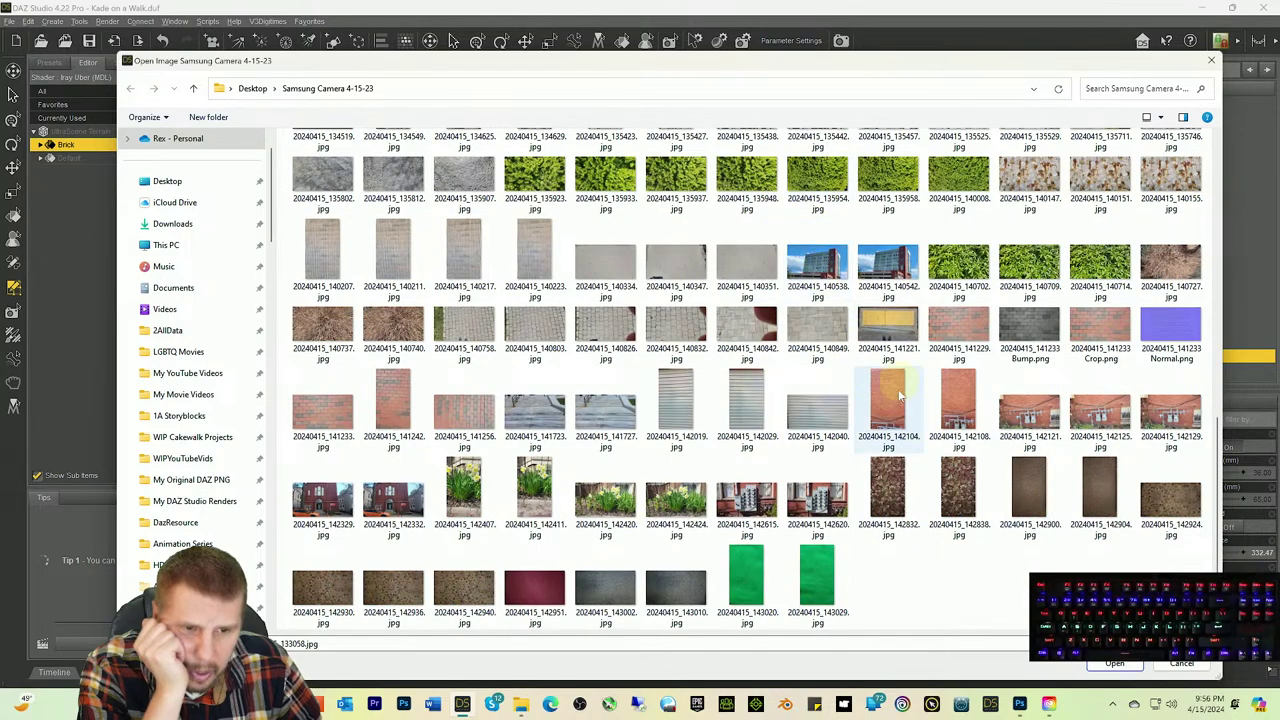
click(1020, 500)
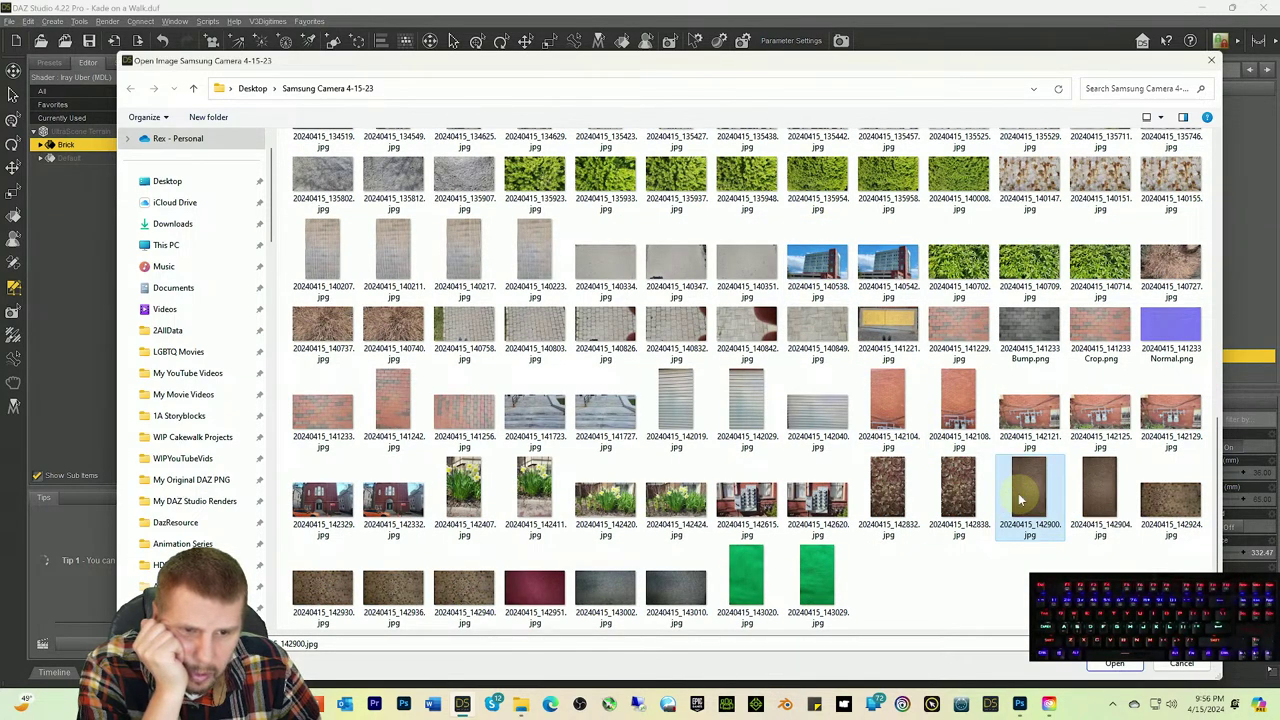
right_click(1020, 500)
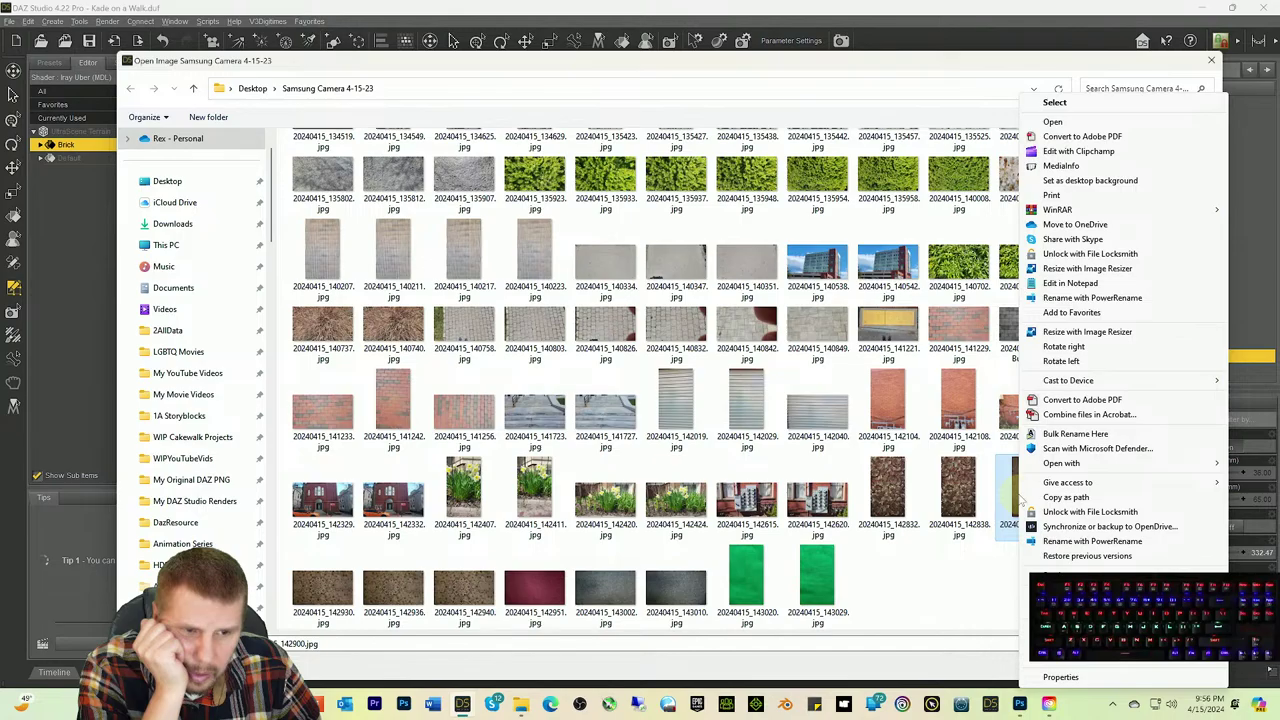
click(1055, 122)
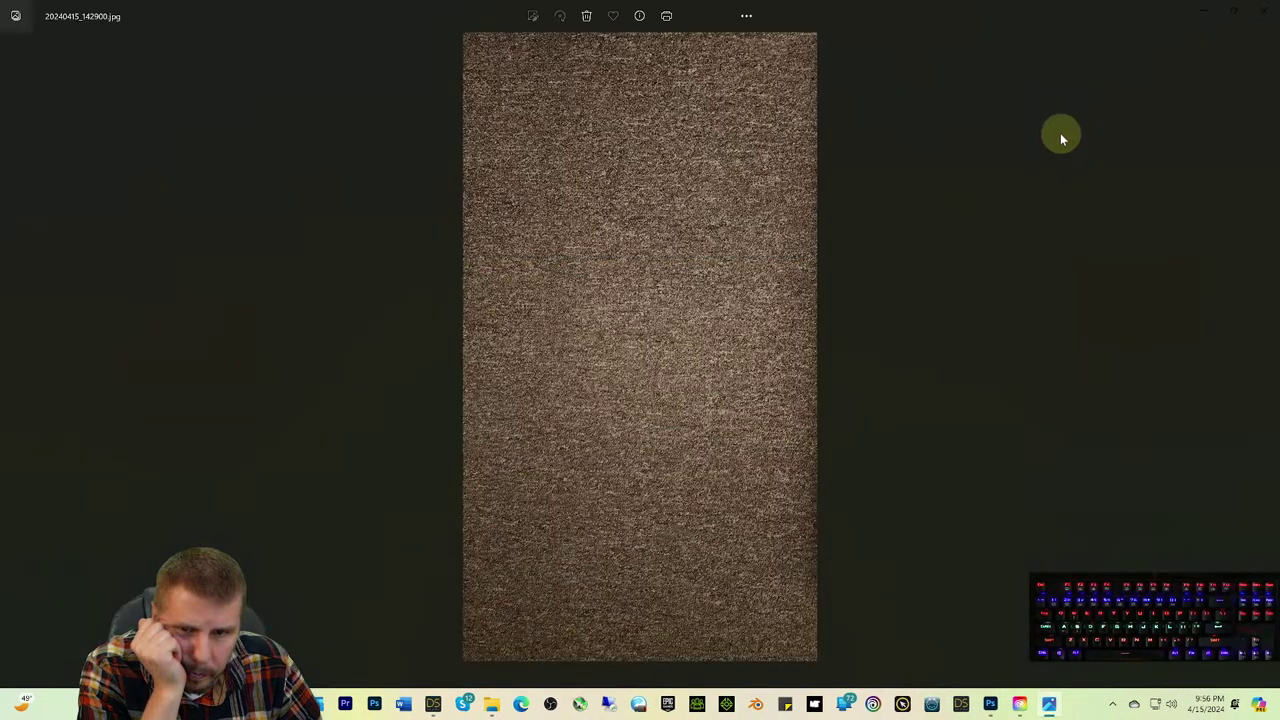
scroll(720, 313, up, 5)
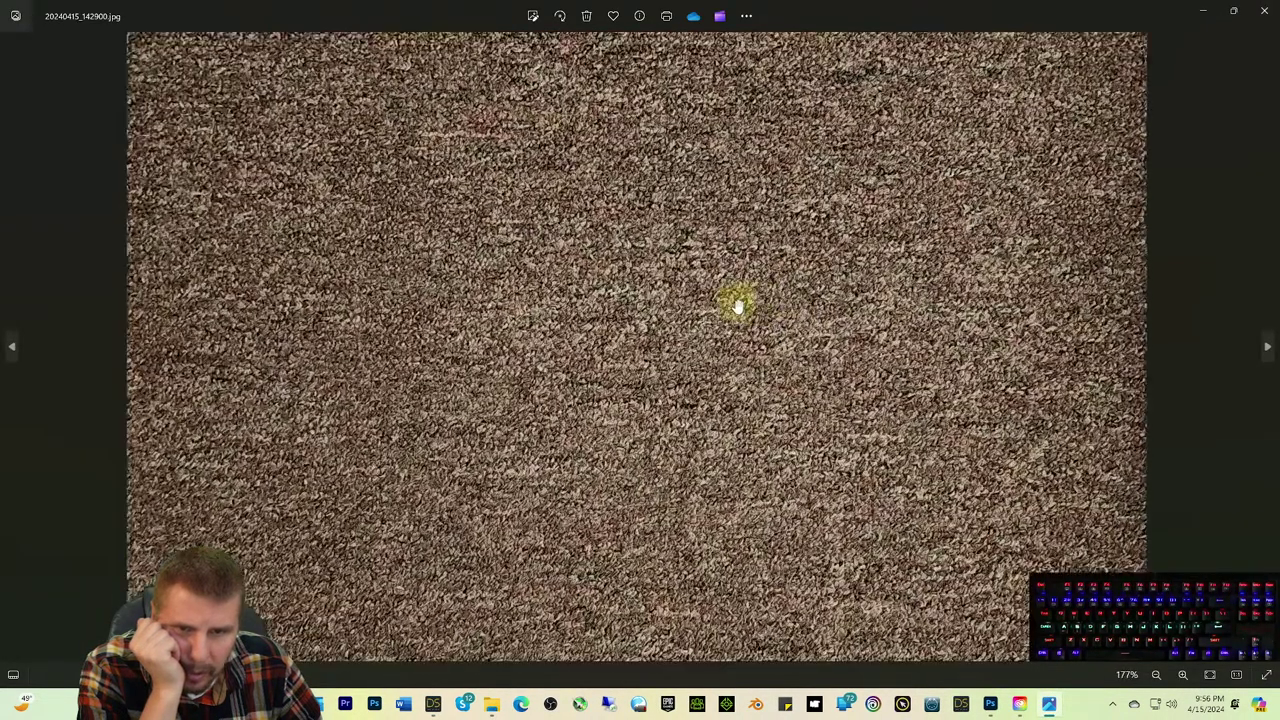
scroll(1040, 165, up, 3)
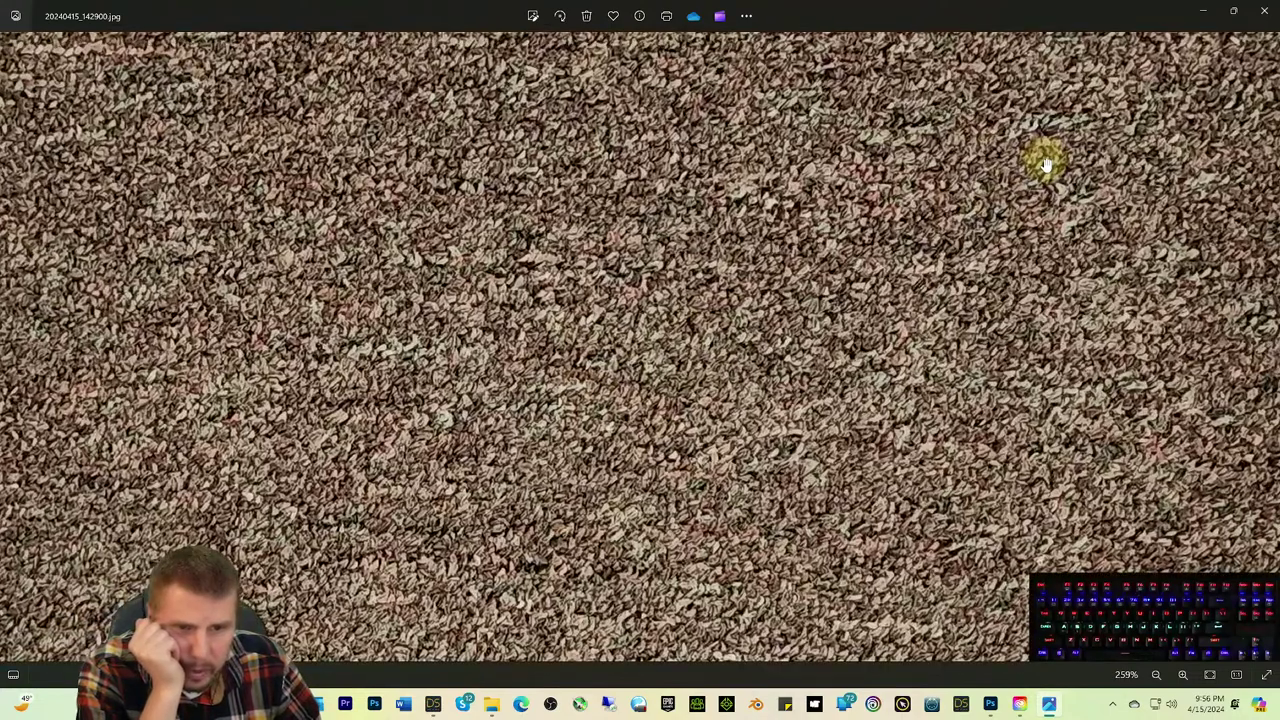
Step: Close the brown photo viewer and select grey gravel photo 20240415_132729.jpg in the browser
click(1265, 20)
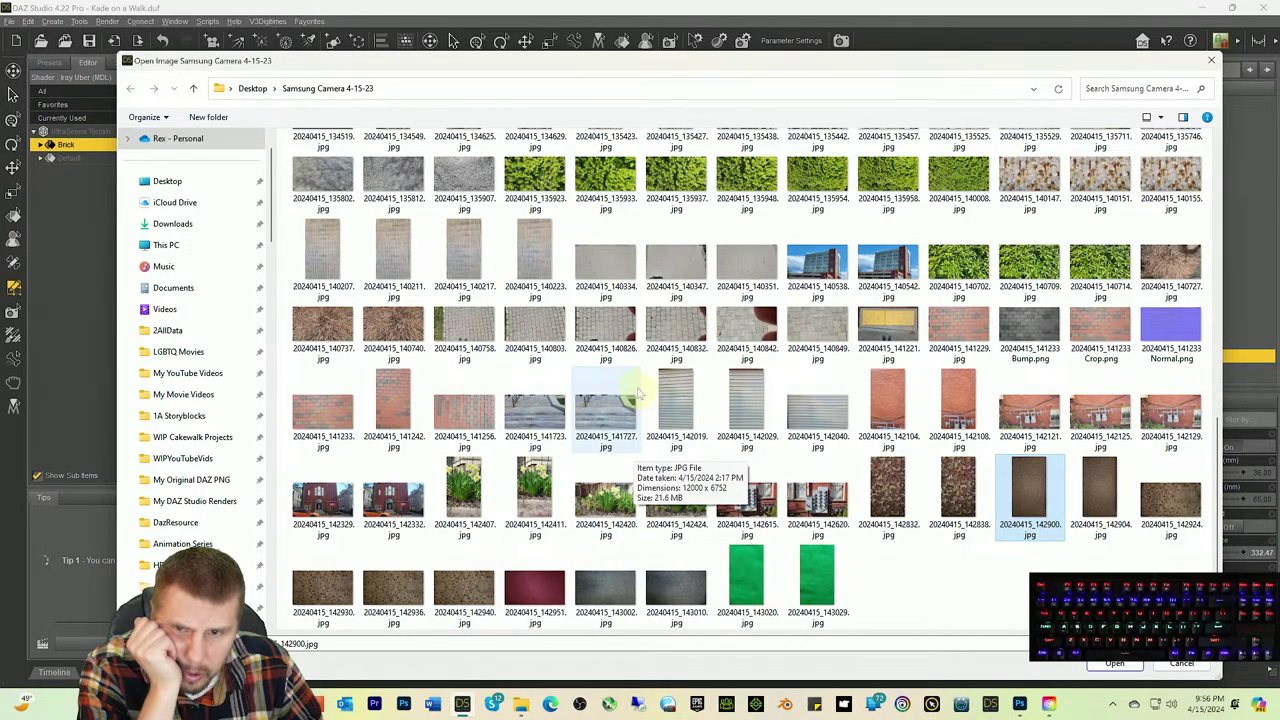
scroll(638, 393, up, 5)
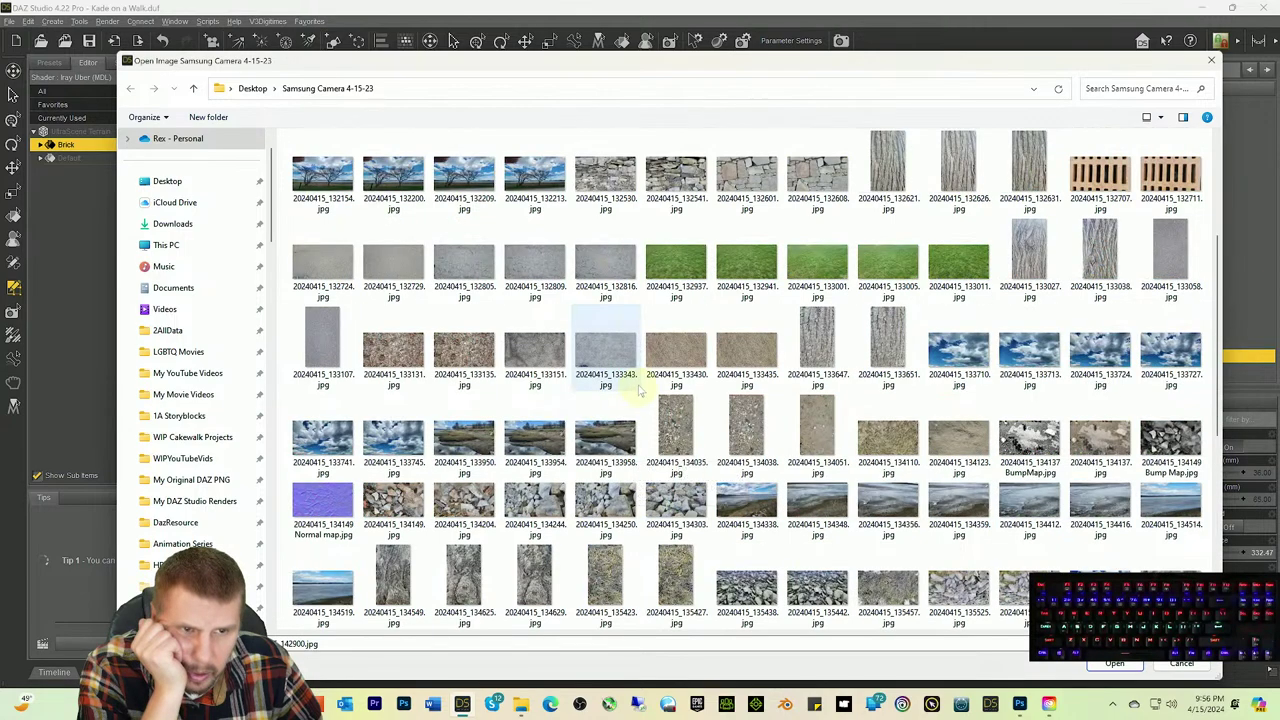
scroll(638, 393, down, 3)
scroll(638, 393, up, 10)
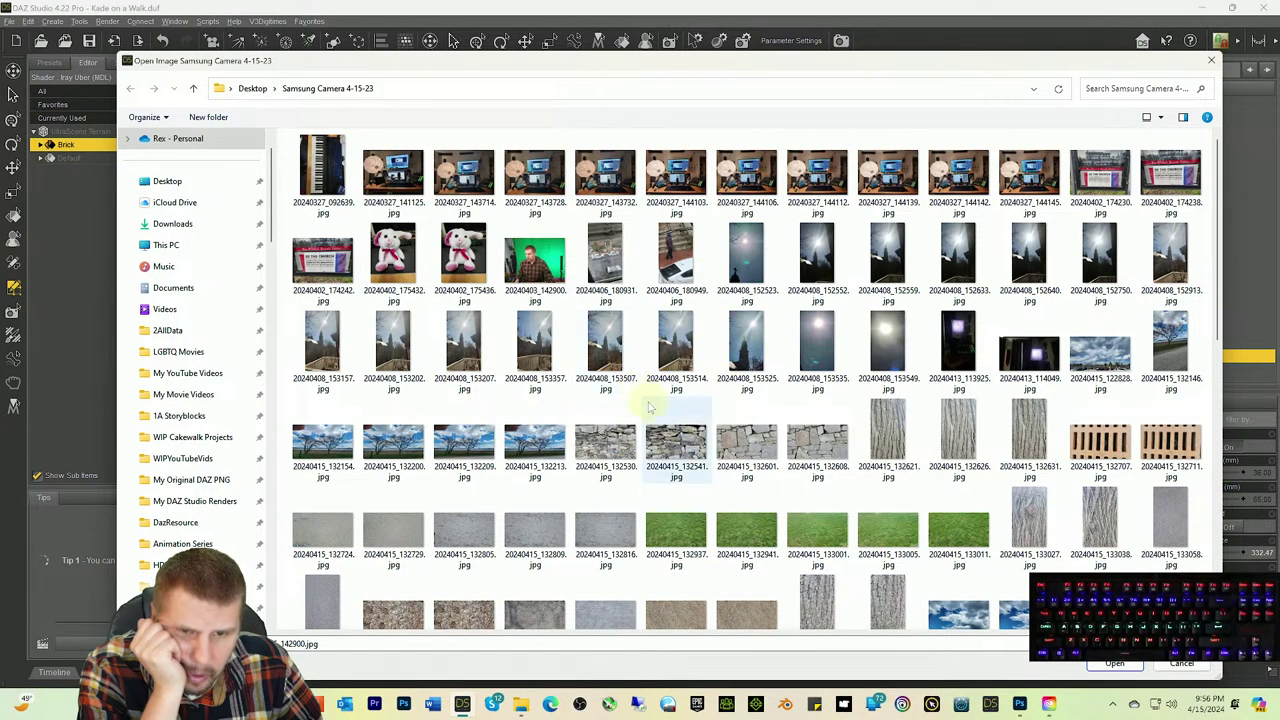
scroll(649, 404, down, 8)
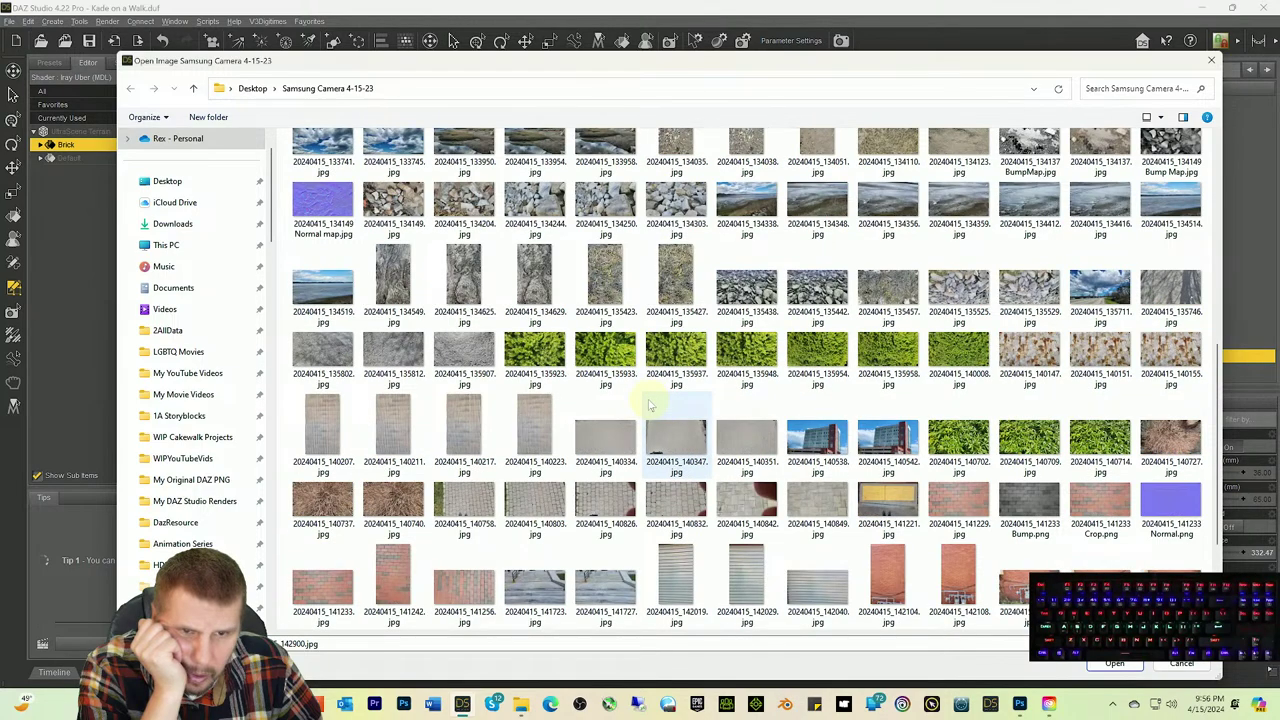
scroll(649, 404, up, 3)
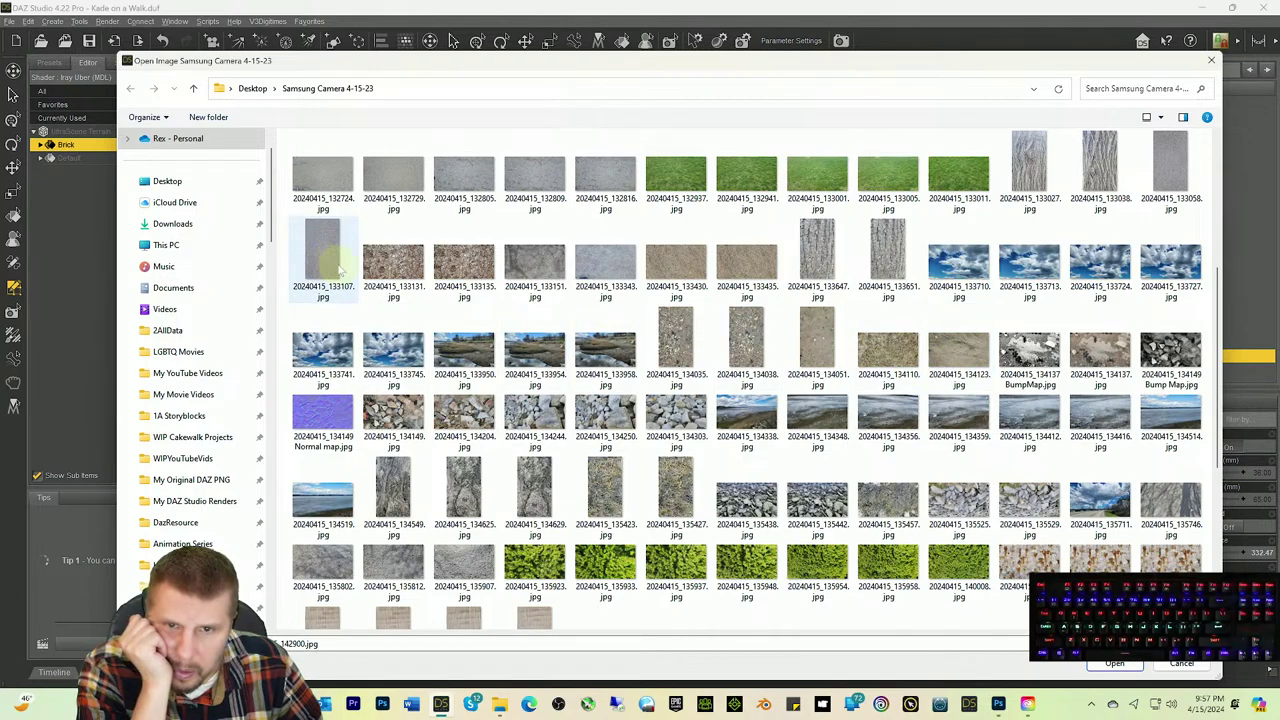
scroll(340, 270, up, 4)
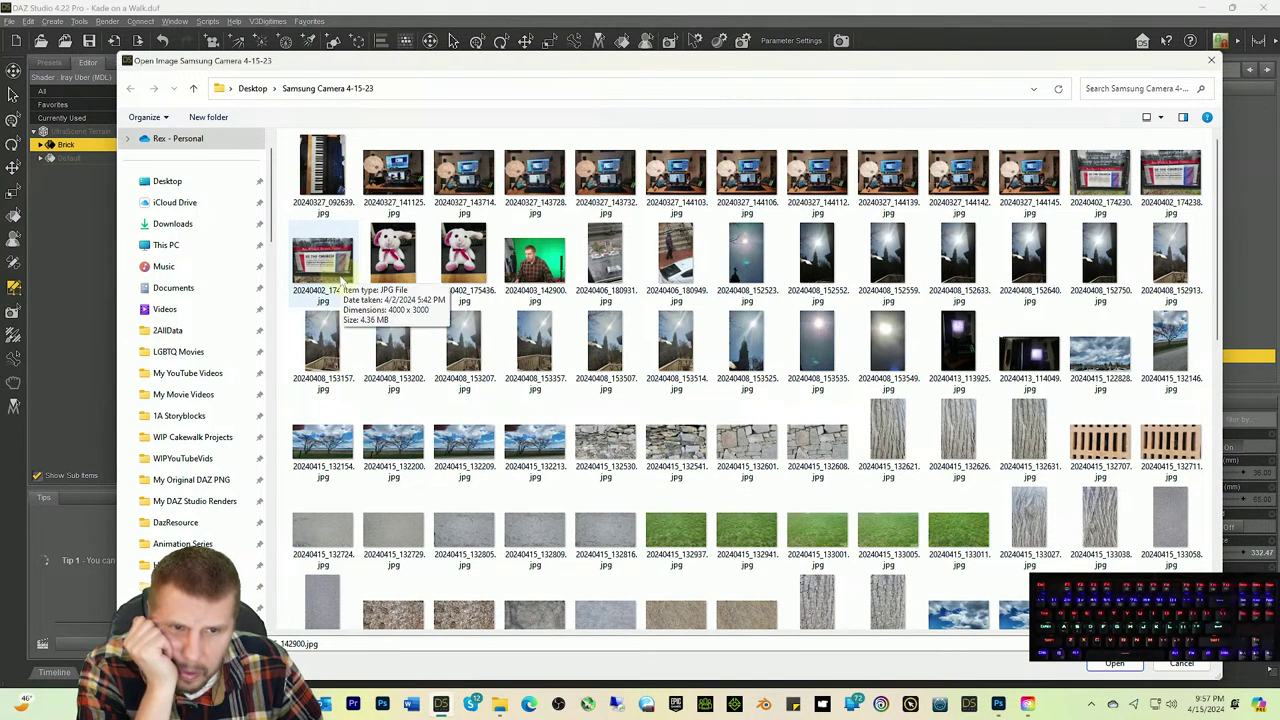
scroll(340, 285, down, 2)
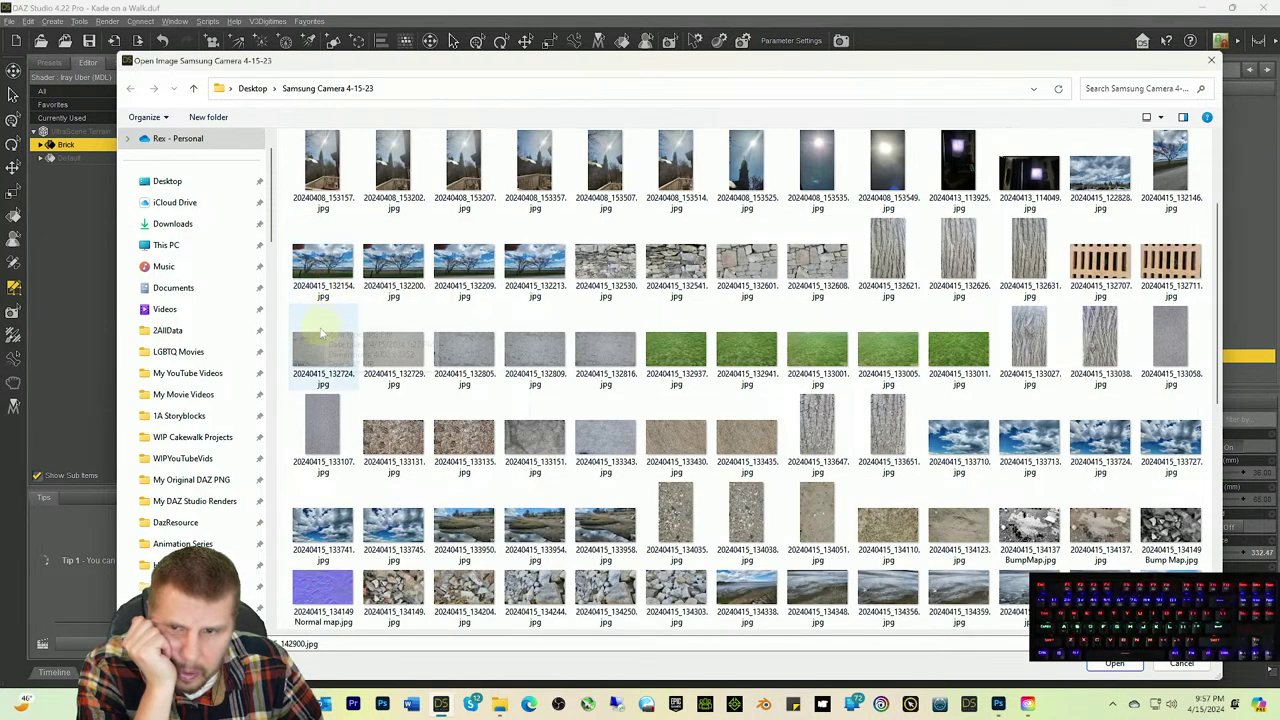
click(375, 356)
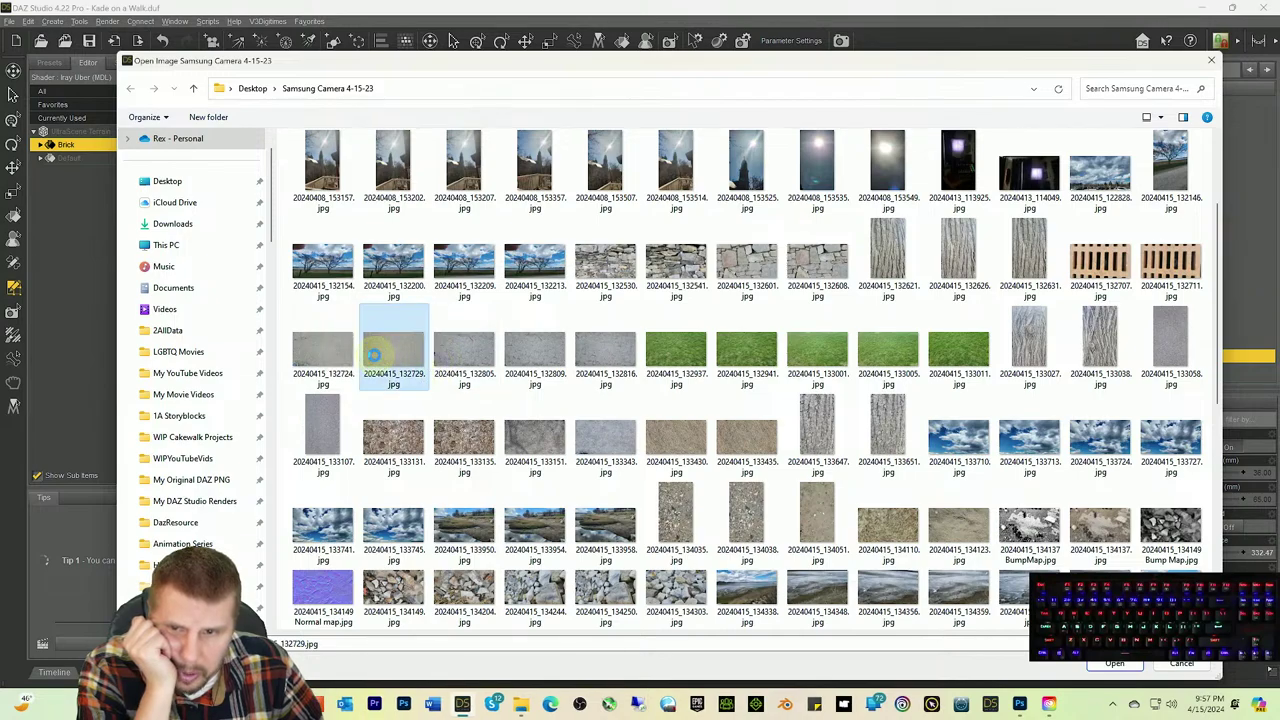
right_click(376, 358)
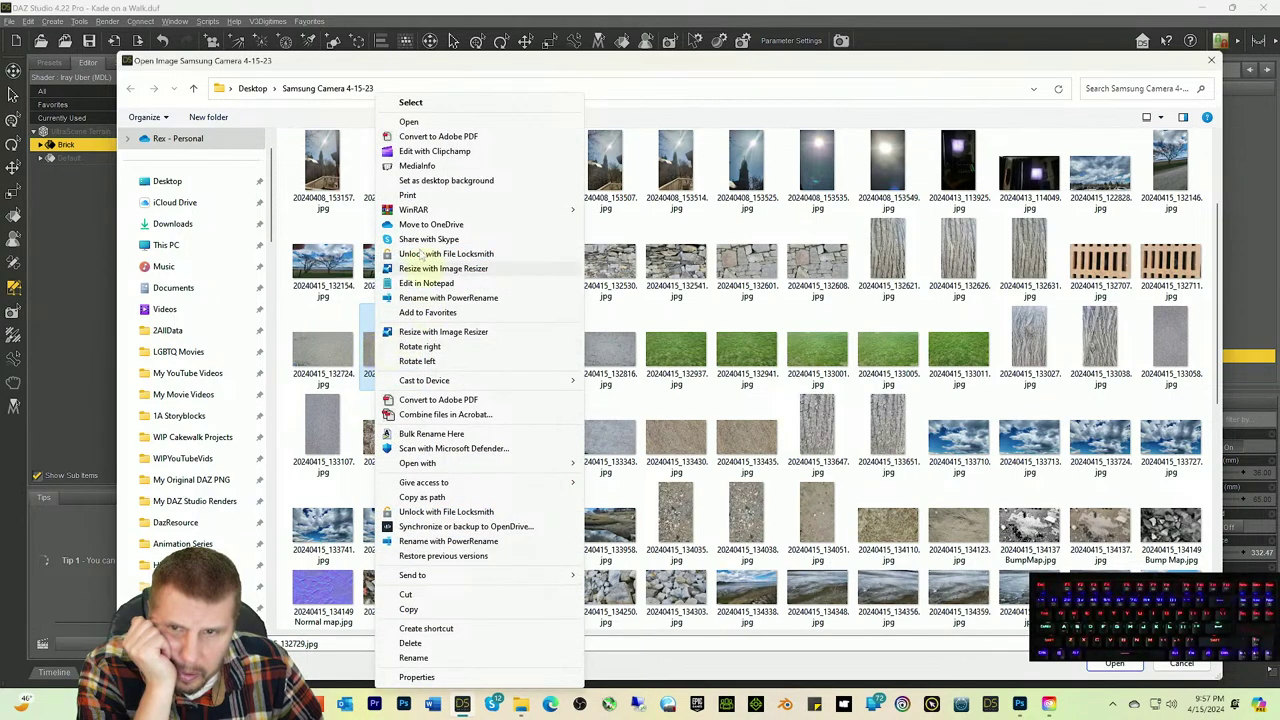
click(427, 124)
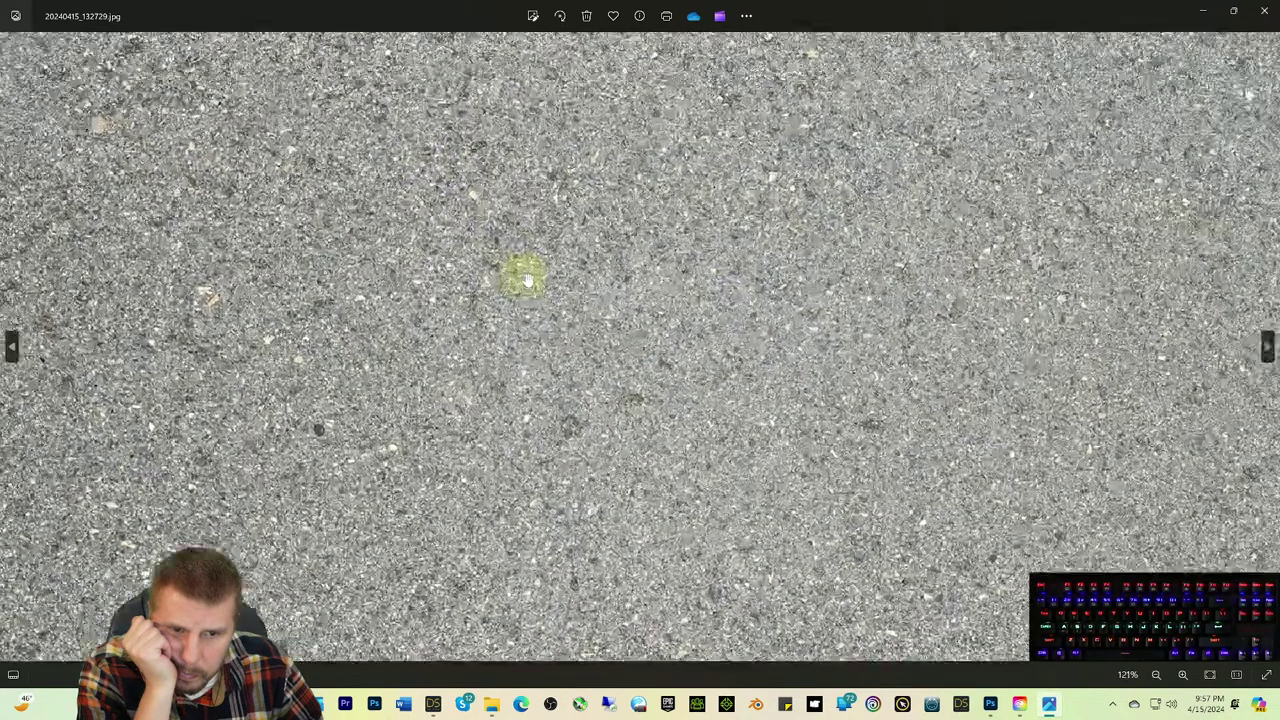
scroll(523, 275, up, 5)
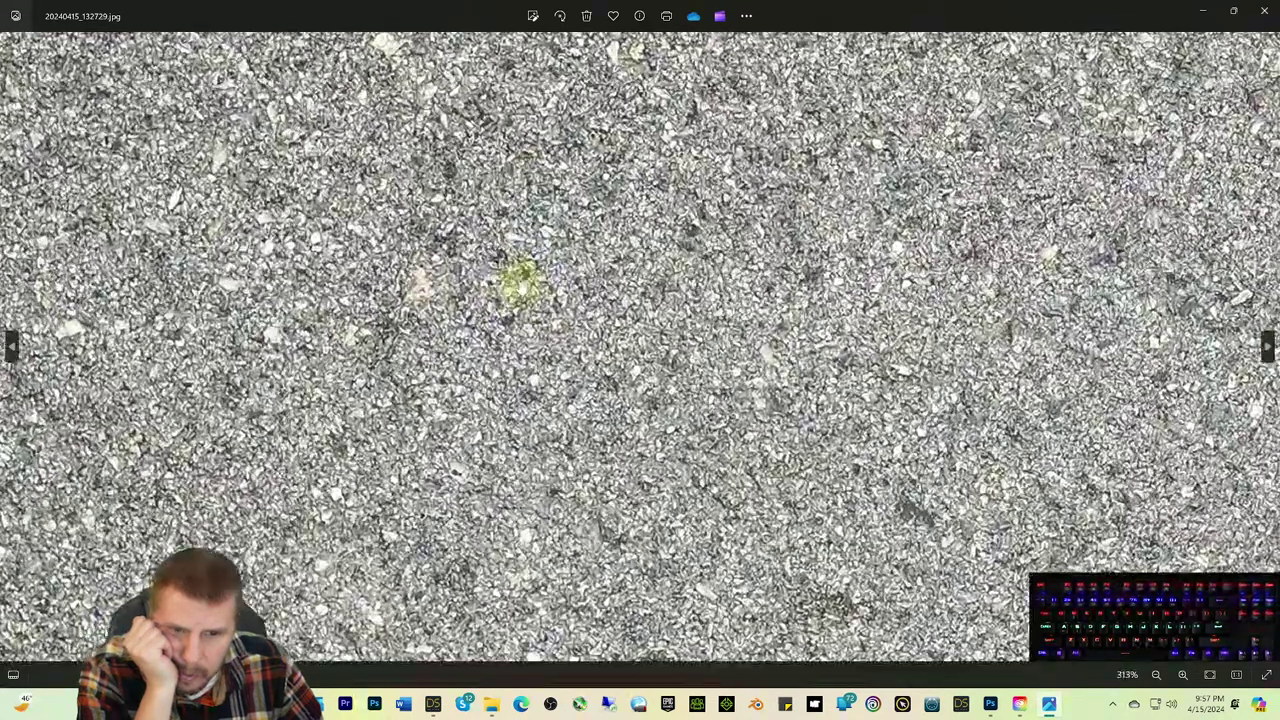
scroll(521, 287, down, 5)
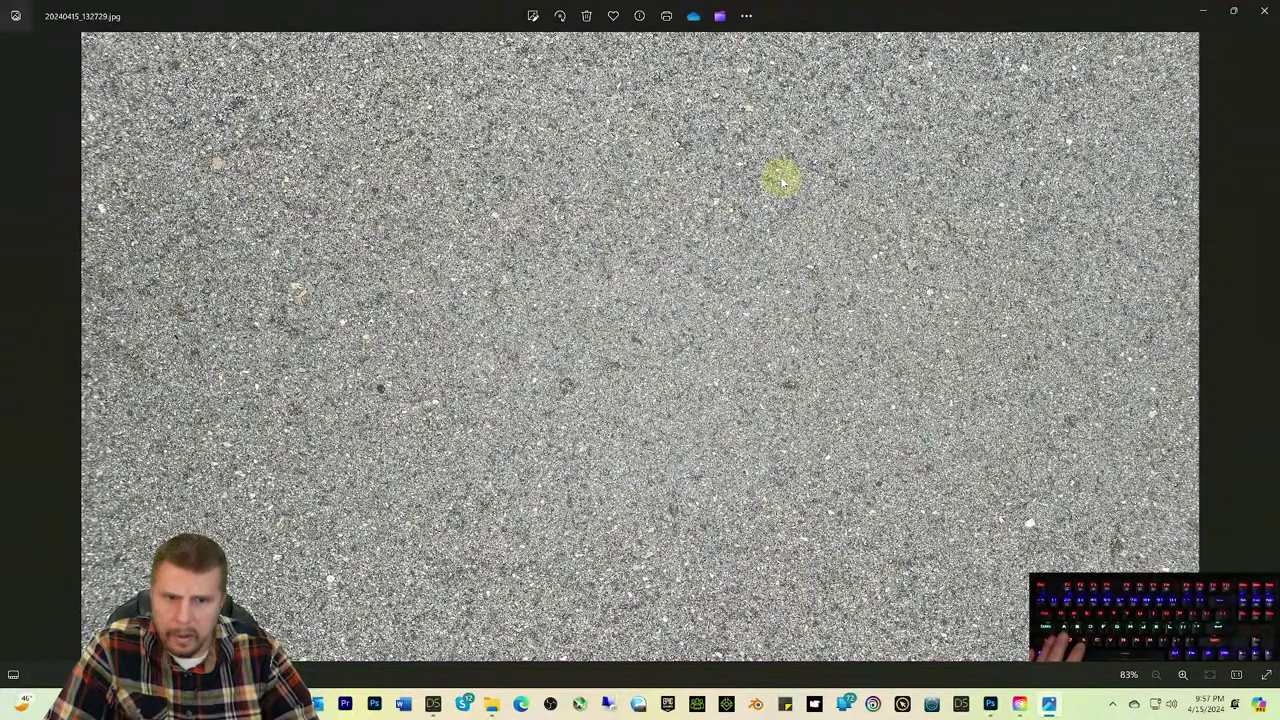
scroll(1010, 143, up, 5)
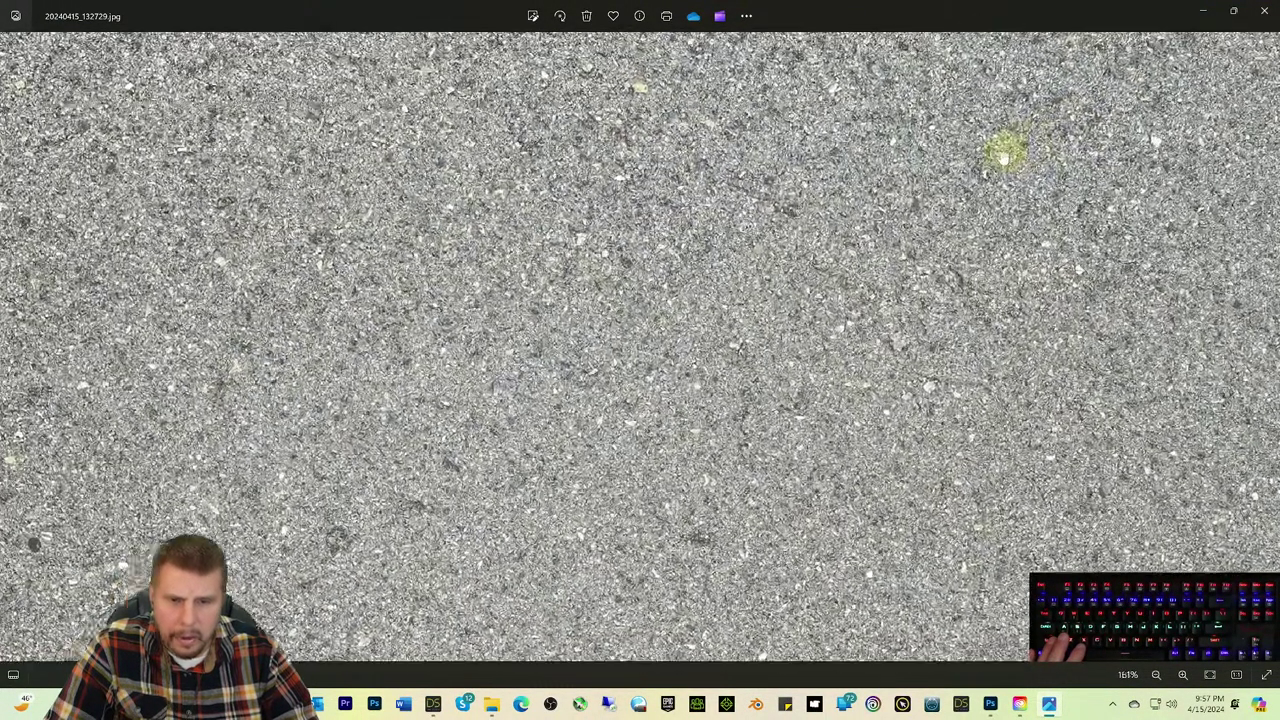
scroll(1003, 152, up, 3)
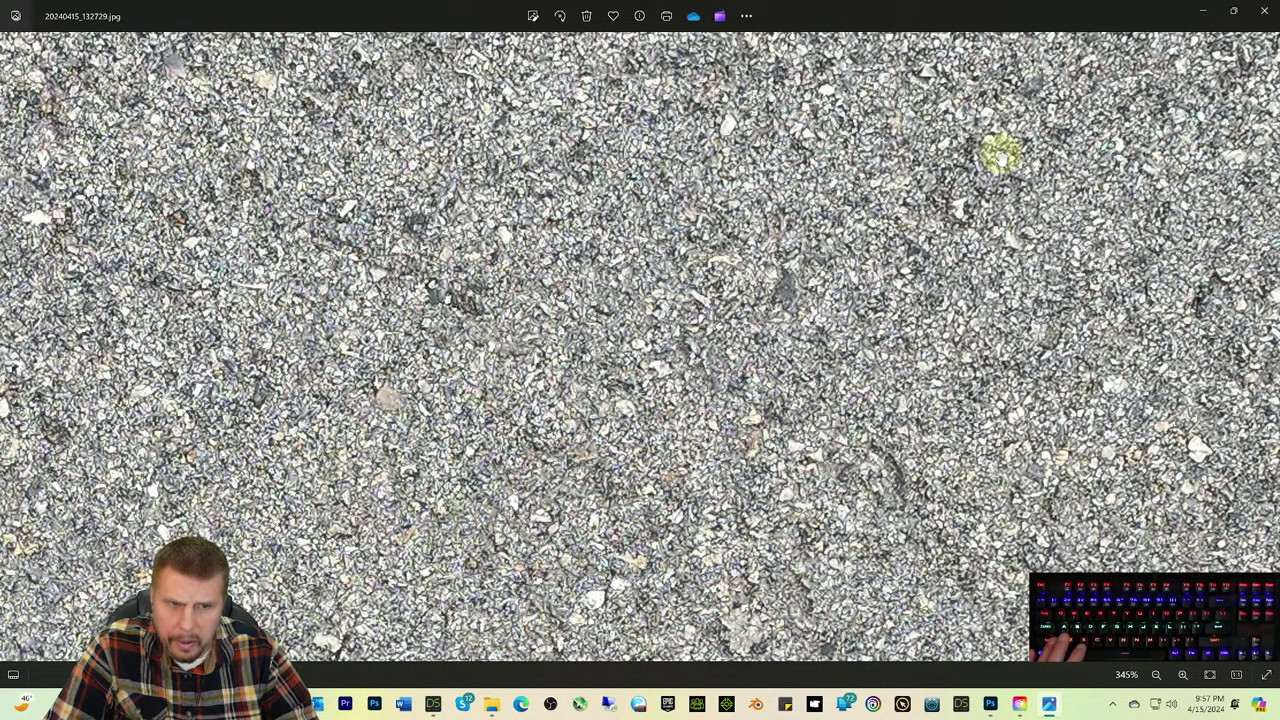
scroll(1001, 155, down, 8)
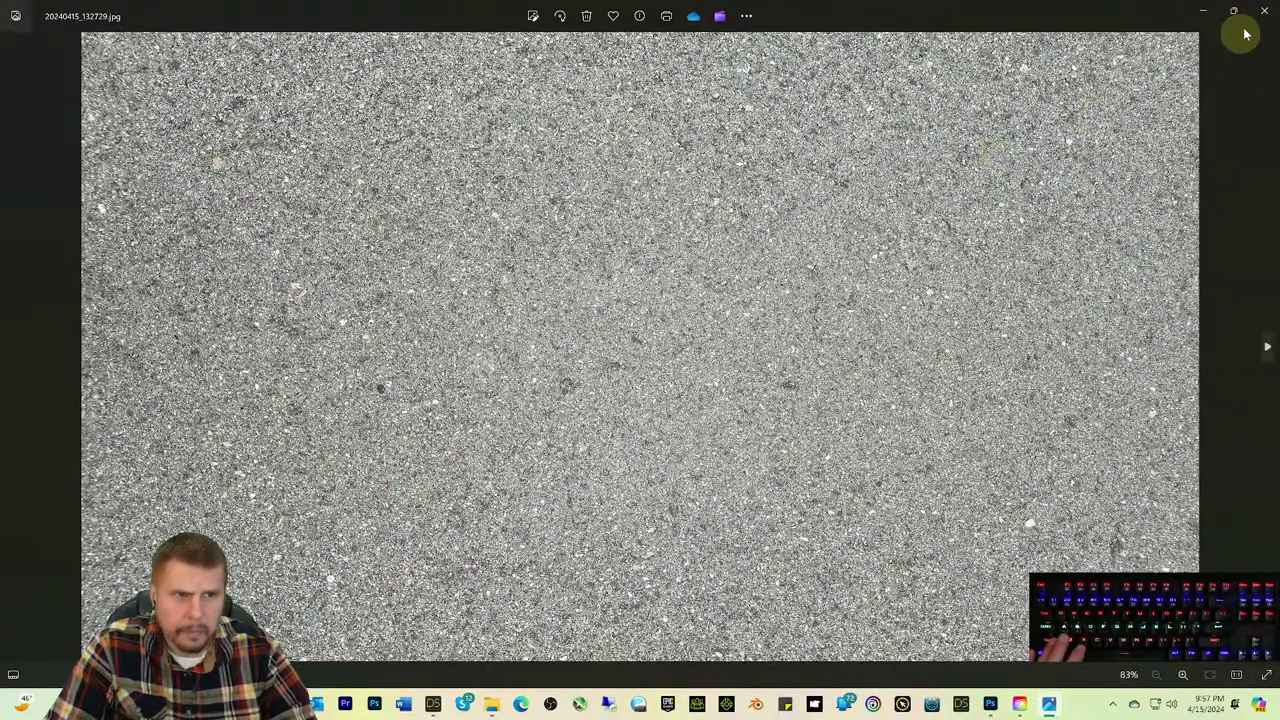
click(1257, 16)
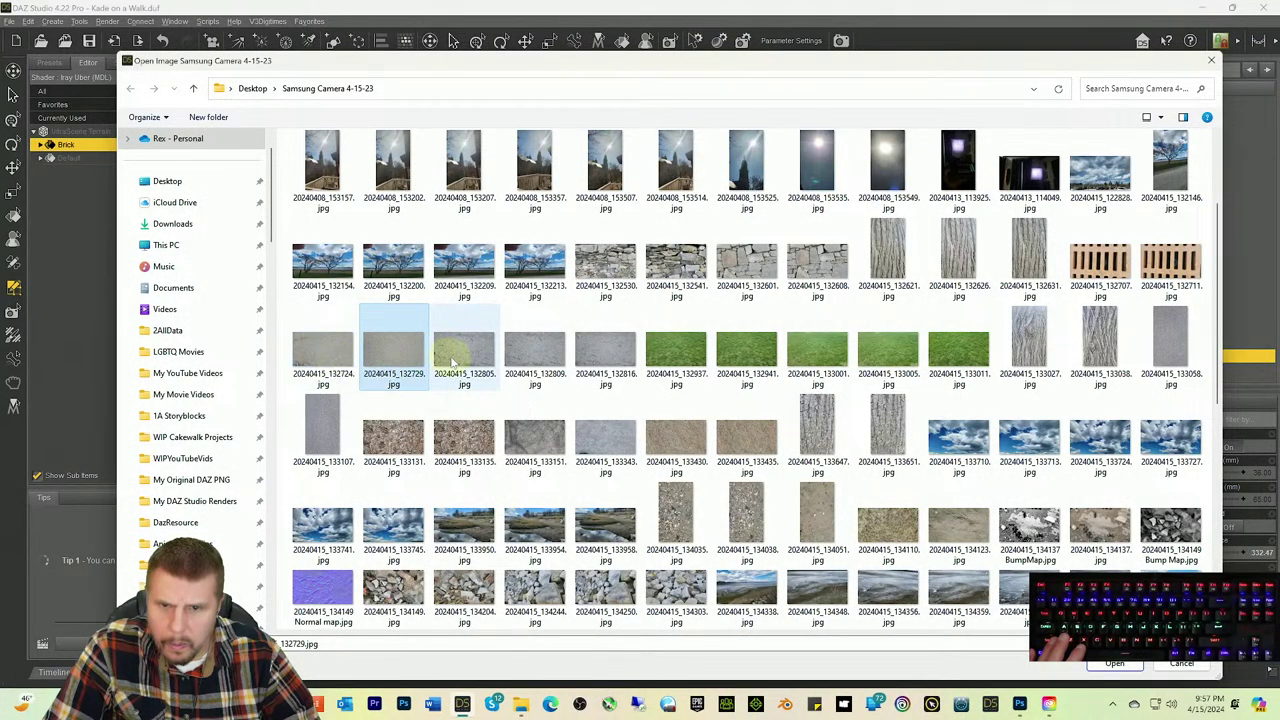
Step: Preview photo 20240415_132809.jpg, then load gravel photo 20240415_132805.jpg as the Brick Base Color
click(538, 362)
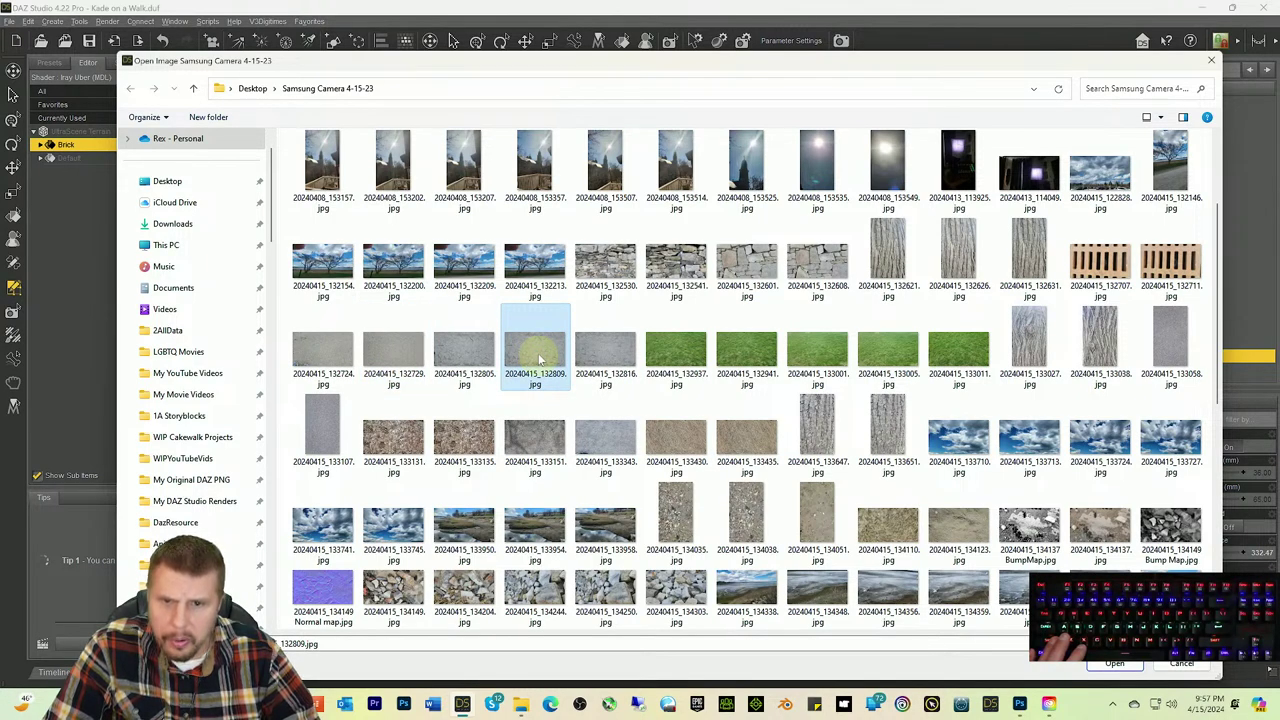
right_click(538, 362)
click(590, 124)
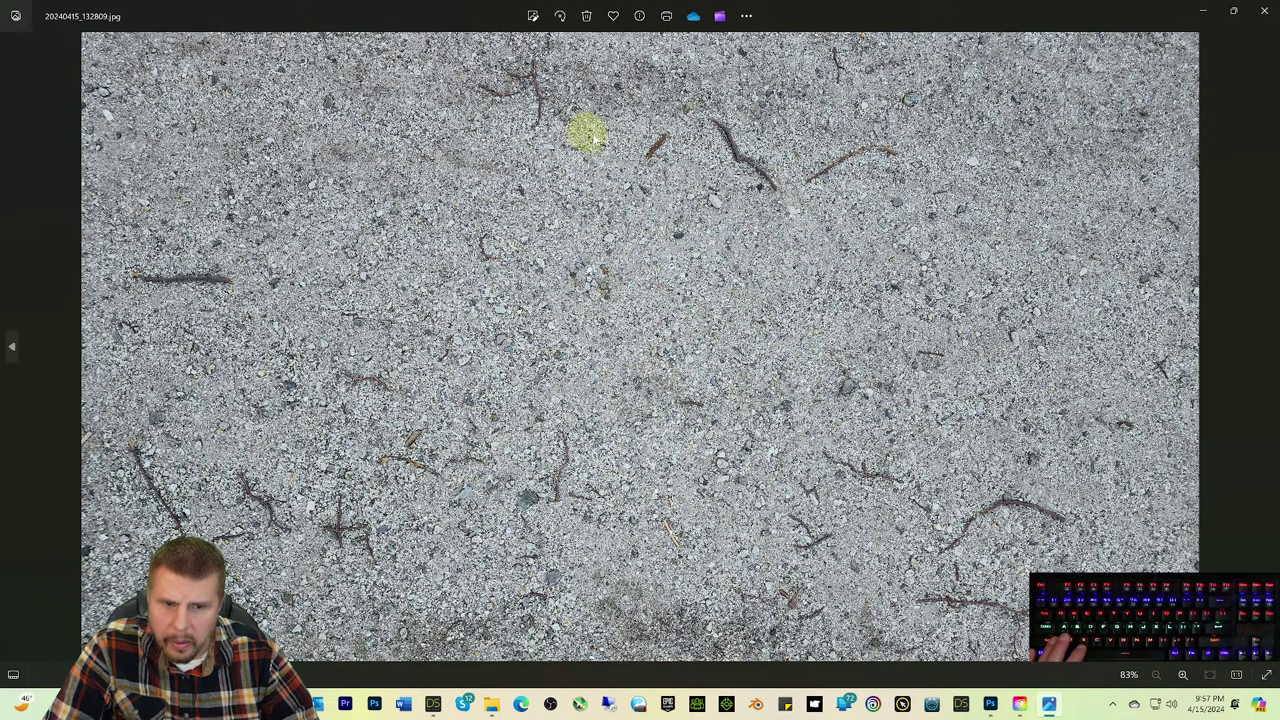
click(1261, 12)
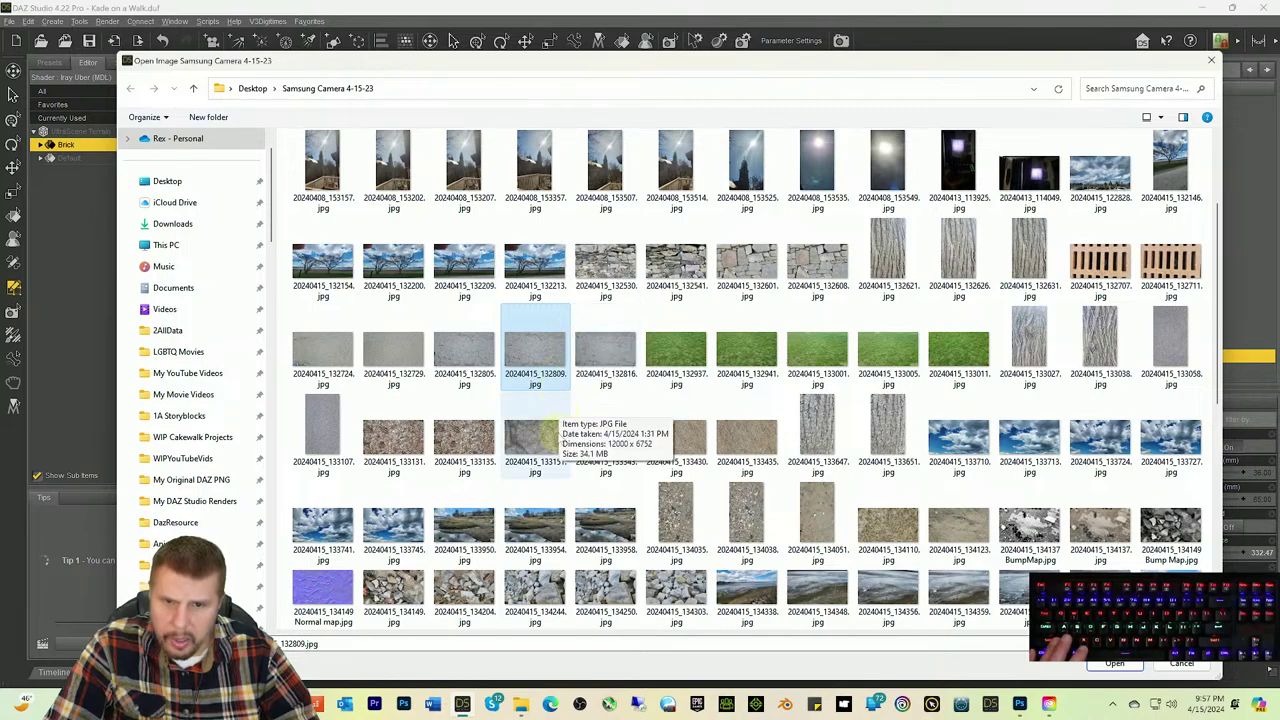
double_click(463, 352)
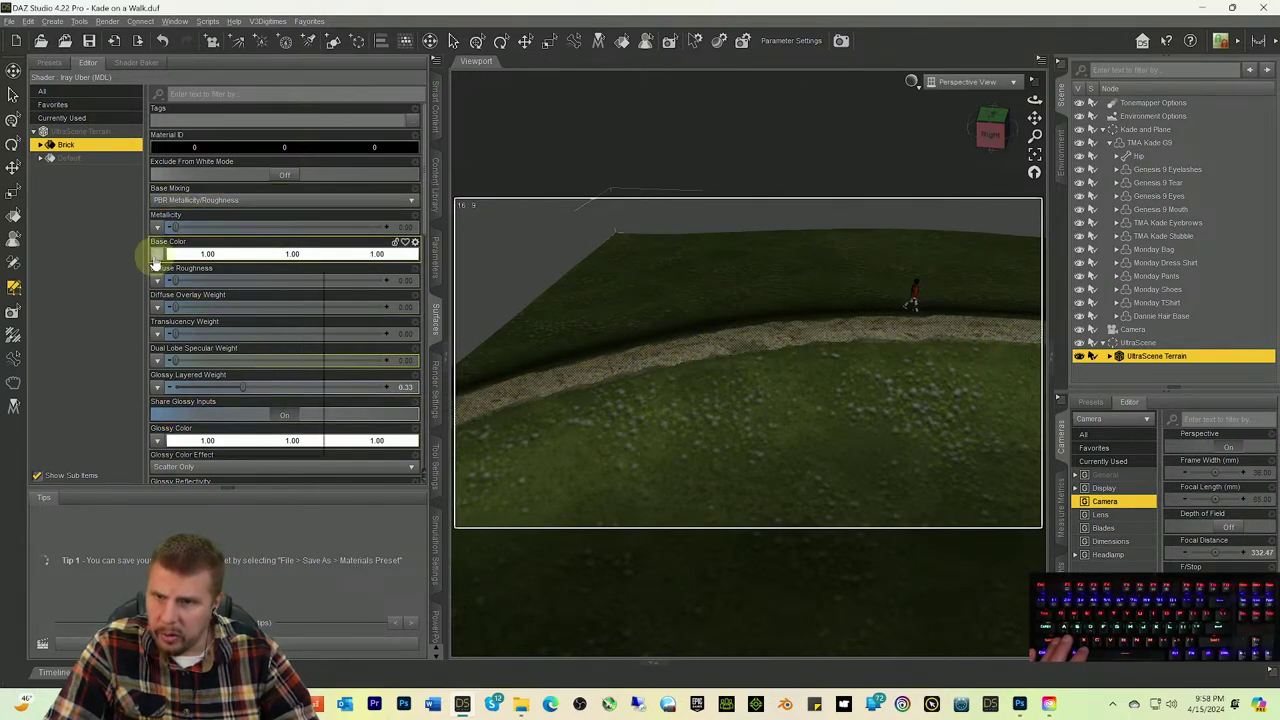
mouse_move(157, 259)
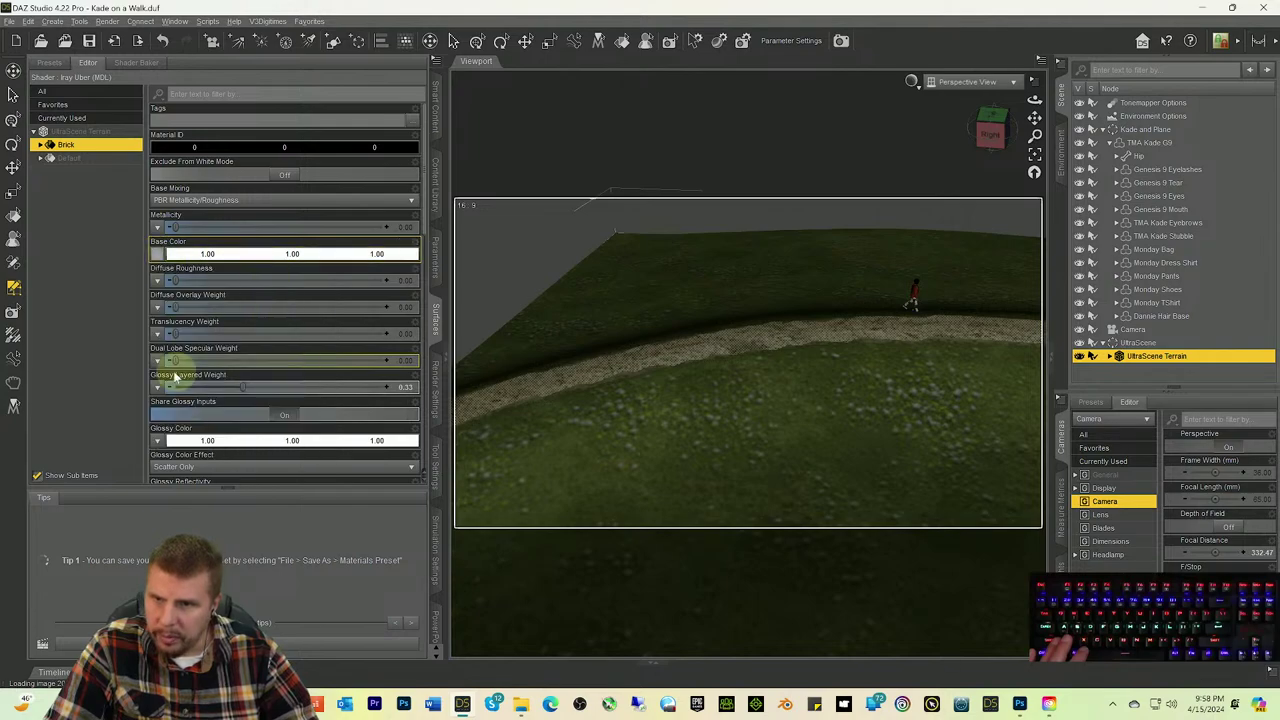
scroll(171, 366, down, 1)
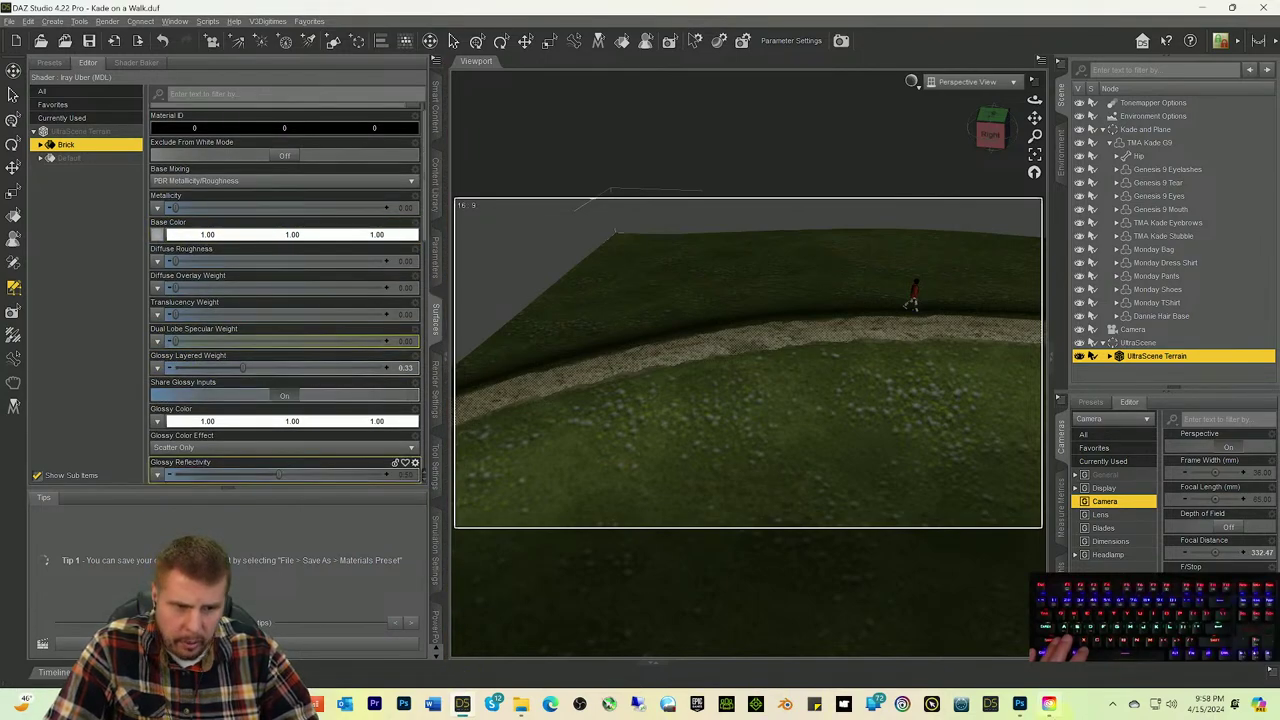
Step: Start opening a file in Photoshop, cancel, and check the terrain in DAZ Studio
click(1019, 704)
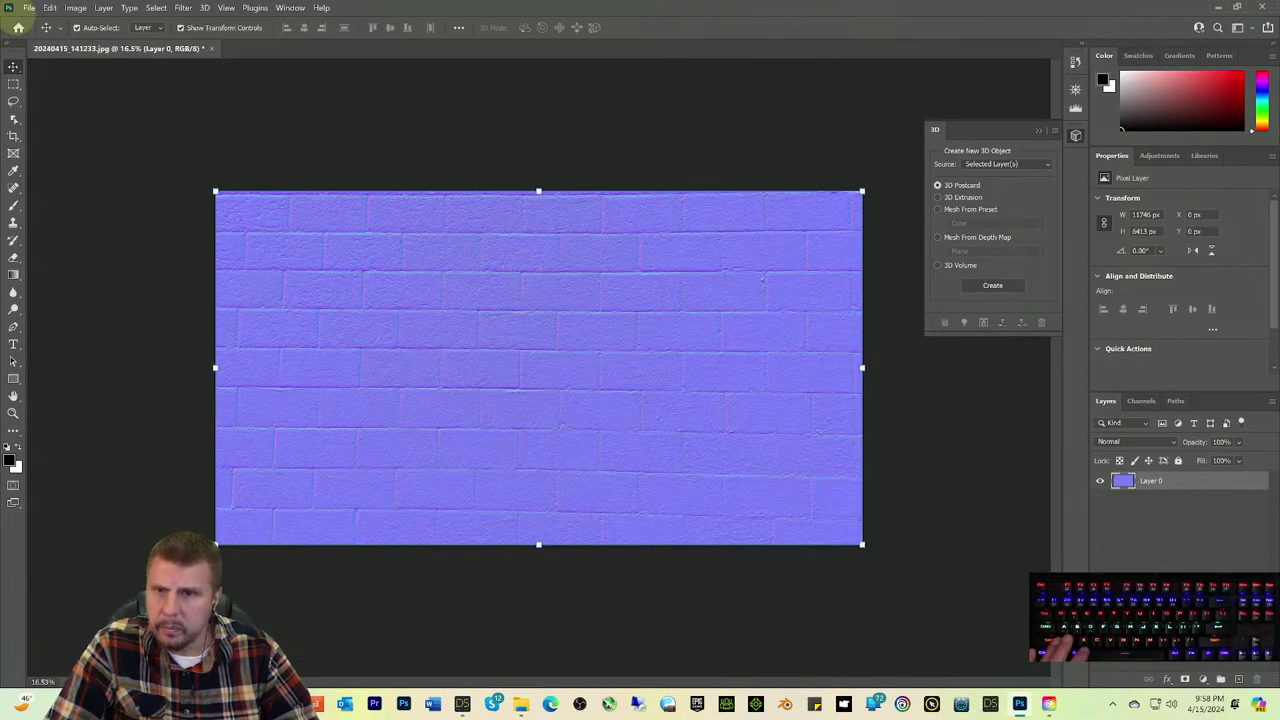
click(29, 9)
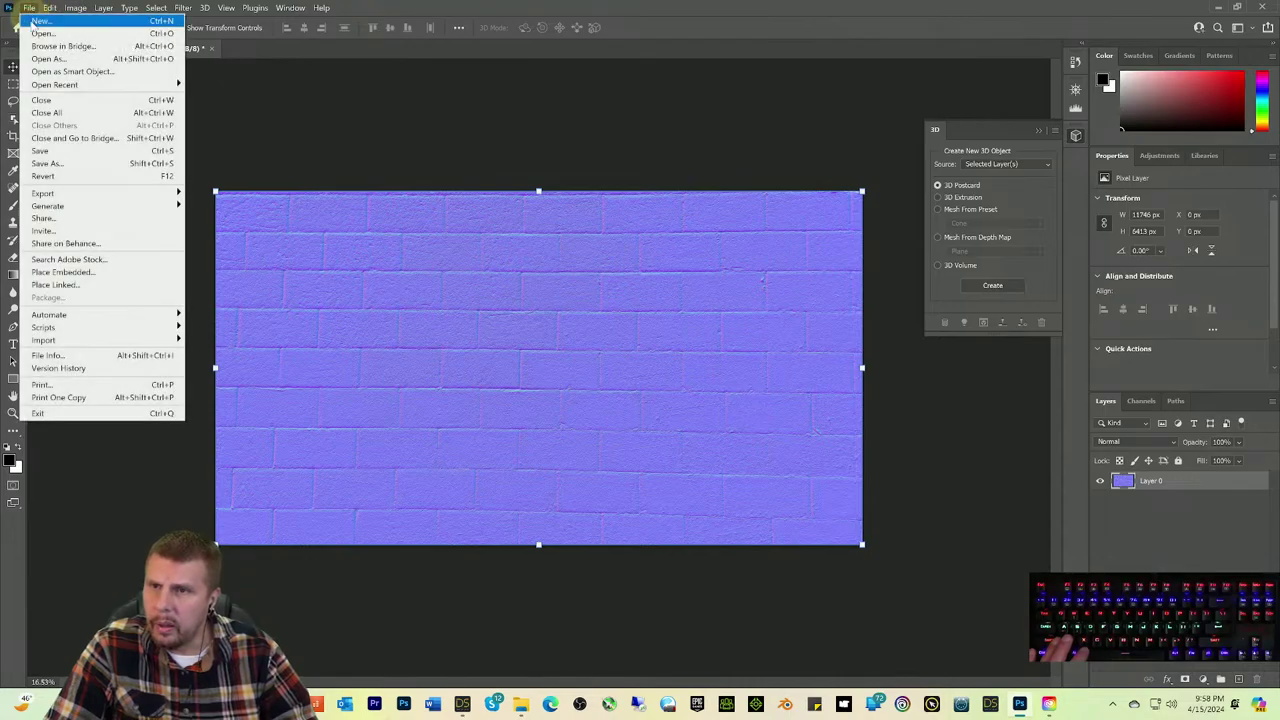
click(32, 33)
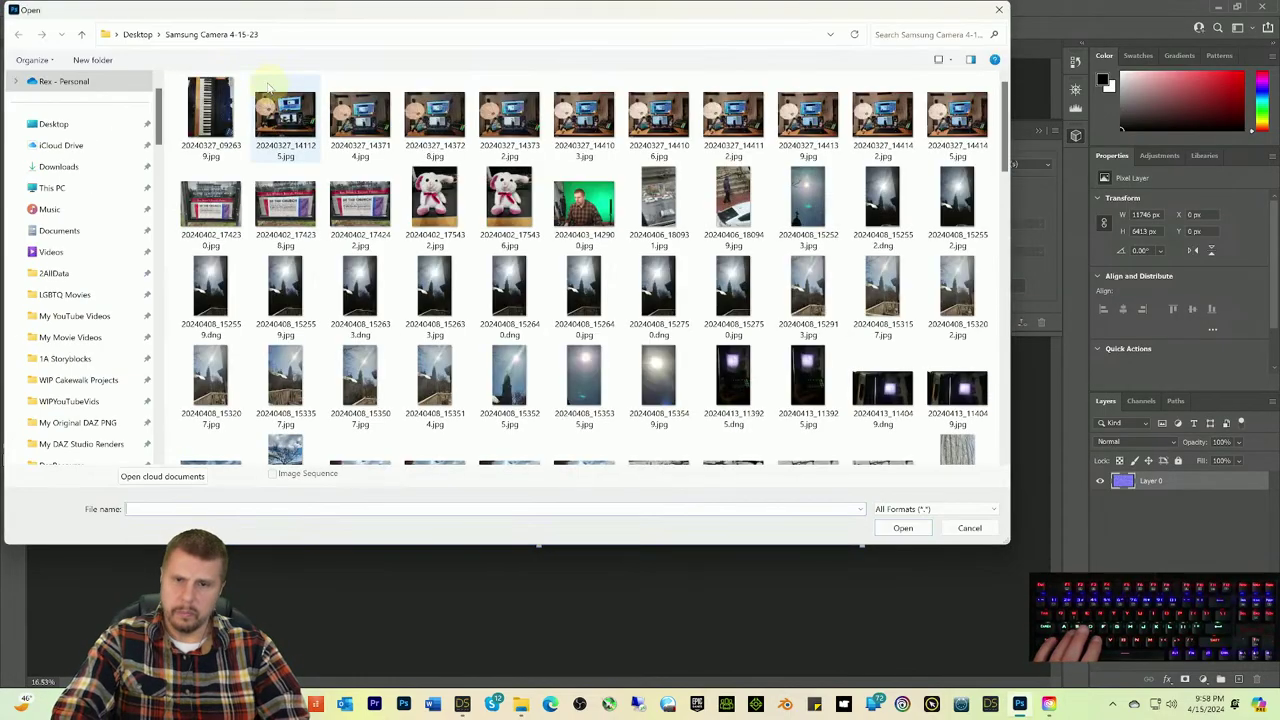
scroll(270, 230, down, 3)
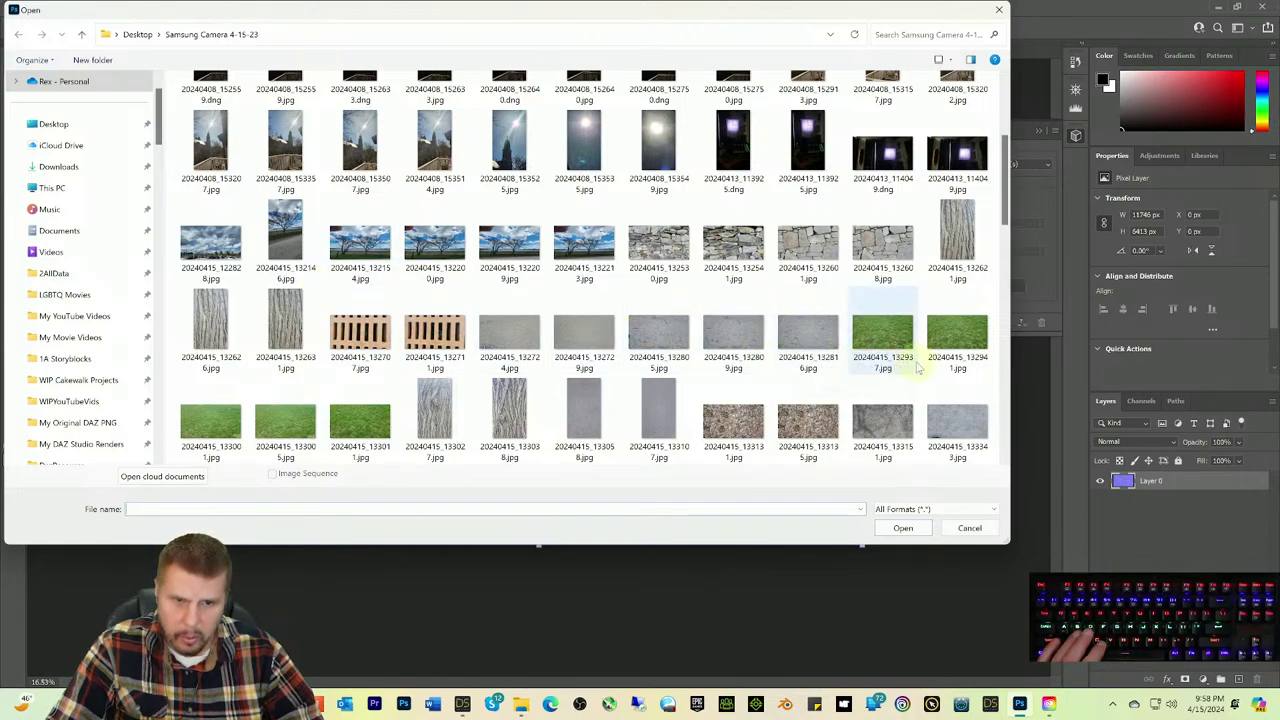
click(748, 345)
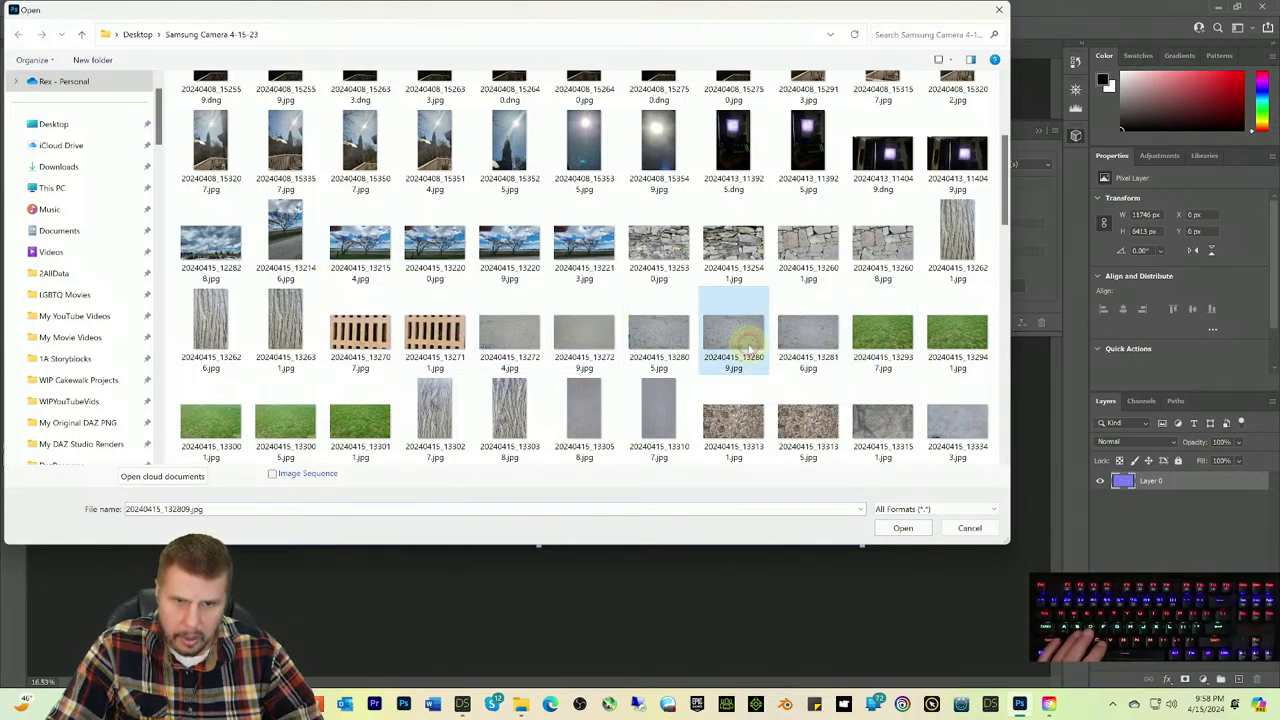
click(941, 528)
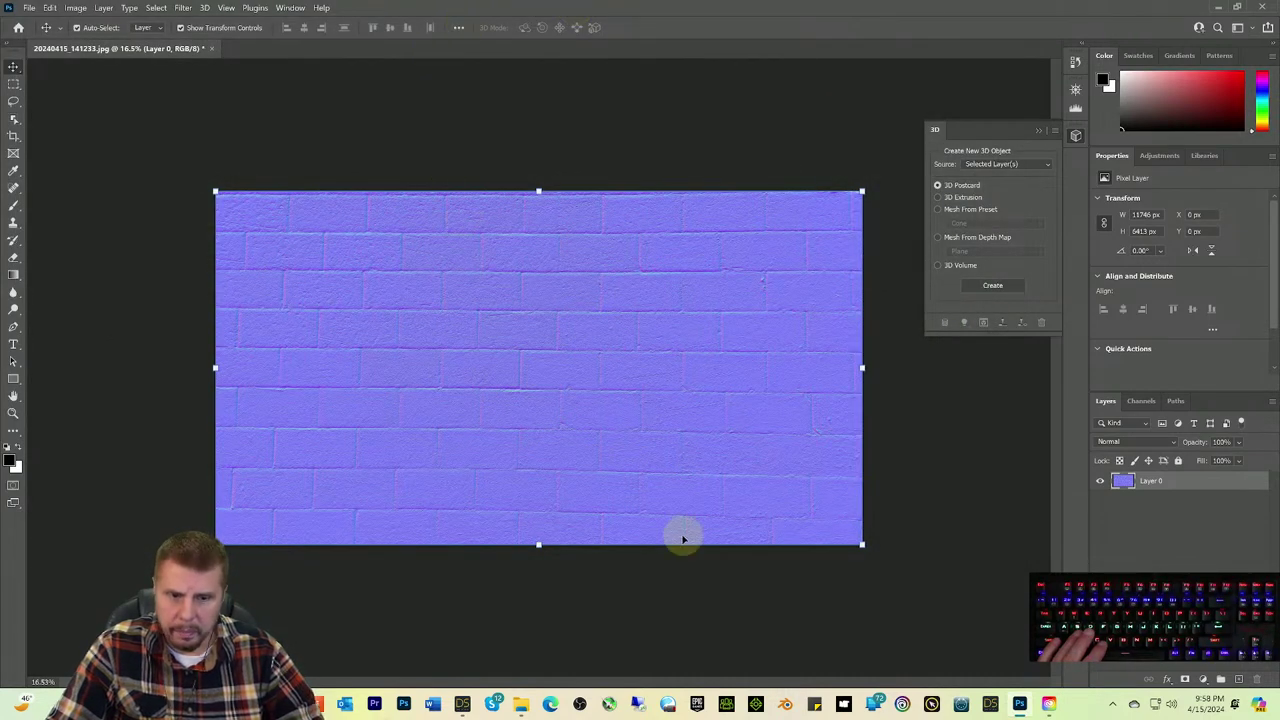
click(463, 705)
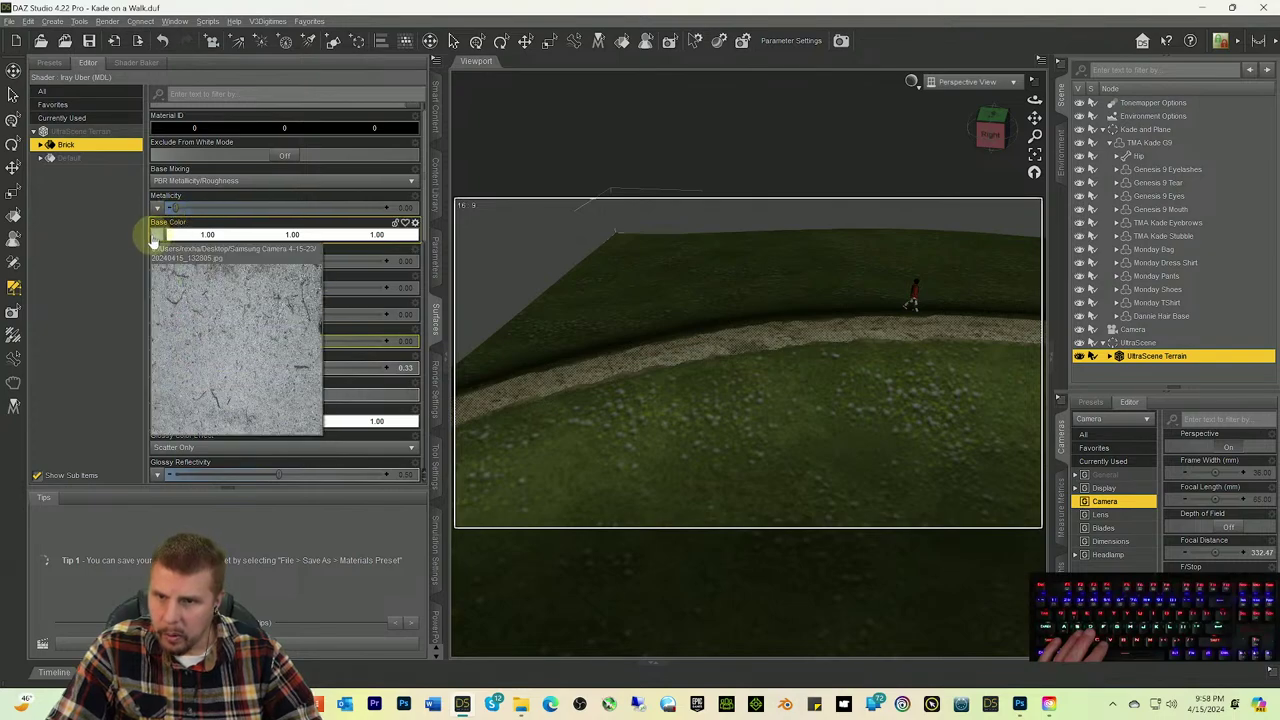
Step: Open the gravel photo 20240415_132805.jpg from the Samsung Camera folder
click(1019, 704)
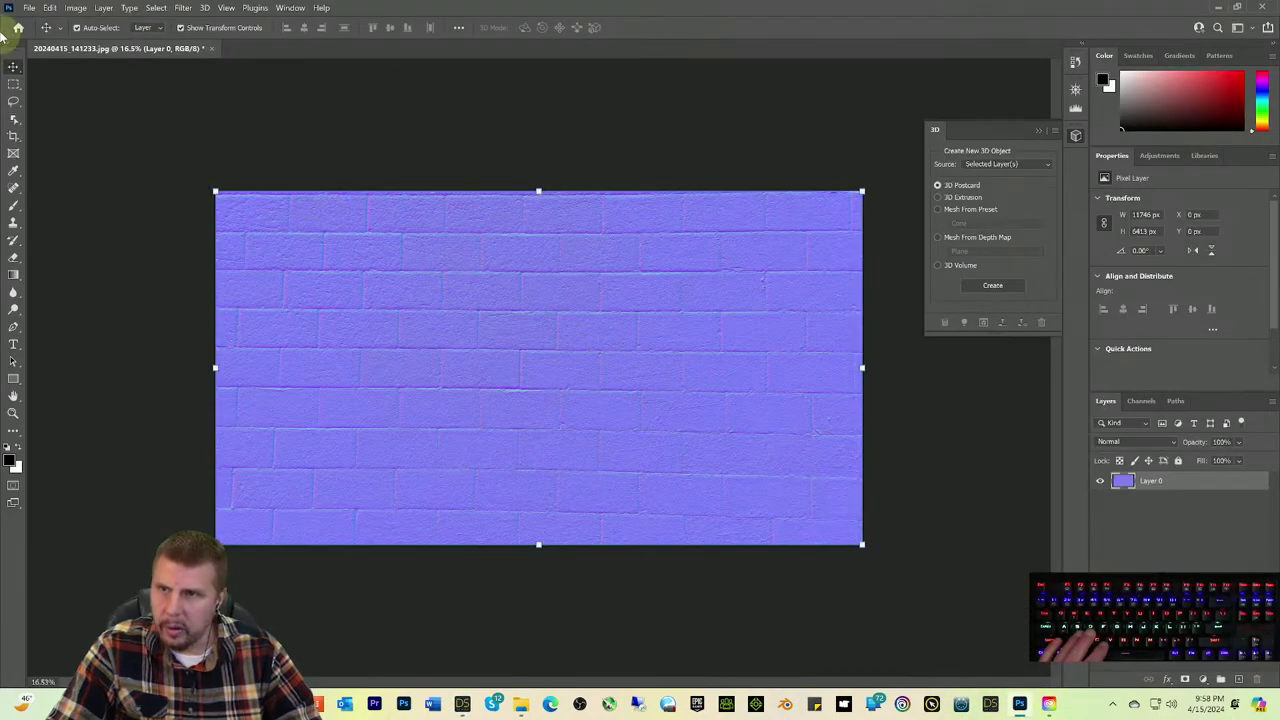
click(24, 10)
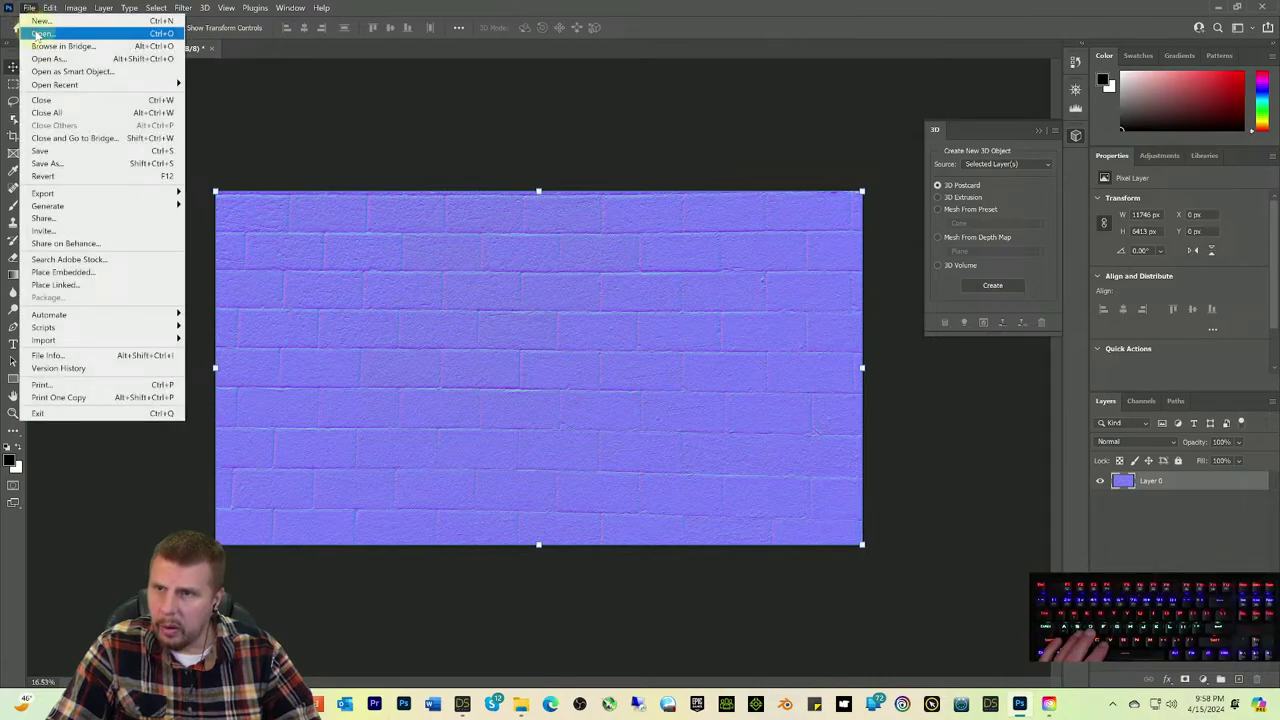
click(90, 48)
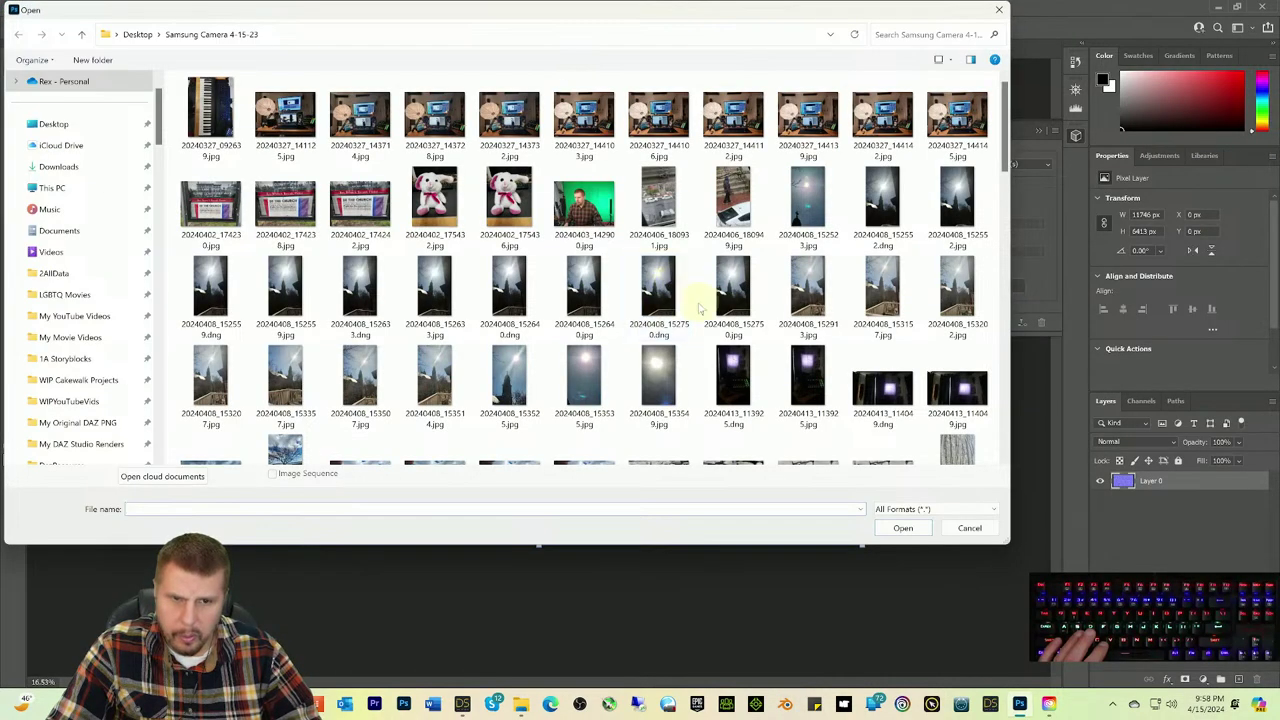
scroll(700, 308, down, 2)
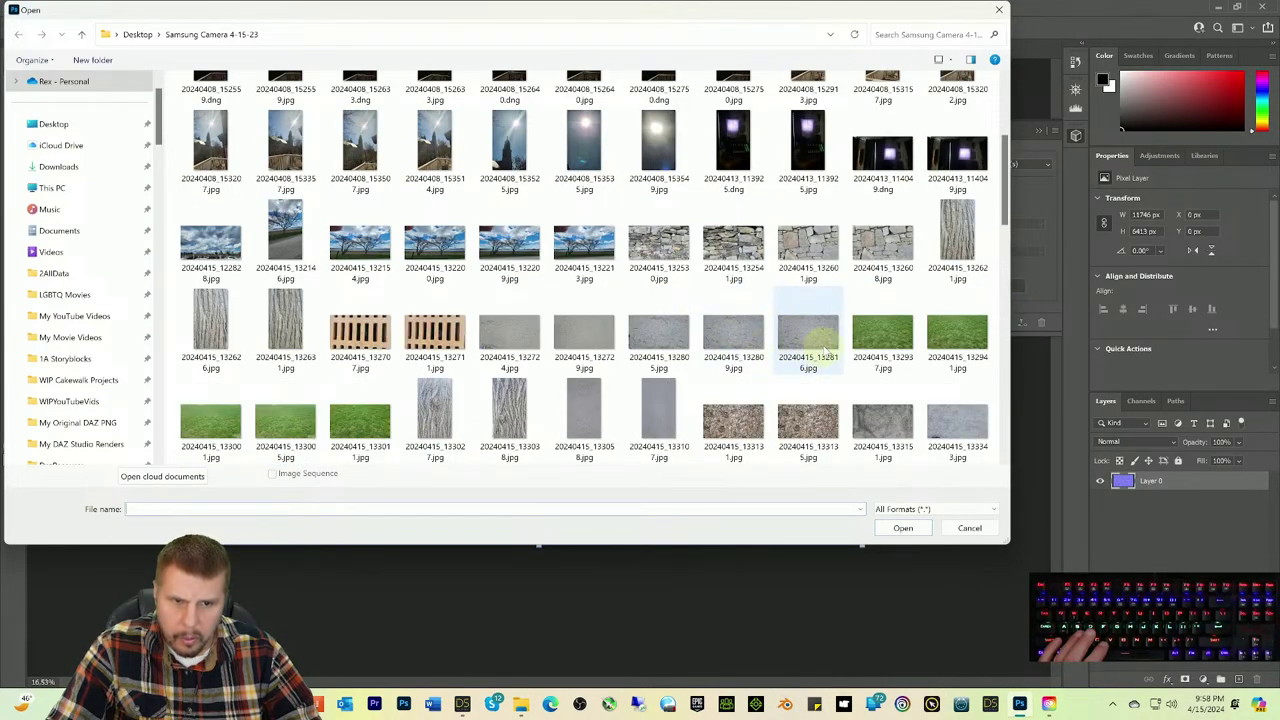
double_click(659, 342)
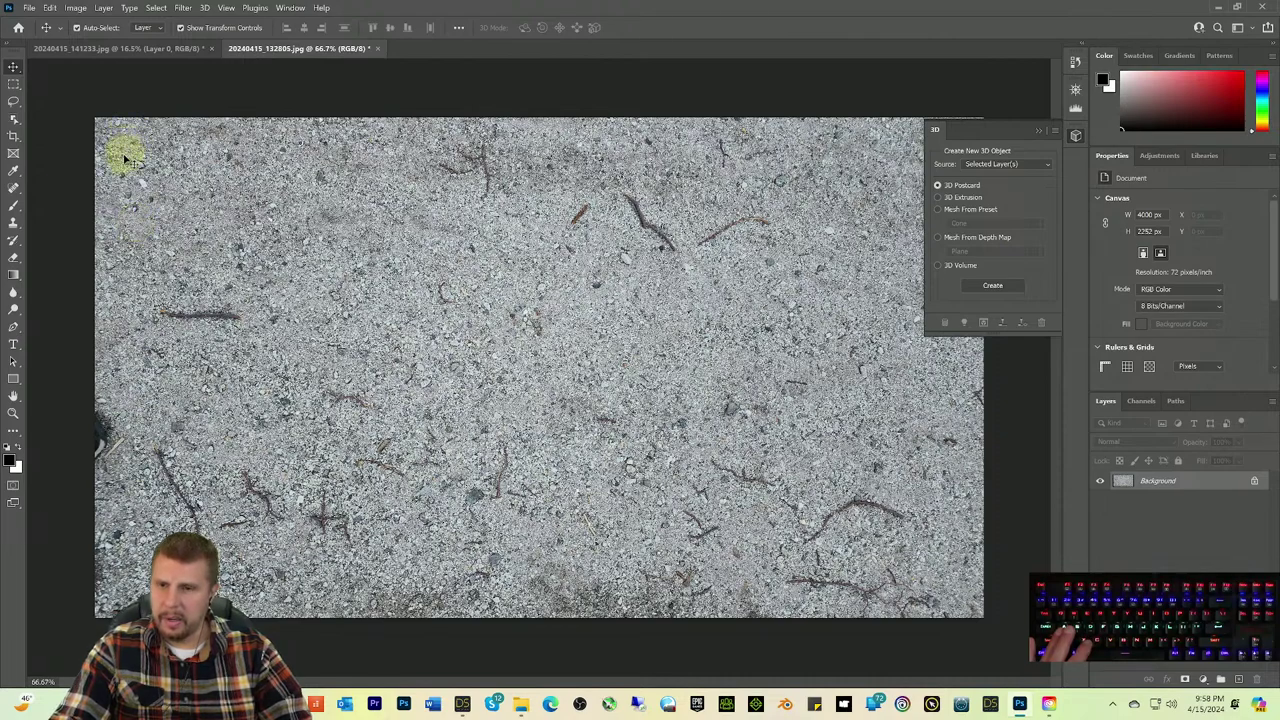
Step: Crop in the gravel photo's left edge to 3880 × 2252 px
click(13, 136)
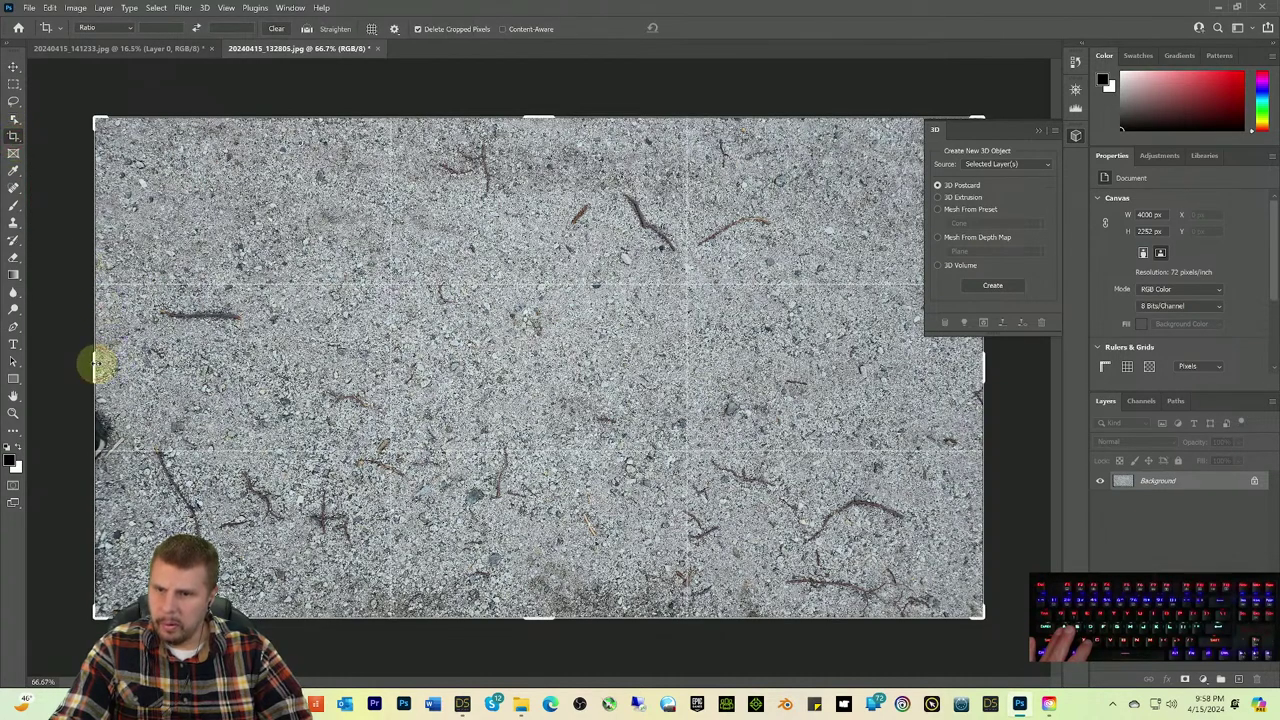
drag(103, 366, 112, 368)
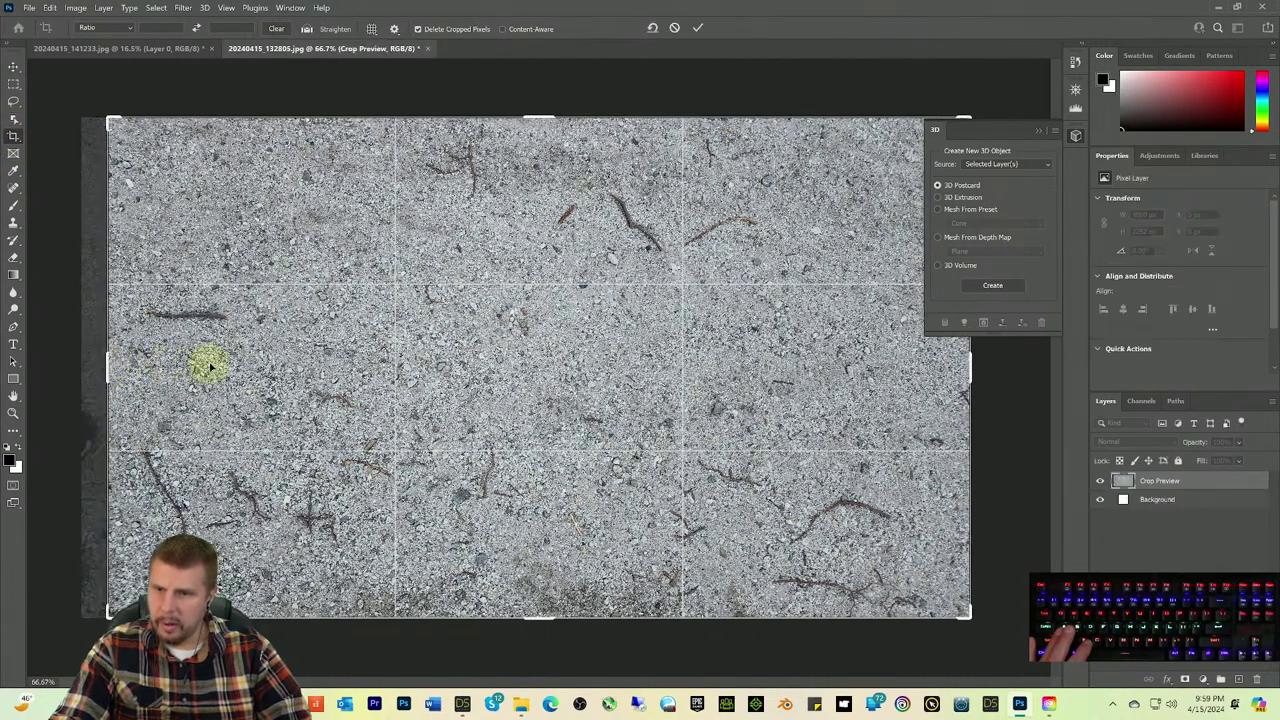
click(50, 8)
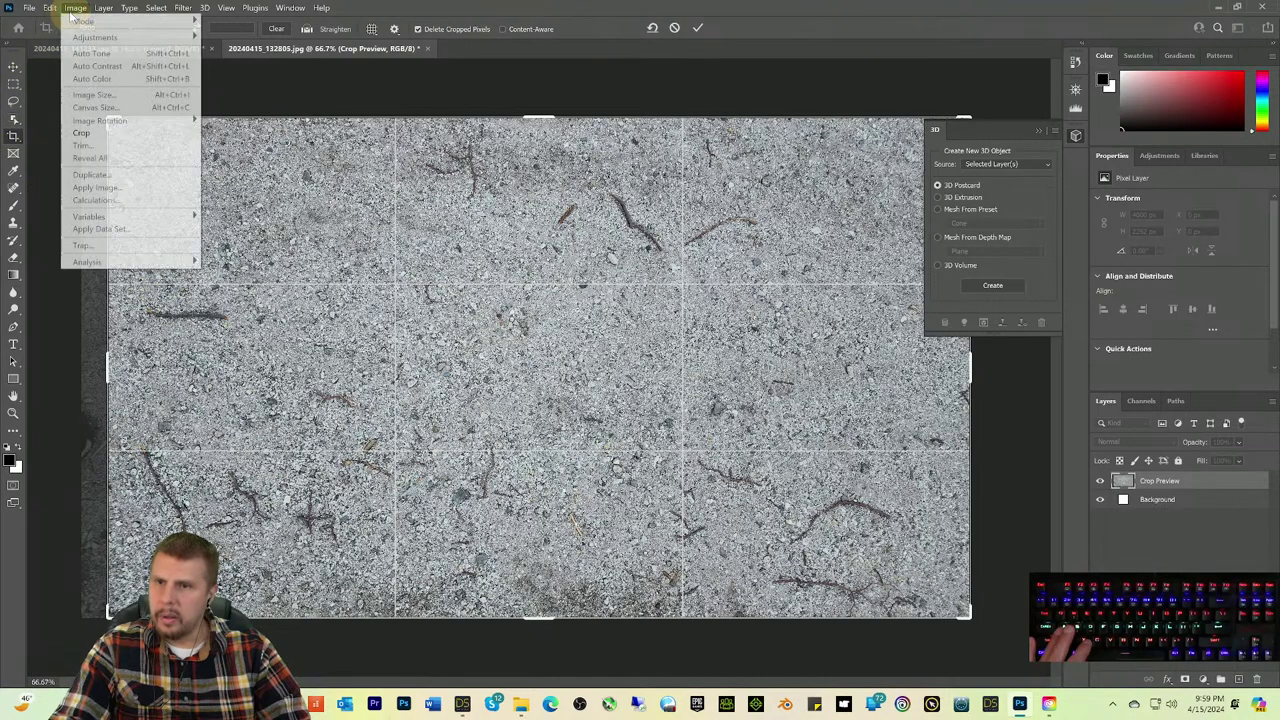
click(89, 134)
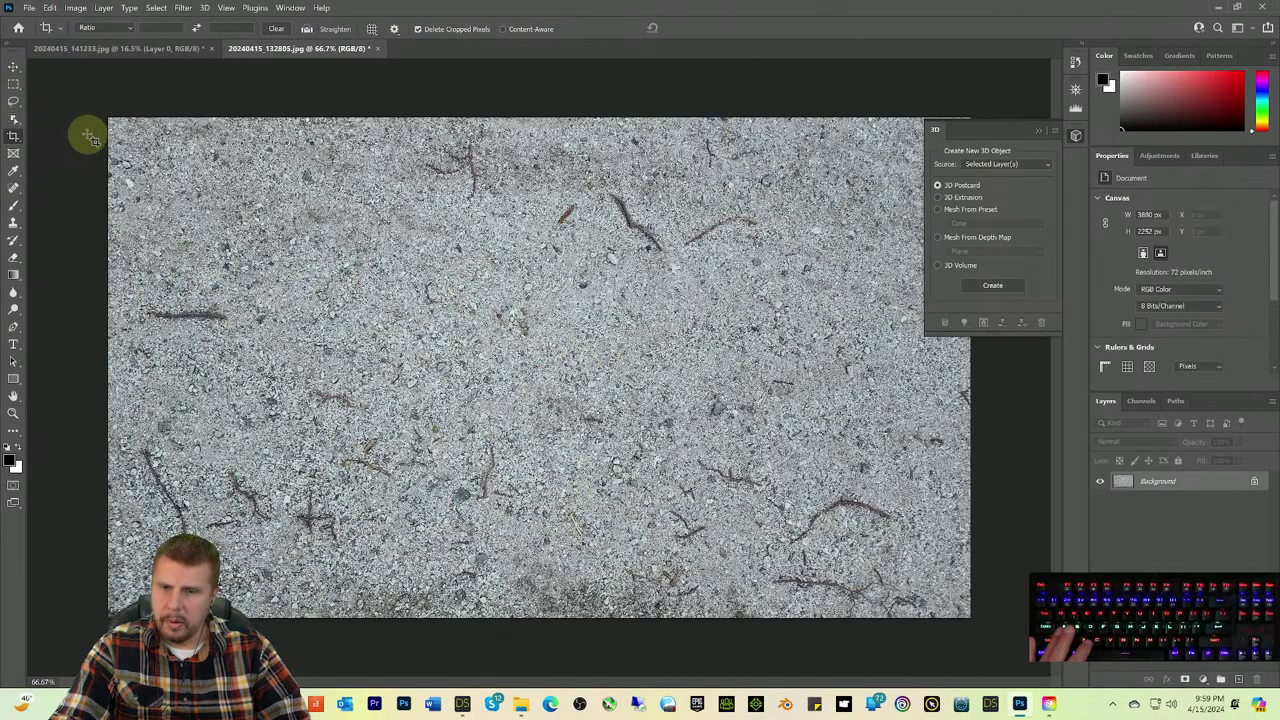
Step: Save the cropped photo as PNG named 20240415_132805 crop.png
click(30, 8)
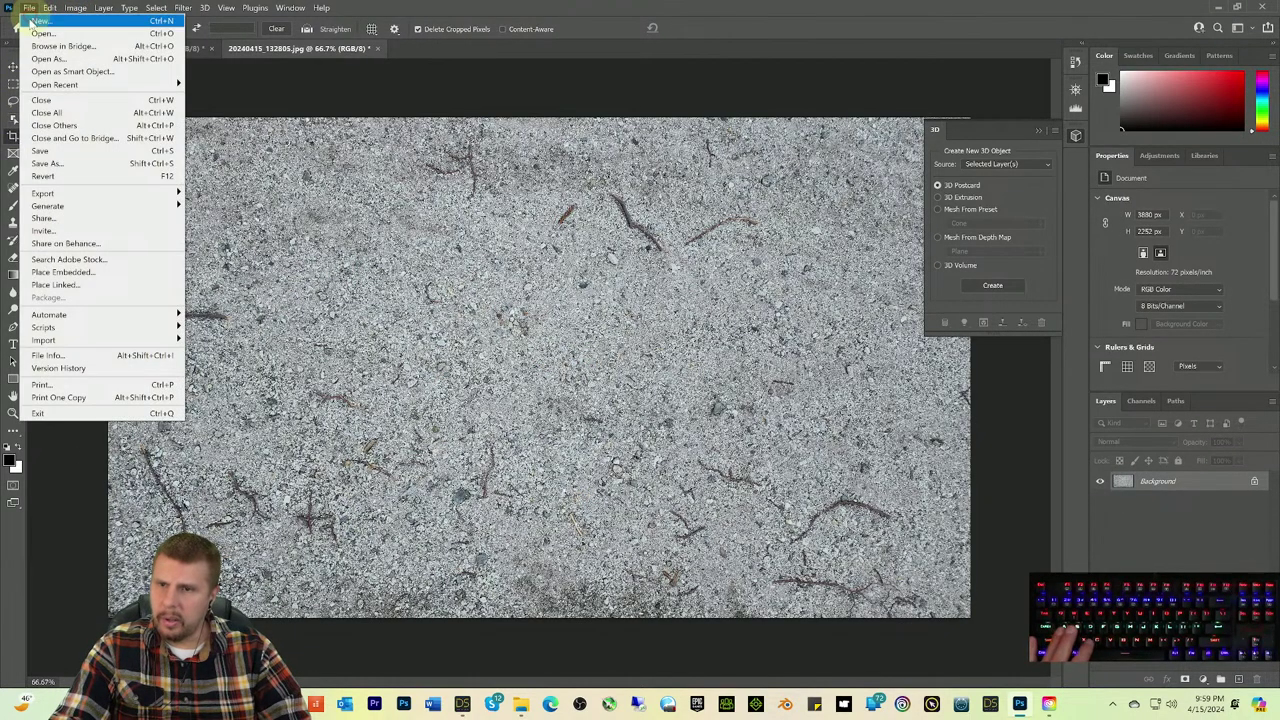
click(55, 170)
key(ctrl+shift+s)
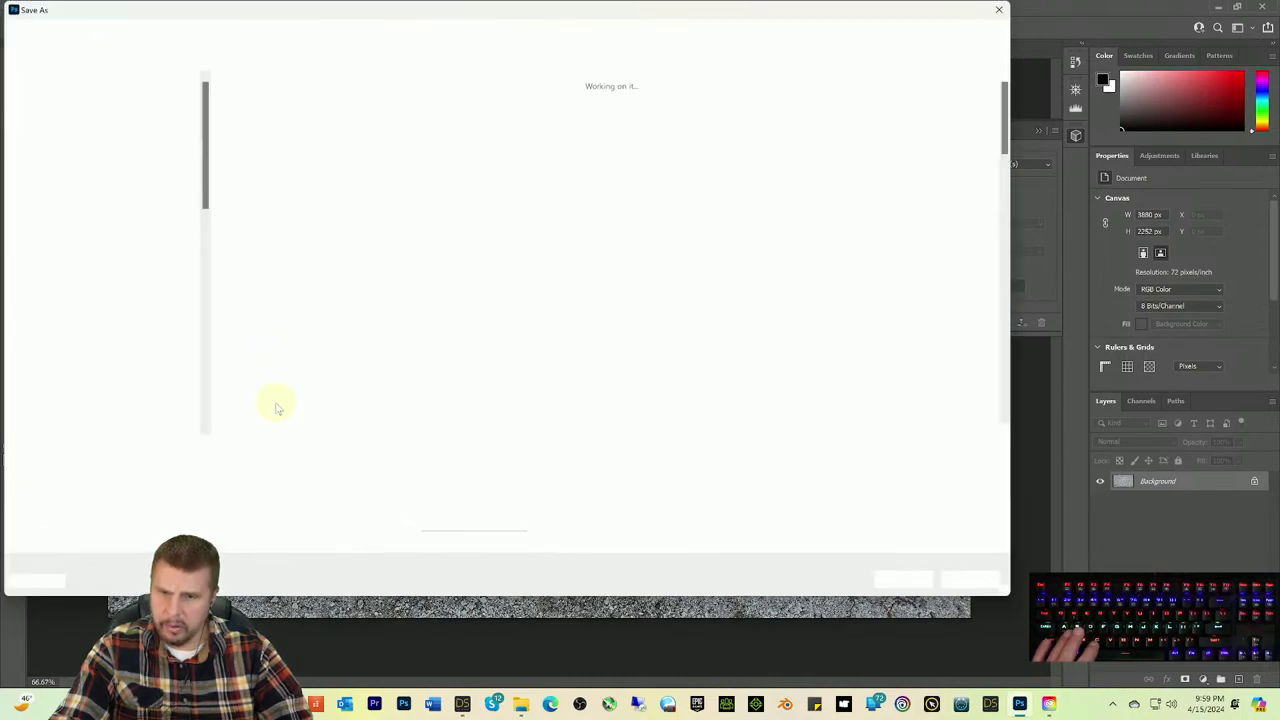
click(178, 464)
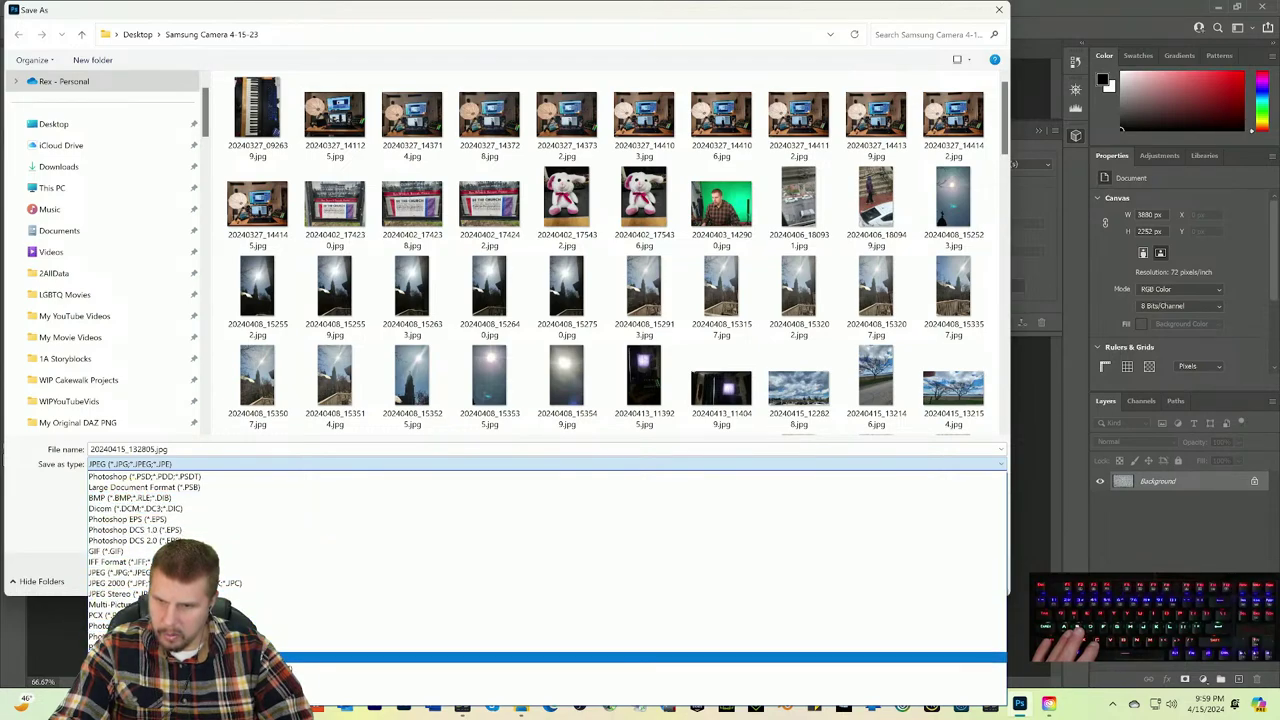
click(150, 657)
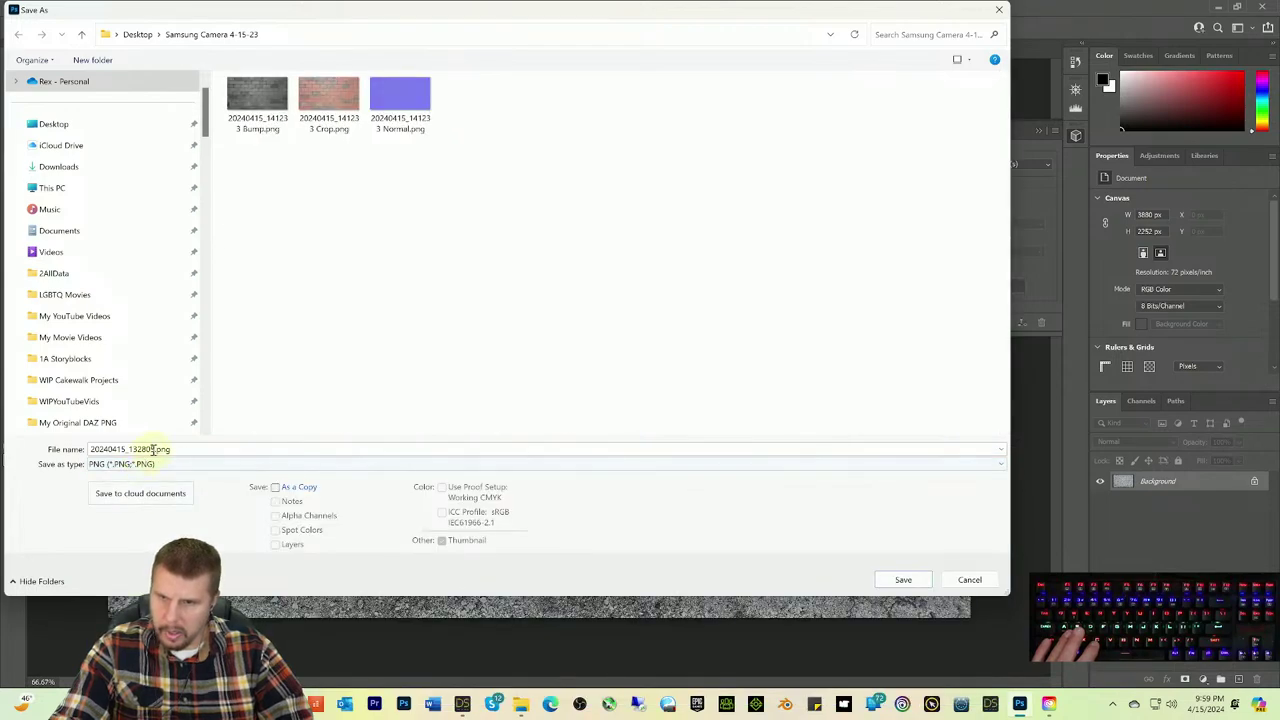
double_click(155, 449)
click(157, 449)
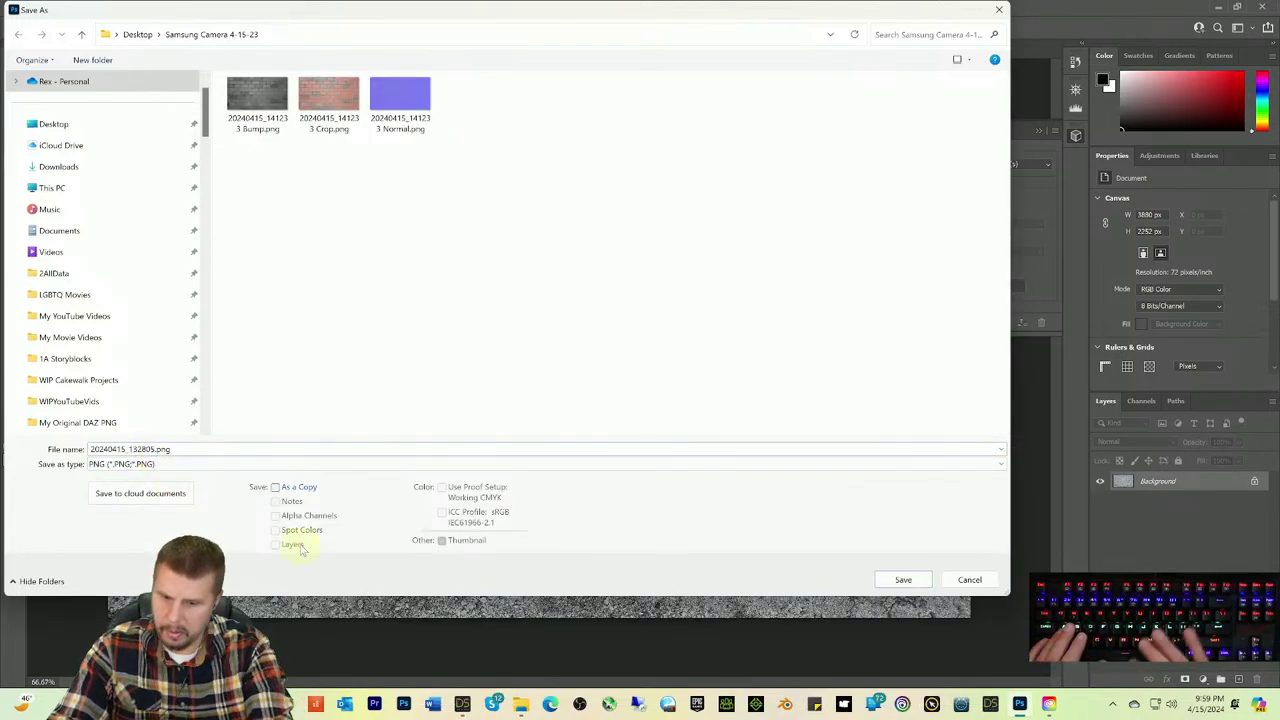
text(crop)
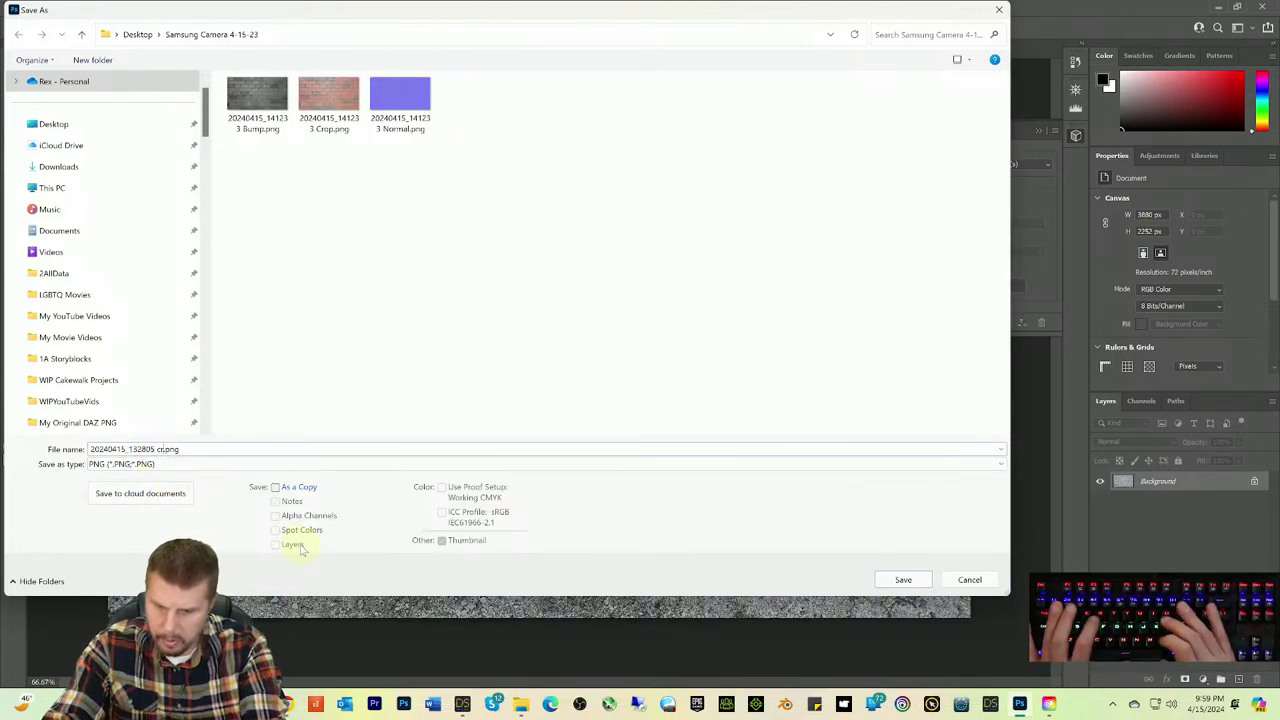
key(Return)
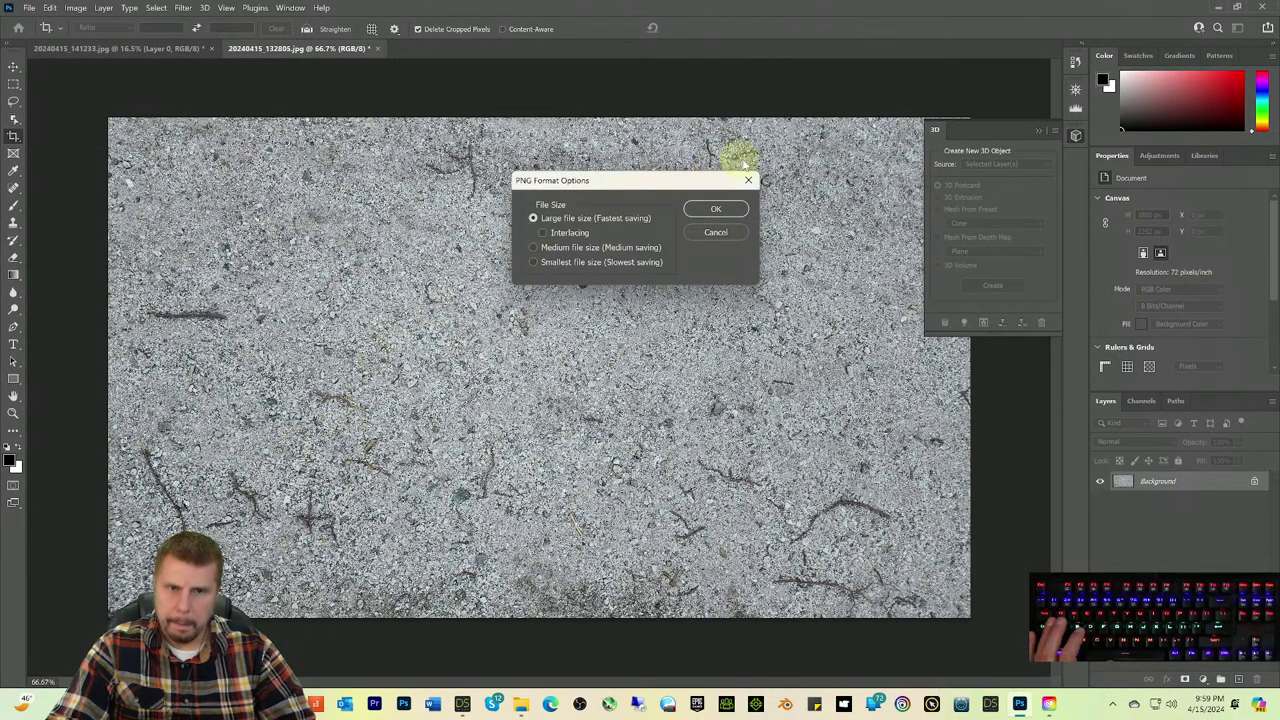
click(717, 210)
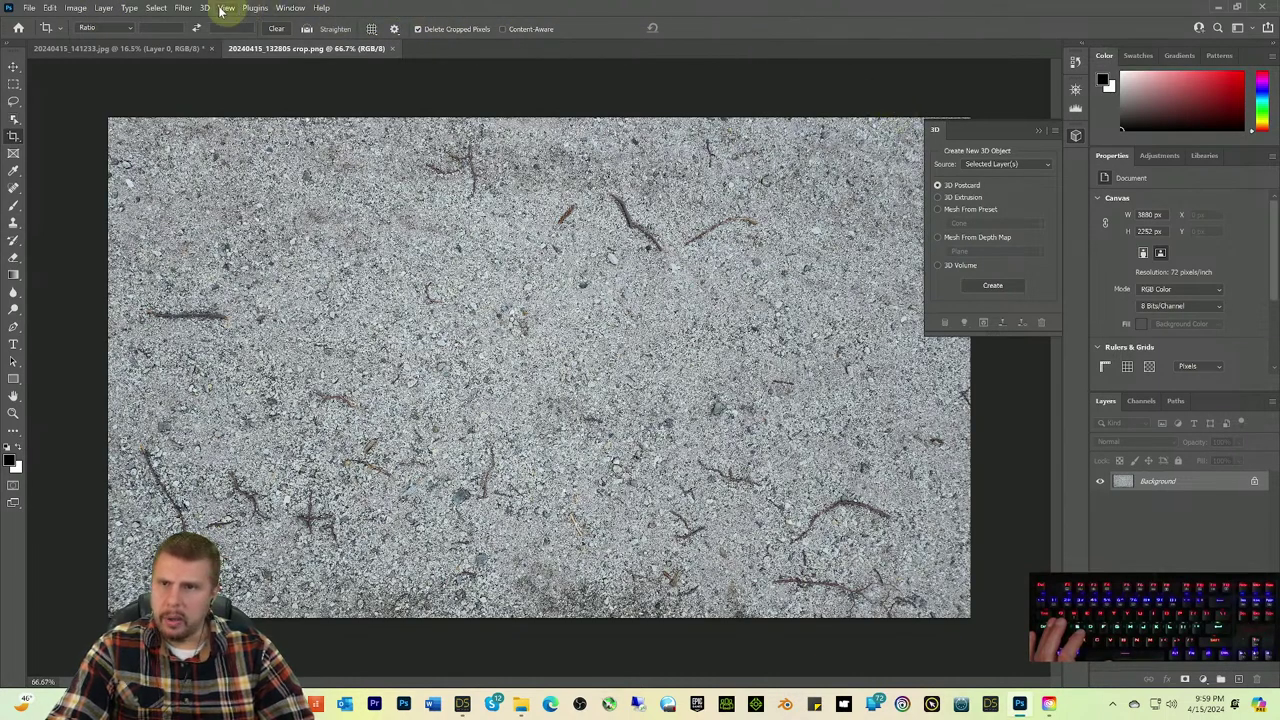
Step: Generate a bump (height) map from the cropped gravel photo with default settings
click(184, 8)
mouse_move(203, 163)
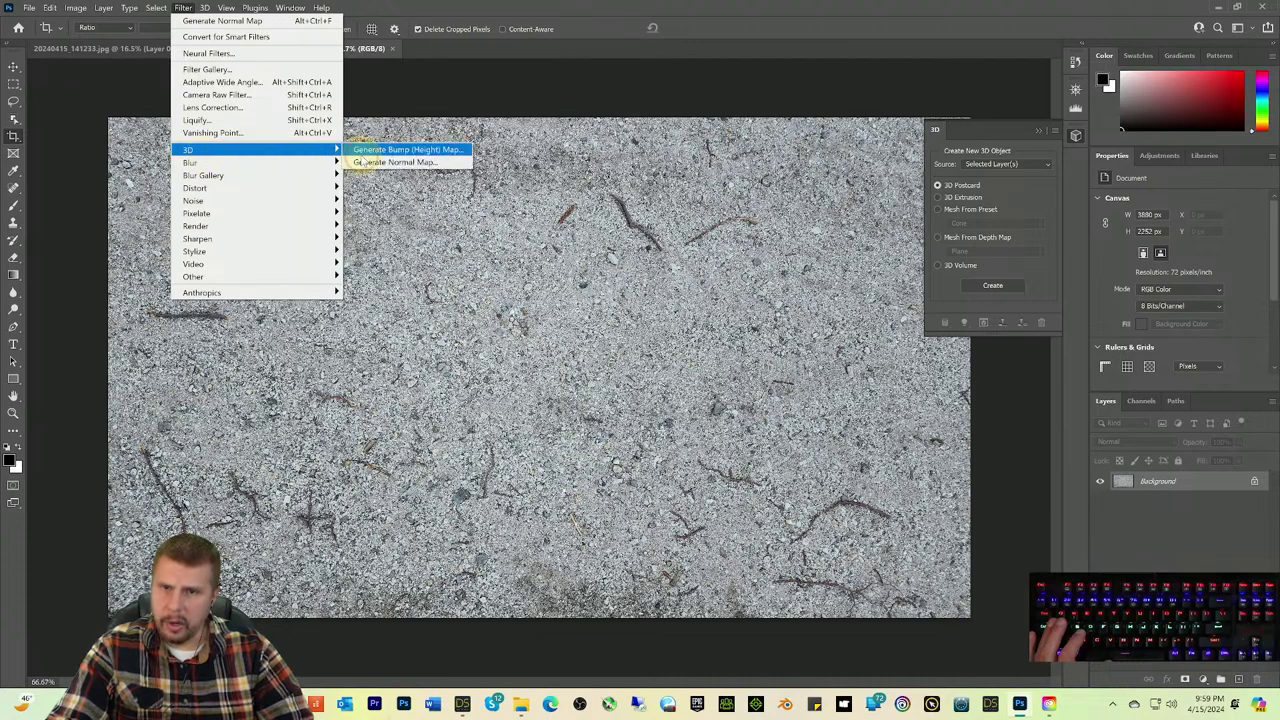
click(366, 160)
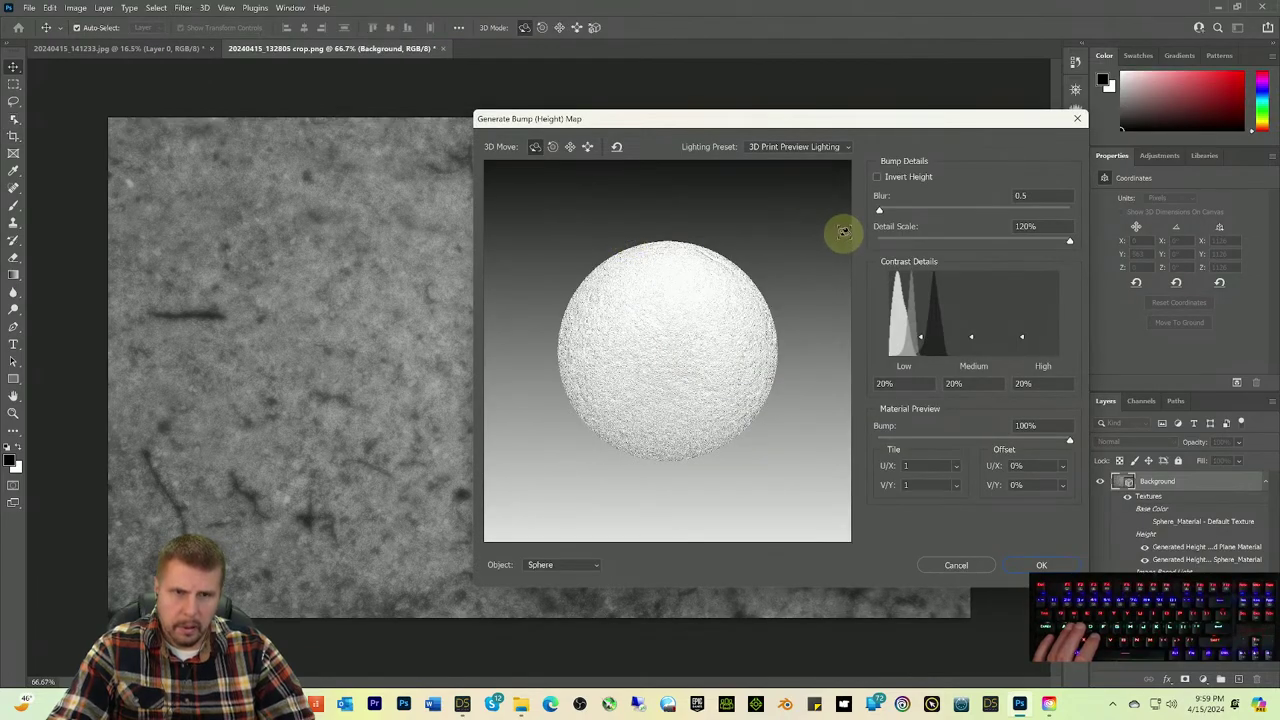
click(1030, 566)
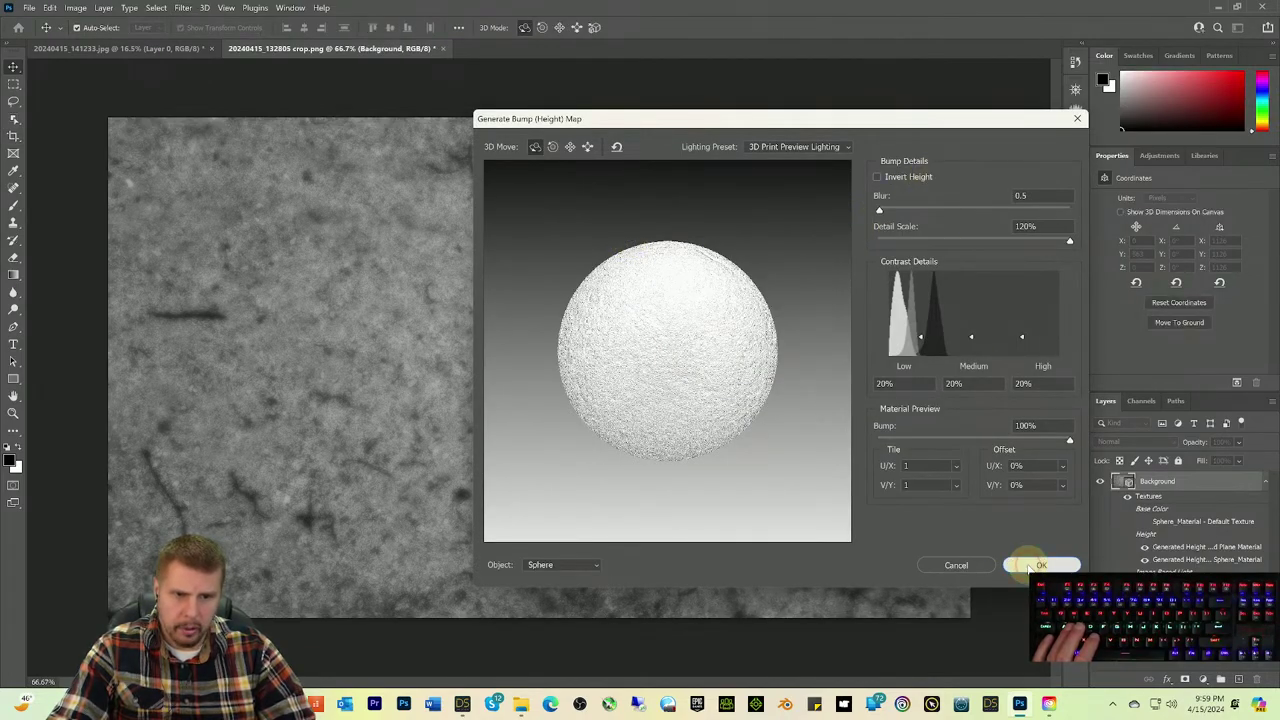
key(ctrl+z)
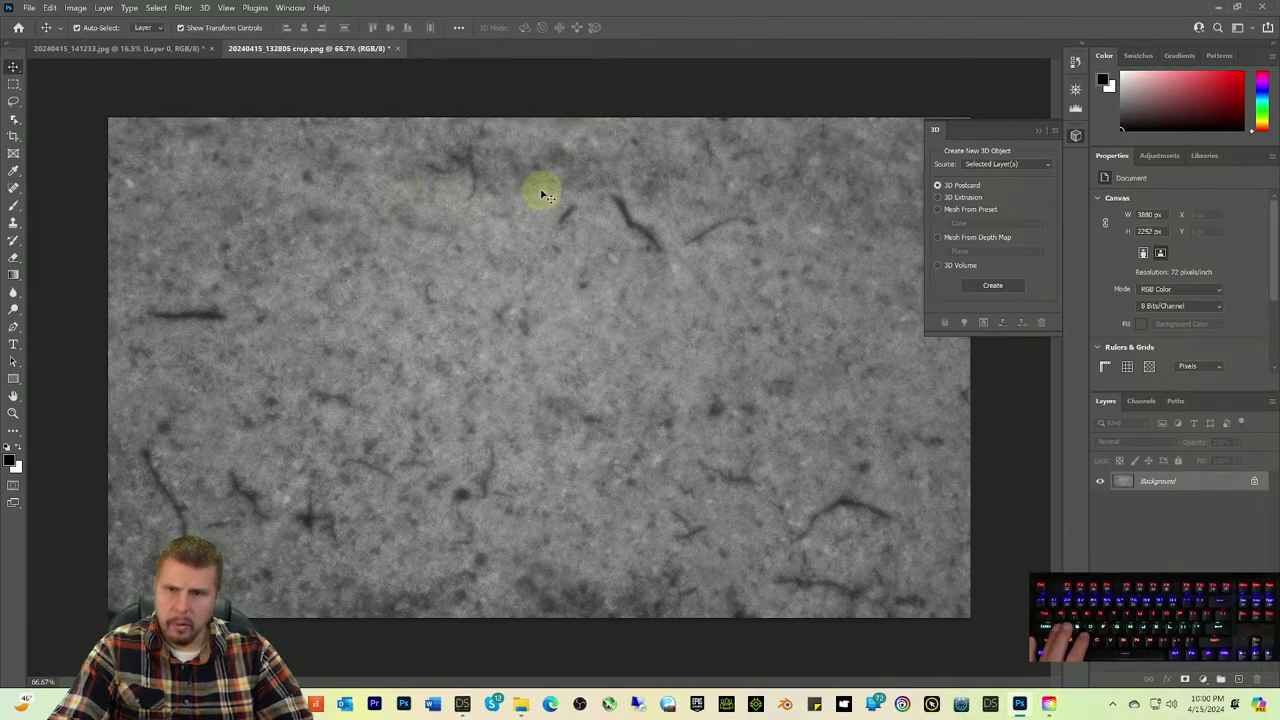
Step: Undo back to the colour gravel photo and select the entire canvas
key(ctrl+z)
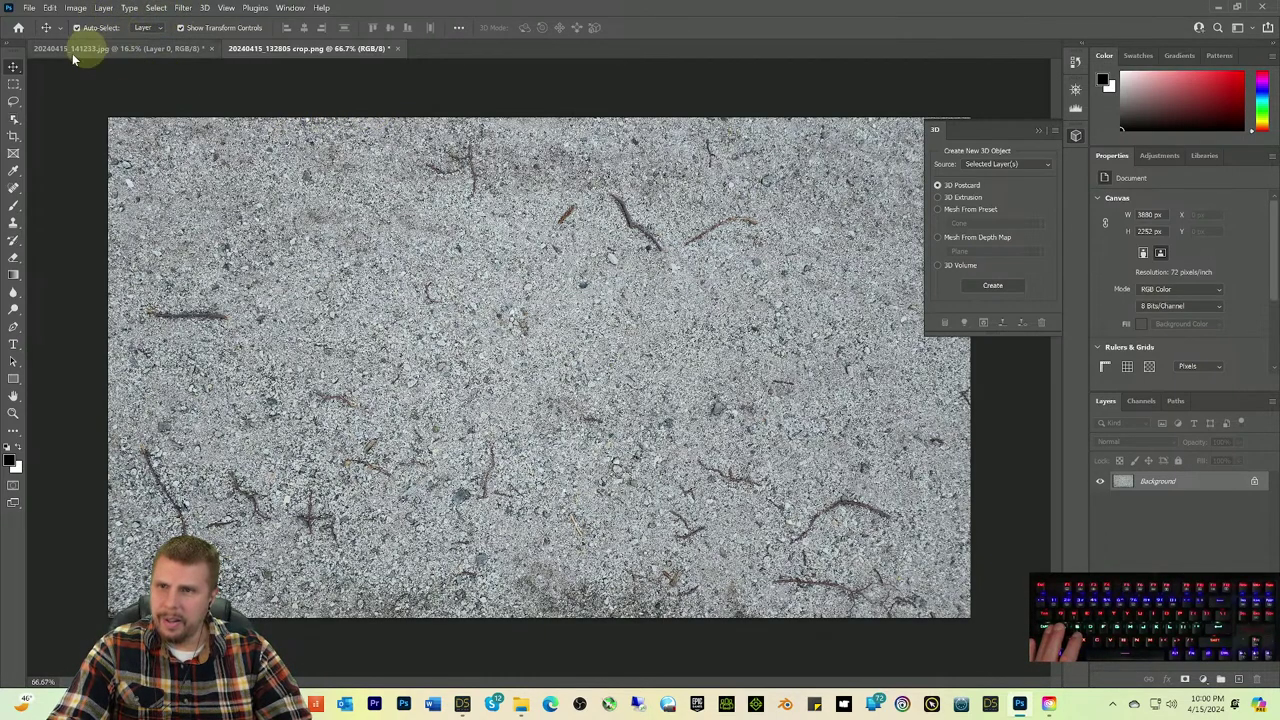
click(13, 85)
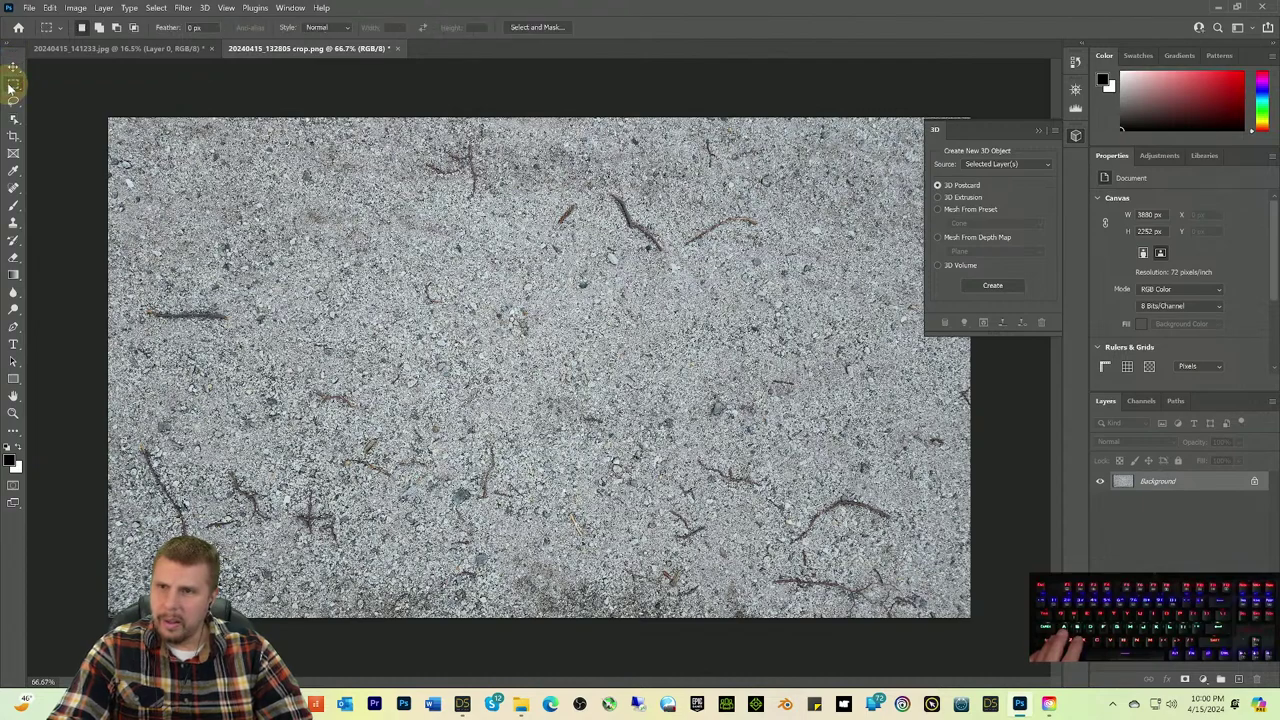
key(ctrl+a)
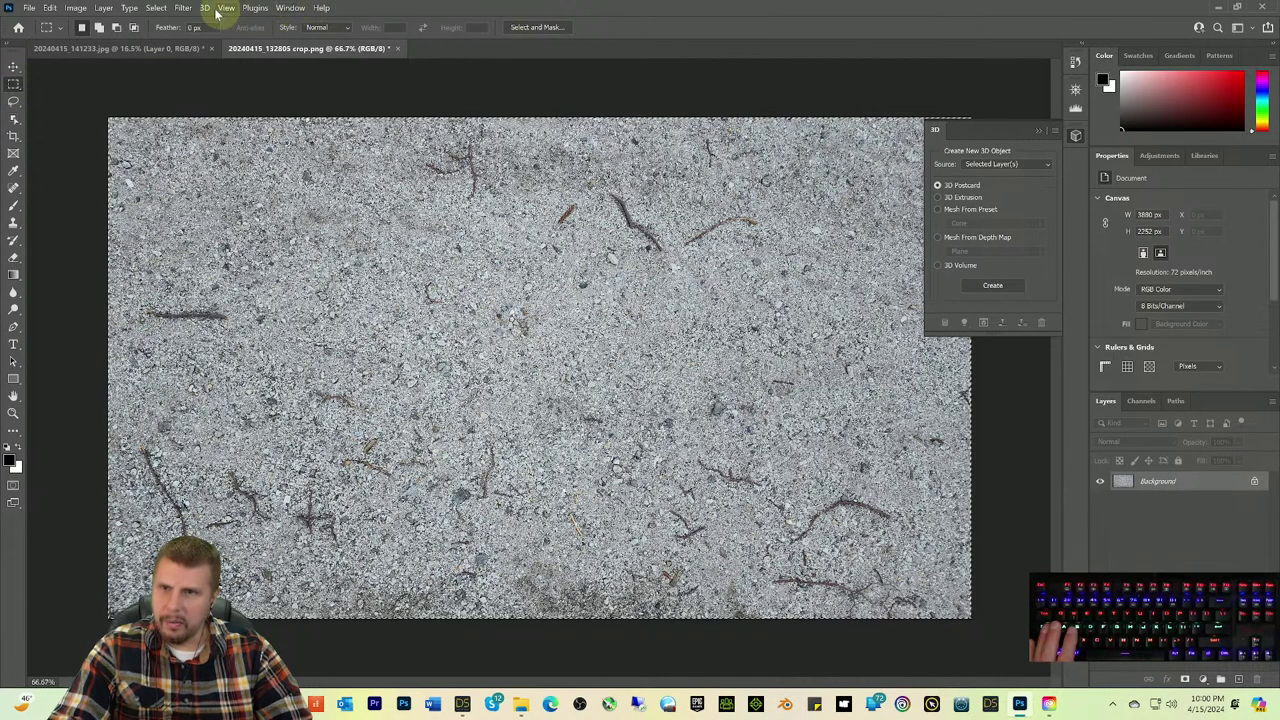
Step: Generate a bump (height) map from the photo with Invert Height checked
click(183, 8)
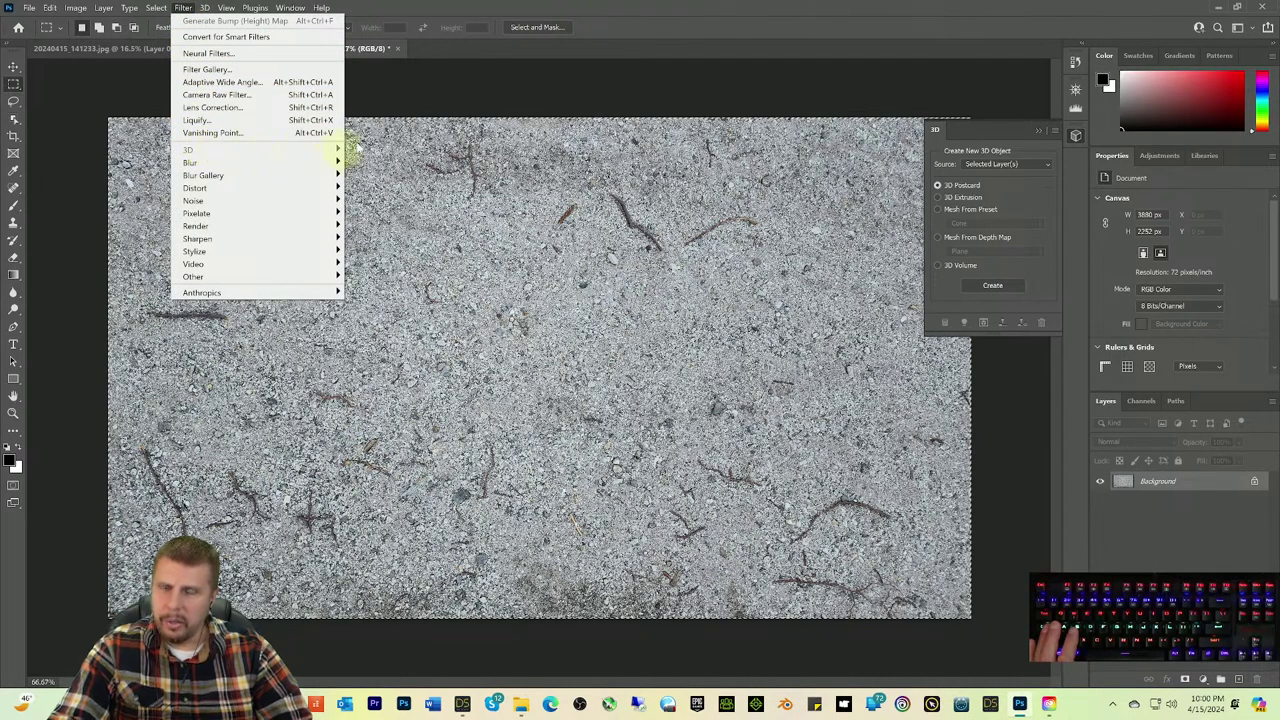
click(678, 50)
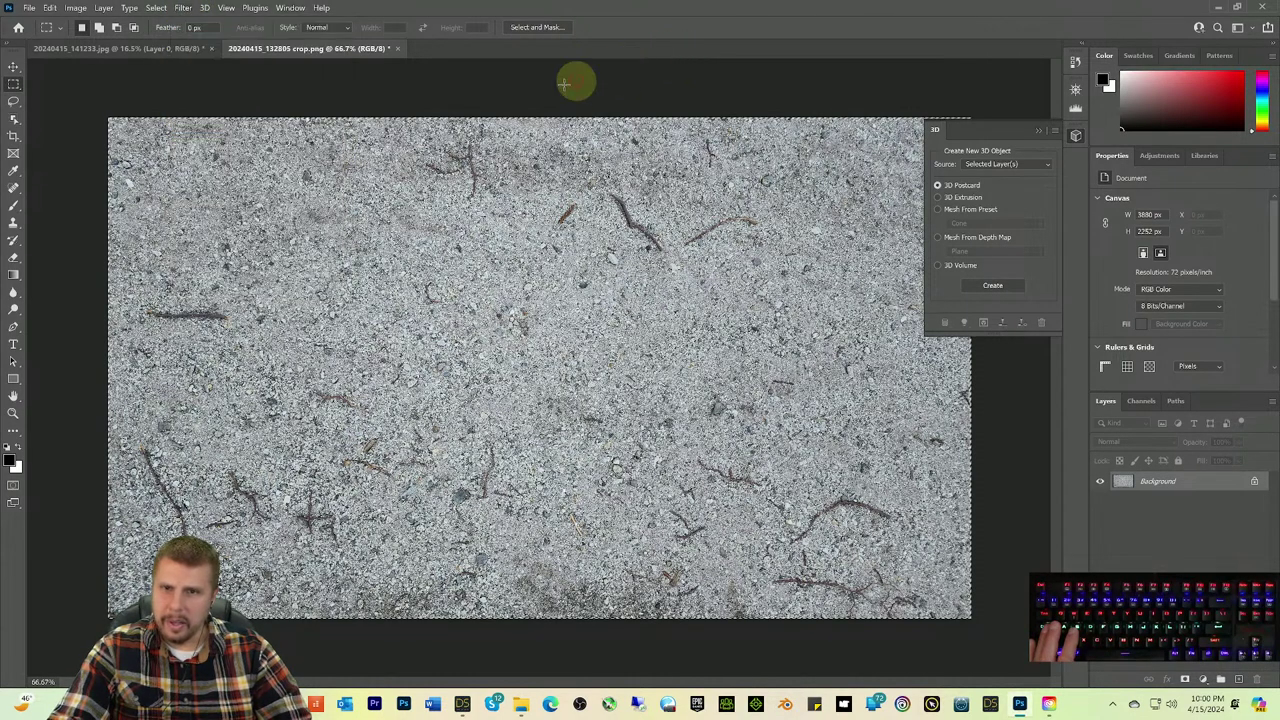
click(183, 8)
mouse_move(215, 150)
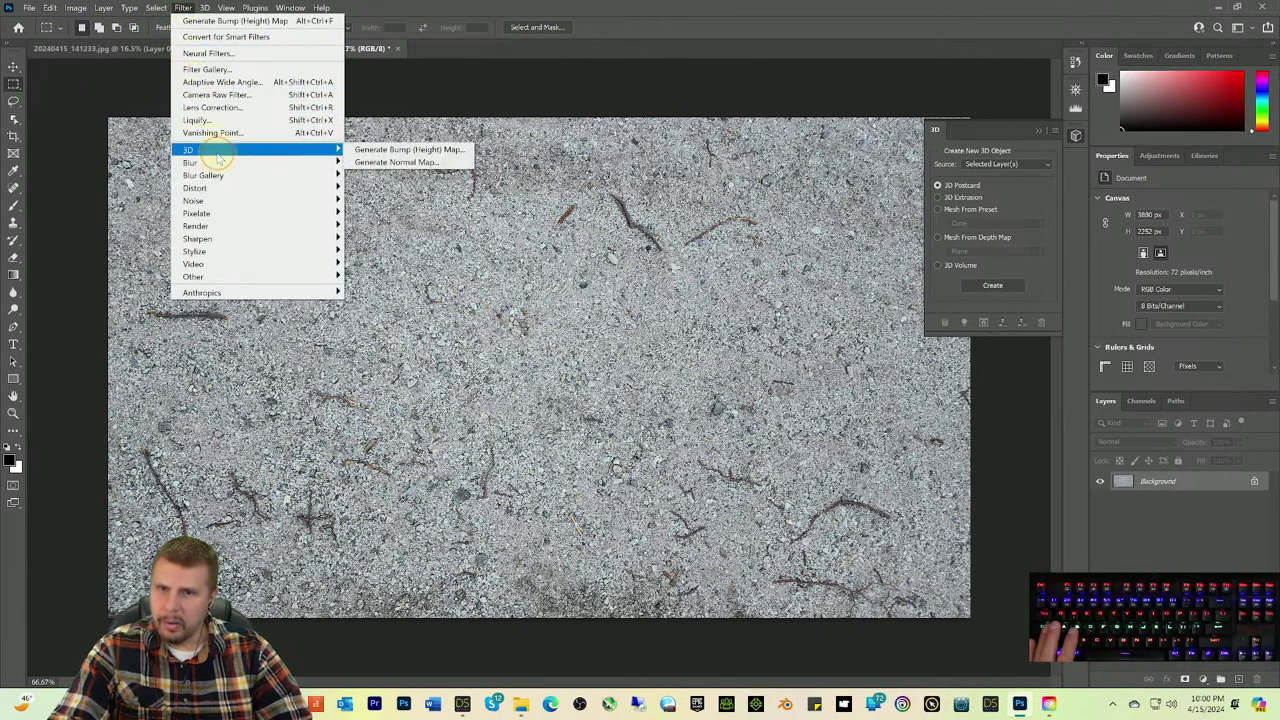
click(371, 150)
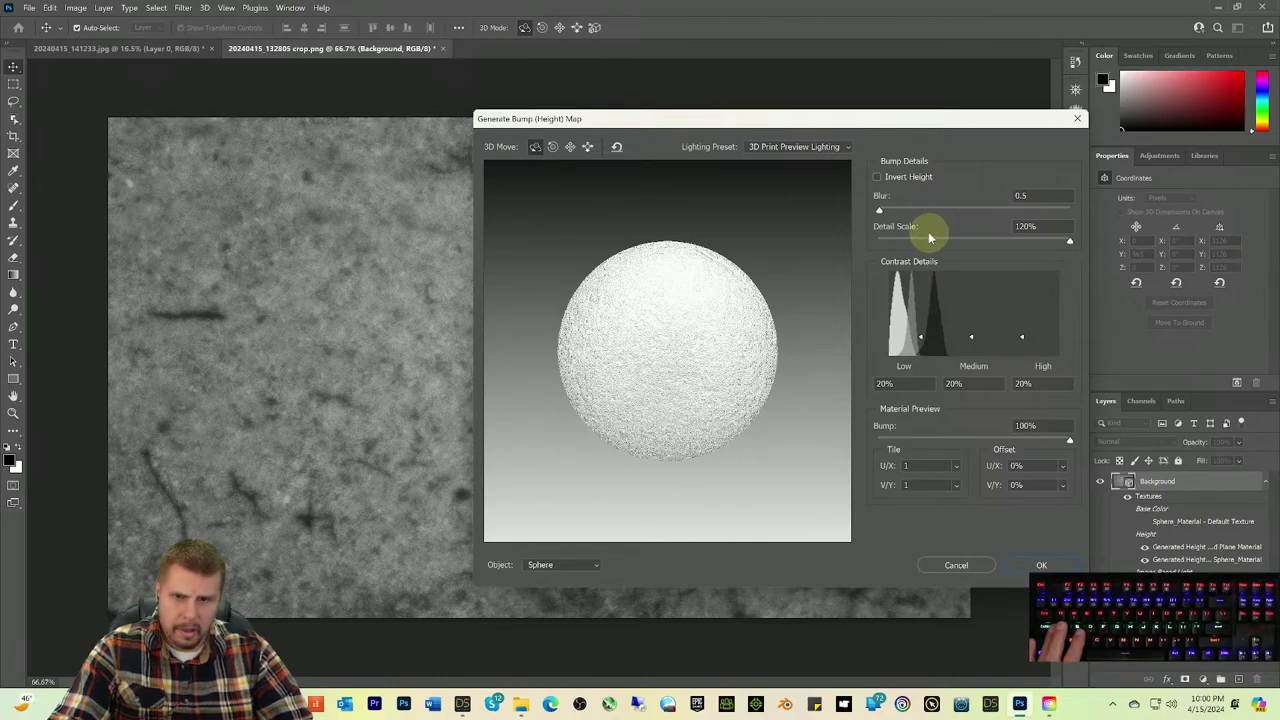
click(877, 177)
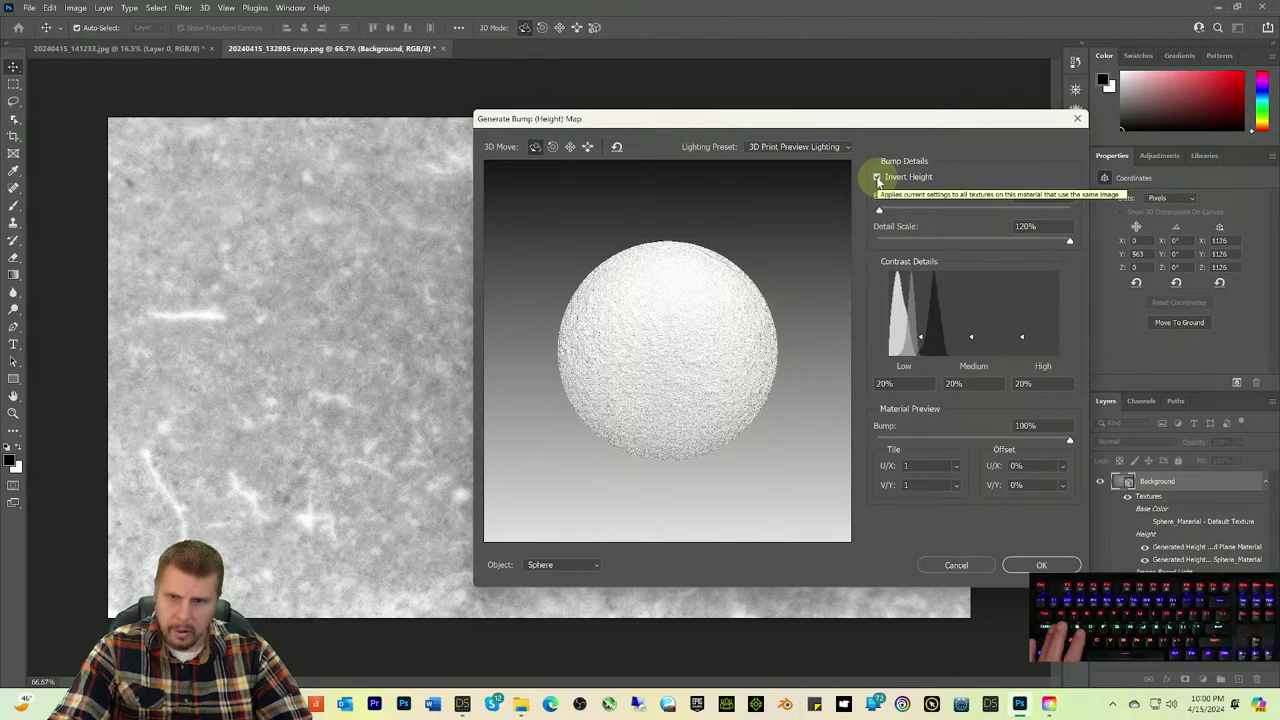
click(877, 177)
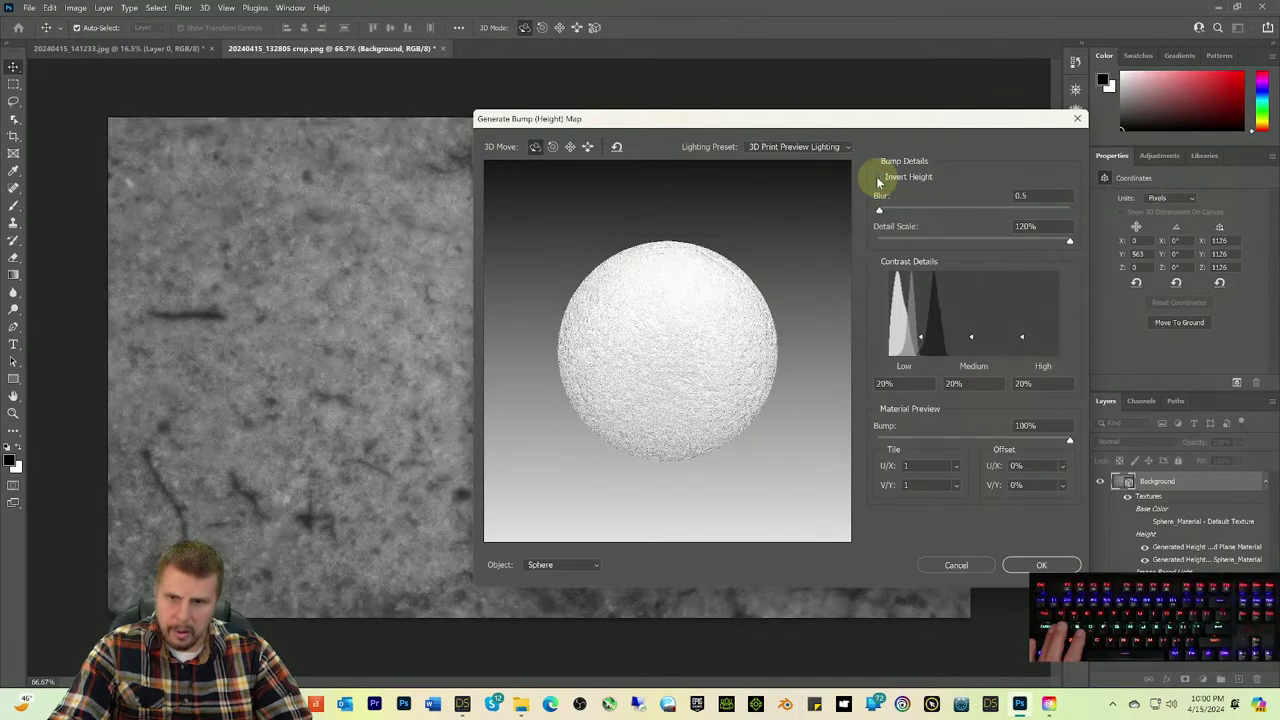
click(877, 177)
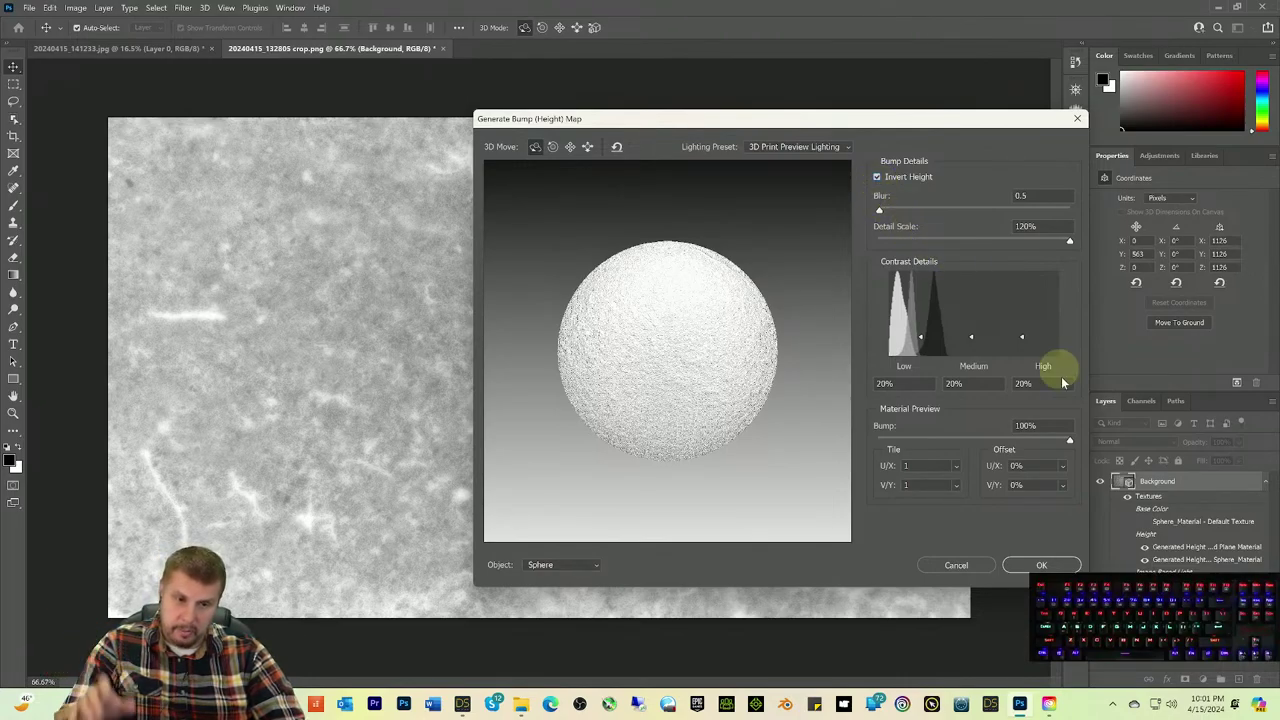
click(1041, 566)
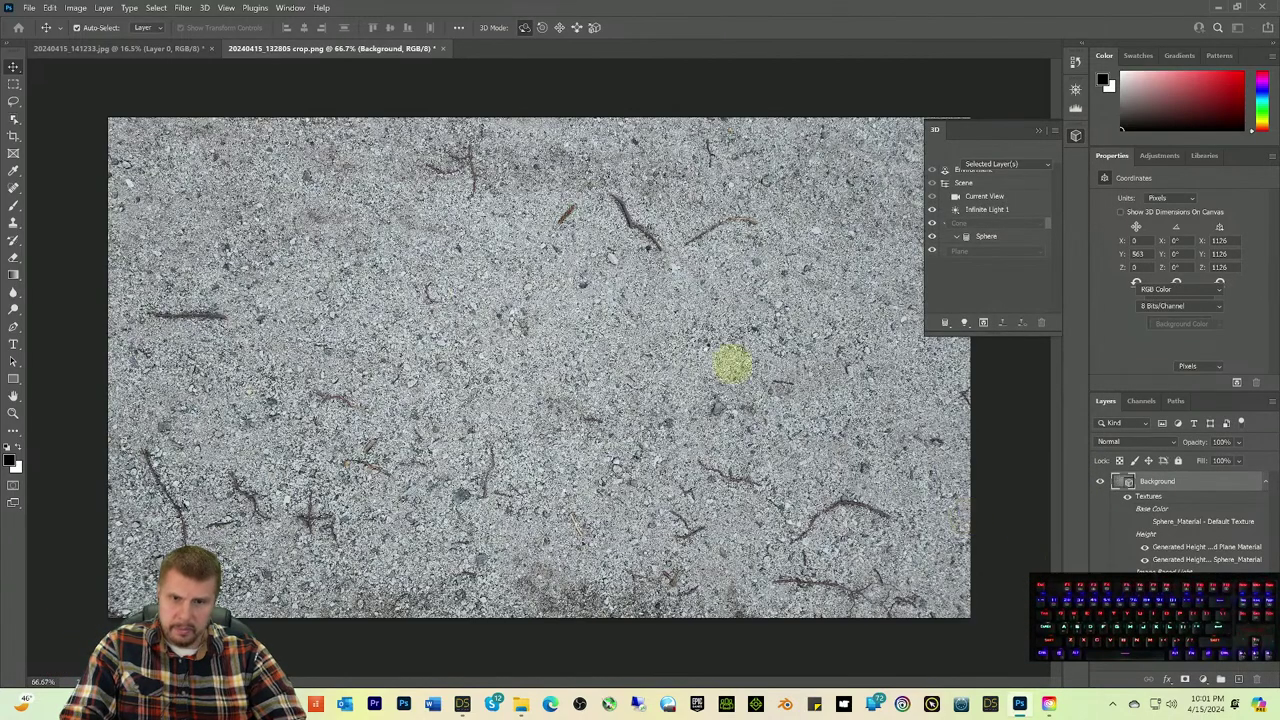
Step: Leave the bump map and bring forward Chrome's search results on seamless textures
key(ctrl+z)
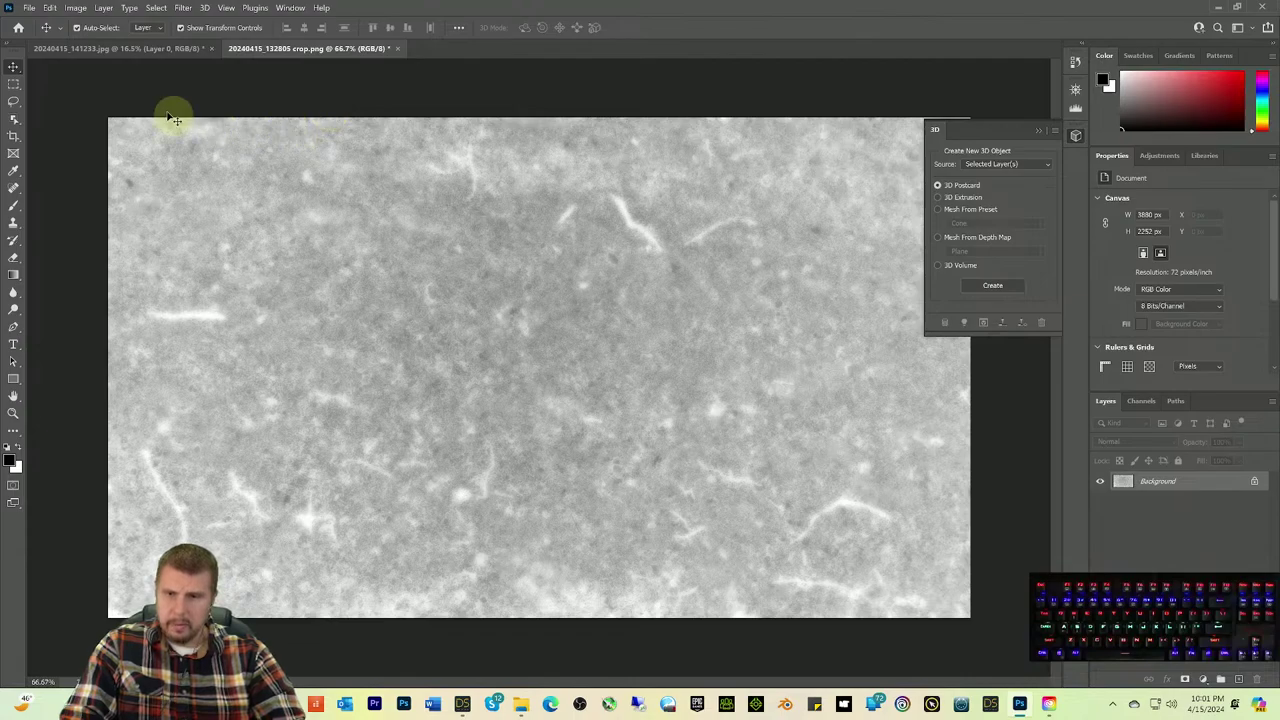
click(29, 8)
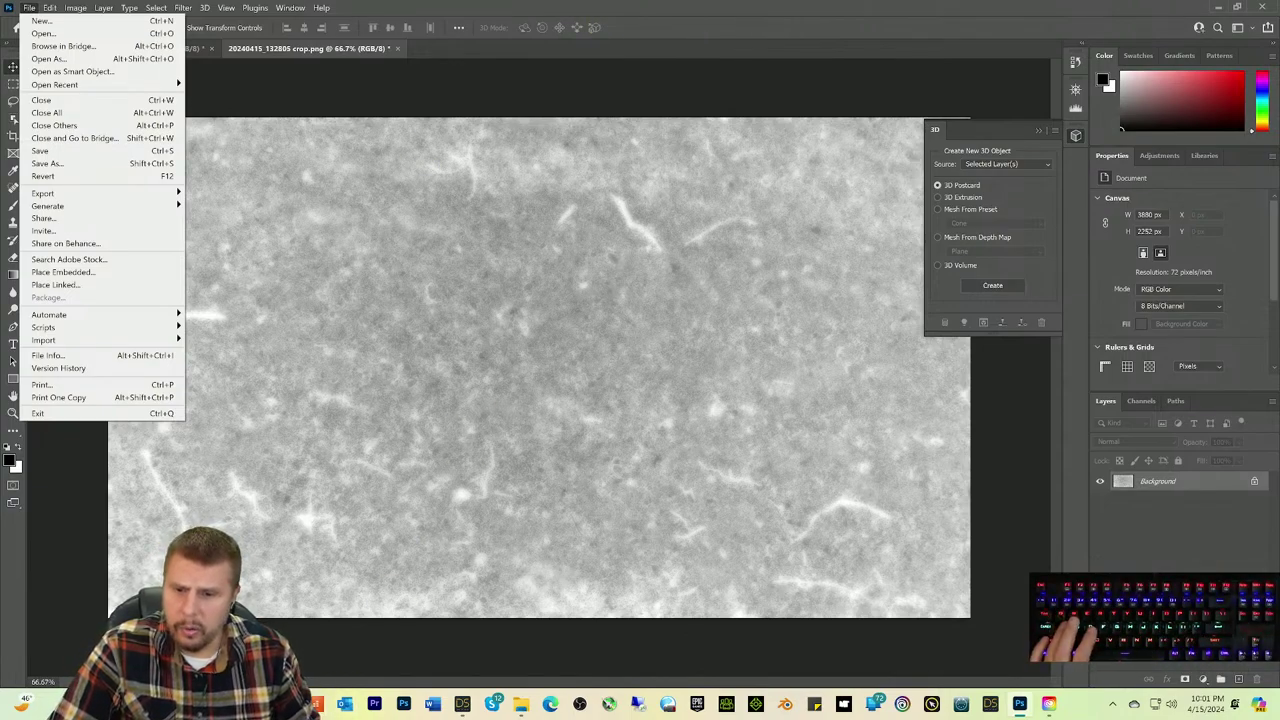
click(316, 704)
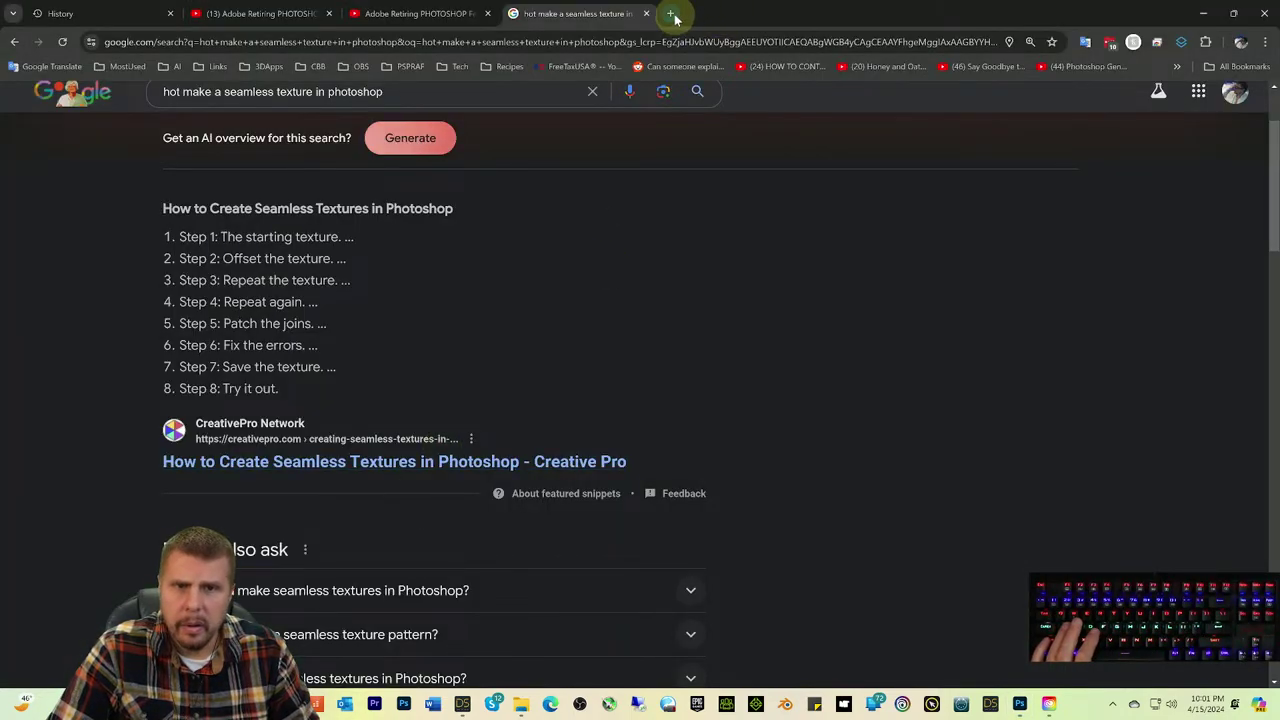
Step: Search 'Does Gimp do bump and normal maps?' and open the GIMP bump/normal map video
click(673, 15)
text(Does)
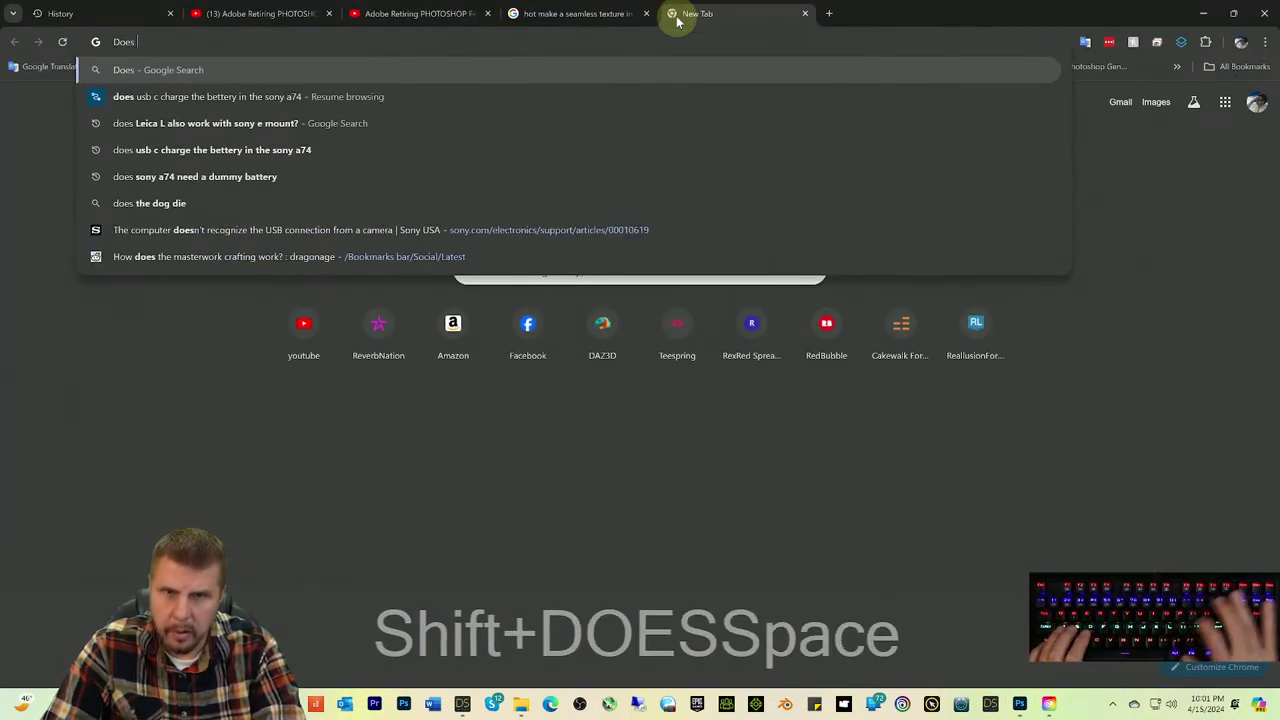
key(BackSpace)
key(BackSpace)
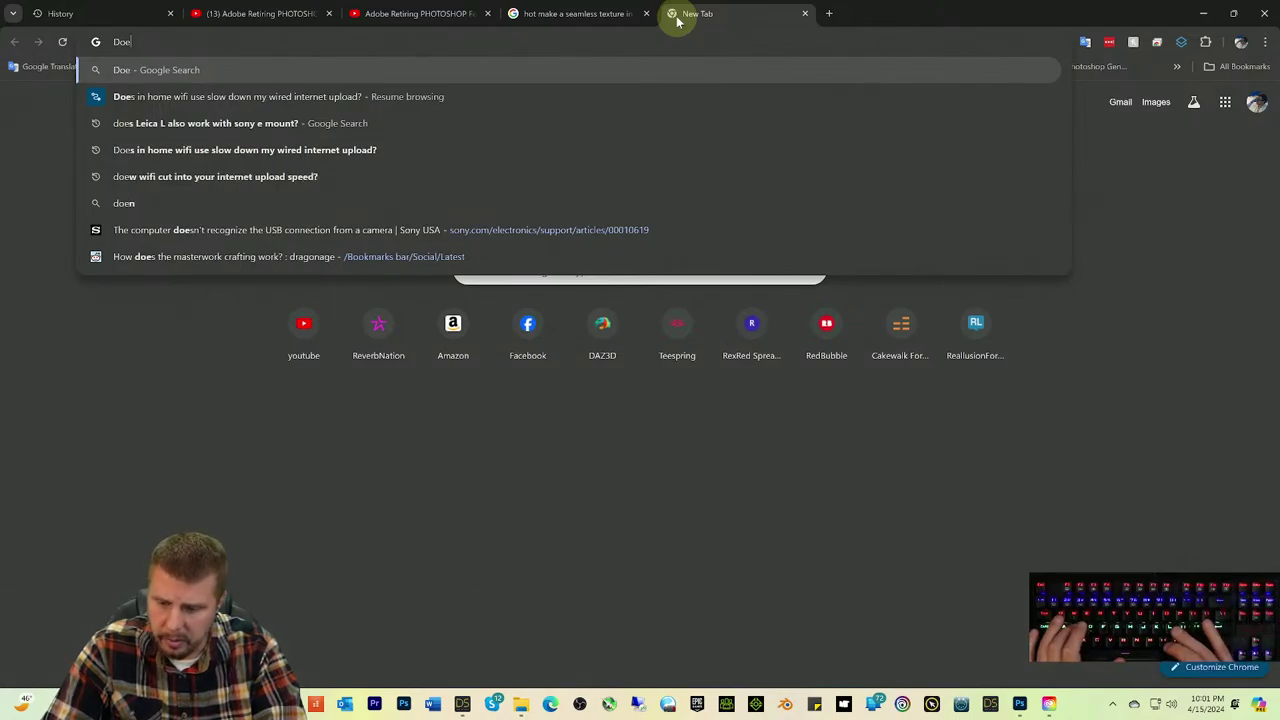
text(s )
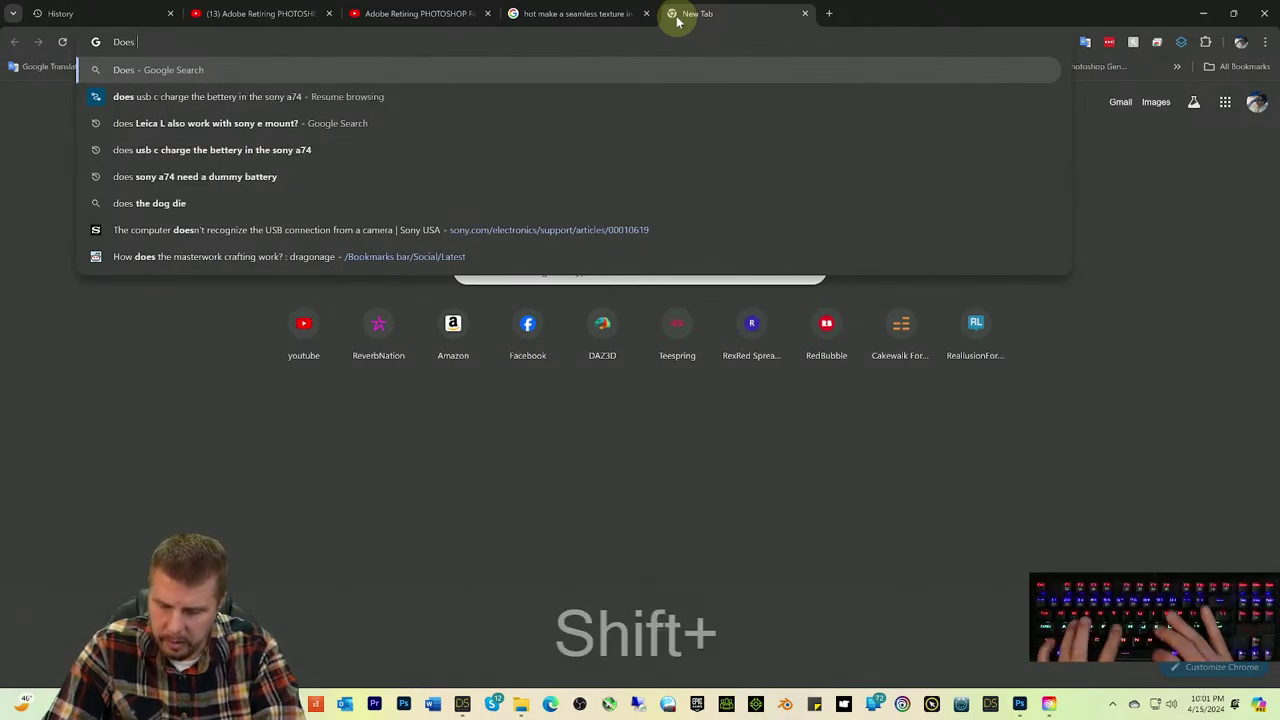
text(Gimp do b)
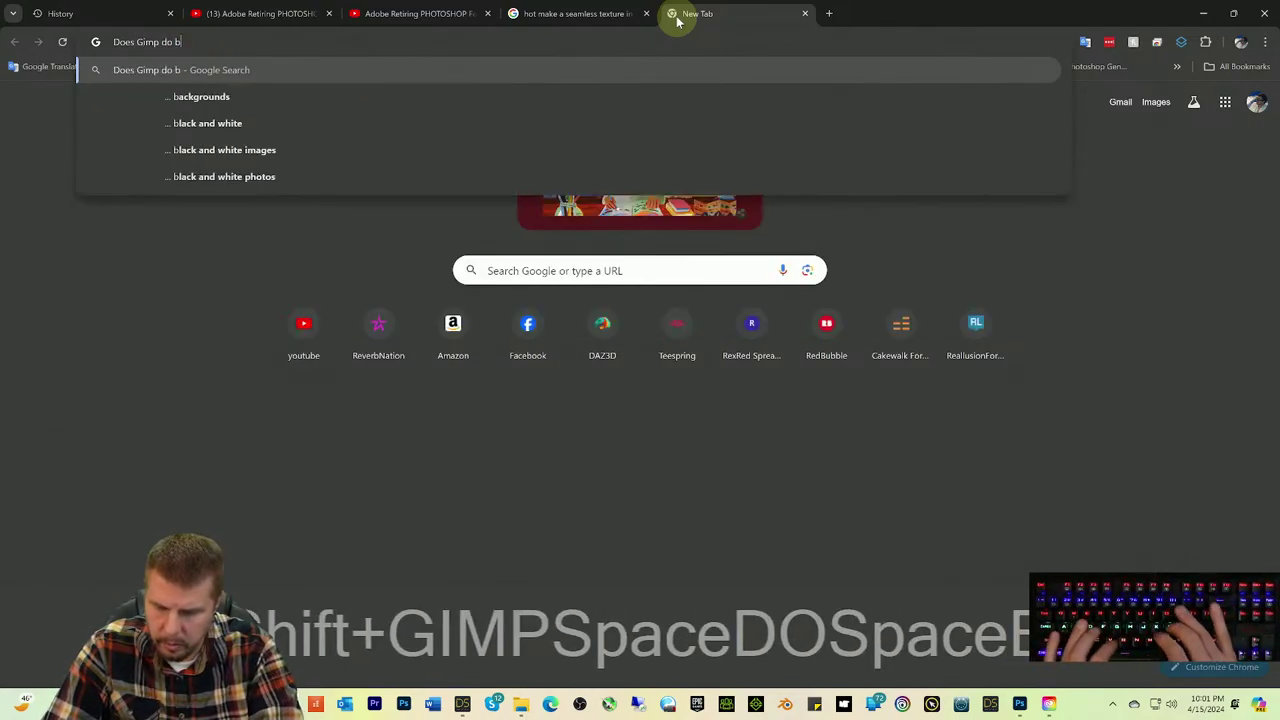
text(ump and )
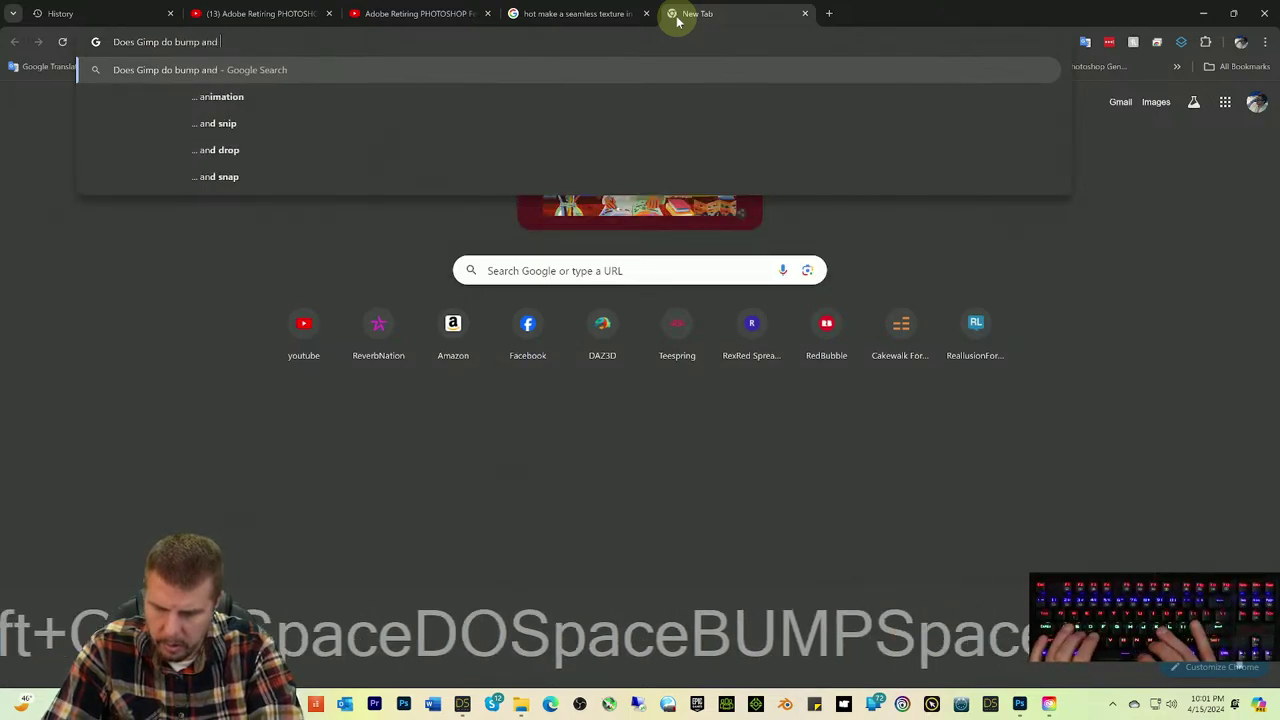
text(normal maps)
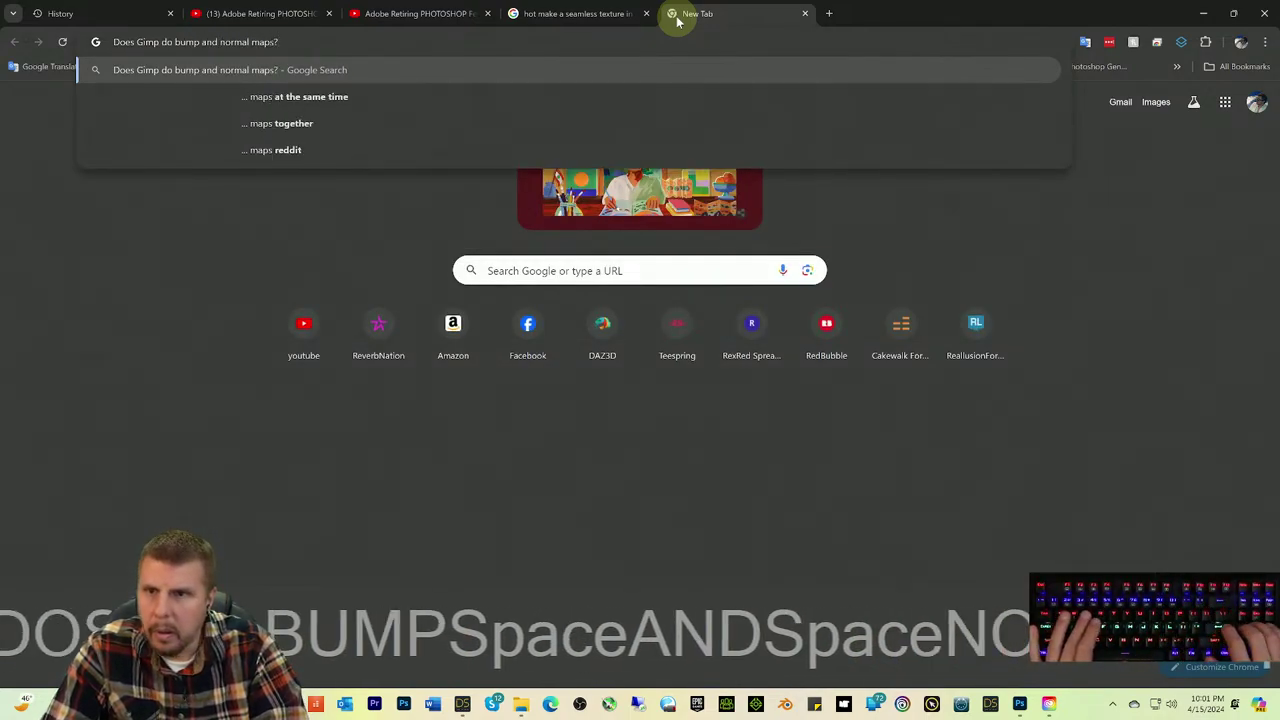
text(?)
key(Return)
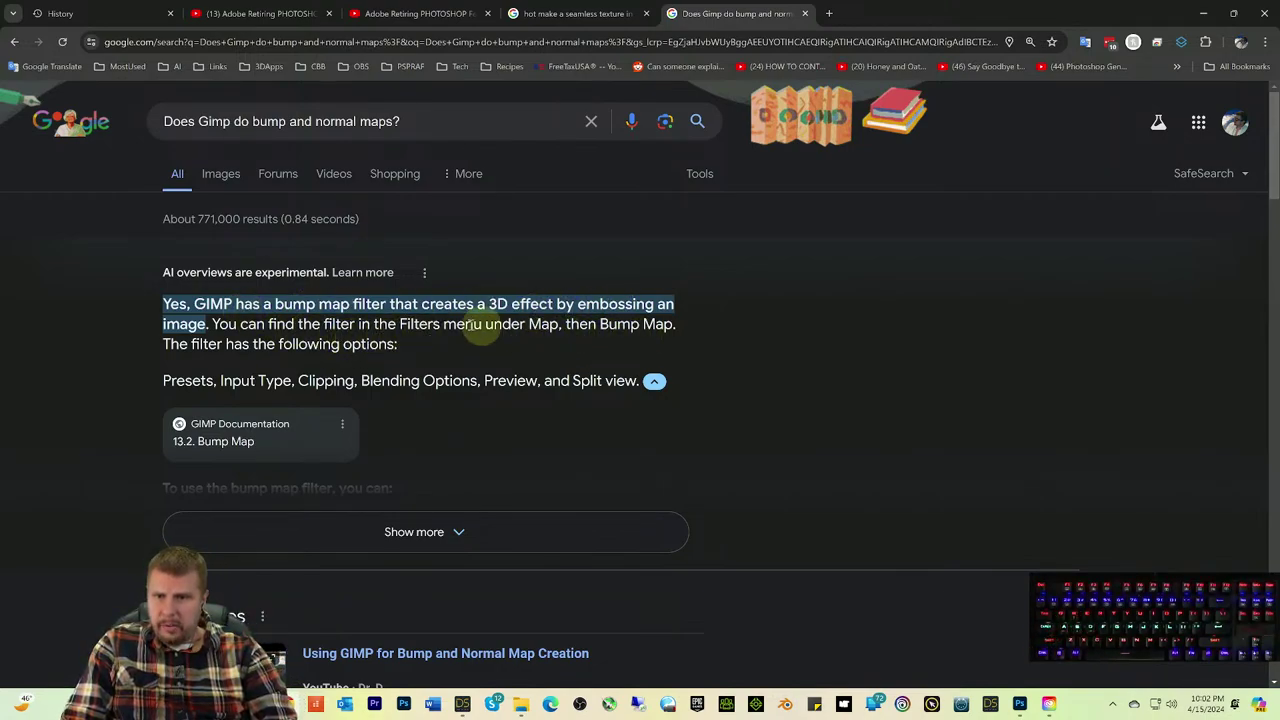
scroll(410, 320, down, 2)
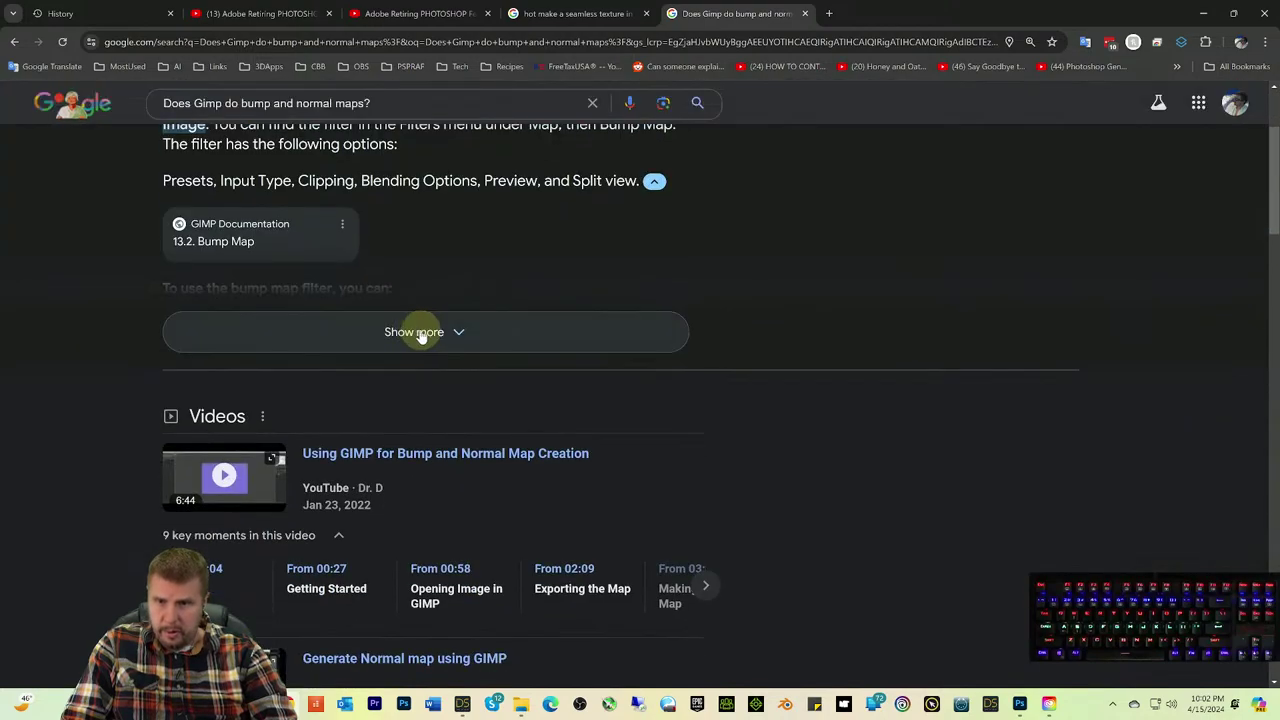
click(349, 465)
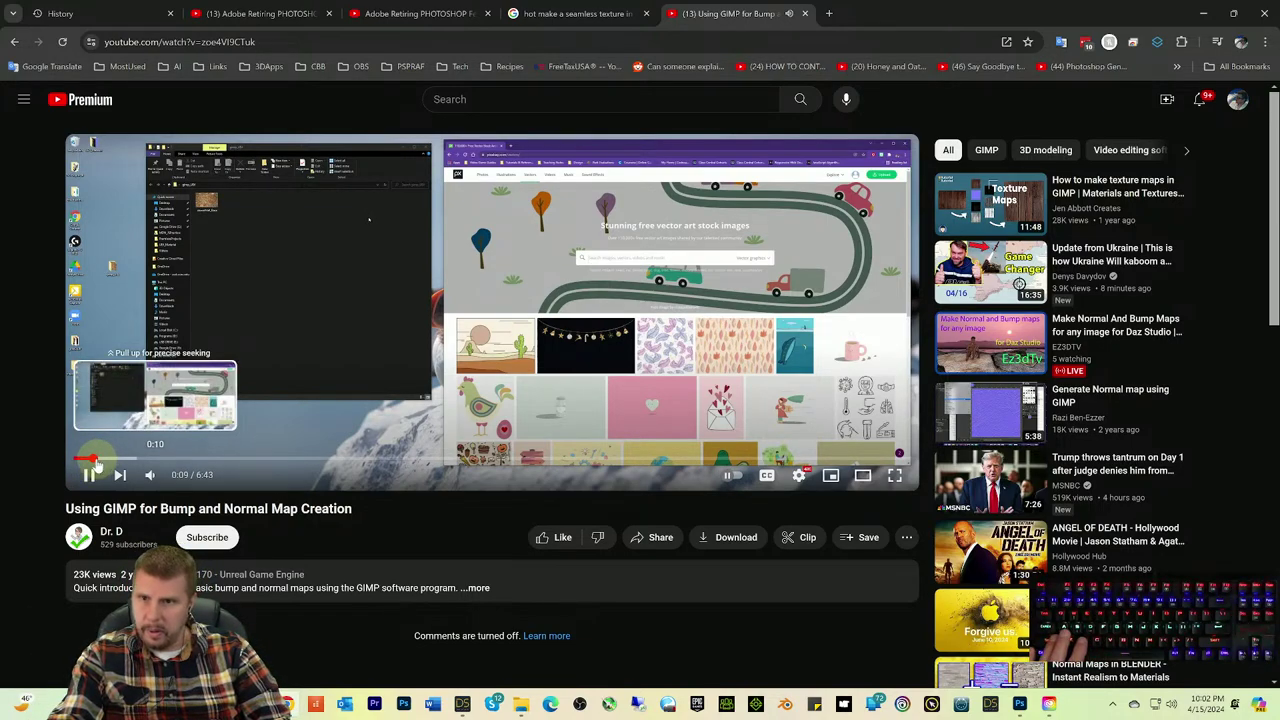
Step: Pause the video at about 0:10, subscribe and like it, then minimize Chrome
drag(95, 465, 95, 467)
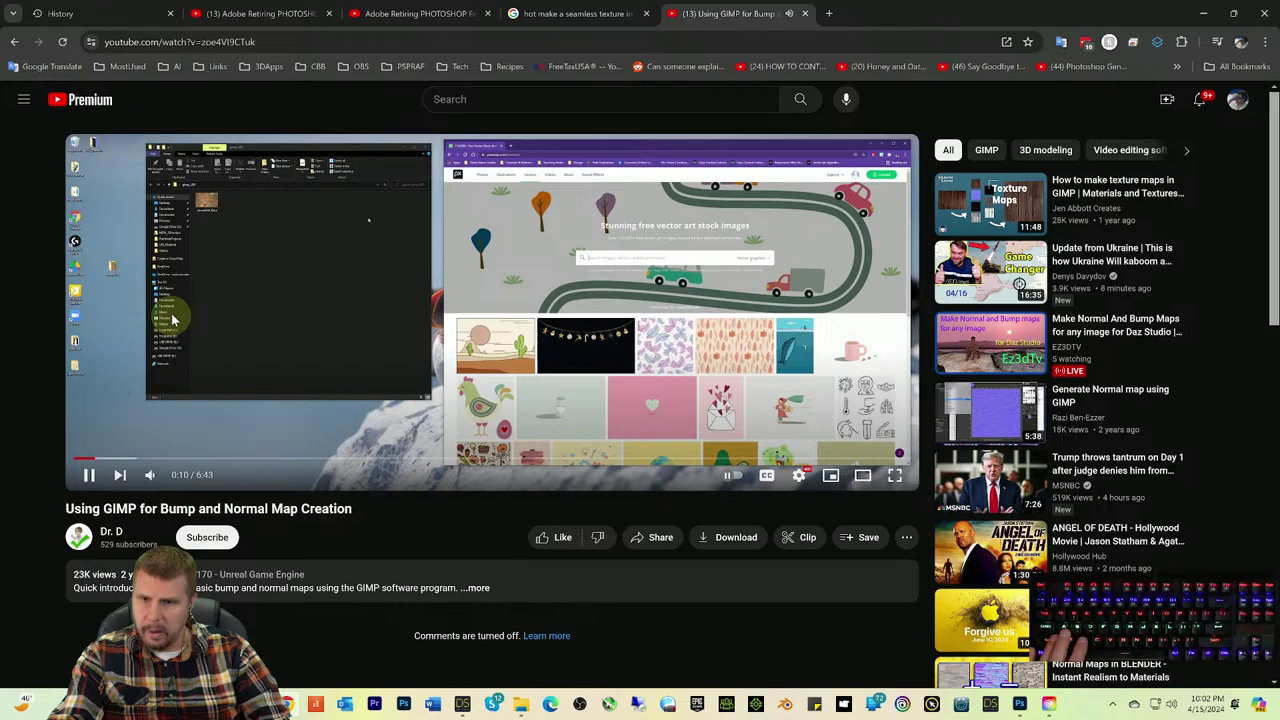
click(91, 479)
click(210, 538)
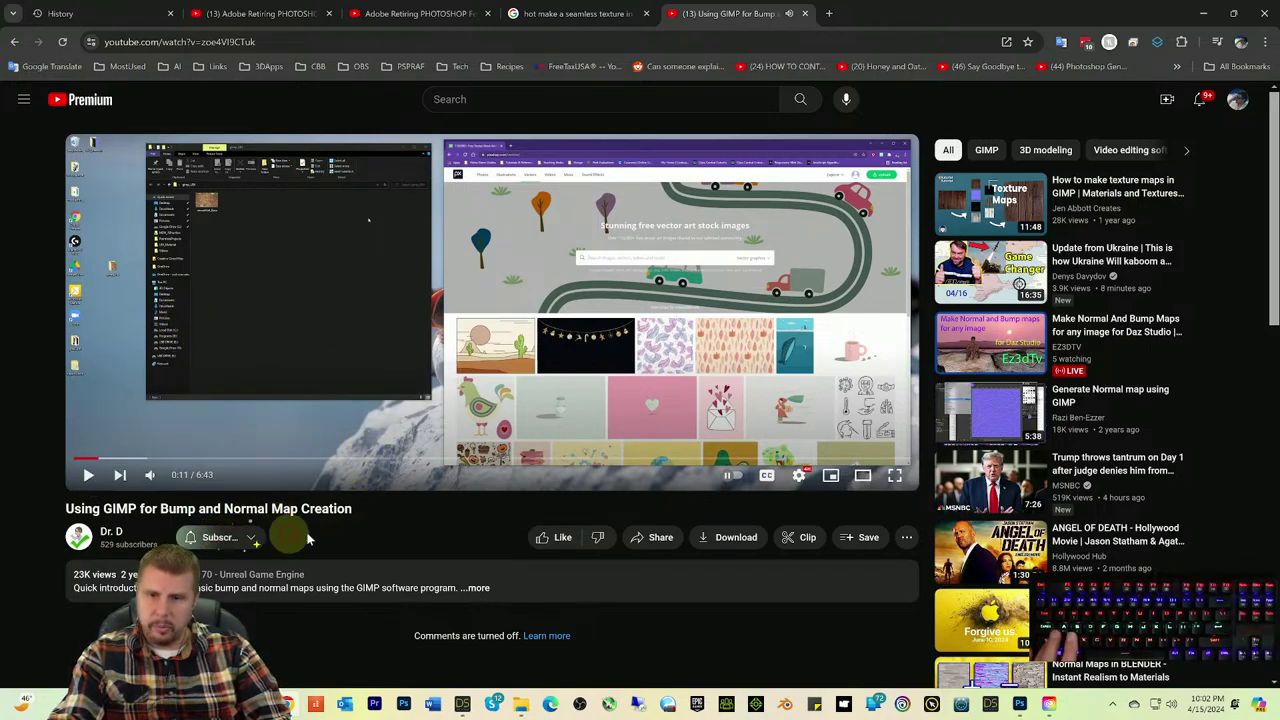
click(541, 538)
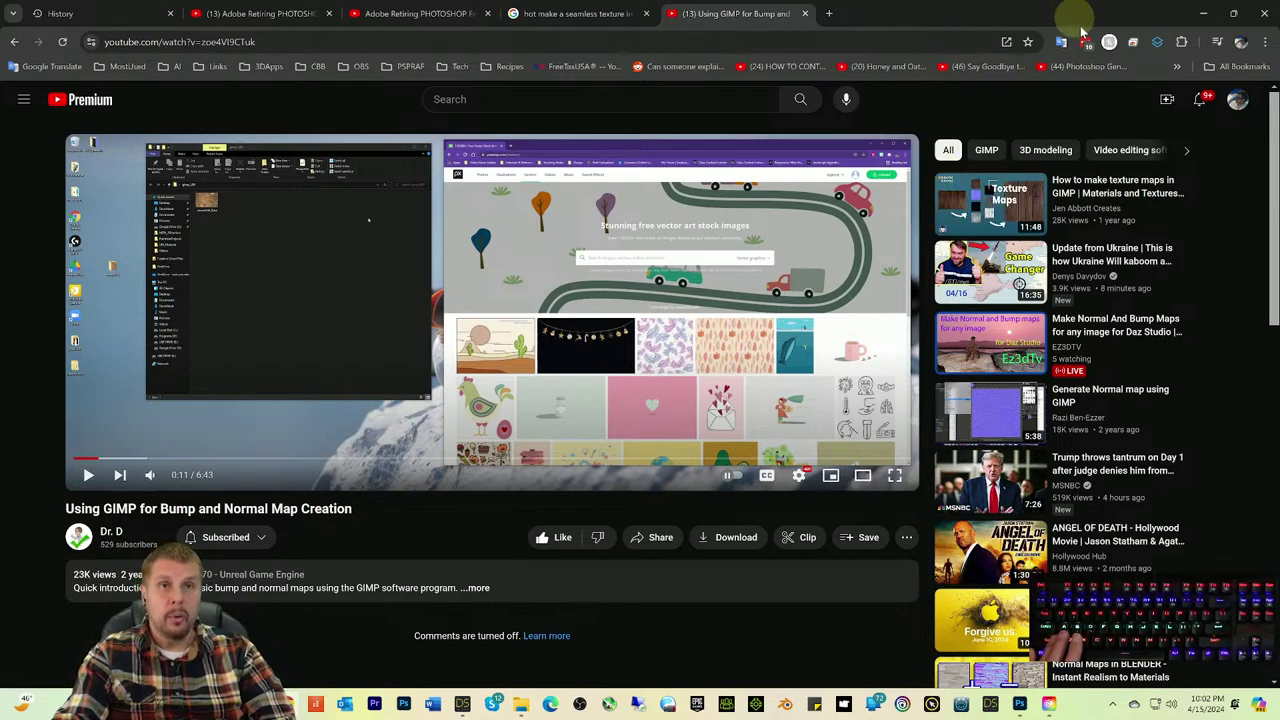
click(1200, 13)
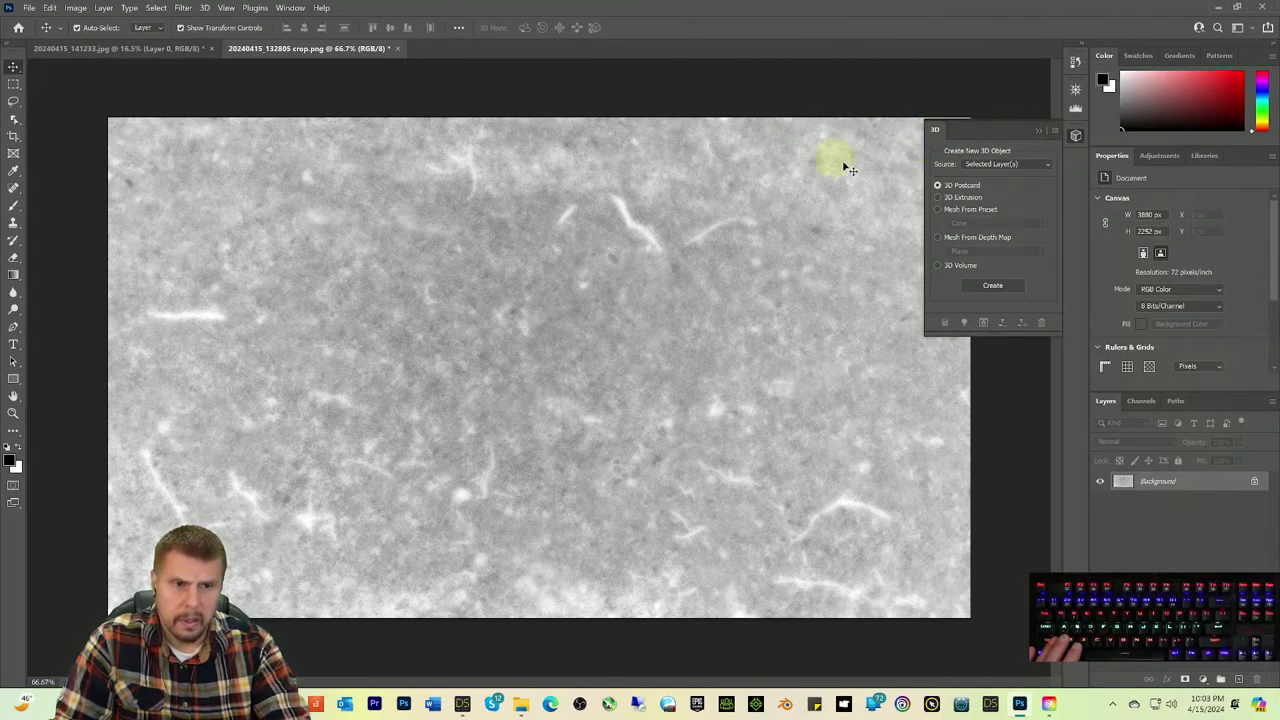
Step: Pick 3D Extrusion, then open Save As for the height map as PNG
click(939, 197)
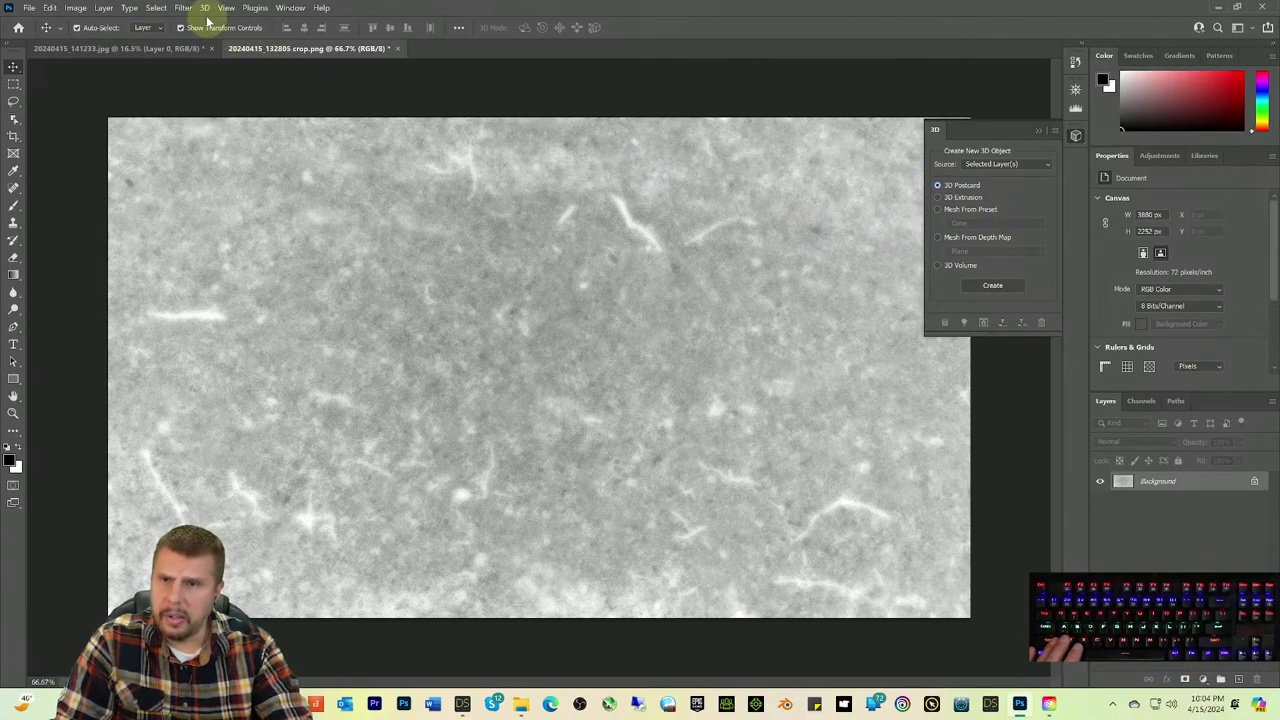
key(ctrl)
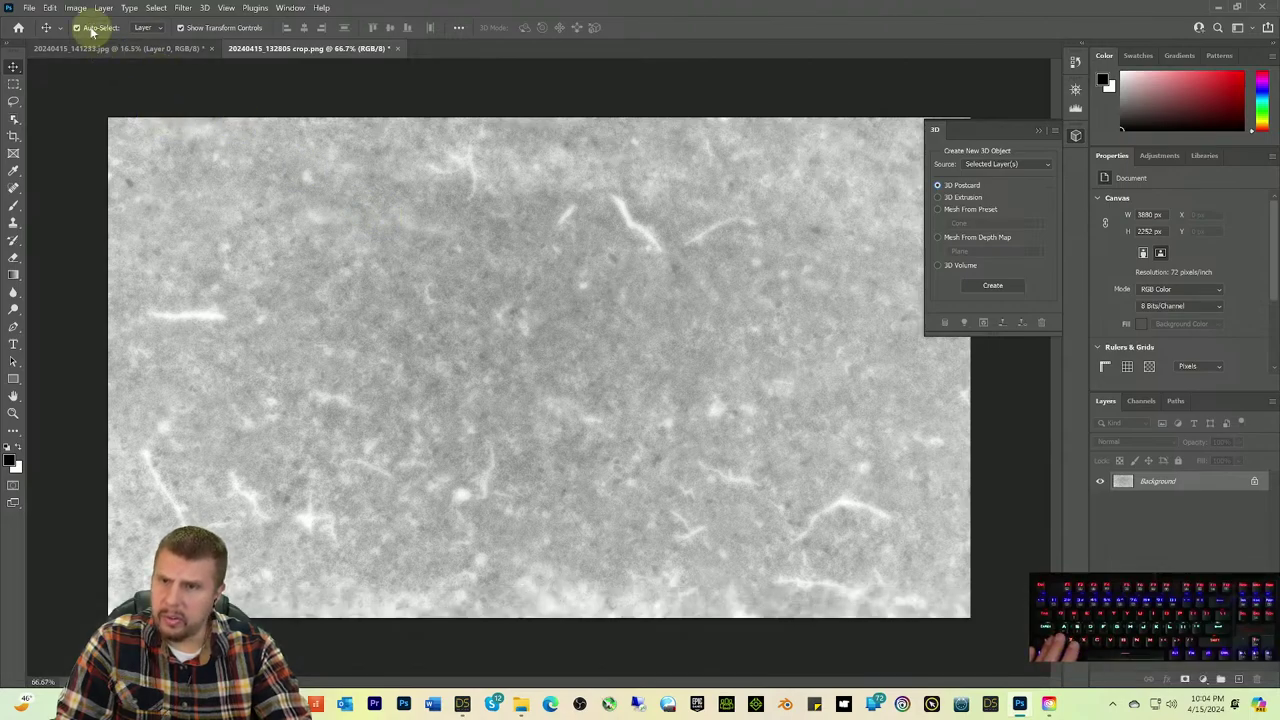
click(30, 8)
click(67, 163)
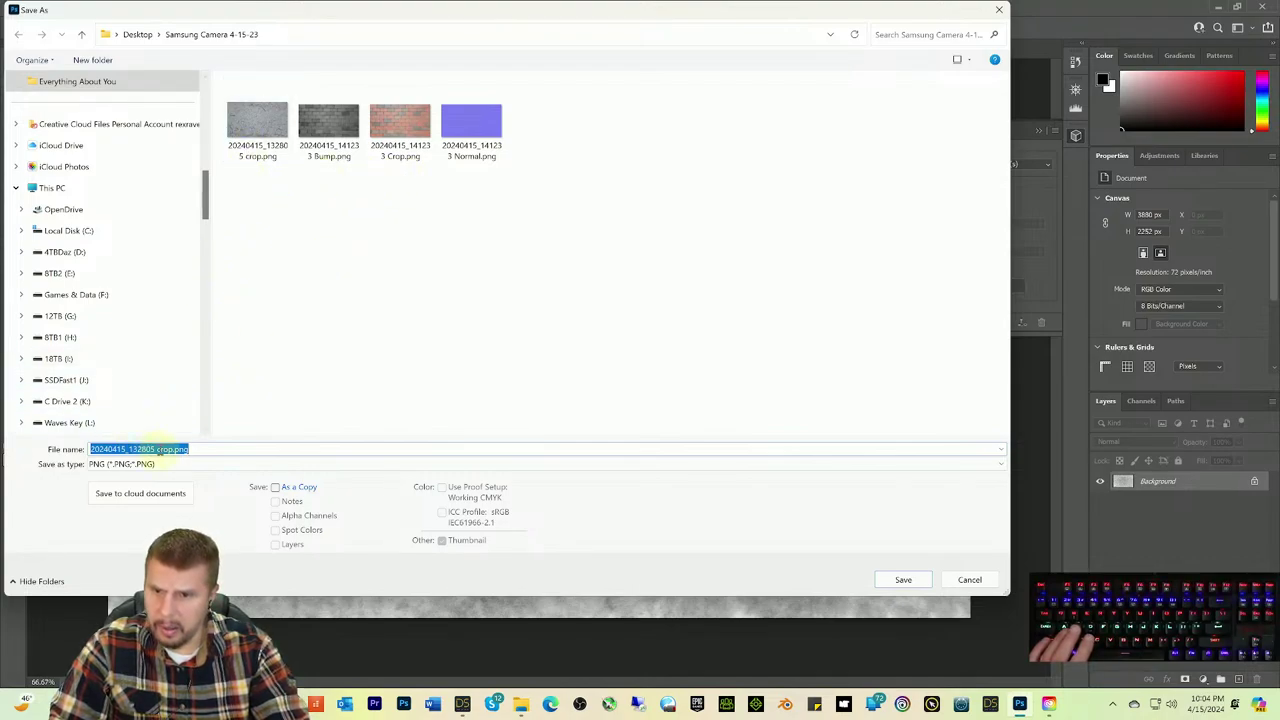
Step: Save the height map as 20240415_132805 bump.png, then undo back to the colour photo
click(158, 450)
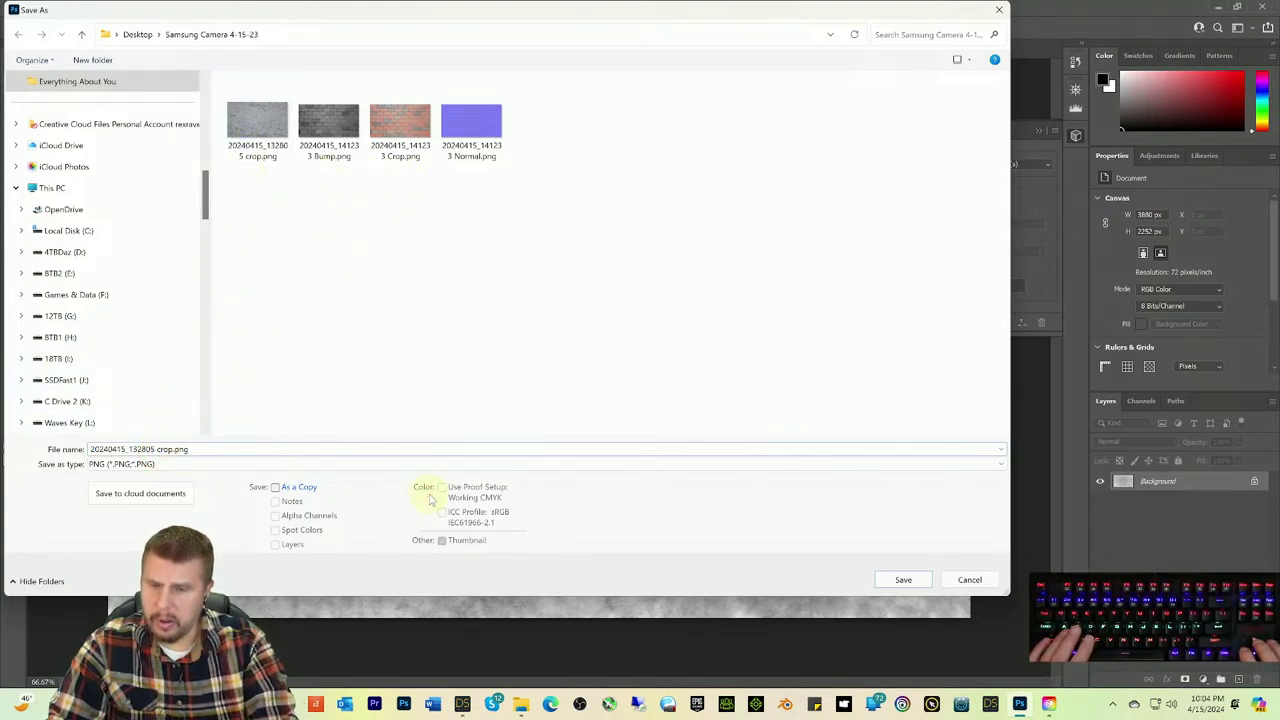
key(Delete)
key(Delete)
key(Delete)
key(Delete)
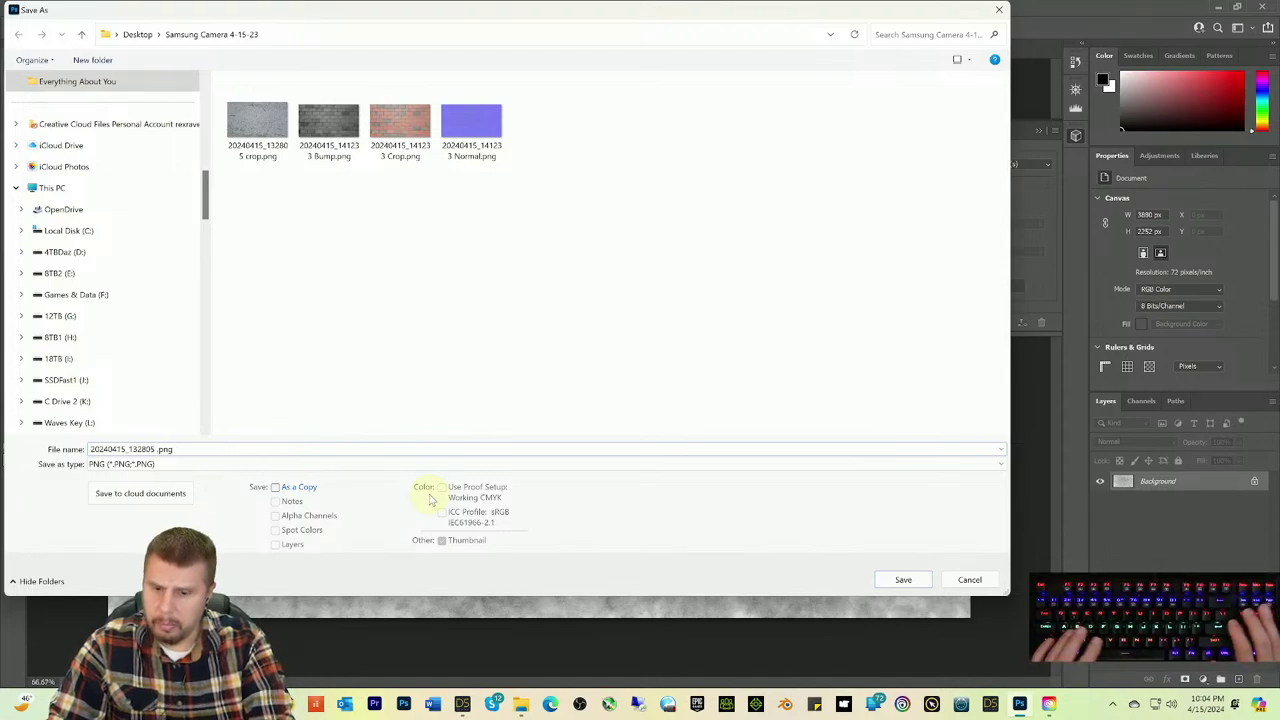
text(bump)
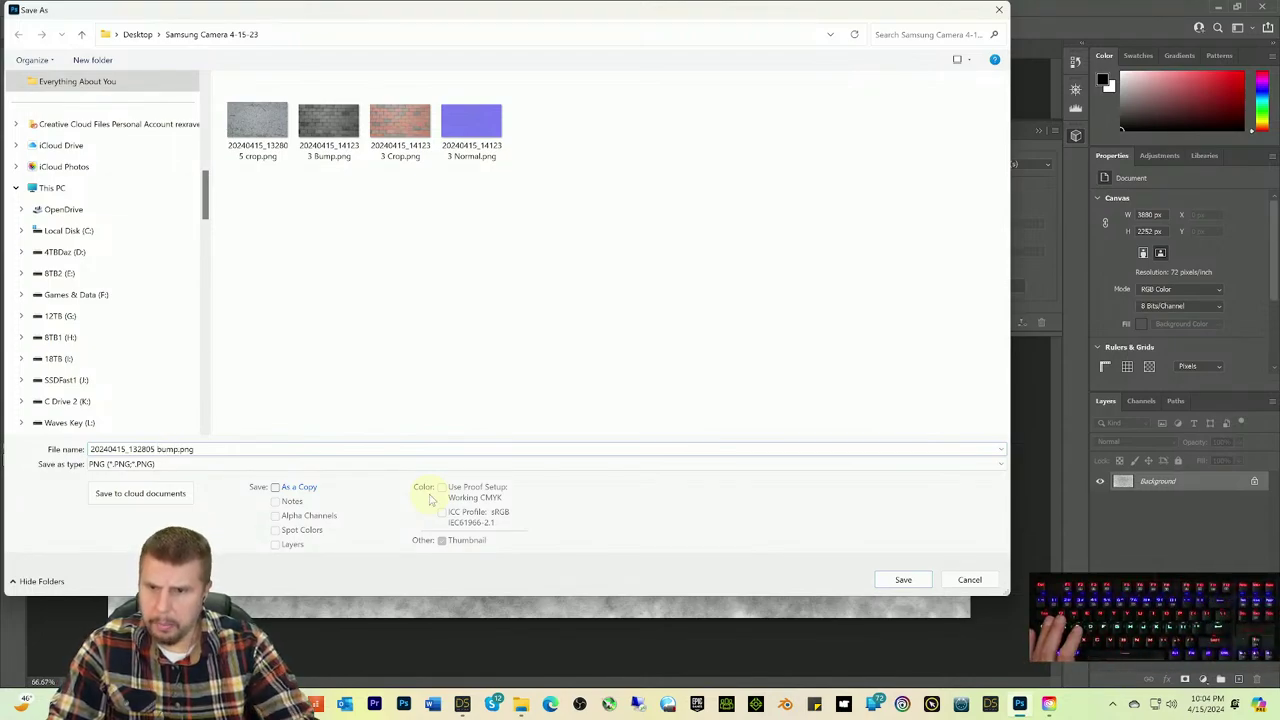
click(903, 580)
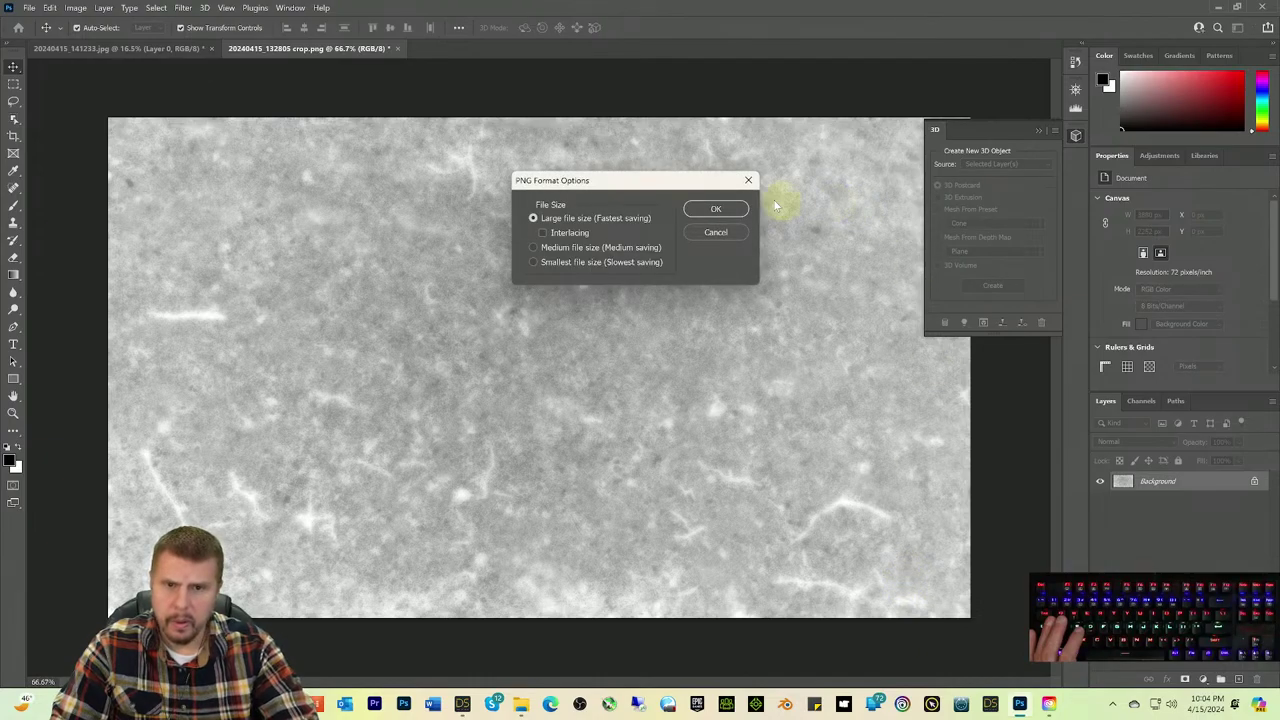
click(718, 208)
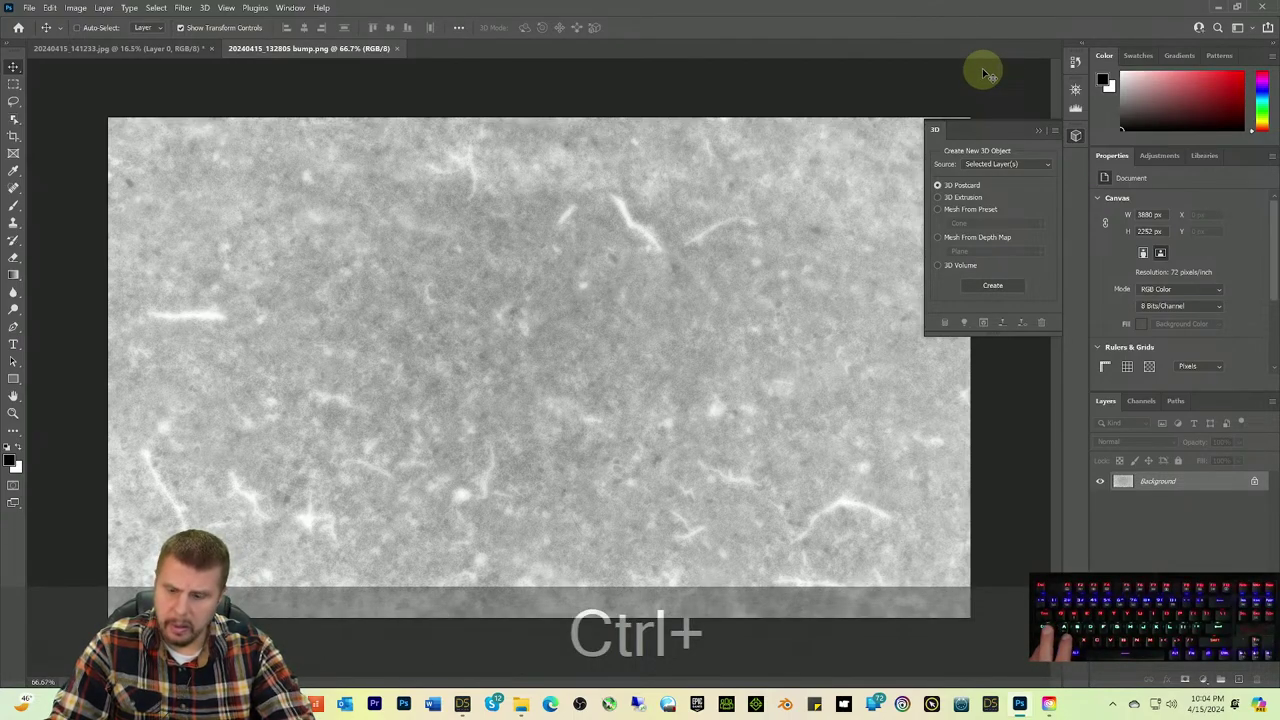
key(ctrl+z)
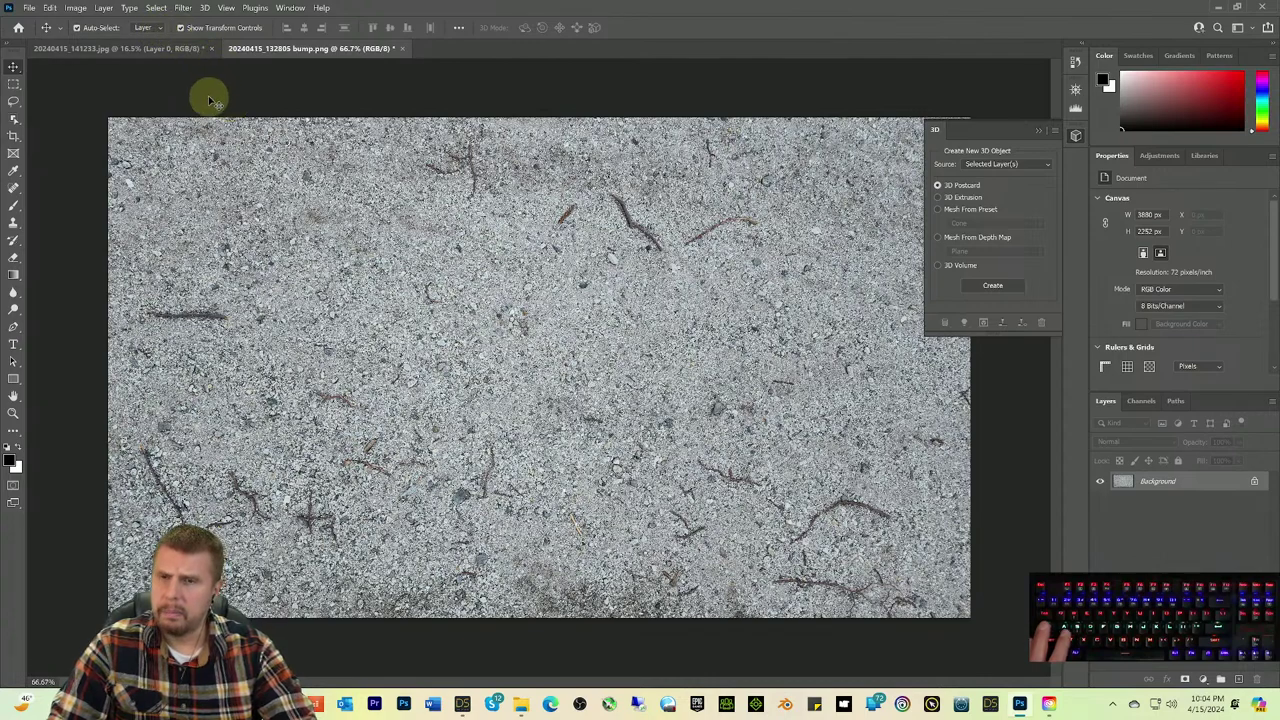
Step: Generate a normal map from the gravel photo with Invert Height unchecked
click(186, 9)
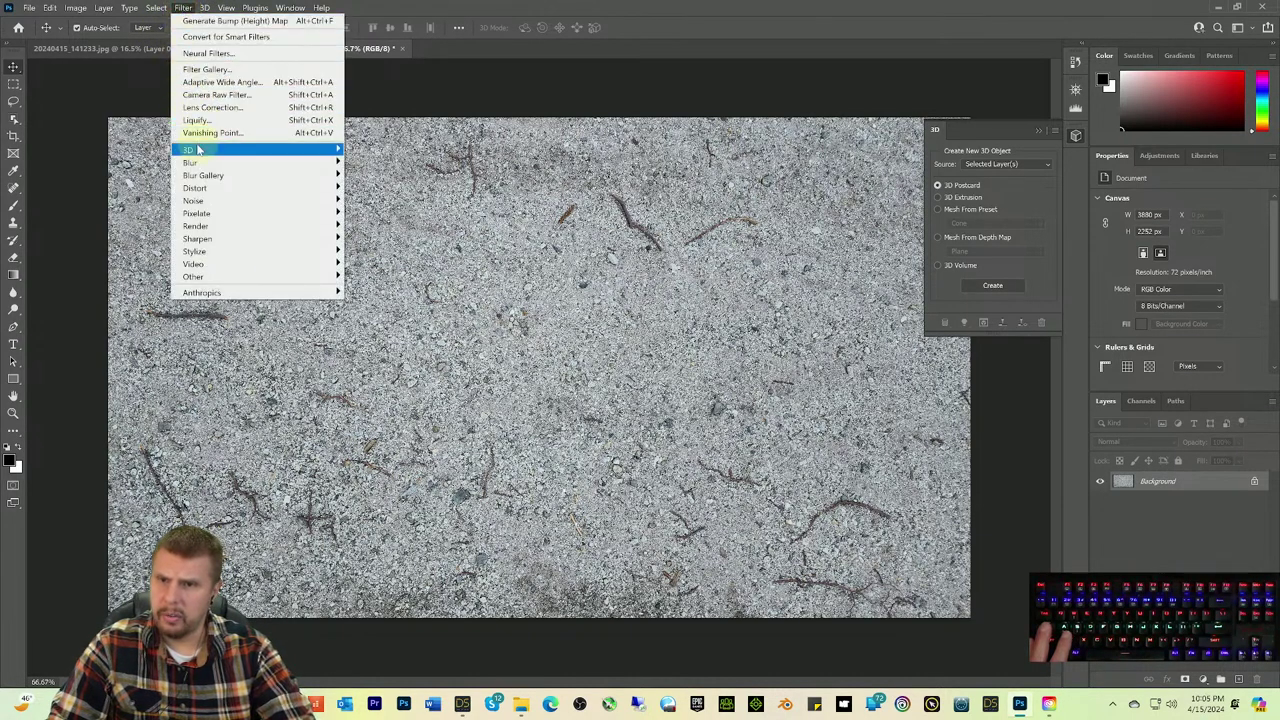
mouse_move(250, 149)
click(388, 163)
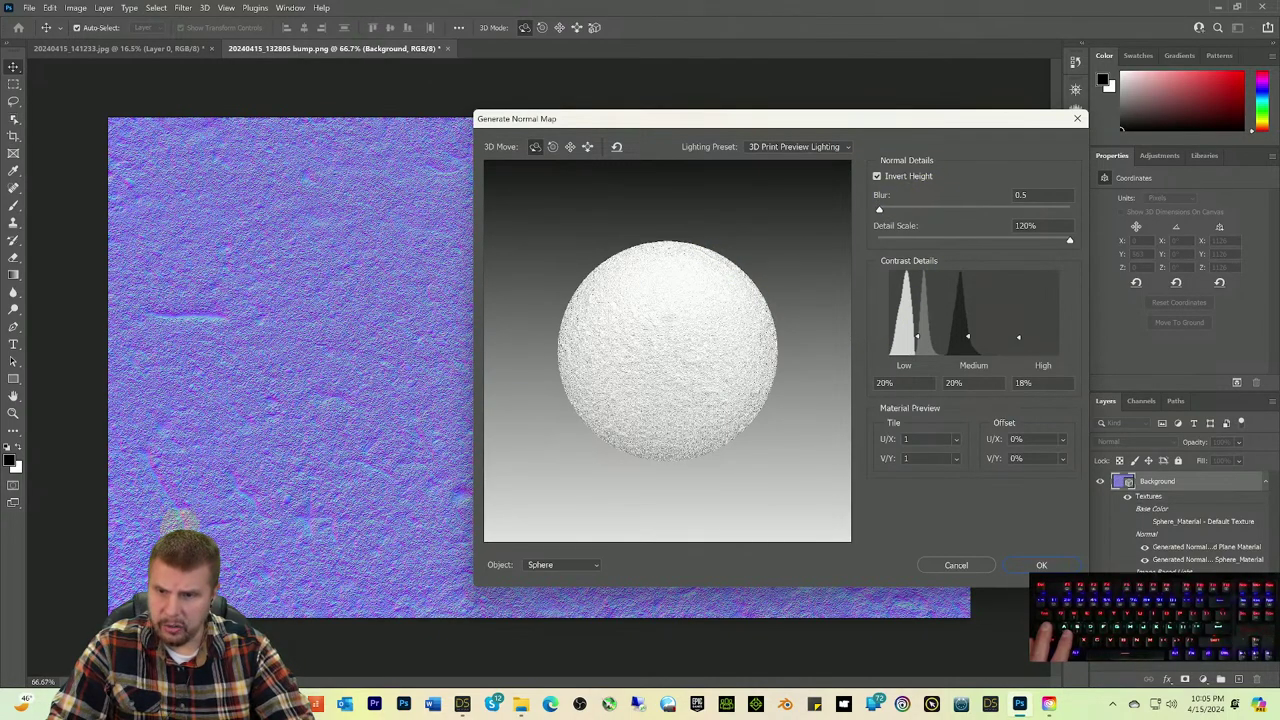
click(877, 177)
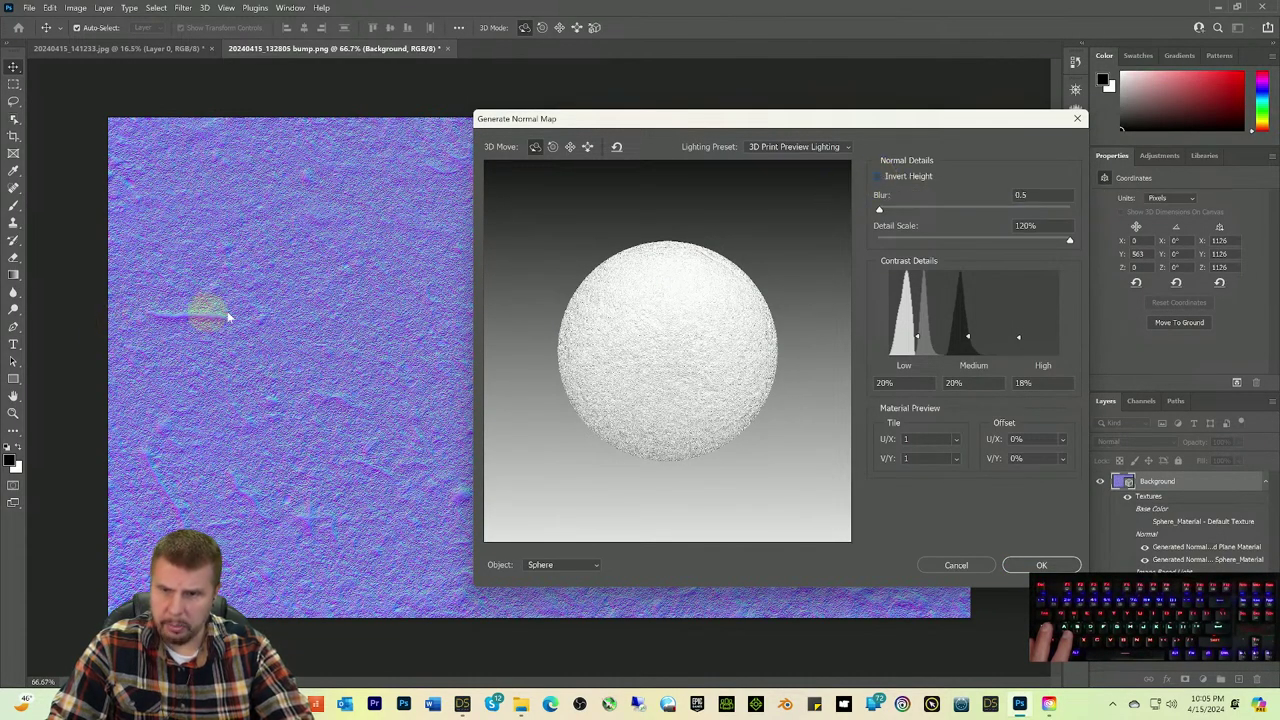
click(1041, 565)
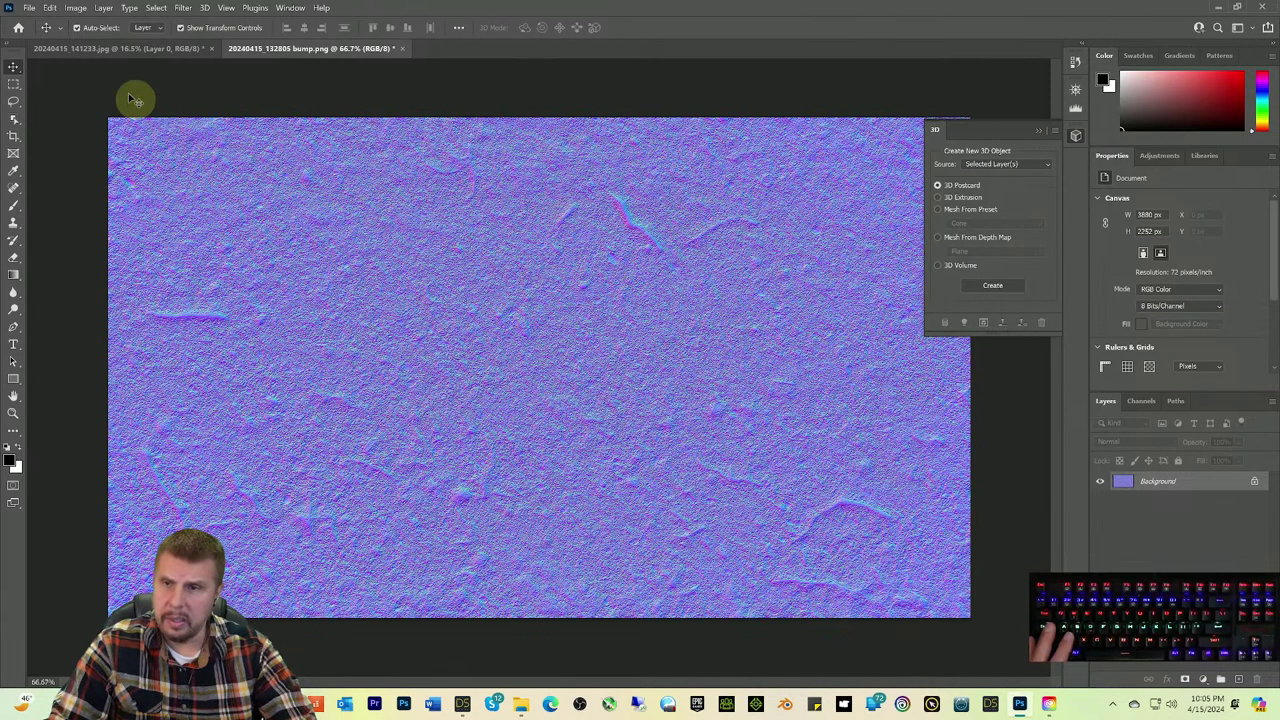
click(31, 9)
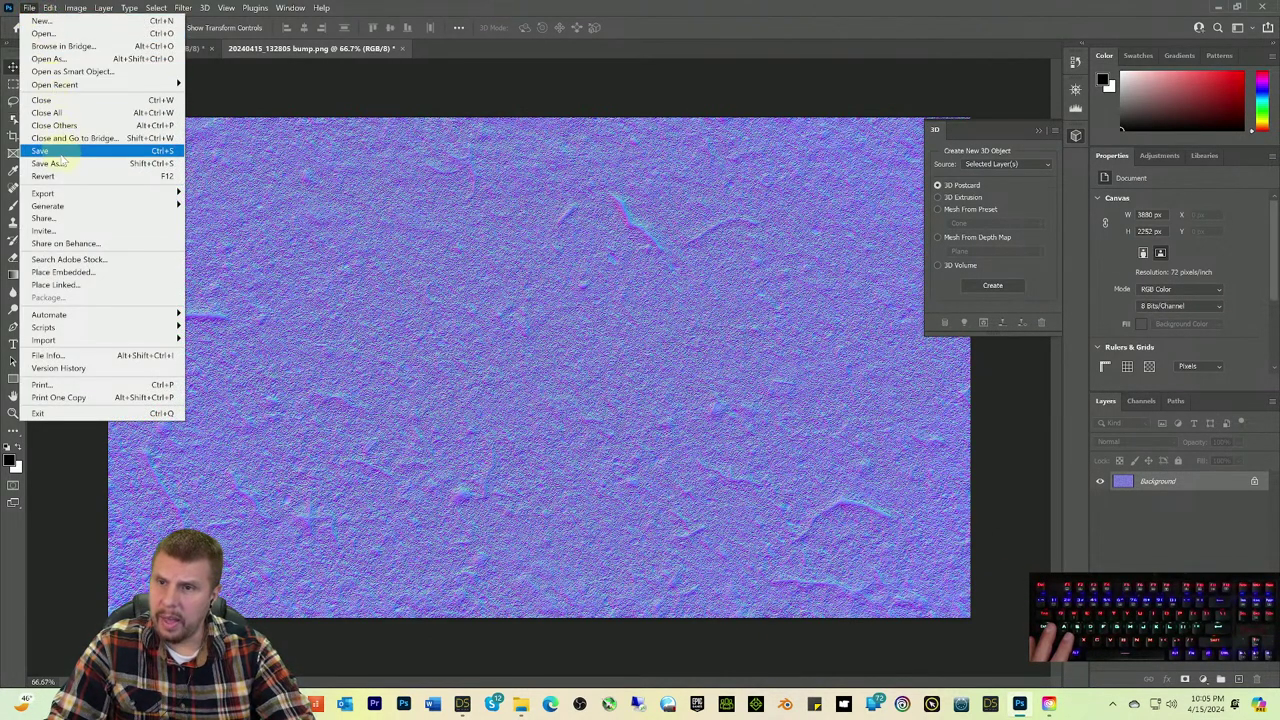
Step: Save the normal map as 20240415_132805 Normal.png, accepting the PNG options
click(155, 166)
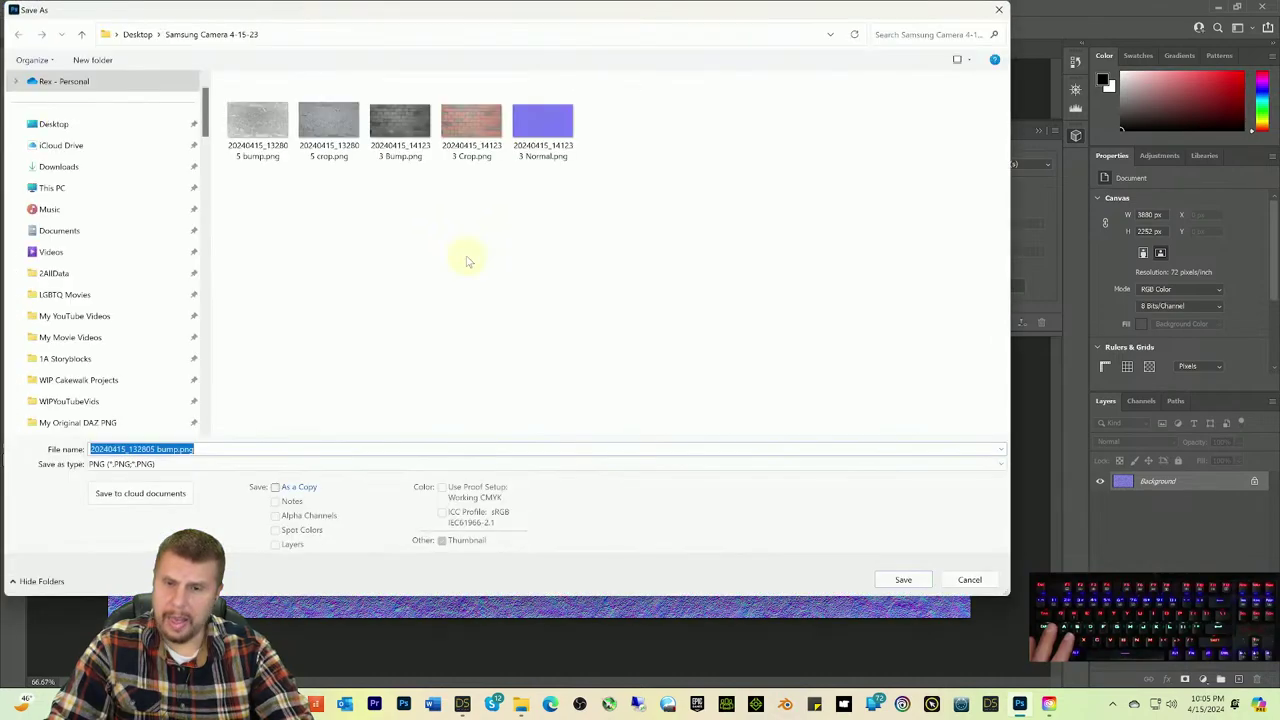
click(159, 449)
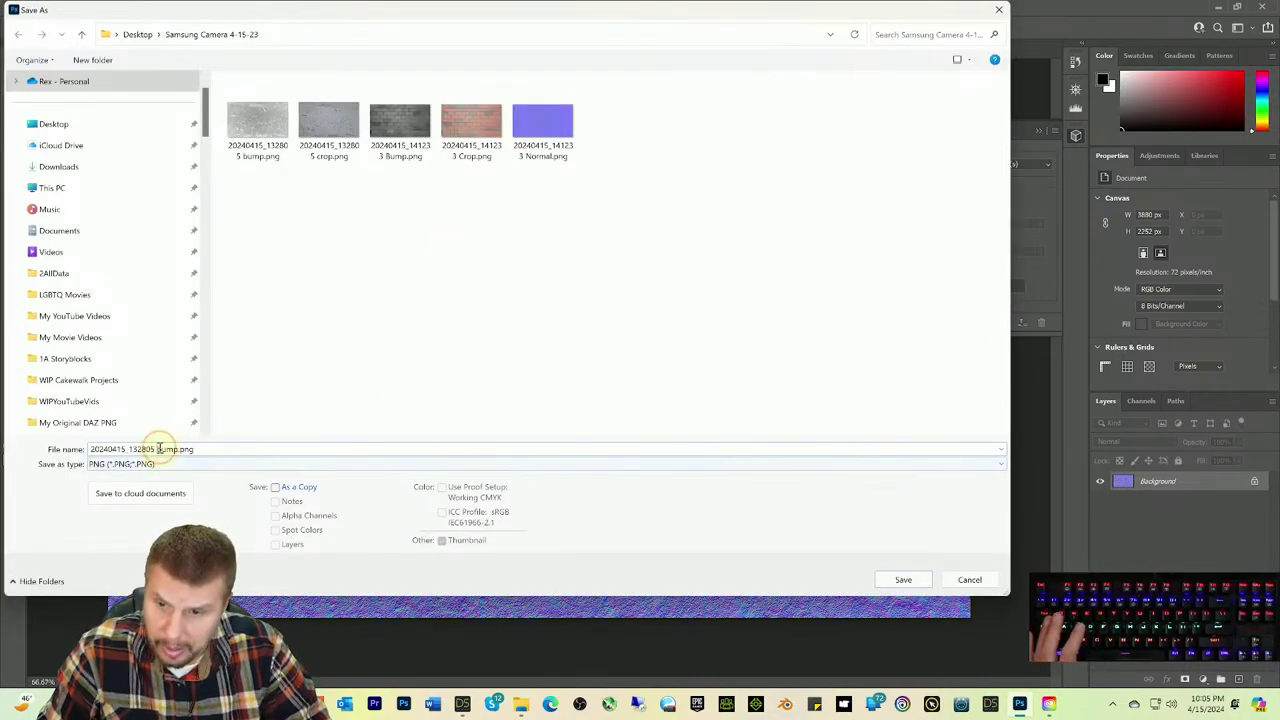
key(Delete)
key(Delete)
key(Delete)
key(Delete)
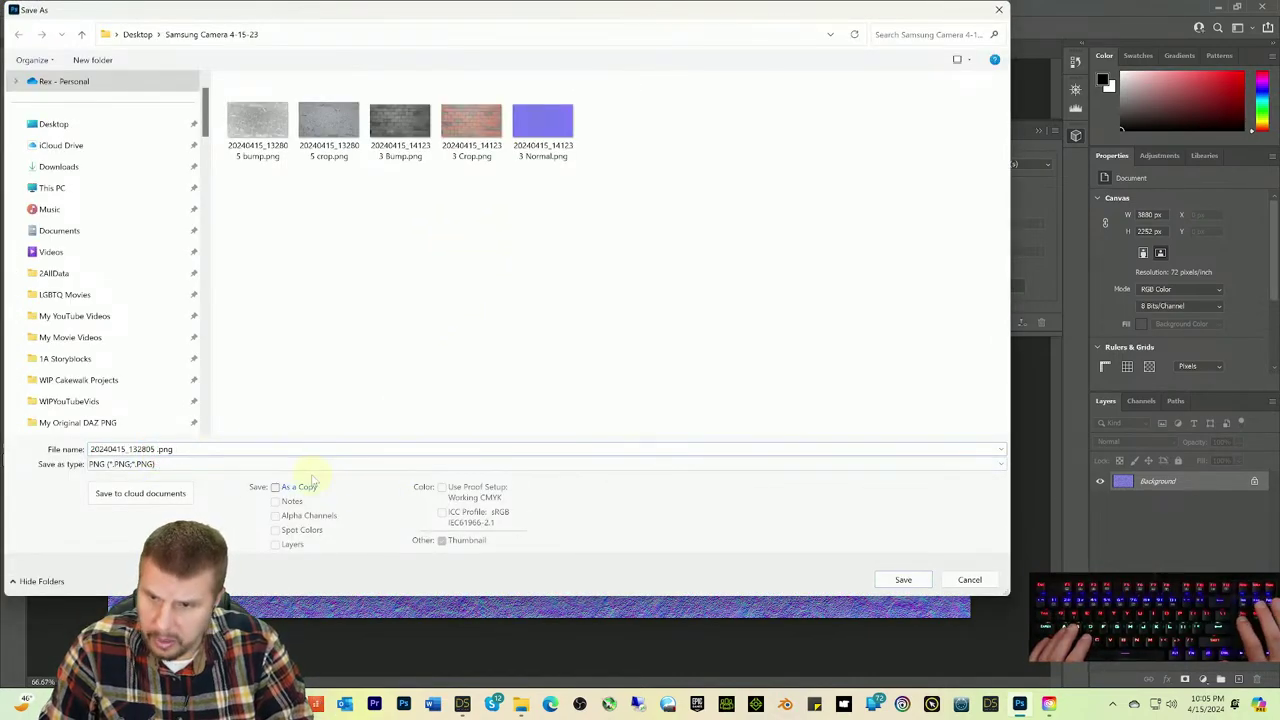
key(shift)
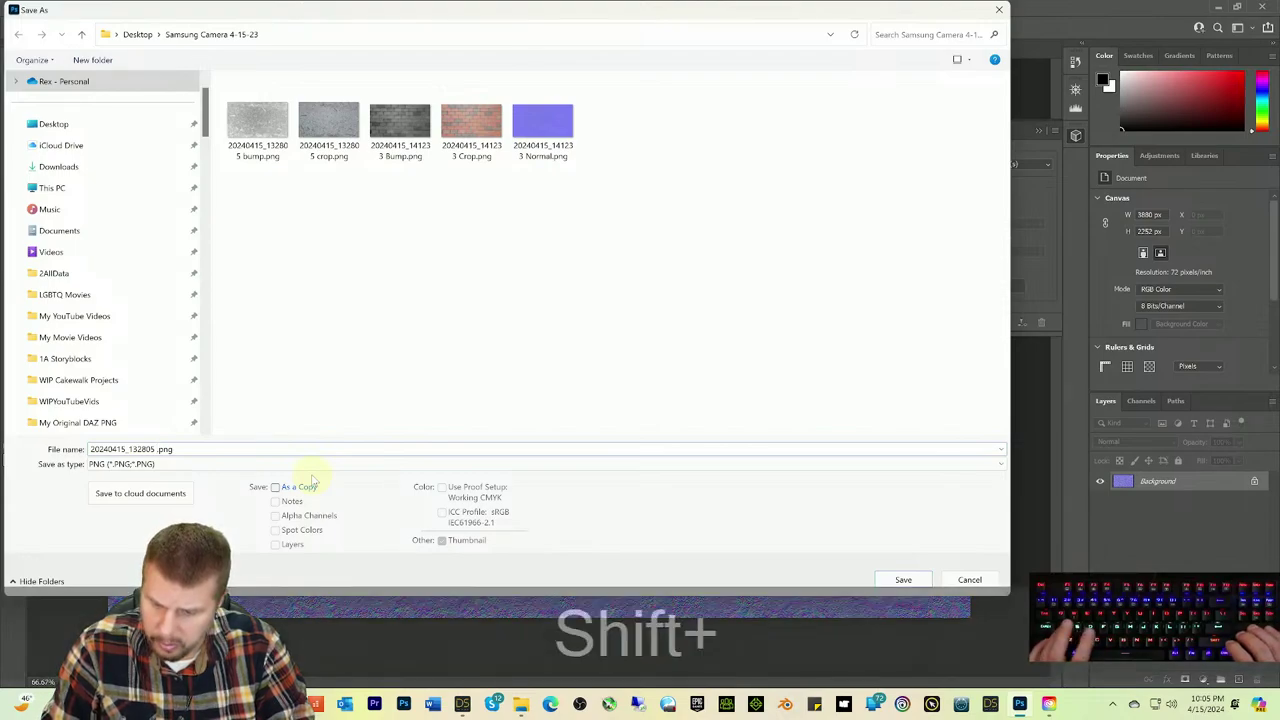
text(Normal)
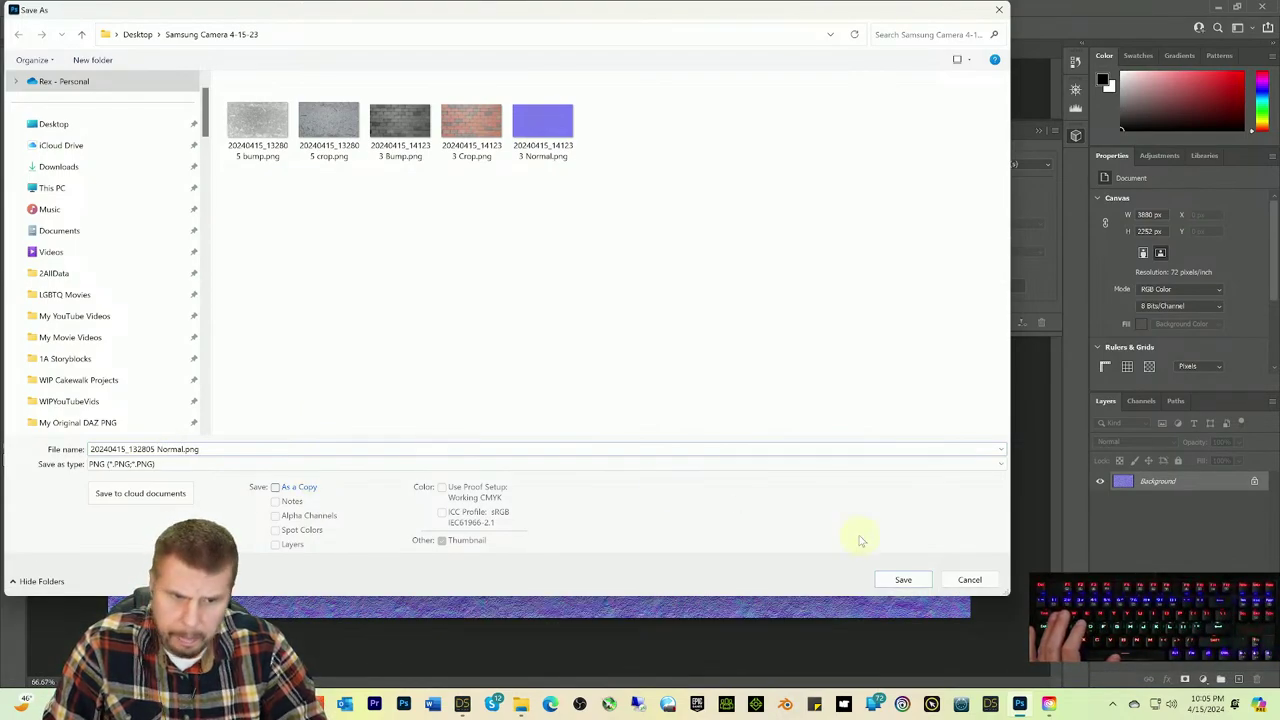
click(900, 579)
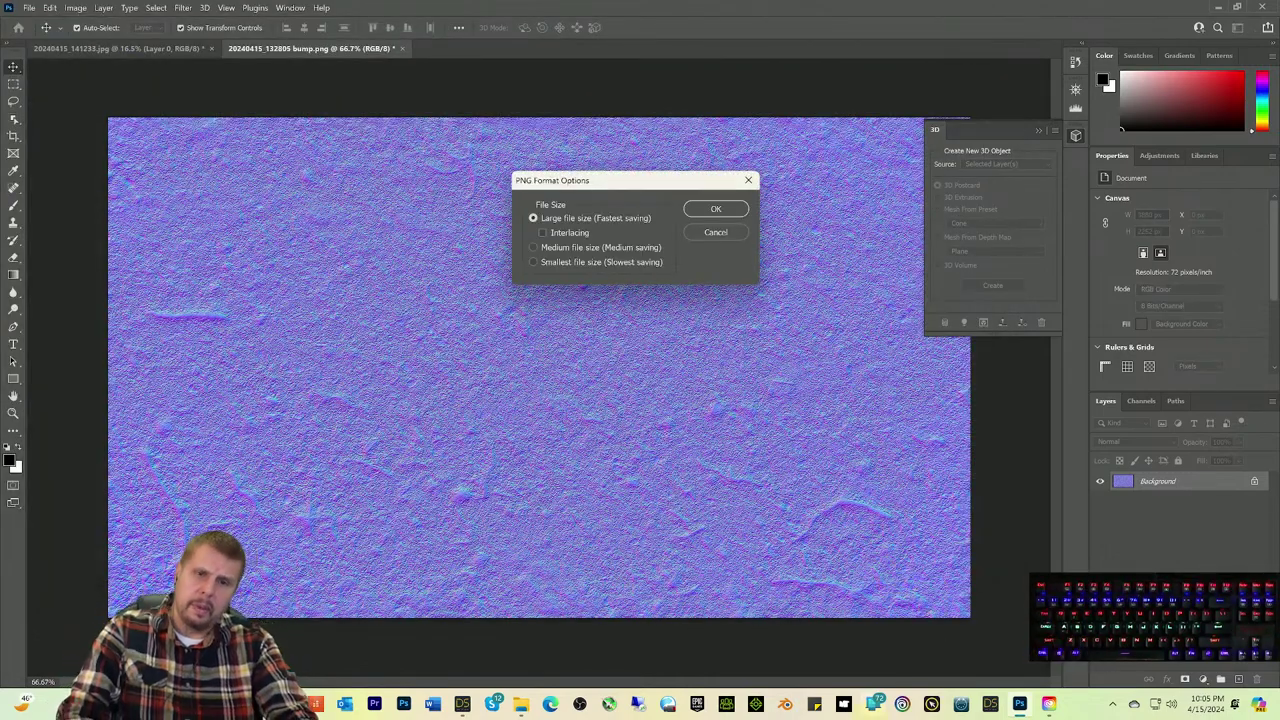
click(716, 209)
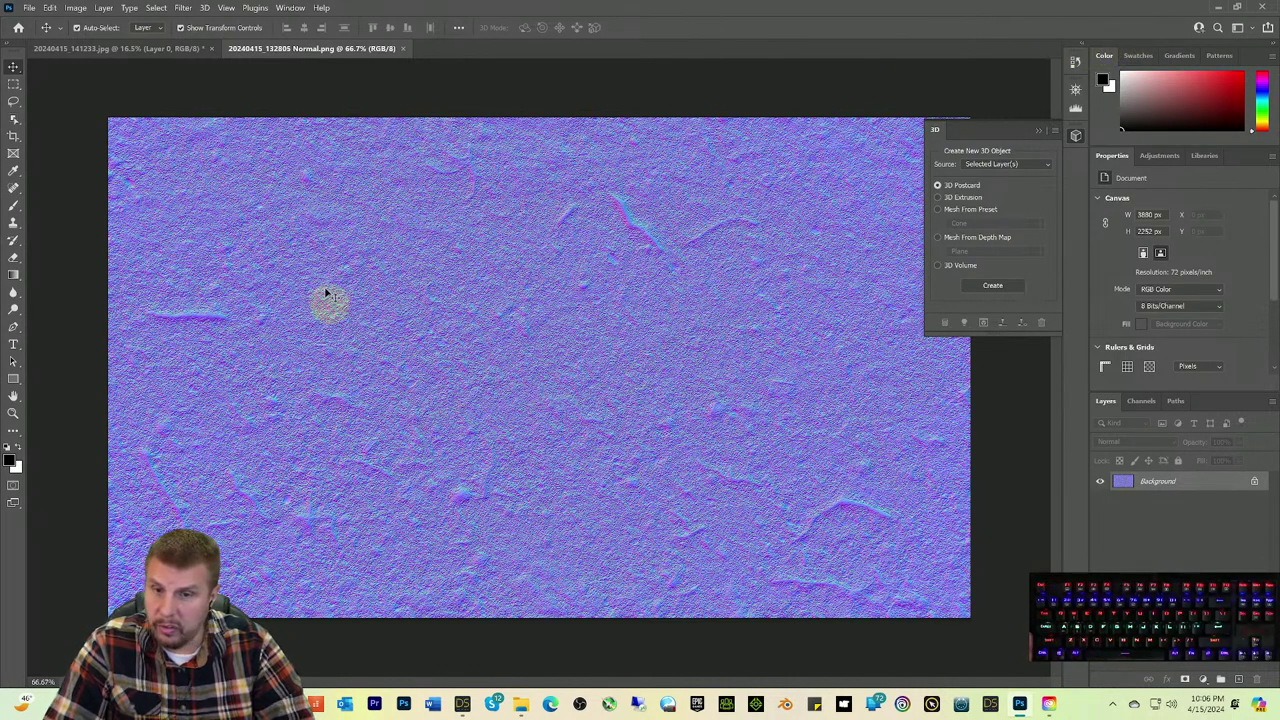
Step: Load 20240415_132805 crop.png as the Brick surface's Base Color map
click(1217, 7)
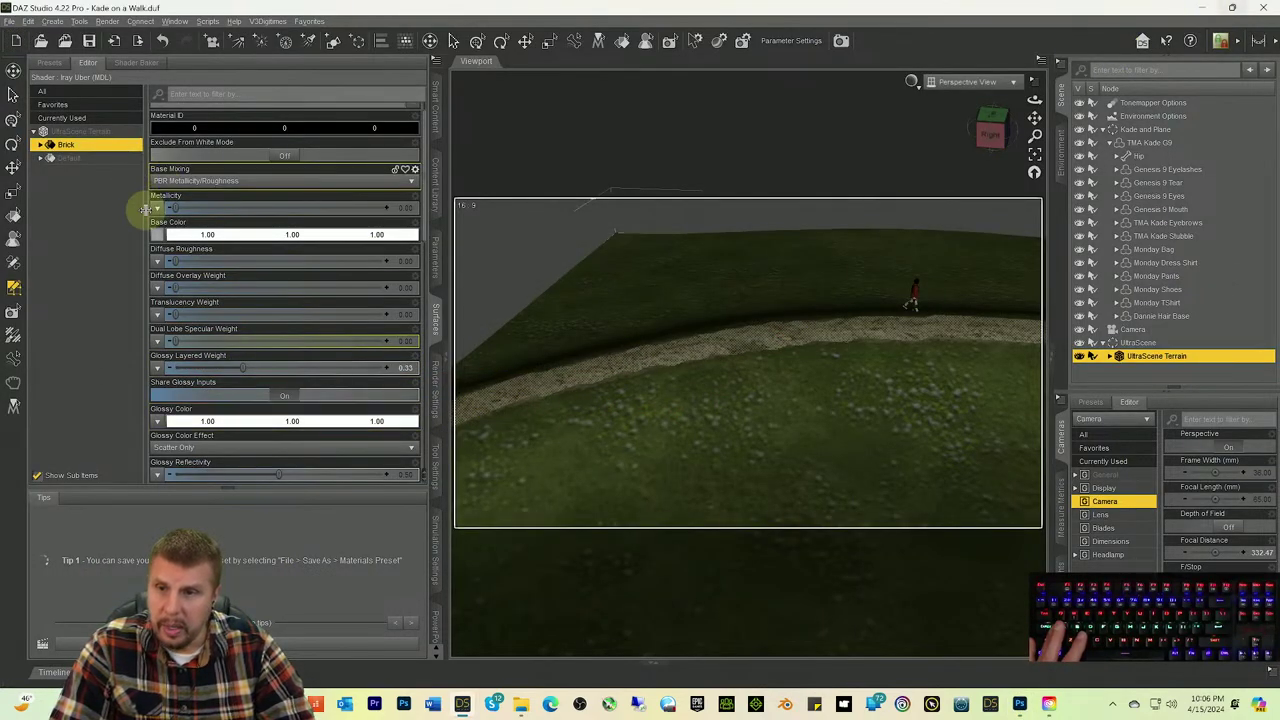
click(158, 240)
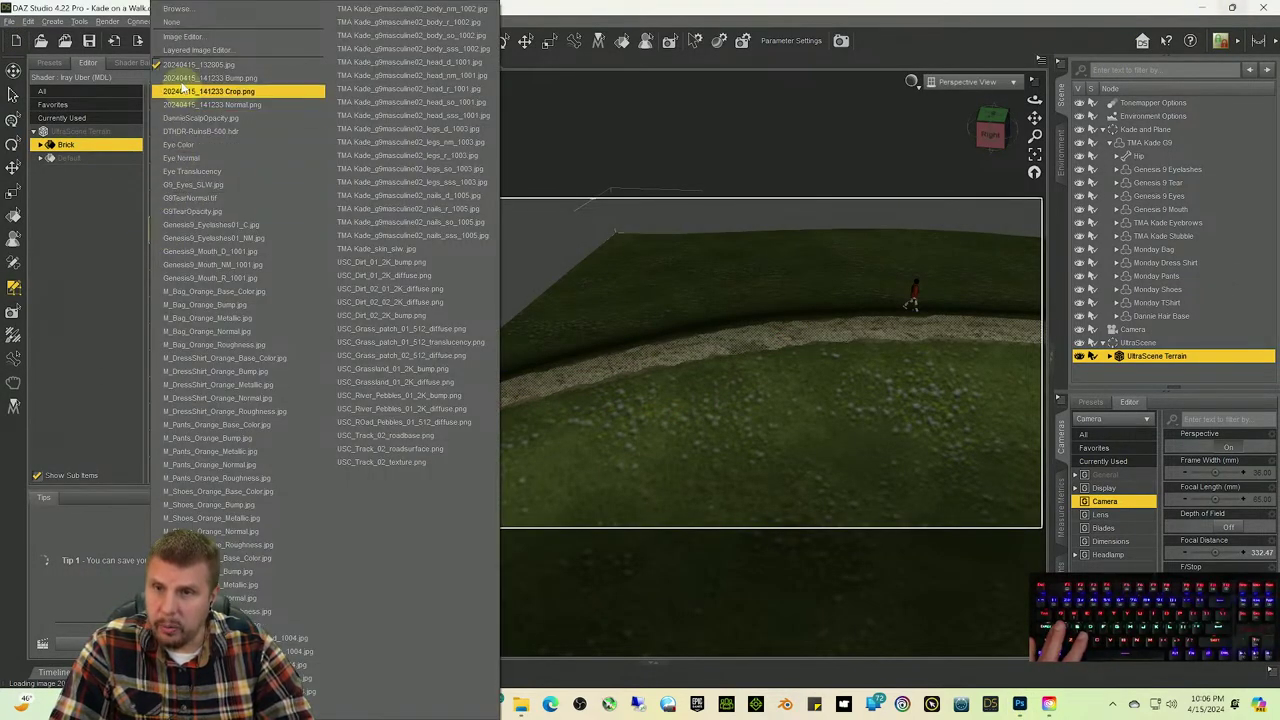
click(187, 9)
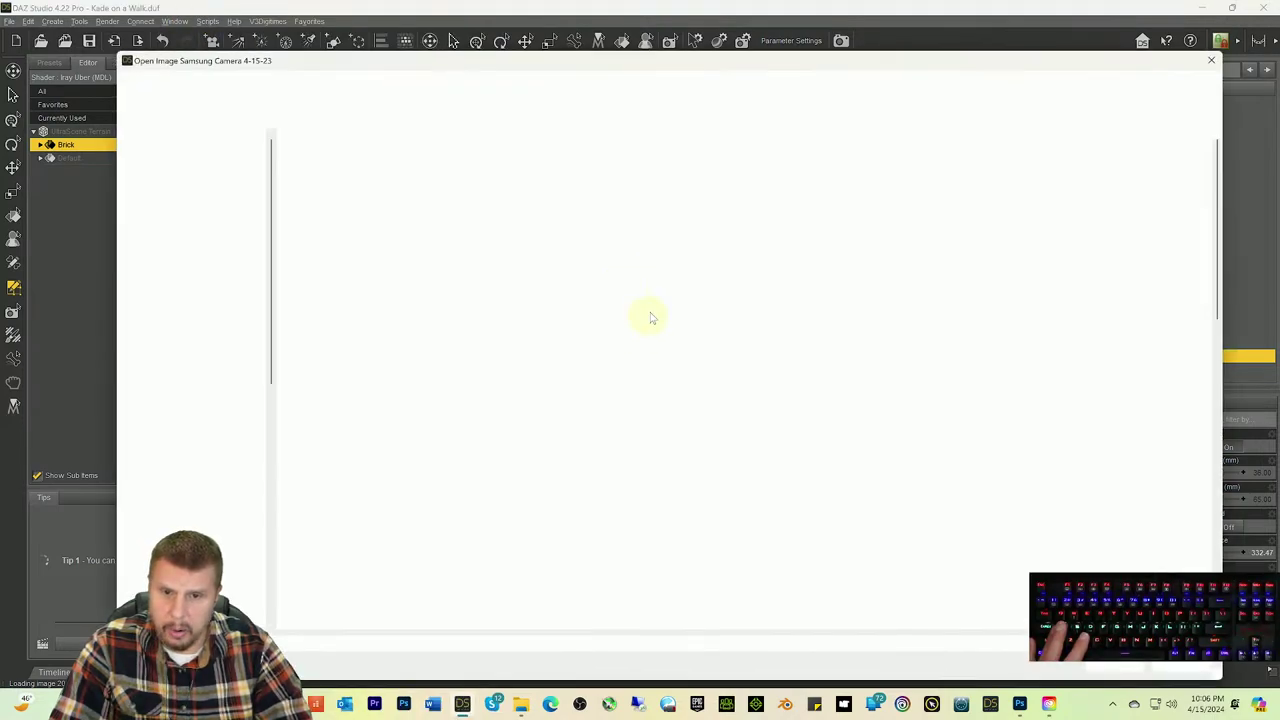
scroll(734, 304, down, 10)
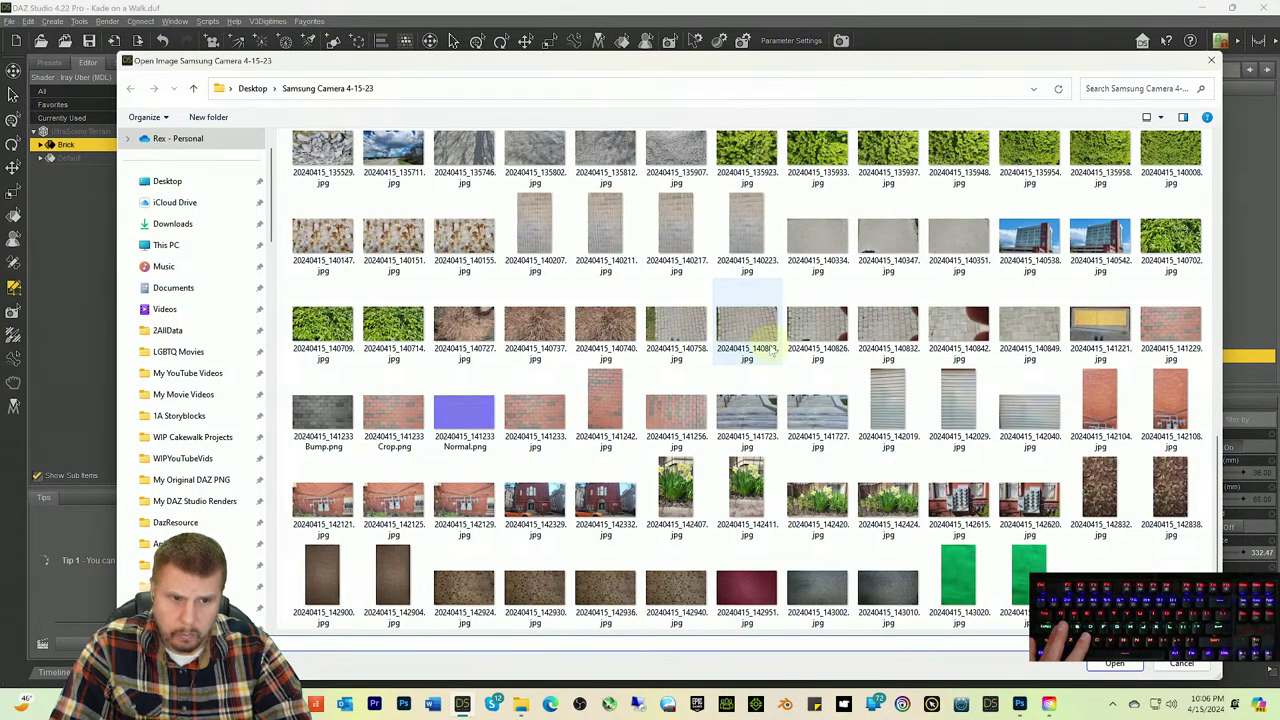
scroll(645, 385, up, 10)
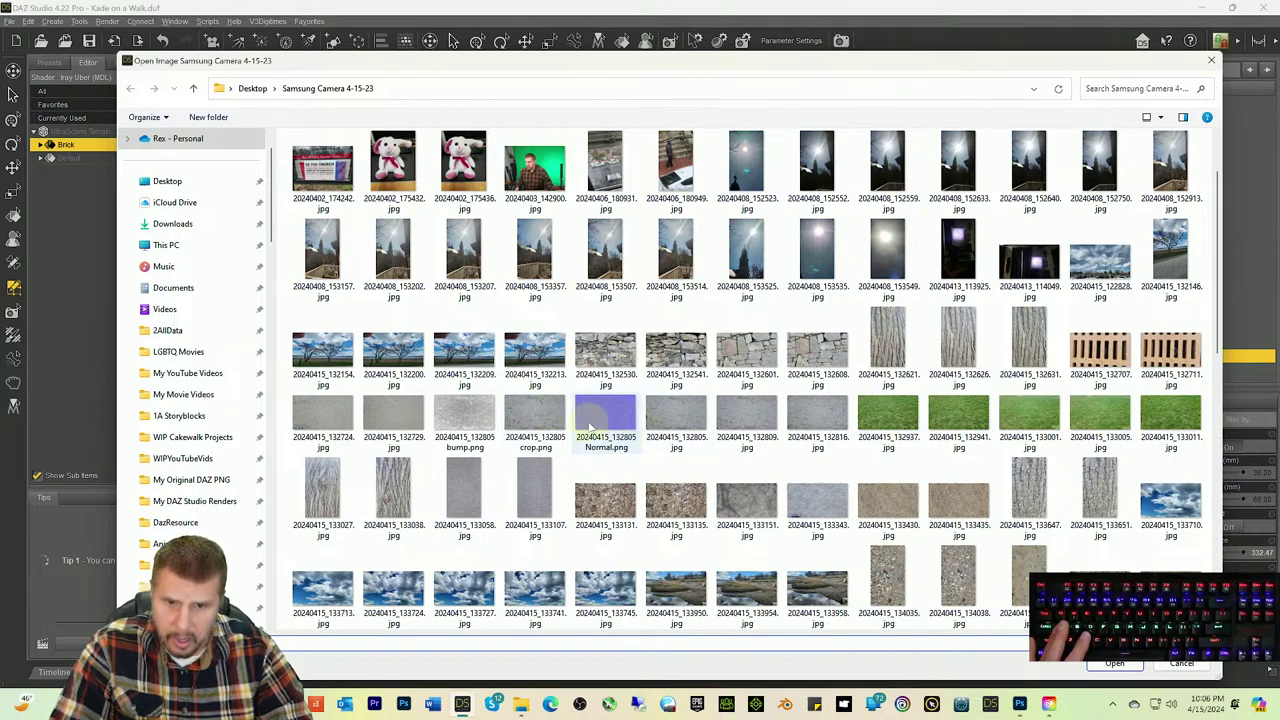
click(622, 420)
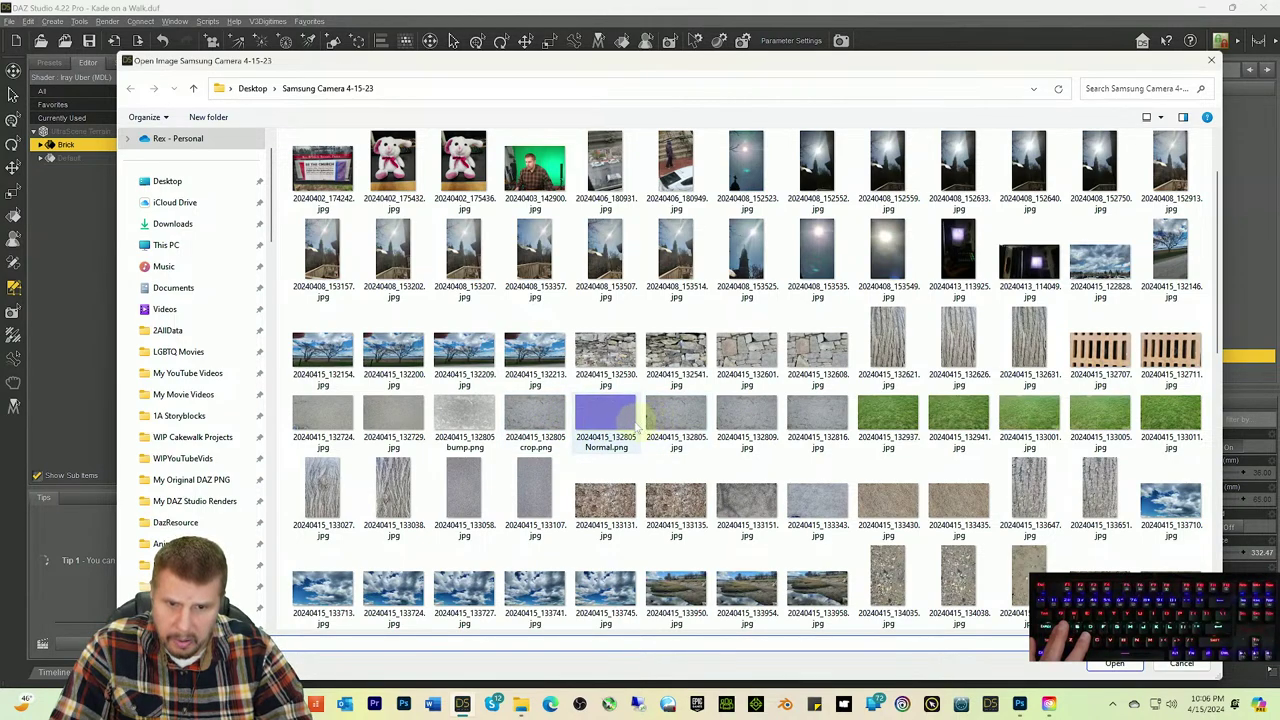
click(676, 418)
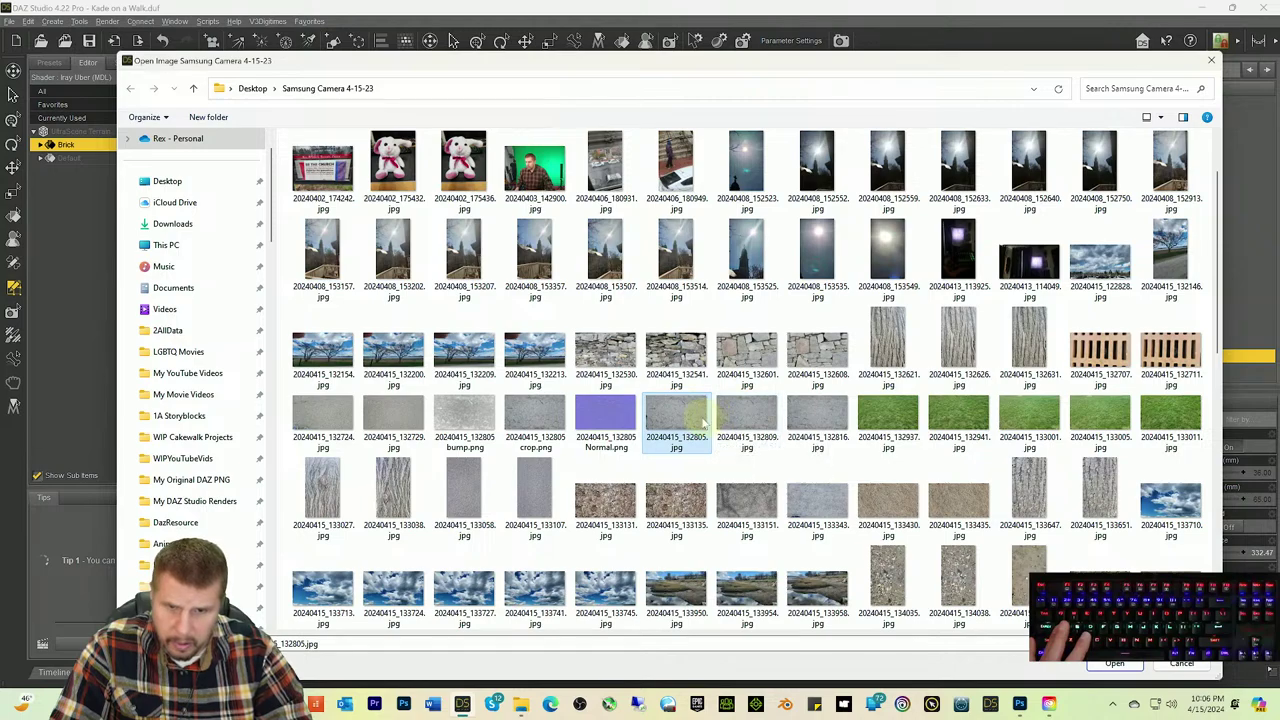
click(540, 420)
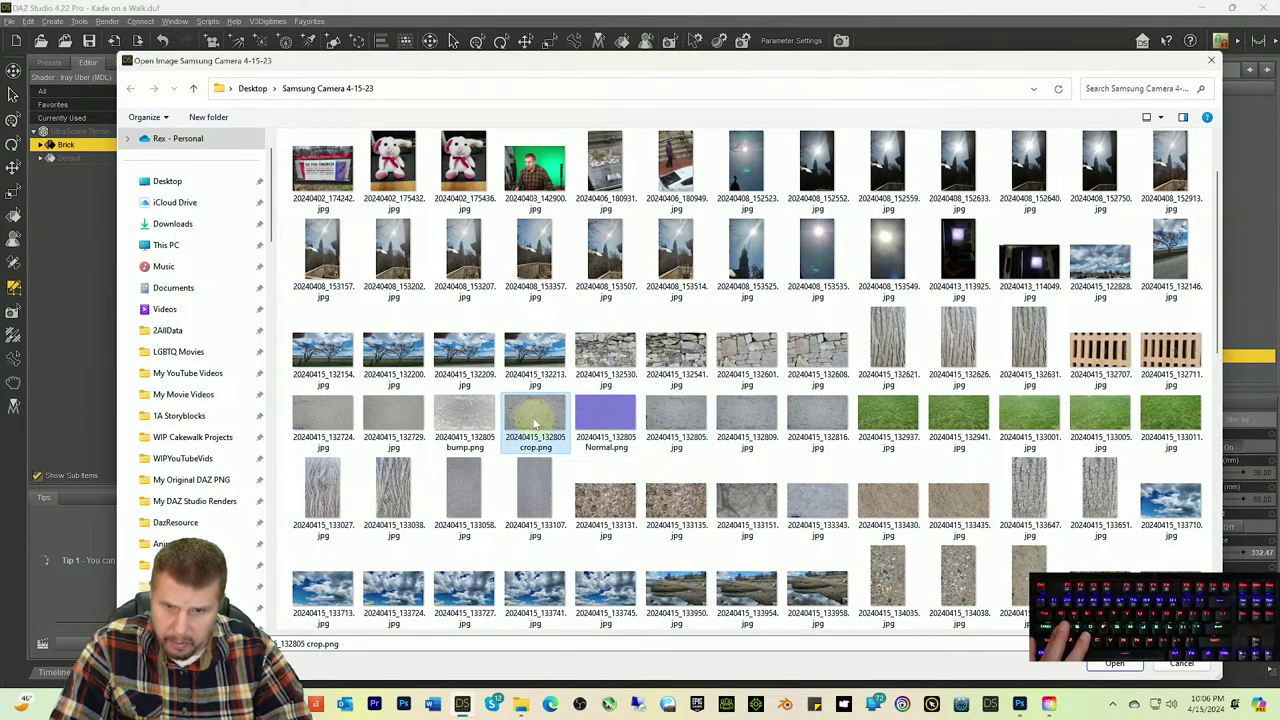
double_click(535, 421)
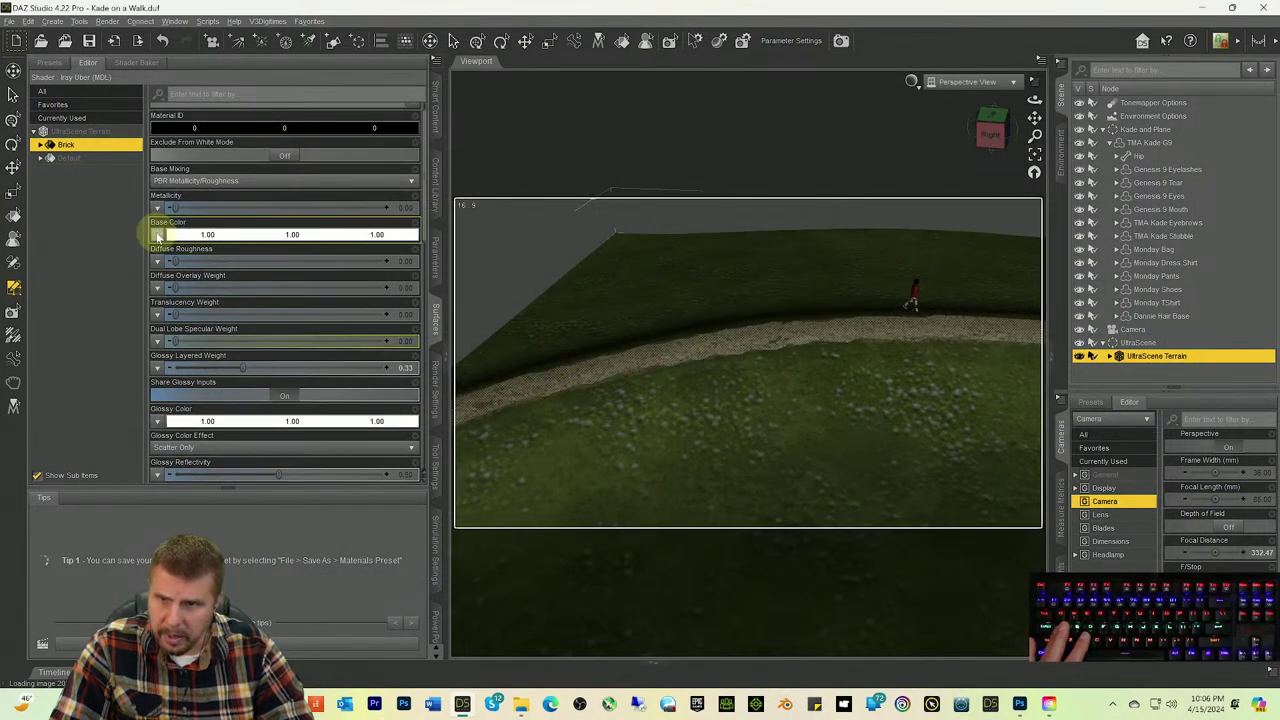
Step: Load 20240415_132805 bump.png as the Brick surface's Base Bump map
mouse_move(157, 237)
scroll(264, 349, down, 5)
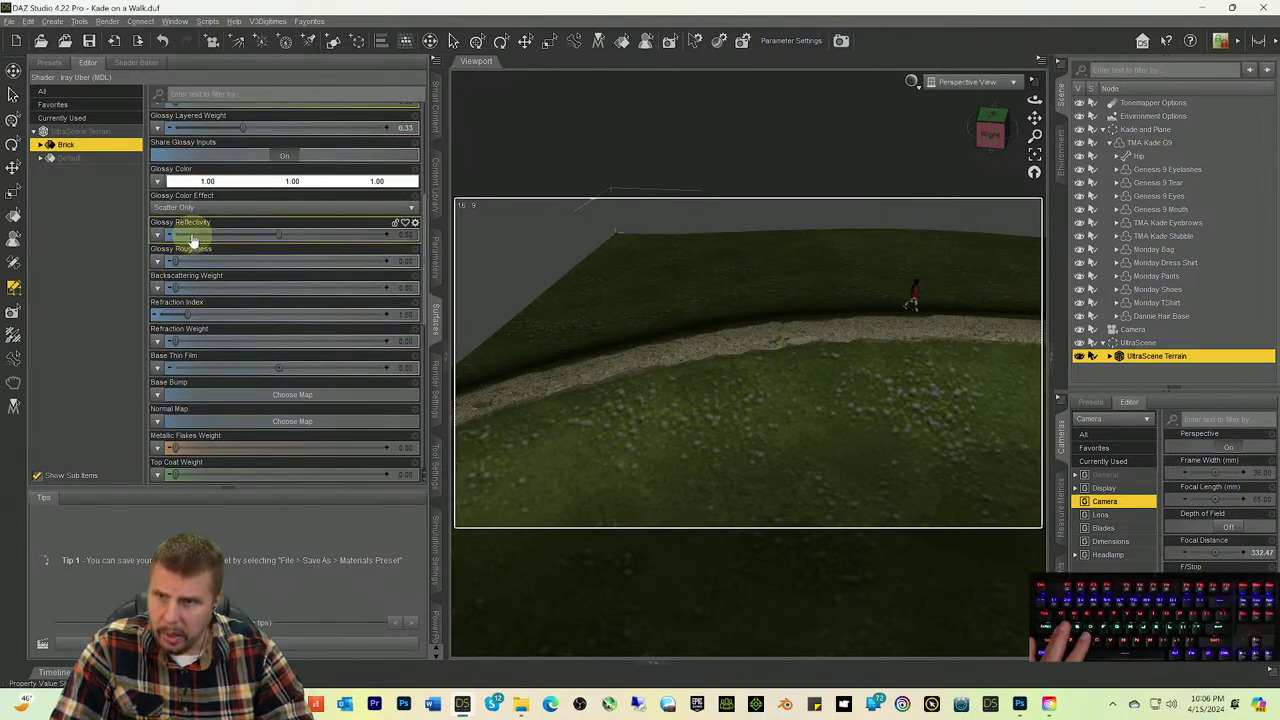
scroll(205, 285, down, 3)
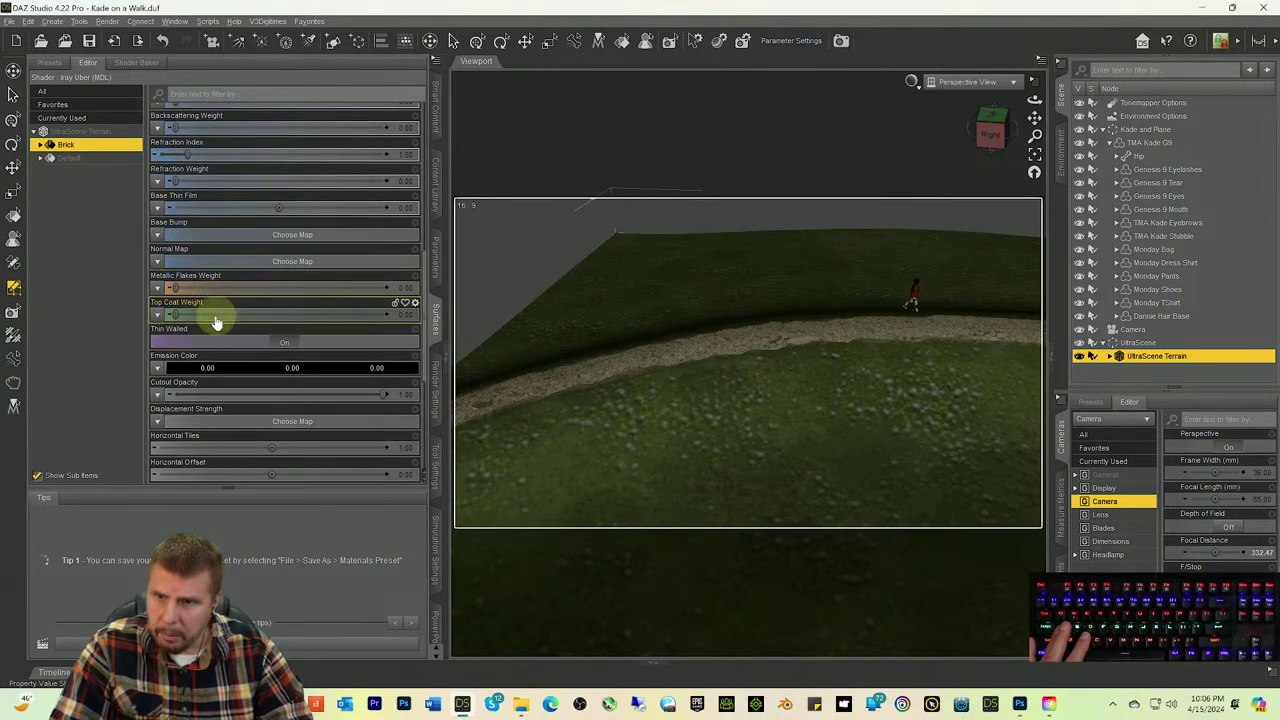
scroll(216, 319, down, 5)
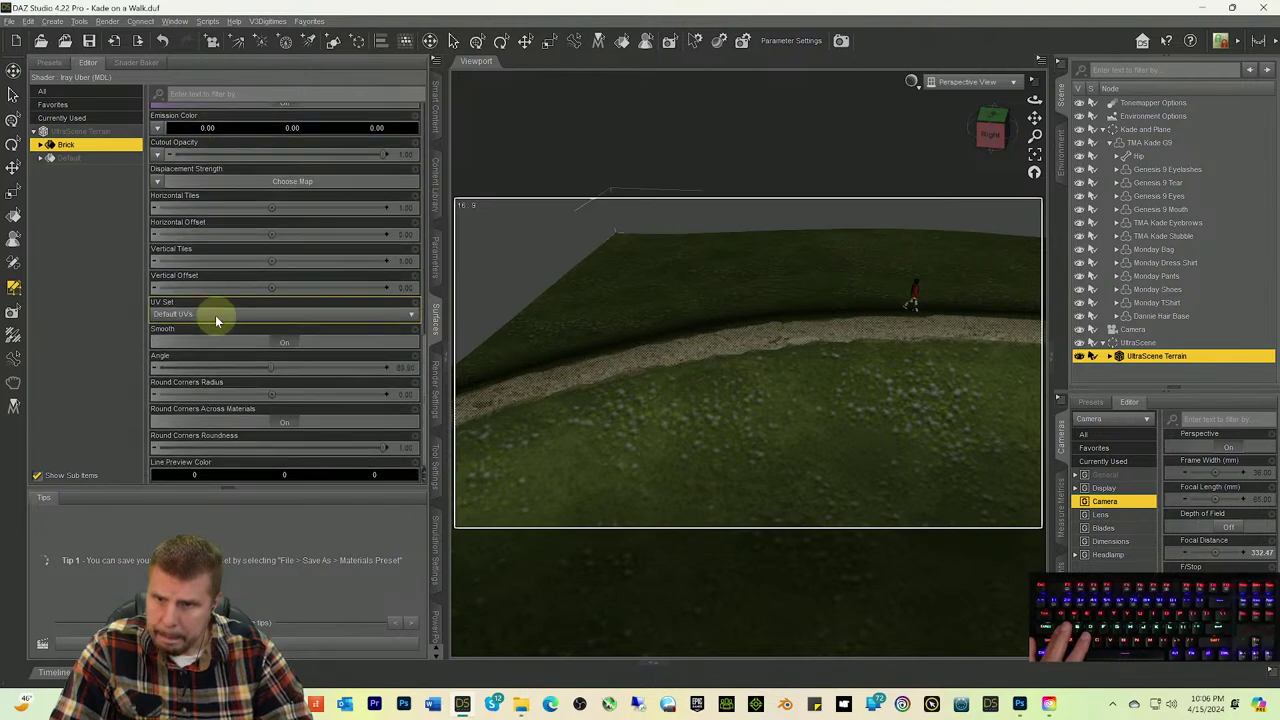
scroll(215, 319, up, 6)
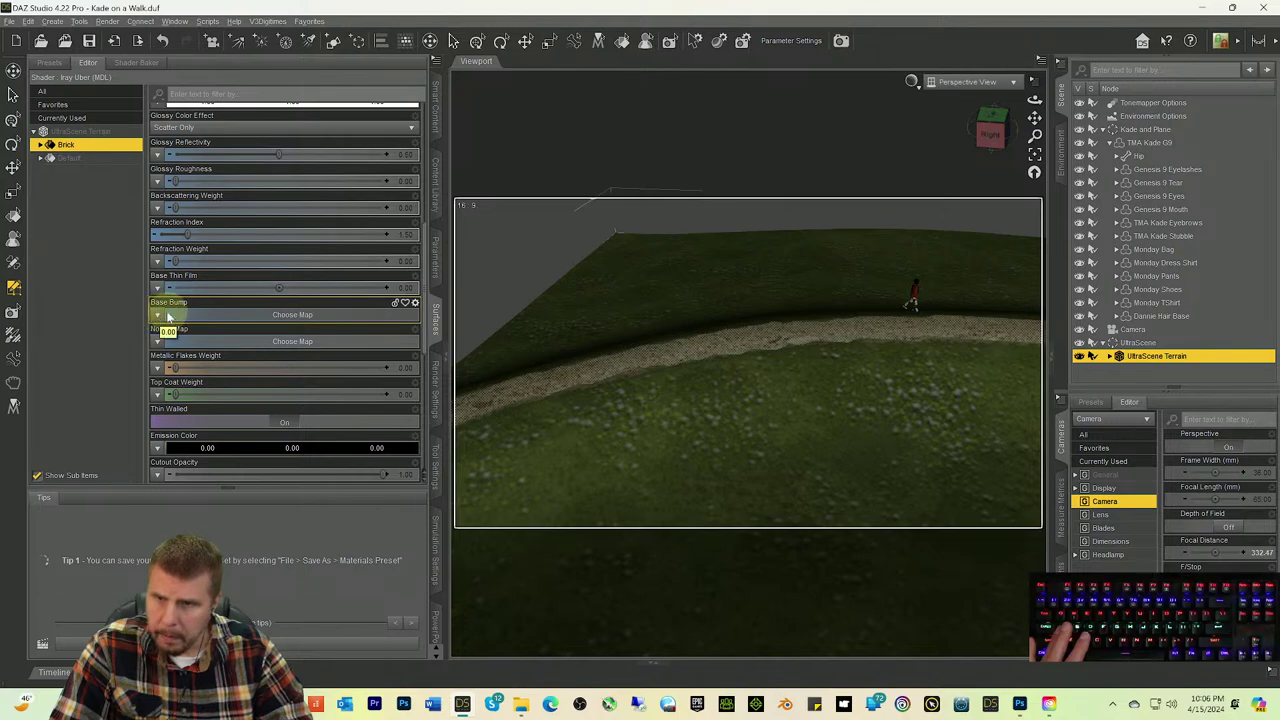
click(167, 316)
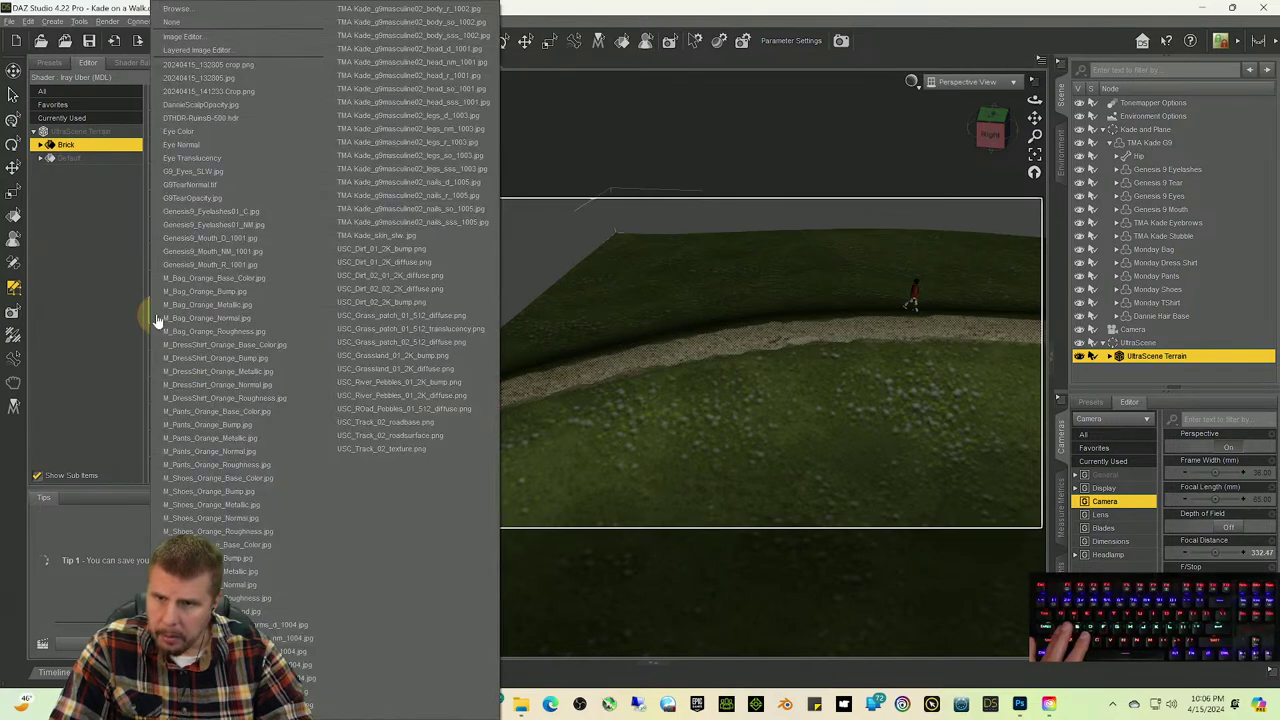
click(174, 10)
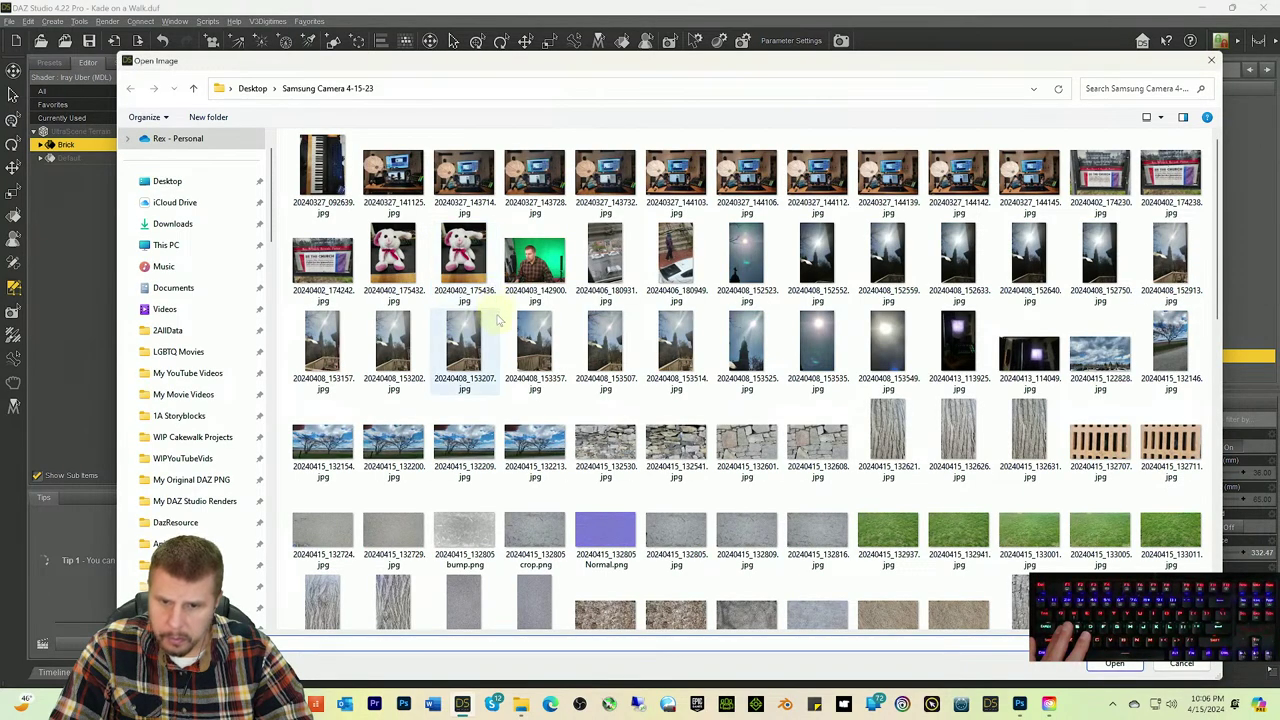
scroll(495, 312, down, 5)
scroll(490, 316, up, 2)
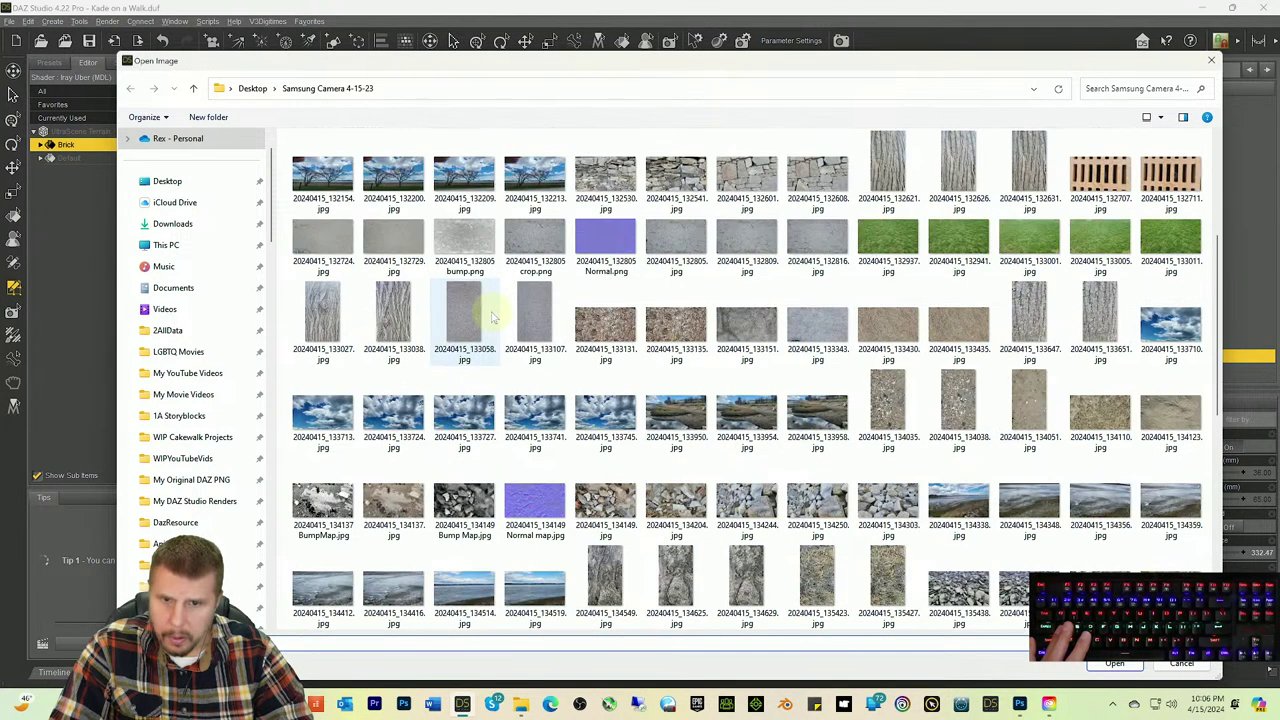
click(470, 245)
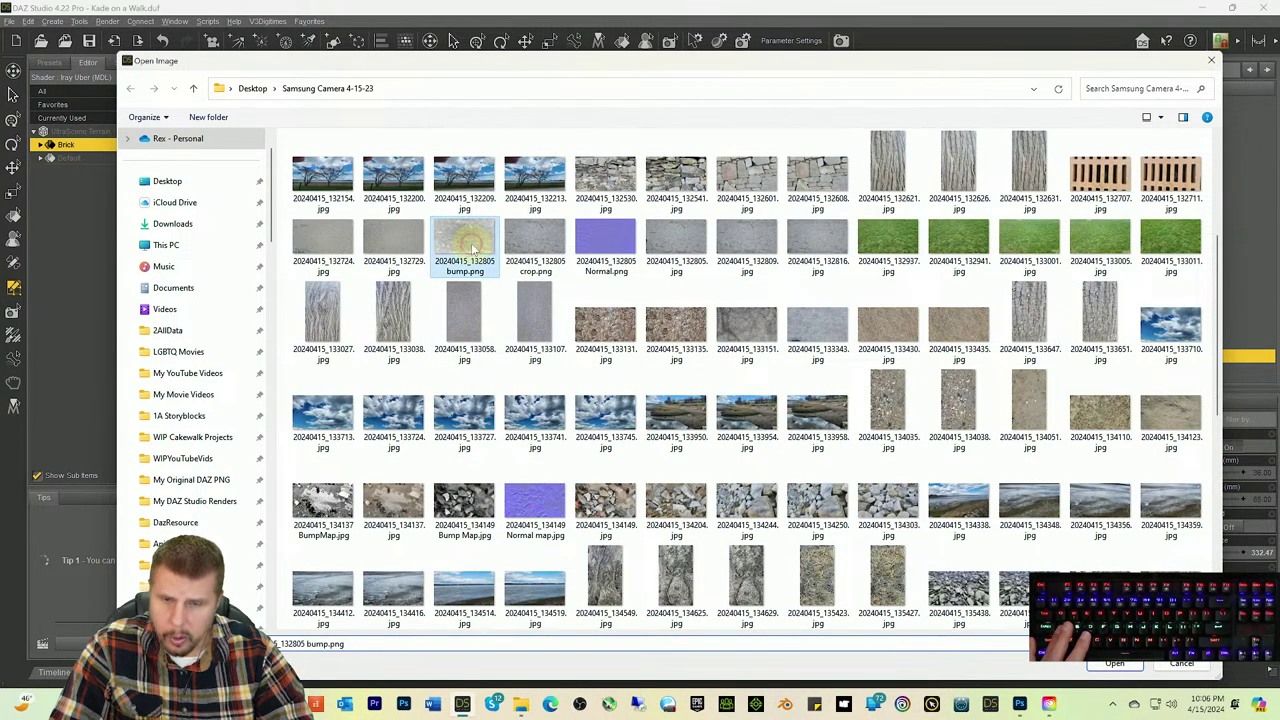
click(1115, 663)
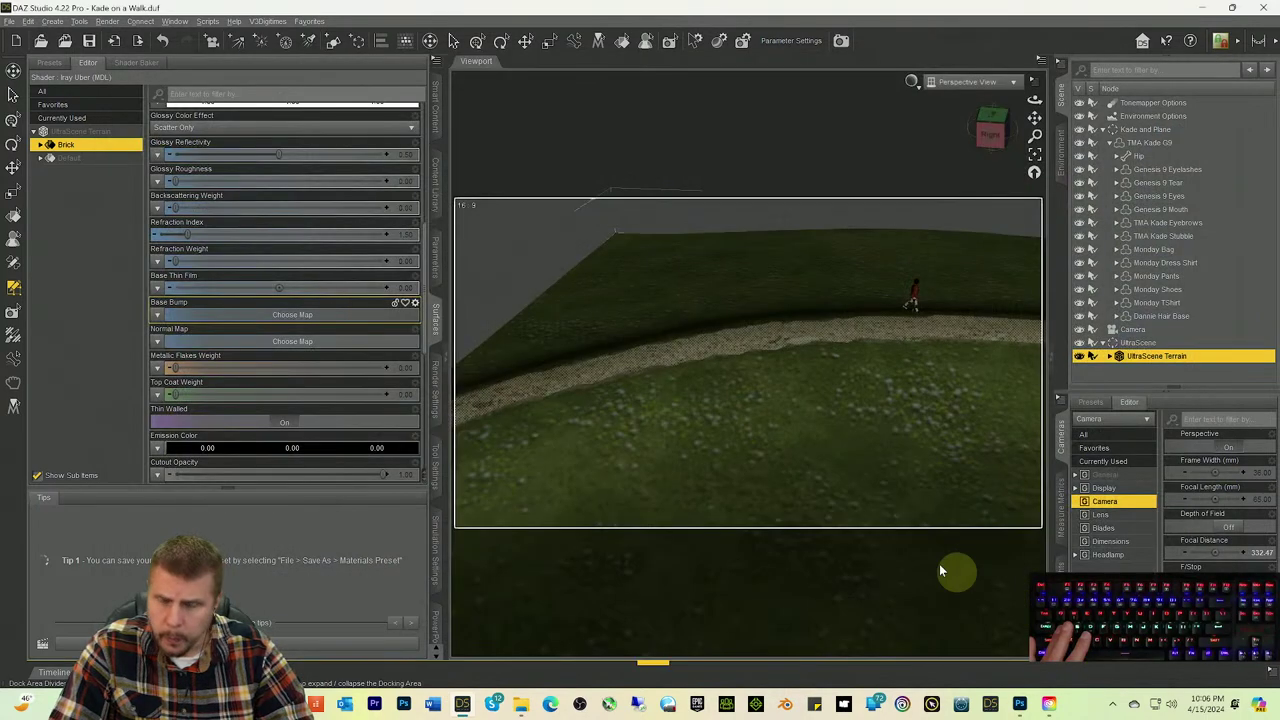
Step: Load 20240415_132805 Normal.png as the Brick surface's Normal Map
click(157, 342)
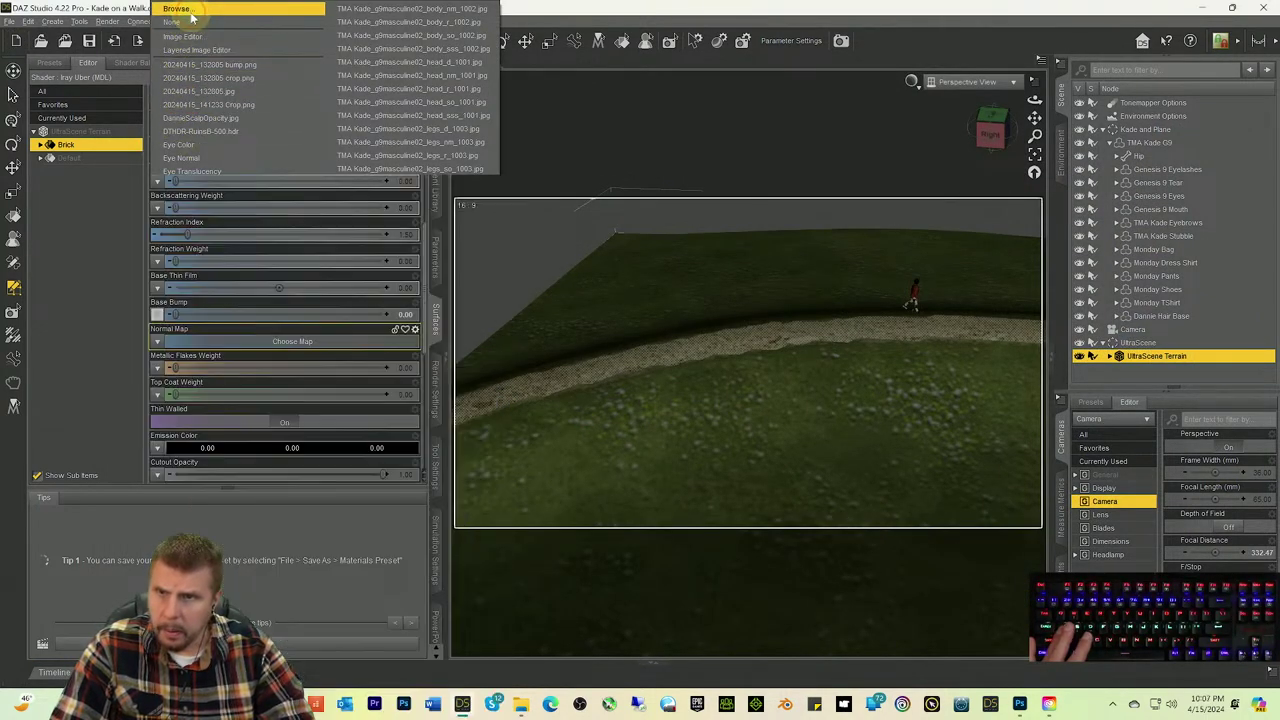
click(190, 12)
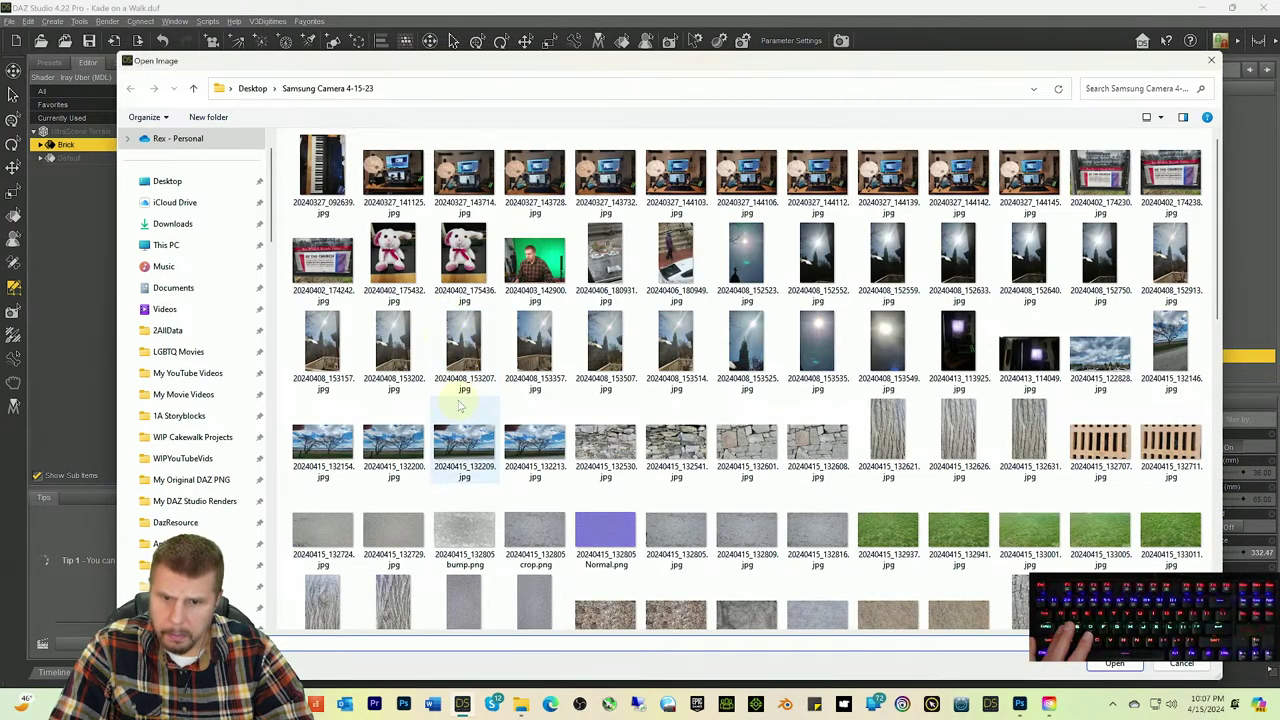
scroll(460, 405, down, 5)
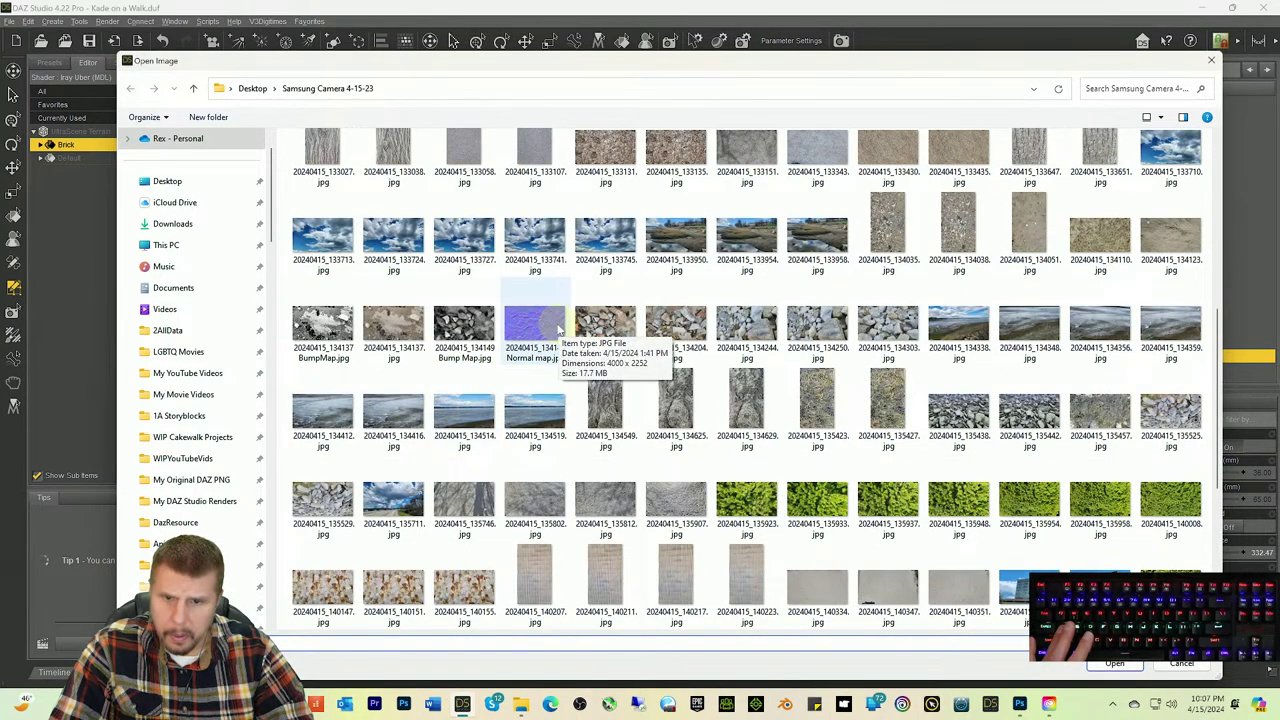
scroll(558, 328, up, 2)
click(603, 238)
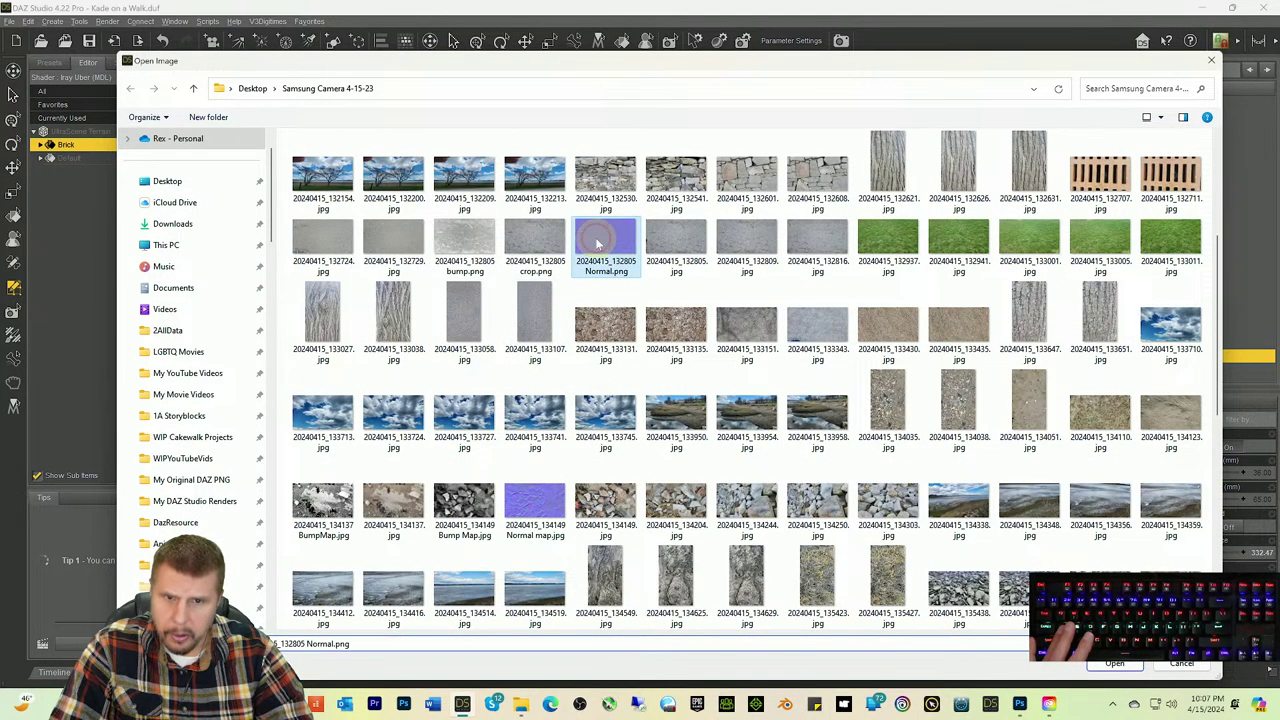
click(1114, 663)
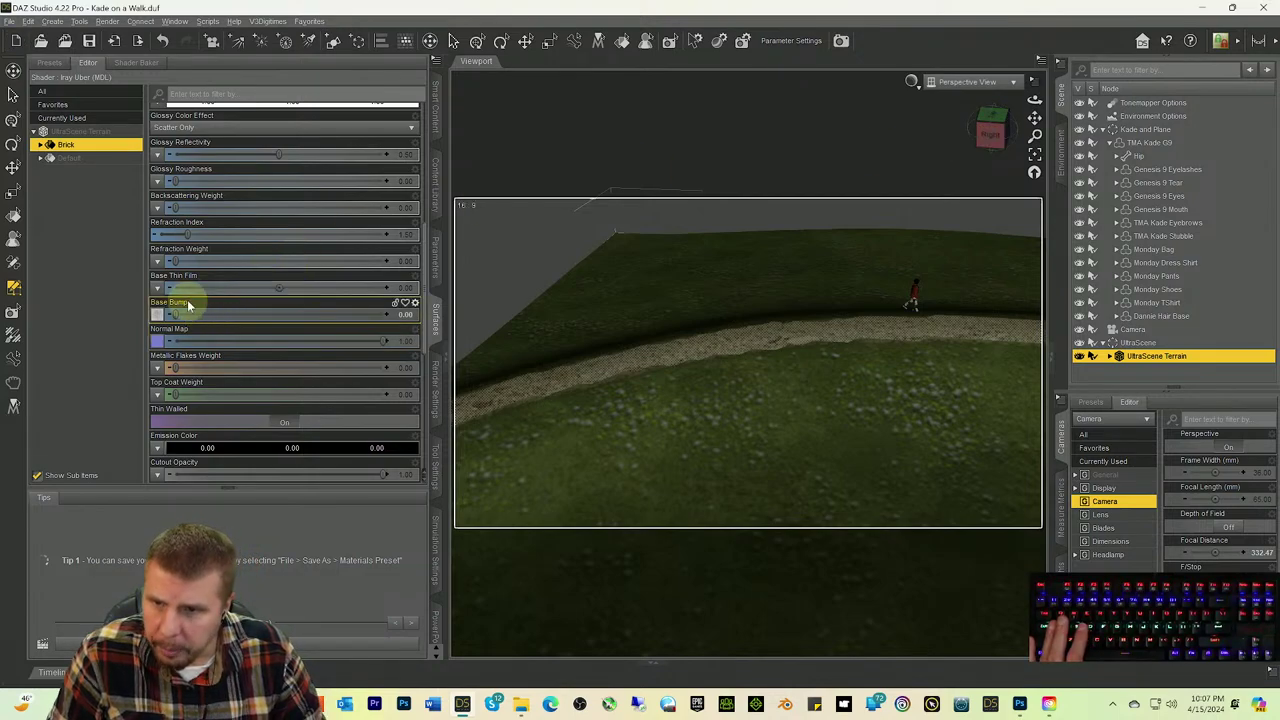
Step: Set the Brick surface base bump to 50 and gravel tiling to 6.35 horizontal, 8.82 vertical
drag(175, 314, 423, 320)
mouse_move(985, 145)
mouse_down()
mouse_move(997, 157)
mouse_move(1006, 134)
mouse_move(915, 127)
mouse_move(990, 135)
mouse_up()
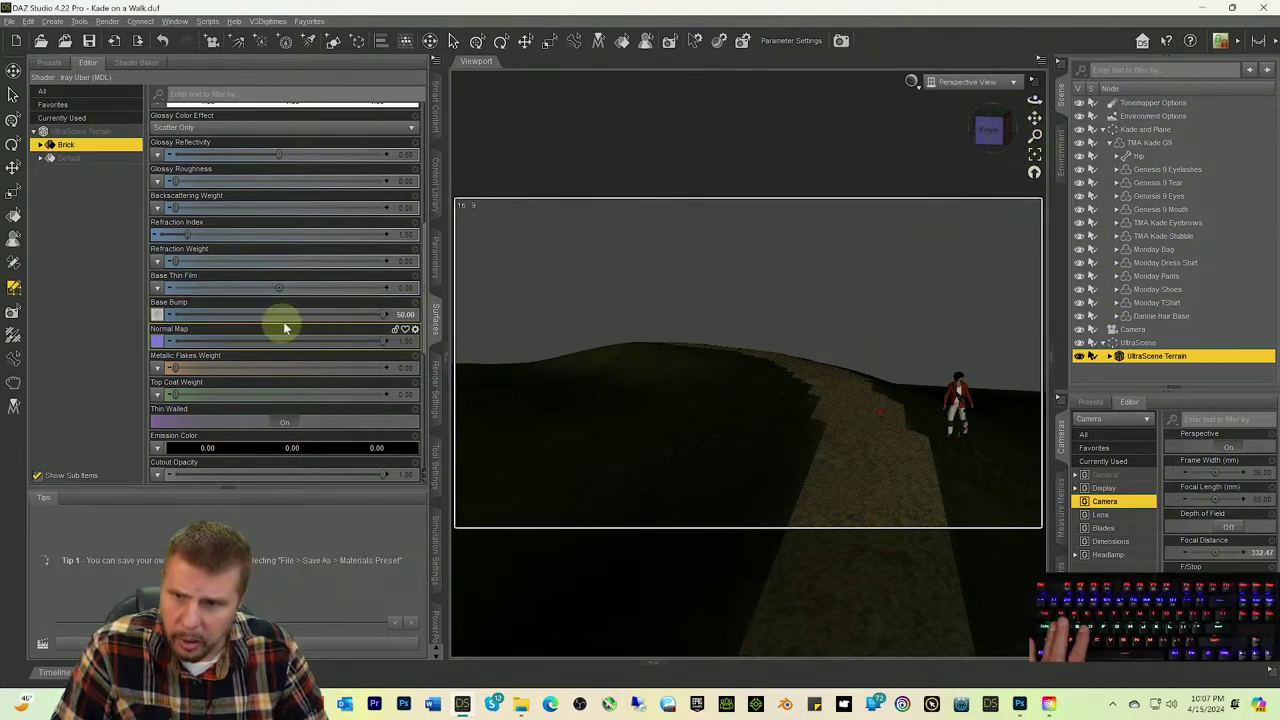
scroll(300, 360, down, 5)
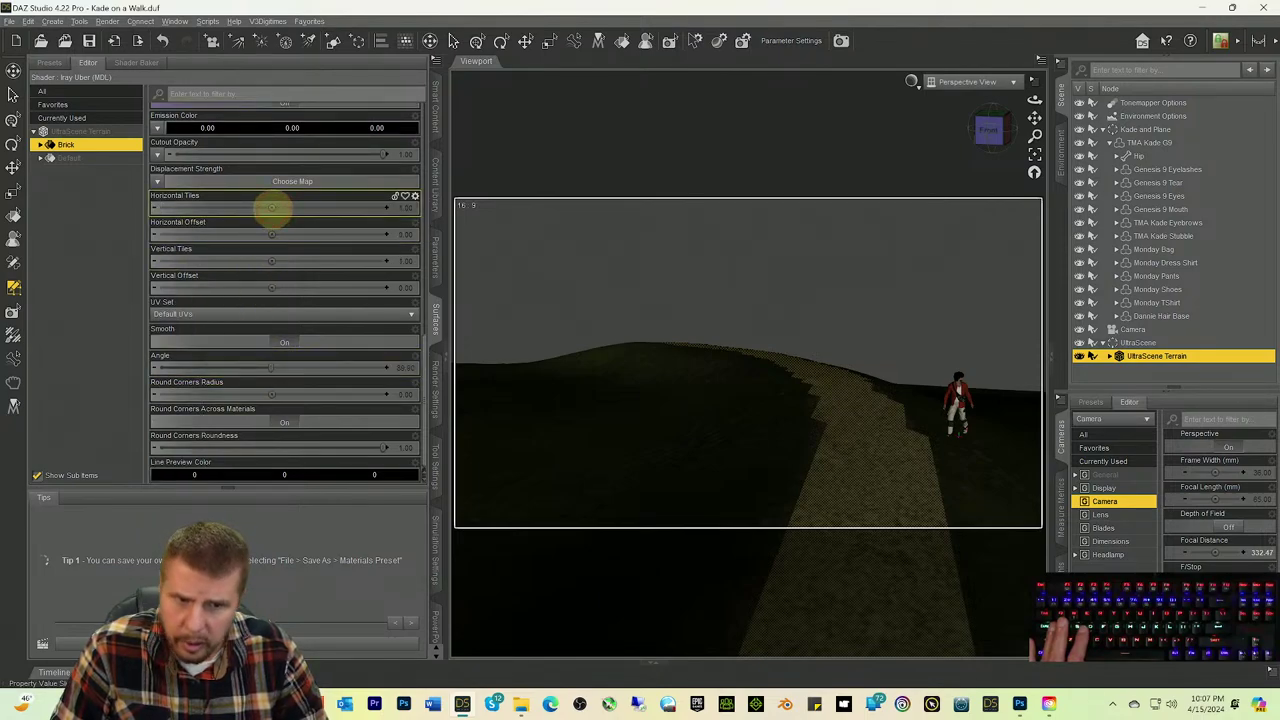
mouse_move(266, 207)
mouse_down()
mouse_move(306, 213)
mouse_move(273, 209)
mouse_up()
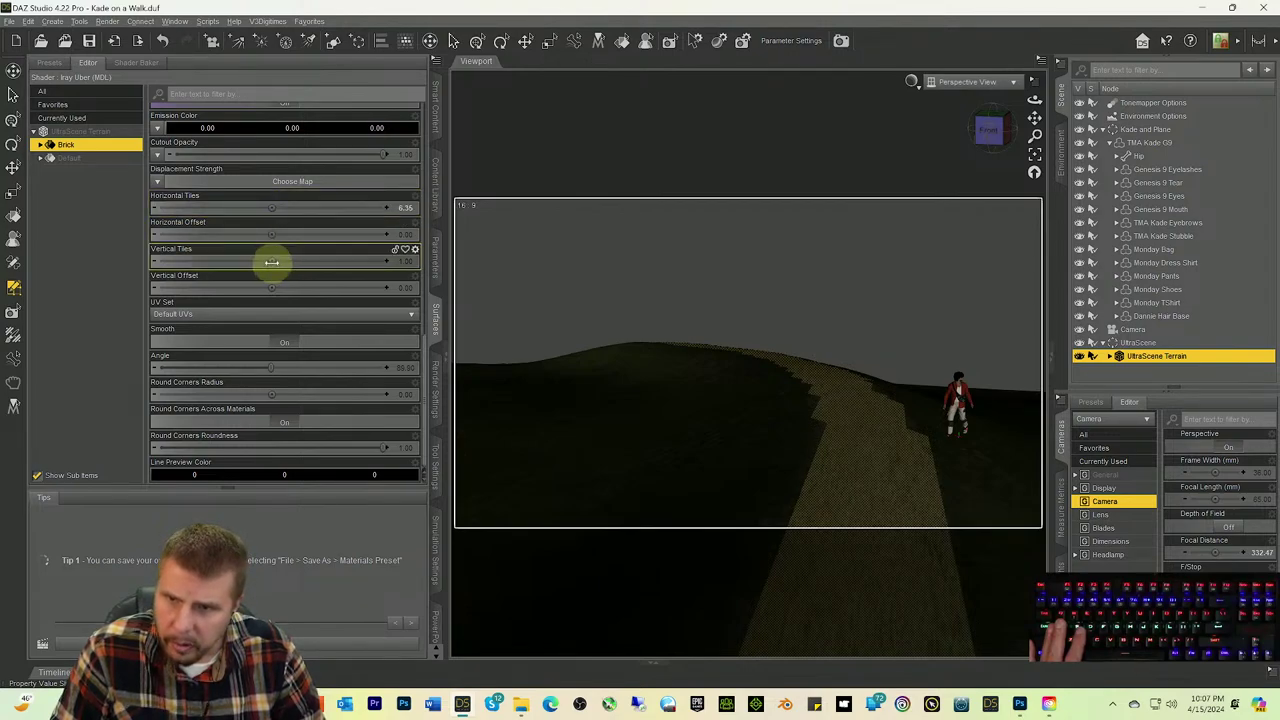
drag(272, 262, 285, 262)
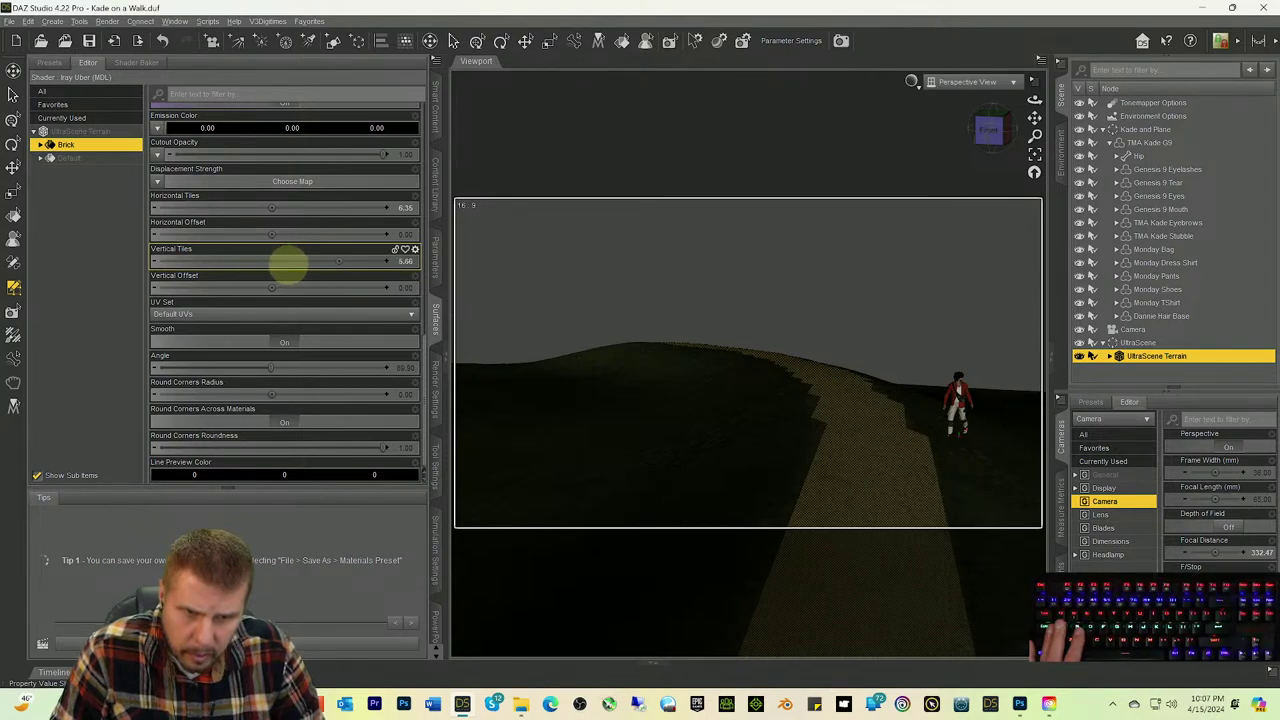
mouse_move(287, 263)
mouse_down()
mouse_move(272, 262)
mouse_move(300, 265)
mouse_move(272, 262)
mouse_up()
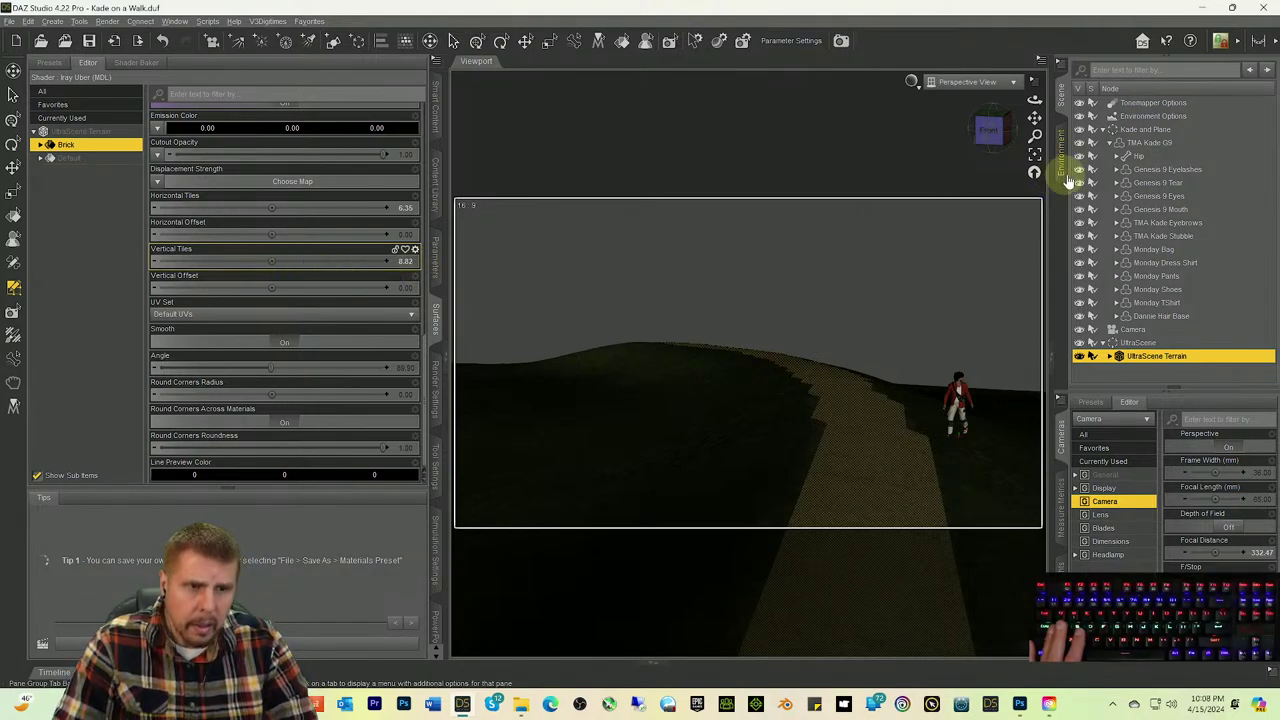
Step: Select the TMA Kade G9 figure and move it left and down on the terrain
click(1143, 130)
click(1146, 143)
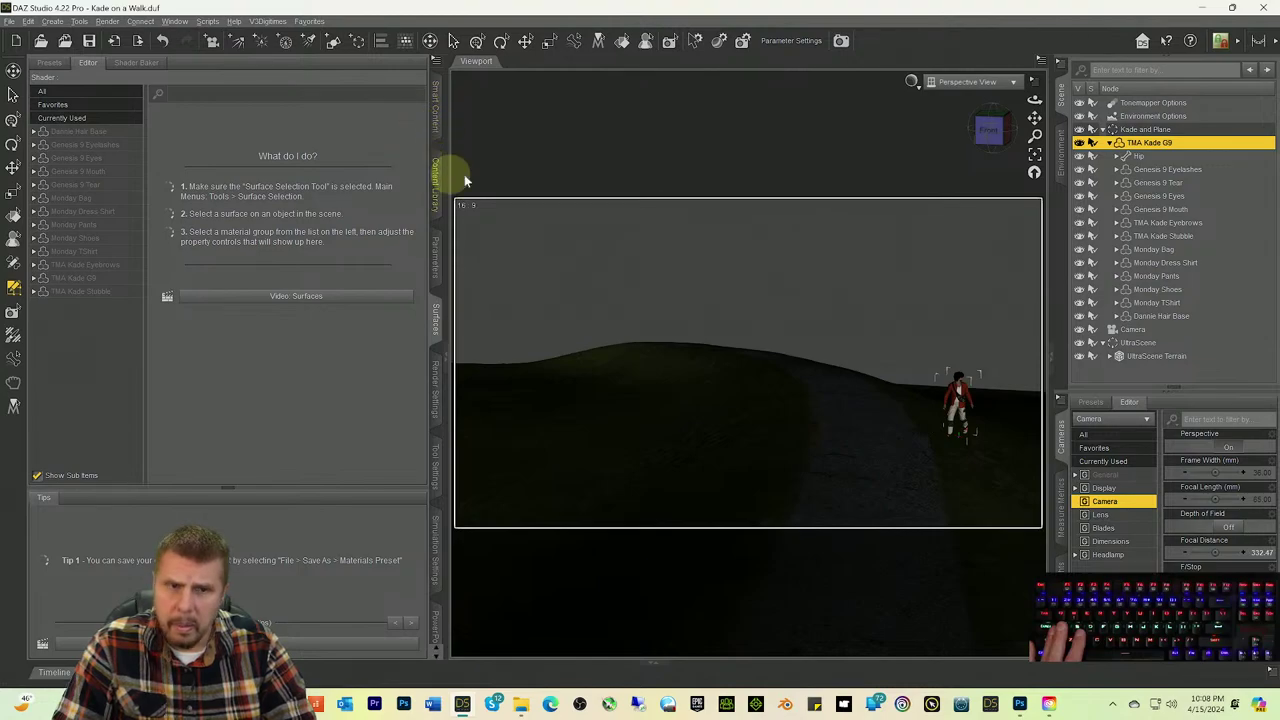
click(525, 40)
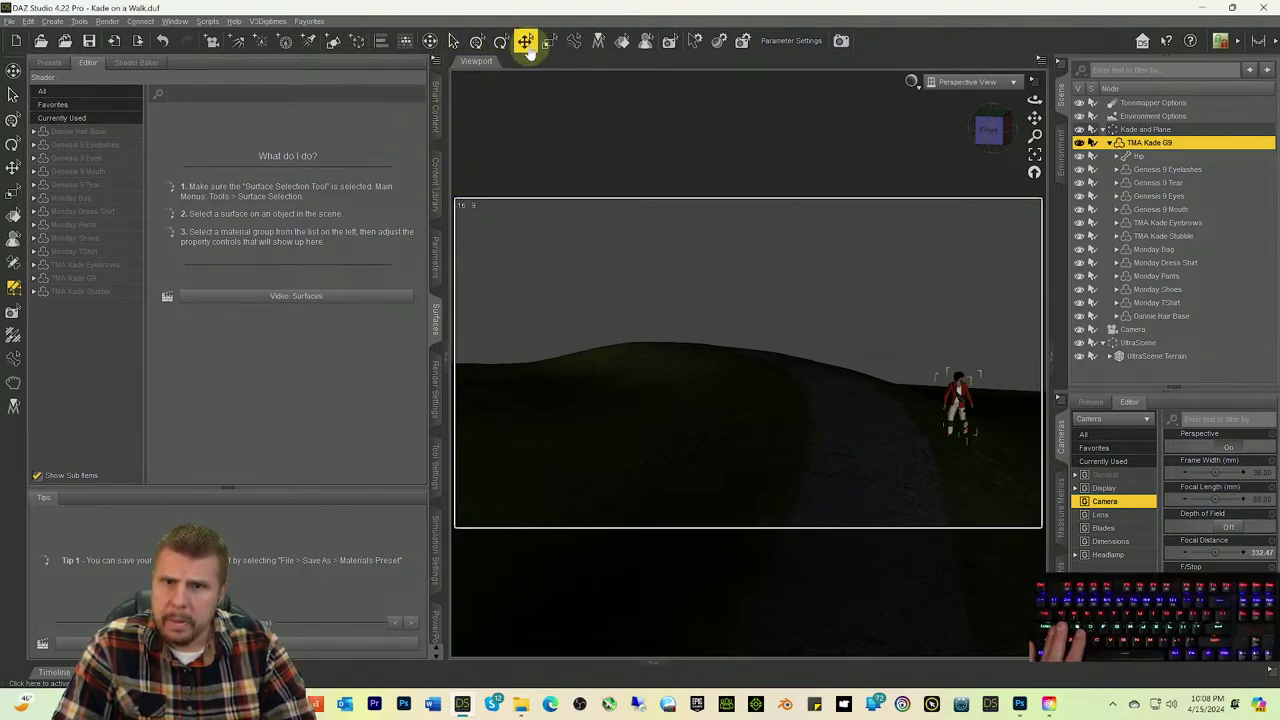
drag(969, 450, 890, 438)
Step: Reframe the camera on the figure and switch the viewport to untextured shading
click(980, 128)
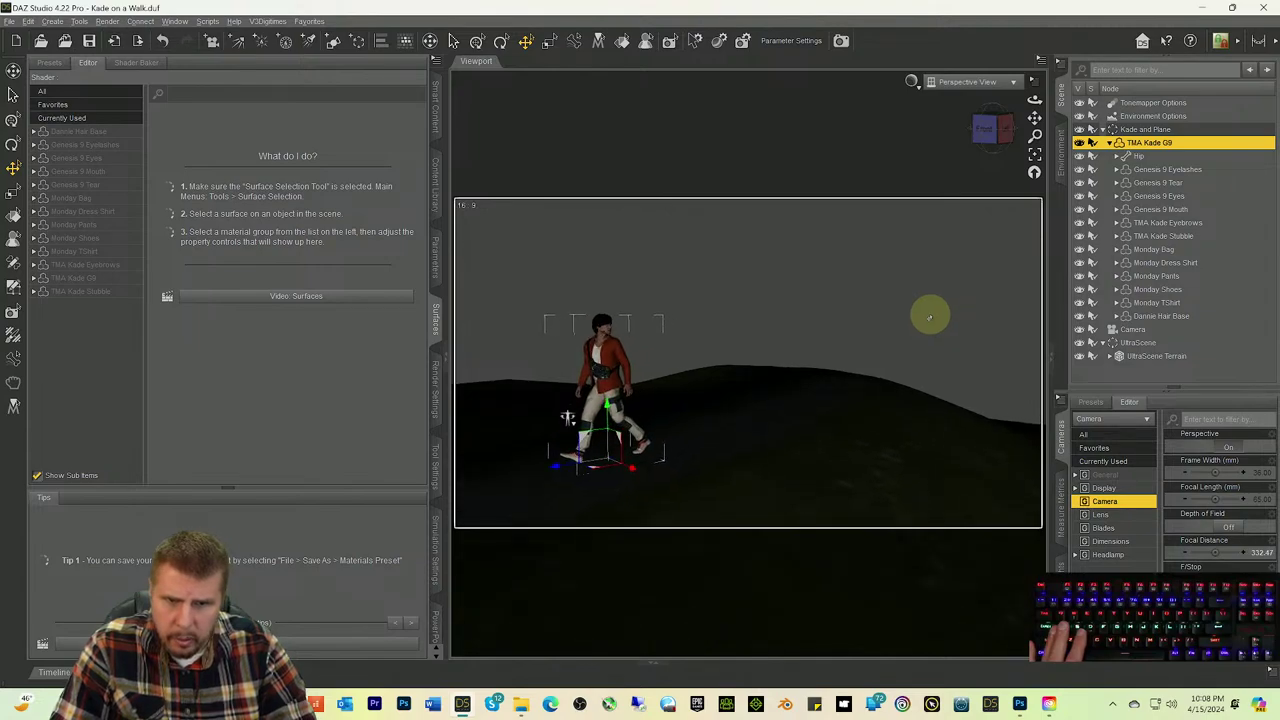
drag(1034, 118, 1034, 118)
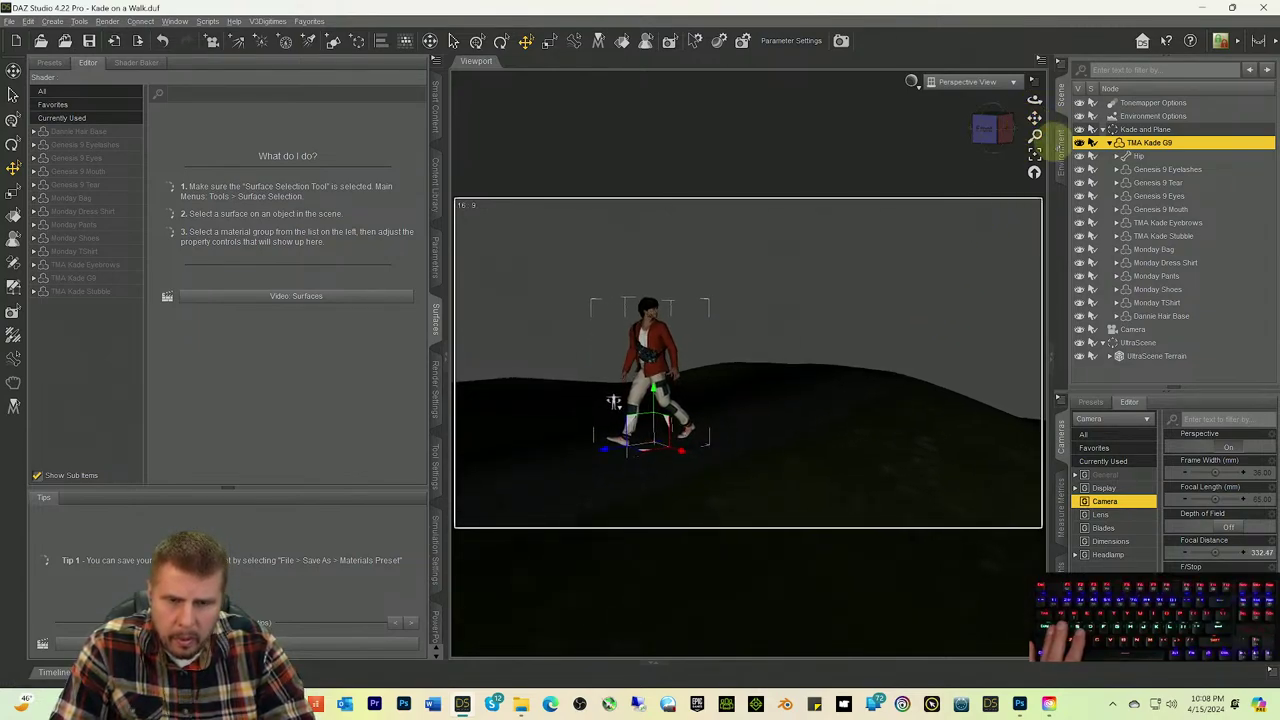
key(ctrl+0)
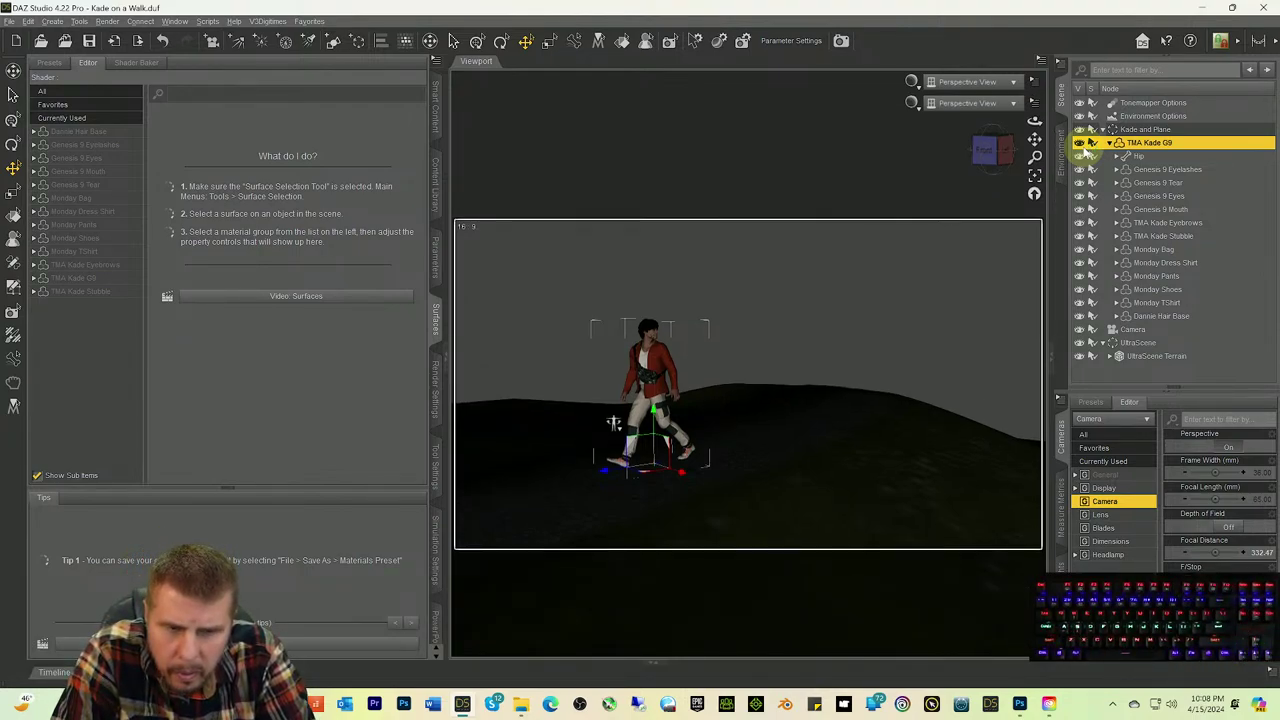
key(ctrl+0)
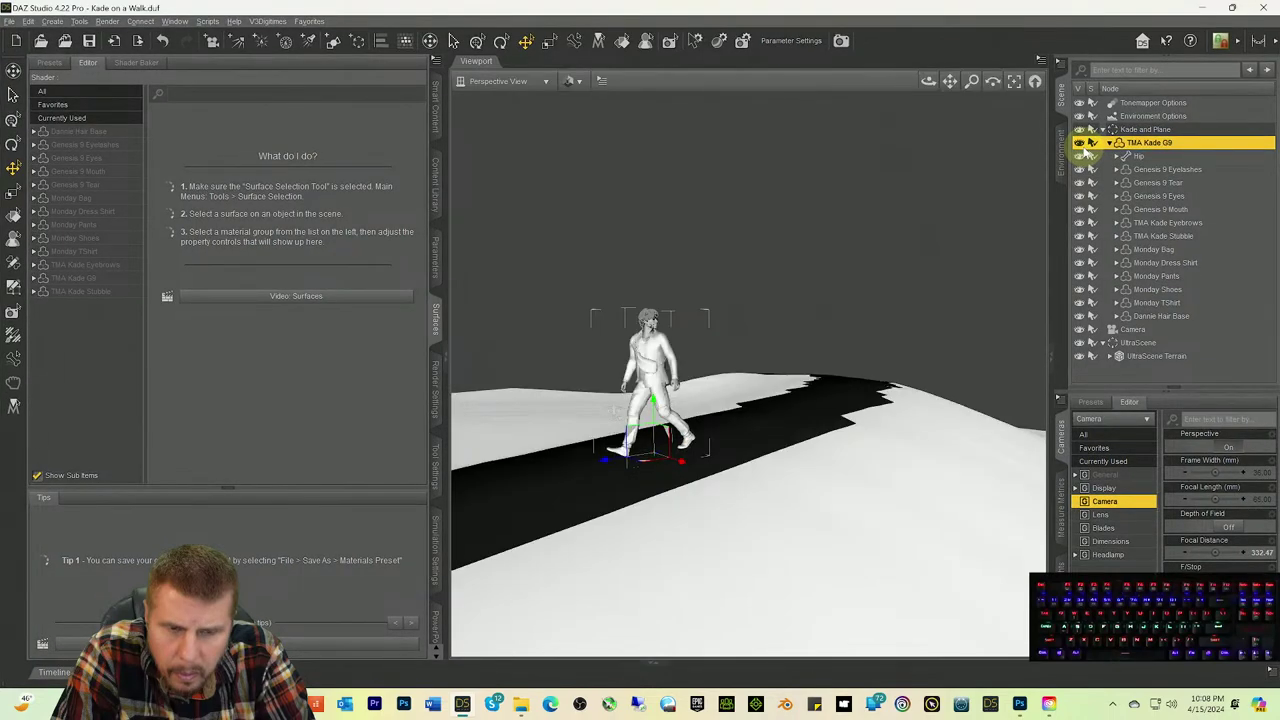
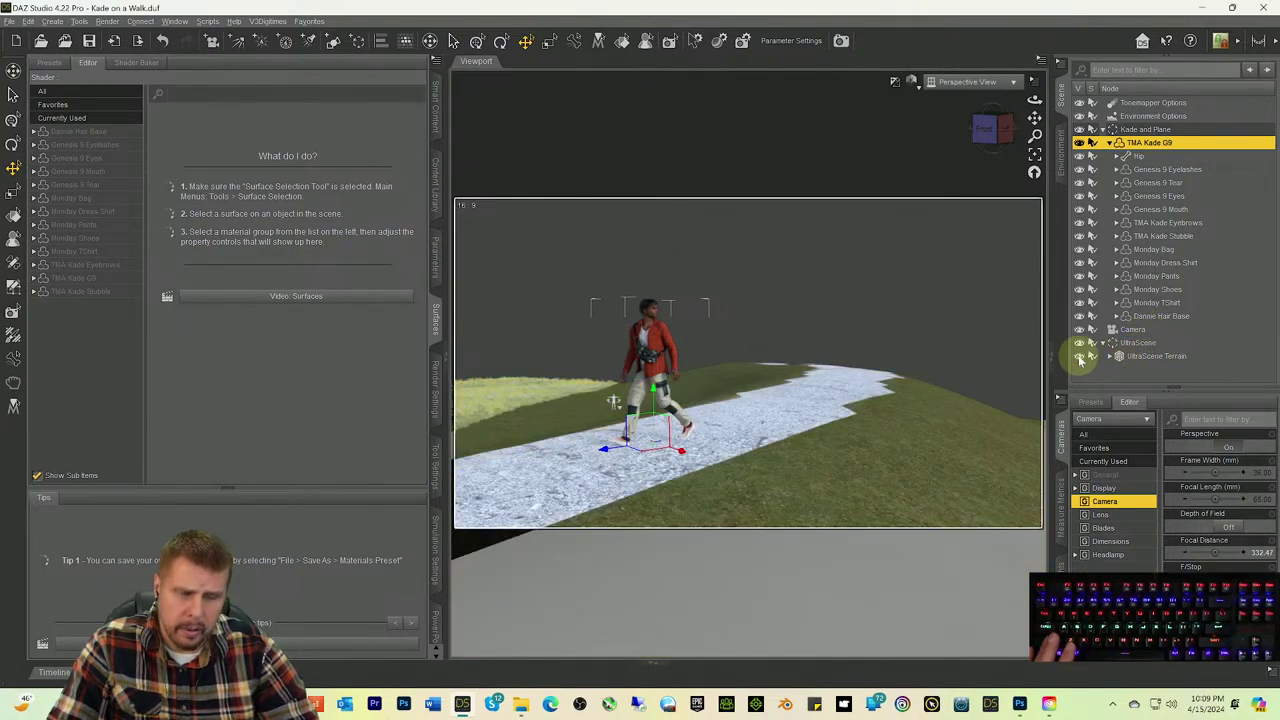
Step: Expand UltraScene Terrain to list its grass, verge, pebble and daisy layers, with a darker Ctrl+9 preview
click(1104, 358)
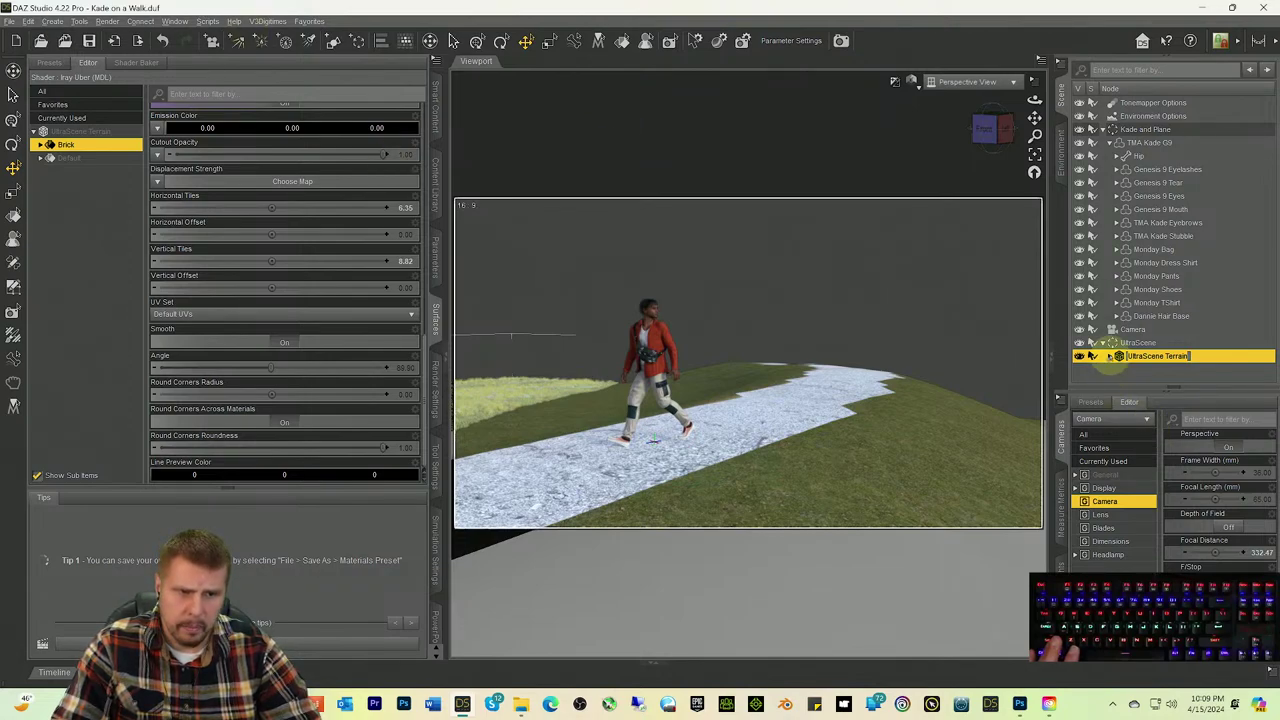
click(1110, 356)
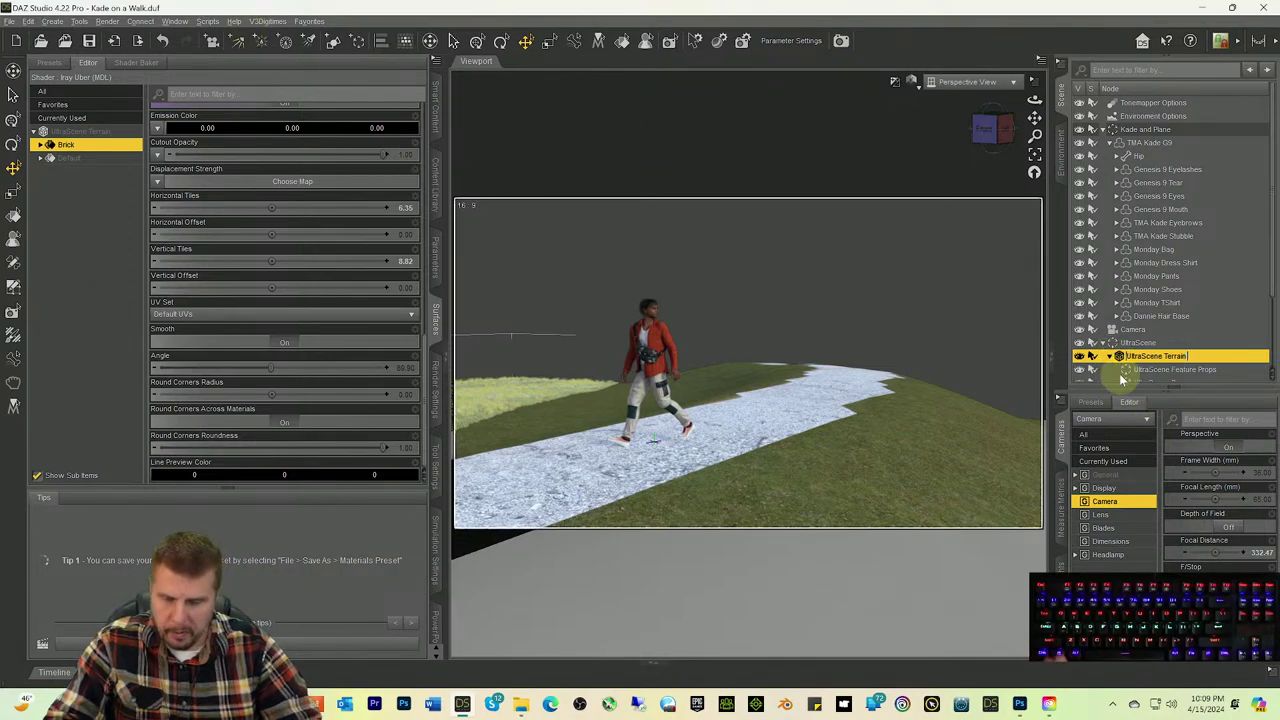
key(ctrl+9)
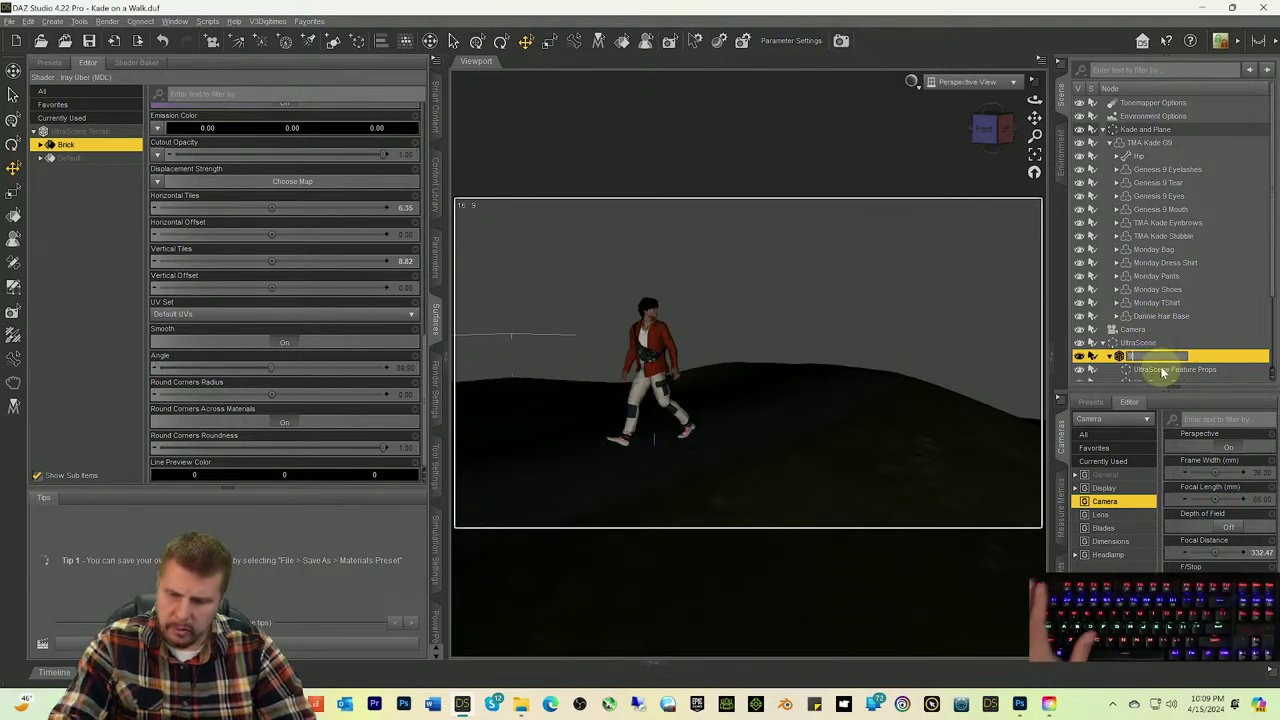
scroll(1143, 370, down, 3)
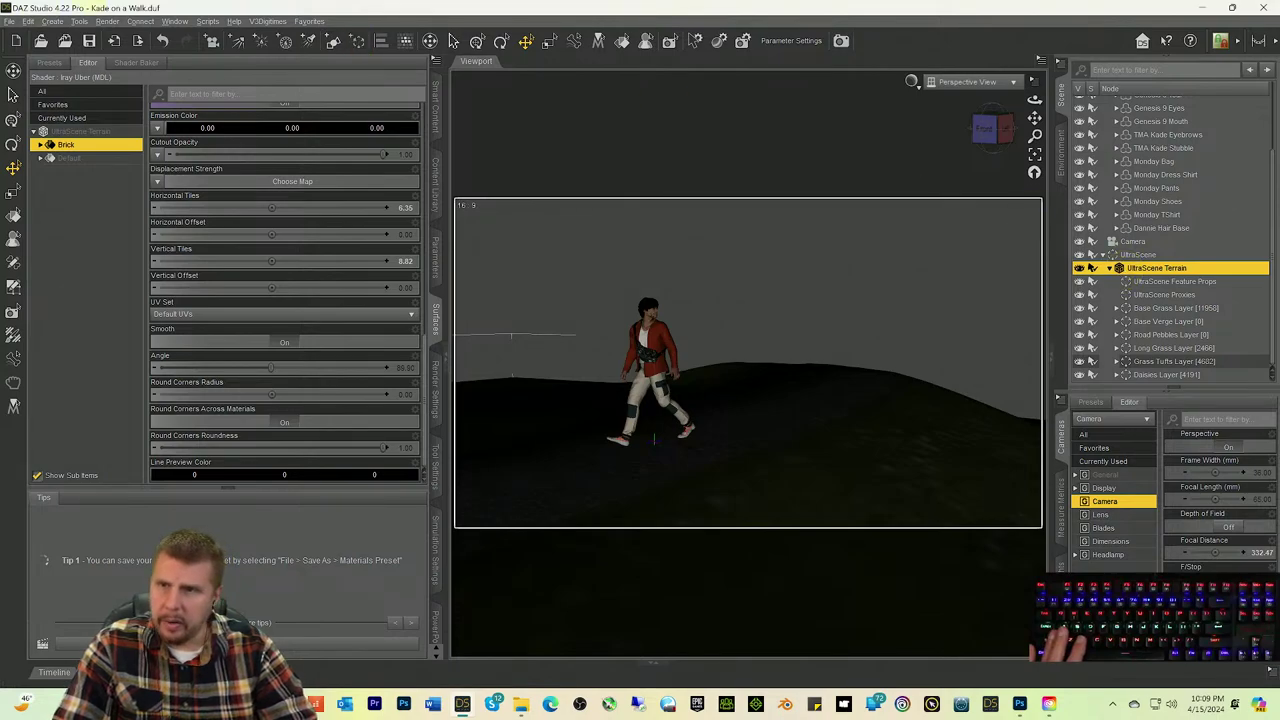
Step: Duplicate the UltraScene Terrain node and unparent the copy, UltraScene Terrain (2)
click(28, 20)
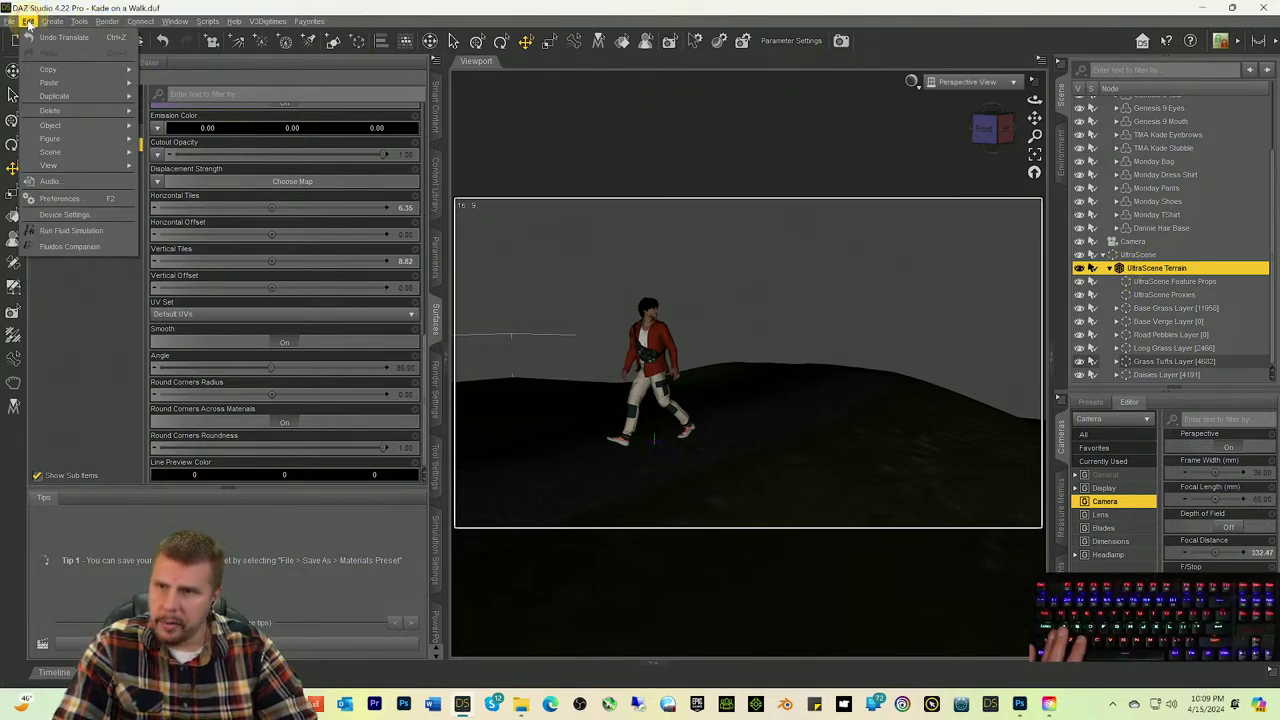
mouse_move(52, 98)
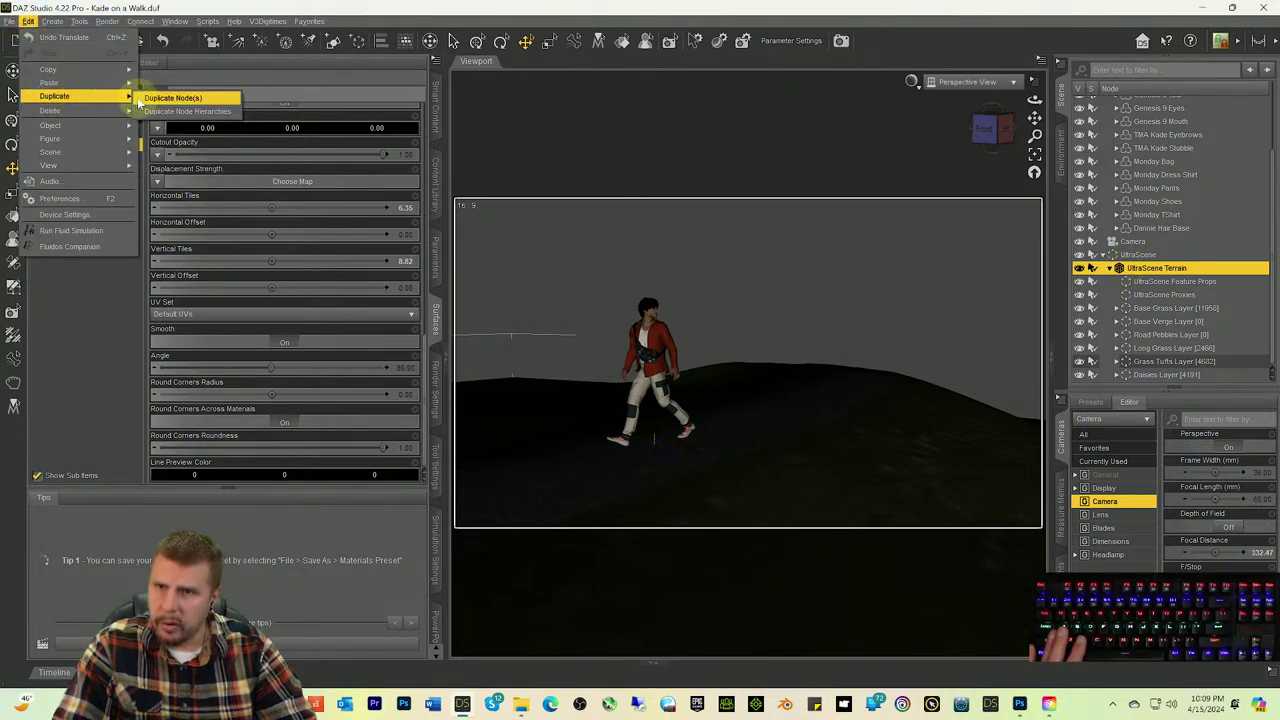
click(173, 98)
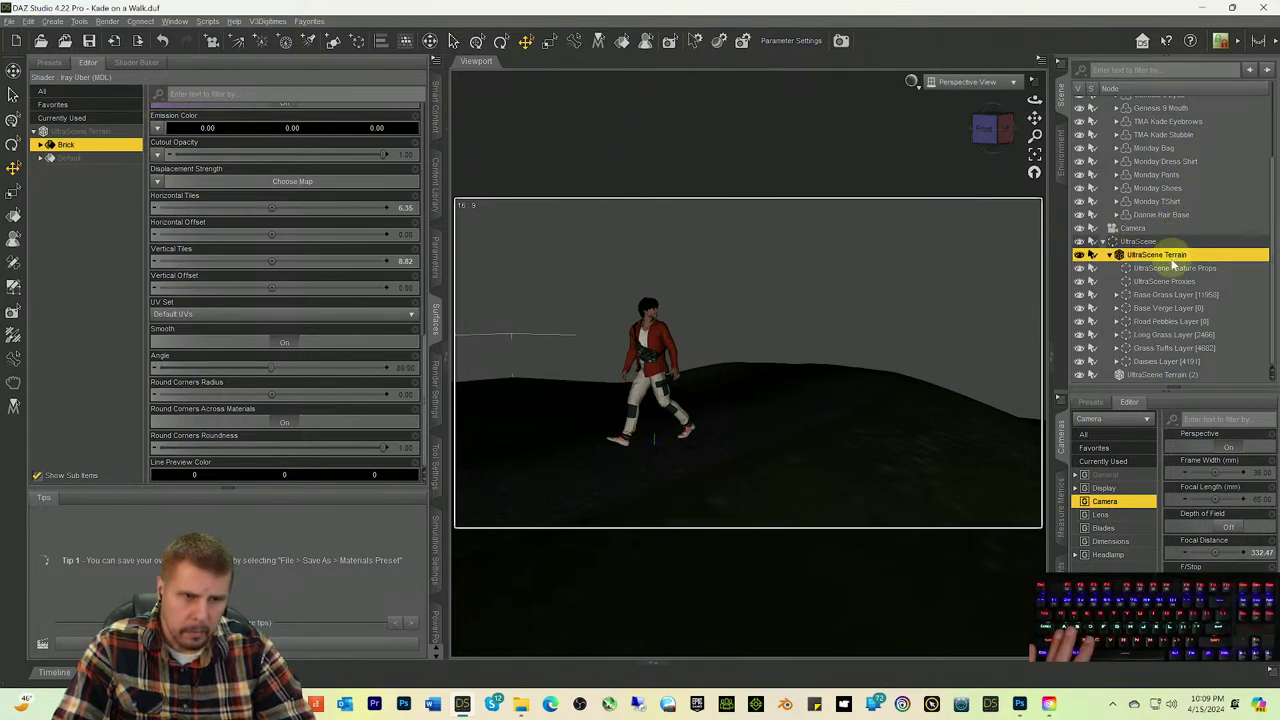
right_click(1129, 377)
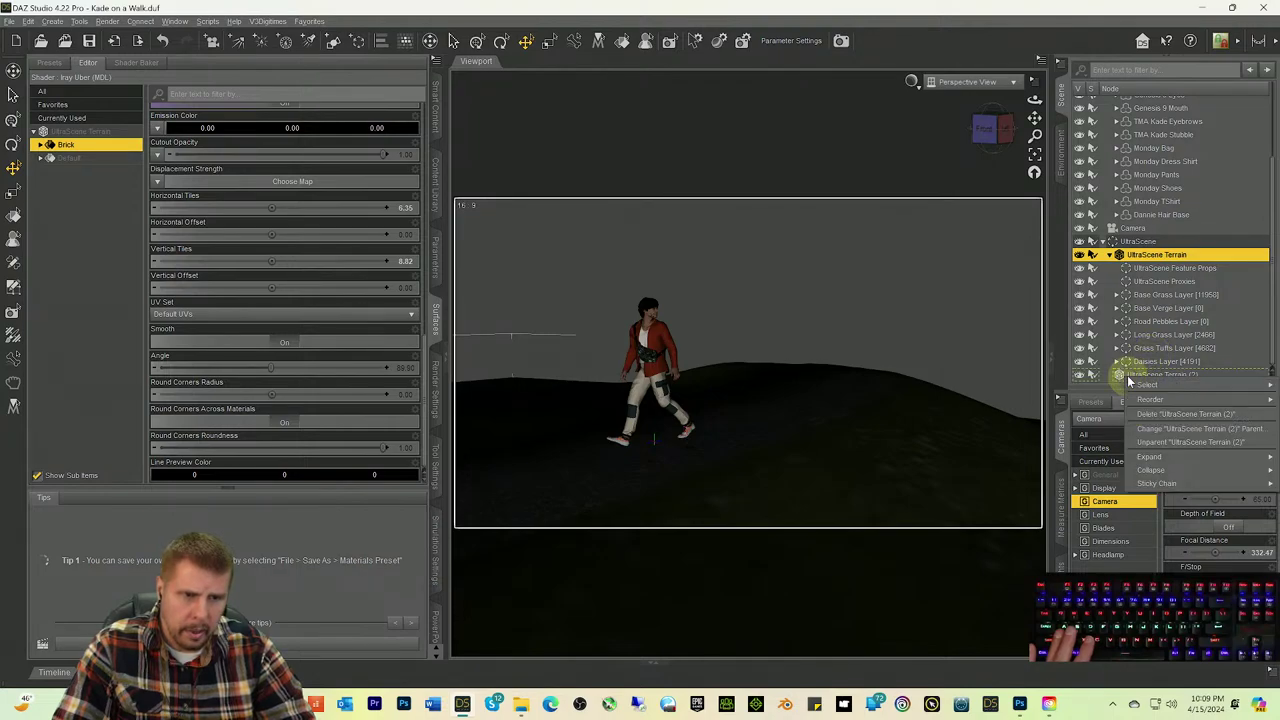
click(1178, 442)
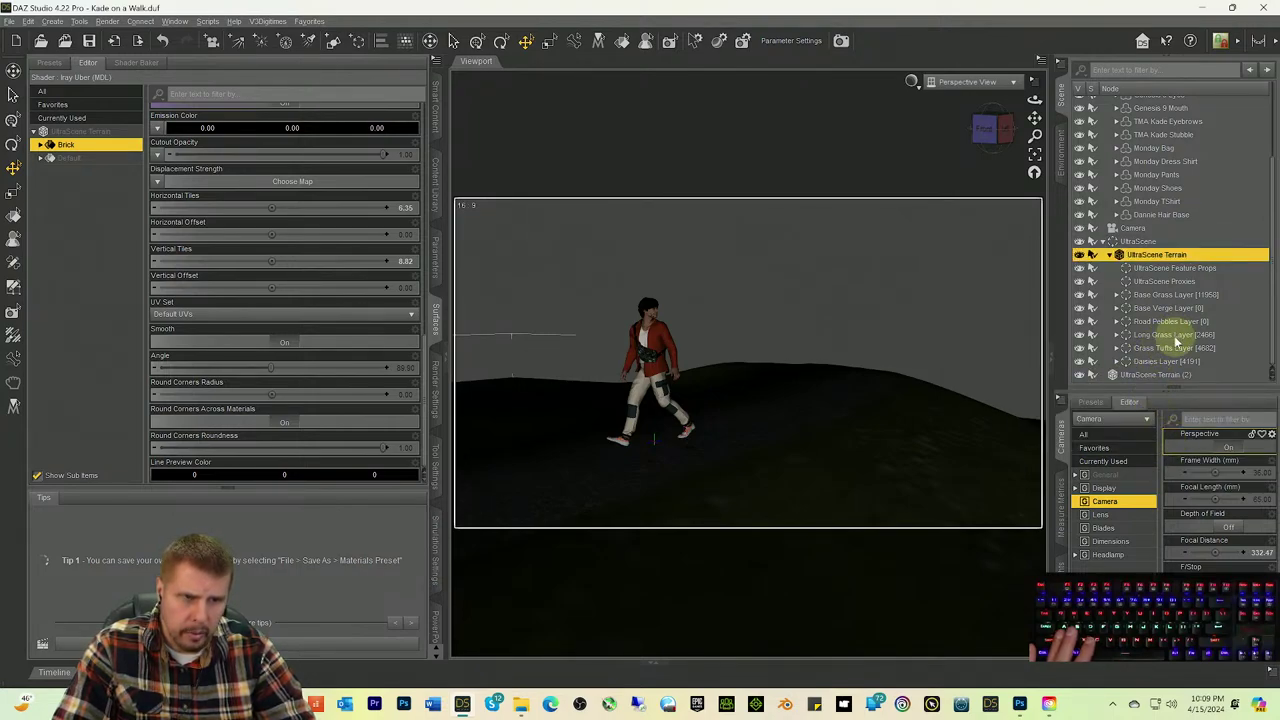
Step: Select the terrain copy, then the original terrain, and finally the parent UltraScene group
click(1139, 376)
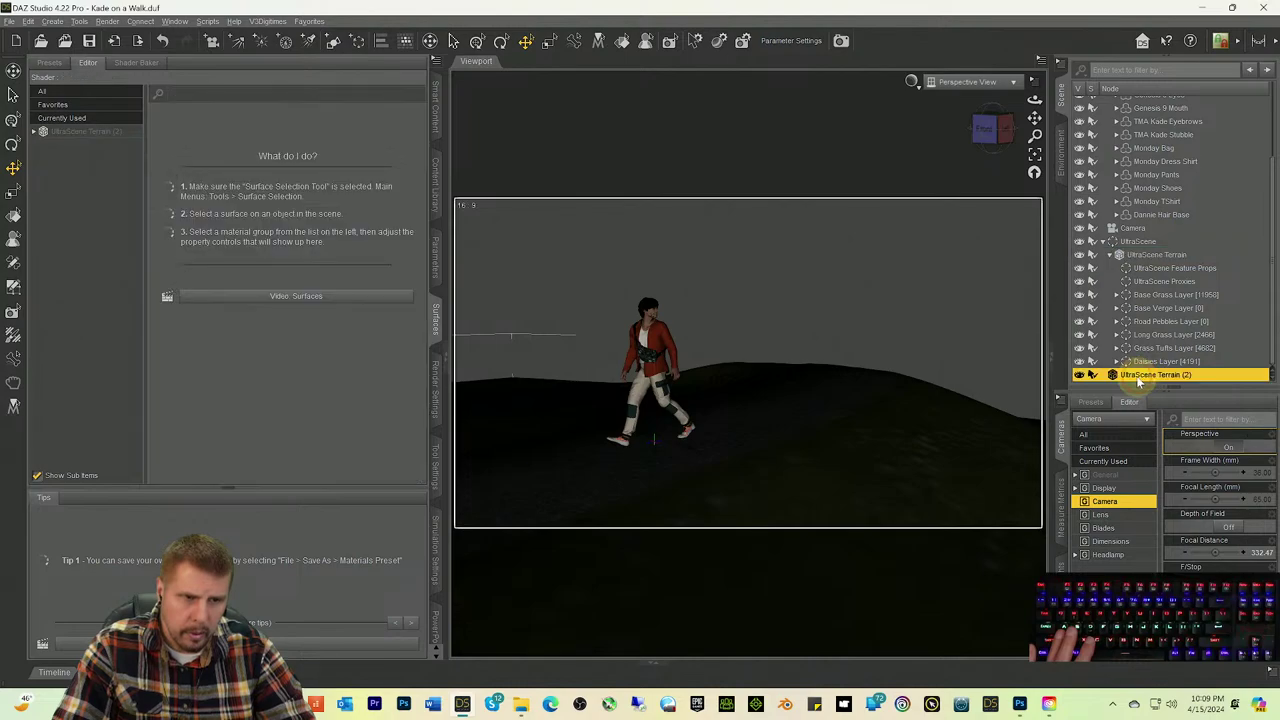
click(1145, 255)
scroll(1163, 192, up, 3)
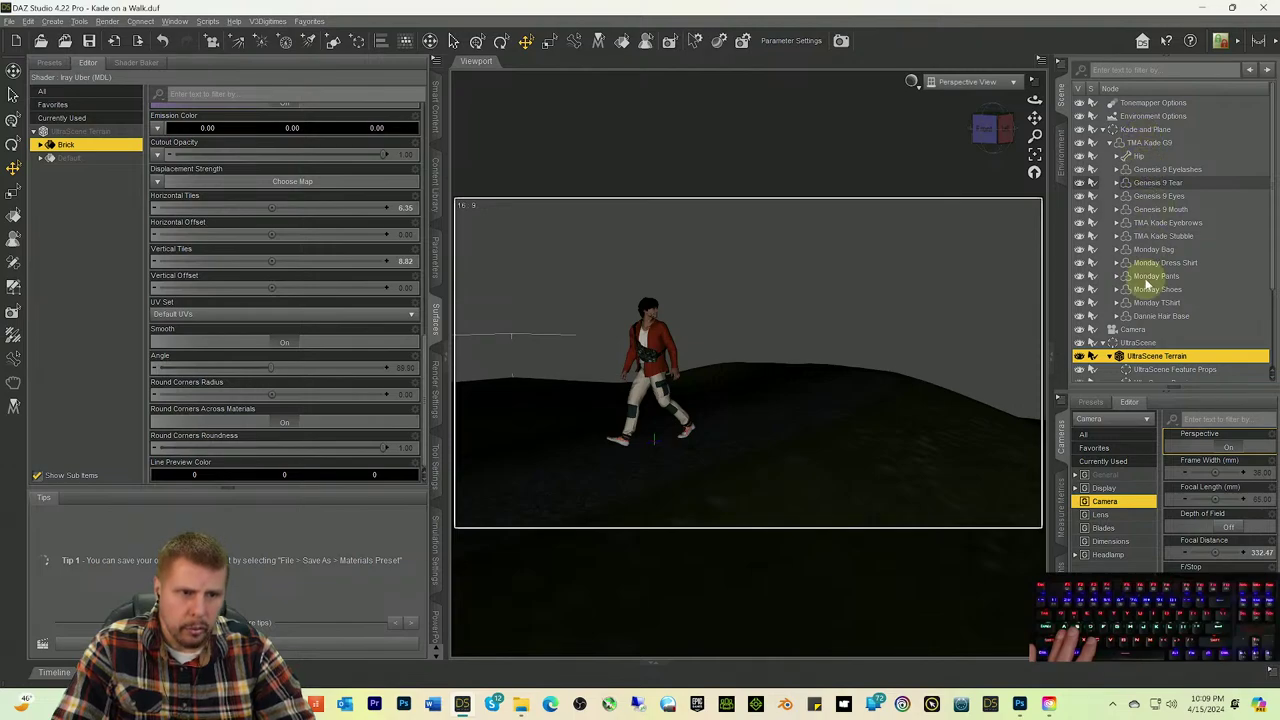
scroll(1158, 300, down, 3)
click(1138, 241)
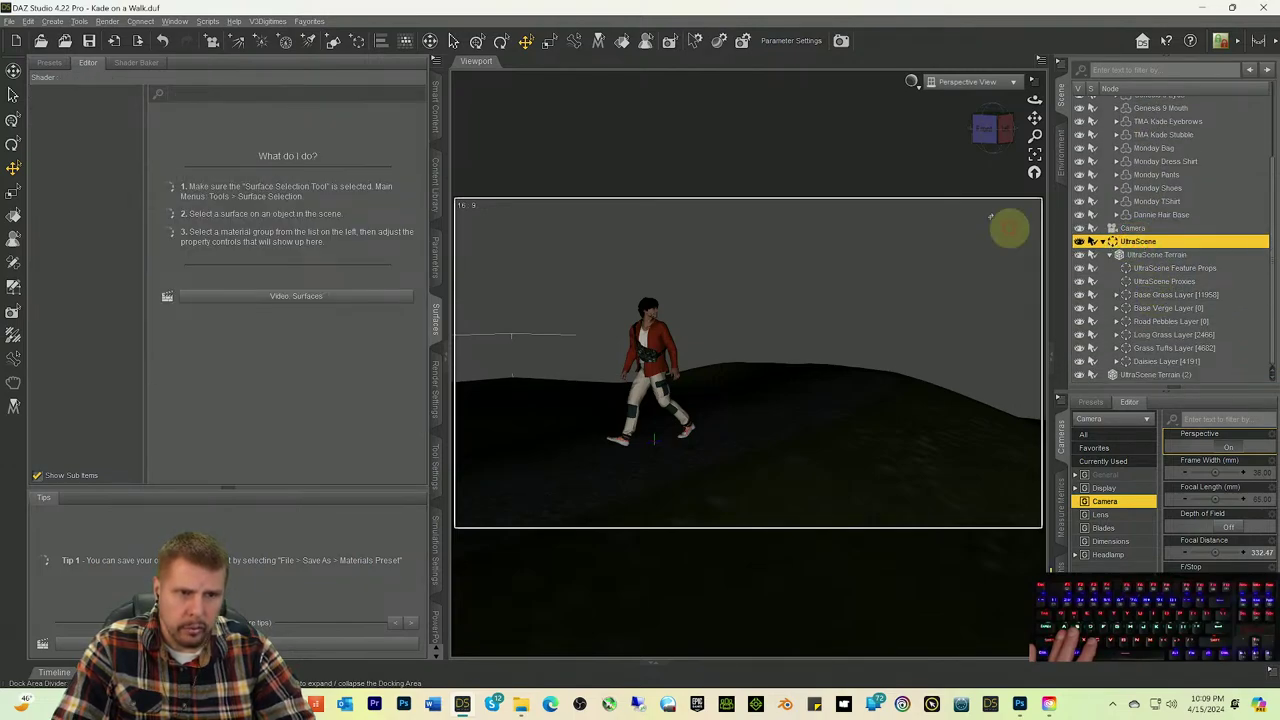
Step: Check the Aspens (seedlings) layer on UltraSceneCreator's Build tab, then close without rebuilding
click(306, 22)
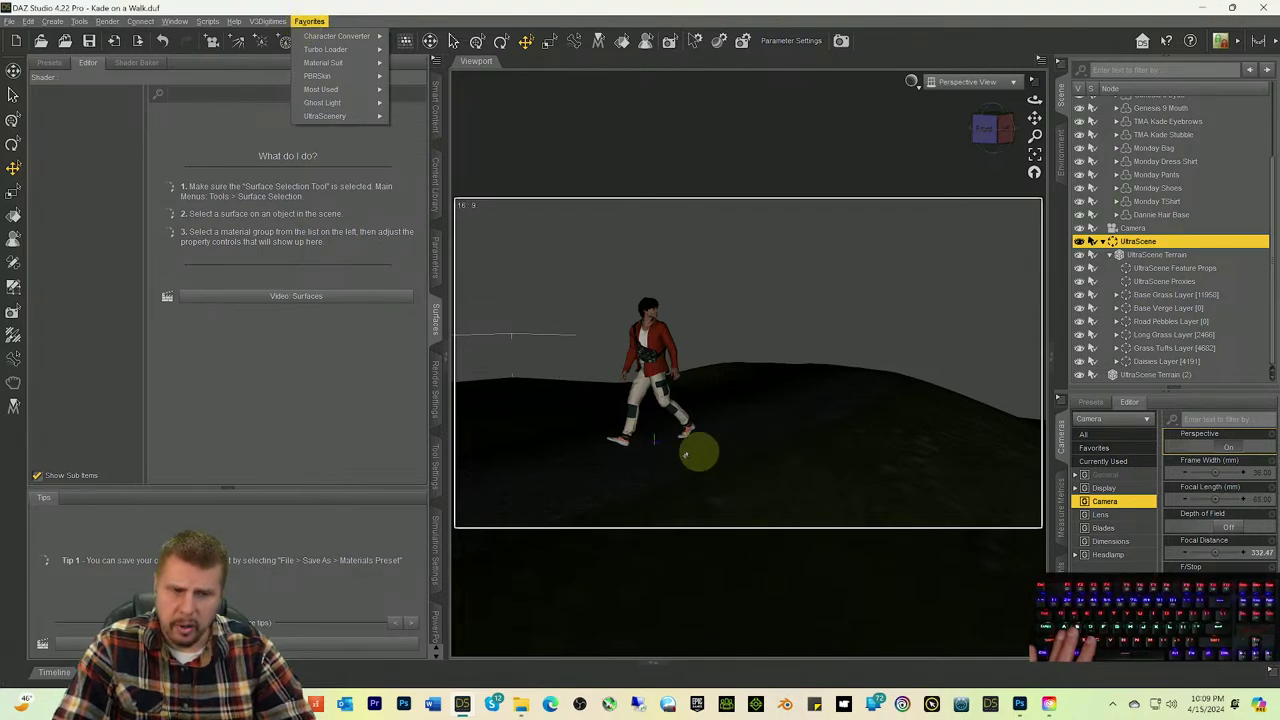
mouse_move(350, 36)
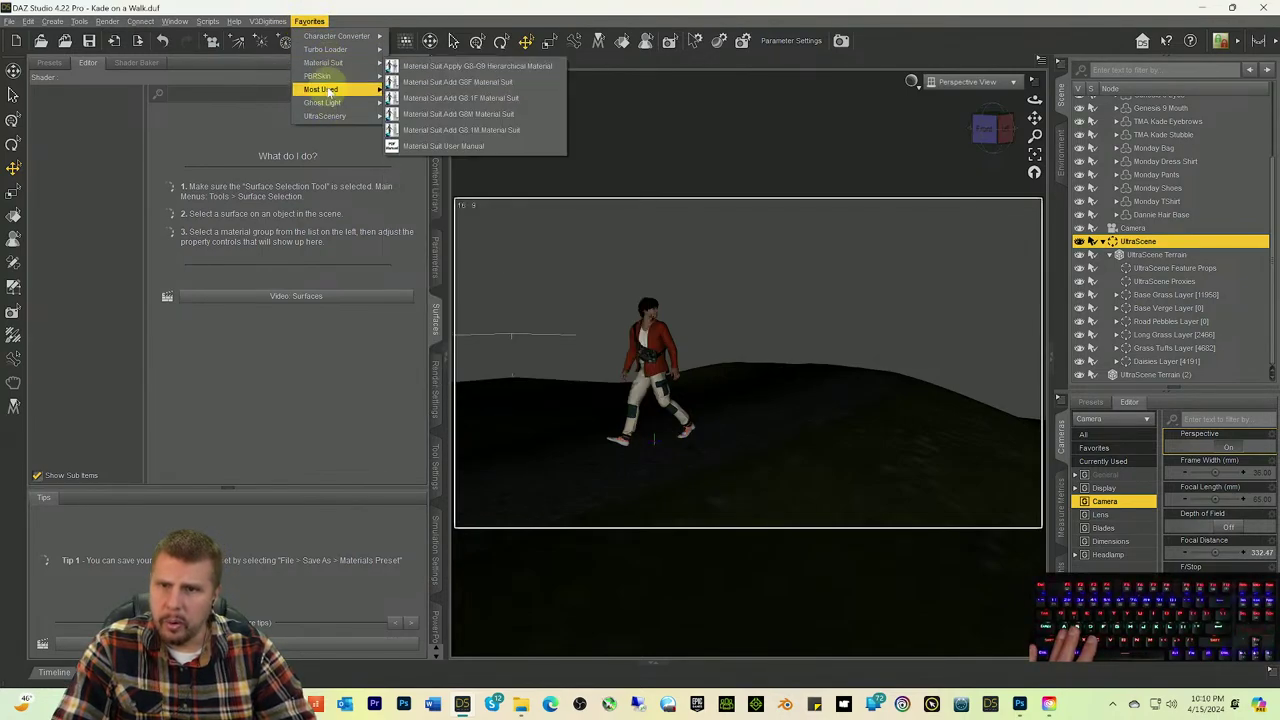
mouse_move(330, 90)
click(440, 89)
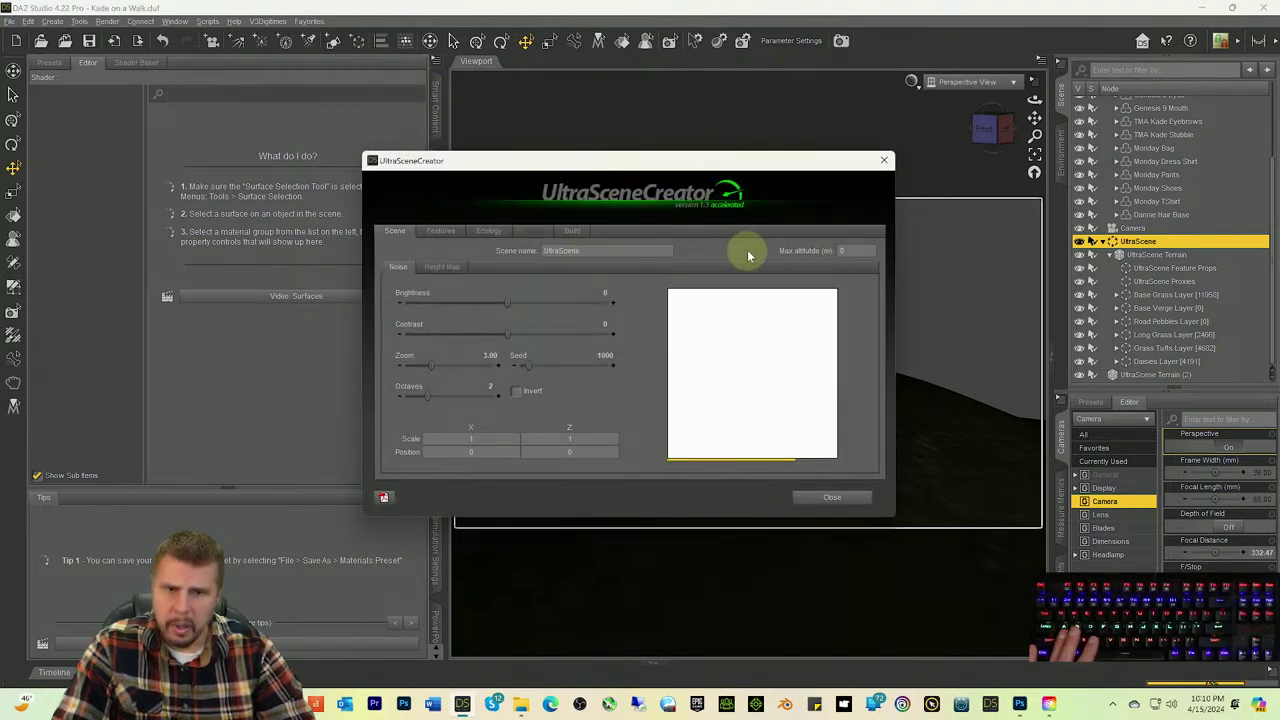
click(578, 232)
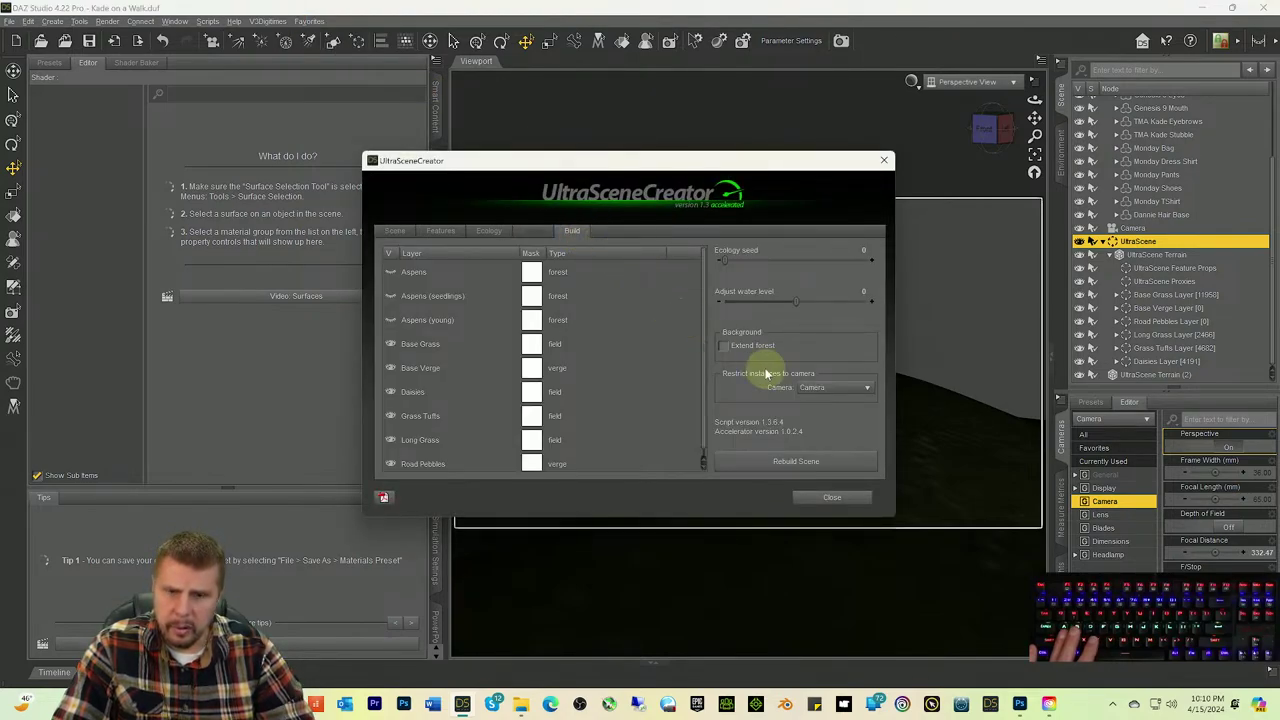
click(391, 296)
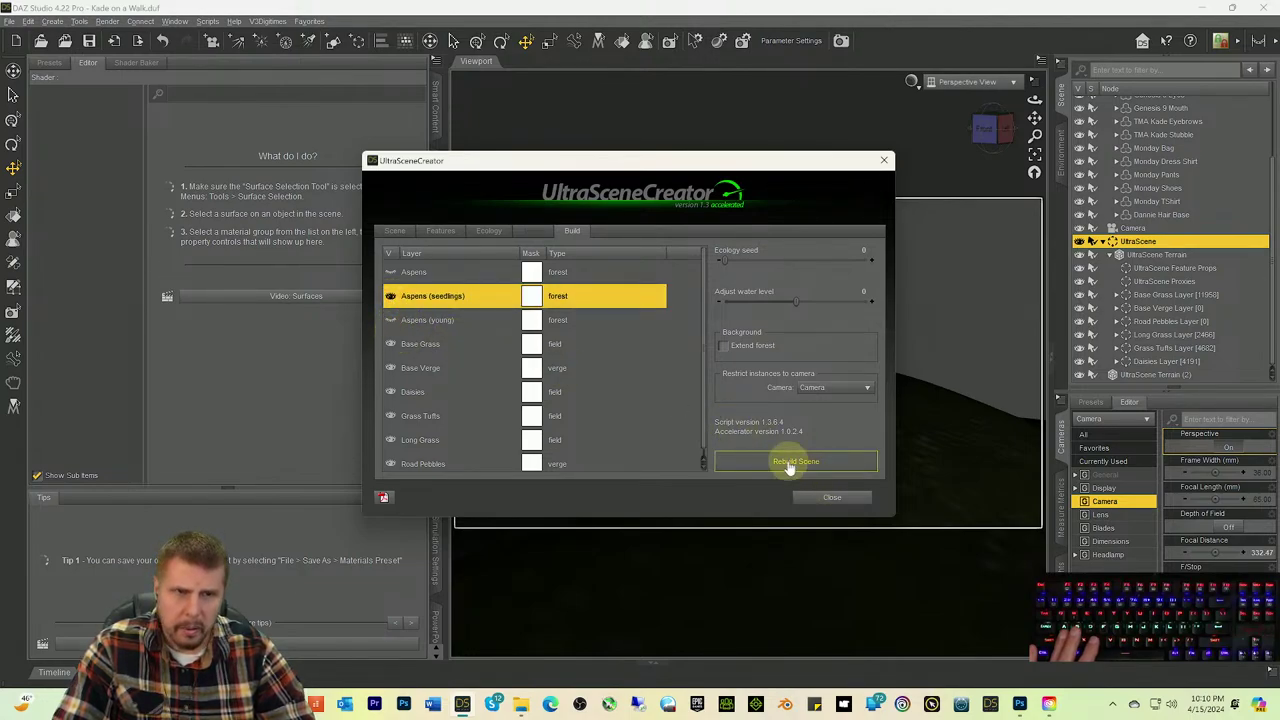
click(884, 160)
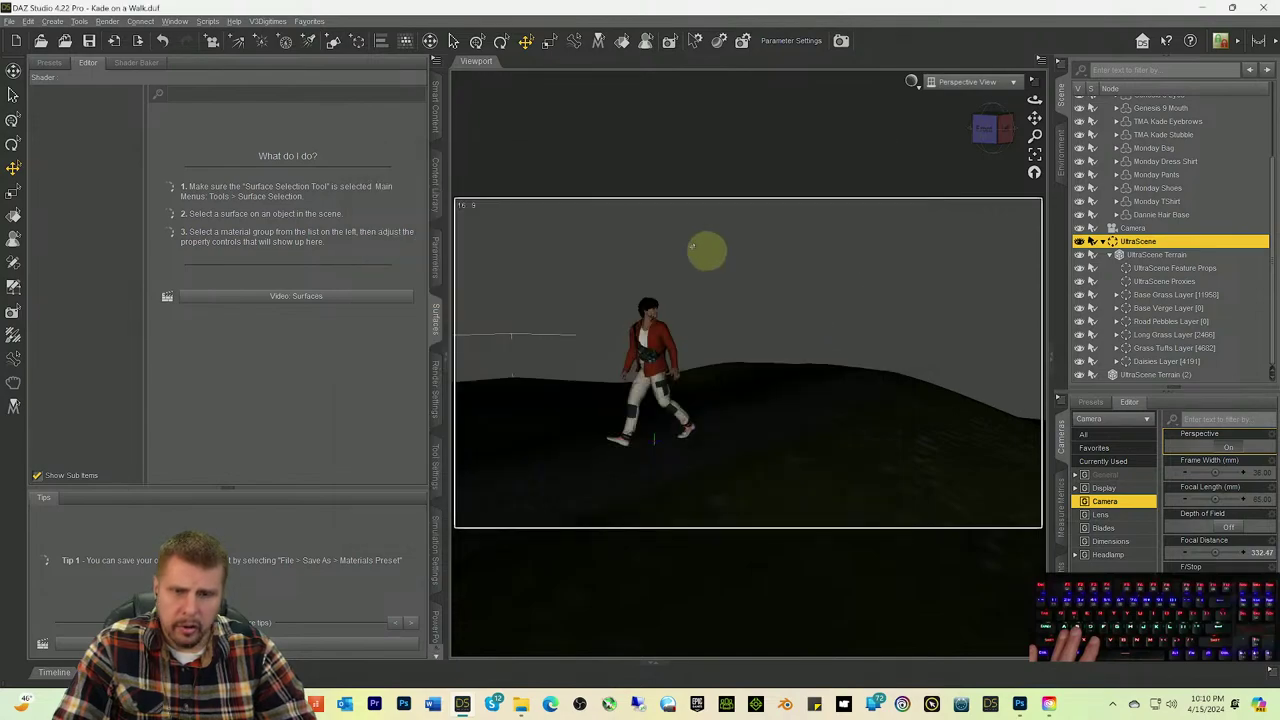
click(54, 21)
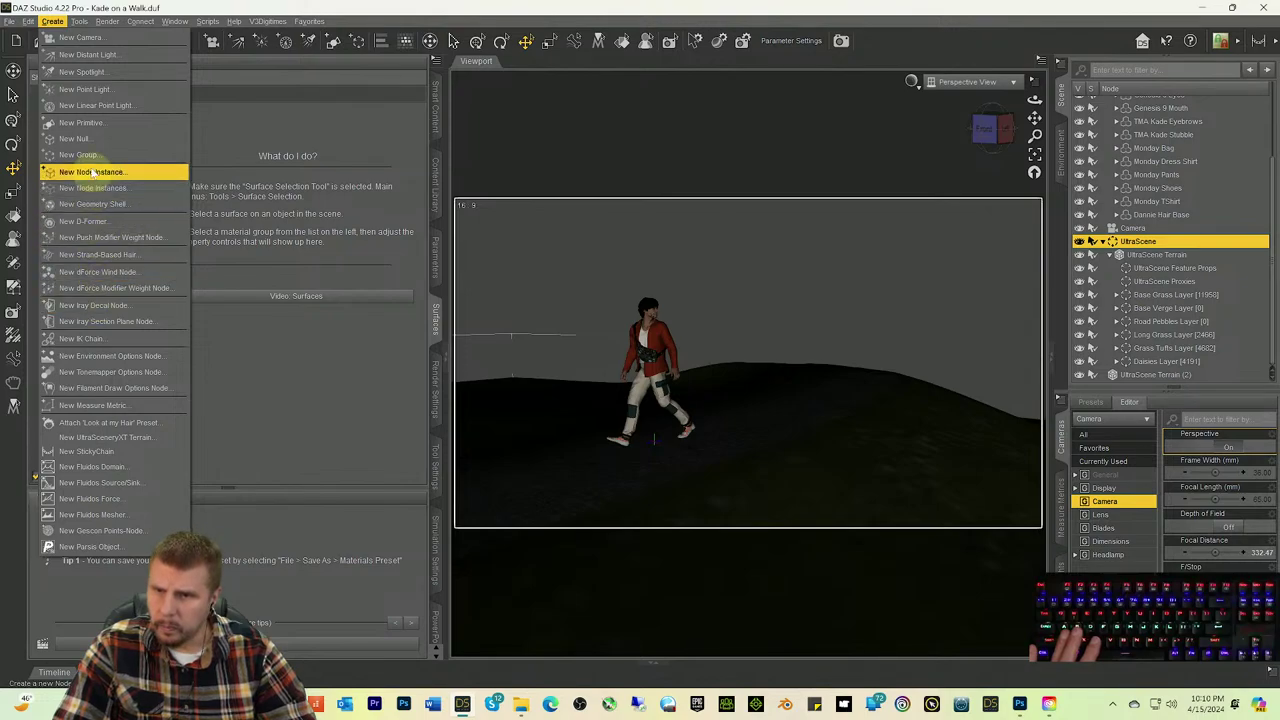
Step: Add Camera (2) as a copy of the active view, then reselect the original Camera
click(80, 37)
click(575, 393)
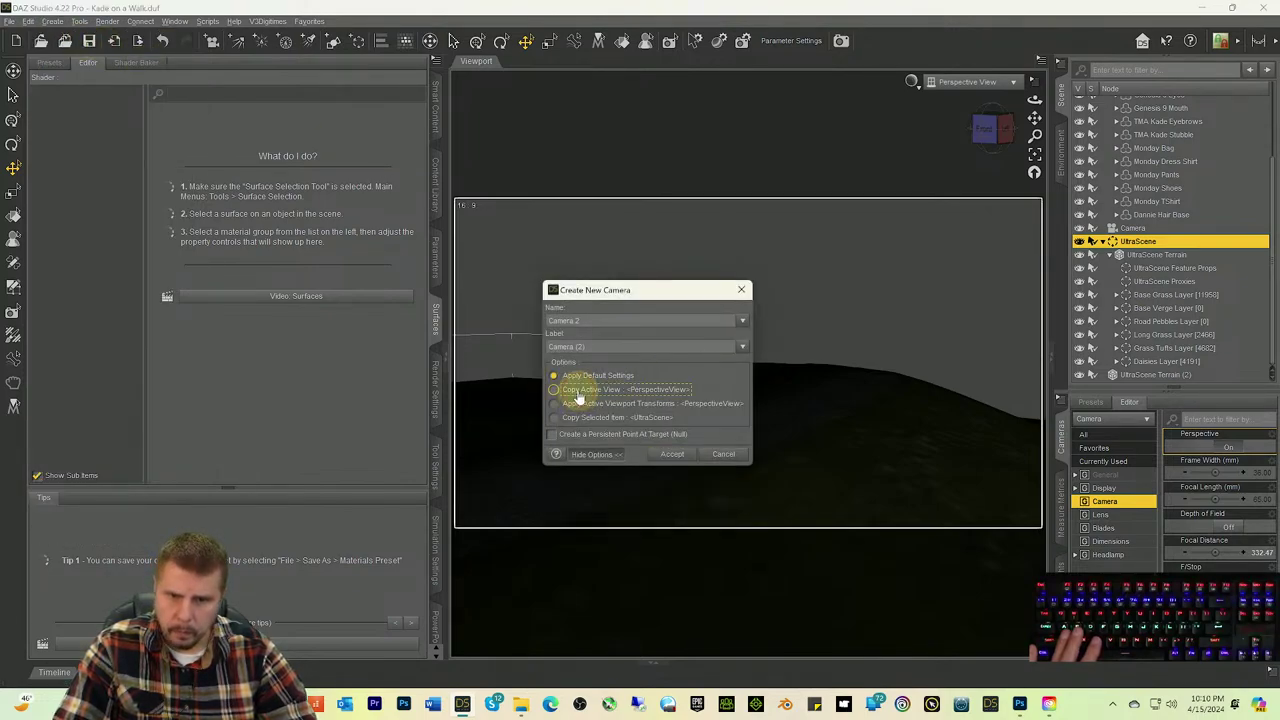
click(669, 456)
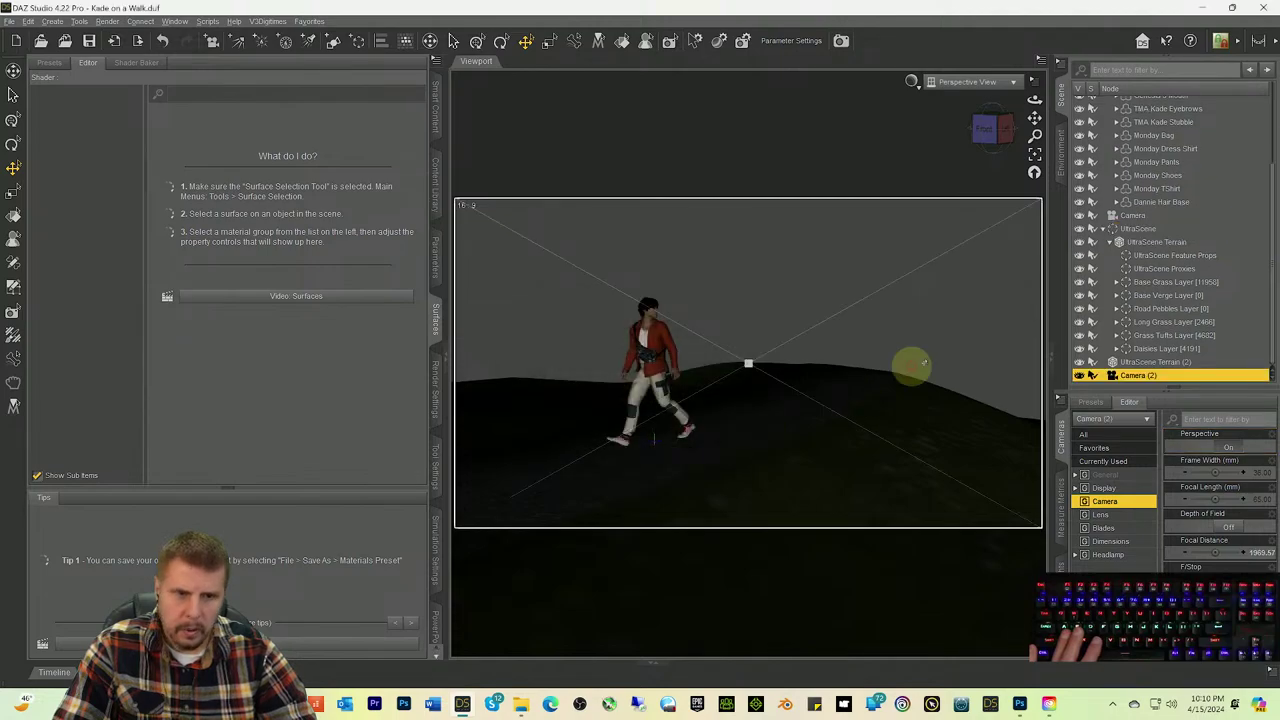
click(1133, 216)
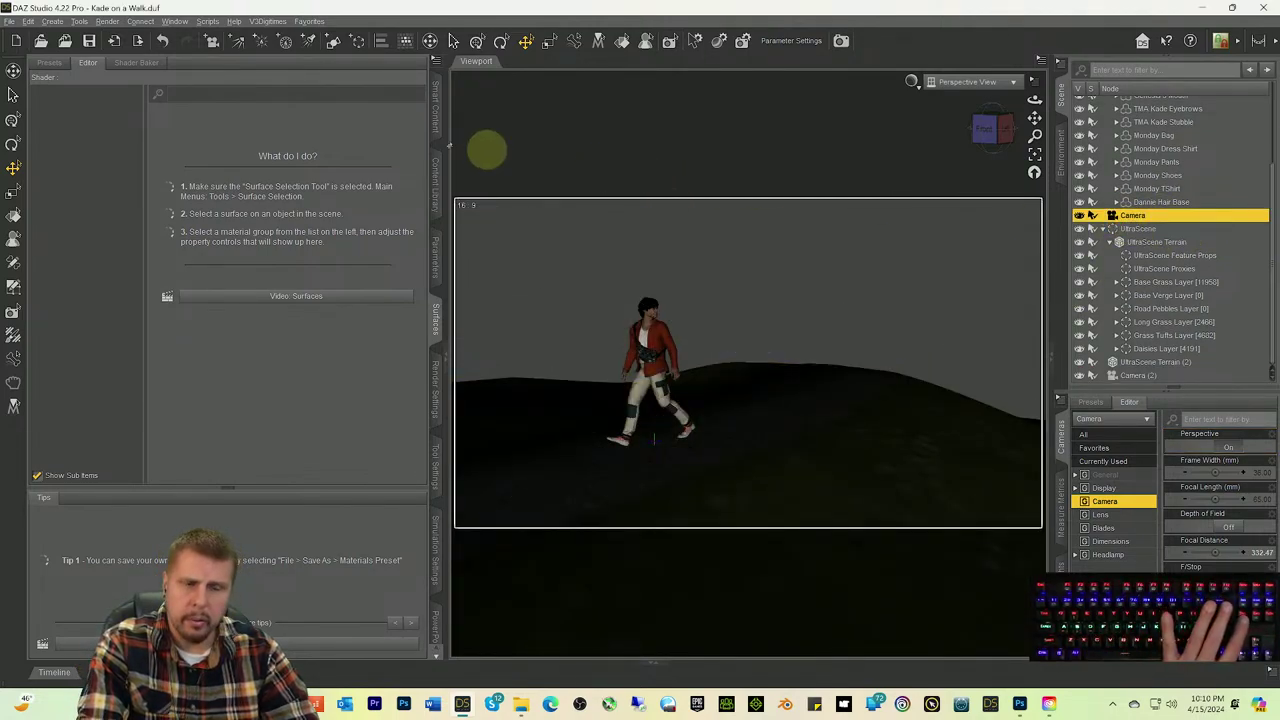
click(297, 24)
mouse_move(307, 90)
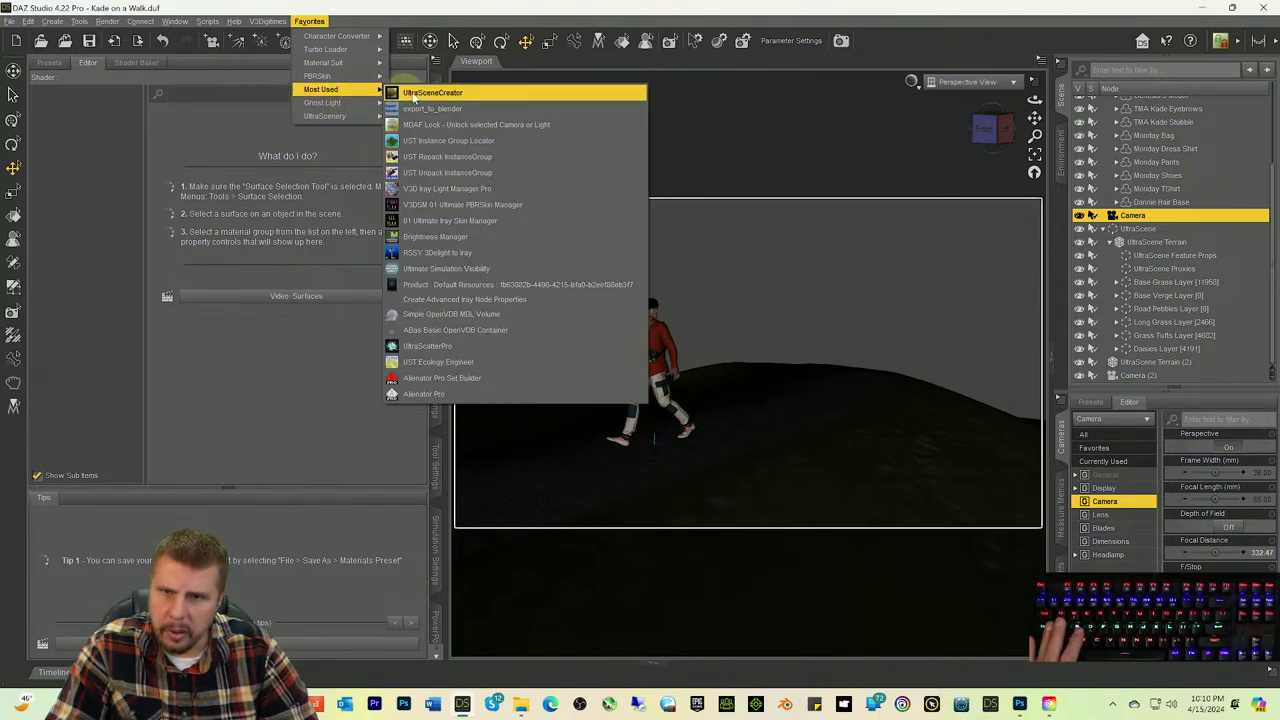
Step: Build Base Grass, Daisies, Grass Tufts and Long Grass with instances restricted to Camera (2), then switch to Chrome
click(435, 93)
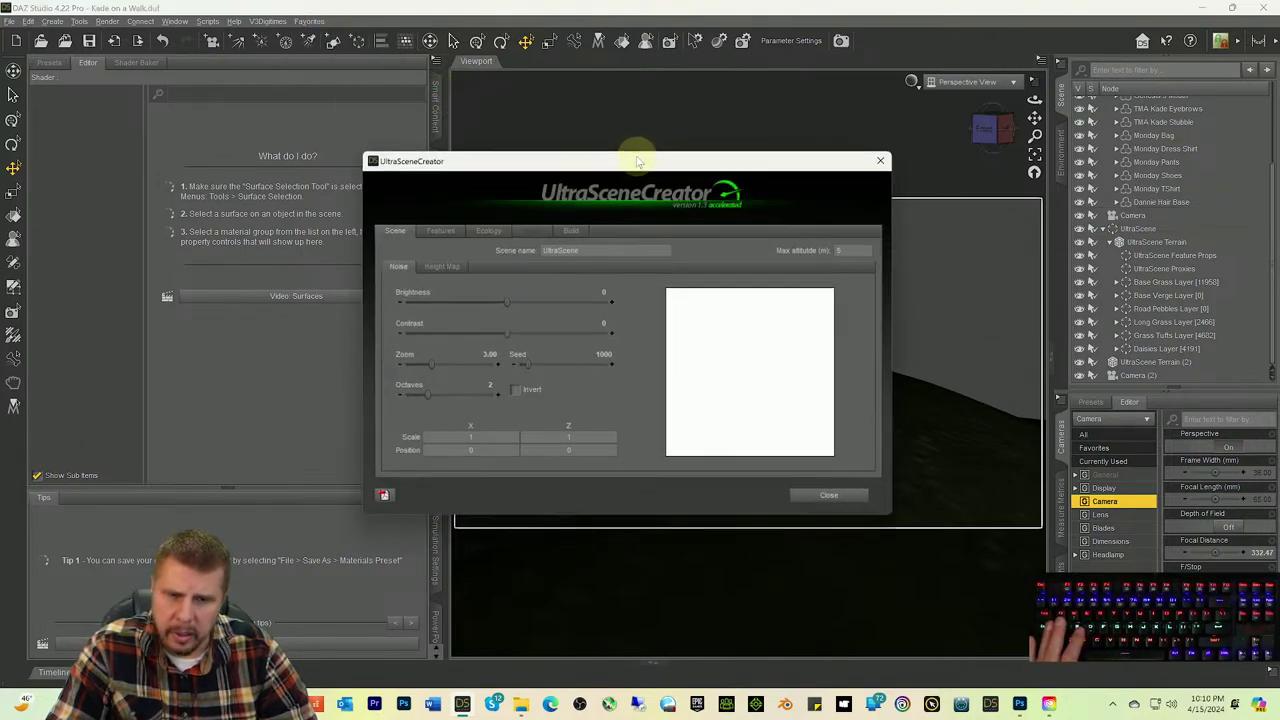
click(571, 232)
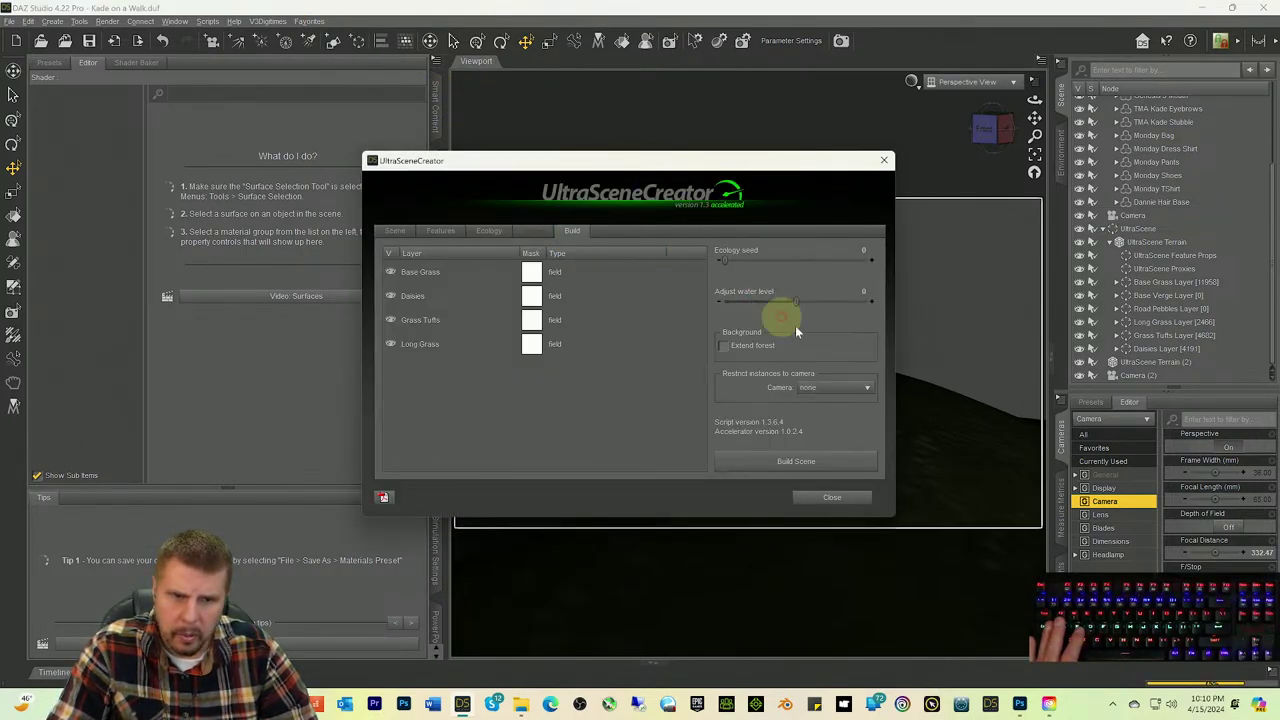
click(821, 395)
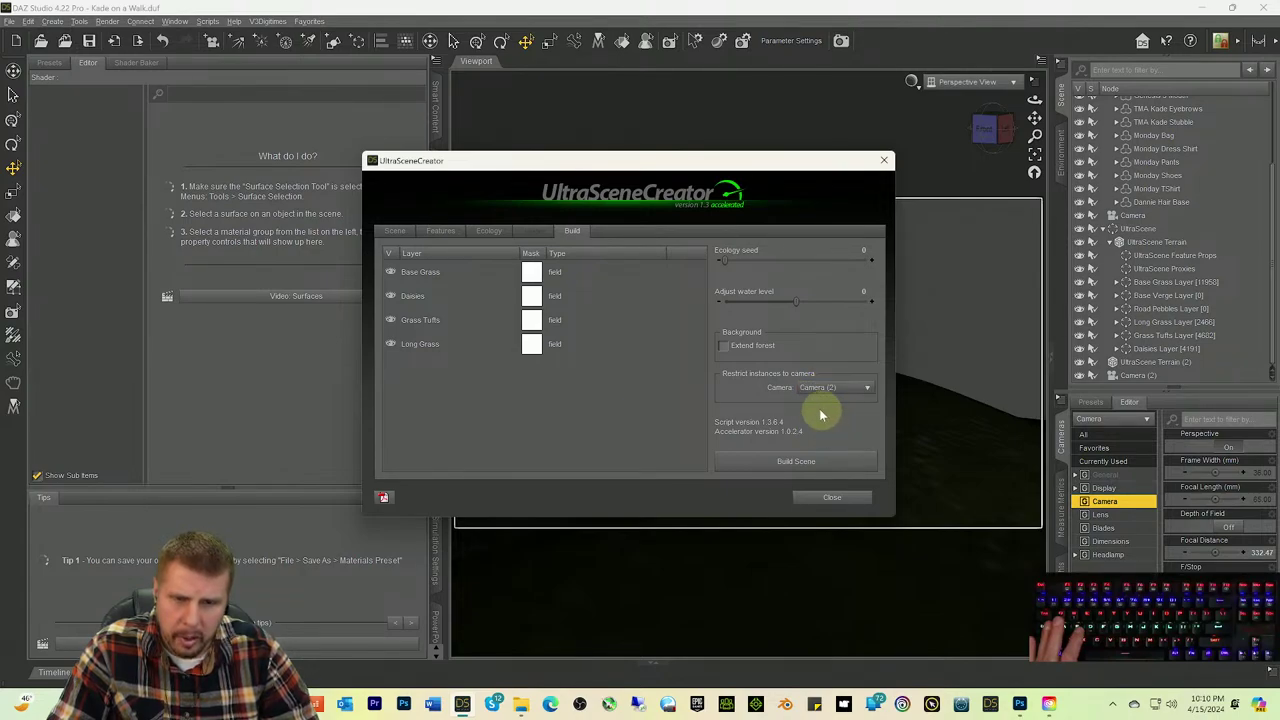
click(792, 466)
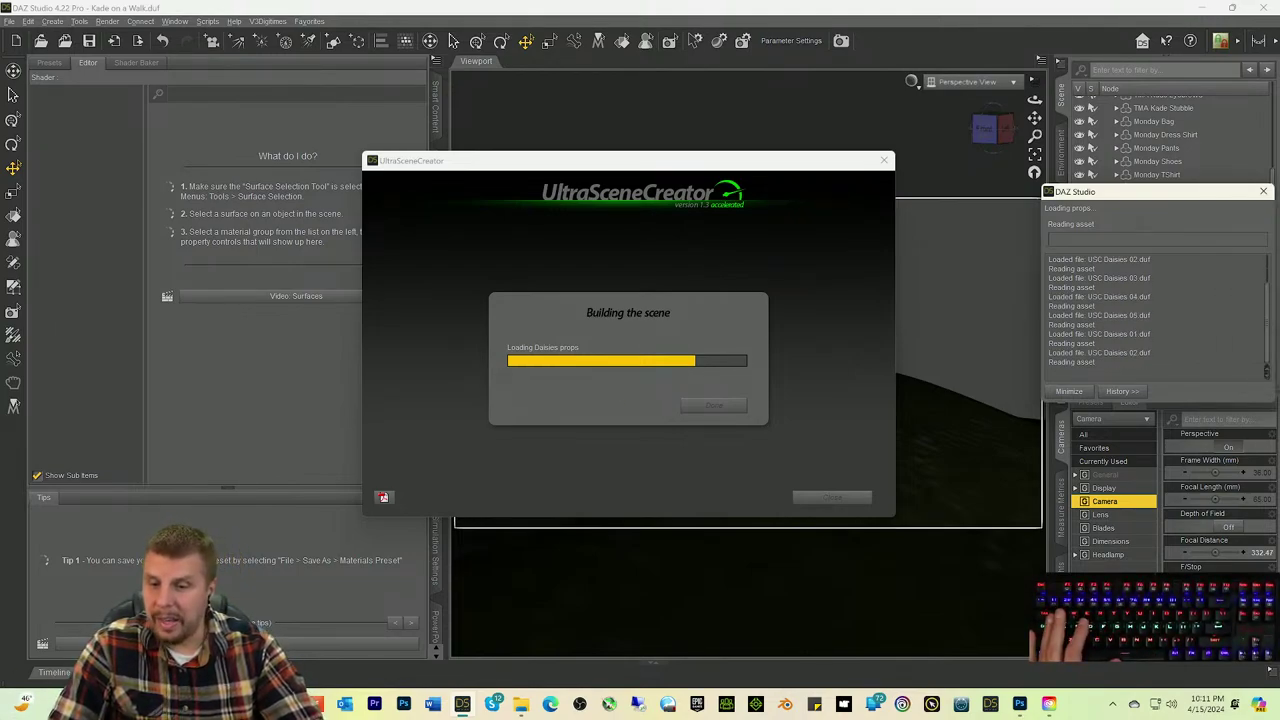
key(alt+Tab)
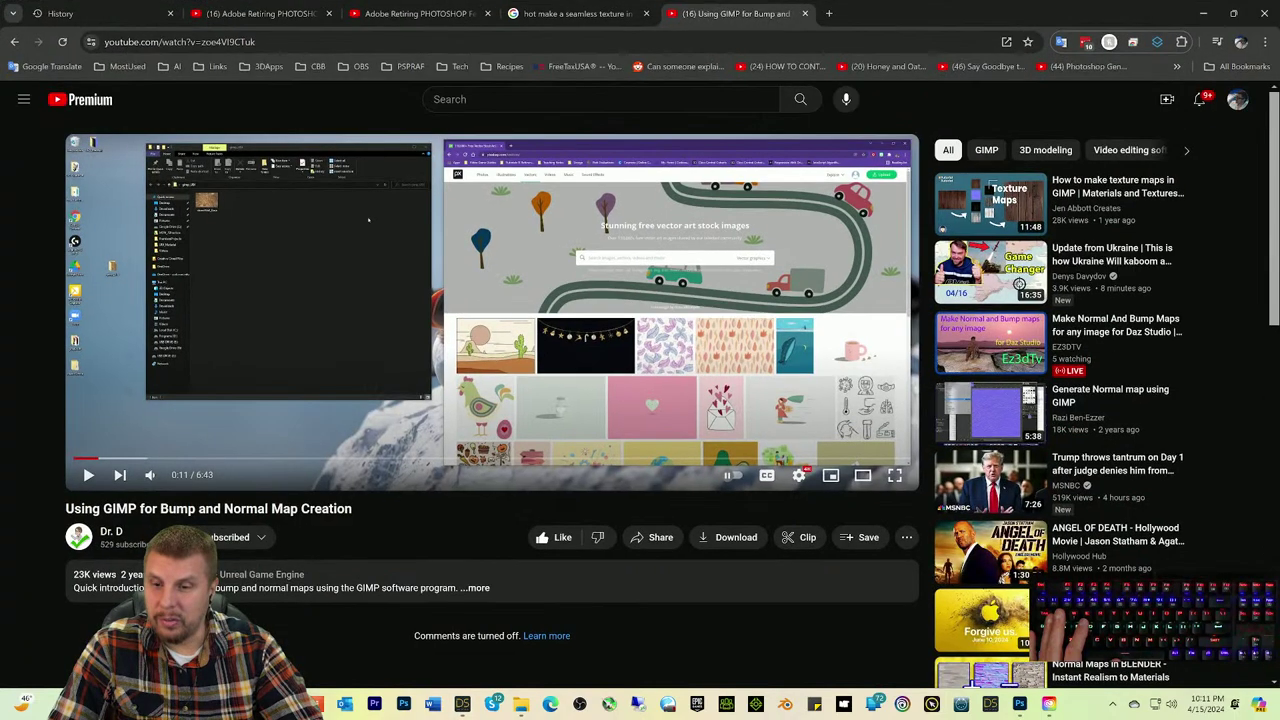
Step: Google 'does gimp have a paid version?' in a new tab and read the results
click(829, 14)
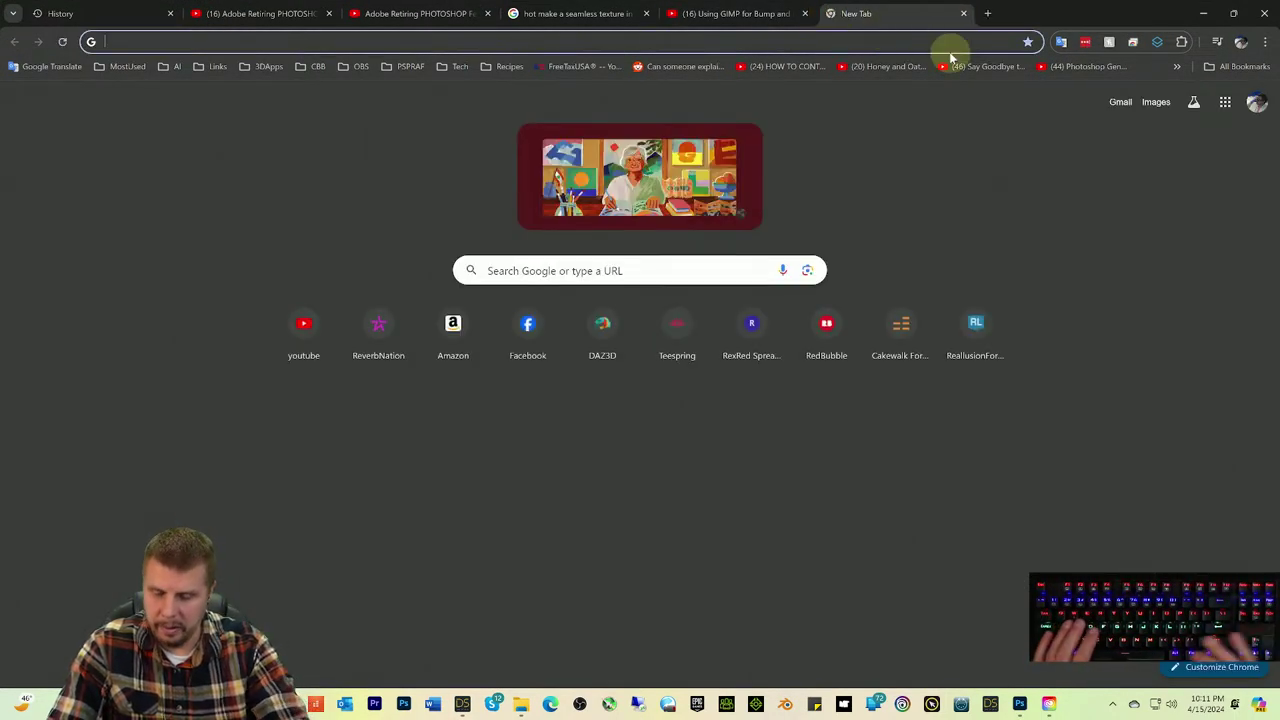
text(does gimp)
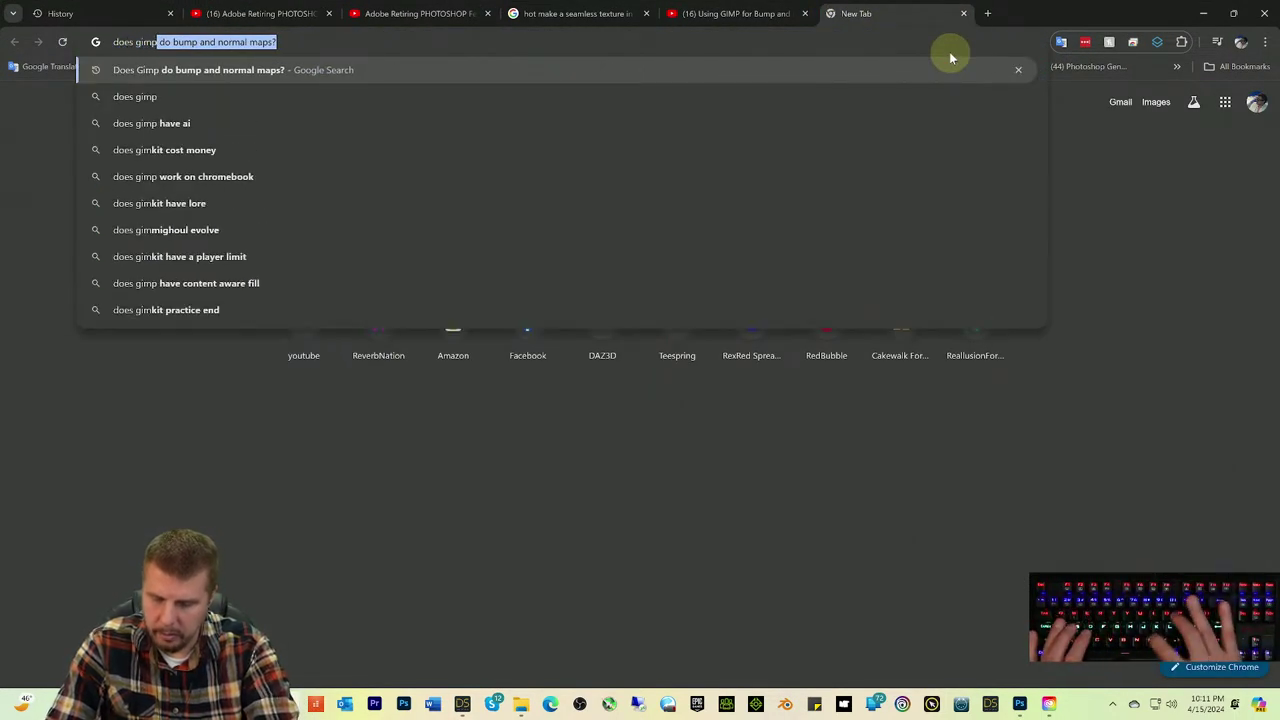
text( have a)
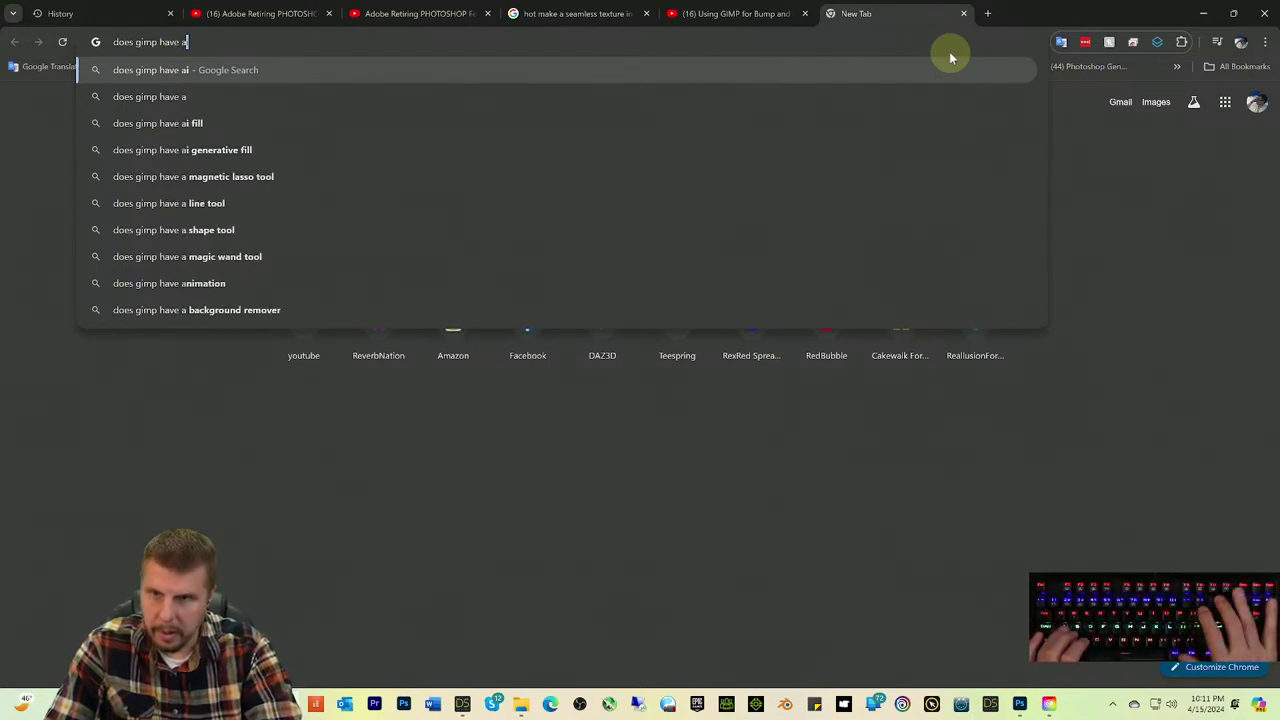
text( paid)
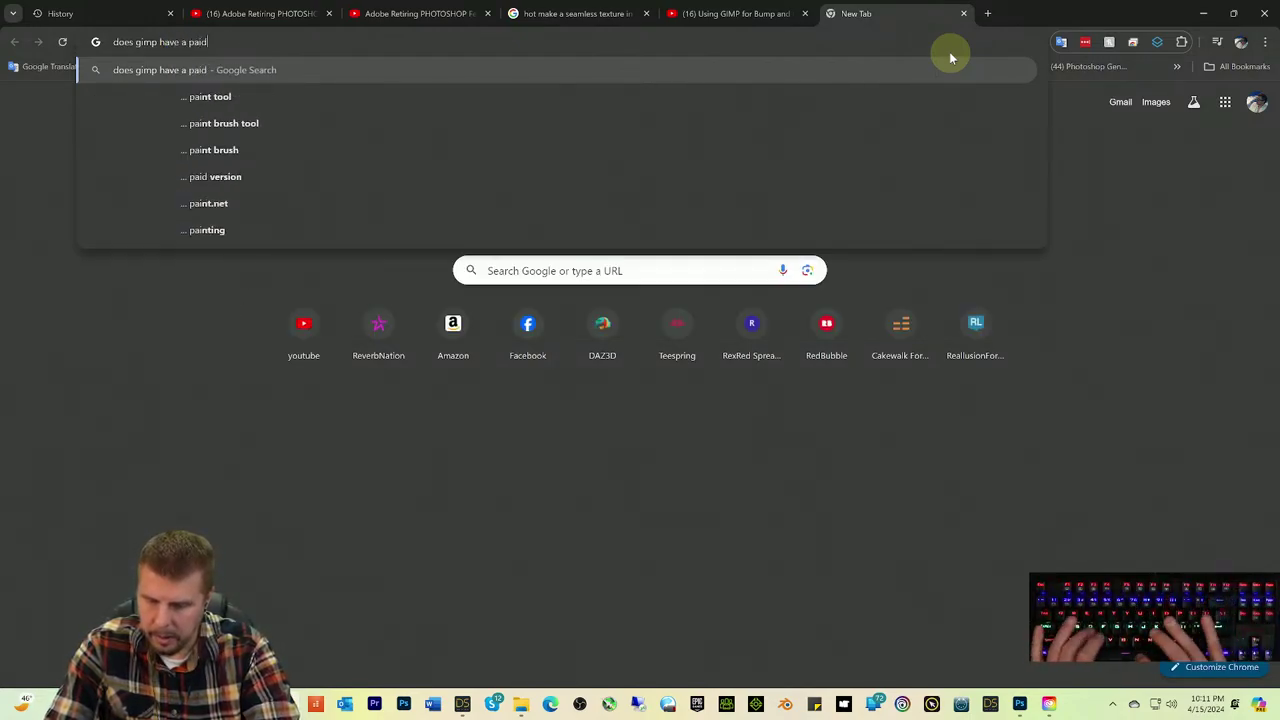
text( version>/)
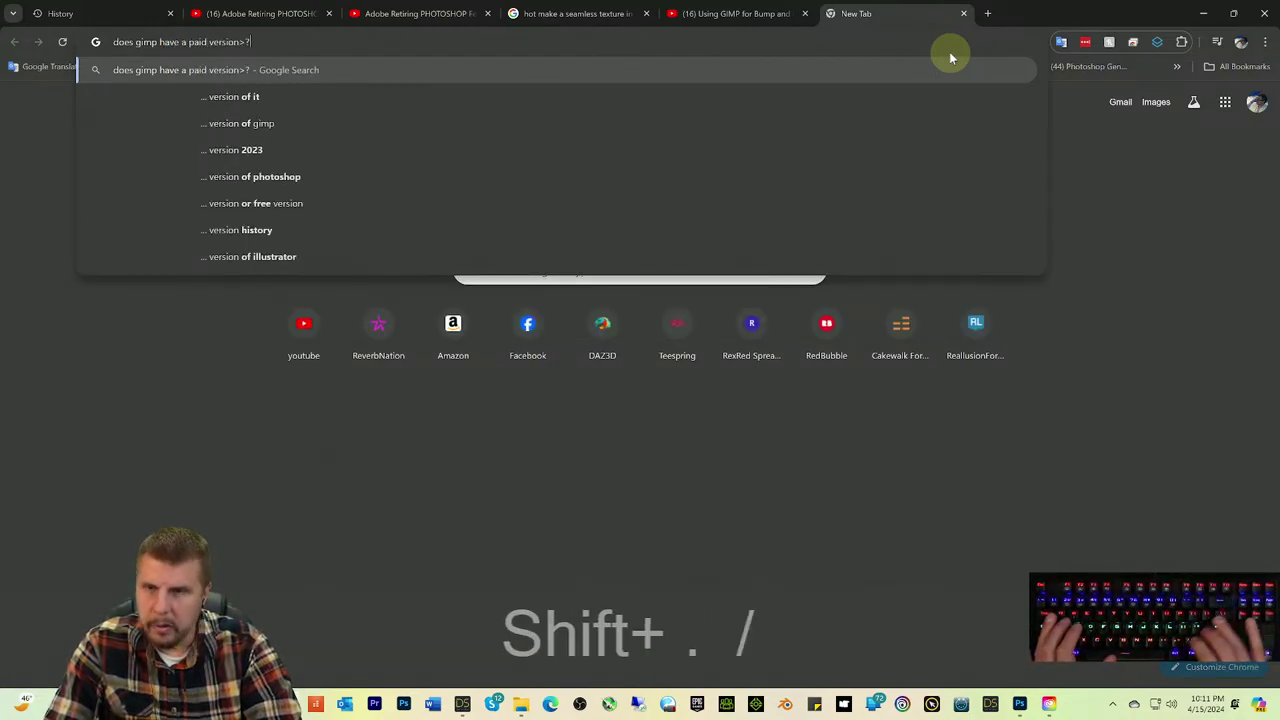
key(BackSpace)
key(BackSpace)
text(?)
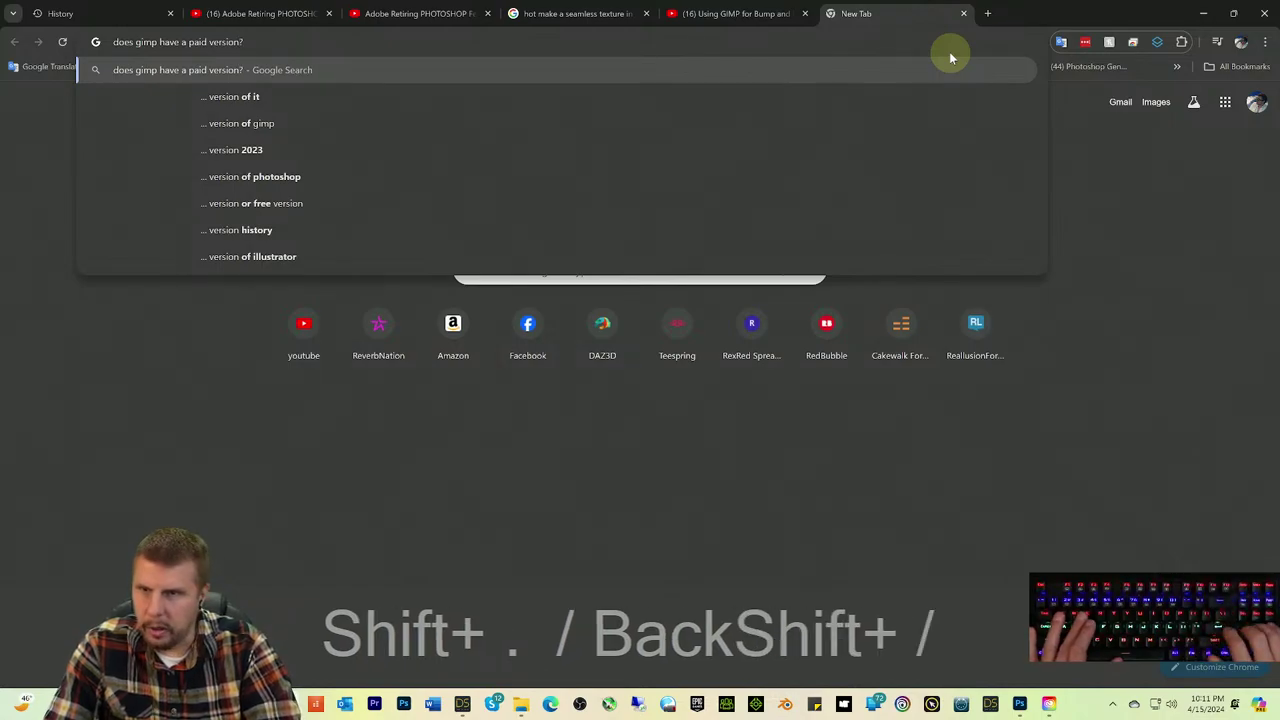
key(Return)
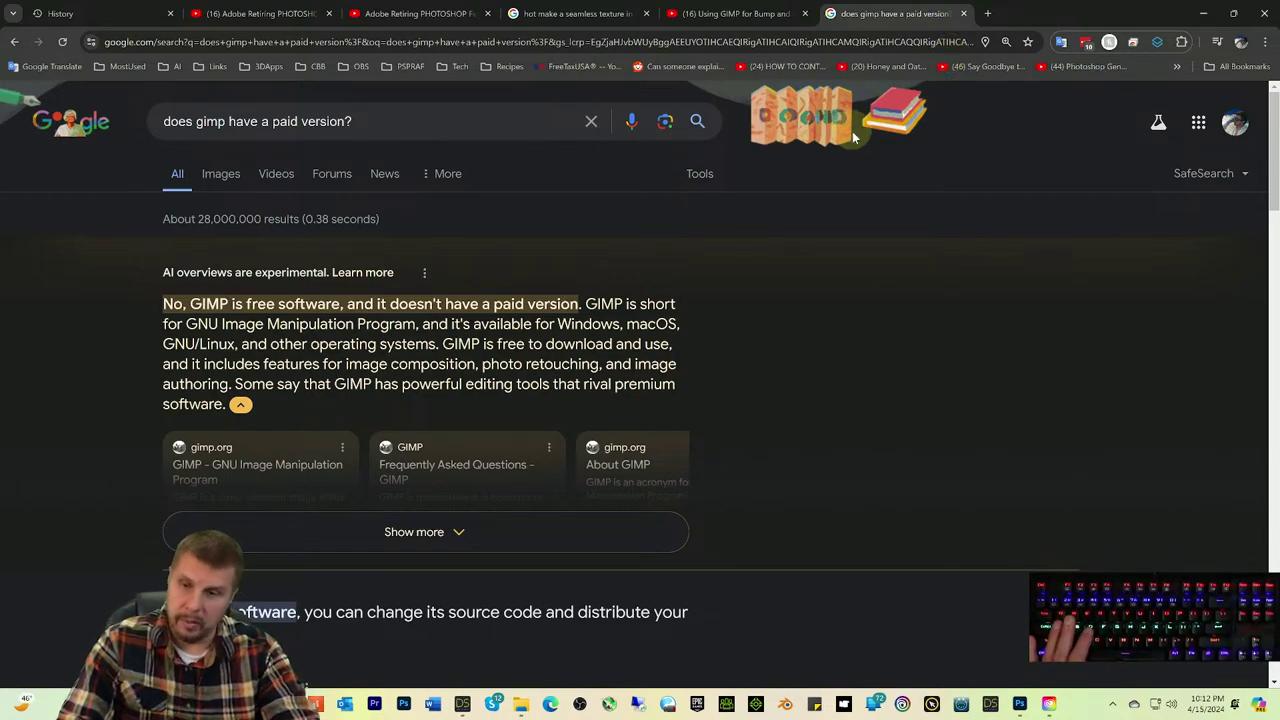
scroll(85, 550, down, 2)
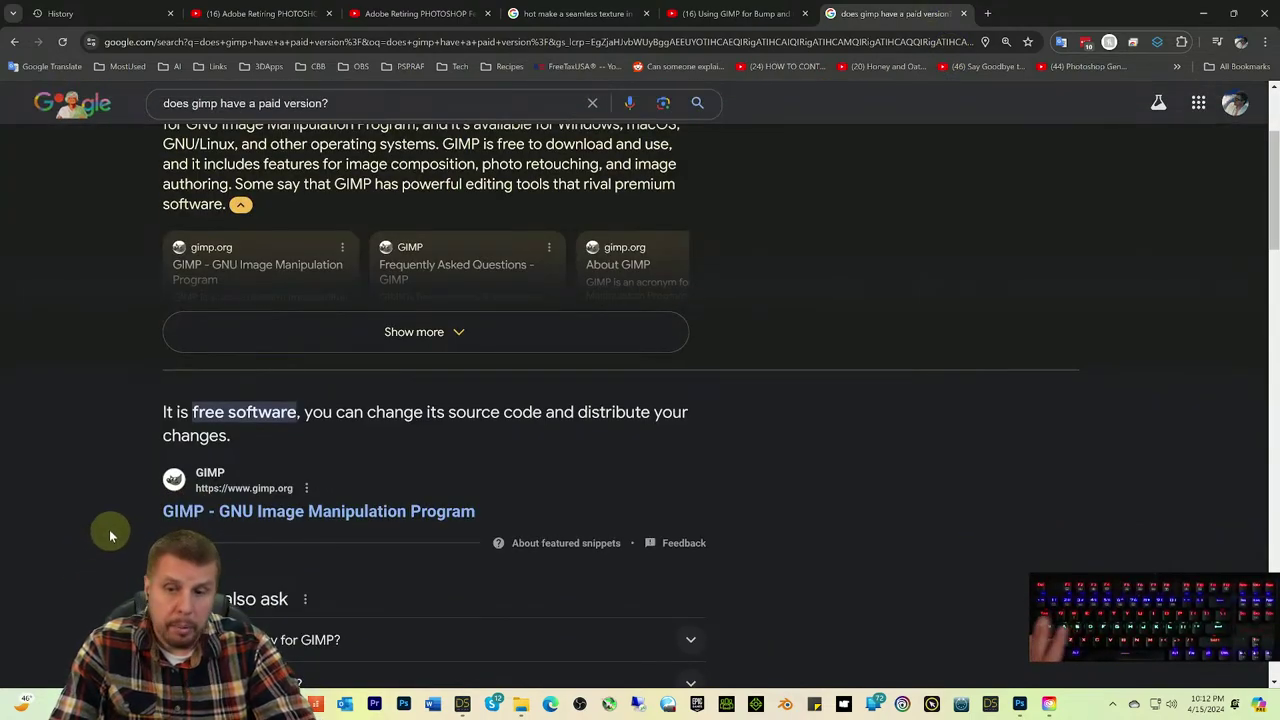
scroll(110, 536, down, 1)
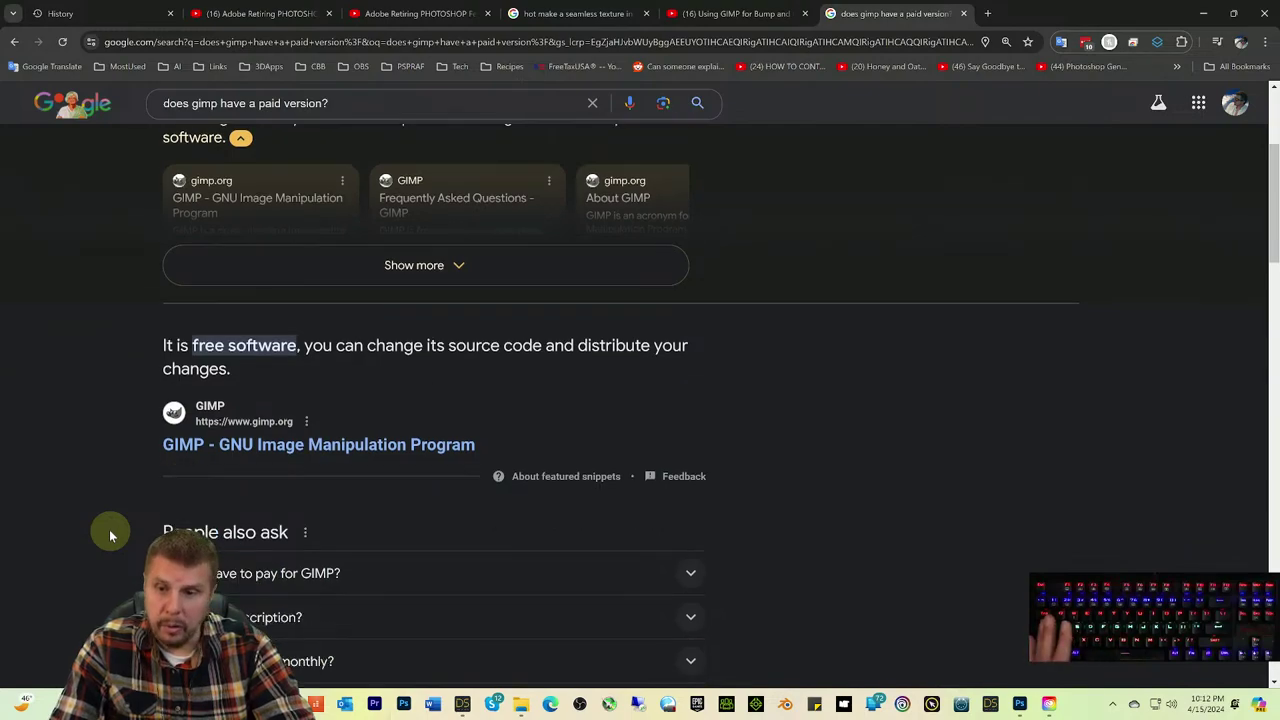
scroll(110, 530, up, 3)
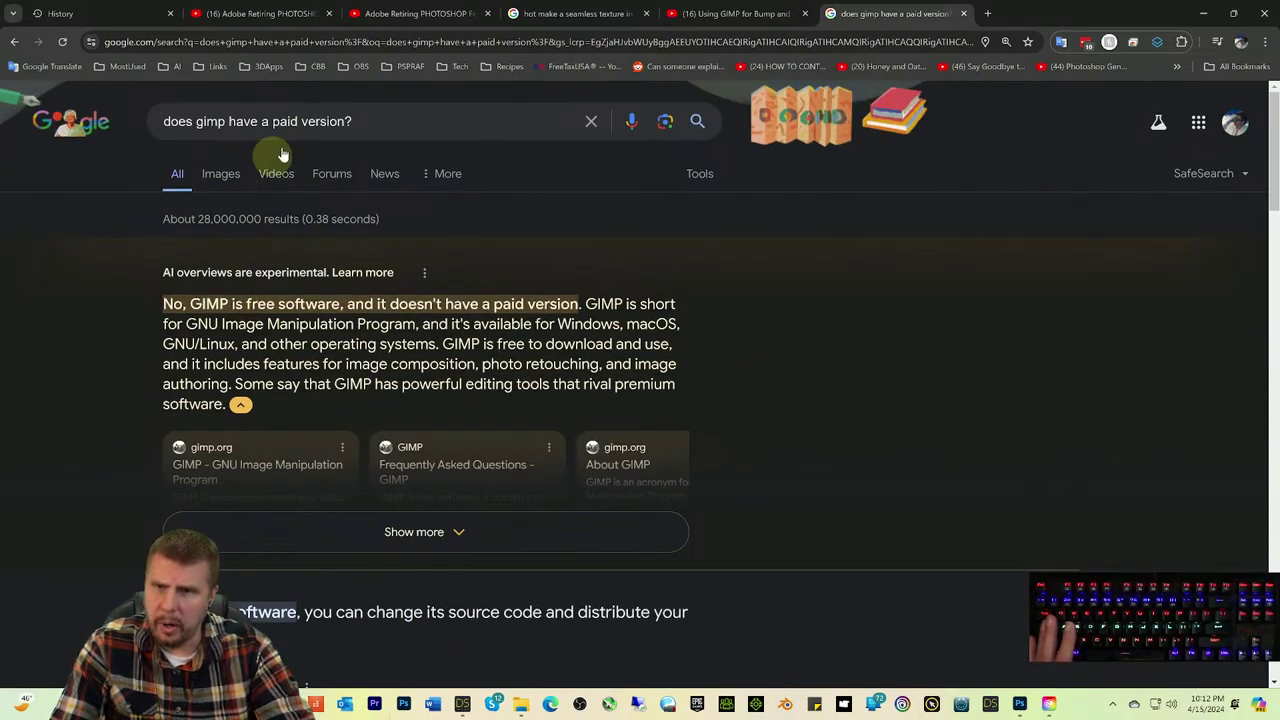
Step: Search 'Is gimp open source?' instead and read the AI overview
click(390, 125)
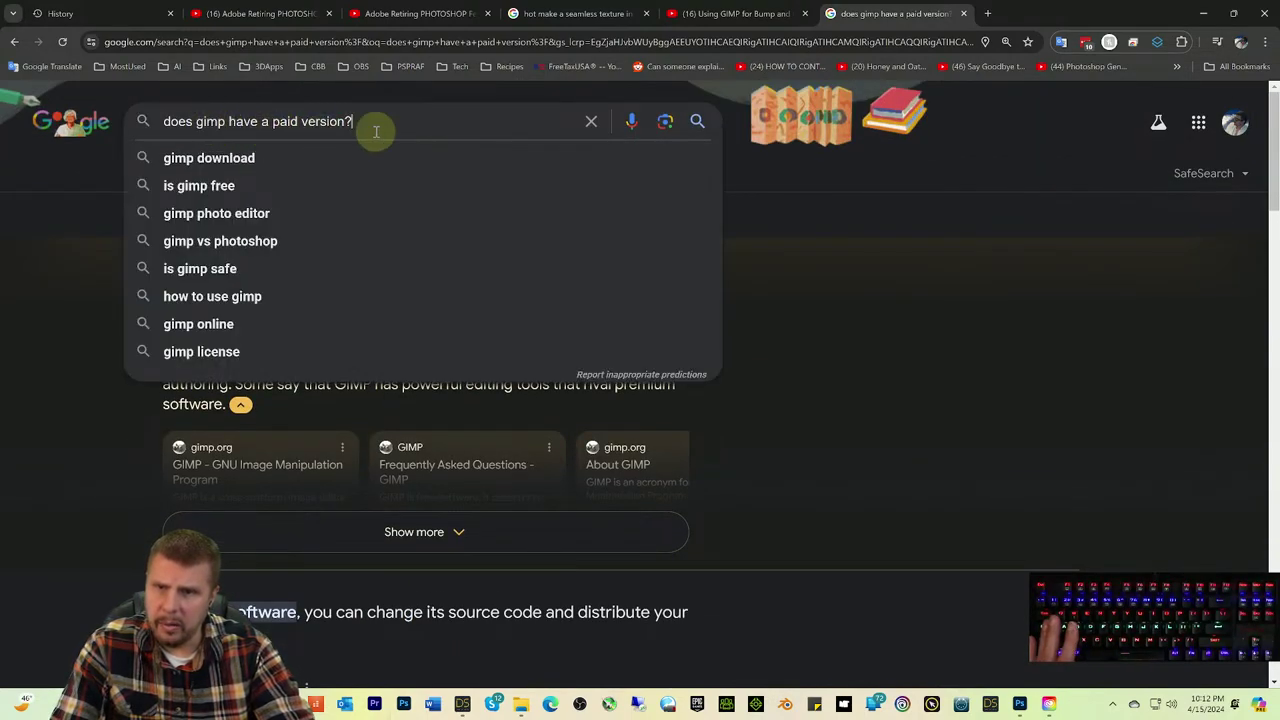
drag(371, 126, 147, 126)
text(Is)
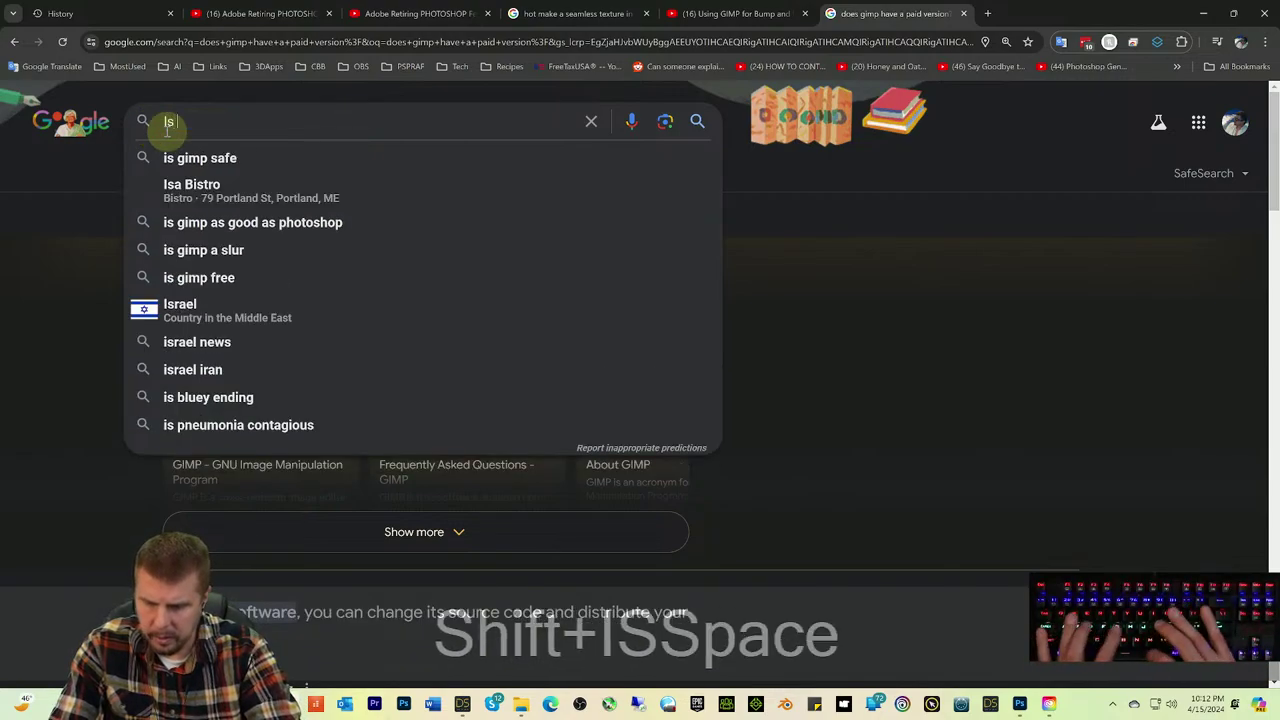
text( gimp )
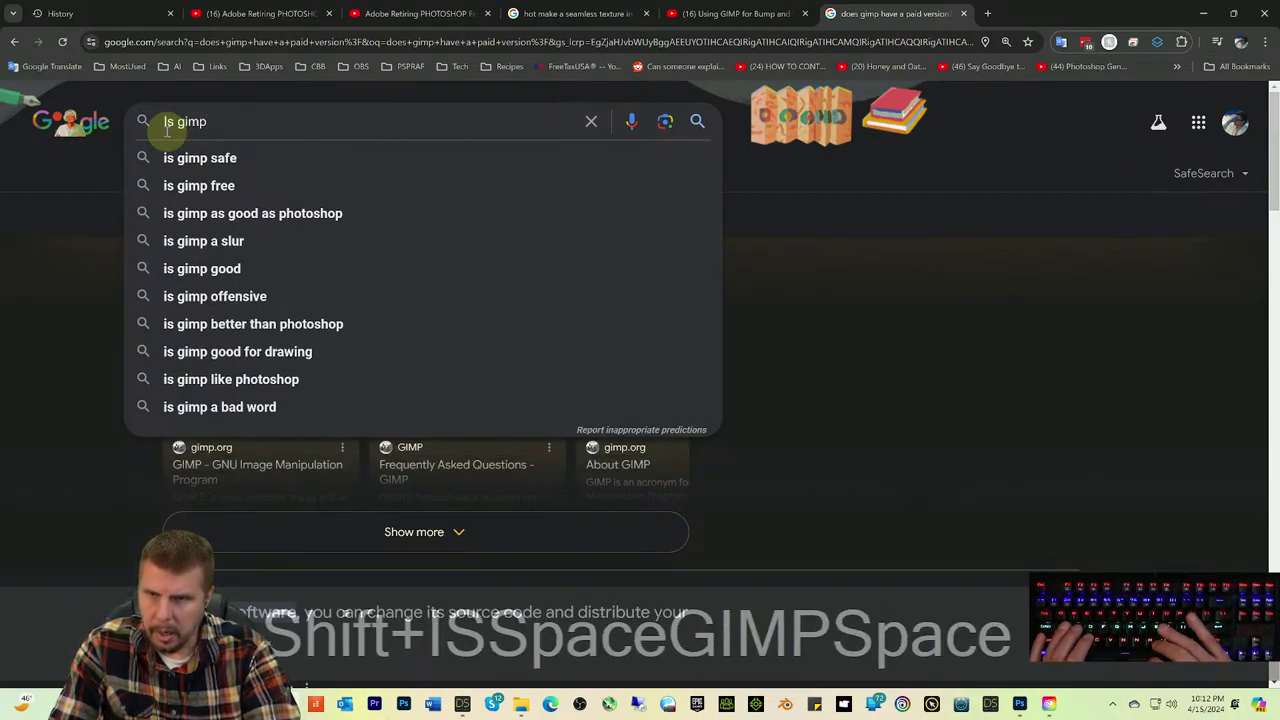
text(open )
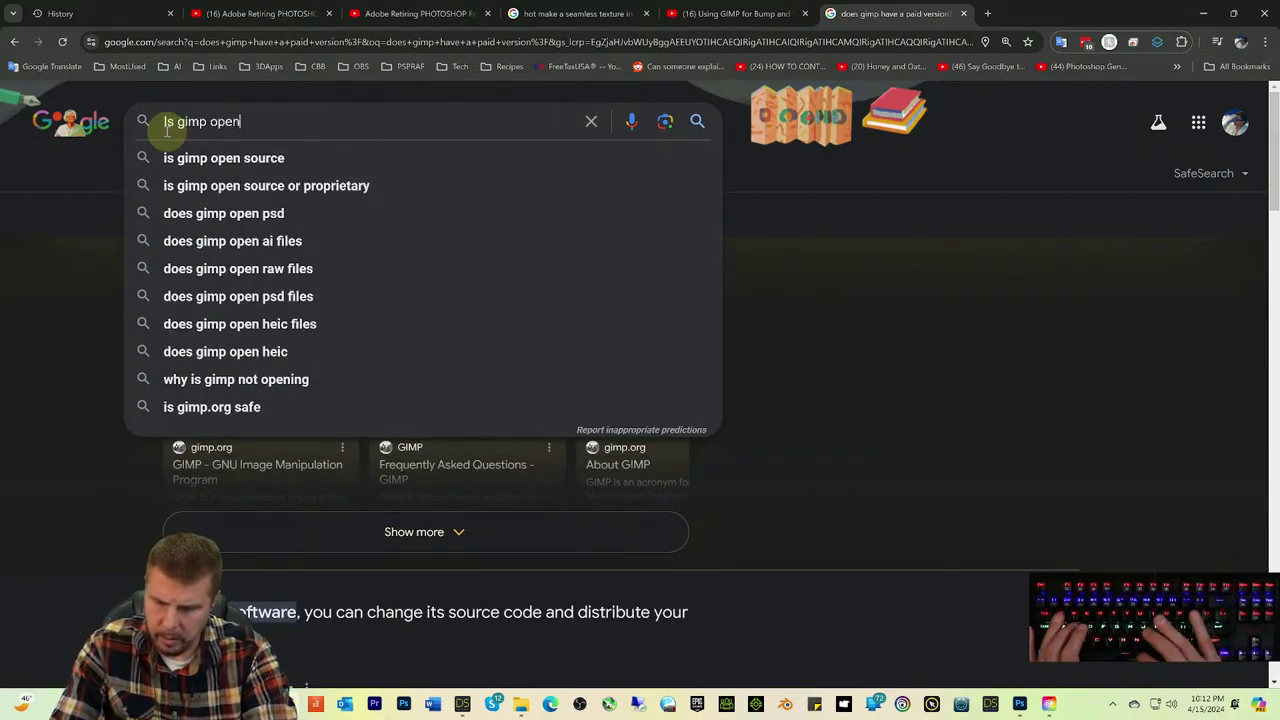
text(source?)
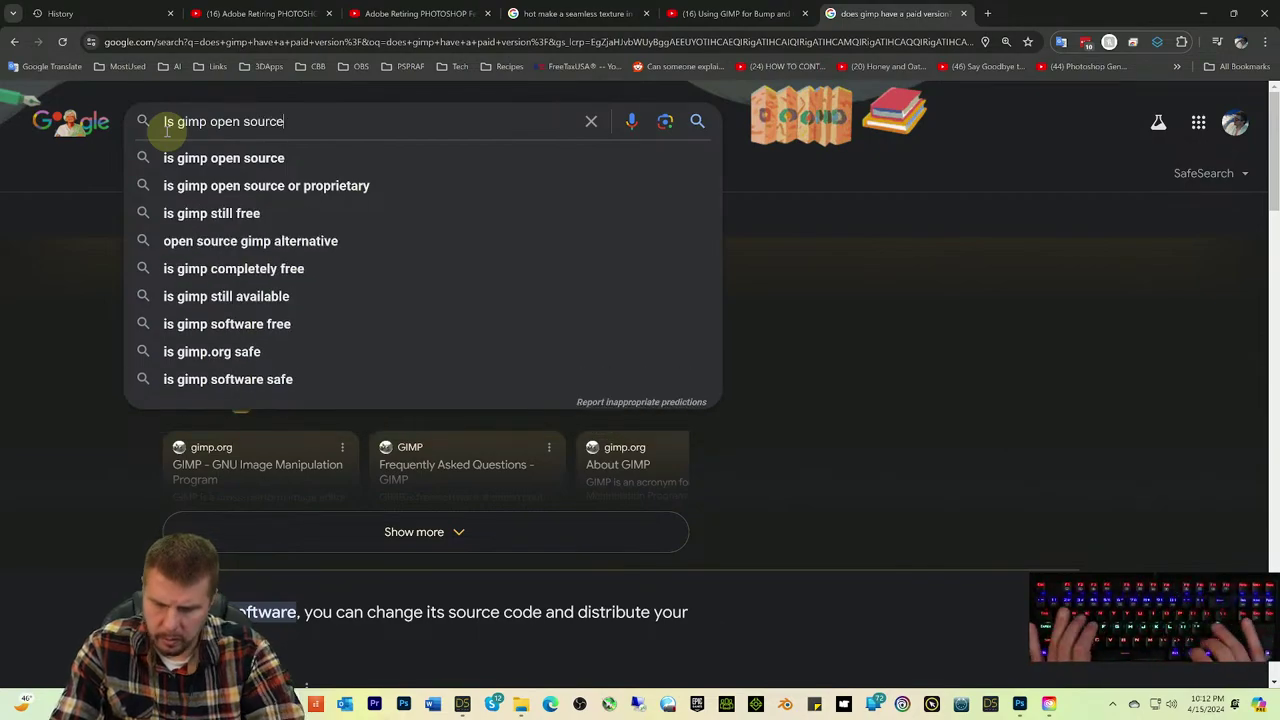
key(Return)
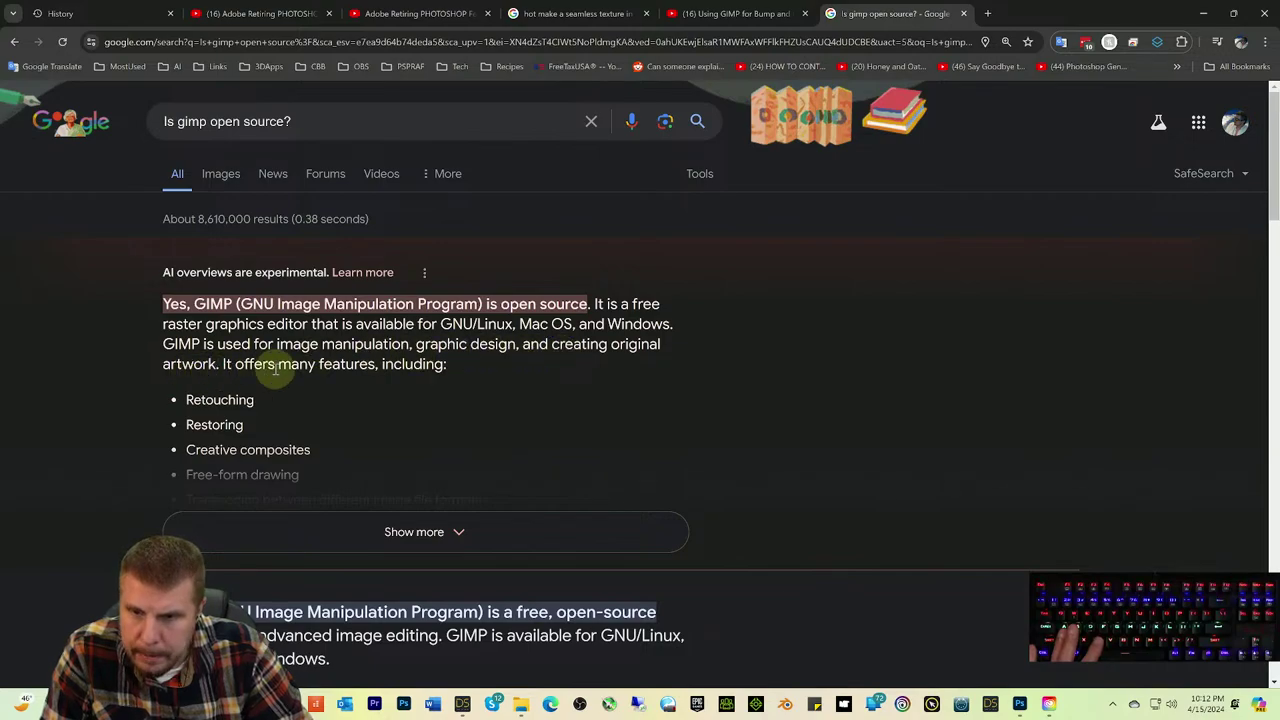
scroll(298, 390, down, 2)
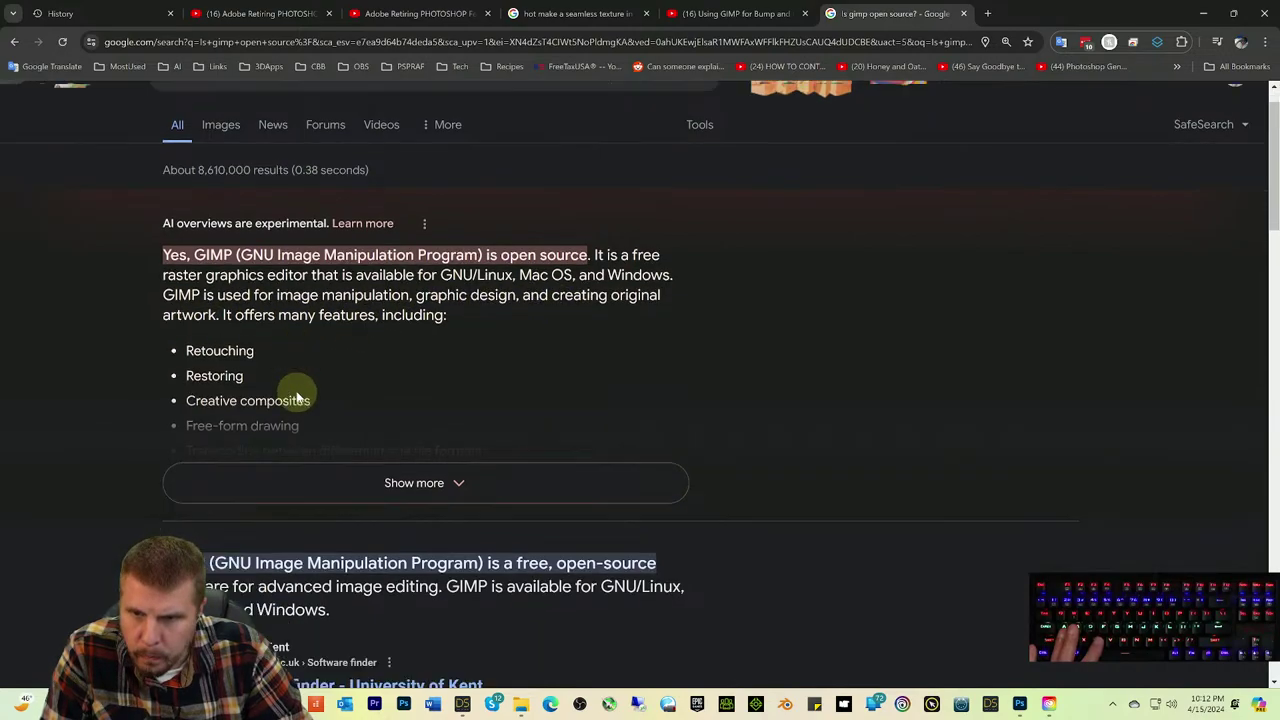
scroll(298, 387, down, 3)
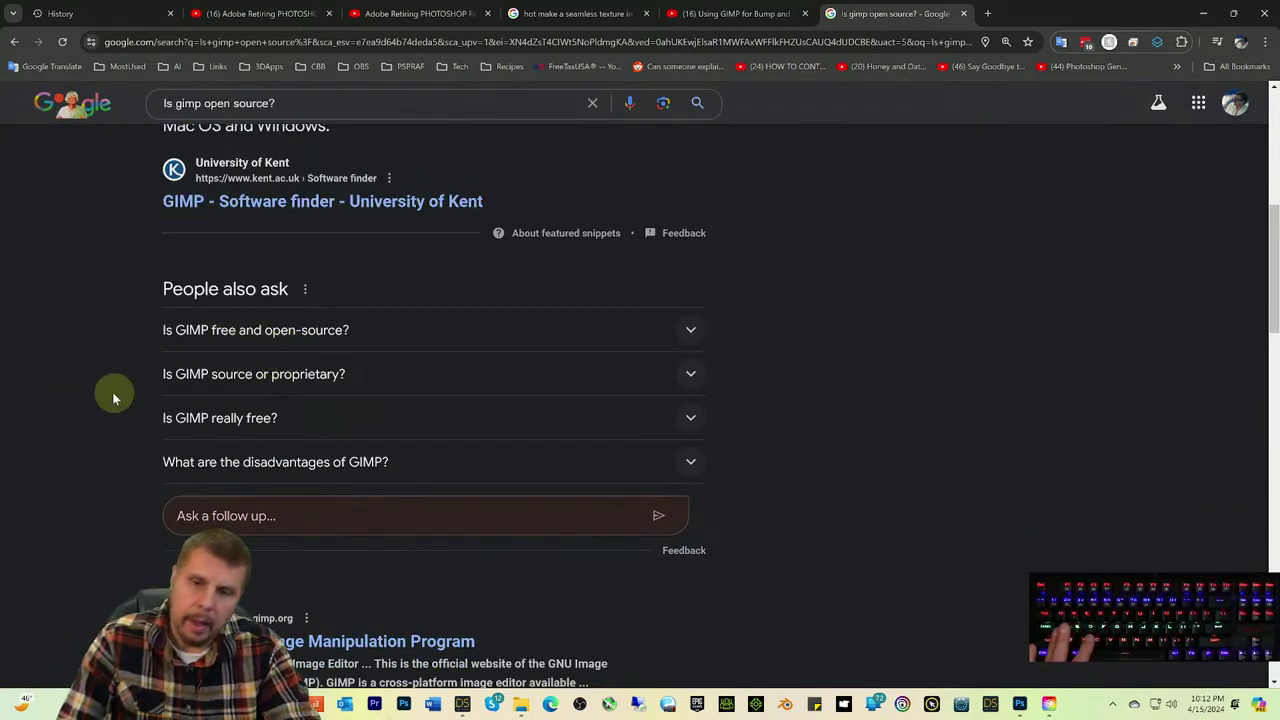
scroll(83, 333, up, 1)
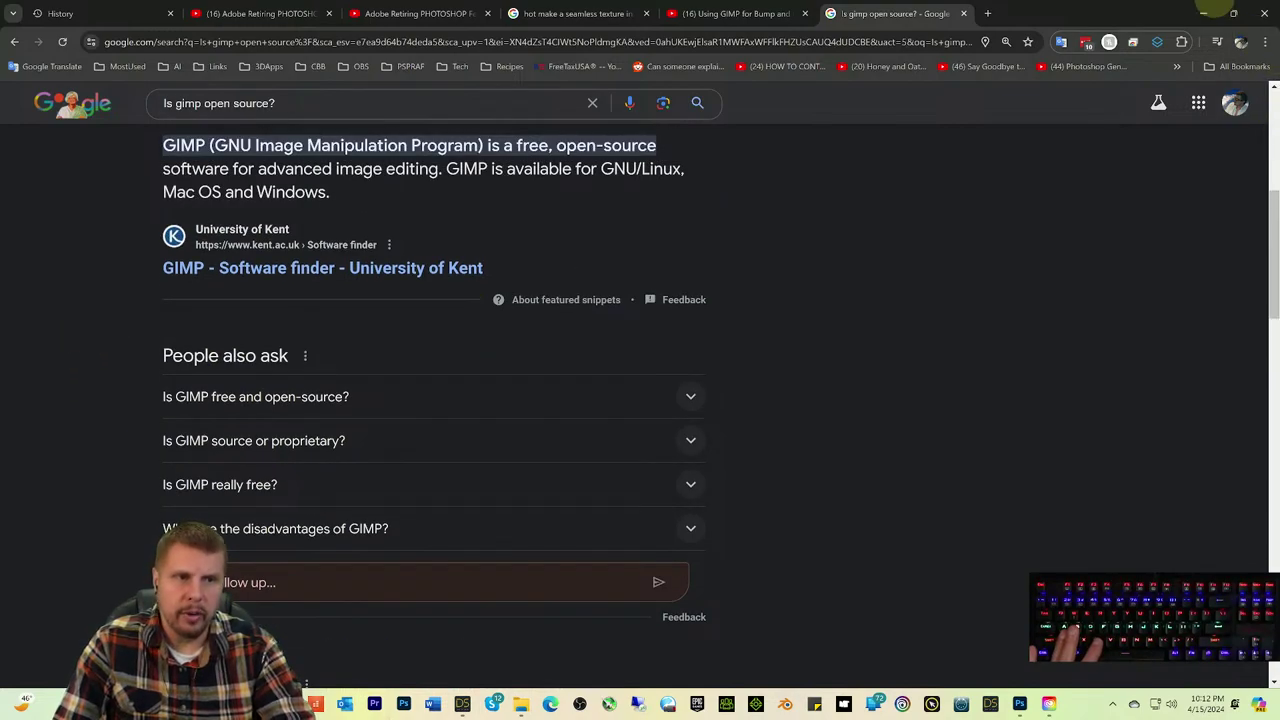
Step: Close UltraSceneCreator after the build, preview the textured pebble path with Ctrl+0, and select UltraScene
click(1204, 14)
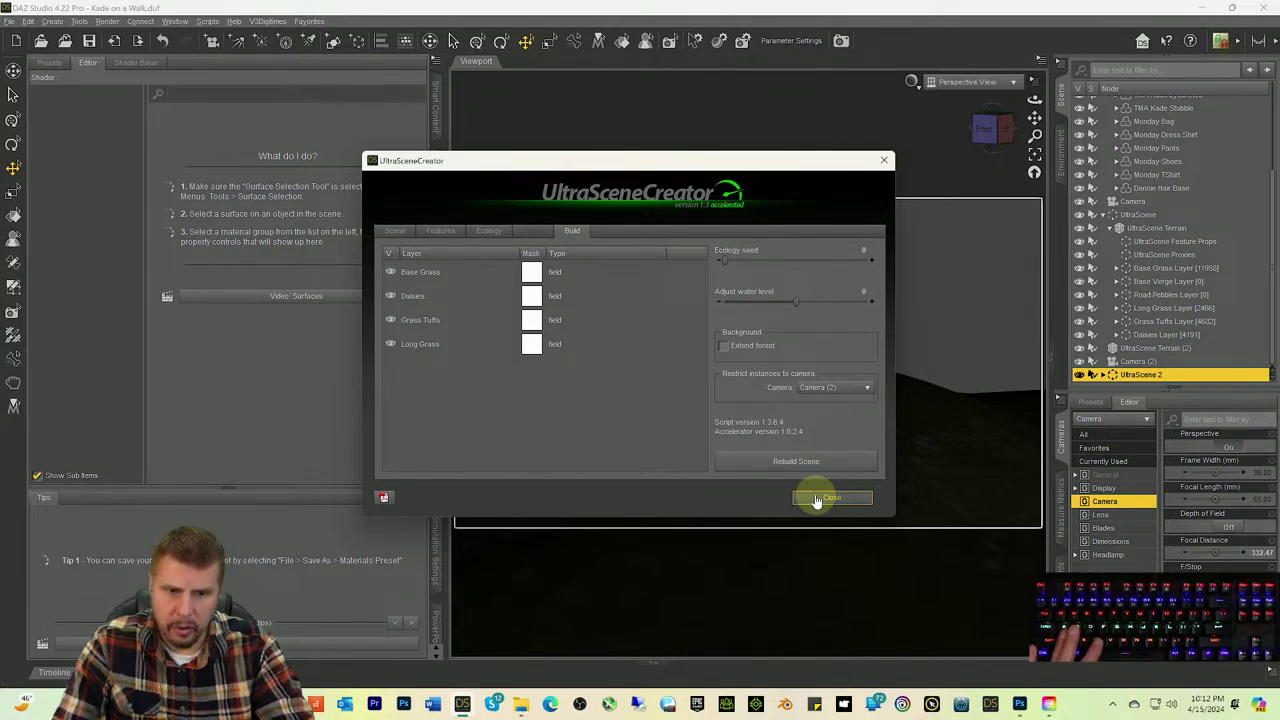
click(831, 498)
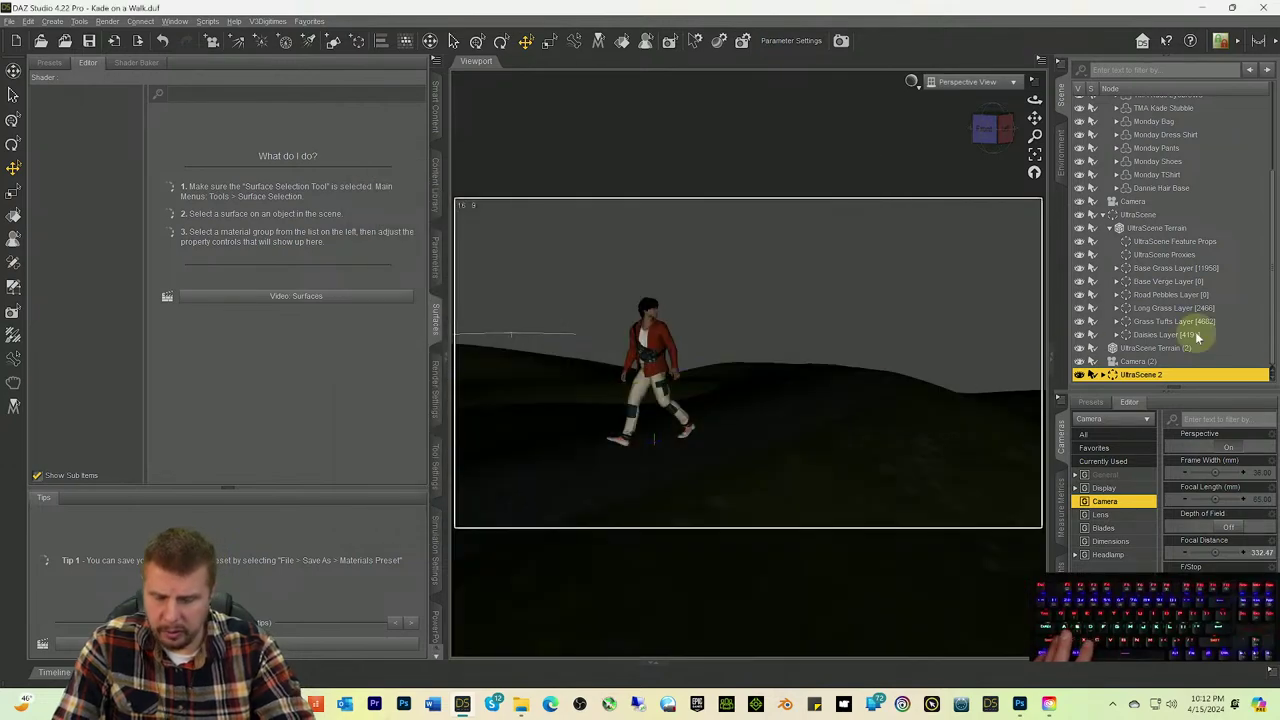
key(ctrl+0)
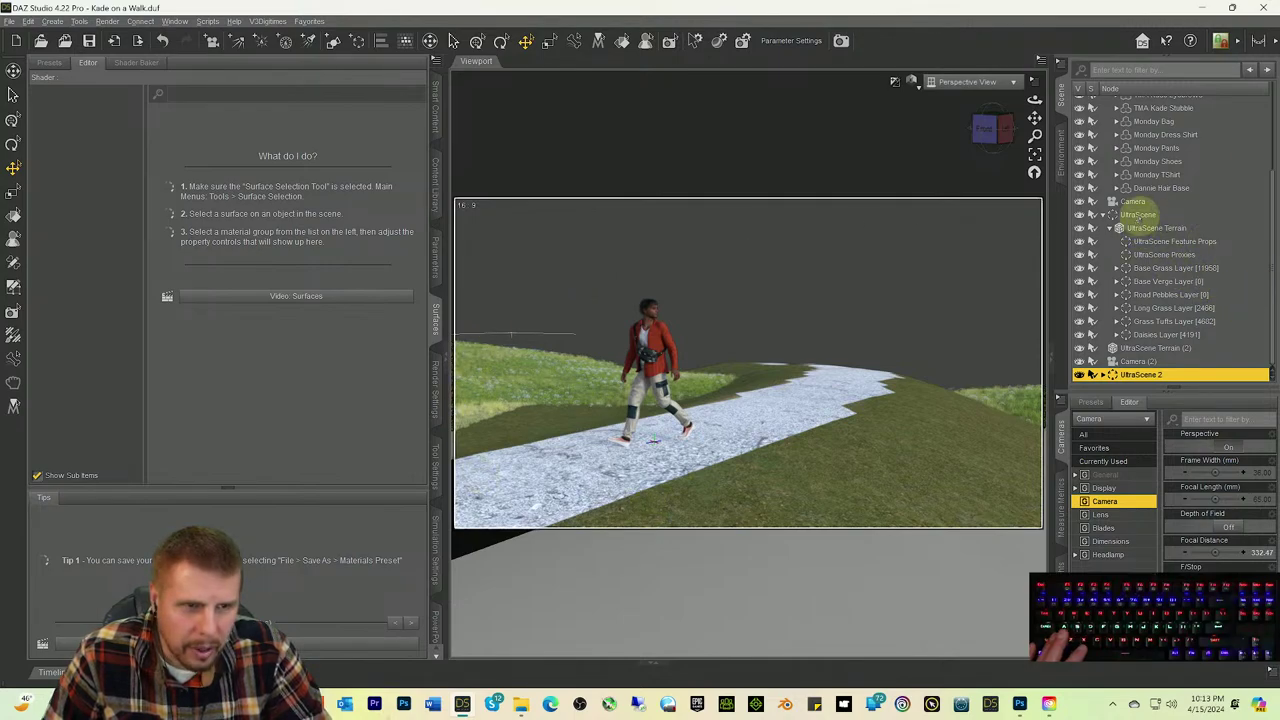
click(1142, 215)
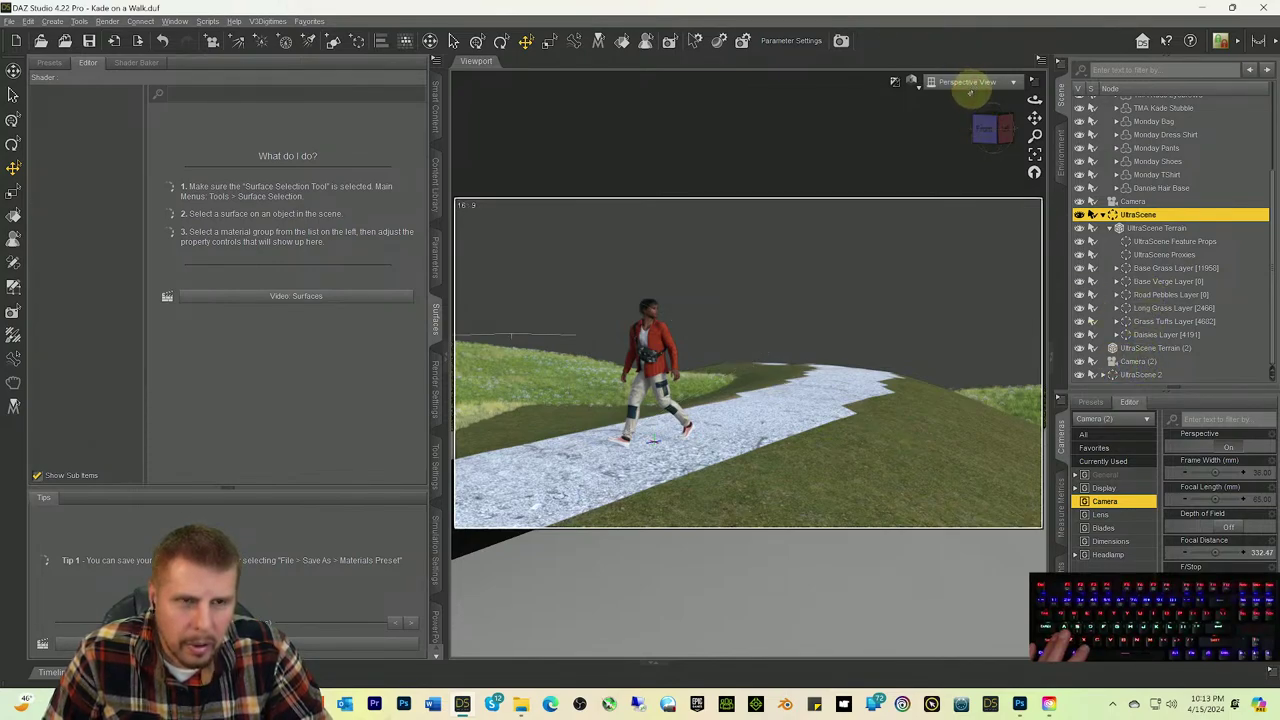
Step: Return to plain Ctrl+9 shading, view through Camera (2), and reselect the UltraScene group
key(ctrl+9)
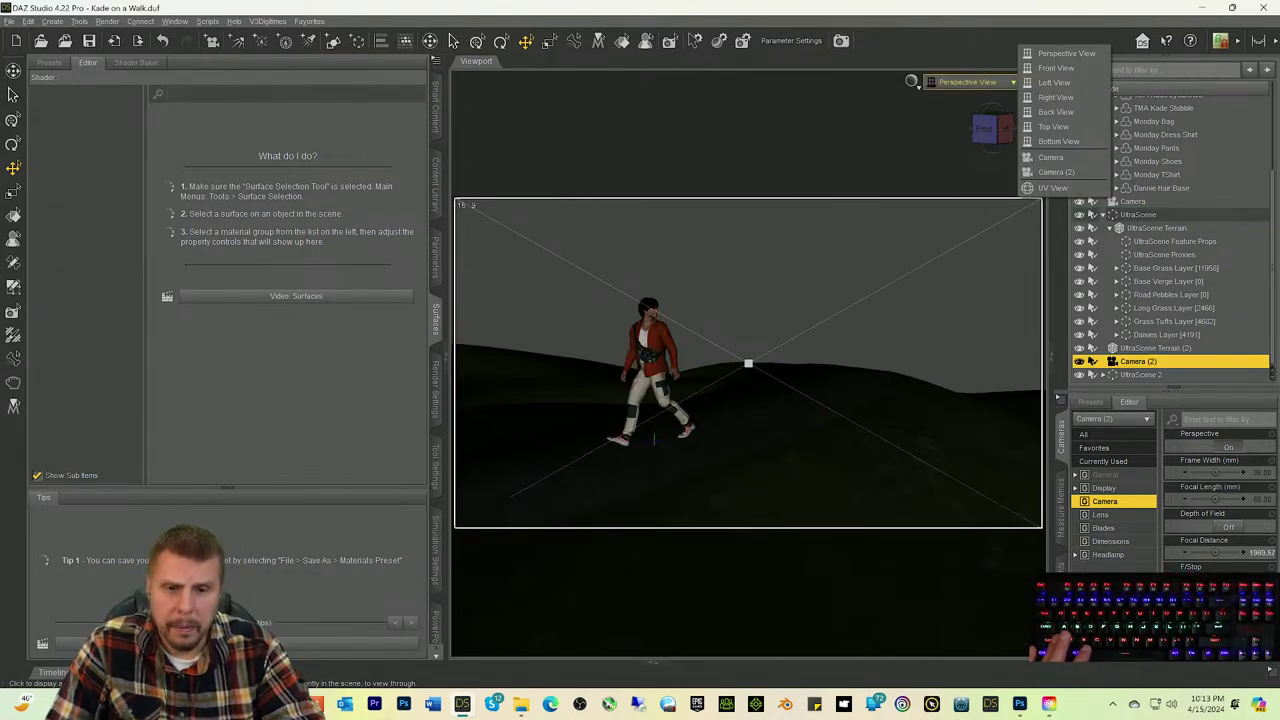
click(958, 88)
click(958, 88)
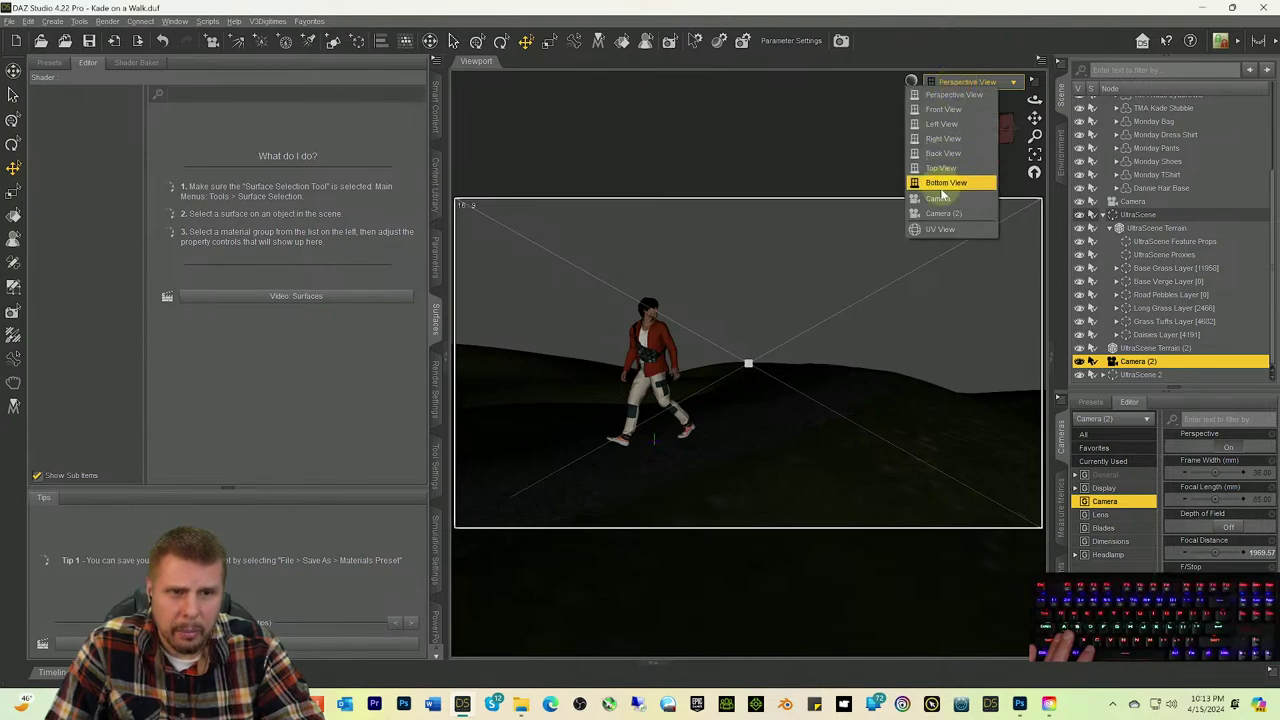
click(943, 214)
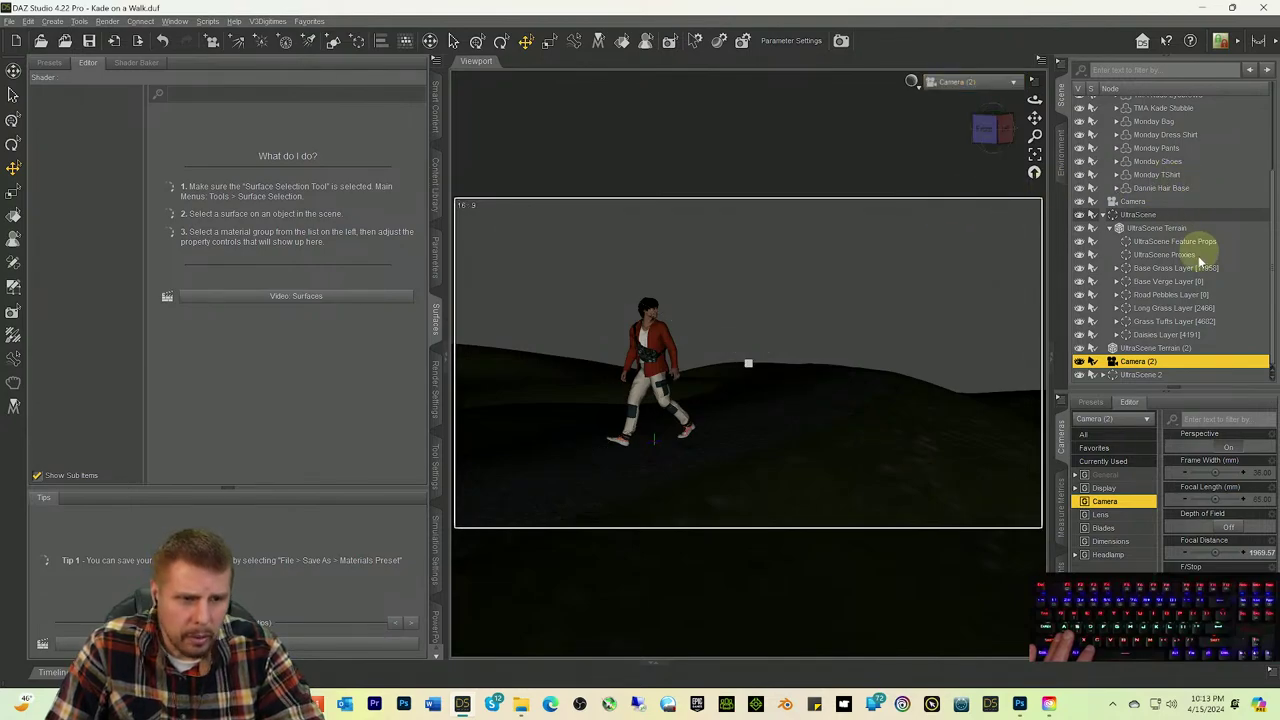
click(1137, 214)
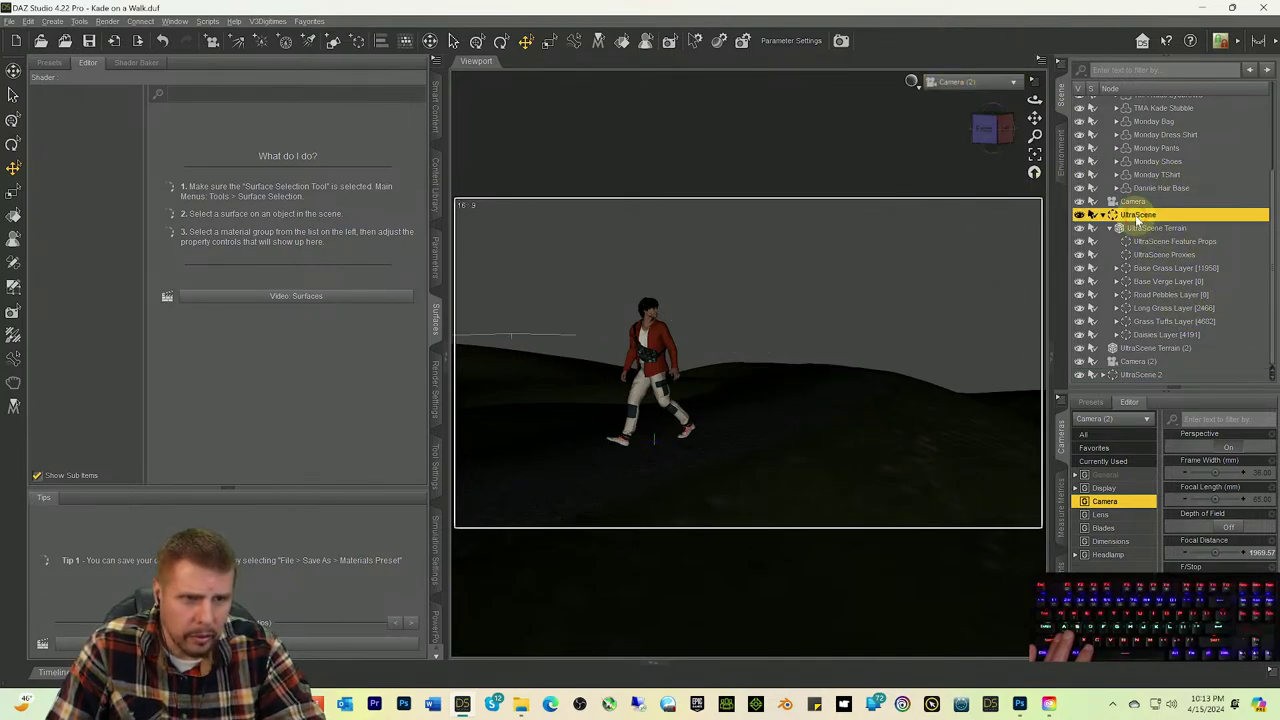
click(309, 21)
mouse_move(321, 104)
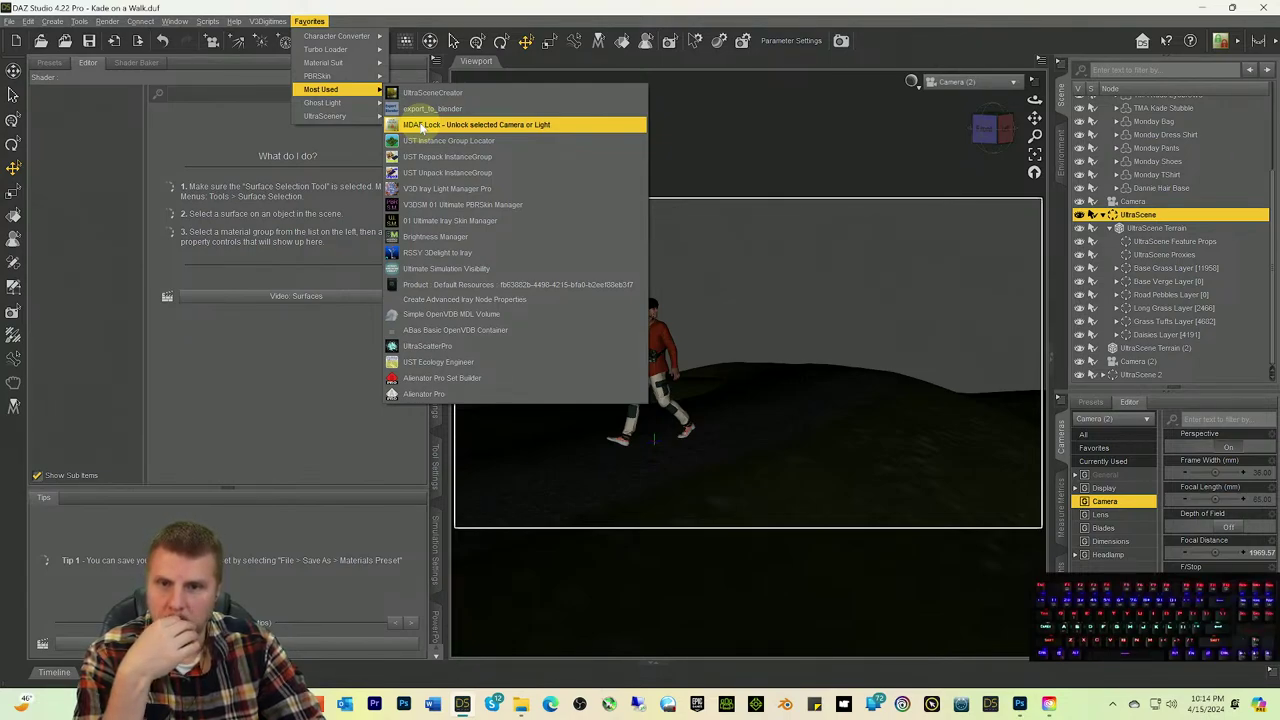
Step: Set UltraSceneCreator's instance restriction to Camera (2), then close it without rebuilding
click(430, 98)
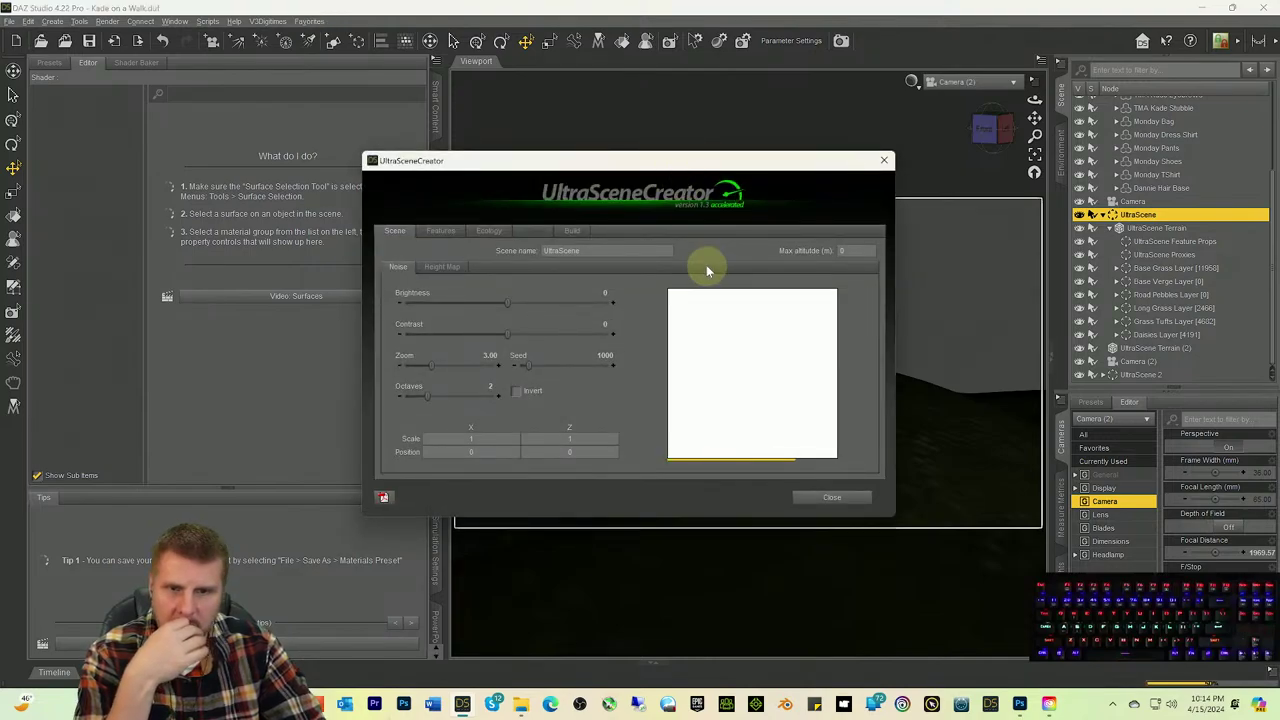
click(576, 231)
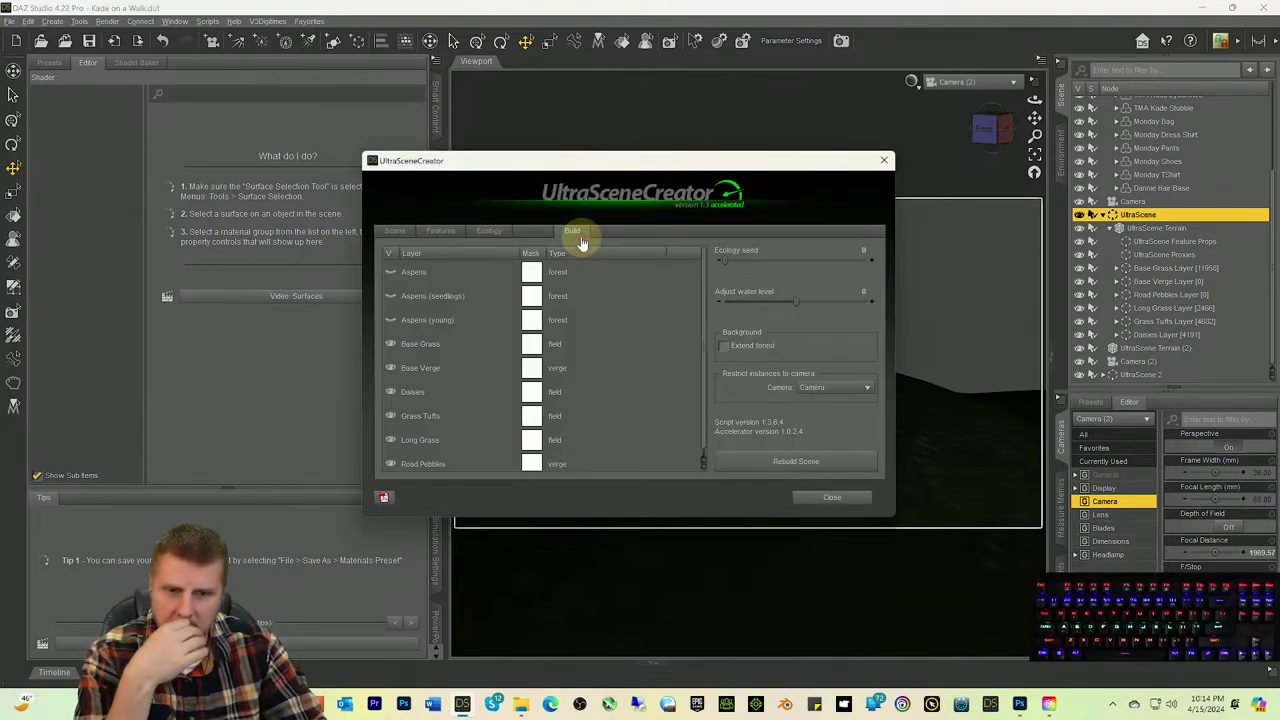
click(821, 388)
click(838, 402)
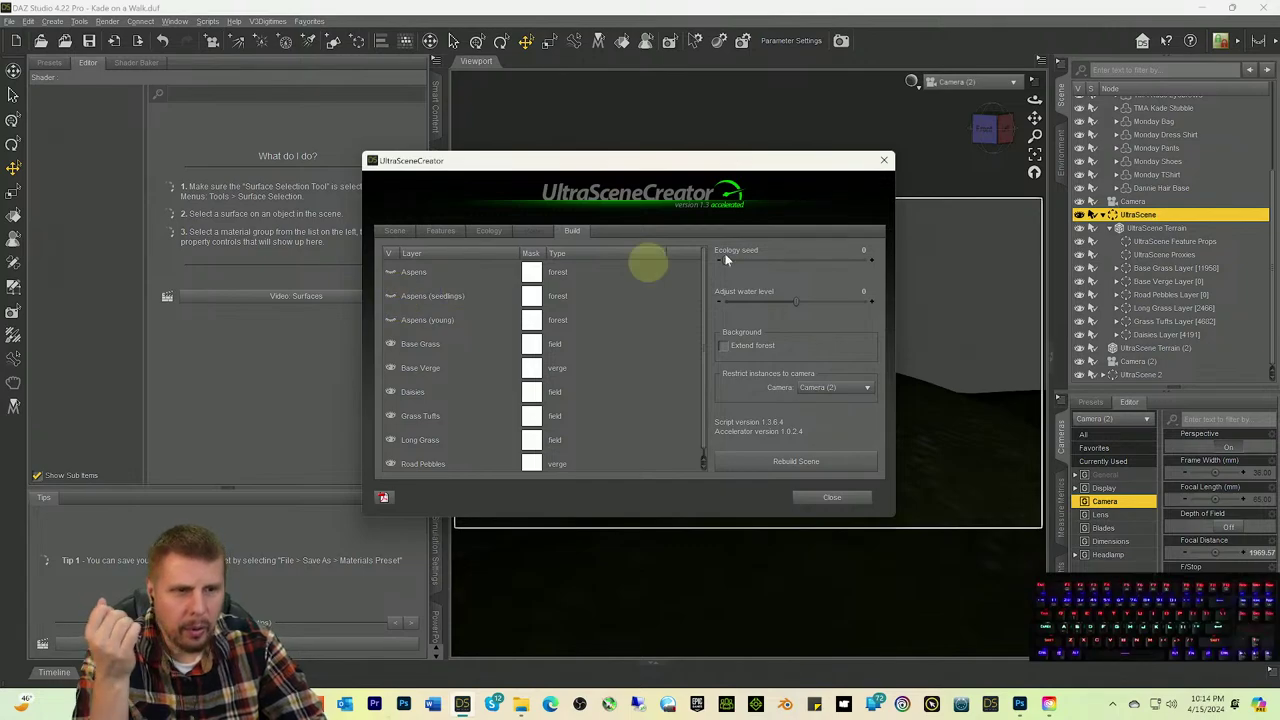
click(834, 498)
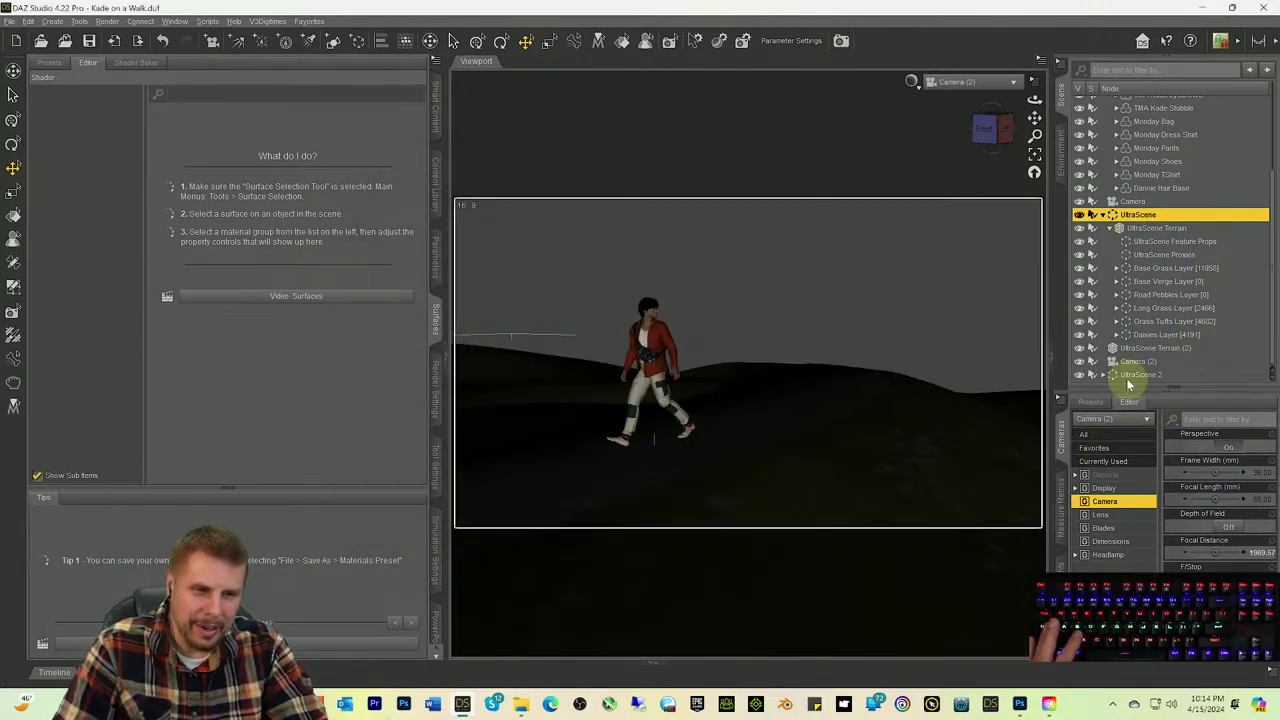
Step: Delete the duplicate UltraScene 2 group and select the original UltraScene
click(1127, 377)
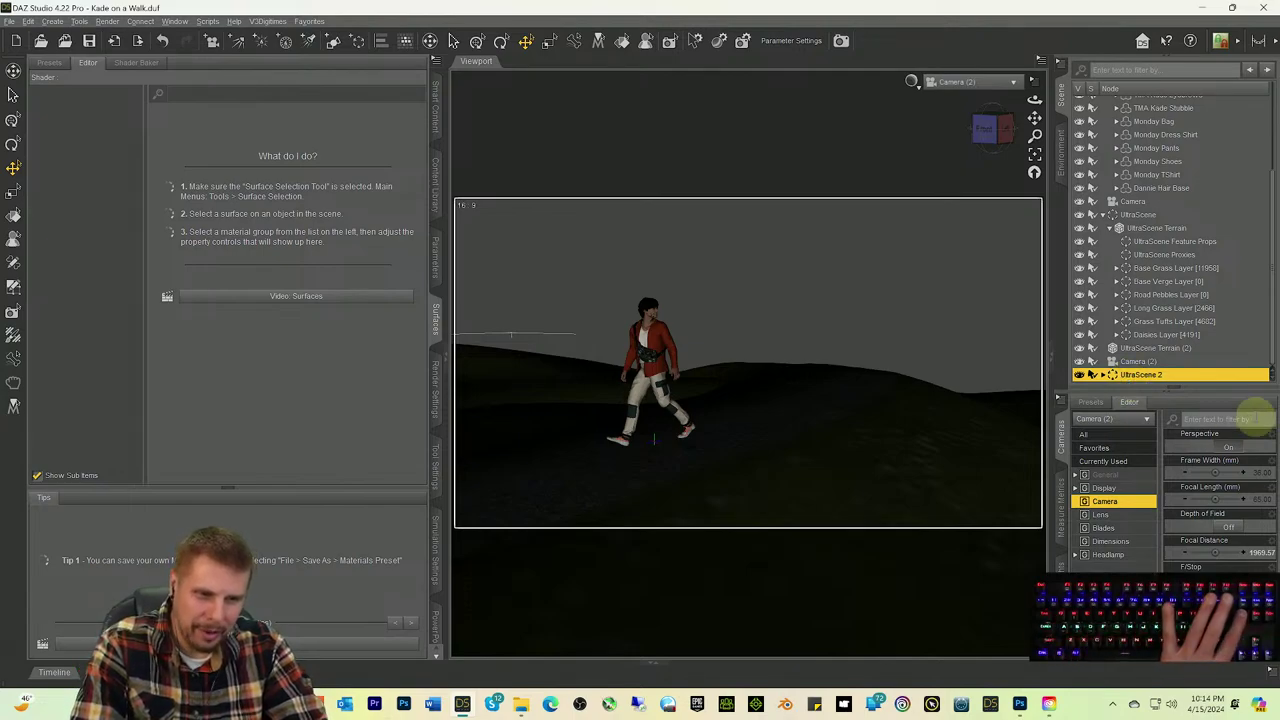
key(Delete)
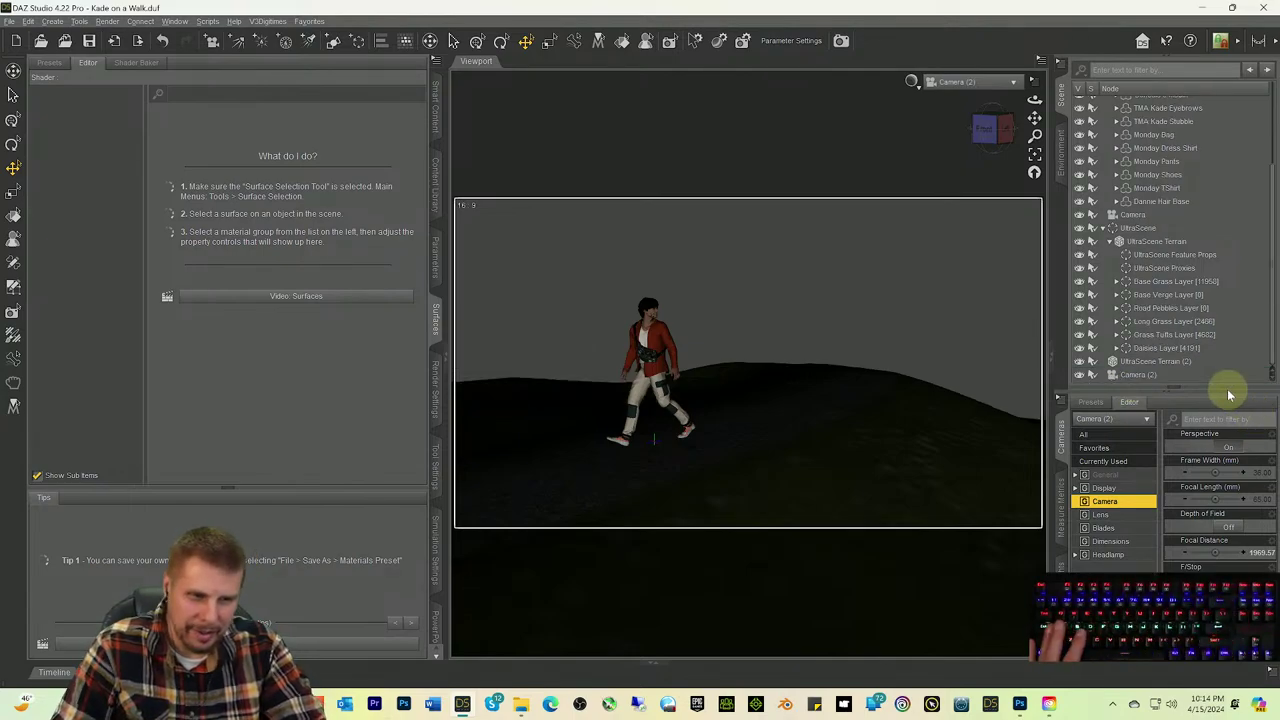
click(1136, 228)
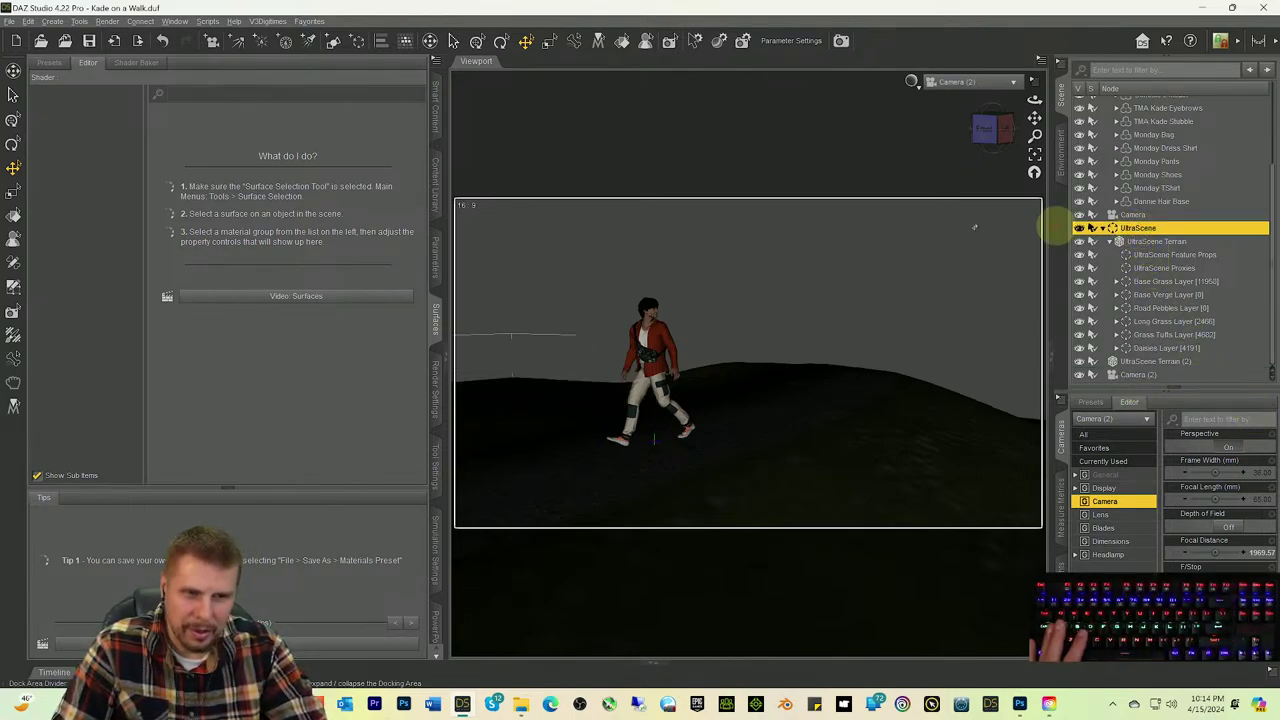
Step: Rebuild the UltraScene with instances limited to Camera (2) and dismiss the 57.05-second build report
click(309, 21)
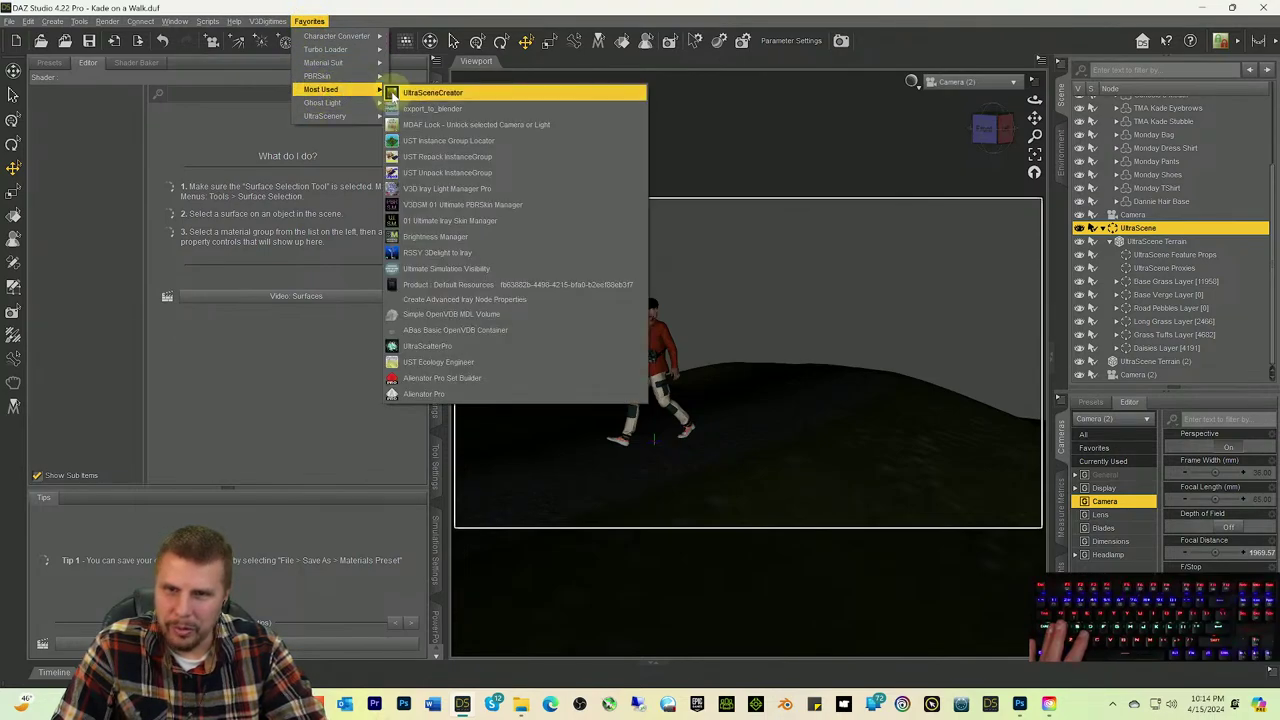
click(393, 92)
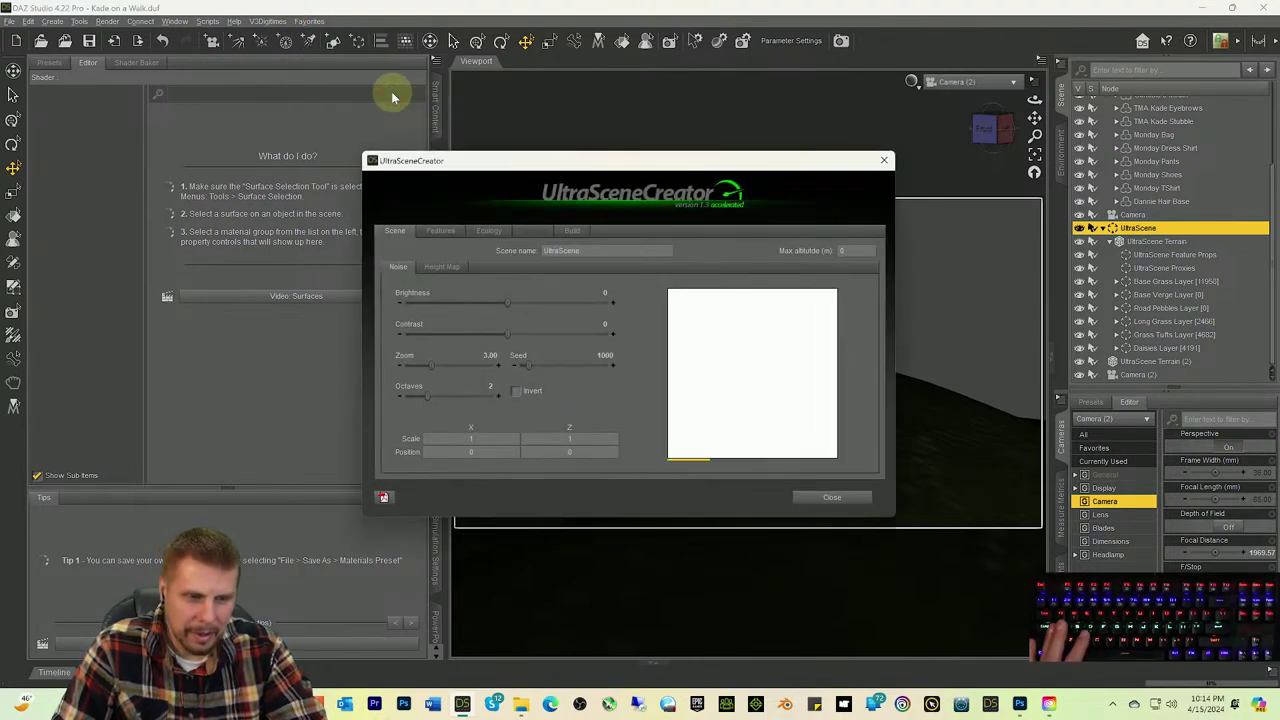
click(572, 232)
click(825, 386)
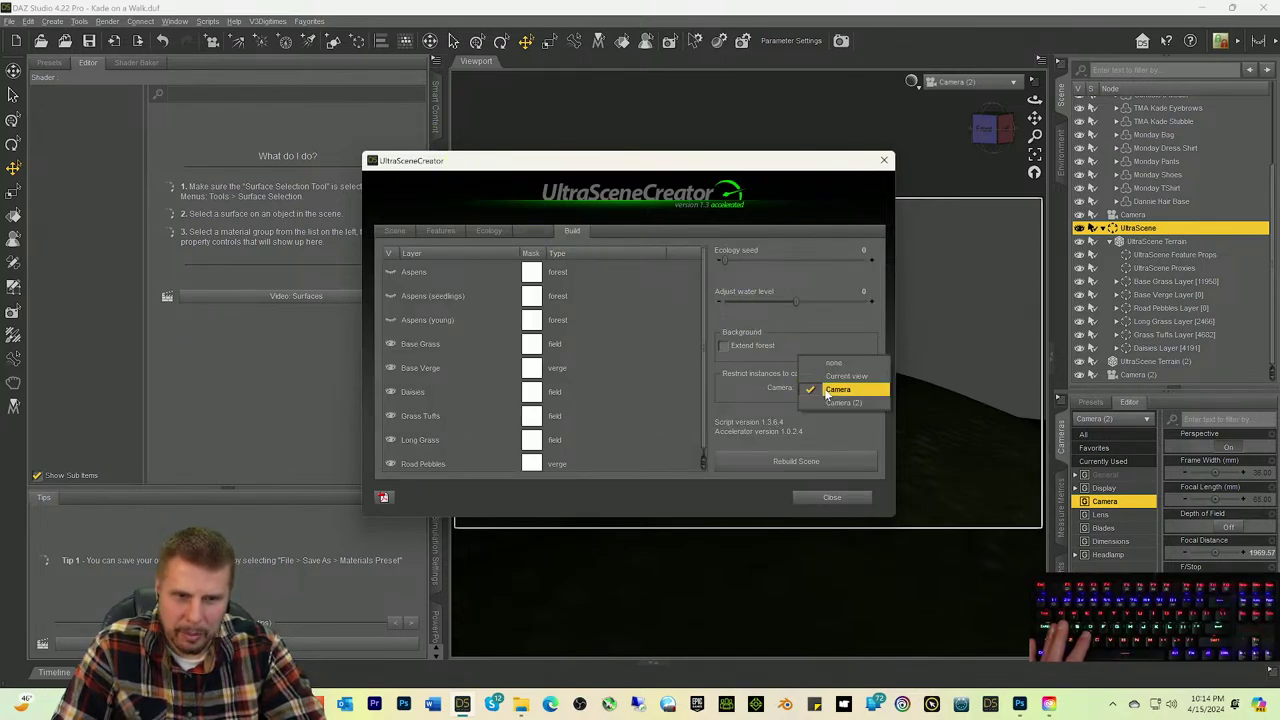
click(843, 403)
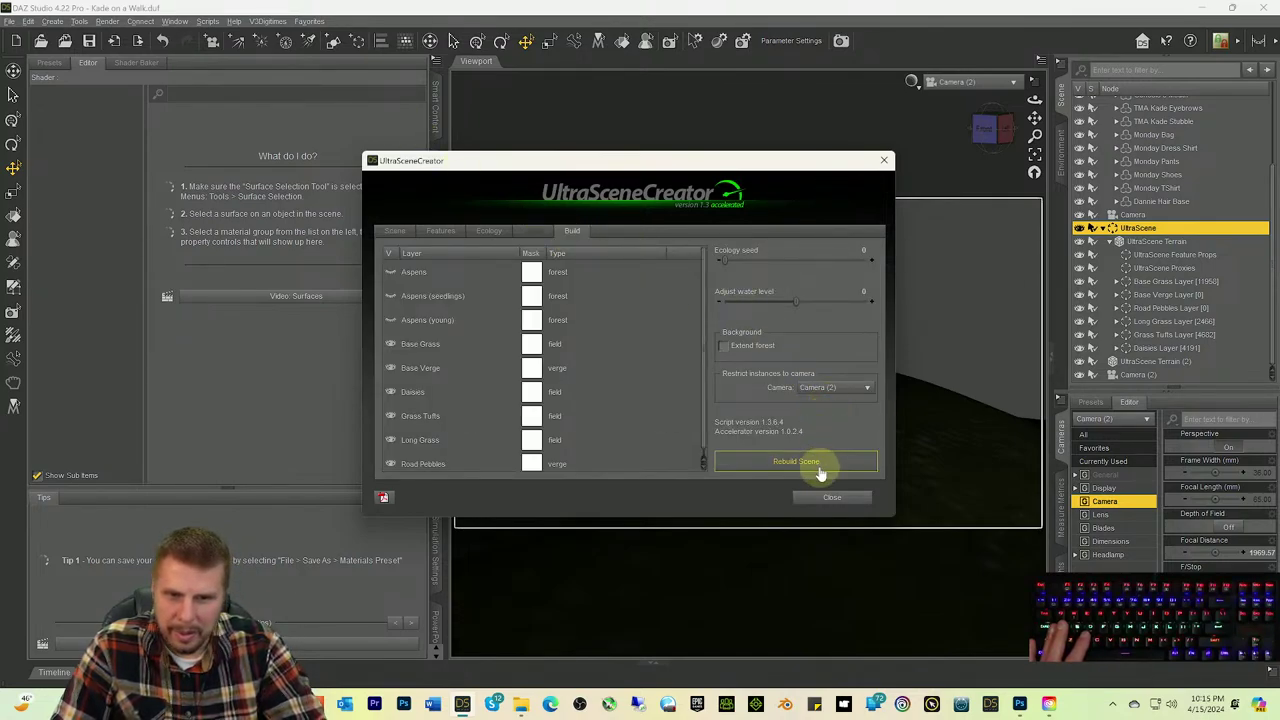
click(395, 298)
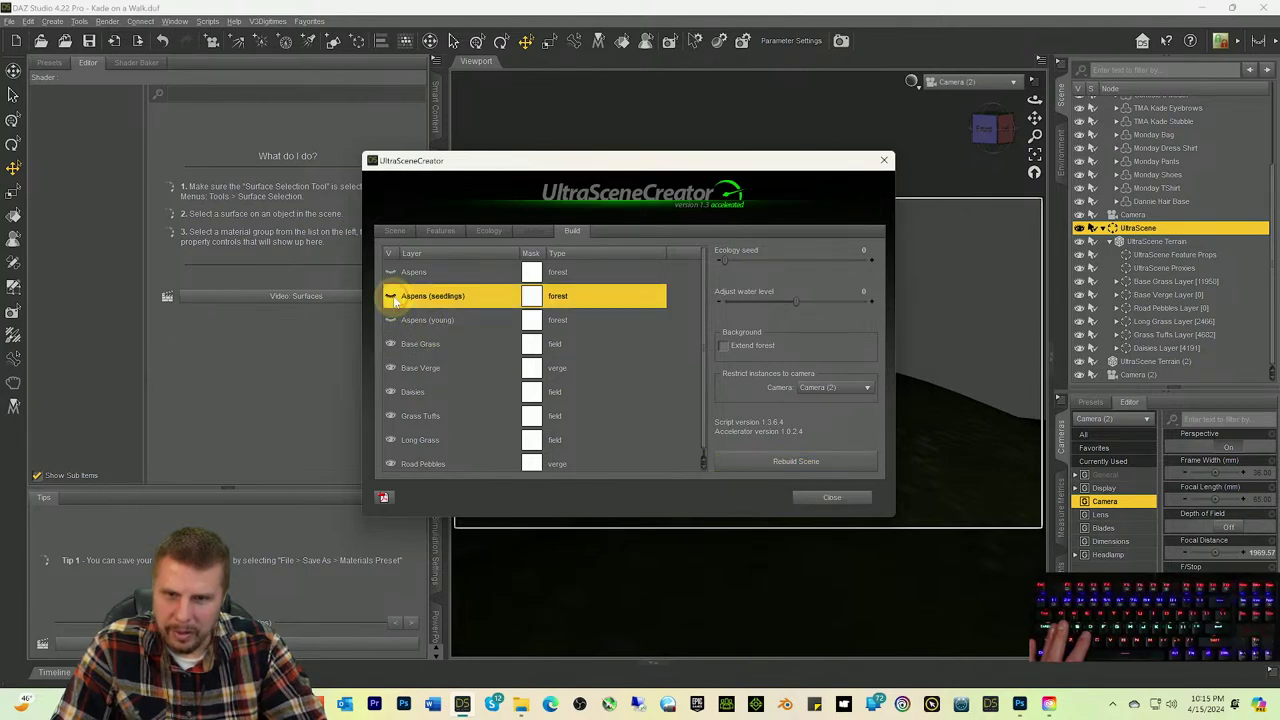
click(797, 464)
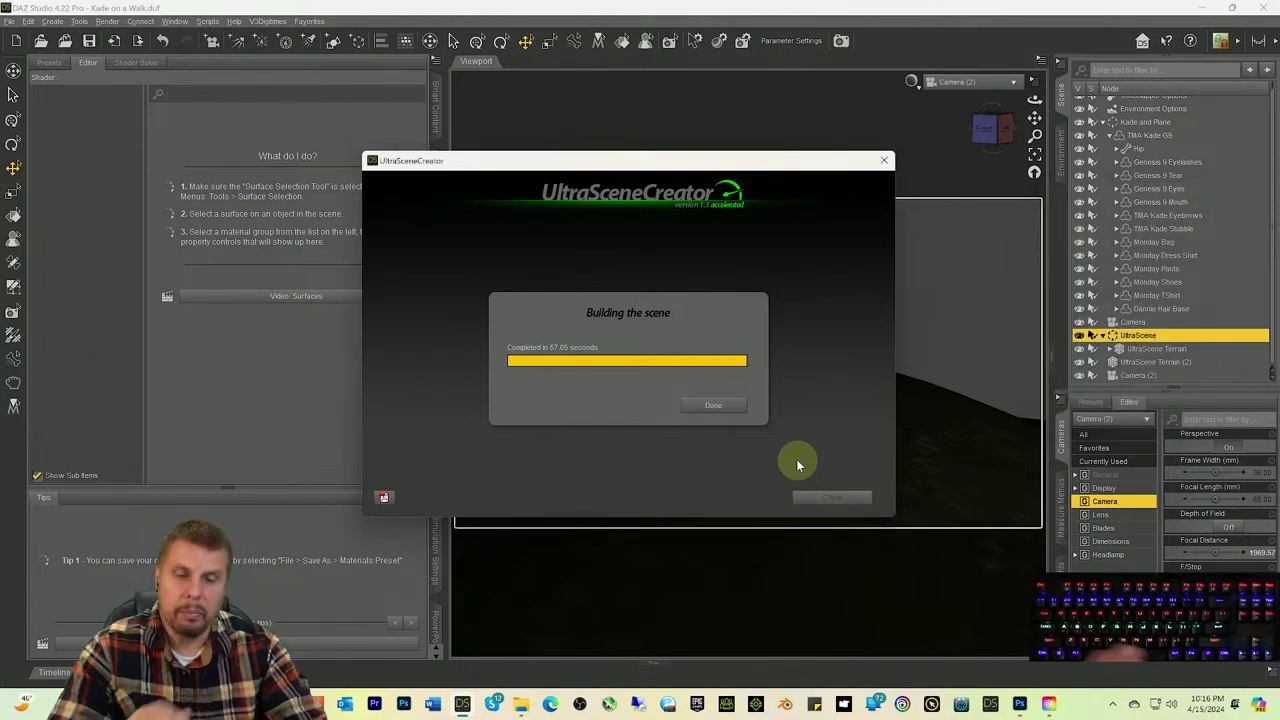
click(719, 410)
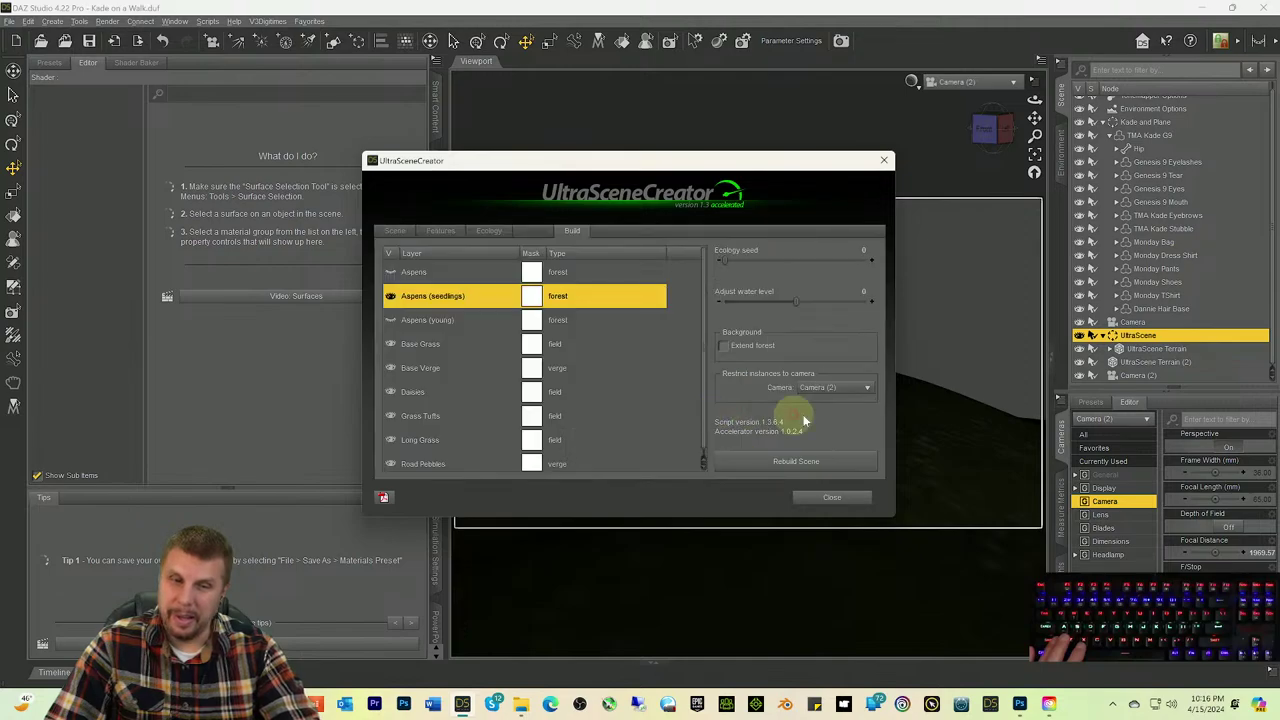
Step: Close UltraSceneCreator and cycle the viewport draw styles, ending on plain untextured shading
click(830, 498)
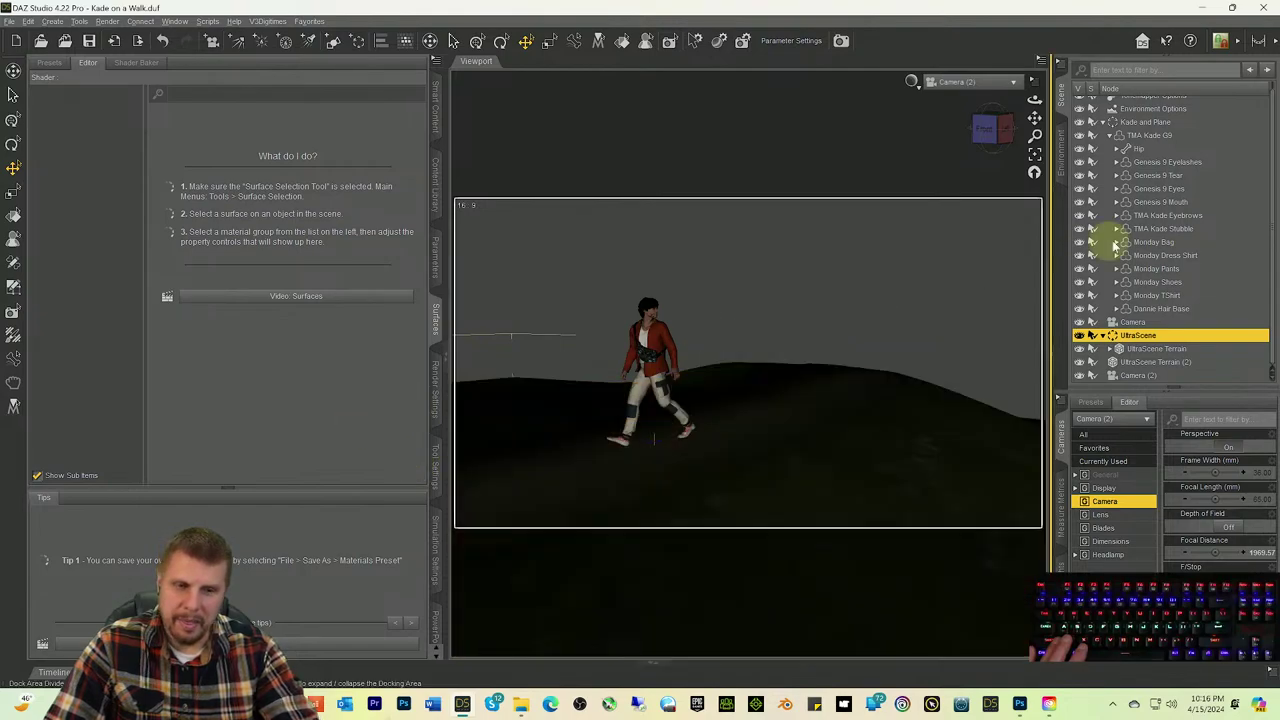
key(ctrl+0)
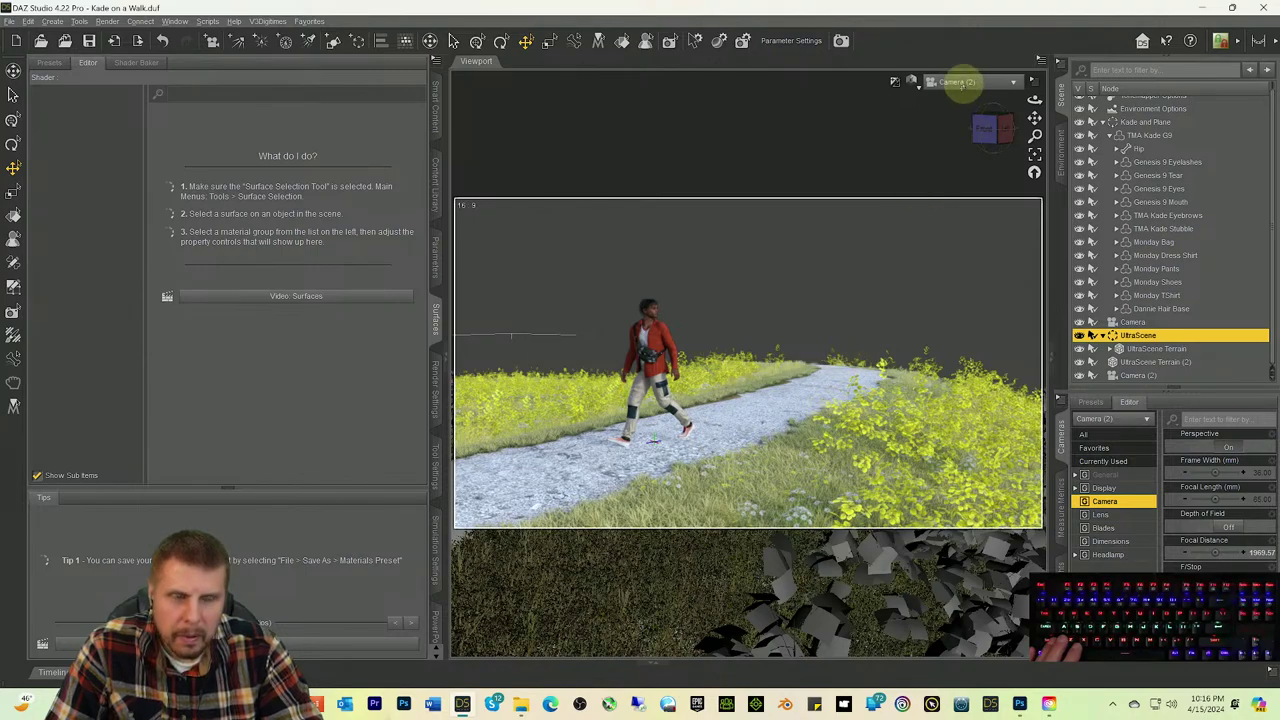
key(ctrl+0)
key(ctrl+9)
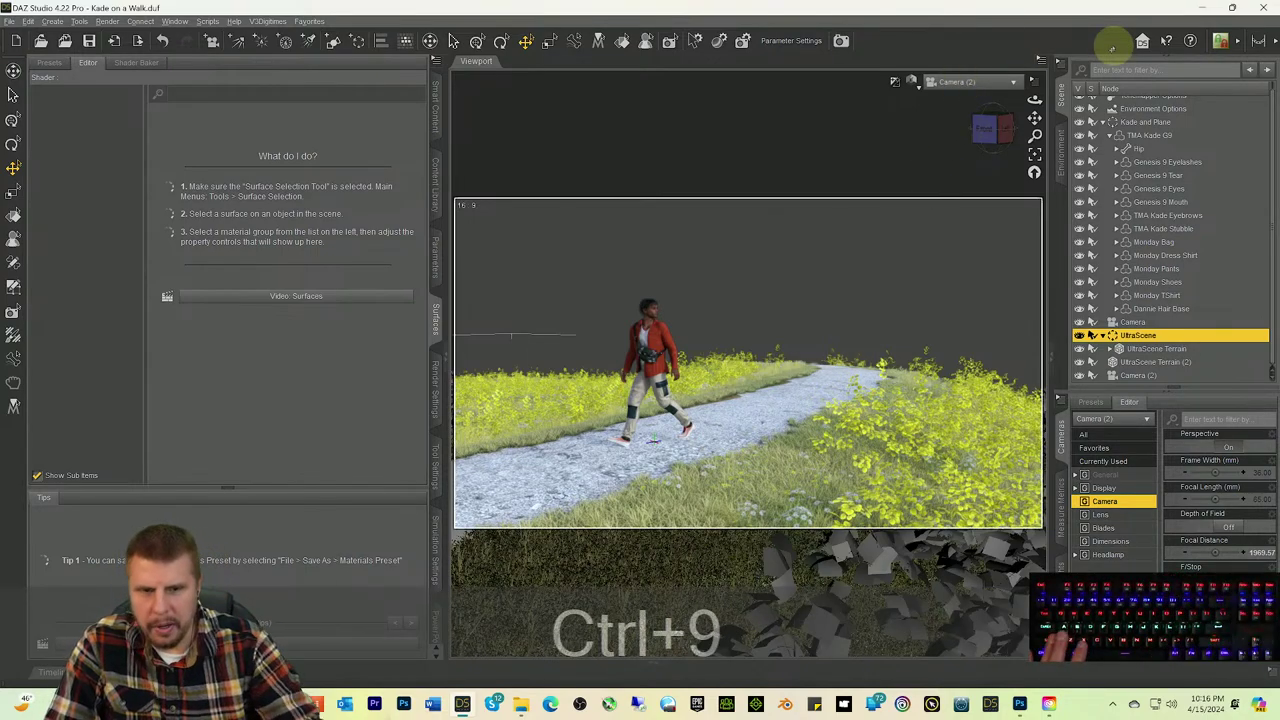
key(ctrl+8)
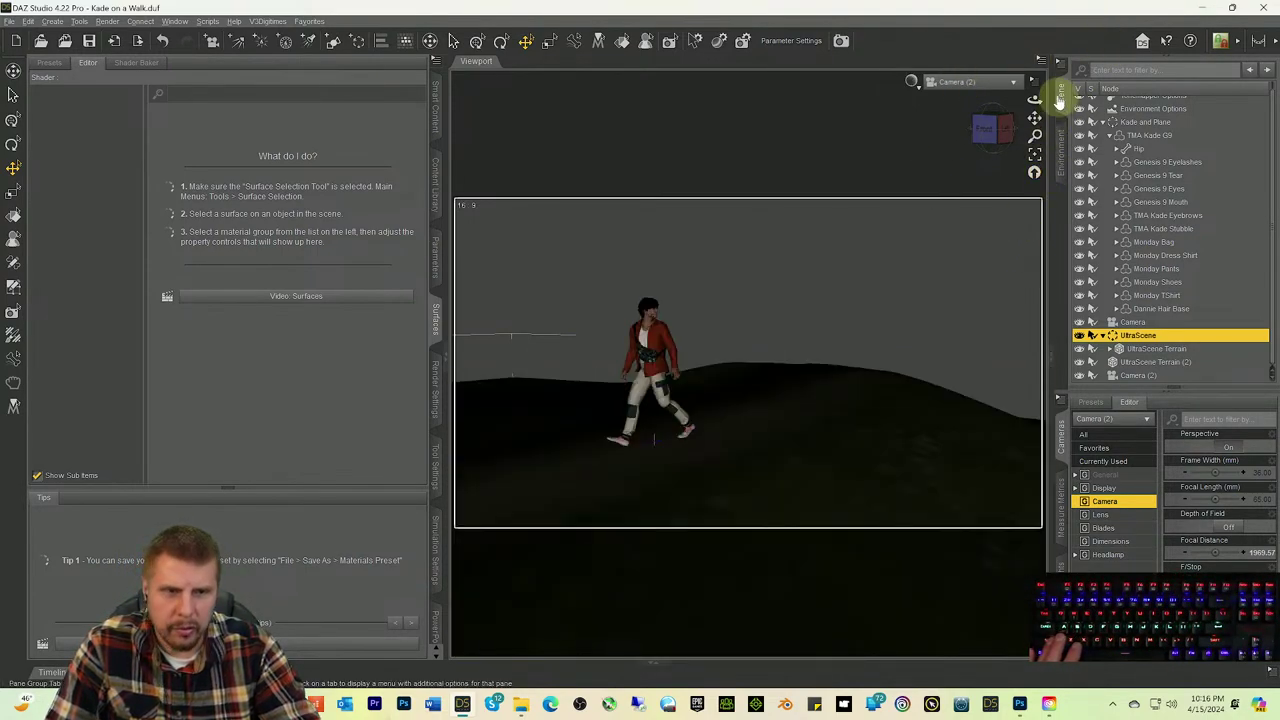
Step: Delete the original Camera and select Camera (2) in the scene
click(975, 84)
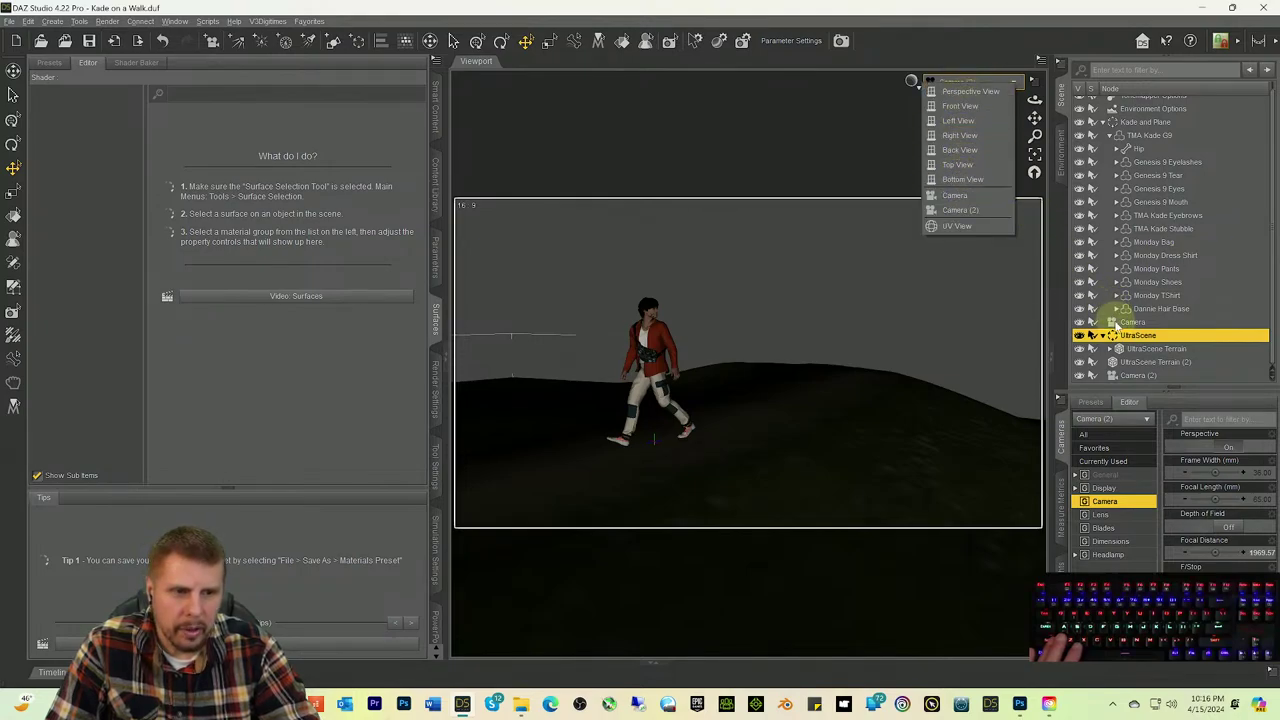
click(1116, 322)
key(Delete)
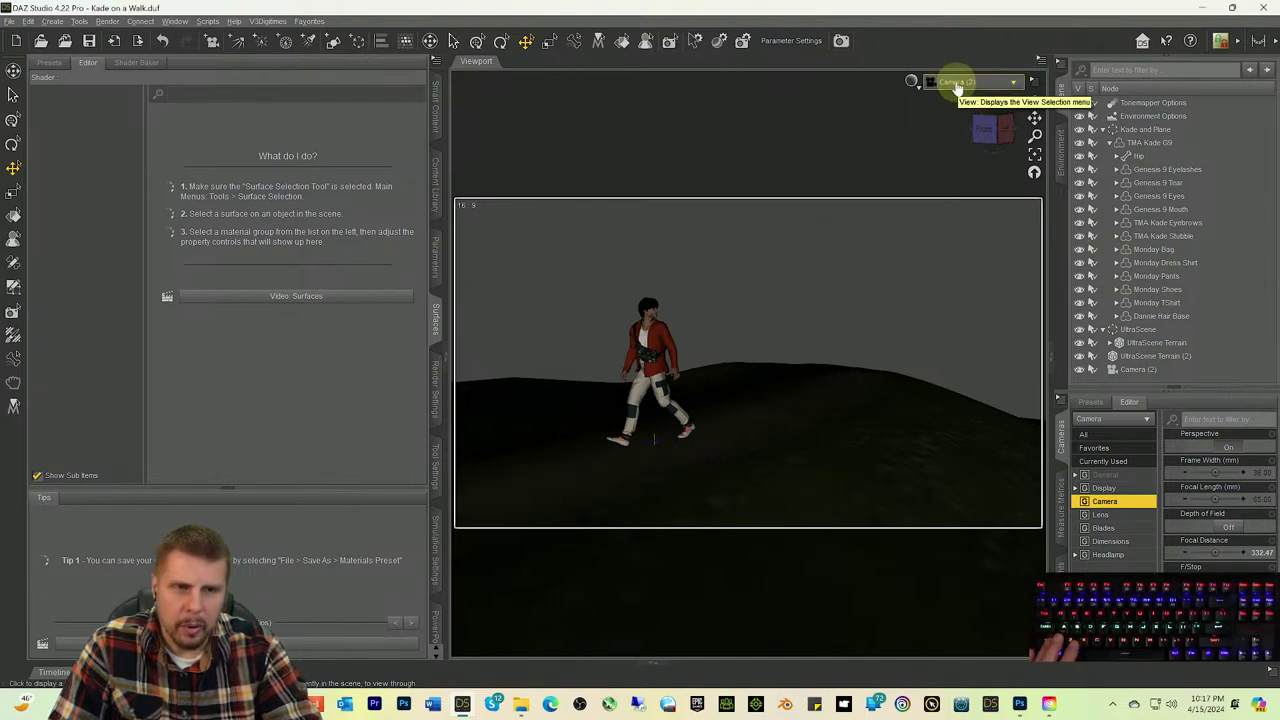
click(1137, 369)
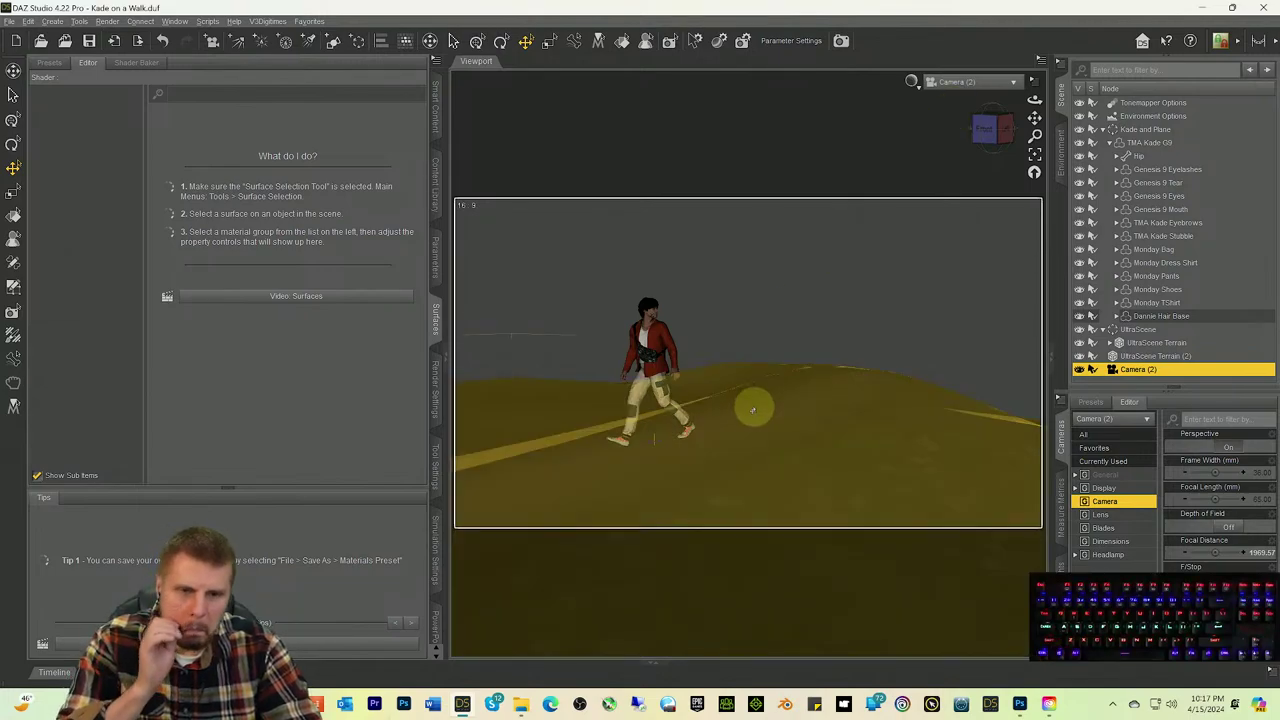
click(955, 82)
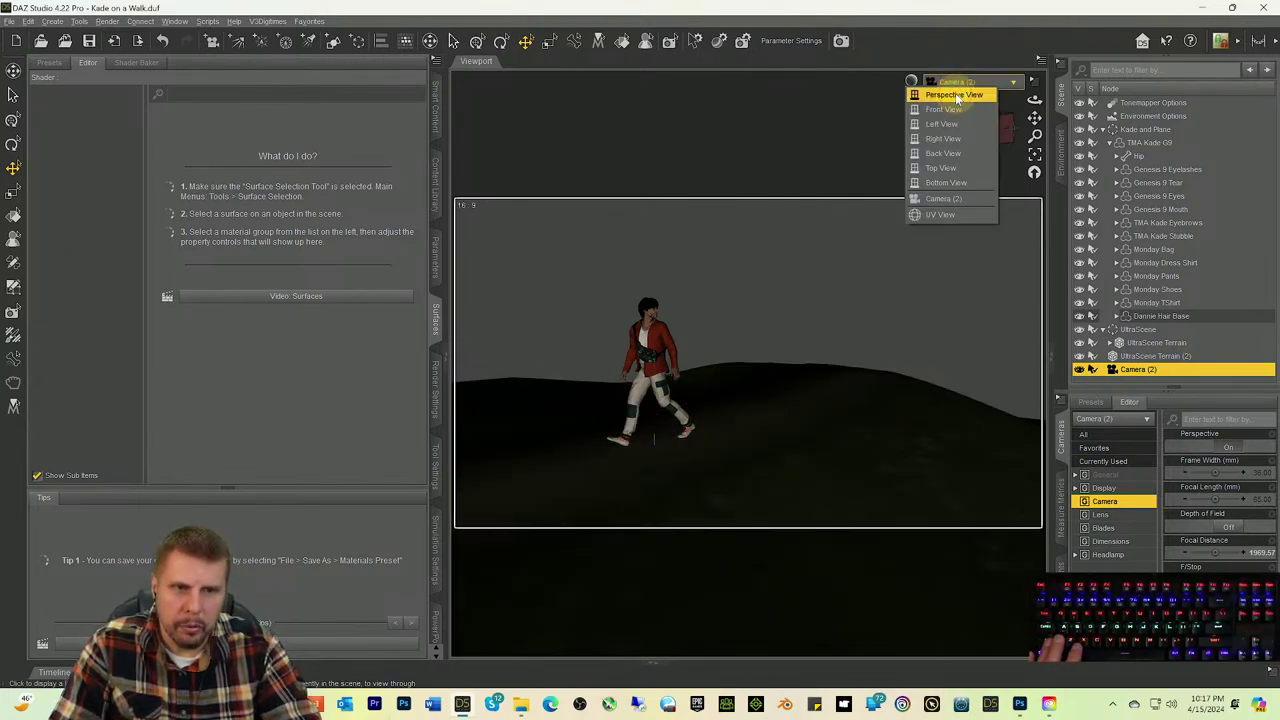
Step: Switch to Perspective View, move close beside Kade, and show a textured preview
click(955, 95)
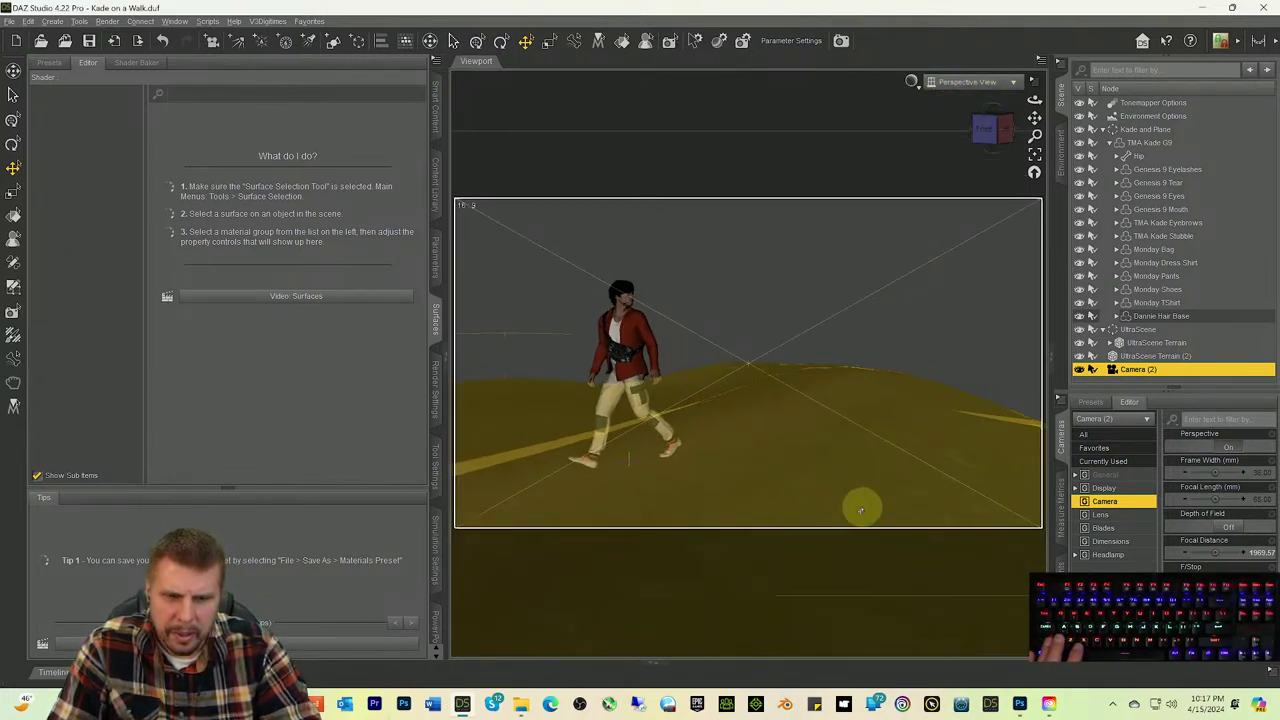
scroll(860, 510, up, 6)
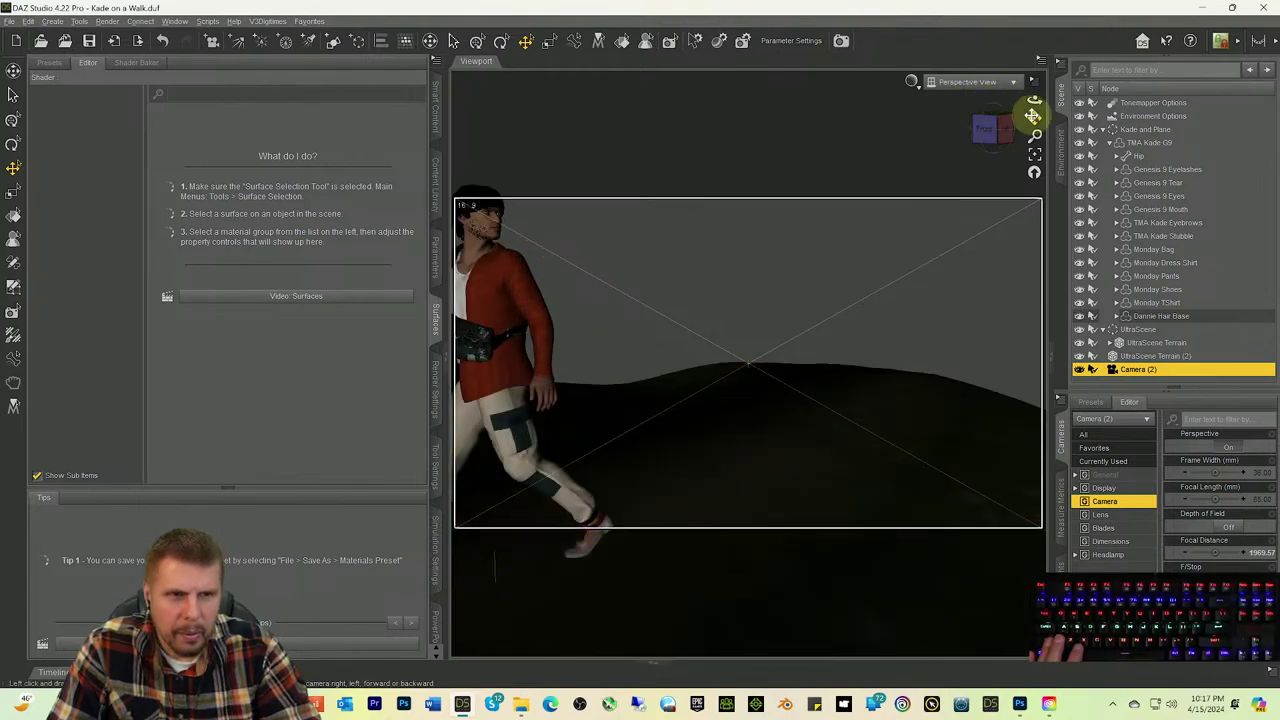
mouse_move(1034, 117)
mouse_down()
mouse_move(985, 138)
mouse_move(1034, 117)
mouse_move(1020, 51)
mouse_move(1034, 120)
mouse_up()
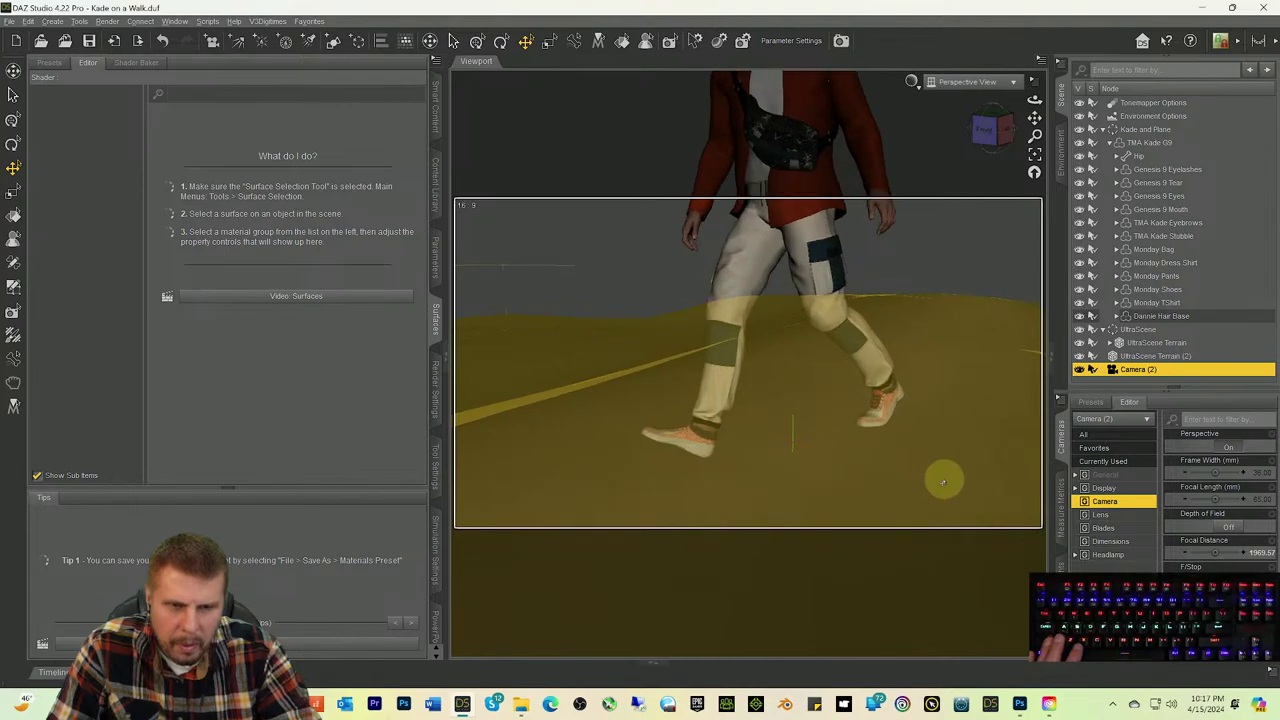
key(ctrl+0)
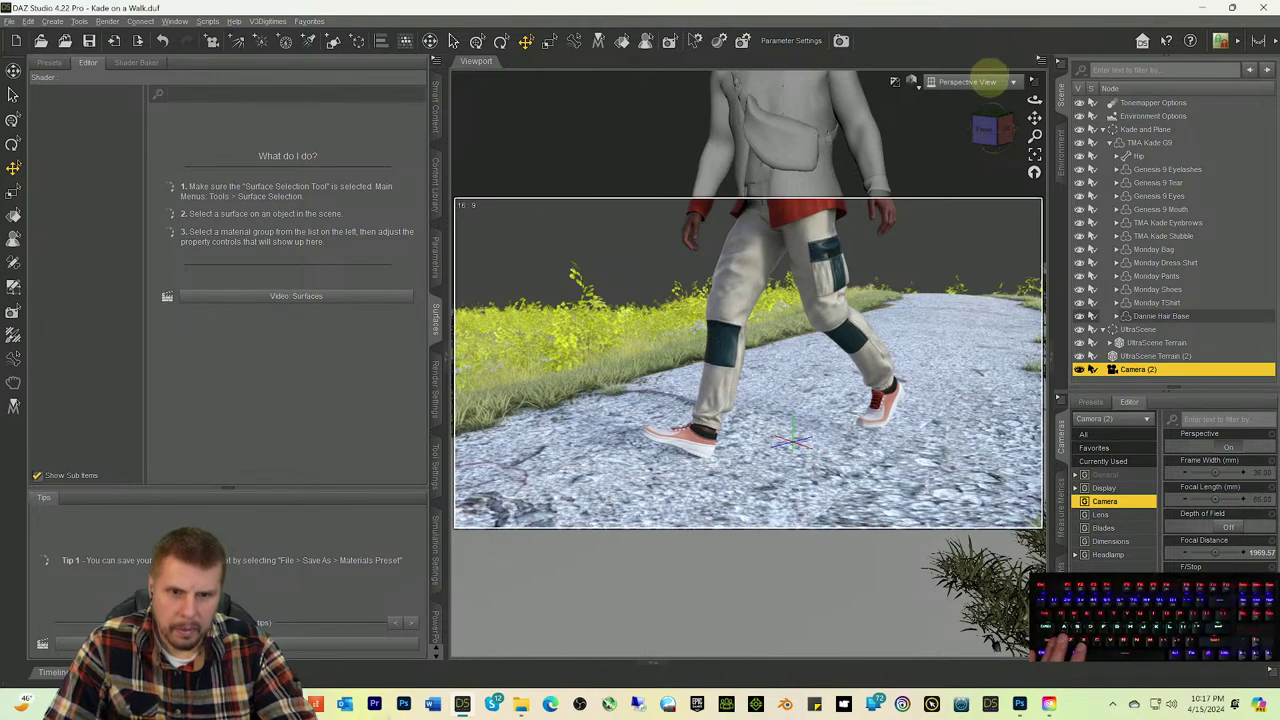
Step: Orbit up for an overhead look at the terrain, then level the view across the ground
click(994, 120)
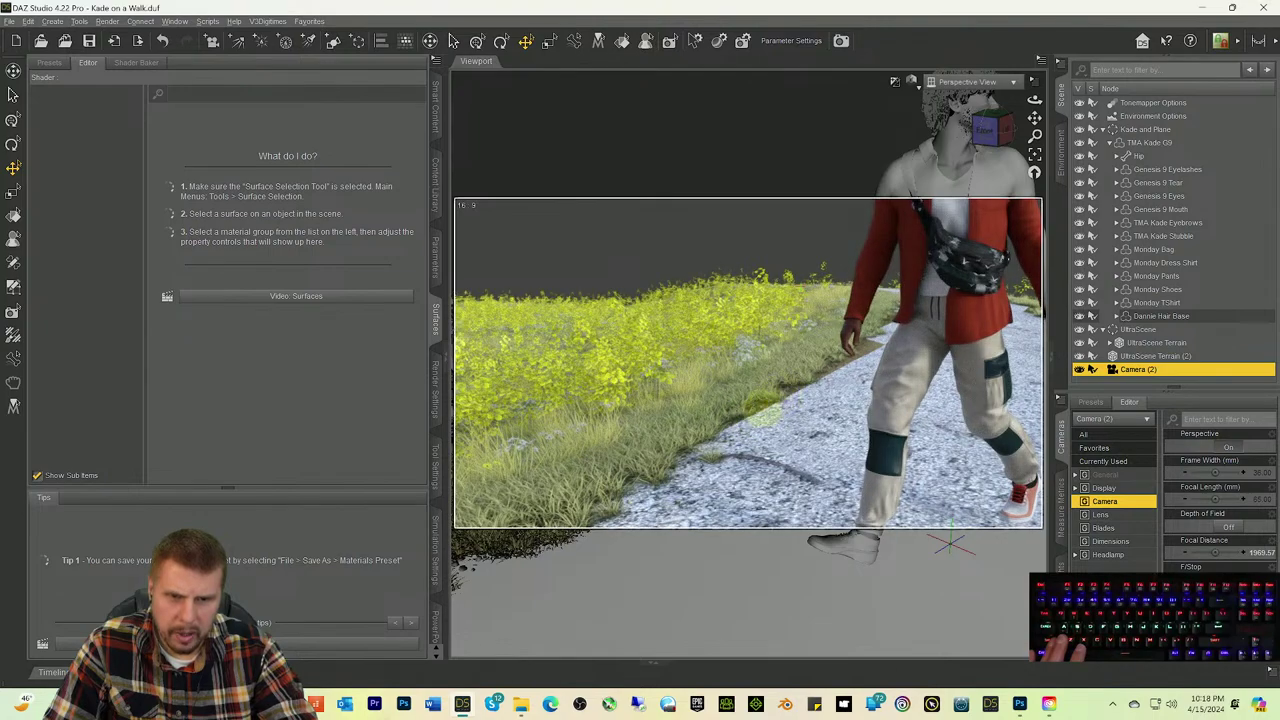
drag(690, 452, 766, 406)
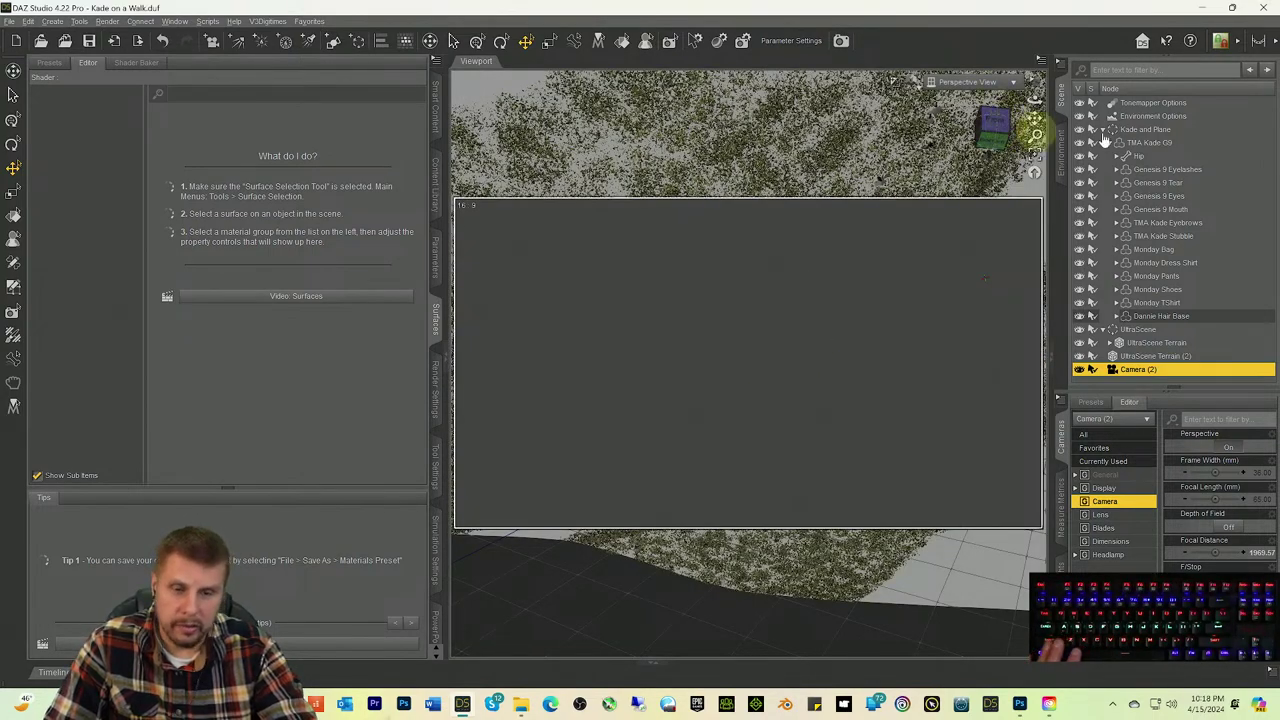
key(ctrl+9)
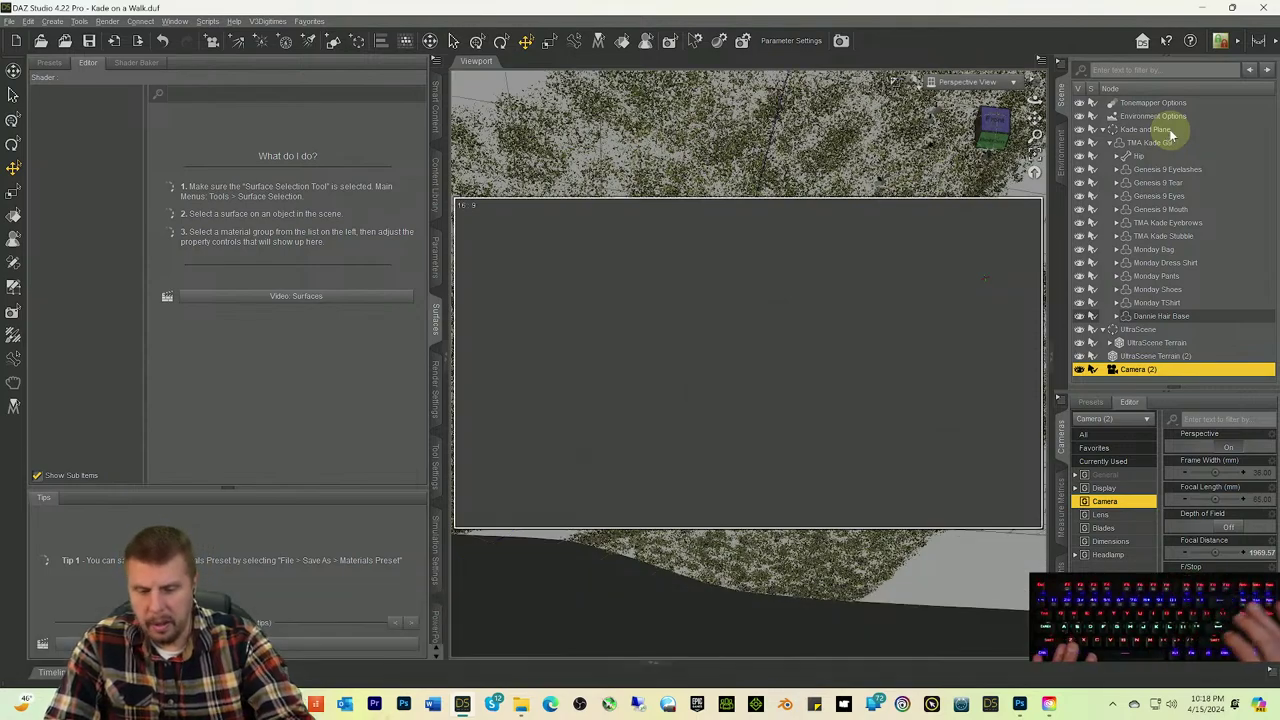
key(ctrl)
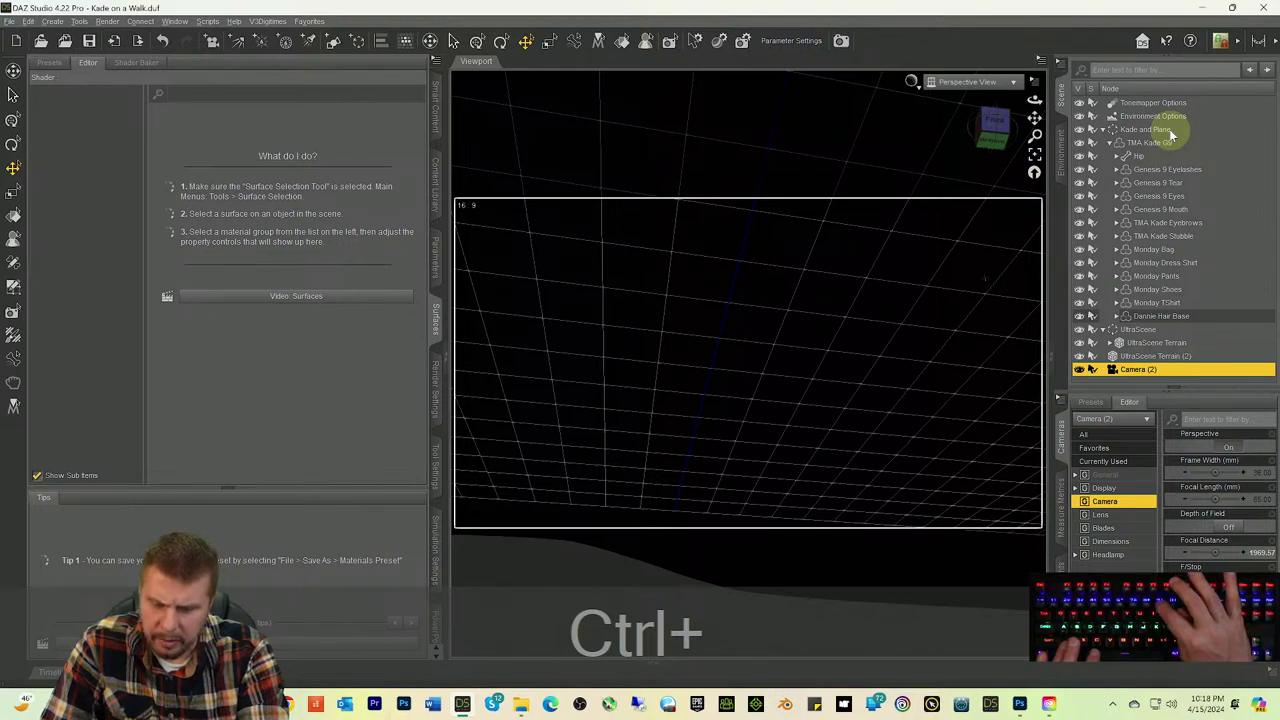
key(ctrl+9)
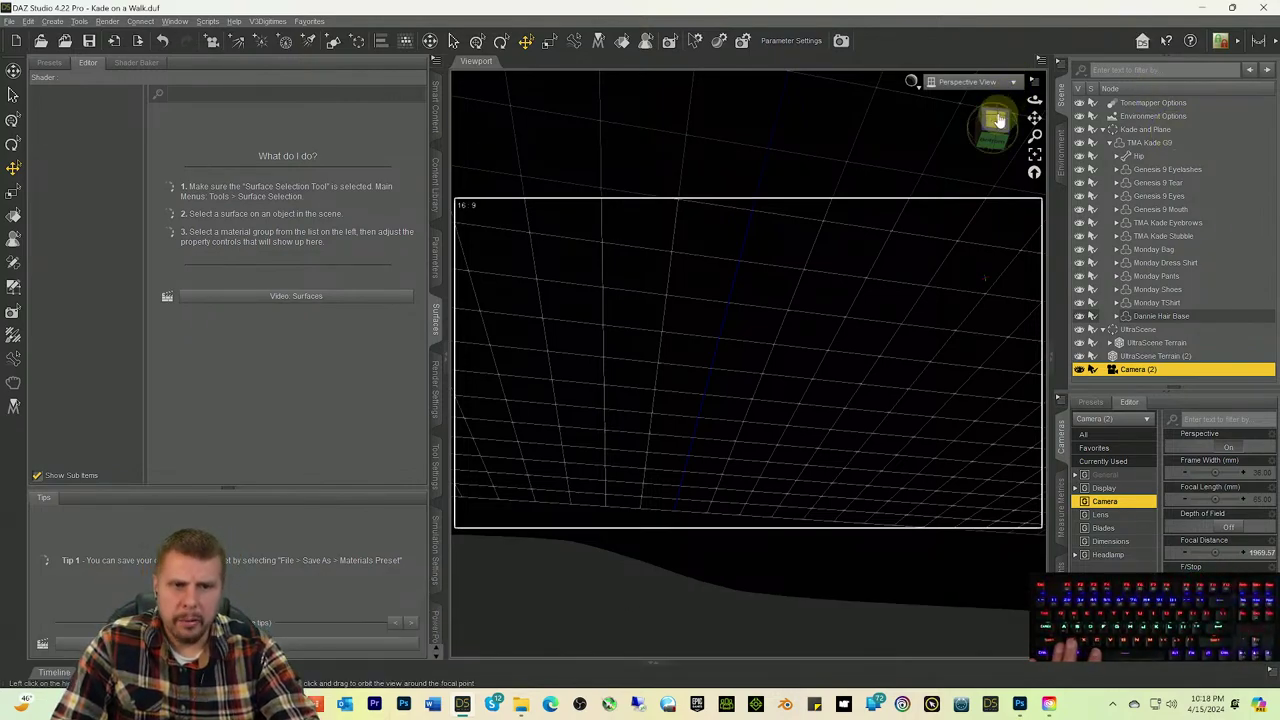
drag(998, 120, 870, 310)
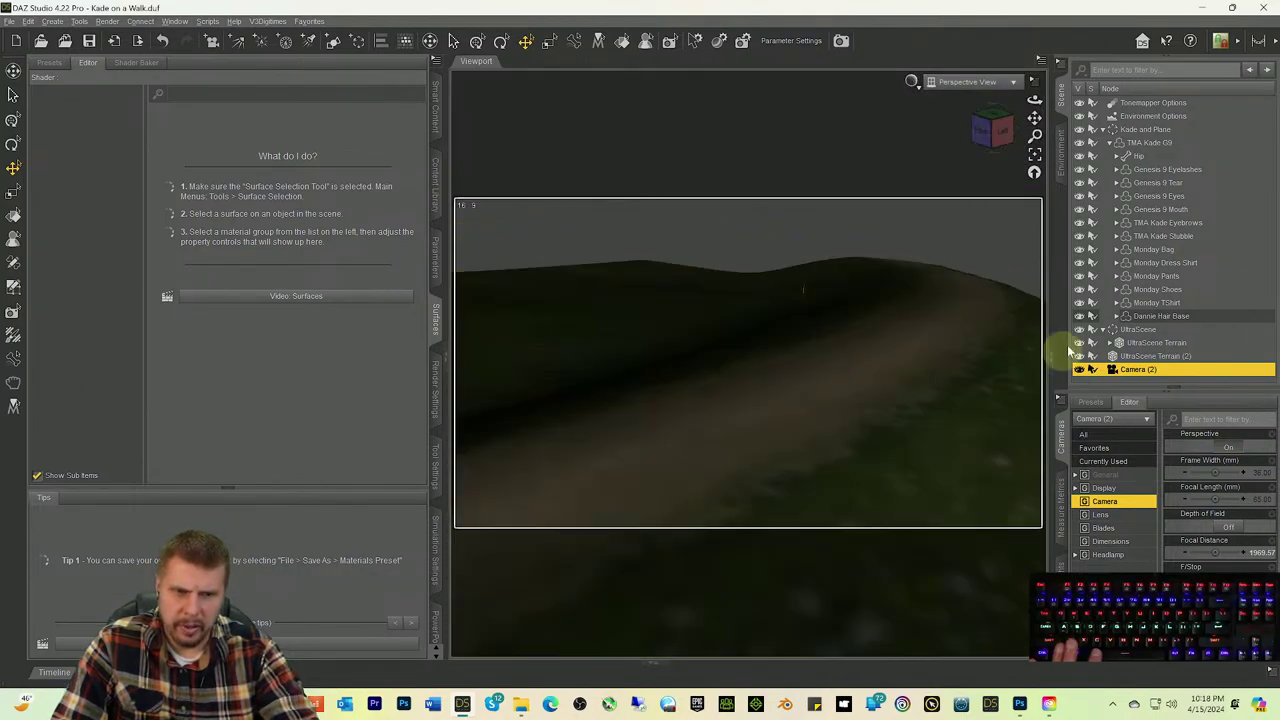
Step: Set the viewport to Wire Shaded, select UltraScene Terrain (2), and orbit around its wireframe
click(910, 82)
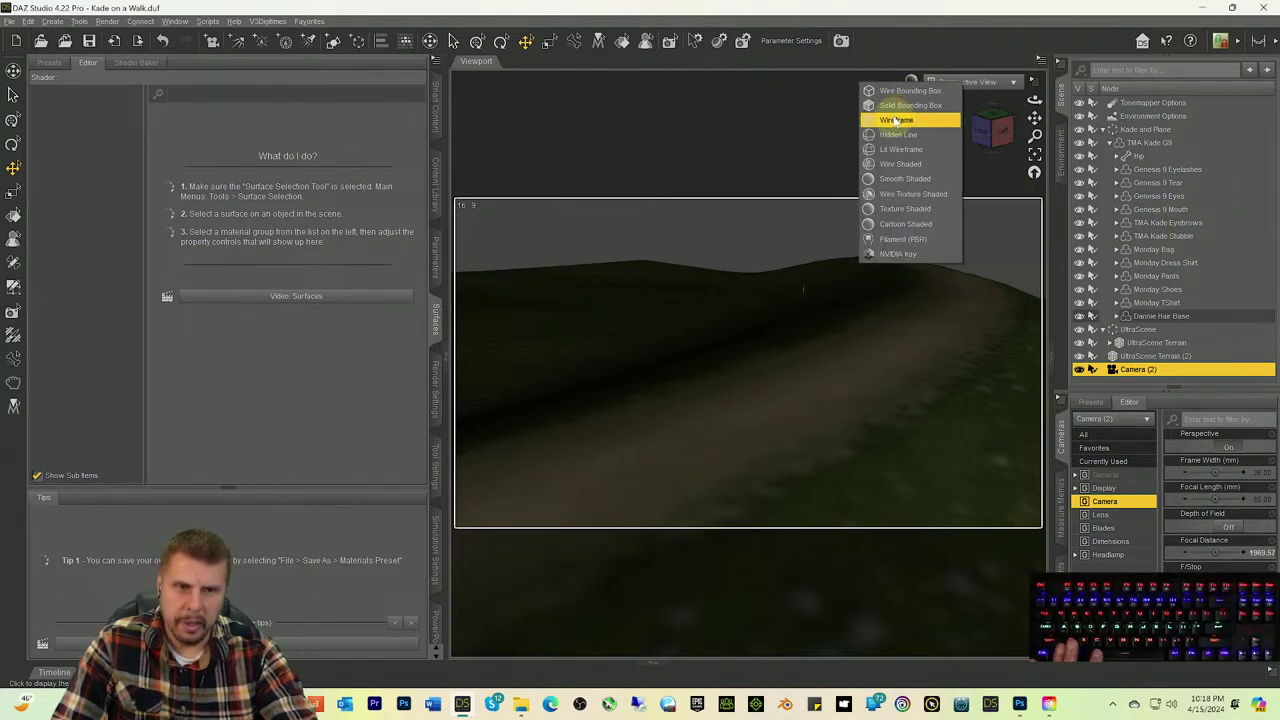
click(896, 120)
drag(1000, 137, 1004, 166)
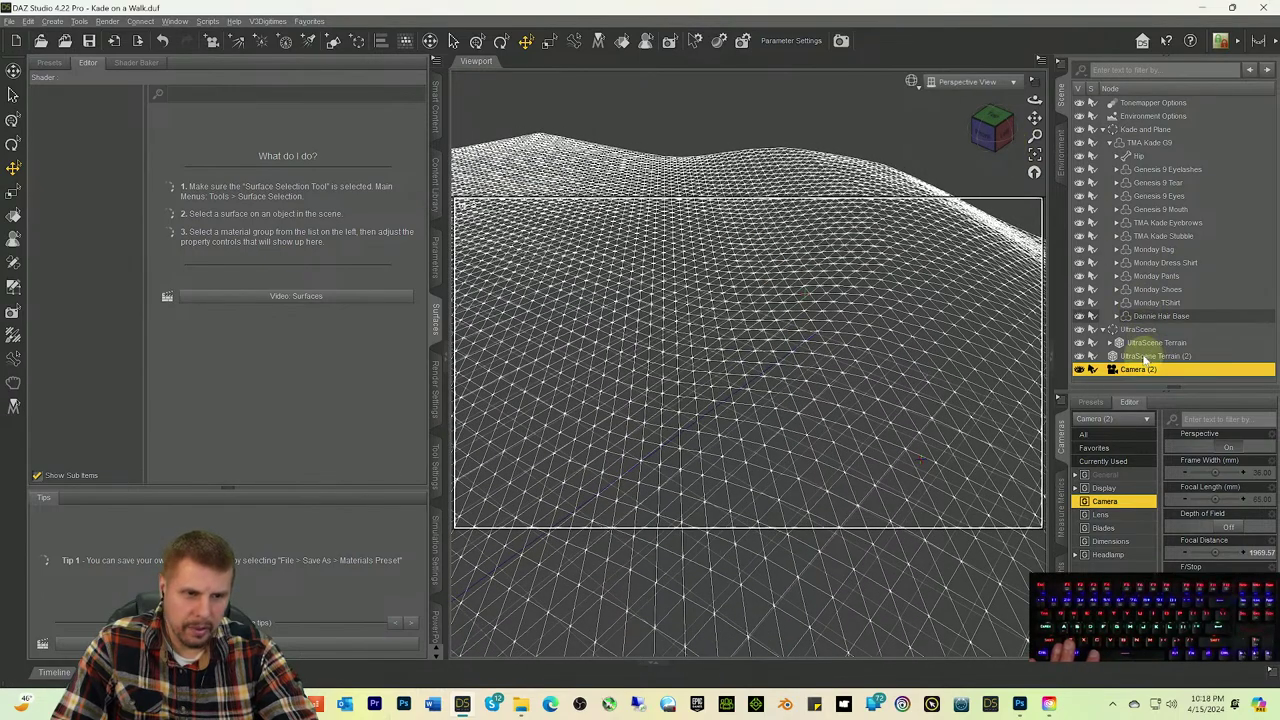
click(1135, 356)
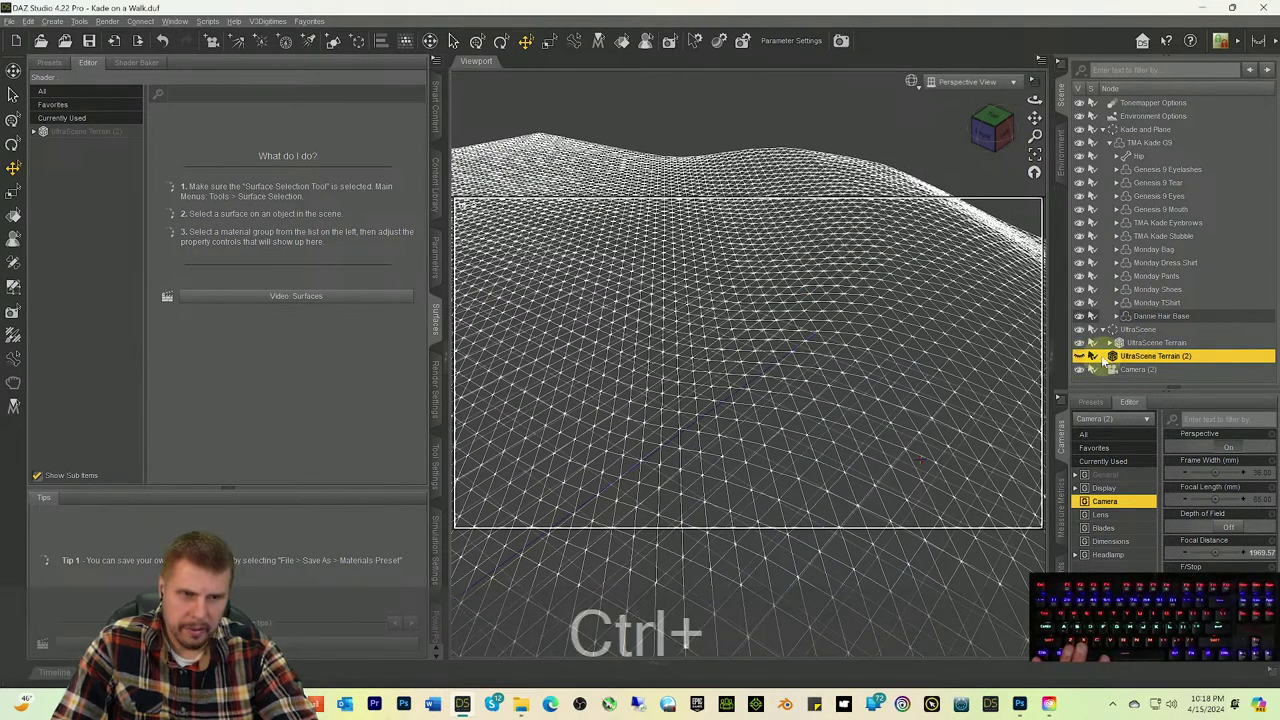
drag(992, 86, 987, 180)
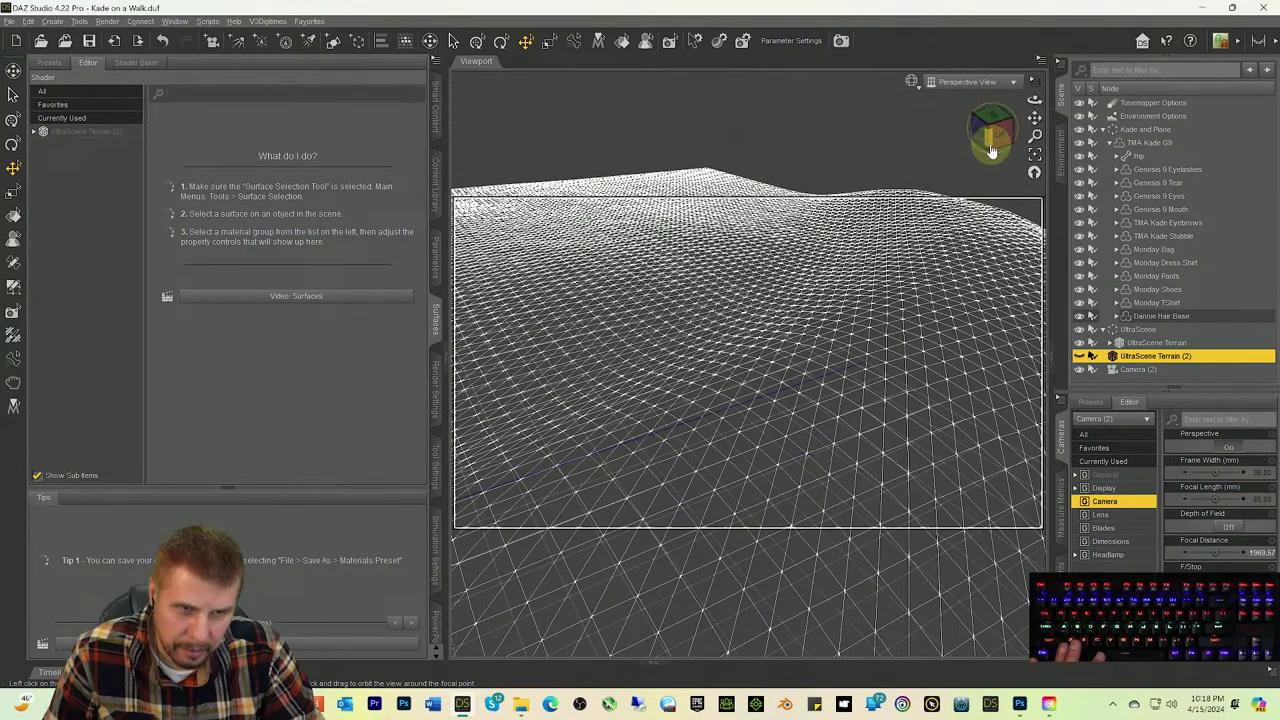
drag(1034, 118, 996, 150)
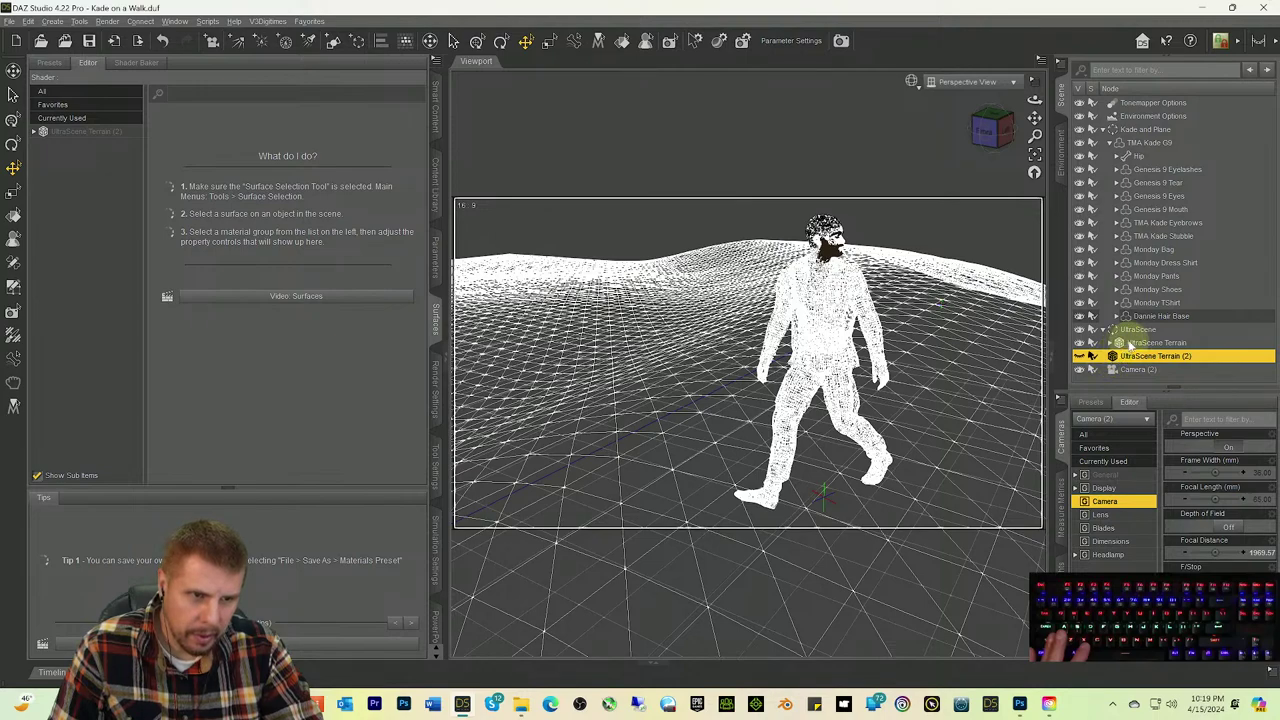
Step: Hide the terrain layers from Feature Props down to Daisies Layer, then return to Texture Shaded
click(1117, 342)
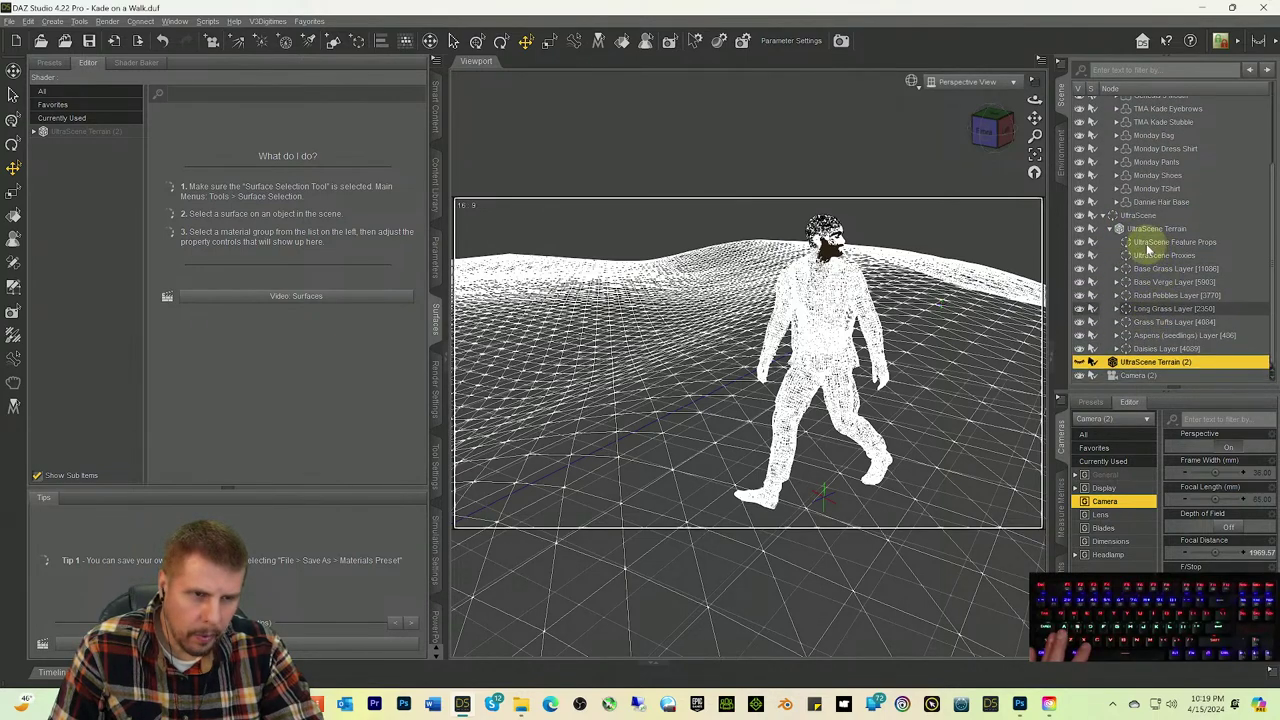
click(1150, 243)
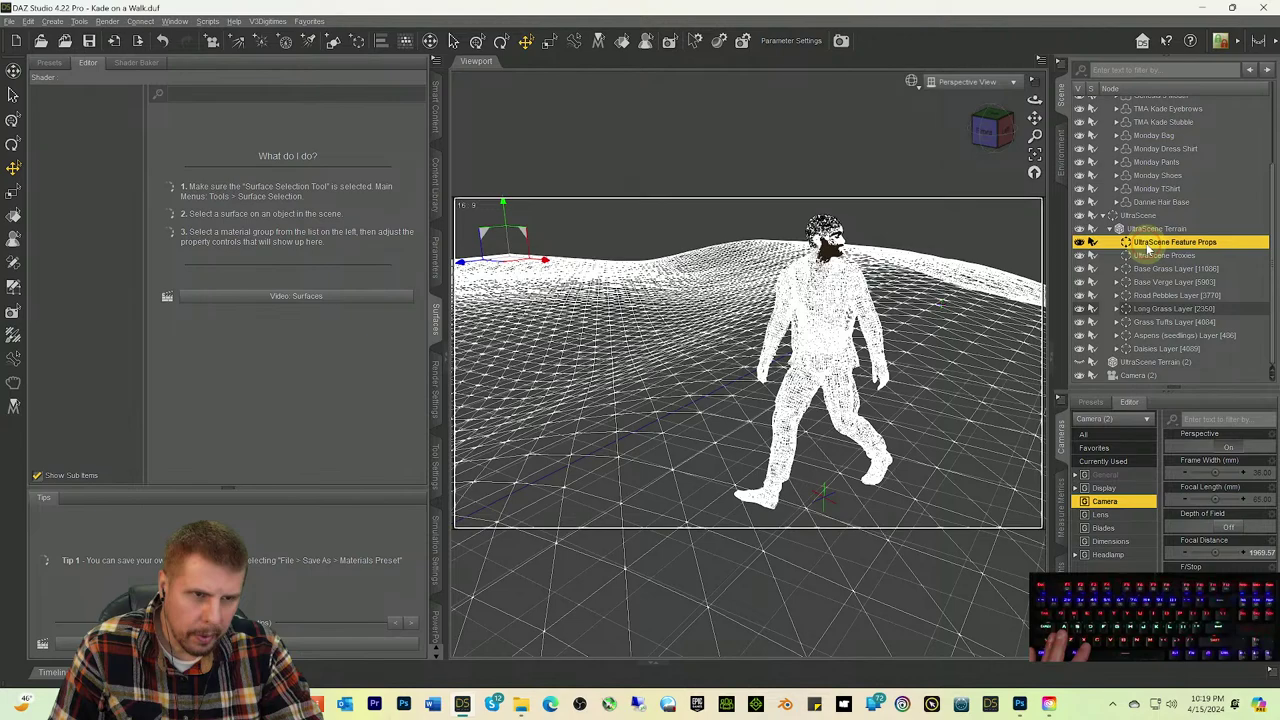
ctrl+shift+click(1142, 349)
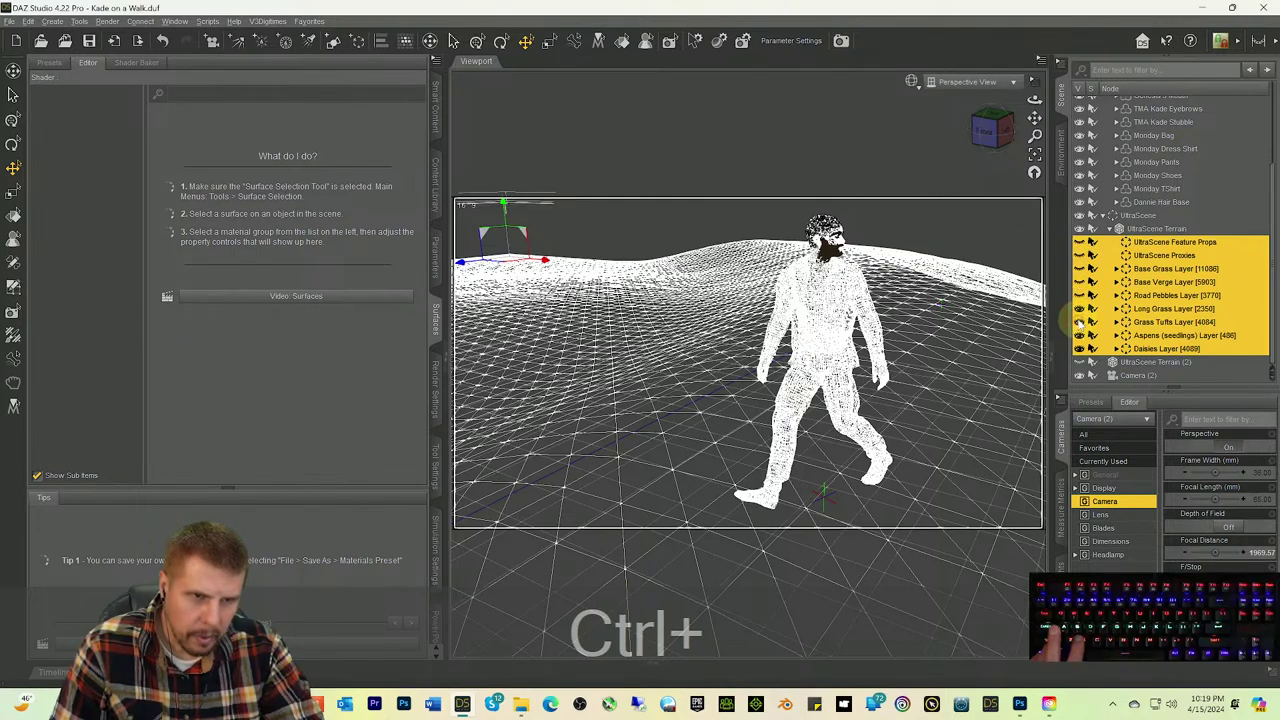
ctrl+click(1079, 333)
ctrl+click(1080, 312)
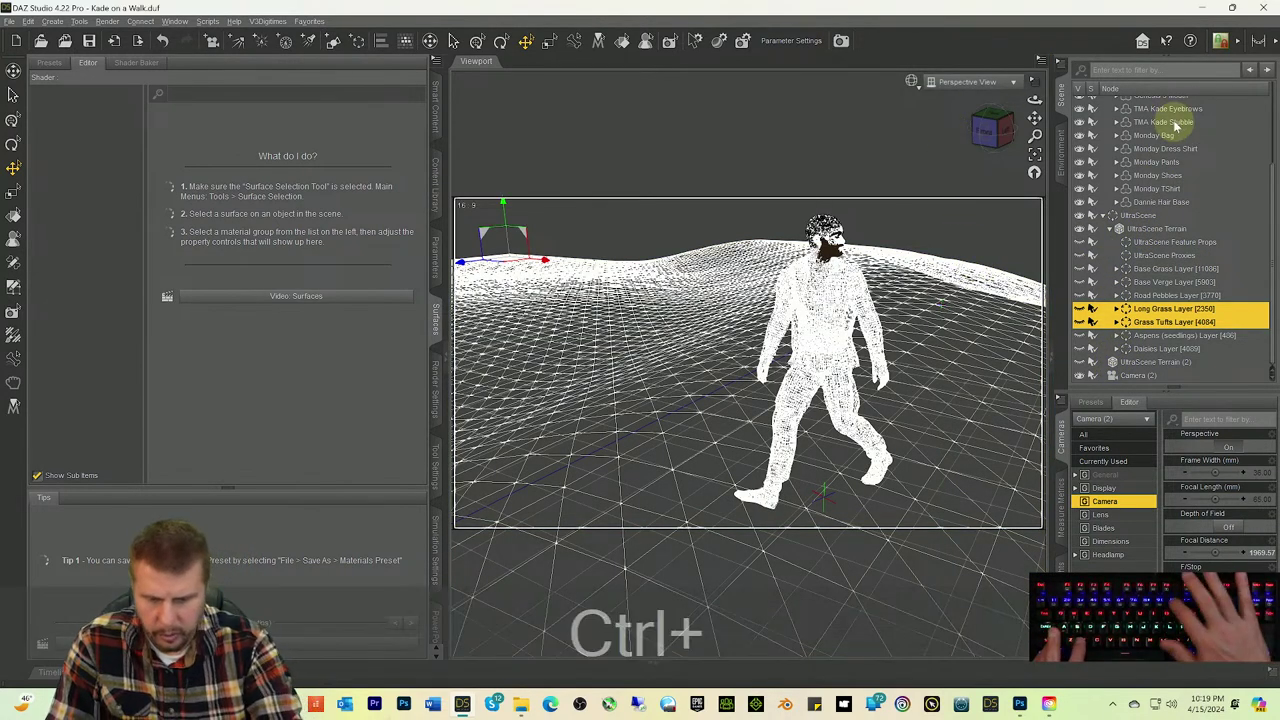
key(ctrl+0)
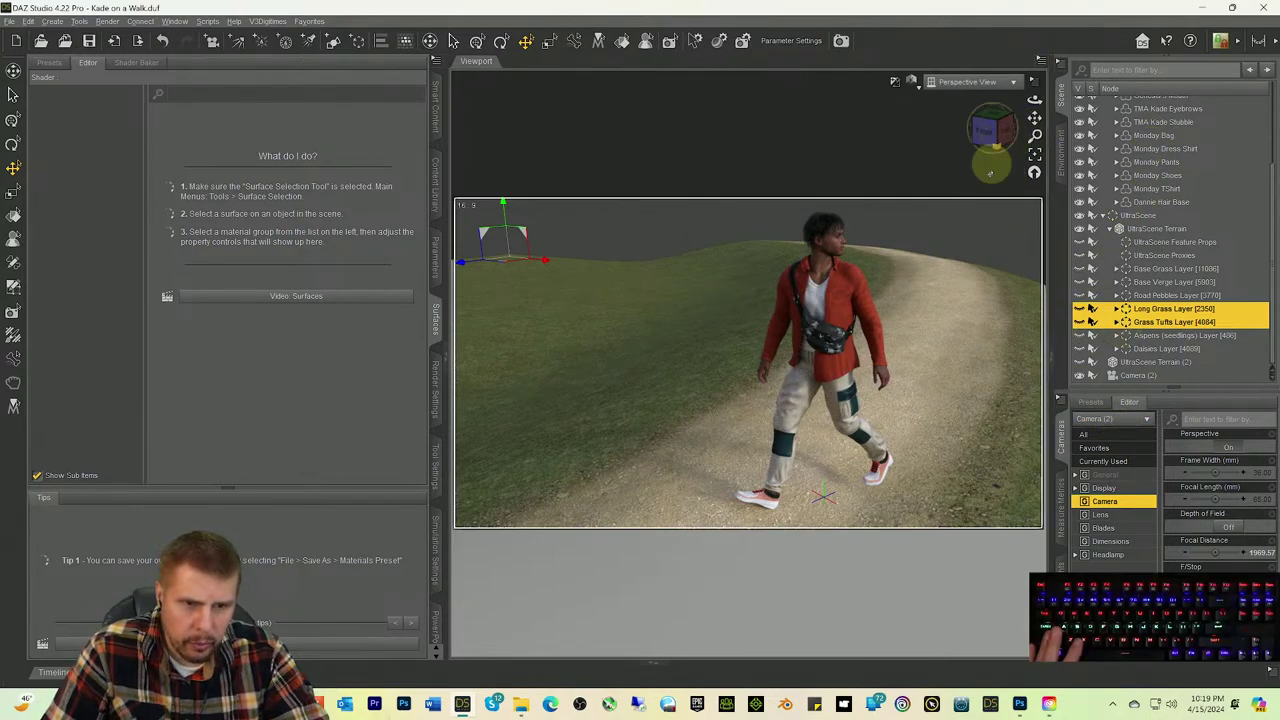
Step: Fly the camera low over the grass beside the path, then select UltraScene Terrain
scroll(975, 278, up, 5)
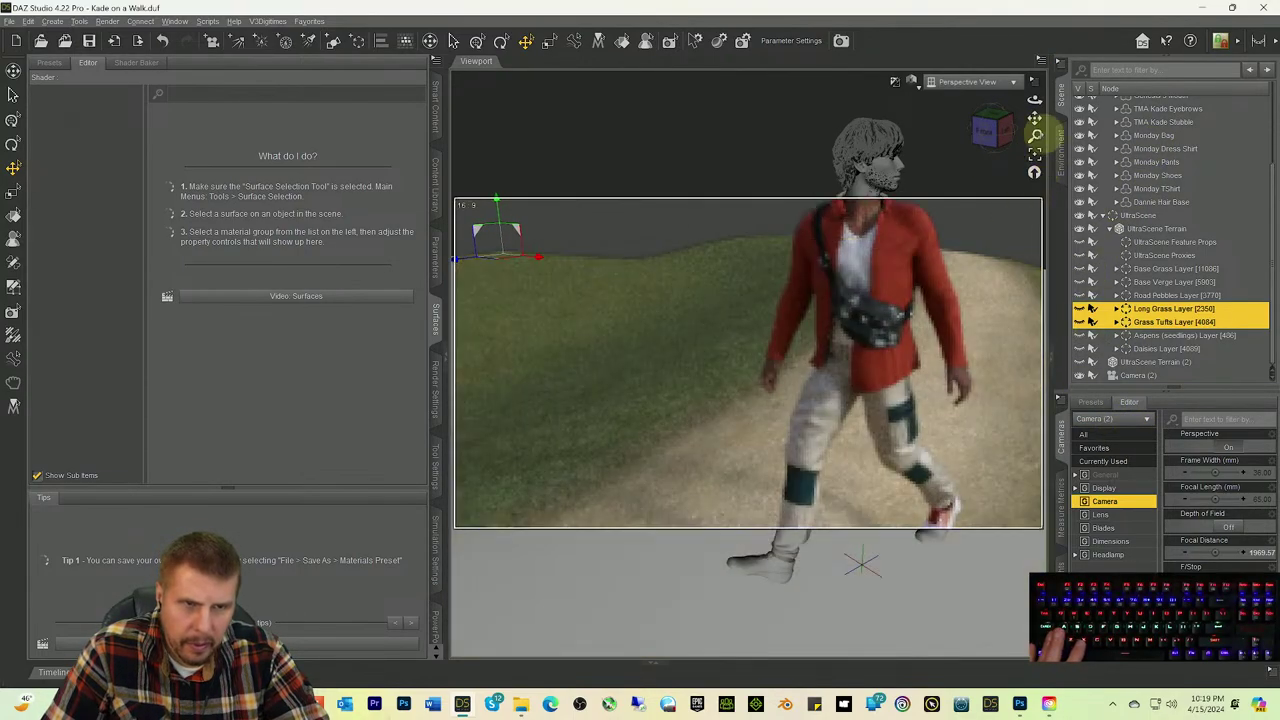
mouse_move(1034, 118)
mouse_down()
mouse_move(1040, 108)
mouse_move(1034, 118)
mouse_up()
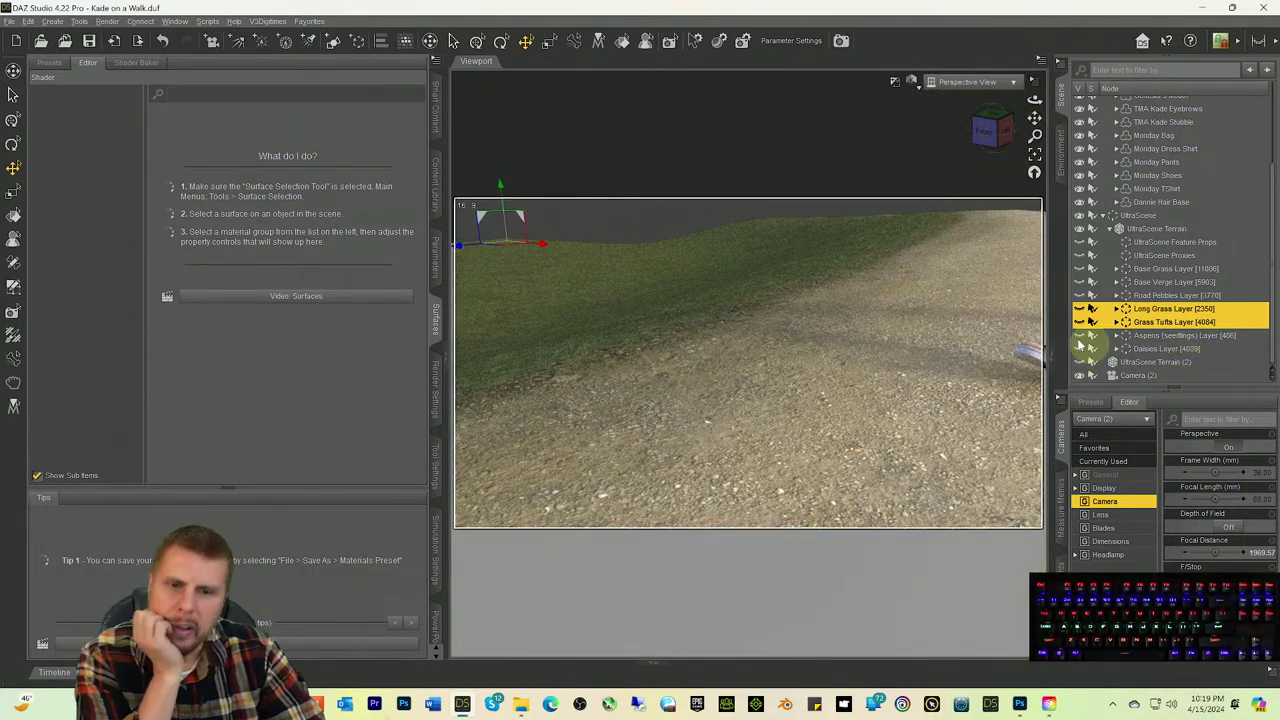
drag(980, 137, 1034, 118)
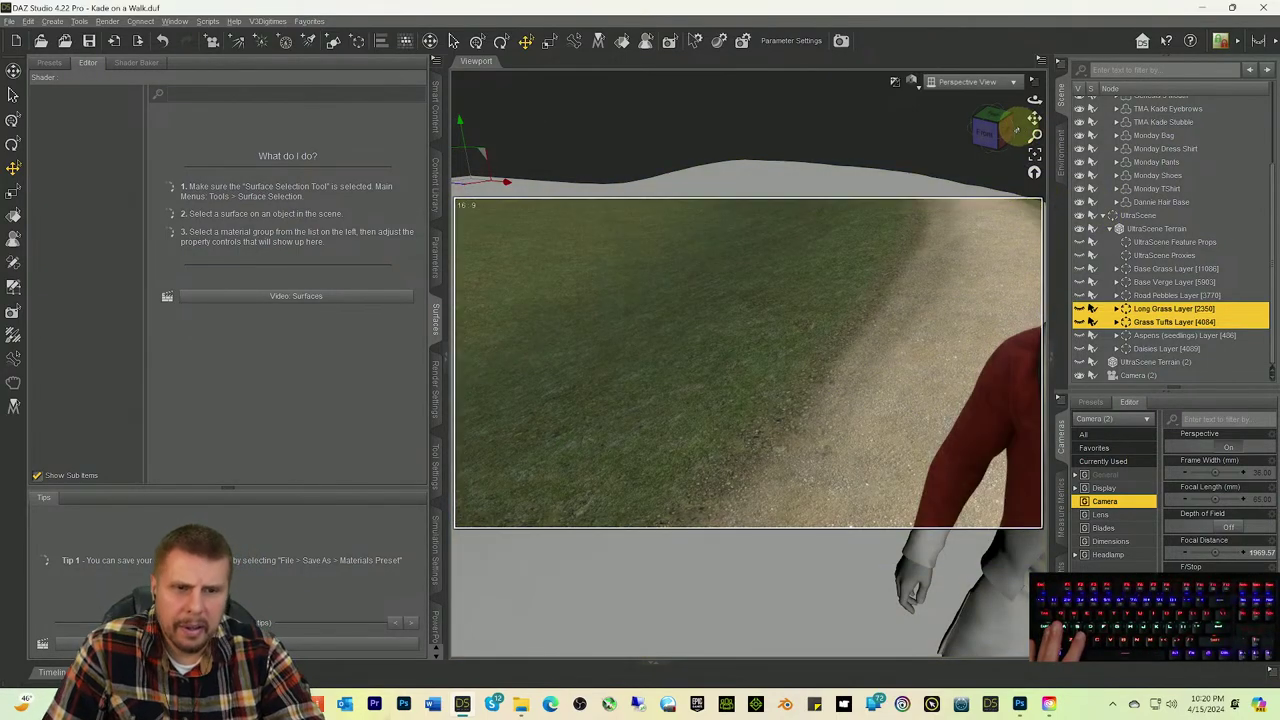
drag(995, 128, 995, 131)
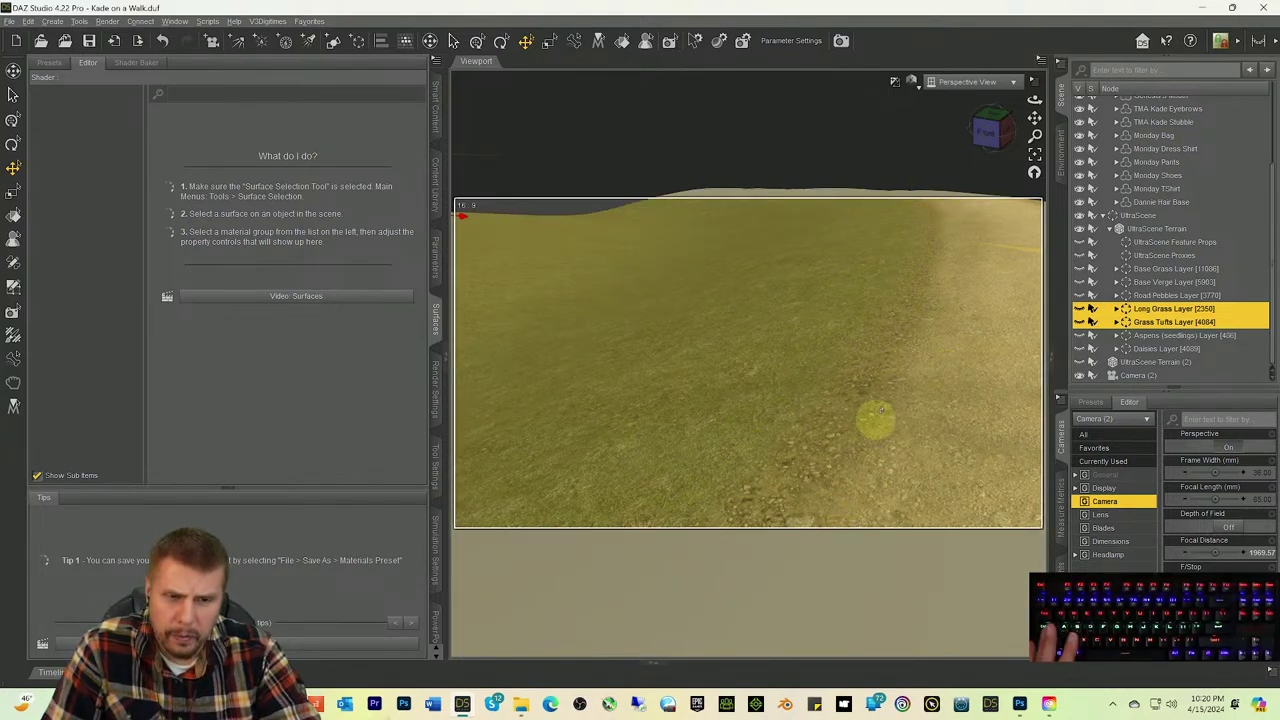
click(986, 146)
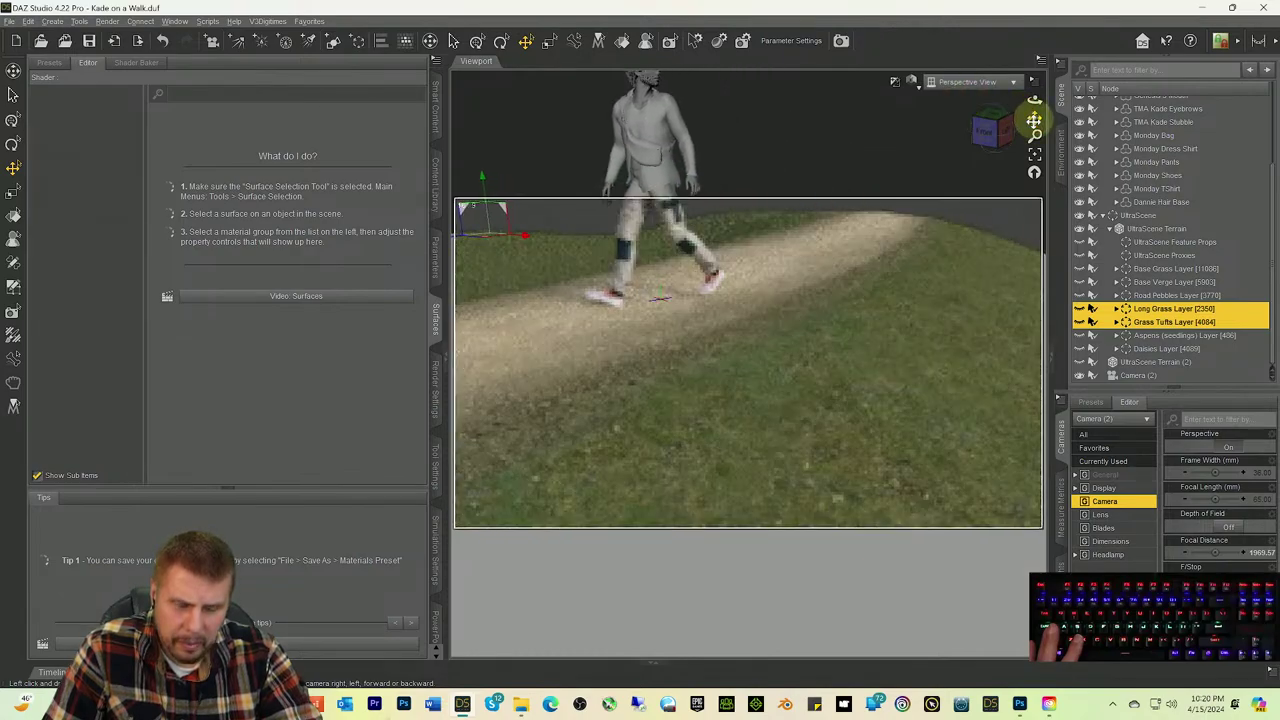
drag(1033, 346, 1048, 300)
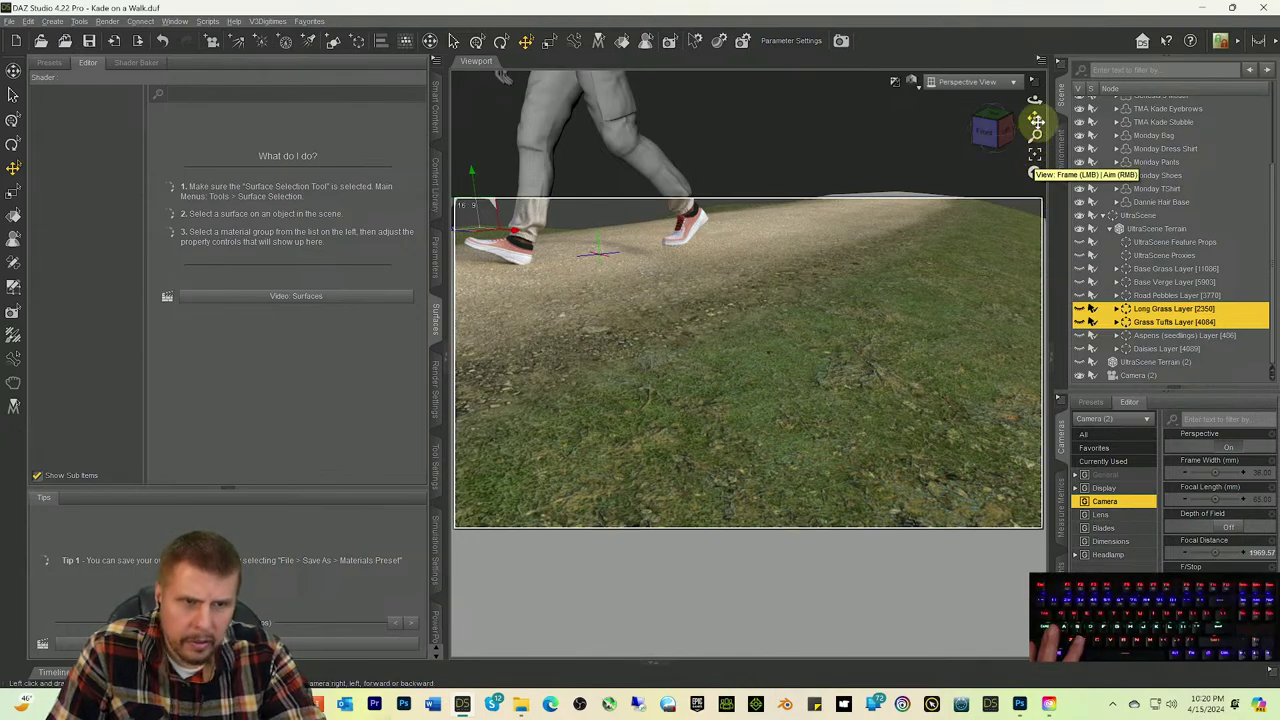
mouse_move(1034, 118)
mouse_down()
mouse_move(1031, 100)
mouse_move(1036, 125)
mouse_up()
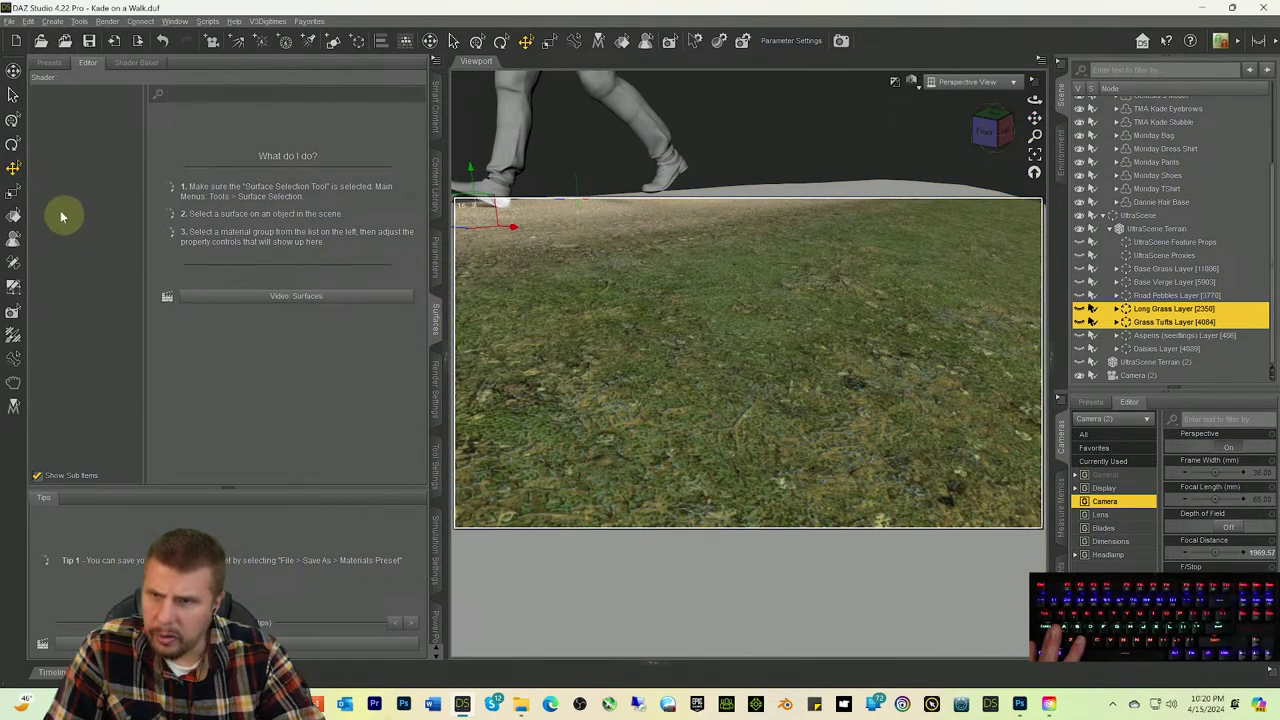
click(1150, 229)
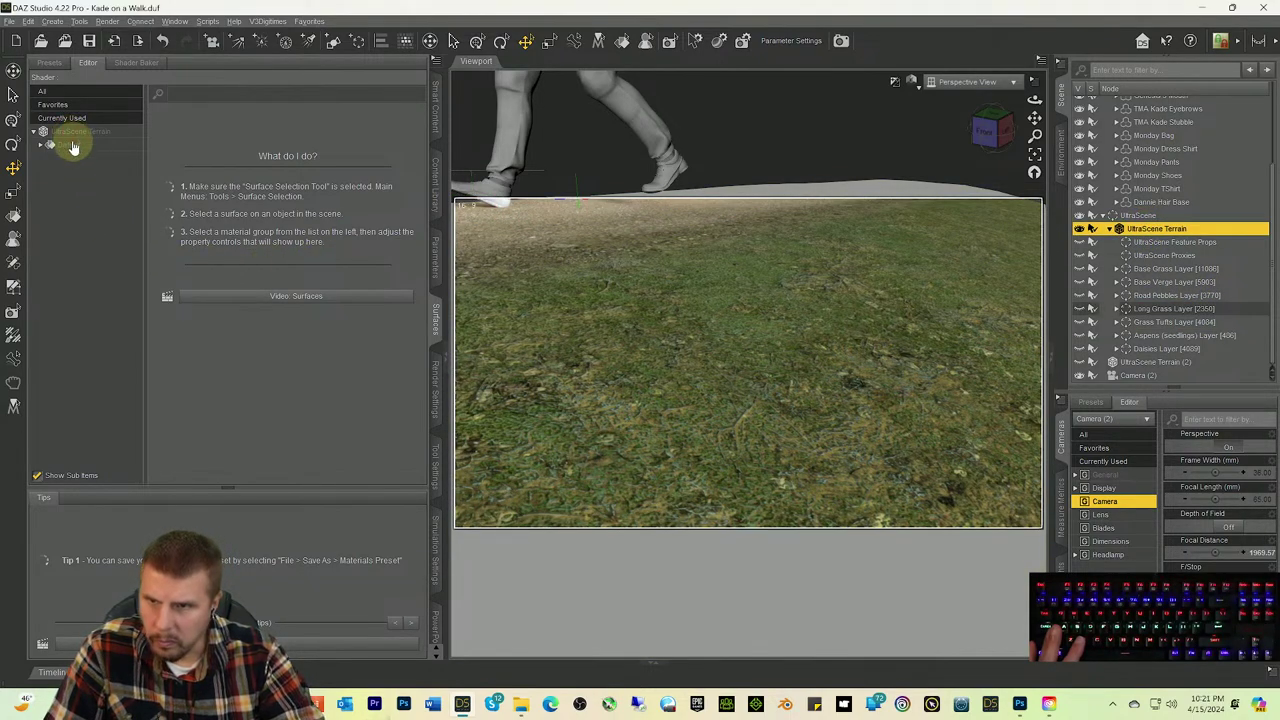
Step: Open the terrain's Default surface and scroll through its soil, base and road layer texture settings
click(73, 145)
scroll(230, 271, down, 5)
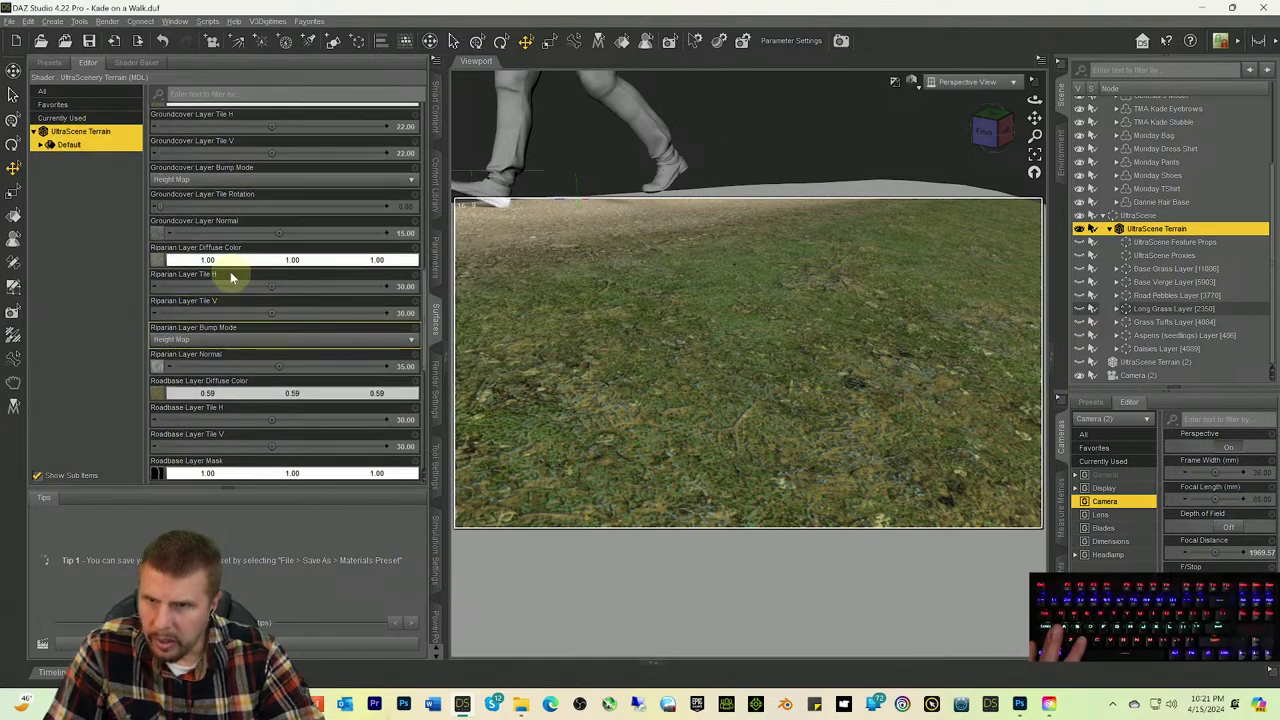
scroll(230, 272, up, 10)
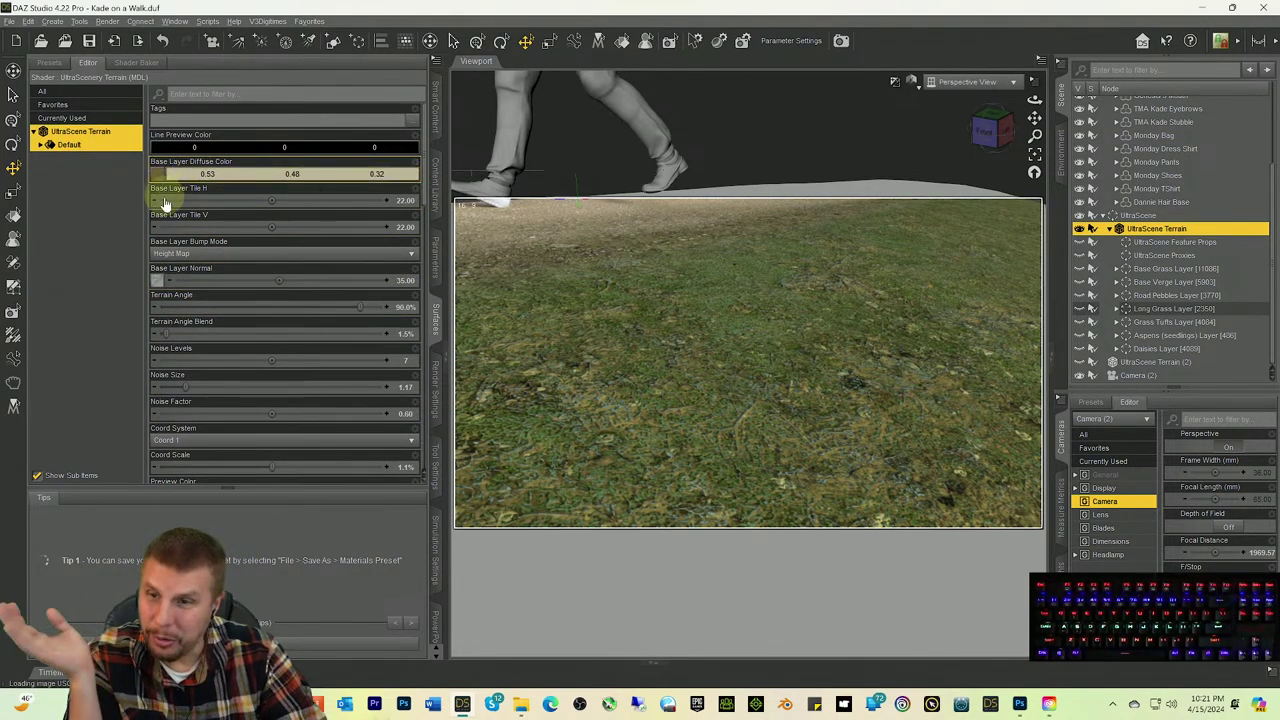
scroll(226, 371, down, 5)
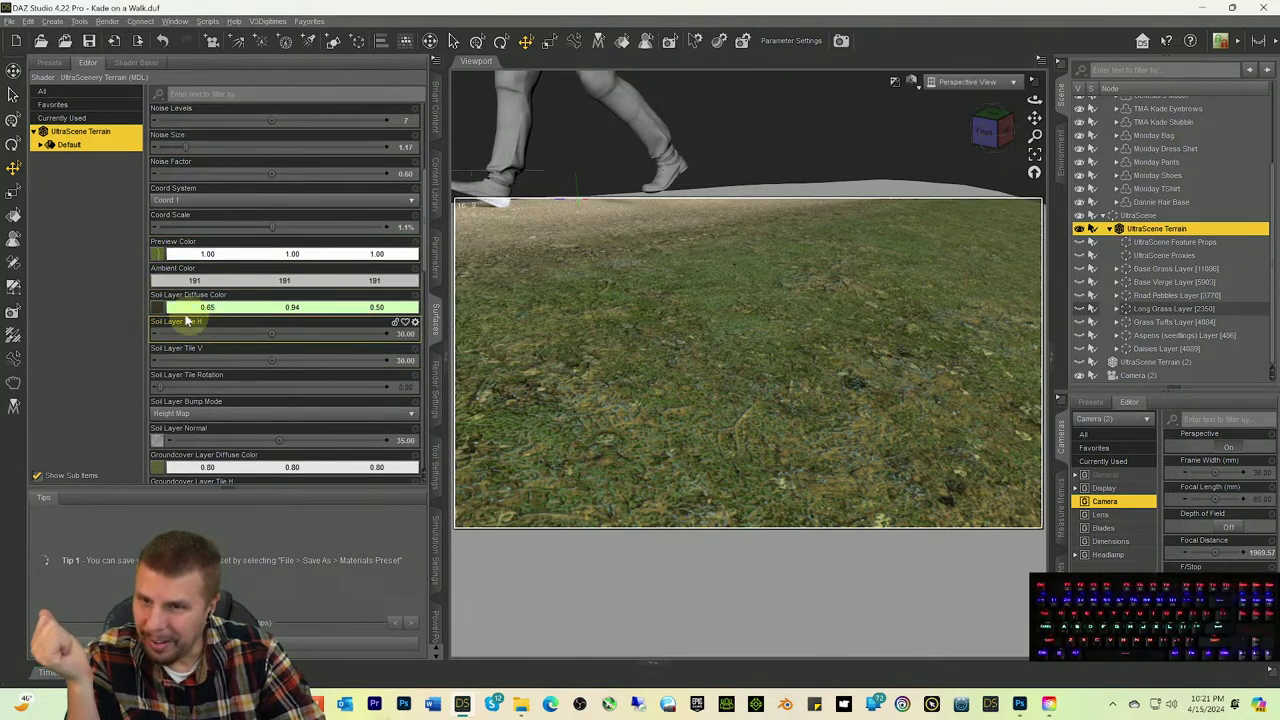
mouse_move(158, 312)
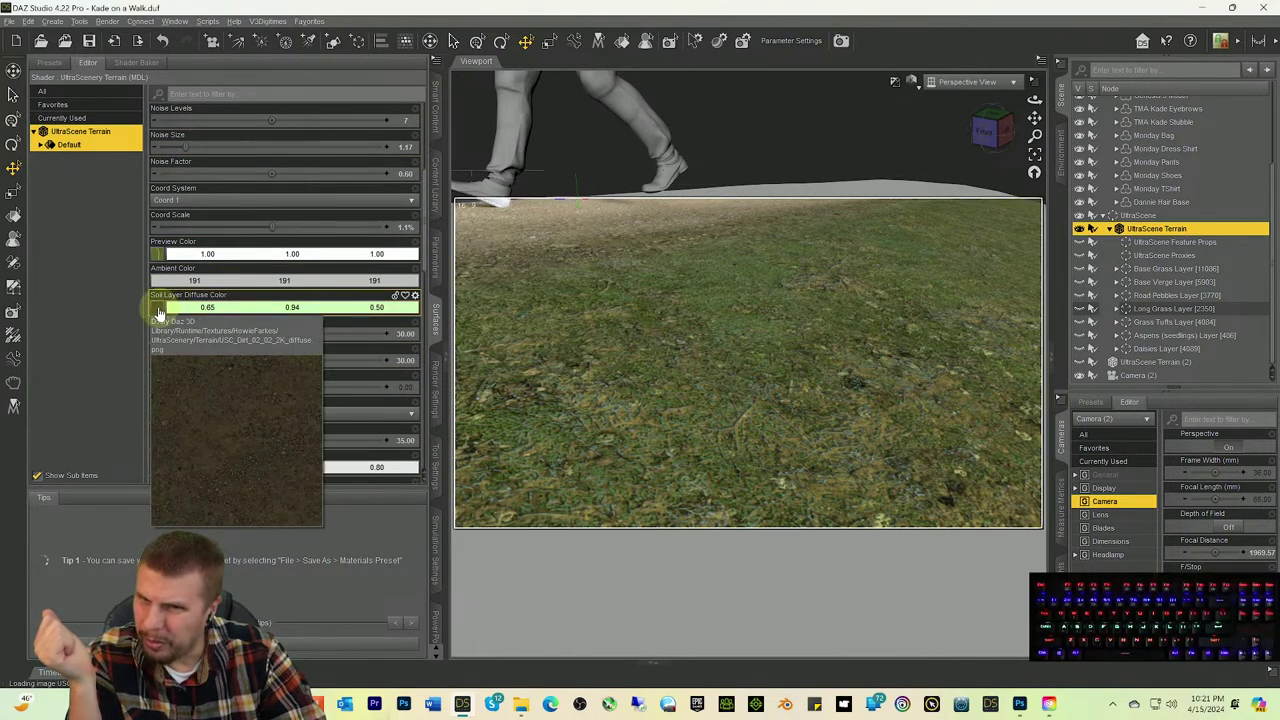
scroll(229, 291, down, 4)
mouse_move(156, 285)
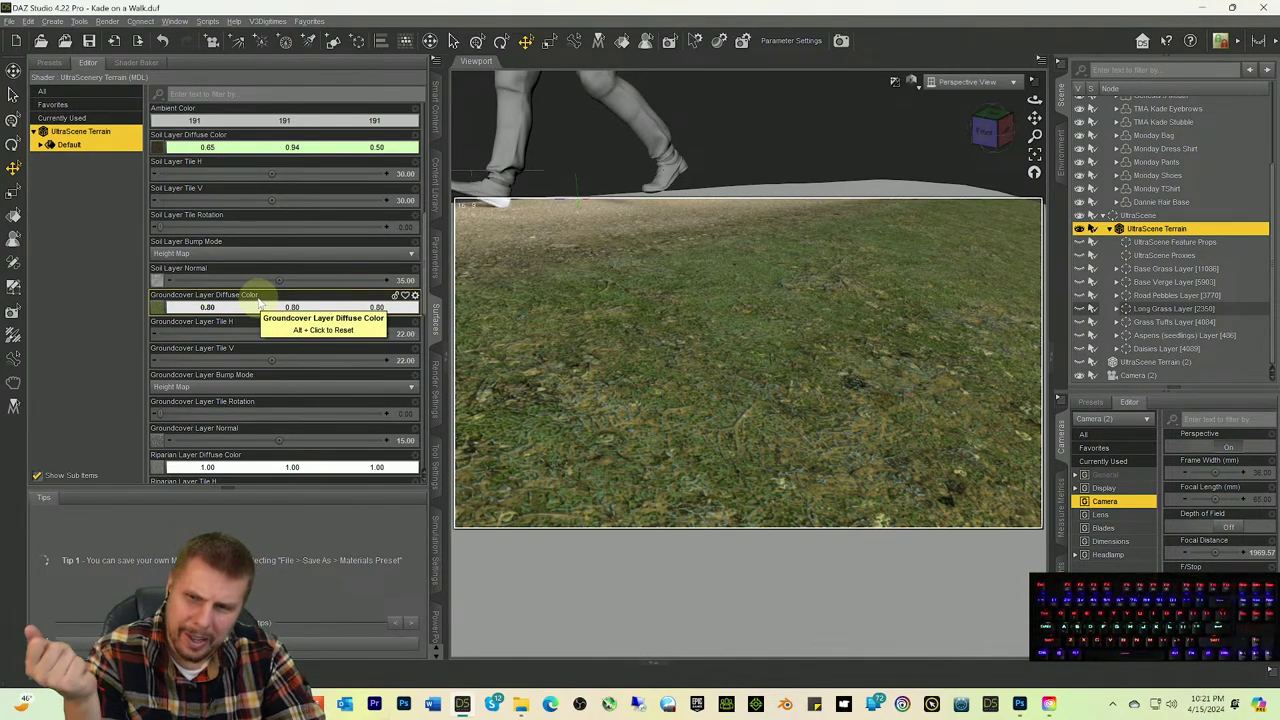
scroll(257, 300, down, 4)
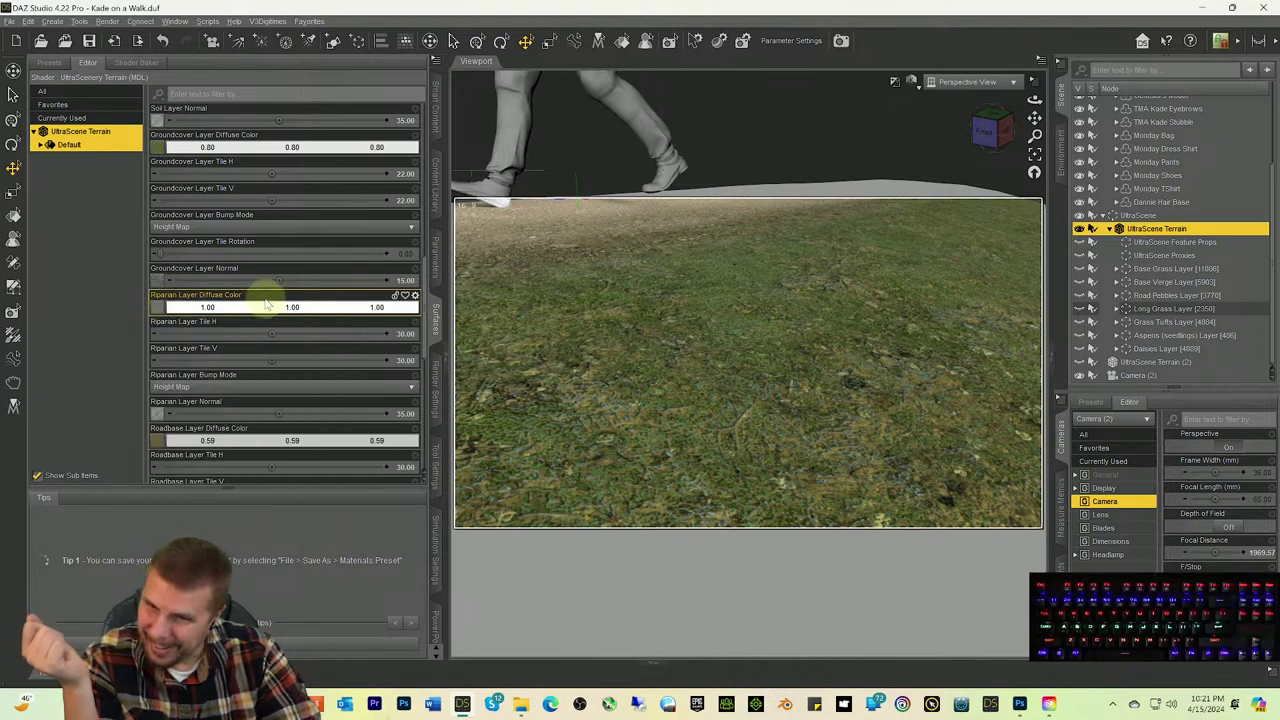
scroll(257, 309, down, 5)
scroll(246, 307, down, 7)
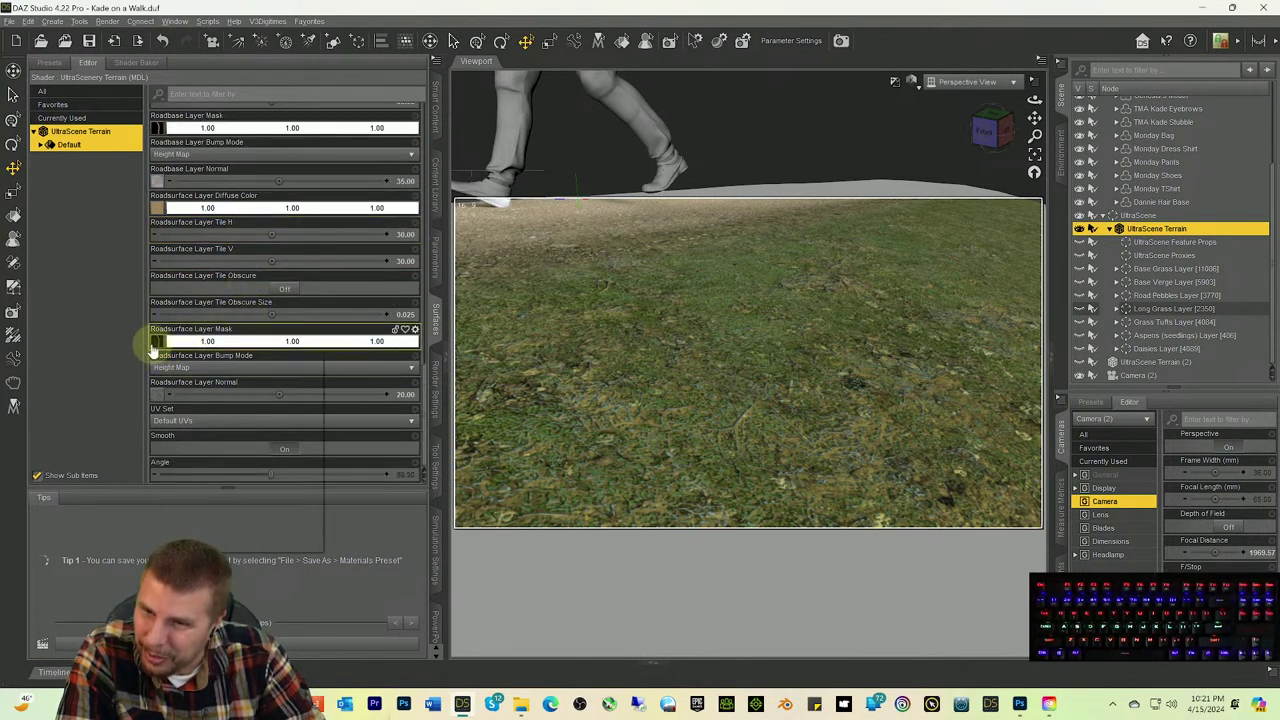
mouse_move(155, 343)
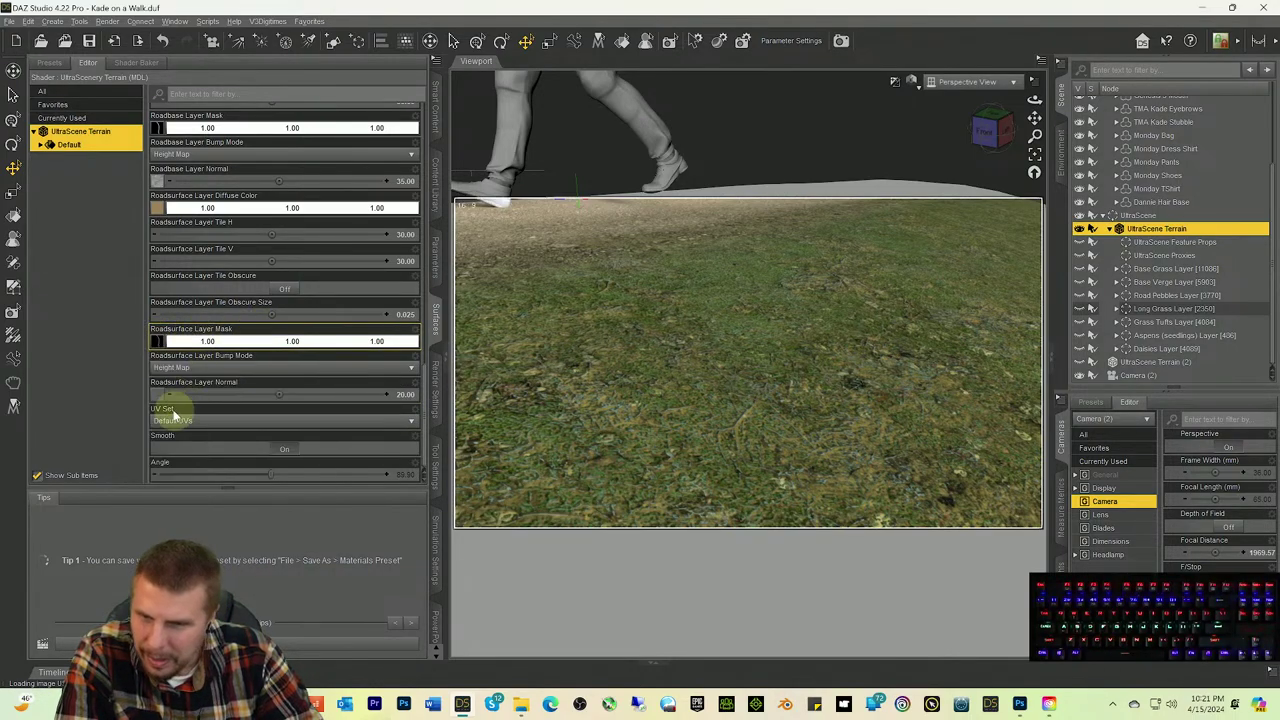
mouse_move(155, 395)
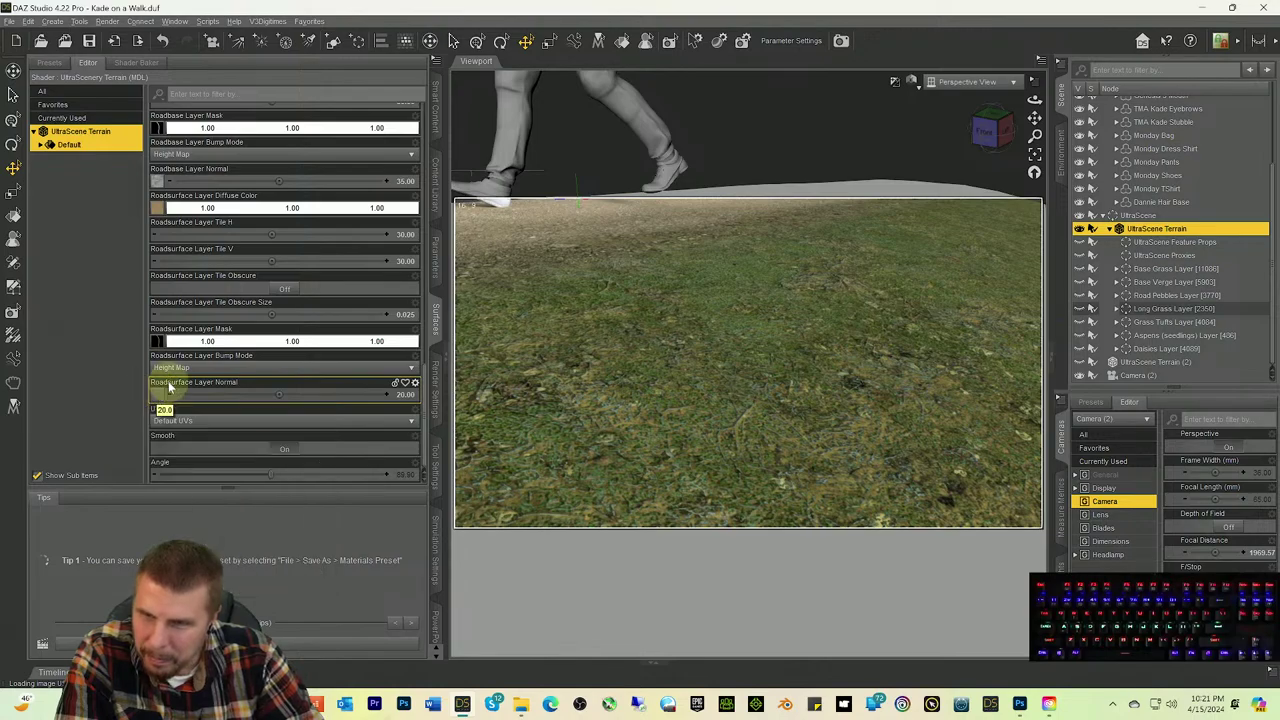
scroll(165, 390, up, 10)
scroll(172, 385, up, 5)
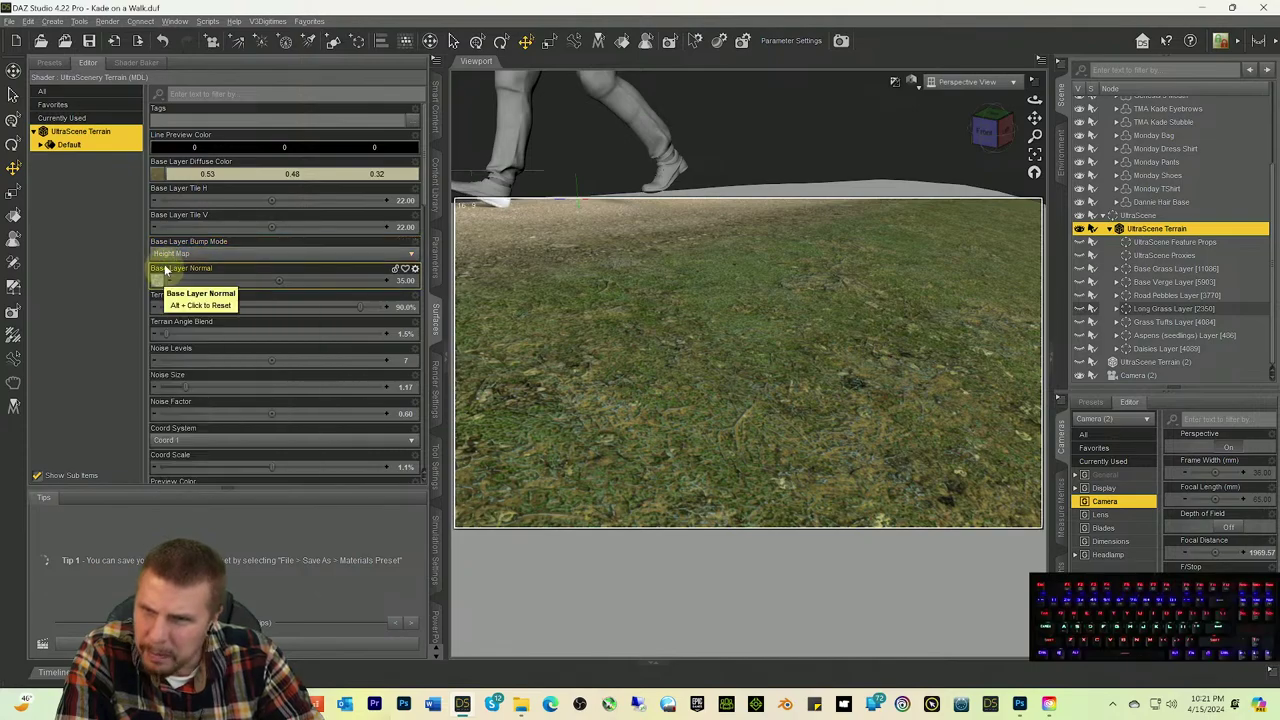
mouse_move(163, 176)
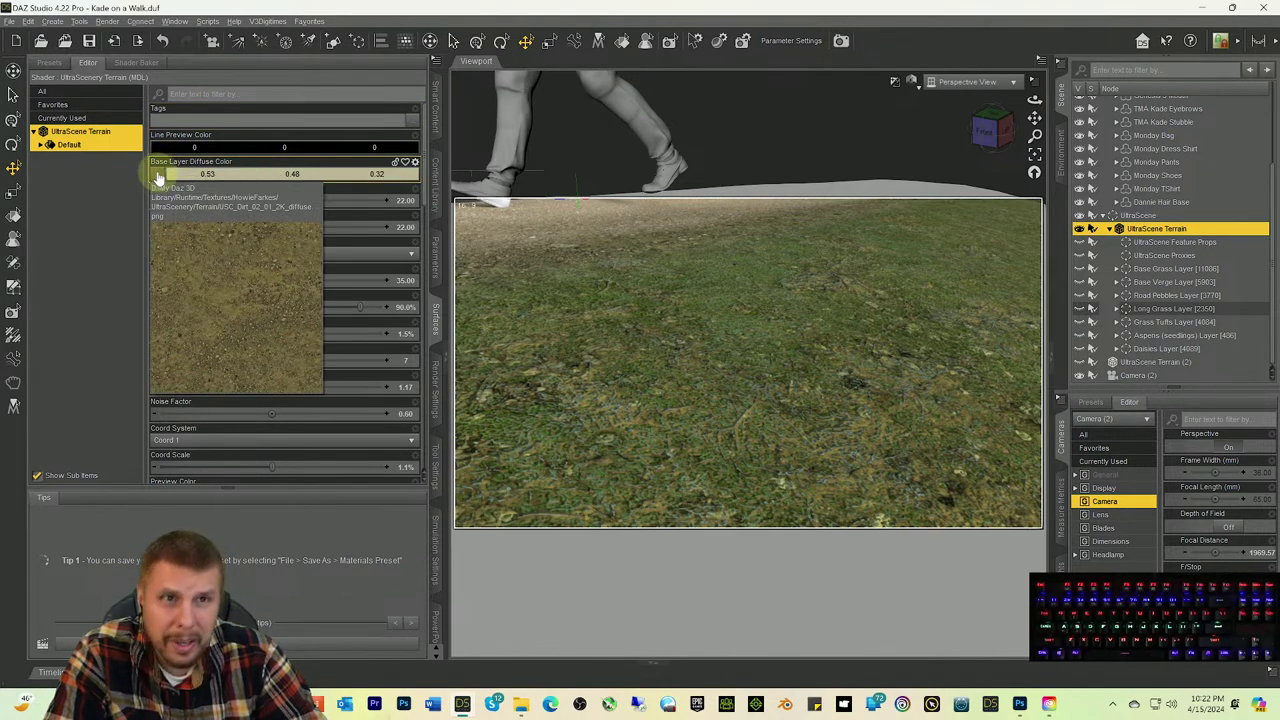
scroll(257, 294, down, 5)
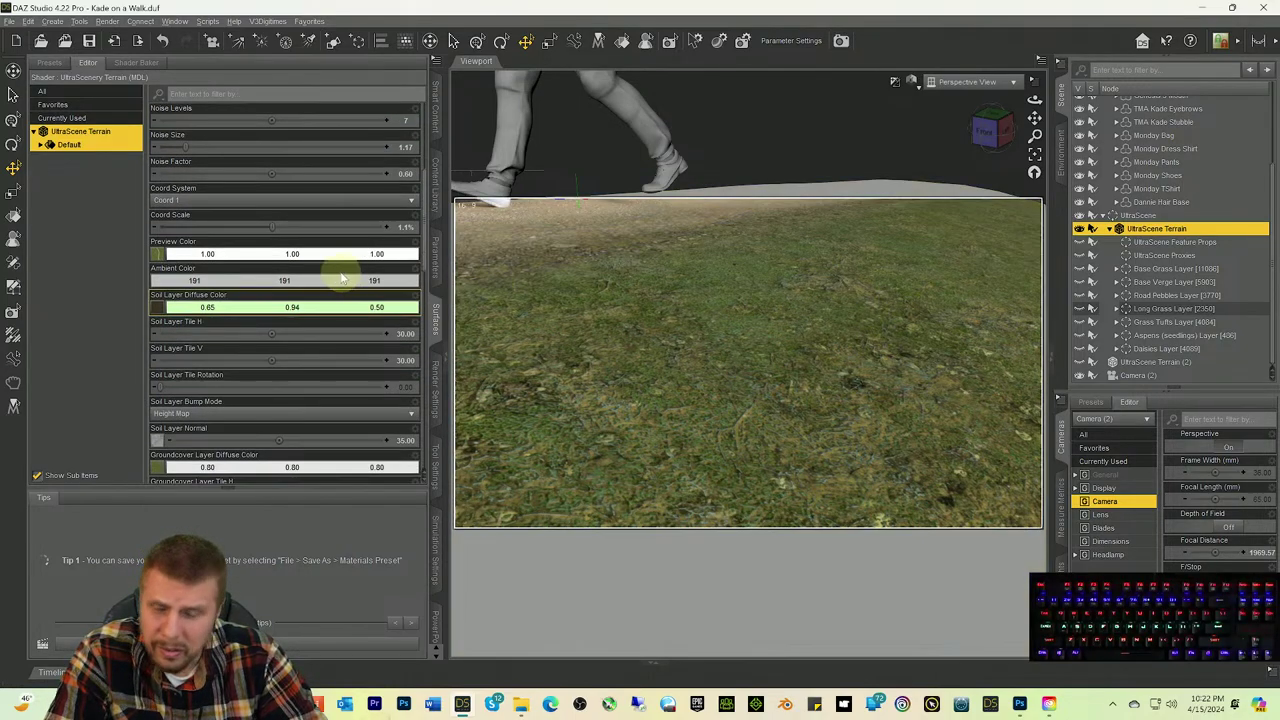
scroll(350, 278, down, 8)
scroll(826, 323, down, 5)
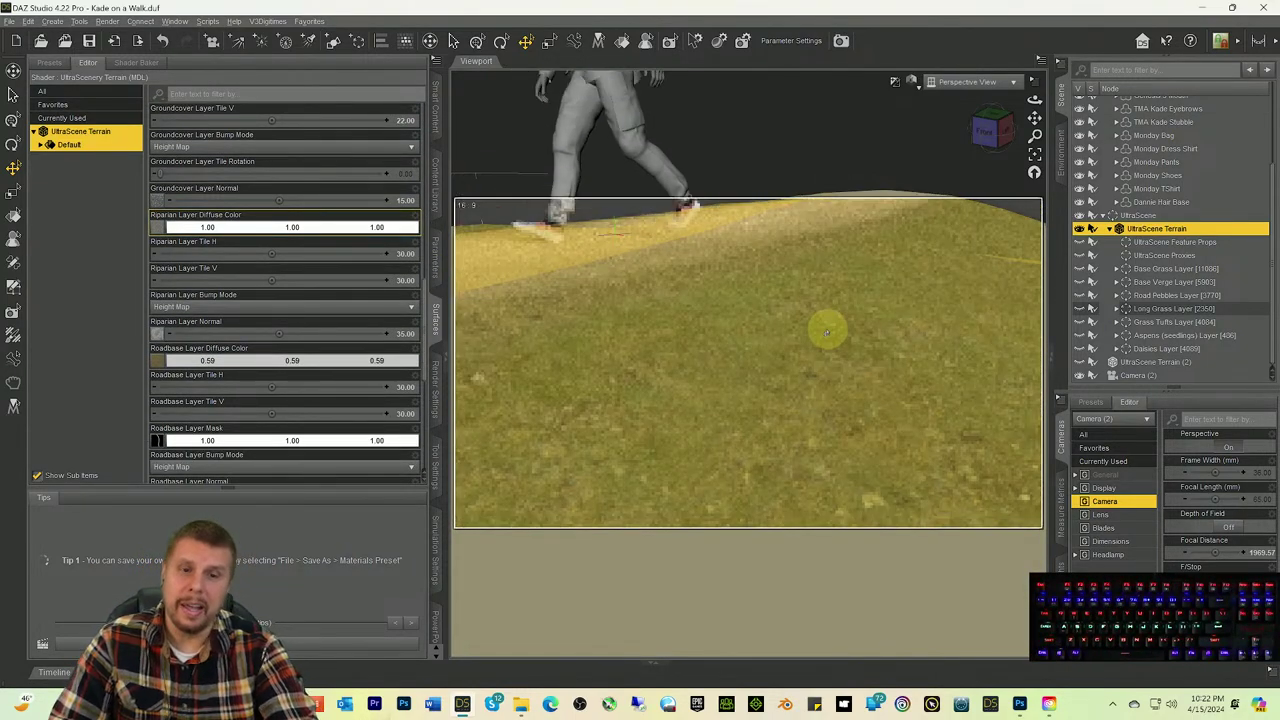
drag(986, 138, 871, 203)
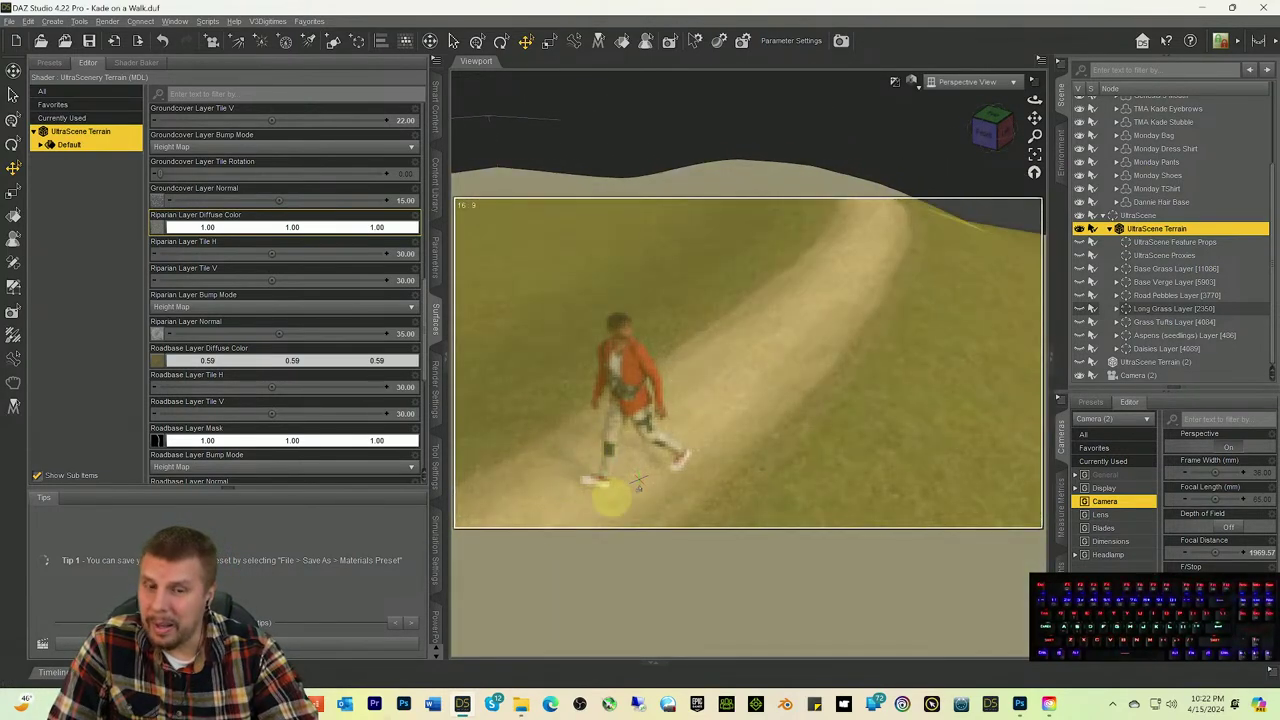
drag(995, 132, 988, 134)
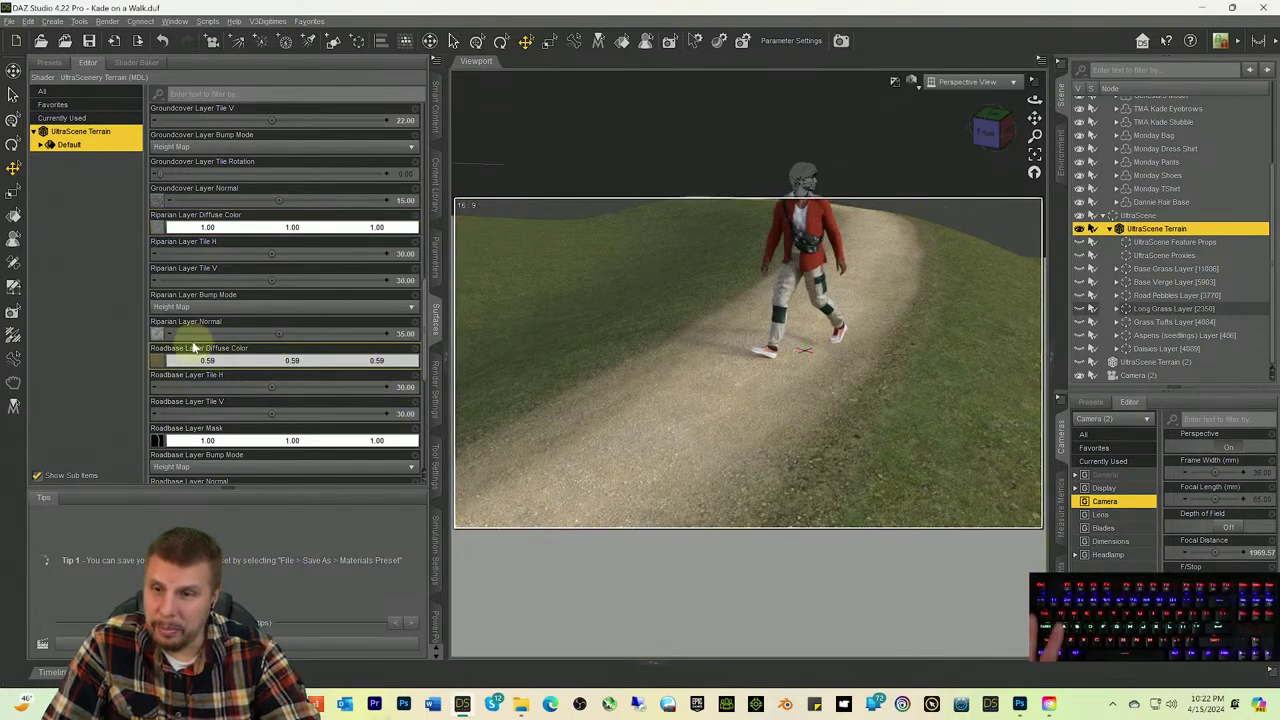
scroll(206, 343, down, 3)
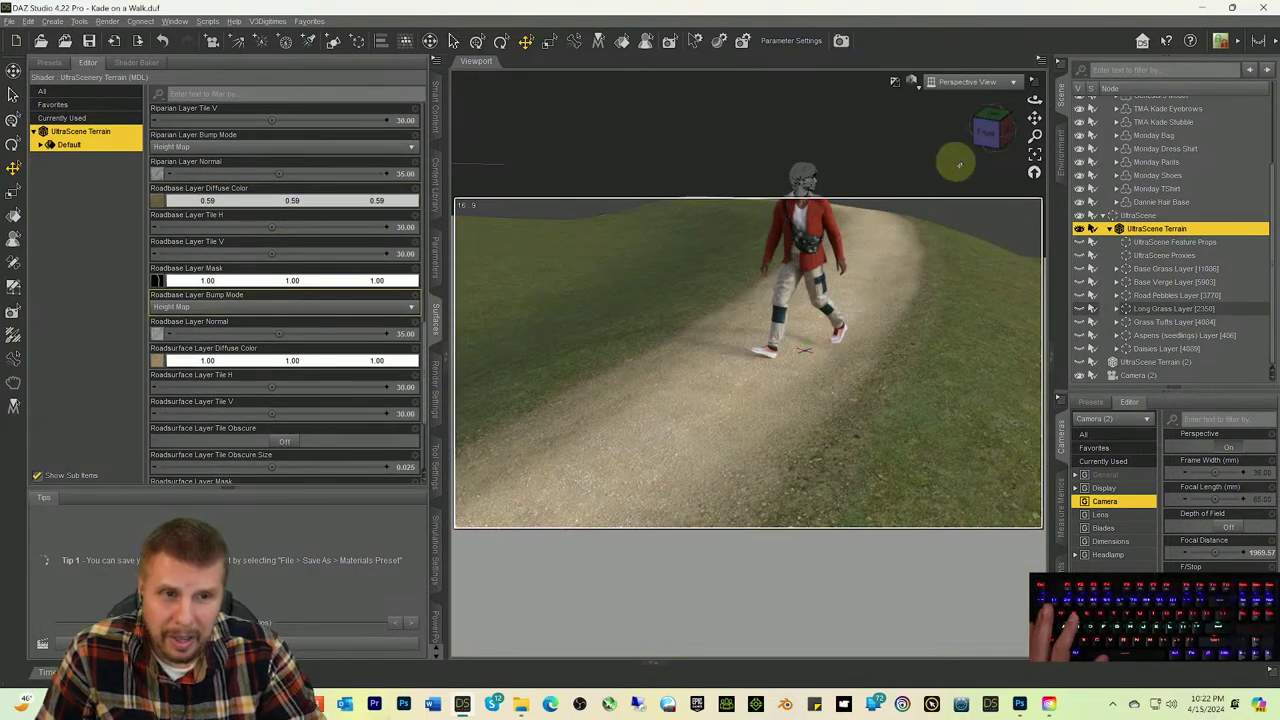
drag(983, 131, 986, 138)
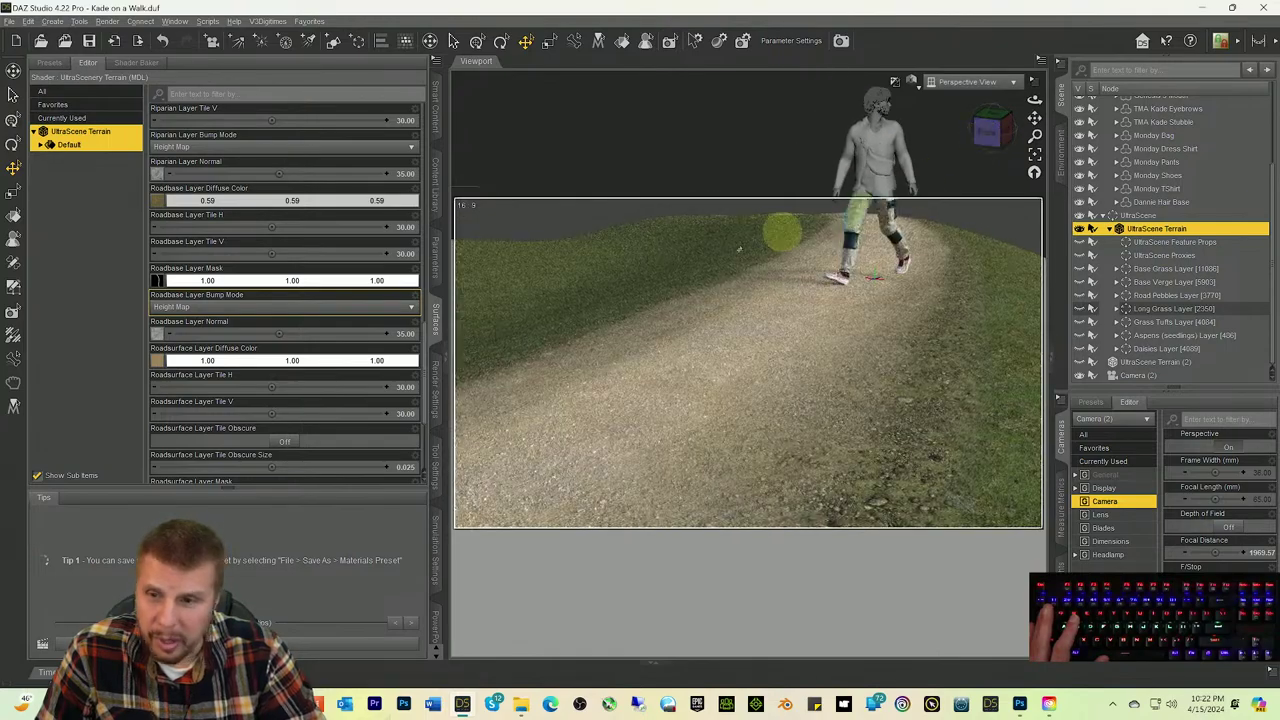
mouse_move(165, 205)
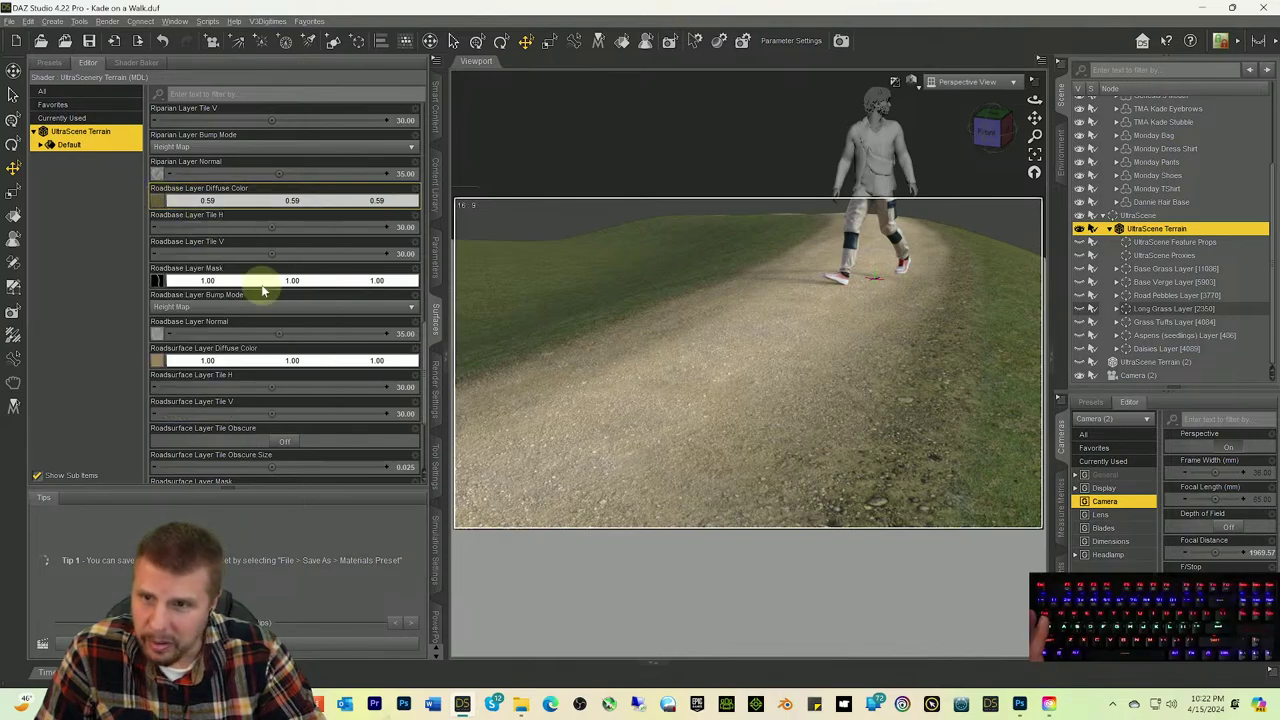
scroll(212, 228, up, 5)
scroll(212, 235, up, 5)
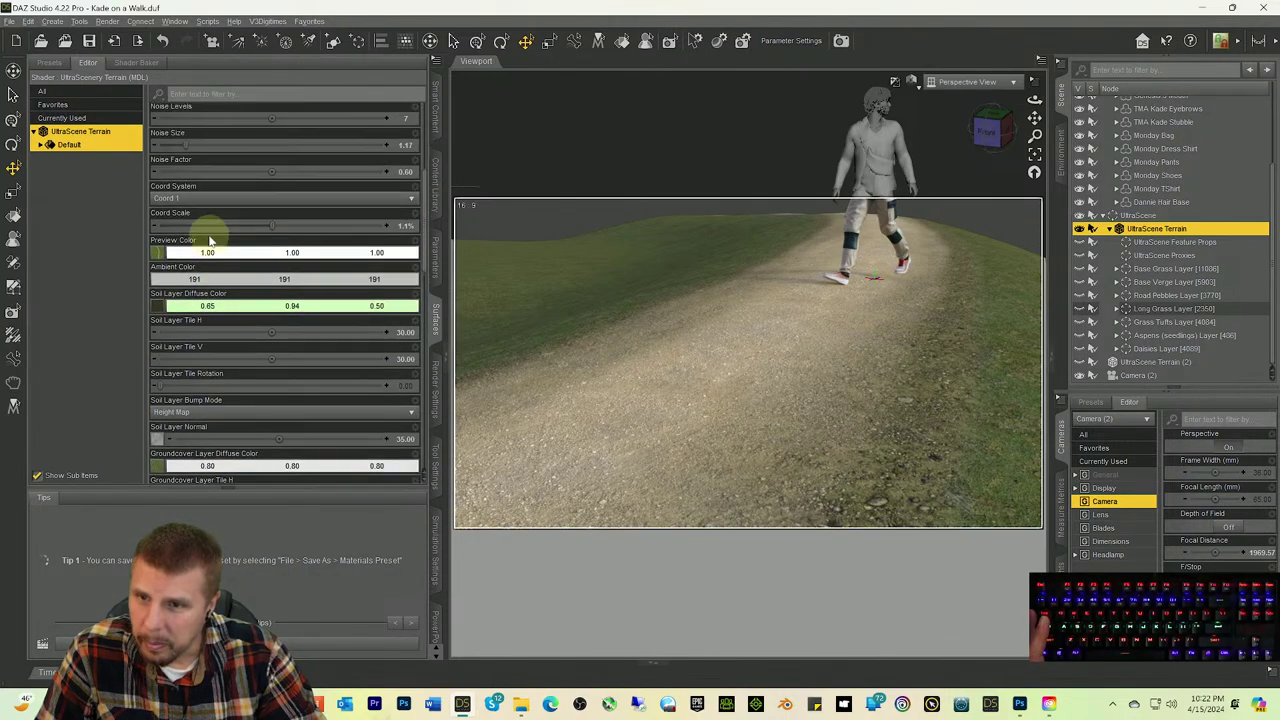
mouse_move(160, 313)
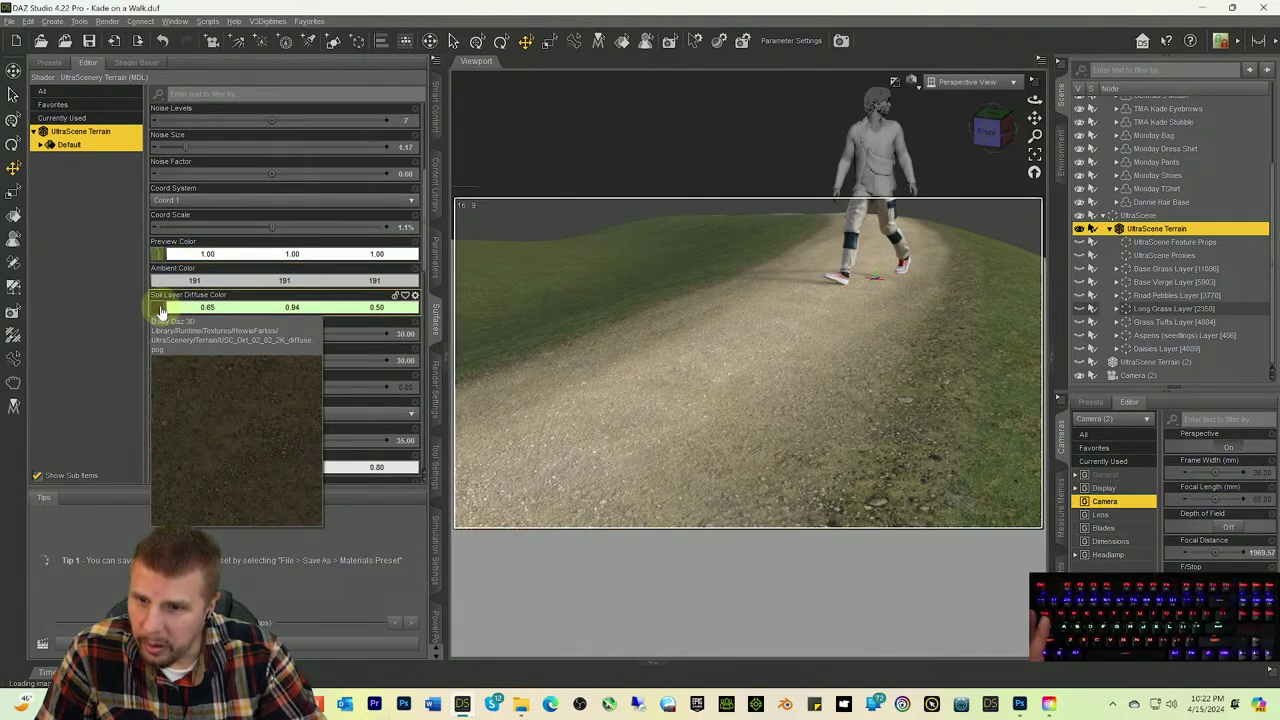
mouse_move(162, 257)
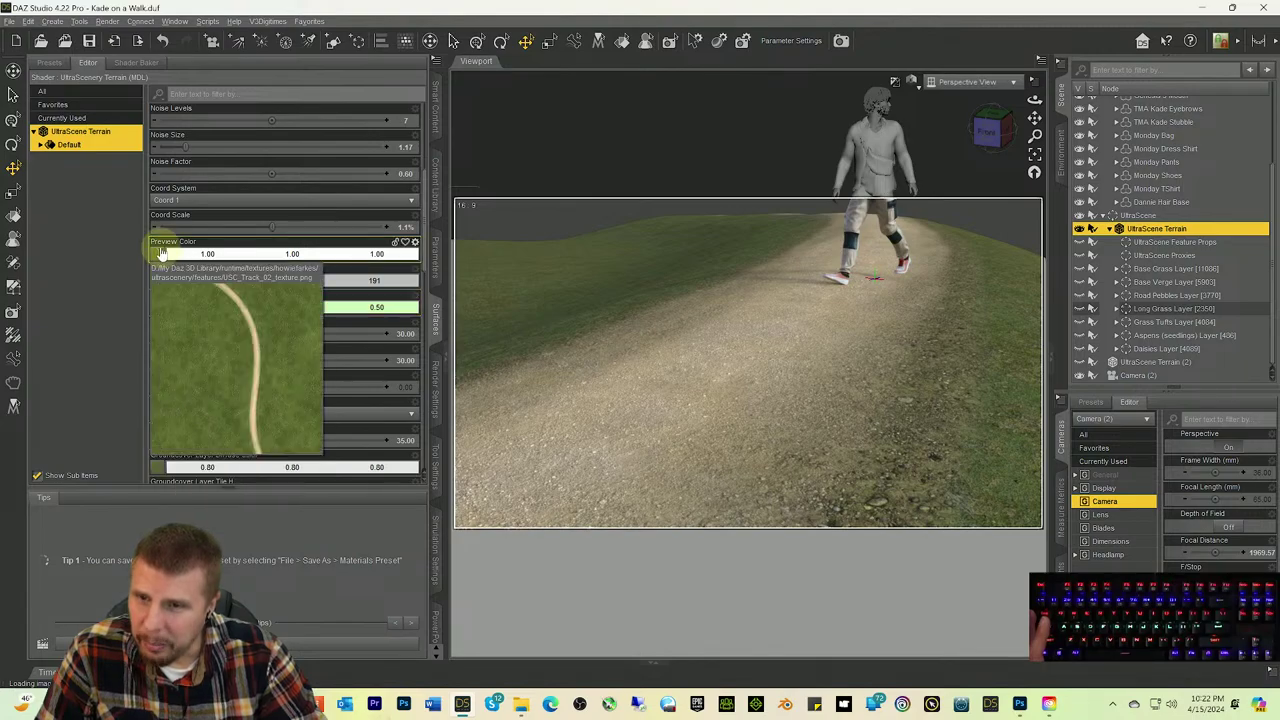
scroll(162, 250, up, 5)
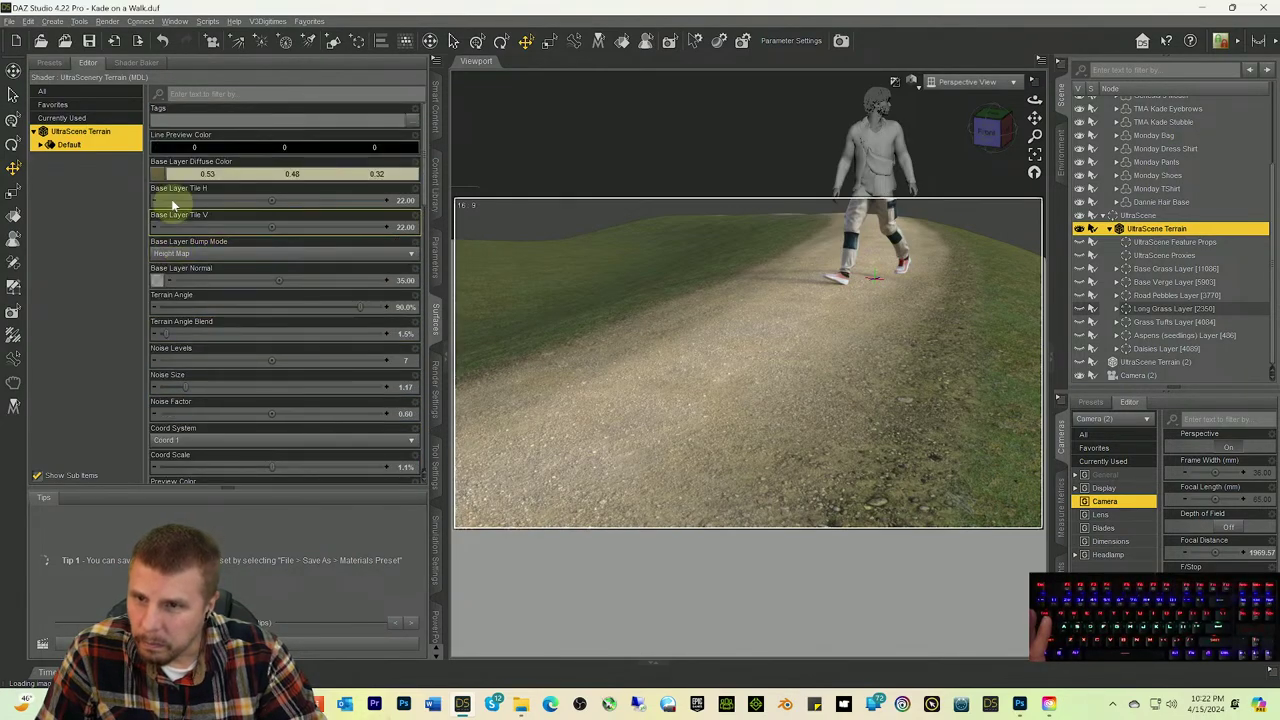
mouse_move(163, 179)
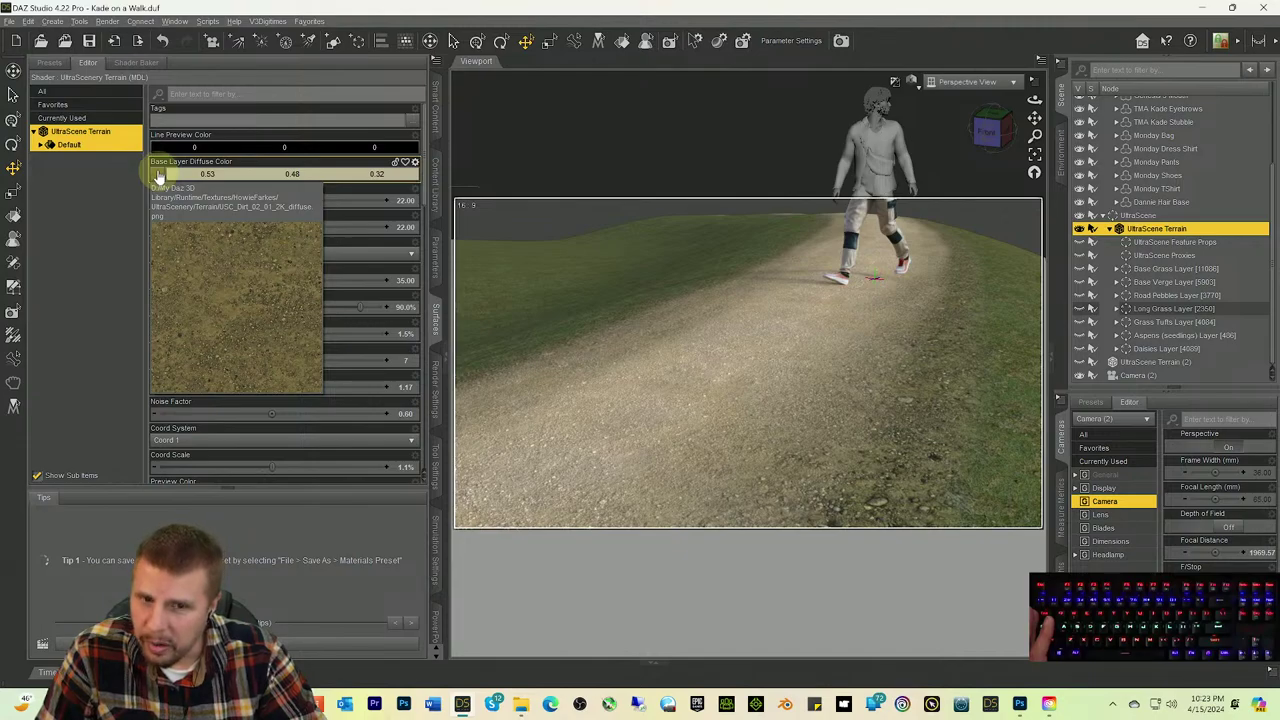
click(158, 176)
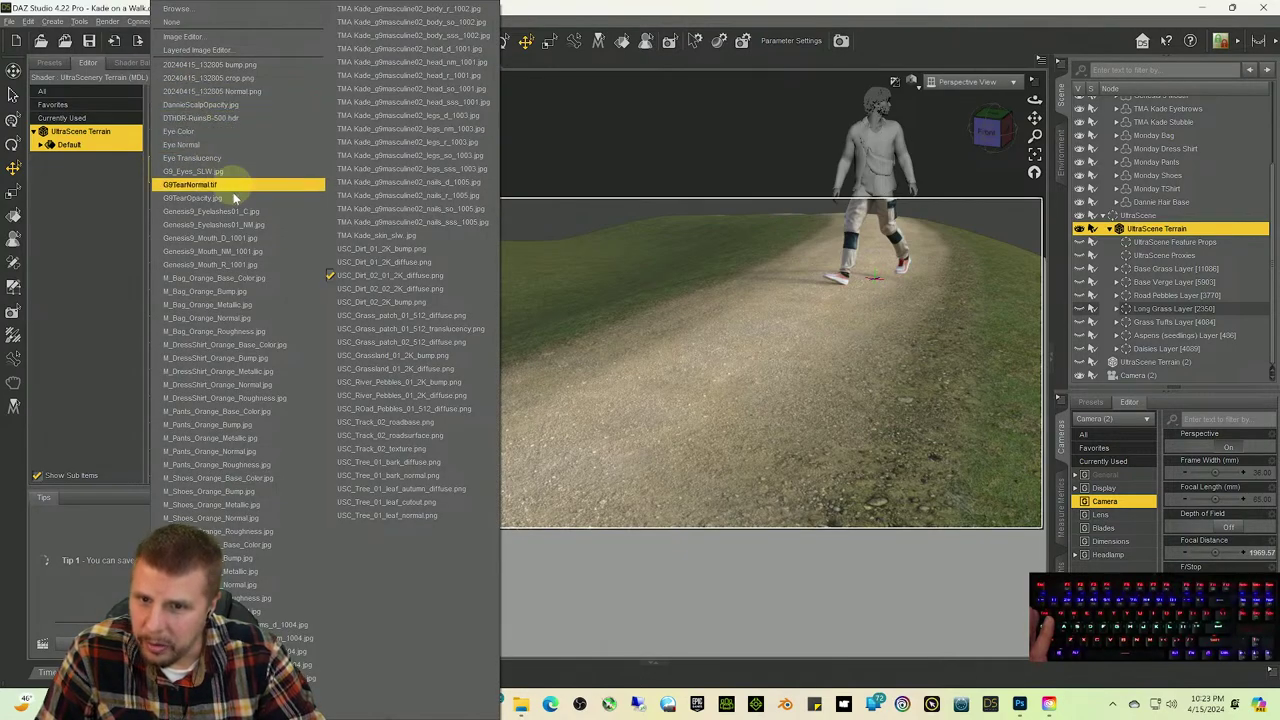
click(195, 21)
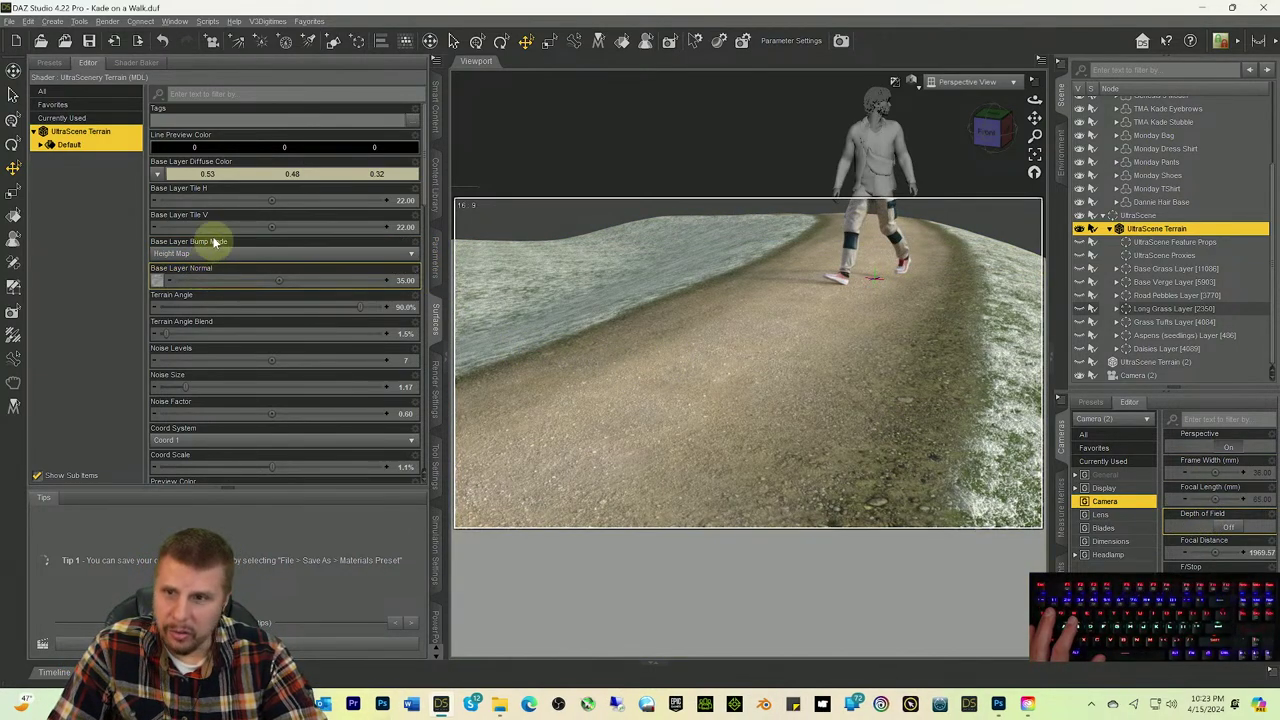
click(160, 175)
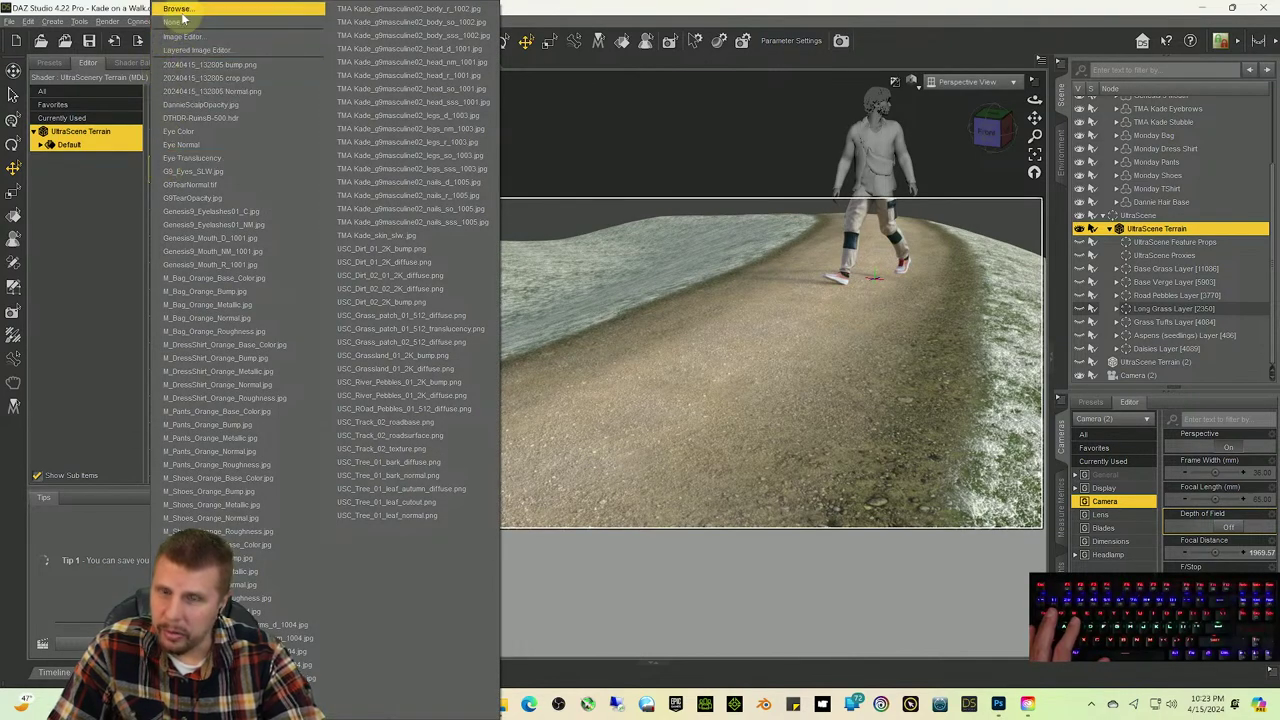
click(54, 267)
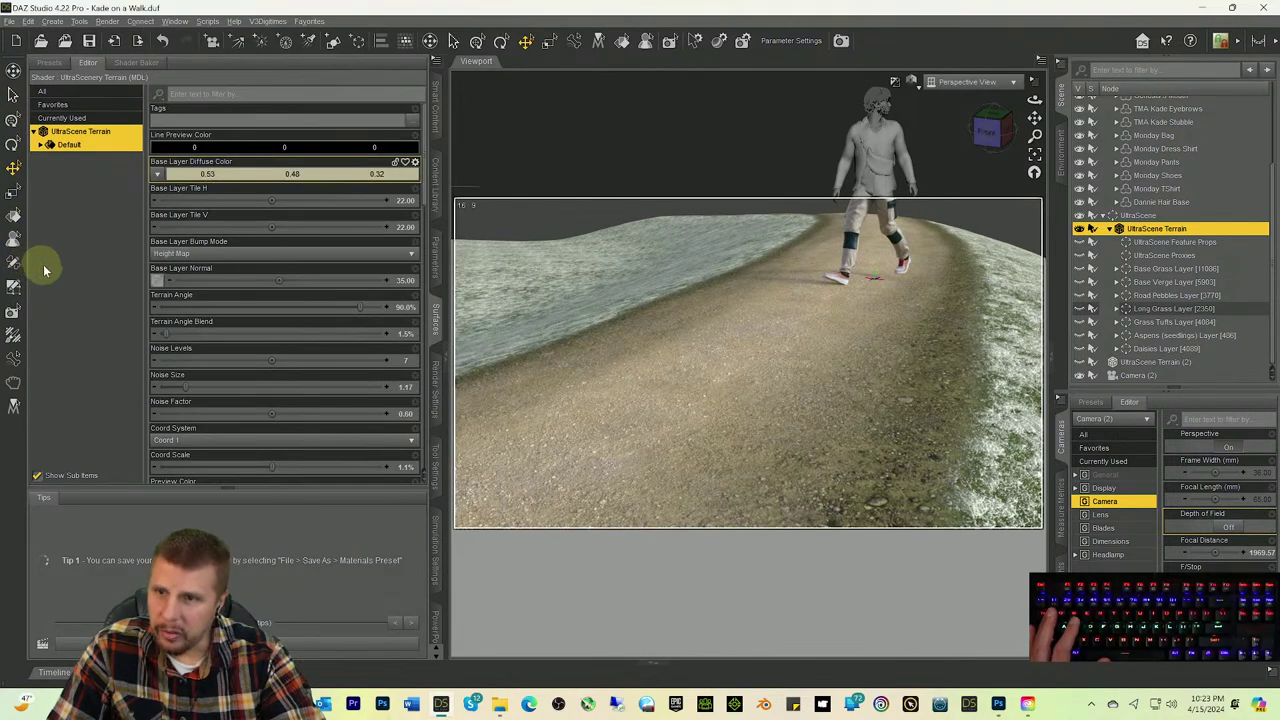
key(ctrl+z)
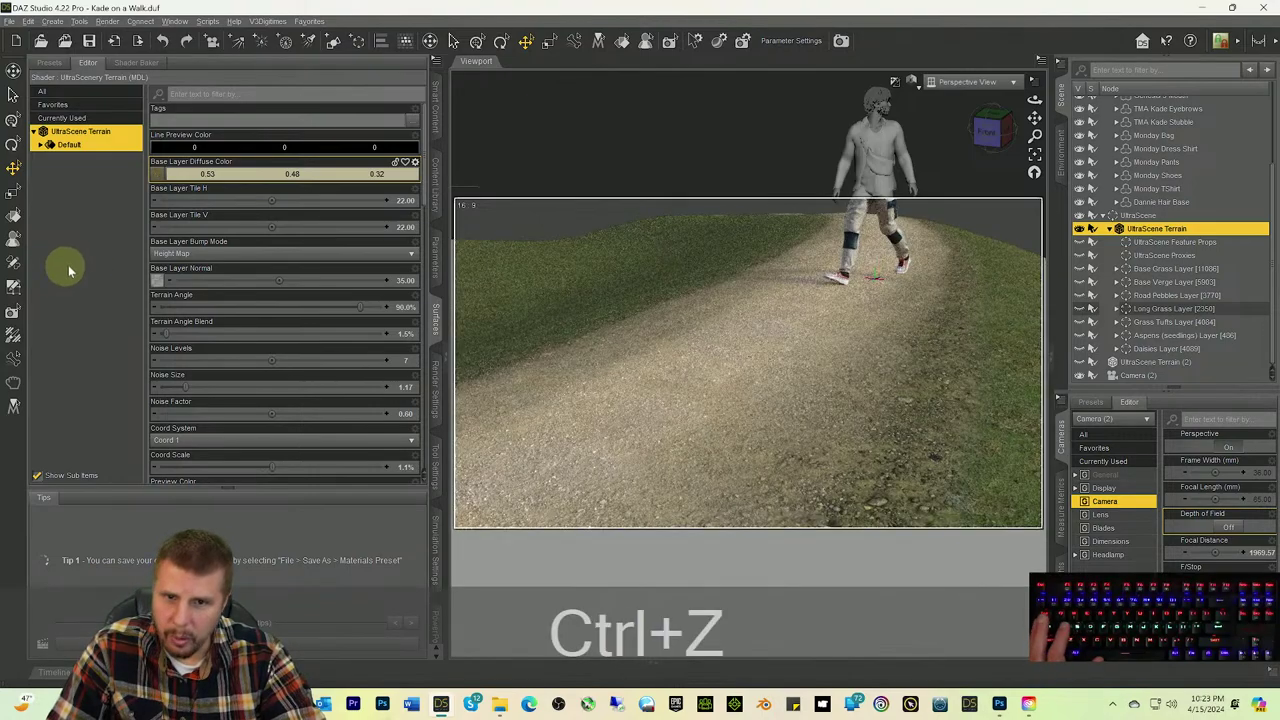
Step: Try a different image for the Soil layer diffuse colour, then undo it
scroll(212, 292, down, 10)
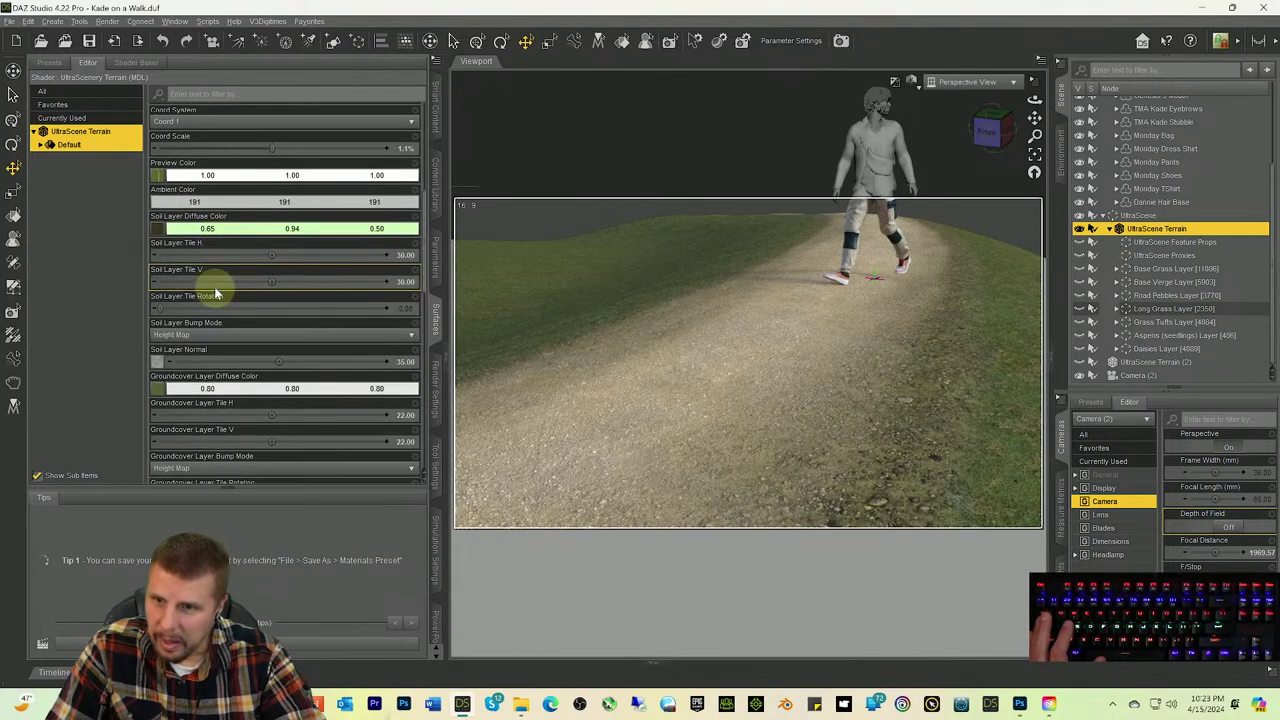
mouse_move(157, 233)
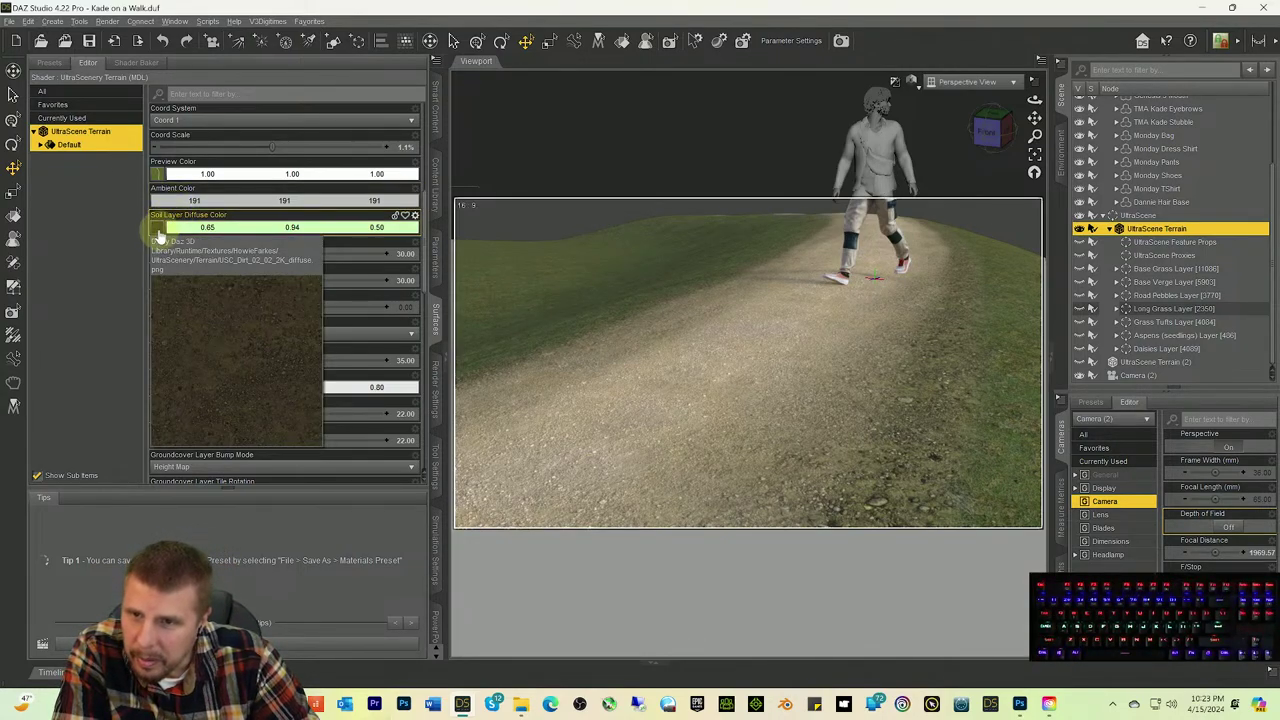
click(157, 233)
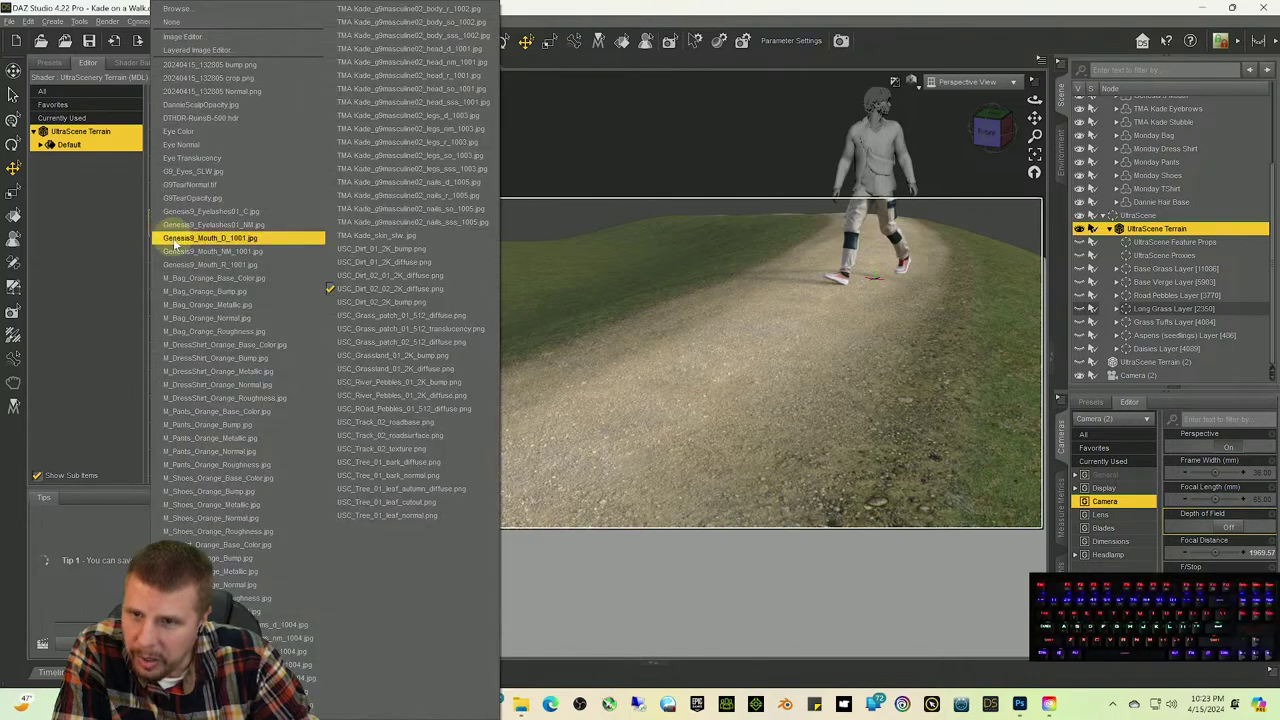
click(187, 255)
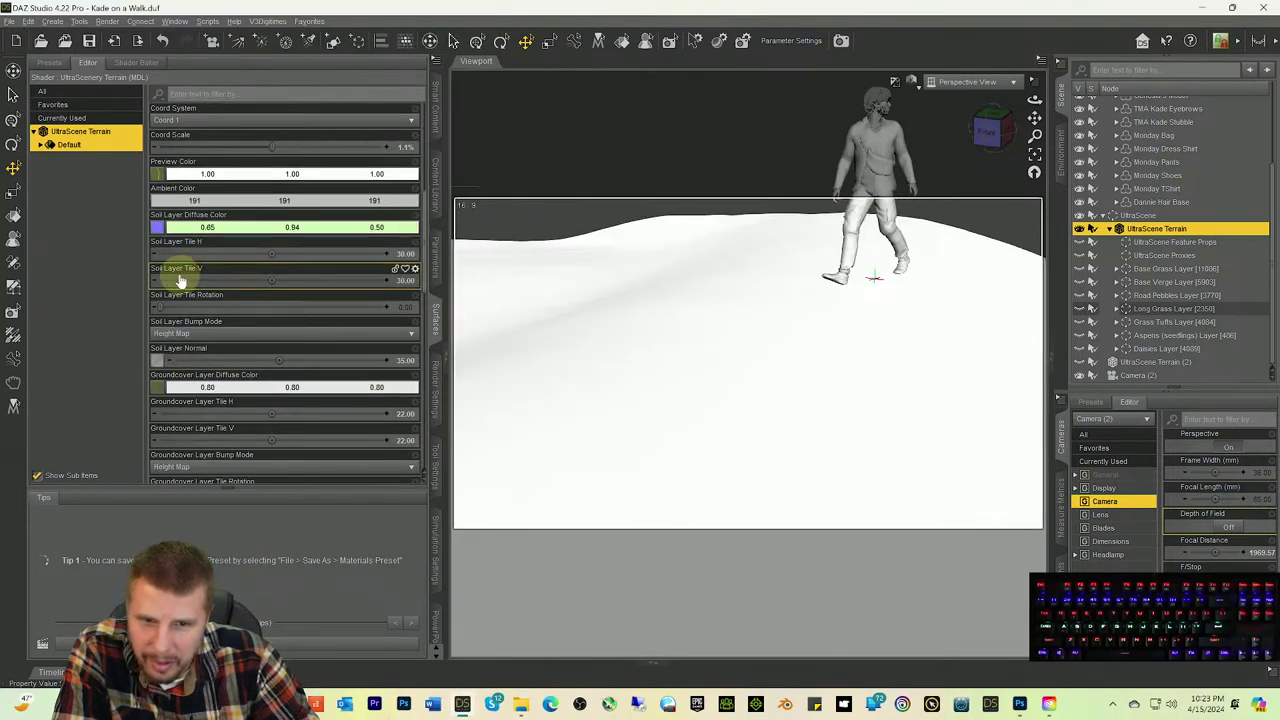
click(157, 229)
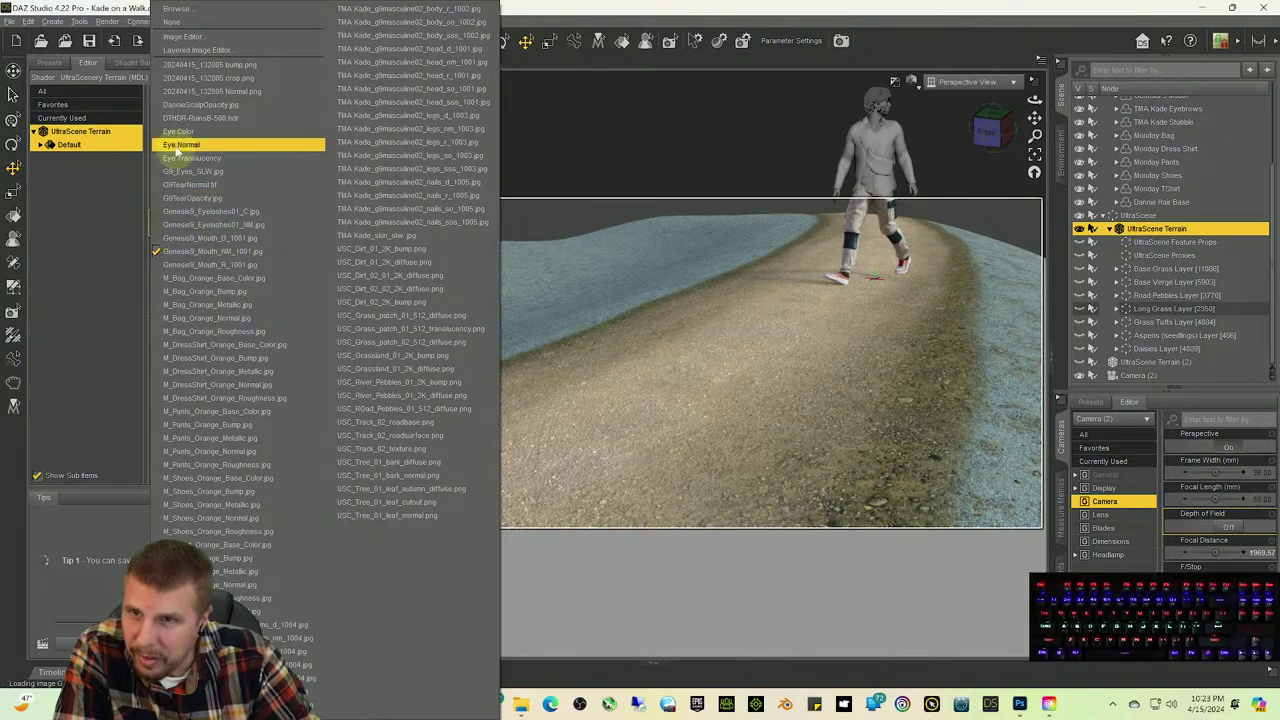
click(636, 16)
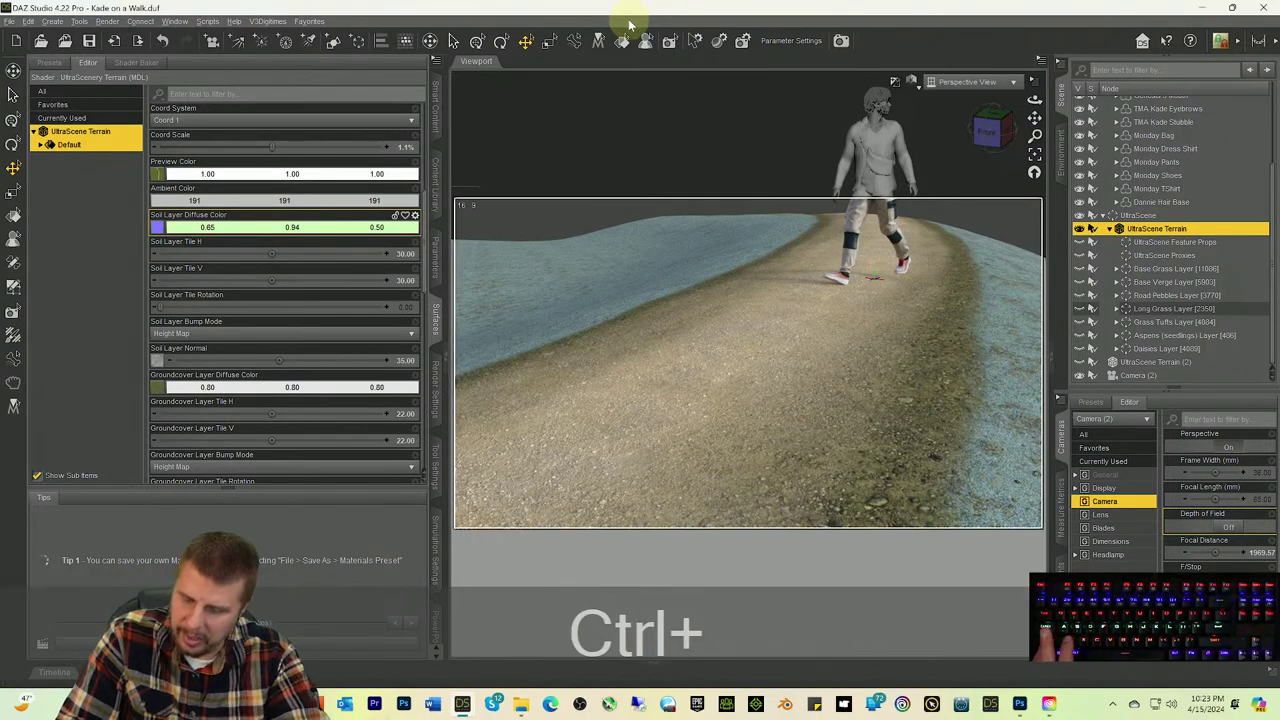
key(ctrl+z)
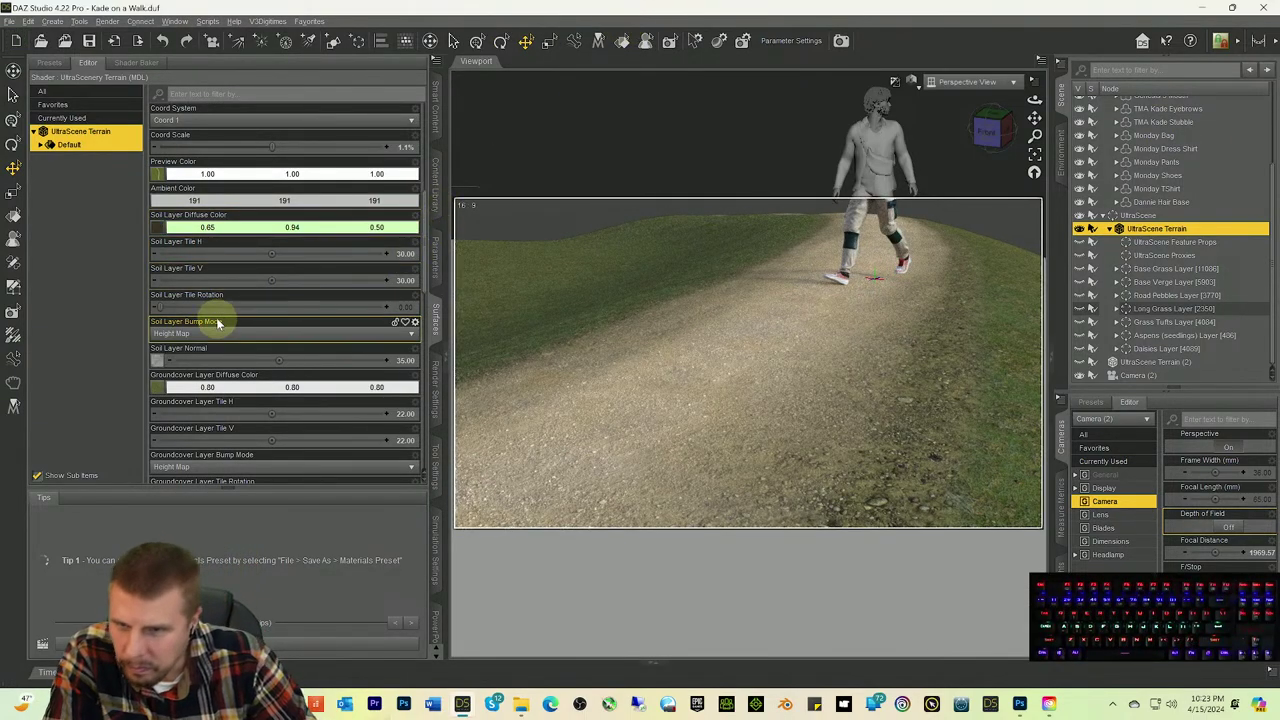
Step: Try a different Groundcover diffuse image, orbit to inspect it, then undo the change
scroll(214, 320, down, 3)
mouse_move(158, 224)
mouse_move(163, 201)
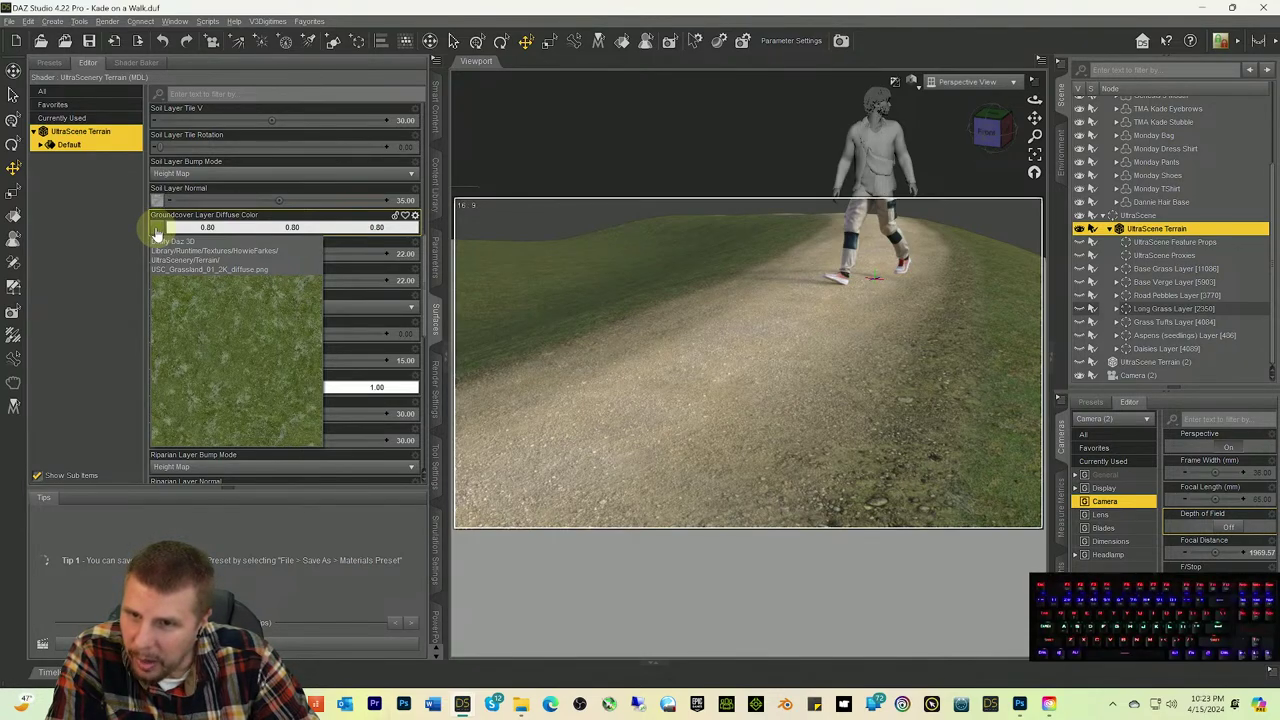
click(157, 233)
click(199, 300)
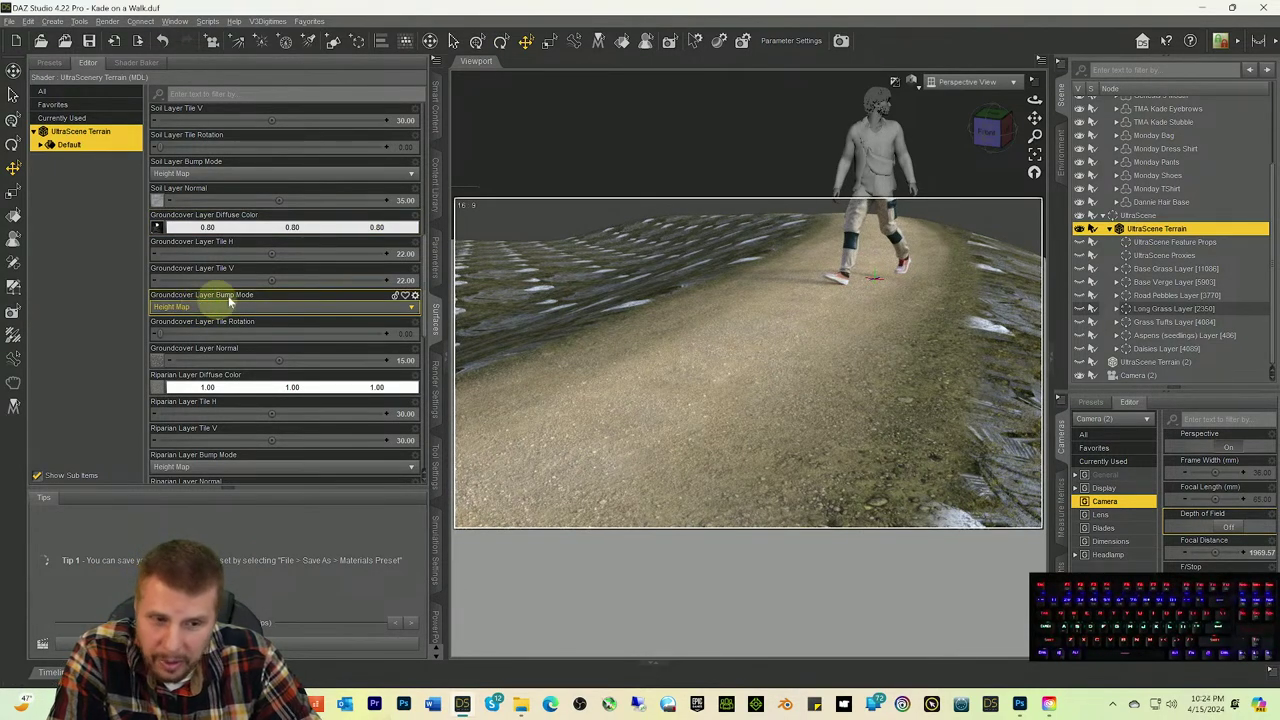
drag(991, 134, 1000, 130)
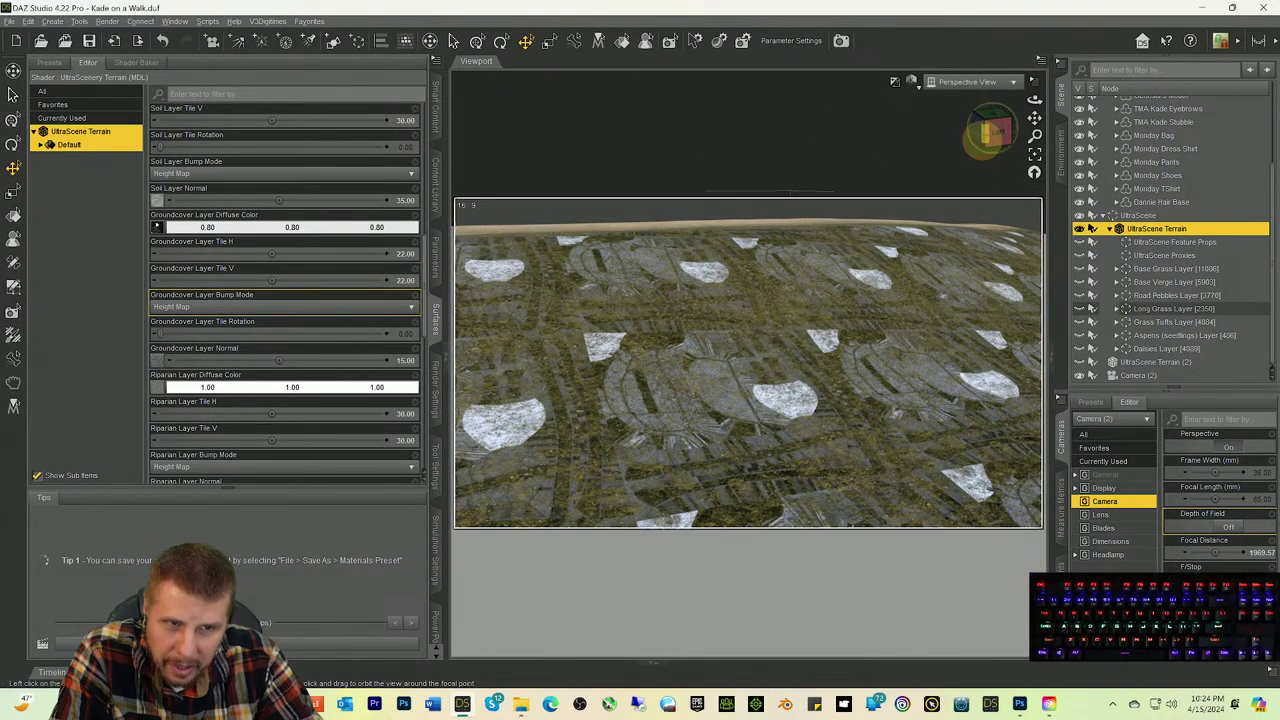
drag(990, 135, 1004, 130)
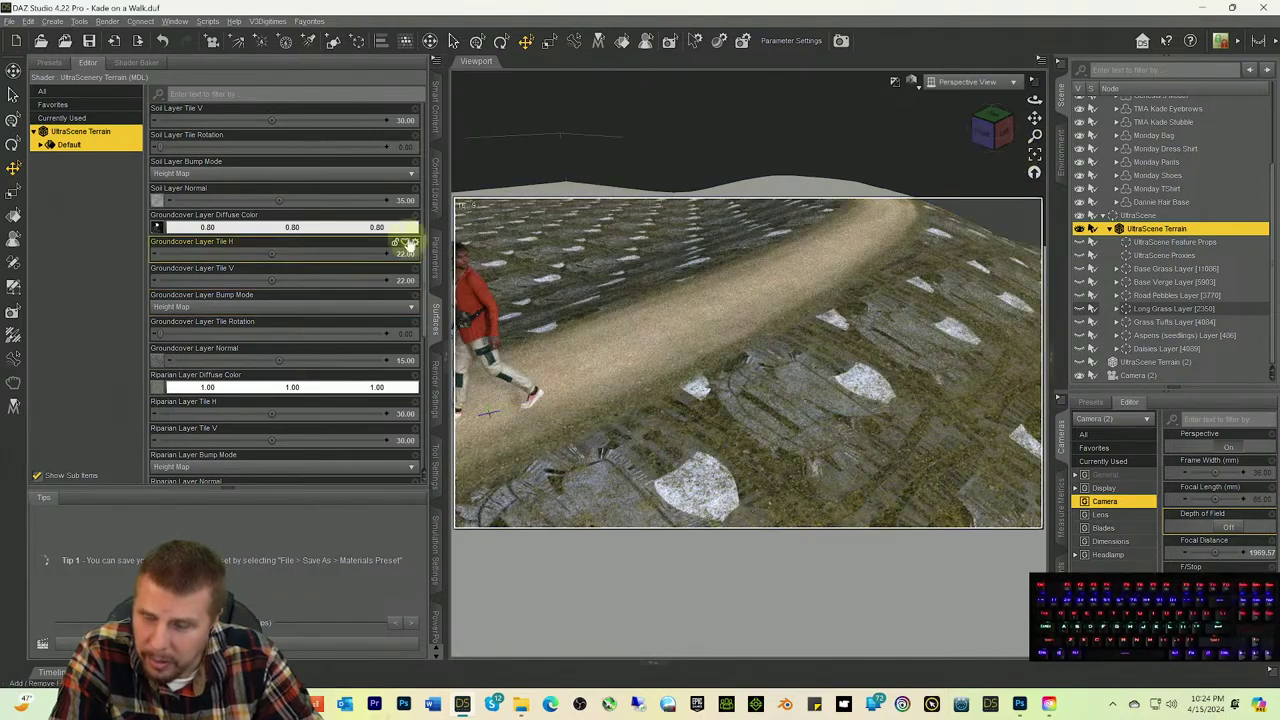
key(ctrl+z)
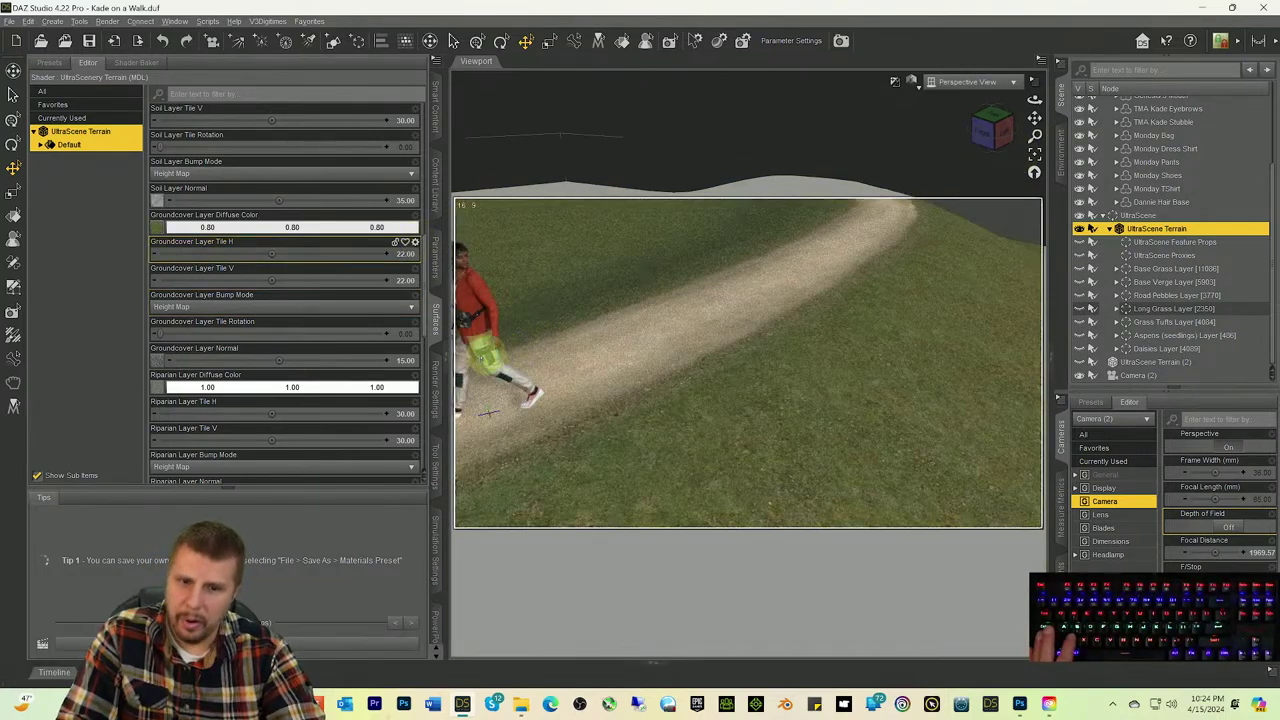
scroll(220, 348, down, 2)
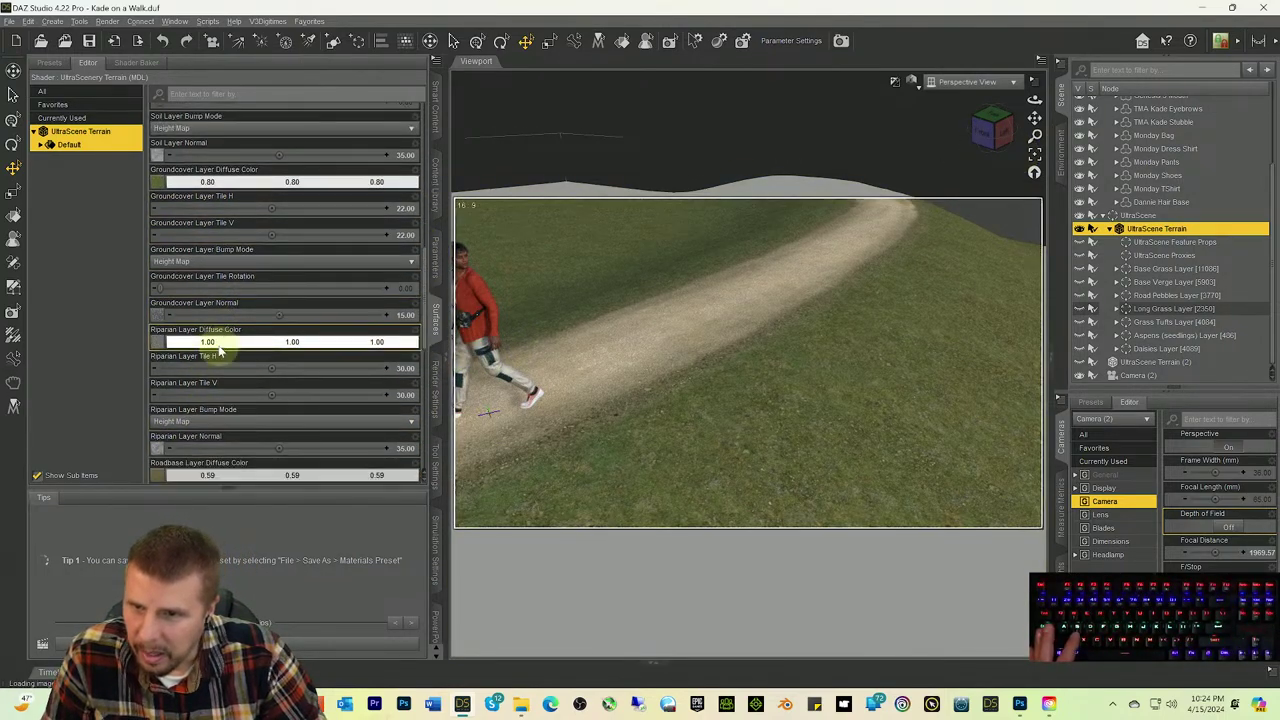
scroll(216, 348, down, 8)
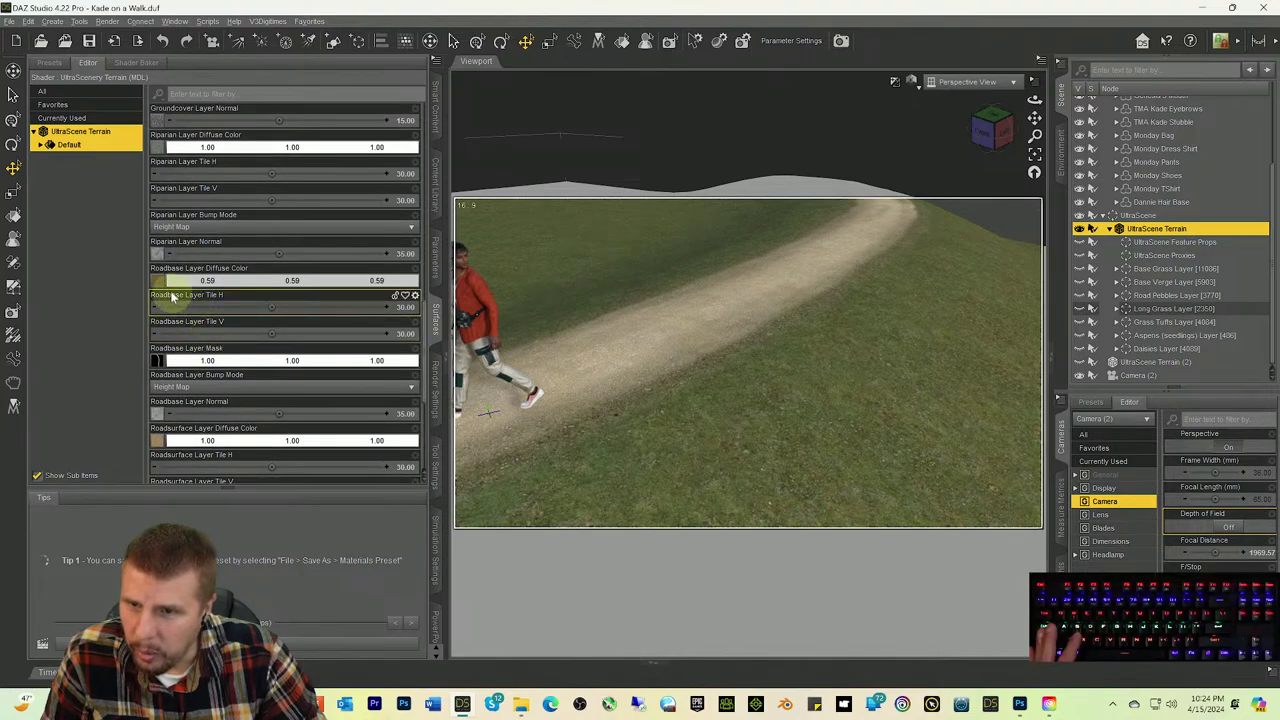
click(158, 285)
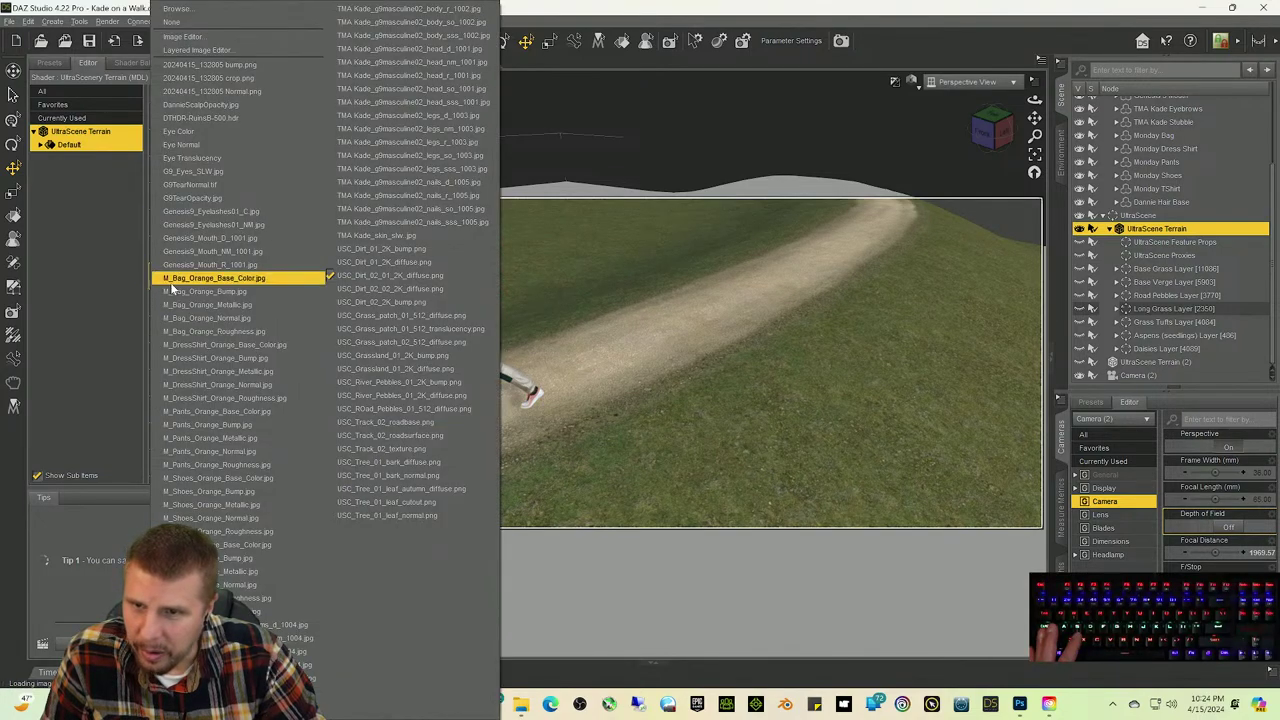
click(234, 340)
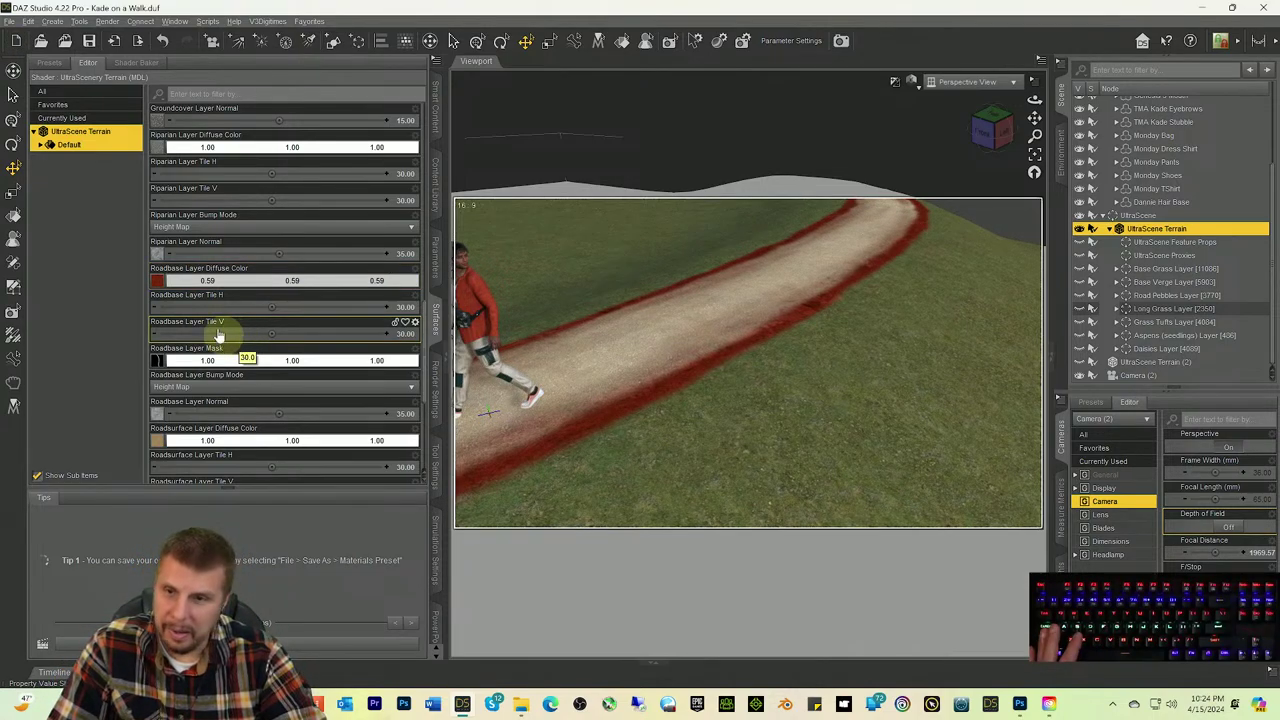
mouse_move(154, 280)
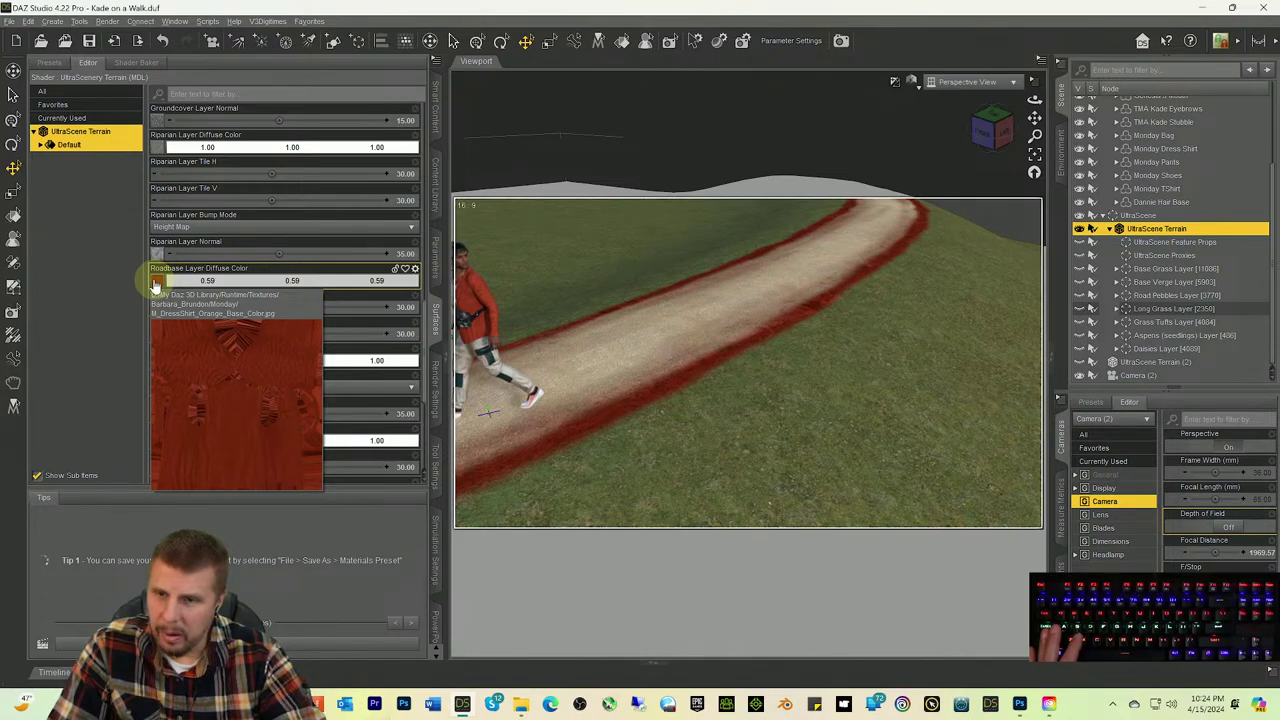
click(154, 282)
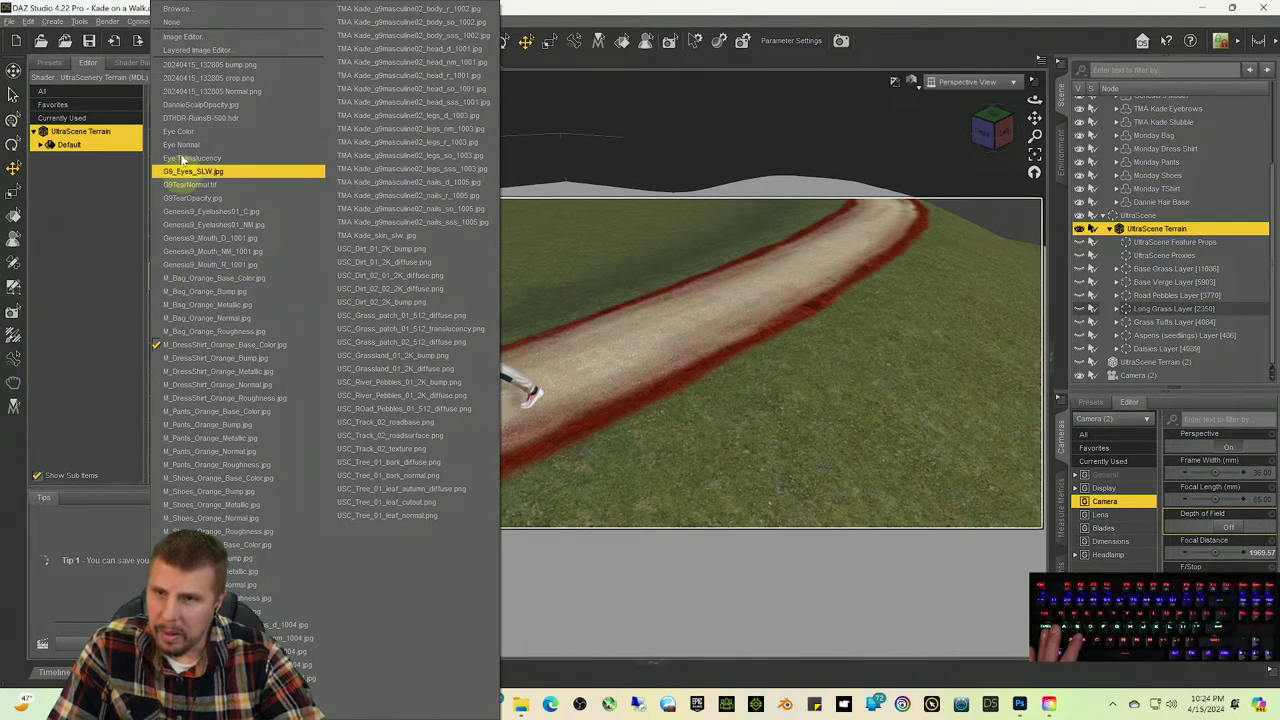
click(590, 10)
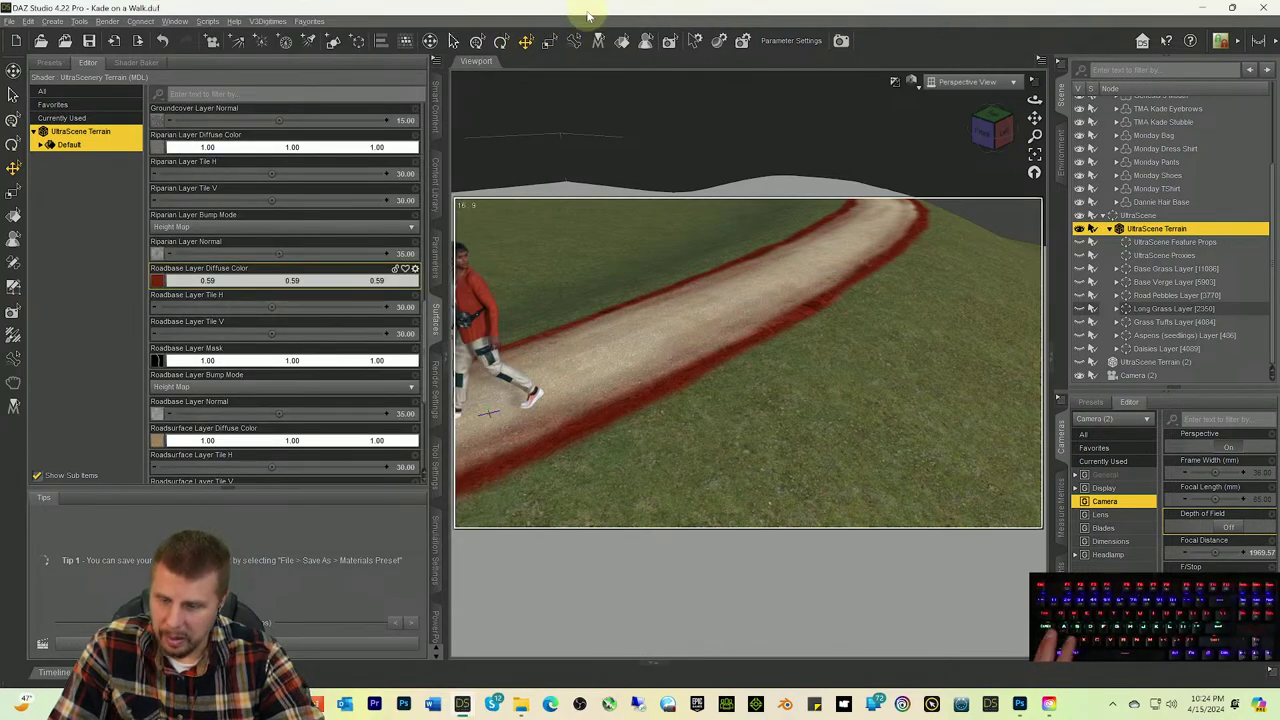
key(ctrl+z)
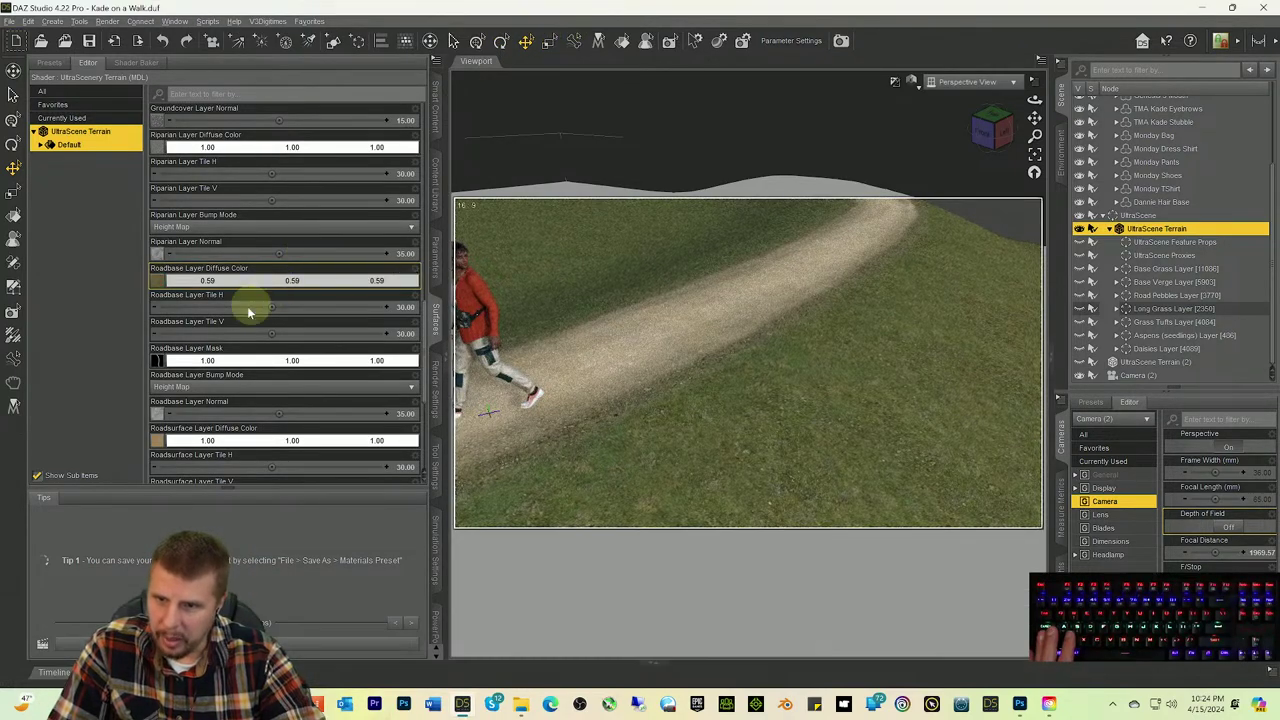
click(155, 450)
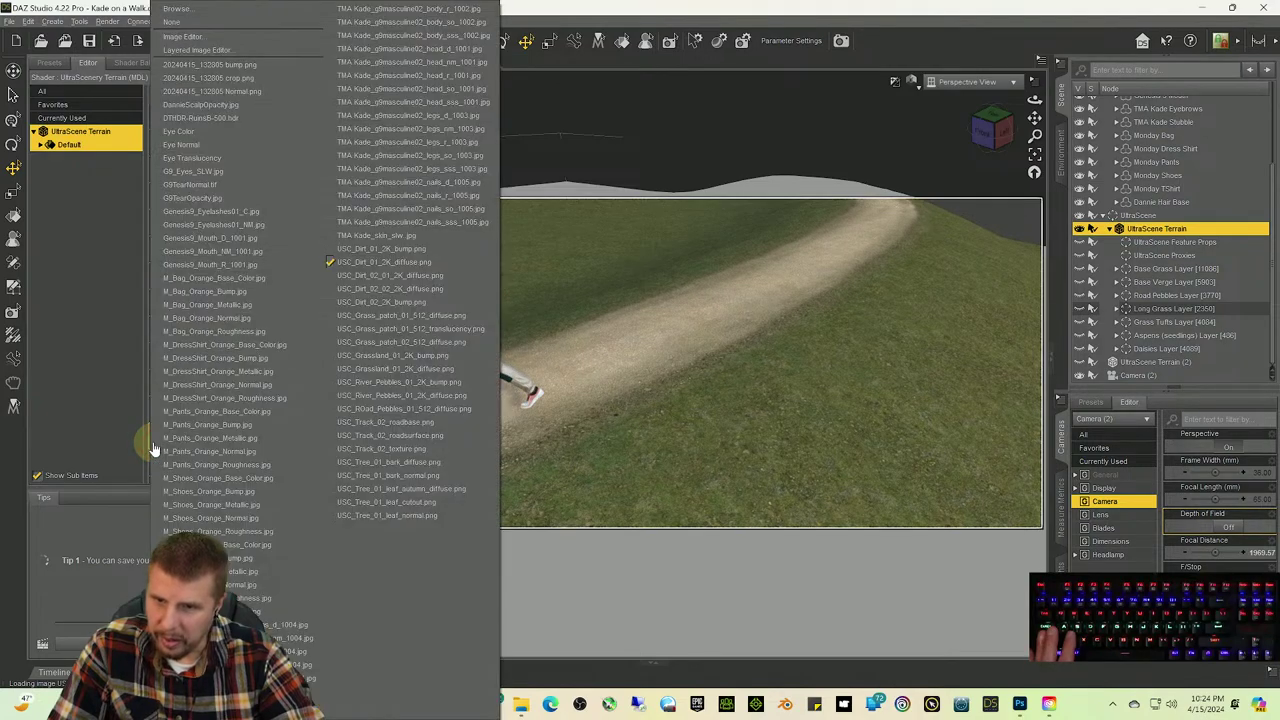
click(205, 355)
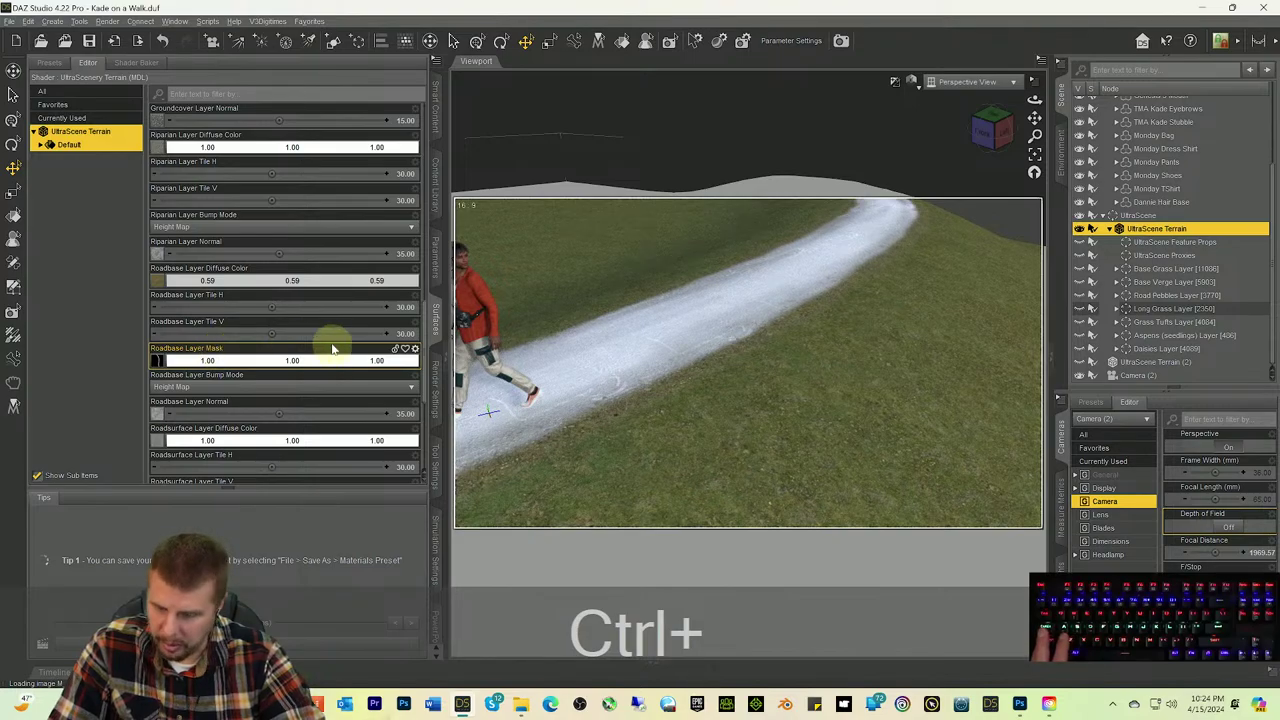
key(ctrl+z)
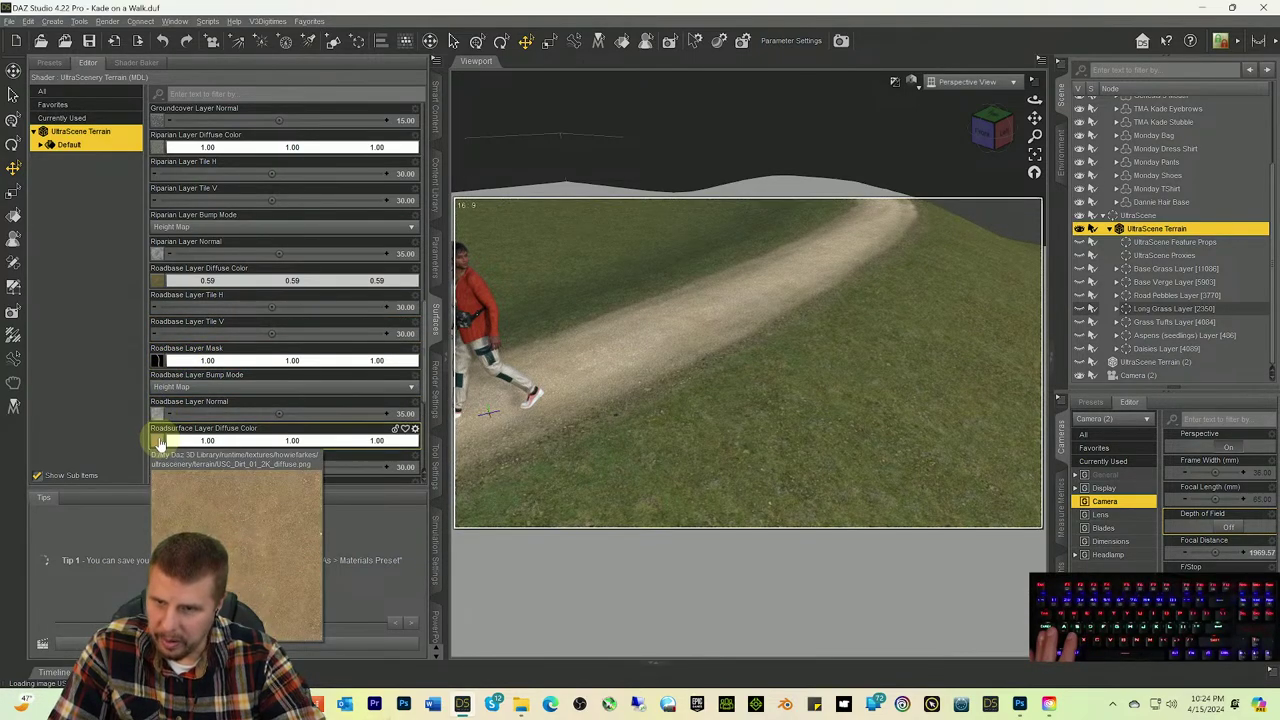
Step: Load 20240415_132805 crop.png from Desktop > Samsung Camera 4-15-23 as the Roadsurface diffuse colour
click(160, 442)
click(201, 20)
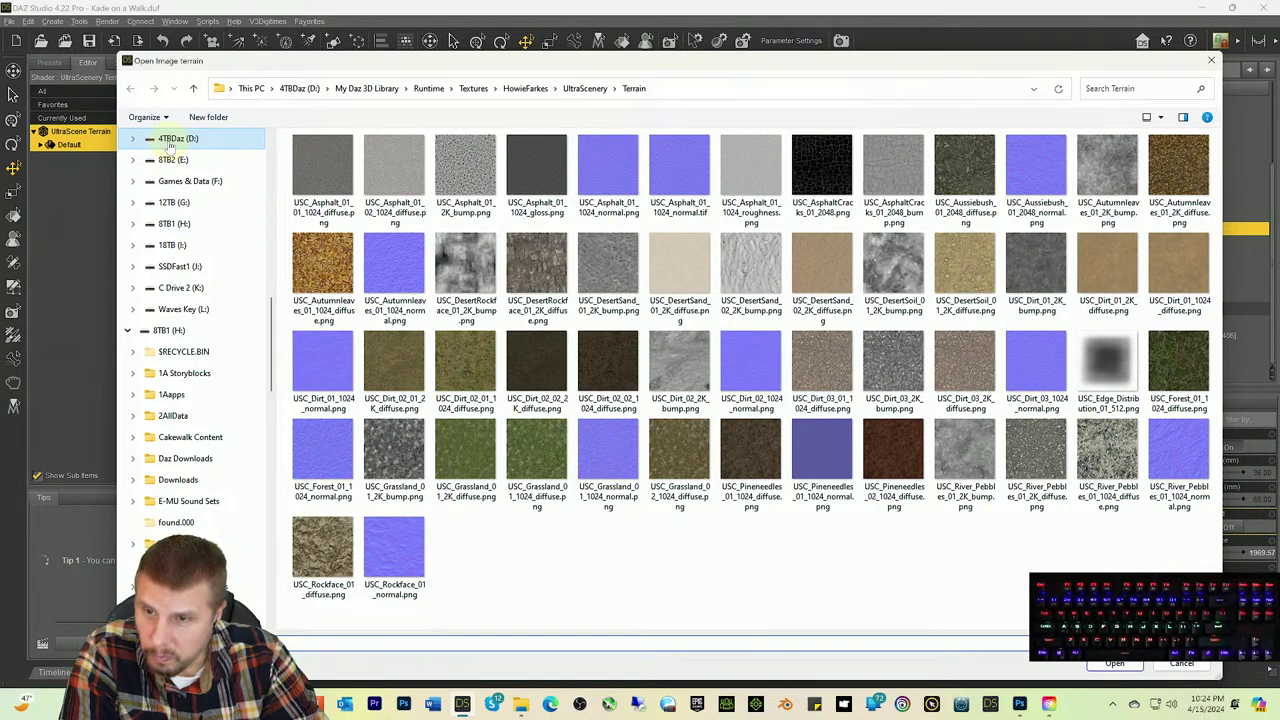
scroll(190, 180, up, 10)
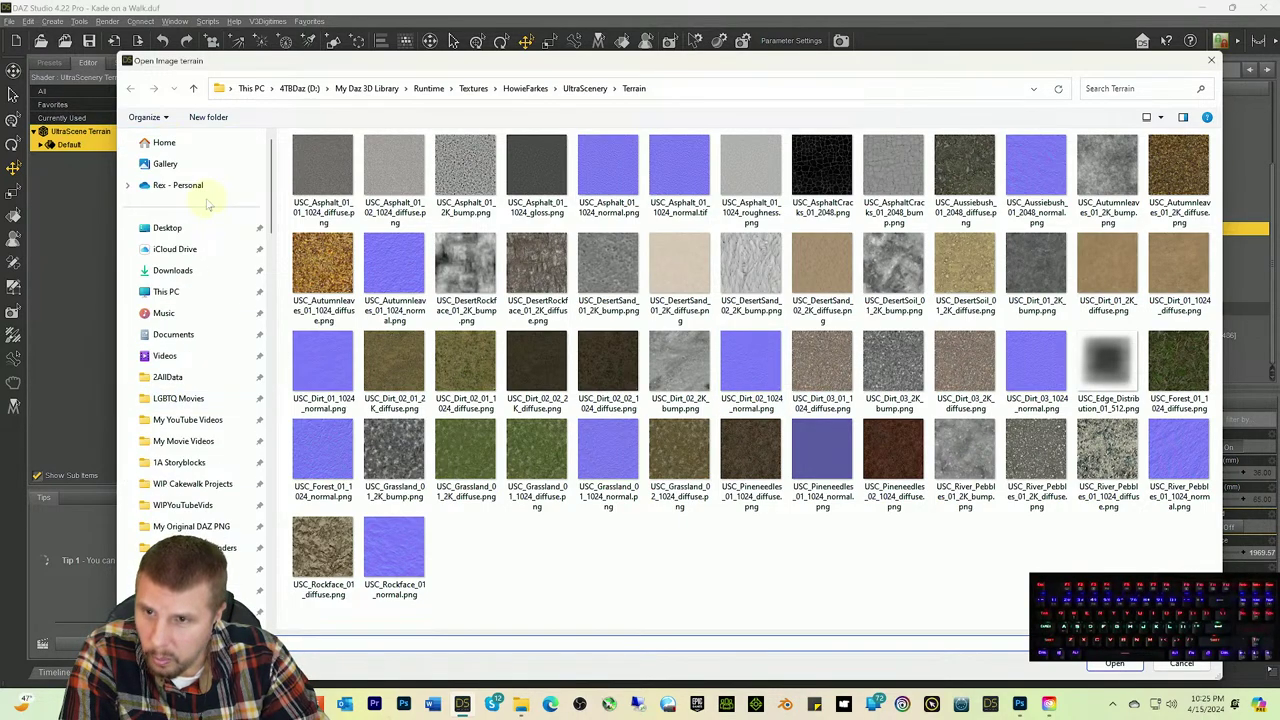
click(175, 228)
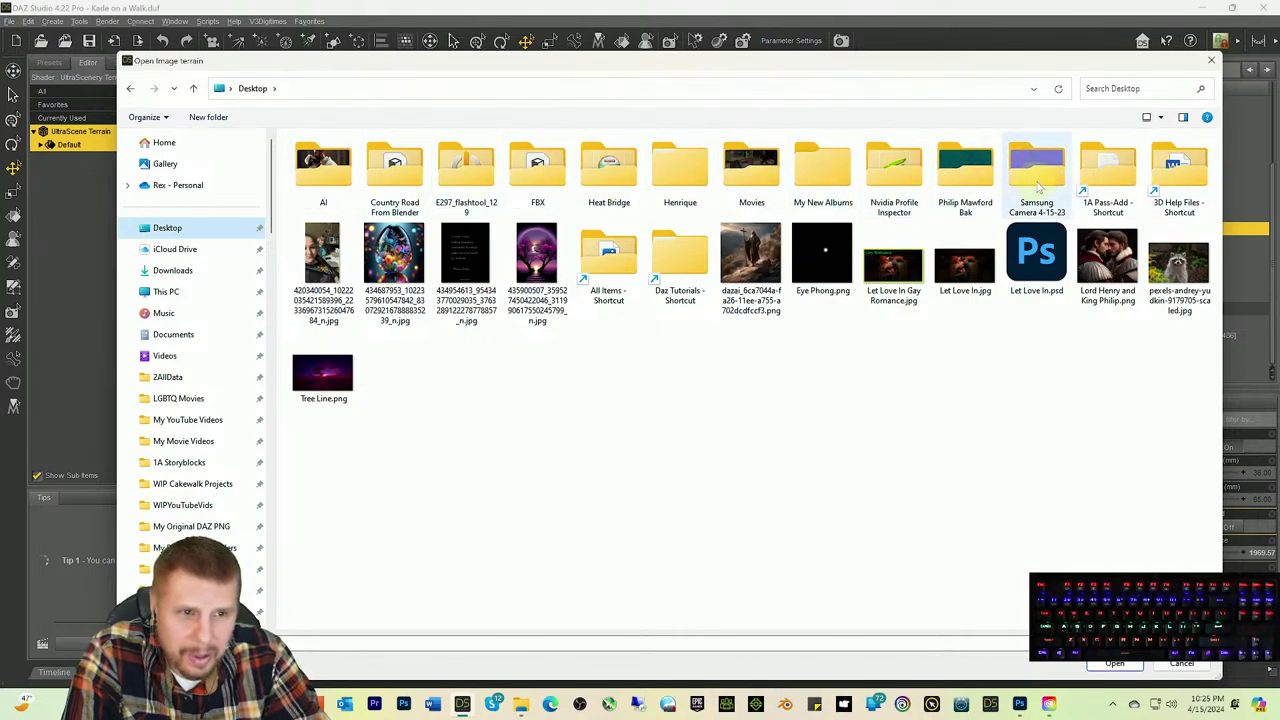
double_click(1038, 187)
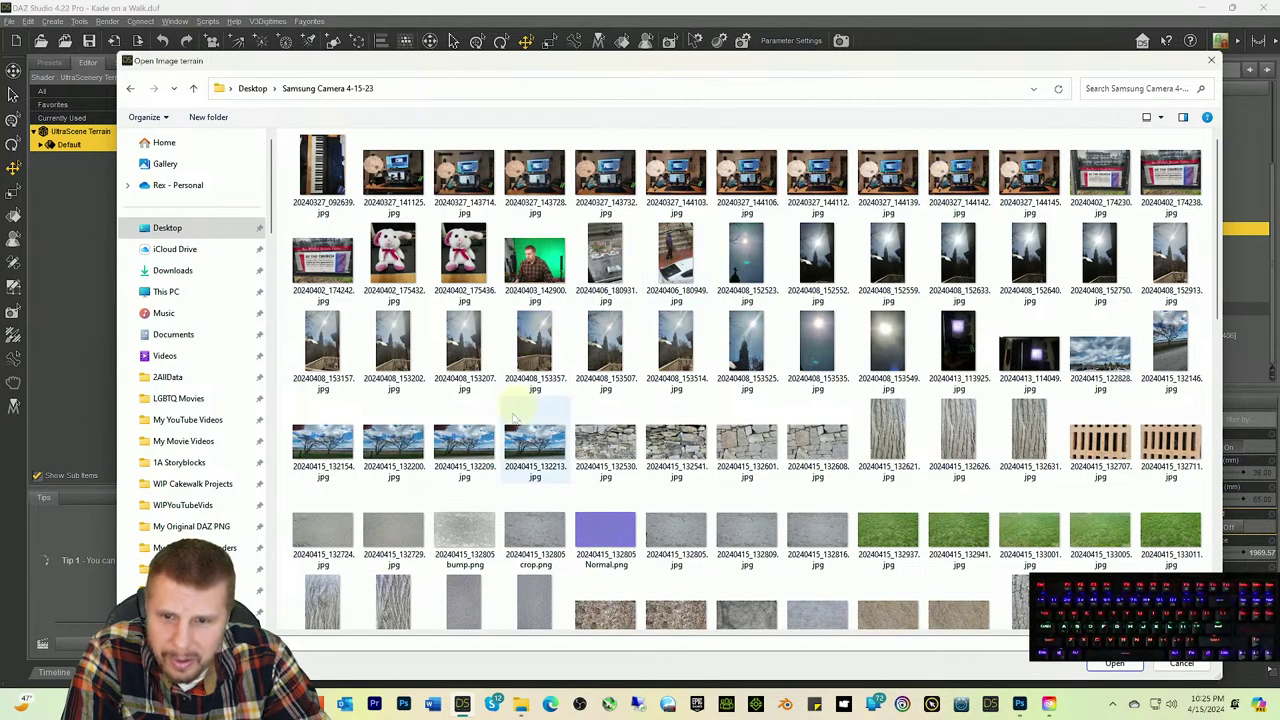
scroll(520, 416, down, 3)
scroll(520, 416, up, 5)
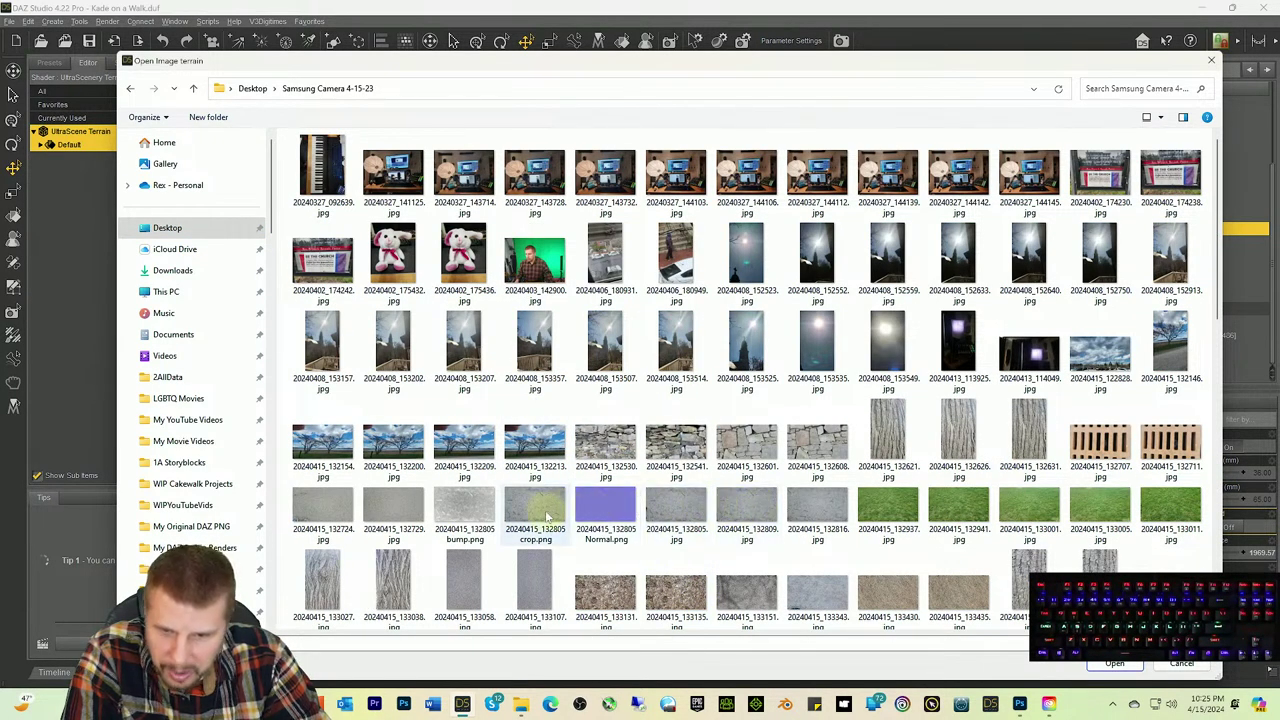
click(538, 516)
double_click(538, 516)
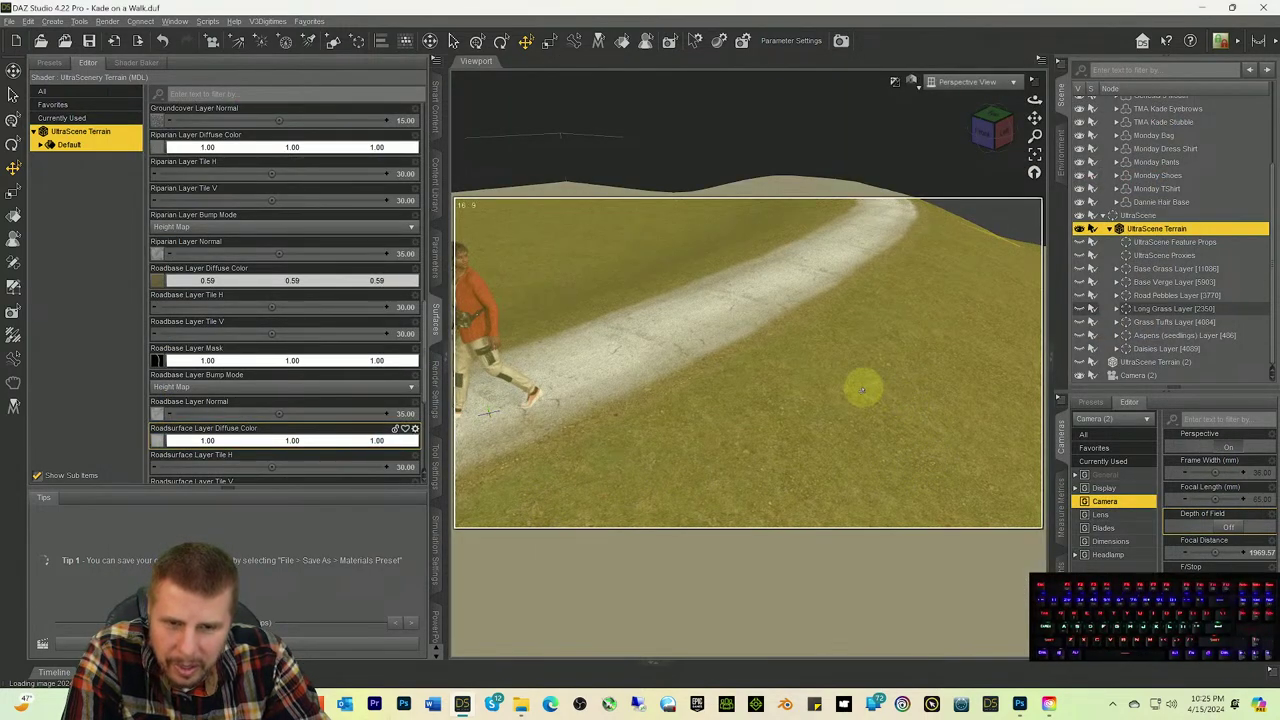
Step: Move the camera along the path for a close view of the new road surface
scroll(862, 390, up, 6)
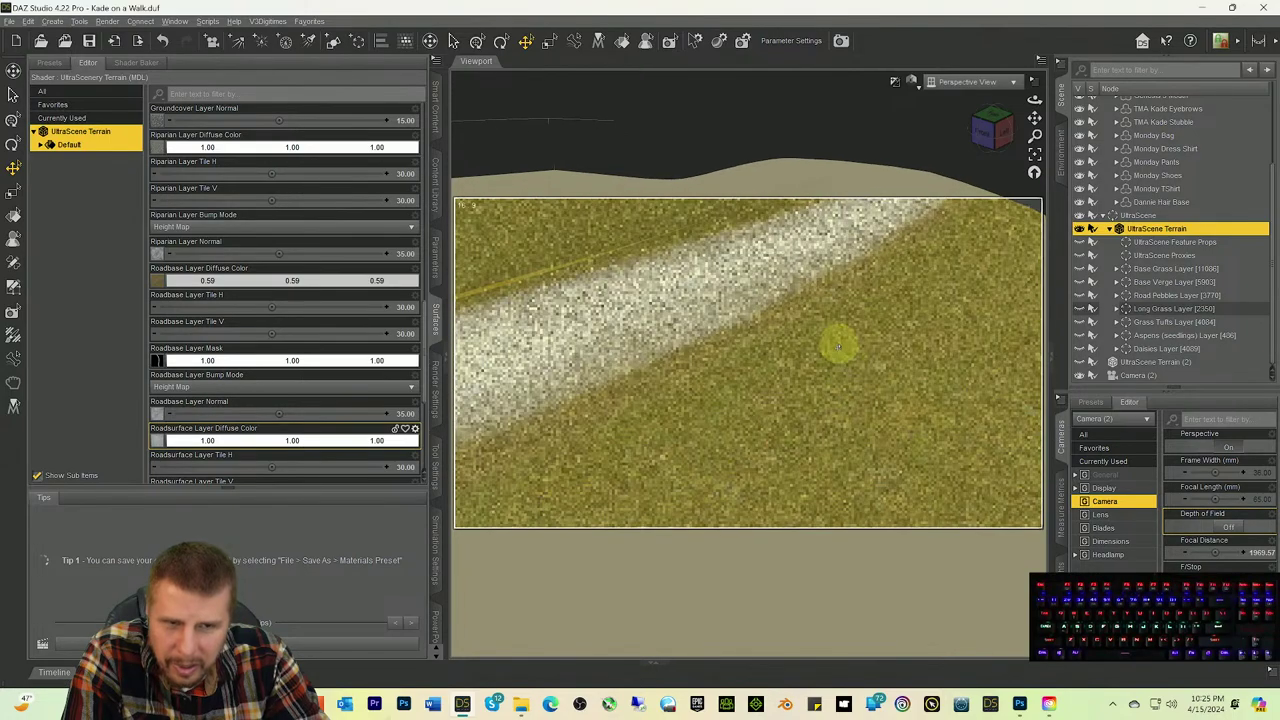
scroll(838, 347, up, 2)
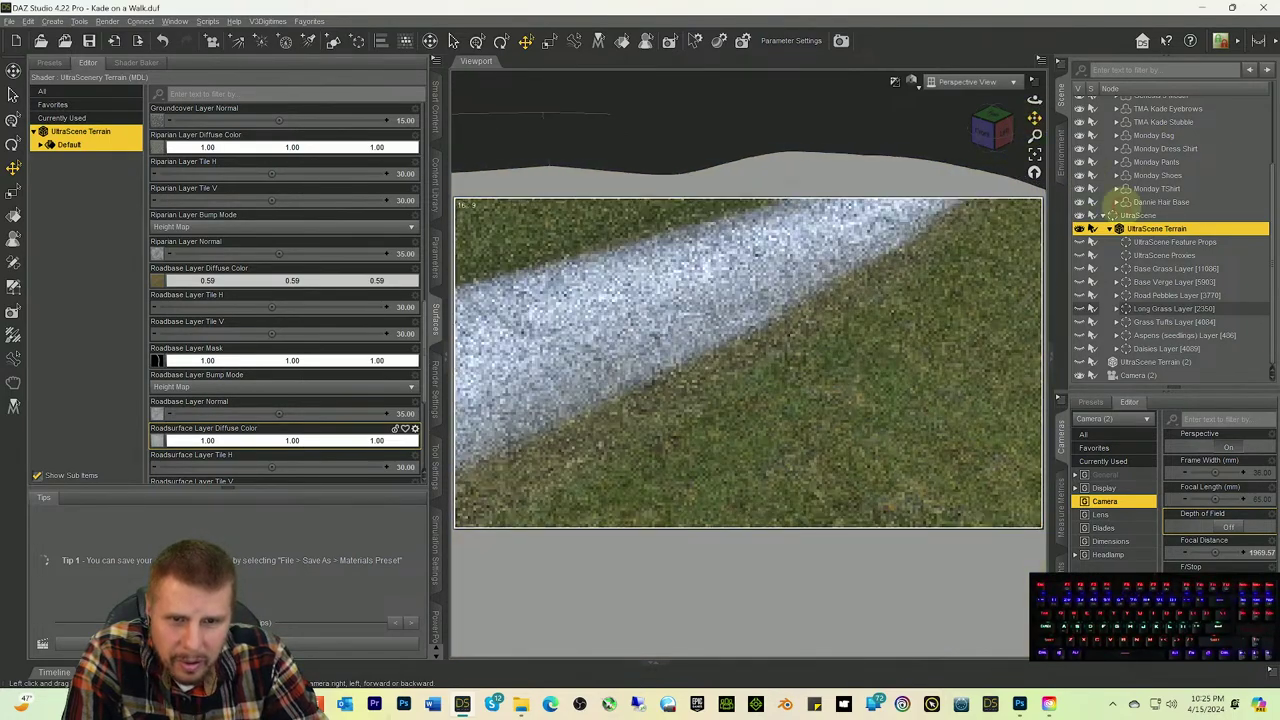
drag(1034, 118, 957, 229)
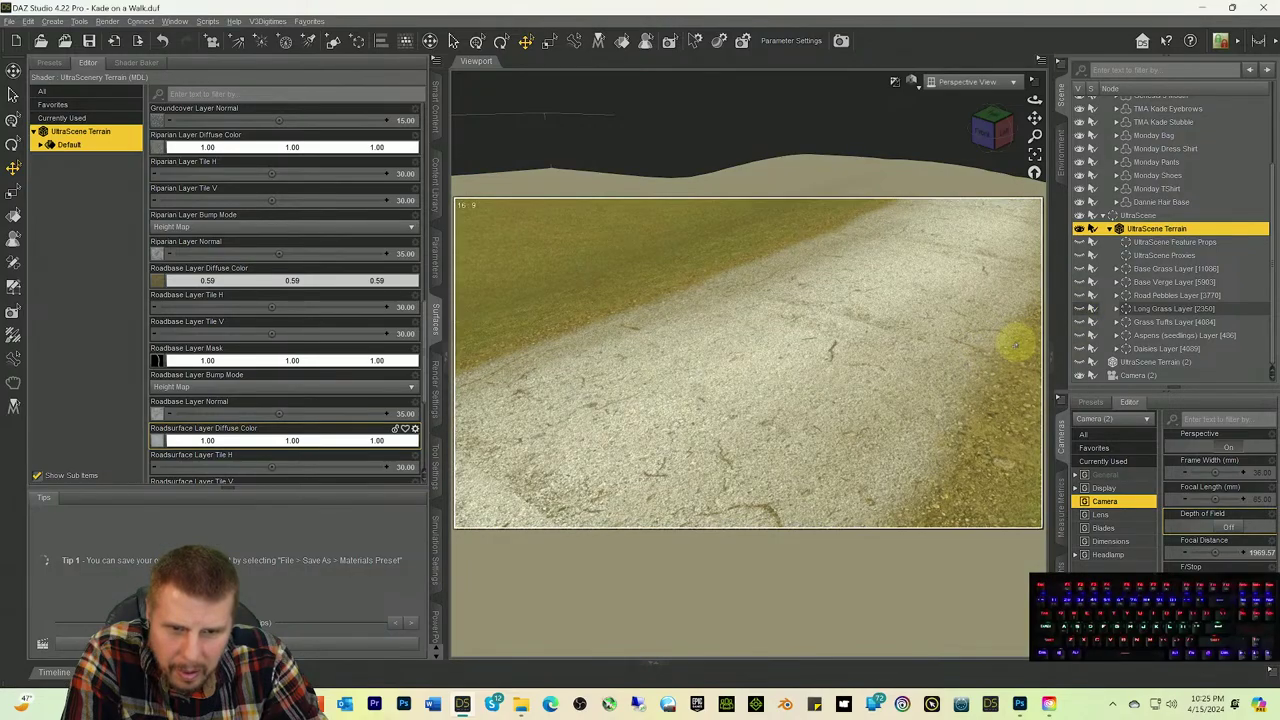
drag(1034, 109, 1039, 127)
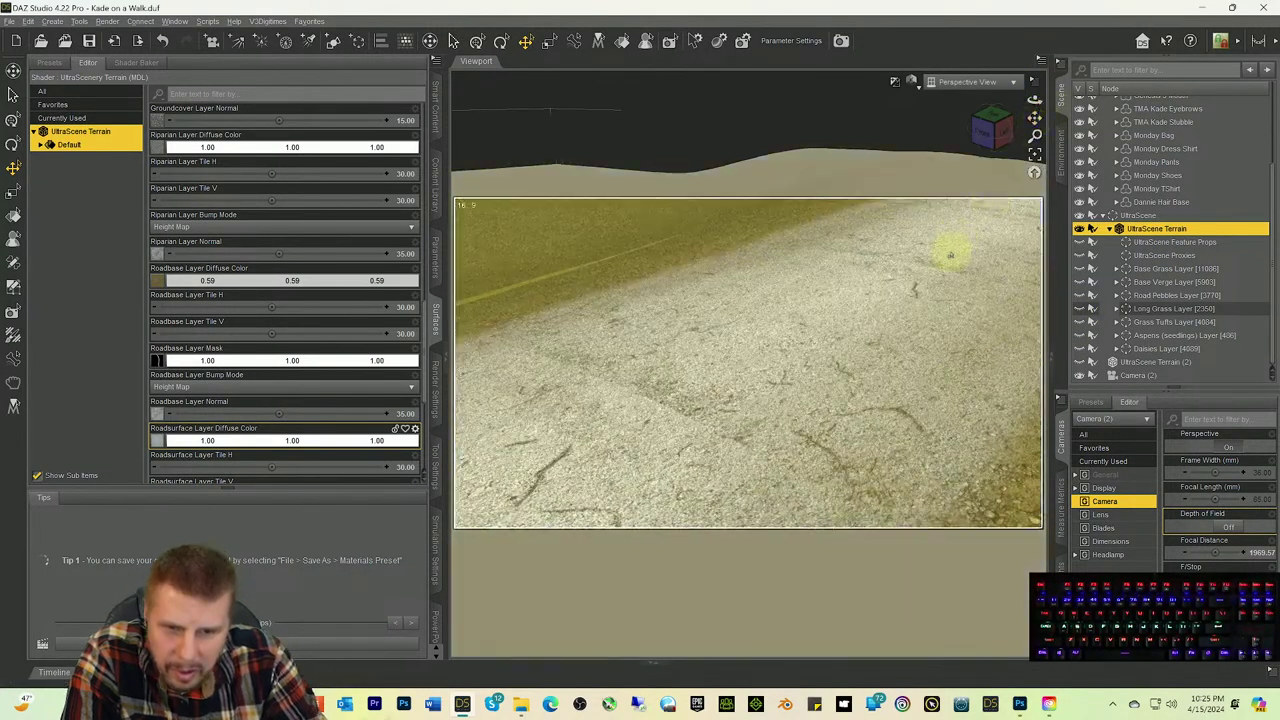
drag(1160, 491, 1174, 491)
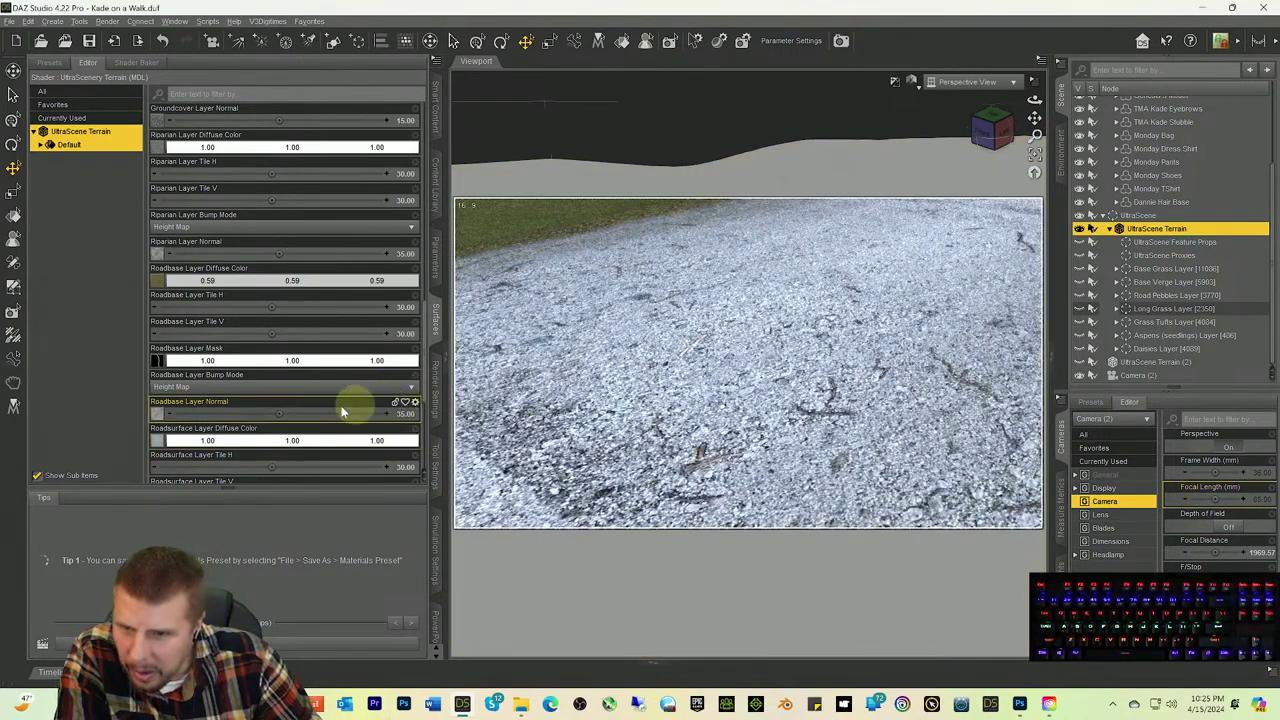
scroll(298, 420, down, 3)
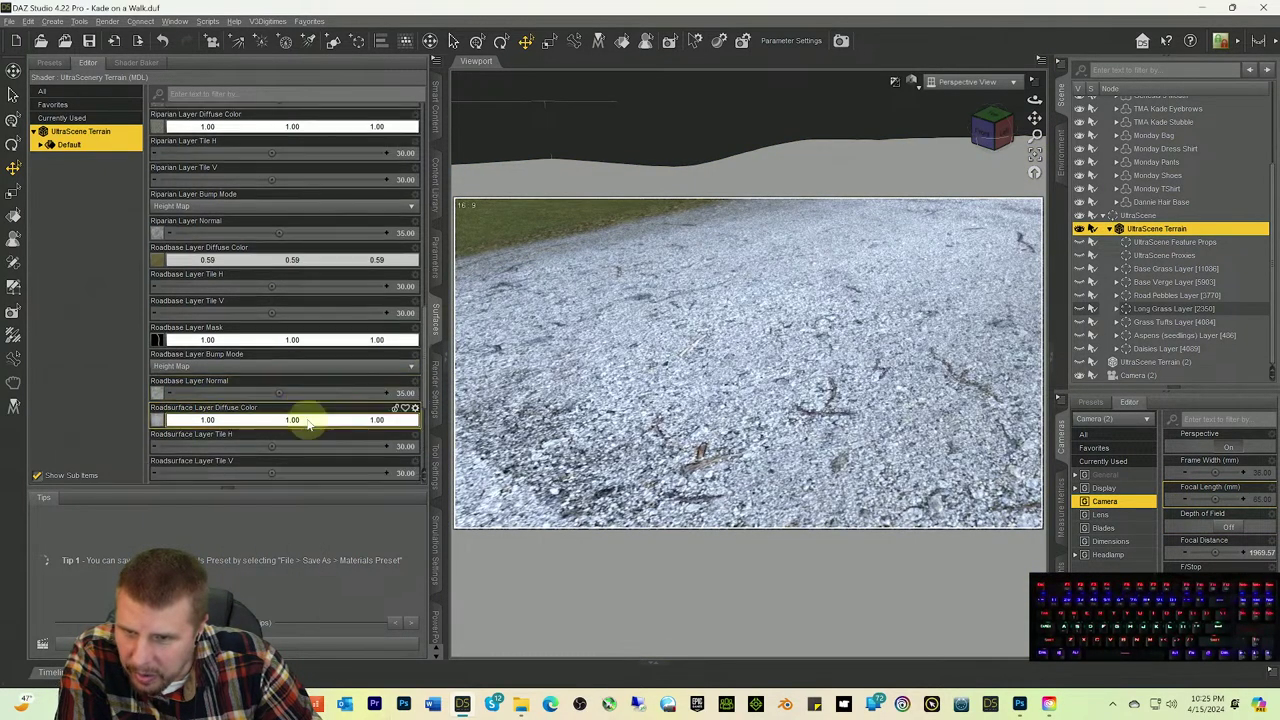
mouse_move(160, 280)
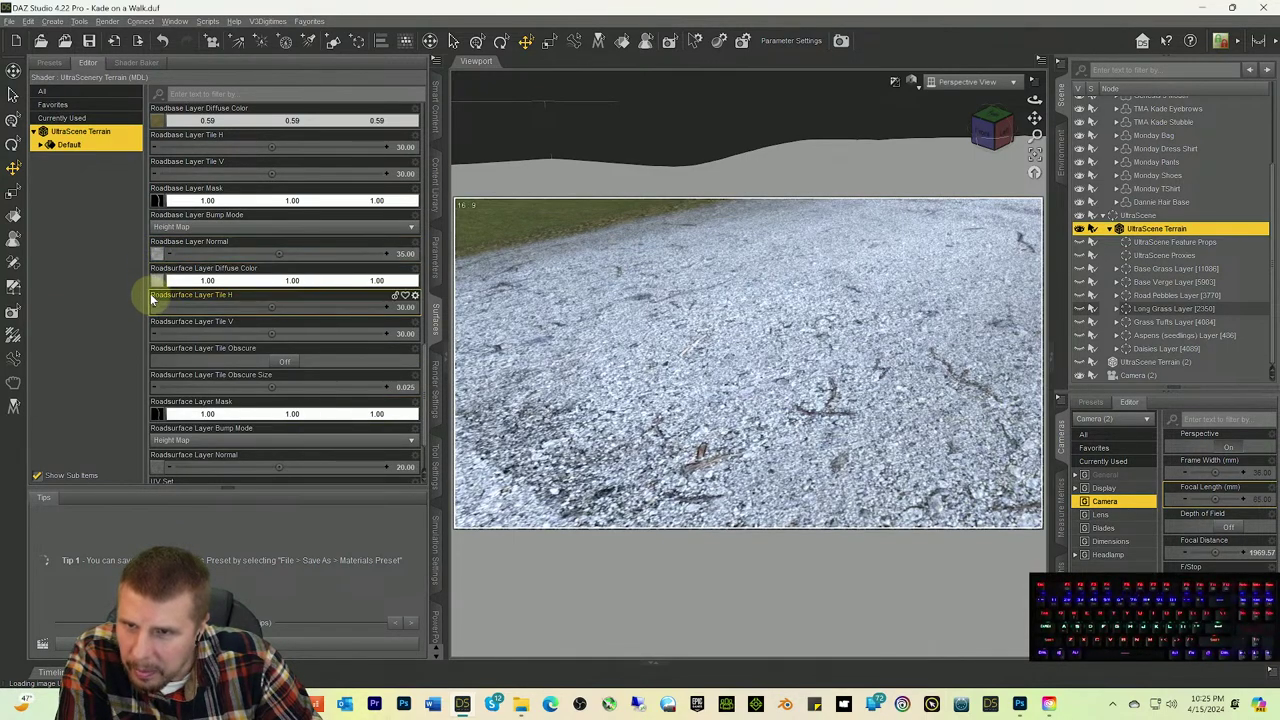
mouse_move(154, 284)
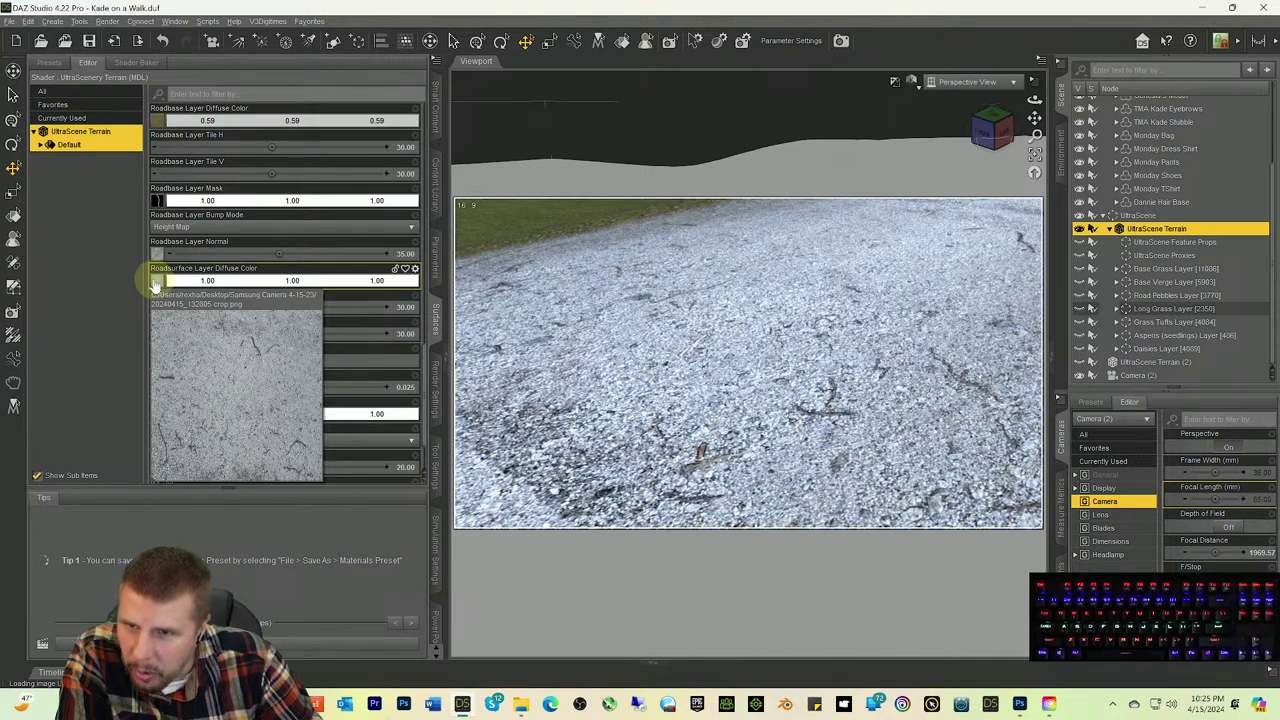
scroll(157, 280, down, 3)
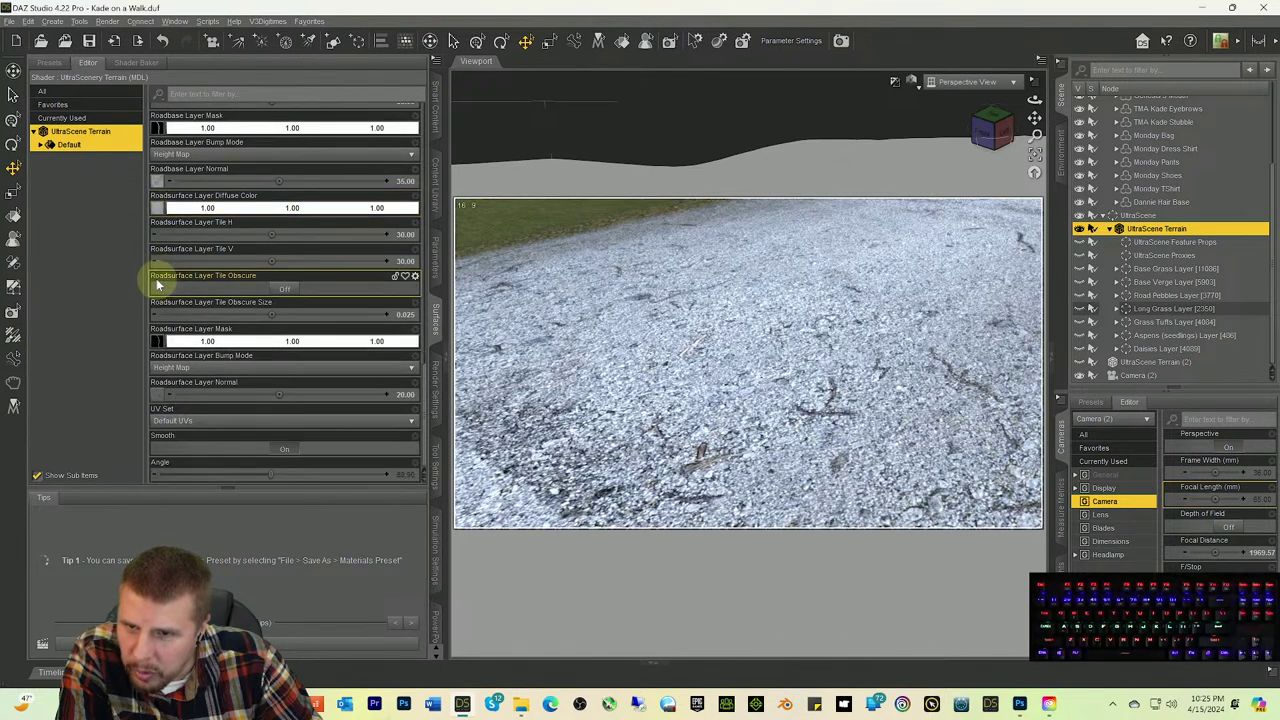
mouse_move(158, 342)
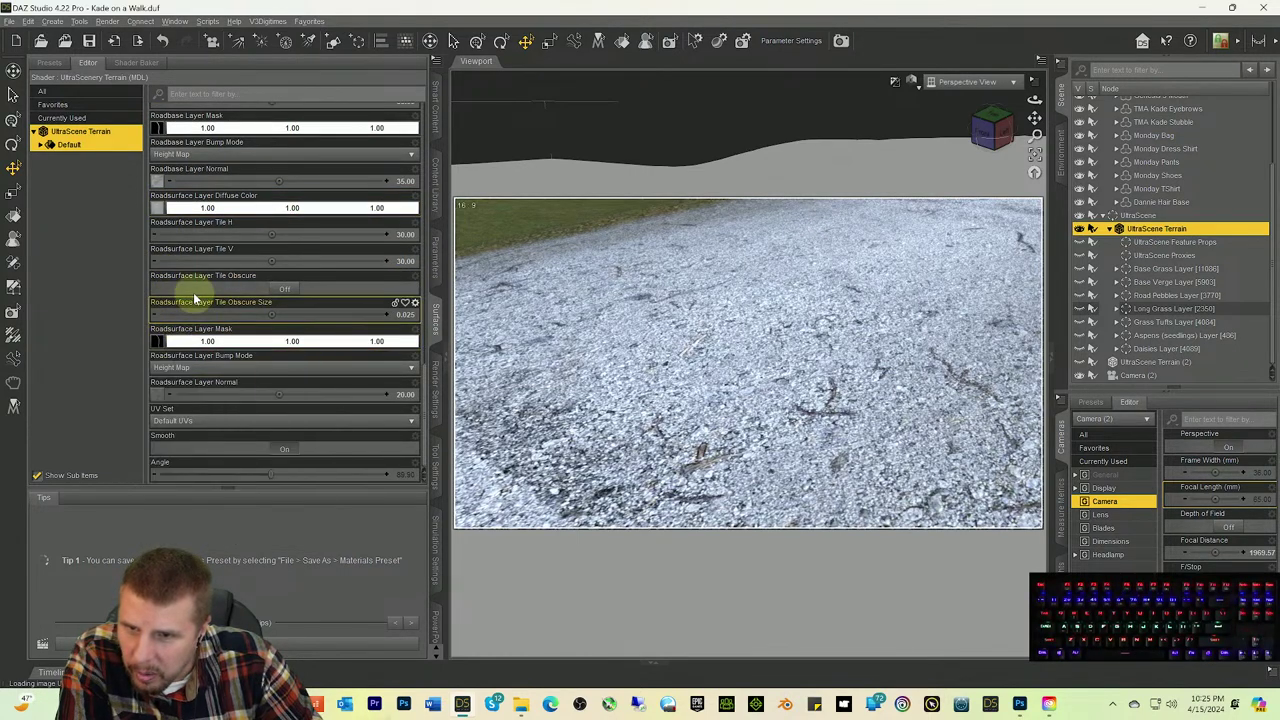
mouse_move(158, 396)
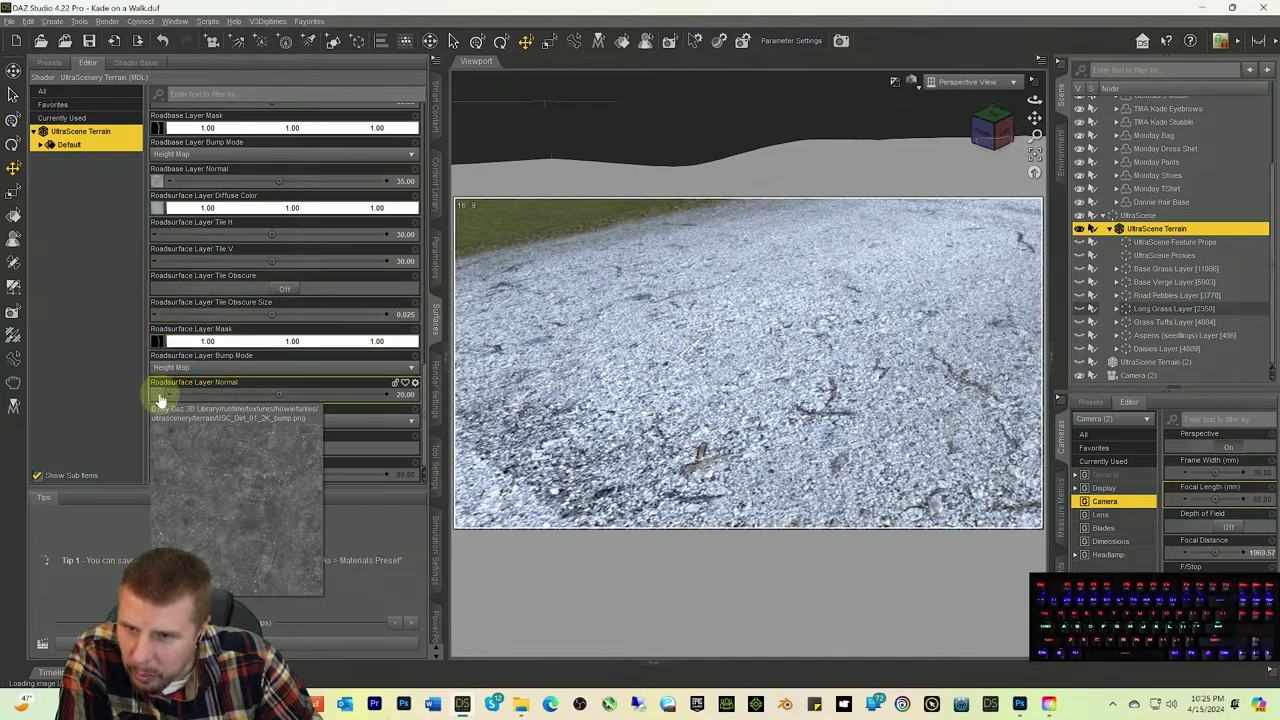
Step: Load 20240415_132805 Normal.png from Desktop > Samsung Camera 4-15-23 as the Roadsurface Layer normal map
click(157, 396)
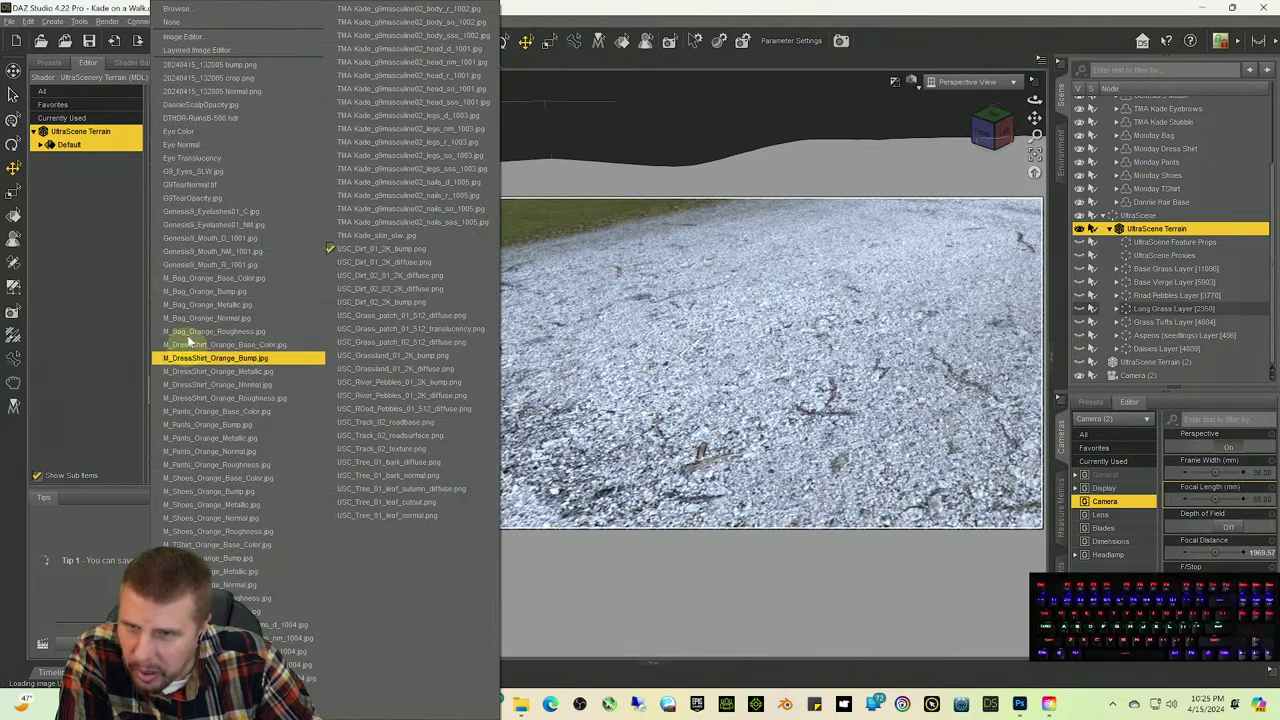
click(180, 9)
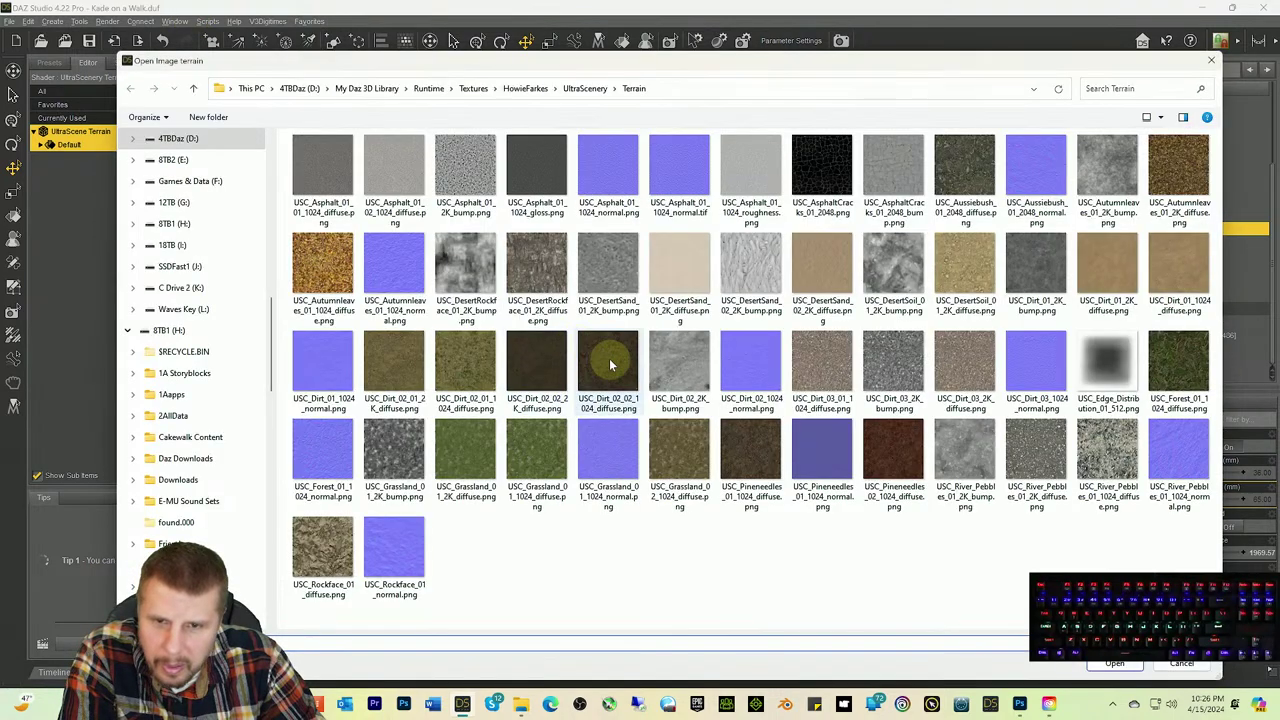
scroll(175, 160, up, 5)
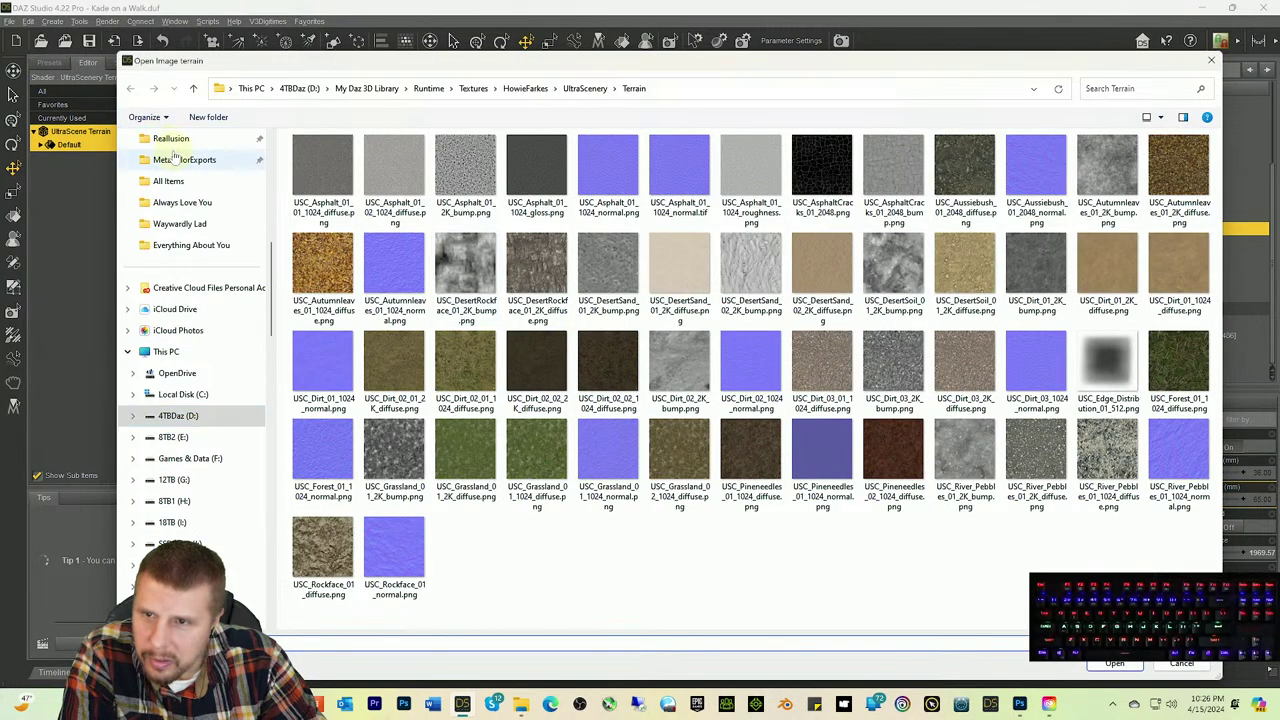
scroll(172, 157, up, 5)
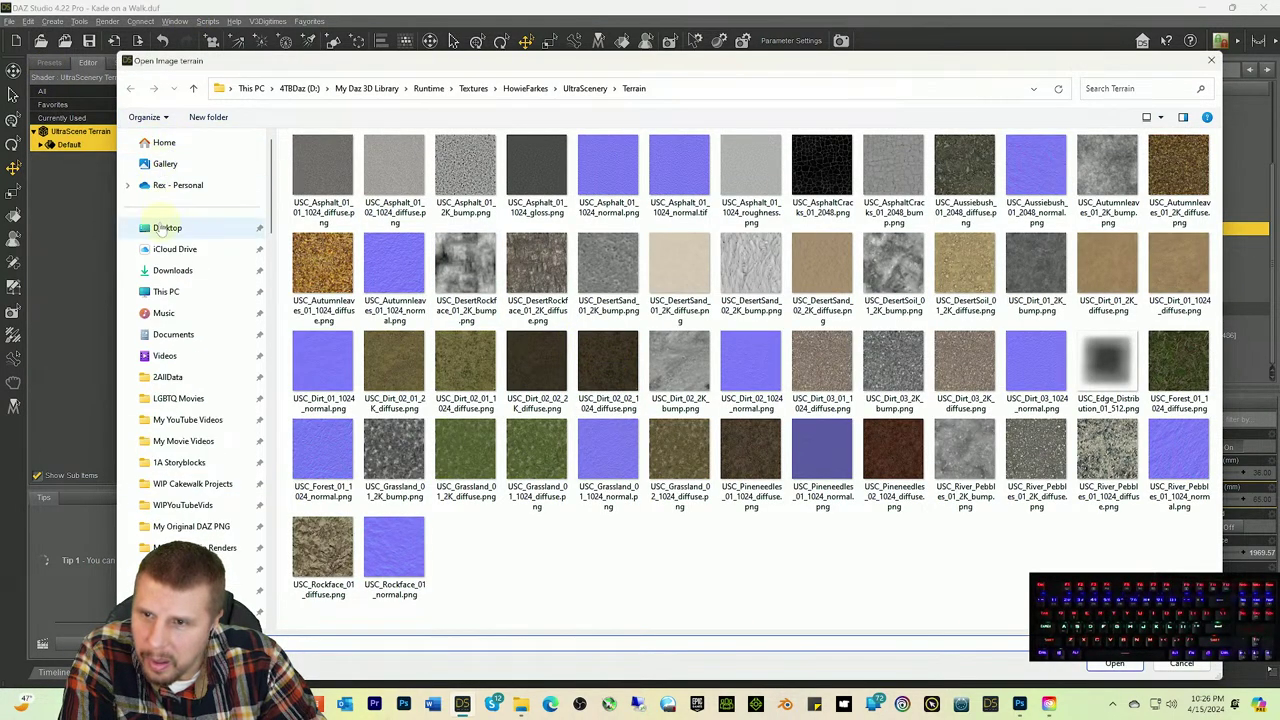
click(162, 228)
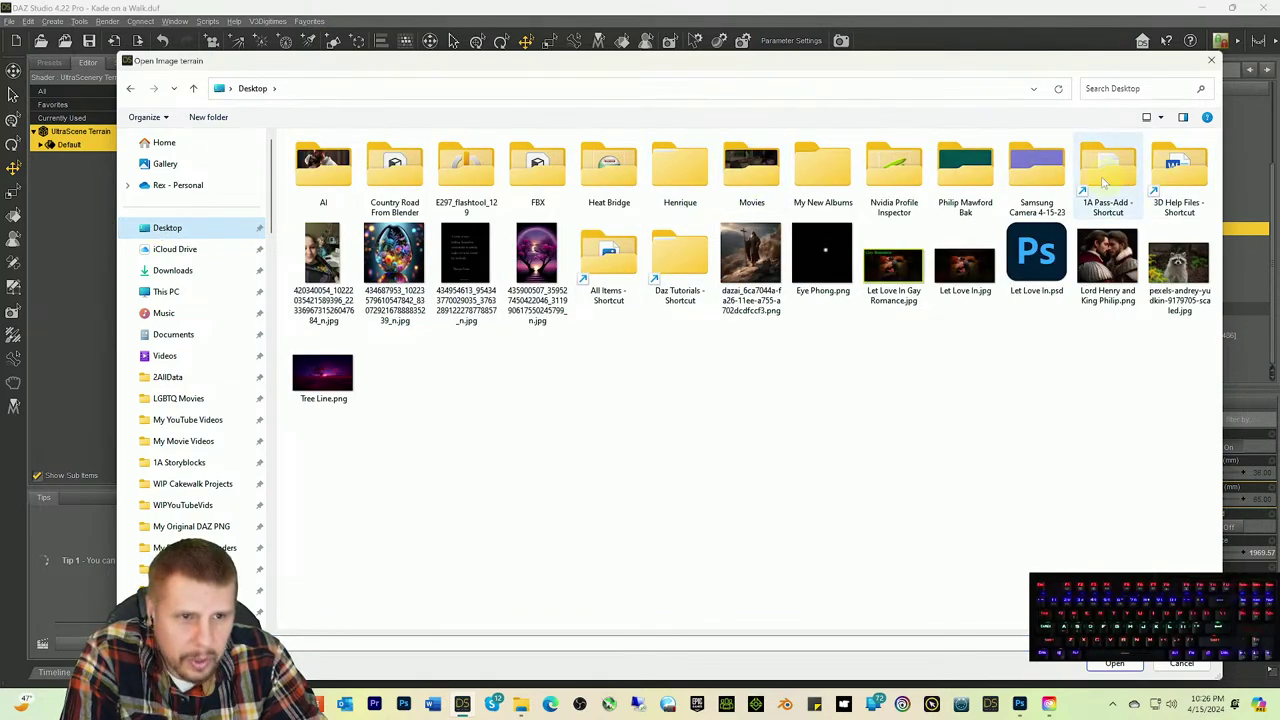
double_click(1030, 170)
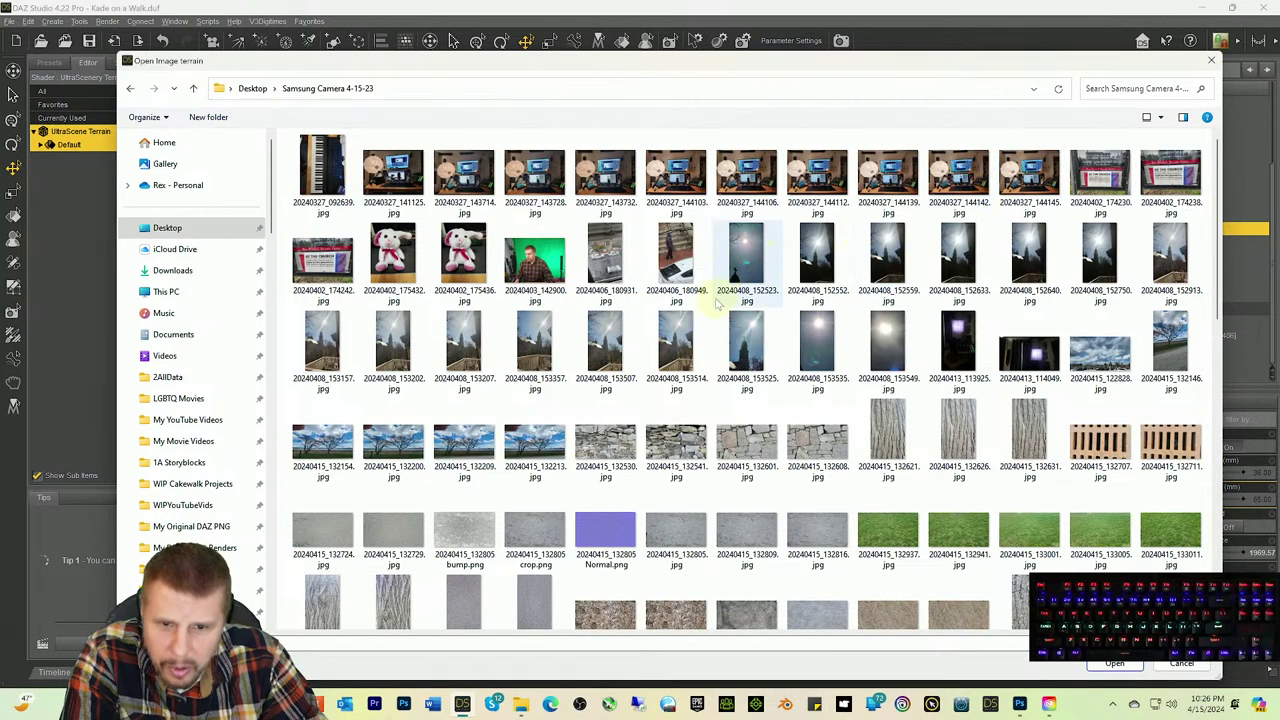
scroll(715, 285, down, 3)
scroll(710, 286, up, 3)
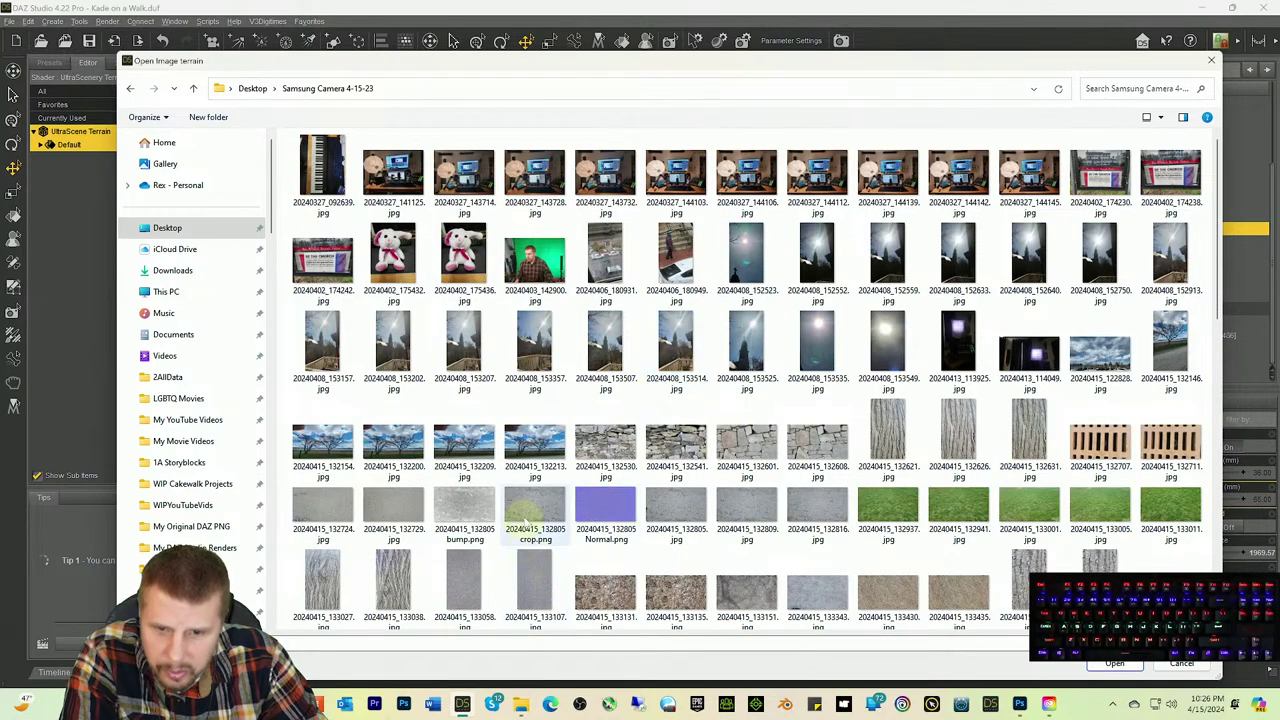
click(464, 513)
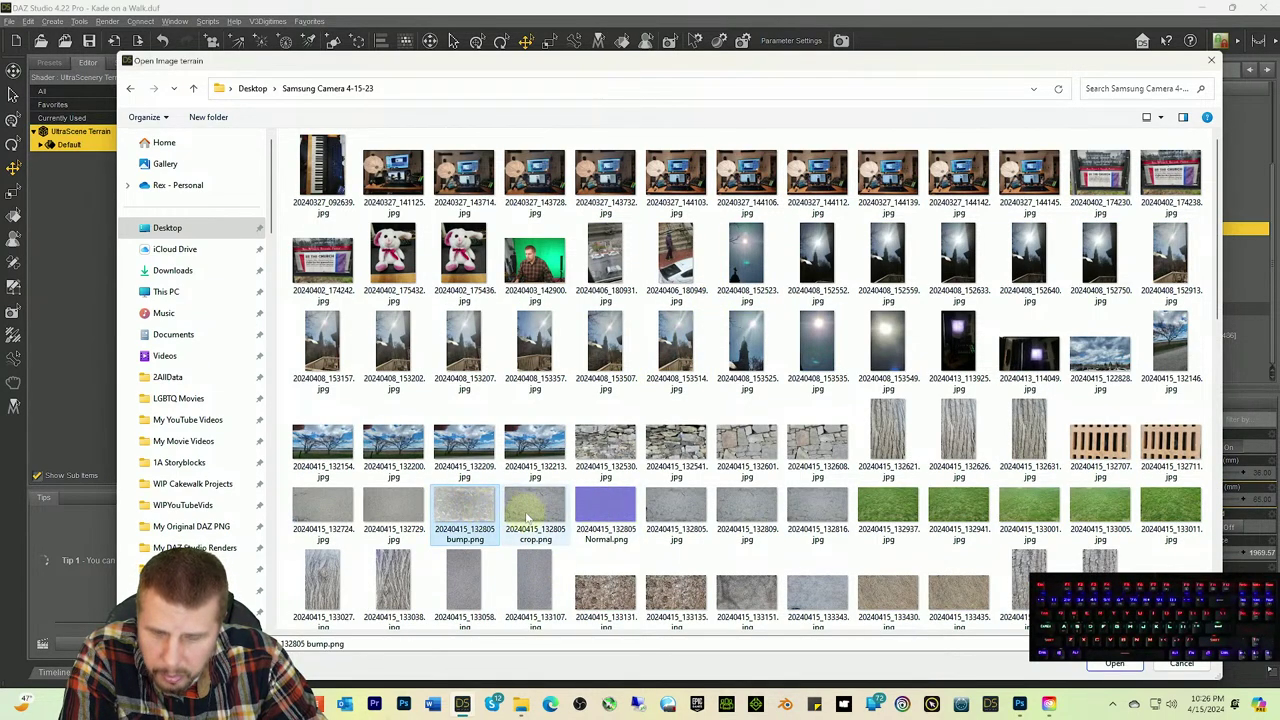
click(628, 518)
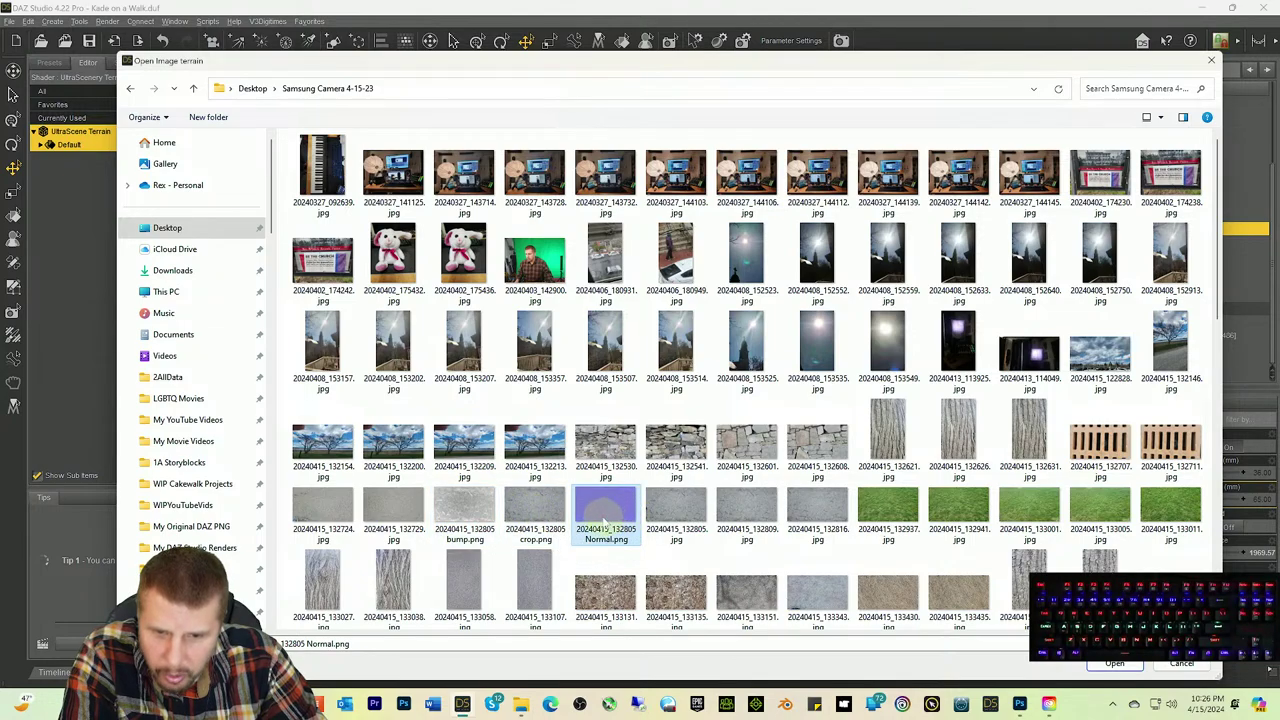
double_click(603, 515)
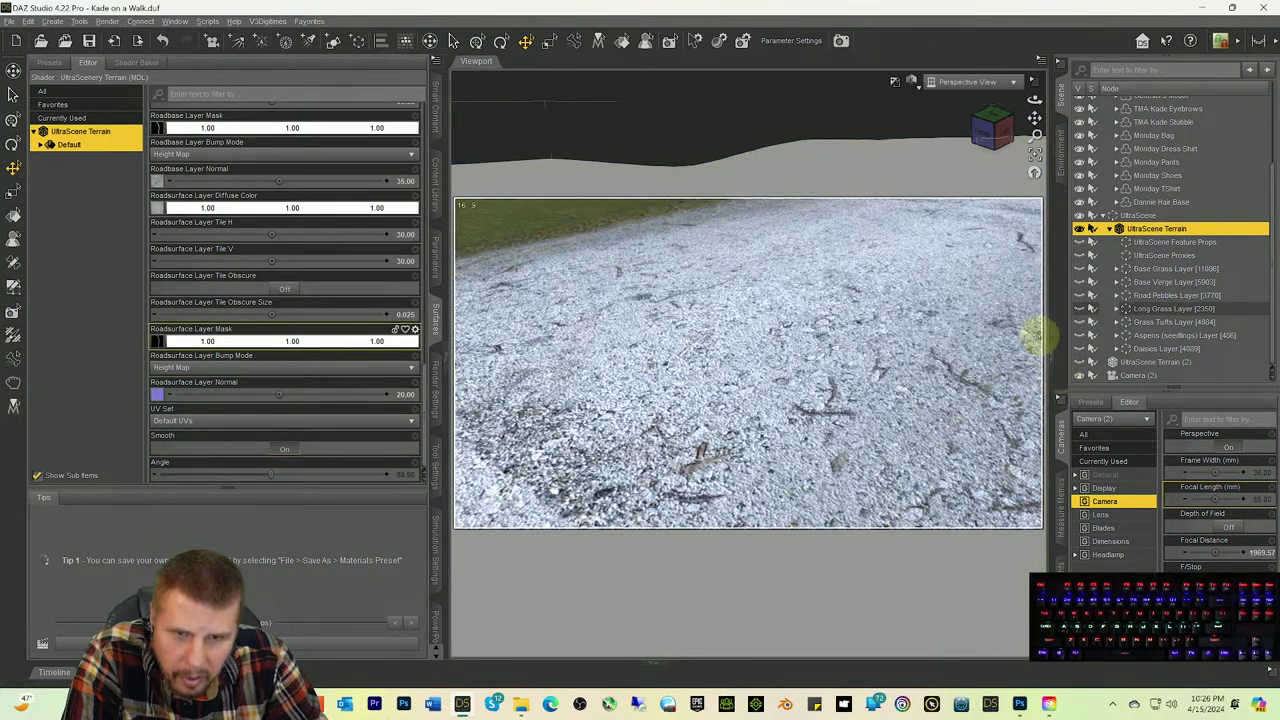
Step: Pick a dark greyish-red Roadsurface Layer diffuse colour of 0.13, 0.099, 0.099
scroll(905, 315, up, 10)
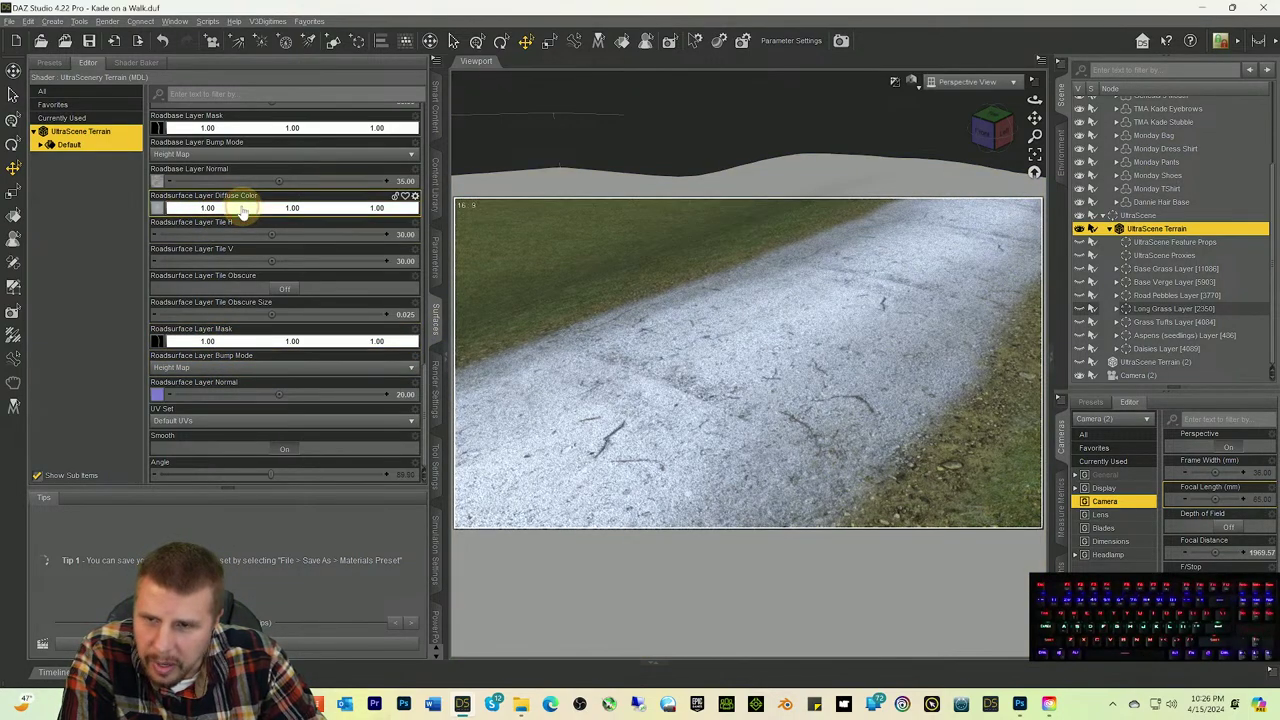
click(243, 210)
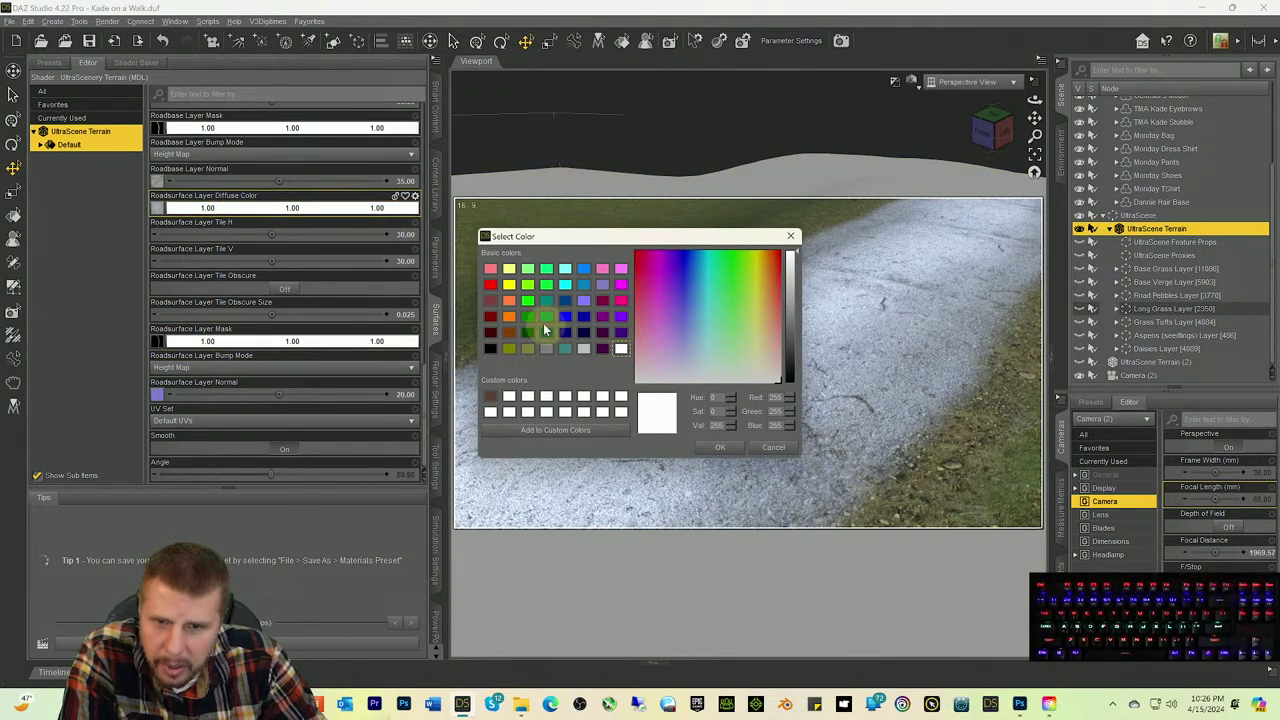
drag(776, 318, 790, 288)
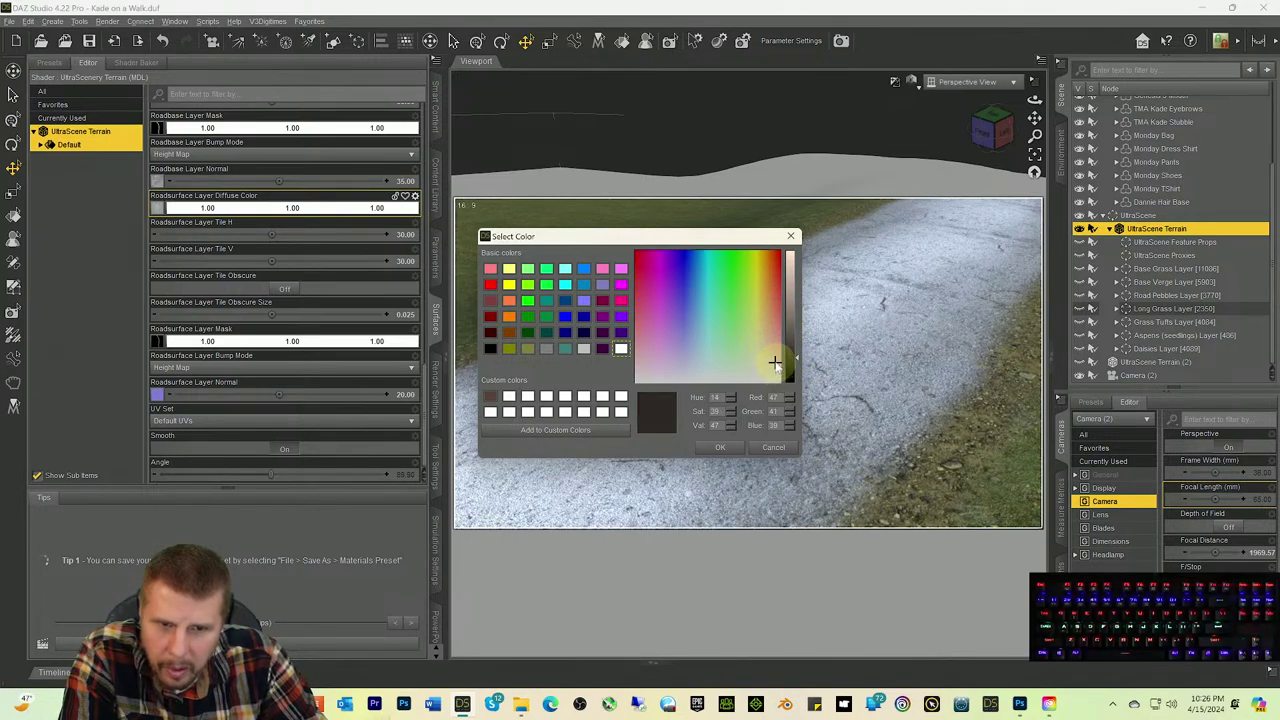
drag(780, 370, 688, 373)
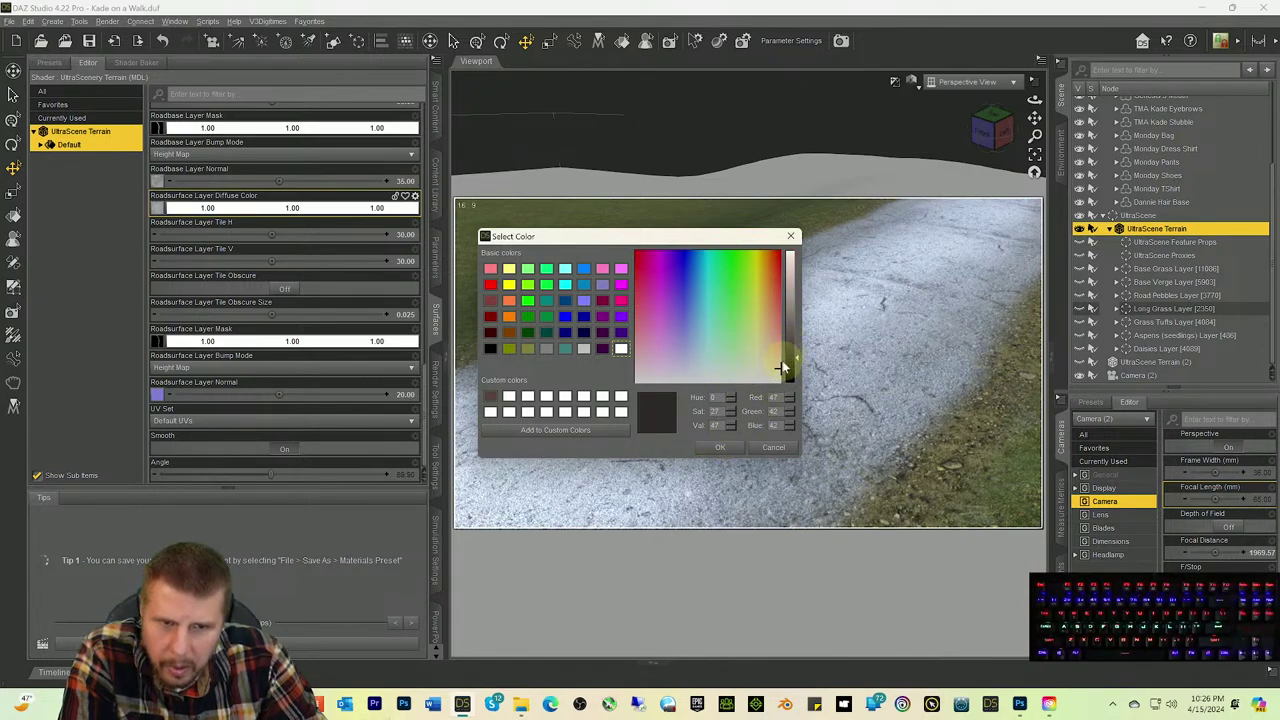
drag(797, 349, 800, 327)
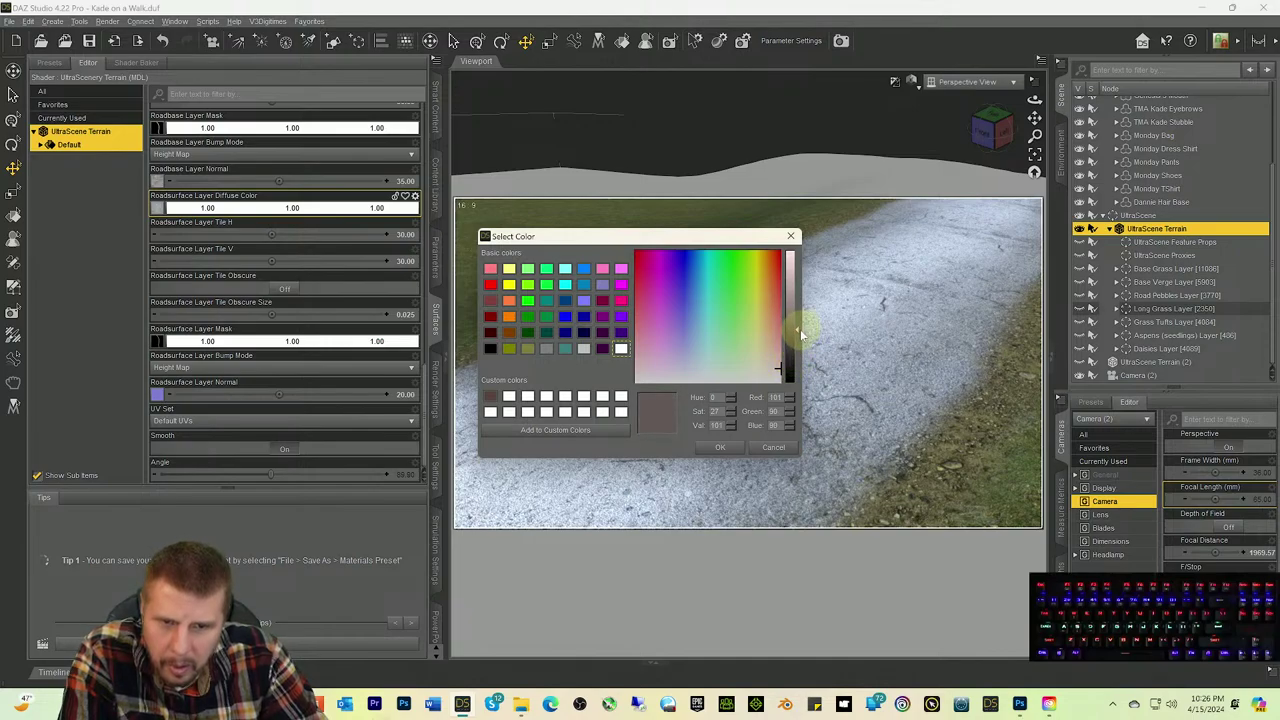
click(738, 448)
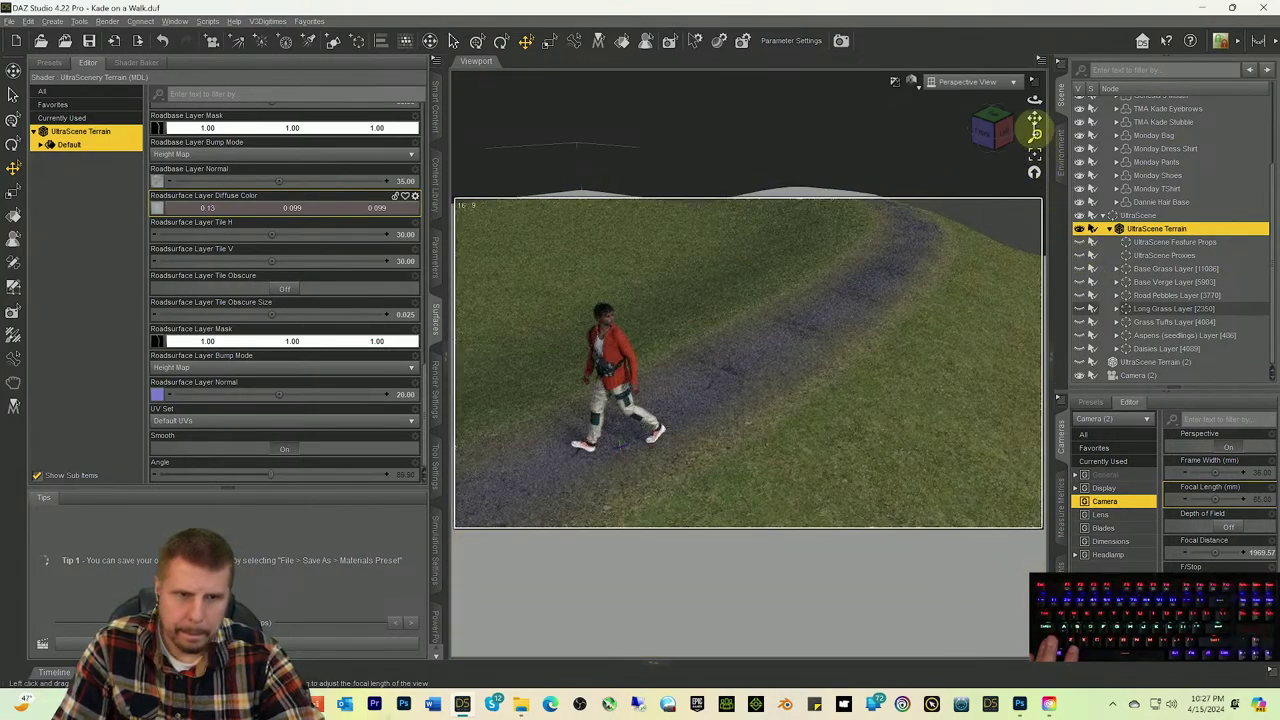
Step: Delete UltraScene Terrain (2), then select the original UltraScene Terrain to show its surfaces
drag(1030, 115, 1034, 118)
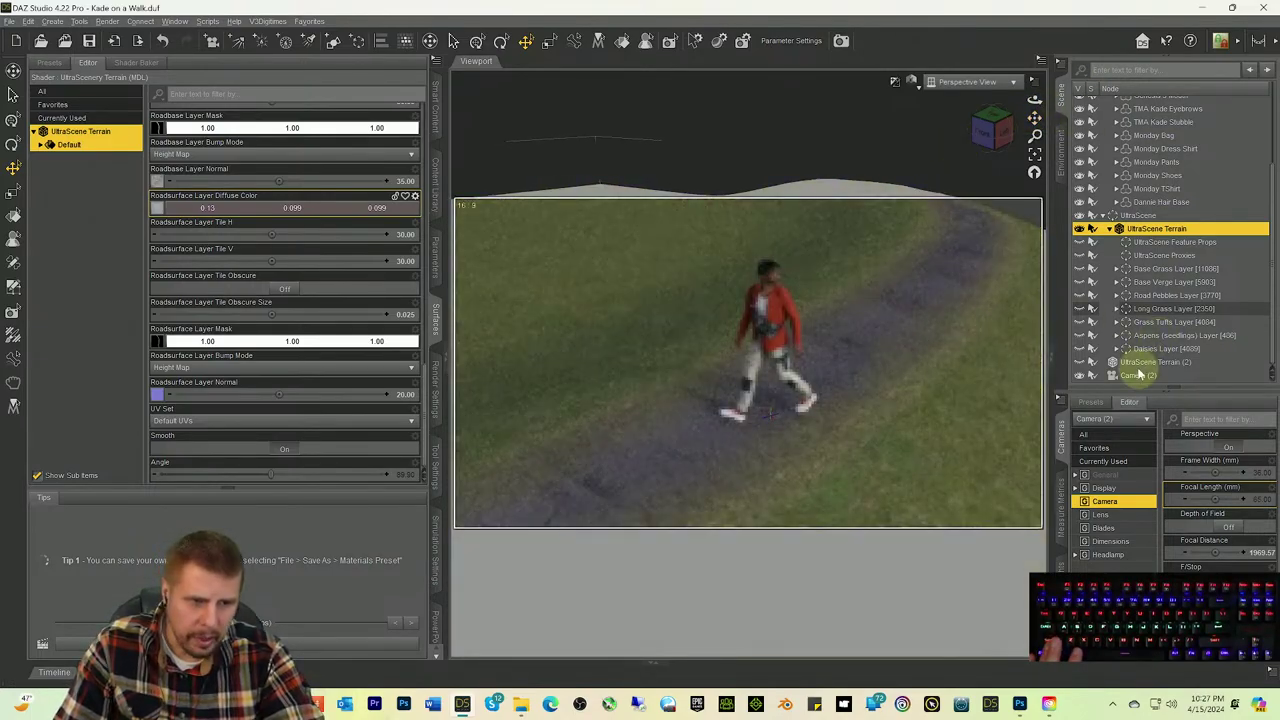
click(1134, 362)
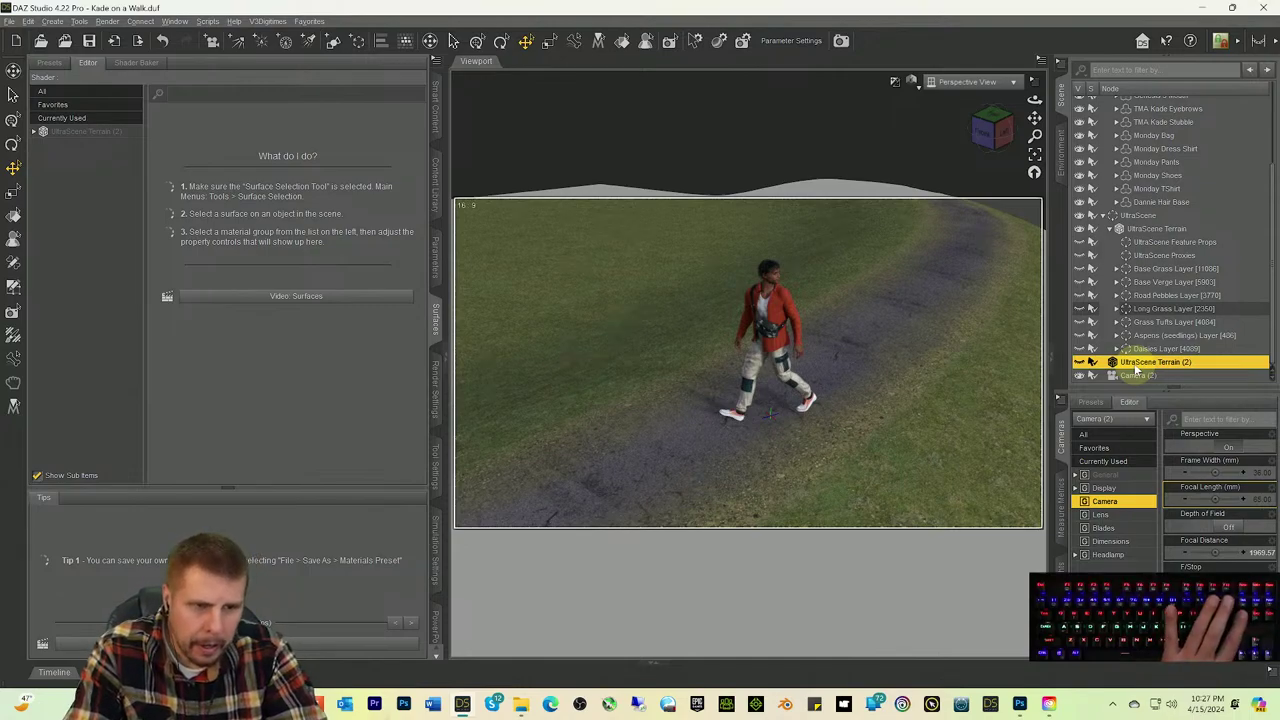
key(Delete)
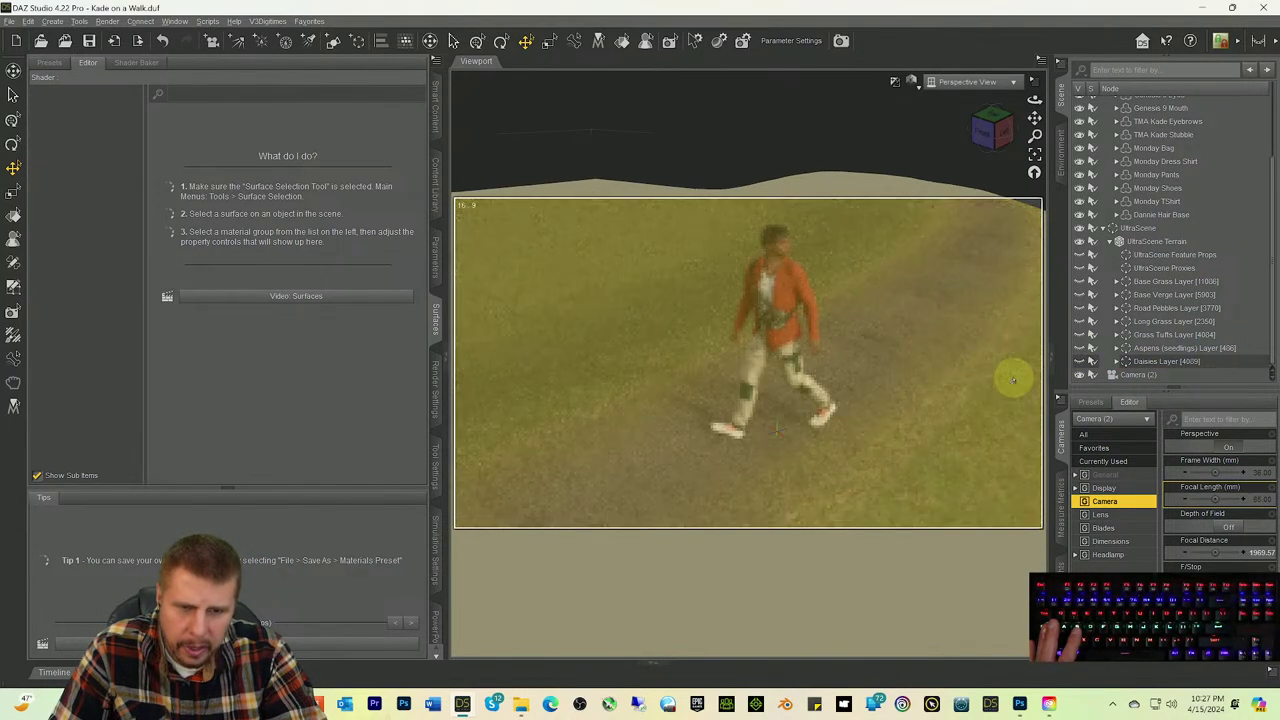
click(1086, 348)
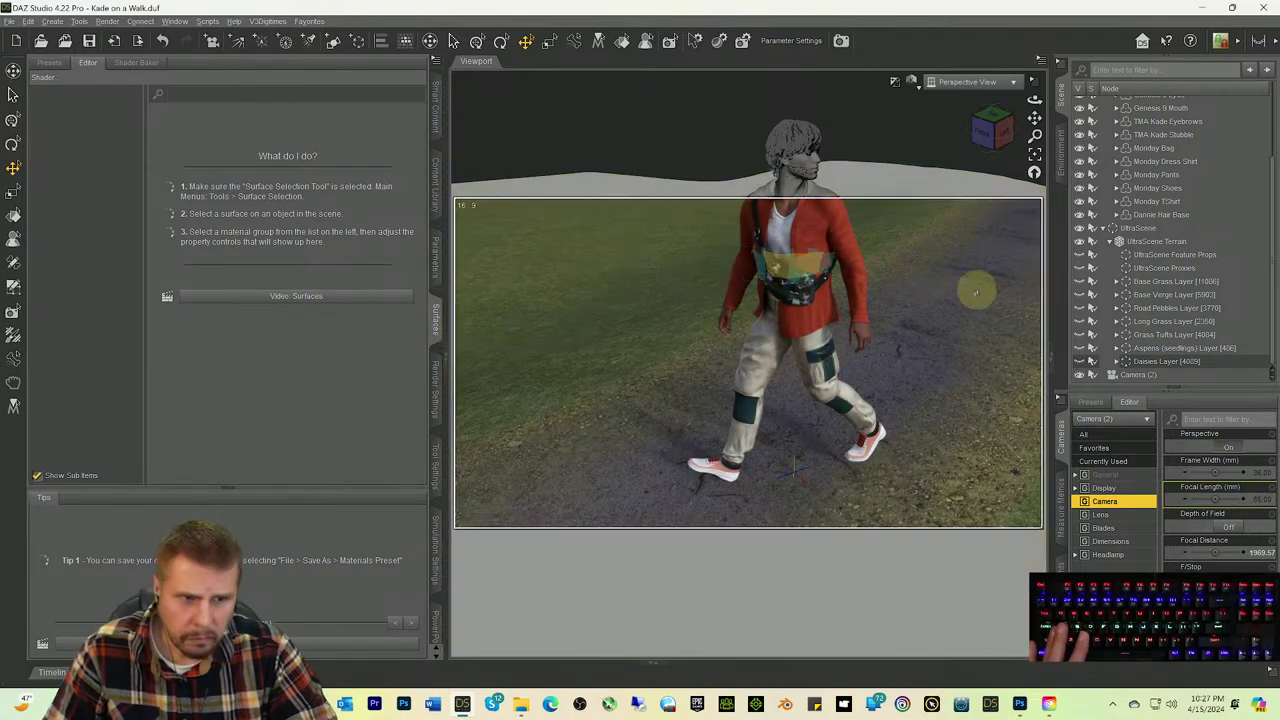
click(1155, 241)
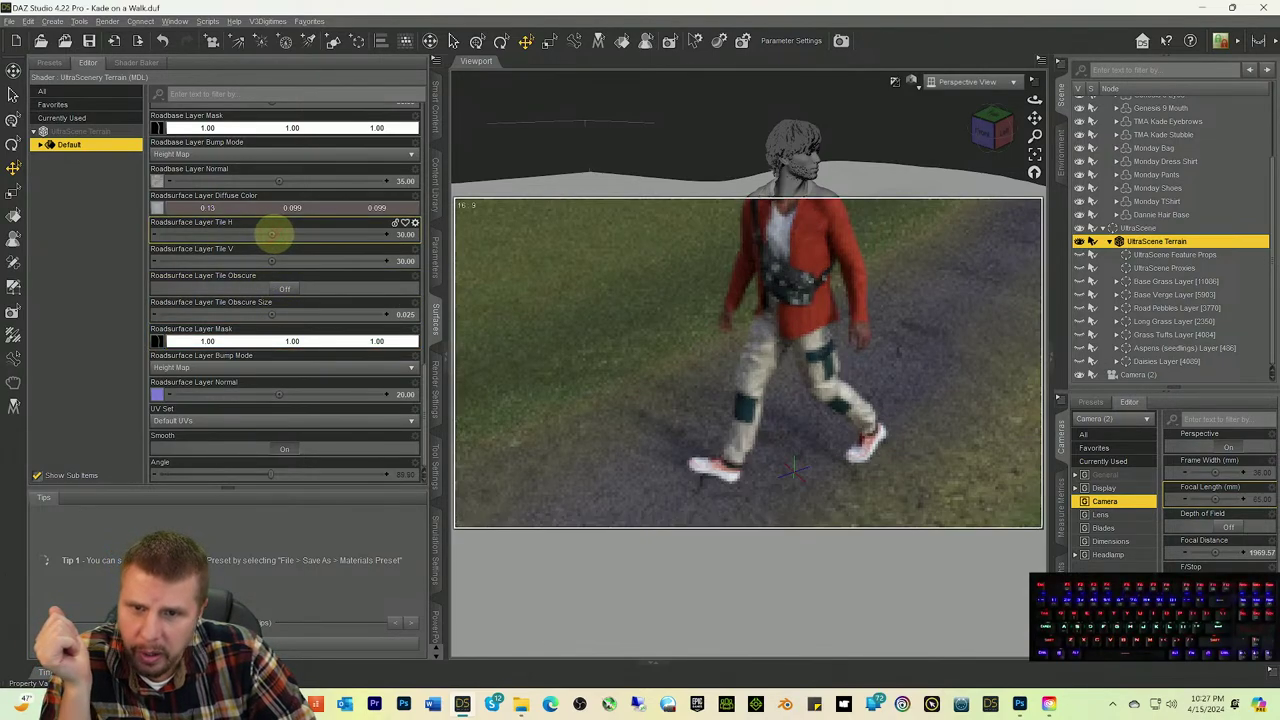
Step: Change the Roadsurface Layer Tile H and Tile V from 30 to 20 on the terrain
drag(272, 234, 409, 237)
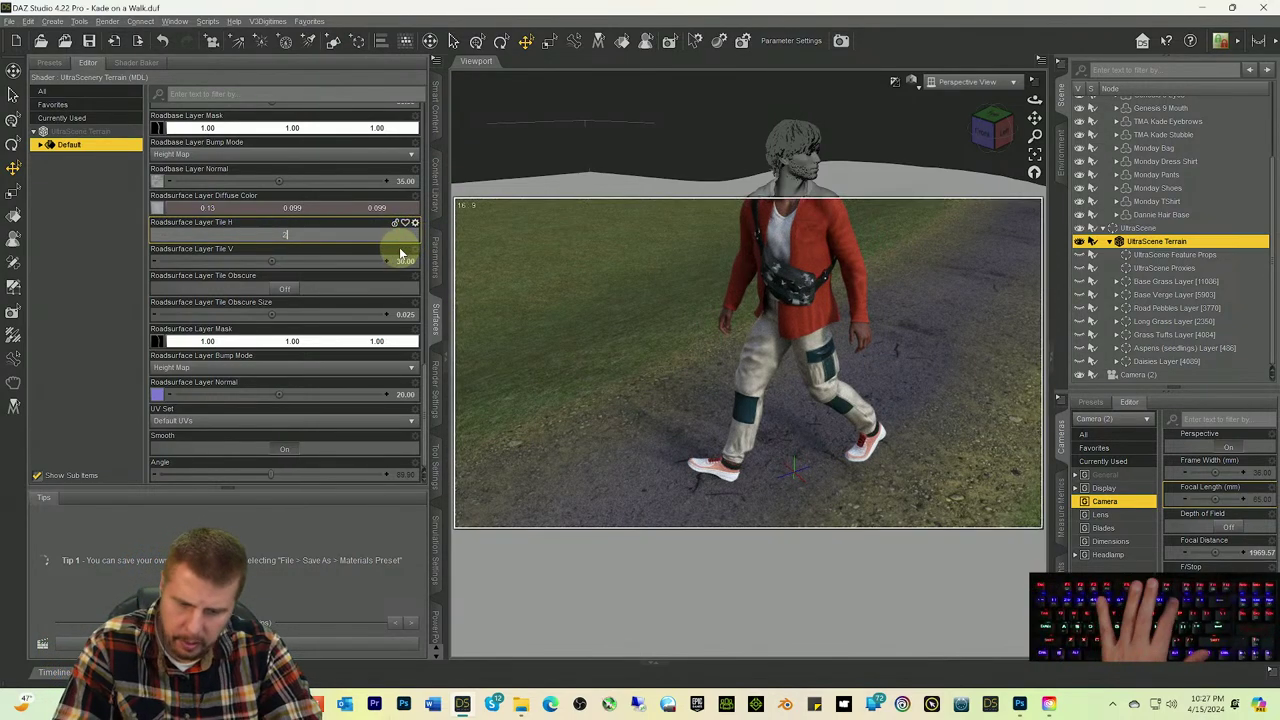
click(398, 254)
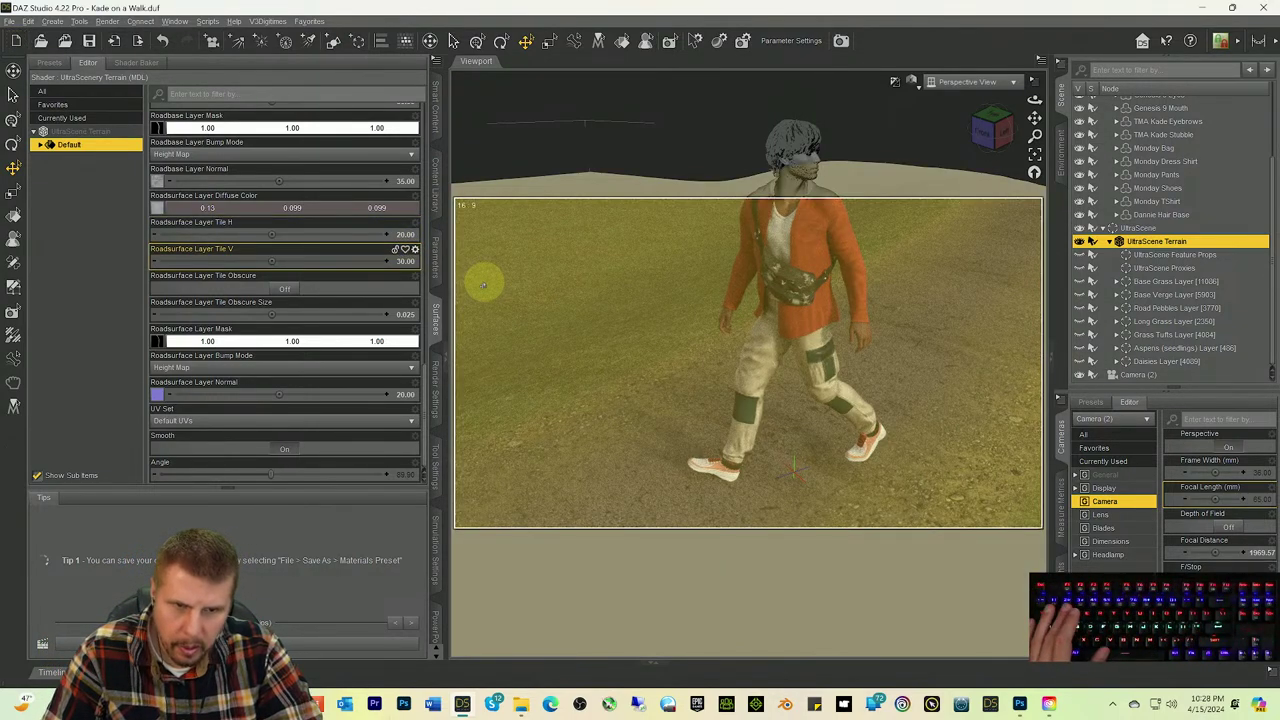
double_click(410, 266)
text(2)
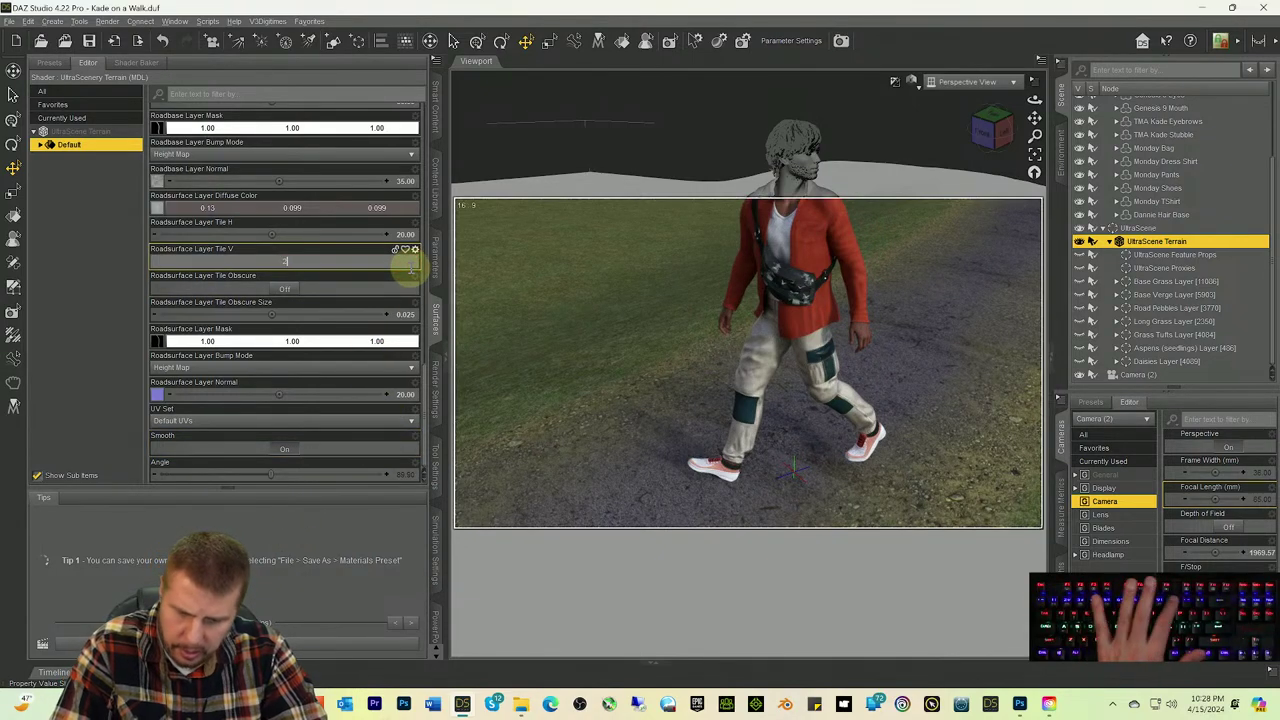
text(0)
key(Return)
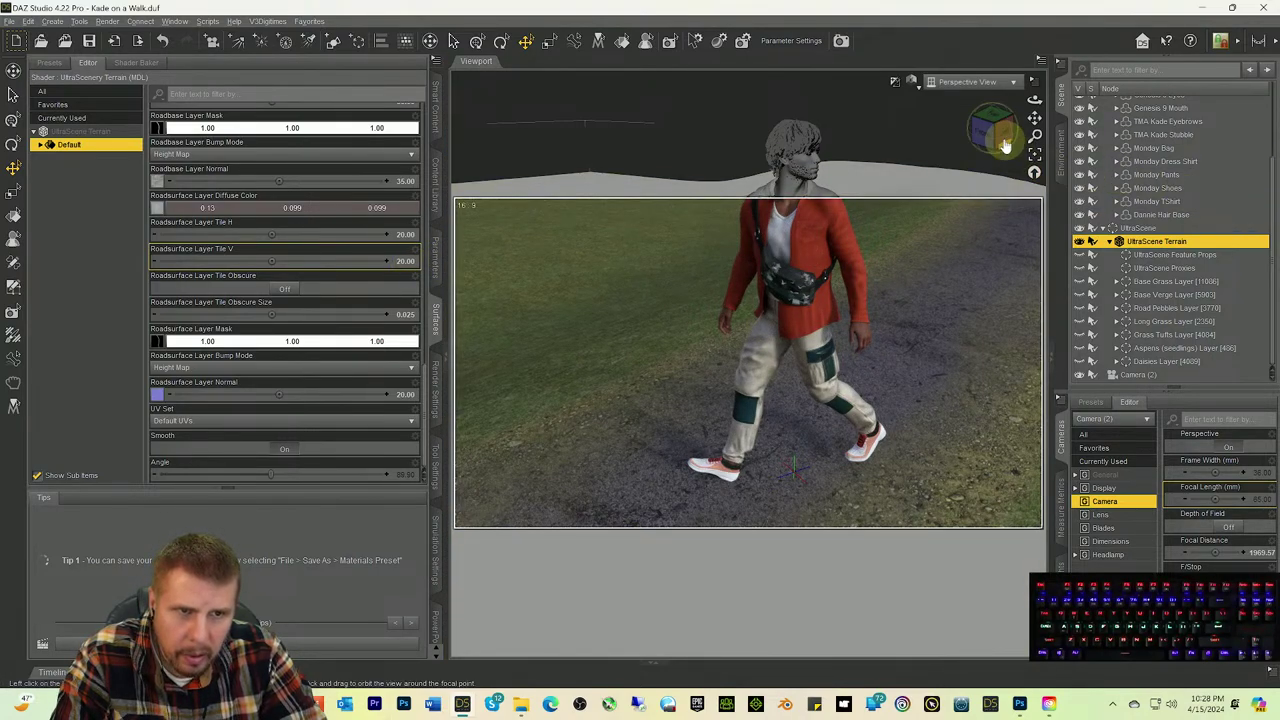
drag(1003, 129, 1036, 146)
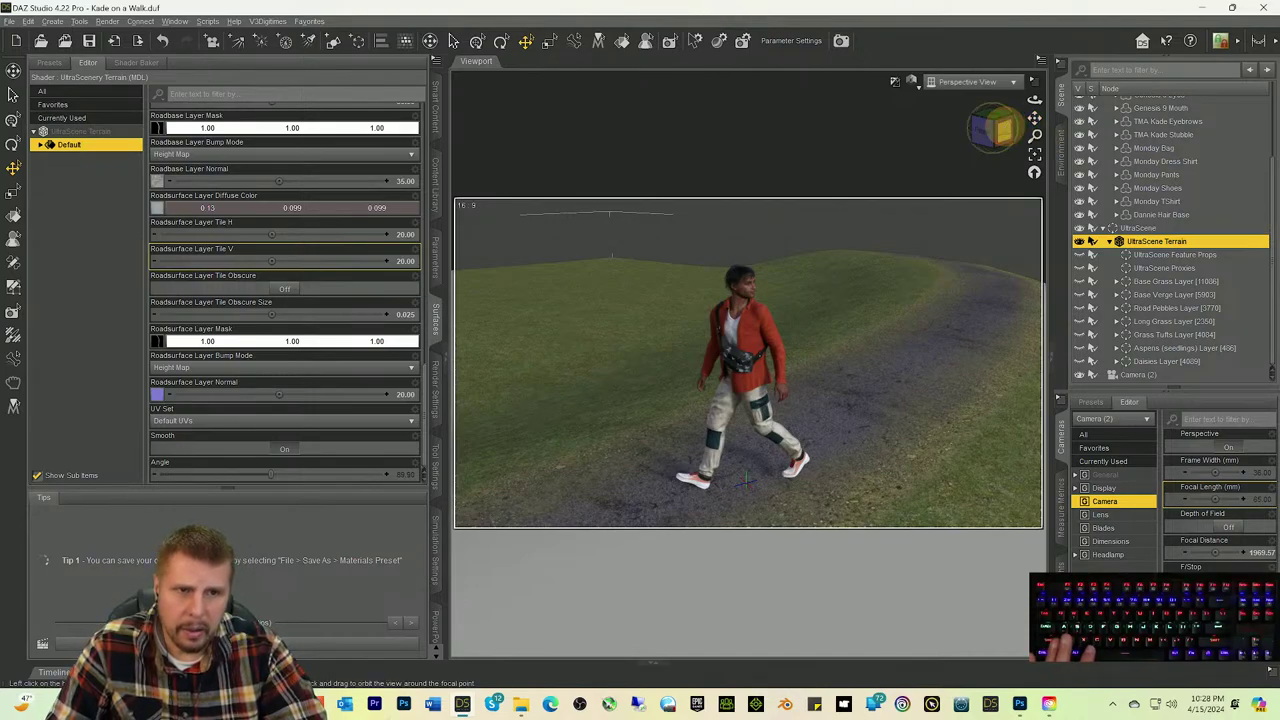
drag(1000, 129, 1030, 130)
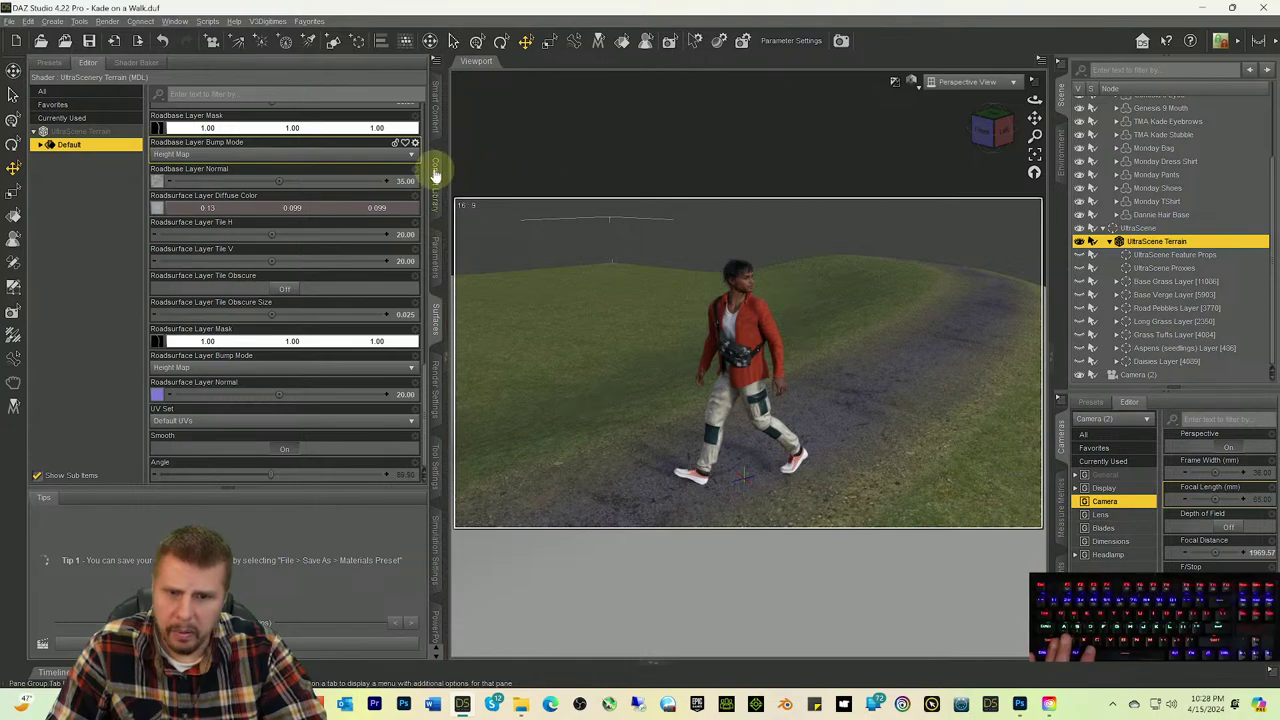
Step: Clear the Smart Content search filter and view the Render-Settings category
click(436, 115)
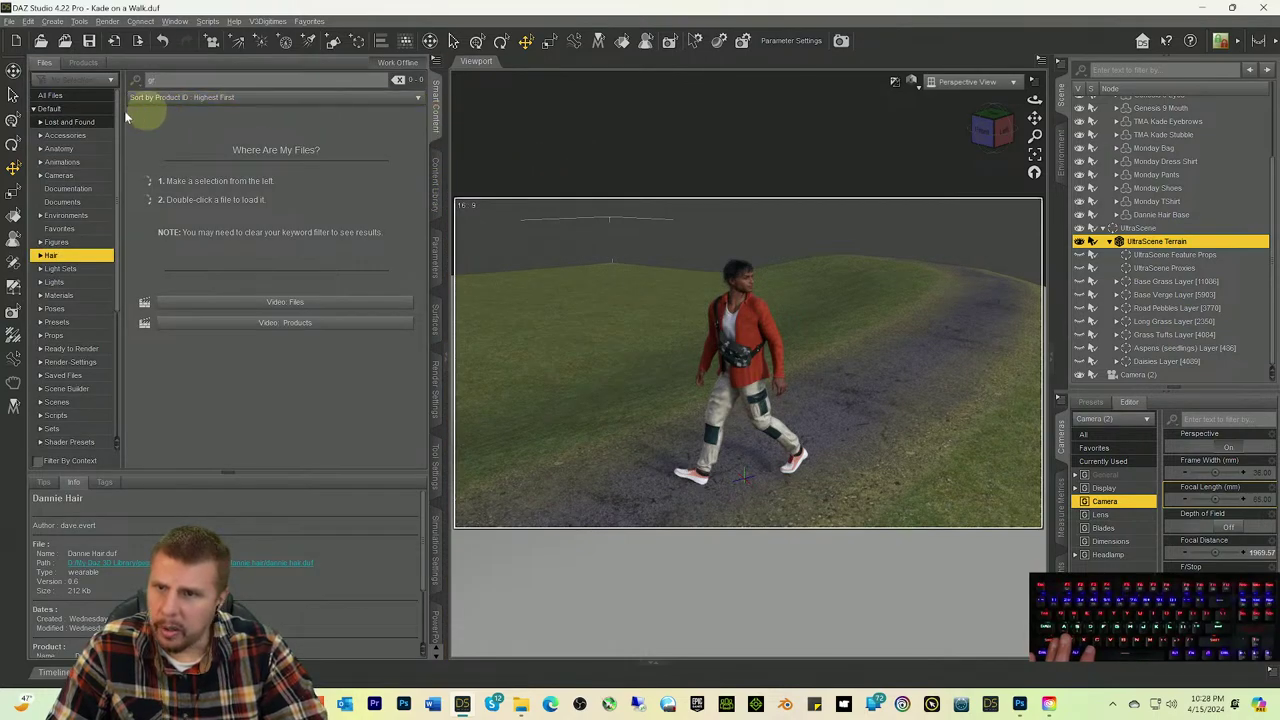
click(193, 79)
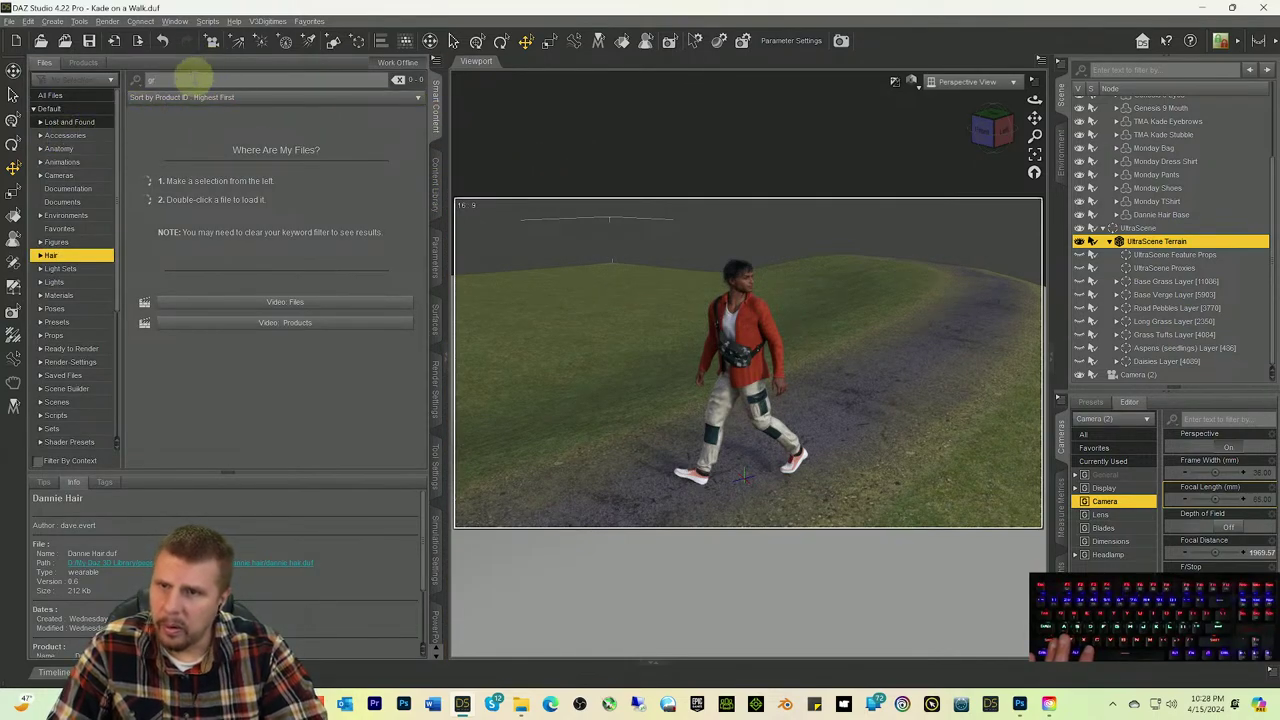
key(BackSpace)
key(BackSpace)
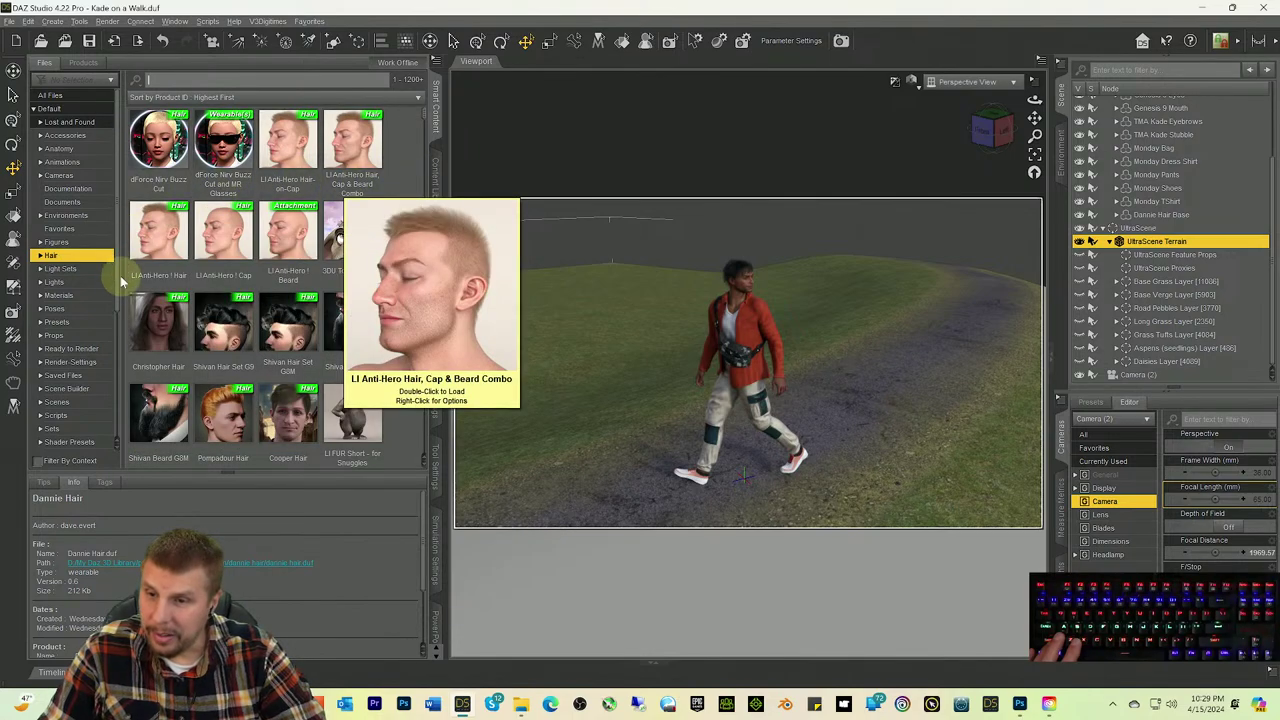
click(72, 364)
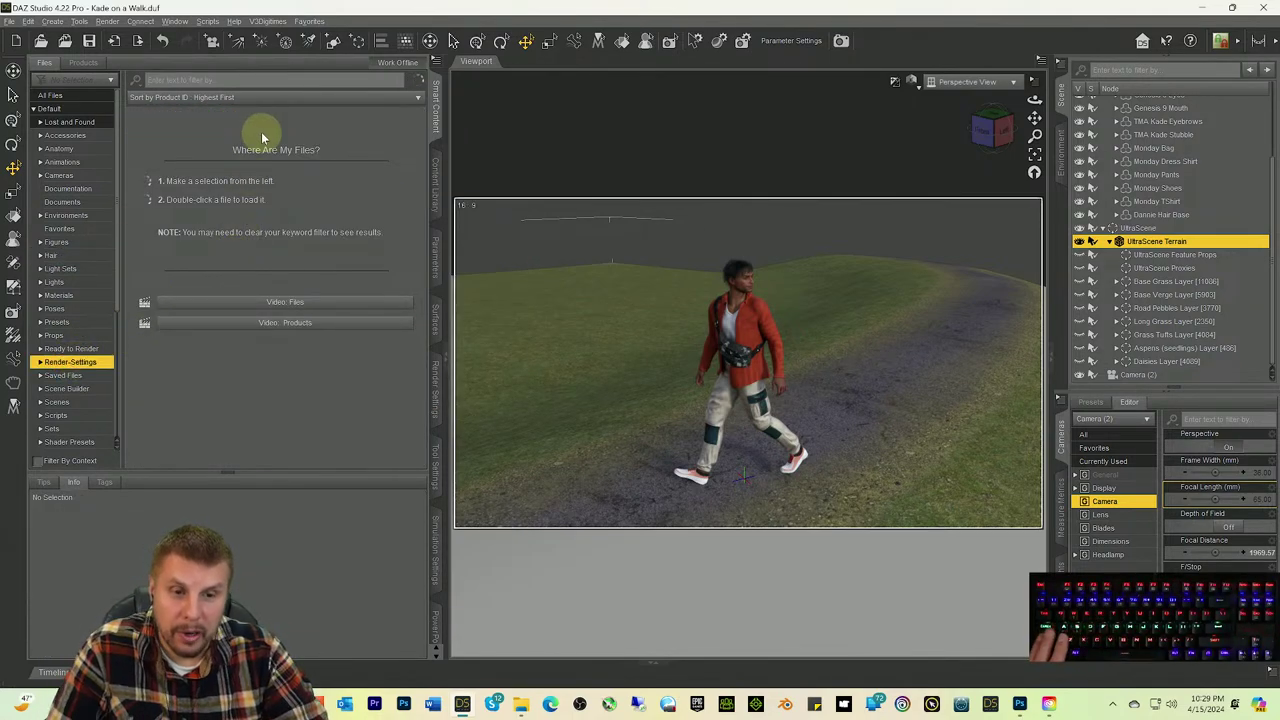
double_click(290, 160)
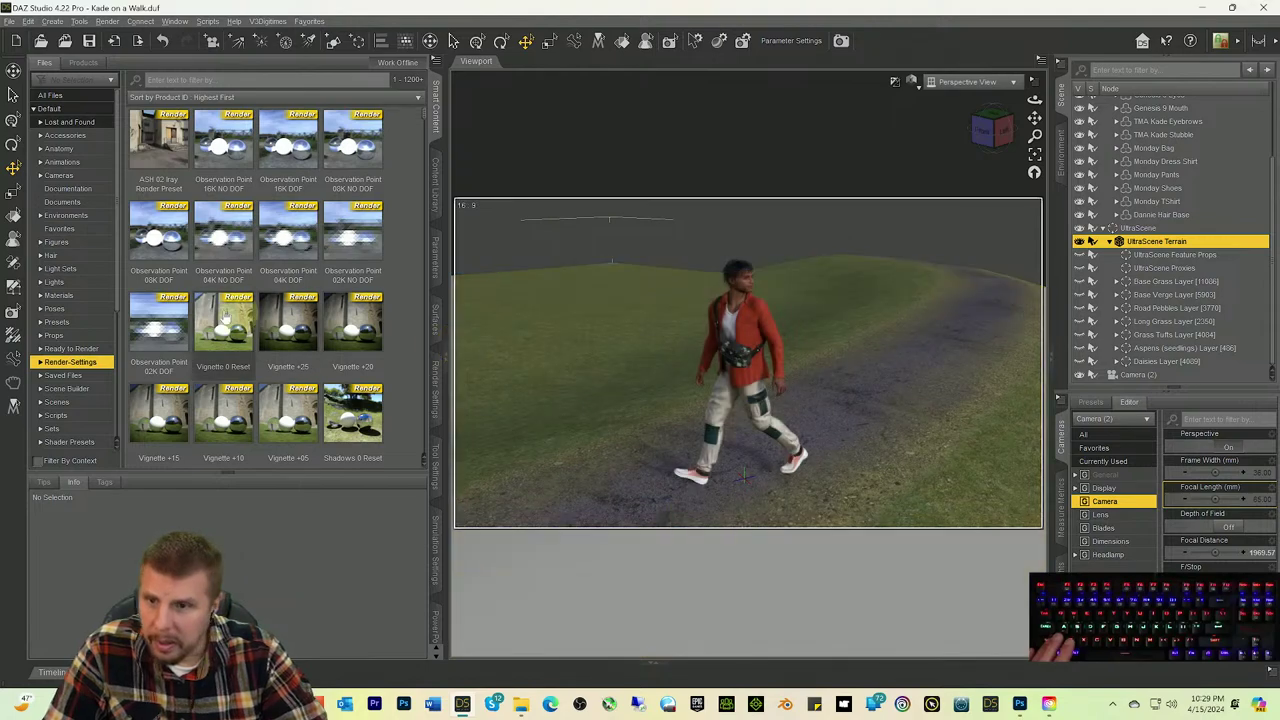
Step: Browse the full Products list, scrolling past items like Cloudscape Creator and The Trail
click(84, 62)
click(40, 80)
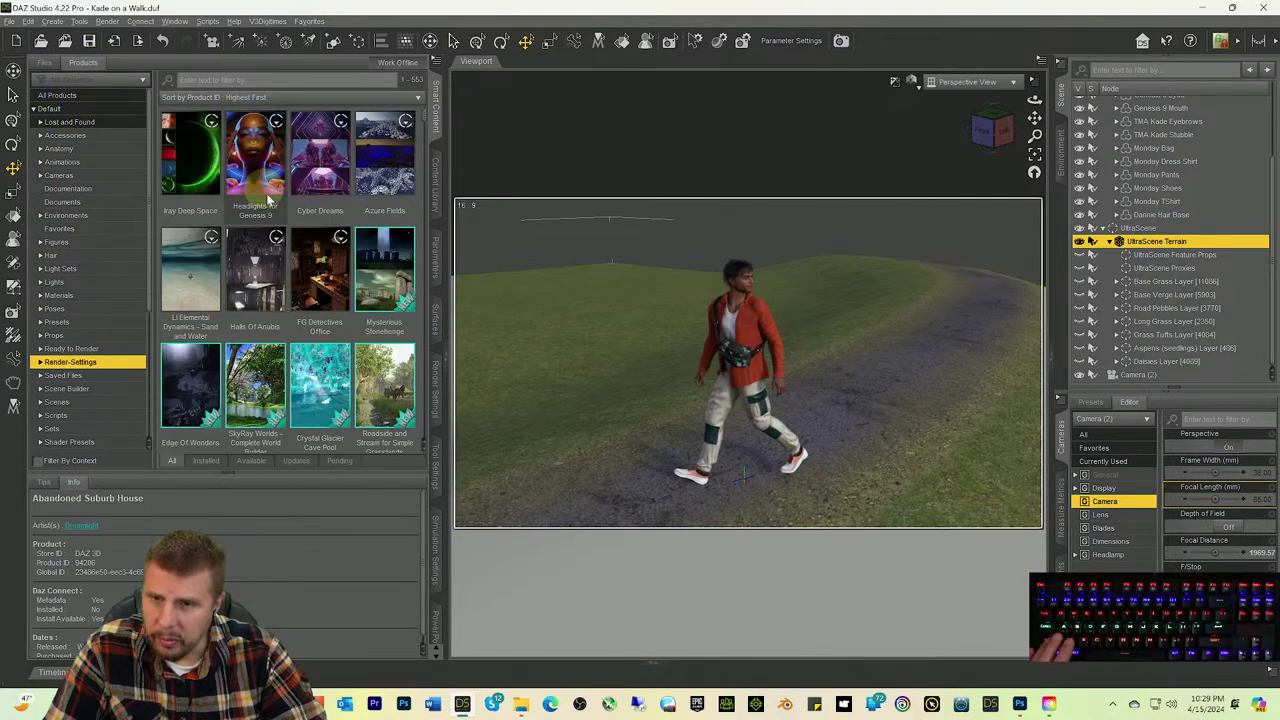
scroll(295, 248, down, 10)
scroll(295, 248, down, 10)
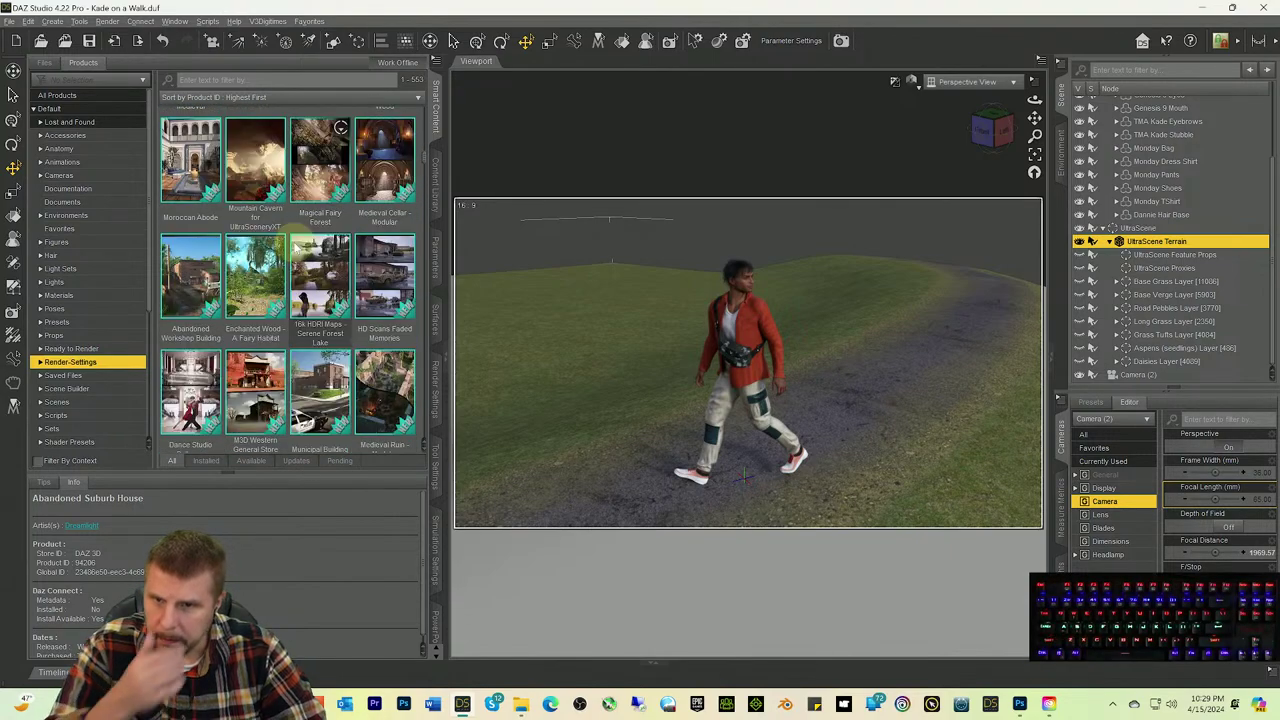
scroll(296, 250, down, 10)
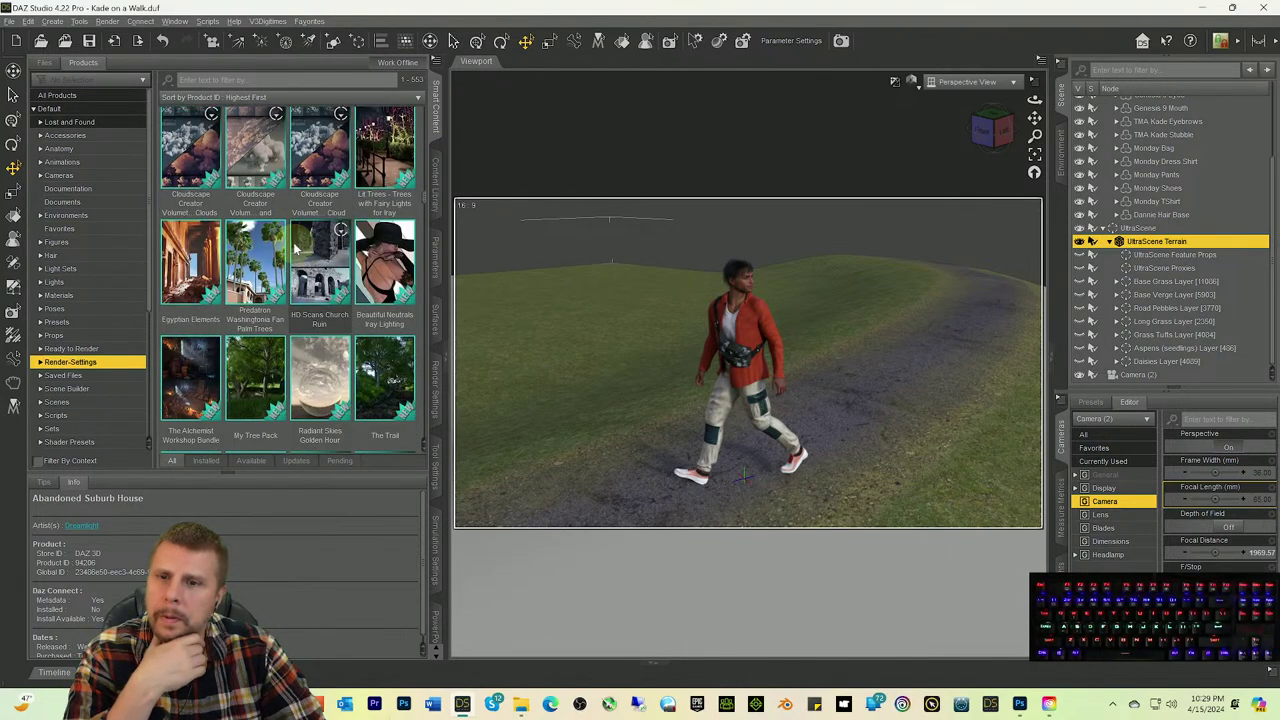
Step: Apply DTEC - Economy Sky 09 from Skies of Economy Redux - Volume 2 and view through Camera (2)
scroll(296, 250, down, 10)
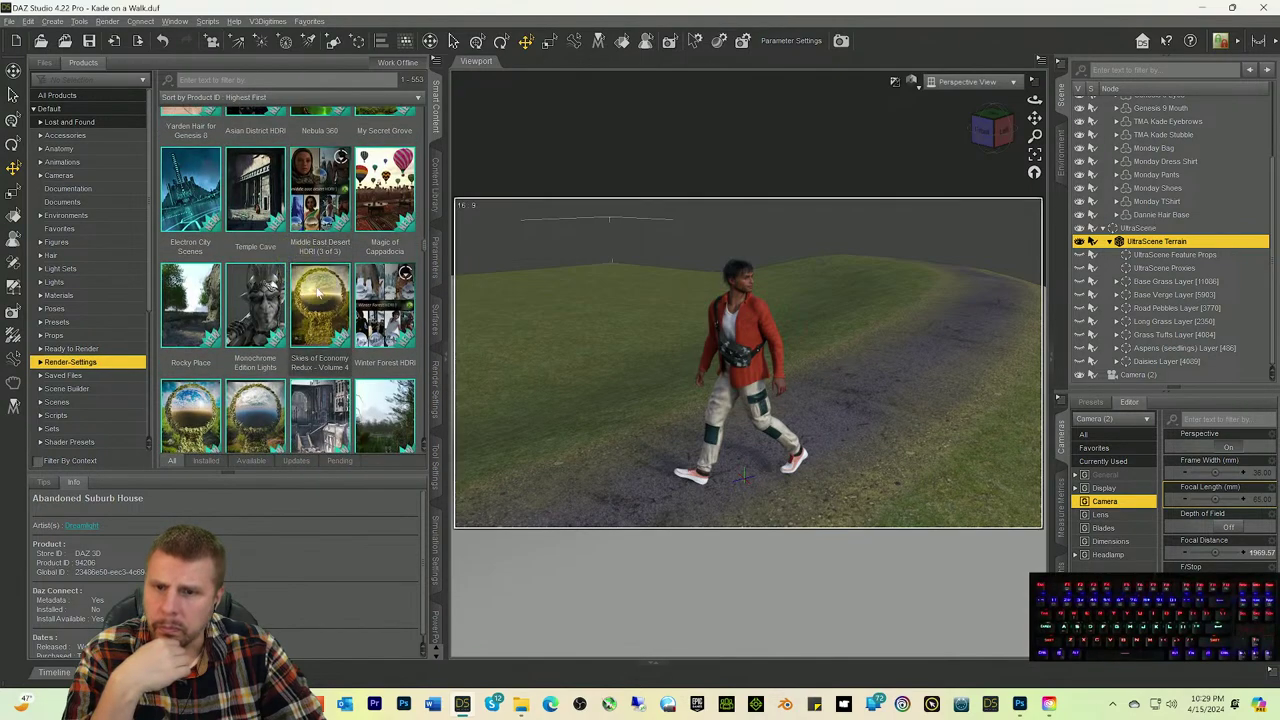
double_click(255, 398)
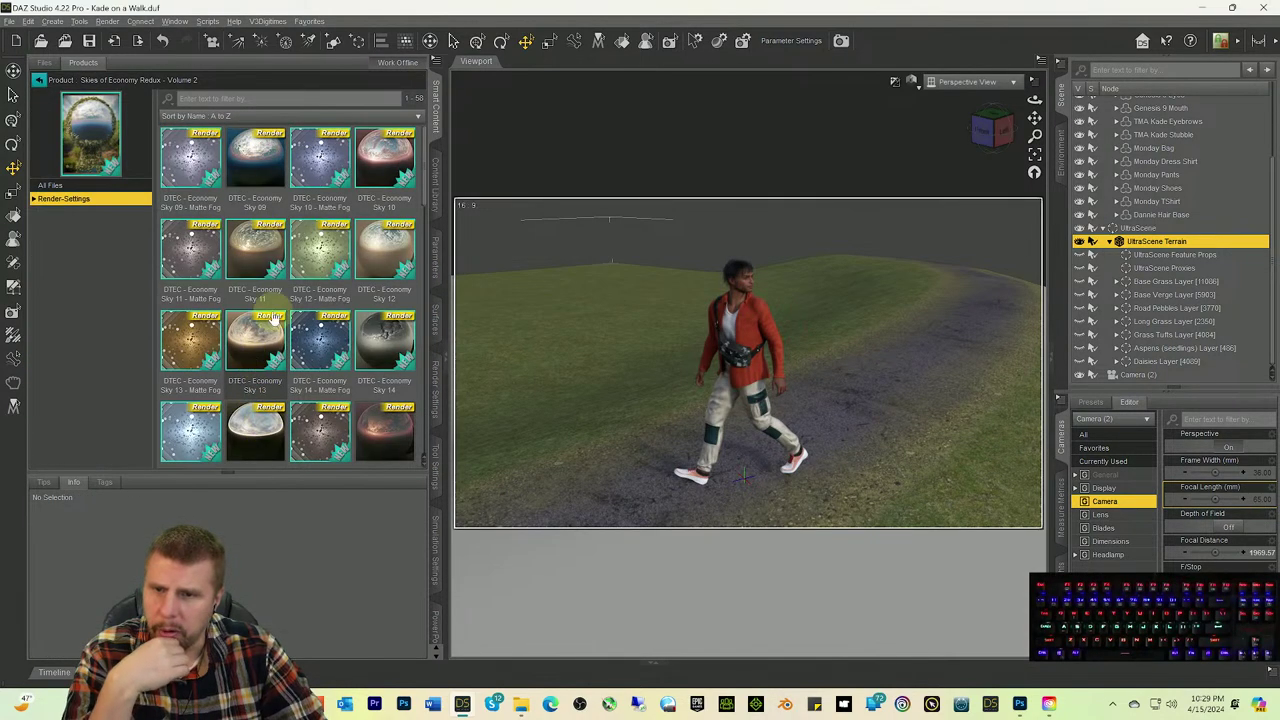
drag(255, 160, 518, 211)
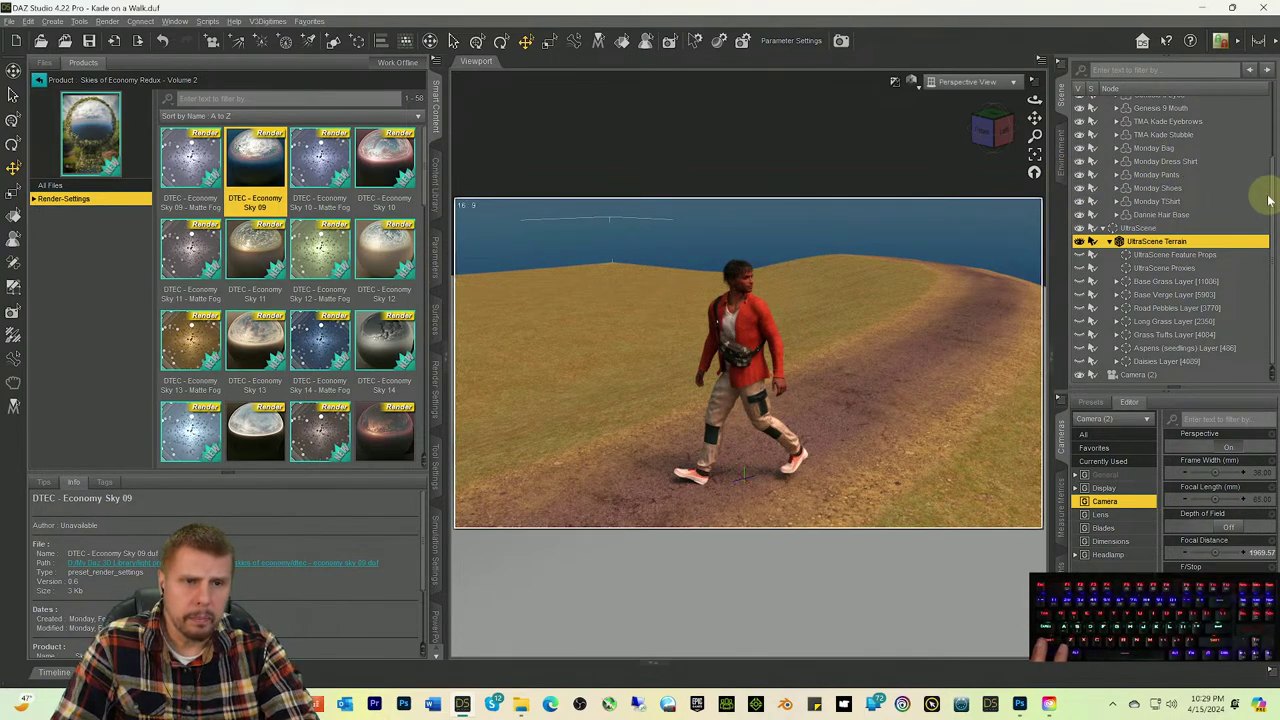
click(965, 92)
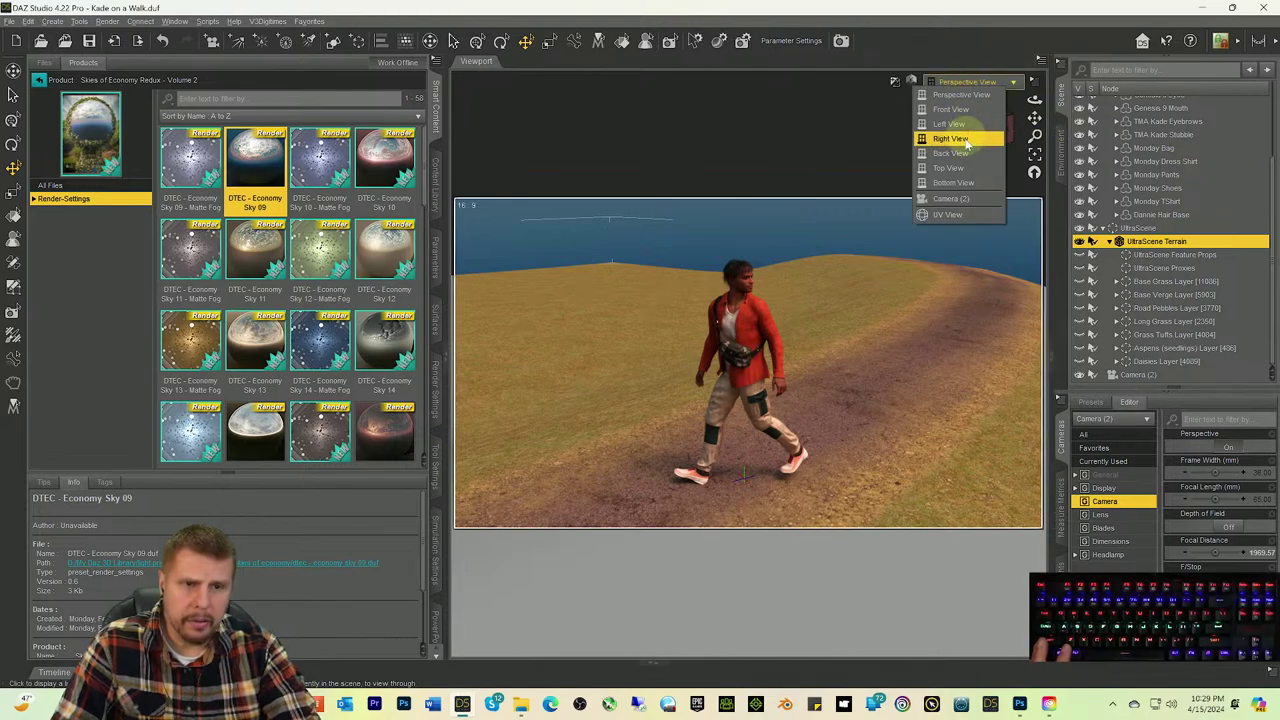
click(990, 196)
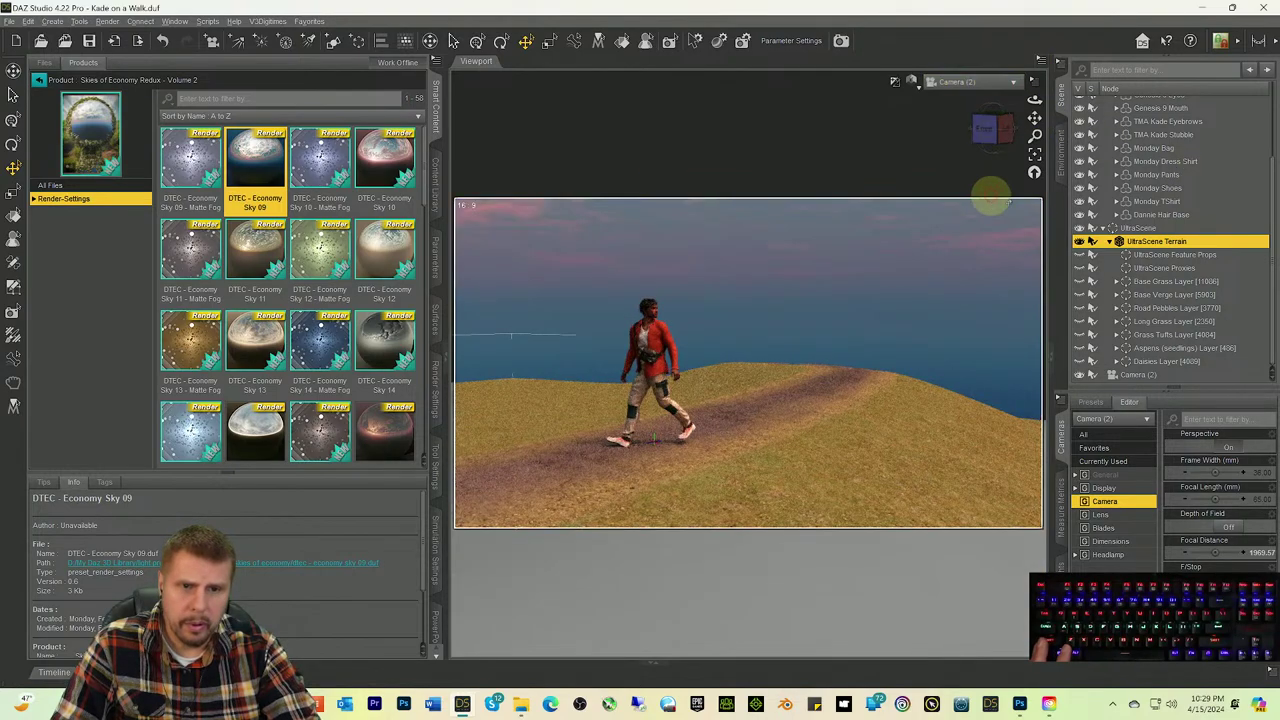
Step: Toggle visibility of the UltraScene feature props, Aspens and Daisies layers in the Scene pane
click(1140, 256)
shift+click(1150, 361)
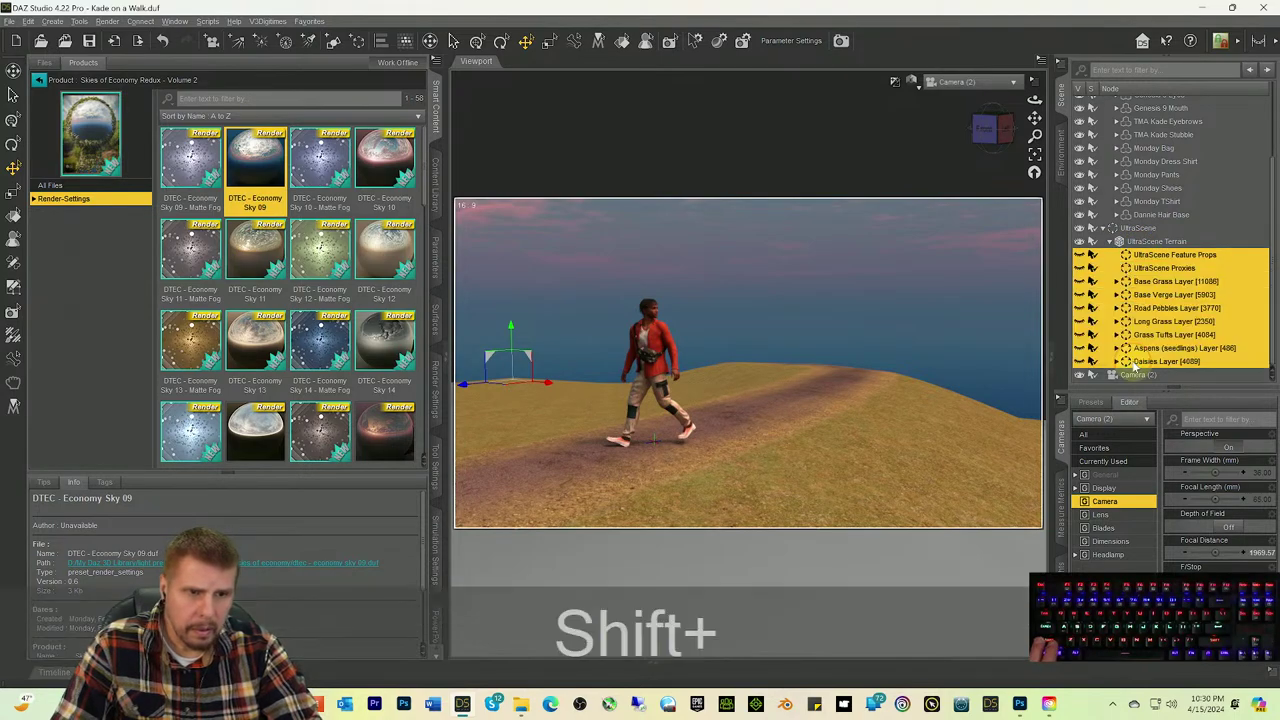
ctrl+shift+drag(1082, 255, 1080, 326)
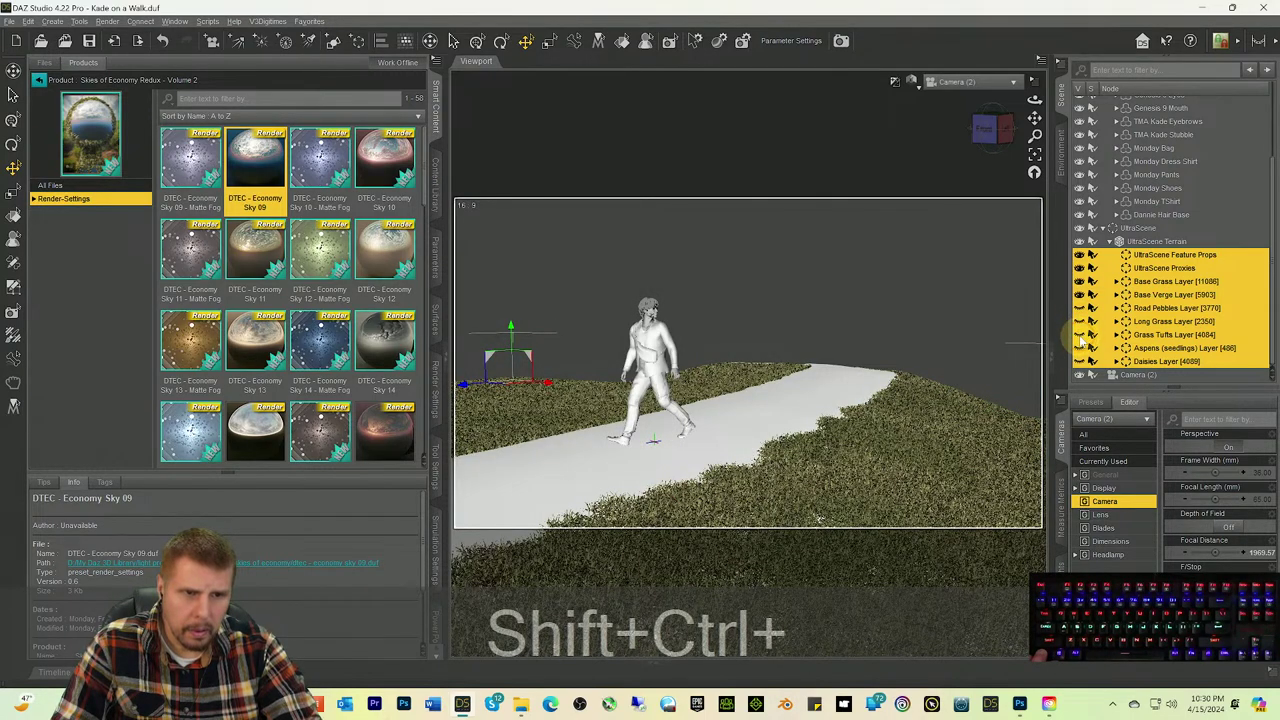
ctrl+shift+drag(1080, 348, 1080, 362)
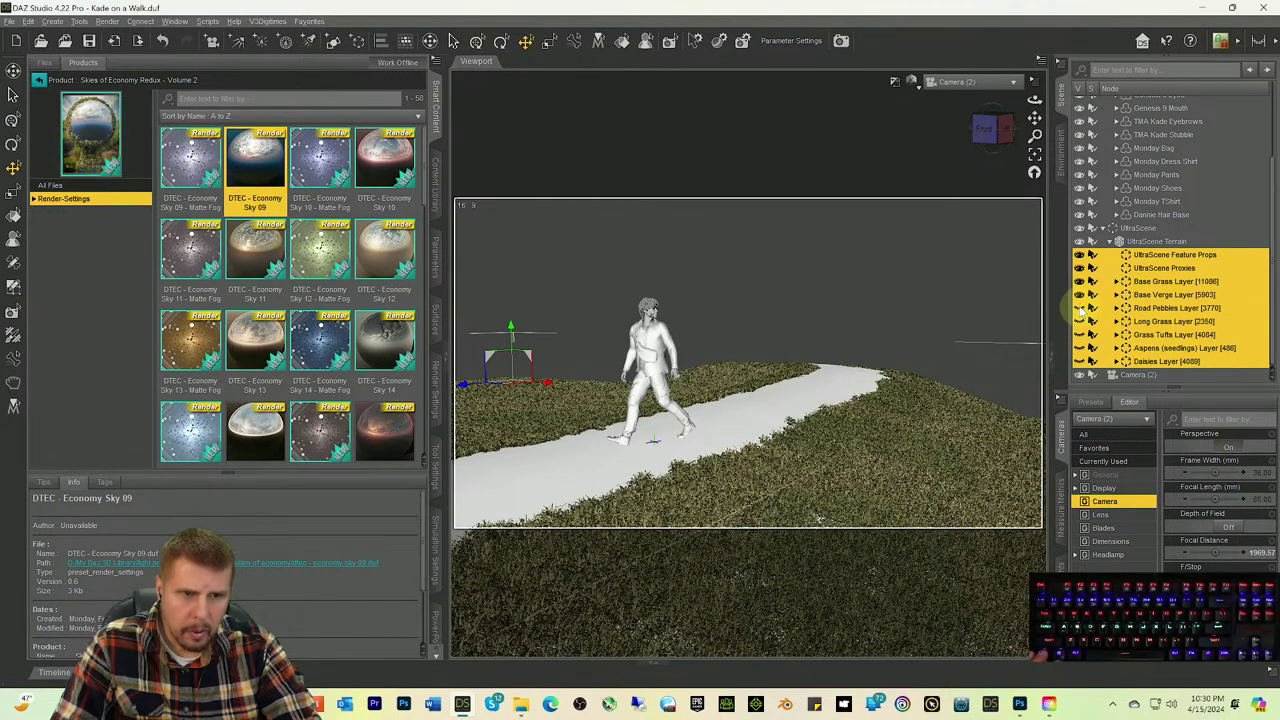
key(ctrl)
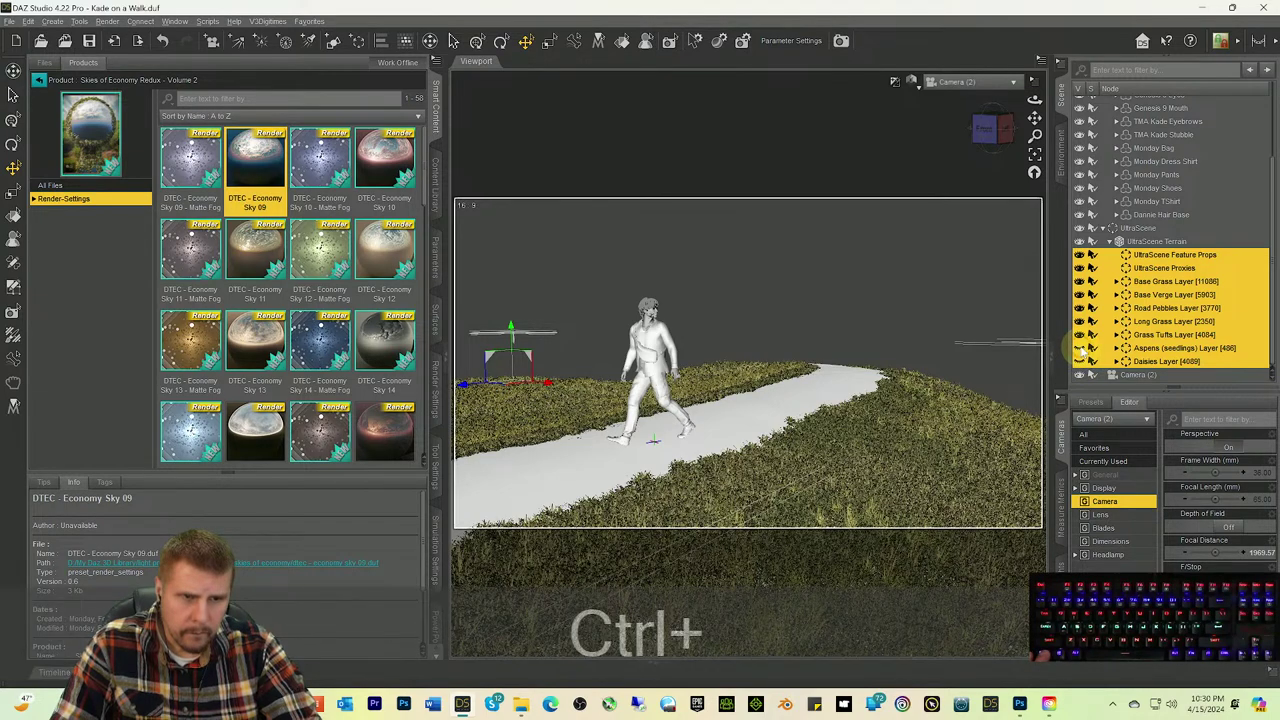
ctrl+click(1080, 362)
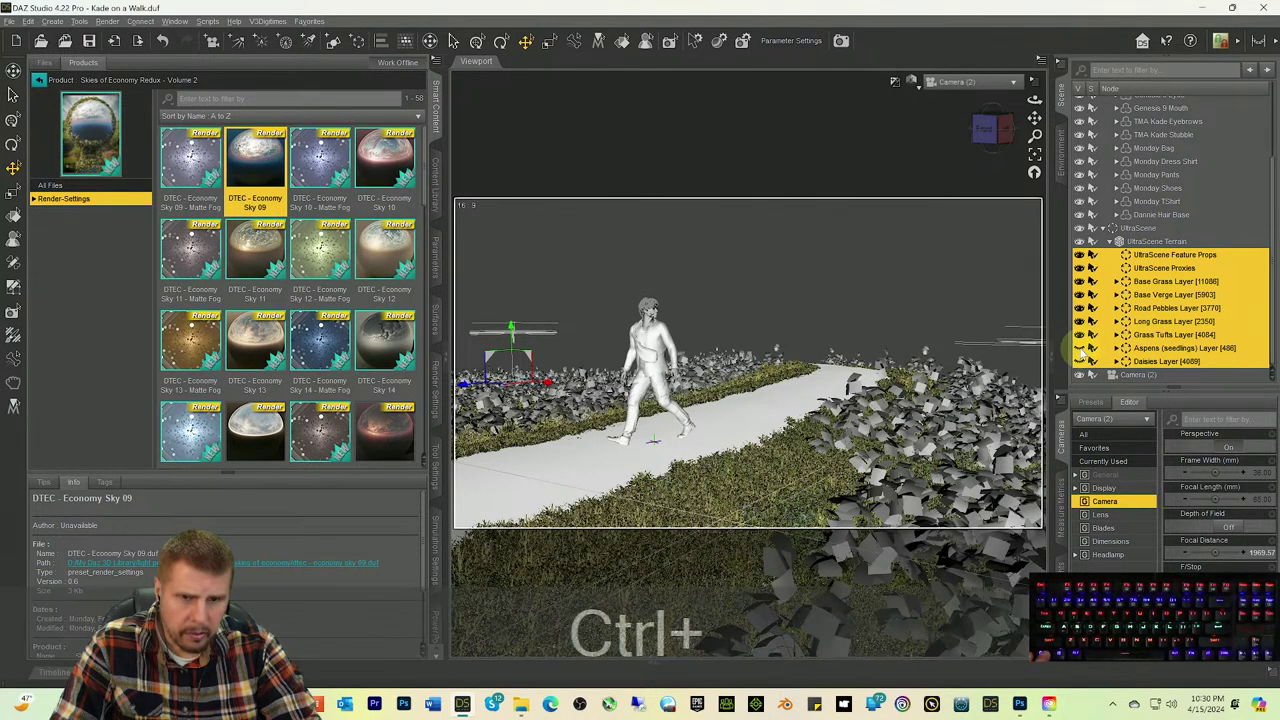
ctrl+click(1080, 348)
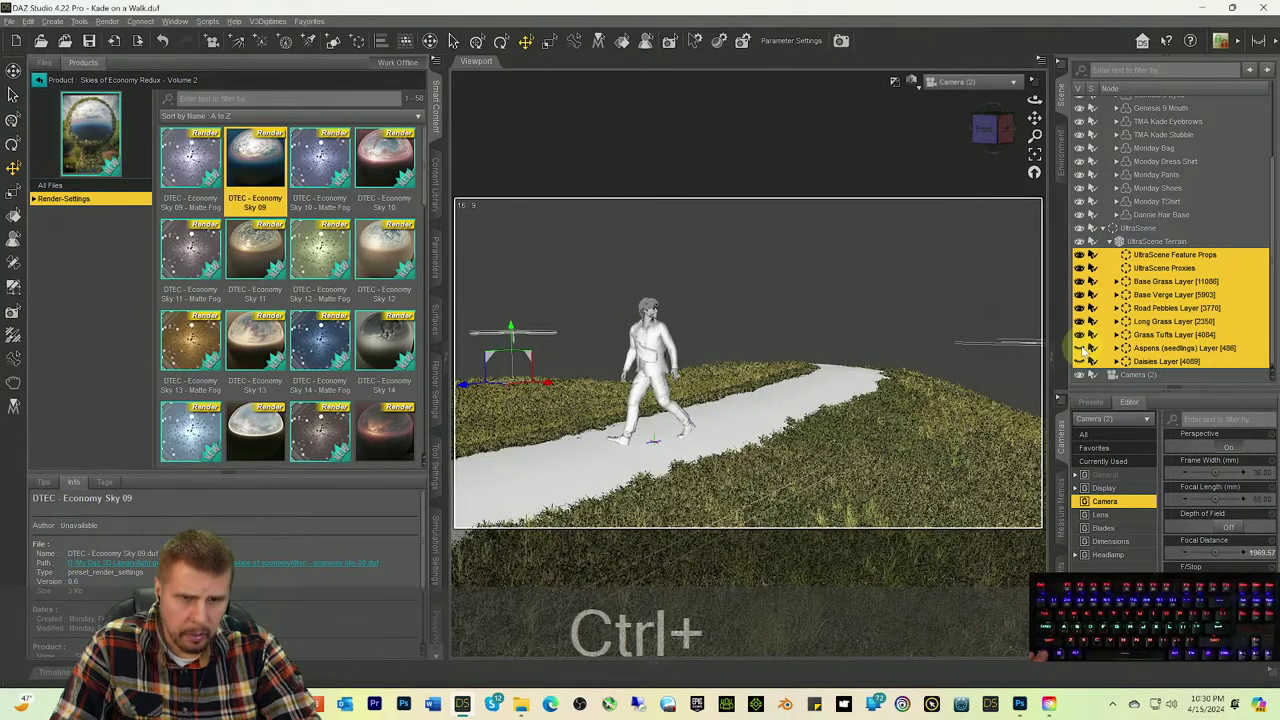
Step: Save the scene, hide Aspens (seedlings), show Daisies, and select UltraScene Terrain
key(ctrl+s)
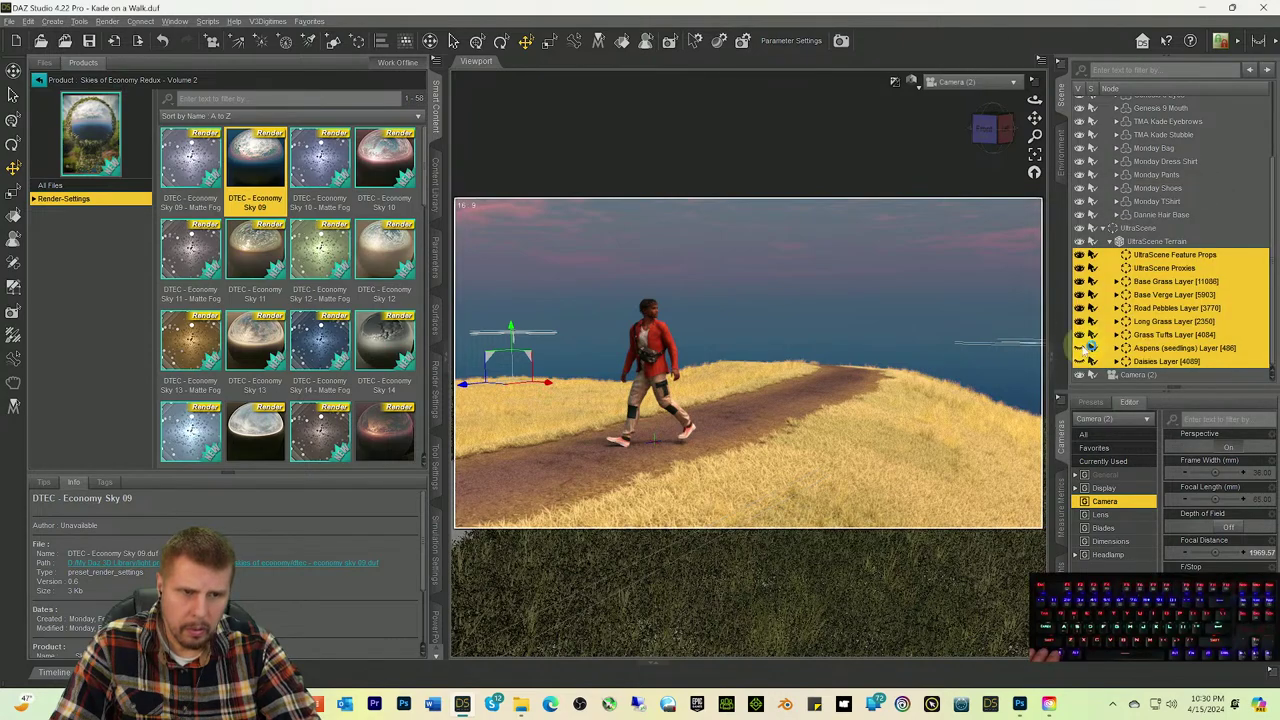
key(ctrl)
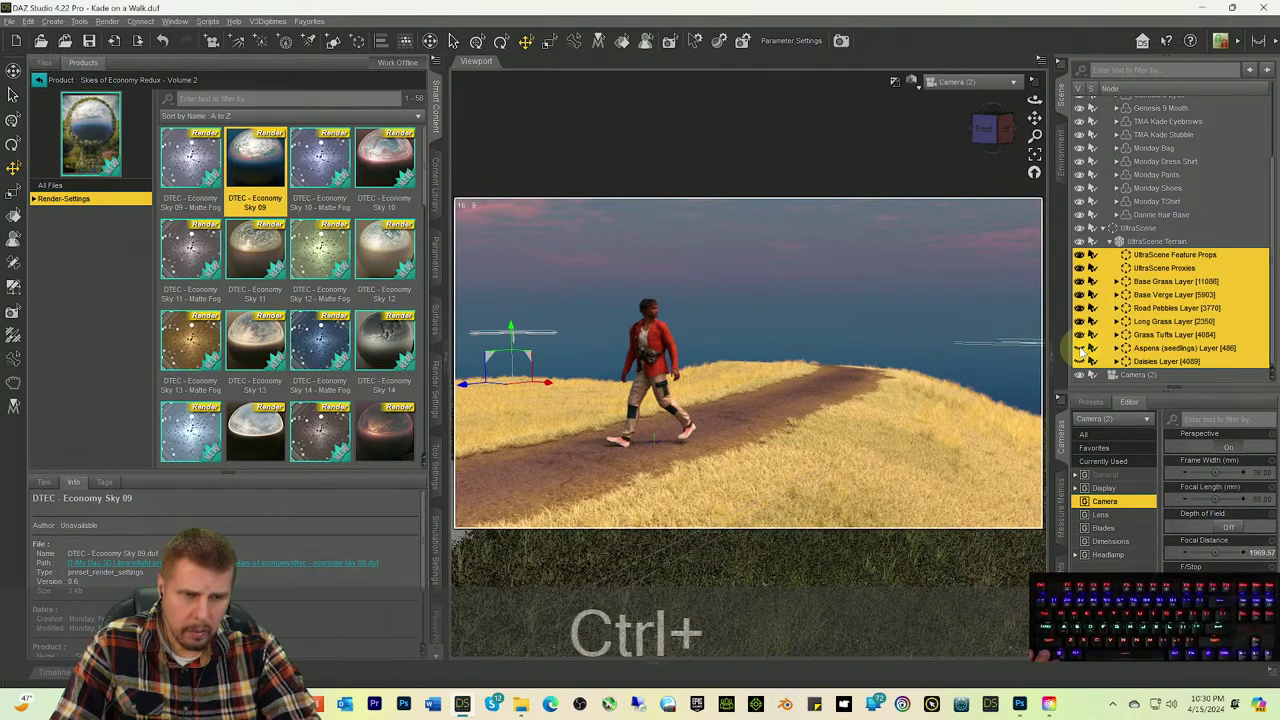
ctrl+click(1080, 348)
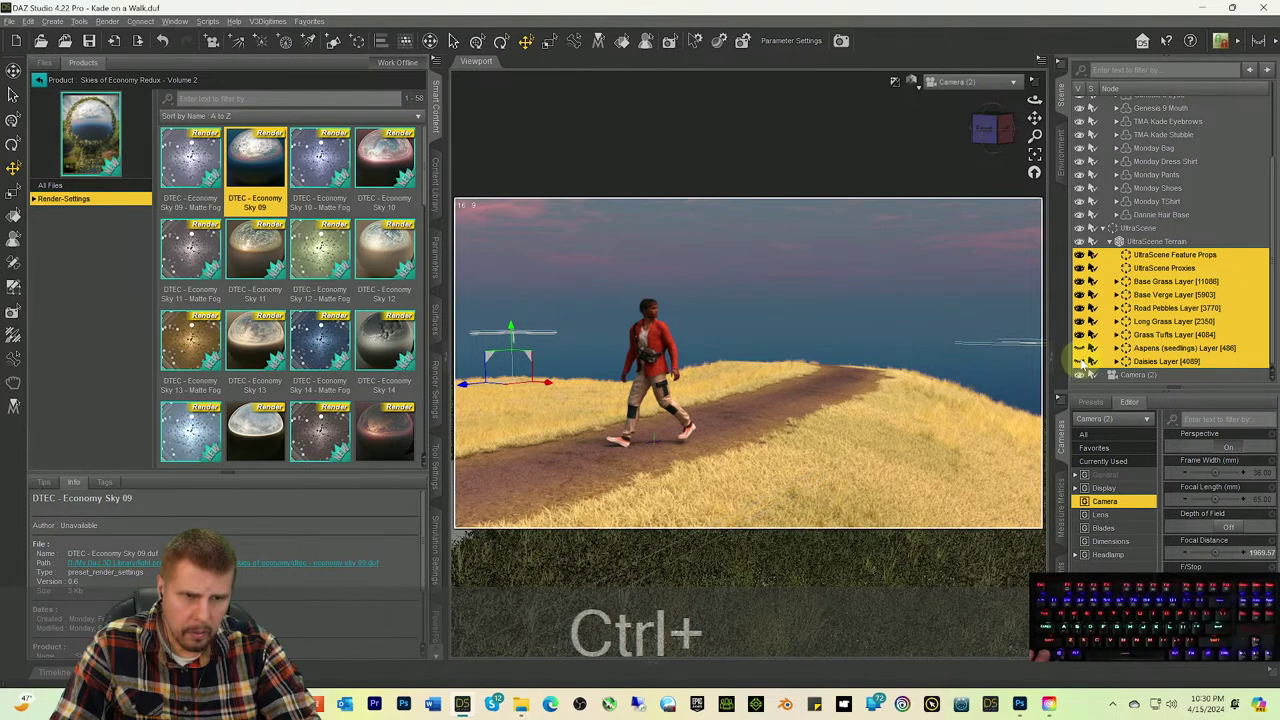
ctrl+click(1080, 362)
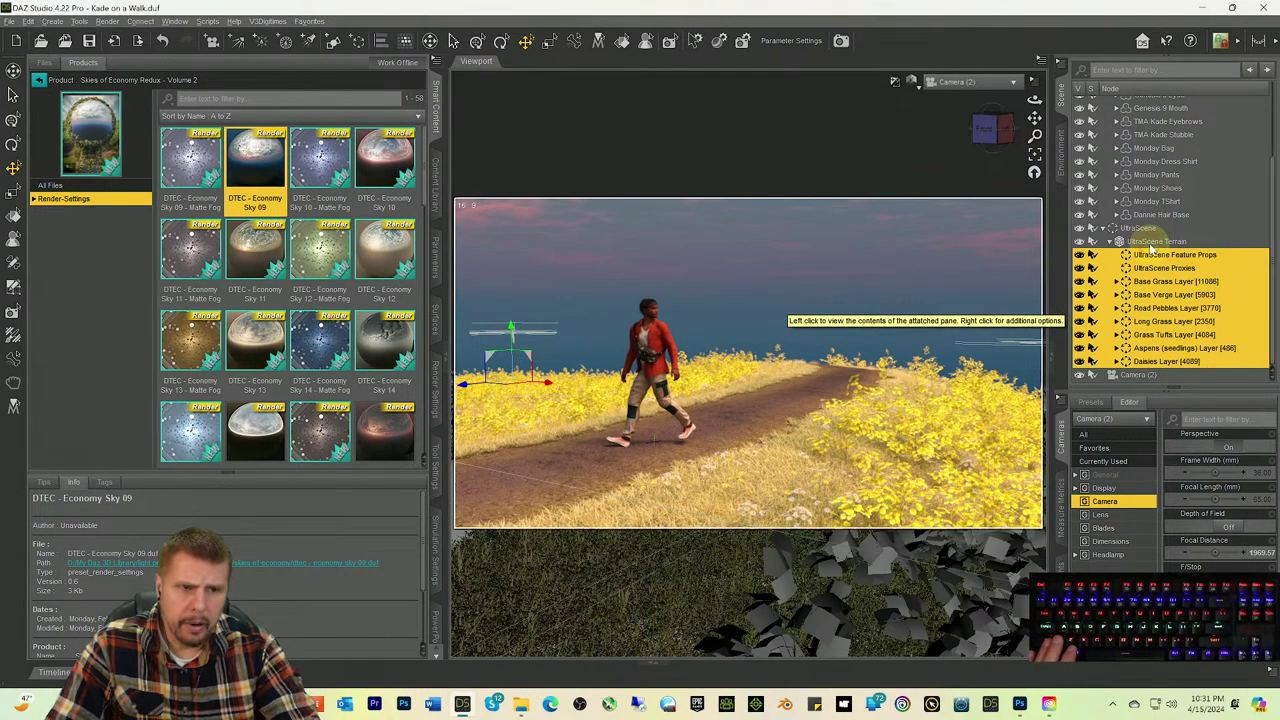
click(1155, 242)
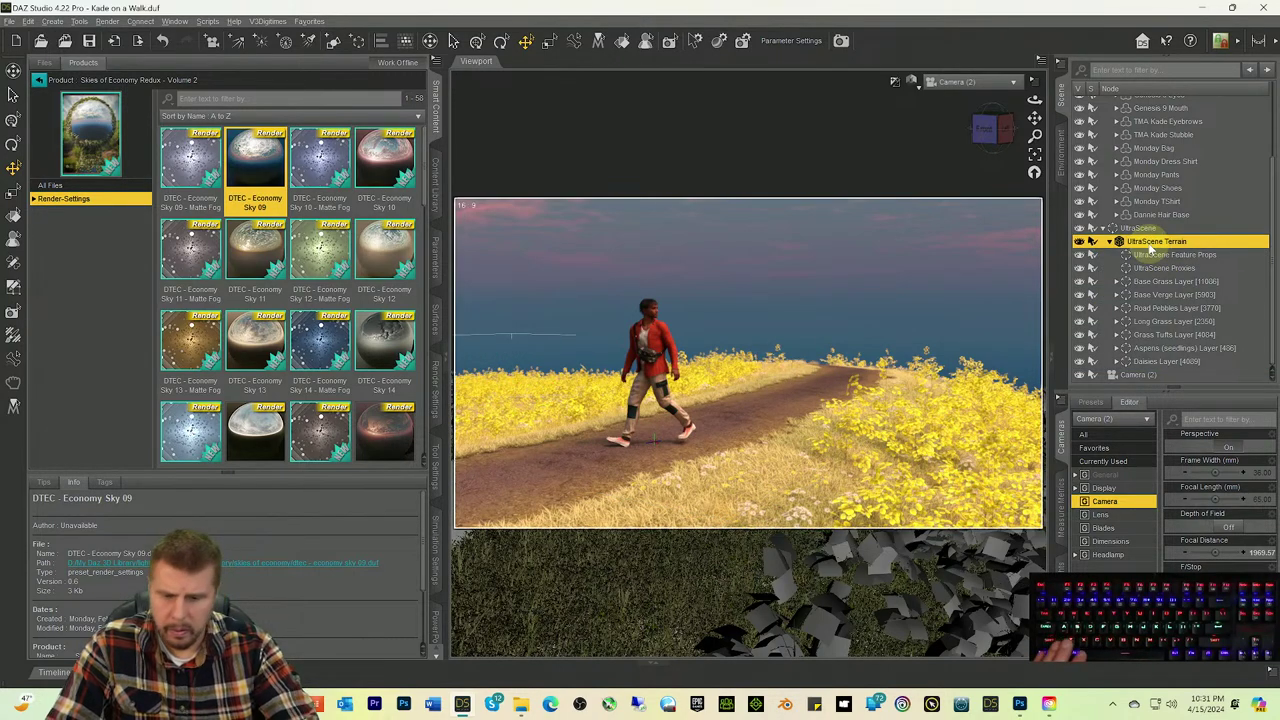
key(ctrl+9)
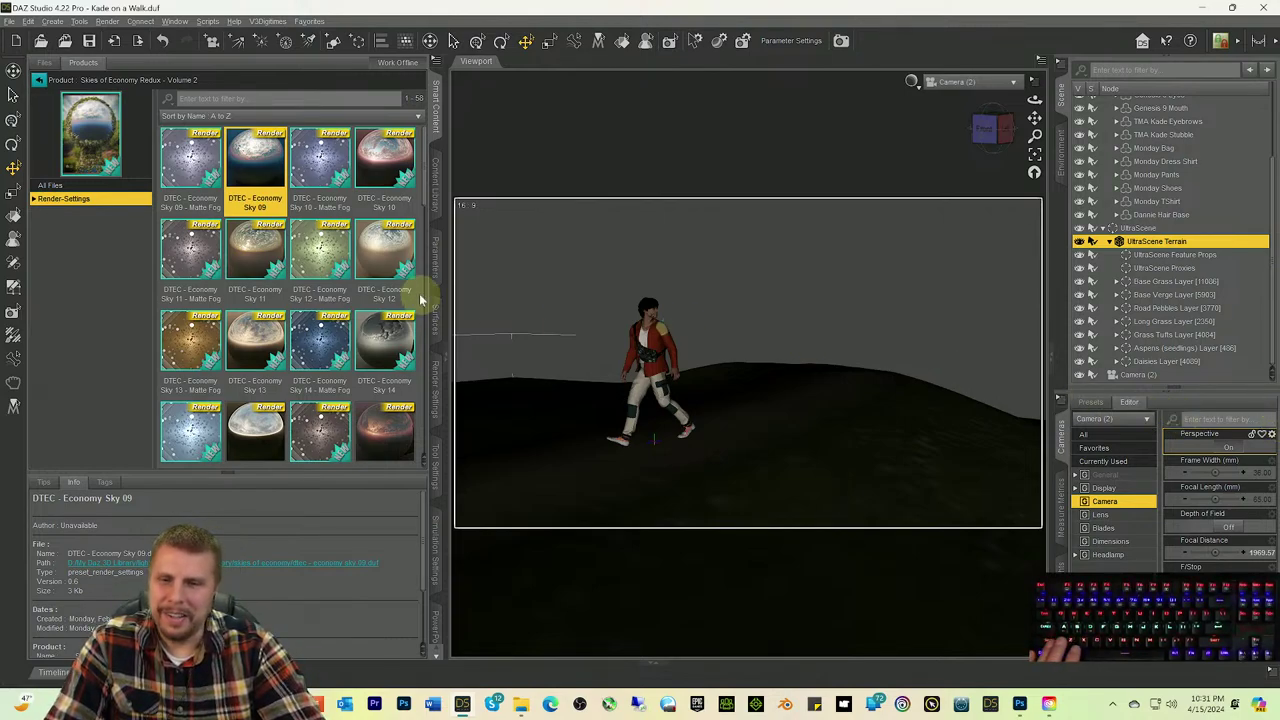
Step: Apply the DTEC - Economy Sky 16 preset and return the viewport to a textured preview
double_click(383, 433)
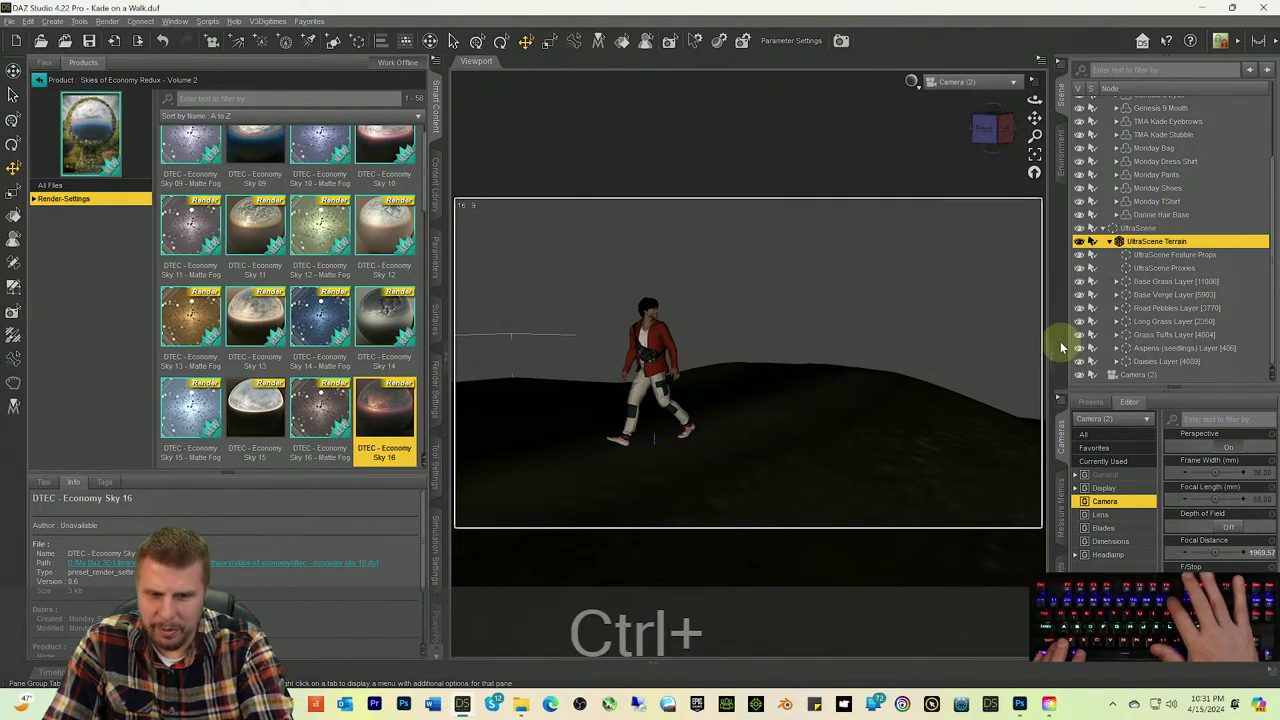
key(ctrl+0)
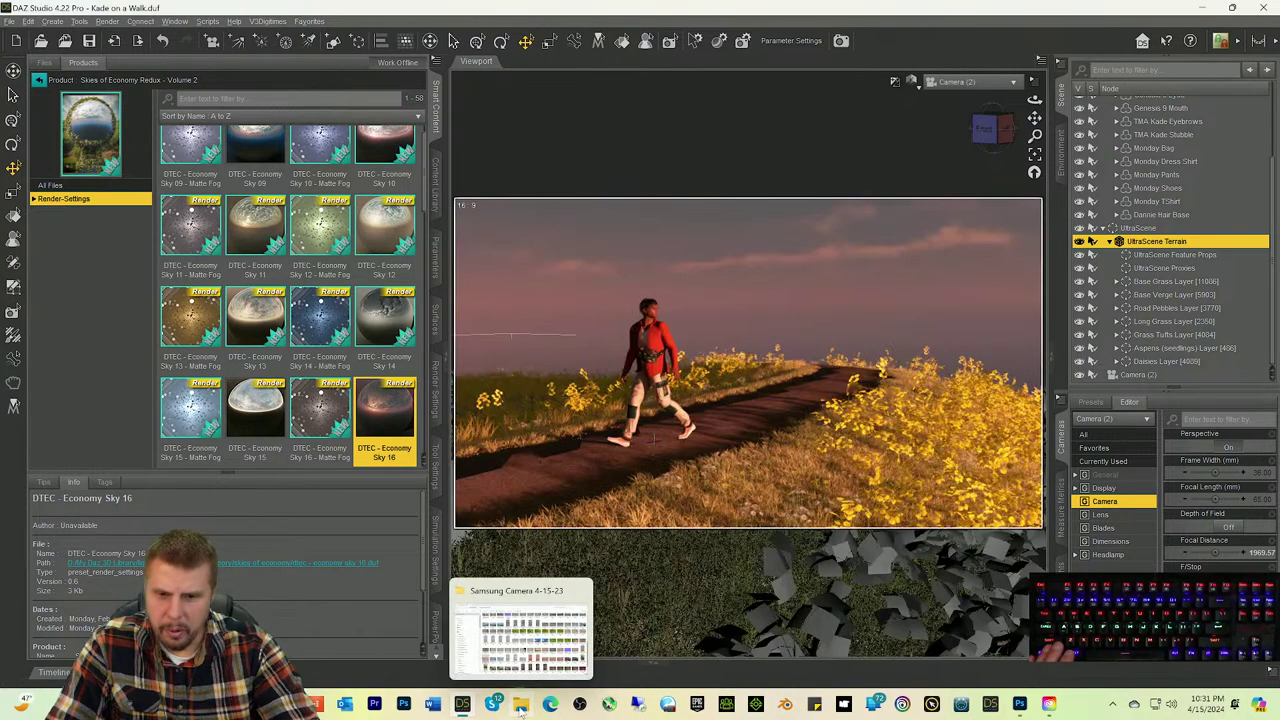
Step: Find 20240415_132805 crop.png in the Samsung Camera 4-15-23 folder and open it in Photos
click(521, 704)
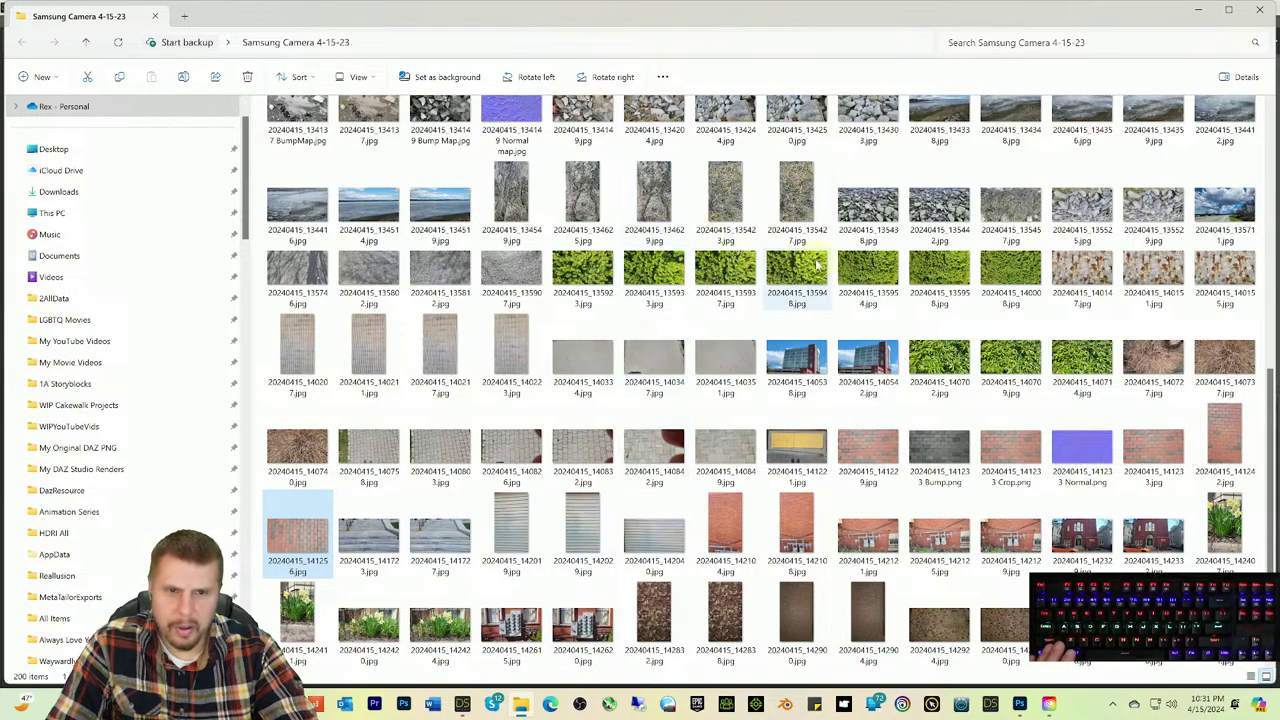
scroll(770, 300, up, 5)
scroll(816, 311, down, 5)
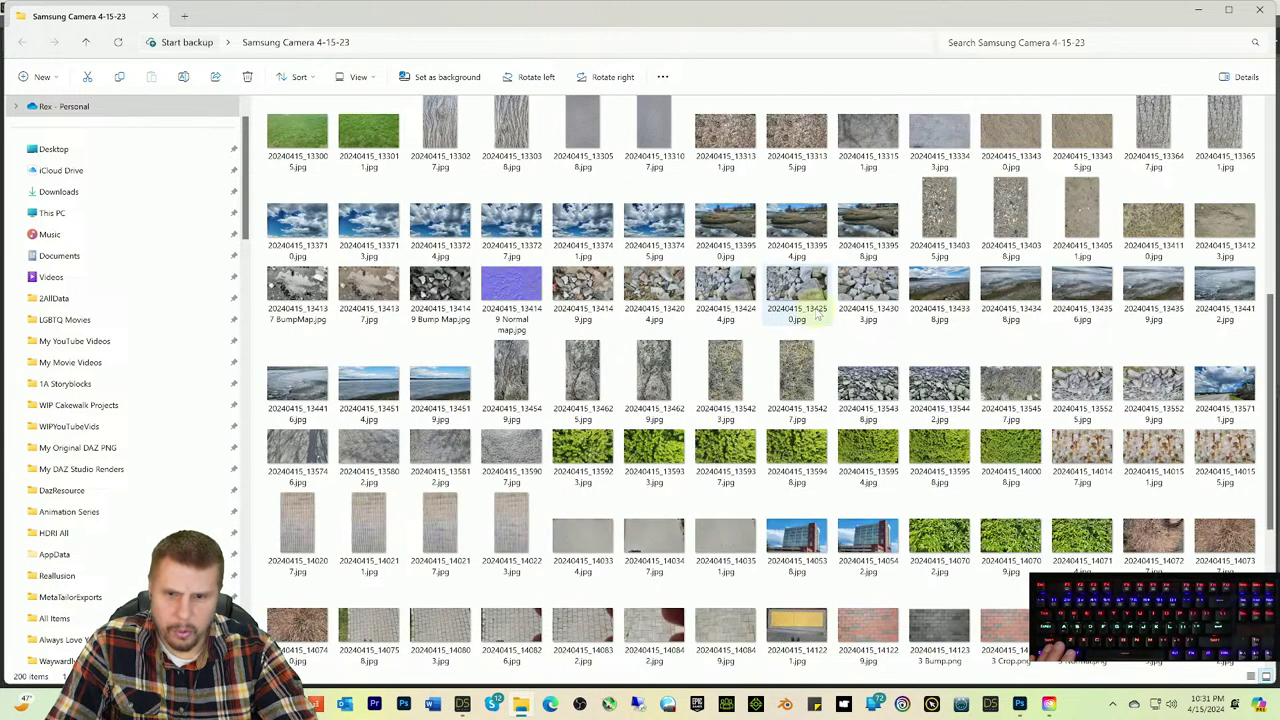
scroll(640, 425, down, 3)
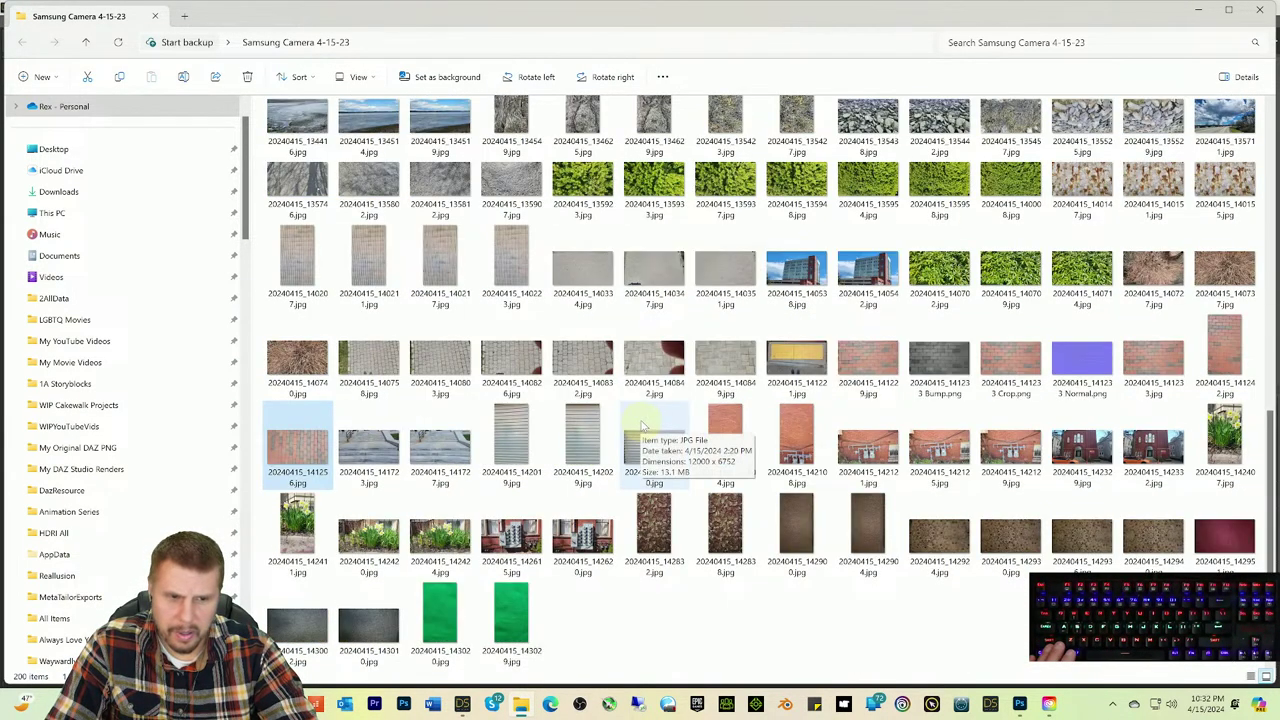
scroll(643, 425, up, 10)
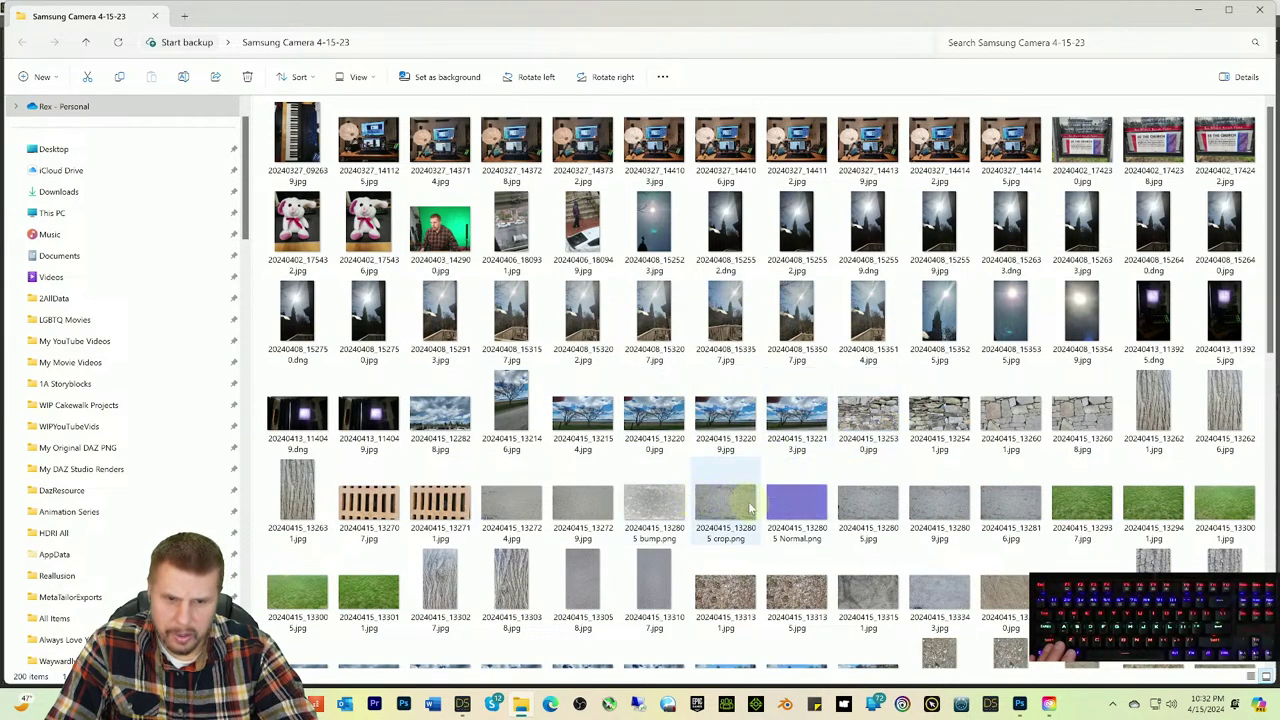
click(712, 508)
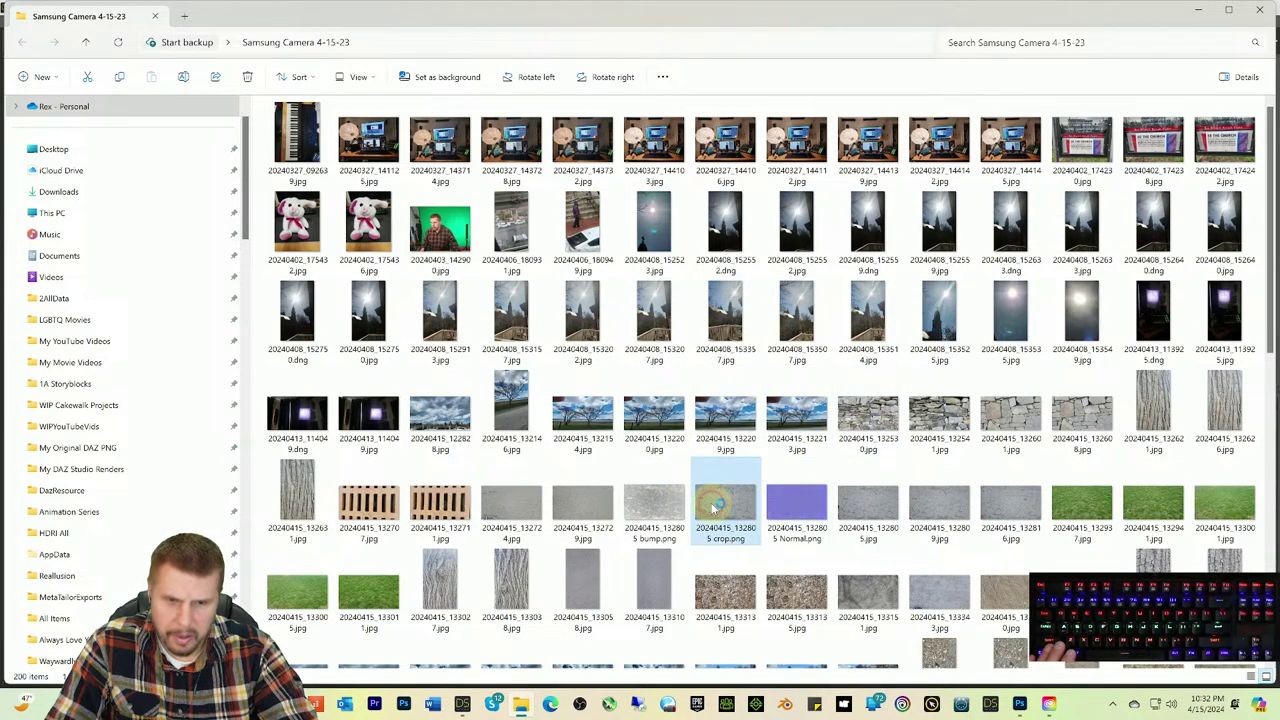
double_click(712, 508)
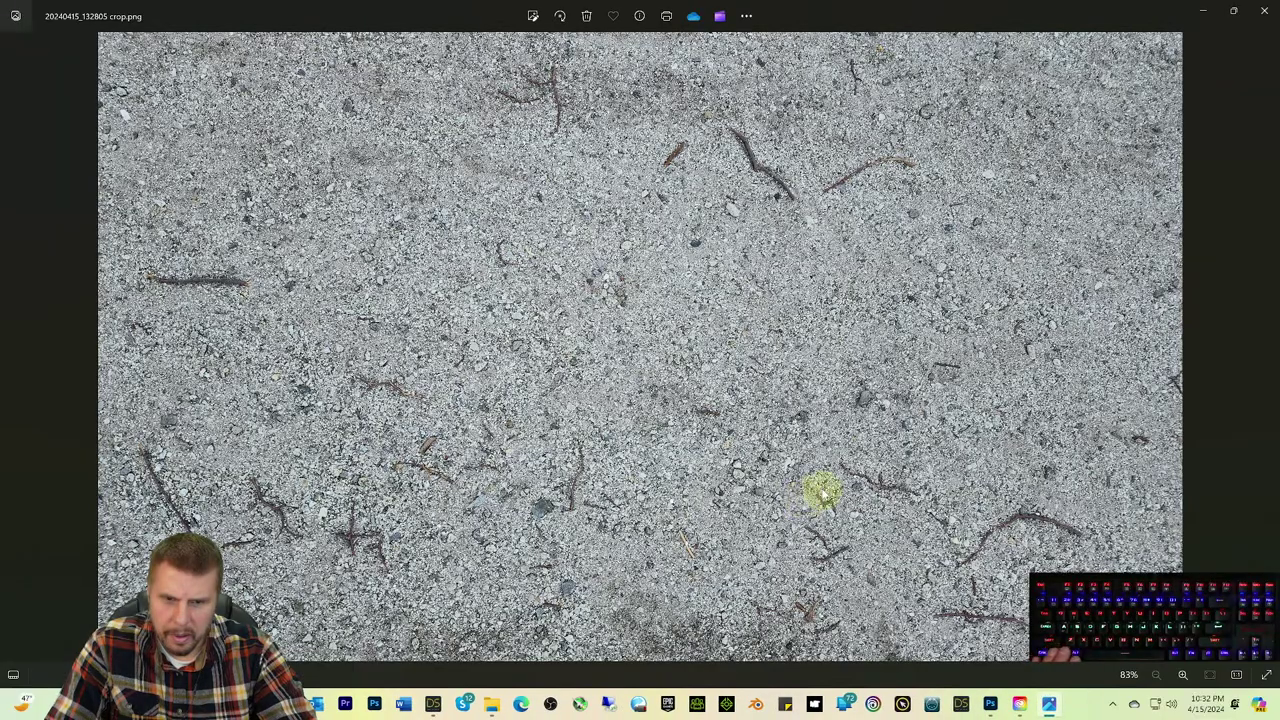
ctrl+scroll(822, 492, up, 5)
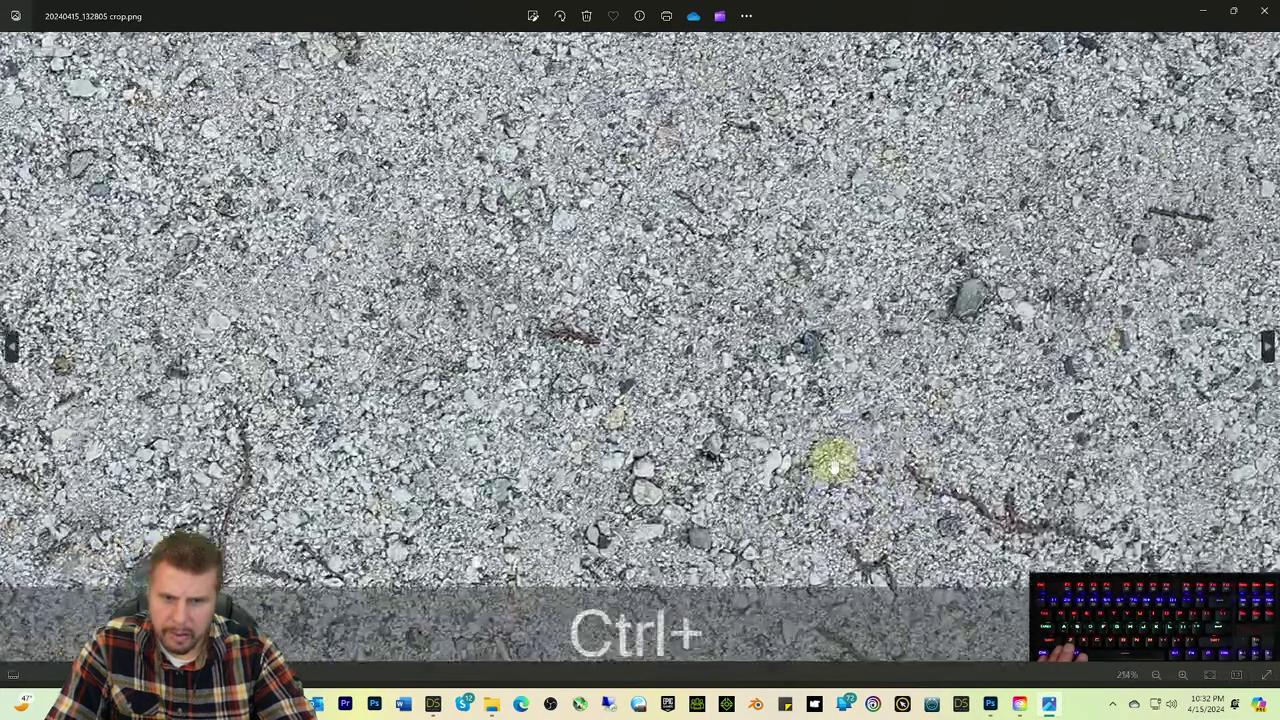
ctrl+scroll(833, 465, down, 1)
ctrl+scroll(805, 378, down, 1)
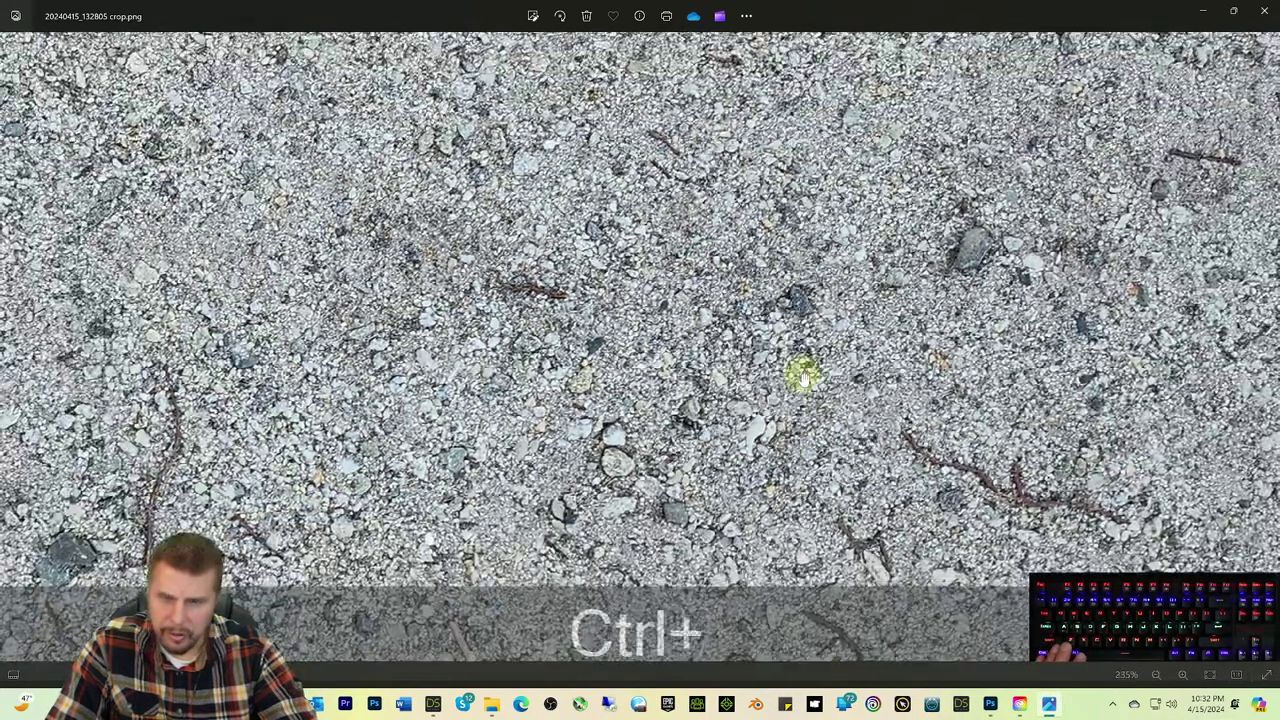
ctrl+scroll(805, 378, down, 5)
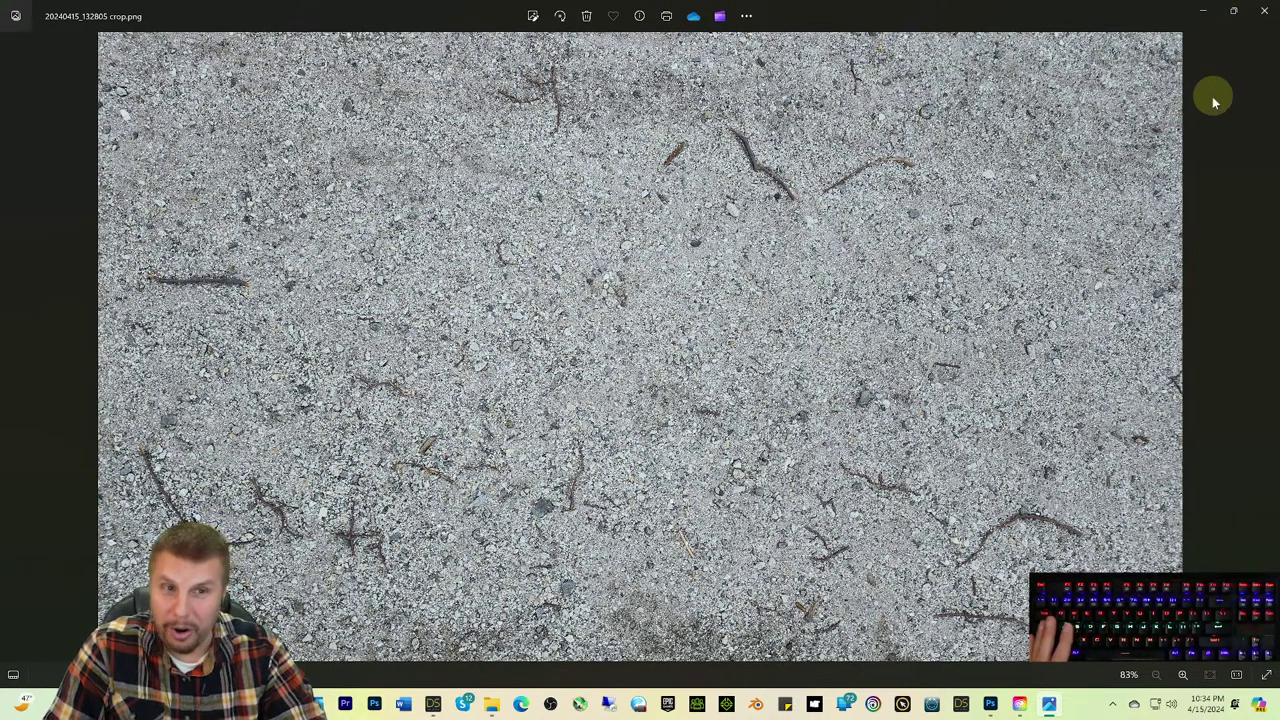
Step: Minimize the gravel photo, open 20240415_132541.jpg from File Explorer, and maximize its window
click(1204, 10)
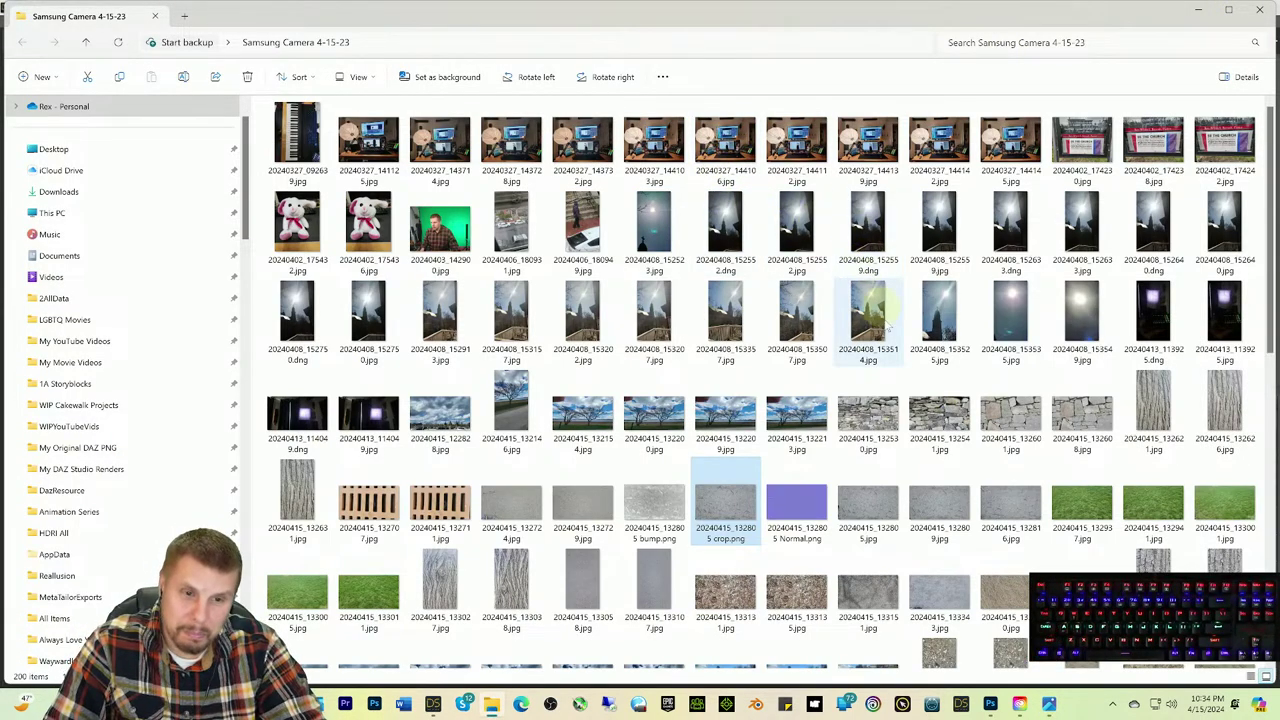
click(940, 420)
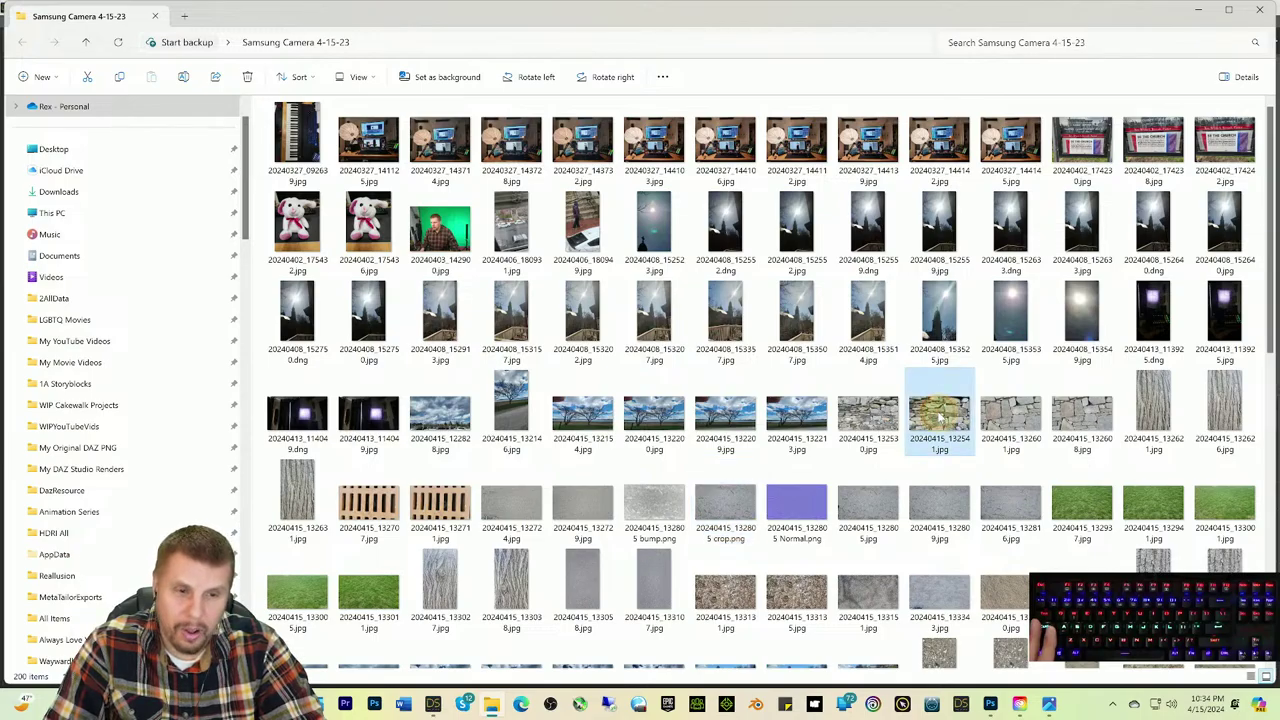
double_click(940, 415)
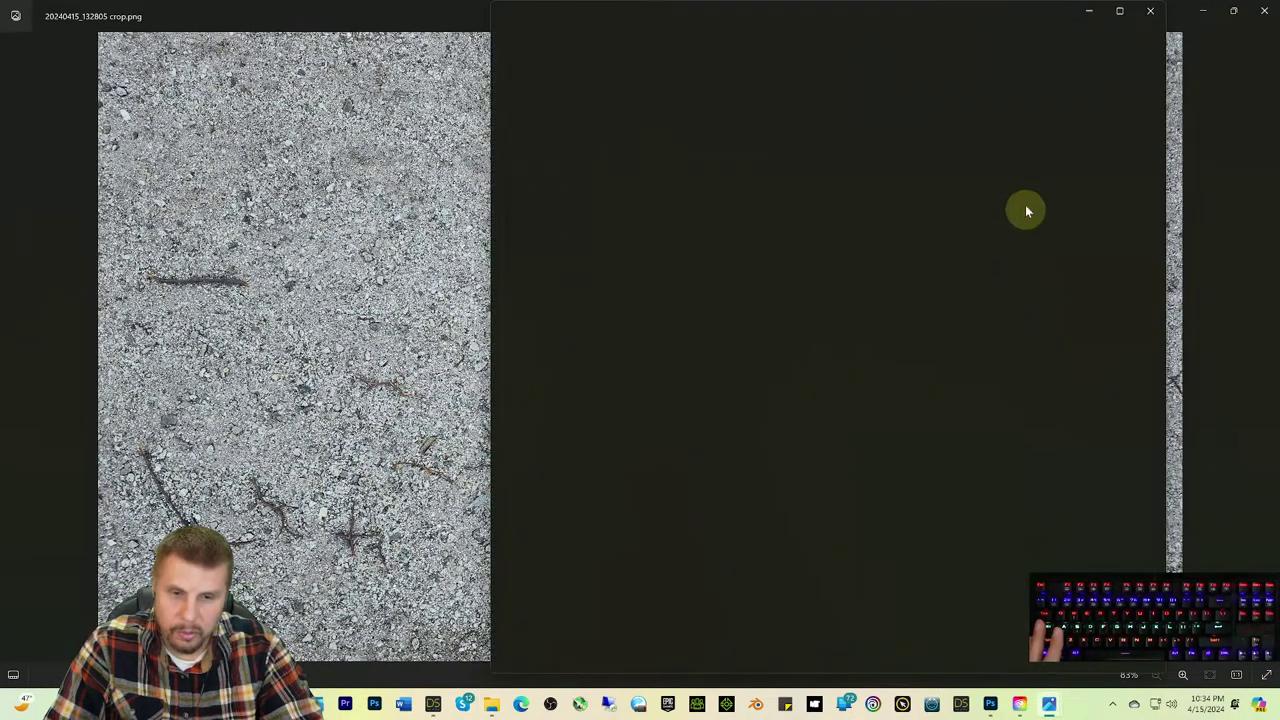
scroll(1003, 260, up, 2)
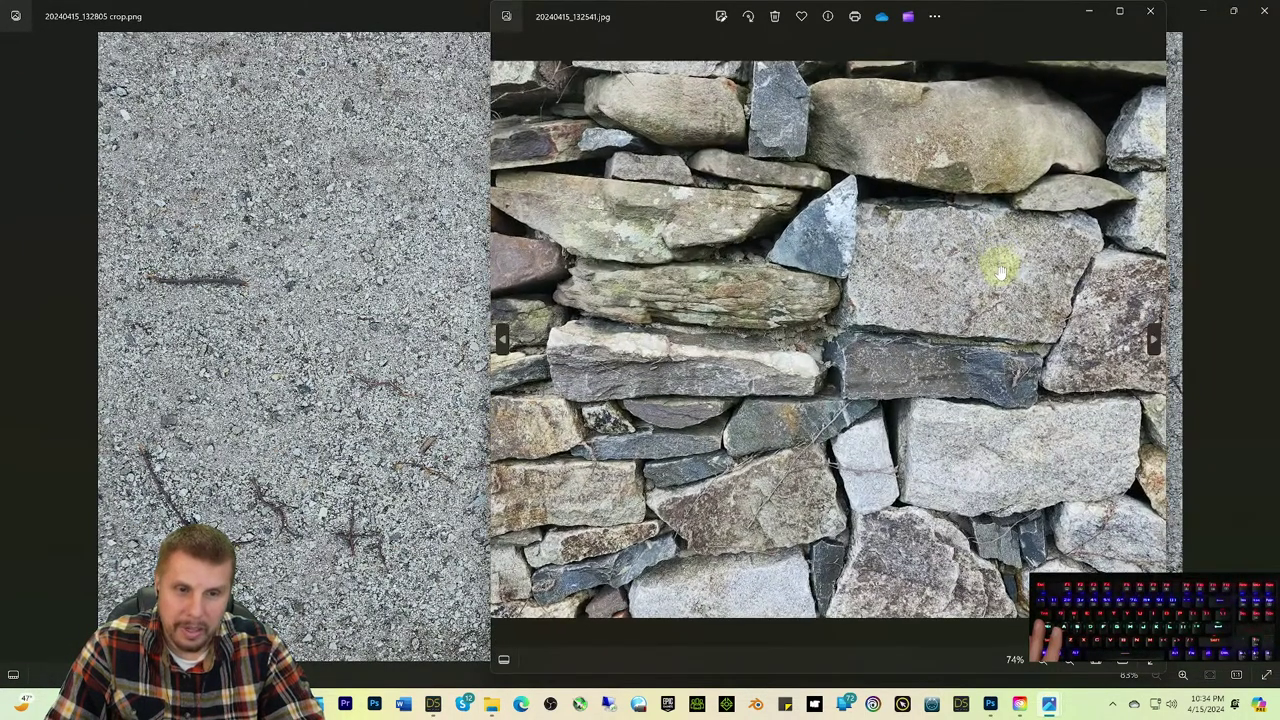
scroll(1000, 272, down, 2)
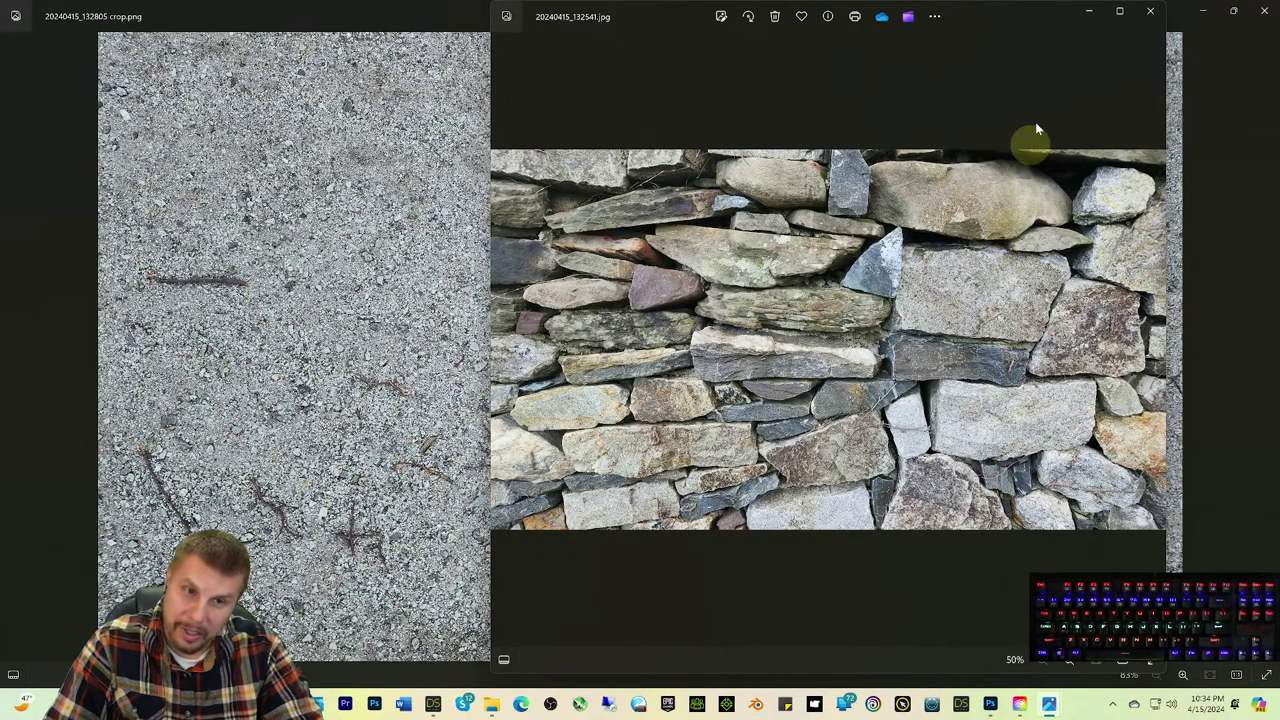
click(1119, 13)
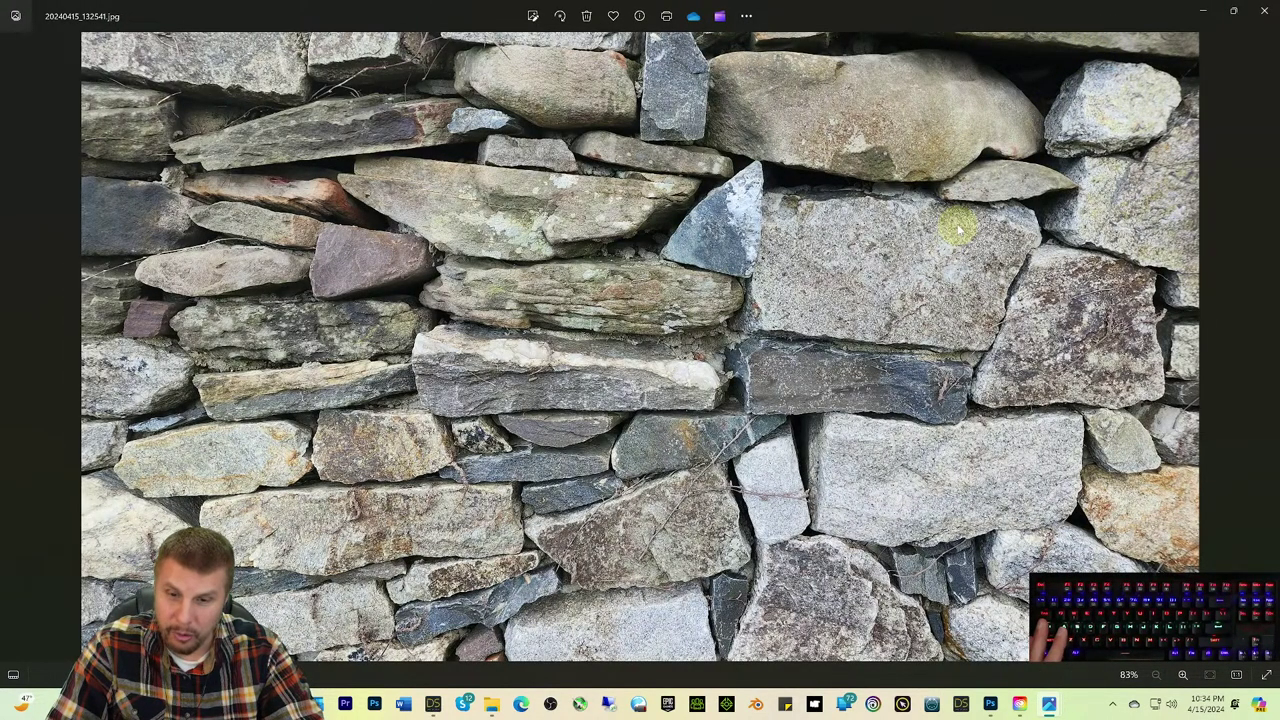
scroll(958, 229, up, 1)
scroll(958, 229, down, 1)
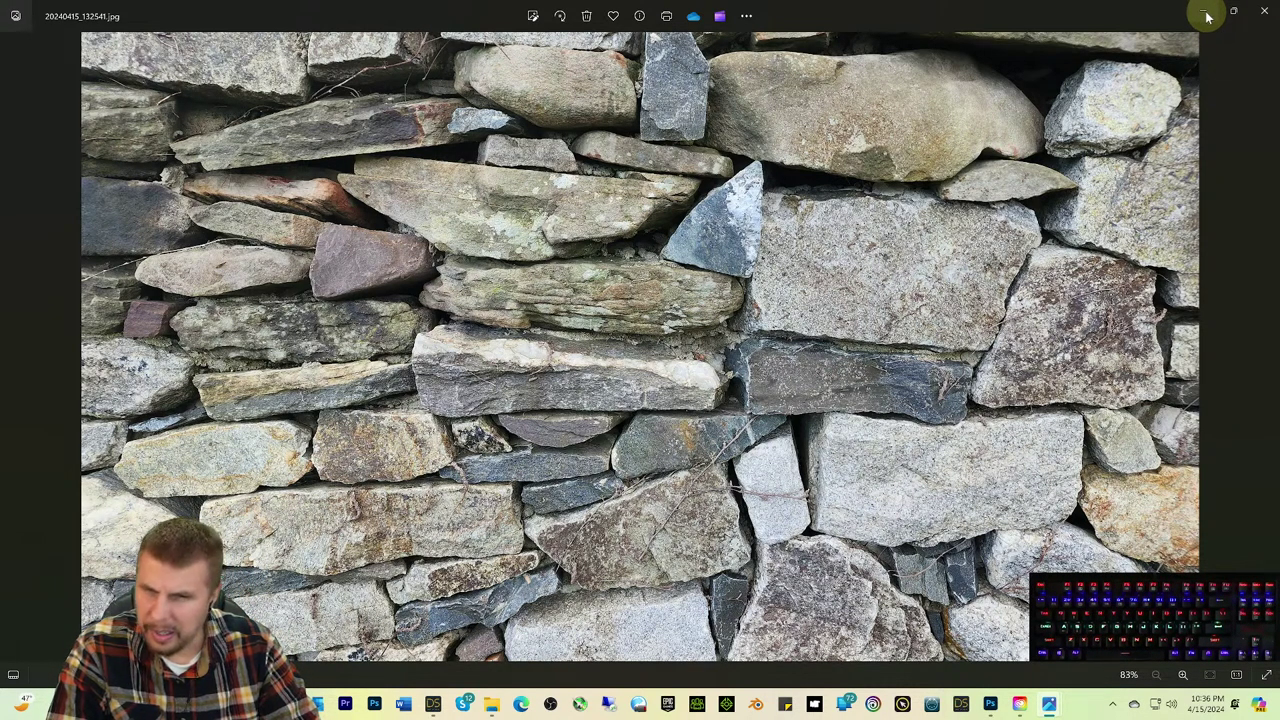
Step: Step forward to the 20240415_132805 crop.png gravel photo and briefly zoom in and out
key(Right)
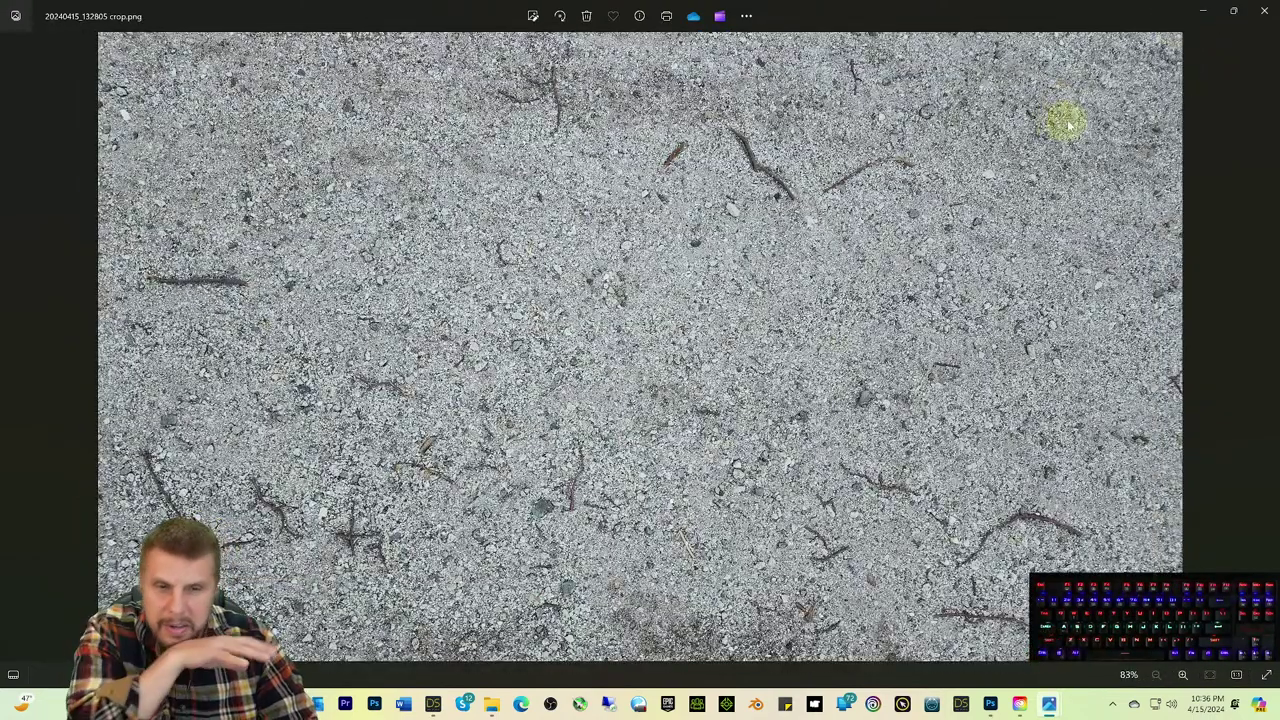
ctrl+scroll(702, 350, up, 2)
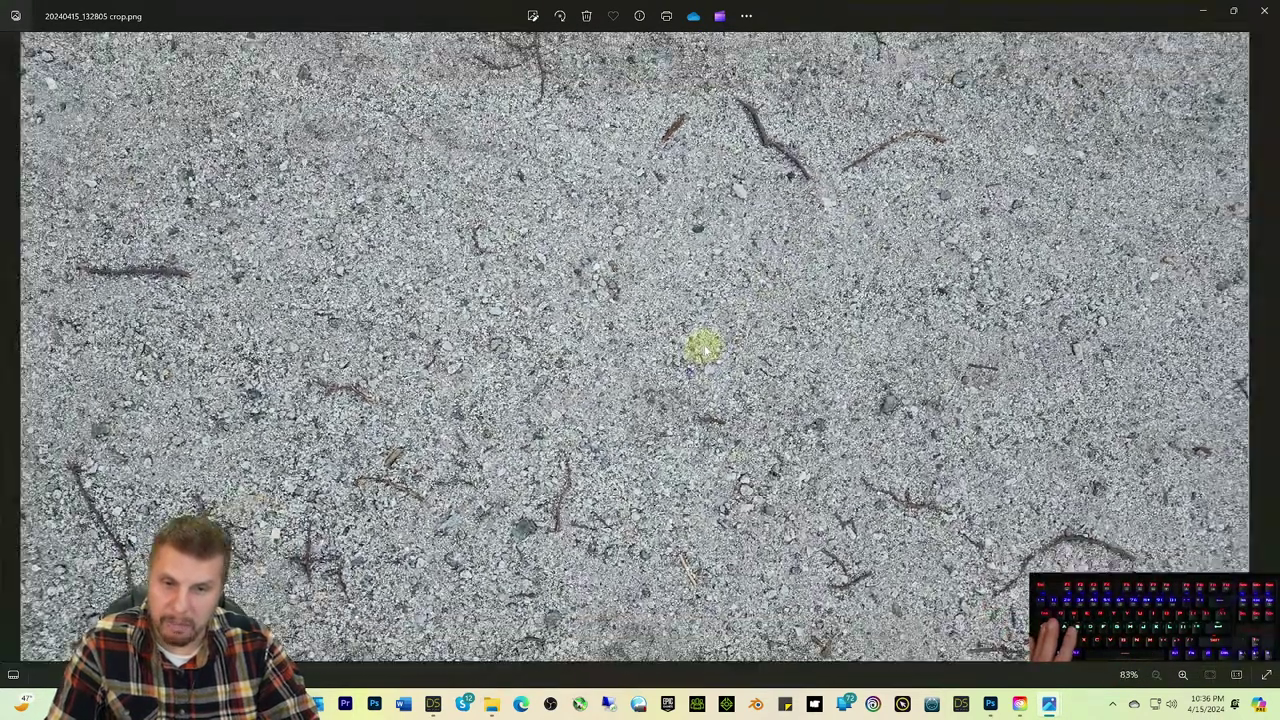
ctrl+scroll(704, 349, down, 1)
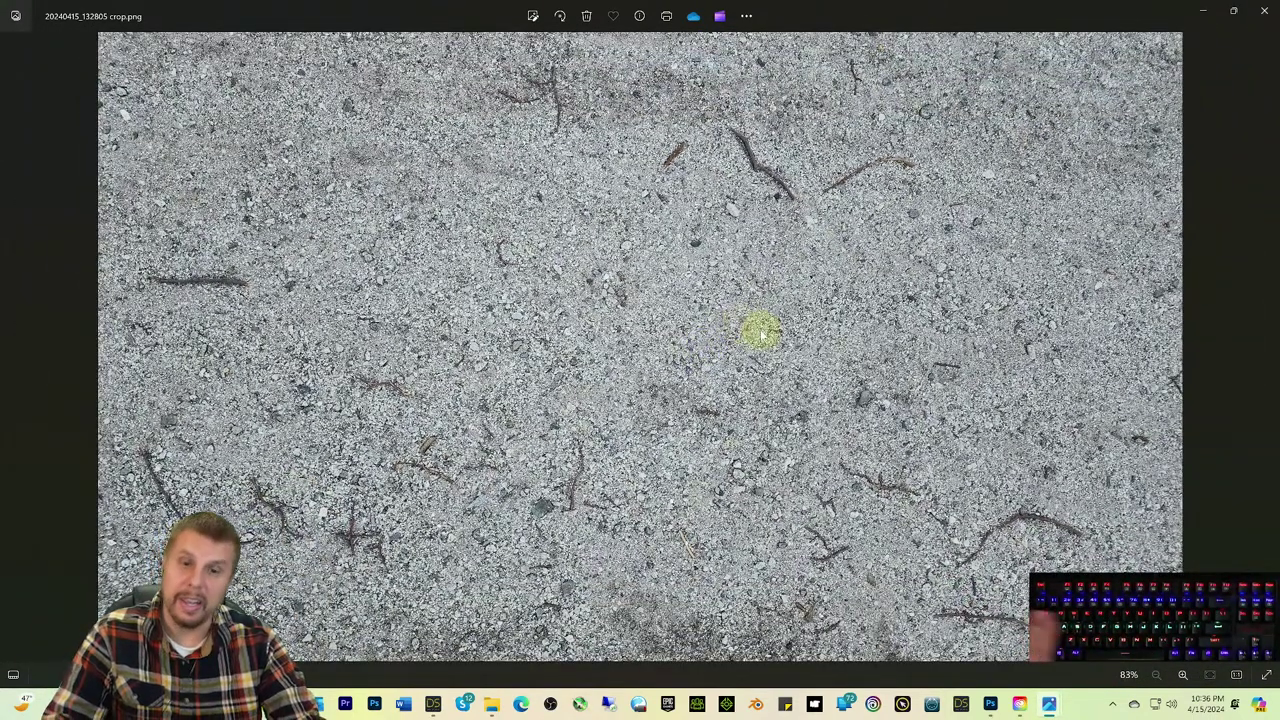
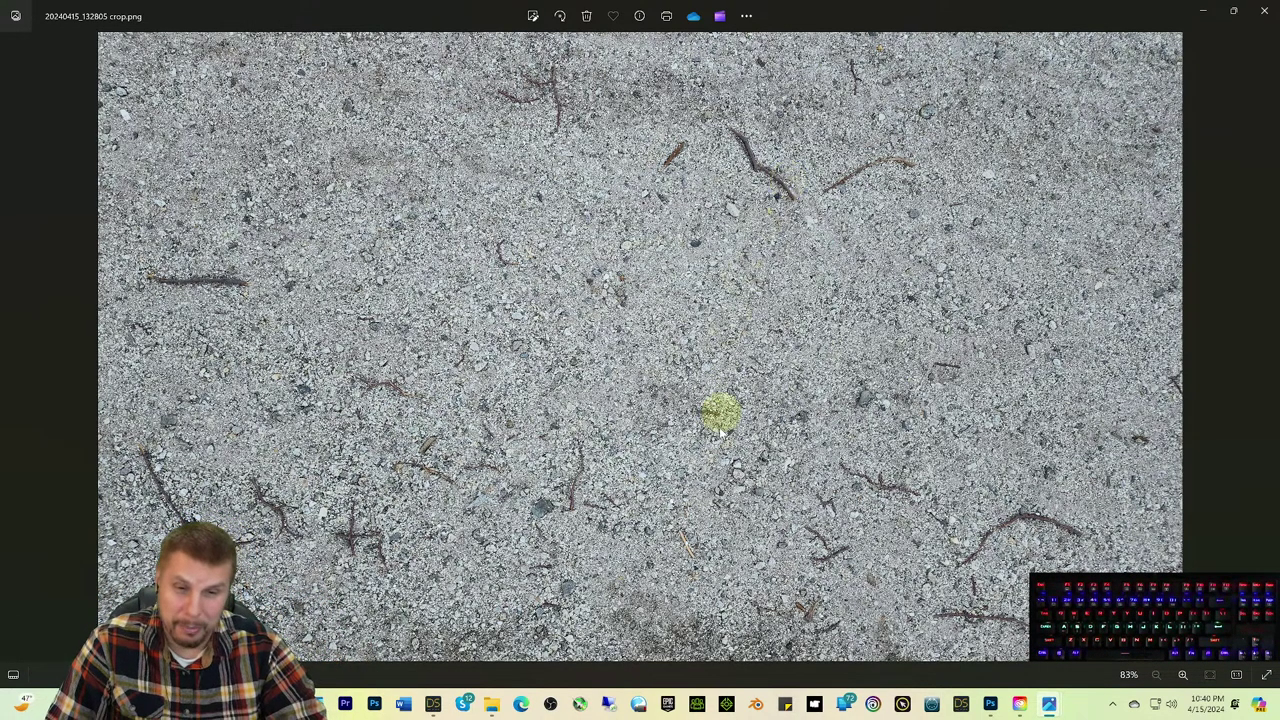
Step: Close the gravel photo and open bark photo 20240415_132626 zoomed in close
click(1264, 12)
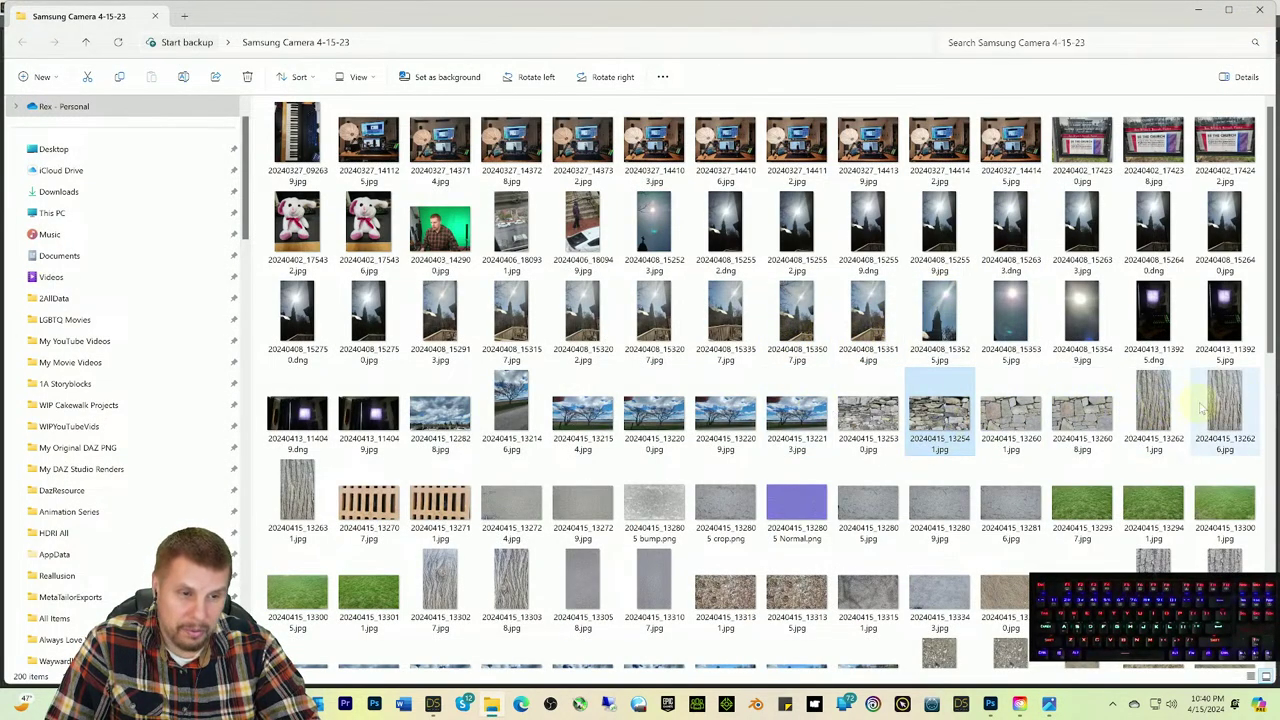
double_click(1218, 403)
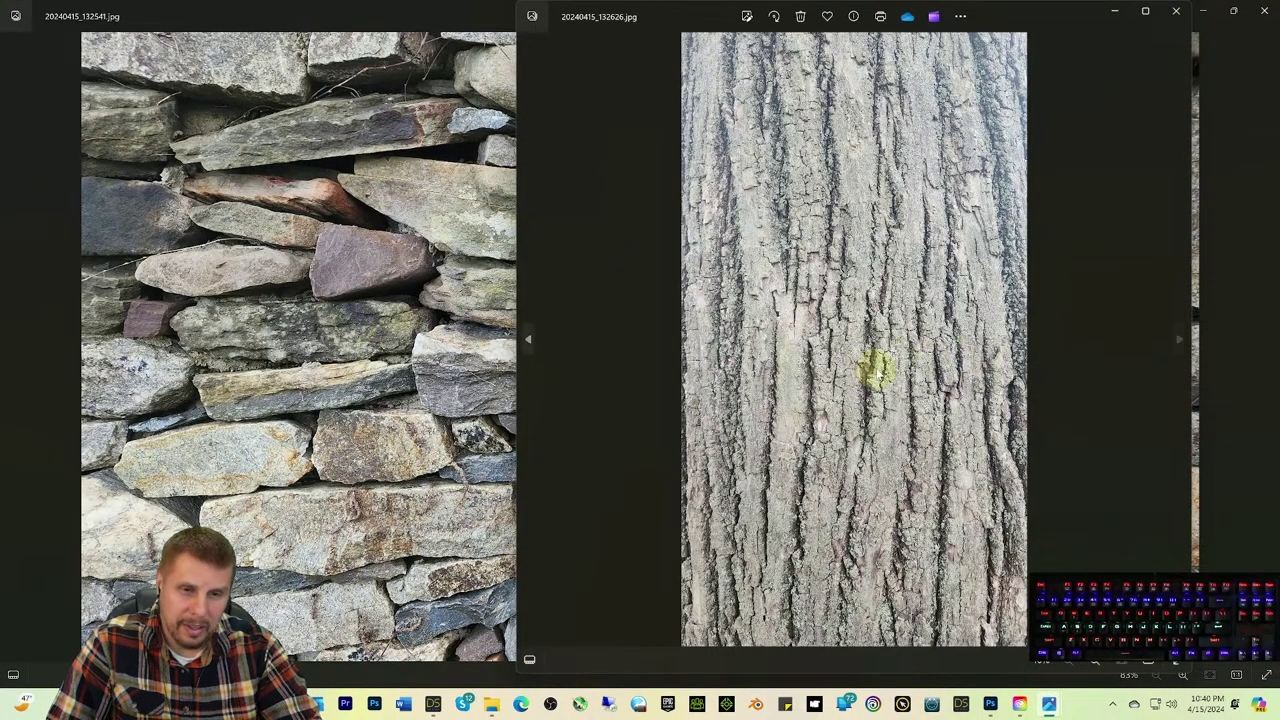
scroll(878, 373, up, 5)
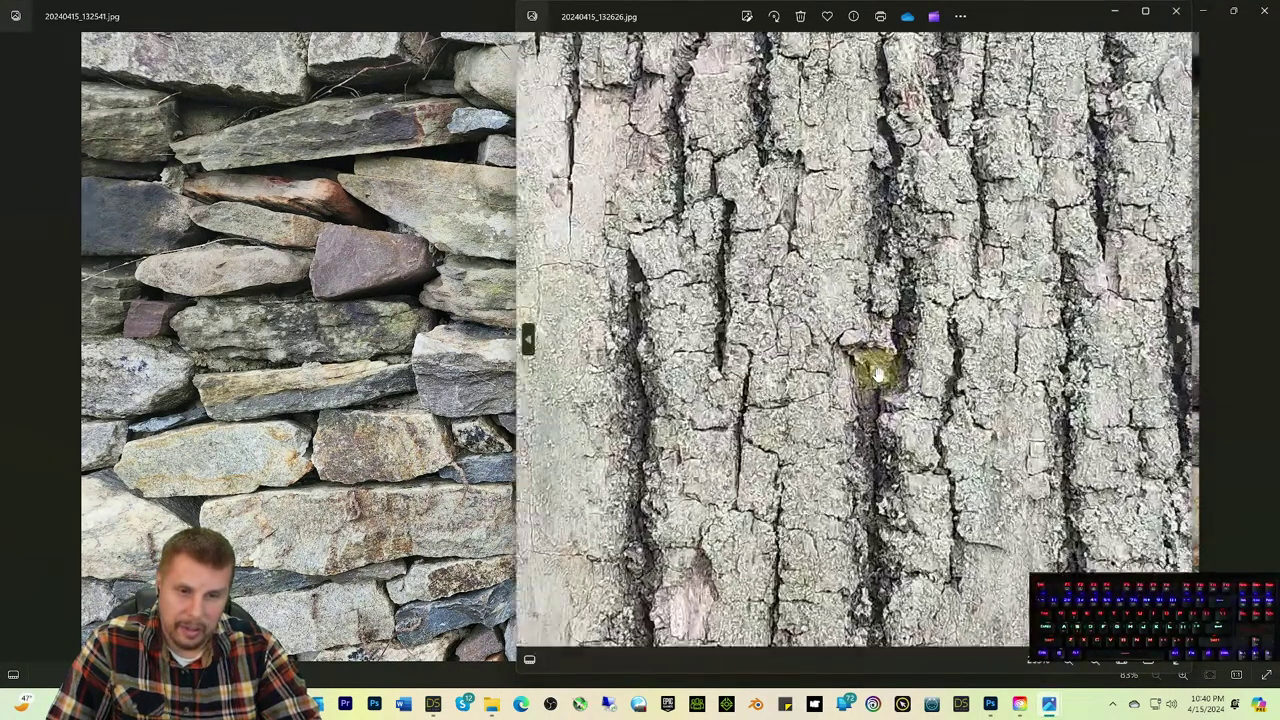
scroll(878, 373, up, 3)
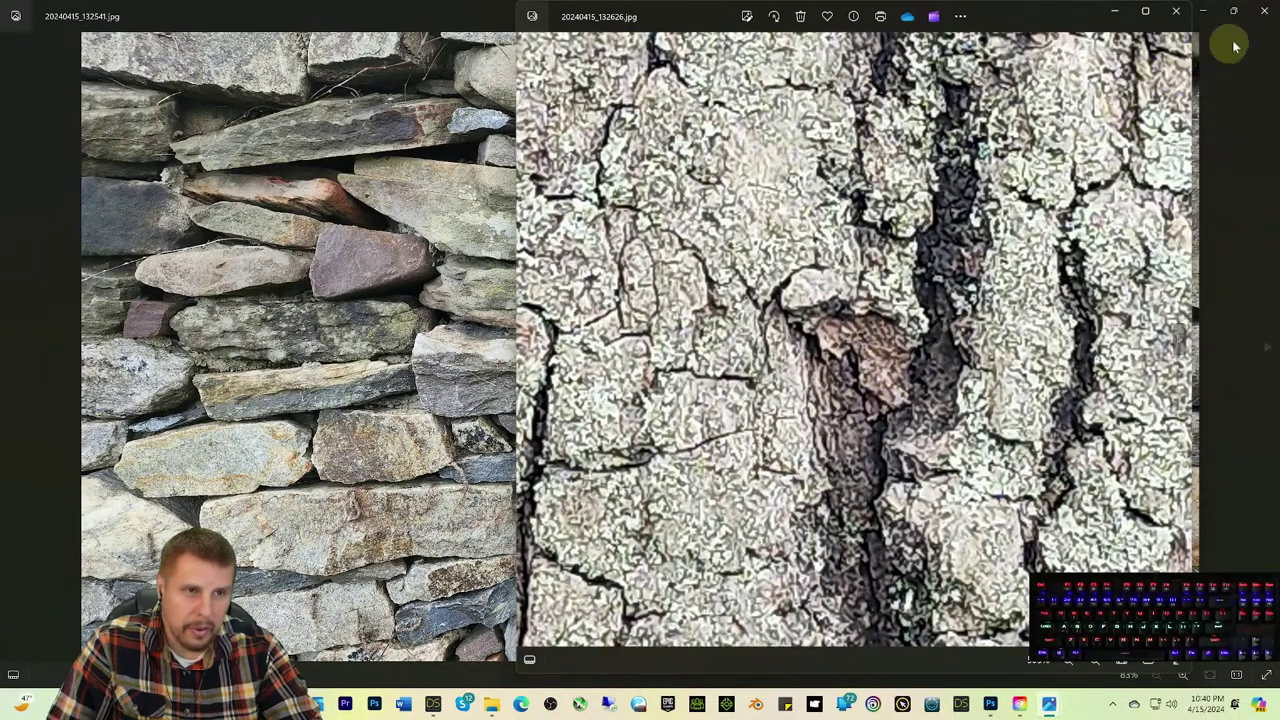
Step: Close both the bark and stone-wall photo viewers to return to the Samsung Camera 4-15-23 folder
click(1180, 12)
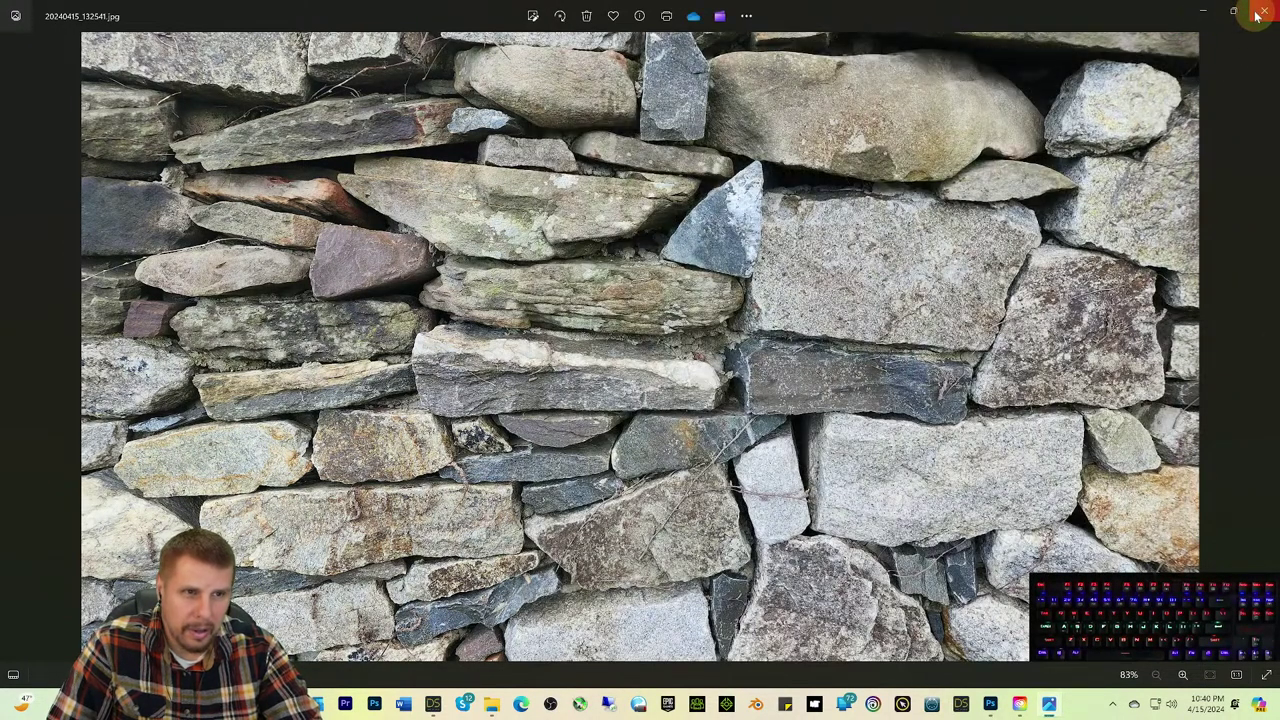
click(1264, 11)
scroll(716, 430, down, 5)
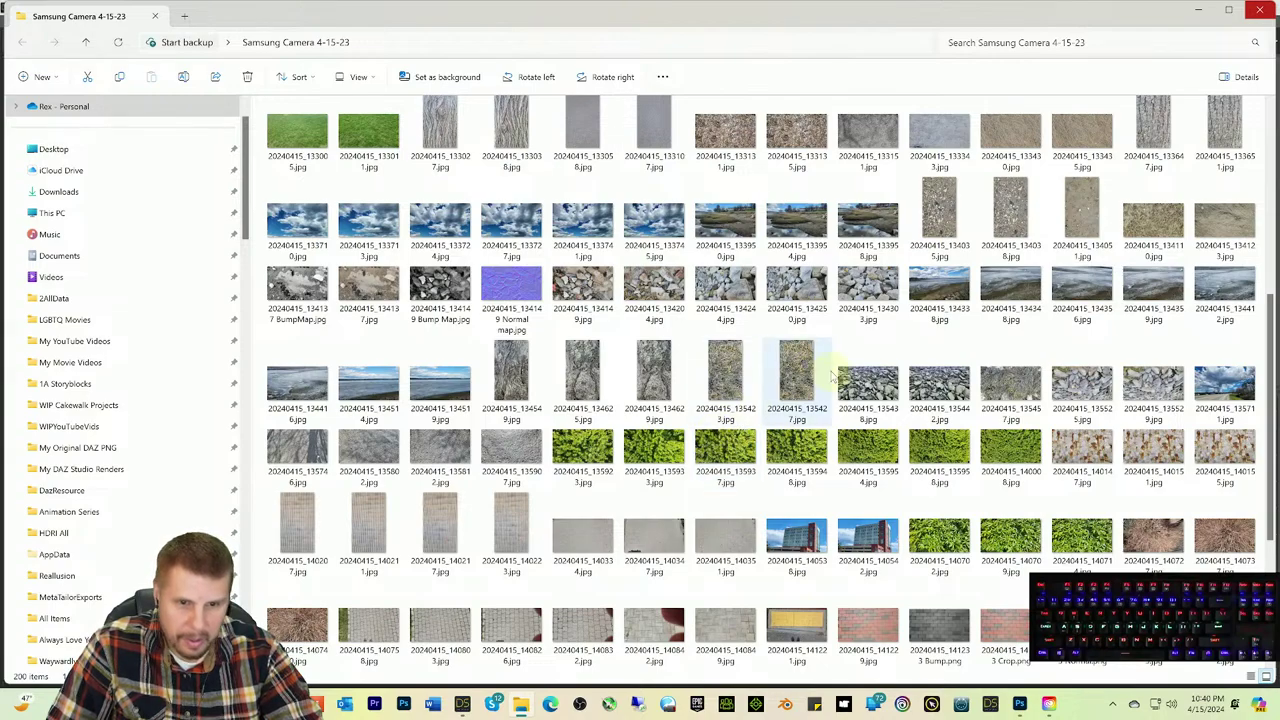
Step: Browse the texture thumbnails and select bark photo 20240415_133038
scroll(832, 378, down, 3)
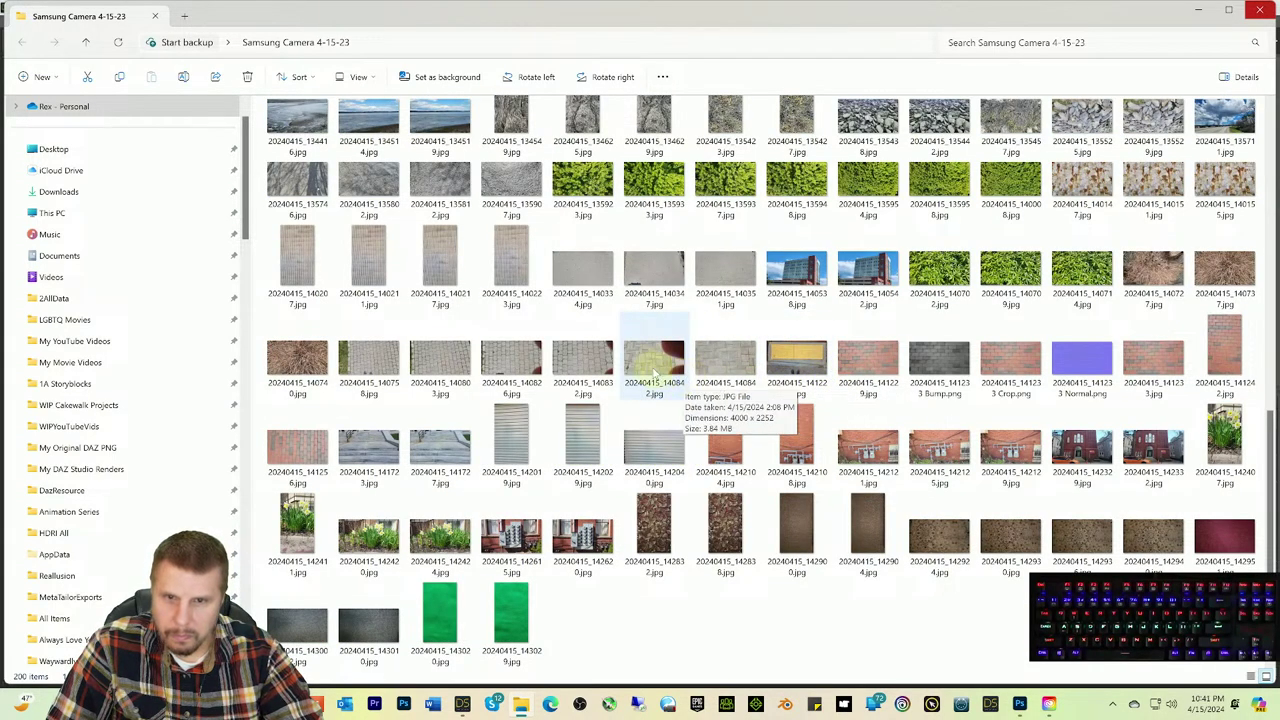
scroll(655, 375, up, 2)
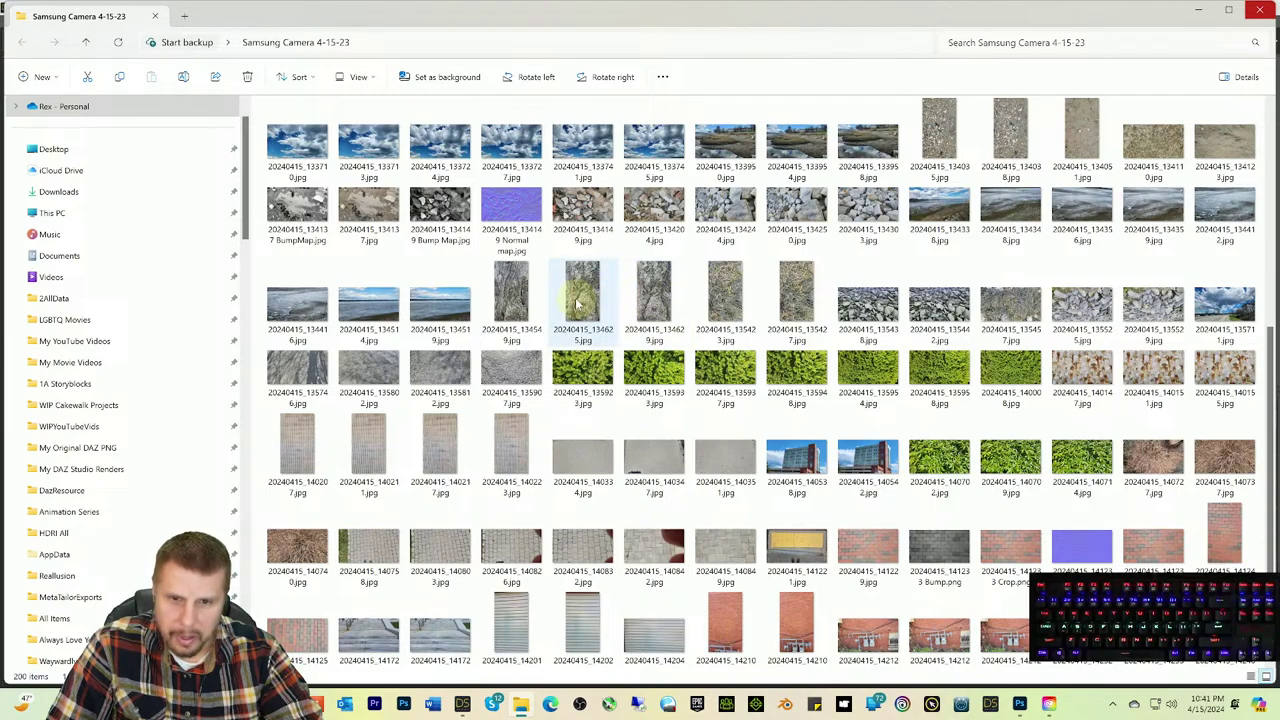
scroll(580, 305, up, 3)
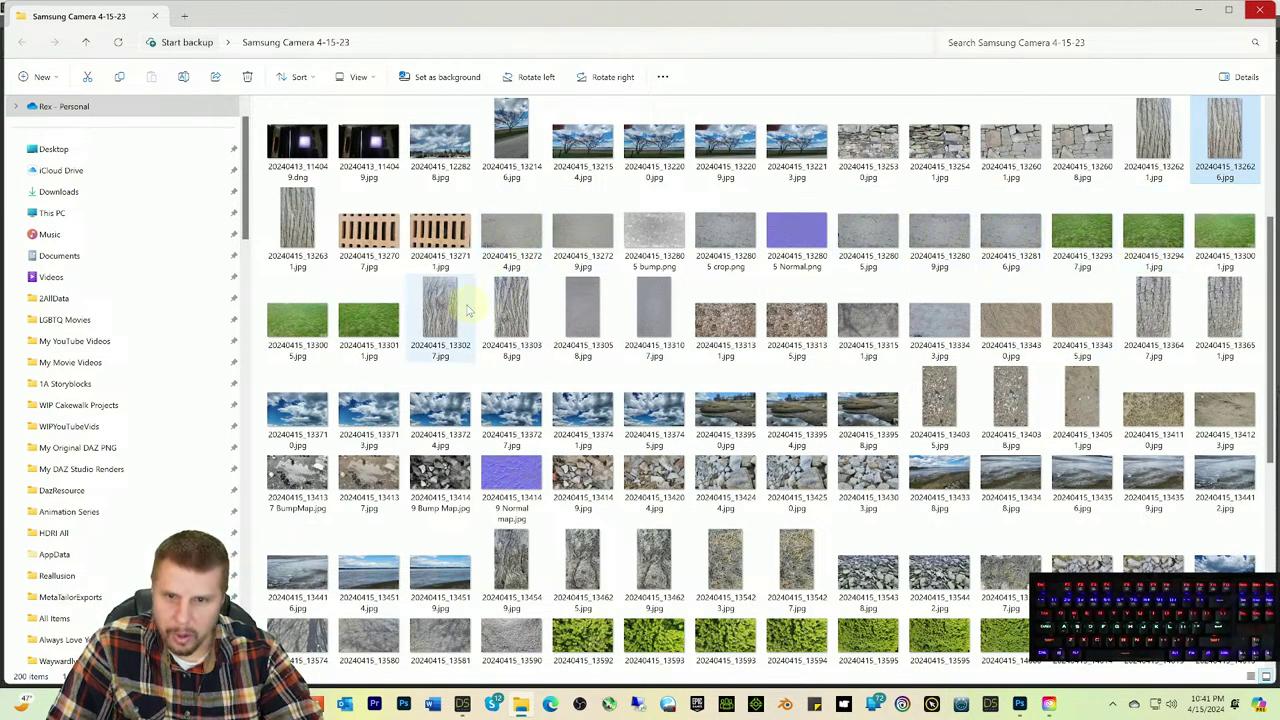
click(503, 313)
Step: Open bark photo 20240415_133038 full-size and zoom in and out on its texture
double_click(506, 313)
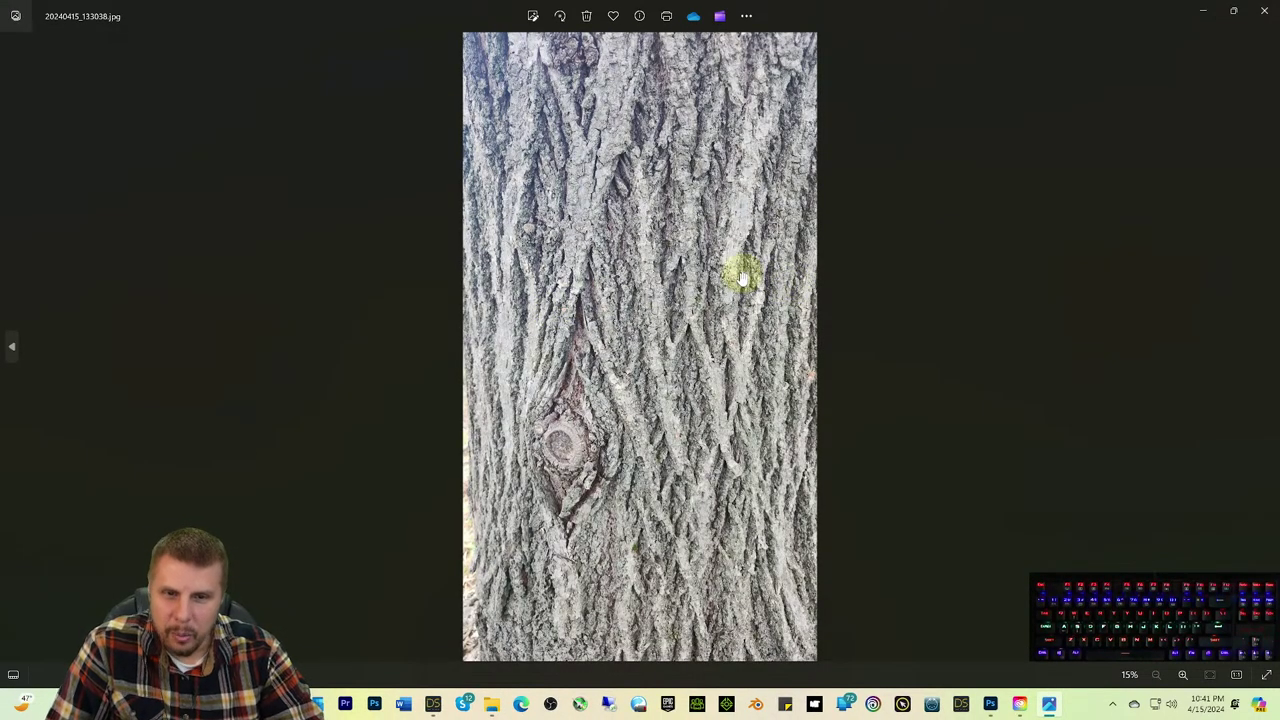
scroll(742, 278, up, 5)
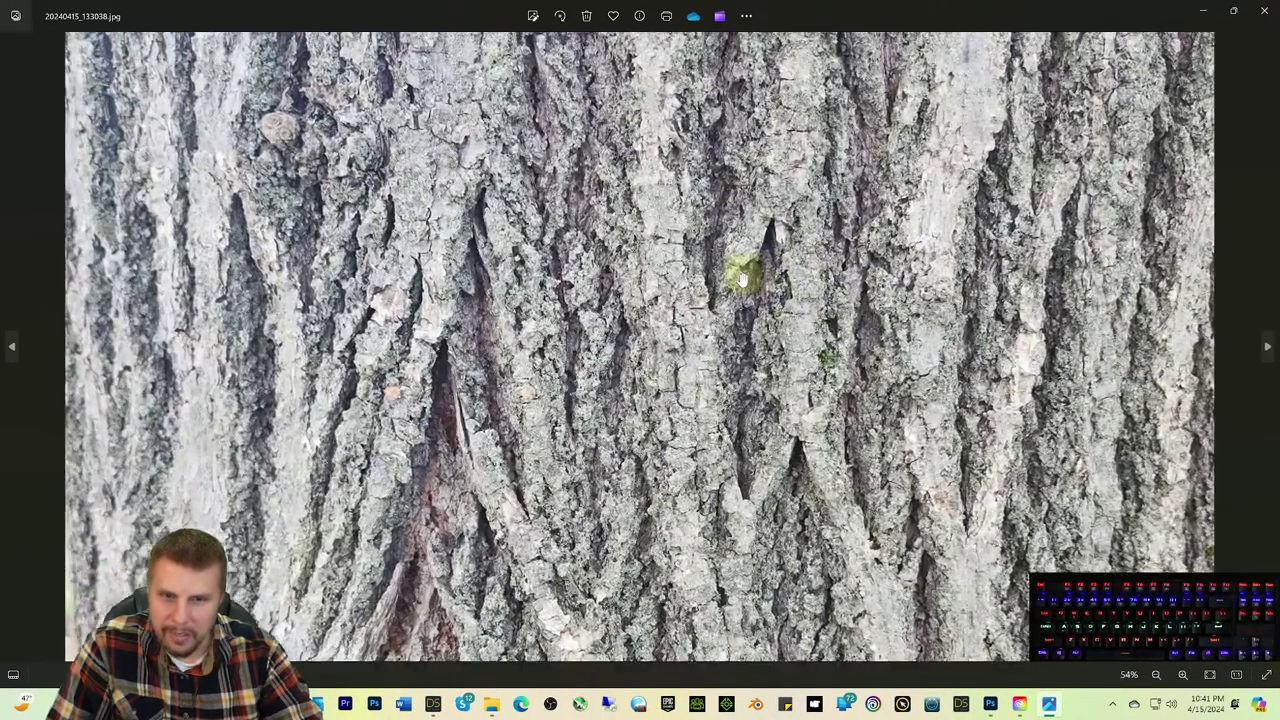
scroll(742, 278, up, 3)
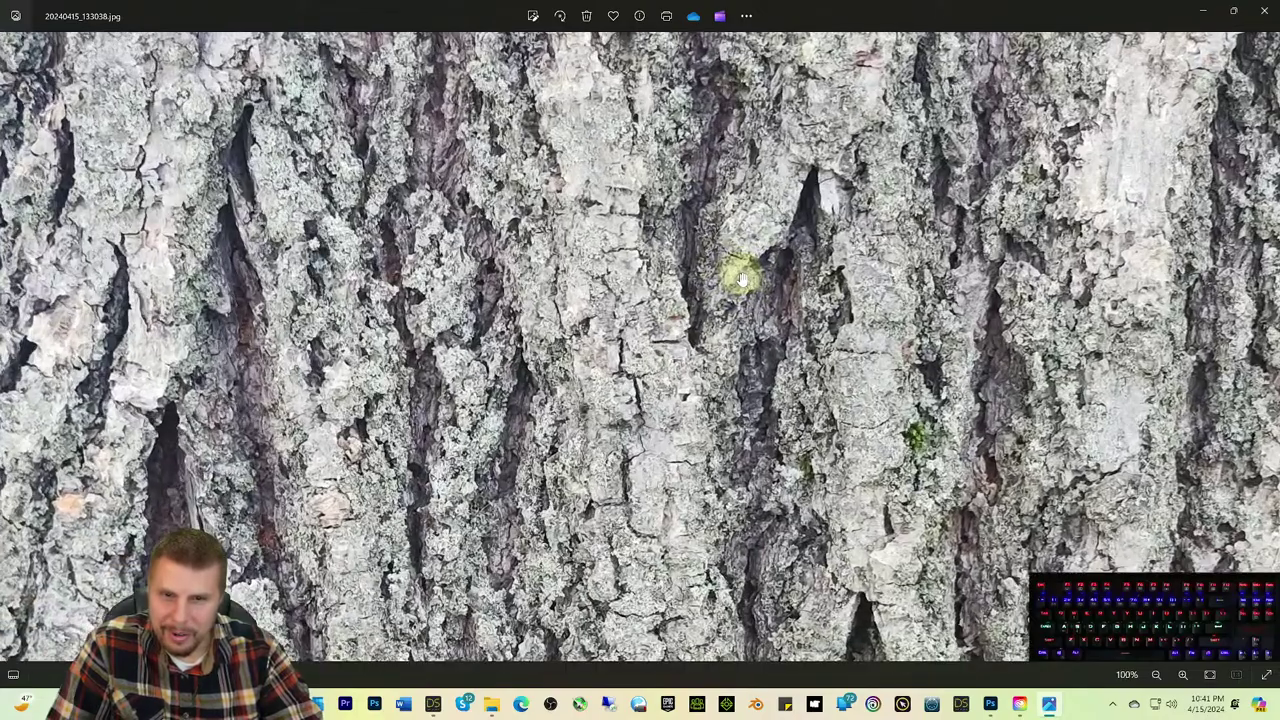
scroll(742, 278, up, 3)
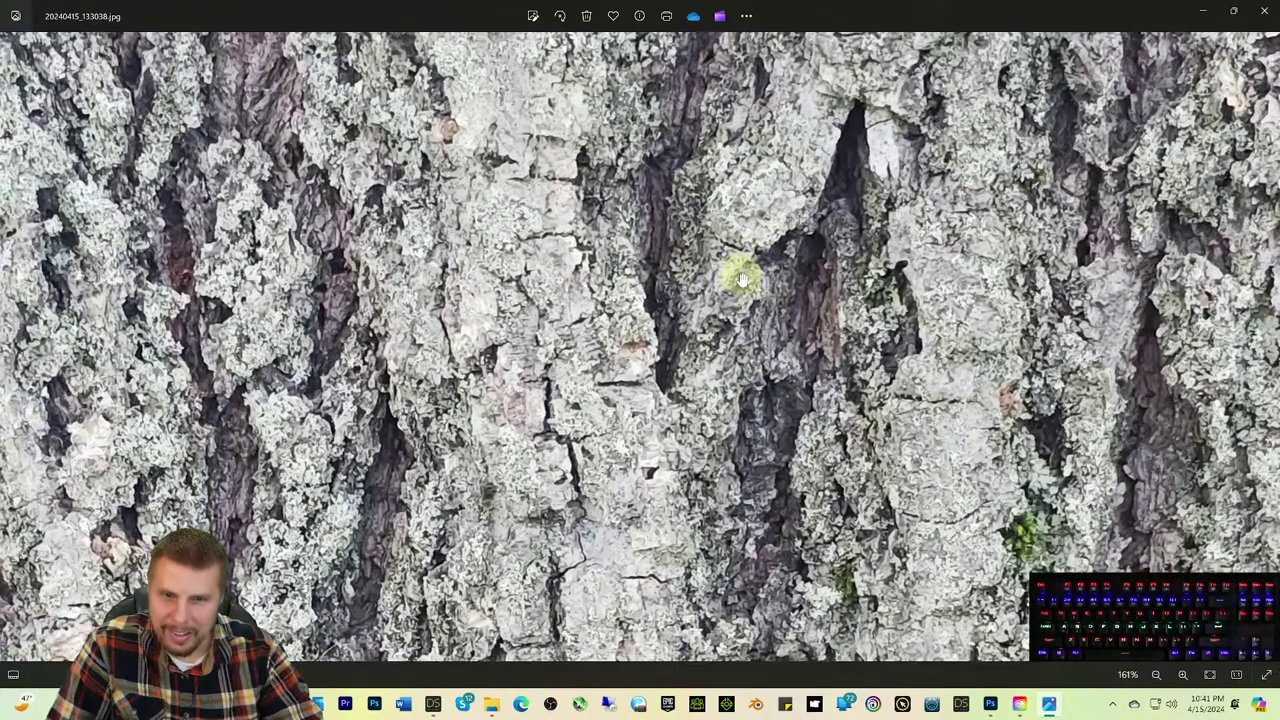
scroll(742, 278, down, 3)
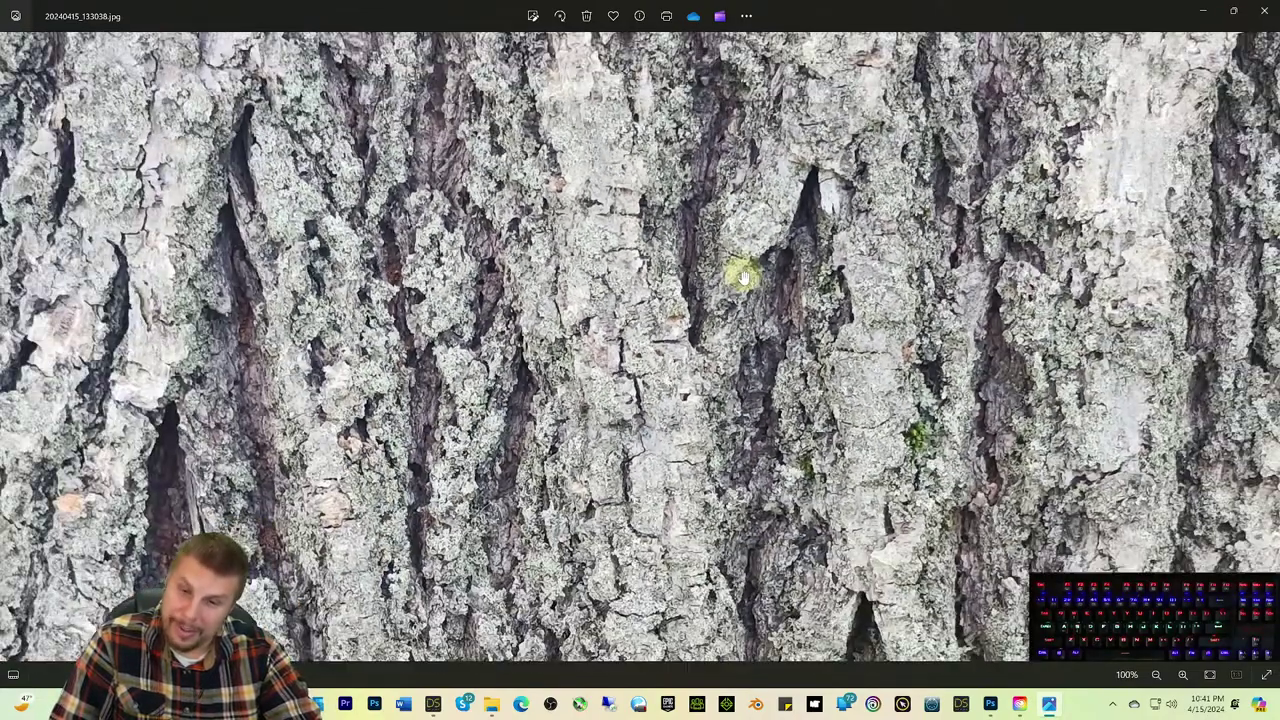
scroll(742, 278, down, 4)
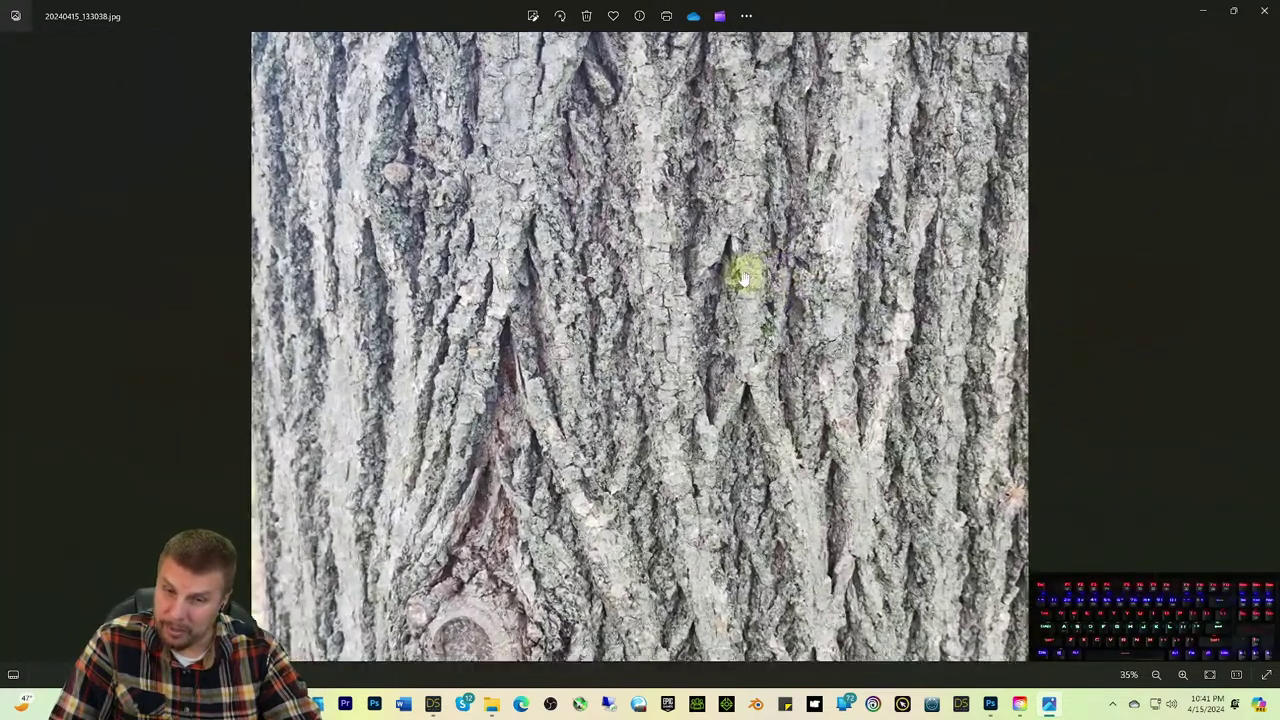
scroll(742, 278, up, 1)
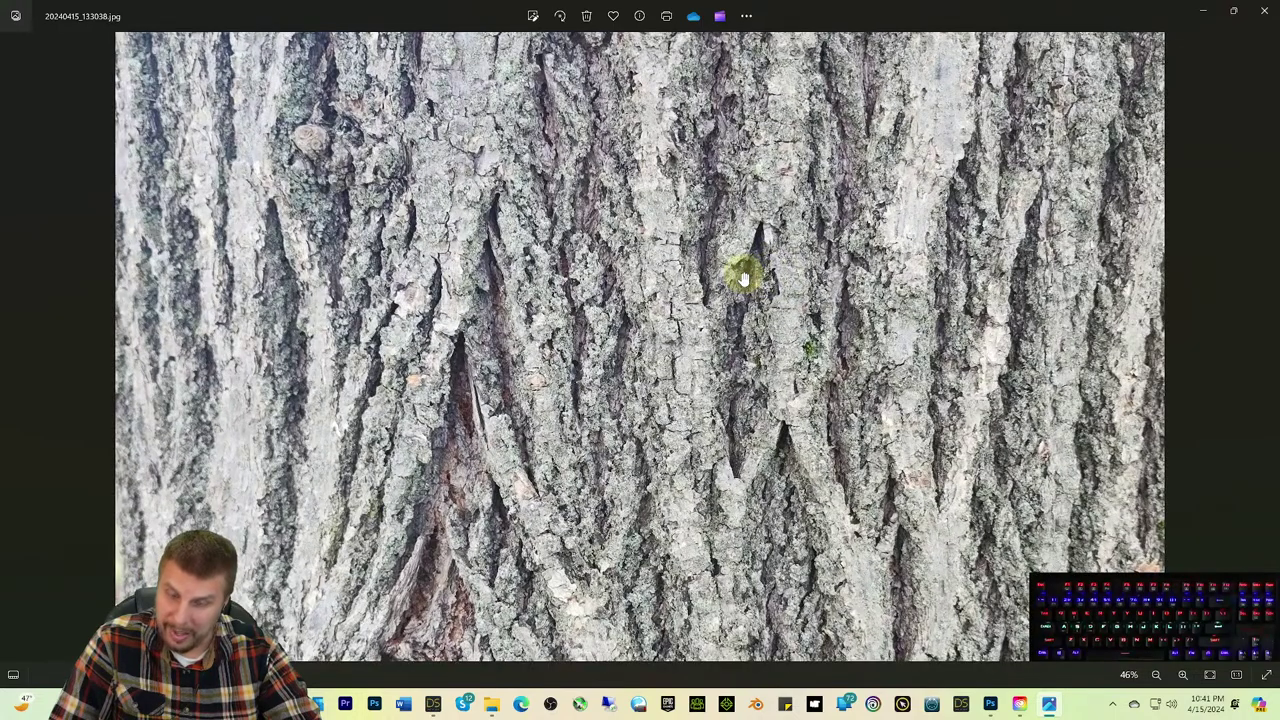
scroll(743, 278, up, 1)
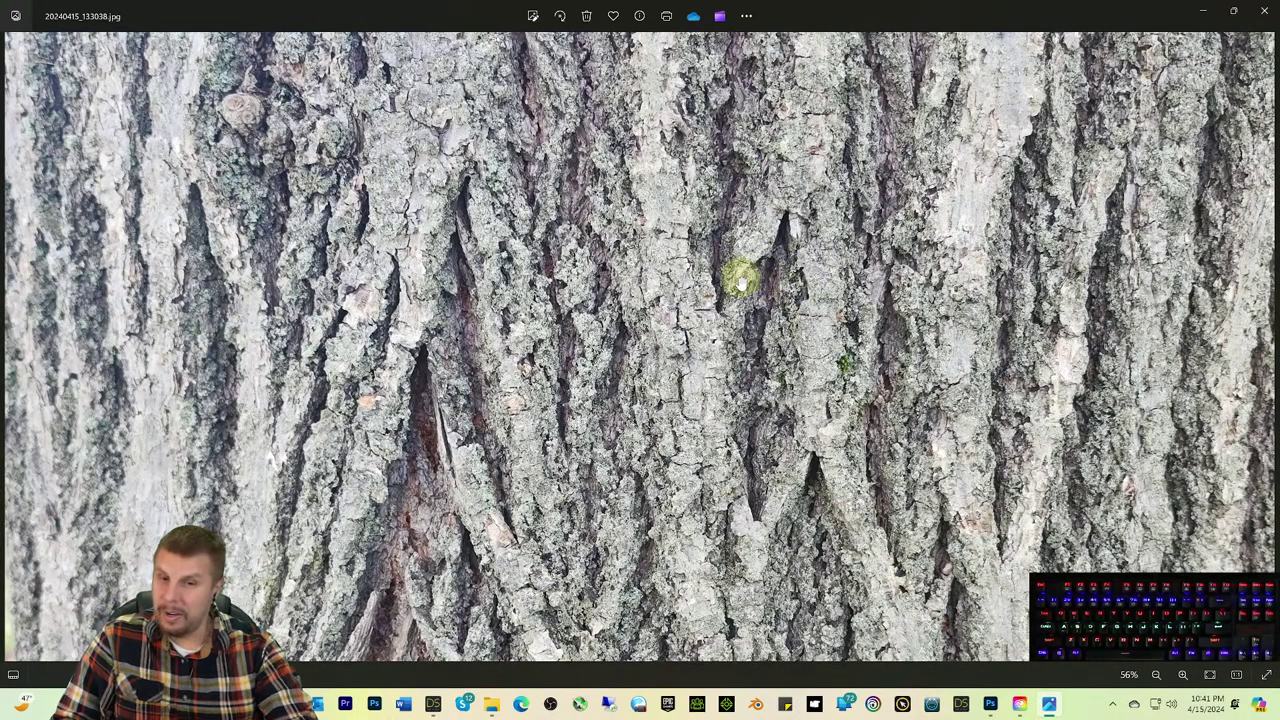
scroll(742, 282, down, 2)
scroll(742, 282, up, 4)
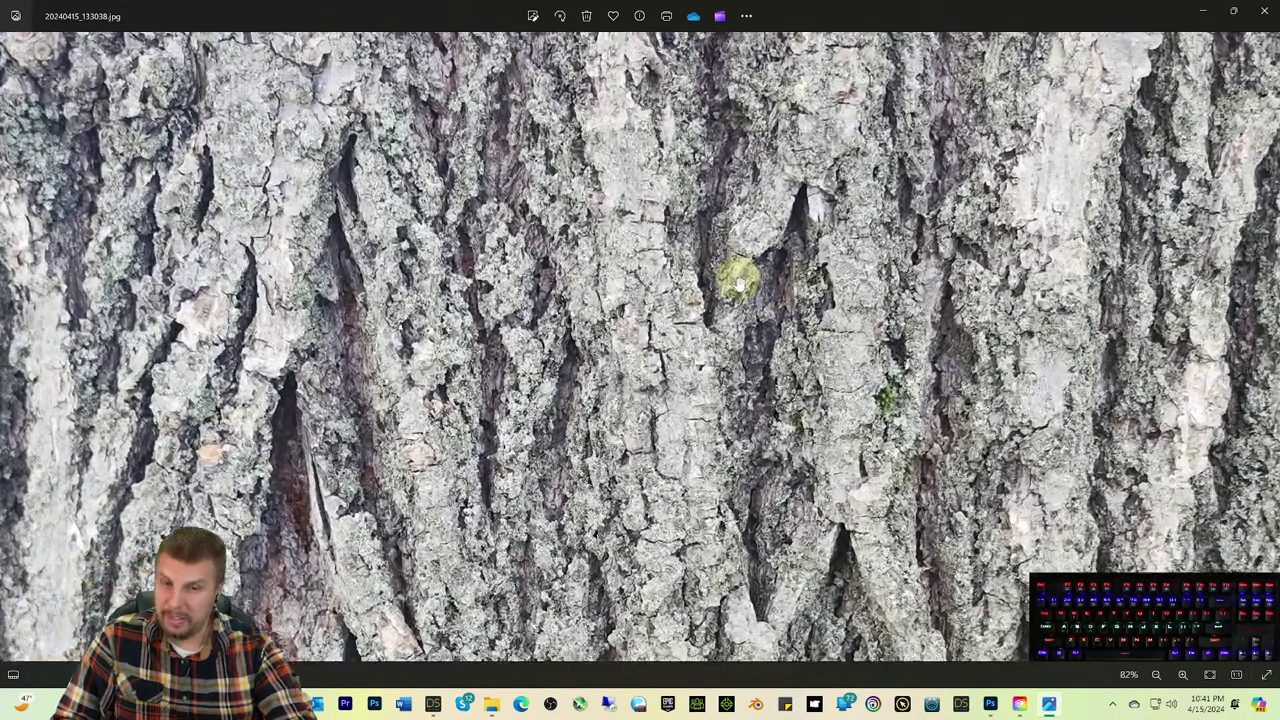
scroll(740, 283, up, 3)
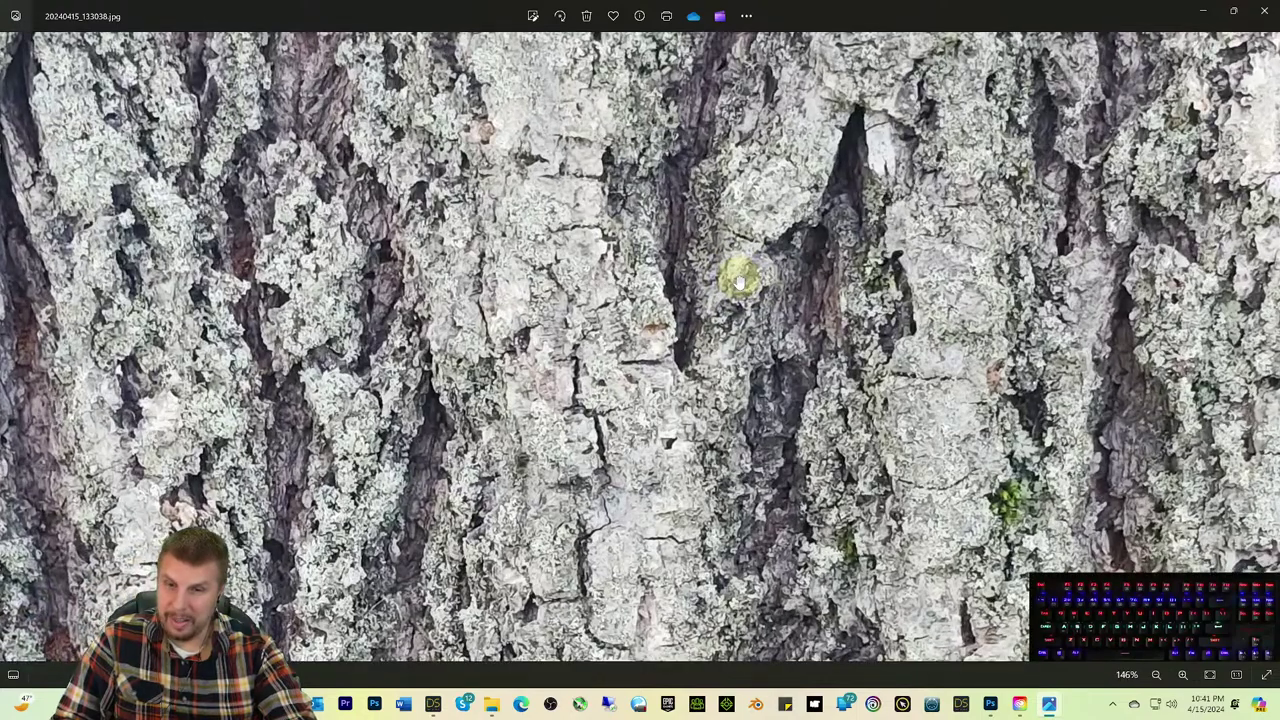
scroll(740, 282, down, 5)
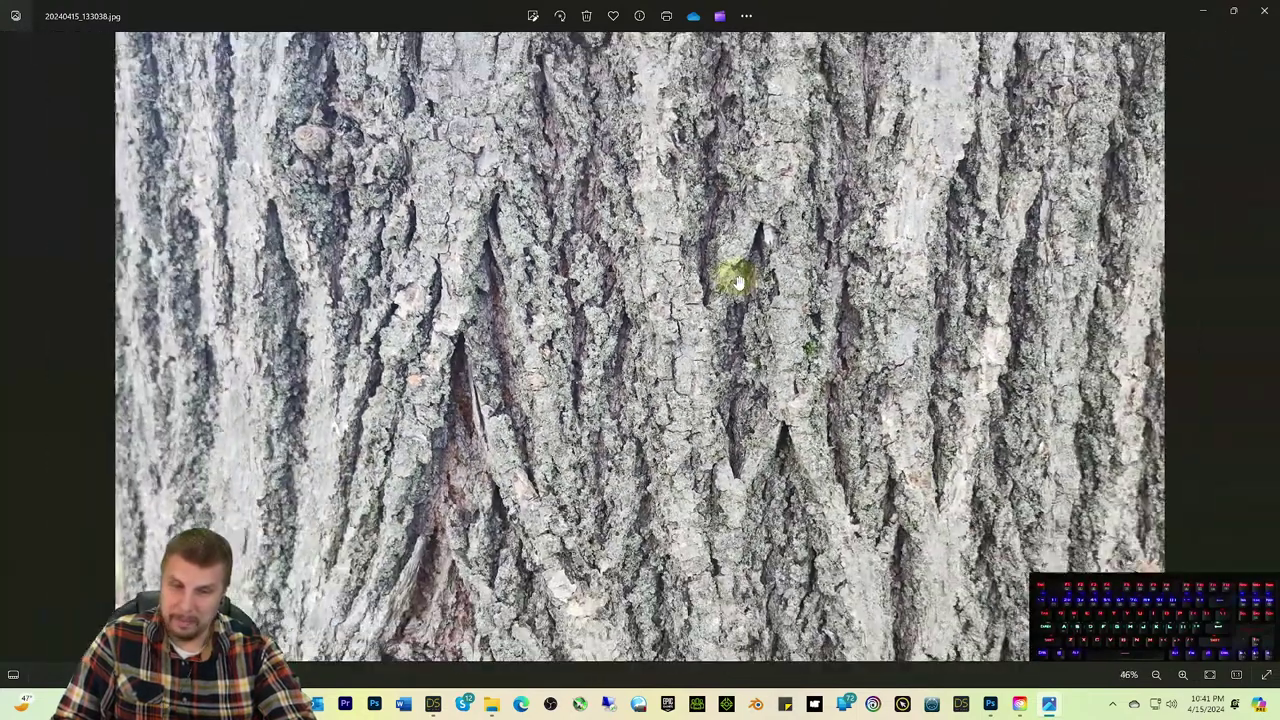
scroll(738, 282, down, 3)
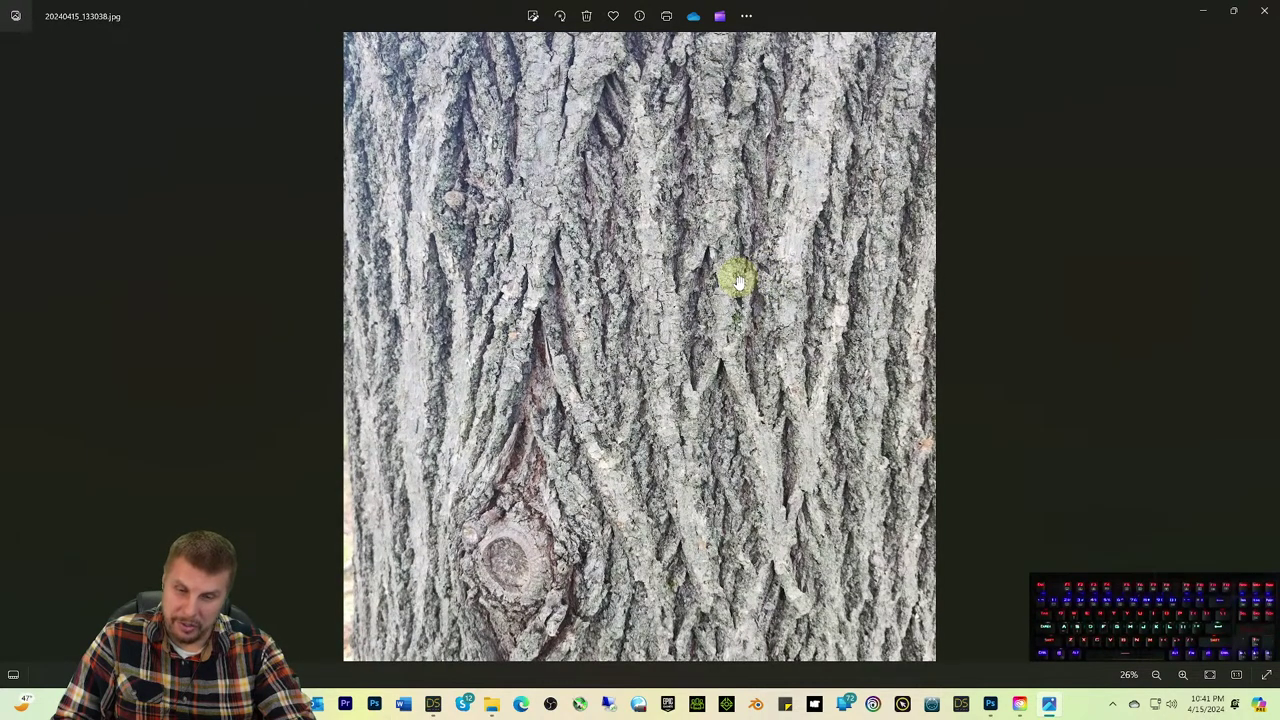
scroll(738, 282, up, 2)
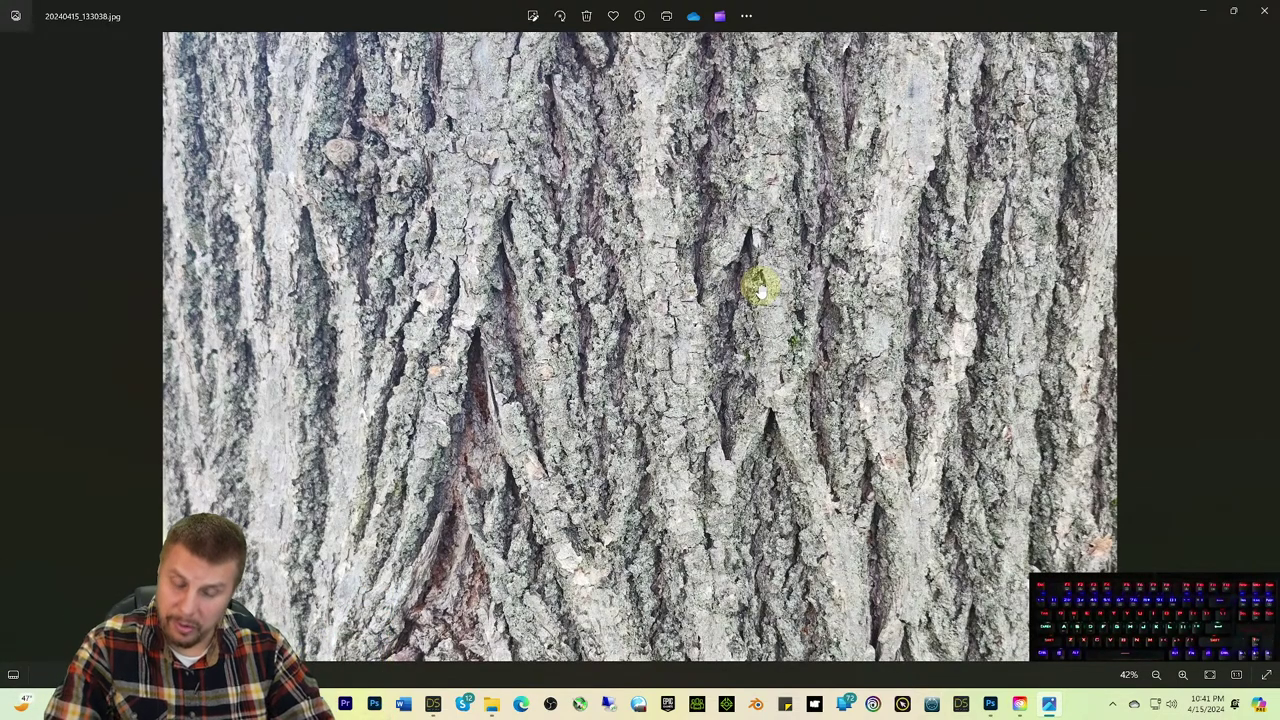
scroll(985, 278, down, 3)
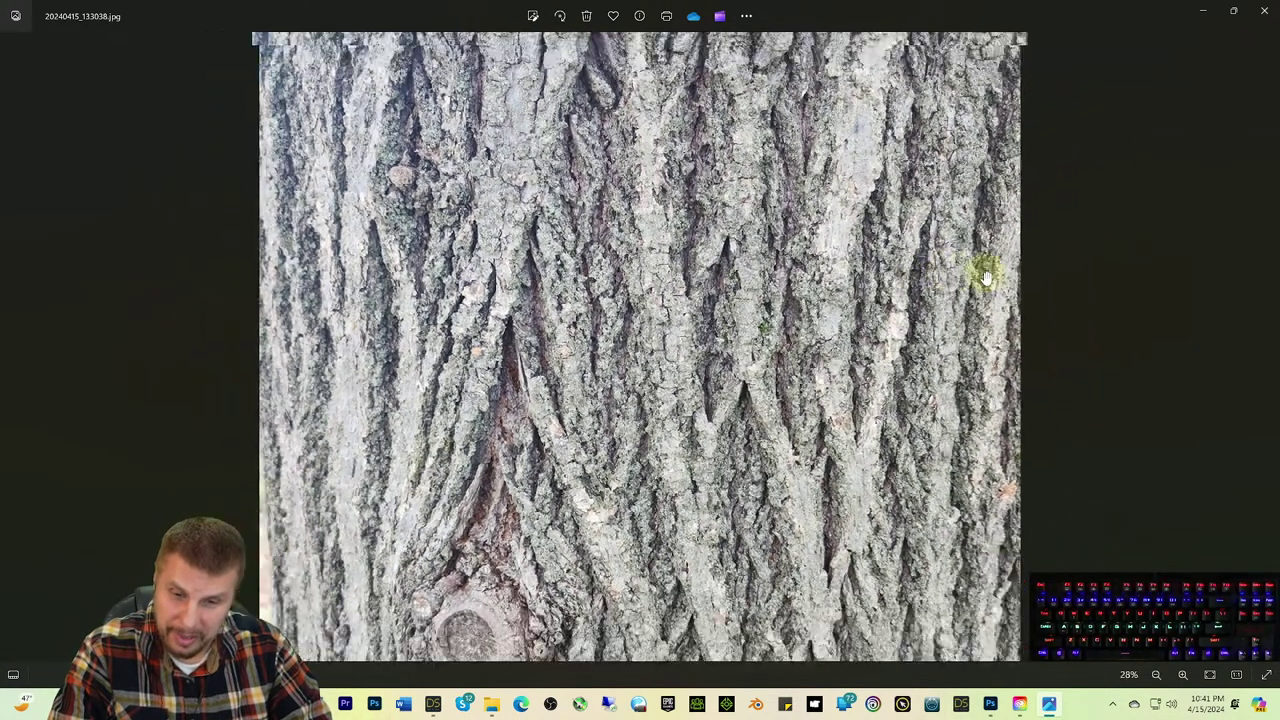
scroll(743, 266, down, 1)
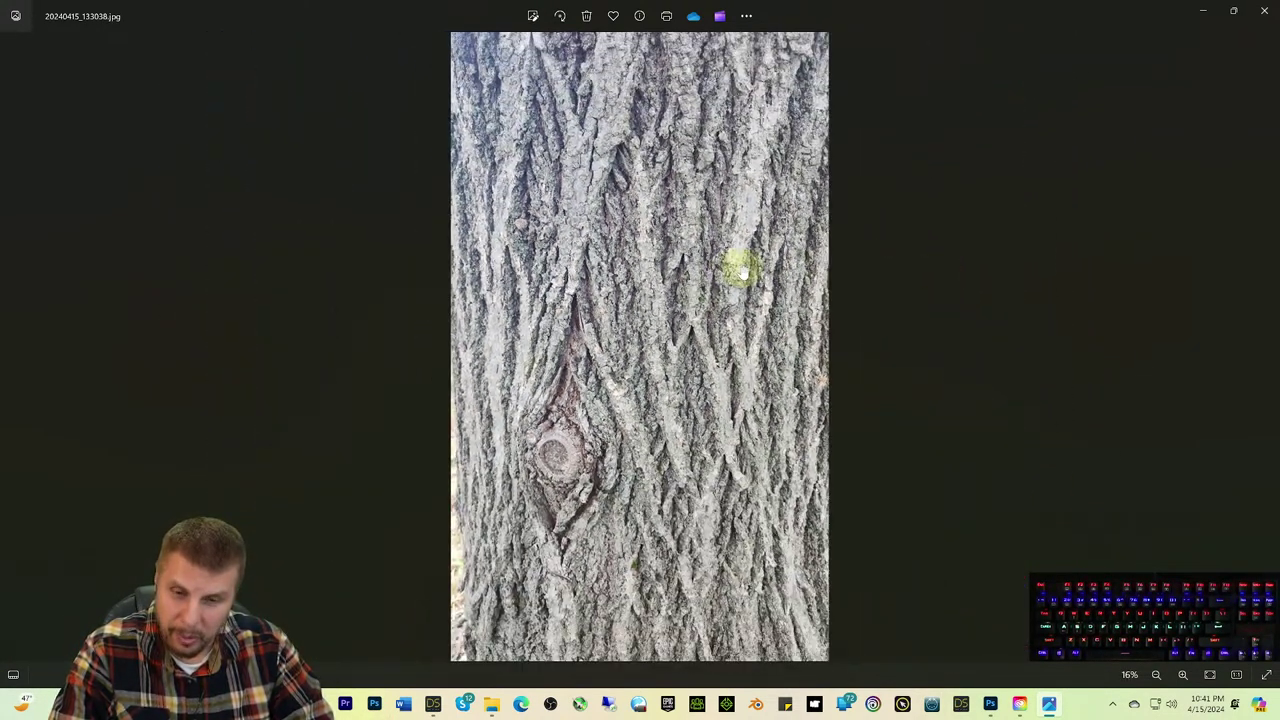
scroll(743, 268, up, 2)
Step: Pan over the lower bark and the knot near the top, then close the photo
drag(743, 268, 870, 202)
scroll(762, 190, up, 3)
scroll(762, 190, up, 2)
scroll(870, 202, up, 1)
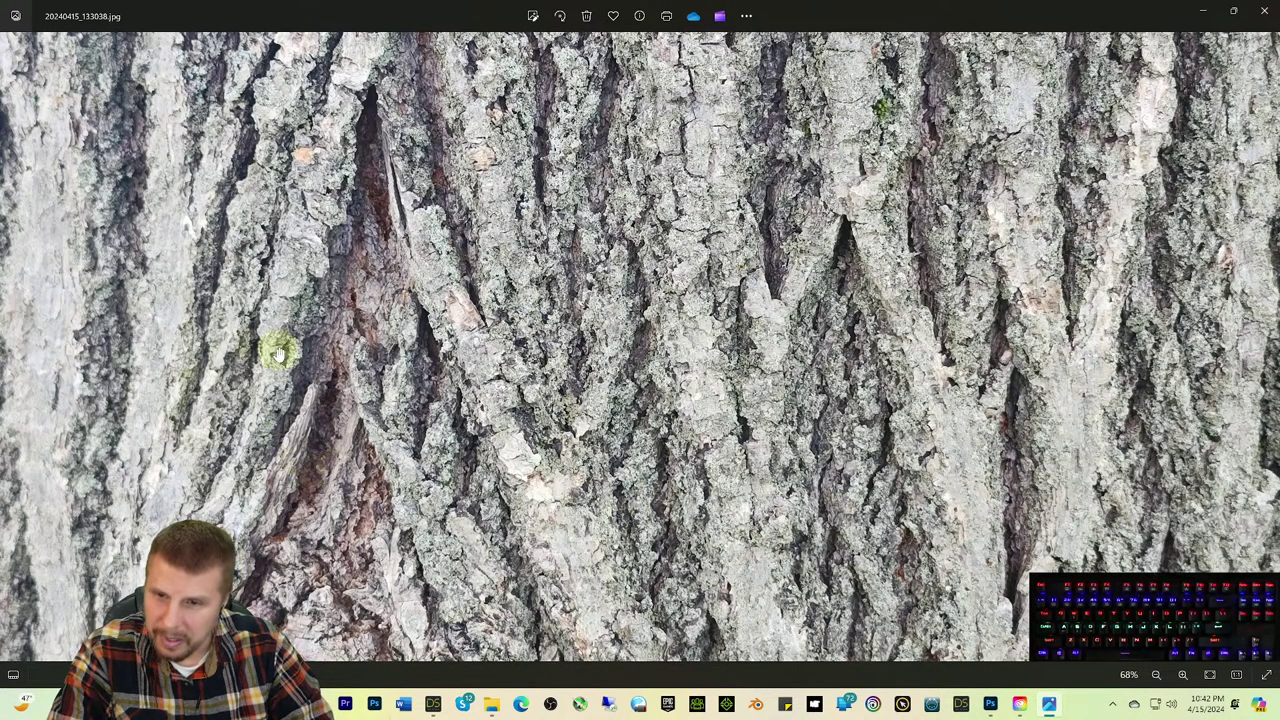
scroll(646, 494, down, 4)
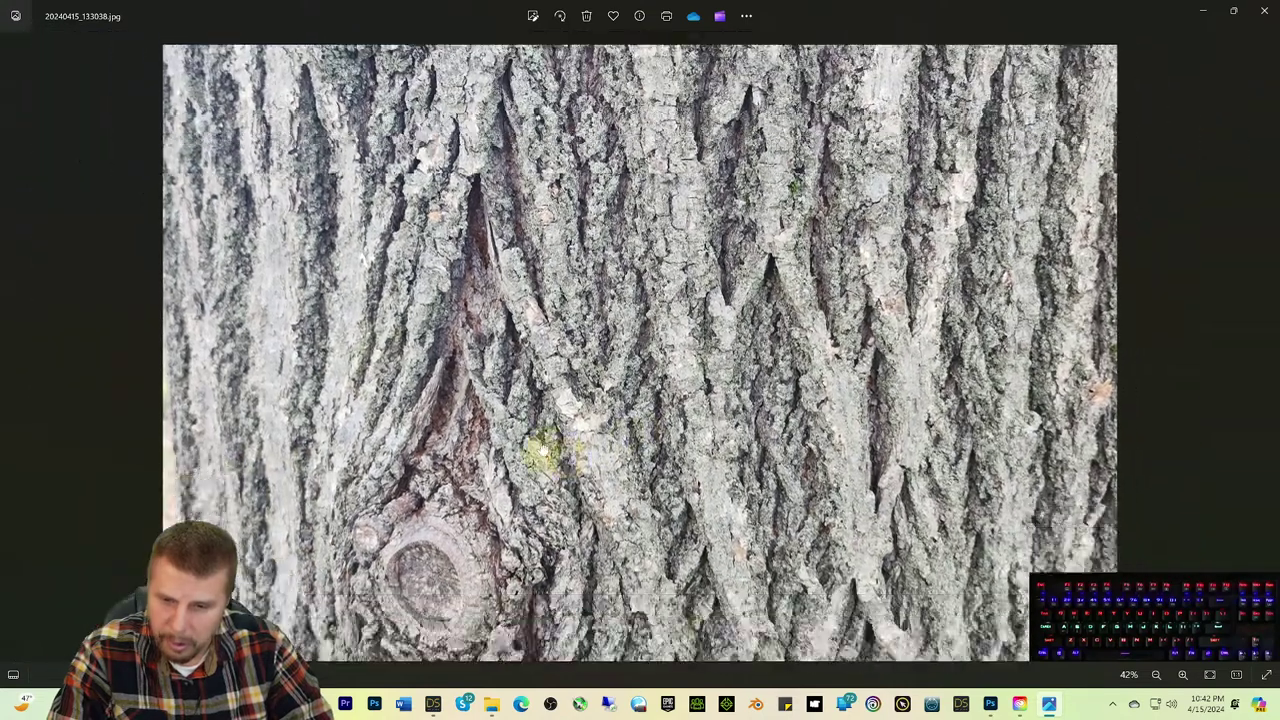
drag(545, 450, 534, 334)
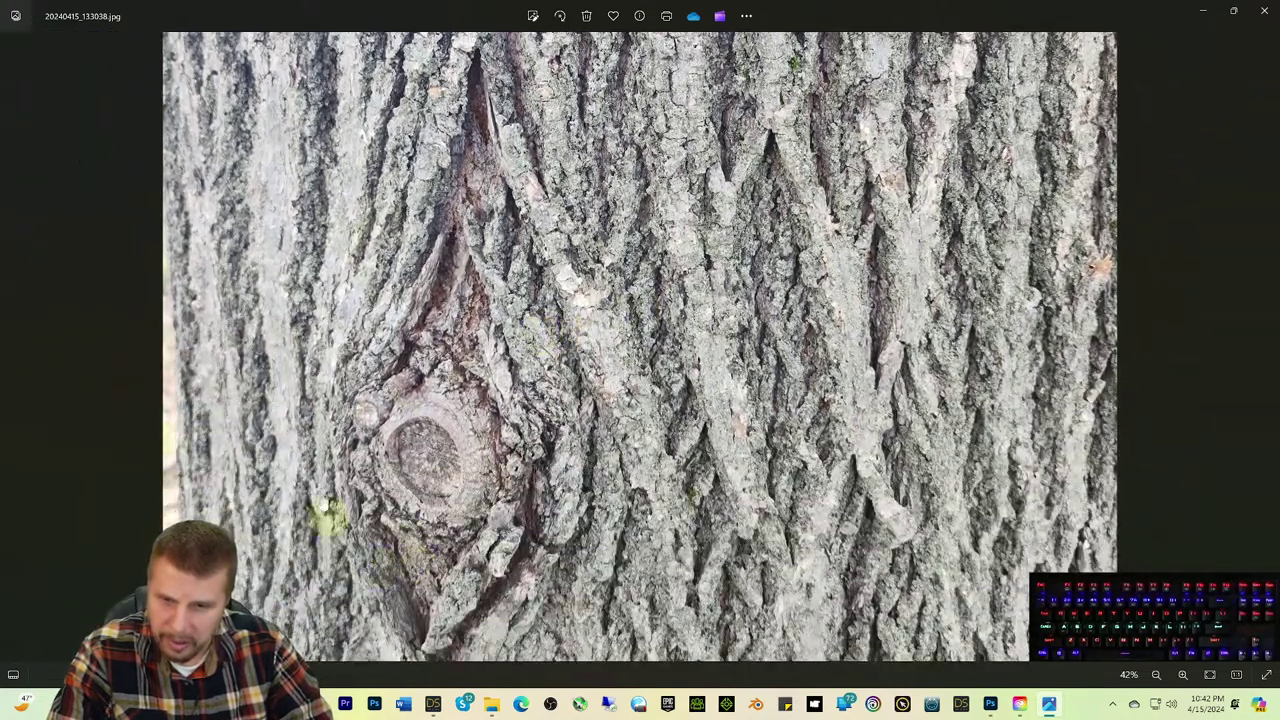
drag(388, 432, 440, 88)
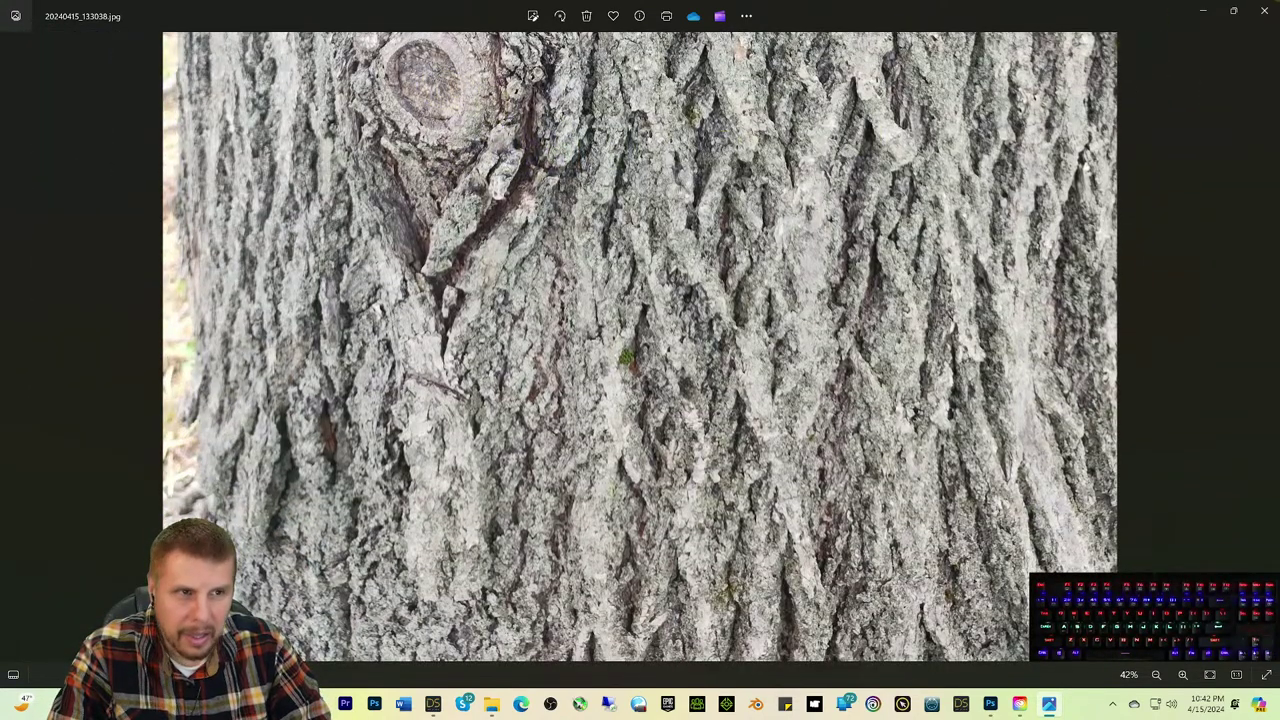
click(1265, 12)
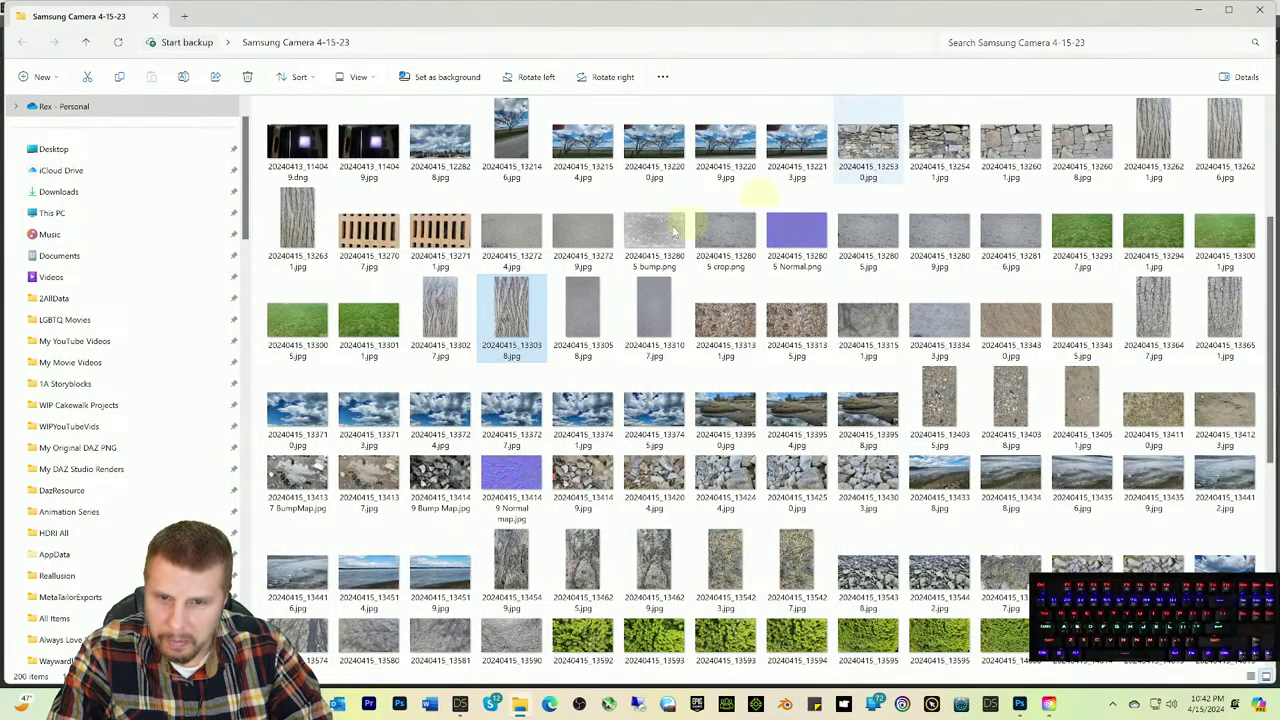
double_click(430, 318)
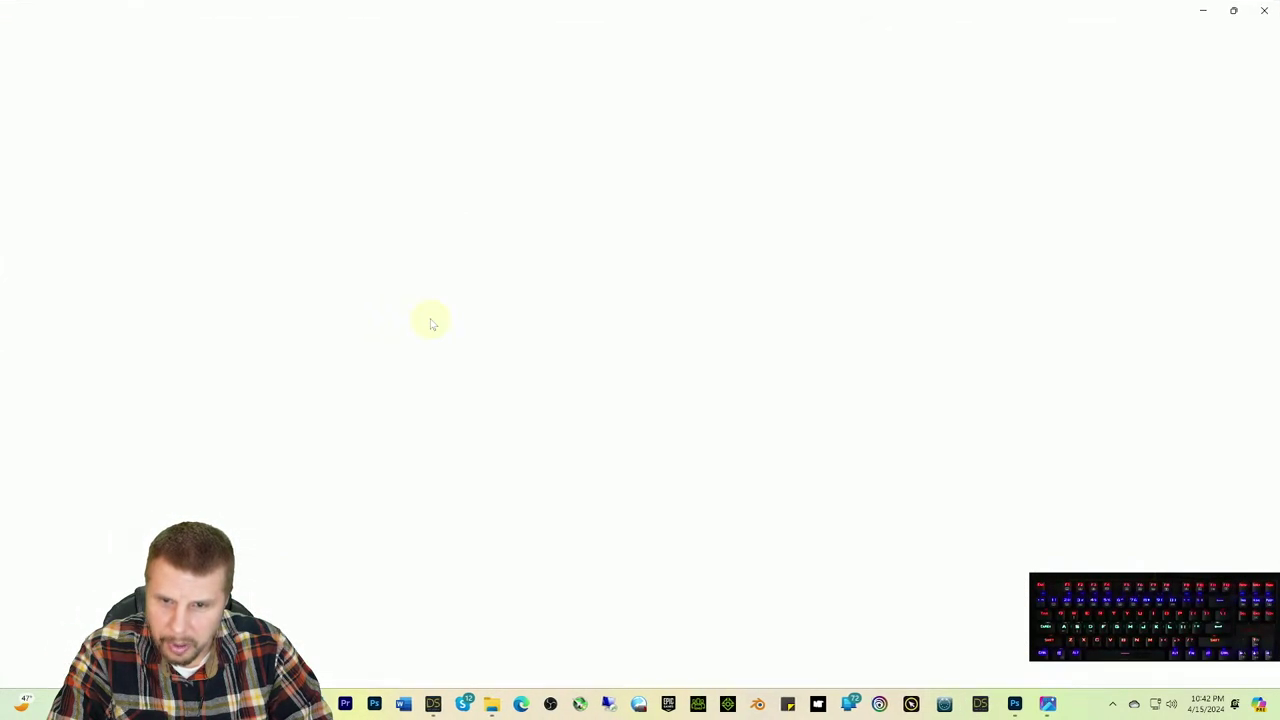
scroll(645, 328, up, 5)
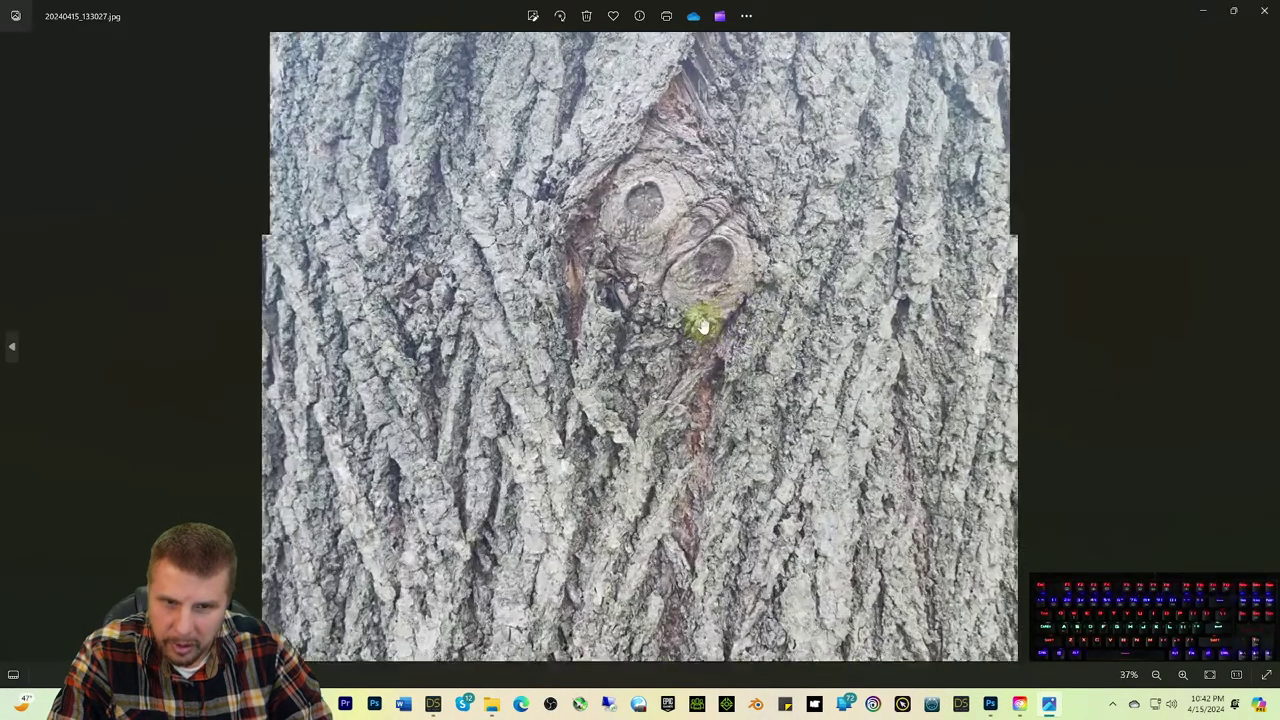
scroll(705, 325, up, 1)
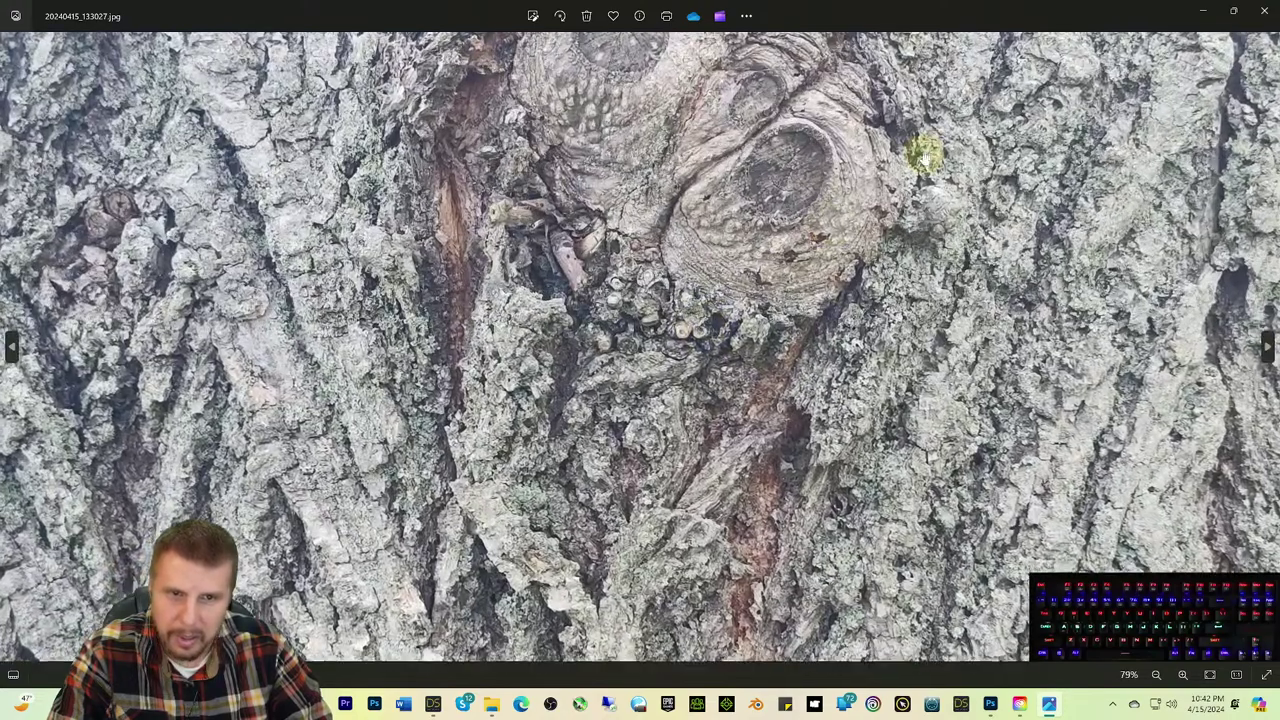
drag(923, 149, 916, 313)
scroll(916, 313, down, 3)
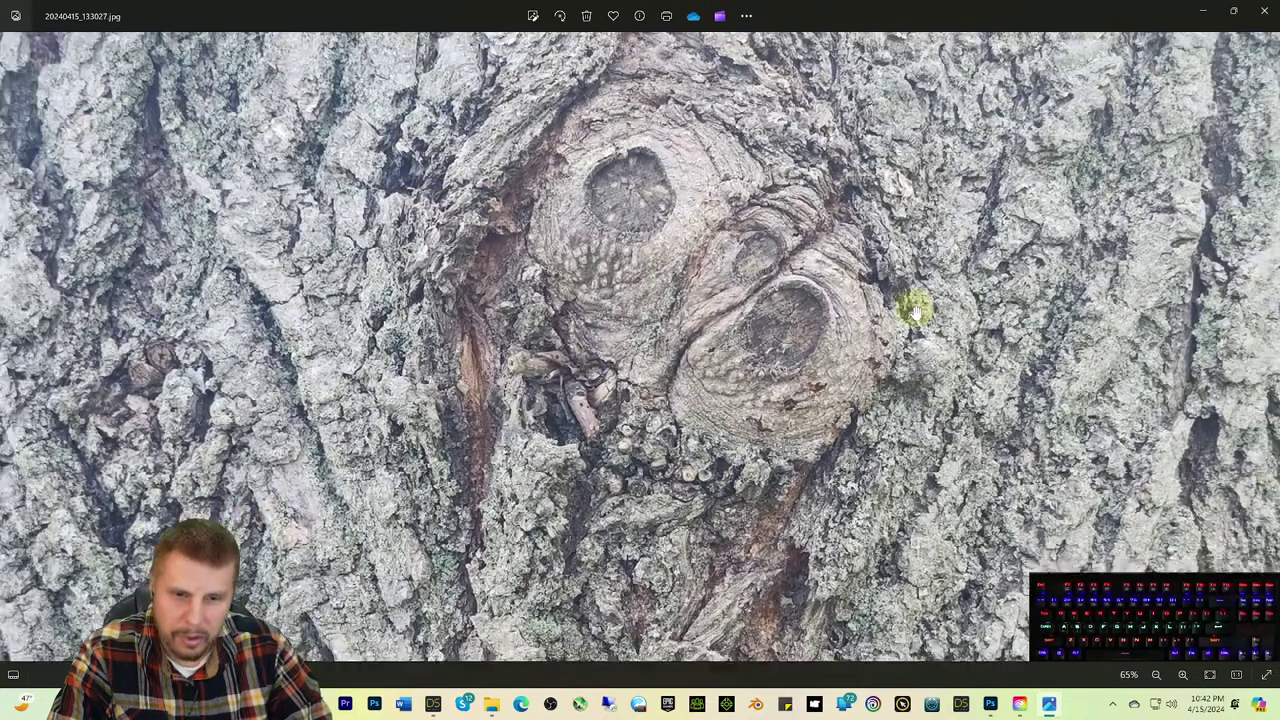
scroll(916, 298, up, 2)
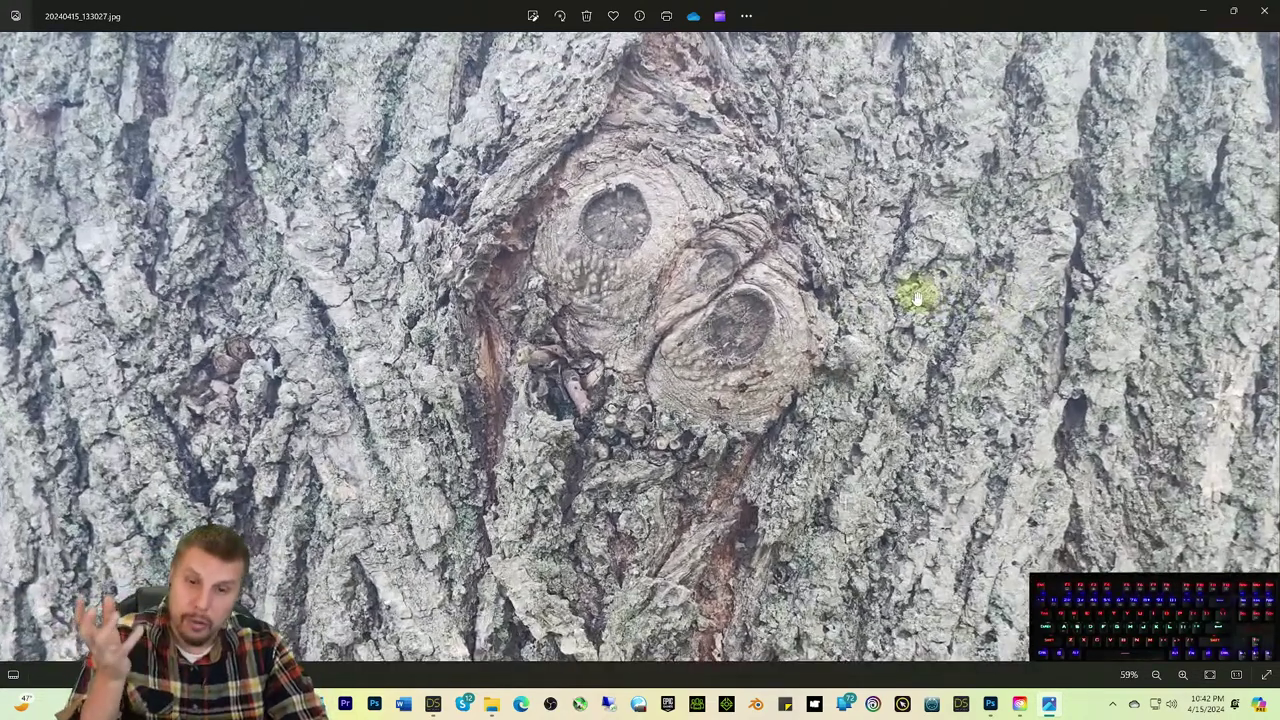
scroll(918, 297, up, 1)
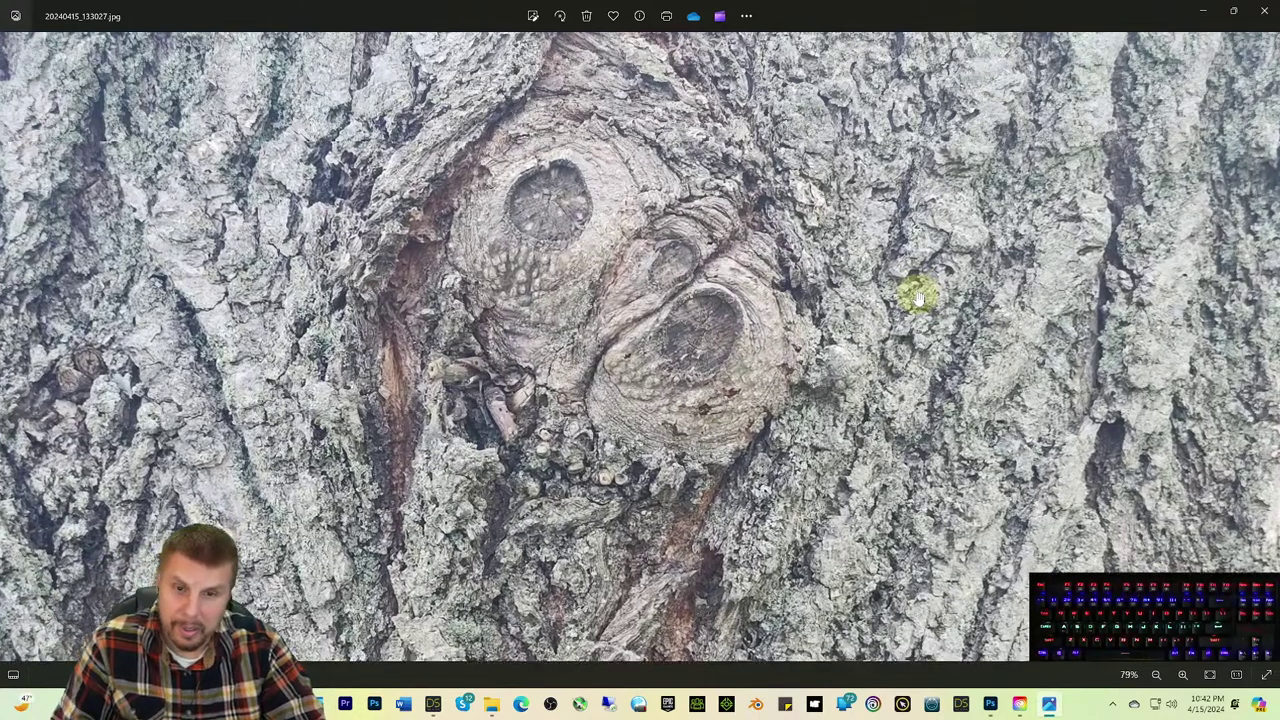
scroll(916, 293, up, 1)
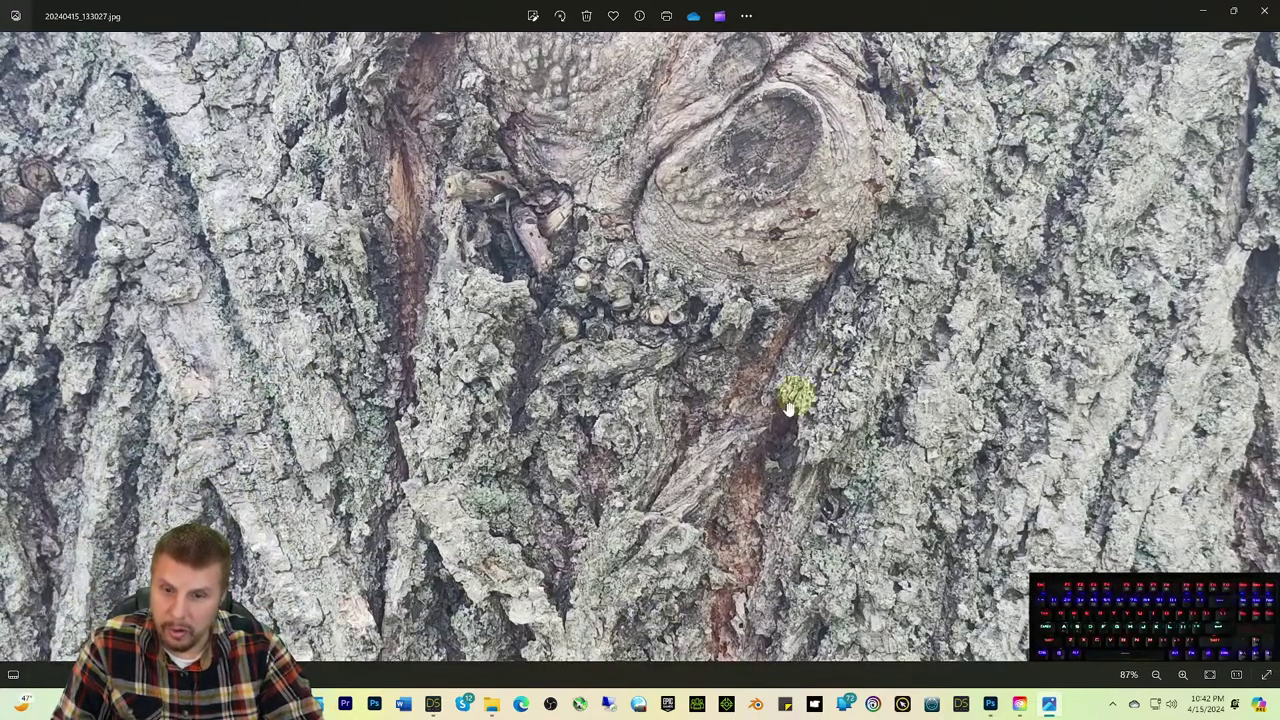
drag(791, 397, 826, 120)
drag(737, 354, 788, 134)
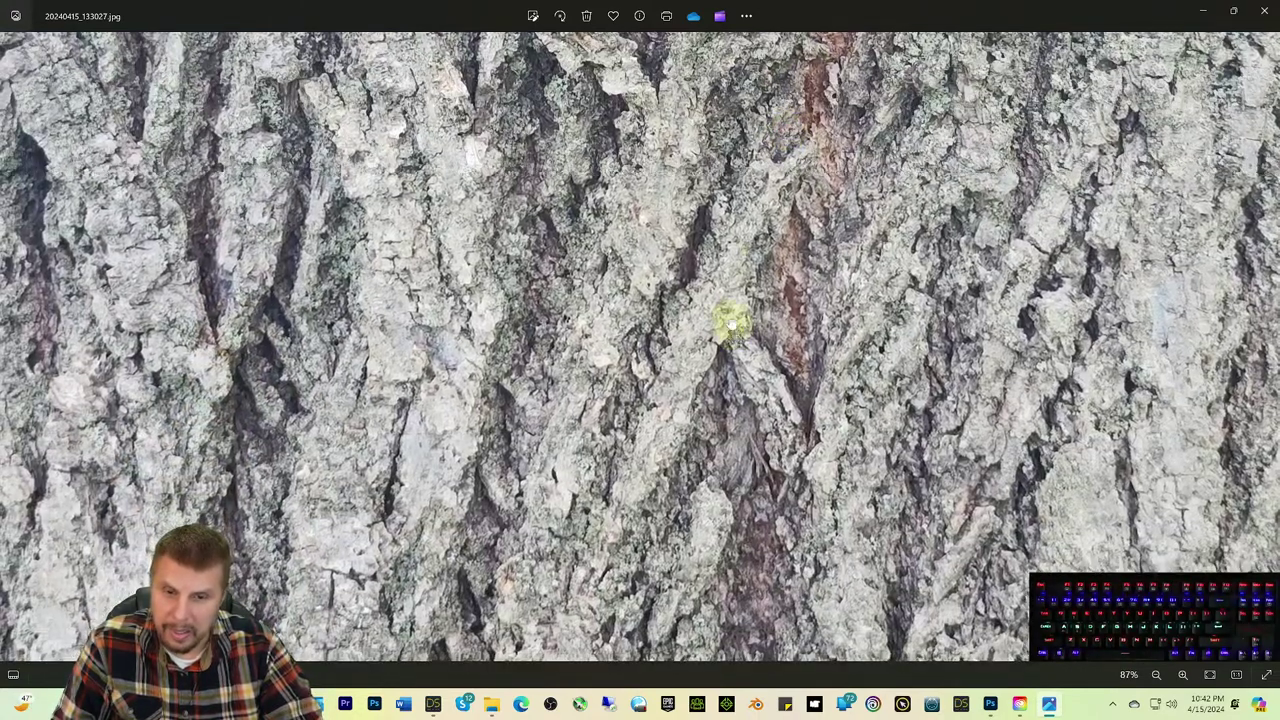
drag(731, 320, 749, 103)
scroll(778, 255, down, 6)
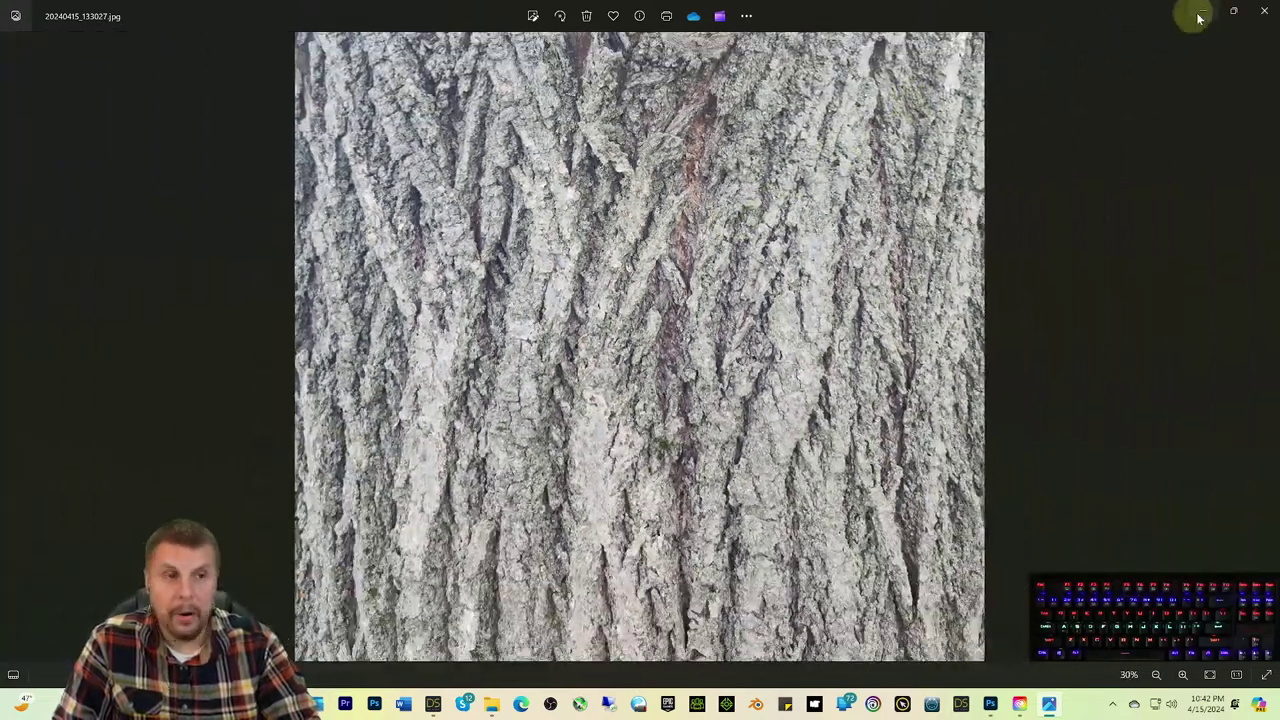
click(1264, 11)
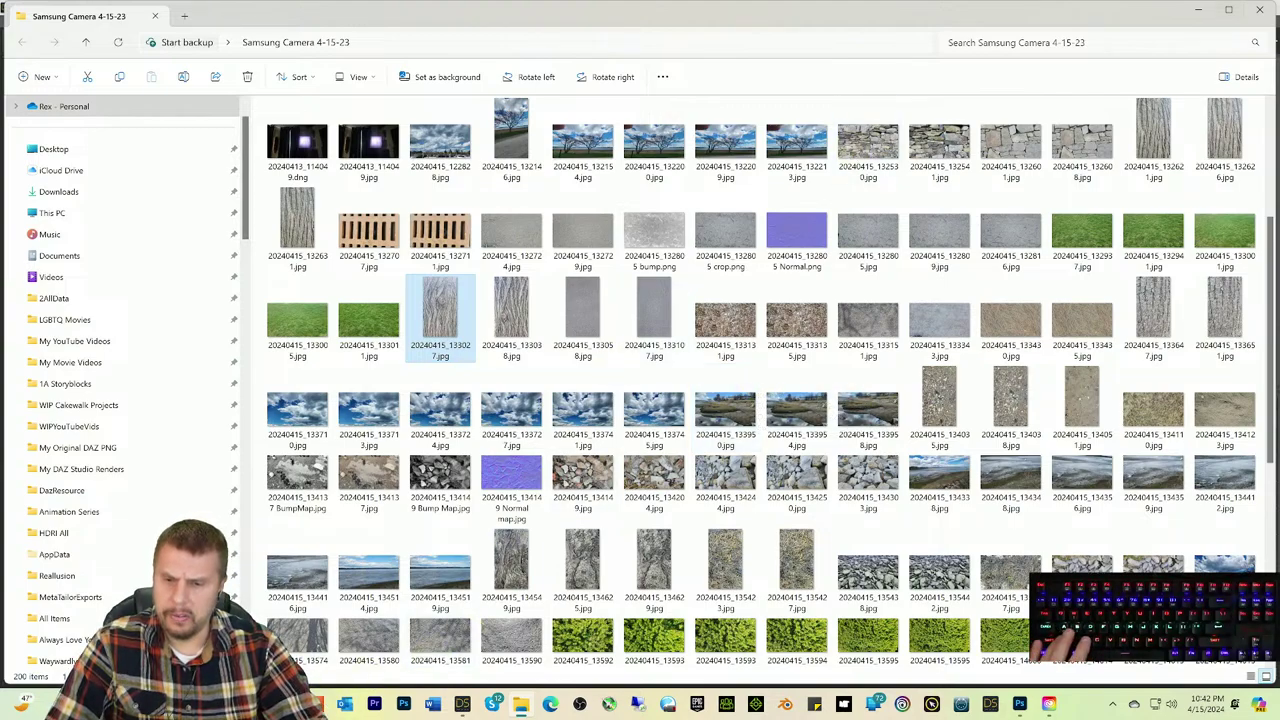
Step: Replace the GIMP query with 'How many megapixels is the samsung s24 ultra' and search
click(360, 630)
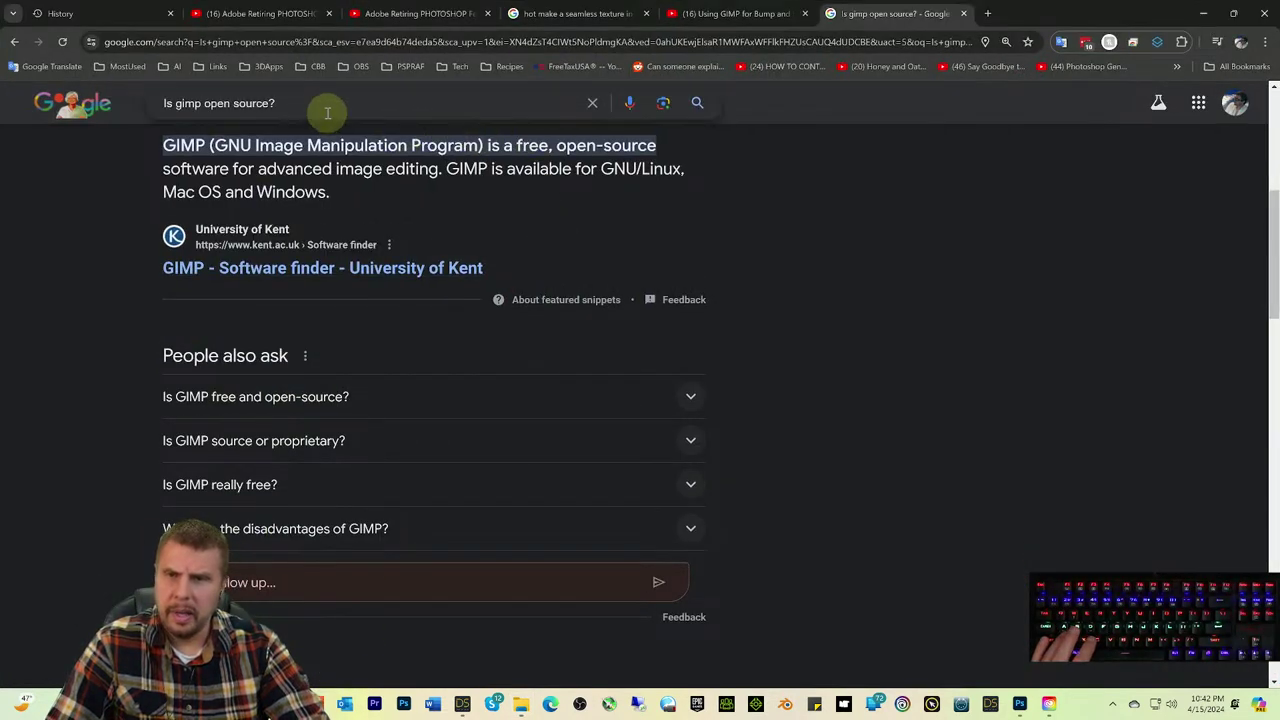
drag(328, 107, 120, 106)
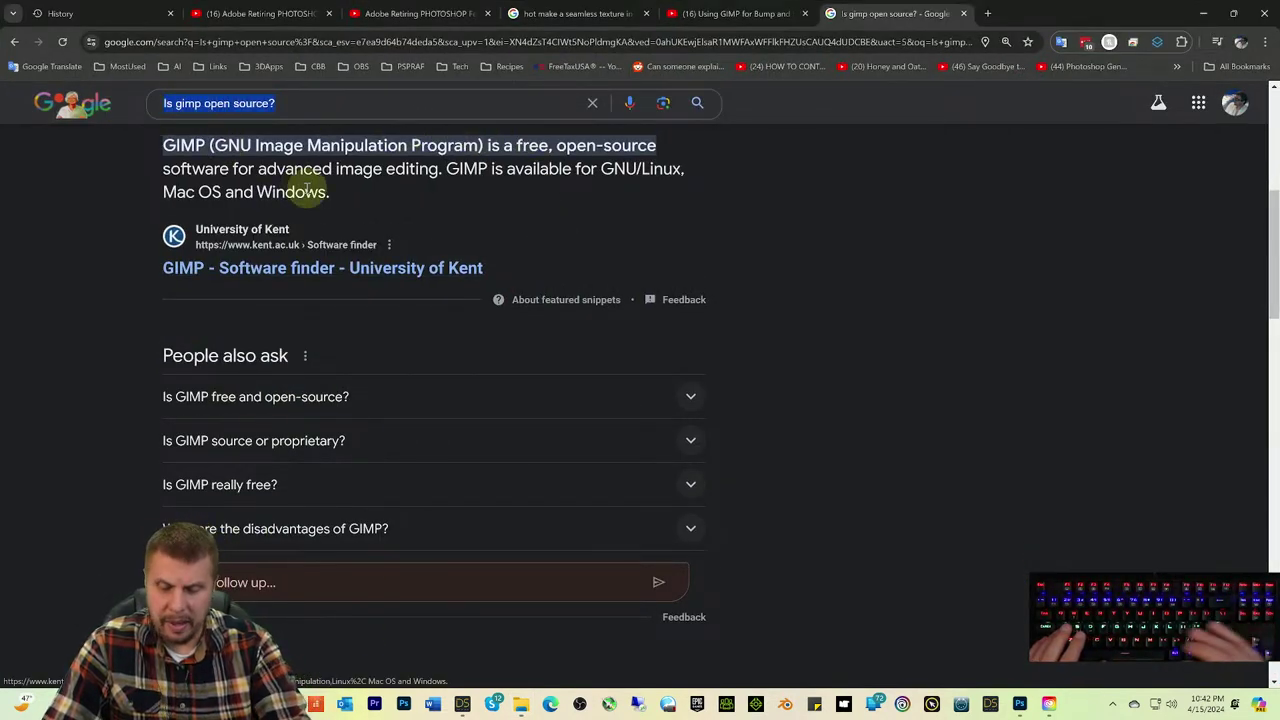
text(Ho)
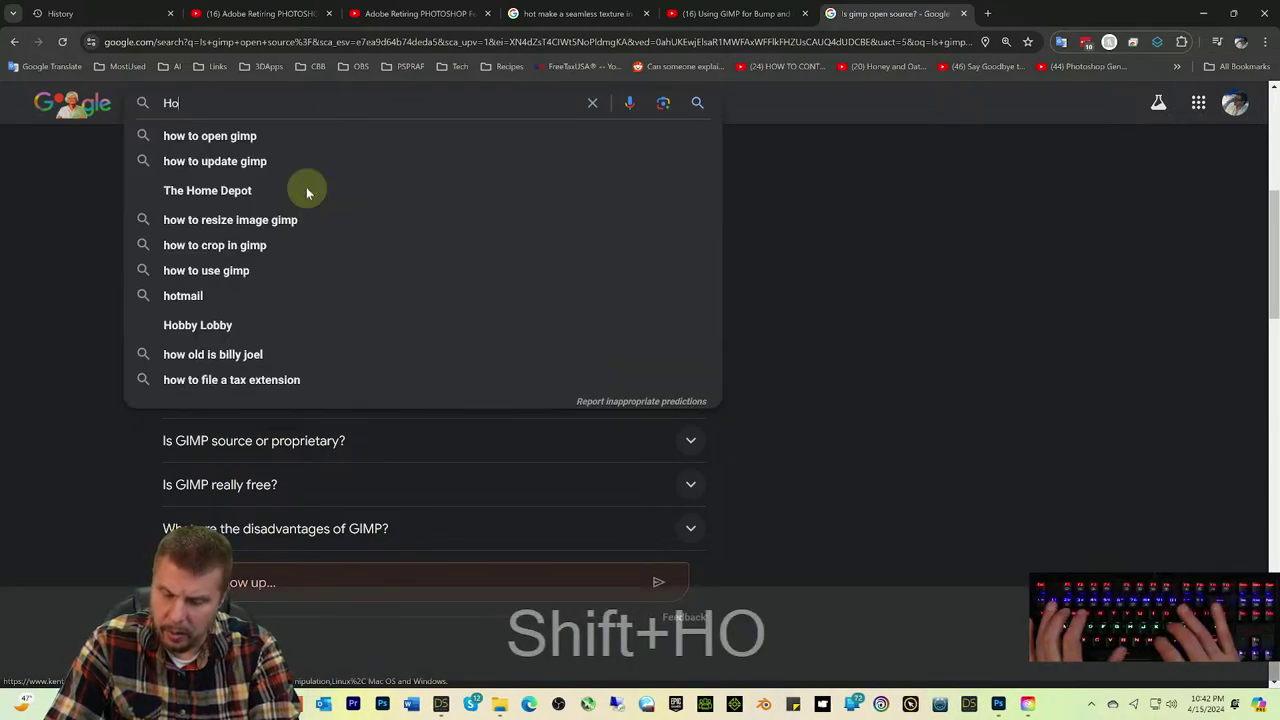
text(w many me)
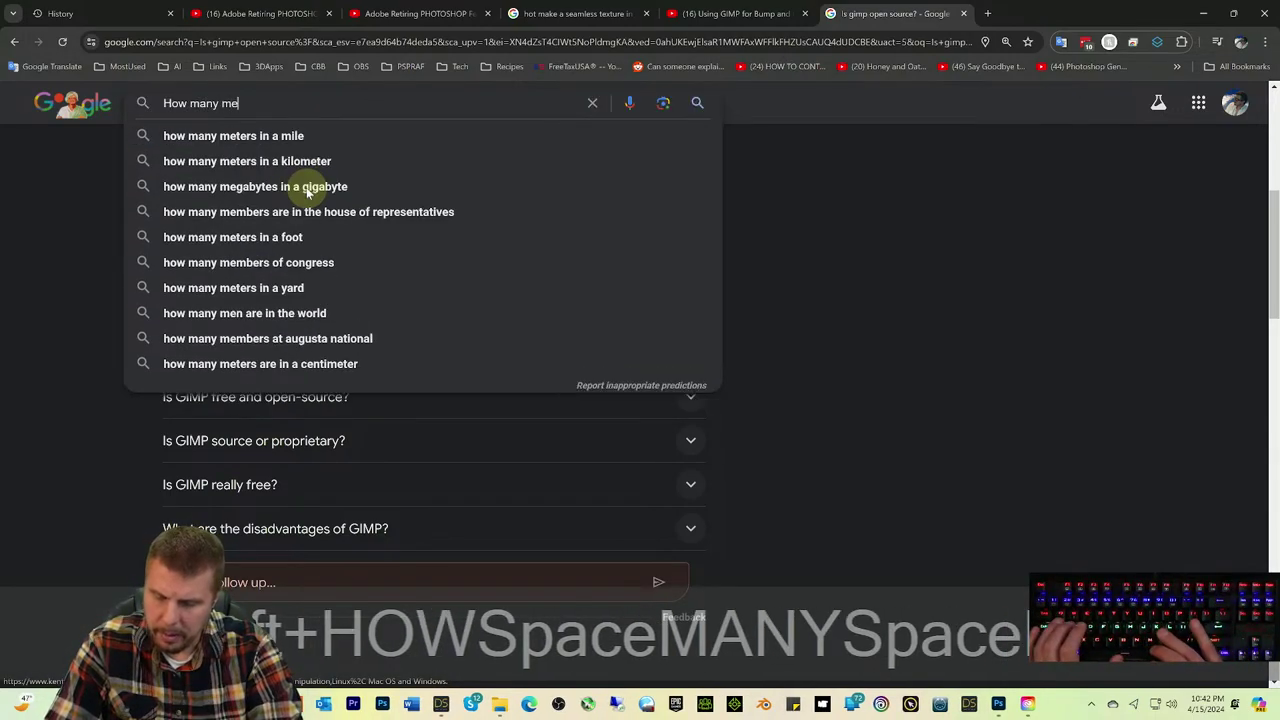
text(gapi)
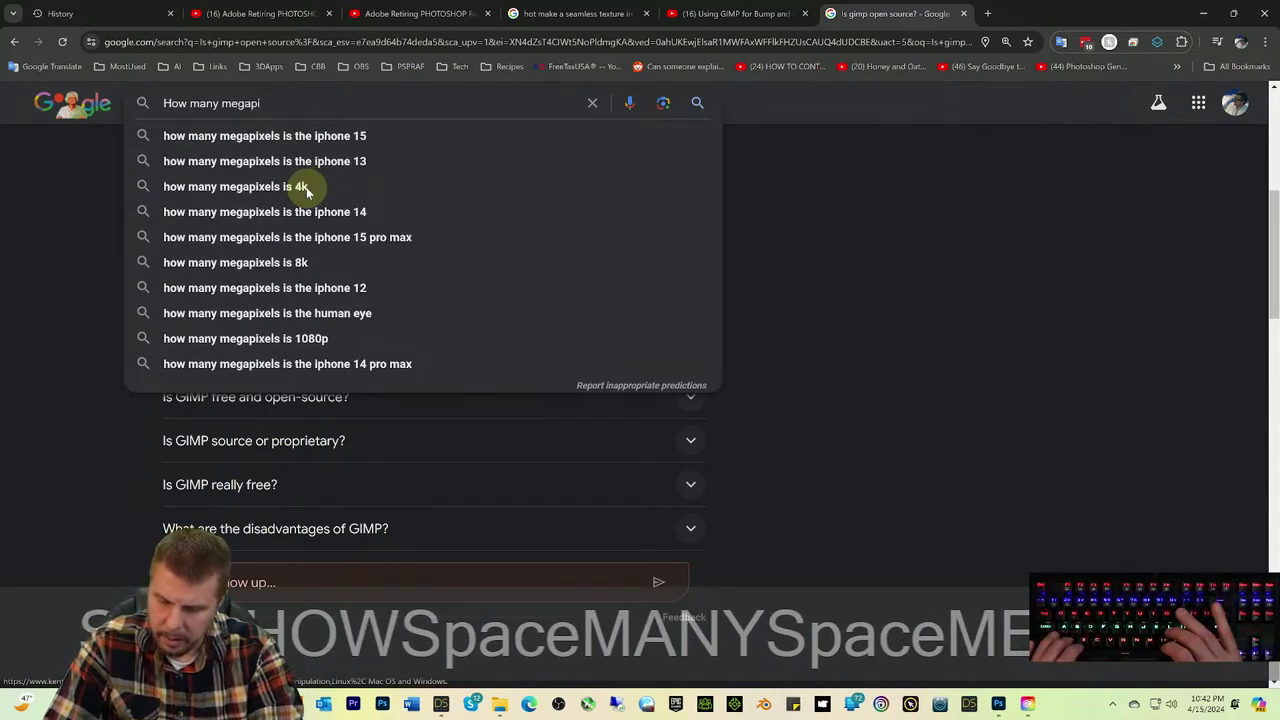
text(xels is t)
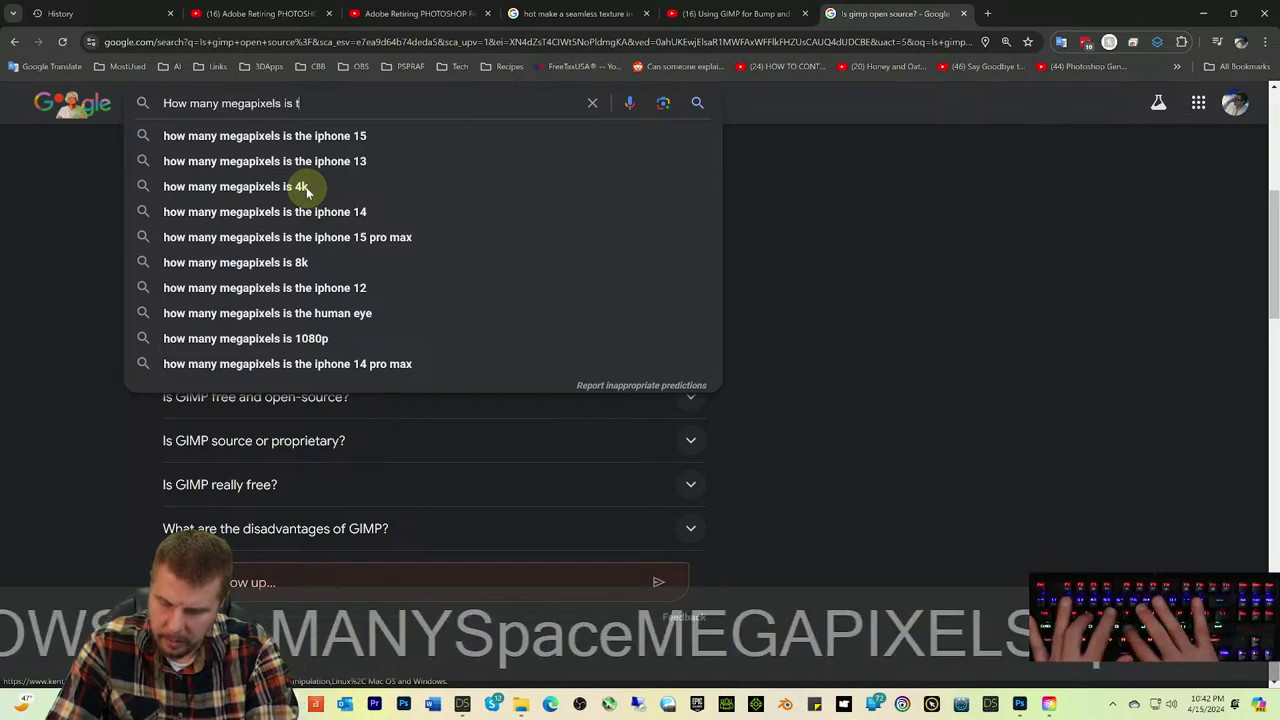
text(he samsung )
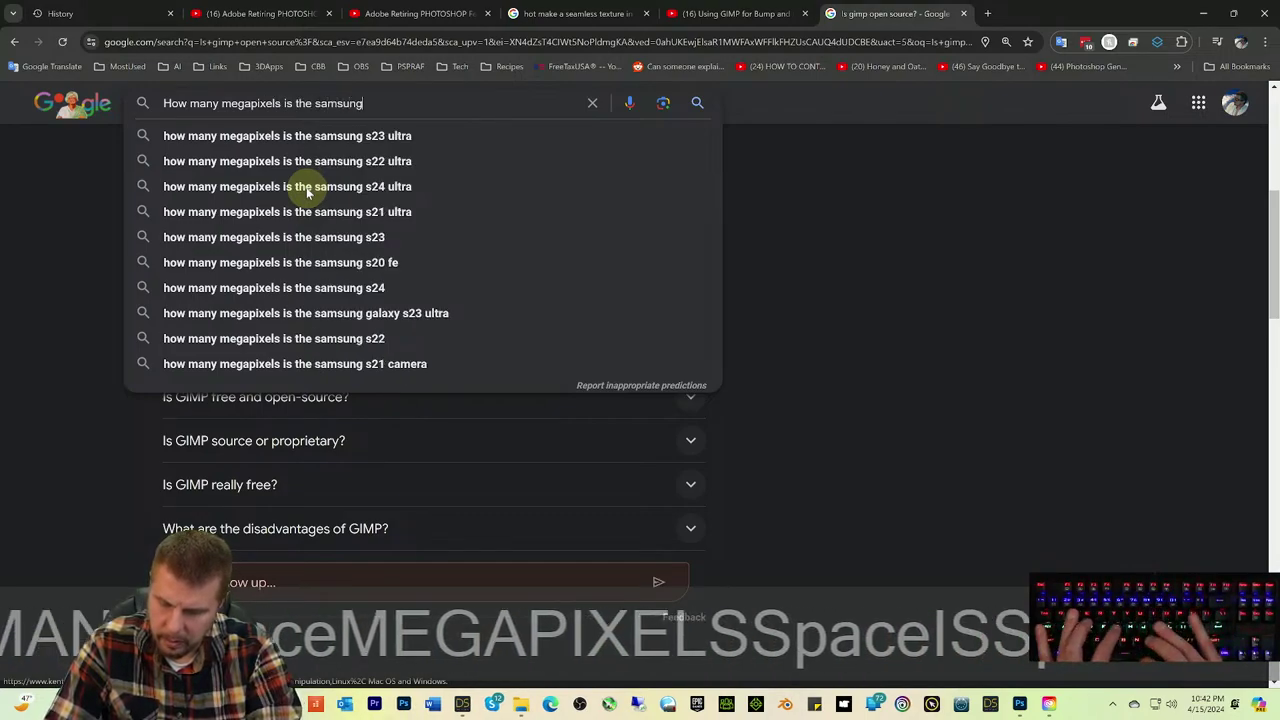
text(s25)
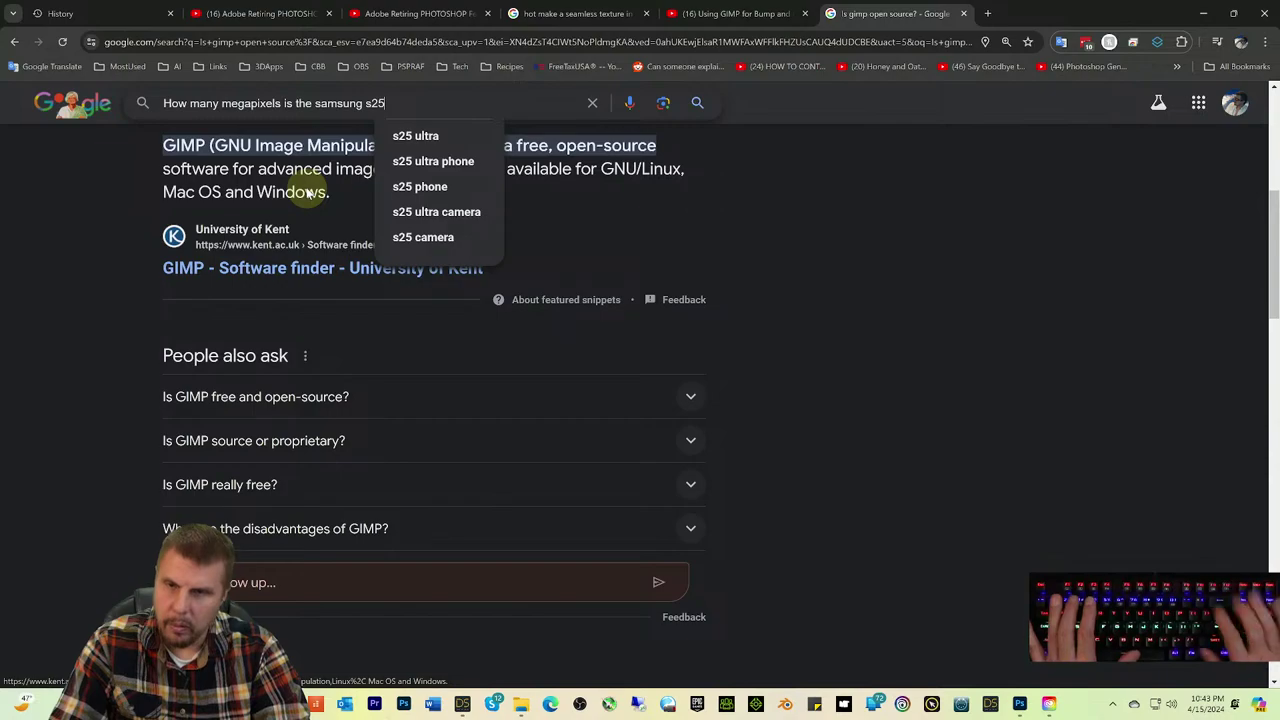
key(BackSpace)
text(4)
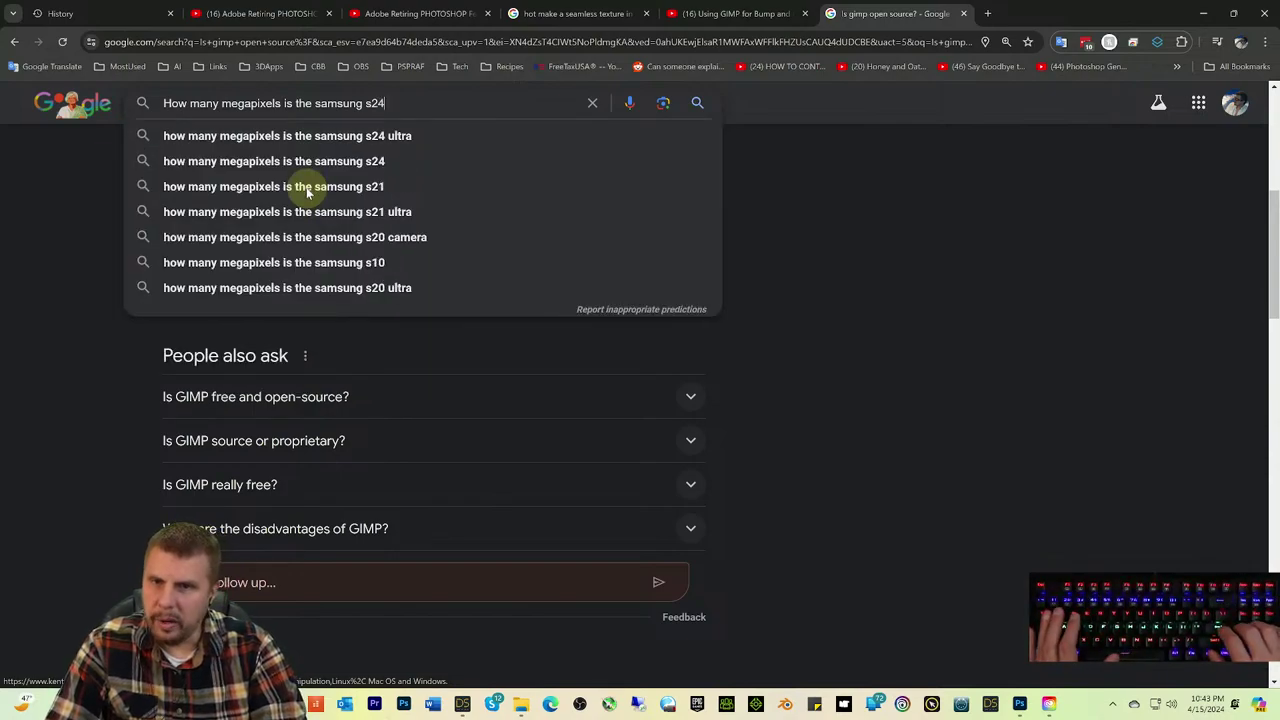
text( ul)
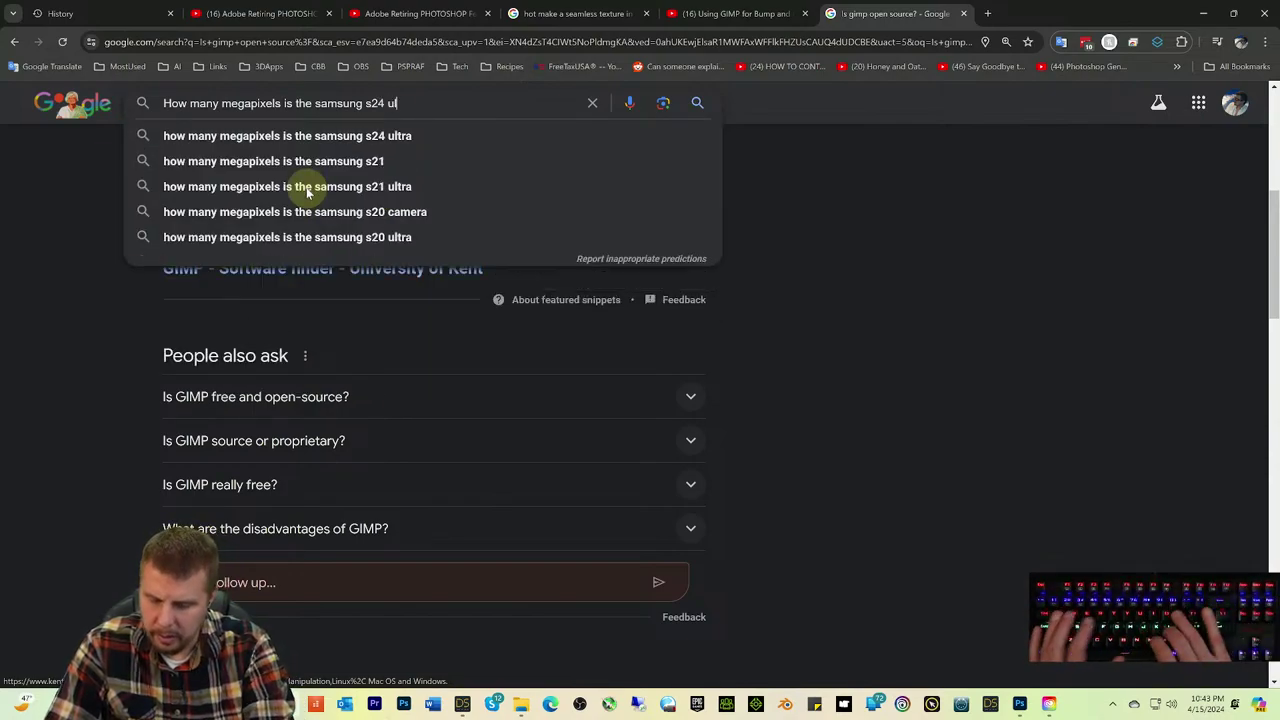
text(tra)
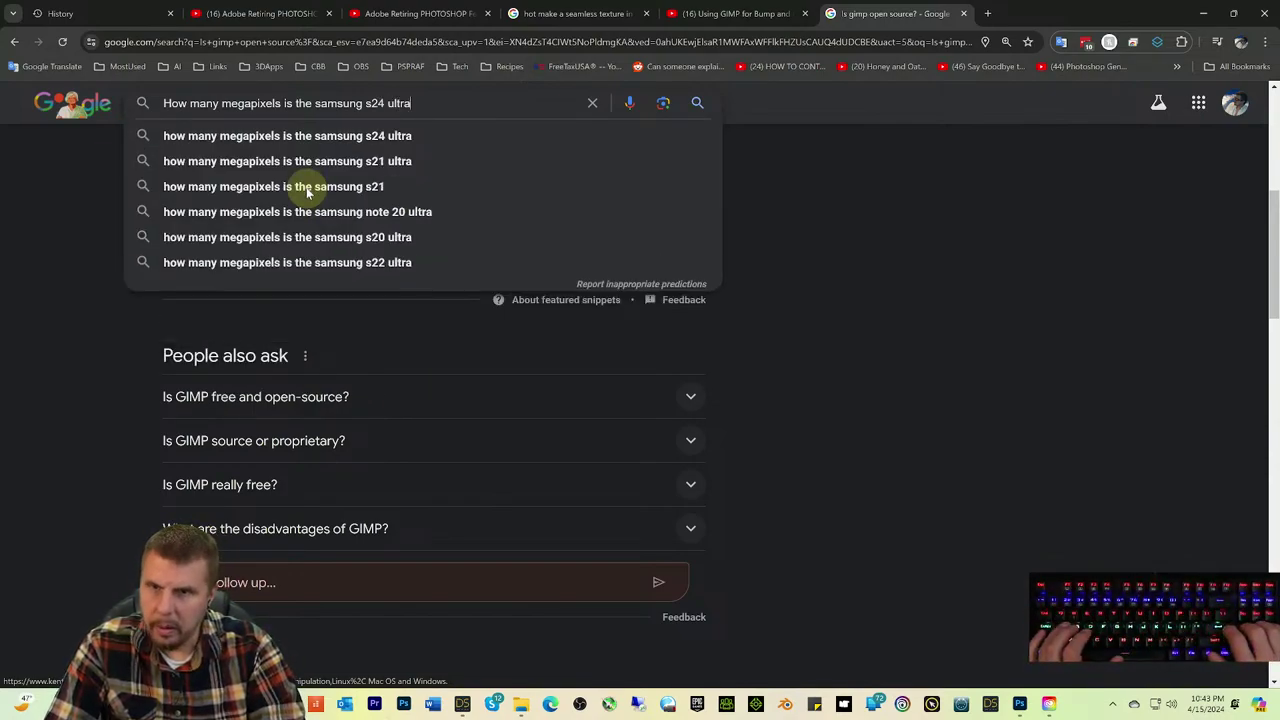
key(Return)
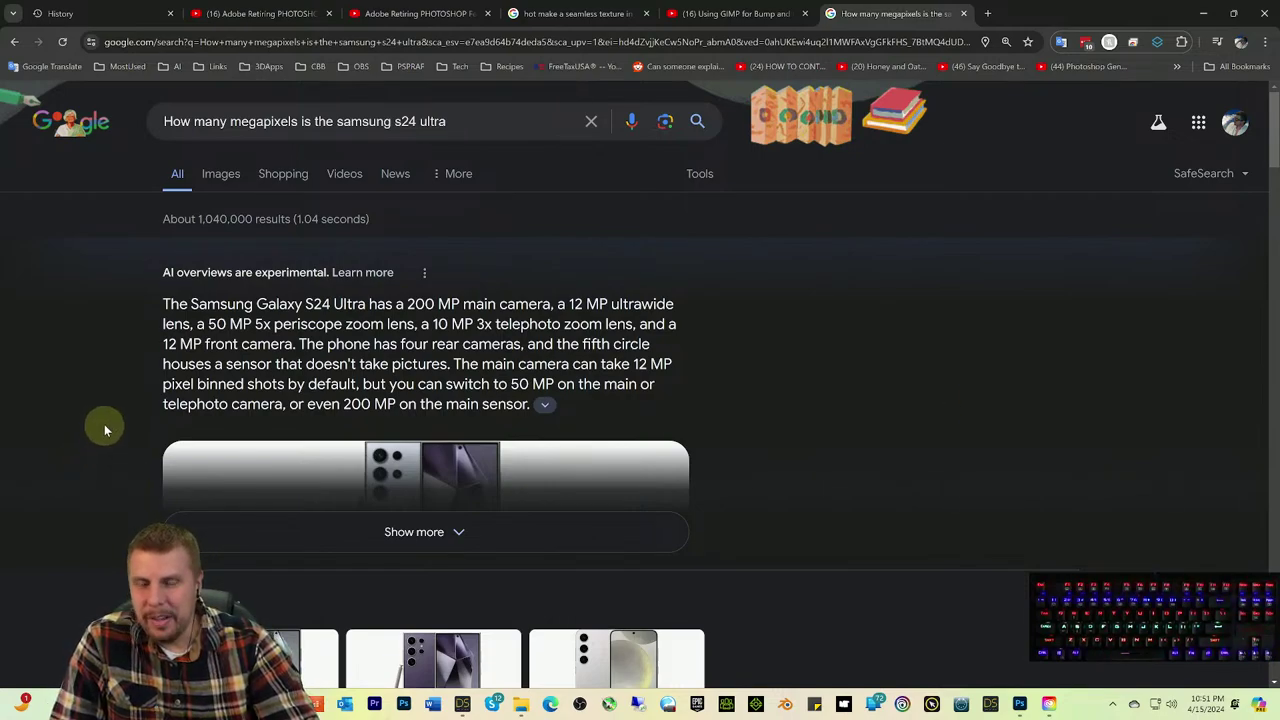
Step: Read the AI overview listing the S24 Ultra's 200 MP, 12 MP, 50 MP and 10 MP cameras
scroll(103, 426, down, 1)
scroll(767, 398, up, 1)
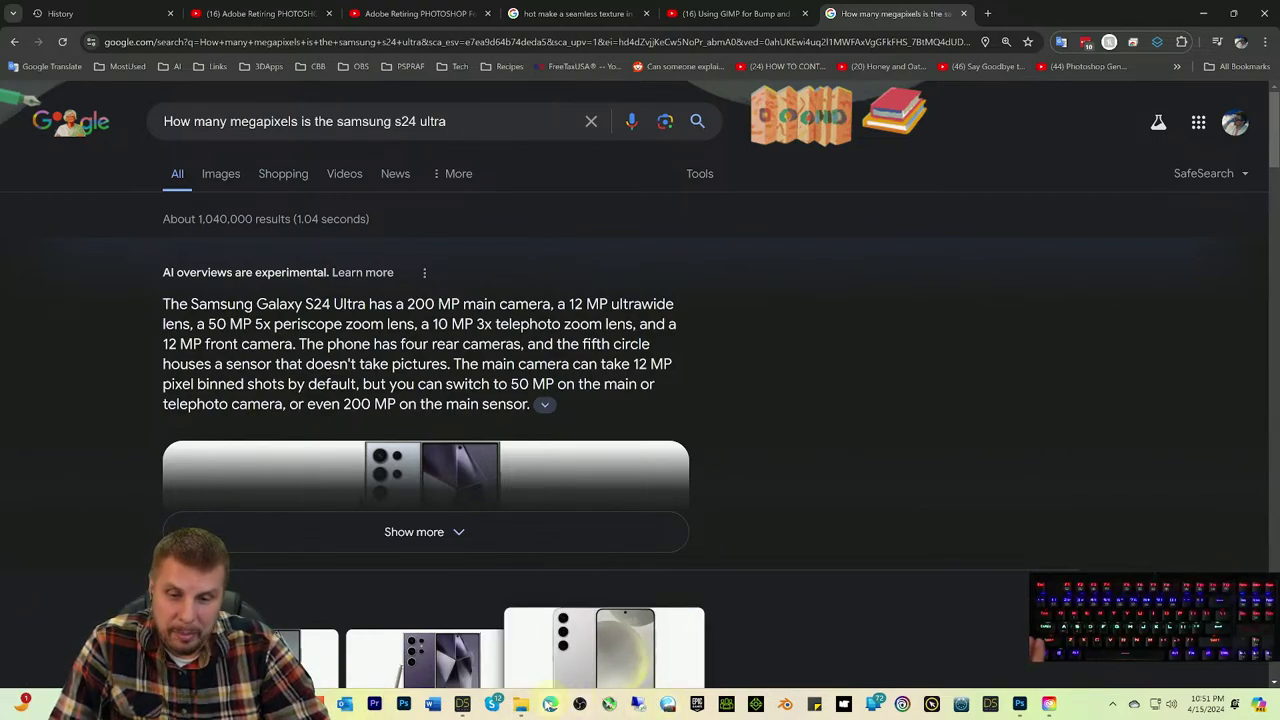
Step: Back in the Samsung Camera folder, open the leafy shrub photo and zoom around it
click(520, 704)
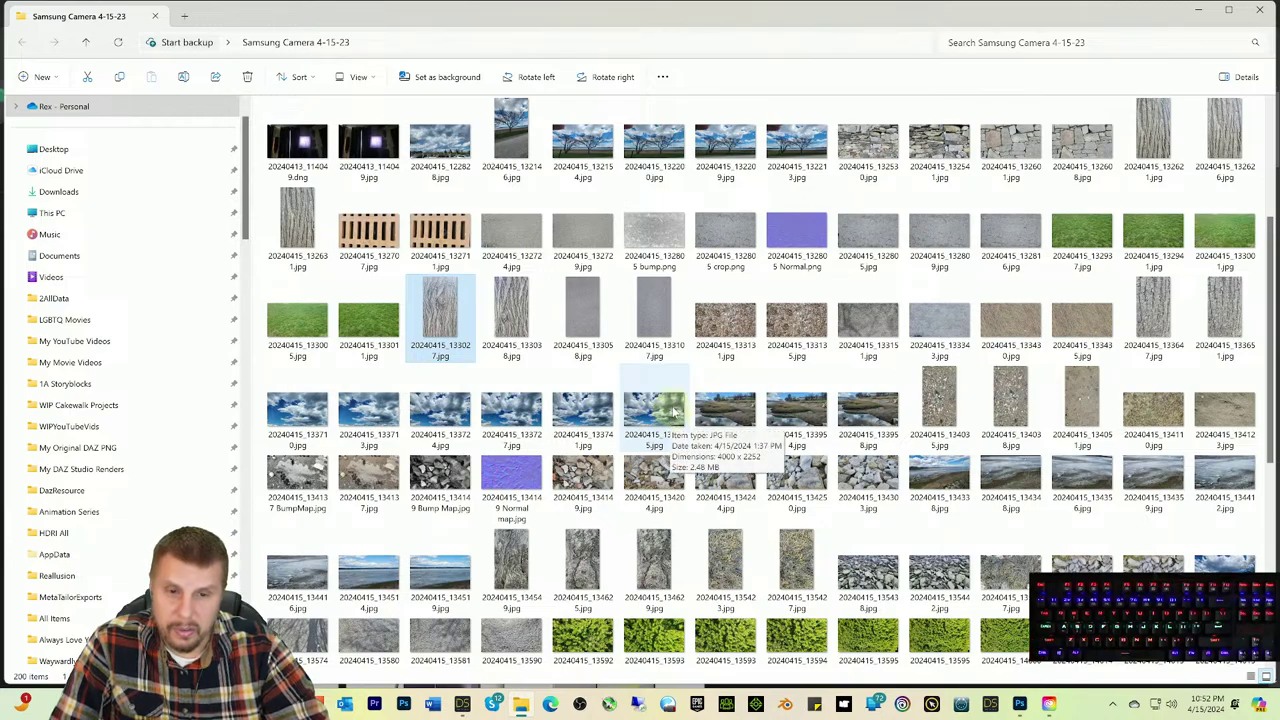
scroll(829, 511, down, 5)
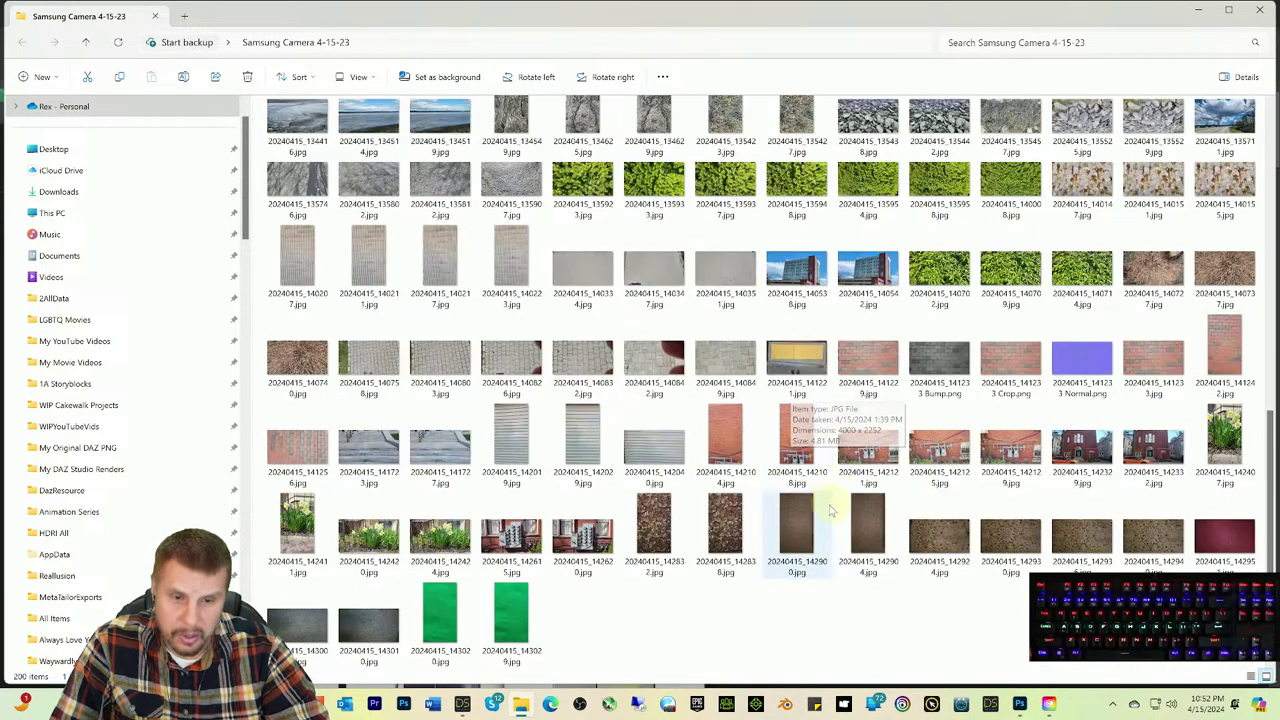
double_click(941, 268)
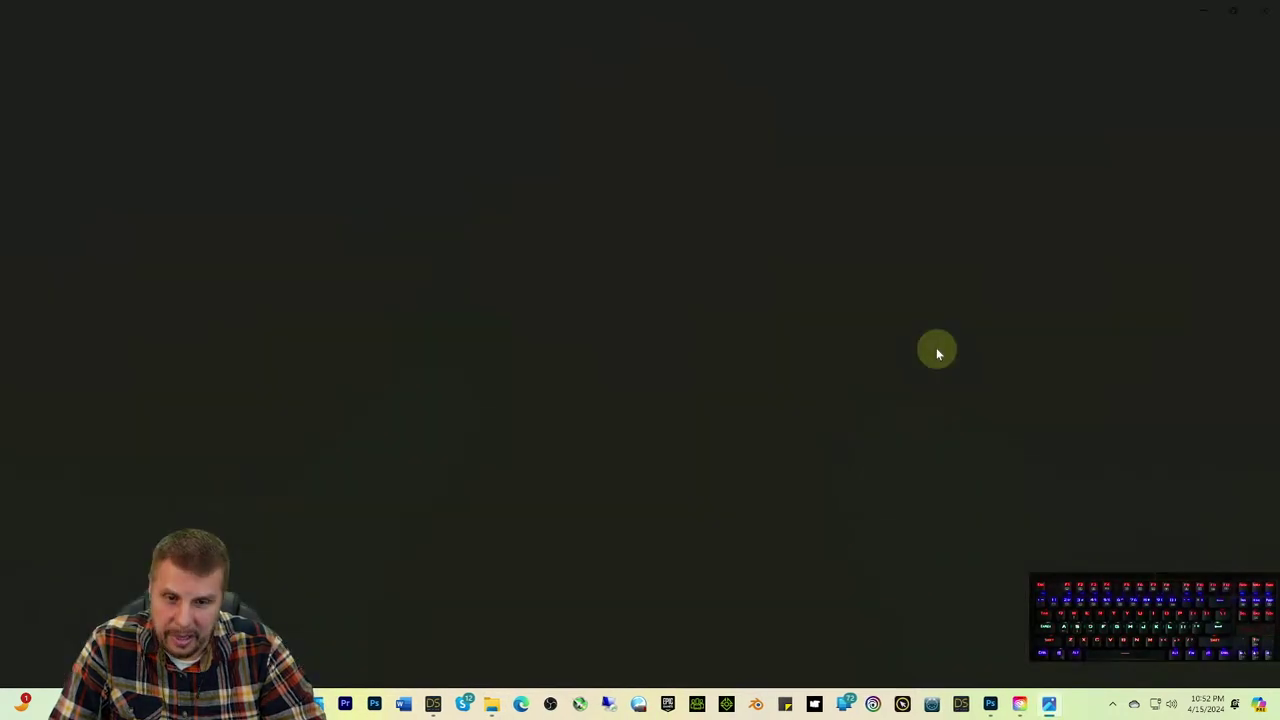
scroll(928, 375, up, 5)
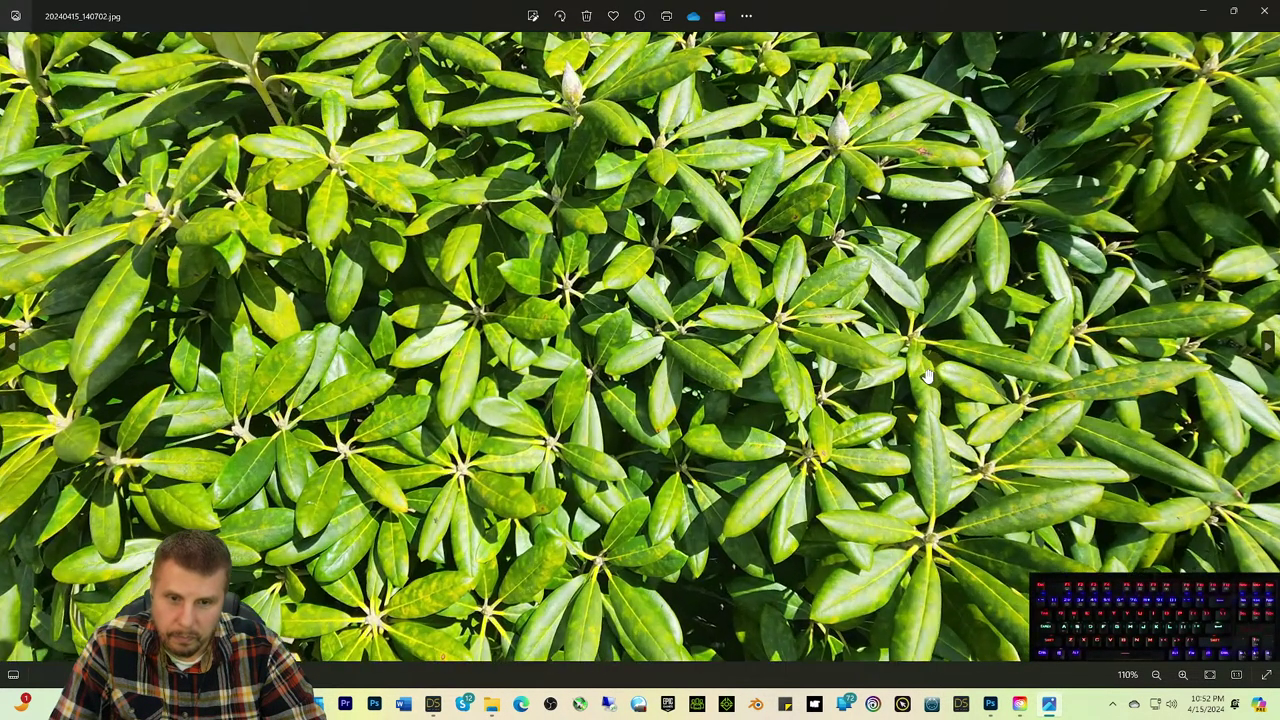
scroll(928, 375, up, 4)
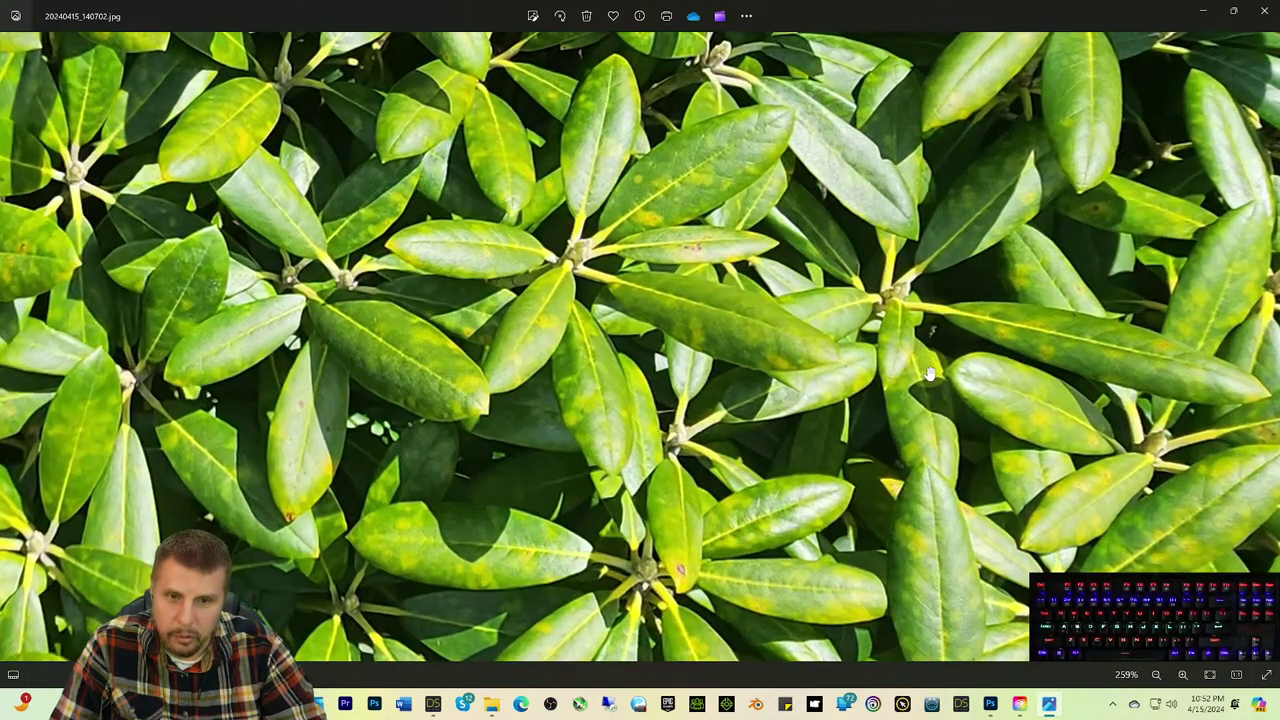
scroll(928, 373, up, 4)
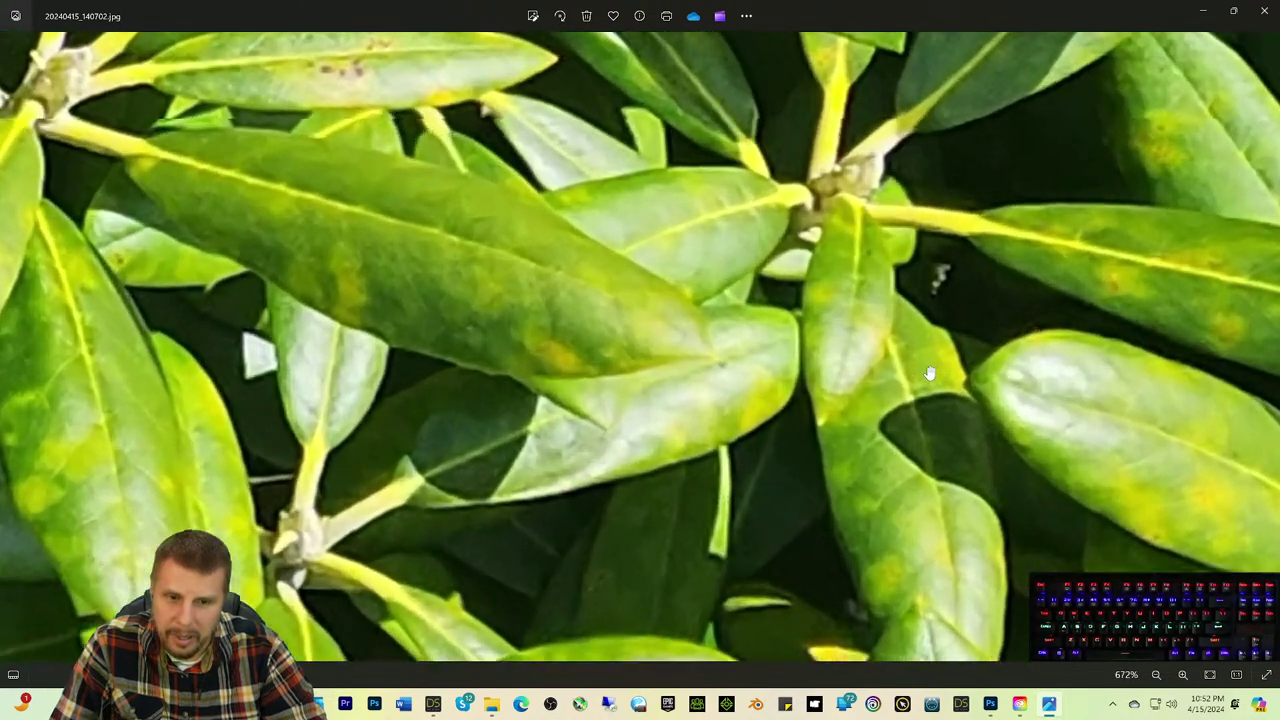
scroll(929, 372, down, 6)
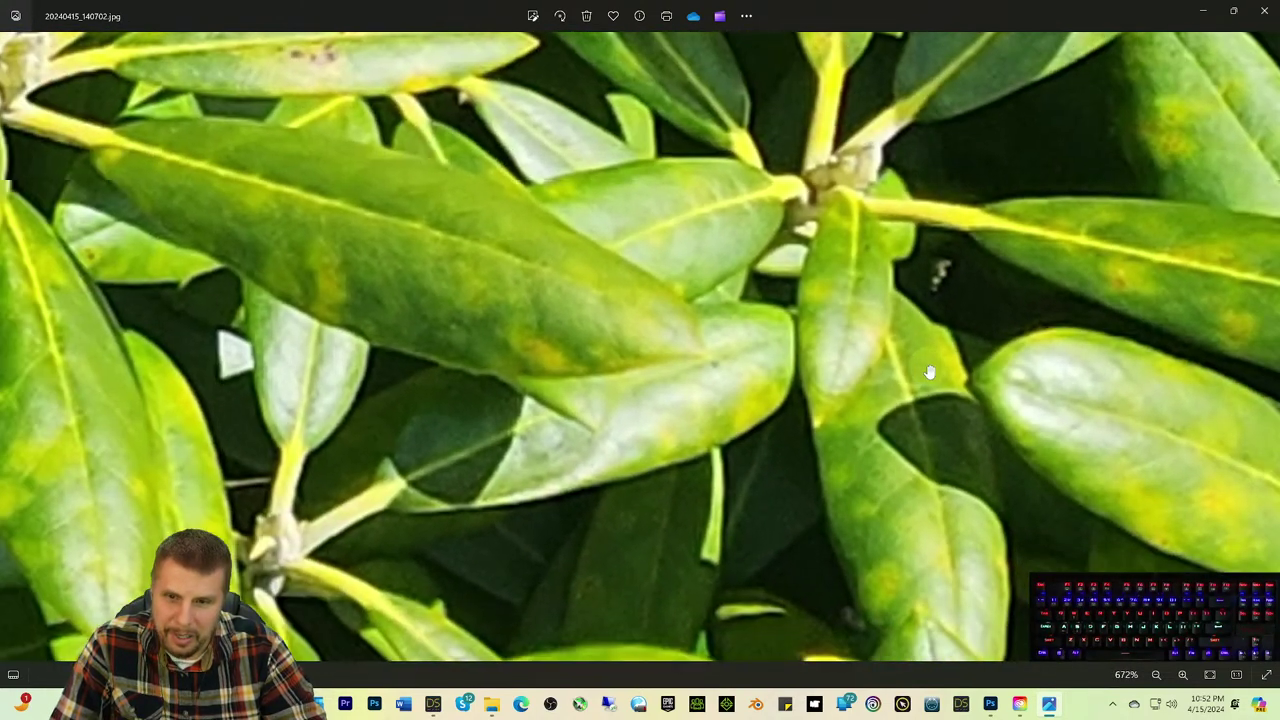
scroll(938, 370, down, 4)
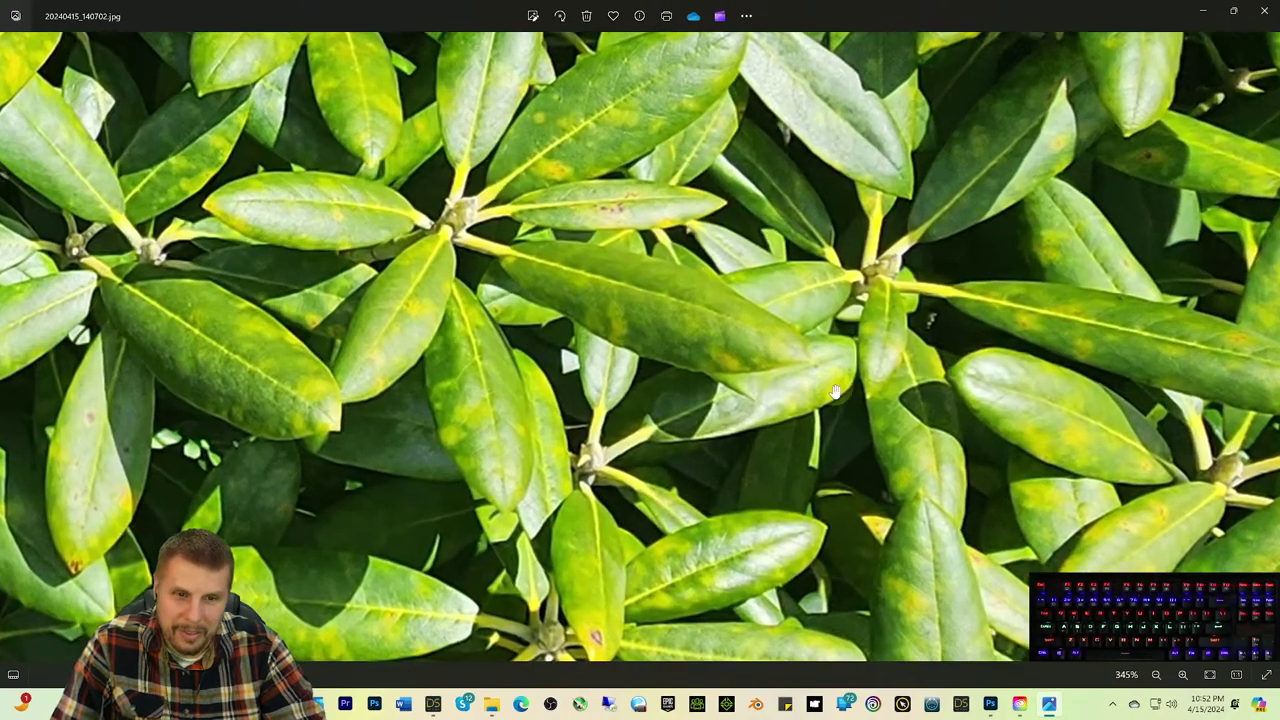
scroll(857, 377, down, 2)
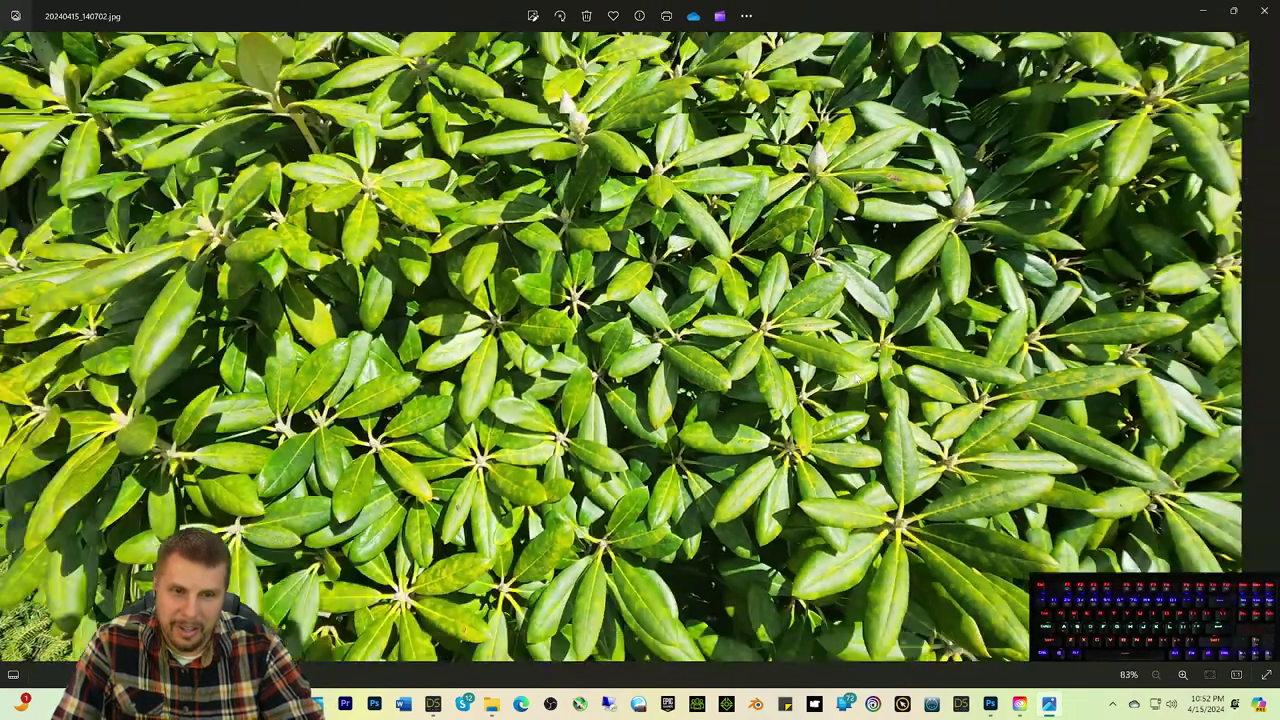
scroll(960, 385, up, 5)
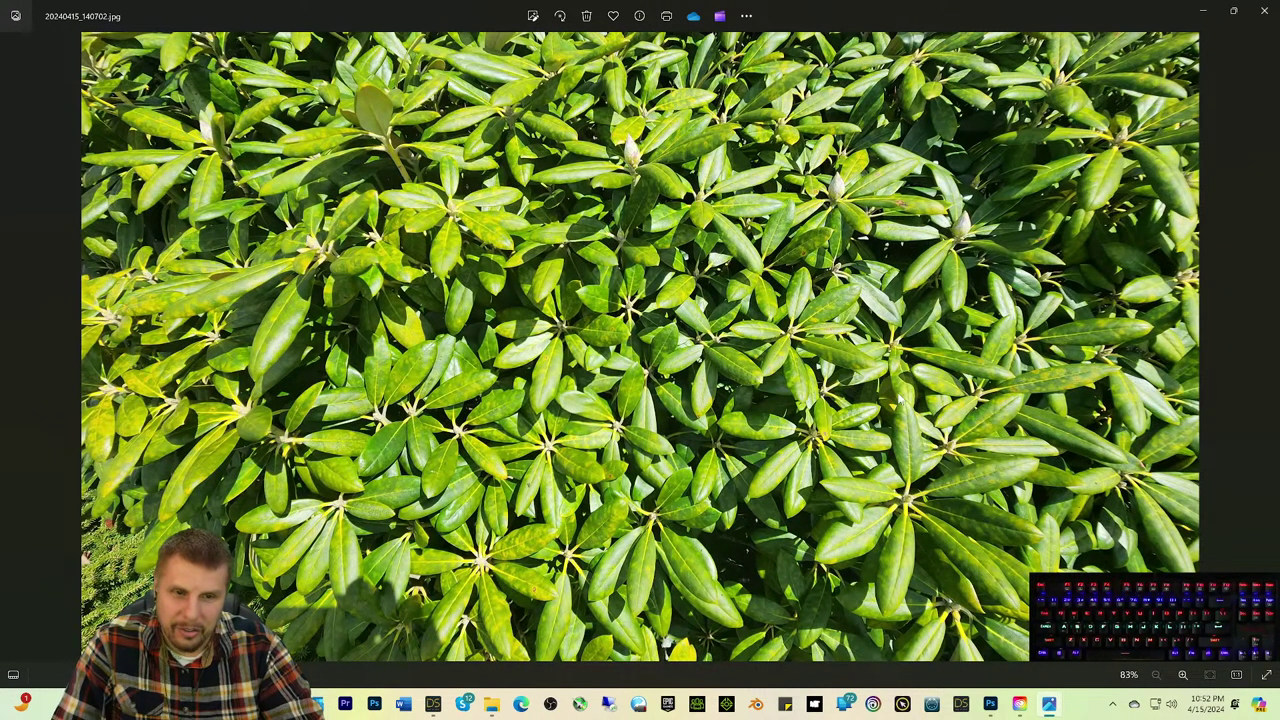
scroll(973, 385, up, 4)
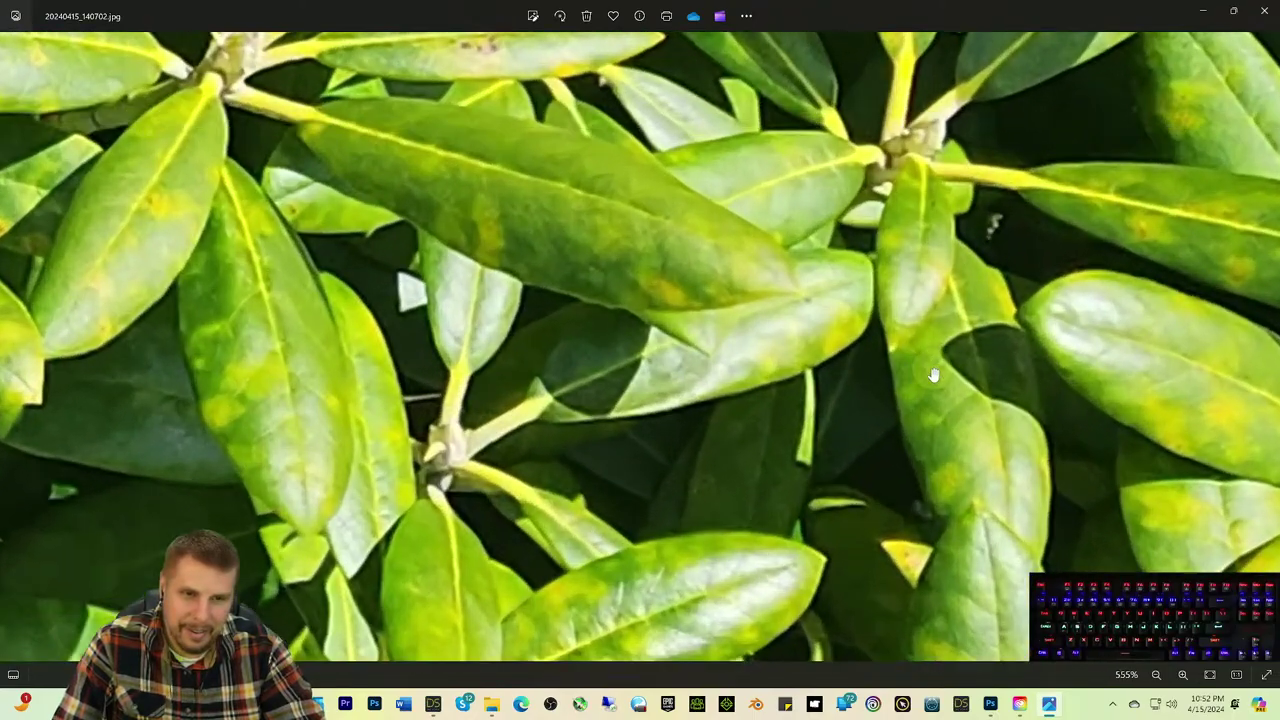
scroll(932, 375, down, 10)
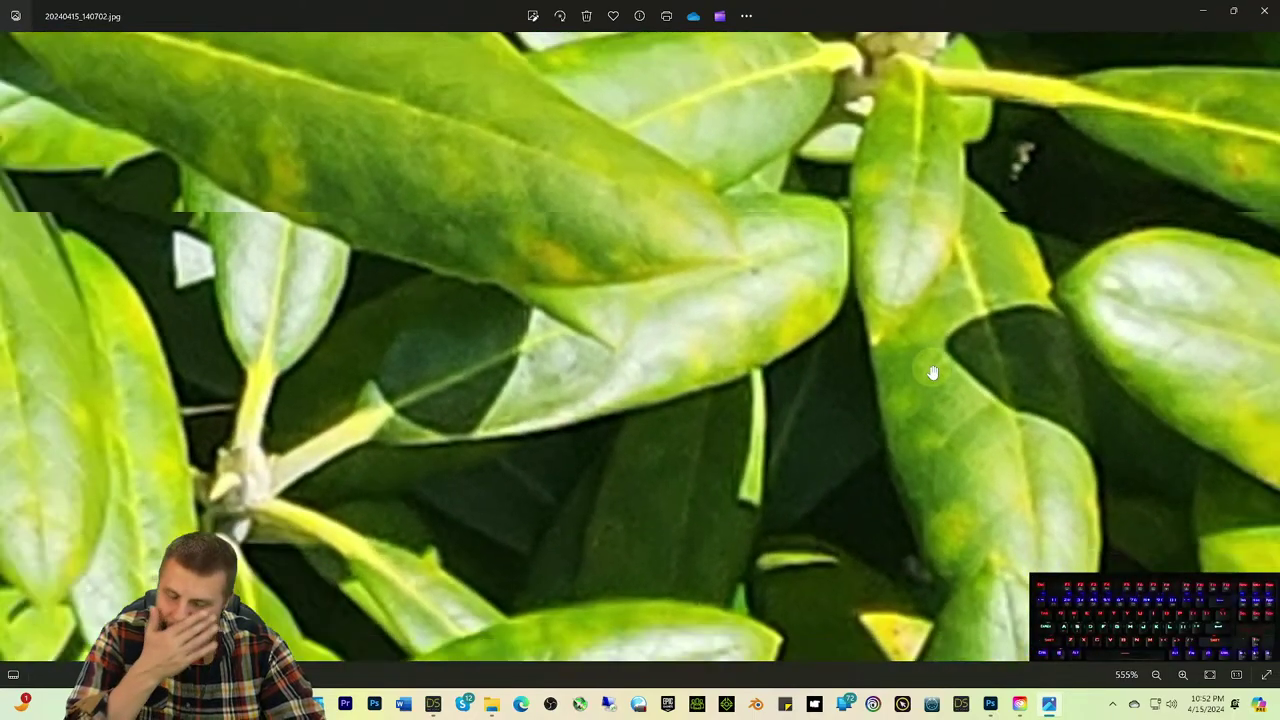
scroll(932, 375, down, 5)
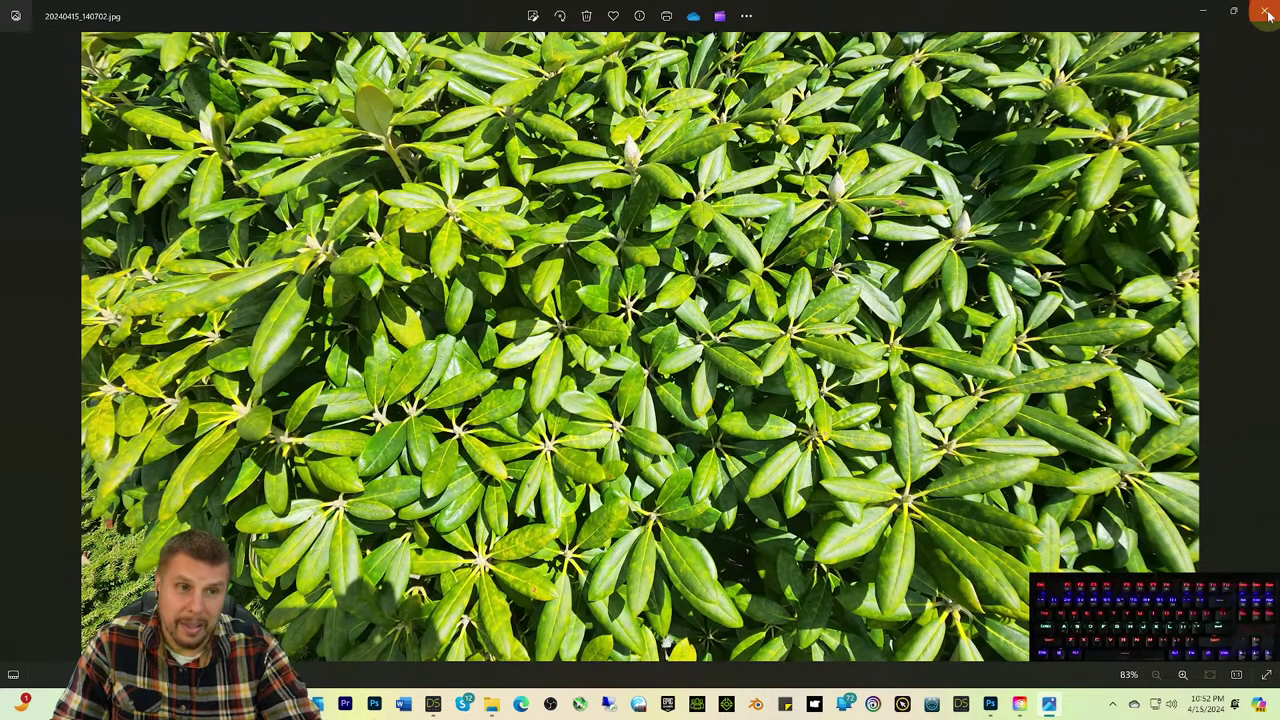
Step: Close, reopen and close the shrub photo, then open building photo 20240415_140542.jpg
click(1266, 14)
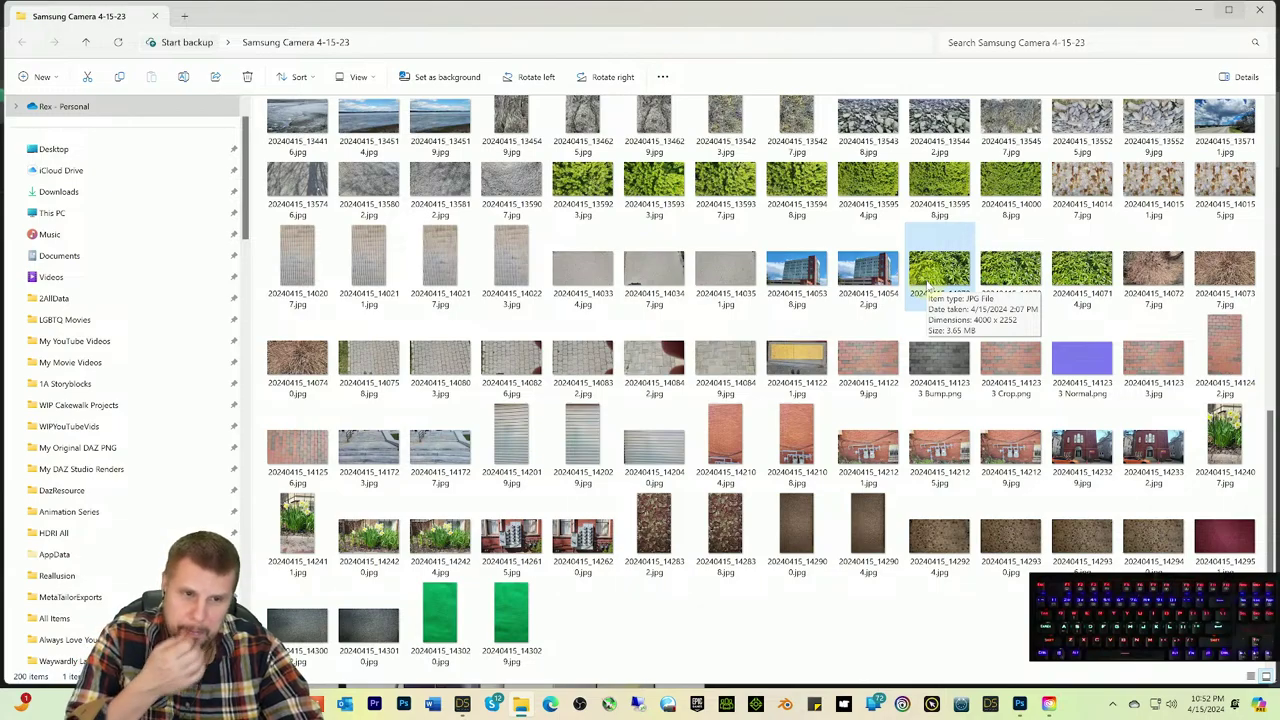
double_click(927, 285)
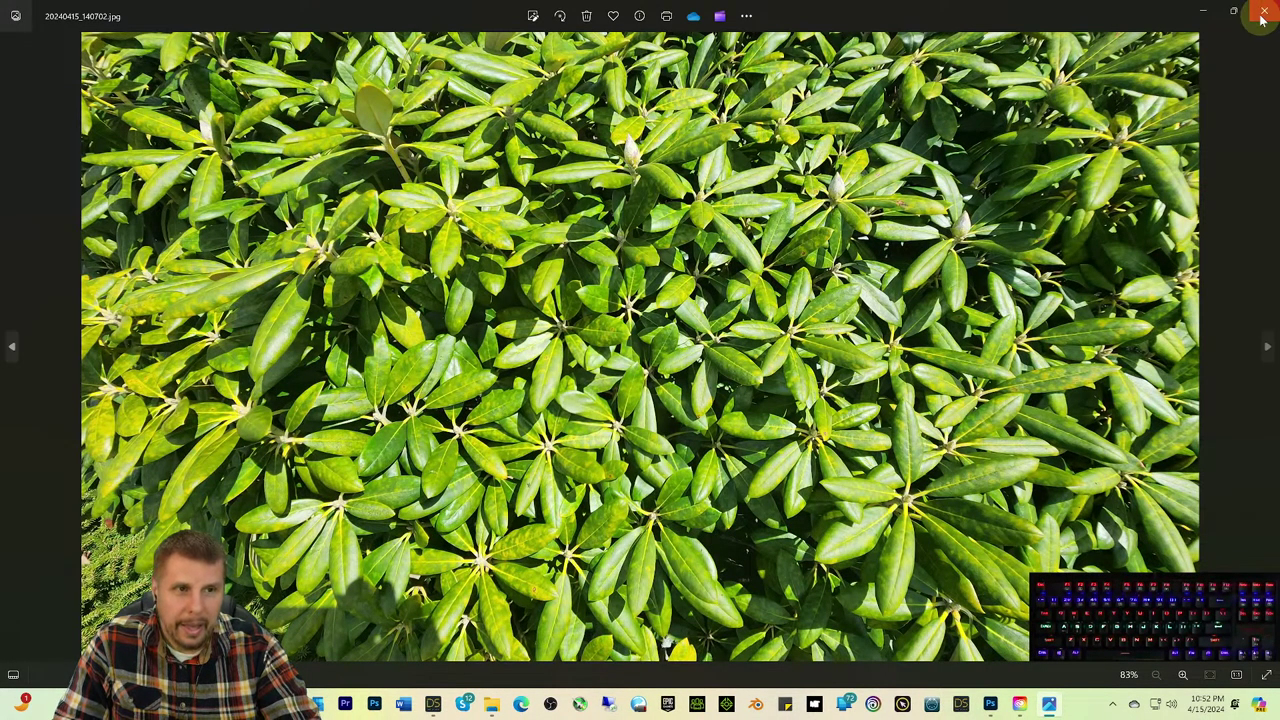
click(1263, 15)
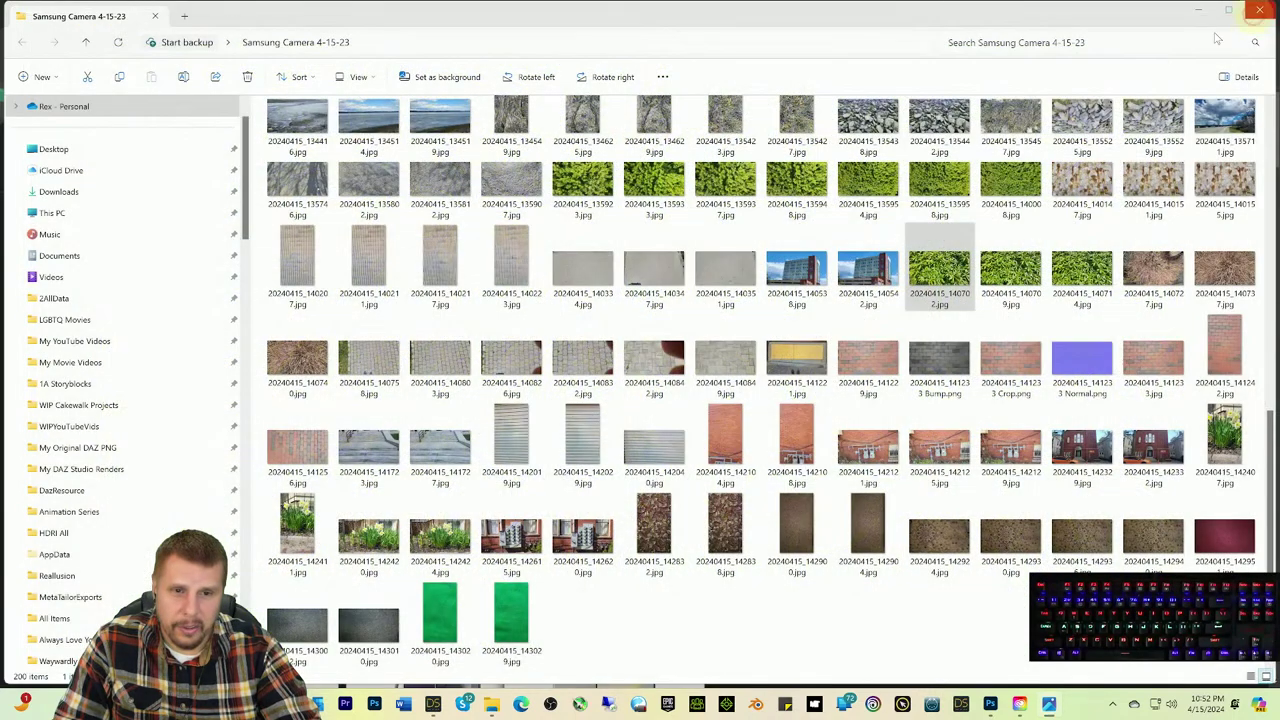
double_click(872, 284)
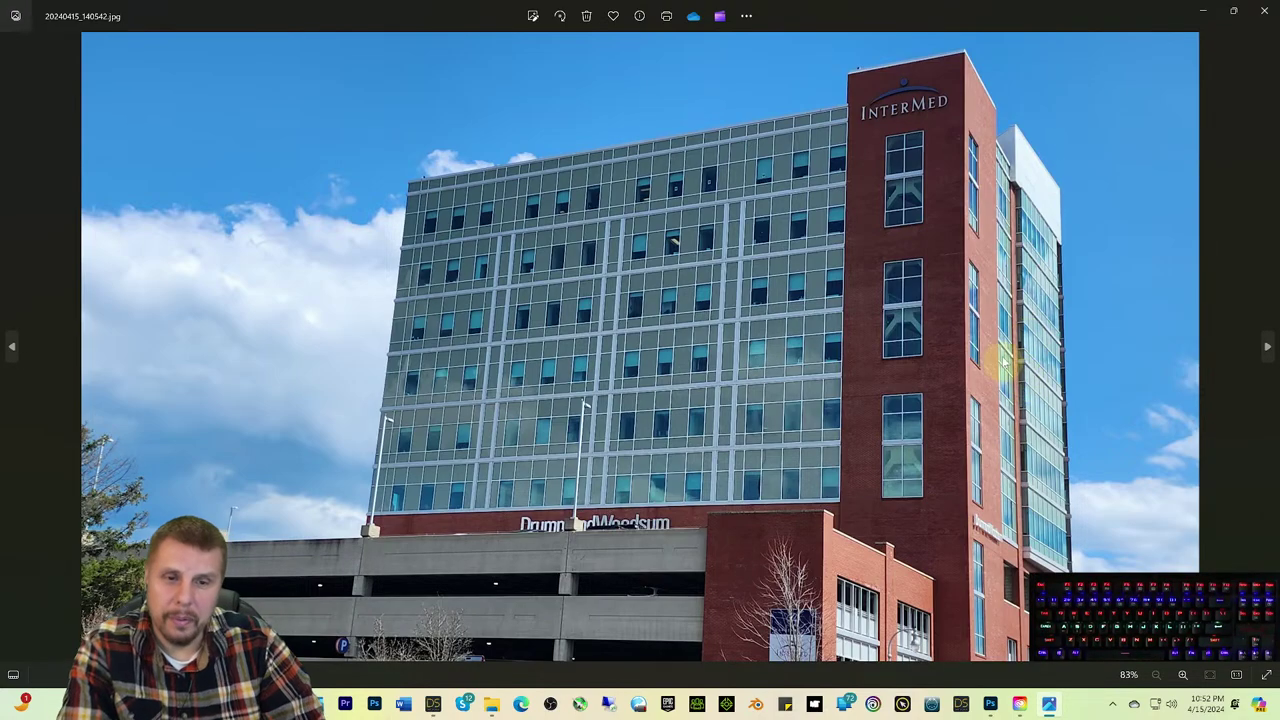
Step: Close the 4000 x 2252 building photo to return to the Samsung Camera 4-15-23 folder
click(1259, 10)
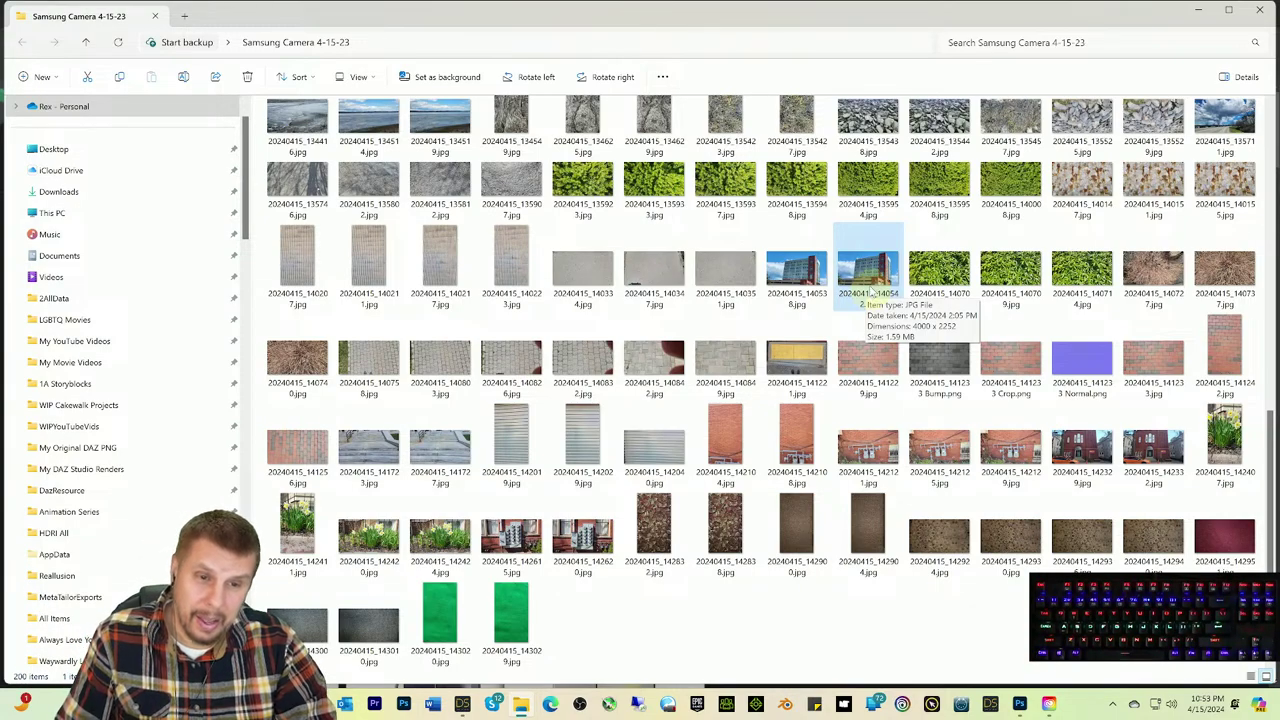
double_click(868, 280)
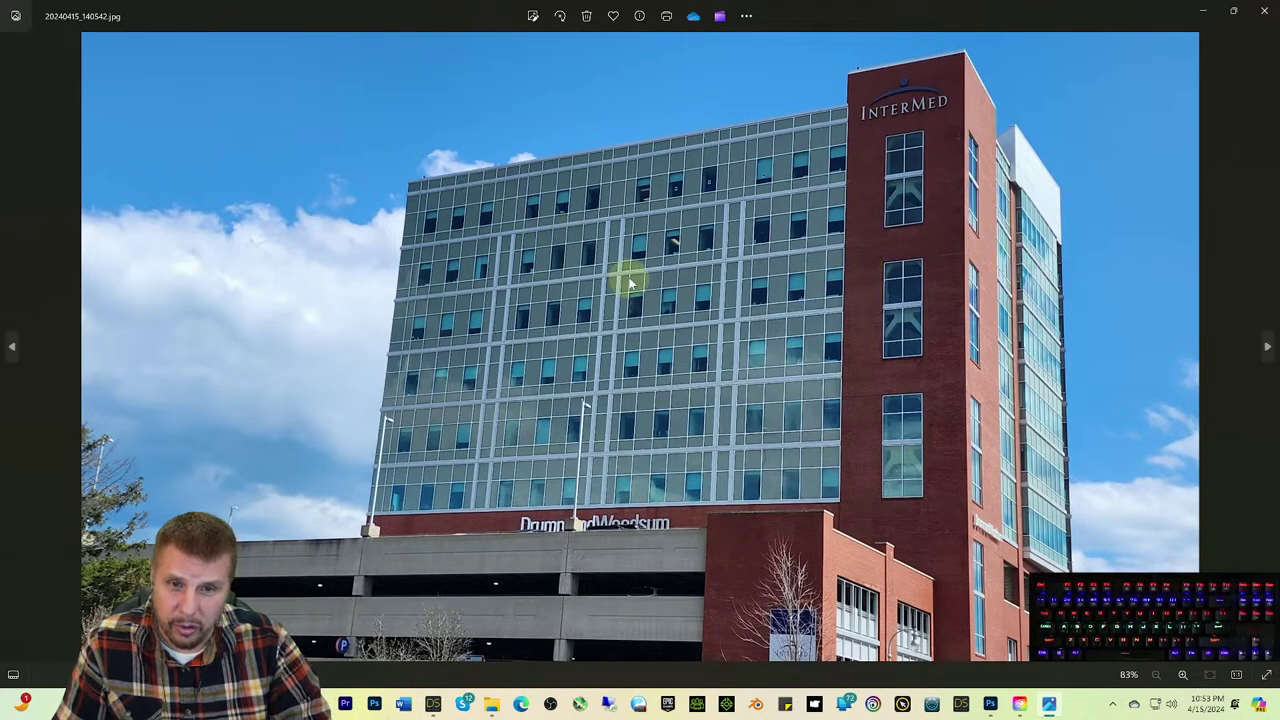
scroll(630, 284, up, 6)
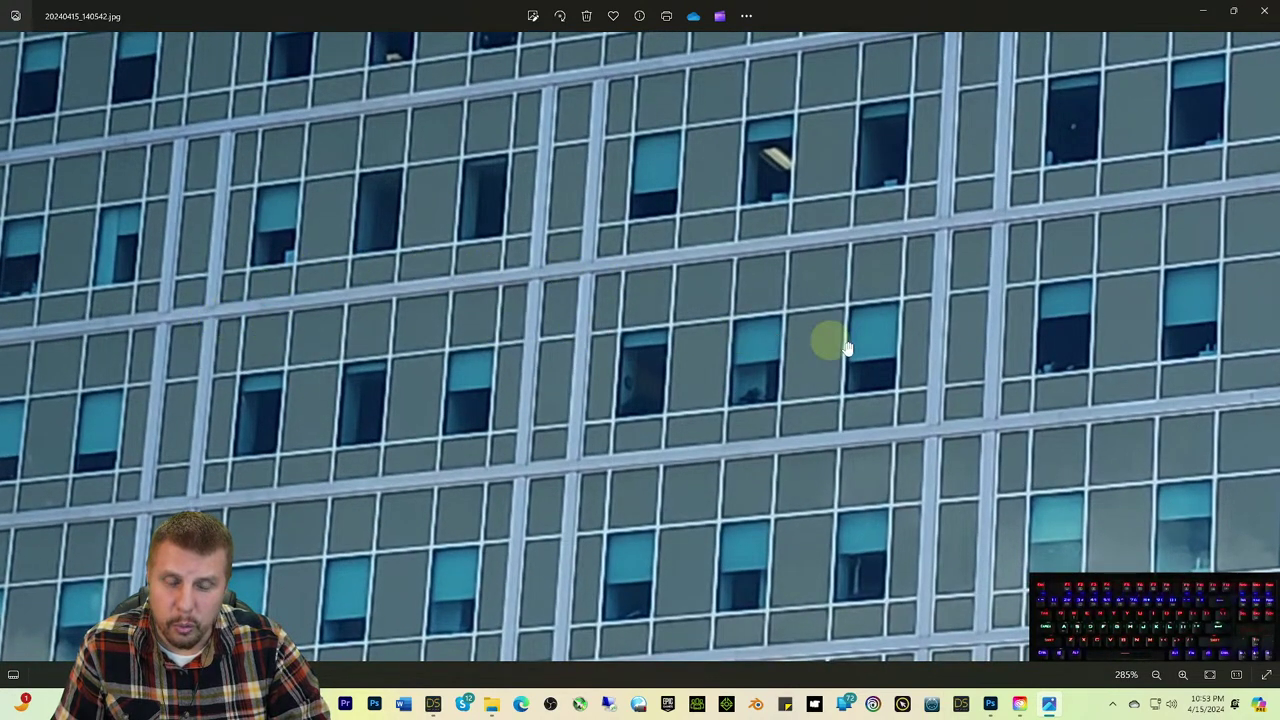
scroll(1020, 468, down, 2)
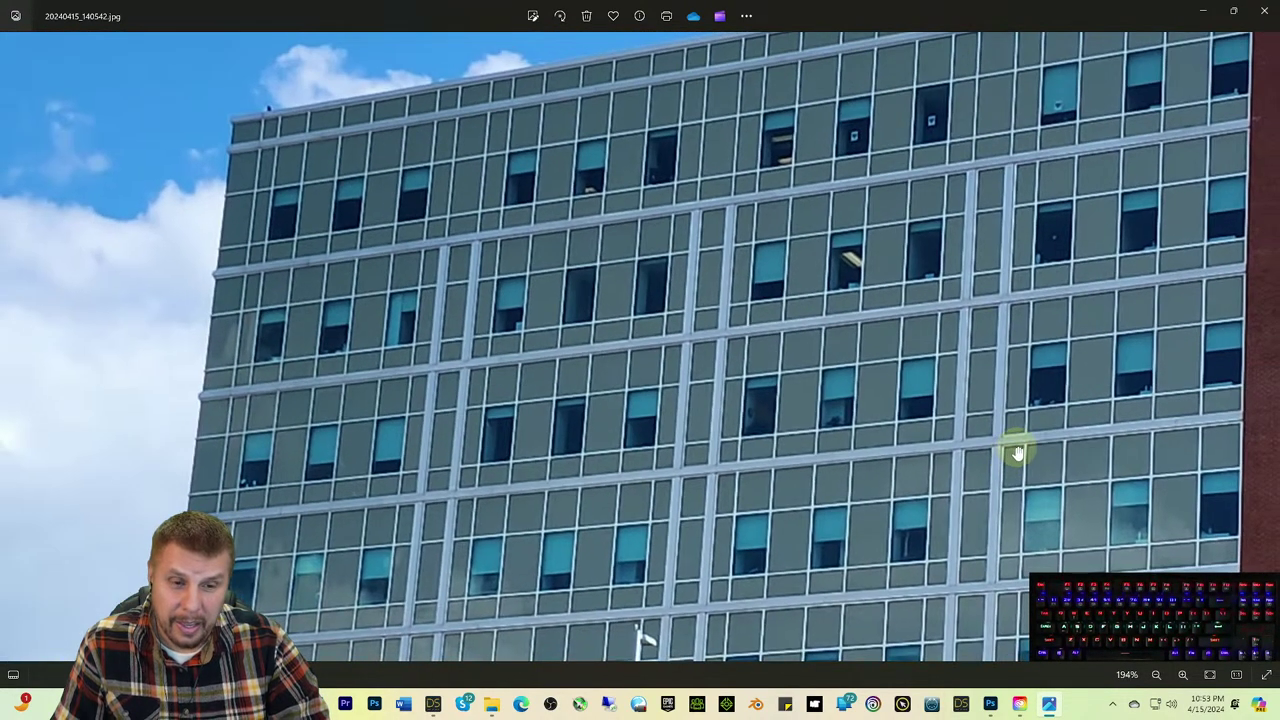
scroll(1018, 453, up, 1)
drag(1014, 449, 962, 351)
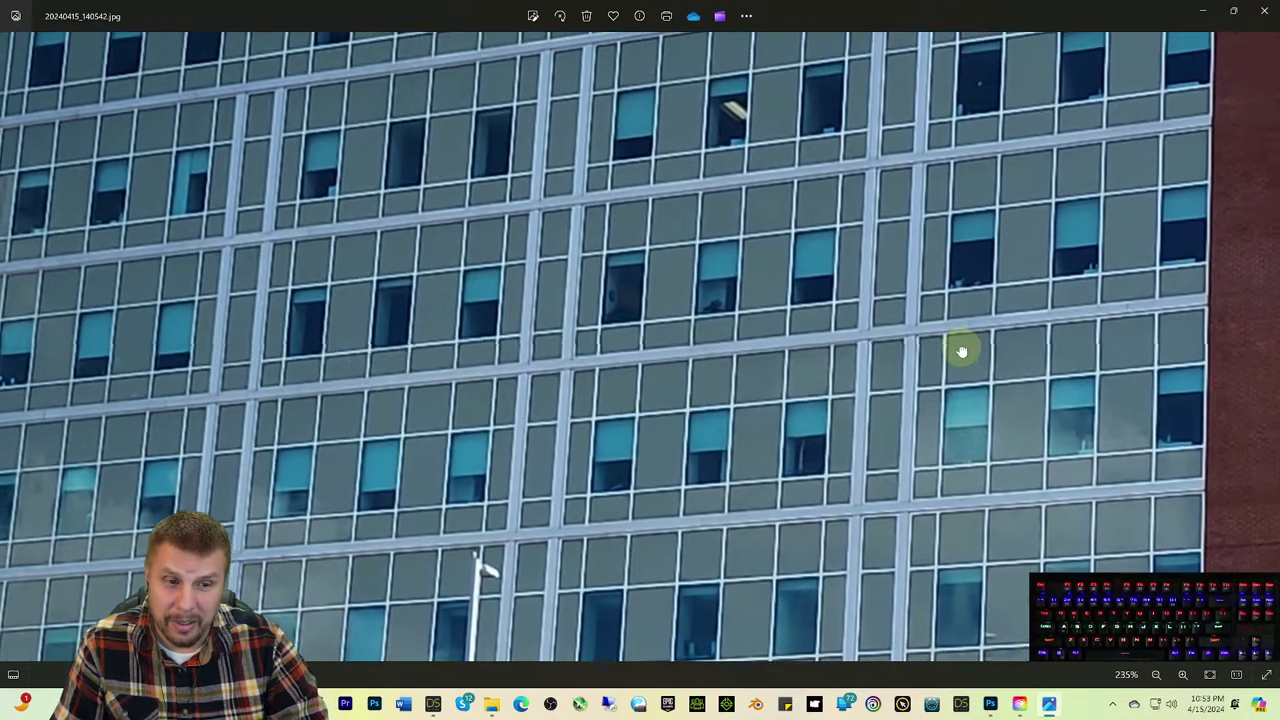
scroll(981, 357, down, 1)
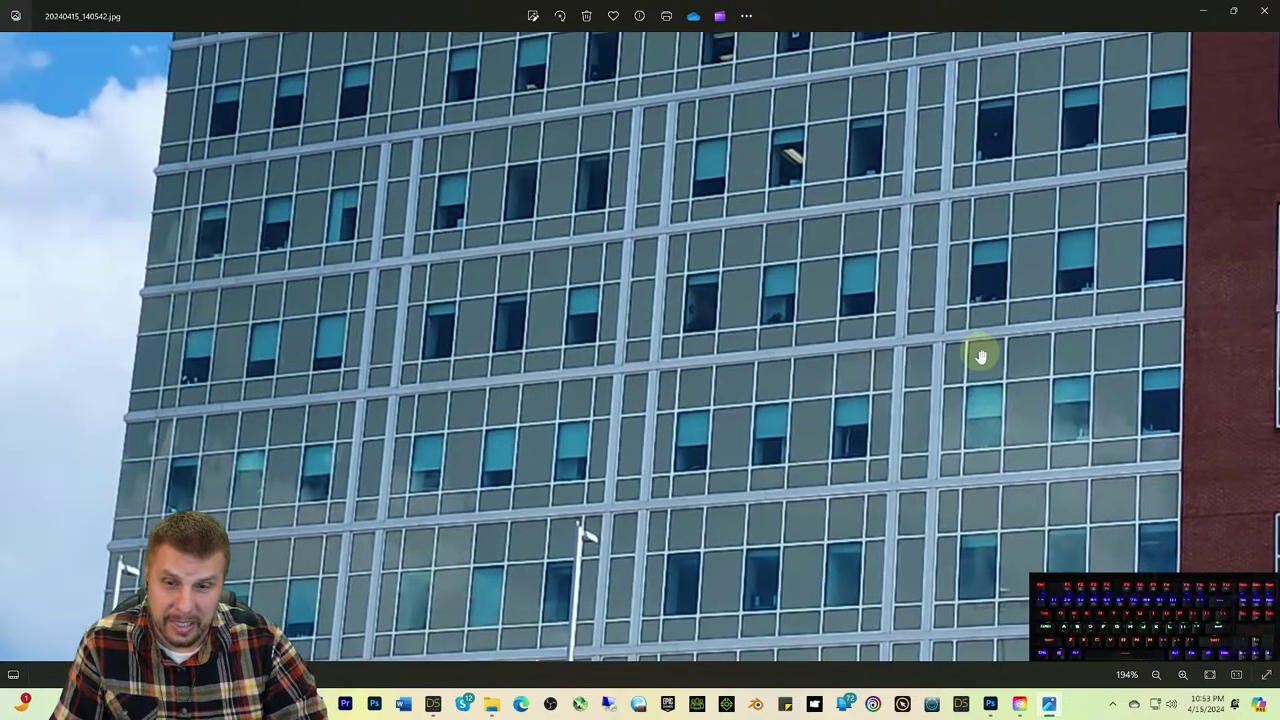
scroll(981, 357, up, 2)
drag(906, 314, 981, 333)
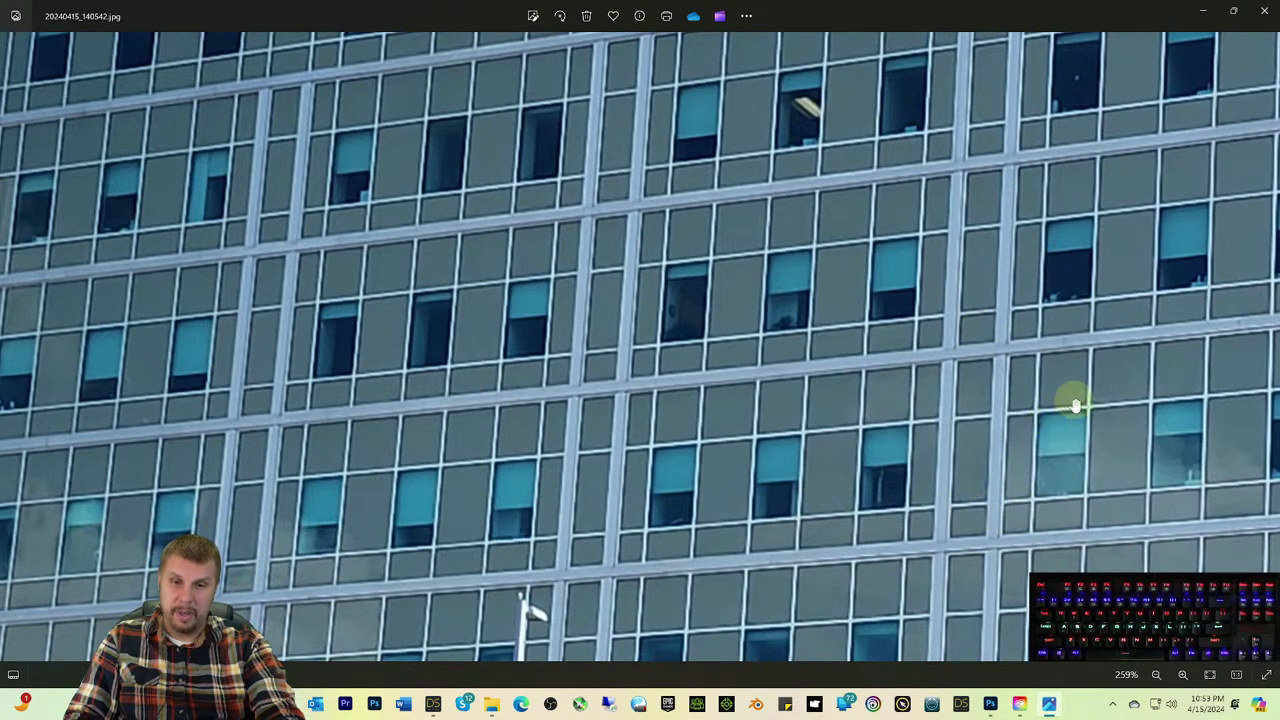
scroll(1072, 400, down, 2)
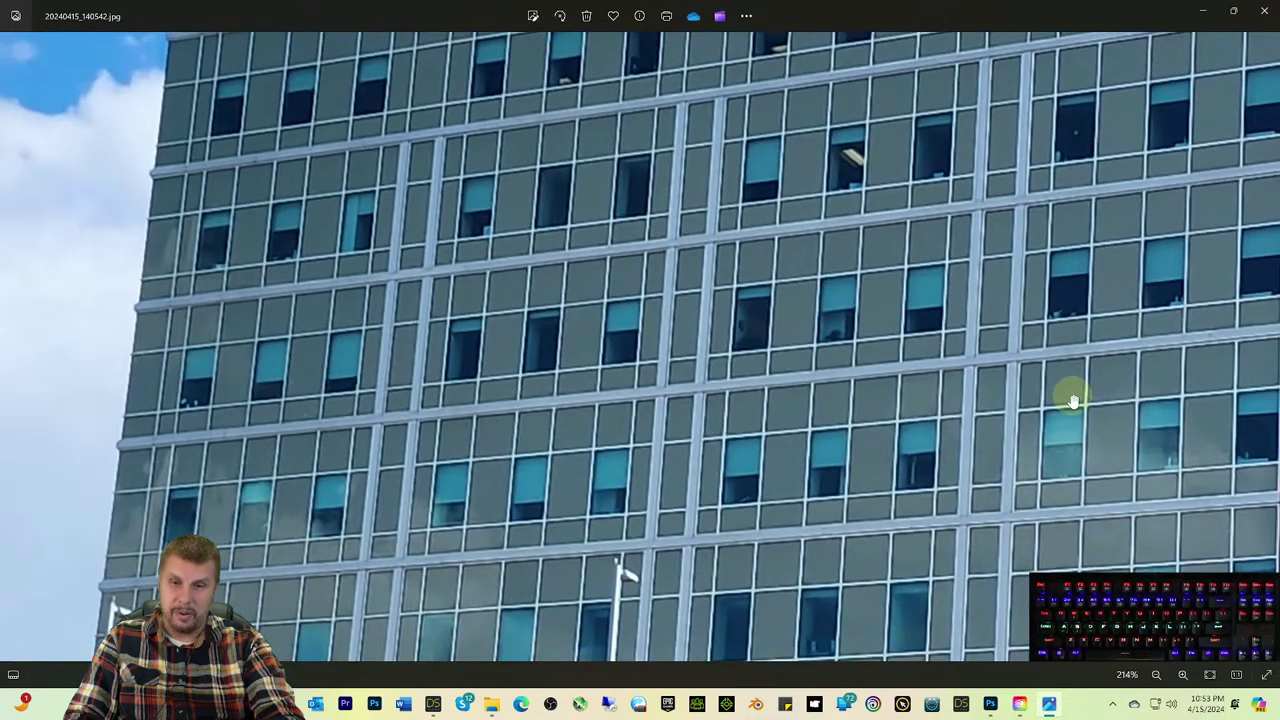
scroll(1065, 395, up, 2)
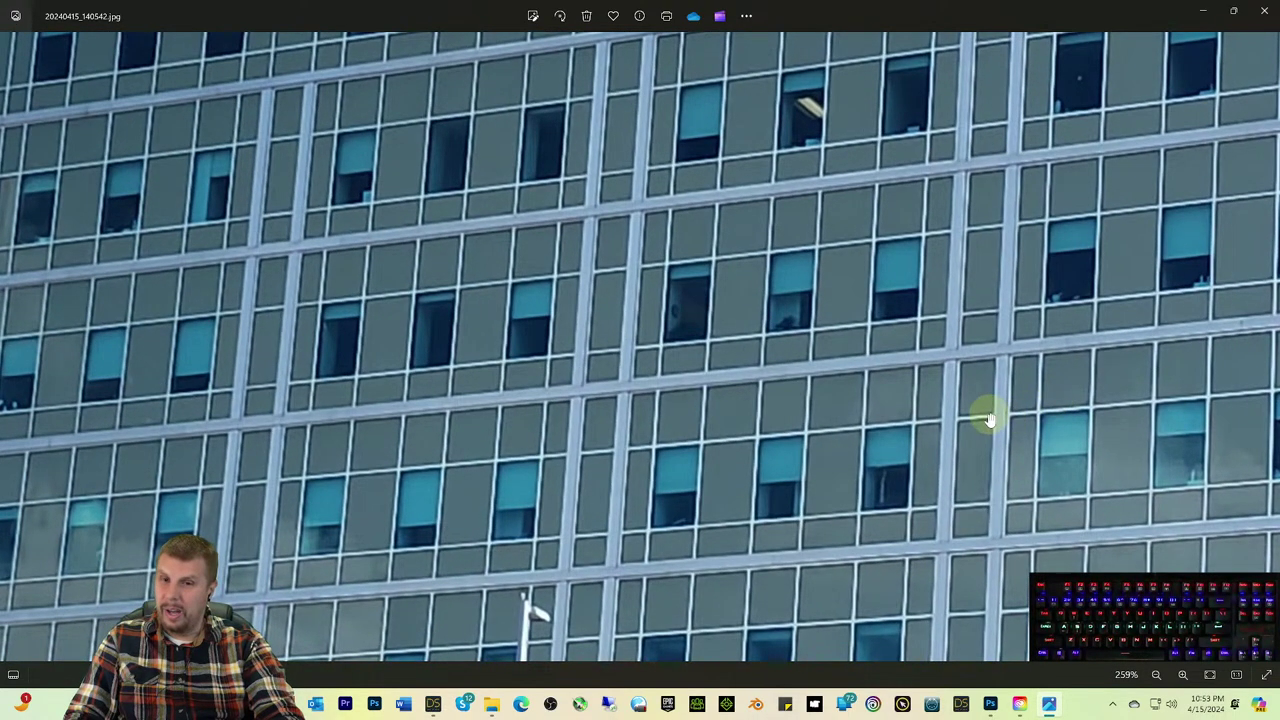
scroll(980, 412, up, 1)
scroll(960, 380, down, 4)
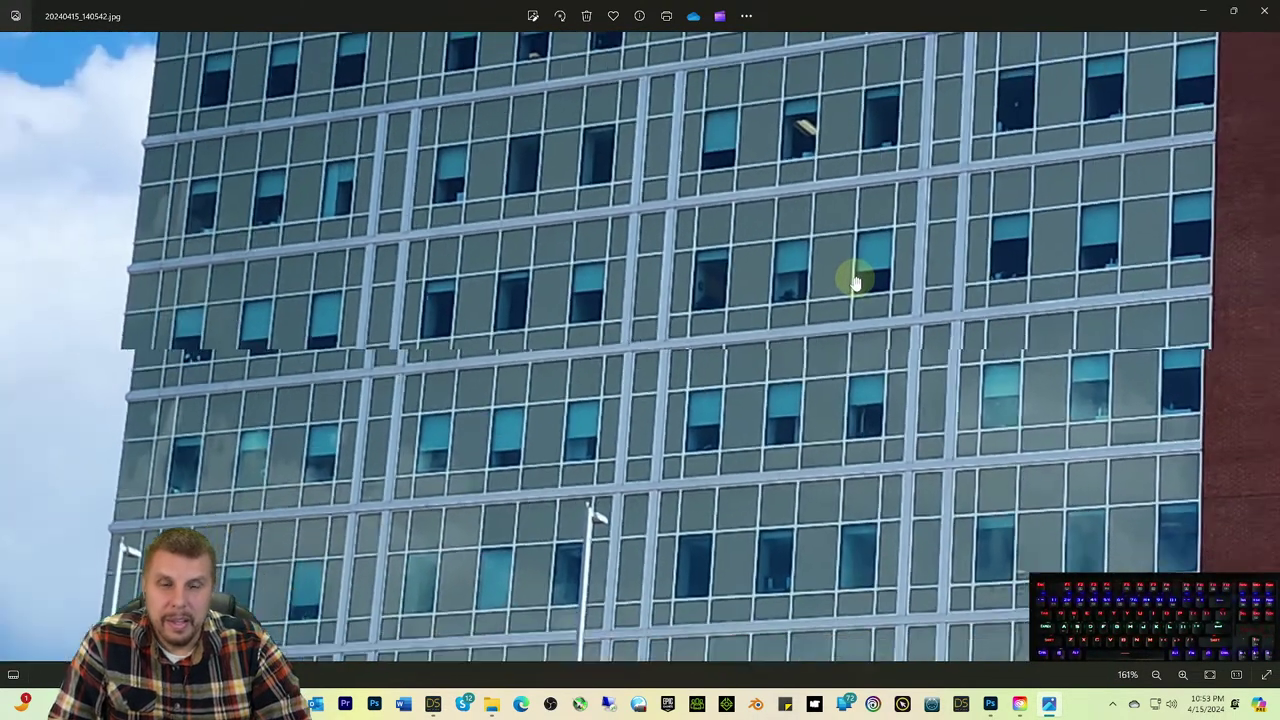
scroll(855, 284, down, 3)
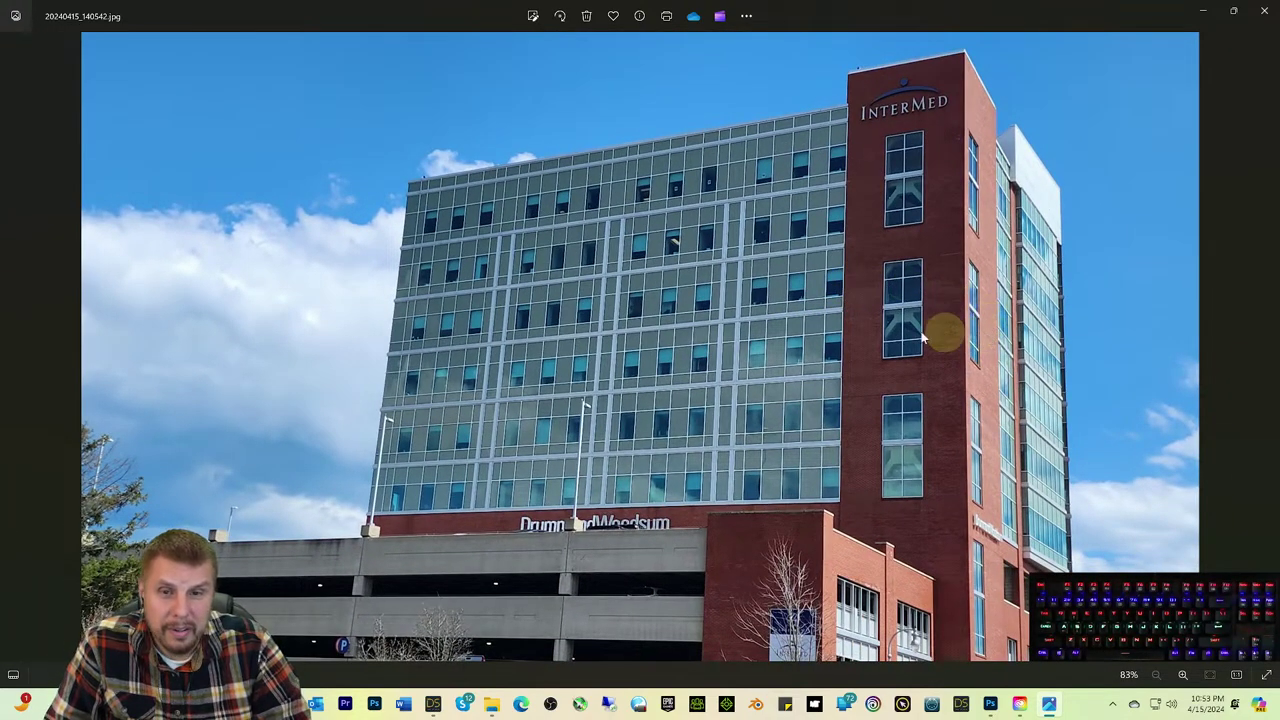
scroll(752, 345, up, 4)
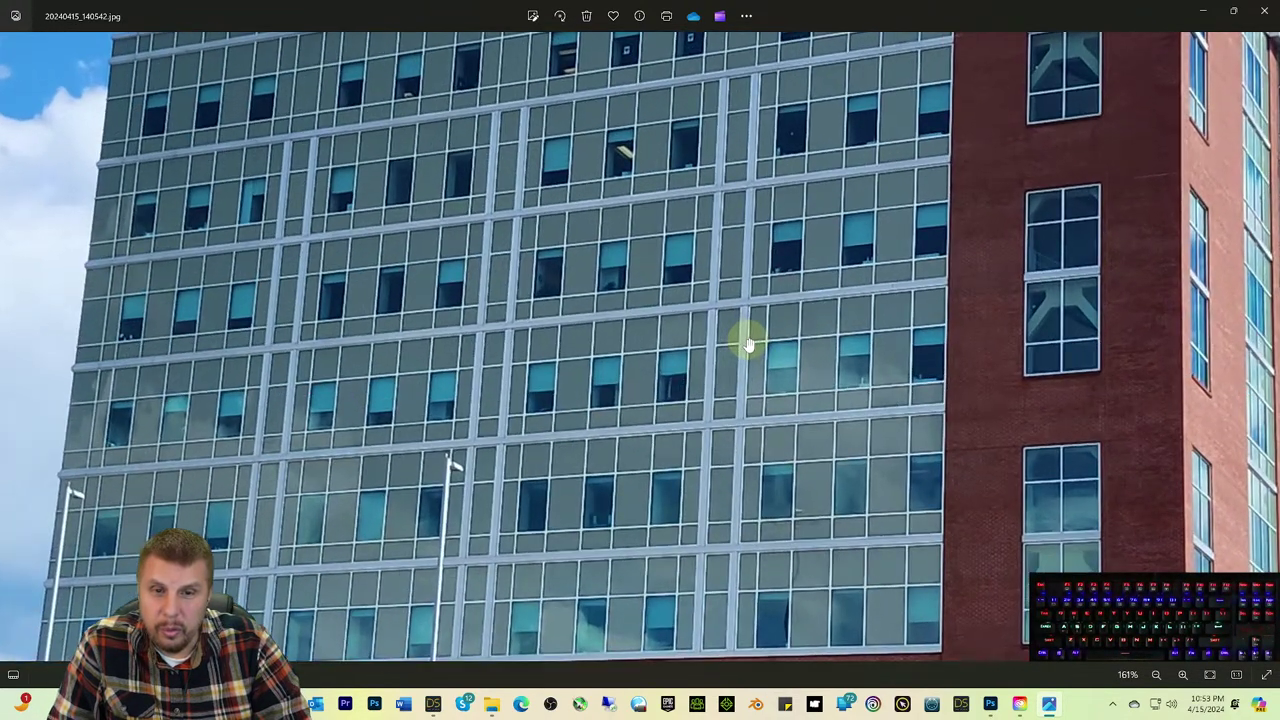
scroll(749, 345, down, 4)
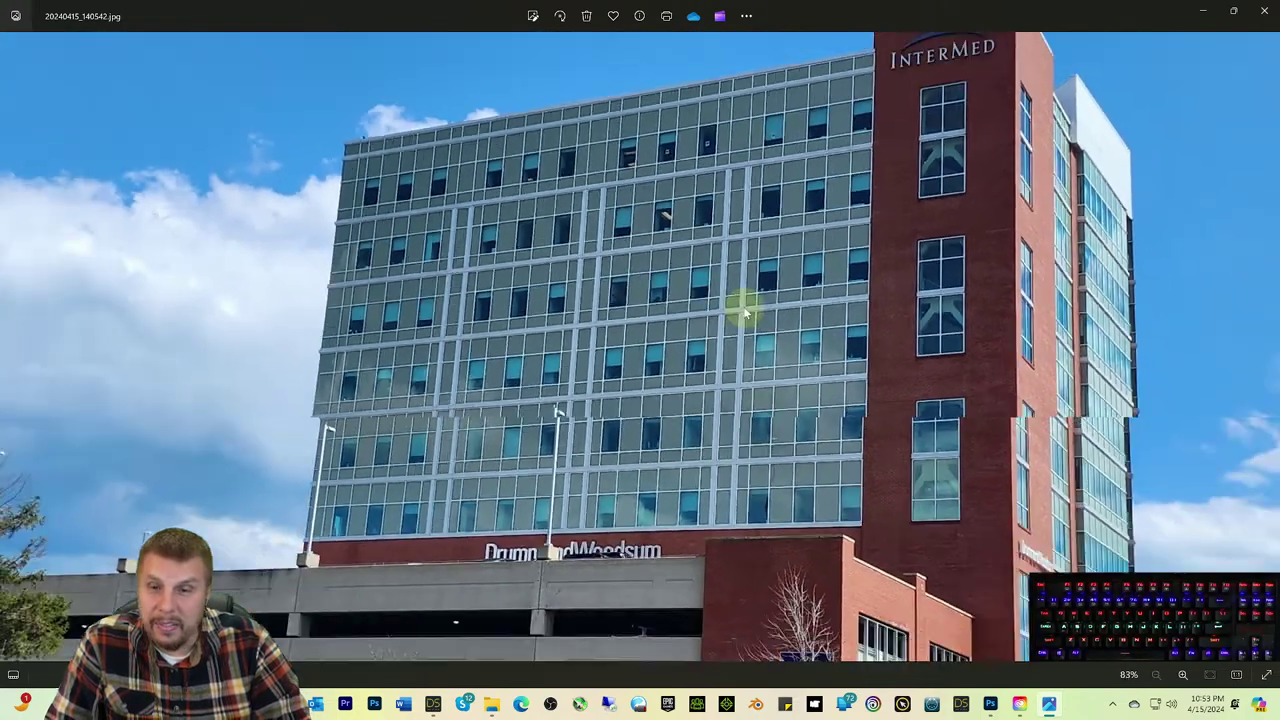
scroll(687, 350, up, 5)
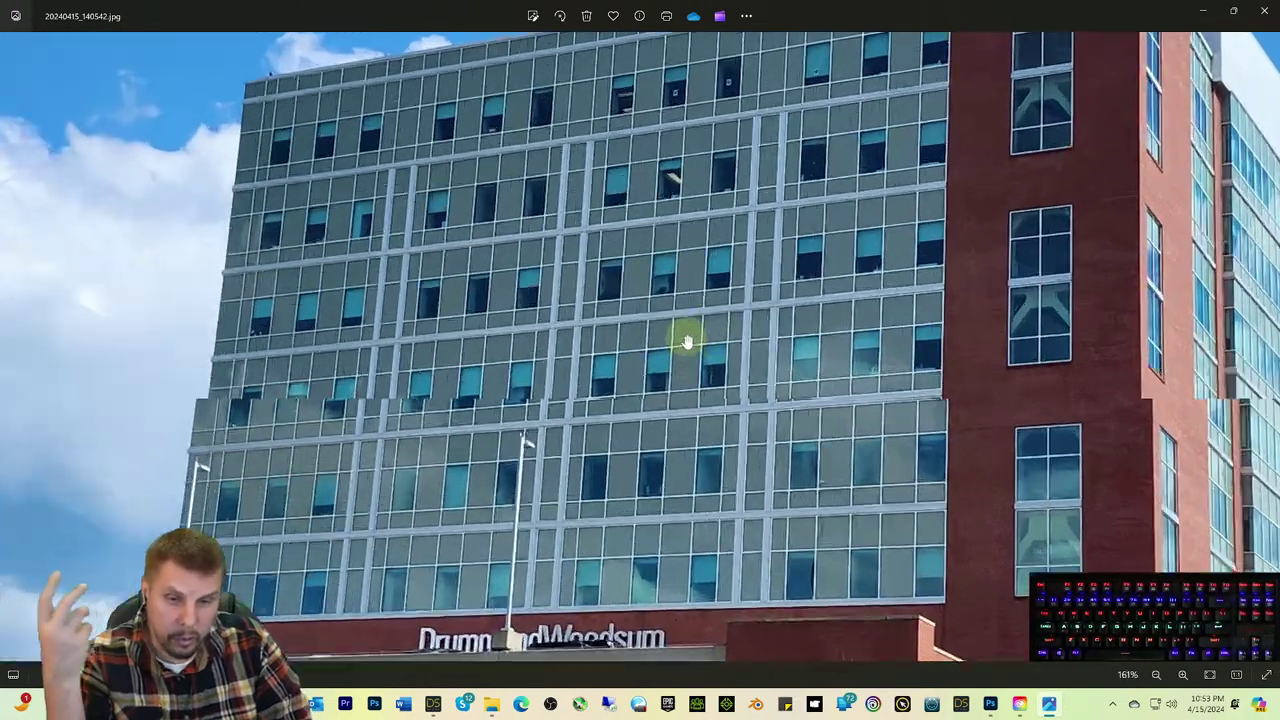
scroll(687, 345, up, 1)
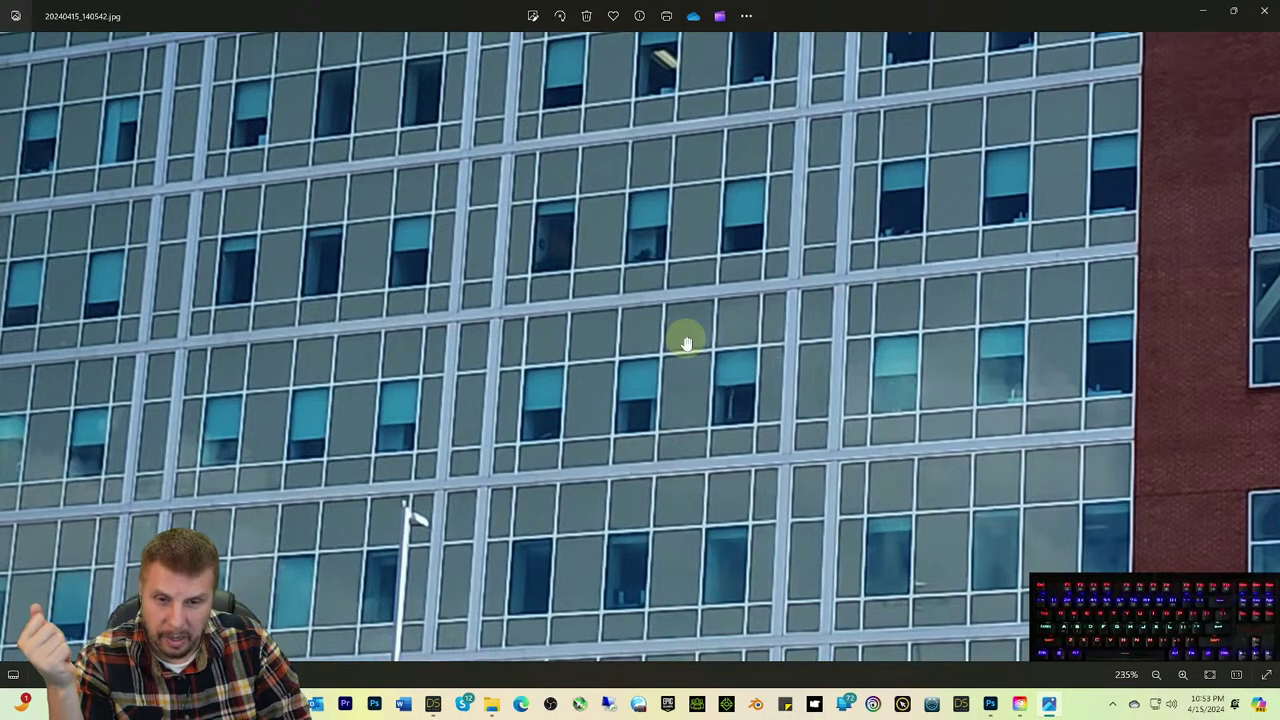
scroll(687, 343, up, 5)
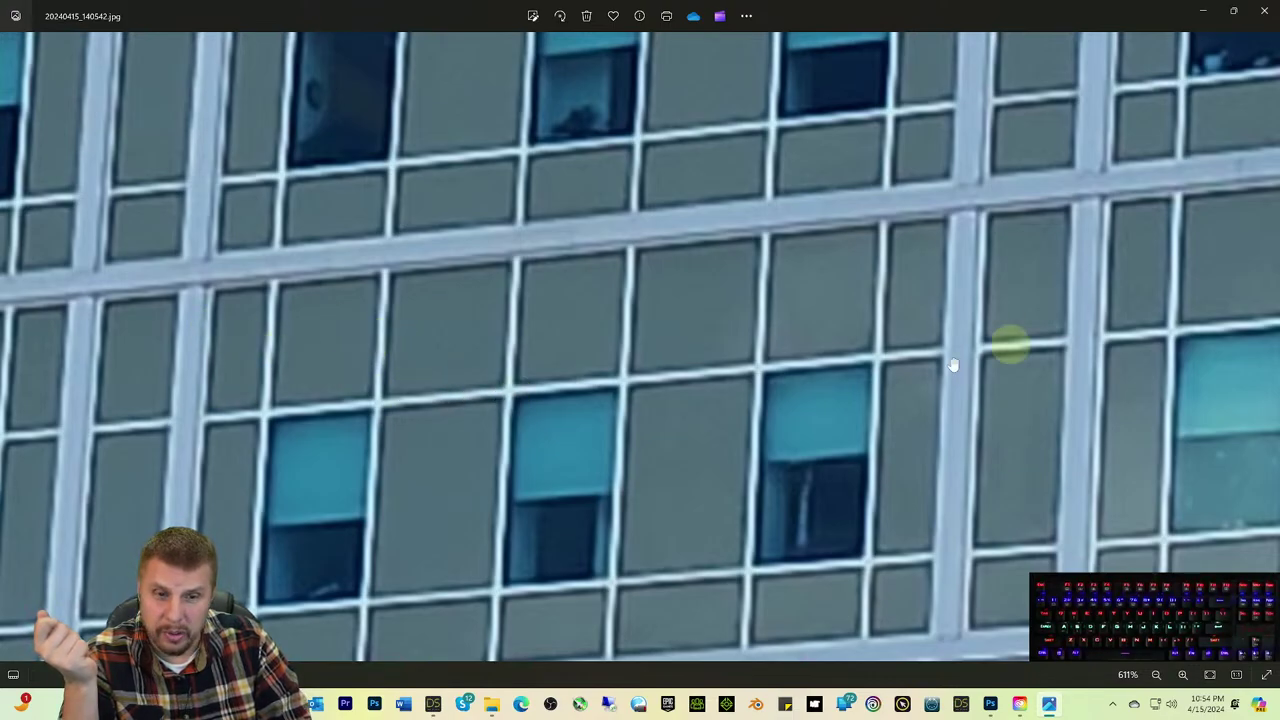
Step: Zoom in and out across the office building photo, then close it
scroll(700, 425, down, 2)
scroll(704, 410, down, 5)
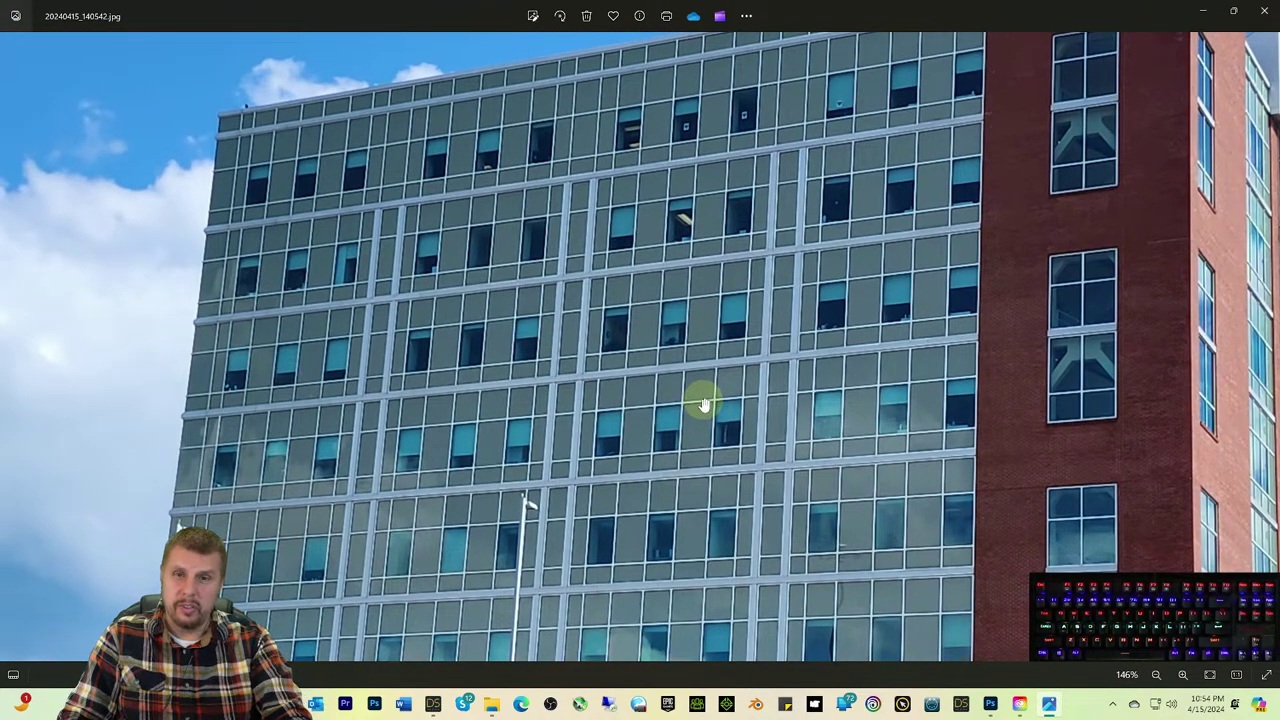
scroll(704, 405, down, 3)
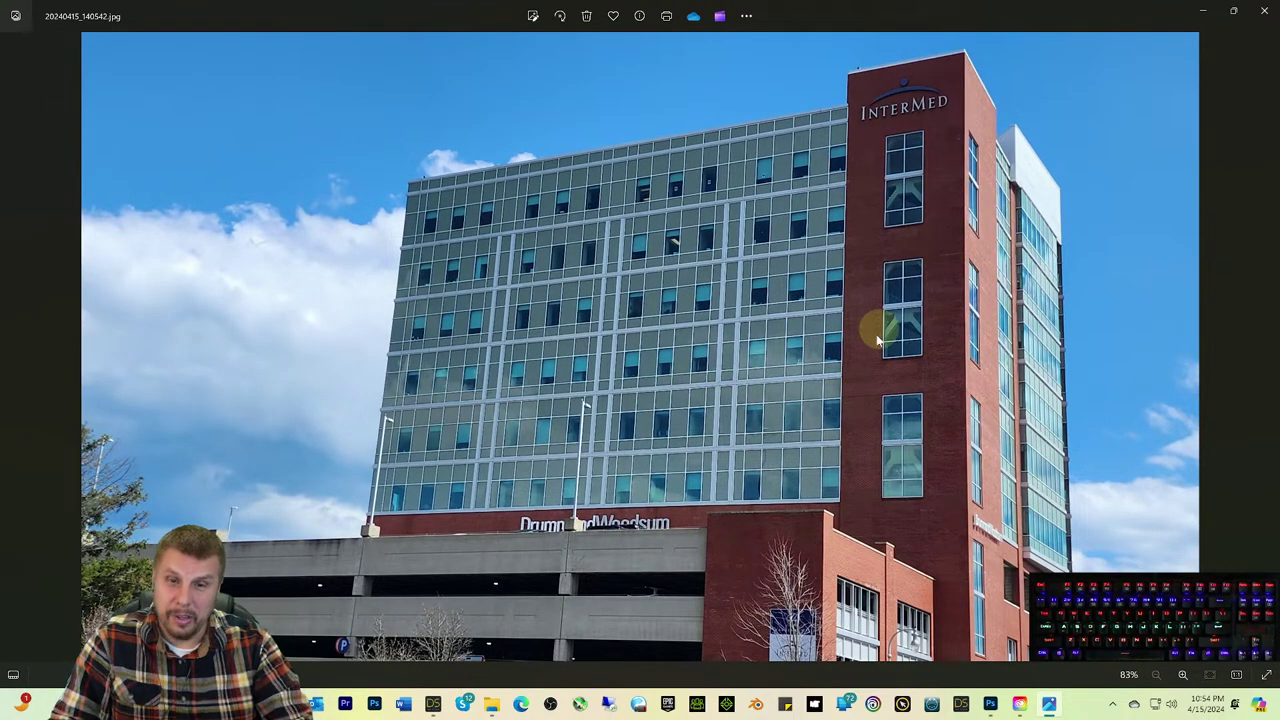
scroll(846, 405, up, 5)
scroll(1184, 366, up, 2)
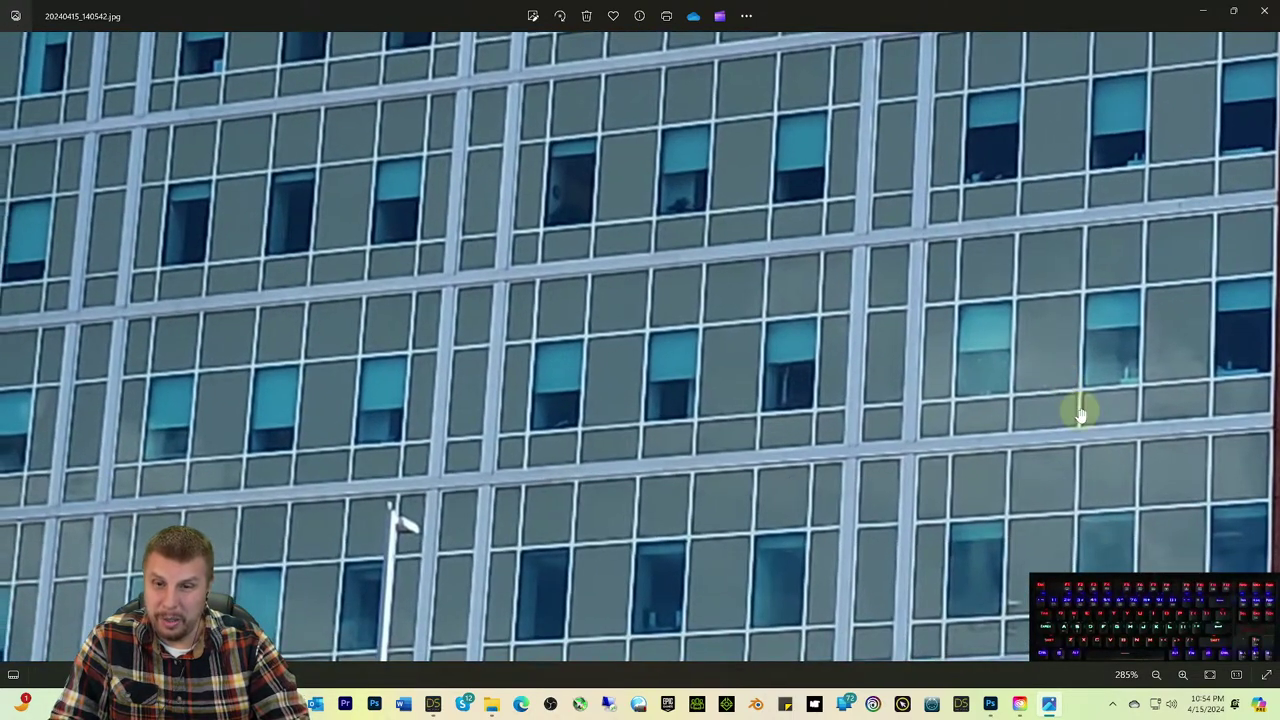
scroll(1087, 418, down, 6)
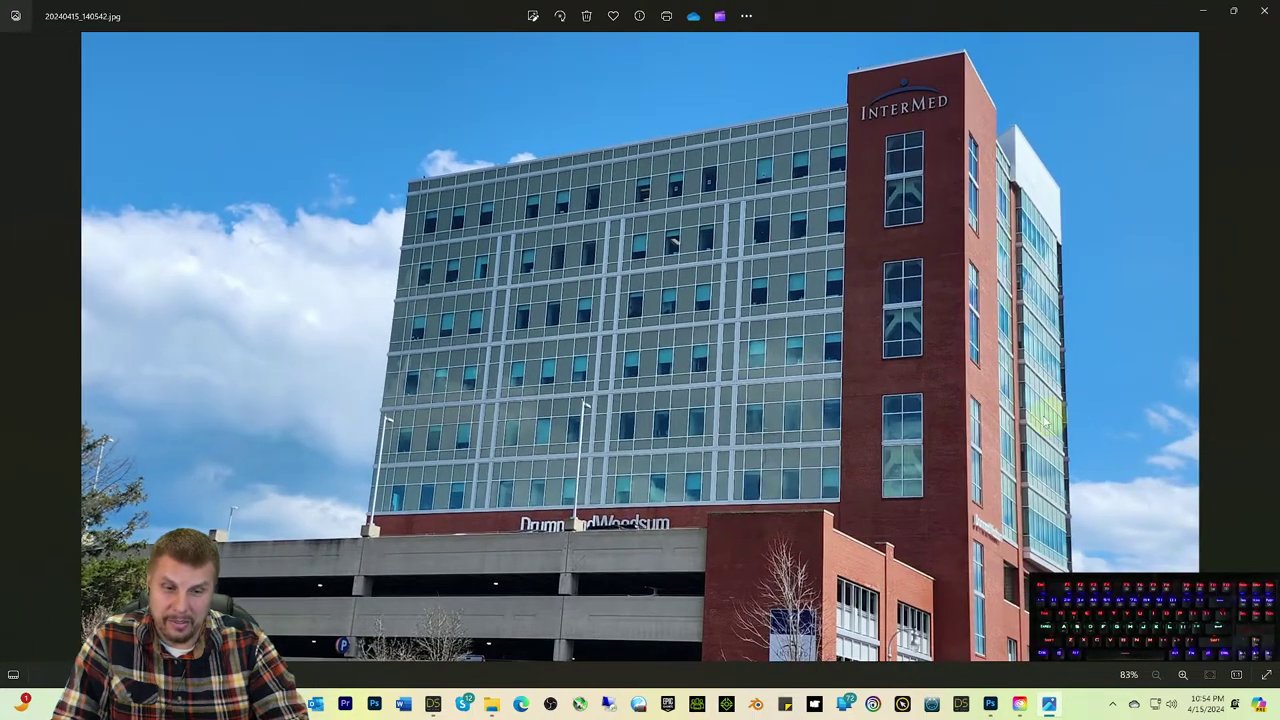
scroll(834, 408, up, 4)
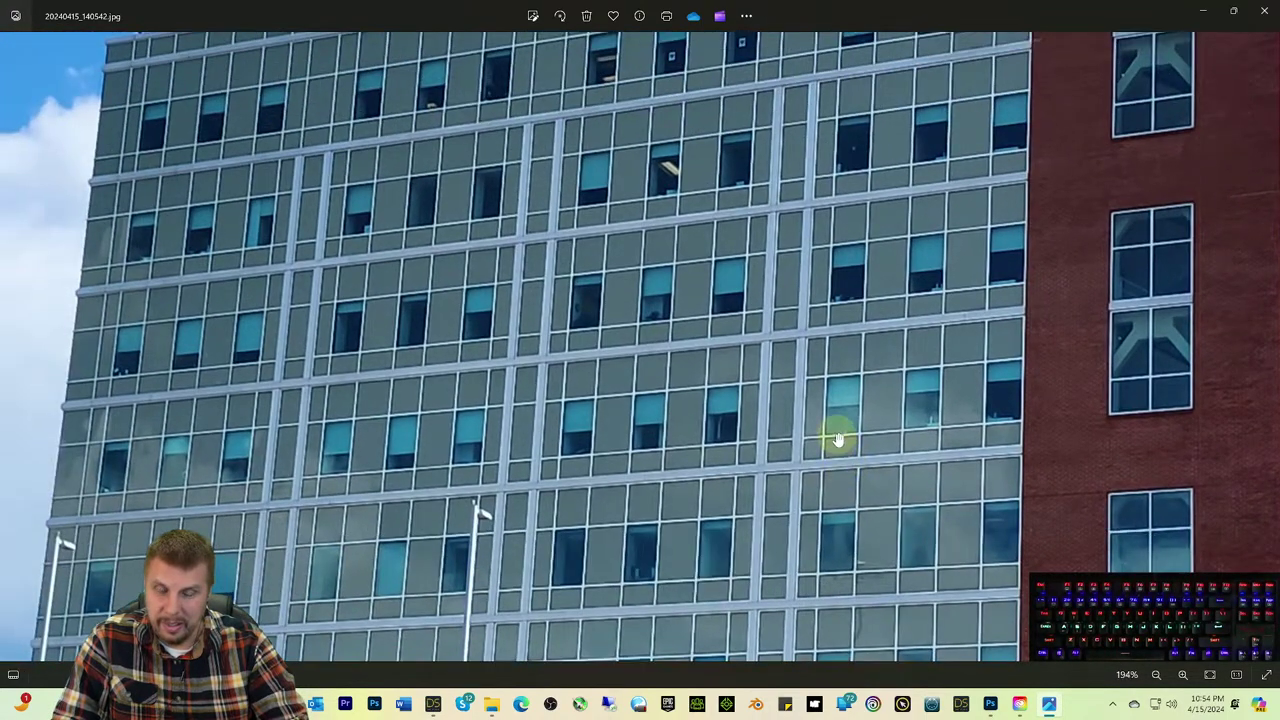
scroll(835, 435, up, 3)
scroll(1003, 389, down, 3)
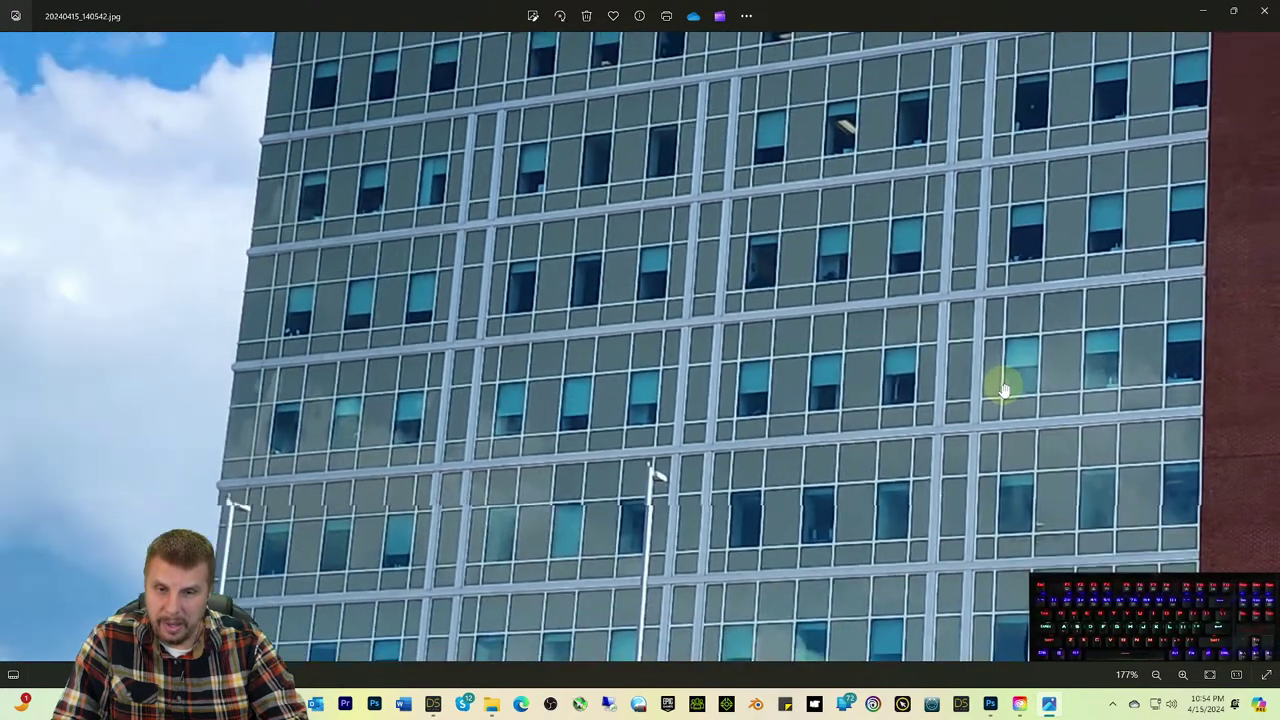
scroll(1003, 389, down, 2)
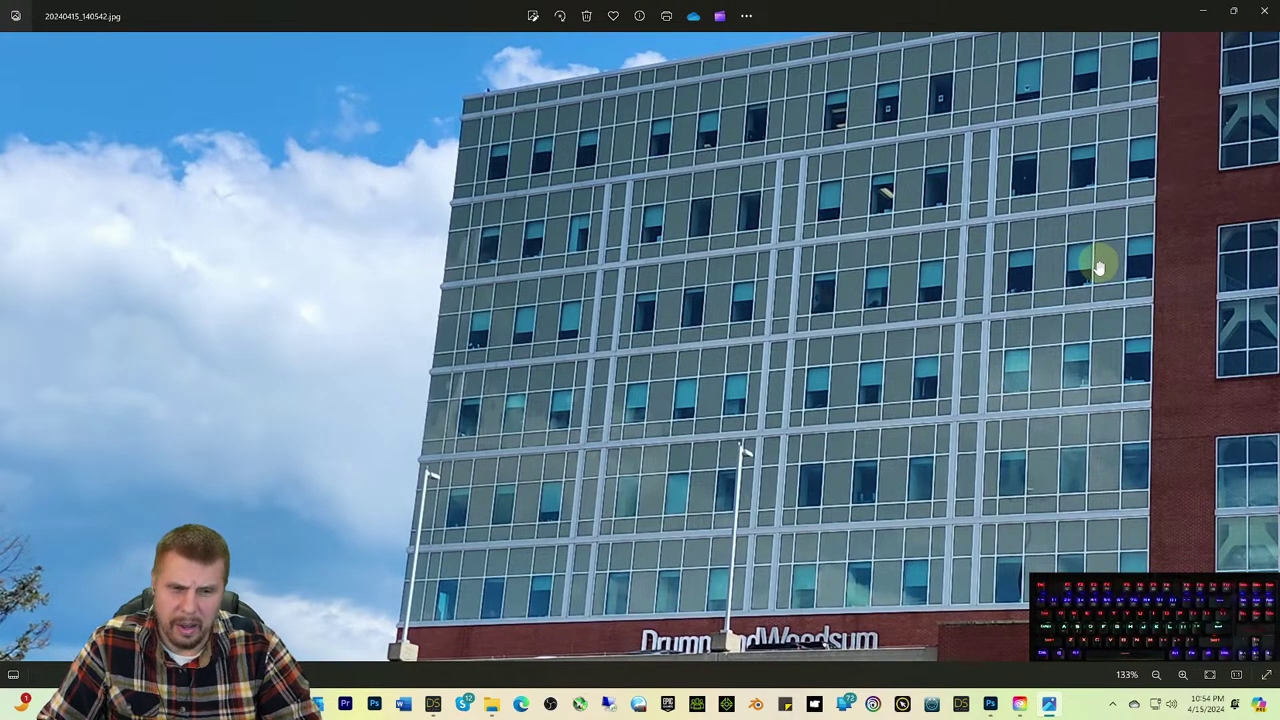
scroll(1058, 281, up, 2)
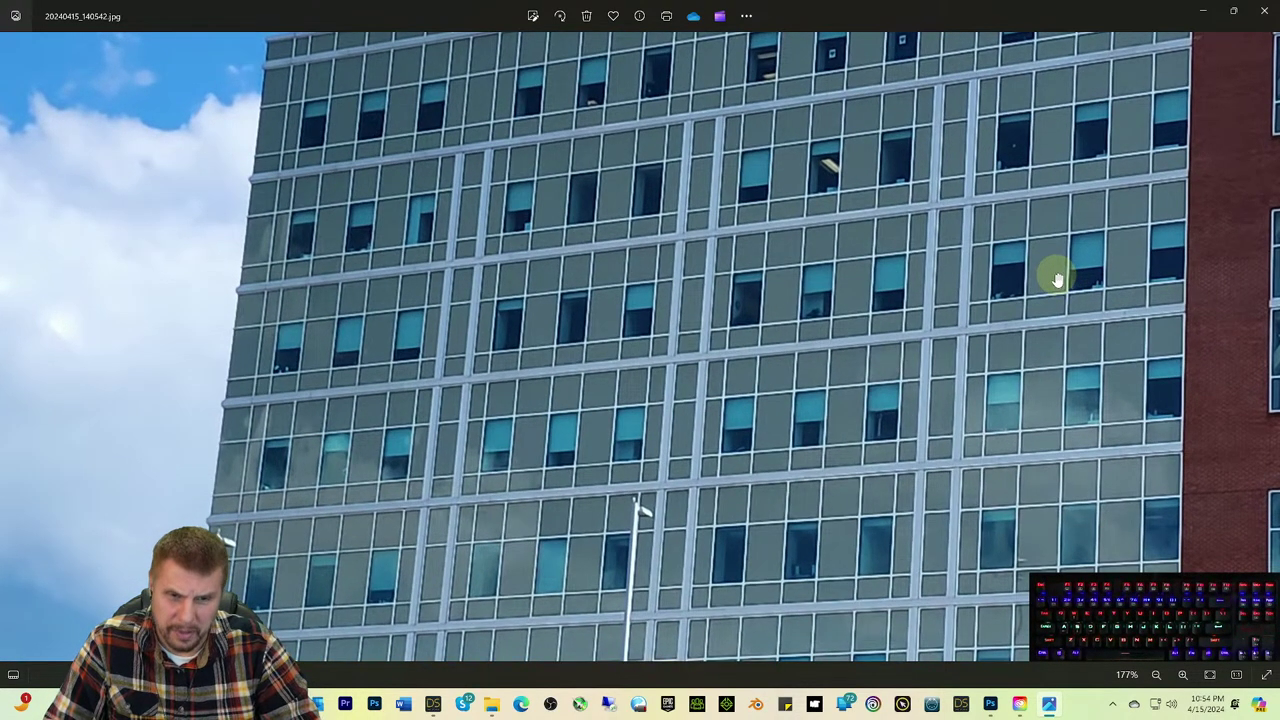
scroll(1058, 279, up, 1)
scroll(1059, 270, up, 1)
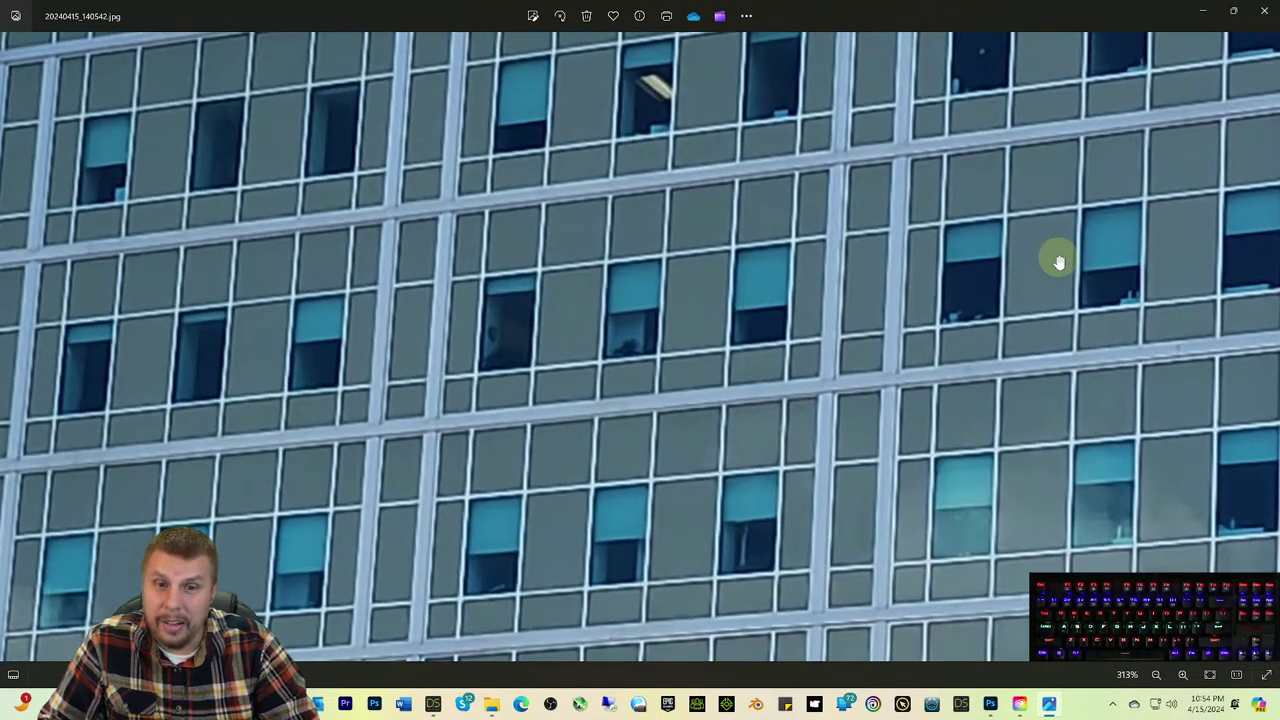
scroll(1059, 262, down, 1)
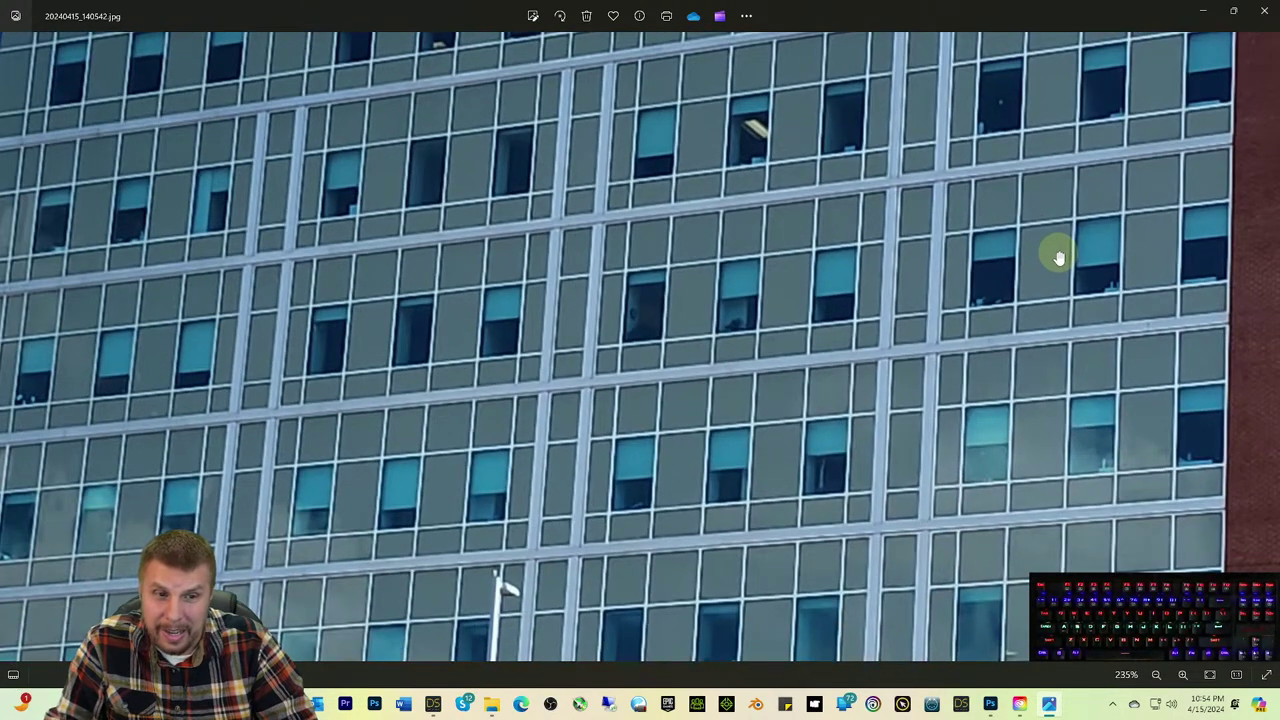
scroll(1059, 258, down, 1)
scroll(1059, 258, up, 1)
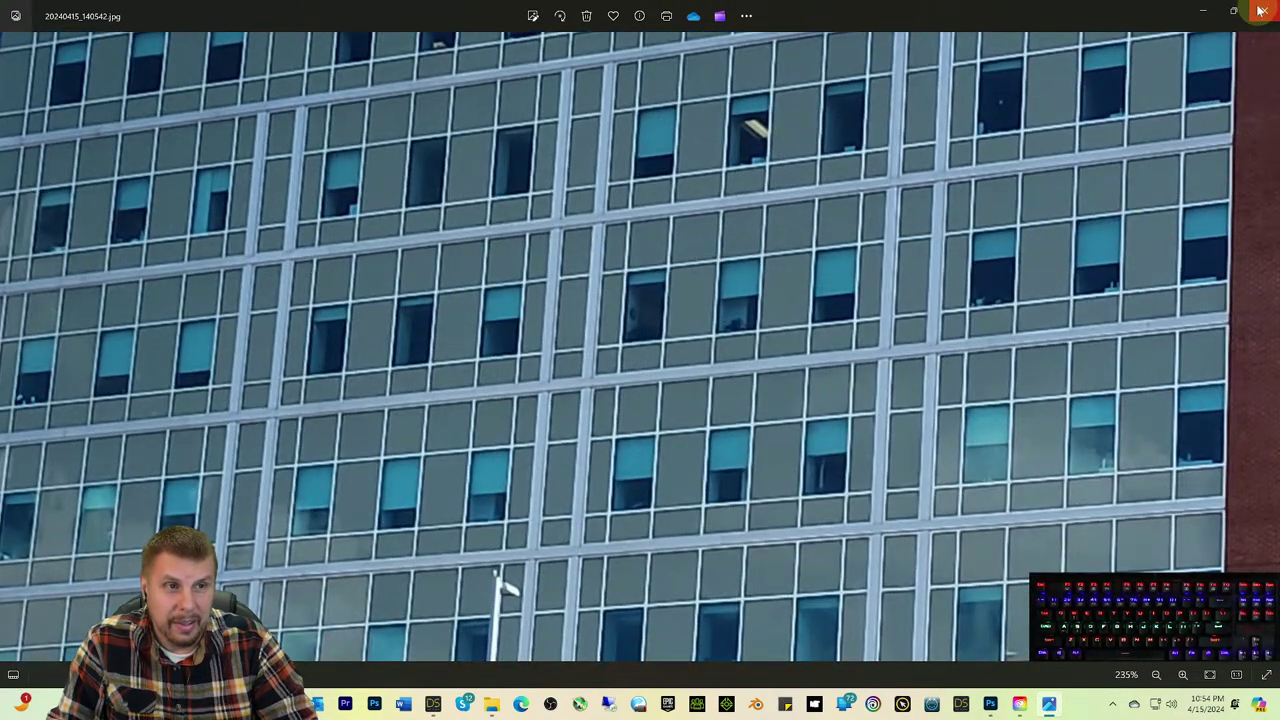
click(1261, 10)
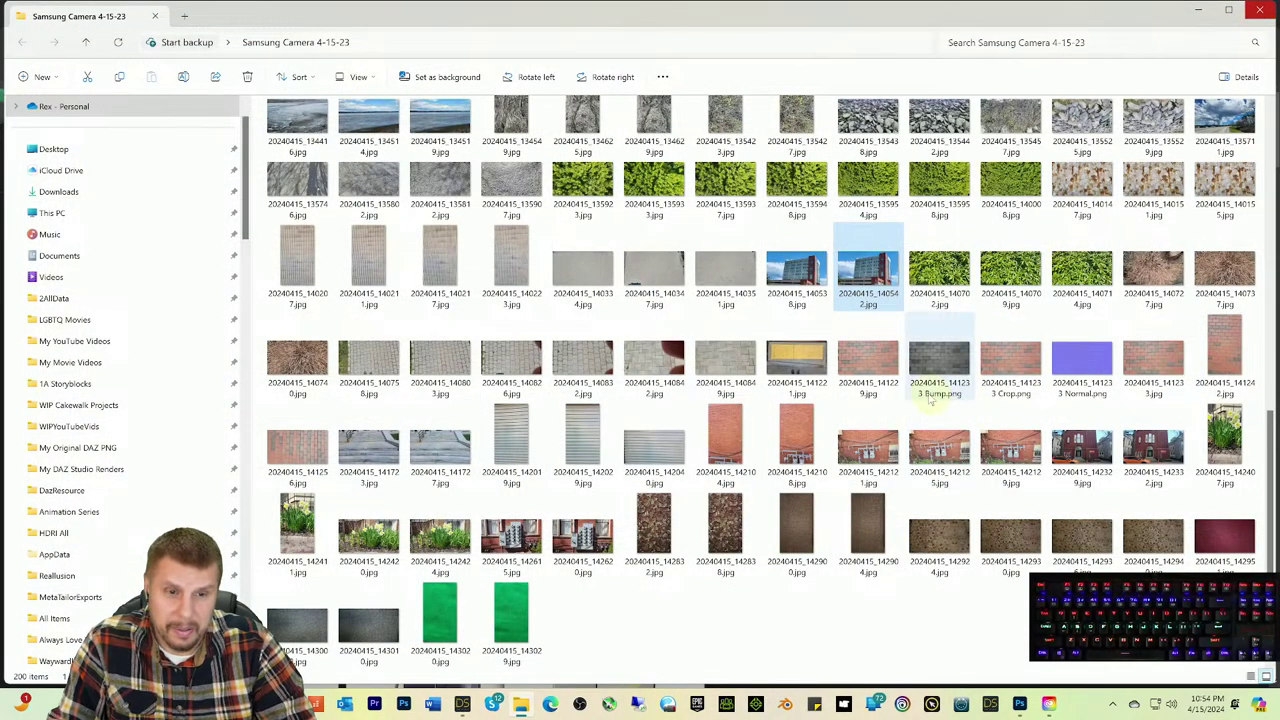
Step: Open brick paving photo 20240415_141229.jpg and zoom in and out, ending at 33%
click(868, 372)
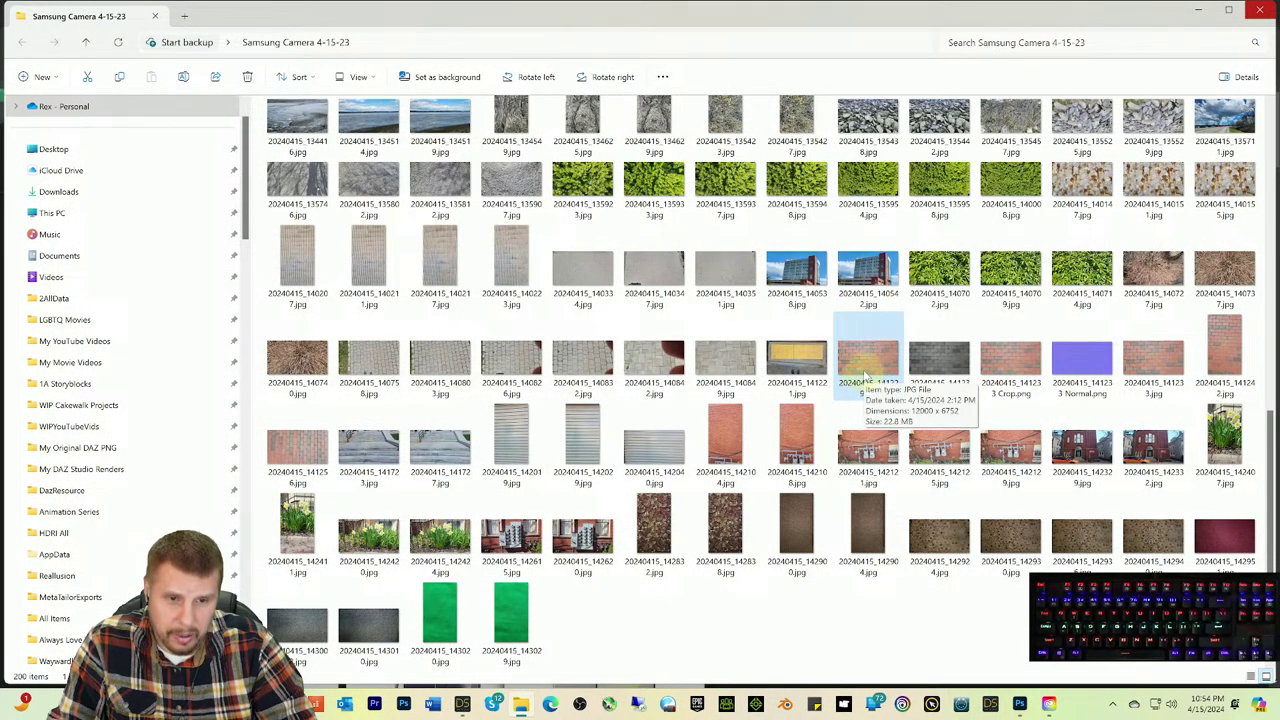
double_click(868, 374)
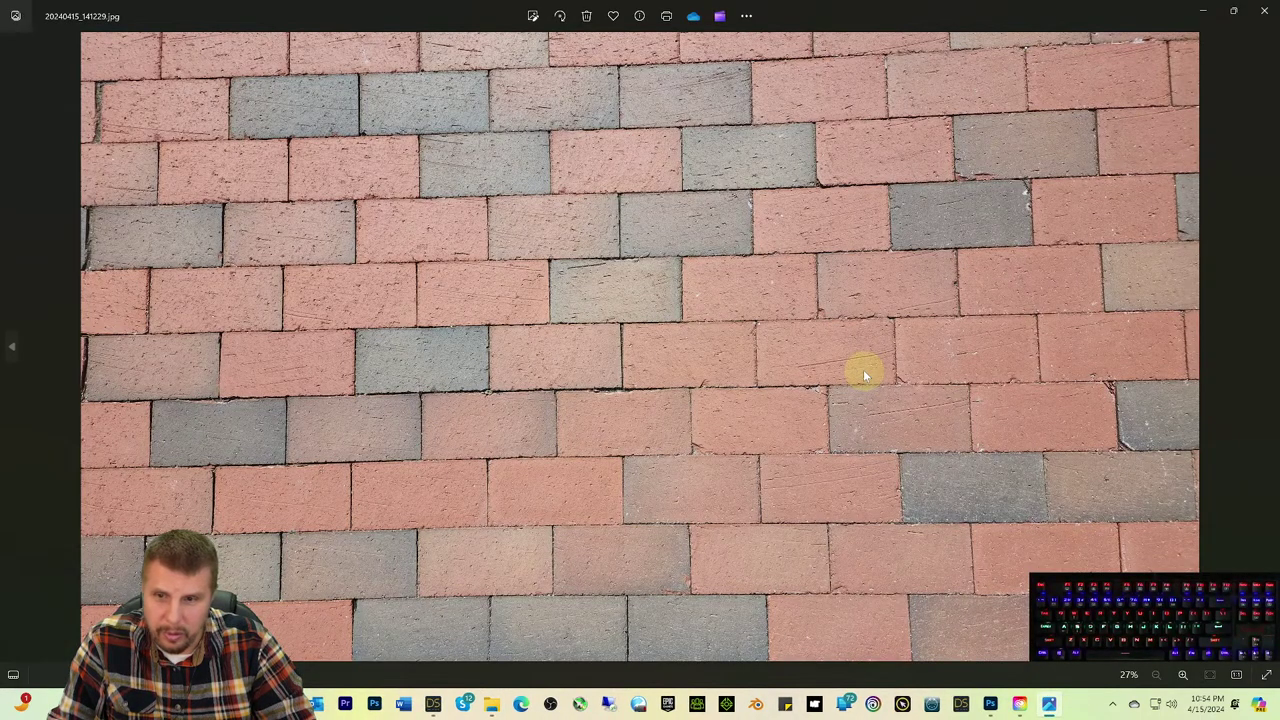
scroll(865, 375, up, 4)
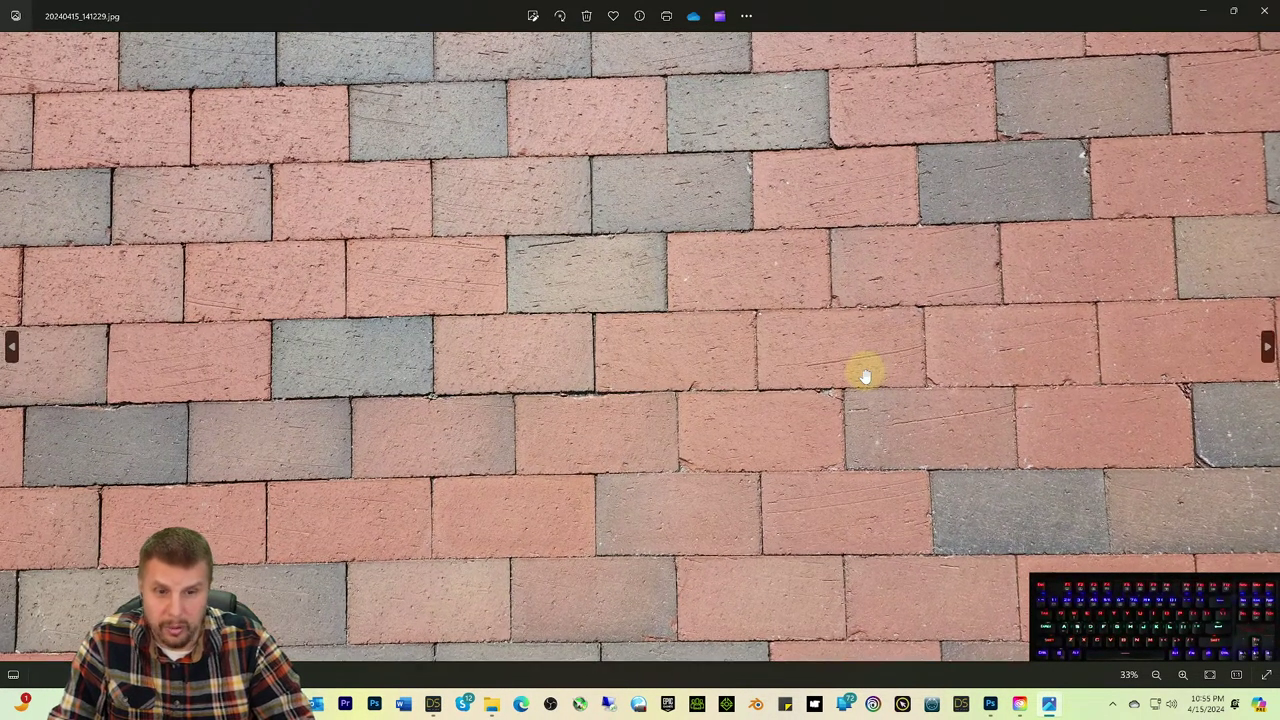
scroll(865, 375, up, 5)
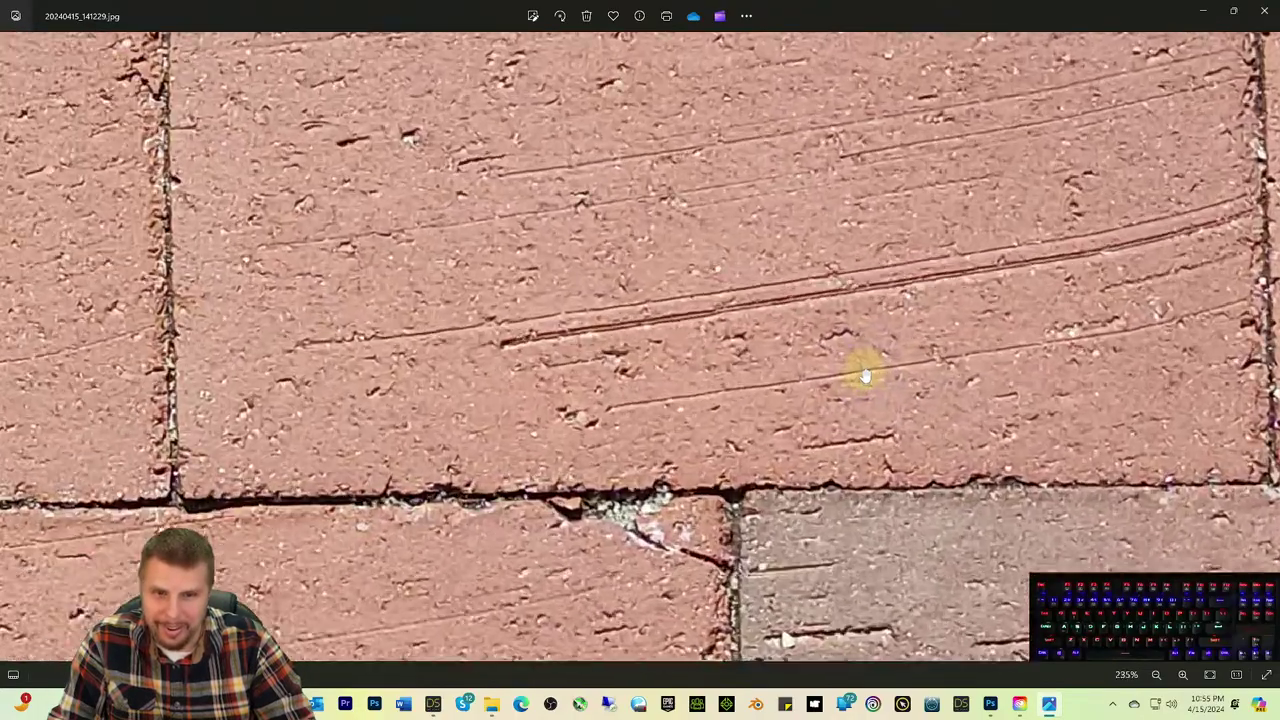
scroll(865, 375, down, 4)
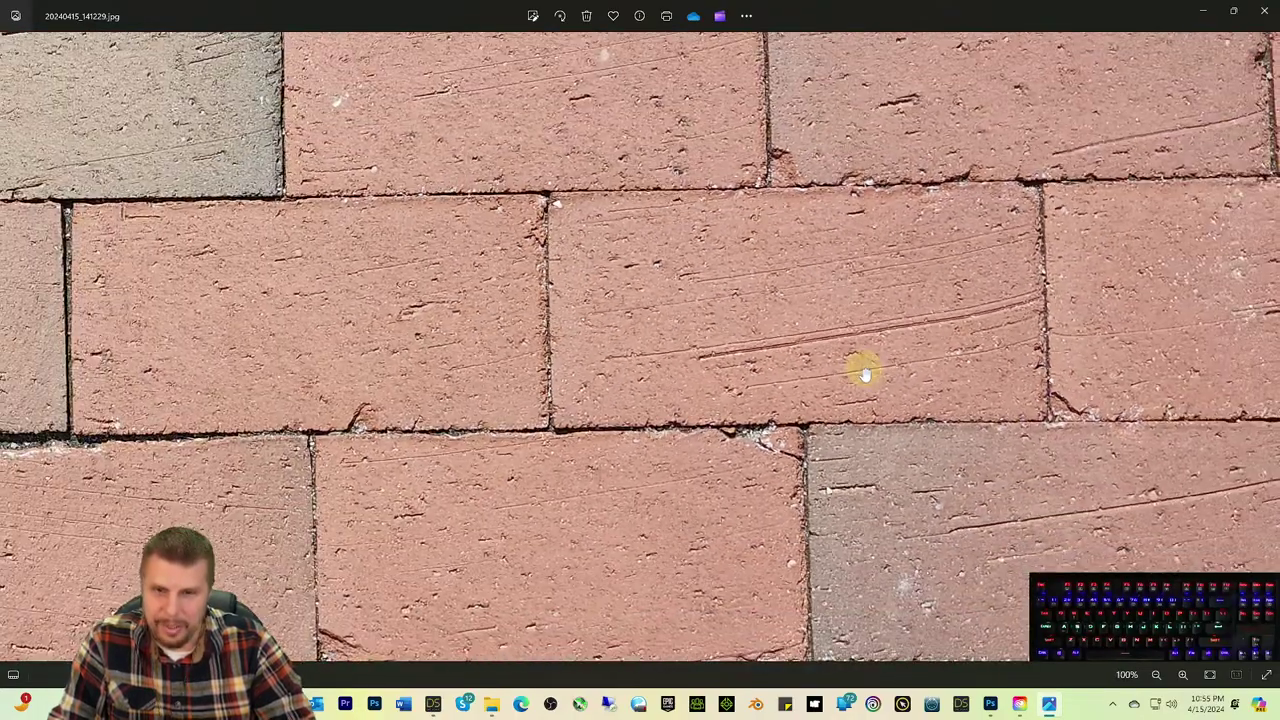
scroll(865, 375, down, 1)
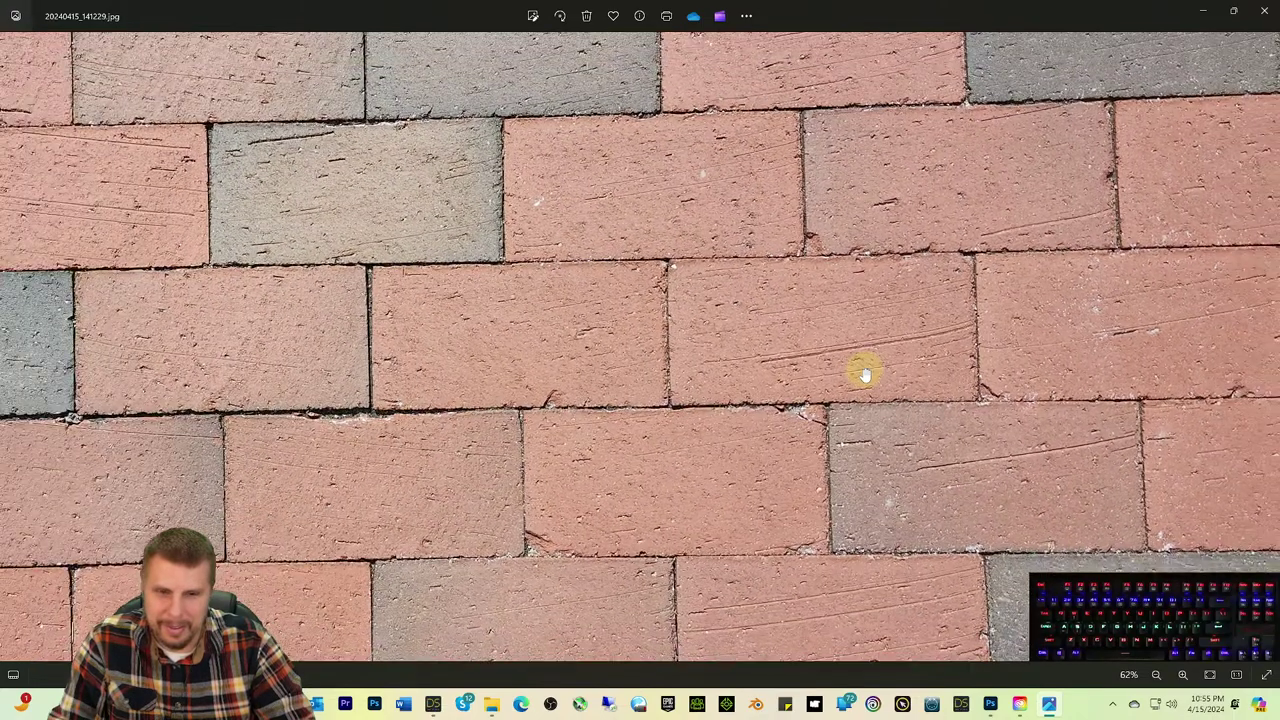
scroll(865, 375, down, 3)
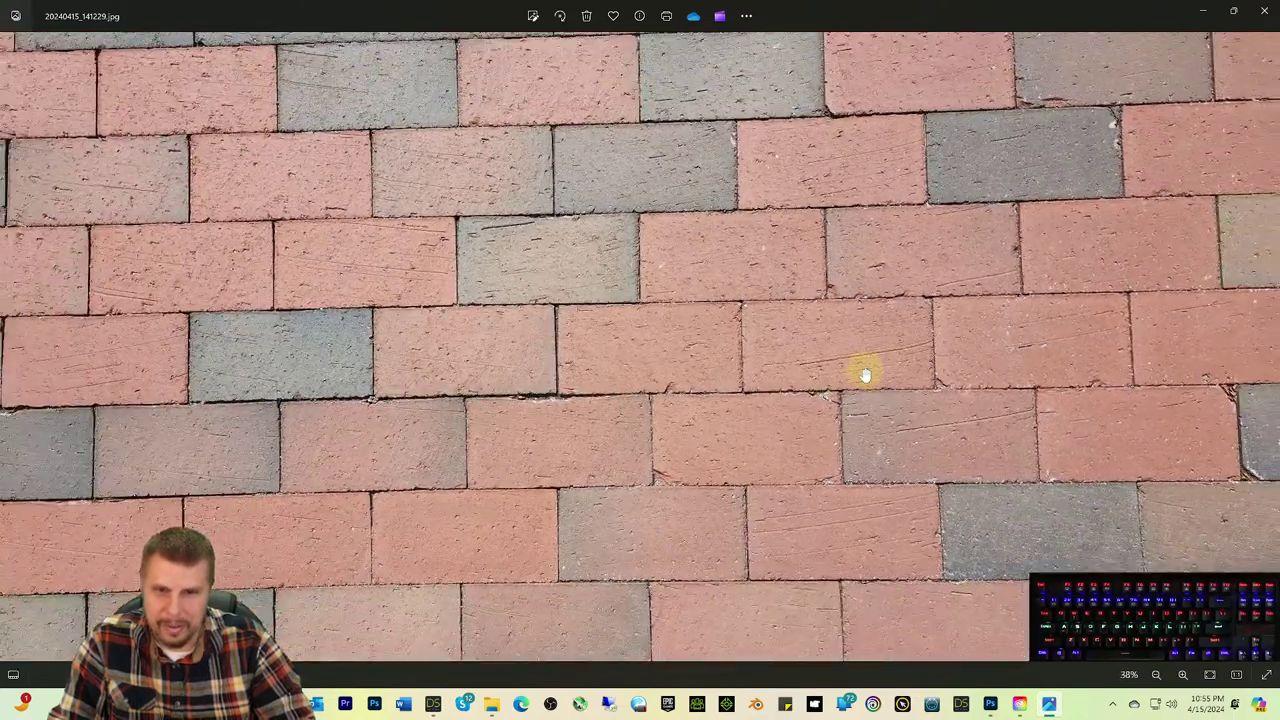
scroll(865, 375, down, 2)
scroll(865, 375, up, 3)
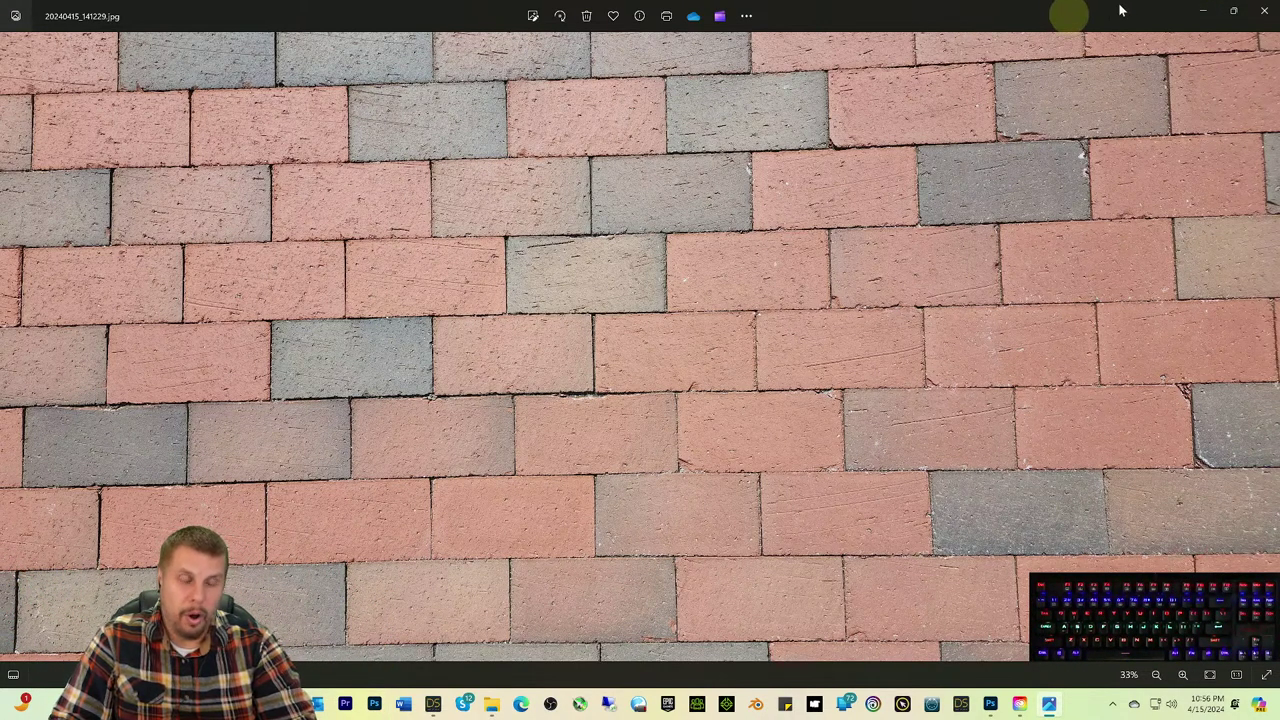
Step: Close the brick photo, open tactile paving photo 20240415_141221.jpg and zoom around it
click(1260, 16)
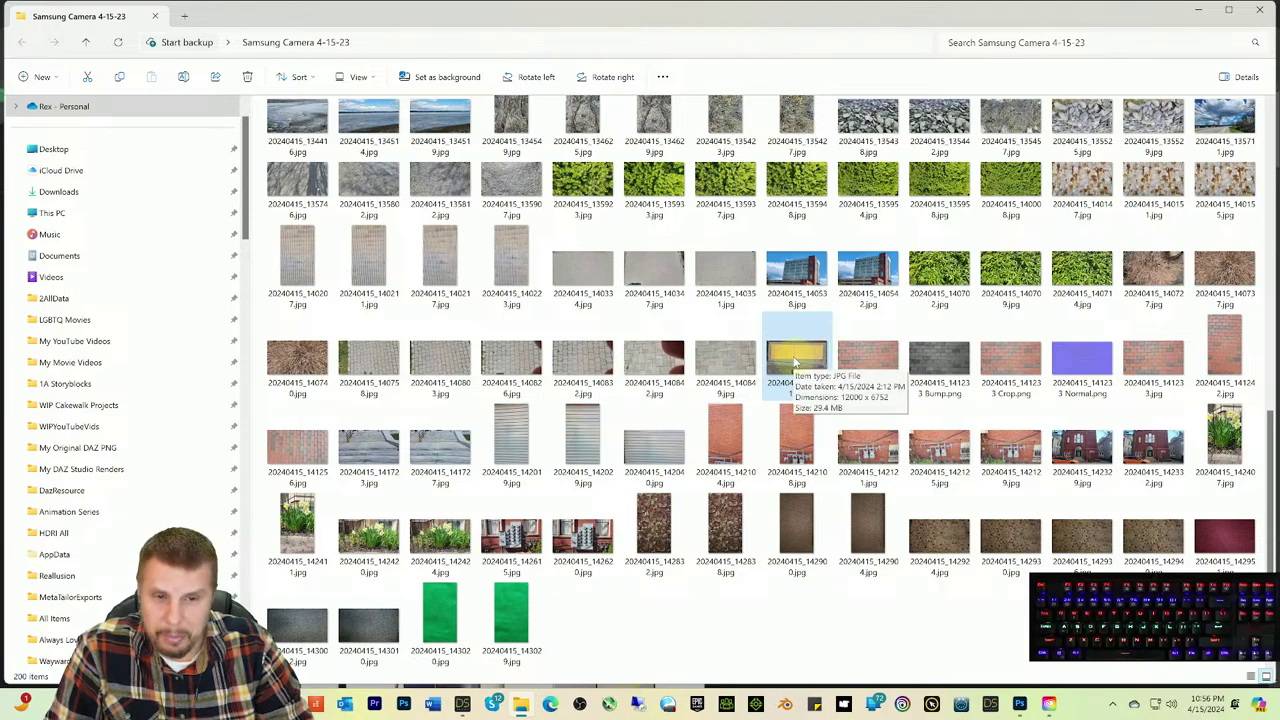
double_click(796, 362)
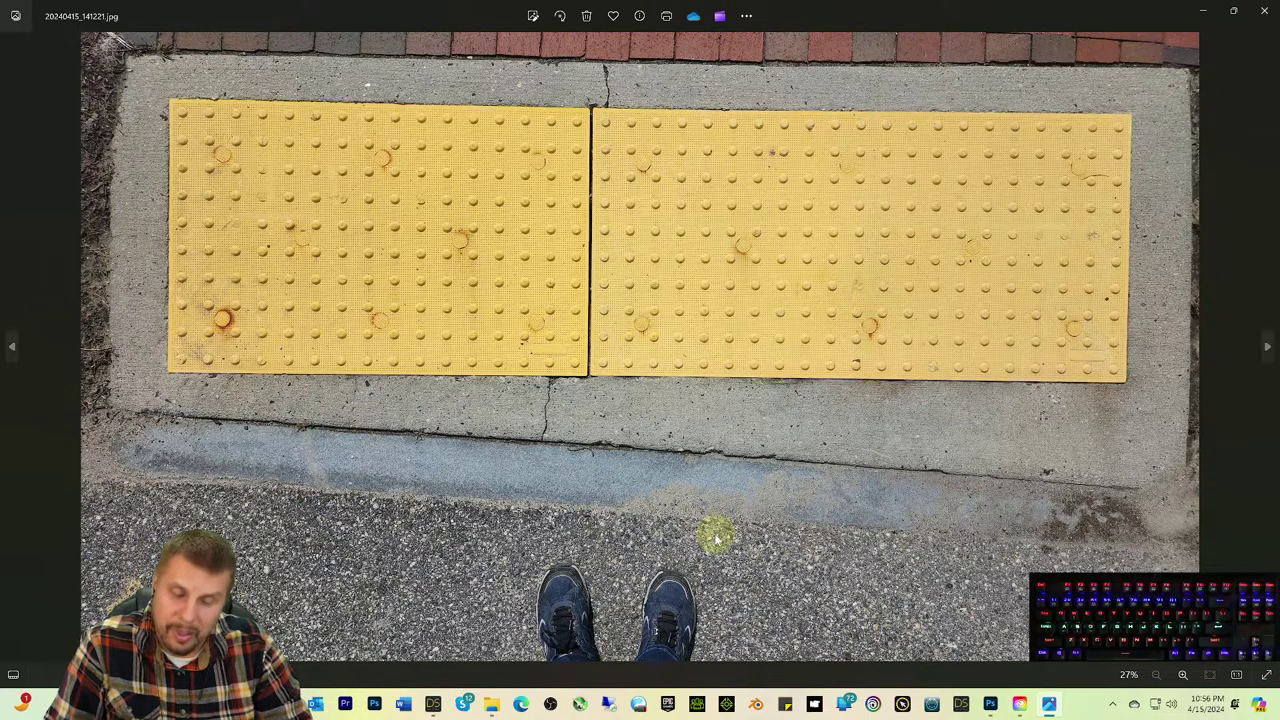
scroll(716, 540, up, 3)
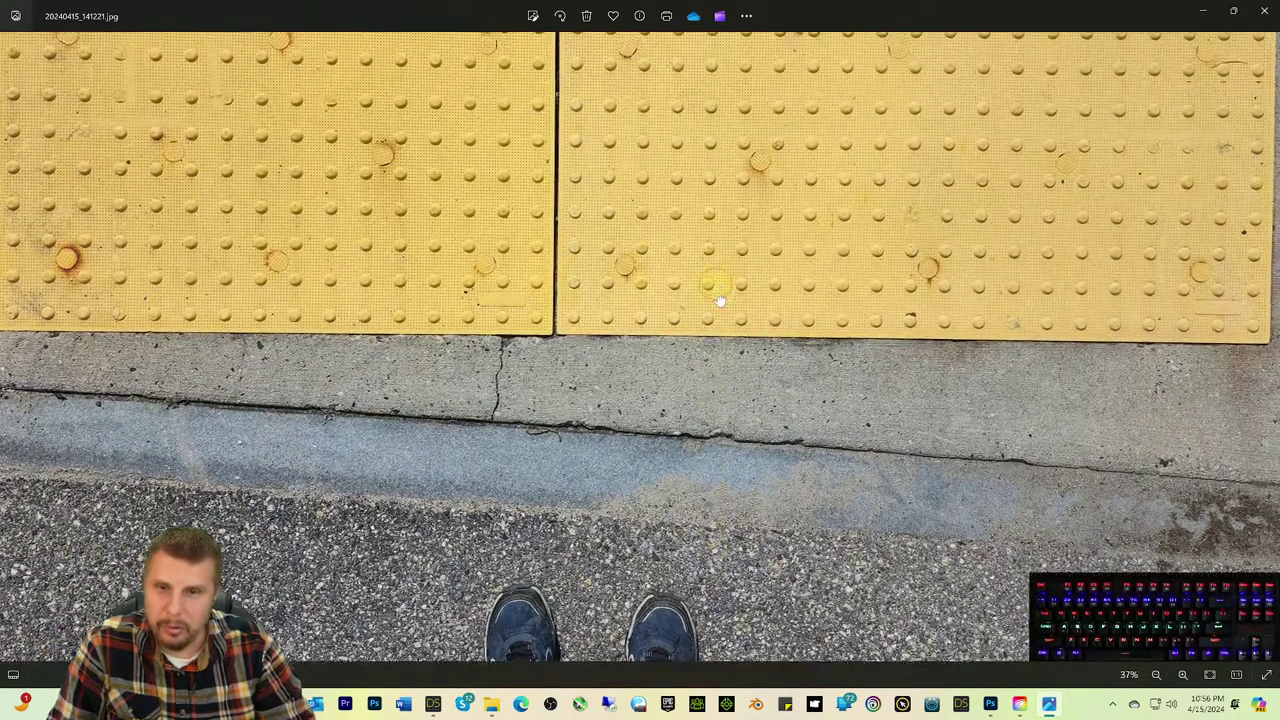
scroll(780, 486, down, 2)
scroll(757, 428, up, 1)
scroll(757, 428, up, 5)
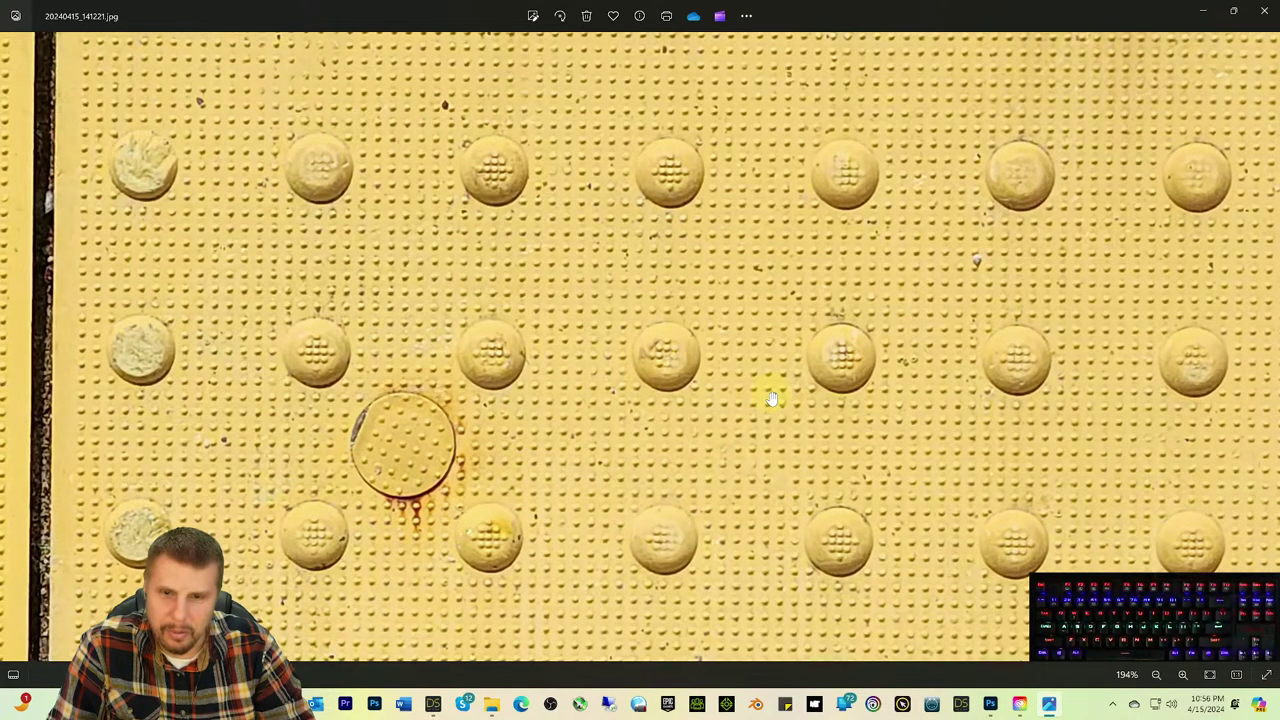
scroll(772, 398, up, 1)
scroll(772, 396, down, 2)
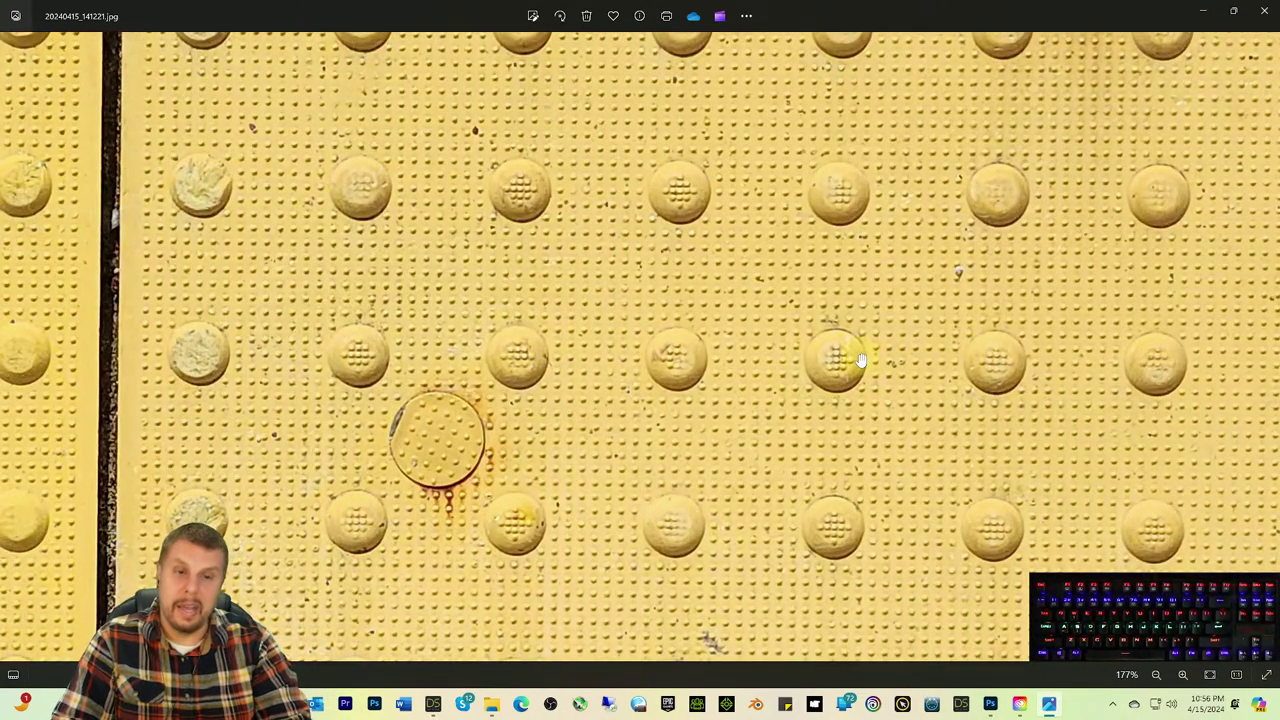
scroll(860, 360, down, 4)
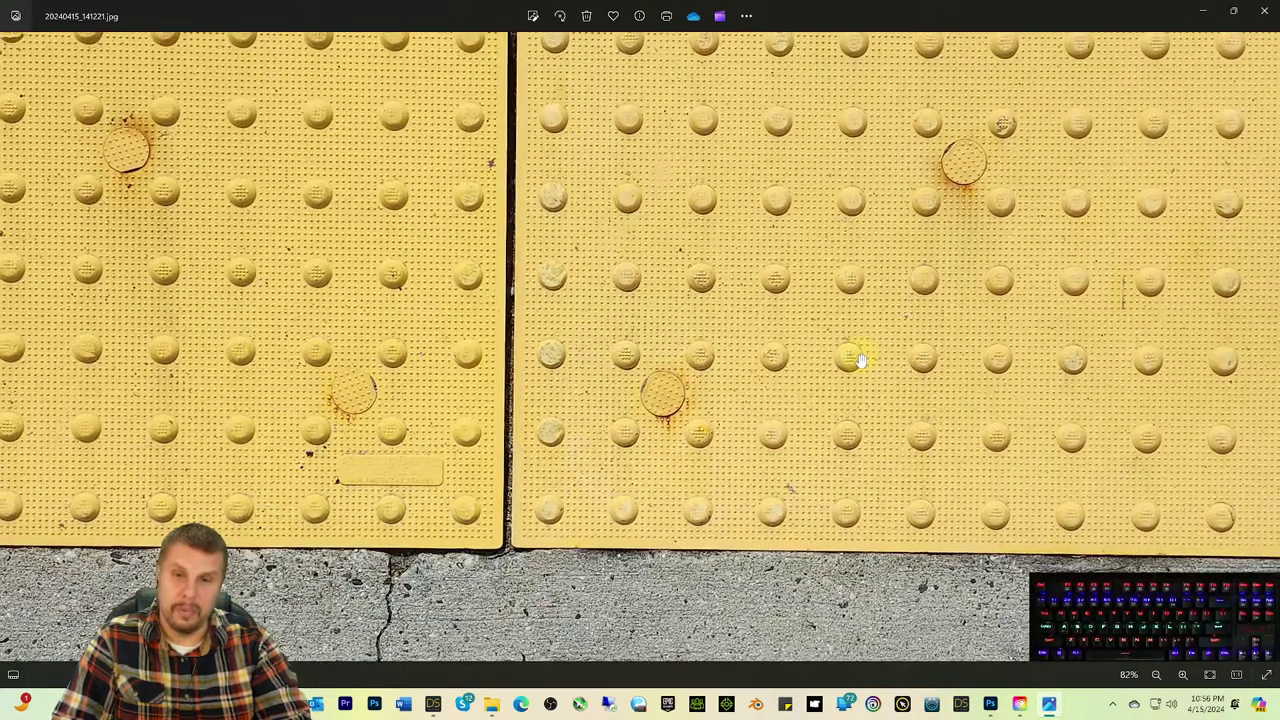
scroll(855, 358, down, 3)
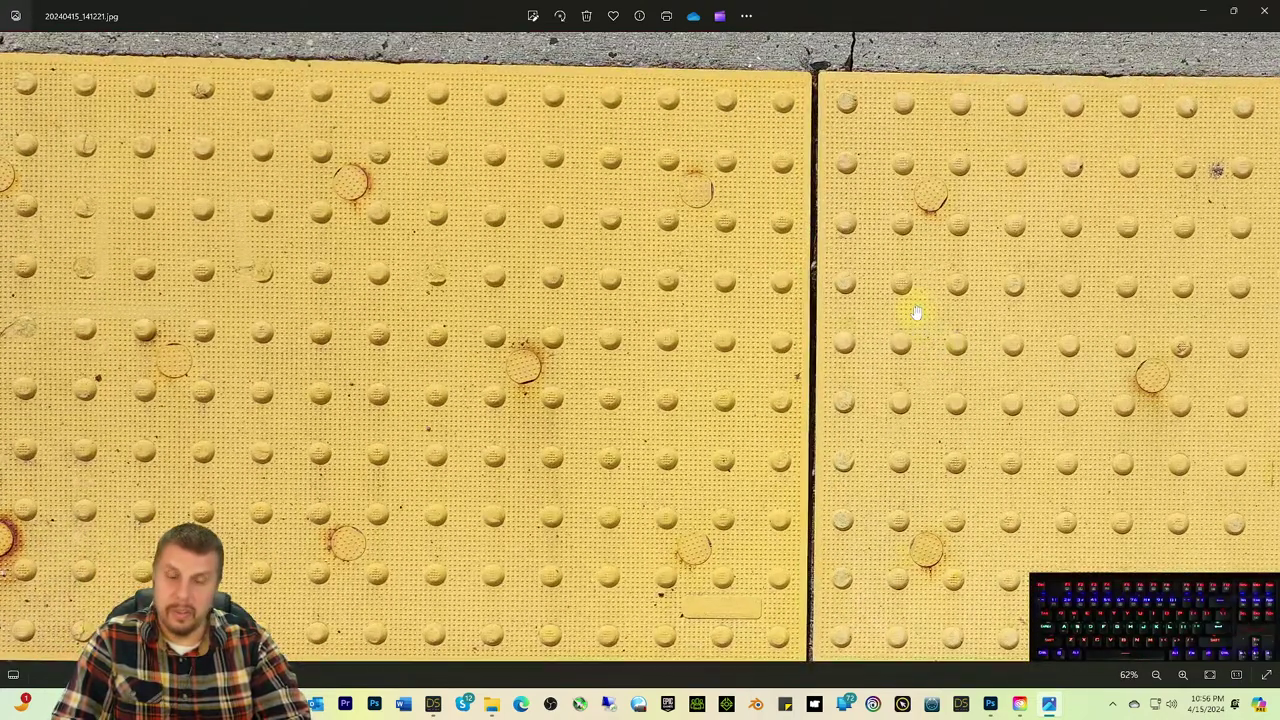
scroll(918, 316, up, 2)
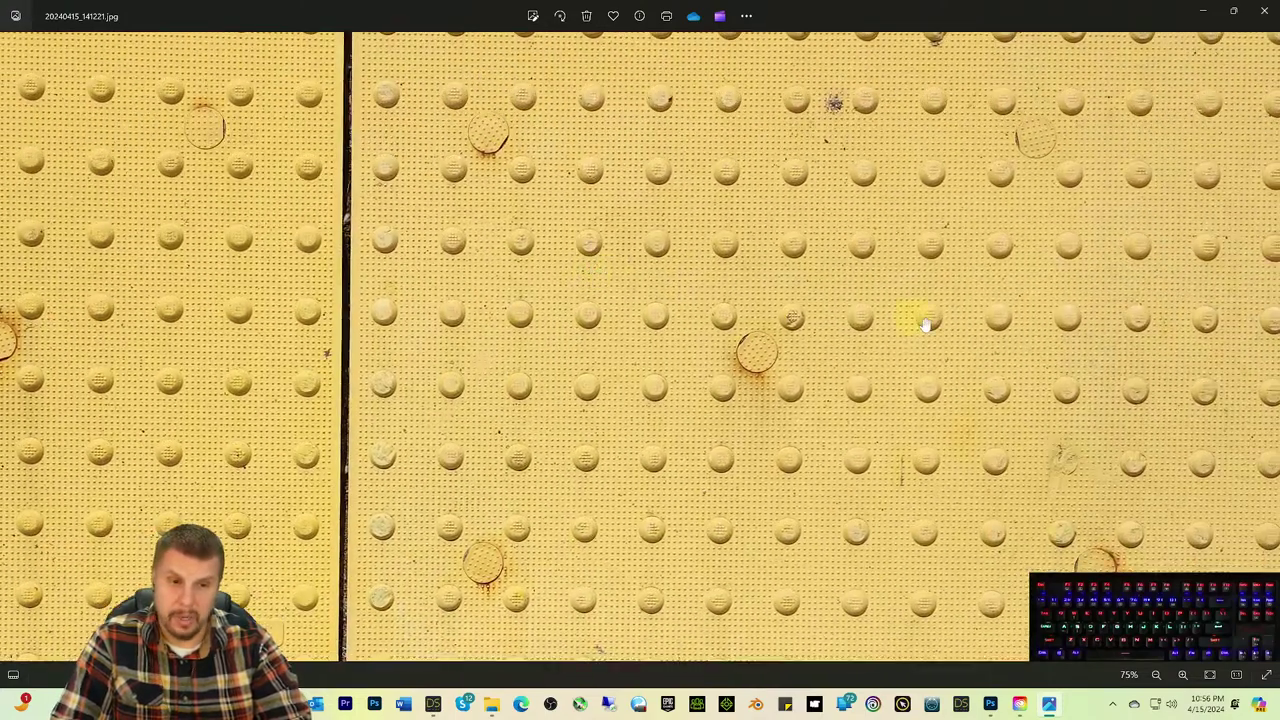
Step: Pan across the yellow paving tiles, then close the photo
drag(926, 325, 457, 357)
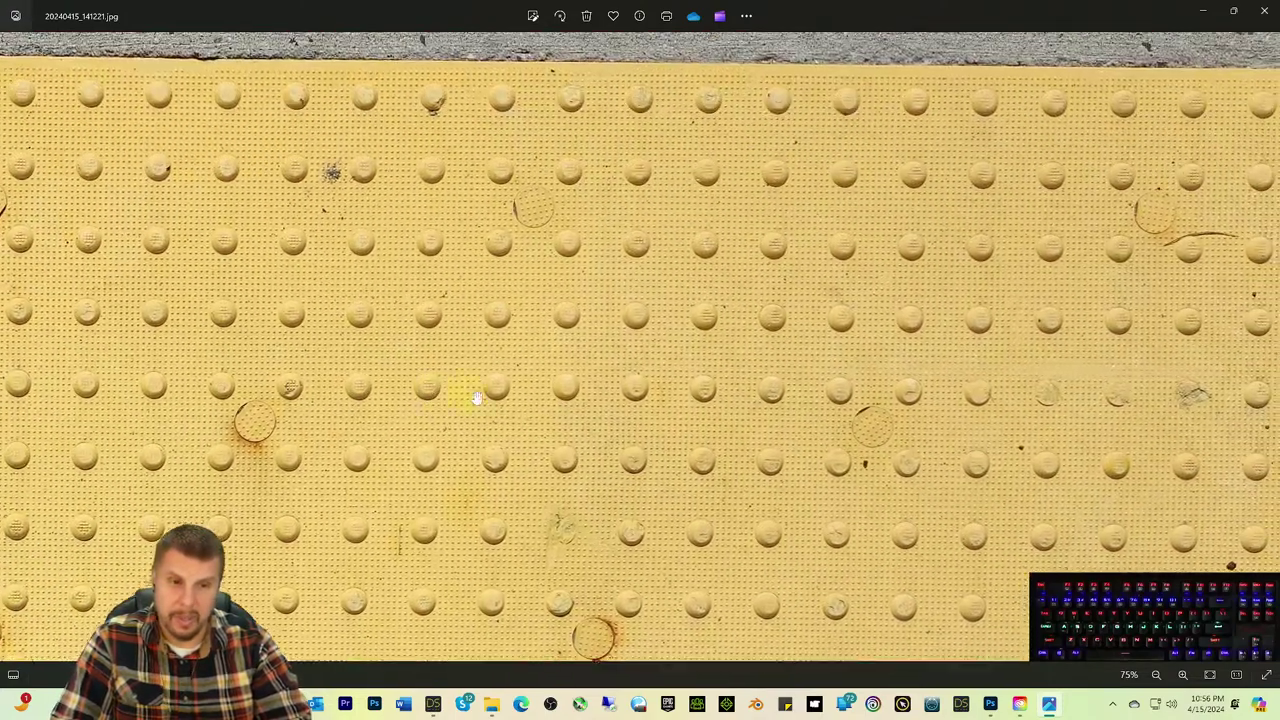
scroll(615, 403, up, 3)
scroll(615, 403, up, 3)
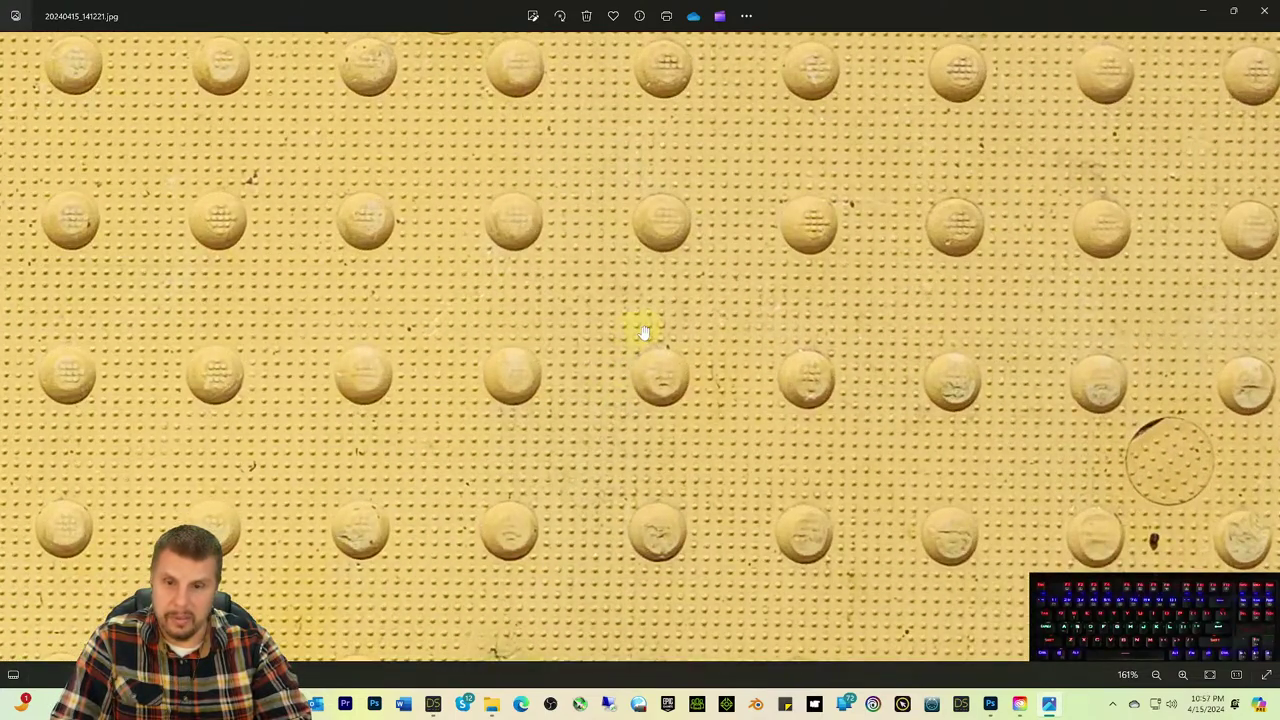
scroll(644, 332, down, 10)
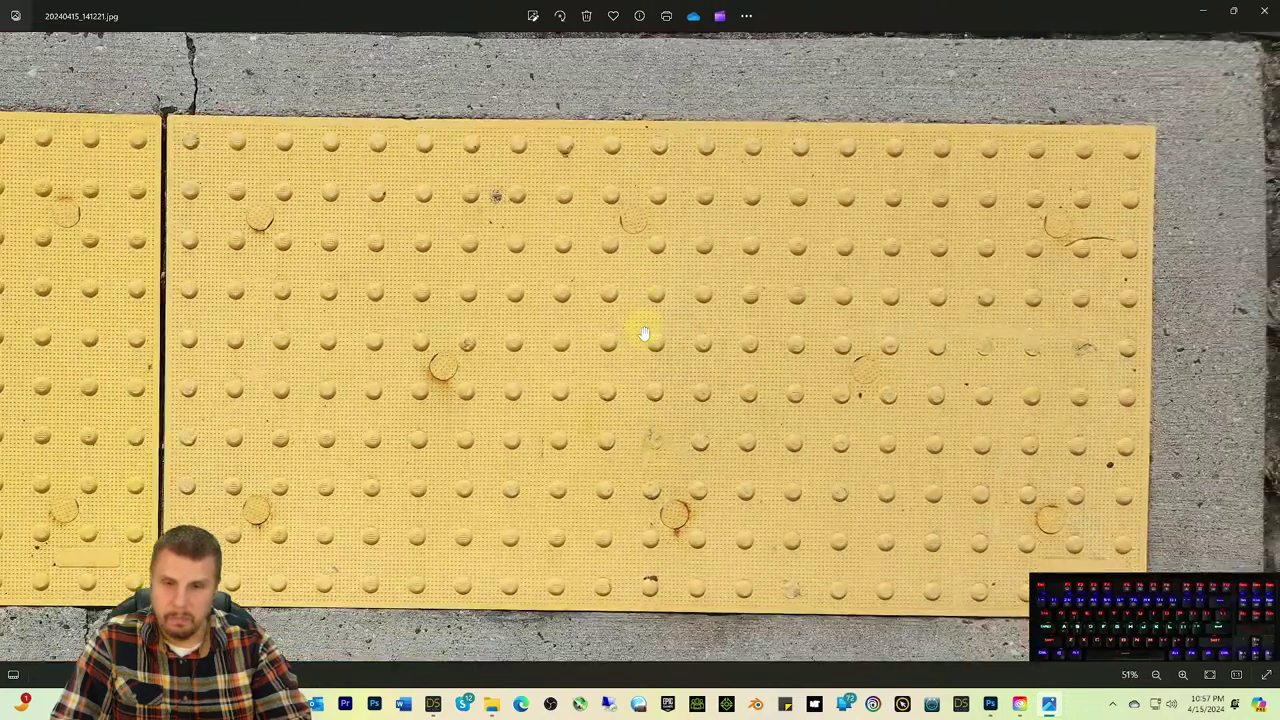
scroll(644, 332, down, 2)
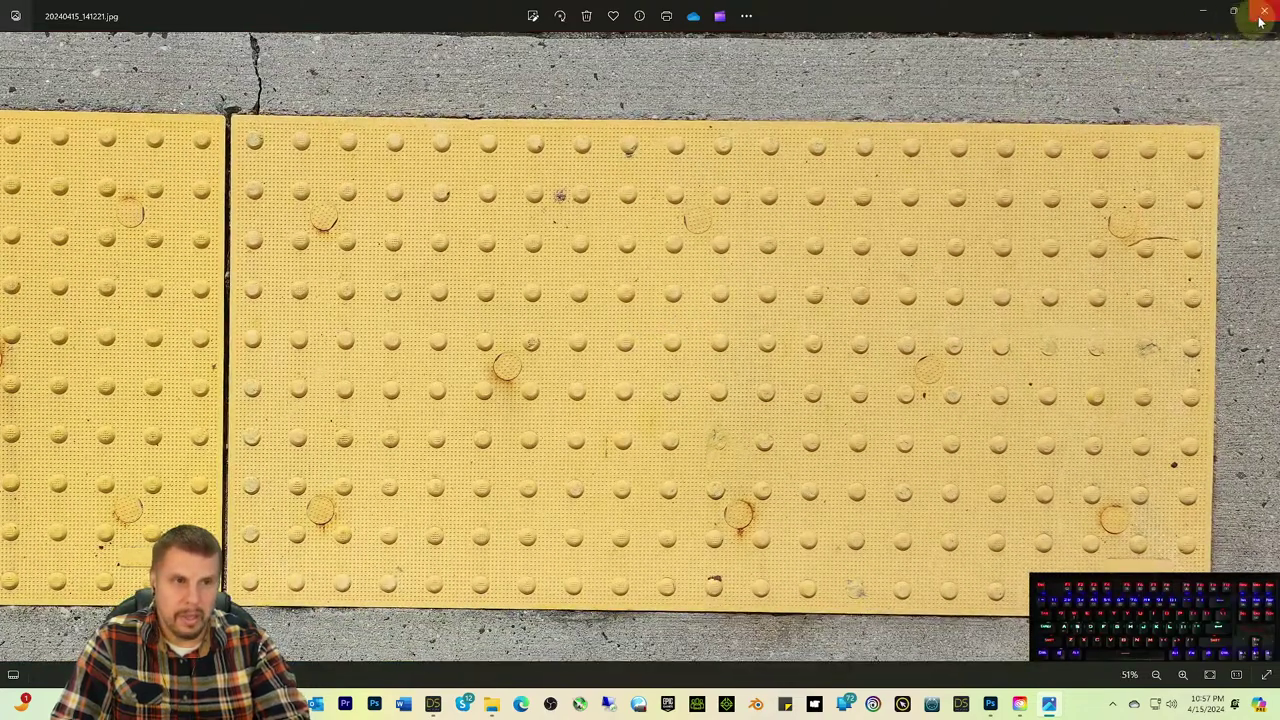
click(1260, 14)
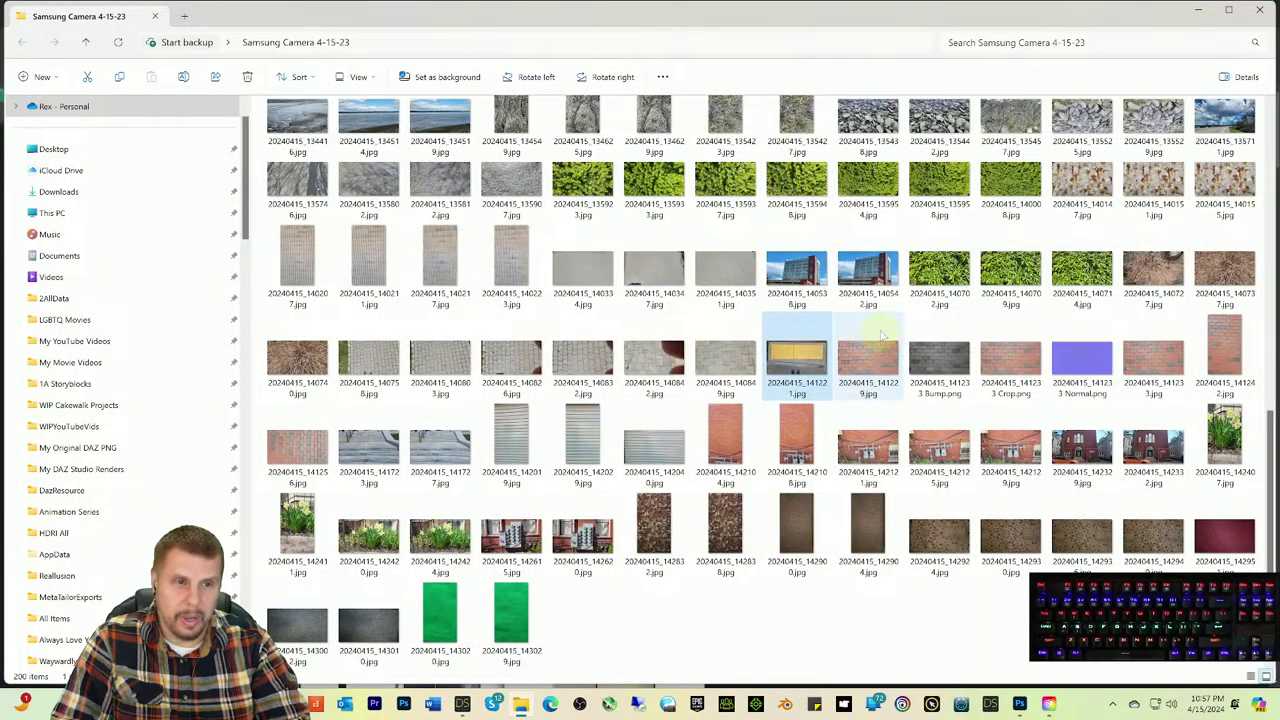
Step: Open 20240415_140155.jpg and zoom in and out to inspect the rust-stained stone wall
double_click(1225, 181)
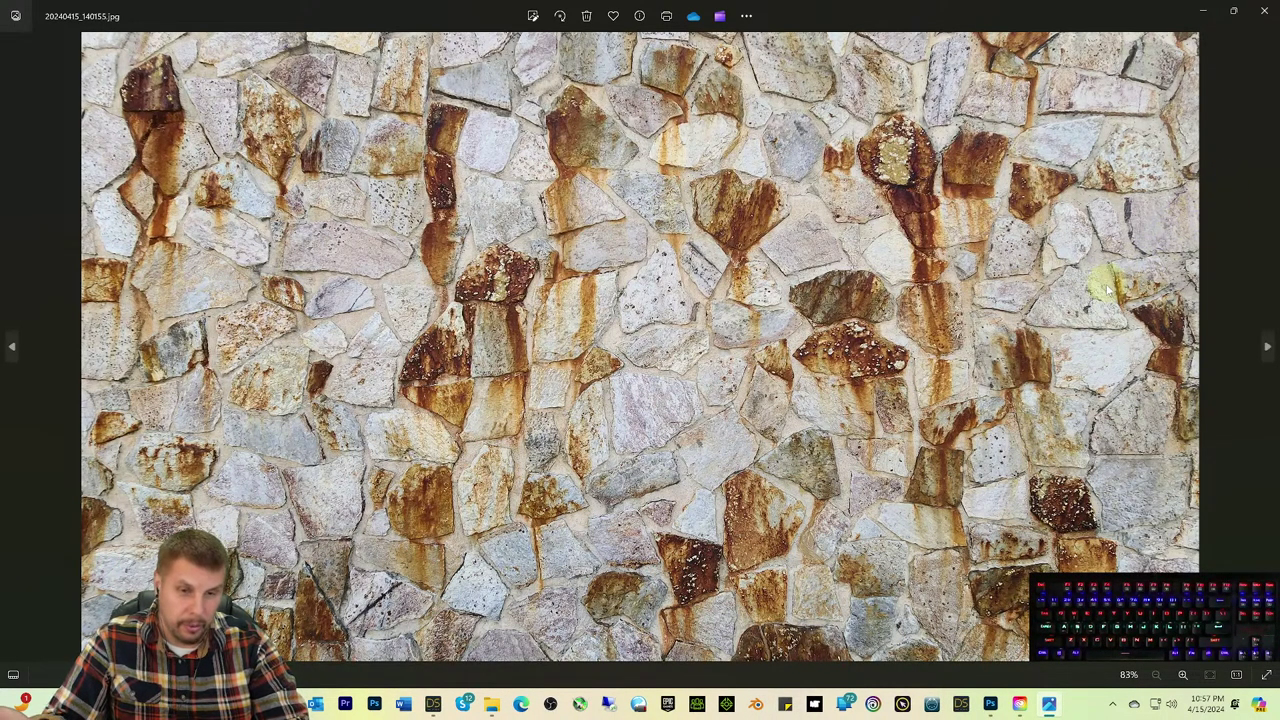
scroll(1095, 295, up, 6)
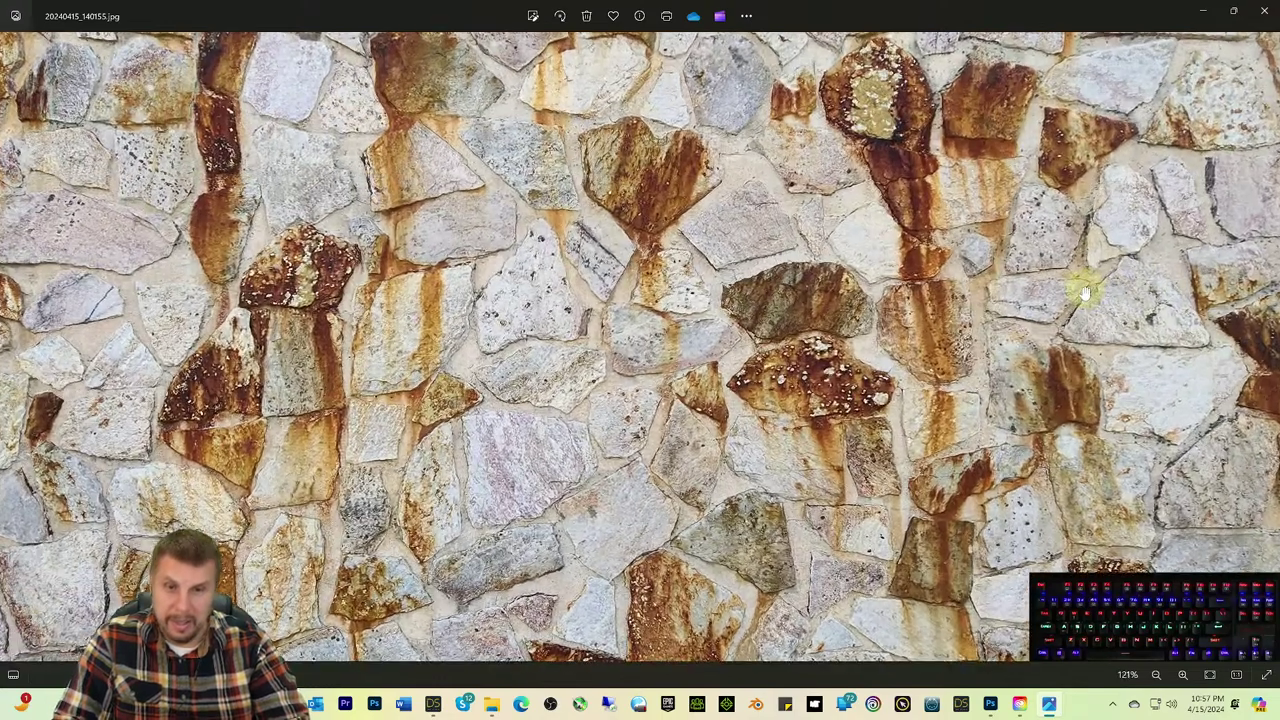
scroll(1085, 290, down, 4)
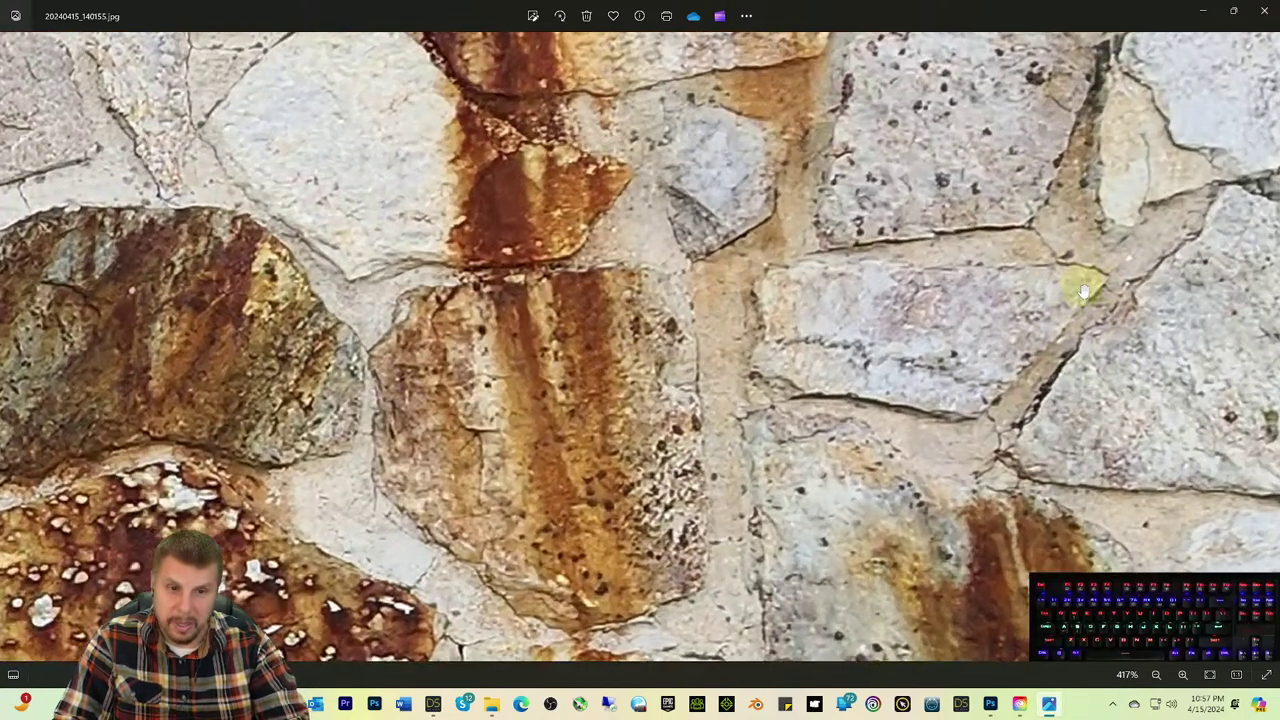
scroll(1085, 290, down, 4)
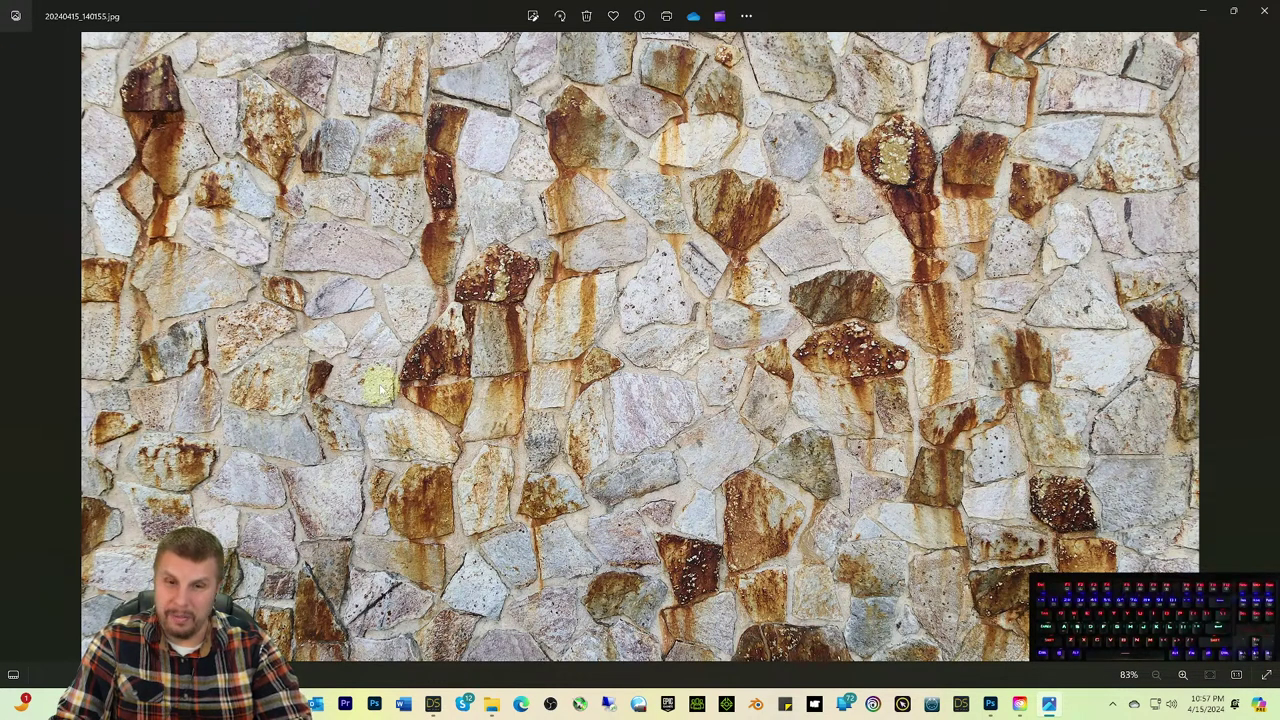
scroll(380, 380, down, 1)
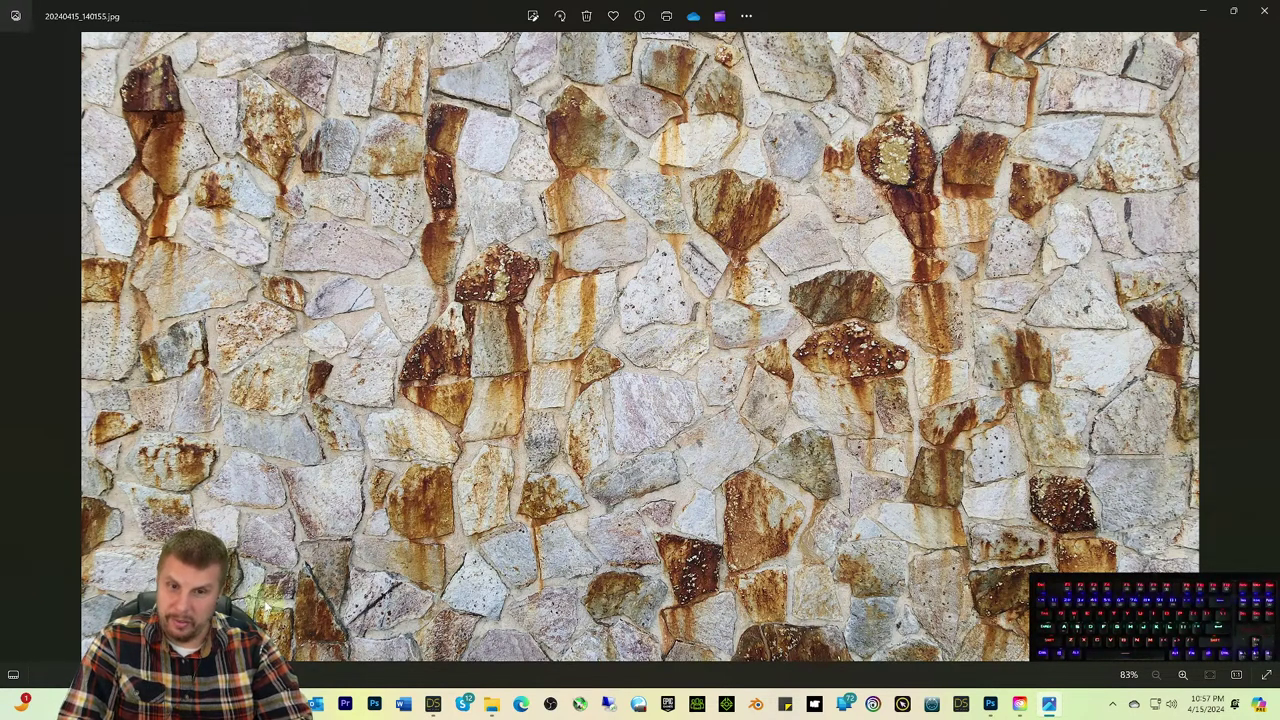
scroll(897, 372, up, 5)
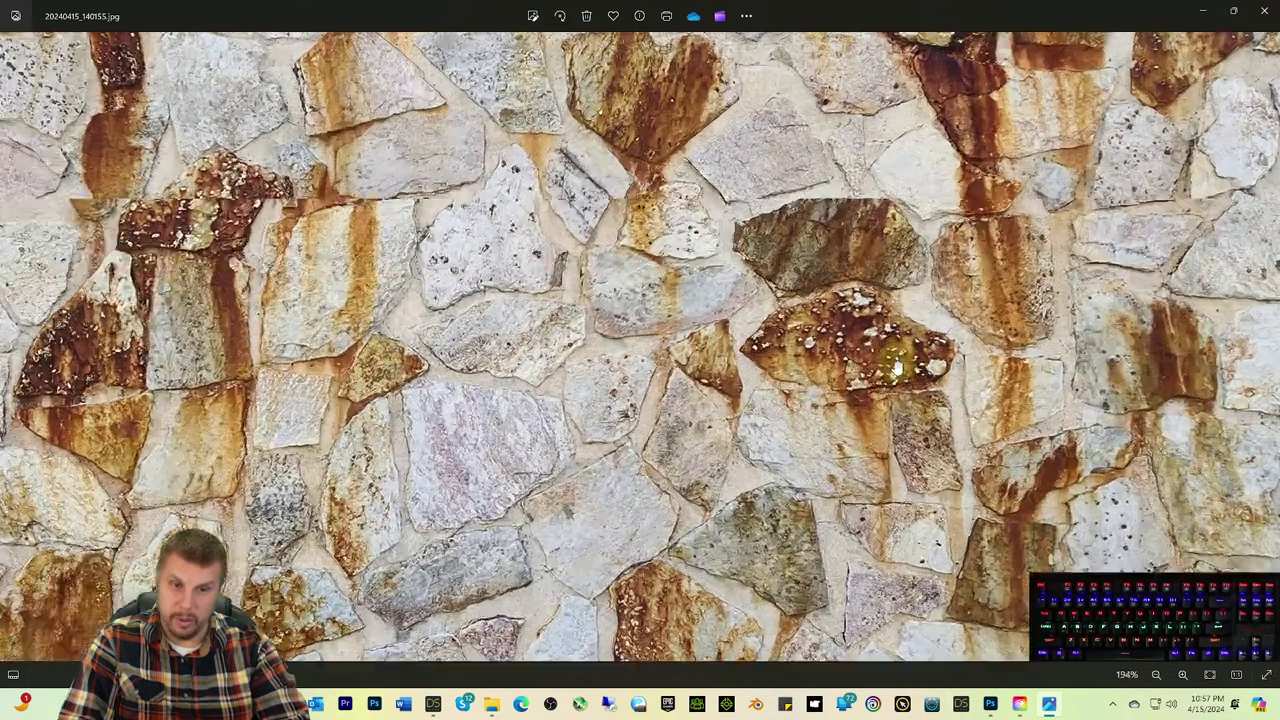
scroll(897, 372, down, 5)
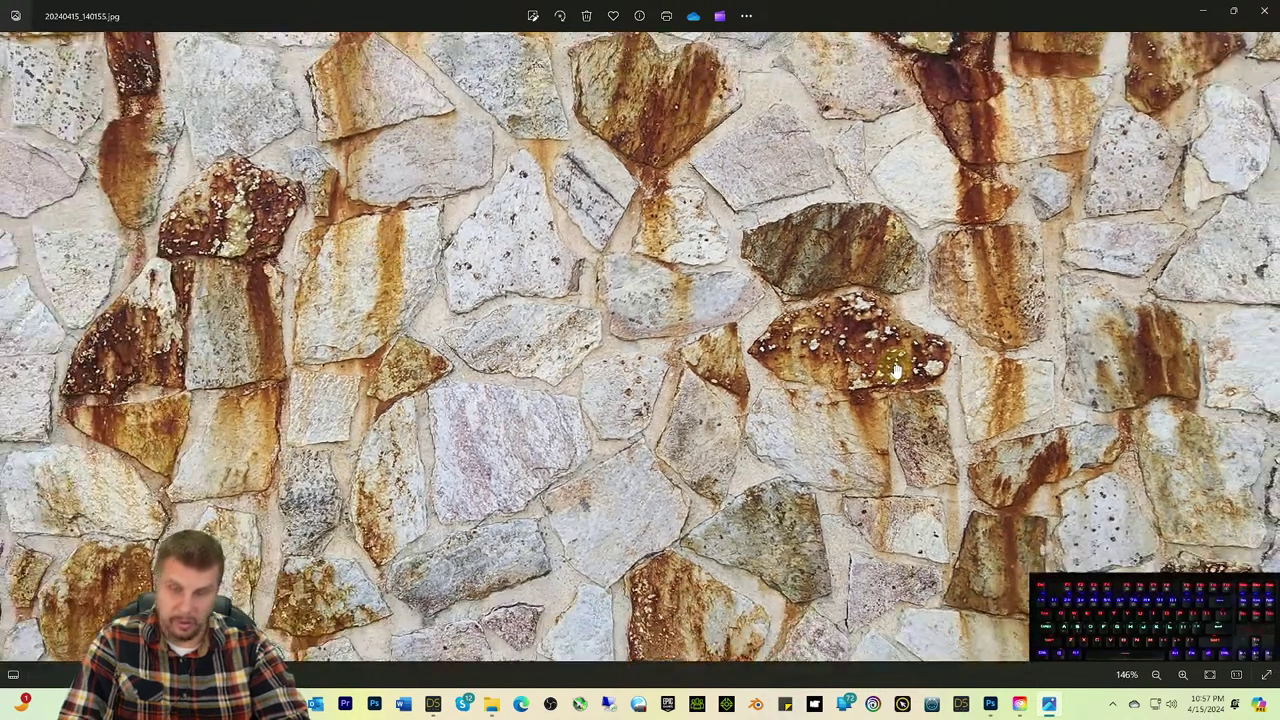
scroll(897, 372, up, 2)
scroll(897, 372, up, 3)
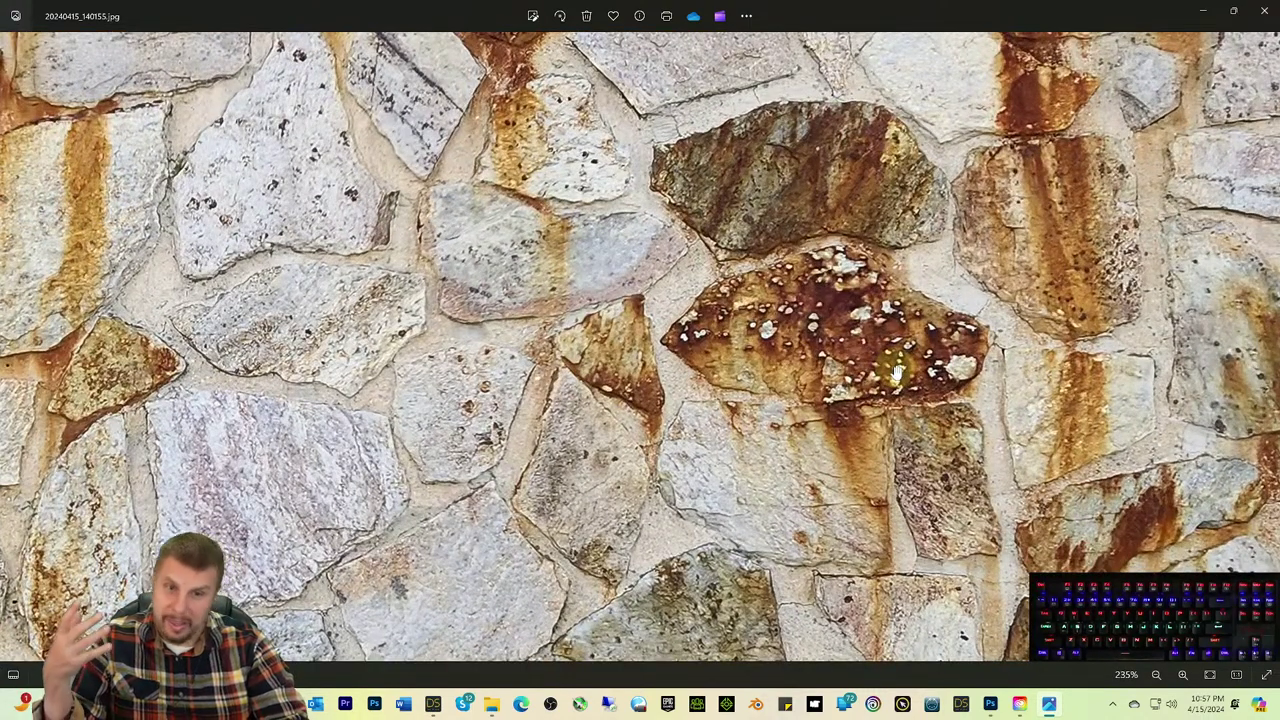
scroll(897, 372, down, 6)
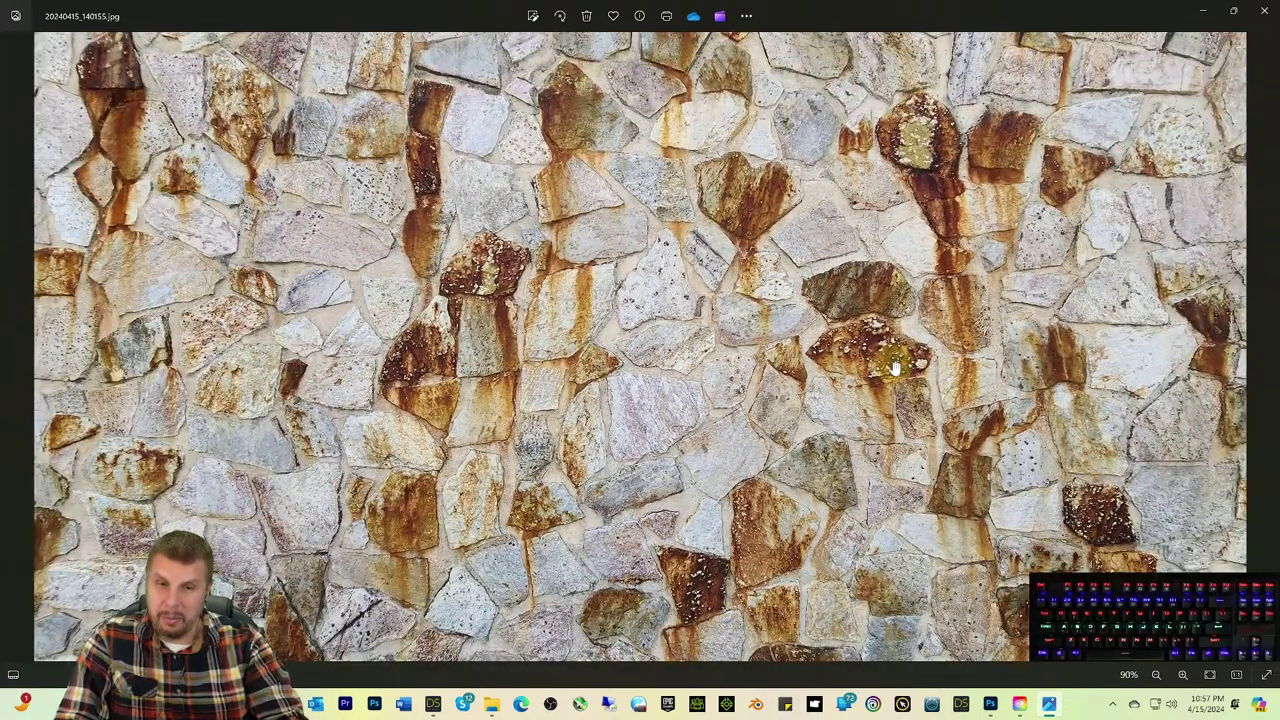
scroll(897, 368, up, 1)
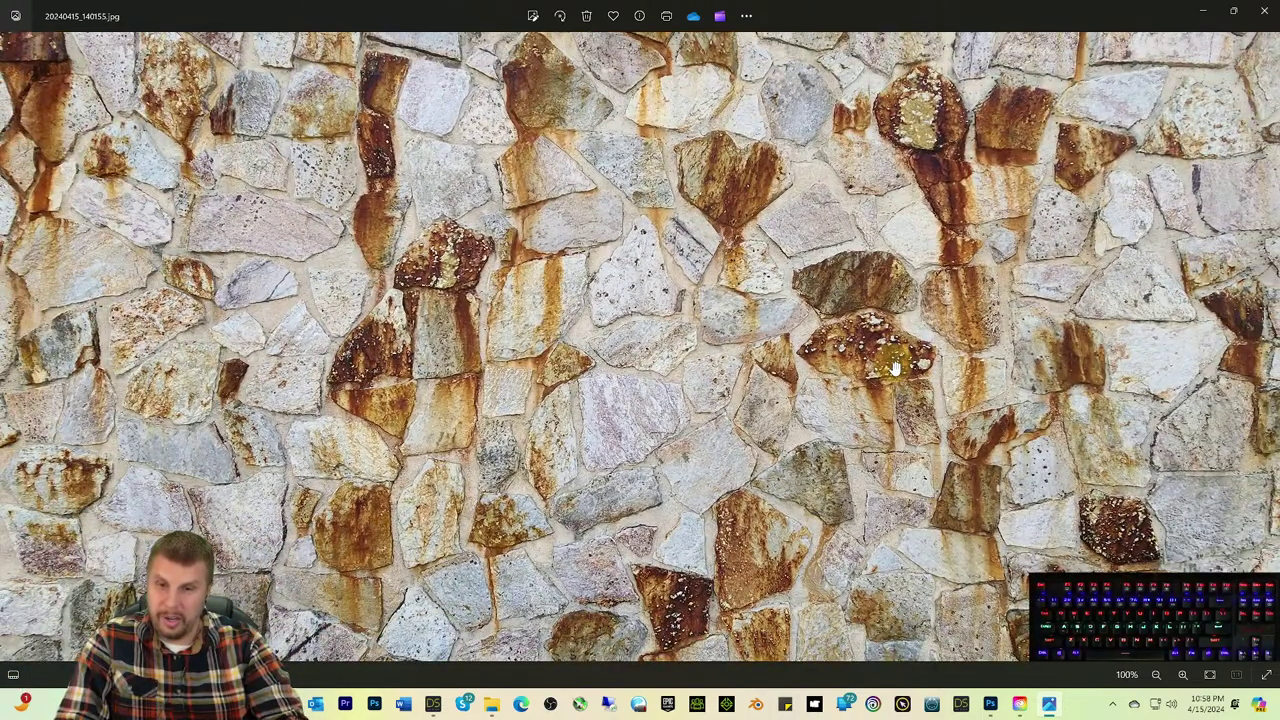
scroll(897, 368, up, 2)
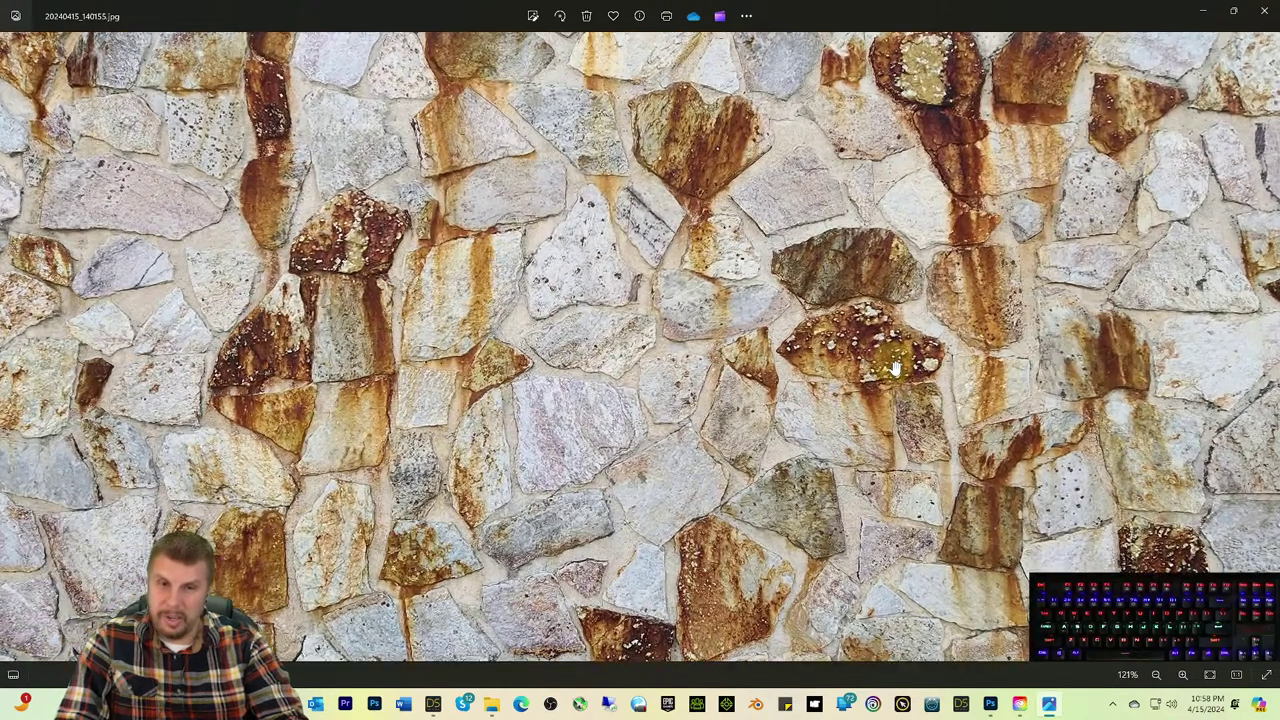
scroll(897, 368, down, 1)
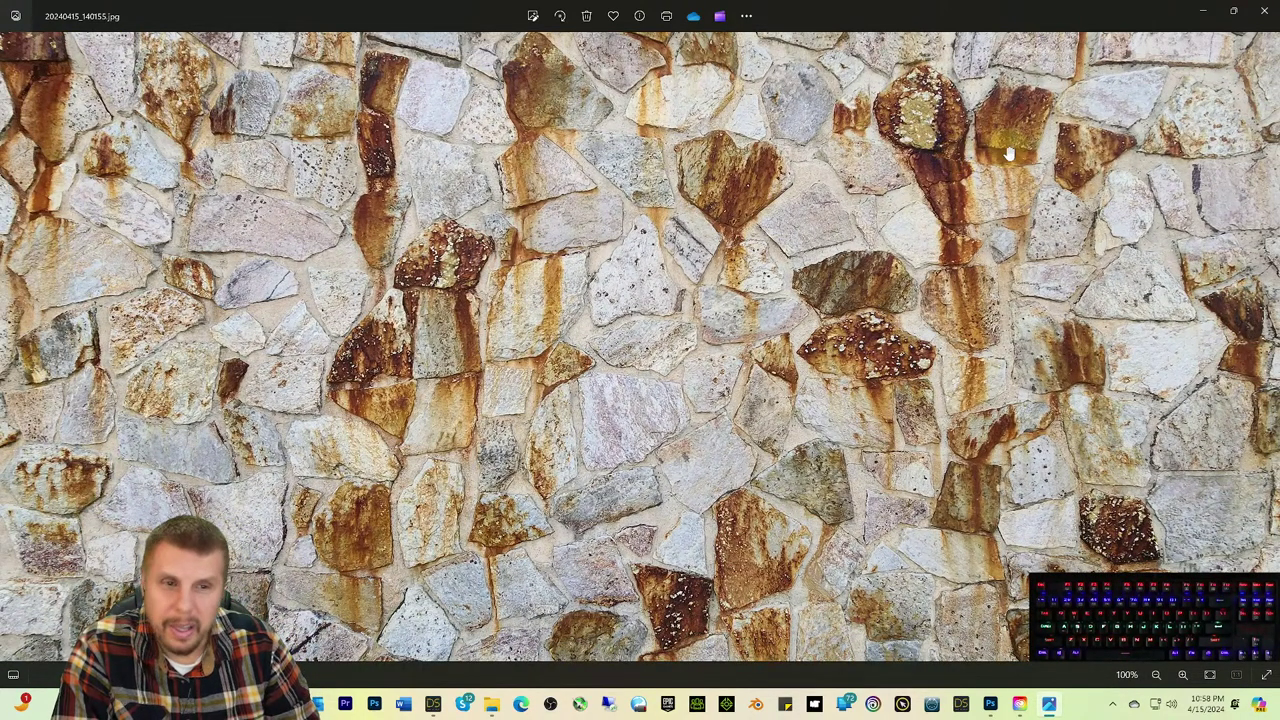
scroll(1010, 153, down, 1)
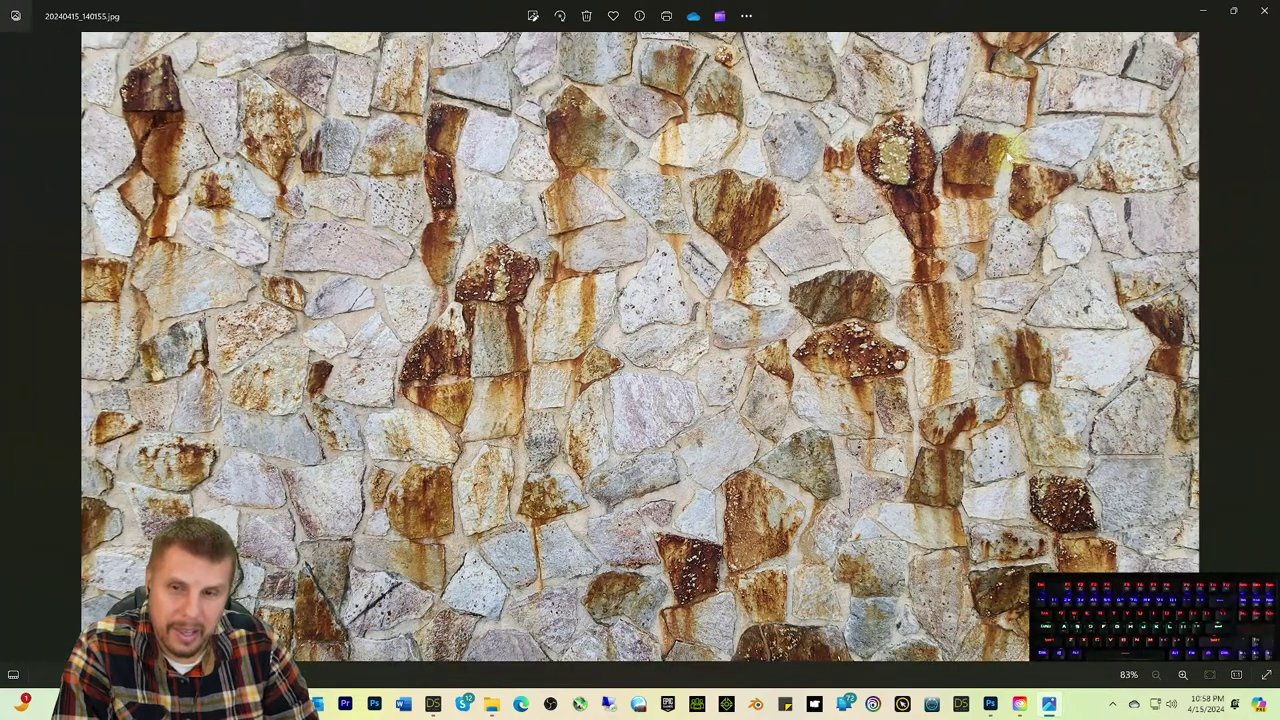
scroll(1010, 153, up, 1)
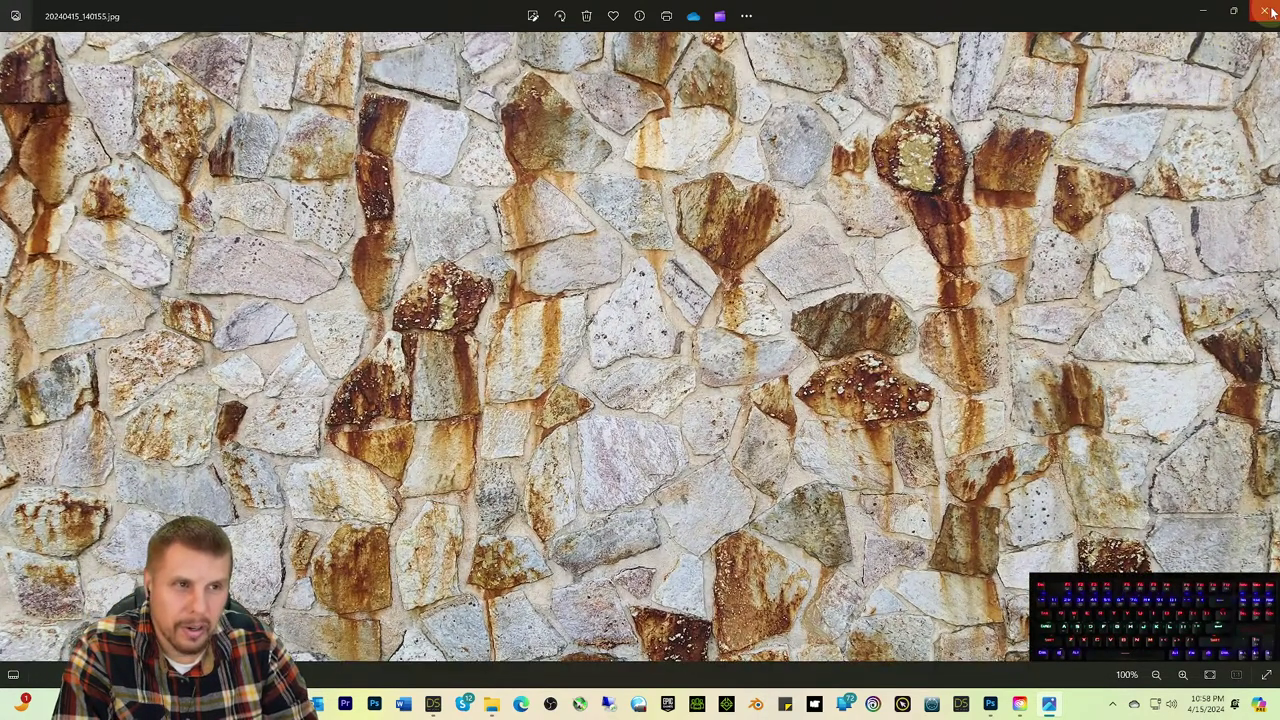
scroll(1128, 150, down, 1)
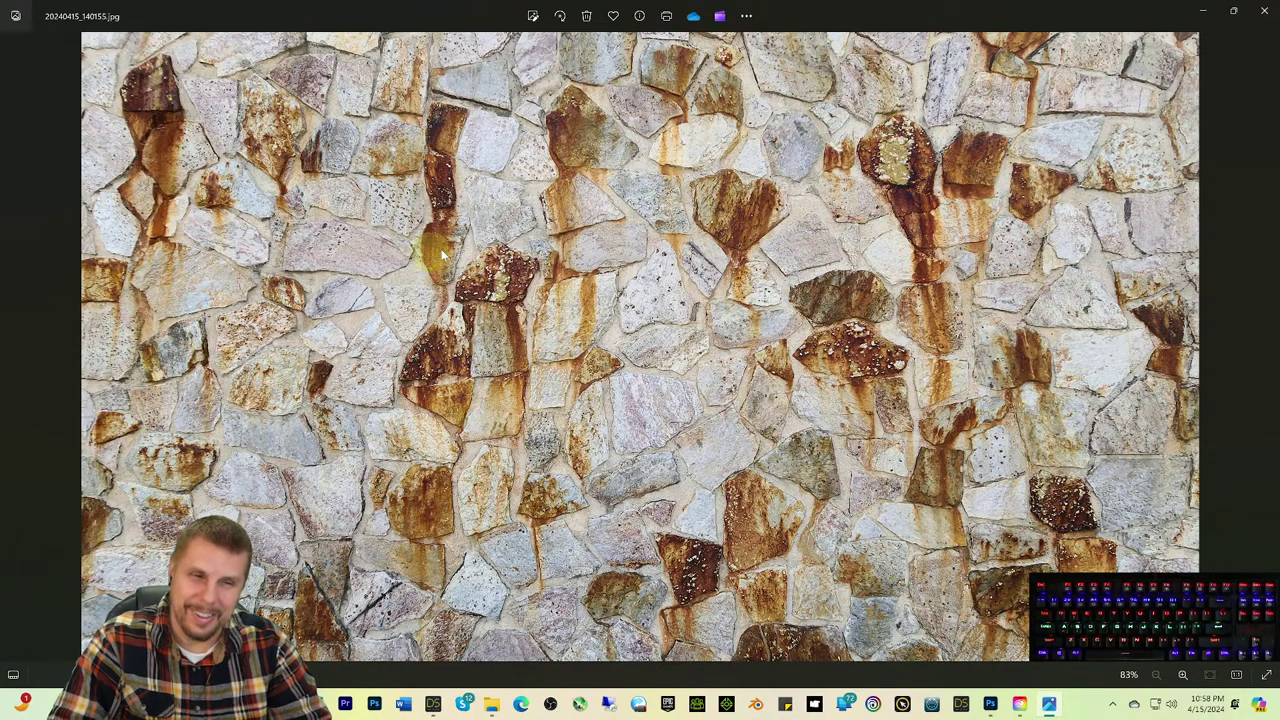
Step: Close the stone wall photo, briefly zoom into 20240415_140740.jpg's bare branches, then close it
click(1262, 16)
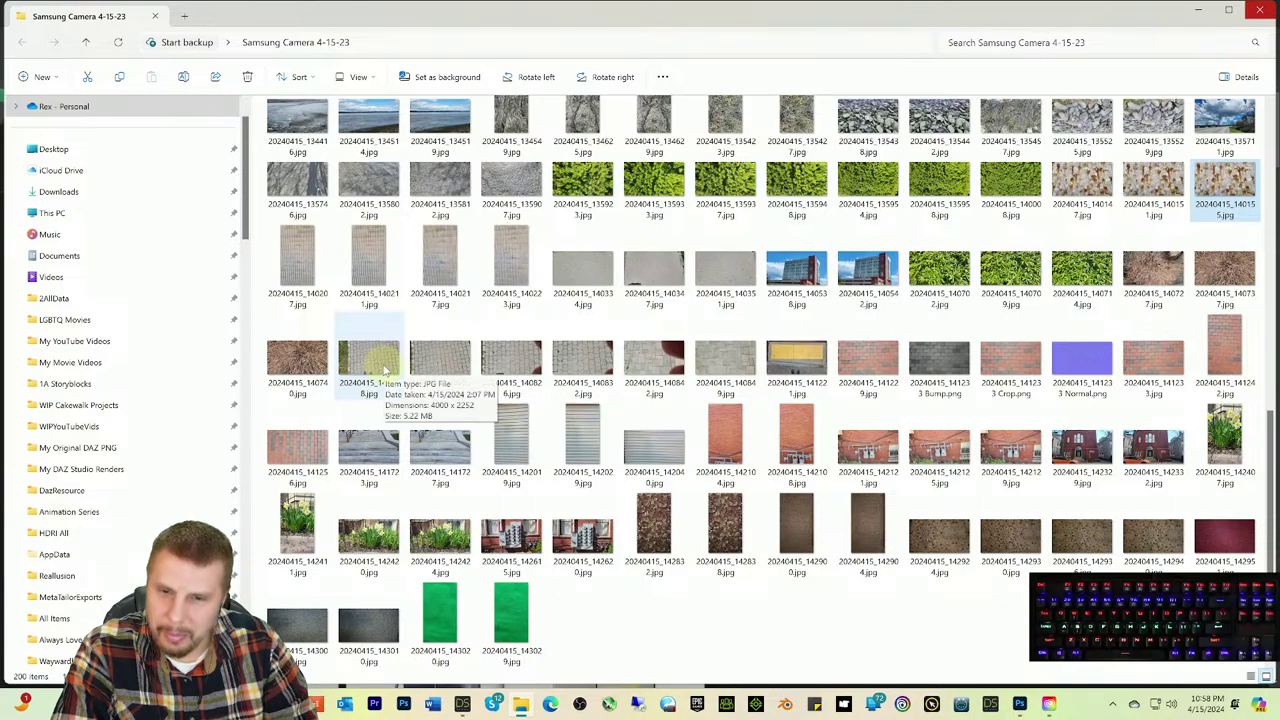
double_click(295, 370)
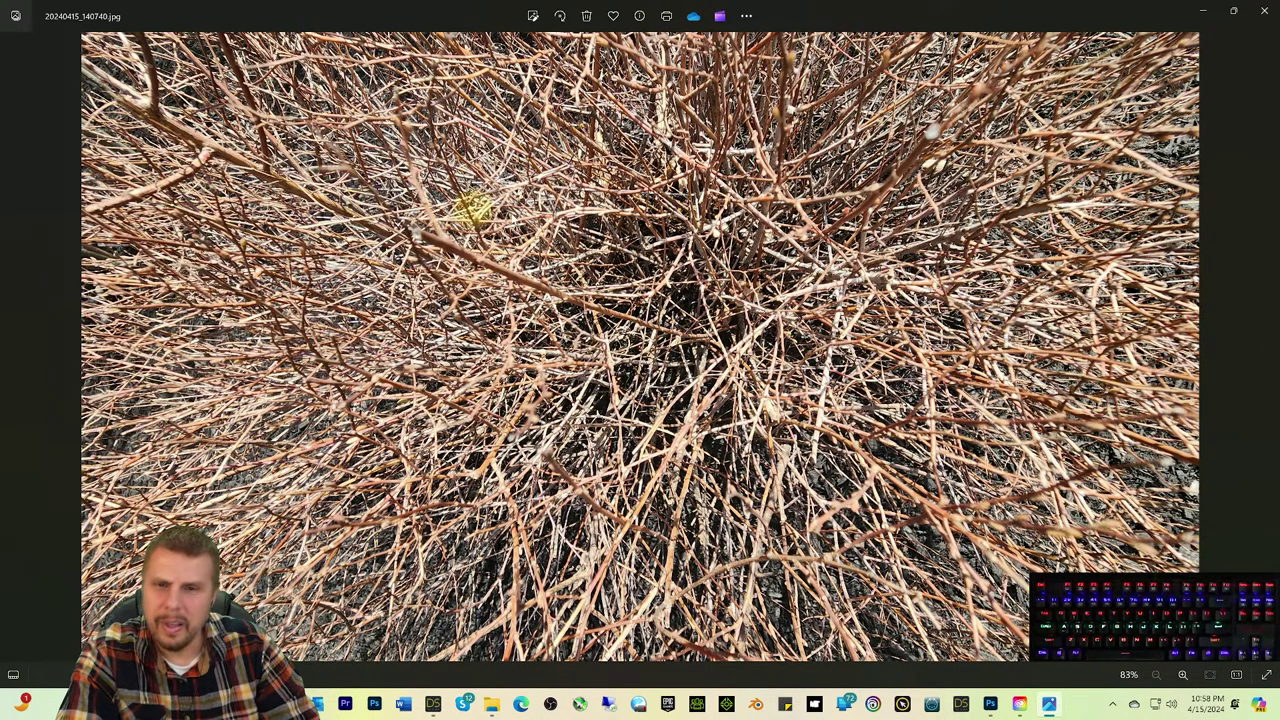
scroll(620, 298, up, 5)
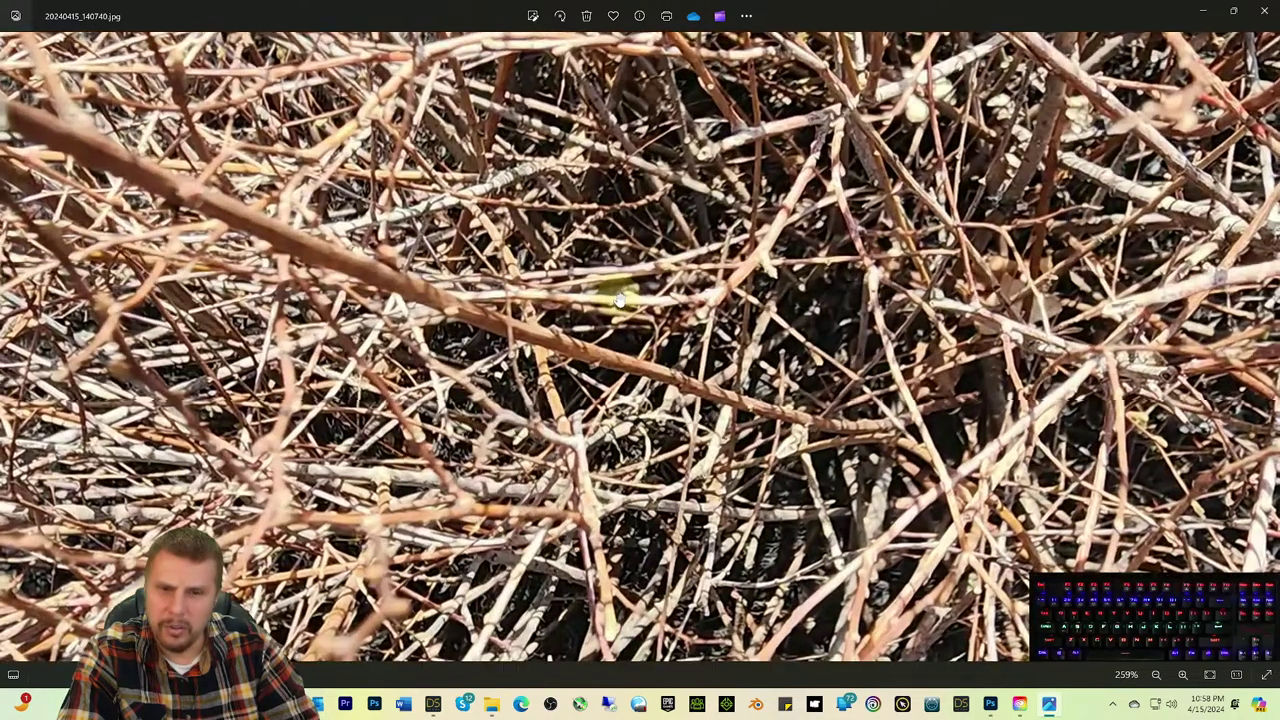
scroll(620, 298, down, 5)
click(1265, 12)
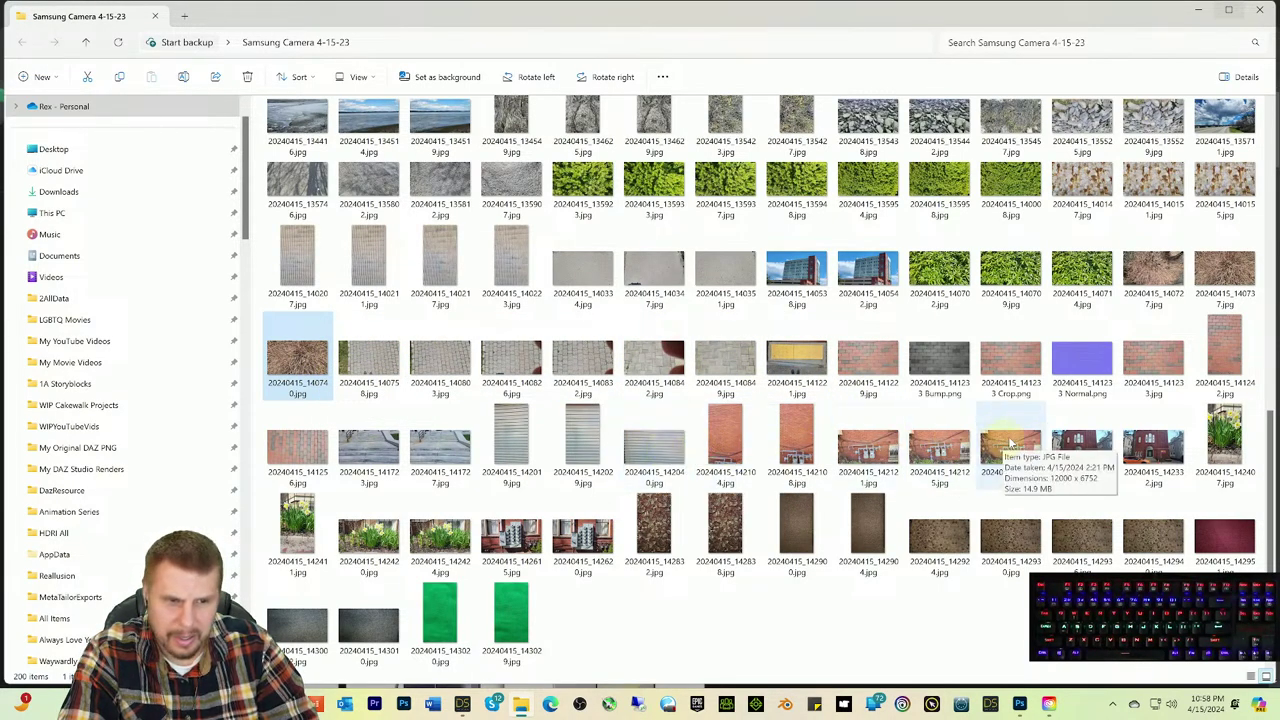
Step: Open 20240415_142332.jpg, the red-brick Hope House building photo, in Photos
click(1070, 452)
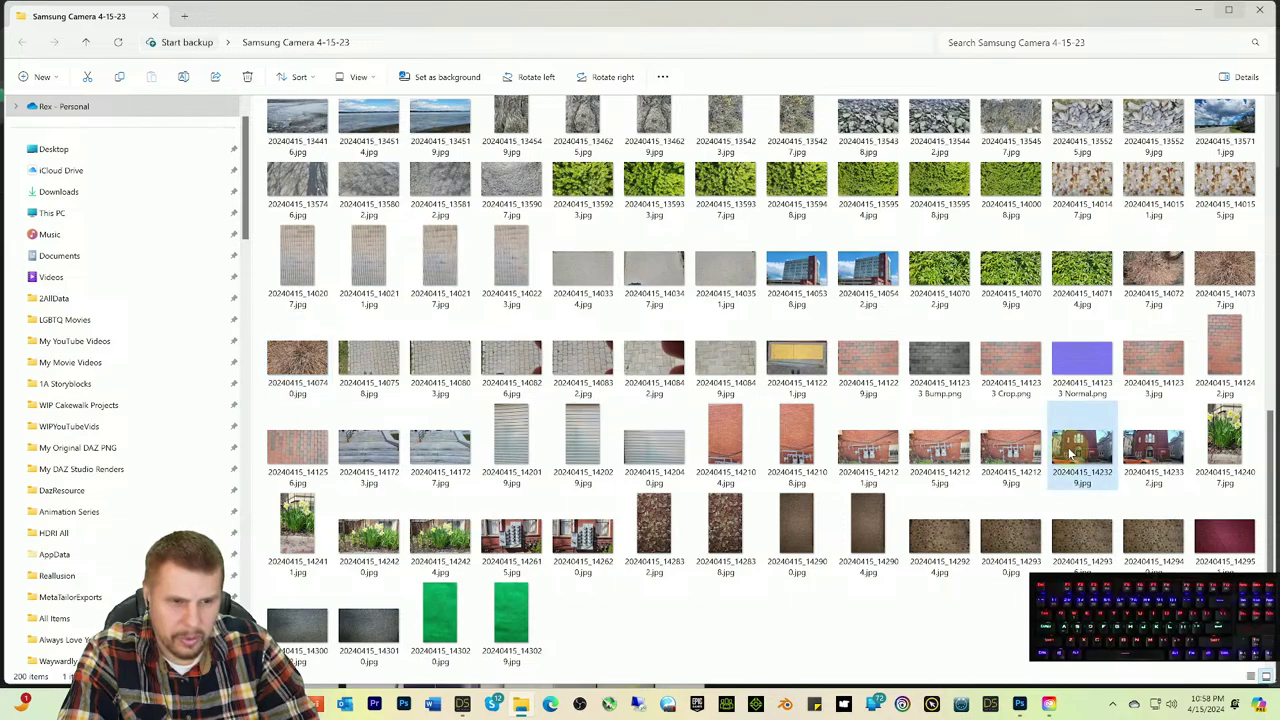
click(1145, 453)
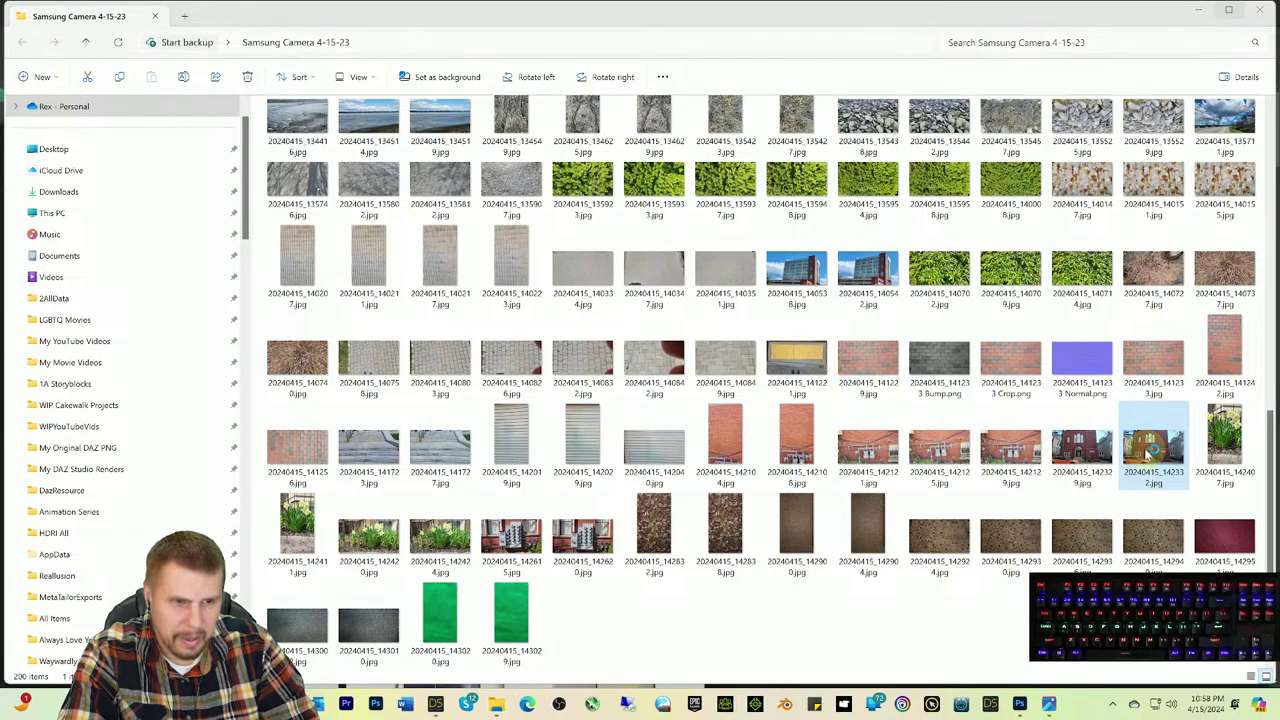
double_click(1147, 455)
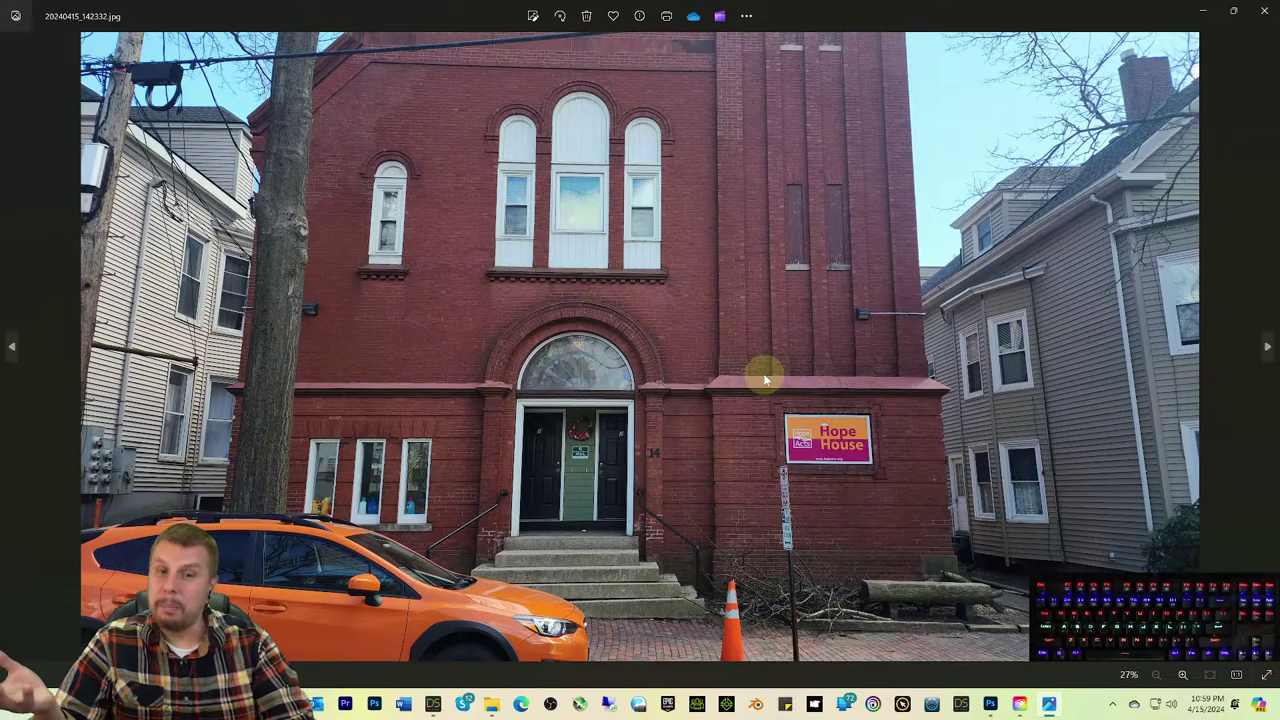
Step: Zoom into the brickwork and pan along the facade to judge the brick texture
scroll(774, 285, up, 5)
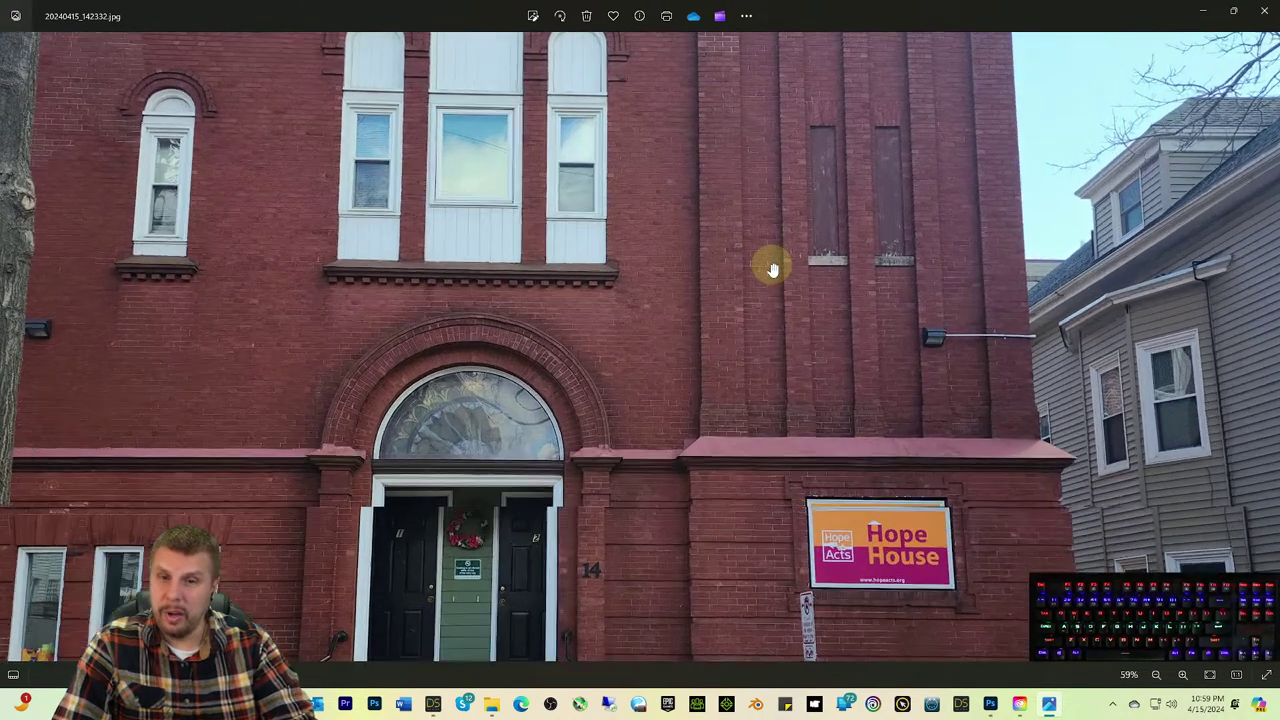
scroll(743, 277, up, 4)
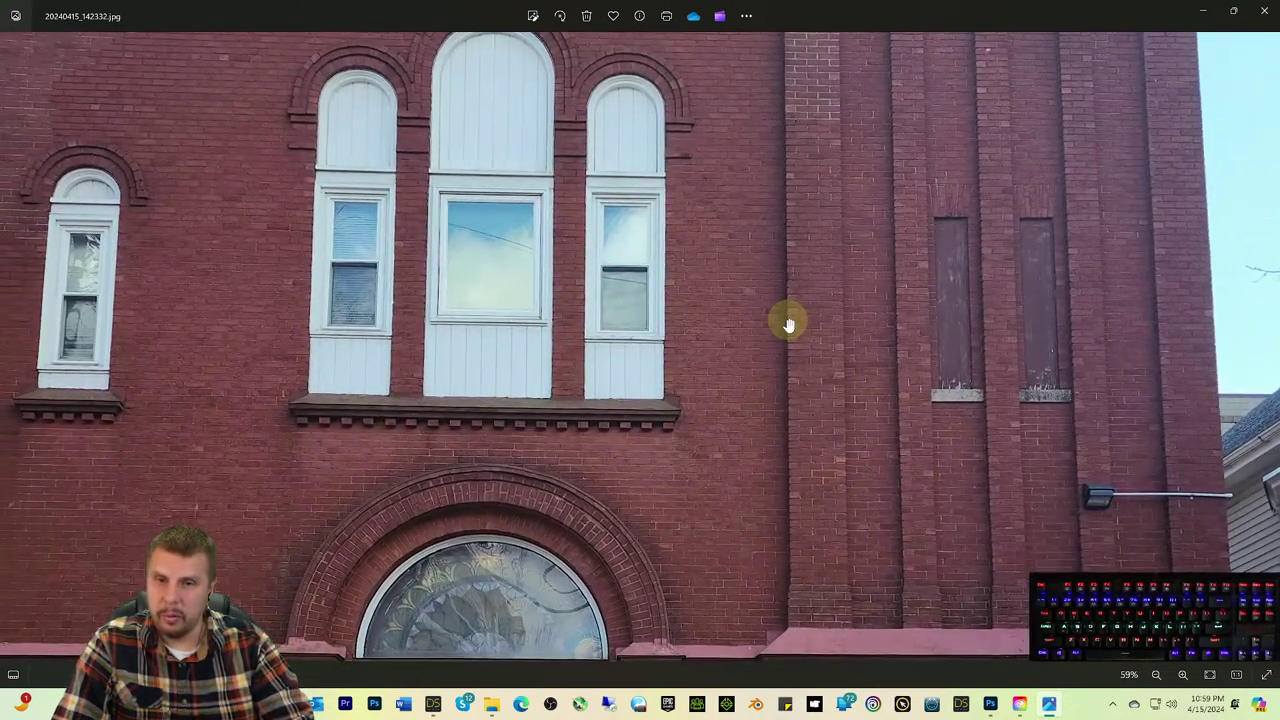
scroll(781, 312, up, 4)
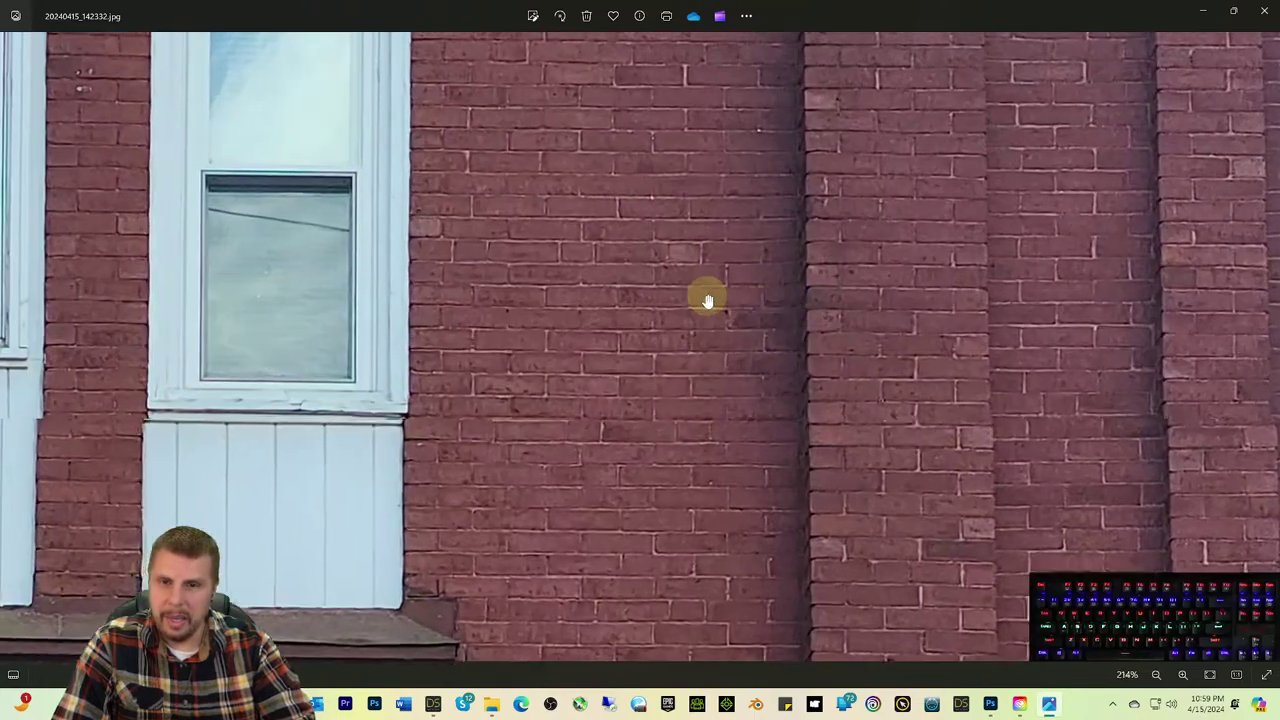
scroll(707, 301, up, 2)
scroll(707, 301, down, 5)
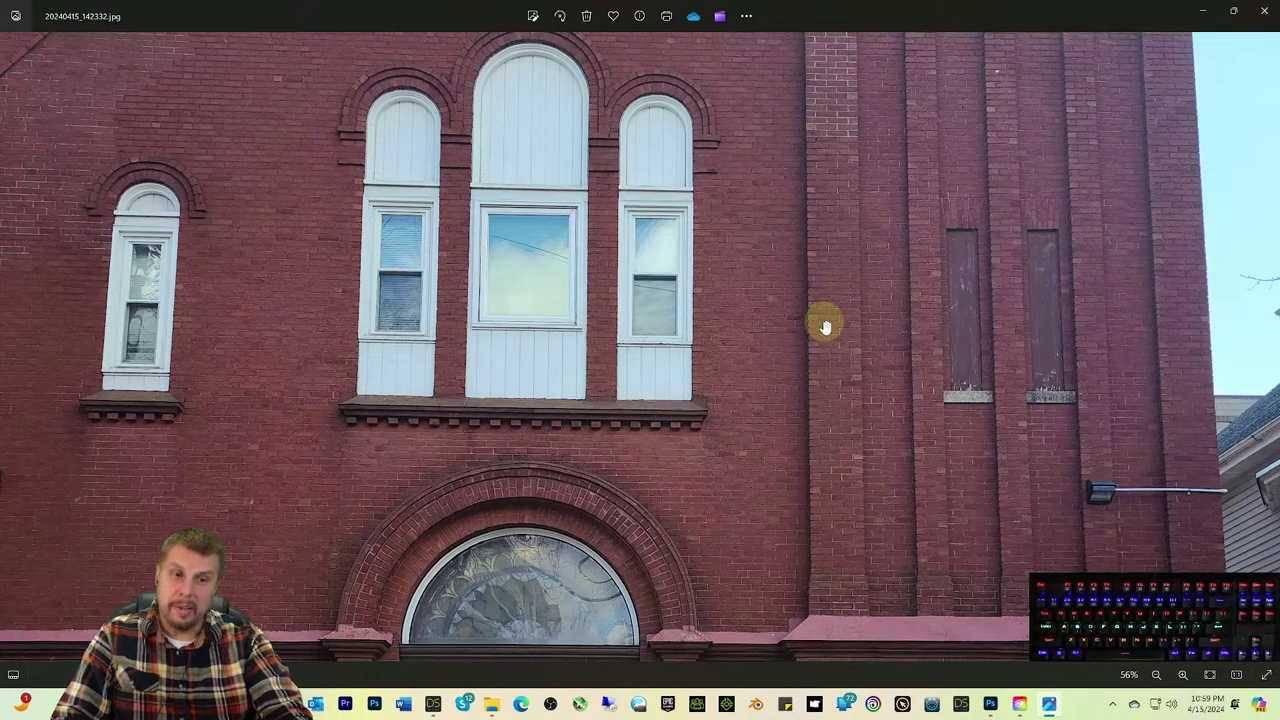
drag(1076, 497, 1096, 472)
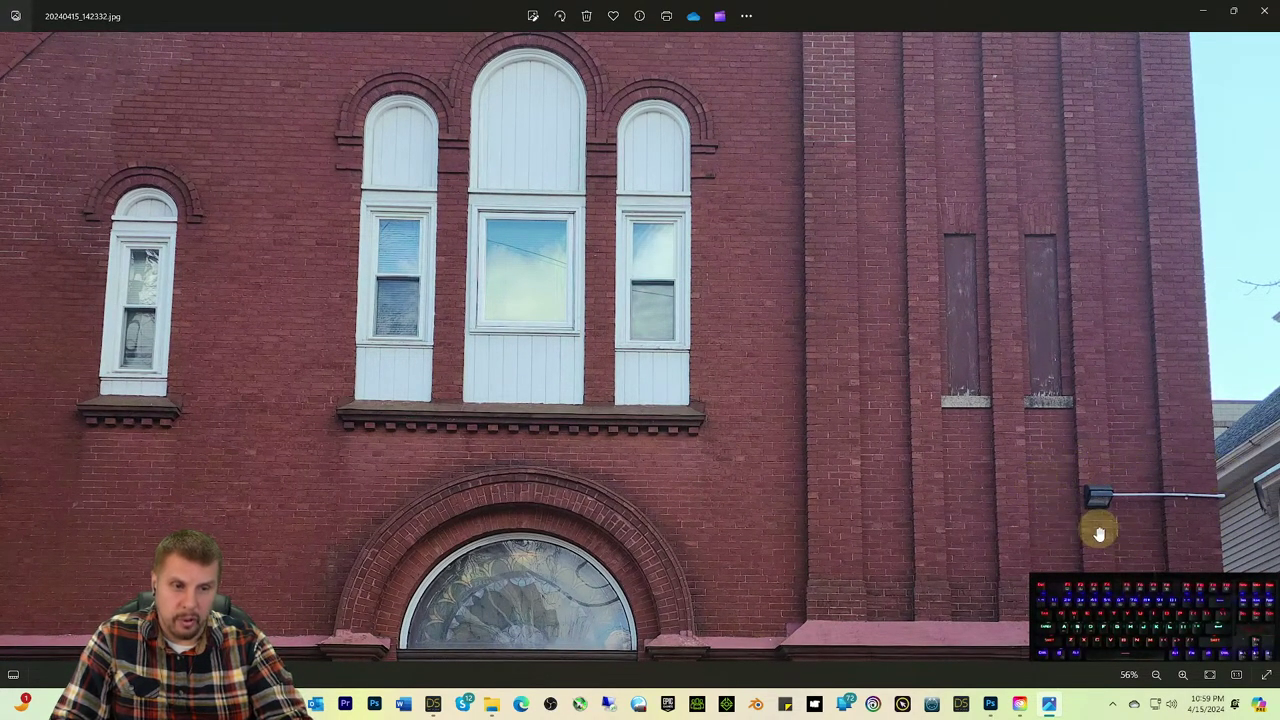
drag(1014, 486, 968, 453)
scroll(1067, 487, up, 2)
scroll(994, 398, down, 2)
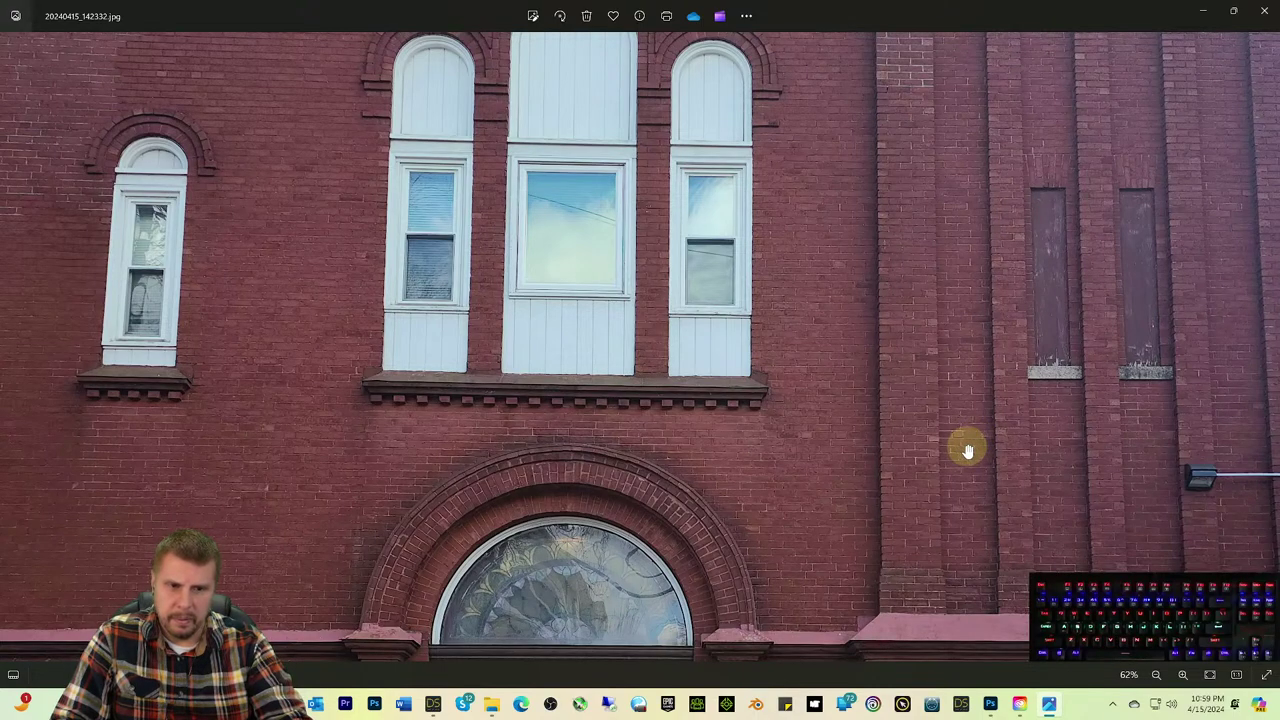
scroll(966, 449, down, 1)
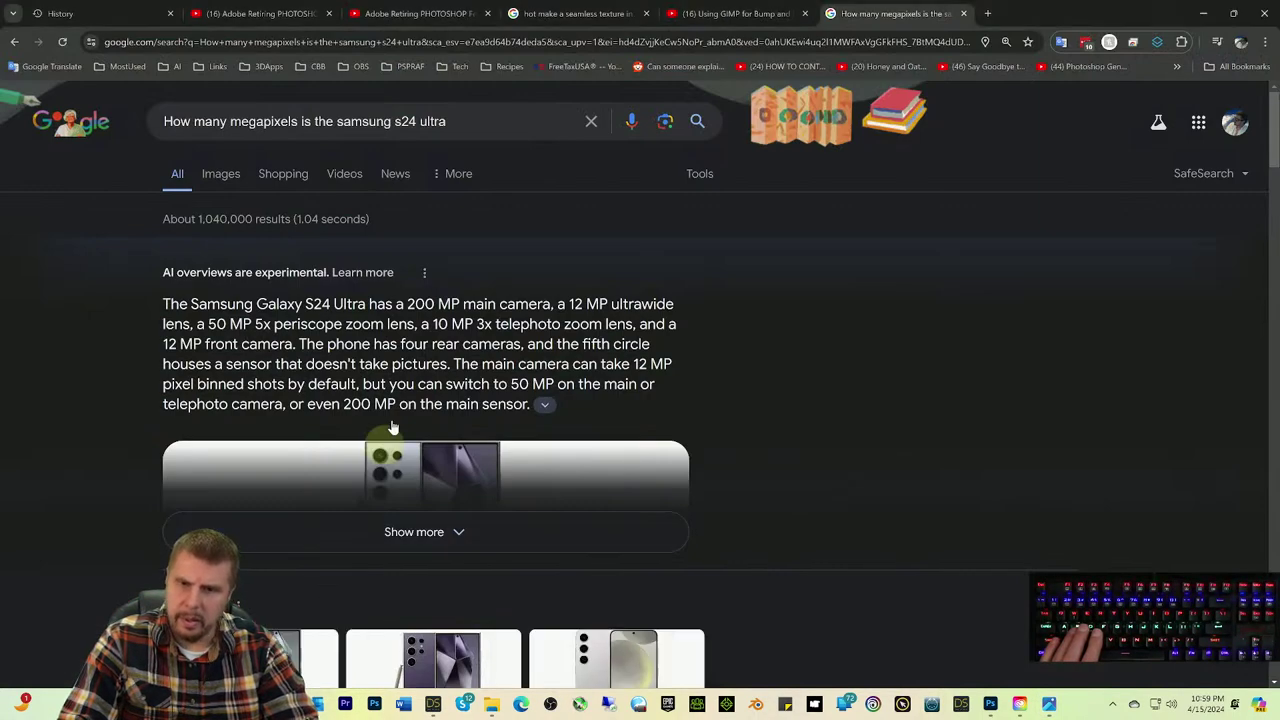
Step: Search Google for "does gimp have AI?" in a new tab
click(987, 13)
text(does gimp haved)
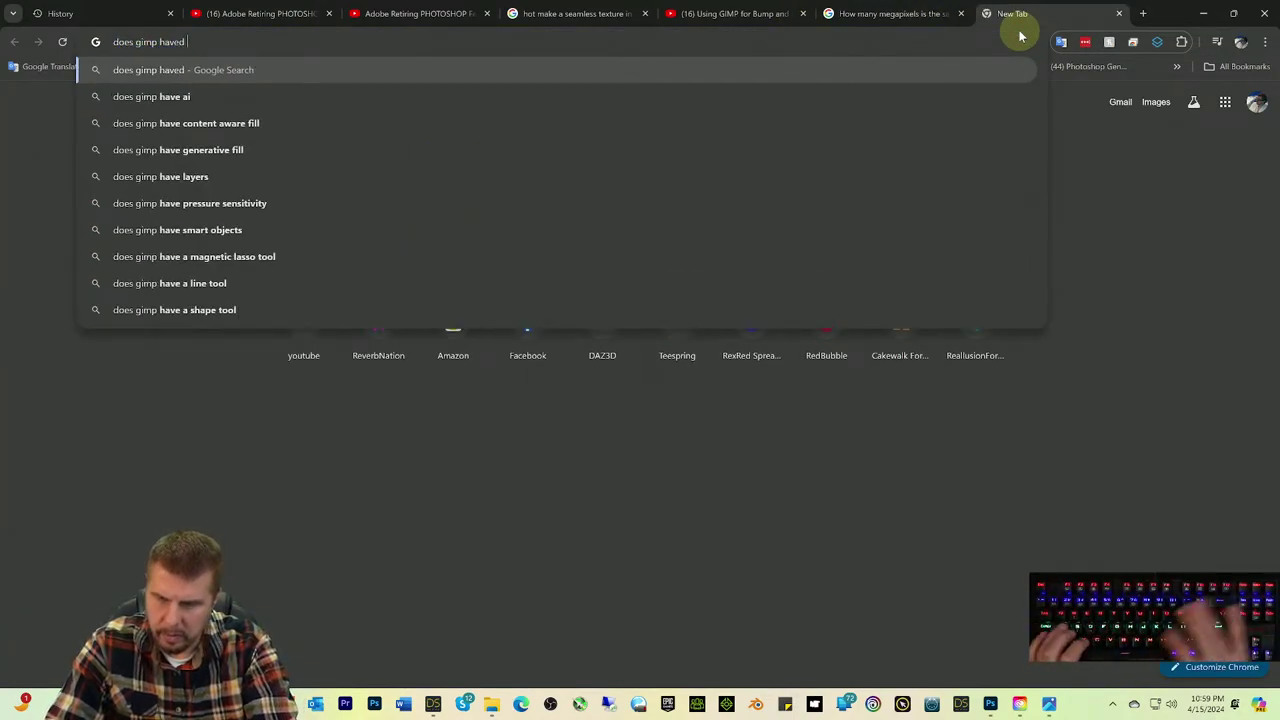
key(BackSpace)
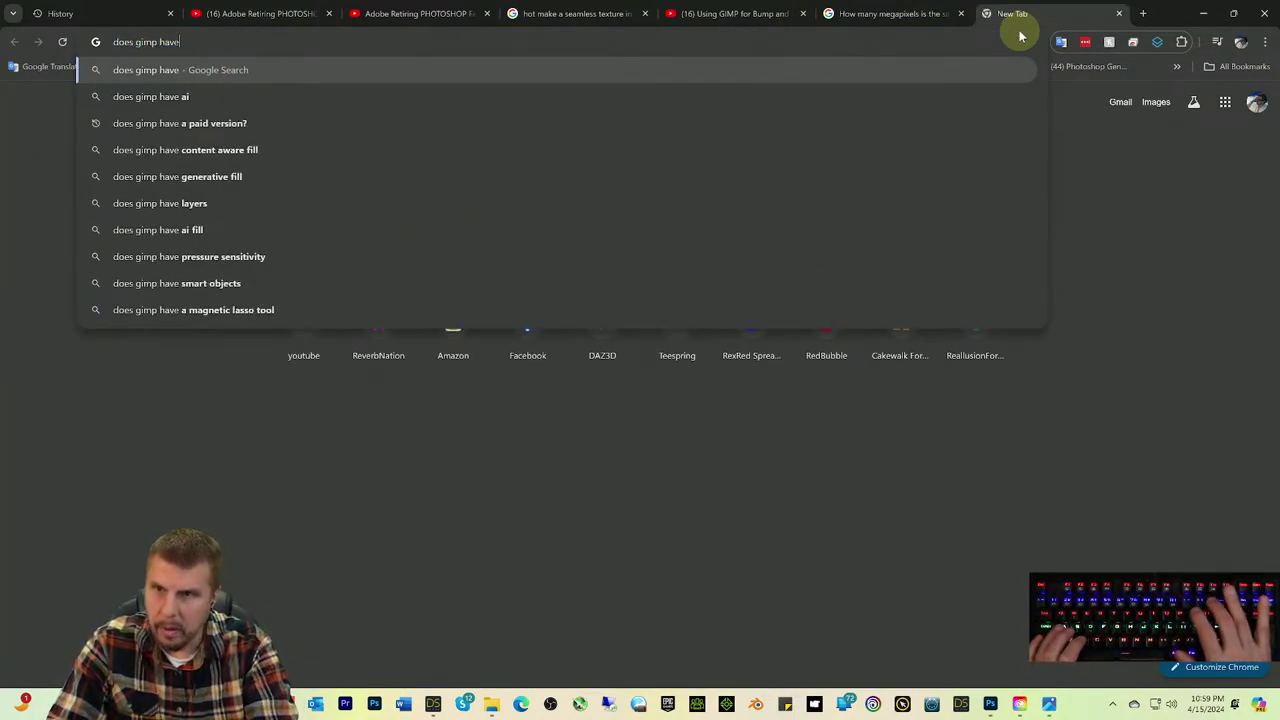
text(AI?)
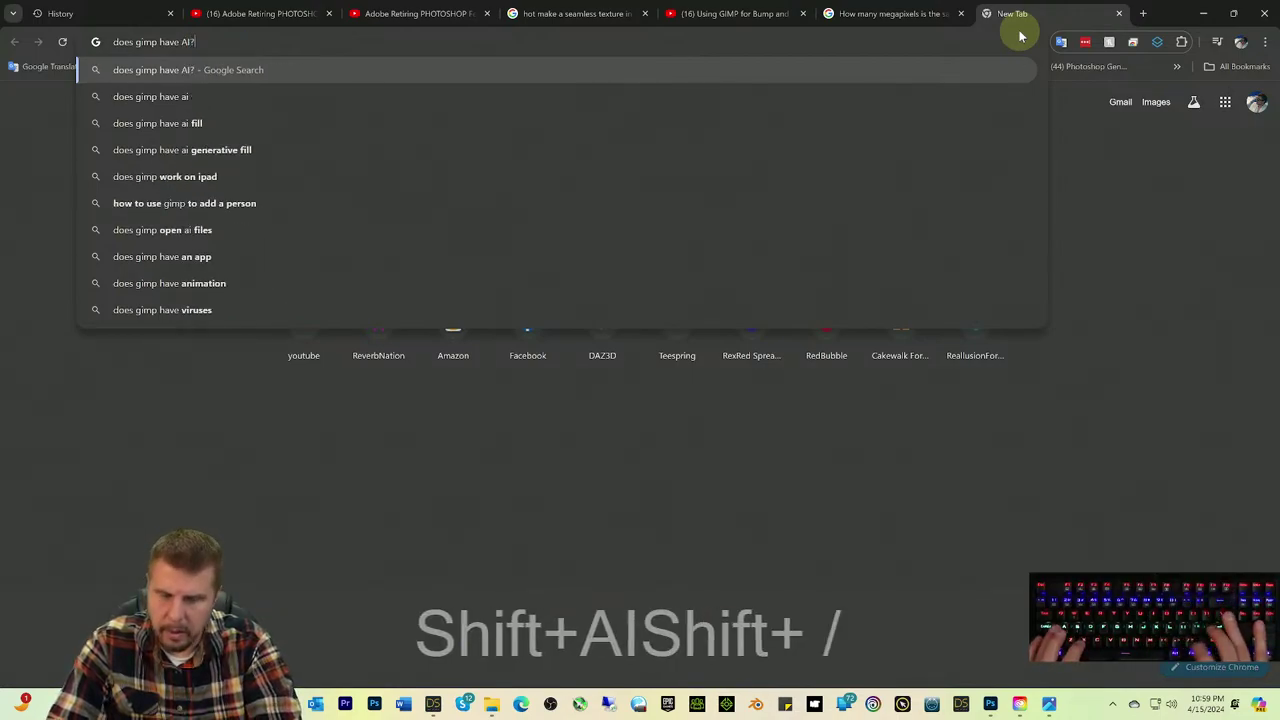
key(Return)
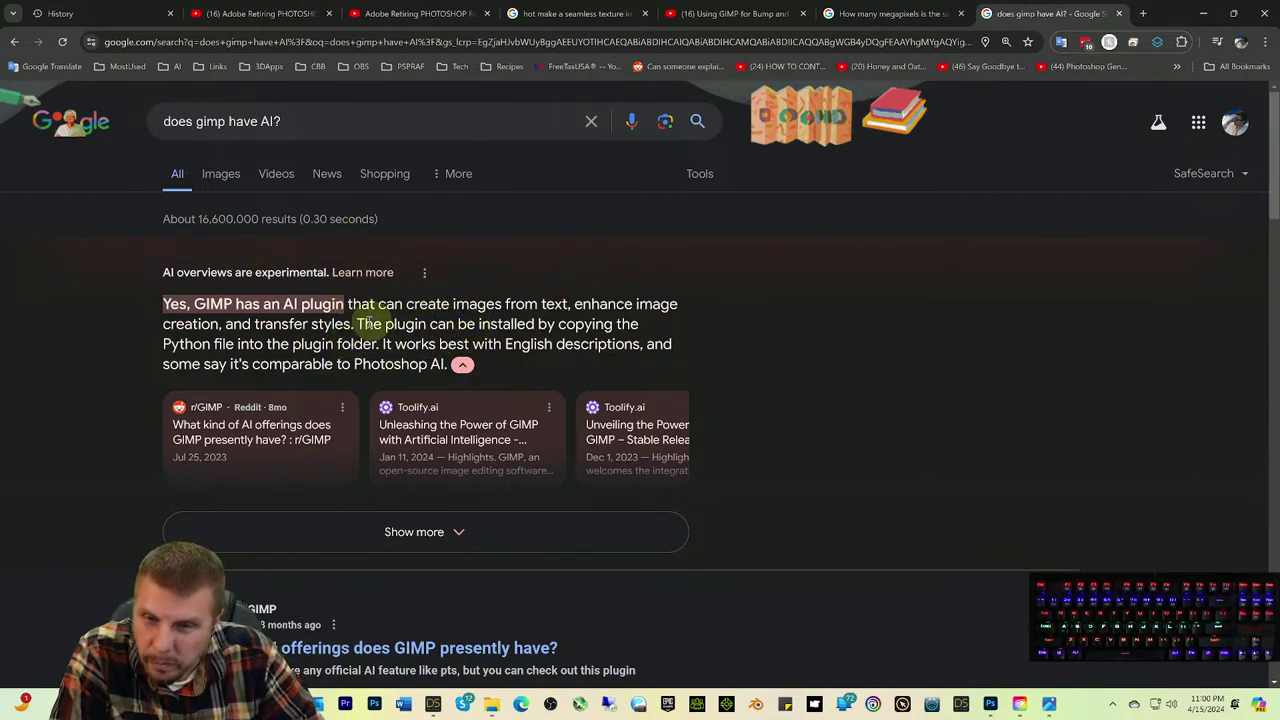
Step: Highlight the AI overview sentences about installing the AI plugin and comparing it to Photoshop AI
drag(358, 326, 639, 328)
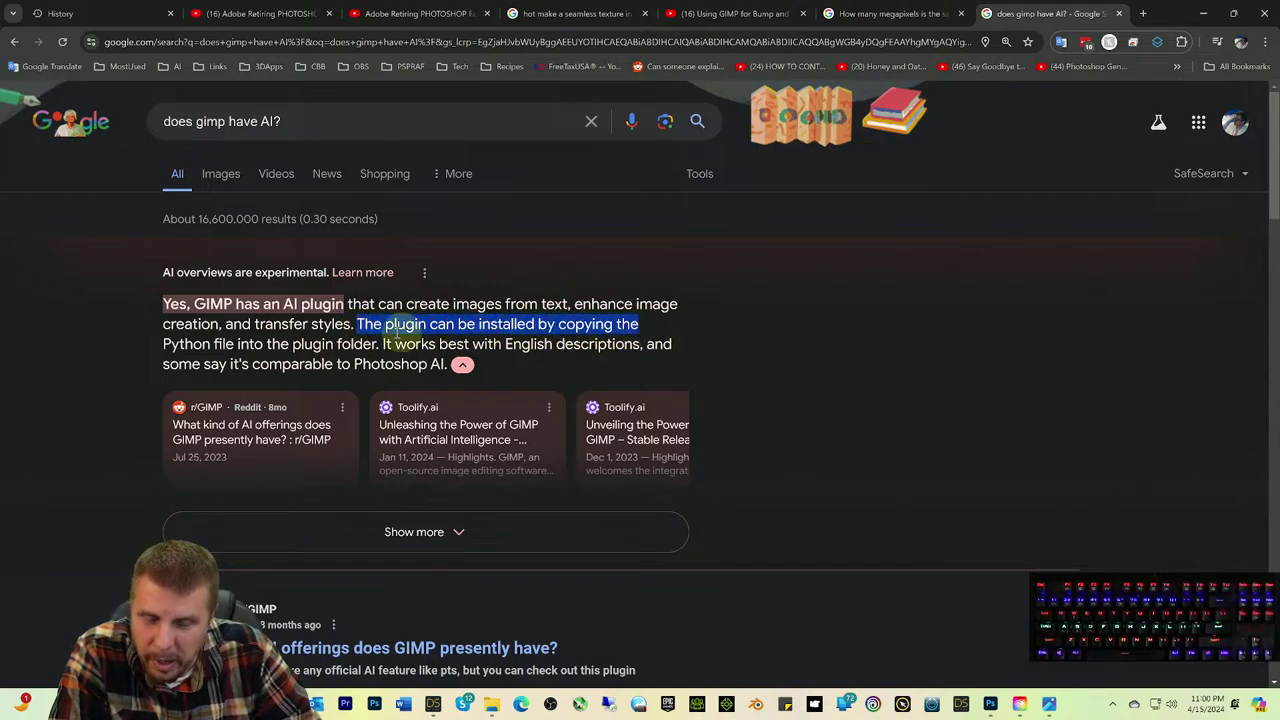
click(366, 326)
drag(358, 325, 627, 325)
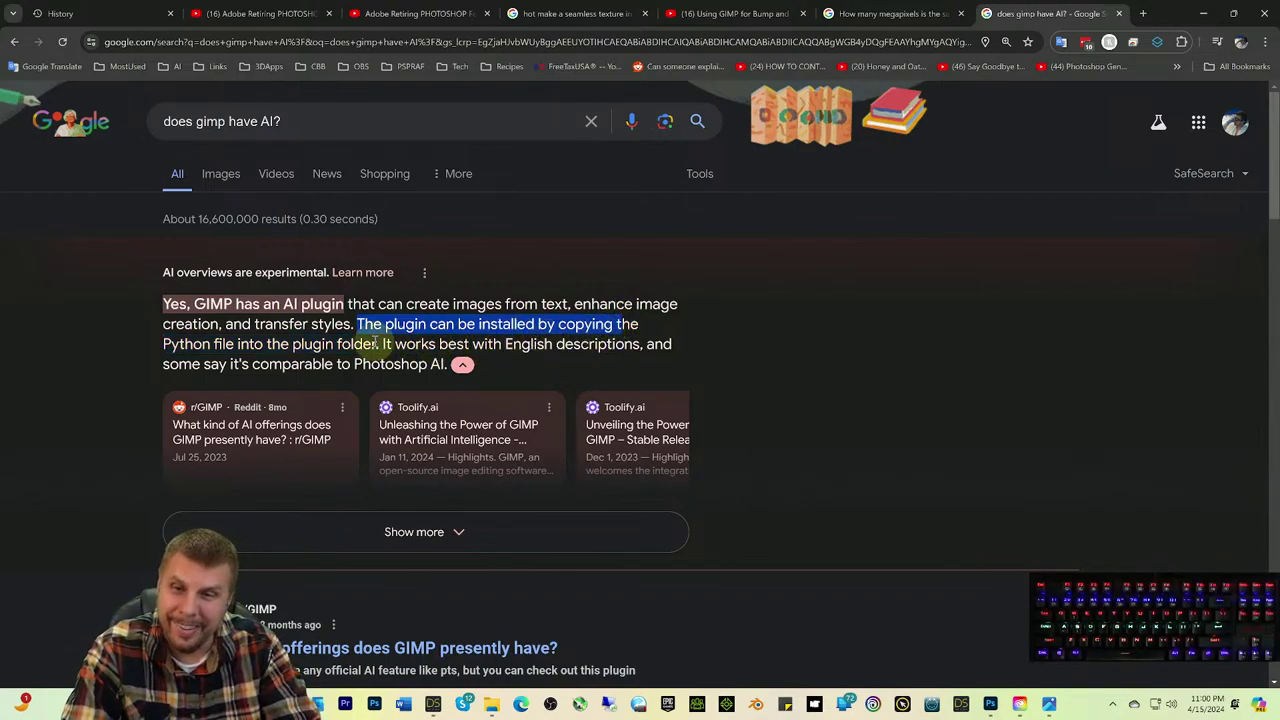
drag(381, 343, 437, 364)
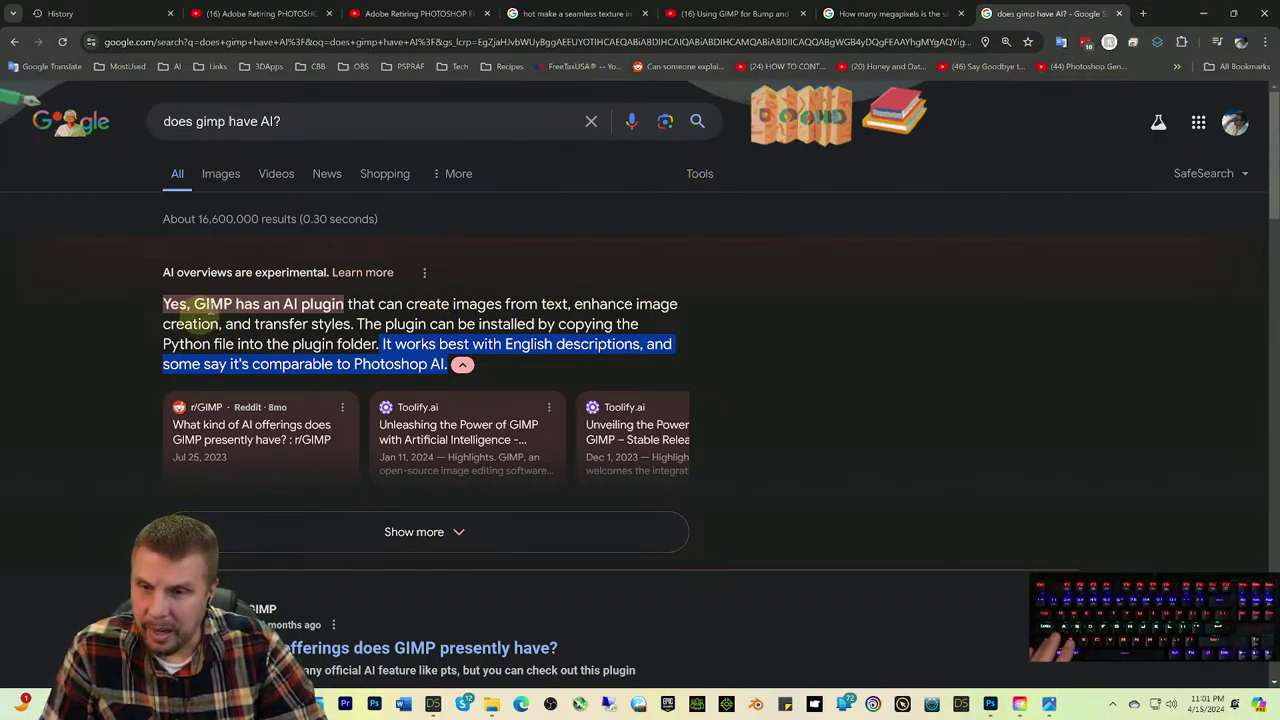
Step: Search "download gimp", open GIMP - Downloads, and choose GIMP 2.10.36 on Microsoft Store
click(1145, 14)
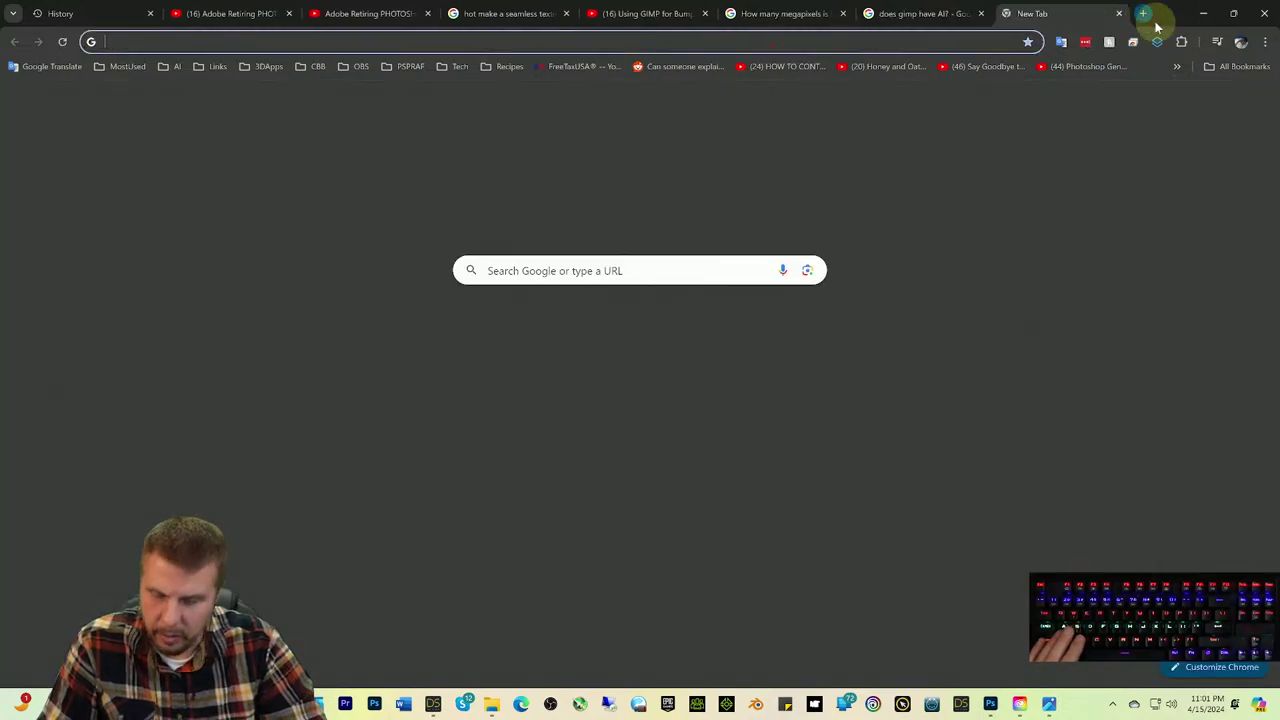
text(do)
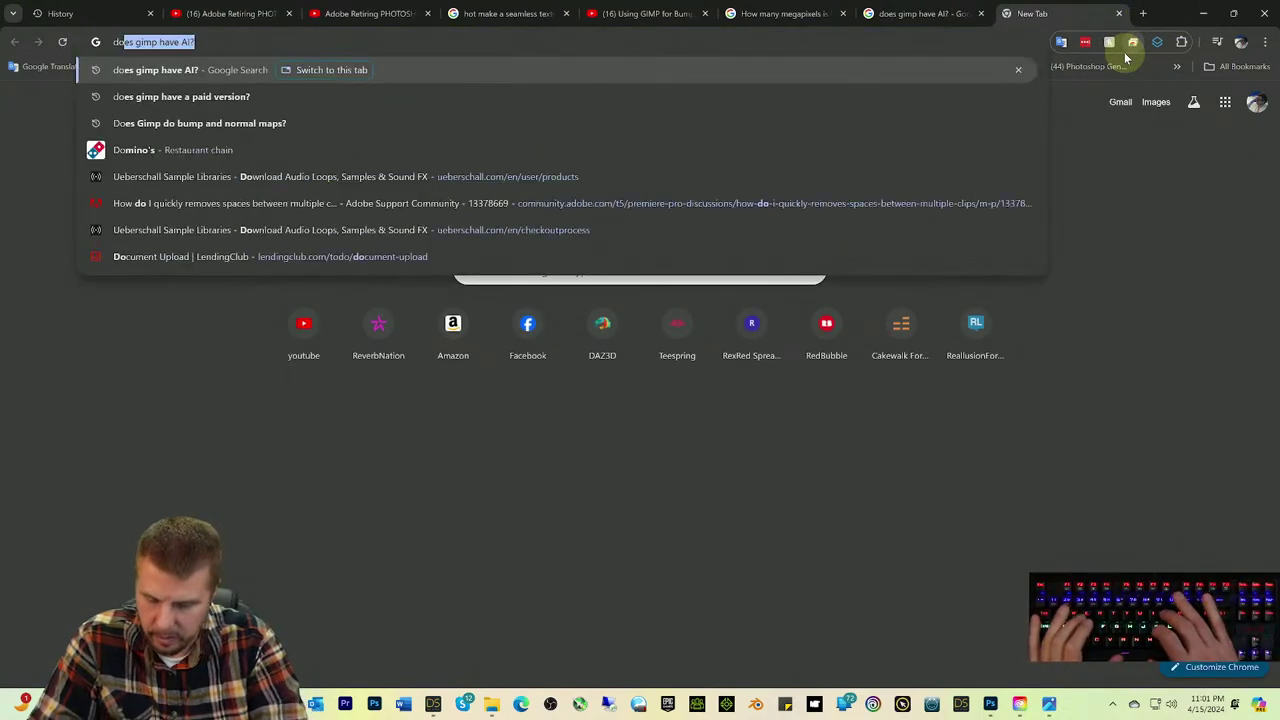
text(wnload gimp)
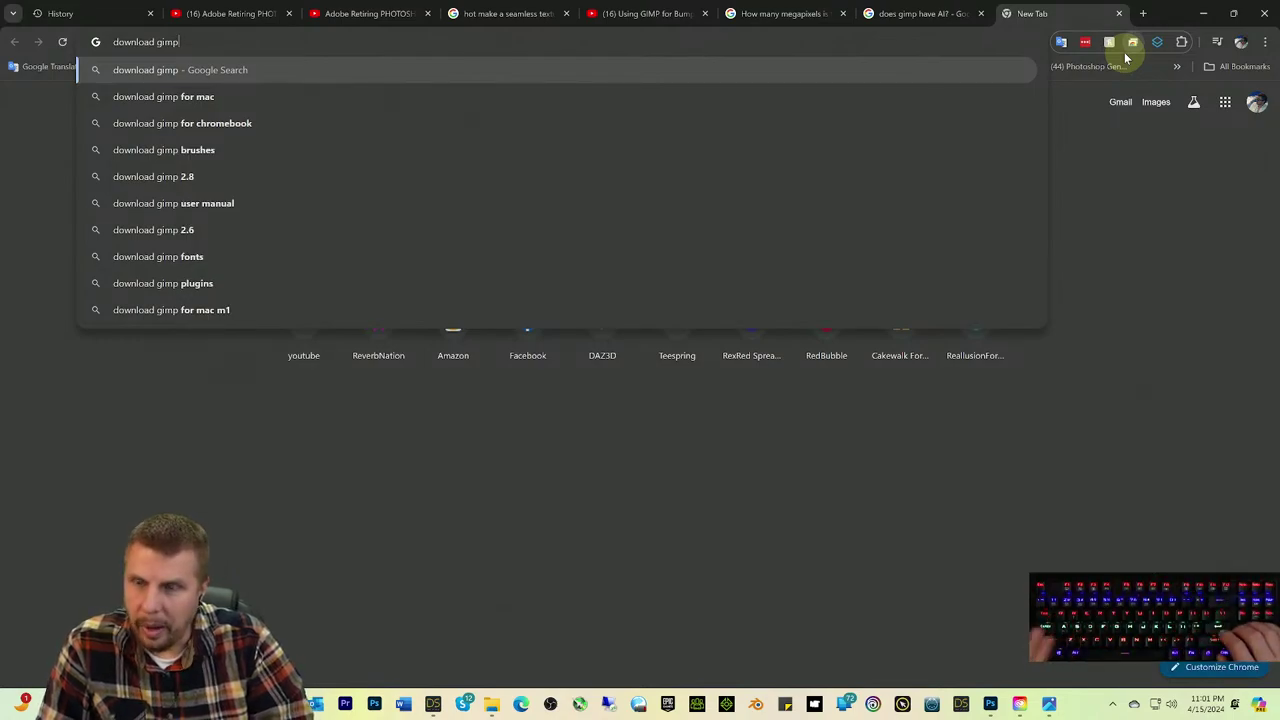
key(Return)
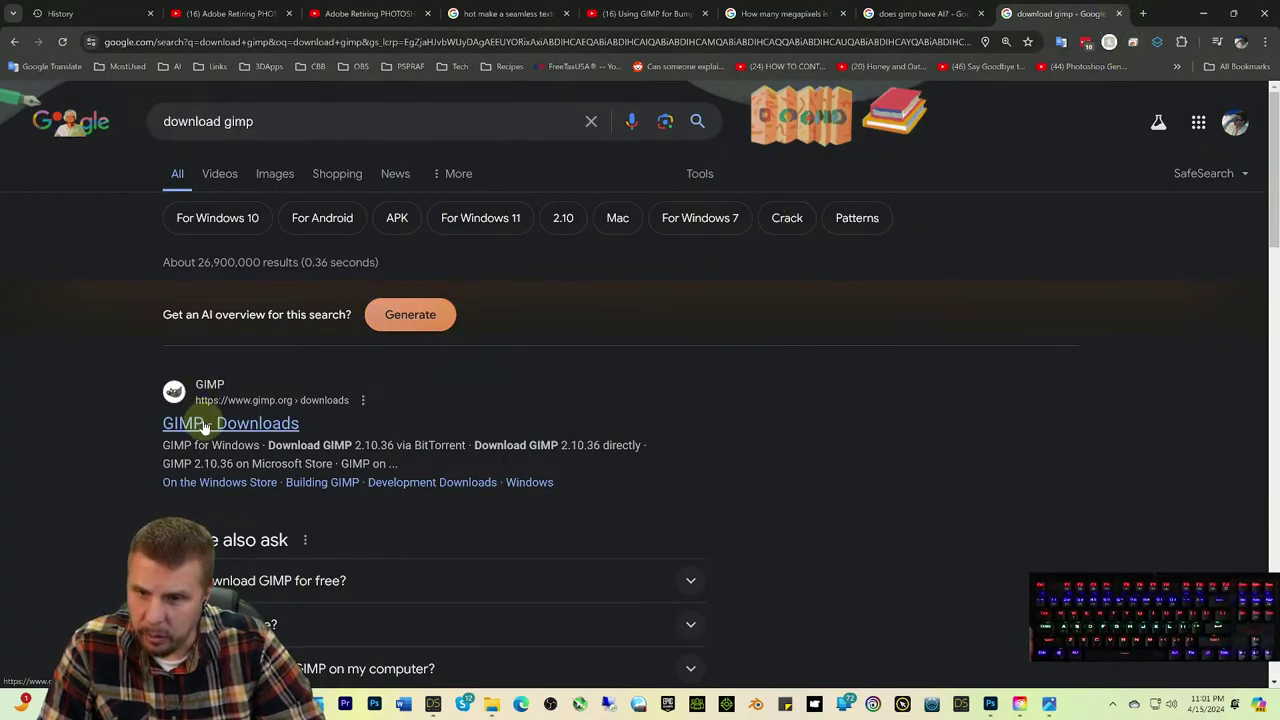
click(204, 428)
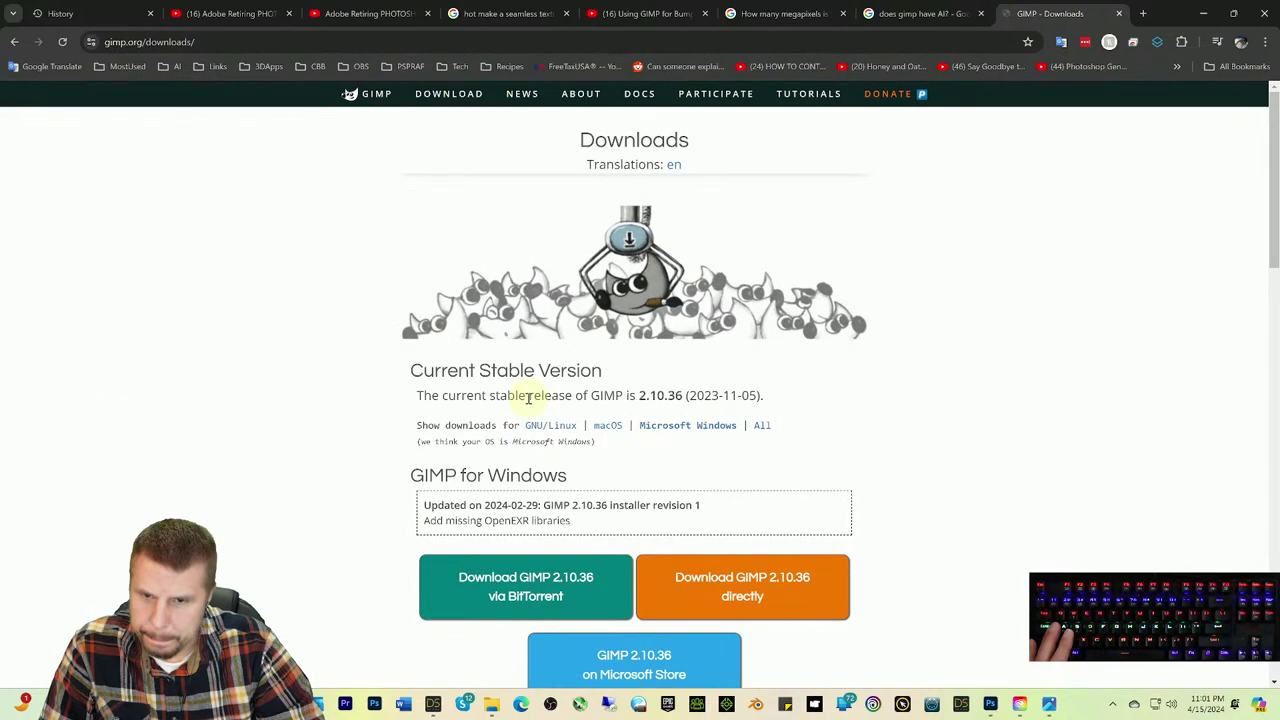
scroll(540, 388, down, 3)
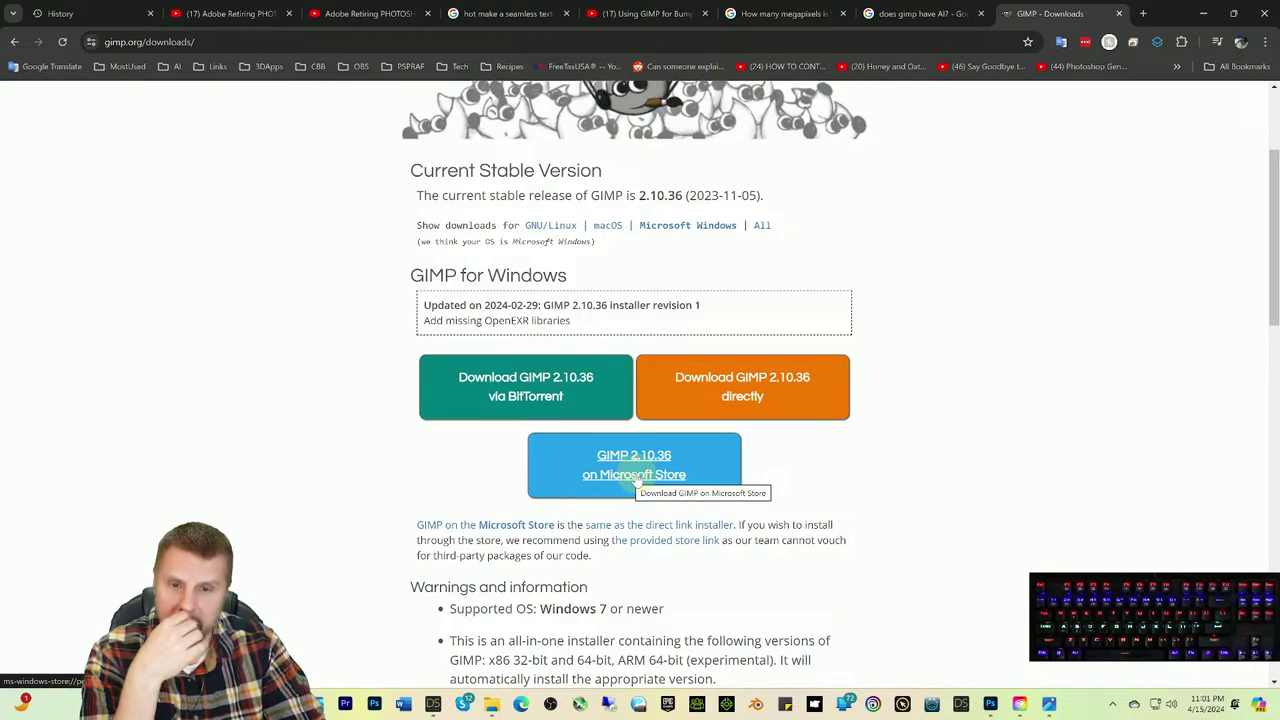
click(635, 477)
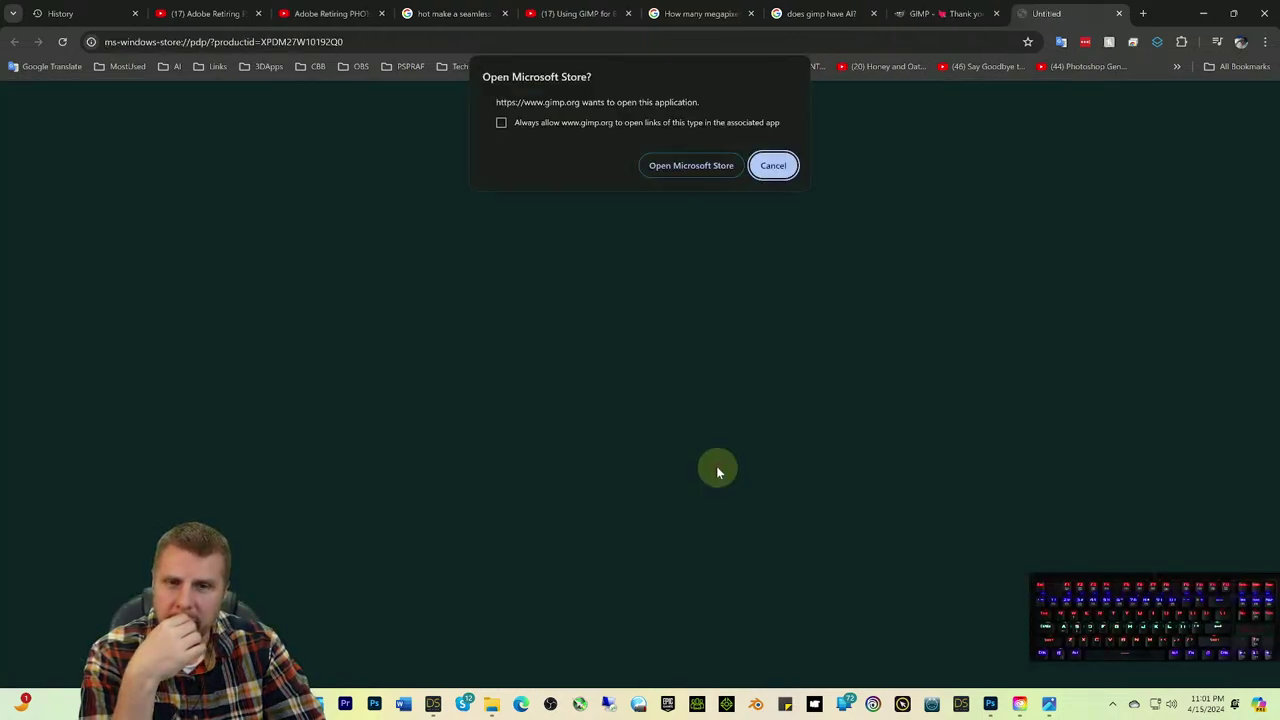
Step: Install GIMP from Microsoft Store, then show This PC in File Explorer
click(706, 167)
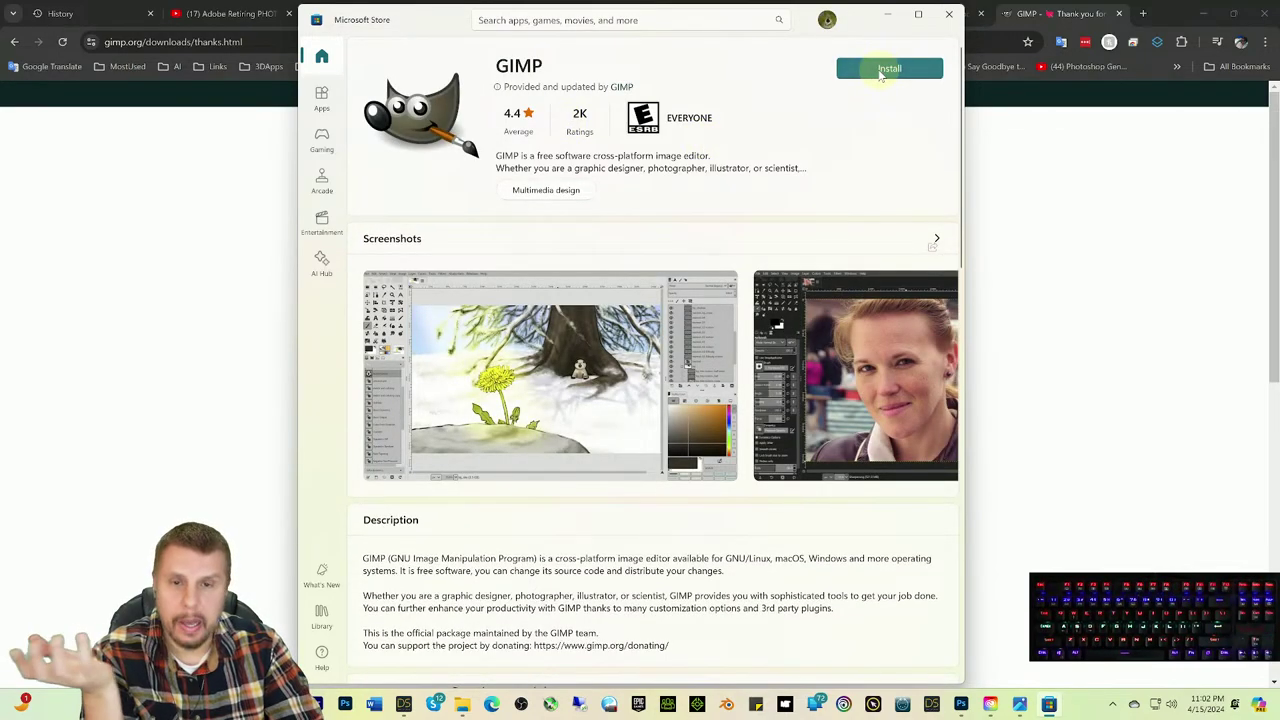
click(882, 72)
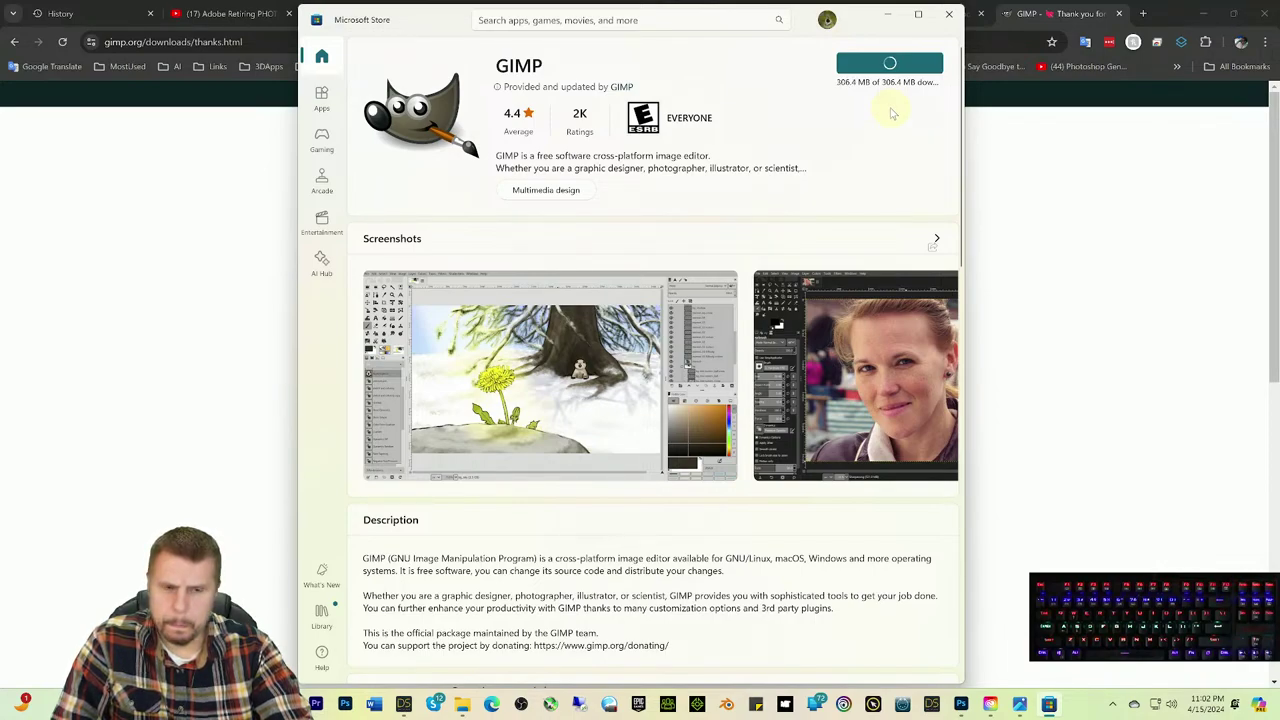
click(463, 706)
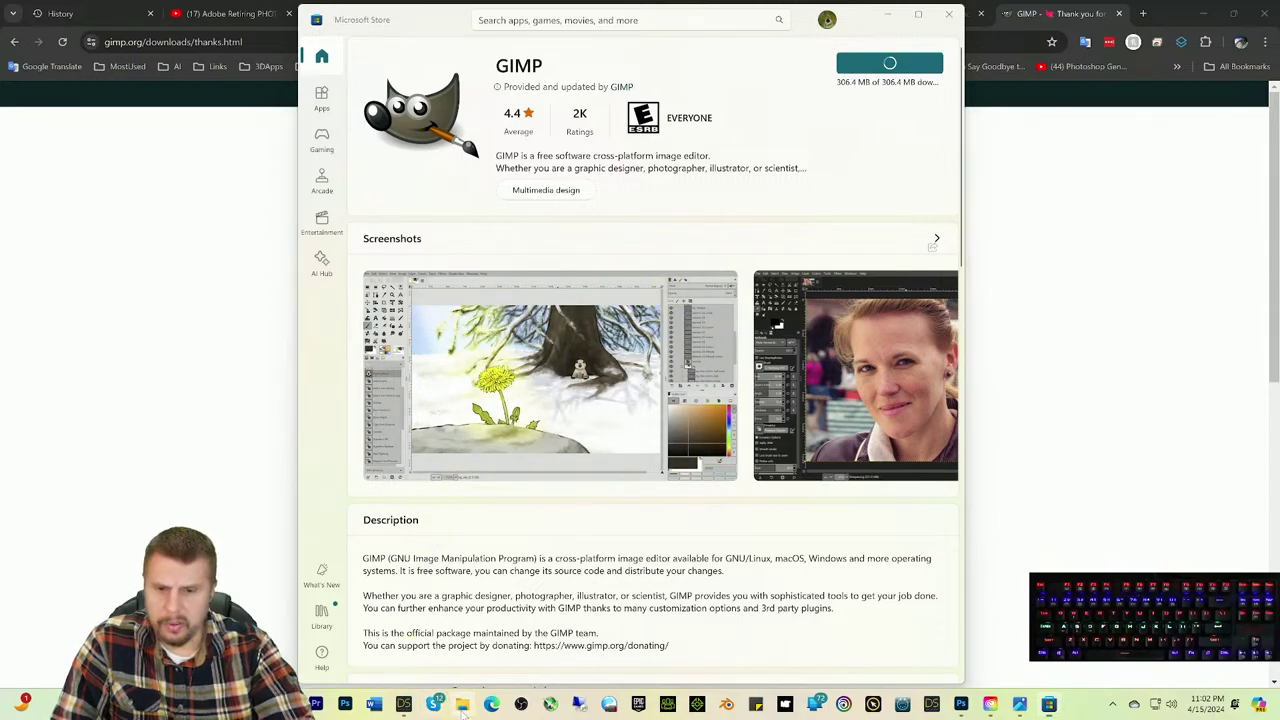
click(45, 212)
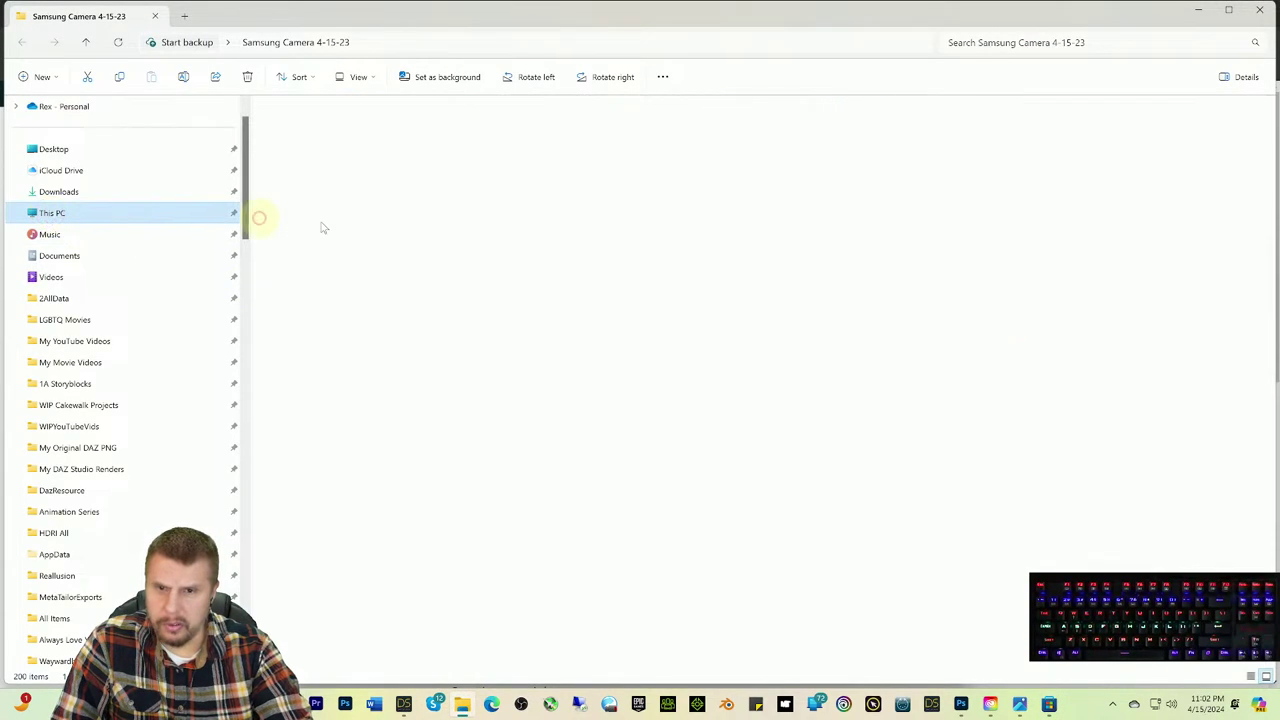
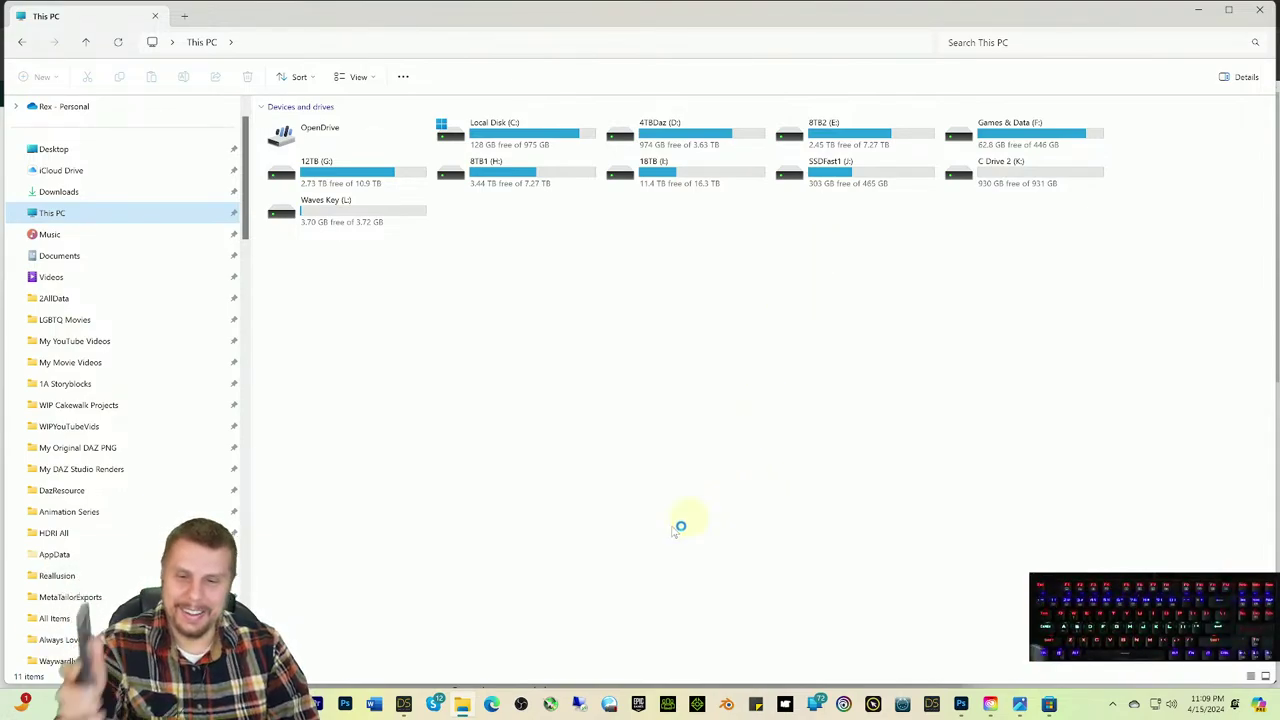
Step: Search the Start menu for Gimp and pin GIMP 2.10.36 to the taskbar
click(462, 705)
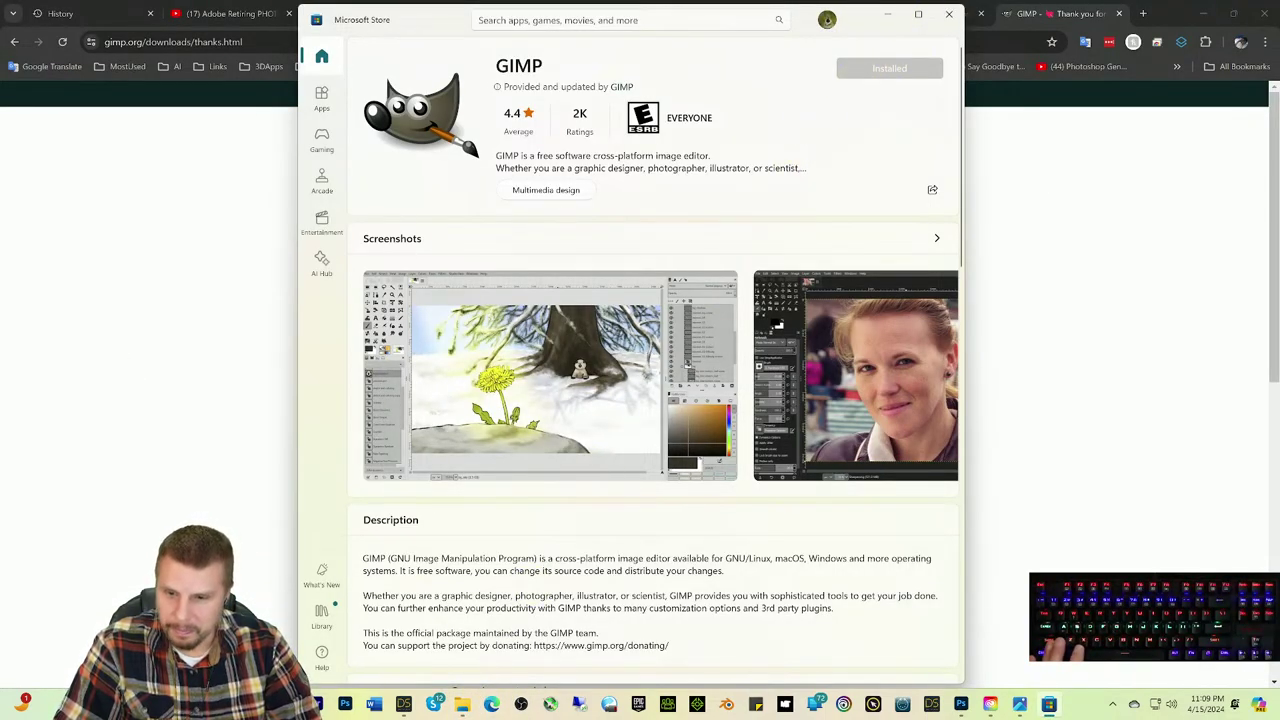
key(alt+Tab)
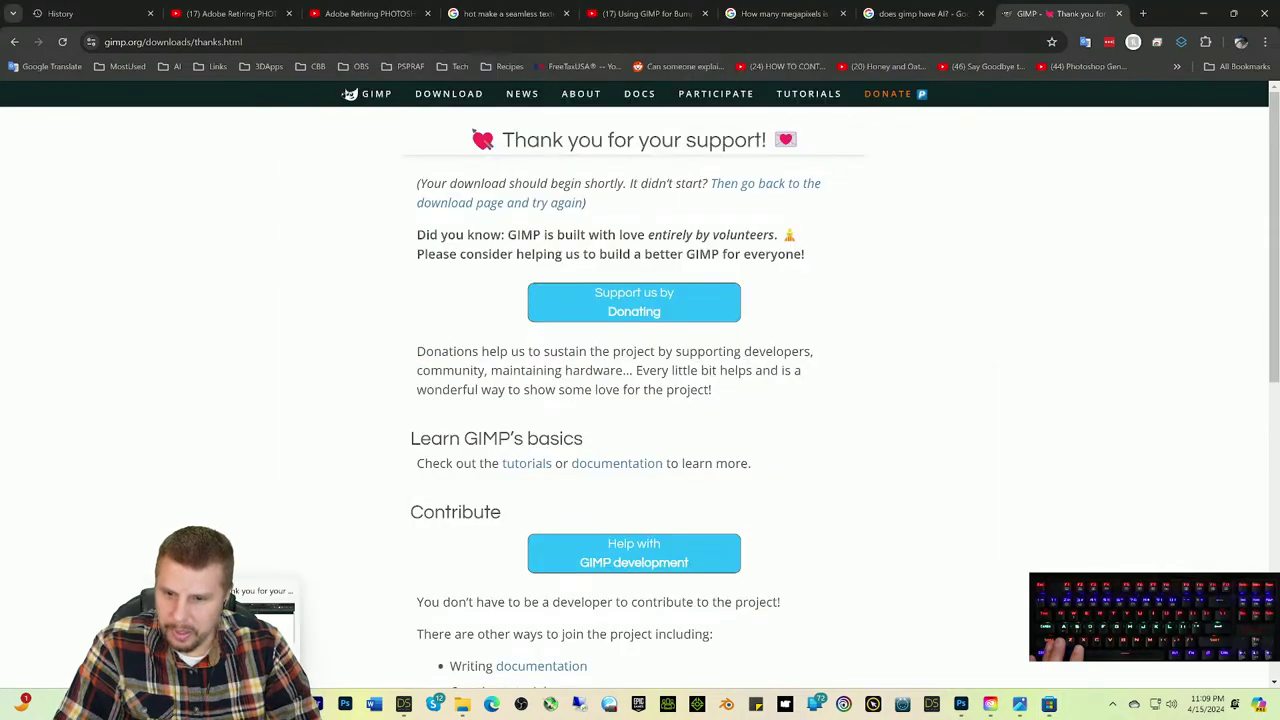
key(super)
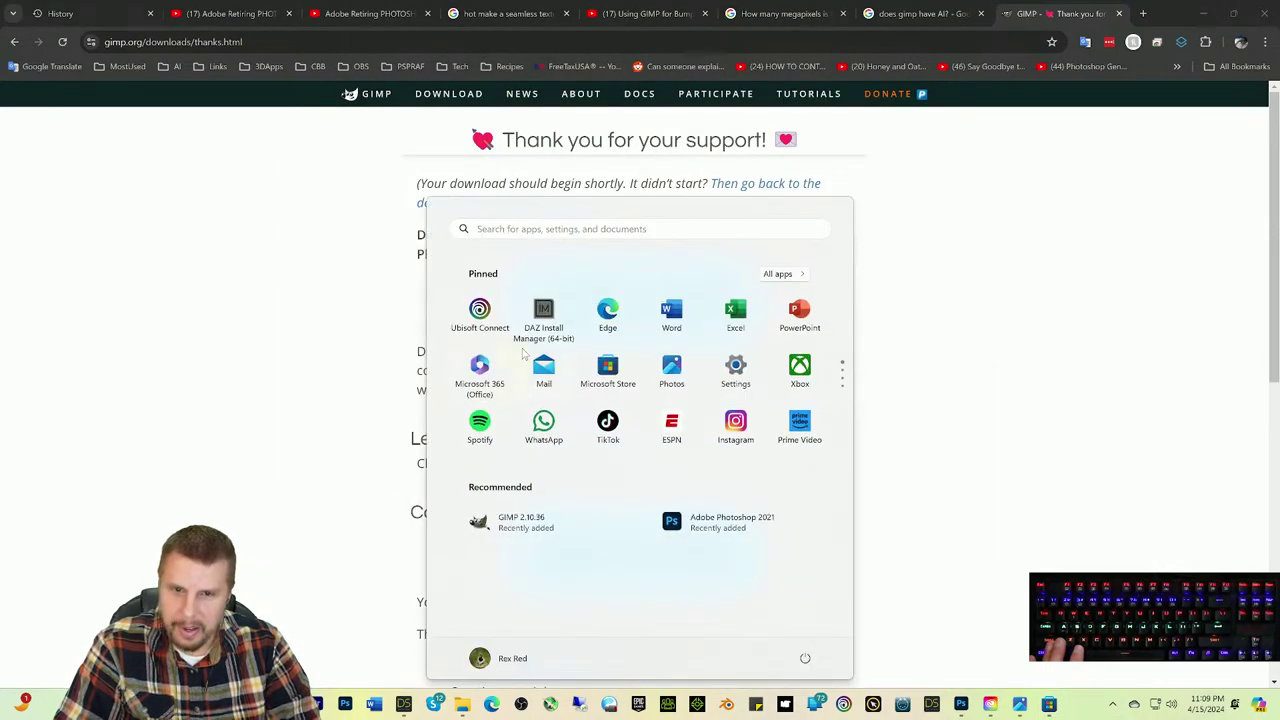
click(525, 228)
text(G)
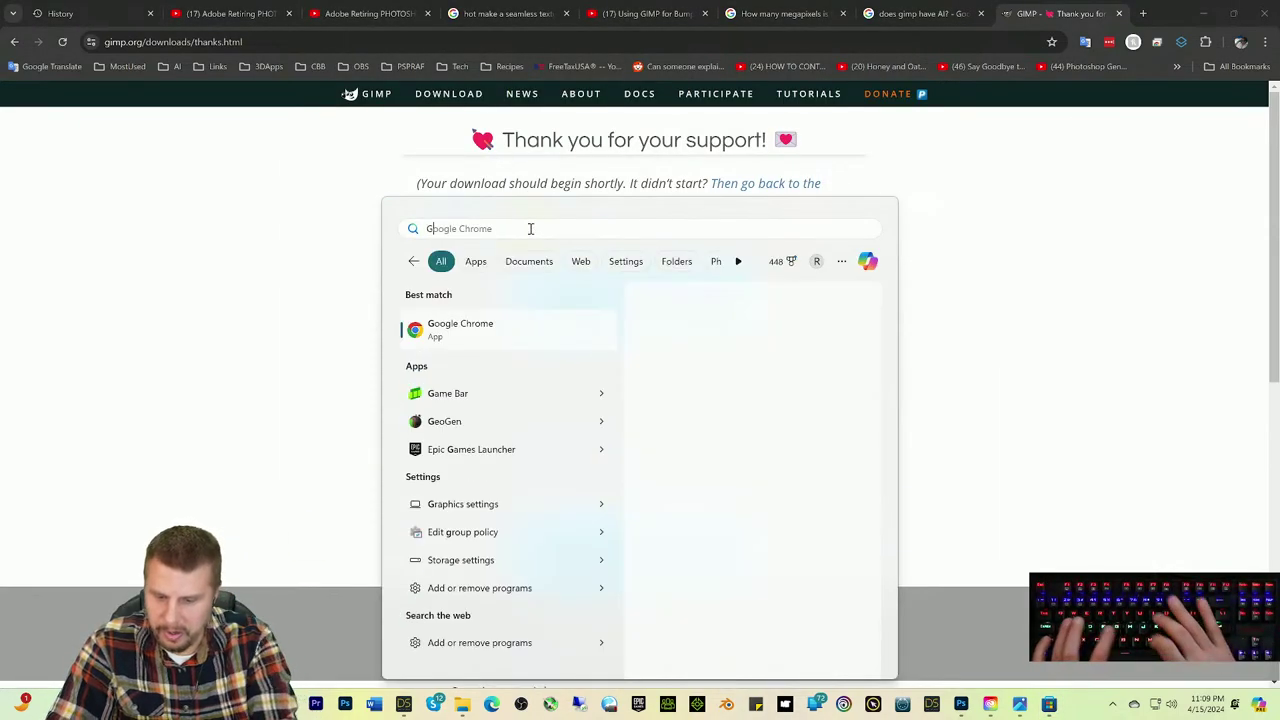
text(imp)
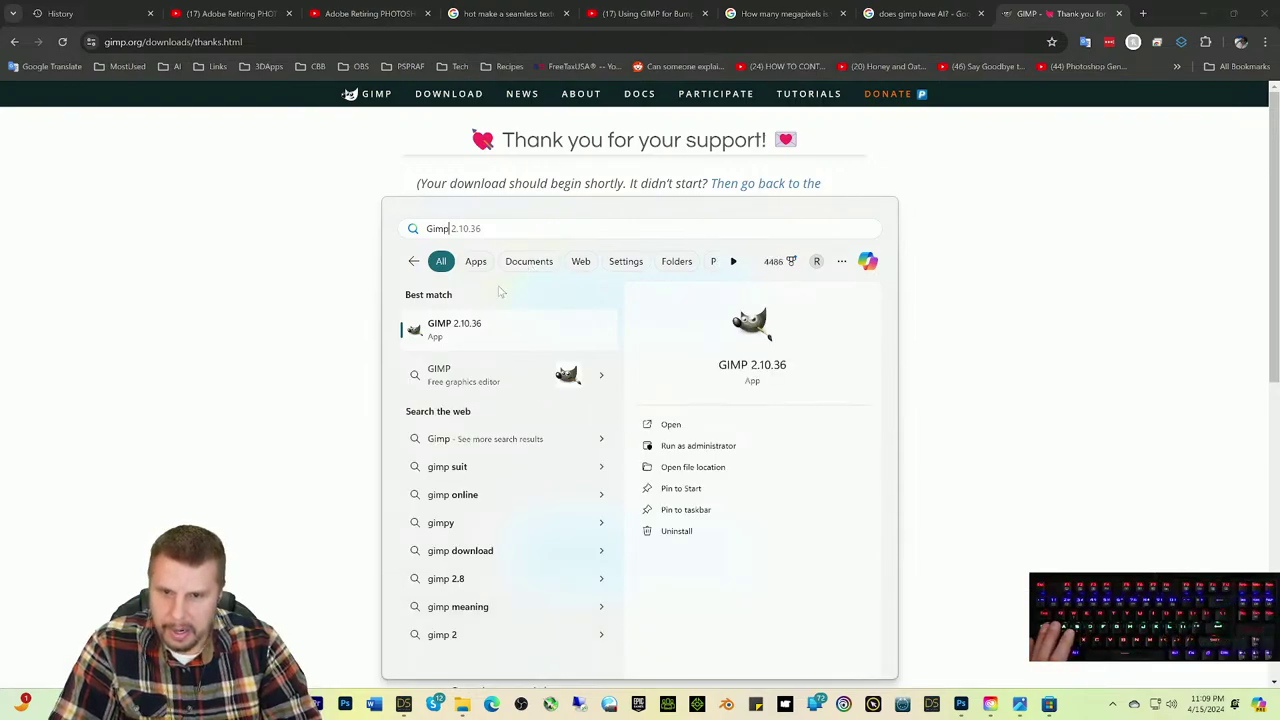
right_click(455, 333)
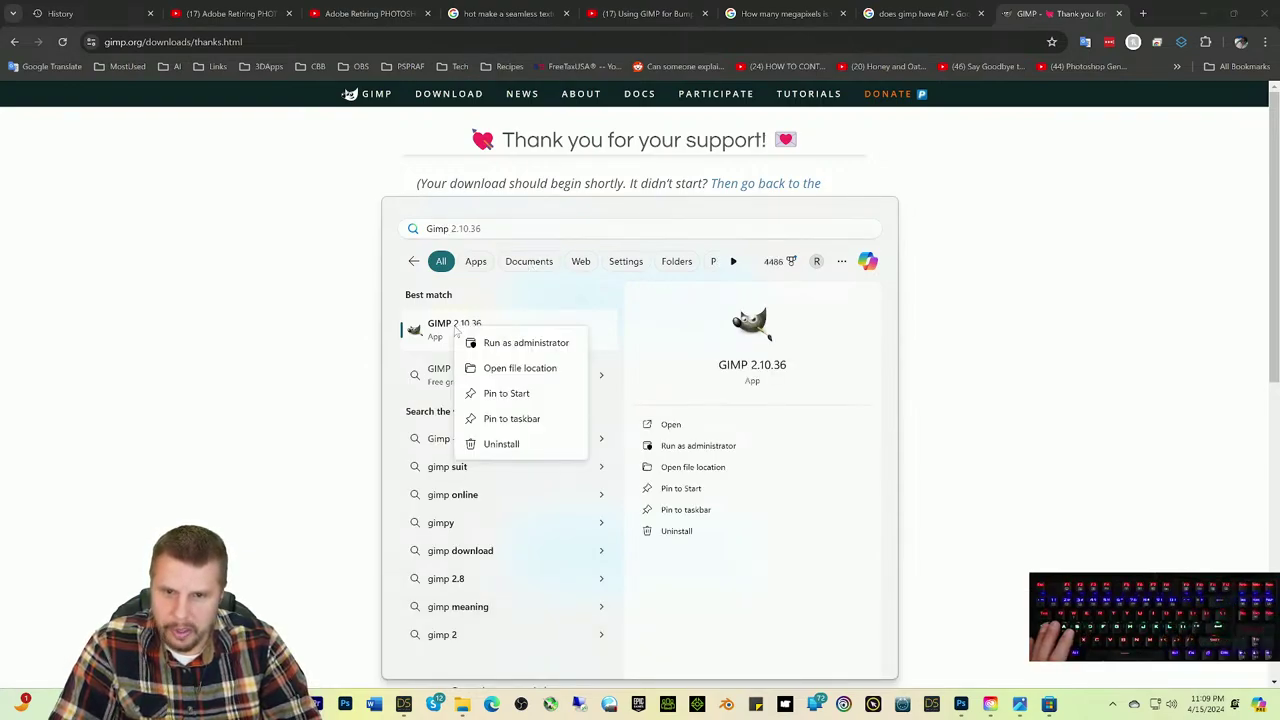
click(511, 419)
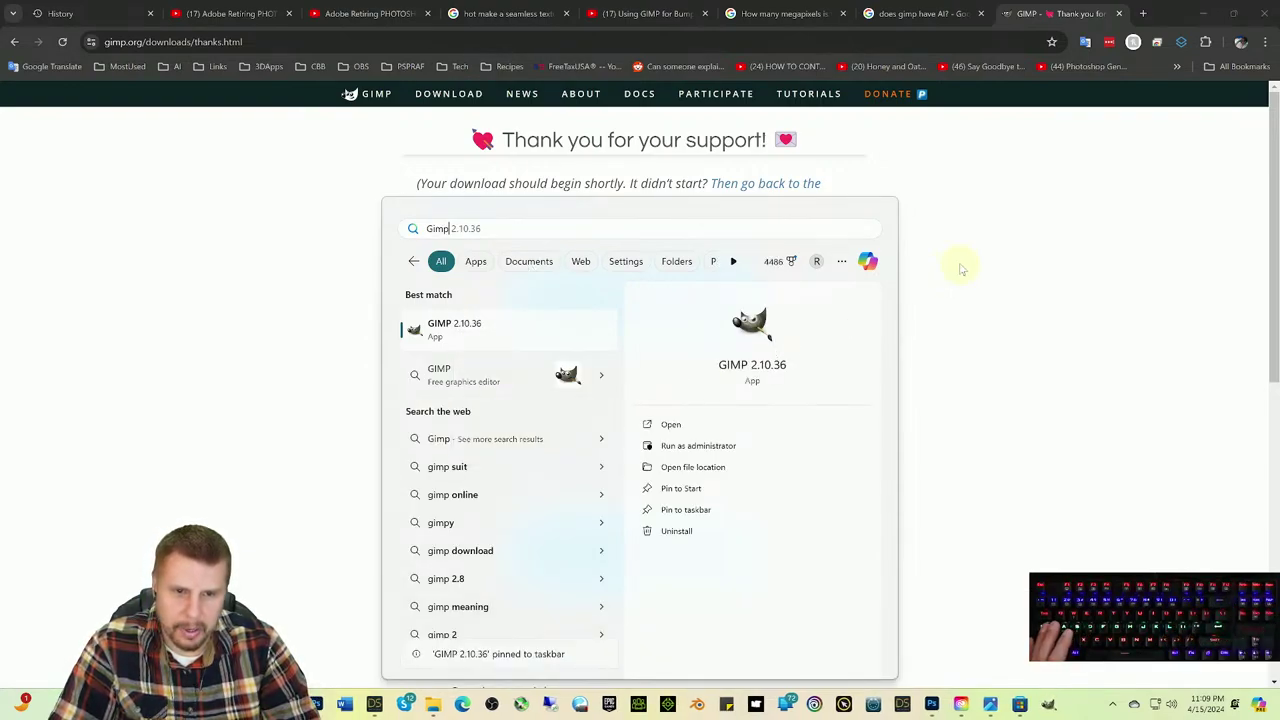
click(1065, 170)
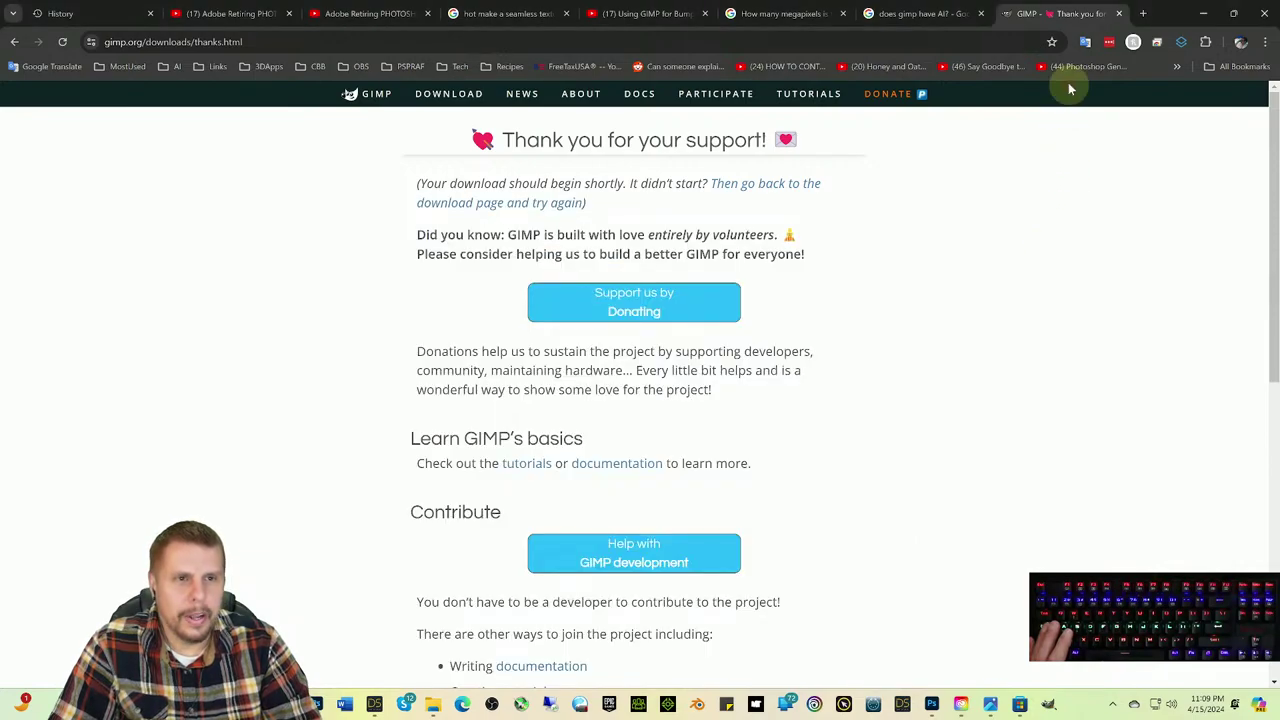
Step: Close the GIMP thank-you tab, minimize Chrome, and close Microsoft Store and Photos
click(1119, 14)
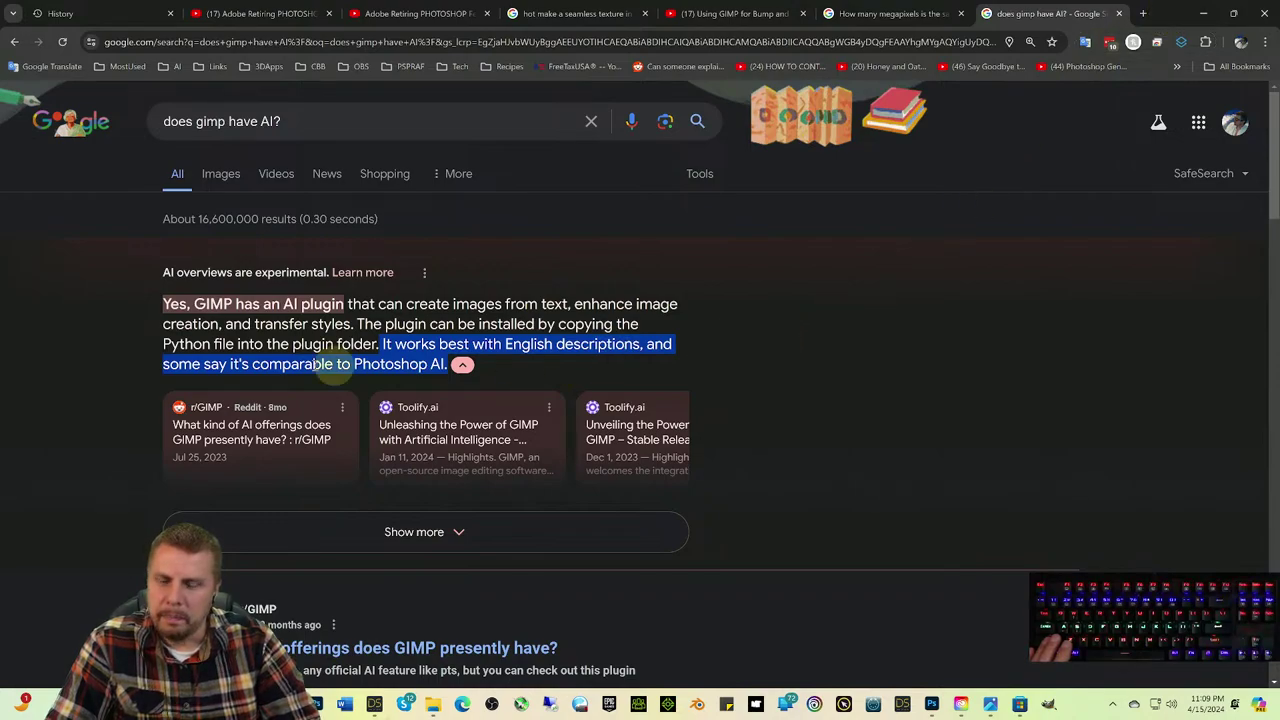
click(1203, 13)
click(948, 15)
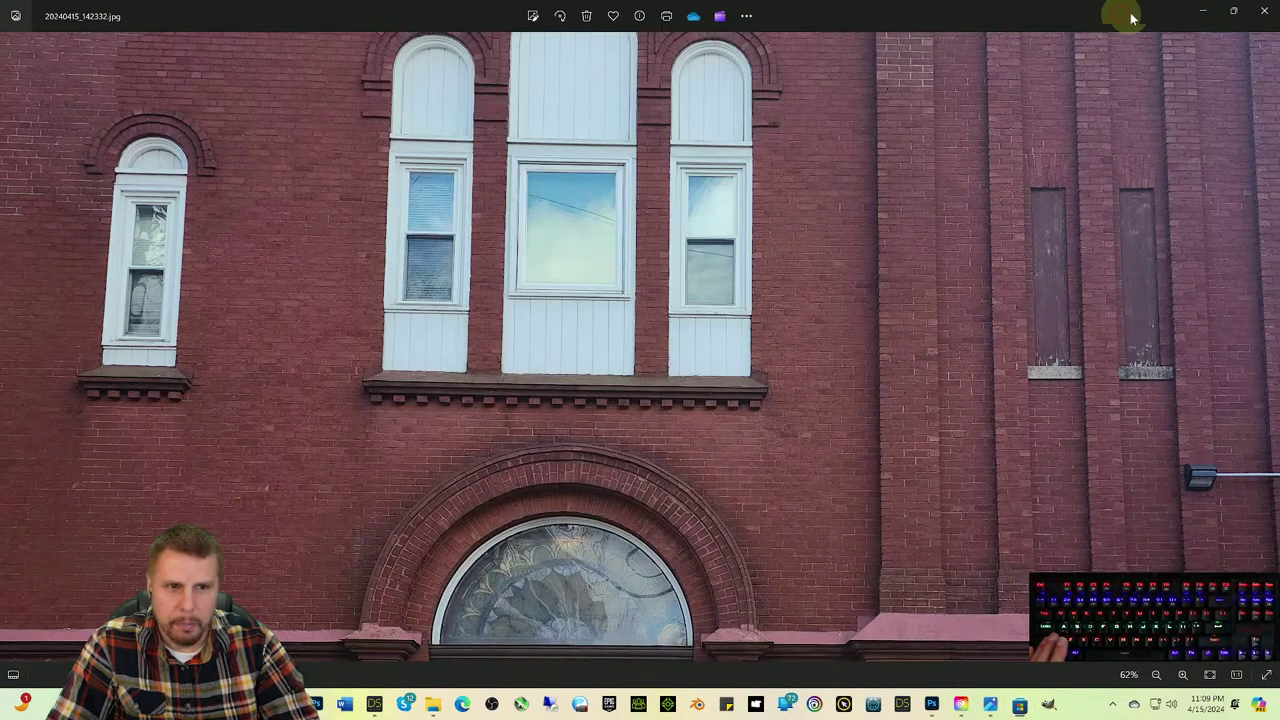
click(1262, 10)
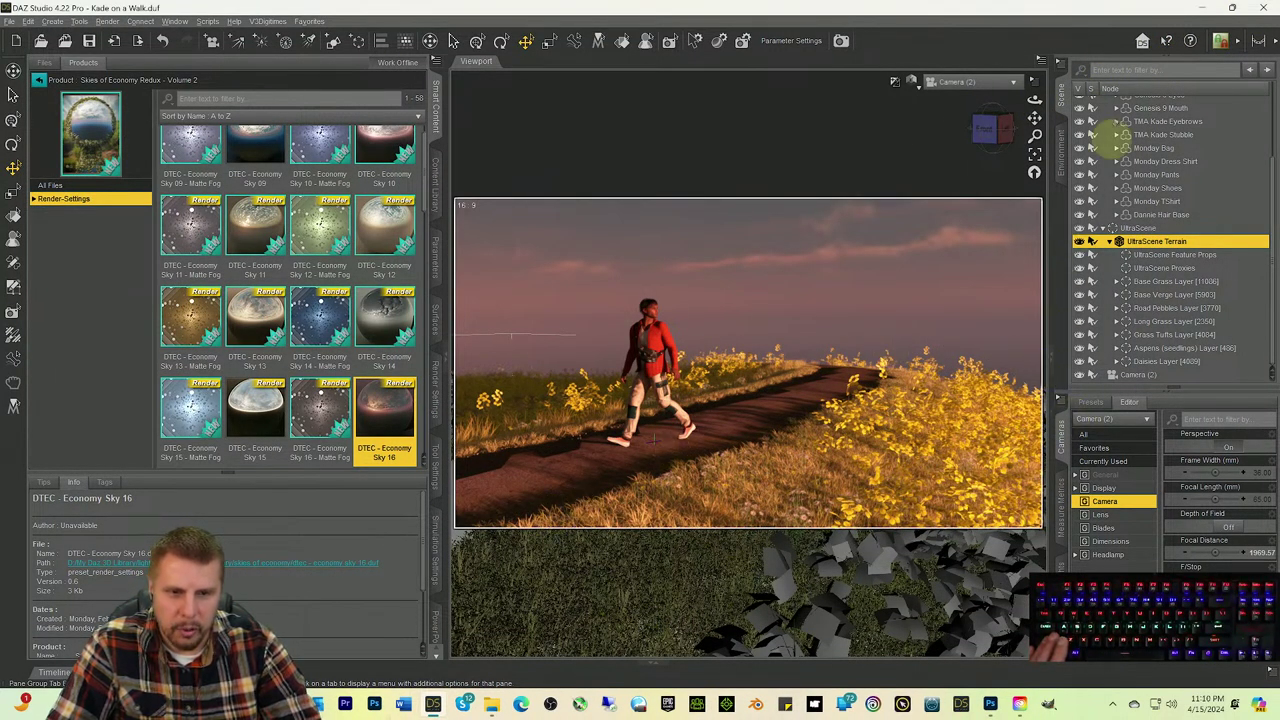
Step: Deselect the Render-Settings content folder and move the viewport camera closer to the figure
click(1167, 40)
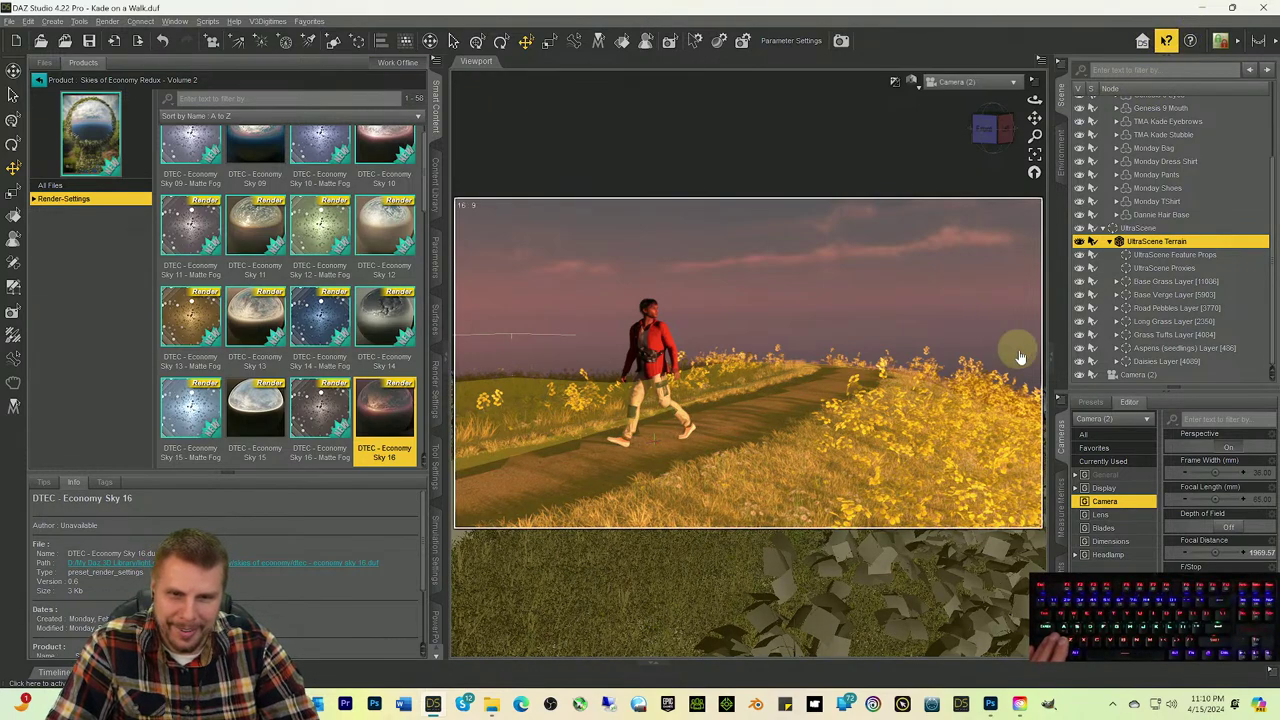
click(108, 430)
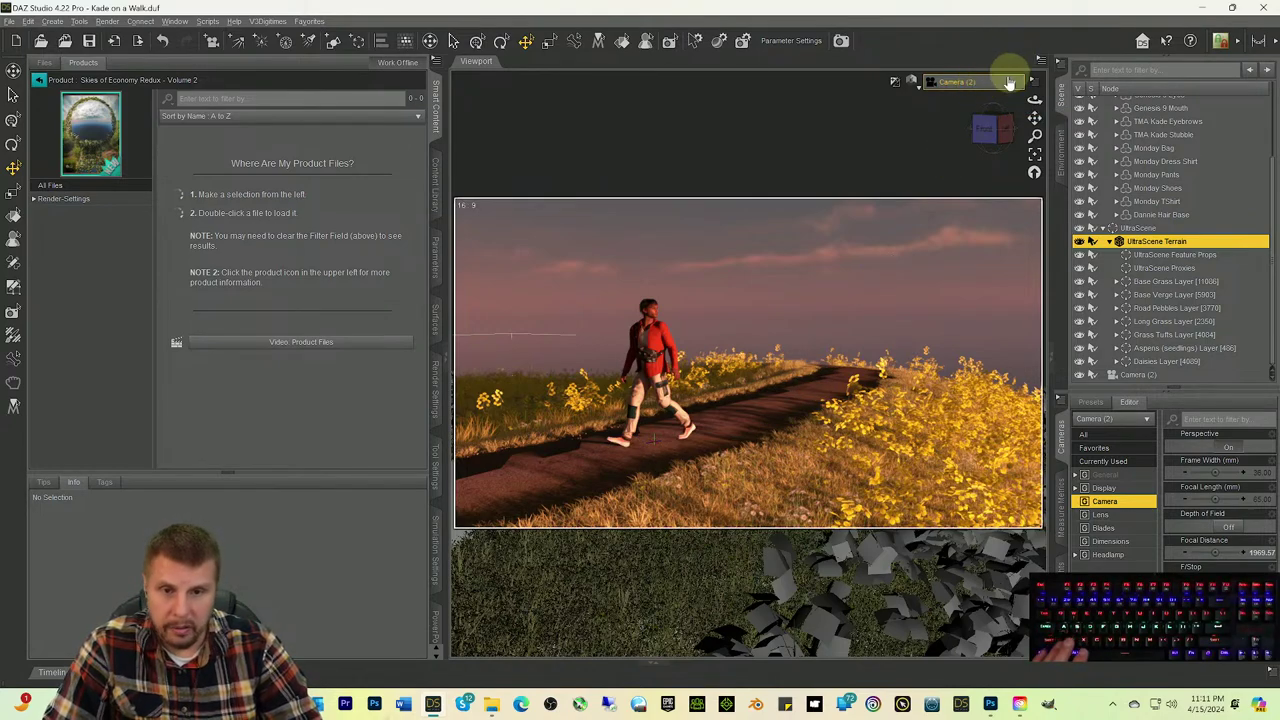
ctrl+drag(1034, 98, 1034, 100)
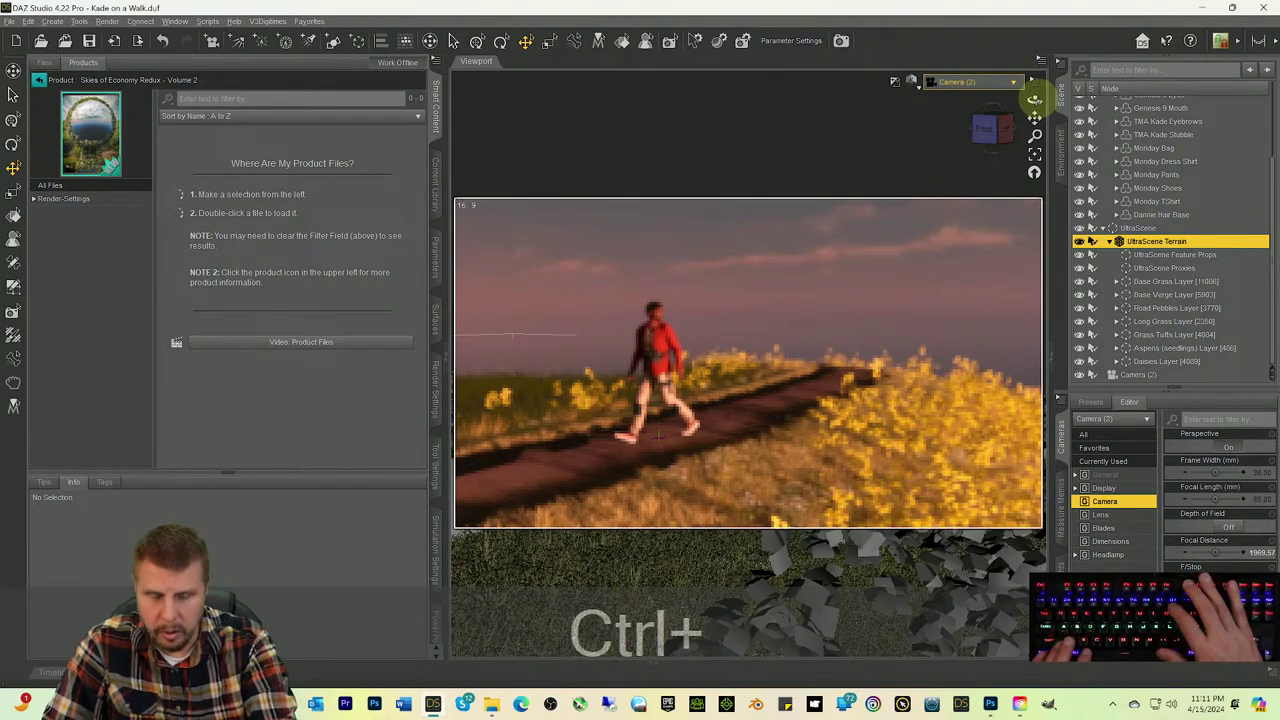
Step: Switch the viewport to plain dark shading with Ctrl+9, then minimize DAZ Studio
key(ctrl+9)
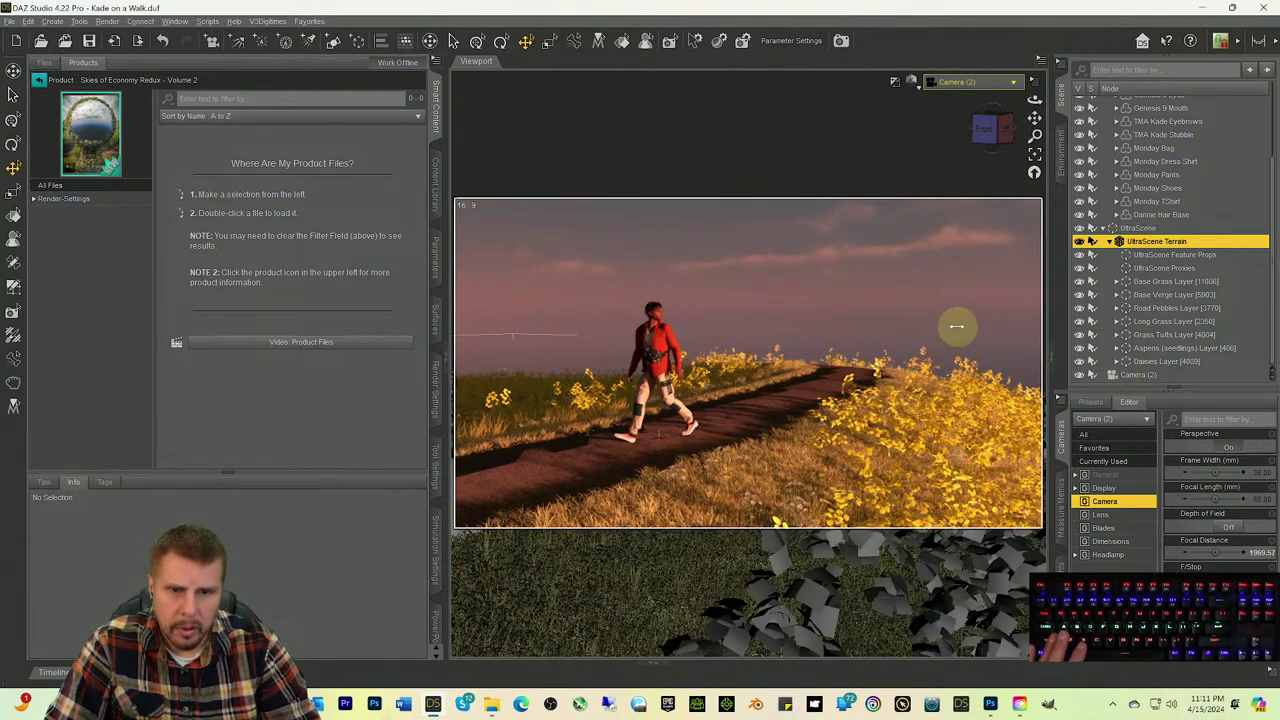
key(ctrl+9)
click(1005, 57)
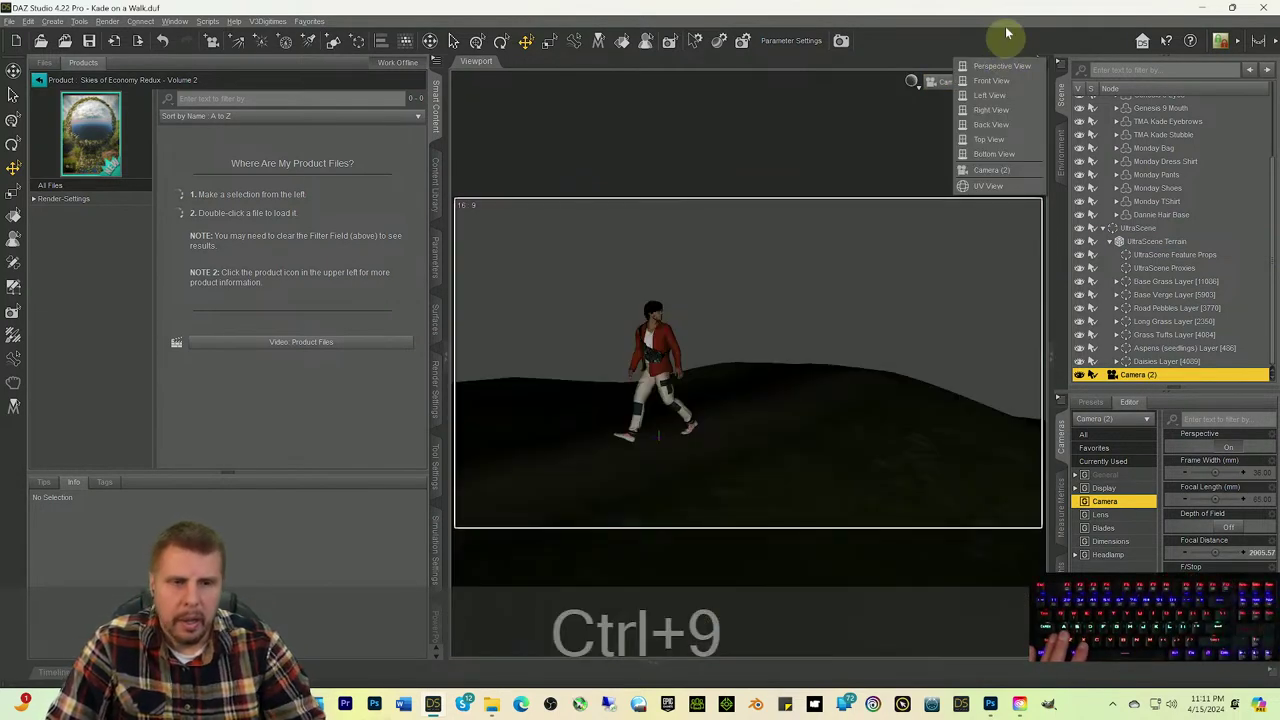
click(1201, 12)
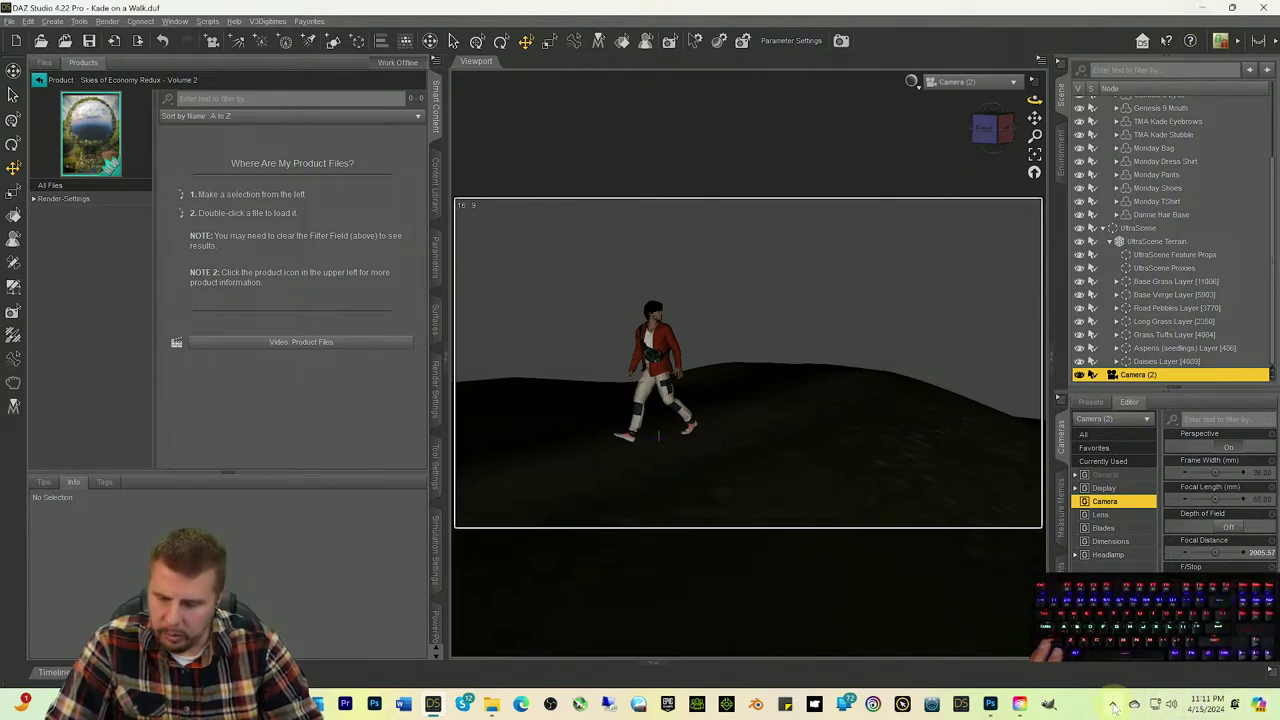
click(1201, 12)
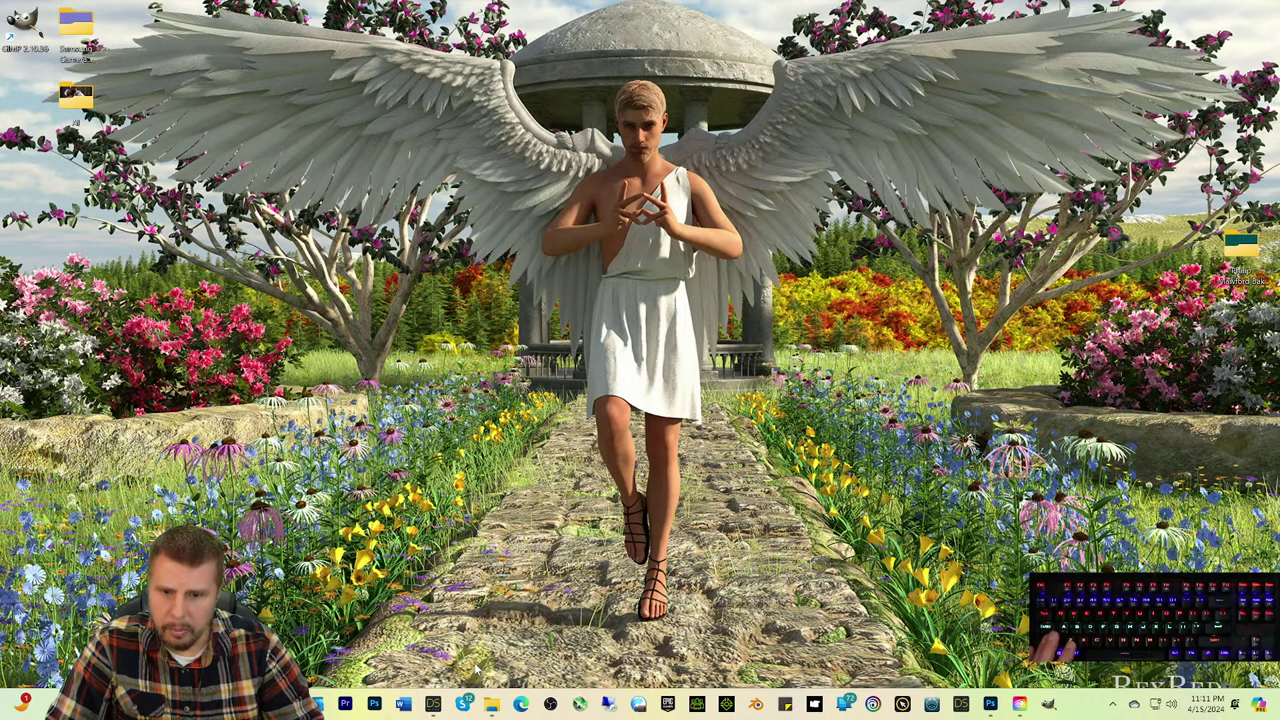
Step: Open the Desktop's Samsung Camera 4-15-23 folder in File Explorer
click(491, 697)
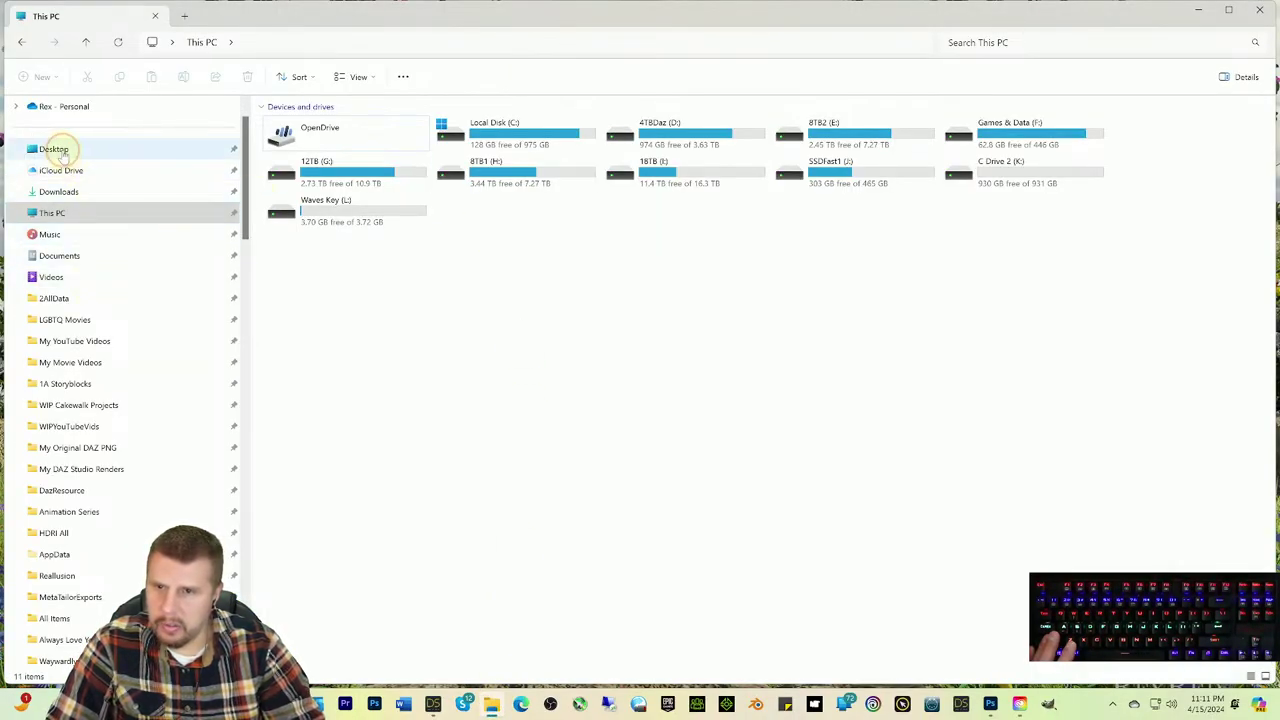
click(60, 150)
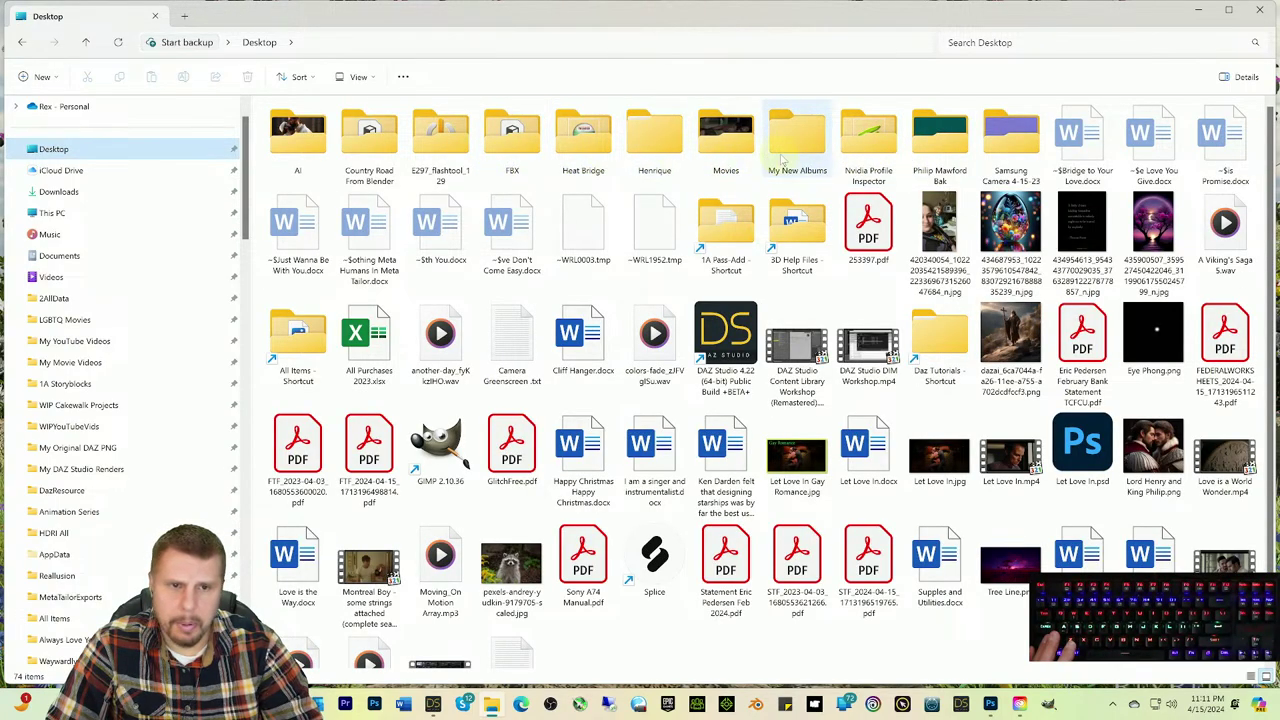
click(1003, 152)
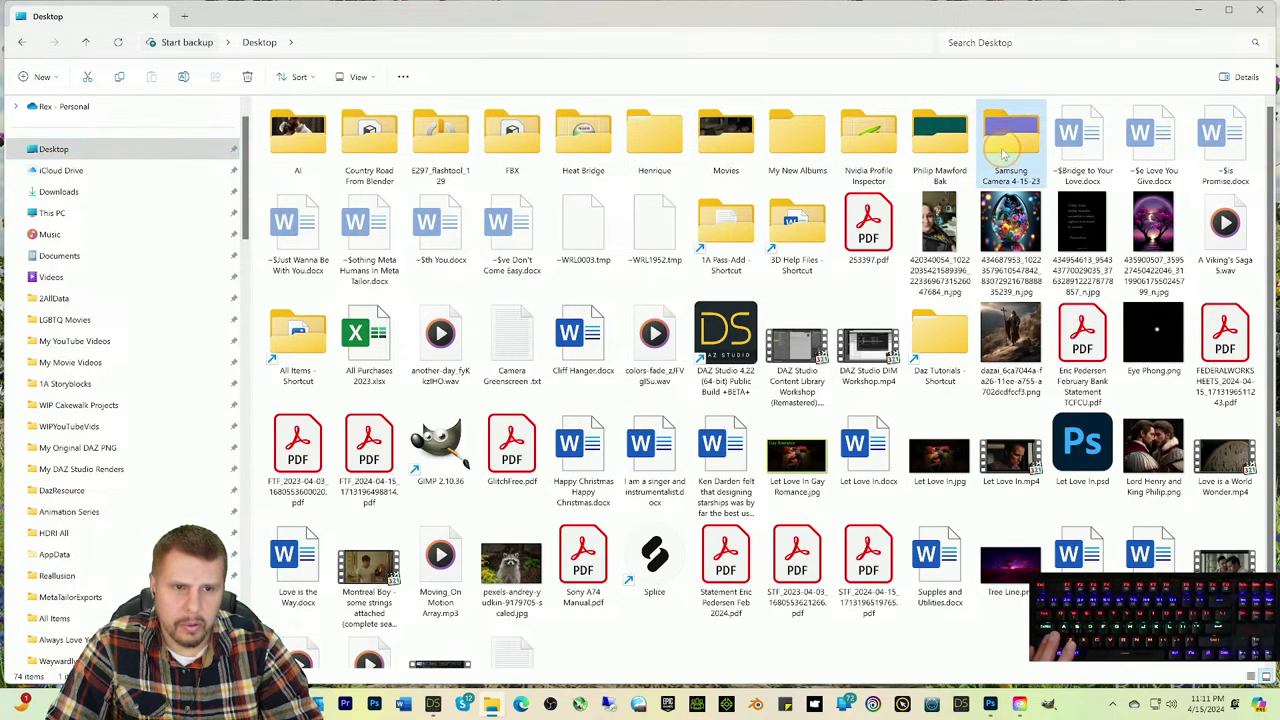
double_click(1005, 150)
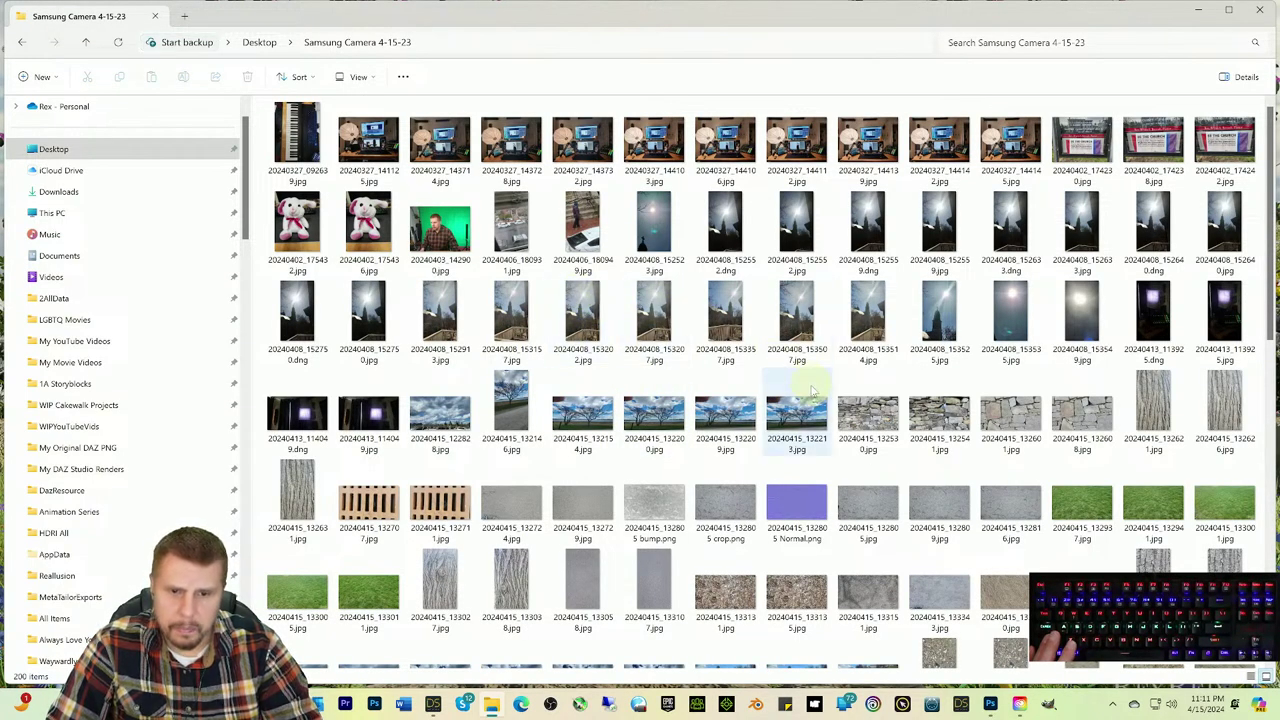
Step: View the properties of the selected photos in the folder
scroll(680, 280, down, 10)
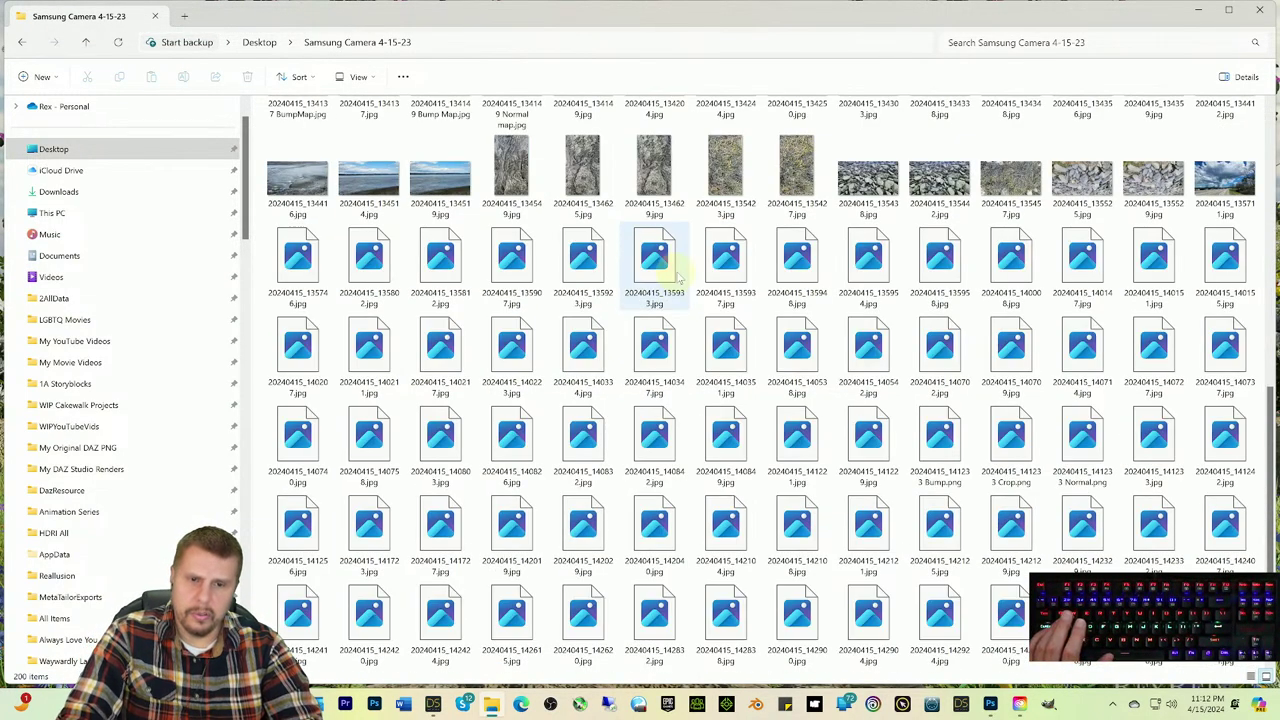
scroll(680, 280, down, 1)
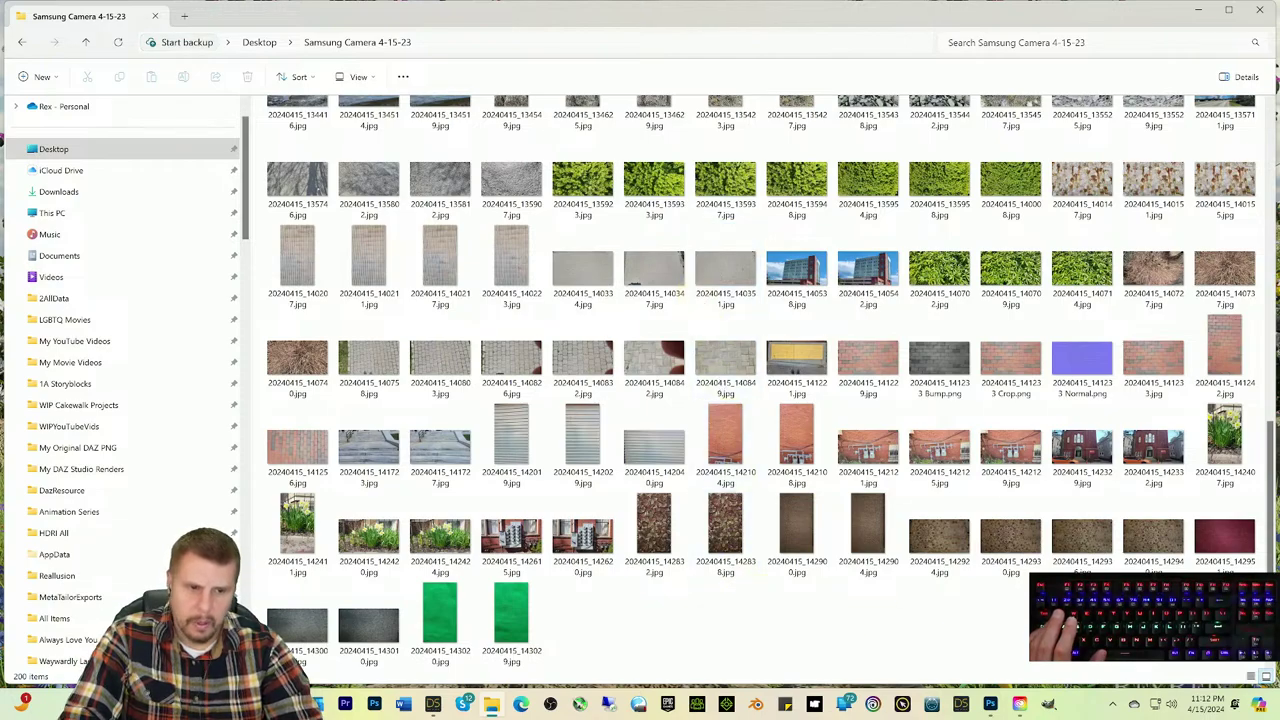
drag(1030, 628, 265, 18)
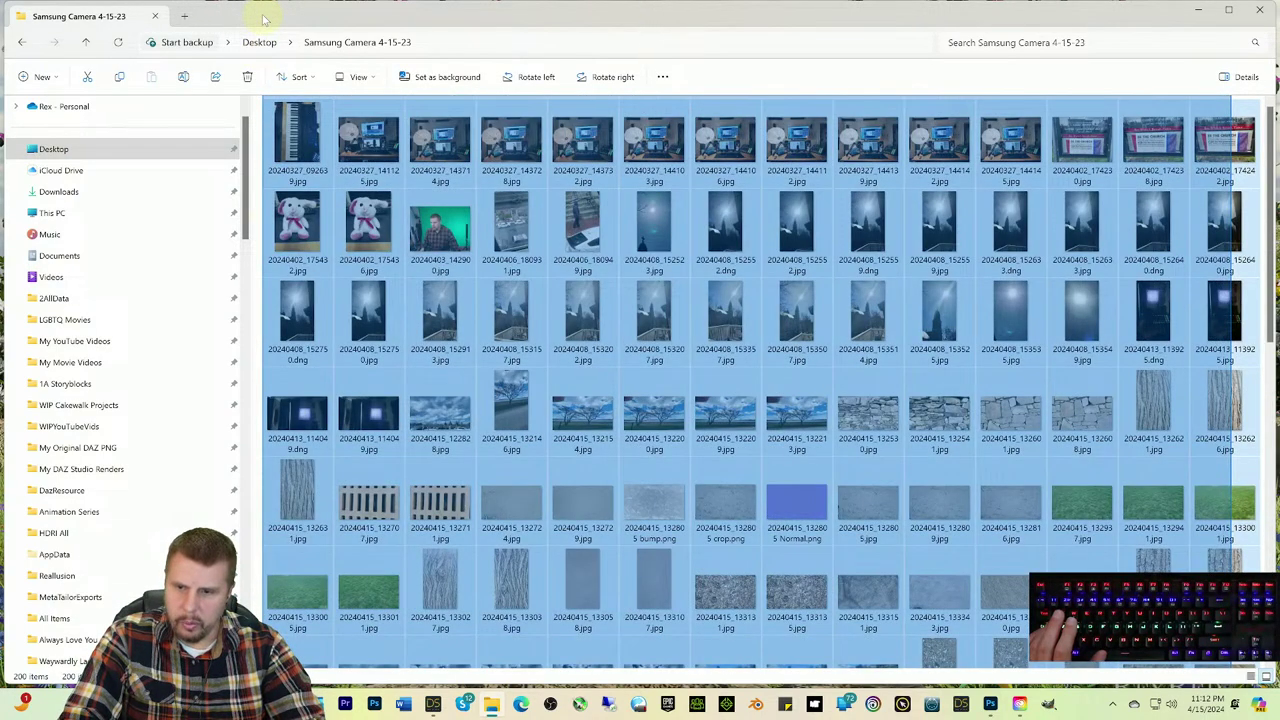
key(Escape)
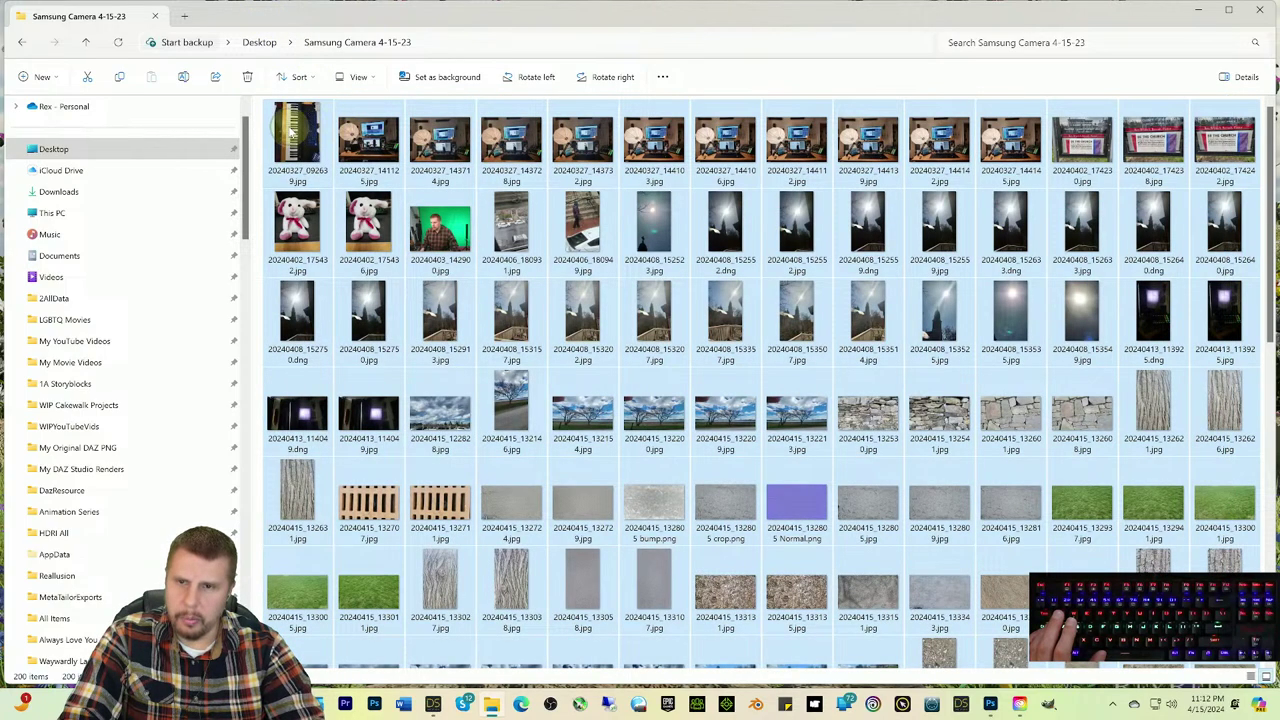
right_click(290, 129)
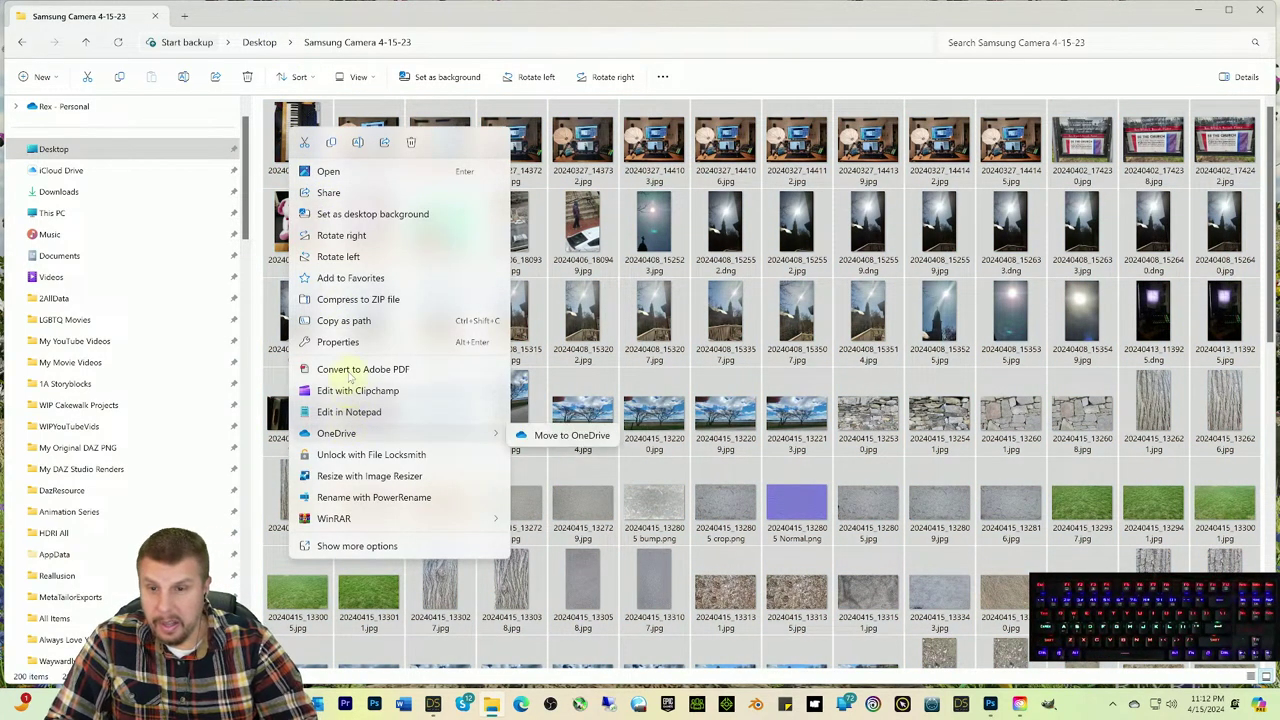
click(338, 342)
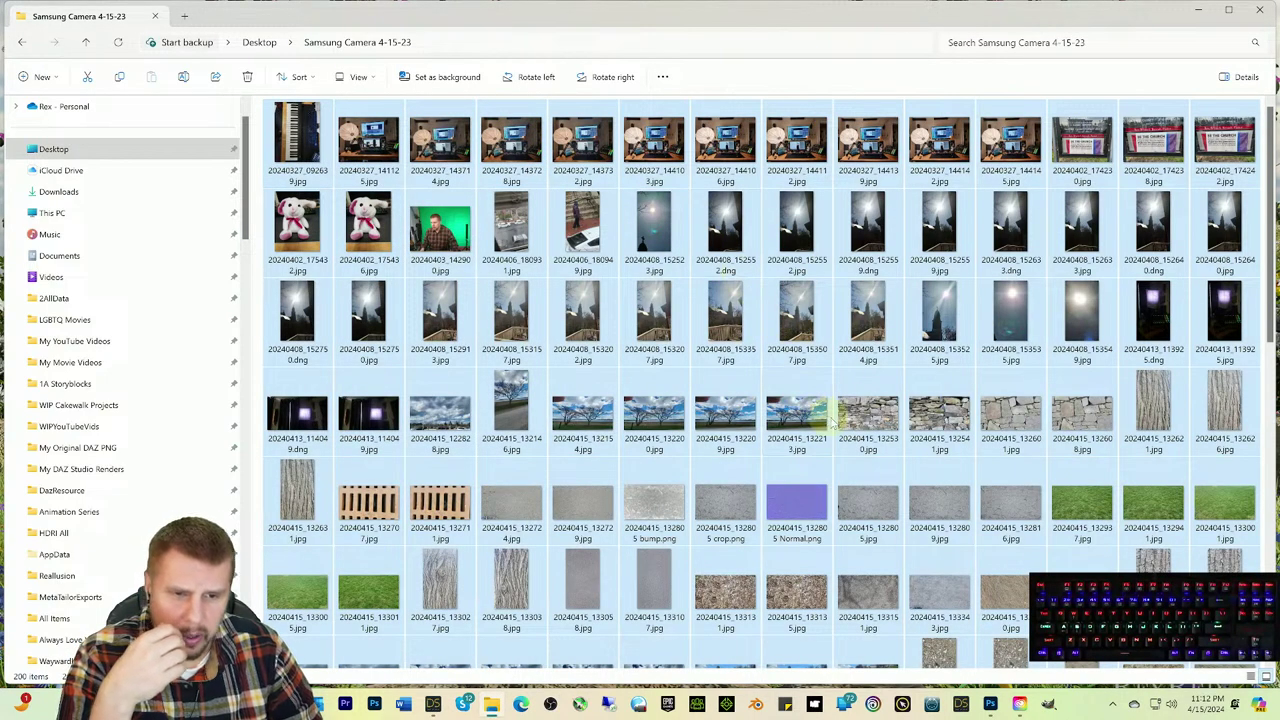
Step: Select the bark texture photo 20240415_133038.jpg and bring up its context menu
drag(830, 421, 912, 428)
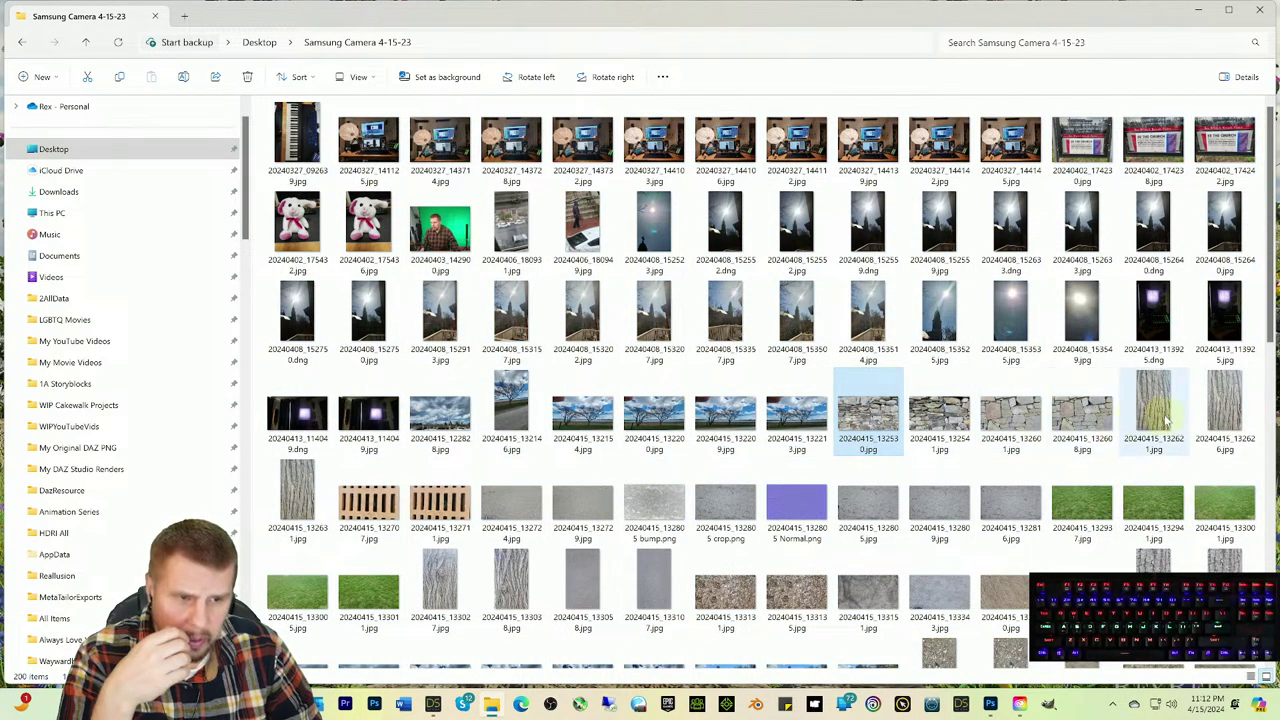
scroll(800, 440, down, 3)
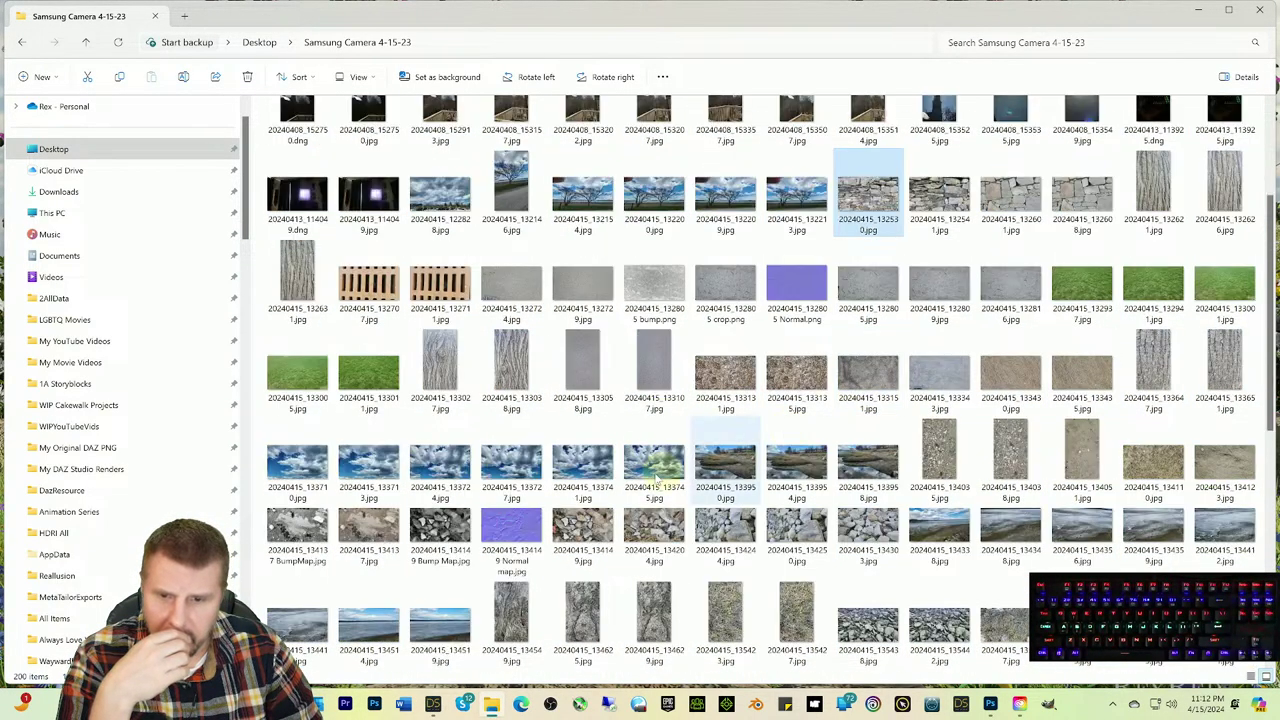
click(512, 362)
right_click(513, 358)
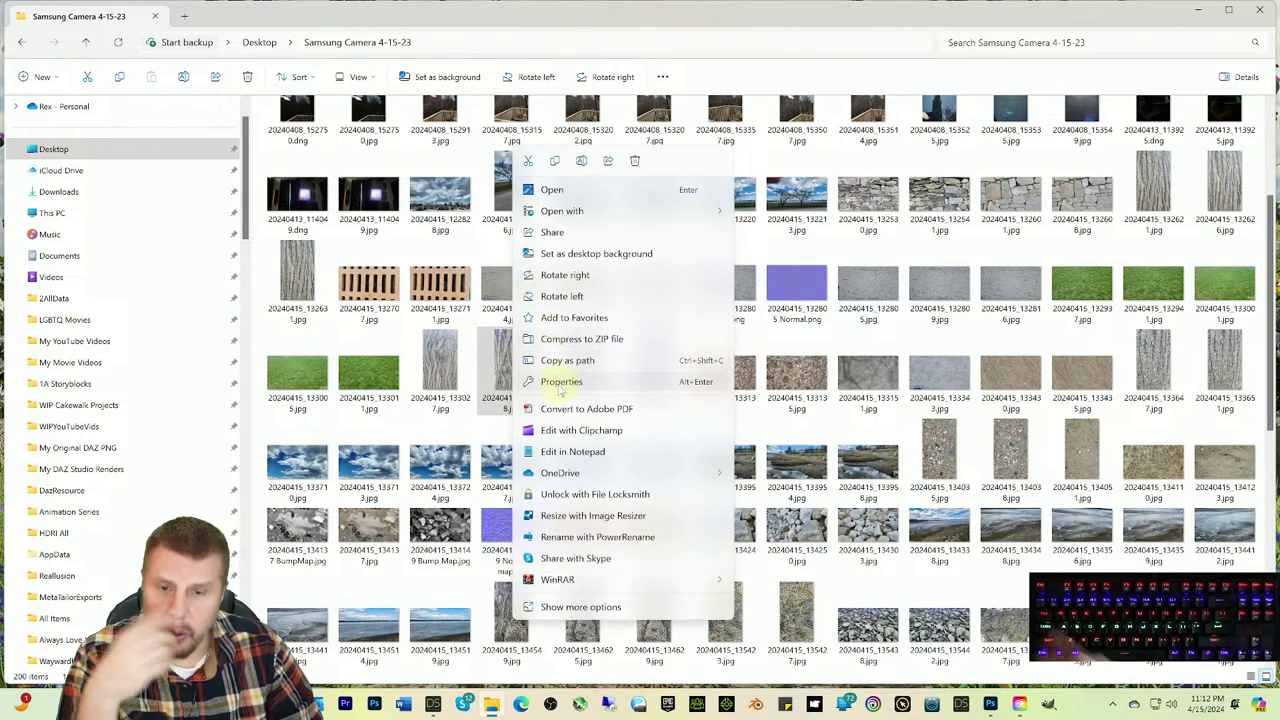
click(505, 372)
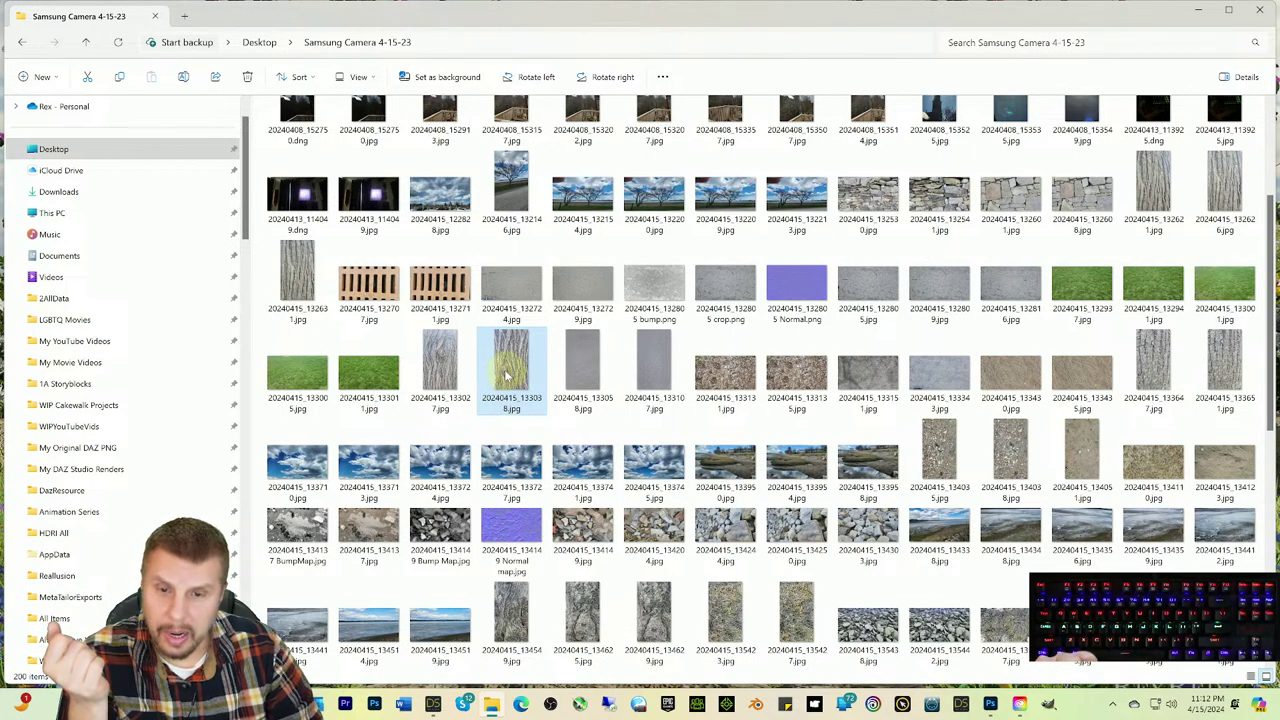
right_click(507, 373)
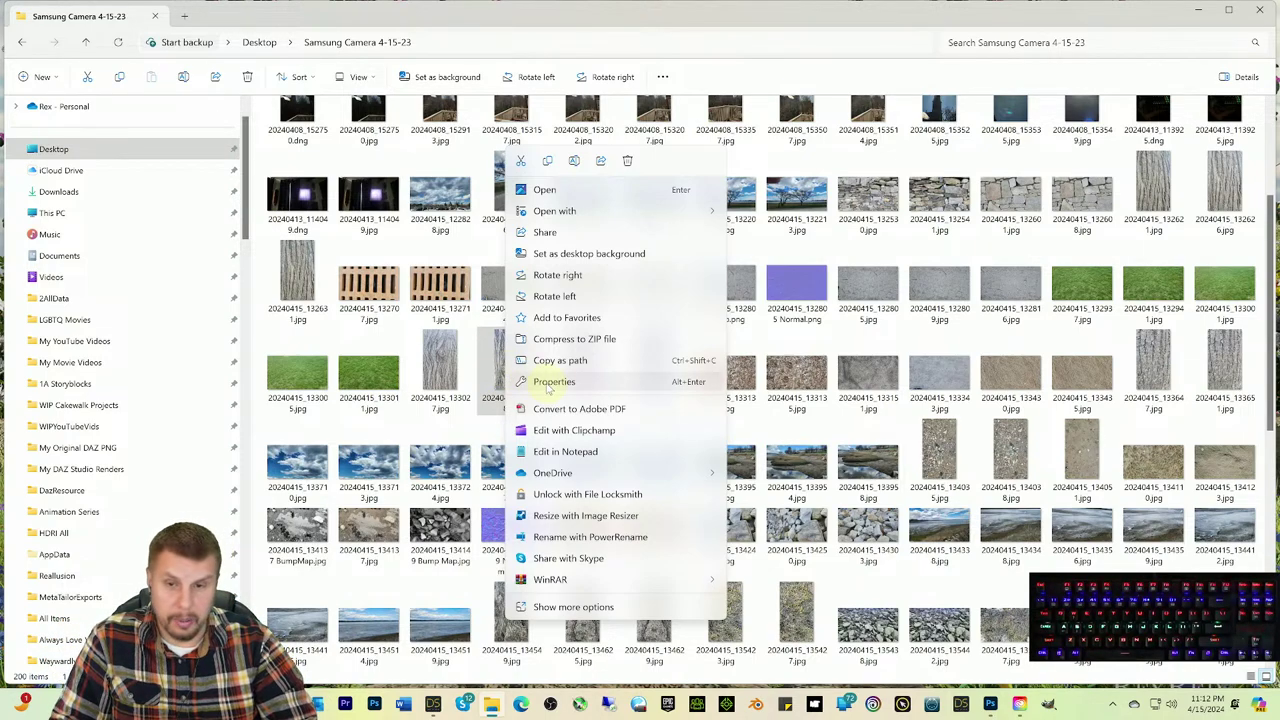
Step: Review the bark photo's Properties dialog, then close it
click(550, 382)
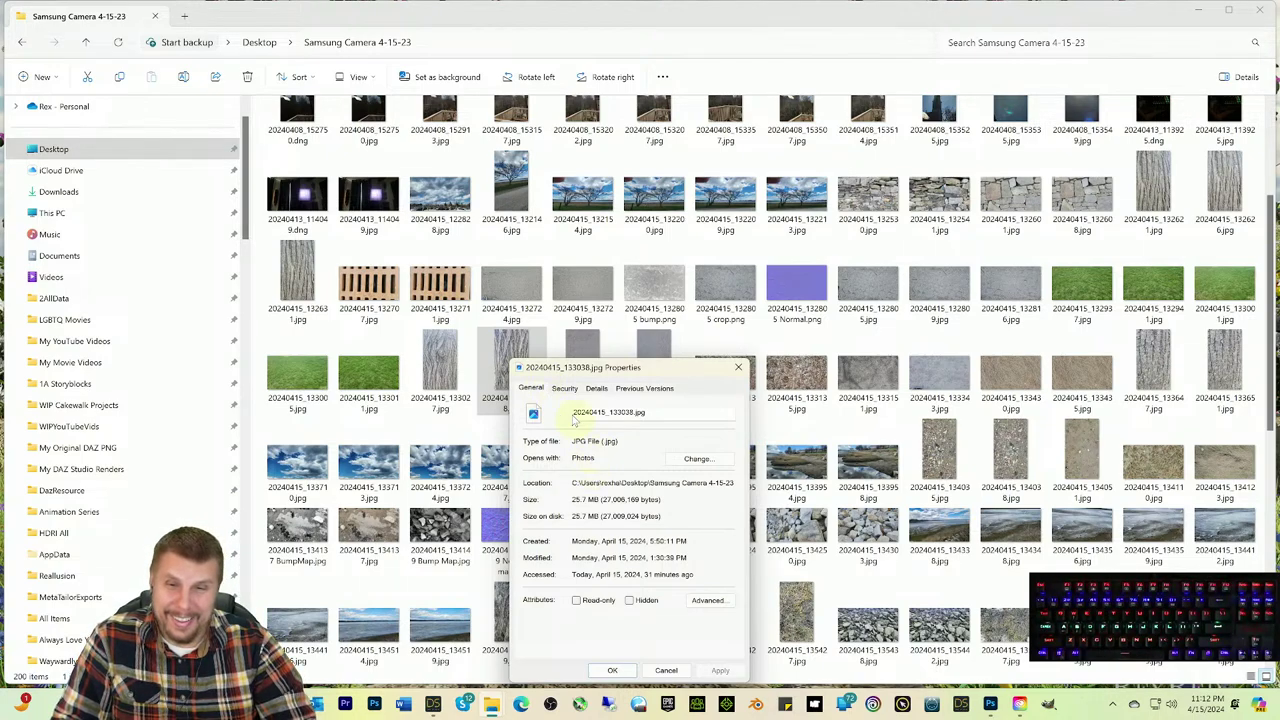
drag(585, 367, 675, 281)
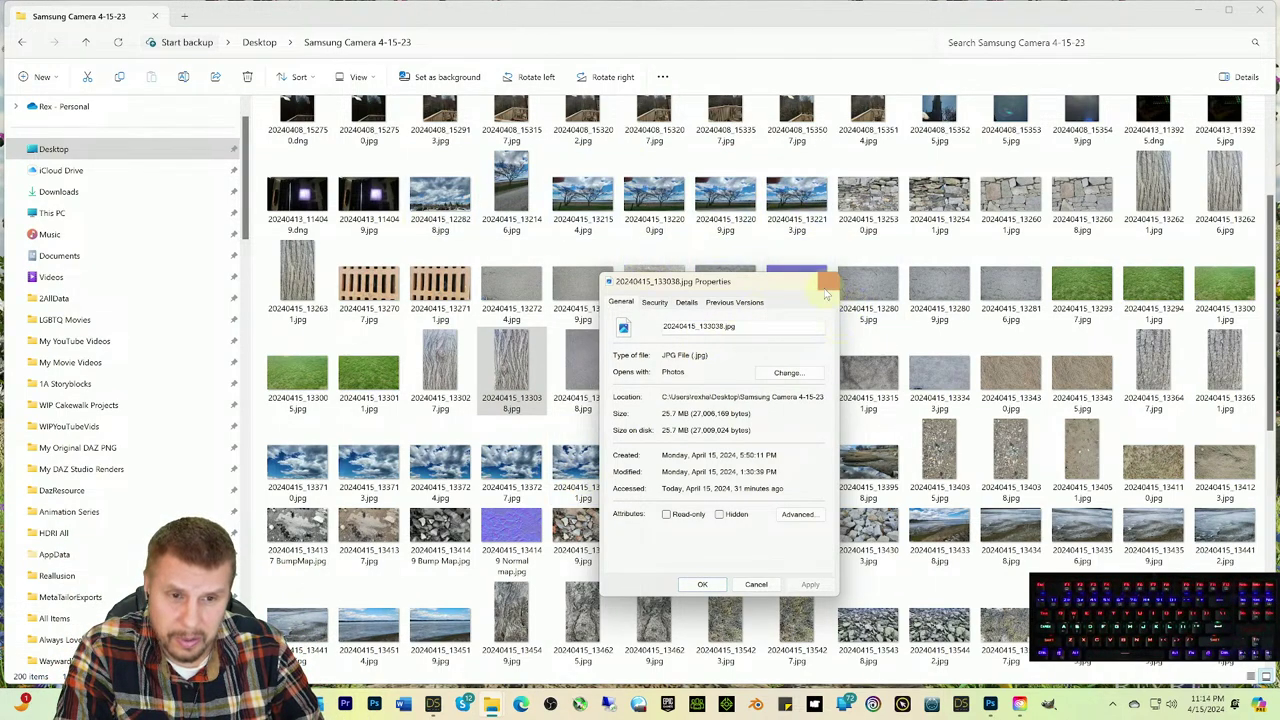
click(828, 281)
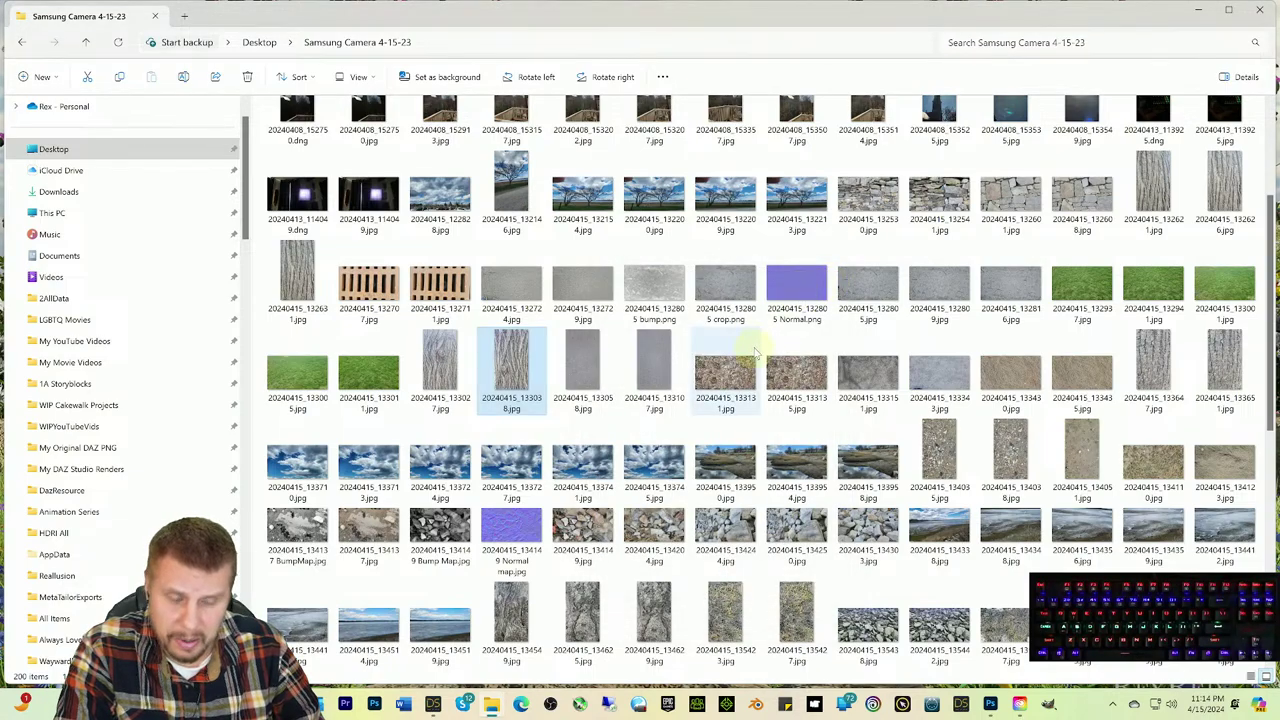
Step: Open the marsh photo 20240415_133954.jpg, bringing up the 'Select an app' chooser
scroll(757, 350, down, 3)
scroll(758, 350, up, 5)
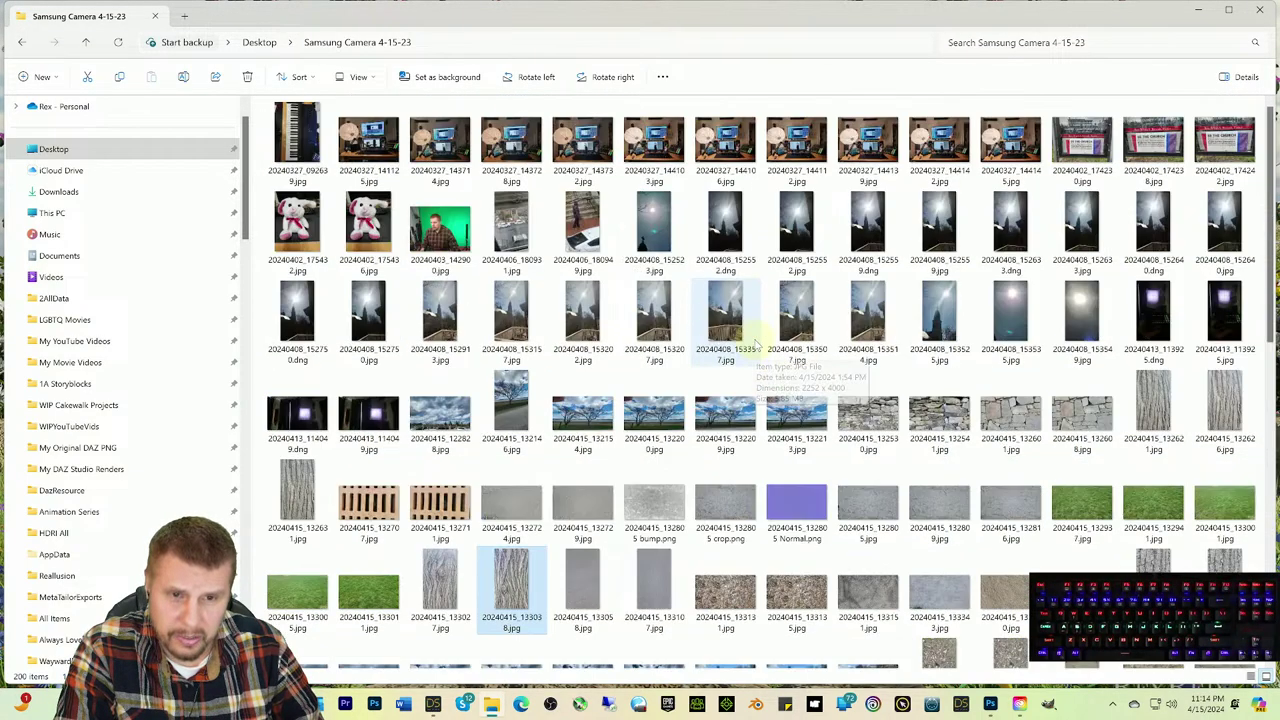
scroll(805, 455, down, 2)
double_click(803, 455)
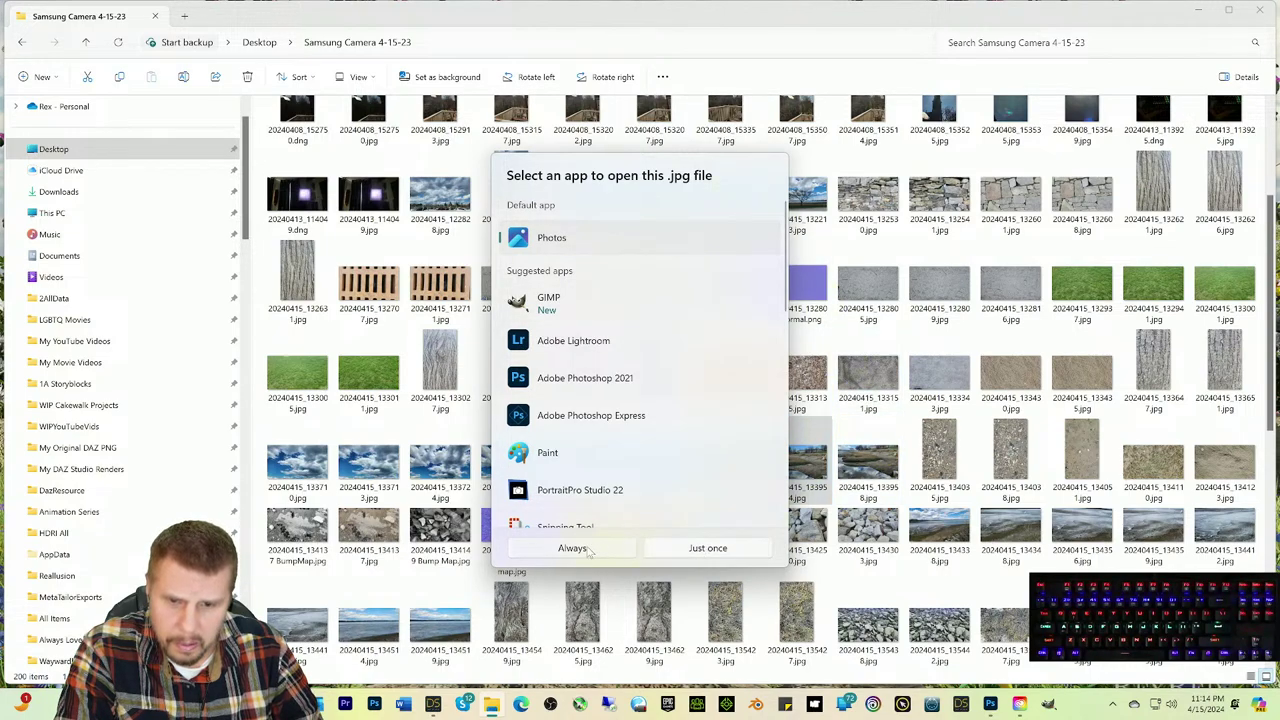
Step: Open 20240415_133954.jpg in Photos just once and zoom between 83% and 100% on the grass
click(707, 550)
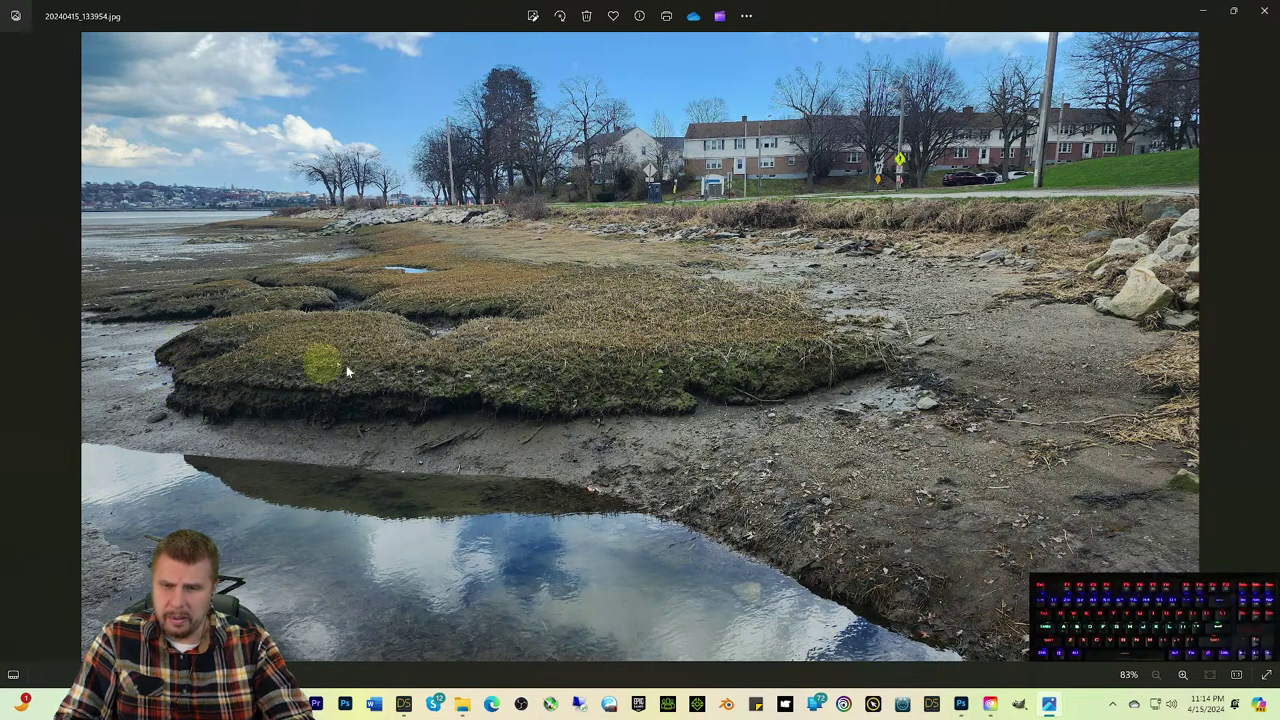
scroll(785, 380, up, 1)
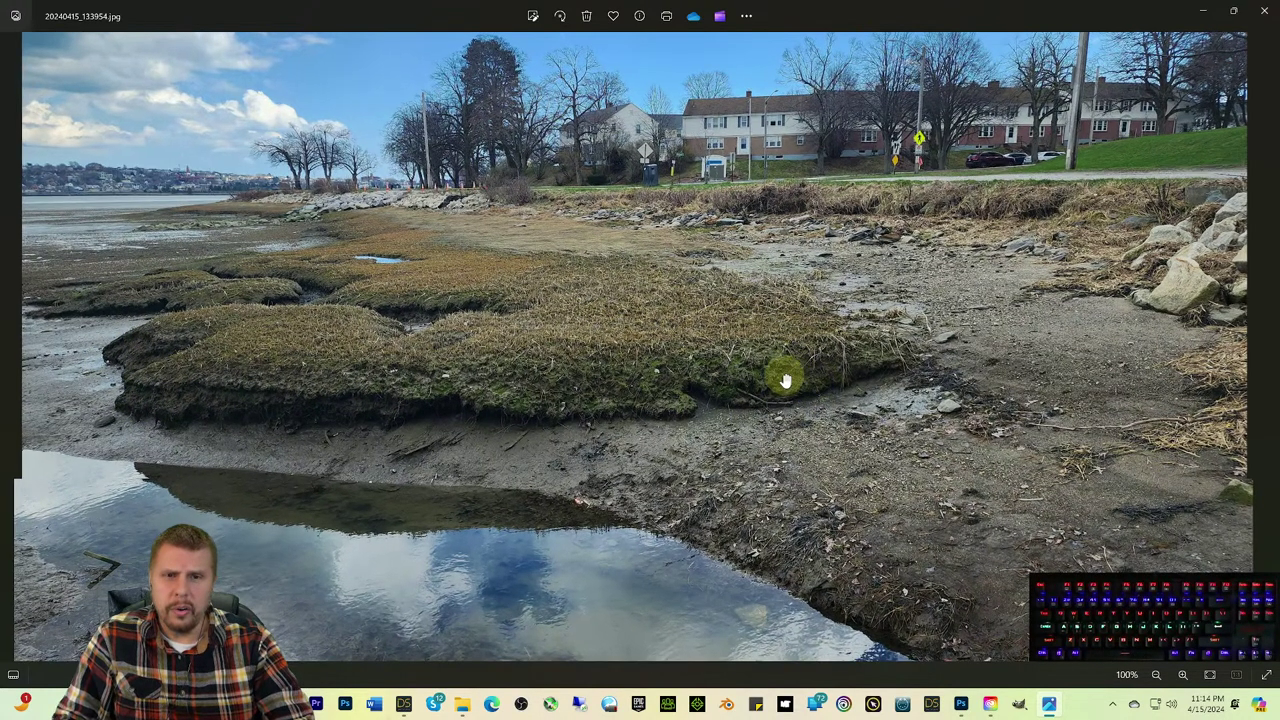
scroll(737, 371, down, 1)
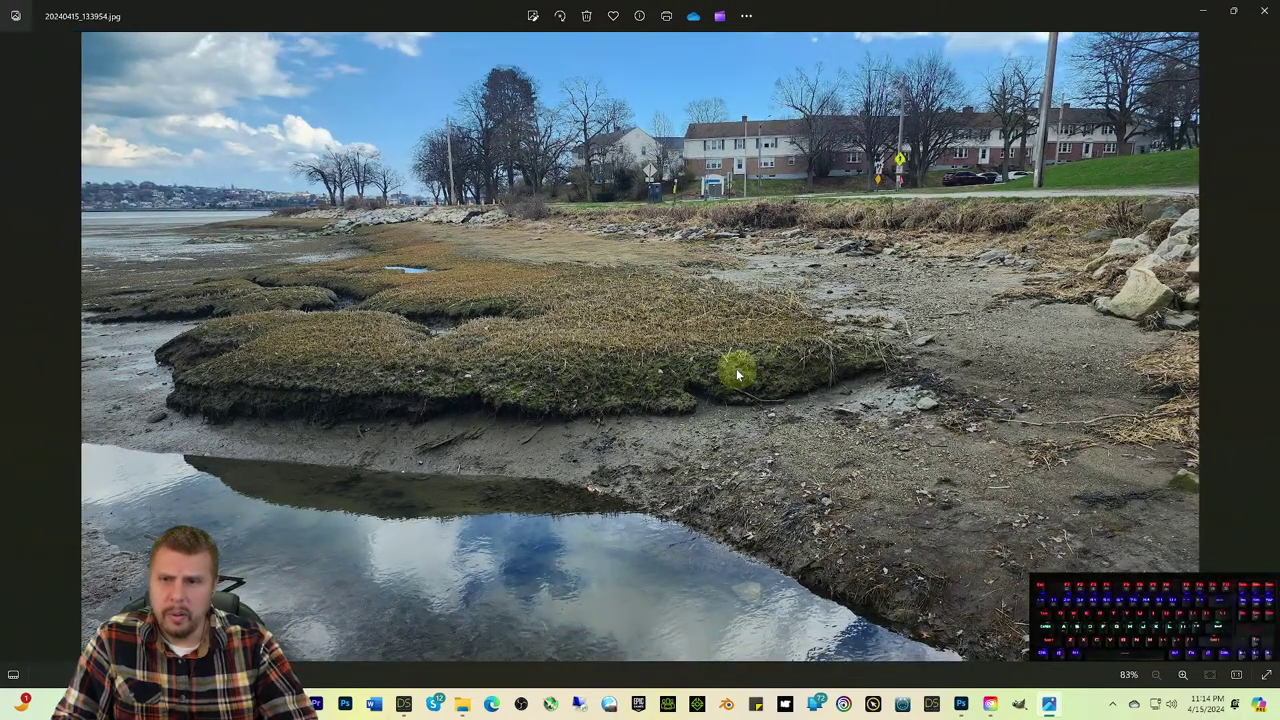
scroll(736, 368, up, 1)
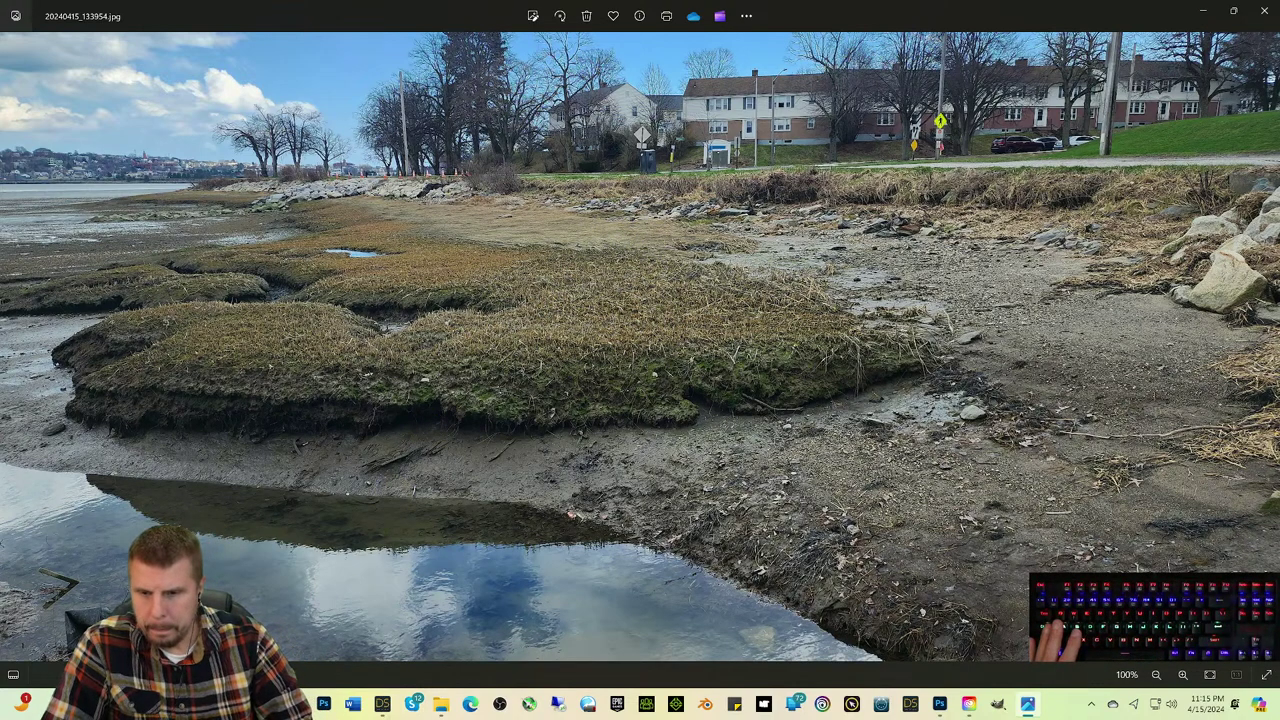
key(alt+Tab)
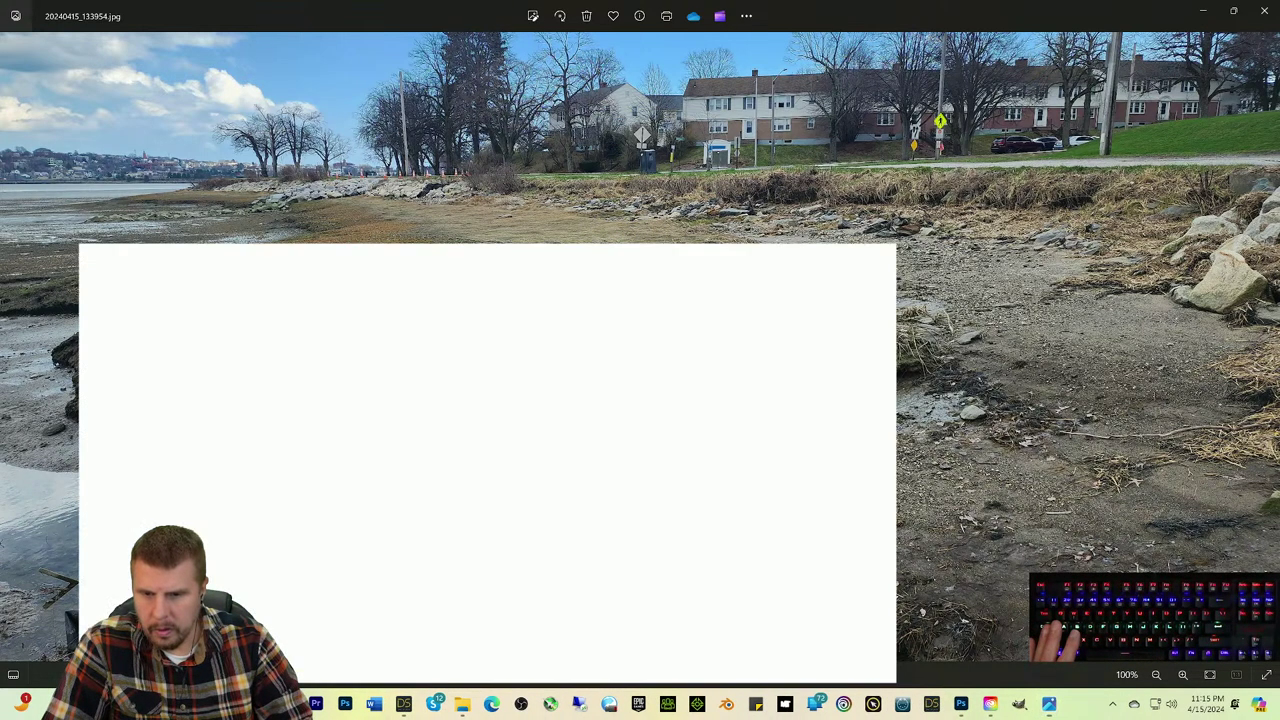
Step: Search Google for 'how to turn a landscape photo into a height map gimp'
drag(283, 127, 120, 121)
text(how)
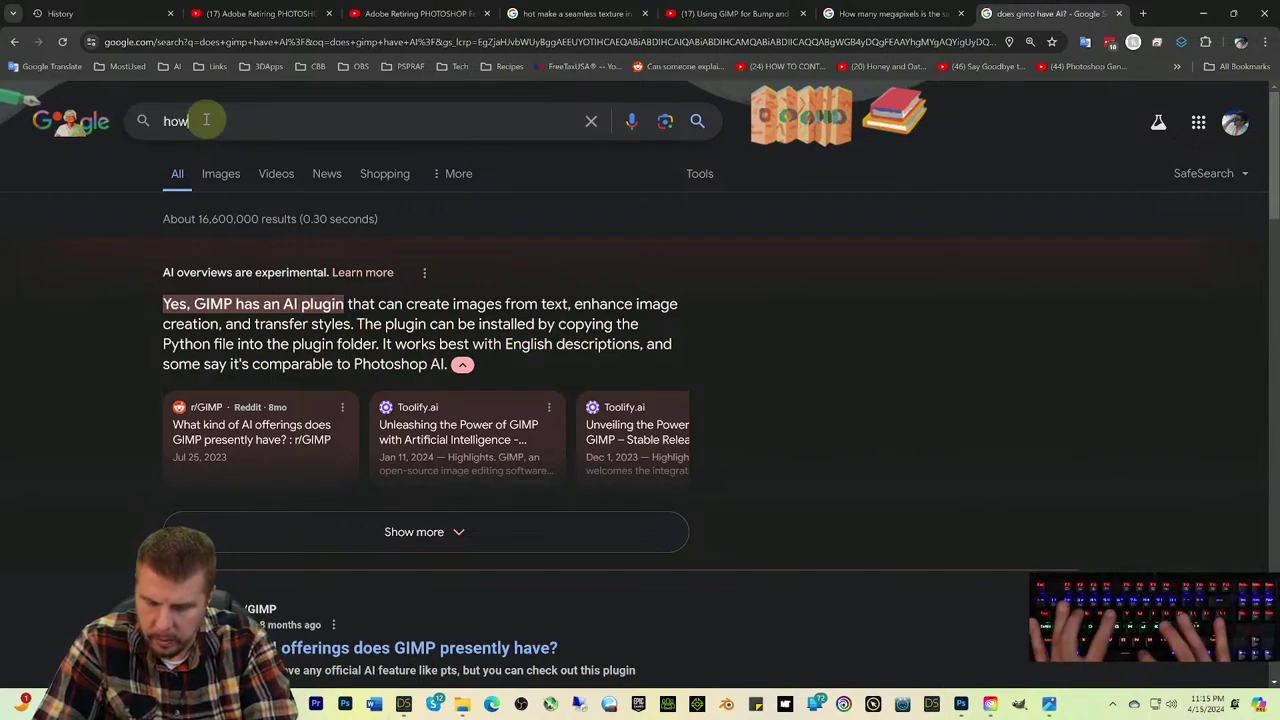
text( to turn a h)
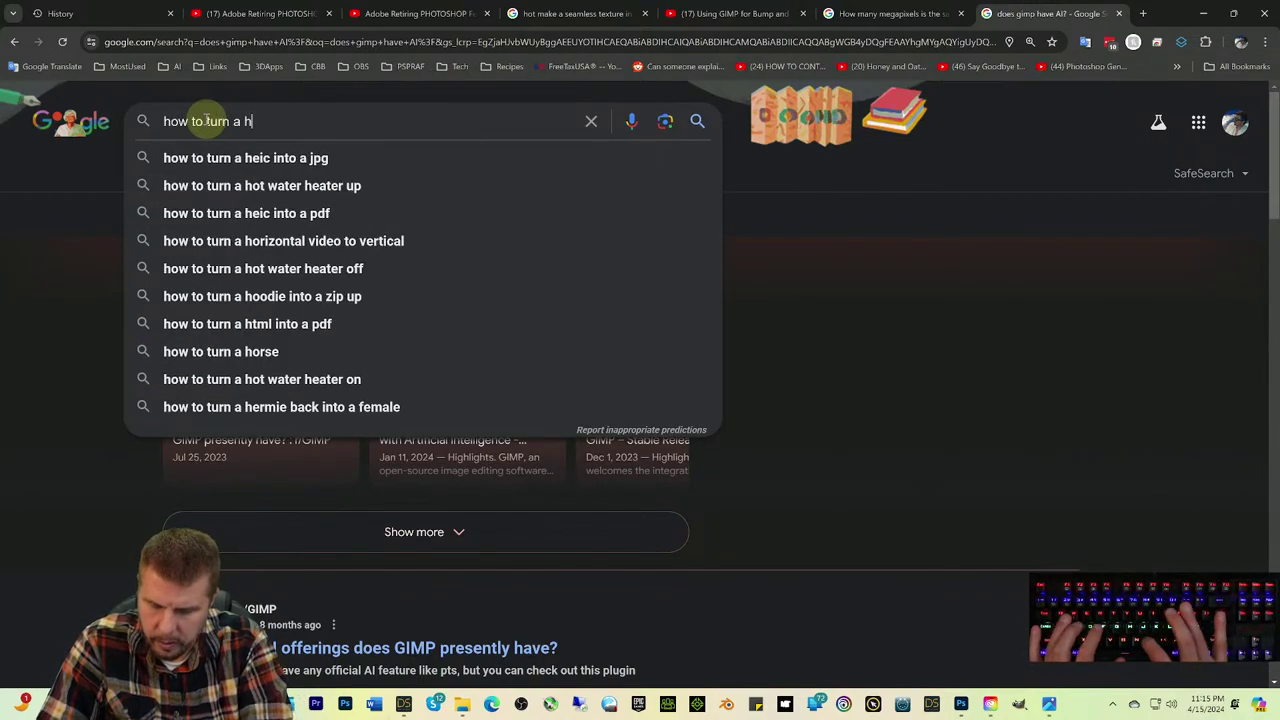
text(optop)
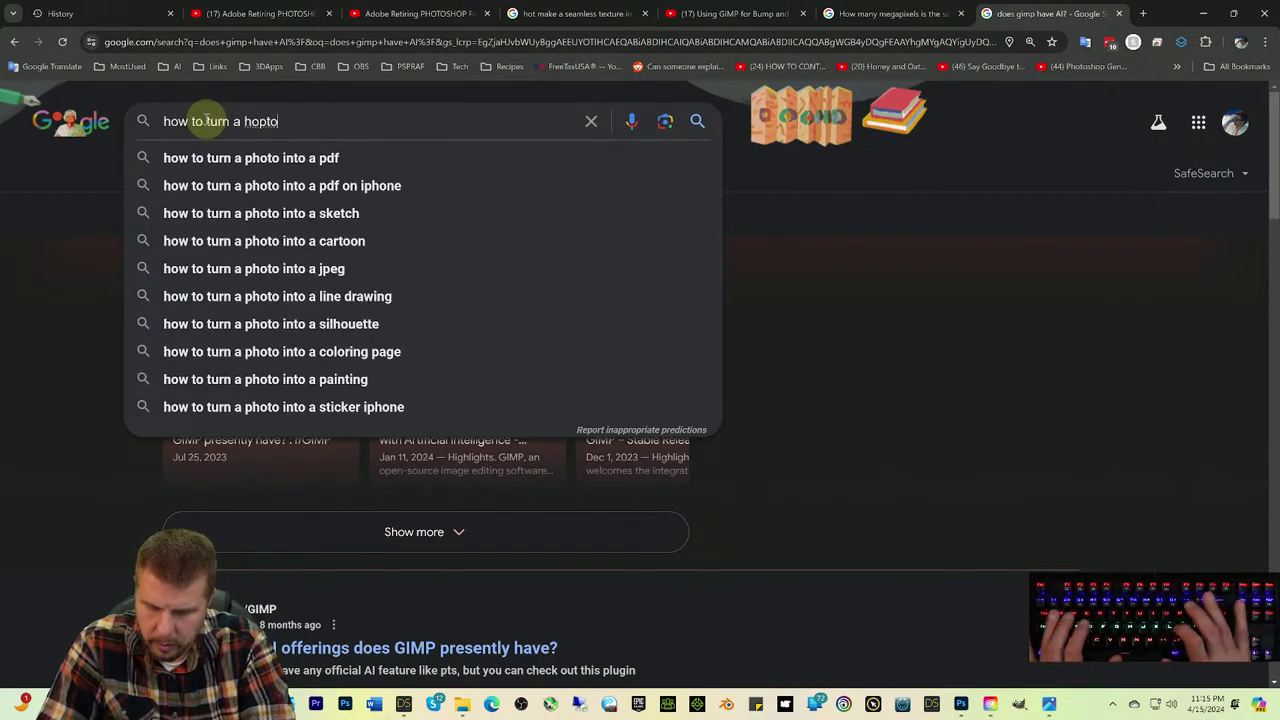
key(BackSpace)
key(BackSpace)
key(BackSpace)
key(BackSpace)
key(BackSpace)
key(BackSpace)
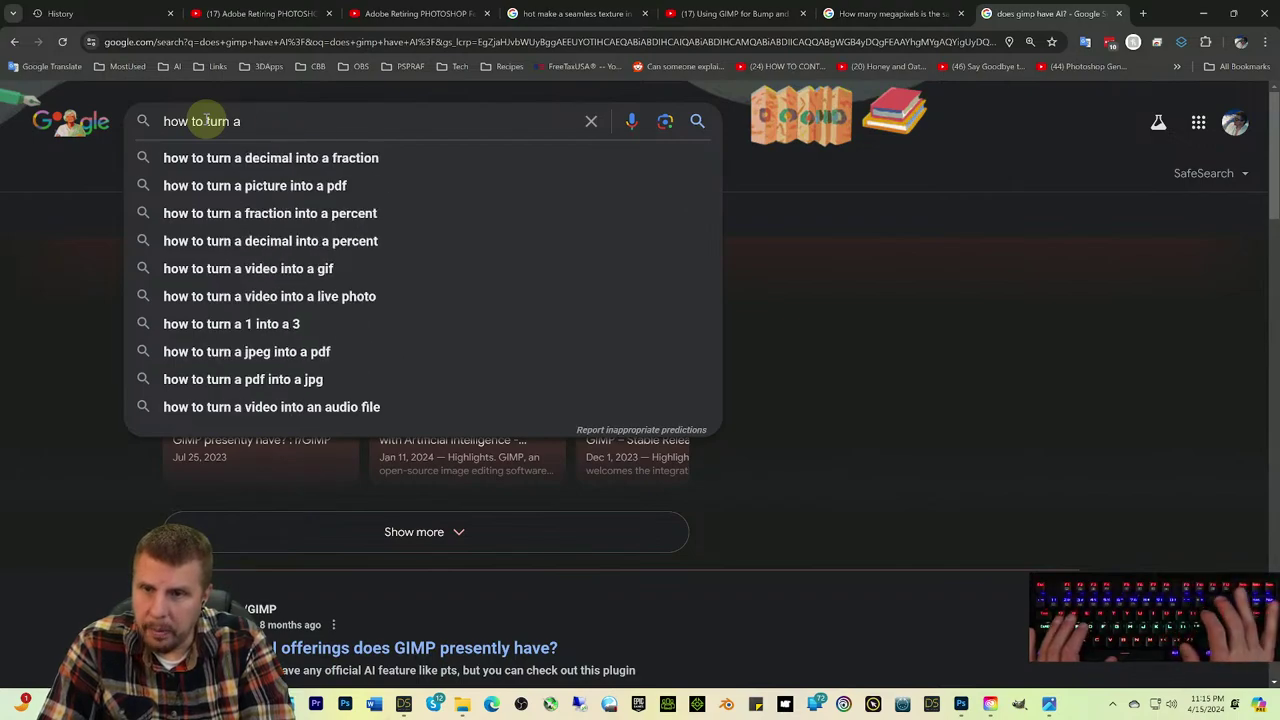
text(land)
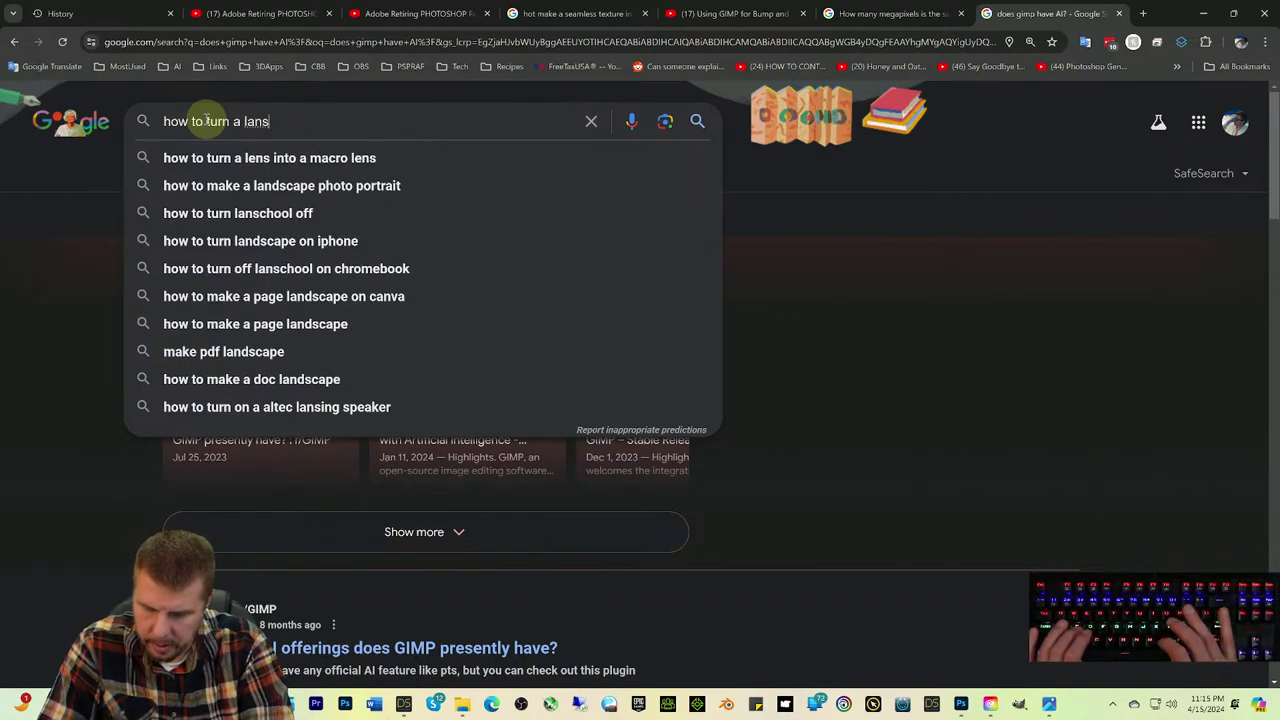
text(scape h)
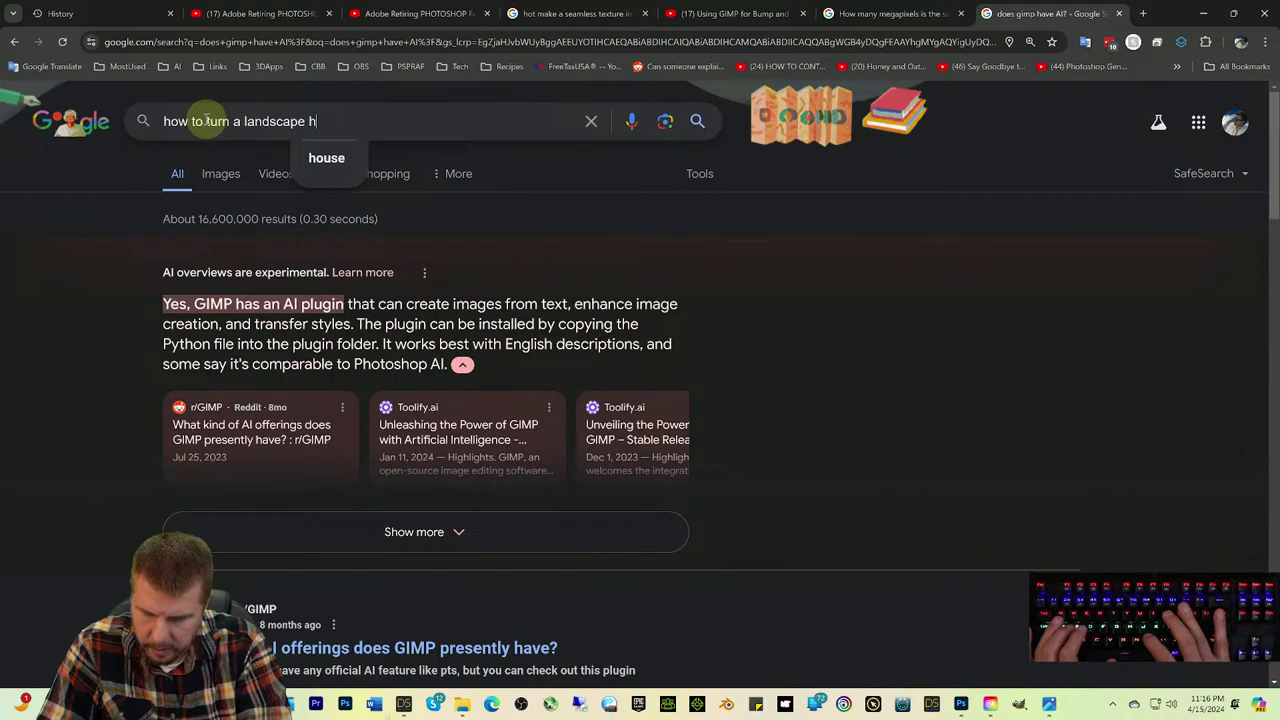
key(BackSpace)
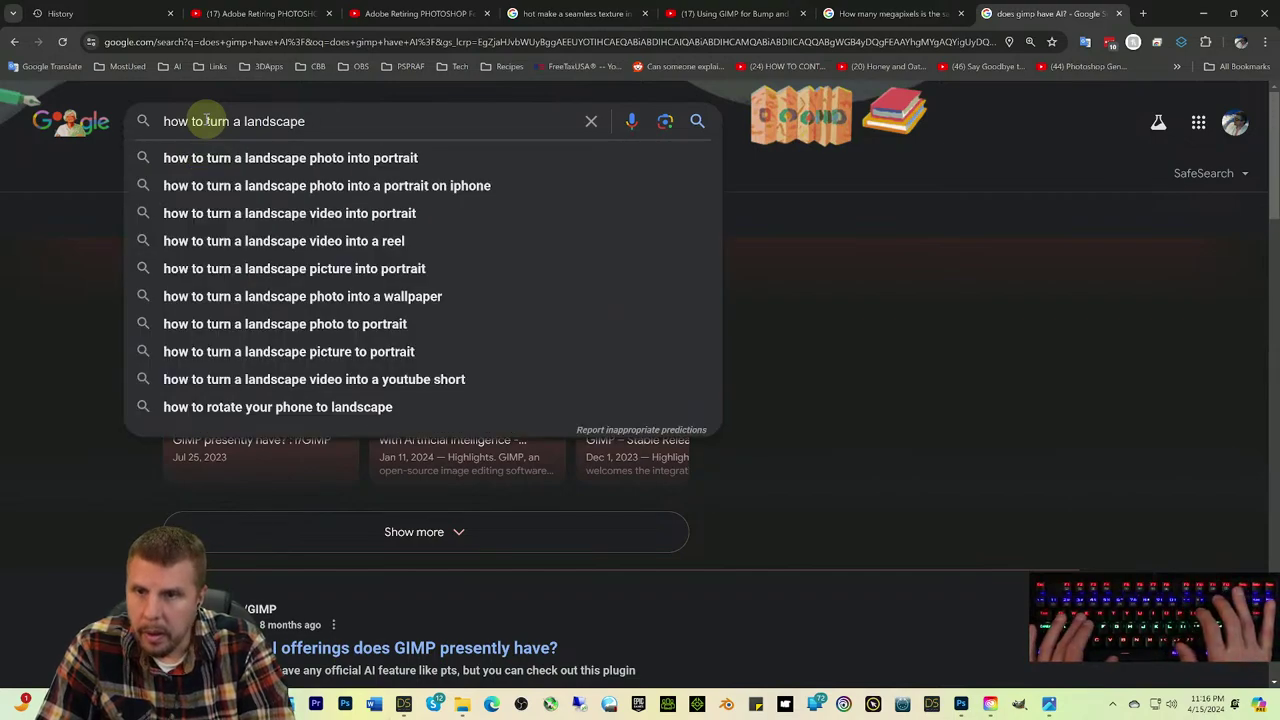
text(pho)
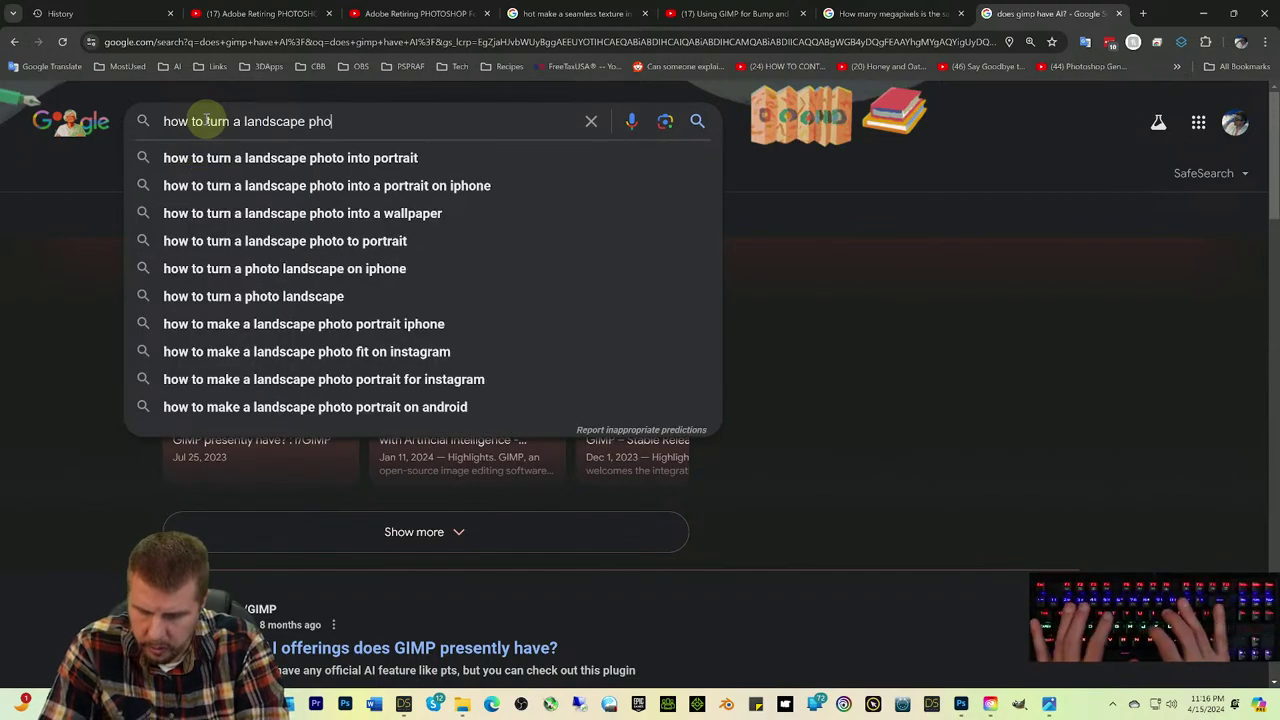
text(to into a )
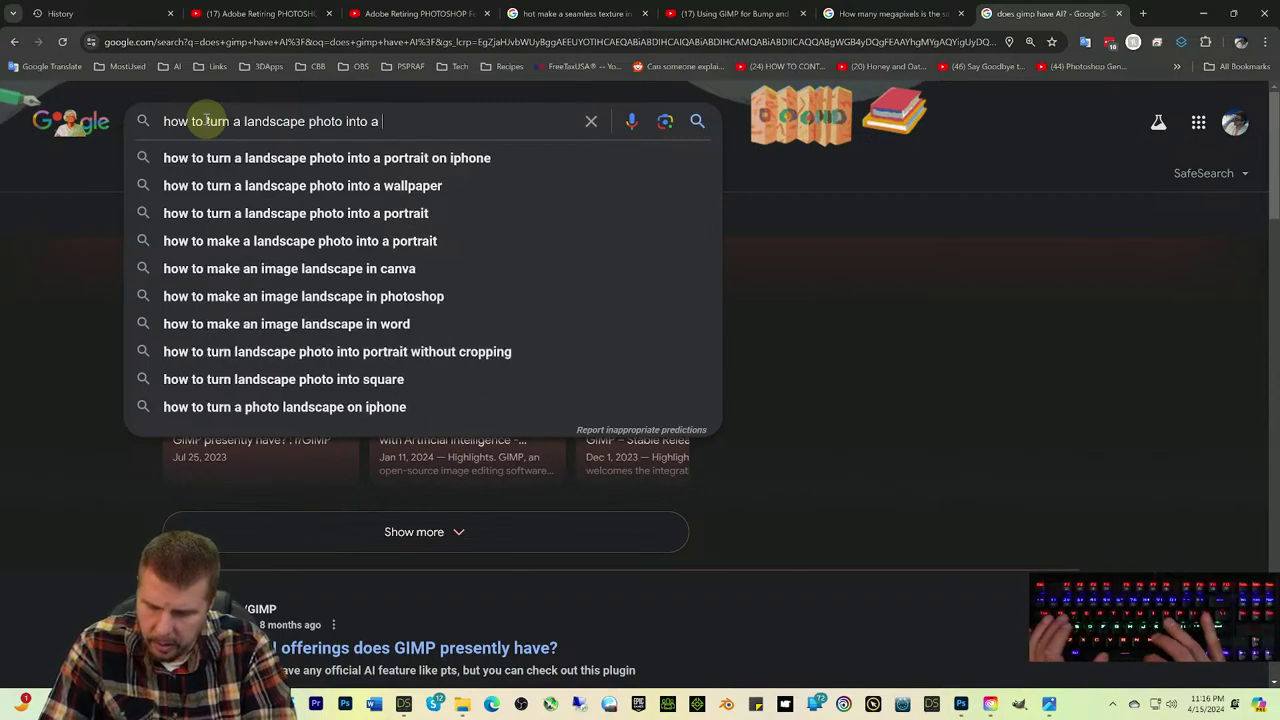
text(heig)
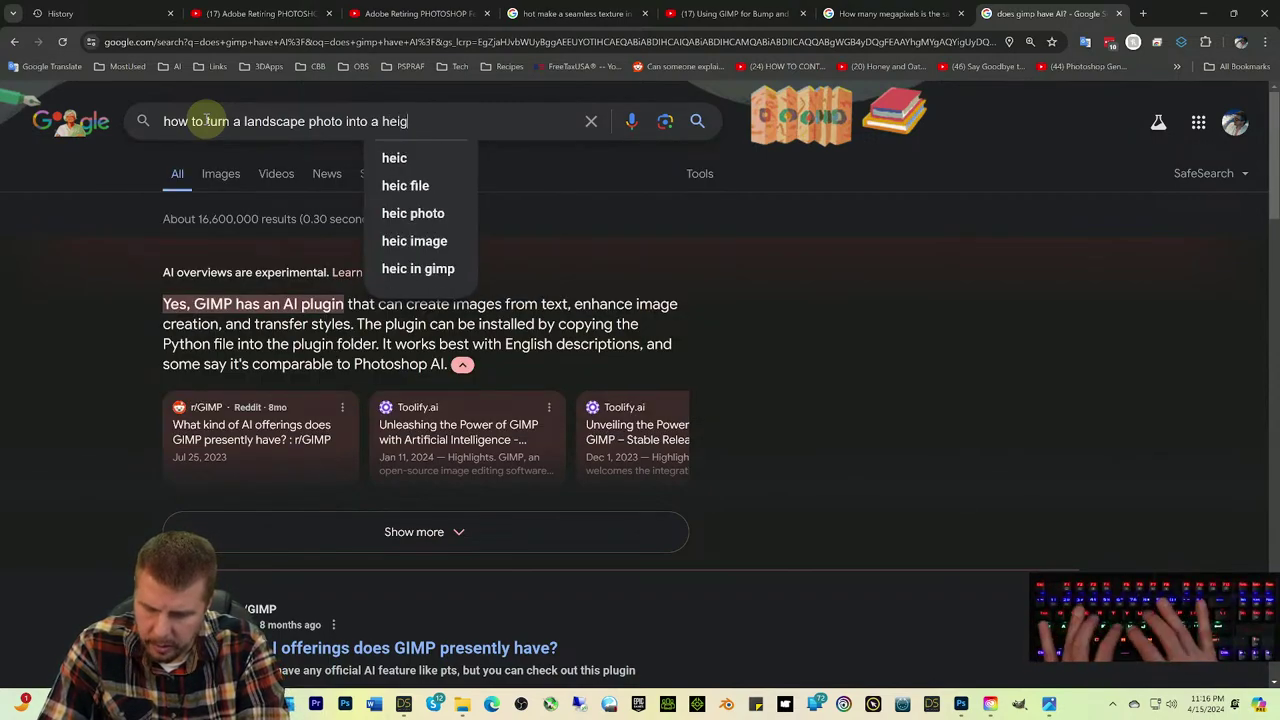
text(ht map)
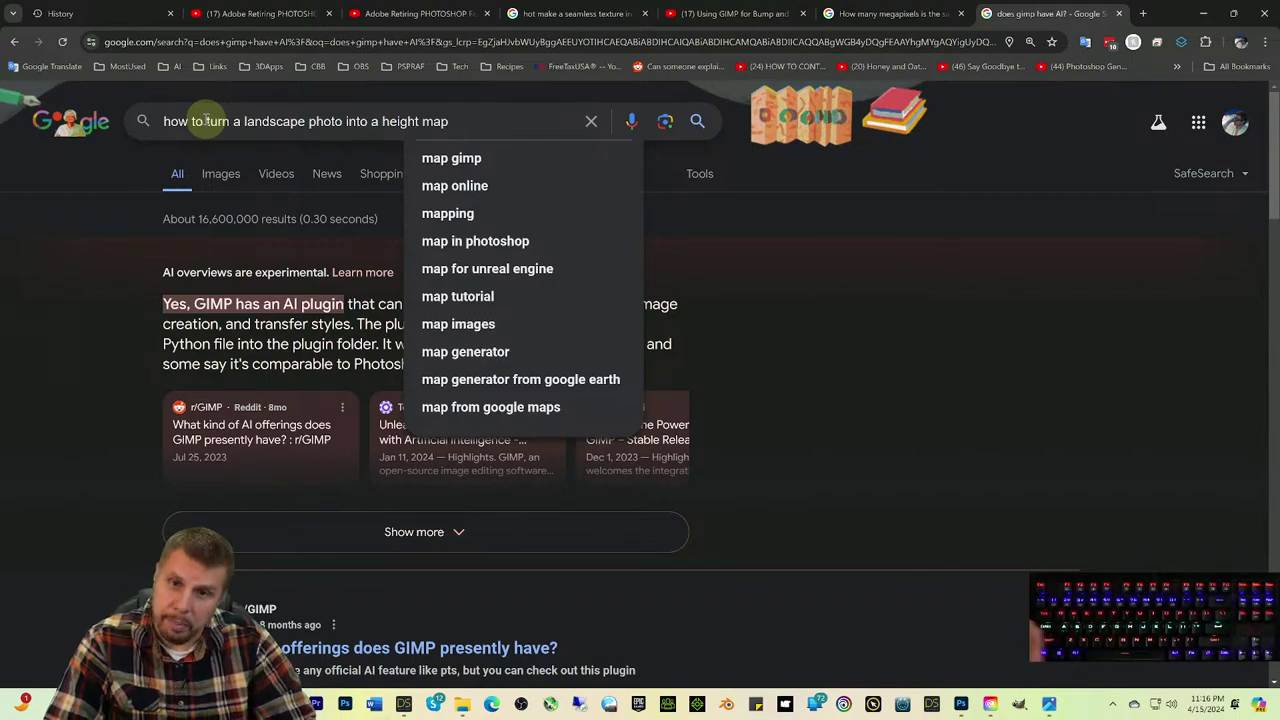
click(455, 160)
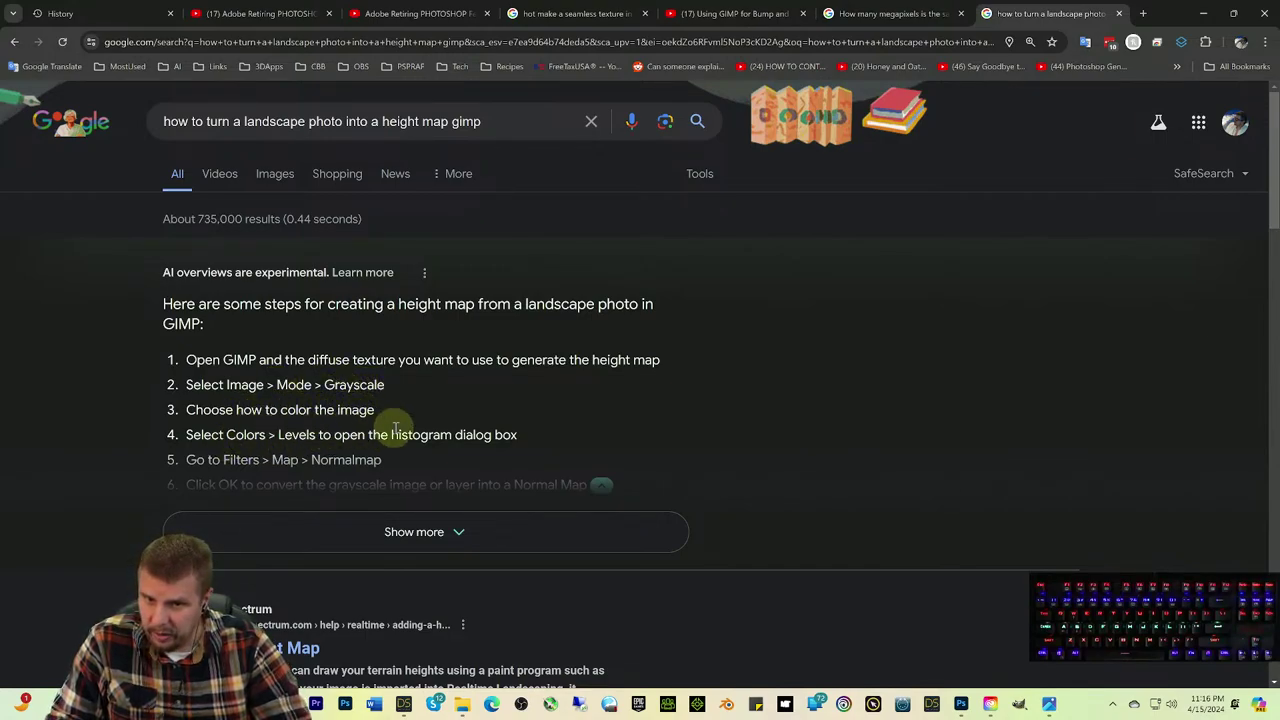
scroll(402, 425, down, 1)
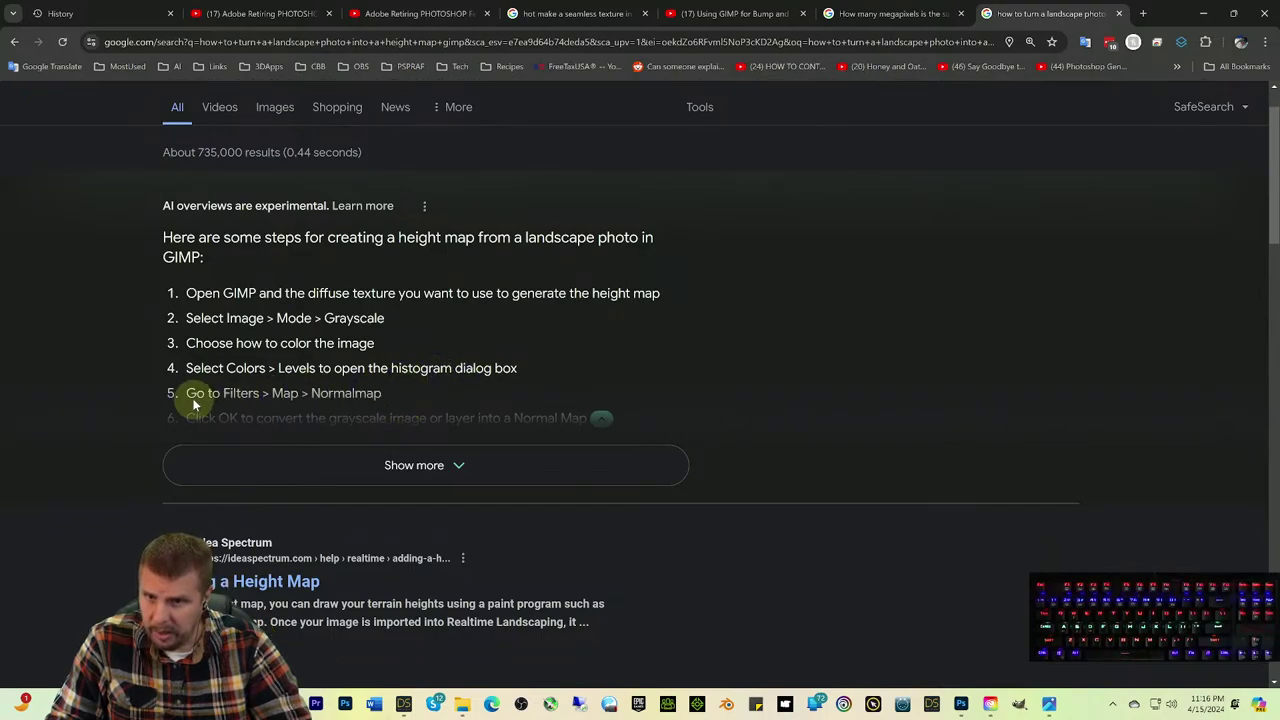
click(414, 464)
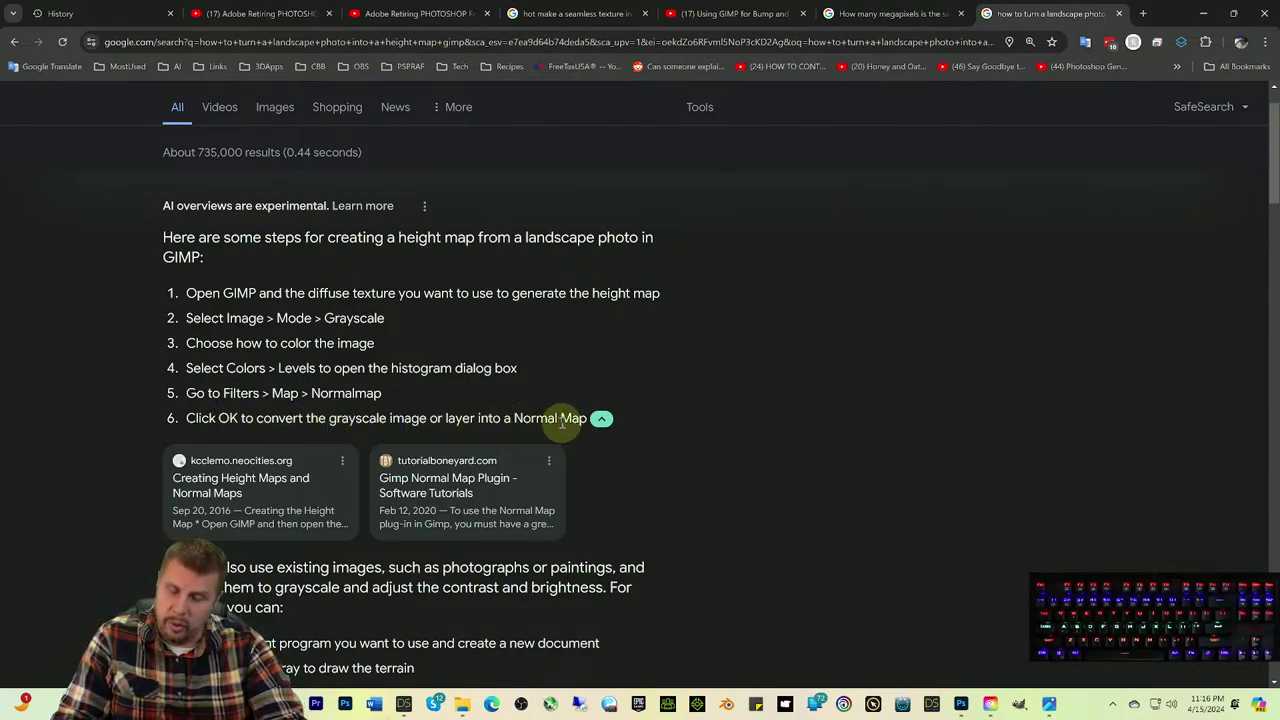
scroll(325, 495, down, 2)
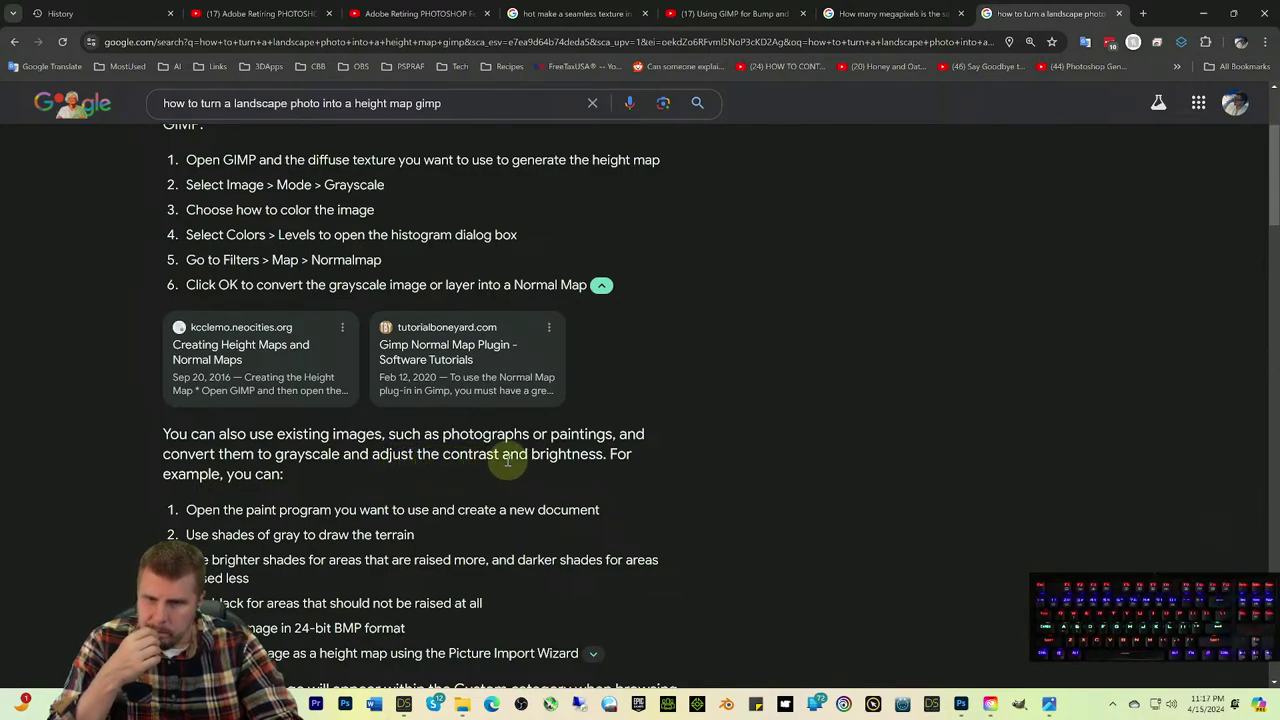
scroll(571, 457, up, 2)
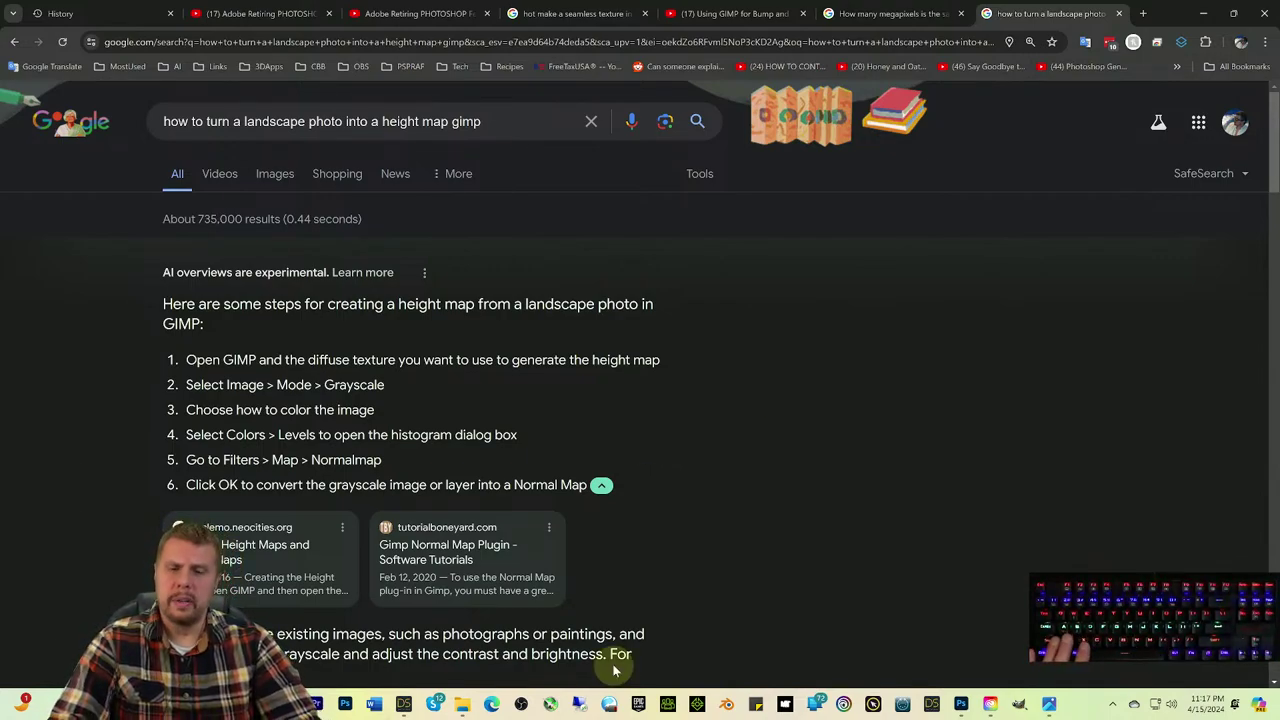
mouse_move(403, 708)
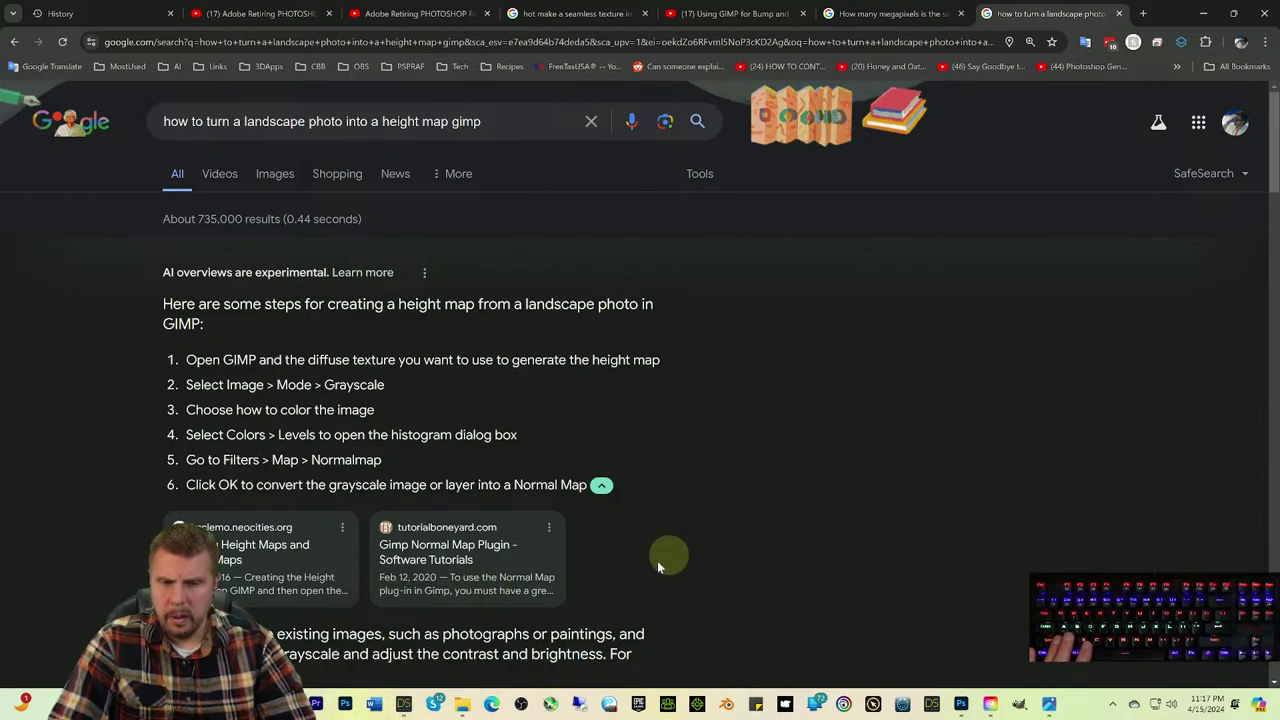
Step: In Render Settings' Advanced Canvases section, enable canvases and add Canvas1
click(408, 708)
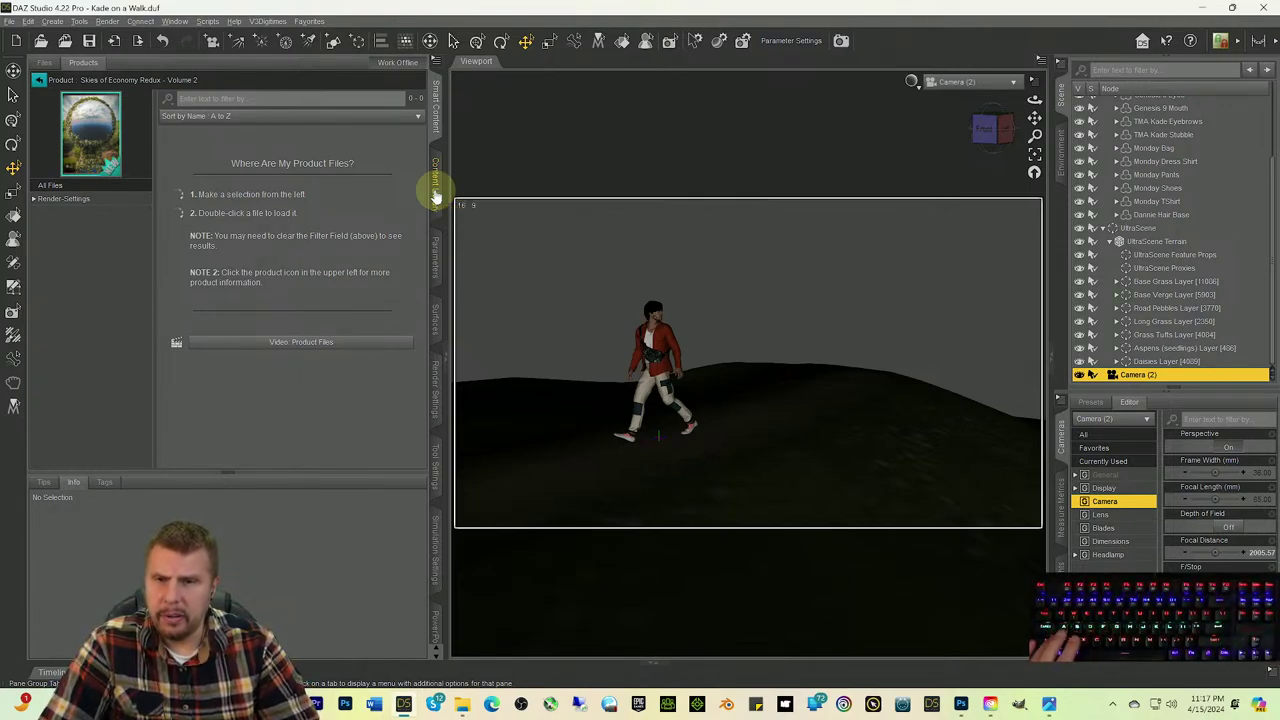
click(436, 393)
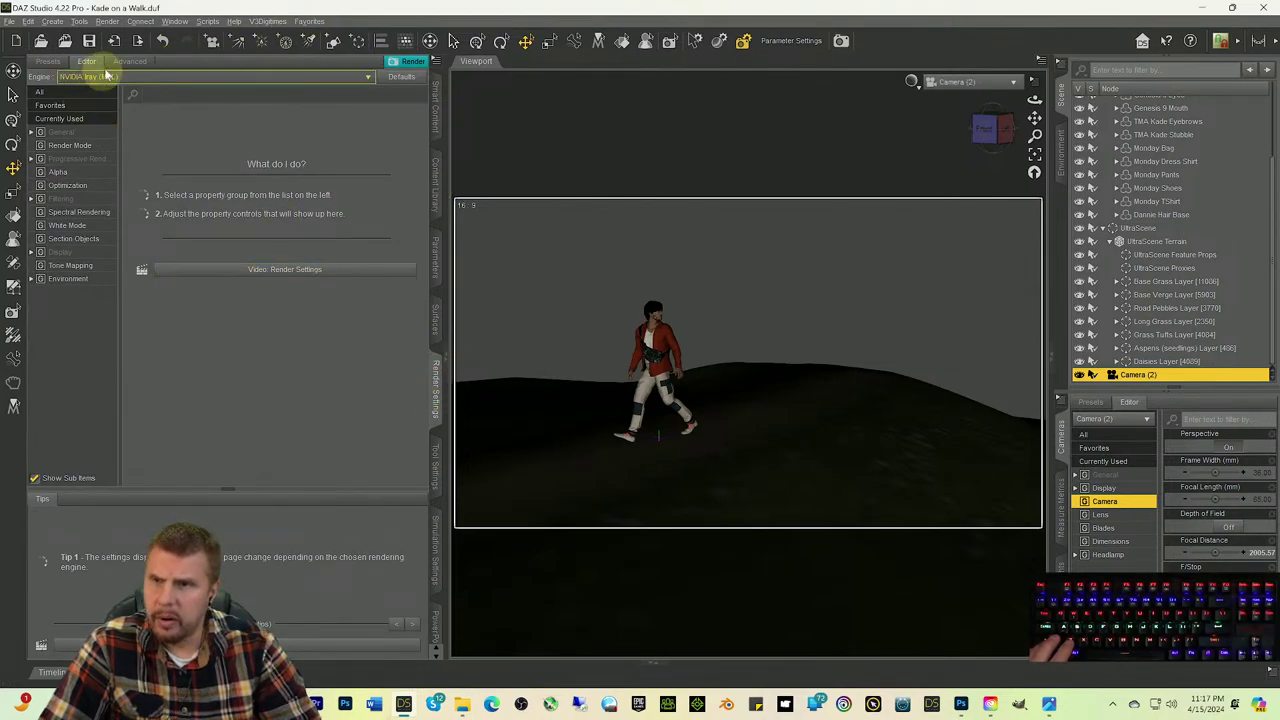
click(129, 61)
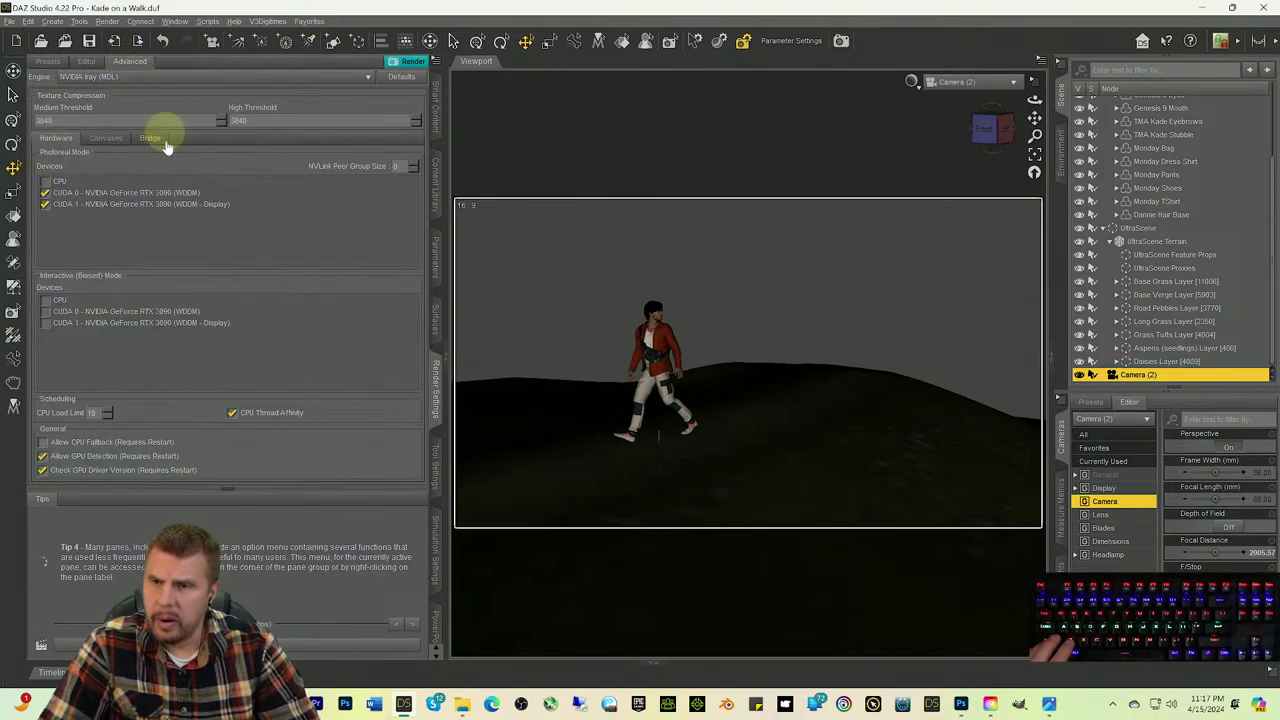
click(107, 138)
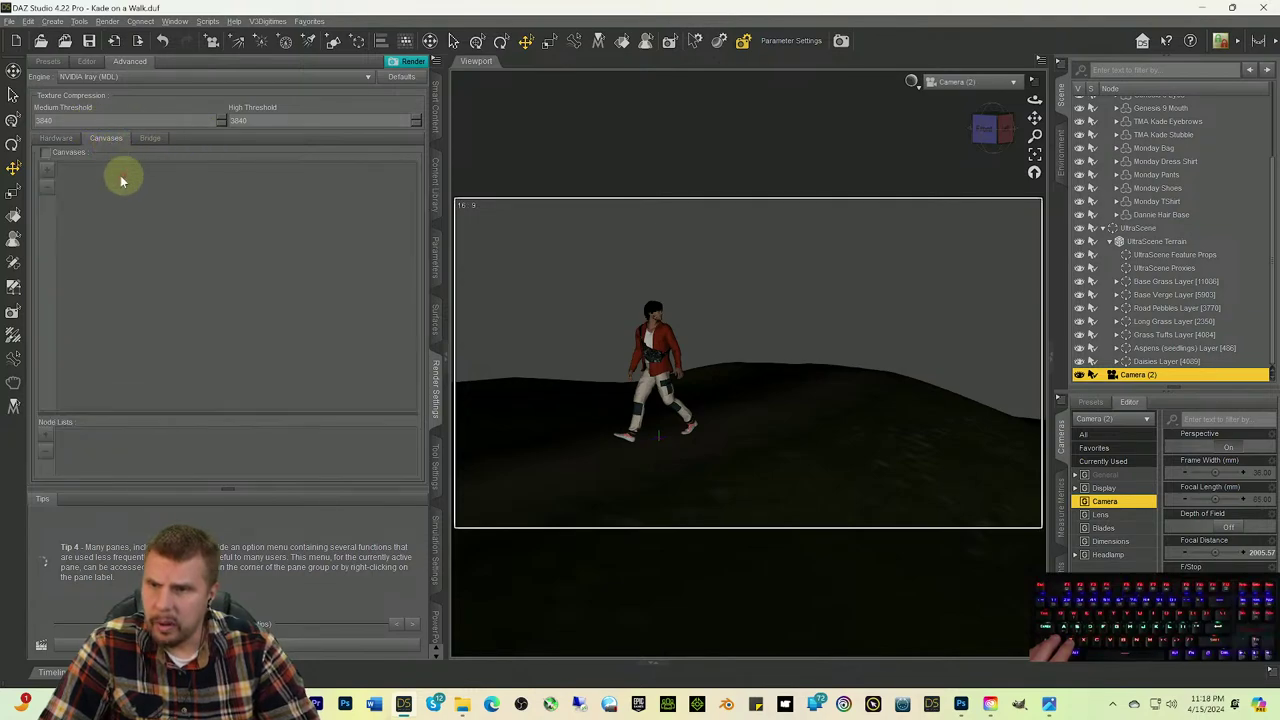
click(45, 152)
click(46, 169)
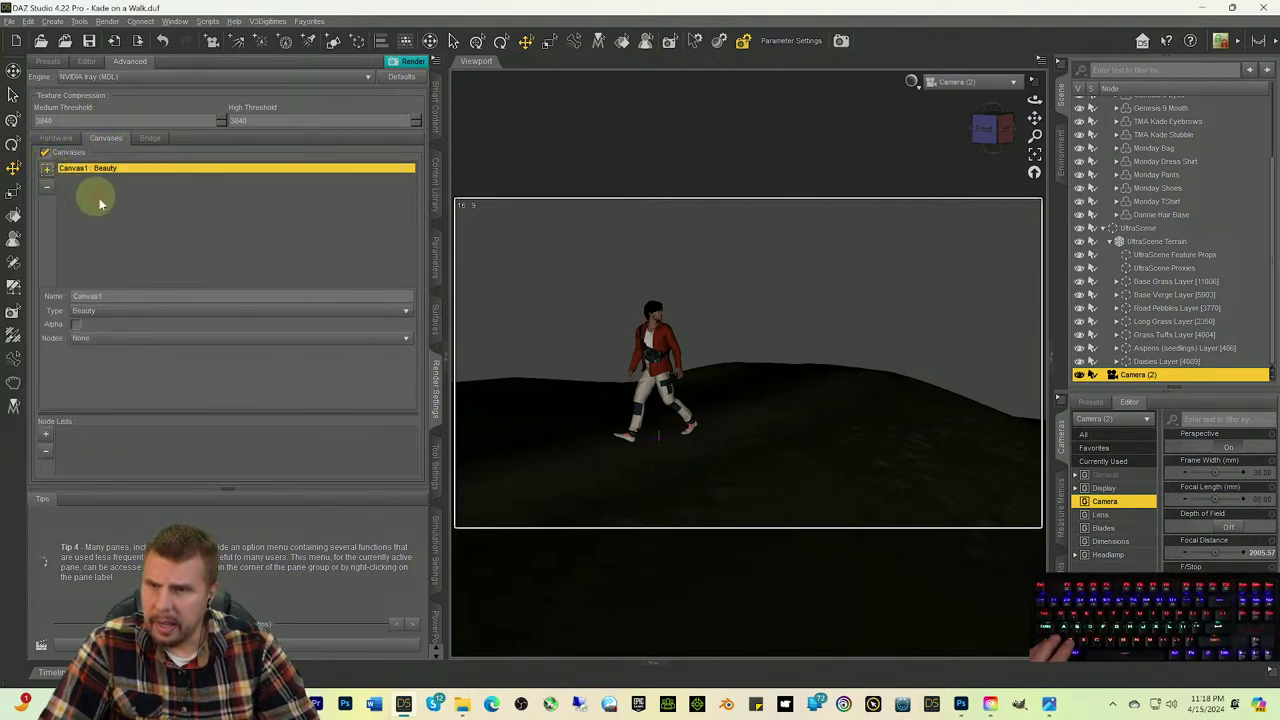
Step: Set Canvas1's type to Depth, then undo the last scene change
click(98, 312)
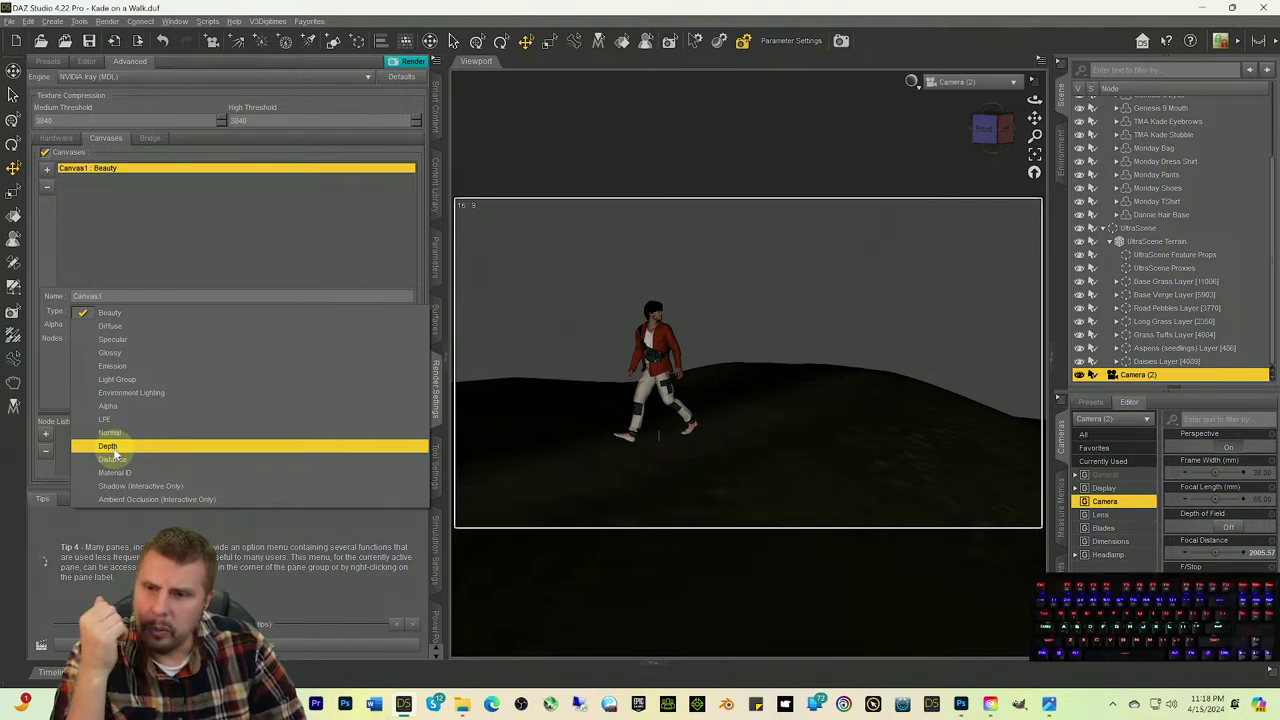
click(57, 398)
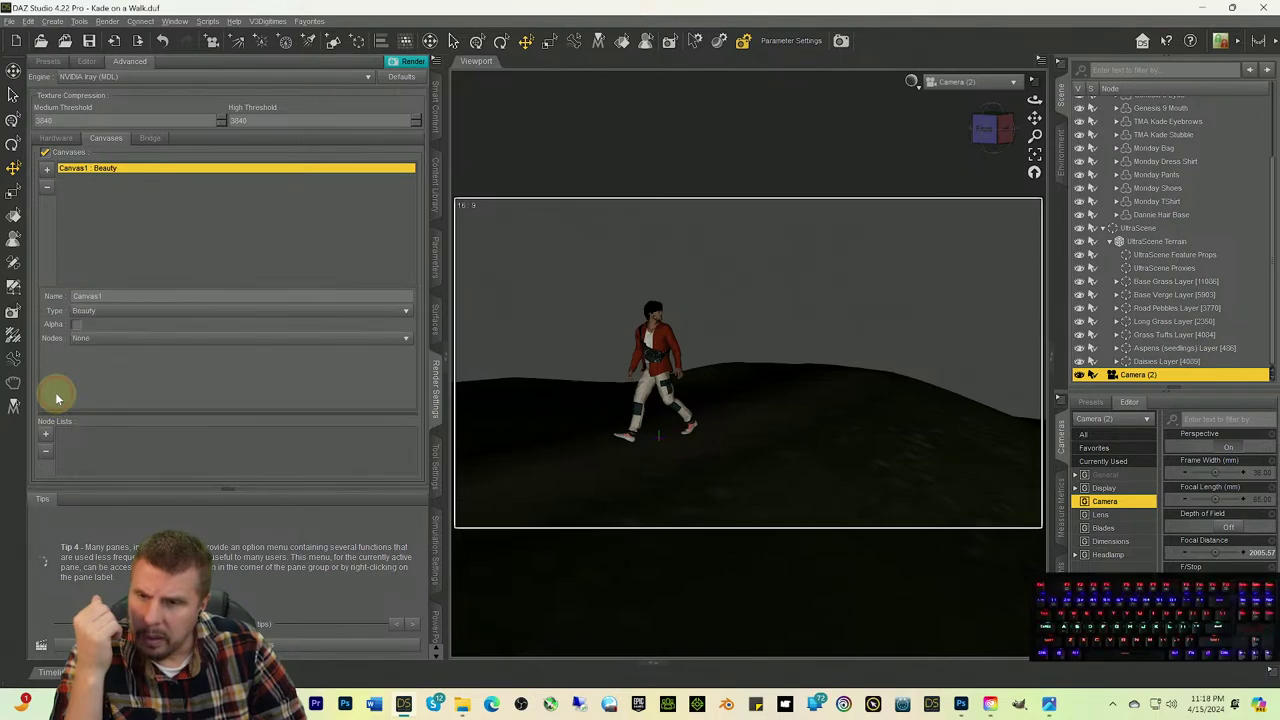
click(100, 311)
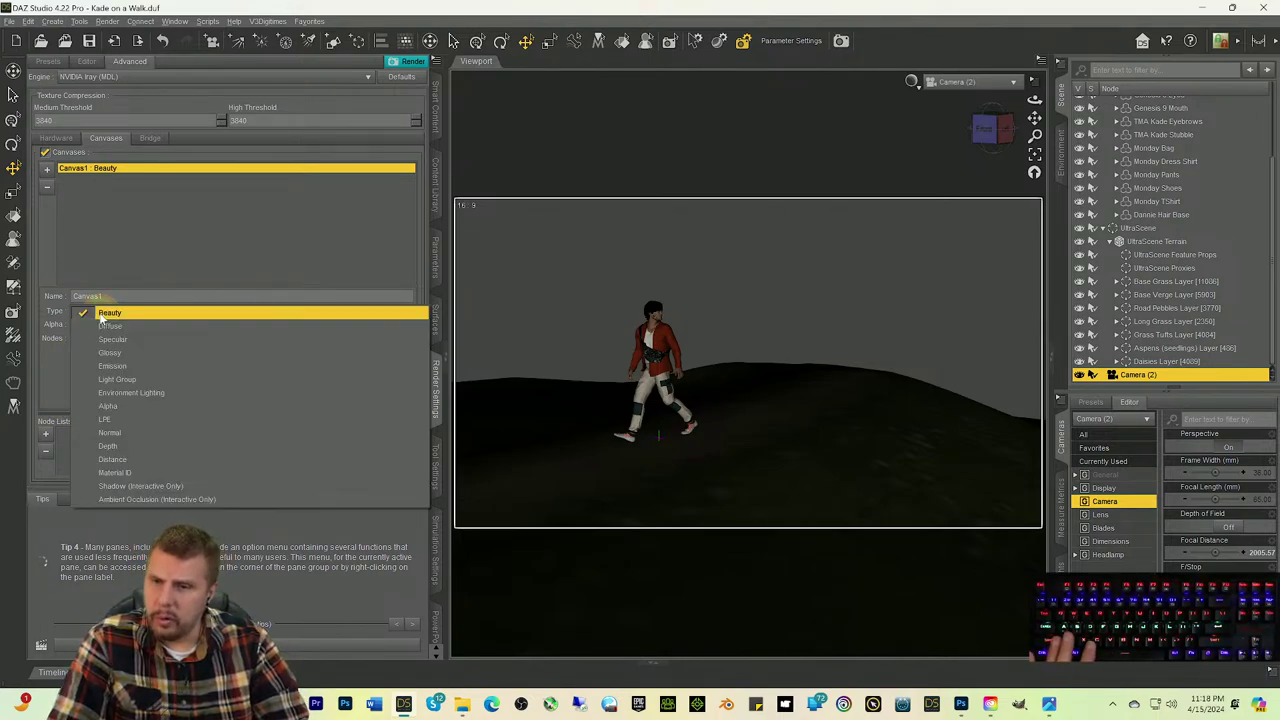
click(121, 448)
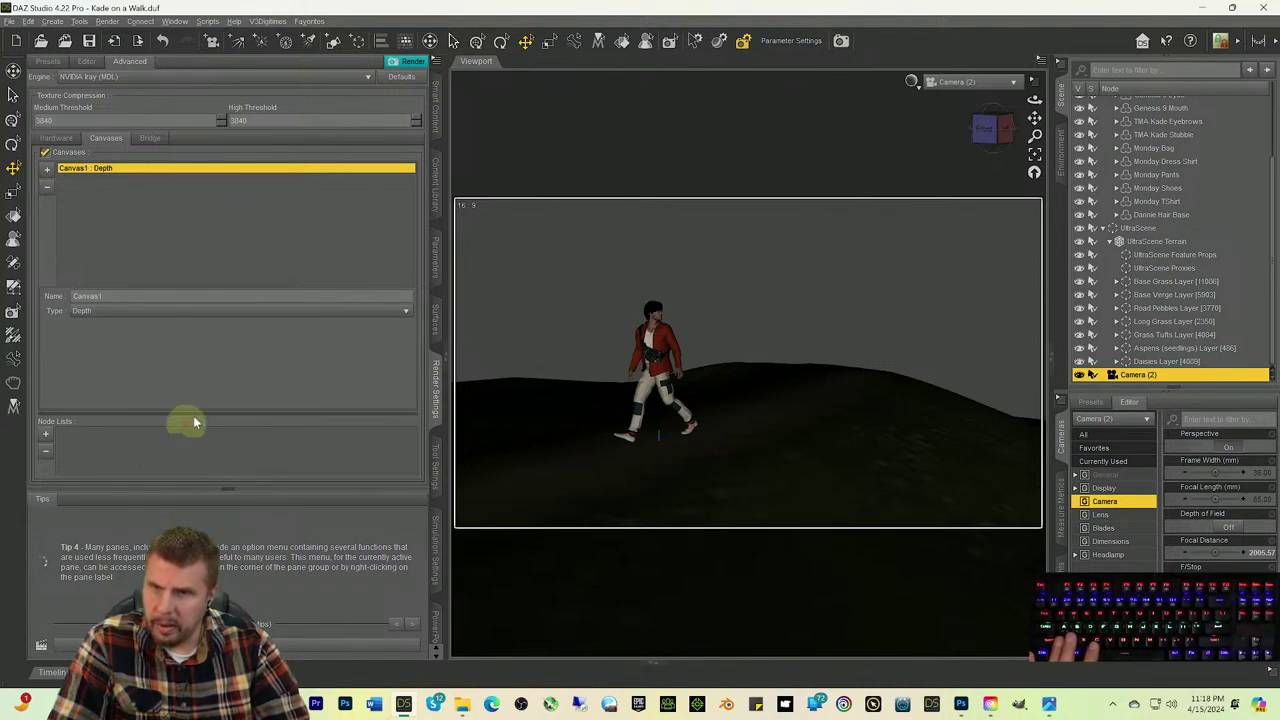
click(84, 312)
click(58, 268)
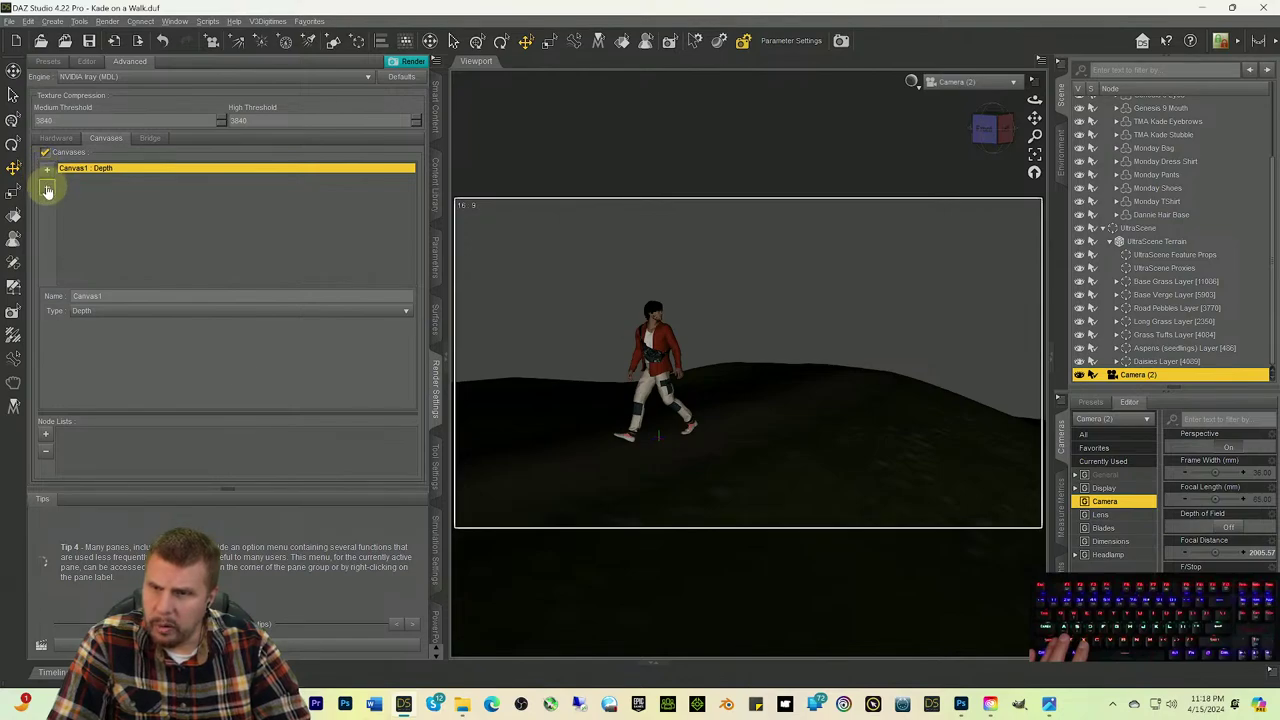
key(ctrl+z)
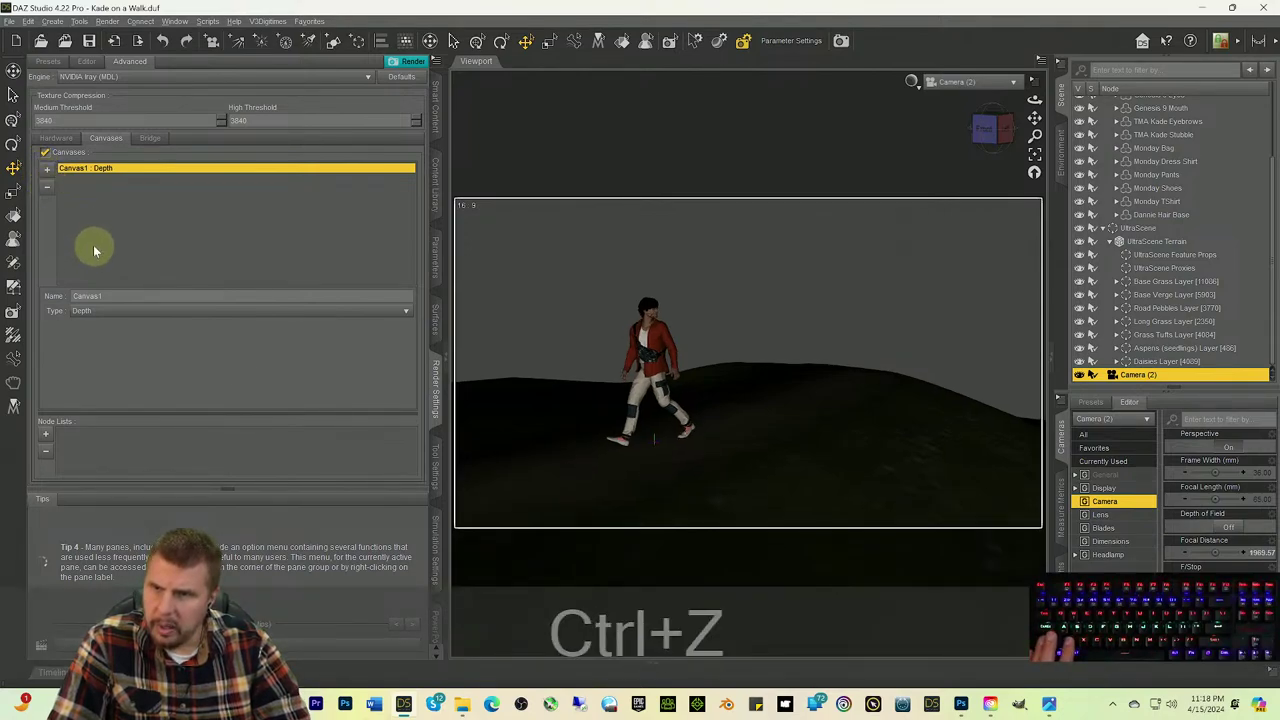
Step: Redo the Zoom Camera change and set Canvas1 back to Beauty
click(31, 22)
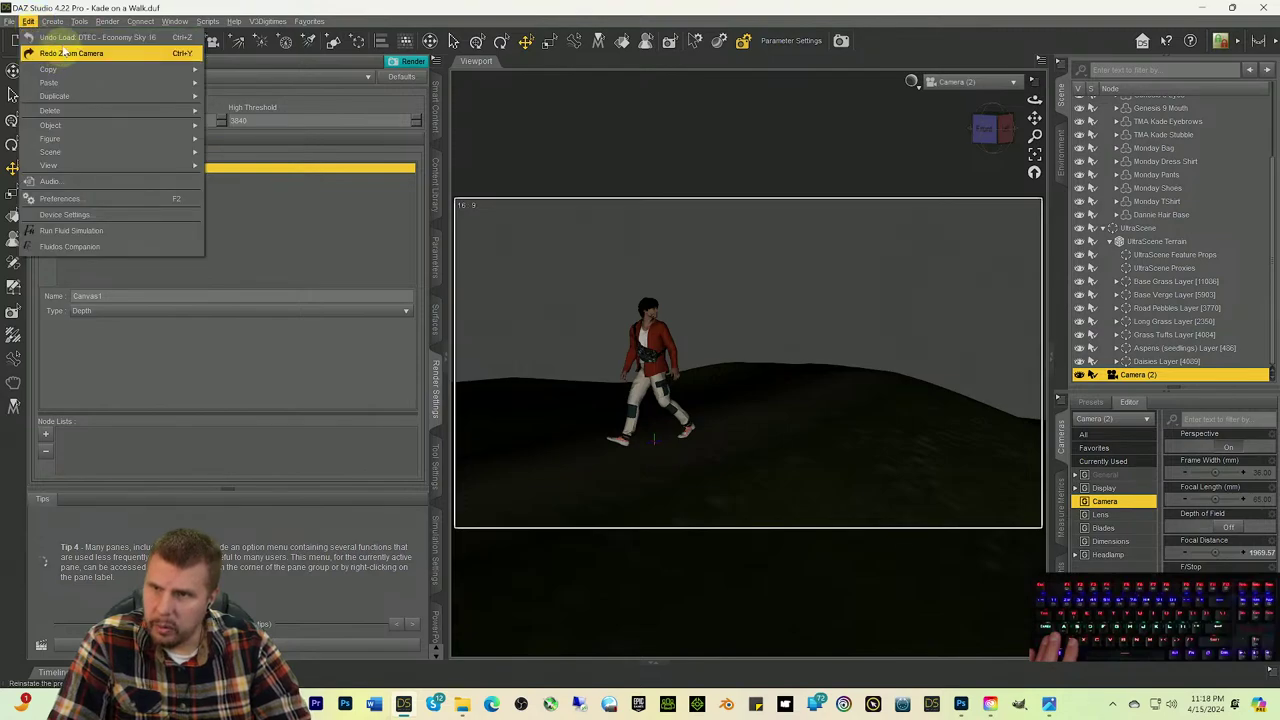
click(66, 53)
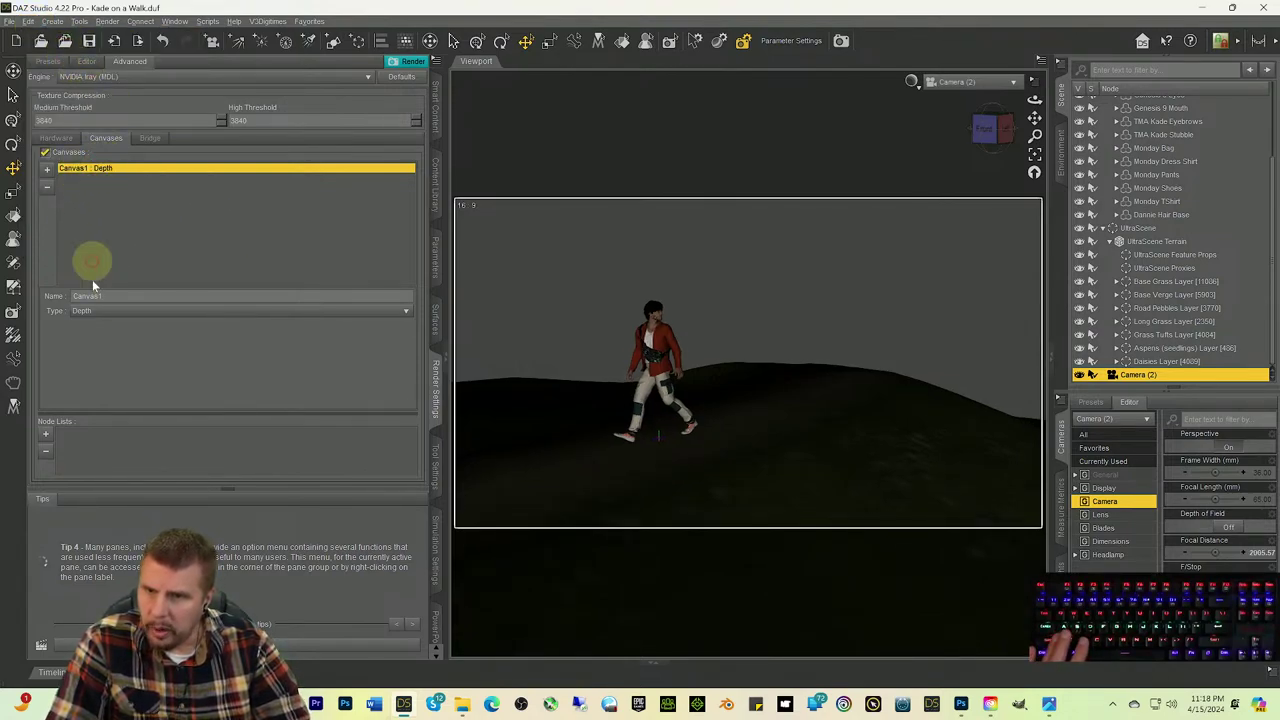
click(97, 312)
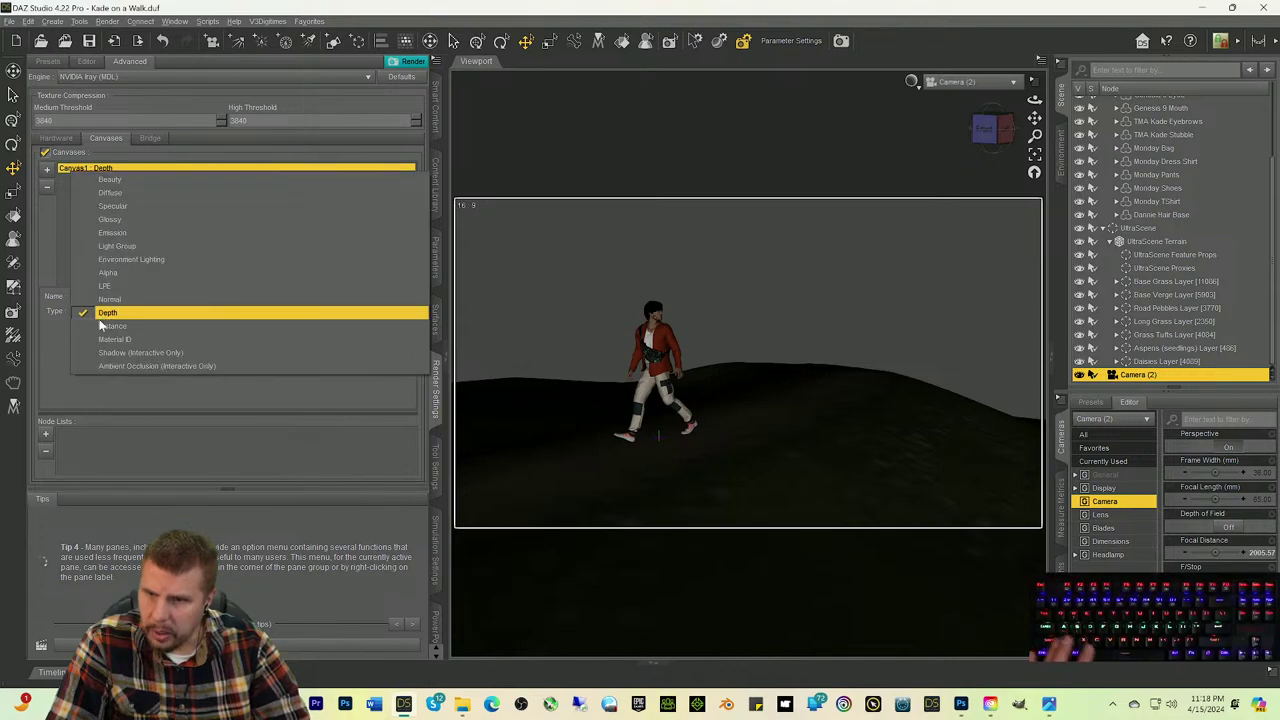
click(112, 179)
Step: Add Canvas2 as a Depth canvas, then return to the Smart Content product files
click(46, 172)
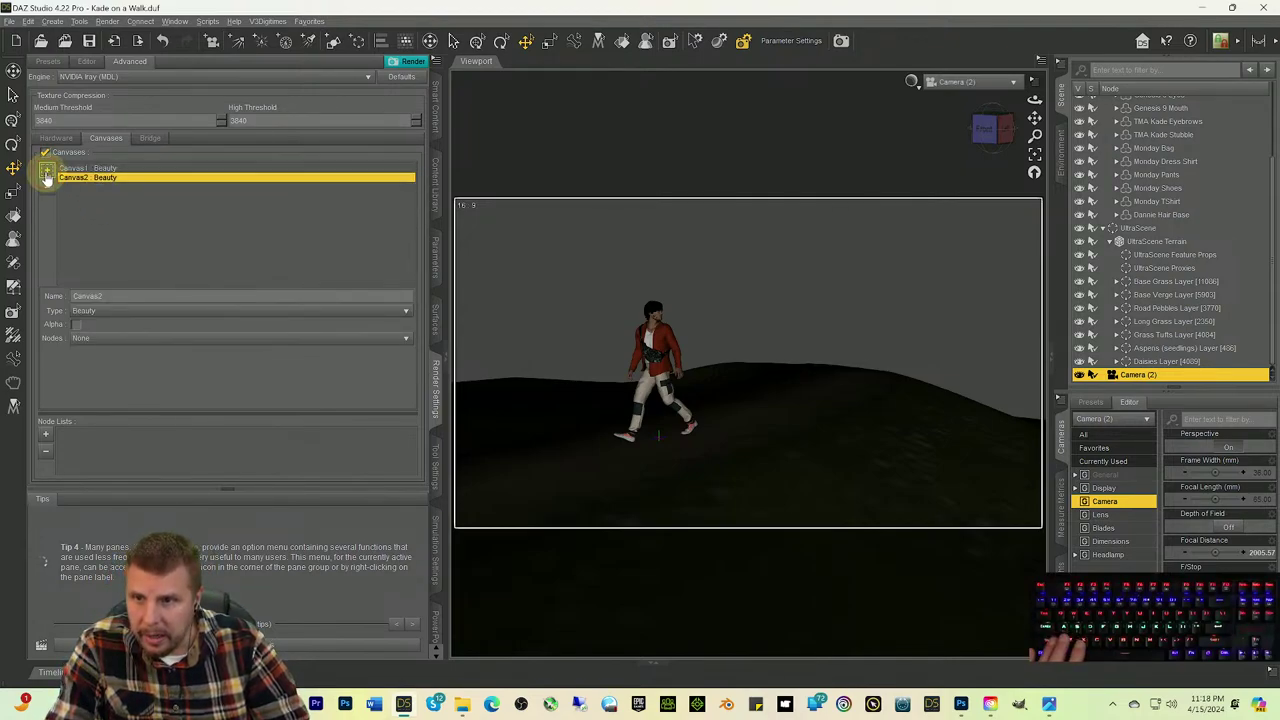
click(105, 313)
click(117, 446)
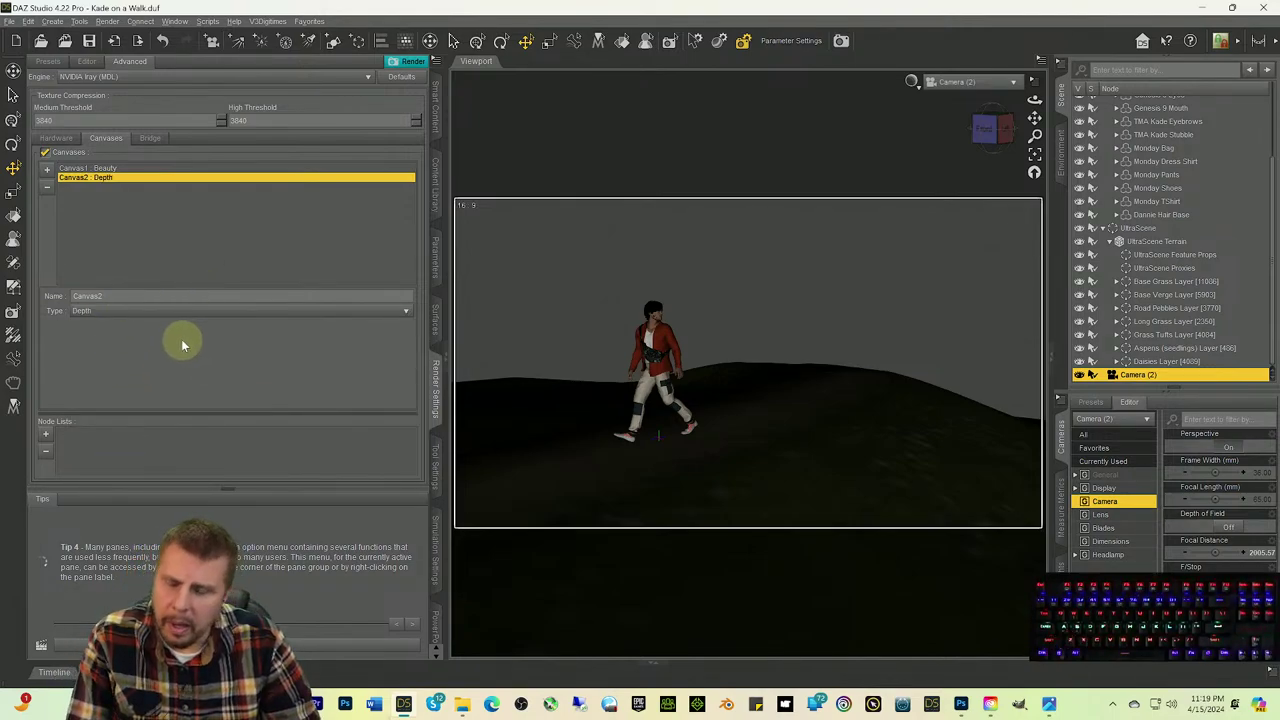
click(150, 296)
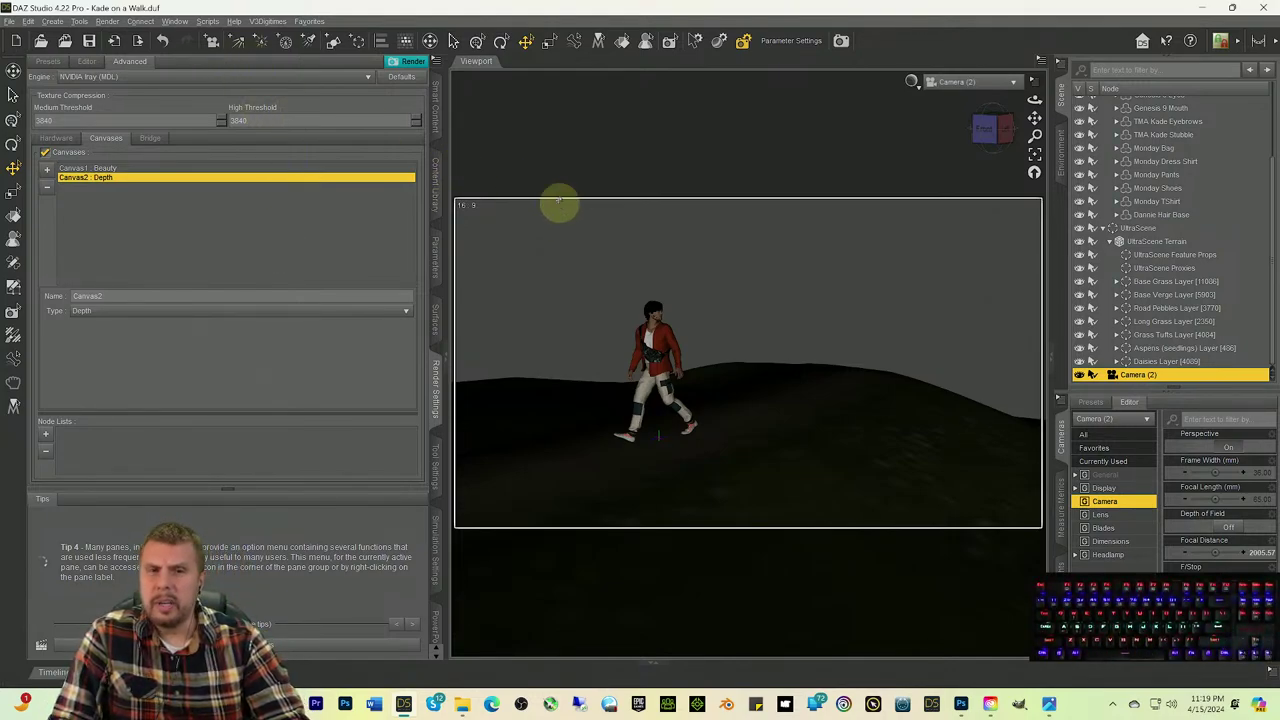
click(437, 114)
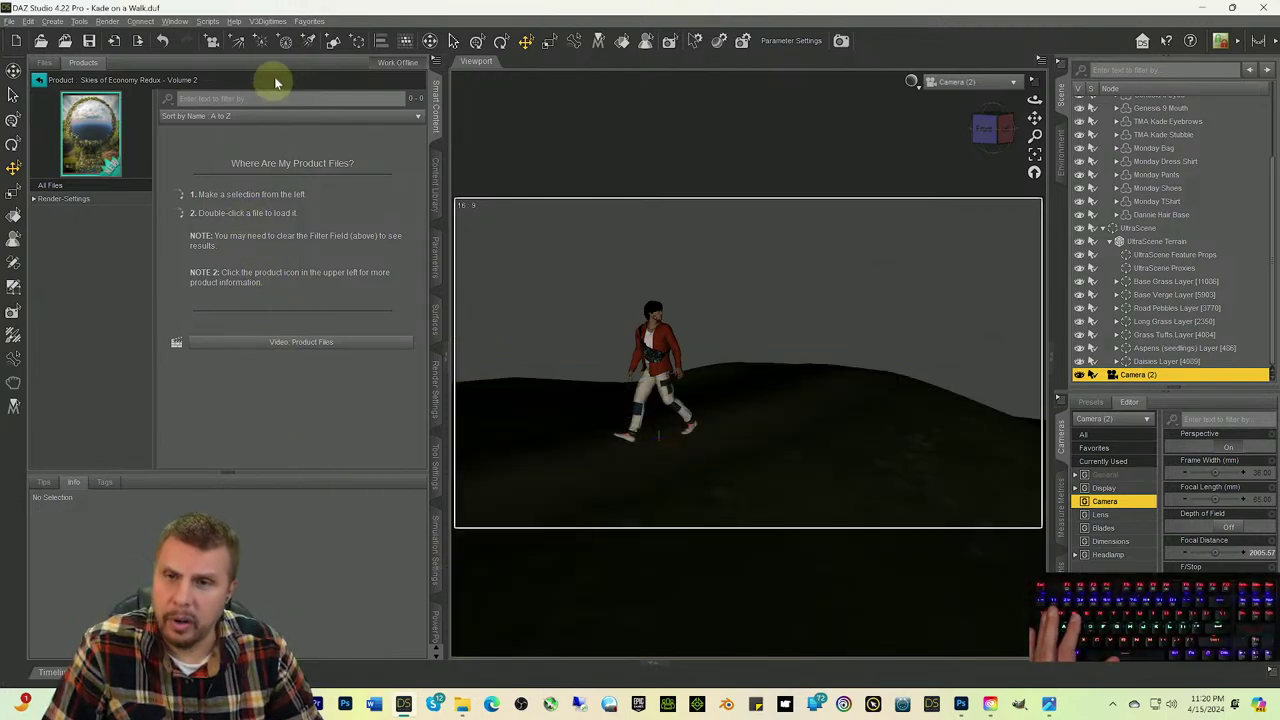
Step: Select the UltraScene group and launch UltraSceneCreator from the favourites menu
click(309, 22)
mouse_move(328, 92)
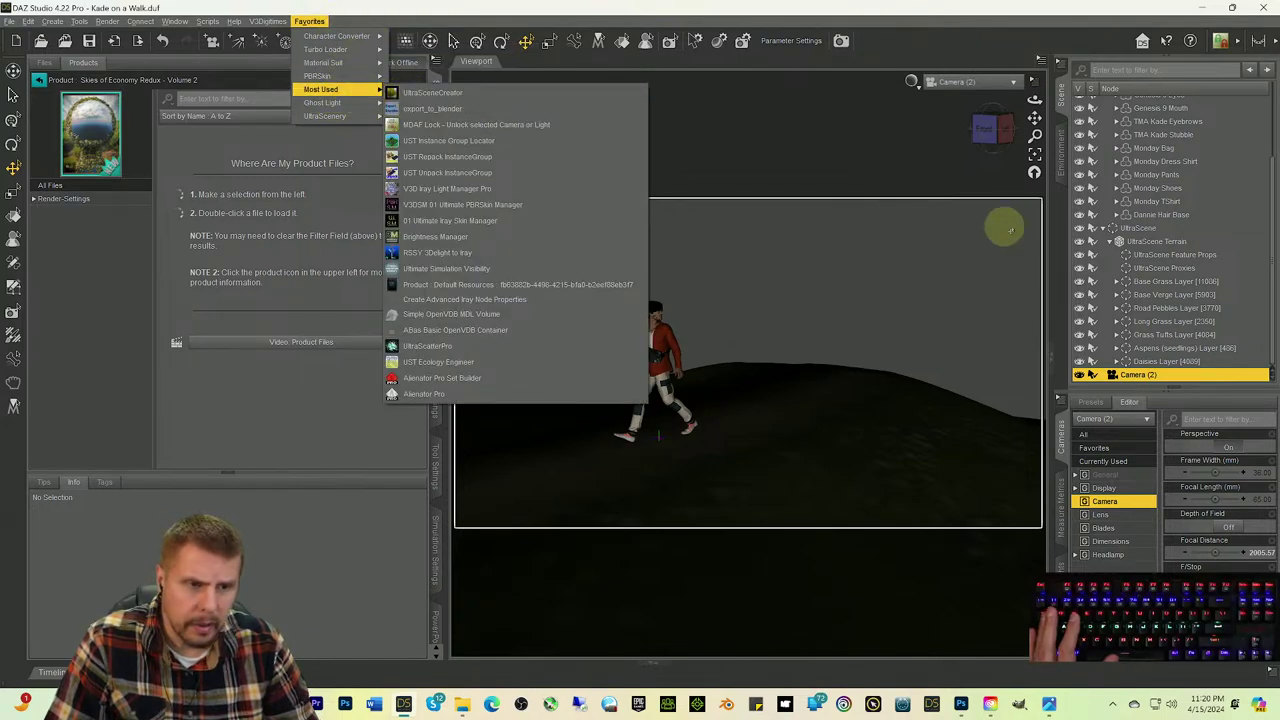
click(1140, 229)
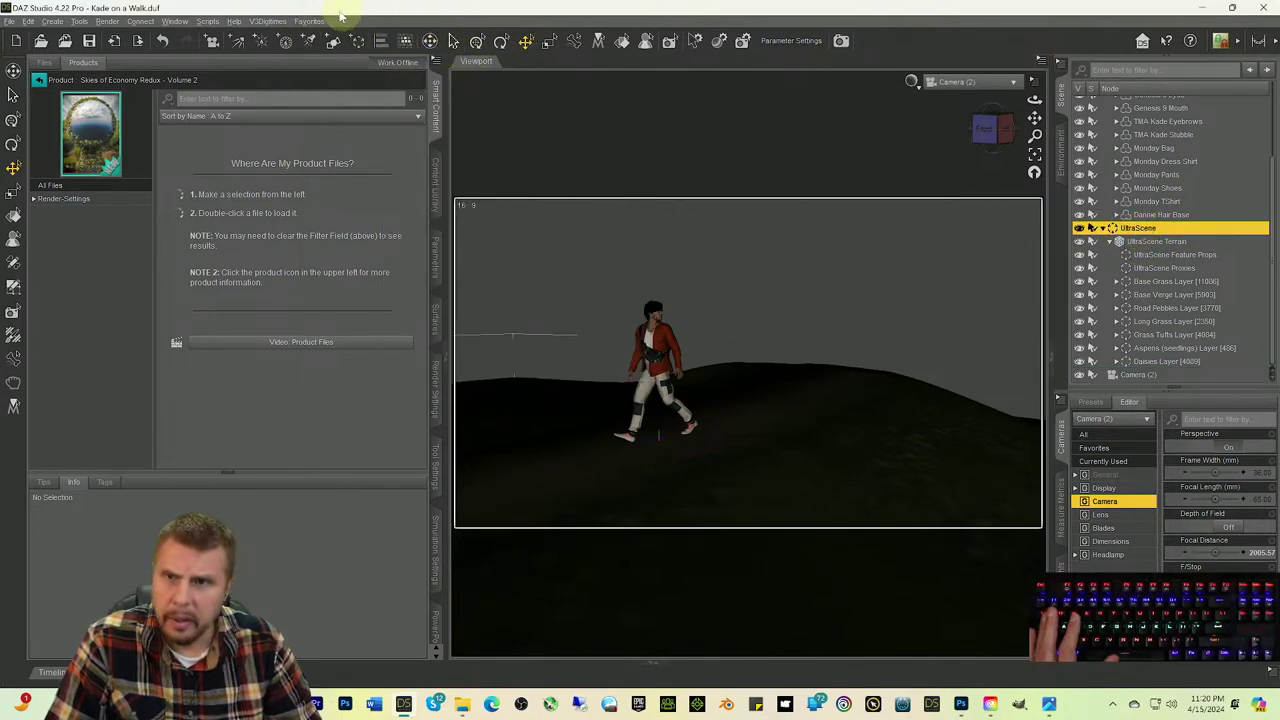
click(309, 21)
mouse_move(318, 104)
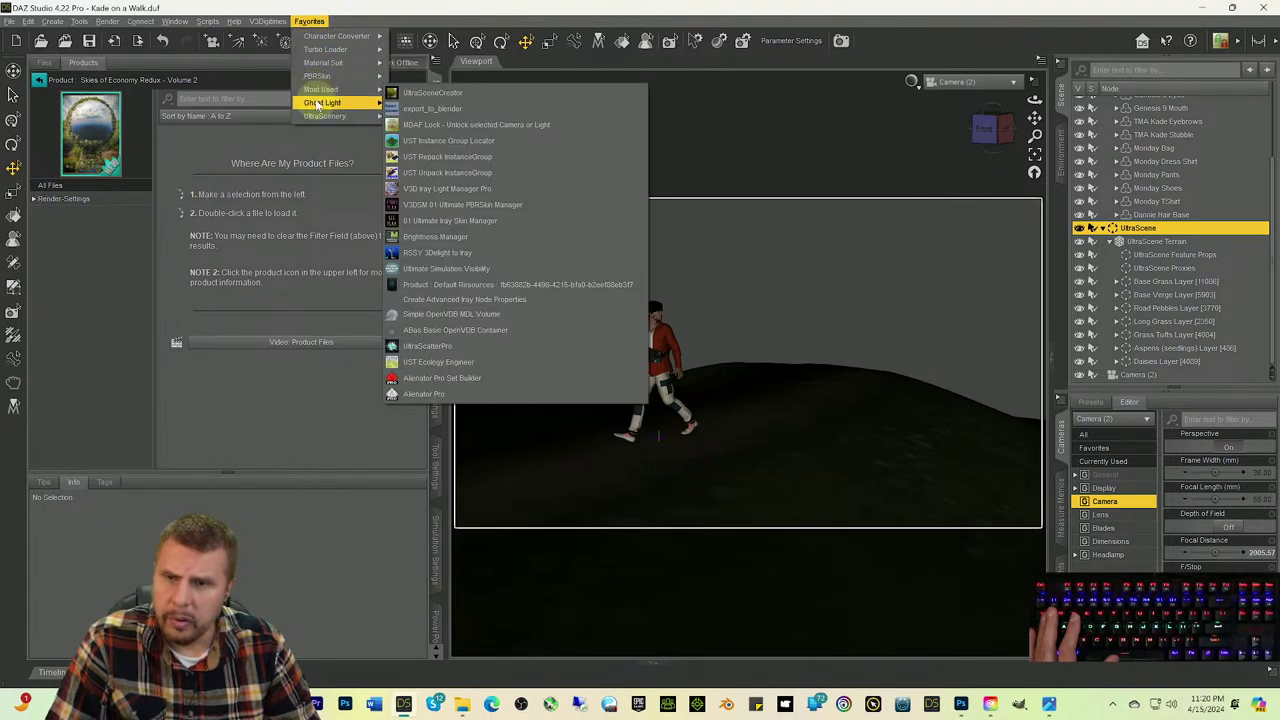
click(412, 98)
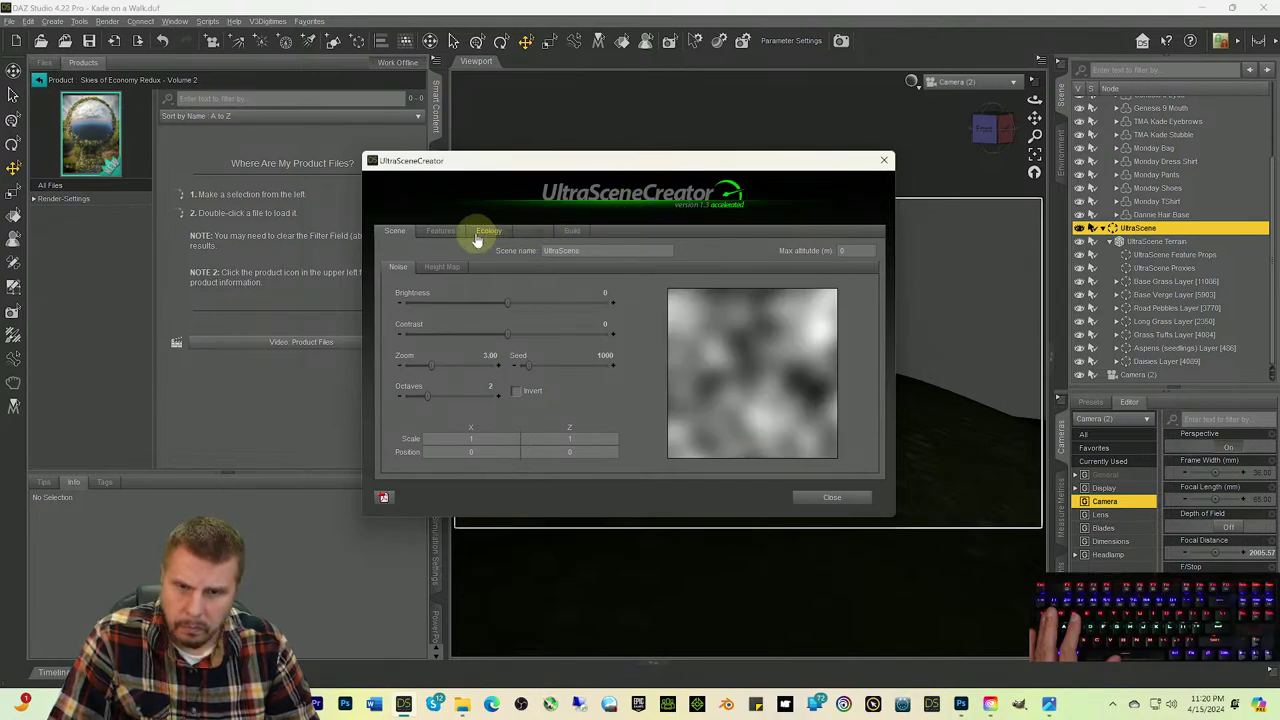
Step: In the Height Map tab, choose Browse… under Choose Map to open the Open Image dialog
click(442, 267)
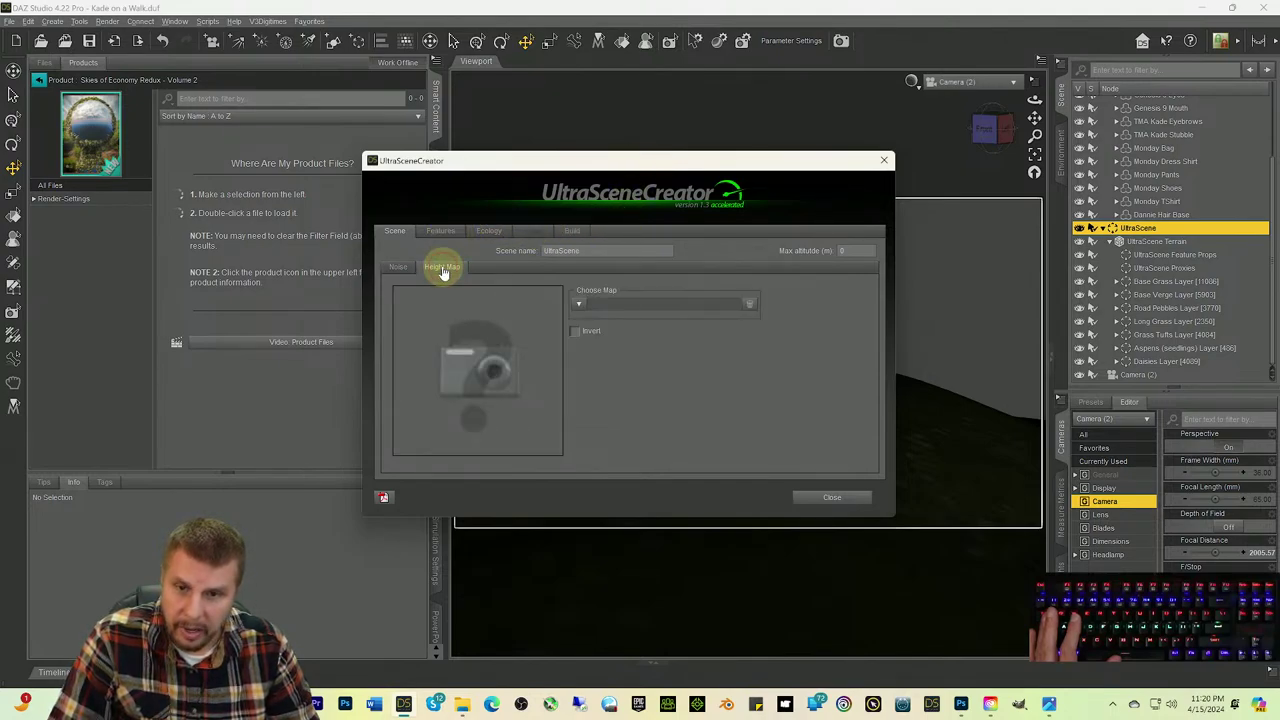
click(579, 305)
click(600, 318)
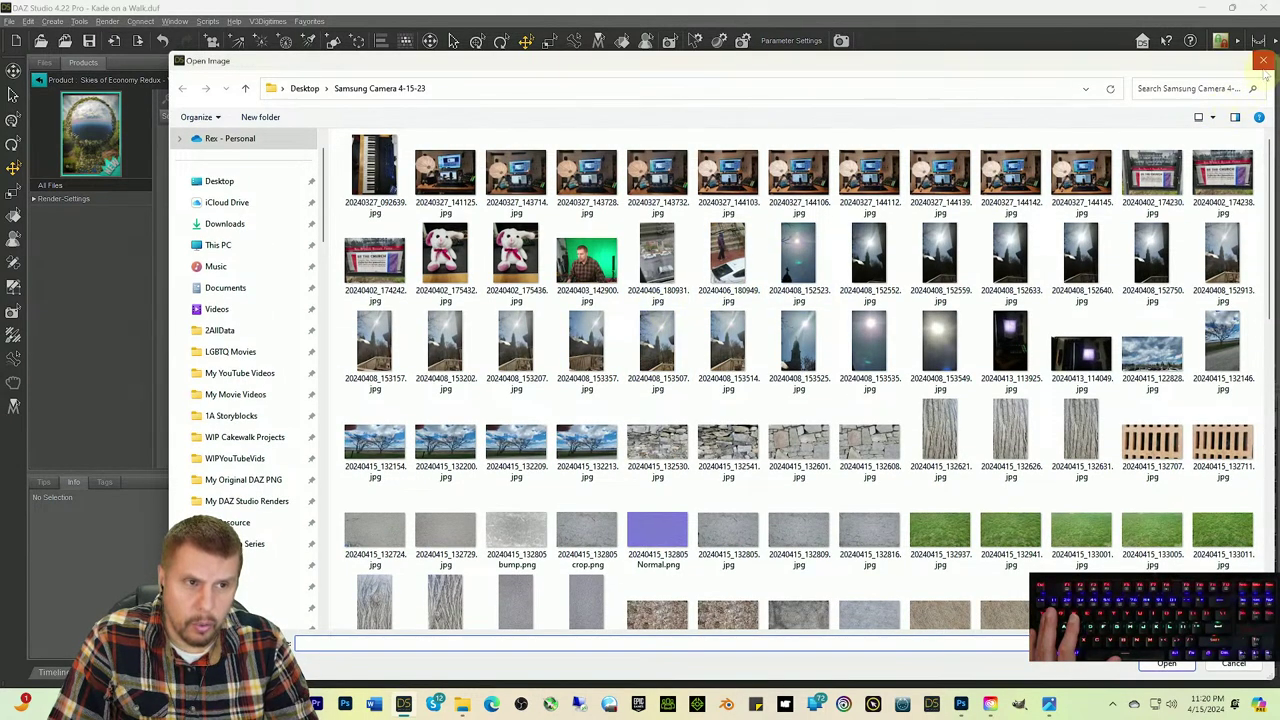
click(1263, 61)
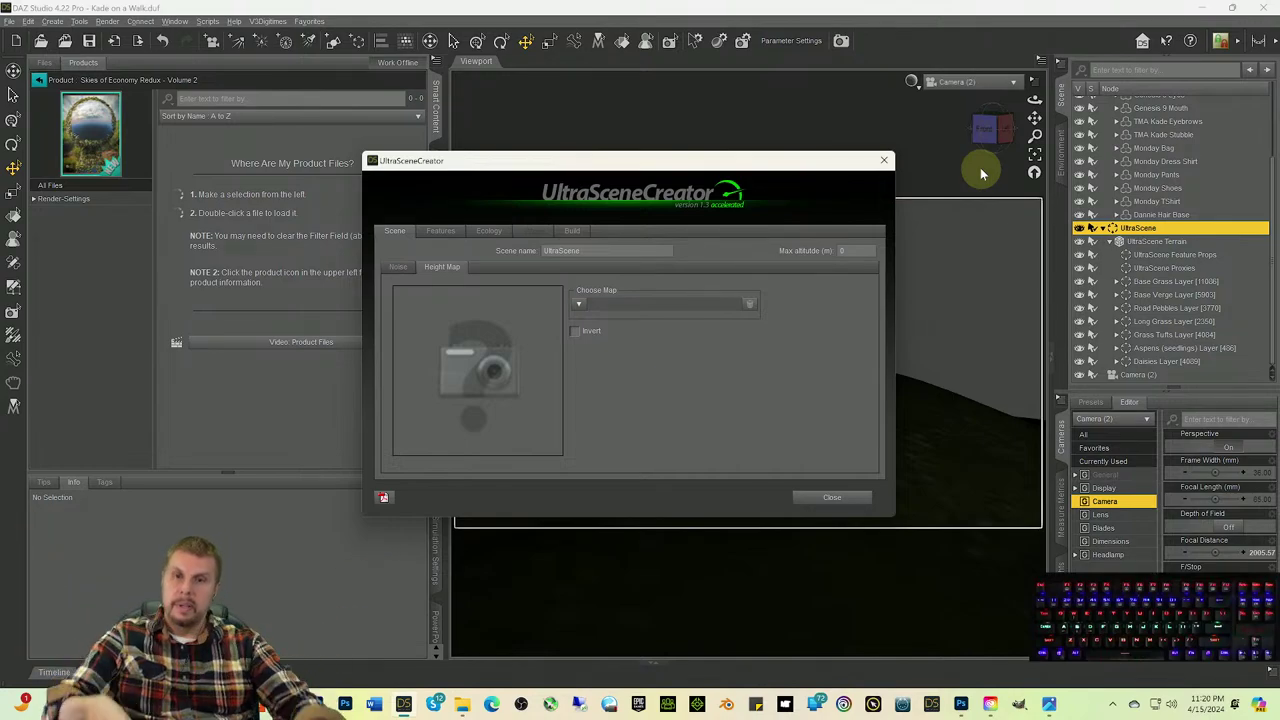
click(443, 232)
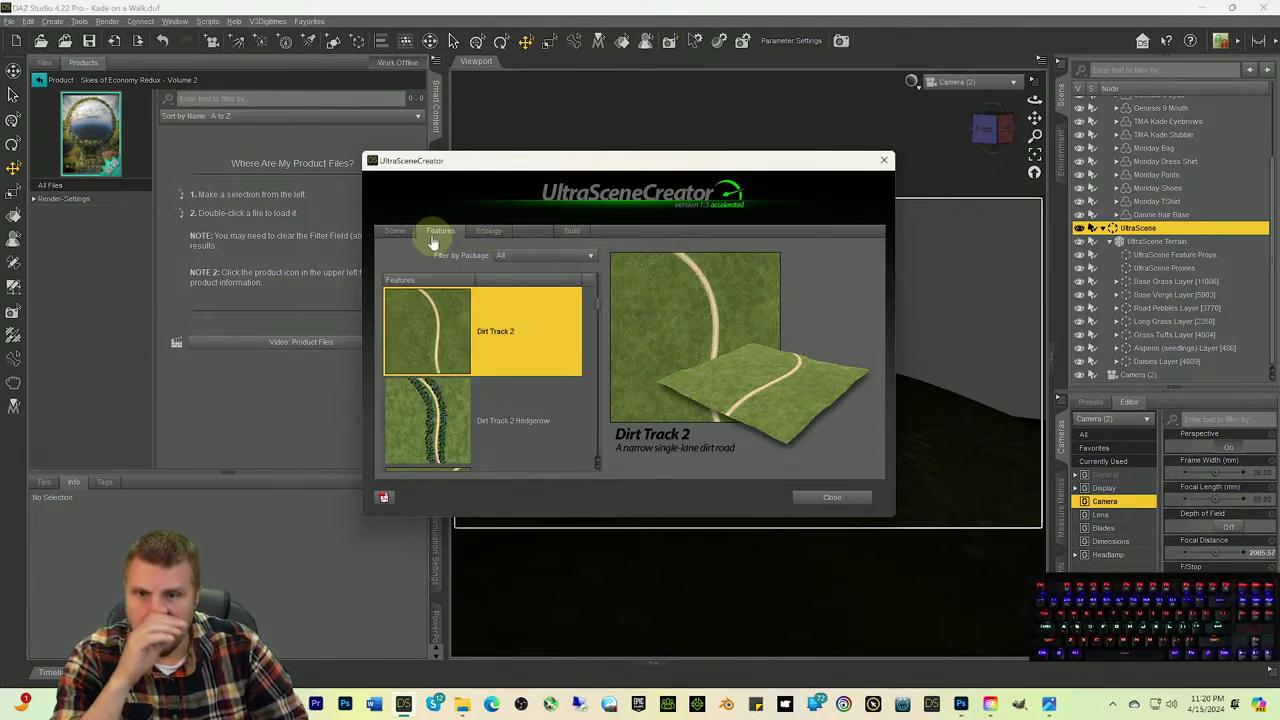
click(404, 236)
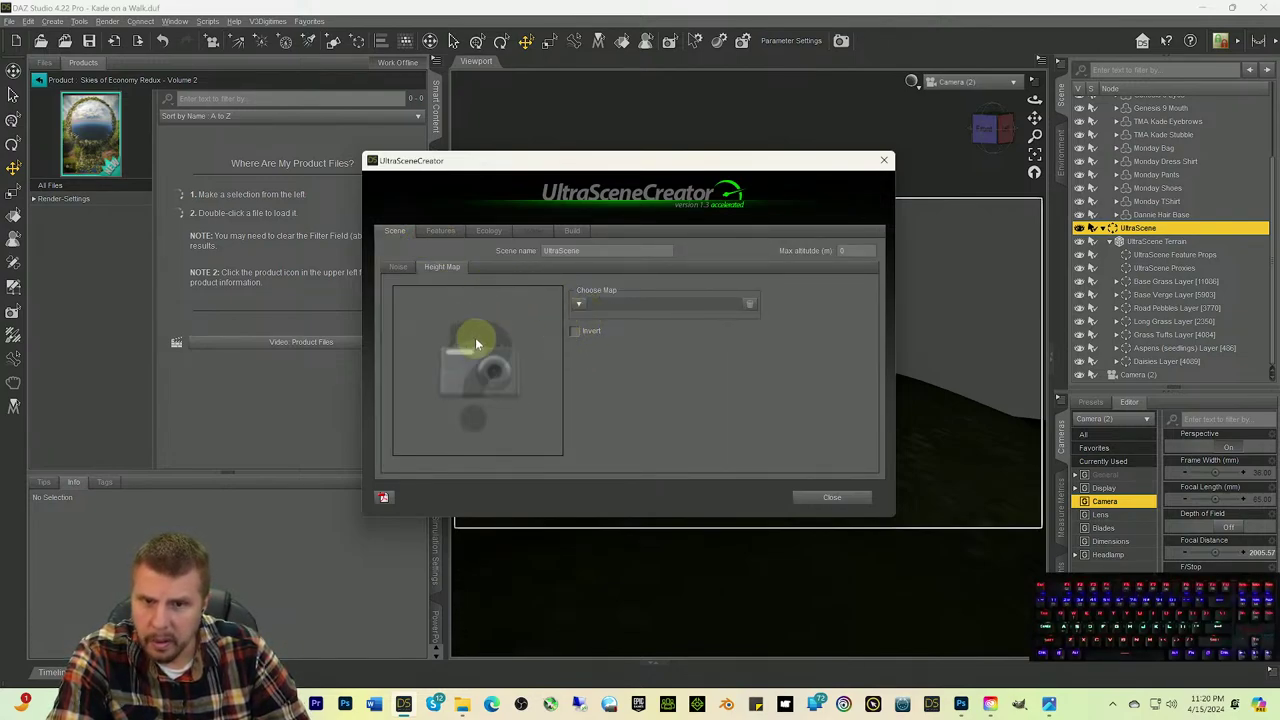
click(580, 312)
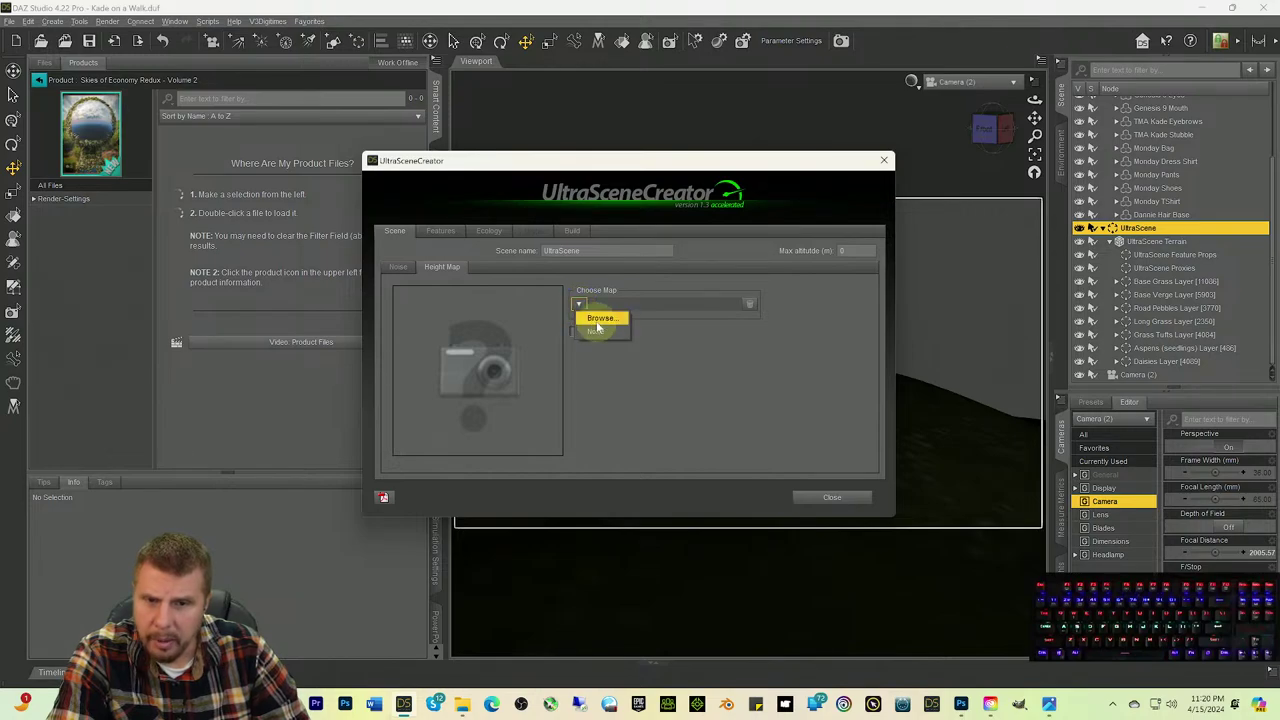
click(596, 321)
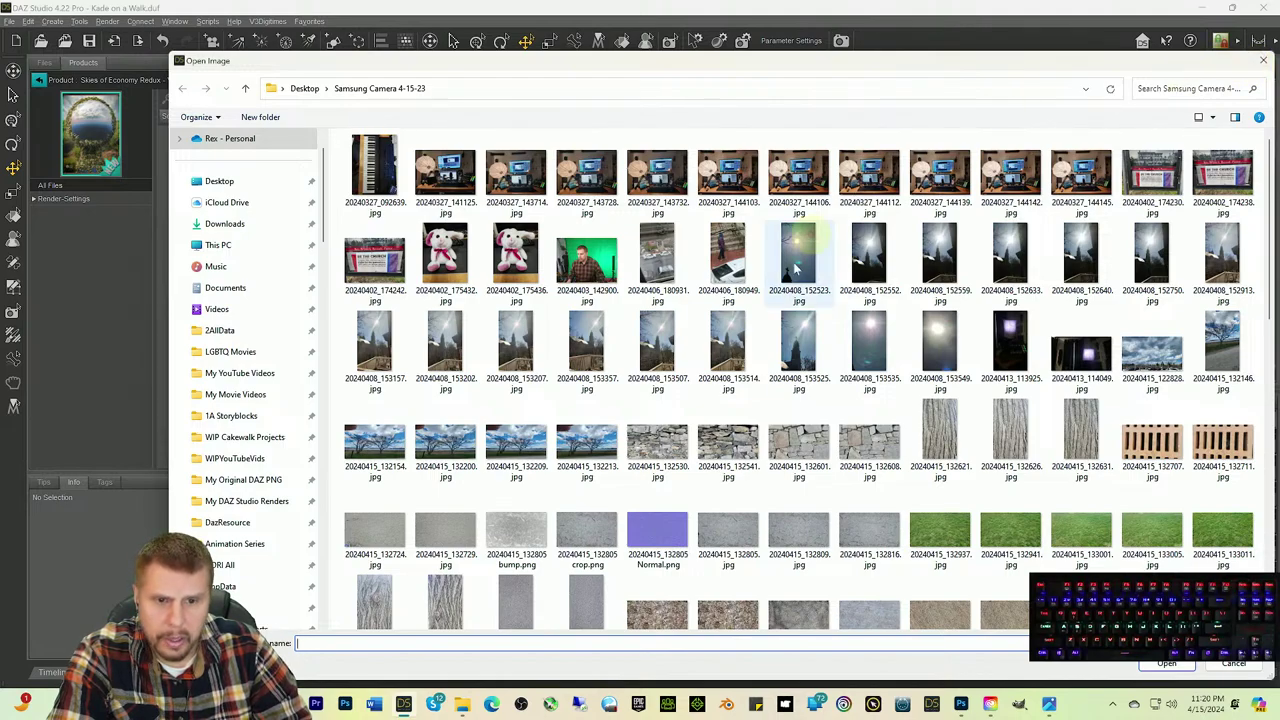
Step: Browse the photo thumbnails, then close the Open Image browser without picking a height map
scroll(716, 448, down, 5)
scroll(655, 410, up, 5)
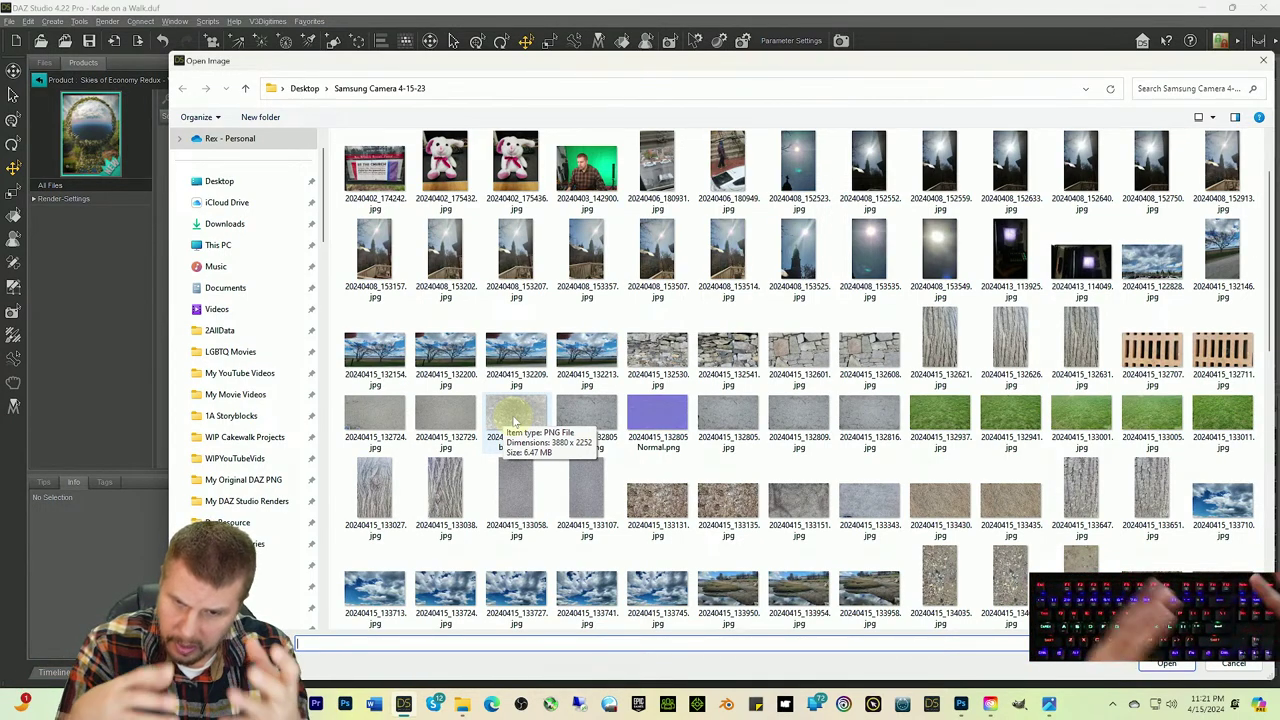
click(1263, 60)
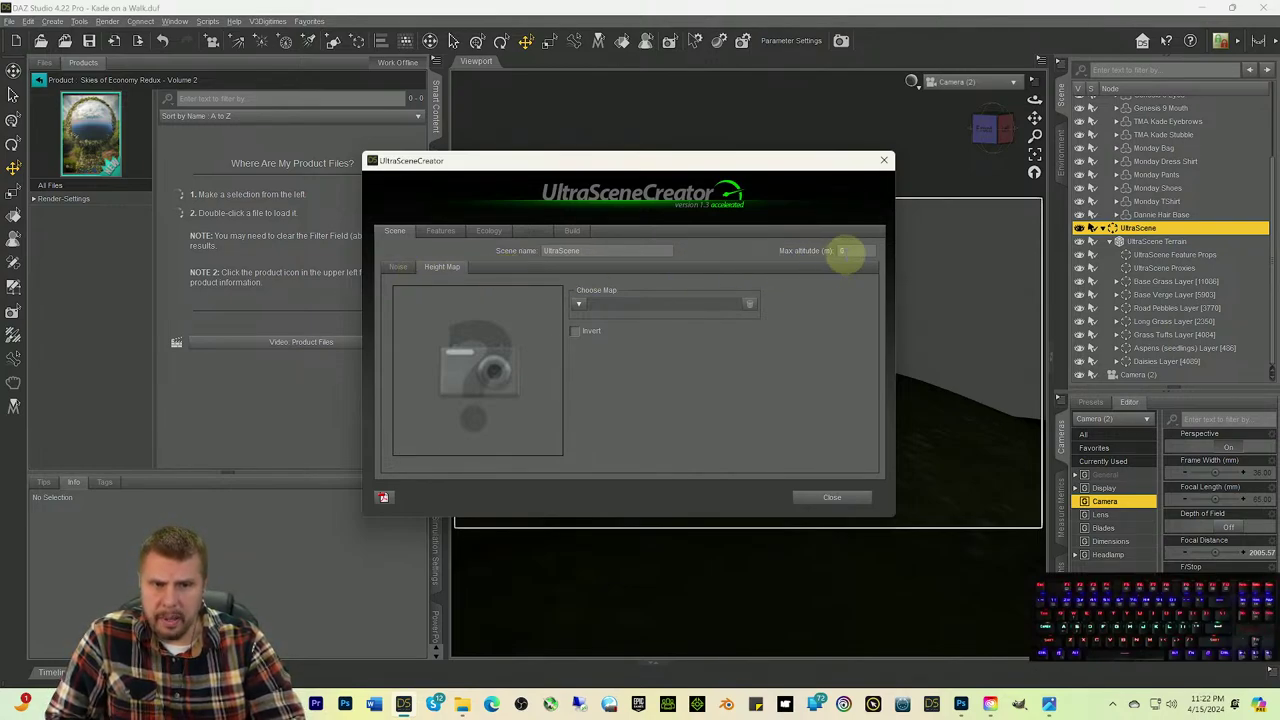
click(848, 251)
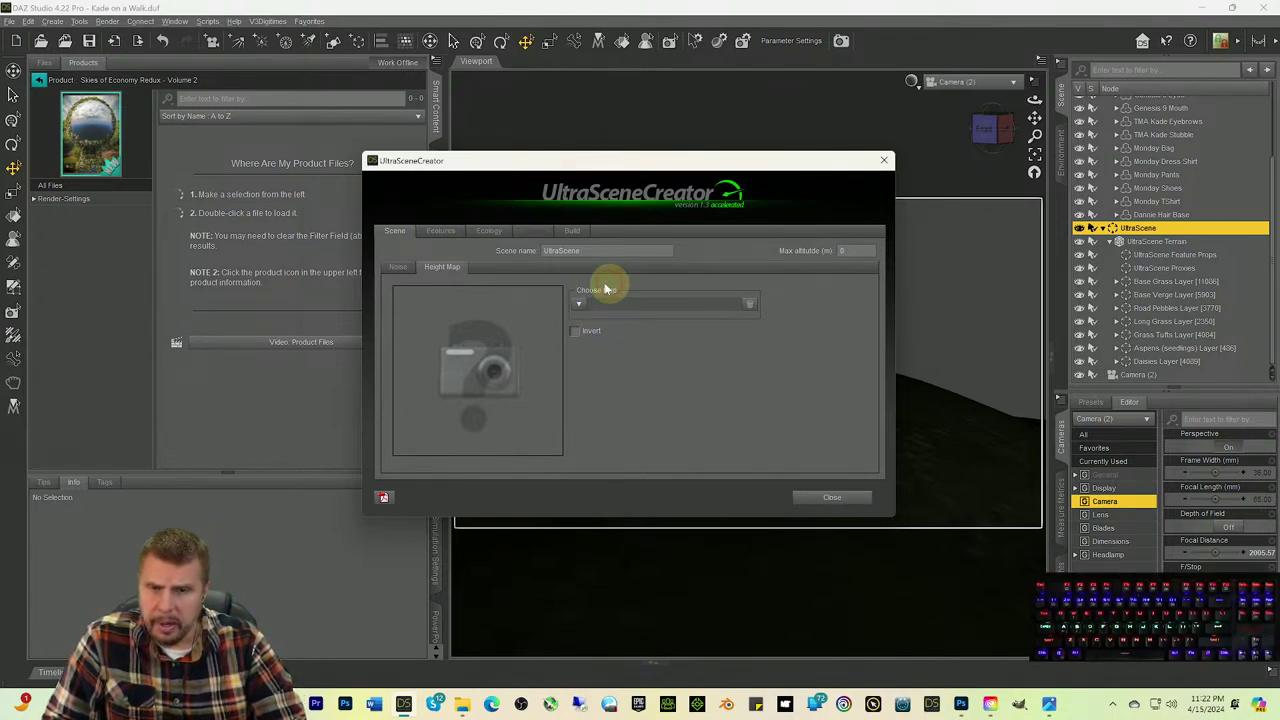
Step: Review the UltraScene terrain features such as Dirt Track 2, then close UltraSceneCreator
click(450, 236)
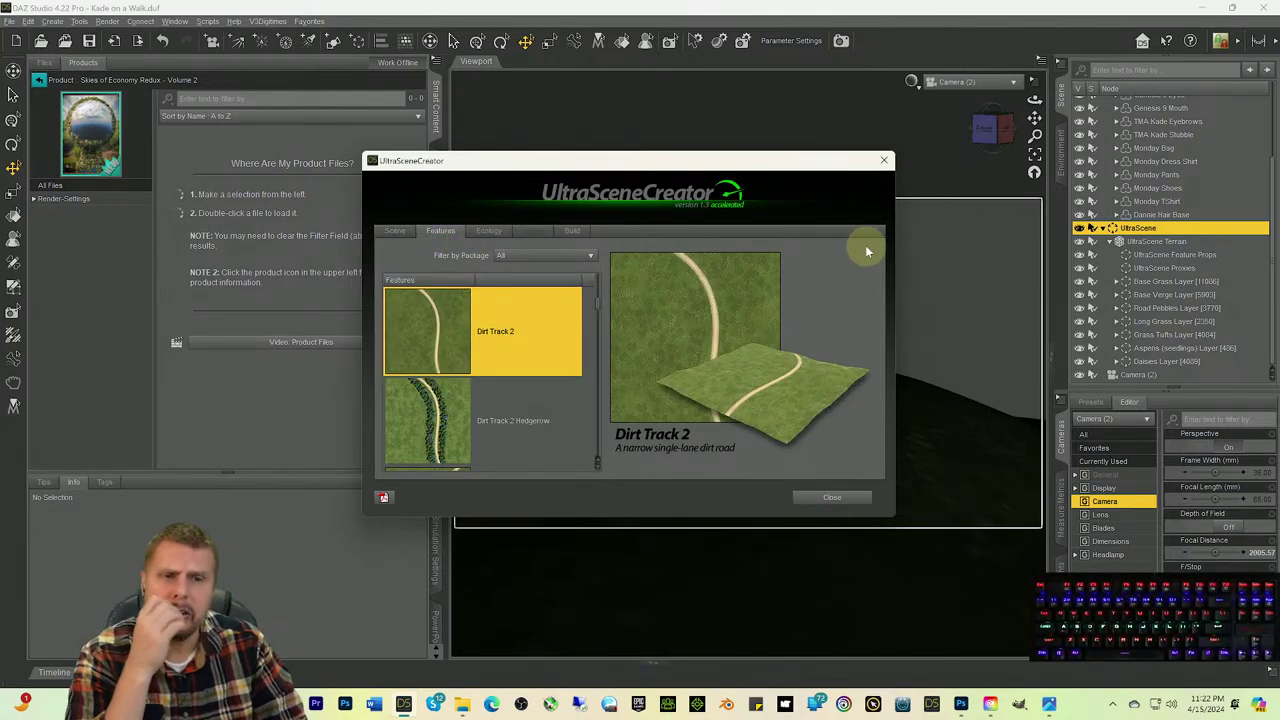
click(885, 163)
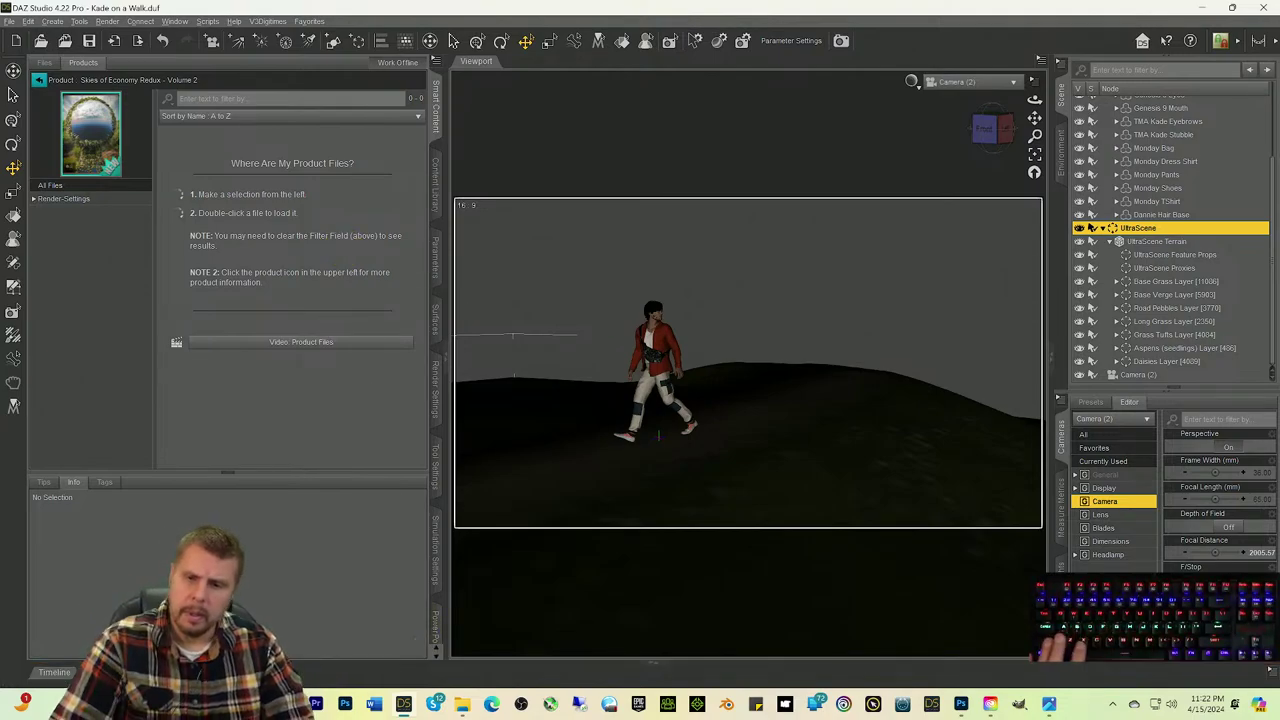
Step: Search the Start menu for 'bryce' and launch Bryce 7.1
key(super)
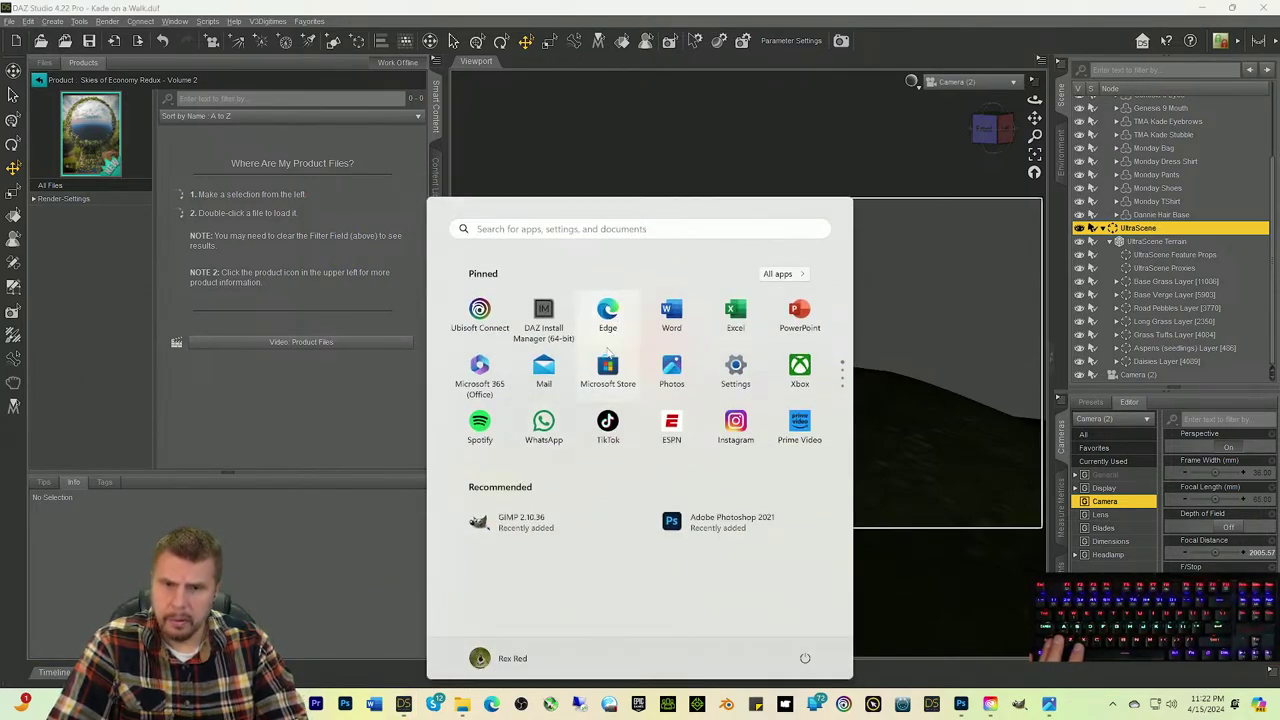
text(bryce)
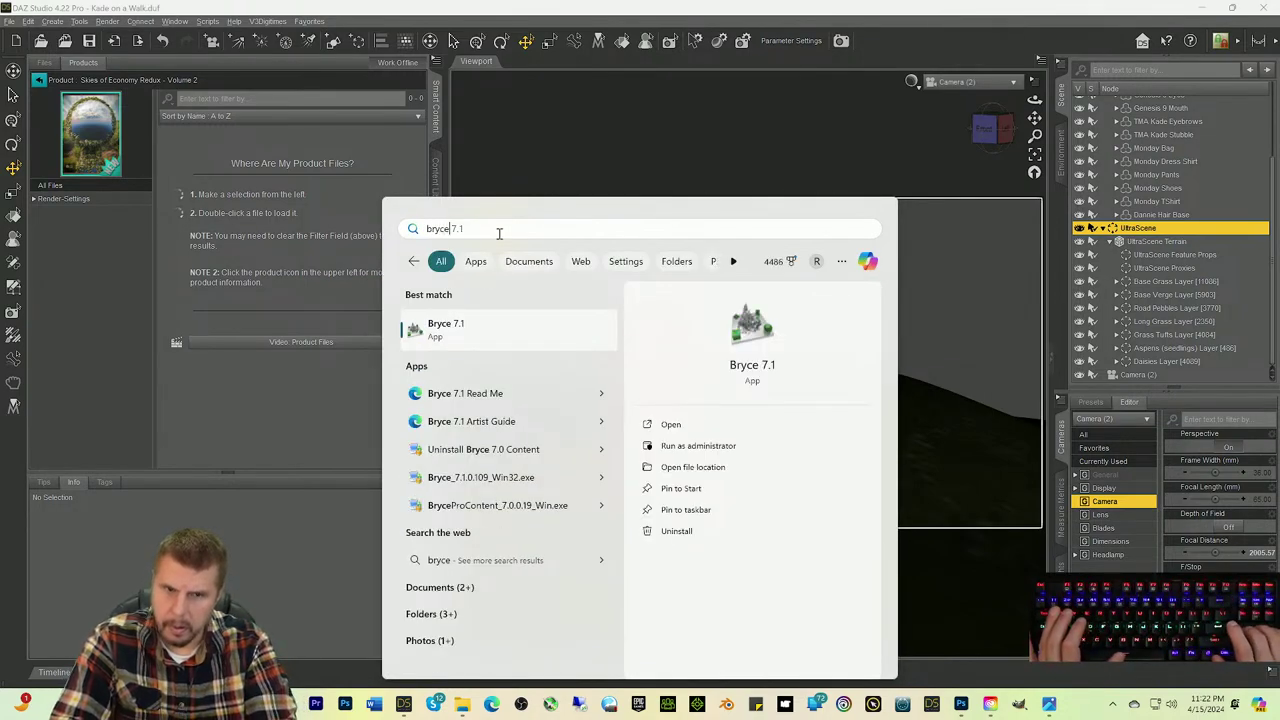
click(446, 326)
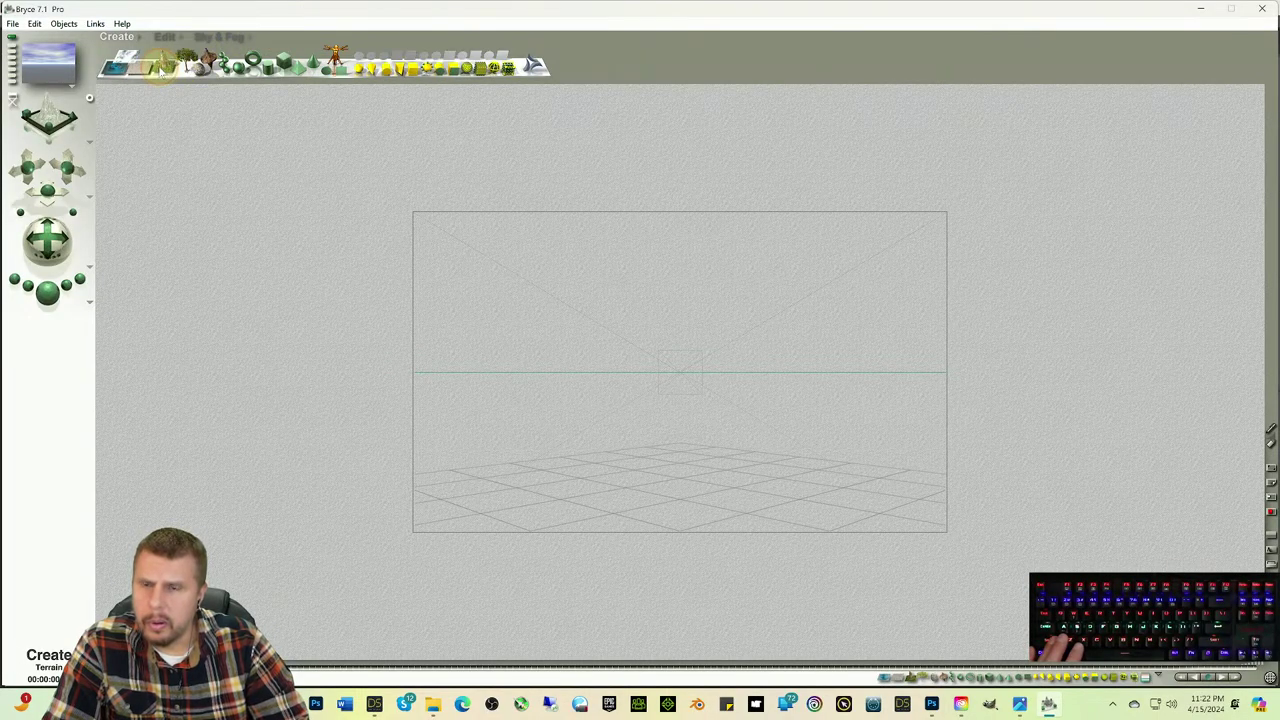
Step: Add a new terrain and open it in the Terrain Editor without loading a source image
click(160, 68)
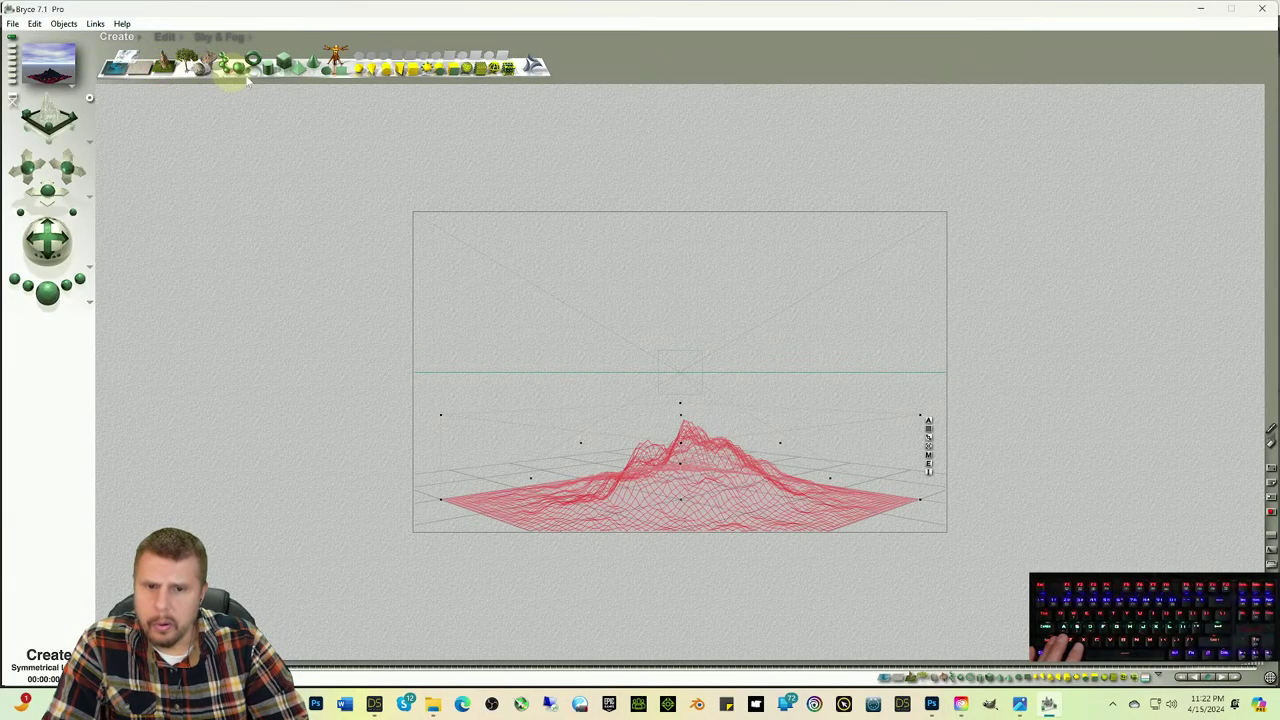
click(928, 464)
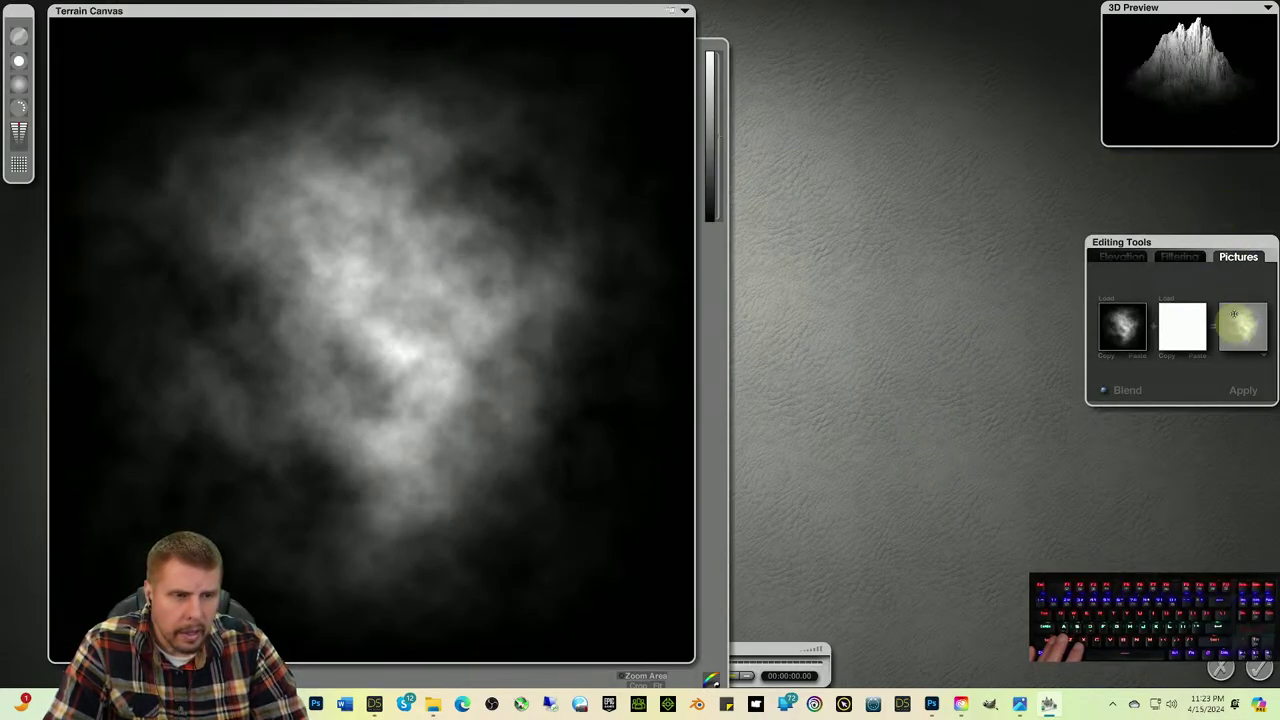
click(1106, 303)
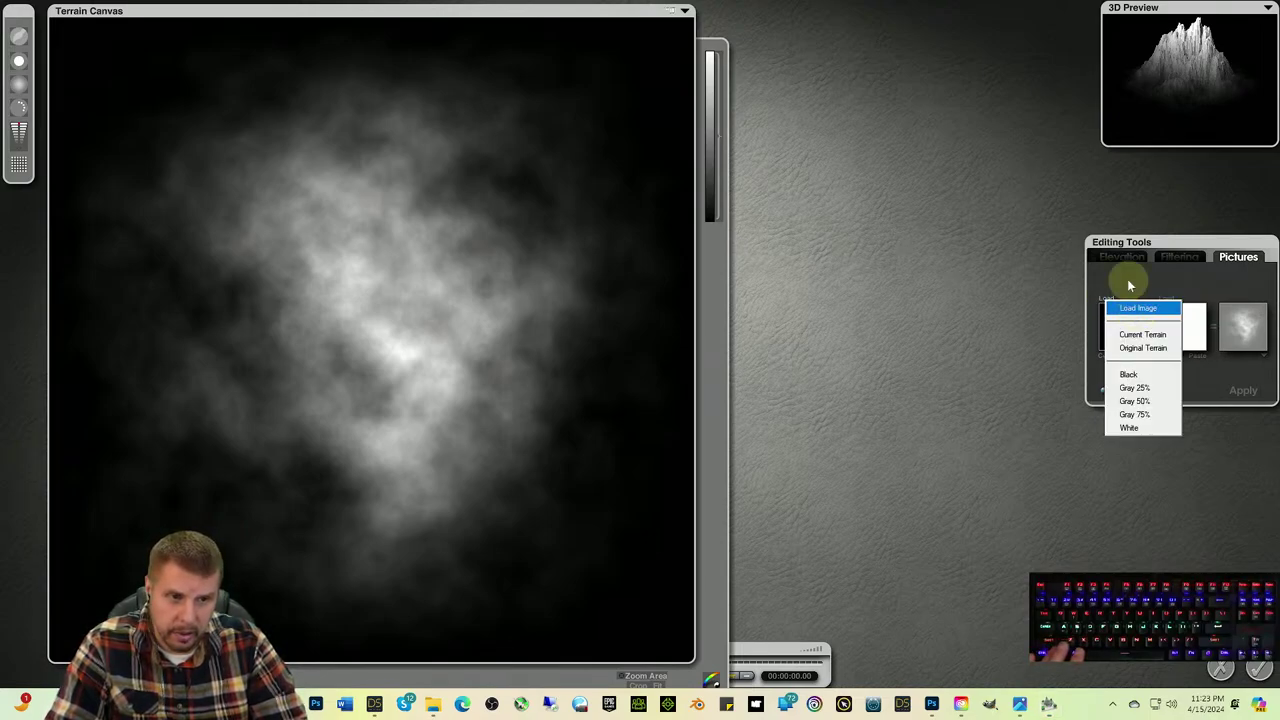
click(1131, 277)
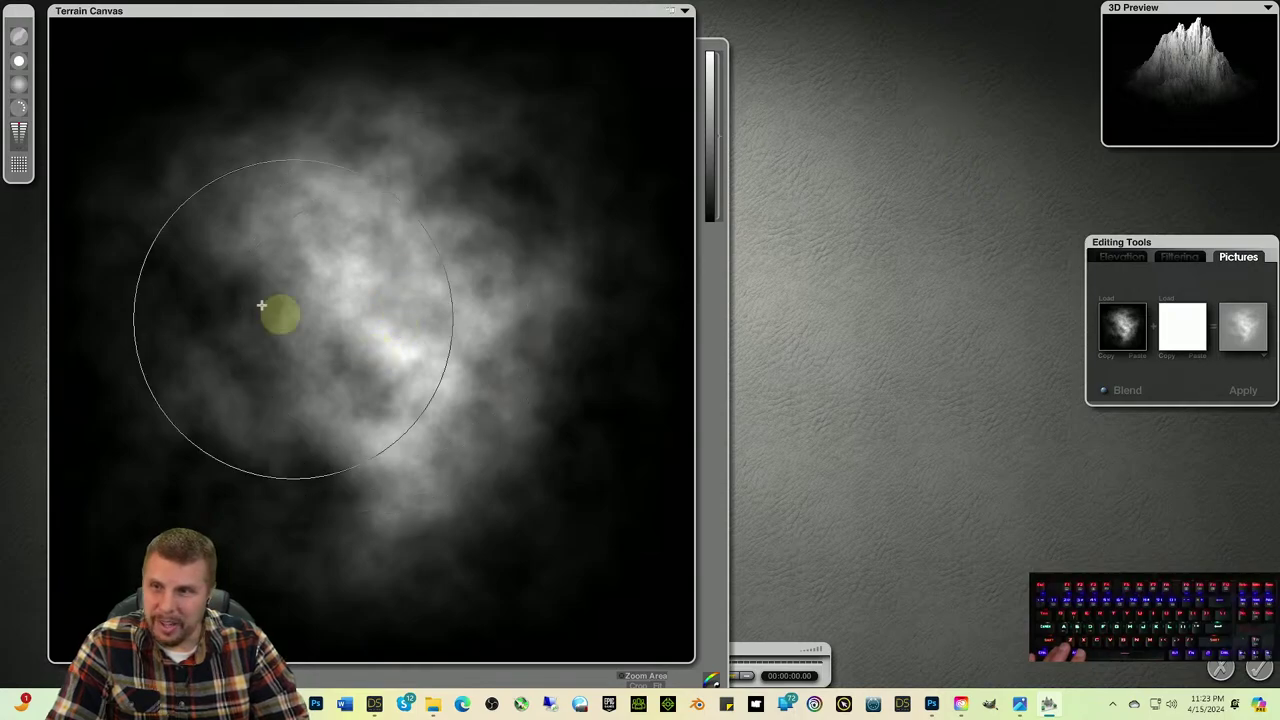
Step: Raise the canvas centre, then lower it with brushes into a low mound and accept the edits
click(19, 63)
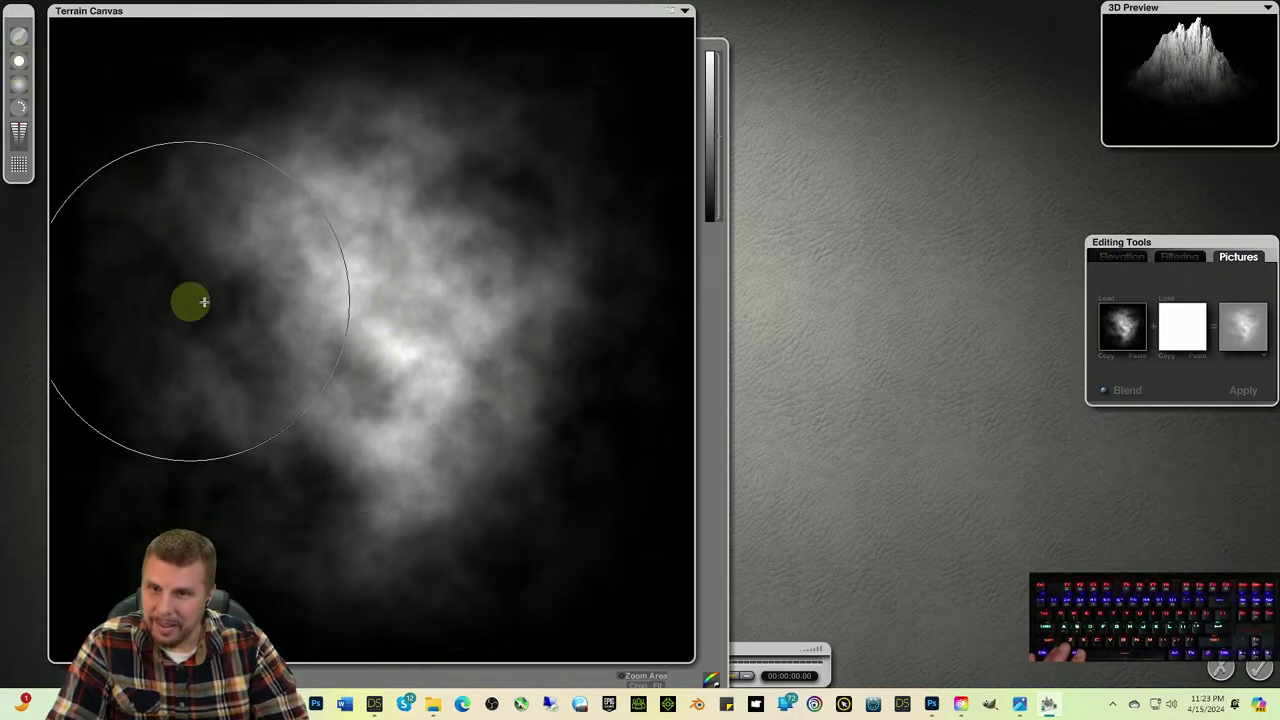
mouse_move(374, 346)
mouse_down()
mouse_move(385, 346)
mouse_move(349, 320)
mouse_move(457, 294)
mouse_up()
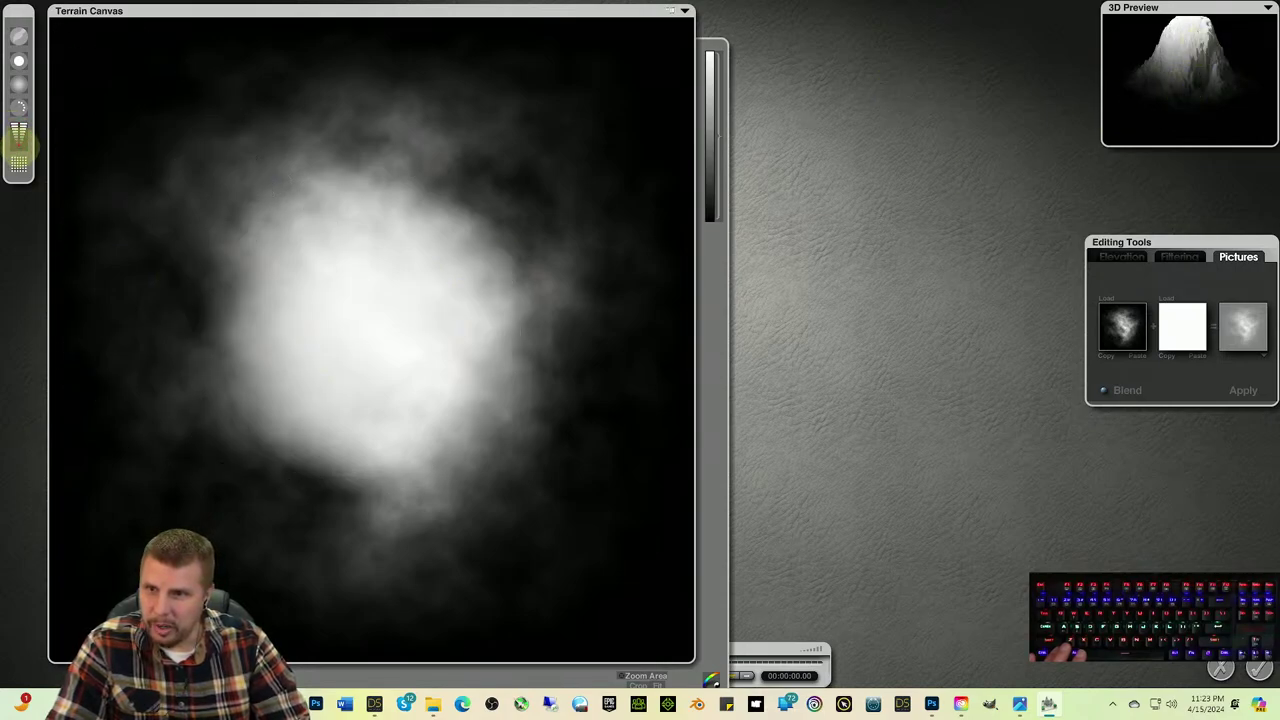
click(19, 138)
mouse_move(257, 300)
mouse_down()
mouse_move(362, 359)
mouse_move(382, 345)
mouse_move(552, 326)
mouse_move(386, 339)
mouse_move(448, 246)
mouse_move(352, 214)
mouse_move(409, 337)
mouse_move(405, 393)
mouse_move(390, 409)
mouse_move(348, 412)
mouse_move(283, 411)
mouse_up()
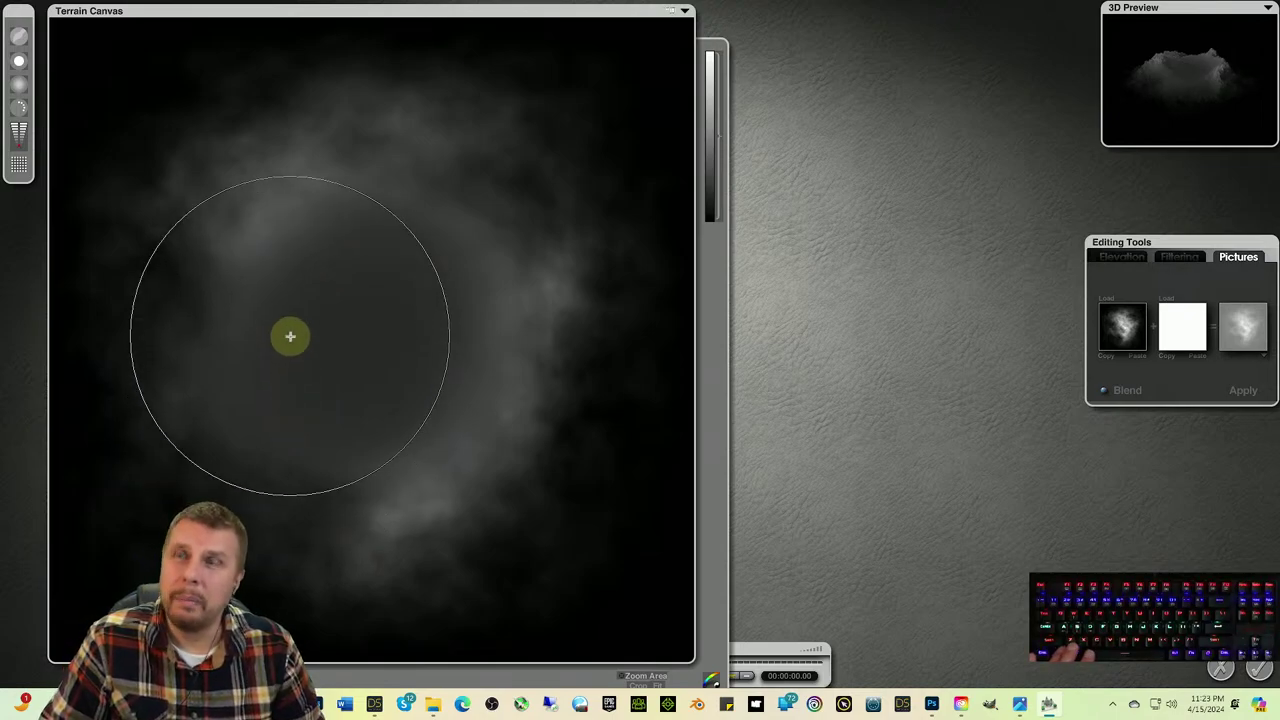
mouse_move(289, 337)
mouse_down()
mouse_move(324, 374)
mouse_move(442, 394)
mouse_move(486, 354)
mouse_move(493, 306)
mouse_move(459, 226)
mouse_move(280, 200)
mouse_move(271, 185)
mouse_move(247, 365)
mouse_move(343, 415)
mouse_move(294, 463)
mouse_move(369, 482)
mouse_move(440, 471)
mouse_move(464, 406)
mouse_move(457, 321)
mouse_move(466, 366)
mouse_up()
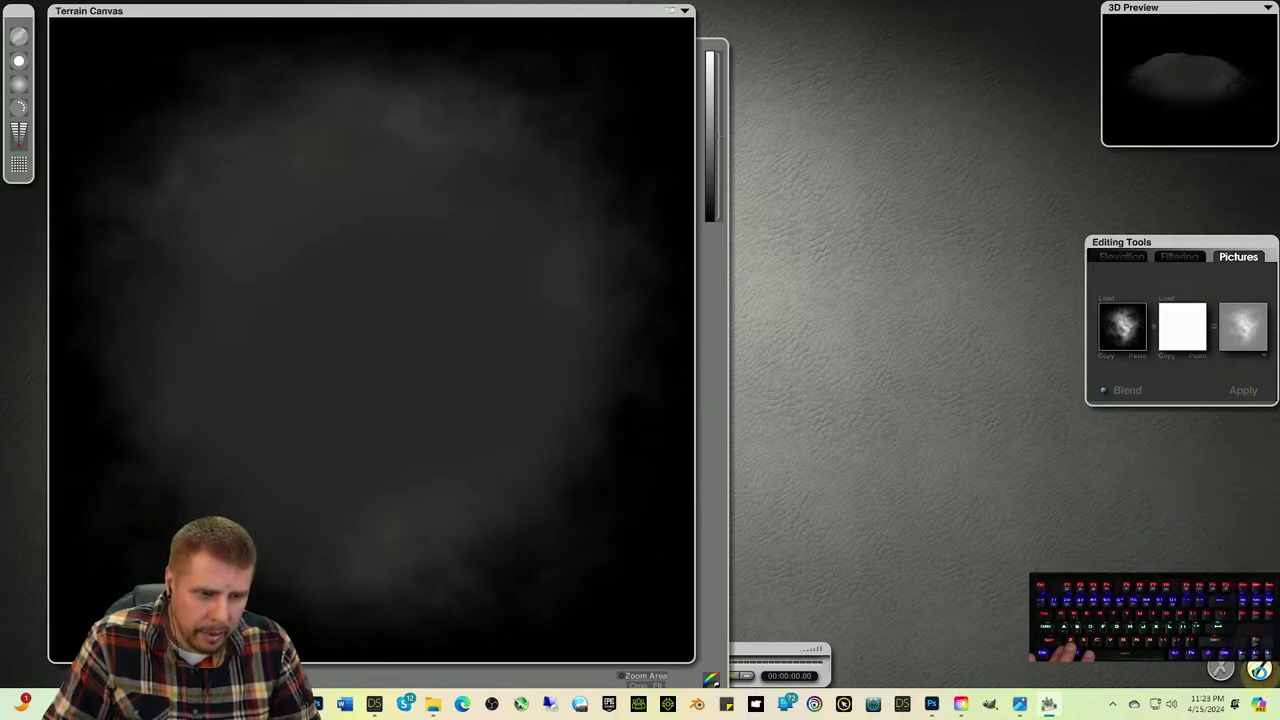
click(1259, 670)
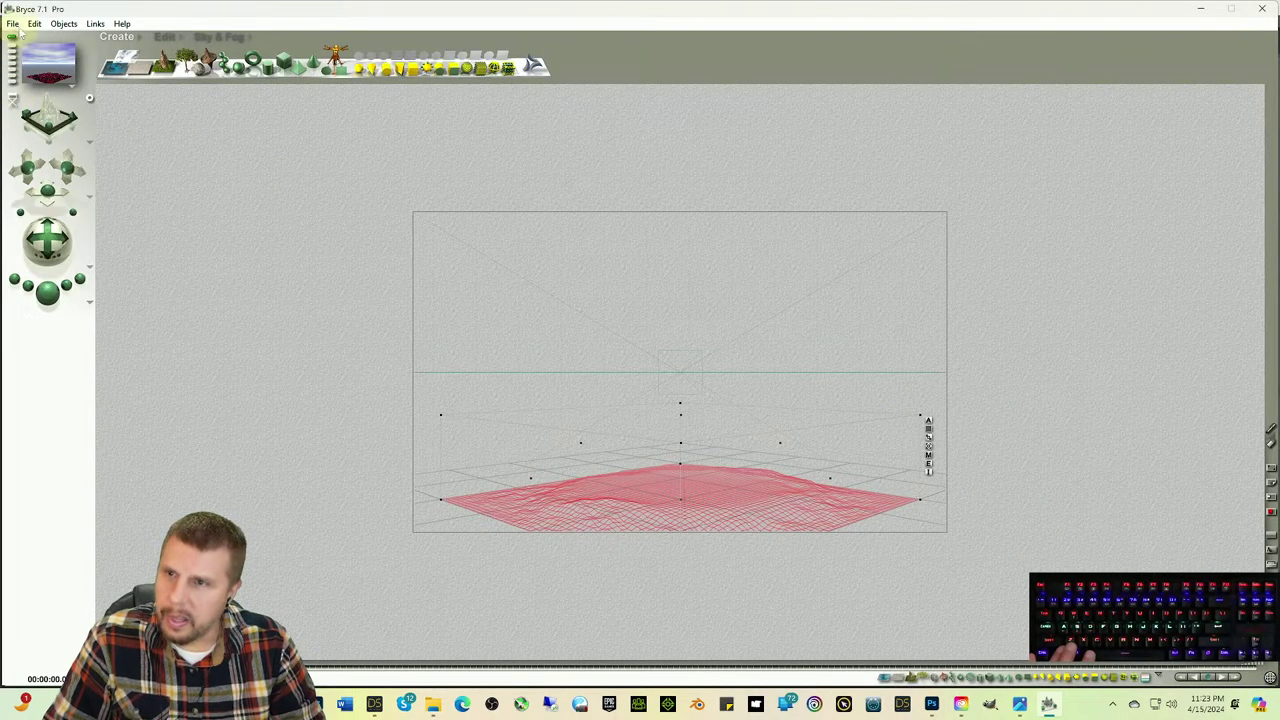
Step: Check the File menu for export, add and delete a sphere, and add a second terrain
click(13, 24)
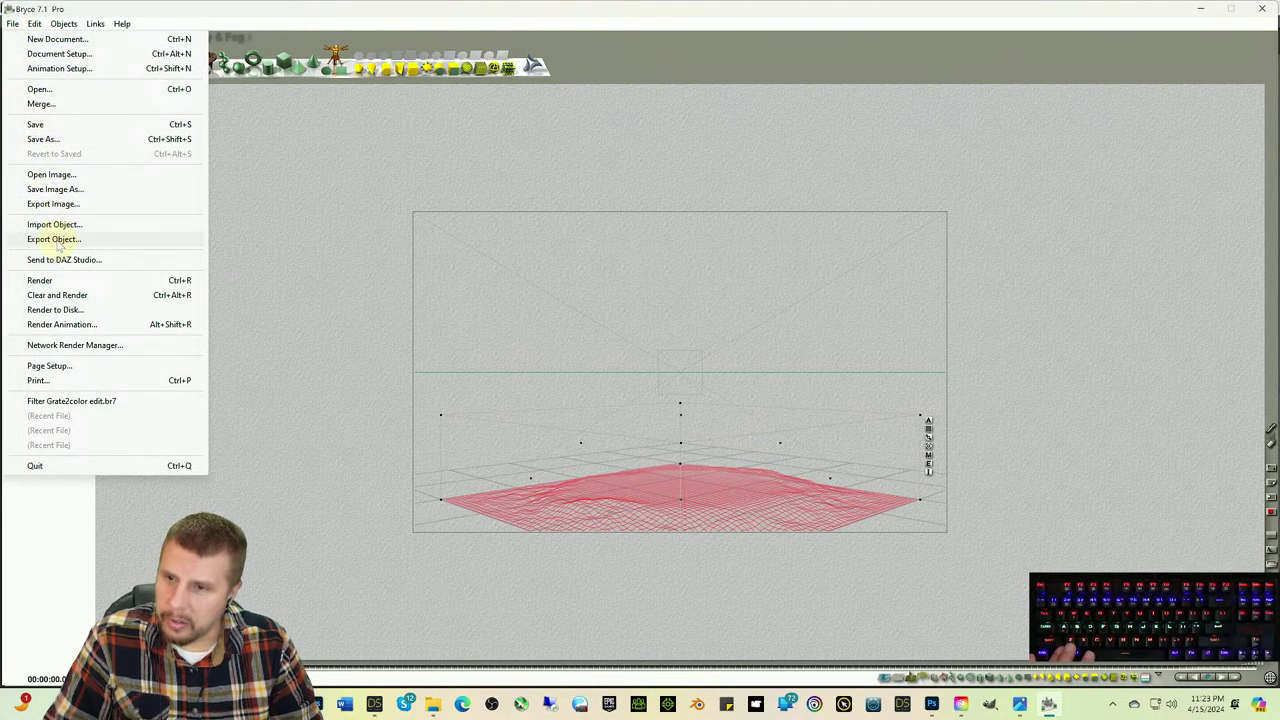
click(705, 245)
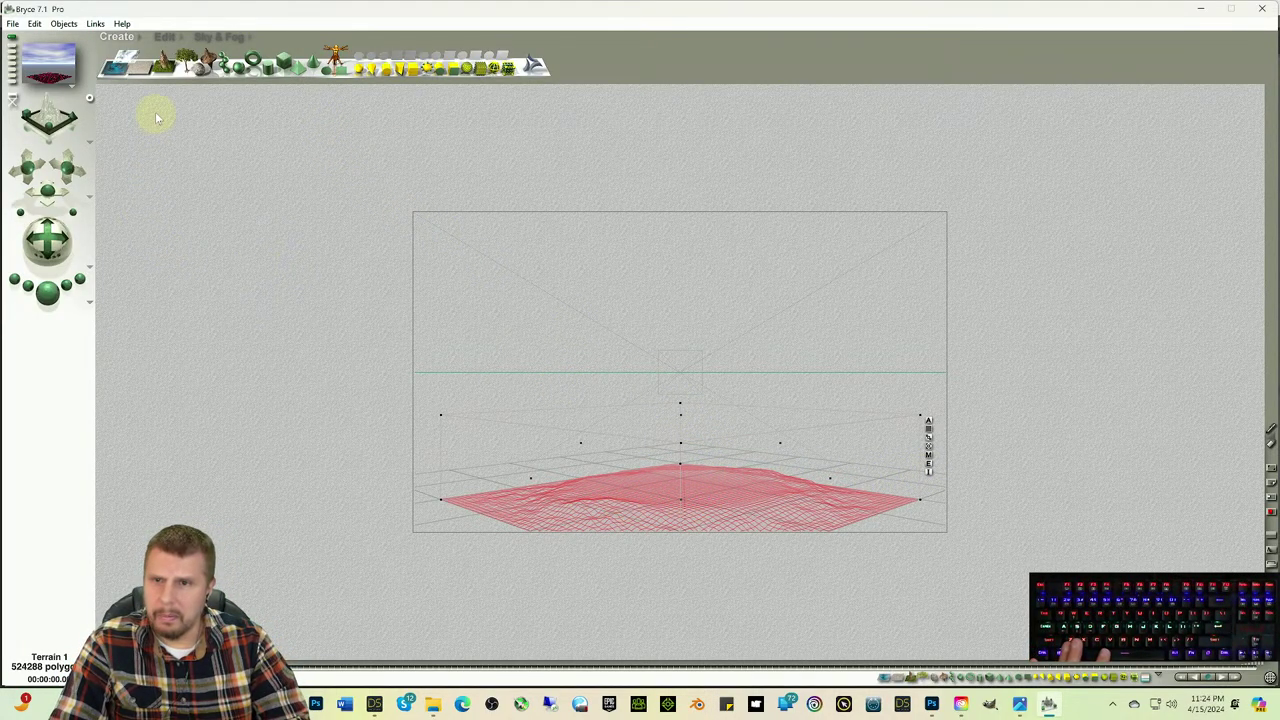
click(237, 68)
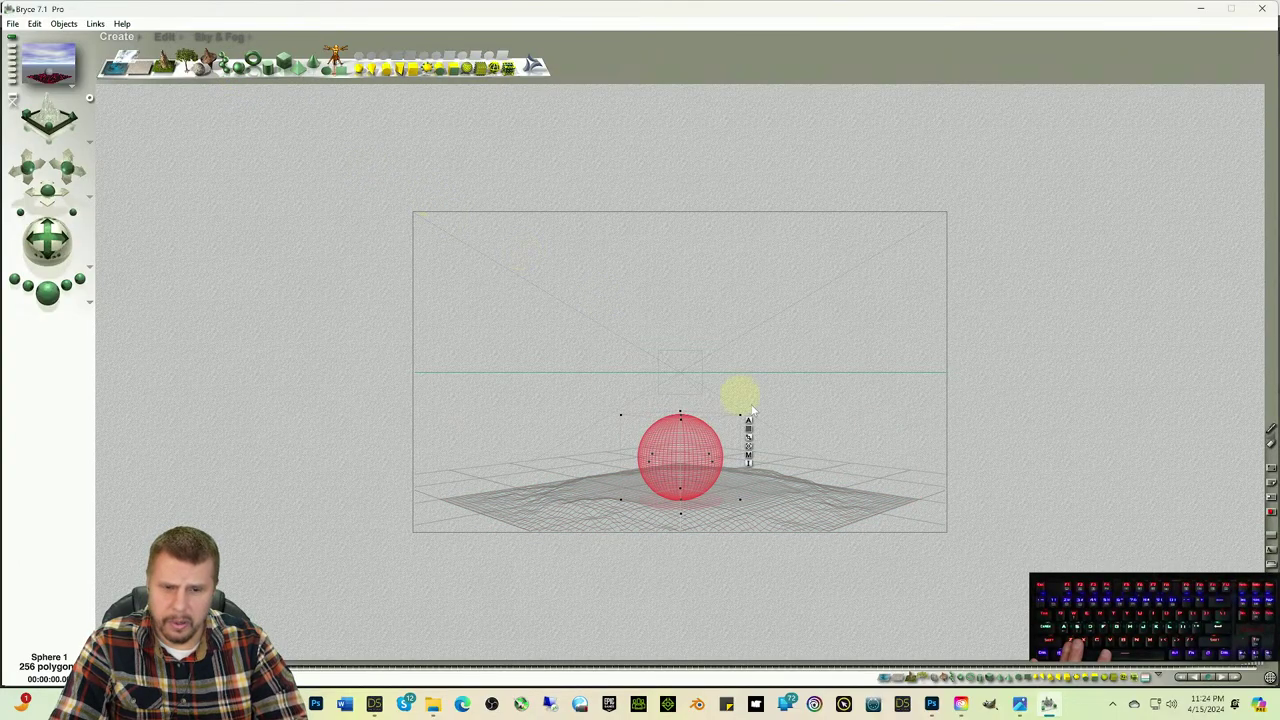
key(Delete)
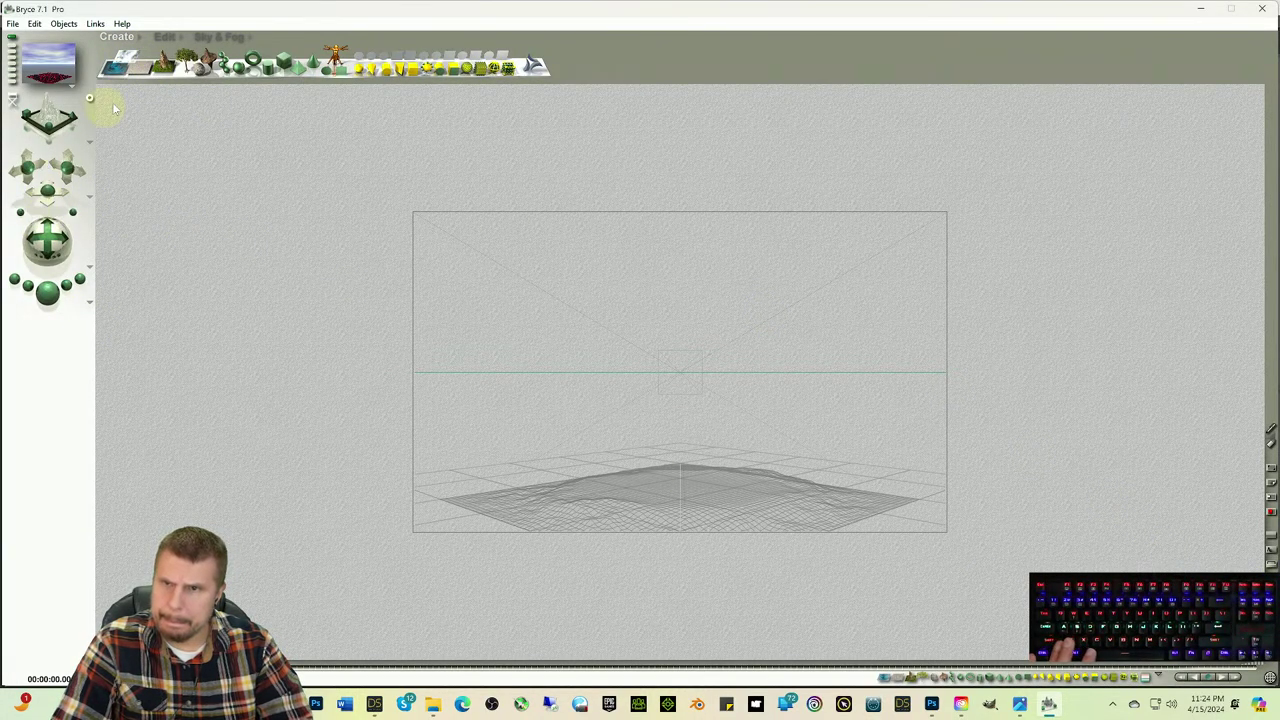
click(163, 64)
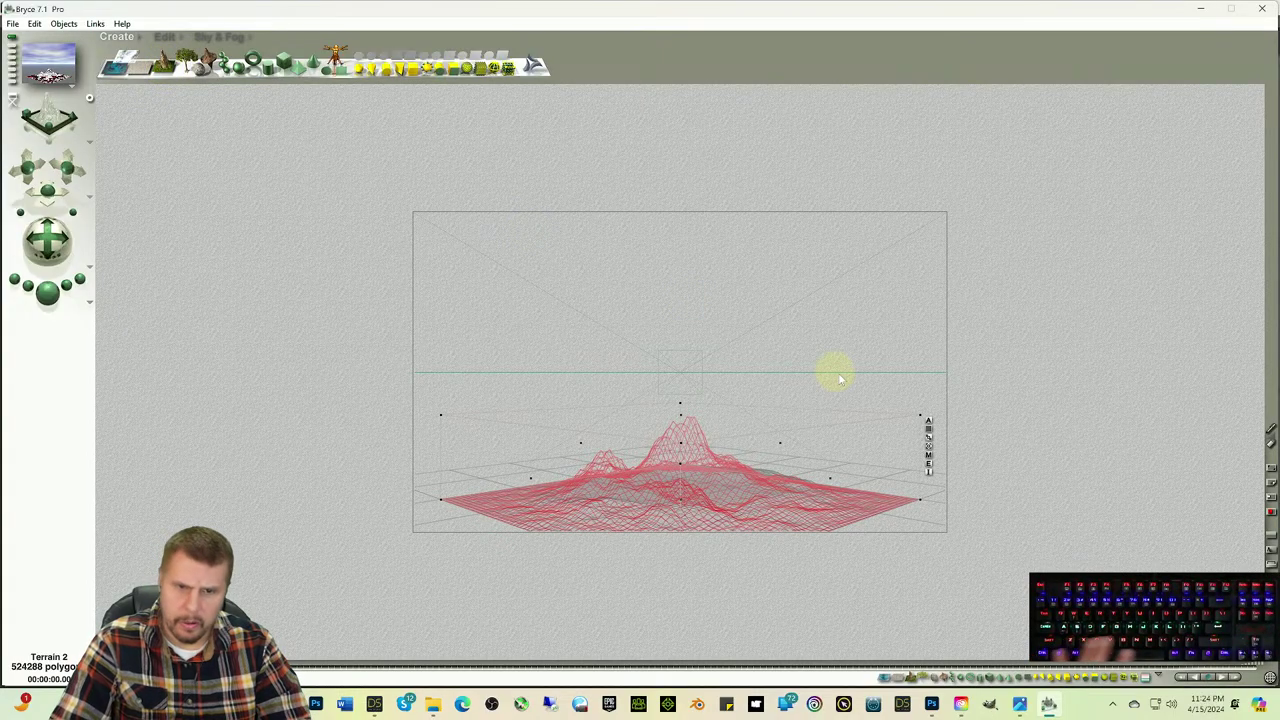
Step: Select the mountain terrain and open its material in the Materials Lab
click(912, 681)
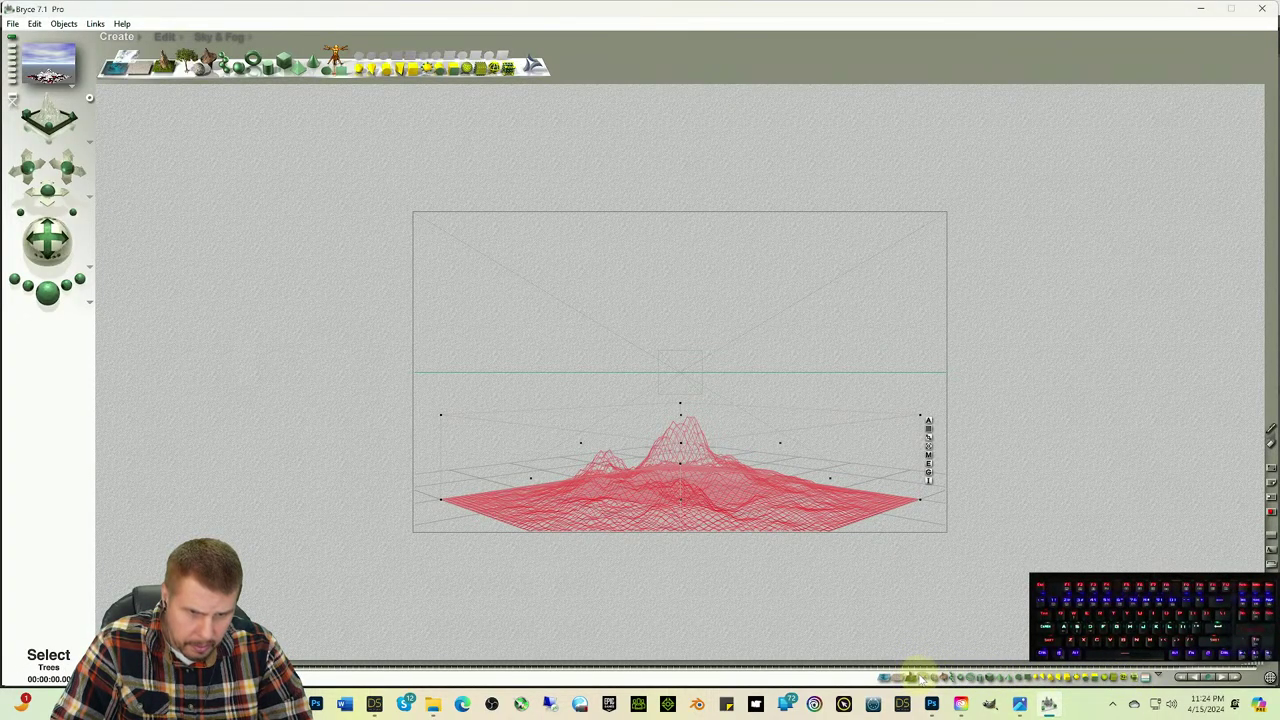
click(911, 679)
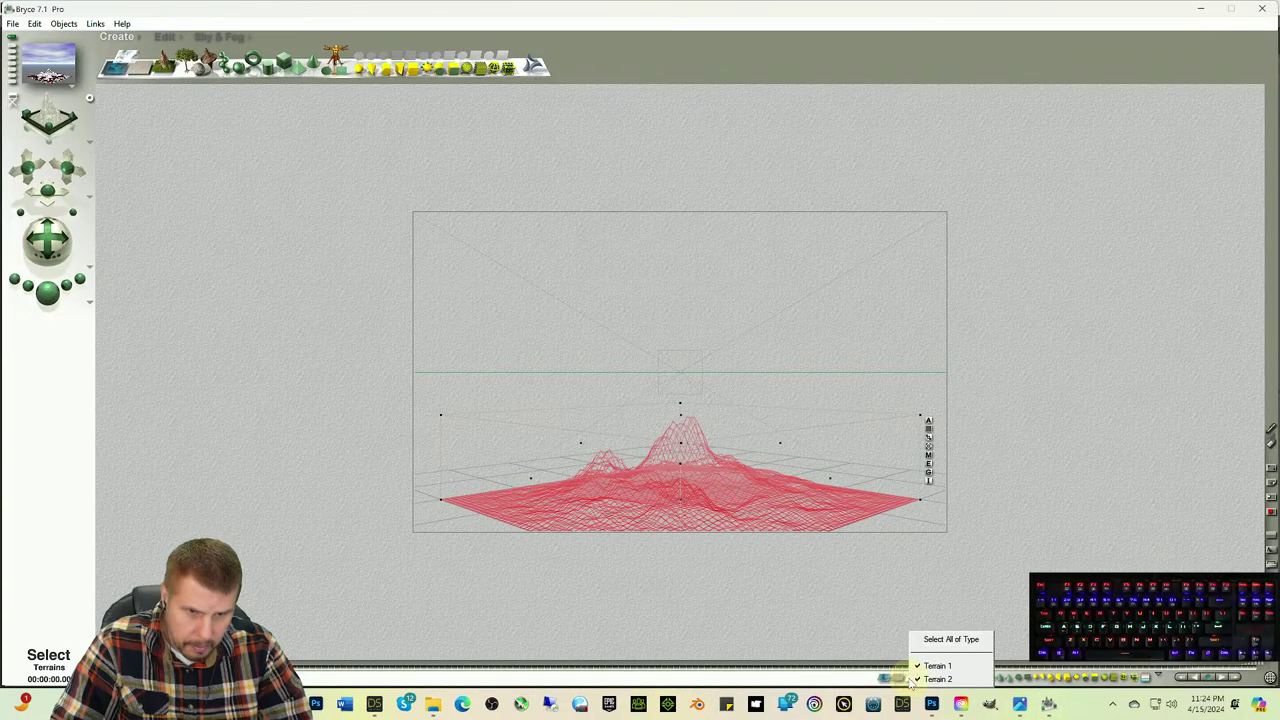
click(935, 665)
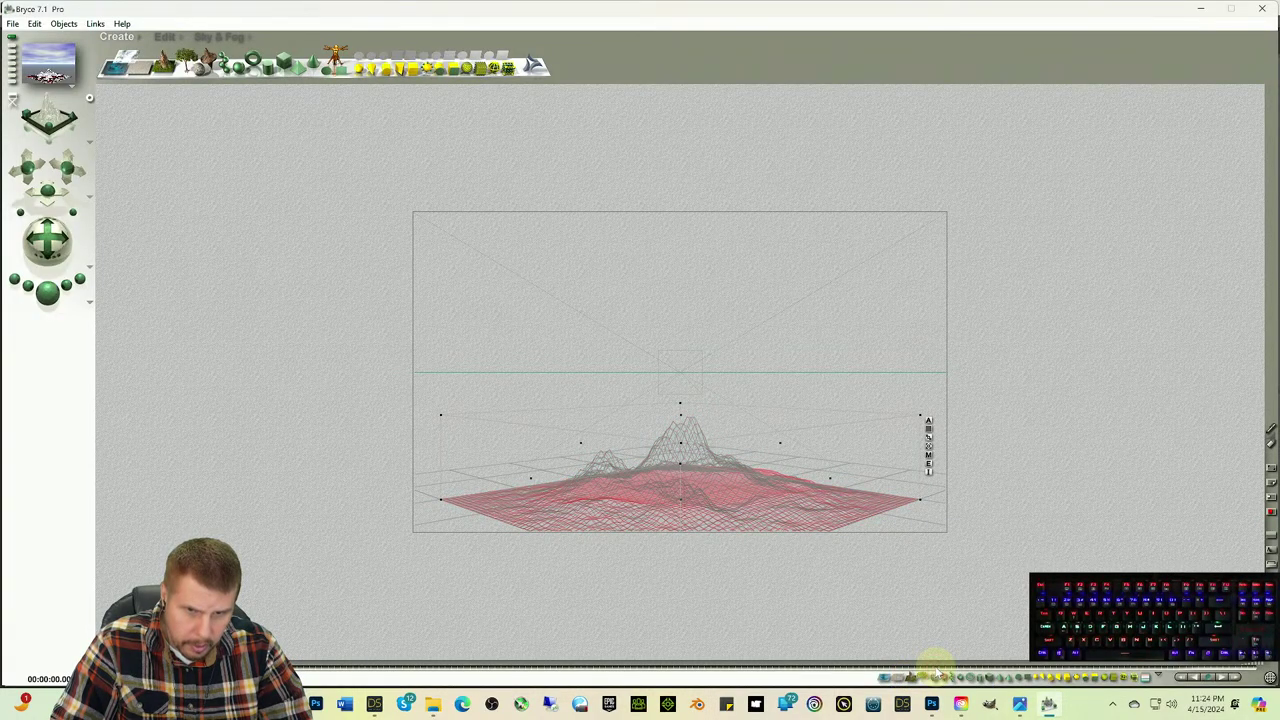
key(Escape)
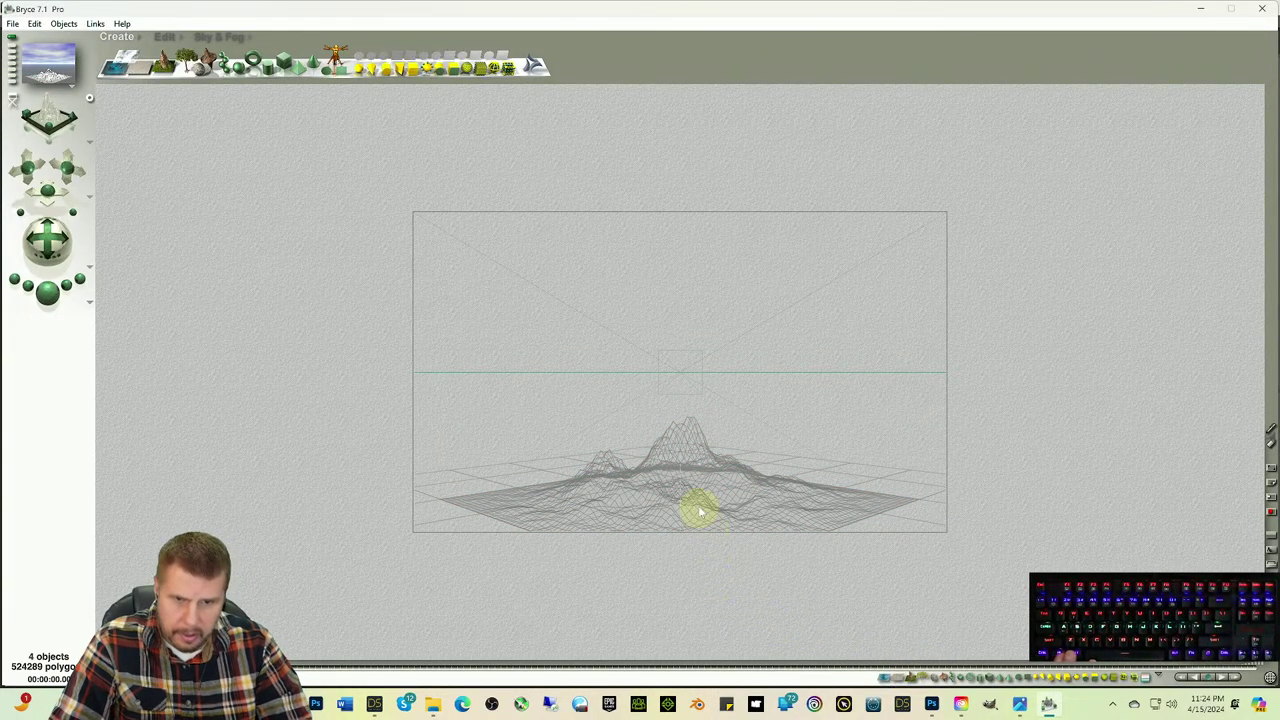
click(699, 508)
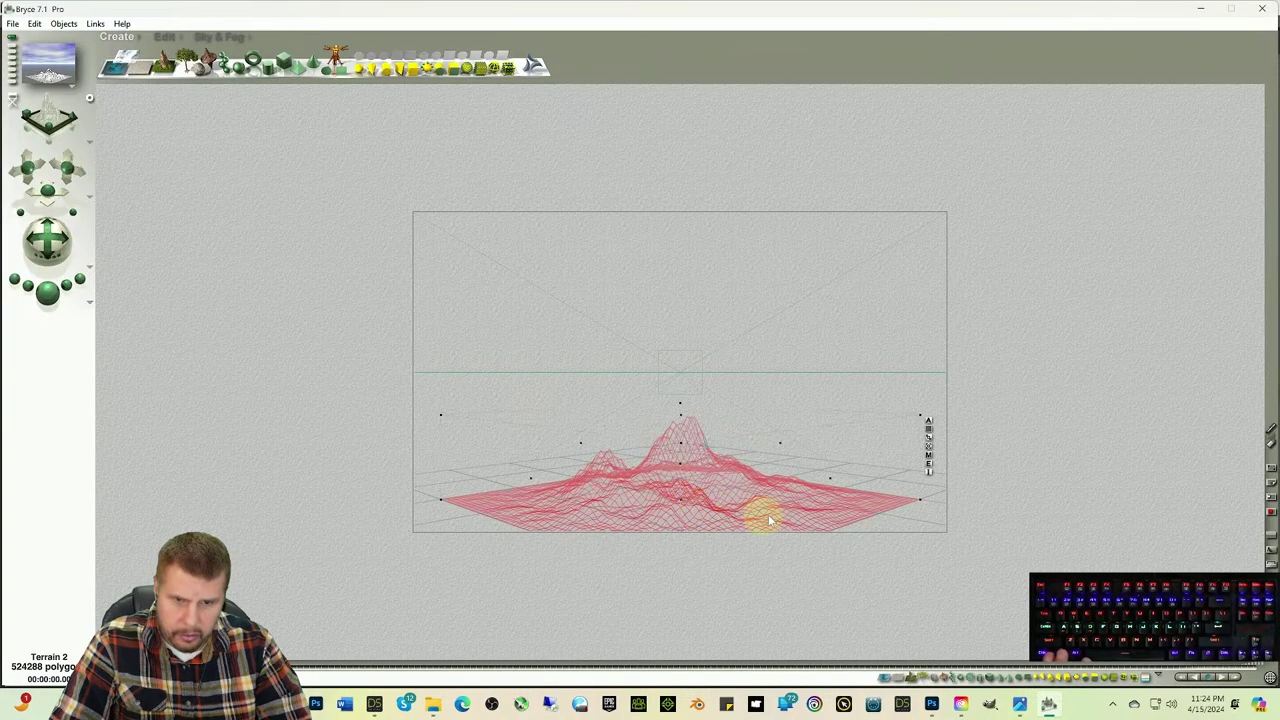
click(928, 456)
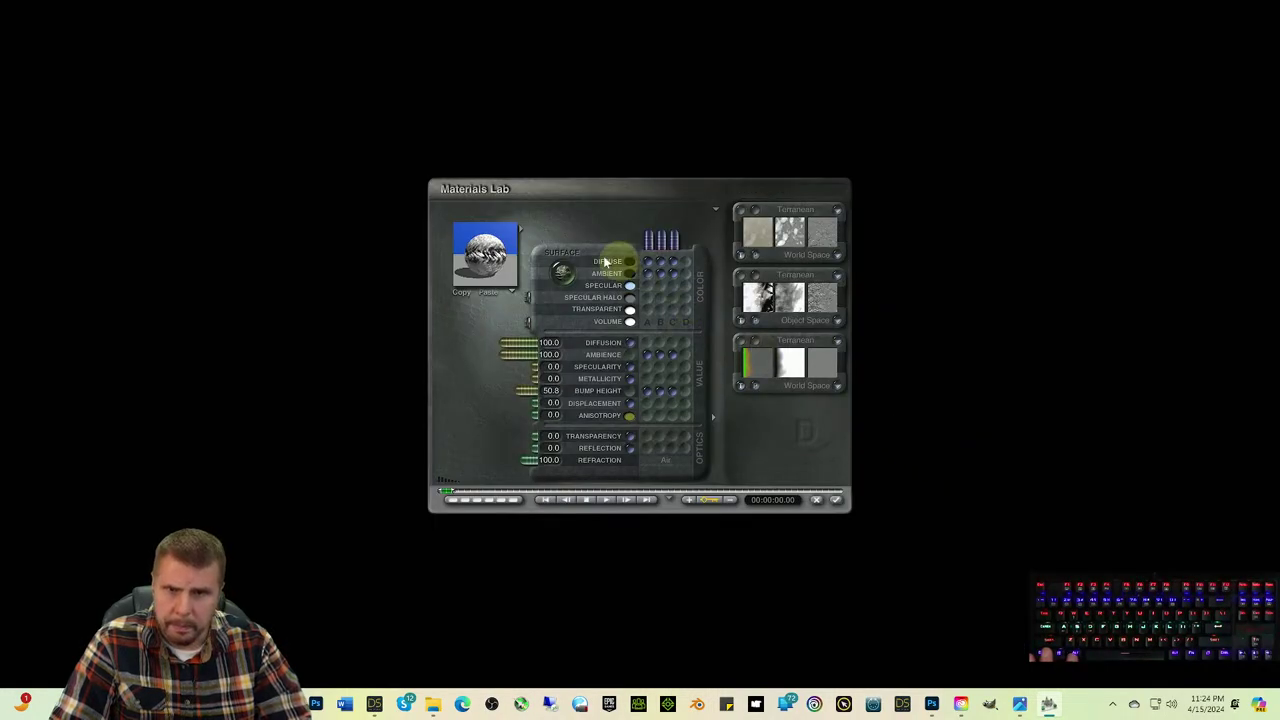
Step: Apply the Greenage preset from Terrains > Vegetation and close the Materials Lab
click(520, 231)
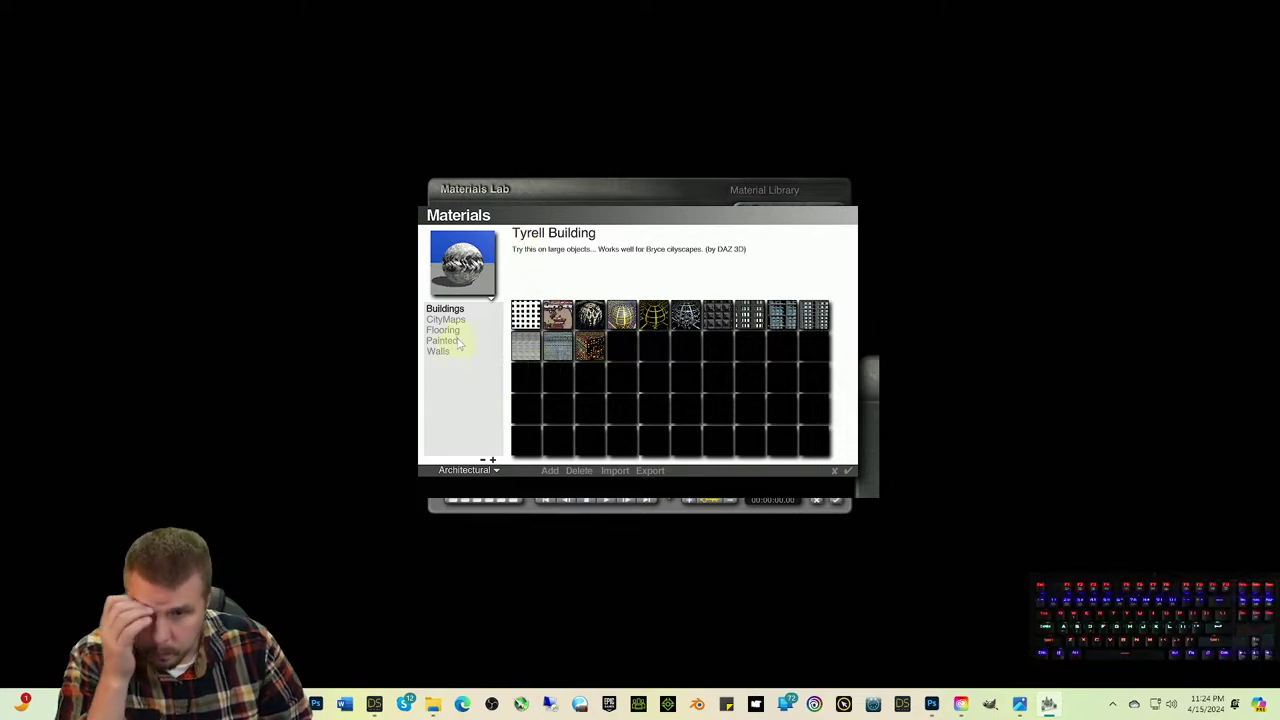
click(468, 470)
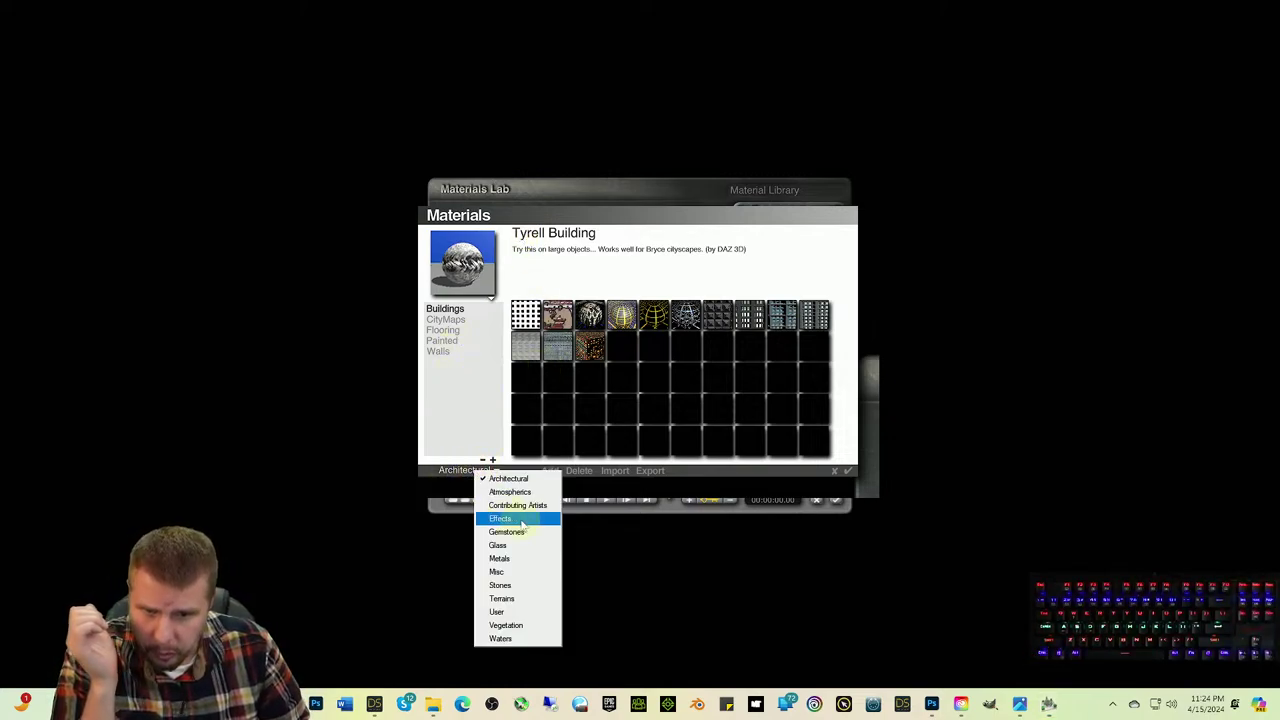
click(503, 598)
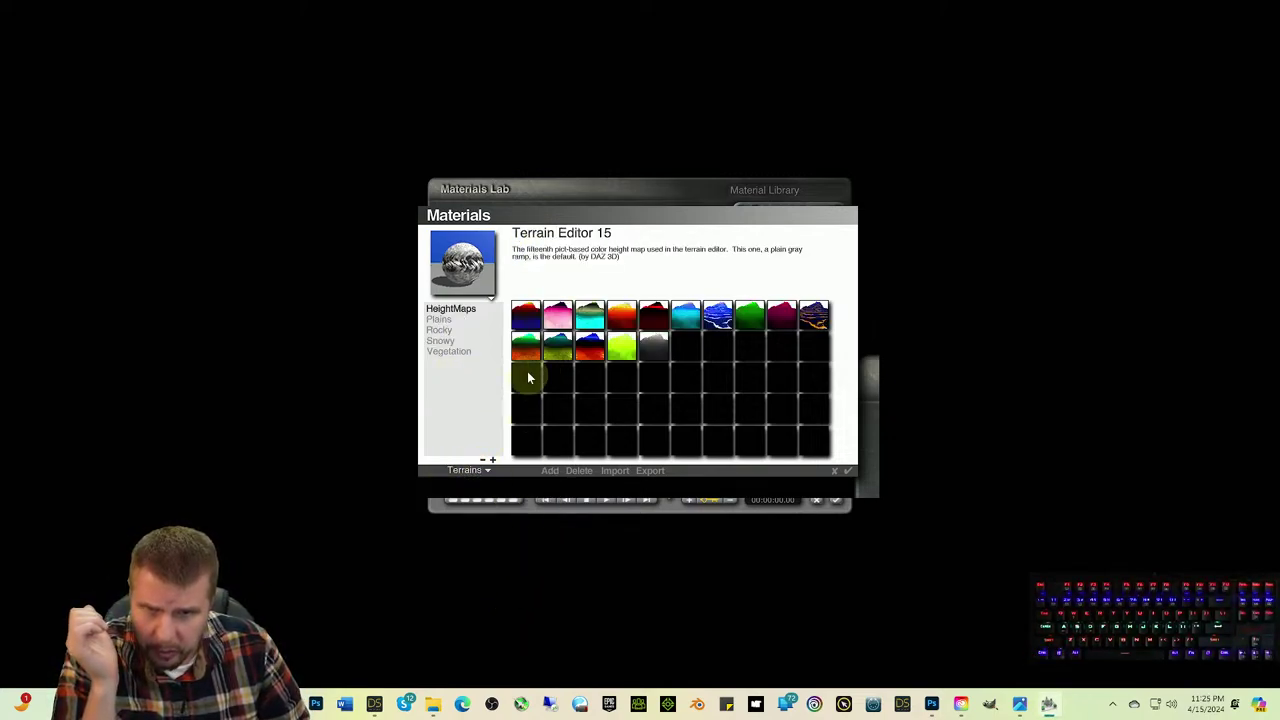
click(444, 353)
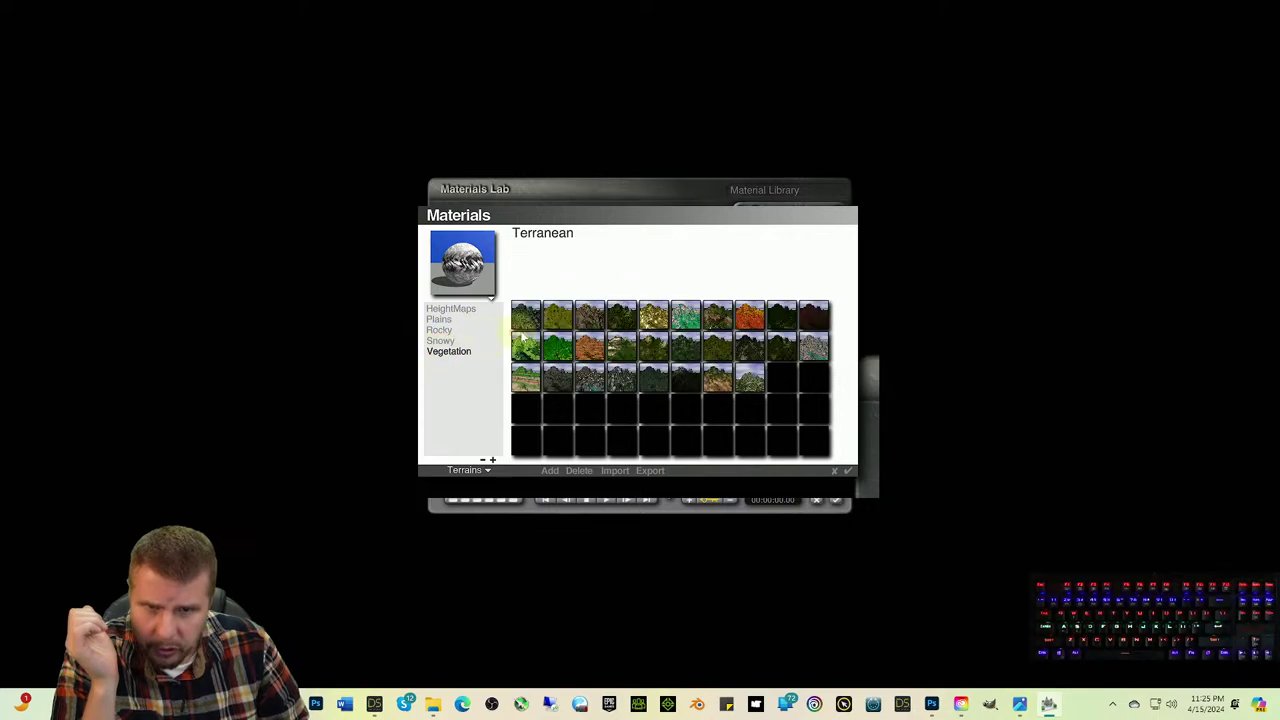
click(620, 318)
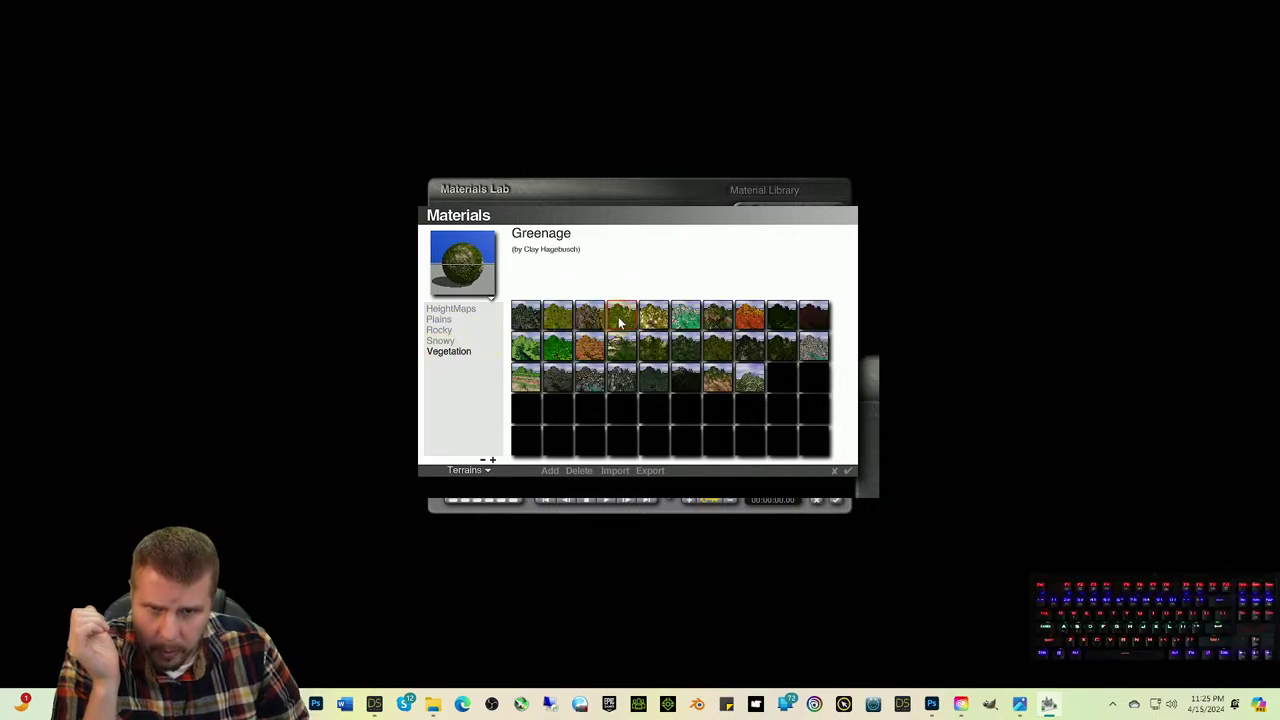
click(849, 471)
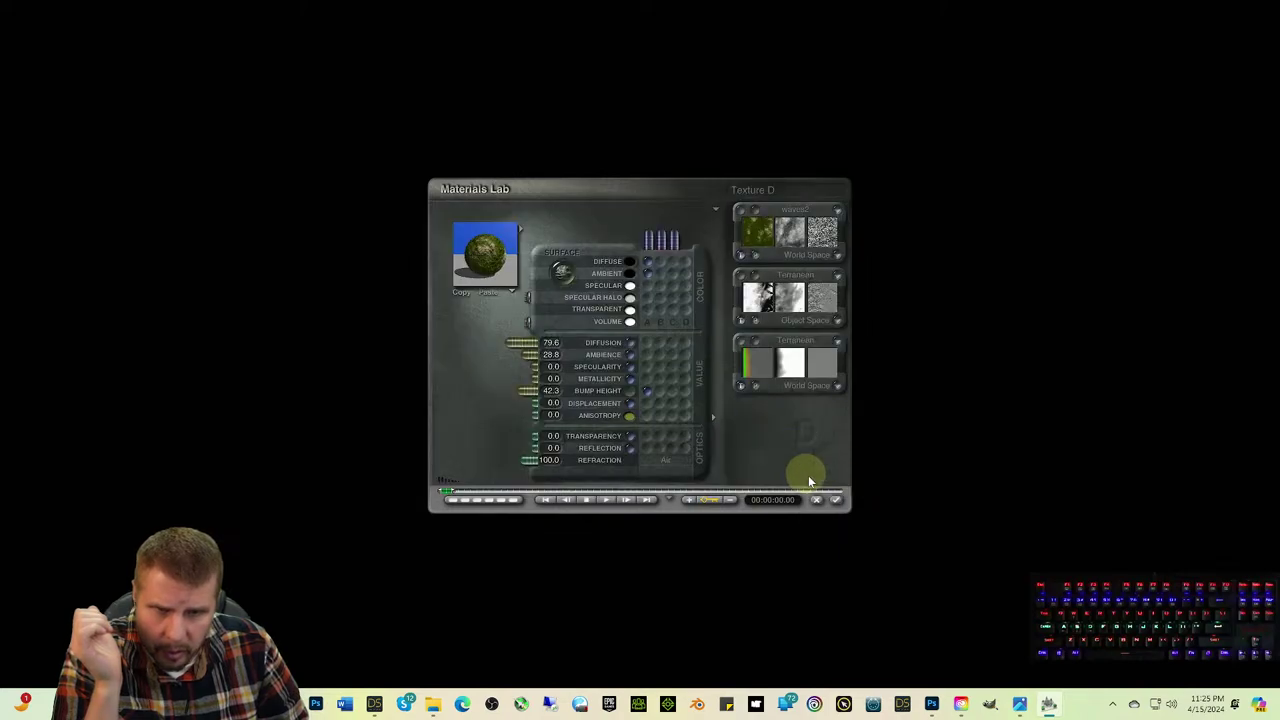
click(836, 499)
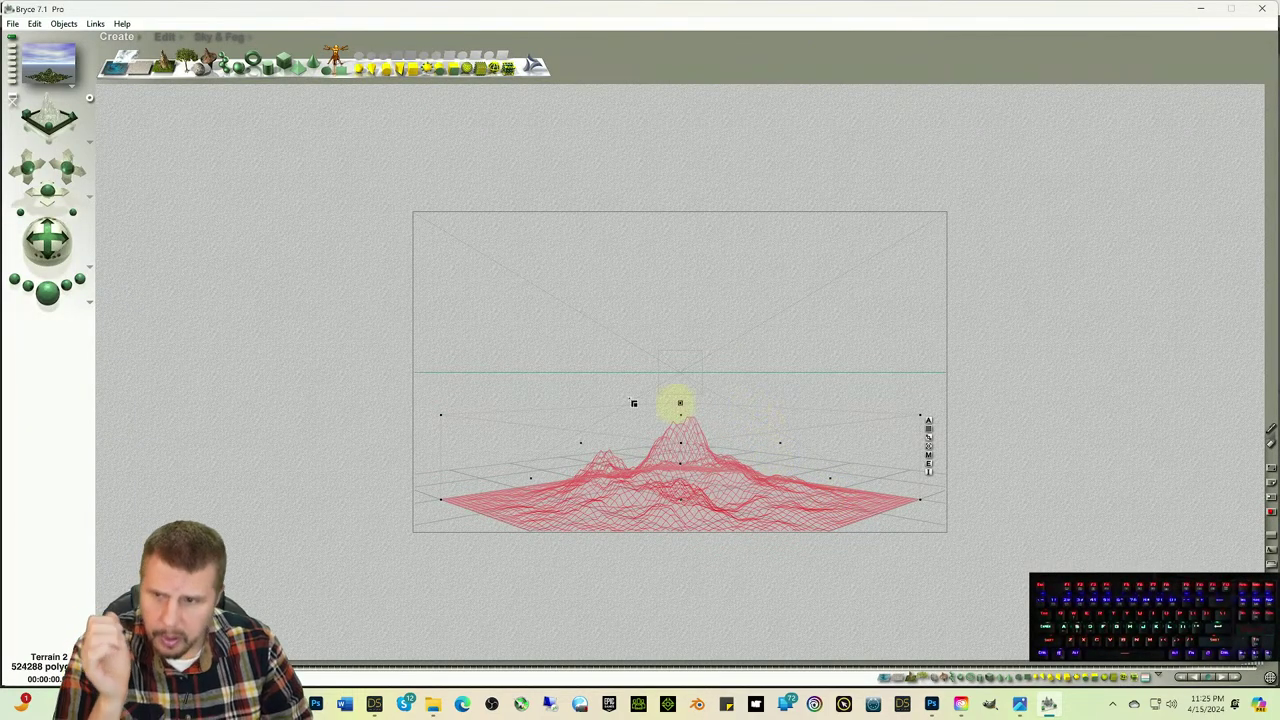
Step: Render the green Greenage mountain under the cloudy sky and enlarge the document view
click(47, 291)
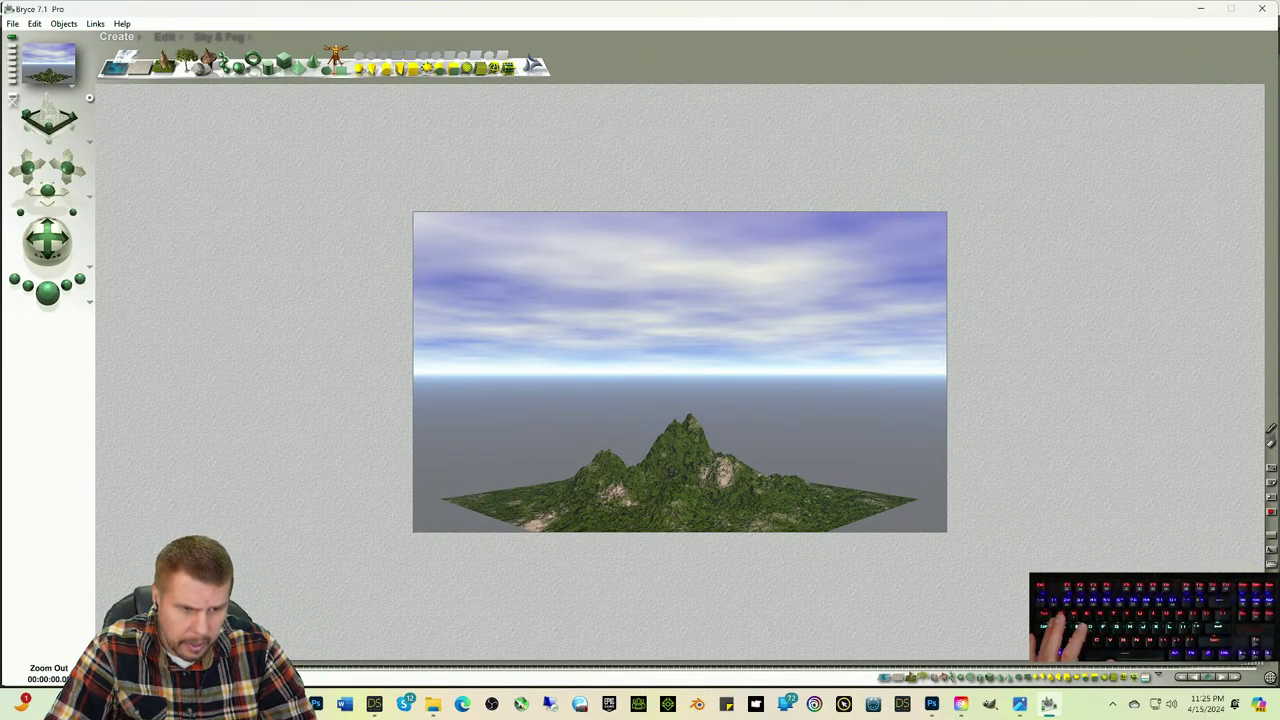
key(ctrl+equal)
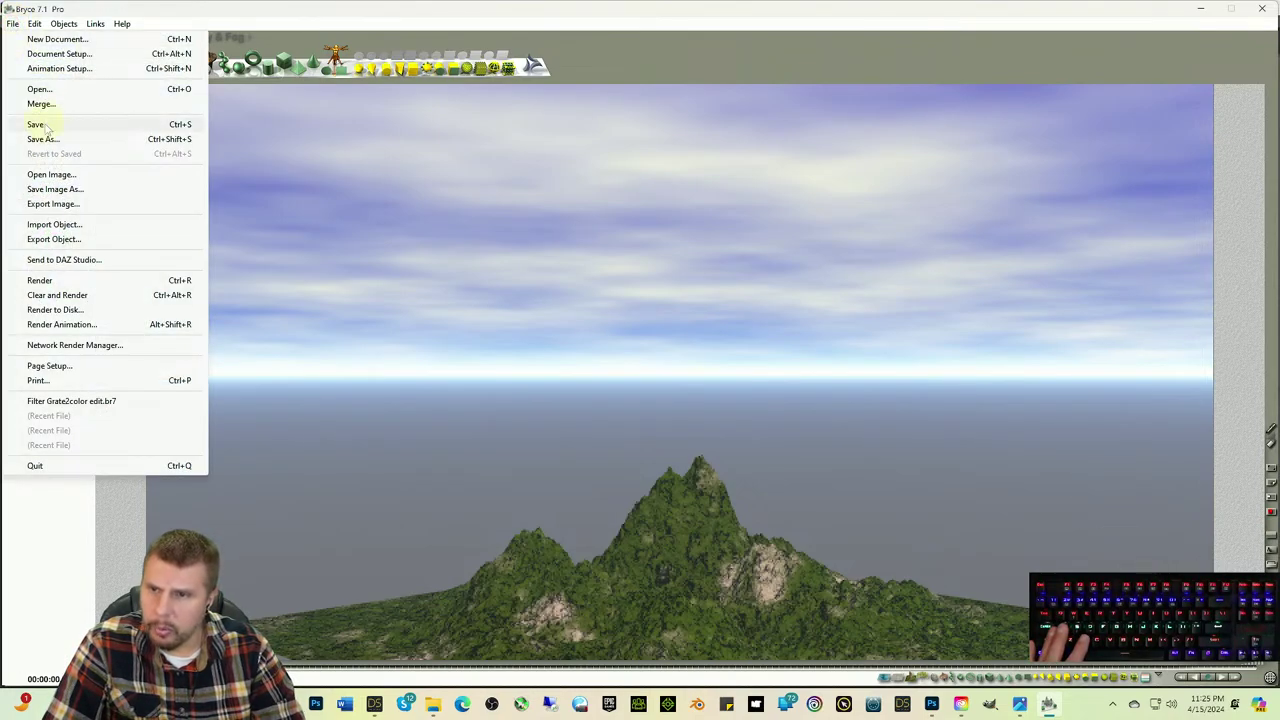
Step: Export the terrain to the Desktop as Terrain 2.obj in Wavefront OBJ (Mesh Export) format
click(62, 240)
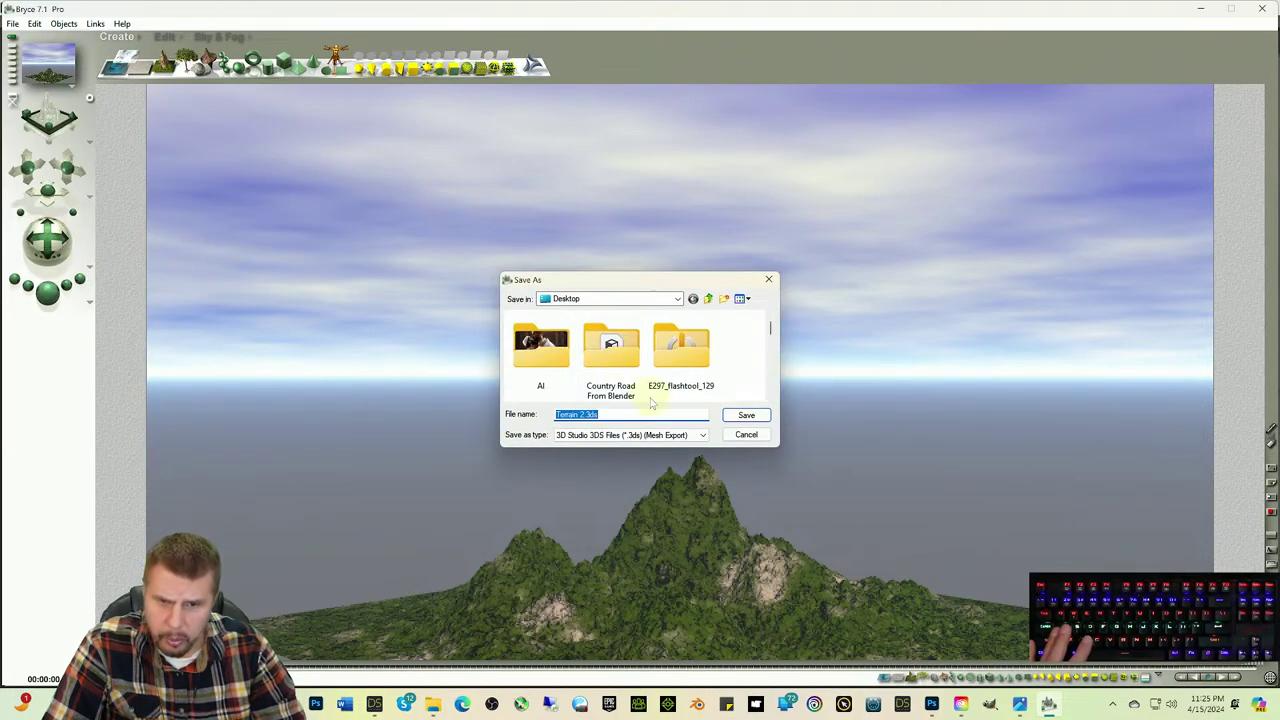
click(702, 435)
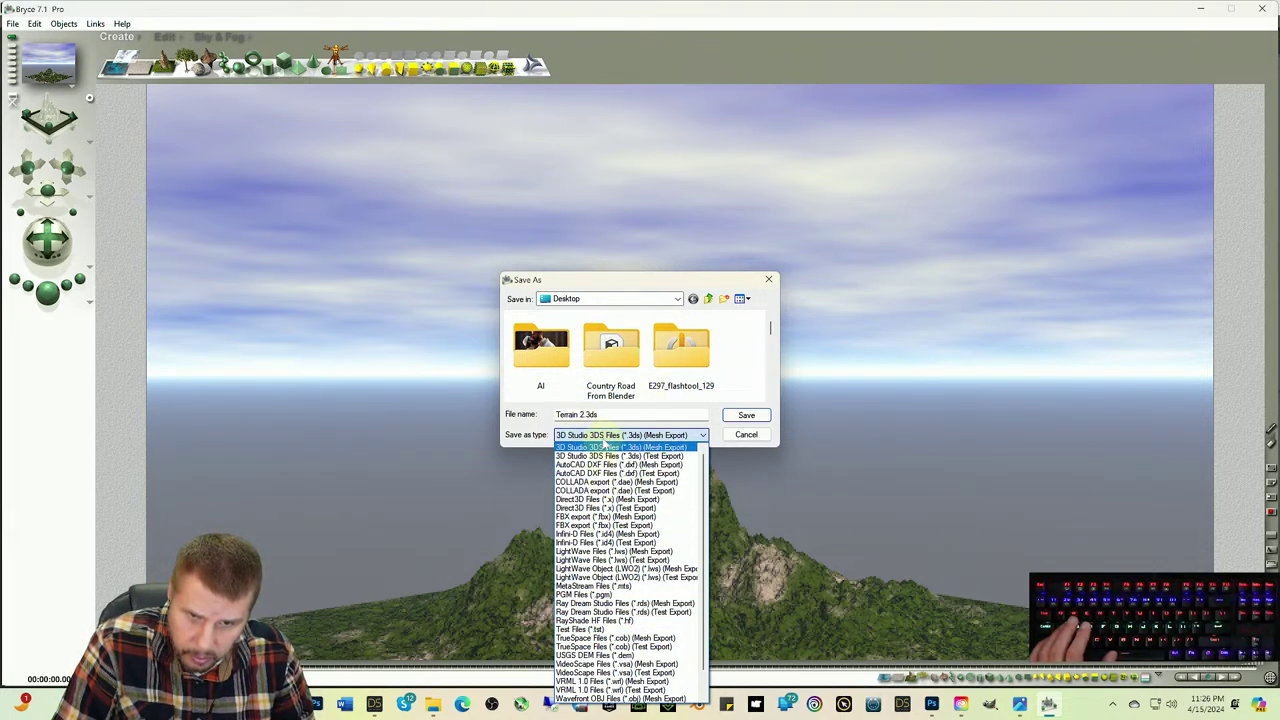
scroll(590, 560, down, 1)
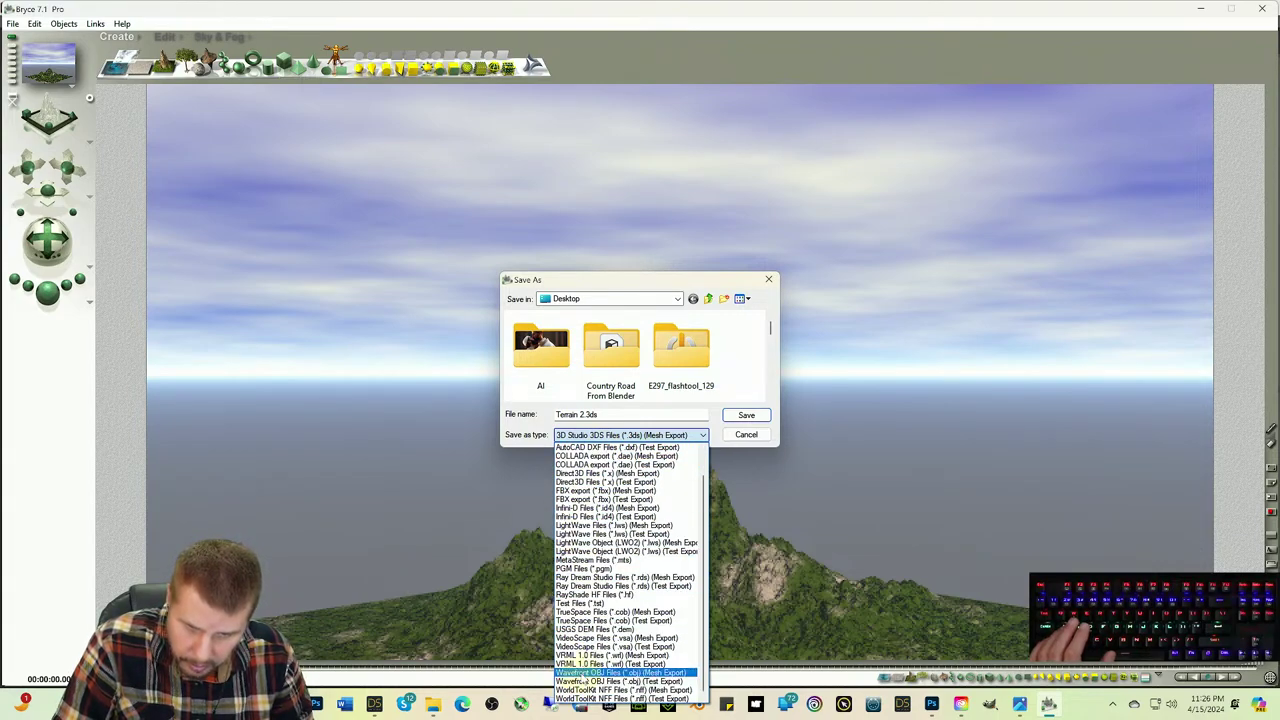
click(586, 673)
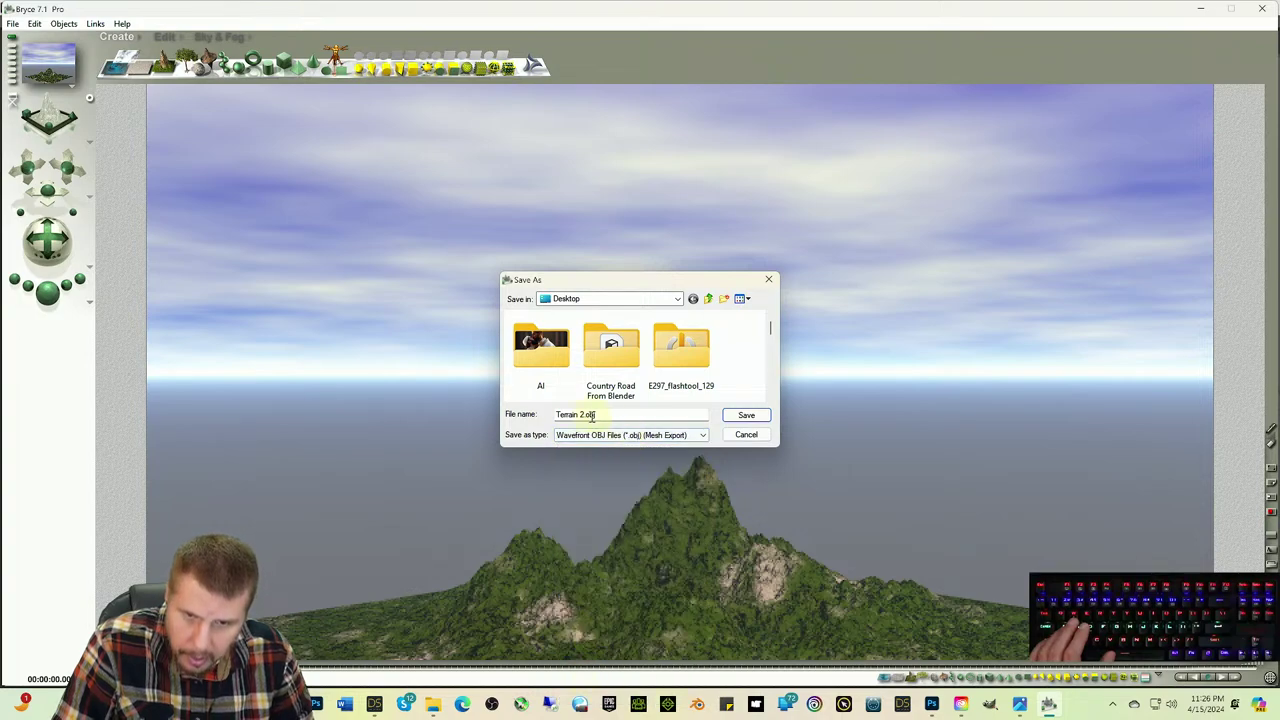
click(748, 416)
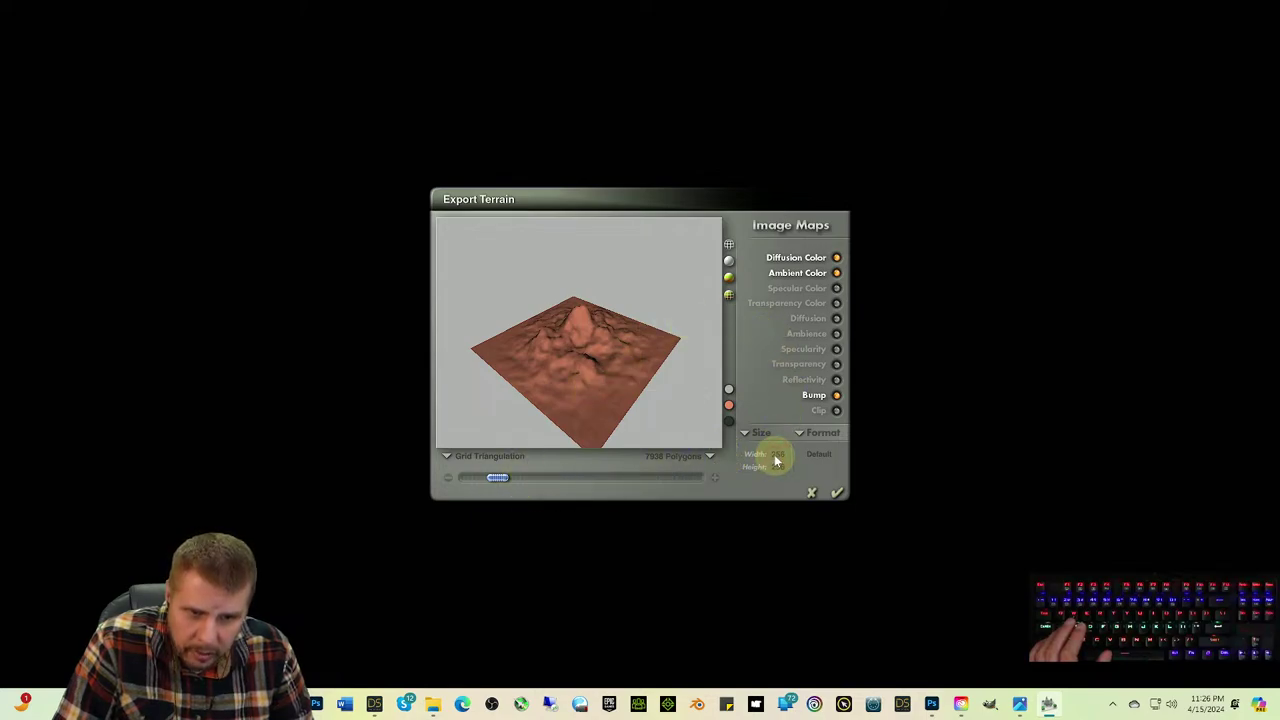
Step: Export with 4096 x 4096 image maps, 104882 polygons and Diffusion Color turned off
click(750, 433)
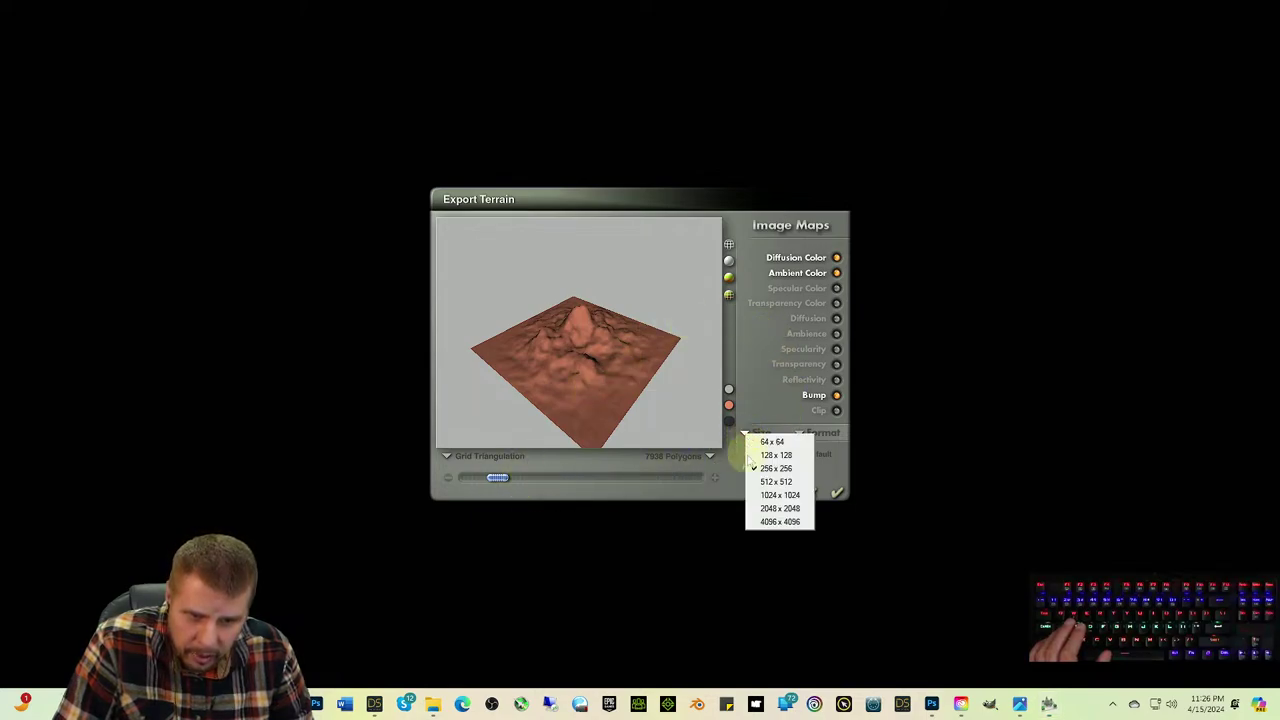
click(775, 521)
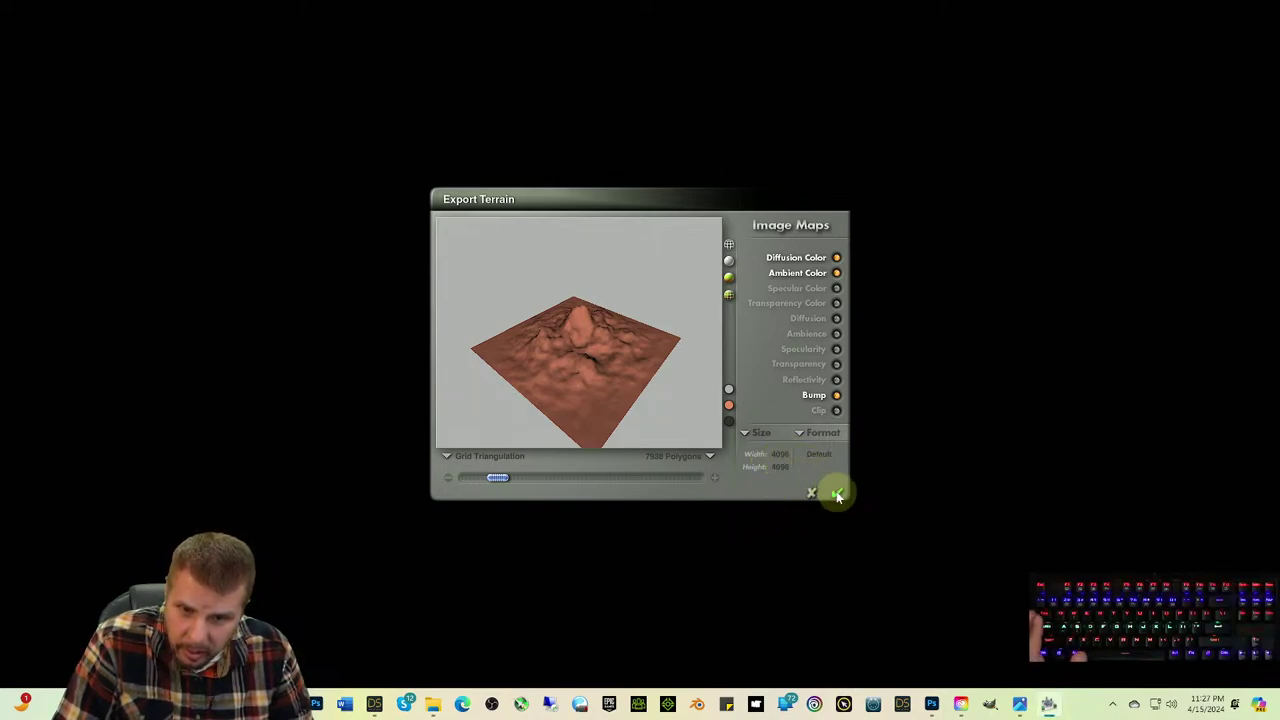
drag(498, 478, 563, 480)
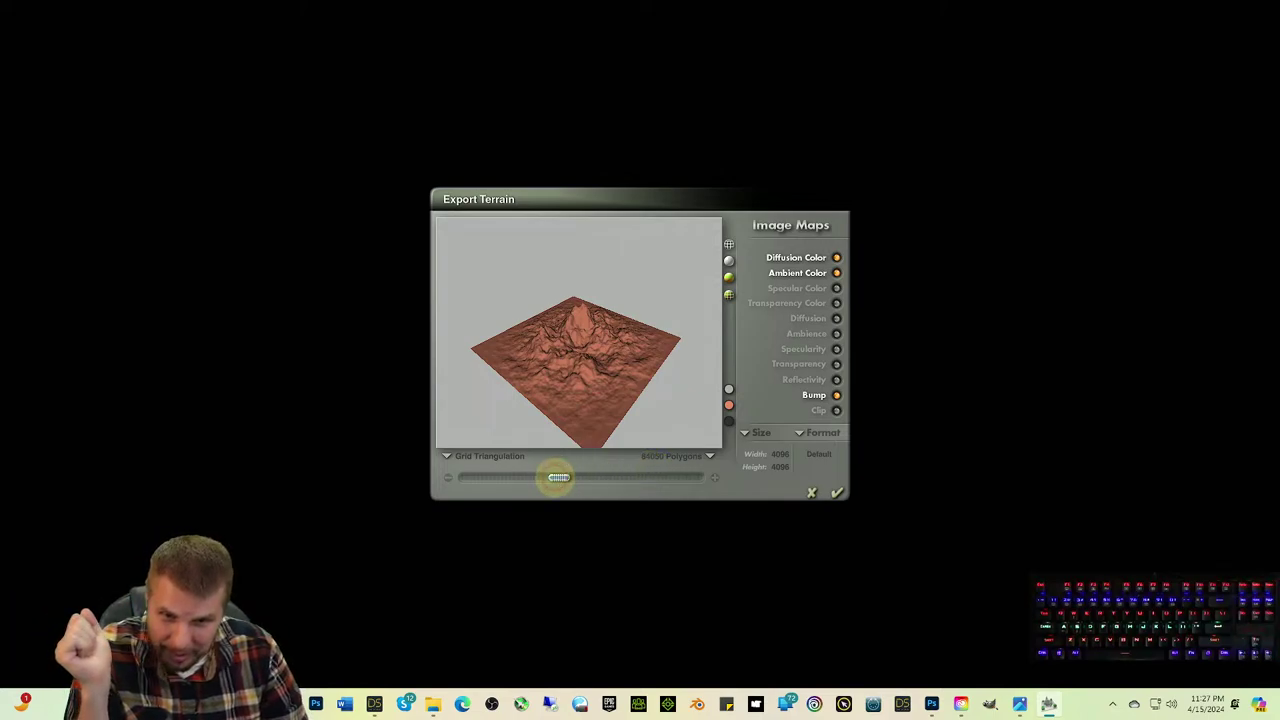
drag(558, 478, 569, 478)
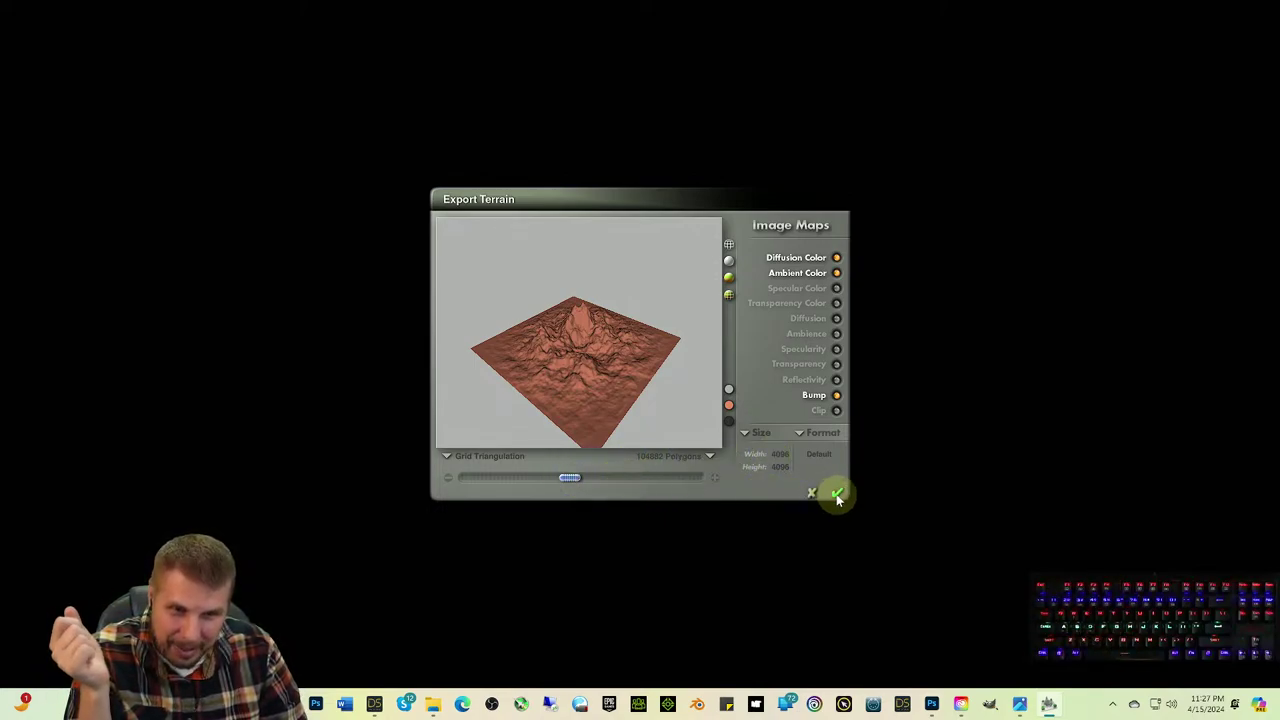
click(837, 258)
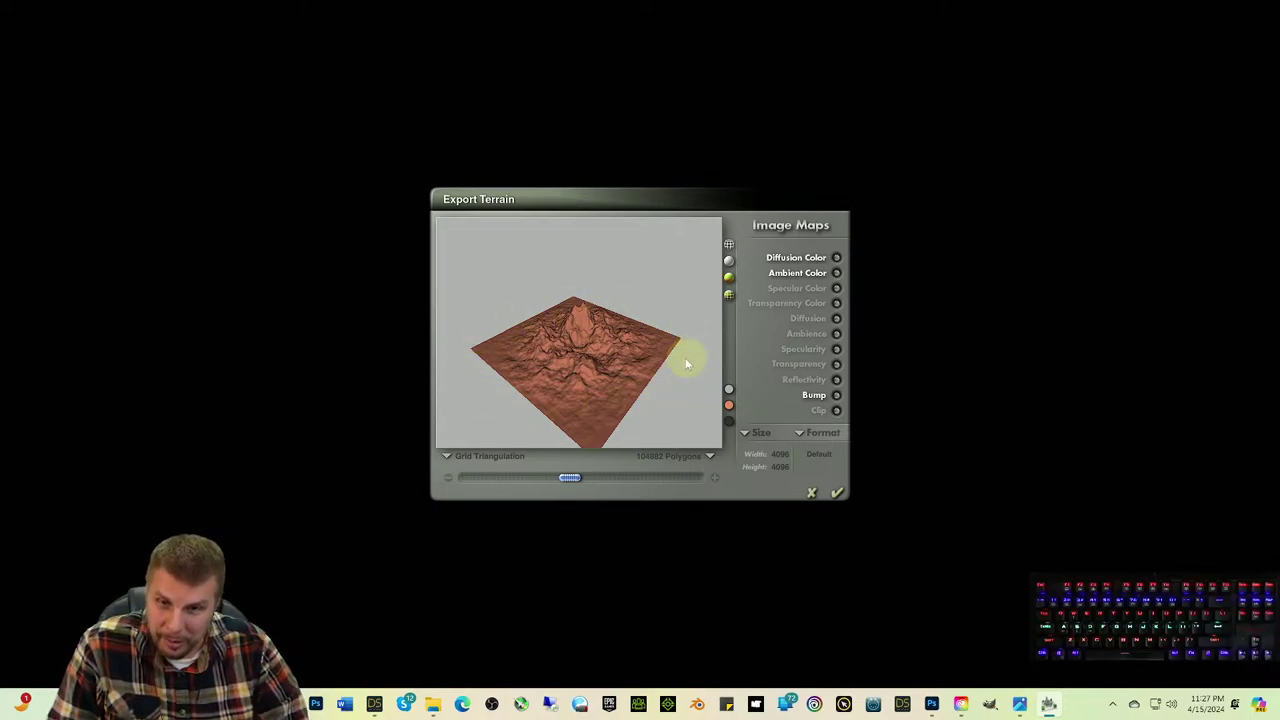
click(837, 494)
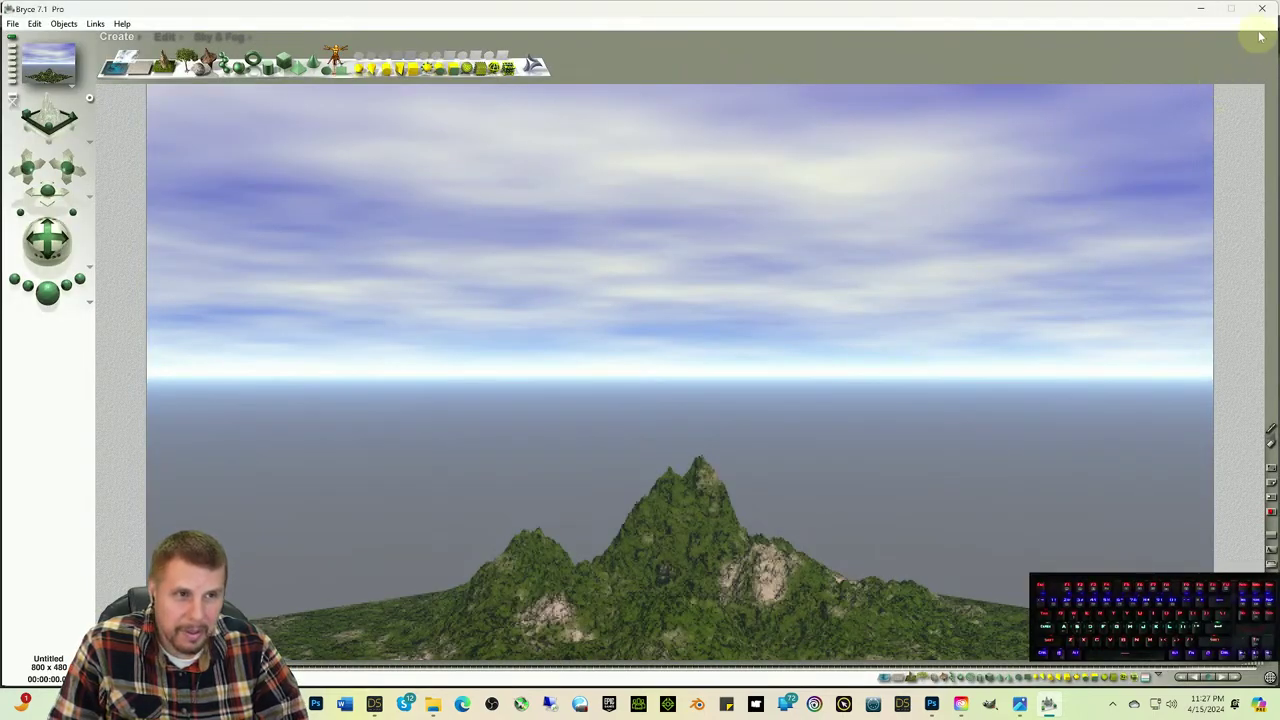
Step: Save the Kade on a Walk scene in DAZ Studio, then create a new empty scene
click(1200, 8)
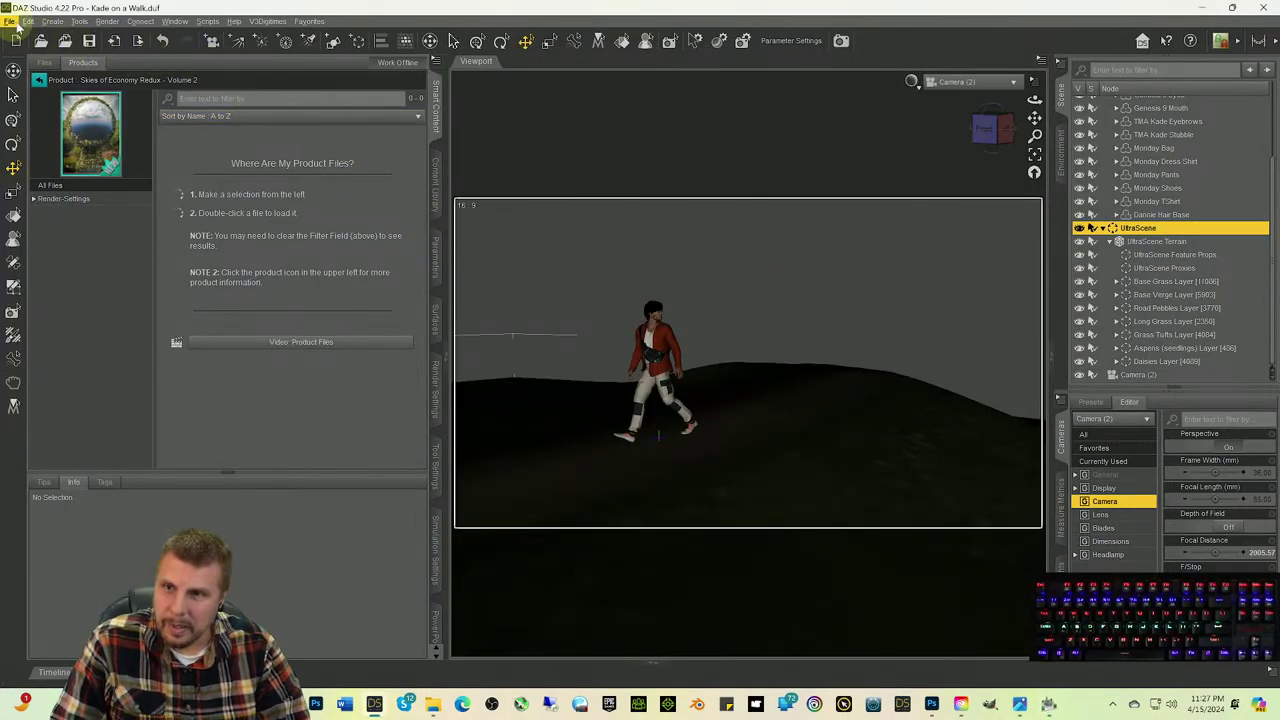
key(ctrl+s)
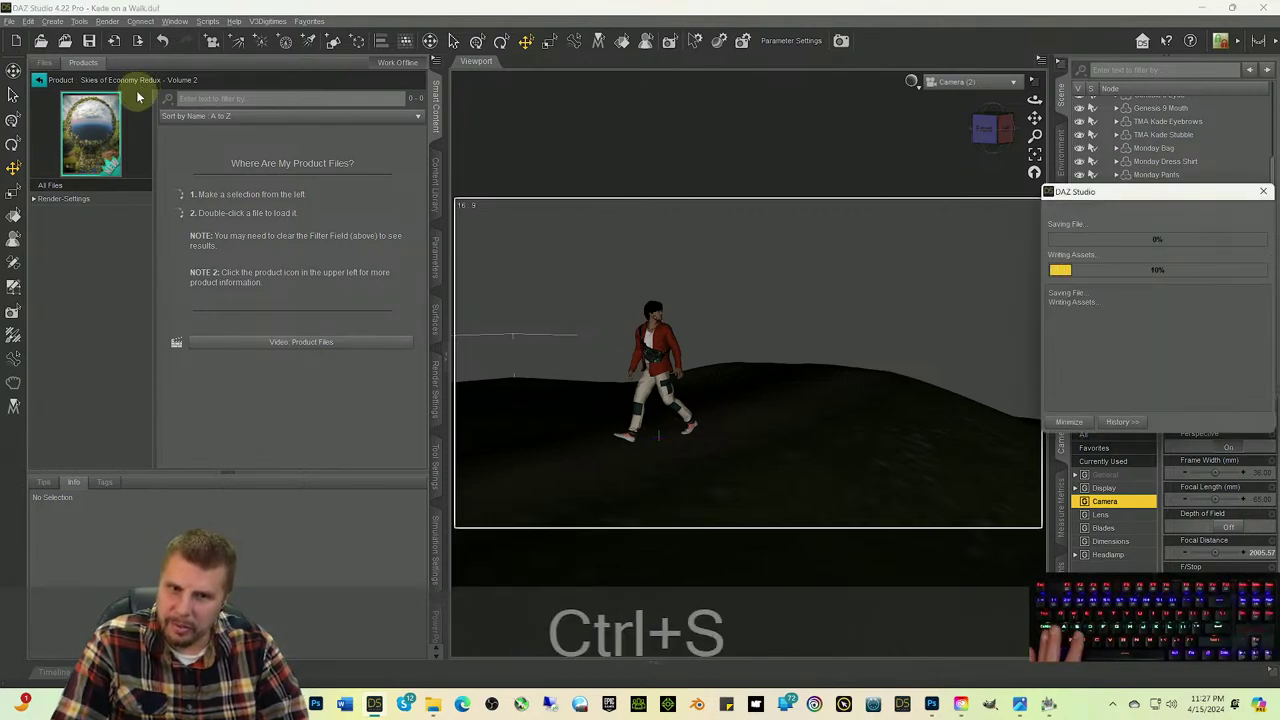
click(8, 22)
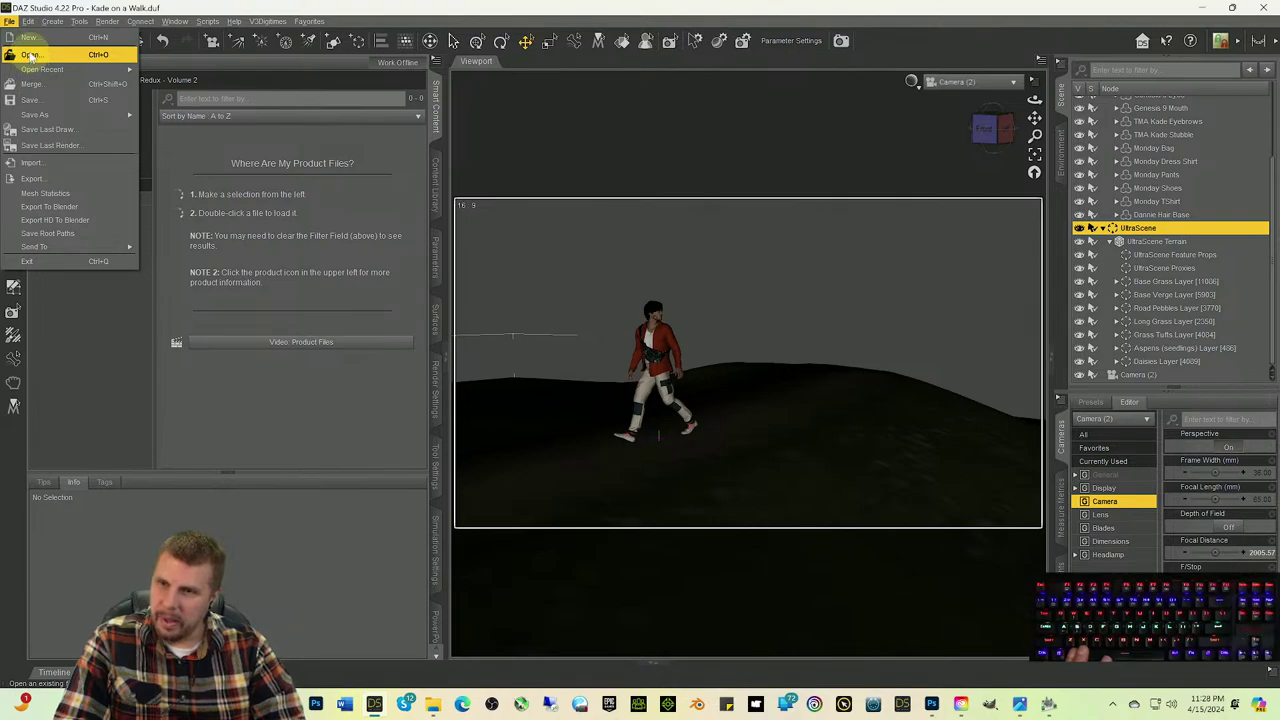
click(28, 37)
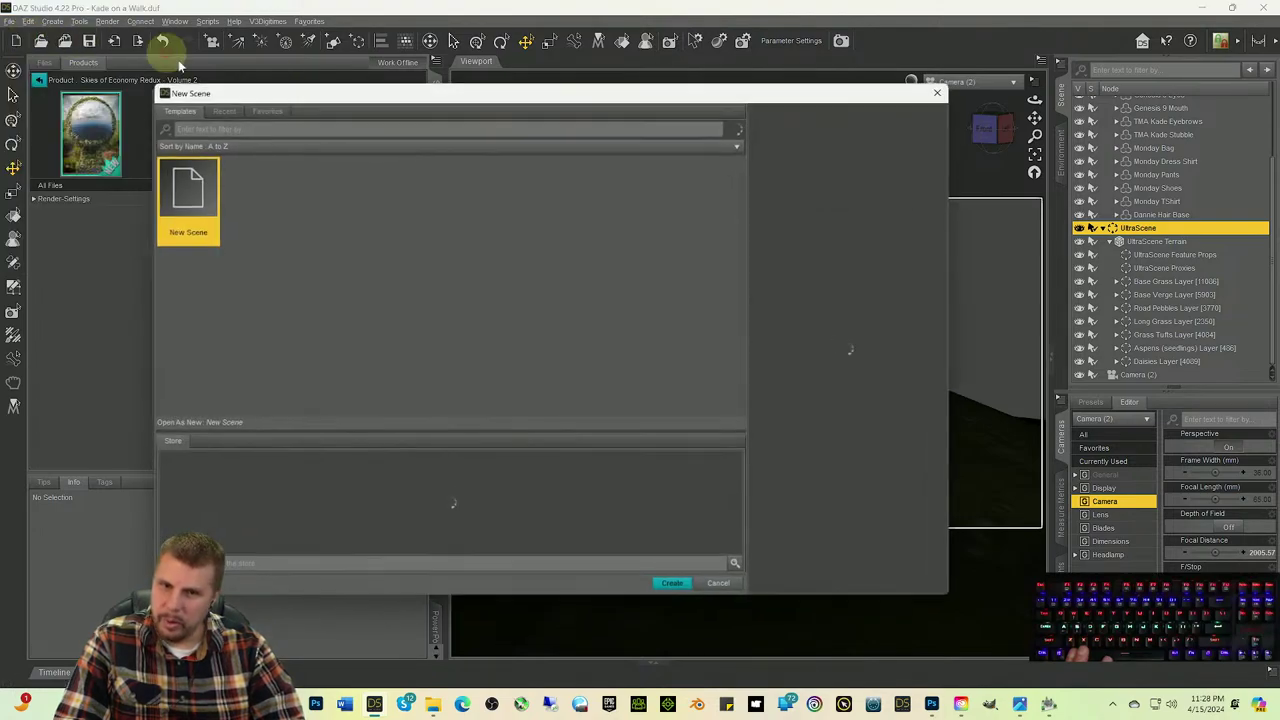
click(672, 587)
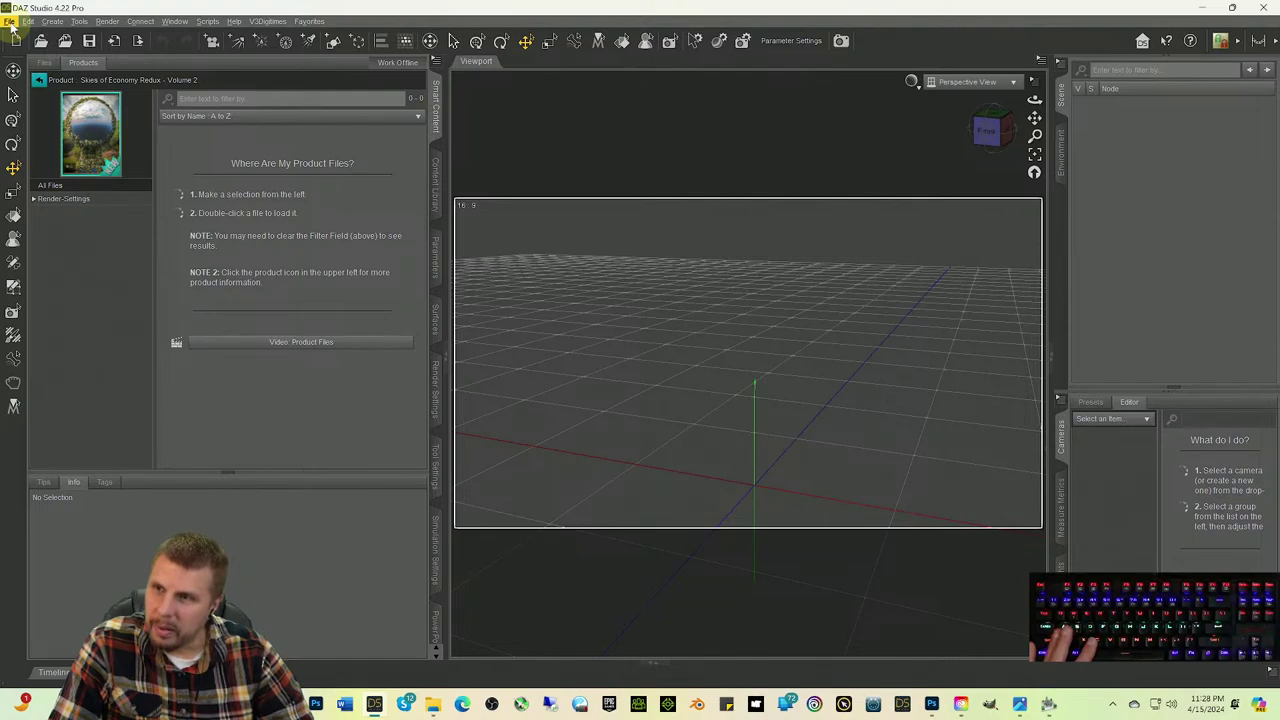
Step: Import Terrain 2.obj from the Desktop with the OBJ Import Options set to the Bryce preset
click(10, 22)
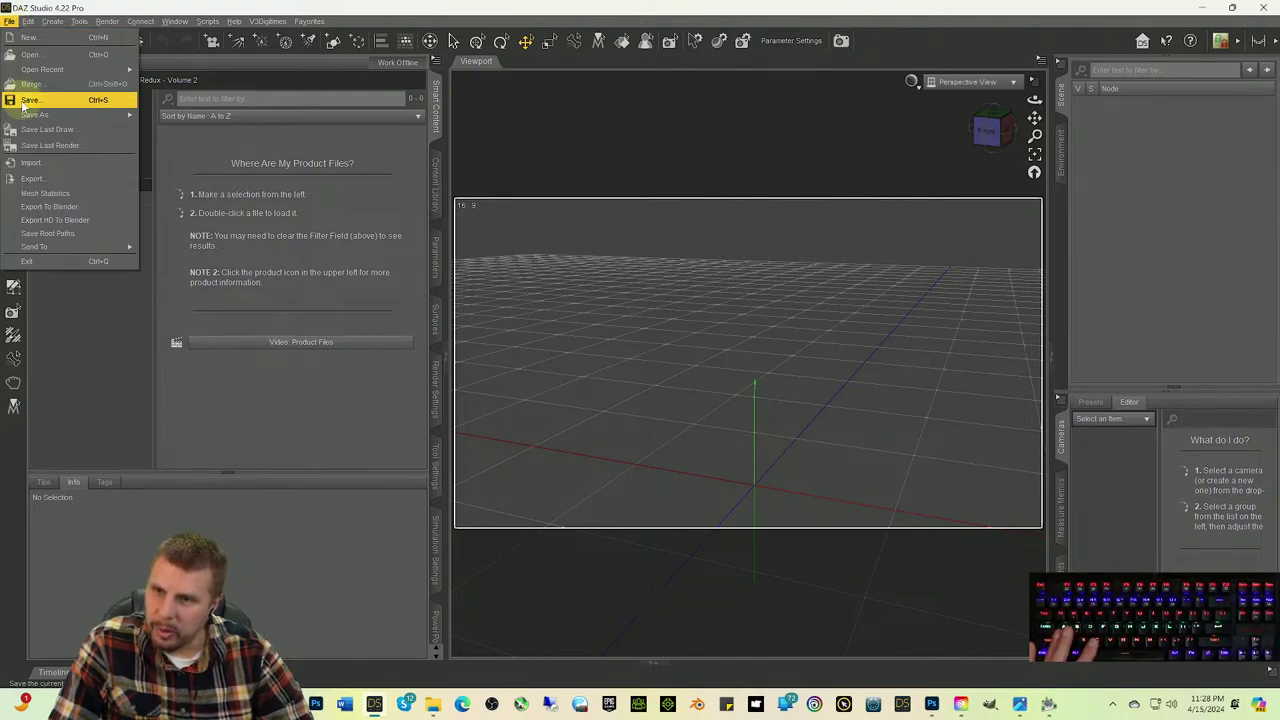
click(30, 162)
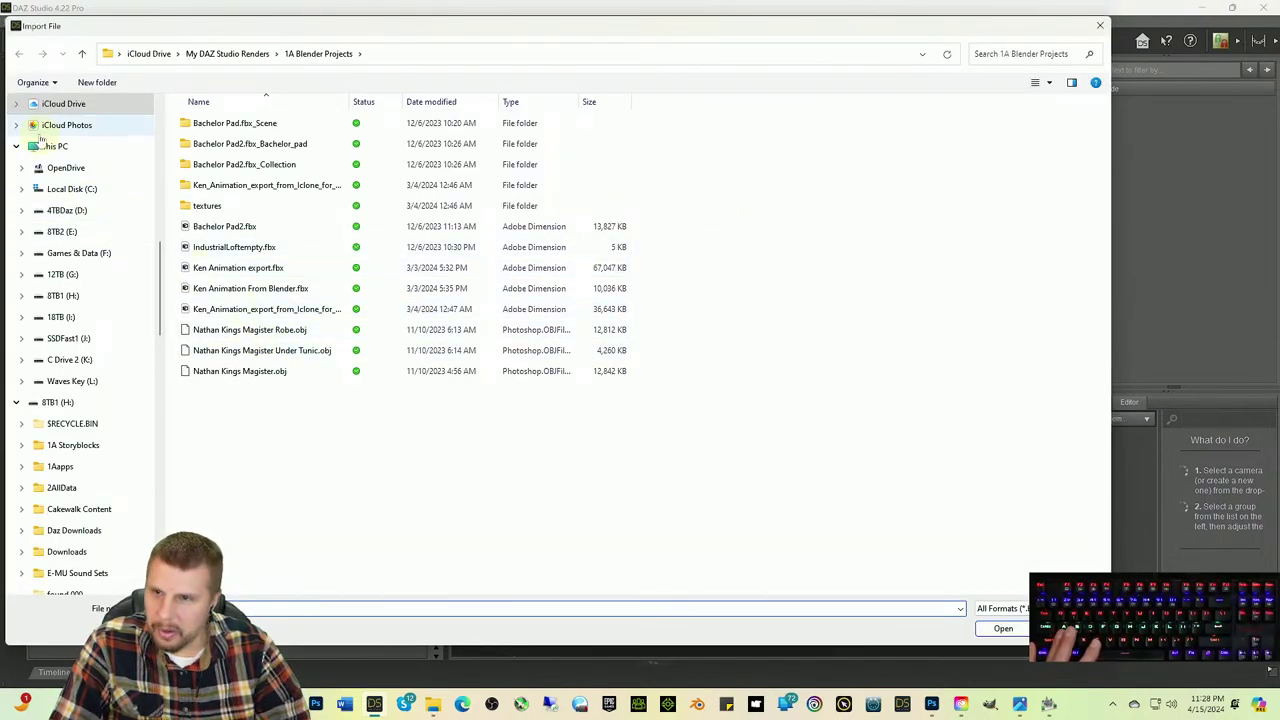
scroll(45, 130, up, 3)
scroll(45, 130, up, 8)
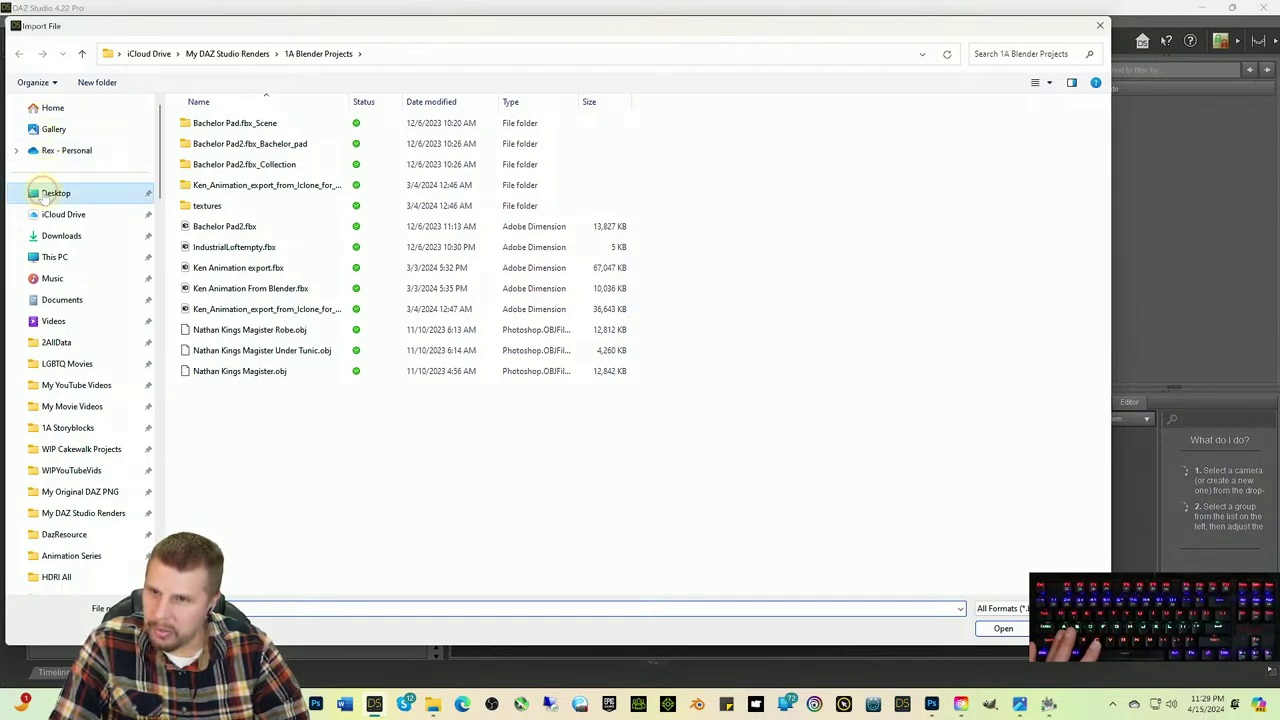
click(45, 193)
click(368, 232)
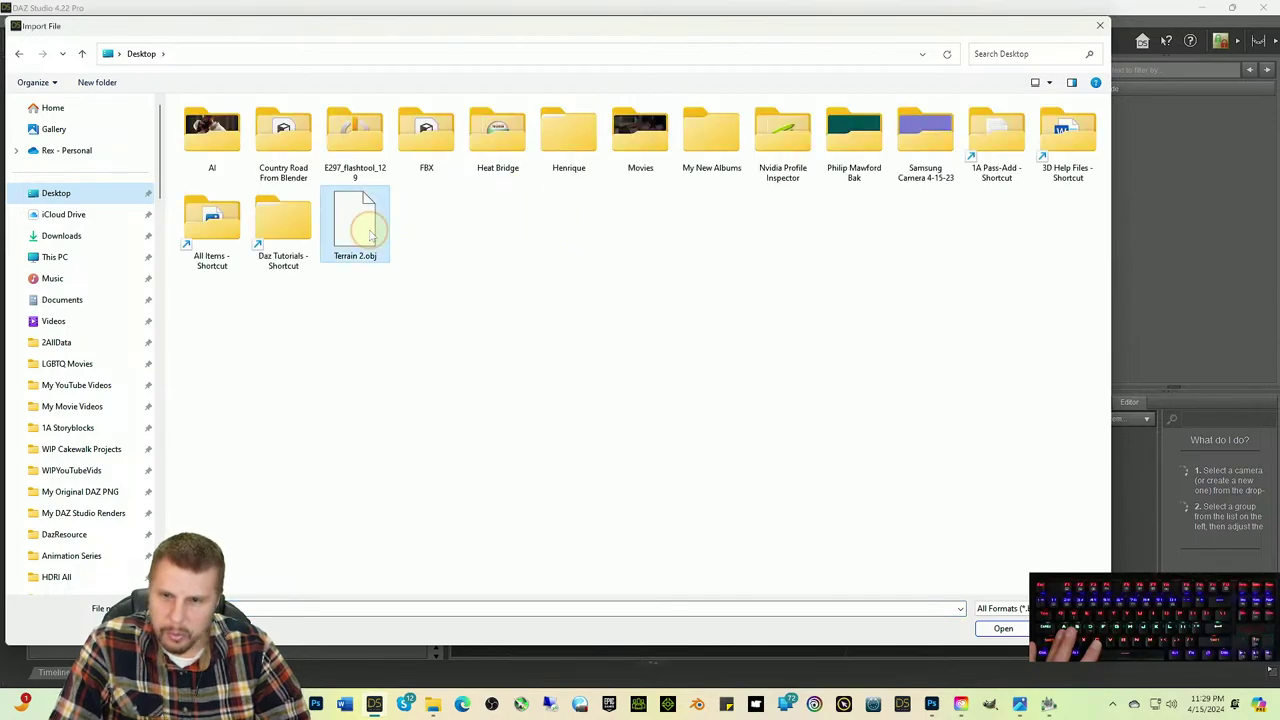
double_click(368, 232)
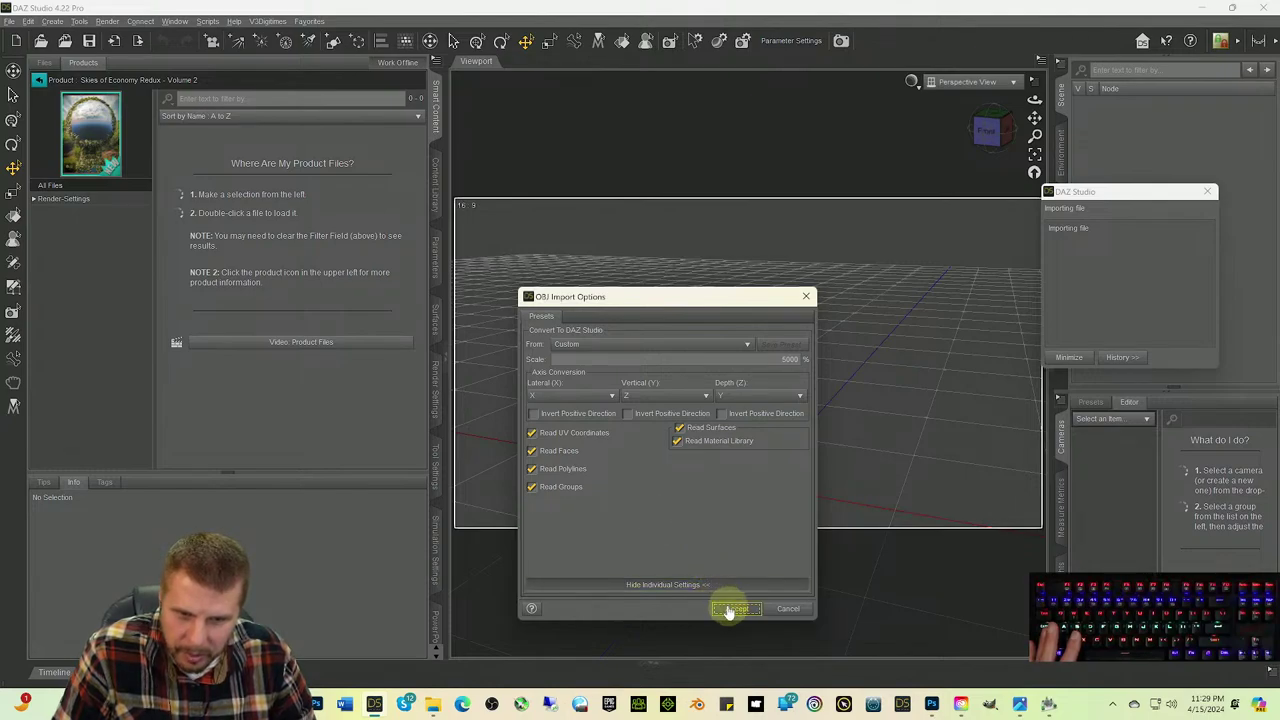
click(643, 346)
click(605, 401)
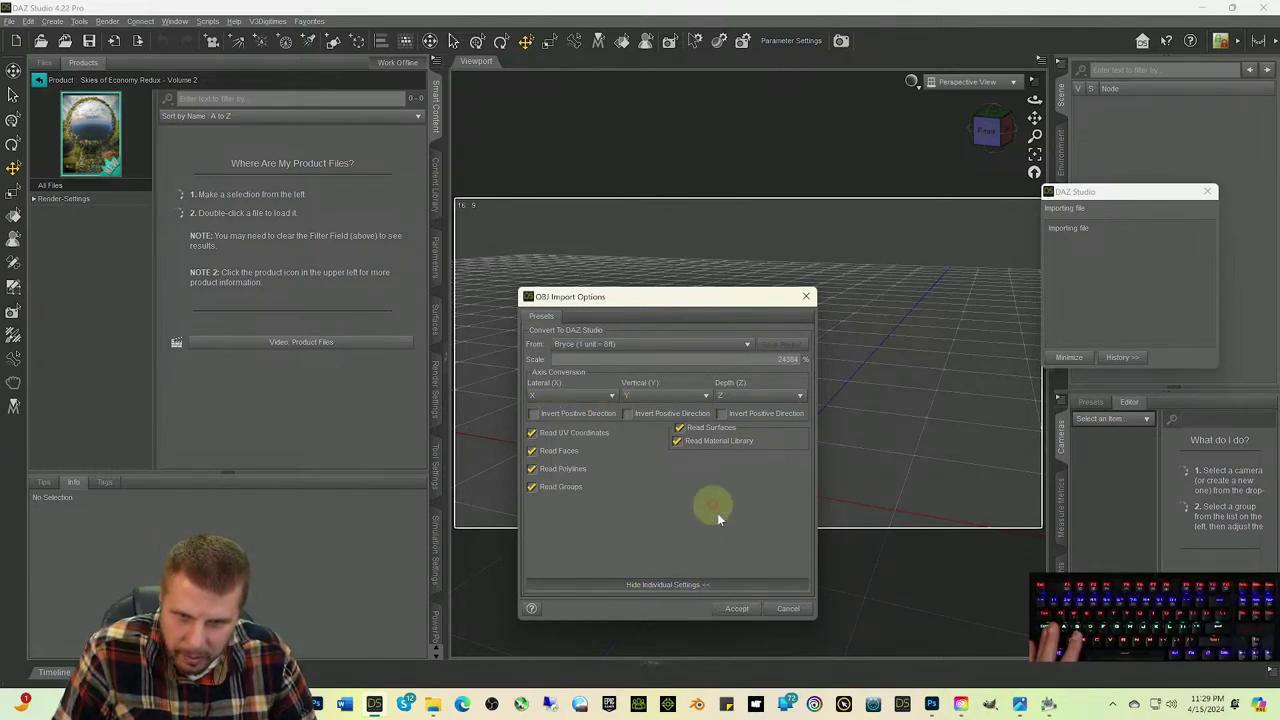
click(734, 607)
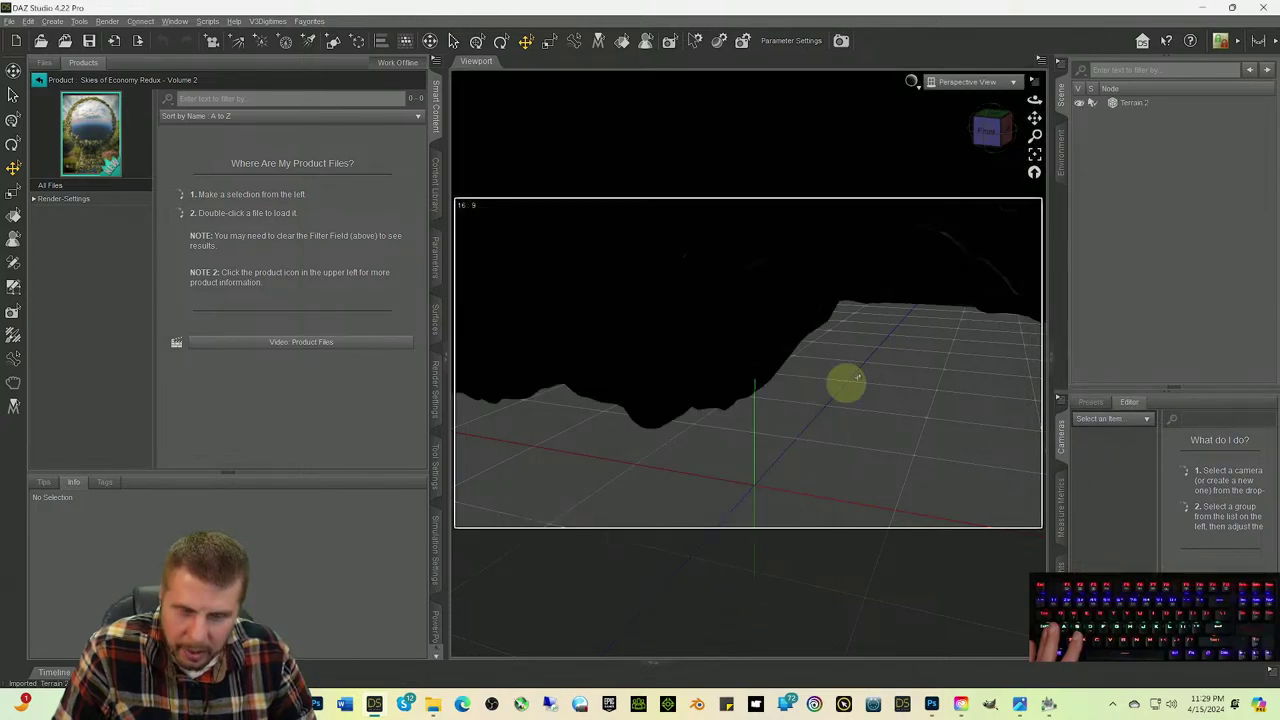
Step: Select the terrain in the viewport and attempt Edit > Object > Geometry > Convert to SubD
click(894, 286)
drag(903, 152, 989, 134)
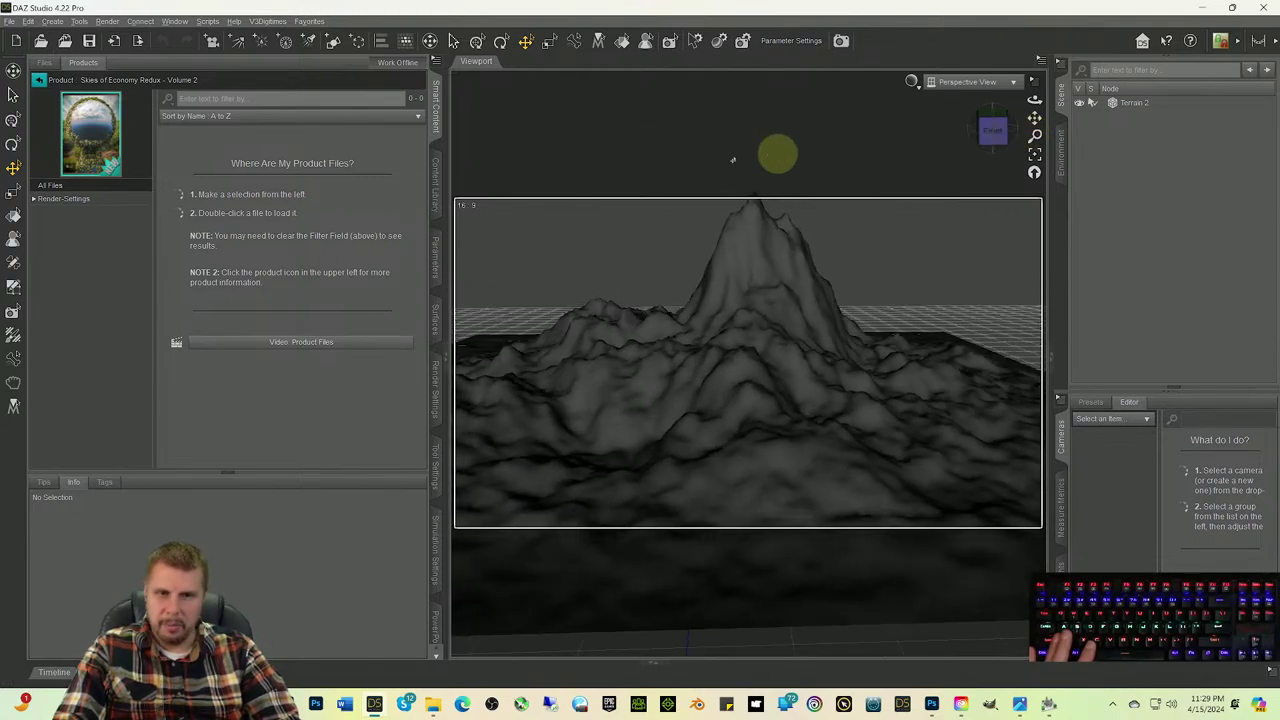
click(28, 20)
mouse_move(62, 124)
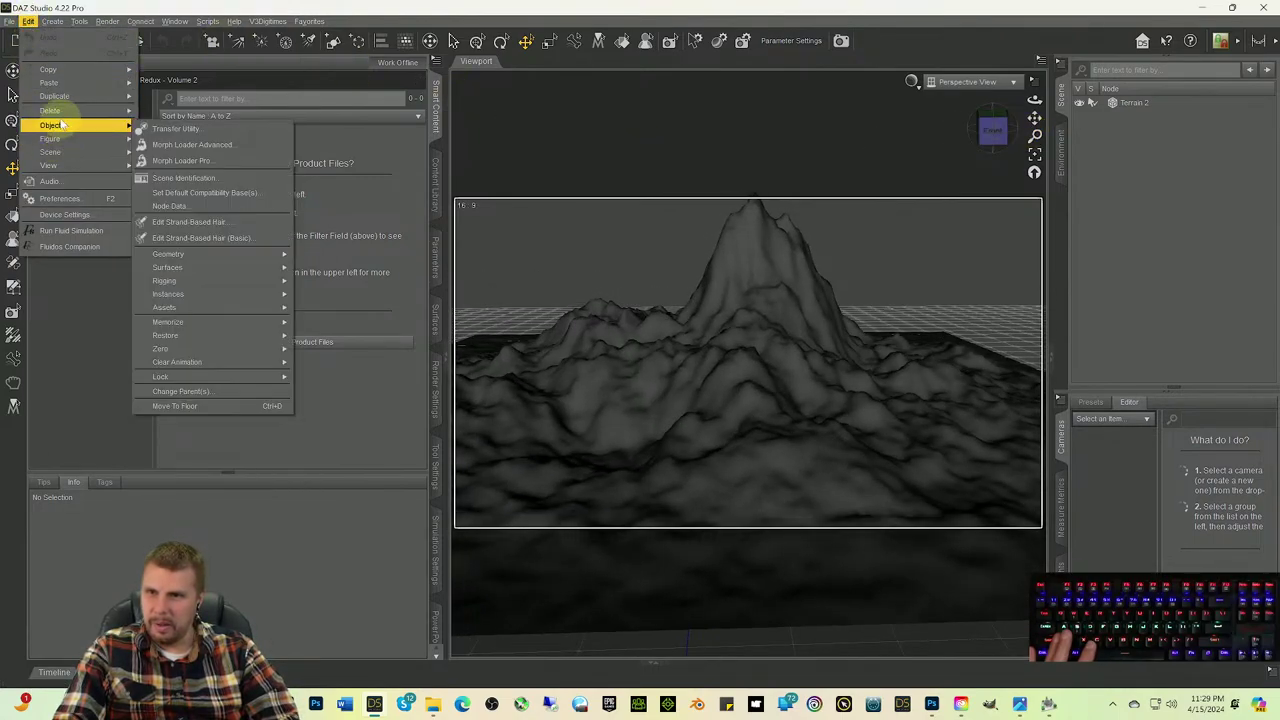
mouse_move(200, 254)
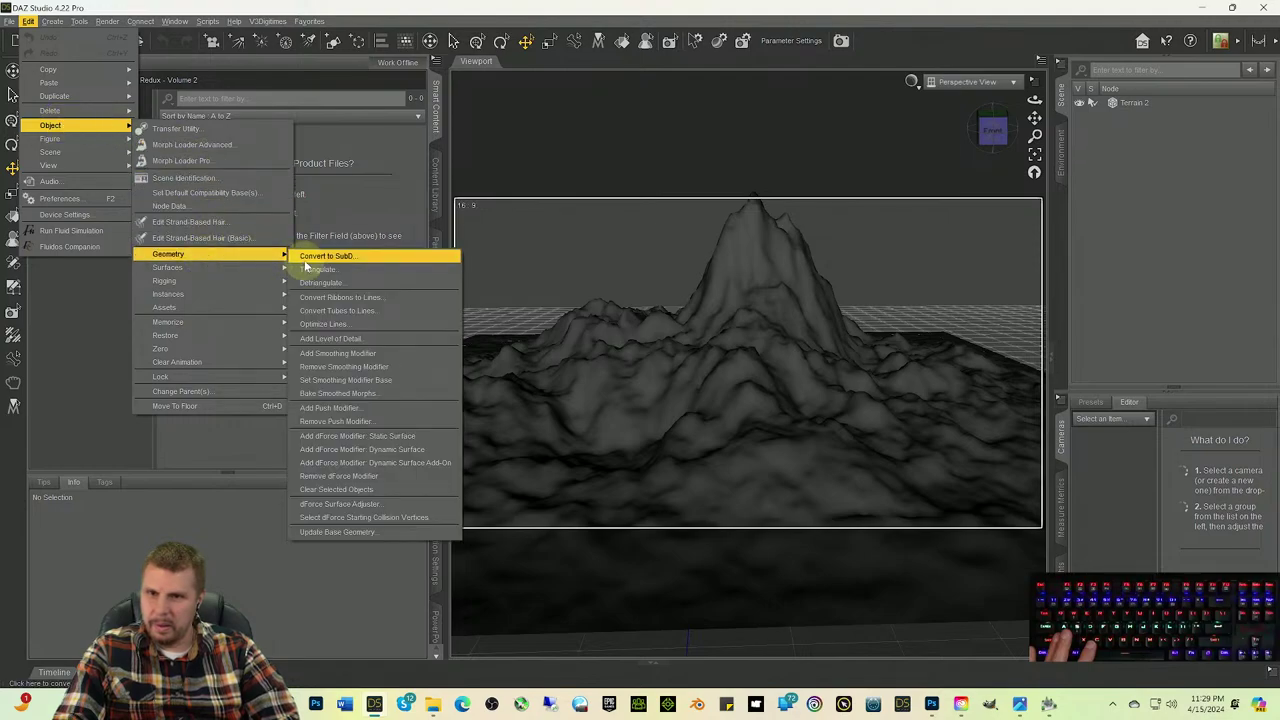
click(304, 260)
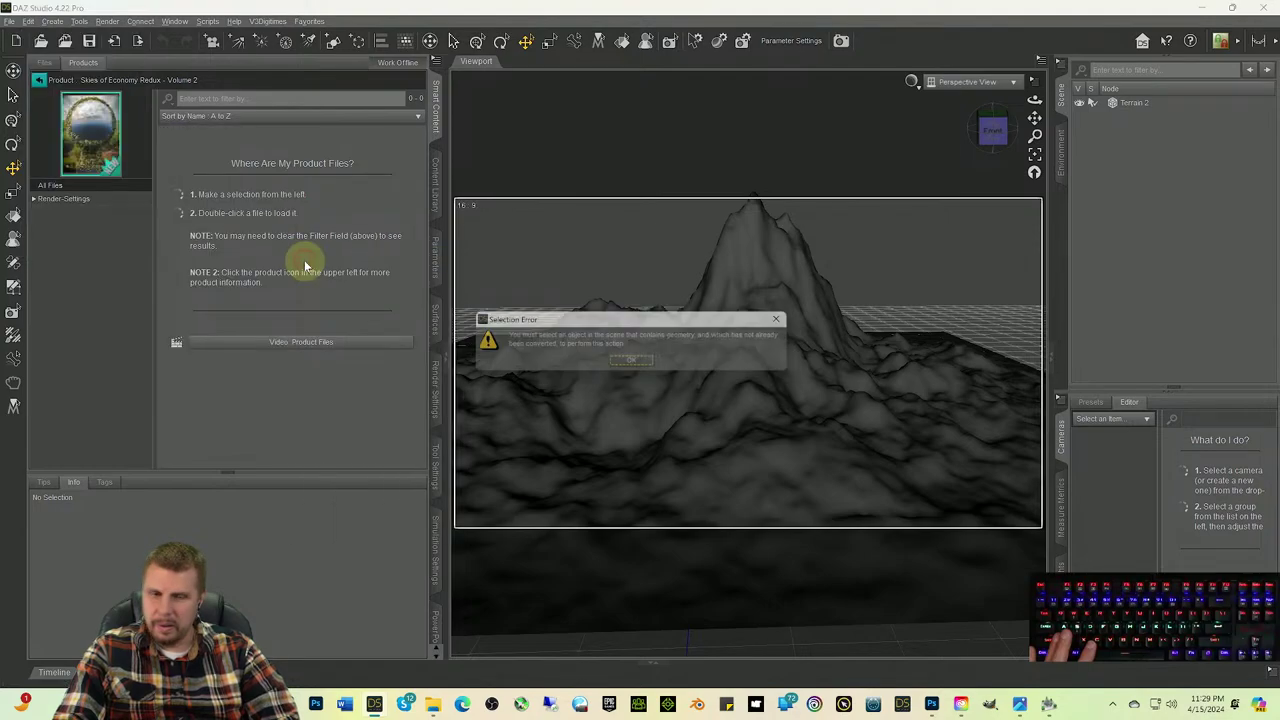
Step: Dismiss the Selection Error, select Terrain 2 in the Scene pane, and convert it to SubD
click(641, 365)
click(1130, 102)
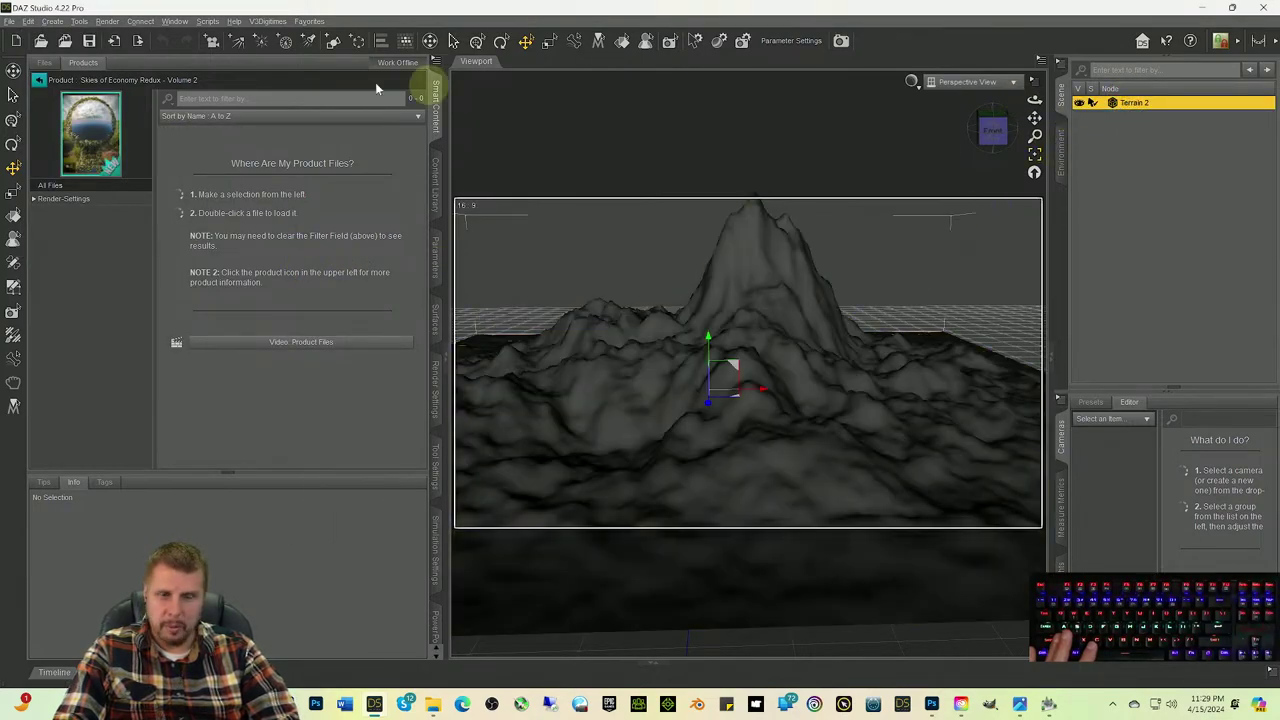
click(28, 21)
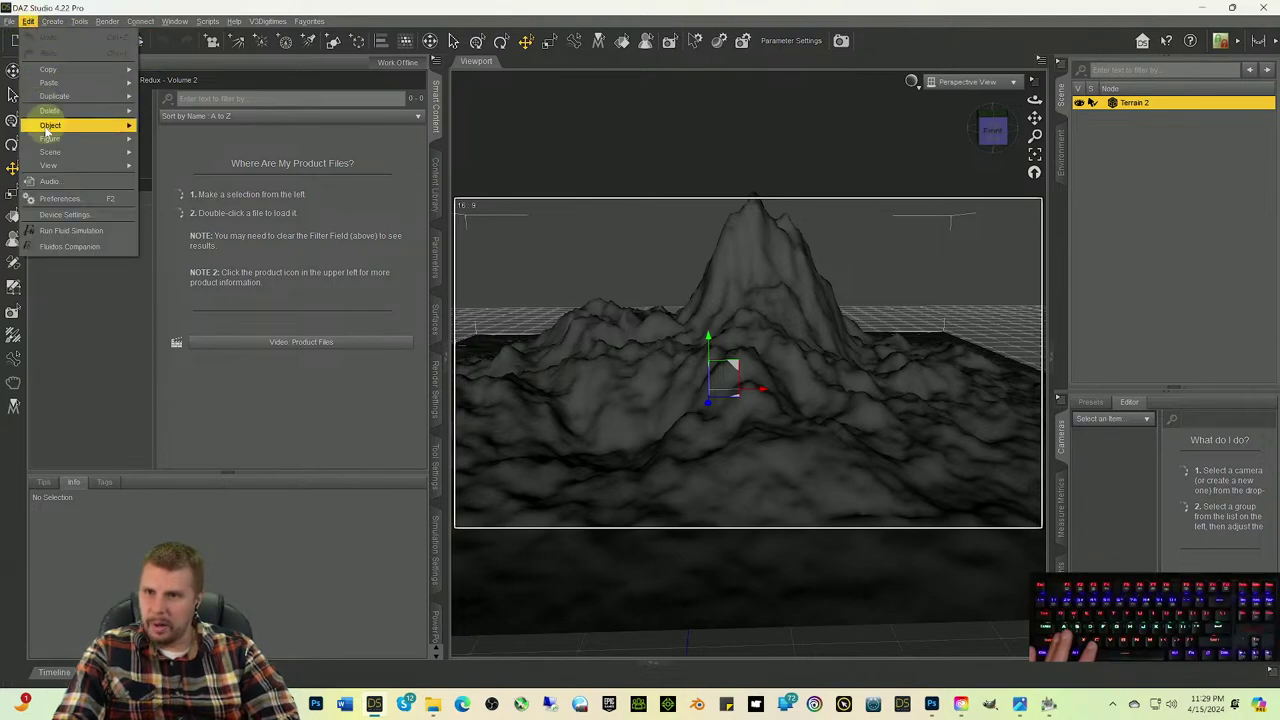
mouse_move(79, 131)
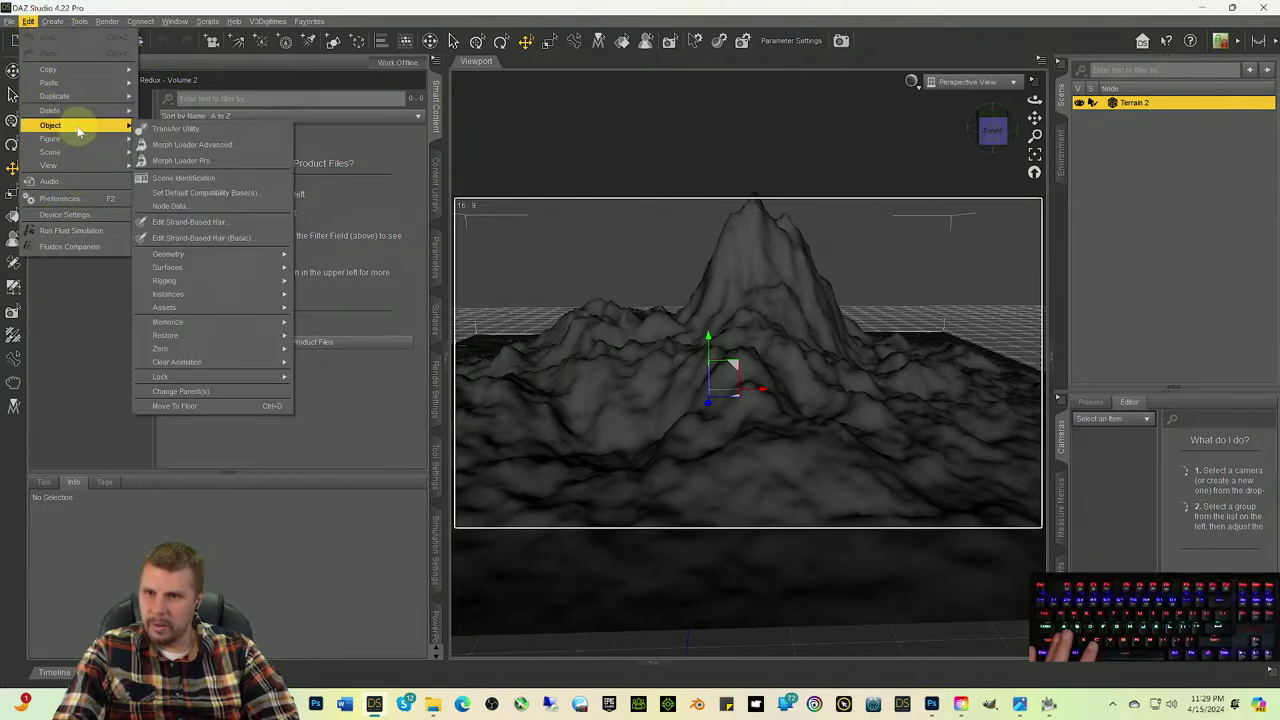
mouse_move(282, 254)
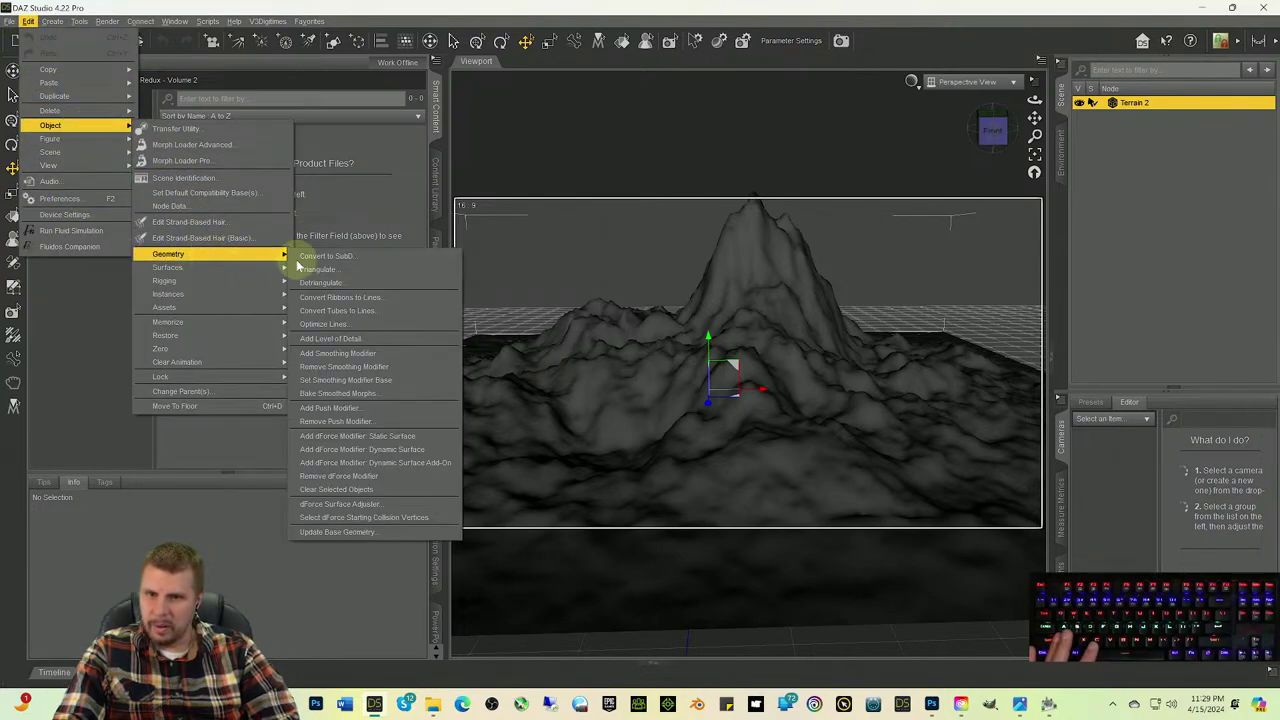
click(353, 257)
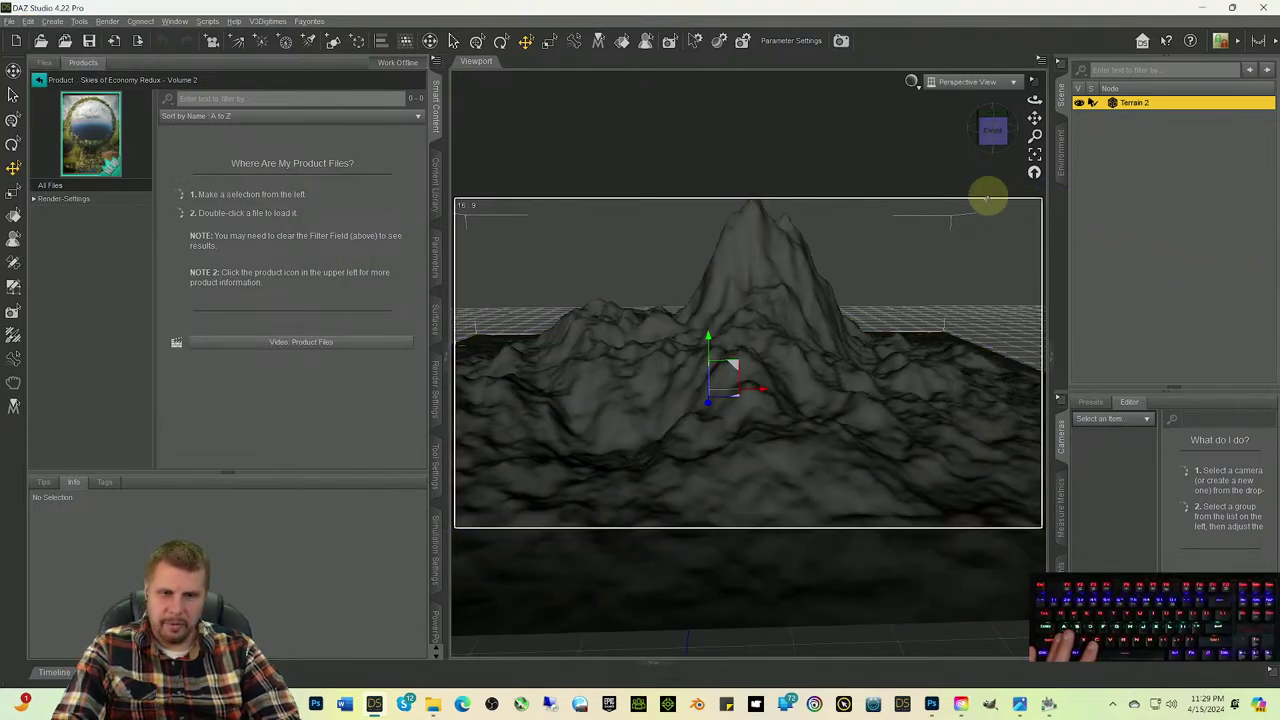
Step: Switch the viewport draw style to NVIDIA Iray with Ctrl+7 and orbit the terrain preview
mouse_move(997, 143)
mouse_down()
mouse_move(1006, 153)
mouse_move(997, 143)
mouse_up()
key(ctrl)
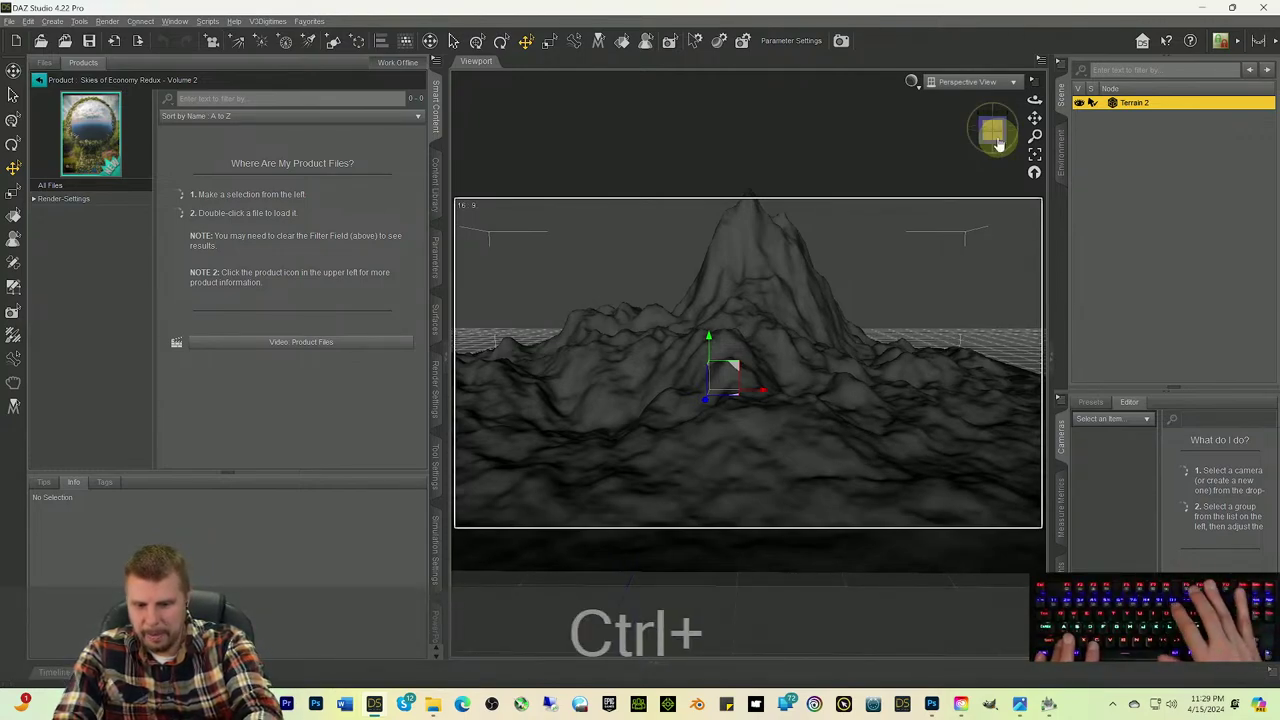
key(ctrl+0)
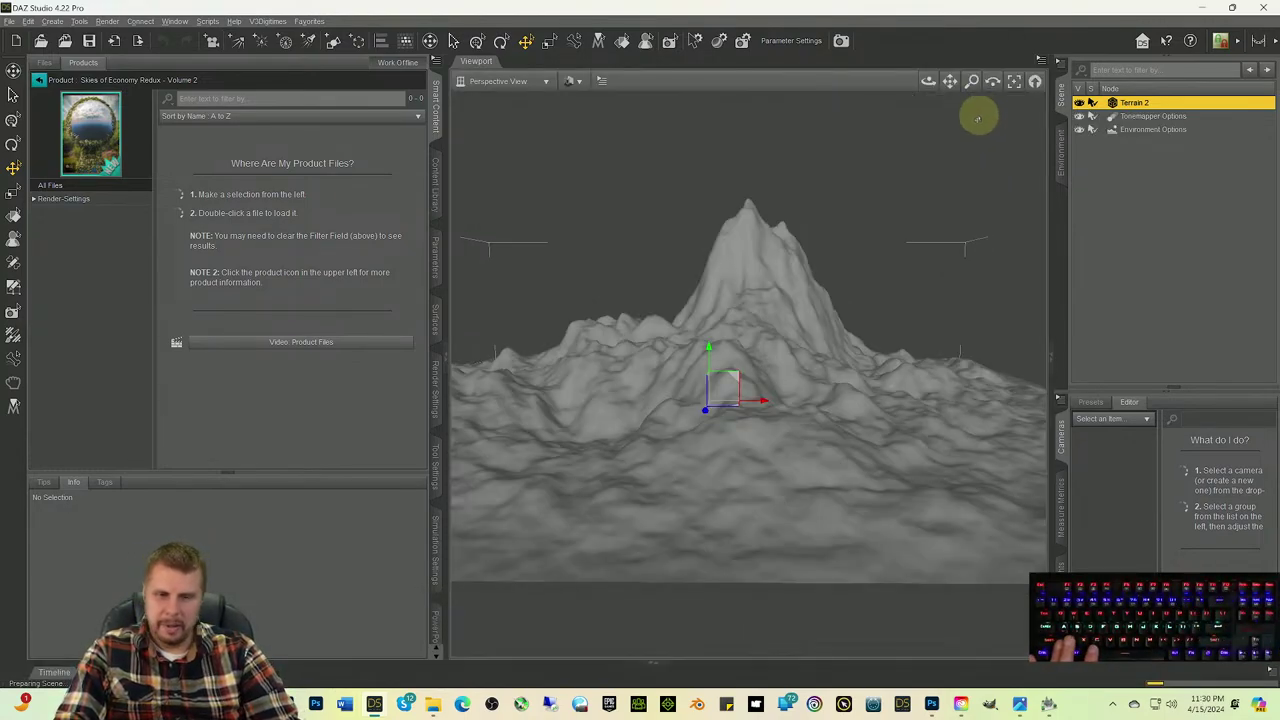
key(ctrl+7)
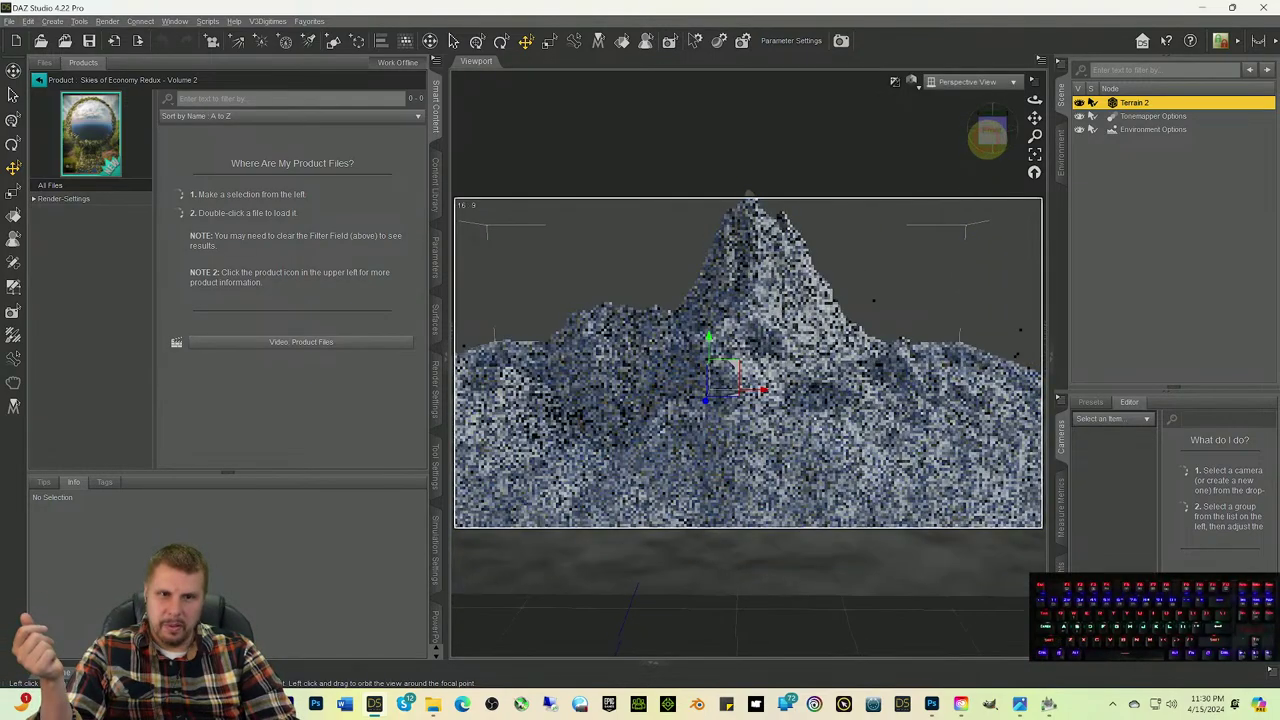
mouse_move(988, 137)
mouse_down()
mouse_move(974, 134)
mouse_move(991, 133)
mouse_up()
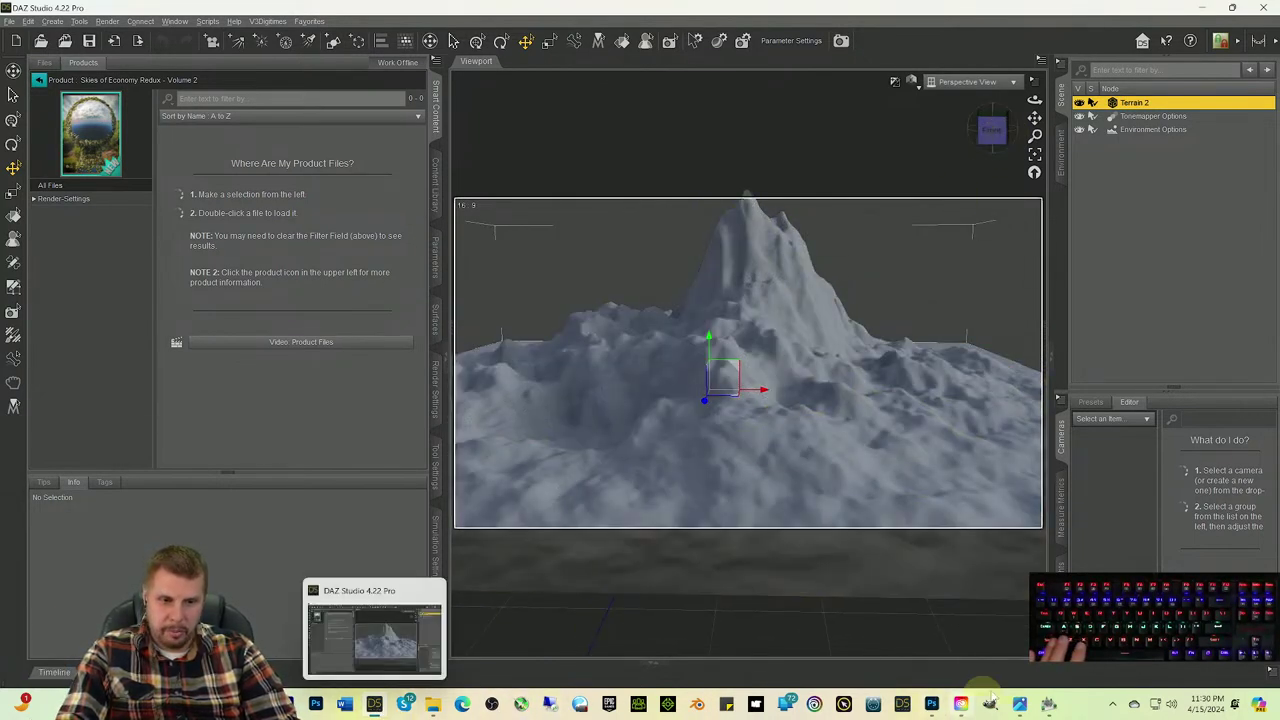
Step: Return to Bryce, show the scene in wireframe, and open Terrain 2 in the Terrain Editor
click(1046, 706)
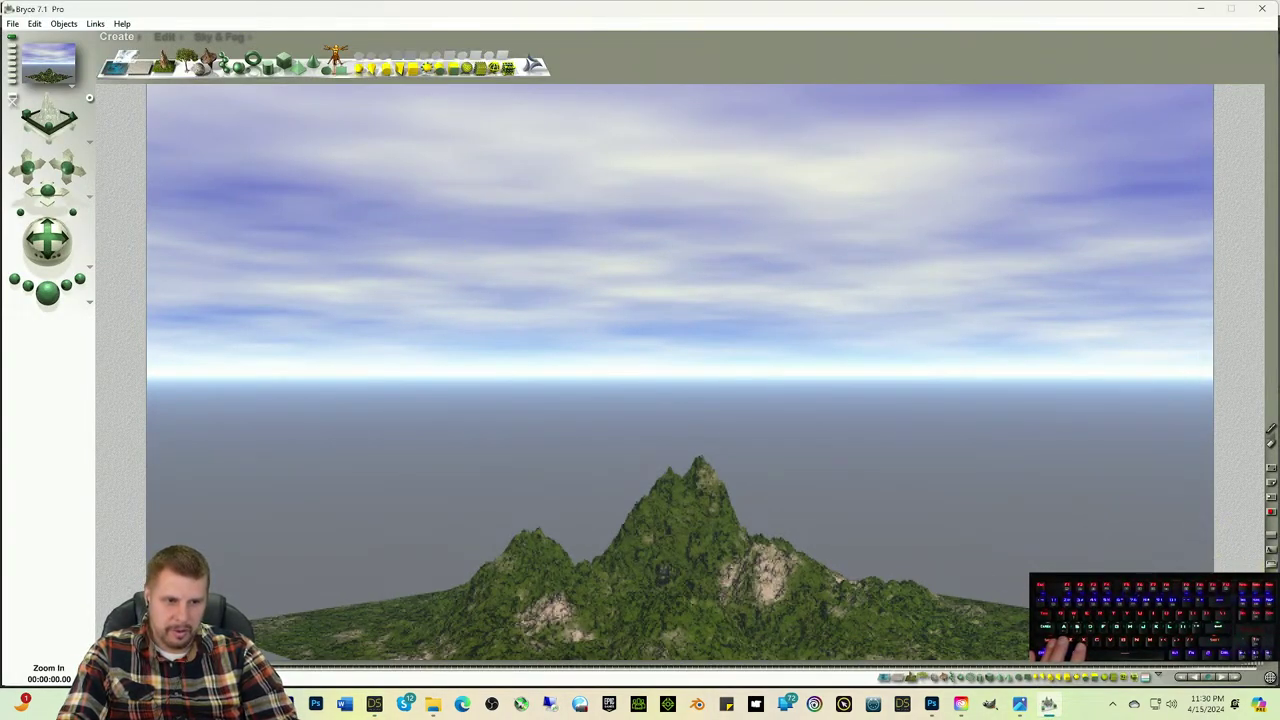
key(Escape)
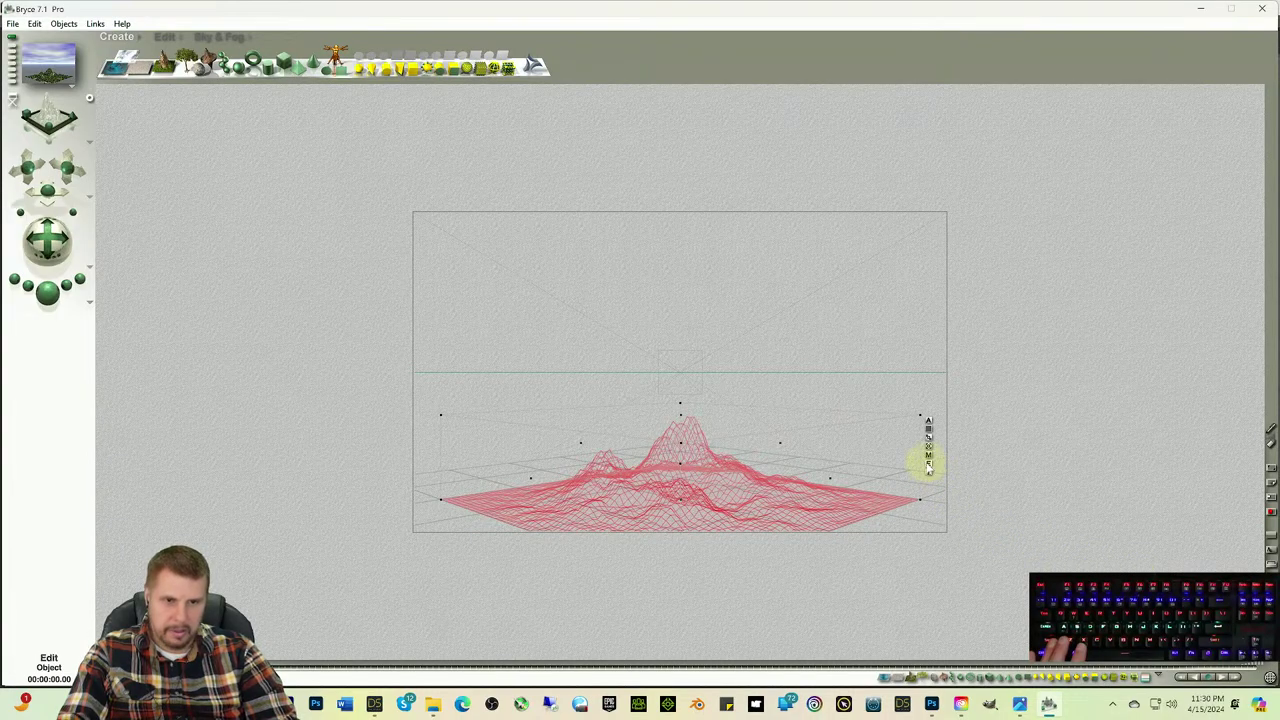
click(928, 463)
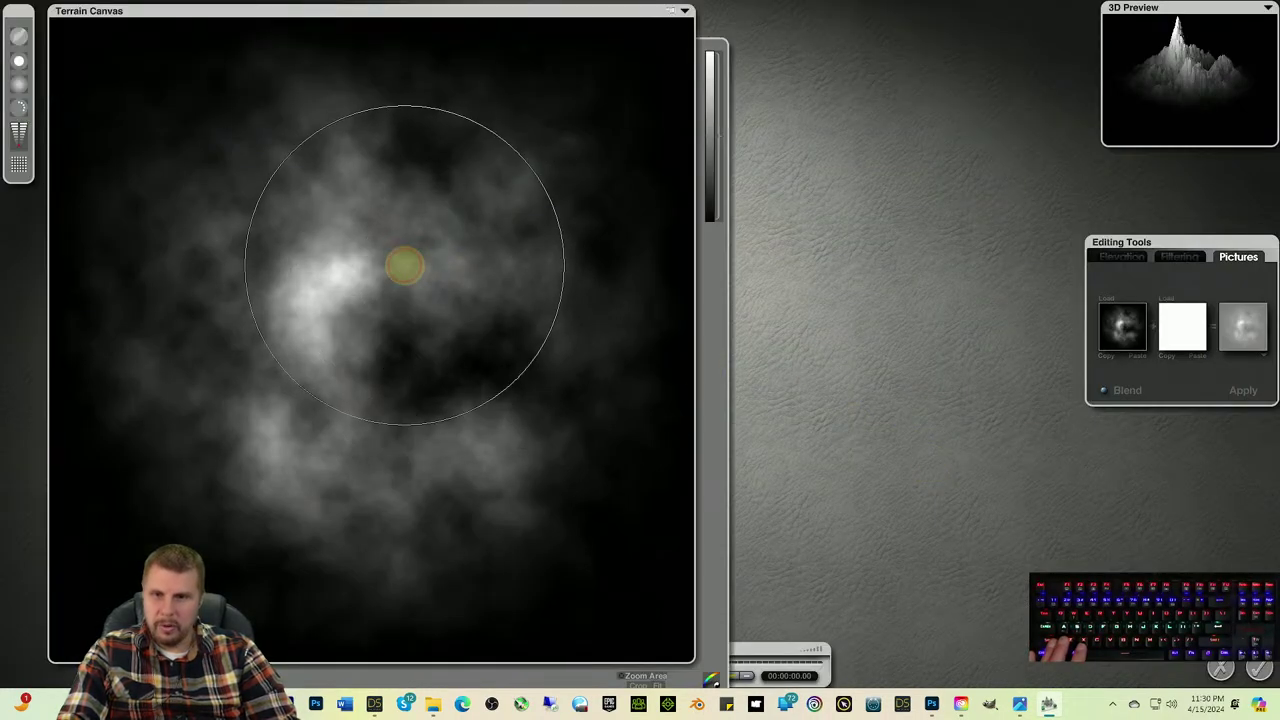
Step: Lower the central peak, raise the upper-centre area, paint two flat plateaus, and accept the edits
mouse_move(417, 343)
mouse_down()
mouse_move(416, 243)
mouse_move(344, 312)
mouse_move(308, 373)
mouse_move(297, 340)
mouse_up()
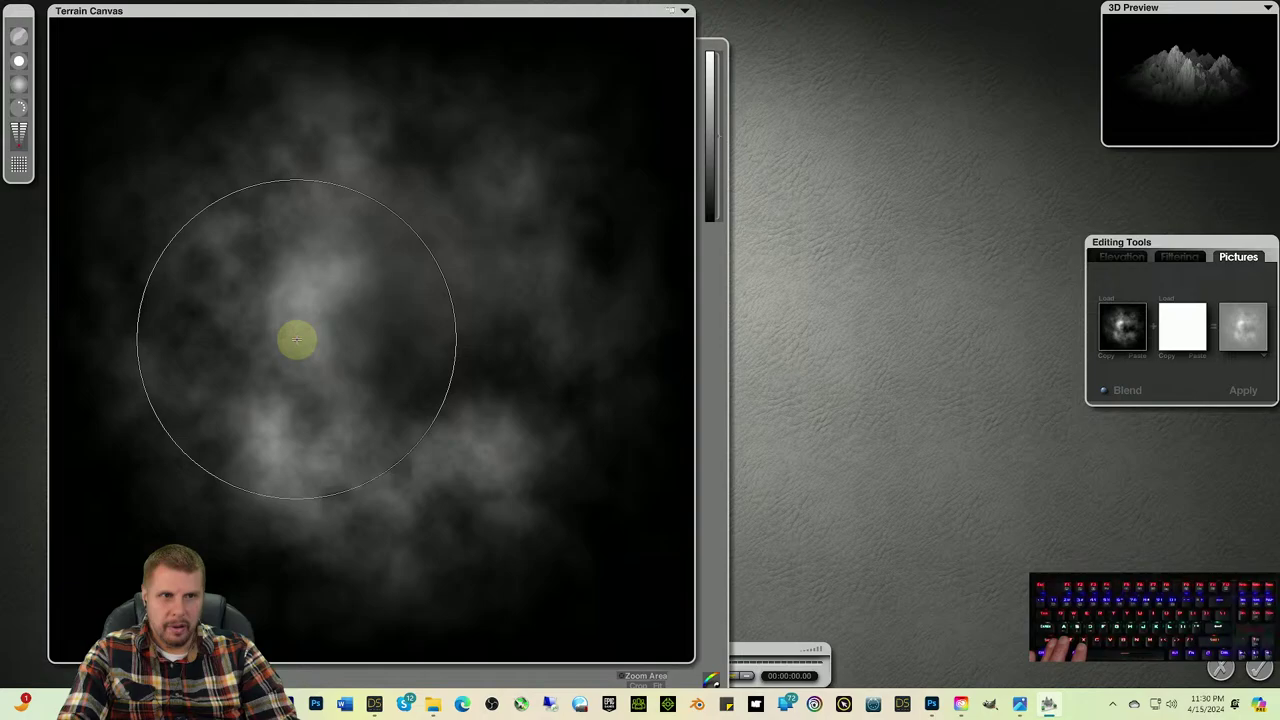
click(18, 131)
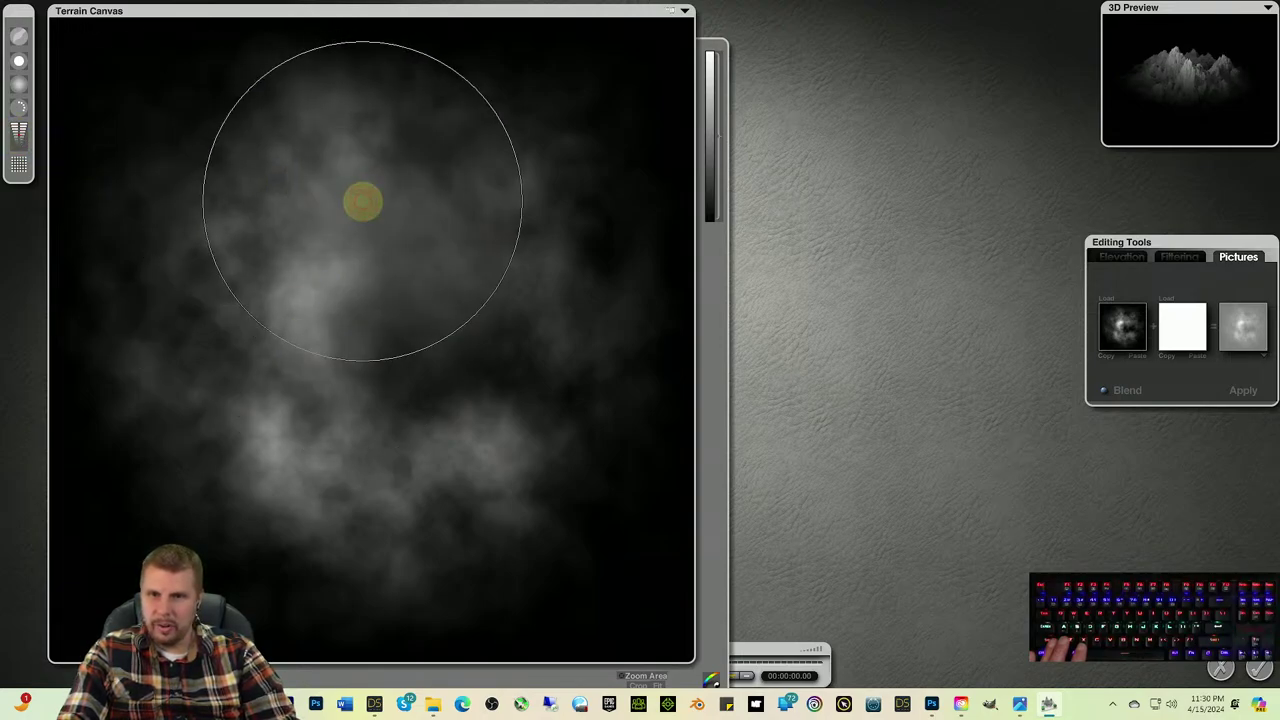
mouse_move(363, 200)
mouse_down()
mouse_move(394, 160)
mouse_move(437, 206)
mouse_move(440, 174)
mouse_move(466, 160)
mouse_move(497, 178)
mouse_up()
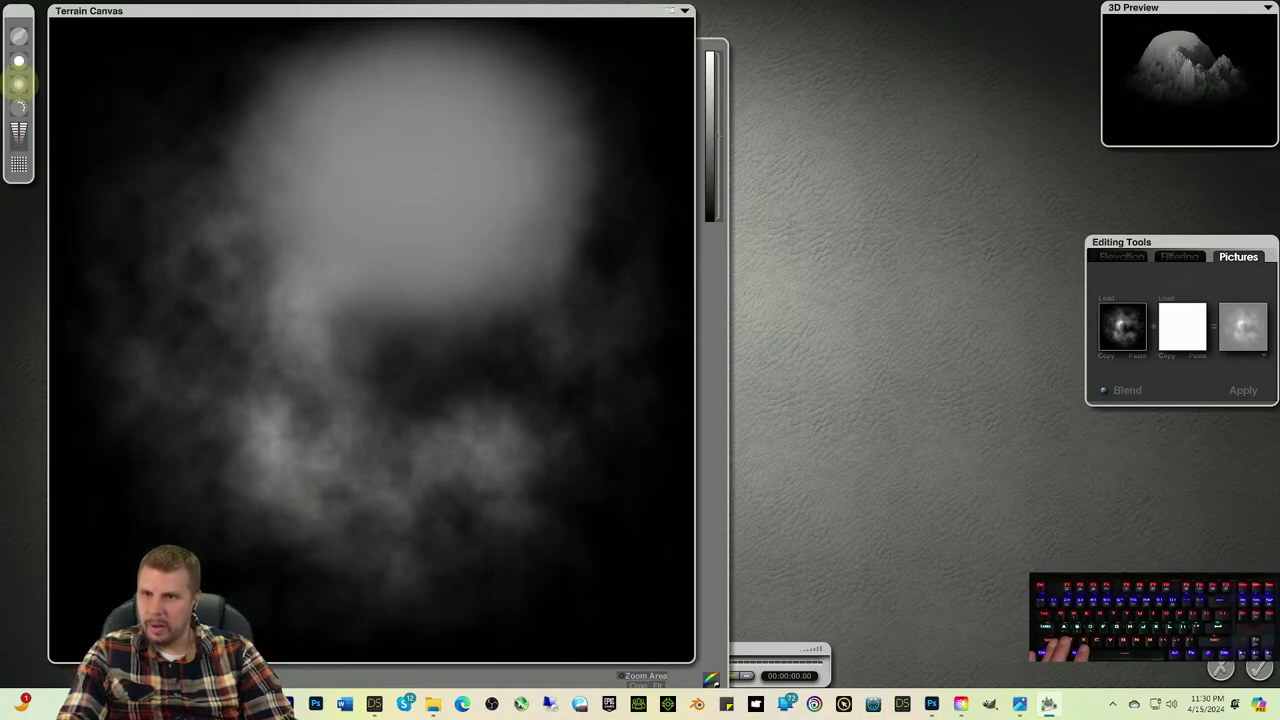
mouse_move(214, 212)
mouse_down()
mouse_move(219, 263)
mouse_move(223, 226)
mouse_up()
drag(378, 392, 377, 406)
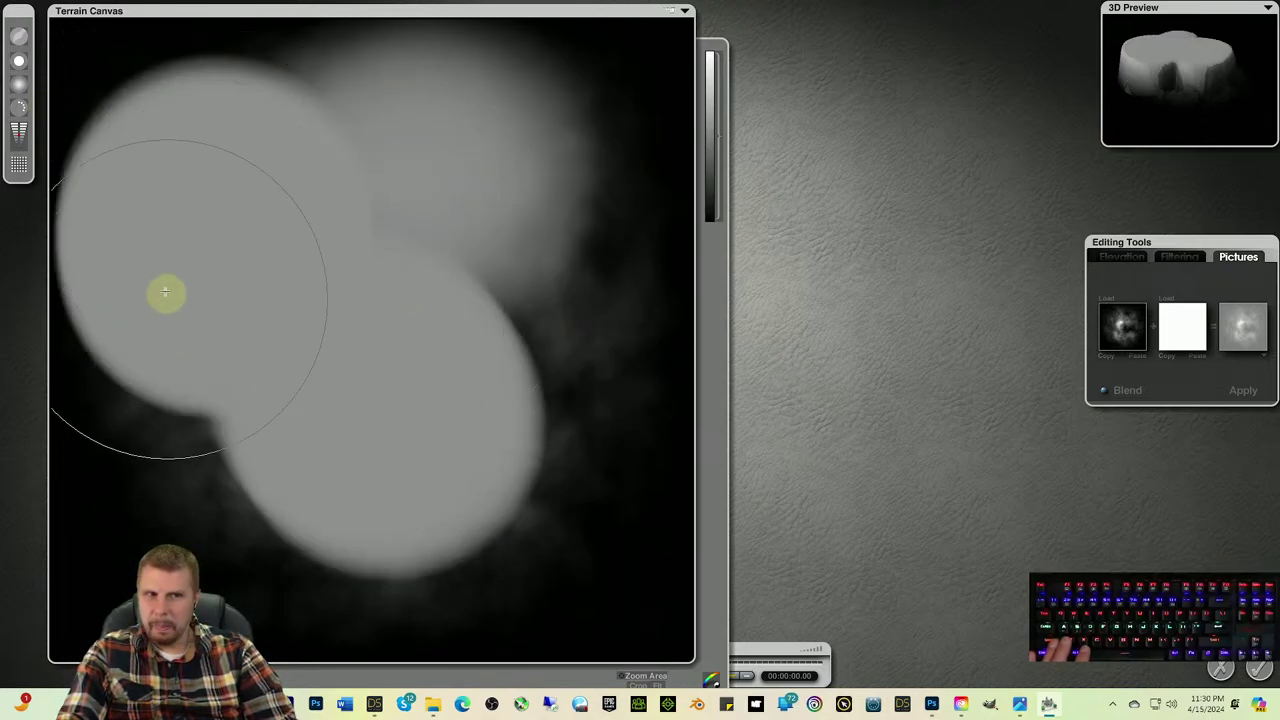
key(ctrl)
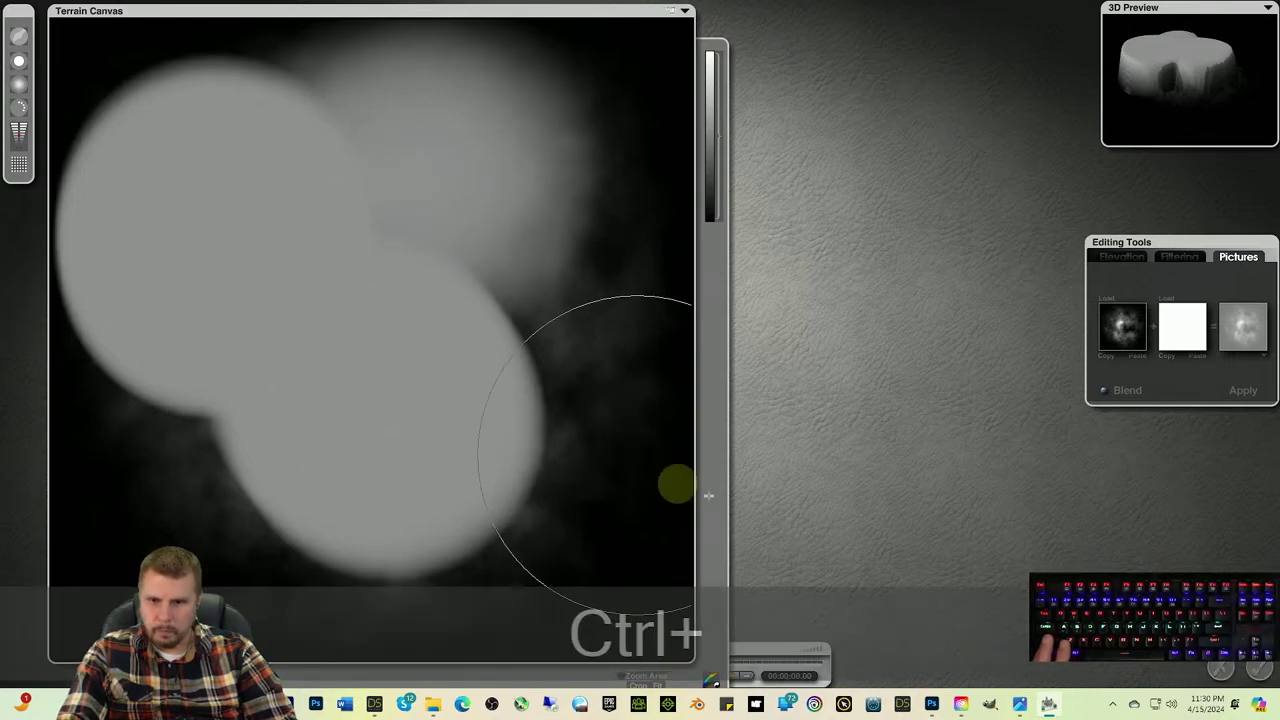
click(1238, 676)
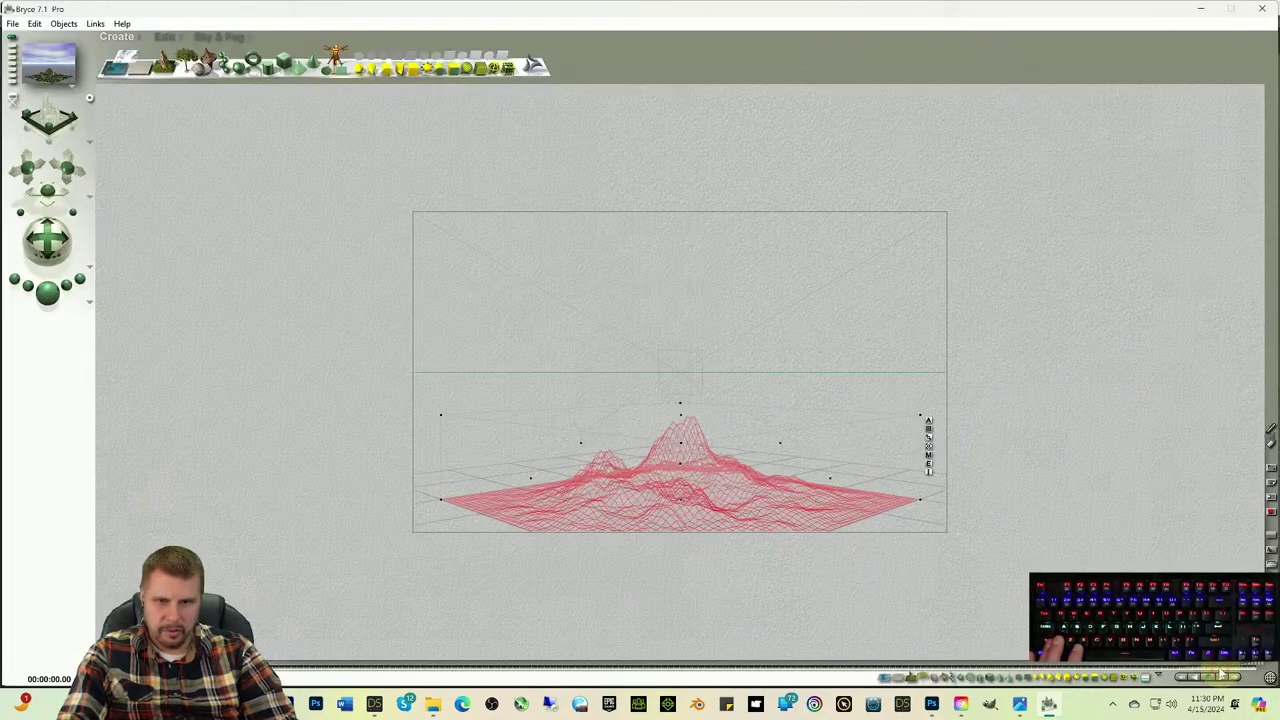
Step: Reopen Terrain 2 in the Terrain Editor and test a lowering stroke toward the canvas's right edge
click(928, 463)
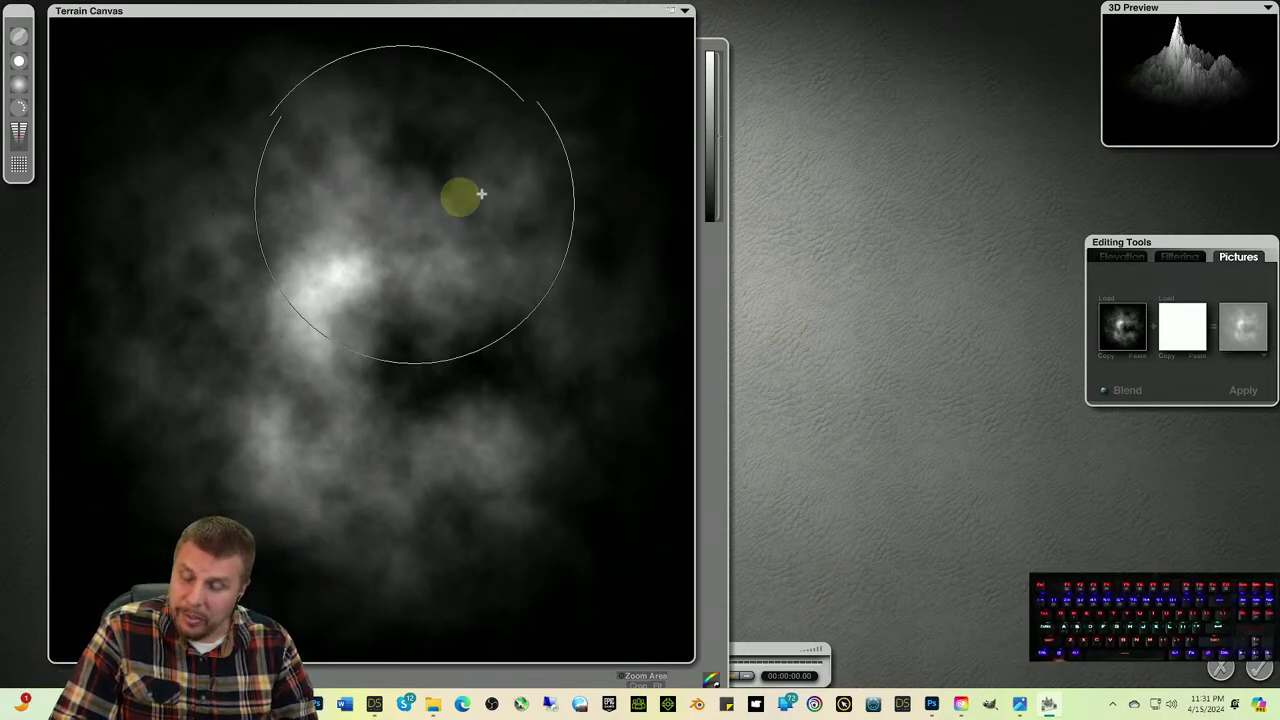
mouse_move(481, 194)
mouse_down()
mouse_move(617, 187)
mouse_move(686, 210)
mouse_up()
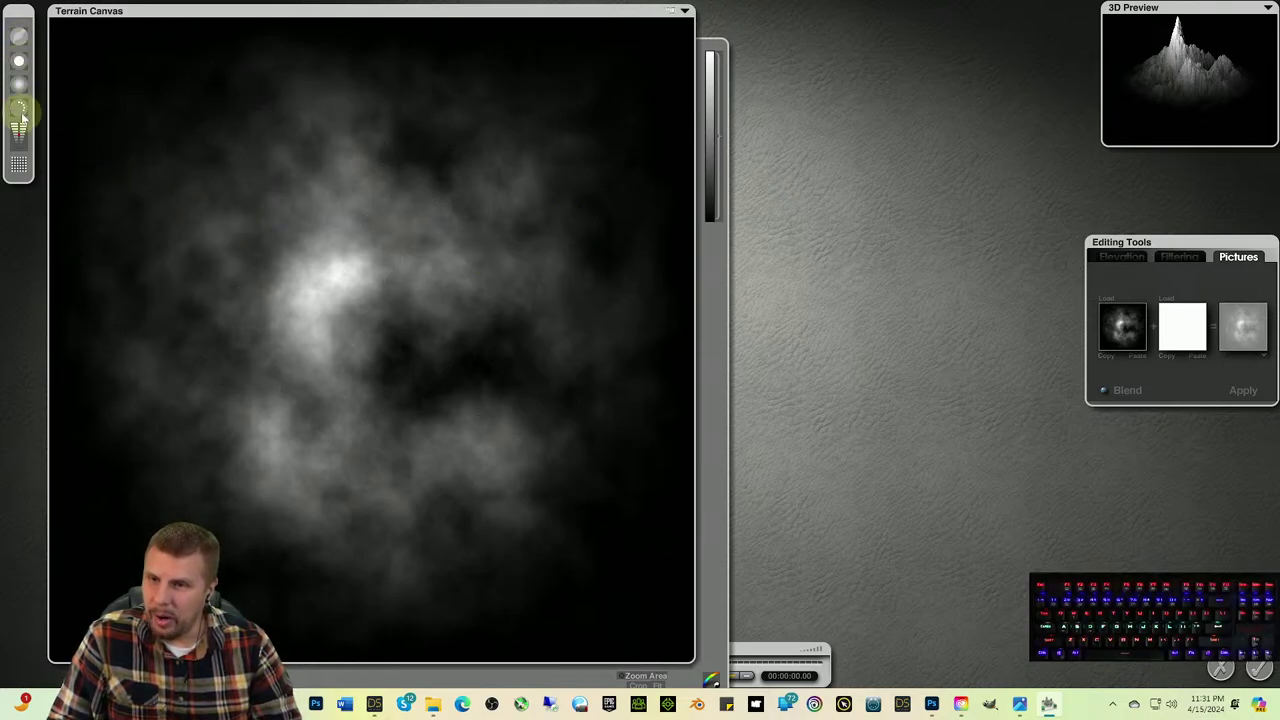
Step: Choose the Seasonal Vortex brush and stamp six vortex patterns across the terrain heightmap
click(18, 38)
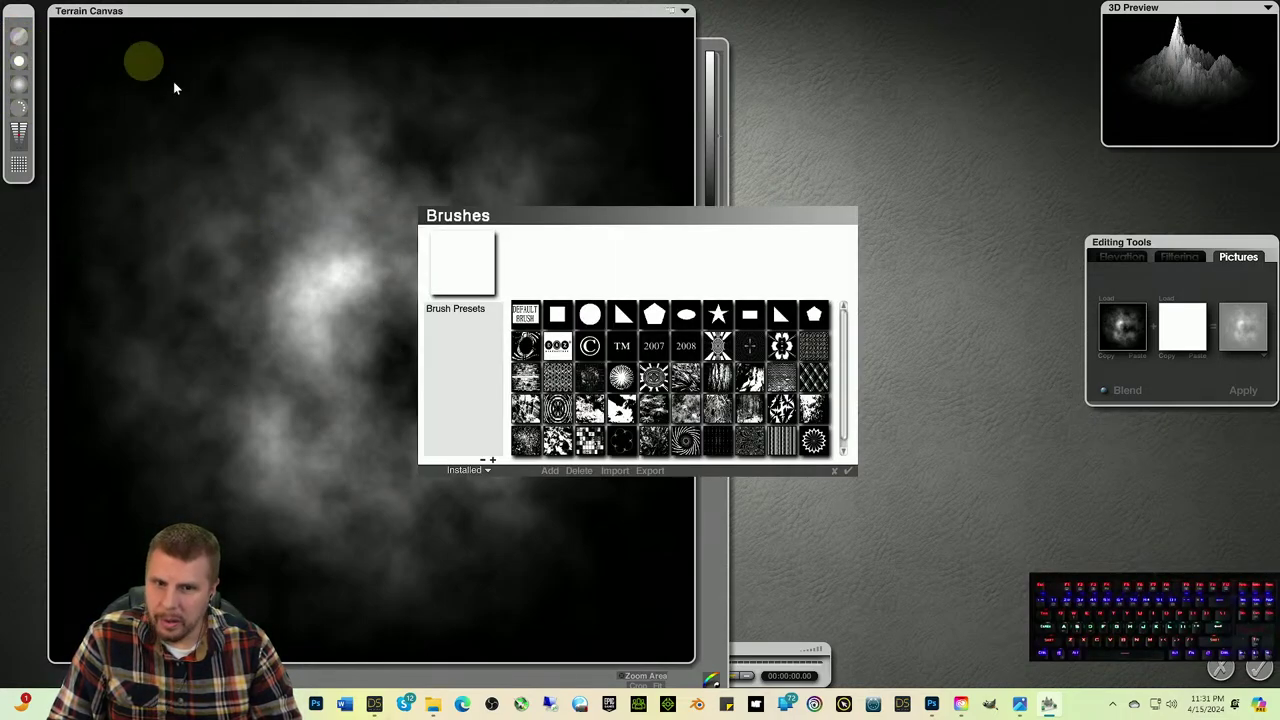
click(557, 408)
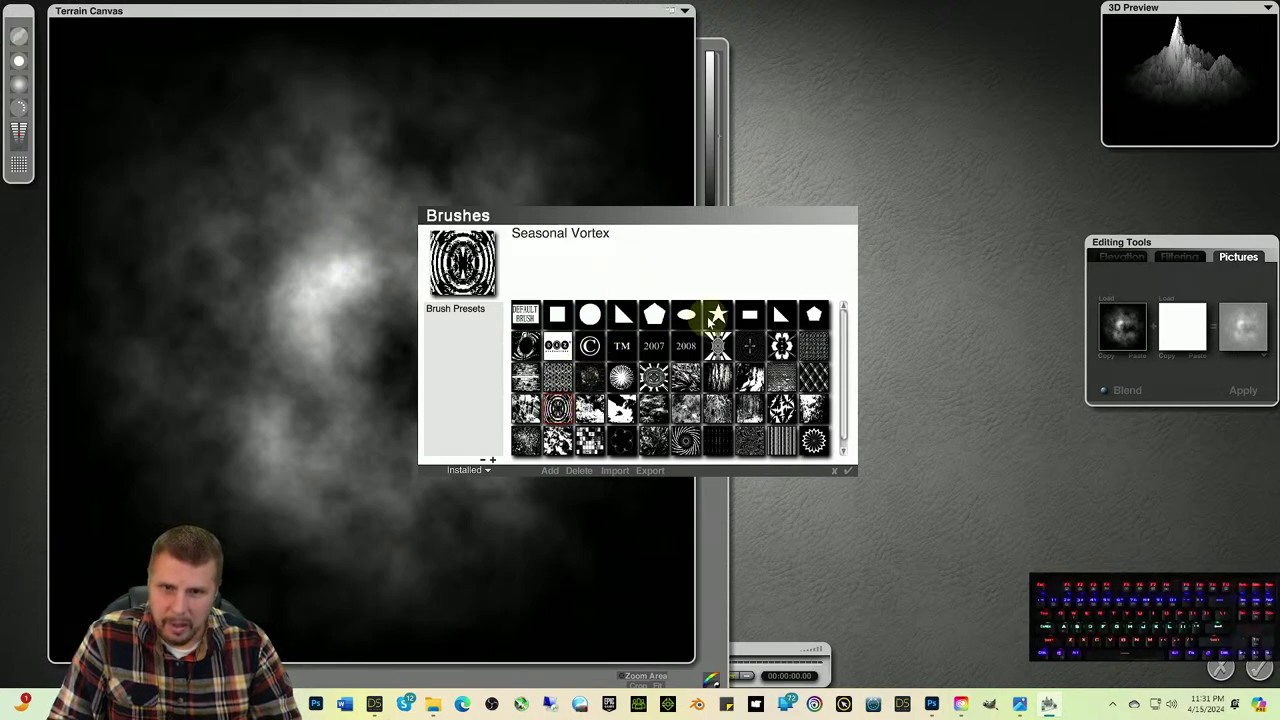
click(848, 473)
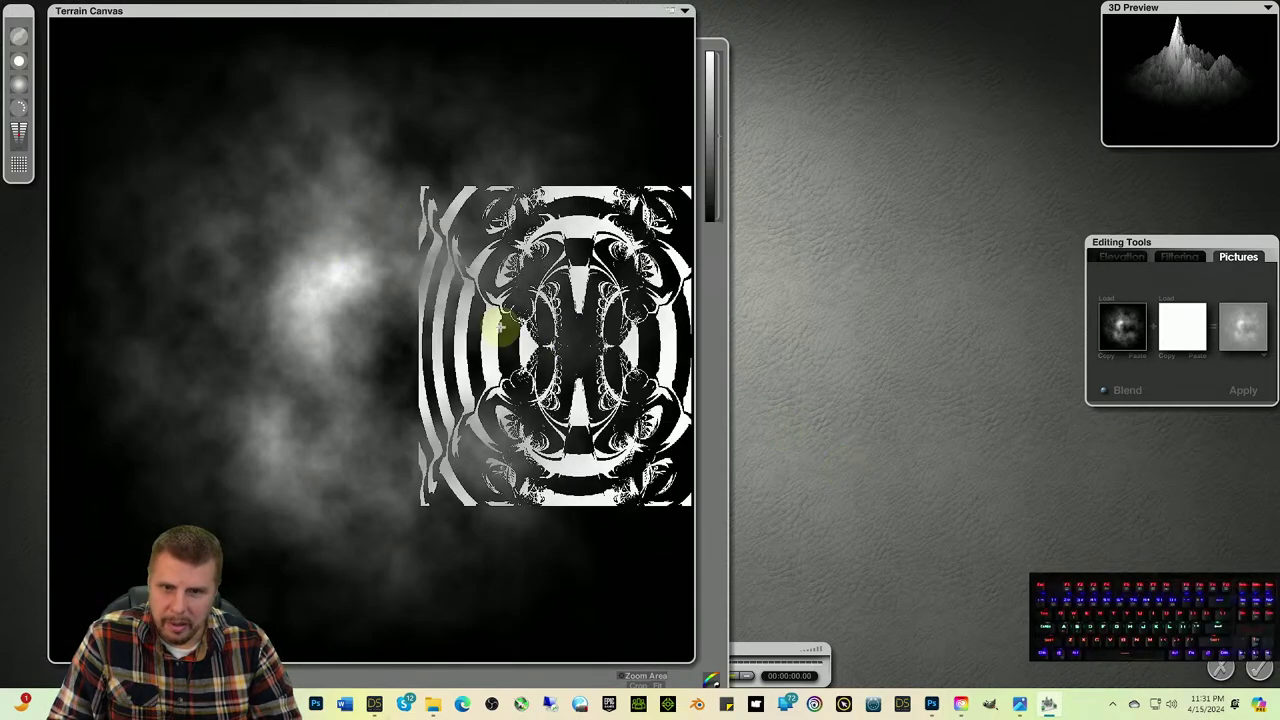
click(386, 294)
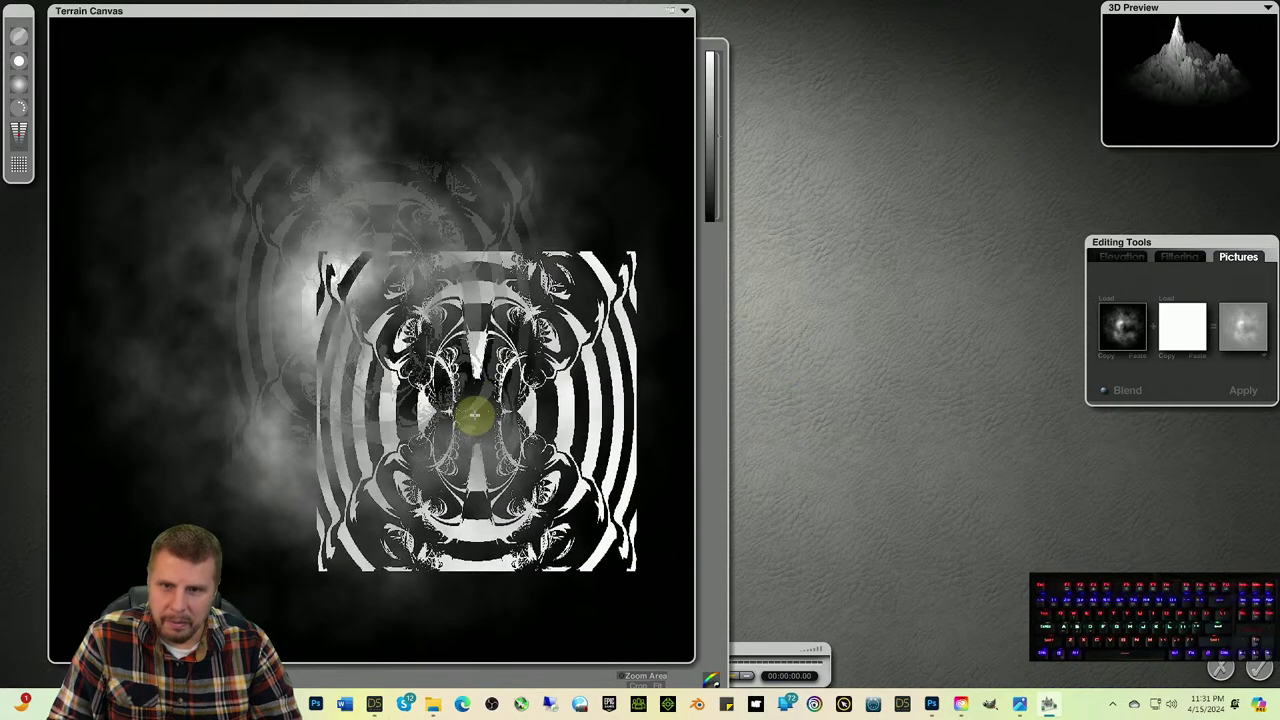
click(469, 420)
click(305, 283)
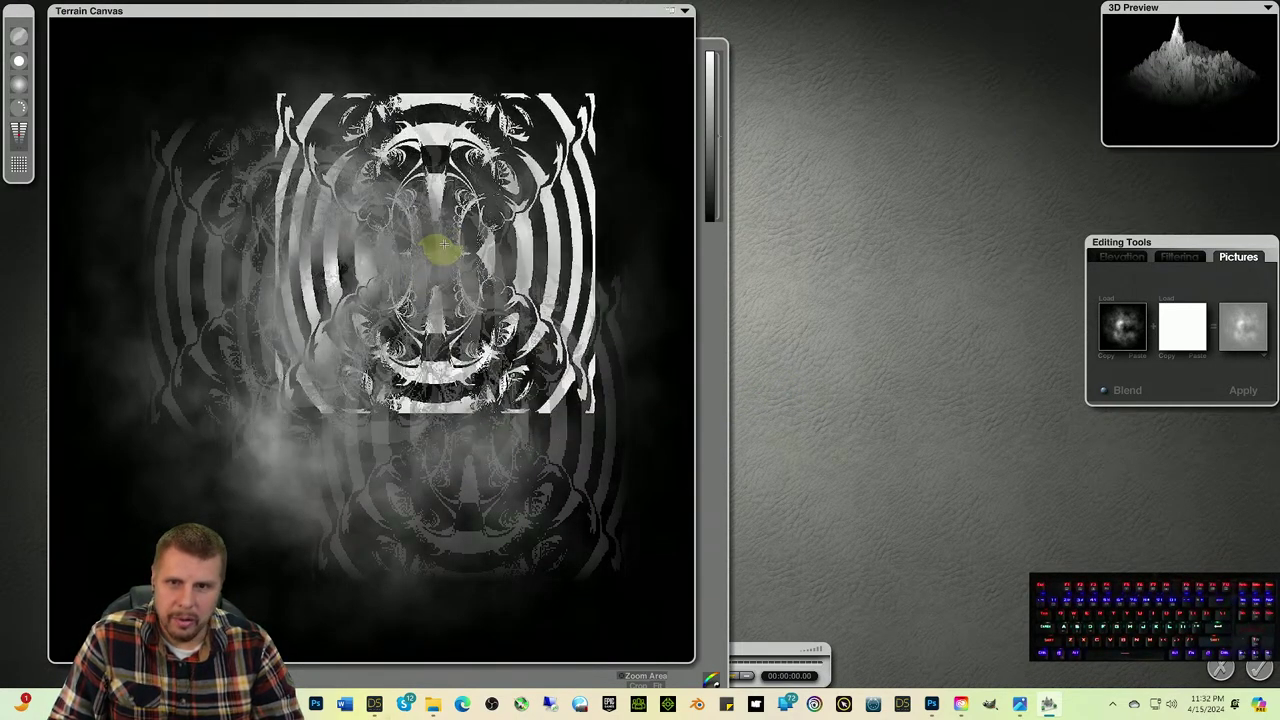
click(473, 211)
click(318, 296)
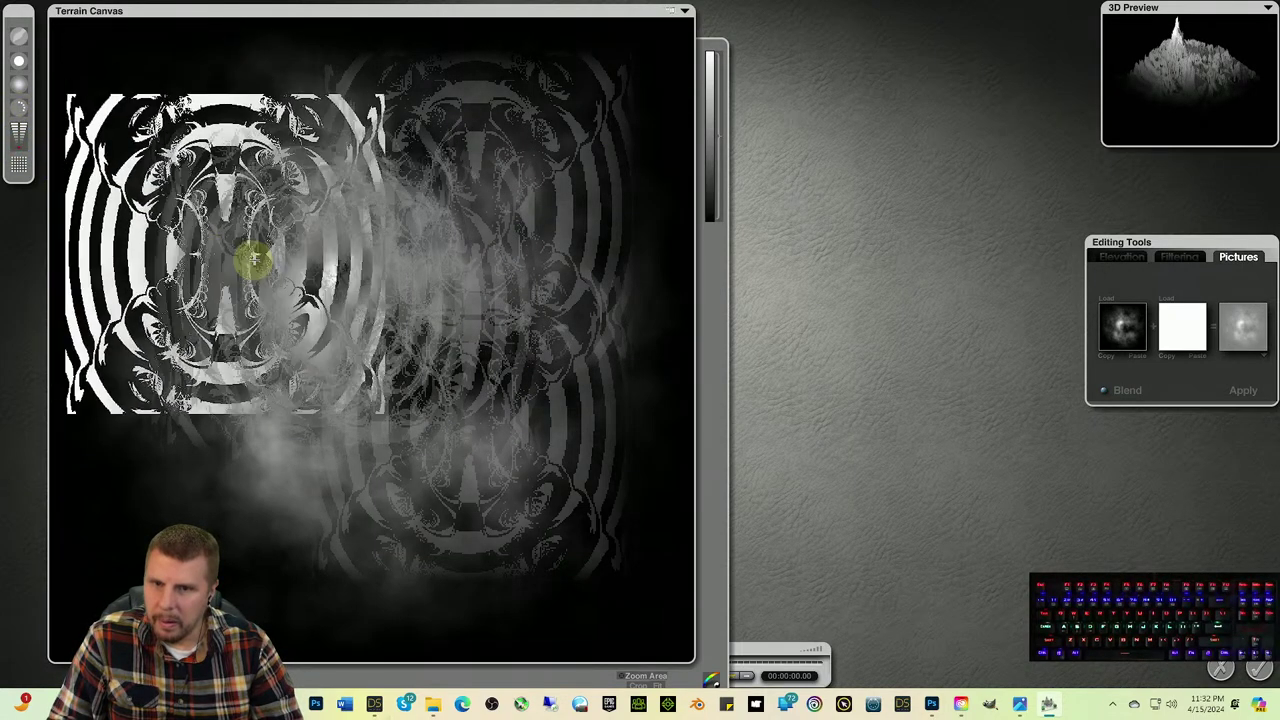
click(328, 282)
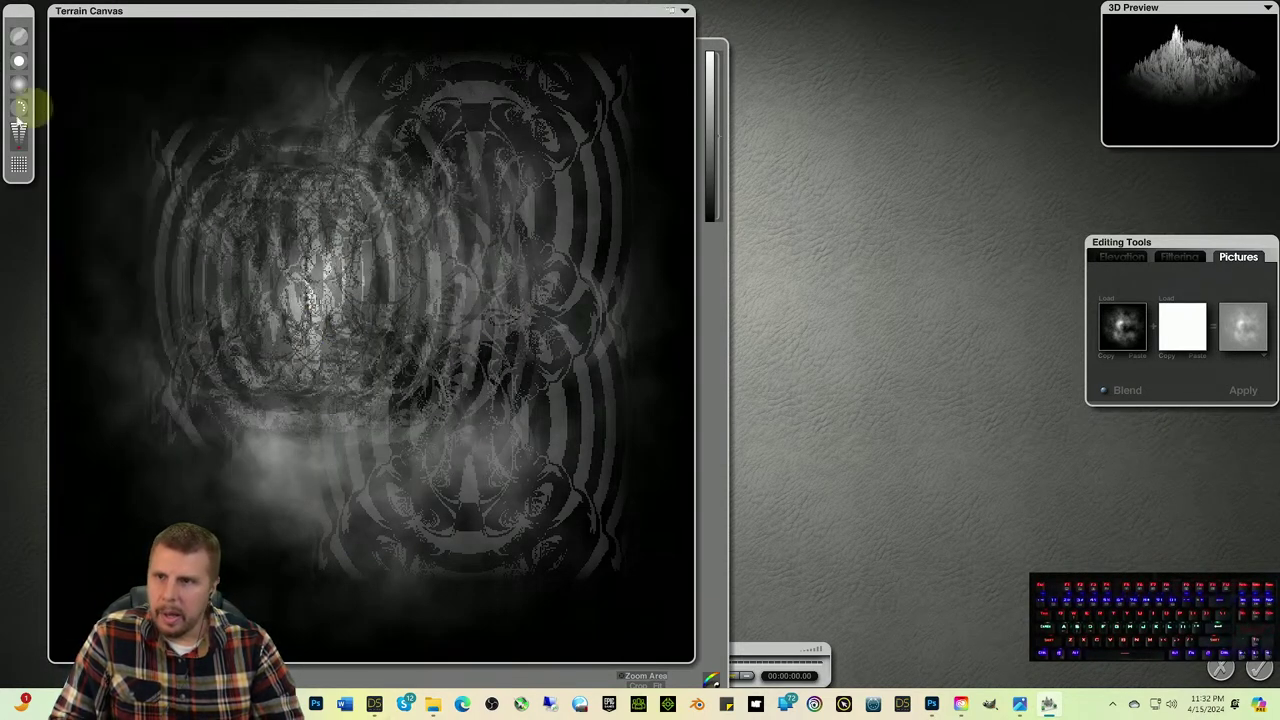
Step: Select the Spinning Vortex brush preset and exit the Terrain Editor to the scene
click(19, 37)
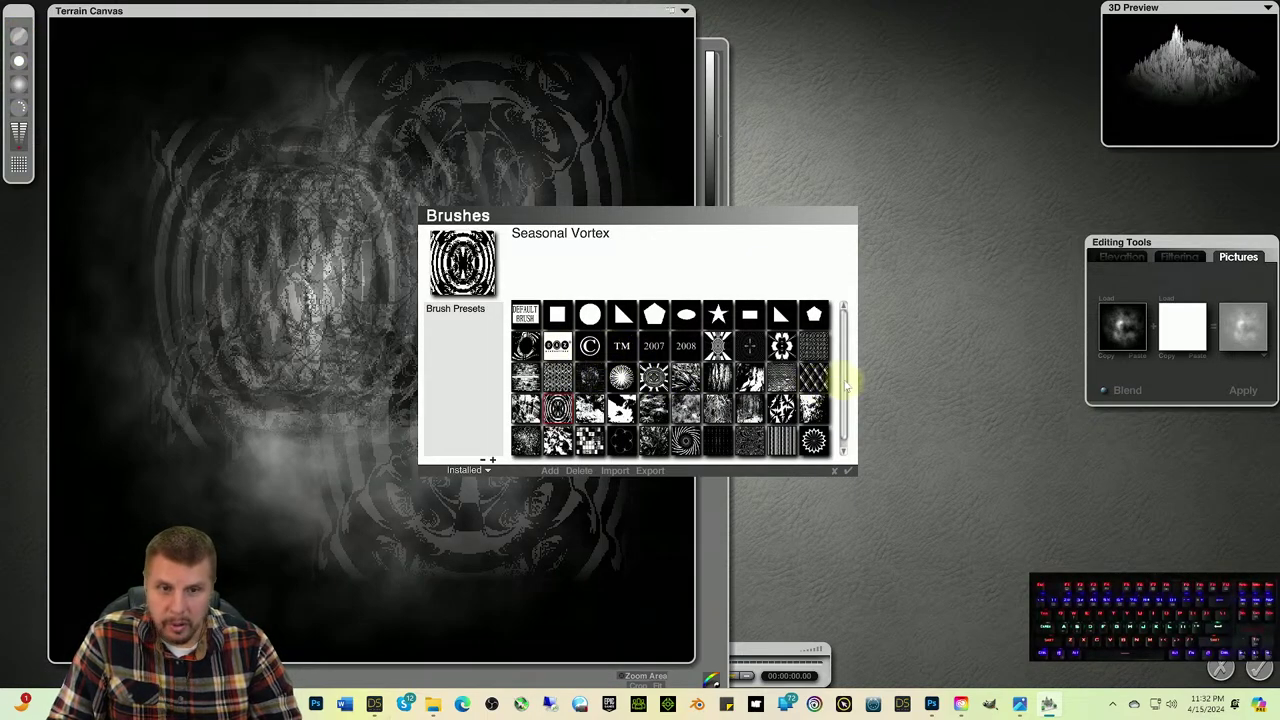
scroll(845, 383, down, 1)
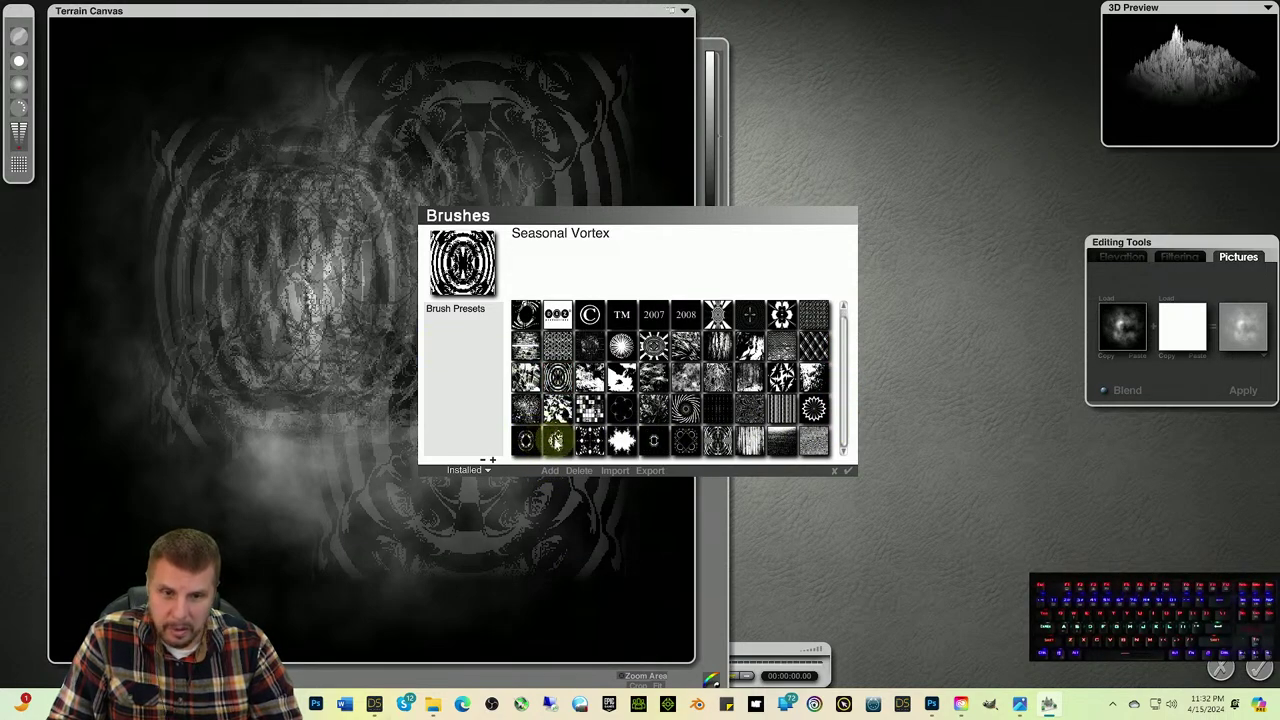
click(685, 408)
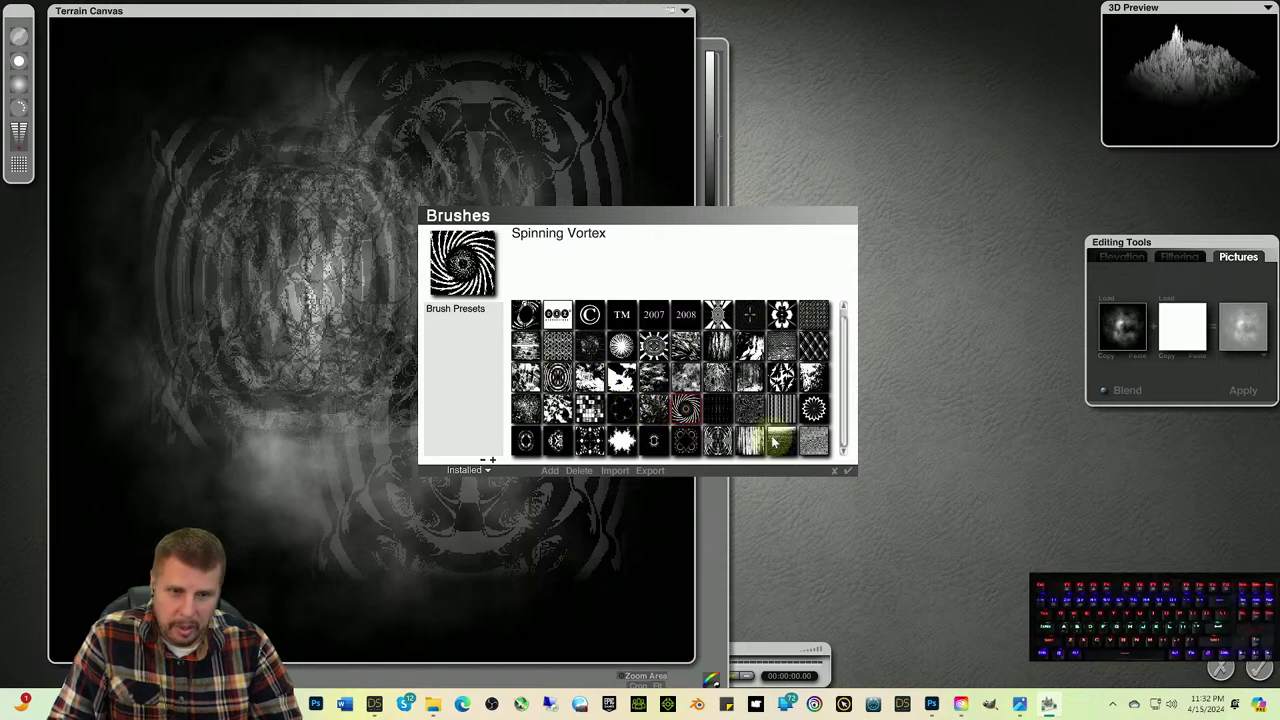
click(846, 472)
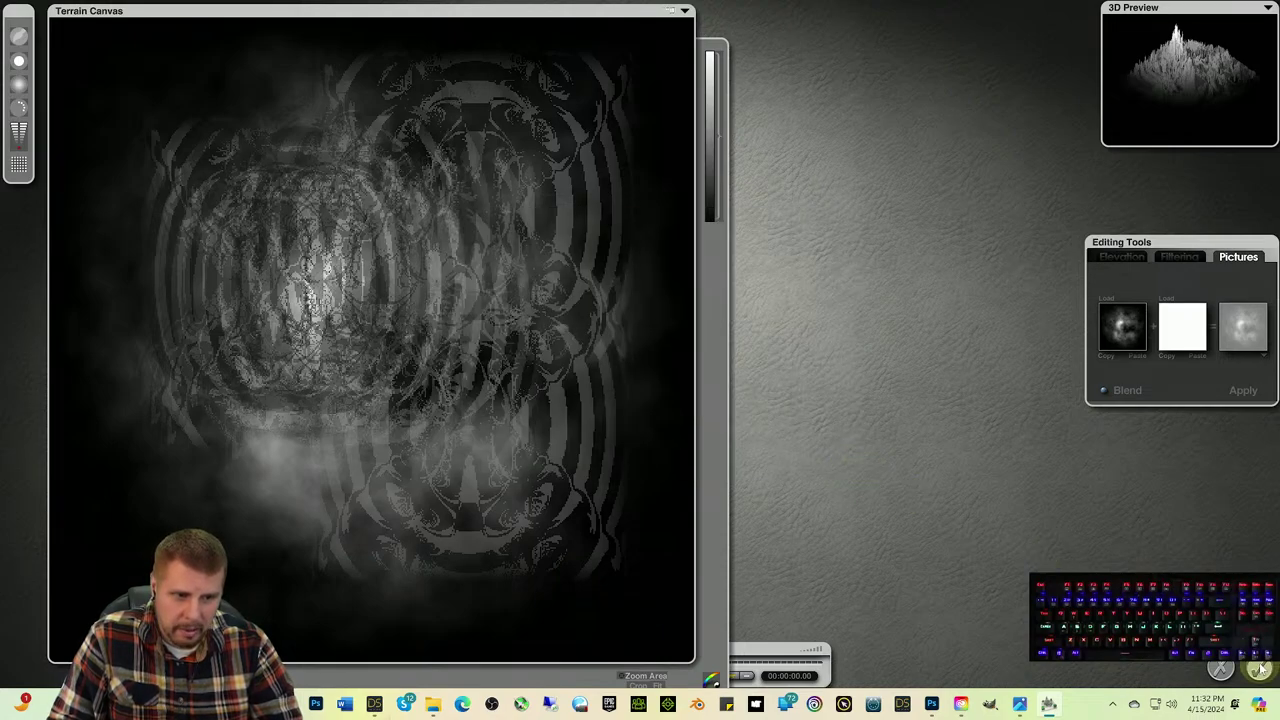
click(1221, 668)
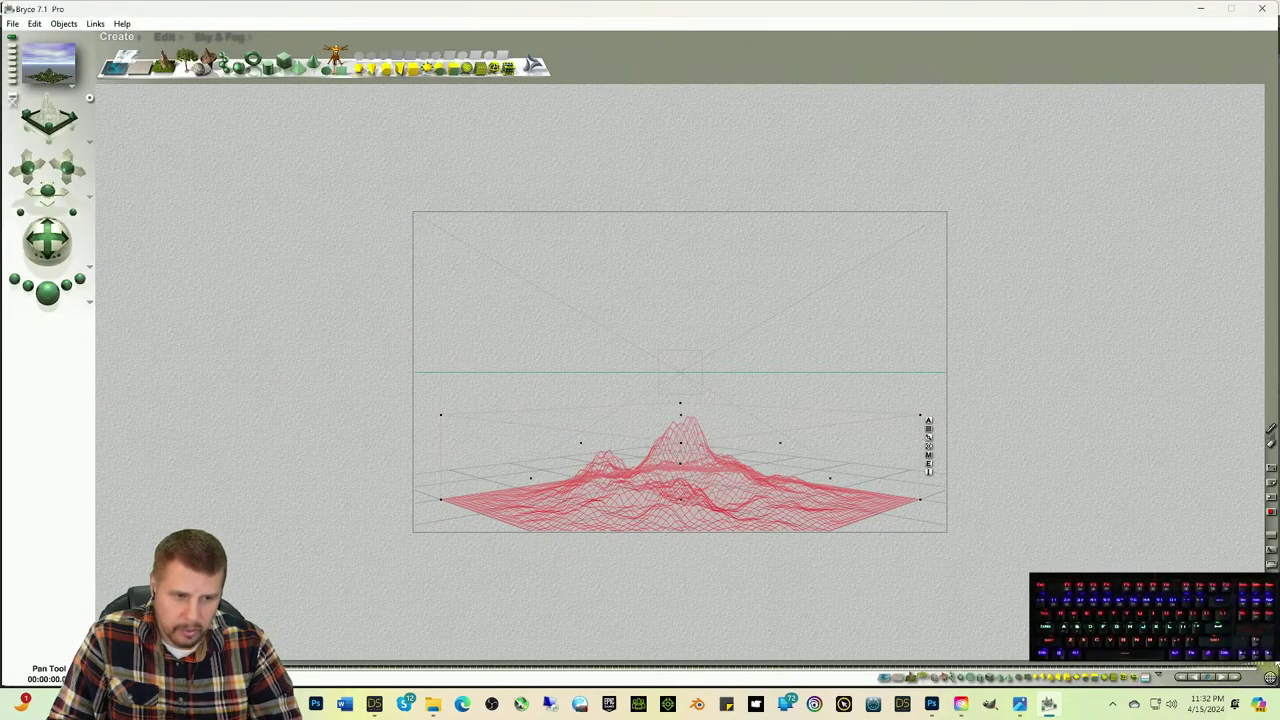
Step: Reopen the Terrain Editor, paint a swirl toward the upper left, then undo it
click(929, 465)
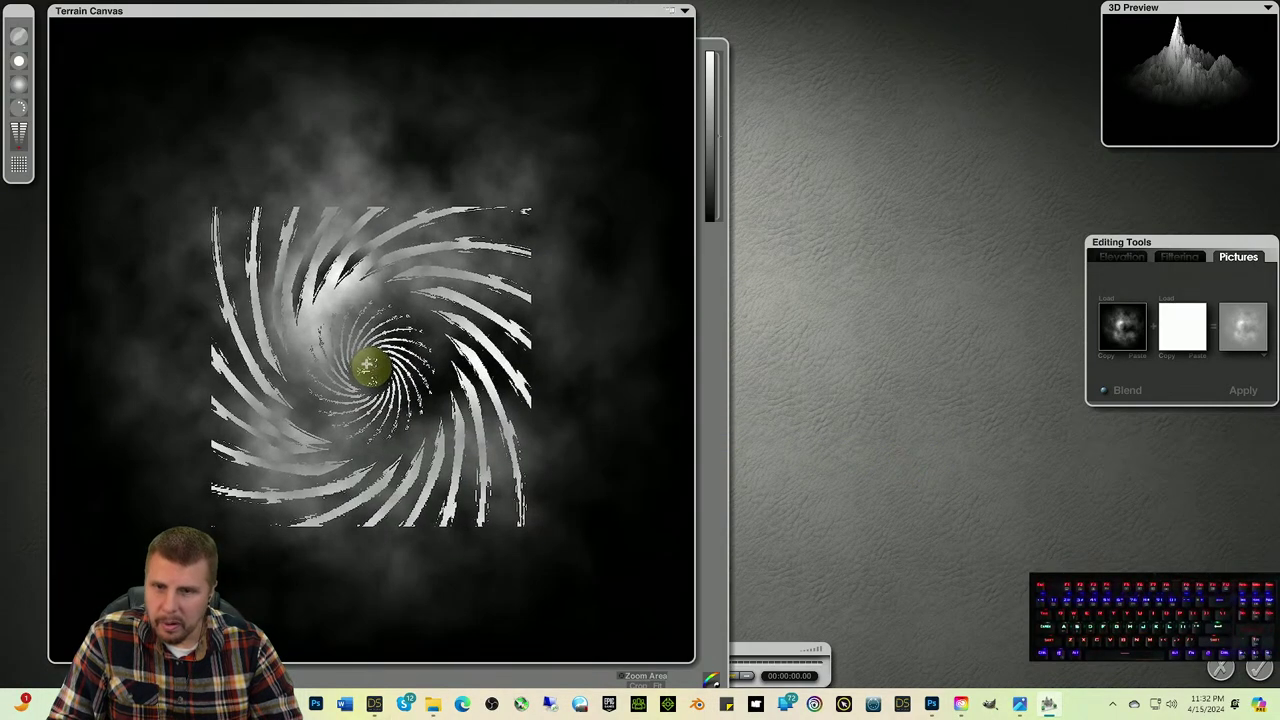
drag(361, 356, 18, 148)
key(ctrl+z)
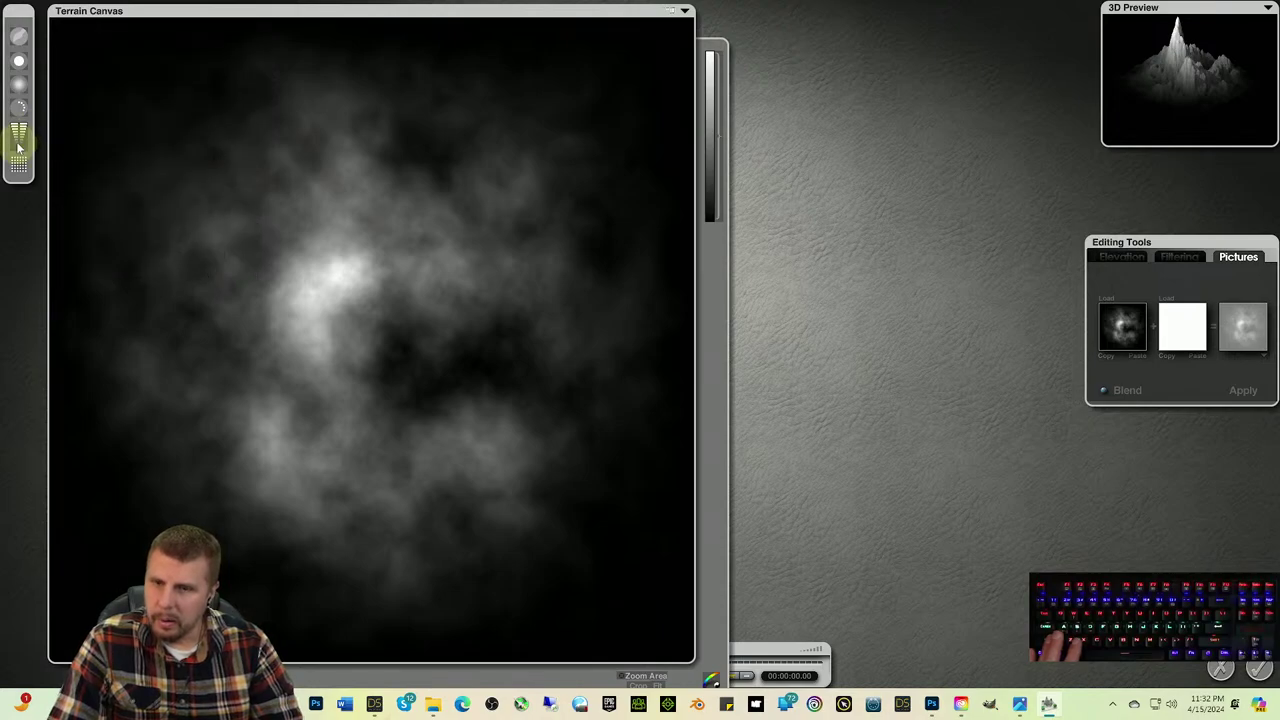
Step: Stamp two Flower Deco shapes, undo the extra stamp with Ctrl+Z, and return to the scene
click(18, 36)
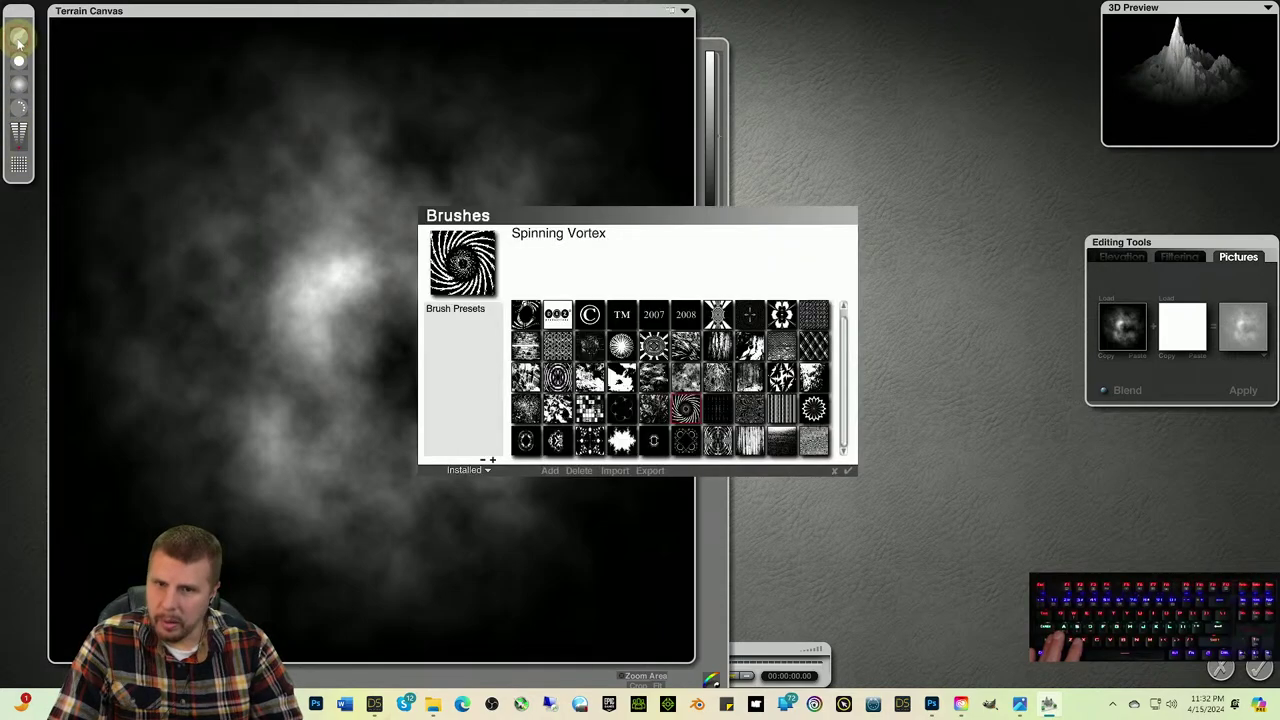
click(621, 346)
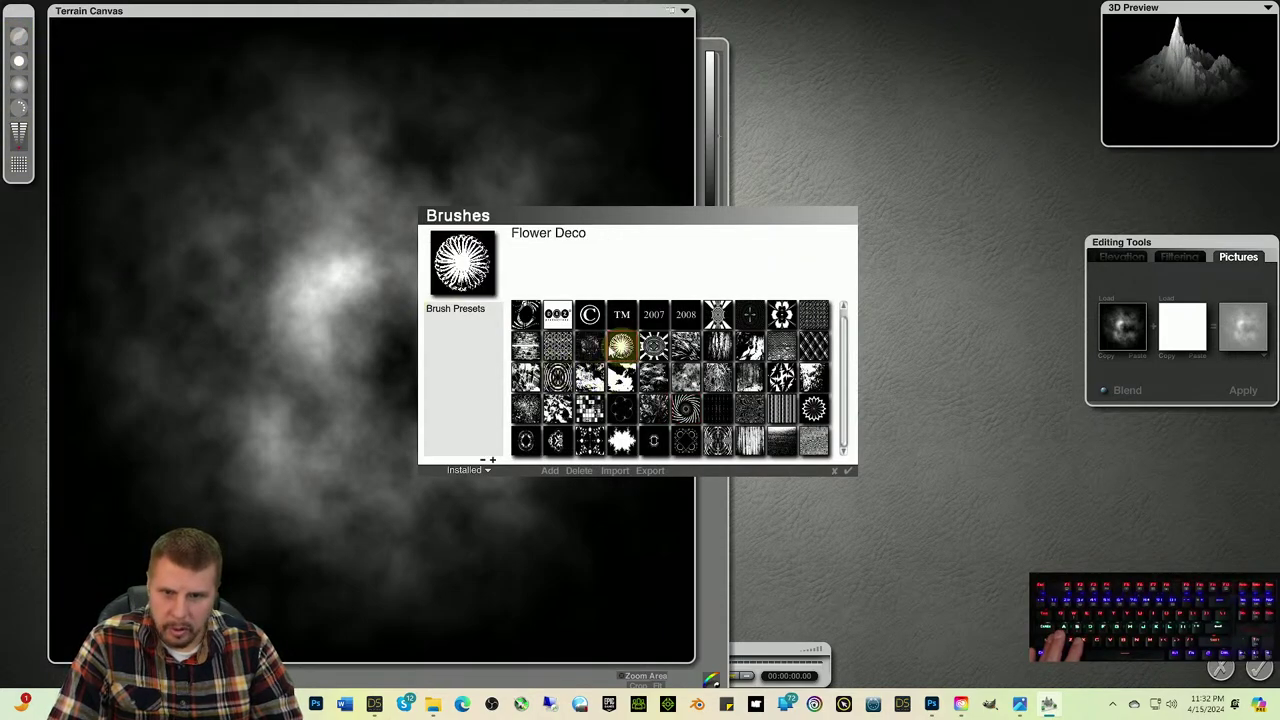
click(848, 470)
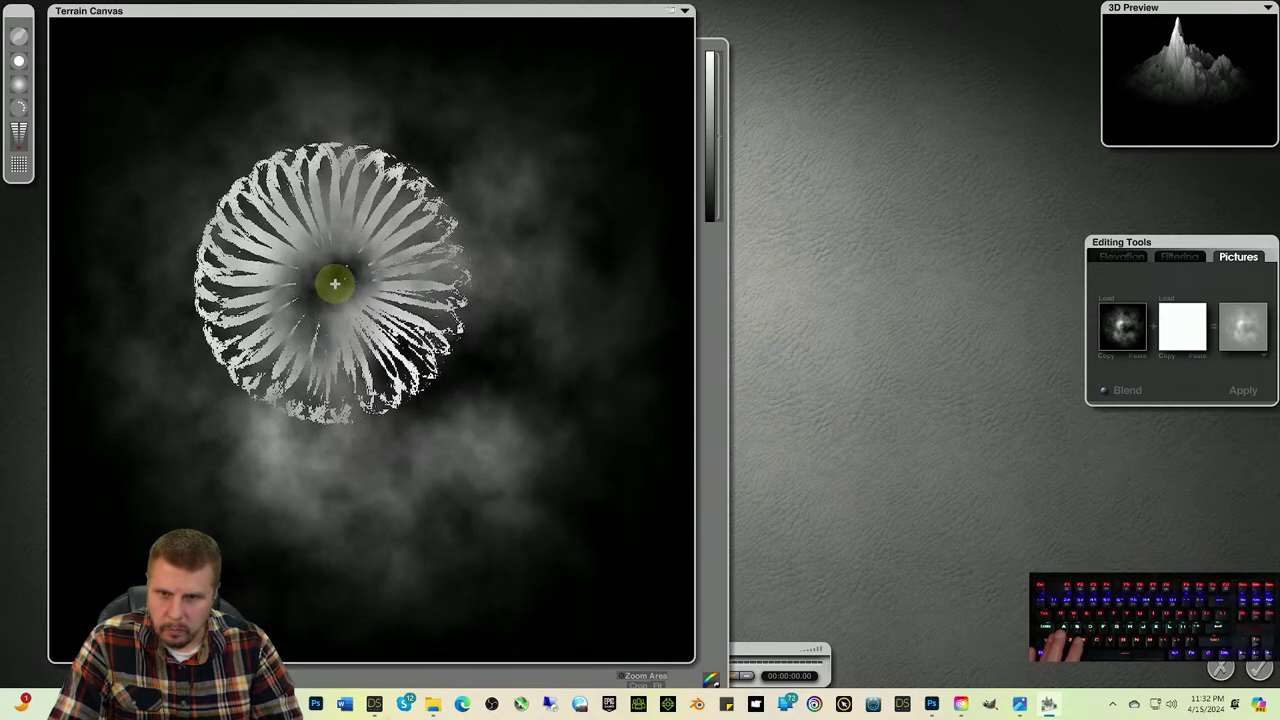
click(334, 284)
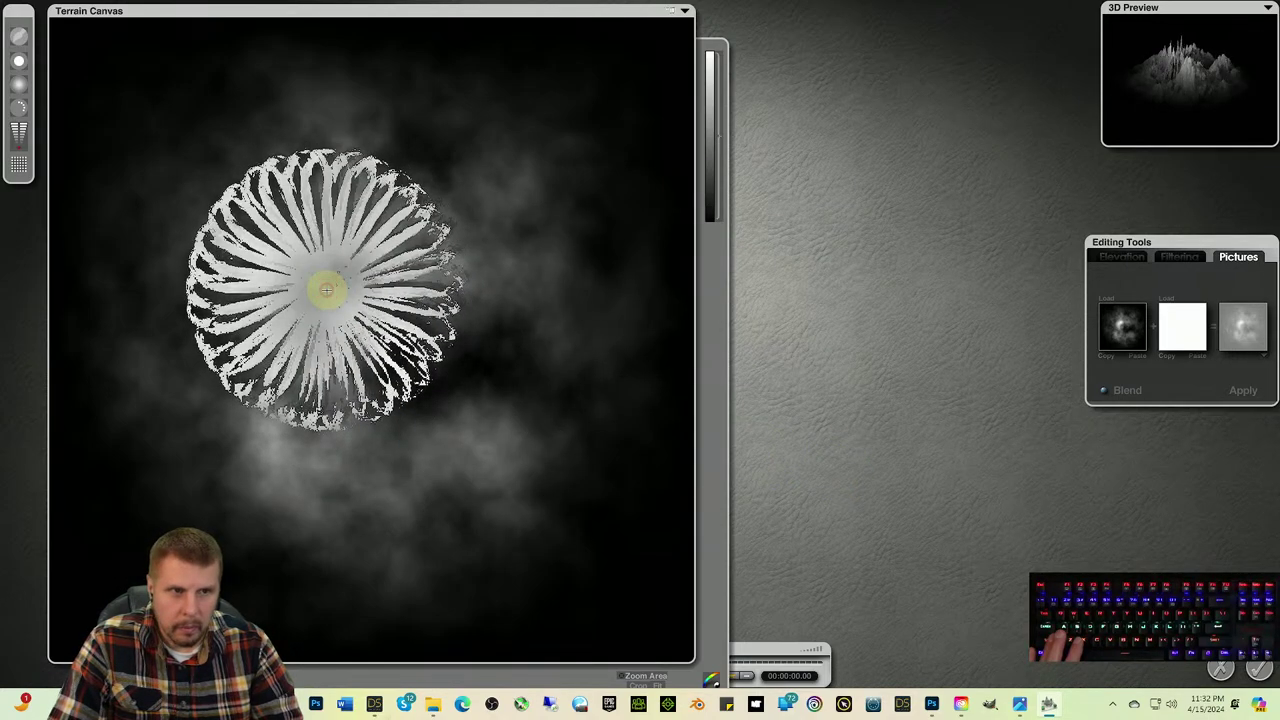
click(400, 435)
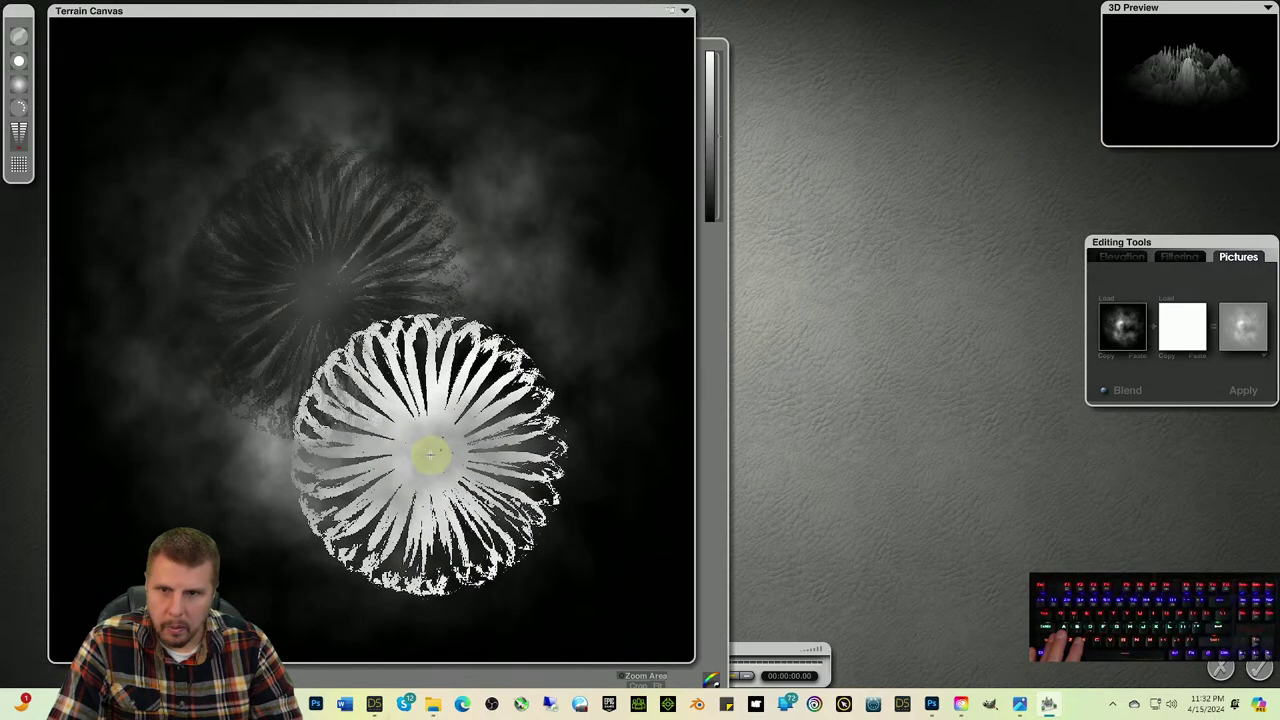
key(ctrl+z)
key(ctrl+z)
key(ctrl+z)
key(ctrl+z)
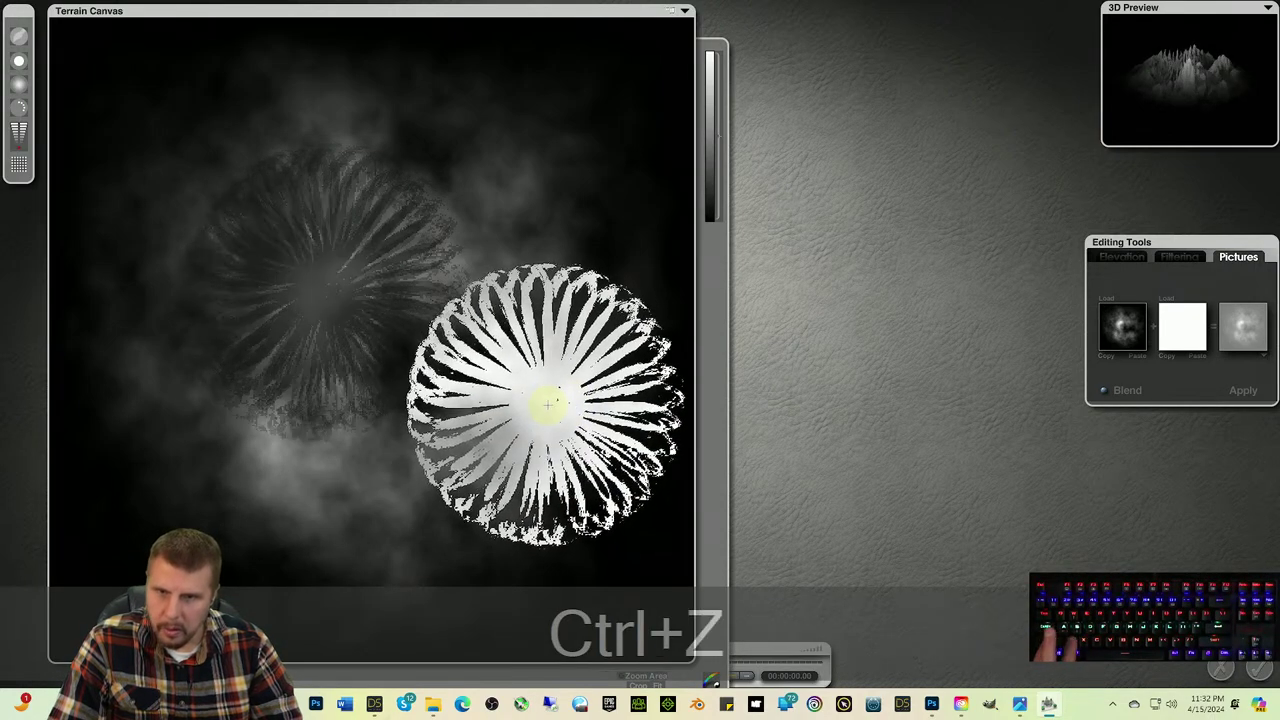
key(ctrl+z)
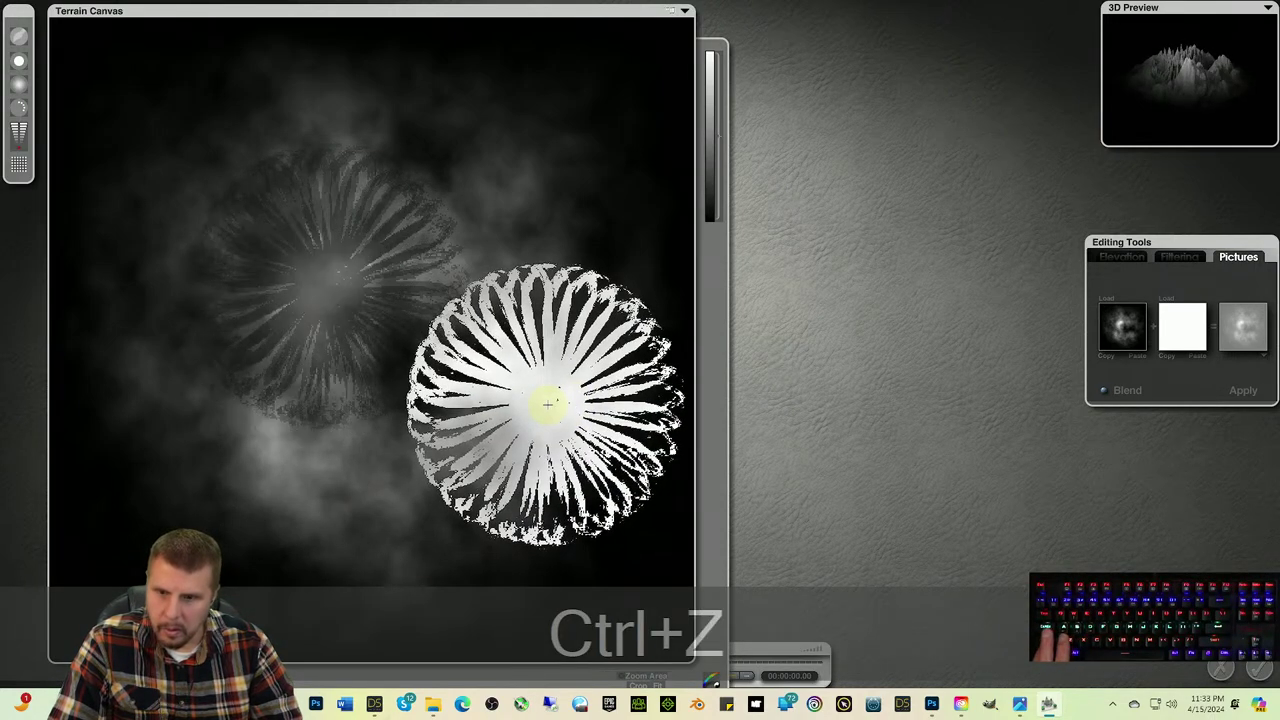
key(ctrl+z)
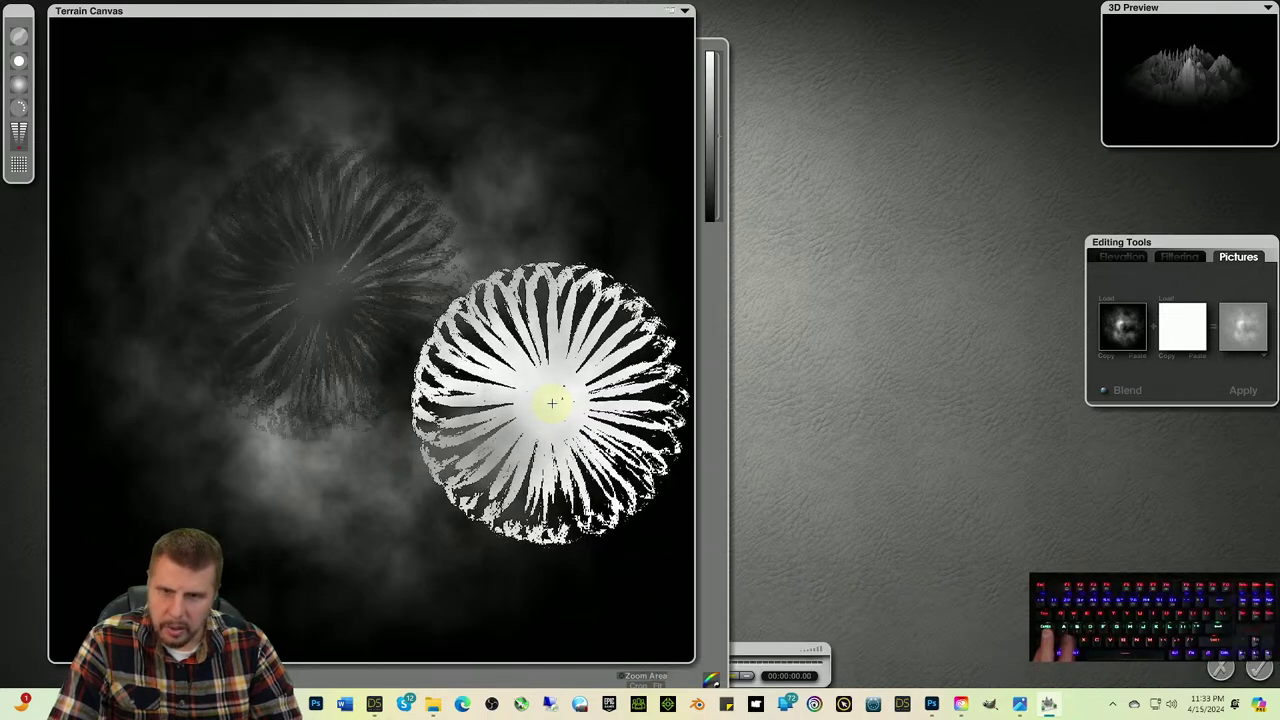
key(ctrl+z)
key(ctrl+z)
key(ctrl+z)
key(ctrl+z)
key(ctrl+z)
key(ctrl+z)
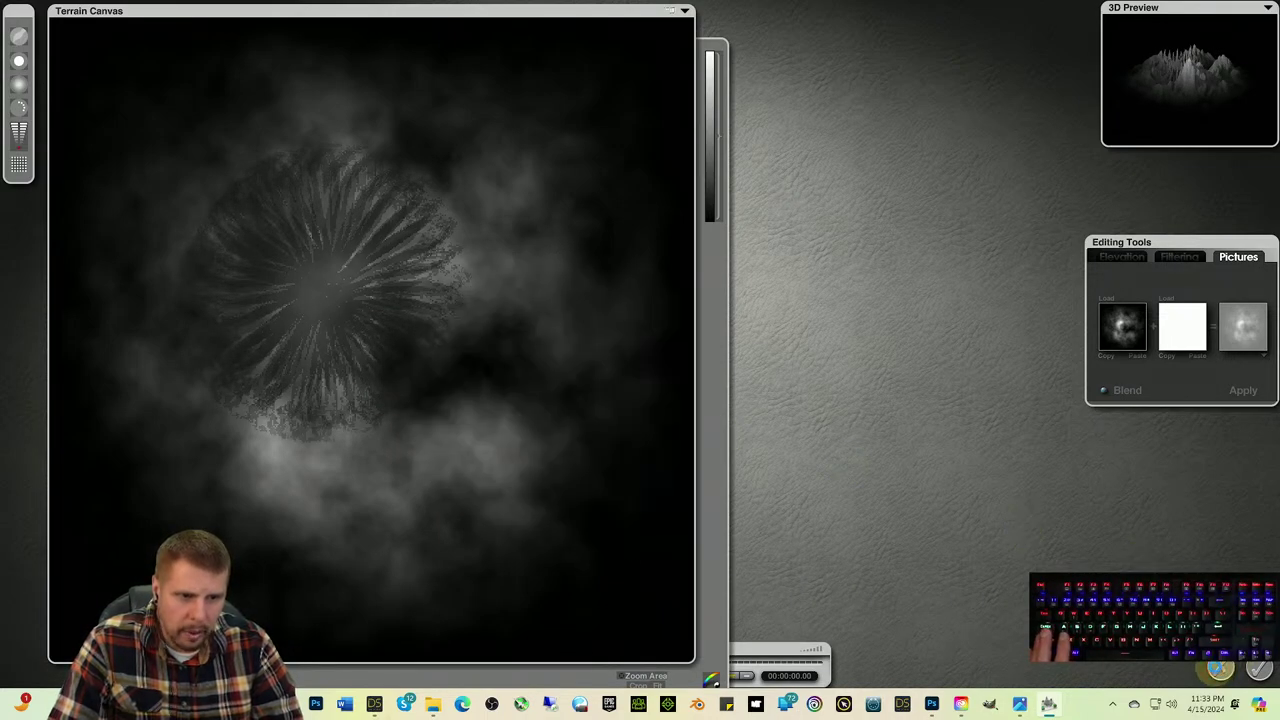
click(1220, 668)
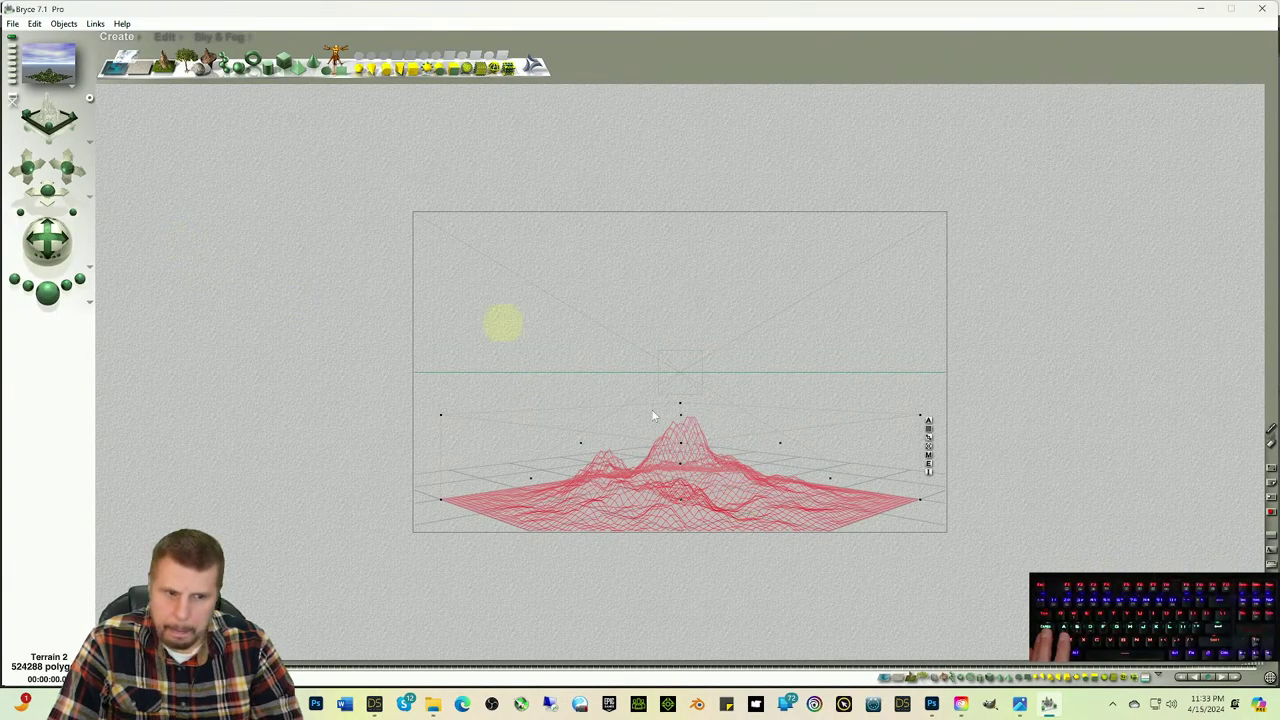
Step: Reopen the Terrain Editor and paint two Flower Deco strokes across the terrain canvas
click(928, 465)
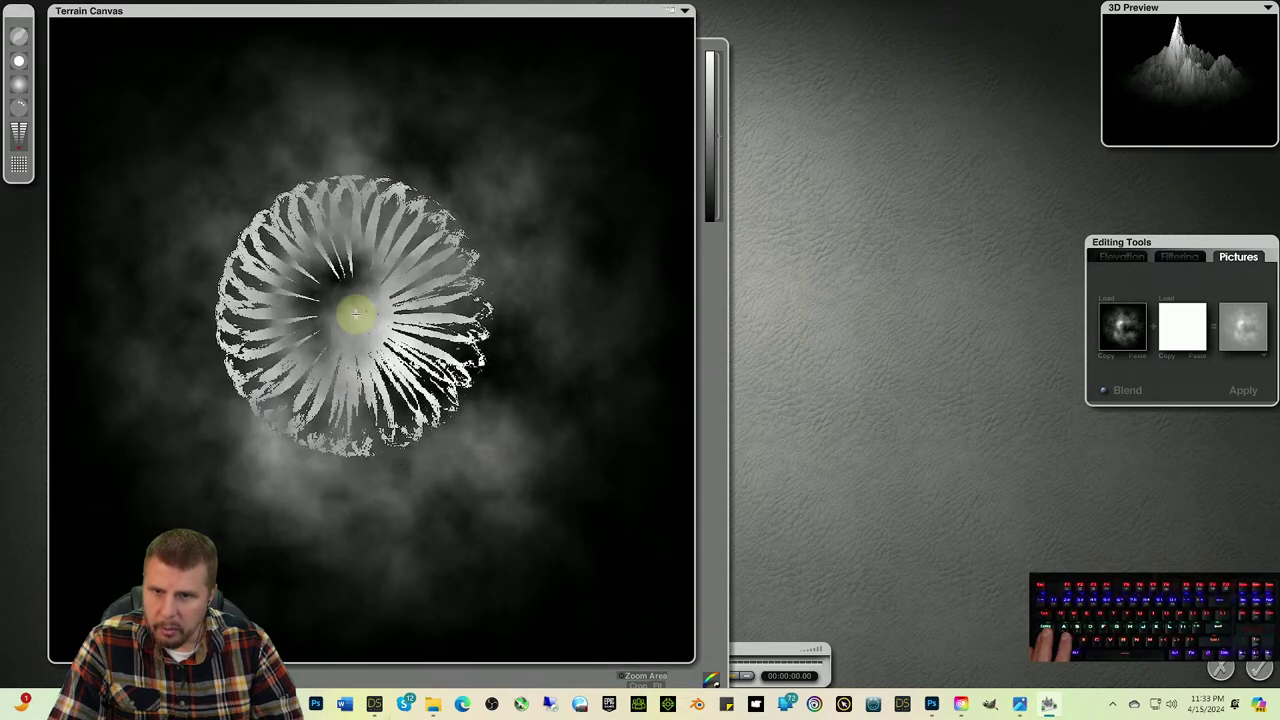
mouse_move(343, 300)
mouse_down()
mouse_move(298, 270)
mouse_move(292, 241)
mouse_move(367, 181)
mouse_move(515, 283)
mouse_move(541, 342)
mouse_move(462, 497)
mouse_move(358, 459)
mouse_move(234, 336)
mouse_move(200, 255)
mouse_move(197, 355)
mouse_move(207, 369)
mouse_move(228, 264)
mouse_move(273, 203)
mouse_move(381, 215)
mouse_move(306, 149)
mouse_move(252, 141)
mouse_move(213, 175)
mouse_move(240, 240)
mouse_move(199, 276)
mouse_move(187, 350)
mouse_move(198, 325)
mouse_move(114, 174)
mouse_move(74, 137)
mouse_move(22, 118)
mouse_up()
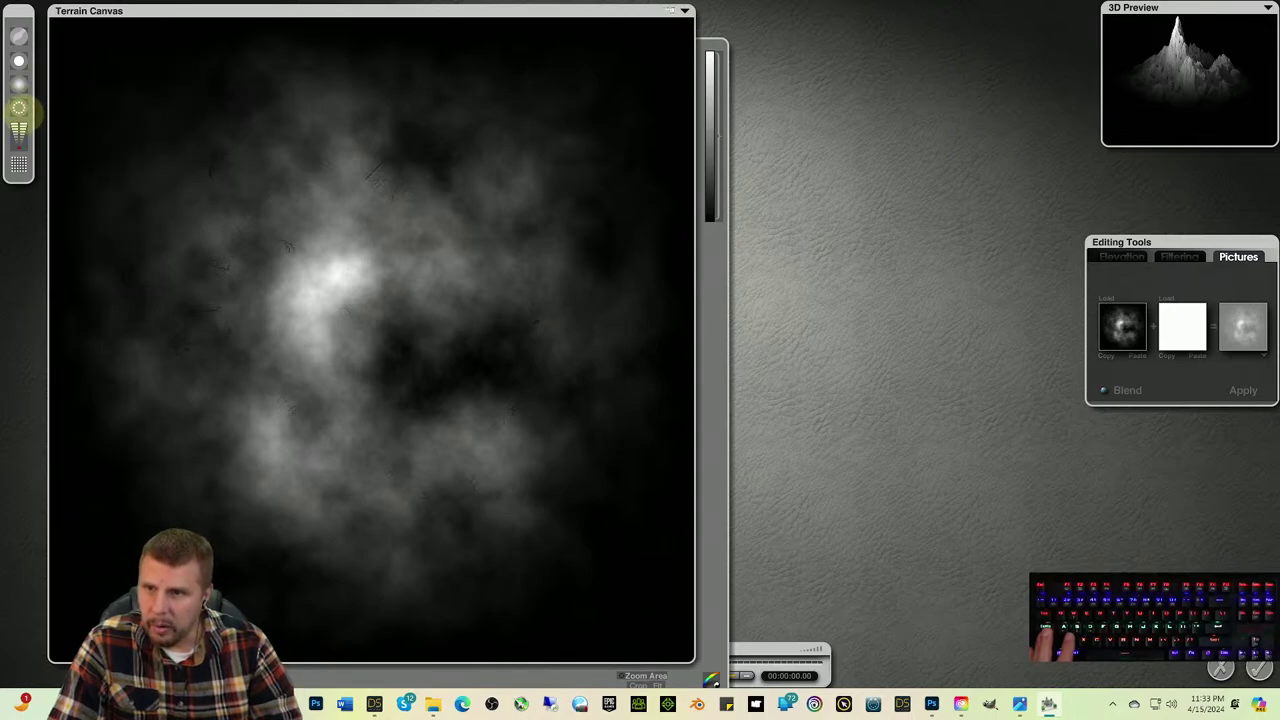
mouse_move(297, 297)
mouse_down()
mouse_move(357, 215)
mouse_move(406, 205)
mouse_move(513, 333)
mouse_move(393, 443)
mouse_move(222, 298)
mouse_move(241, 212)
mouse_move(256, 300)
mouse_move(363, 378)
mouse_up()
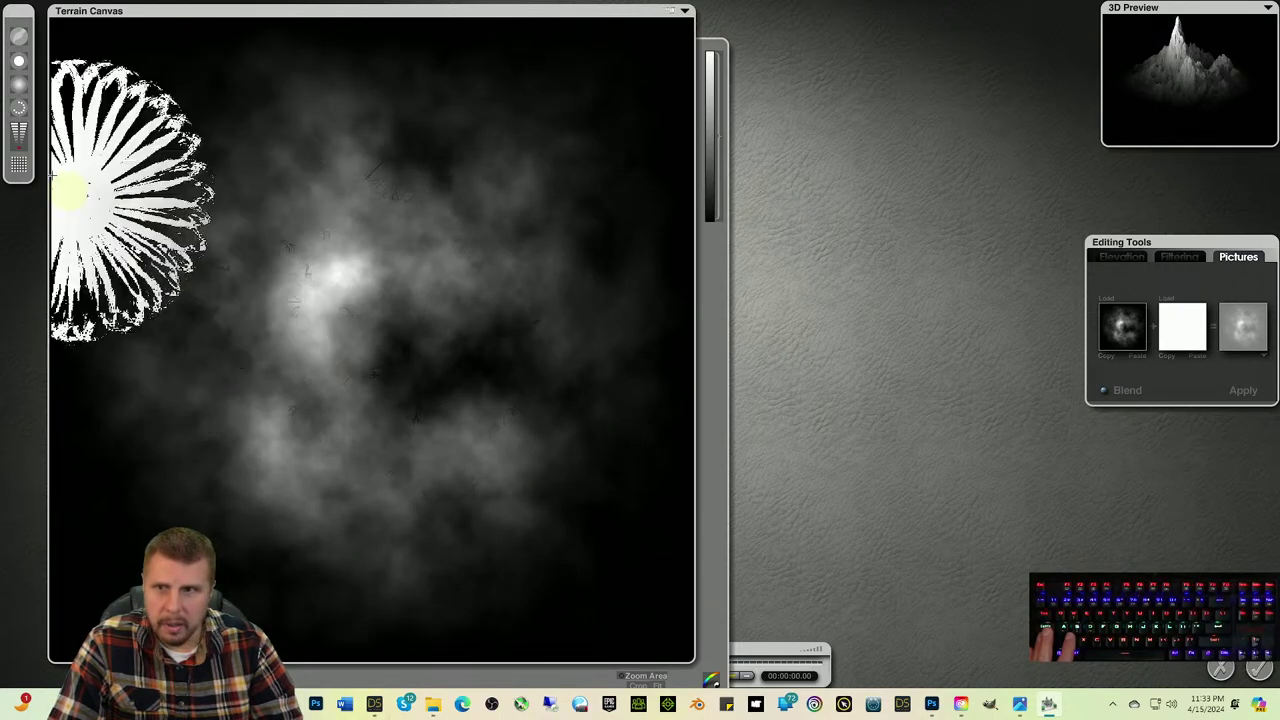
click(18, 60)
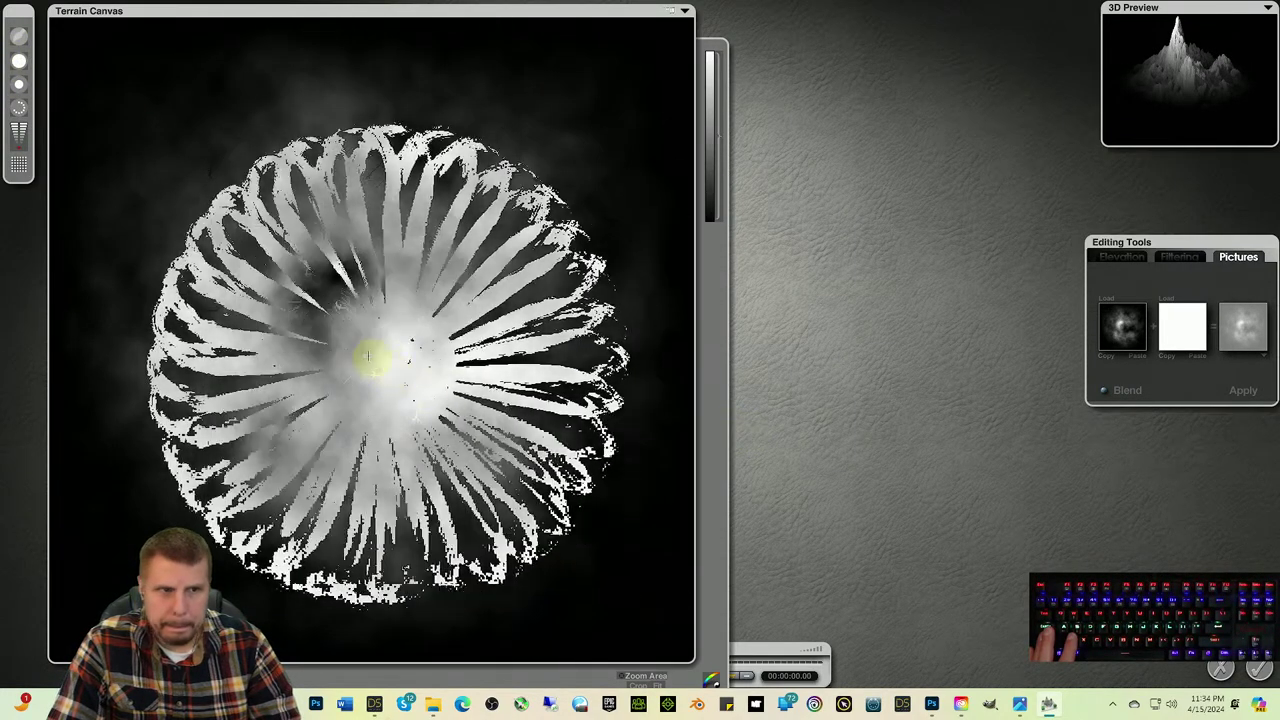
Step: Set the terrain resolution to 4096 planetary and accept the terrain edits
click(19, 164)
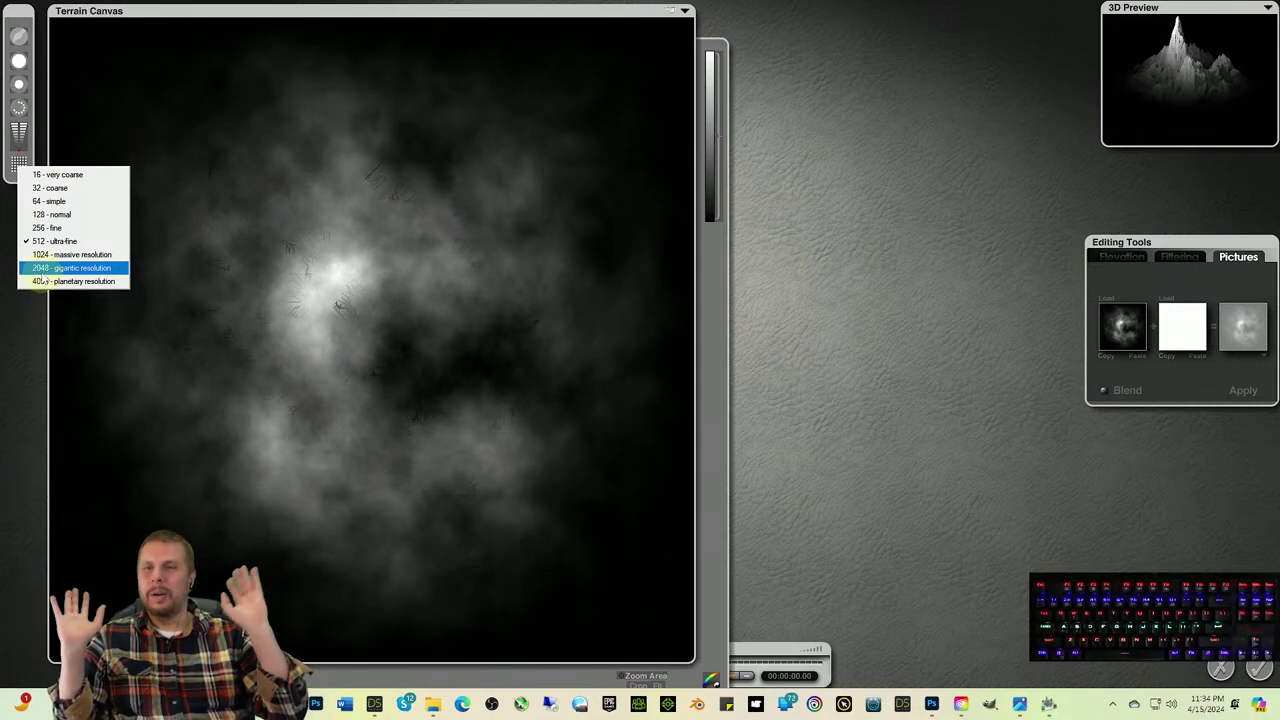
click(73, 280)
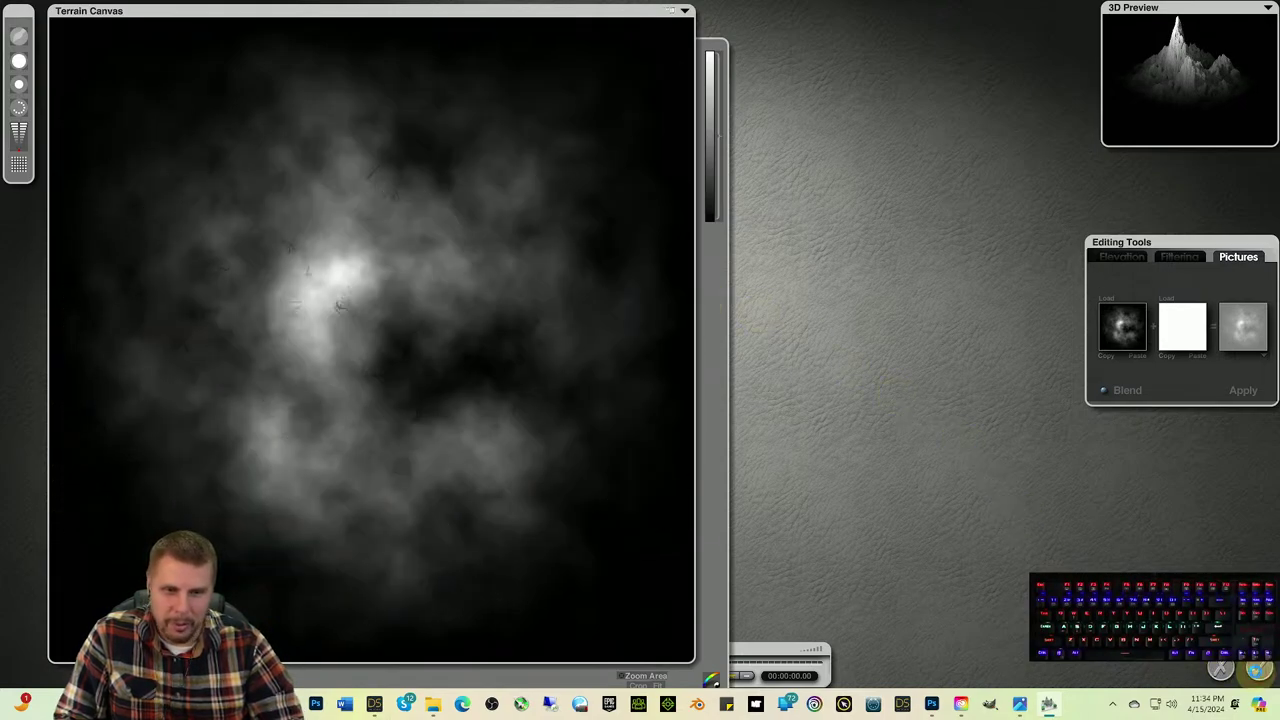
click(1258, 669)
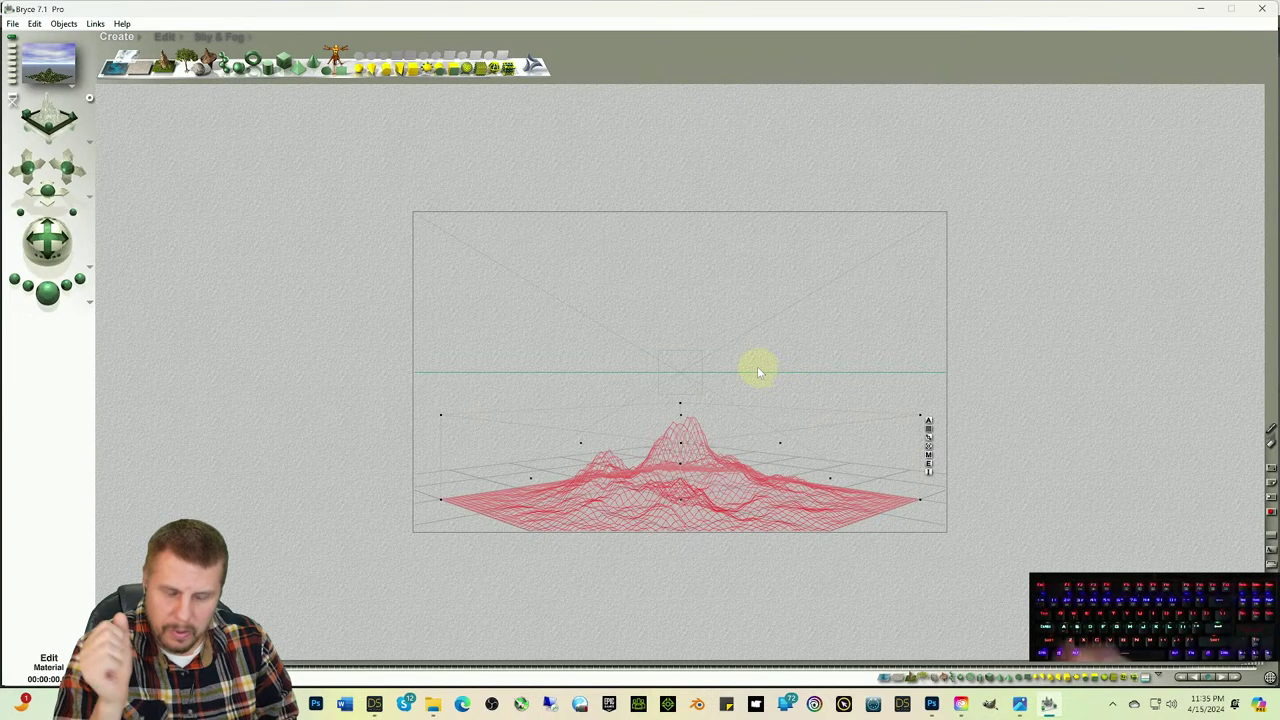
Step: Apply the Vegetation > Spring Wildflowers preset material to the terrain in Materials Lab
key(ctrl+m)
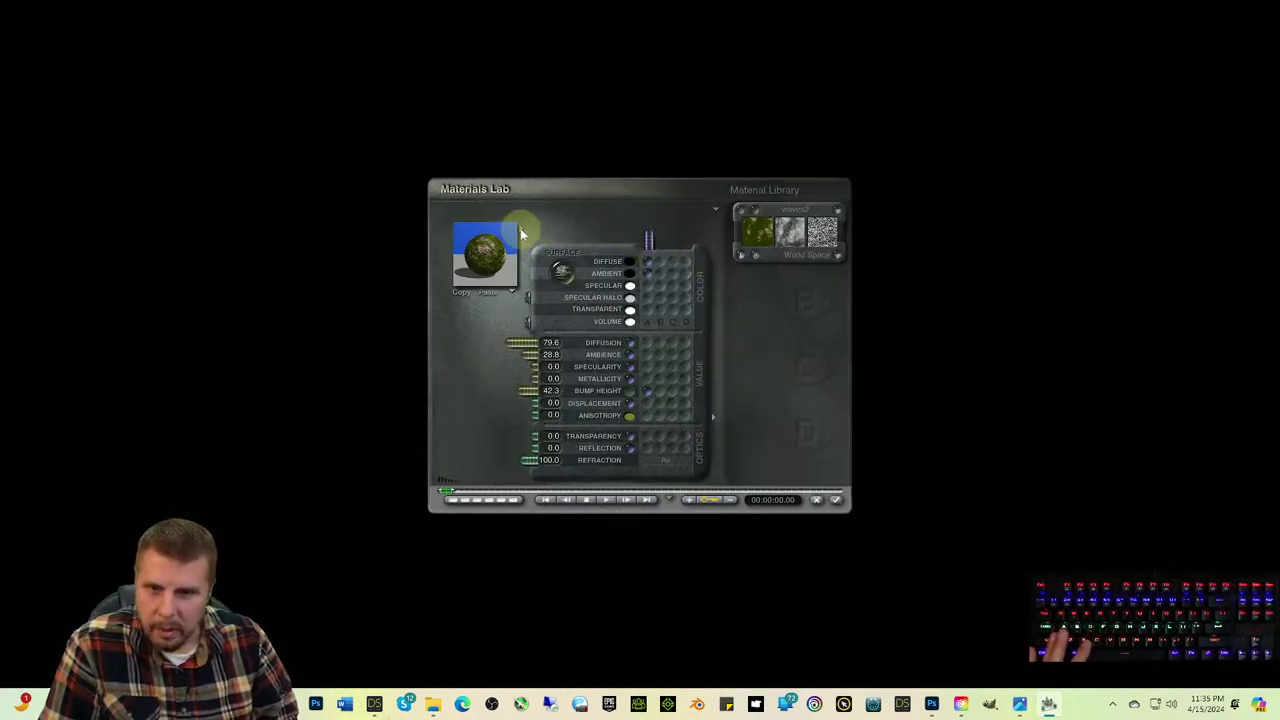
click(520, 233)
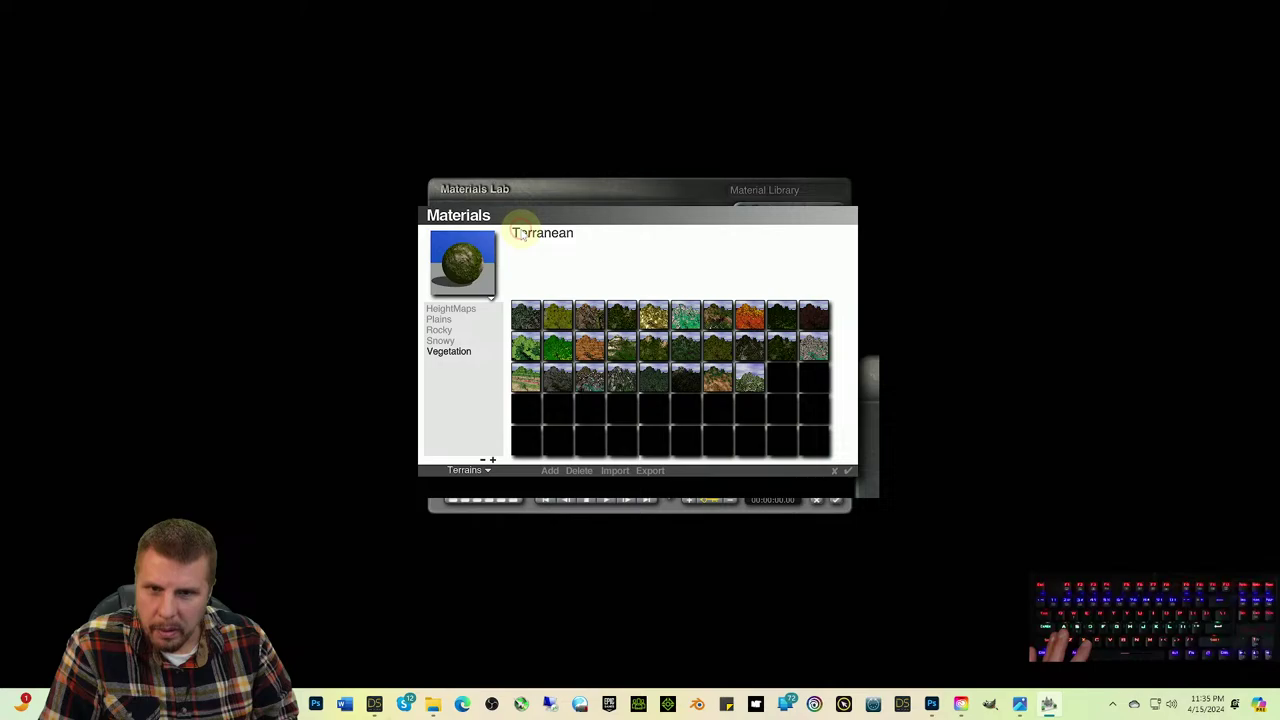
click(558, 348)
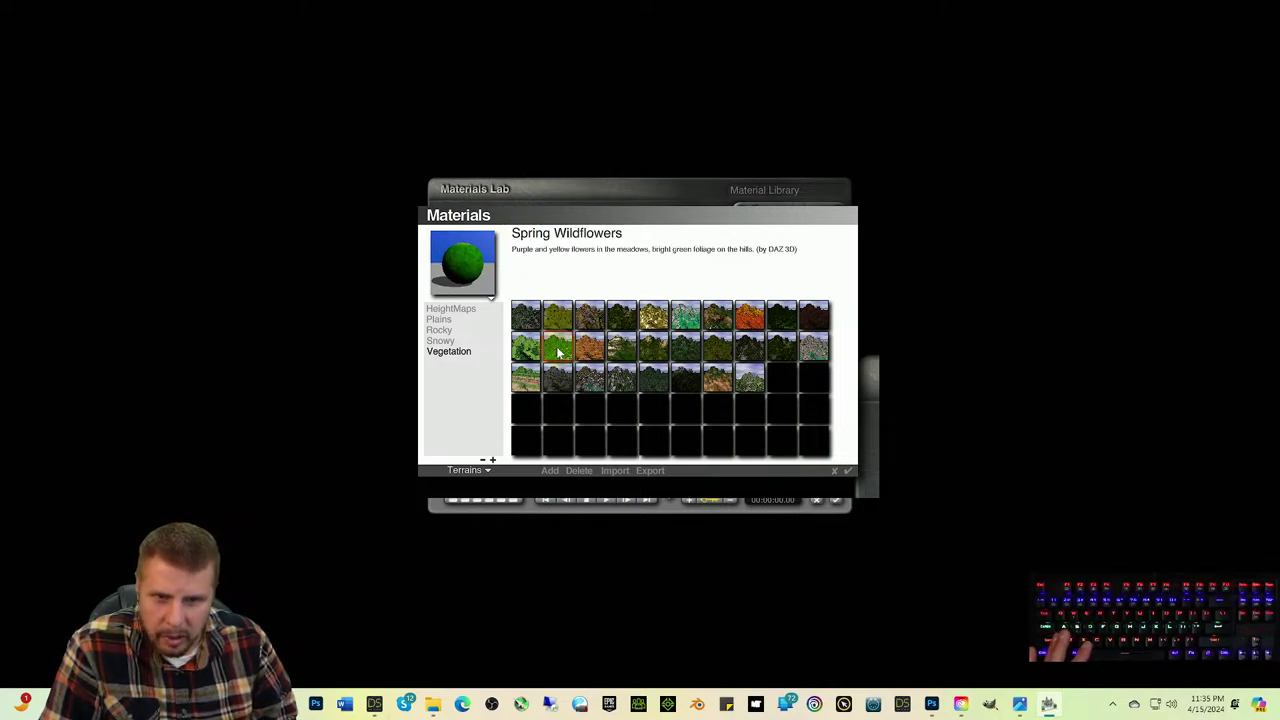
click(846, 472)
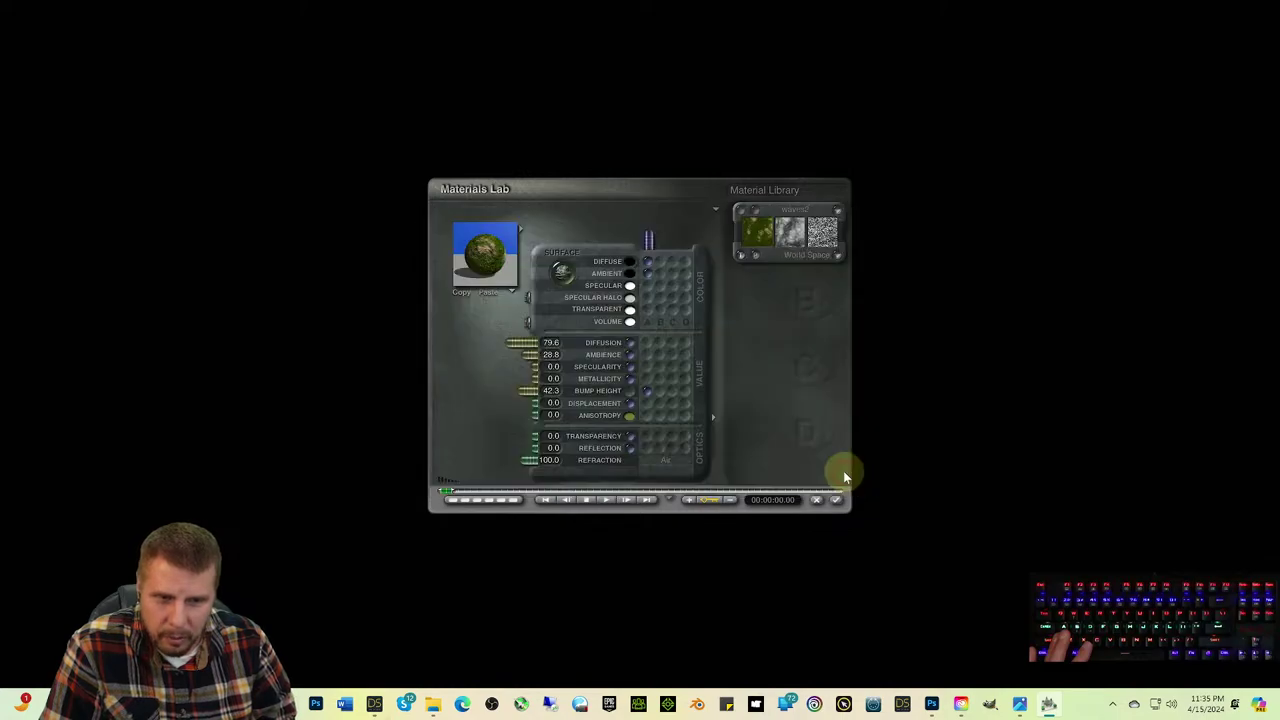
click(837, 501)
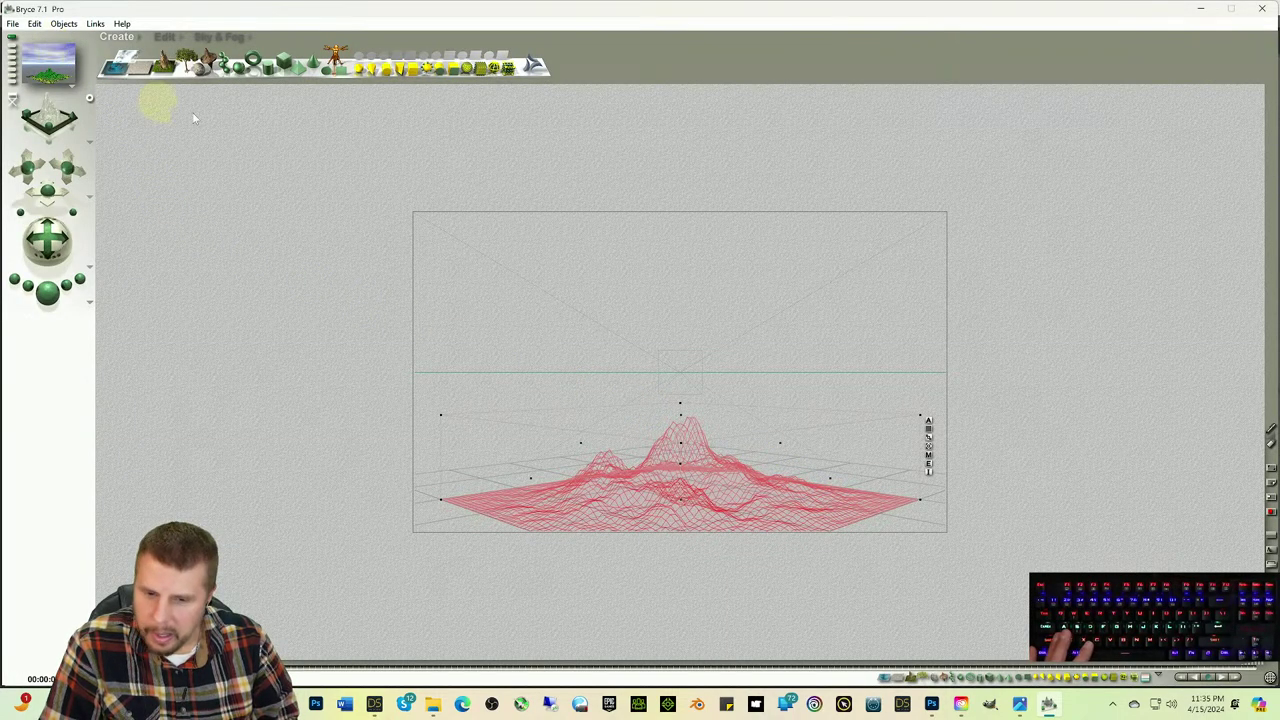
Step: Render the scene to preview the green, wildflower-based mountain under the cloudy sky
click(50, 291)
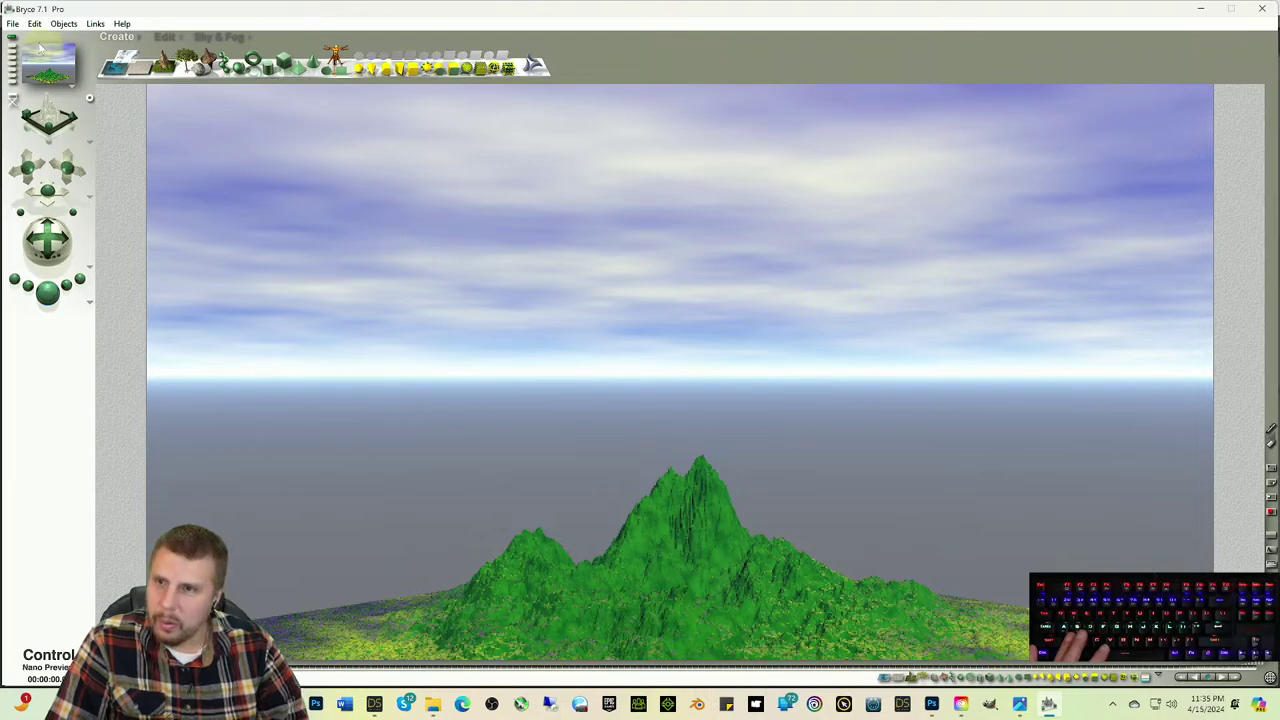
click(13, 24)
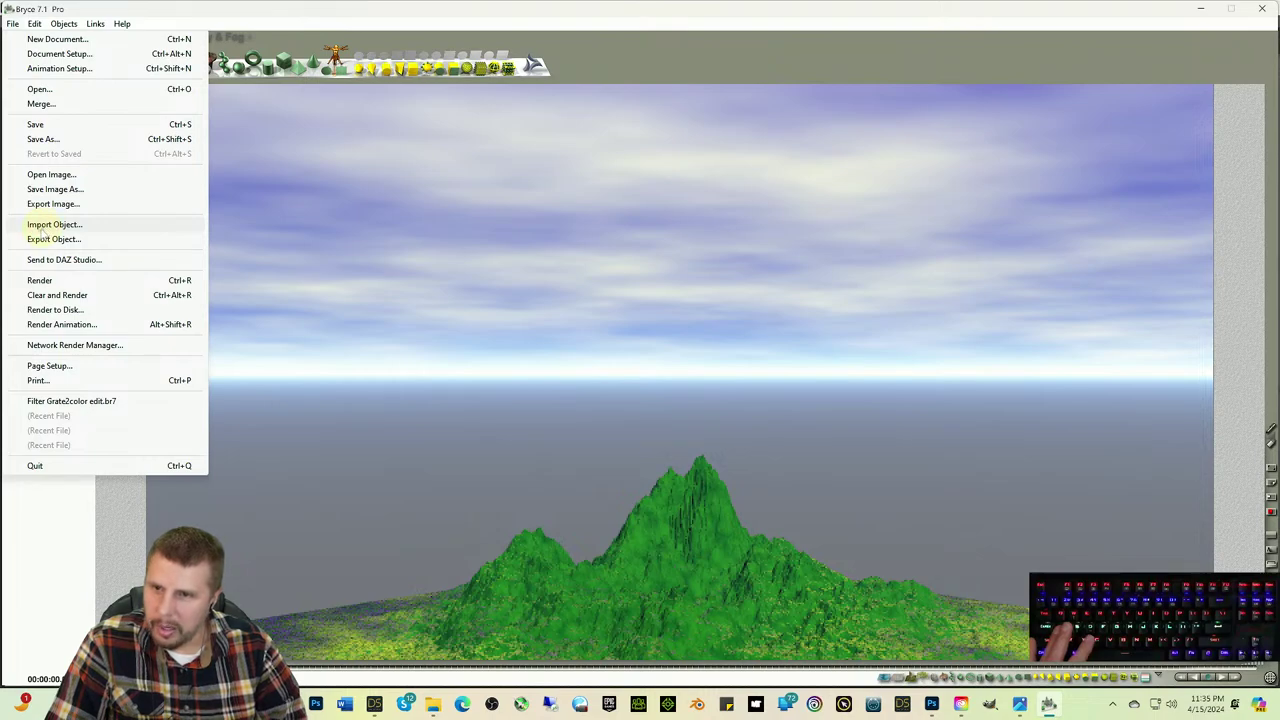
Step: Export the terrain as FBX (Mesh Export) Terrain 2.fbx into a new Desktop folder 'Bryce Landscape'
click(42, 240)
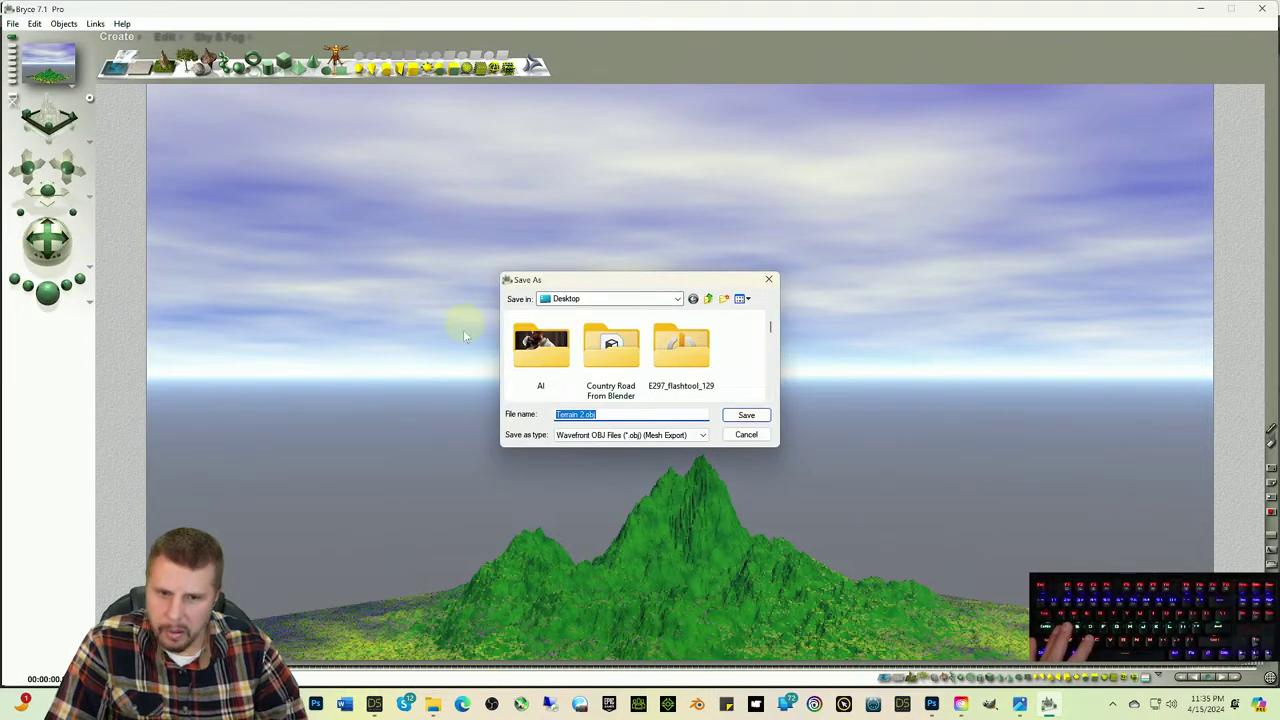
click(638, 434)
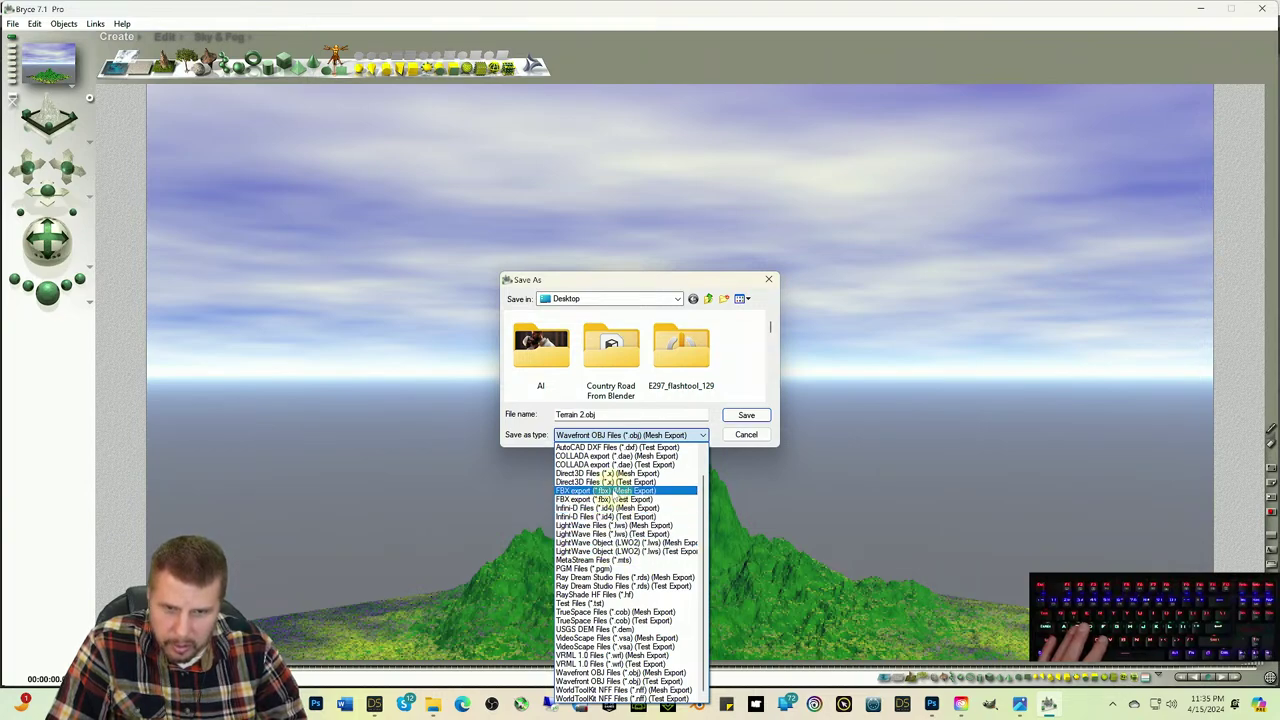
click(606, 491)
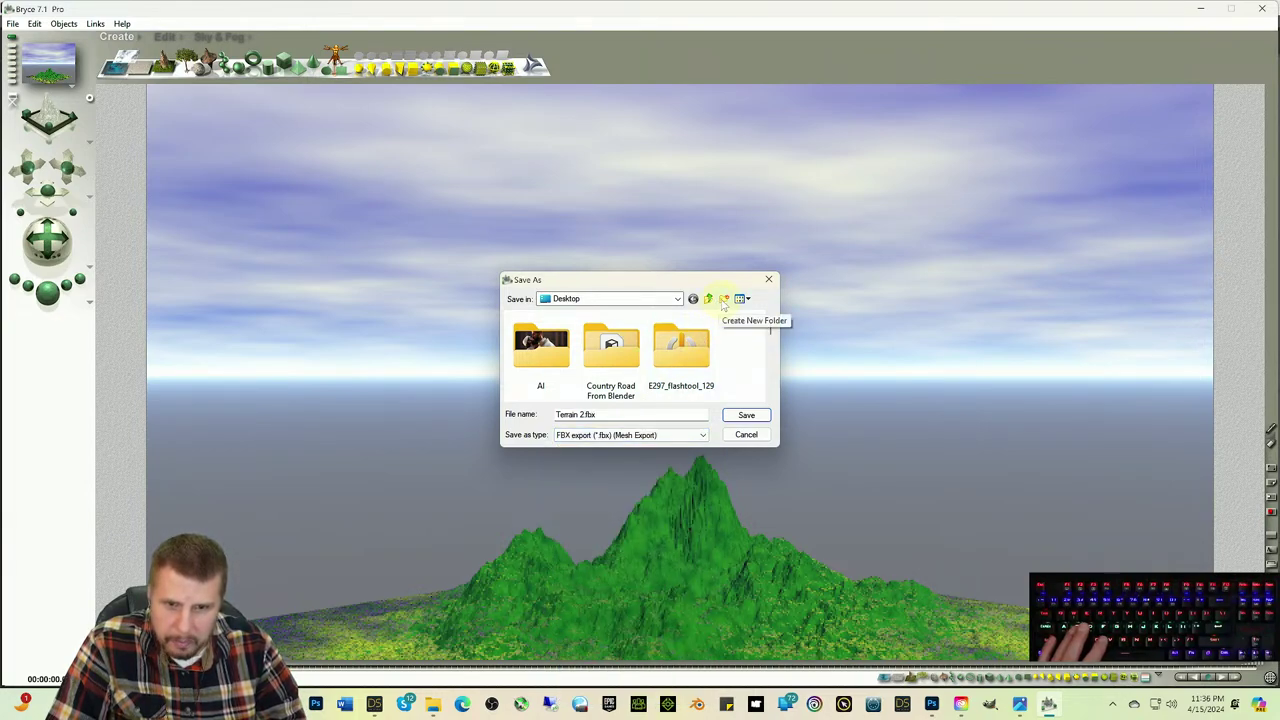
click(724, 299)
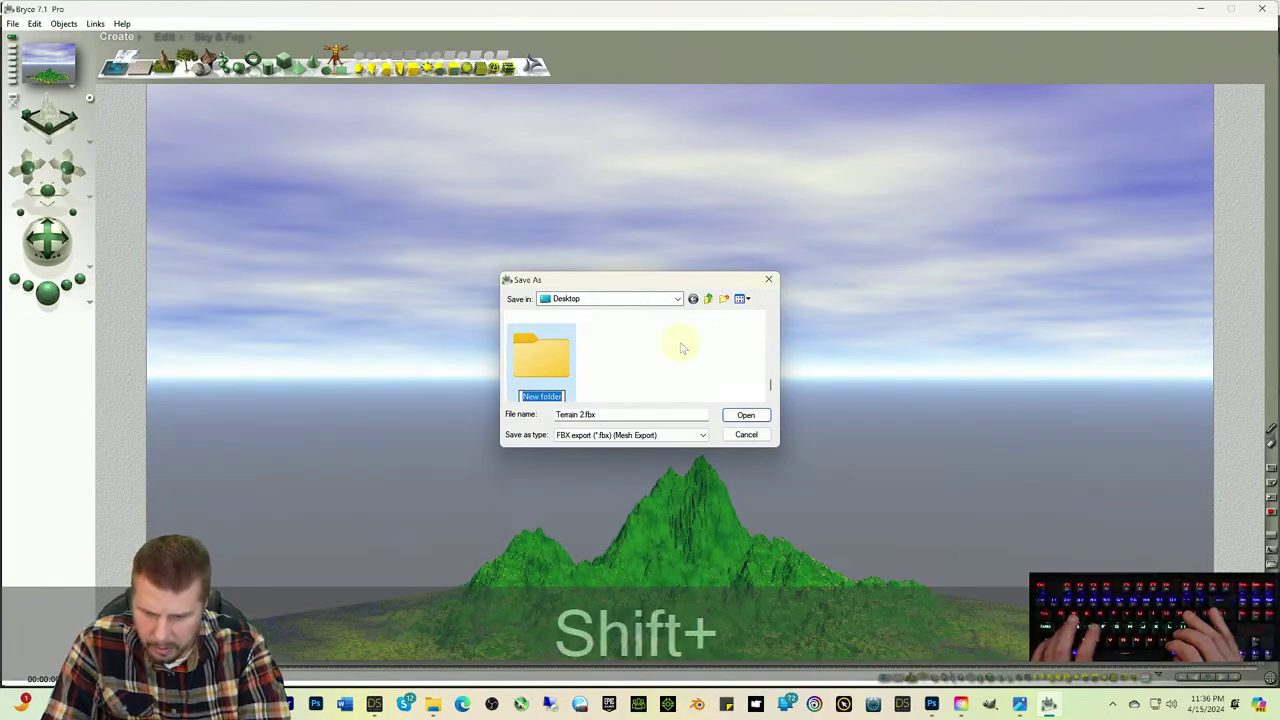
text(Bryce )
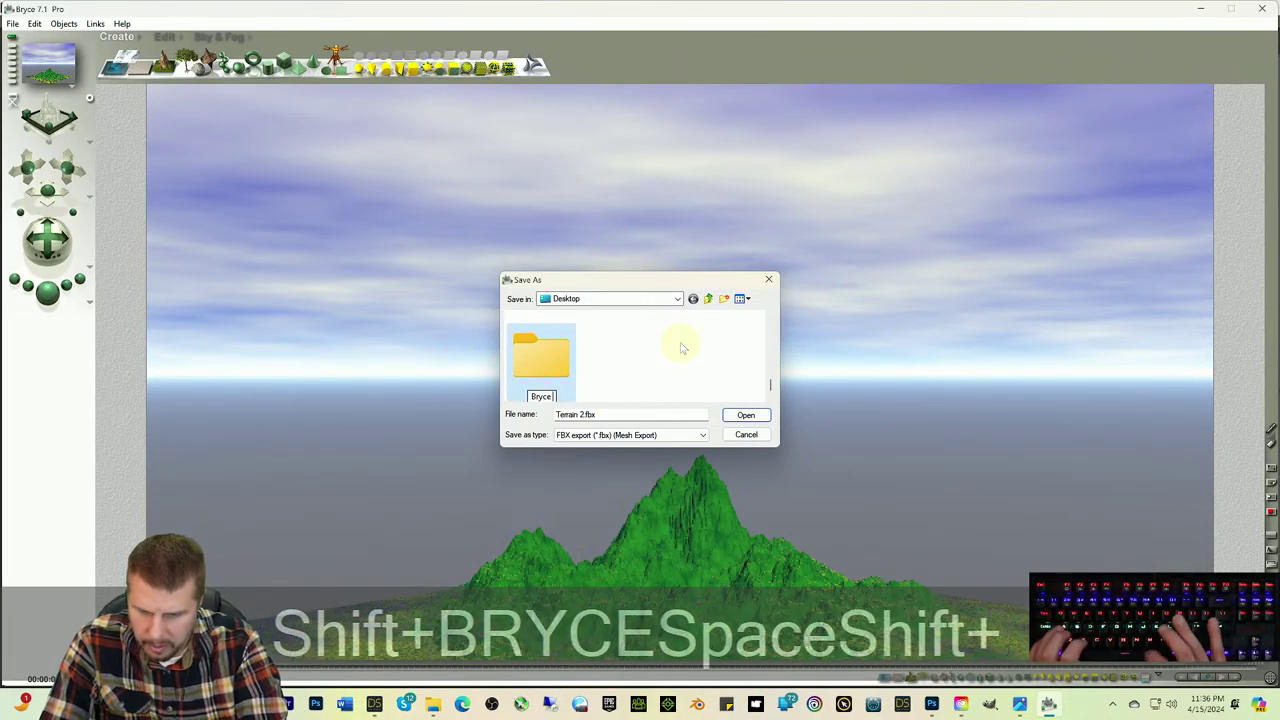
text(Lands)
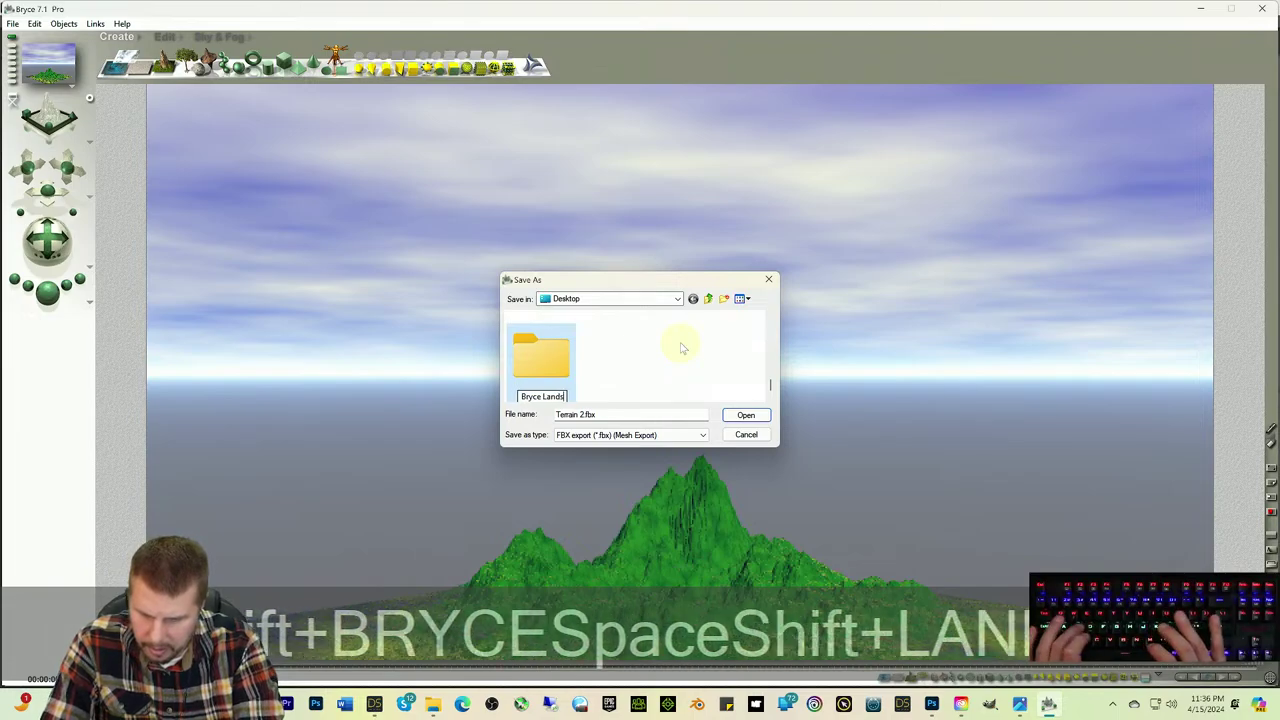
text(cape)
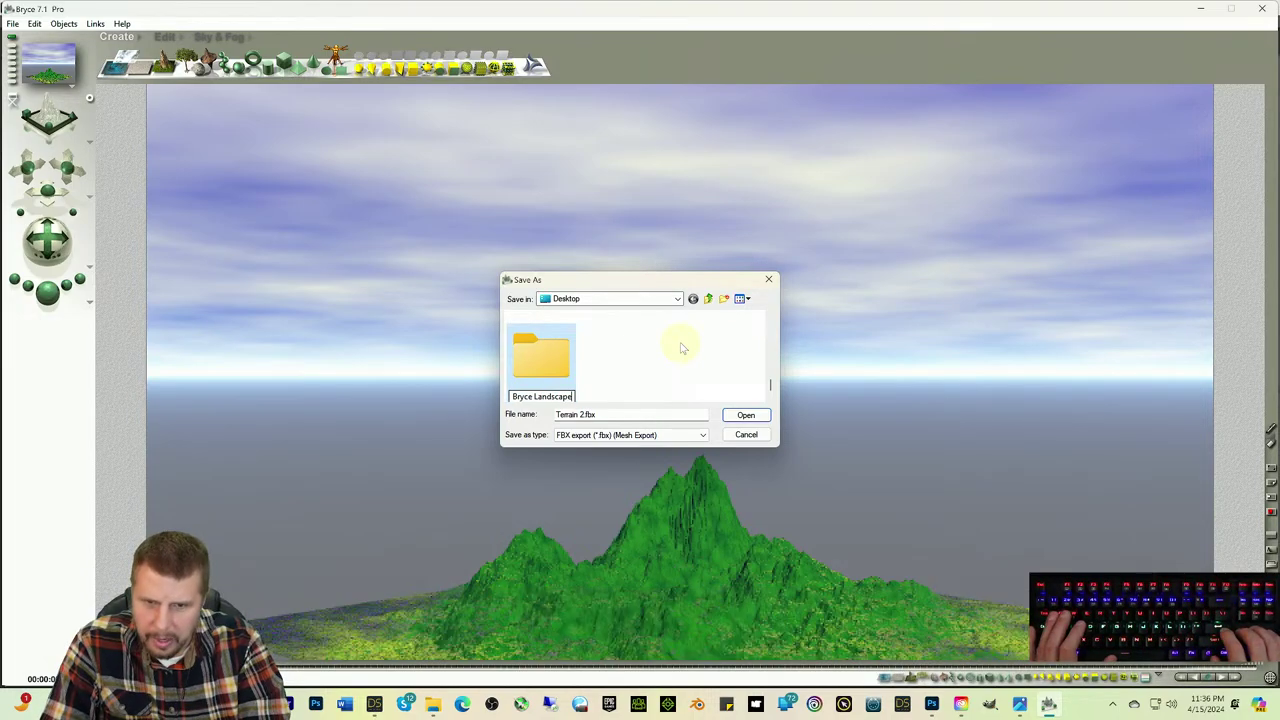
key(Return)
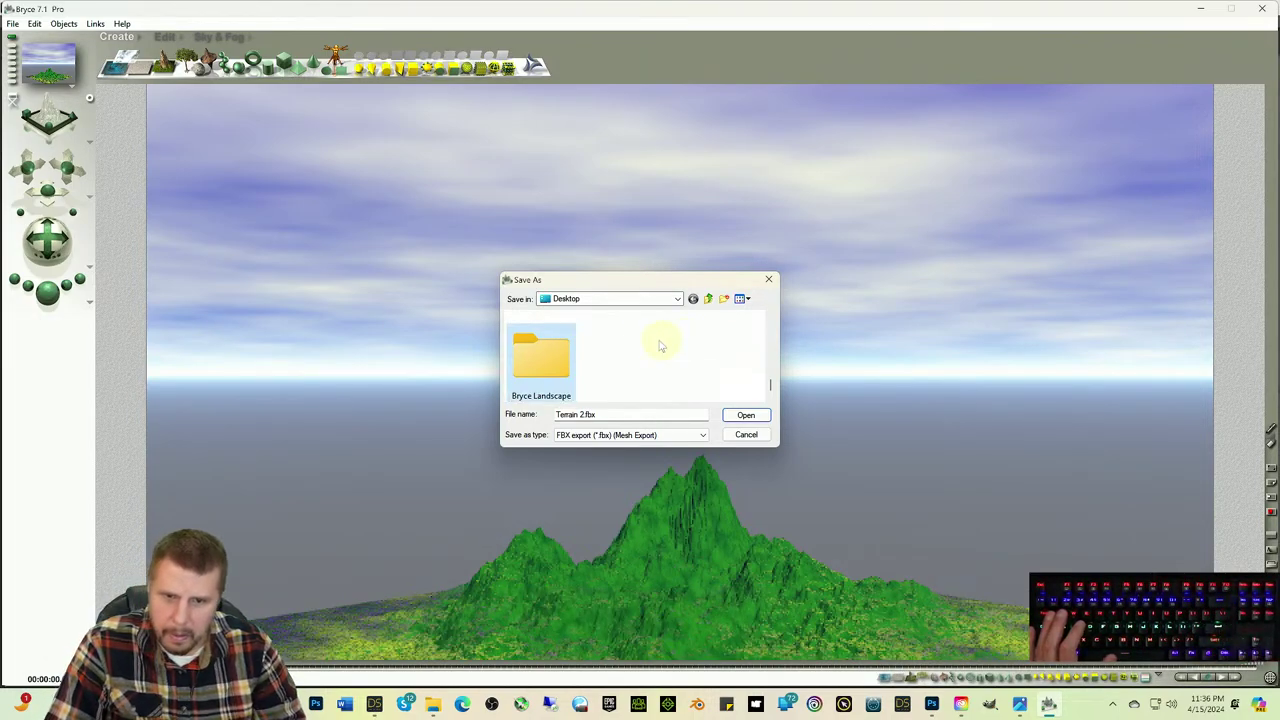
double_click(552, 370)
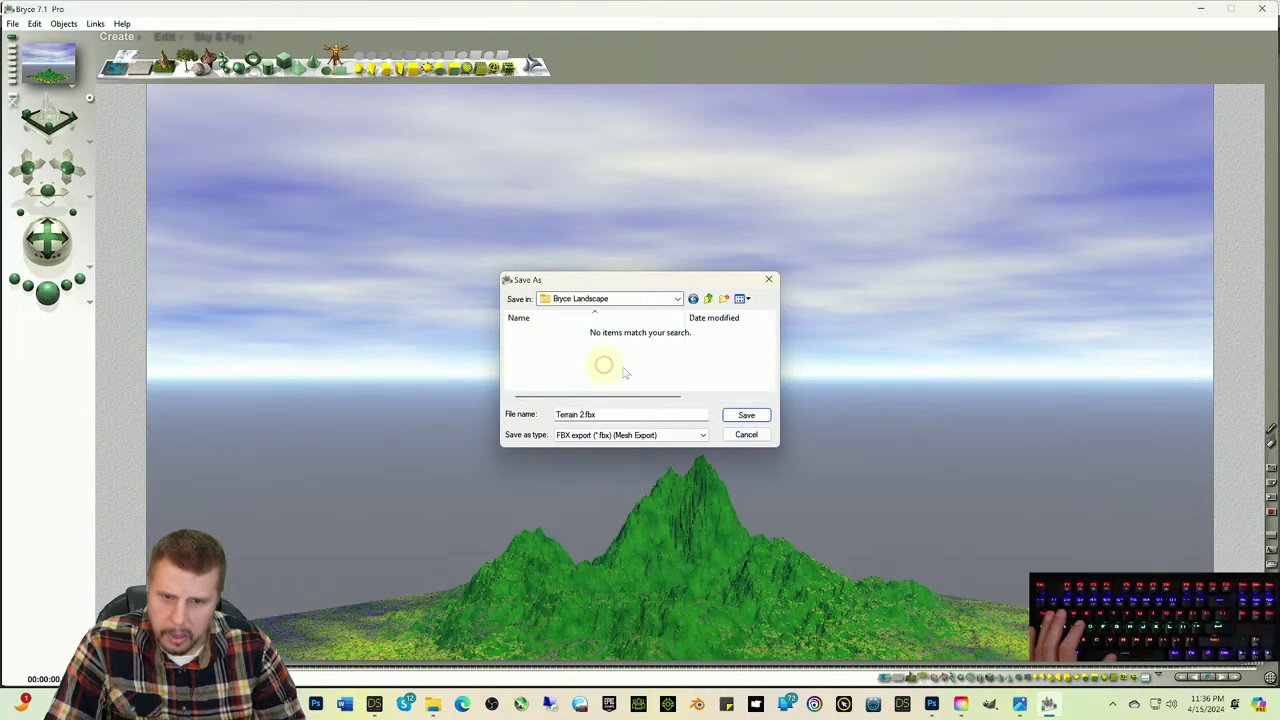
click(746, 416)
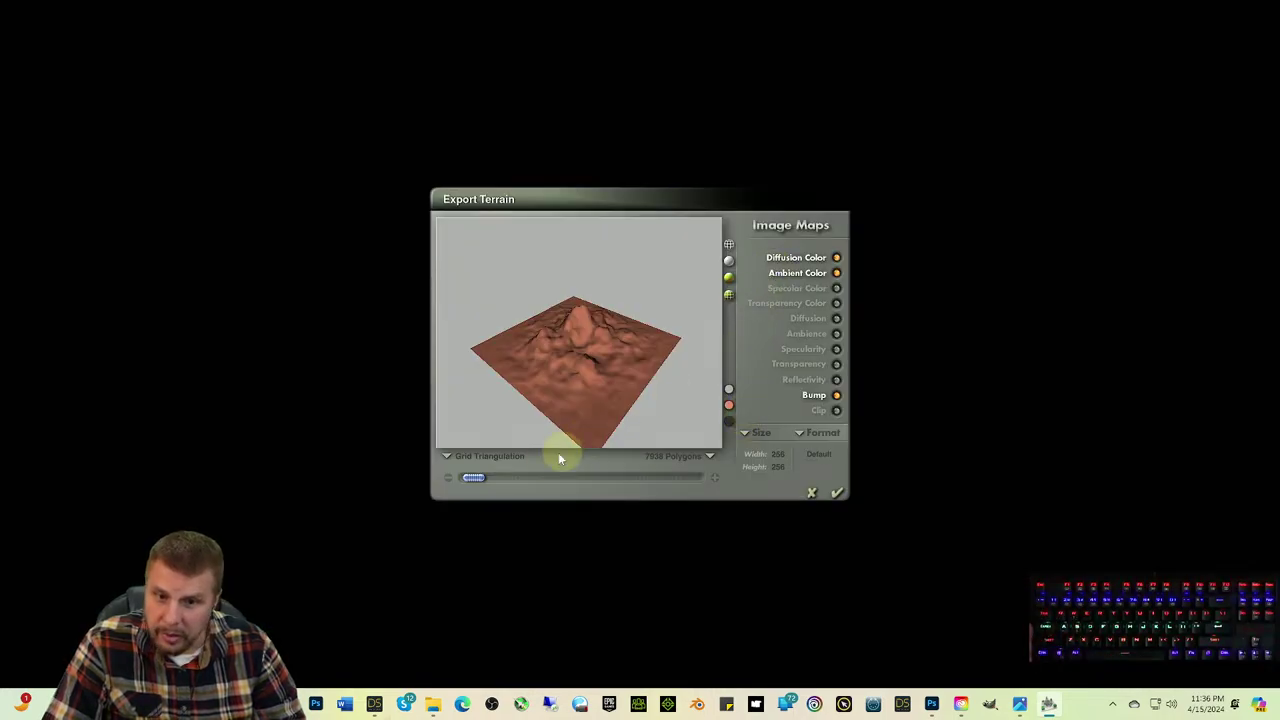
Step: Raise Grid Triangulation, dismiss both out-of-memory errors, retry at a moderate level, then exit crashed Bryce
drag(487, 479, 692, 477)
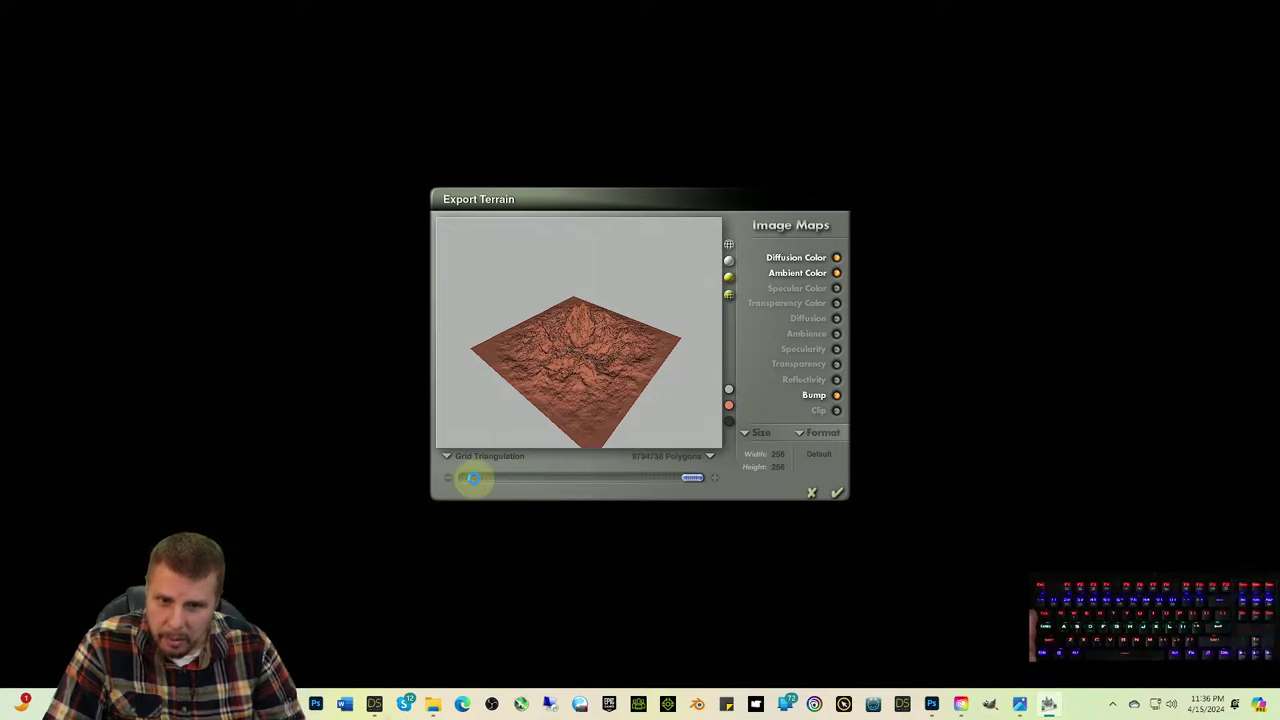
click(666, 395)
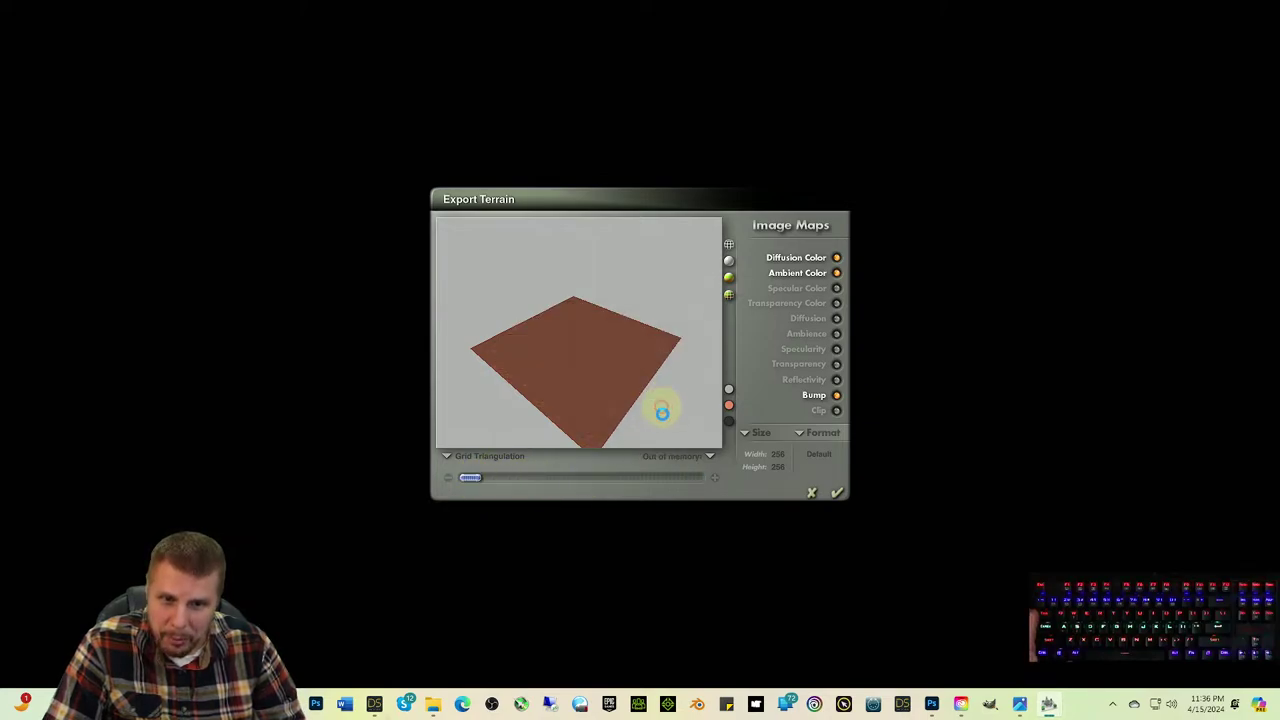
click(726, 395)
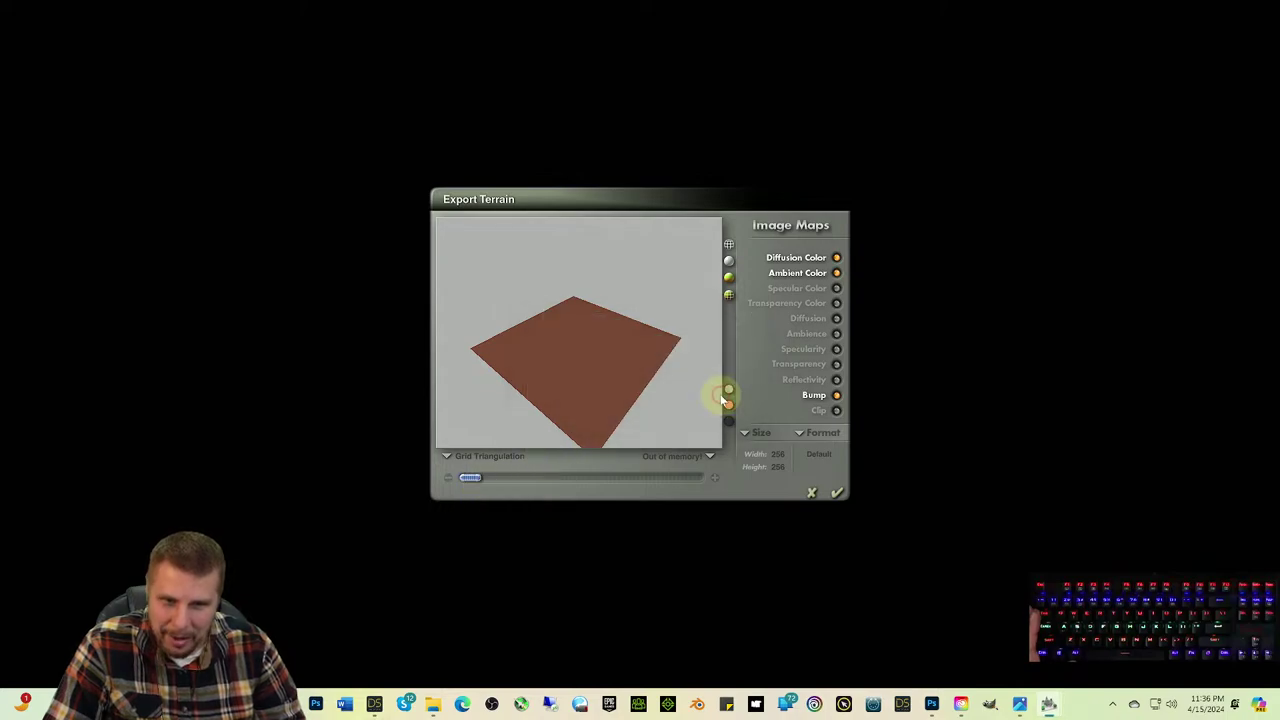
drag(470, 478, 485, 477)
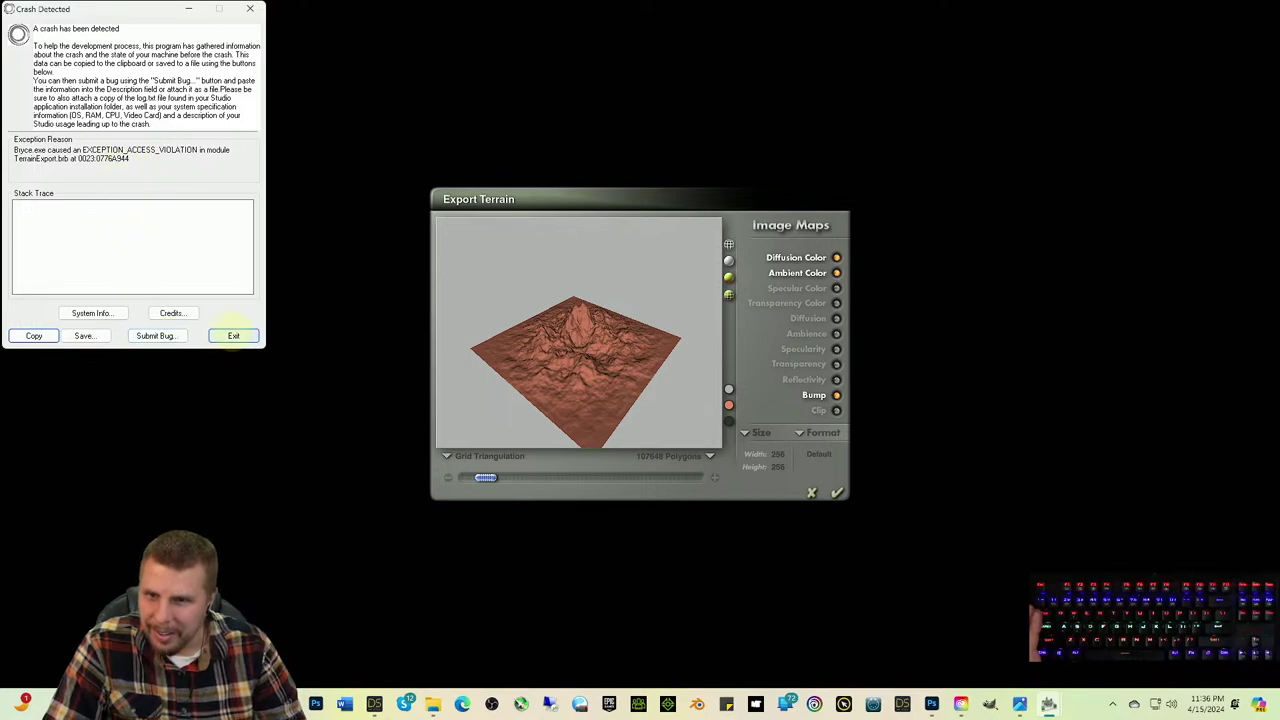
click(231, 336)
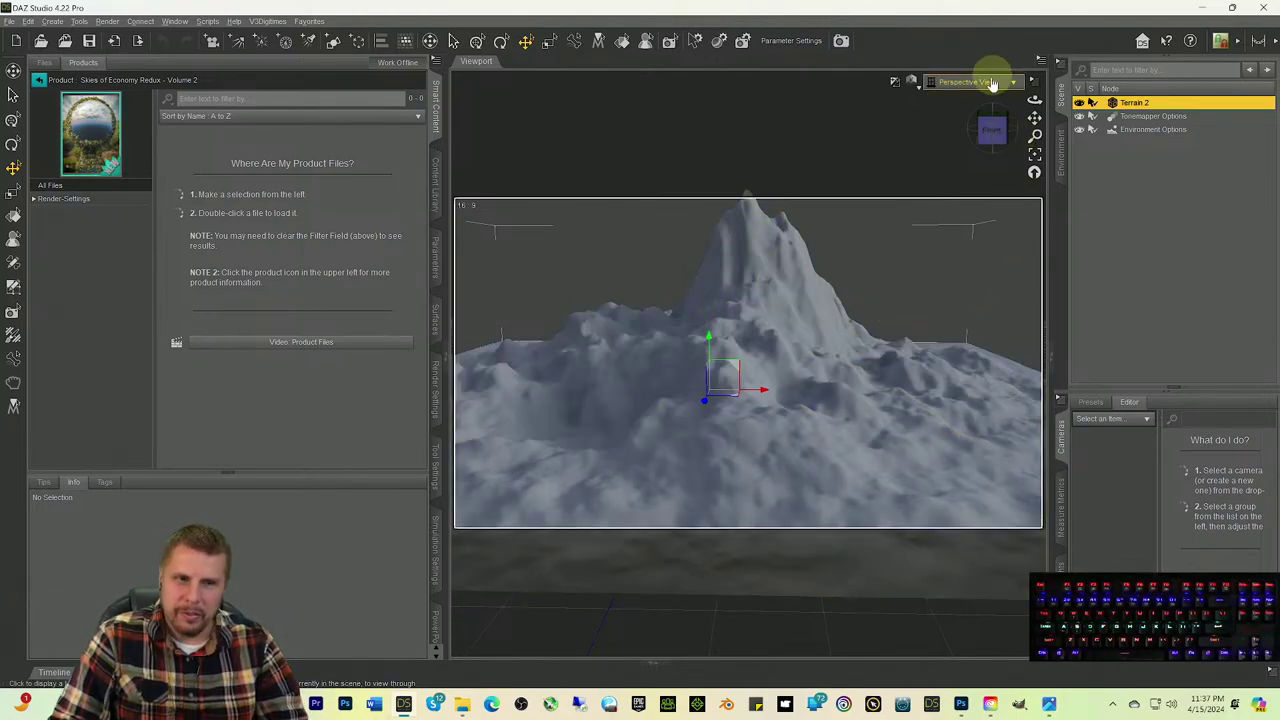
Step: Restart the DAZ Studio terrain preview, then bring up marsh photo 20240415_133954.jpg in Photos
click(989, 125)
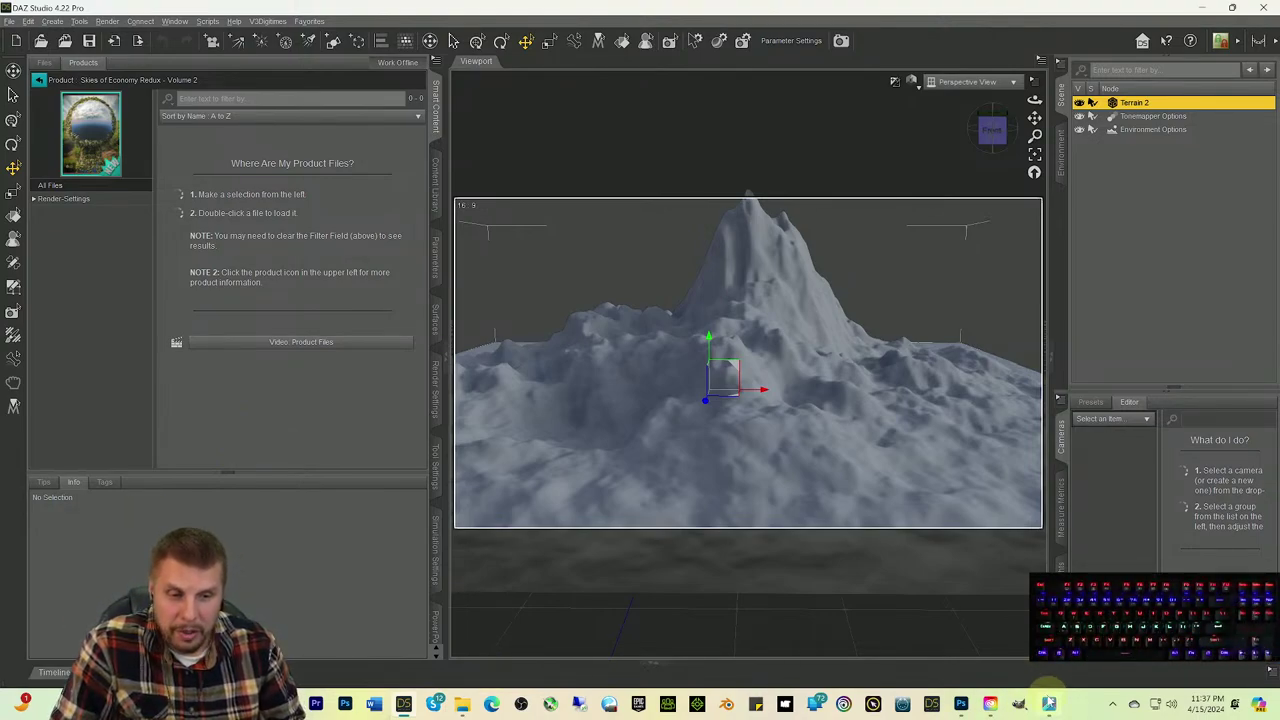
click(1049, 704)
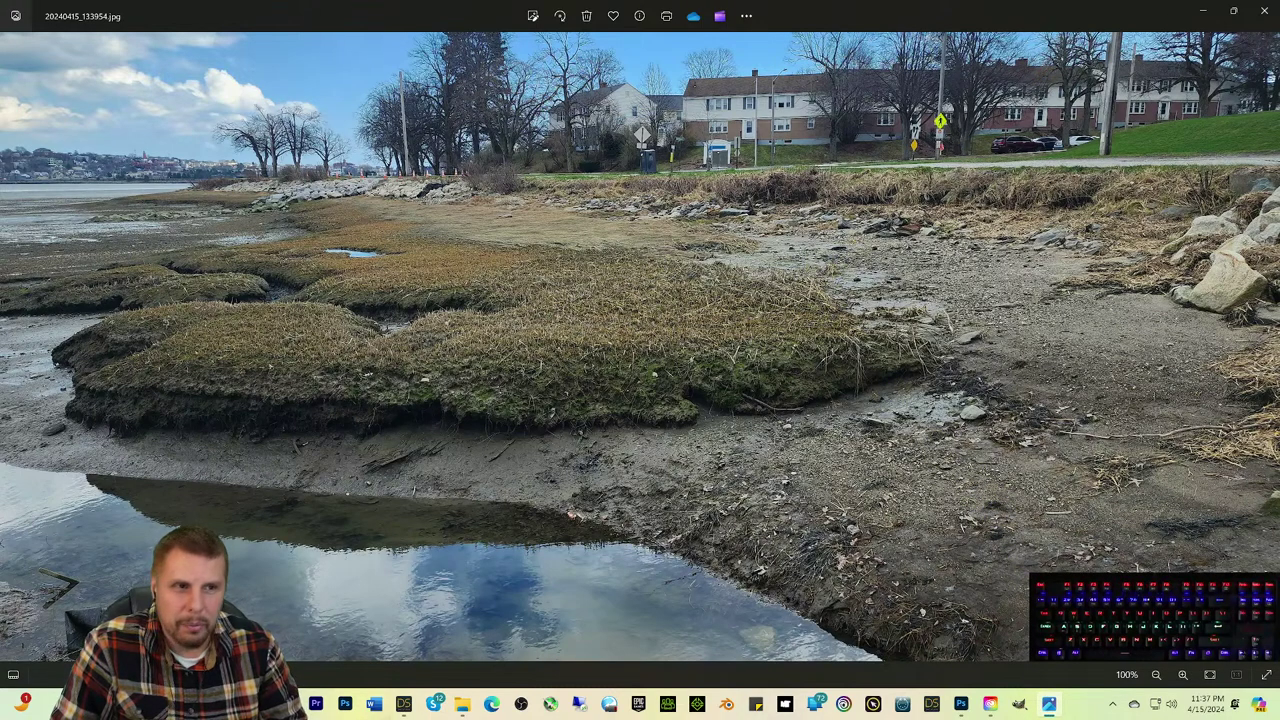
Step: Close the Photos viewer to return to the Terrain 2 mountain in DAZ Studio
click(1264, 14)
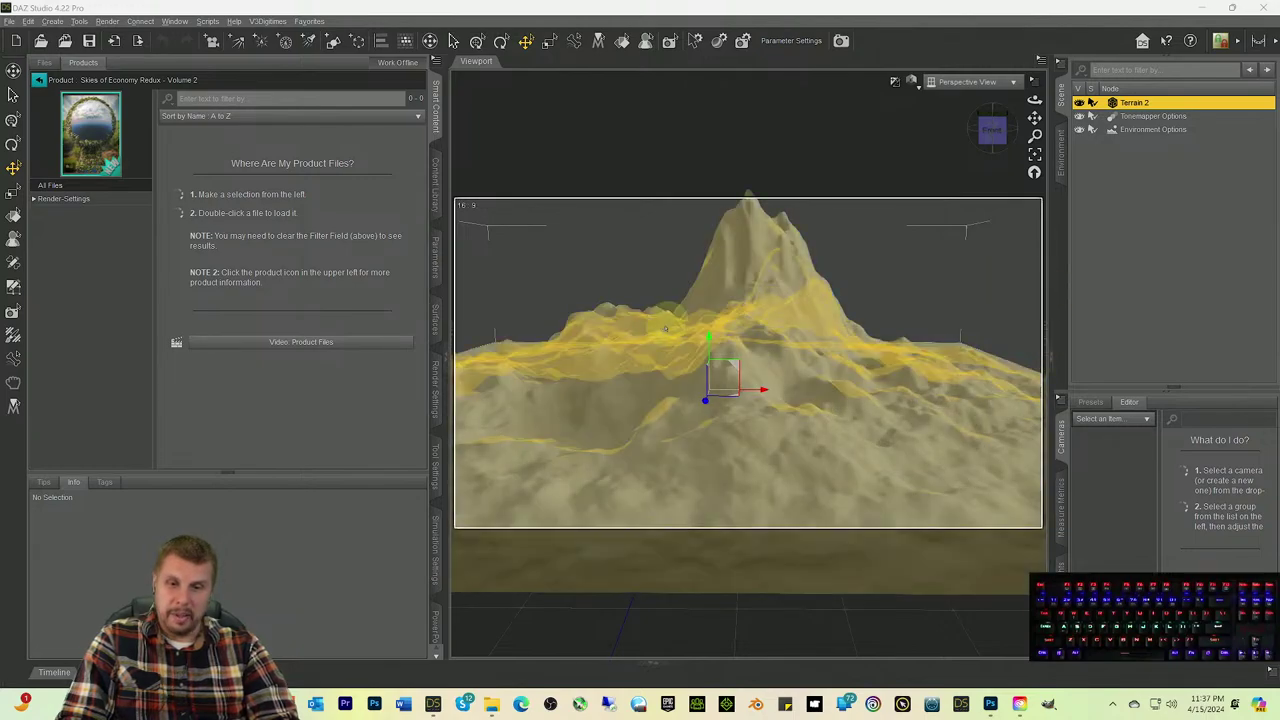
Step: Open 20240415_133954.jpg from the Samsung Camera 4-15-23 folder in File Explorer
click(492, 704)
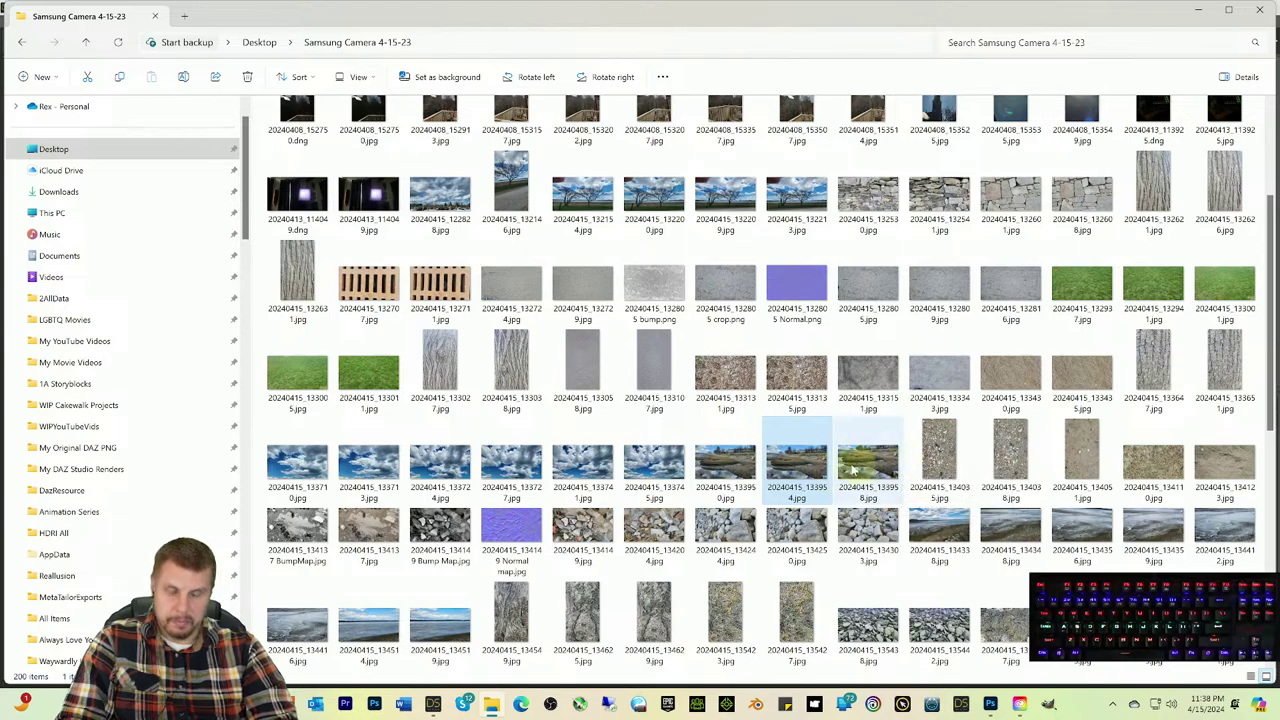
double_click(818, 468)
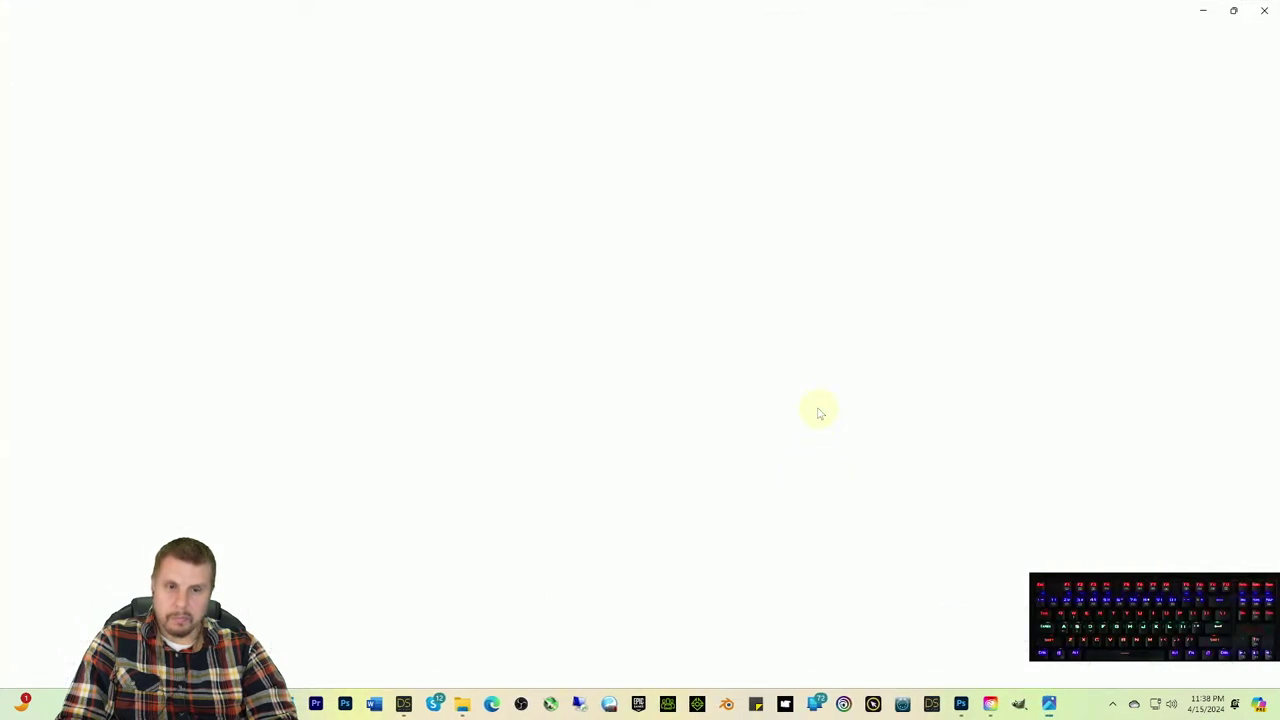